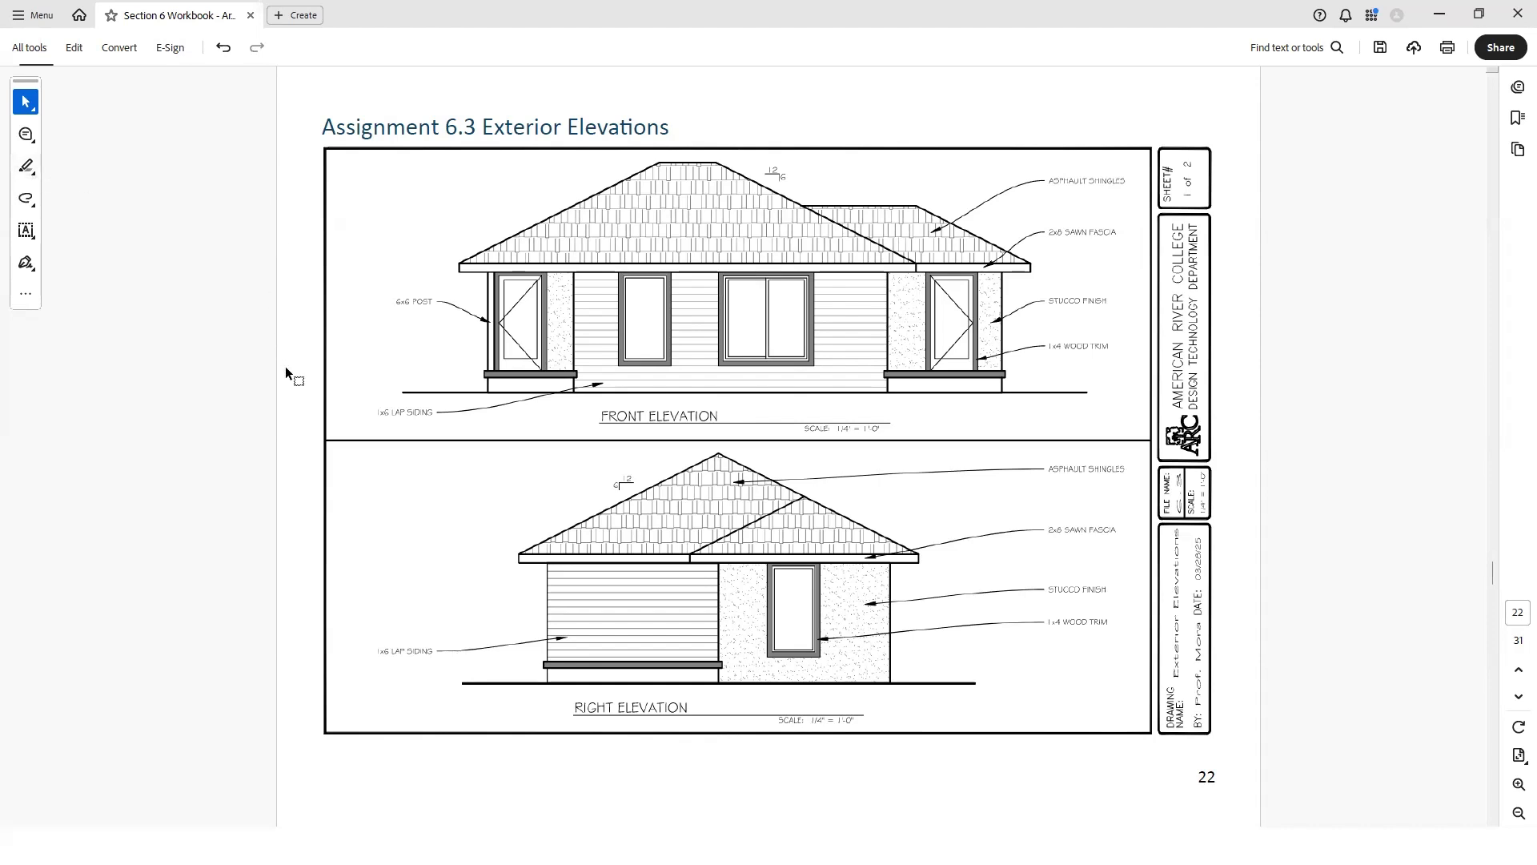
Review the section view sheet of Assignment 6.3 in the workbook and switch to the Drawing2 template drawing in AutoCAD.
{"action": "scroll", "coordinate": [266, 438], "scroll_direction": "down", "scroll_amount": 2}
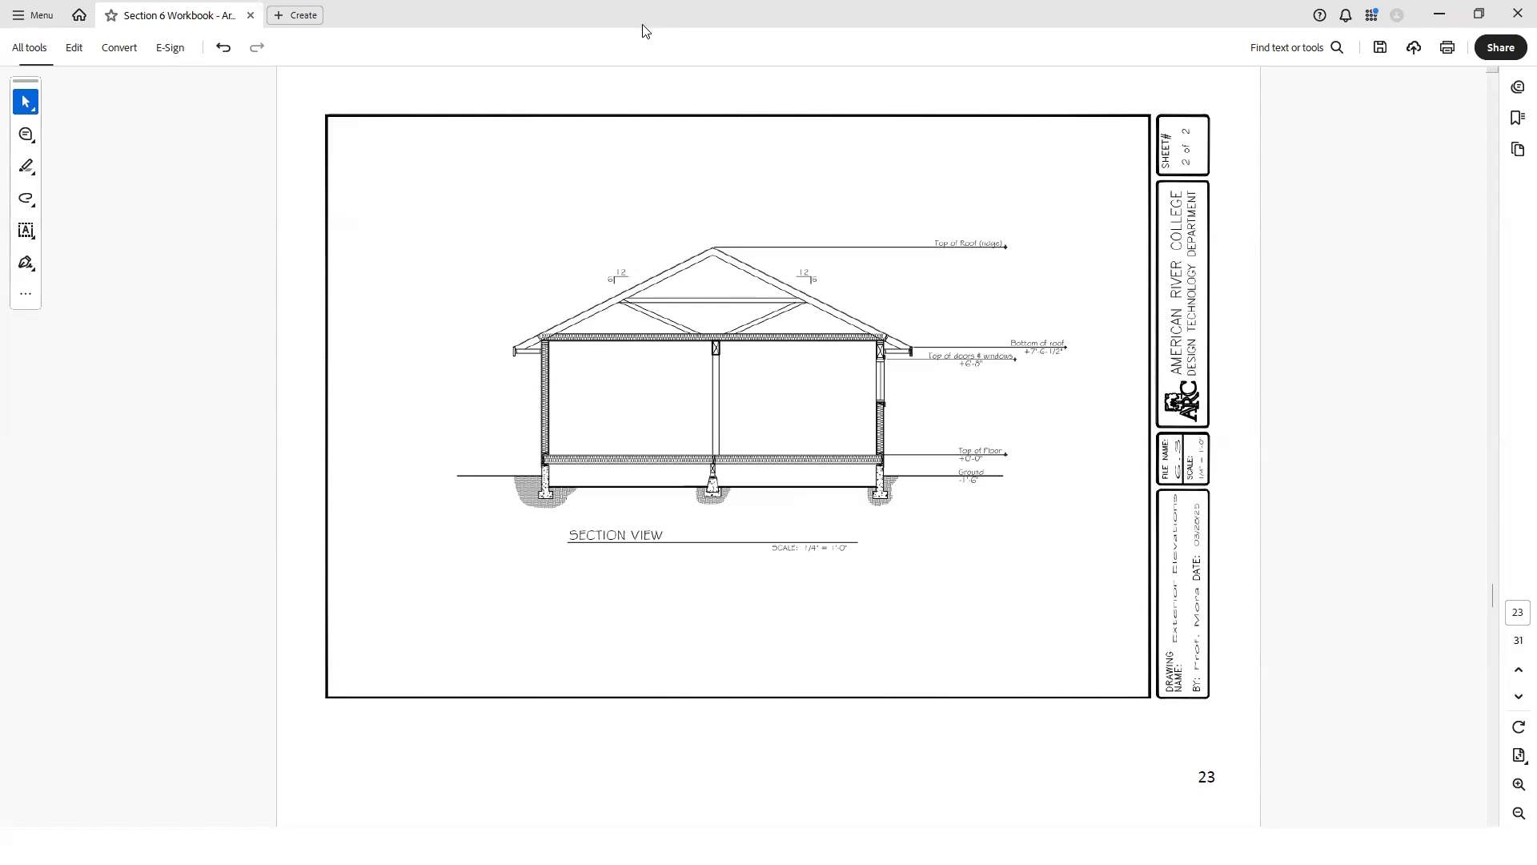
{"action": "key", "text": "alt+Tab"}
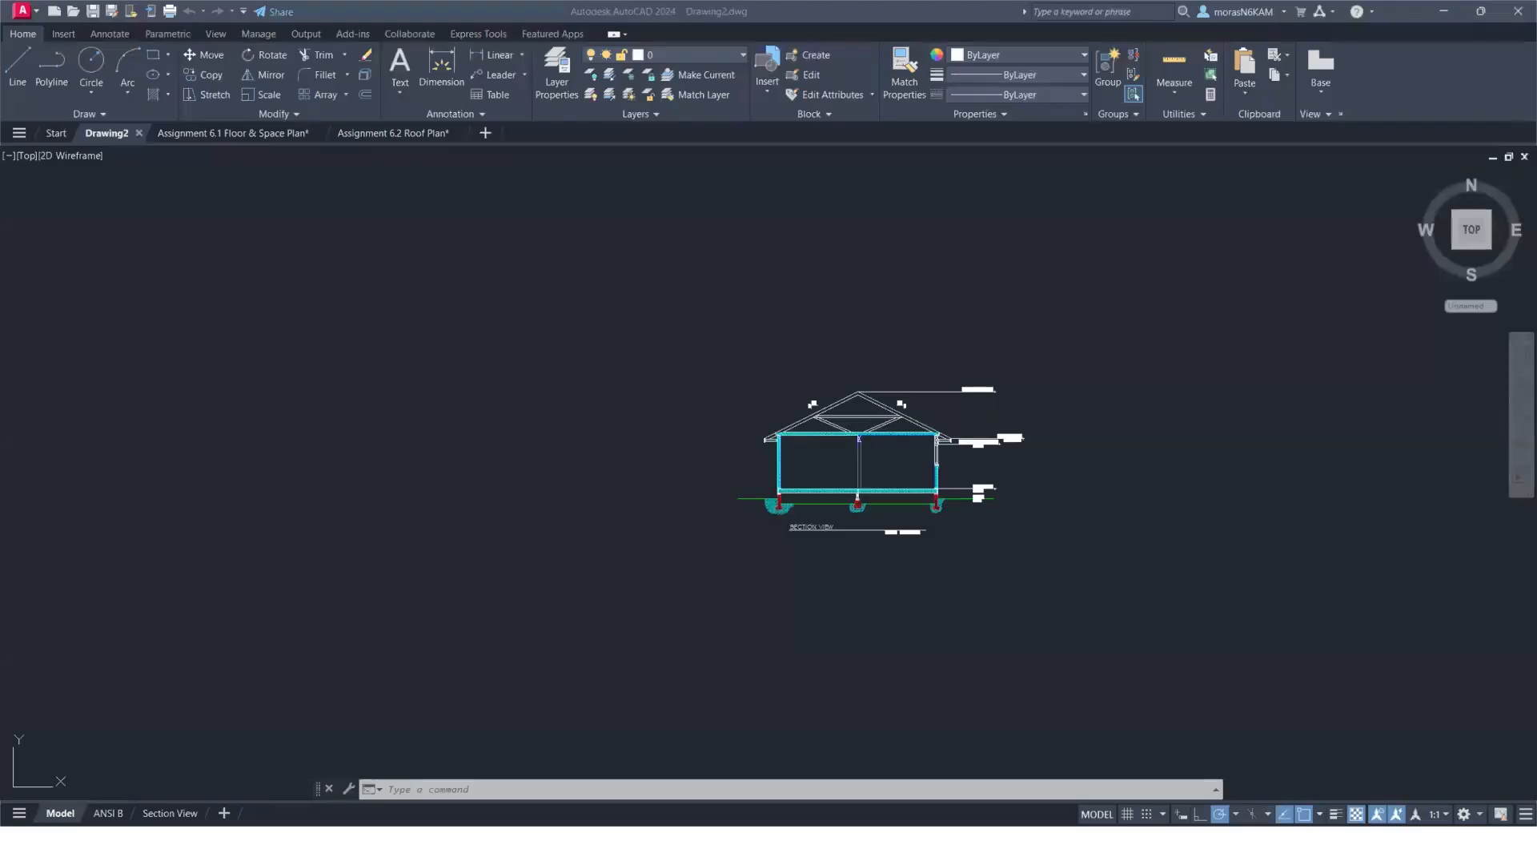
{"action": "key", "text": "alt+Tab"}
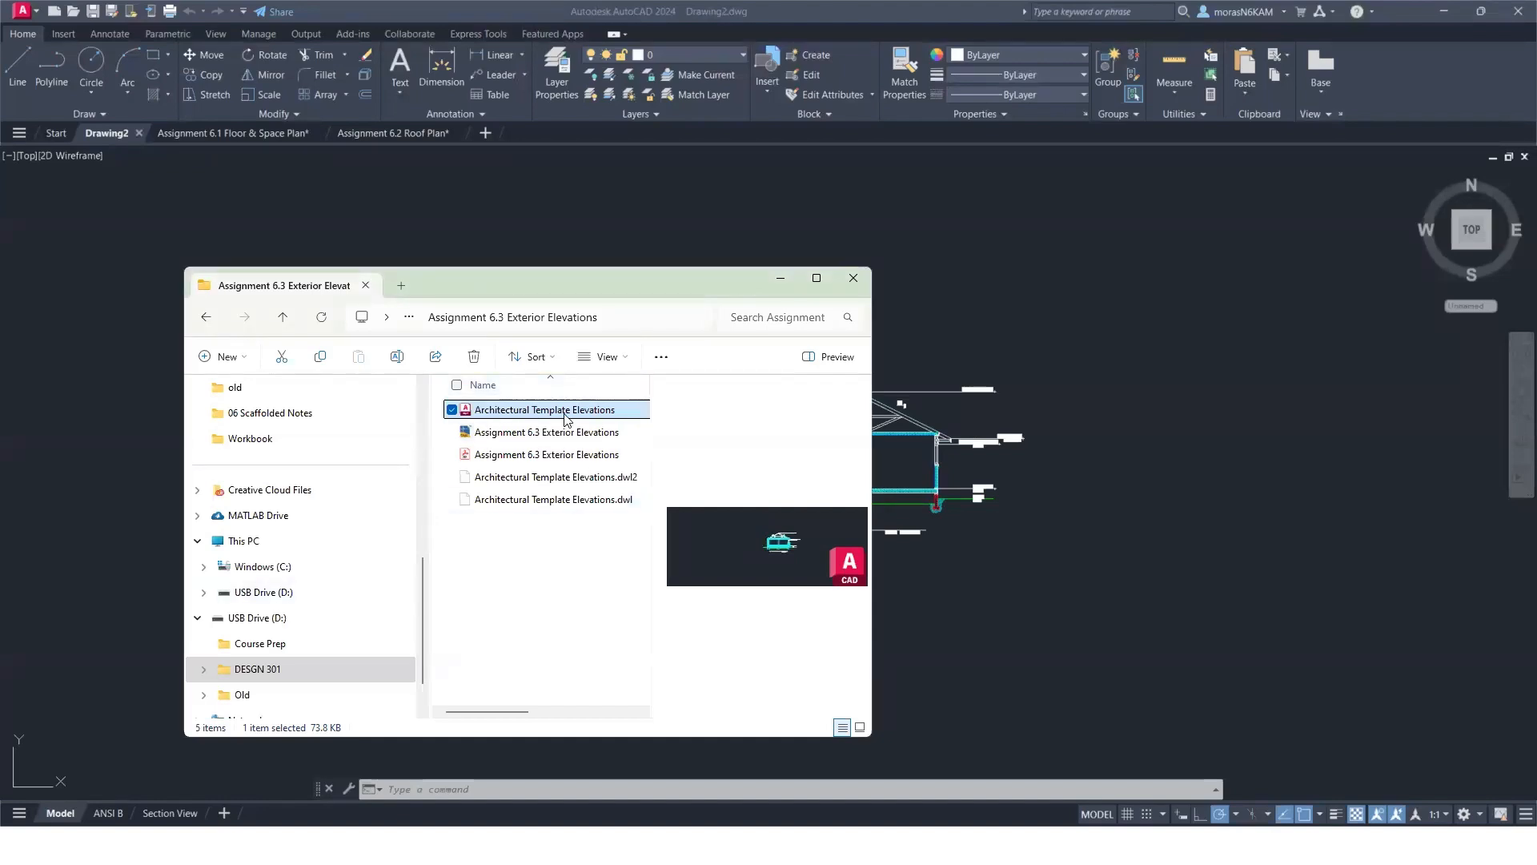
{"action": "left_click", "coordinate": [781, 279]}
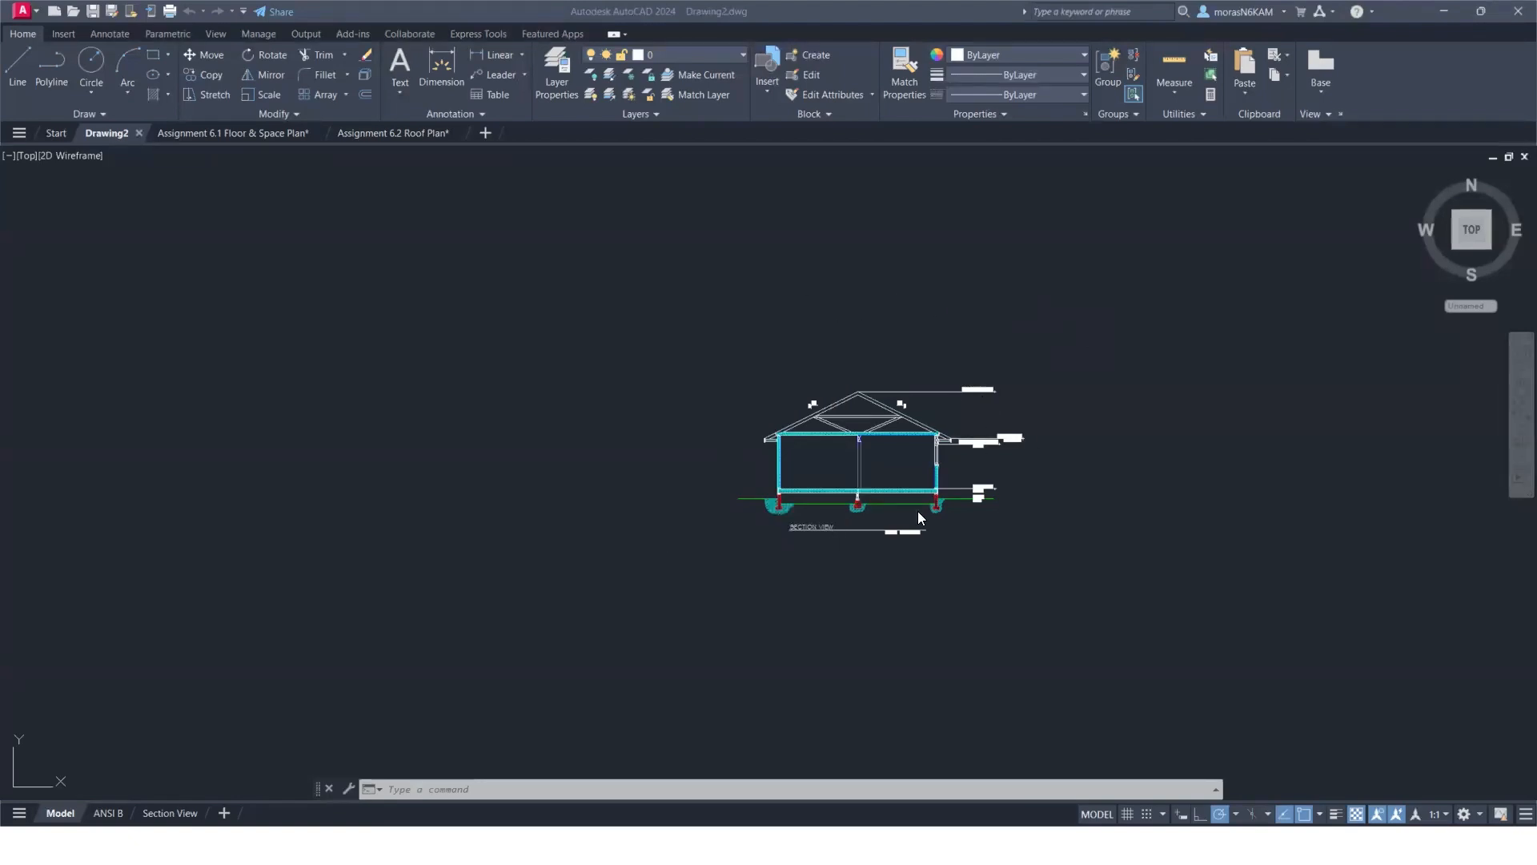
Inspect the ANSI B and Section View layouts of the template drawing and return to model space.
{"action": "left_click", "coordinate": [112, 813]}
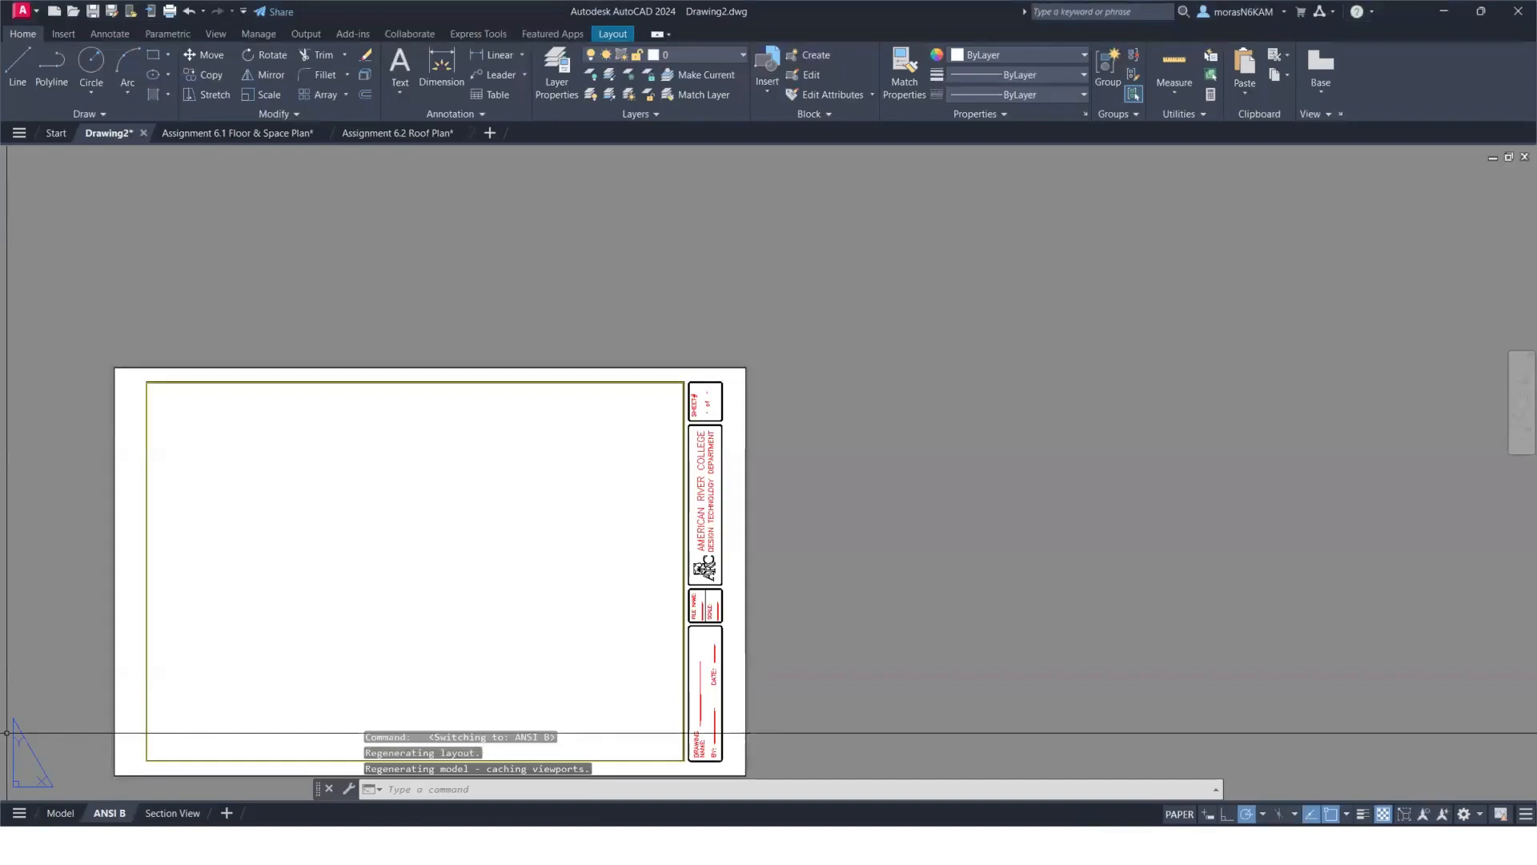
{"action": "middle_click_drag", "start_coordinate": [624, 551], "coordinate": [860, 406]}
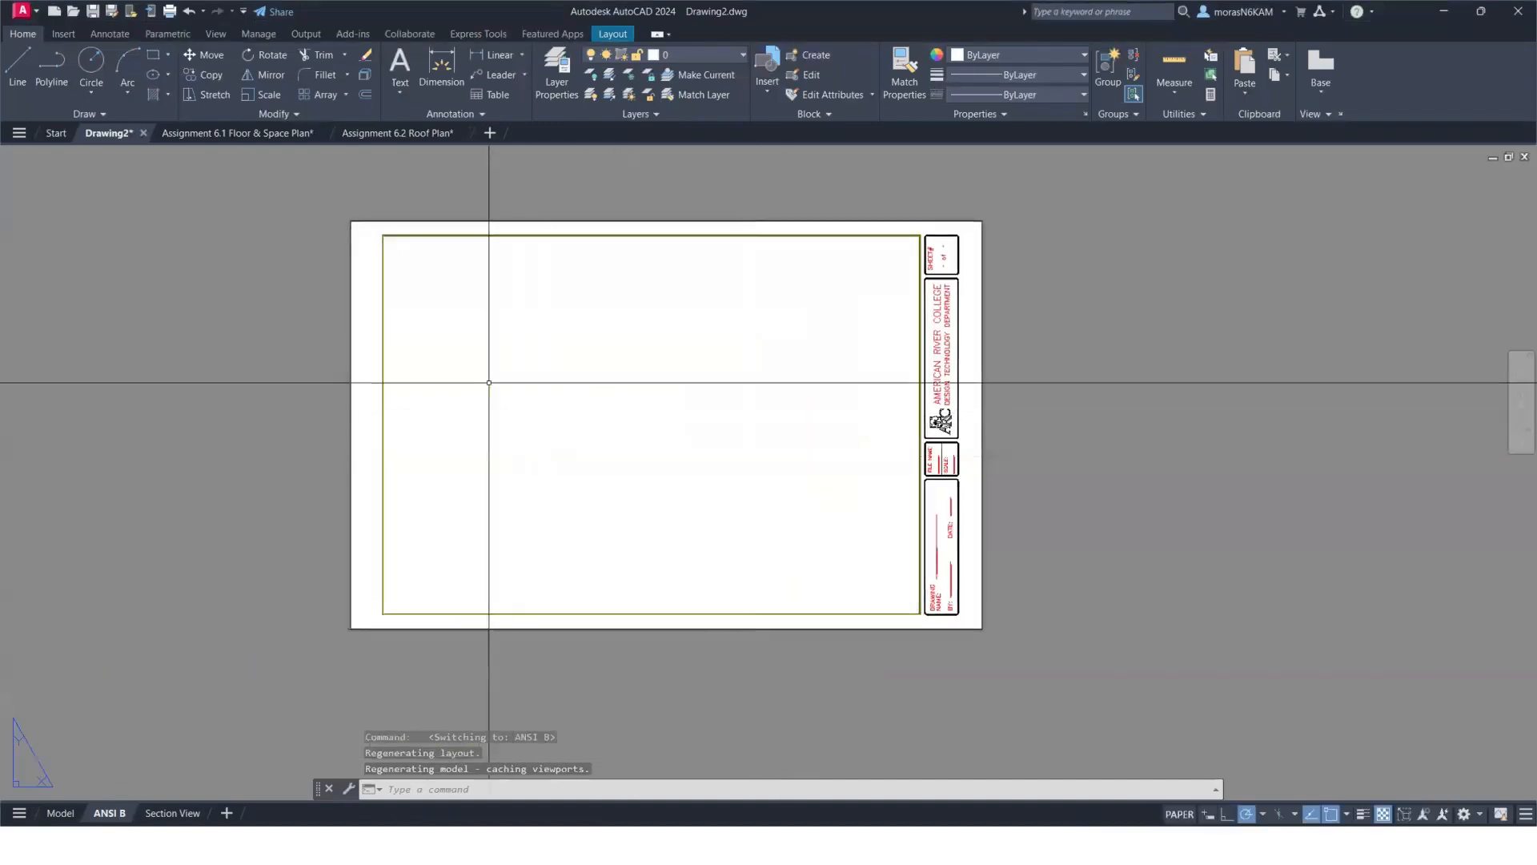
{"action": "left_click", "coordinate": [178, 813]}
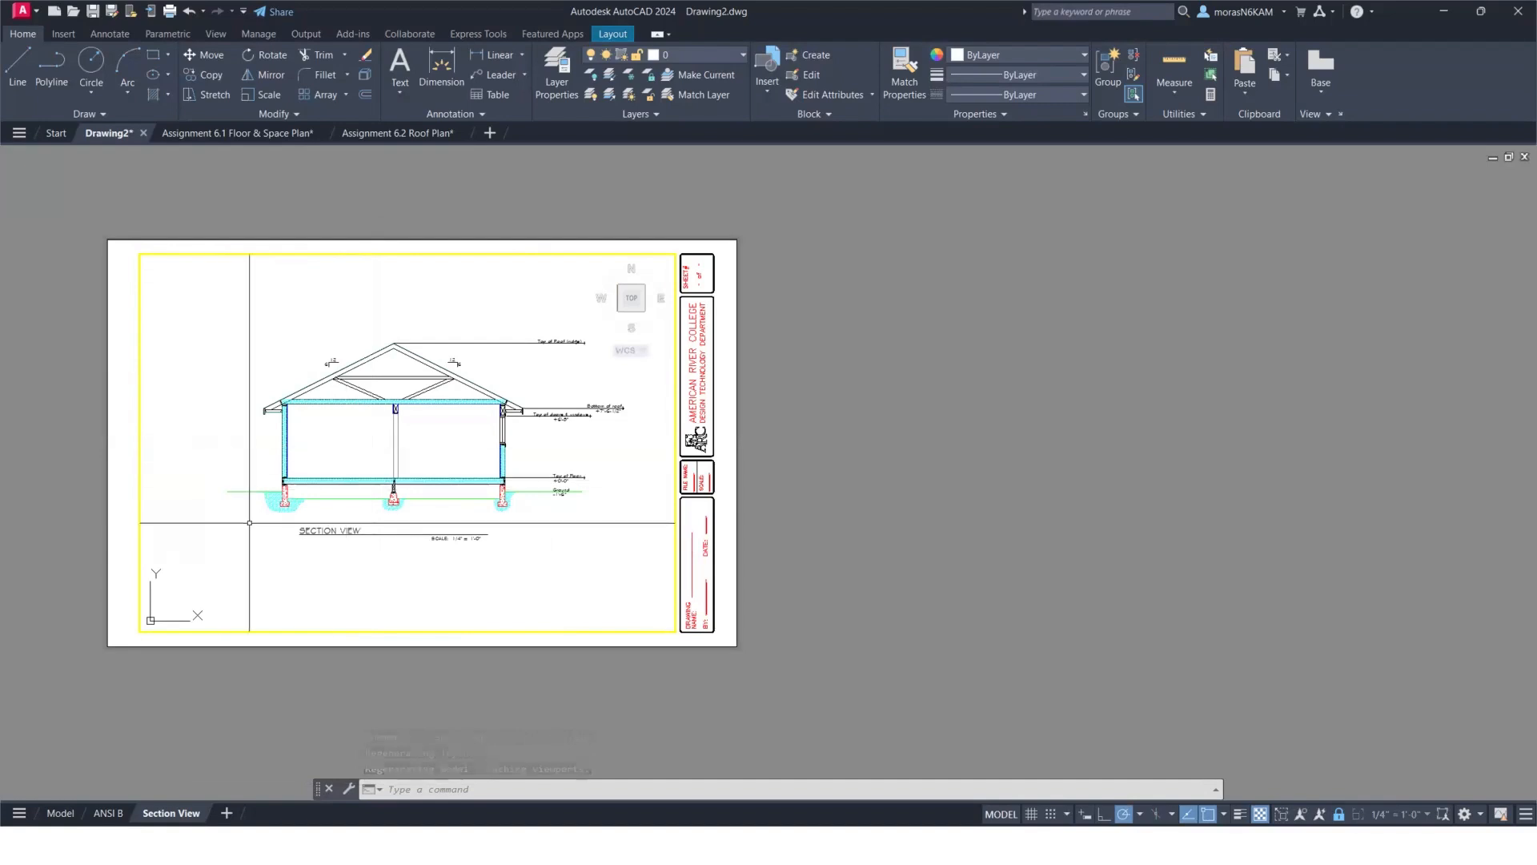
{"action": "left_click", "coordinate": [65, 817]}
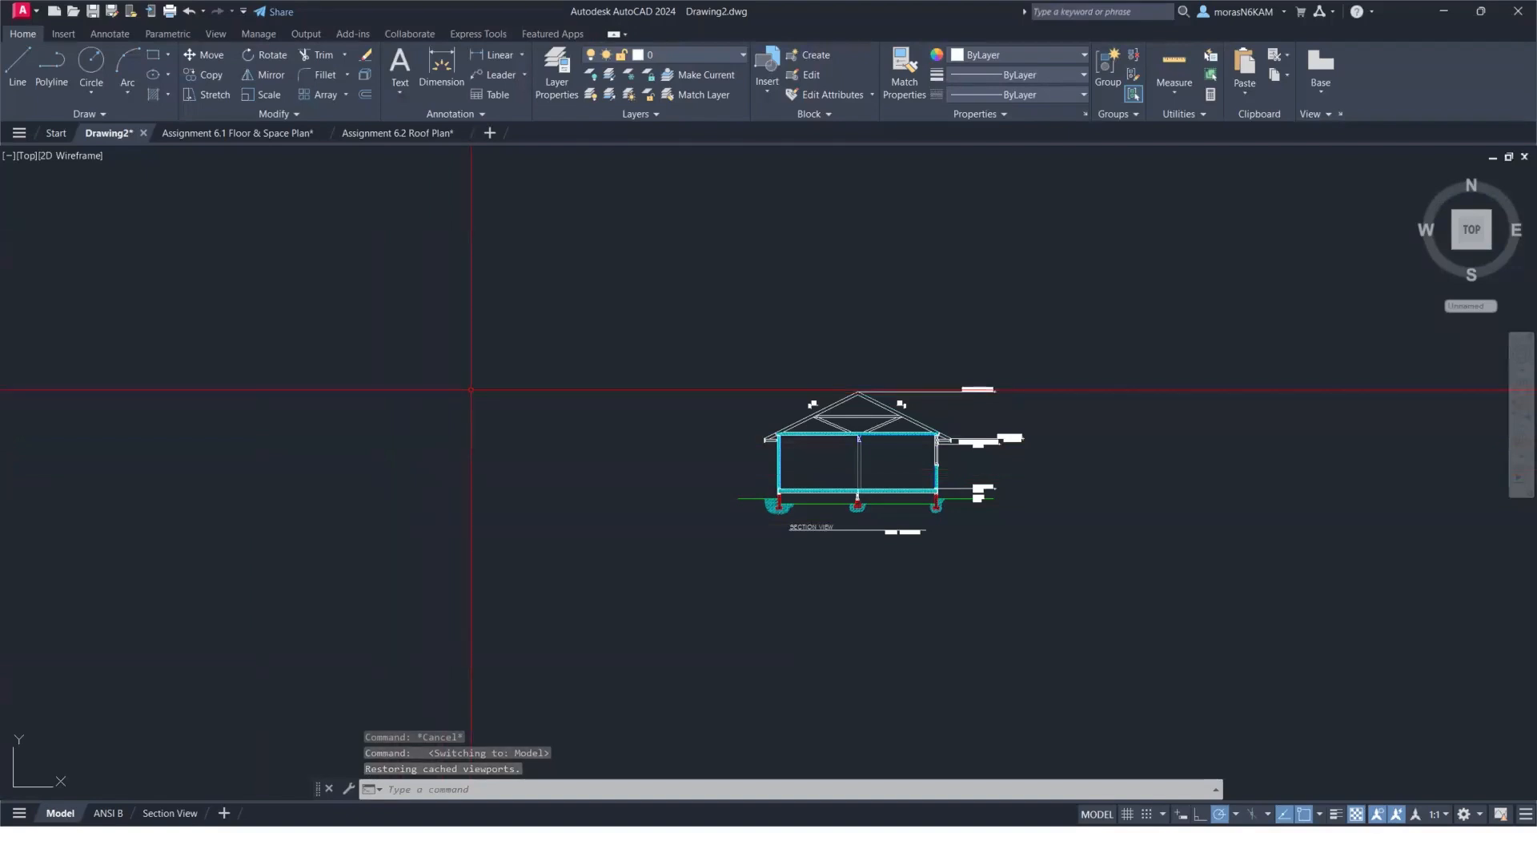
{"action": "middle_click_drag", "start_coordinate": [470, 390], "coordinate": [537, 396]}
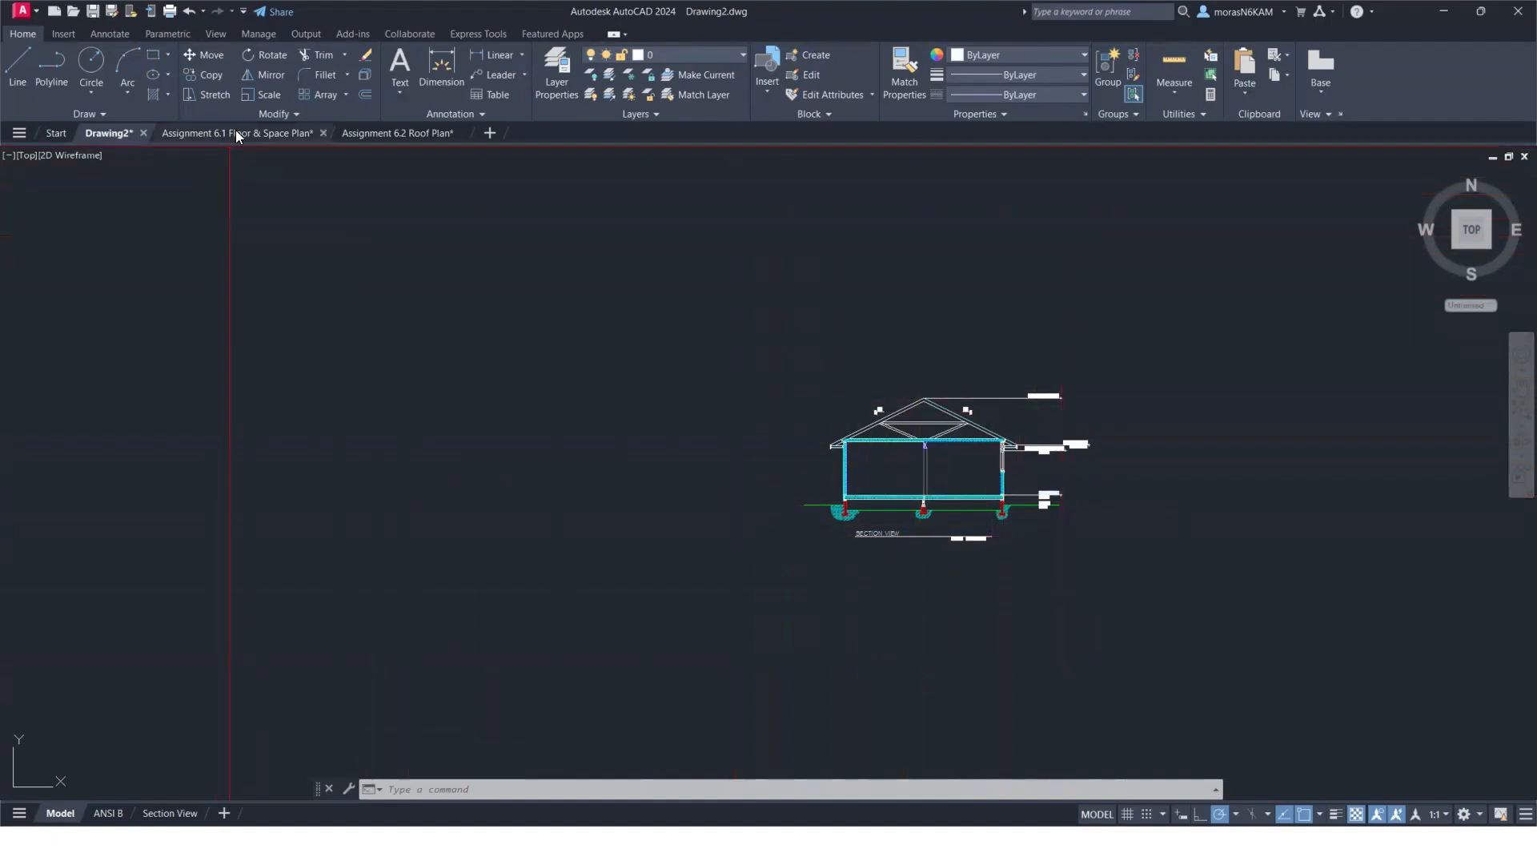
Check the Assignment 6.2 Roof Plan drawing and return to model space of Drawing2.
{"action": "left_click", "coordinate": [394, 128]}
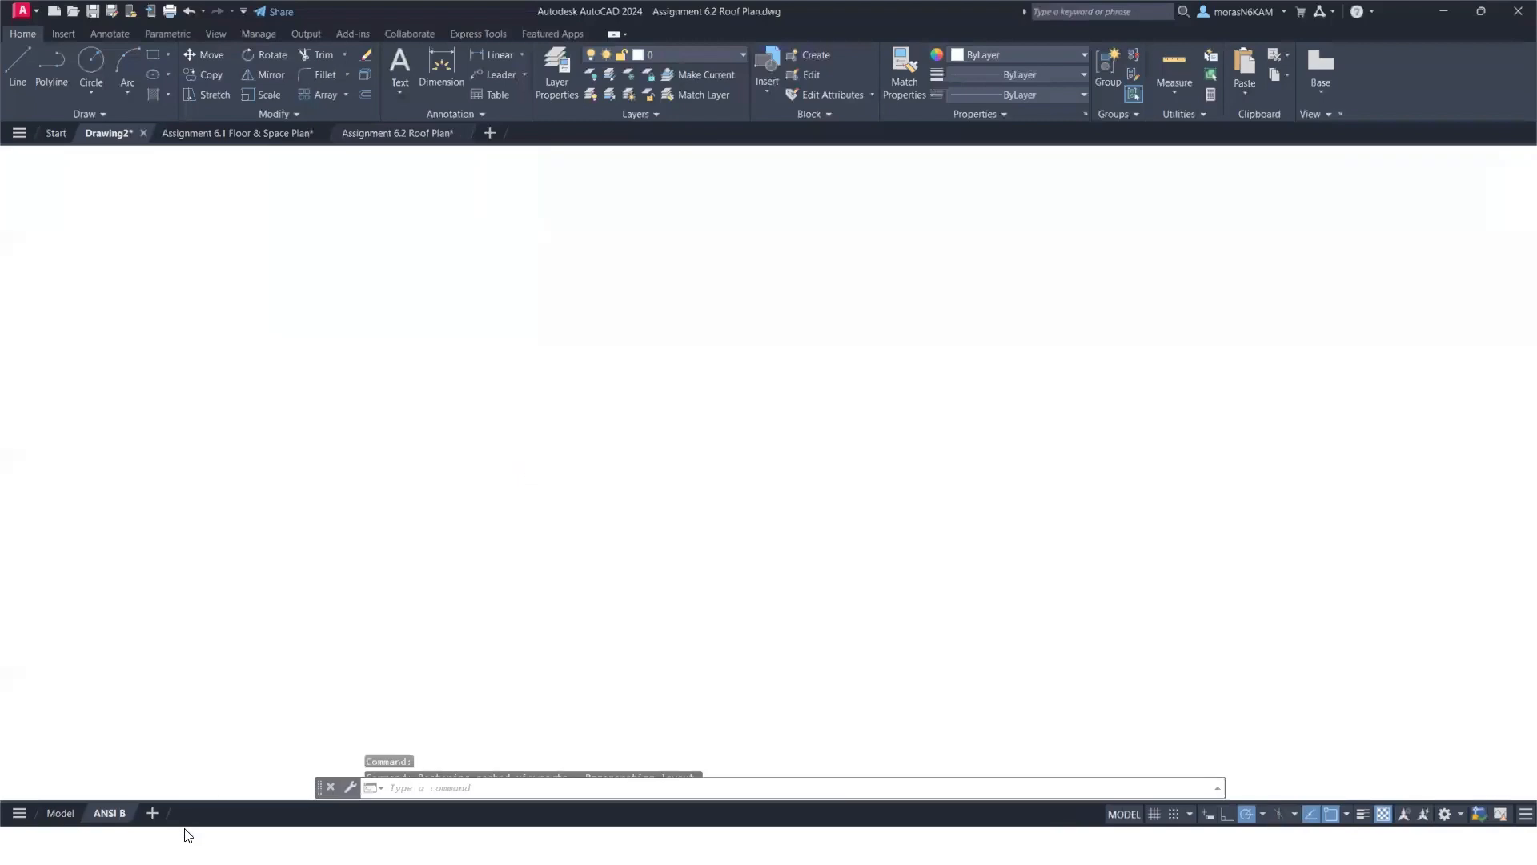
{"action": "left_click", "coordinate": [61, 817]}
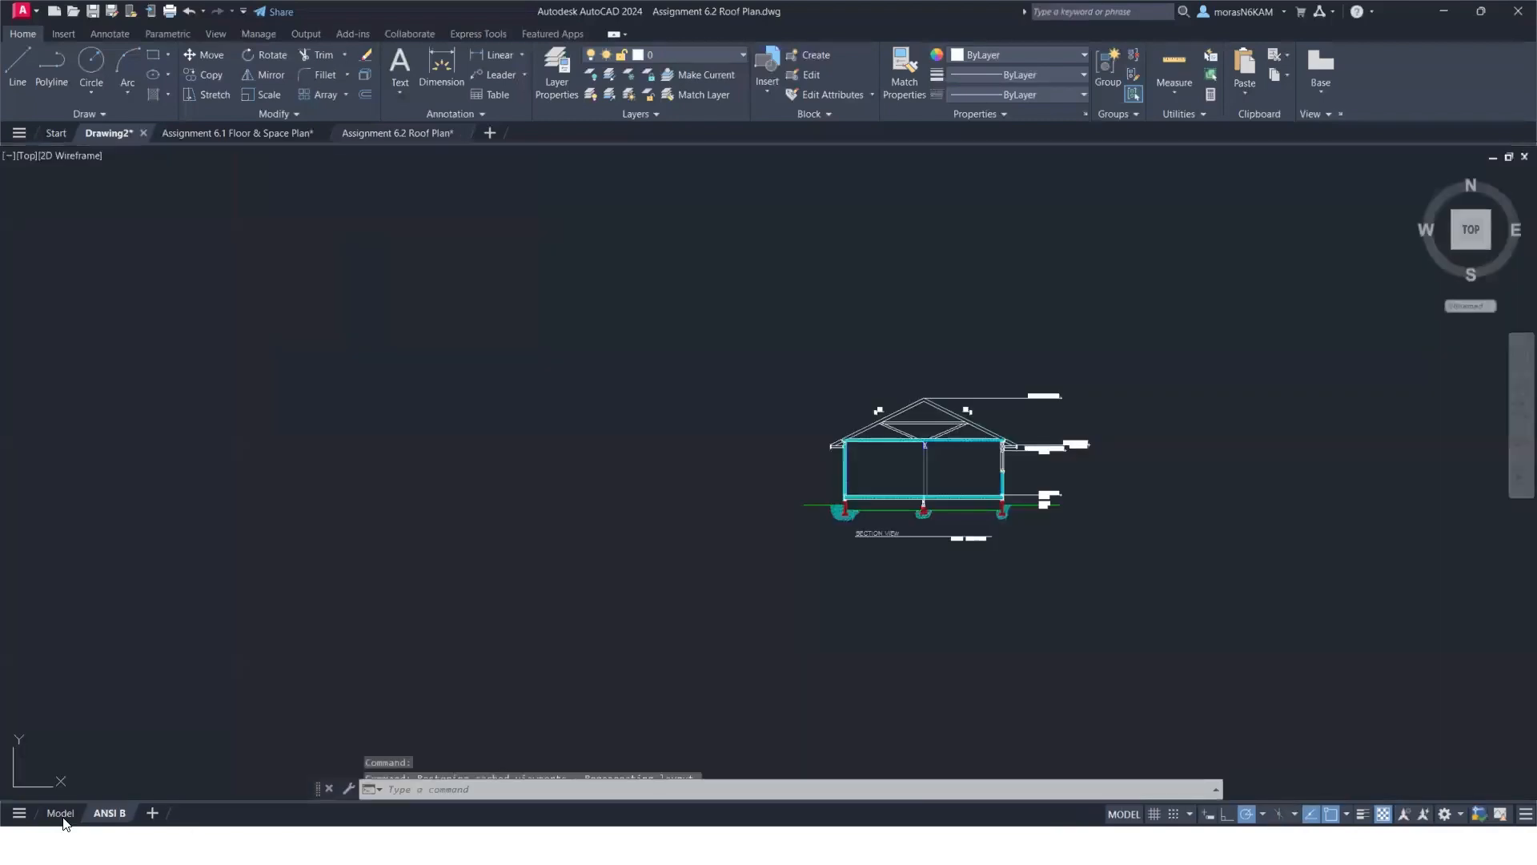
{"action": "left_click", "coordinate": [490, 413]}
{"action": "left_click", "coordinate": [398, 391]}
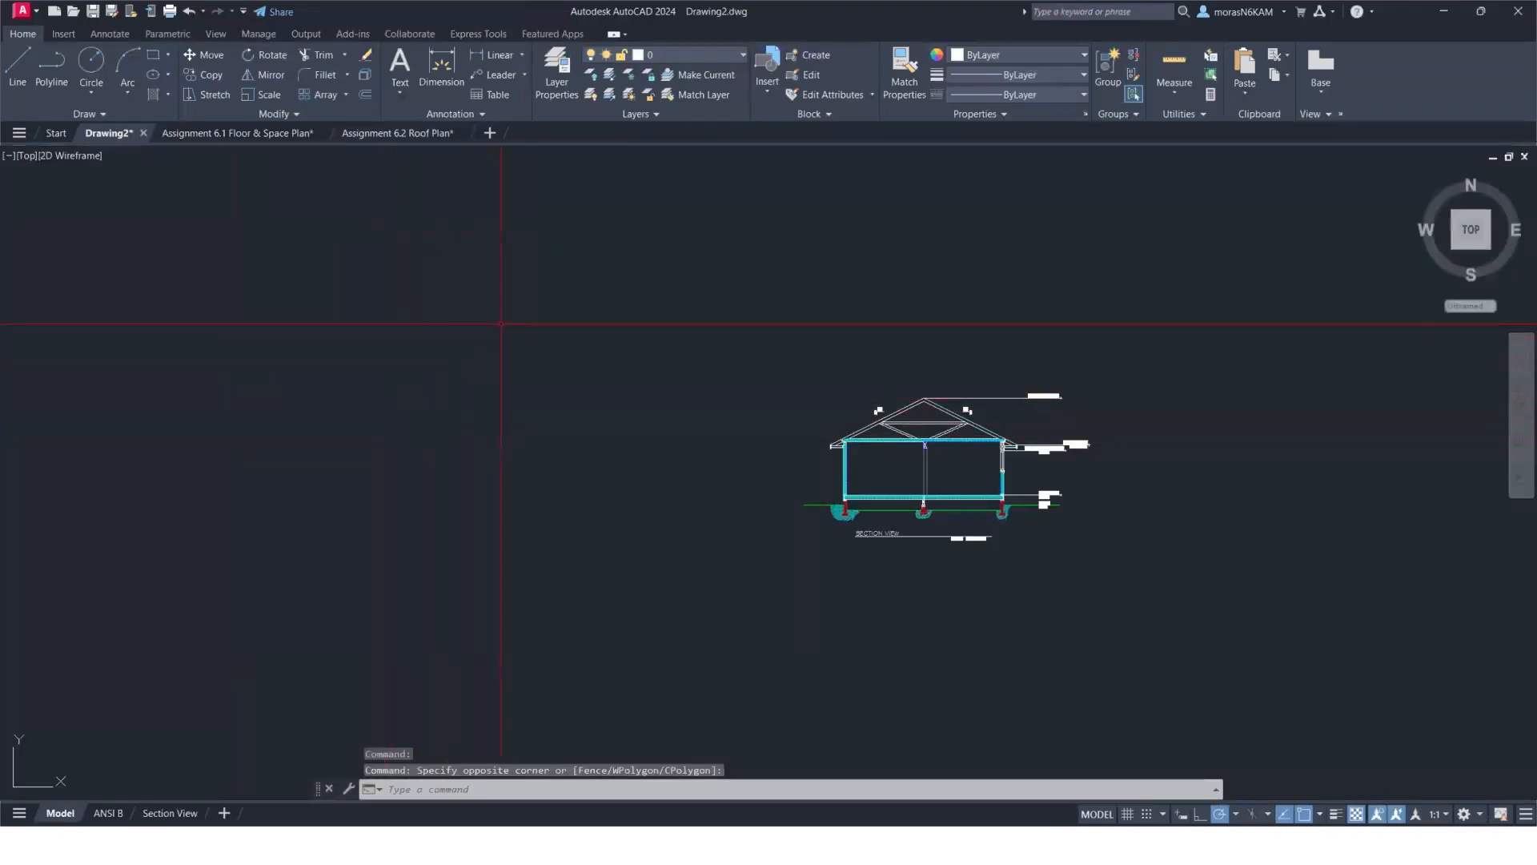
Set the TEXTSIZE variable to 4.5 and the DIMSCALE variable to 48.
{"action": "type", "text": "textsize"}
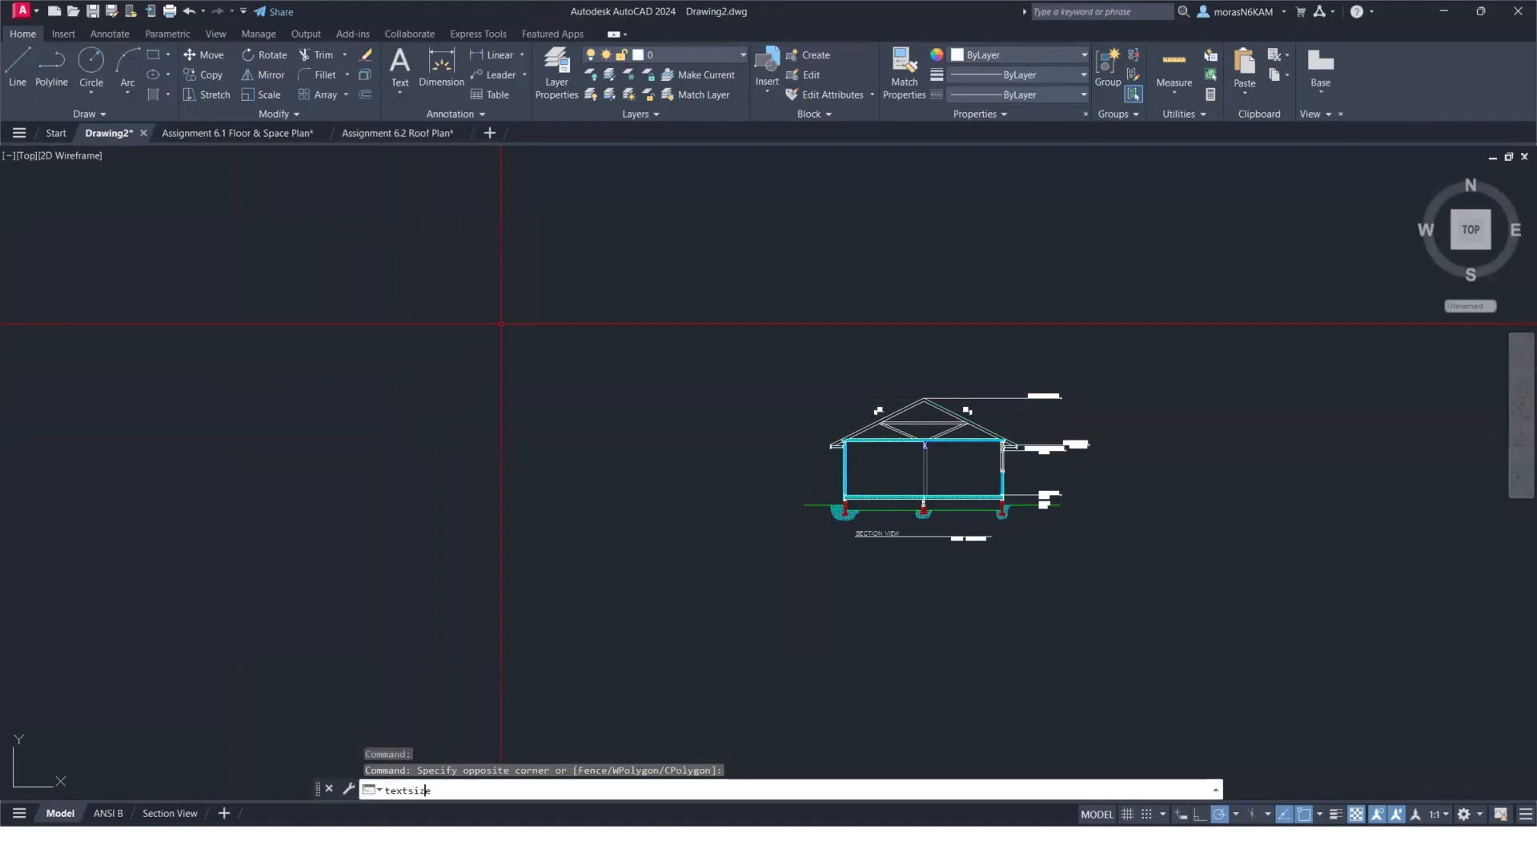
{"action": "key", "text": "Return"}
{"action": "type", "text": "4.5"}
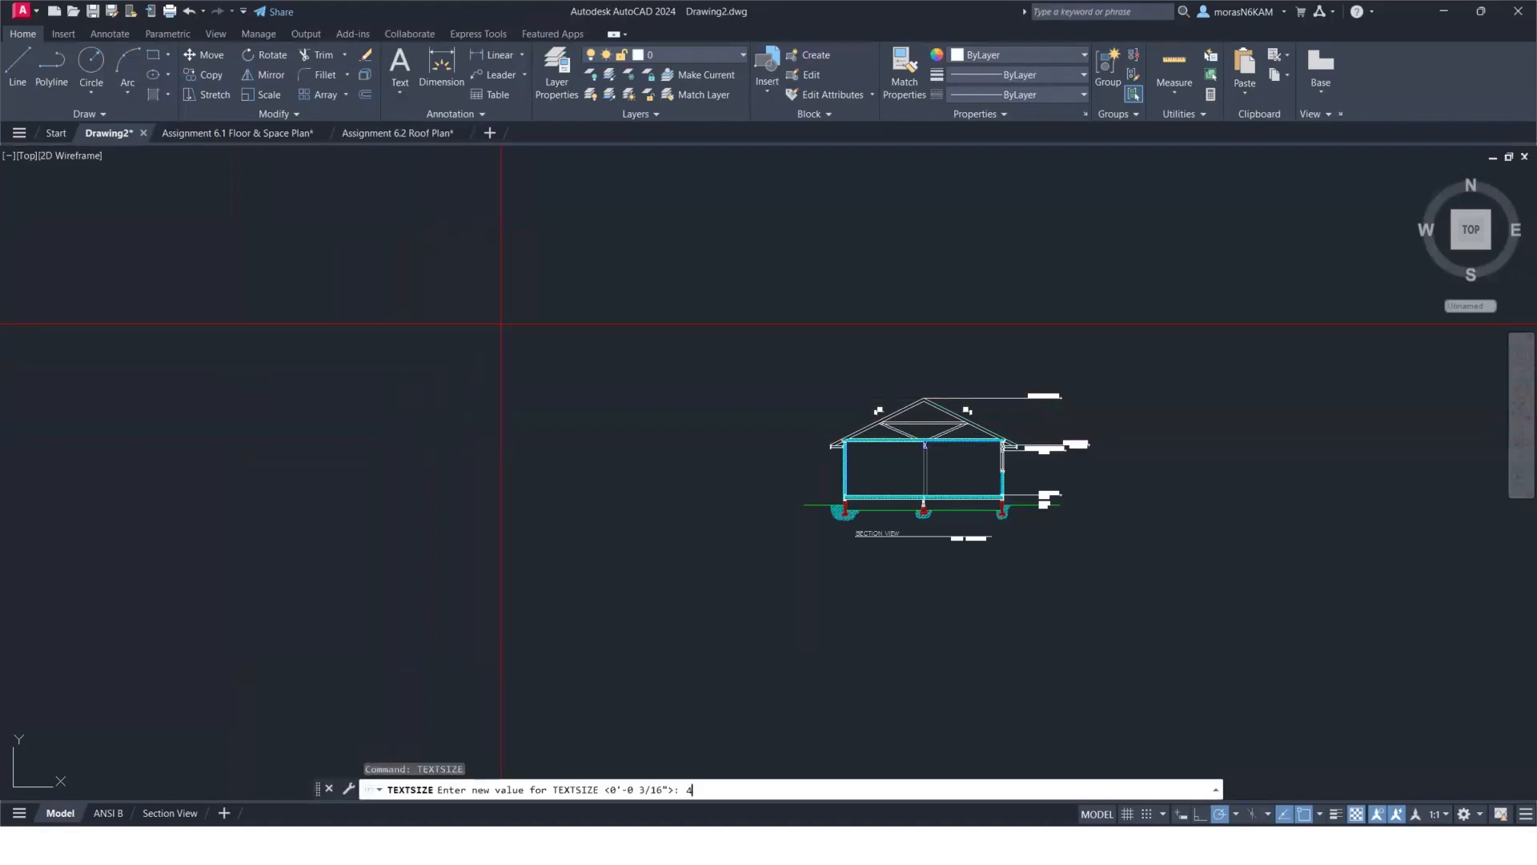
{"action": "key", "text": "Return"}
{"action": "type", "text": "dimscale"}
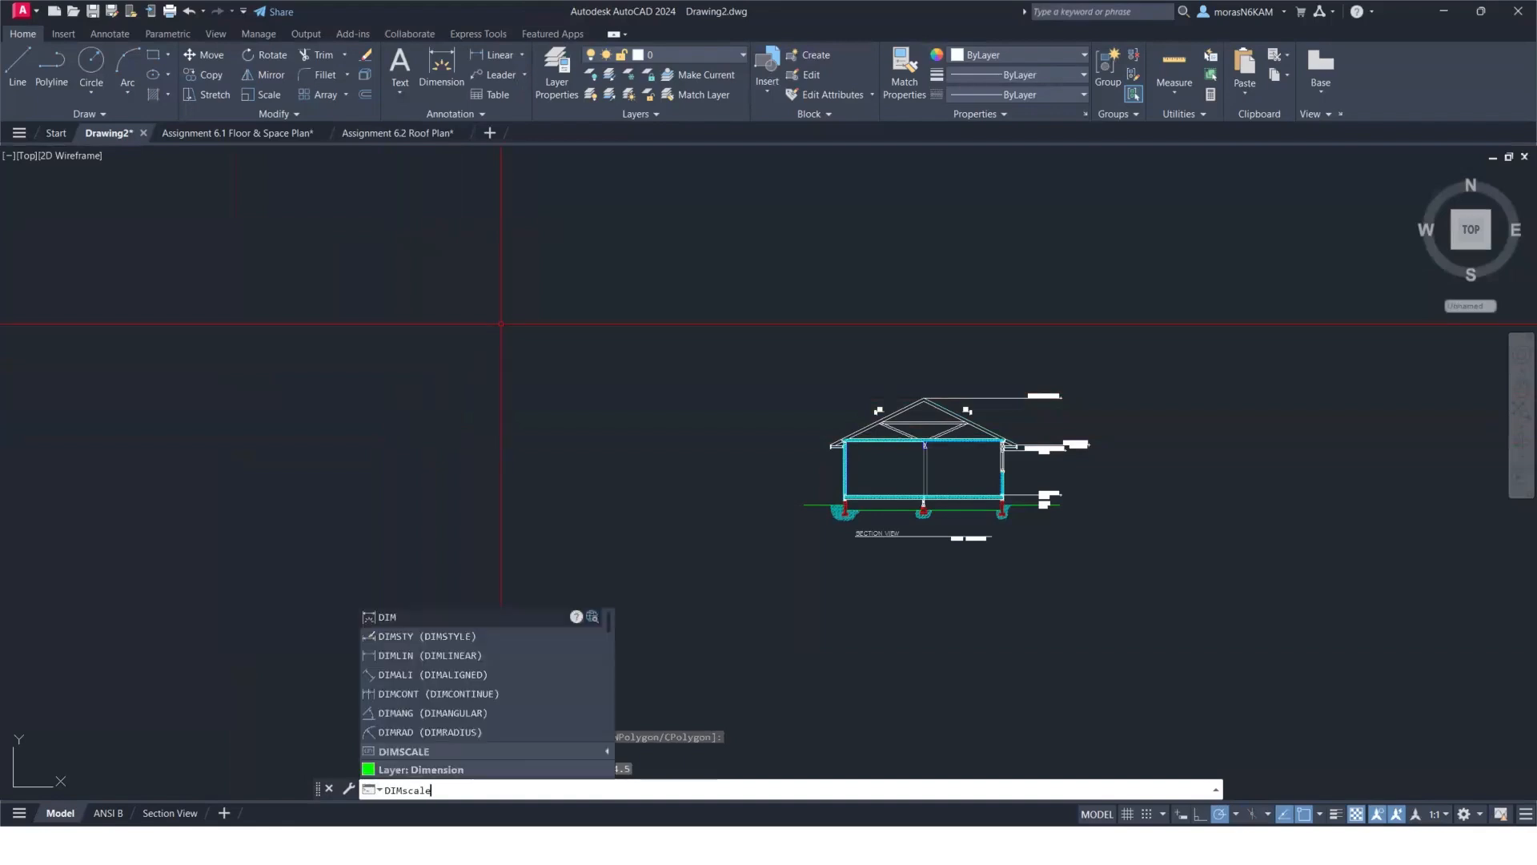
{"action": "key", "text": "Return"}
{"action": "type", "text": "48"}
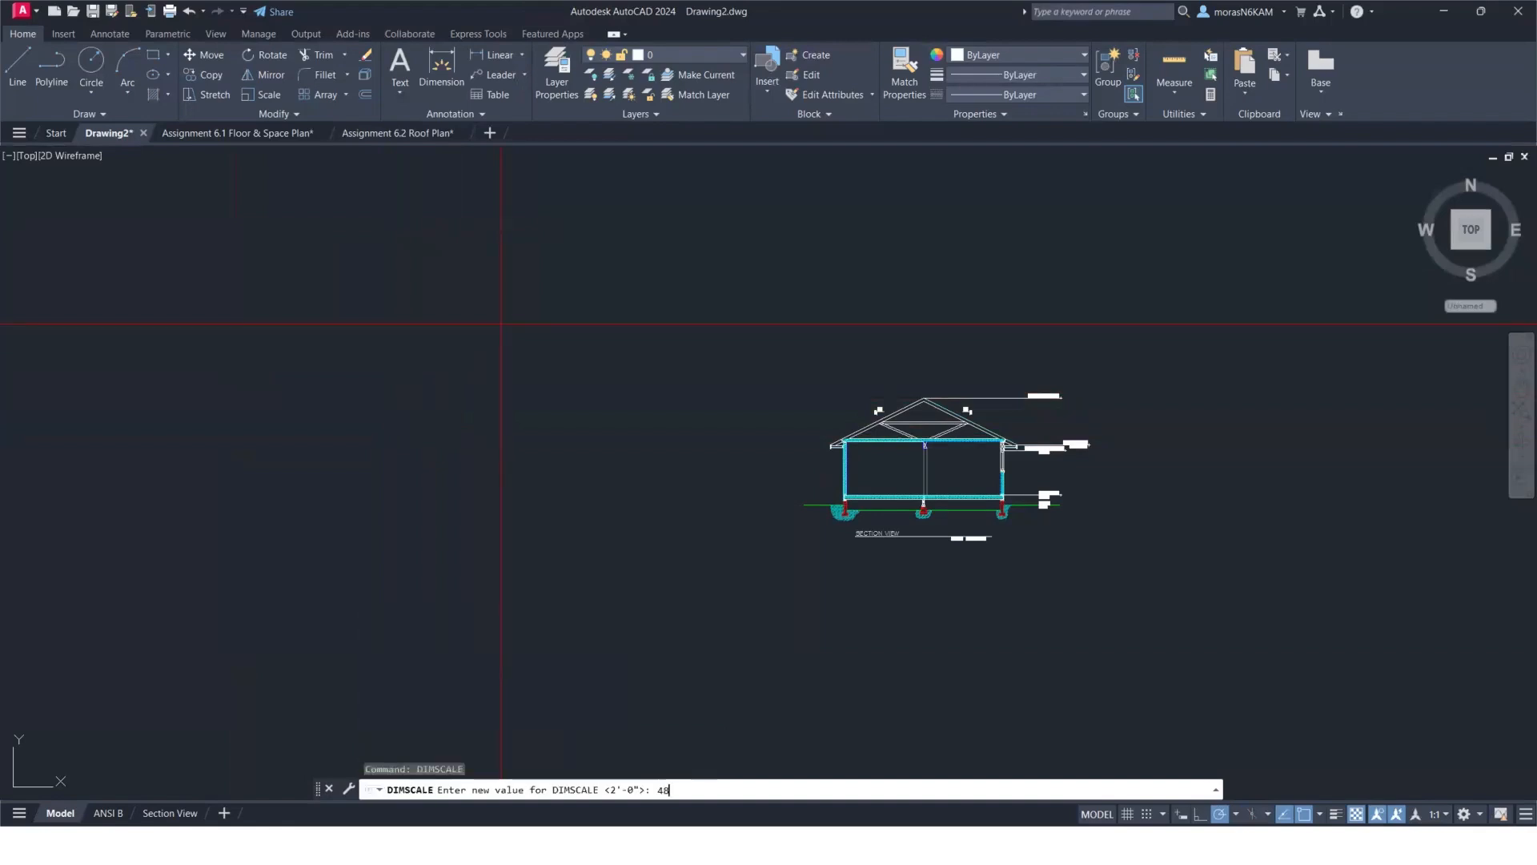
{"action": "key", "text": "Return"}
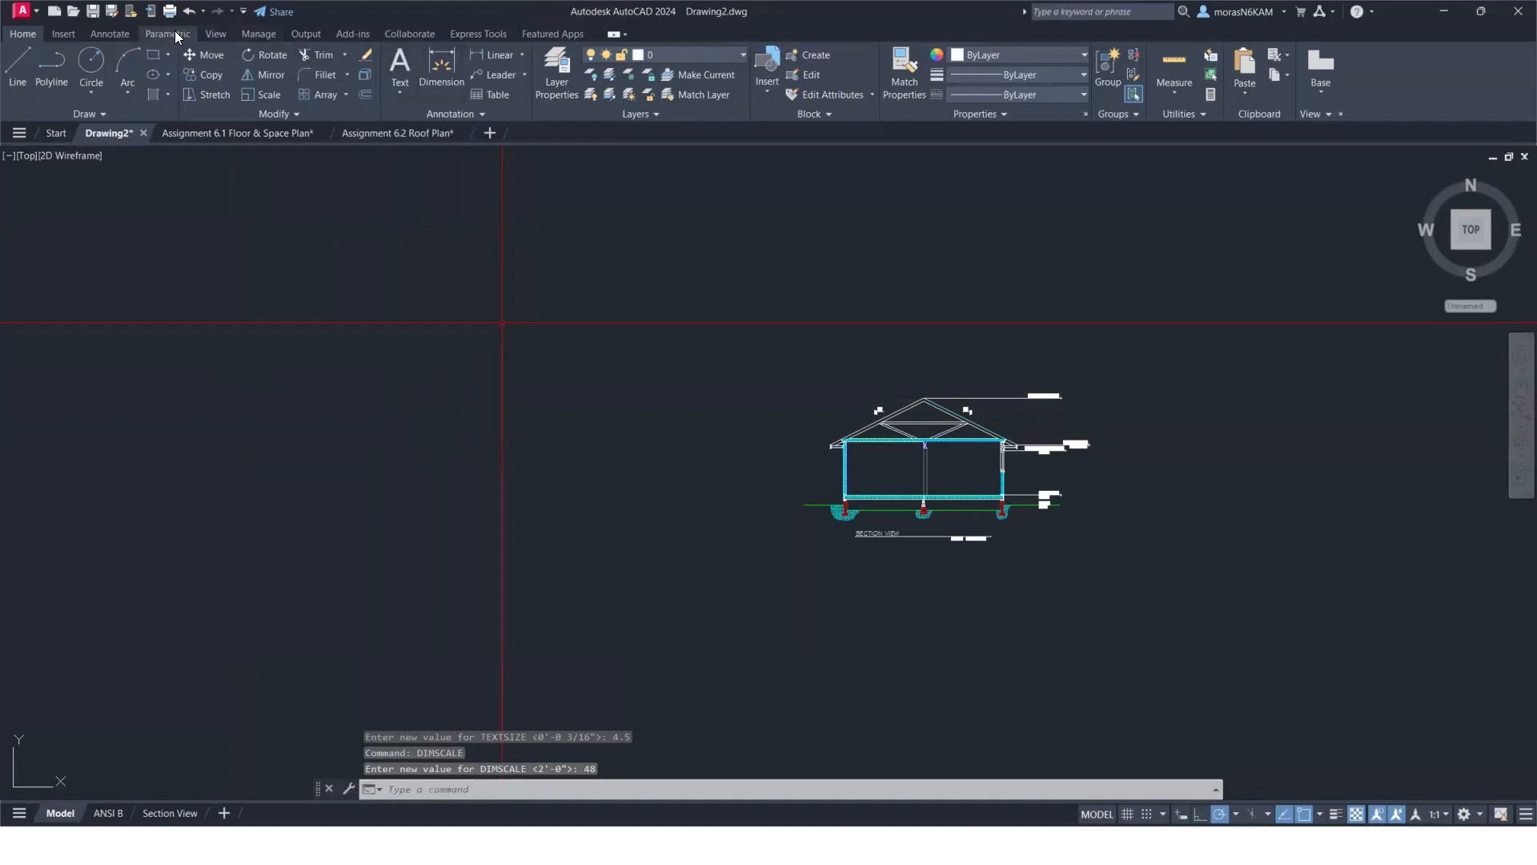
Create a new multileader style named Spline, starting from the Standard style.
{"action": "left_click", "coordinate": [125, 34]}
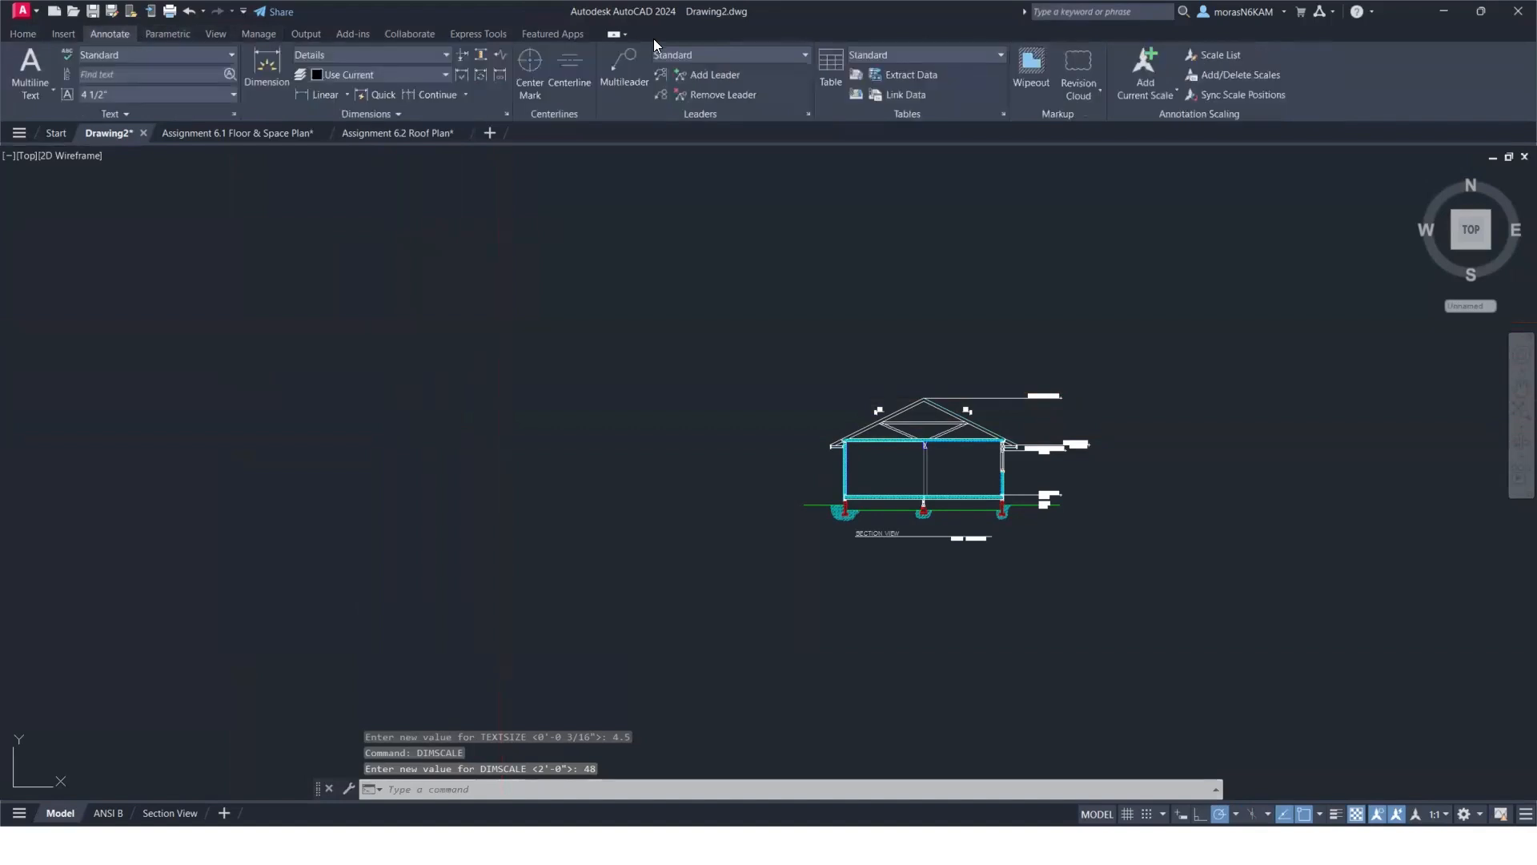
{"action": "left_click", "coordinate": [697, 56]}
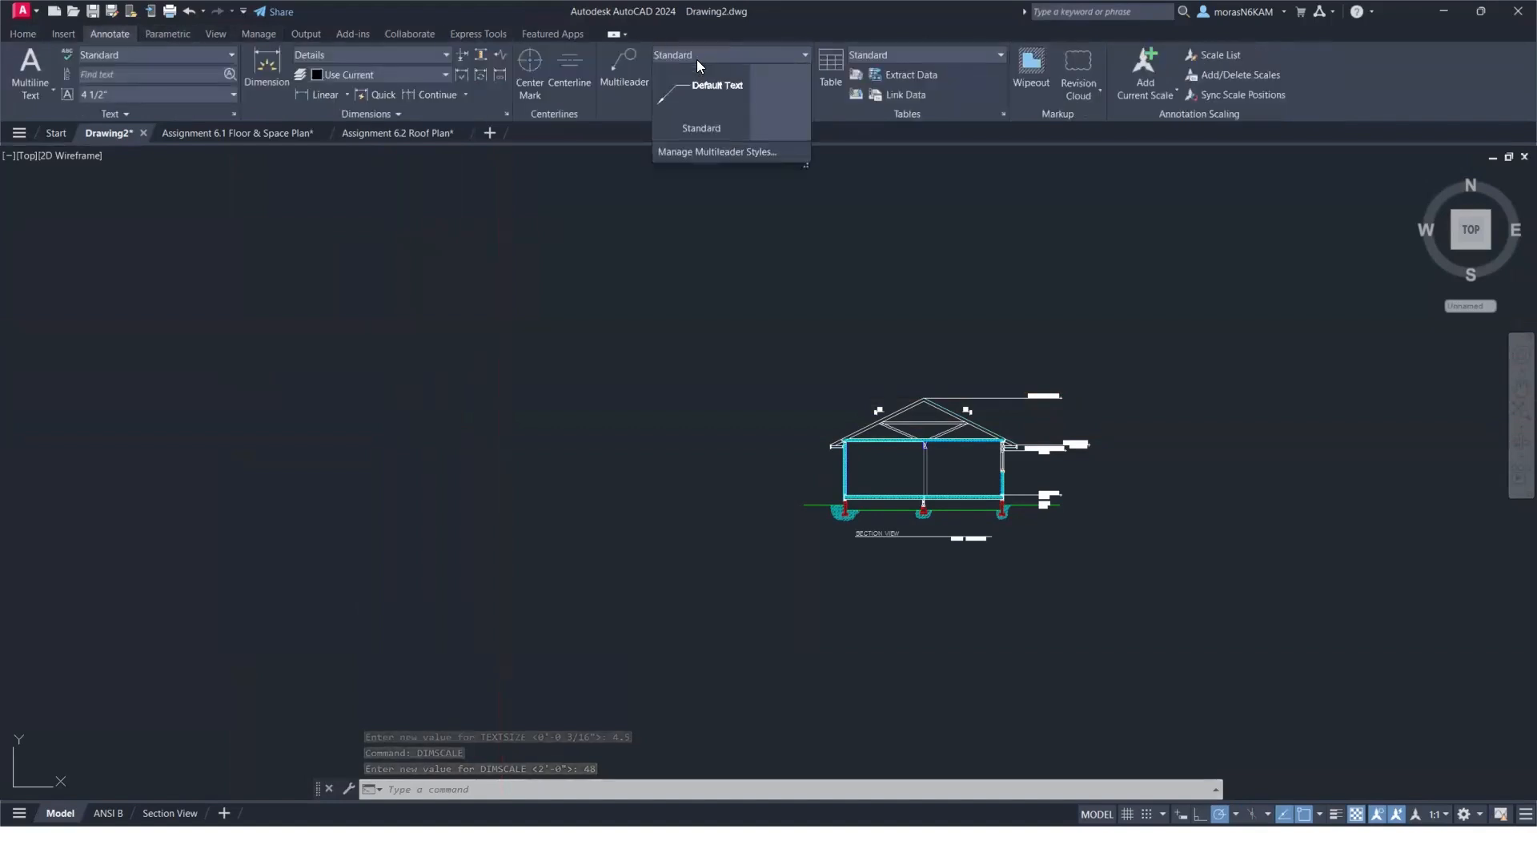
{"action": "left_click", "coordinate": [716, 150]}
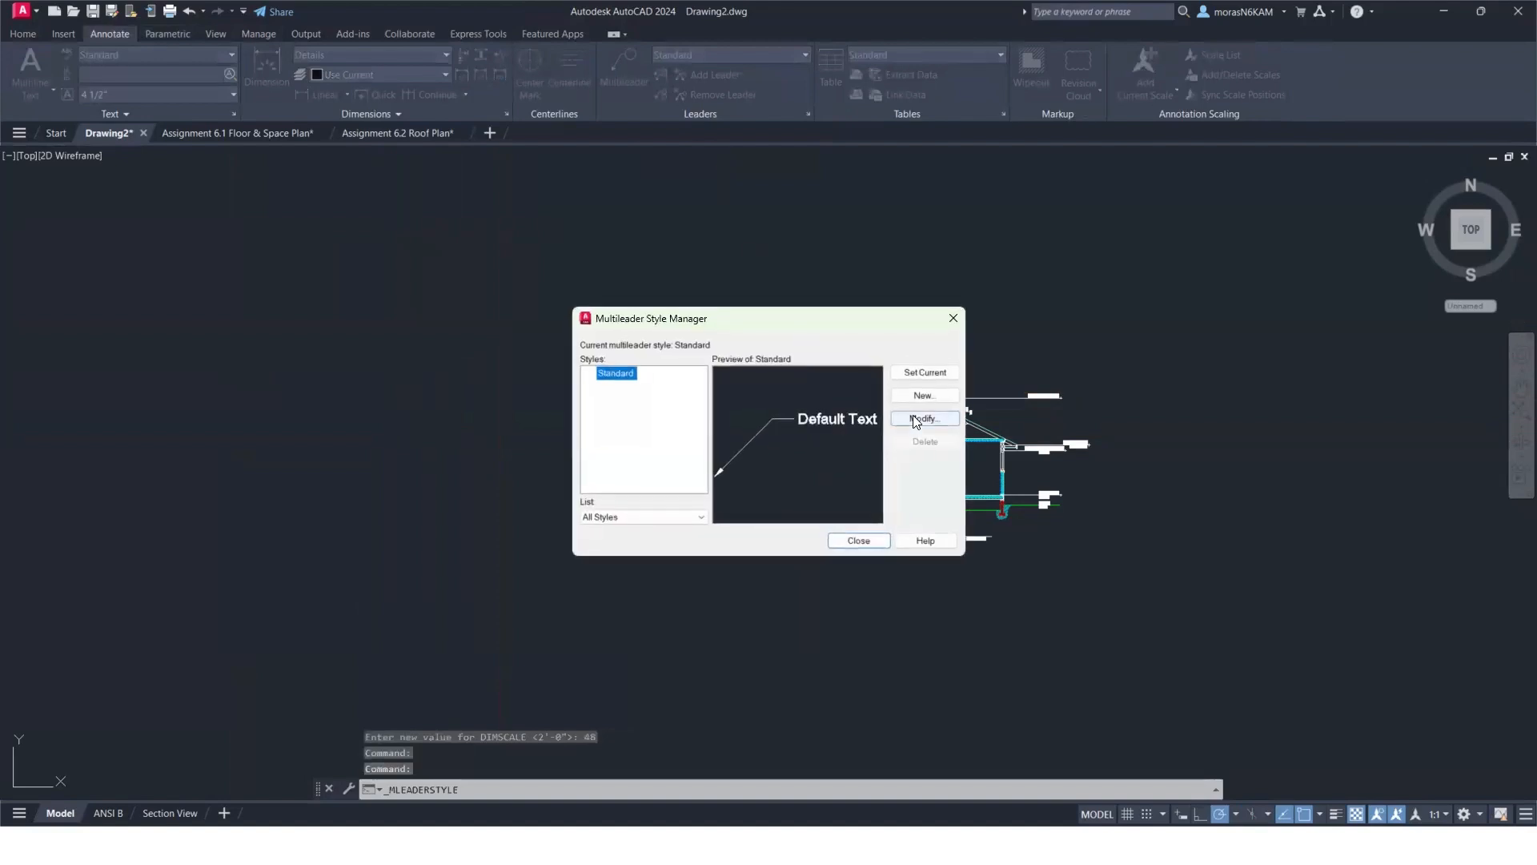
{"action": "left_click", "coordinate": [921, 396]}
{"action": "type", "text": "Spline"}
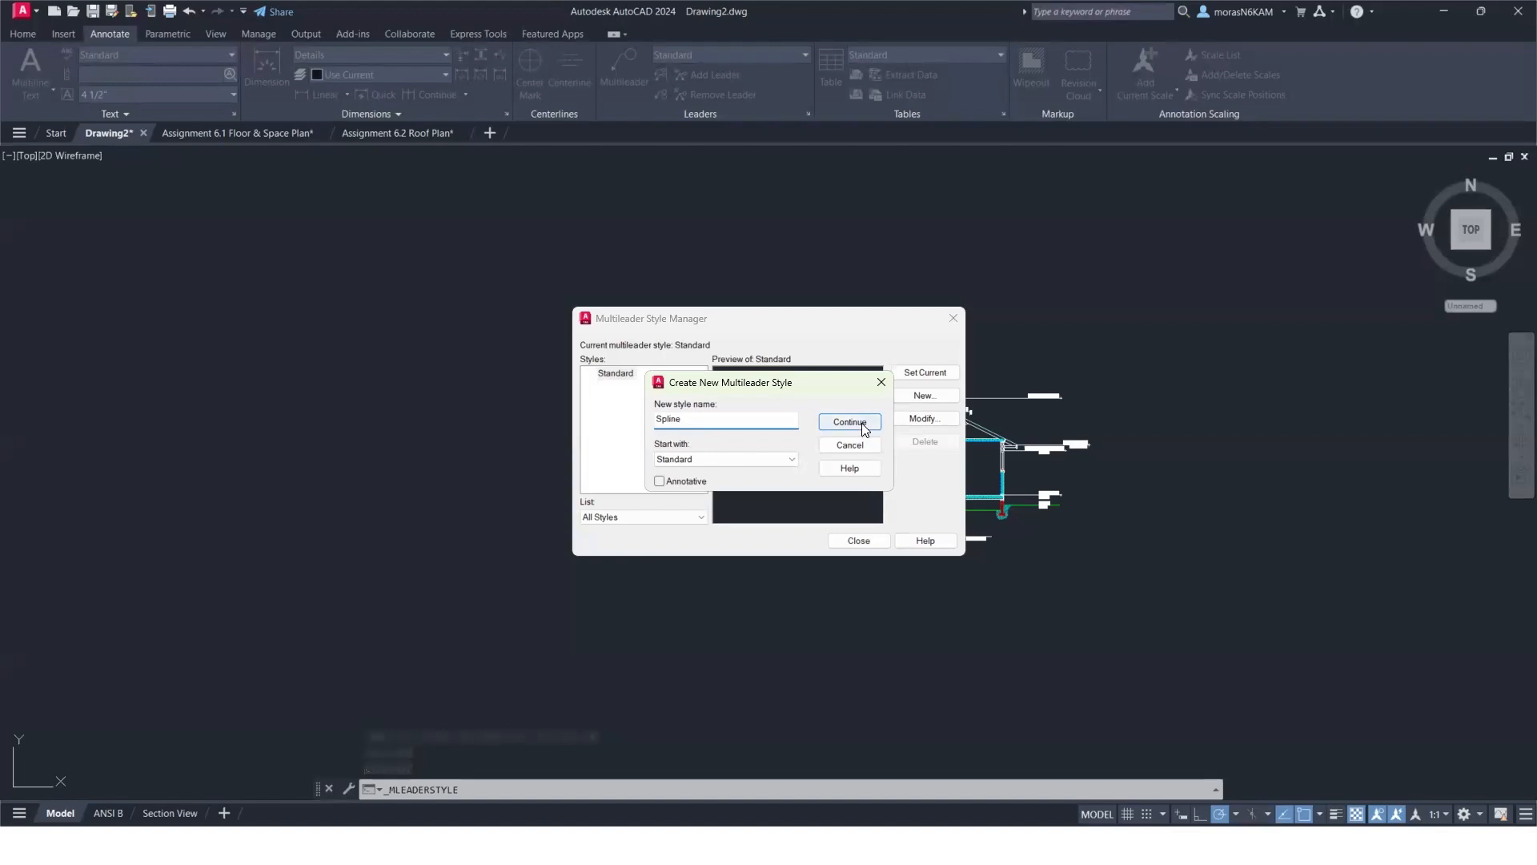
{"action": "left_click", "coordinate": [862, 431]}
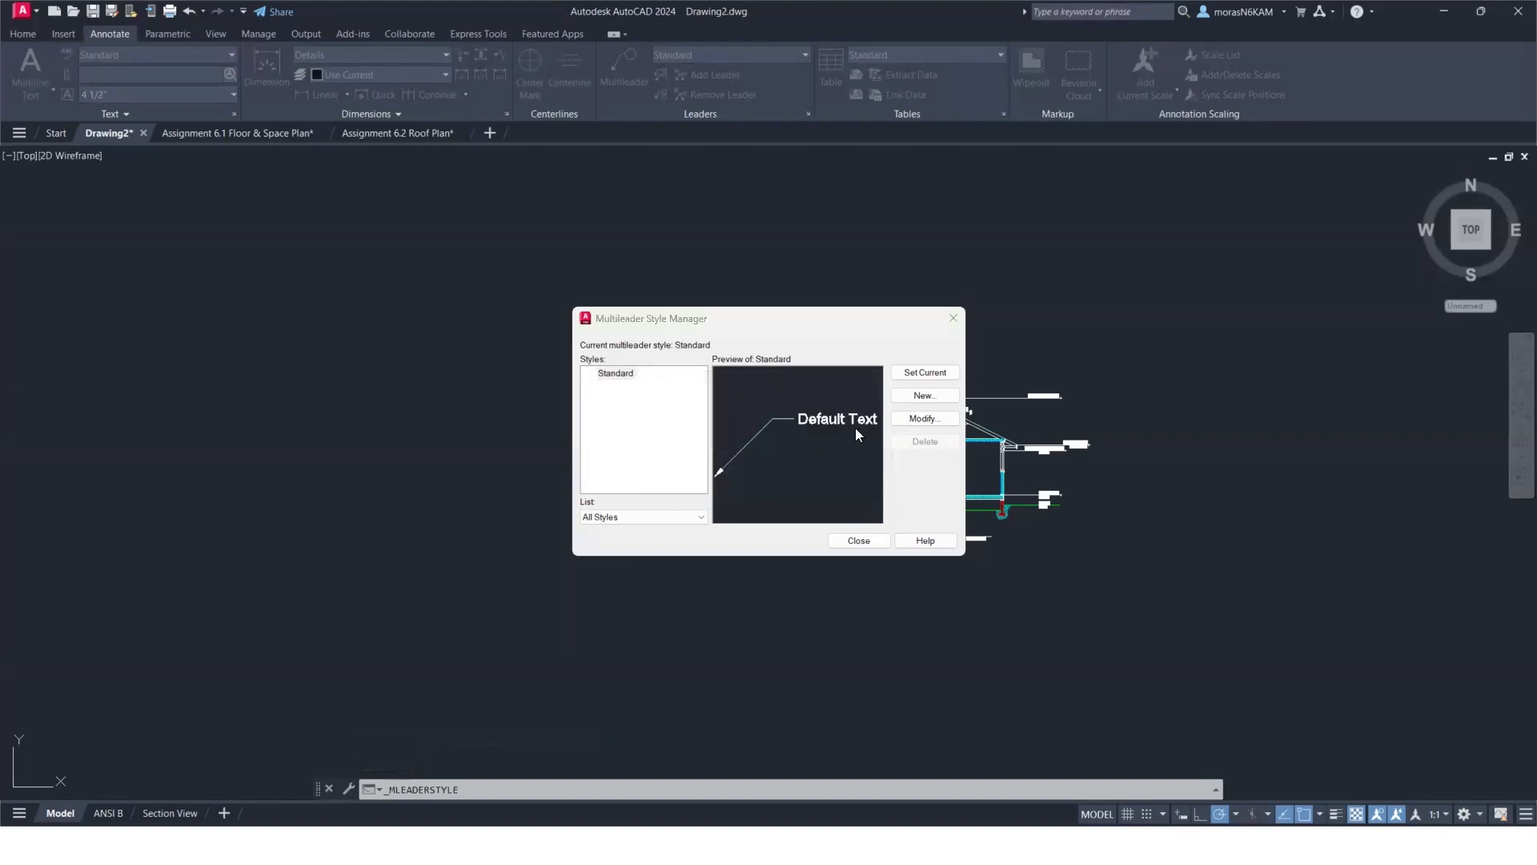
Set the new multileader style's leader type to Spline and its specified scale to 48.
{"action": "left_click", "coordinate": [552, 275]}
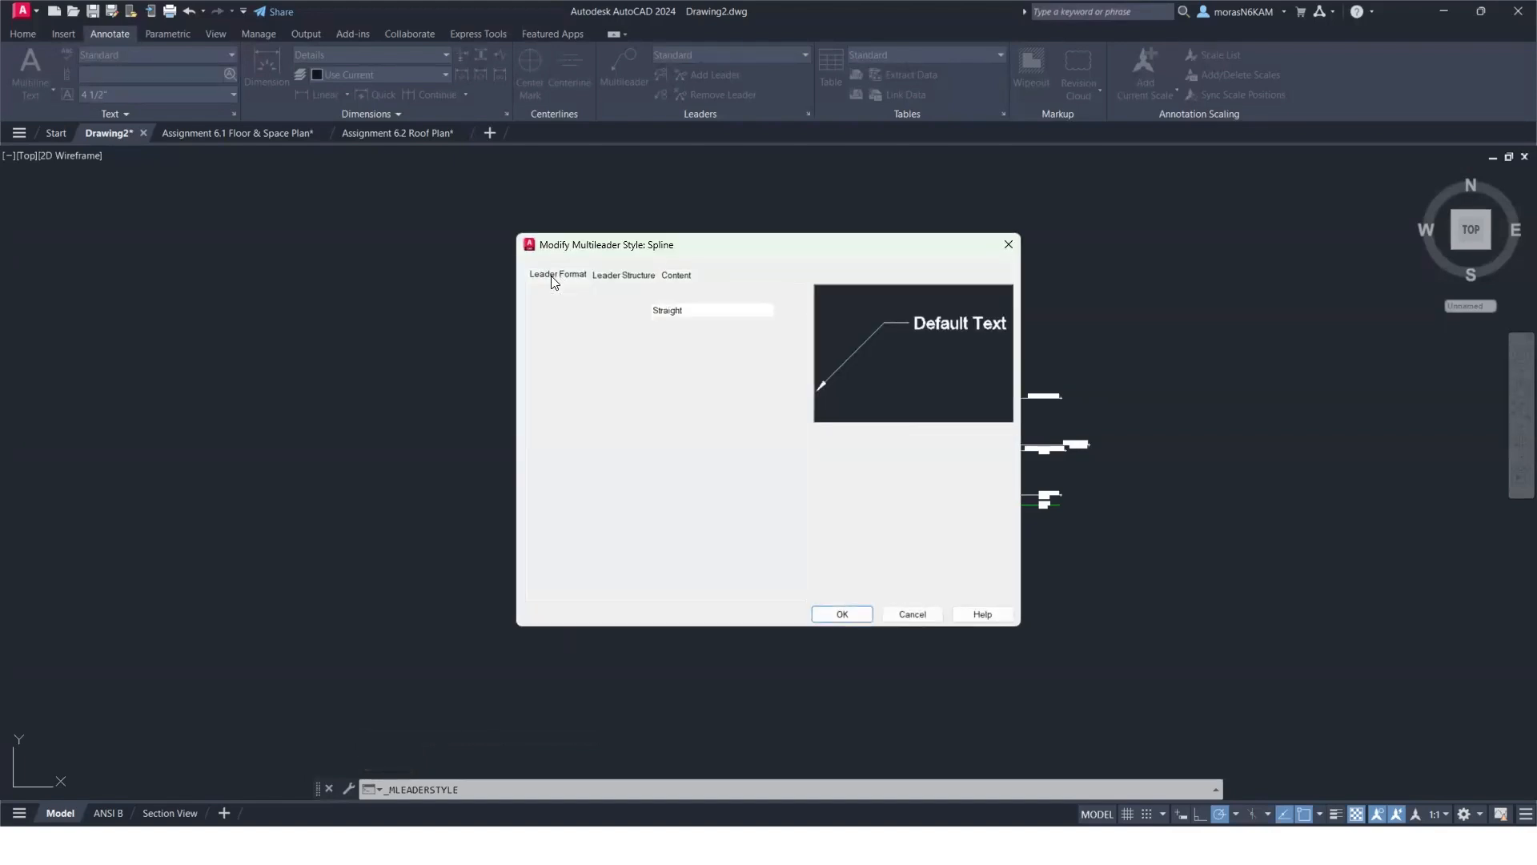
{"action": "left_click", "coordinate": [706, 312]}
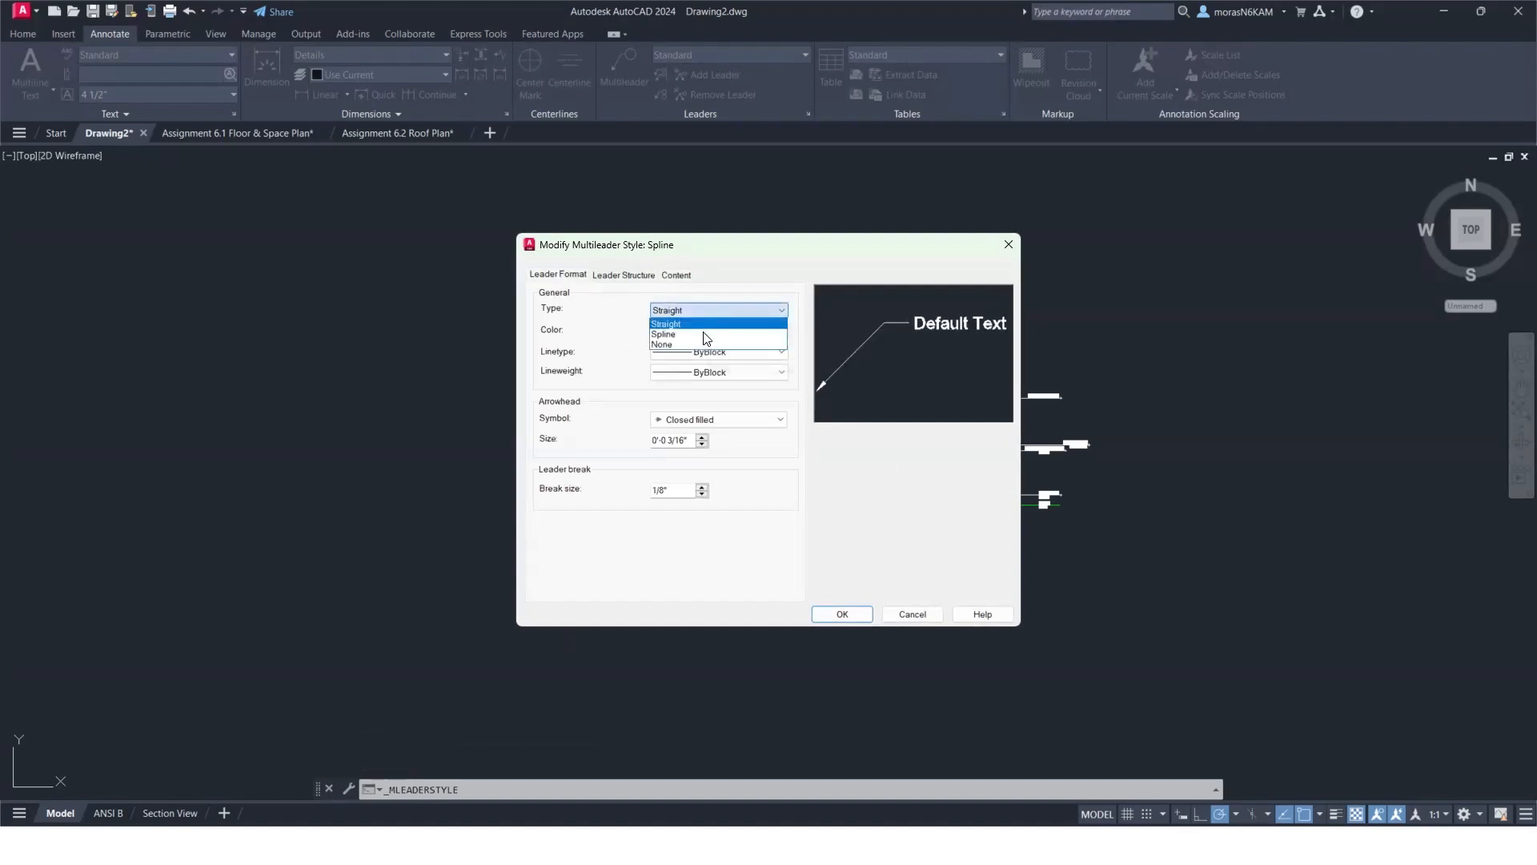
{"action": "left_click", "coordinate": [706, 334]}
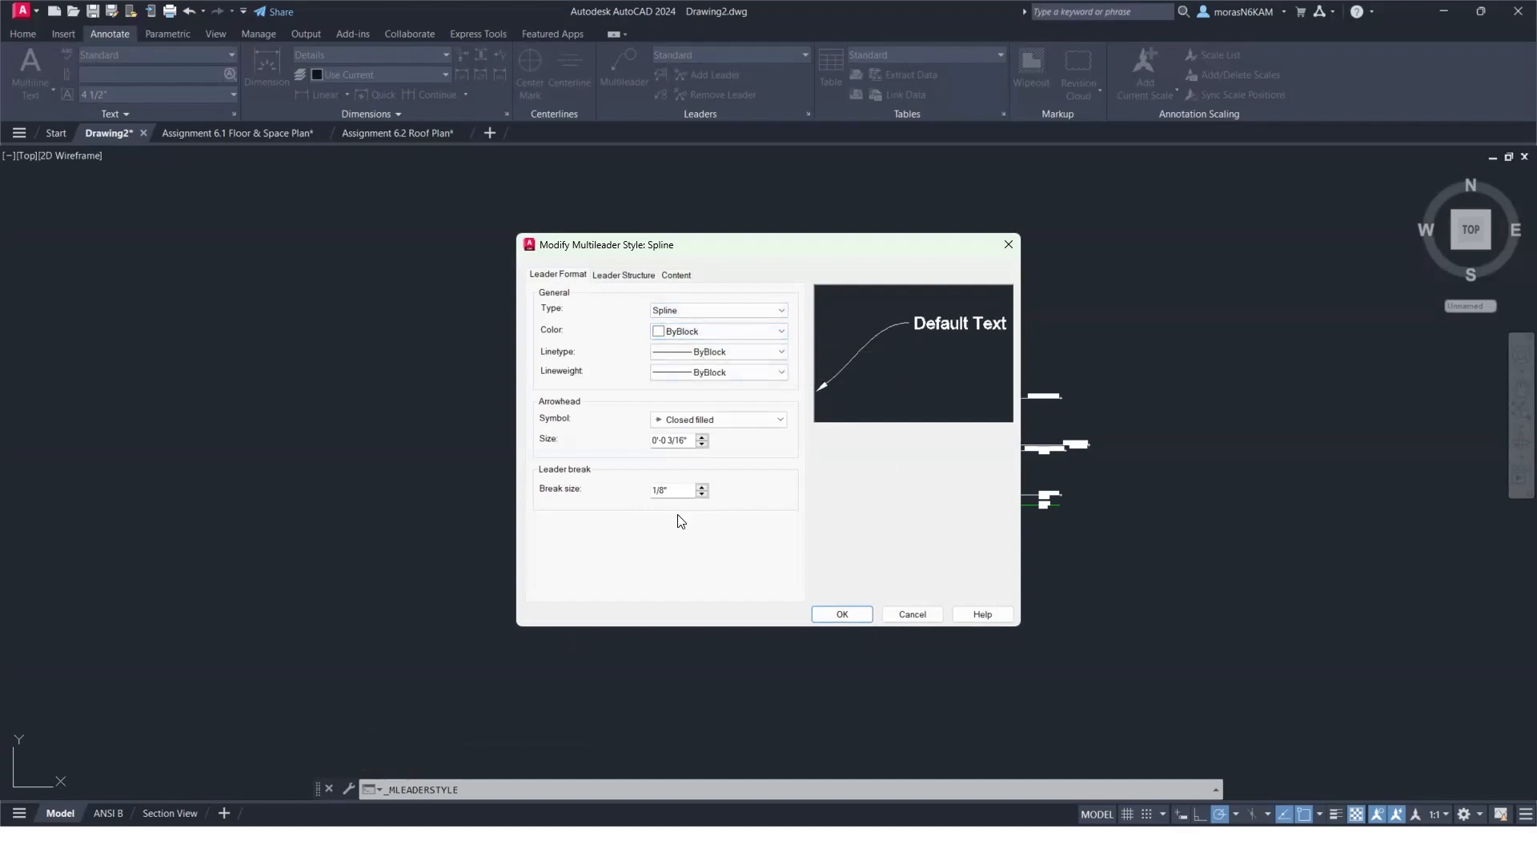
{"action": "left_click", "coordinate": [621, 275]}
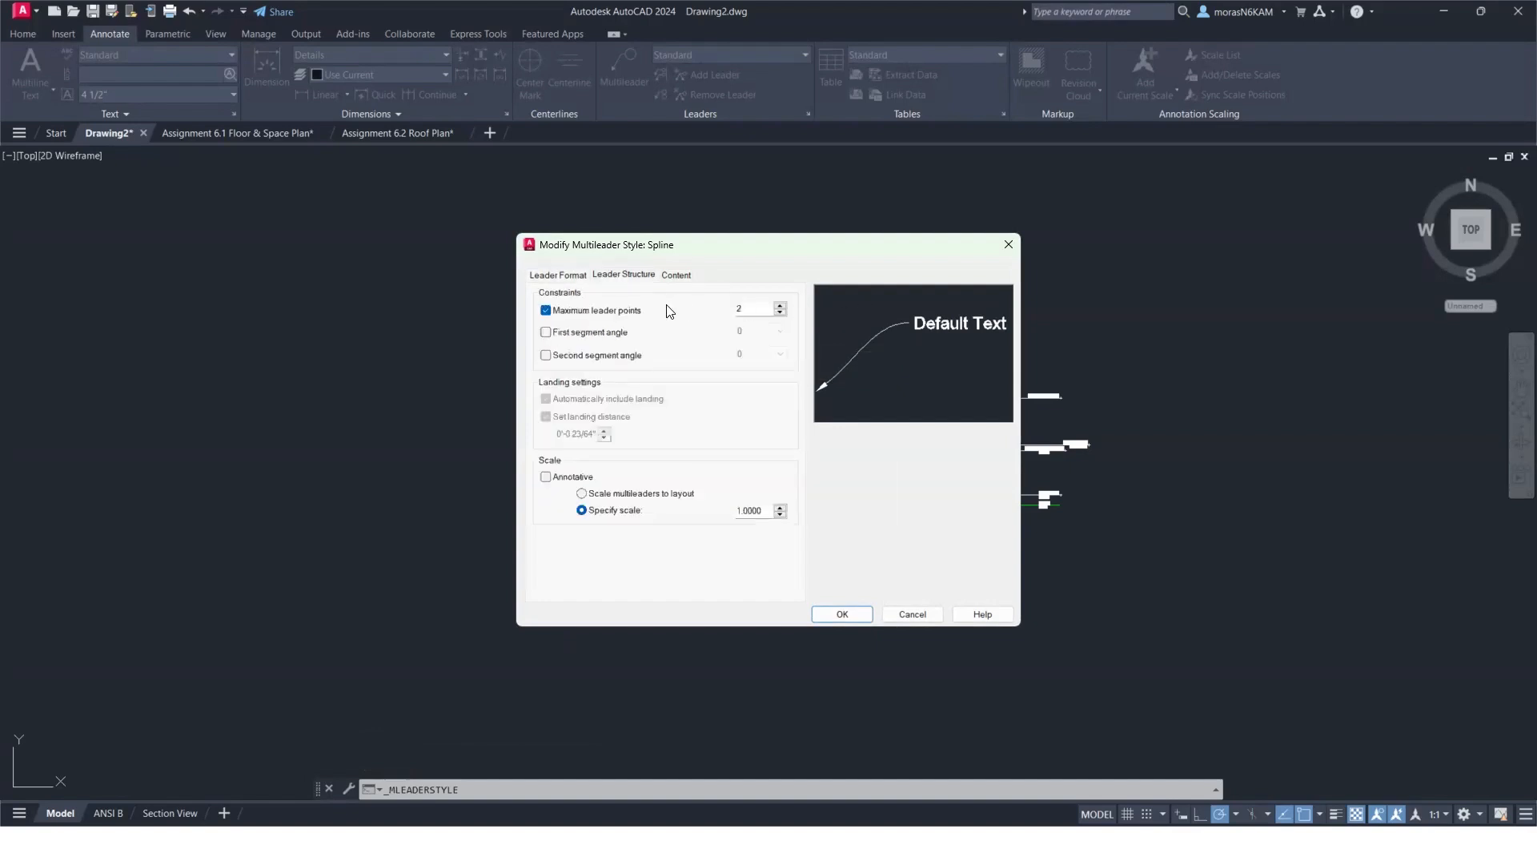
{"action": "double_click", "coordinate": [745, 511]}
{"action": "type", "text": "48"}
Give the Spline multileader style the stylus bt text style and a 3/32 text height, and close the style manager.
{"action": "left_click", "coordinate": [676, 277]}
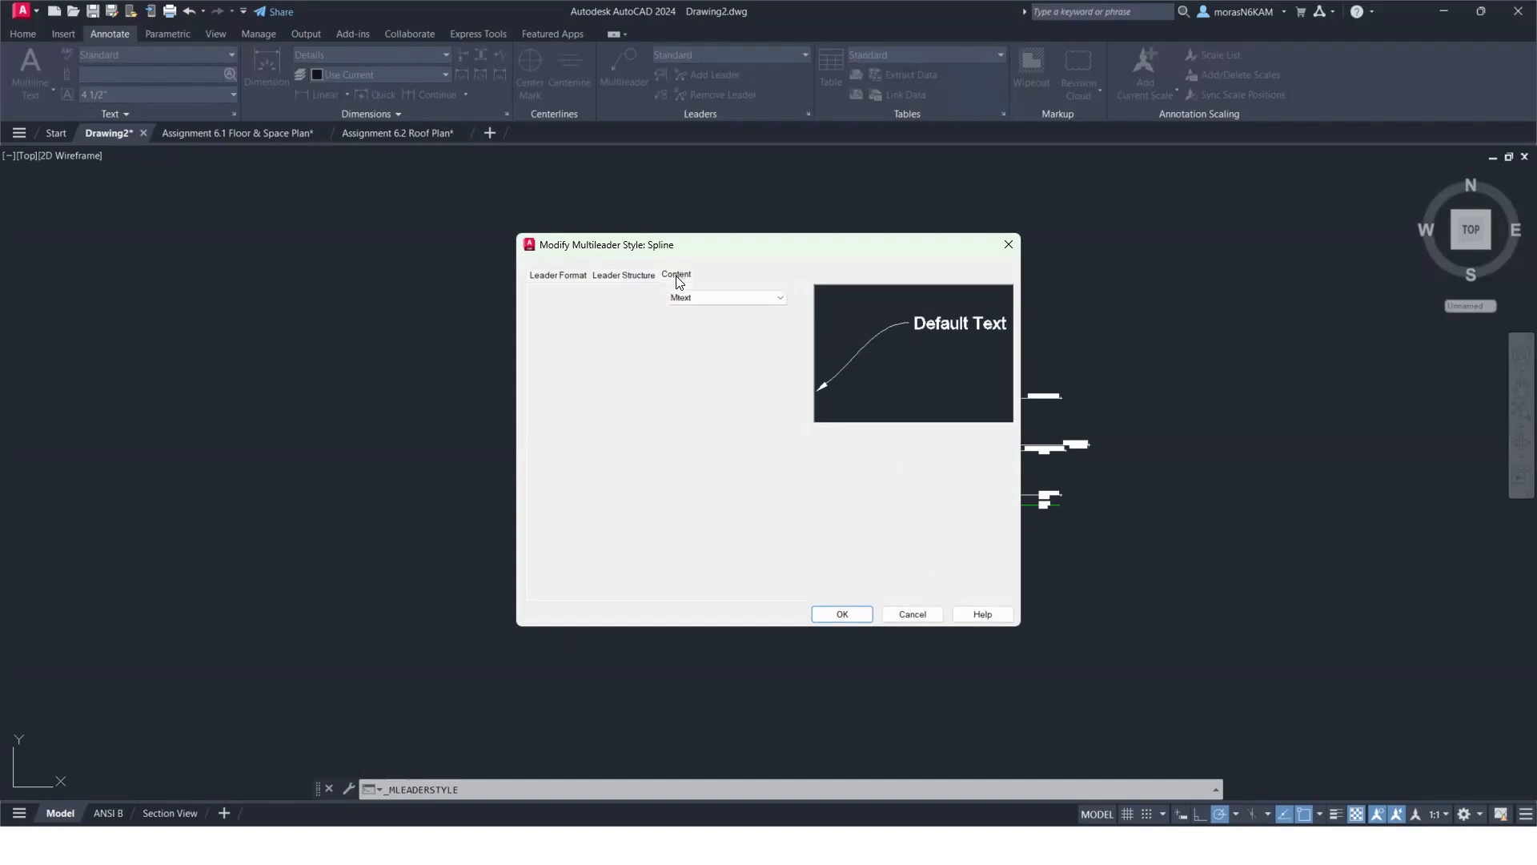
{"action": "left_click", "coordinate": [712, 355]}
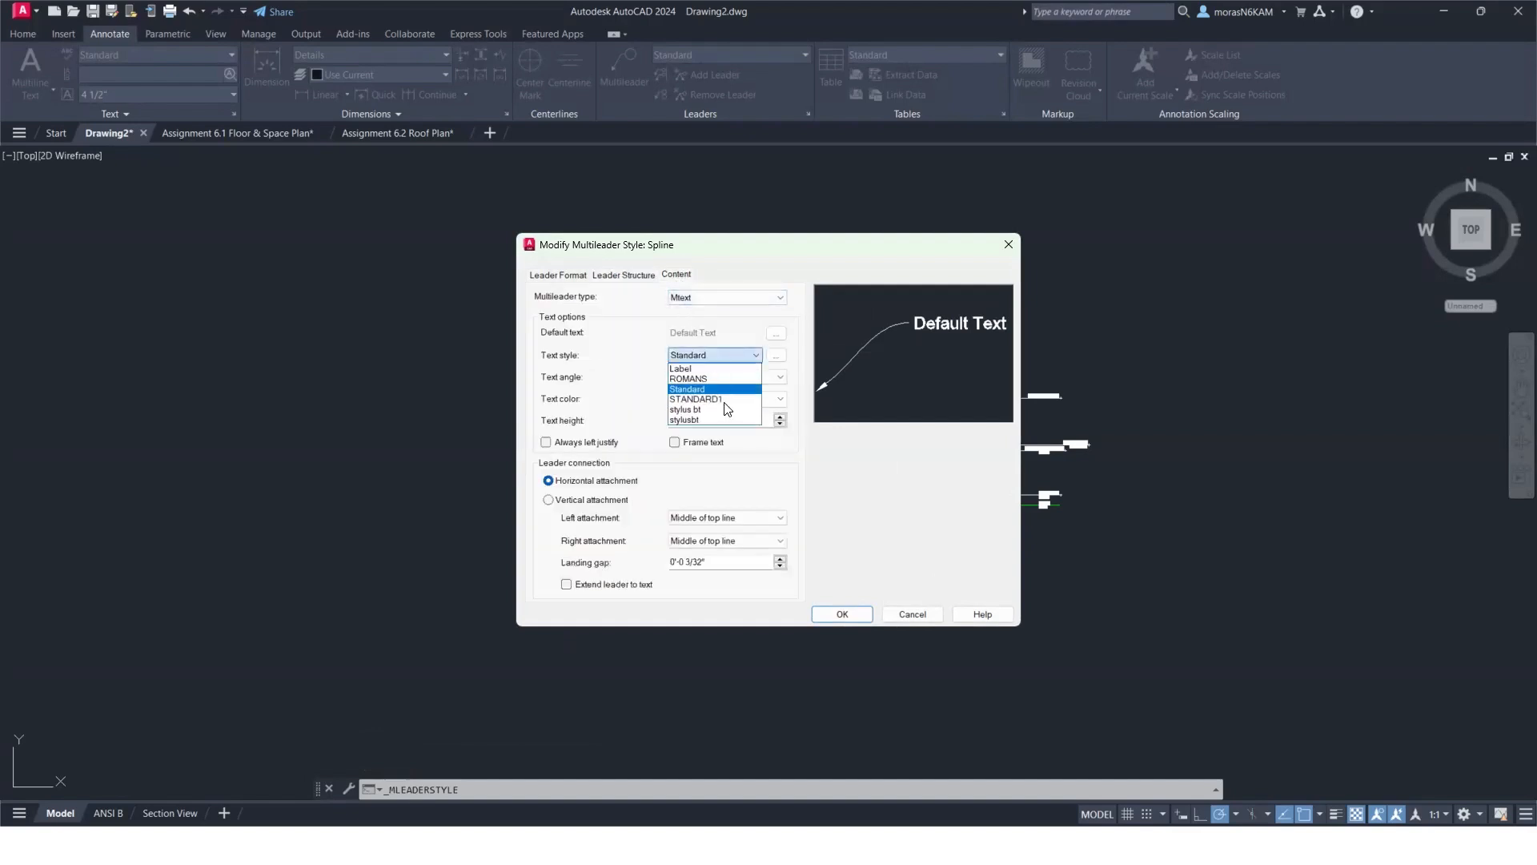
{"action": "left_click", "coordinate": [727, 410]}
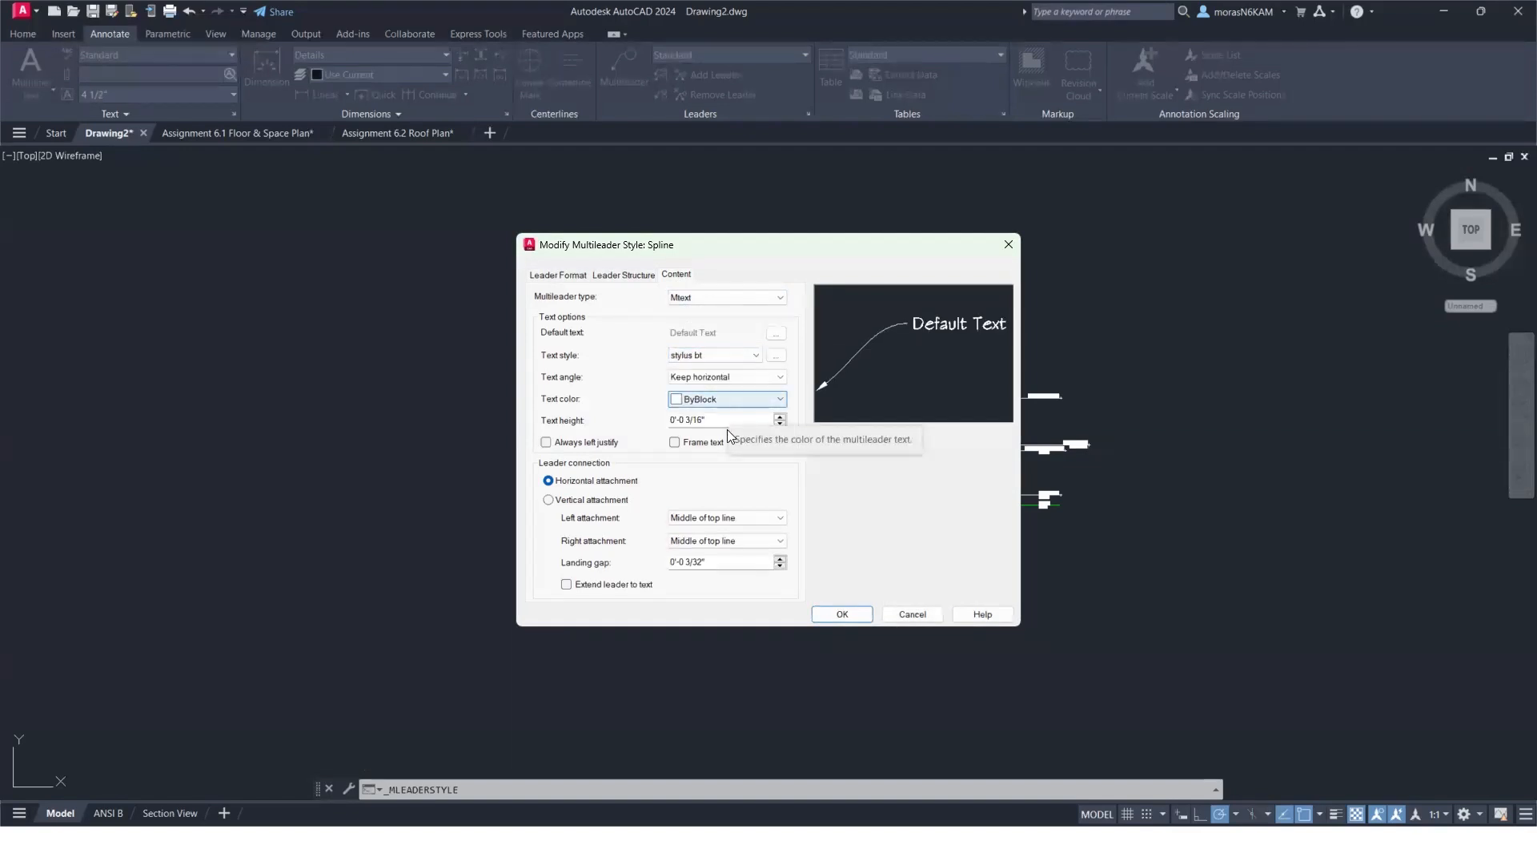
{"action": "left_click_drag", "start_coordinate": [725, 420], "coordinate": [579, 420]}
{"action": "type", "text": "3/32"}
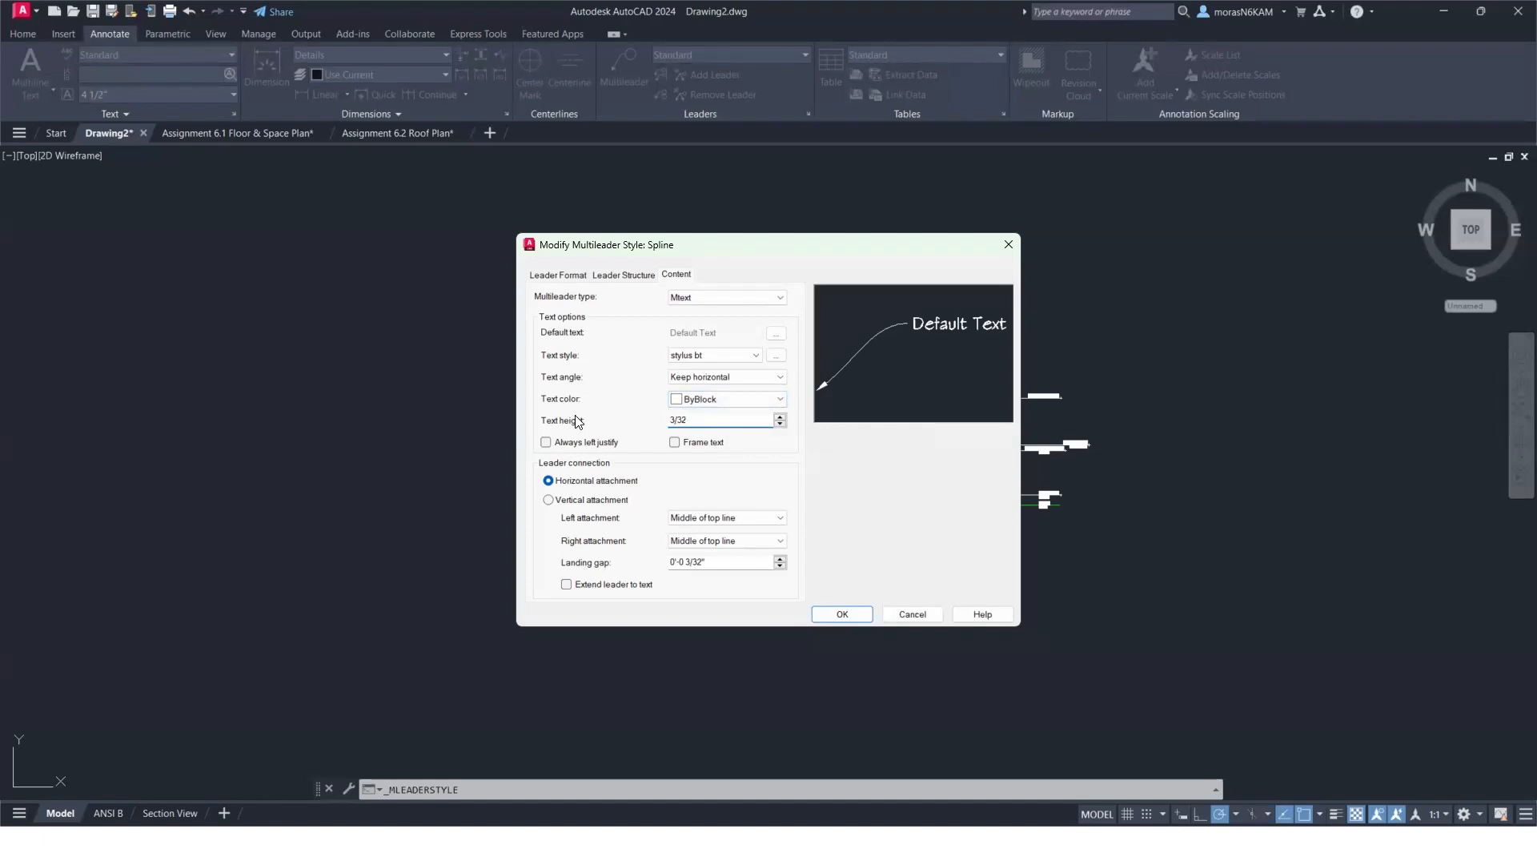
{"action": "left_click", "coordinate": [844, 617]}
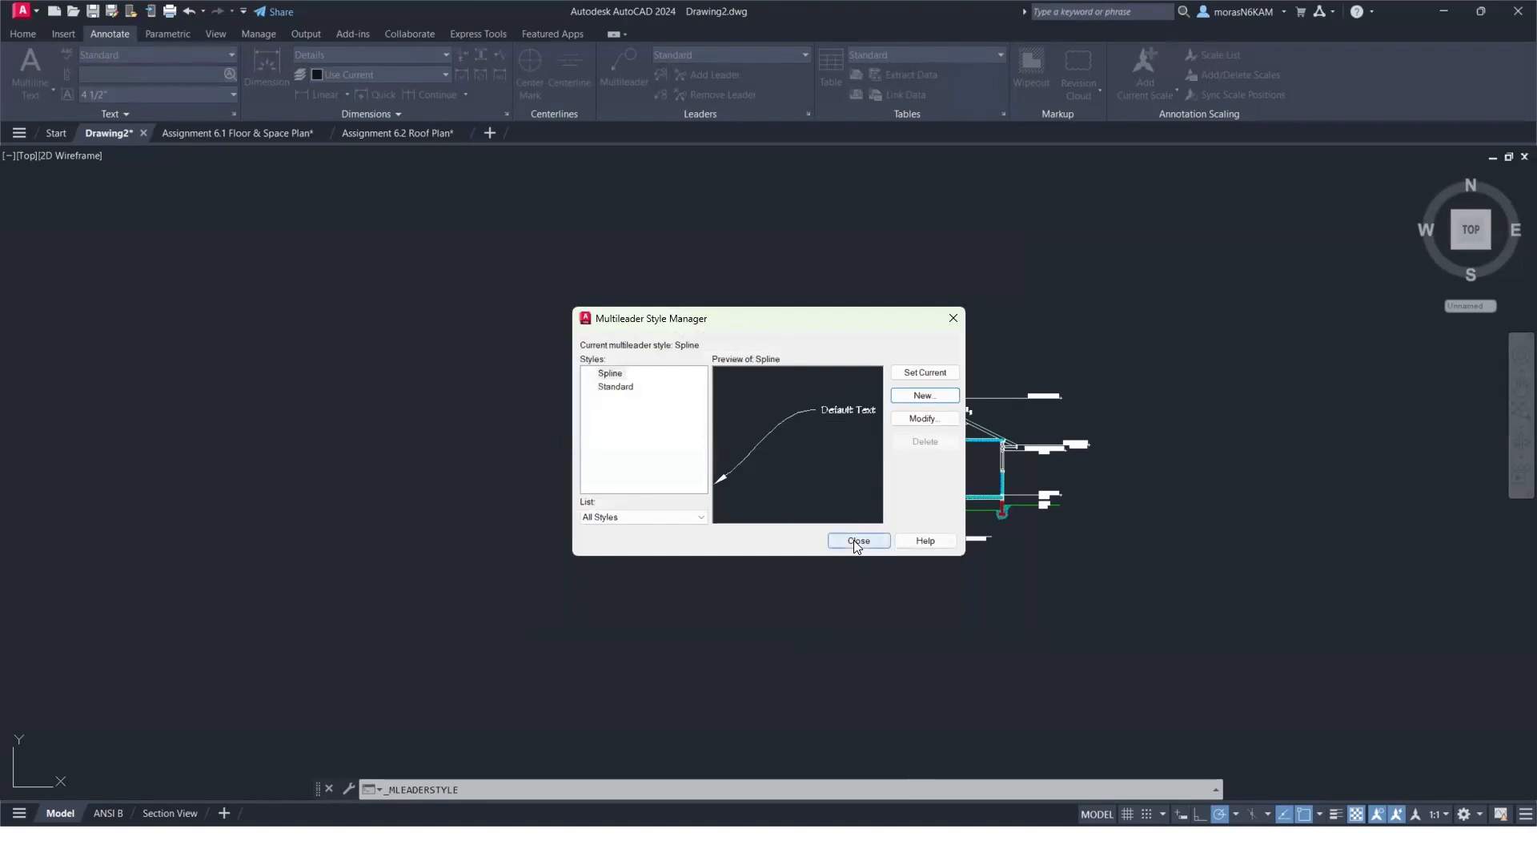
{"action": "left_click", "coordinate": [854, 542]}
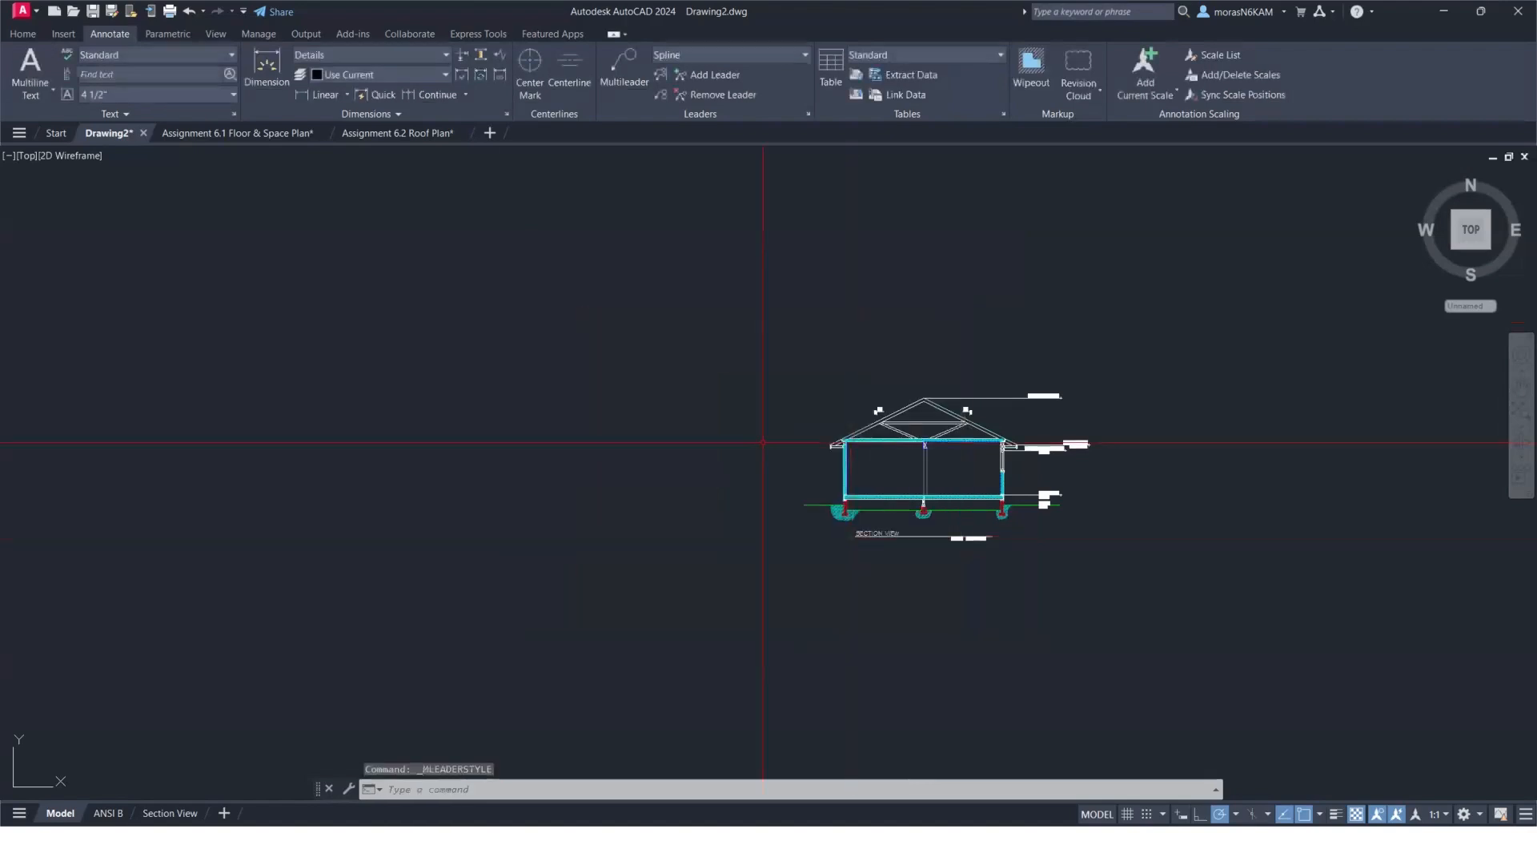
Copy the floor plan without its outer dimensions from Assignment 6.1 Floor & Space Plan and paste it into Drawing2, above and left of the section view.
{"action": "left_click", "coordinate": [288, 132]}
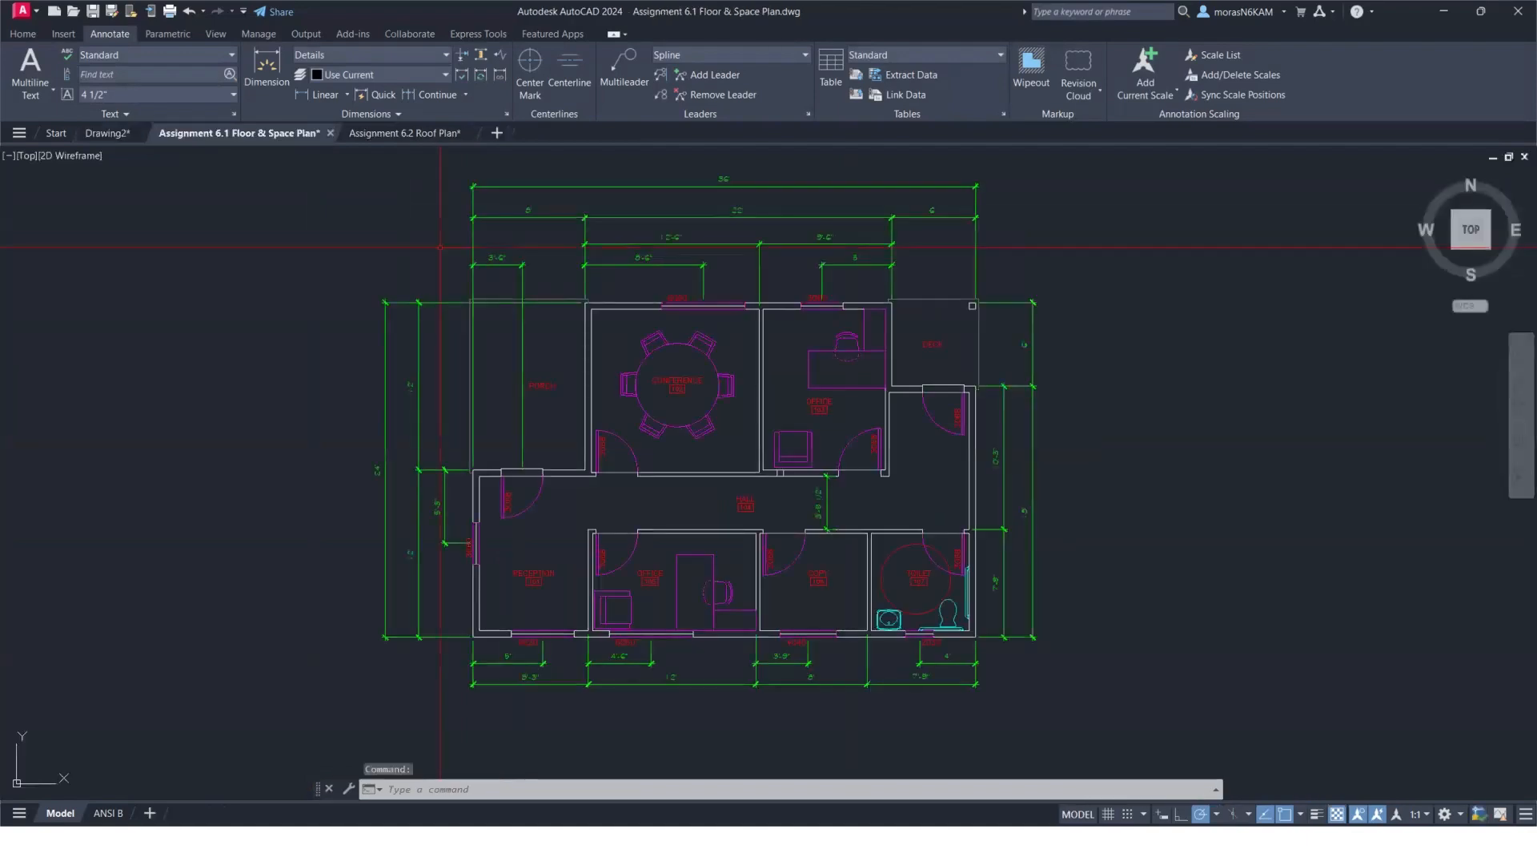
{"action": "left_click", "coordinate": [456, 287]}
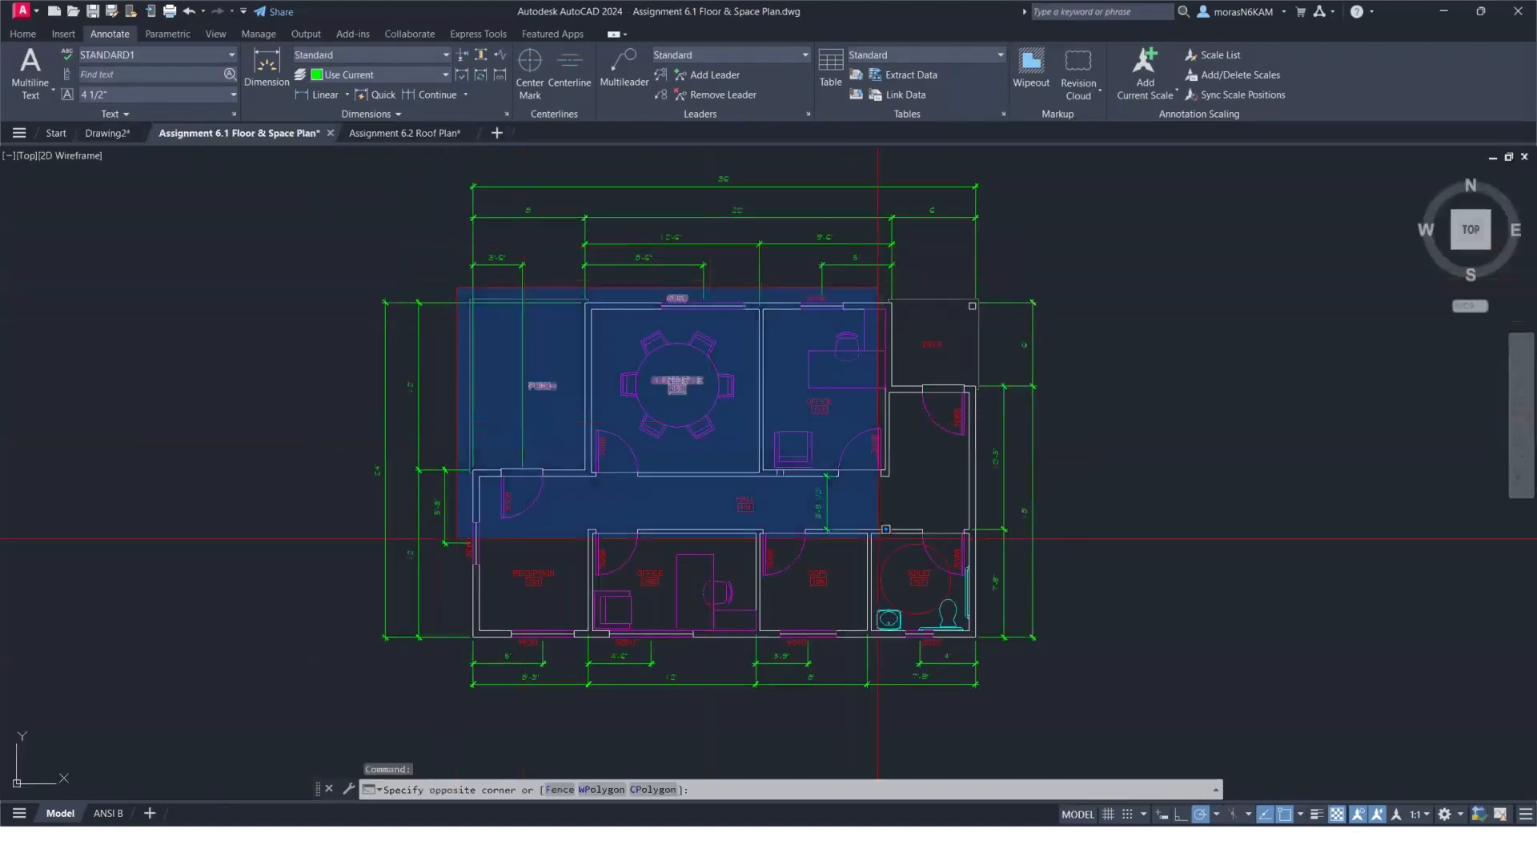
{"action": "left_click", "coordinate": [984, 653]}
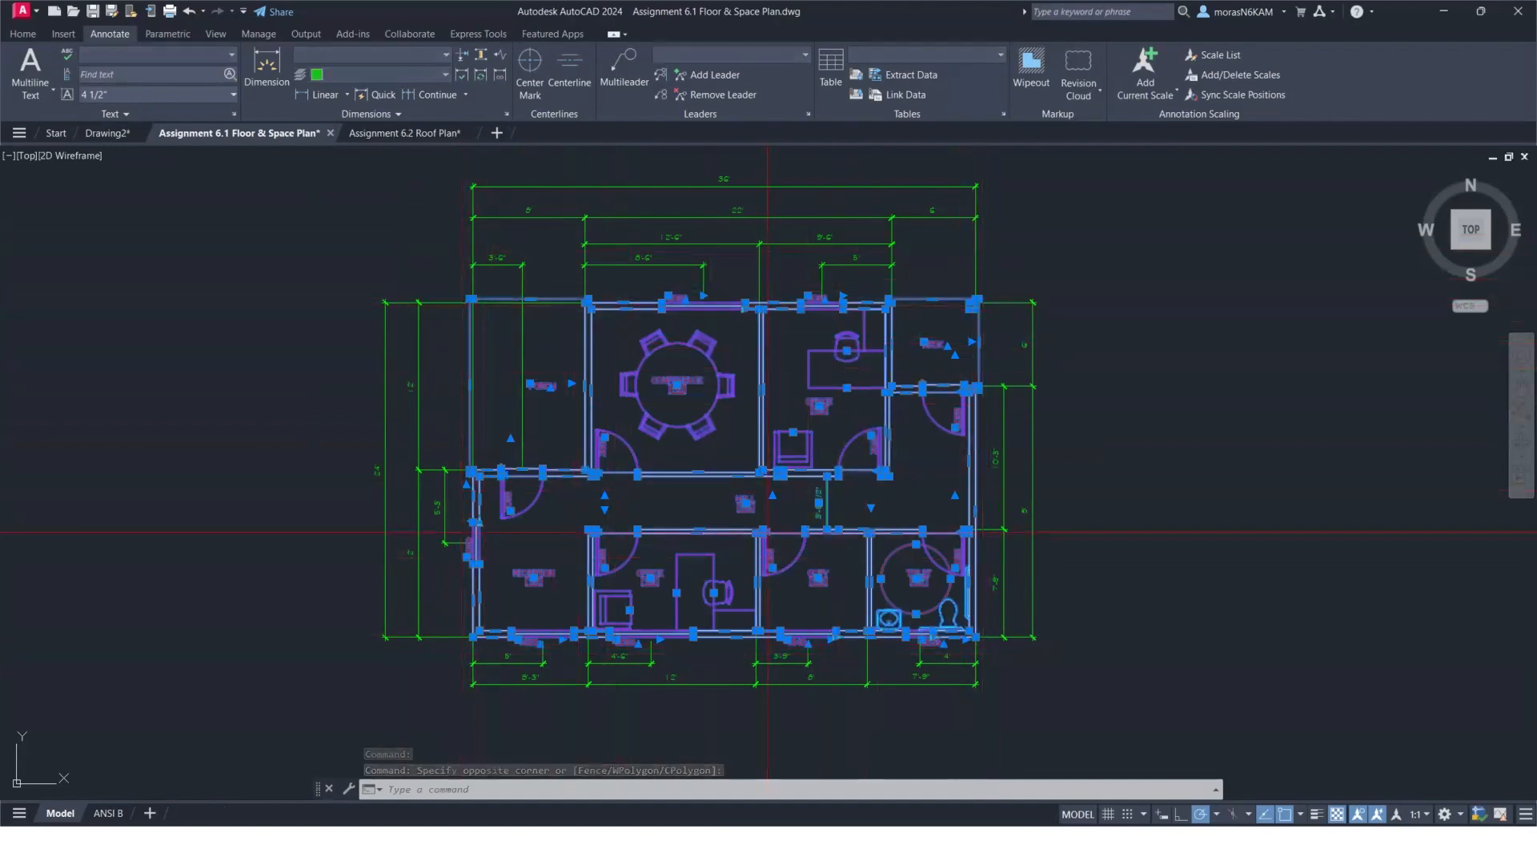
{"action": "key", "text": "ctrl+c"}
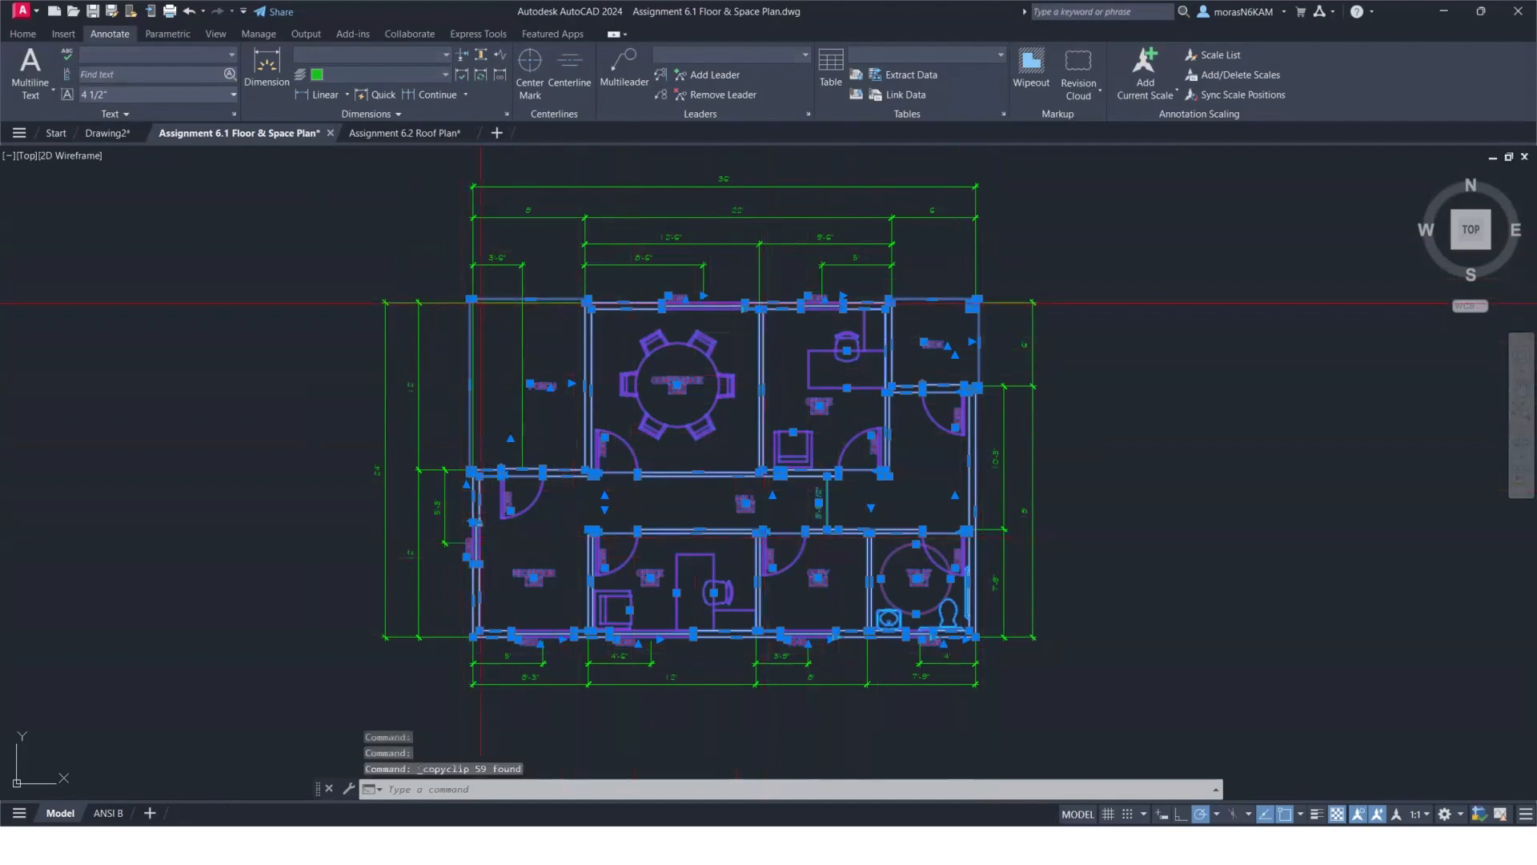
{"action": "left_click", "coordinate": [112, 136]}
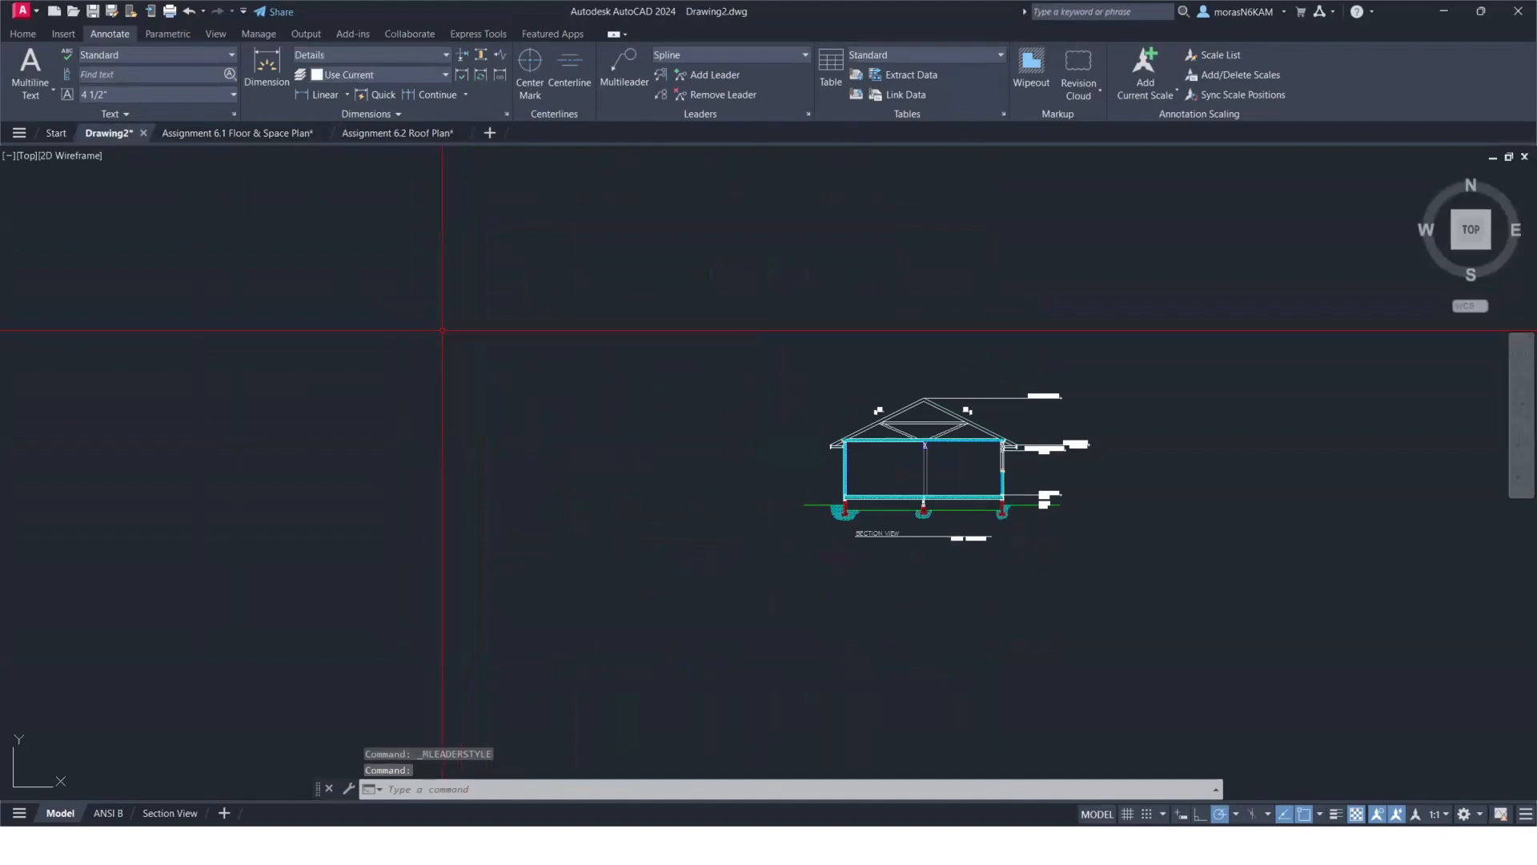
{"action": "key", "text": "ctrl+v"}
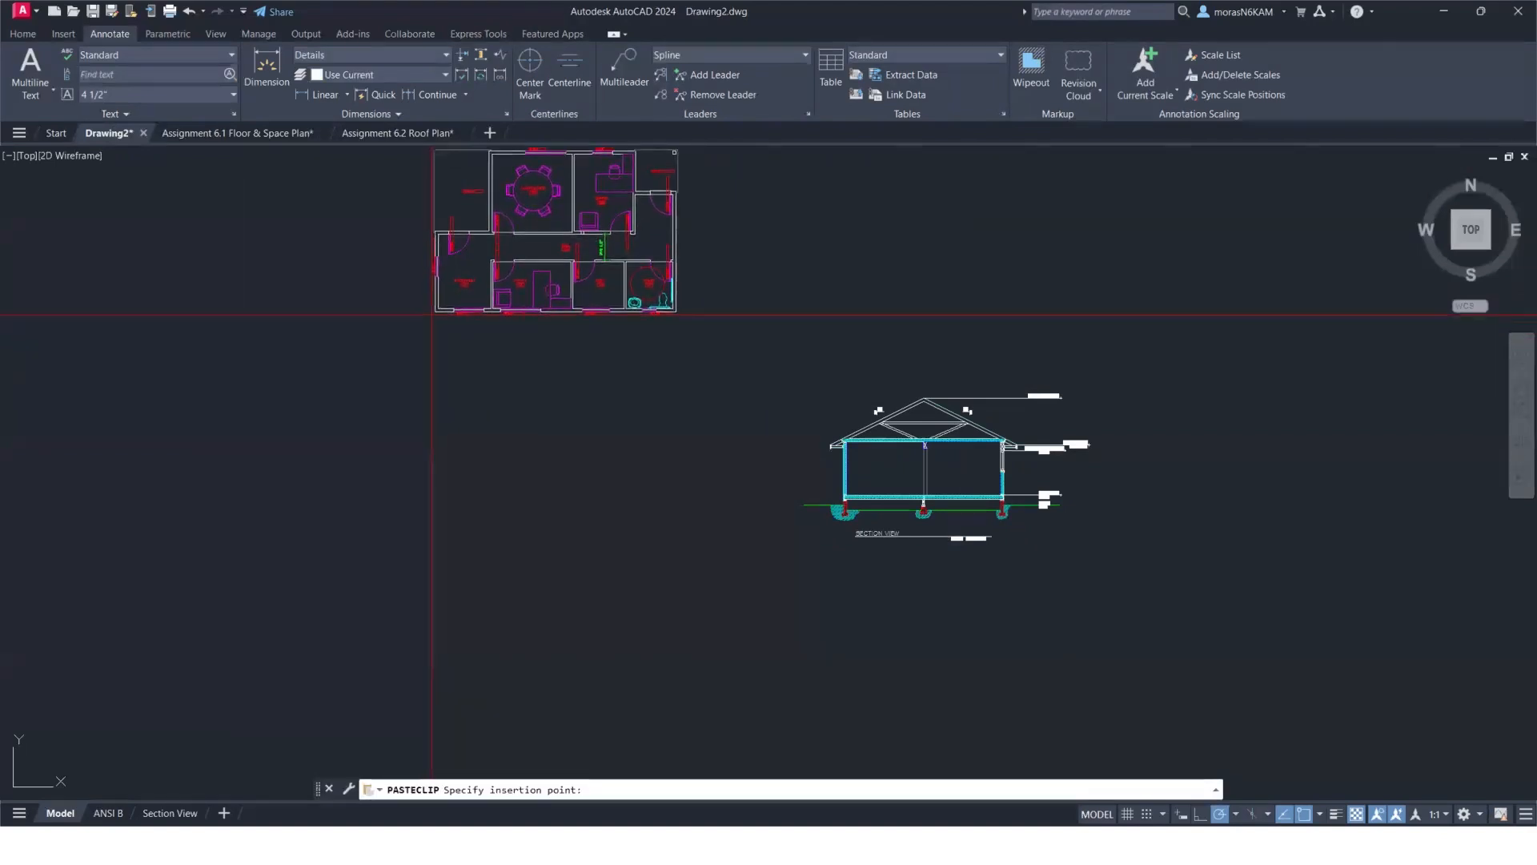
{"action": "middle_click_drag", "start_coordinate": [475, 373], "coordinate": [513, 428]}
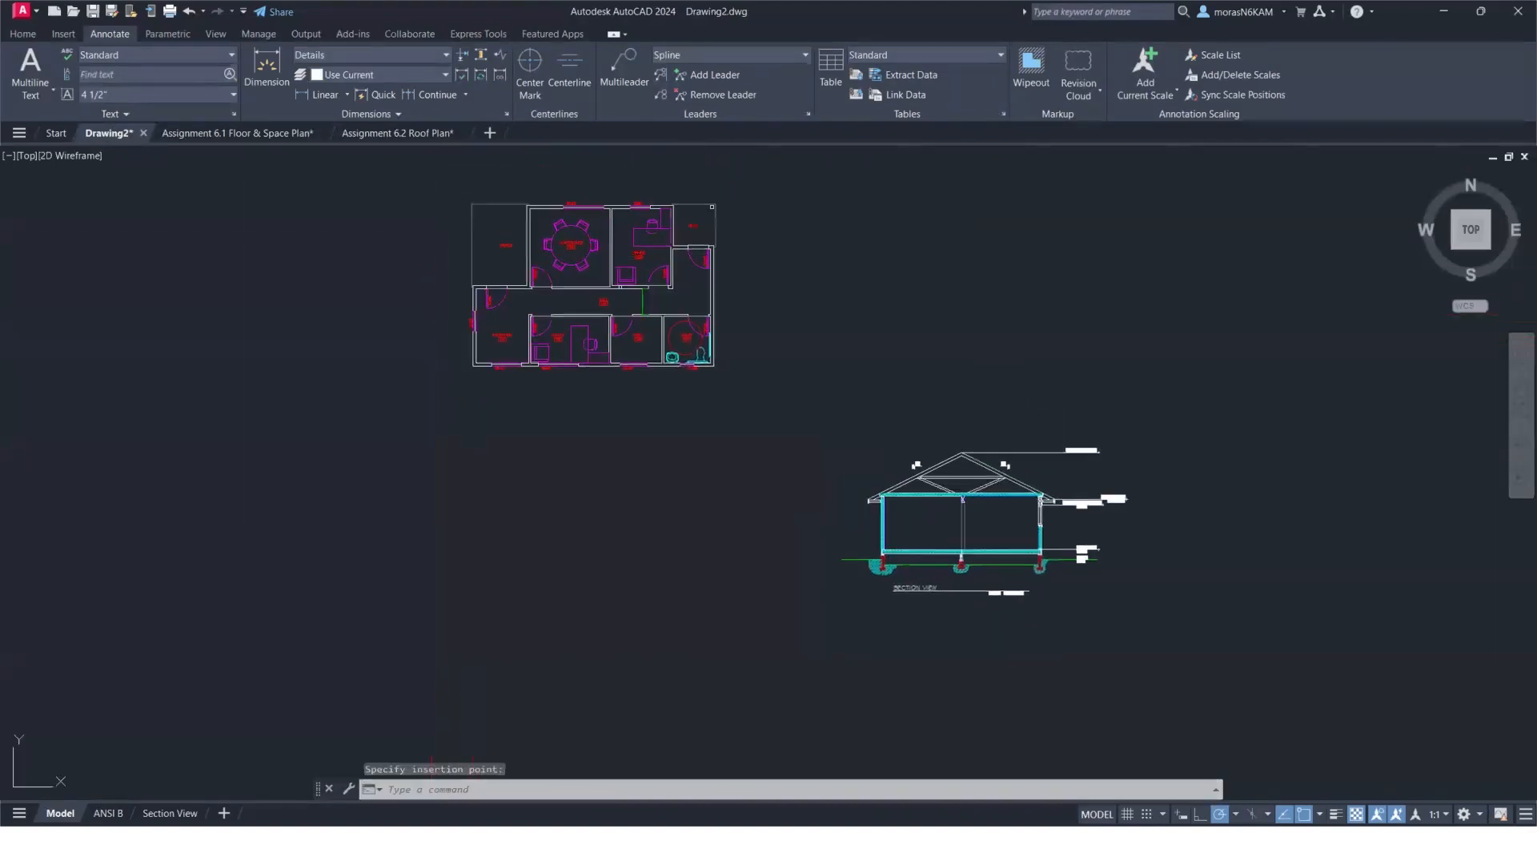
Copy the whole roof plan from model space of Assignment 6.2 Roof Plan and paste it into Drawing2 above the floor plan.
{"action": "left_click", "coordinate": [392, 134]}
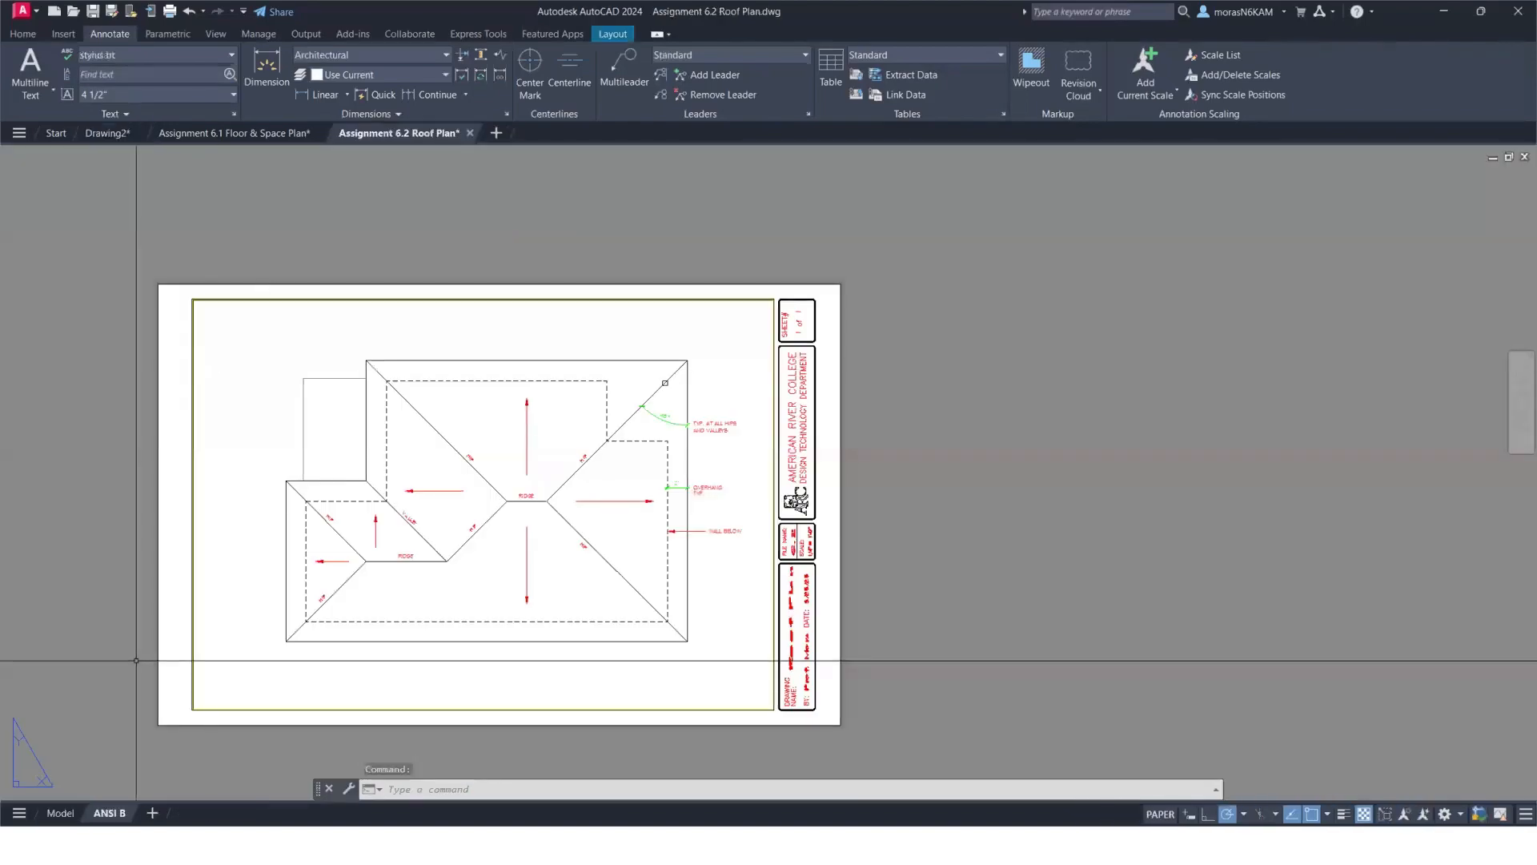
{"action": "left_click", "coordinate": [60, 812]}
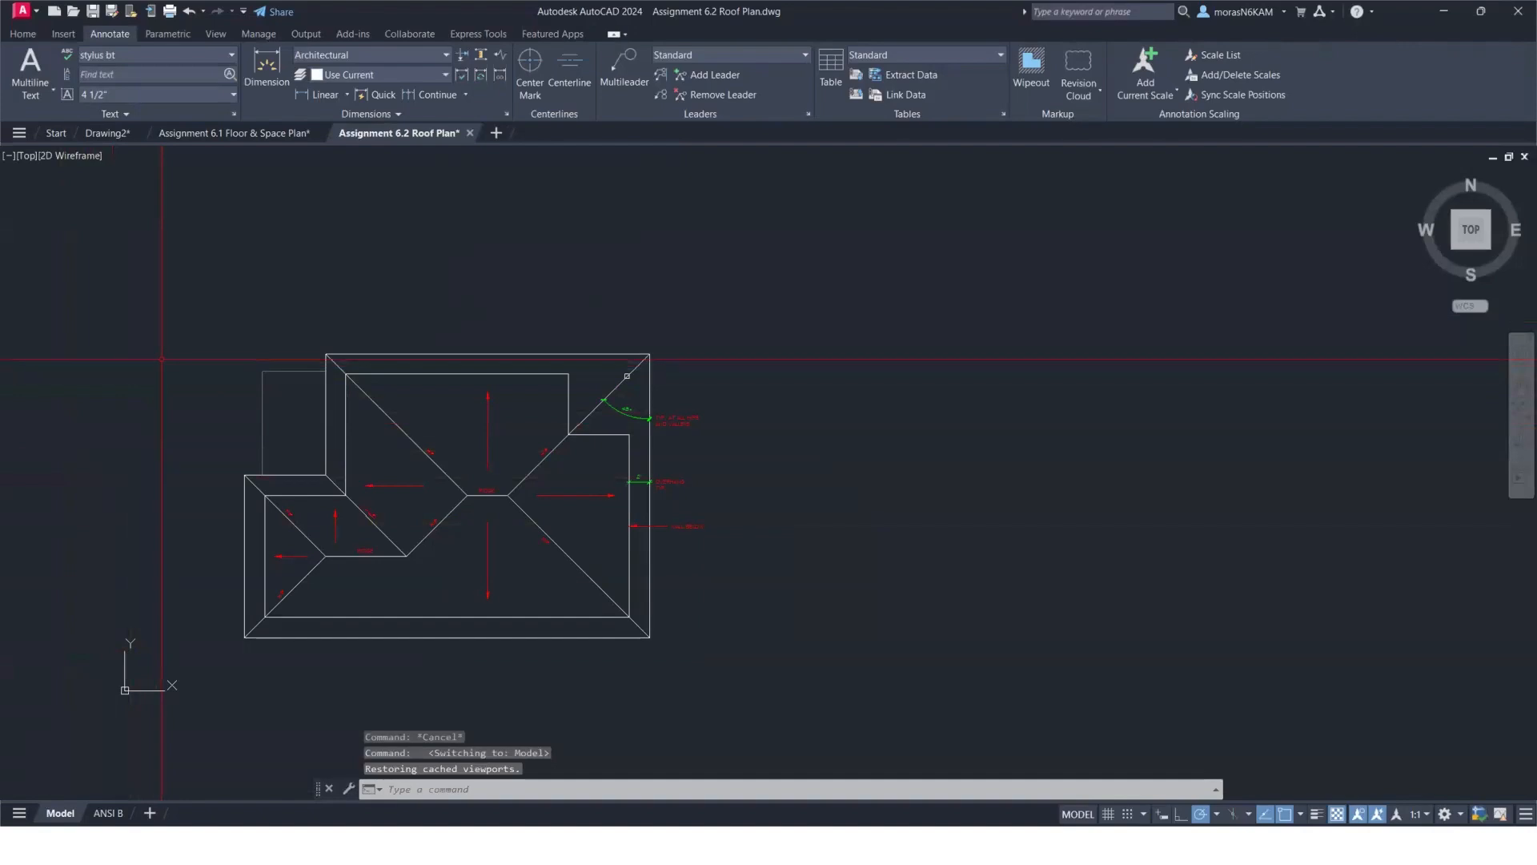
{"action": "left_click", "coordinate": [178, 302]}
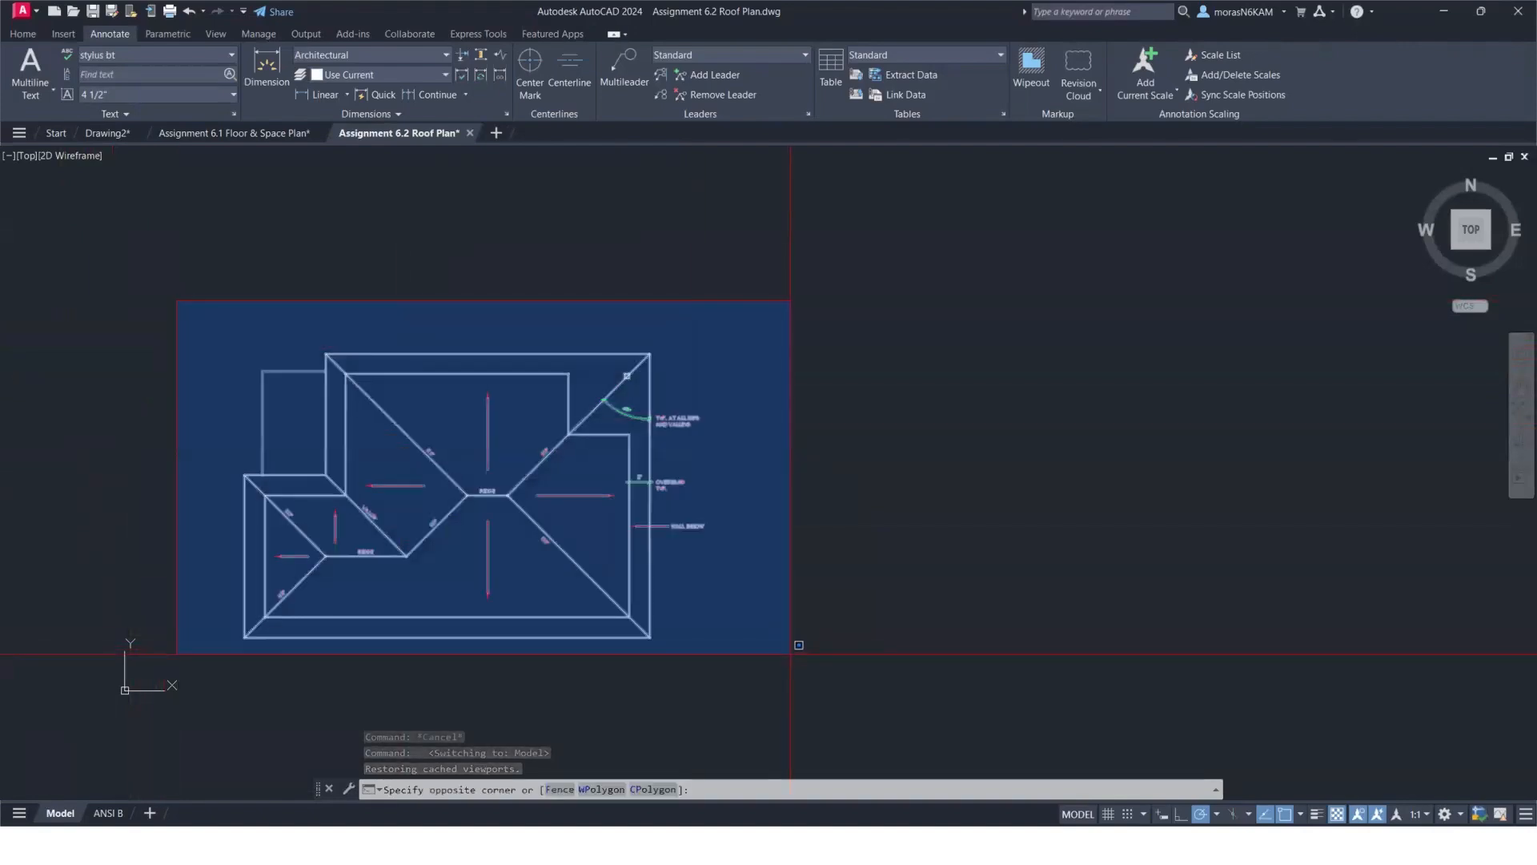
{"action": "left_click", "coordinate": [791, 654]}
{"action": "key", "text": "ctrl+c"}
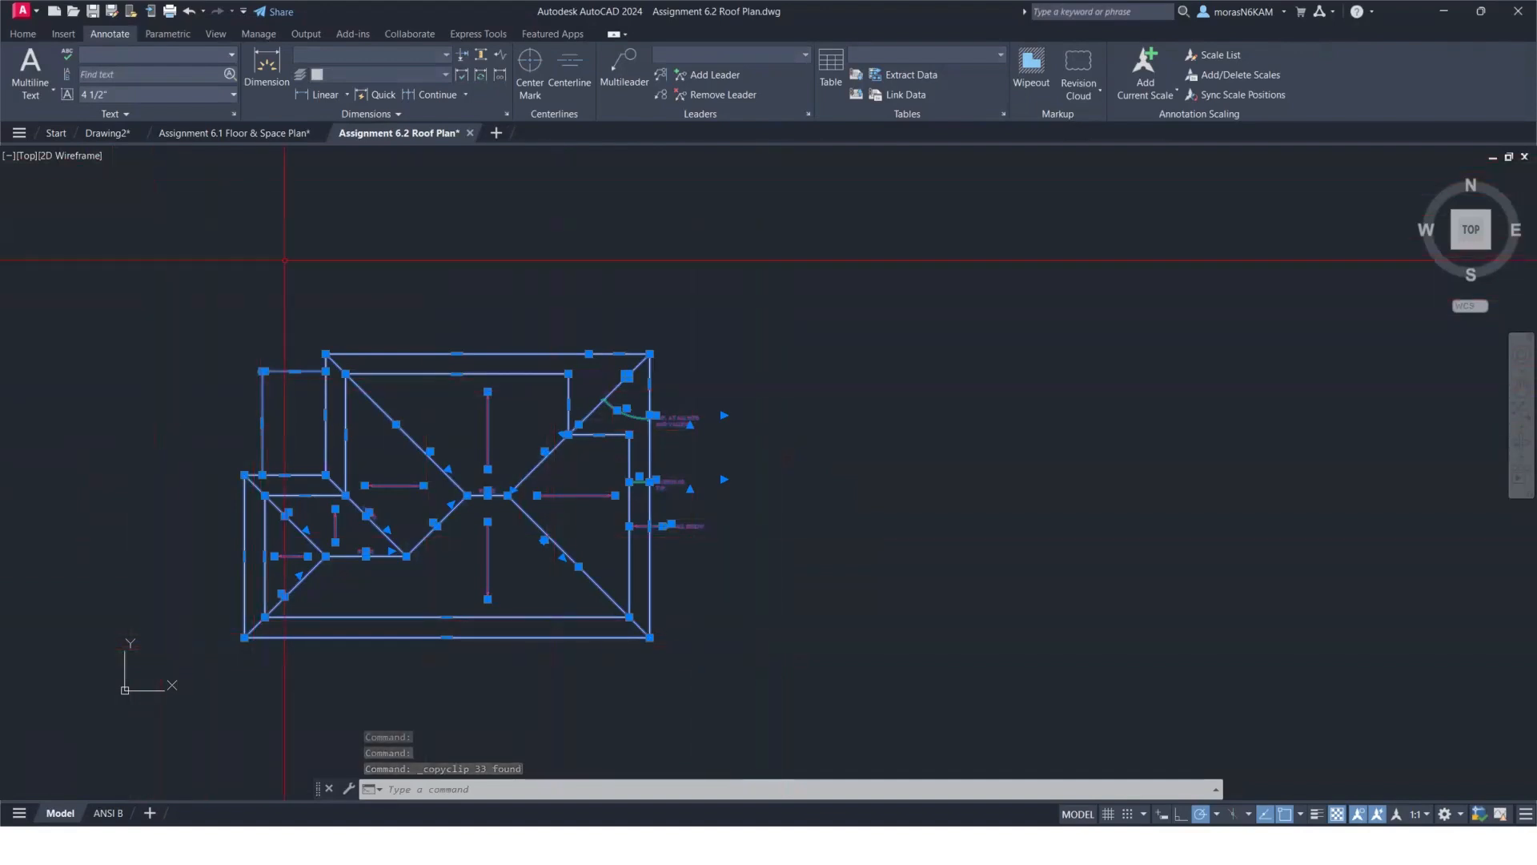
{"action": "left_click", "coordinate": [118, 134]}
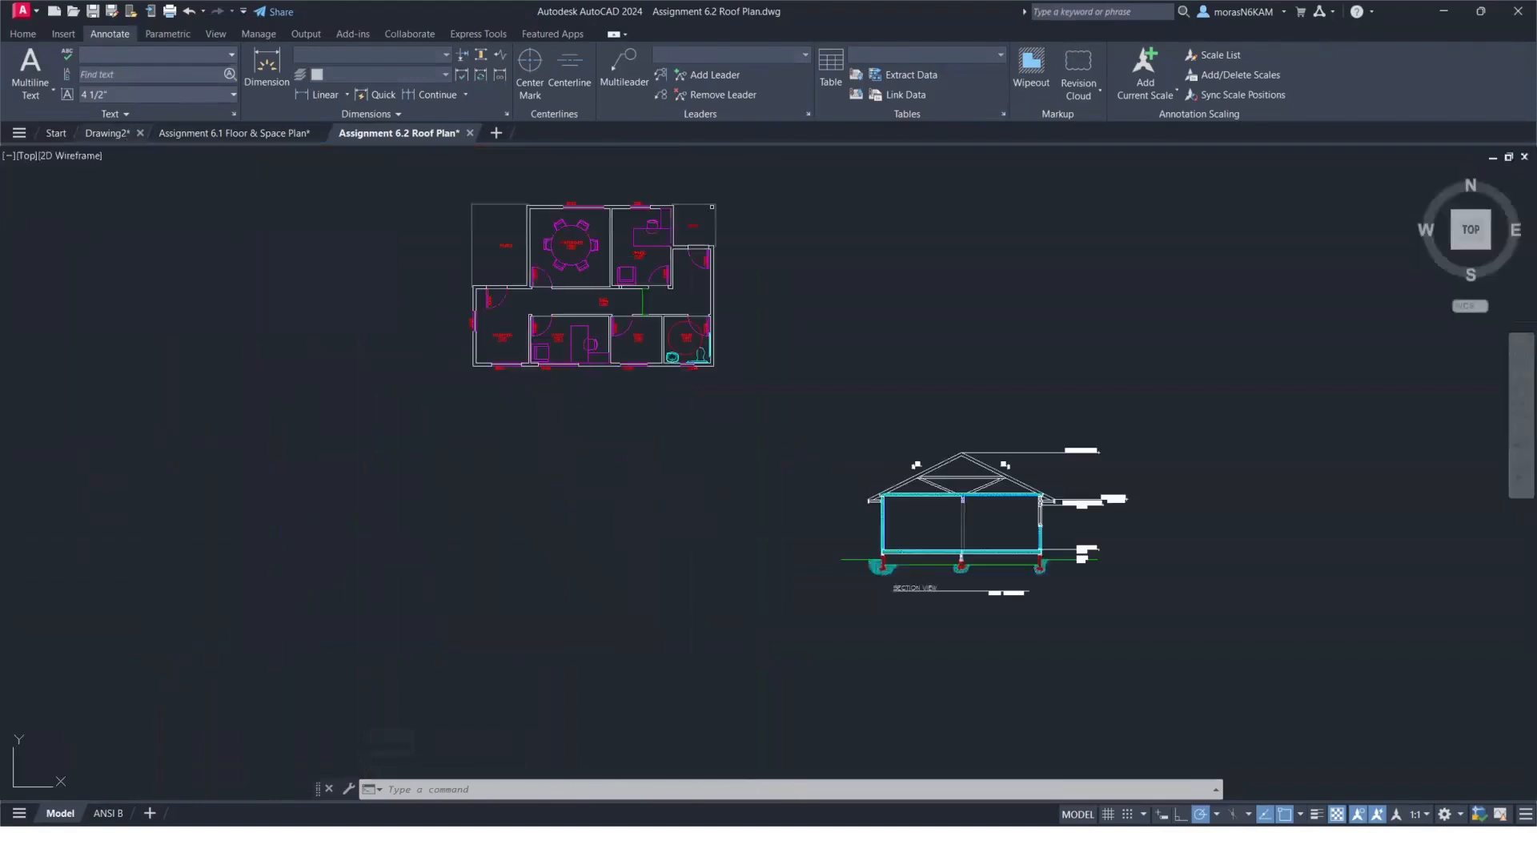
{"action": "key", "text": "ctrl+v"}
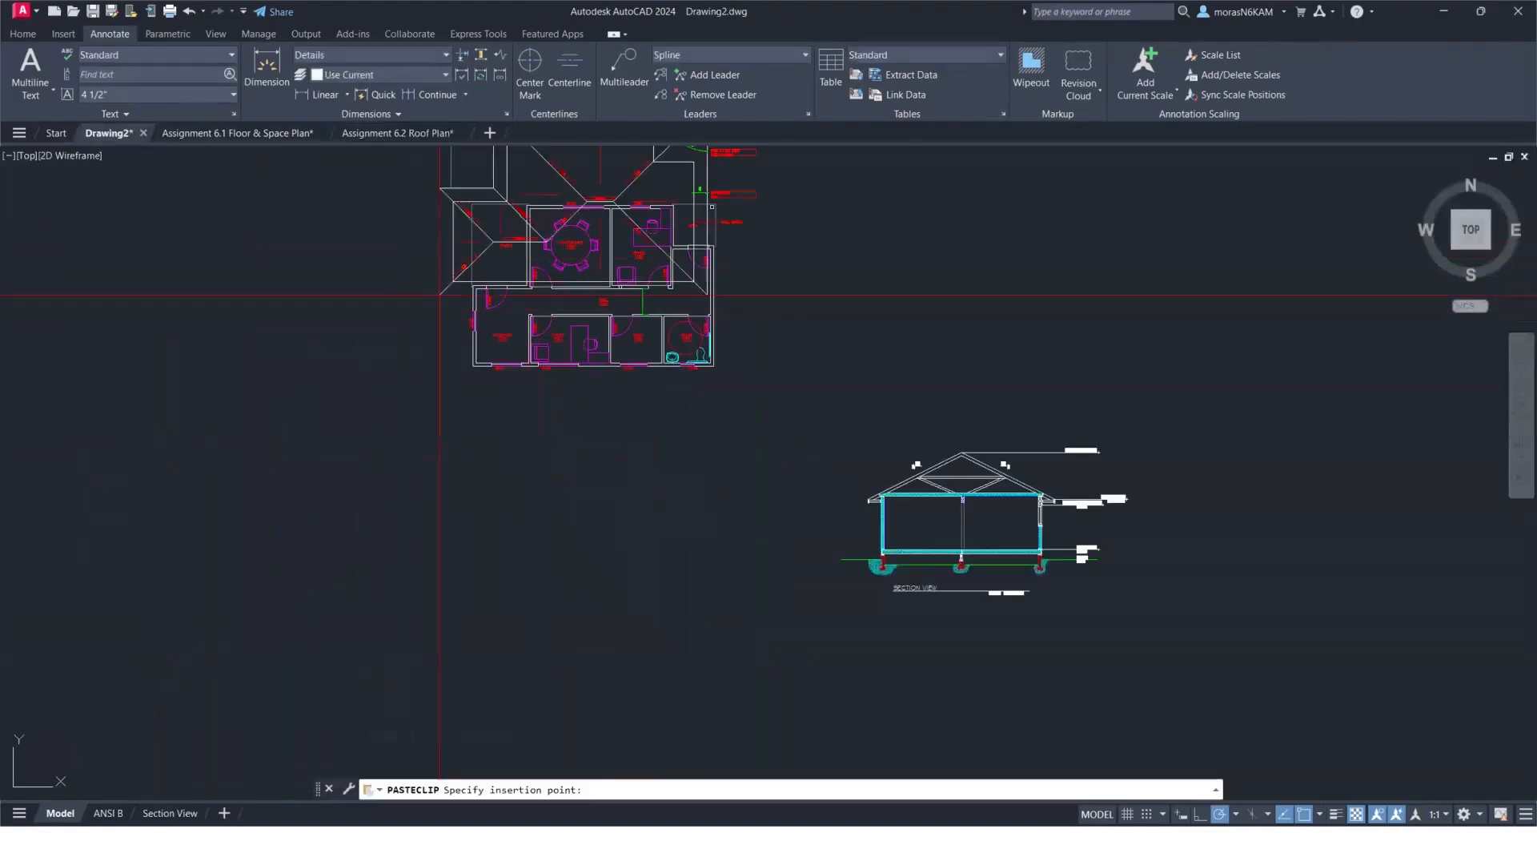
{"action": "middle_click_drag", "start_coordinate": [411, 282], "coordinate": [406, 456]}
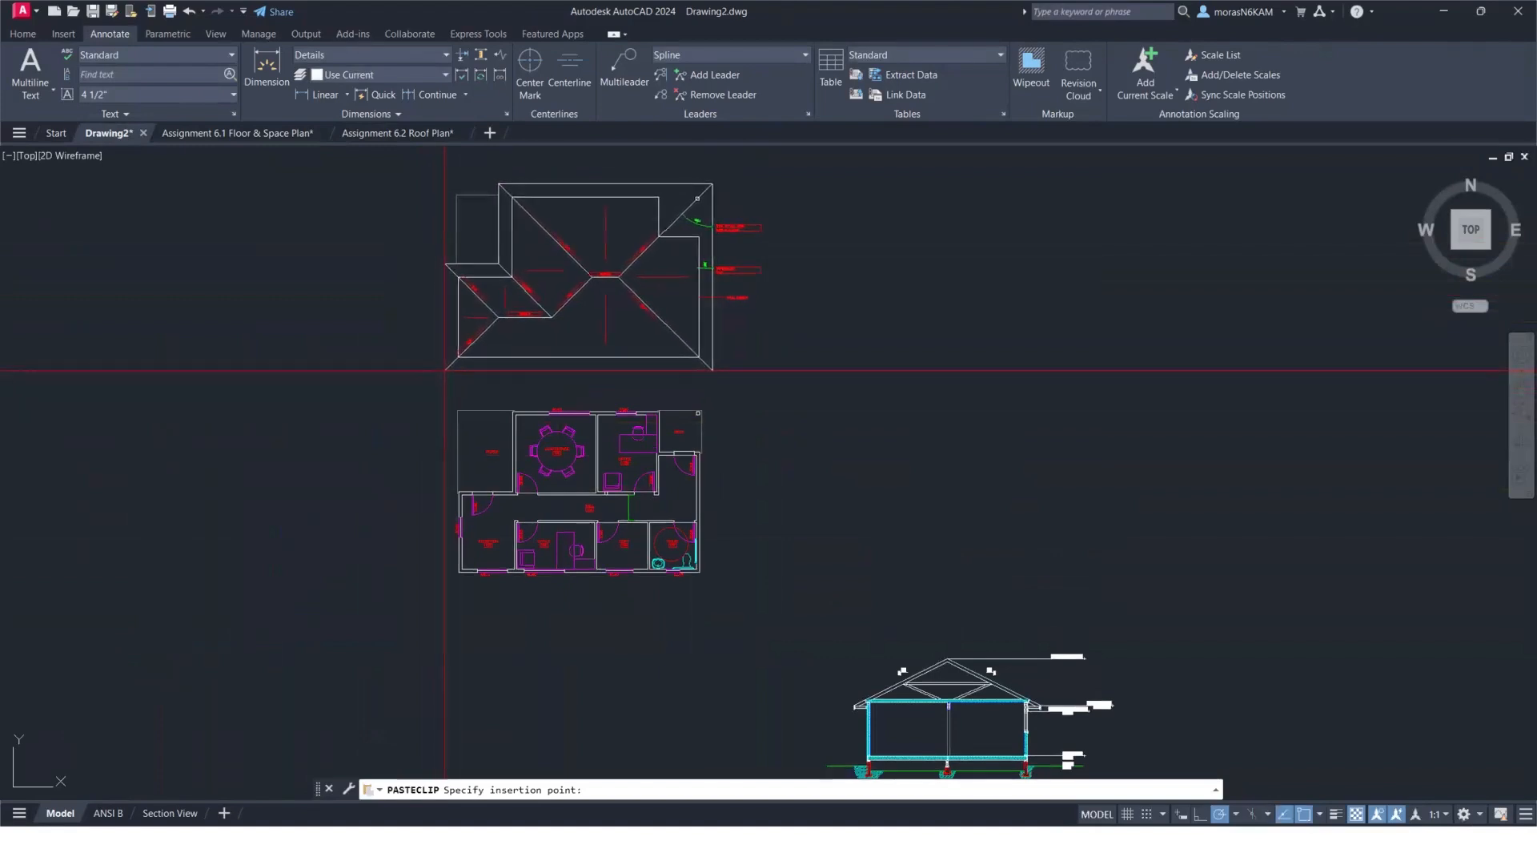
{"action": "left_click", "coordinate": [444, 369]}
Move the roof plan onto the floor plan, matching the lower-left corner of its inner wall outline to the building's lower-left exterior wall corner.
{"action": "left_click", "coordinate": [763, 165]}
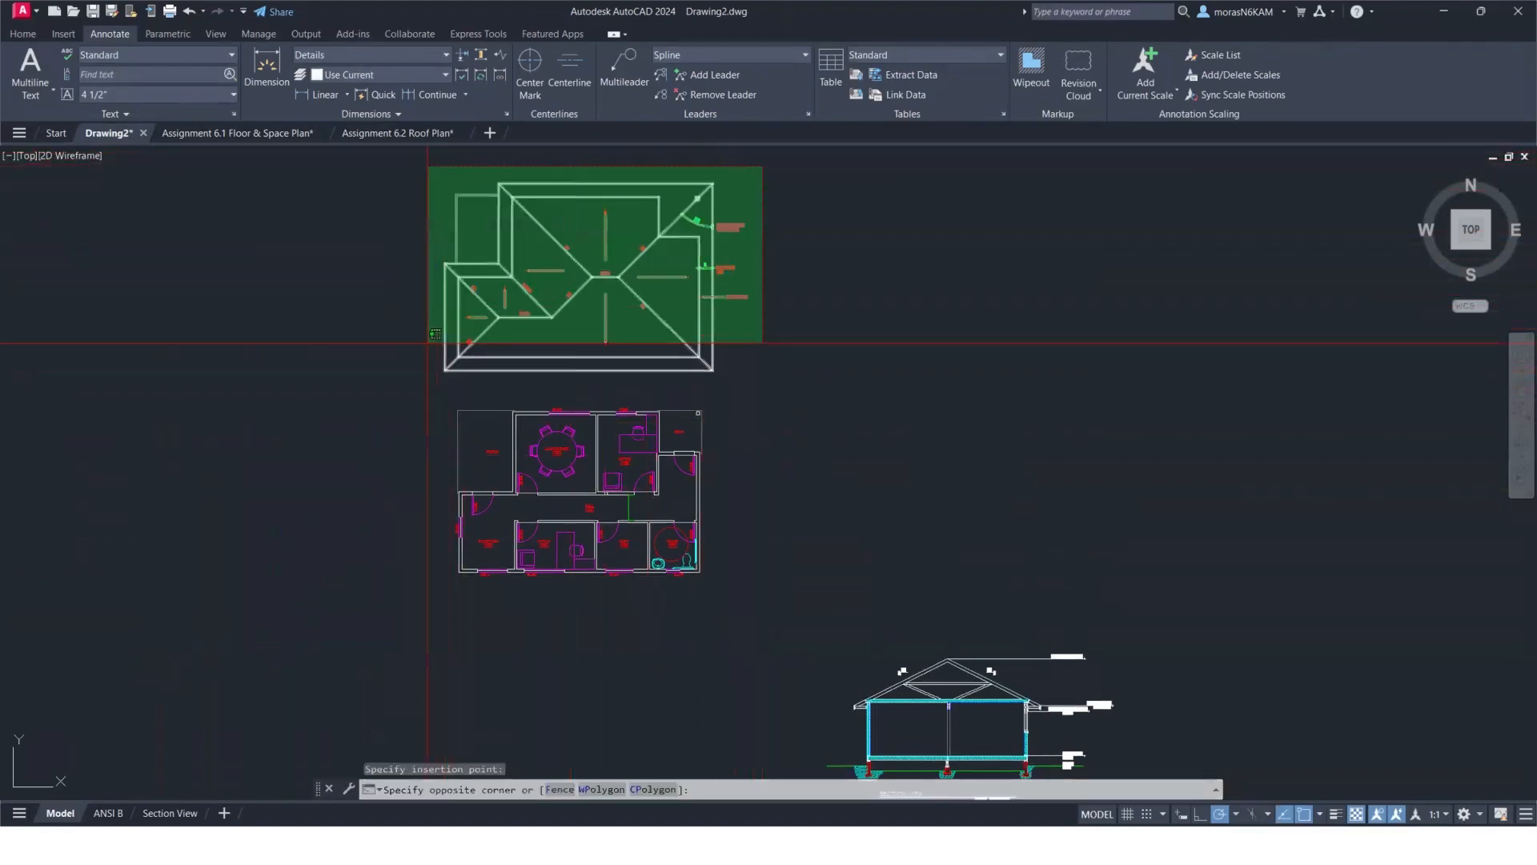
{"action": "left_click", "coordinate": [415, 384]}
{"action": "type", "text": "m"}
{"action": "key", "text": "Return"}
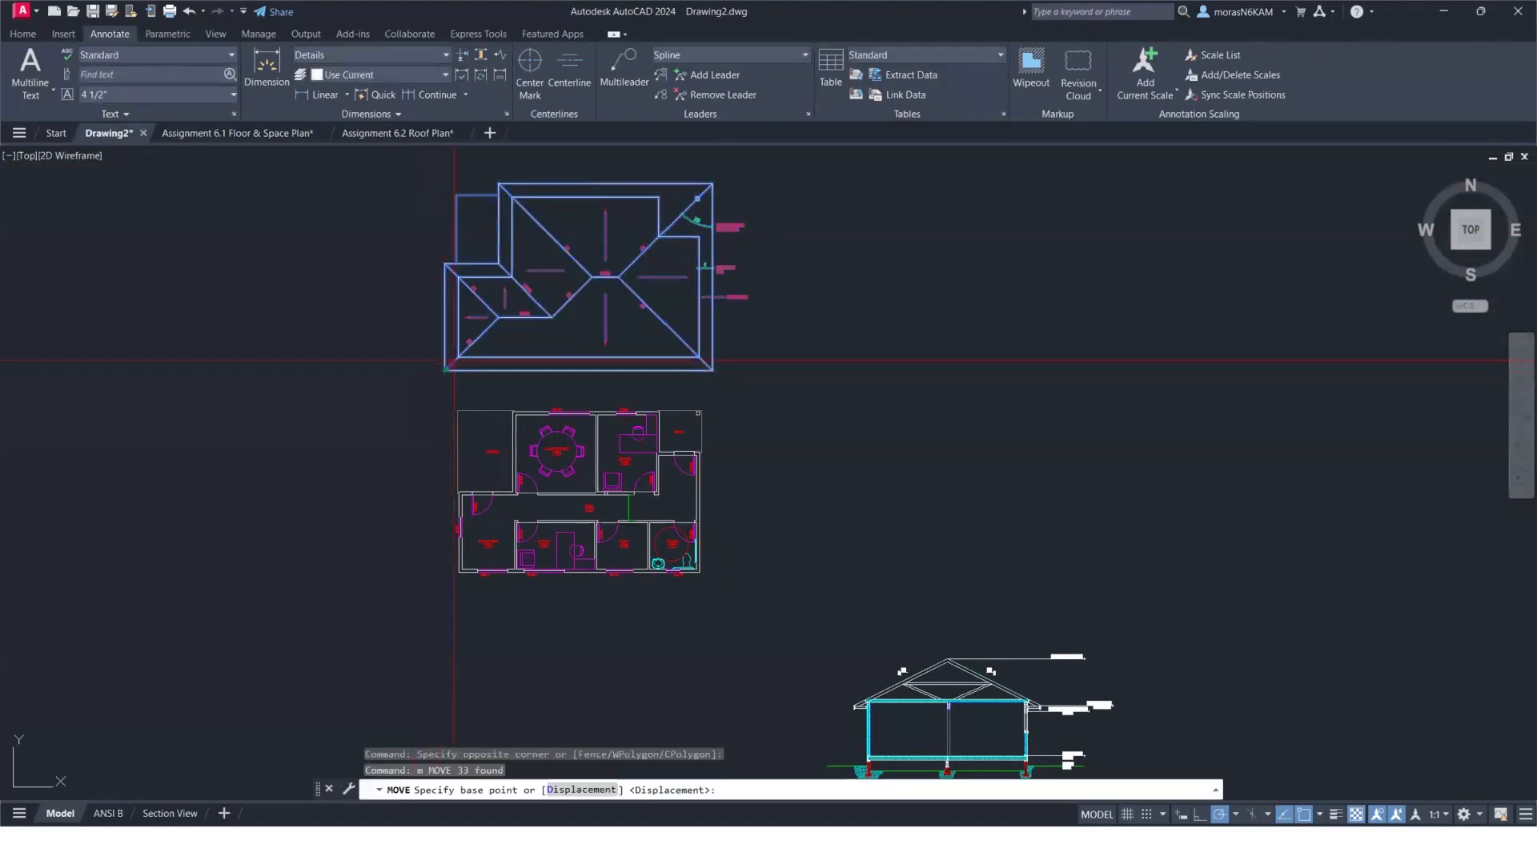
{"action": "left_click", "coordinate": [458, 357]}
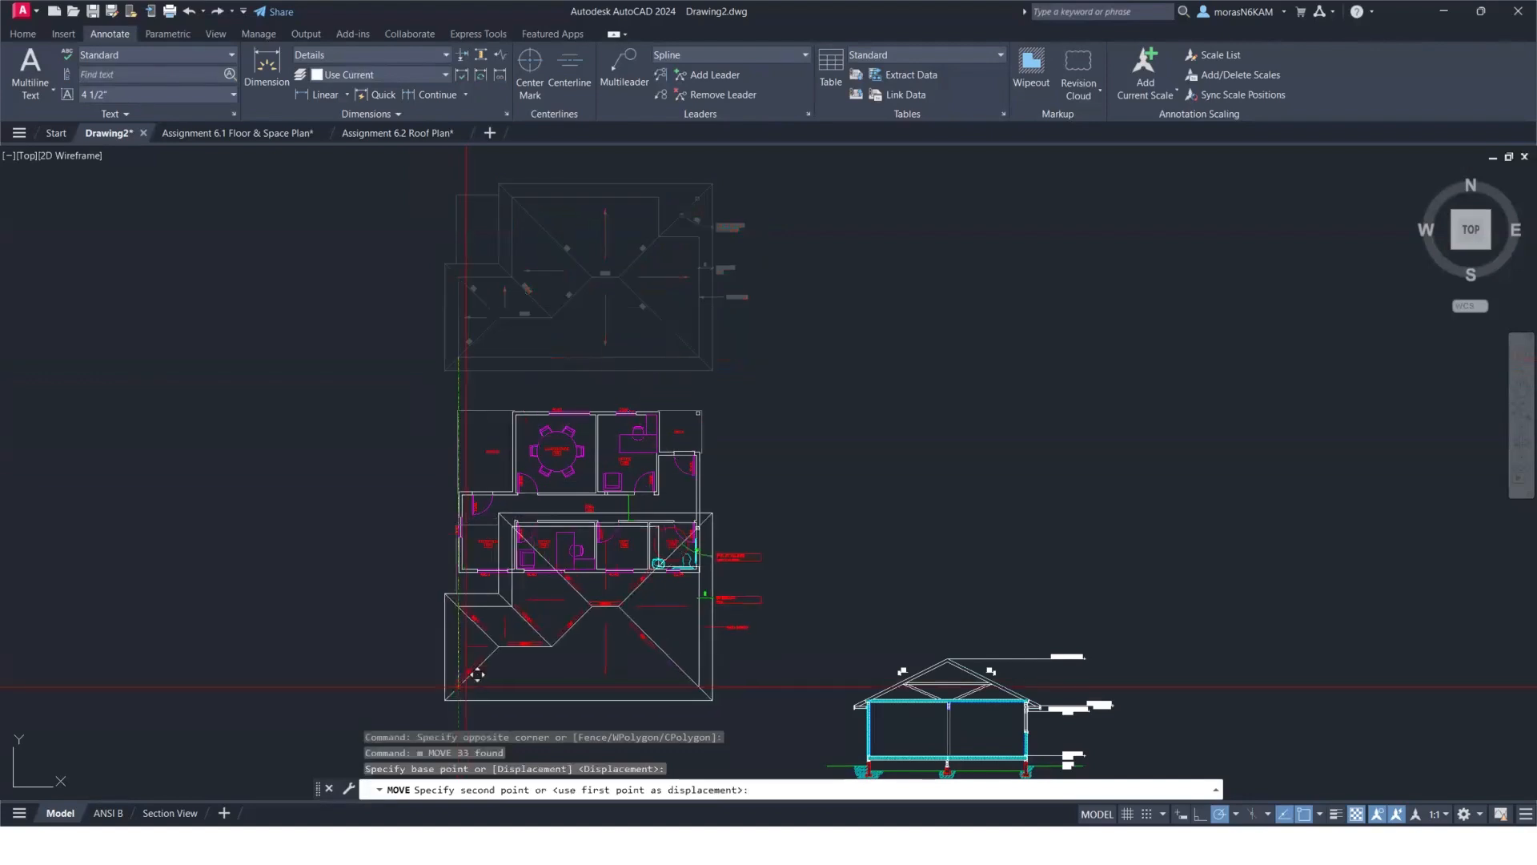
{"action": "scroll", "coordinate": [448, 680], "scroll_direction": "up", "scroll_amount": 5}
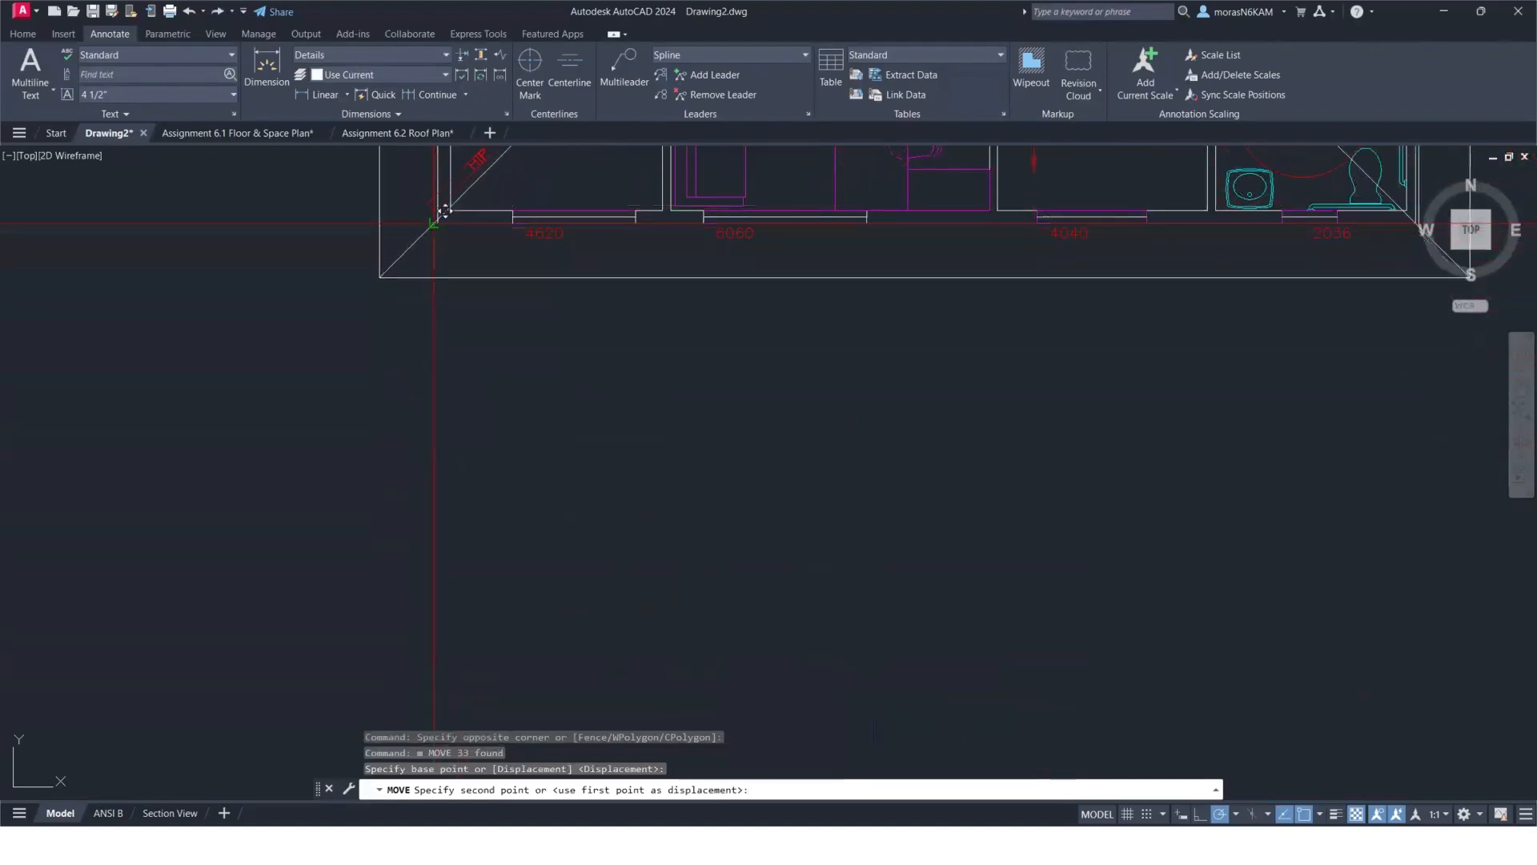
{"action": "scroll", "coordinate": [447, 212], "scroll_direction": "up", "scroll_amount": 3}
{"action": "left_click", "coordinate": [454, 214]}
{"action": "scroll", "coordinate": [480, 264], "scroll_direction": "down", "scroll_amount": 5}
{"action": "middle_click_drag", "start_coordinate": [505, 315], "coordinate": [284, 530]}
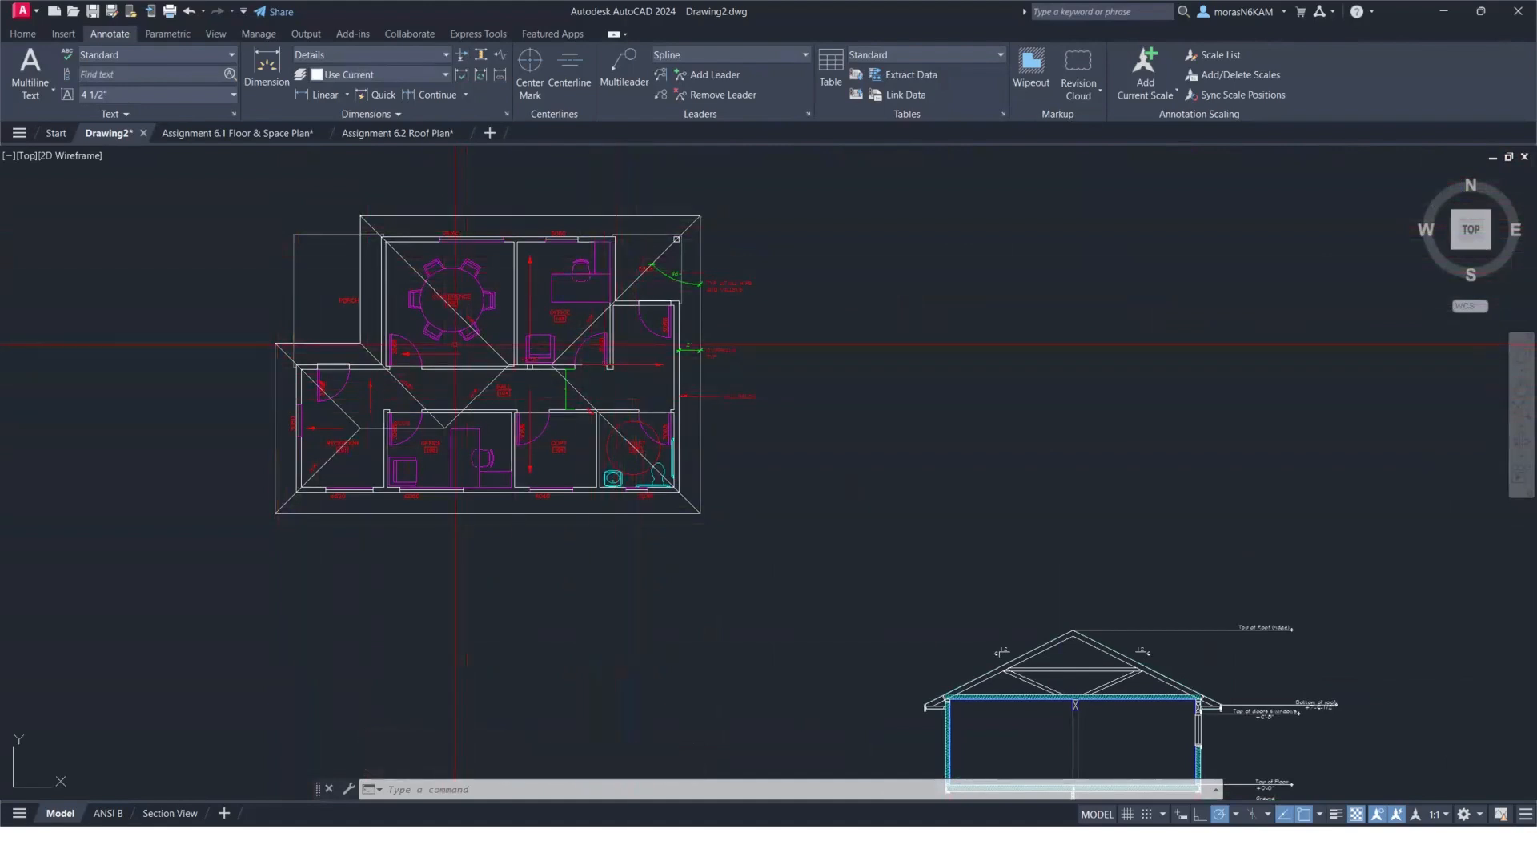
Lock the A-wall, A-wall2, A-roof, A-door and A-wind layers.
{"action": "scroll", "coordinate": [516, 413], "scroll_direction": "up", "scroll_amount": 2}
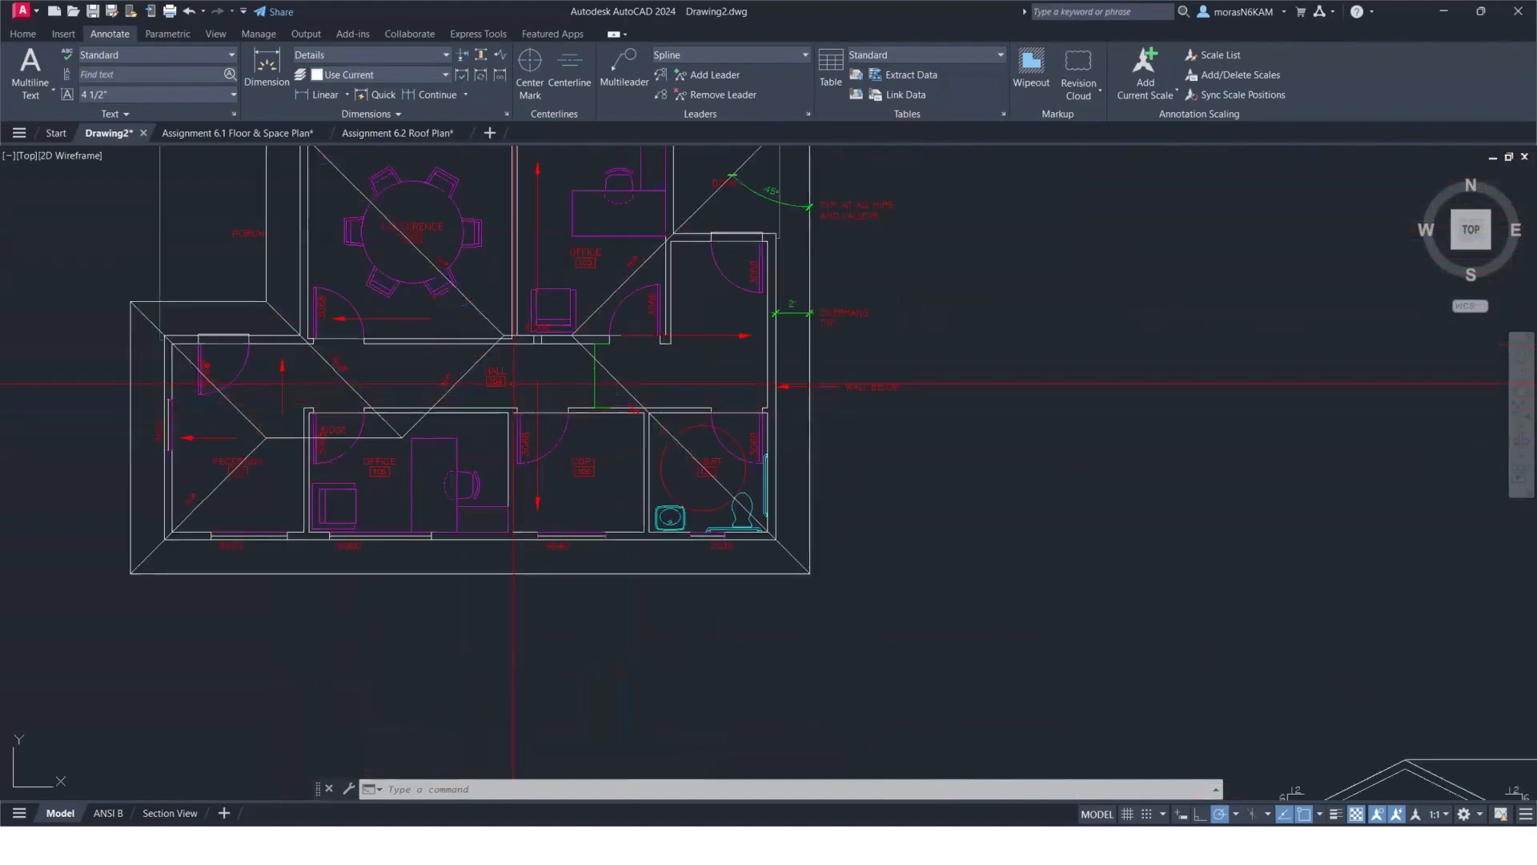
{"action": "scroll", "coordinate": [509, 375], "scroll_direction": "down", "scroll_amount": 4}
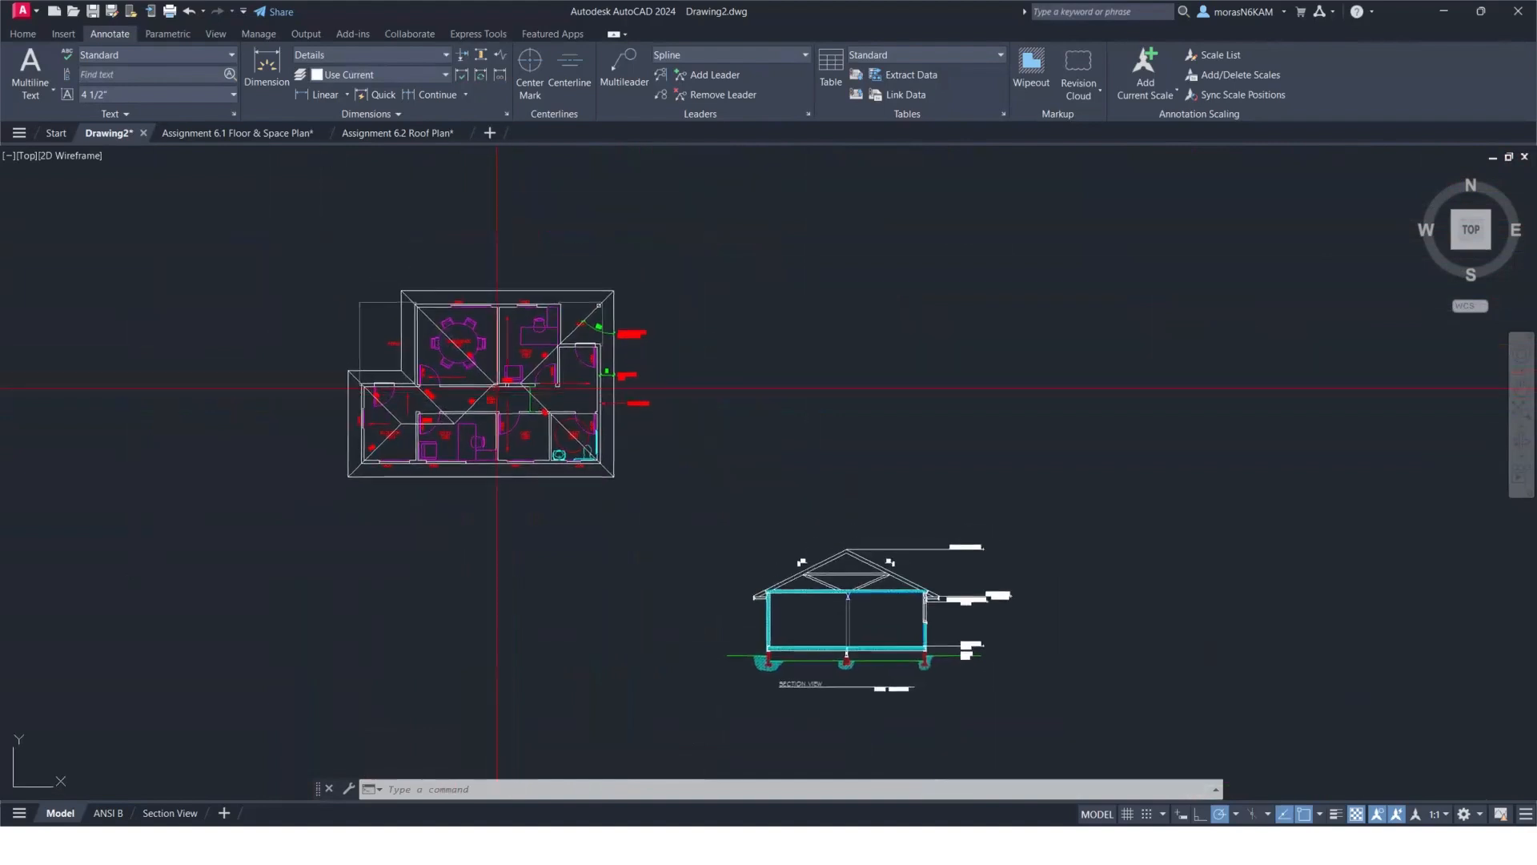
{"action": "scroll", "coordinate": [480, 312], "scroll_direction": "up", "scroll_amount": 2}
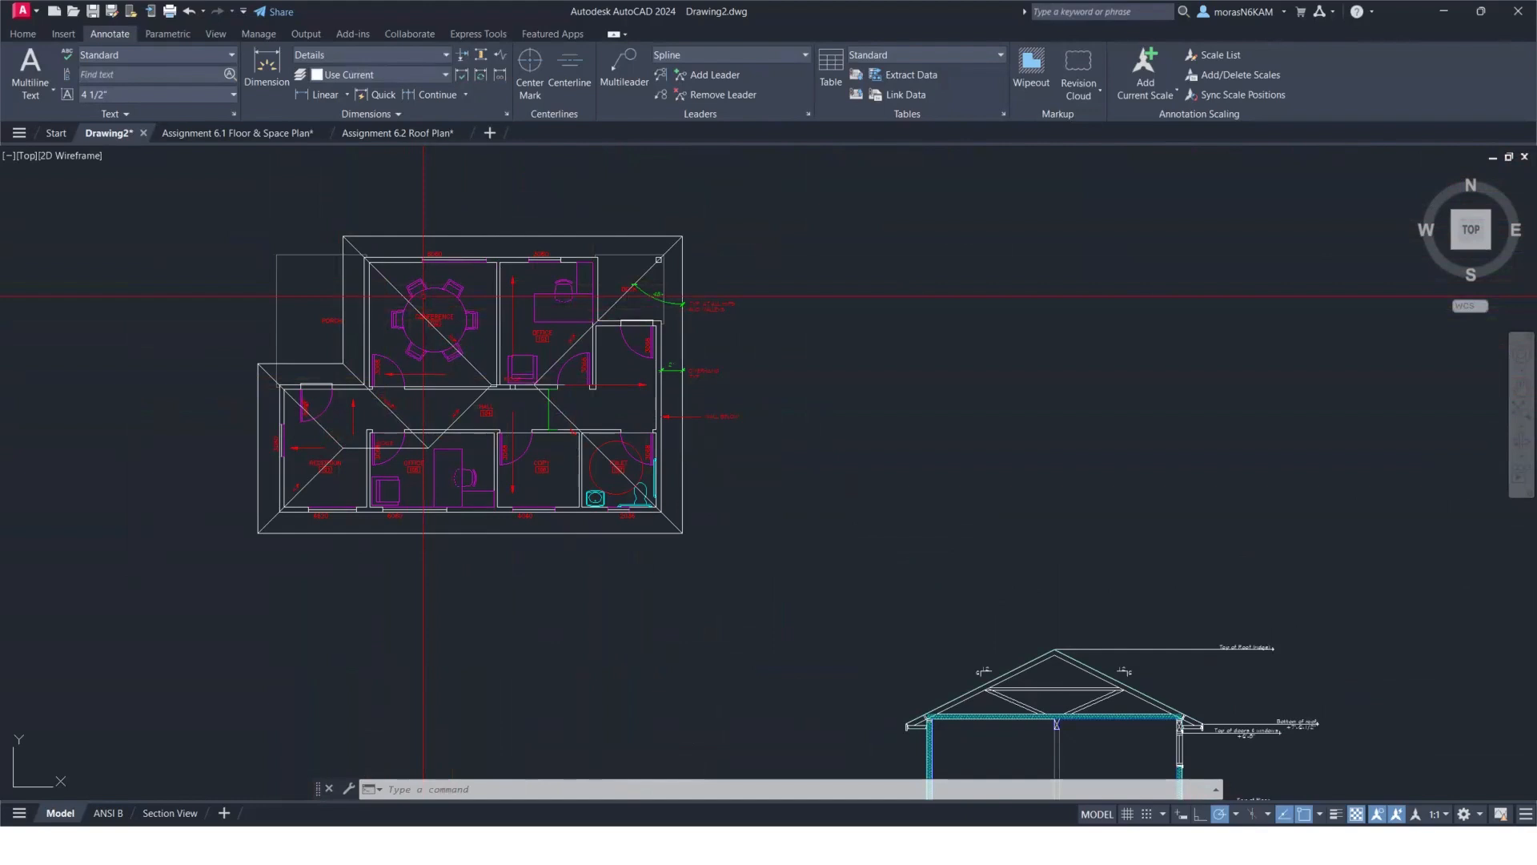
{"action": "left_click", "coordinate": [22, 34]}
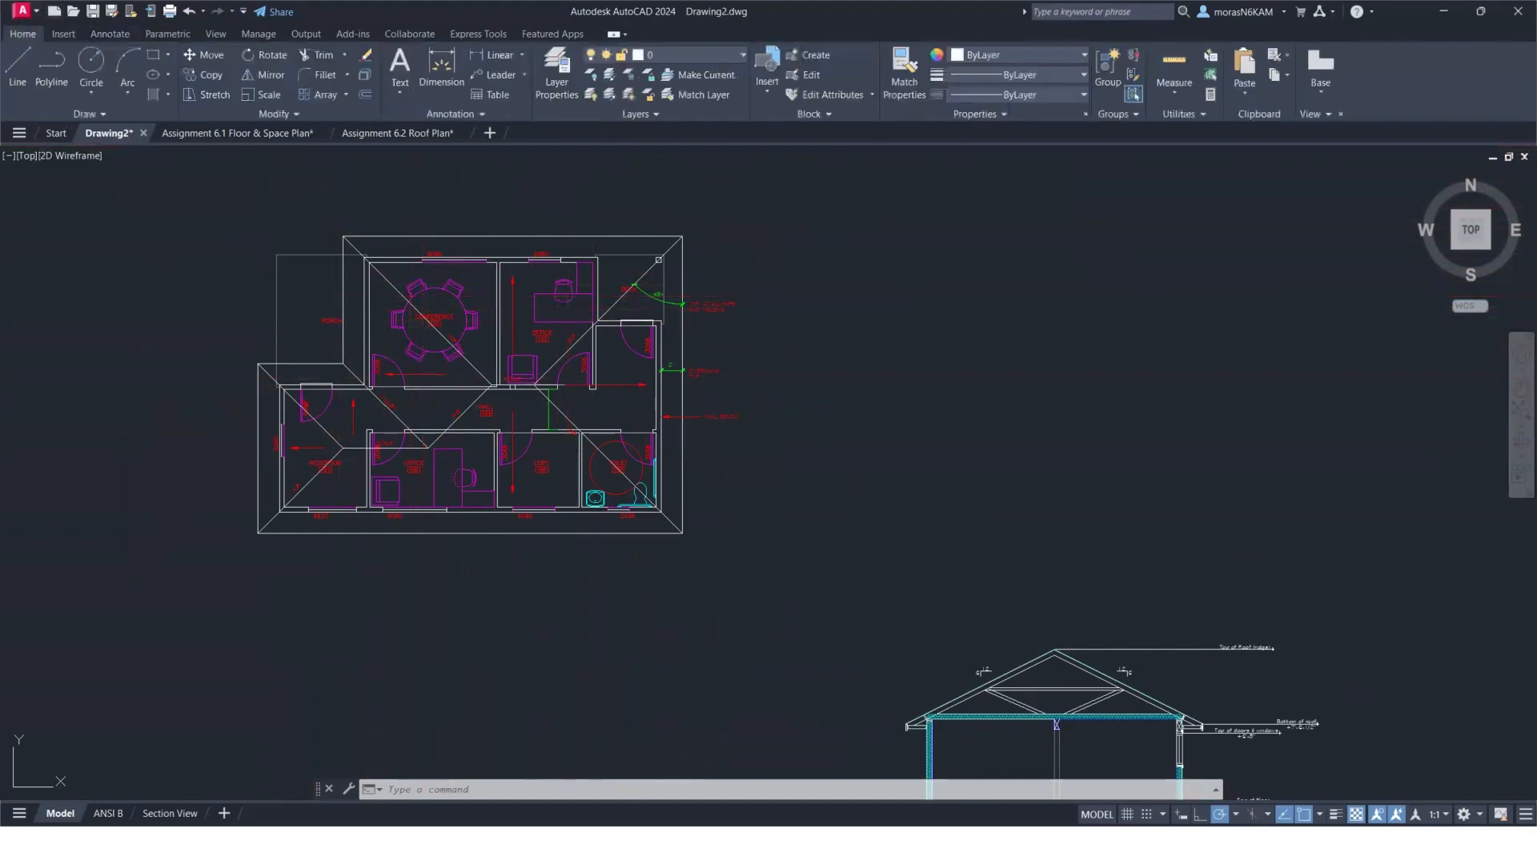
{"action": "left_click", "coordinate": [687, 56]}
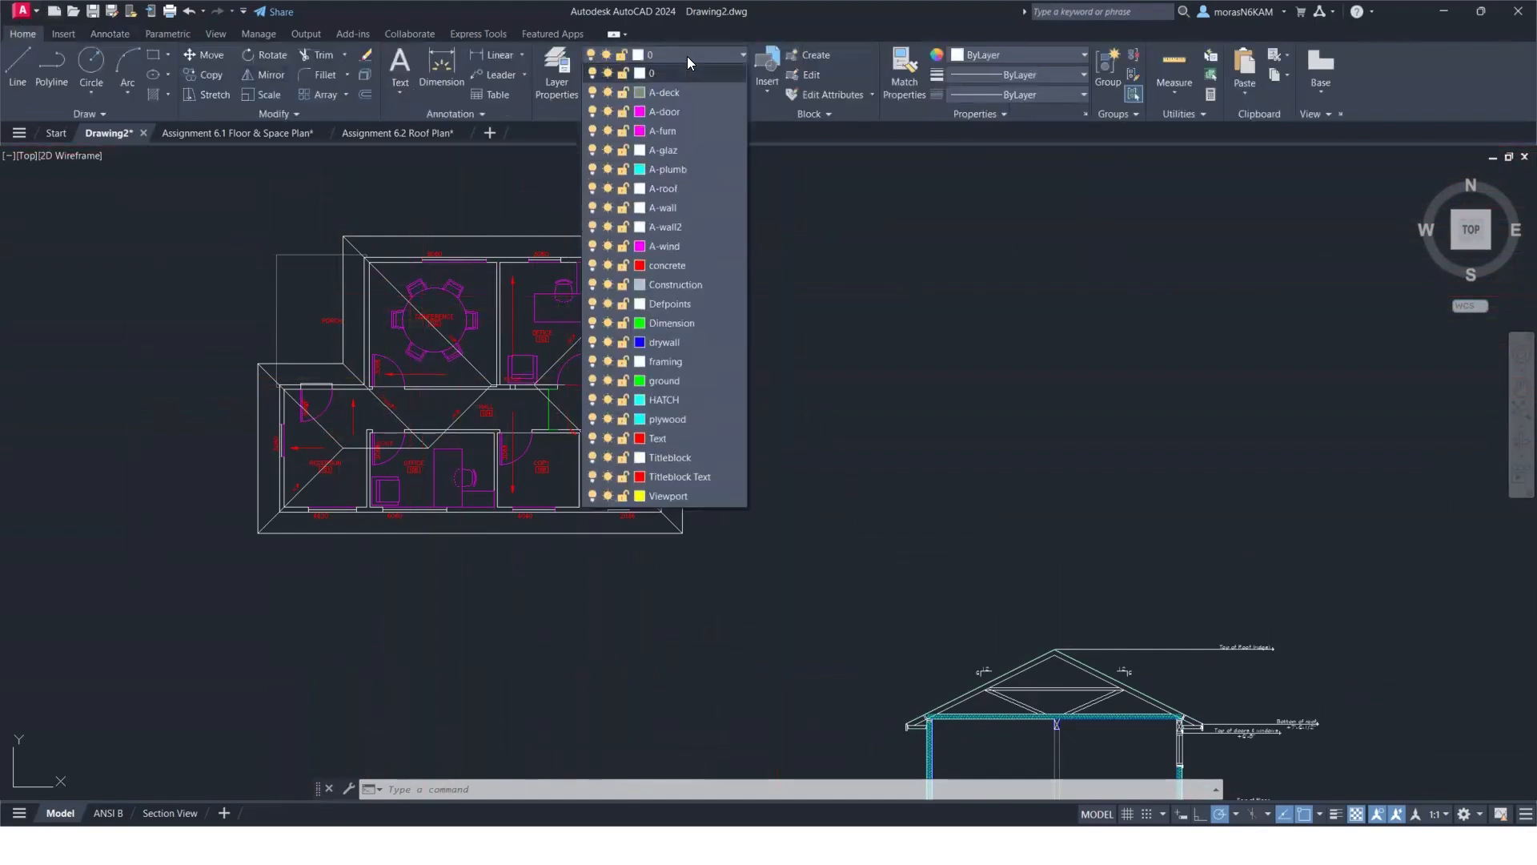
{"action": "left_click", "coordinate": [623, 208]}
{"action": "left_click", "coordinate": [623, 226]}
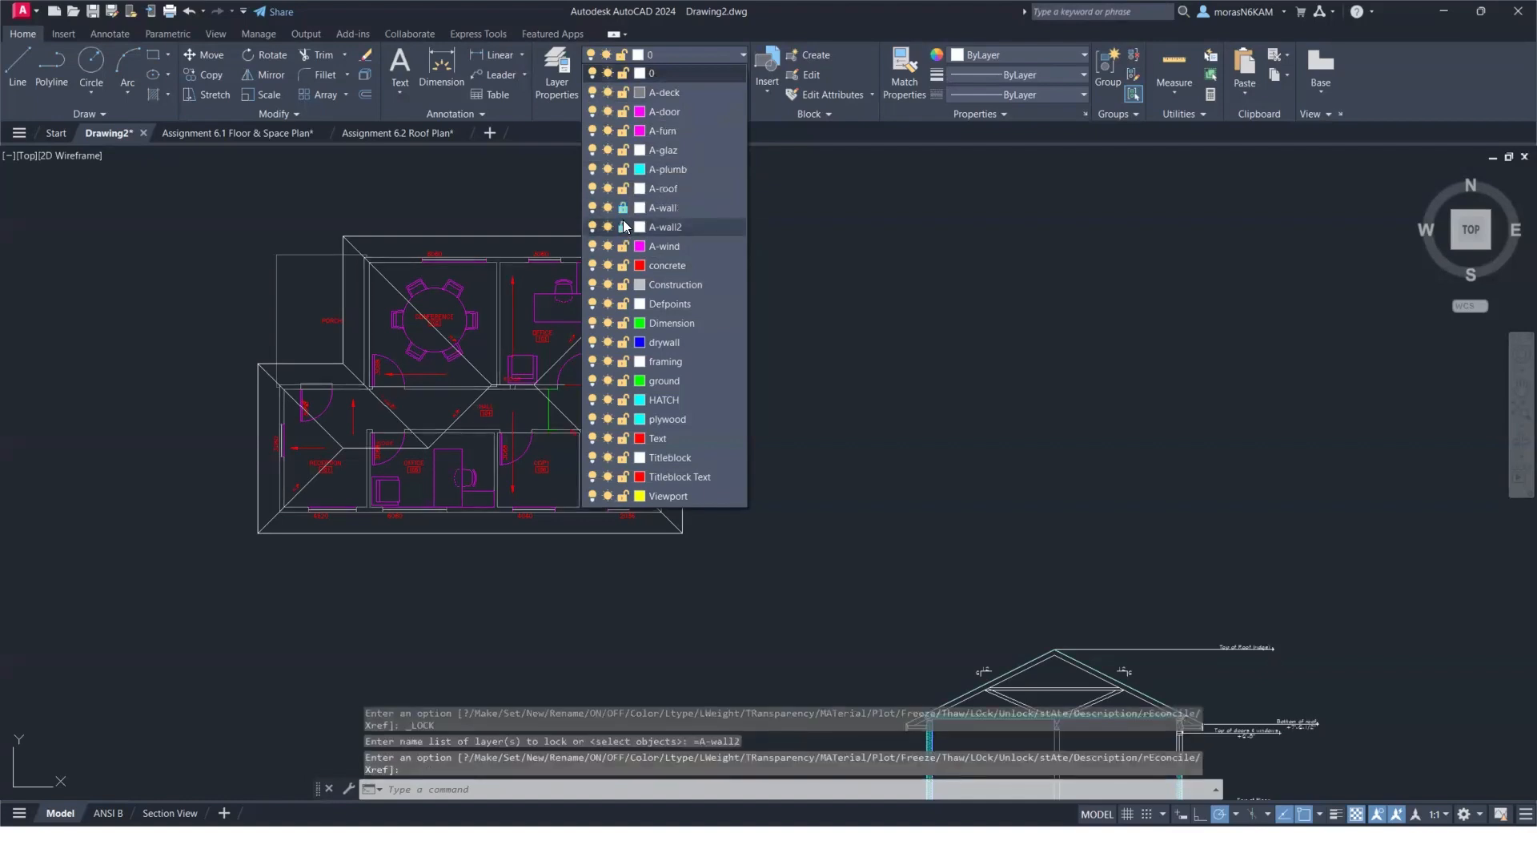
{"action": "left_click", "coordinate": [623, 188]}
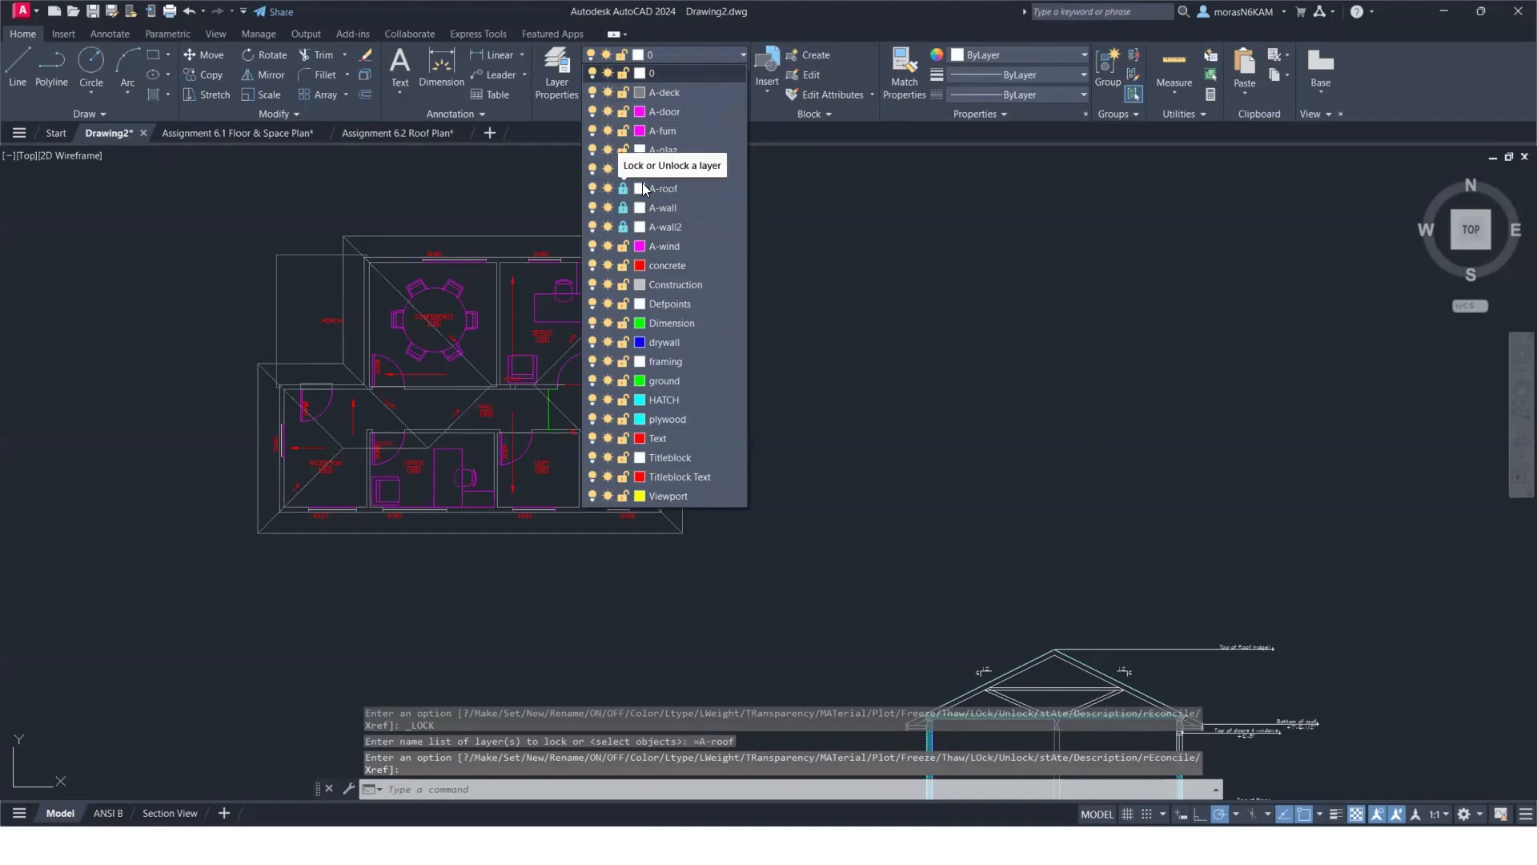
{"action": "left_click", "coordinate": [621, 112]}
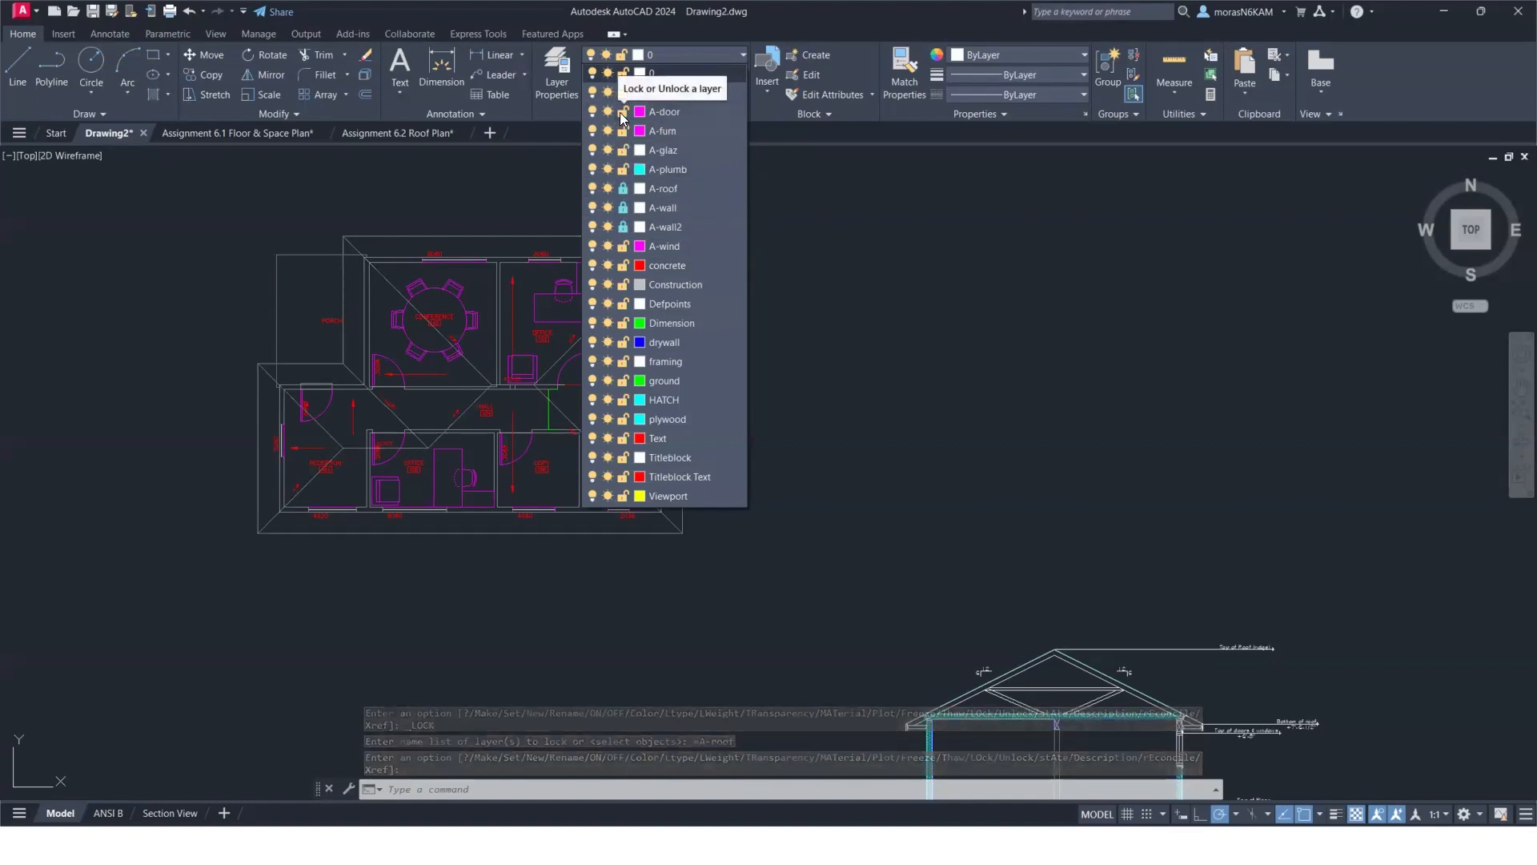
{"action": "left_click", "coordinate": [621, 247]}
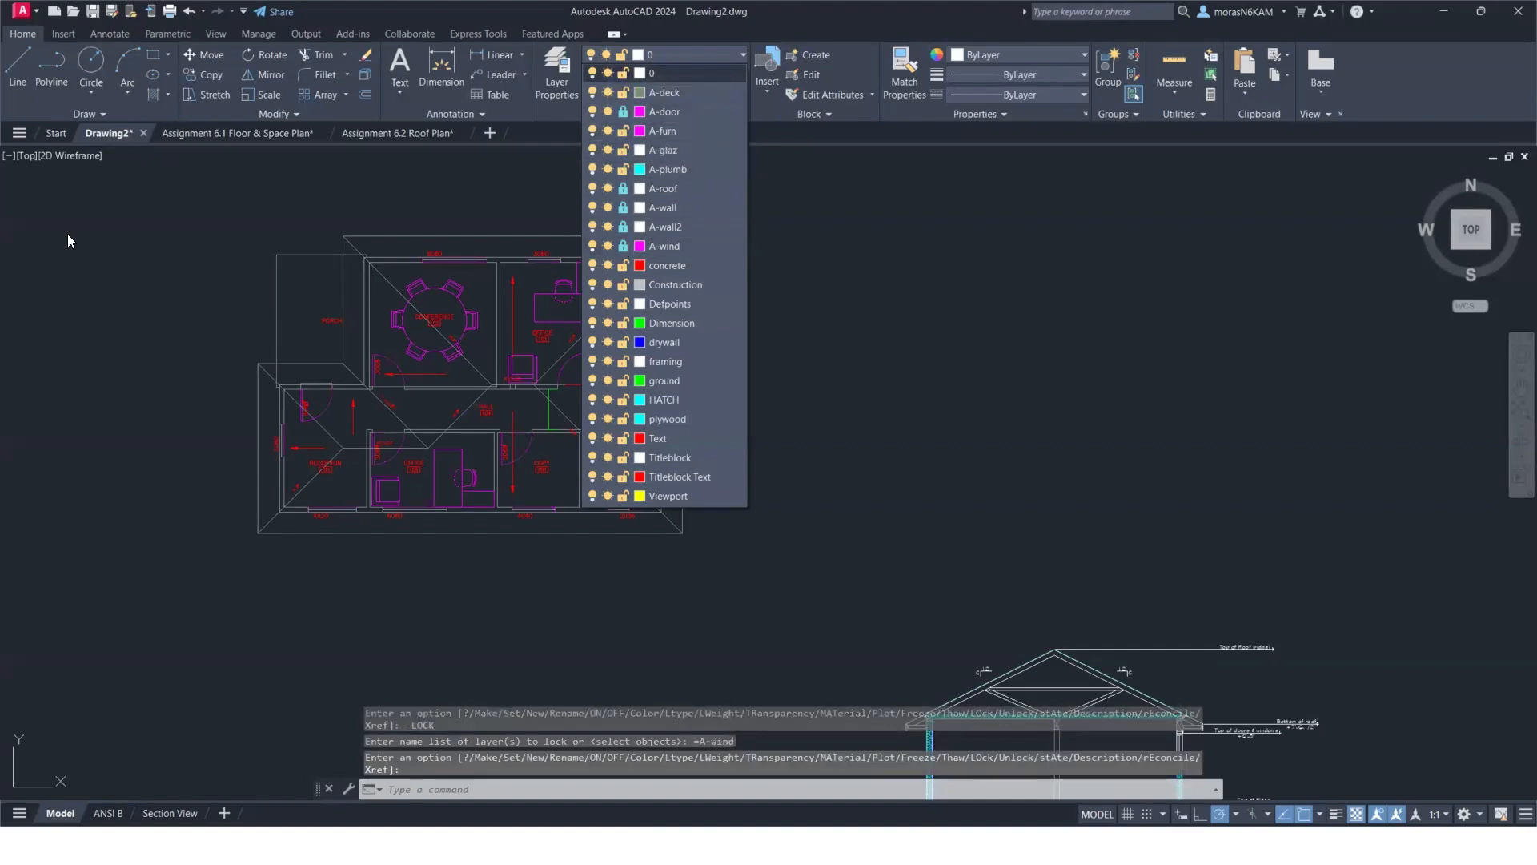
{"action": "left_click", "coordinate": [157, 244]}
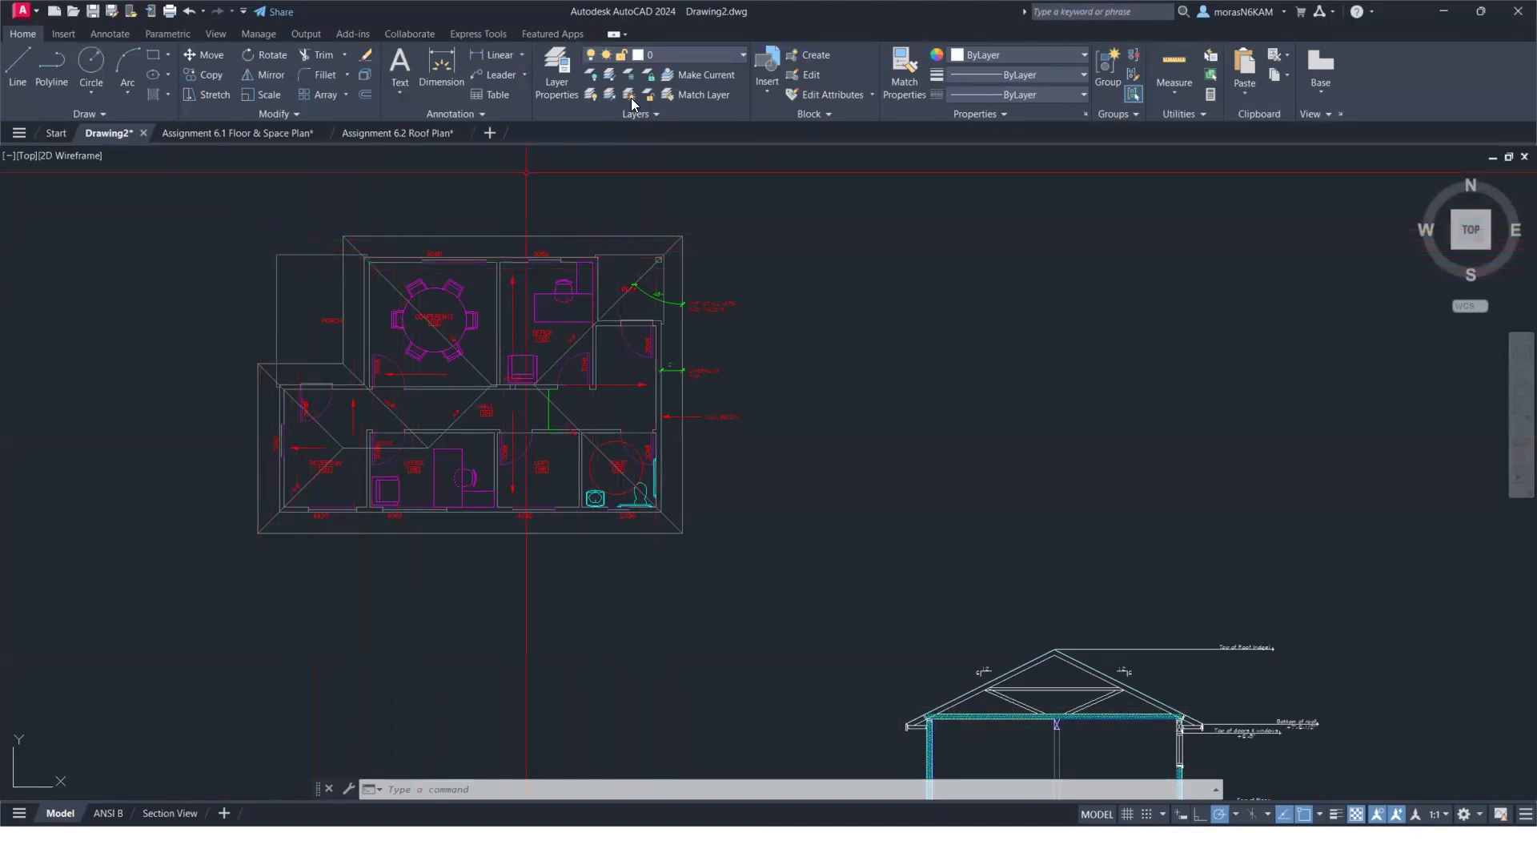
Lock the A-deck layer as well.
{"action": "left_click", "coordinate": [673, 59]}
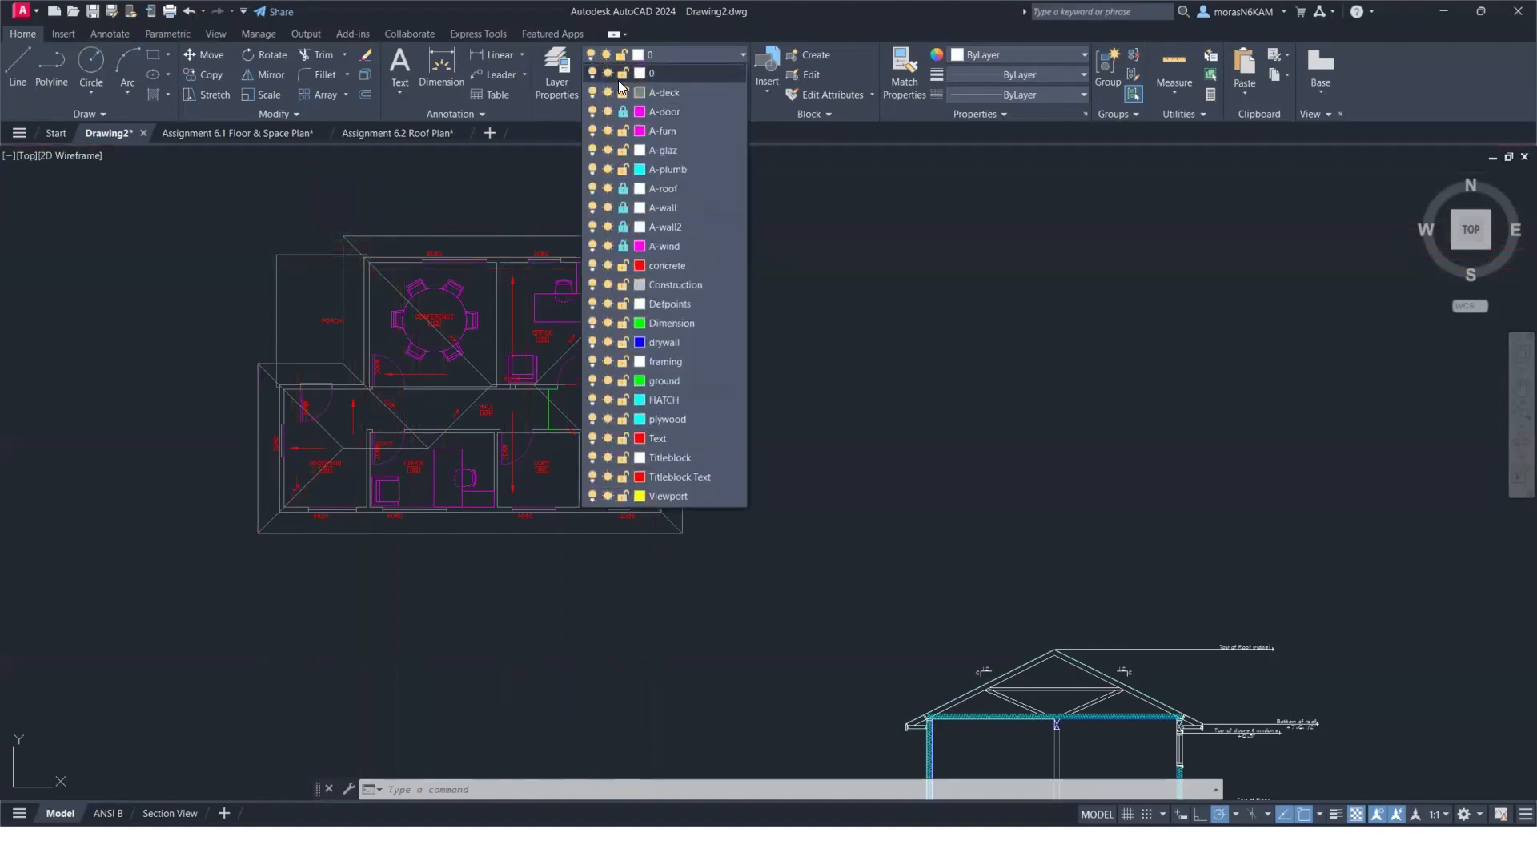
{"action": "left_click", "coordinate": [622, 92]}
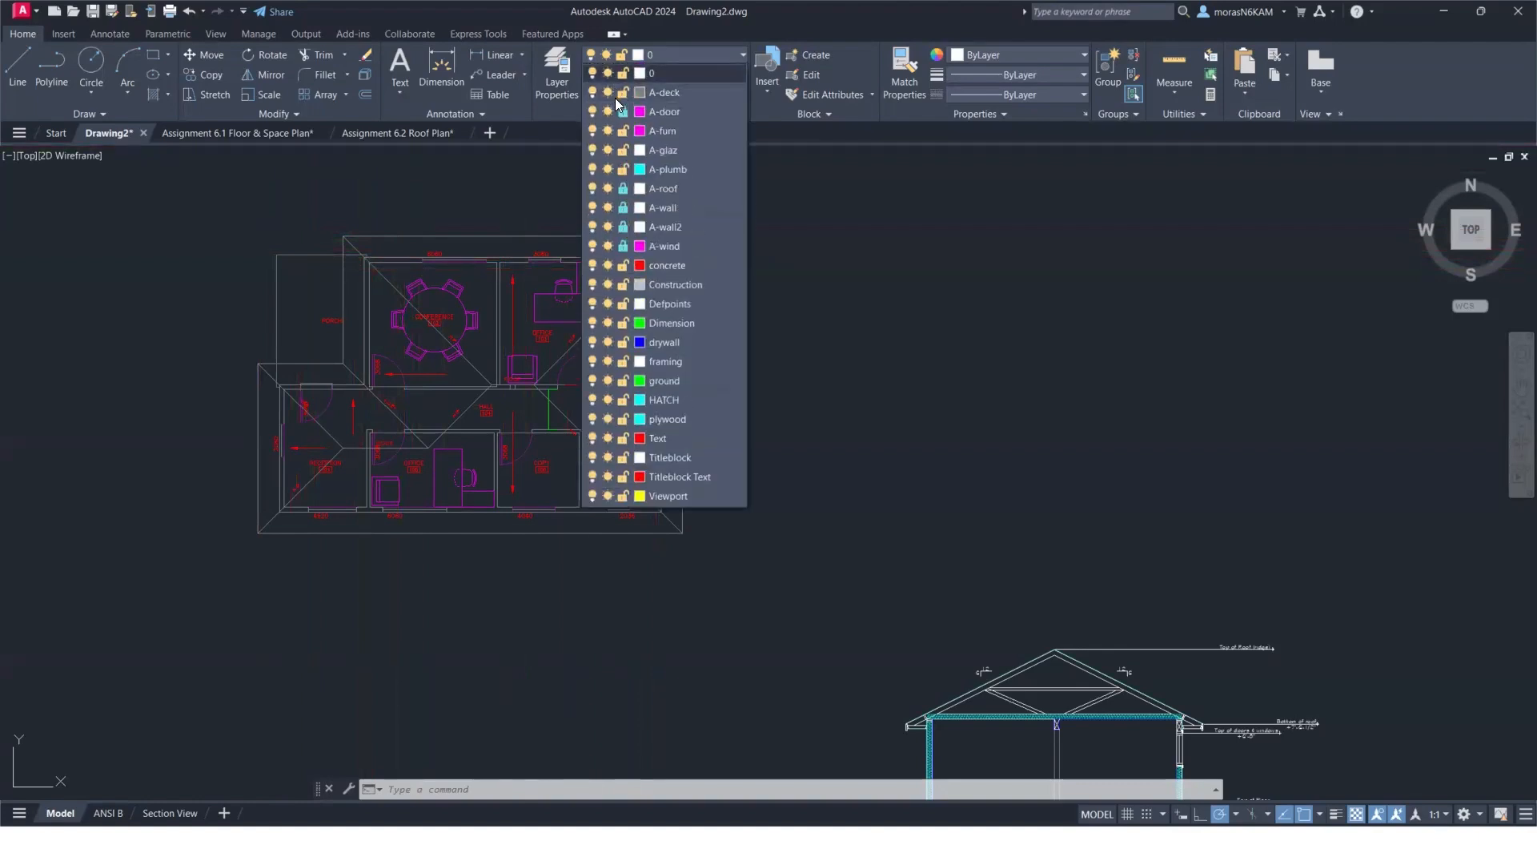
{"action": "left_click", "coordinate": [327, 175]}
Erase the furniture, plumbing fixtures, text, arrows and dimensions on unlocked layers across the overlaid floor and roof plans.
{"action": "left_click", "coordinate": [224, 173]}
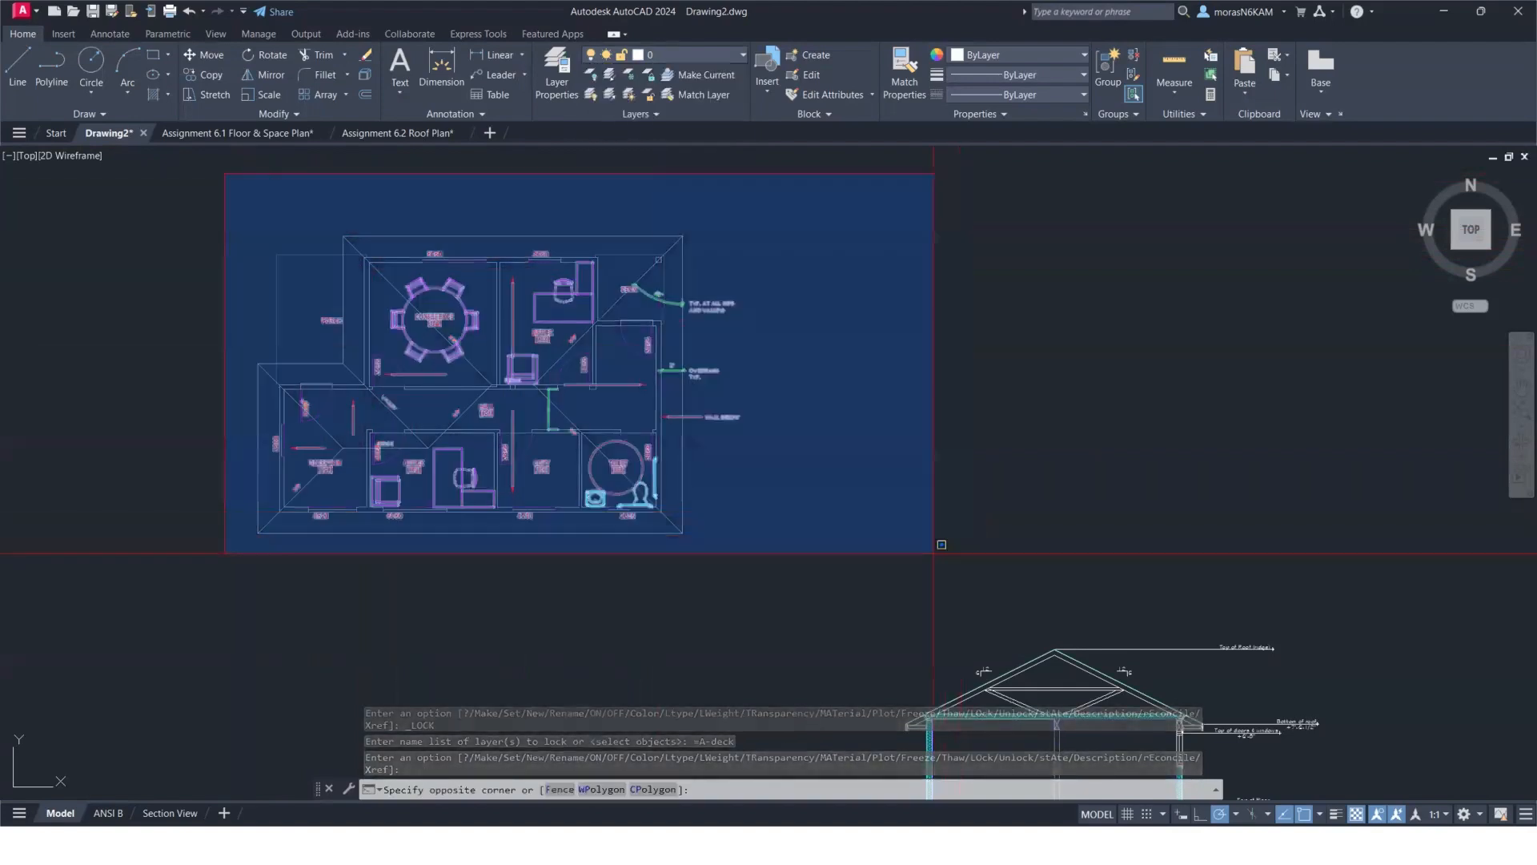
{"action": "left_click", "coordinate": [961, 543]}
{"action": "key", "text": "Delete"}
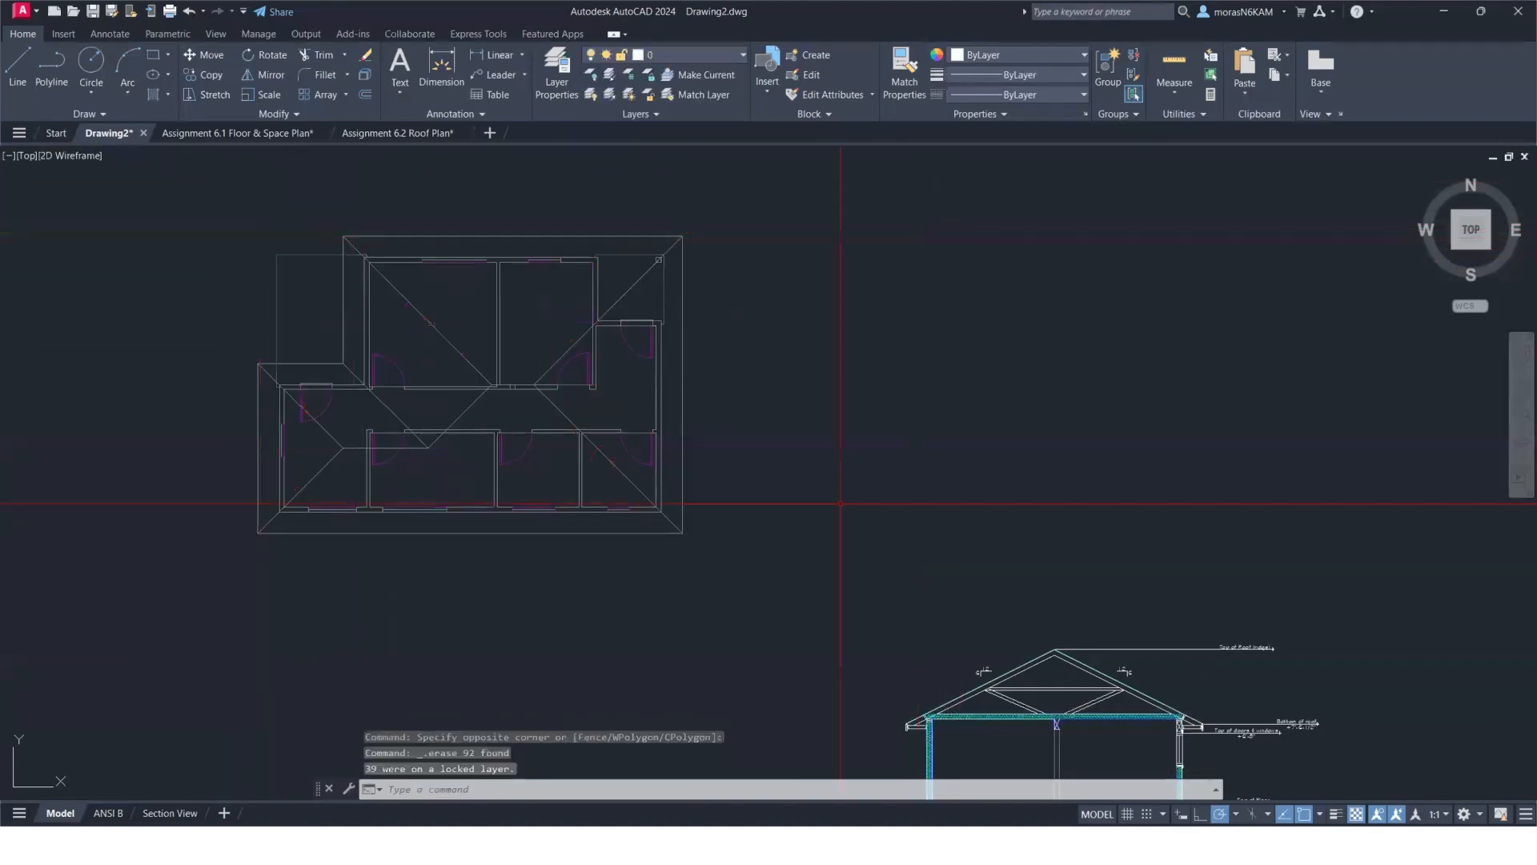
Unlock the A-deck, A-door, A-roof, A-wall, A-wall2 and A-wind layers.
{"action": "left_click", "coordinate": [695, 53]}
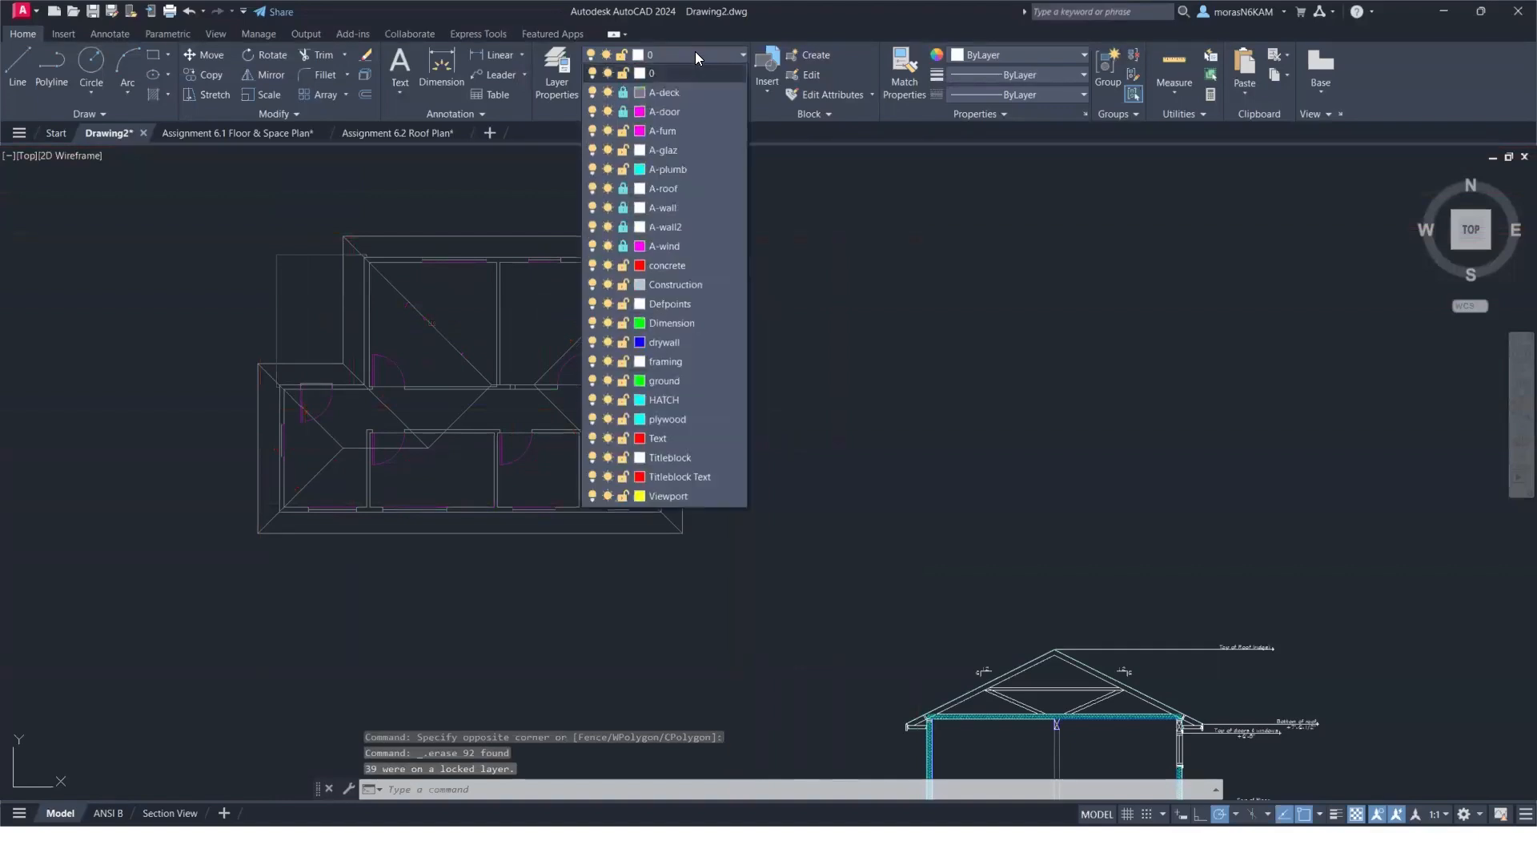
{"action": "left_click", "coordinate": [623, 92]}
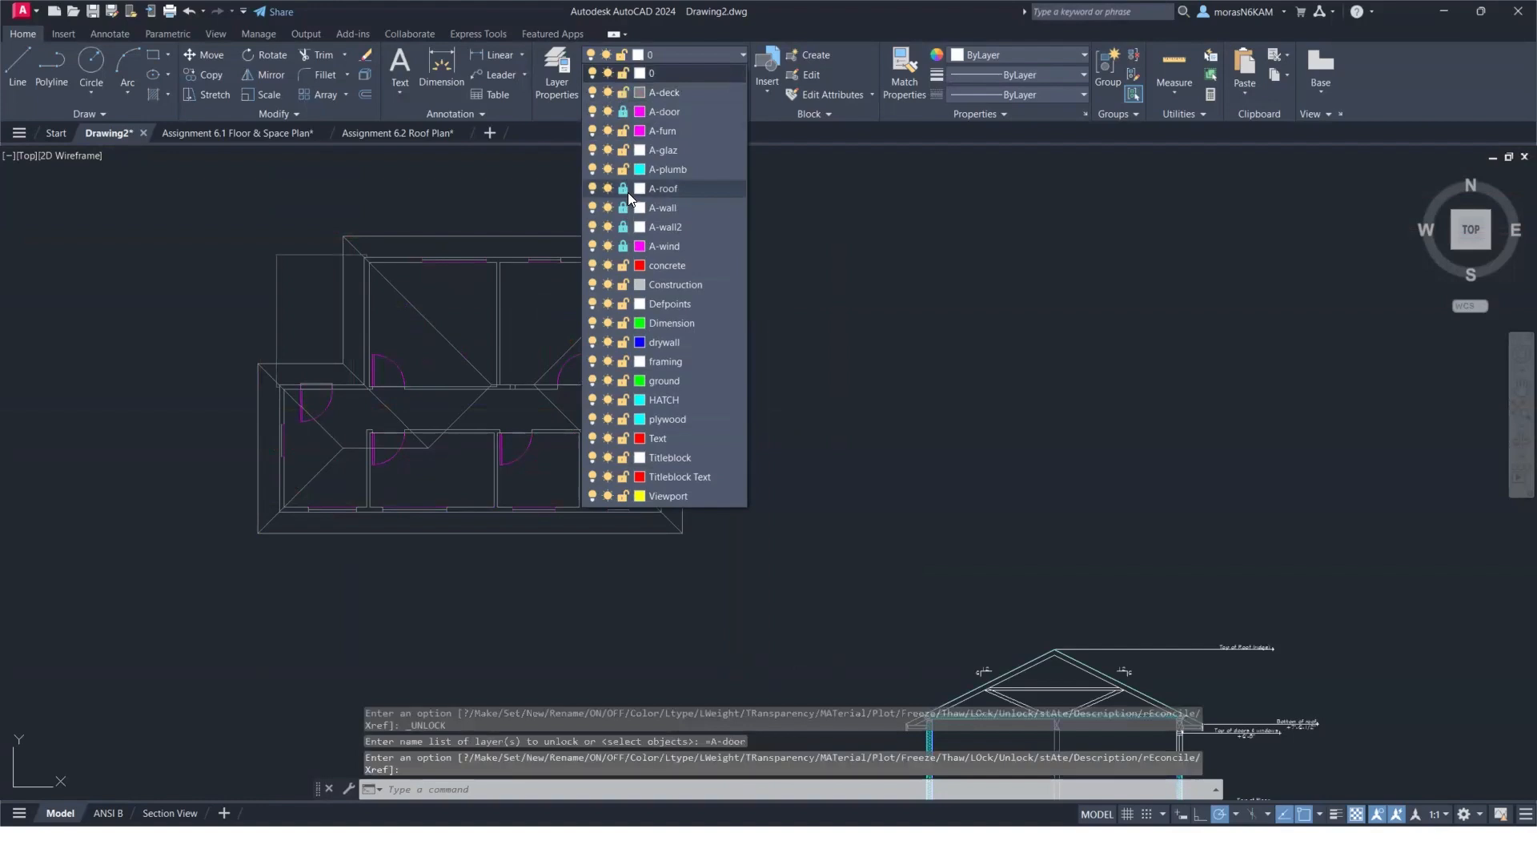
{"action": "left_click", "coordinate": [623, 192]}
{"action": "left_click", "coordinate": [623, 207]}
{"action": "left_click", "coordinate": [623, 227]}
{"action": "left_click", "coordinate": [622, 246]}
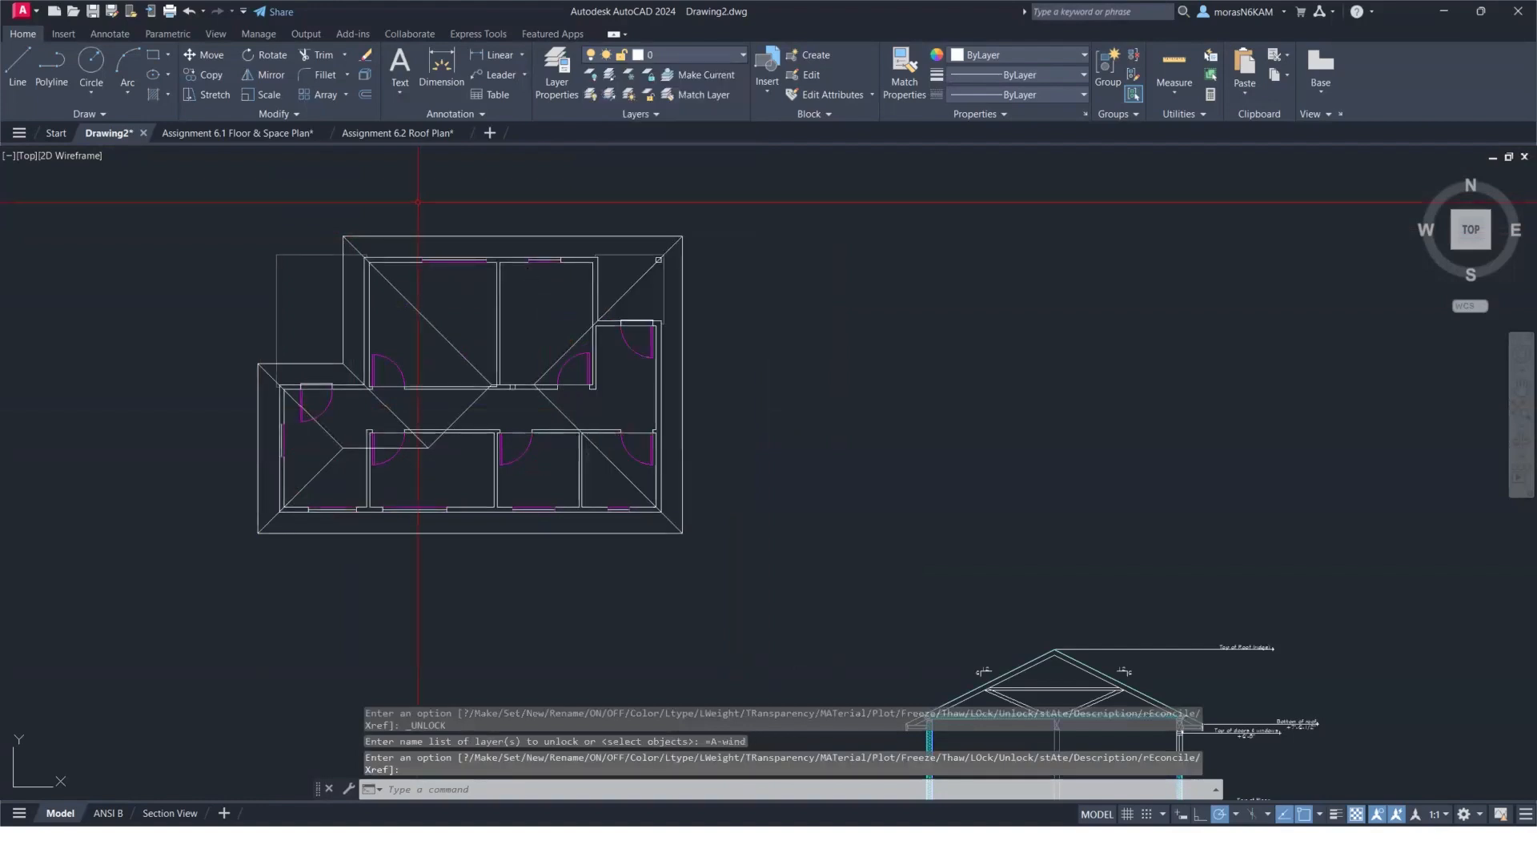
Rotate the whole overlaid floor and roof plan 180° about the roof outline's lower-left corner.
{"action": "left_click", "coordinate": [733, 194]}
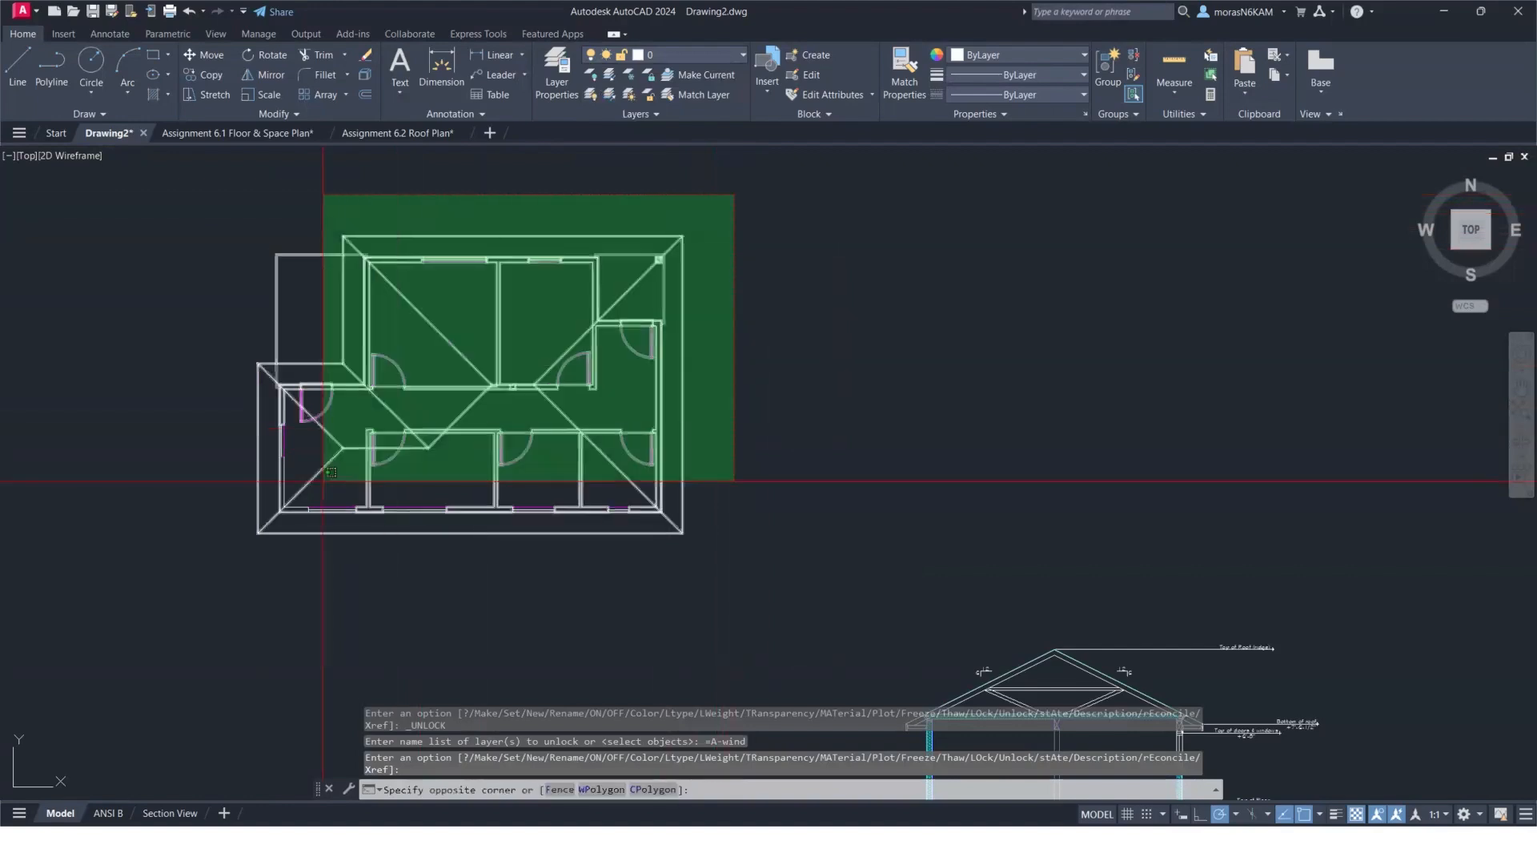
{"action": "left_click", "coordinate": [230, 574]}
{"action": "scroll", "coordinate": [209, 493], "scroll_direction": "down", "scroll_amount": 2}
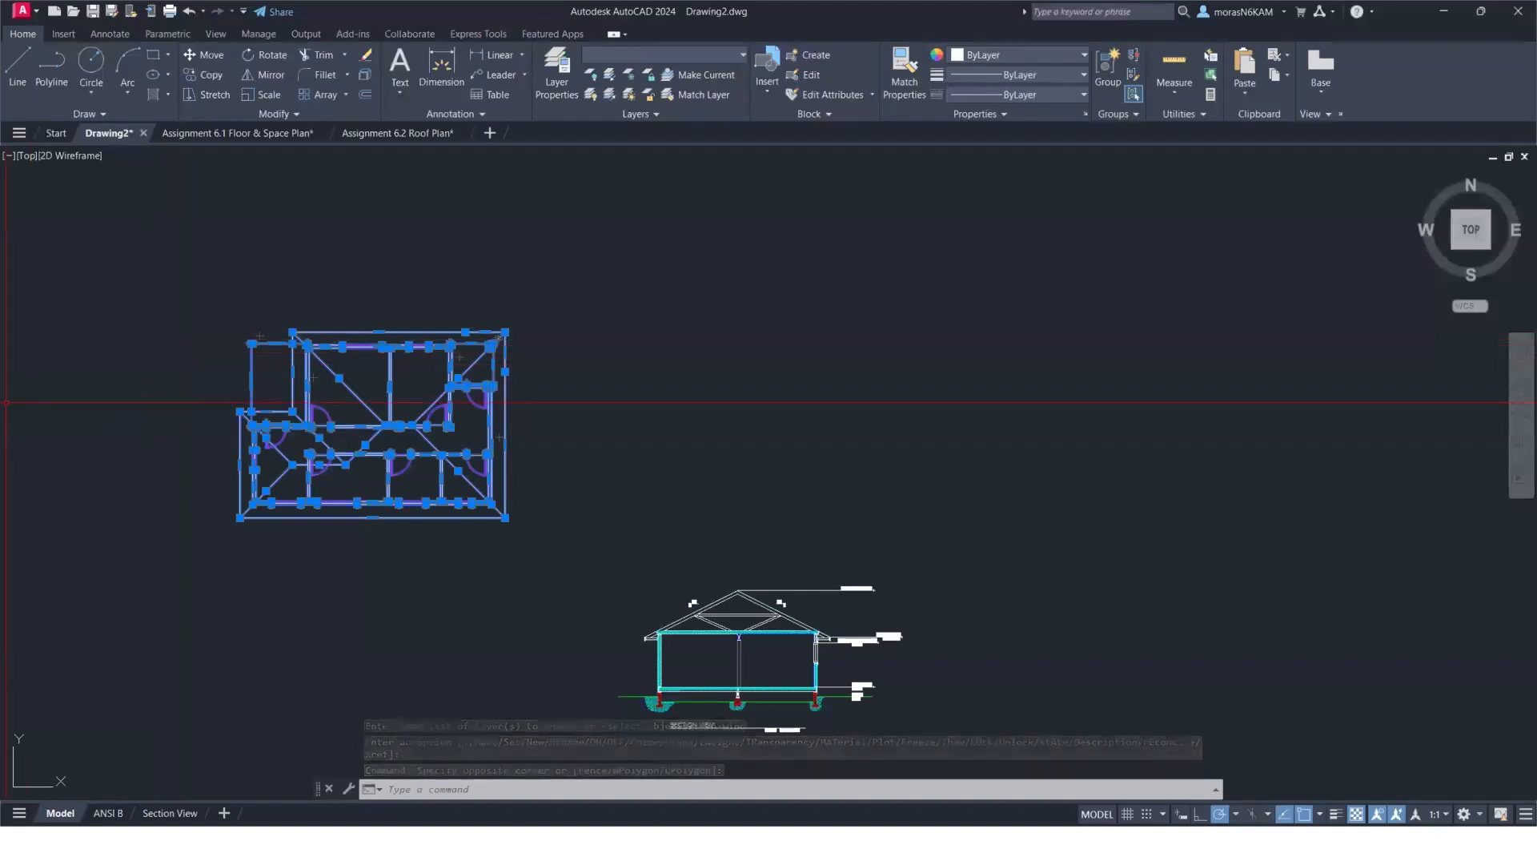
{"action": "scroll", "coordinate": [232, 355], "scroll_direction": "up", "scroll_amount": 2}
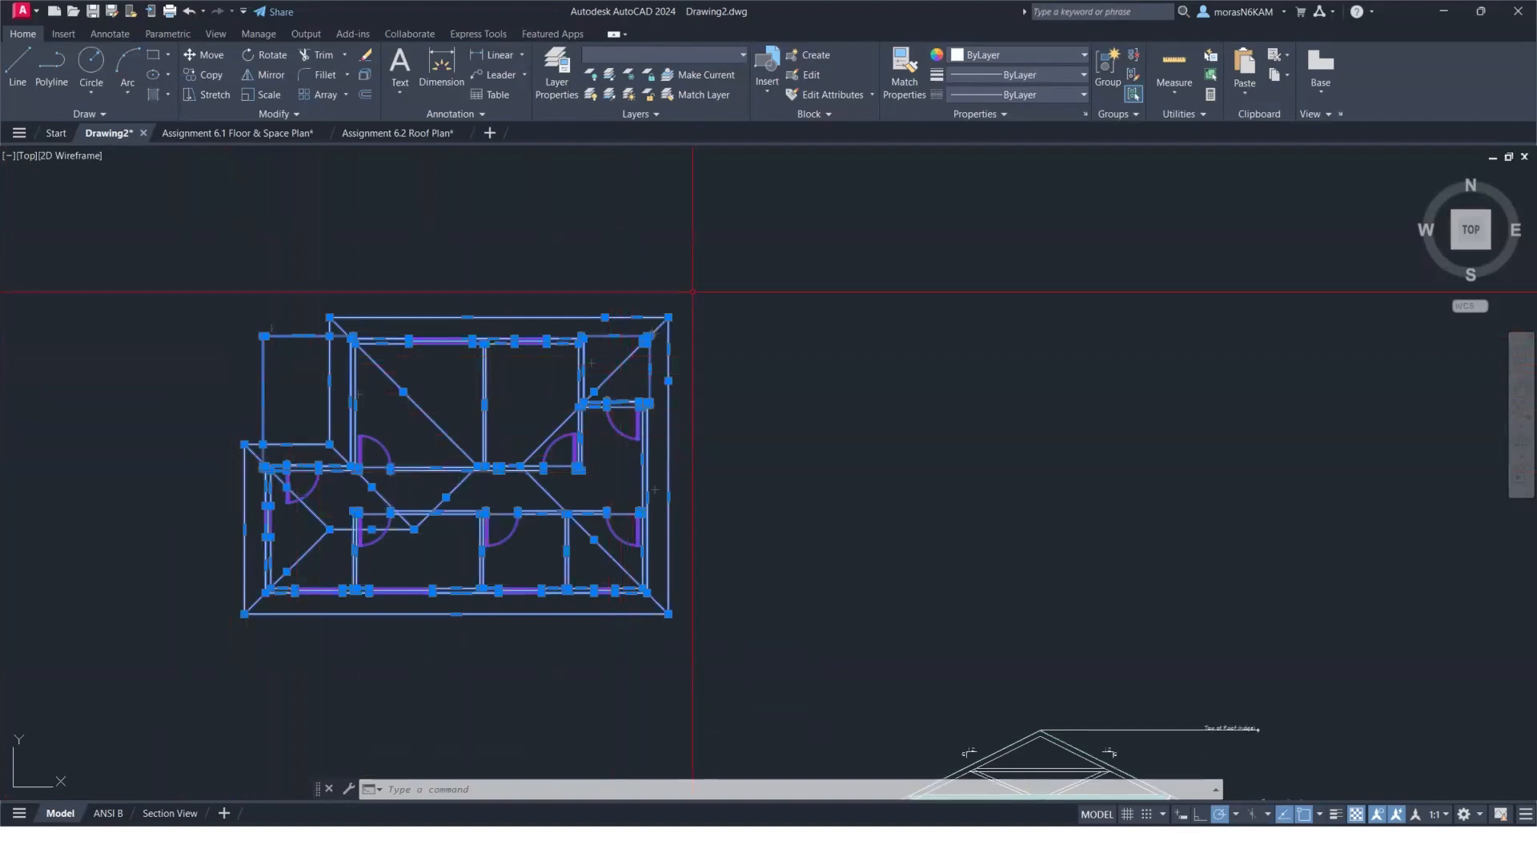
{"action": "type", "text": "rotae"}
{"action": "key", "text": "Return"}
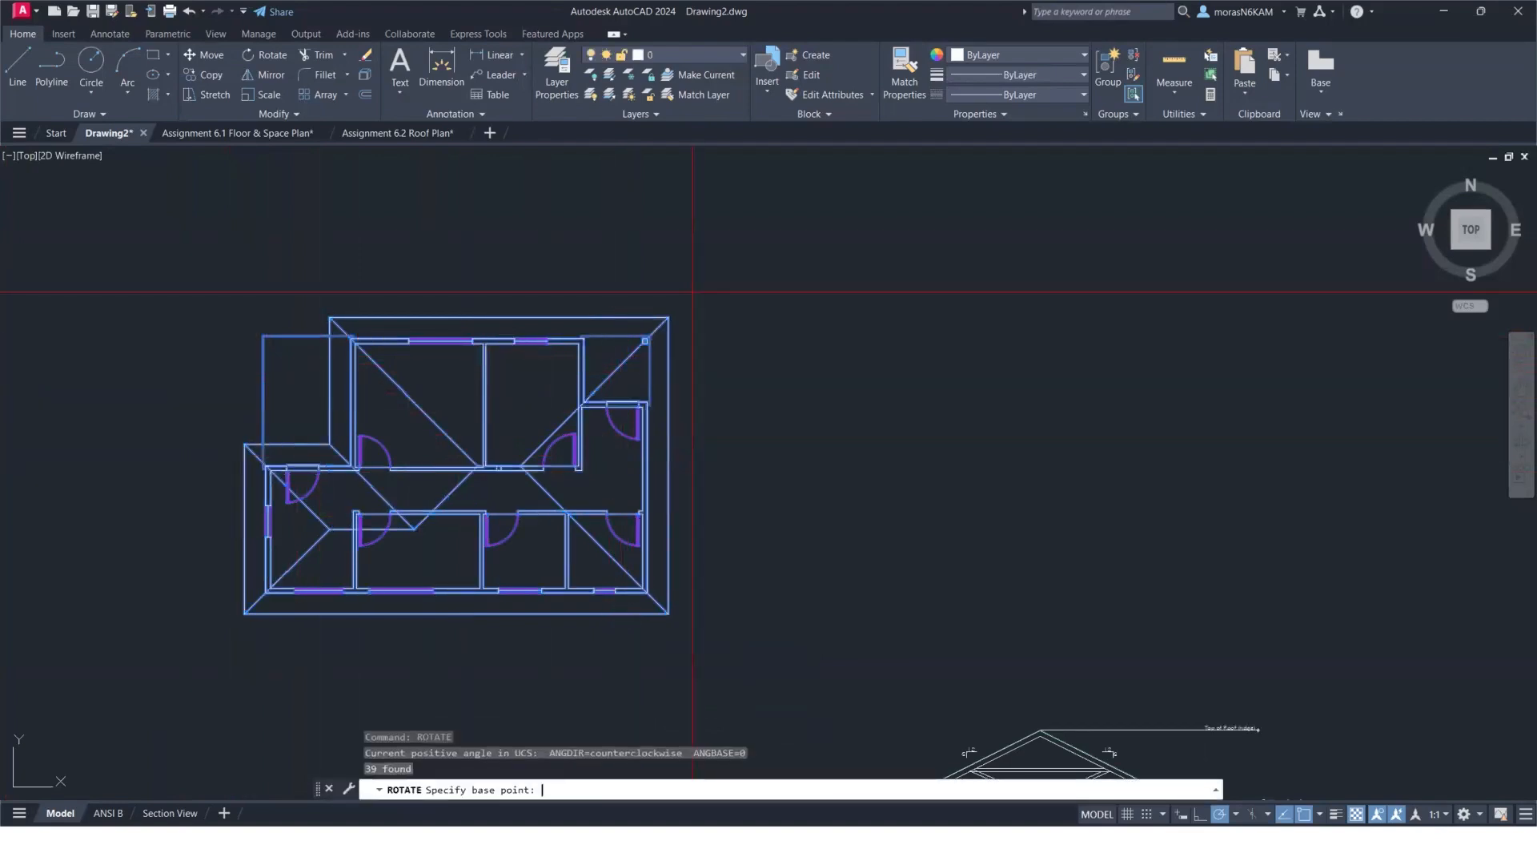
{"action": "left_click", "coordinate": [243, 617]}
{"action": "scroll", "coordinate": [289, 397], "scroll_direction": "down", "scroll_amount": 4}
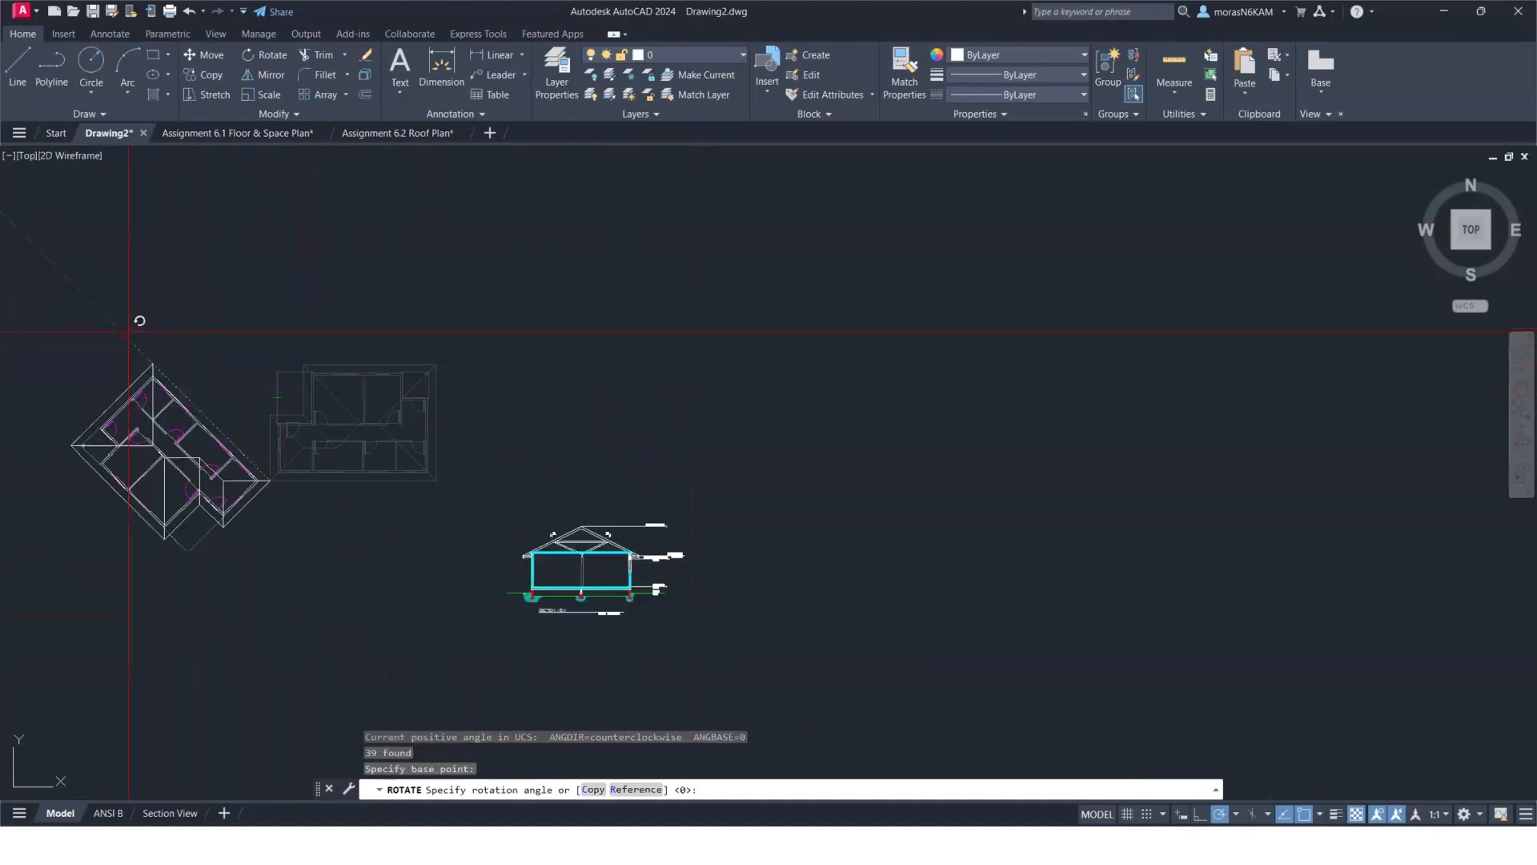
{"action": "middle_click_drag", "start_coordinate": [93, 378], "coordinate": [200, 396]}
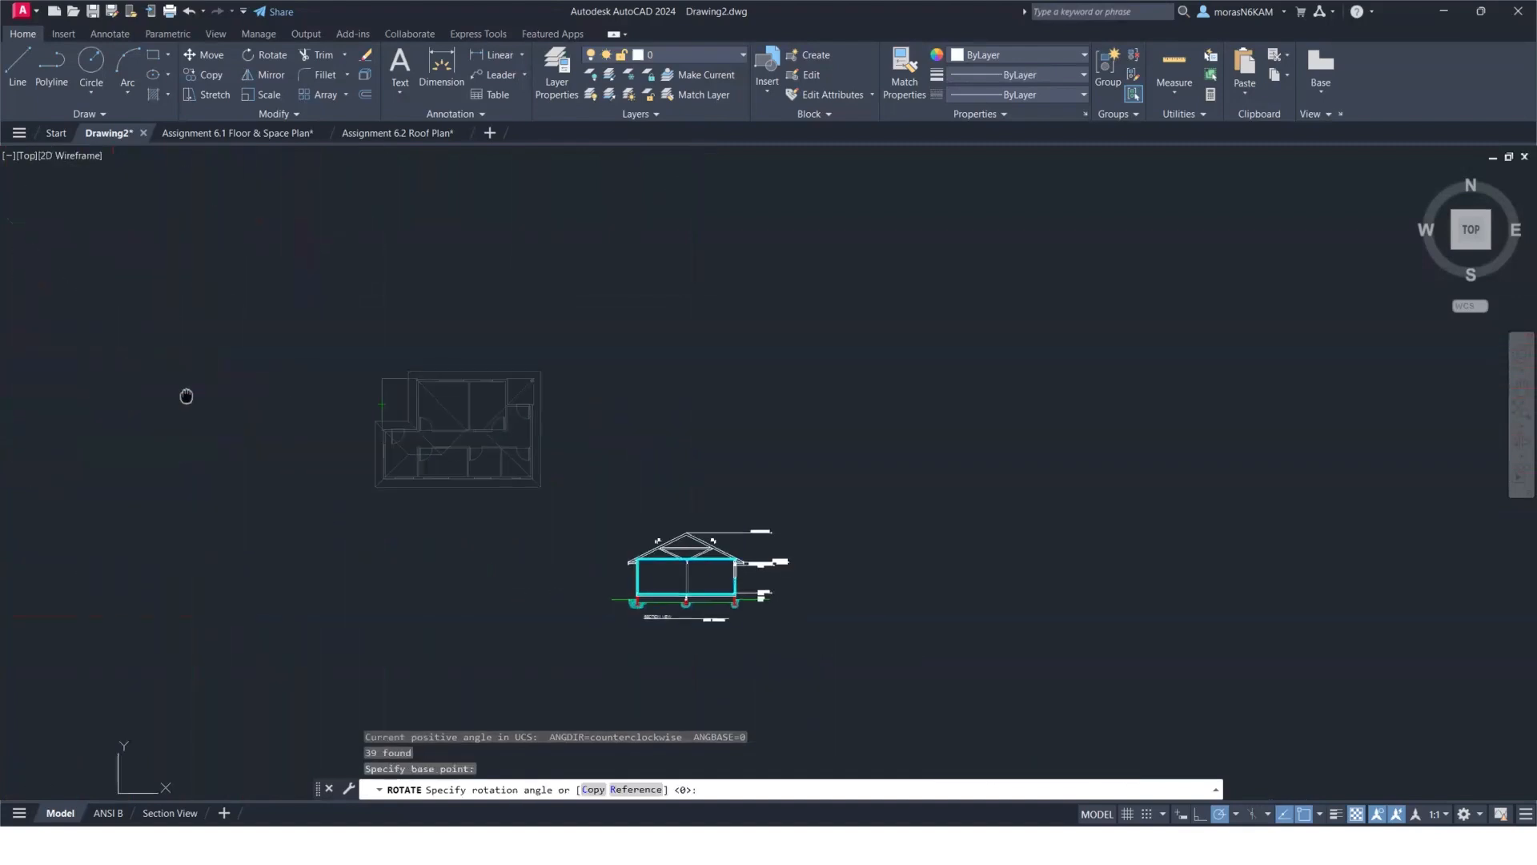
{"action": "left_click", "coordinate": [226, 493]}
Copy the rotated plan horizontally to its left, about 86' away, using the deck's lower-right corner as base point.
{"action": "left_click", "coordinate": [463, 471]}
{"action": "left_click", "coordinate": [198, 632]}
{"action": "middle_click_drag", "start_coordinate": [221, 548], "coordinate": [404, 451]}
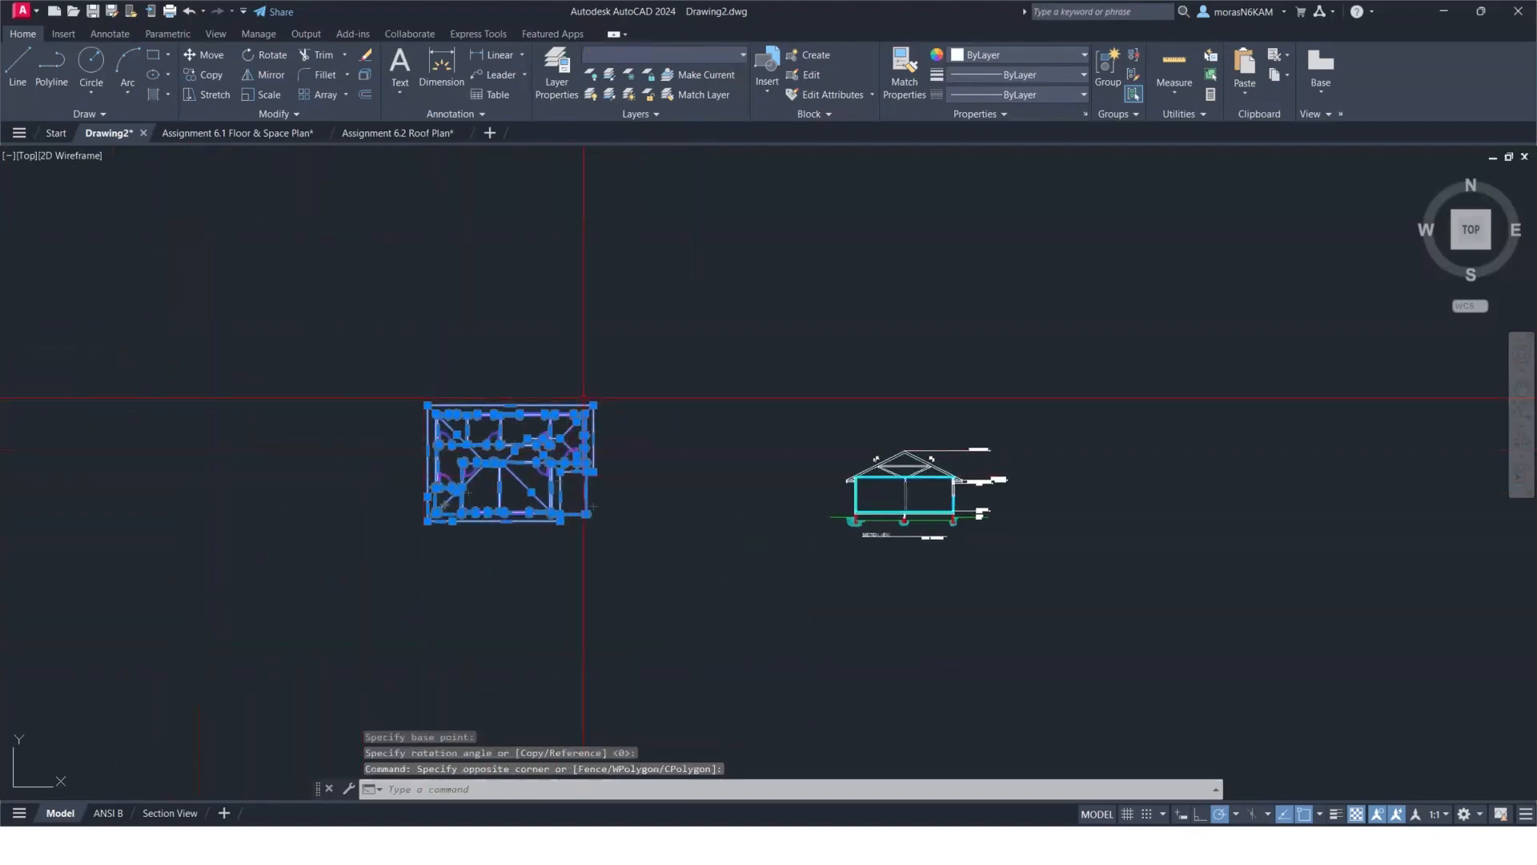
{"action": "type", "text": "co"}
{"action": "key", "text": "Return"}
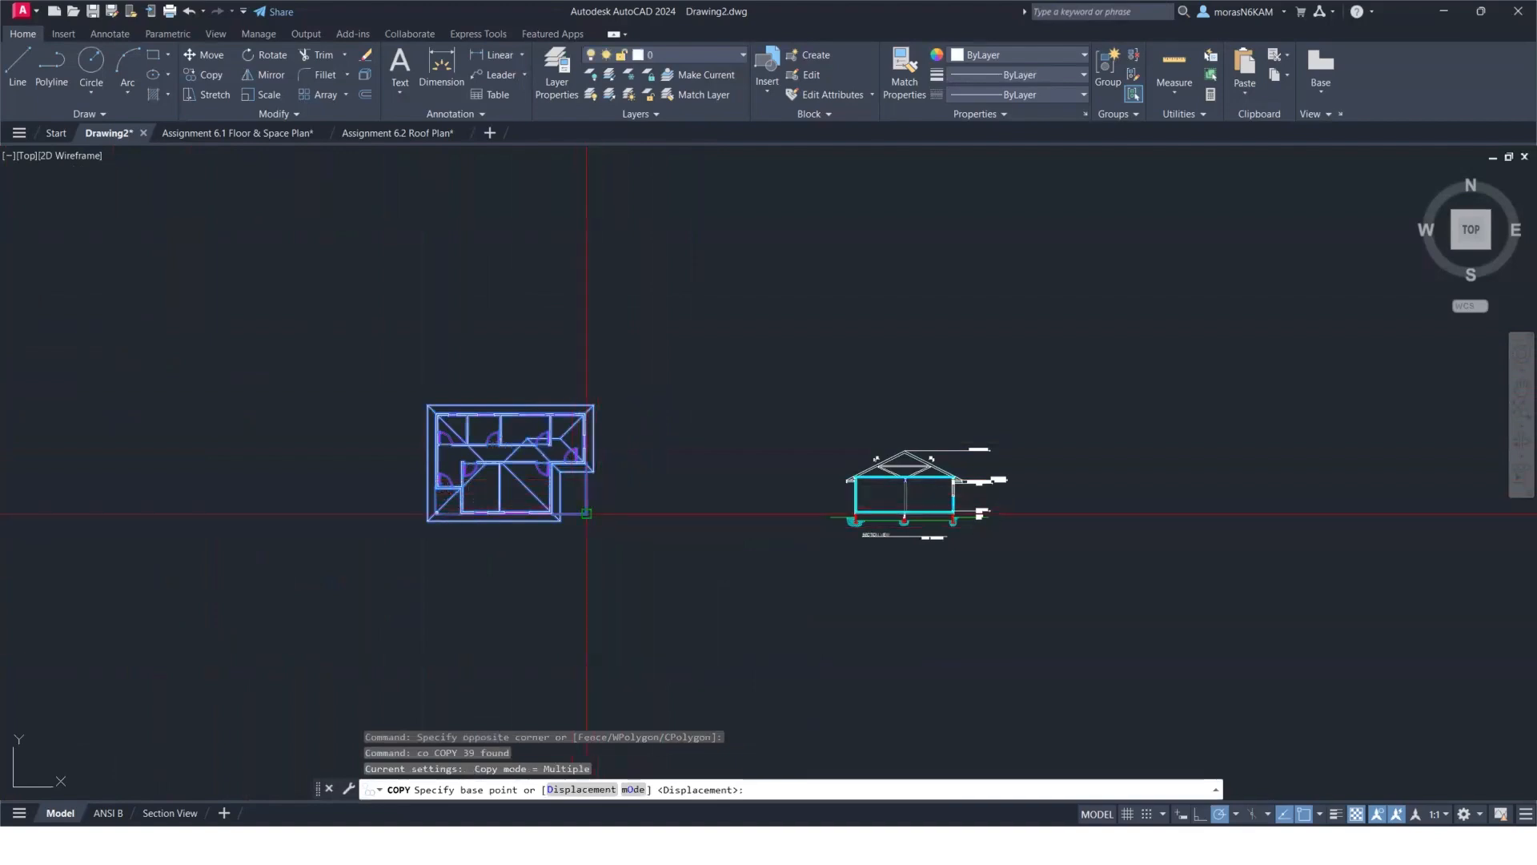
{"action": "left_click", "coordinate": [587, 513]}
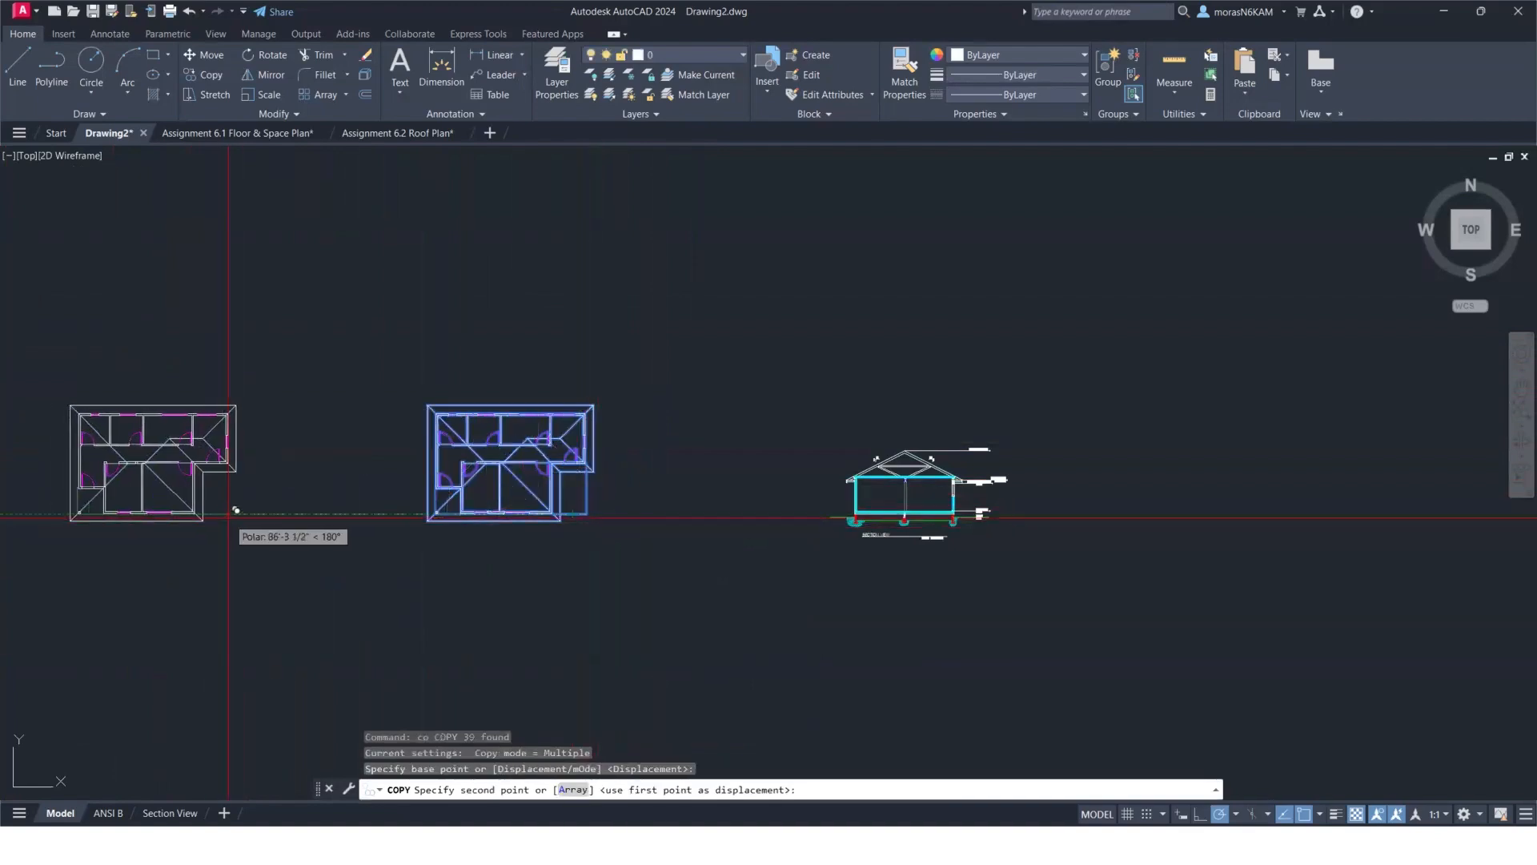
{"action": "left_click", "coordinate": [235, 509]}
{"action": "middle_click_drag", "start_coordinate": [240, 441], "coordinate": [368, 400]}
{"action": "key", "text": "Escape"}
Rotate the copied plan 270° about its deck's lower-right corner so that it stands vertically.
{"action": "left_click", "coordinate": [373, 362]}
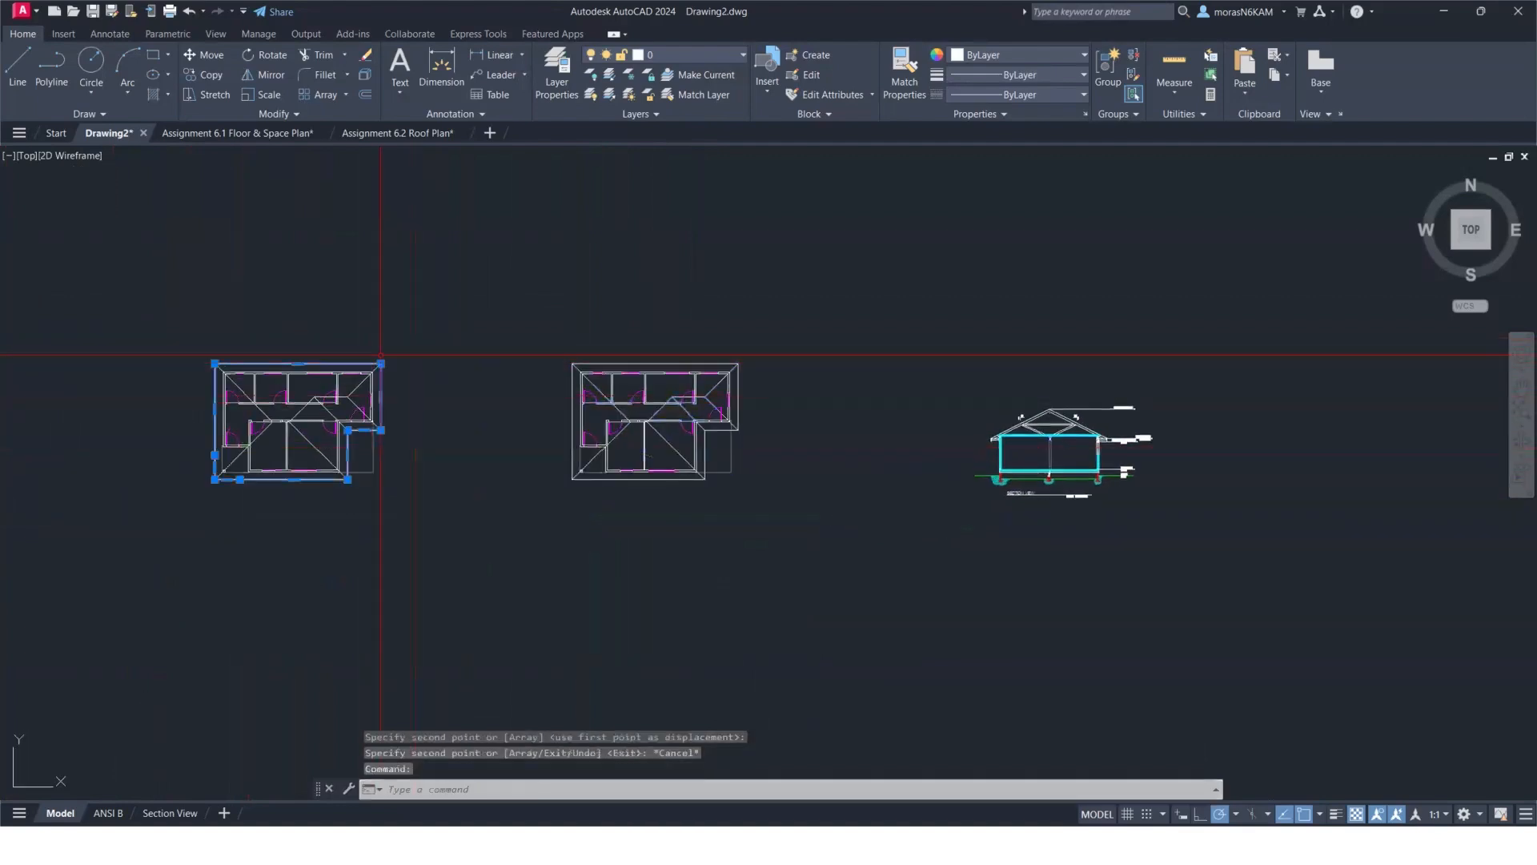
{"action": "left_click", "coordinate": [461, 329]}
{"action": "left_click", "coordinate": [185, 540]}
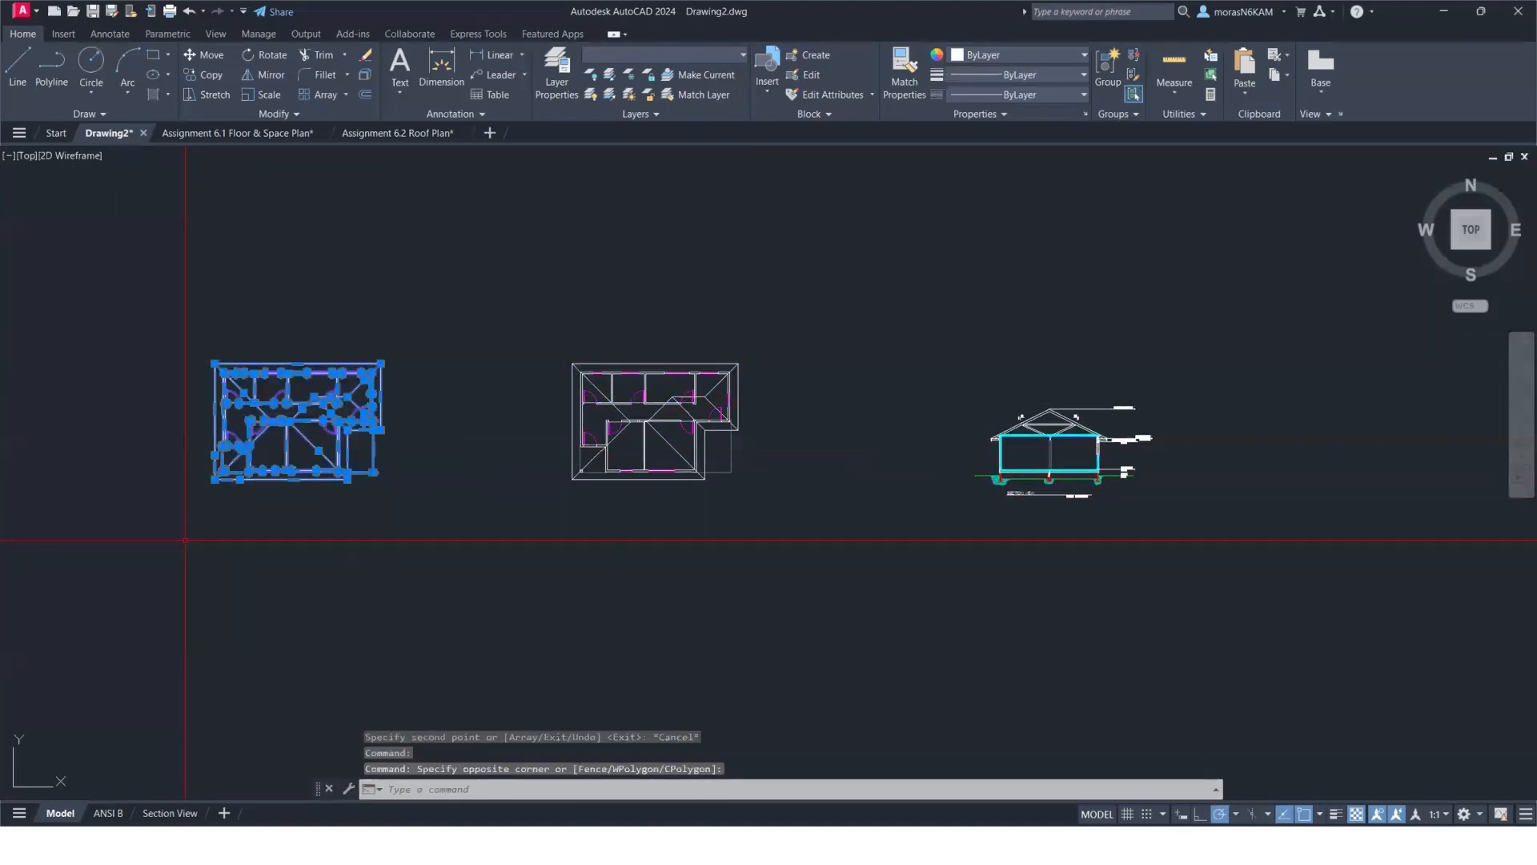
{"action": "type", "text": "rotate"}
{"action": "key", "text": "Return"}
{"action": "scroll", "coordinate": [184, 500], "scroll_direction": "up", "scroll_amount": 2}
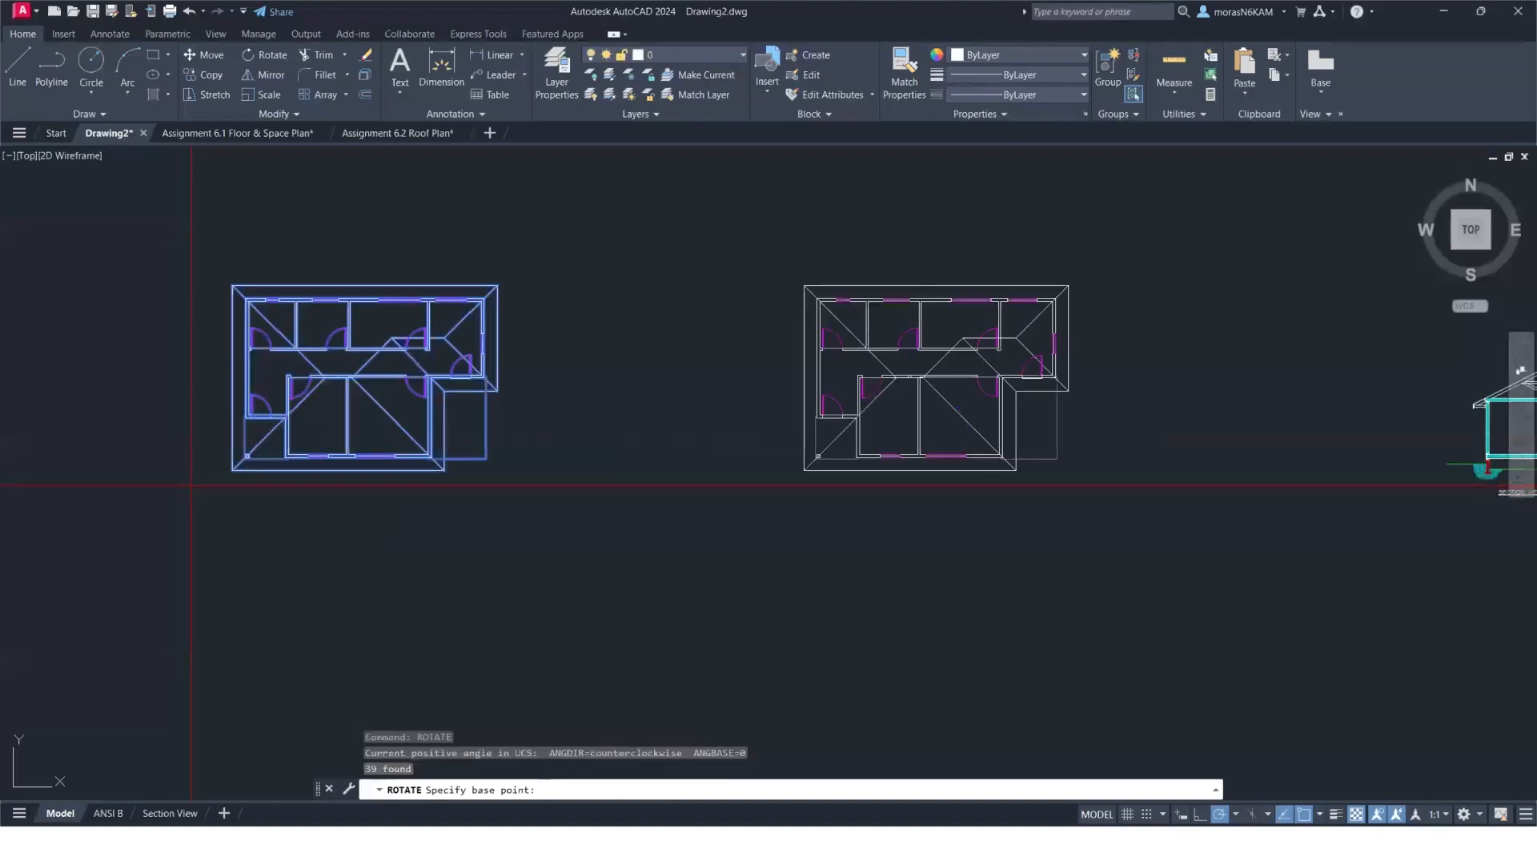
{"action": "left_click", "coordinate": [486, 459]}
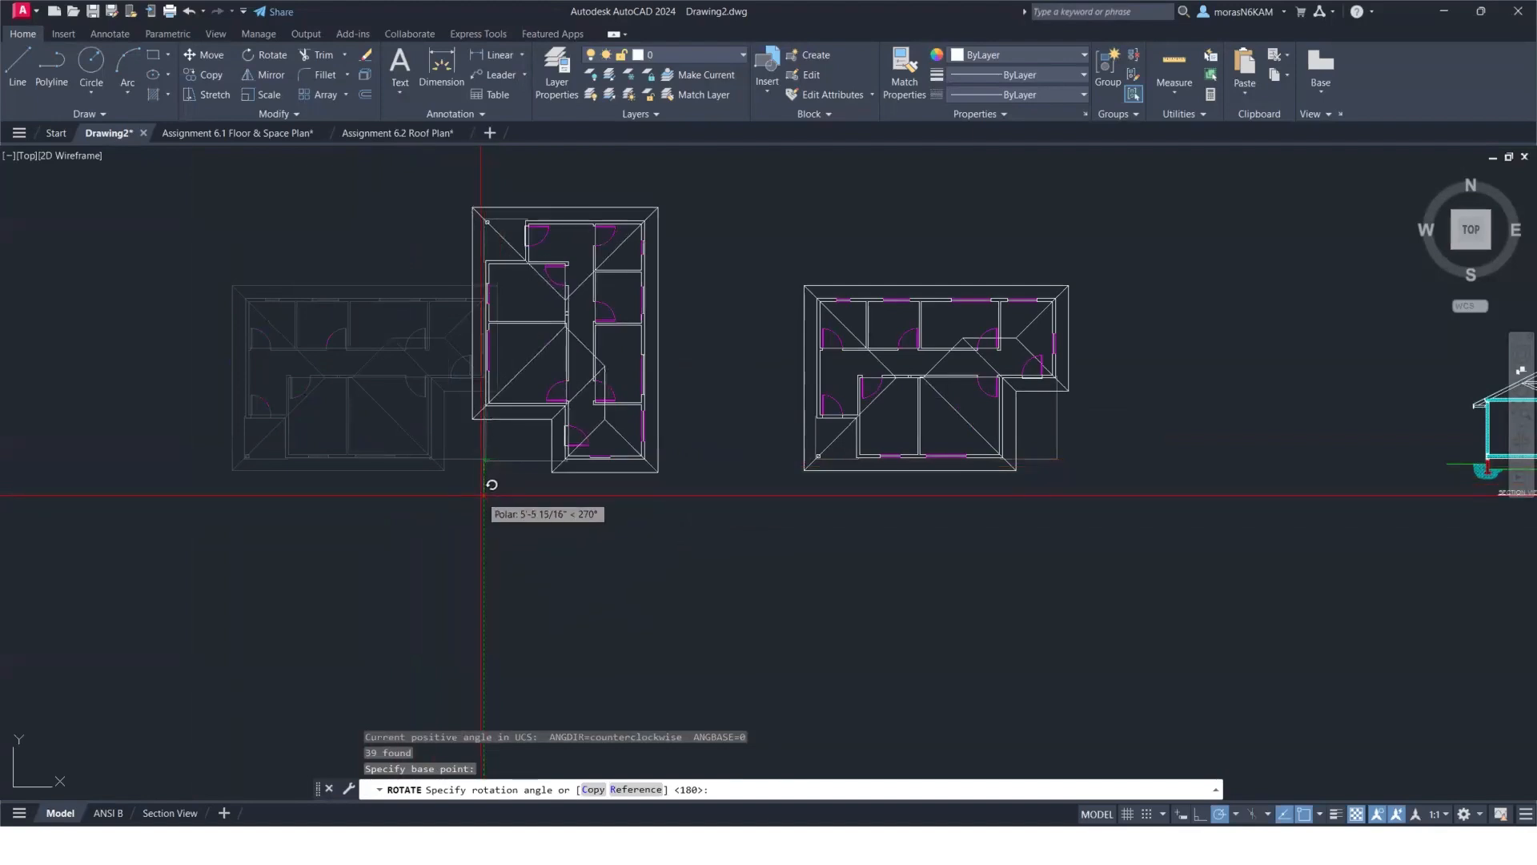
{"action": "left_click", "coordinate": [483, 494]}
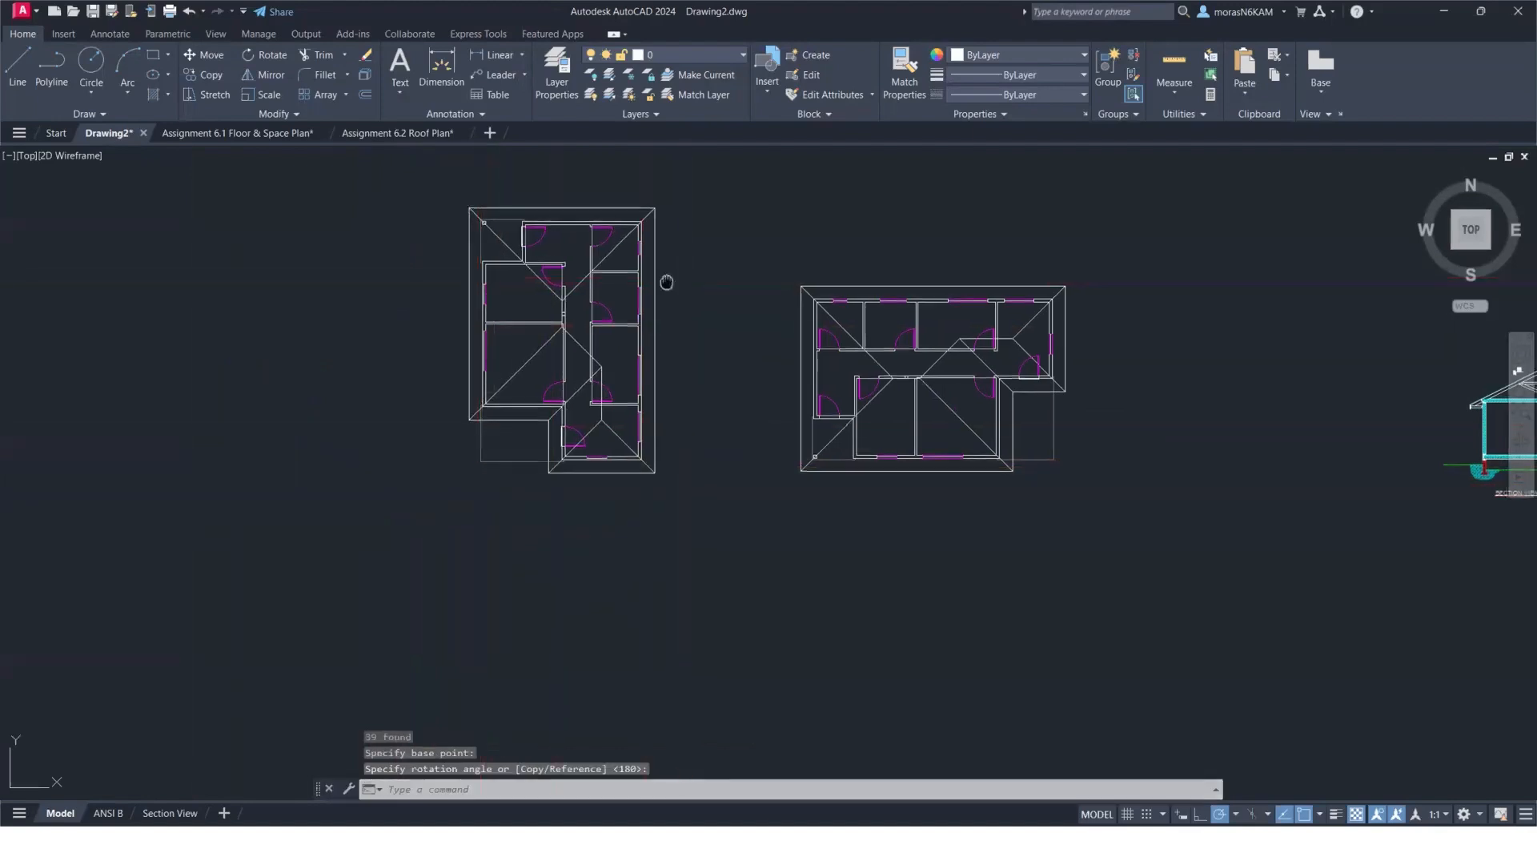
Move both plans together up and to the right, placing them above and to the left of the section view.
{"action": "middle_click_drag", "start_coordinate": [665, 285], "coordinate": [477, 401]}
{"action": "left_click", "coordinate": [906, 251]}
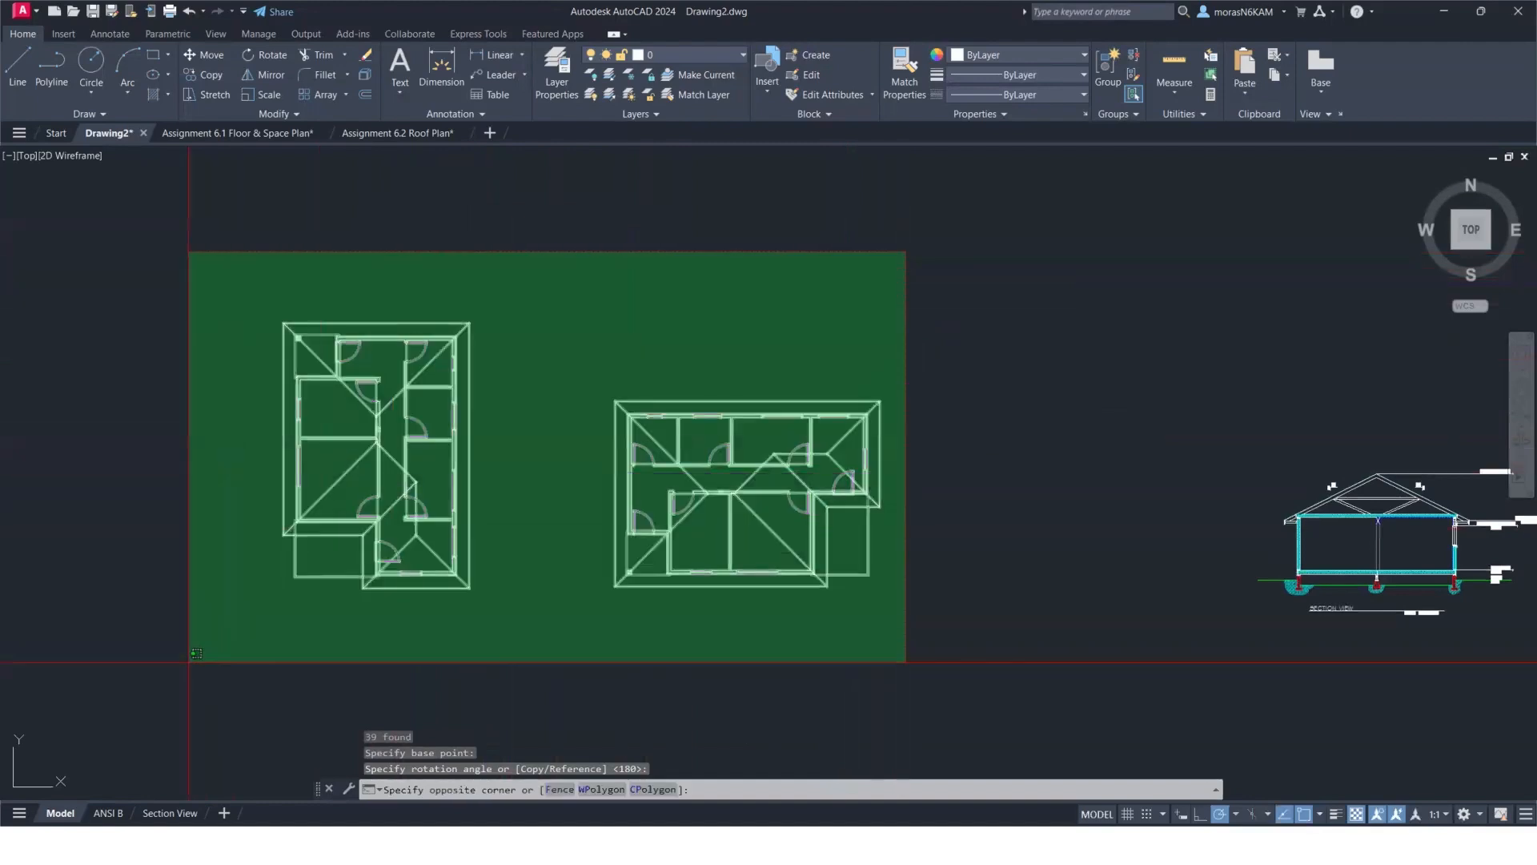
{"action": "left_click", "coordinate": [189, 662]}
{"action": "type", "text": "m"}
{"action": "key", "text": "Return"}
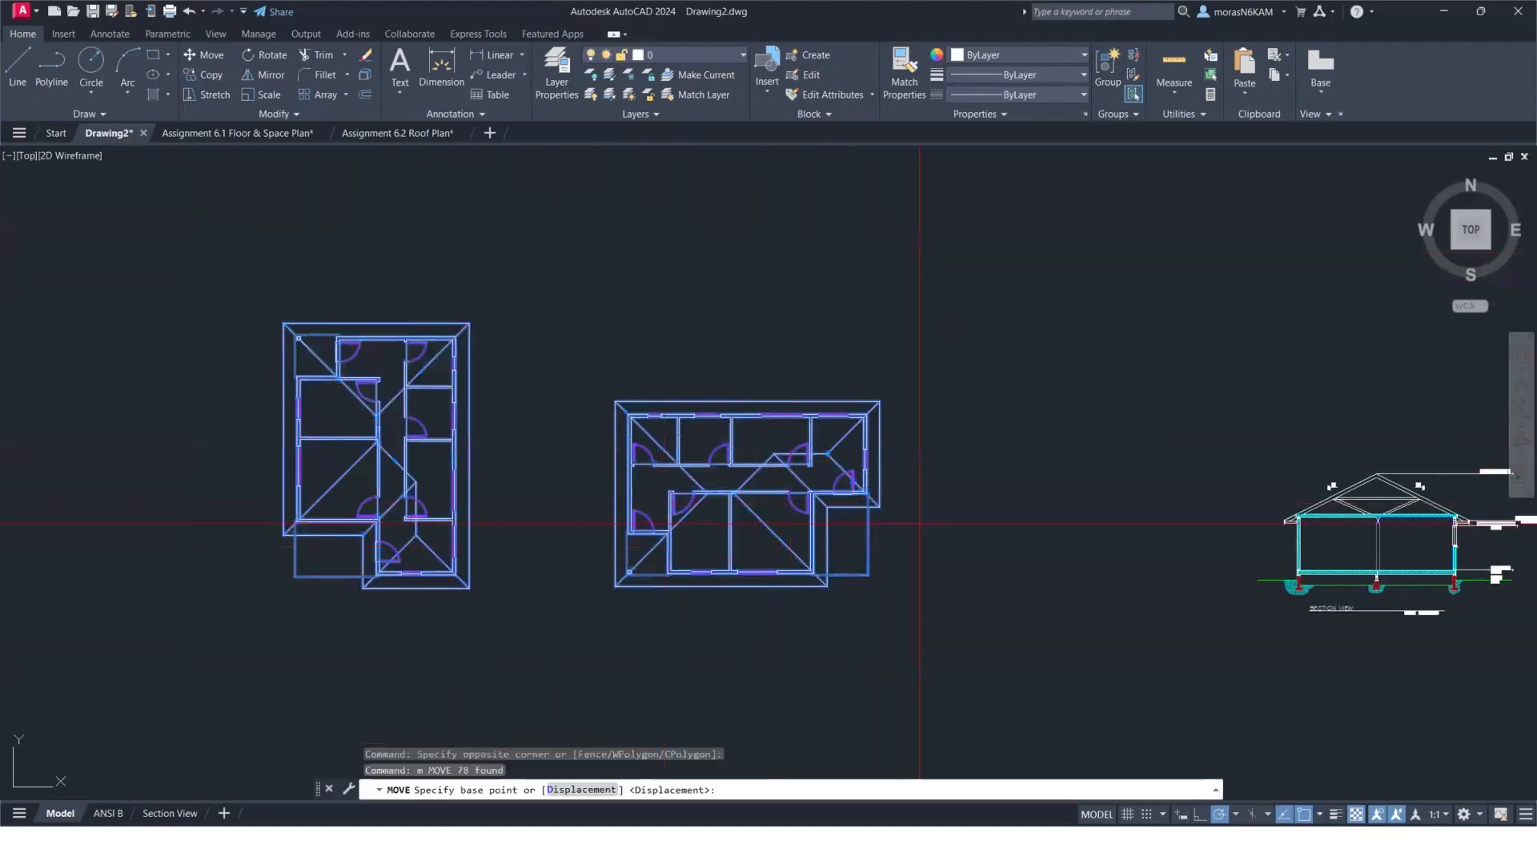
{"action": "left_click", "coordinate": [962, 535]}
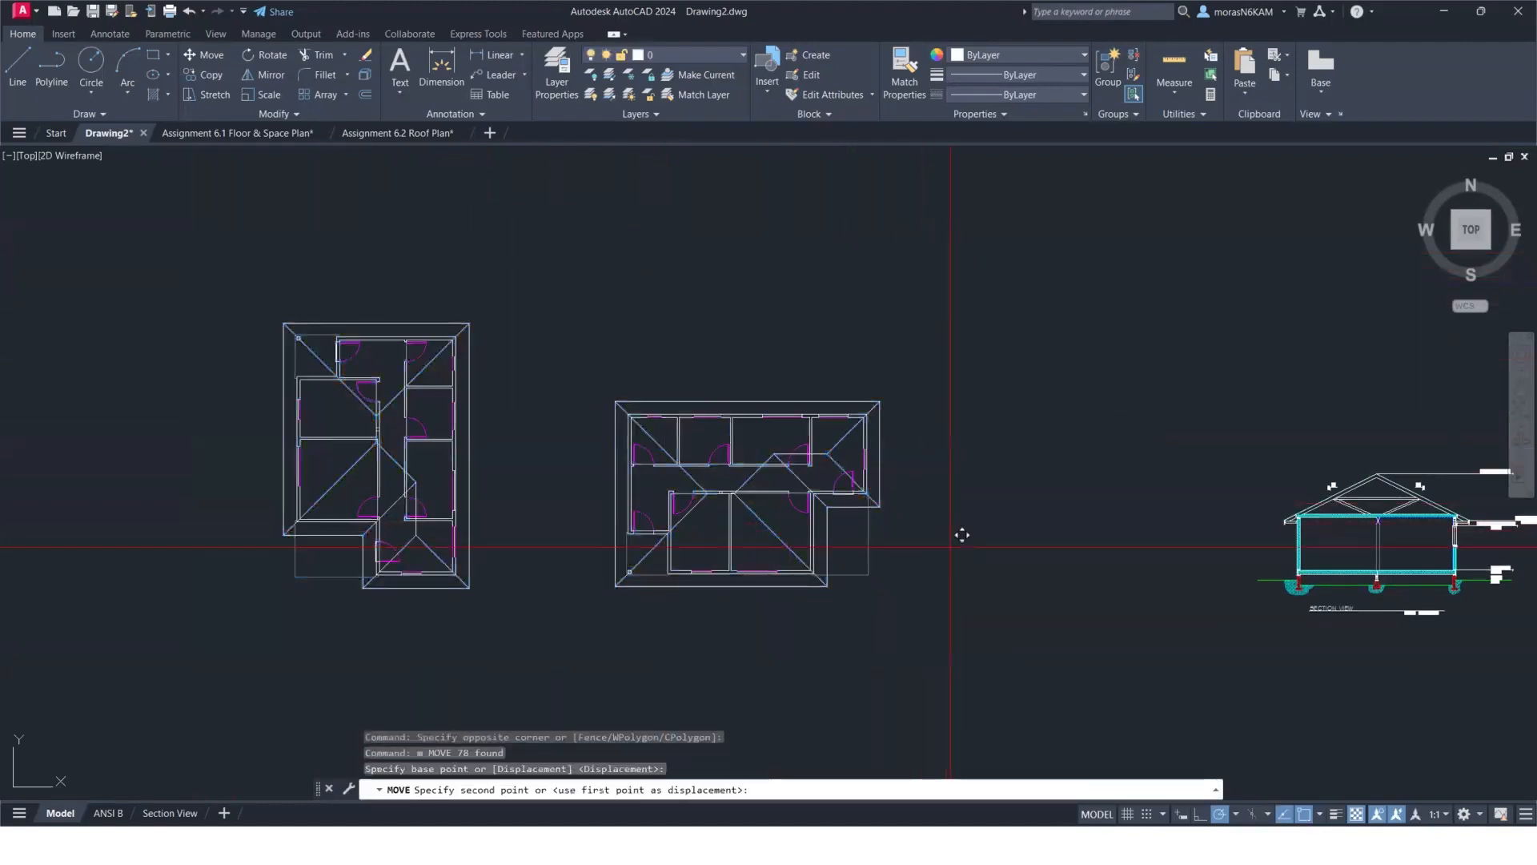
{"action": "left_click", "coordinate": [1173, 335]}
Move the vertical plan copy horizontally to the left to widen the gap between the two plans.
{"action": "scroll", "coordinate": [809, 505], "scroll_direction": "down", "scroll_amount": 4}
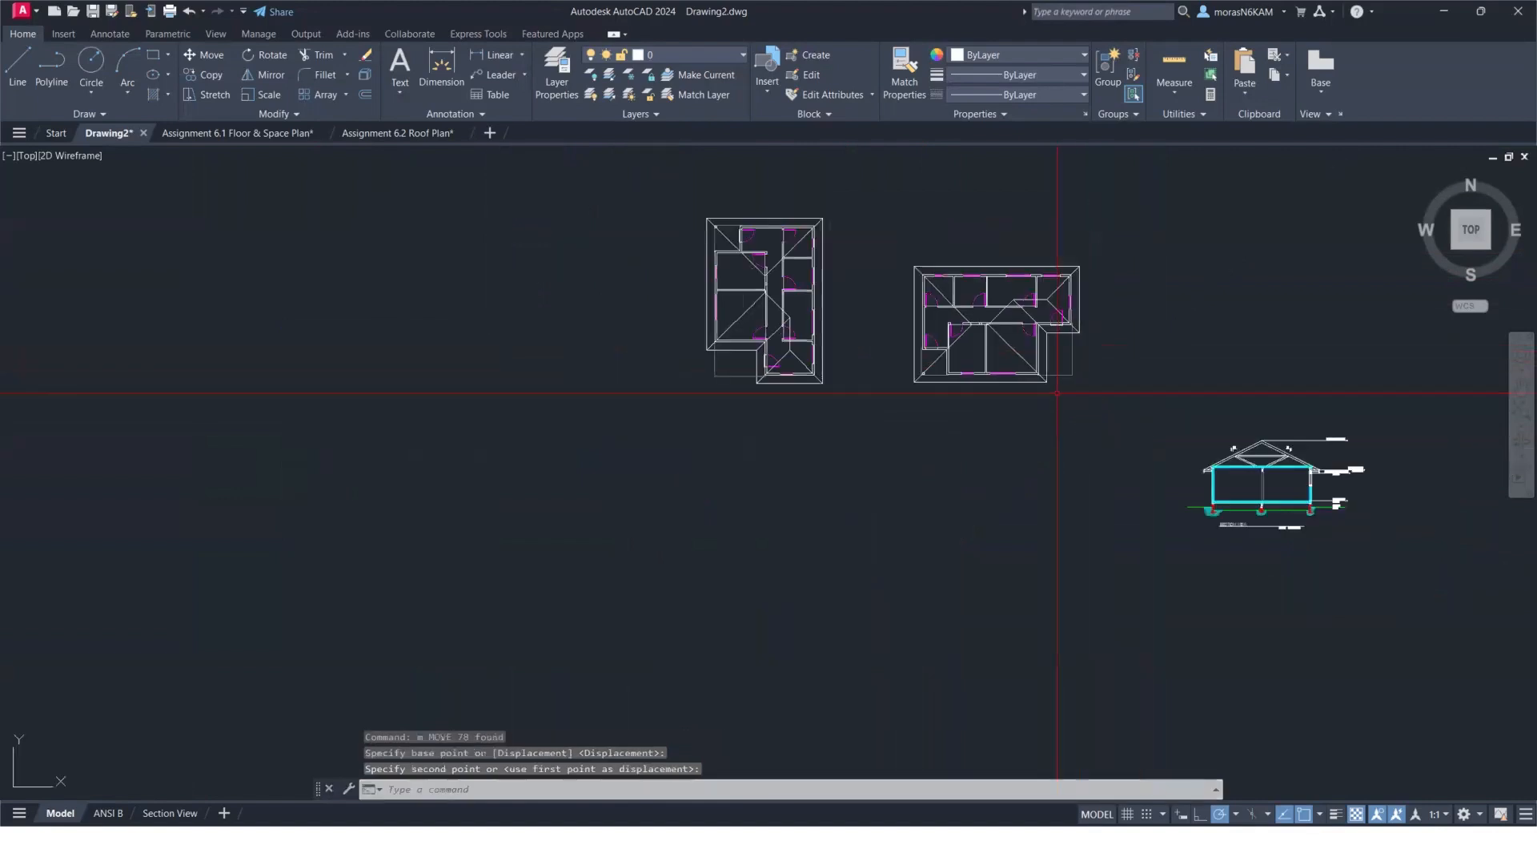
{"action": "left_click", "coordinate": [774, 329]}
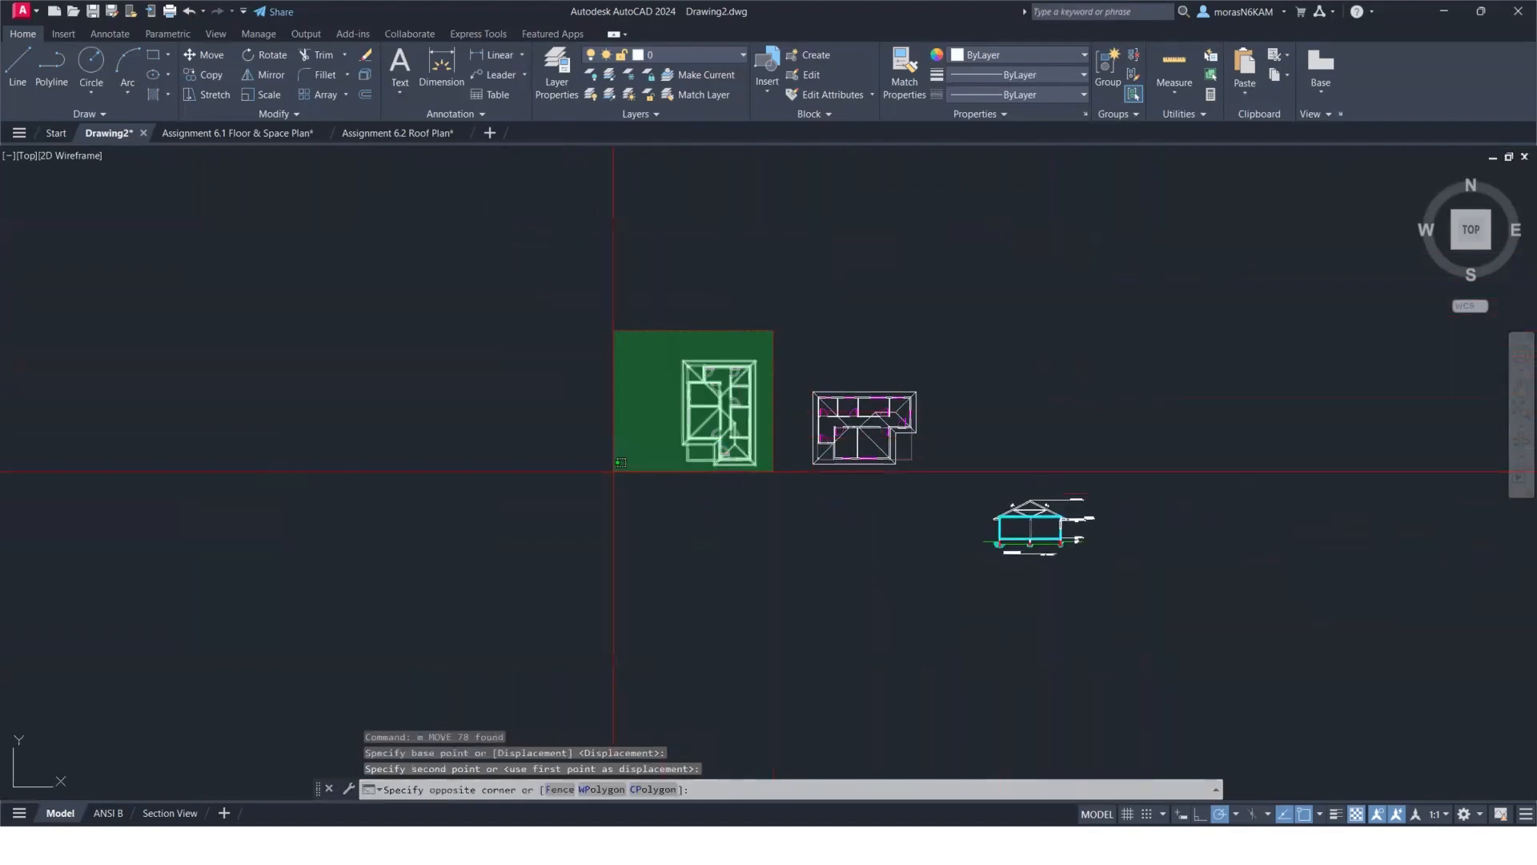
{"action": "left_click", "coordinate": [608, 490]}
{"action": "type", "text": "m"}
{"action": "key", "text": "Return"}
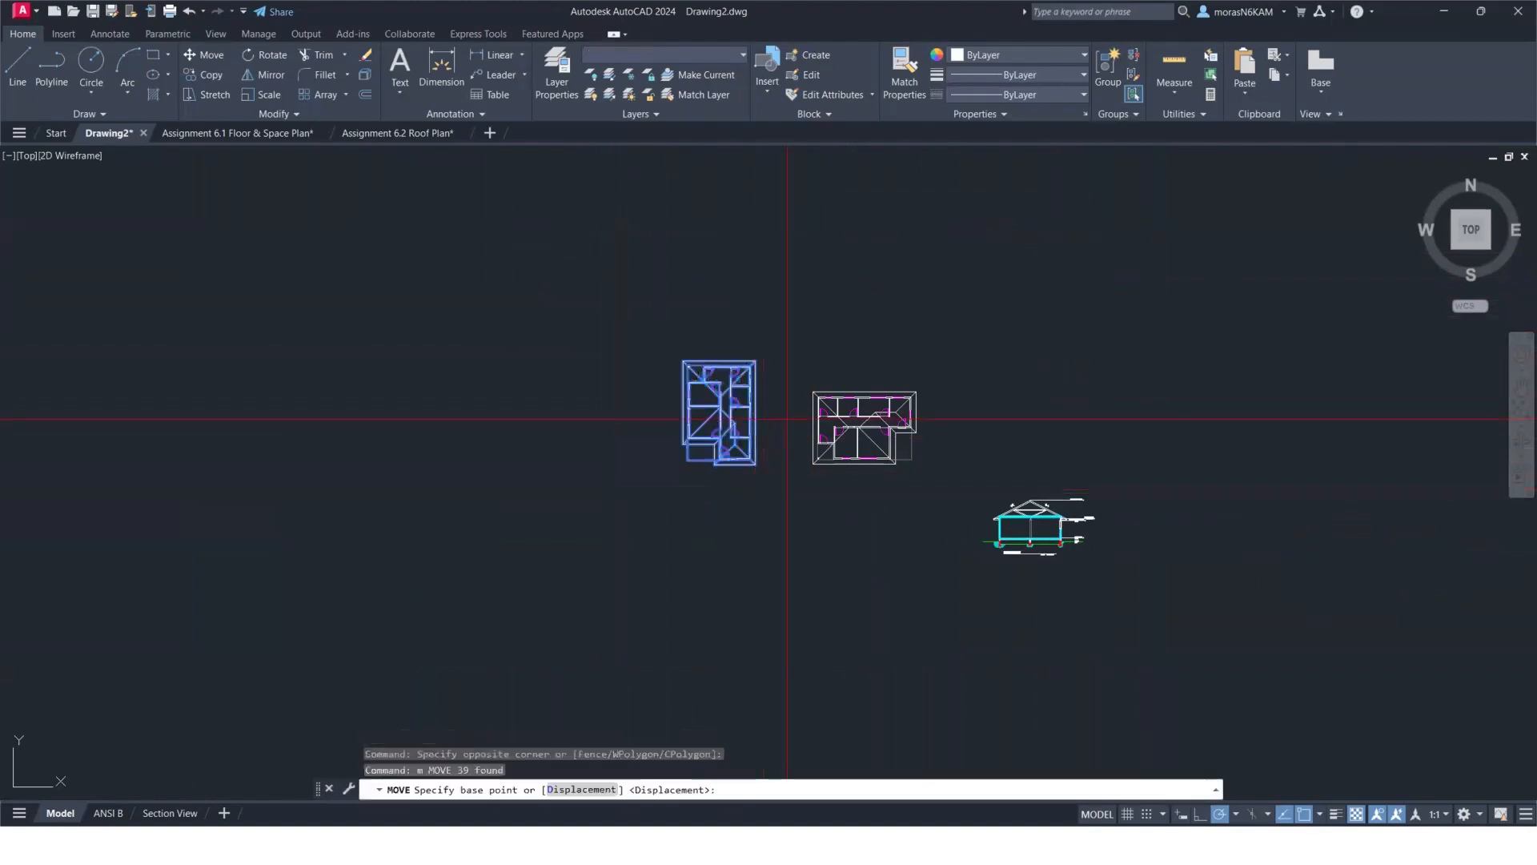
{"action": "scroll", "coordinate": [789, 422], "scroll_direction": "up", "scroll_amount": 4}
{"action": "left_click", "coordinate": [737, 536]}
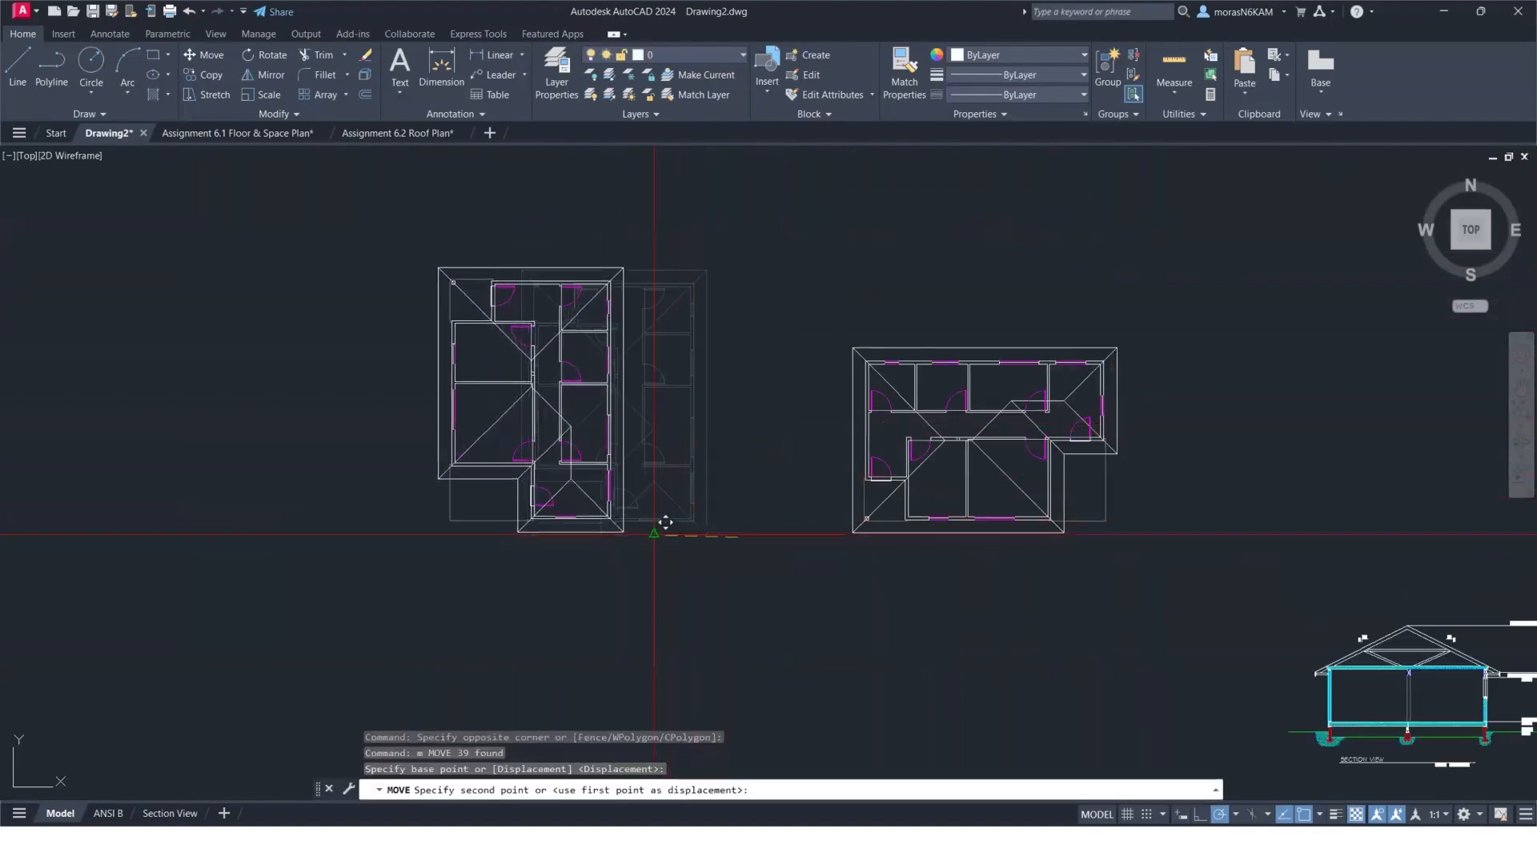
{"action": "key", "text": "Escape"}
Change the Construction layer's color to index color 51 and make that layer current.
{"action": "mouse_move", "coordinate": [869, 564]}
{"action": "middle_mouse_down"}
{"action": "mouse_move", "coordinate": [673, 488]}
{"action": "mouse_move", "coordinate": [641, 353]}
{"action": "mouse_move", "coordinate": [633, 382]}
{"action": "middle_mouse_up"}
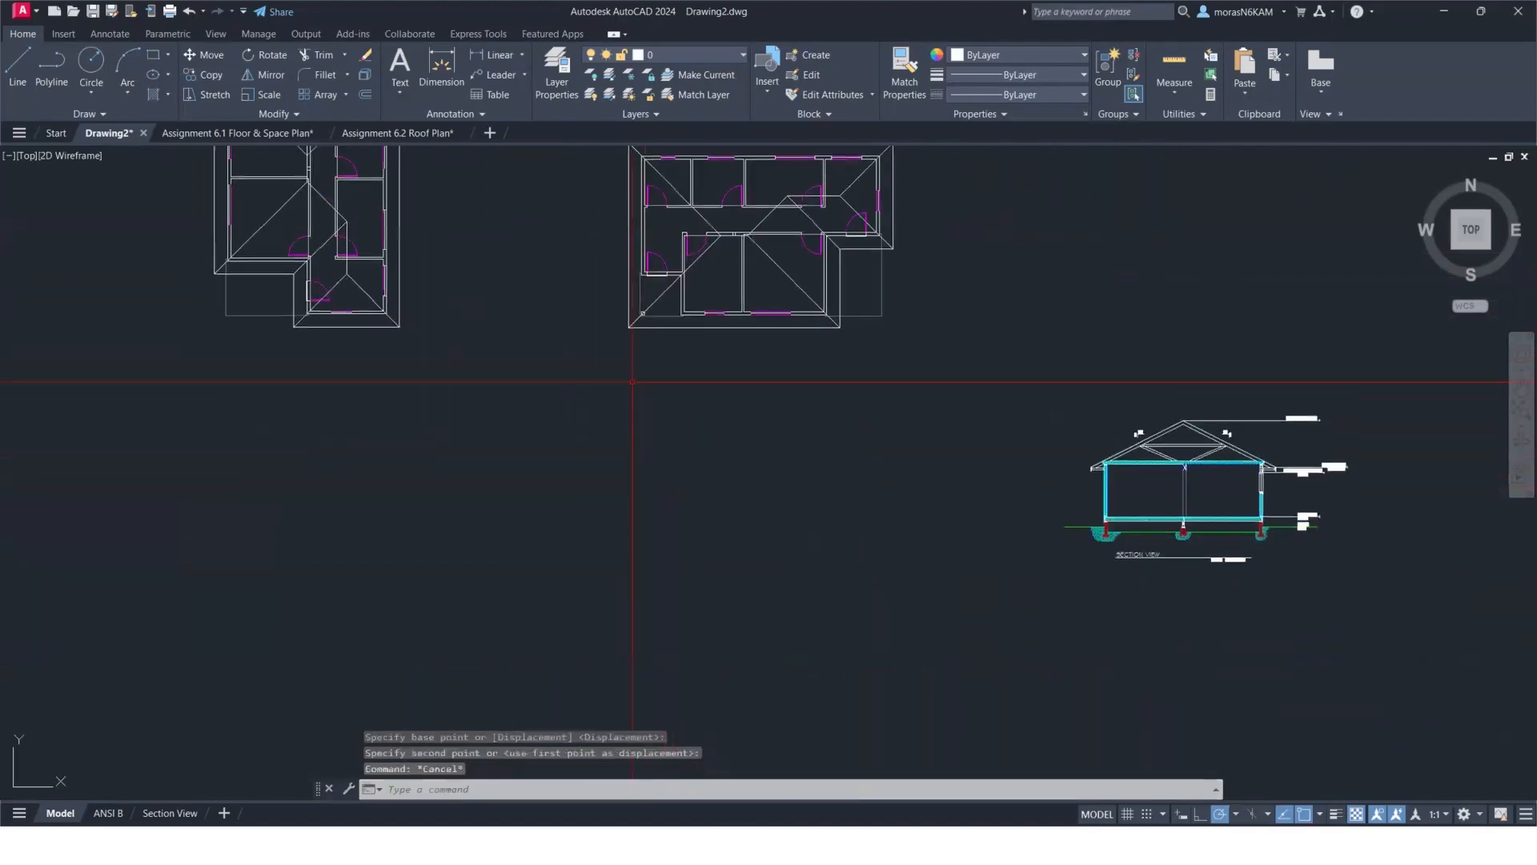
{"action": "left_click", "coordinate": [742, 56]}
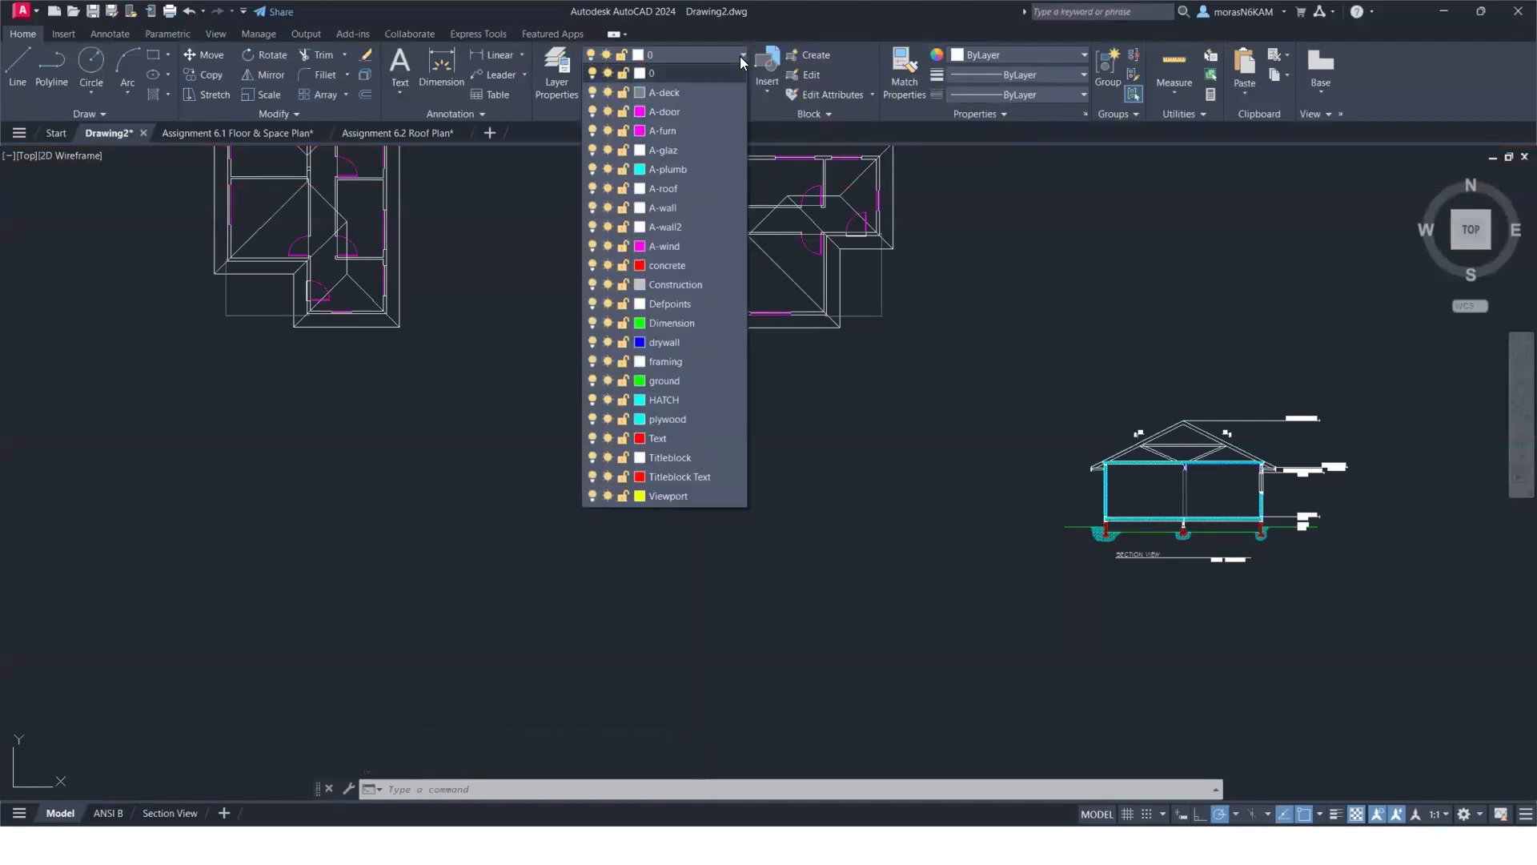
{"action": "left_click", "coordinate": [639, 284]}
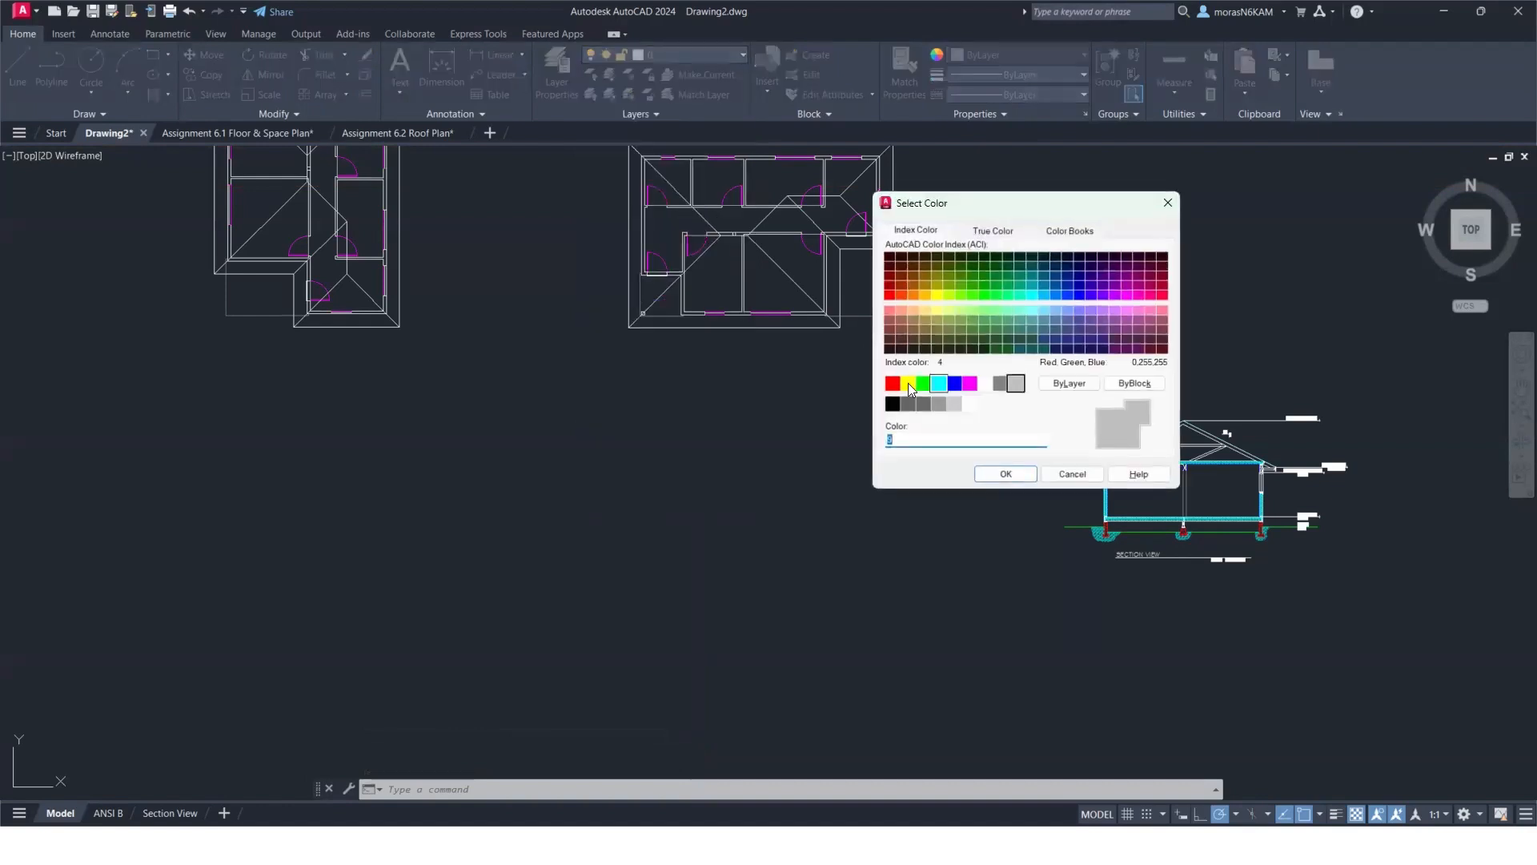
{"action": "left_click", "coordinate": [937, 311]}
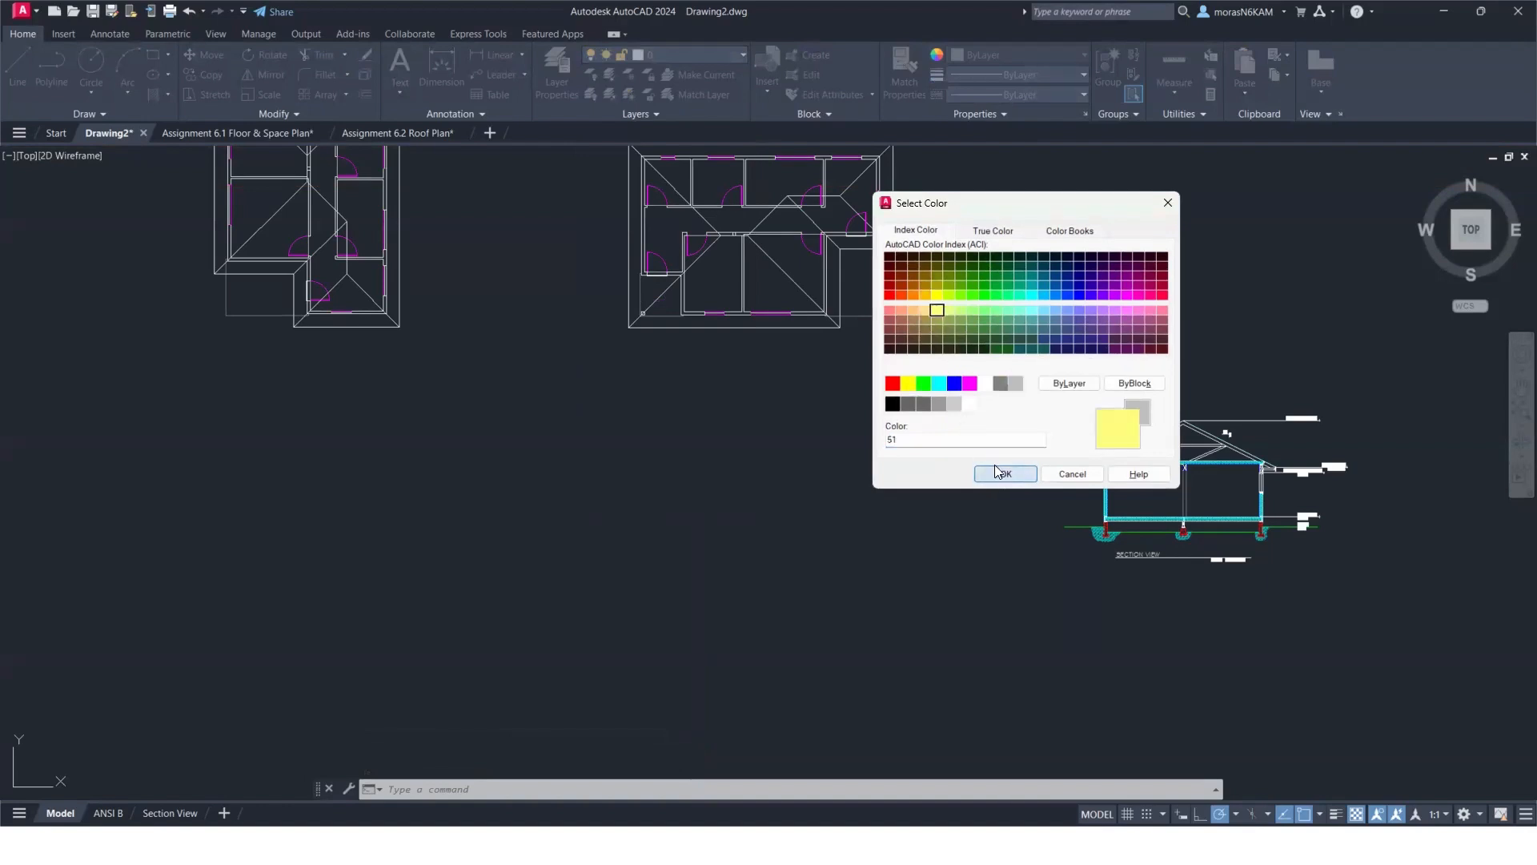
{"action": "left_click", "coordinate": [1005, 474]}
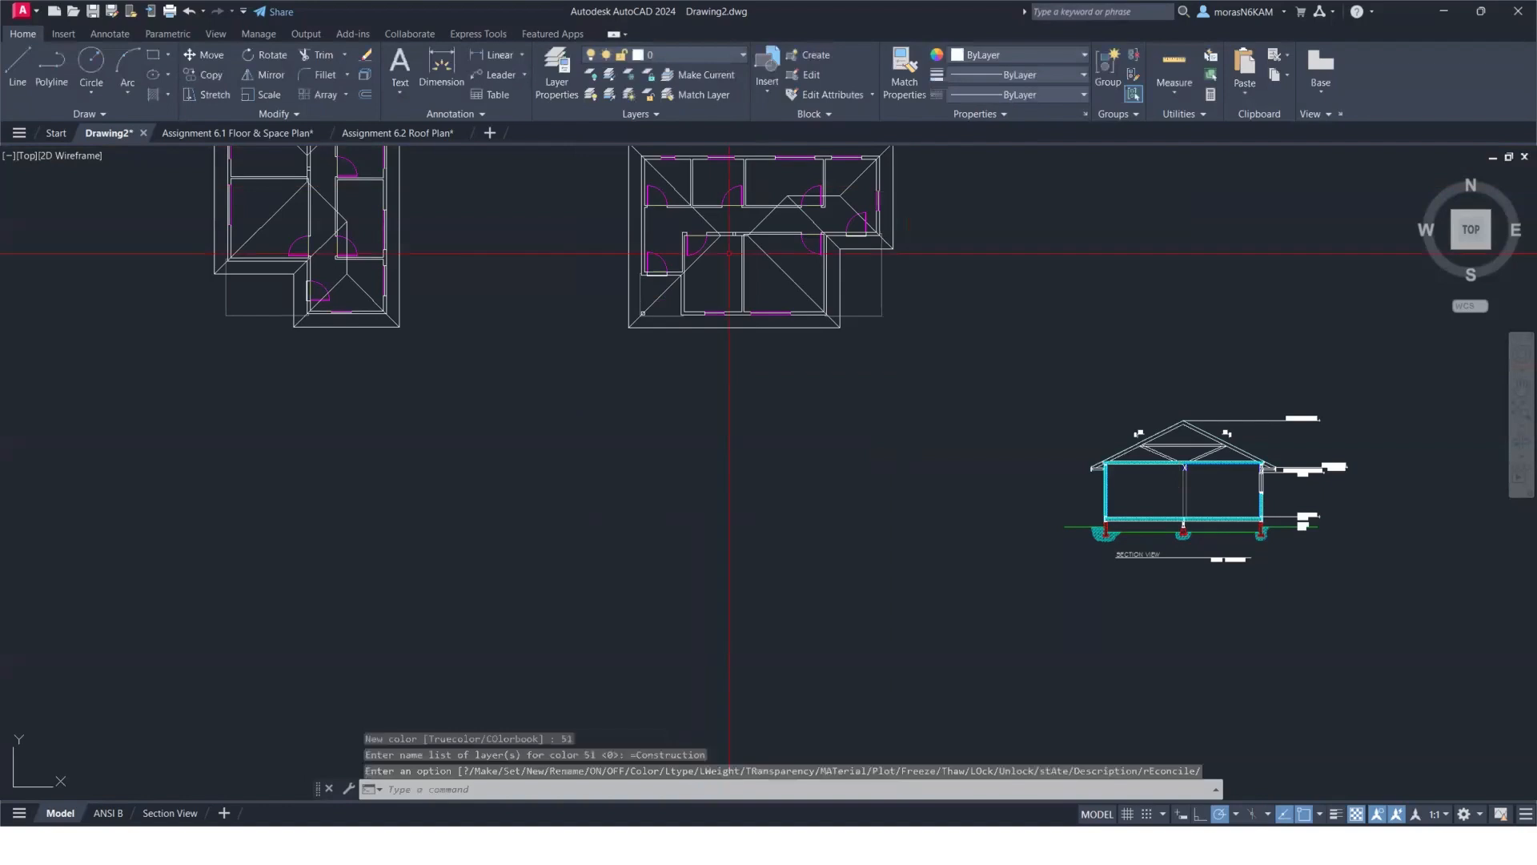
{"action": "left_click", "coordinate": [692, 64]}
{"action": "left_click", "coordinate": [693, 284]}
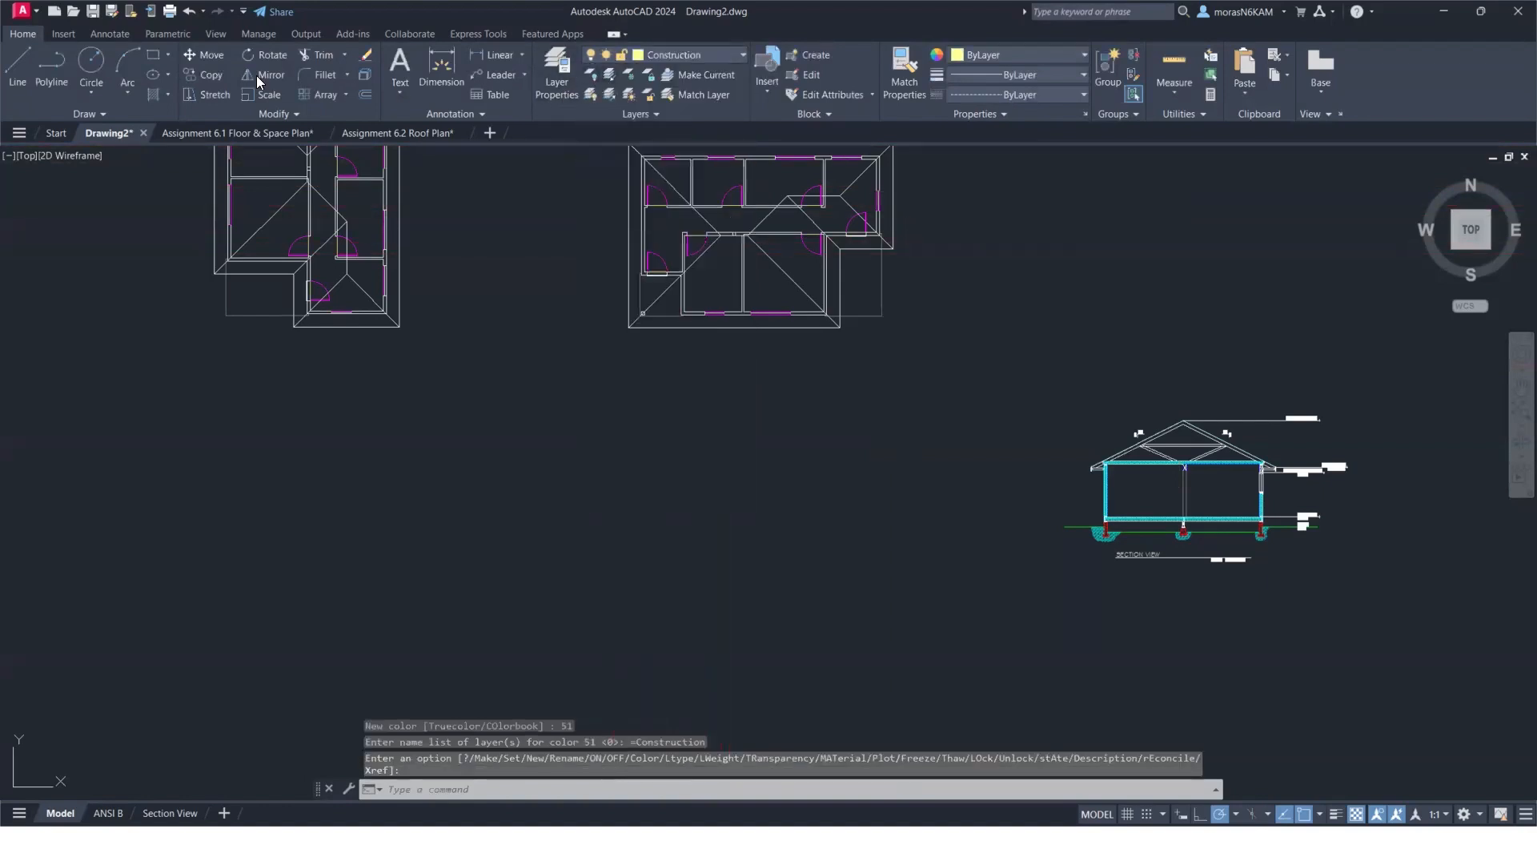
Draw a horizontal construction line from the left end of the section view's ground line leftward past both plans.
{"action": "left_click", "coordinate": [18, 64]}
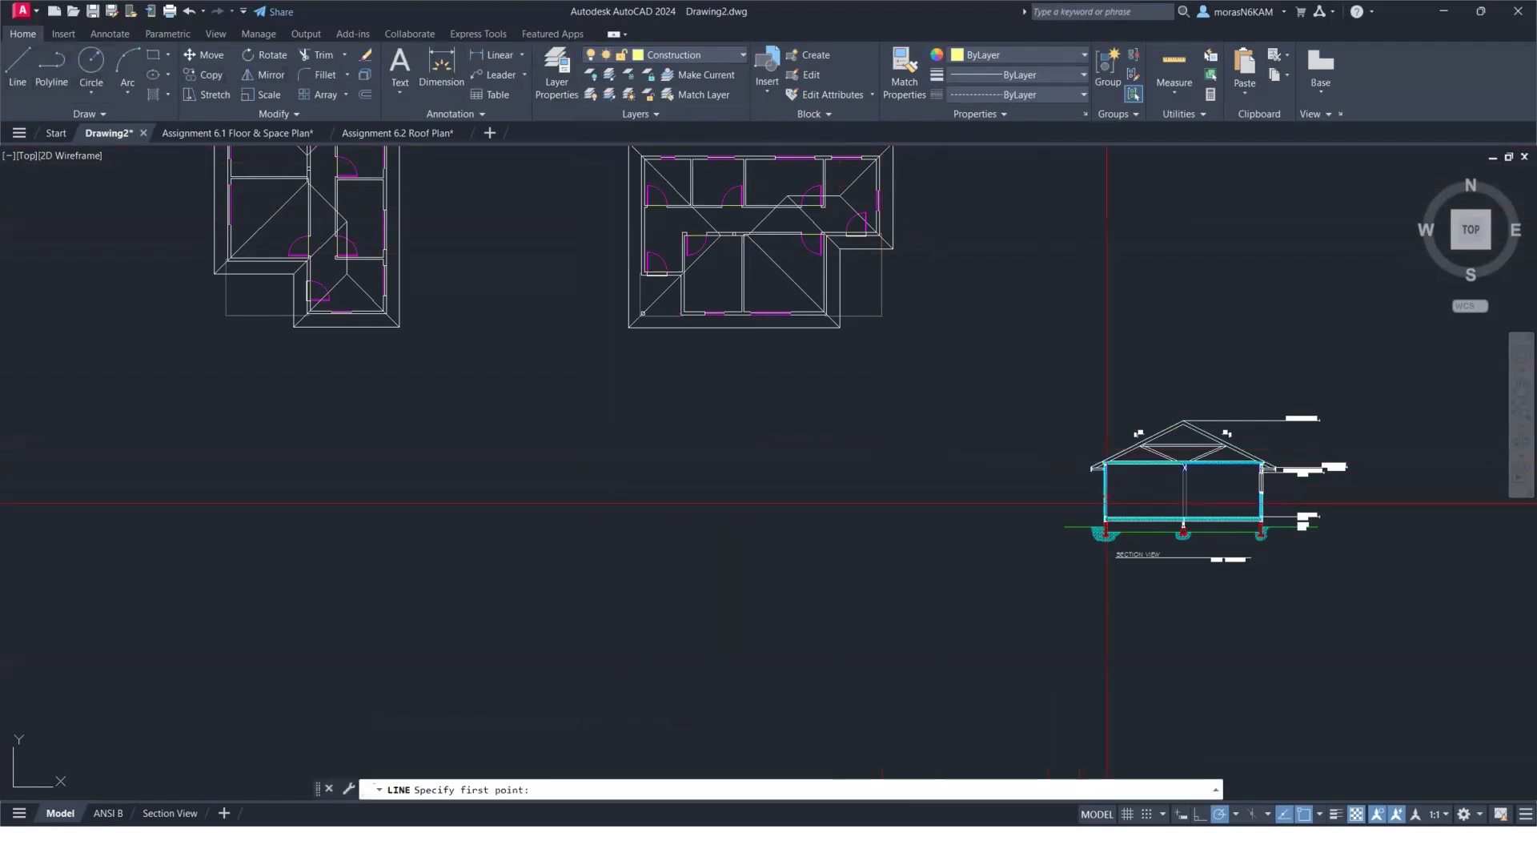
{"action": "scroll", "coordinate": [1107, 503], "scroll_direction": "up", "scroll_amount": 4}
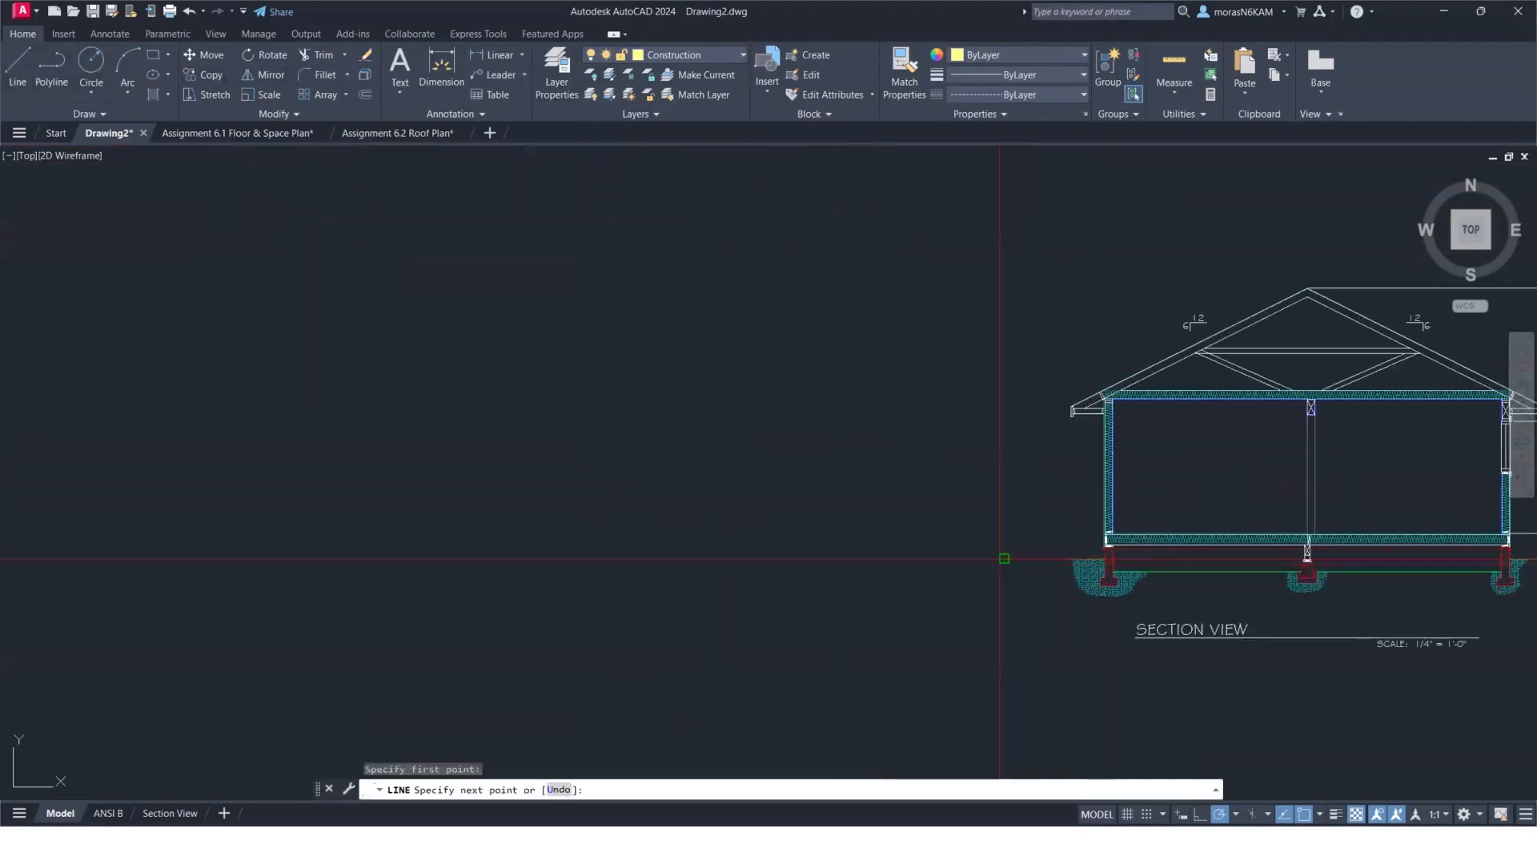
{"action": "left_click", "coordinate": [1004, 558]}
{"action": "scroll", "coordinate": [696, 561], "scroll_direction": "down", "scroll_amount": 4}
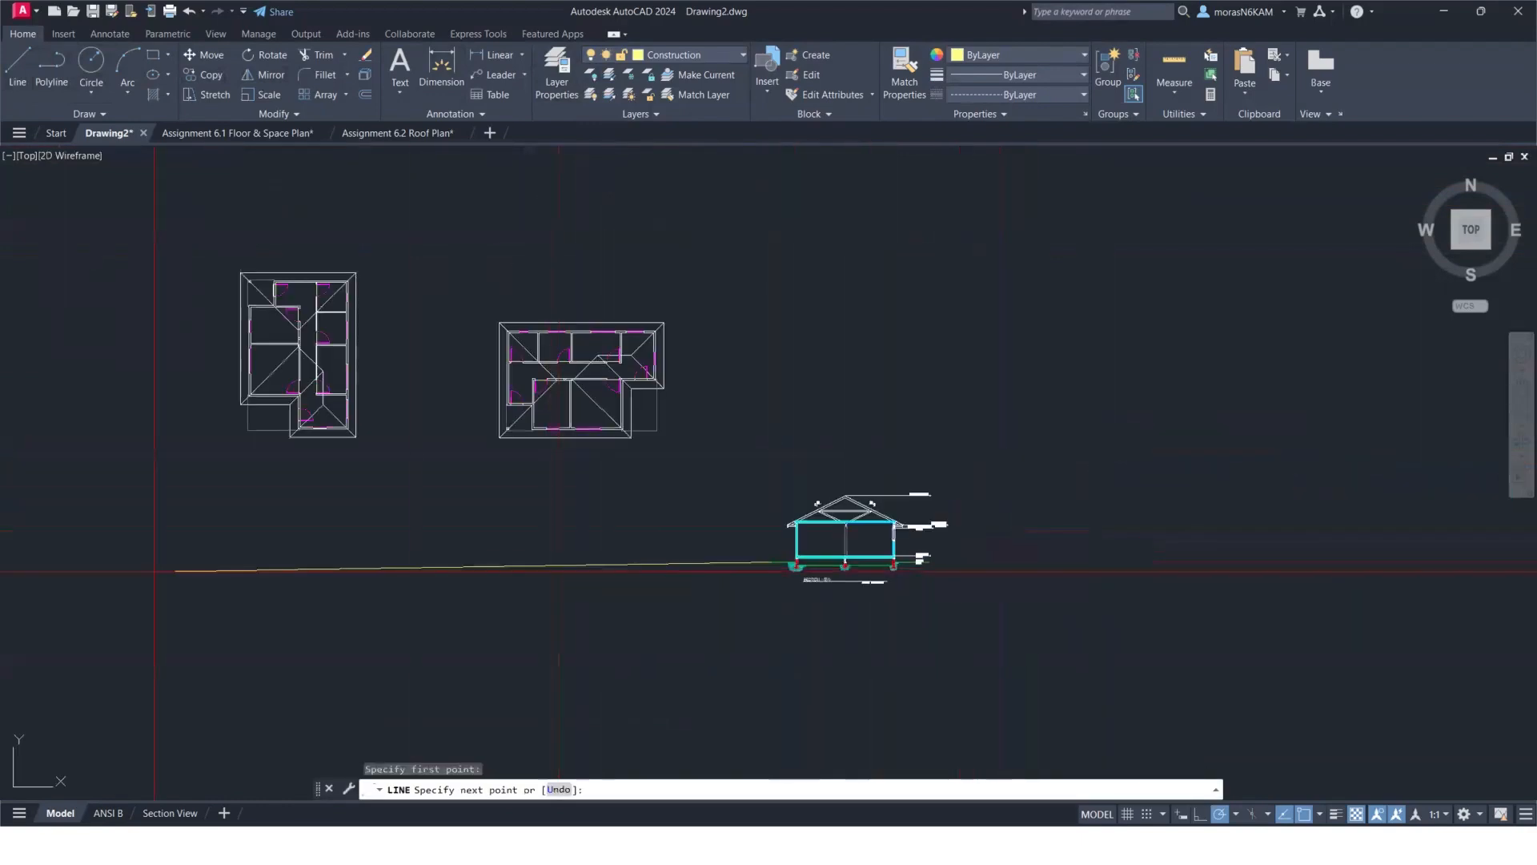
{"action": "middle_click_drag", "start_coordinate": [92, 563], "coordinate": [336, 549]}
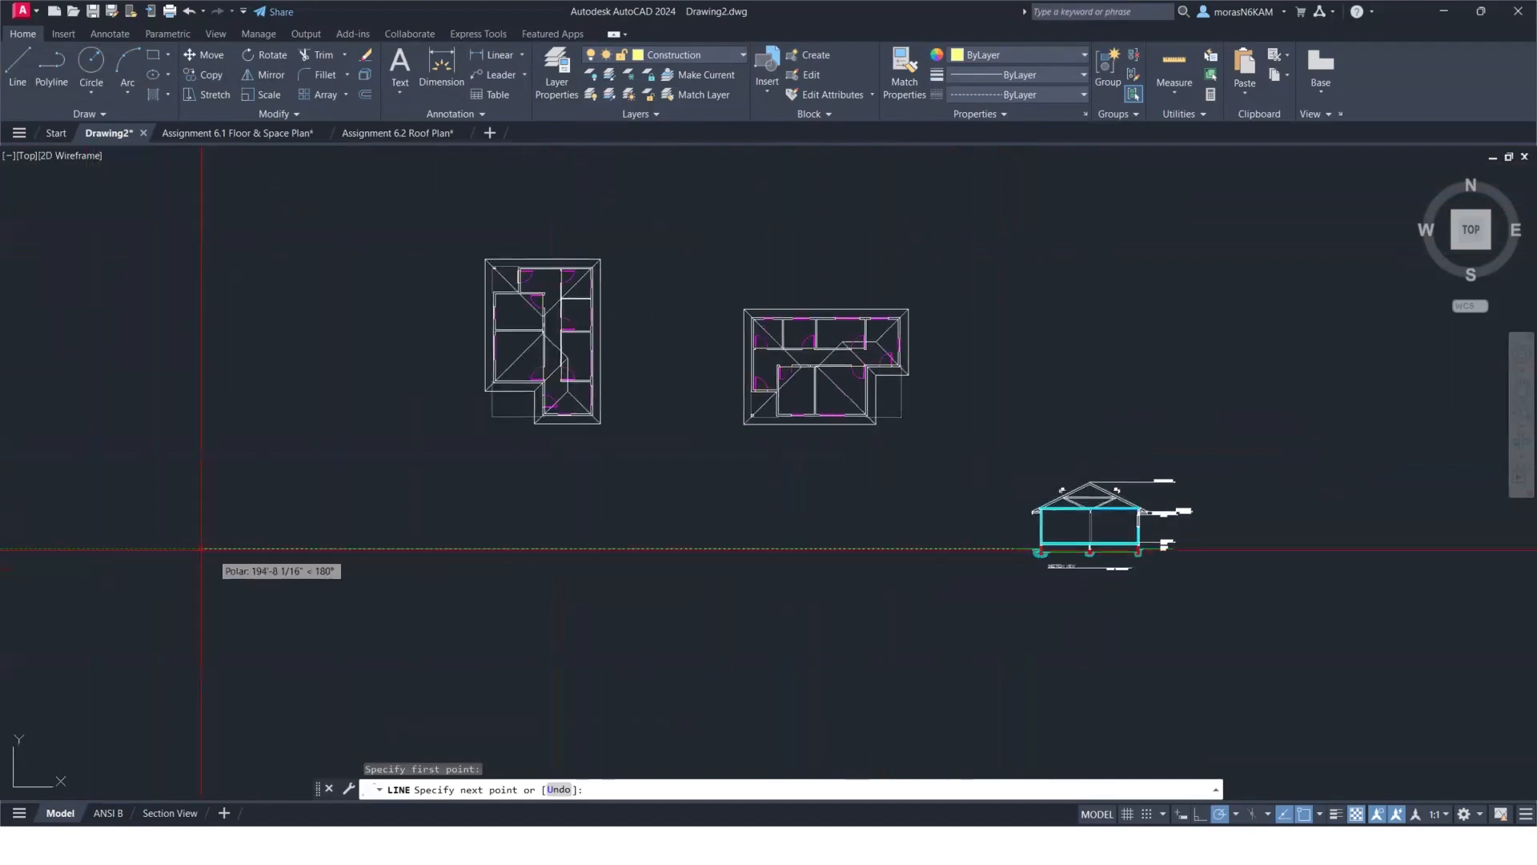
{"action": "left_click", "coordinate": [133, 549]}
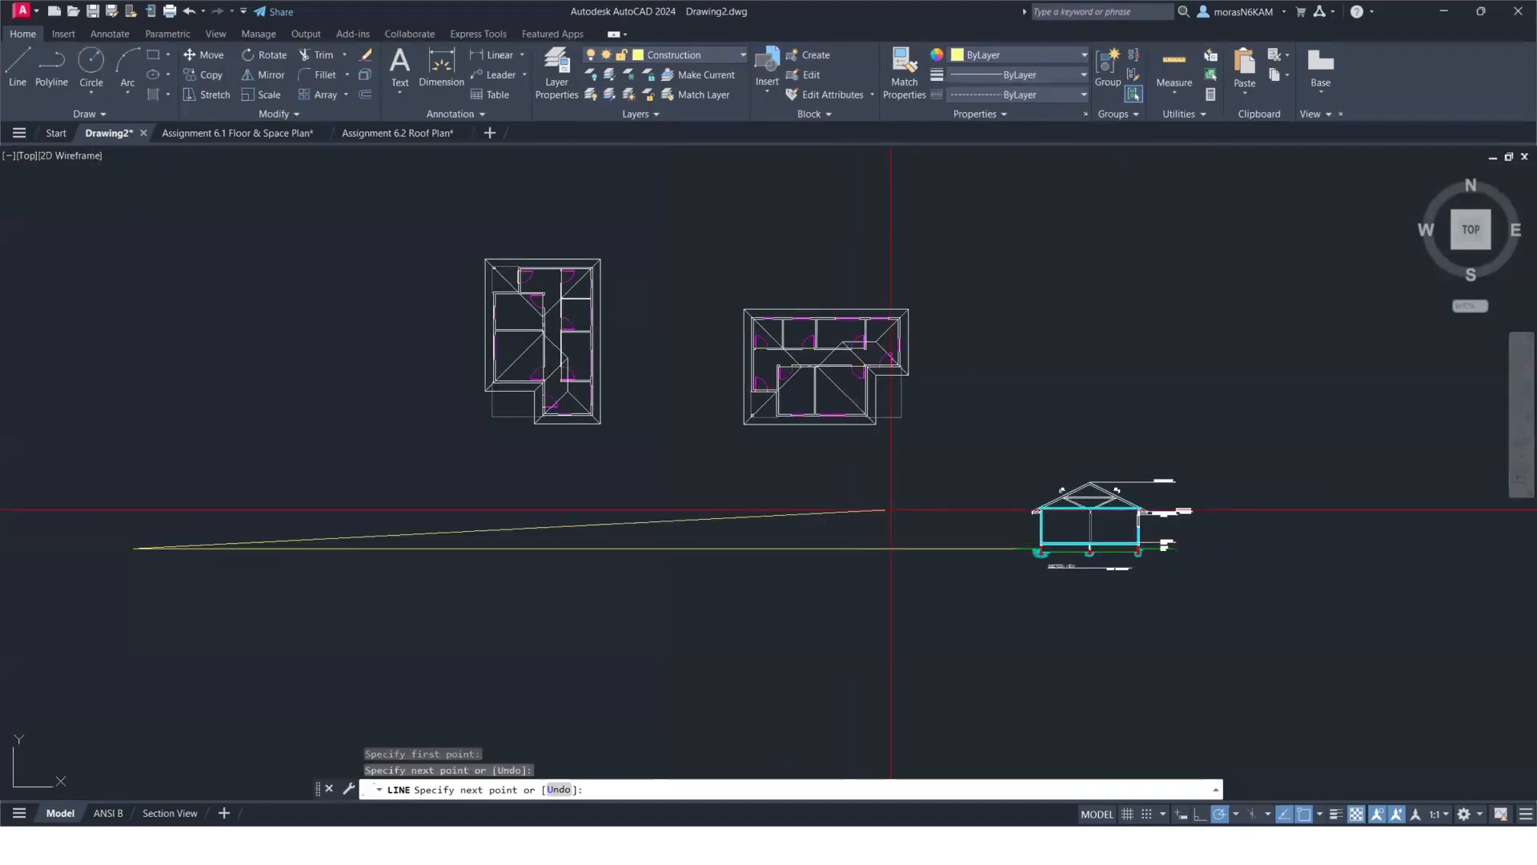
Copy the ground-level construction line from its right end up to the Top of Floor mark of the section view.
{"action": "key", "text": "Escape"}
{"action": "left_click", "coordinate": [995, 528]}
{"action": "left_click", "coordinate": [931, 594]}
{"action": "type", "text": "co"}
{"action": "key", "text": "Return"}
{"action": "scroll", "coordinate": [1051, 535], "scroll_direction": "up", "scroll_amount": 6}
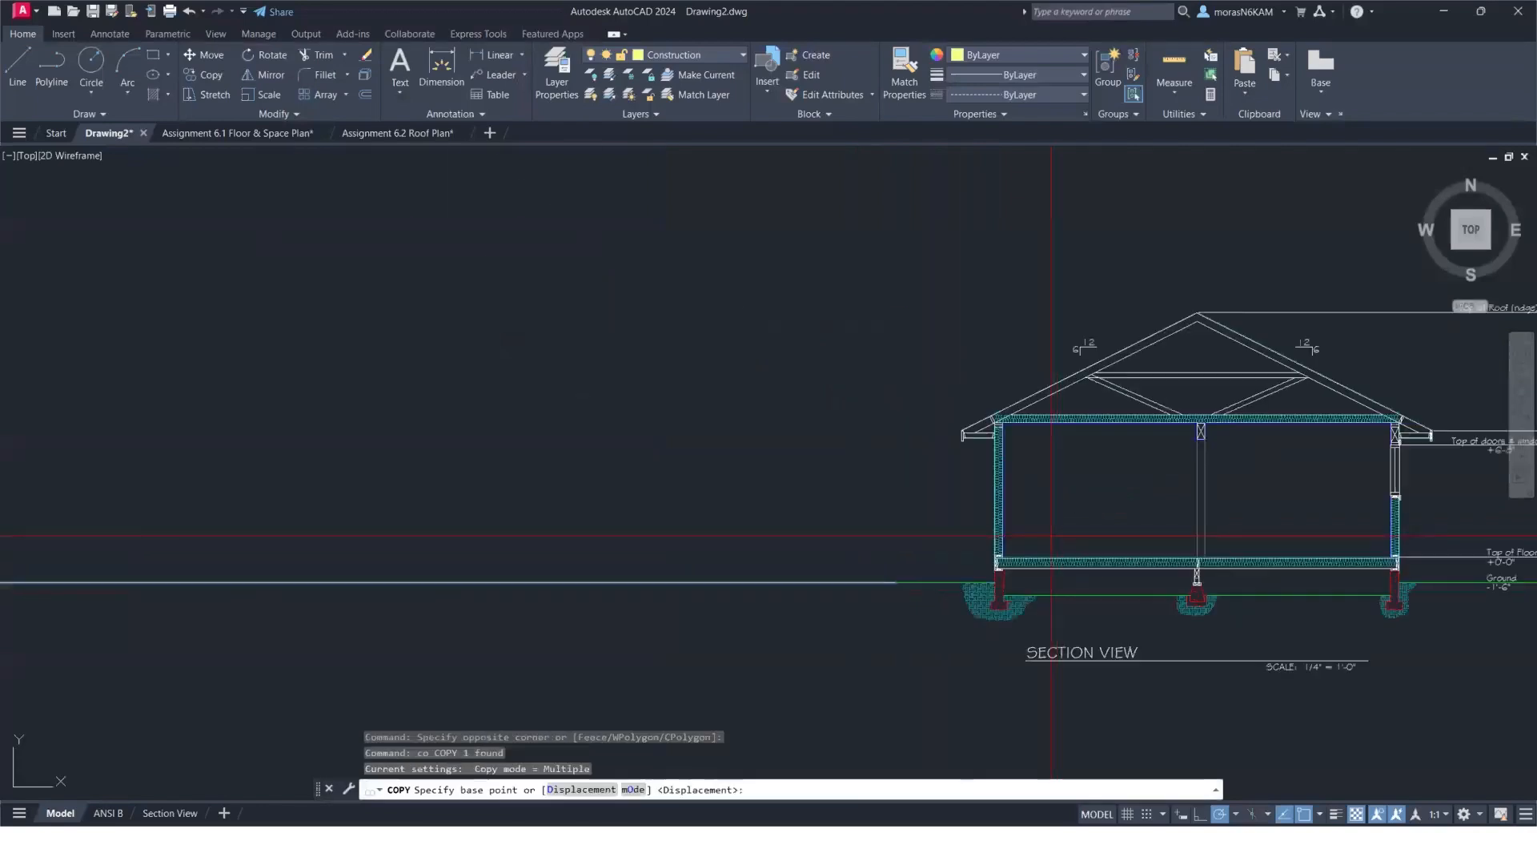
{"action": "left_click", "coordinate": [898, 584]}
{"action": "middle_click_drag", "start_coordinate": [1499, 577], "coordinate": [1163, 575]}
{"action": "scroll", "coordinate": [1198, 575], "scroll_direction": "up", "scroll_amount": 6}
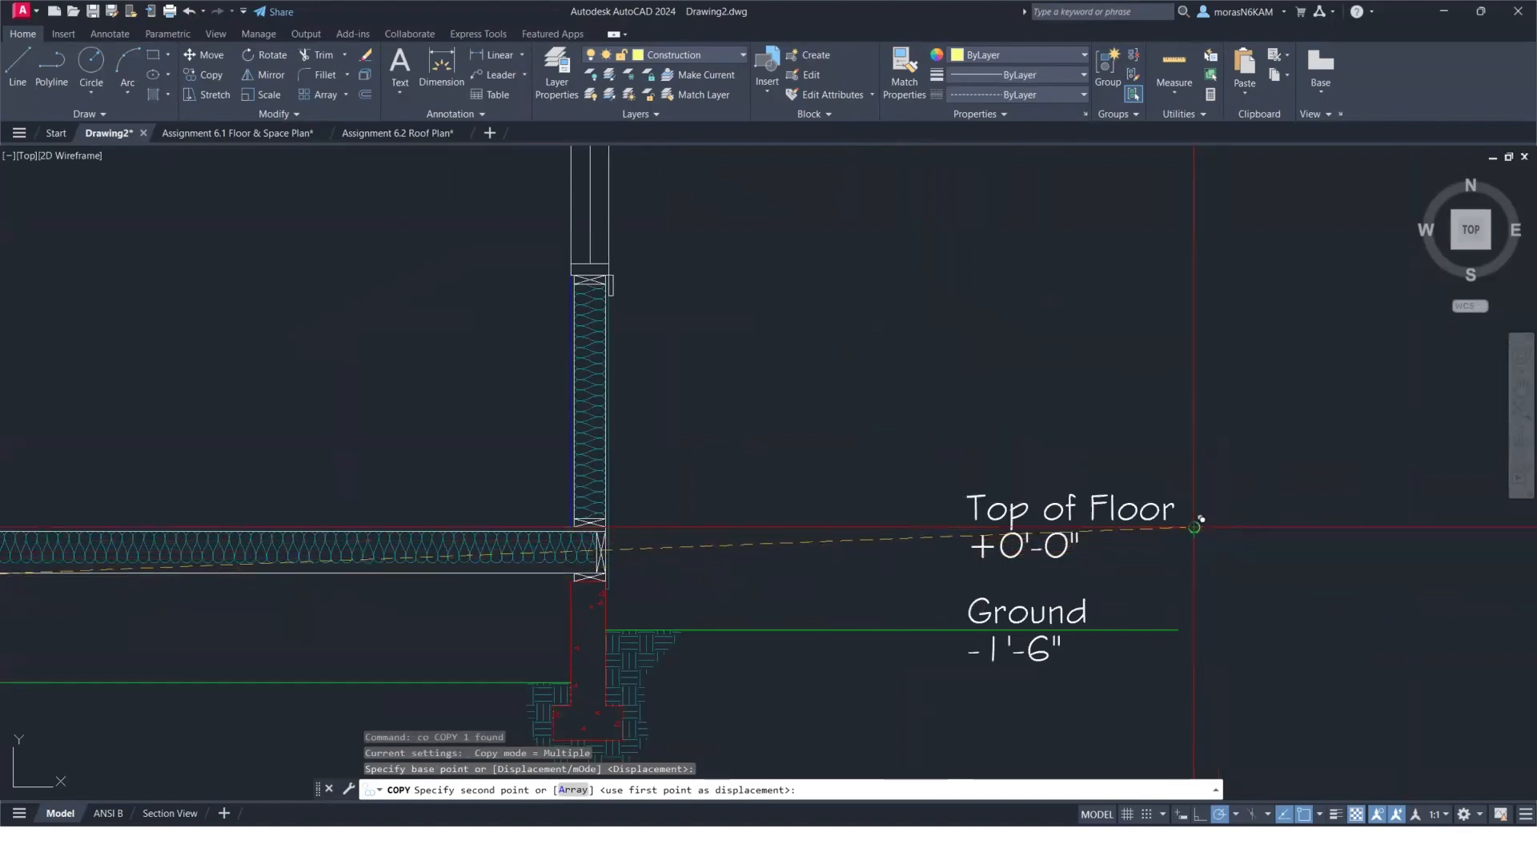
{"action": "left_click", "coordinate": [1194, 527]}
{"action": "scroll", "coordinate": [1081, 553], "scroll_direction": "down", "scroll_amount": 4}
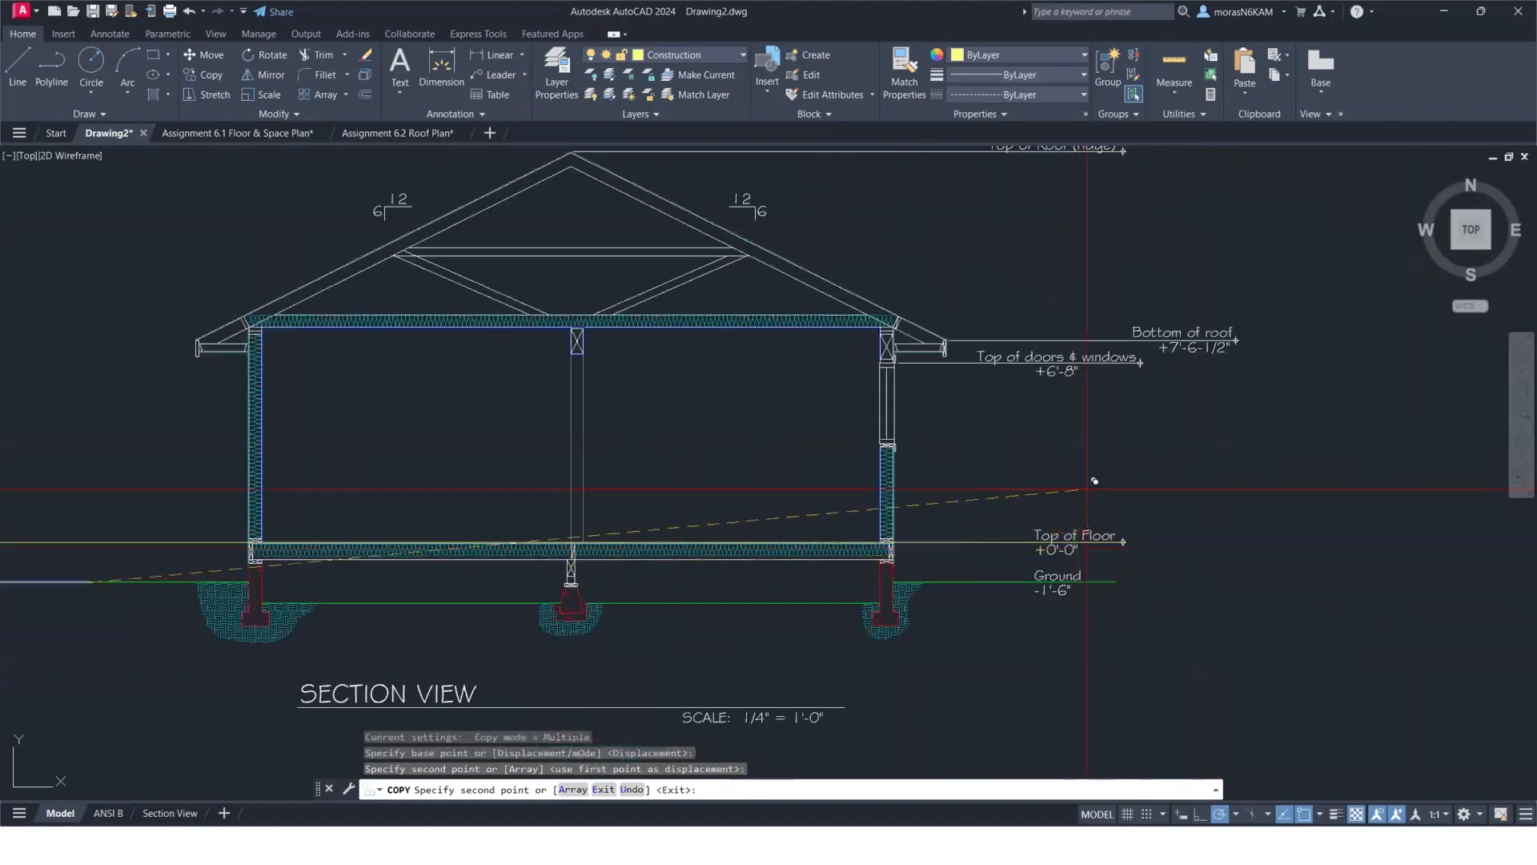
Place further copies of the construction line at the Top of doors & windows and Bottom of roof marks.
{"action": "scroll", "coordinate": [1081, 442], "scroll_direction": "up", "scroll_amount": 4}
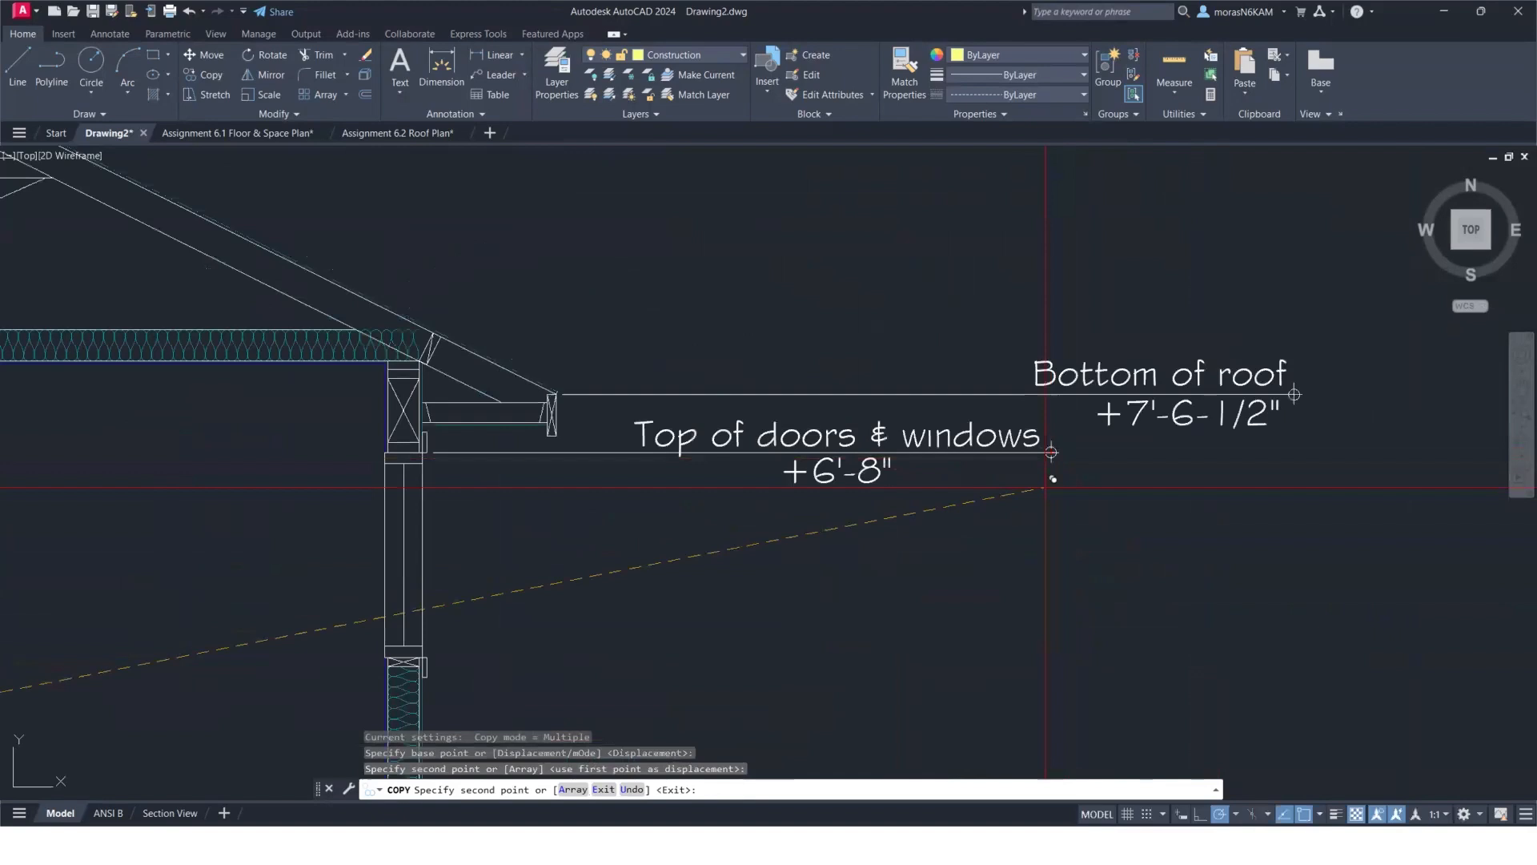
{"action": "scroll", "coordinate": [1045, 486], "scroll_direction": "up", "scroll_amount": 2}
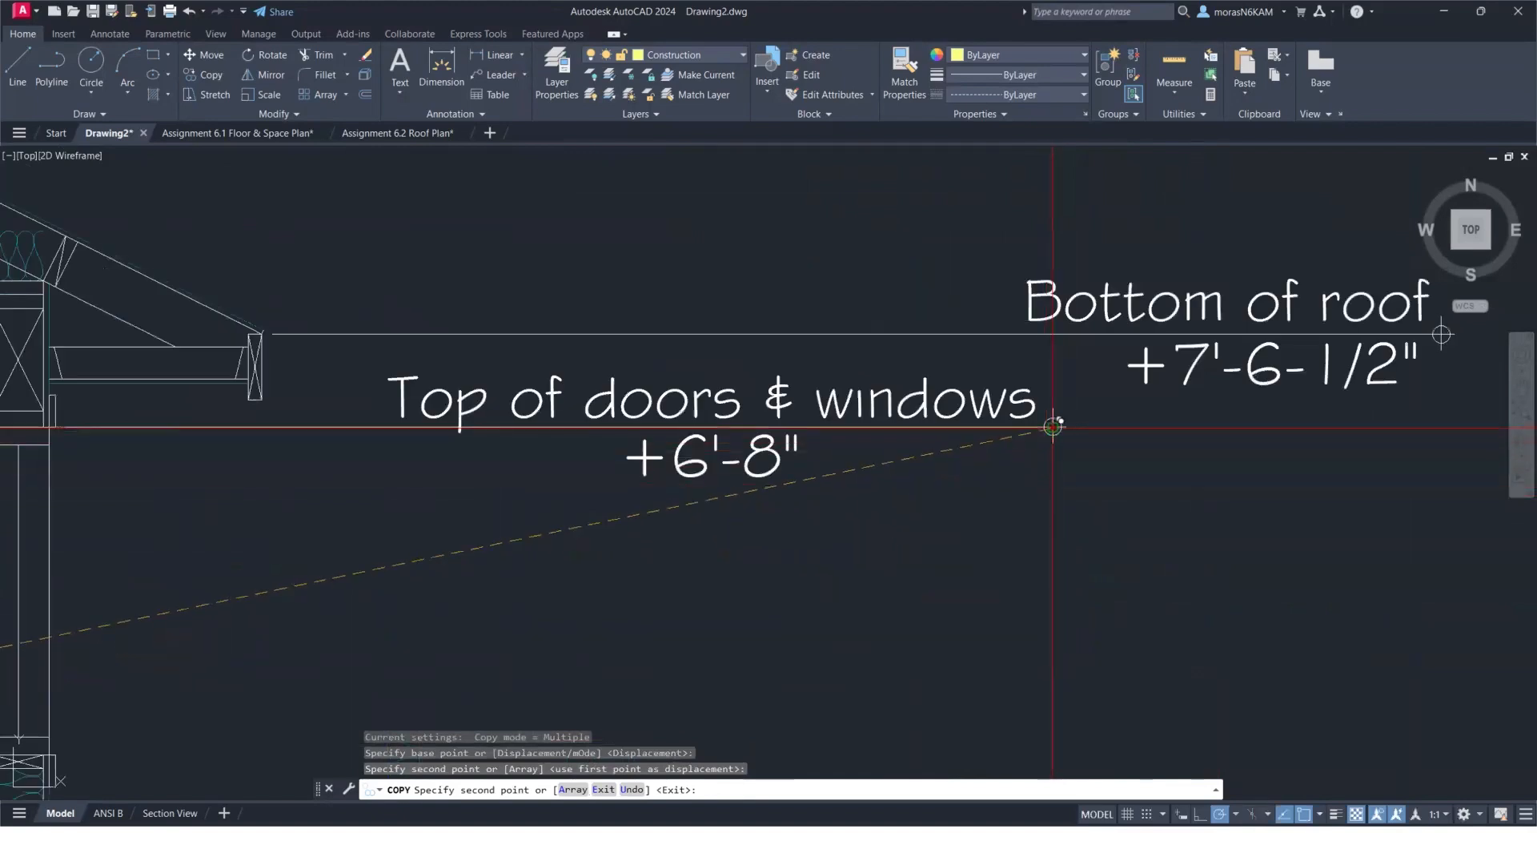
{"action": "left_click", "coordinate": [1052, 426]}
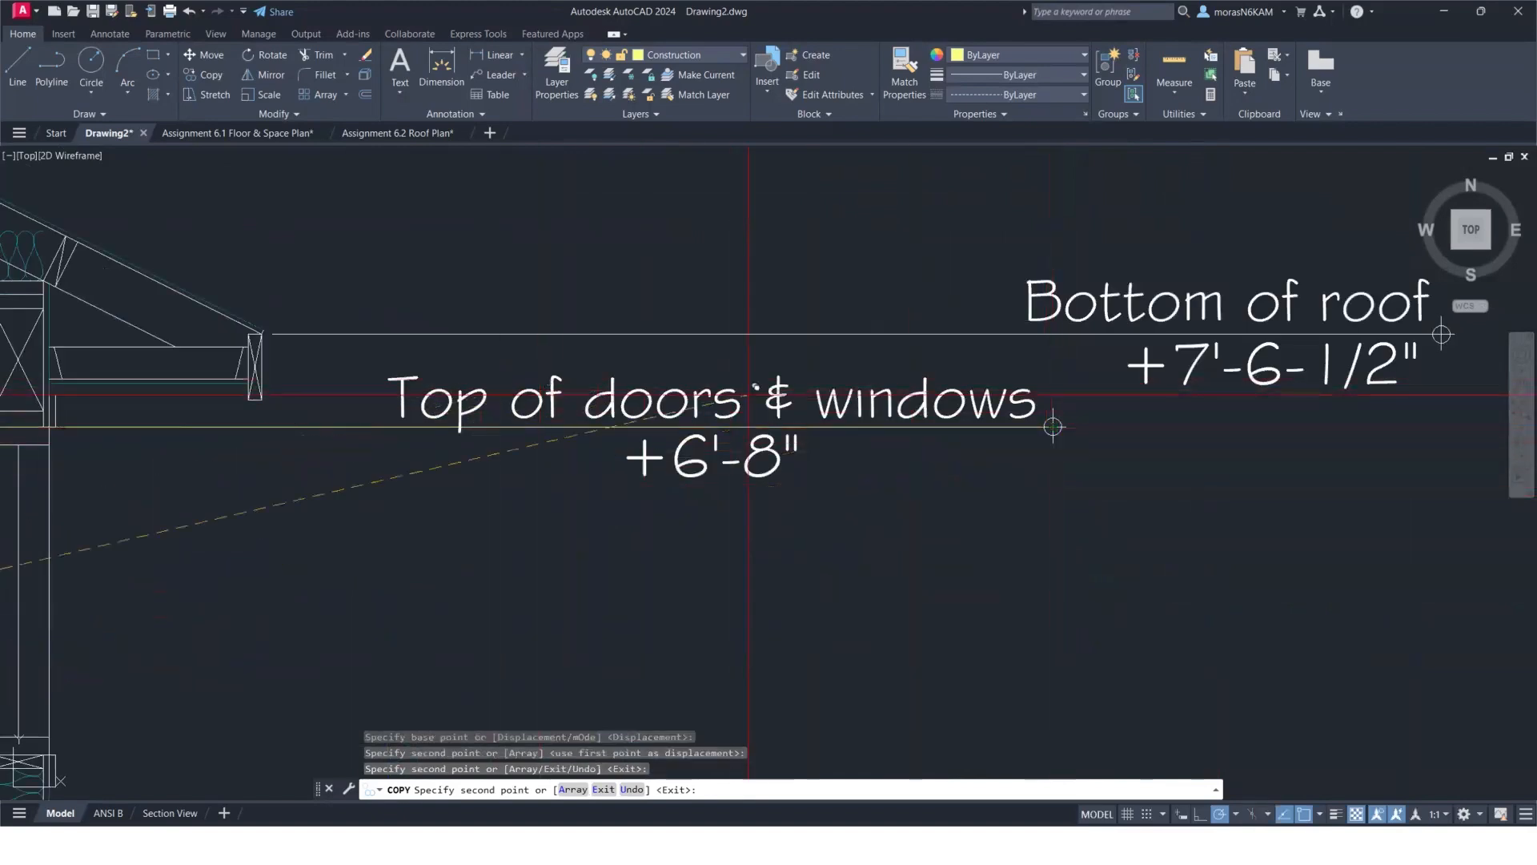
{"action": "middle_click_drag", "start_coordinate": [1064, 333], "coordinate": [718, 447]}
{"action": "scroll", "coordinate": [990, 446], "scroll_direction": "up", "scroll_amount": 2}
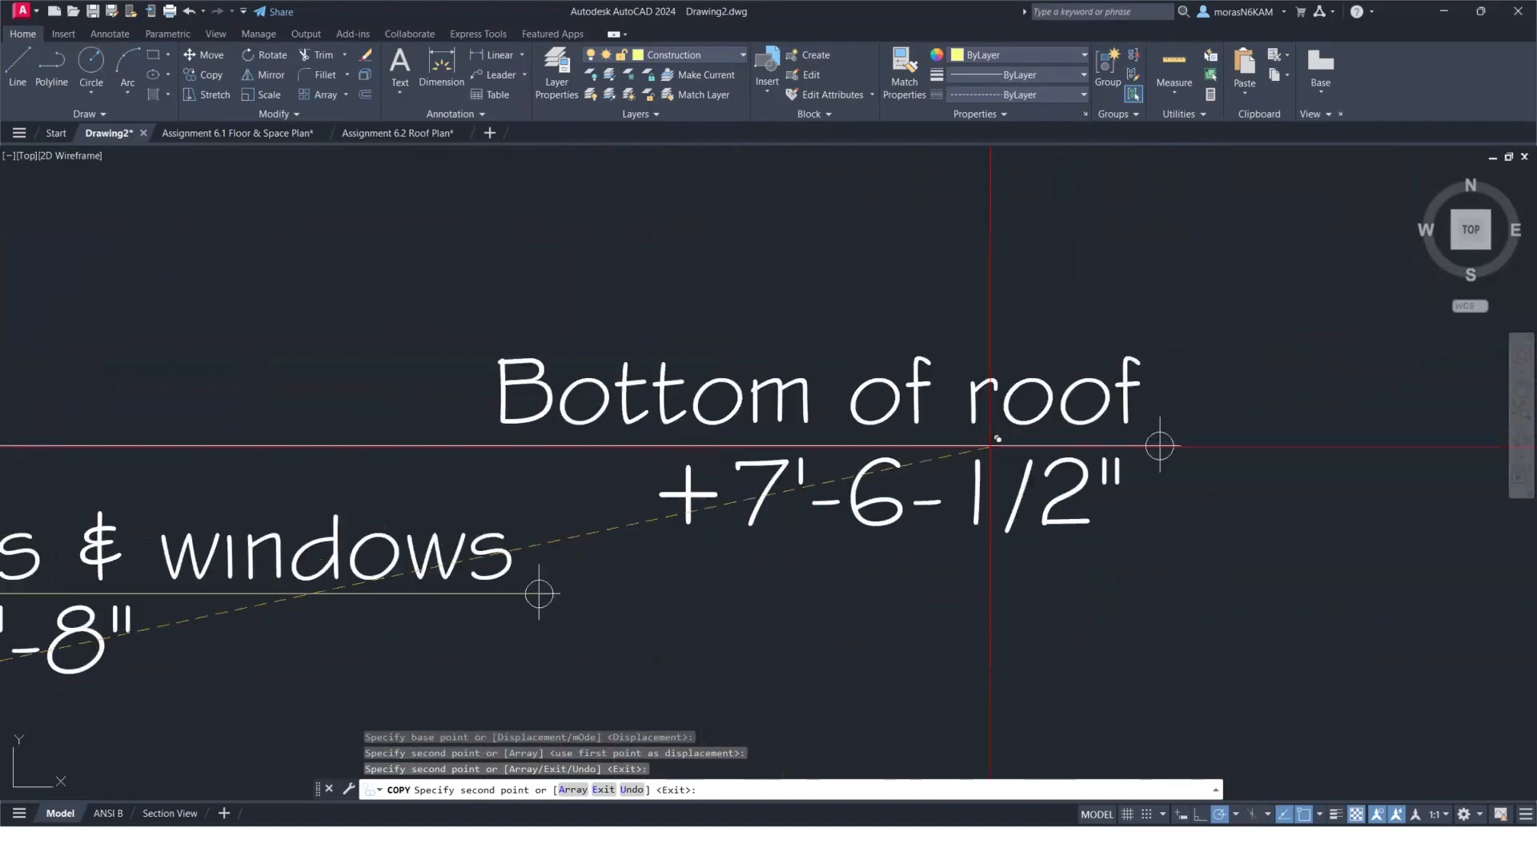
{"action": "scroll", "coordinate": [990, 446], "scroll_direction": "up", "scroll_amount": 2}
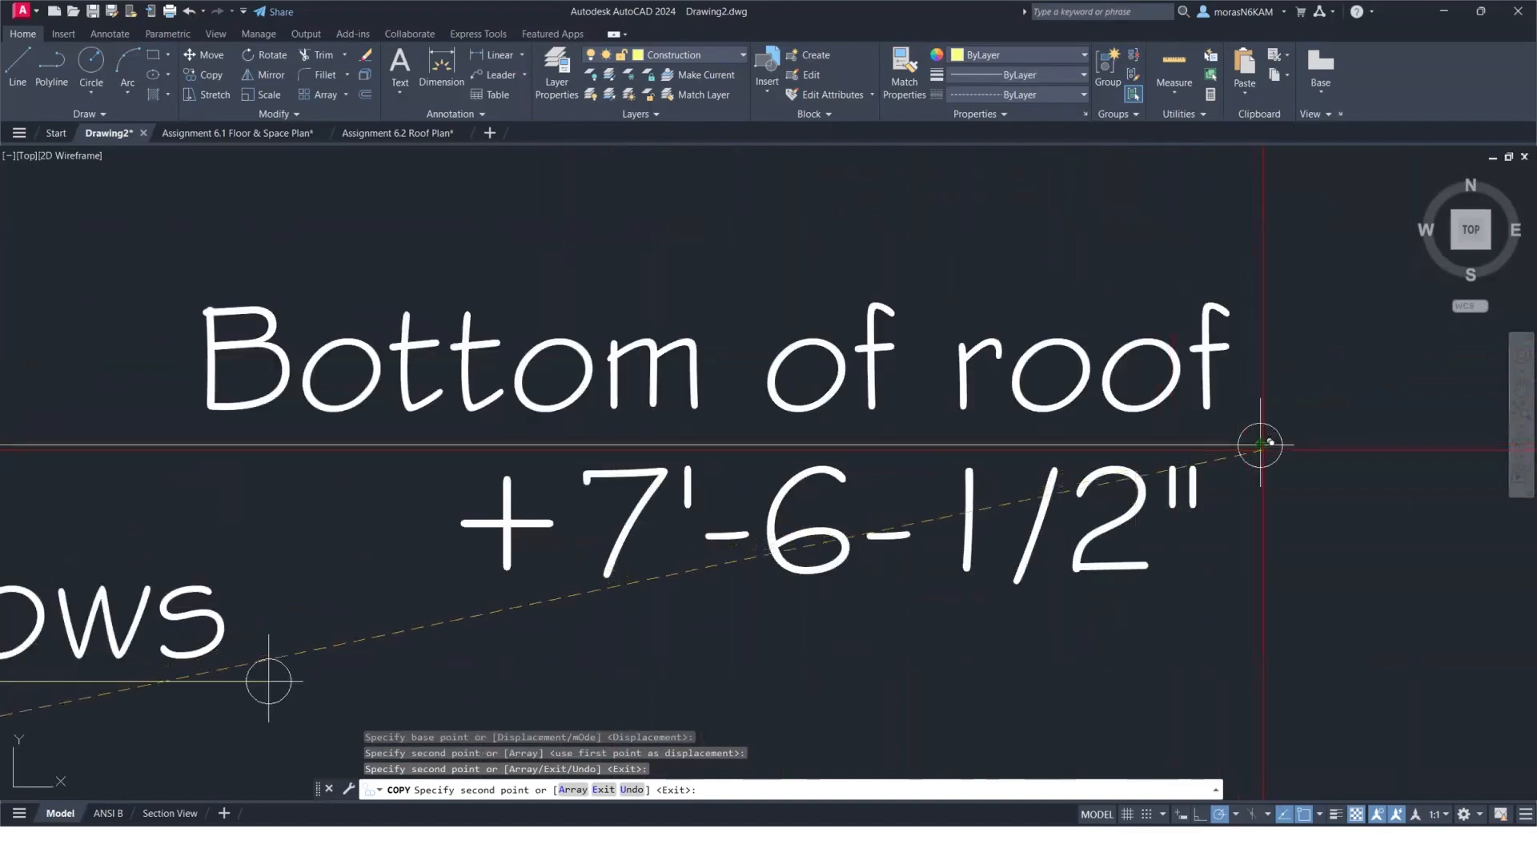
{"action": "scroll", "coordinate": [1261, 445], "scroll_direction": "down", "scroll_amount": 10}
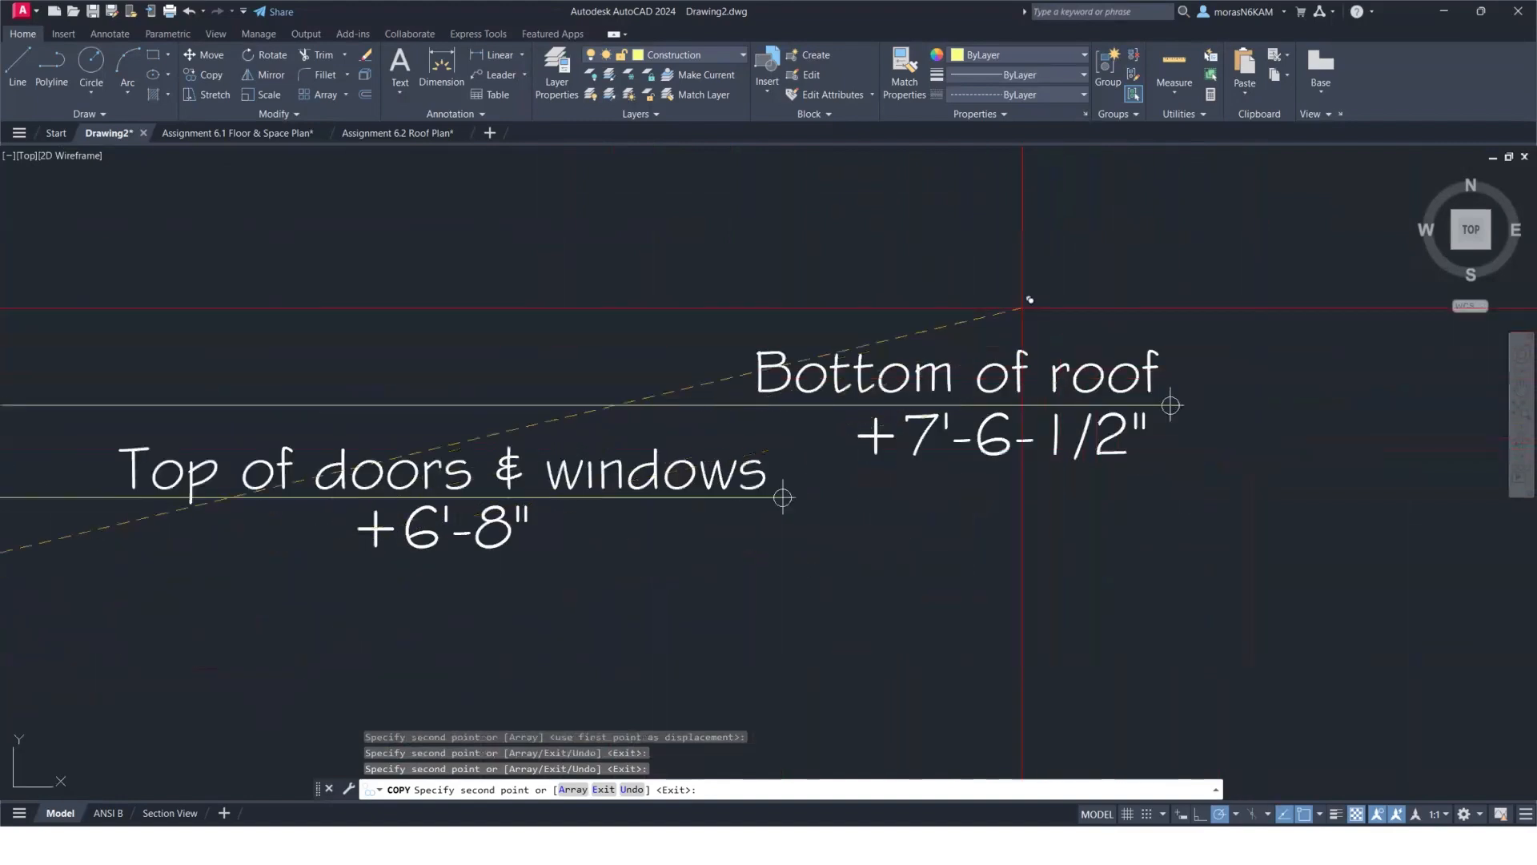
Place a last copy of the construction line at the Top of Roof (ridge) mark and finish copying.
{"action": "middle_click_drag", "start_coordinate": [793, 281], "coordinate": [1032, 456]}
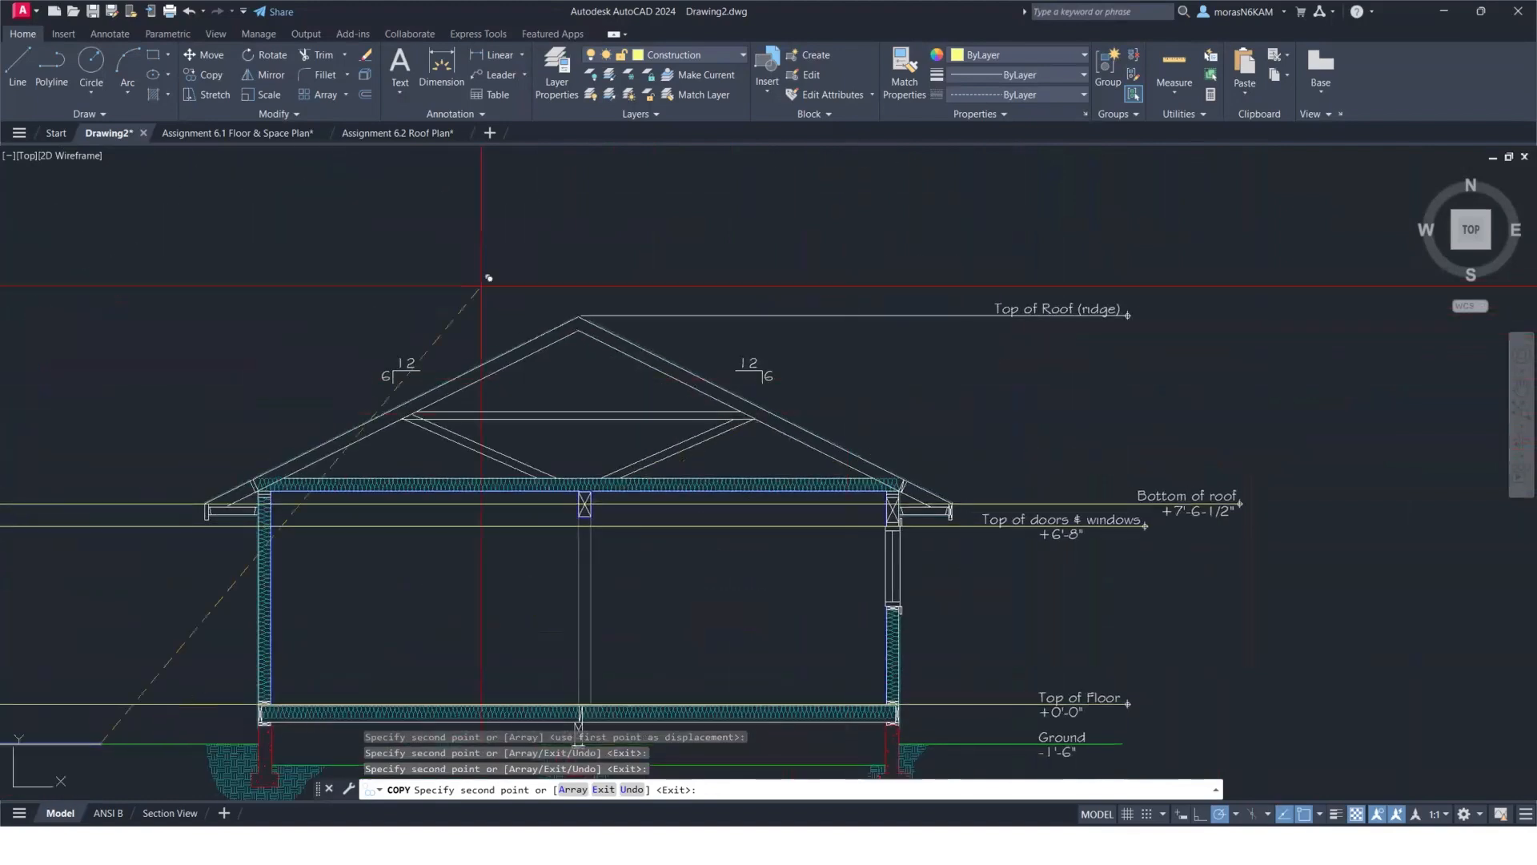
{"action": "scroll", "coordinate": [1090, 318], "scroll_direction": "up", "scroll_amount": 4}
{"action": "middle_click_drag", "start_coordinate": [1193, 308], "coordinate": [1080, 360]}
{"action": "scroll", "coordinate": [1076, 360], "scroll_direction": "up", "scroll_amount": 4}
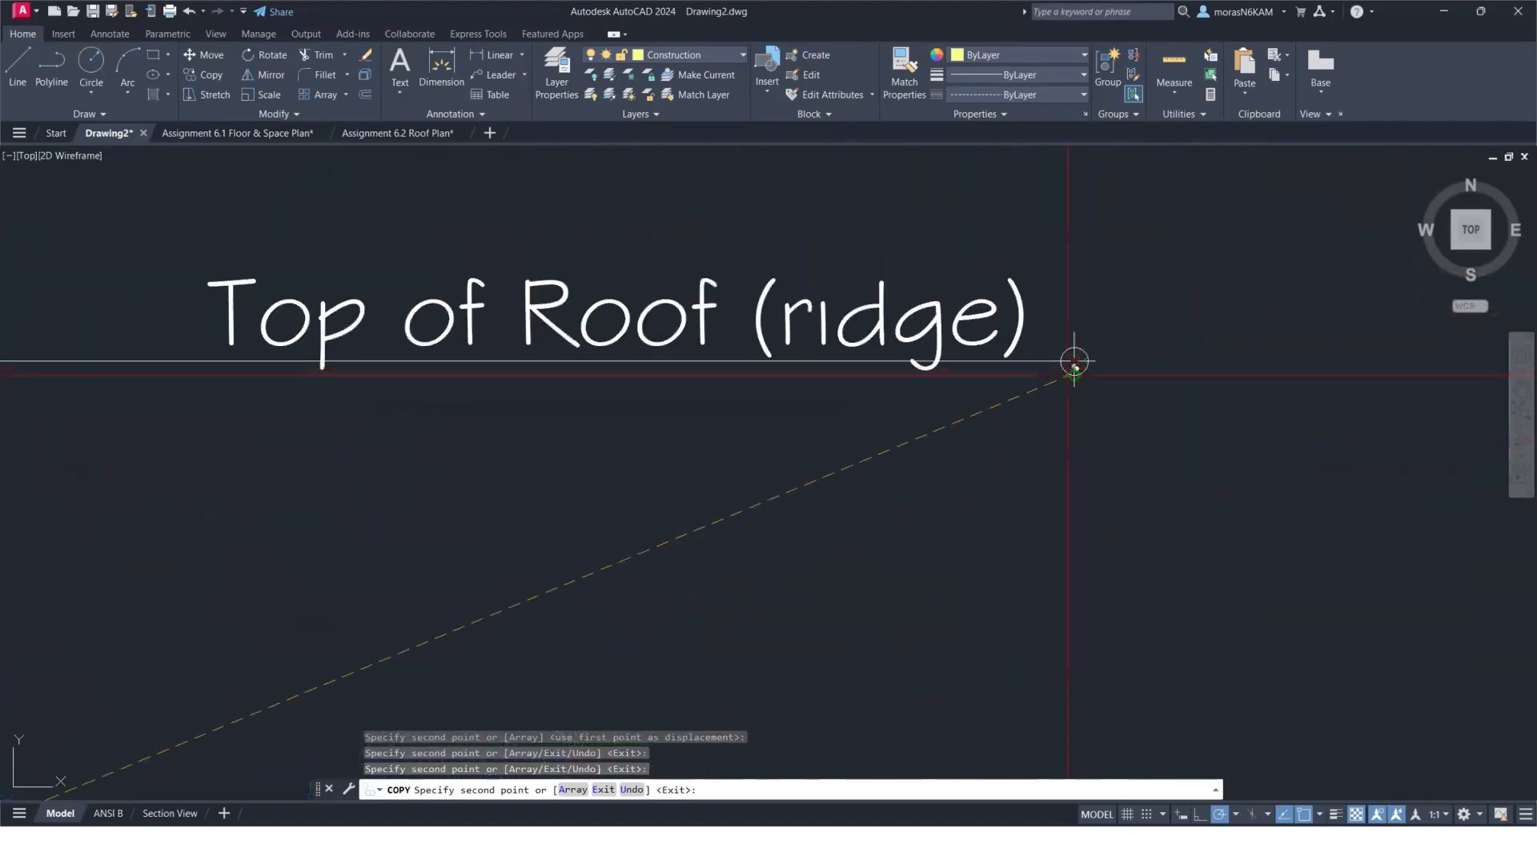
{"action": "scroll", "coordinate": [911, 472], "scroll_direction": "down", "scroll_amount": 12}
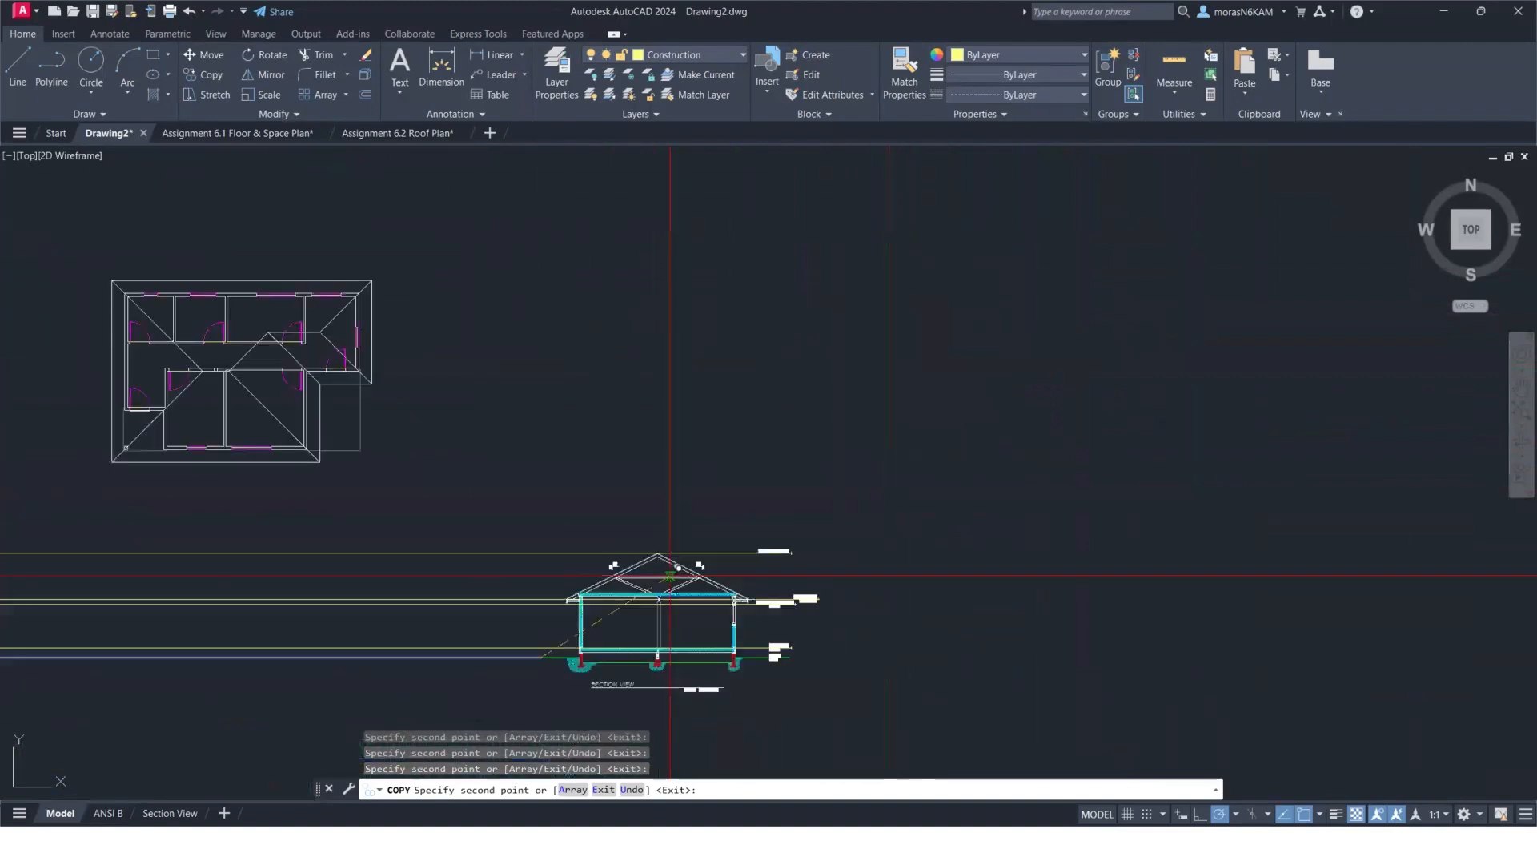
{"action": "scroll", "coordinate": [436, 560], "scroll_direction": "down", "scroll_amount": 2}
{"action": "middle_click_drag", "start_coordinate": [403, 547], "coordinate": [634, 461]}
{"action": "scroll", "coordinate": [550, 436], "scroll_direction": "up", "scroll_amount": 2}
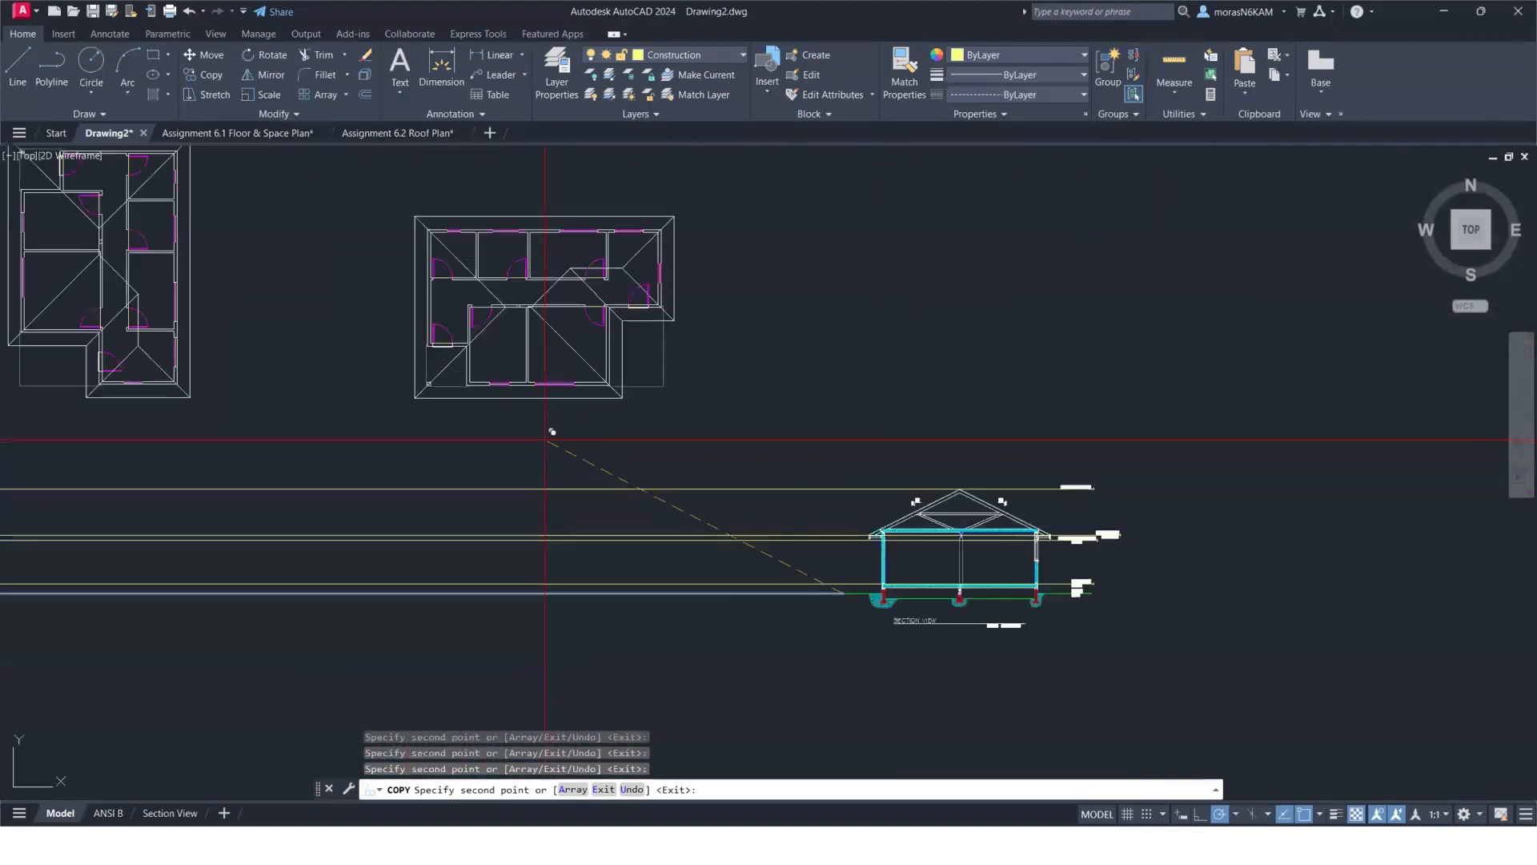
{"action": "key", "text": "Escape"}
{"action": "scroll", "coordinate": [865, 537], "scroll_direction": "up", "scroll_amount": 8}
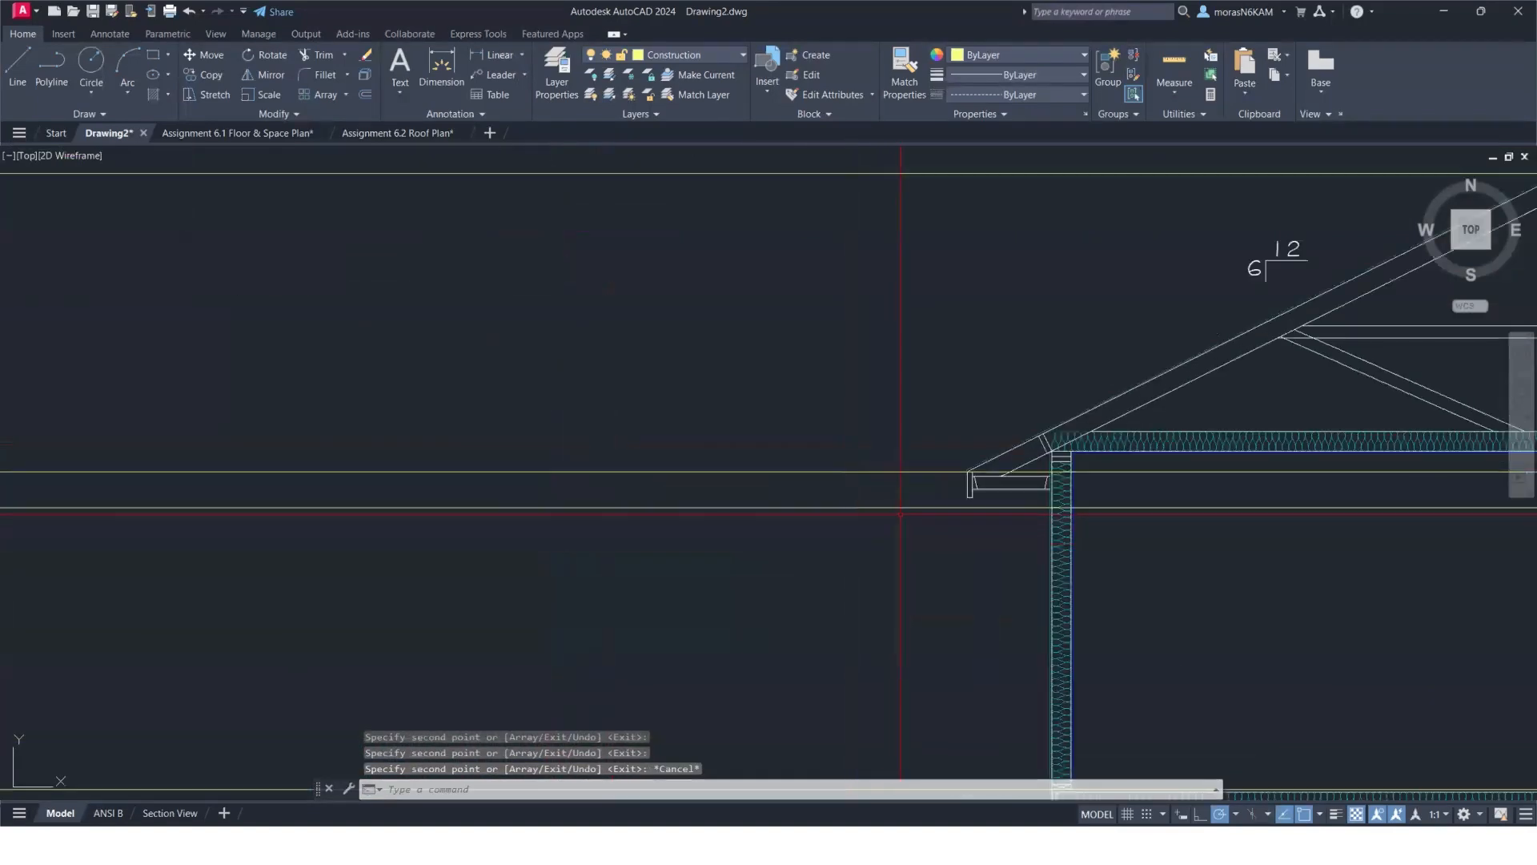
{"action": "scroll", "coordinate": [901, 514], "scroll_direction": "down", "scroll_amount": 2}
{"action": "middle_click_drag", "start_coordinate": [901, 514], "coordinate": [453, 477]}
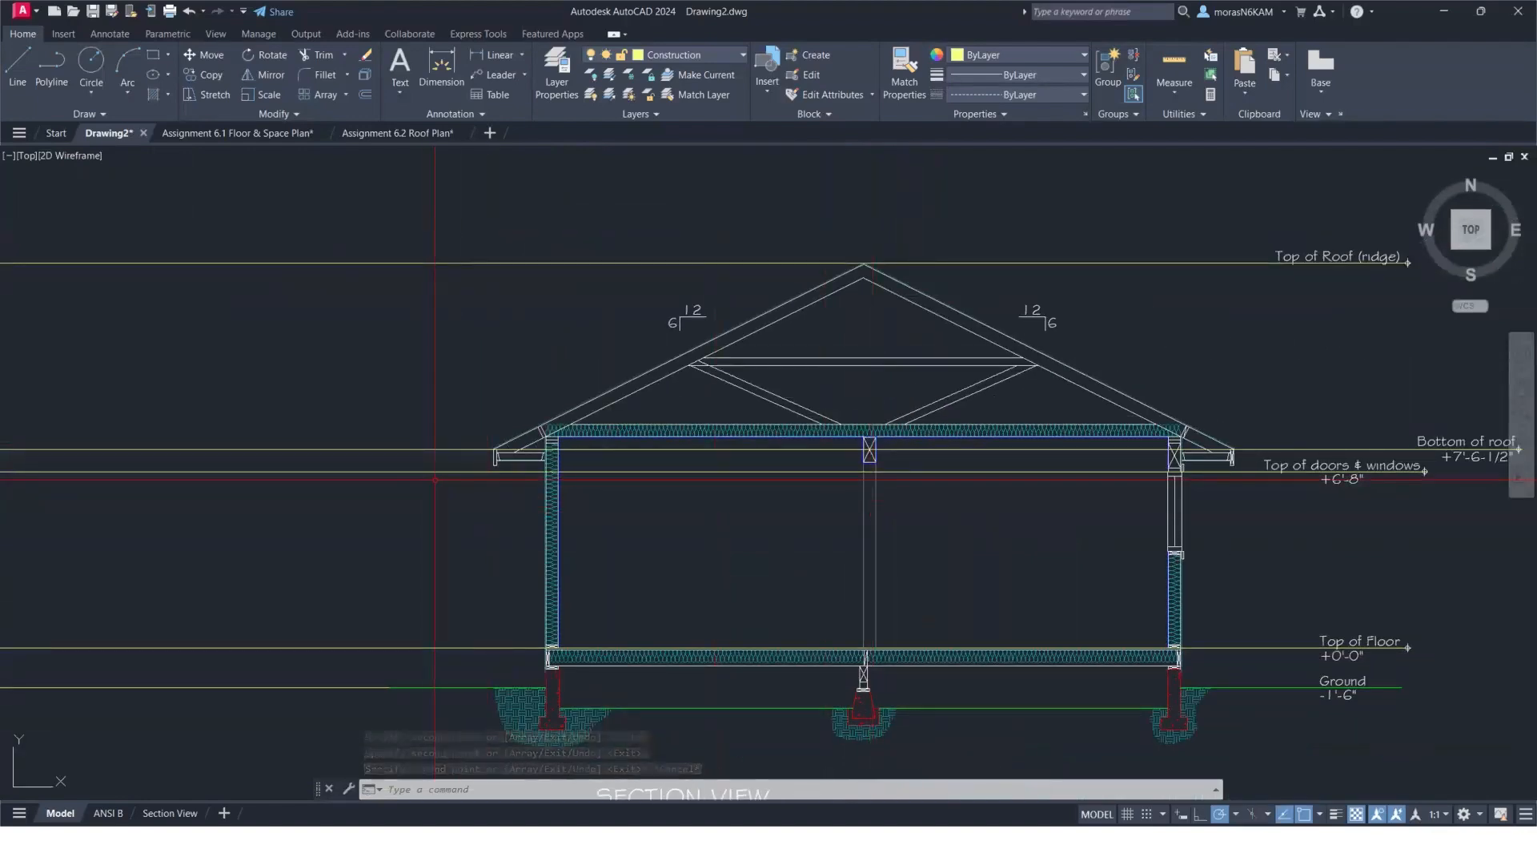
{"action": "scroll", "coordinate": [489, 466], "scroll_direction": "up", "scroll_amount": 4}
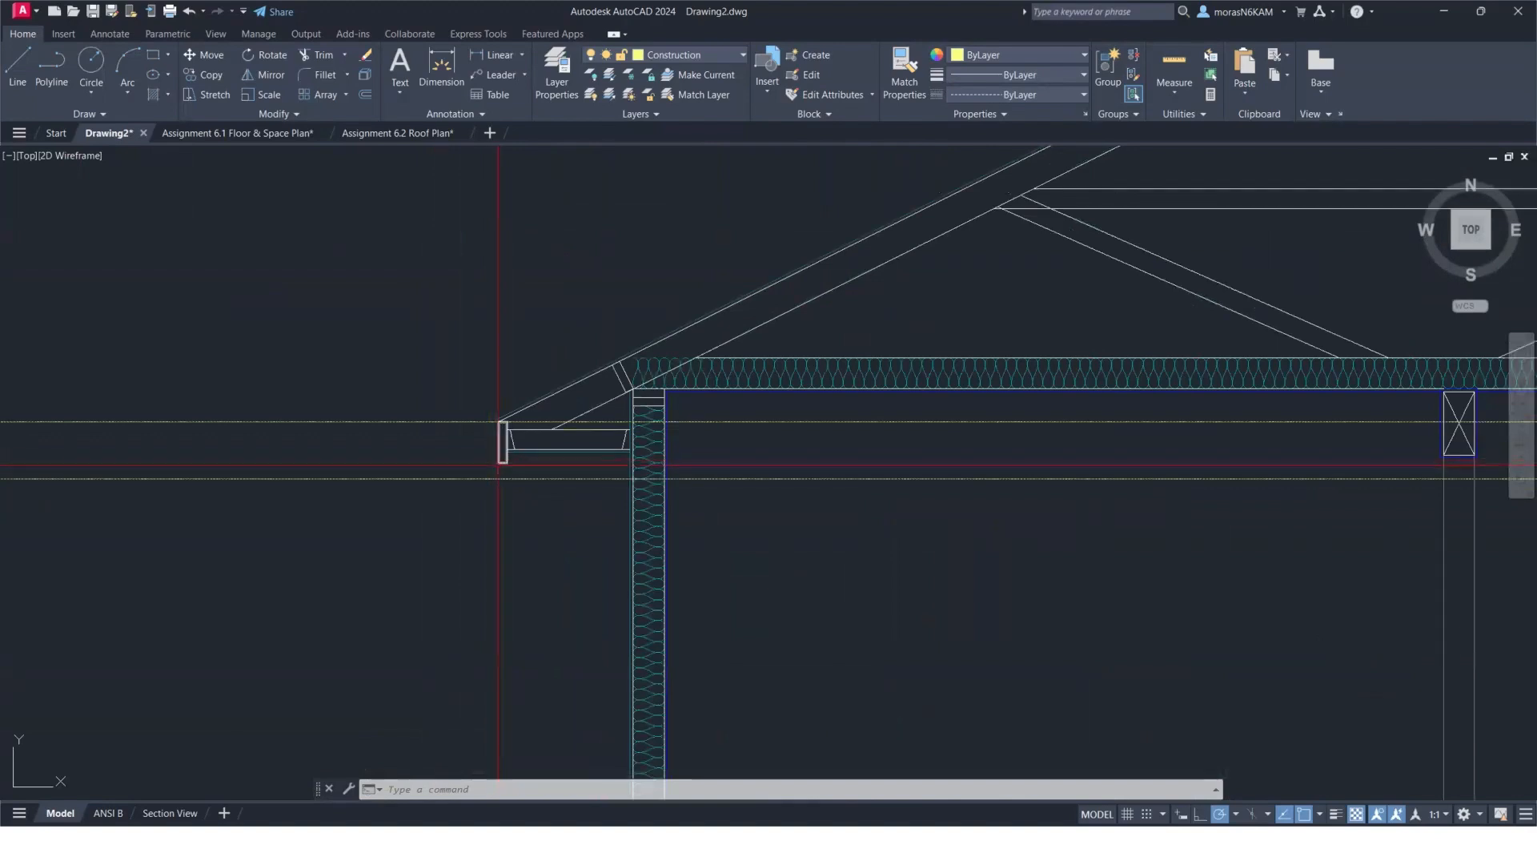
{"action": "left_click", "coordinate": [465, 478]}
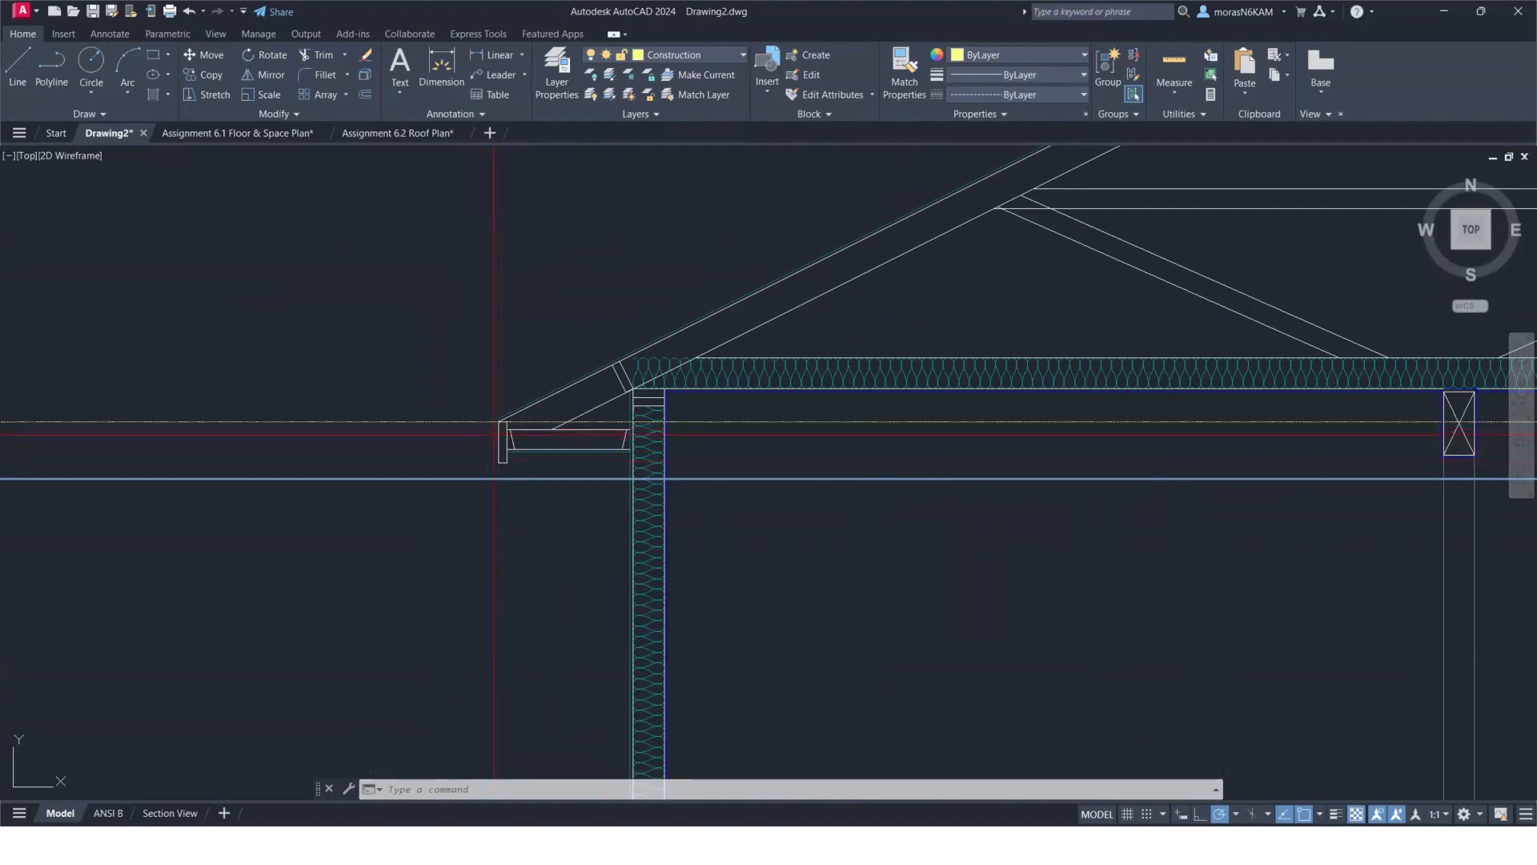
{"action": "scroll", "coordinate": [702, 480], "scroll_direction": "down", "scroll_amount": 10}
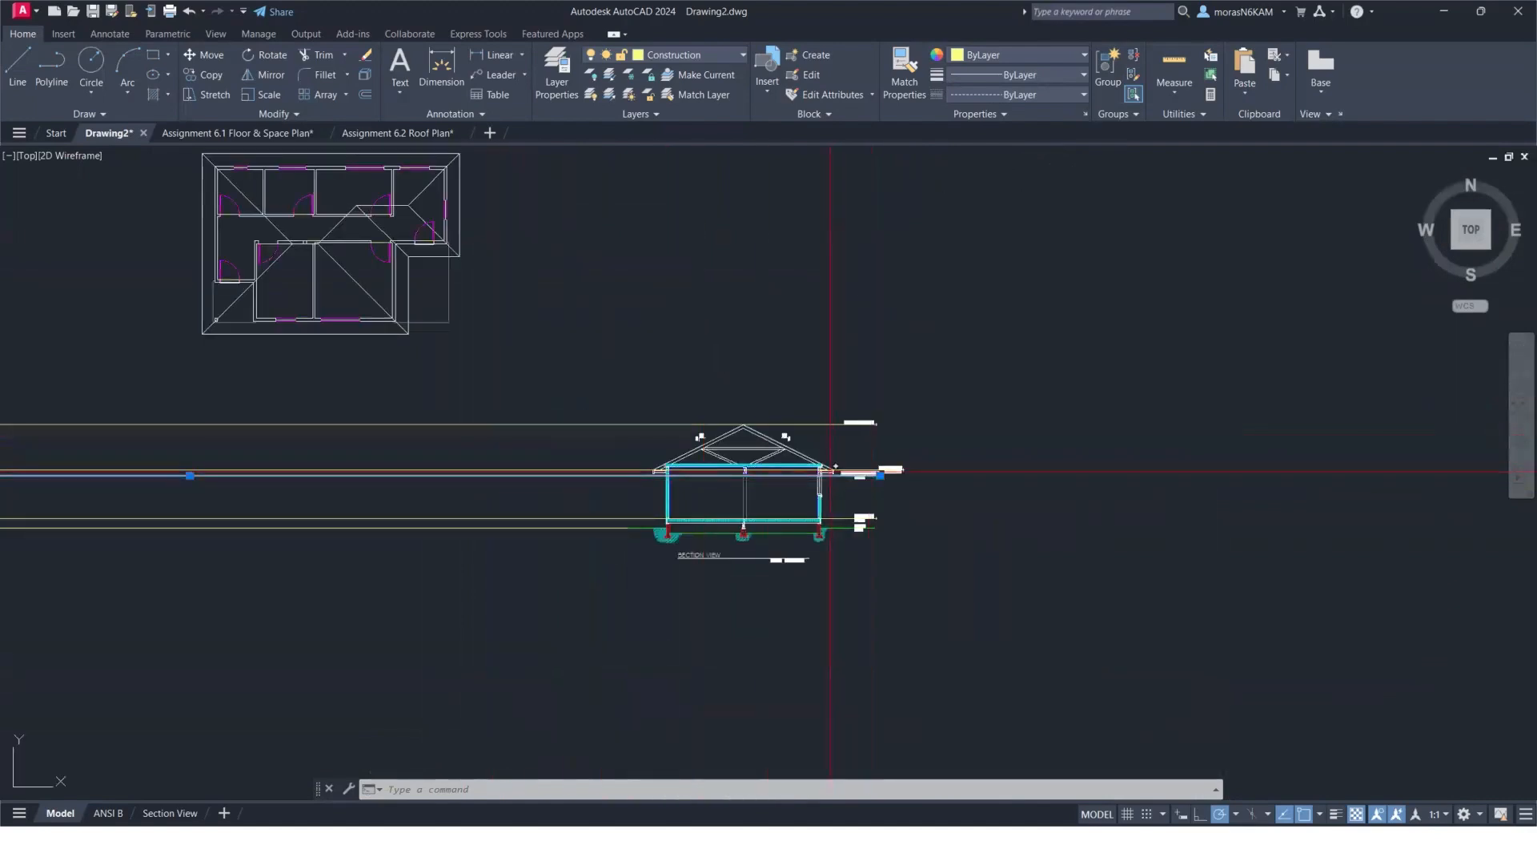
{"action": "type", "text": "c"}
{"action": "key", "text": "Return"}
{"action": "scroll", "coordinate": [838, 469], "scroll_direction": "up", "scroll_amount": 2}
{"action": "scroll", "coordinate": [872, 471], "scroll_direction": "up", "scroll_amount": 8}
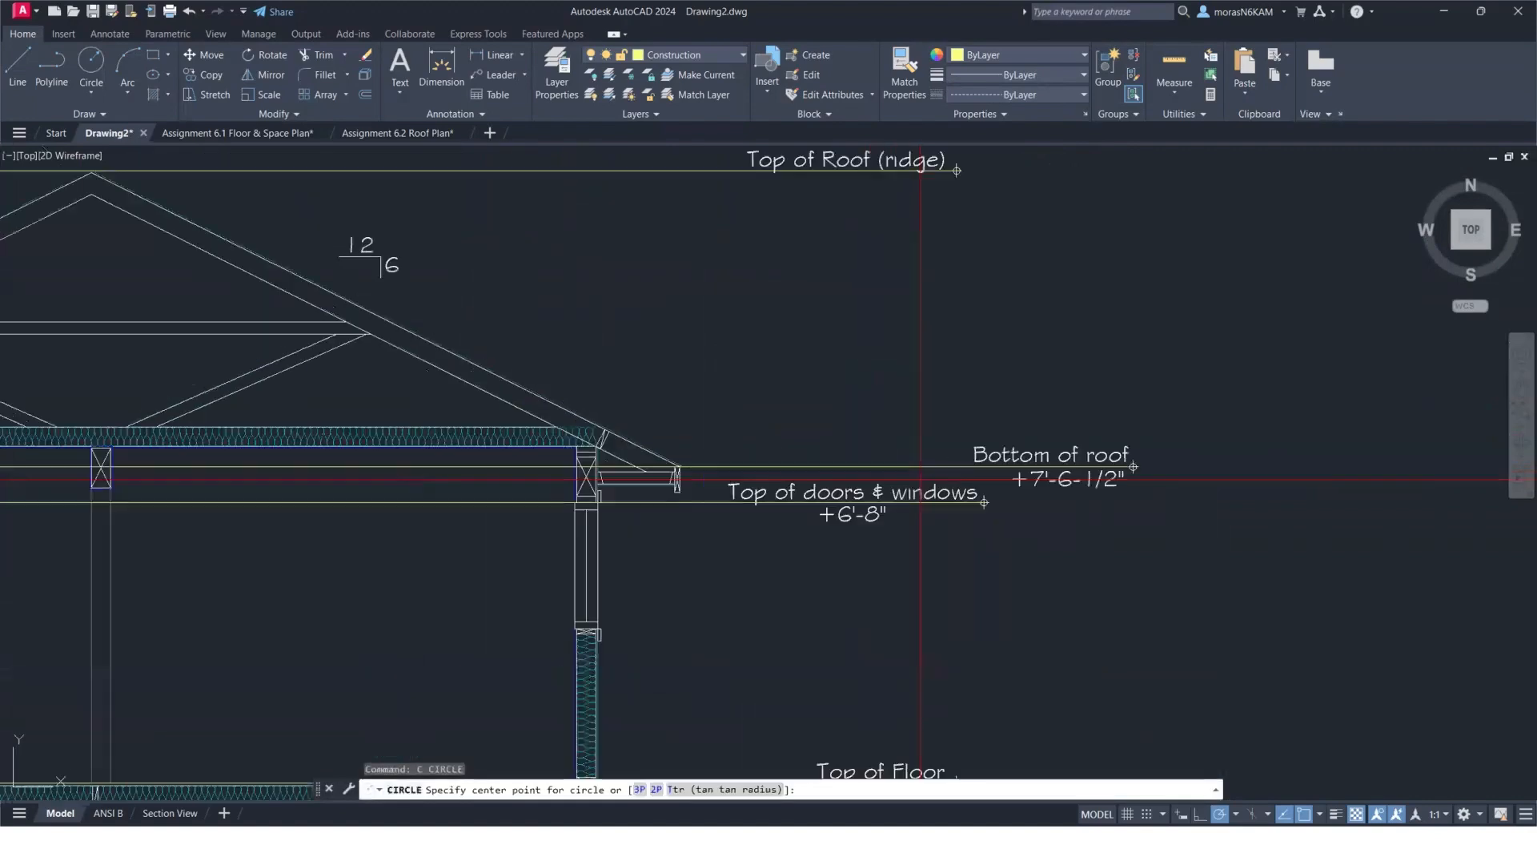
{"action": "scroll", "coordinate": [86, 470], "scroll_direction": "down", "scroll_amount": 2}
{"action": "middle_click_drag", "start_coordinate": [174, 472], "coordinate": [953, 485]}
{"action": "scroll", "coordinate": [464, 516], "scroll_direction": "up", "scroll_amount": 2}
{"action": "mouse_move", "coordinate": [733, 515]}
{"action": "middle_mouse_down"}
{"action": "mouse_move", "coordinate": [518, 508]}
{"action": "mouse_move", "coordinate": [145, 448]}
{"action": "middle_mouse_up"}
{"action": "middle_click_drag", "start_coordinate": [1442, 570], "coordinate": [917, 502]}
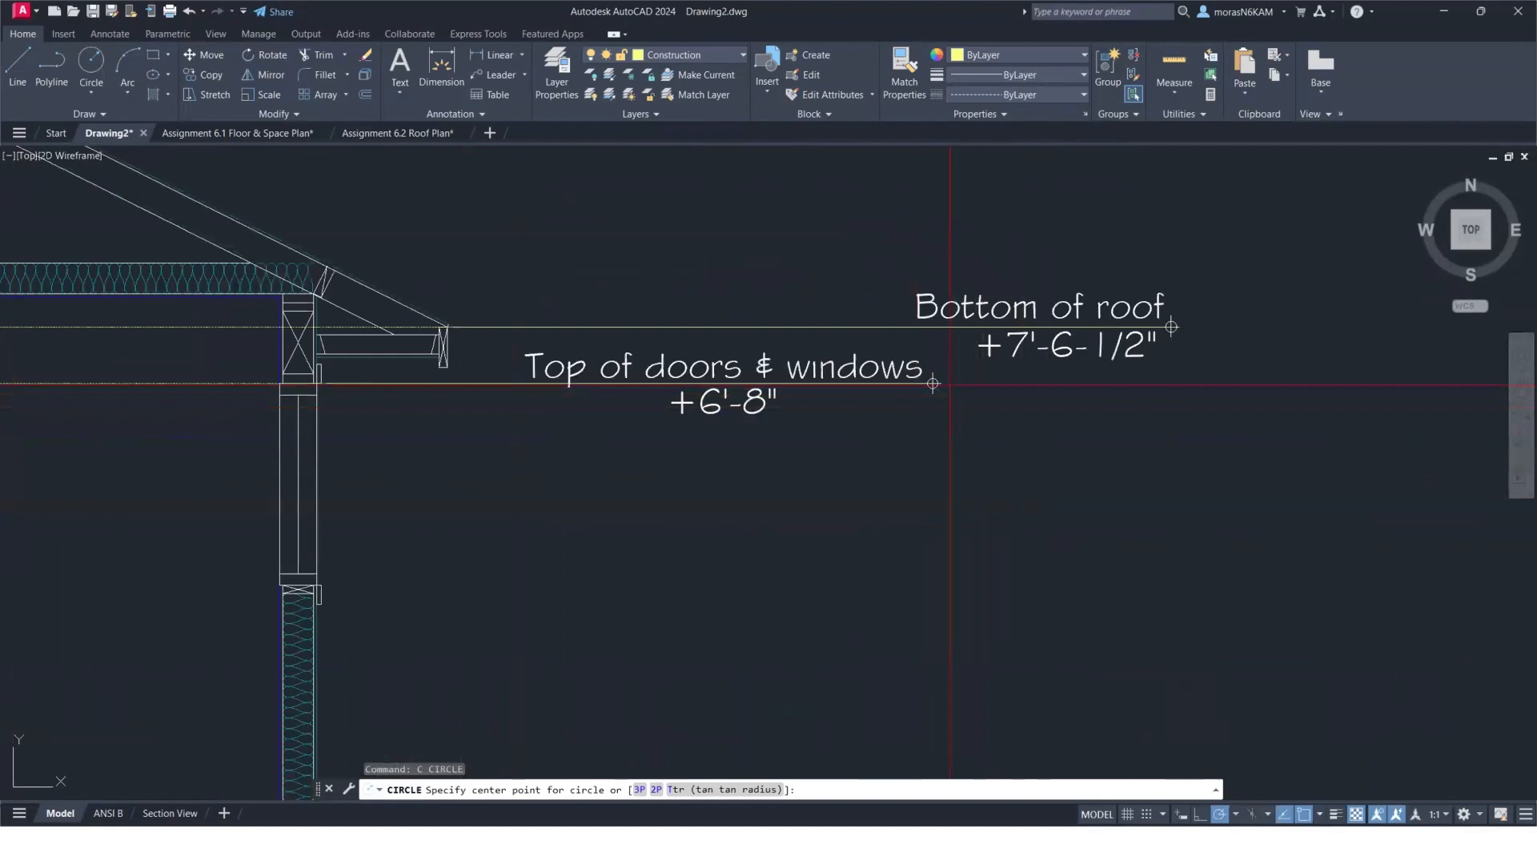
{"action": "key", "text": "Escape"}
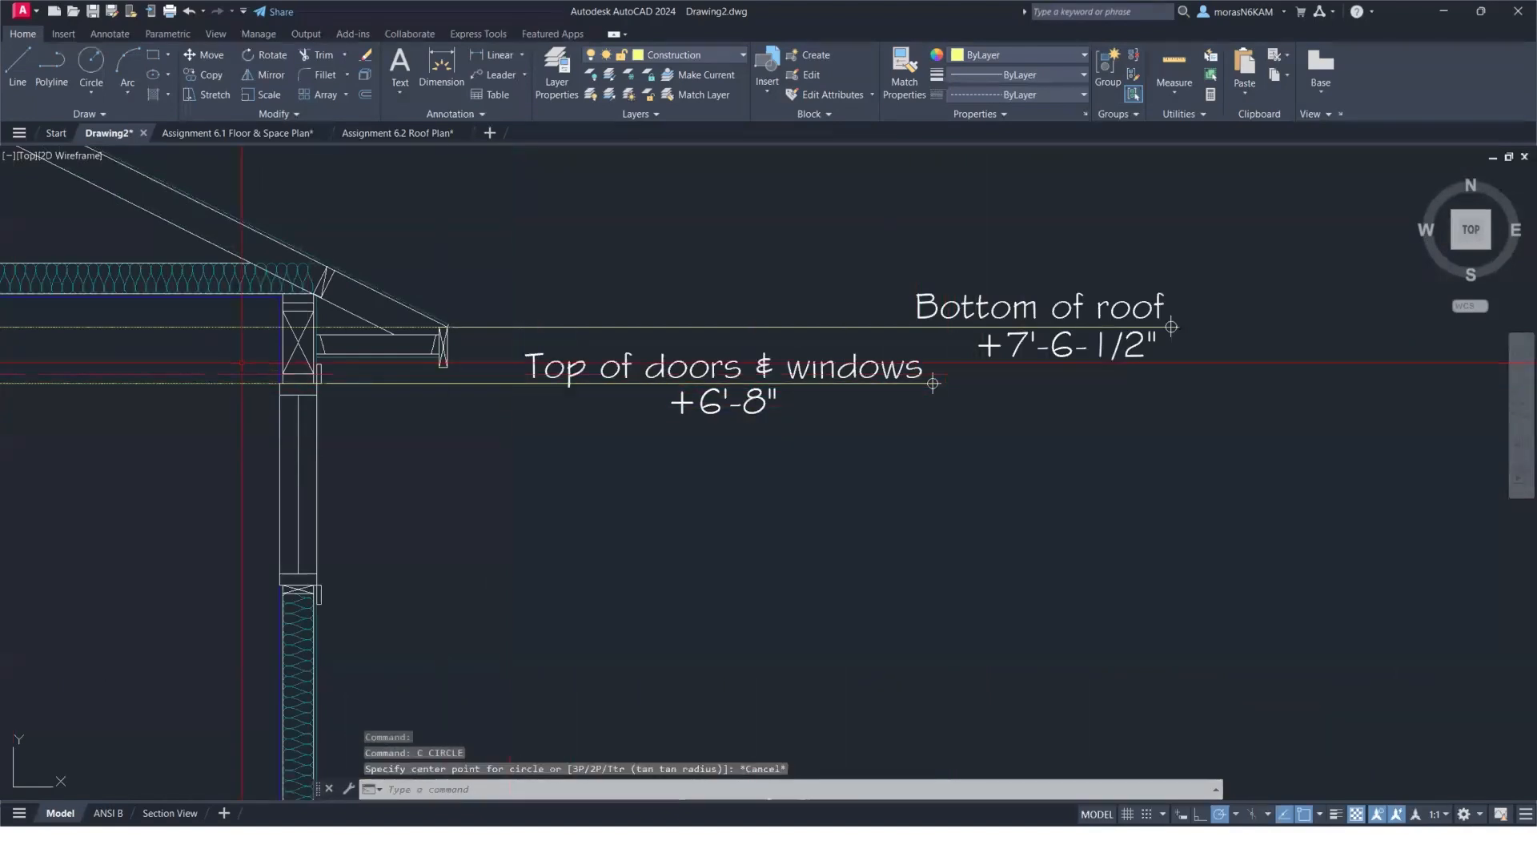
Copy the Top of doors & windows construction line from its right end to the bottom outer corner of the right-hand fascia board.
{"action": "left_click", "coordinate": [164, 381]}
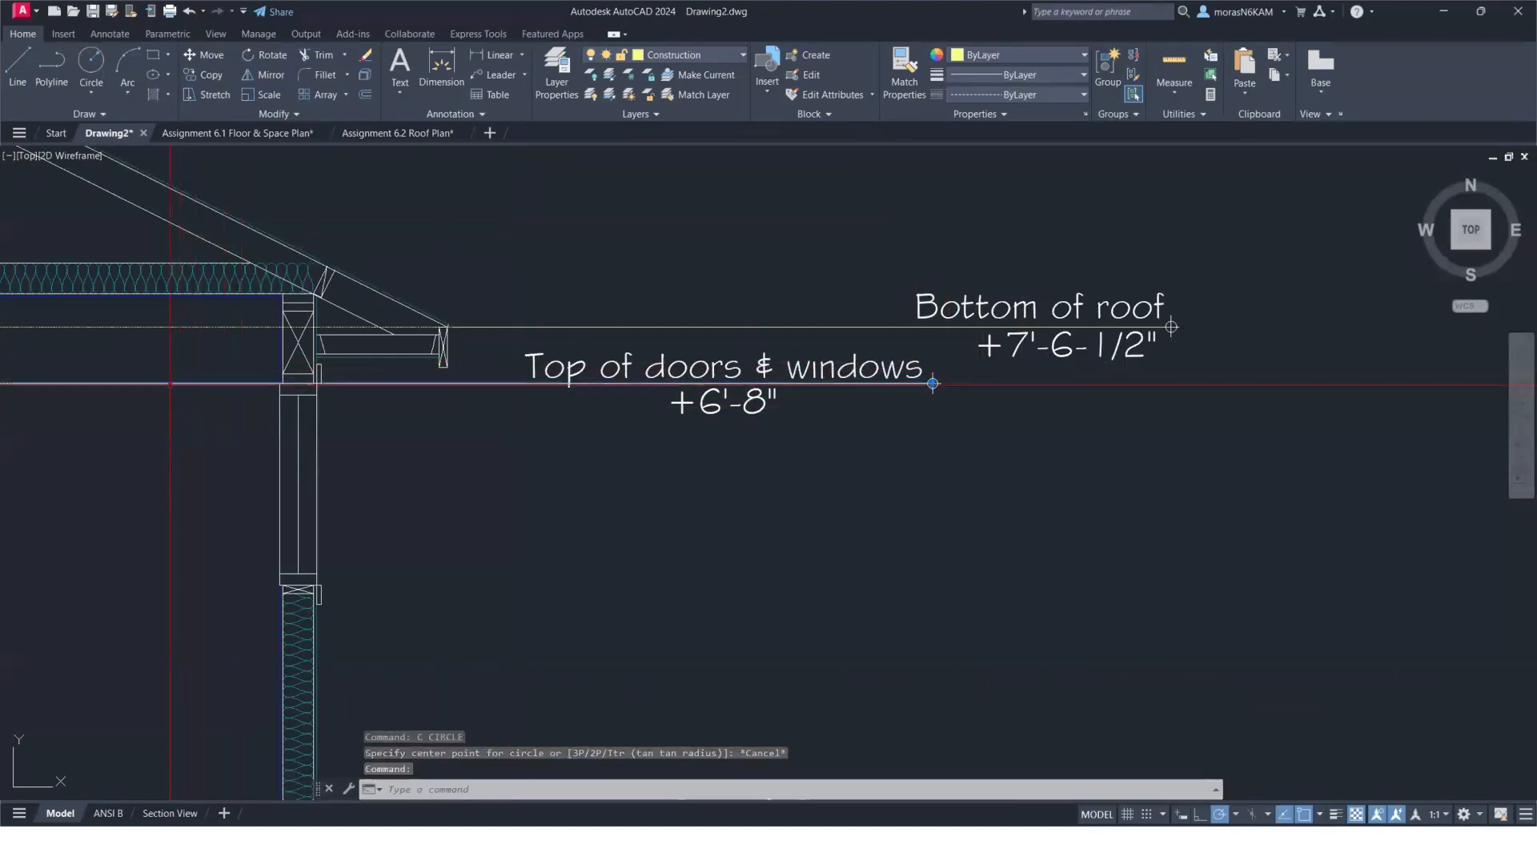
{"action": "type", "text": "co"}
{"action": "key", "text": "Return"}
{"action": "scroll", "coordinate": [889, 379], "scroll_direction": "up", "scroll_amount": 4}
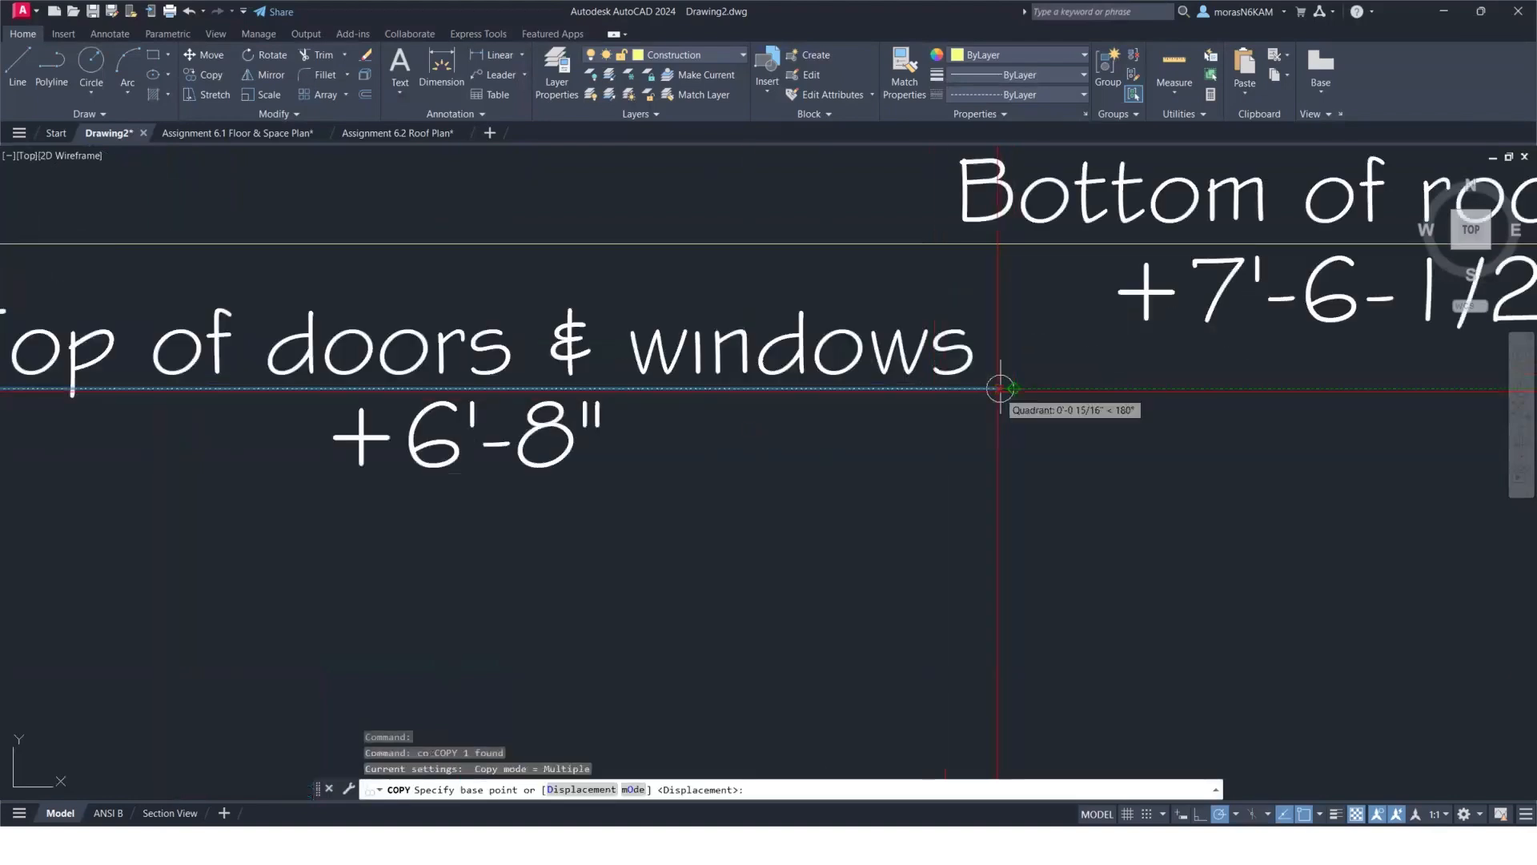
{"action": "left_click", "coordinate": [1000, 388]}
{"action": "scroll", "coordinate": [773, 389], "scroll_direction": "down", "scroll_amount": 4}
{"action": "middle_click_drag", "start_coordinate": [461, 392], "coordinate": [797, 450]}
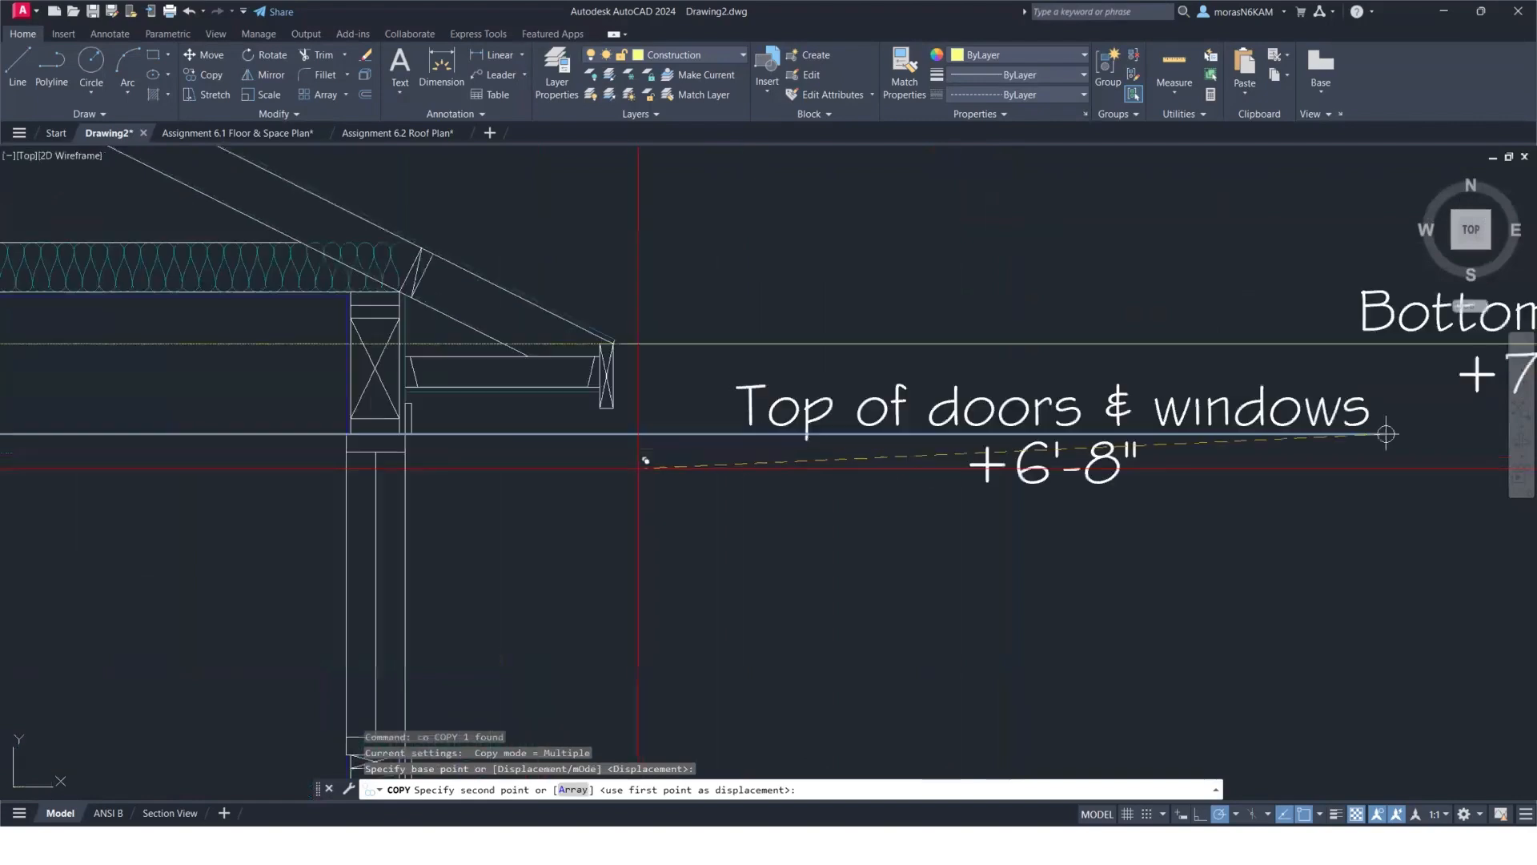
{"action": "scroll", "coordinate": [643, 467], "scroll_direction": "up", "scroll_amount": 4}
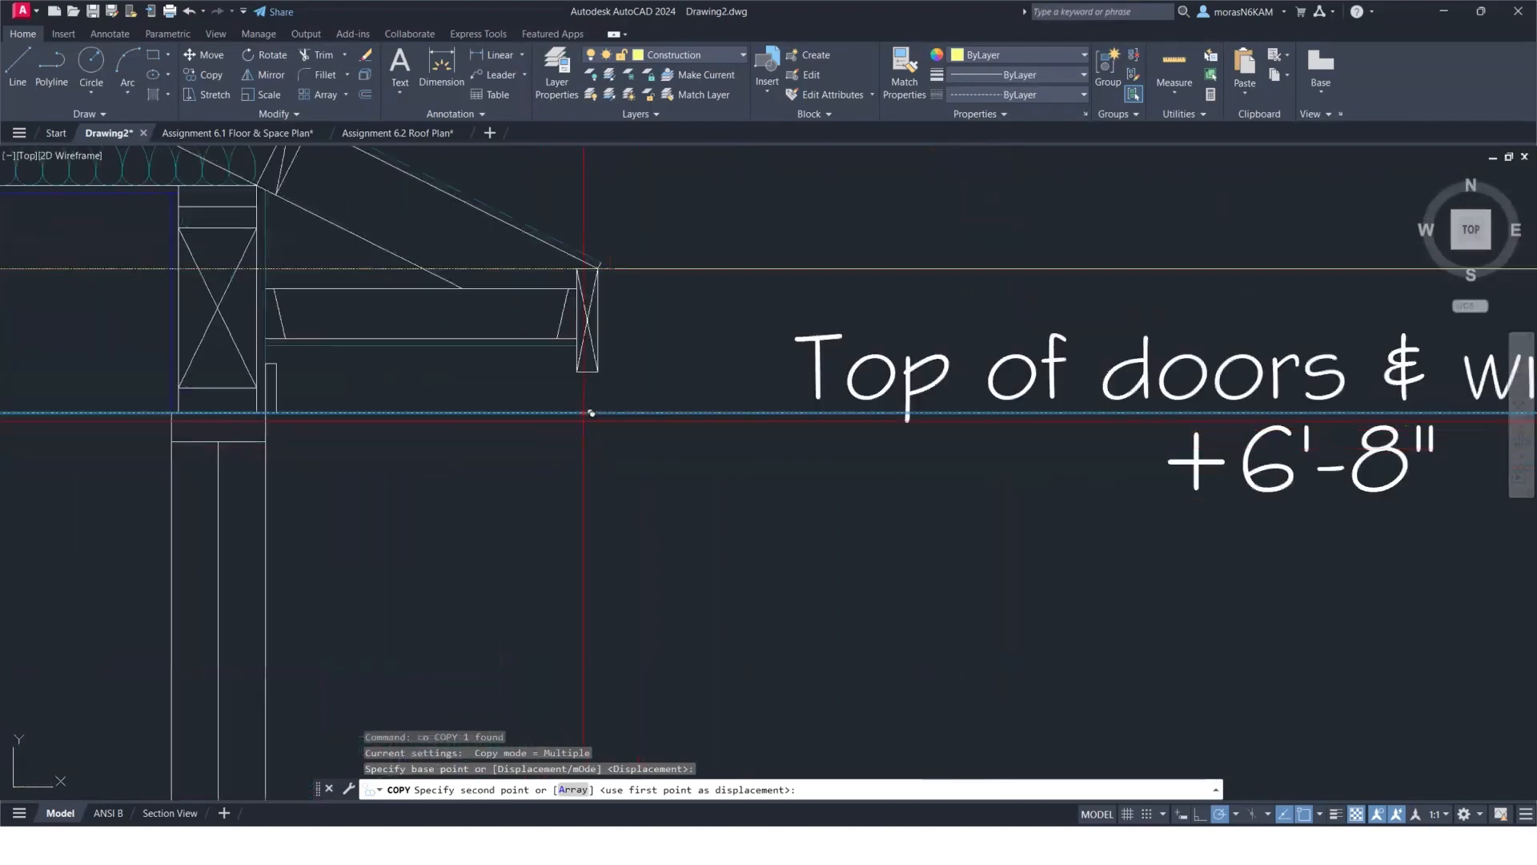
{"action": "left_click", "coordinate": [598, 371]}
{"action": "scroll", "coordinate": [362, 446], "scroll_direction": "down", "scroll_amount": 5}
{"action": "key", "text": "Escape"}
{"action": "scroll", "coordinate": [363, 446], "scroll_direction": "down", "scroll_amount": 2}
{"action": "middle_click_drag", "start_coordinate": [373, 446], "coordinate": [871, 458]}
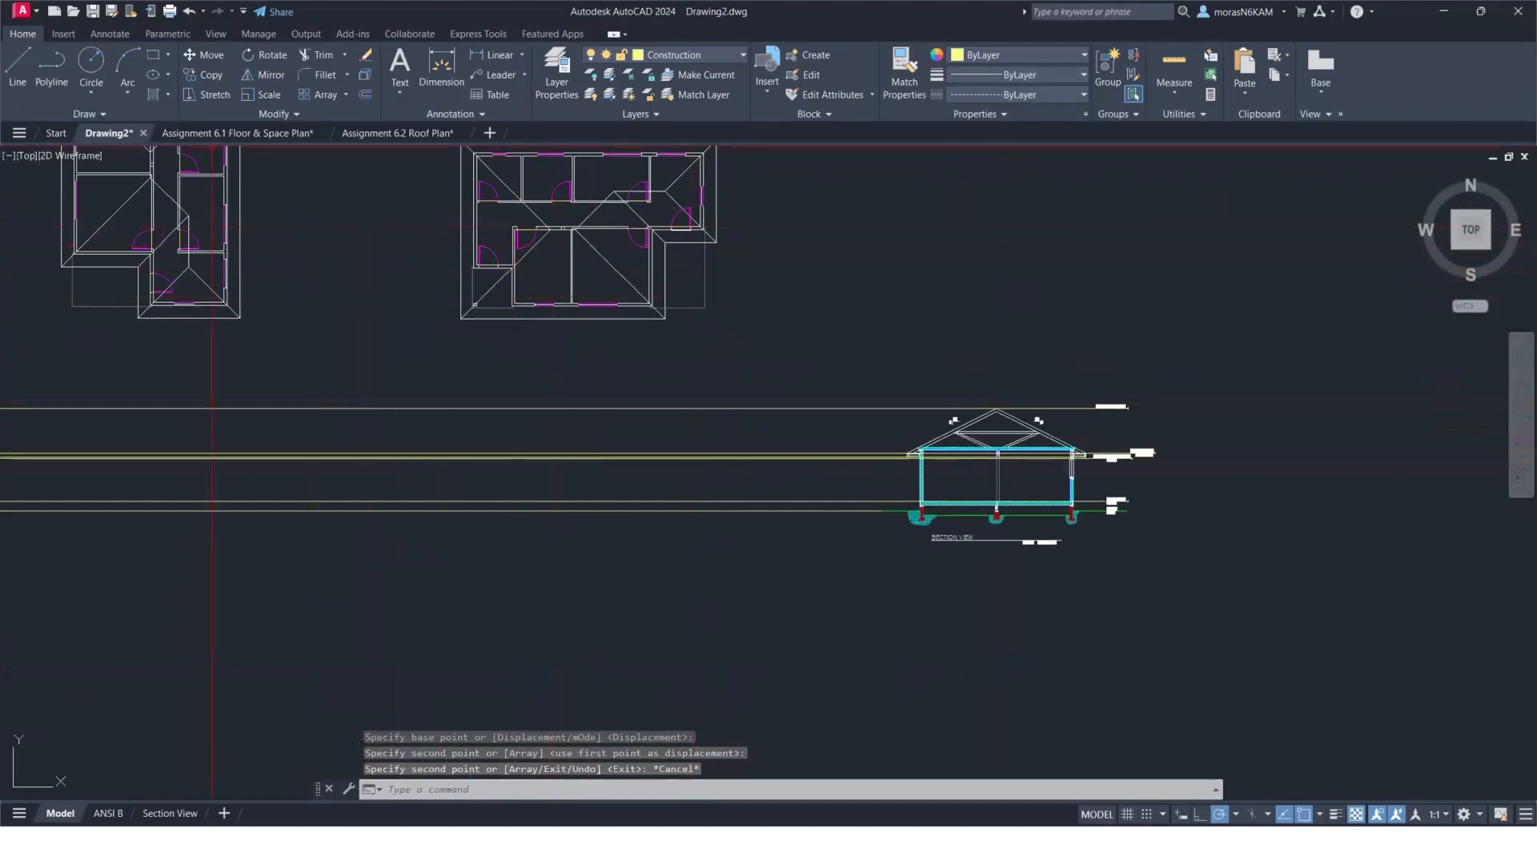
Draw a vertical construction line from the horizontal plan's right exterior wall corner down past all the horizontal level lines.
{"action": "left_click", "coordinate": [17, 68]}
{"action": "scroll", "coordinate": [769, 226], "scroll_direction": "up", "scroll_amount": 2}
{"action": "scroll", "coordinate": [634, 213], "scroll_direction": "up", "scroll_amount": 5}
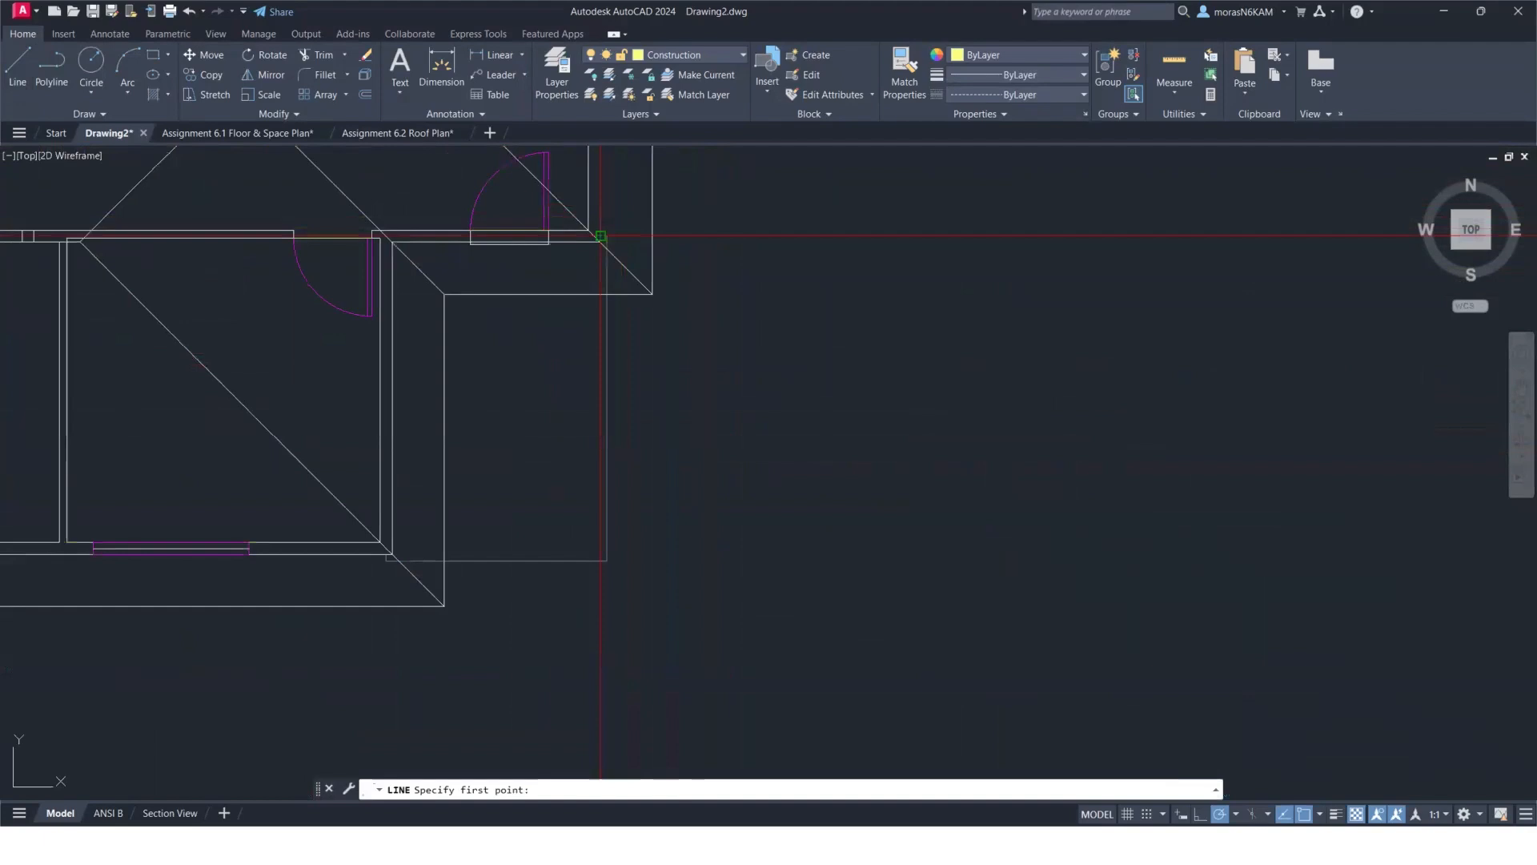
{"action": "left_click", "coordinate": [600, 236]}
{"action": "scroll", "coordinate": [606, 519], "scroll_direction": "down", "scroll_amount": 2}
{"action": "scroll", "coordinate": [609, 519], "scroll_direction": "down", "scroll_amount": 2}
{"action": "middle_click_drag", "start_coordinate": [622, 660], "coordinate": [594, 358]}
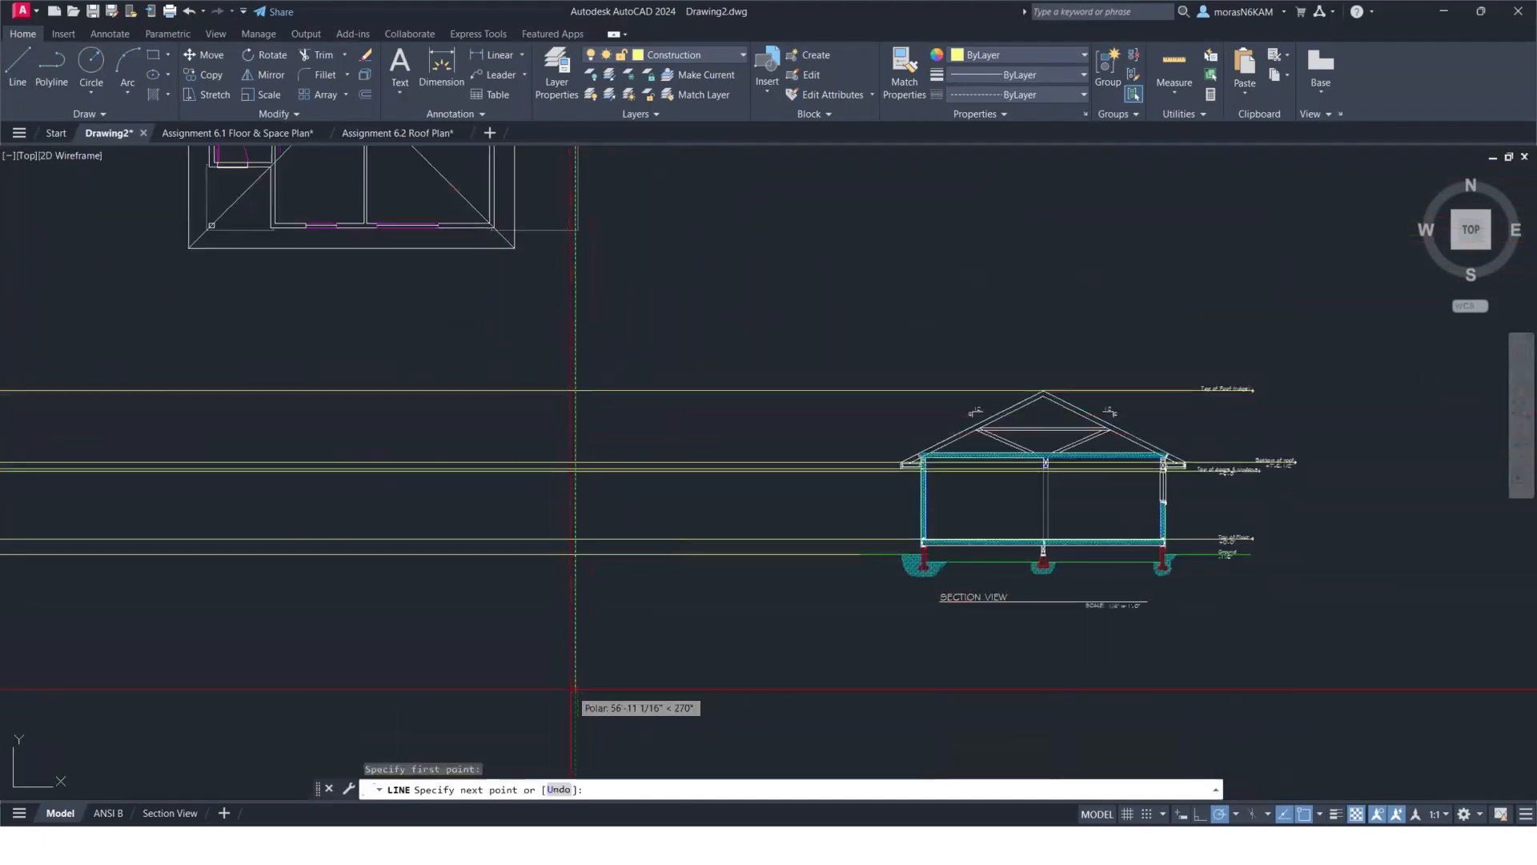
{"action": "scroll", "coordinate": [578, 680], "scroll_direction": "down", "scroll_amount": 2}
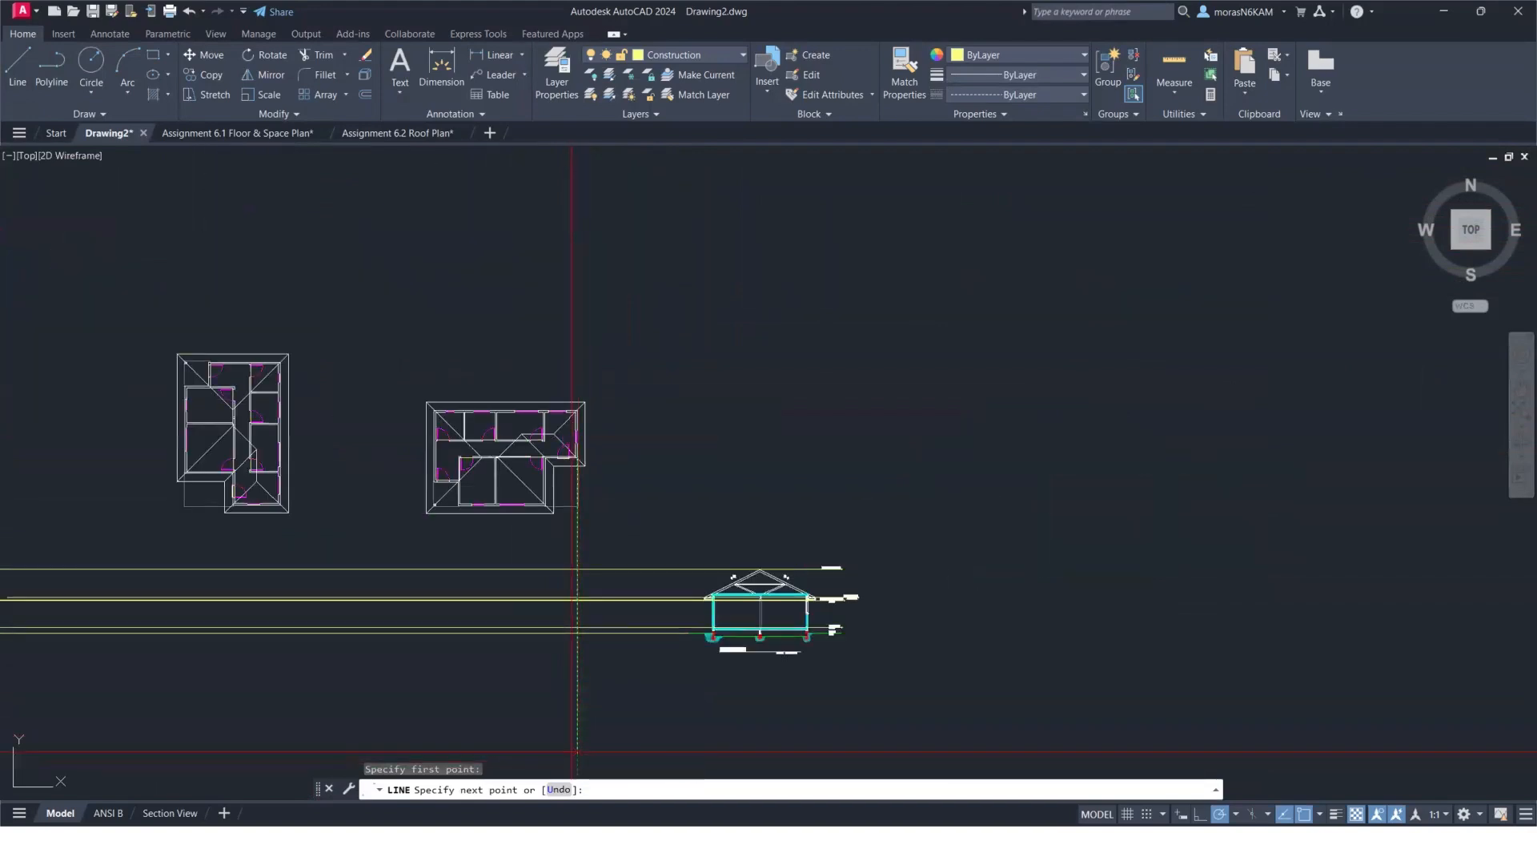
{"action": "scroll", "coordinate": [573, 553], "scroll_direction": "up", "scroll_amount": 3}
{"action": "key", "text": "Escape"}
Copy the vertical construction line from the horizontal plan's right exterior wall corner to the right outer corner of its lower wall.
{"action": "left_click", "coordinate": [572, 496]}
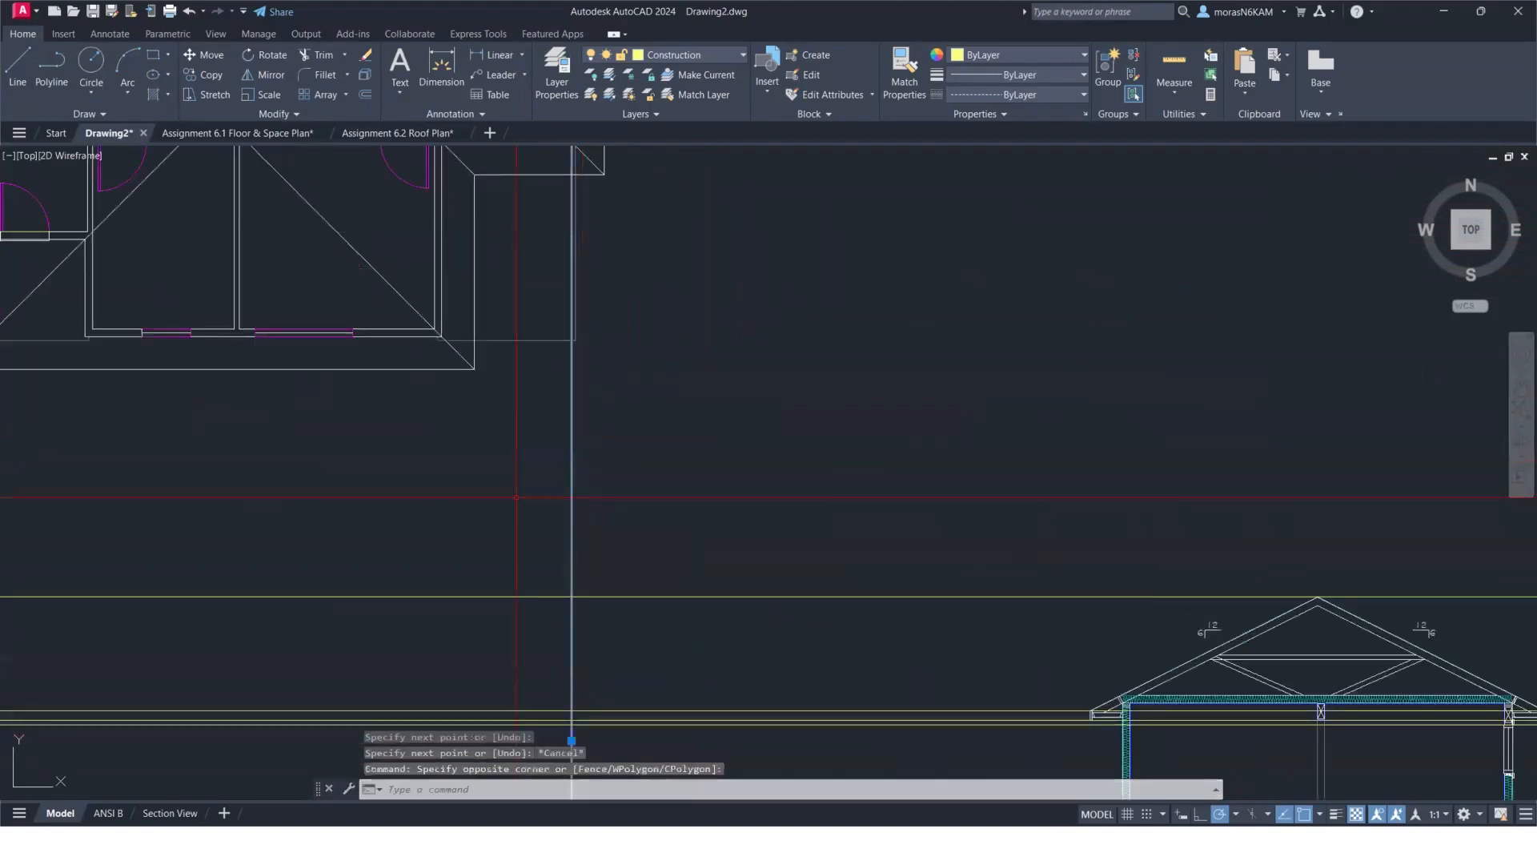
{"action": "type", "text": "co"}
{"action": "key", "text": "Return"}
{"action": "scroll", "coordinate": [552, 367], "scroll_direction": "up", "scroll_amount": 4}
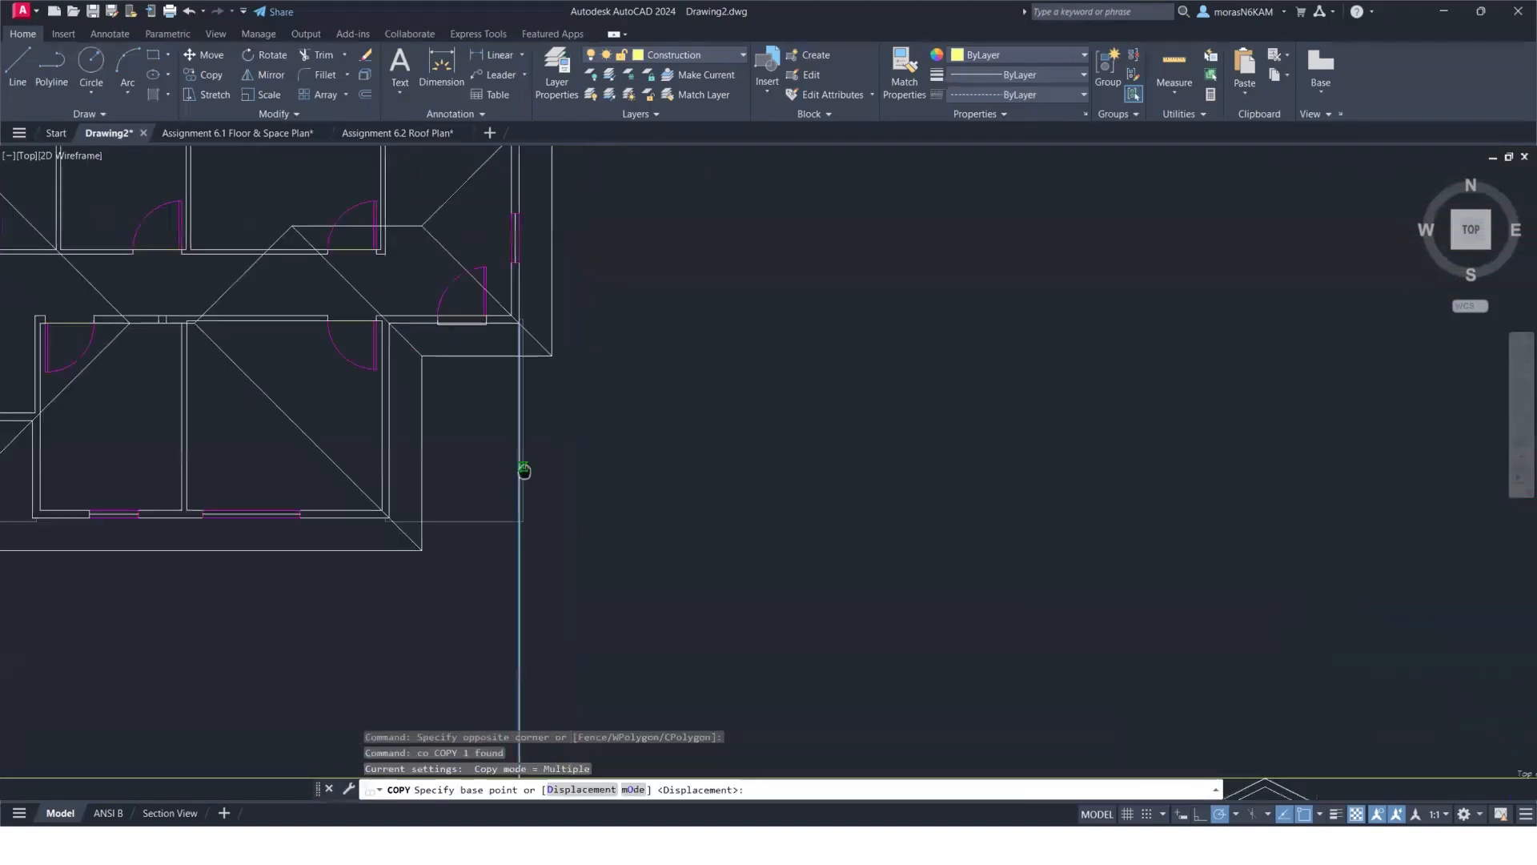
{"action": "left_click", "coordinate": [493, 325]}
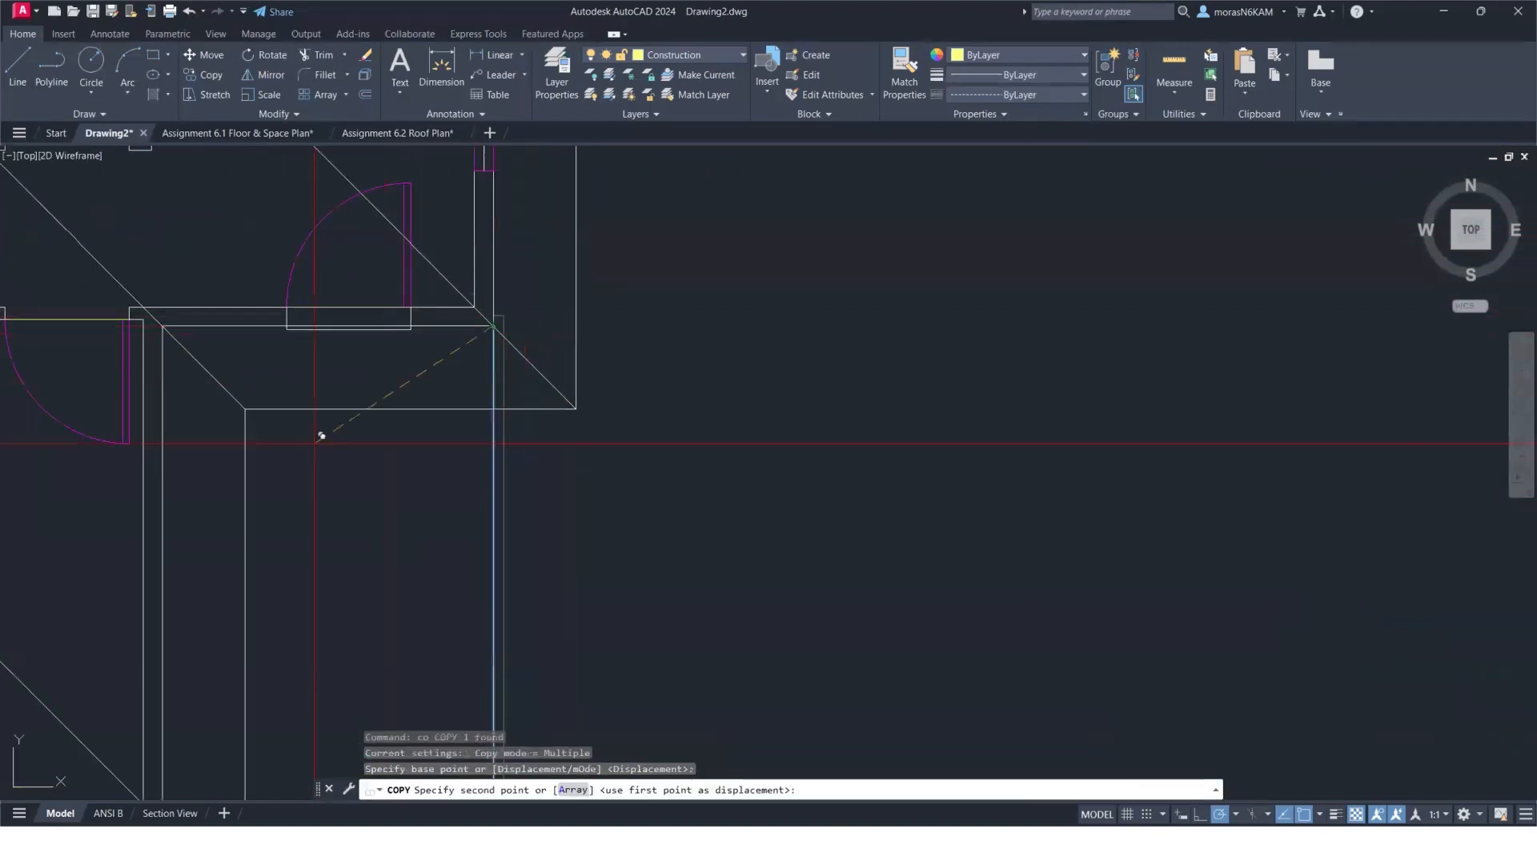
{"action": "scroll", "coordinate": [296, 506], "scroll_direction": "up", "scroll_amount": 4}
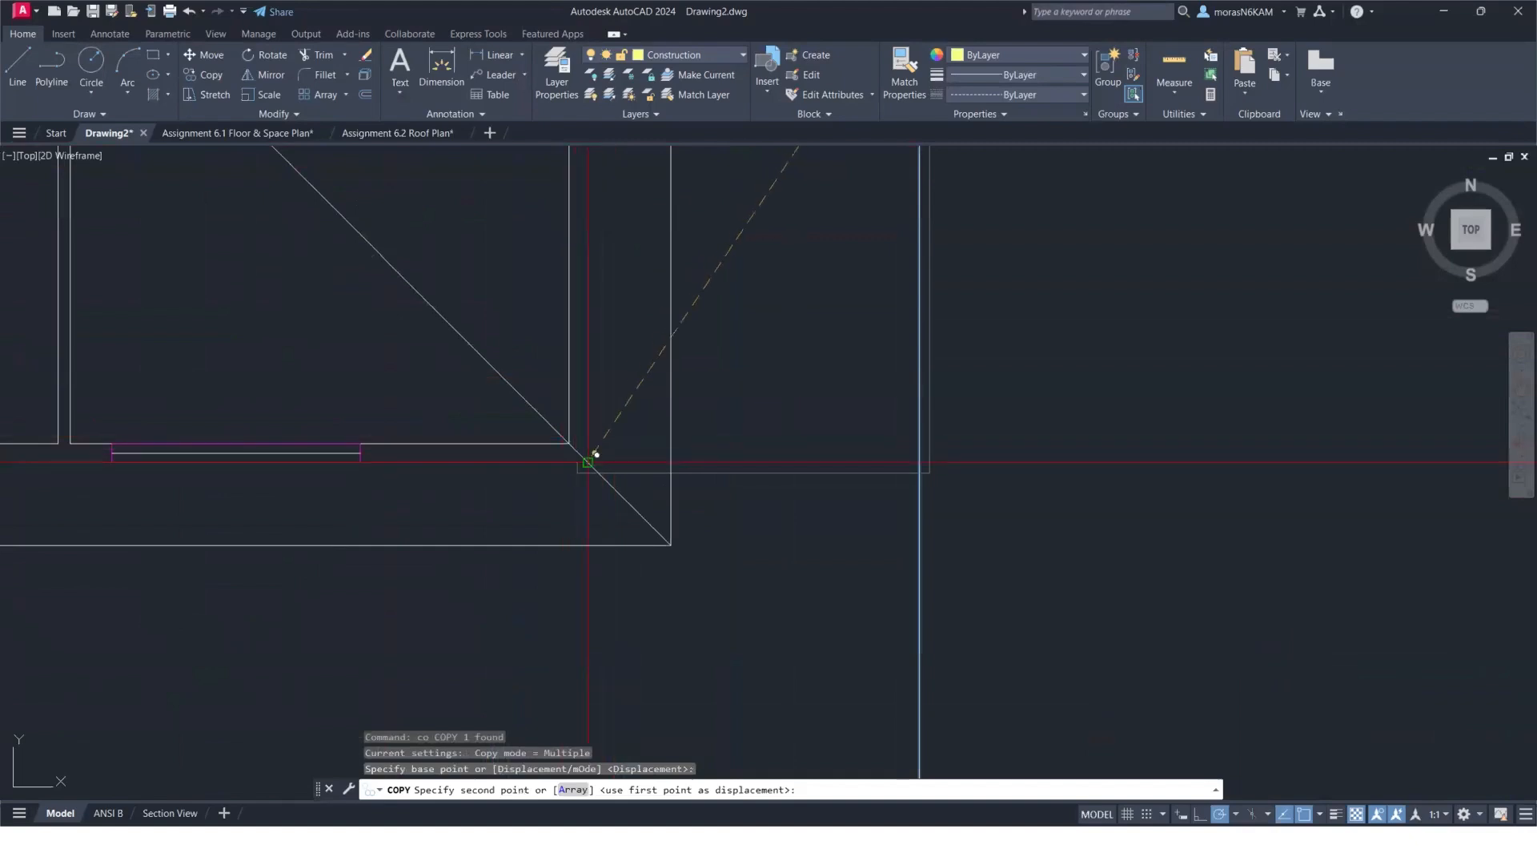
{"action": "left_click", "coordinate": [594, 458]}
Place further copies at the left outer corner of the lower wall and at both sides of the small corner post.
{"action": "scroll", "coordinate": [594, 458], "scroll_direction": "down", "scroll_amount": 4}
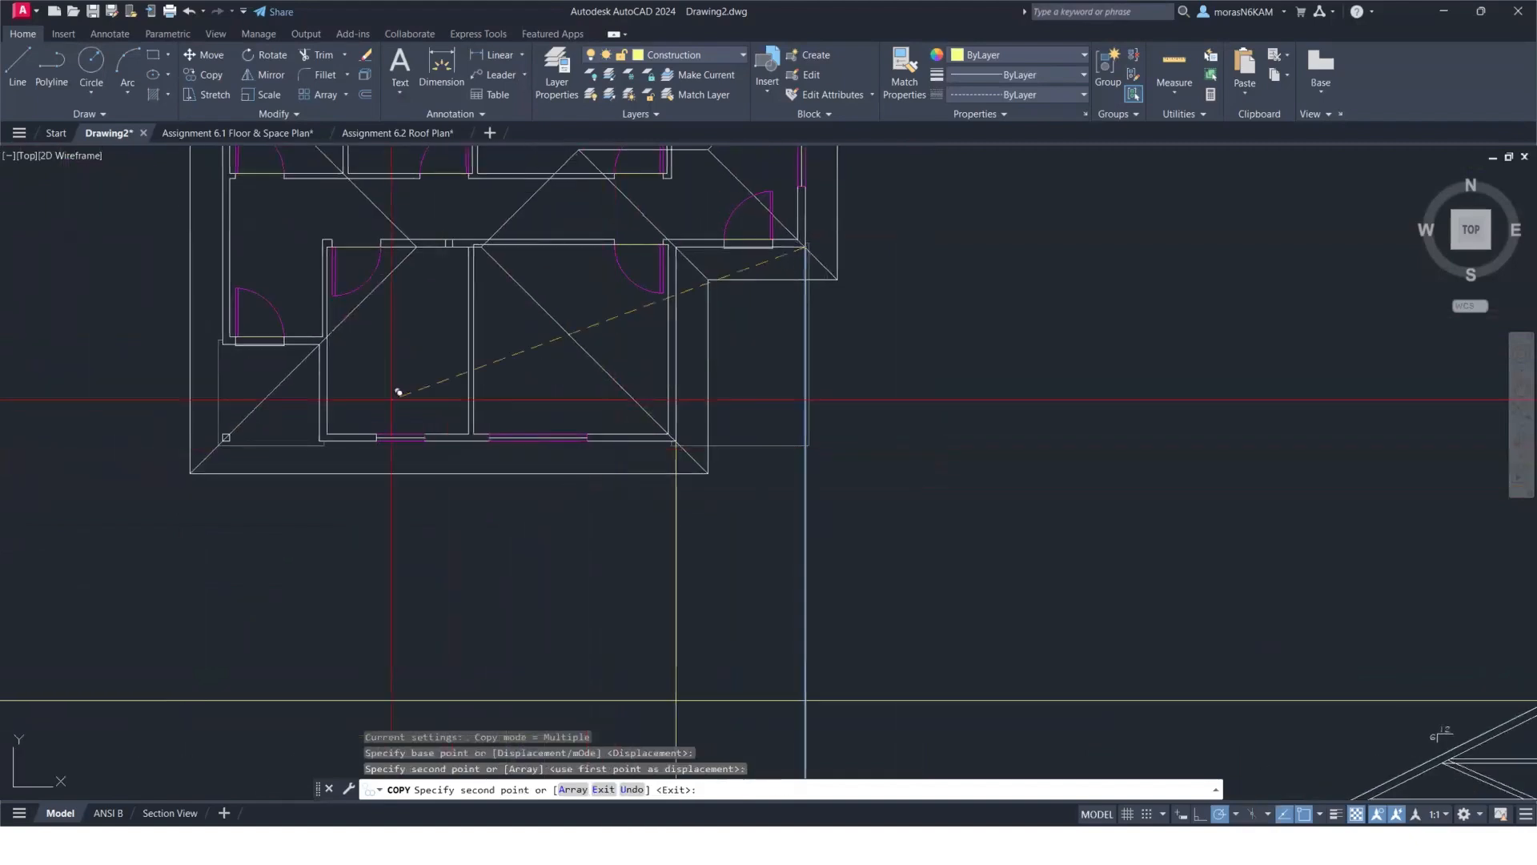
{"action": "scroll", "coordinate": [357, 455], "scroll_direction": "up", "scroll_amount": 3}
{"action": "left_click", "coordinate": [346, 430]}
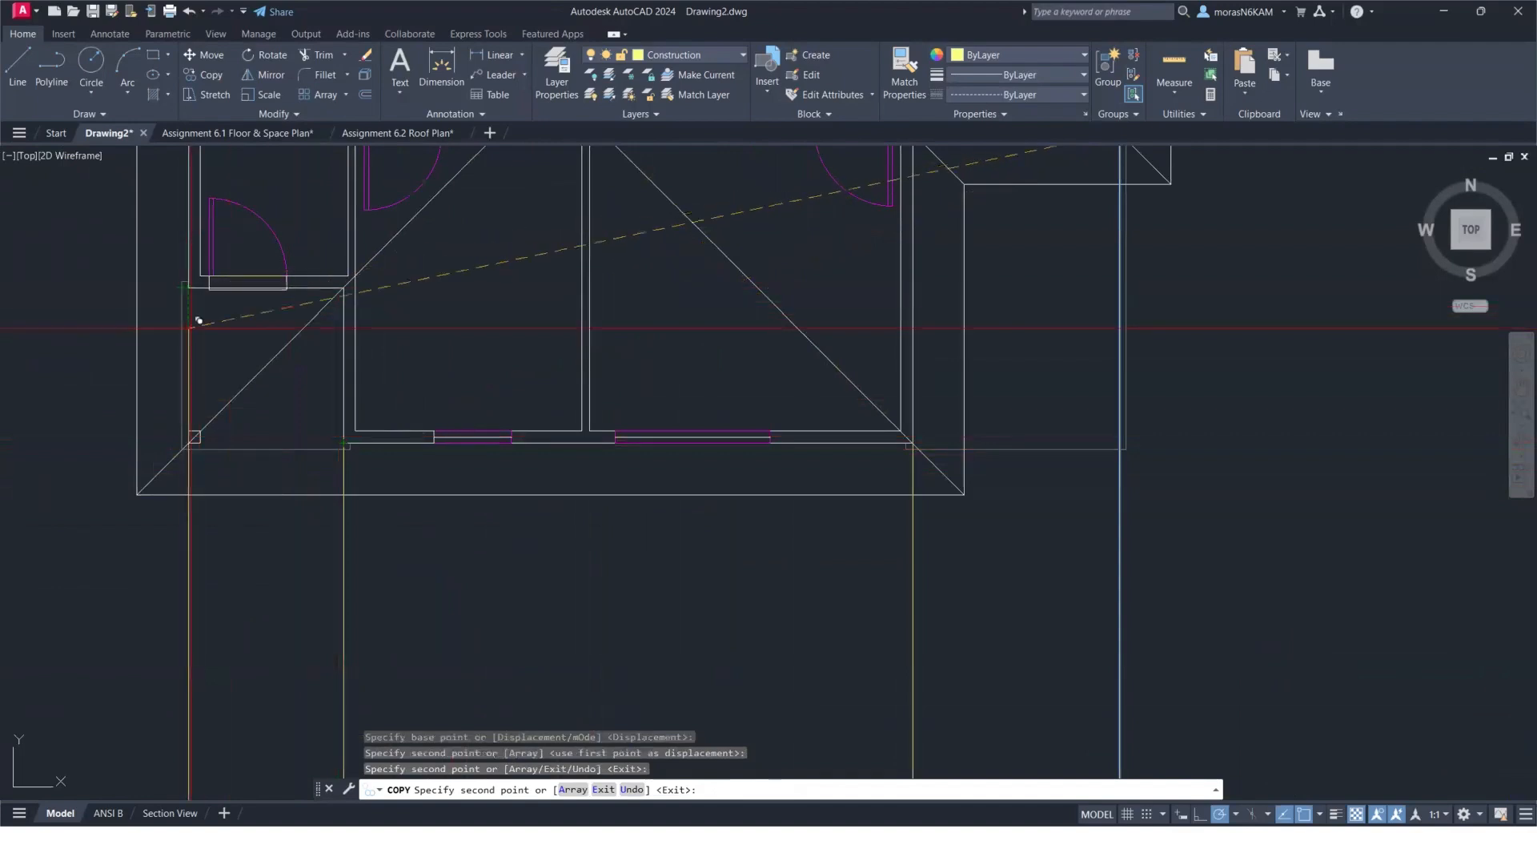
{"action": "left_click", "coordinate": [200, 443]}
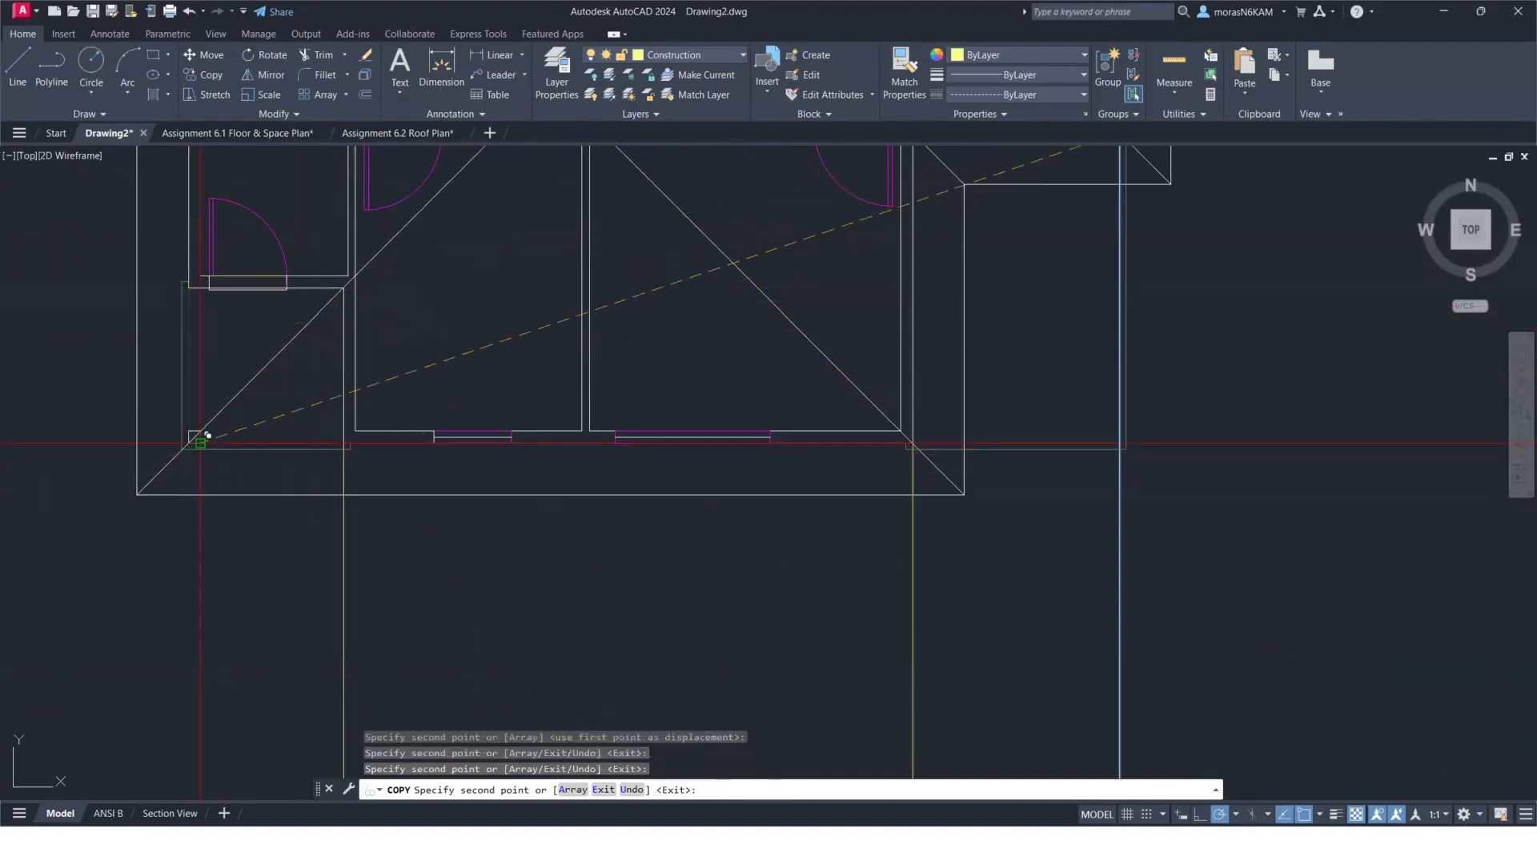
{"action": "left_click", "coordinate": [188, 443]}
Place copies at the vertical plan's two lower exterior wall corners and its left exterior wall corner, and finish copying.
{"action": "scroll", "coordinate": [109, 430], "scroll_direction": "down", "scroll_amount": 2}
{"action": "middle_click_drag", "start_coordinate": [107, 430], "coordinate": [932, 414]}
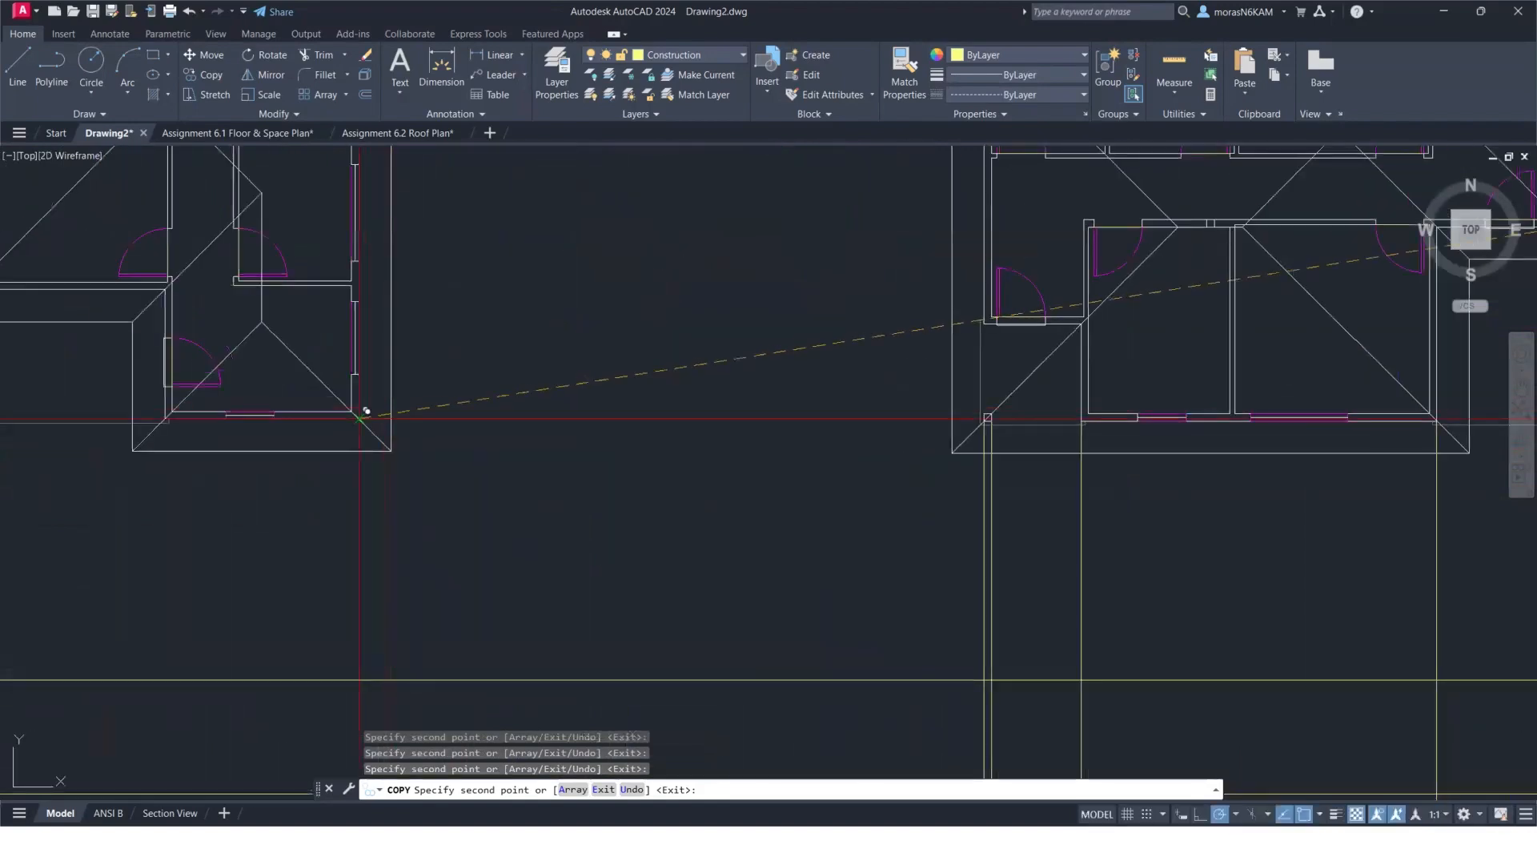
{"action": "scroll", "coordinate": [171, 416], "scroll_direction": "up", "scroll_amount": 5}
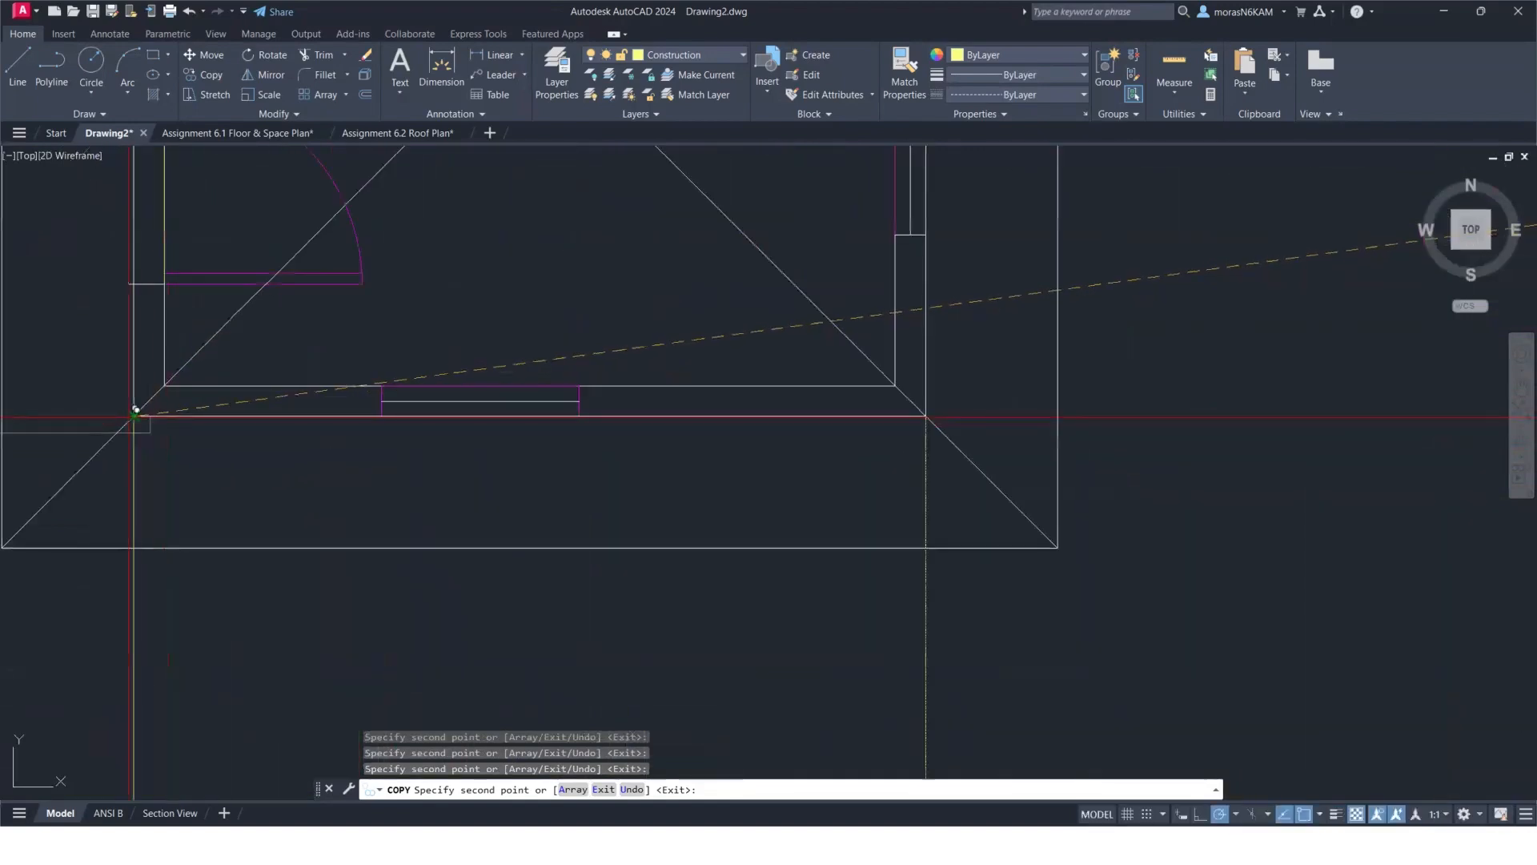
{"action": "scroll", "coordinate": [137, 408], "scroll_direction": "down", "scroll_amount": 5}
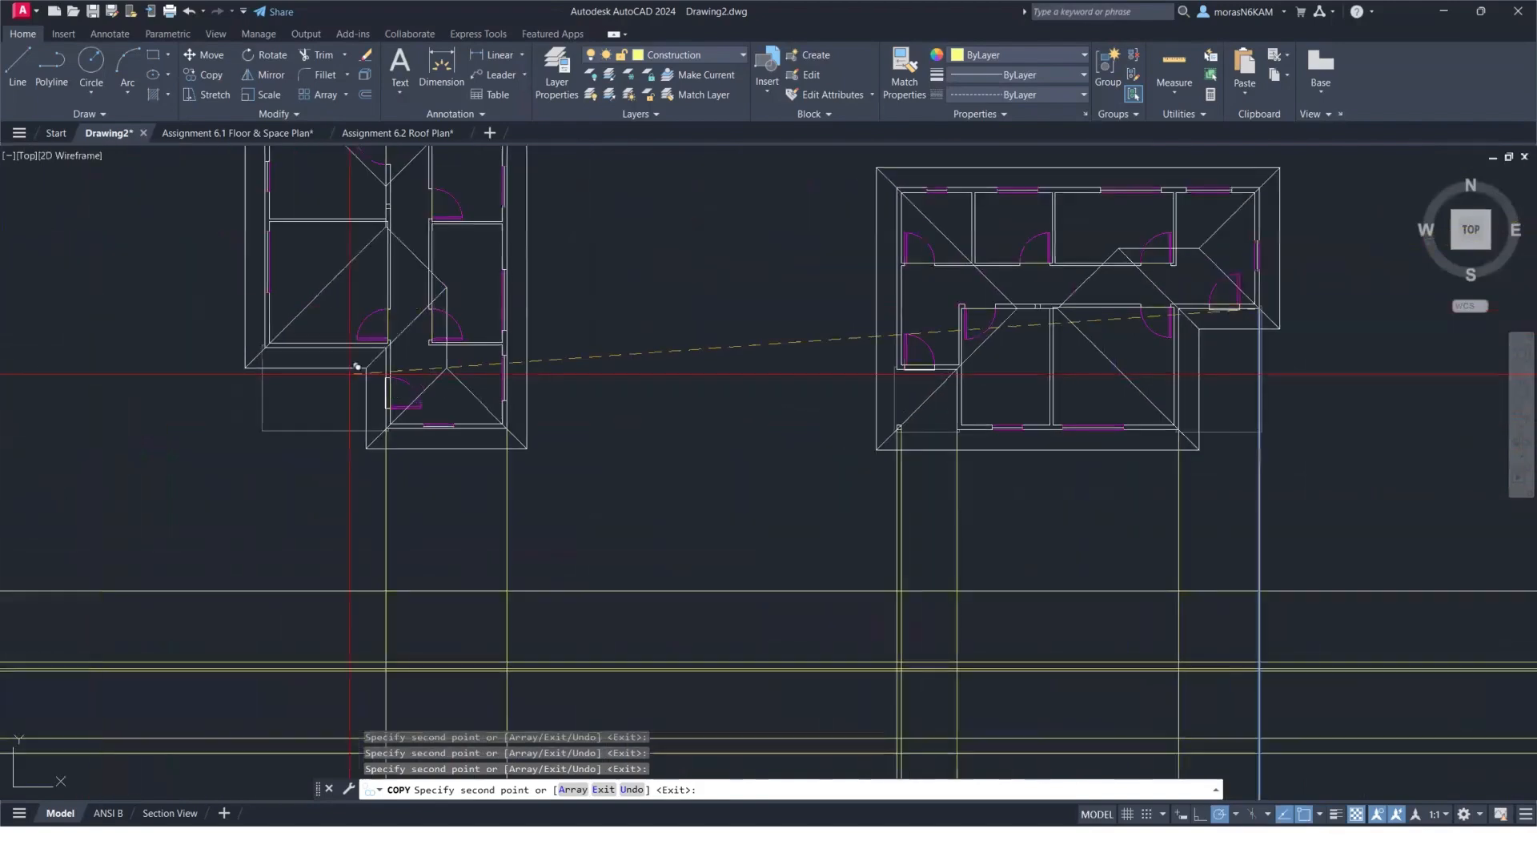
{"action": "scroll", "coordinate": [357, 367], "scroll_direction": "up", "scroll_amount": 5}
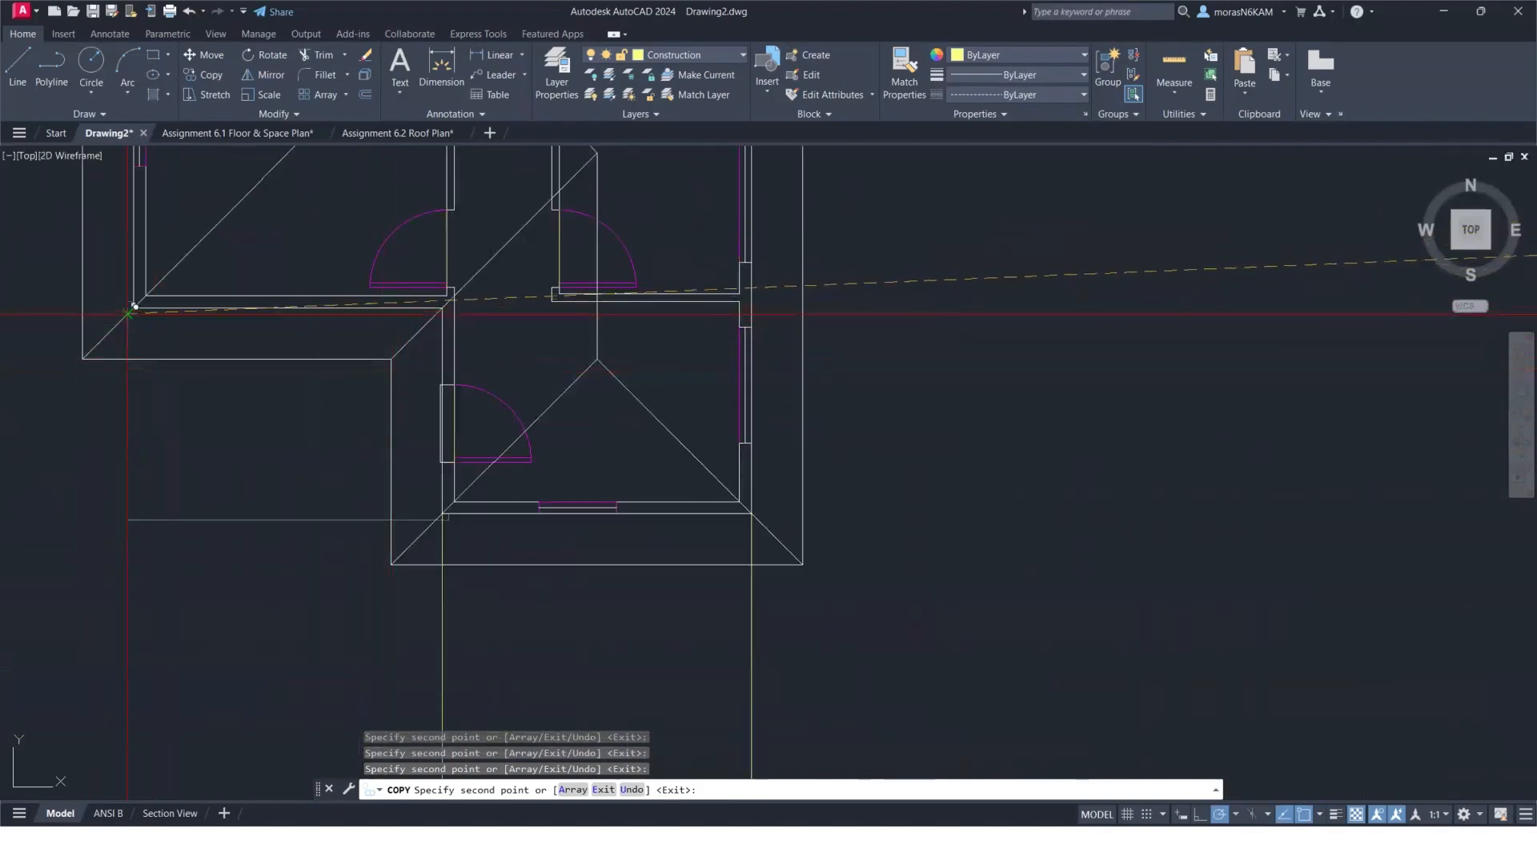
{"action": "scroll", "coordinate": [133, 306], "scroll_direction": "down", "scroll_amount": 4}
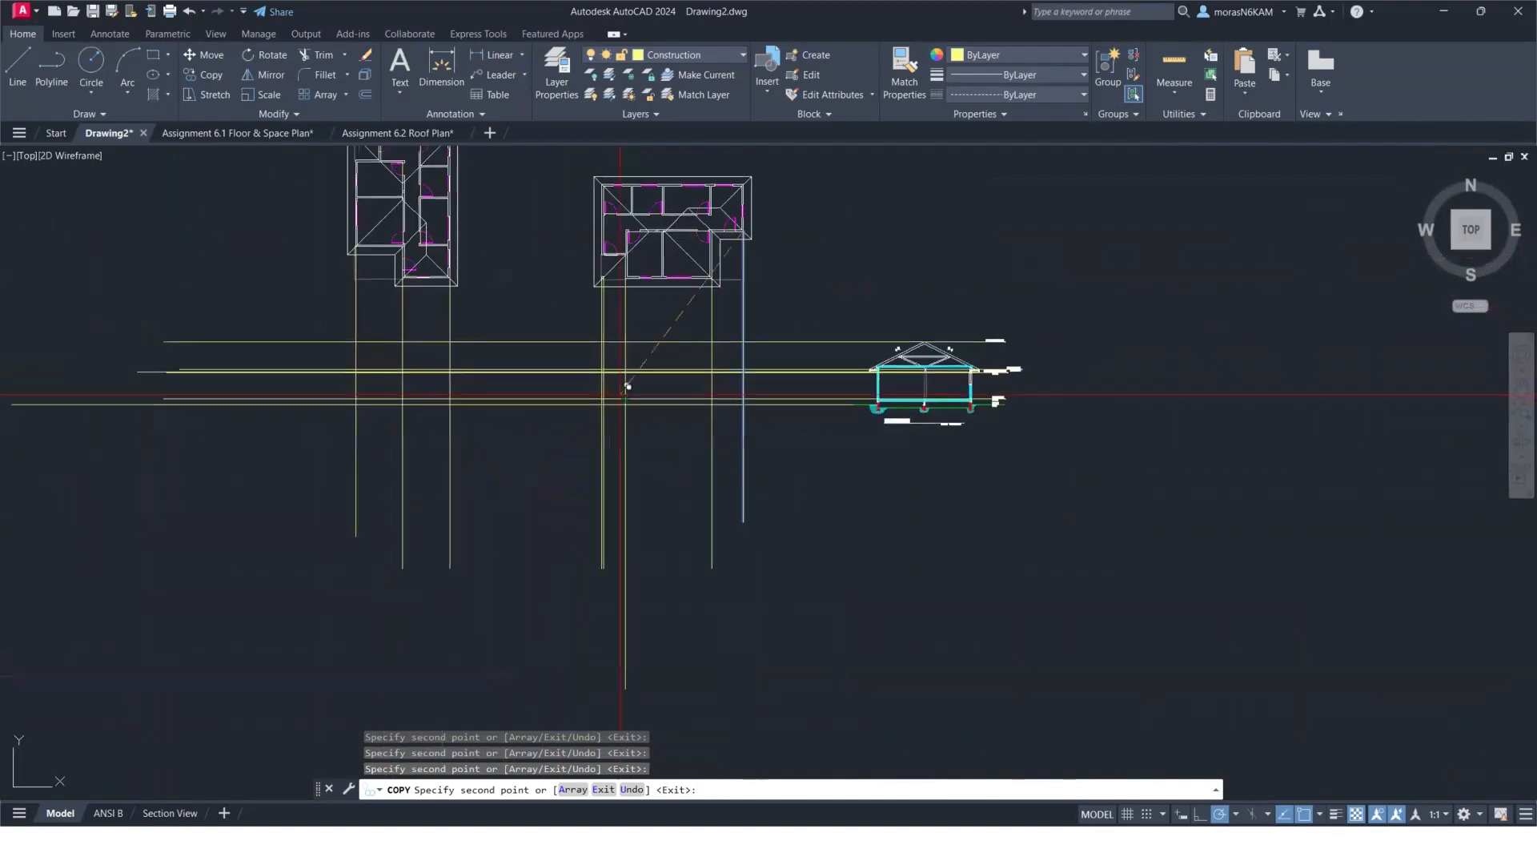
{"action": "key", "text": "Escape"}
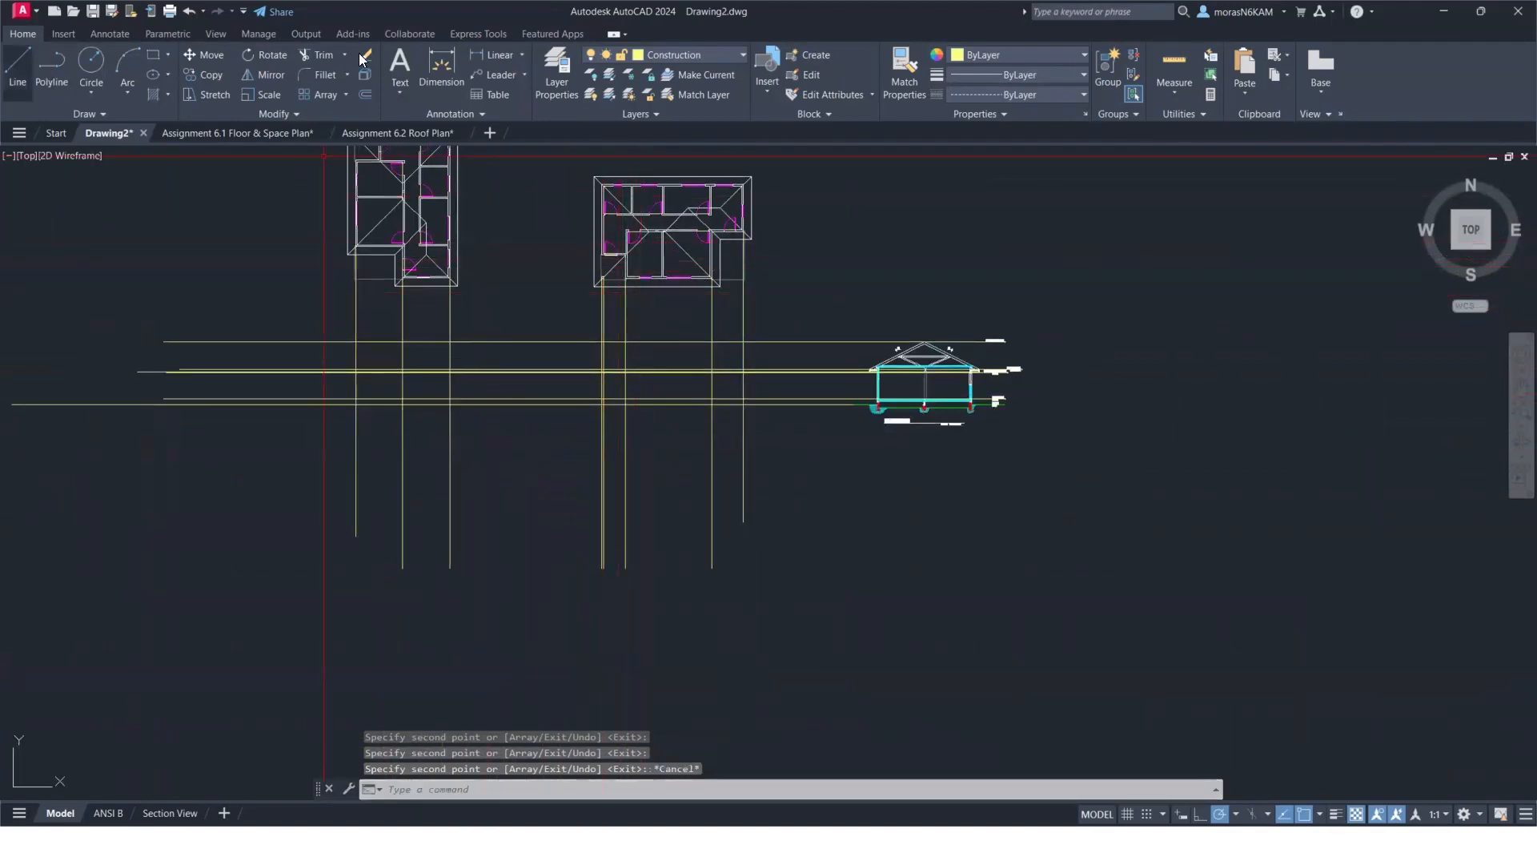
On the A-wall layer, draw a rectangle from the ground line at the right exterior wall to the fascia-bottom line at the post's outer side.
{"action": "left_click", "coordinate": [648, 54]}
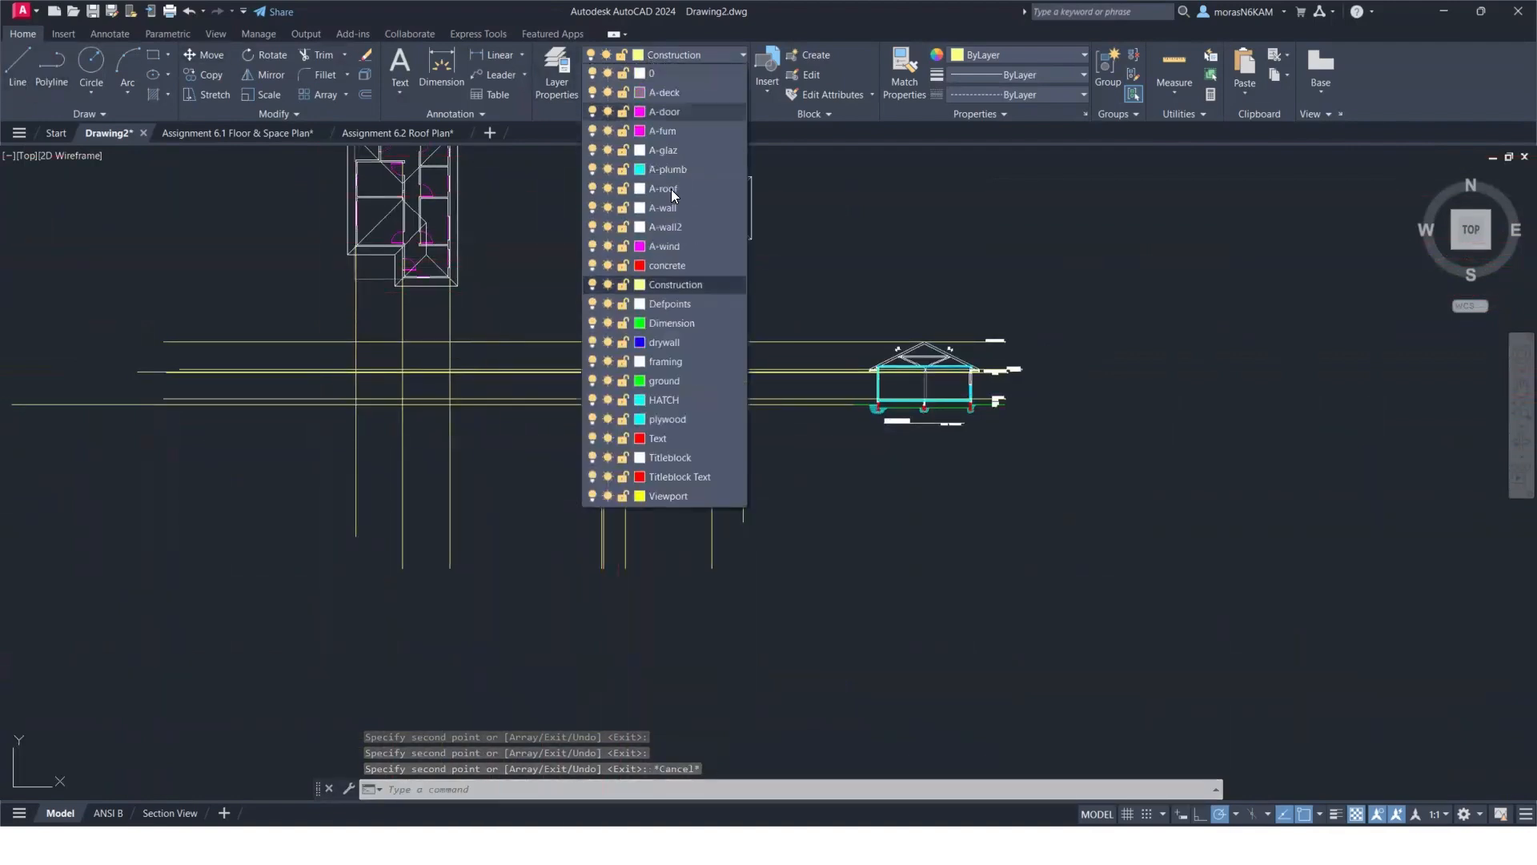
{"action": "left_click", "coordinate": [671, 202]}
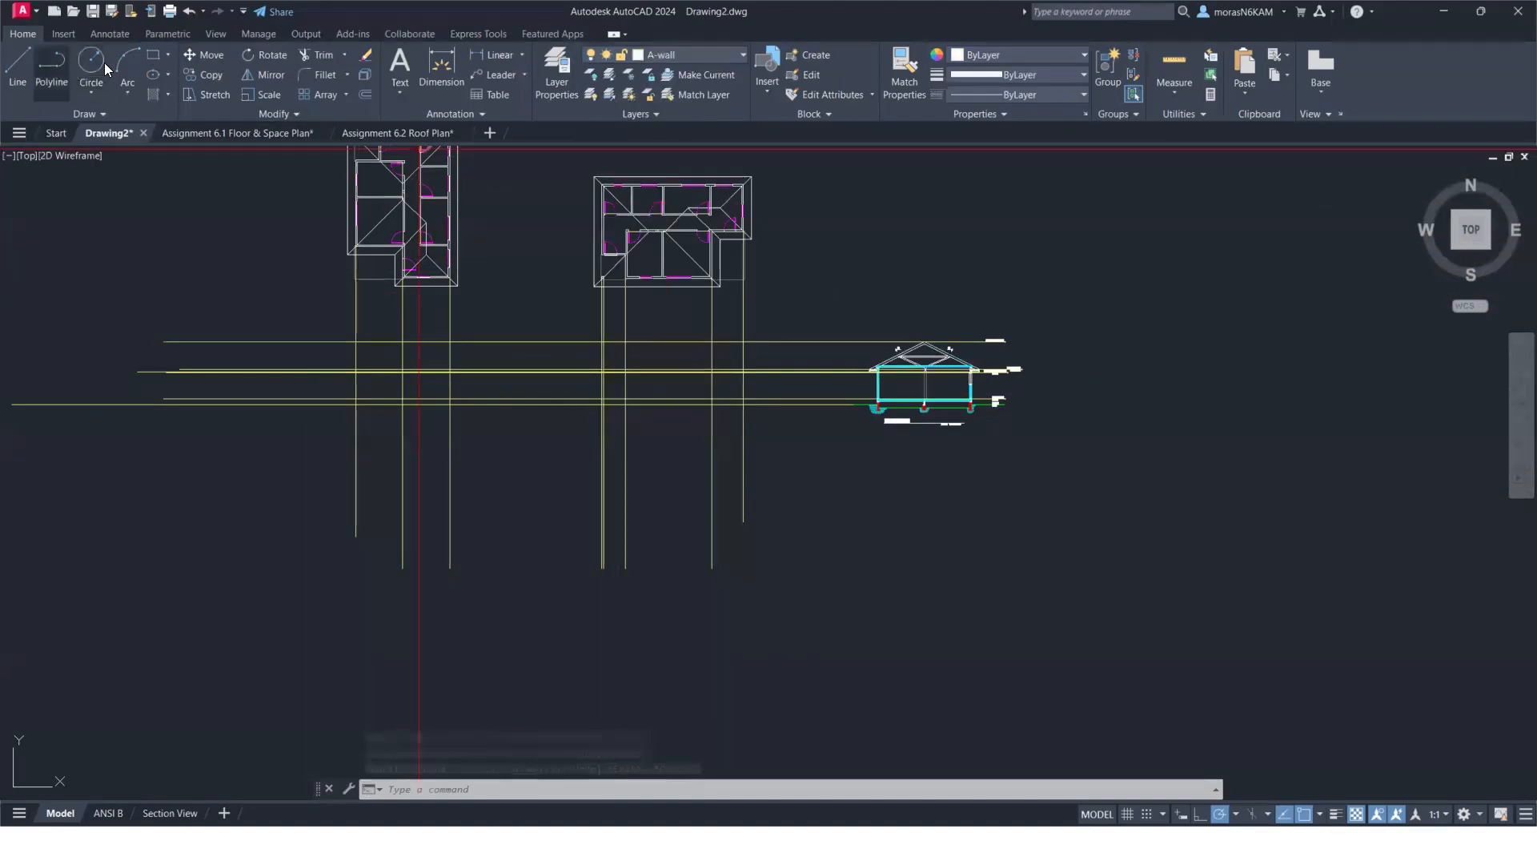
{"action": "left_click", "coordinate": [149, 59]}
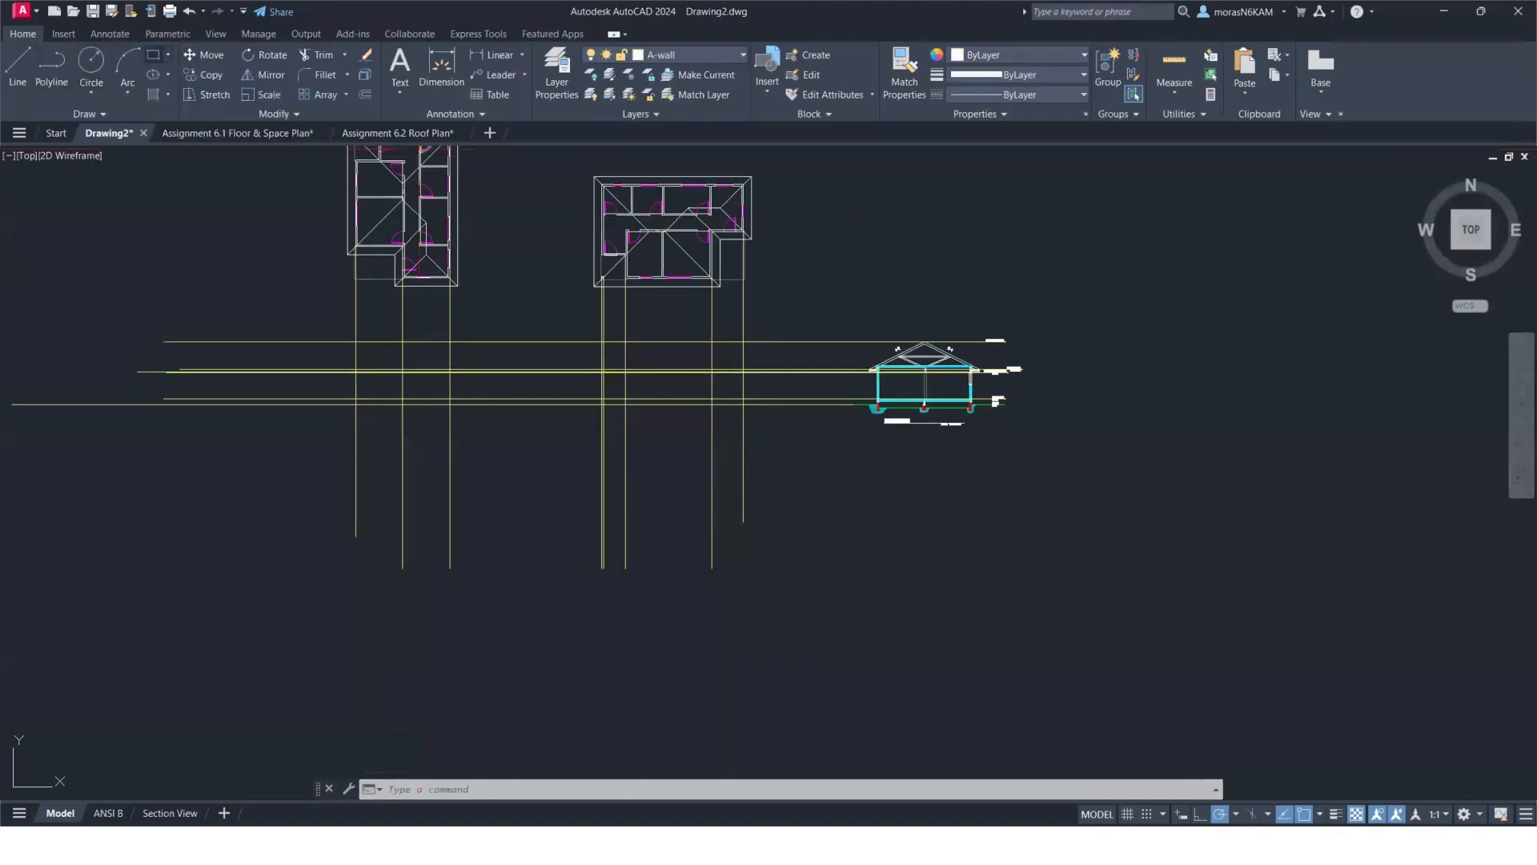
{"action": "scroll", "coordinate": [888, 373], "scroll_direction": "up", "scroll_amount": 4}
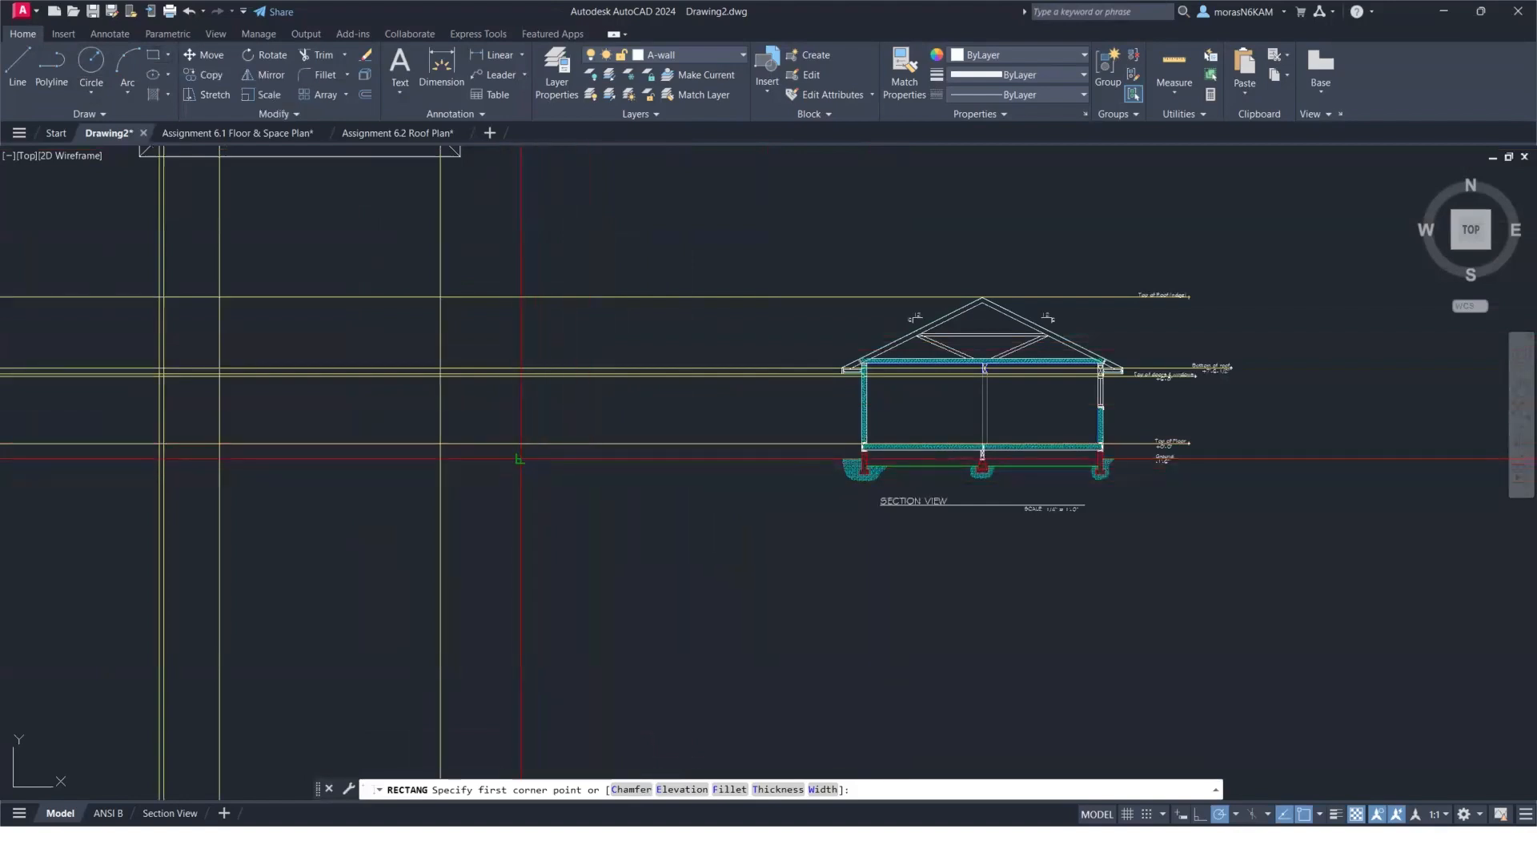
{"action": "scroll", "coordinate": [519, 459], "scroll_direction": "up", "scroll_amount": 2}
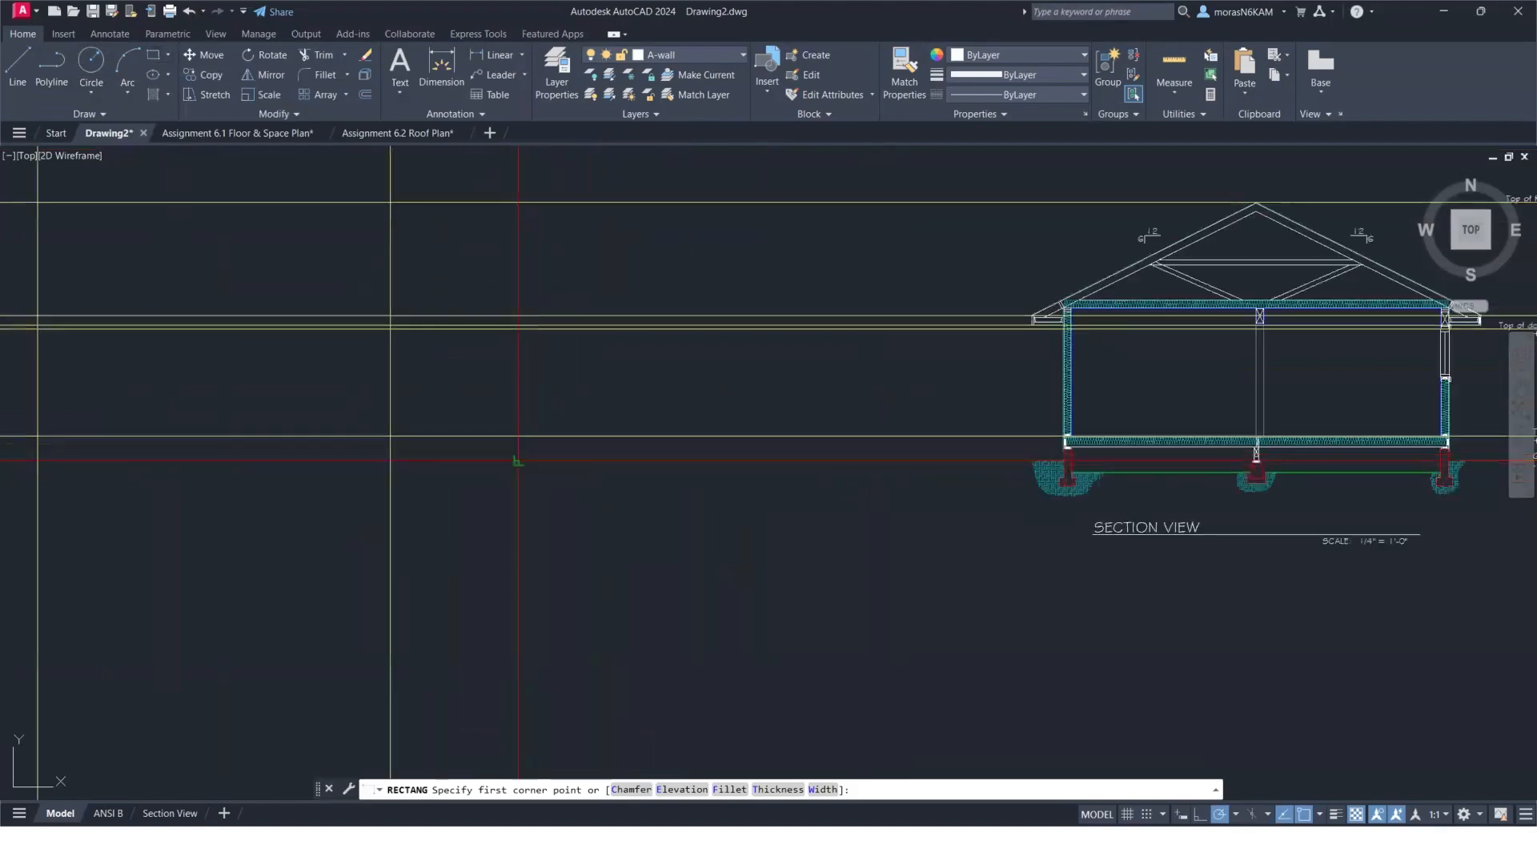
{"action": "left_click", "coordinate": [519, 461]}
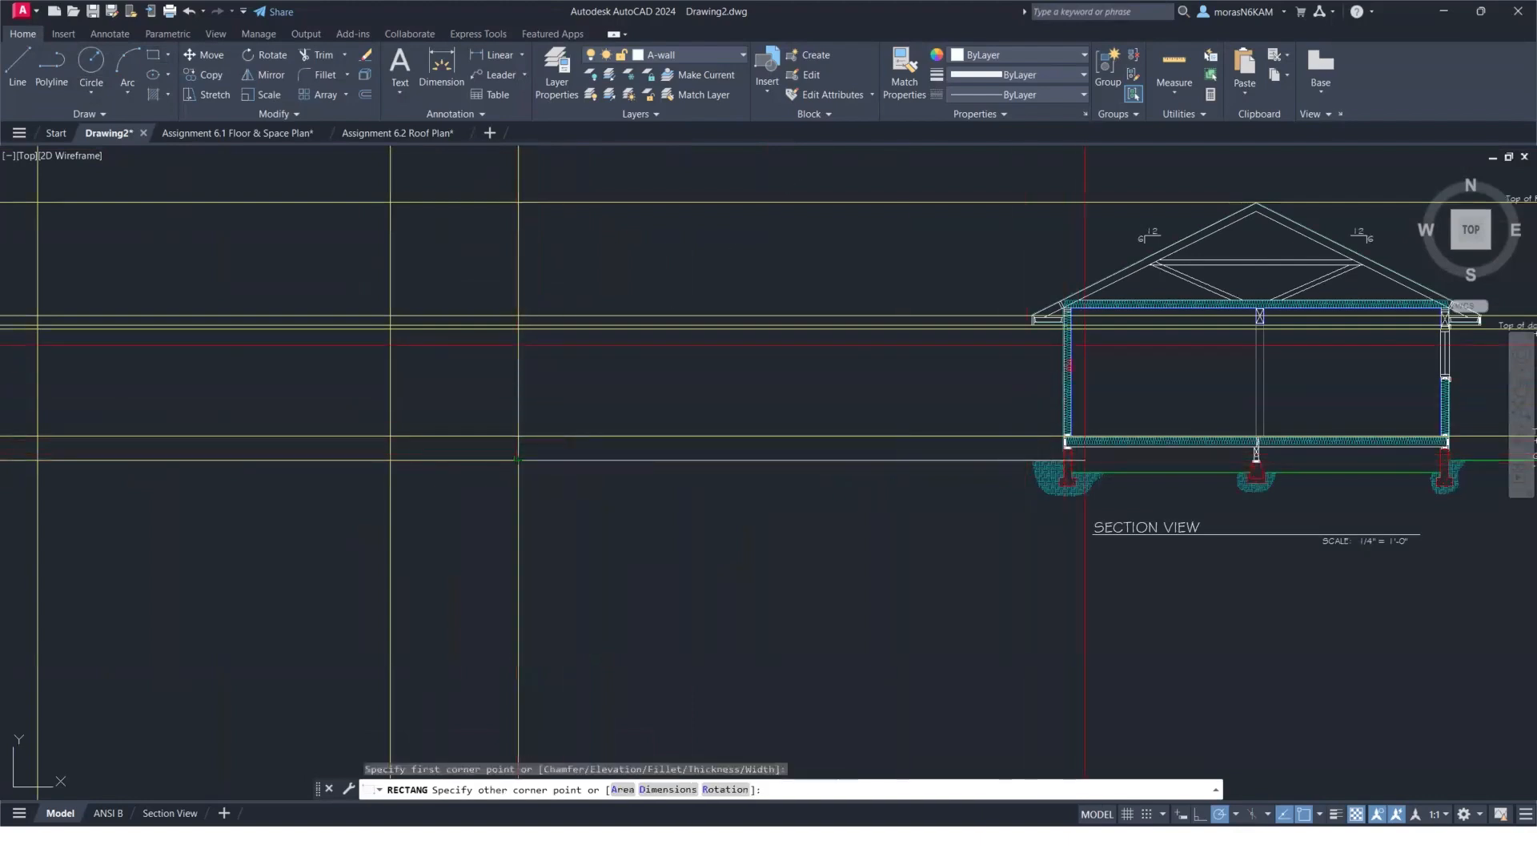
{"action": "scroll", "coordinate": [1069, 343], "scroll_direction": "up", "scroll_amount": 4}
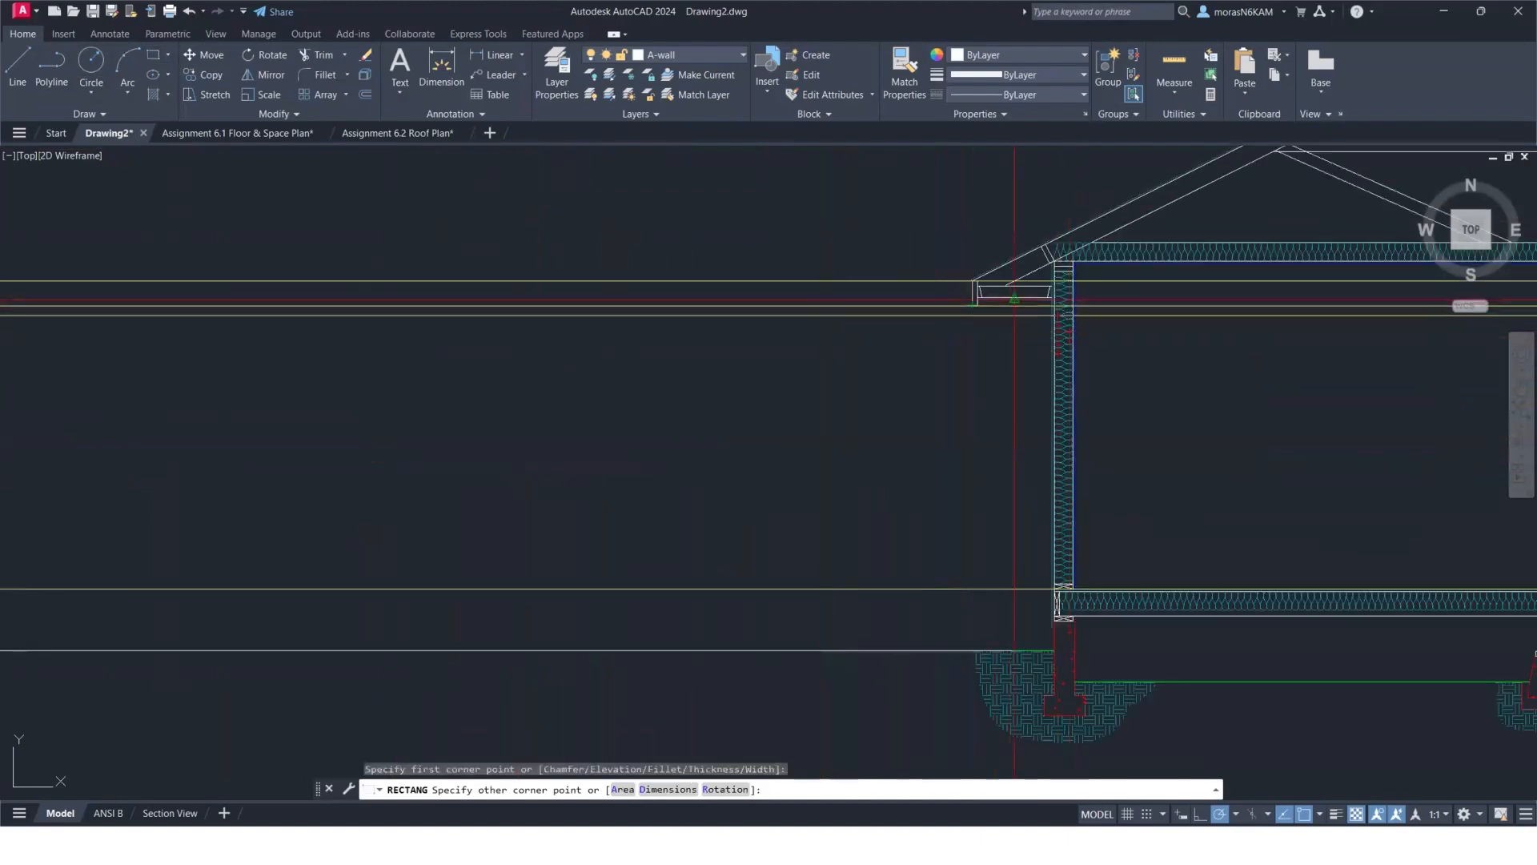
{"action": "scroll", "coordinate": [684, 324], "scroll_direction": "down", "scroll_amount": 2}
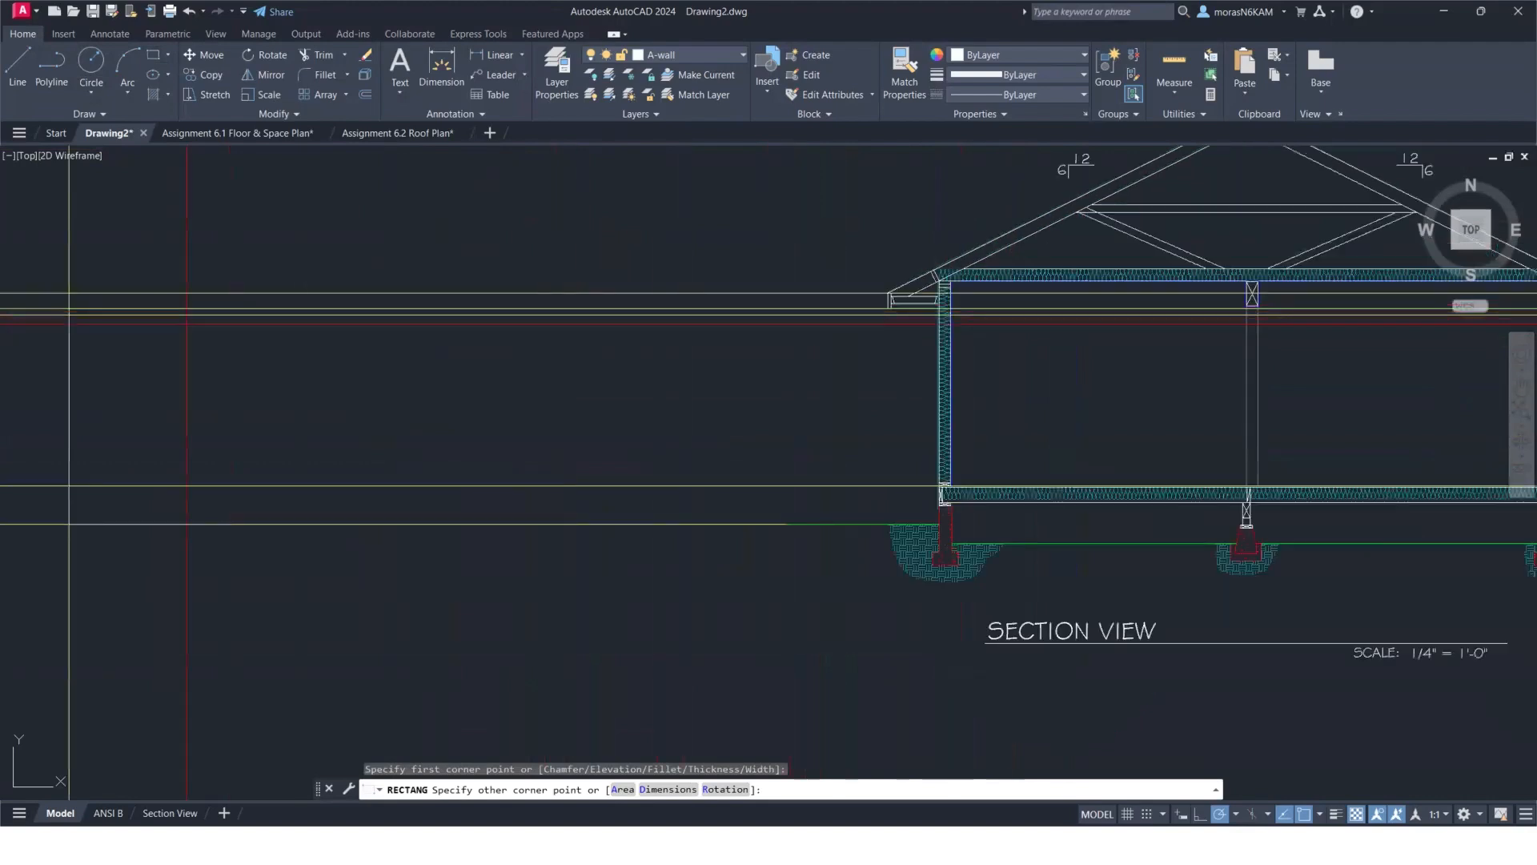
{"action": "scroll", "coordinate": [920, 360], "scroll_direction": "up", "scroll_amount": 3}
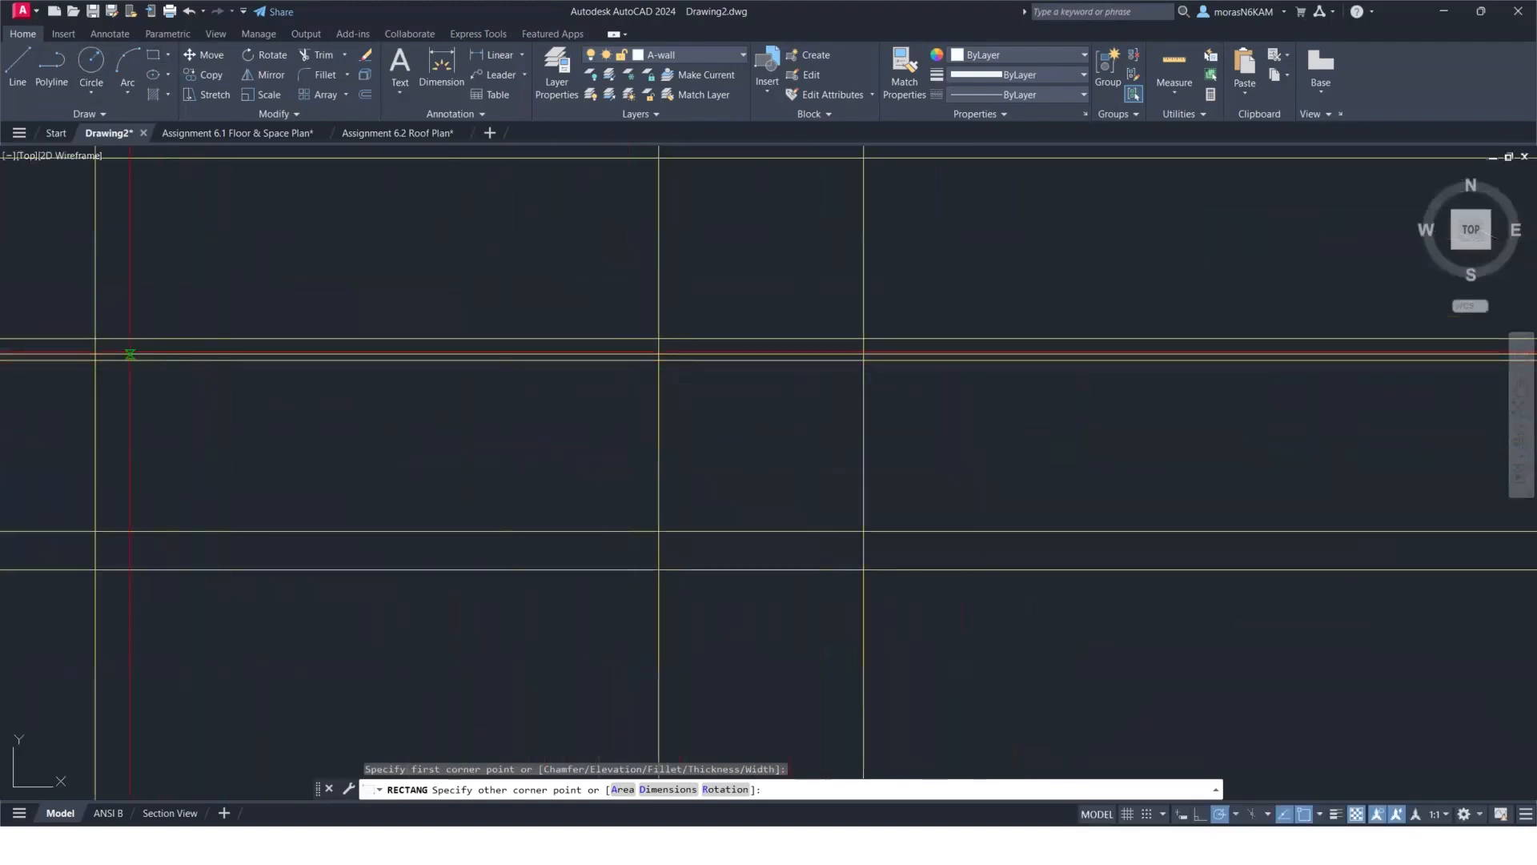
{"action": "scroll", "coordinate": [130, 353], "scroll_direction": "down", "scroll_amount": 3}
{"action": "middle_click_drag", "start_coordinate": [128, 353], "coordinate": [358, 354]}
{"action": "scroll", "coordinate": [288, 350], "scroll_direction": "up", "scroll_amount": 3}
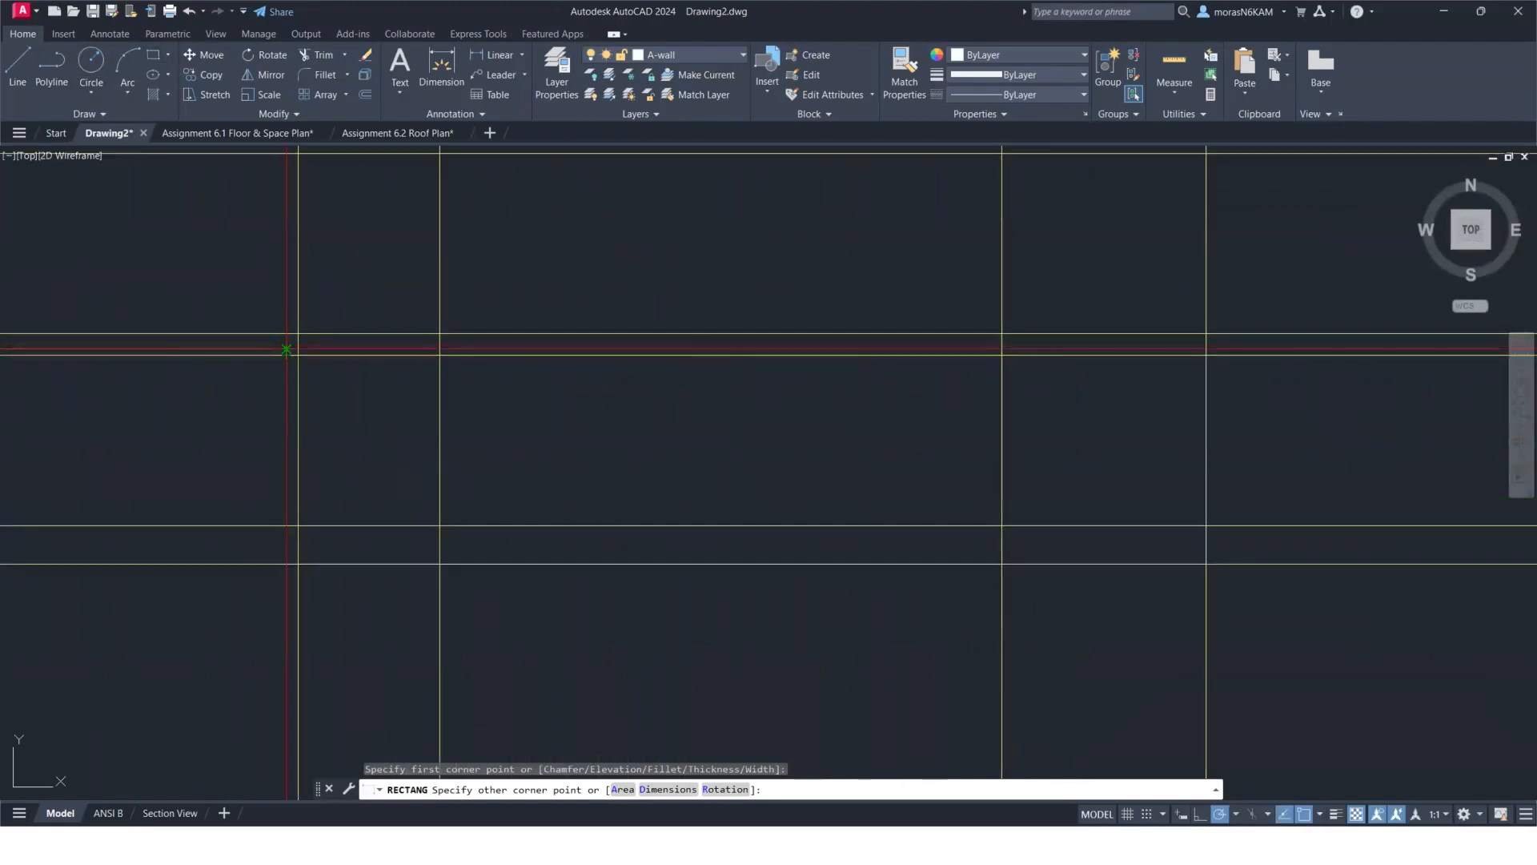
{"action": "left_click", "coordinate": [286, 349]}
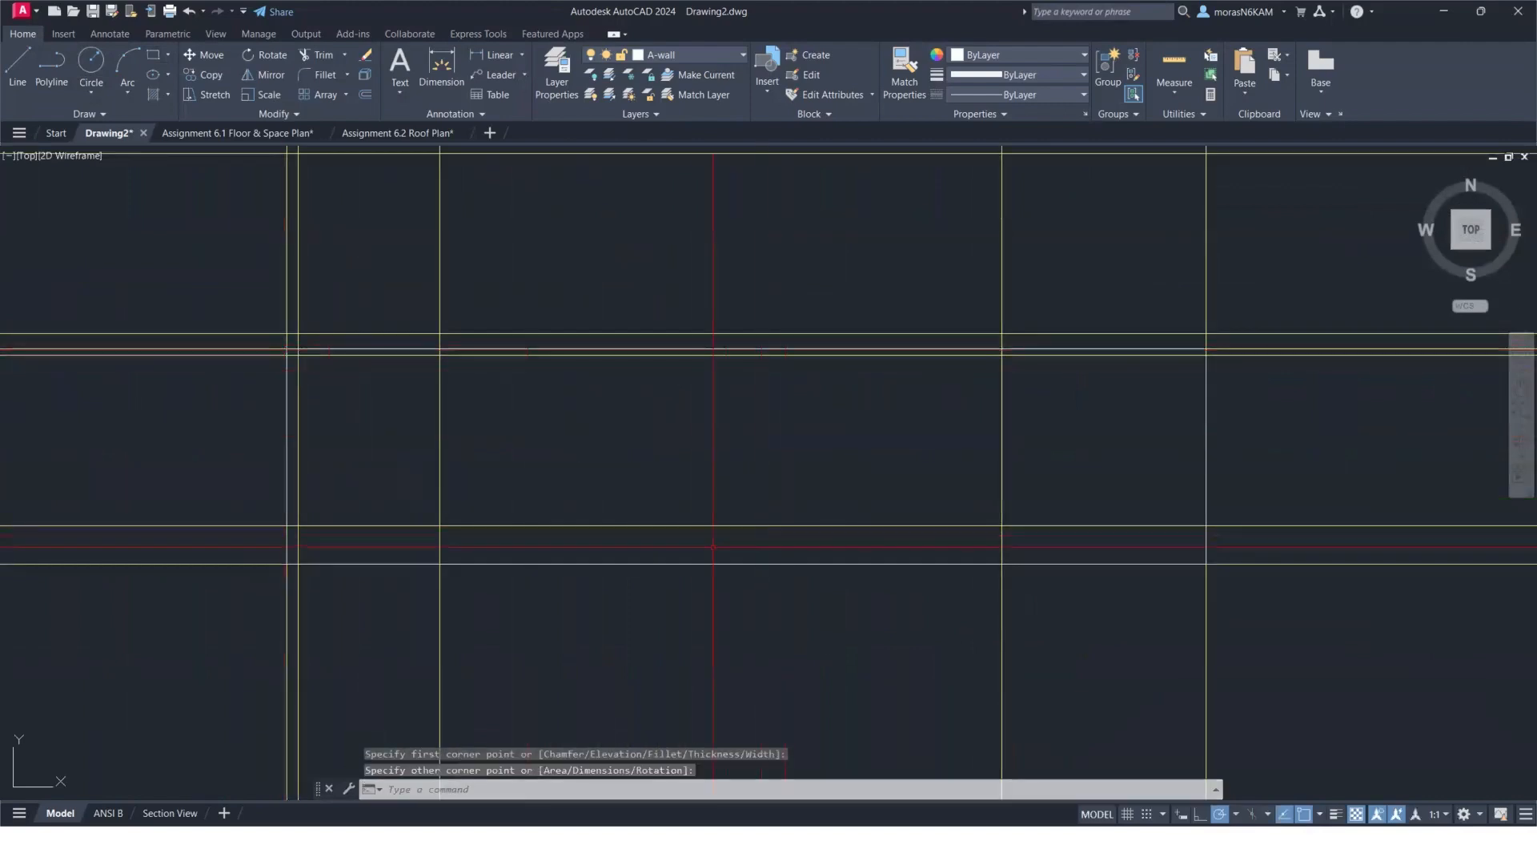
Change the A-wall layer's color to magenta (index color 6).
{"action": "key", "text": "Escape"}
{"action": "left_click", "coordinate": [673, 564]}
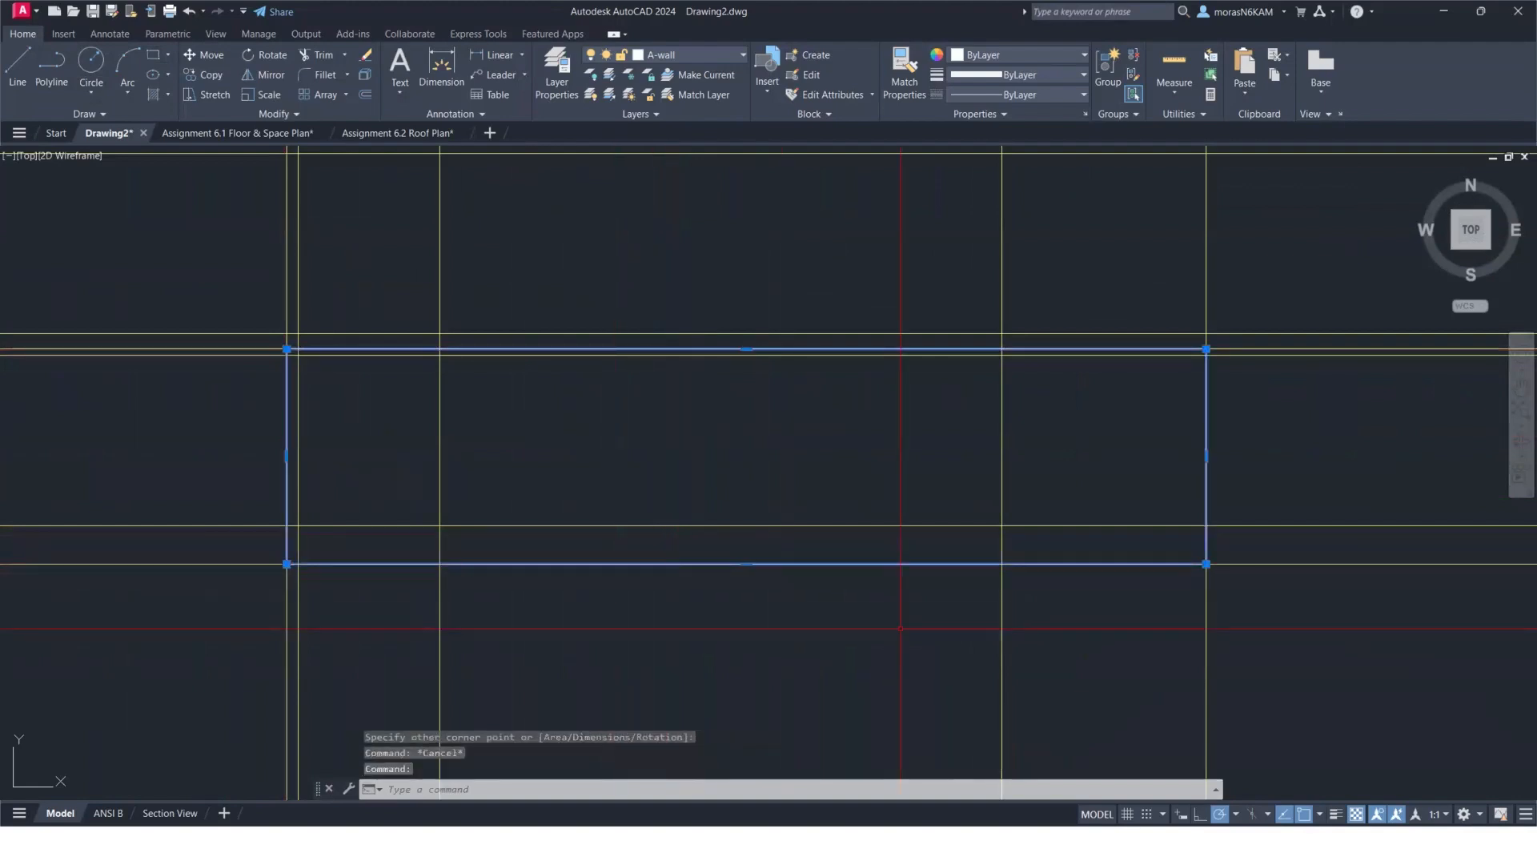
{"action": "key", "text": "Escape"}
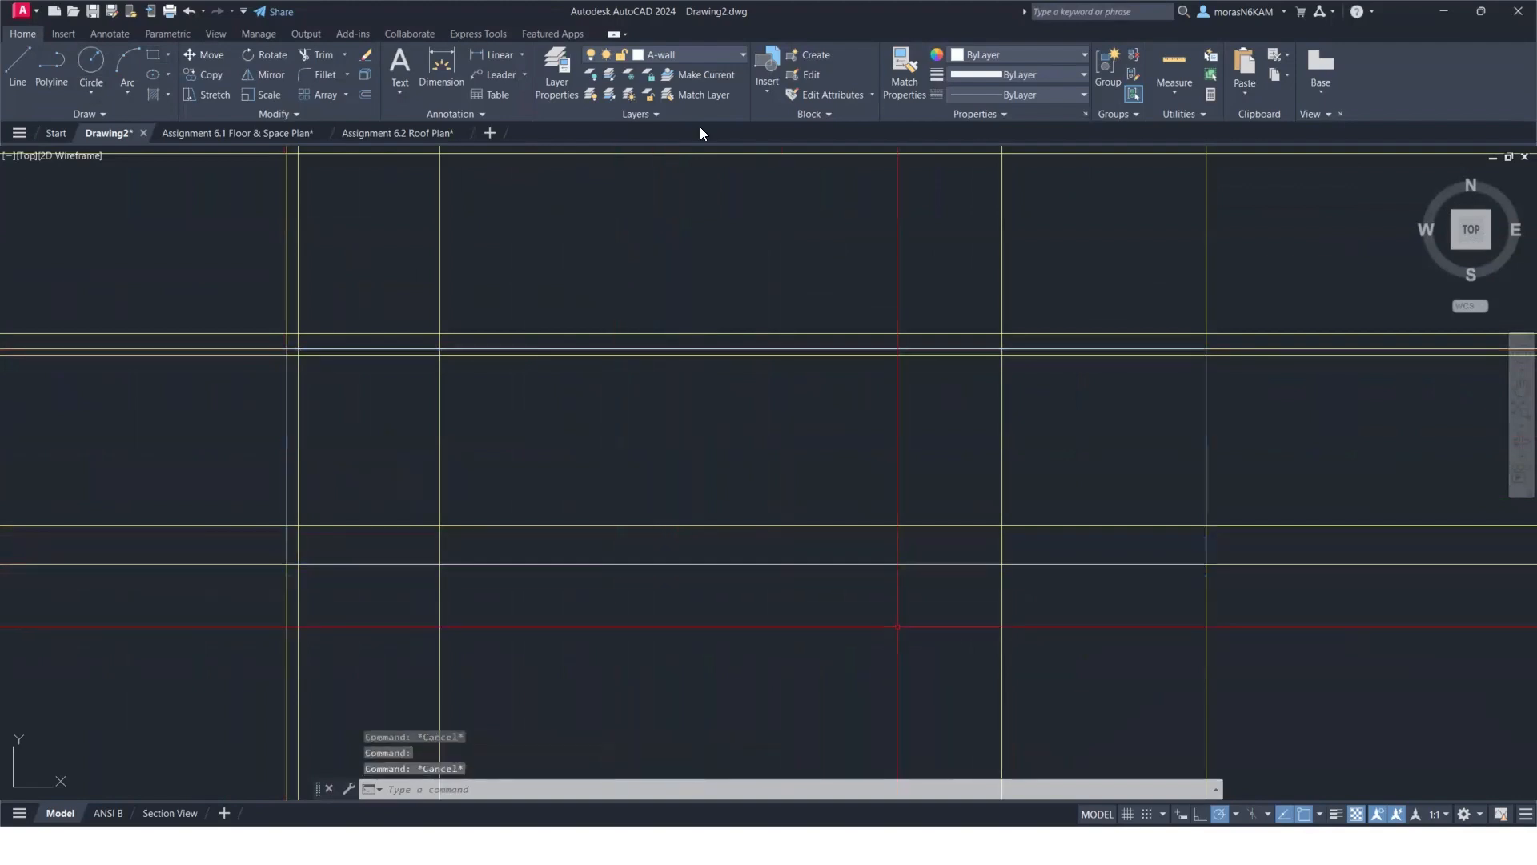
{"action": "left_click", "coordinate": [620, 55]}
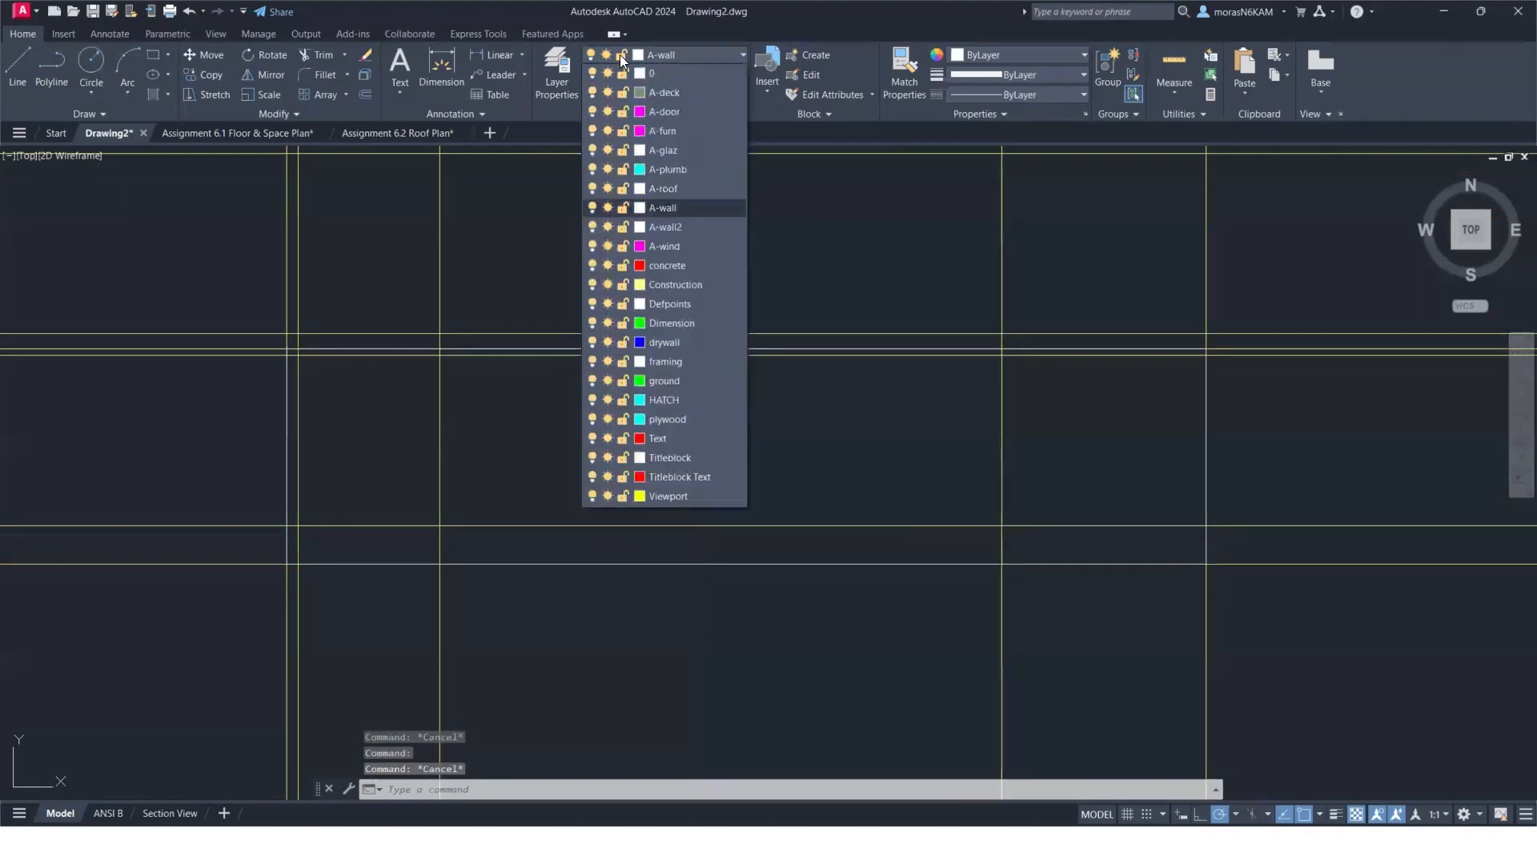
{"action": "left_click", "coordinate": [641, 209]}
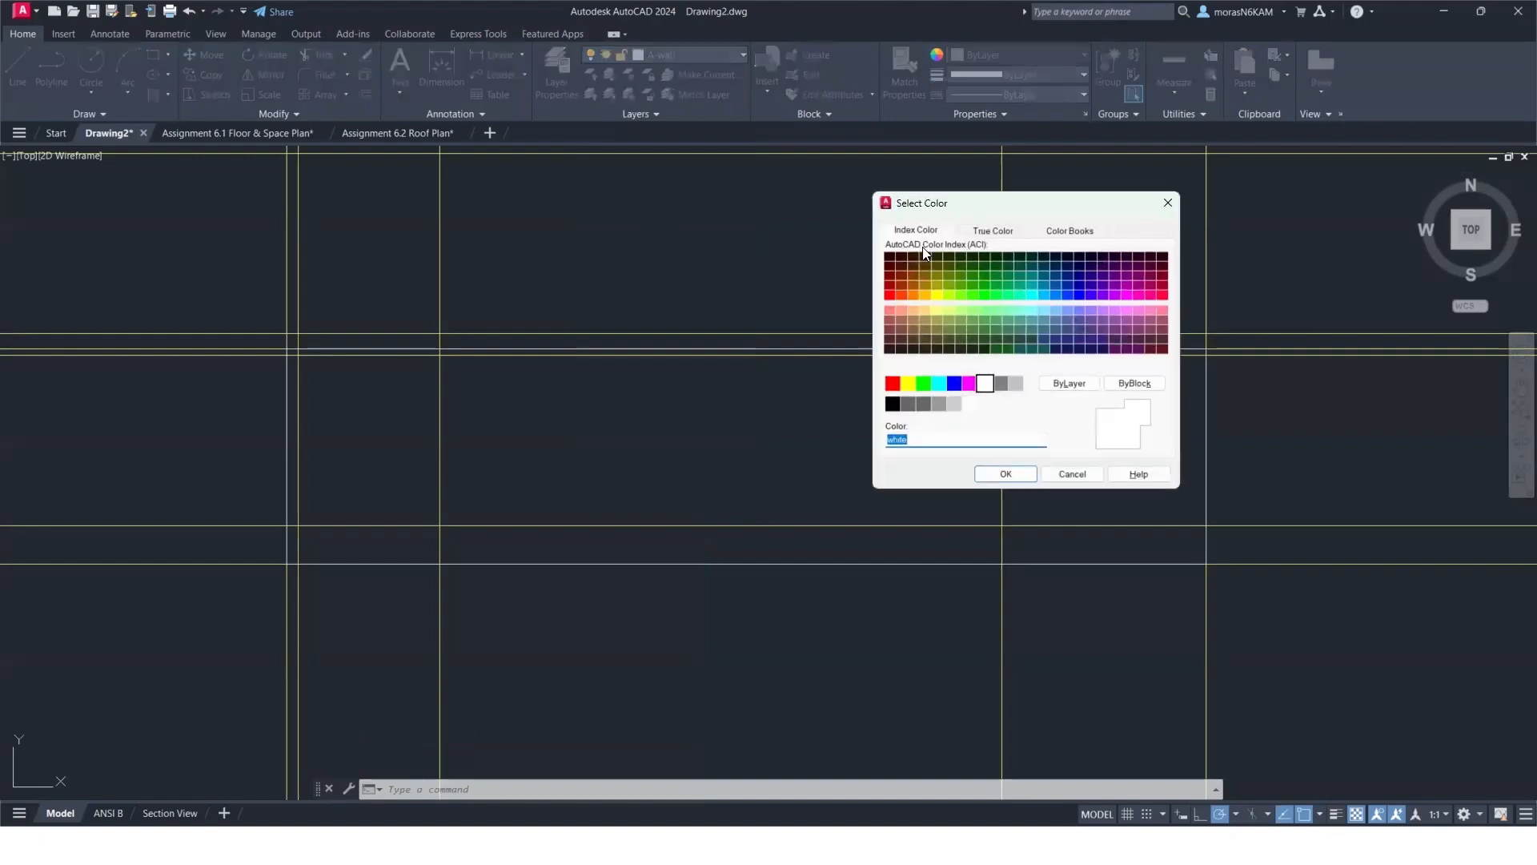
{"action": "left_click", "coordinate": [970, 383]}
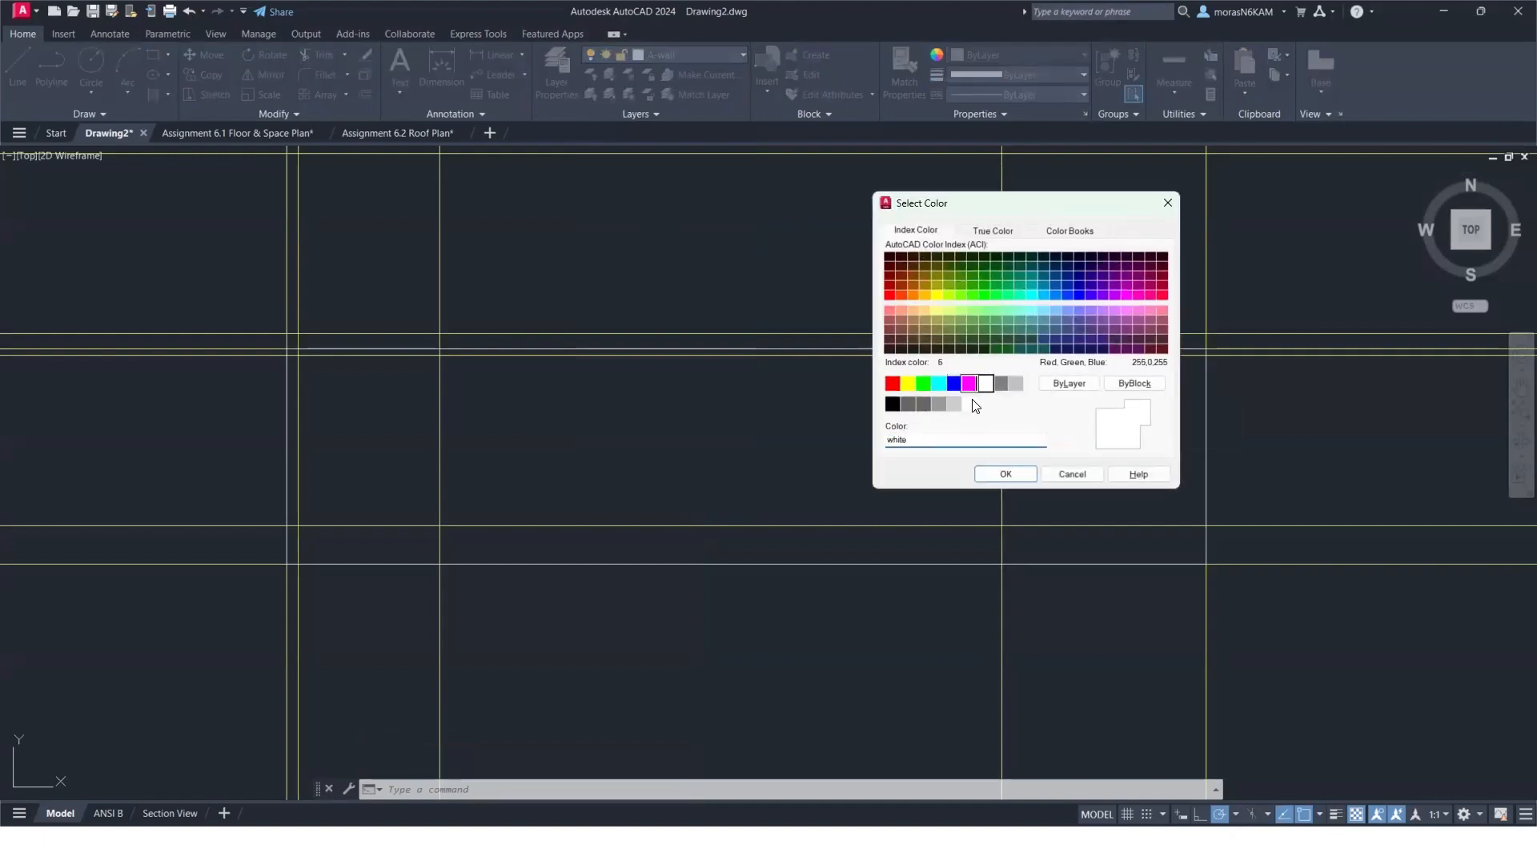
{"action": "left_click", "coordinate": [1004, 474]}
Draw a vertical wall line inside the rectangle along the lower wall's right corner projection, from its top edge to the ground line.
{"action": "middle_click_drag", "start_coordinate": [957, 366], "coordinate": [565, 333]}
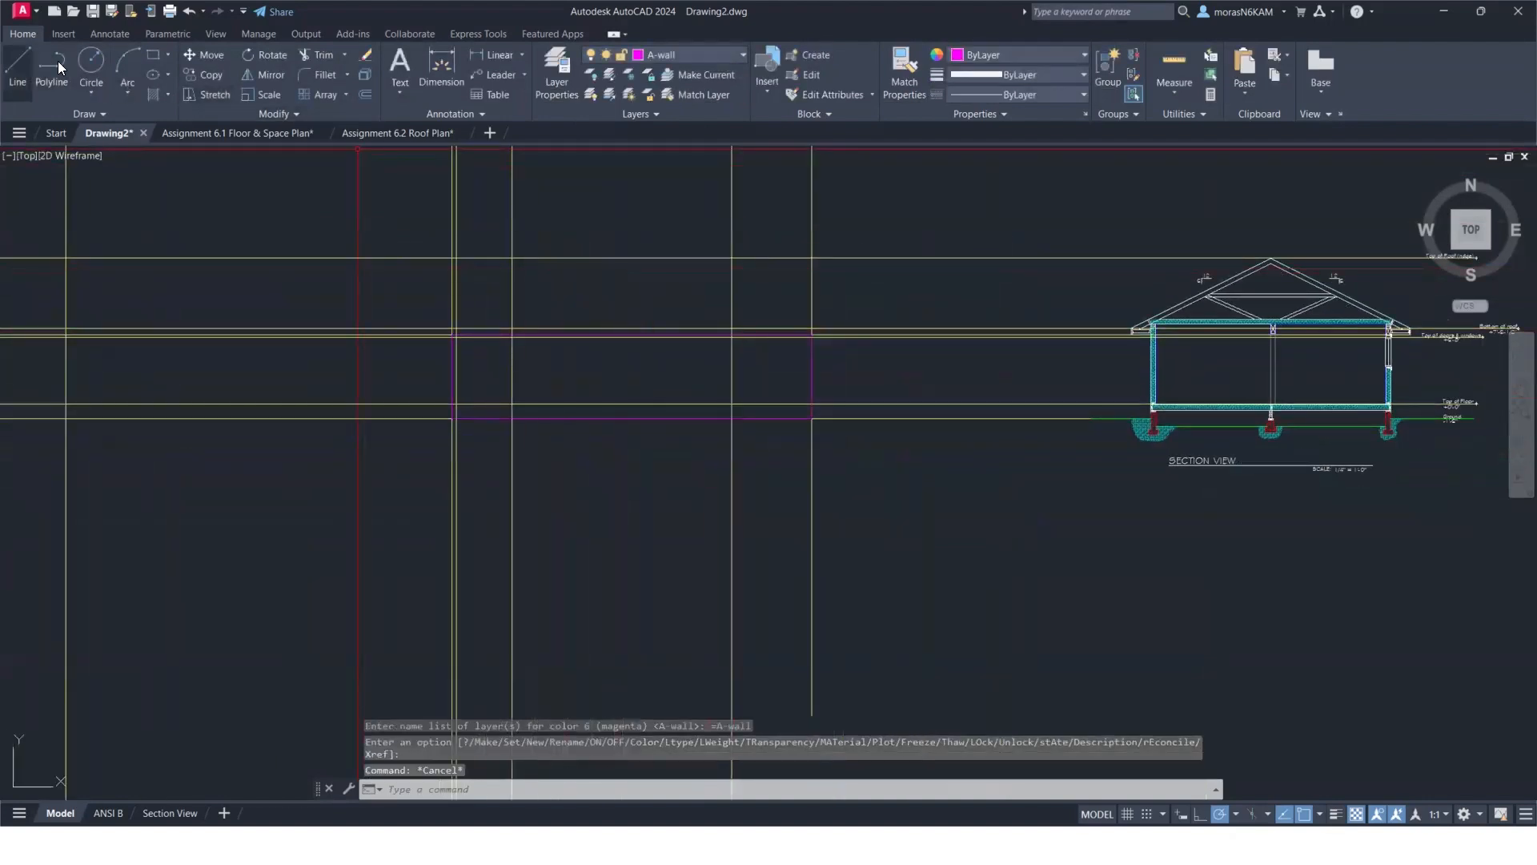
{"action": "left_click", "coordinate": [24, 67]}
{"action": "scroll", "coordinate": [757, 335], "scroll_direction": "up", "scroll_amount": 2}
{"action": "scroll", "coordinate": [709, 364], "scroll_direction": "up", "scroll_amount": 2}
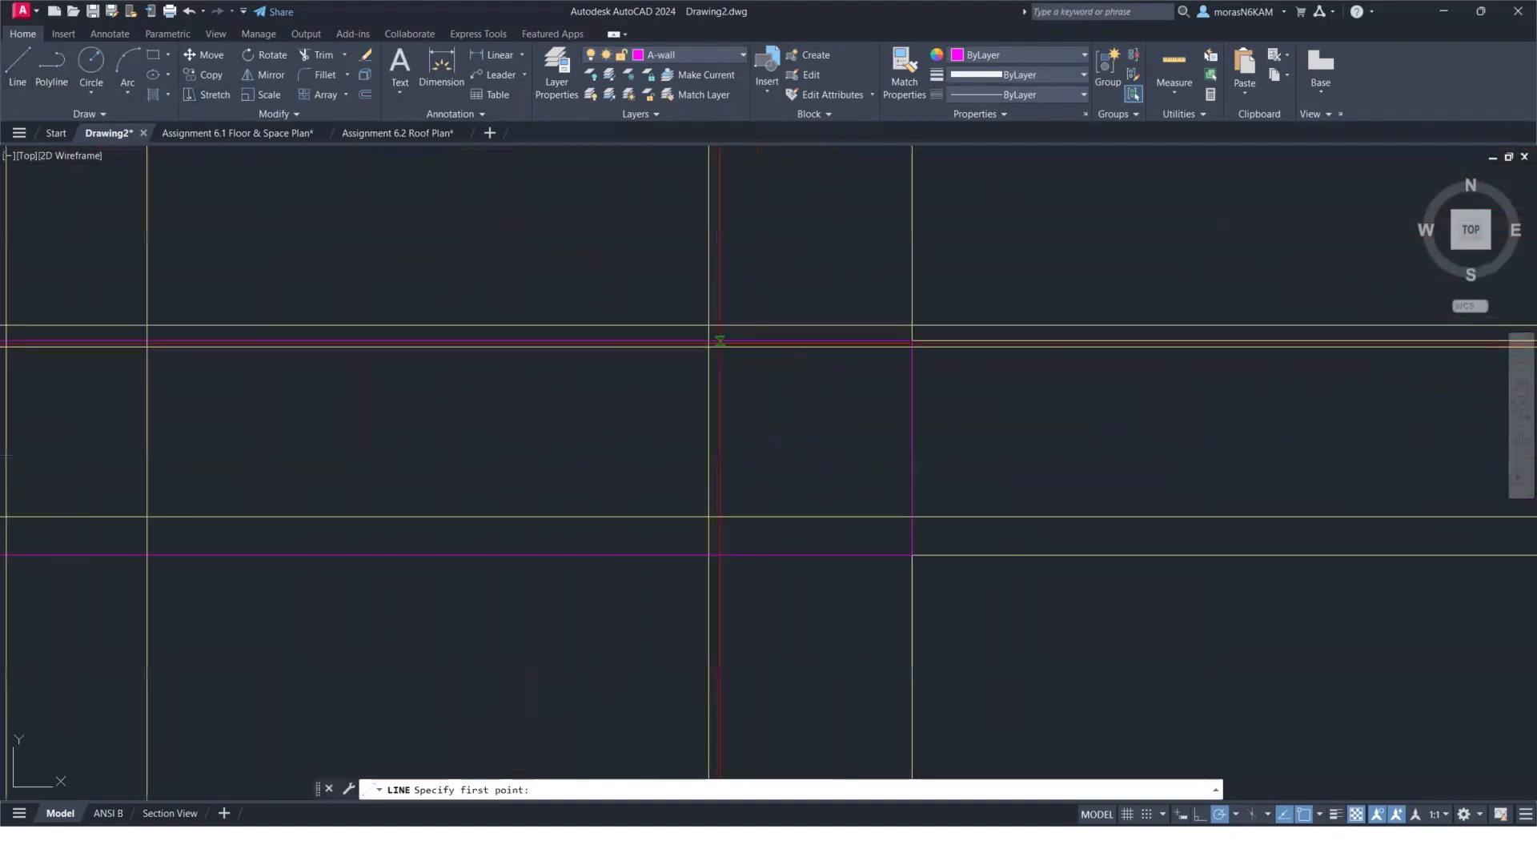
{"action": "left_click", "coordinate": [709, 343]}
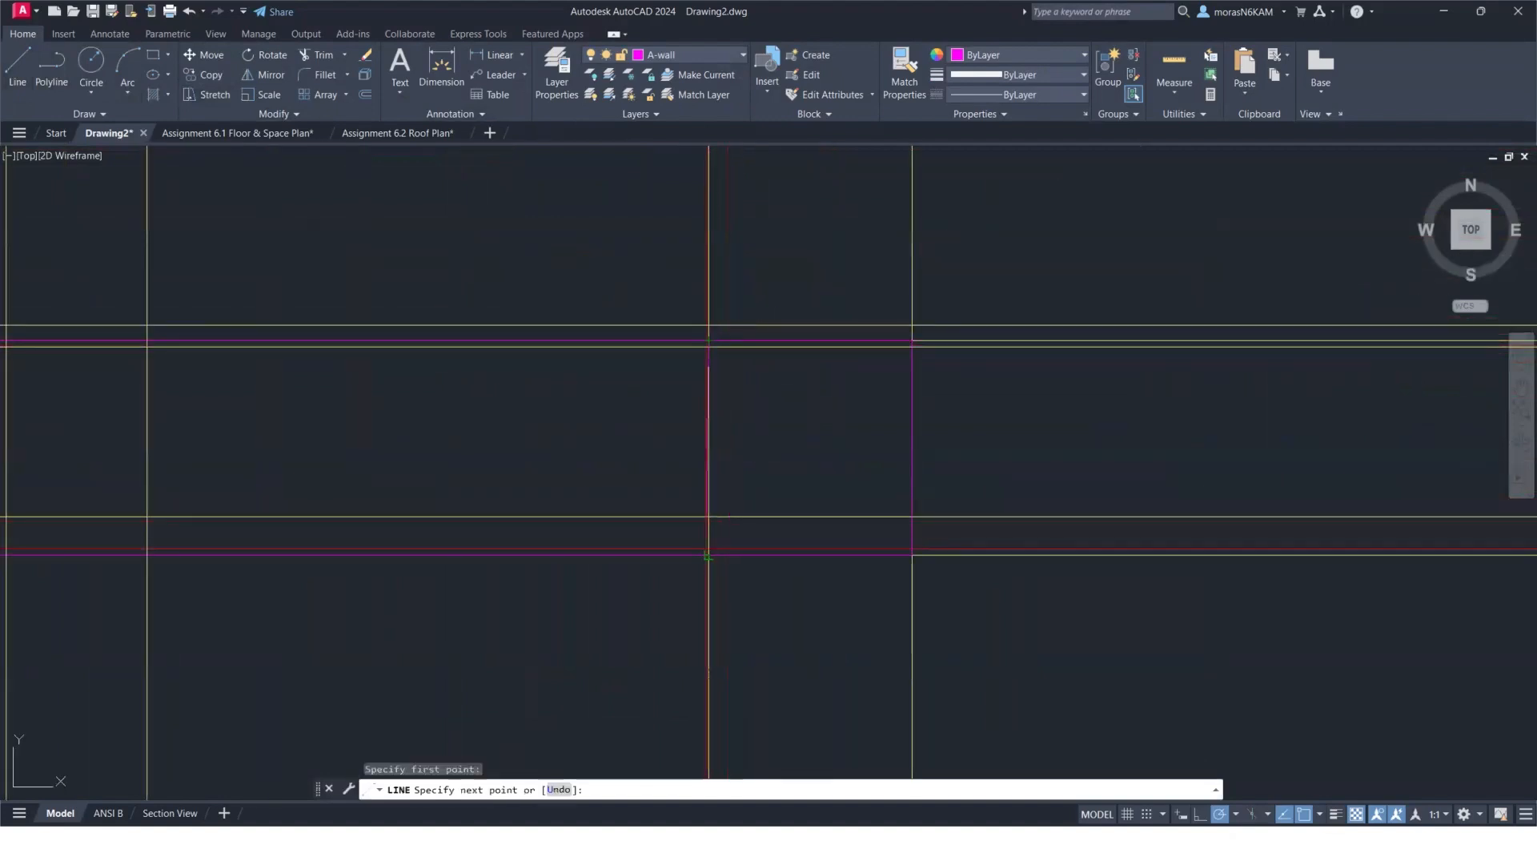
{"action": "left_click", "coordinate": [710, 554]}
{"action": "key", "text": "Escape"}
Draw another vertical wall line along the lower wall's left corner projection, from the rectangle's top edge to the ground line.
{"action": "type", "text": "l"}
{"action": "key", "text": "Return"}
{"action": "middle_click_drag", "start_coordinate": [405, 347], "coordinate": [920, 324]}
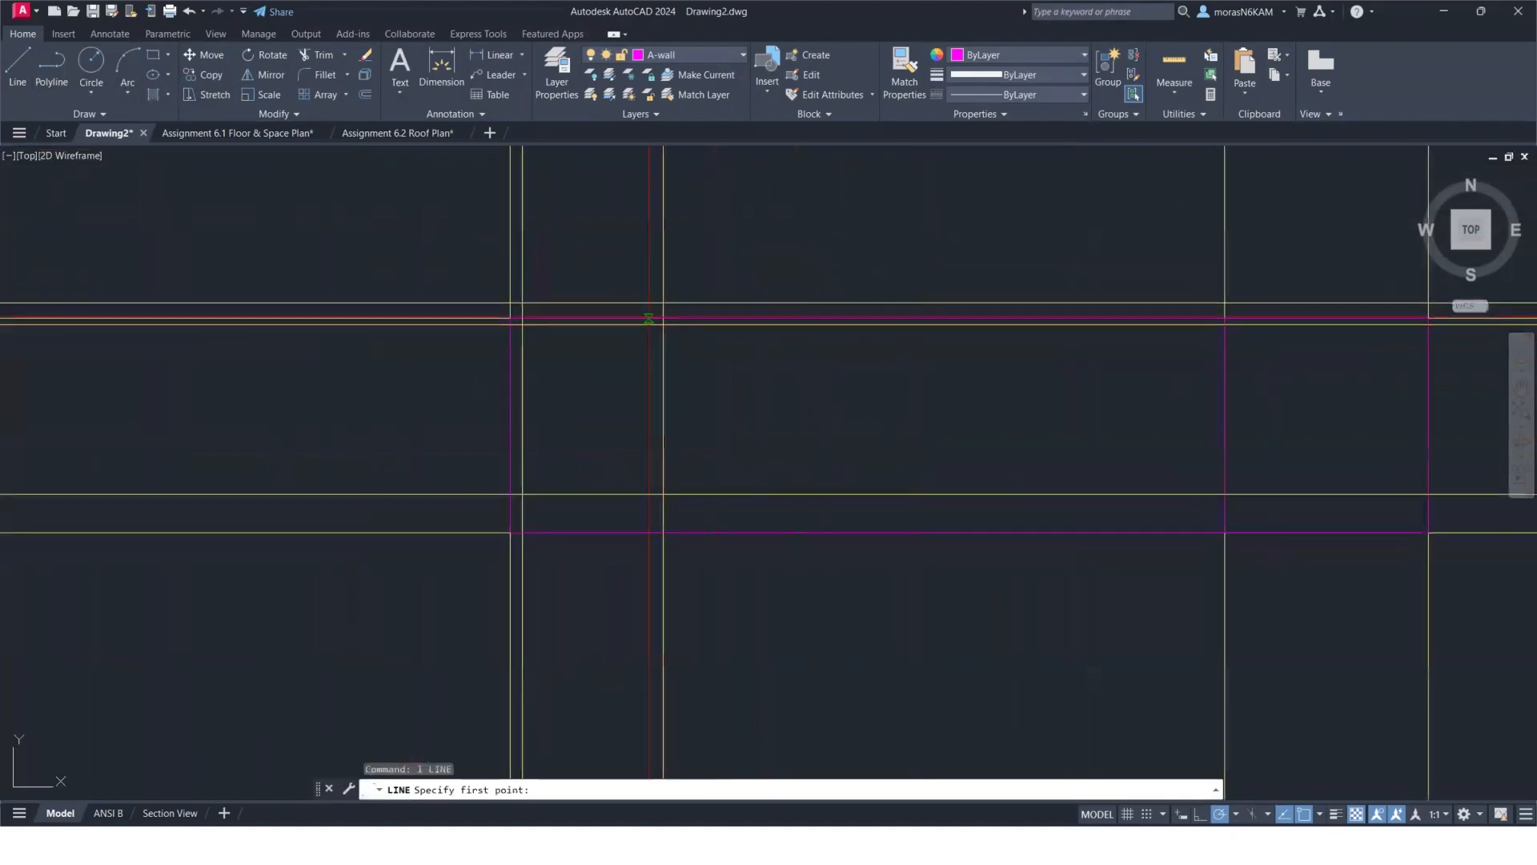
{"action": "left_click", "coordinate": [662, 319]}
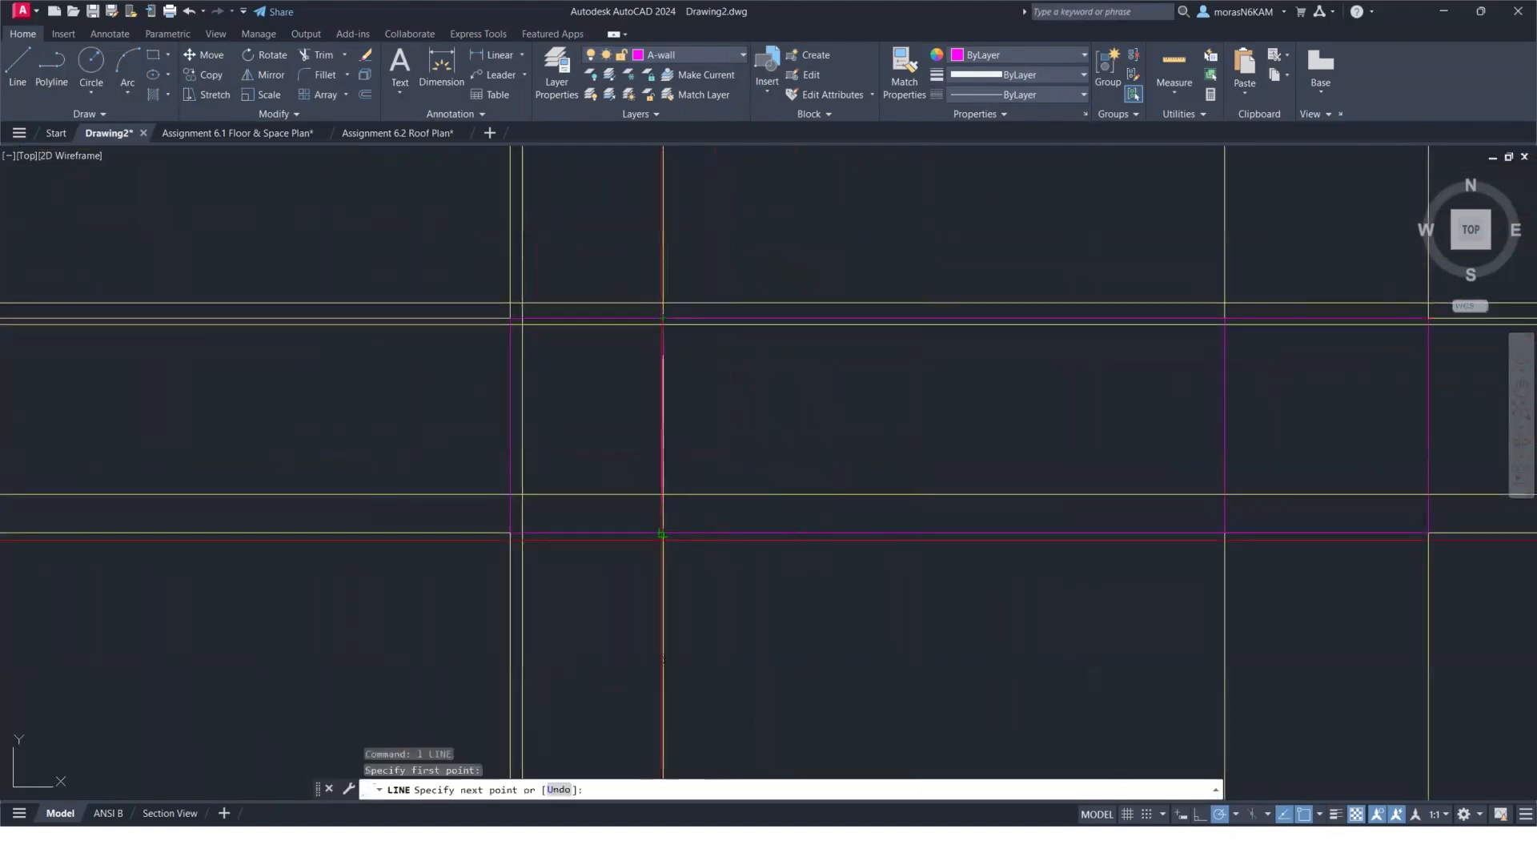
{"action": "left_click", "coordinate": [662, 533]}
{"action": "key", "text": "Escape"}
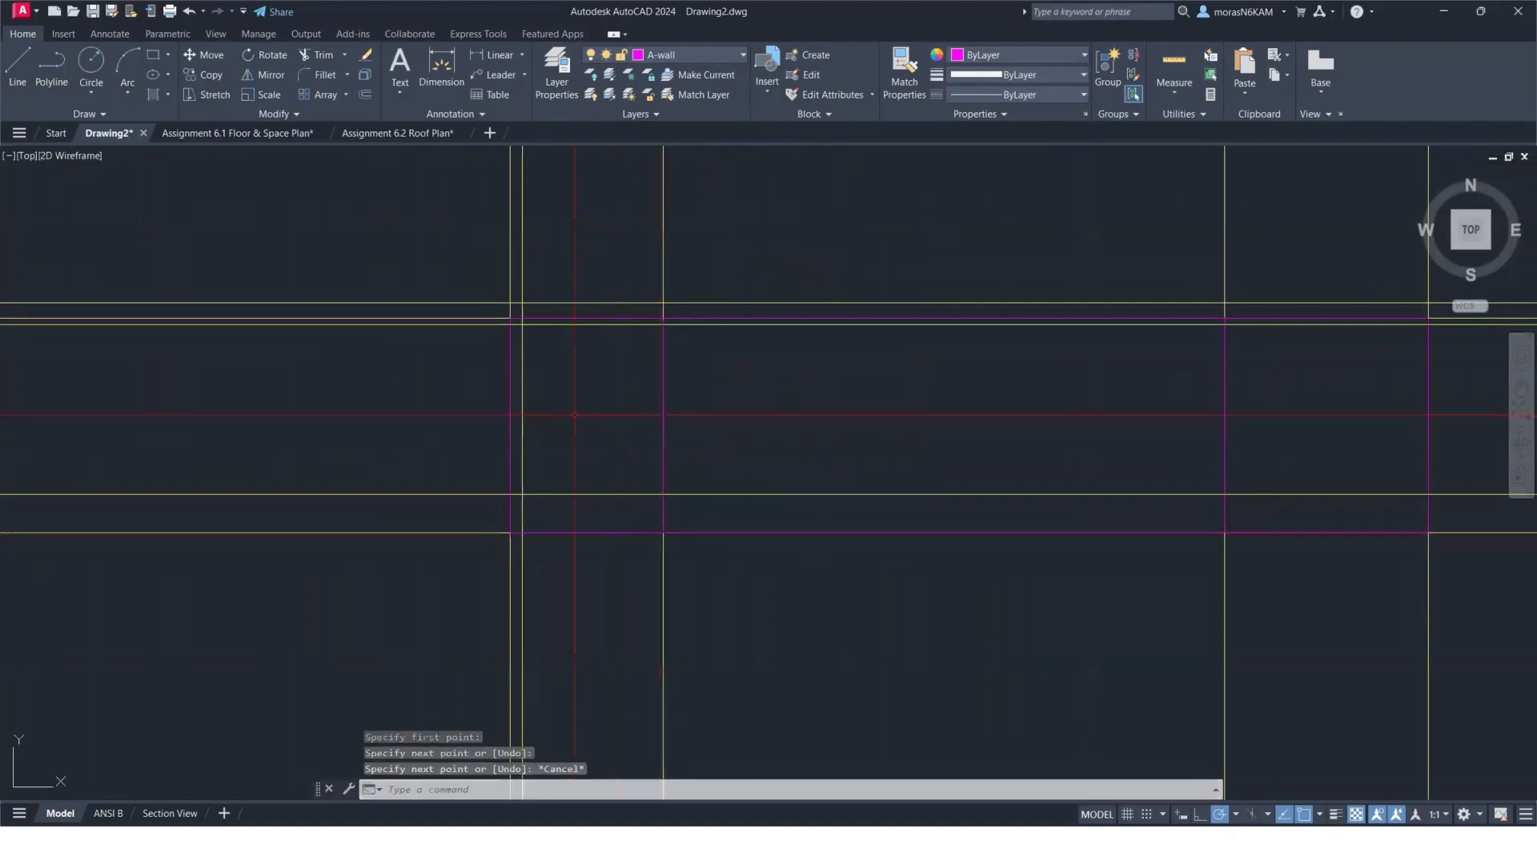
Draw a vertical wall line along the projection just inside the front elevation rectangle's left edge, from its top edge to the ground line.
{"action": "type", "text": "l"}
{"action": "key", "text": "Return"}
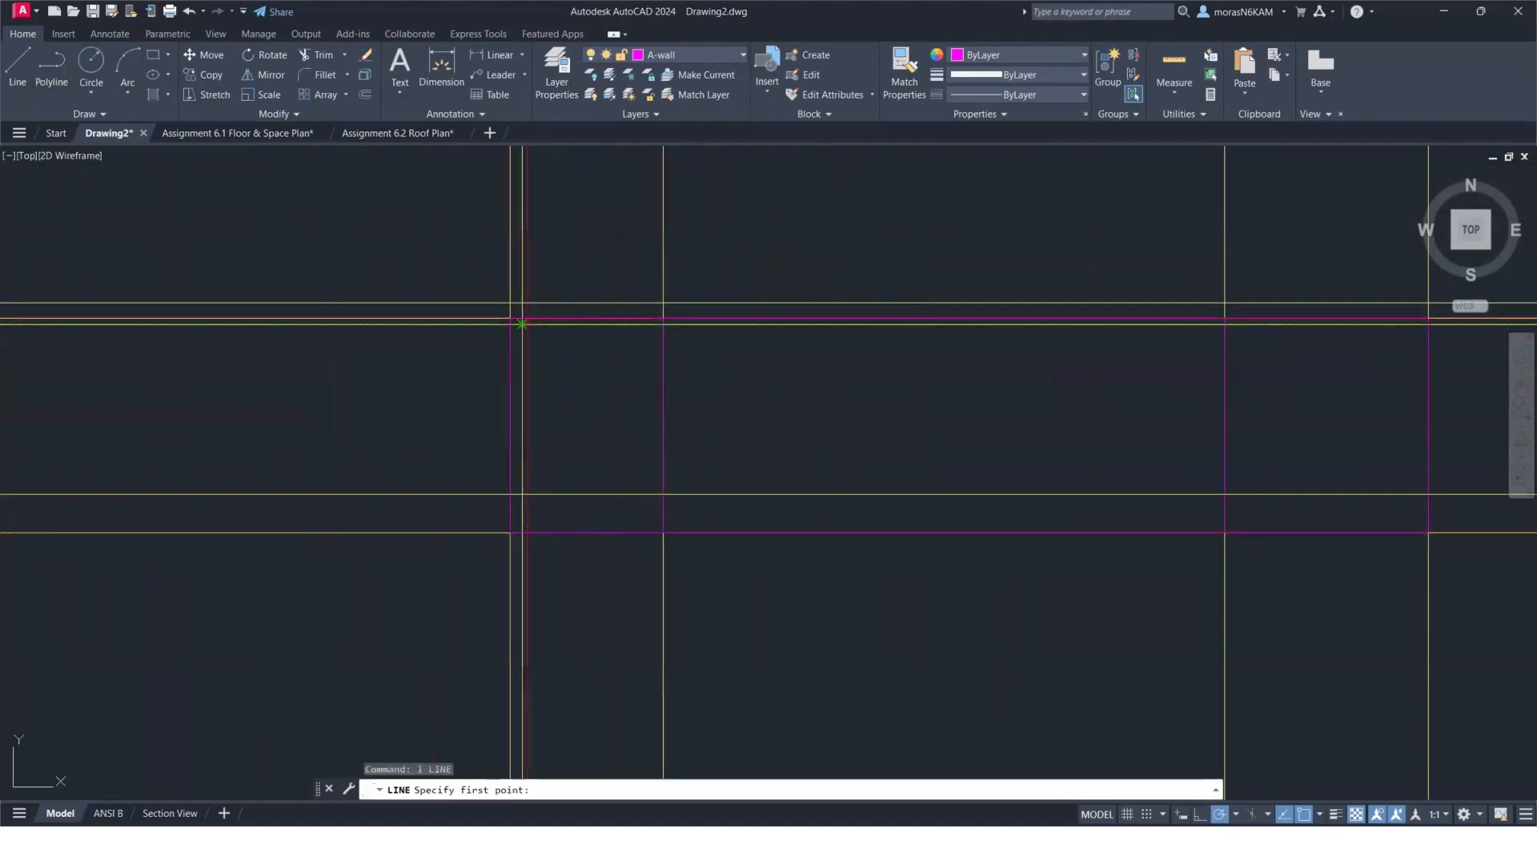
{"action": "left_click", "coordinate": [521, 320]}
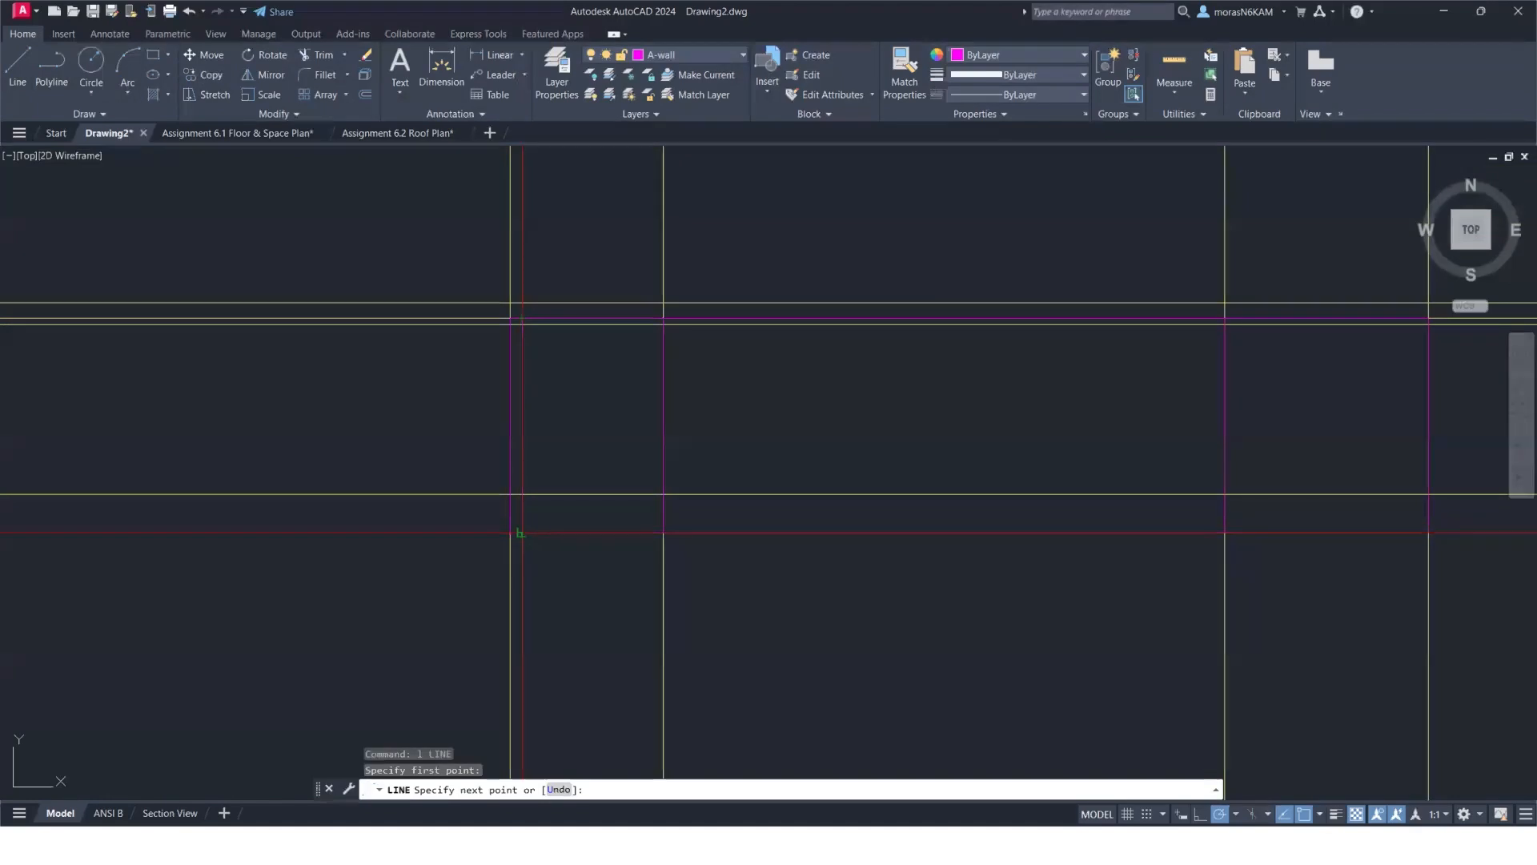
{"action": "left_click", "coordinate": [521, 532]}
{"action": "key", "text": "Escape"}
{"action": "scroll", "coordinate": [521, 533], "scroll_direction": "down", "scroll_amount": 3}
{"action": "scroll", "coordinate": [738, 450], "scroll_direction": "up", "scroll_amount": 2}
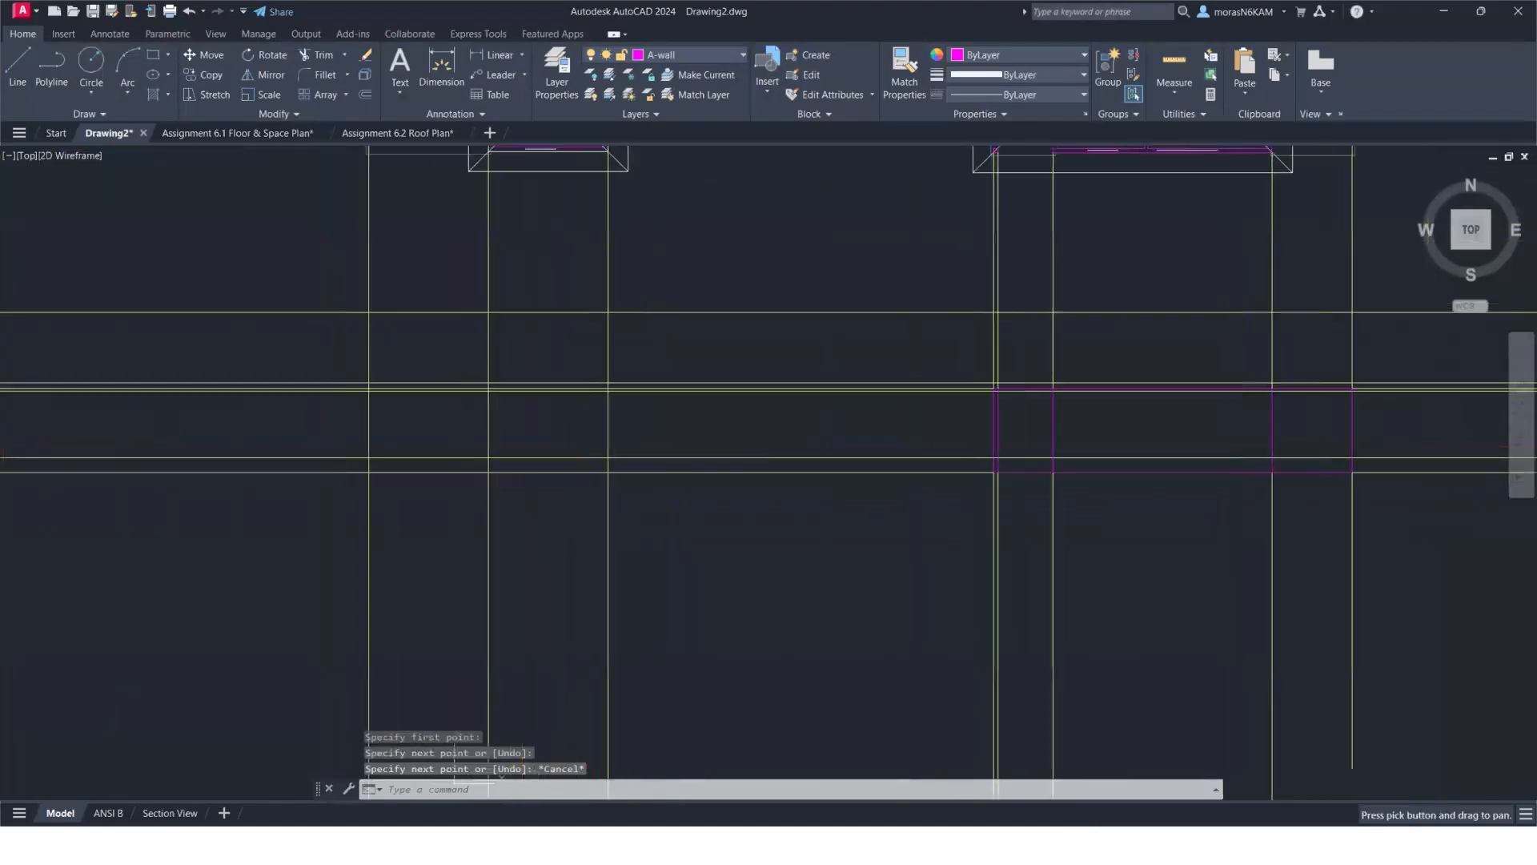
Draw the right elevation's wall rectangle from the ground line at the right exterior wall projection to the fascia-bottom line at the left projection.
{"action": "middle_click_drag", "start_coordinate": [667, 265], "coordinate": [697, 401]}
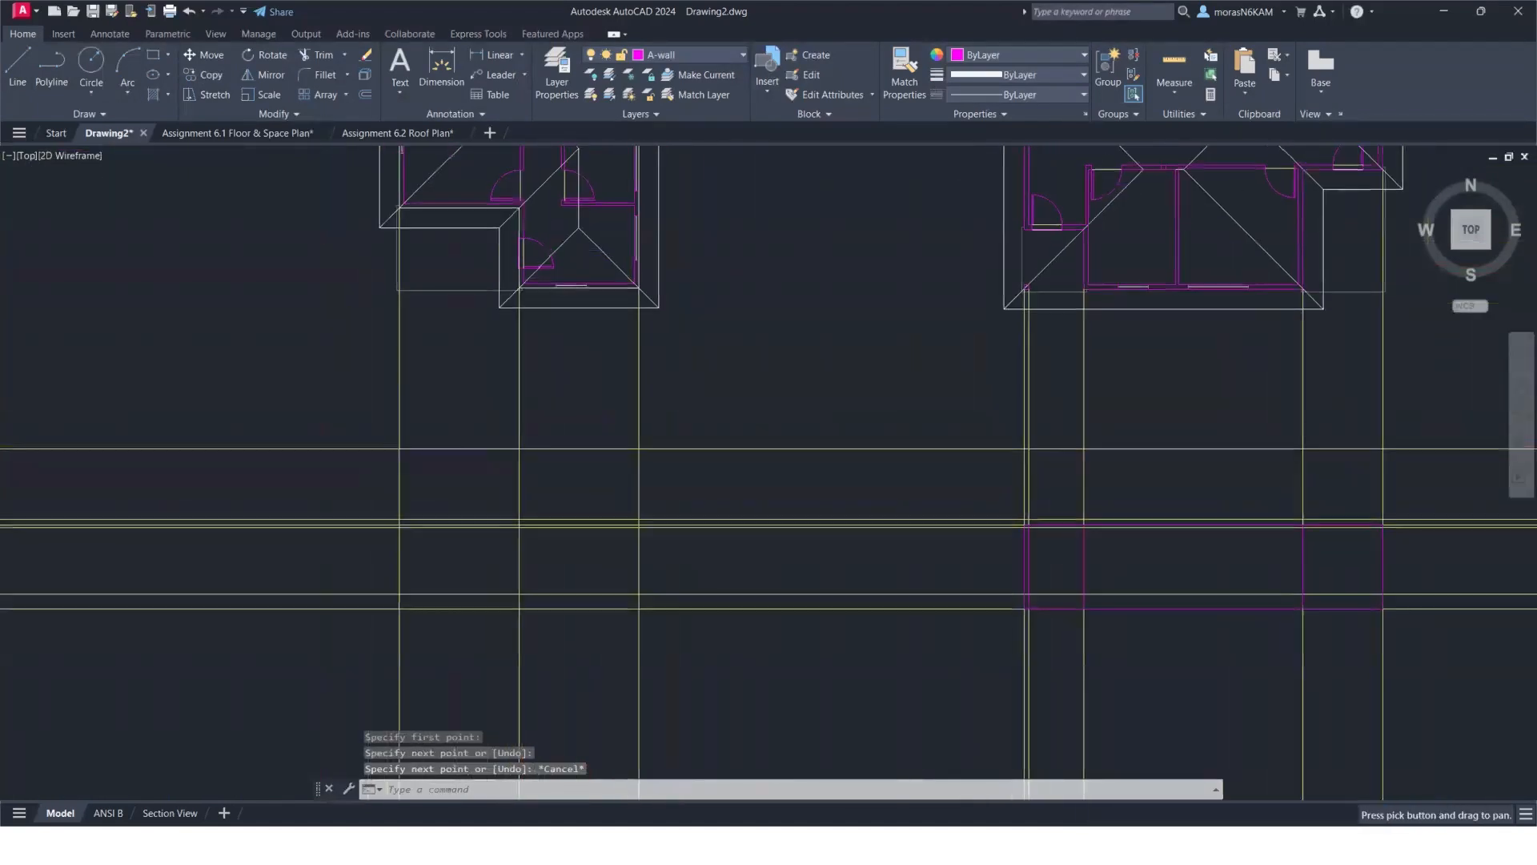
{"action": "left_click", "coordinate": [151, 55]}
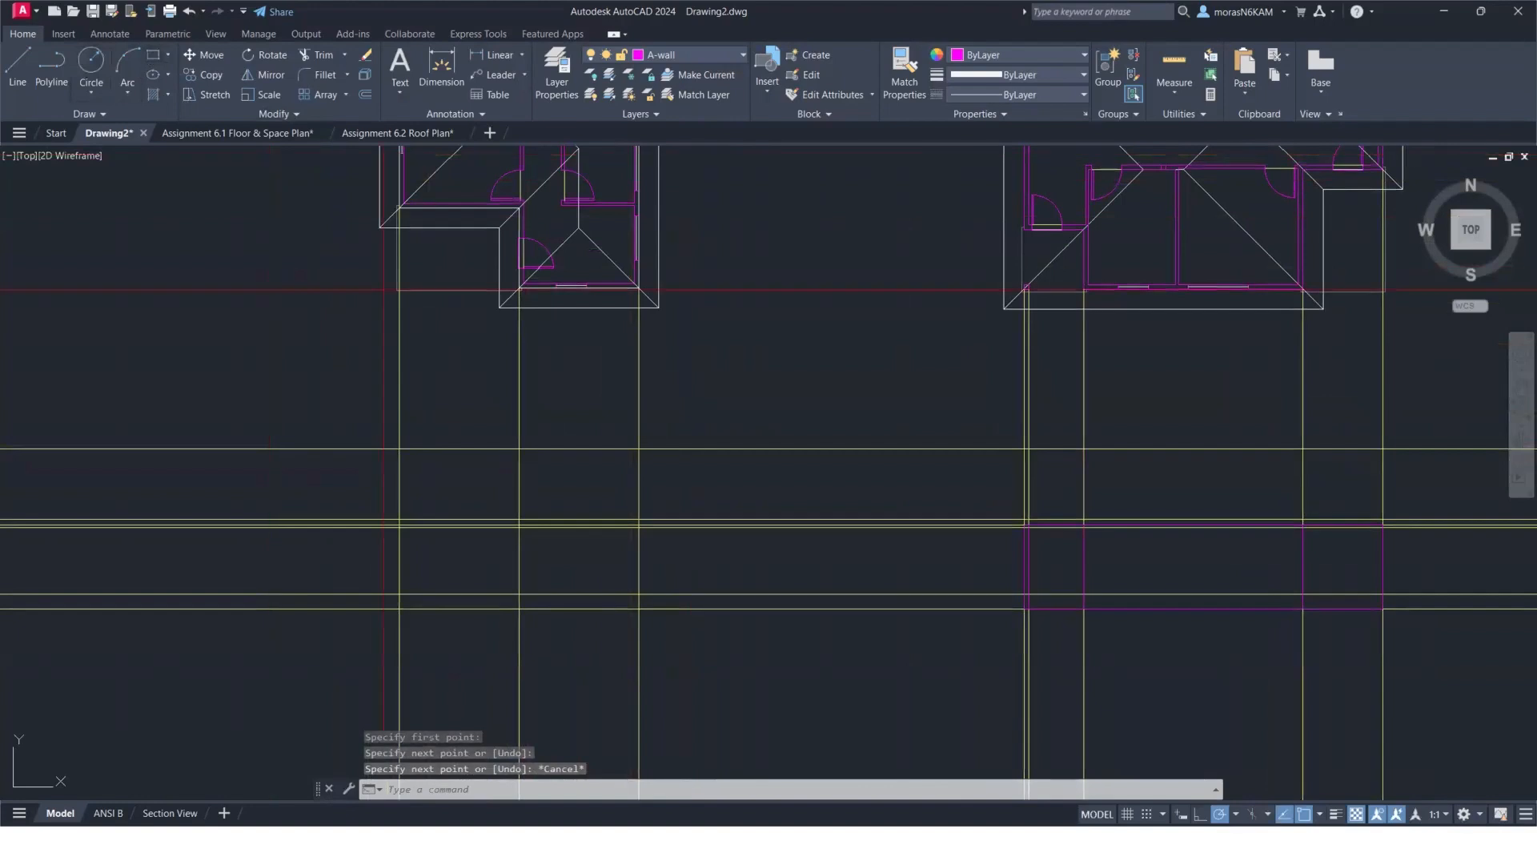
{"action": "left_click", "coordinate": [638, 610]}
{"action": "scroll", "coordinate": [420, 553], "scroll_direction": "up", "scroll_amount": 4}
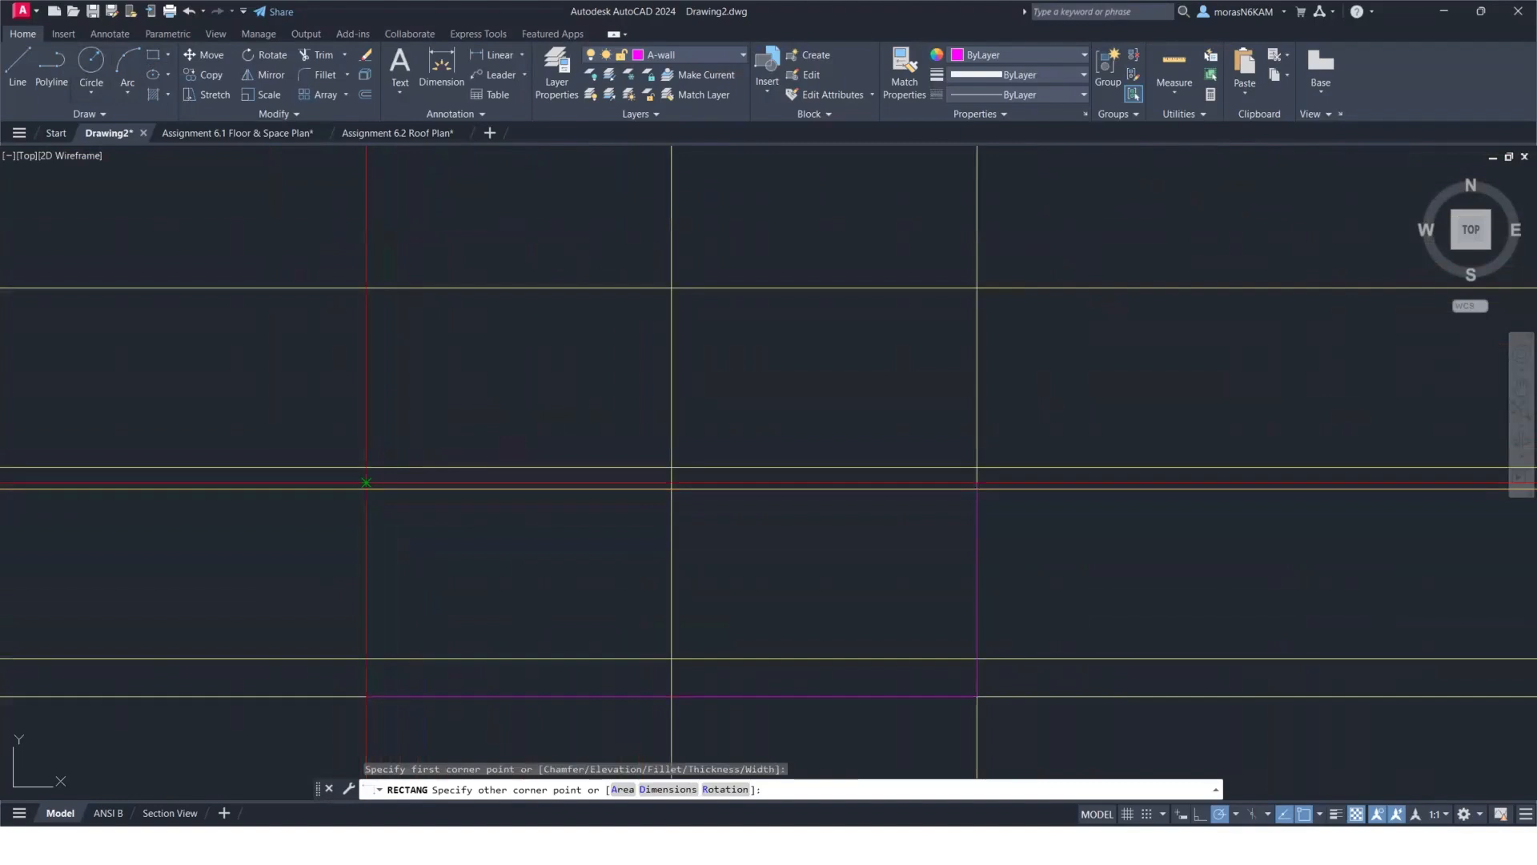
{"action": "left_click", "coordinate": [366, 482]}
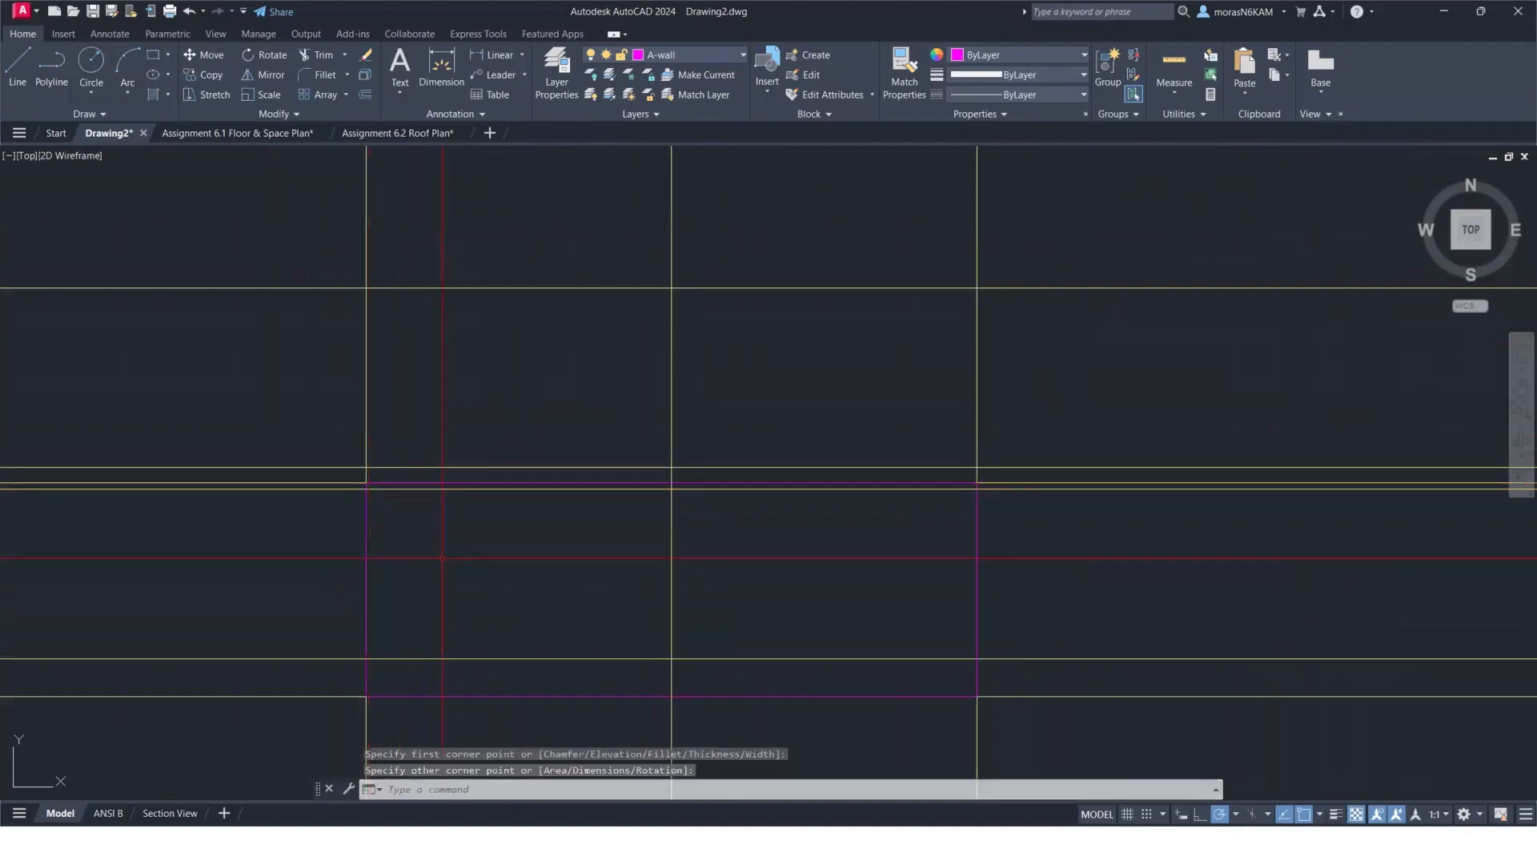
{"action": "key", "text": "Escape"}
Draw a vertical wall line along the right elevation's middle projection, from the rectangle's top edge to the ground line.
{"action": "left_click", "coordinate": [19, 64]}
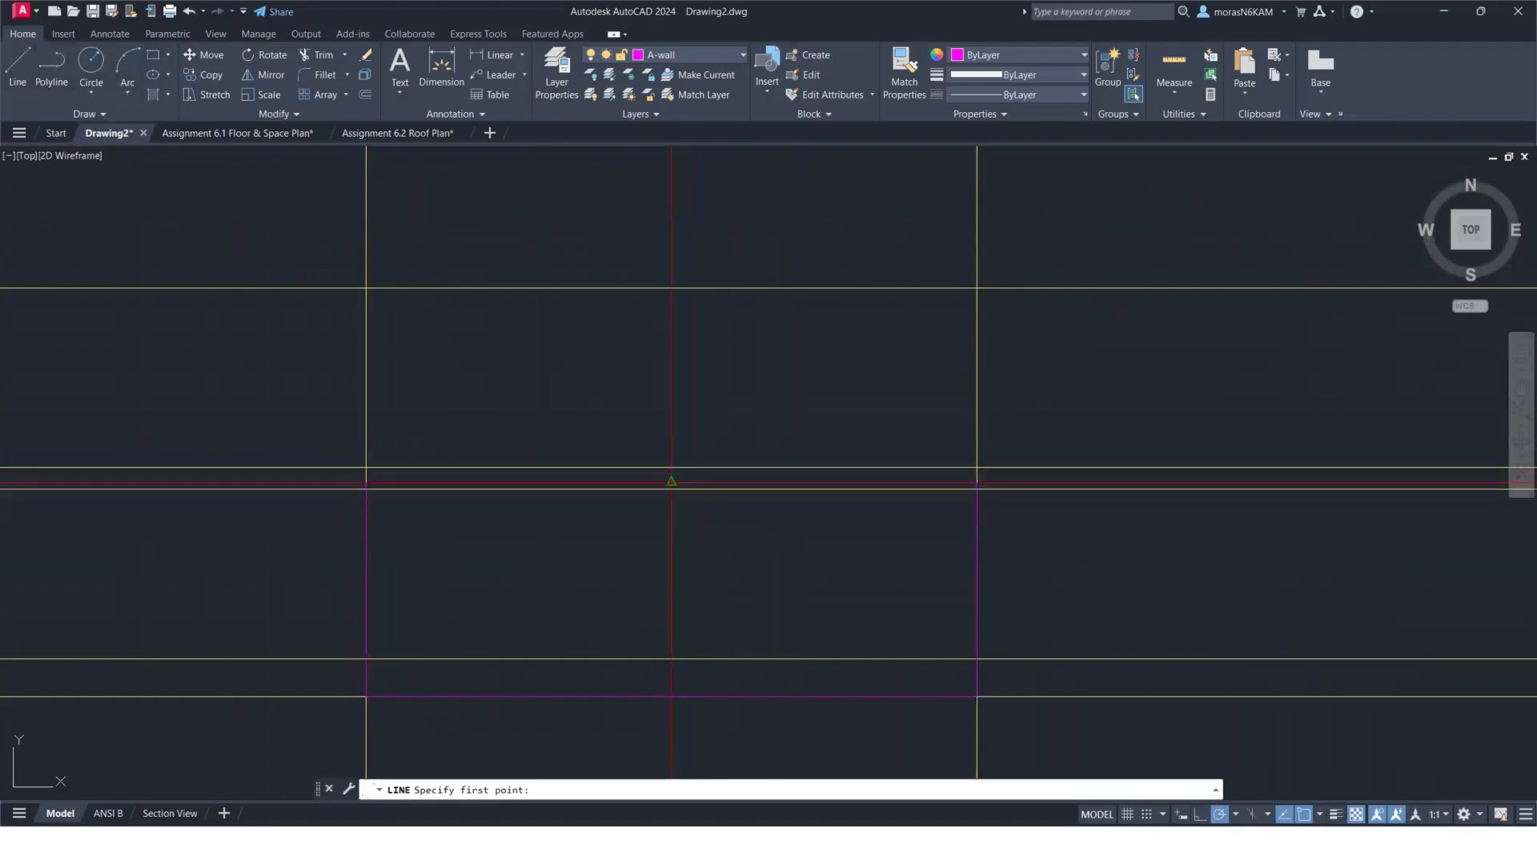
{"action": "left_click", "coordinate": [671, 481]}
{"action": "left_click", "coordinate": [672, 695]}
{"action": "key", "text": "Escape"}
Examine the section view's level lines, and check the front and right elevations of Assignment 6.3 in the Section 6 Workbook PDF.
{"action": "scroll", "coordinate": [805, 609], "scroll_direction": "down", "scroll_amount": 5}
{"action": "middle_click_drag", "start_coordinate": [821, 565], "coordinate": [544, 494]}
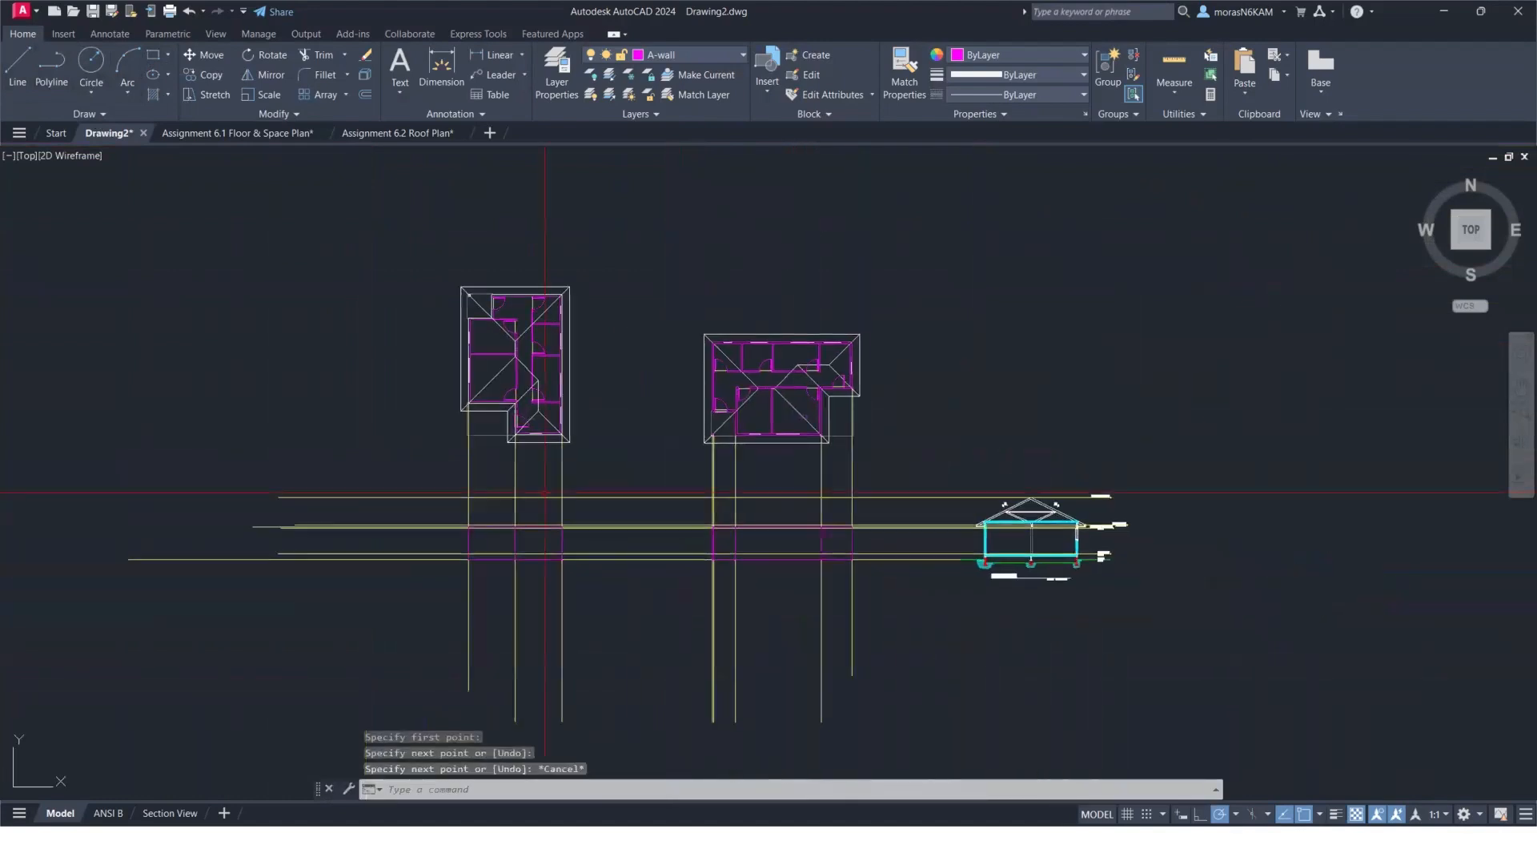
{"action": "scroll", "coordinate": [825, 498], "scroll_direction": "up", "scroll_amount": 2}
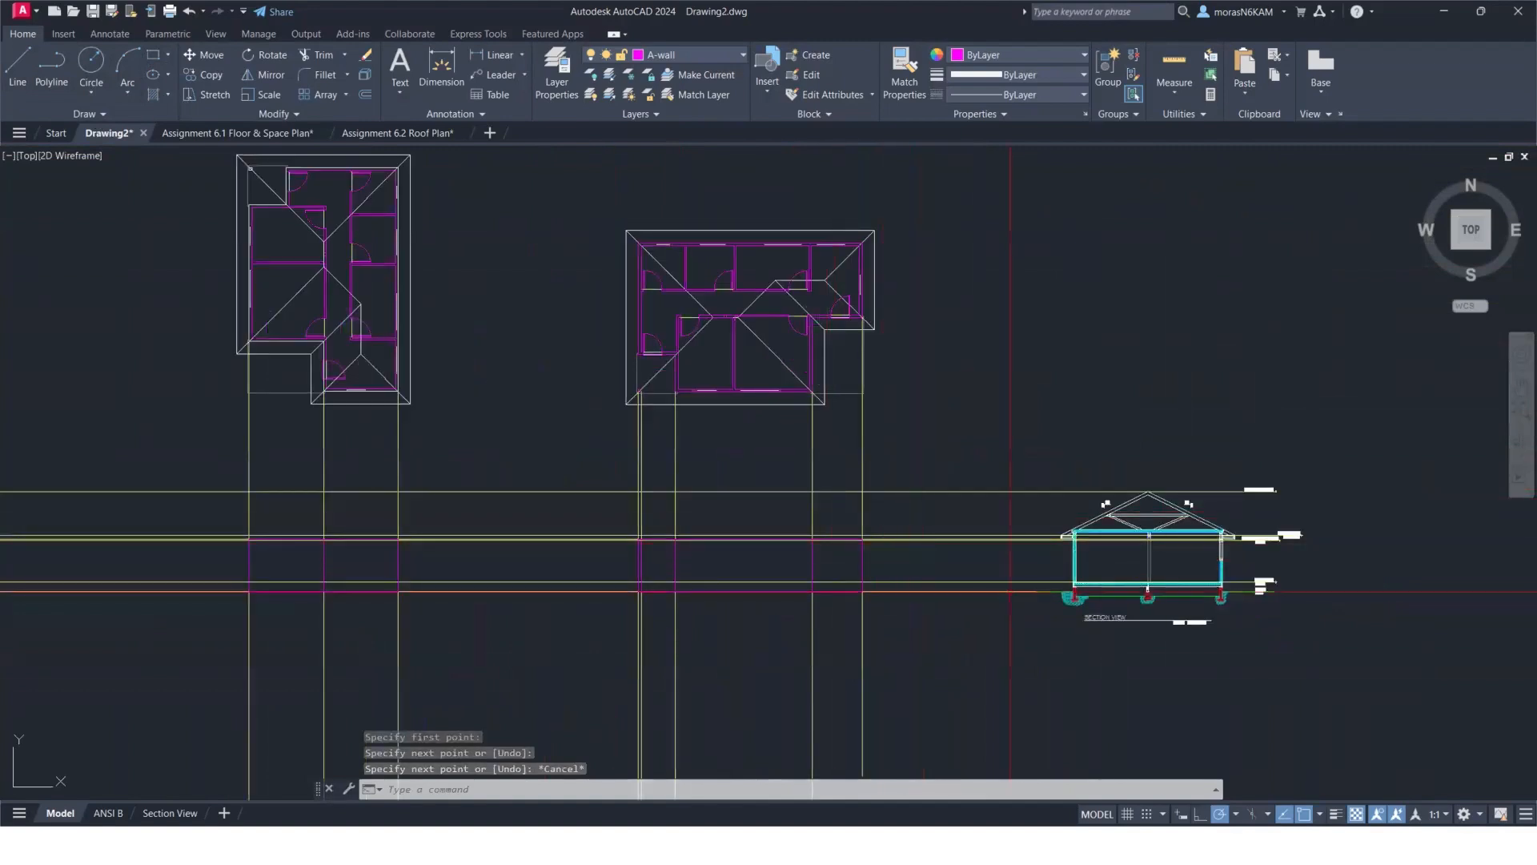
{"action": "scroll", "coordinate": [1011, 592], "scroll_direction": "up", "scroll_amount": 5}
{"action": "scroll", "coordinate": [867, 554], "scroll_direction": "down", "scroll_amount": 4}
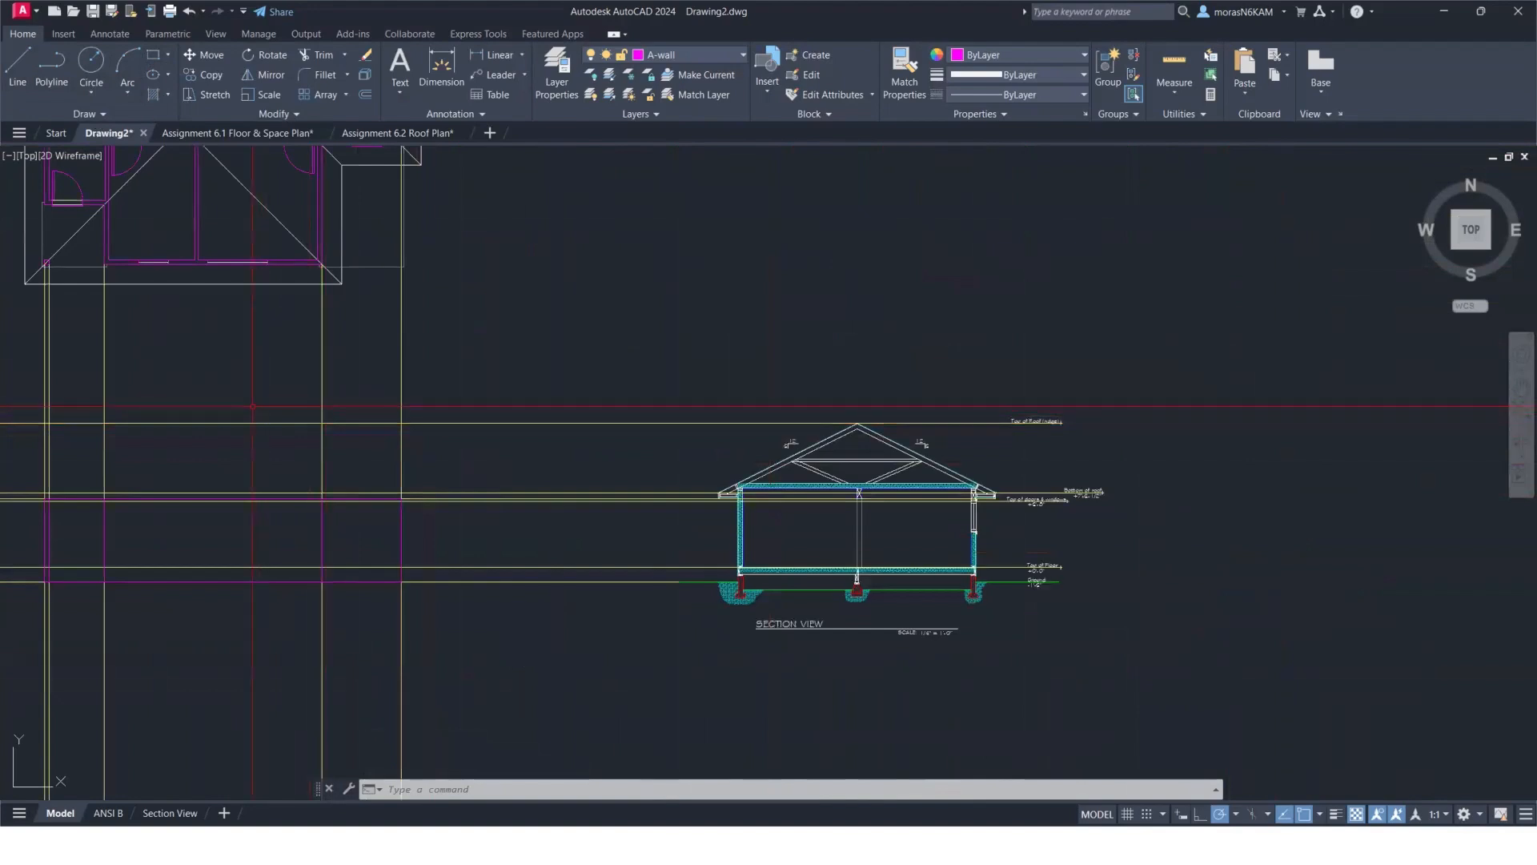
{"action": "middle_click_drag", "start_coordinate": [267, 513], "coordinate": [417, 498]}
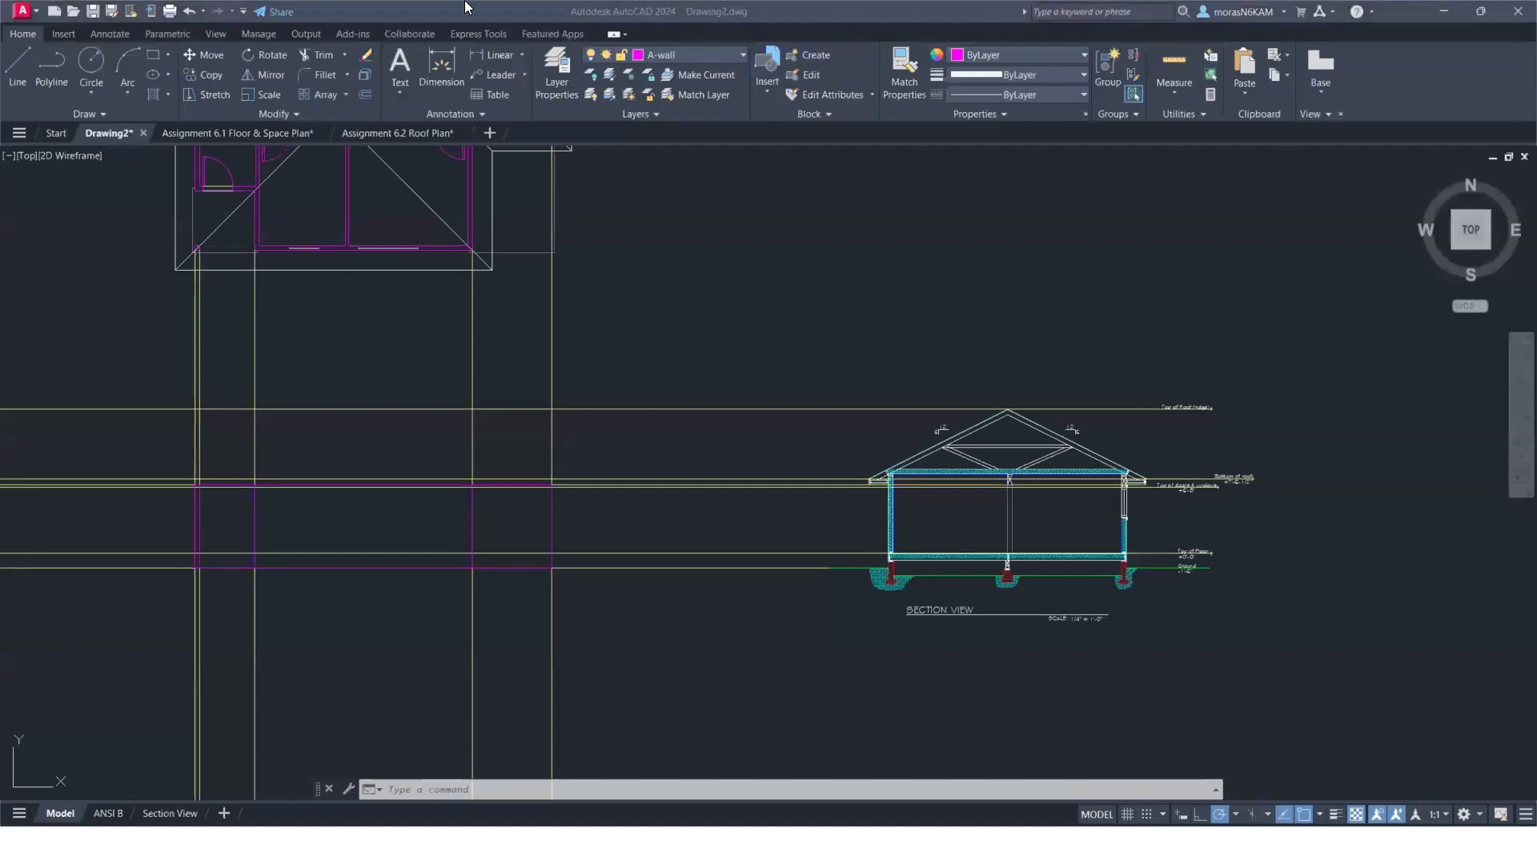
{"action": "key", "text": "alt+Tab"}
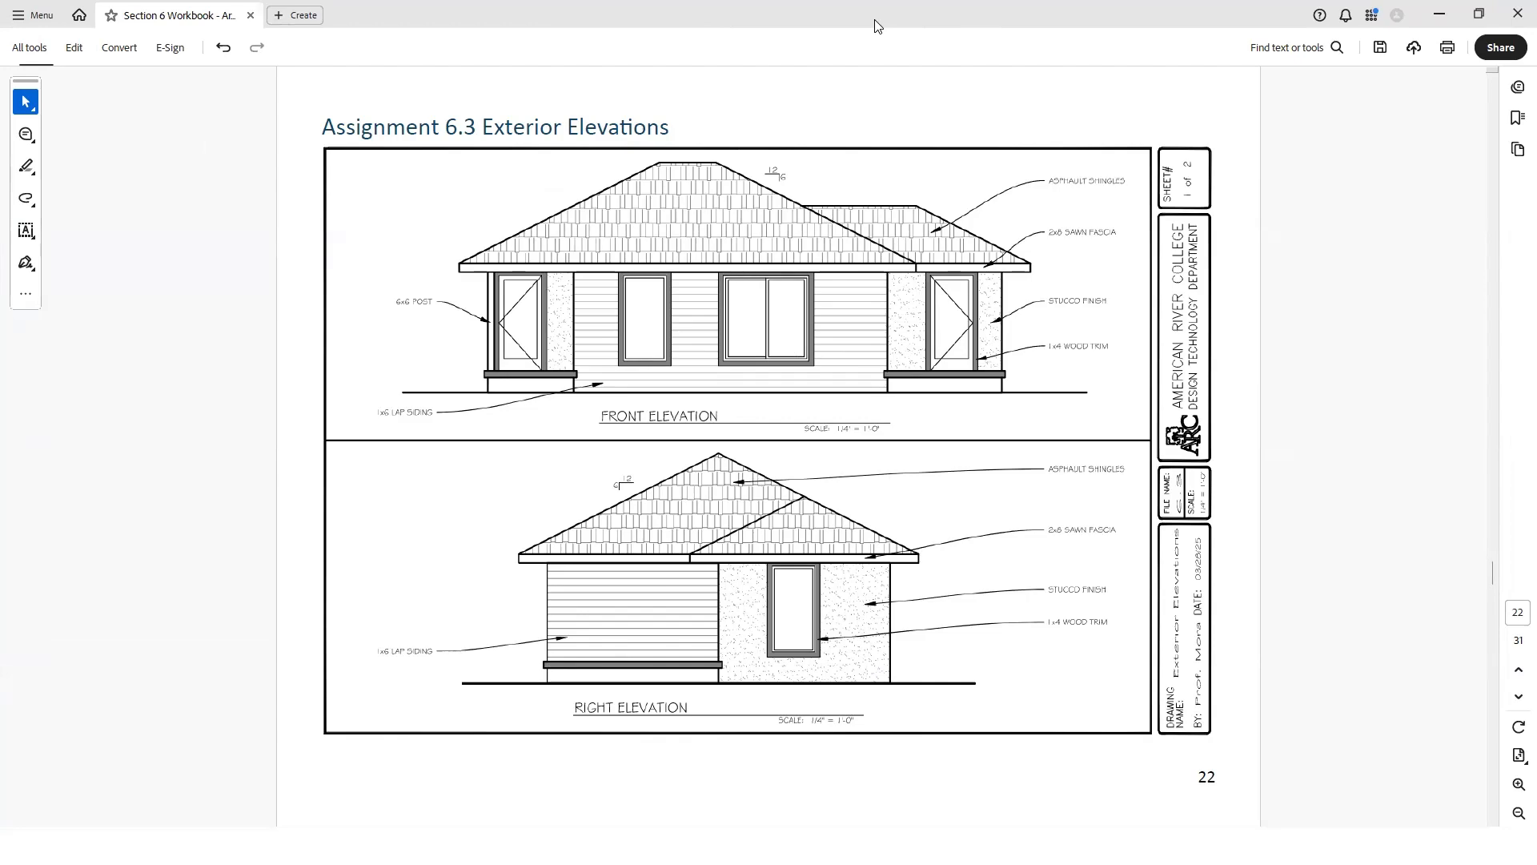
{"action": "key", "text": "alt+Tab"}
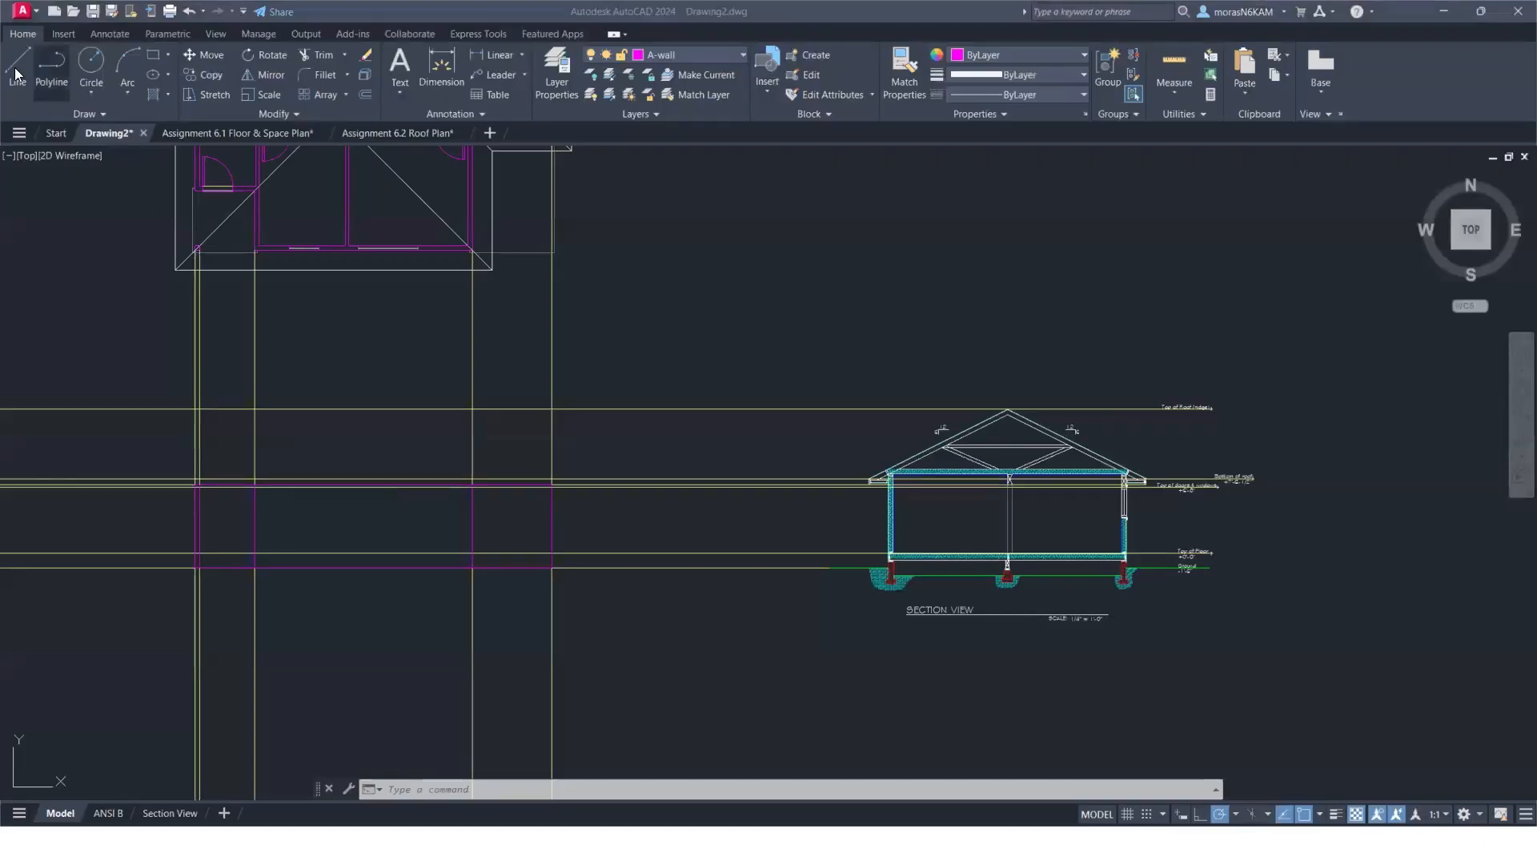
Draw a horizontal line along the top-of-floor level from the front elevation's right edge to the lower wall's right corner line.
{"action": "scroll", "coordinate": [506, 627], "scroll_direction": "up", "scroll_amount": 4}
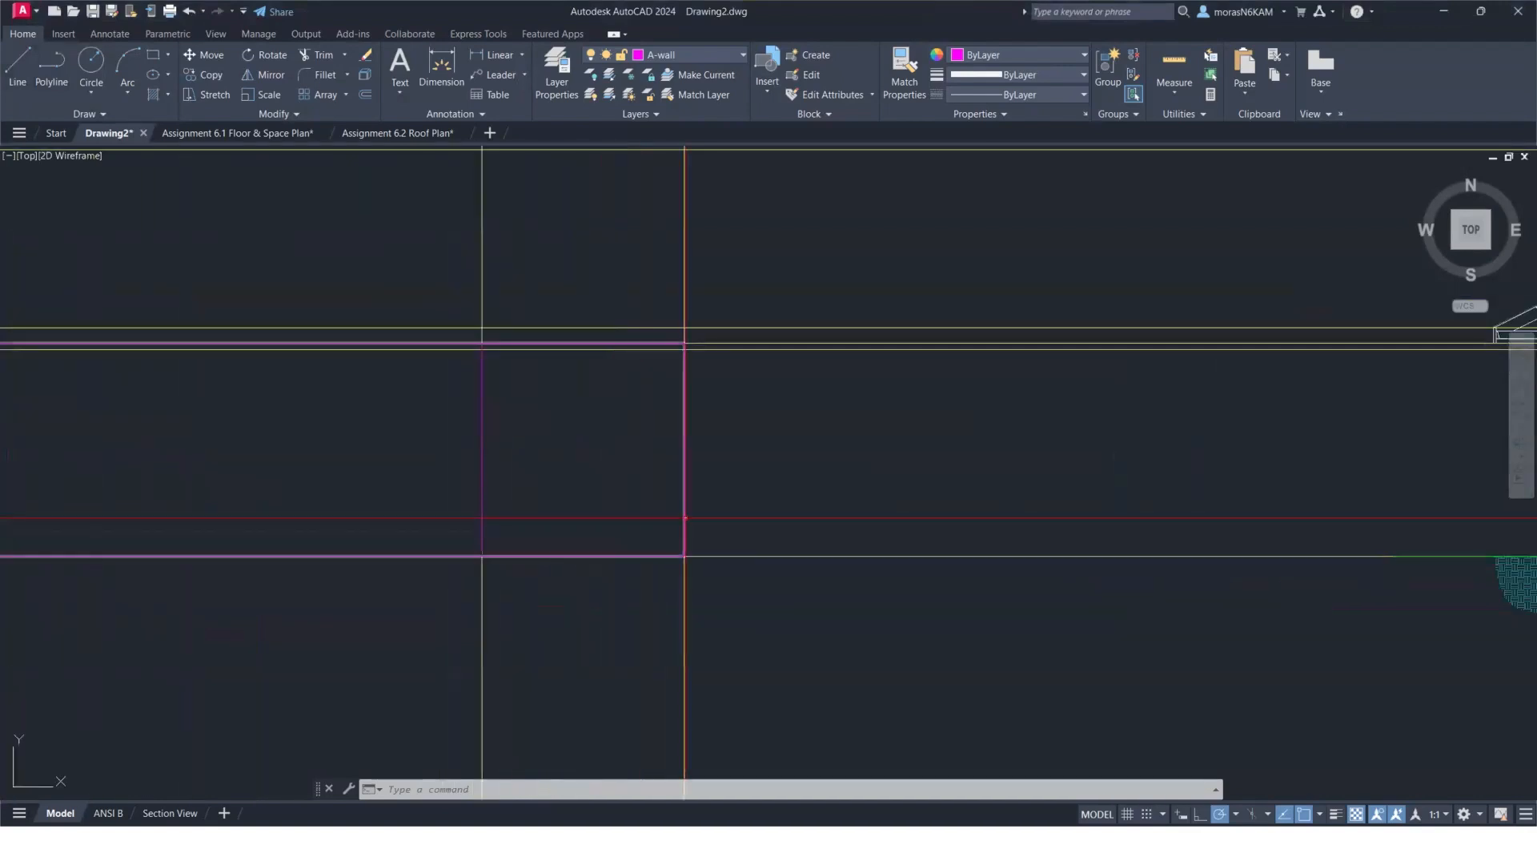
{"action": "key", "text": "Escape"}
{"action": "key", "text": "Escape"}
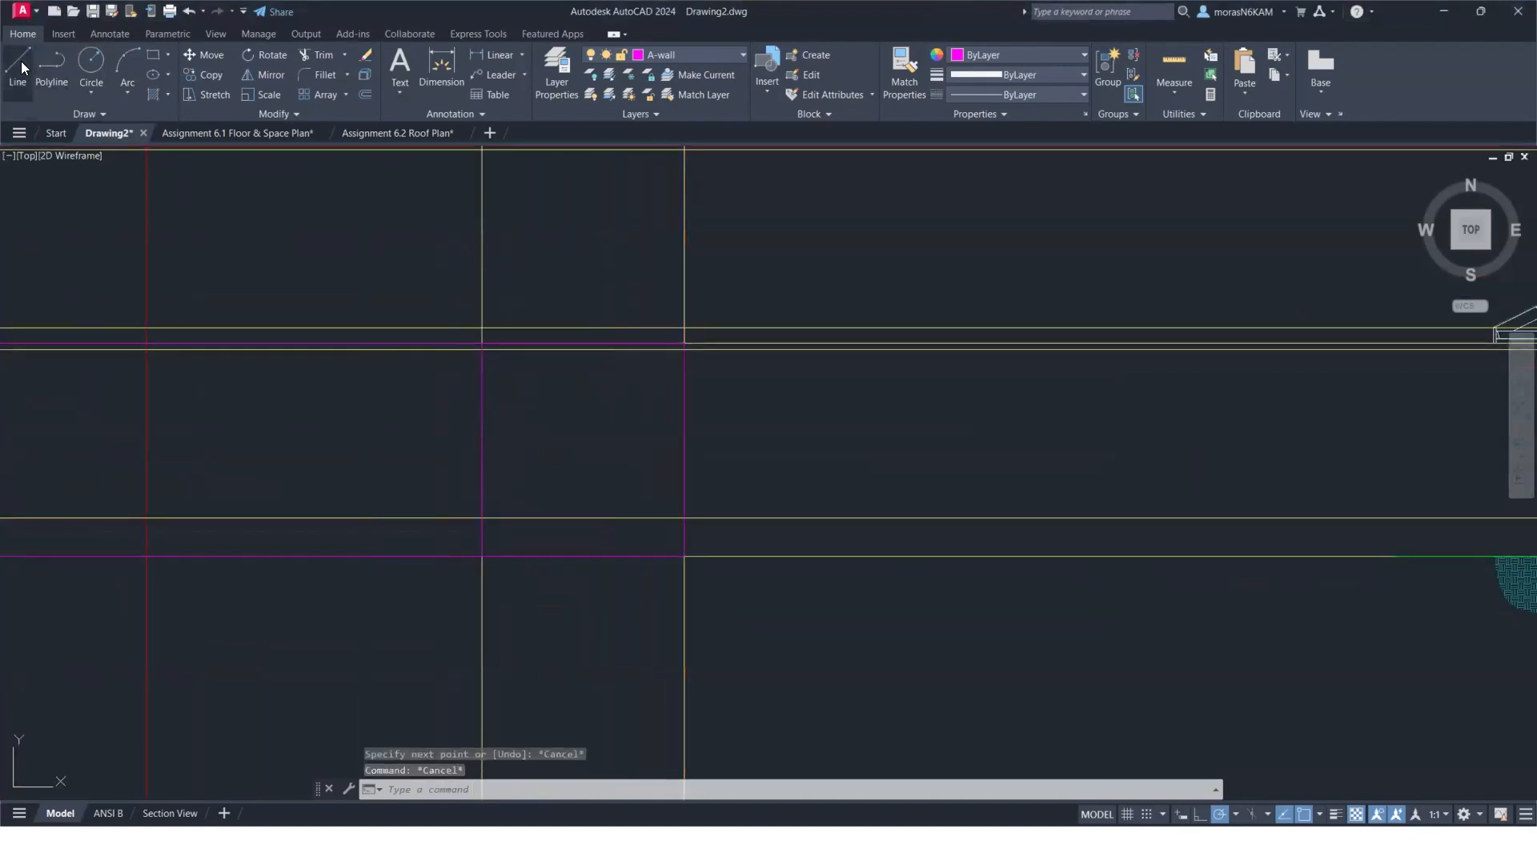
{"action": "left_click", "coordinate": [18, 65]}
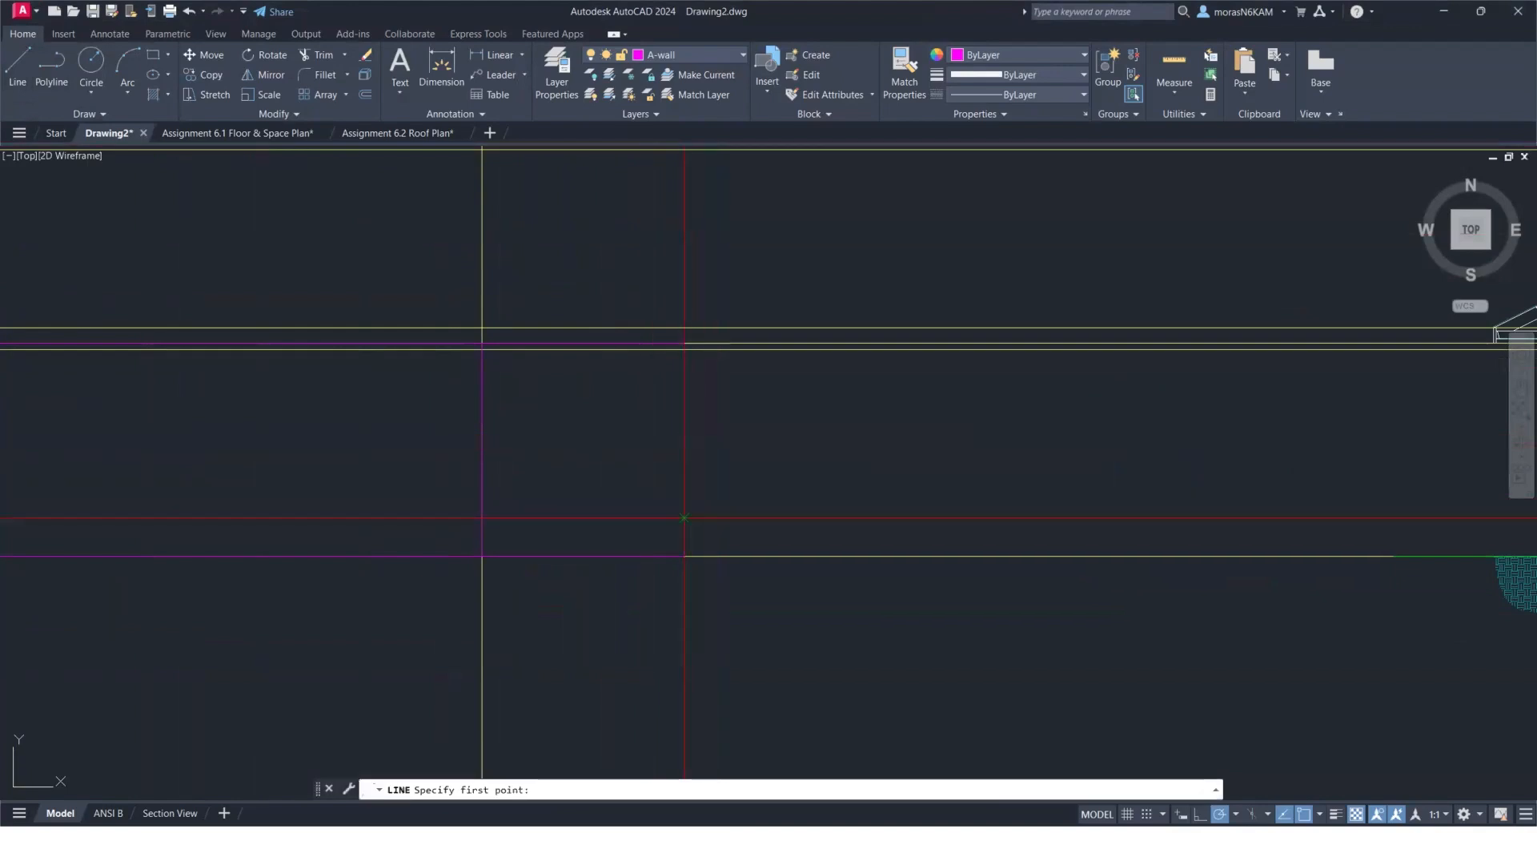
{"action": "left_click", "coordinate": [683, 518]}
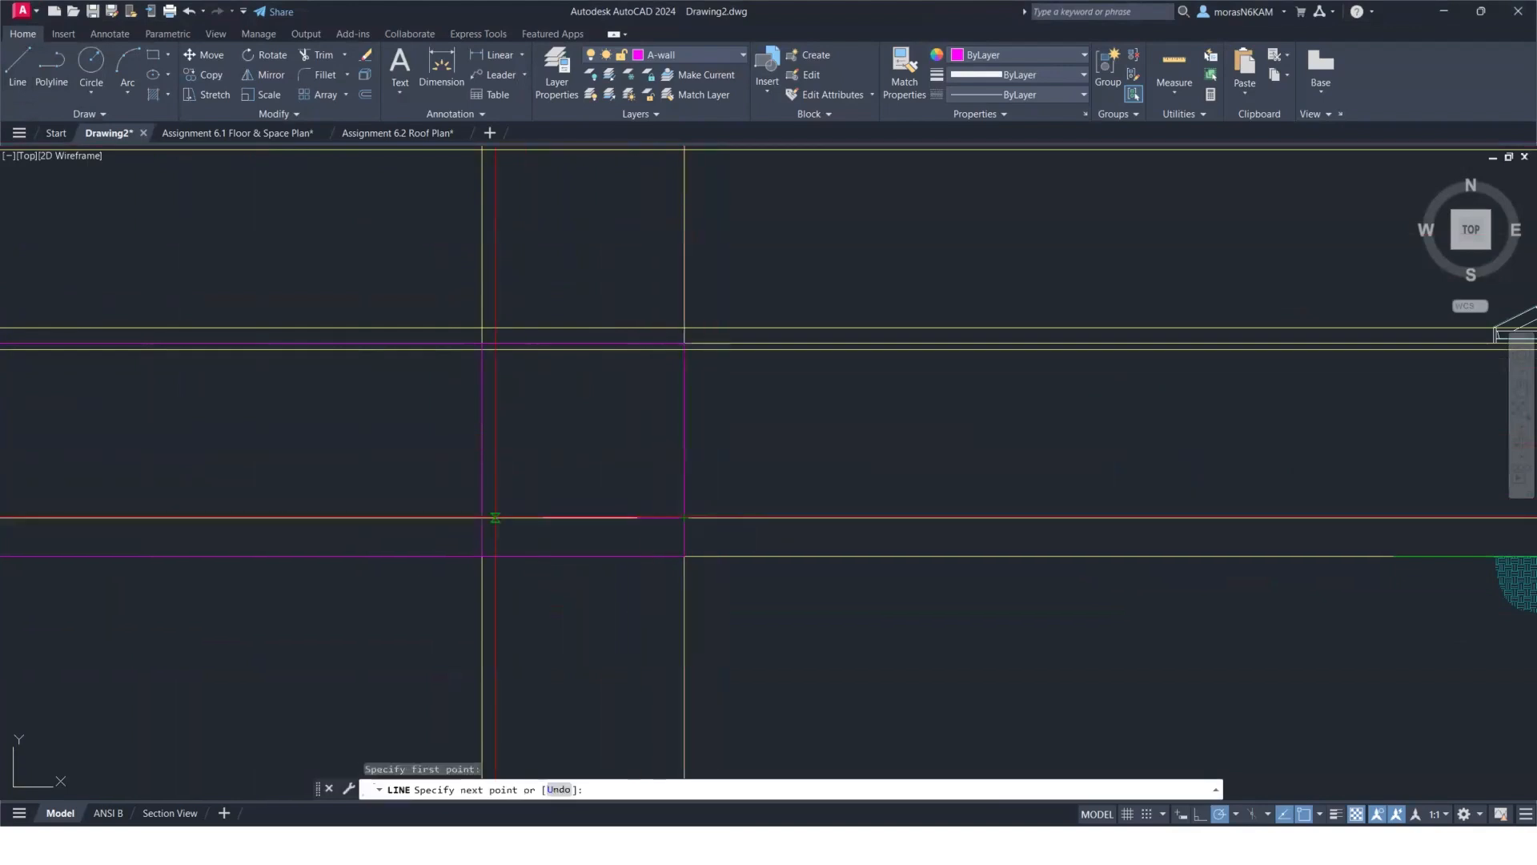
{"action": "left_click", "coordinate": [289, 517]}
{"action": "scroll", "coordinate": [290, 517], "scroll_direction": "down", "scroll_amount": 2}
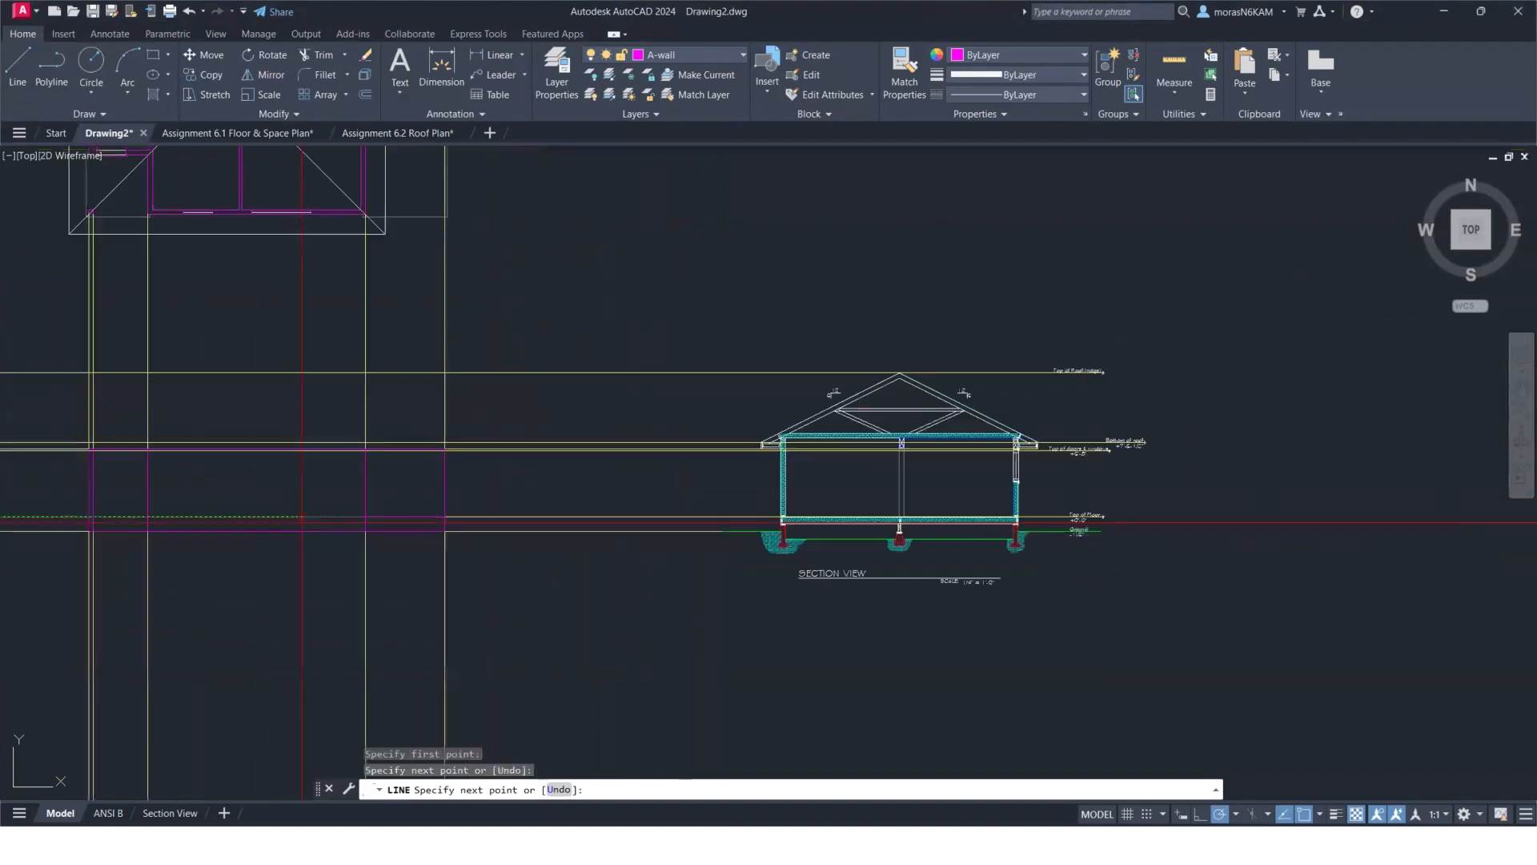
{"action": "scroll", "coordinate": [1033, 454], "scroll_direction": "down", "scroll_amount": 2}
{"action": "key", "text": "Escape"}
Draw a horizontal line along the top-of-floor level across the front elevation's left bay, starting at the lower wall's left corner line.
{"action": "type", "text": "l"}
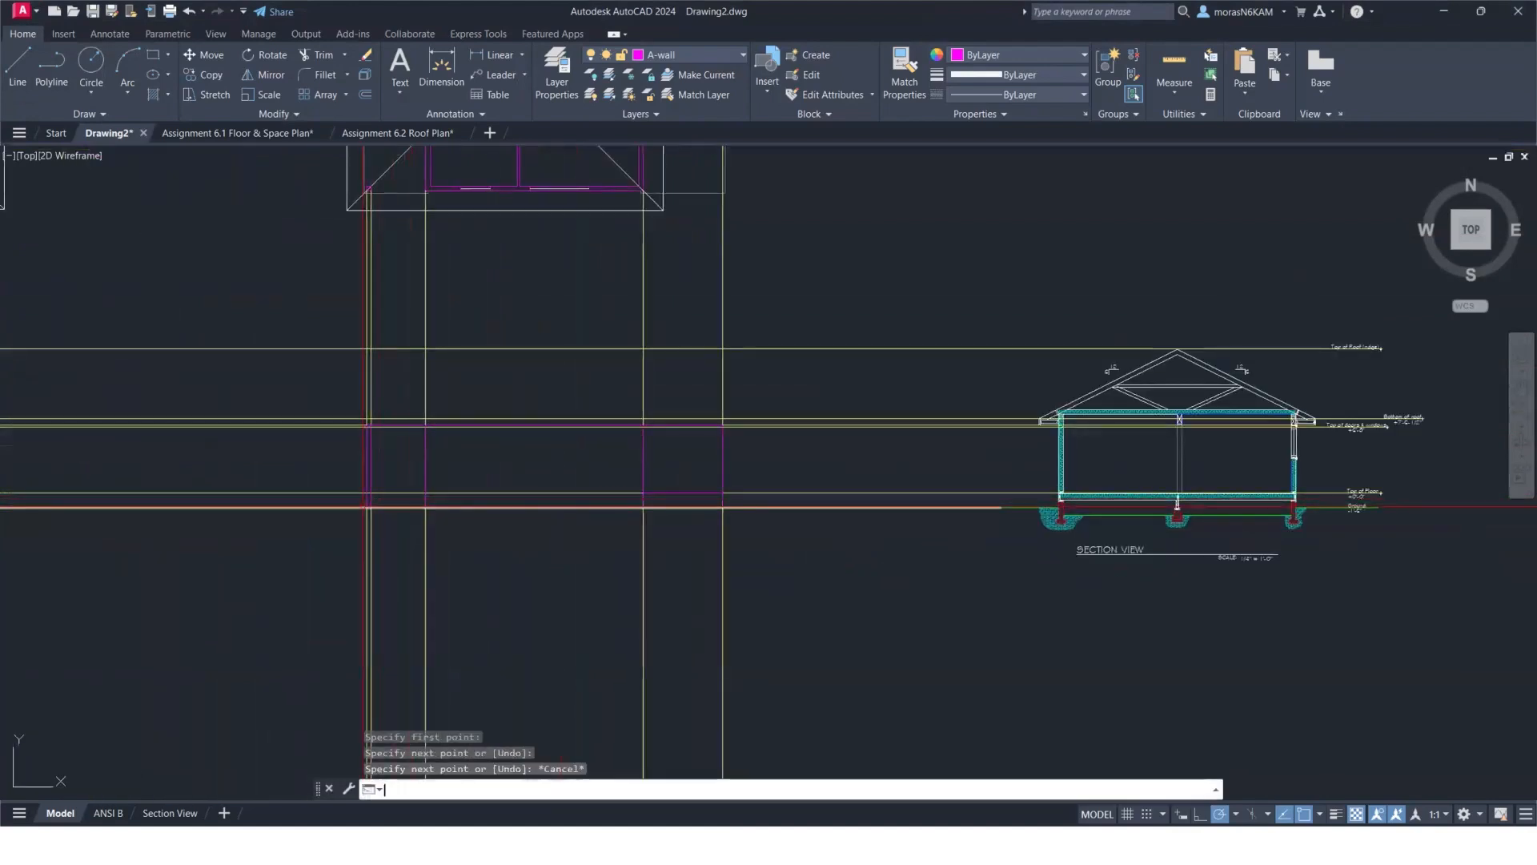
{"action": "key", "text": "Return"}
{"action": "scroll", "coordinate": [392, 487], "scroll_direction": "up", "scroll_amount": 3}
{"action": "left_click", "coordinate": [456, 501]}
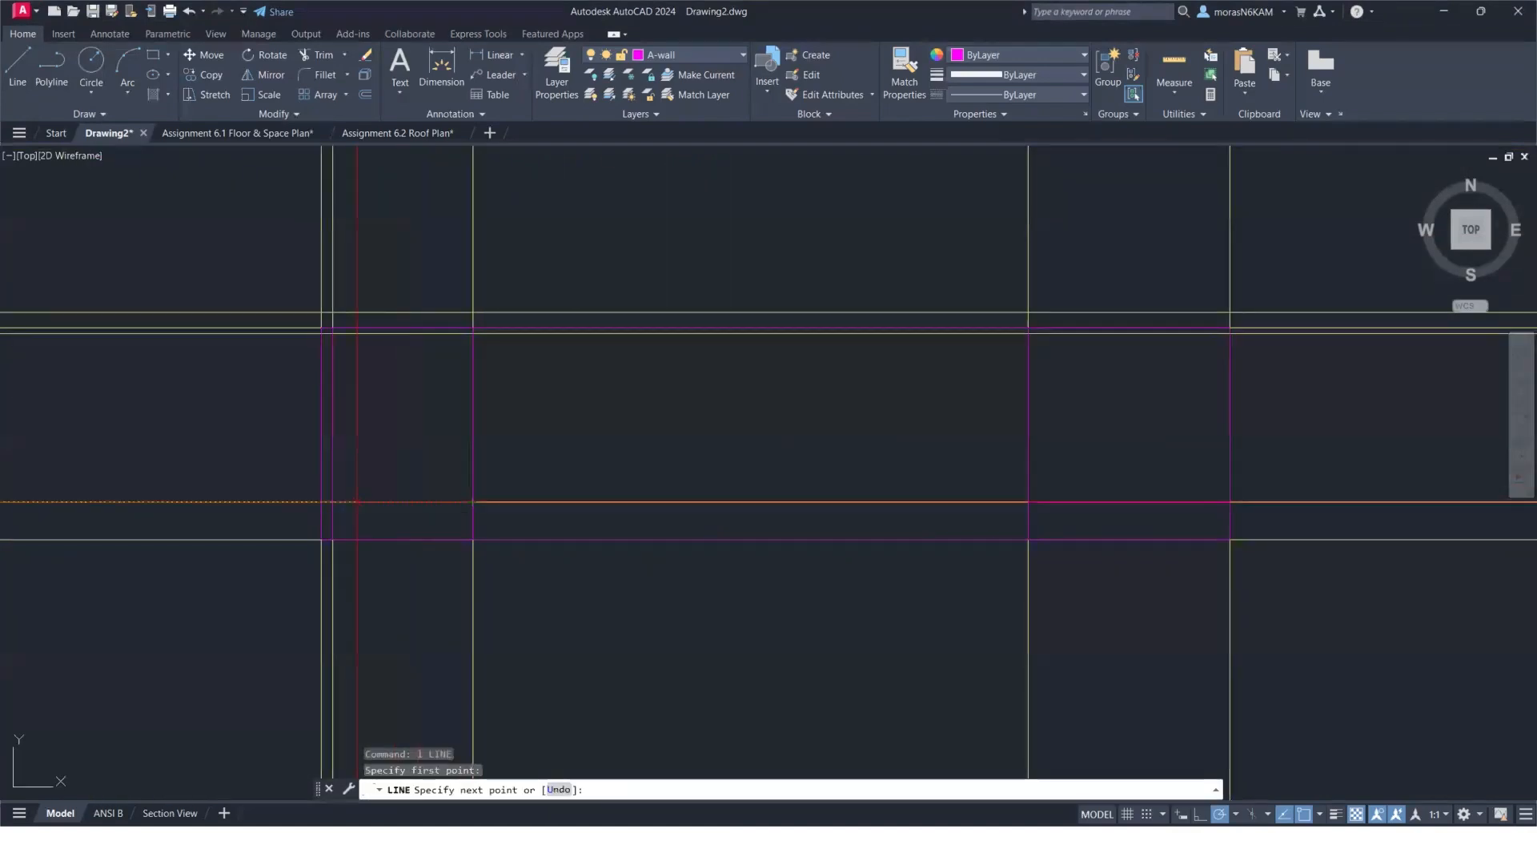
{"action": "key", "text": "Escape"}
{"action": "scroll", "coordinate": [320, 528], "scroll_direction": "down", "scroll_amount": 4}
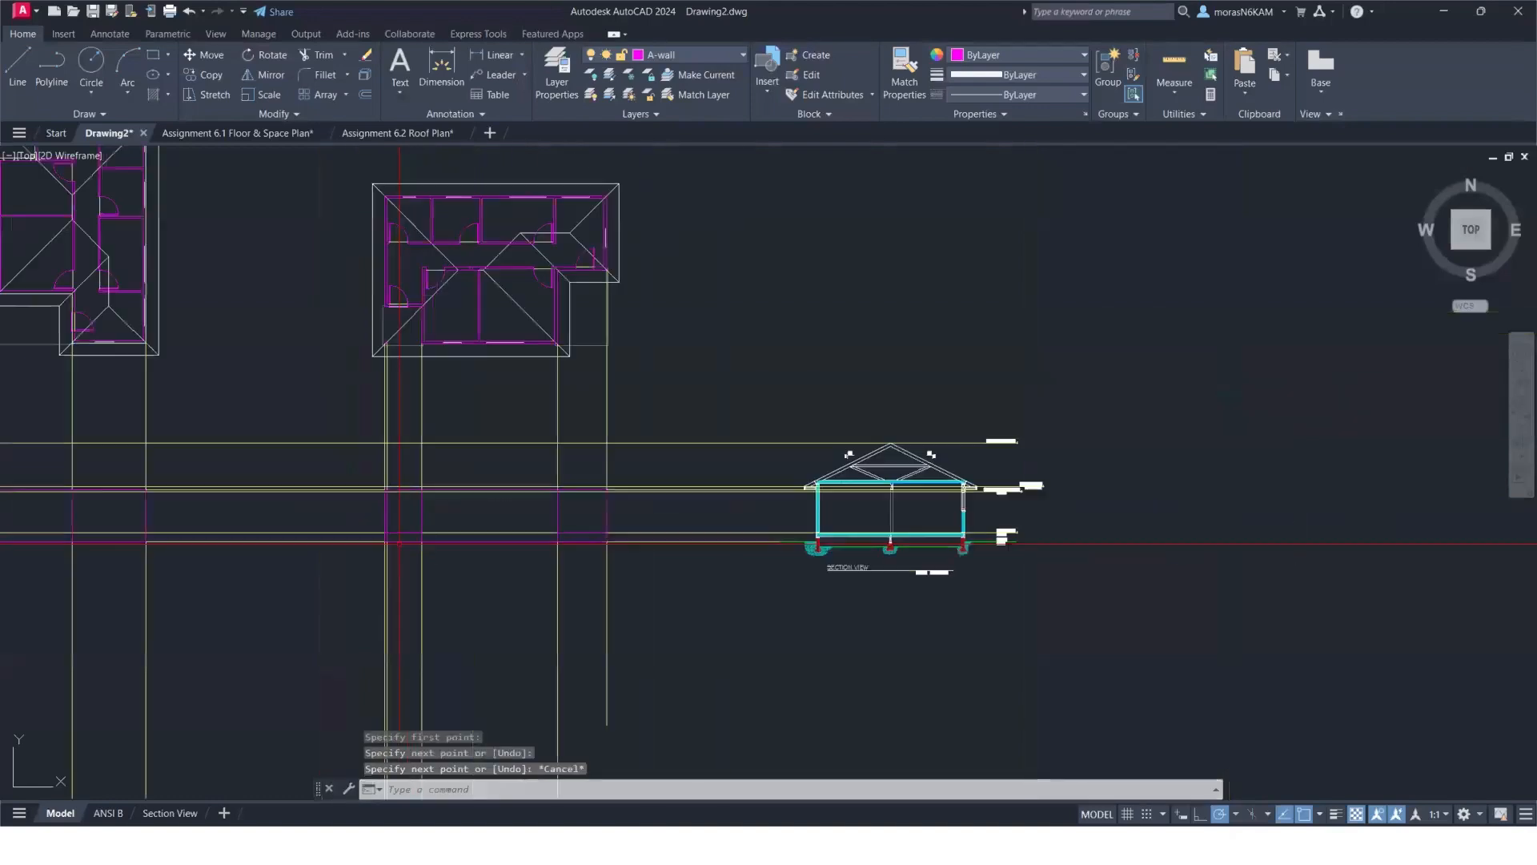
Draw a horizontal line along the top-of-floor level from the right elevation's middle wall line to its left edge.
{"action": "middle_click_drag", "start_coordinate": [319, 542], "coordinate": [659, 526]}
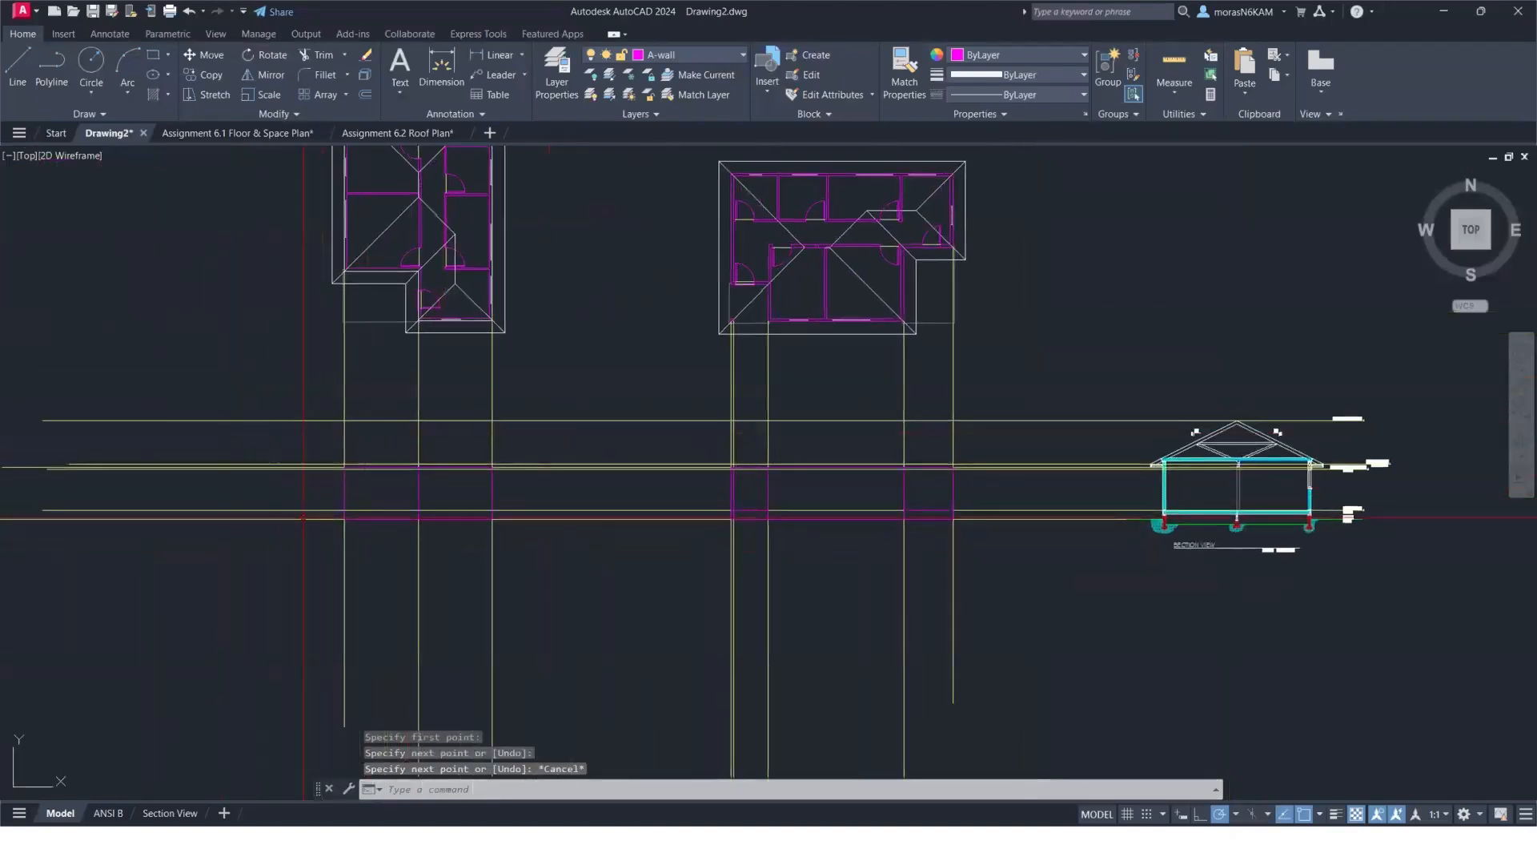
{"action": "left_click", "coordinate": [25, 67]}
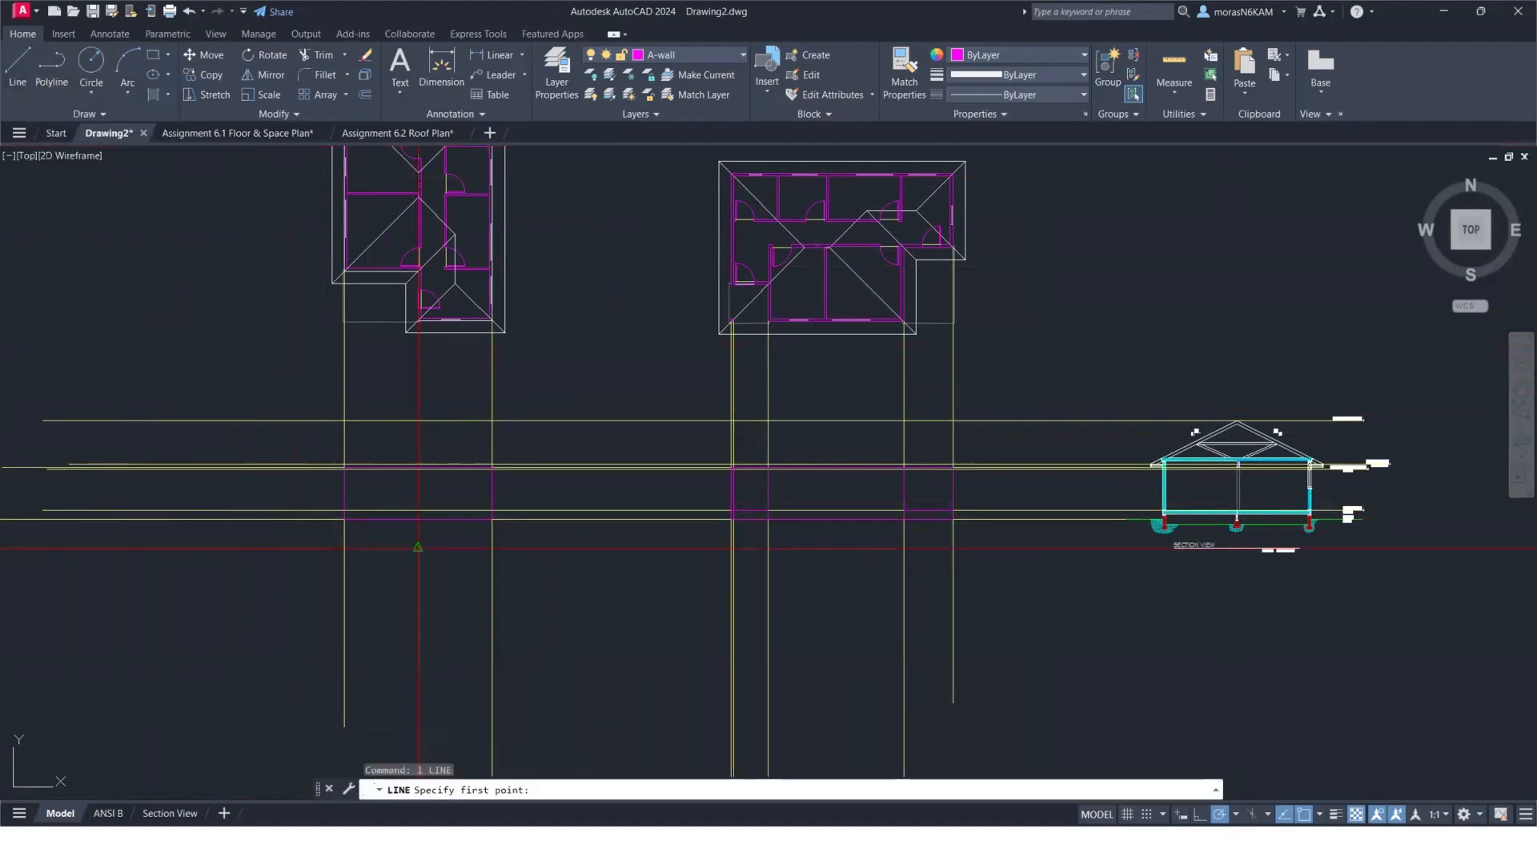
{"action": "scroll", "coordinate": [418, 548], "scroll_direction": "up", "scroll_amount": 4}
{"action": "left_click", "coordinate": [418, 510]}
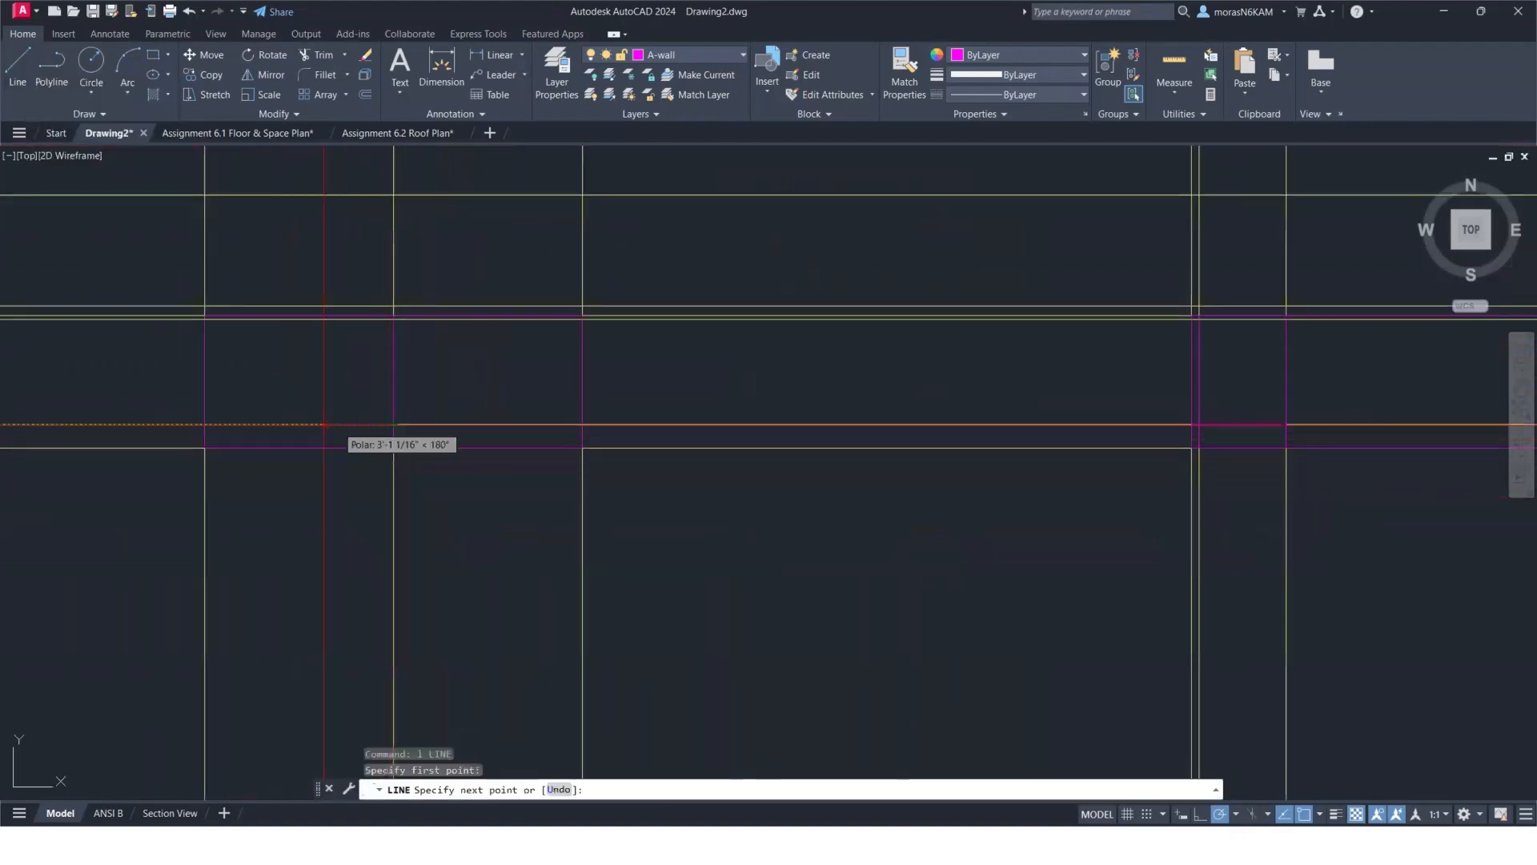
{"action": "left_click", "coordinate": [202, 425]}
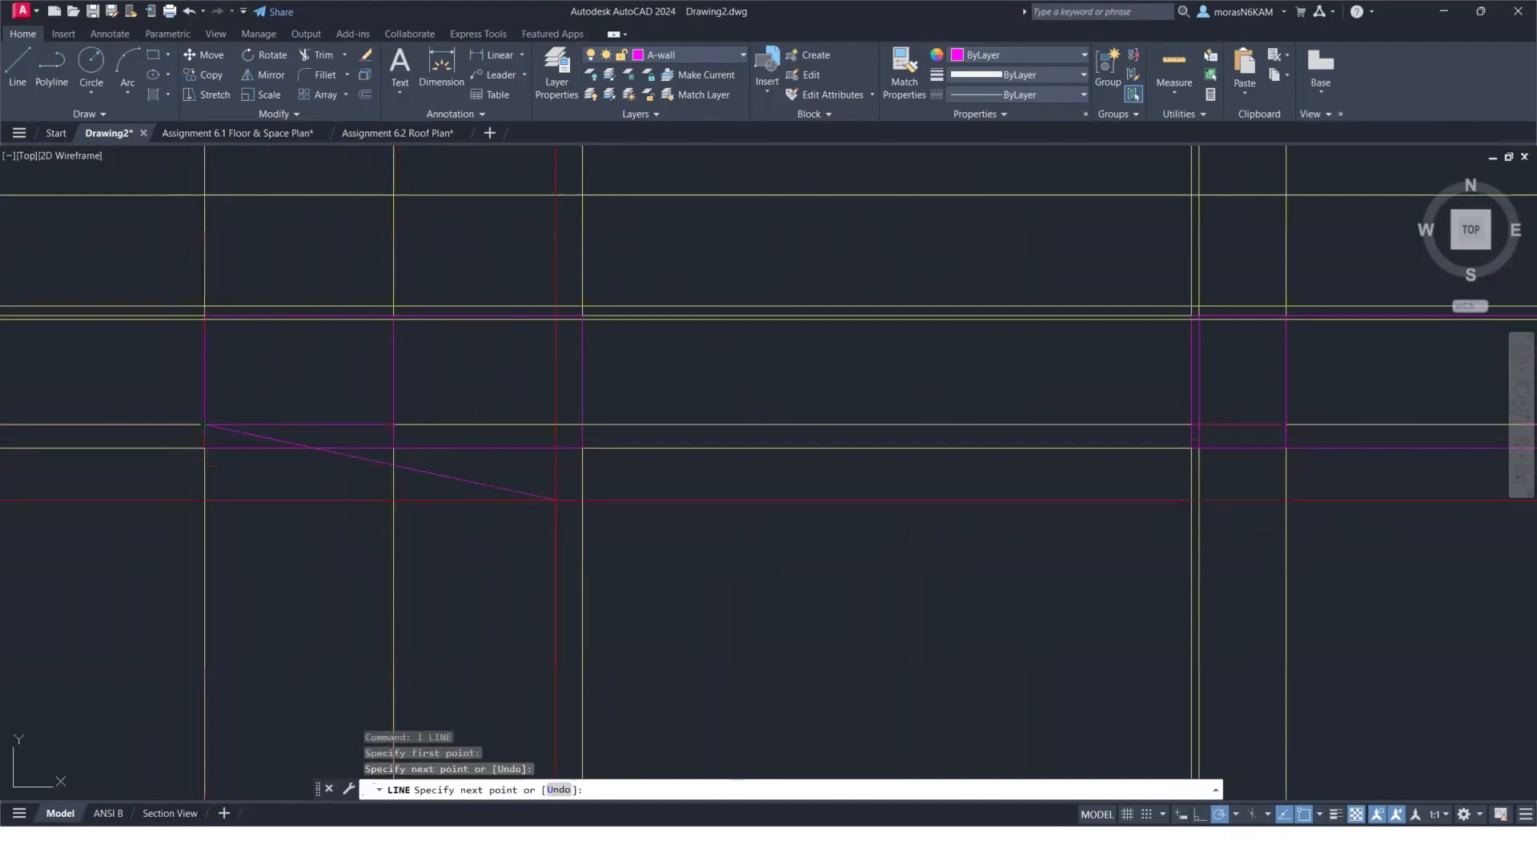
{"action": "key", "text": "Escape"}
{"action": "scroll", "coordinate": [586, 480], "scroll_direction": "down", "scroll_amount": 2}
Move the left plan's leftmost vertical construction line from the house wall corner to the lower-left corner of the porch outline.
{"action": "middle_click_drag", "start_coordinate": [570, 467], "coordinate": [358, 503]}
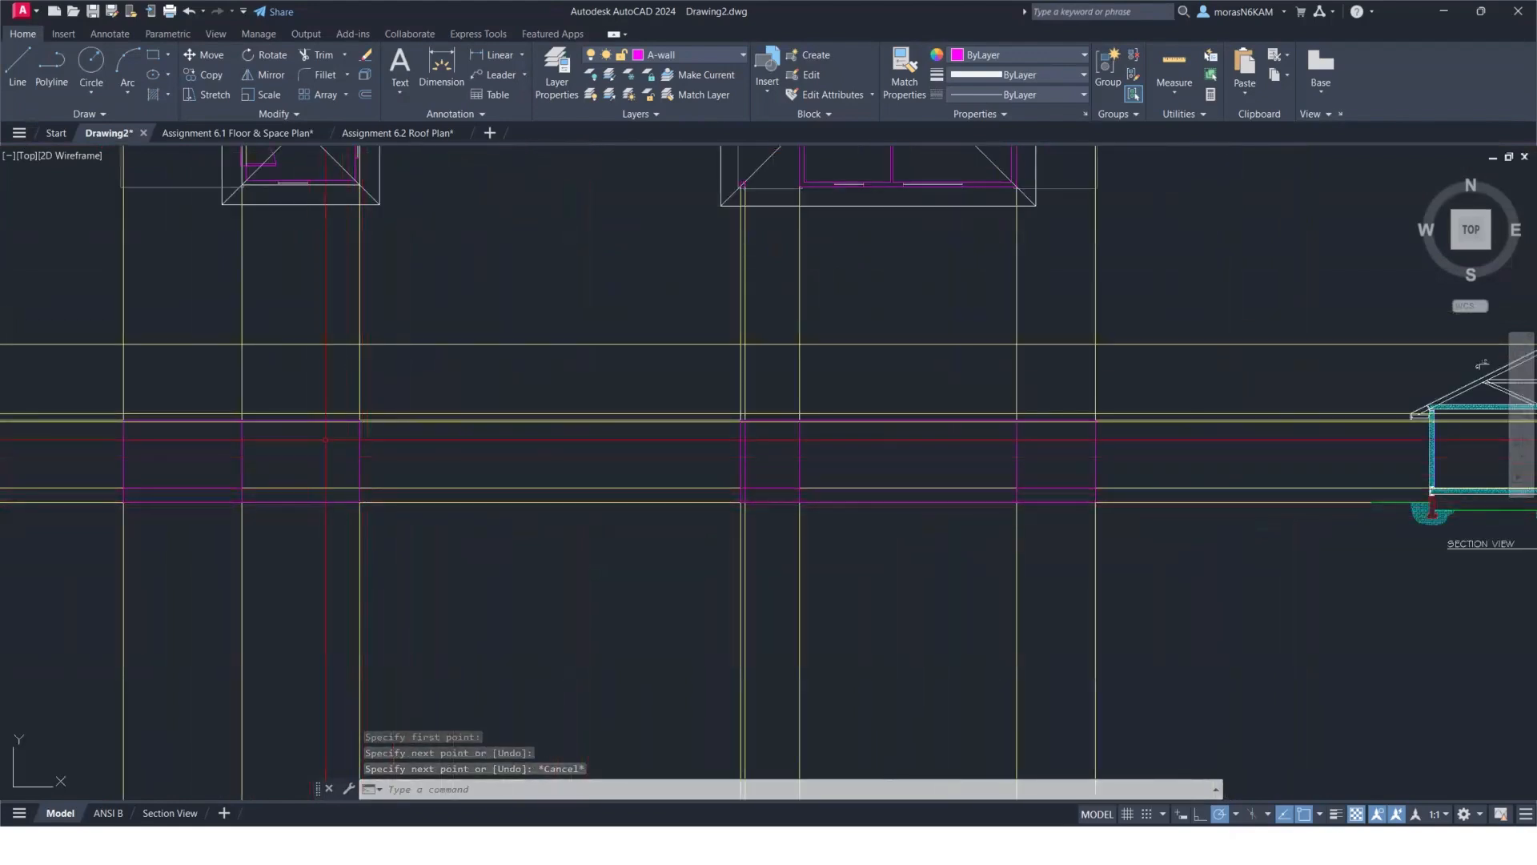
{"action": "scroll", "coordinate": [343, 426], "scroll_direction": "down", "scroll_amount": 2}
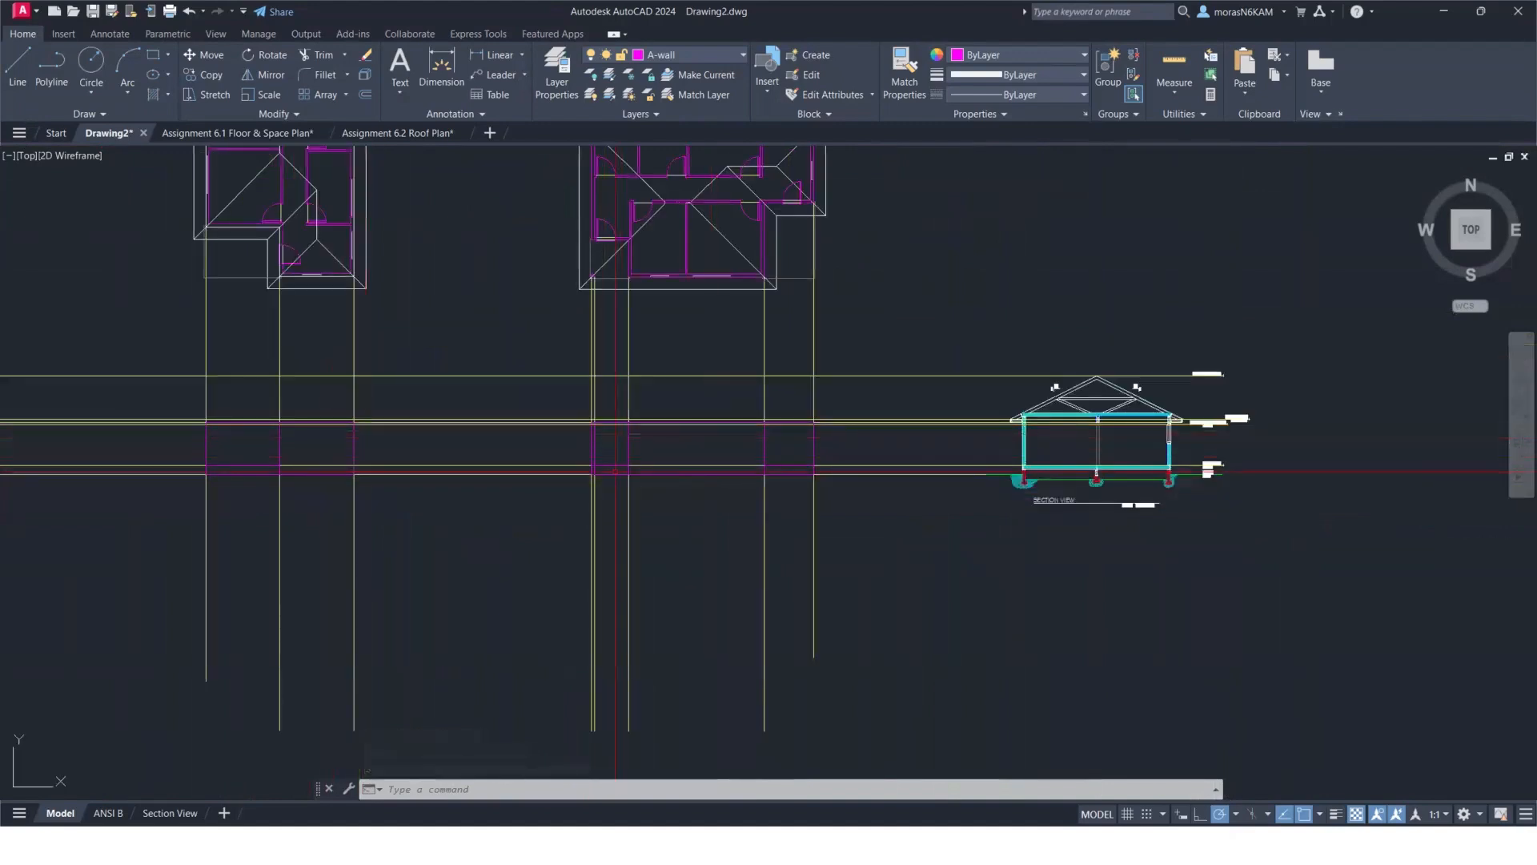
{"action": "mouse_move", "coordinate": [637, 471]}
{"action": "middle_mouse_down"}
{"action": "mouse_move", "coordinate": [526, 465]}
{"action": "mouse_move", "coordinate": [568, 418]}
{"action": "middle_mouse_up"}
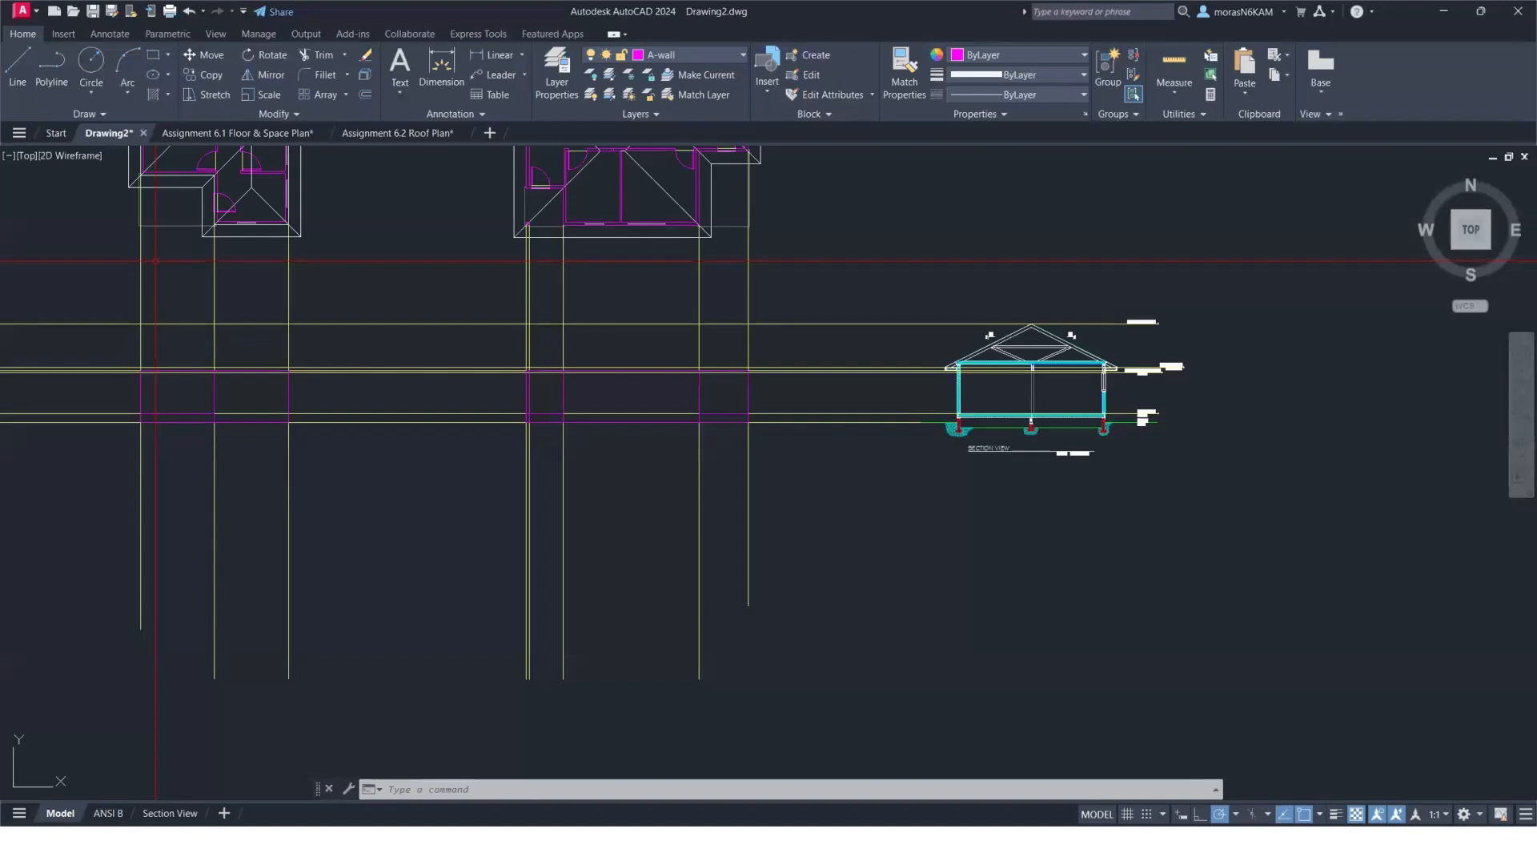
{"action": "middle_click_drag", "start_coordinate": [142, 289], "coordinate": [272, 315]}
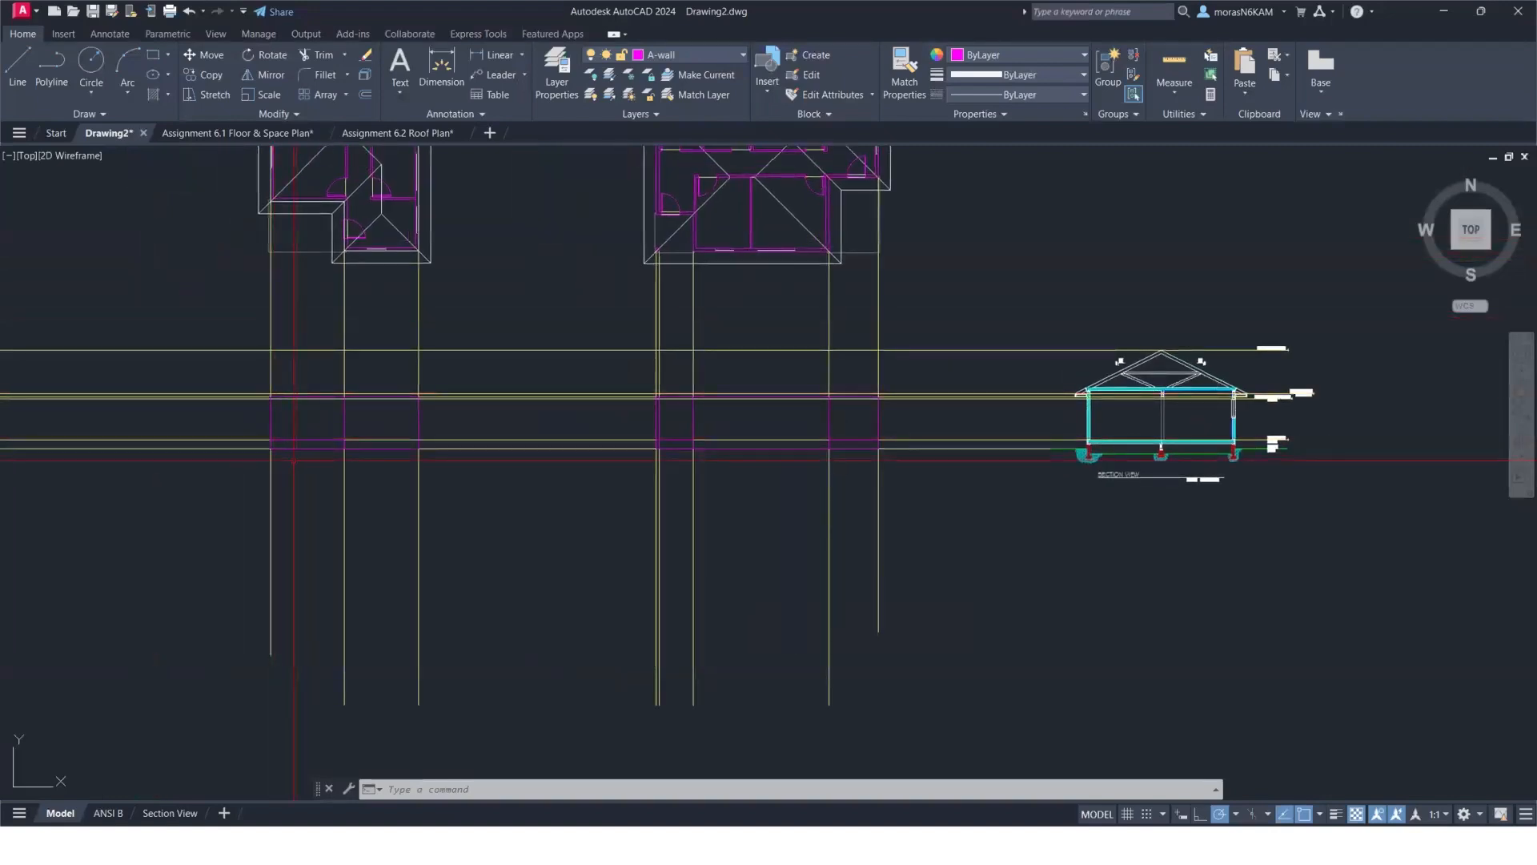
{"action": "scroll", "coordinate": [294, 459], "scroll_direction": "up", "scroll_amount": 4}
{"action": "middle_click_drag", "start_coordinate": [257, 276], "coordinate": [257, 481]}
{"action": "middle_click_drag", "start_coordinate": [257, 309], "coordinate": [254, 407]}
{"action": "left_click", "coordinate": [255, 326]}
{"action": "left_click", "coordinate": [210, 311]}
{"action": "scroll", "coordinate": [208, 309], "scroll_direction": "down", "scroll_amount": 2}
{"action": "middle_click_drag", "start_coordinate": [209, 309], "coordinate": [208, 371]}
{"action": "scroll", "coordinate": [207, 372], "scroll_direction": "up", "scroll_amount": 4}
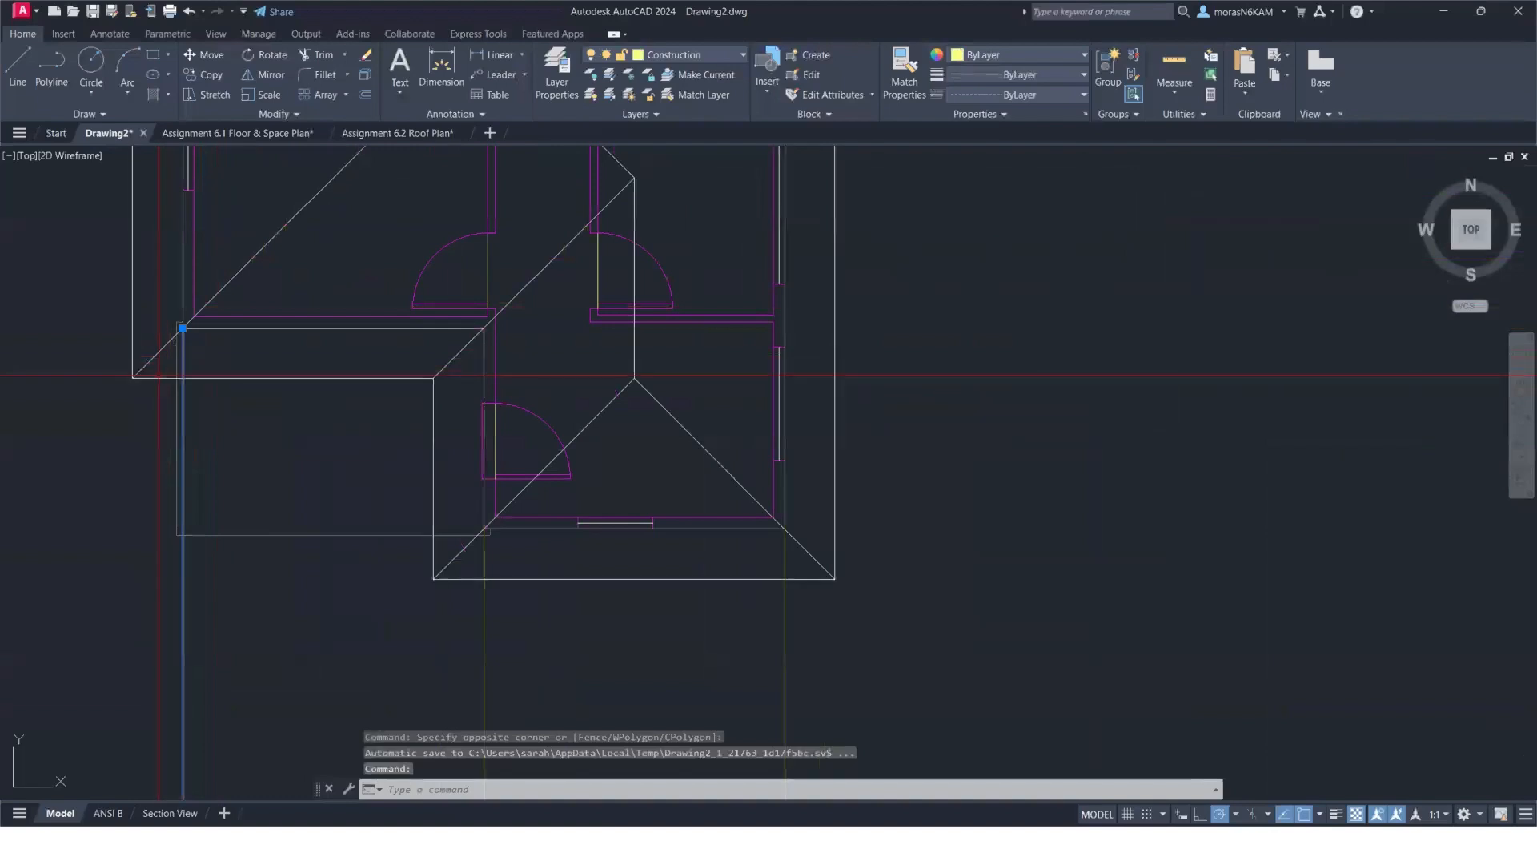
{"action": "type", "text": "m"}
{"action": "key", "text": "Return"}
{"action": "scroll", "coordinate": [188, 321], "scroll_direction": "up", "scroll_amount": 5}
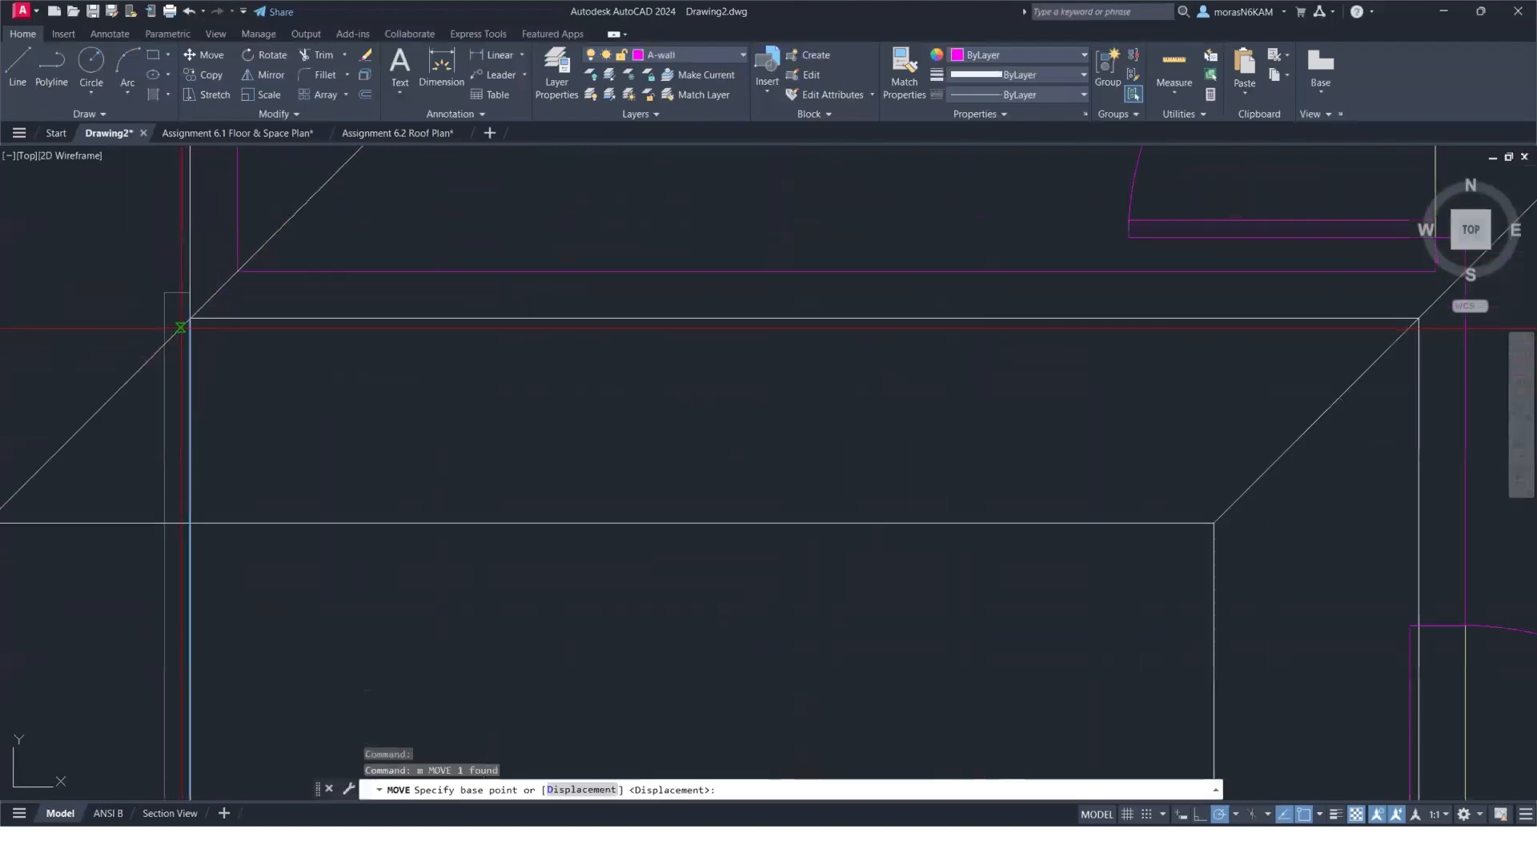
{"action": "left_click", "coordinate": [190, 318]}
{"action": "scroll", "coordinate": [154, 622], "scroll_direction": "down", "scroll_amount": 5}
{"action": "scroll", "coordinate": [288, 333], "scroll_direction": "up", "scroll_amount": 2}
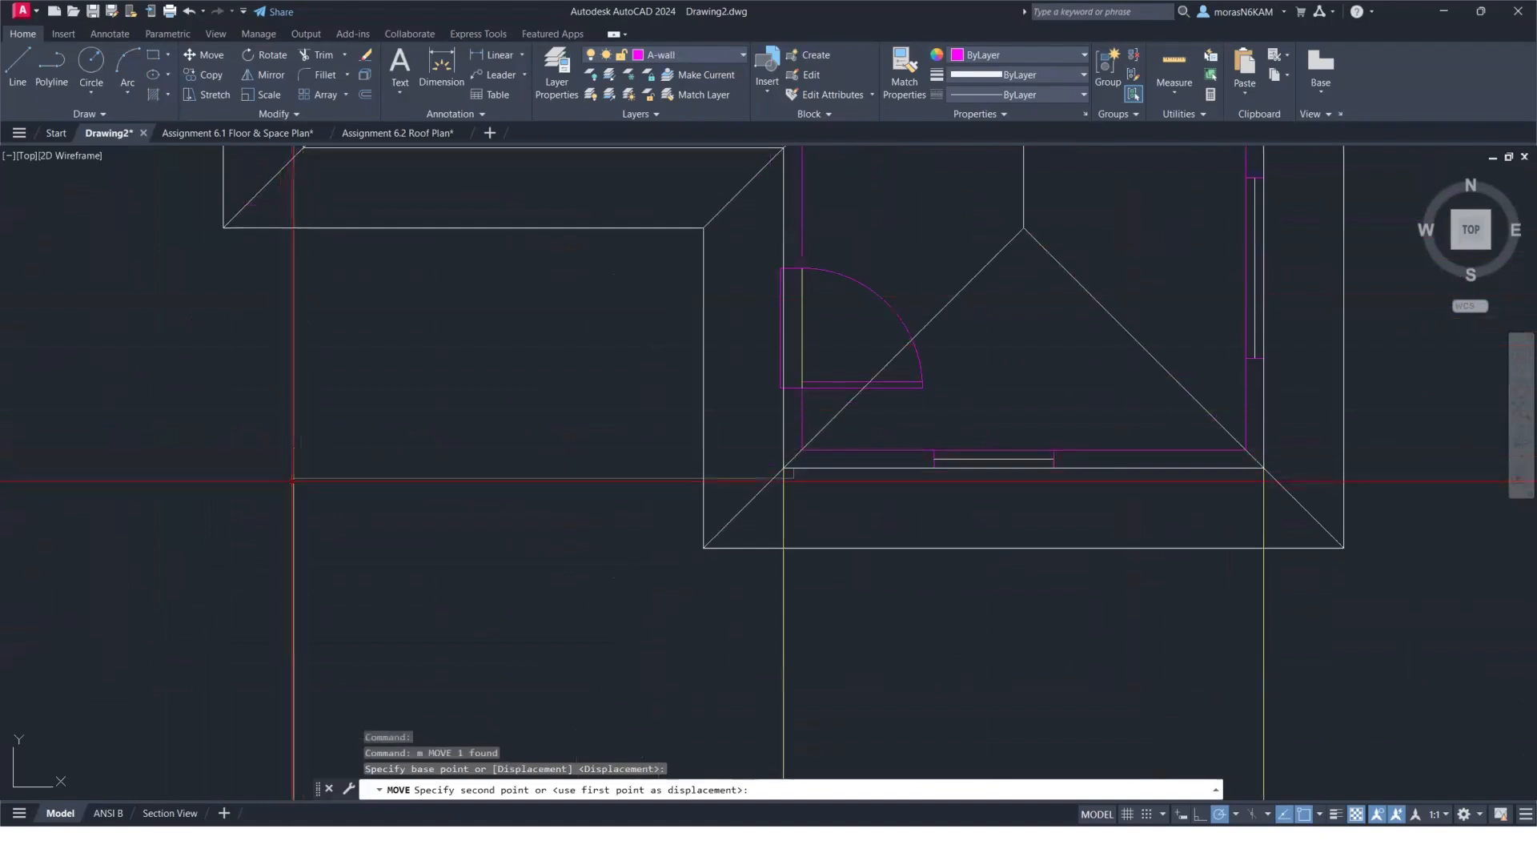
{"action": "left_click", "coordinate": [294, 478]}
{"action": "key", "text": "Escape"}
Move the left plan's vertical construction line from the projecting wing's lower-left wall corner to the right end of the porch outline.
{"action": "left_click", "coordinate": [792, 518]}
{"action": "left_click", "coordinate": [774, 515]}
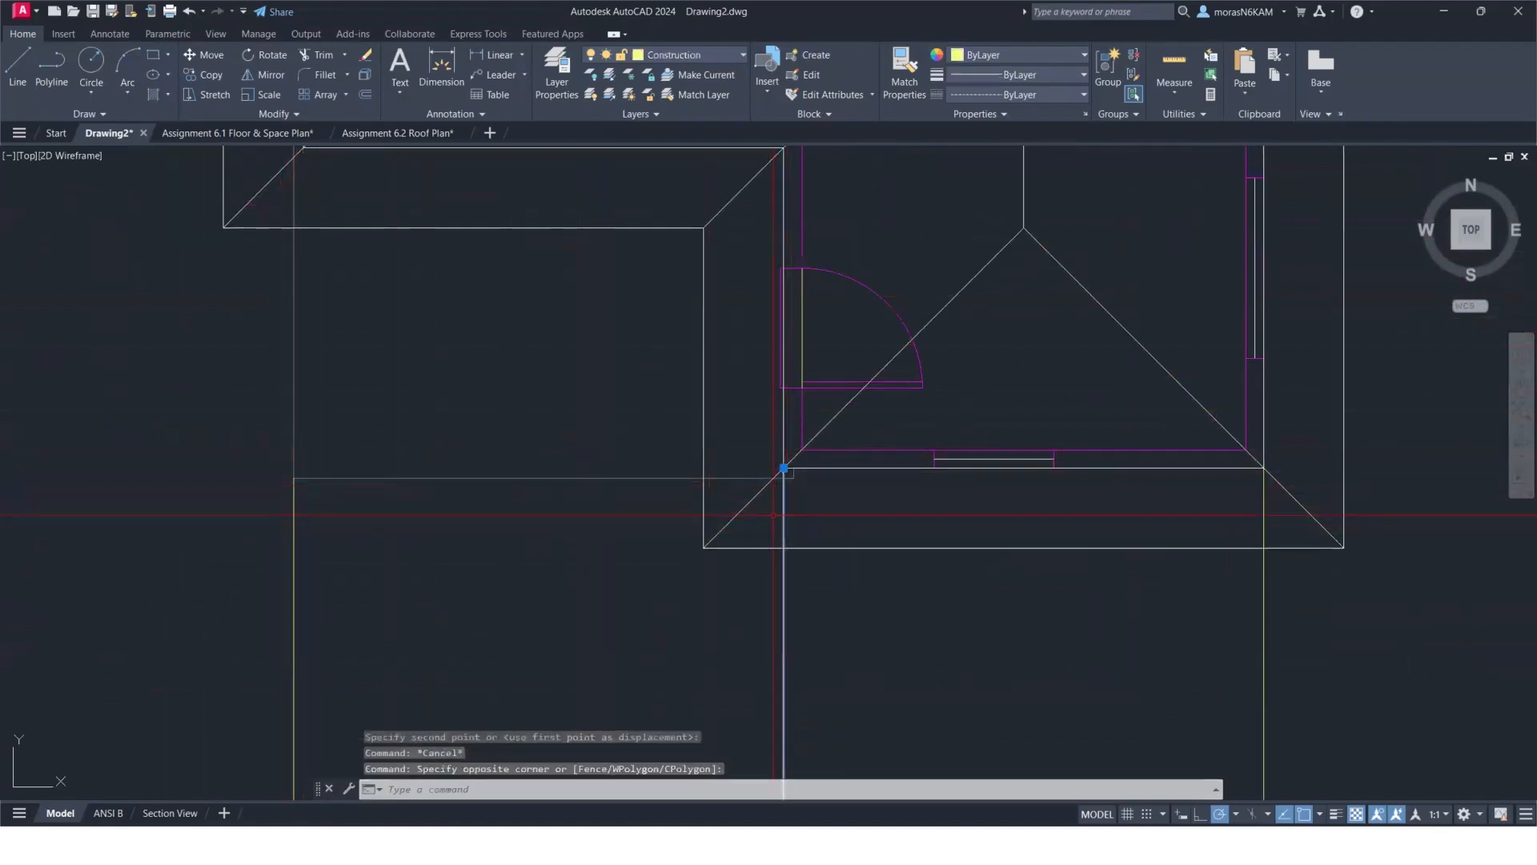
{"action": "type", "text": "m"}
{"action": "key", "text": "Return"}
{"action": "scroll", "coordinate": [784, 474], "scroll_direction": "up", "scroll_amount": 2}
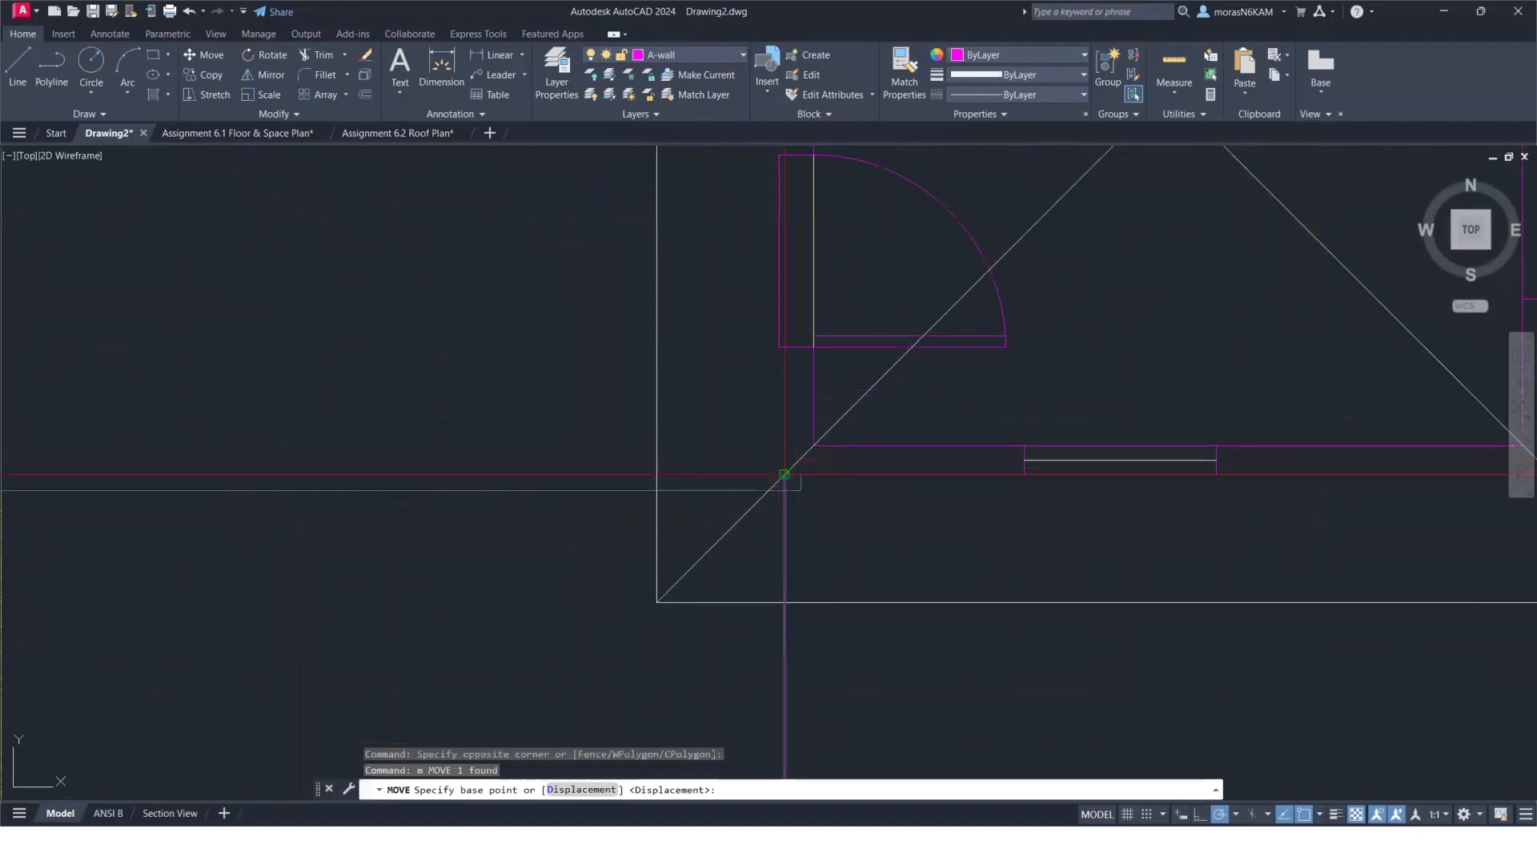
{"action": "left_click", "coordinate": [785, 474]}
{"action": "left_click", "coordinate": [801, 489]}
Move the right plan's leftmost vertical construction line from the porch column's outer corner to the porch outline's lower-left corner.
{"action": "scroll", "coordinate": [800, 489], "scroll_direction": "down", "scroll_amount": 8}
{"action": "middle_click_drag", "start_coordinate": [963, 536], "coordinate": [258, 476]}
{"action": "scroll", "coordinate": [588, 433], "scroll_direction": "up", "scroll_amount": 6}
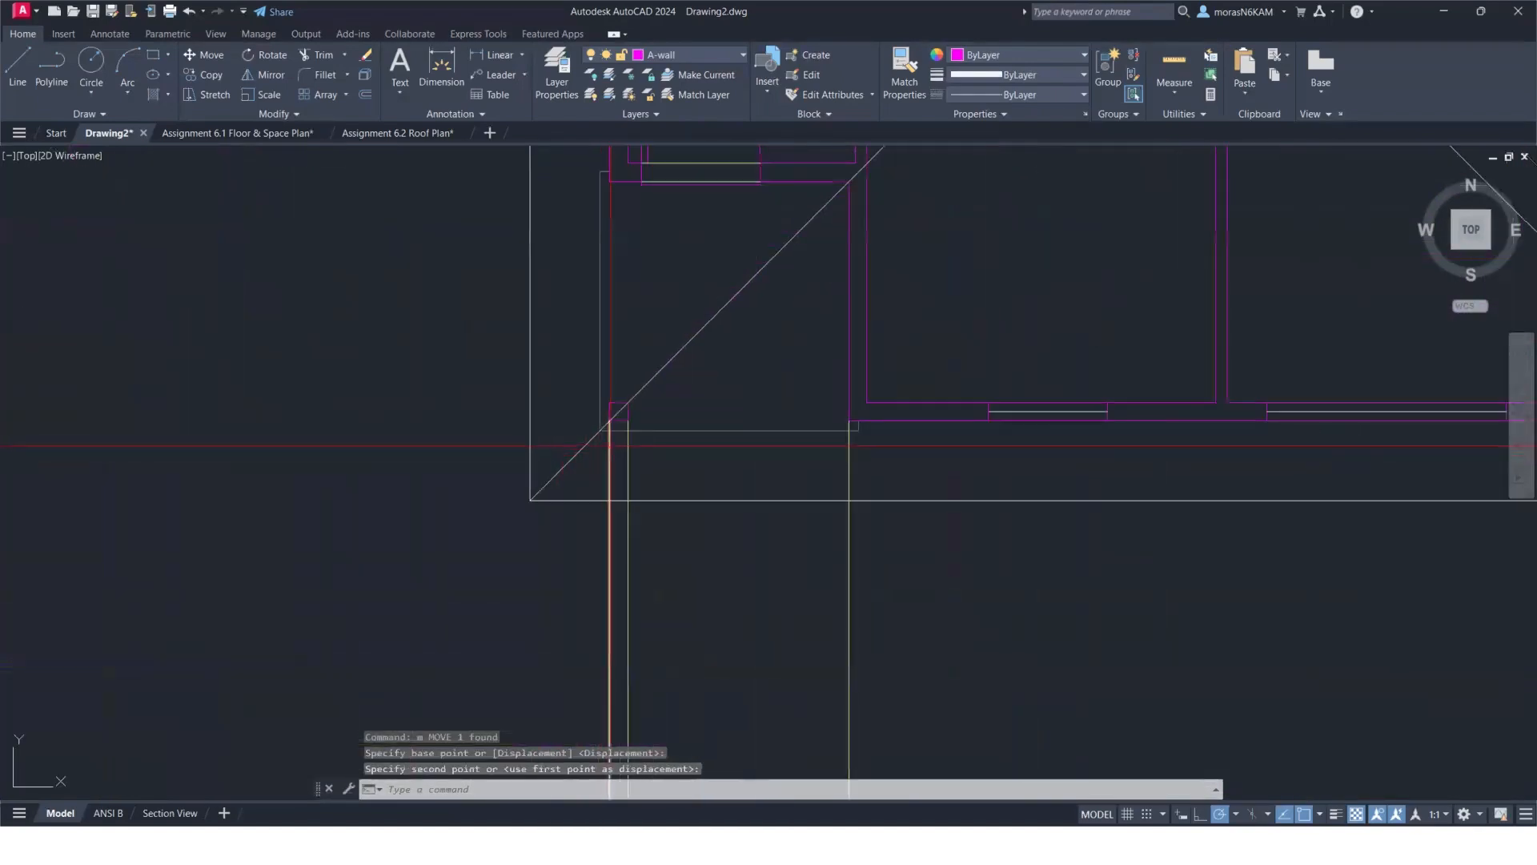
{"action": "left_click", "coordinate": [611, 444]}
{"action": "type", "text": "m"}
{"action": "key", "text": "Return"}
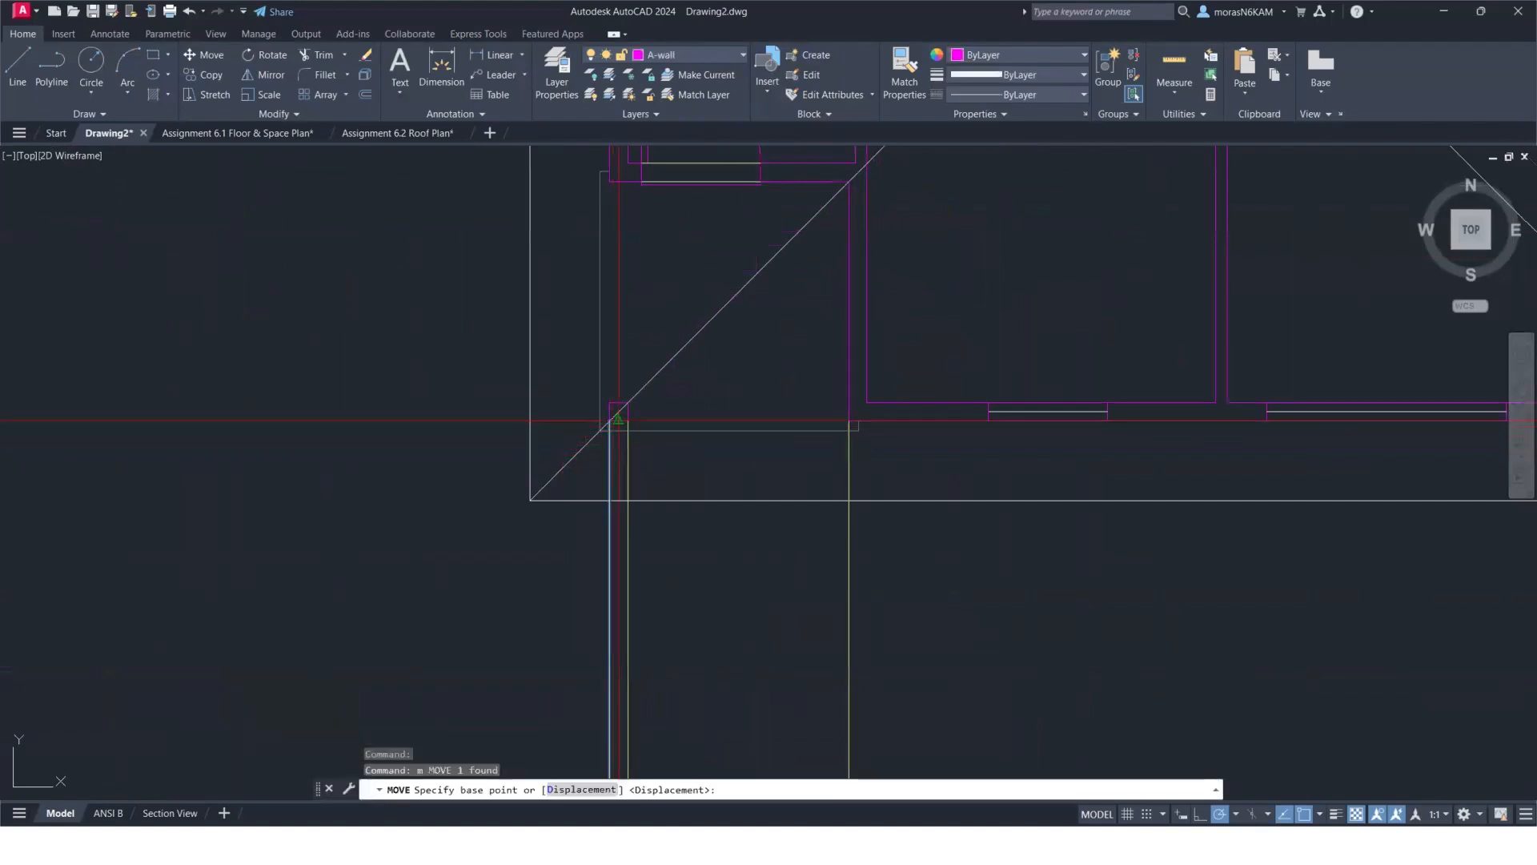
{"action": "scroll", "coordinate": [609, 425], "scroll_direction": "up", "scroll_amount": 6}
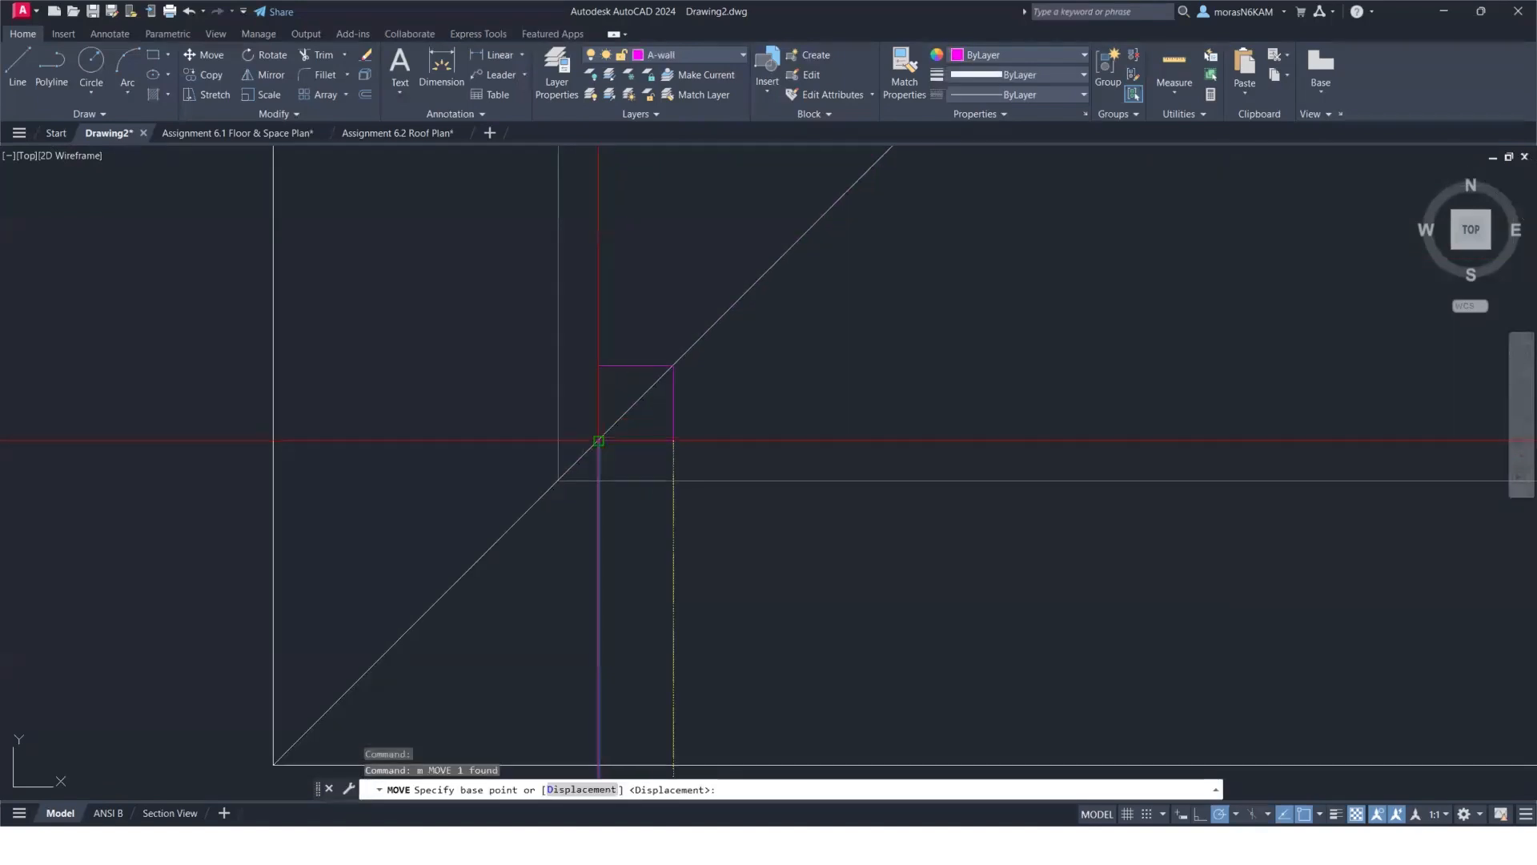
{"action": "left_click", "coordinate": [610, 422]}
{"action": "left_click", "coordinate": [568, 466]}
Move the right plan's construction line from the front wall's lower-left corner to the right end of the left porch's outline.
{"action": "scroll", "coordinate": [568, 466], "scroll_direction": "down", "scroll_amount": 4}
{"action": "middle_click_drag", "start_coordinate": [823, 604], "coordinate": [450, 491]}
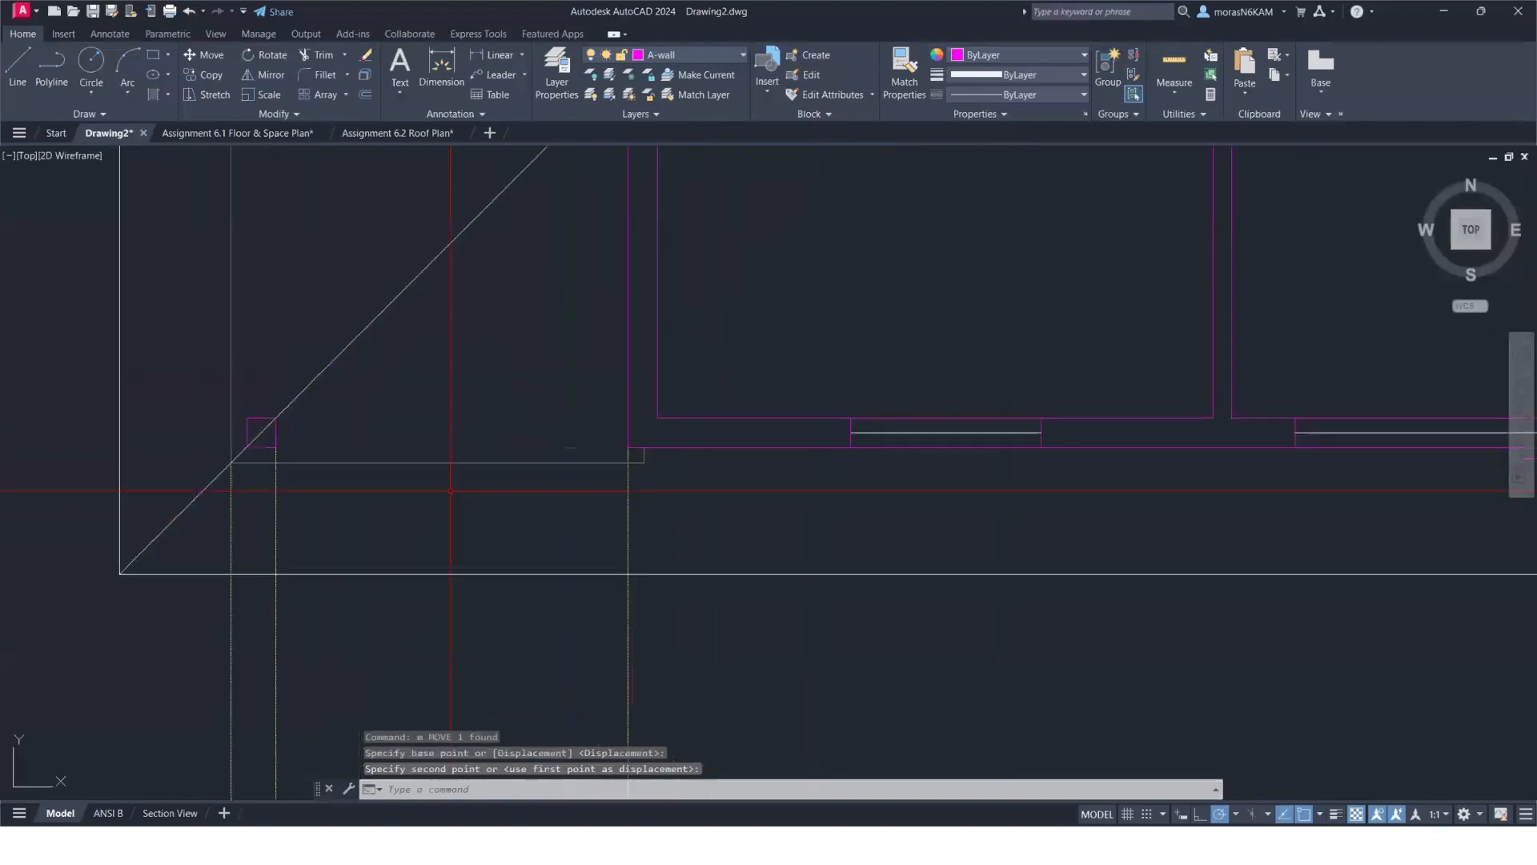
{"action": "left_click", "coordinate": [627, 477]}
{"action": "type", "text": "m"}
{"action": "key", "text": "Return"}
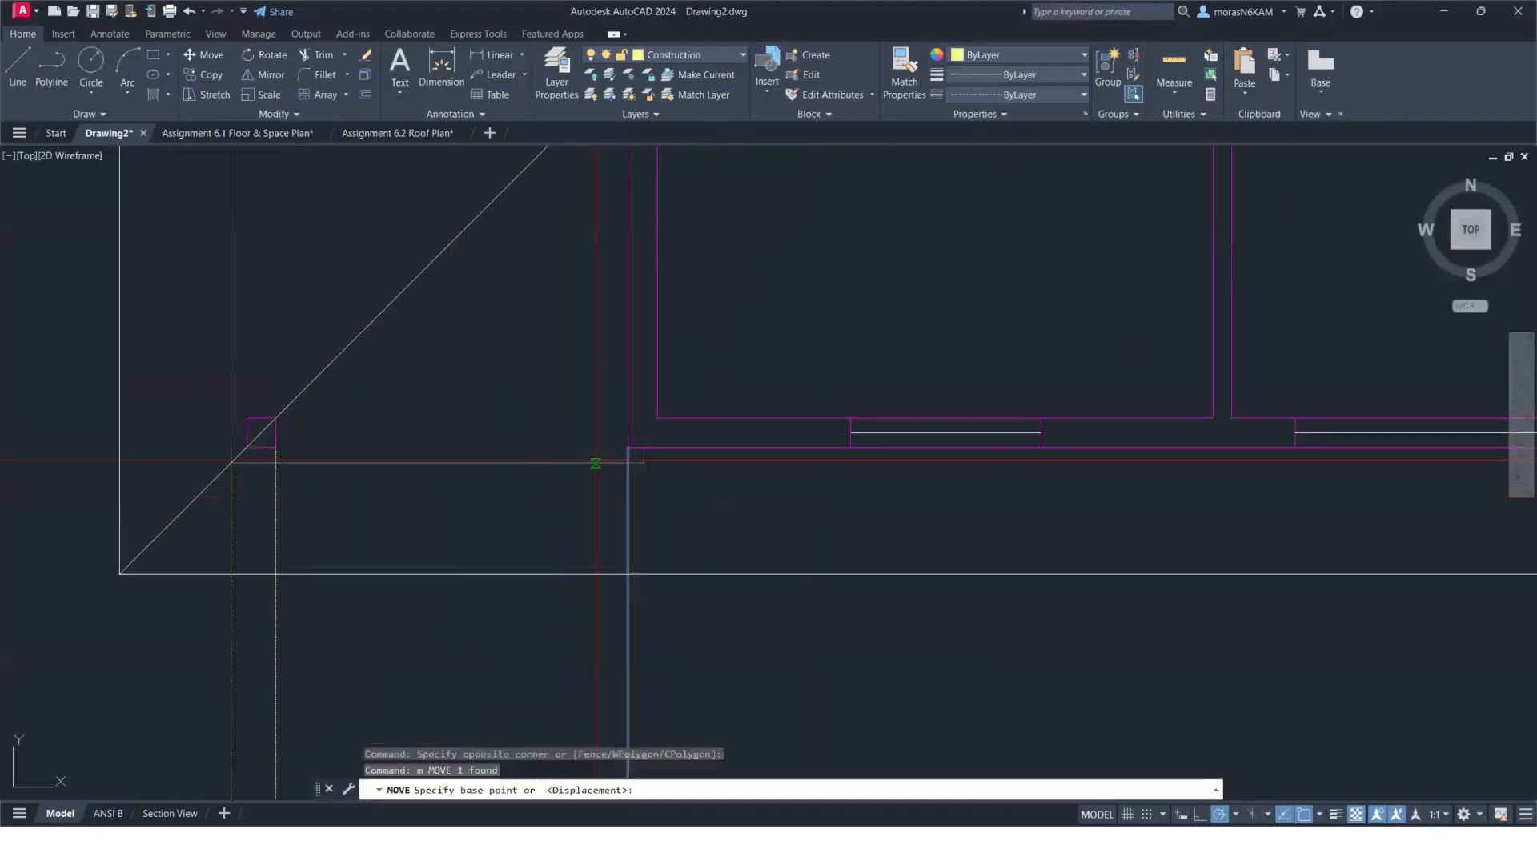
{"action": "left_click", "coordinate": [628, 447]}
{"action": "left_click", "coordinate": [643, 449]}
Move the right plan's rightmost vertical construction line from the upper wall corner to the lower-right corner of the right porch outline.
{"action": "scroll", "coordinate": [902, 527], "scroll_direction": "down", "scroll_amount": 15}
{"action": "middle_click_drag", "start_coordinate": [902, 528], "coordinate": [574, 524]}
{"action": "scroll", "coordinate": [711, 463], "scroll_direction": "up", "scroll_amount": 2}
{"action": "left_click", "coordinate": [746, 575]}
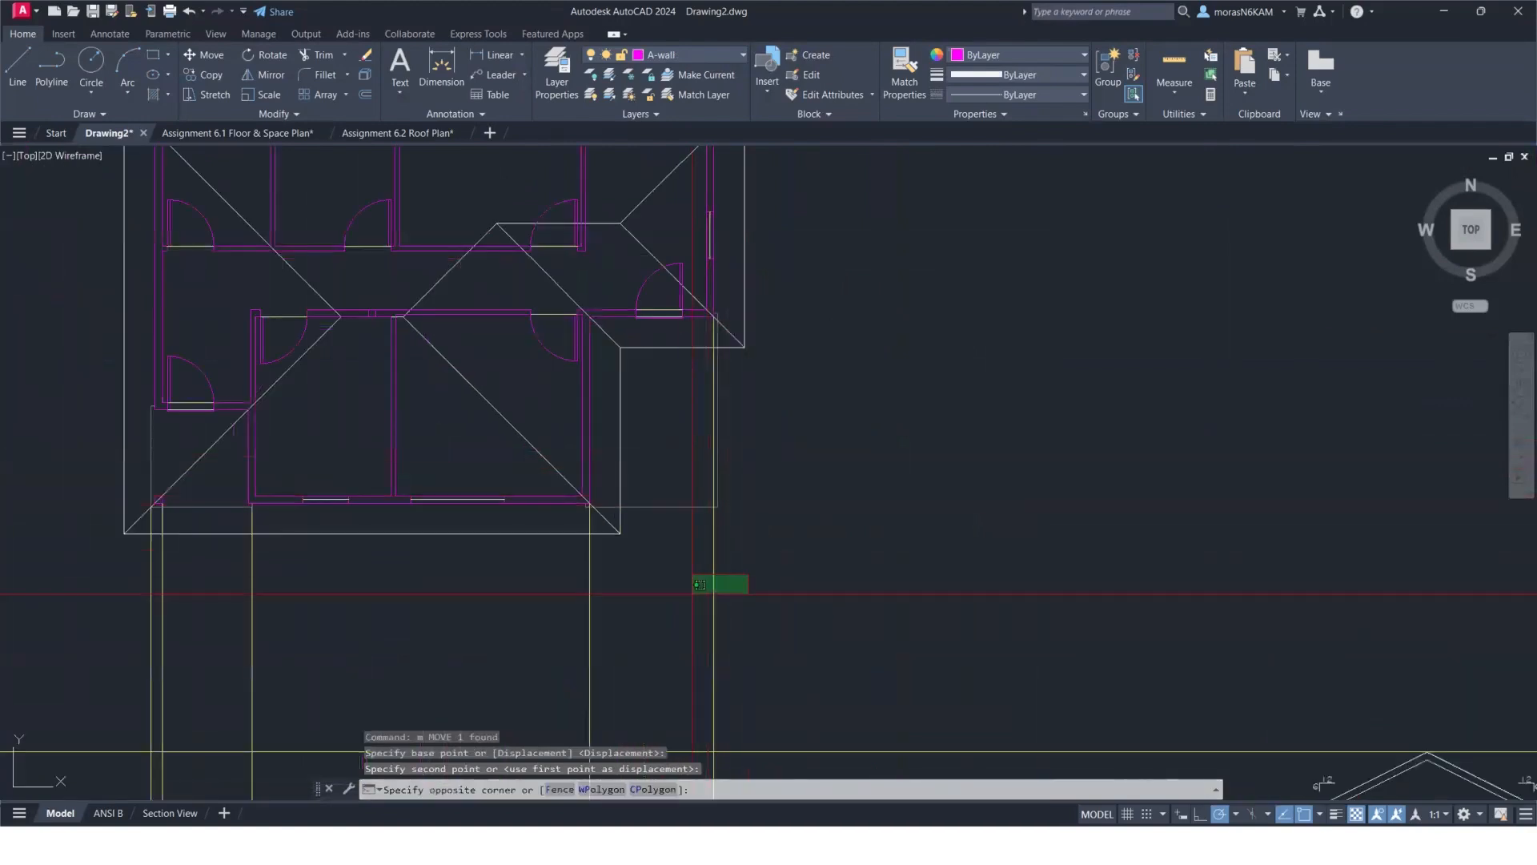
{"action": "left_click", "coordinate": [690, 595]}
{"action": "type", "text": "m"}
{"action": "key", "text": "Return"}
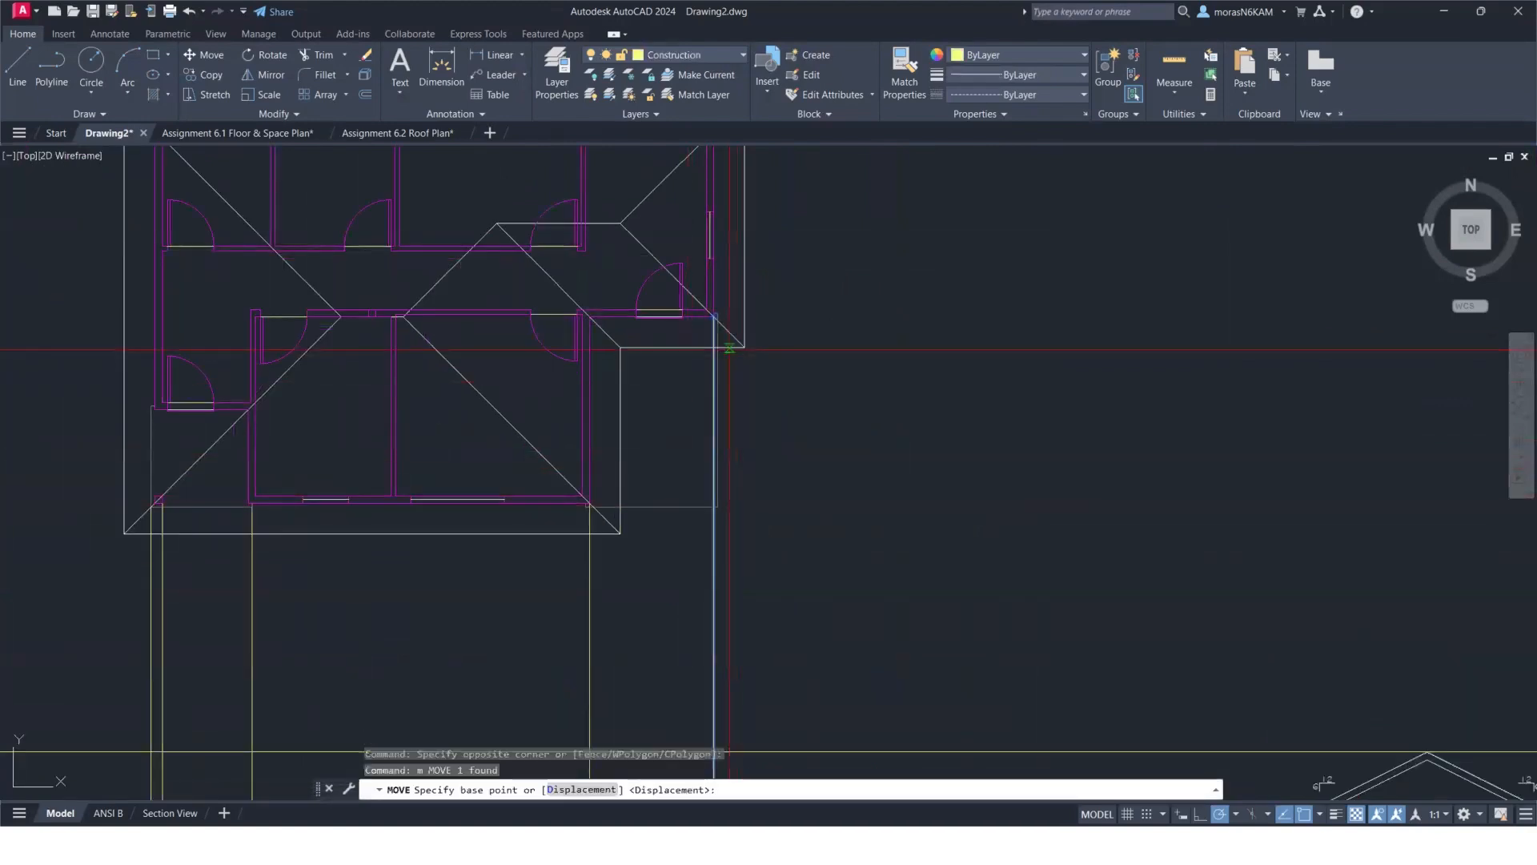
{"action": "scroll", "coordinate": [736, 316], "scroll_direction": "up", "scroll_amount": 2}
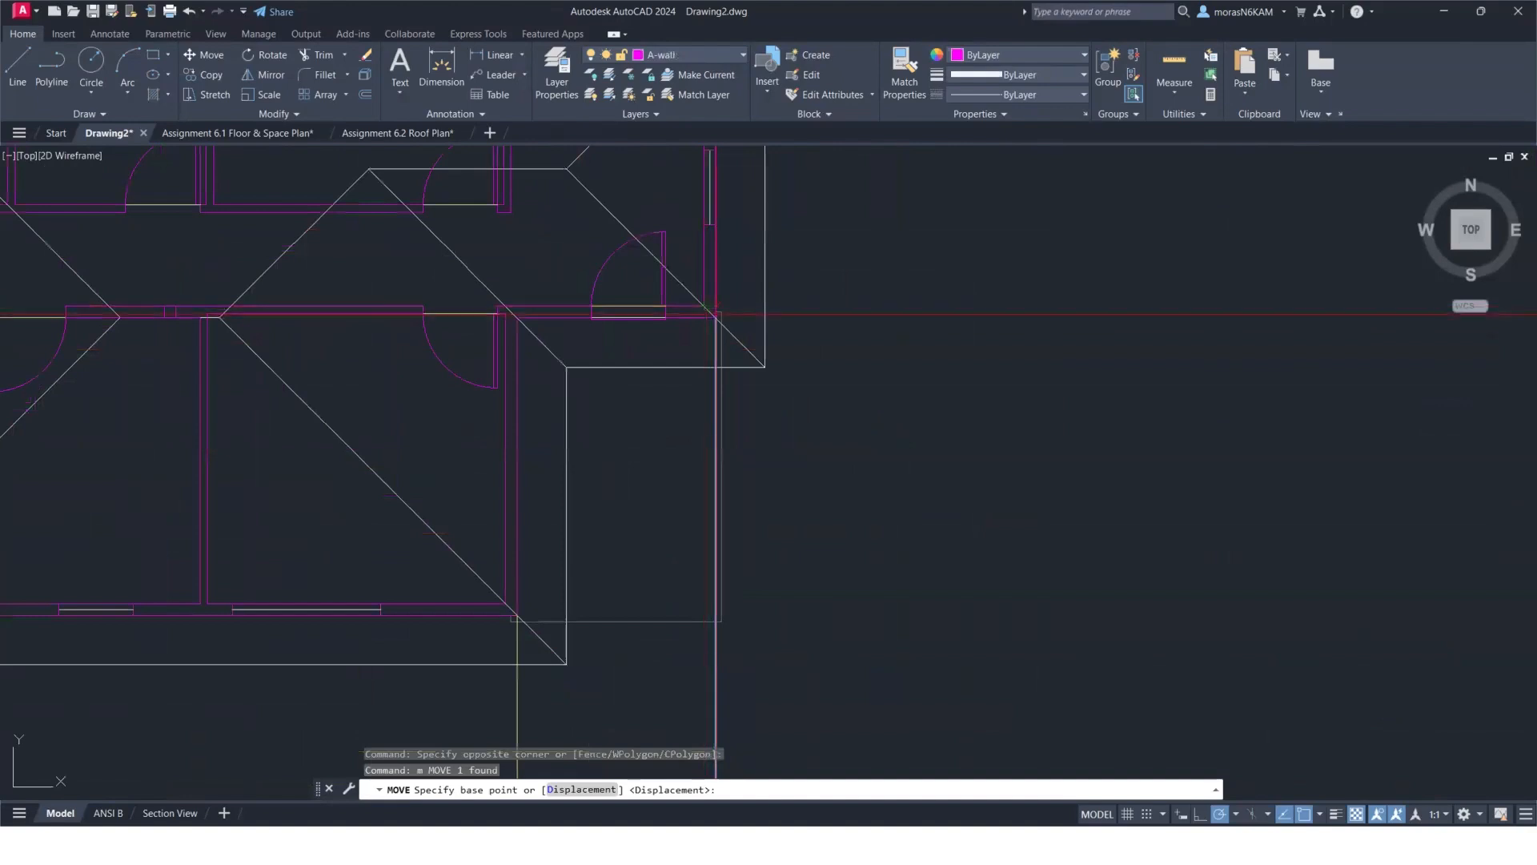
{"action": "left_click", "coordinate": [717, 315]}
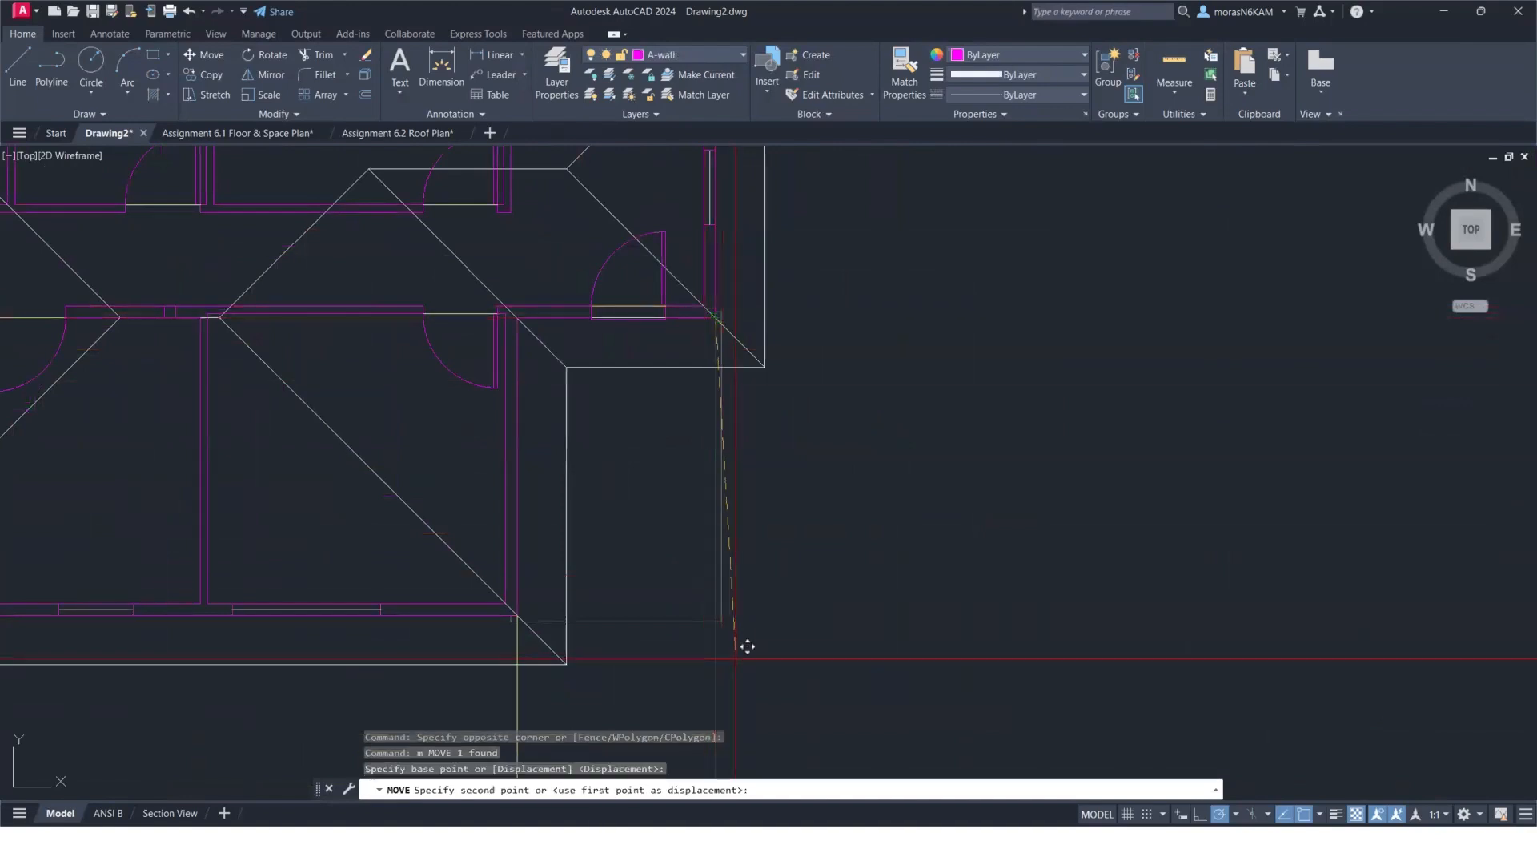
{"action": "left_click", "coordinate": [725, 620]}
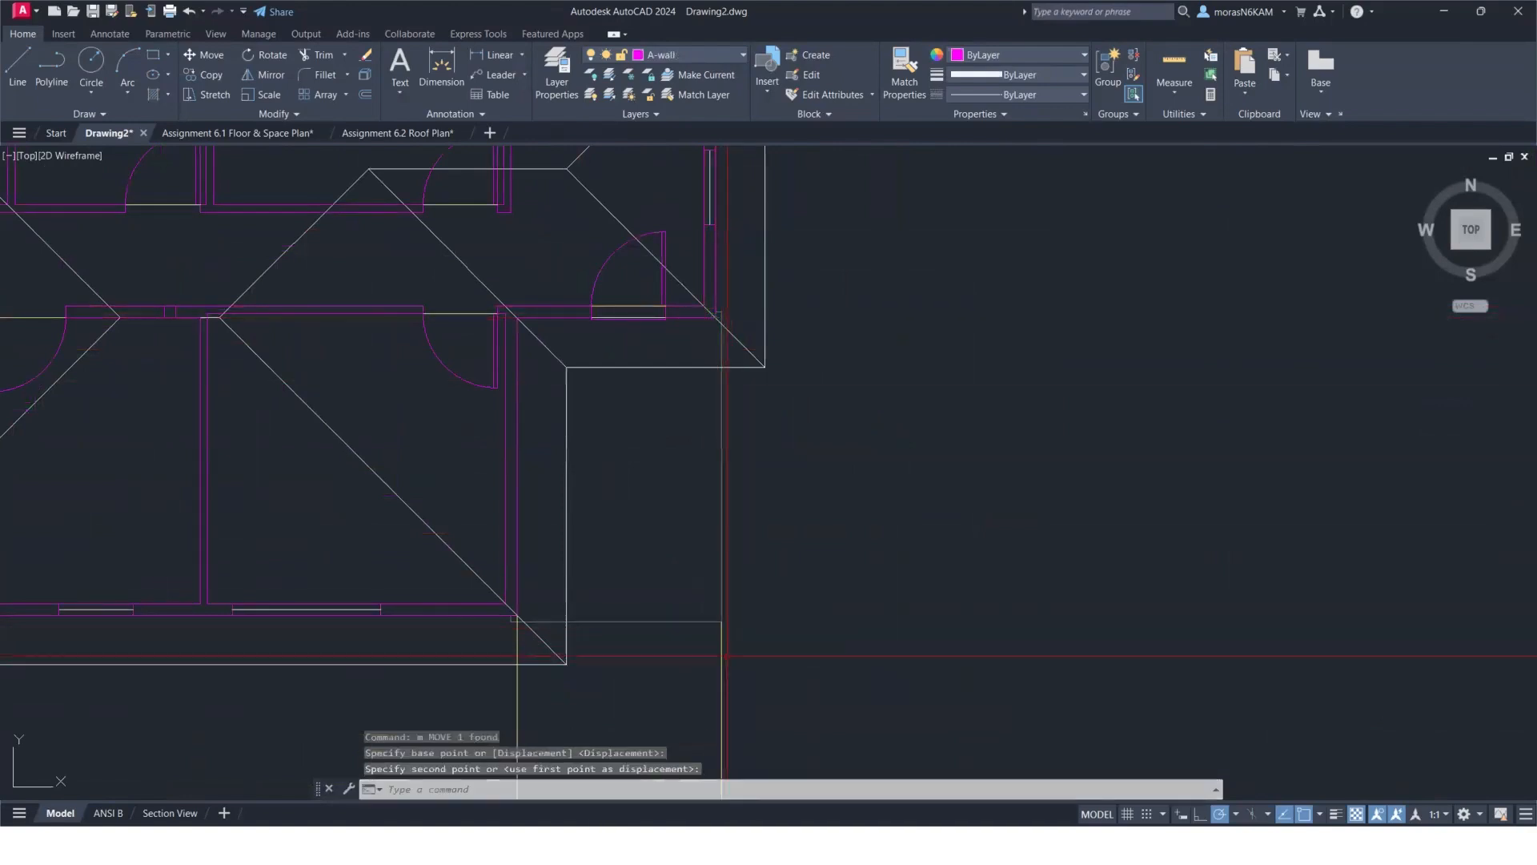
Move the right plan's construction line from the front wall's lower-right corner to the left end of the right porch's outline.
{"action": "left_click", "coordinate": [526, 680]}
{"action": "left_click", "coordinate": [452, 693]}
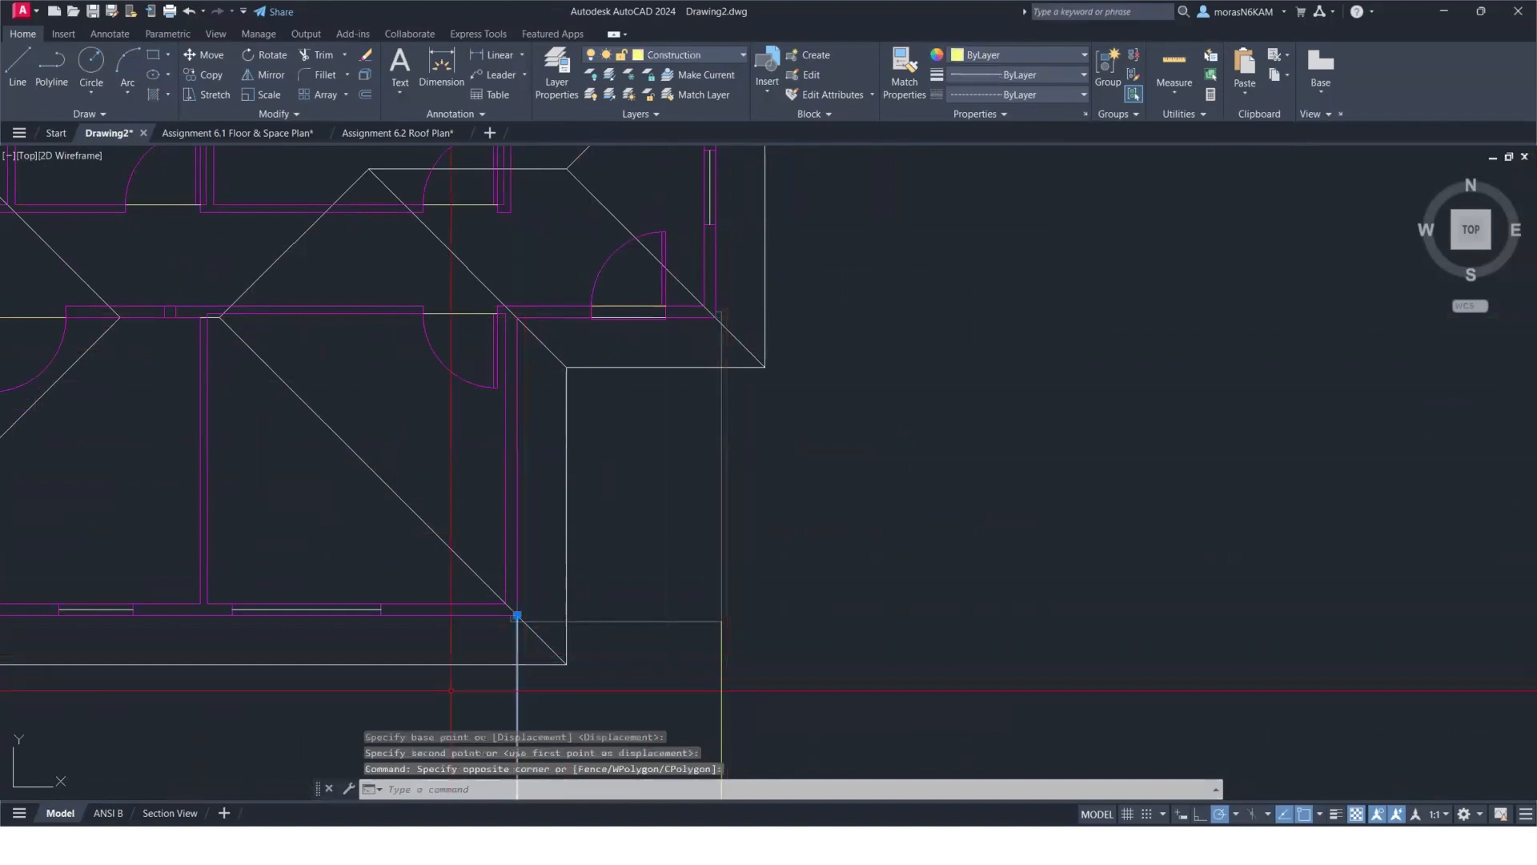
{"action": "type", "text": "m"}
{"action": "key", "text": "Return"}
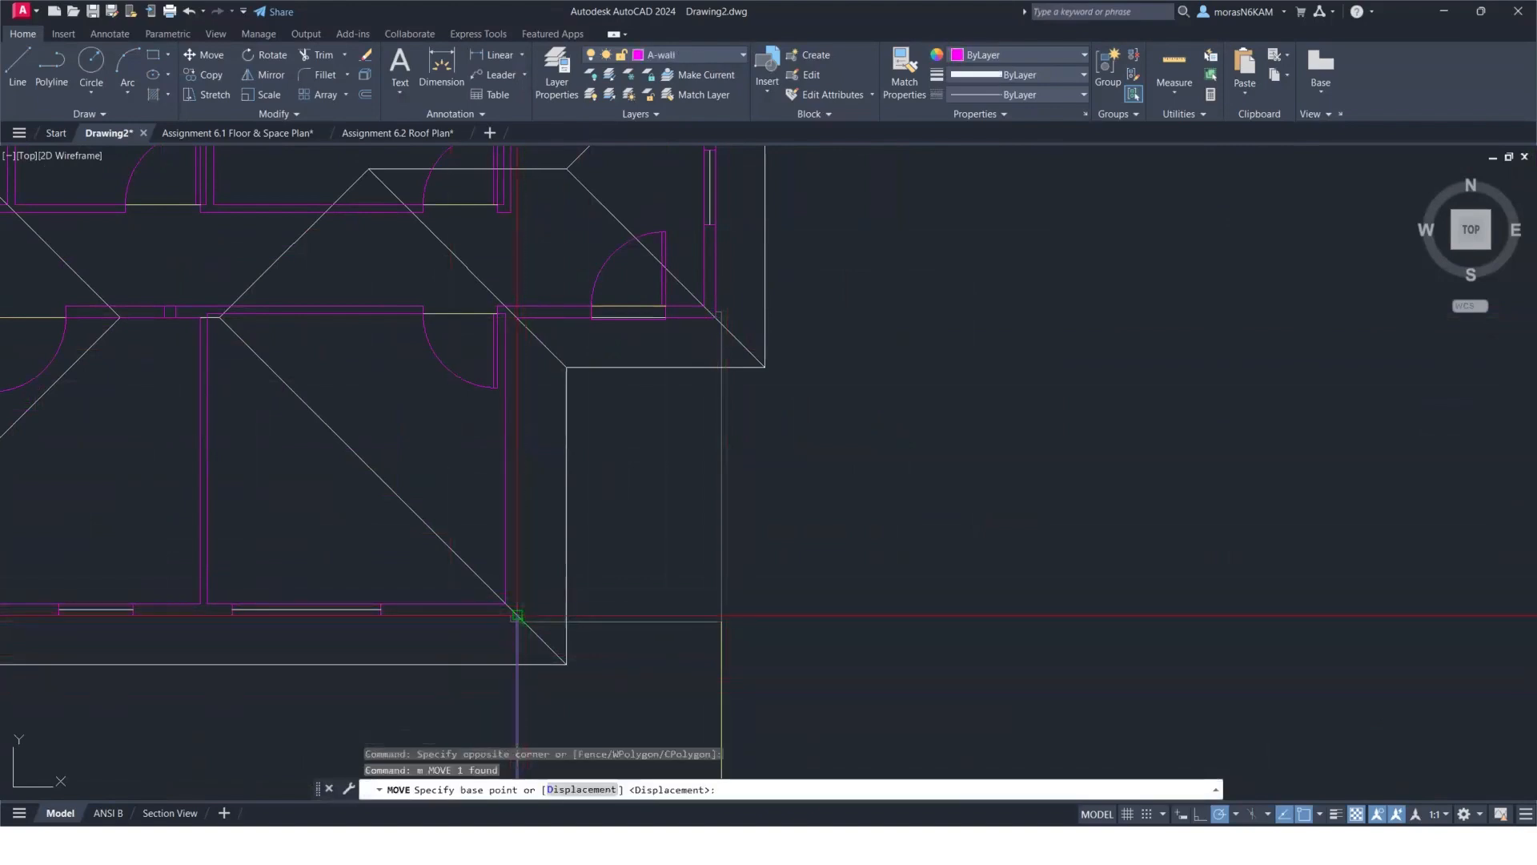
{"action": "left_click", "coordinate": [516, 616]}
{"action": "key", "text": "Escape"}
{"action": "scroll", "coordinate": [594, 661], "scroll_direction": "down", "scroll_amount": 5}
{"action": "scroll", "coordinate": [672, 540], "scroll_direction": "up", "scroll_amount": 7}
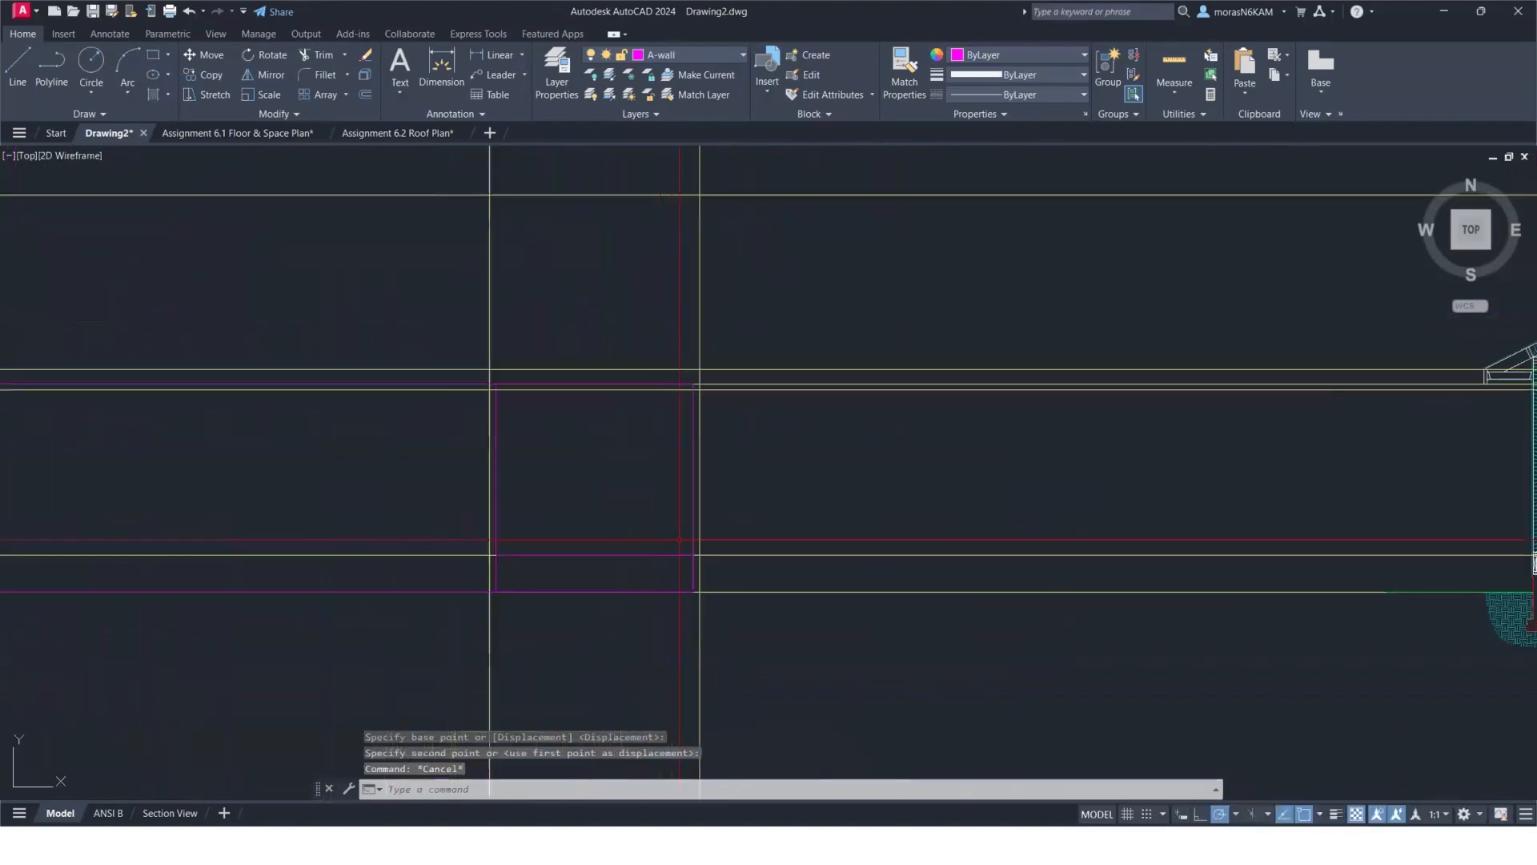
{"action": "scroll", "coordinate": [690, 561], "scroll_direction": "up", "scroll_amount": 4}
{"action": "key", "text": "Escape"}
{"action": "key", "text": "Escape"}
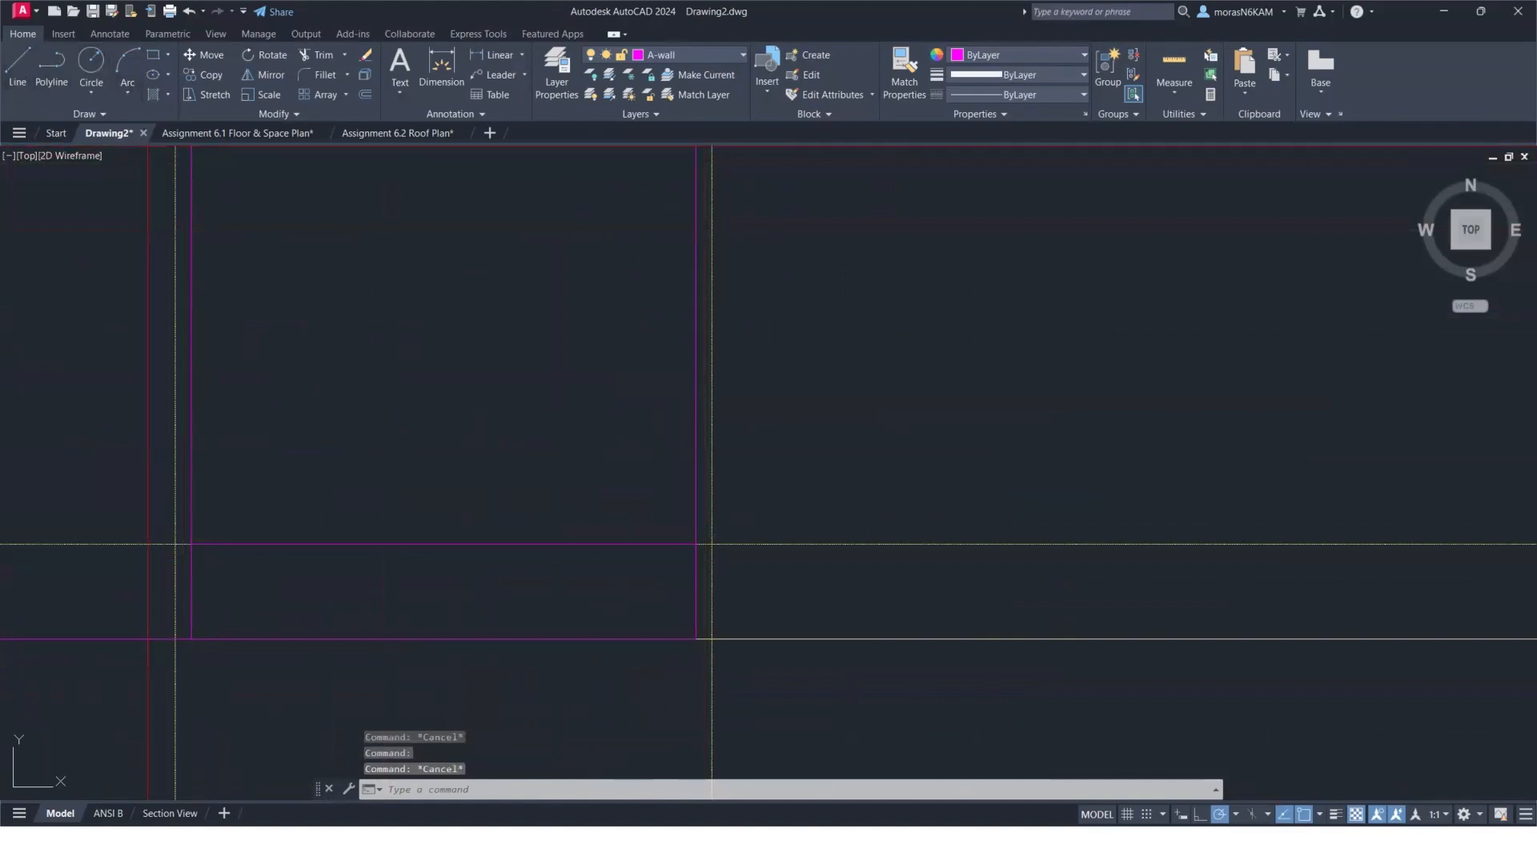
{"action": "type", "text": "l"}
{"action": "key", "text": "Return"}
{"action": "left_click", "coordinate": [695, 544]}
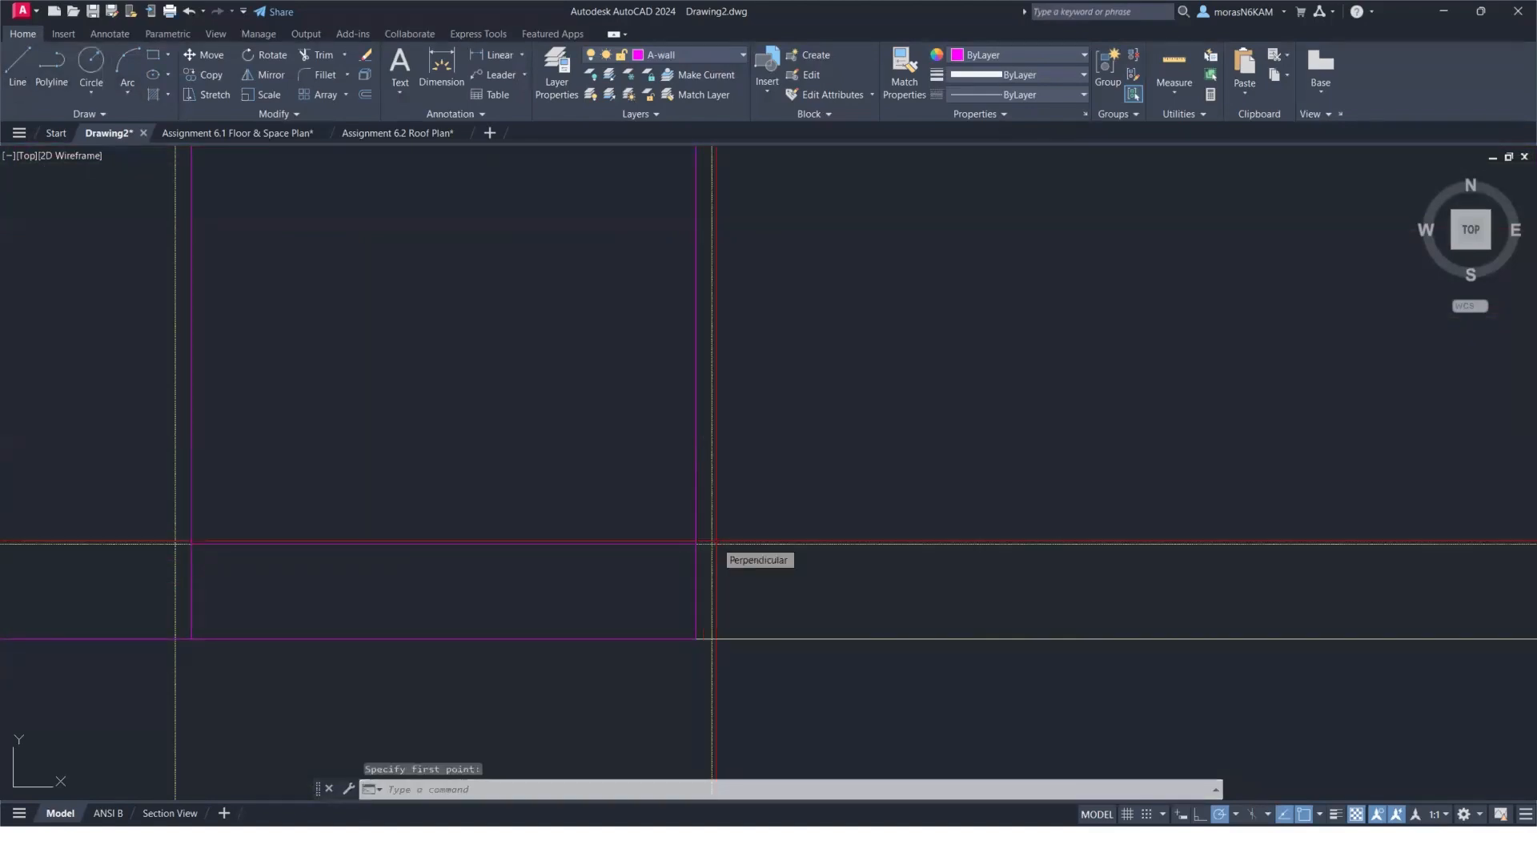
{"action": "key", "text": "Escape"}
Try a polyline from the front elevation's right wall at floor level out to the porch construction line and down to ground level, then erase it.
{"action": "type", "text": "pl"}
{"action": "key", "text": "Return"}
{"action": "left_click", "coordinate": [695, 544]}
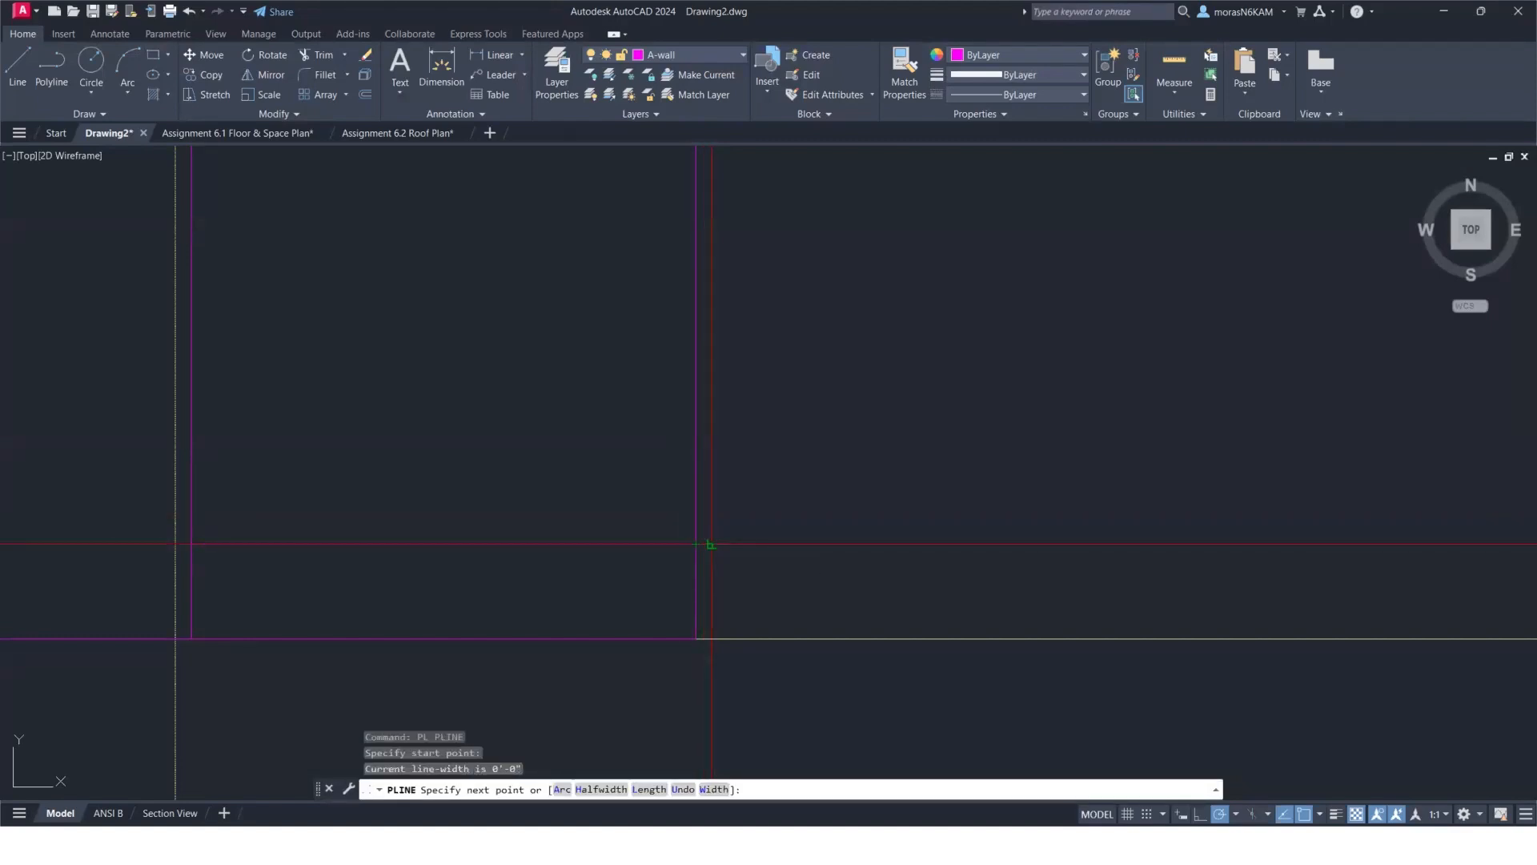
{"action": "left_click", "coordinate": [711, 544]}
{"action": "left_click", "coordinate": [711, 638]}
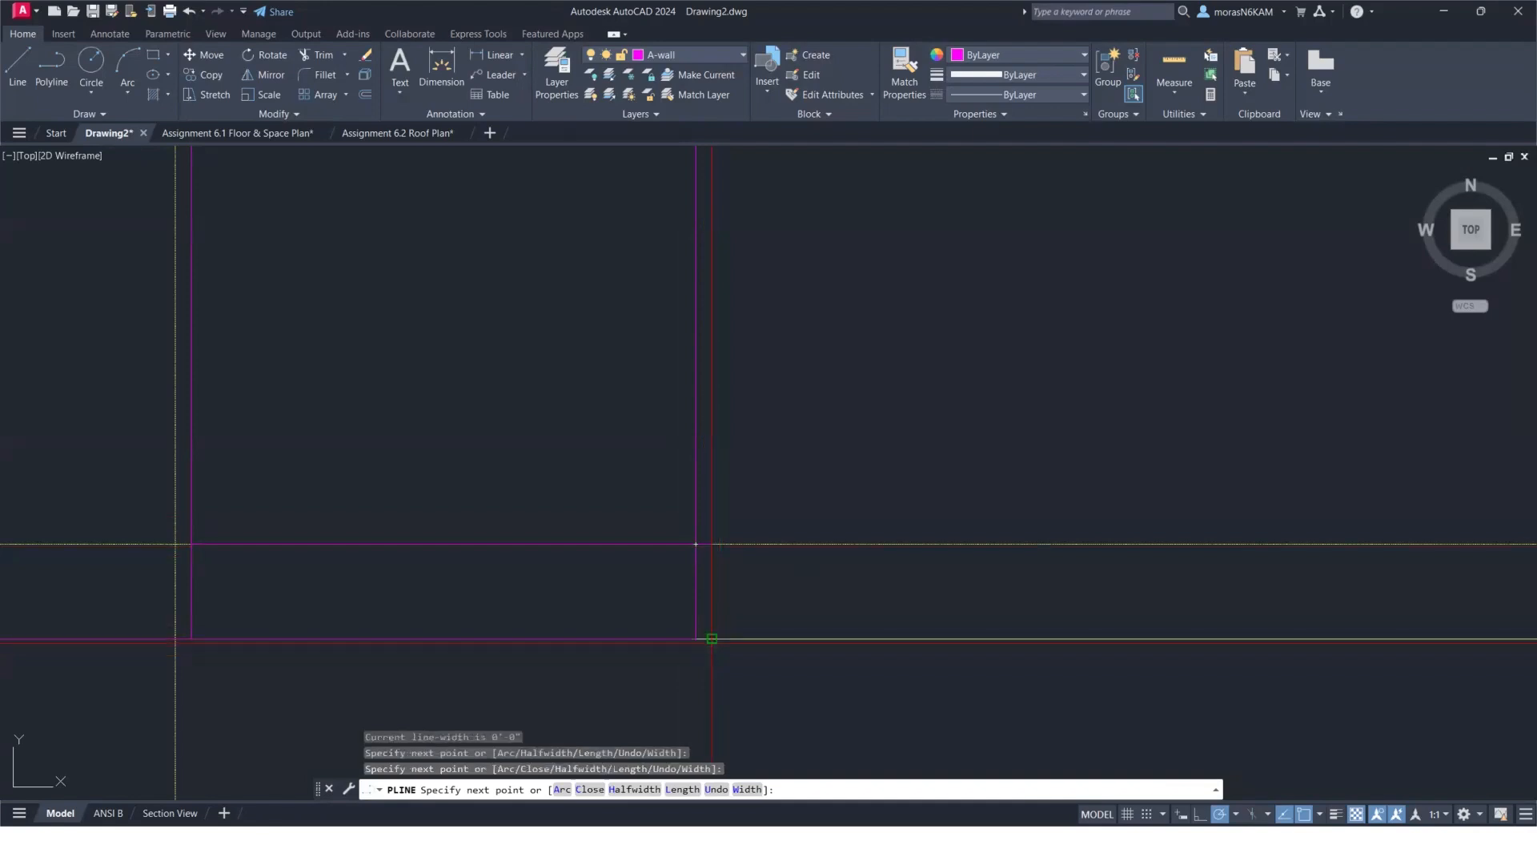
{"action": "key", "text": "Escape"}
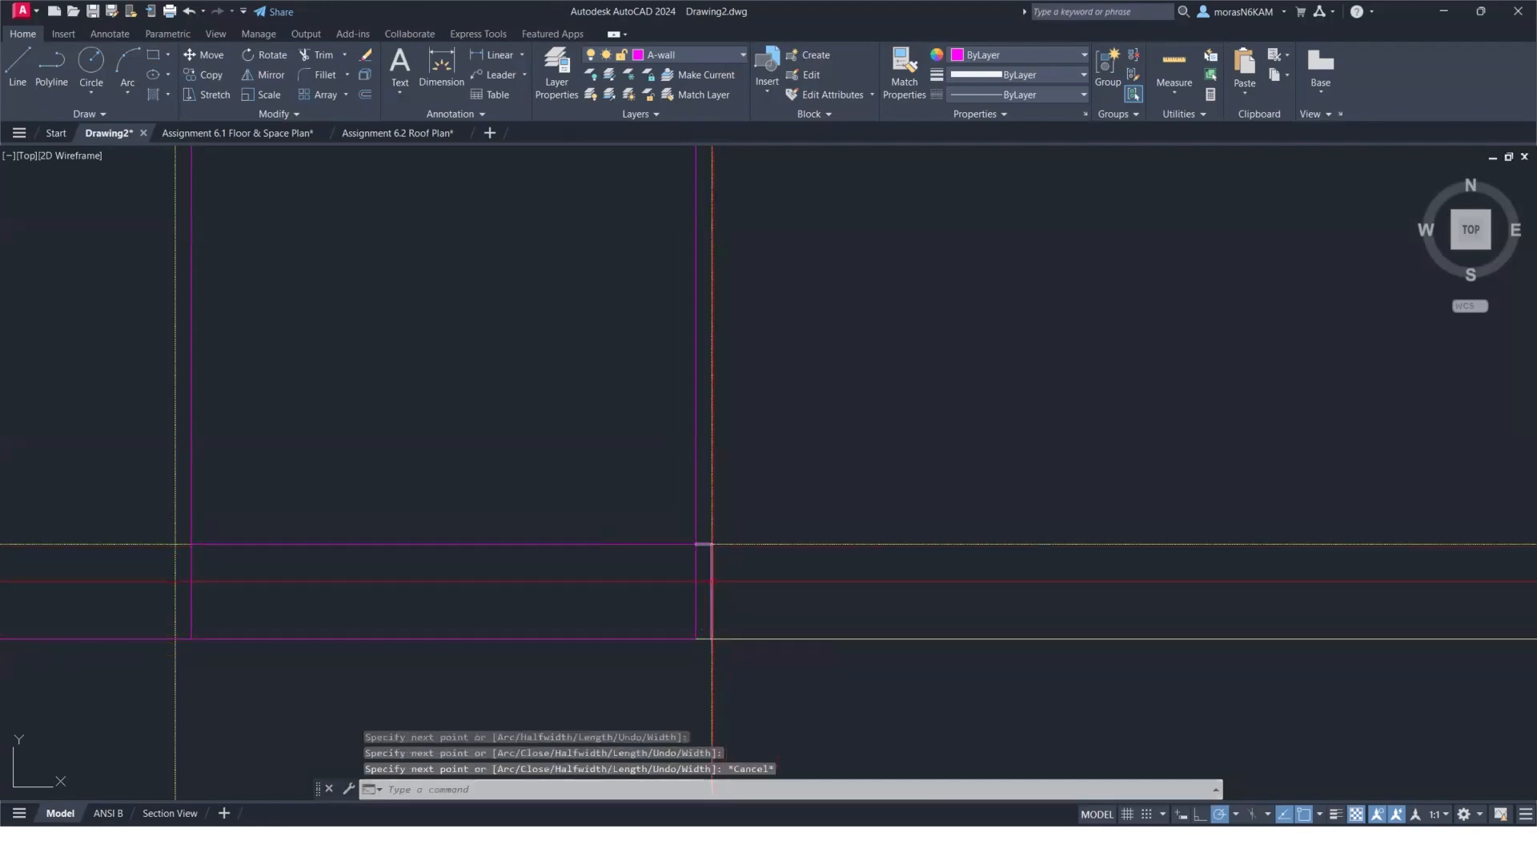
{"action": "left_click", "coordinate": [711, 582]}
{"action": "key", "text": "Delete"}
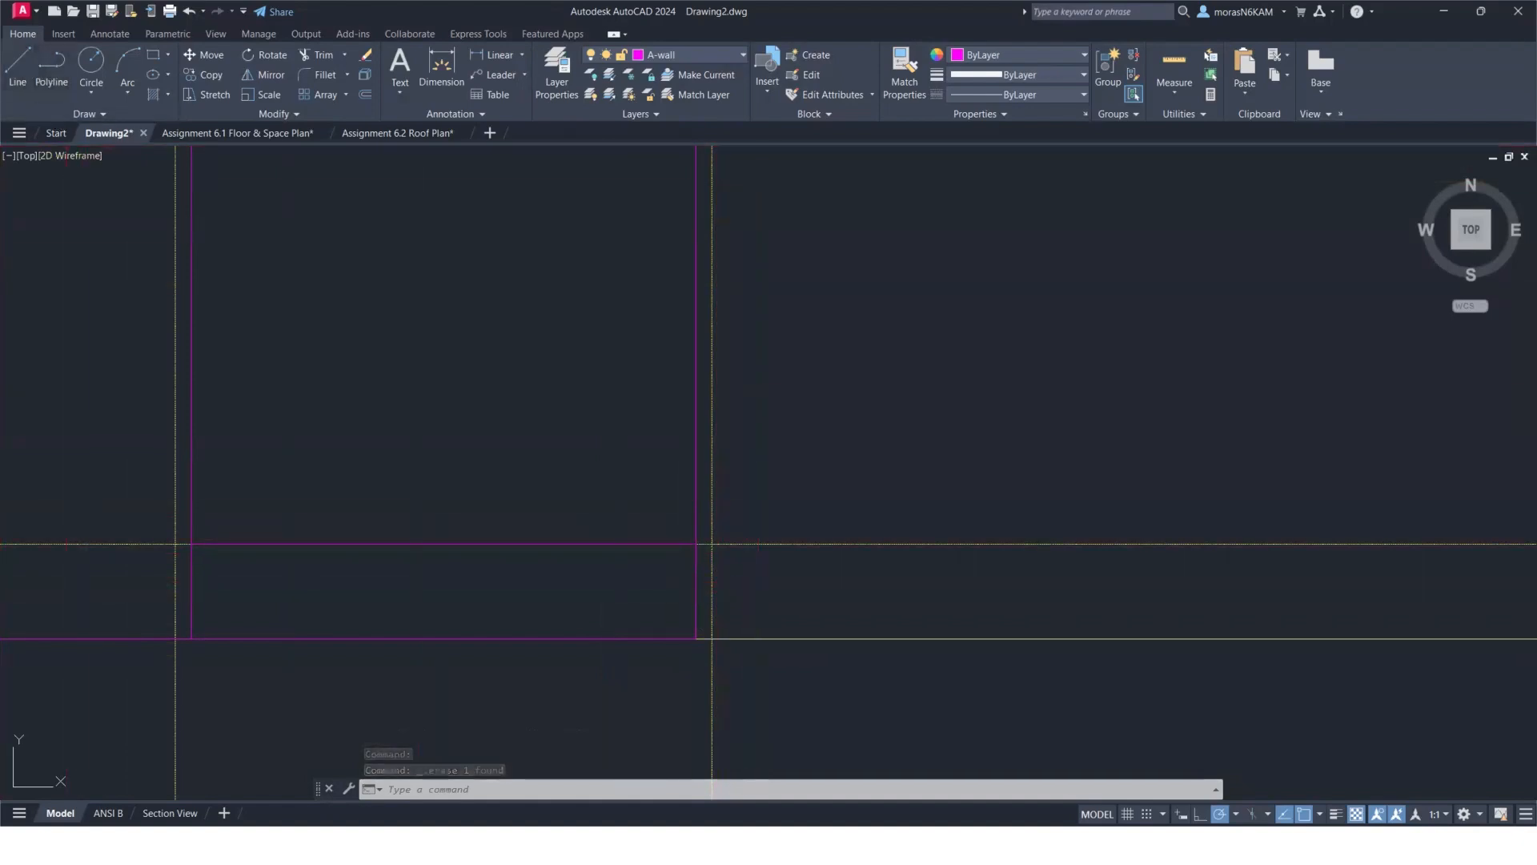
Draw a 5.5" deep porch slab polyline below floor level in the front elevation's right bay, spanning its porch construction lines and returning to the wall.
{"action": "left_click", "coordinate": [41, 69]}
{"action": "left_click", "coordinate": [696, 544]}
{"action": "left_click", "coordinate": [712, 544]}
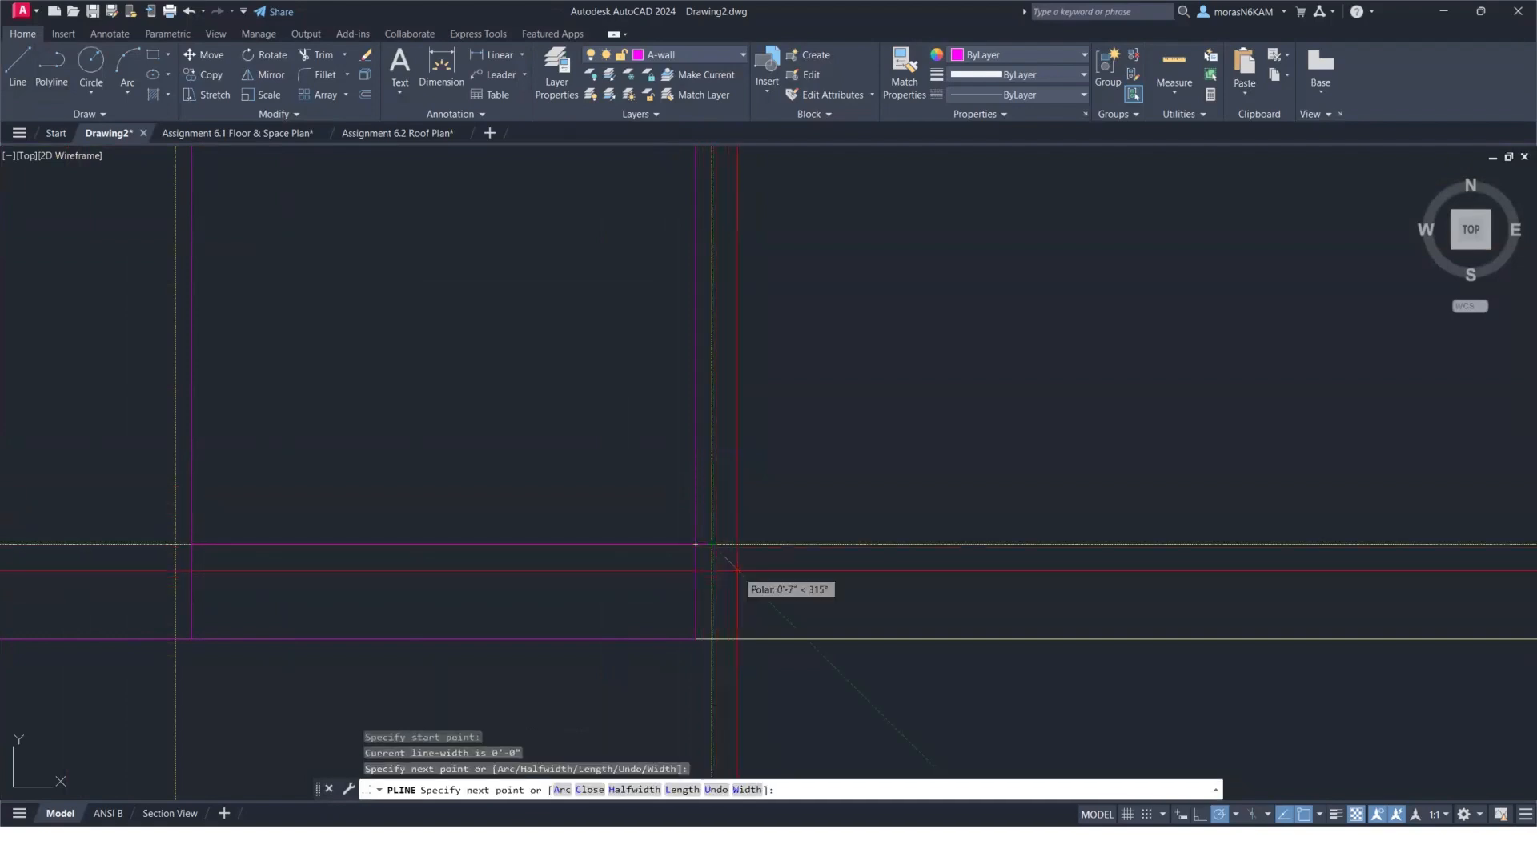
{"action": "scroll", "coordinate": [742, 563], "scroll_direction": "down", "scroll_amount": 2}
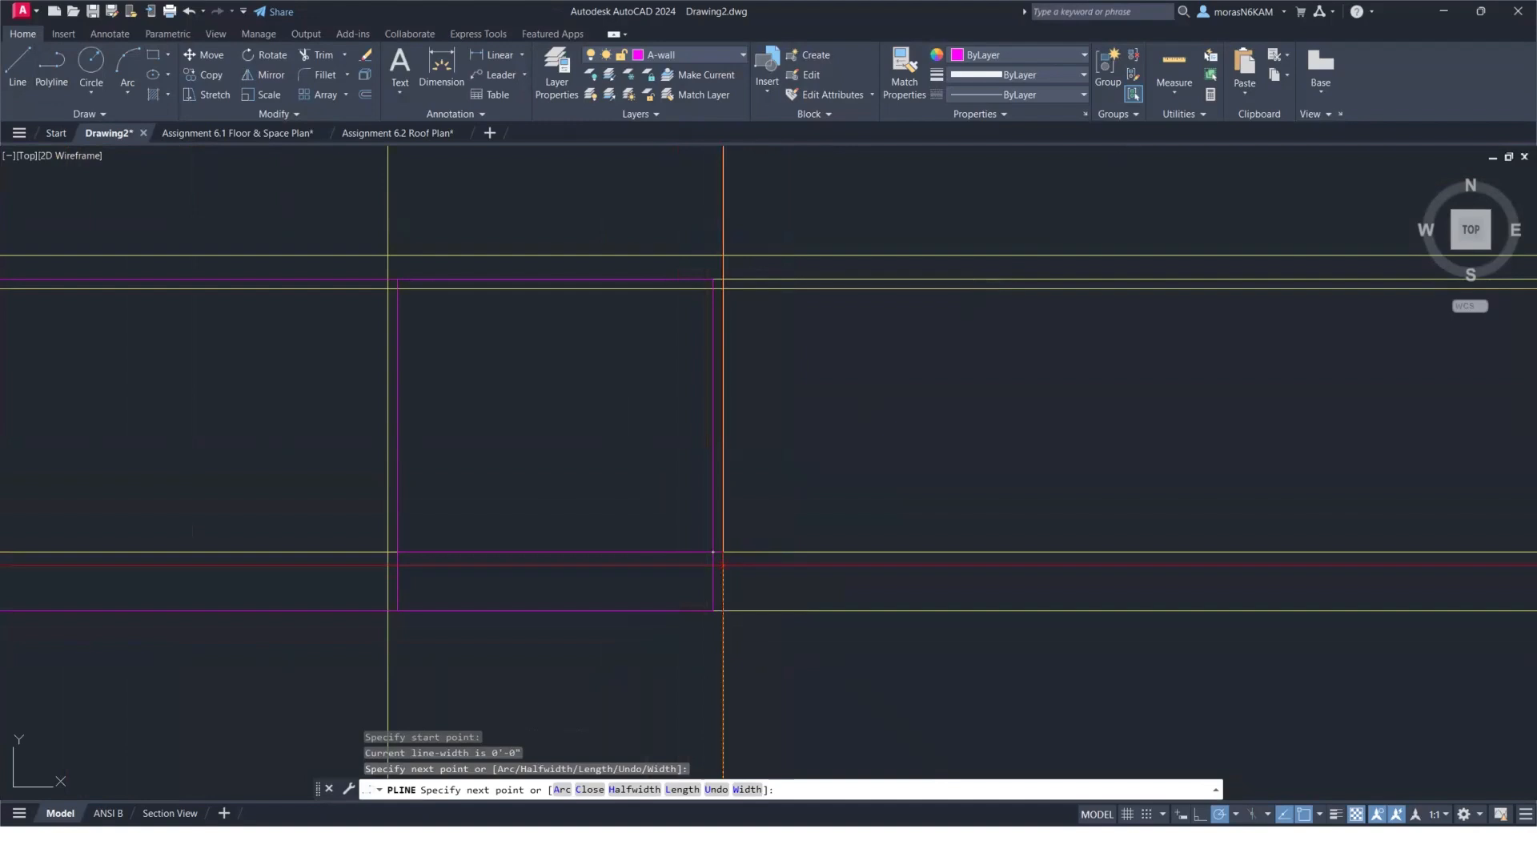
{"action": "scroll", "coordinate": [723, 582], "scroll_direction": "up", "scroll_amount": 2}
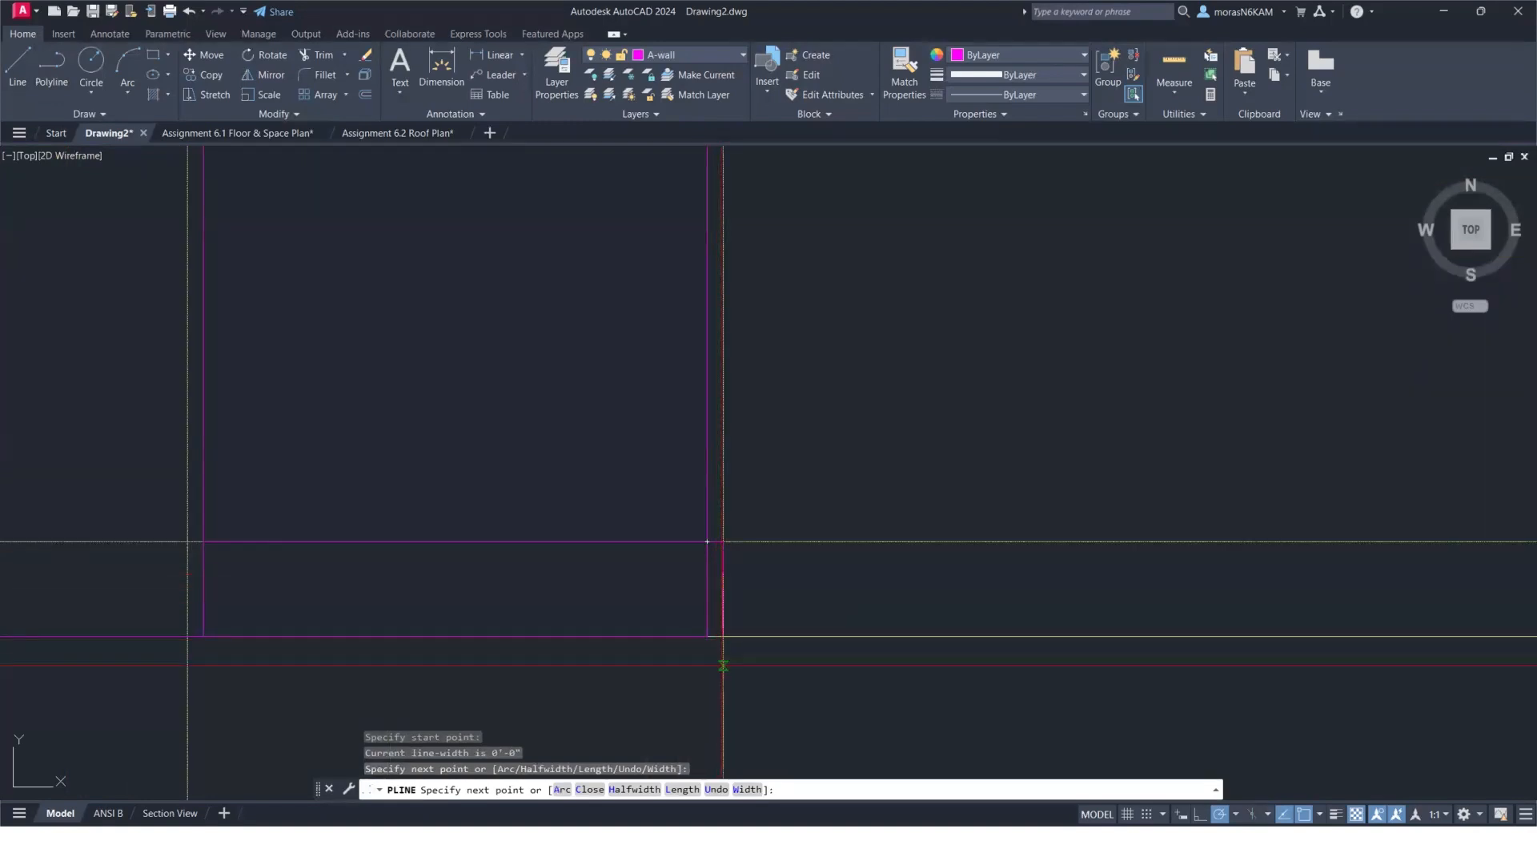
{"action": "key", "text": "Return"}
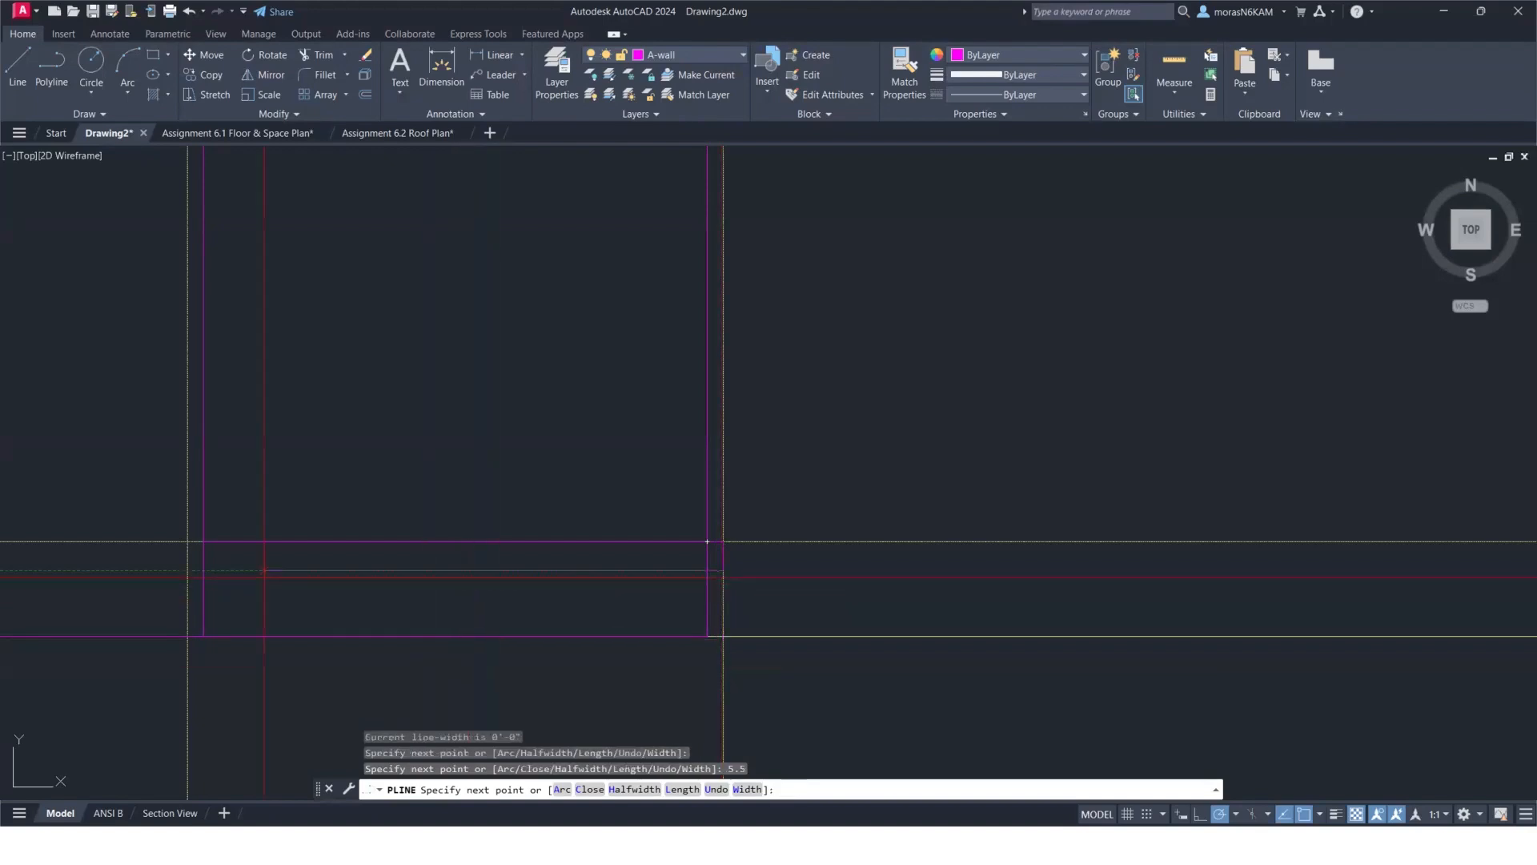
{"action": "left_click", "coordinate": [187, 570]}
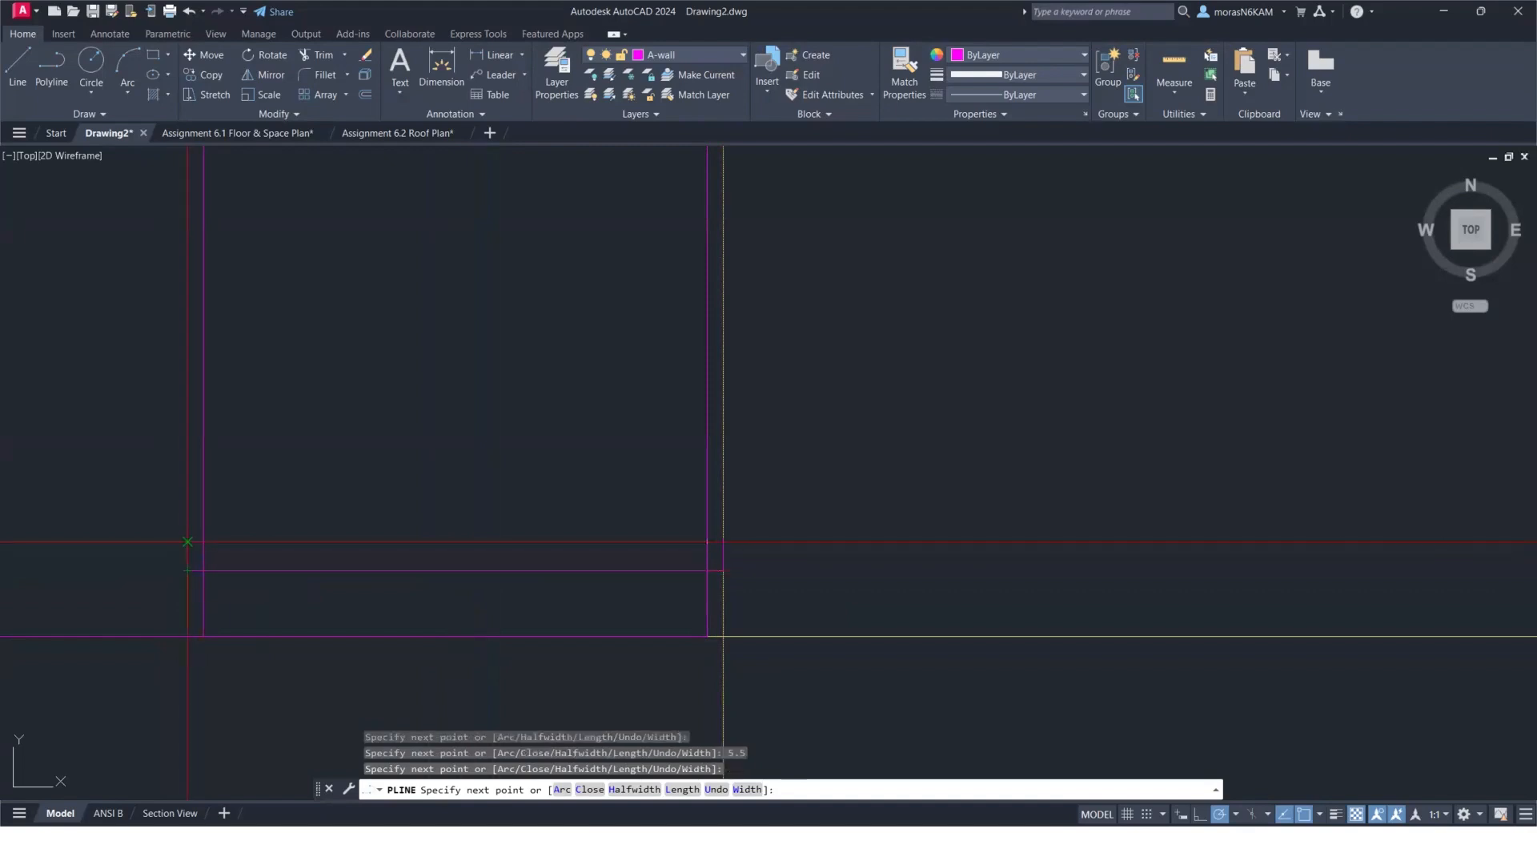
{"action": "left_click", "coordinate": [198, 542]}
{"action": "left_click", "coordinate": [202, 540]}
{"action": "scroll", "coordinate": [271, 570], "scroll_direction": "down", "scroll_amount": 4}
{"action": "middle_click_drag", "start_coordinate": [281, 569], "coordinate": [586, 561]}
{"action": "key", "text": "Return"}
{"action": "key", "text": "Escape"}
Copy the porch slab polyline from the right bay's right wall to the left bay's right wall at floor level.
{"action": "scroll", "coordinate": [384, 570], "scroll_direction": "down", "scroll_amount": 2}
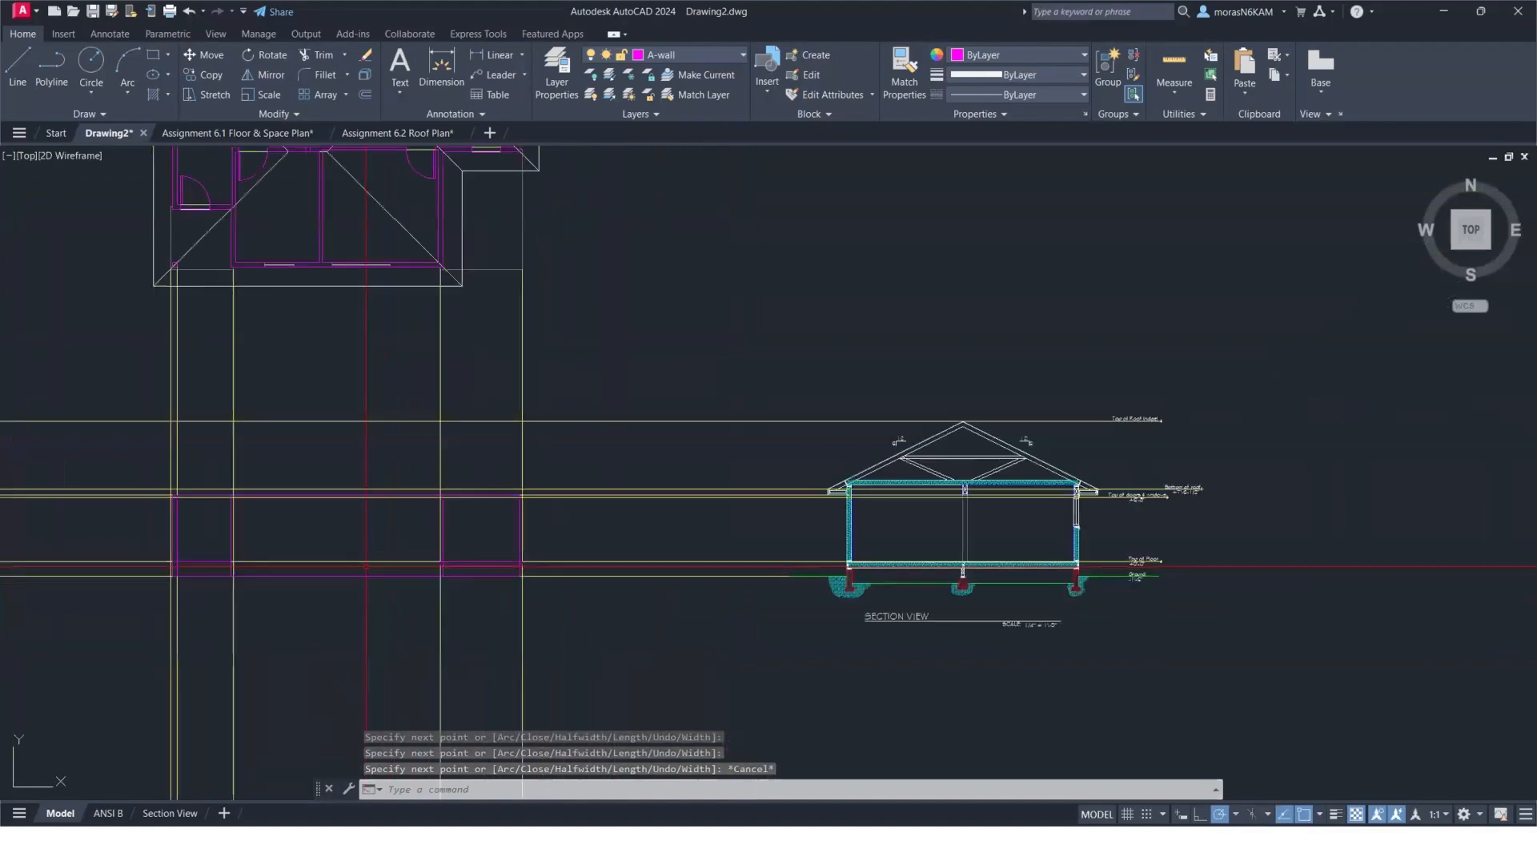
{"action": "scroll", "coordinate": [385, 570], "scroll_direction": "up", "scroll_amount": 4}
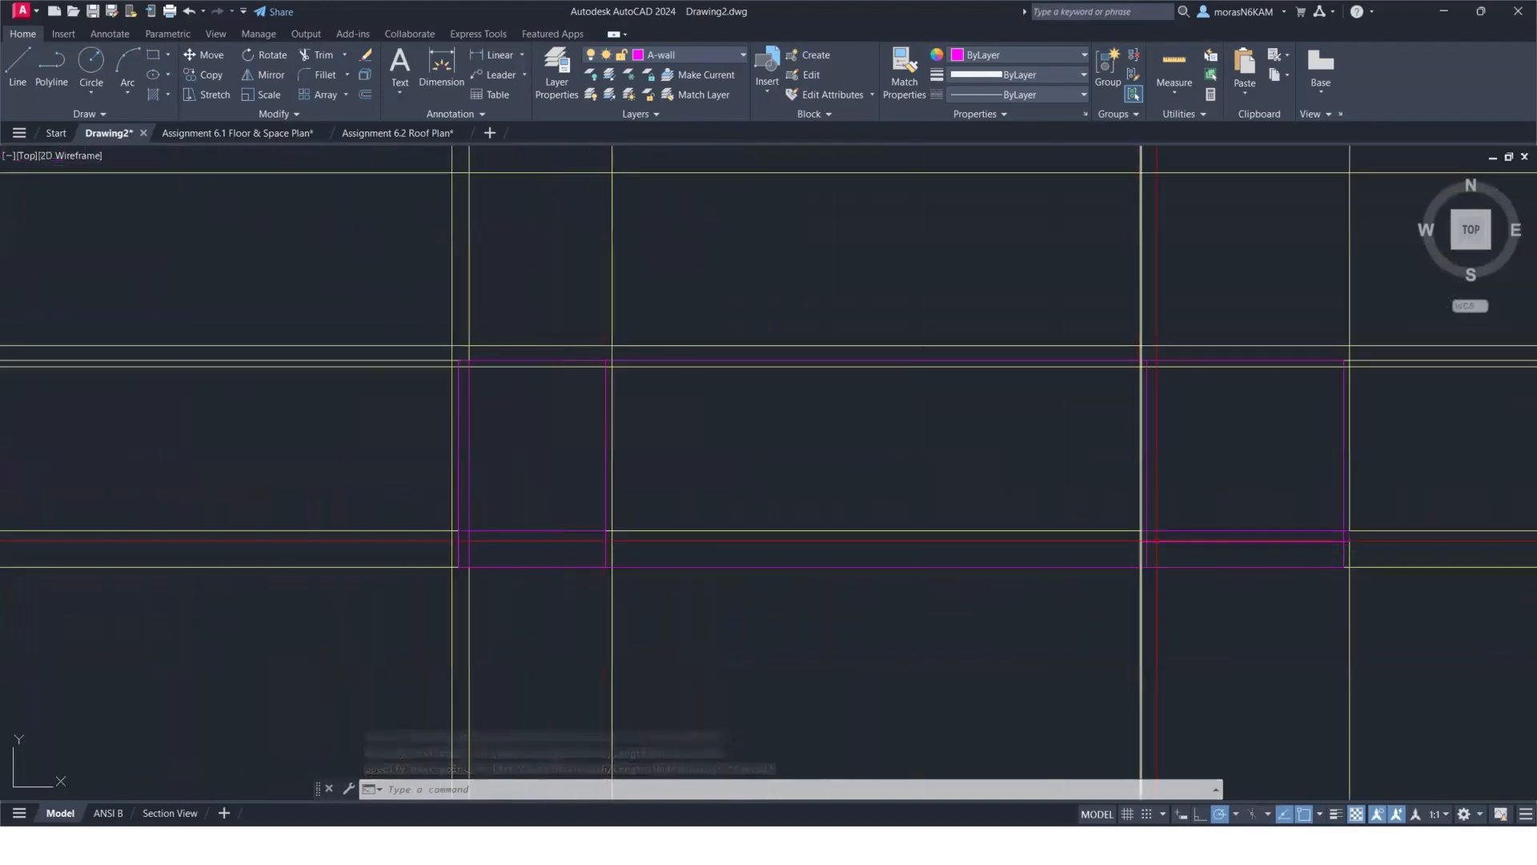
{"action": "left_click", "coordinate": [1176, 538]}
{"action": "left_click", "coordinate": [1178, 541]}
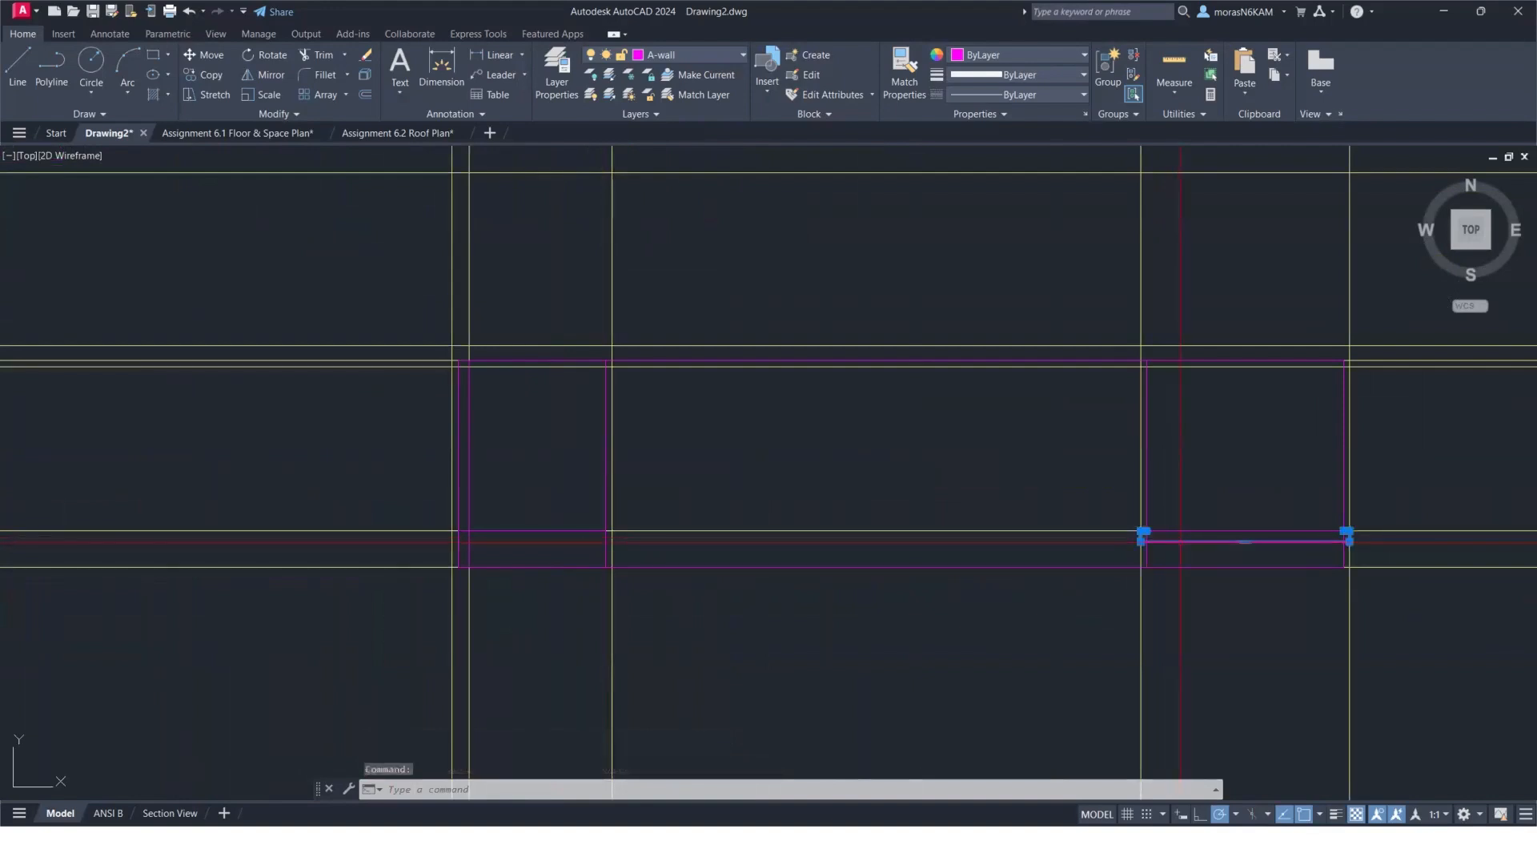
{"action": "type", "text": "co"}
{"action": "key", "text": "Return"}
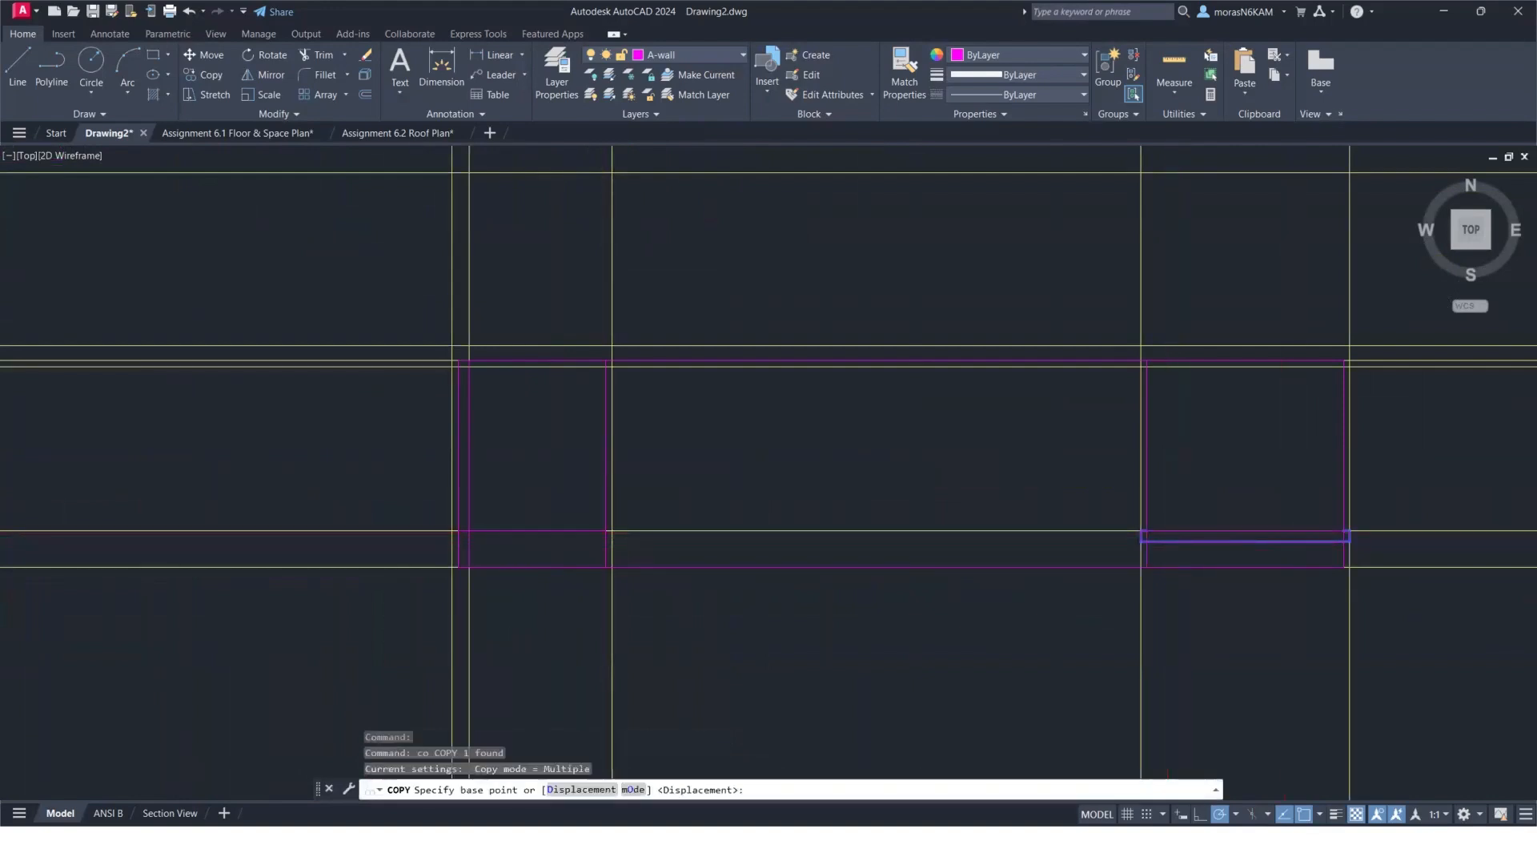
{"action": "scroll", "coordinate": [1303, 528], "scroll_direction": "up", "scroll_amount": 3}
{"action": "left_click", "coordinate": [1385, 527]}
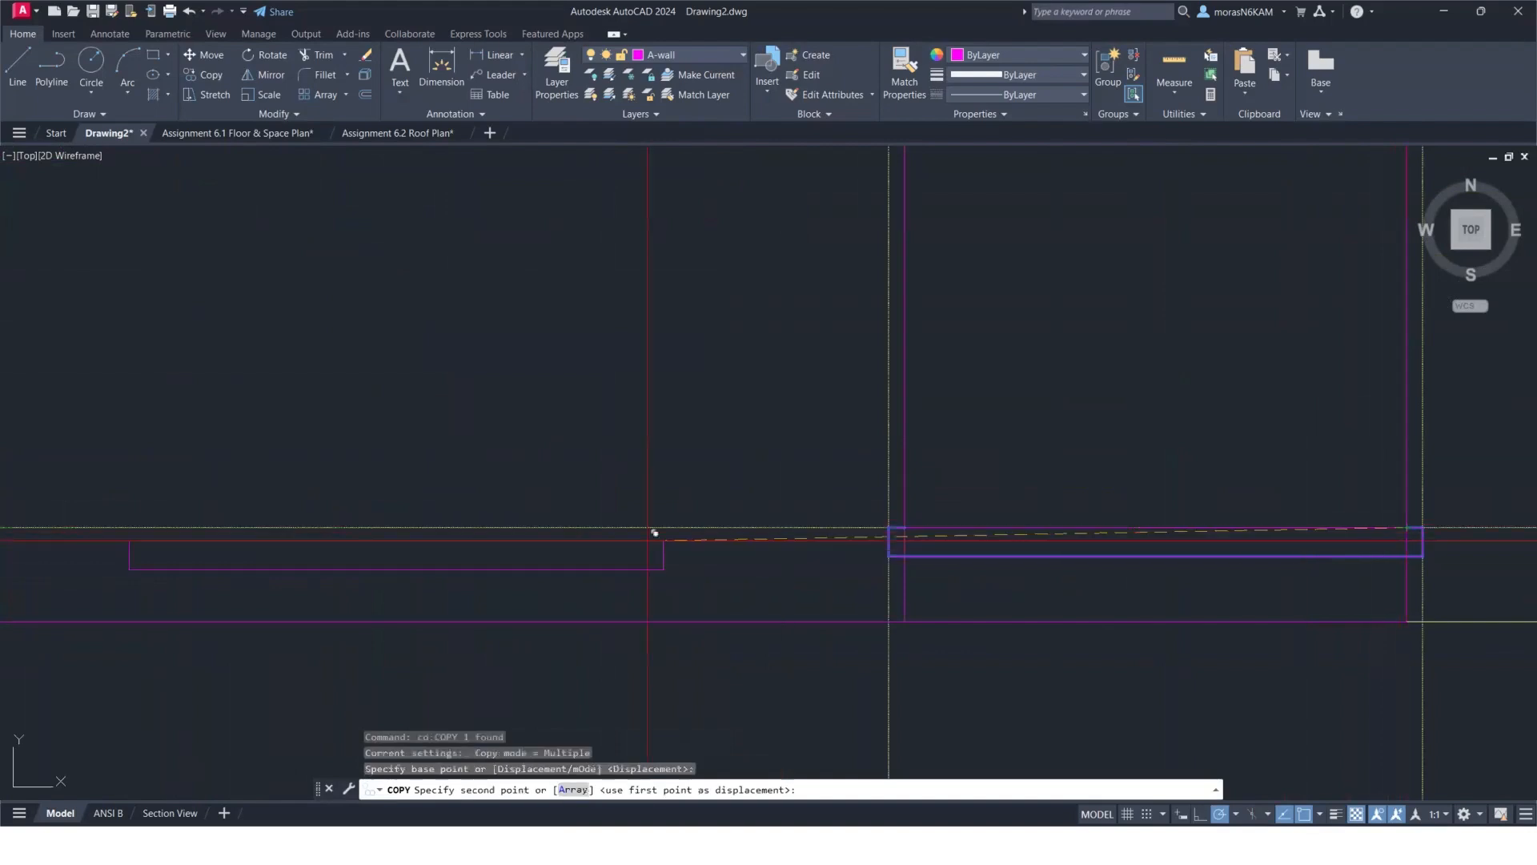
{"action": "scroll", "coordinate": [609, 552], "scroll_direction": "down", "scroll_amount": 3}
{"action": "scroll", "coordinate": [485, 524], "scroll_direction": "up", "scroll_amount": 3}
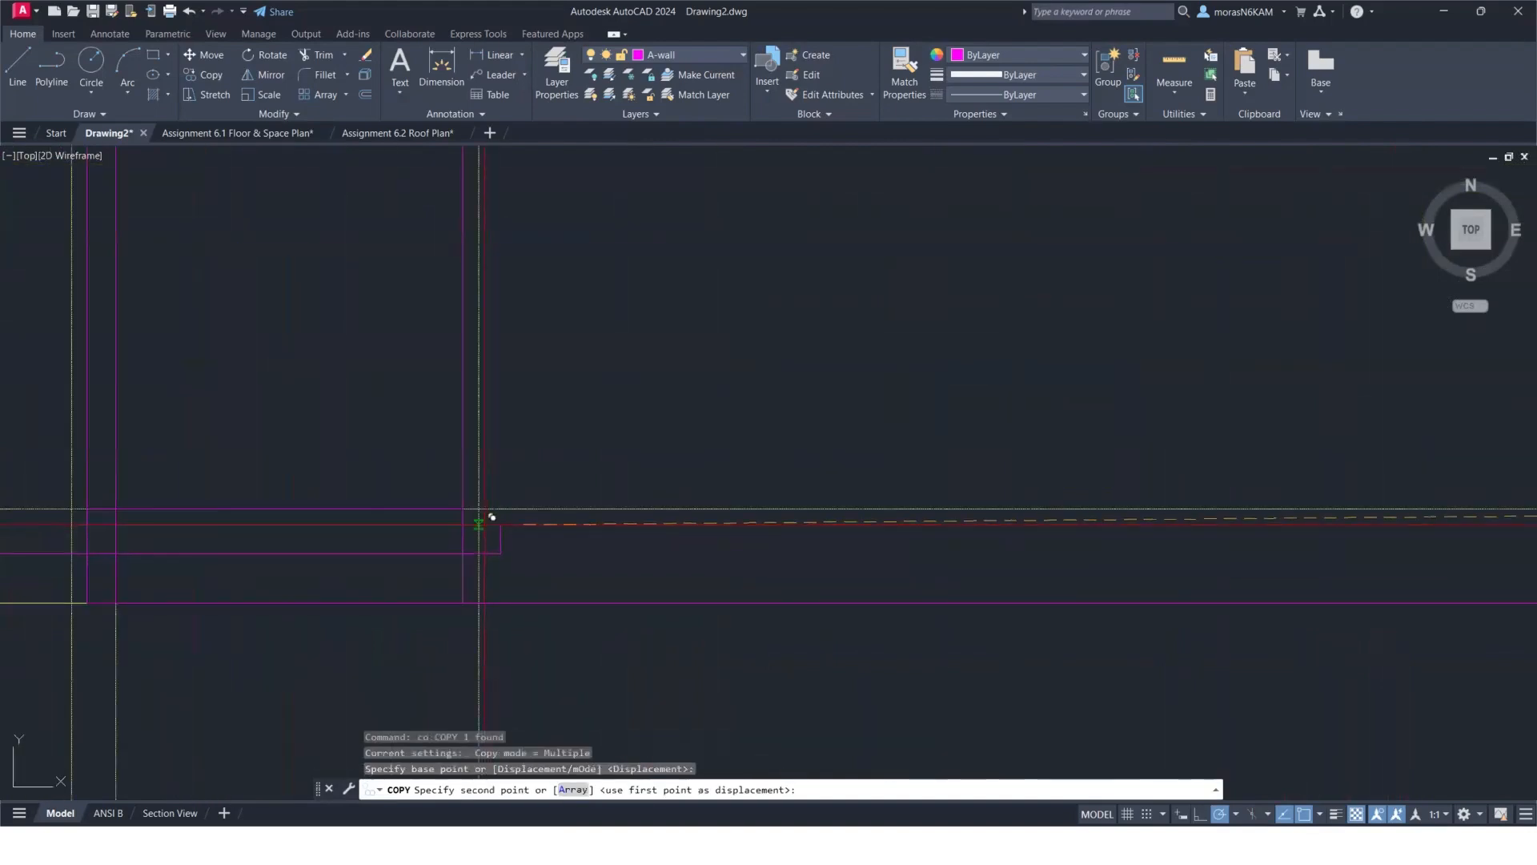
{"action": "left_click", "coordinate": [470, 504]}
{"action": "middle_click_drag", "start_coordinate": [321, 542], "coordinate": [841, 528]}
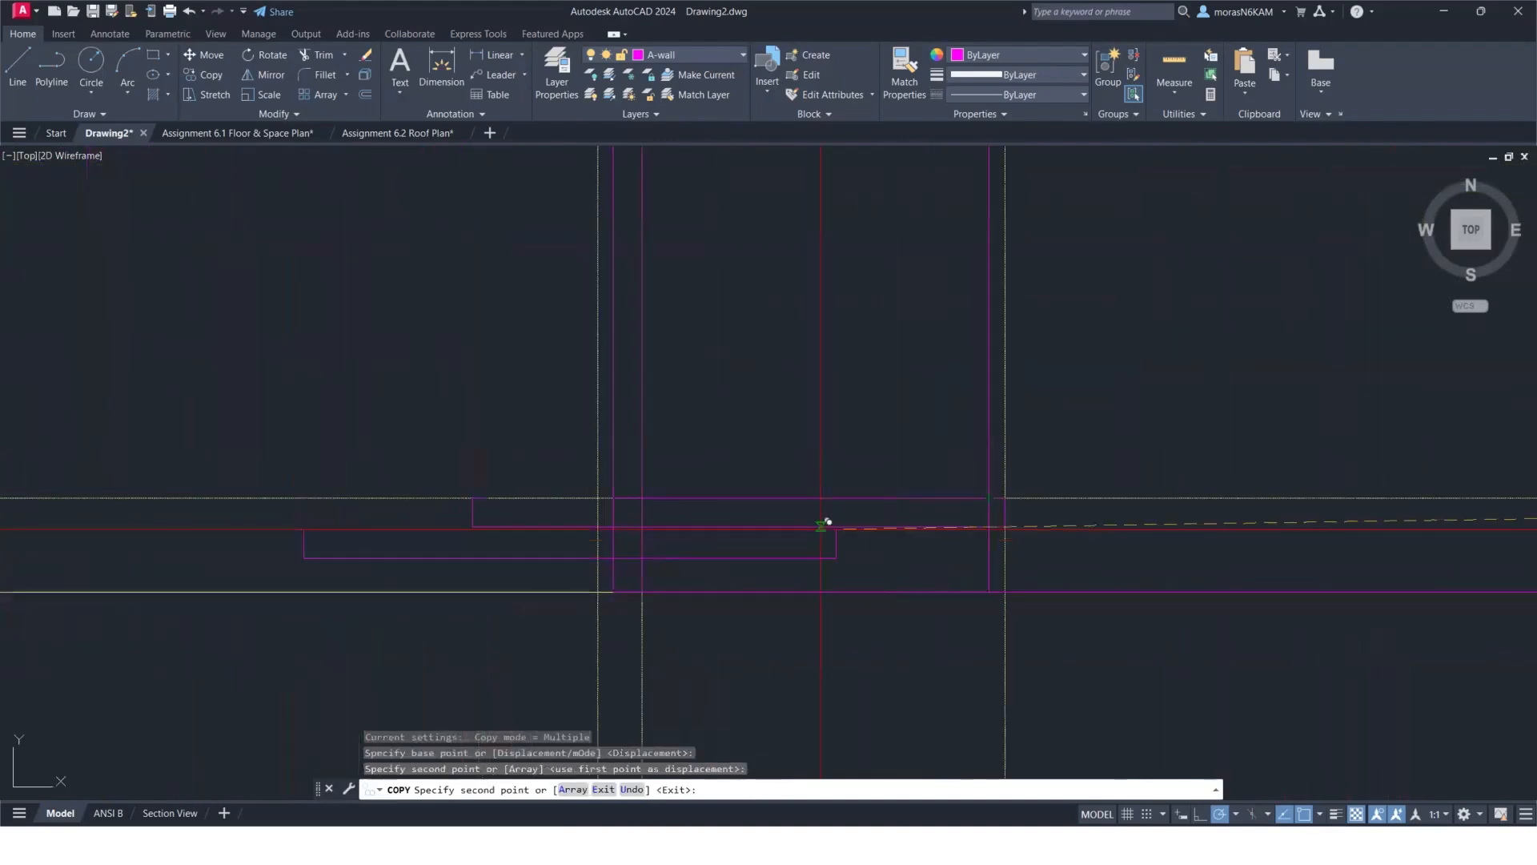
{"action": "key", "text": "Escape"}
Stretch the copied porch slab's left end to the outer left wall of the front elevation's left bay at floor level.
{"action": "left_click", "coordinate": [553, 468]}
{"action": "left_click", "coordinate": [411, 524]}
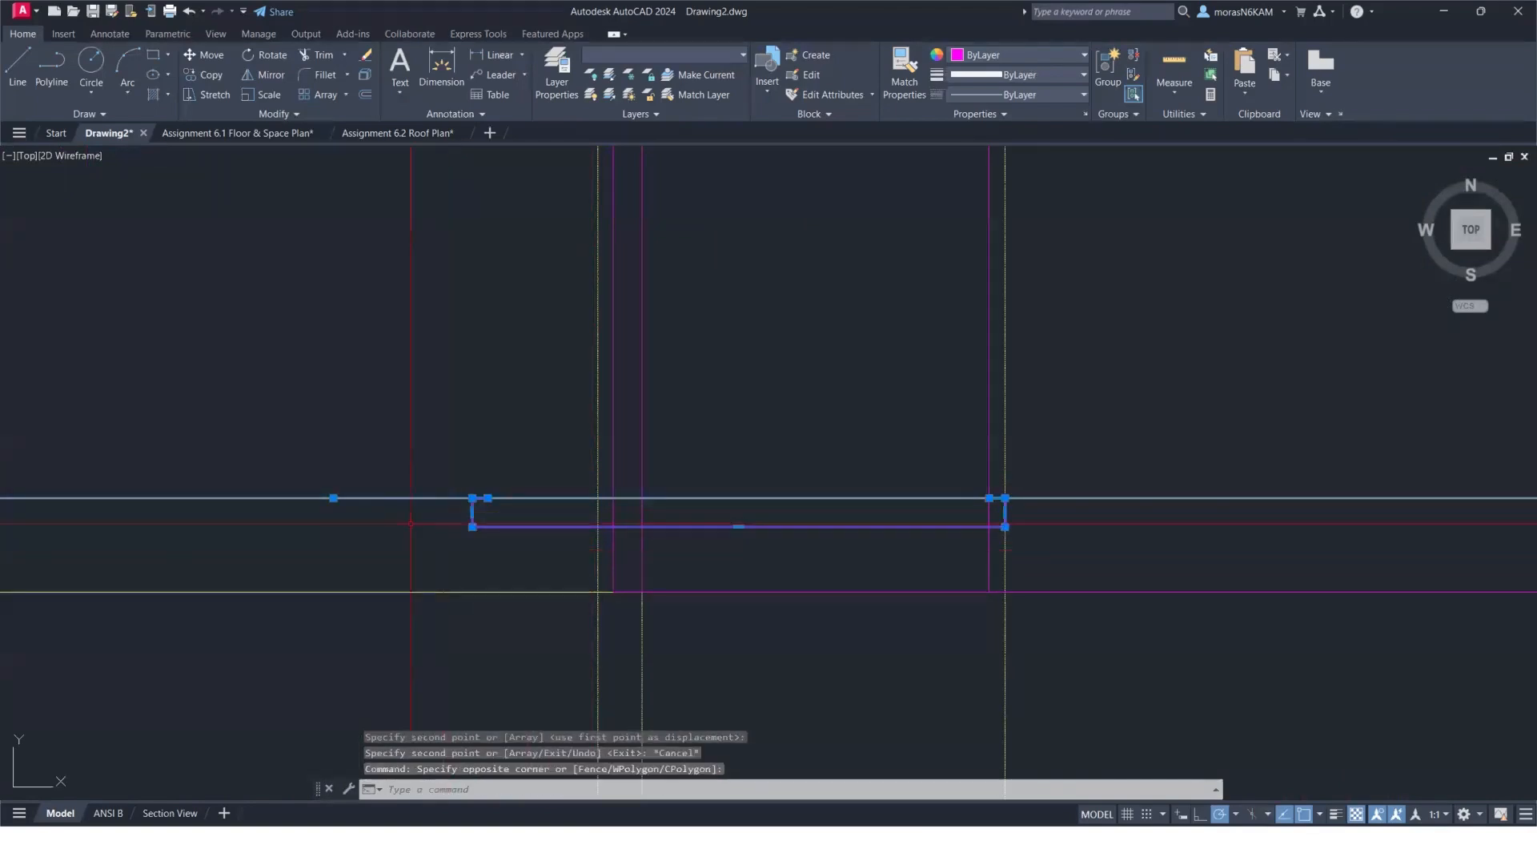
{"action": "left_click", "coordinate": [345, 418], "text": "shift"}
{"action": "left_click", "coordinate": [267, 553], "text": "shift"}
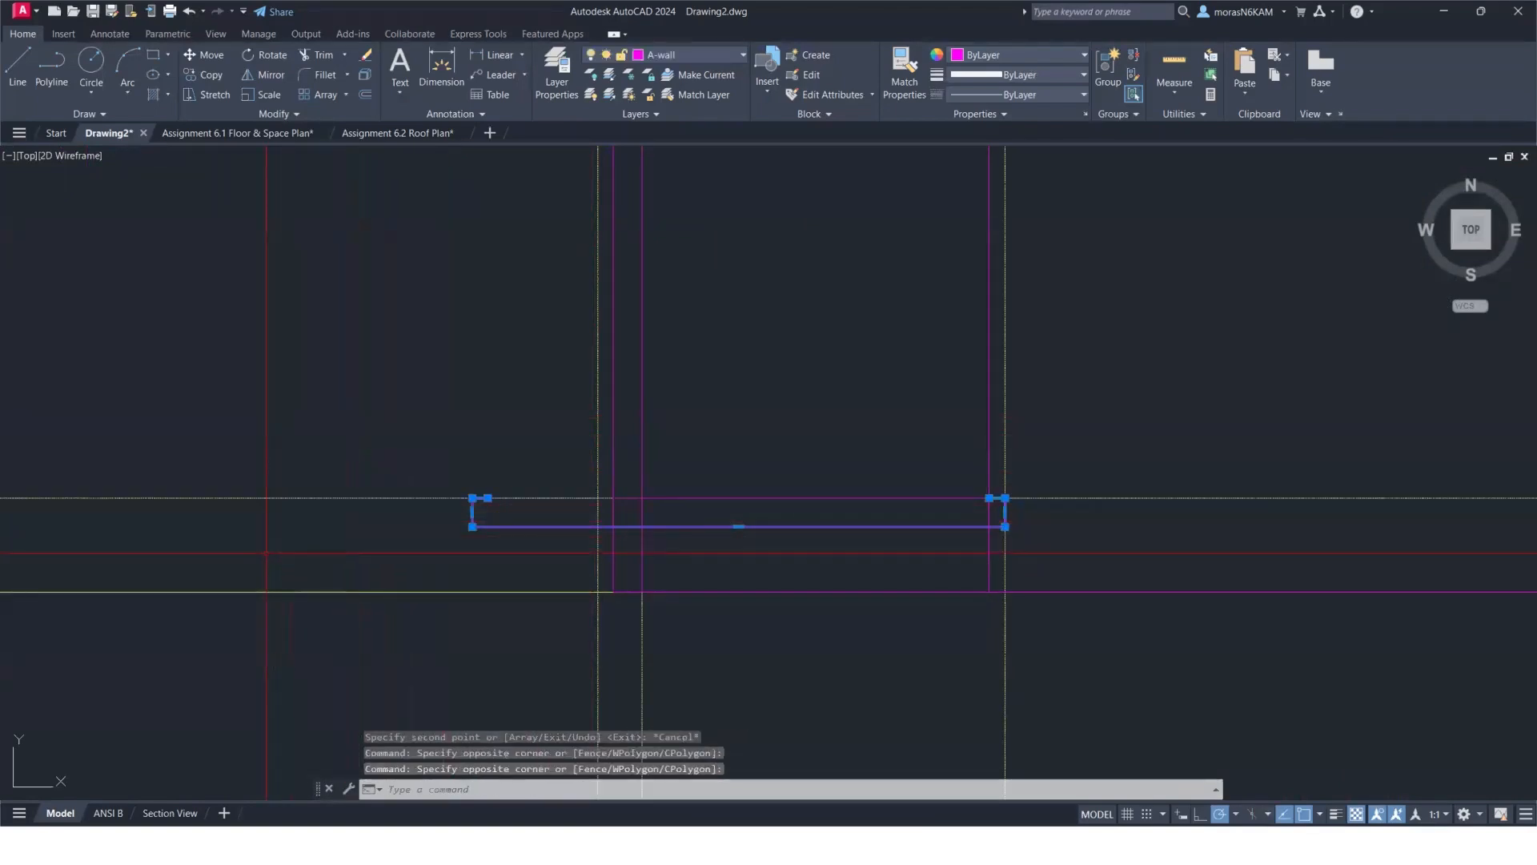
{"action": "type", "text": "s"}
{"action": "key", "text": "Return"}
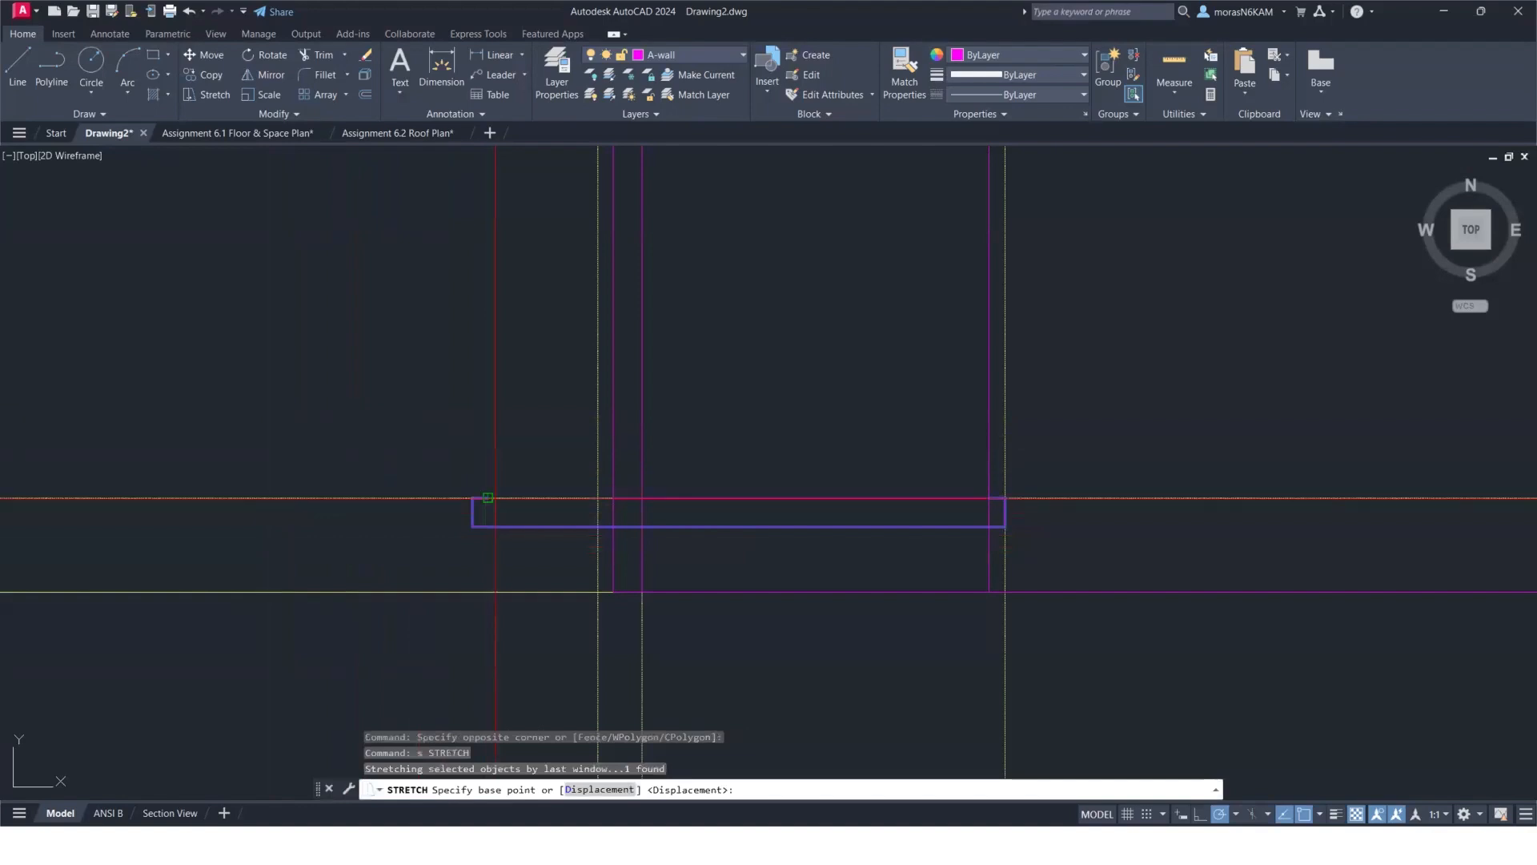
{"action": "left_click", "coordinate": [493, 498]}
{"action": "left_click", "coordinate": [614, 497]}
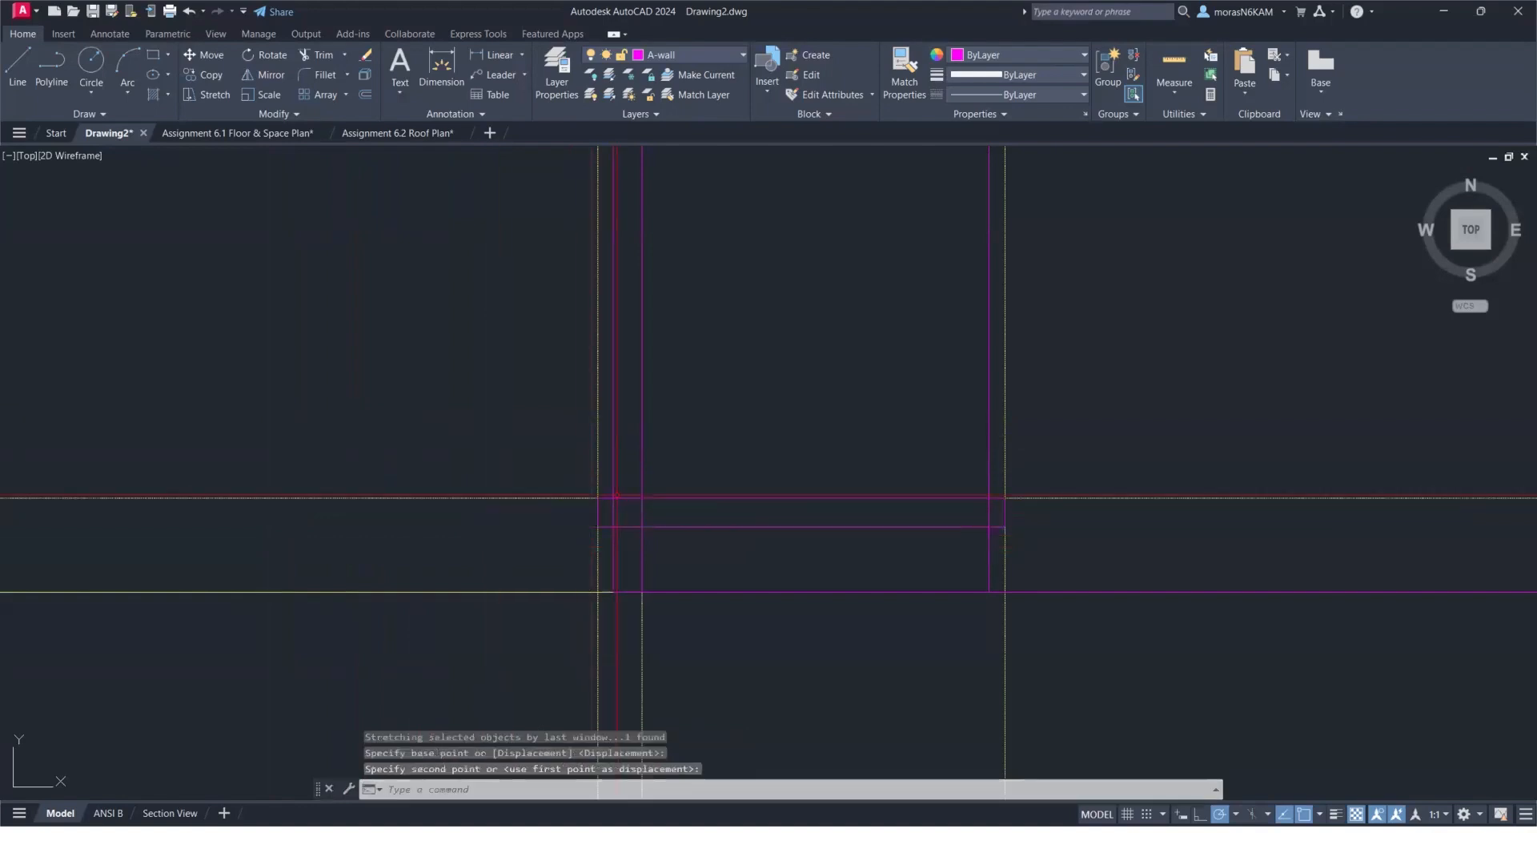
Copy the left bay's porch slab polyline to the inner wall of the narrower right elevation at floor level.
{"action": "left_click", "coordinate": [735, 514]}
{"action": "left_click", "coordinate": [718, 531]}
{"action": "type", "text": "co"}
{"action": "key", "text": "Return"}
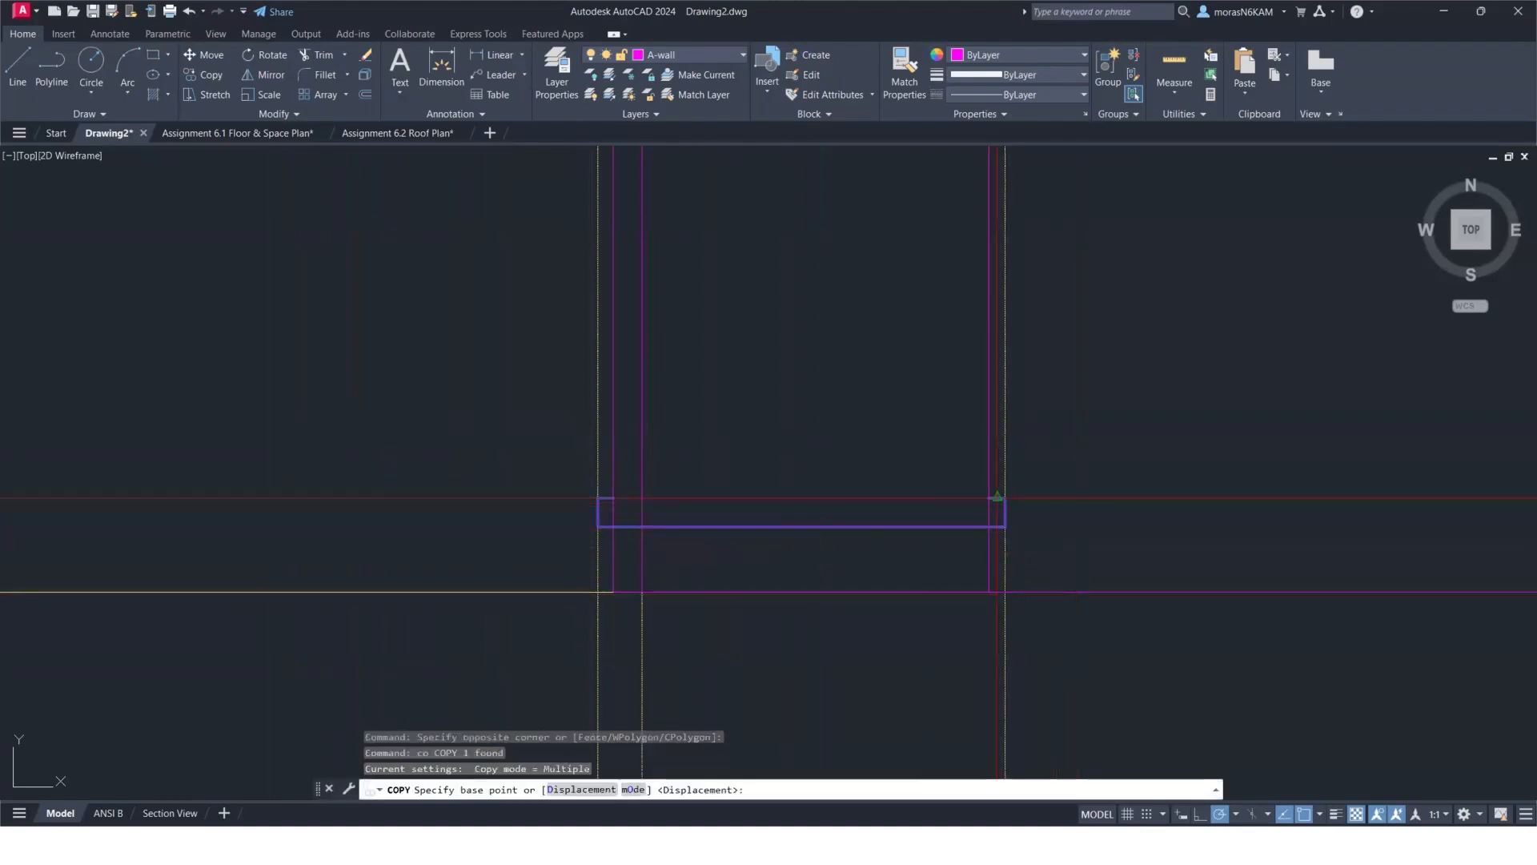
{"action": "left_click", "coordinate": [989, 497]}
{"action": "scroll", "coordinate": [608, 504], "scroll_direction": "down", "scroll_amount": 4}
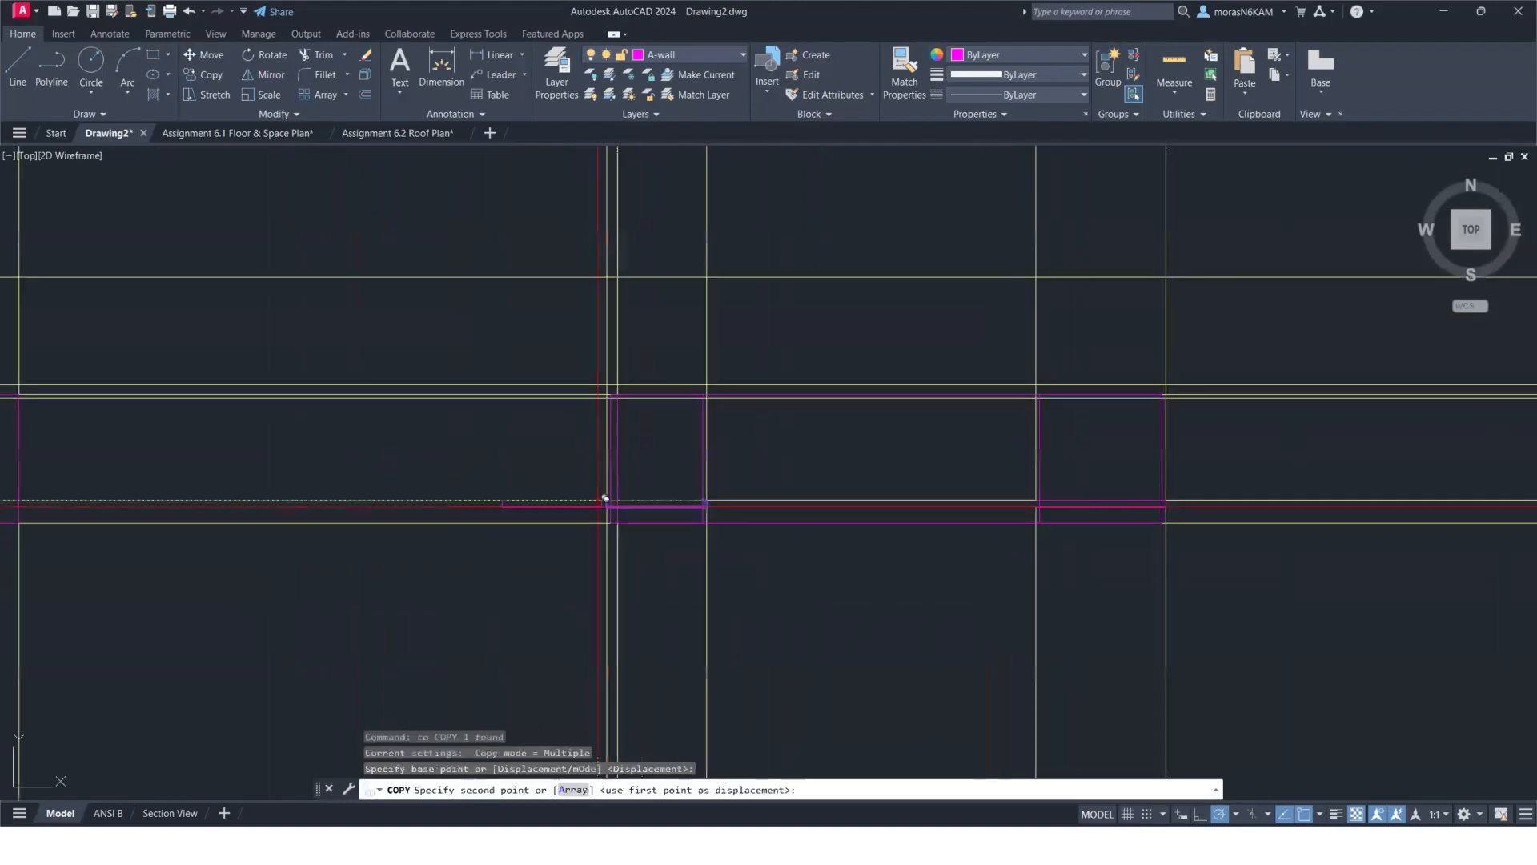
{"action": "middle_click_drag", "start_coordinate": [323, 504], "coordinate": [869, 534]}
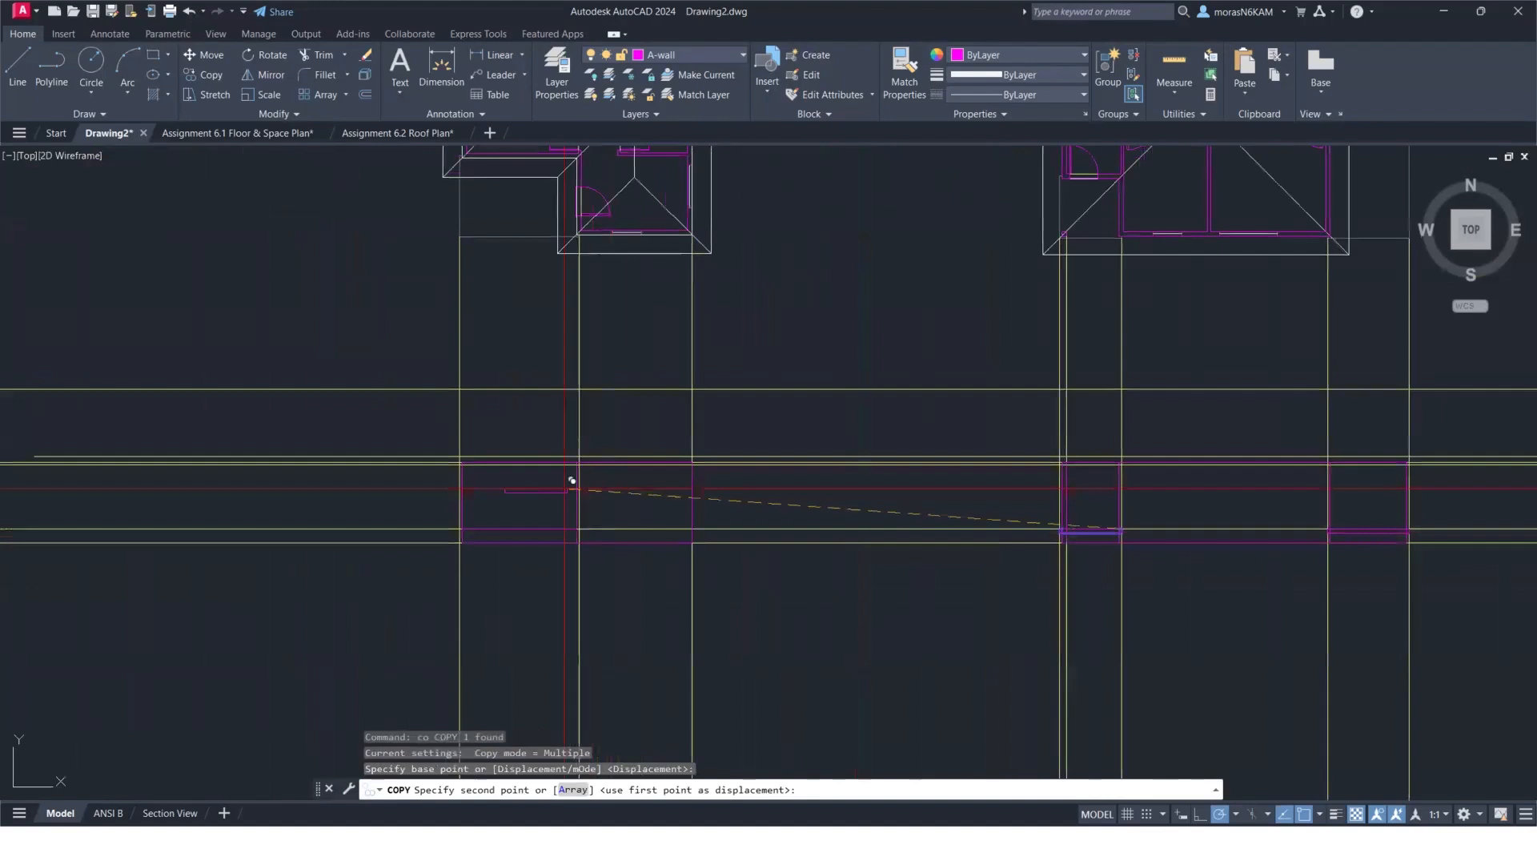
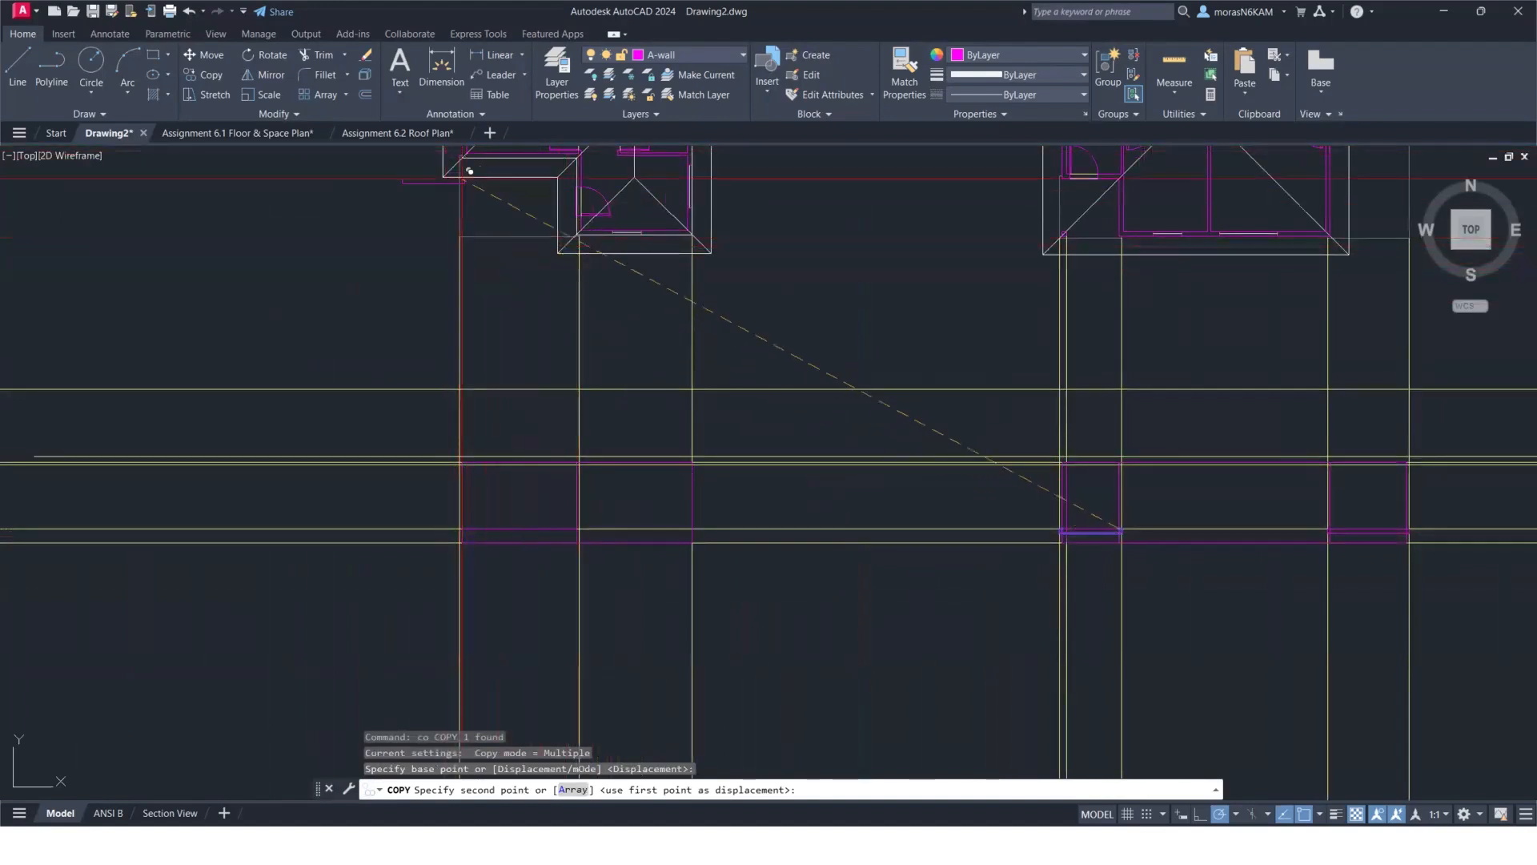
{"action": "scroll", "coordinate": [585, 429], "scroll_direction": "up", "scroll_amount": 5}
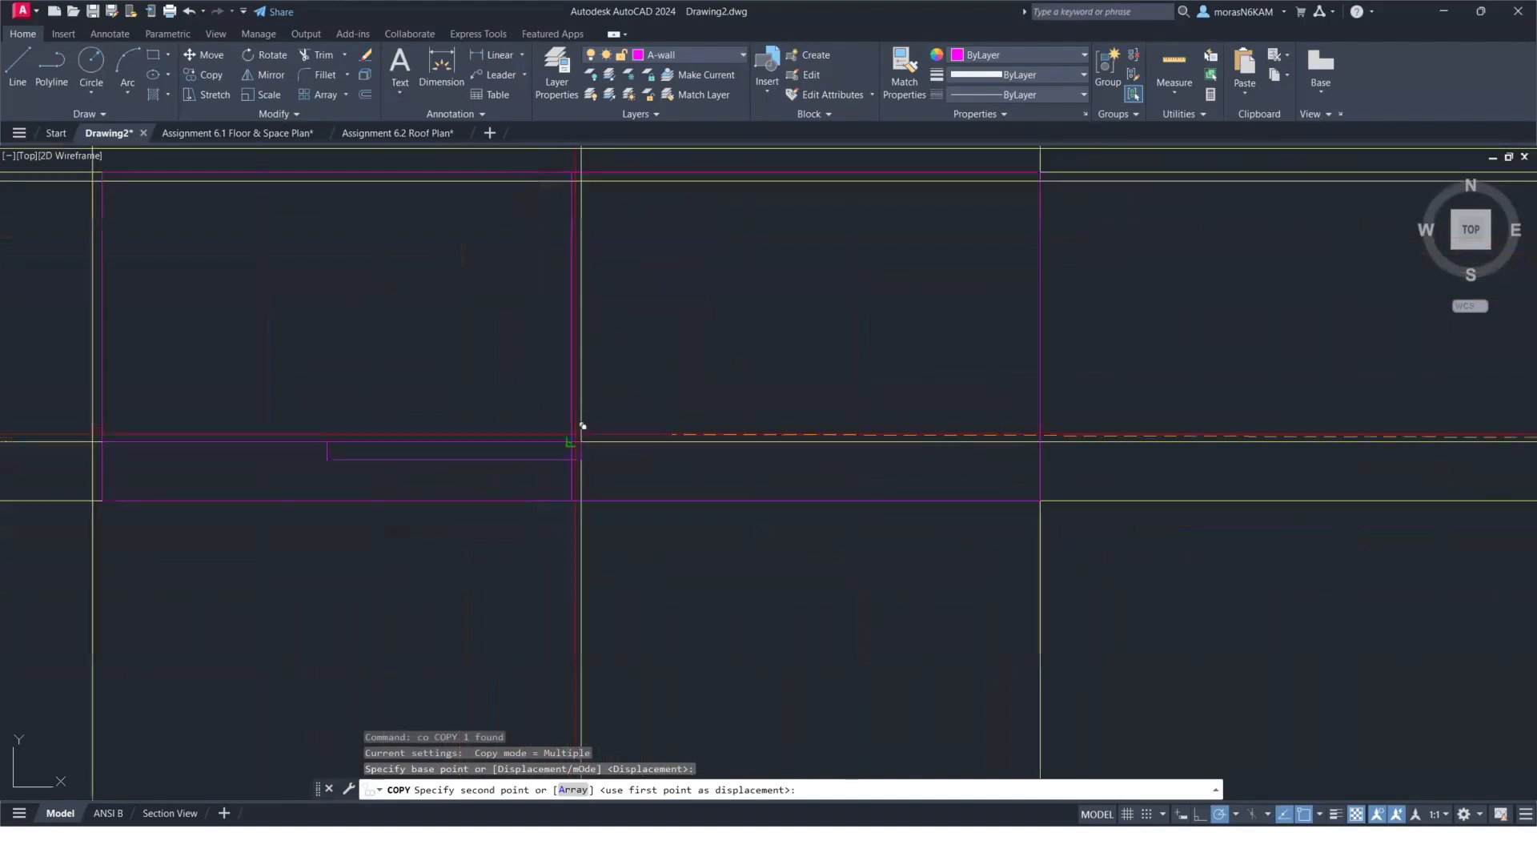
{"action": "left_click", "coordinate": [576, 433]}
{"action": "key", "text": "Escape"}
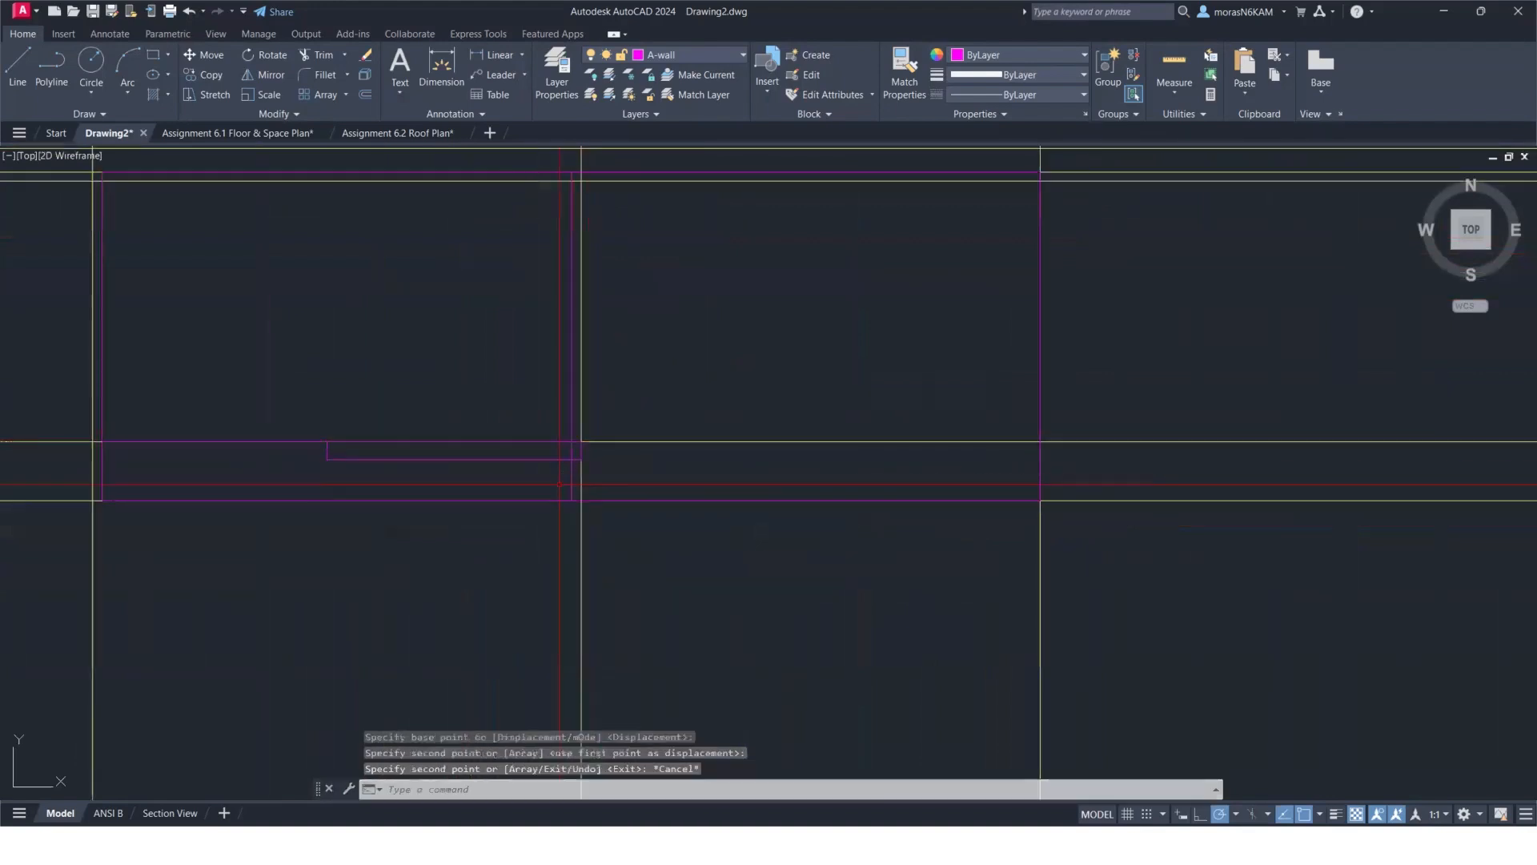
Stretch the left end of the right elevation's porch slab to that elevation's left wall at floor level.
{"action": "left_click", "coordinate": [362, 468]}
{"action": "left_click", "coordinate": [309, 429]}
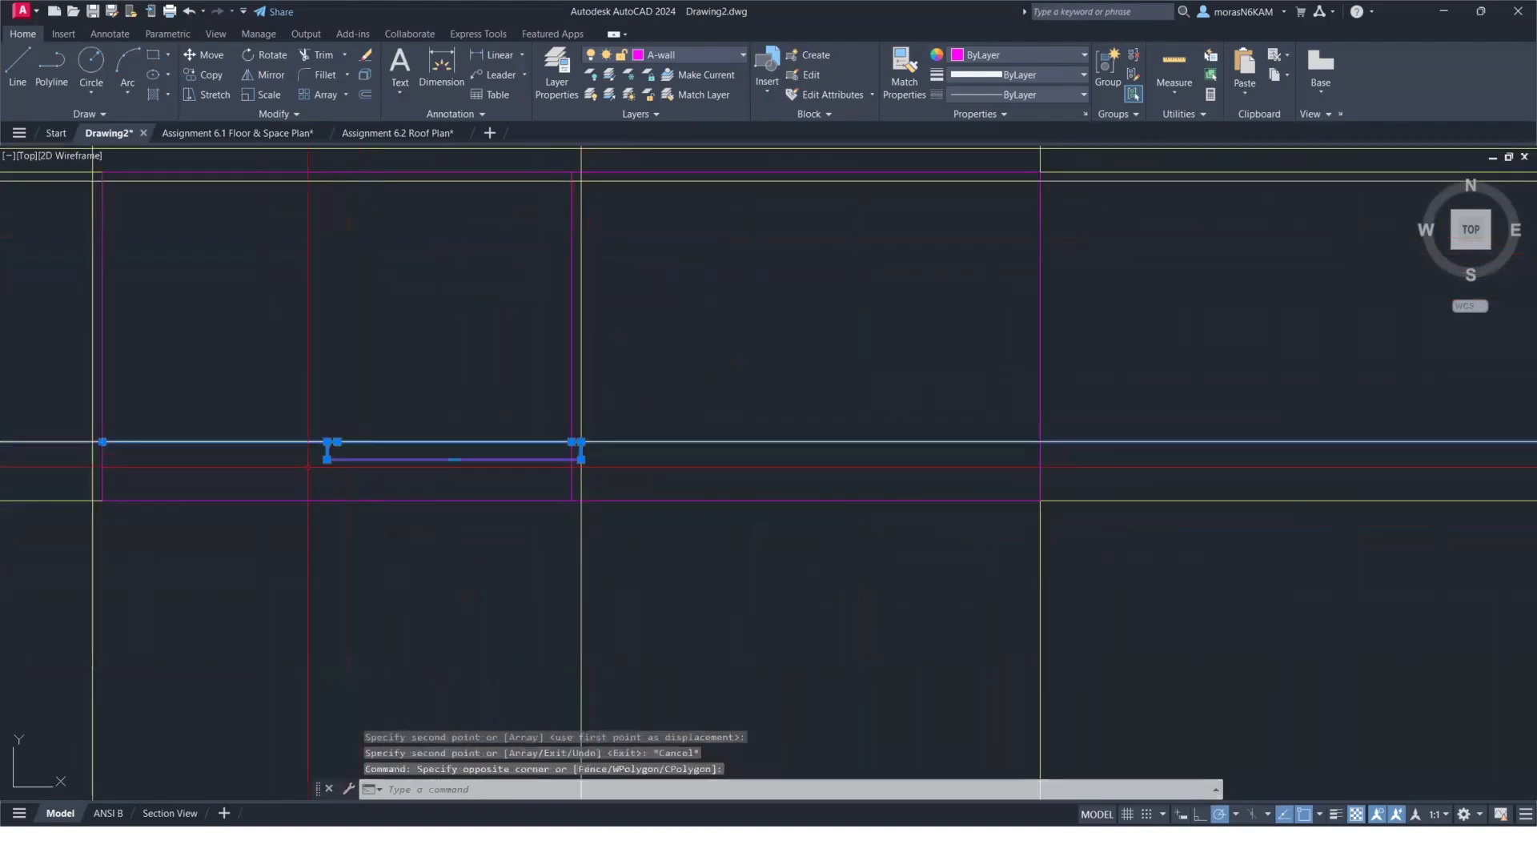
{"action": "left_click", "coordinate": [249, 402], "text": "shift"}
{"action": "left_click", "coordinate": [192, 538], "text": "shift"}
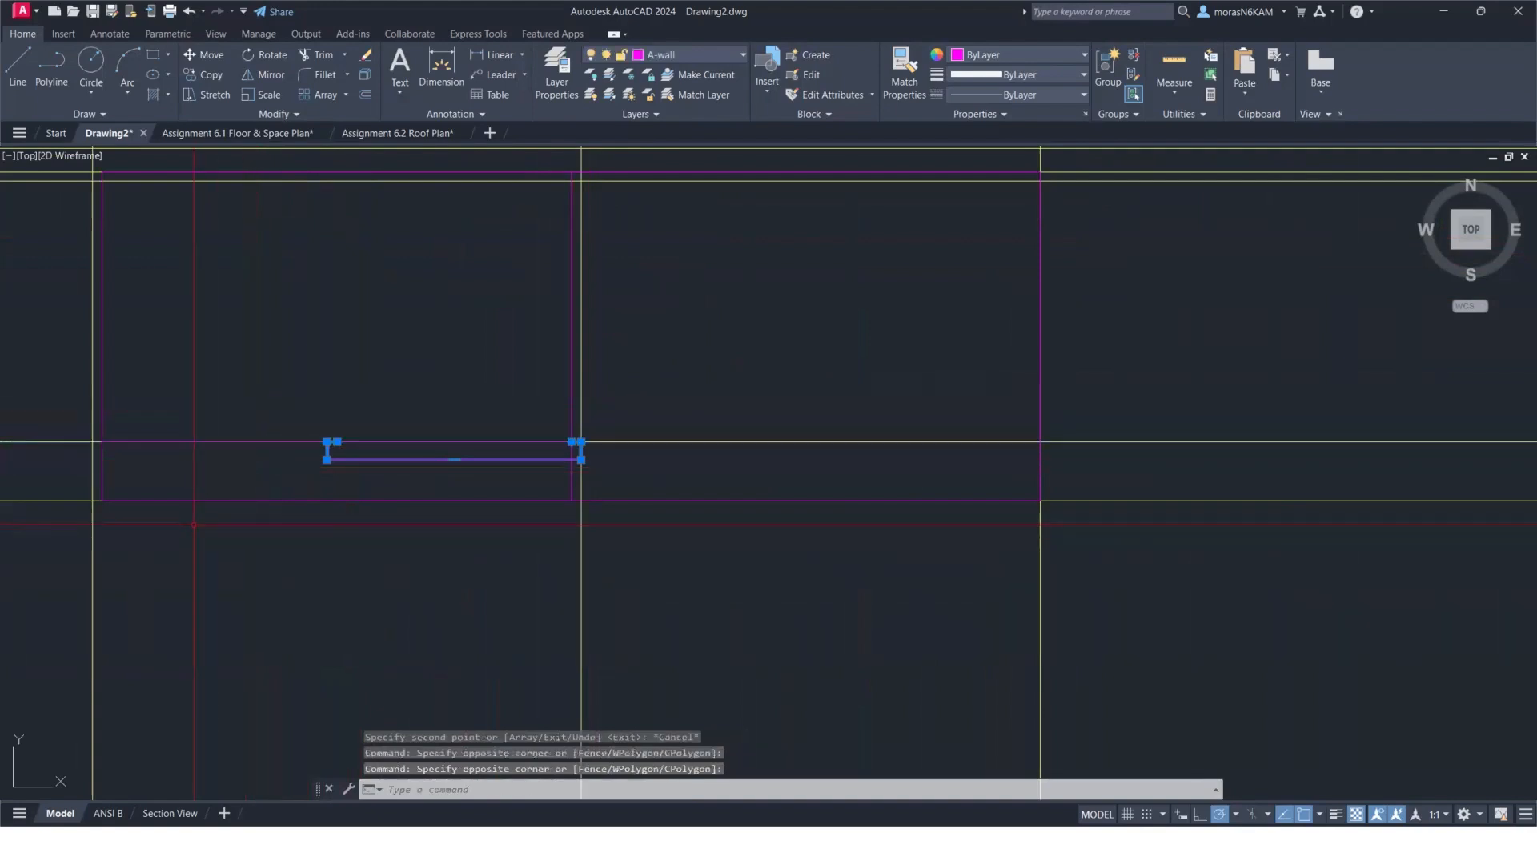
{"action": "type", "text": "s"}
{"action": "key", "text": "Return"}
{"action": "left_click", "coordinate": [337, 441]}
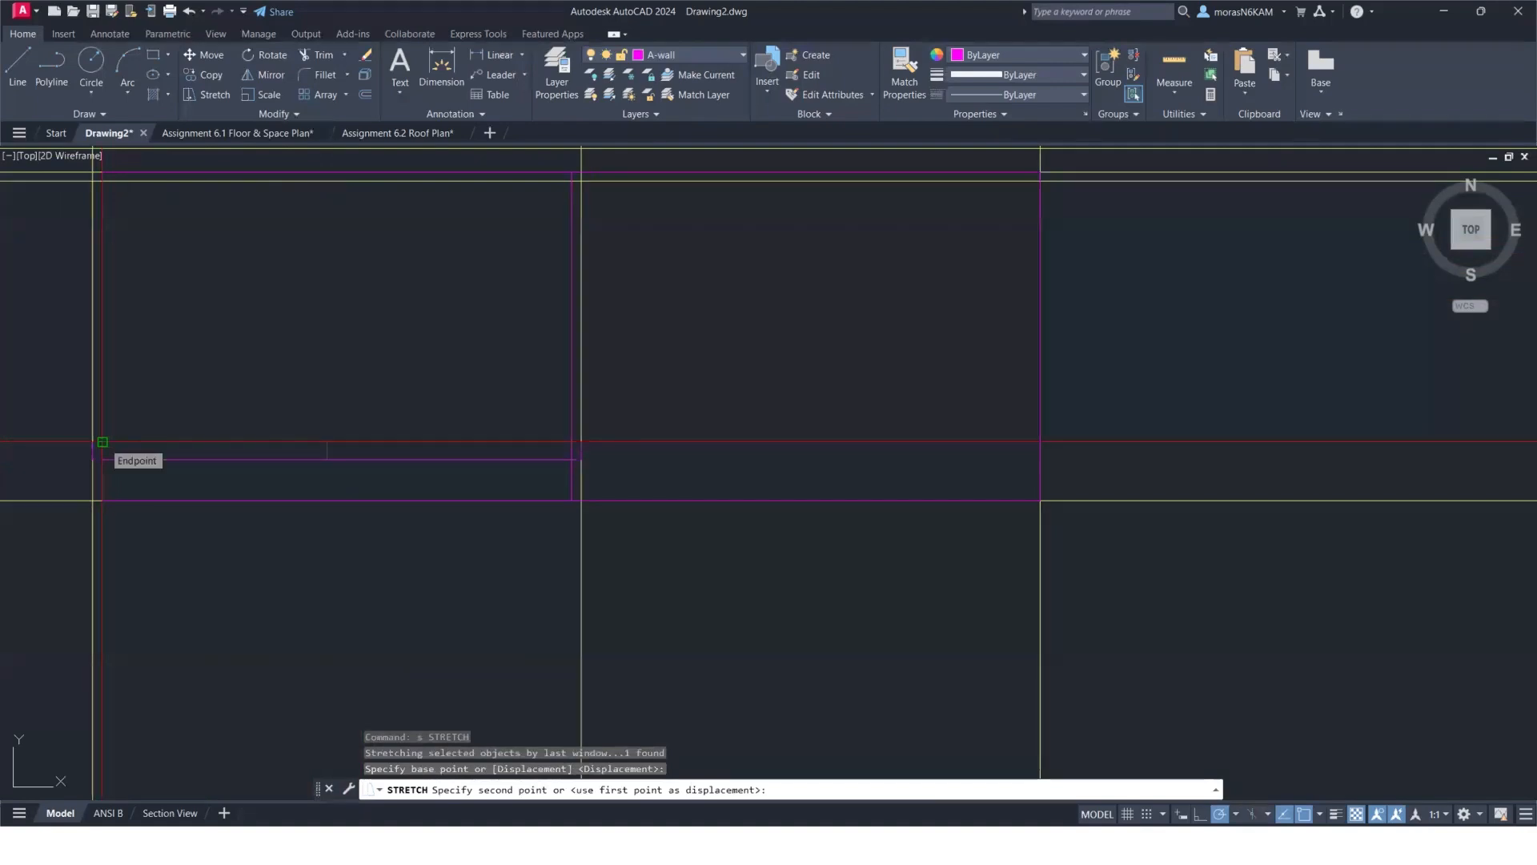
{"action": "key", "text": "Escape"}
Freeze the Construction layer.
{"action": "scroll", "coordinate": [336, 487], "scroll_direction": "down", "scroll_amount": 3}
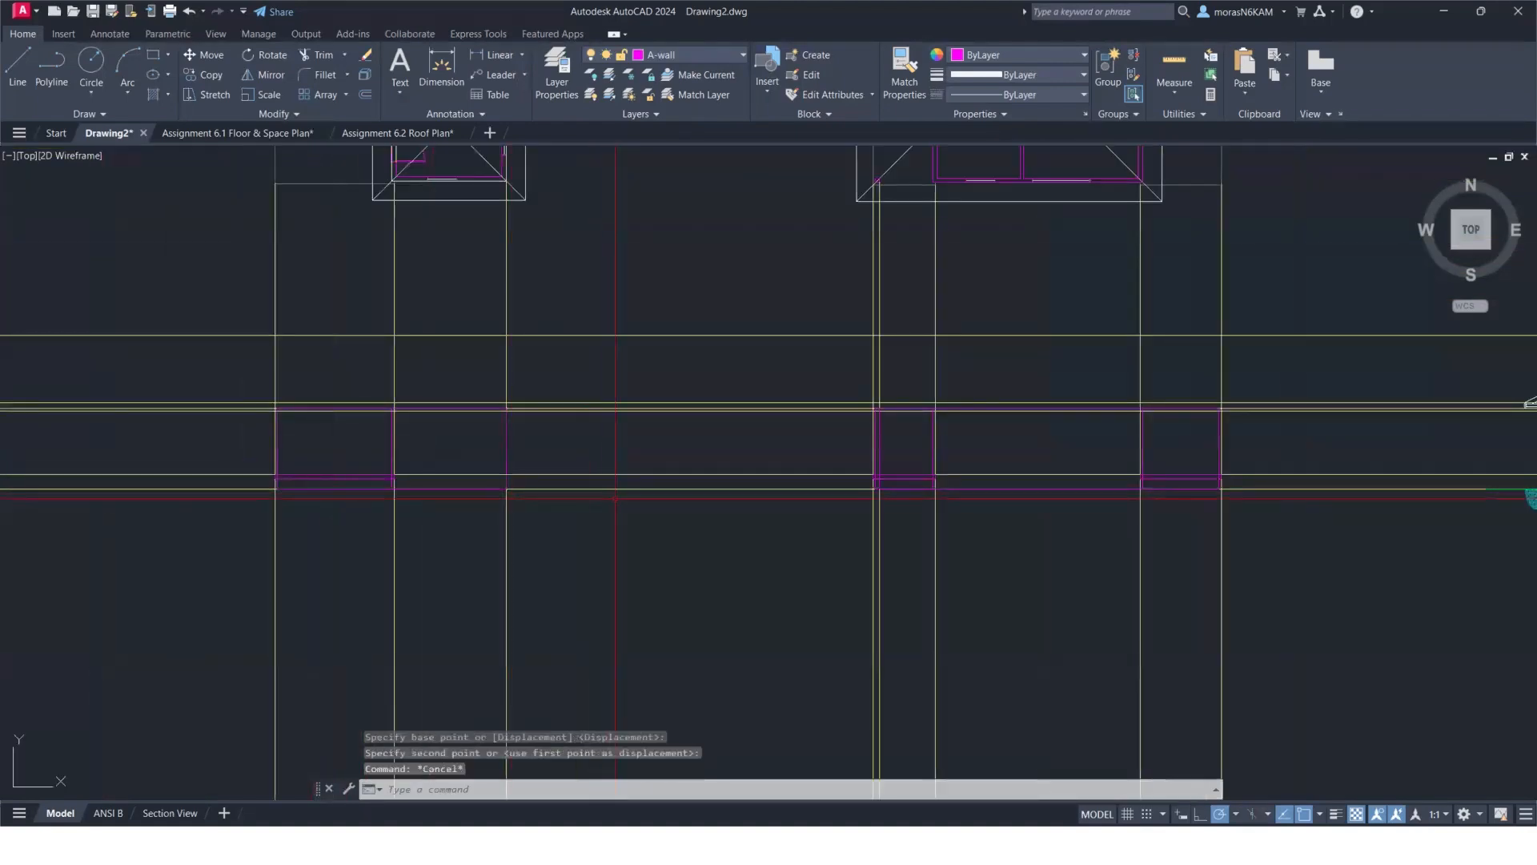
{"action": "middle_click_drag", "start_coordinate": [604, 498], "coordinate": [453, 490]}
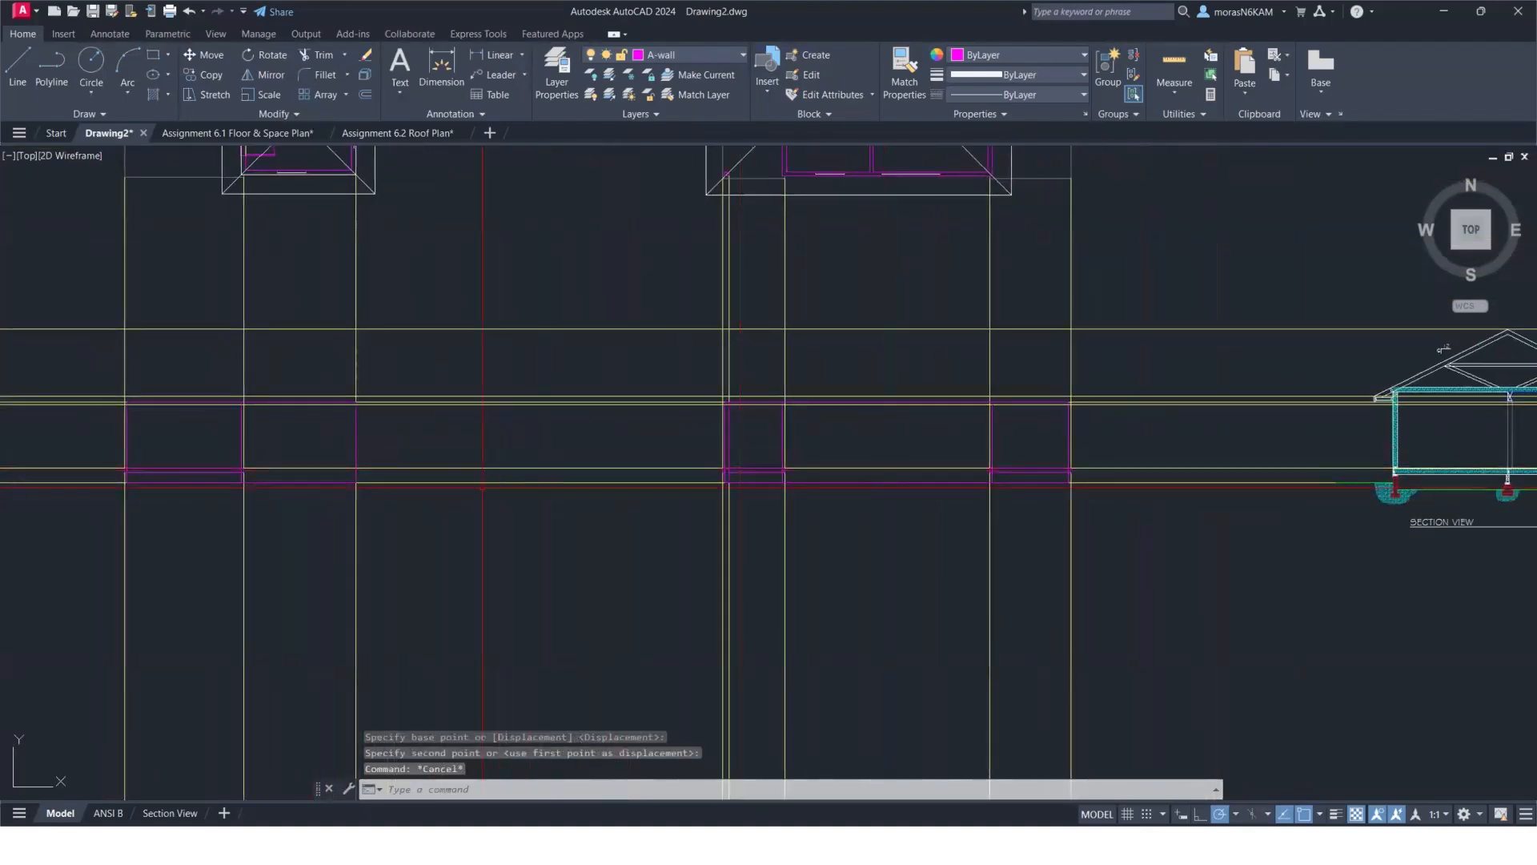
{"action": "scroll", "coordinate": [384, 473], "scroll_direction": "up", "scroll_amount": 5}
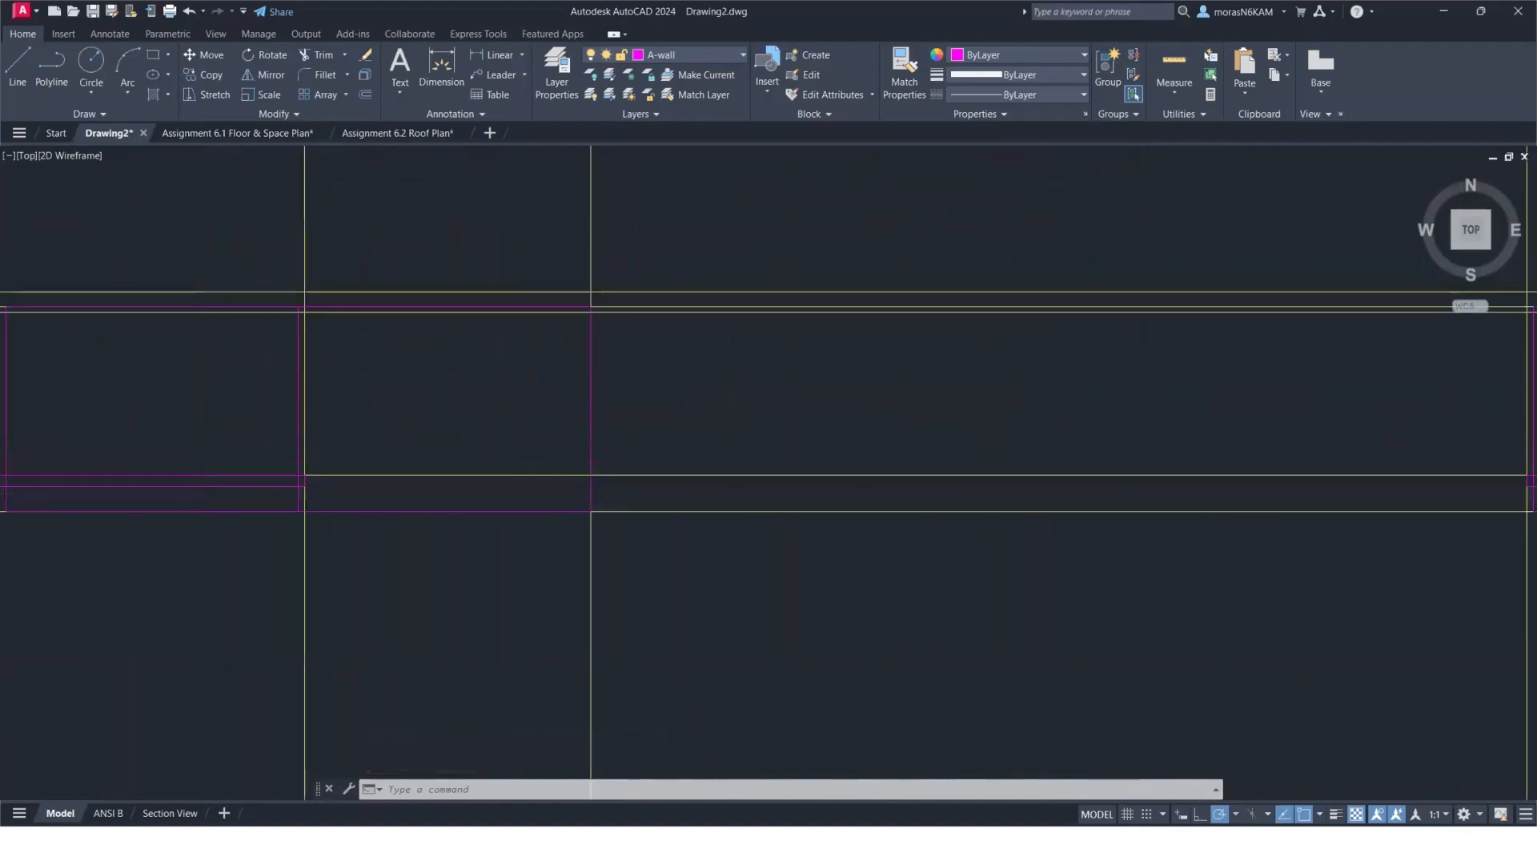
{"action": "scroll", "coordinate": [202, 459], "scroll_direction": "down", "scroll_amount": 3}
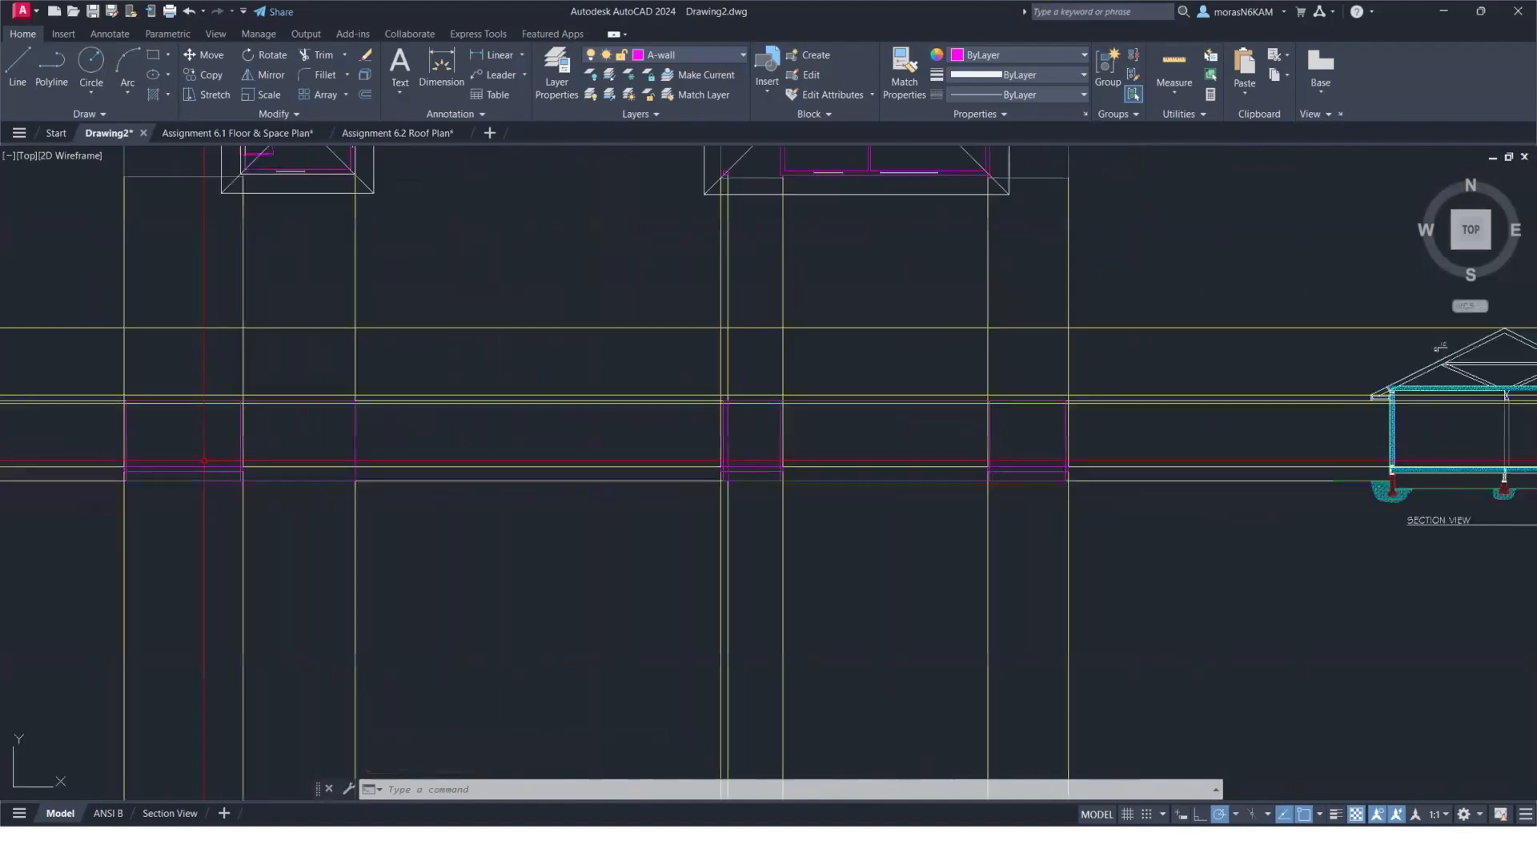
{"action": "left_click", "coordinate": [697, 54]}
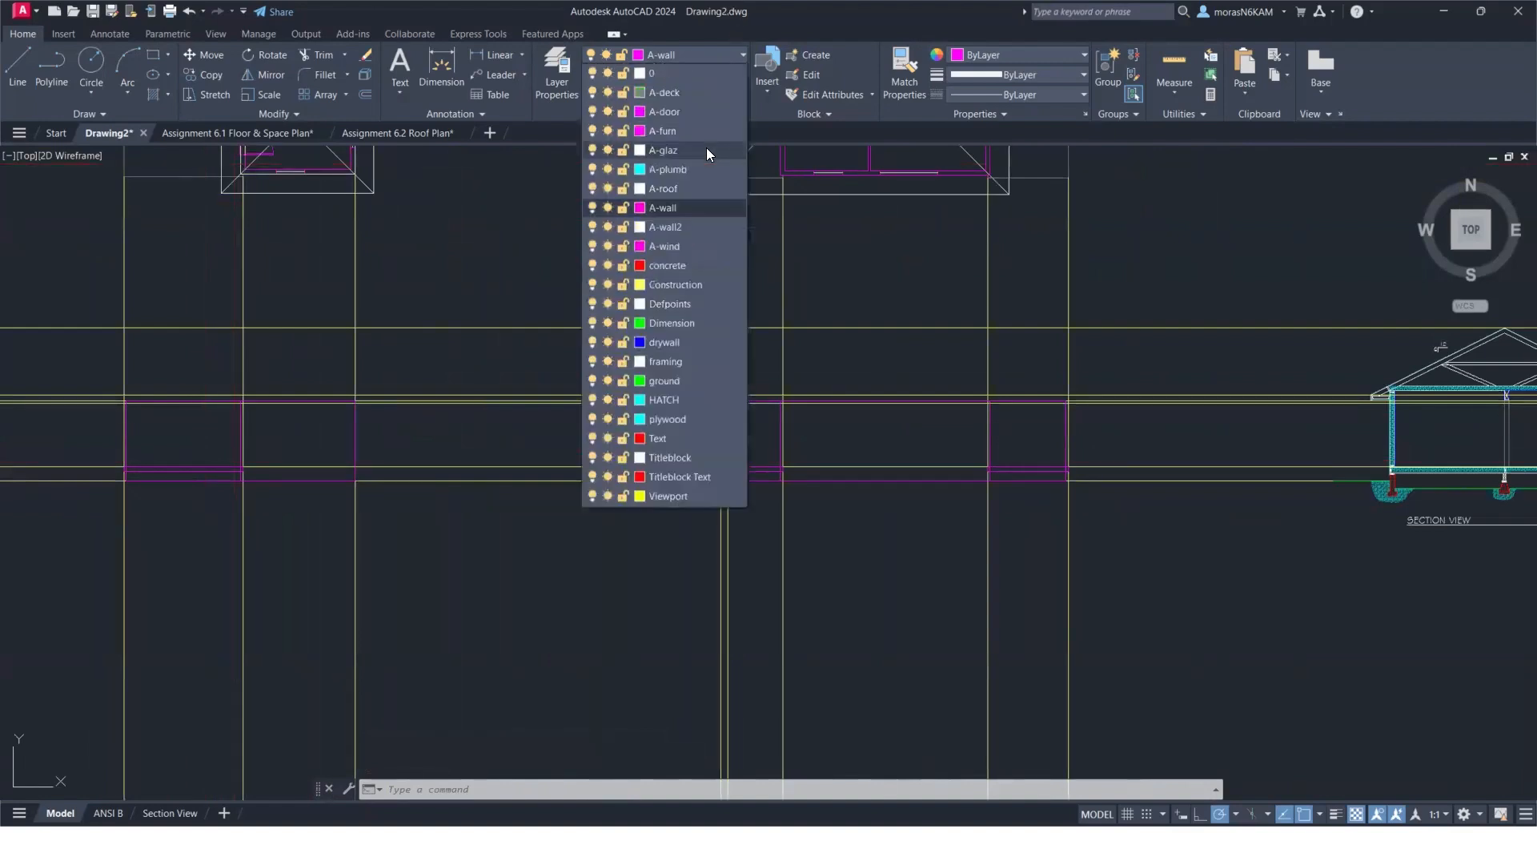
{"action": "left_click", "coordinate": [607, 287]}
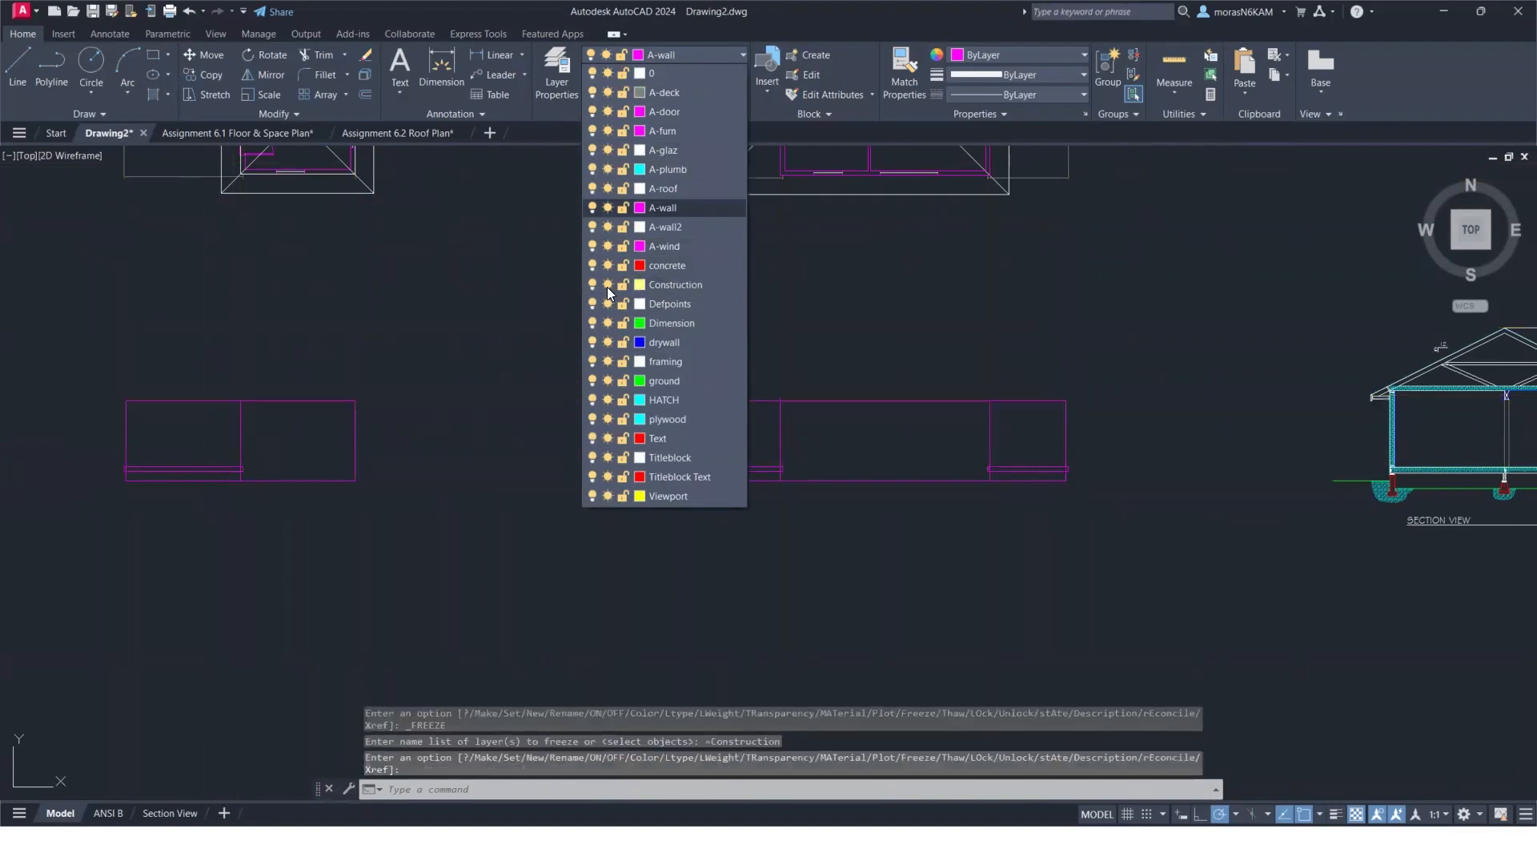
Trim the two wall lines where they cross the porch slab in the front elevation's right bay.
{"action": "scroll", "coordinate": [977, 469], "scroll_direction": "up", "scroll_amount": 5}
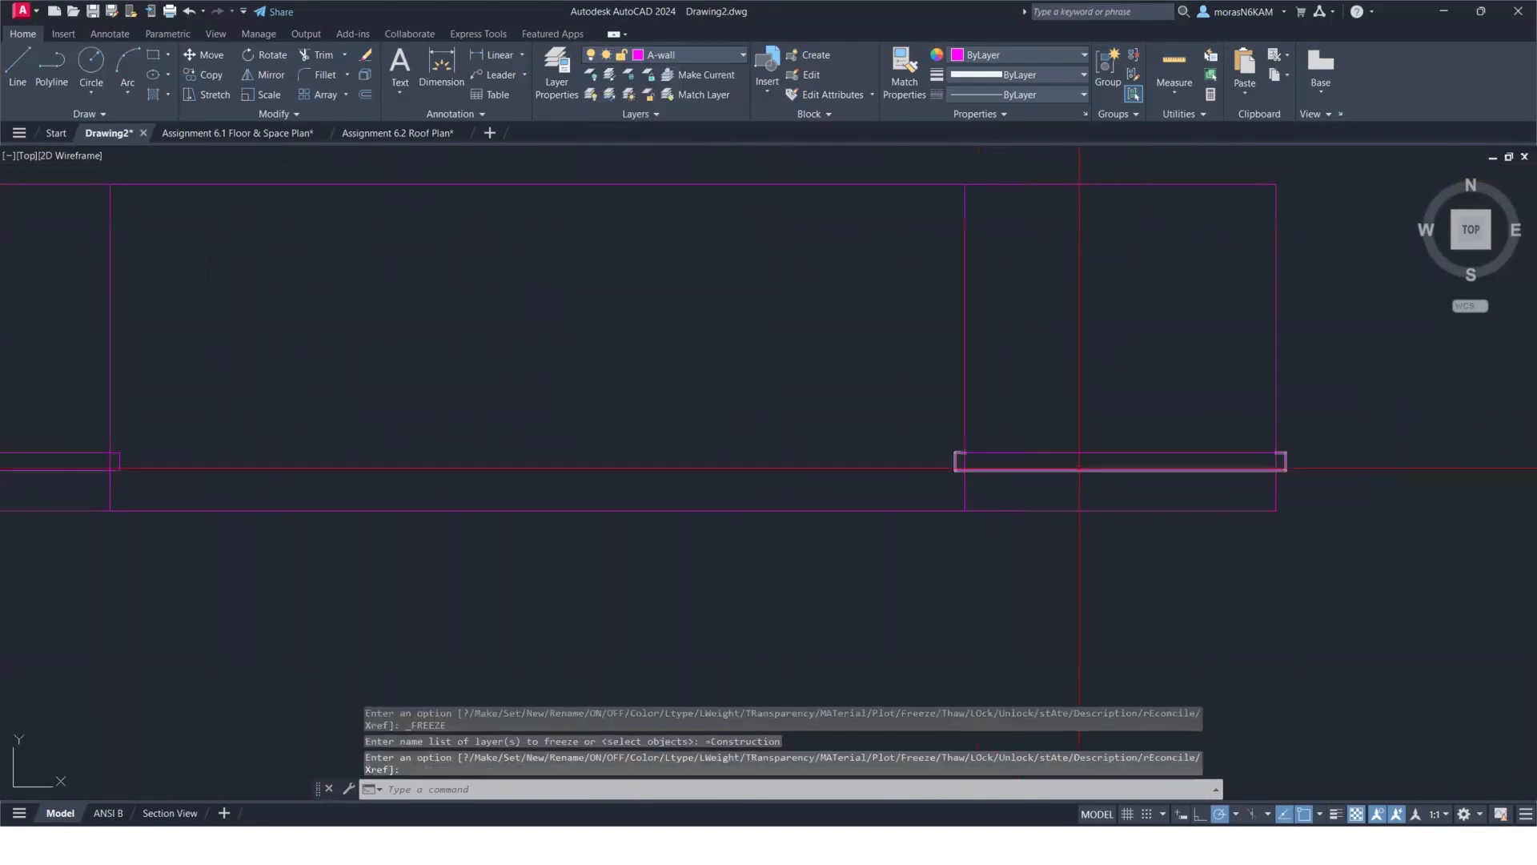
{"action": "type", "text": "tr"}
{"action": "key", "text": "Return"}
{"action": "scroll", "coordinate": [1306, 458], "scroll_direction": "up", "scroll_amount": 2}
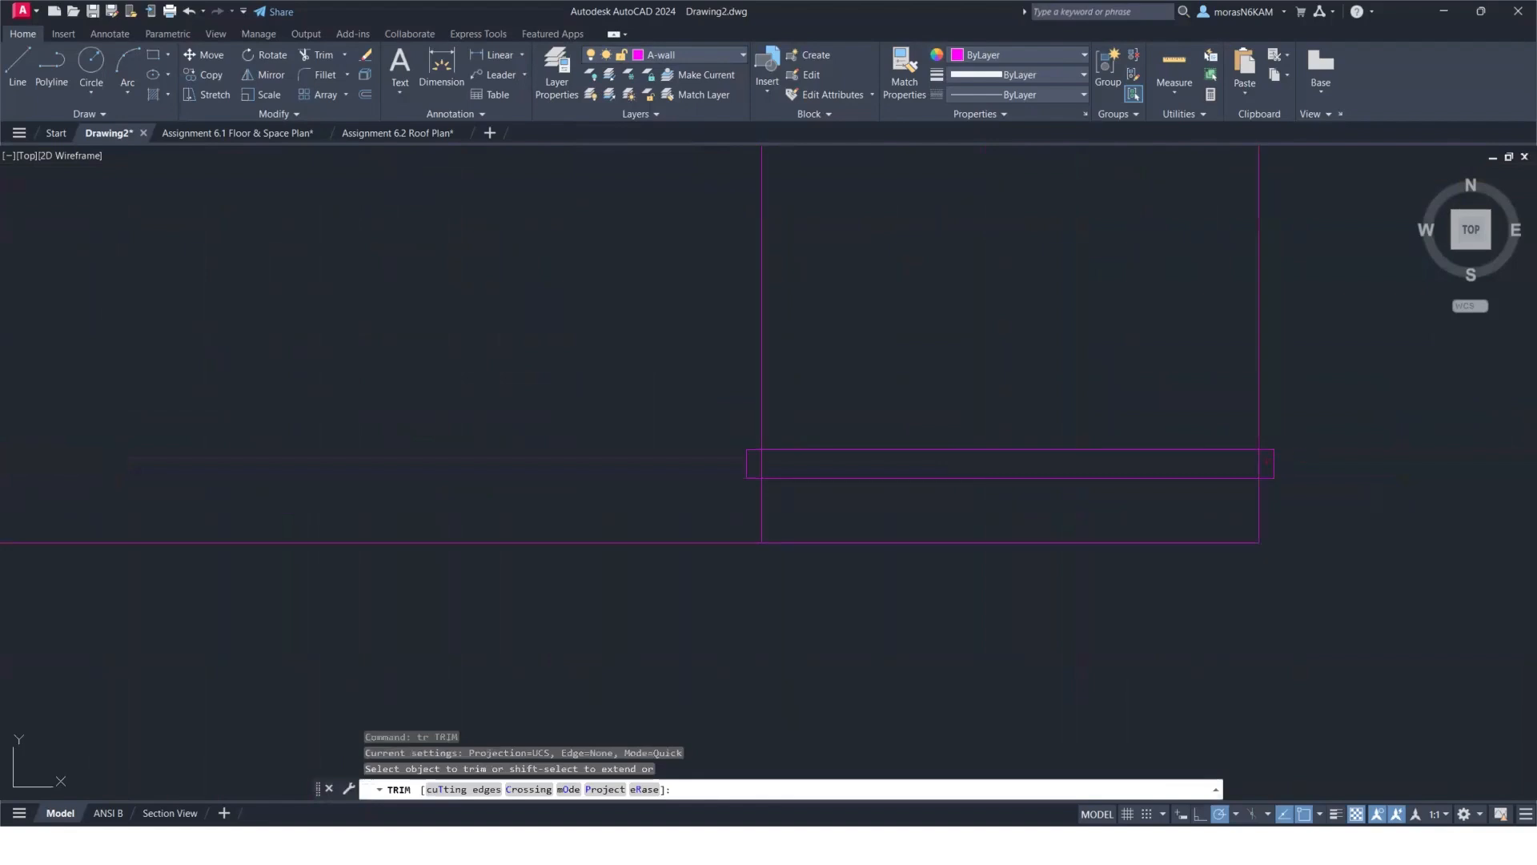
{"action": "left_click_drag", "start_coordinate": [1269, 461], "coordinate": [1170, 464]}
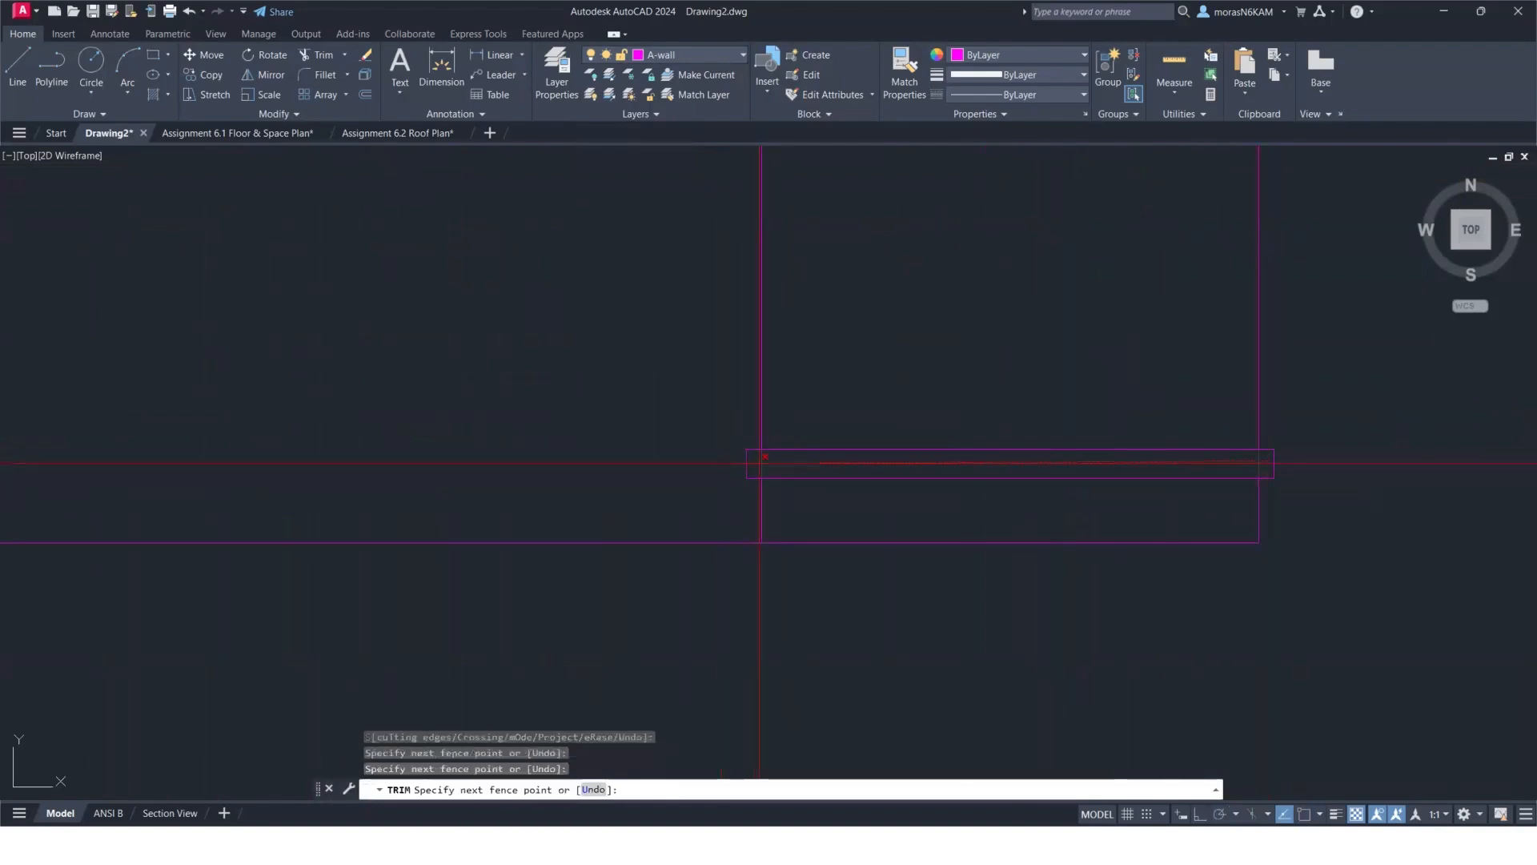
{"action": "left_click_drag", "start_coordinate": [765, 456], "coordinate": [765, 458]}
Trim the wall lines inside the front elevation's left porch slab, plus the inner left wall line's segment below the slab.
{"action": "scroll", "coordinate": [1211, 449], "scroll_direction": "down", "scroll_amount": 3}
{"action": "scroll", "coordinate": [538, 472], "scroll_direction": "up", "scroll_amount": 4}
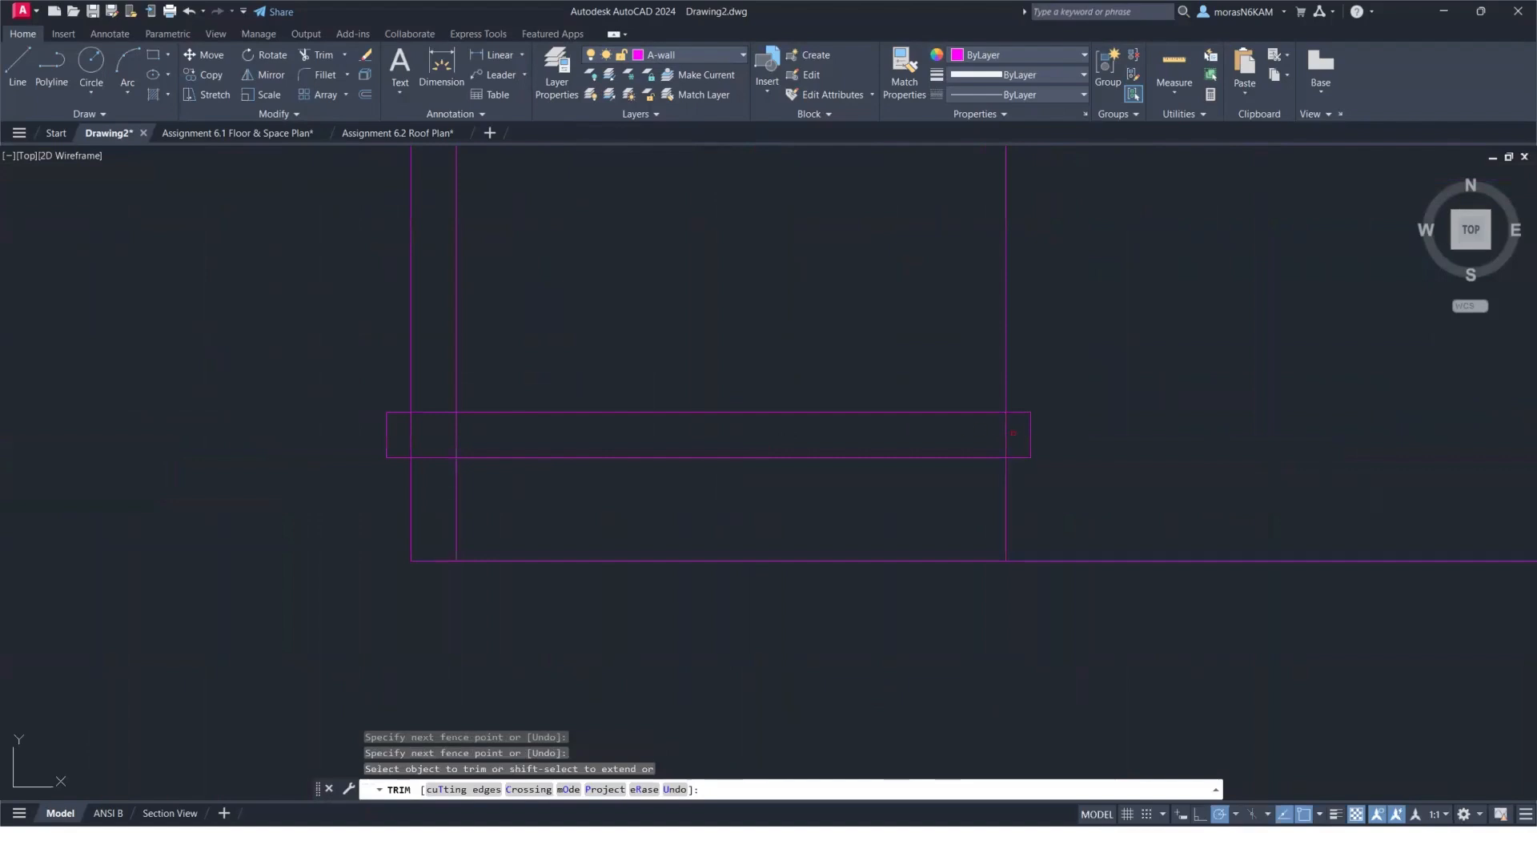
{"action": "left_click_drag", "start_coordinate": [1013, 432], "coordinate": [750, 424]}
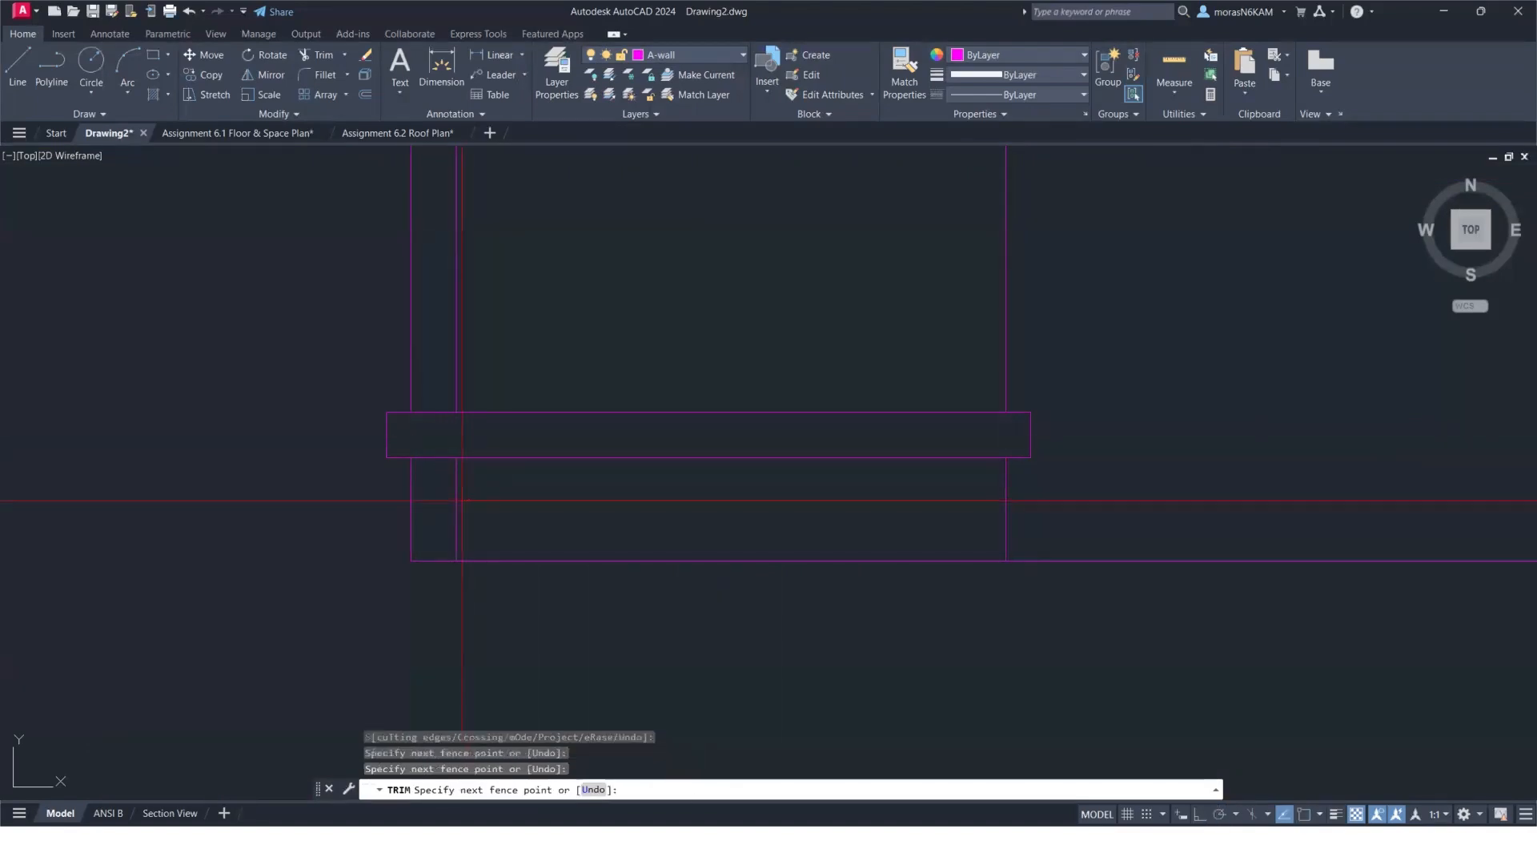
{"action": "key", "text": "Return"}
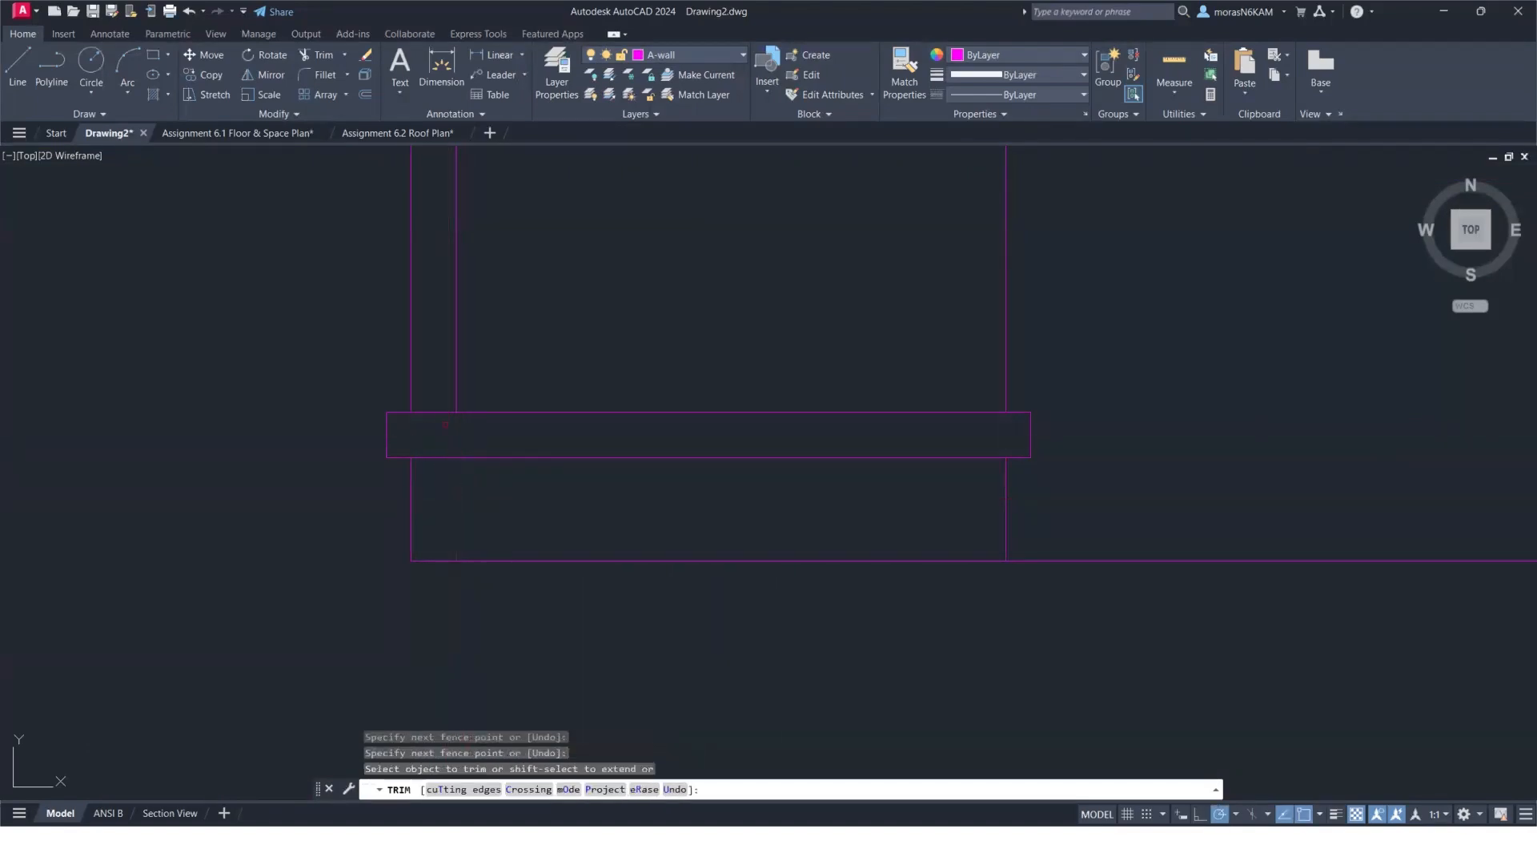
Trim the left and inner wall lines where they cross the porch slab in the right elevation.
{"action": "scroll", "coordinate": [475, 566], "scroll_direction": "down", "scroll_amount": 4}
{"action": "scroll", "coordinate": [471, 492], "scroll_direction": "down", "scroll_amount": 4}
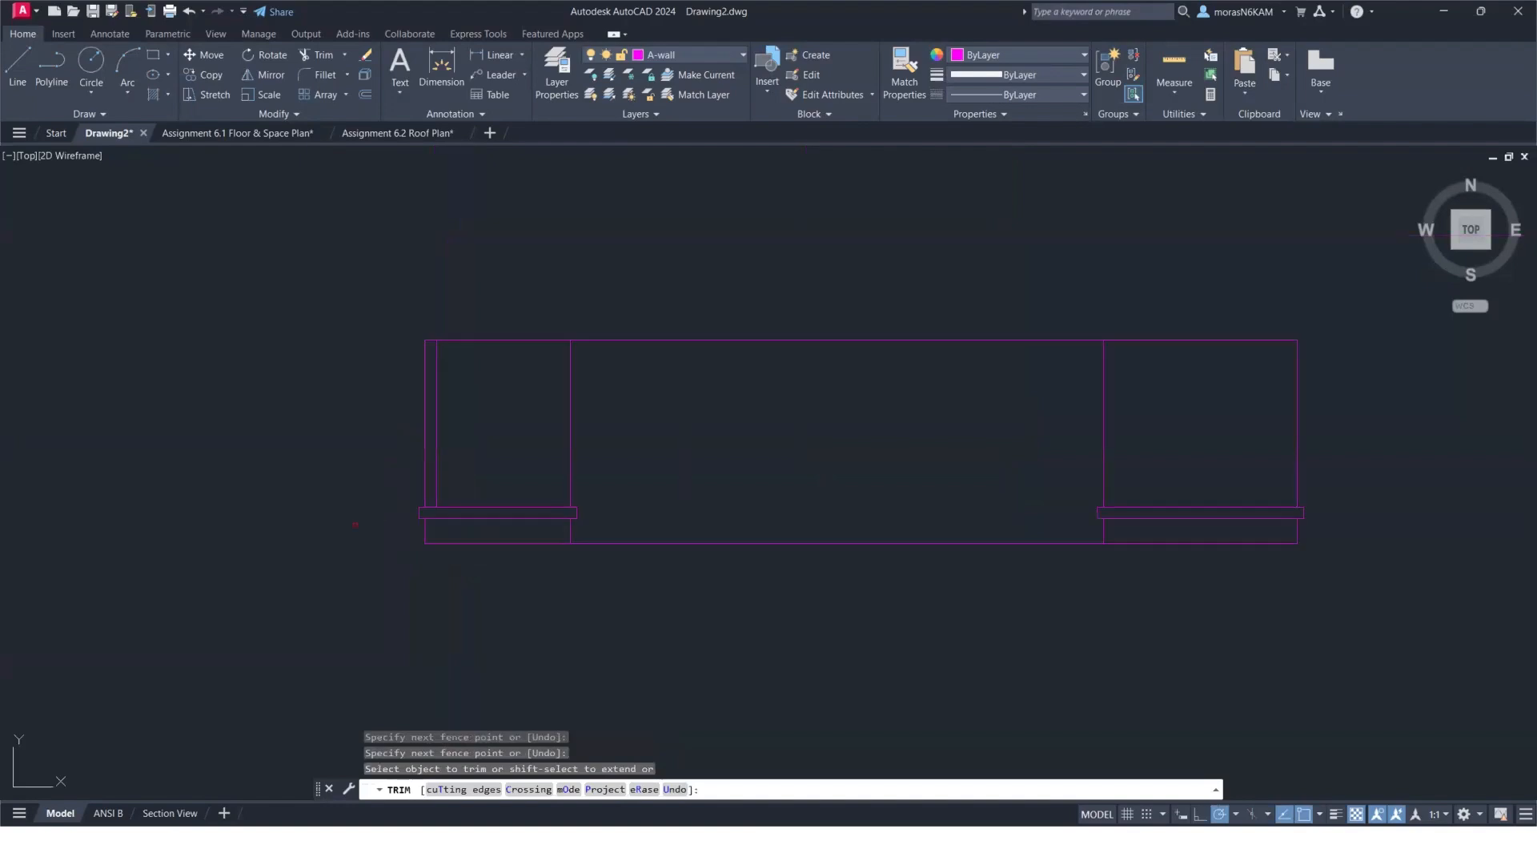
{"action": "middle_click_drag", "start_coordinate": [354, 526], "coordinate": [767, 456]}
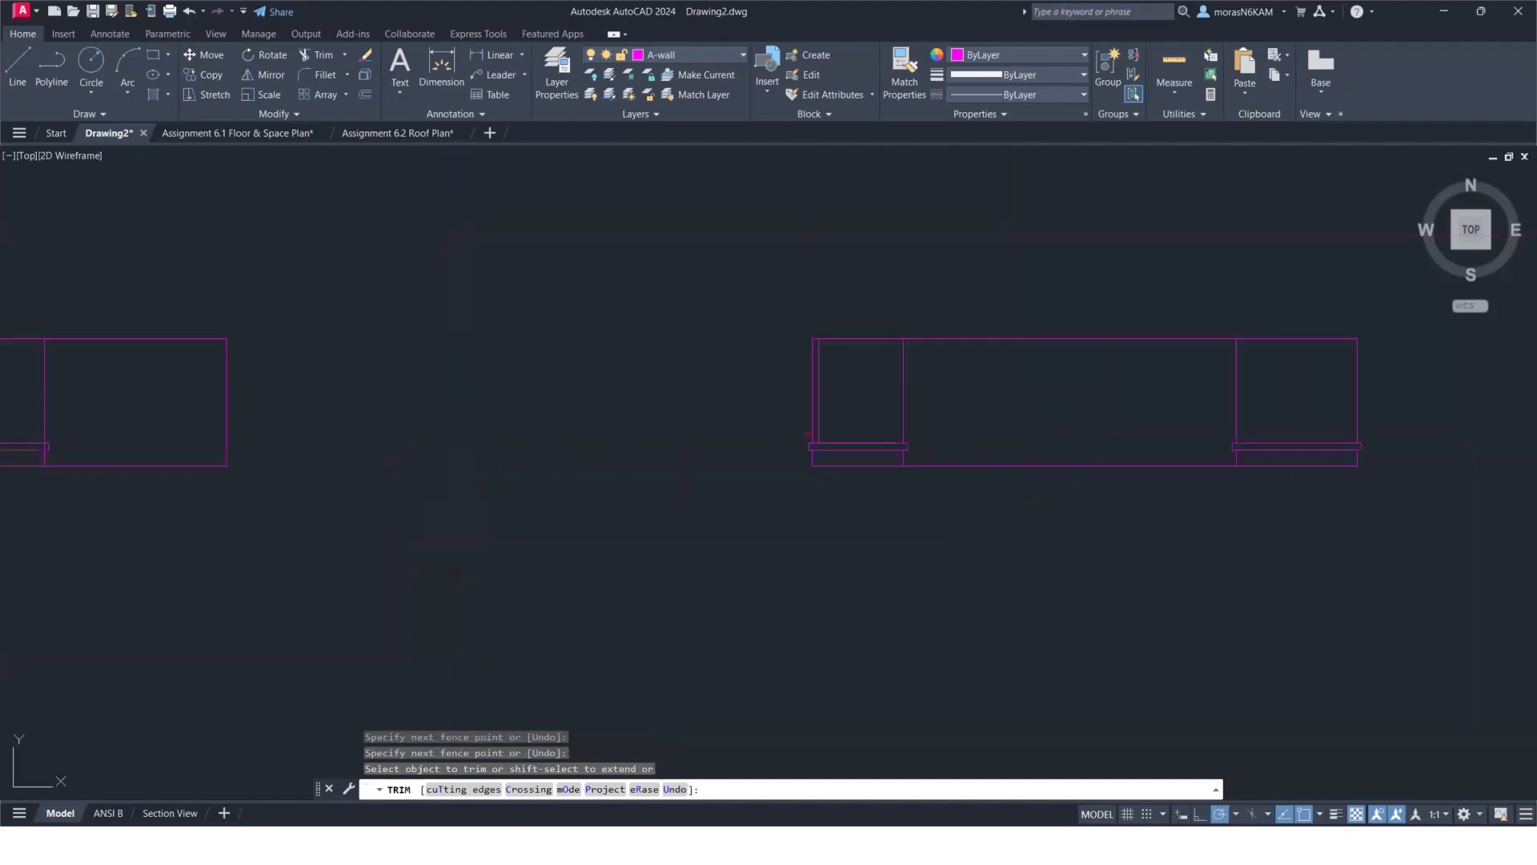
{"action": "middle_click_drag", "start_coordinate": [305, 463], "coordinate": [887, 446]}
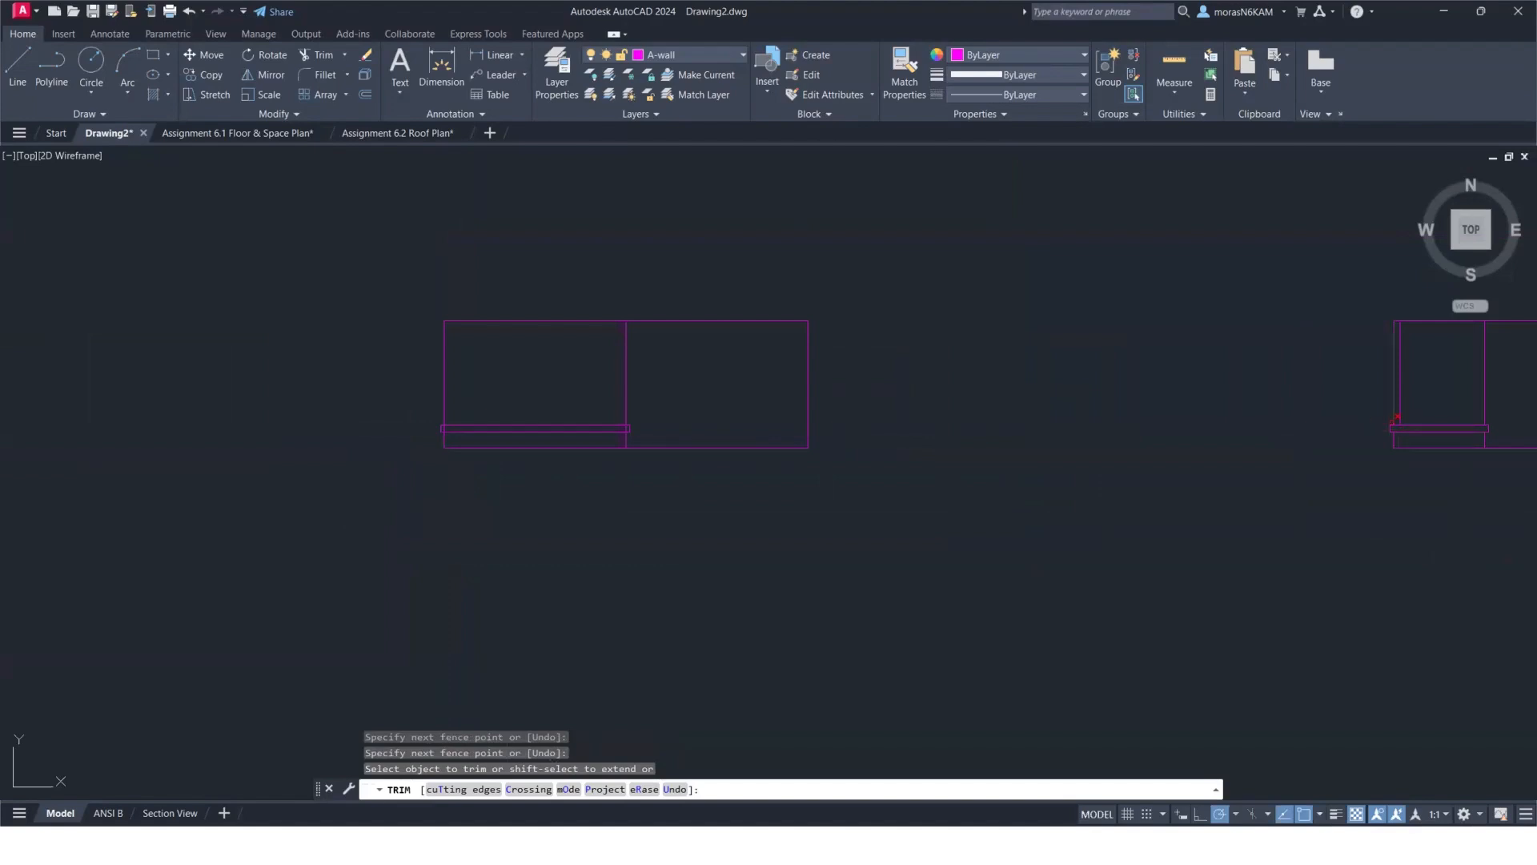
{"action": "scroll", "coordinate": [633, 428], "scroll_direction": "up", "scroll_amount": 5}
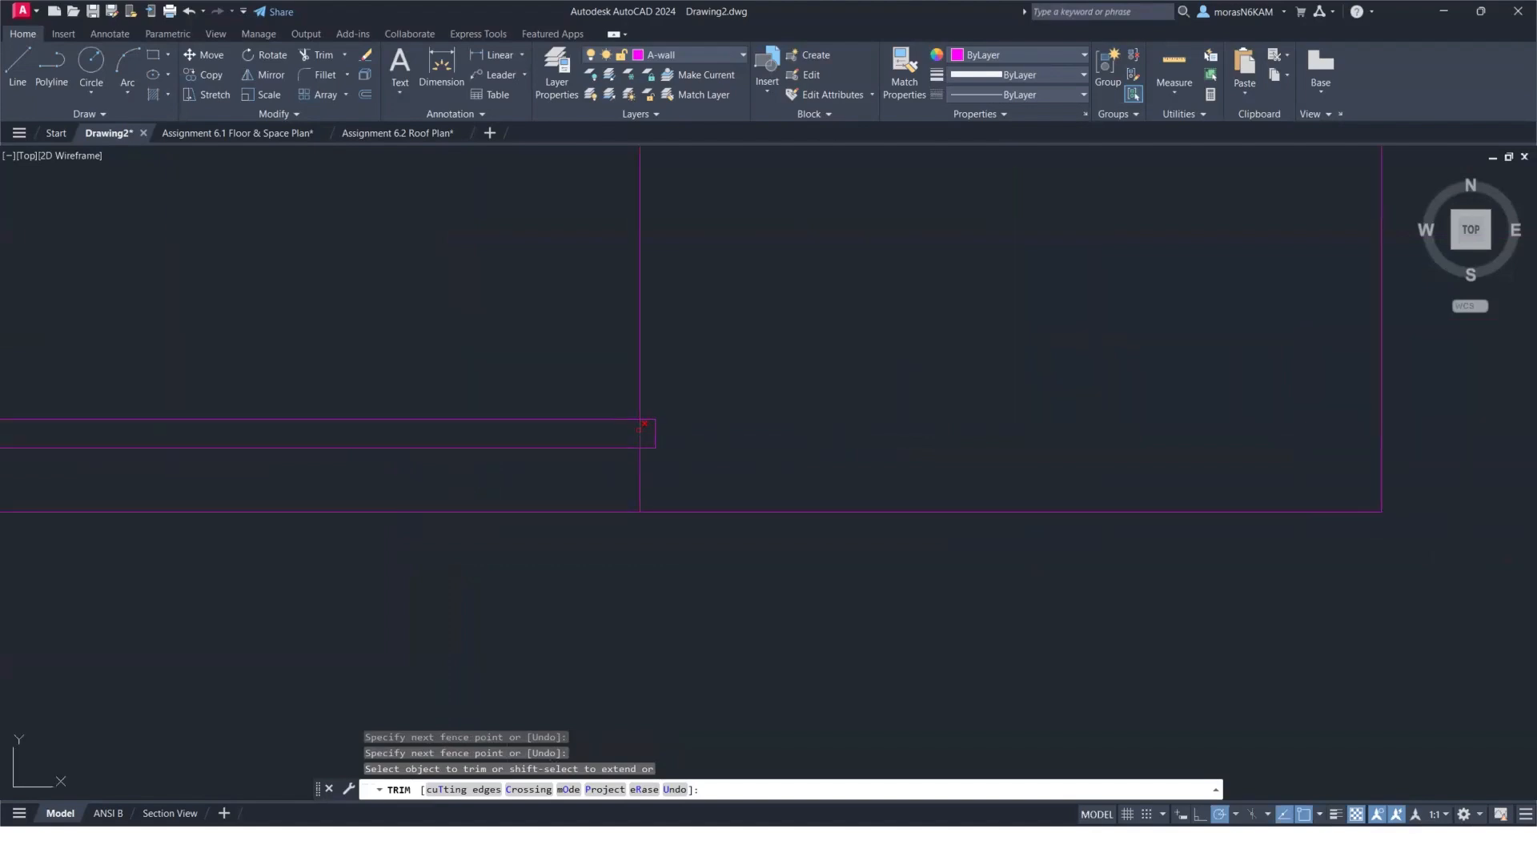
{"action": "key", "text": "Return"}
{"action": "middle_click_drag", "start_coordinate": [324, 433], "coordinate": [821, 445]}
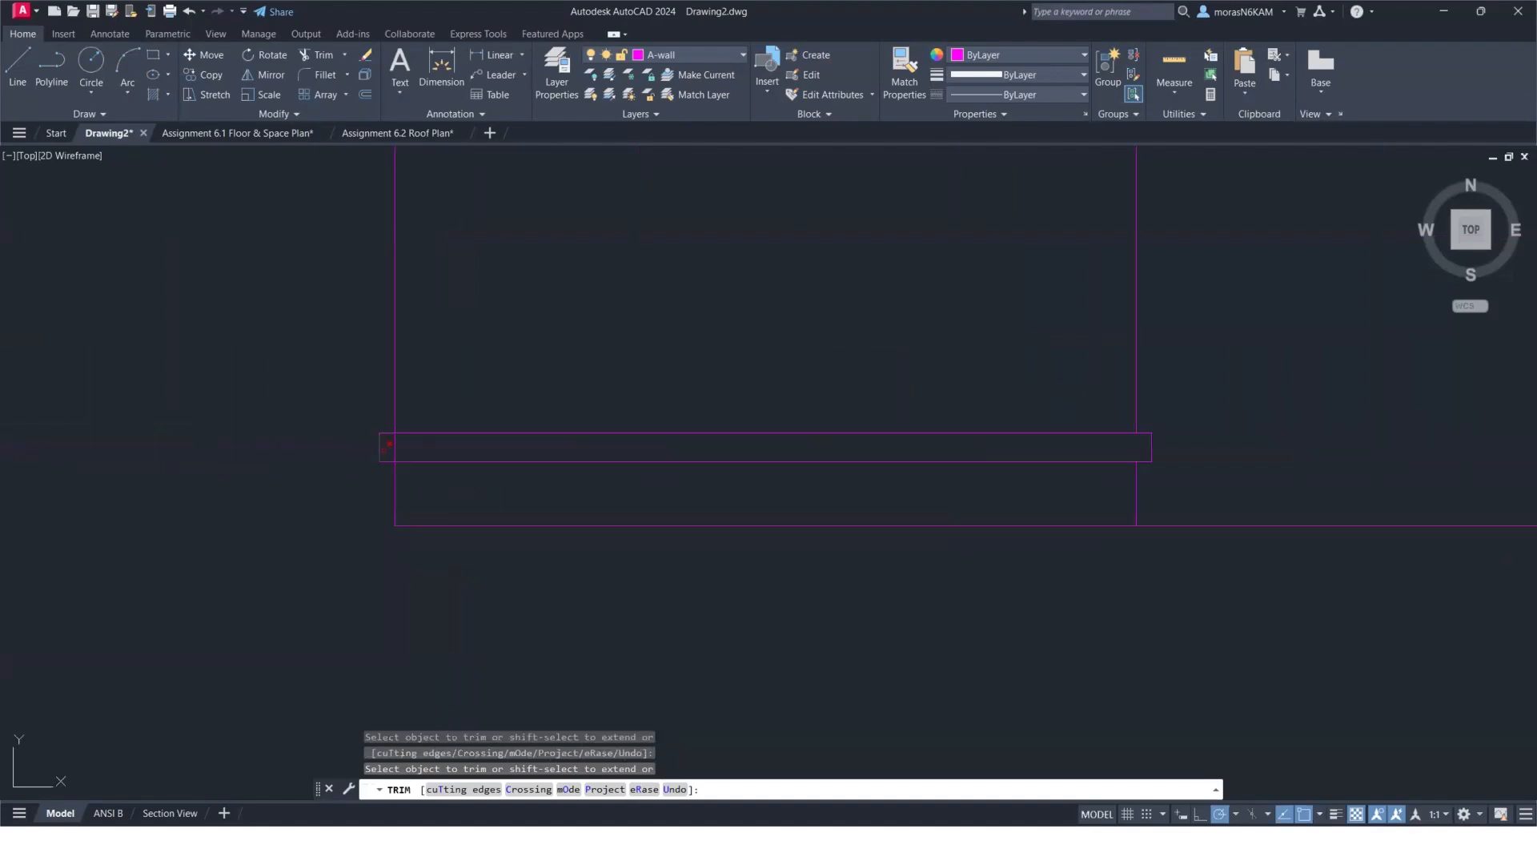
{"action": "left_click", "coordinate": [398, 449]}
{"action": "key", "text": "Return"}
{"action": "scroll", "coordinate": [515, 455], "scroll_direction": "down", "scroll_amount": 5}
{"action": "key", "text": "Escape"}
Join the outline segments of the three porch slabs, two in the front elevation and one in the right elevation, into polylines.
{"action": "middle_click_drag", "start_coordinate": [817, 457], "coordinate": [512, 457]}
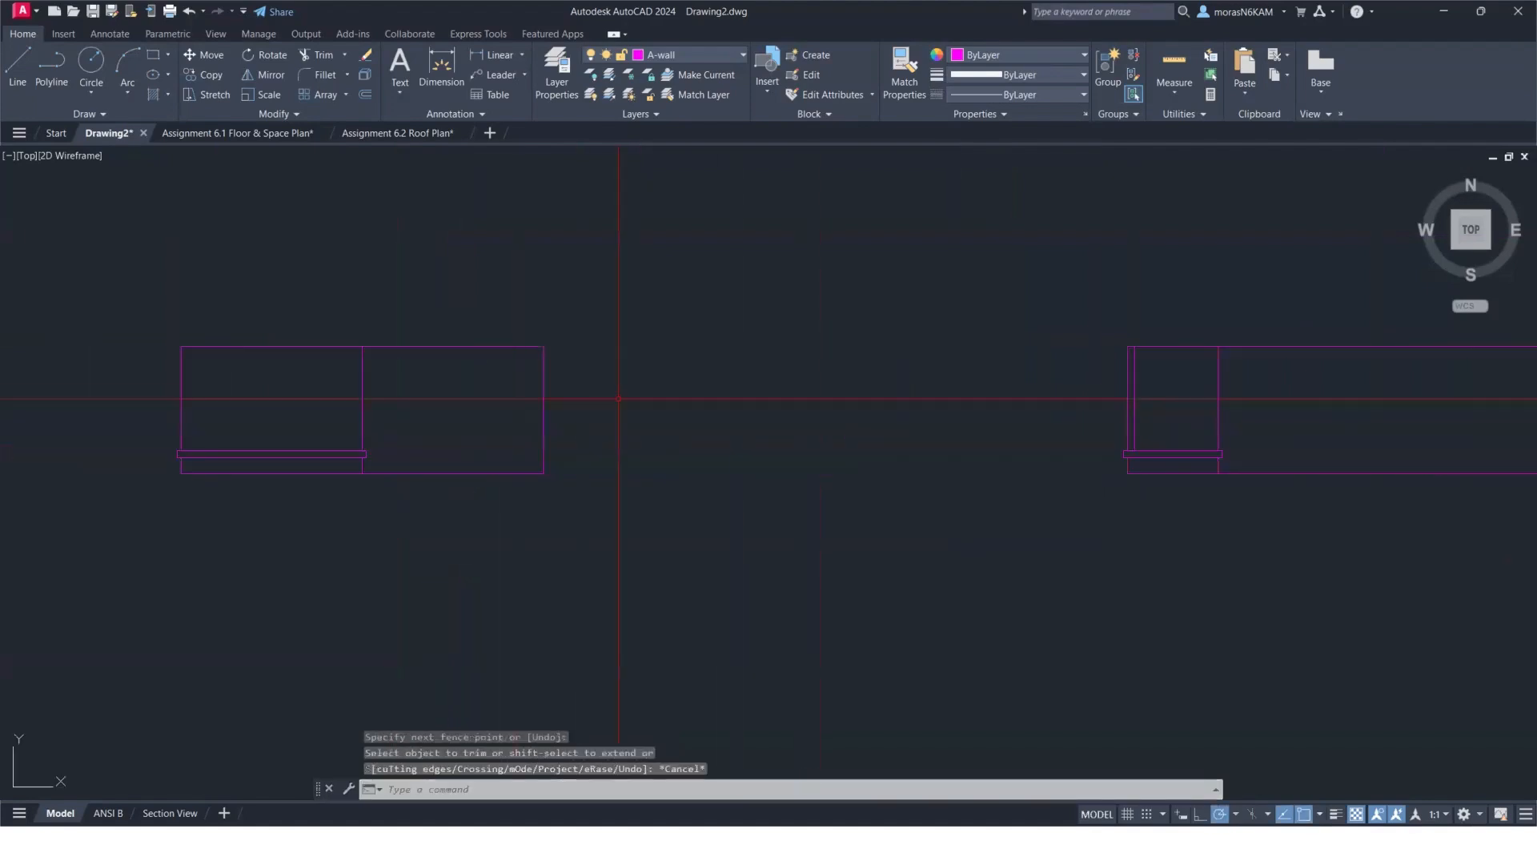
{"action": "scroll", "coordinate": [731, 390], "scroll_direction": "down", "scroll_amount": 4}
{"action": "scroll", "coordinate": [1059, 377], "scroll_direction": "up", "scroll_amount": 4}
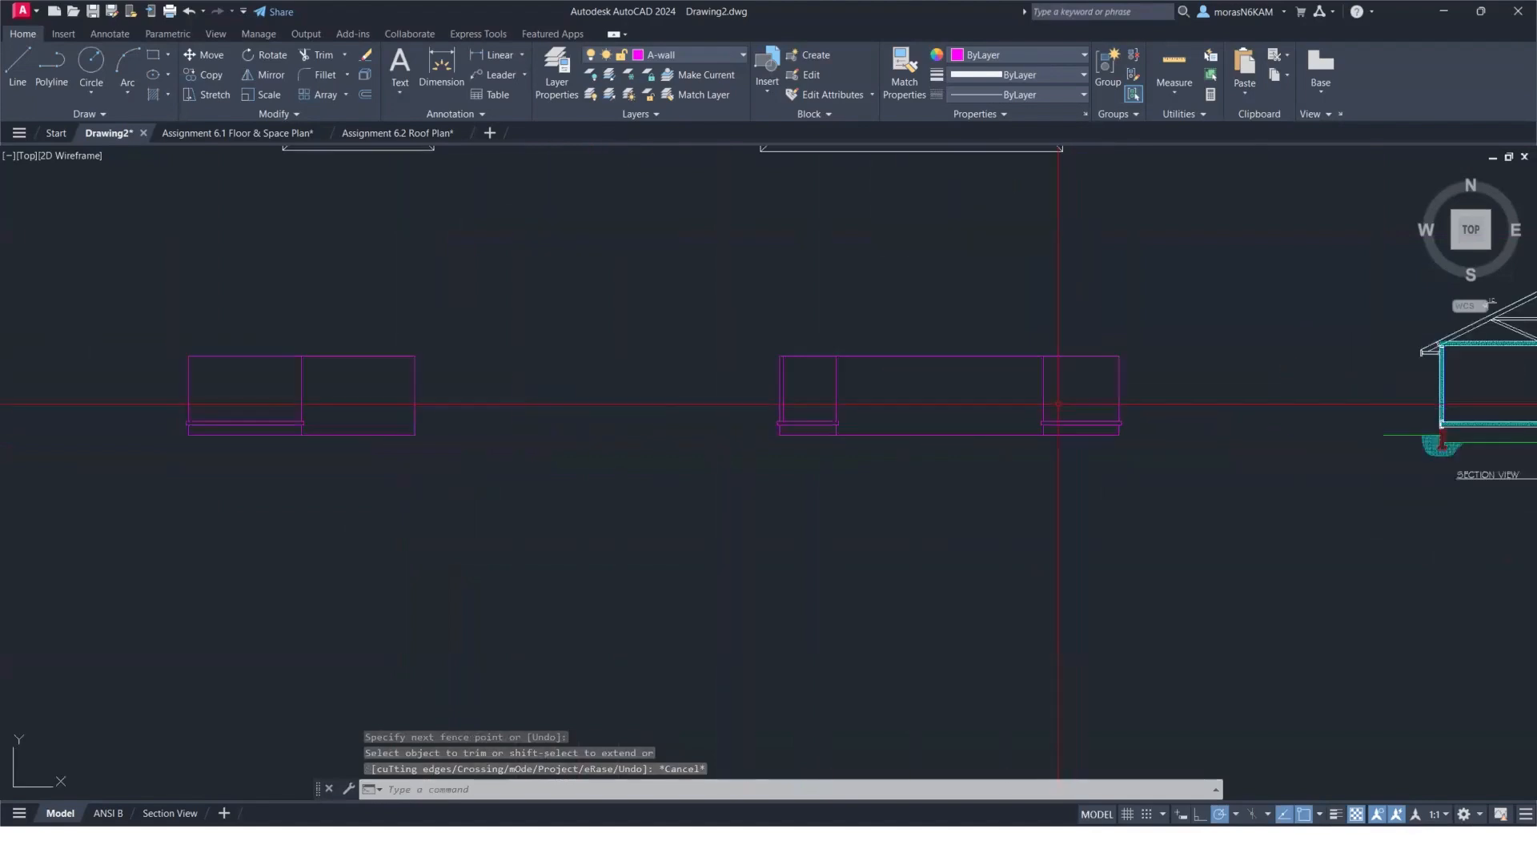
{"action": "left_click", "coordinate": [1023, 413]}
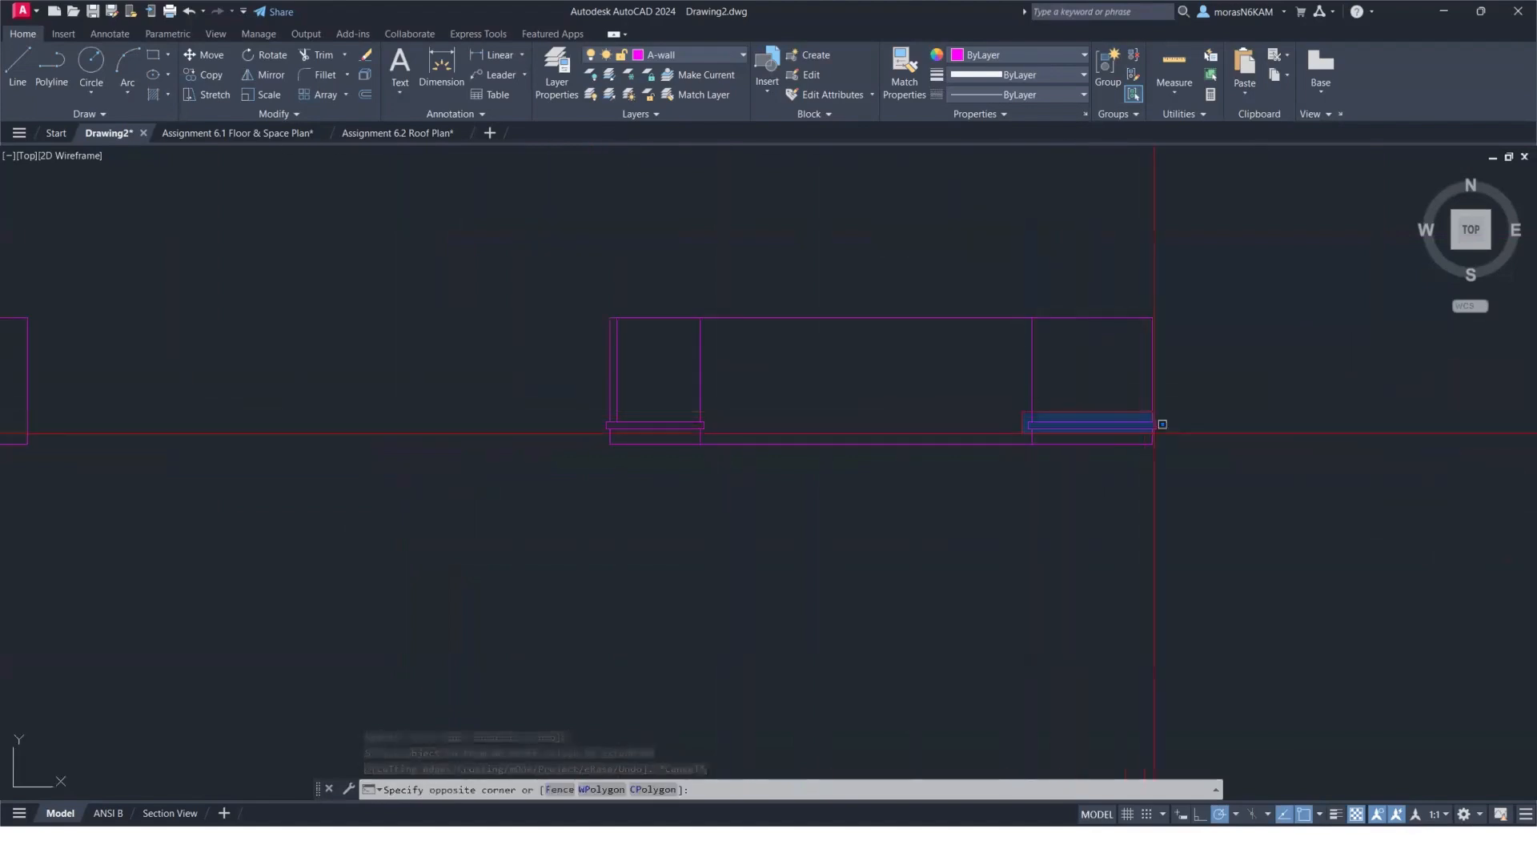
{"action": "left_click", "coordinate": [1165, 434]}
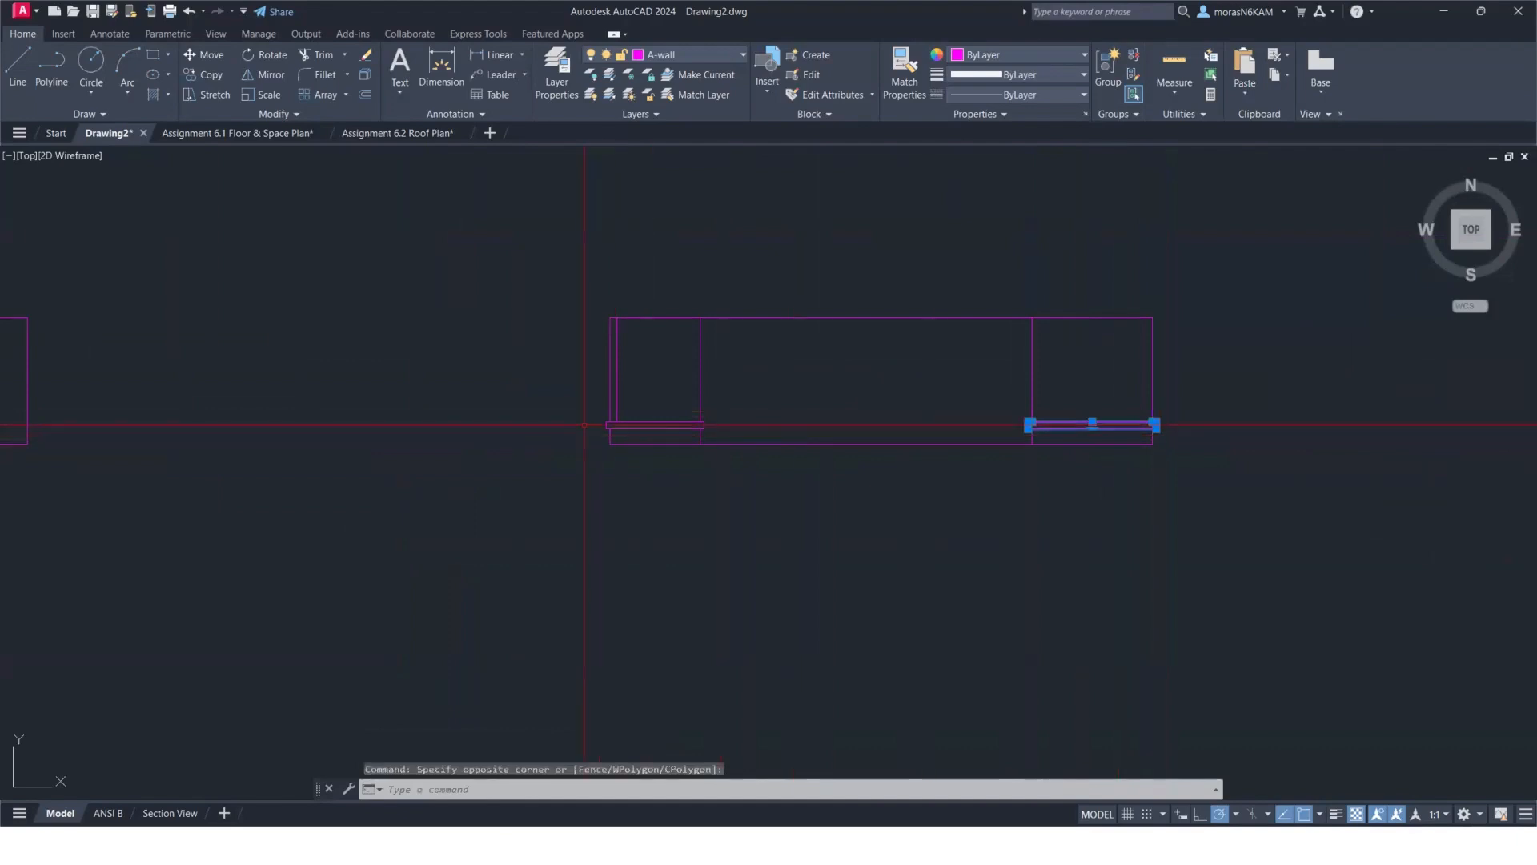
{"action": "scroll", "coordinate": [545, 360], "scroll_direction": "down", "scroll_amount": 2}
{"action": "scroll", "coordinate": [544, 359], "scroll_direction": "up", "scroll_amount": 4}
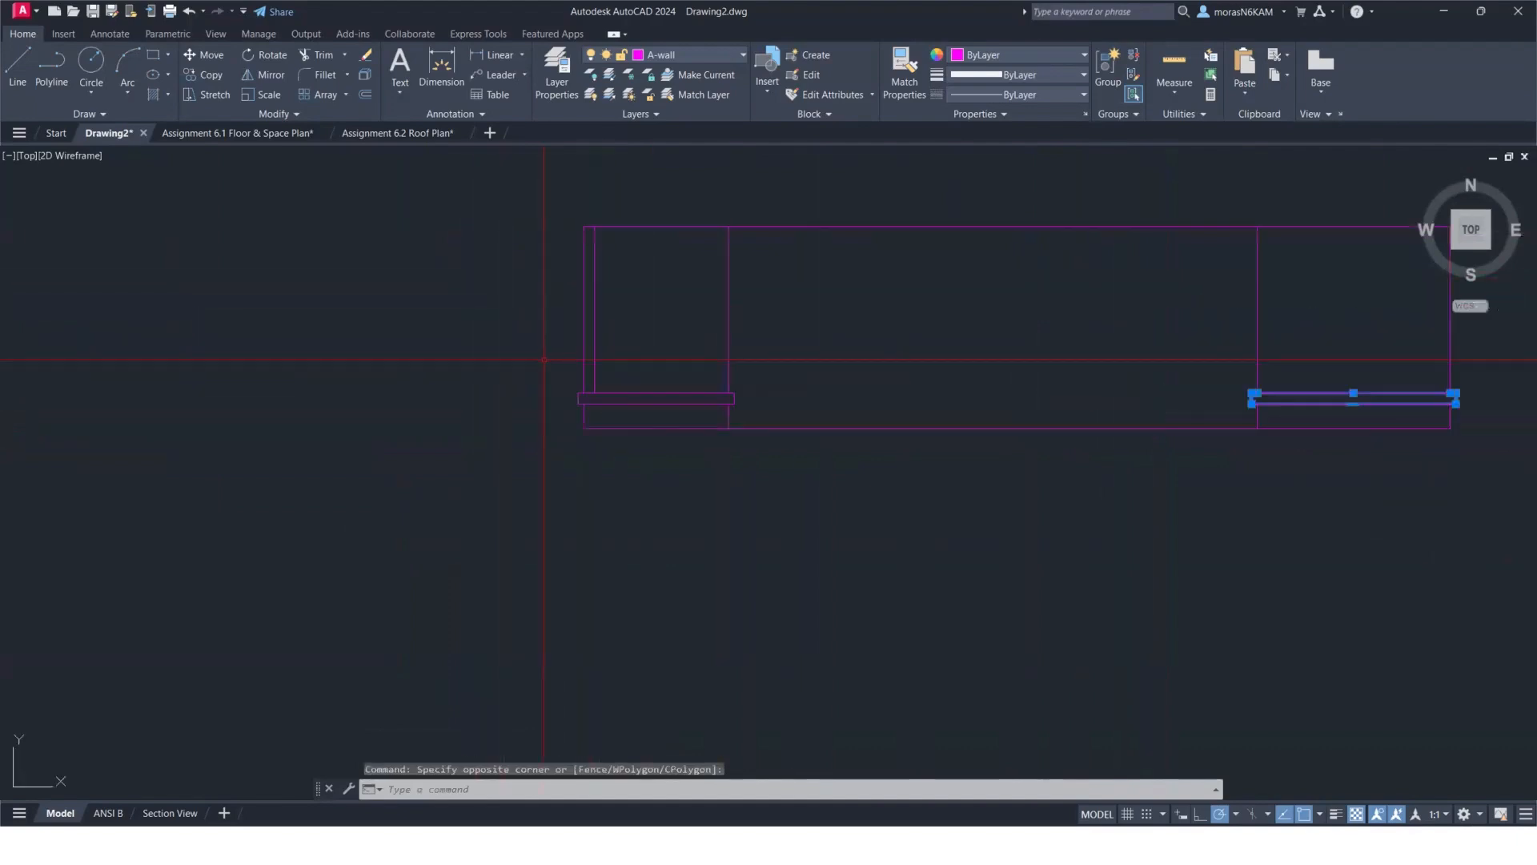
{"action": "left_click", "coordinate": [568, 376]}
{"action": "left_click", "coordinate": [775, 410]}
{"action": "scroll", "coordinate": [417, 400], "scroll_direction": "down", "scroll_amount": 4}
{"action": "middle_click_drag", "start_coordinate": [410, 406], "coordinate": [825, 413]}
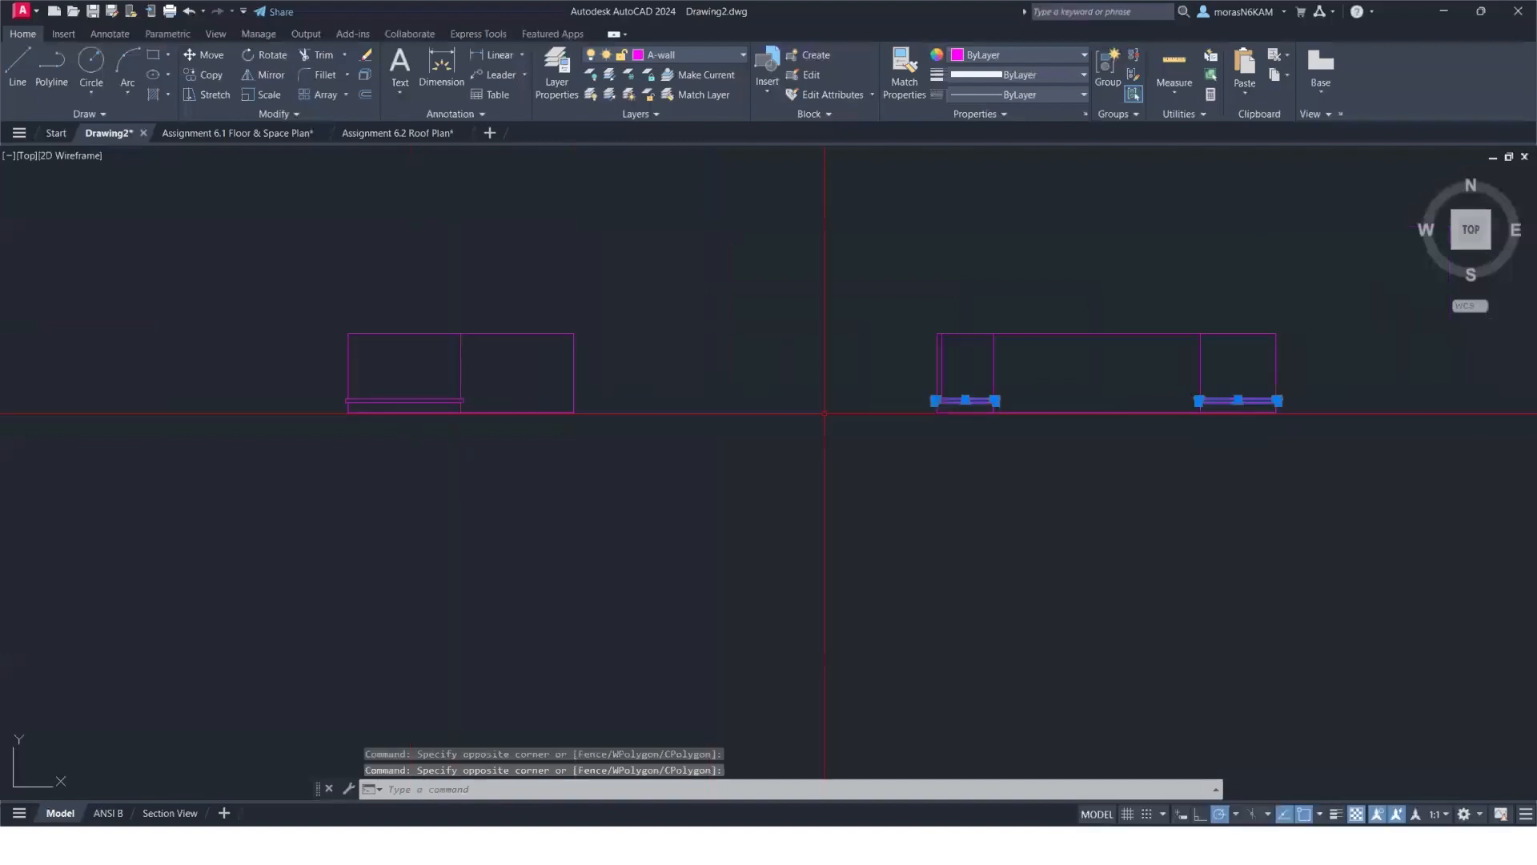
{"action": "left_click", "coordinate": [322, 392]}
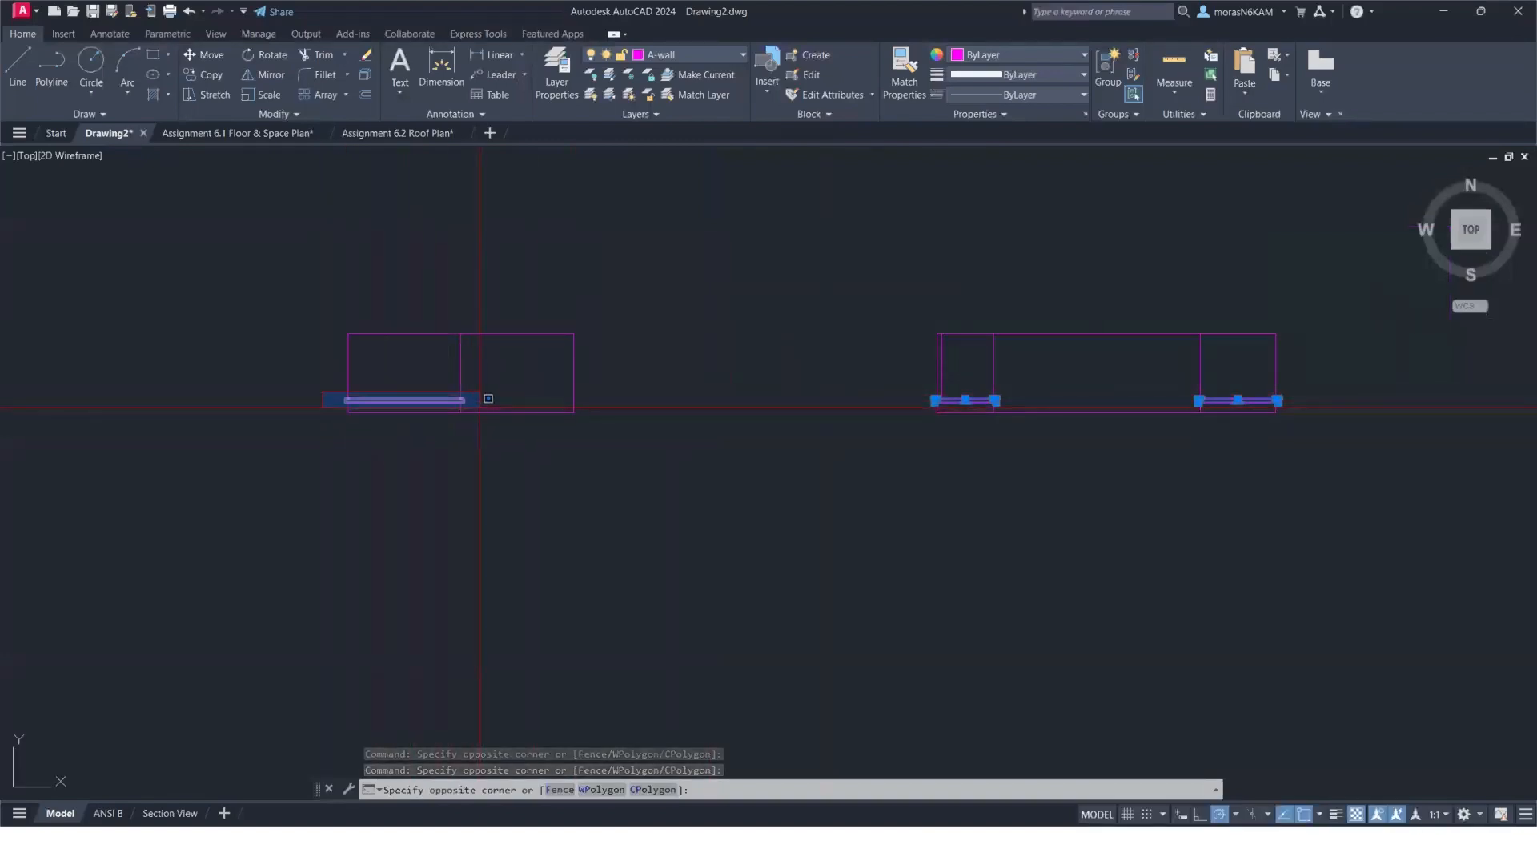
{"action": "left_click", "coordinate": [486, 410]}
{"action": "type", "text": "j"}
{"action": "key", "text": "Return"}
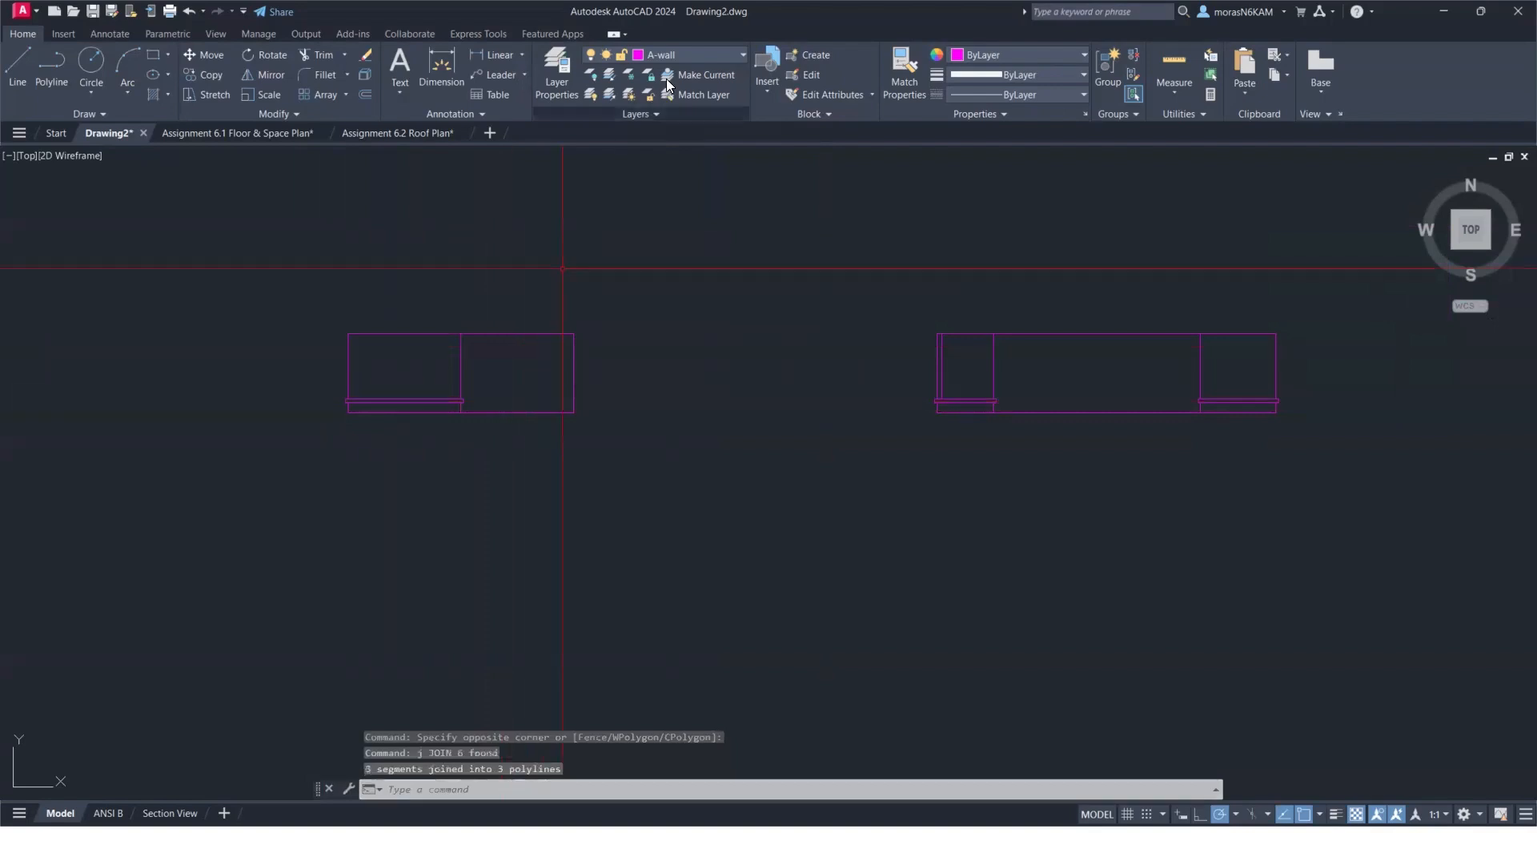
Put the three porch slab outlines on the A-deck layer.
{"action": "left_click", "coordinate": [333, 388]}
{"action": "left_click", "coordinate": [479, 410]}
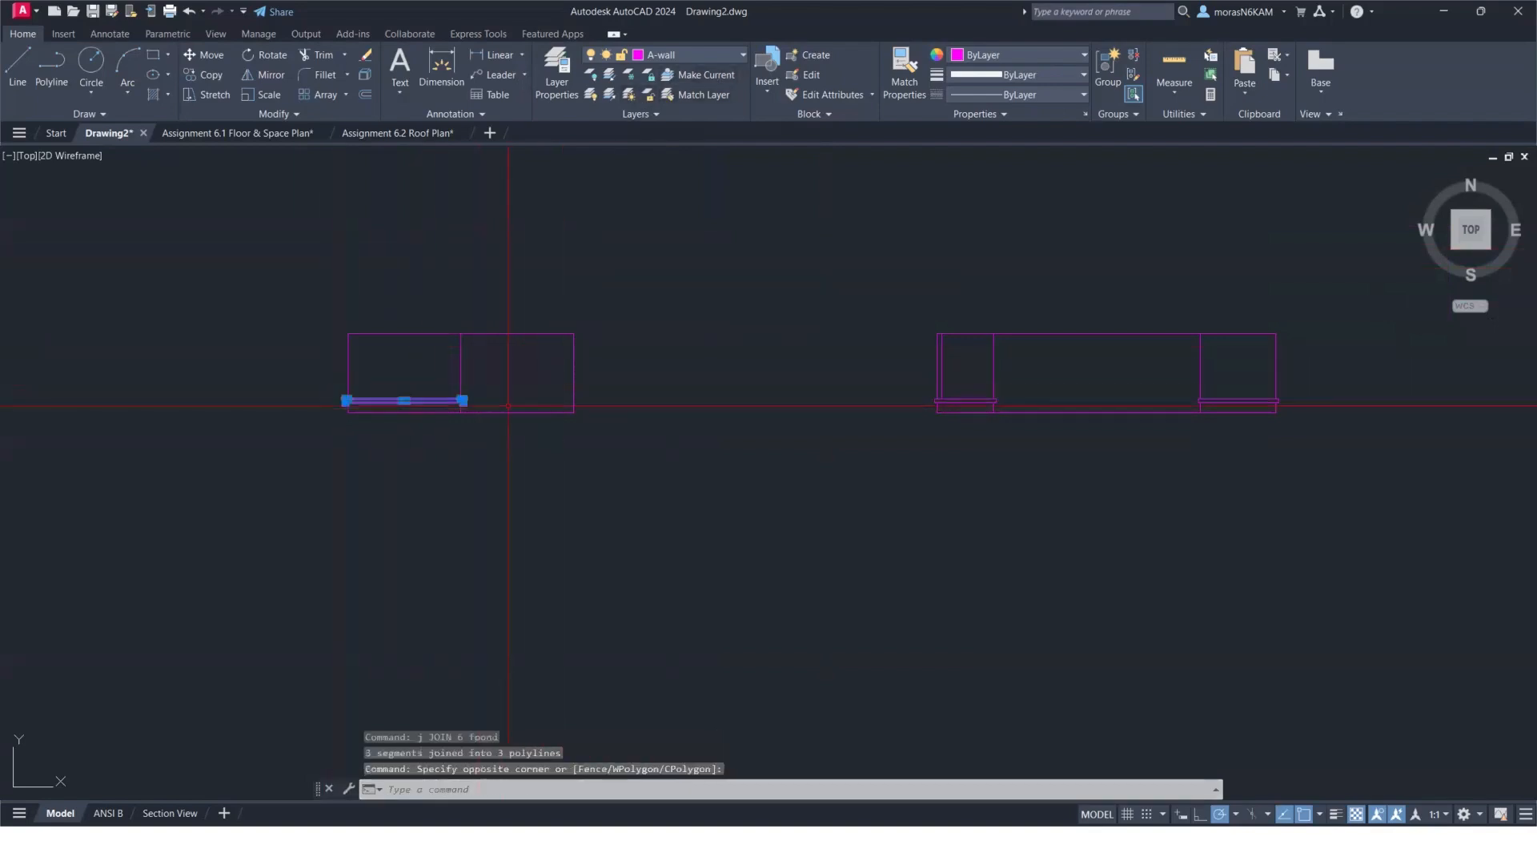
{"action": "left_click", "coordinate": [887, 382]}
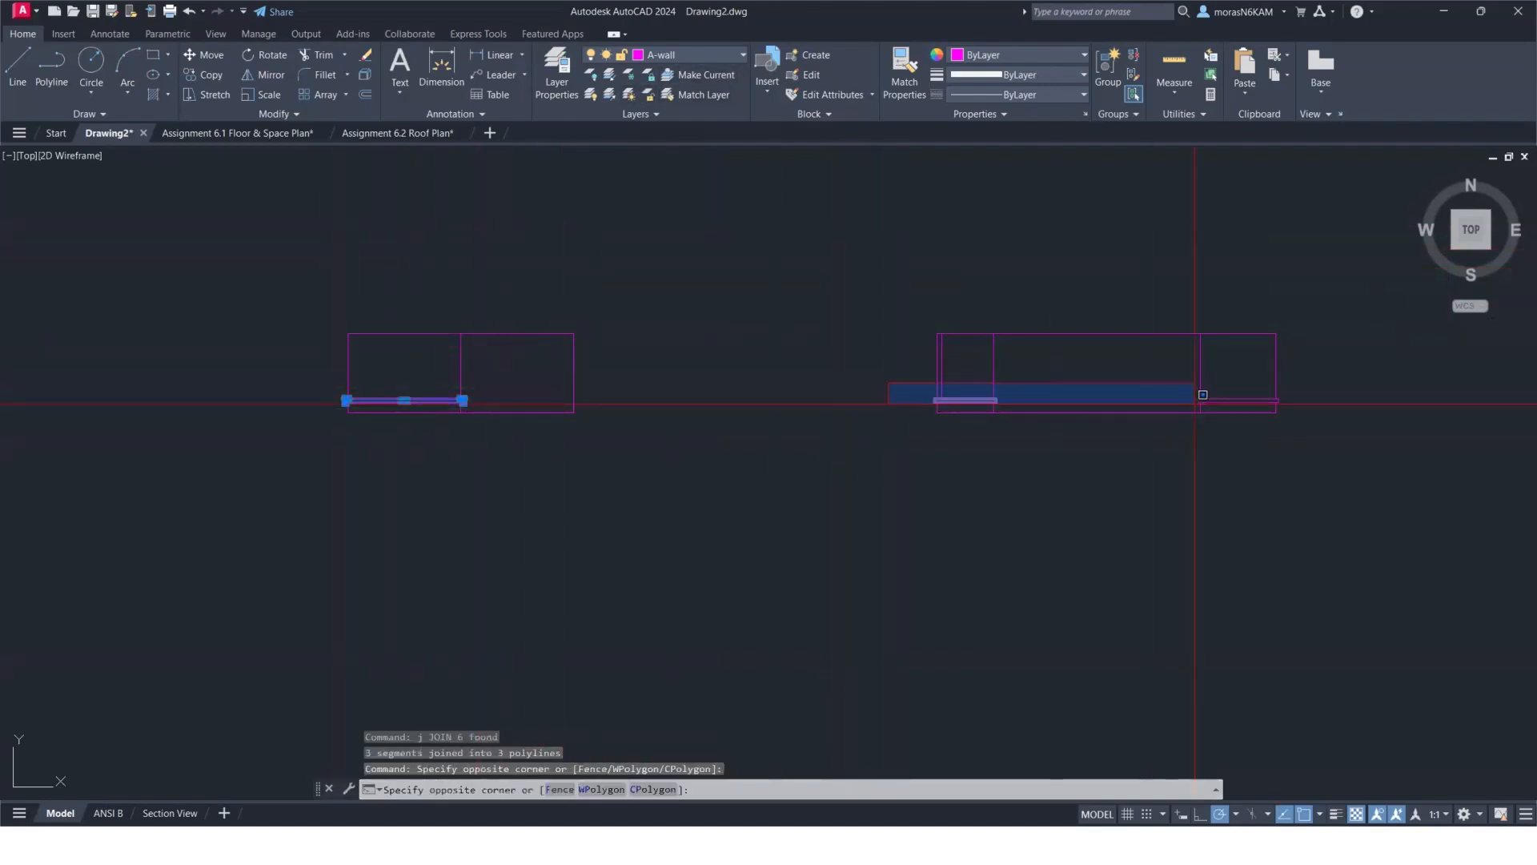
{"action": "left_click", "coordinate": [1297, 409]}
{"action": "left_click", "coordinate": [685, 56]}
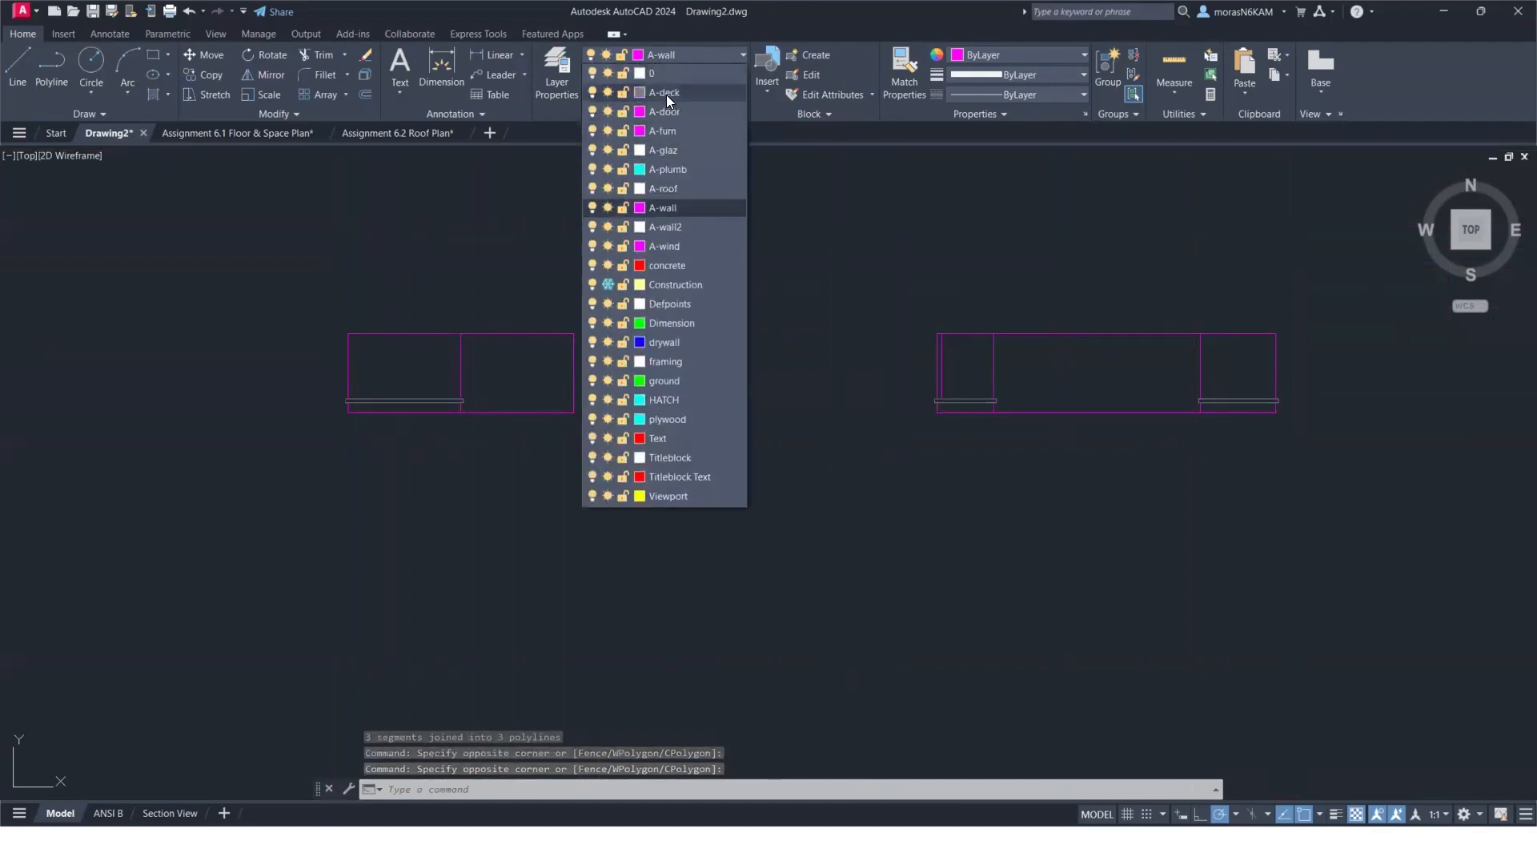
{"action": "left_click", "coordinate": [667, 93]}
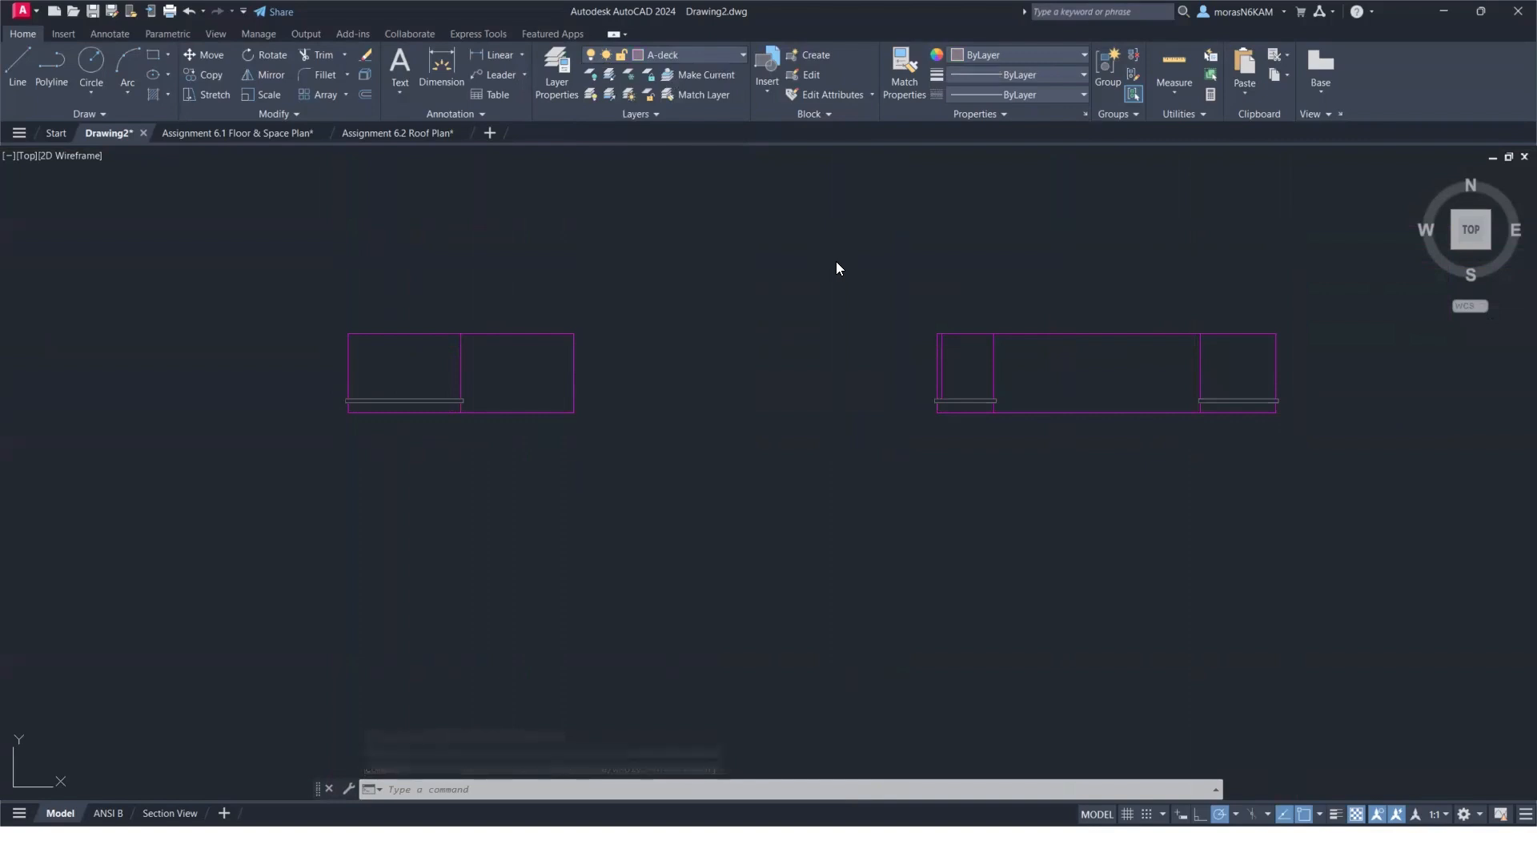
{"action": "key", "text": "Escape"}
Thaw the Construction layer.
{"action": "scroll", "coordinate": [792, 258], "scroll_direction": "down", "scroll_amount": 2}
{"action": "mouse_move", "coordinate": [789, 257]}
{"action": "middle_mouse_down"}
{"action": "mouse_move", "coordinate": [606, 310]}
{"action": "mouse_move", "coordinate": [479, 423]}
{"action": "middle_mouse_up"}
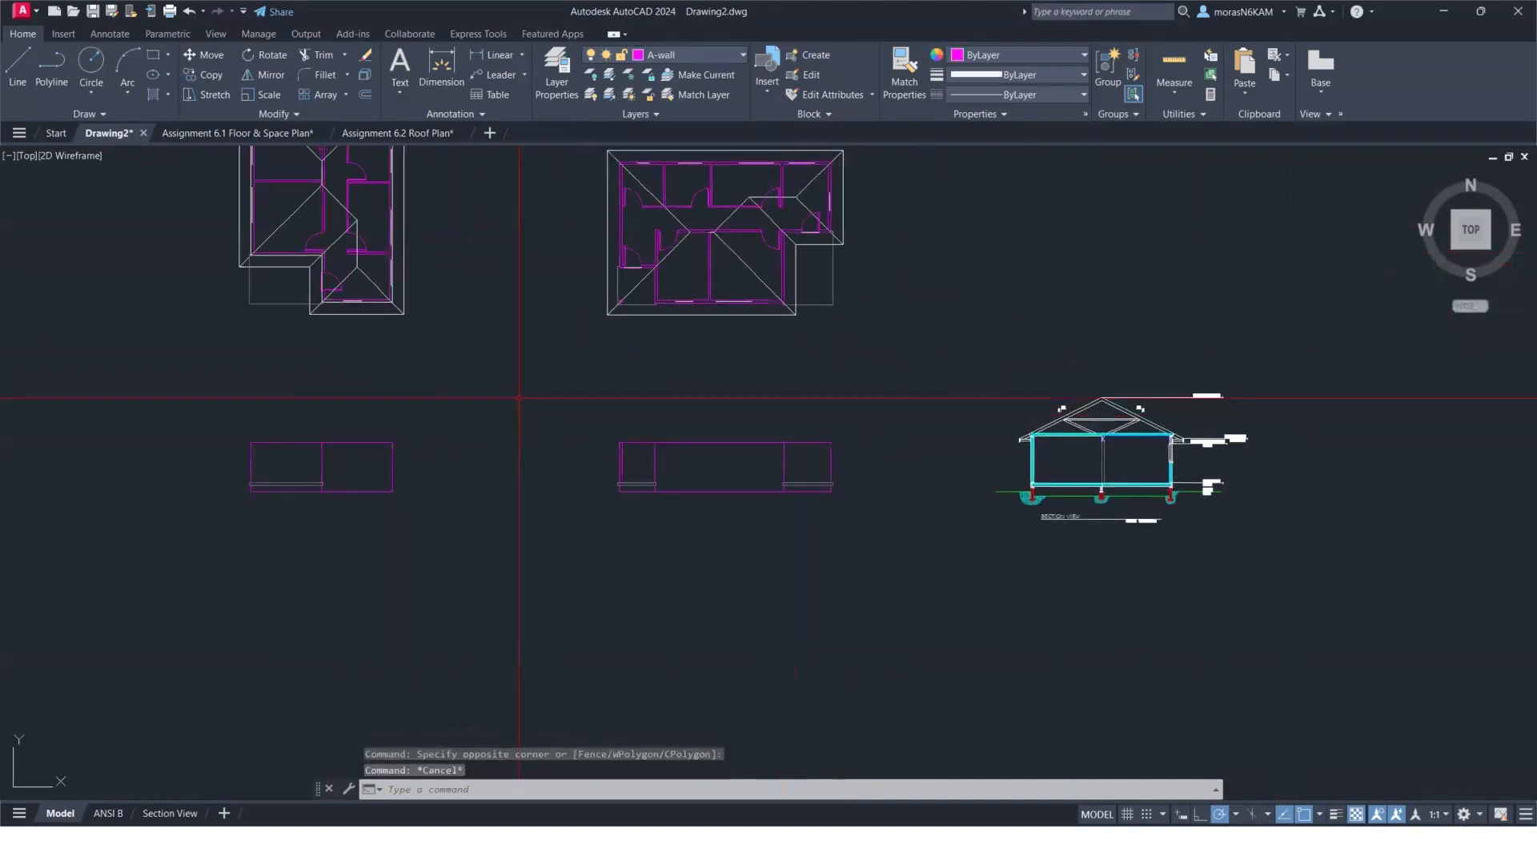
{"action": "left_click", "coordinate": [721, 54]}
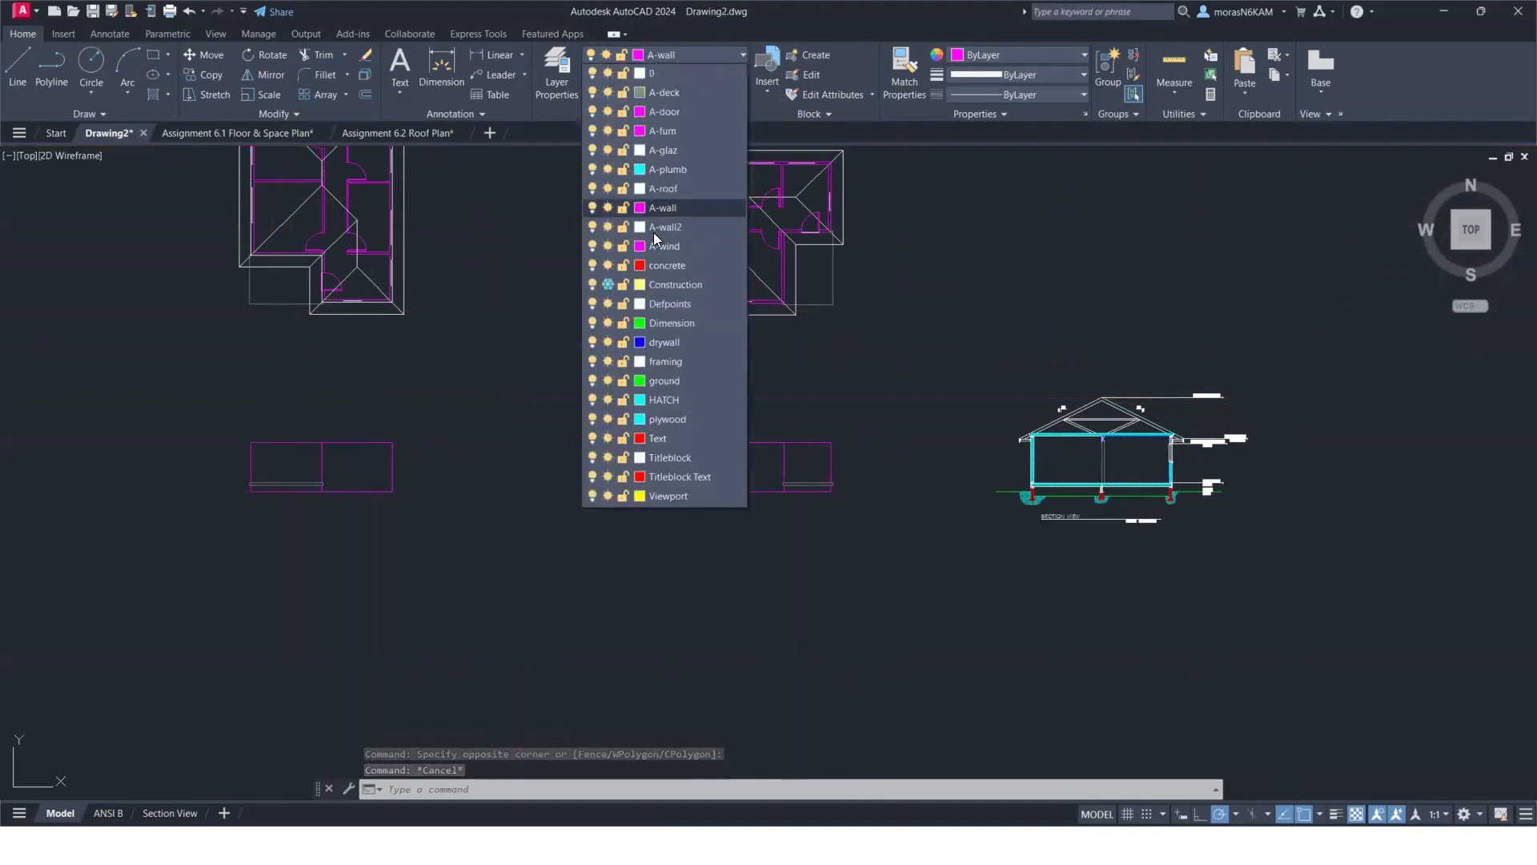
{"action": "left_click", "coordinate": [607, 284]}
{"action": "left_click", "coordinate": [756, 307]}
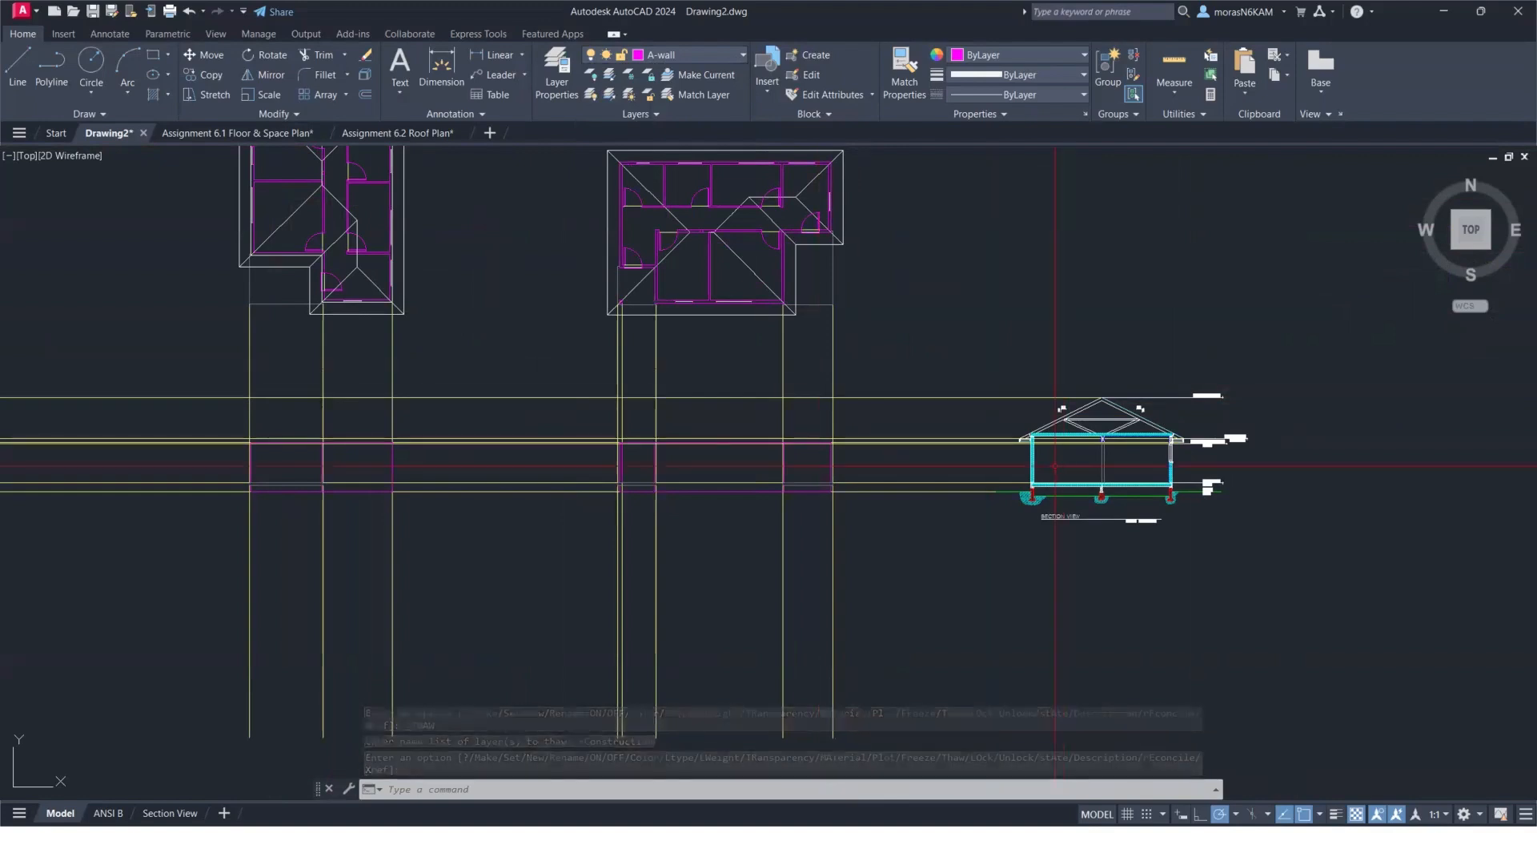
Move the rightmost vertical construction line below the front plan from the porch corner to the roof's outer right corner.
{"action": "scroll", "coordinate": [1031, 464], "scroll_direction": "up", "scroll_amount": 8}
{"action": "scroll", "coordinate": [947, 311], "scroll_direction": "down", "scroll_amount": 6}
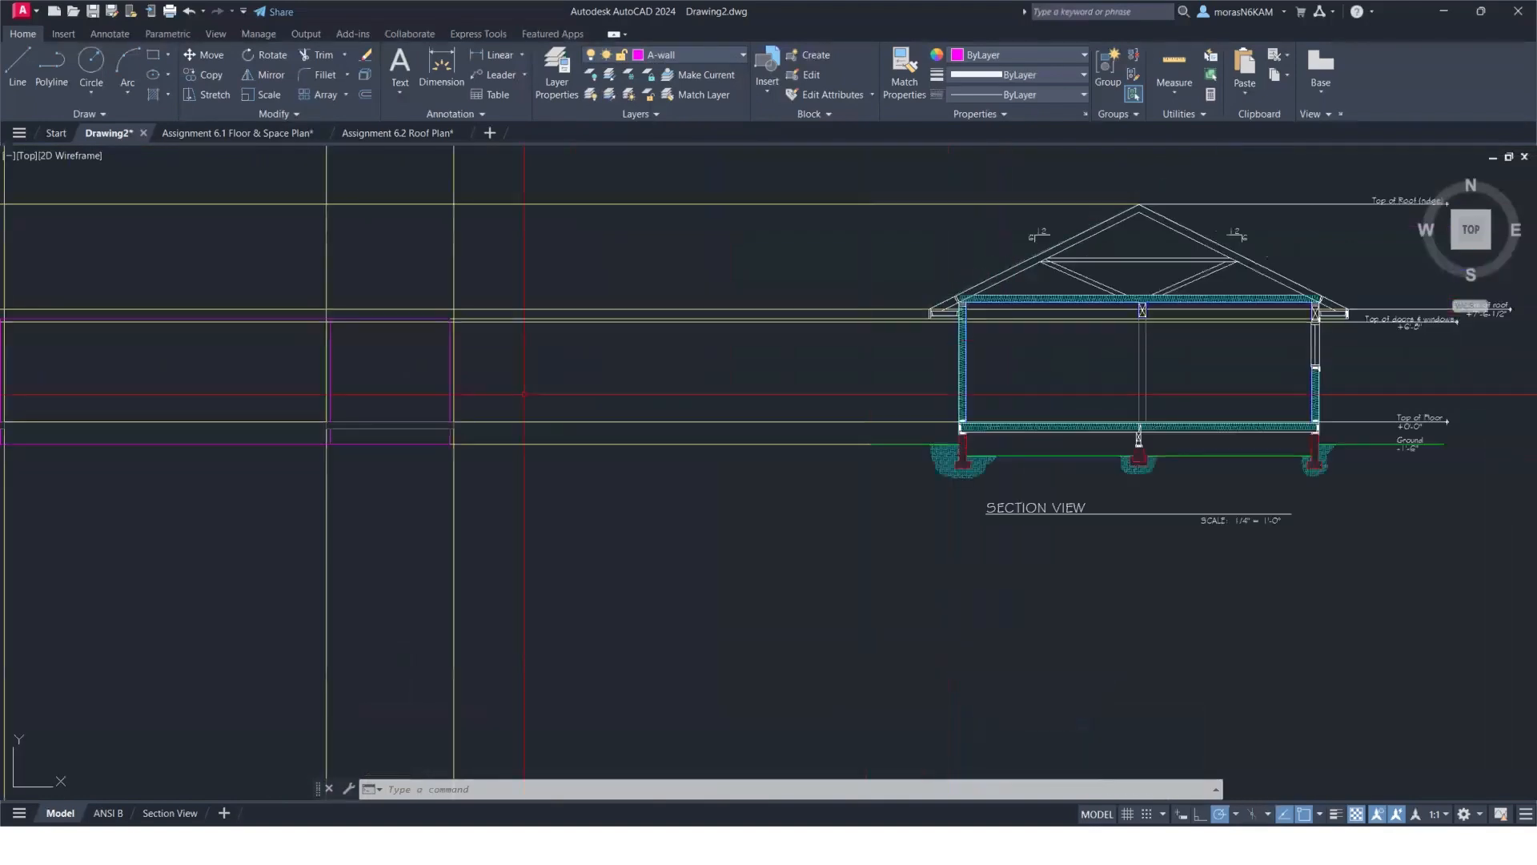
{"action": "scroll", "coordinate": [590, 552], "scroll_direction": "up", "scroll_amount": 3}
{"action": "scroll", "coordinate": [586, 398], "scroll_direction": "up", "scroll_amount": 2}
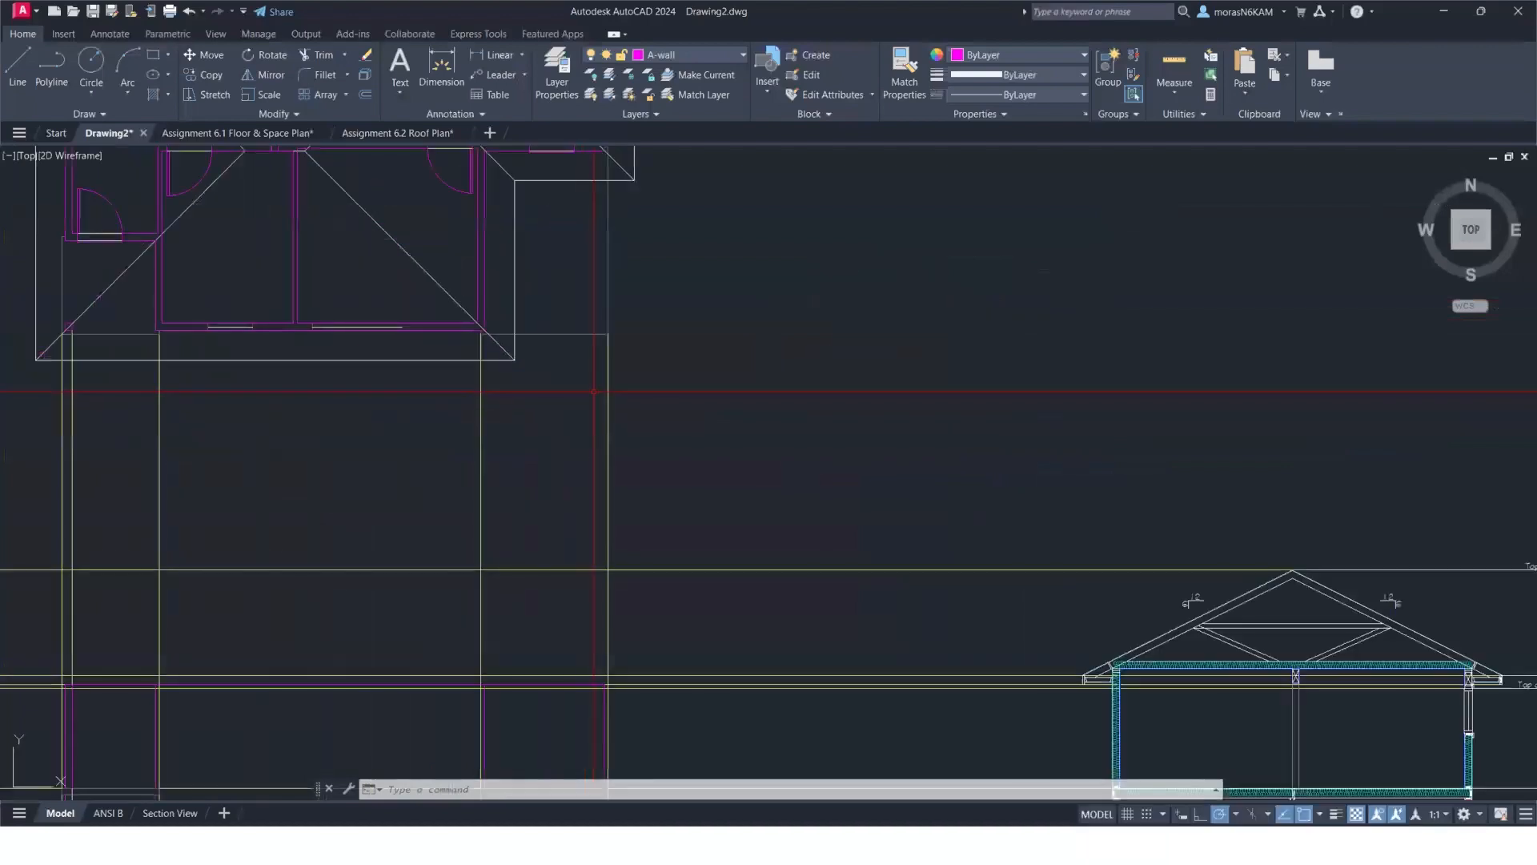
{"action": "left_click", "coordinate": [609, 389]}
{"action": "key", "text": "Escape"}
{"action": "left_click", "coordinate": [643, 381]}
{"action": "left_click", "coordinate": [535, 432]}
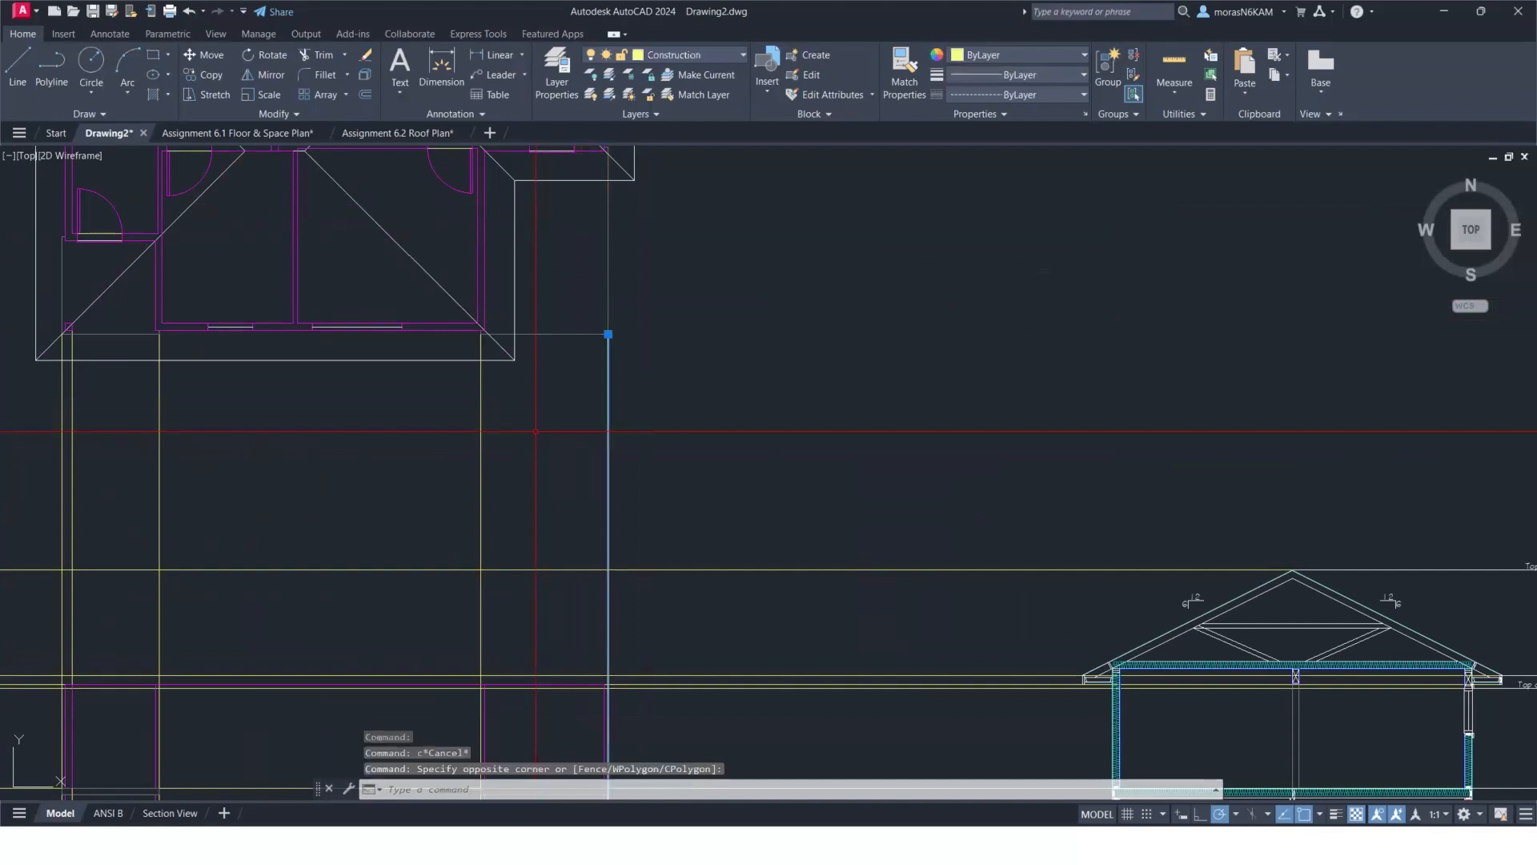
{"action": "type", "text": "m"}
{"action": "key", "text": "Return"}
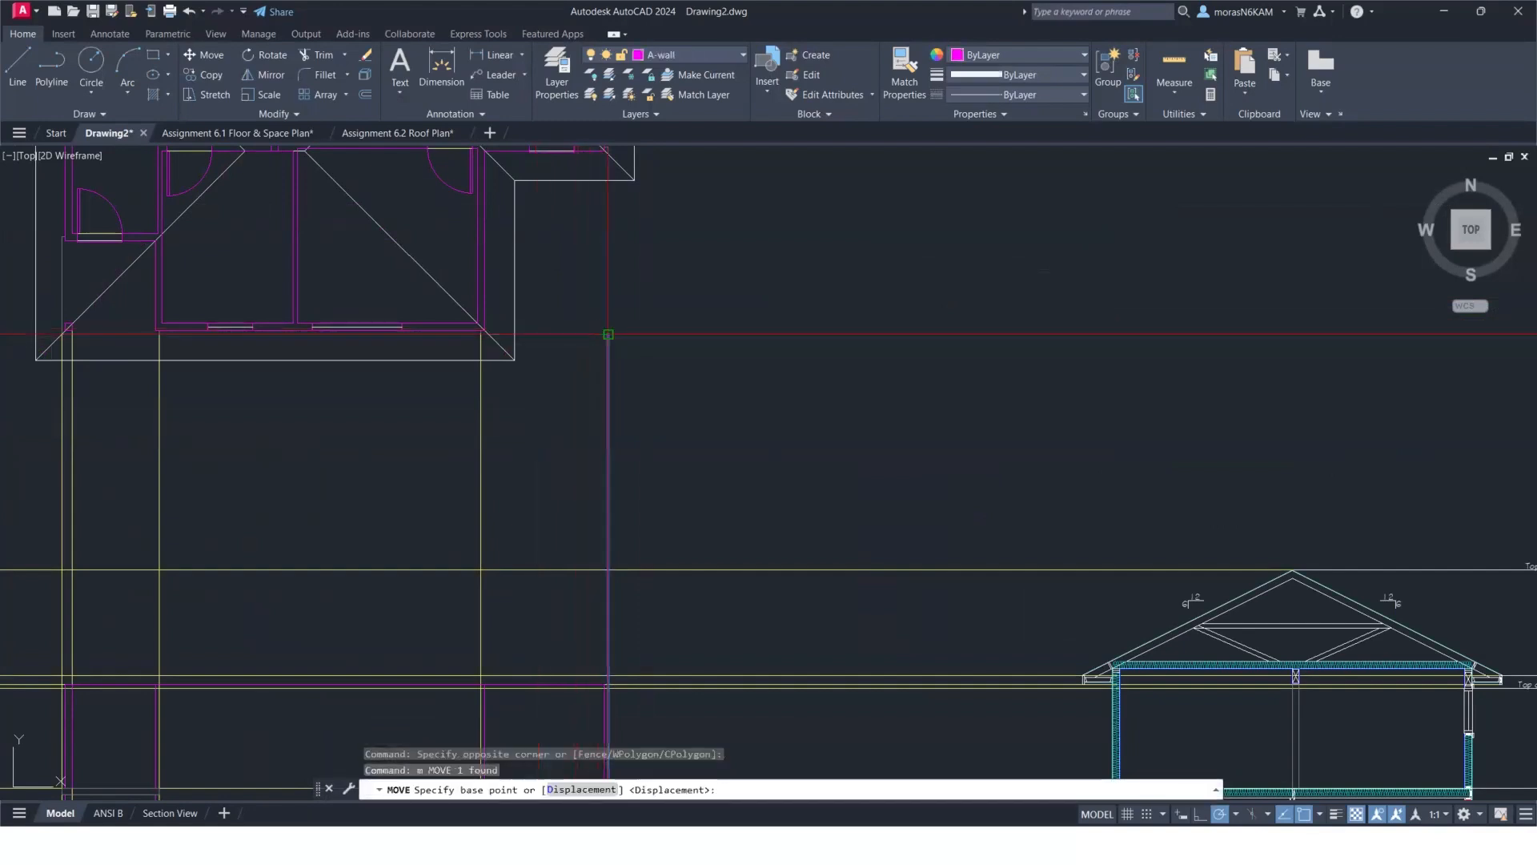
{"action": "left_click", "coordinate": [610, 332]}
{"action": "left_click", "coordinate": [641, 170]}
Move the front plan's next vertical construction line from the right porch's inner edge to the roof's lower right corner.
{"action": "left_click", "coordinate": [519, 448]}
{"action": "left_click", "coordinate": [455, 463]}
{"action": "type", "text": "m"}
{"action": "key", "text": "Return"}
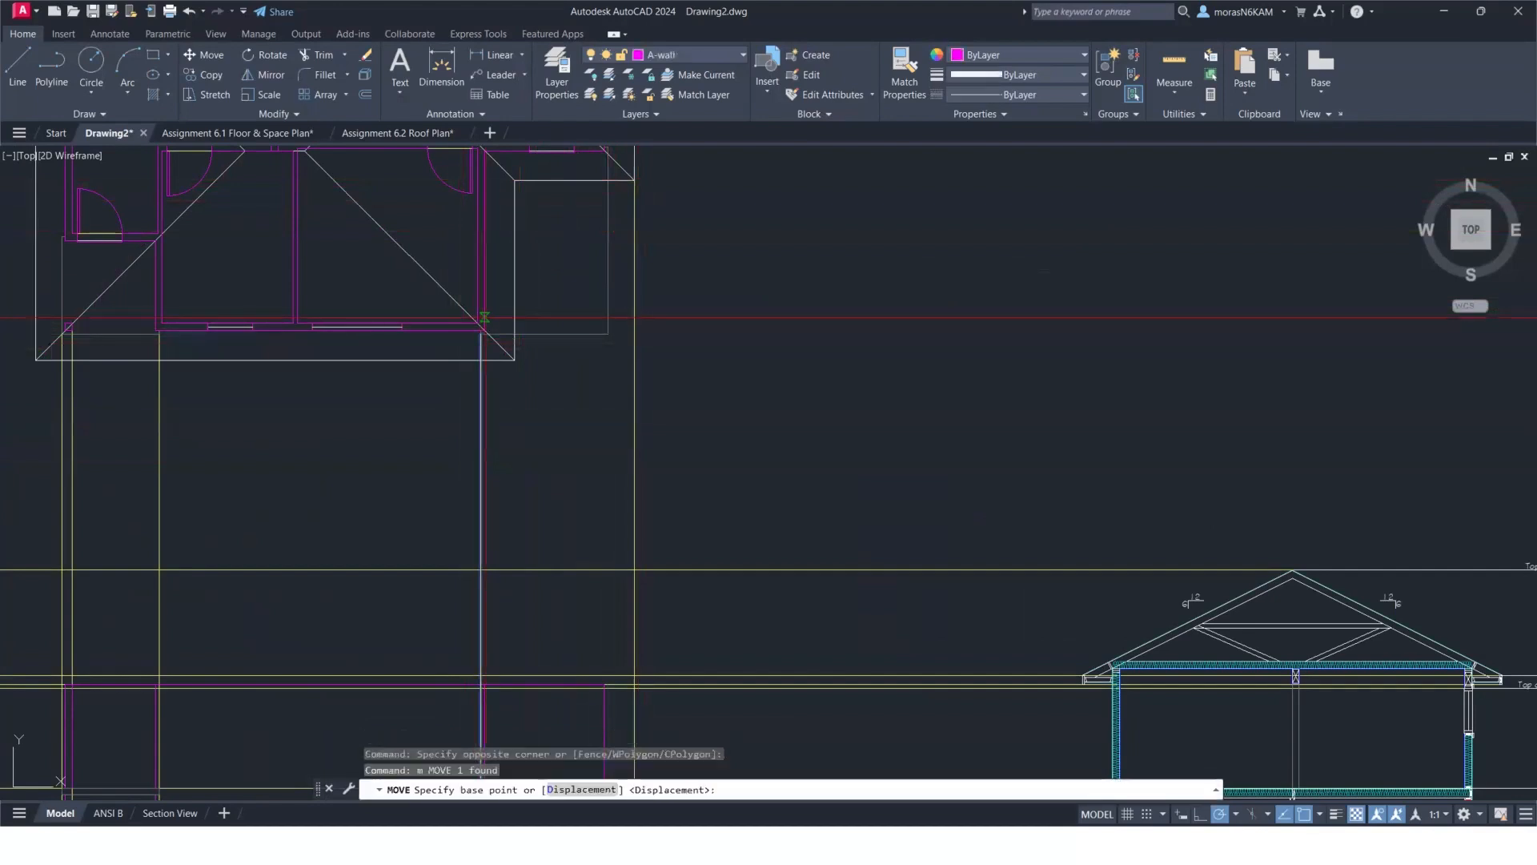
{"action": "scroll", "coordinate": [483, 335], "scroll_direction": "up", "scroll_amount": 4}
{"action": "left_click", "coordinate": [460, 333]}
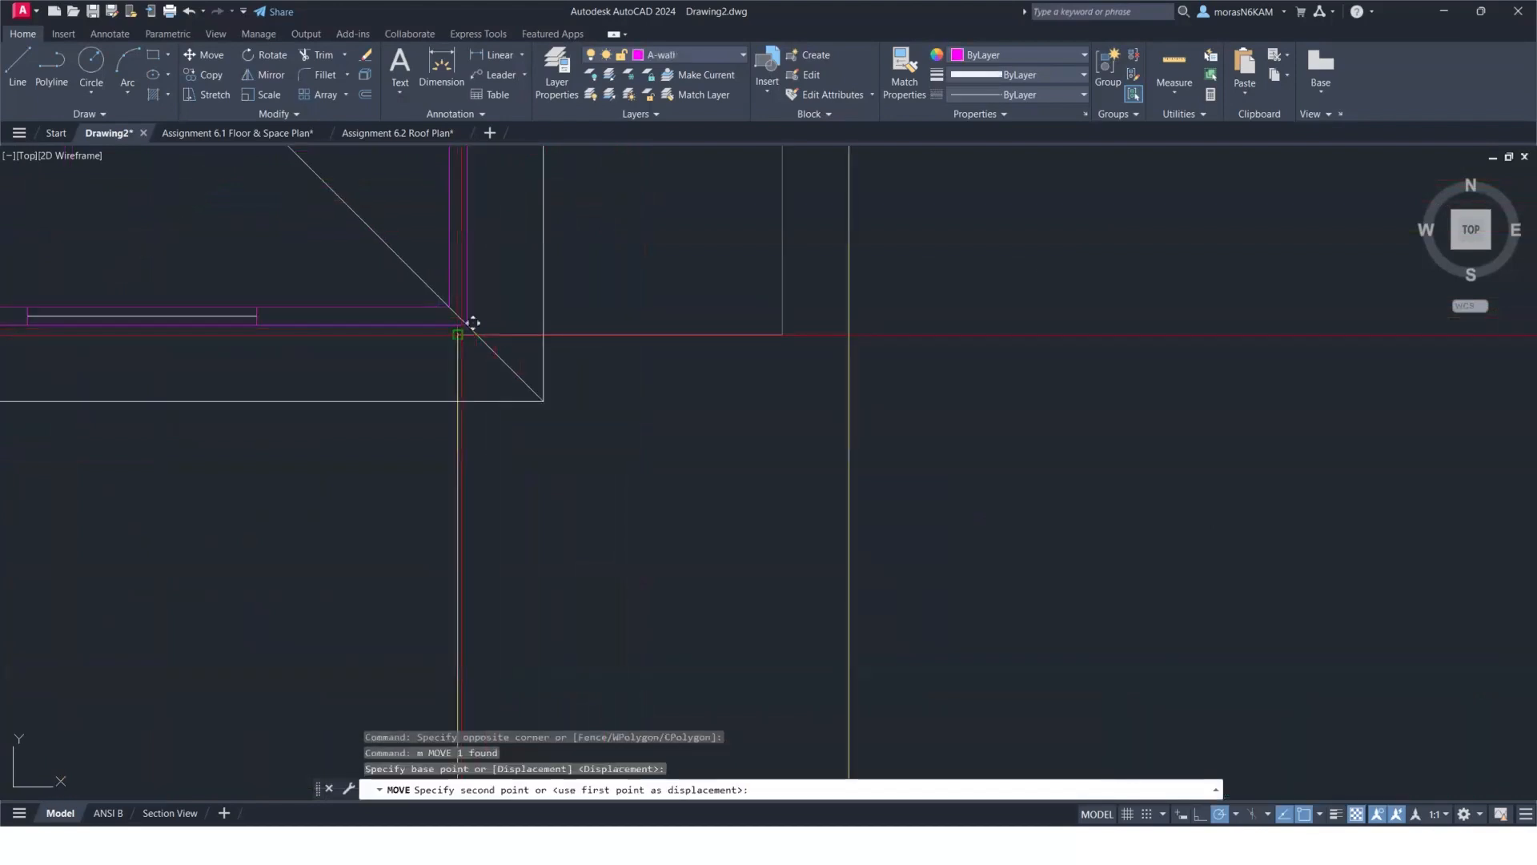
{"action": "left_click", "coordinate": [544, 401]}
{"action": "scroll", "coordinate": [555, 392], "scroll_direction": "down", "scroll_amount": 5}
{"action": "scroll", "coordinate": [561, 401], "scroll_direction": "up", "scroll_amount": 5}
{"action": "scroll", "coordinate": [678, 336], "scroll_direction": "up", "scroll_amount": 2}
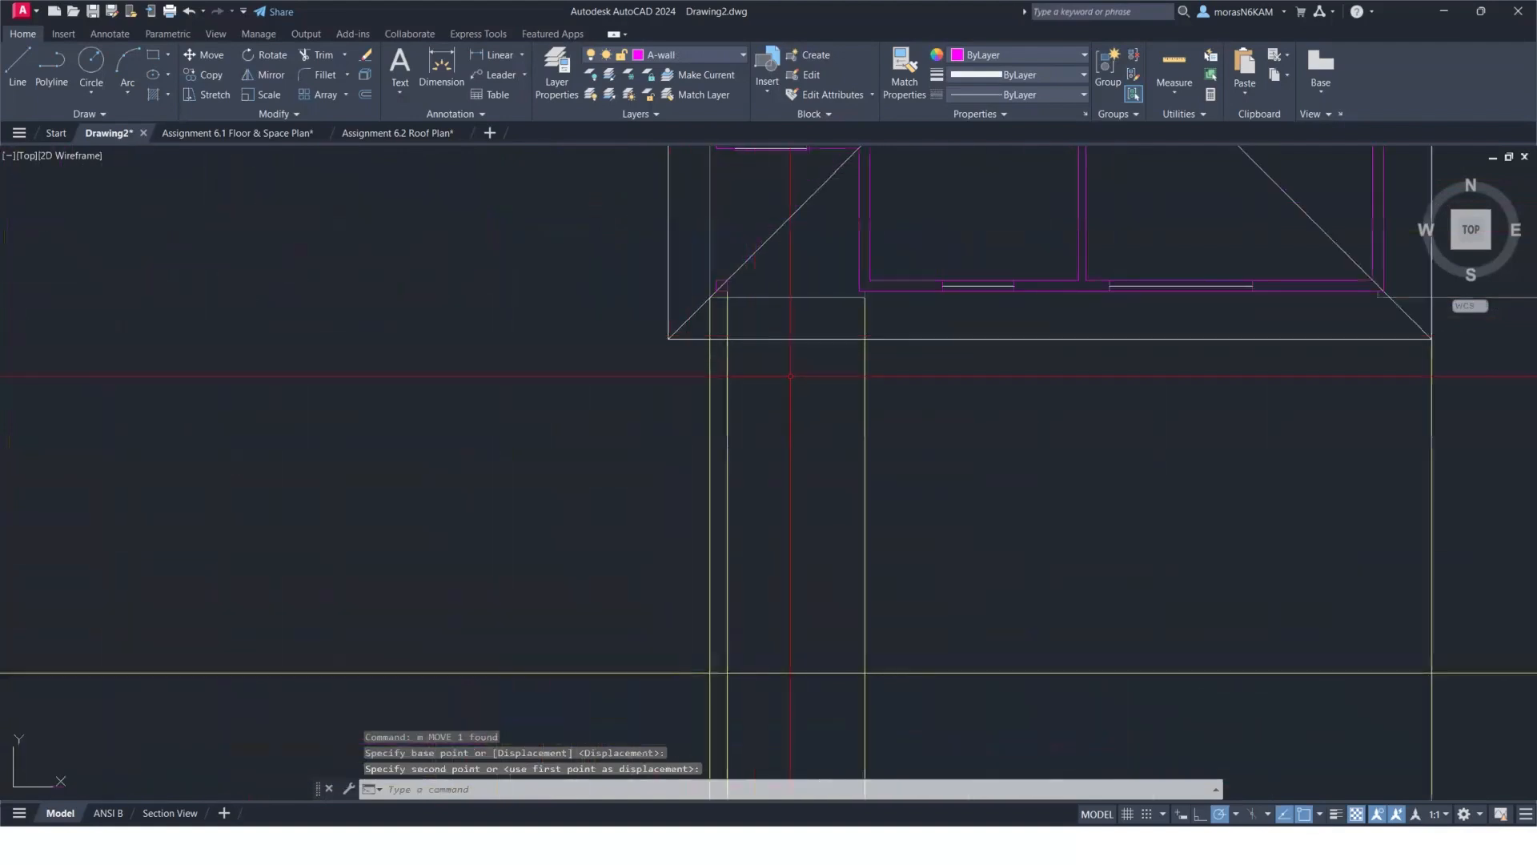
Delete the two inner vertical construction lines below the front plan's left porch.
{"action": "left_click", "coordinate": [727, 390]}
{"action": "left_click", "coordinate": [865, 392]}
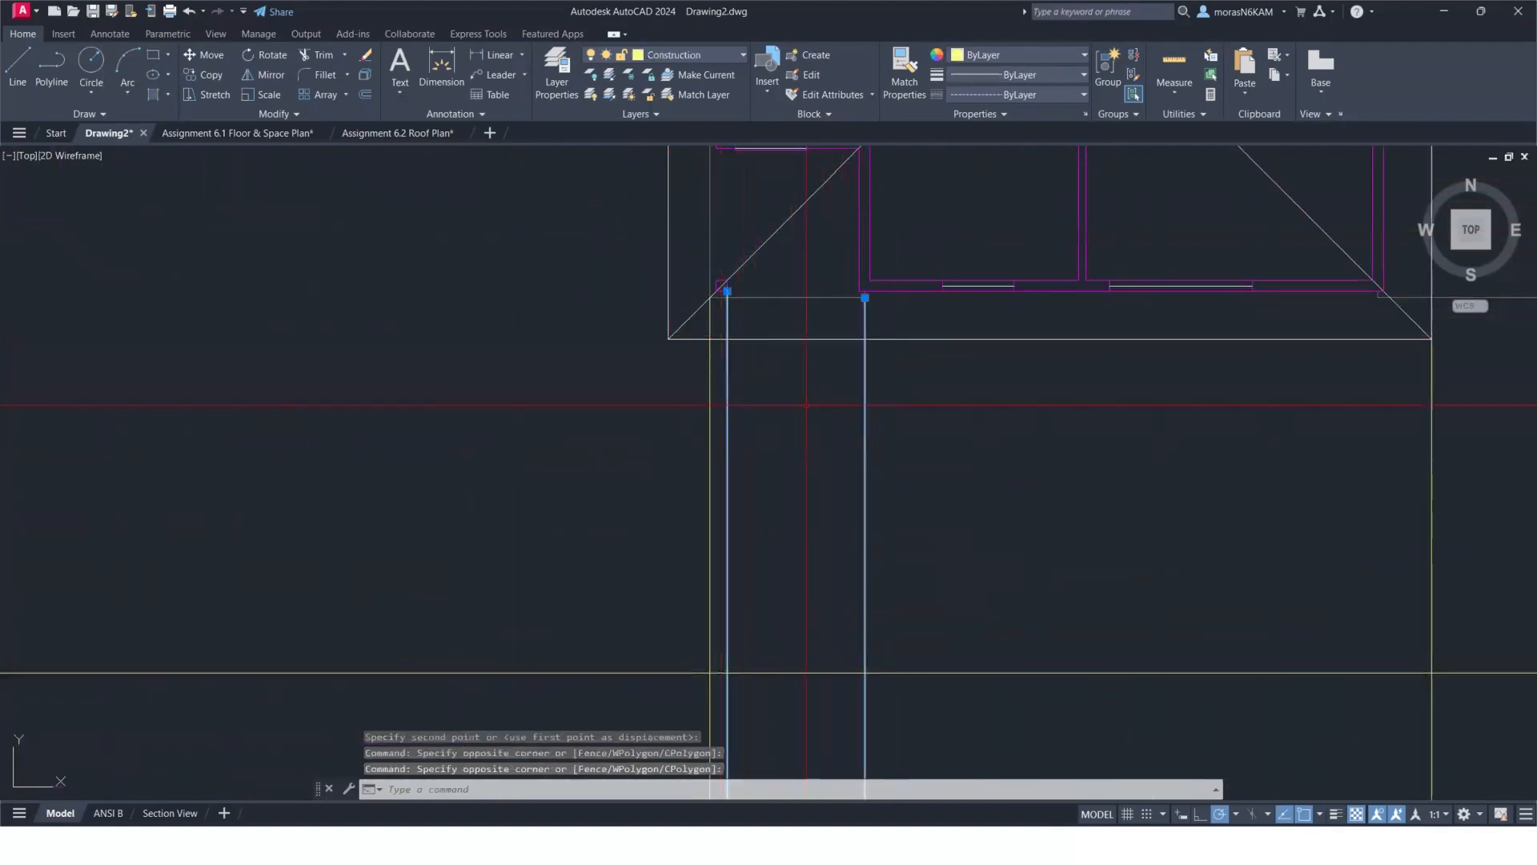
{"action": "key", "text": "Delete"}
Move the leftmost vertical construction line below the front plan onto the roof's lower left corner.
{"action": "left_click", "coordinate": [773, 390]}
{"action": "left_click", "coordinate": [630, 422]}
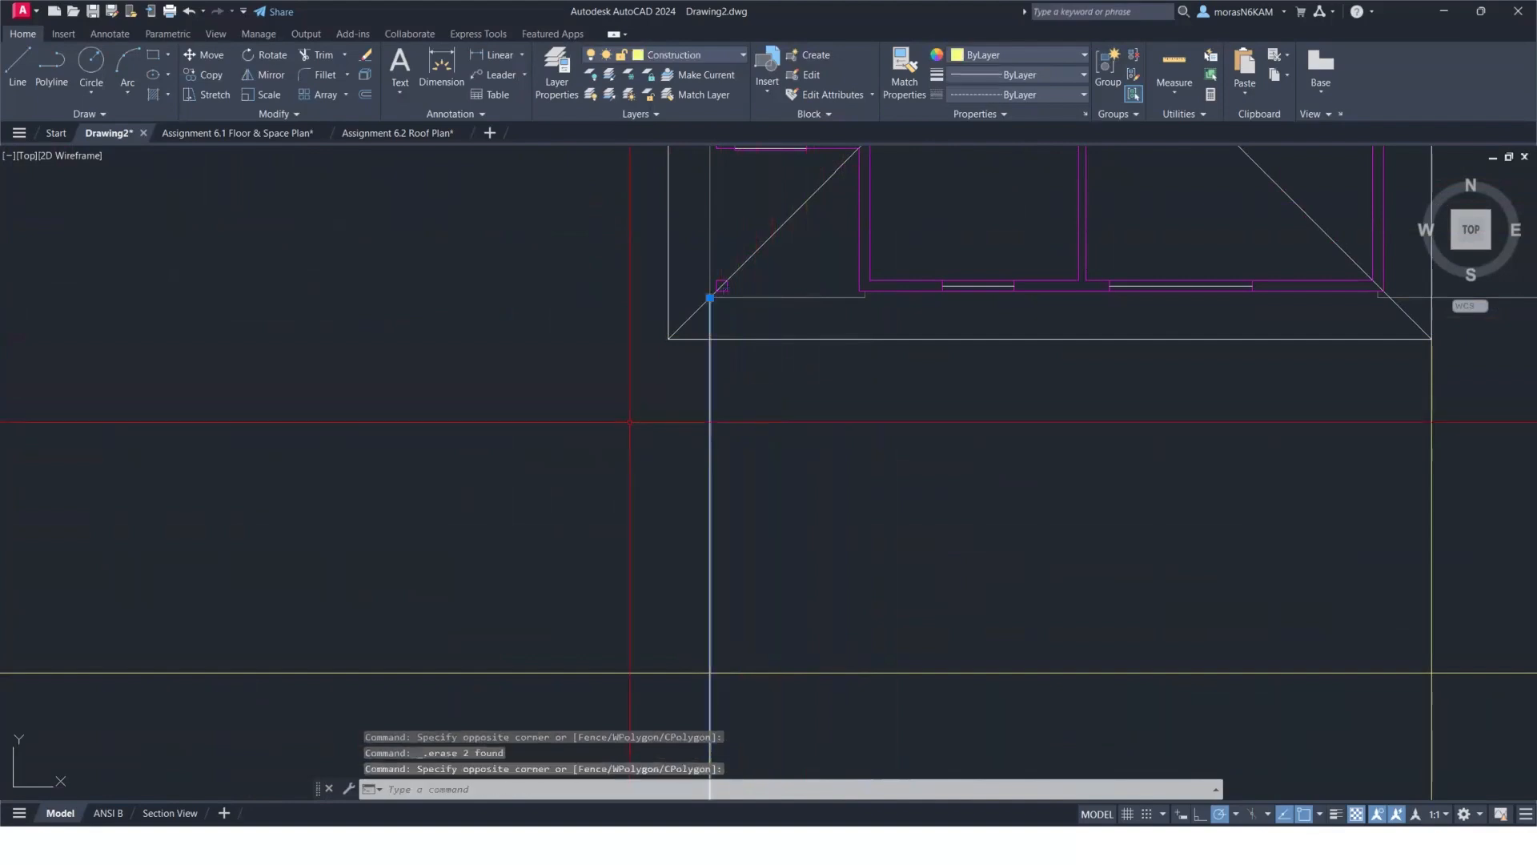
{"action": "type", "text": "m"}
{"action": "key", "text": "Return"}
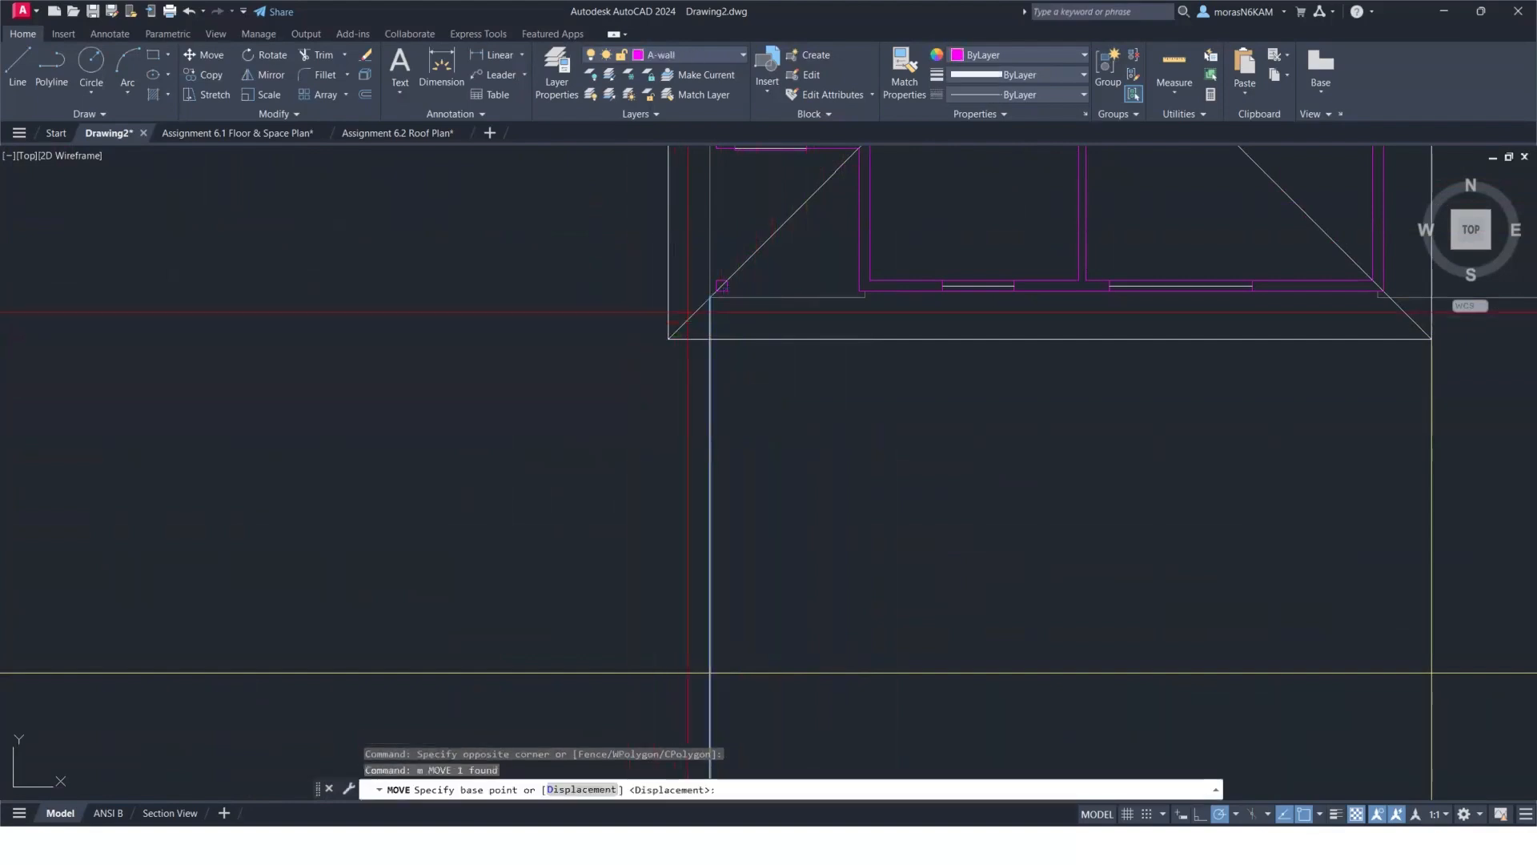
{"action": "left_click", "coordinate": [721, 286]}
{"action": "left_click", "coordinate": [666, 346]}
{"action": "scroll", "coordinate": [585, 405], "scroll_direction": "down", "scroll_amount": 5}
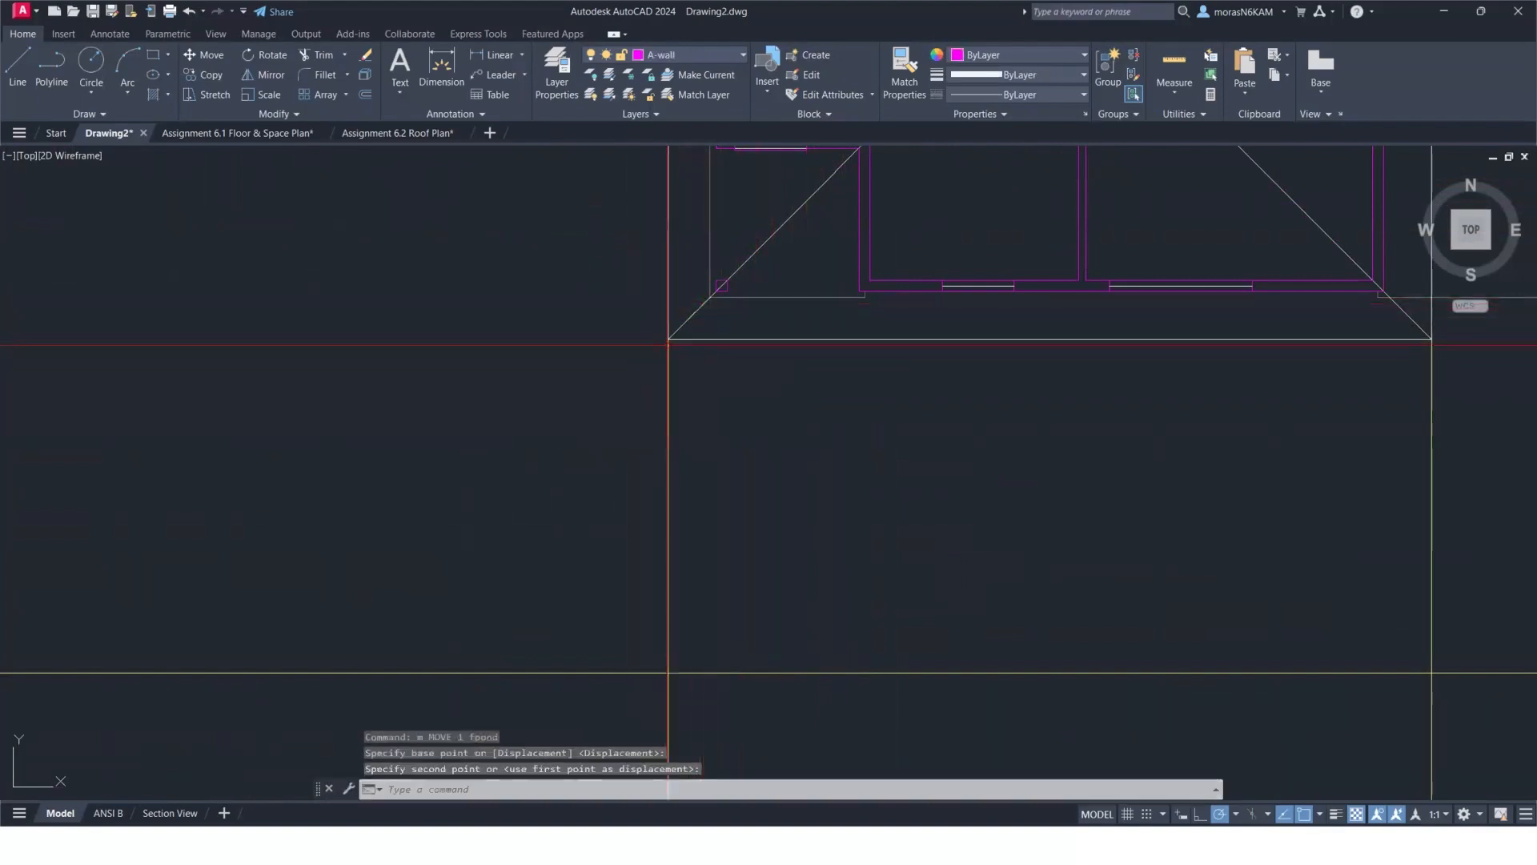
Move the right vertical construction line below the right elevation's plan from the wall corner to the roof's lower right corner.
{"action": "middle_click_drag", "start_coordinate": [498, 384], "coordinate": [720, 377]}
{"action": "scroll", "coordinate": [668, 369], "scroll_direction": "up", "scroll_amount": 2}
{"action": "left_click", "coordinate": [645, 417]}
{"action": "left_click", "coordinate": [612, 433]}
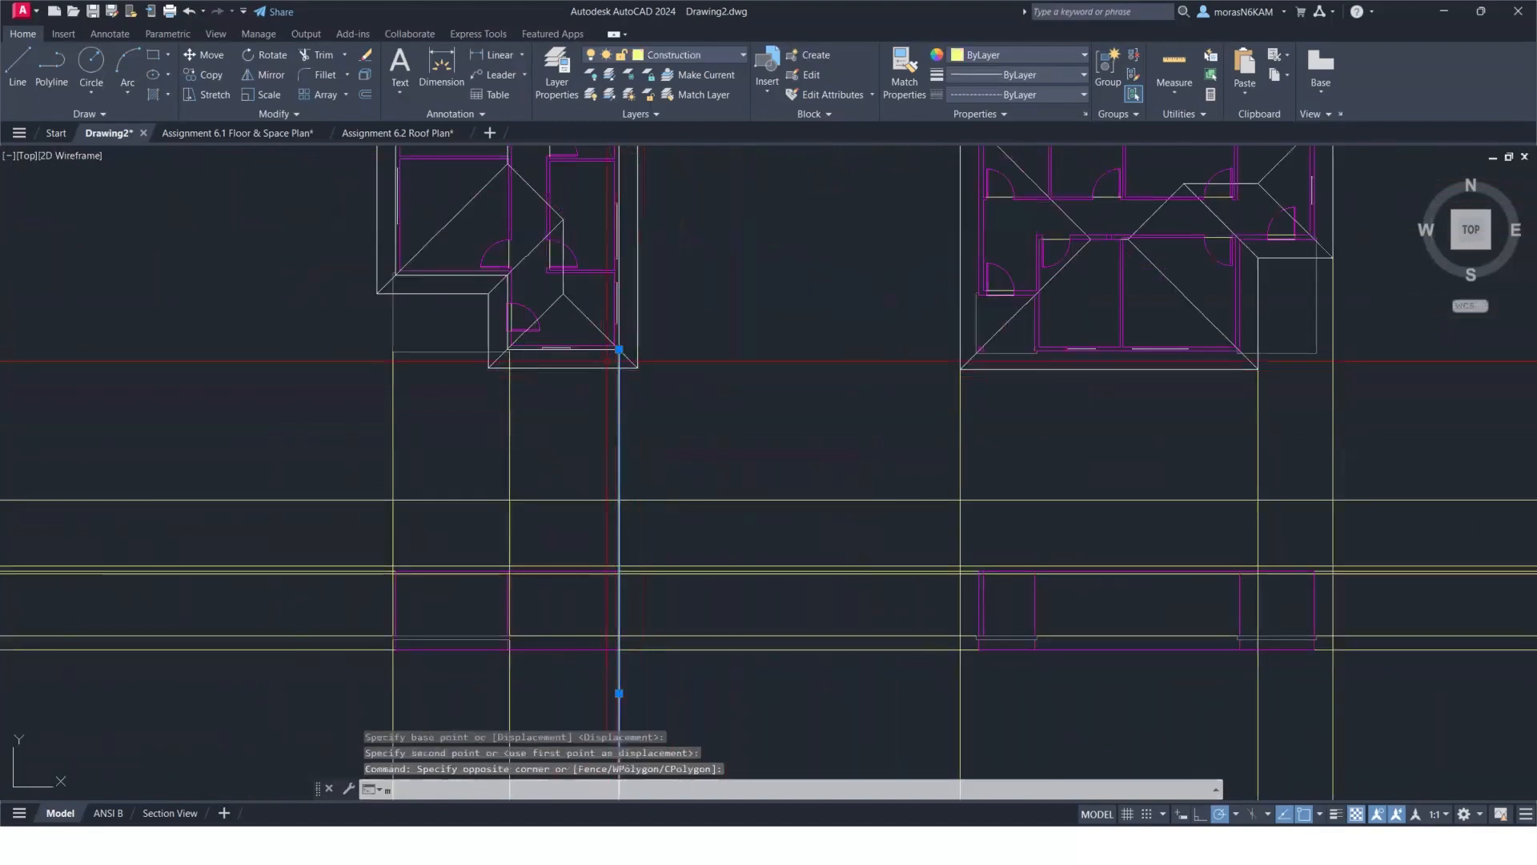
{"action": "type", "text": "m"}
{"action": "key", "text": "Return"}
{"action": "scroll", "coordinate": [632, 348], "scroll_direction": "up", "scroll_amount": 5}
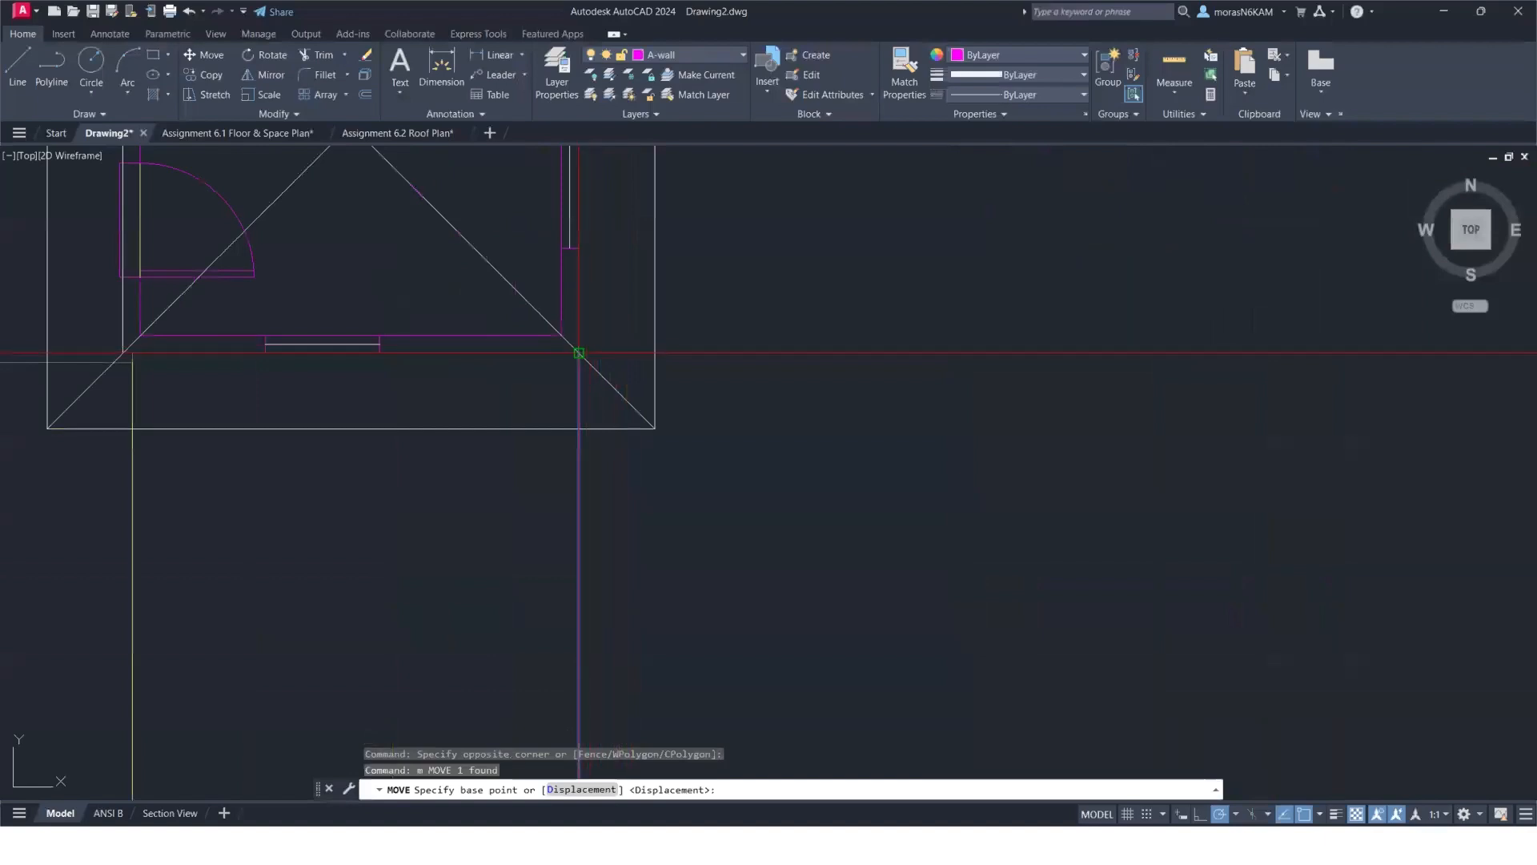
{"action": "left_click", "coordinate": [579, 353]}
{"action": "left_click", "coordinate": [655, 428]}
Move the middle vertical construction line below the right elevation's plan from the porch's inner corner to the projecting roof's lower left corner.
{"action": "middle_click_drag", "start_coordinate": [395, 498], "coordinate": [925, 499]}
{"action": "left_click", "coordinate": [813, 361]}
{"action": "left_click", "coordinate": [535, 541]}
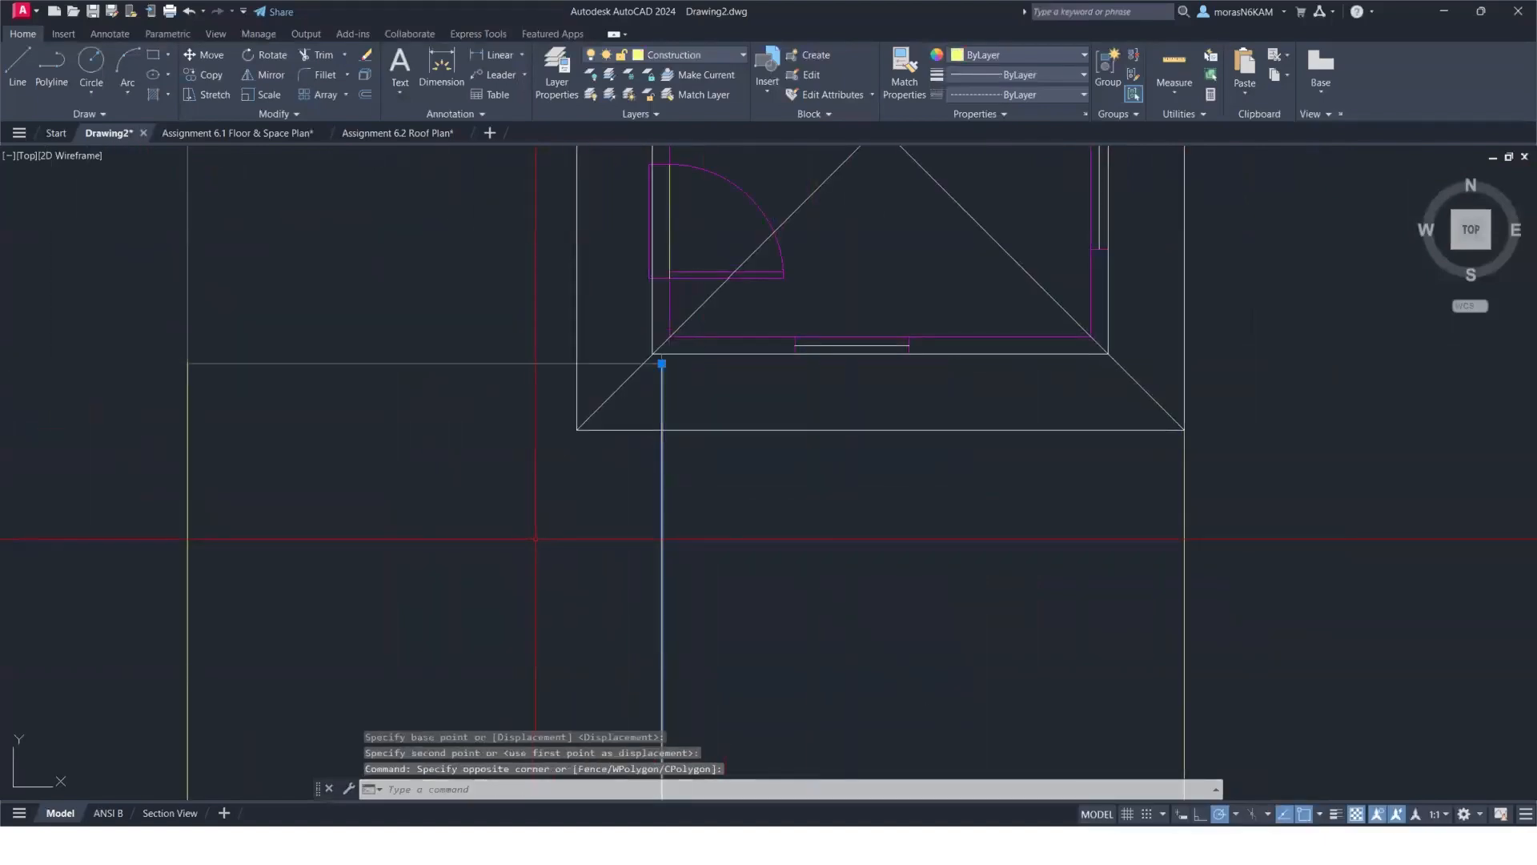
{"action": "type", "text": "m"}
{"action": "key", "text": "Return"}
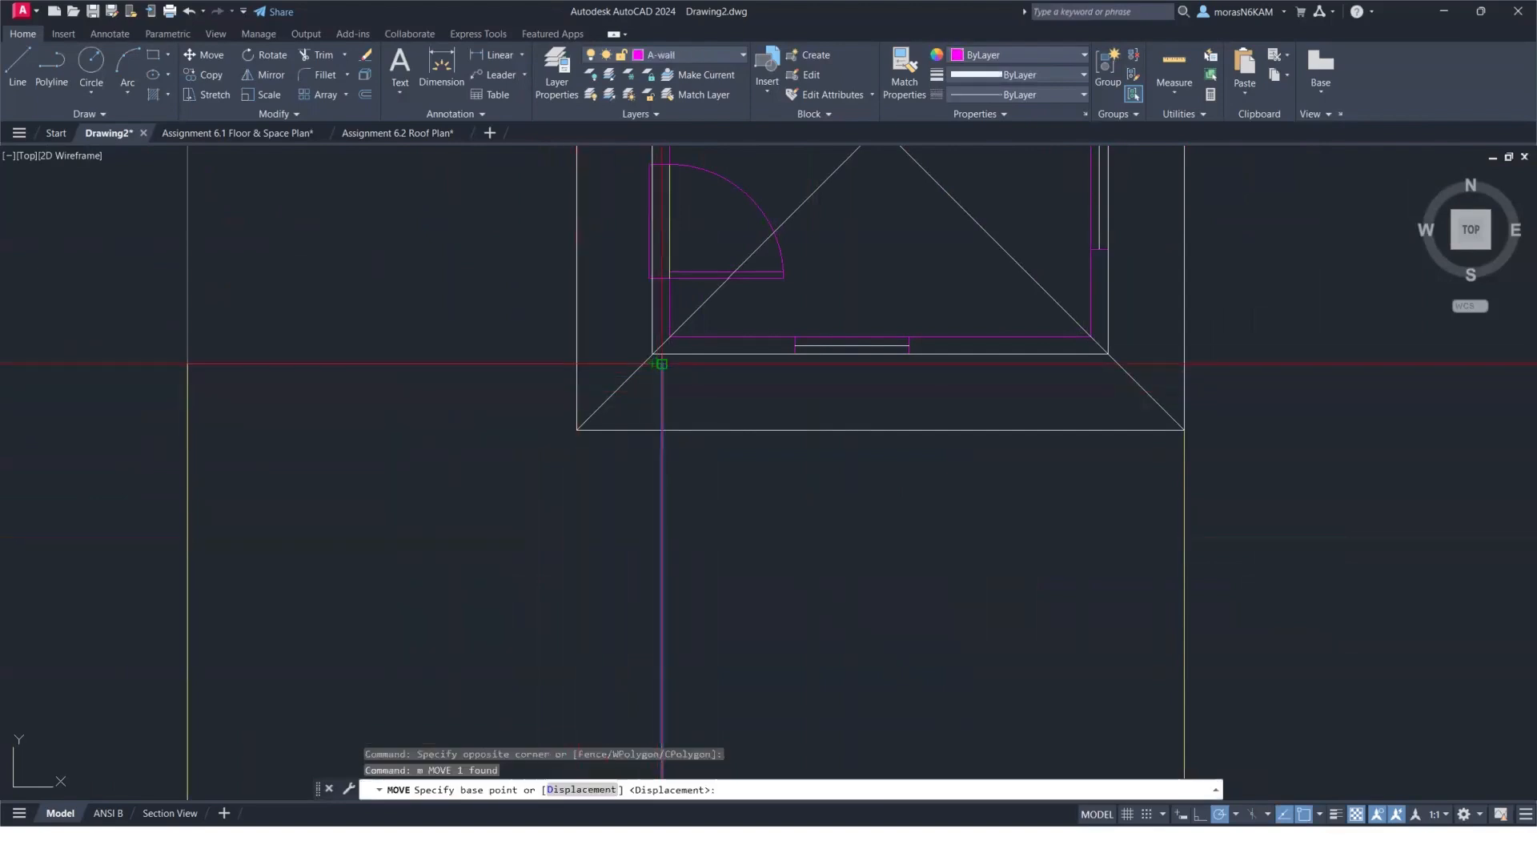
{"action": "left_click", "coordinate": [661, 363]}
{"action": "left_click", "coordinate": [577, 429]}
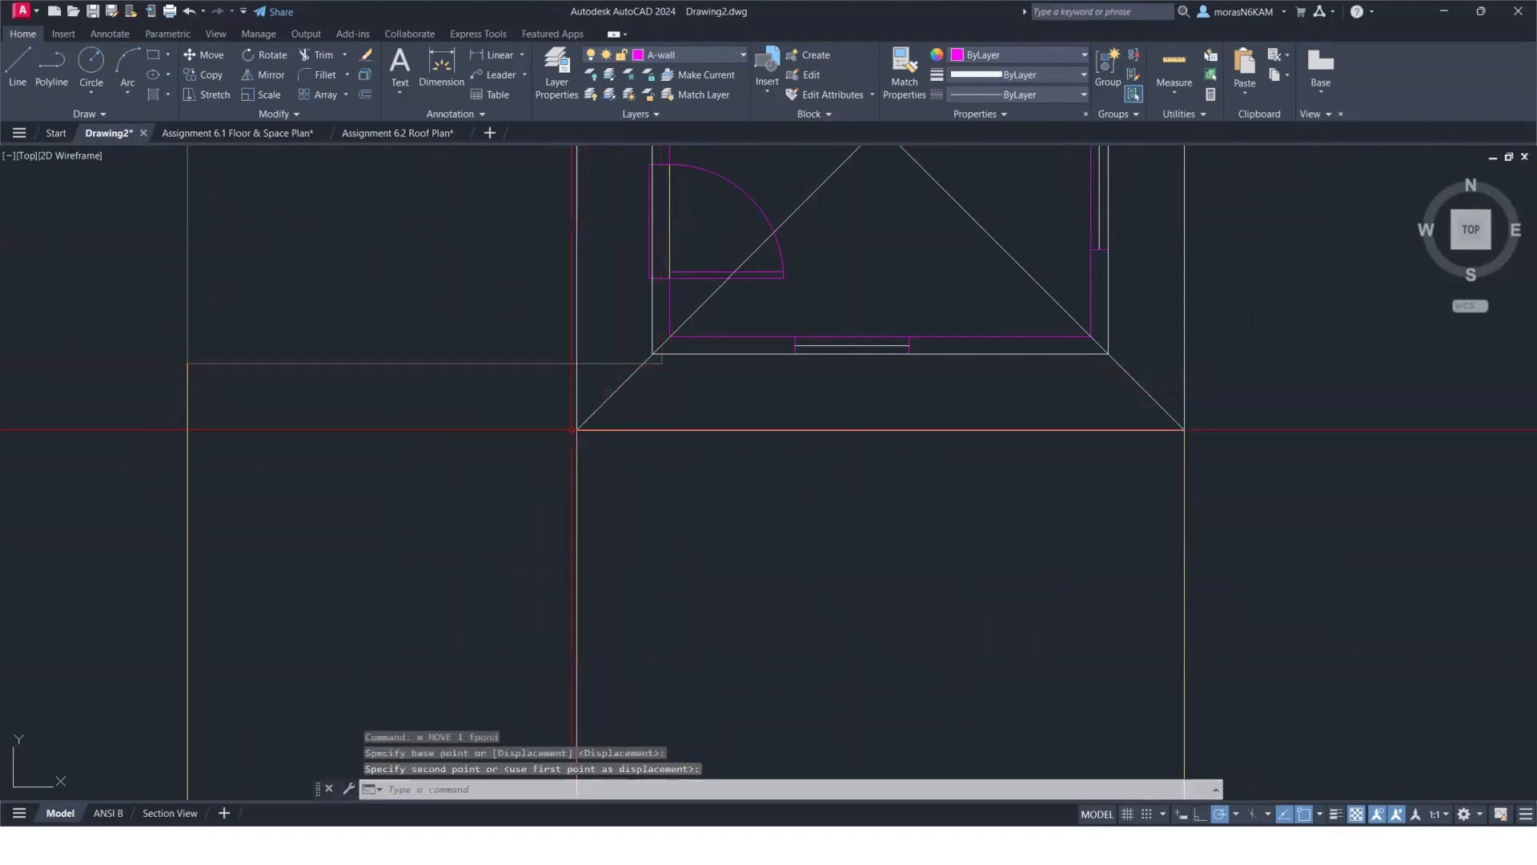
Move the left vertical construction line below the right elevation's plan from the porch corner to the roof's outer left corner.
{"action": "scroll", "coordinate": [416, 454], "scroll_direction": "down", "scroll_amount": 3}
{"action": "scroll", "coordinate": [356, 453], "scroll_direction": "up", "scroll_amount": 4}
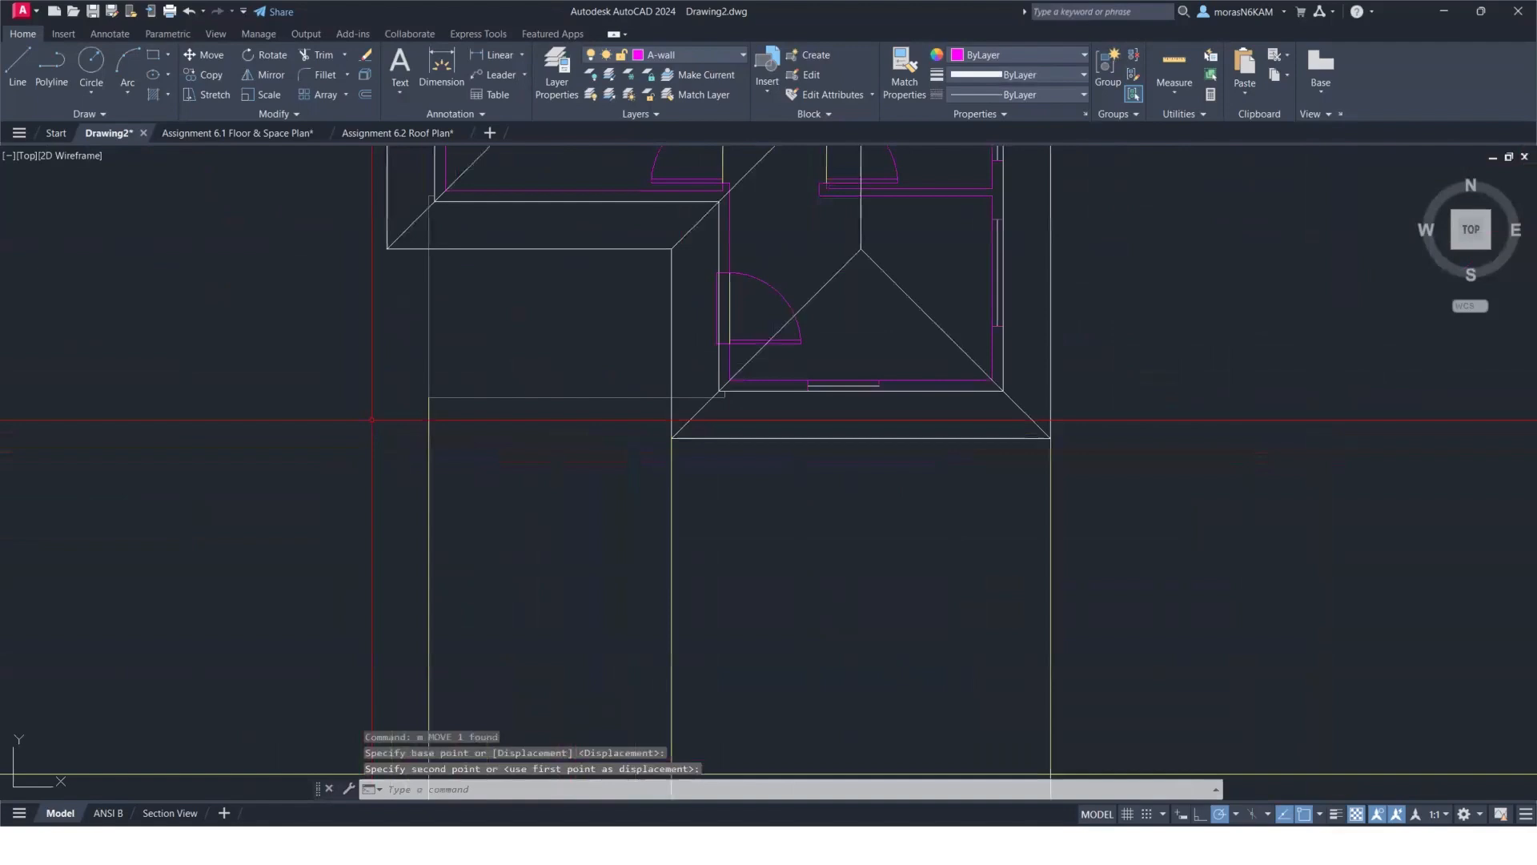
{"action": "left_click", "coordinate": [429, 418]}
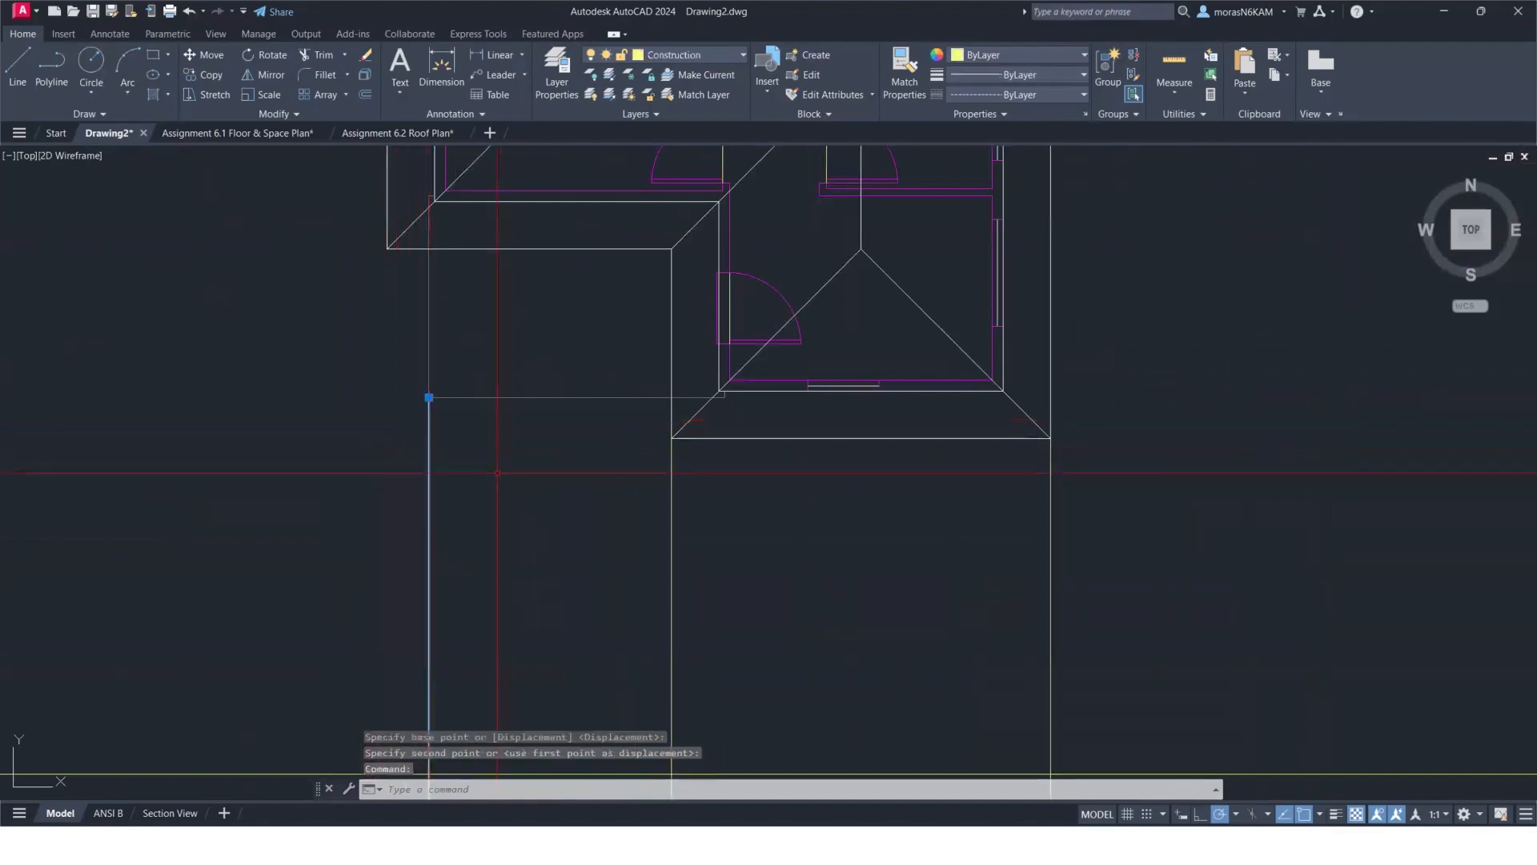
{"action": "type", "text": "m"}
{"action": "key", "text": "Return"}
{"action": "left_click", "coordinate": [428, 396]}
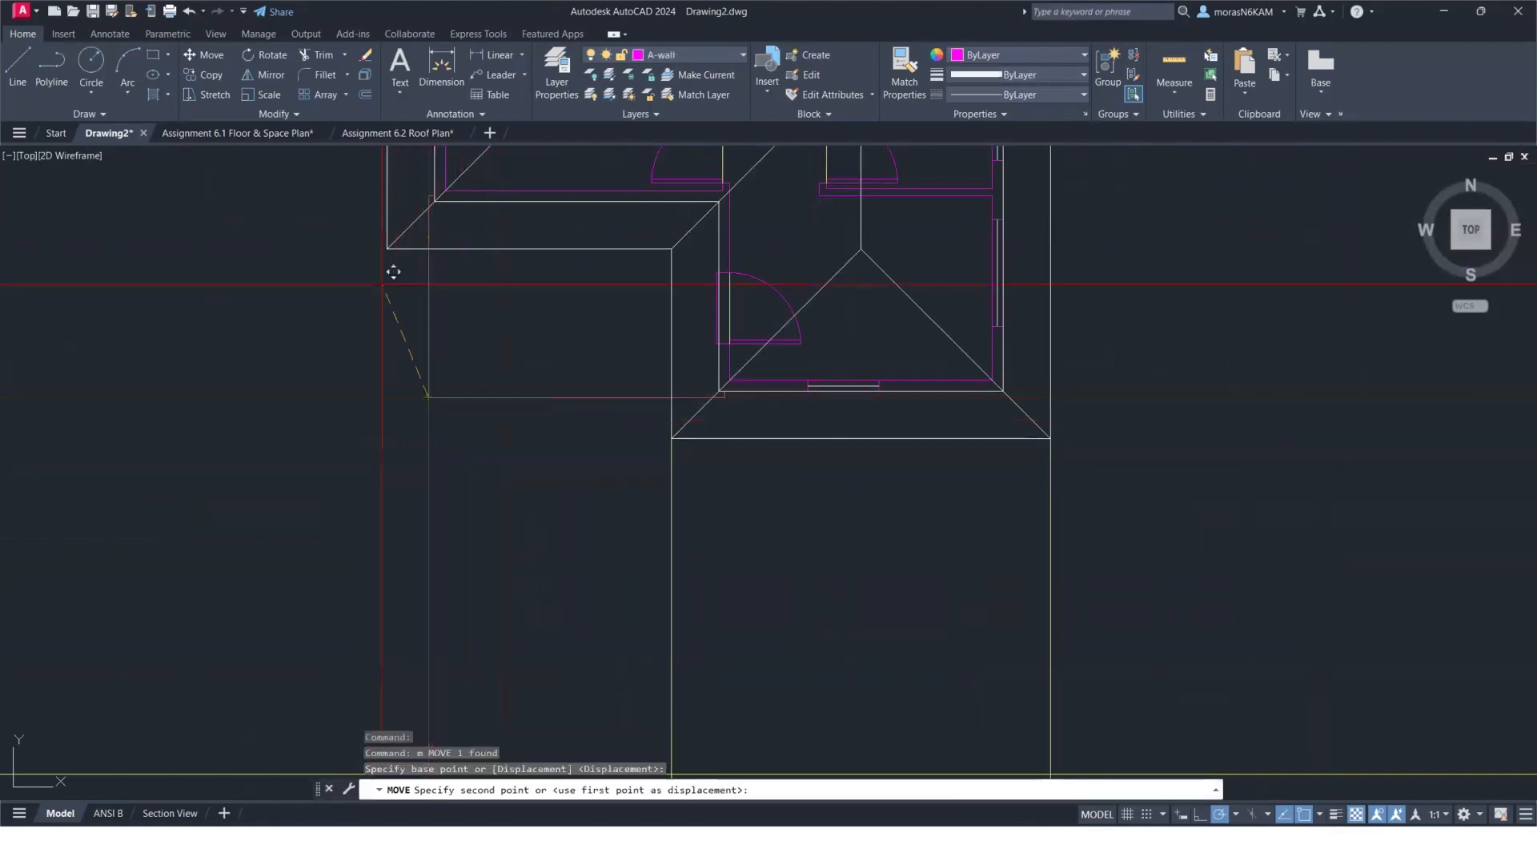
{"action": "key", "text": "Escape"}
{"action": "scroll", "coordinate": [669, 513], "scroll_direction": "down", "scroll_amount": 6}
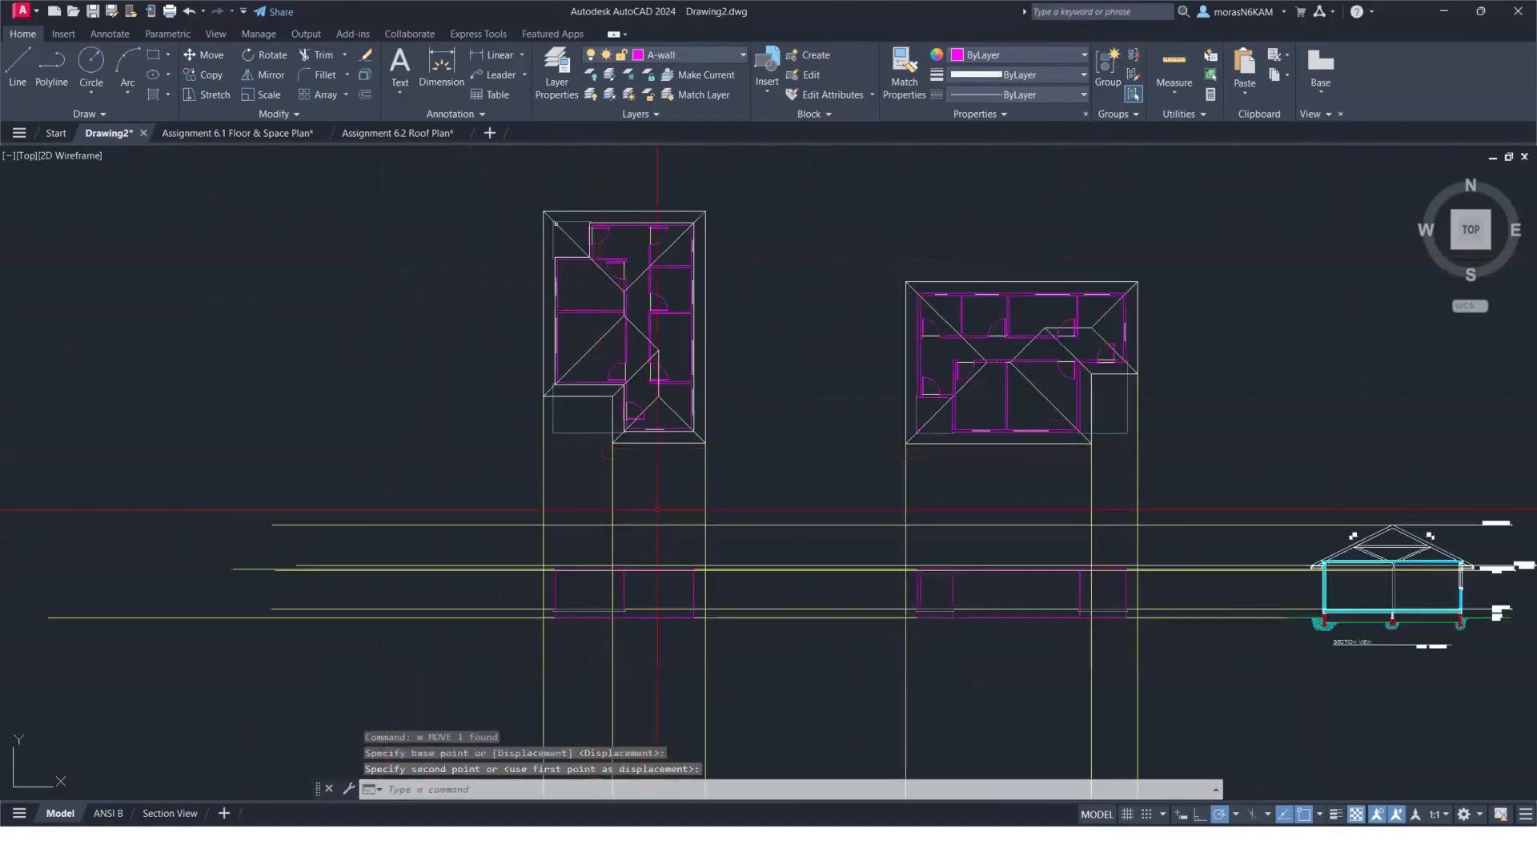
Make A-roof the current layer for drawing the roofs in the elevations.
{"action": "middle_click_drag", "start_coordinate": [681, 506], "coordinate": [529, 378]}
{"action": "scroll", "coordinate": [568, 448], "scroll_direction": "up", "scroll_amount": 2}
{"action": "scroll", "coordinate": [641, 450], "scroll_direction": "down", "scroll_amount": 4}
{"action": "middle_click_drag", "start_coordinate": [811, 458], "coordinate": [600, 454]}
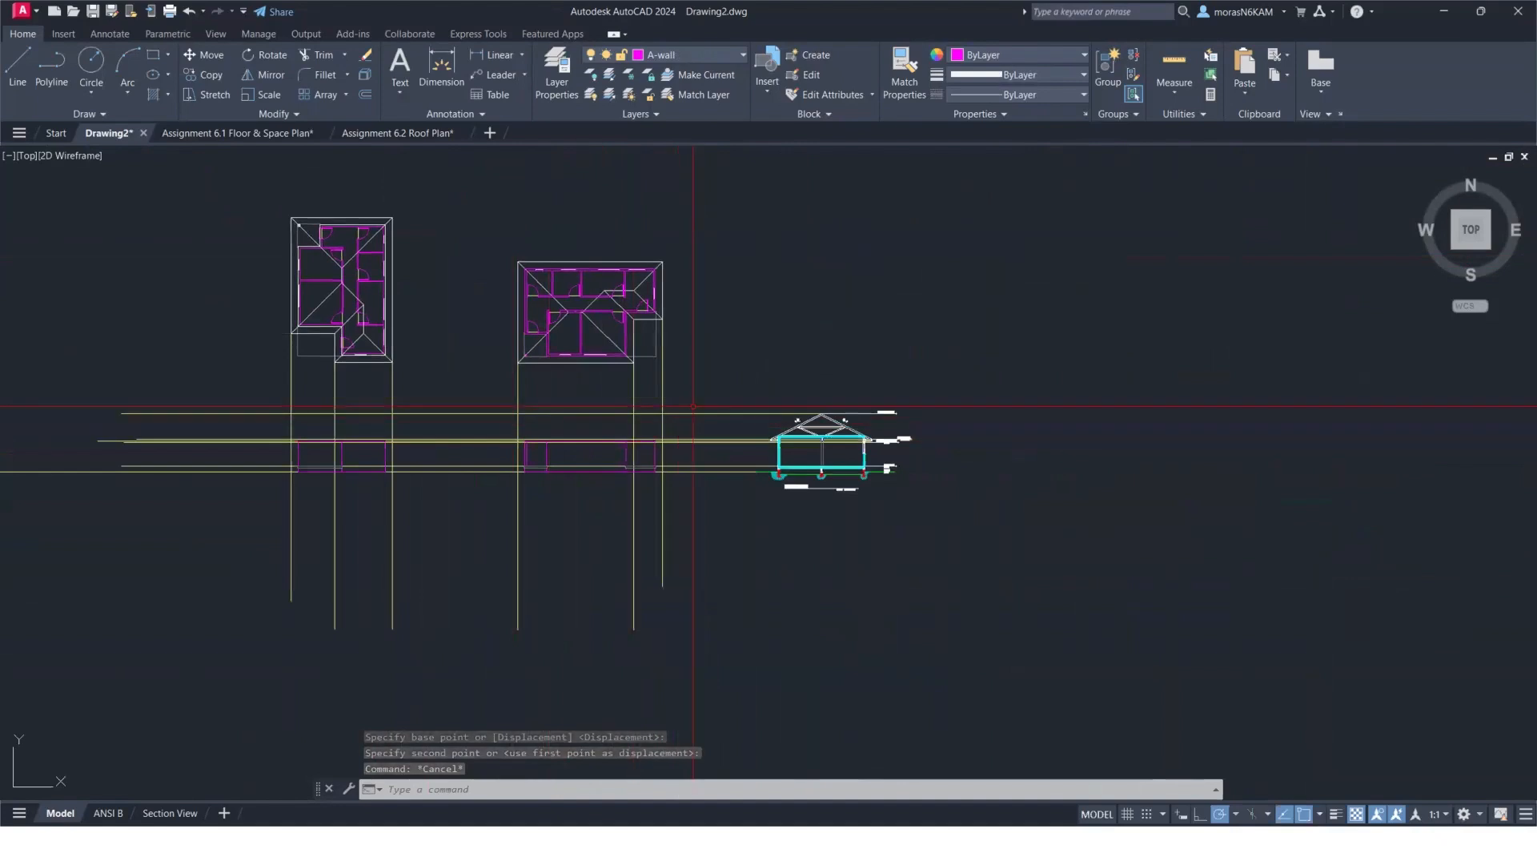
{"action": "scroll", "coordinate": [681, 403], "scroll_direction": "up", "scroll_amount": 2}
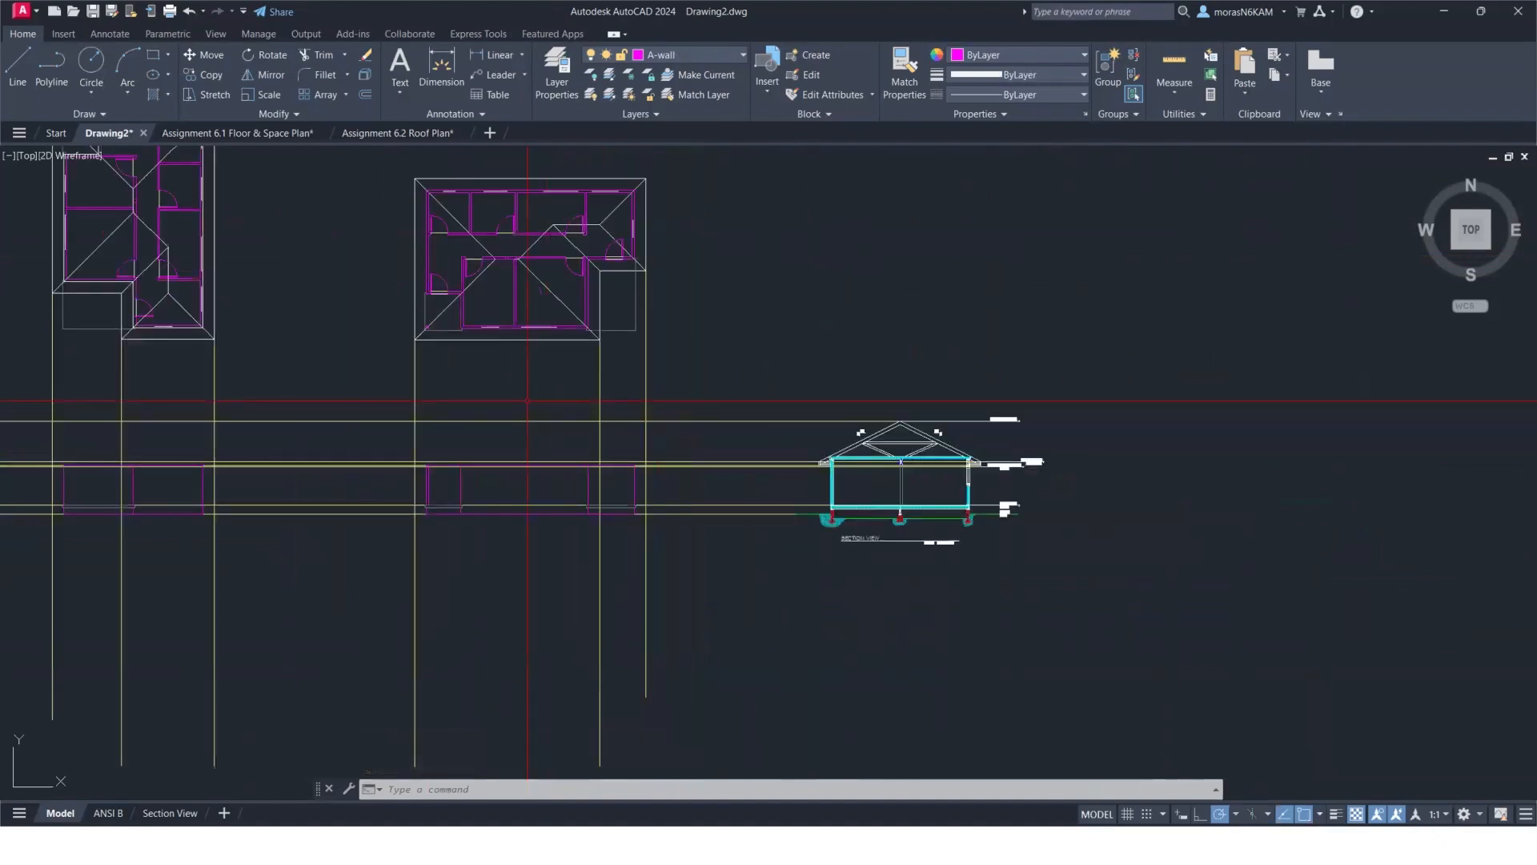
{"action": "scroll", "coordinate": [535, 437], "scroll_direction": "up", "scroll_amount": 2}
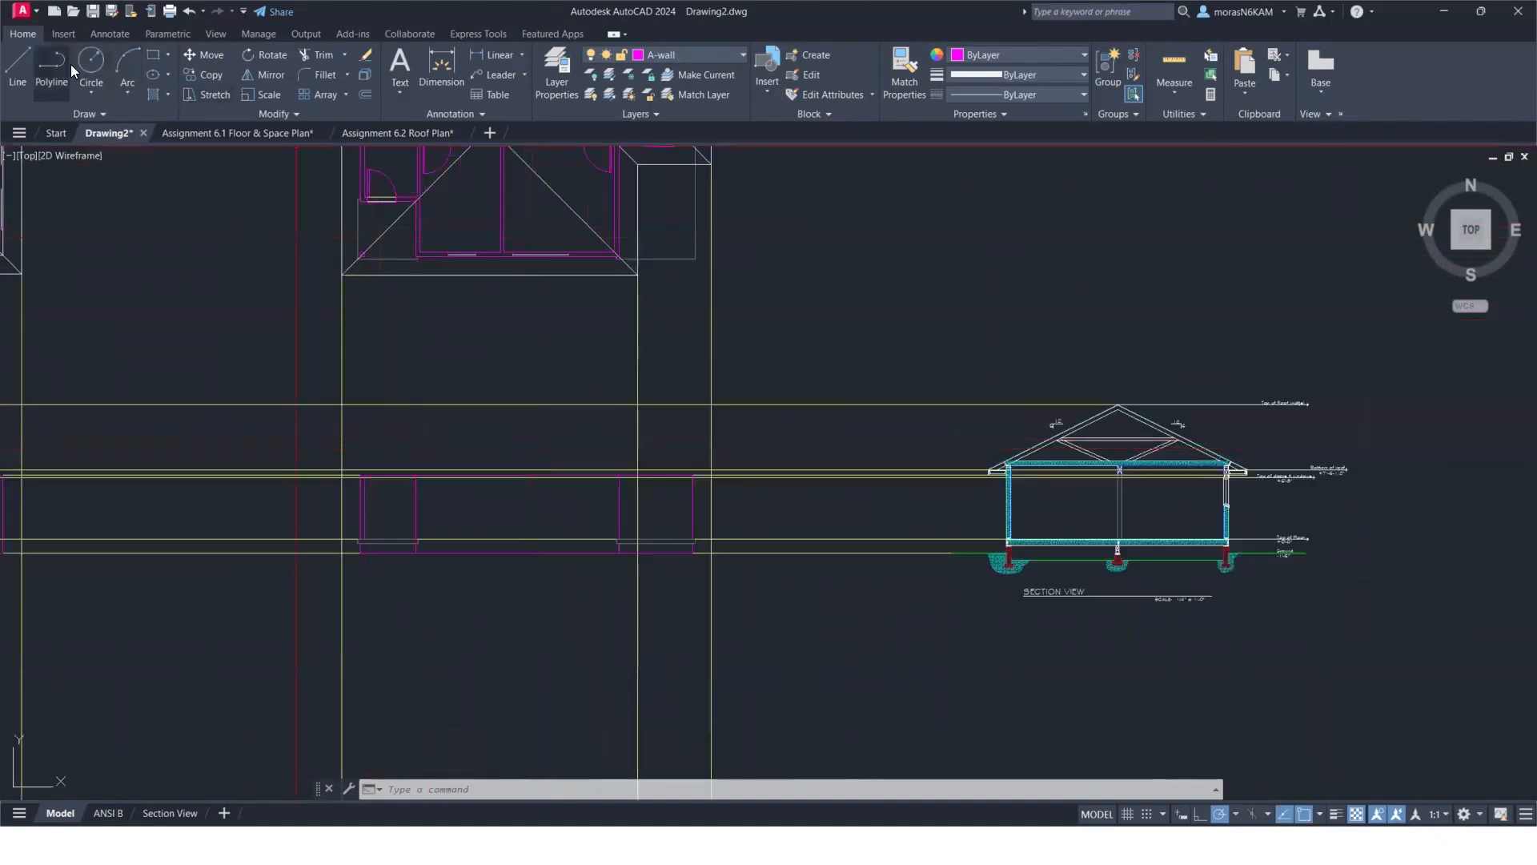
{"action": "left_click", "coordinate": [729, 56]}
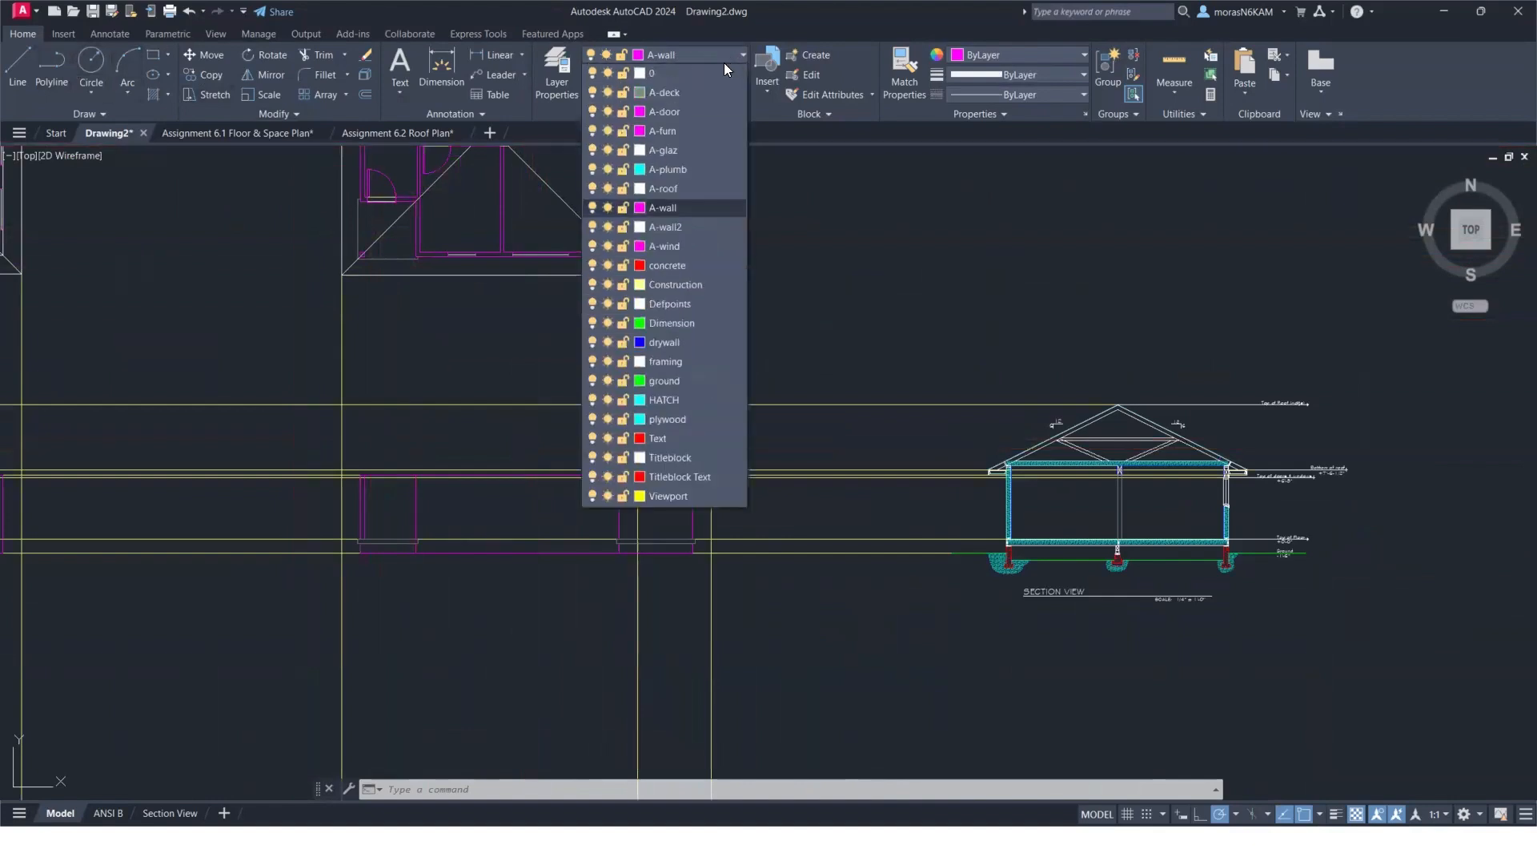
{"action": "left_click", "coordinate": [669, 189]}
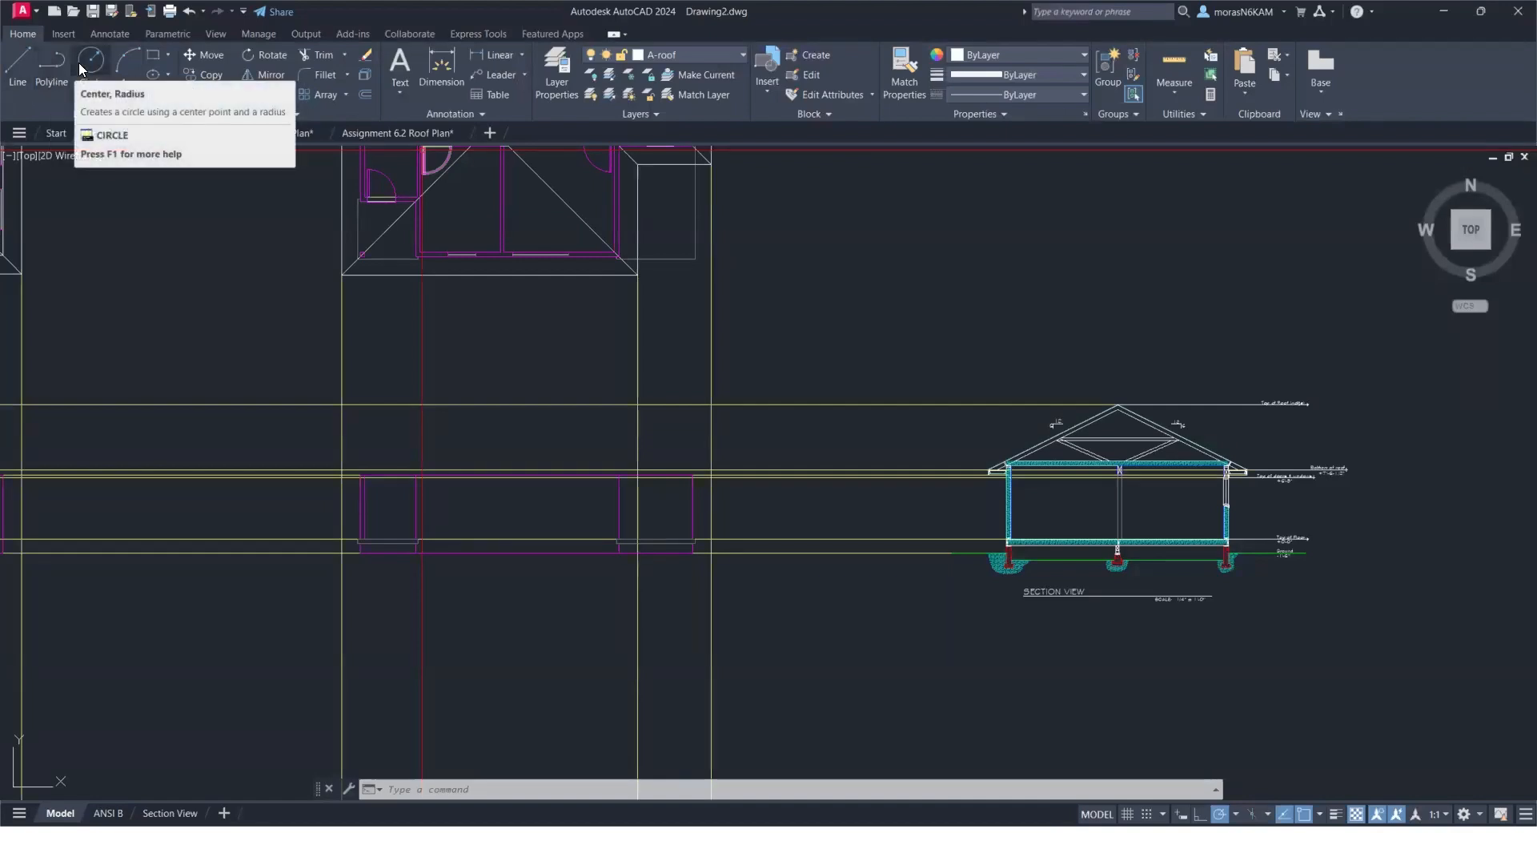
Start a center-radius circle on the A-roof layer near the section view's roof.
{"action": "left_click", "coordinate": [81, 69]}
{"action": "scroll", "coordinate": [1118, 447], "scroll_direction": "up", "scroll_amount": 4}
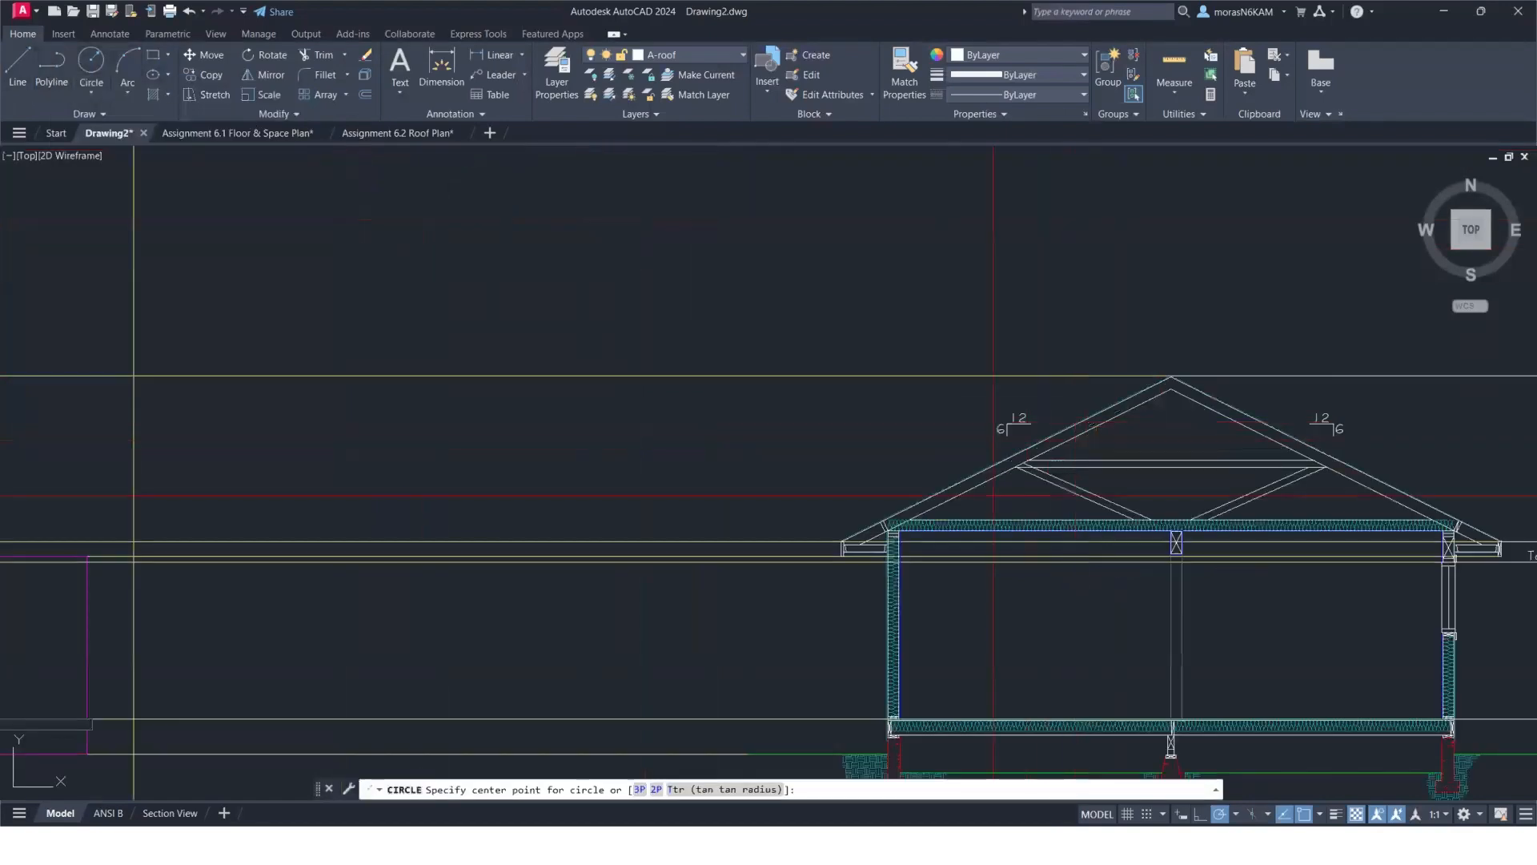
{"action": "scroll", "coordinate": [861, 550], "scroll_direction": "up", "scroll_amount": 4}
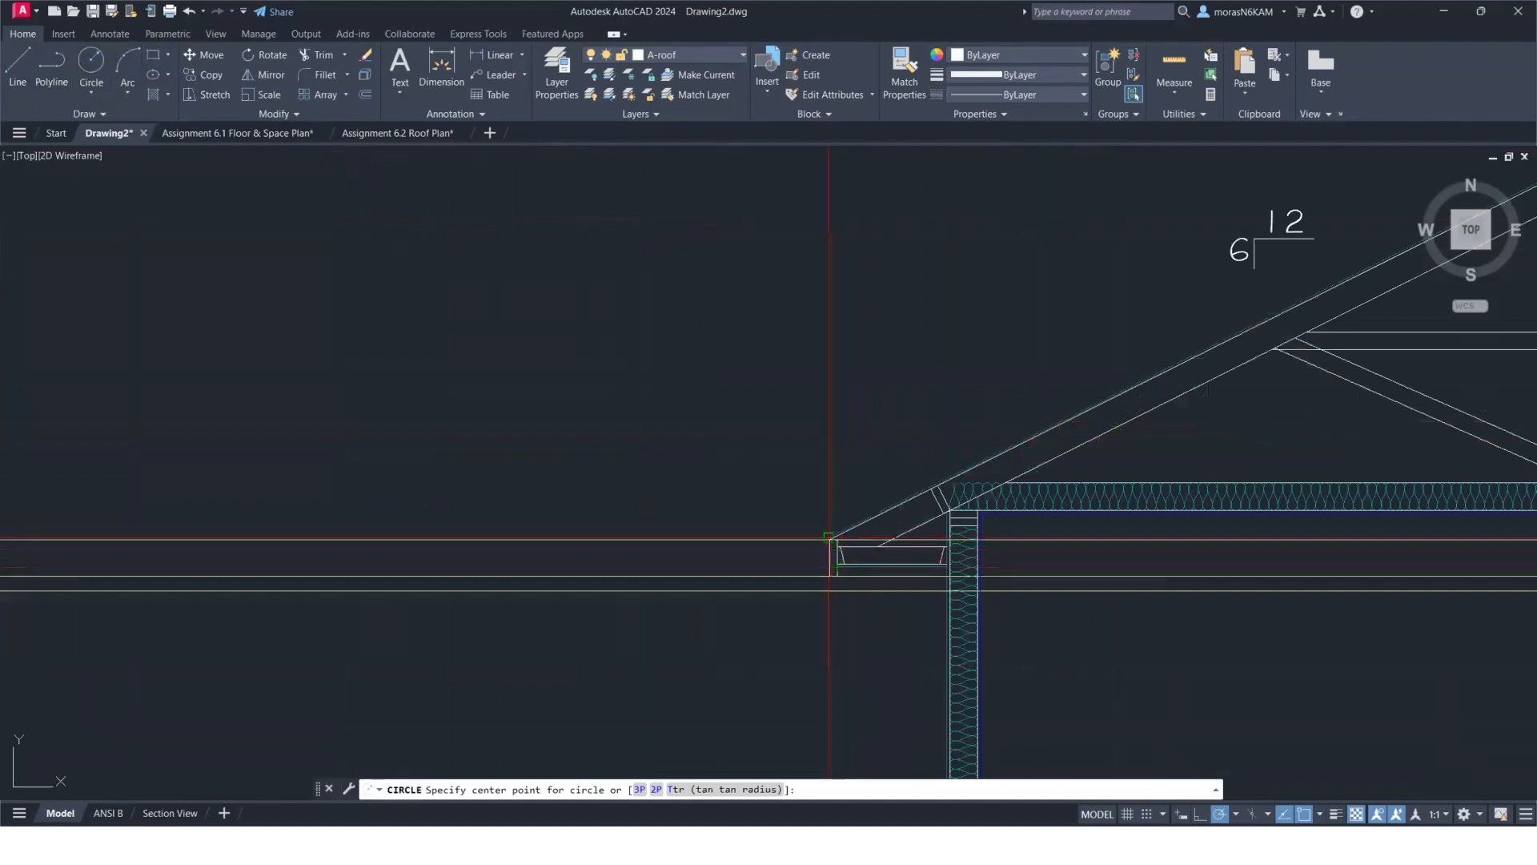
{"action": "scroll", "coordinate": [670, 577], "scroll_direction": "down", "scroll_amount": 5}
{"action": "scroll", "coordinate": [1318, 499], "scroll_direction": "up", "scroll_amount": 5}
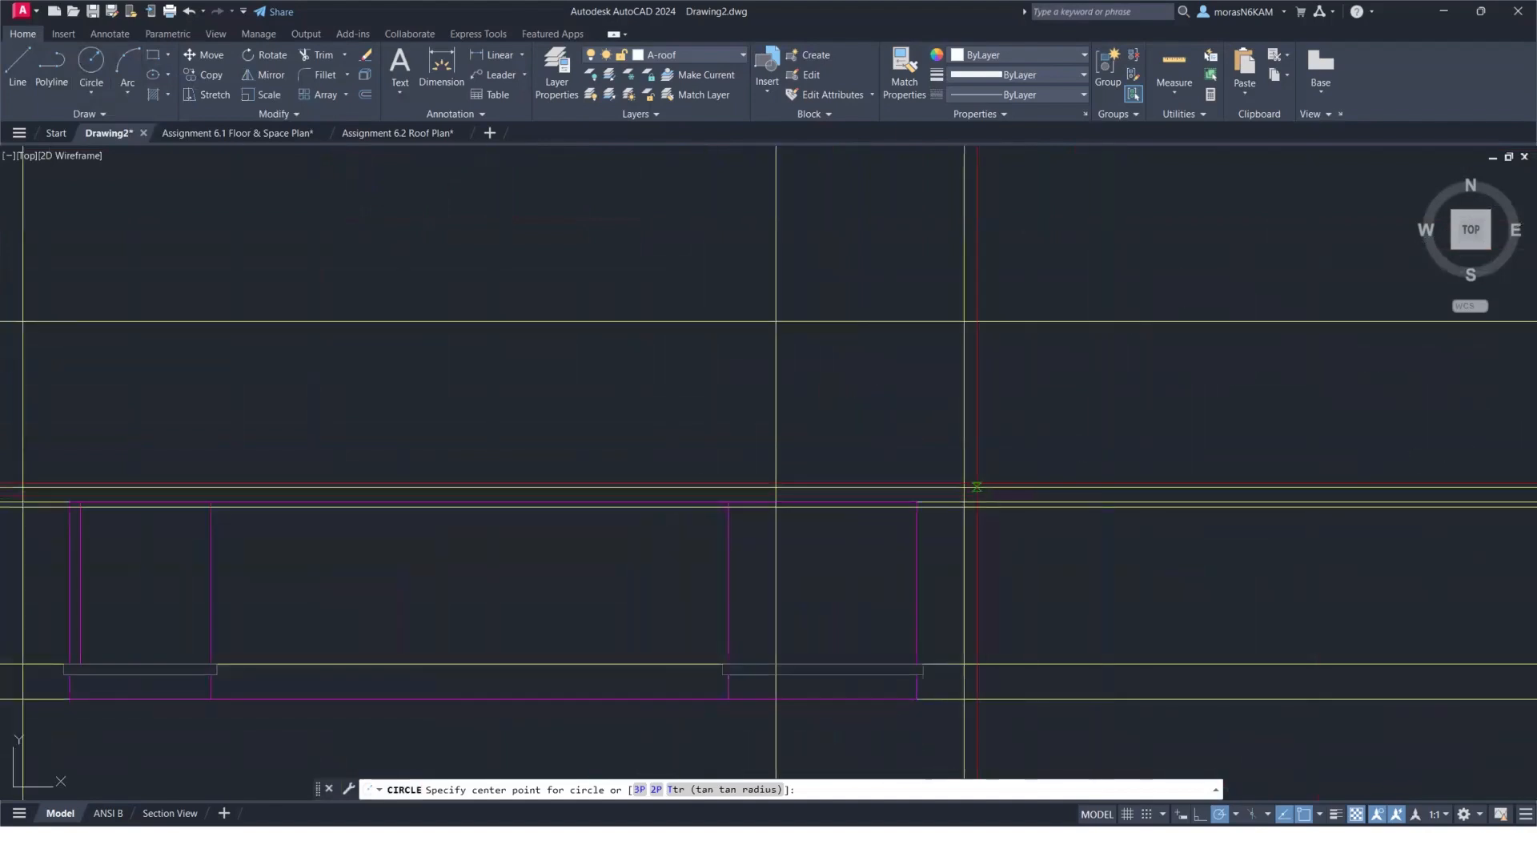
{"action": "scroll", "coordinate": [977, 486], "scroll_direction": "up", "scroll_amount": 4}
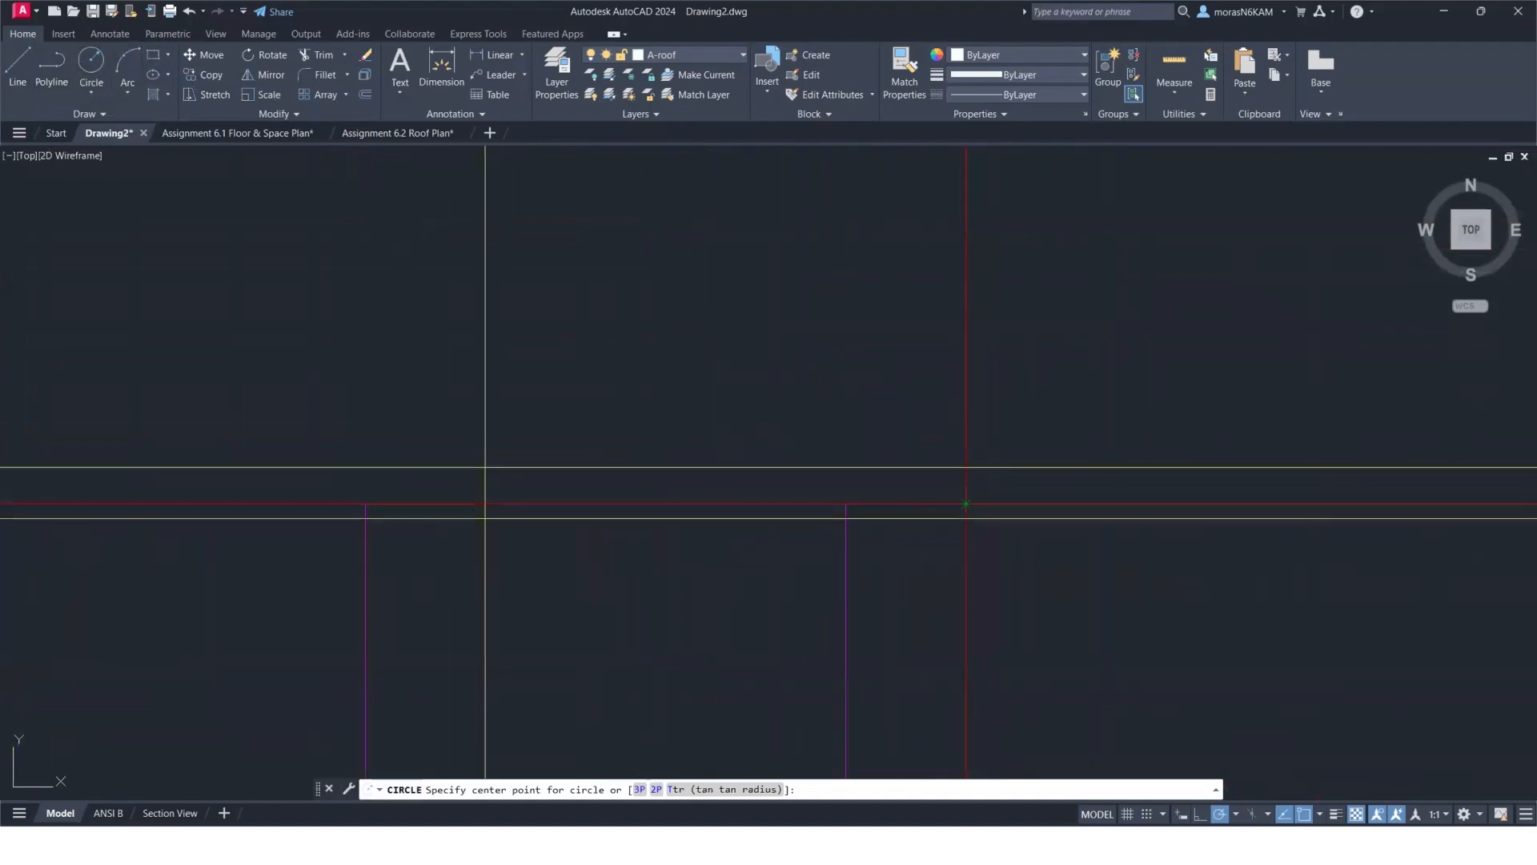
{"action": "left_click", "coordinate": [965, 503]}
{"action": "scroll", "coordinate": [961, 504], "scroll_direction": "up", "scroll_amount": 3}
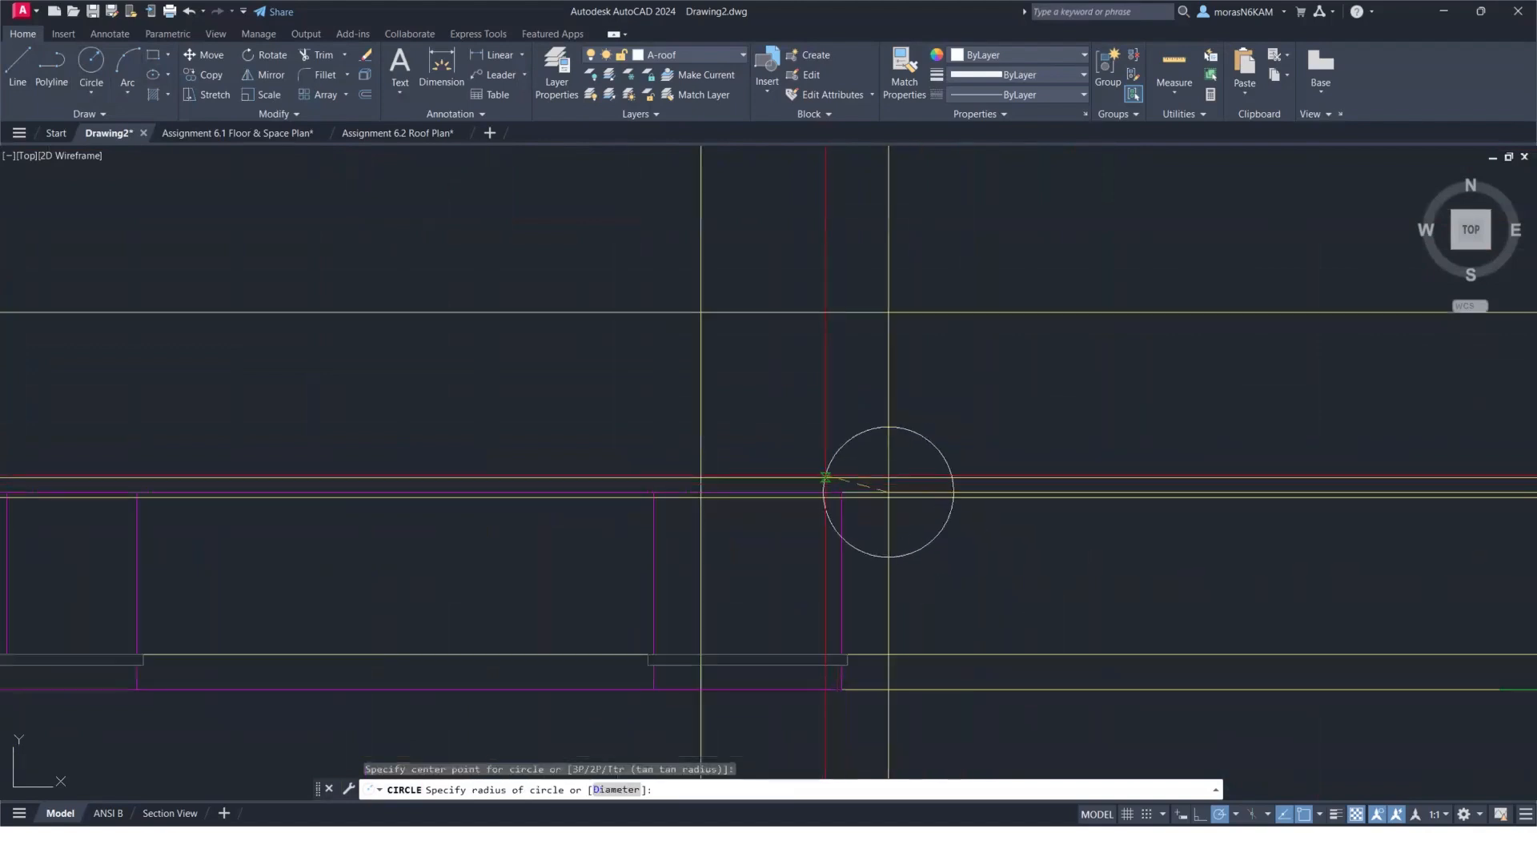
{"action": "key", "text": "Escape"}
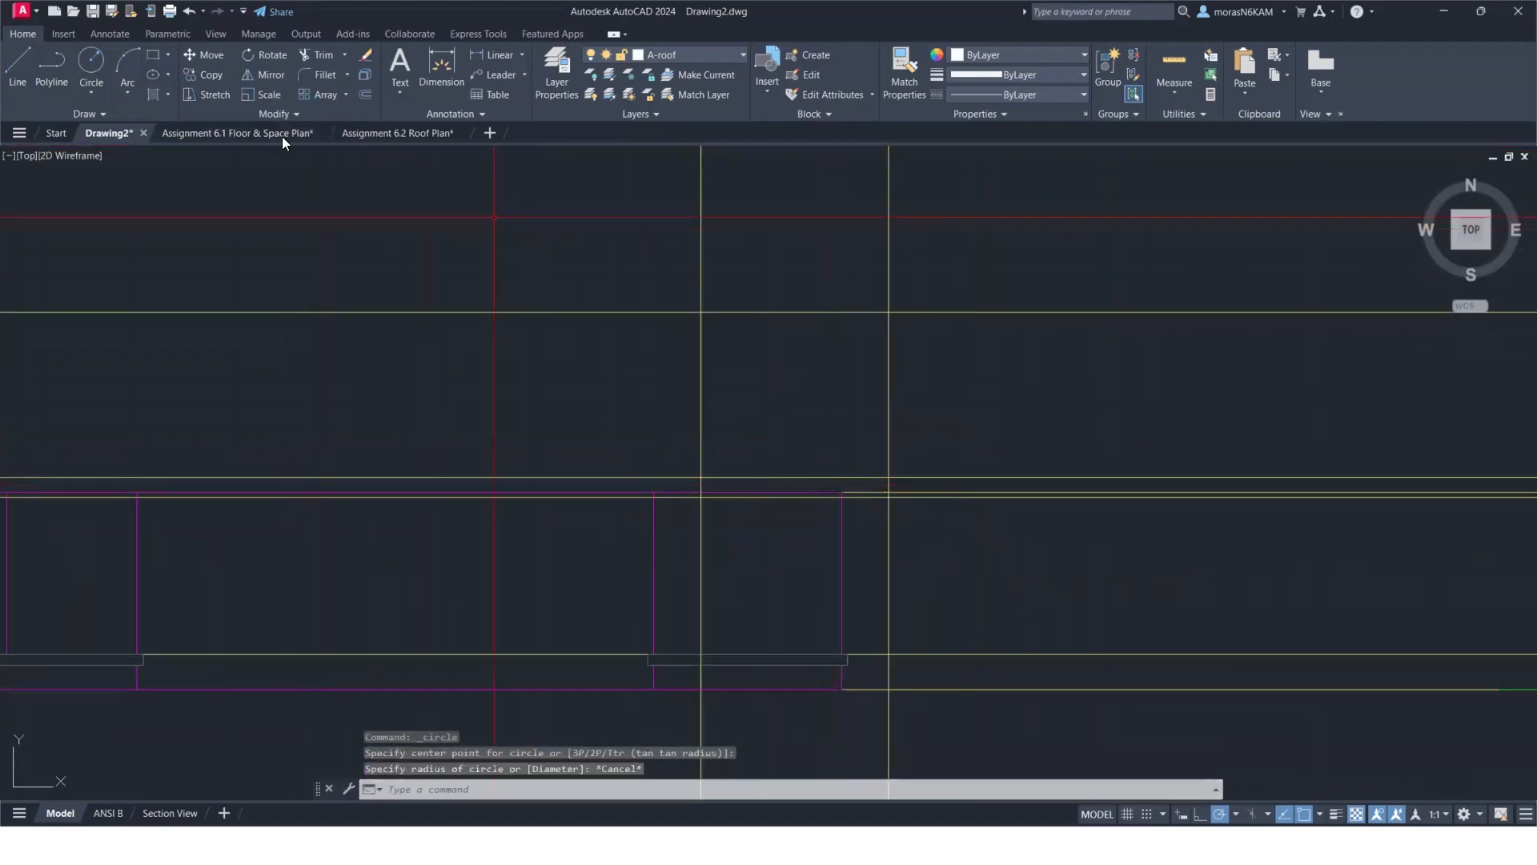
Draw a thin fascia rectangle between the outermost eave projection lines on the elevation nearest the section view.
{"action": "left_click", "coordinate": [152, 55]}
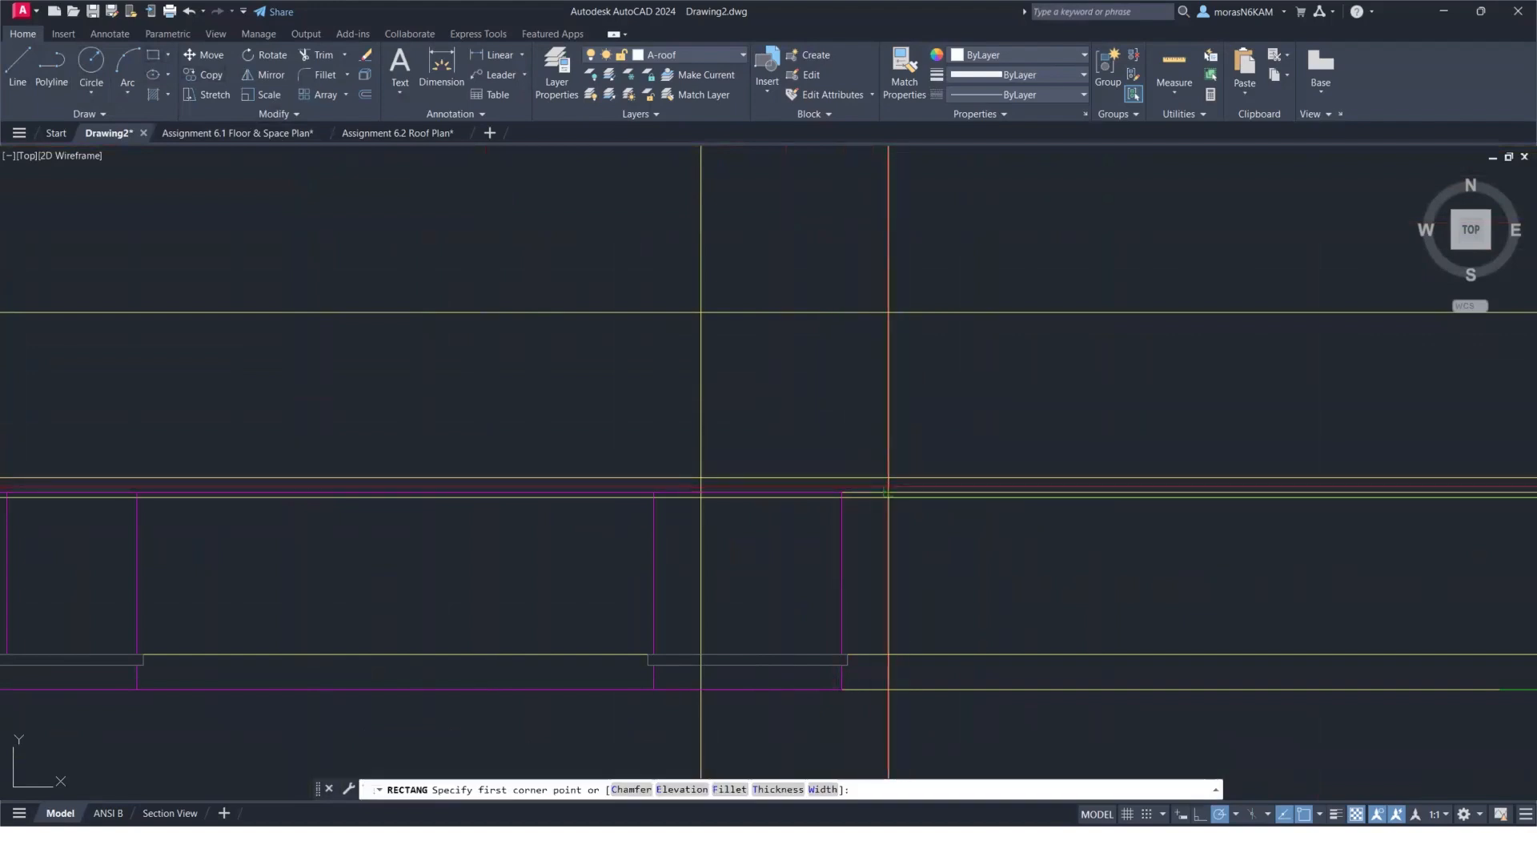
{"action": "left_click", "coordinate": [887, 491]}
{"action": "scroll", "coordinate": [522, 466], "scroll_direction": "down", "scroll_amount": 4}
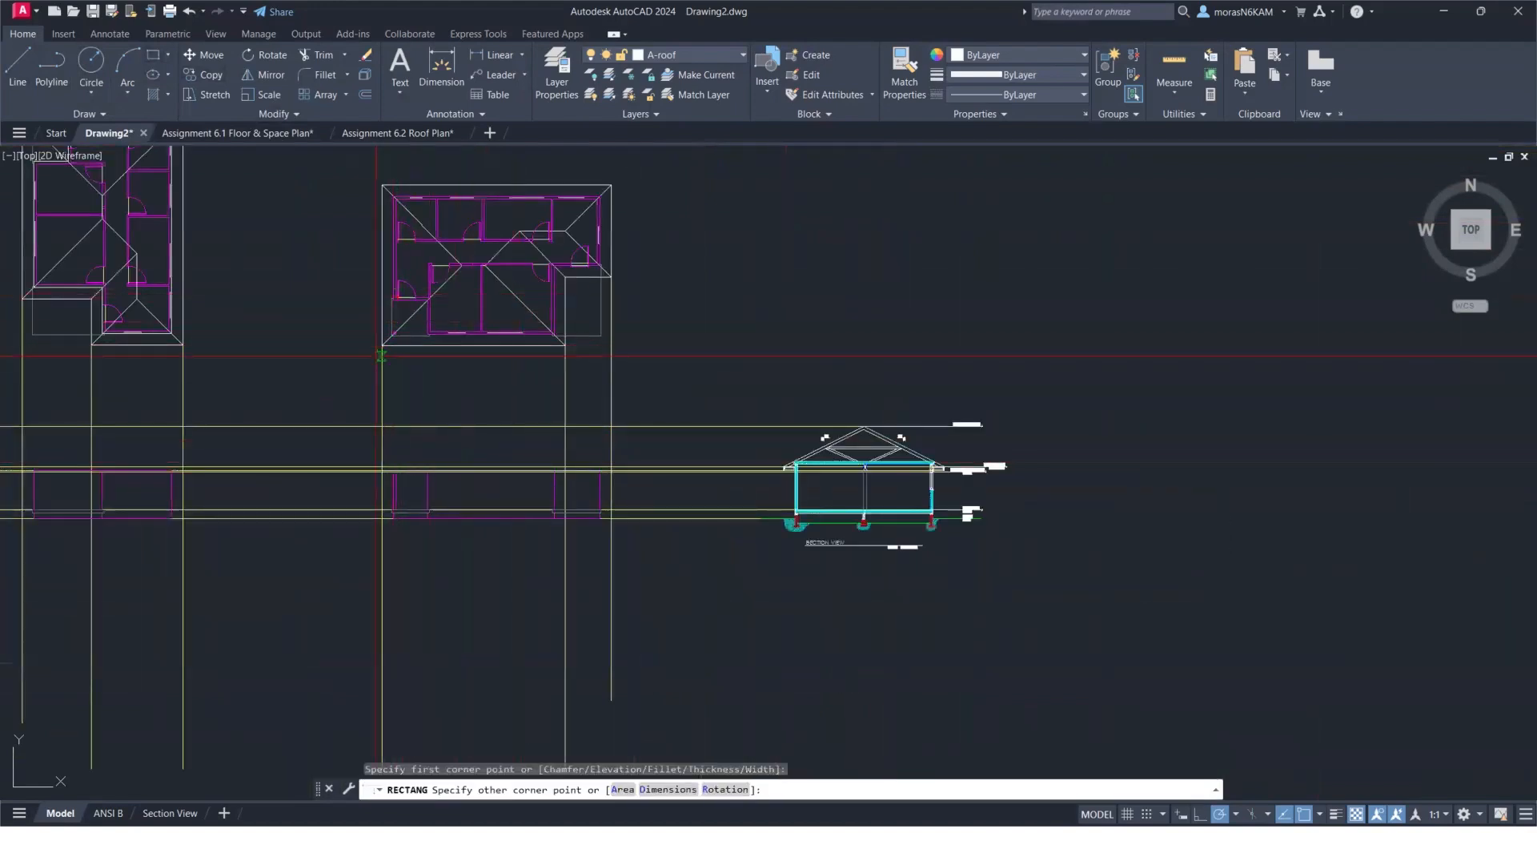
{"action": "scroll", "coordinate": [398, 472], "scroll_direction": "up", "scroll_amount": 5}
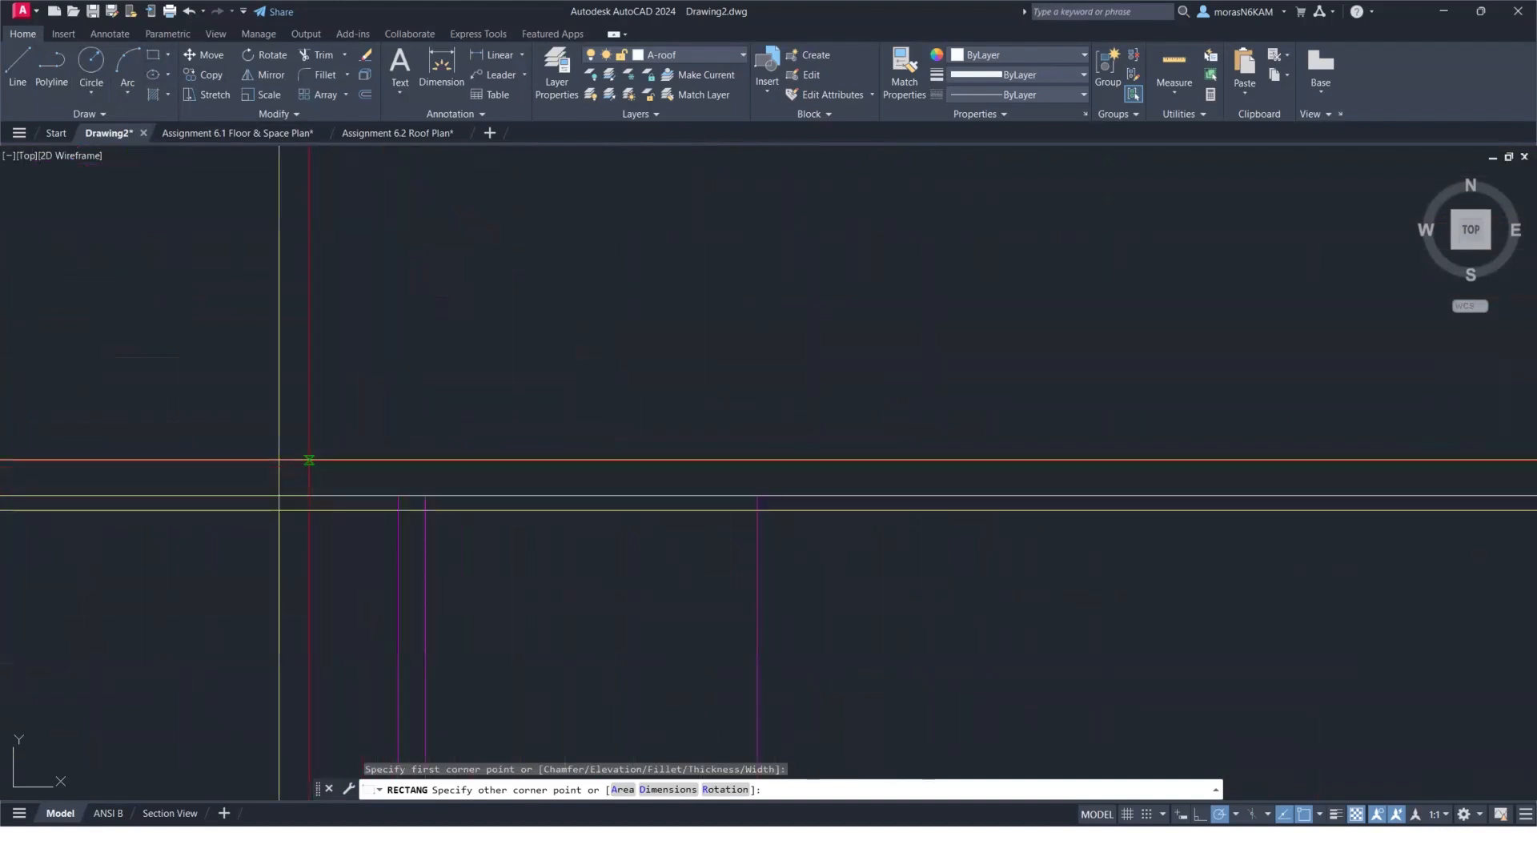
{"action": "left_click", "coordinate": [279, 460]}
{"action": "scroll", "coordinate": [520, 535], "scroll_direction": "down", "scroll_amount": 6}
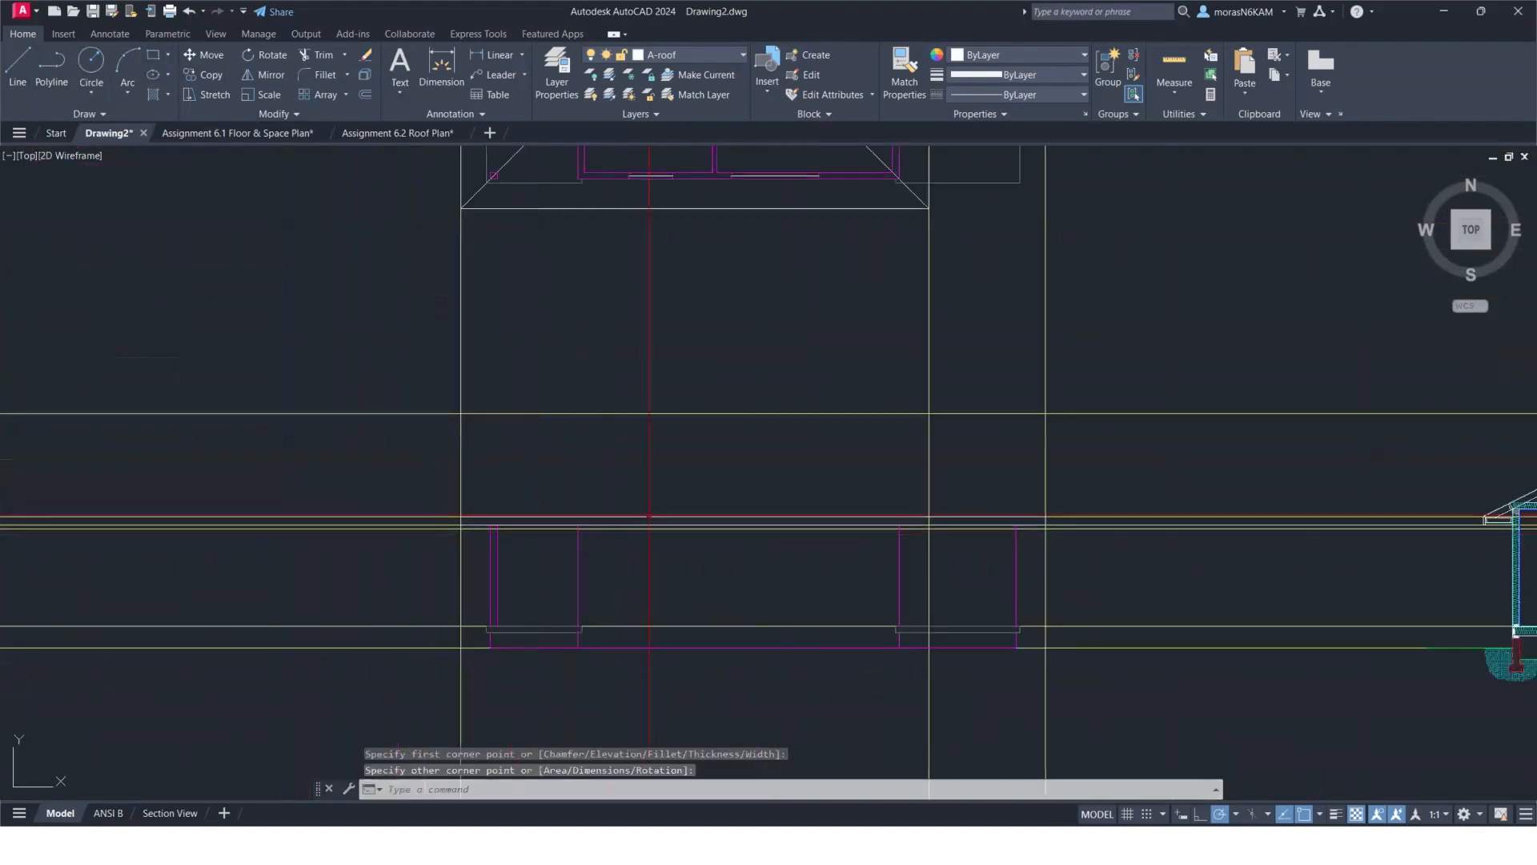
{"action": "key", "text": "Escape"}
Draw a matching fascia rectangle between the outermost eave projection lines on the narrower elevation farther from the section view.
{"action": "scroll", "coordinate": [639, 512], "scroll_direction": "down", "scroll_amount": 2}
{"action": "middle_click_drag", "start_coordinate": [431, 508], "coordinate": [827, 490]}
{"action": "middle_click_drag", "start_coordinate": [629, 489], "coordinate": [774, 488]}
{"action": "key", "text": "space"}
{"action": "scroll", "coordinate": [769, 495], "scroll_direction": "up", "scroll_amount": 4}
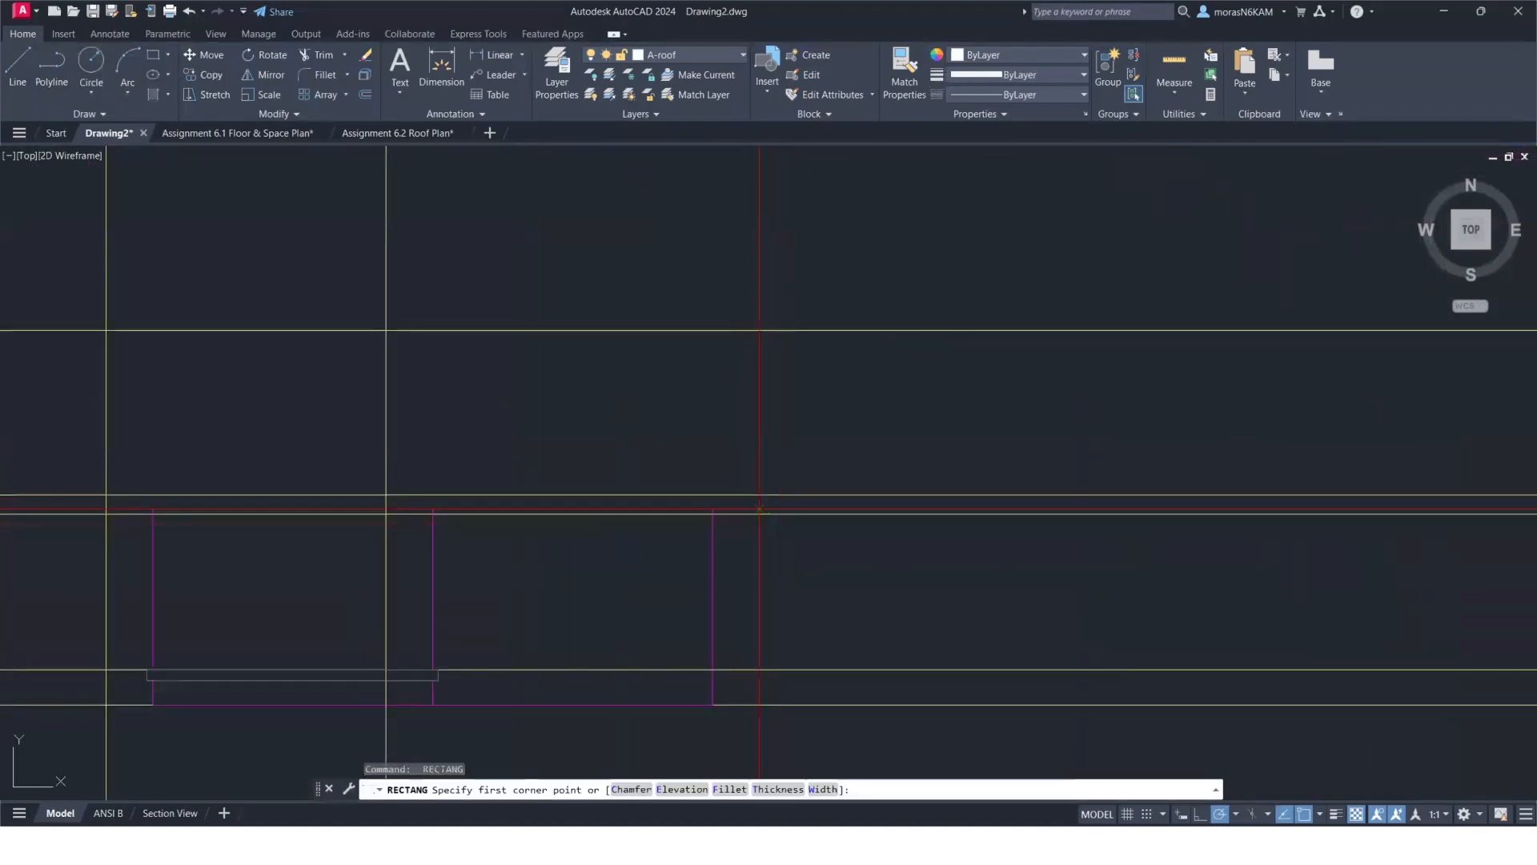
{"action": "left_click", "coordinate": [759, 509]}
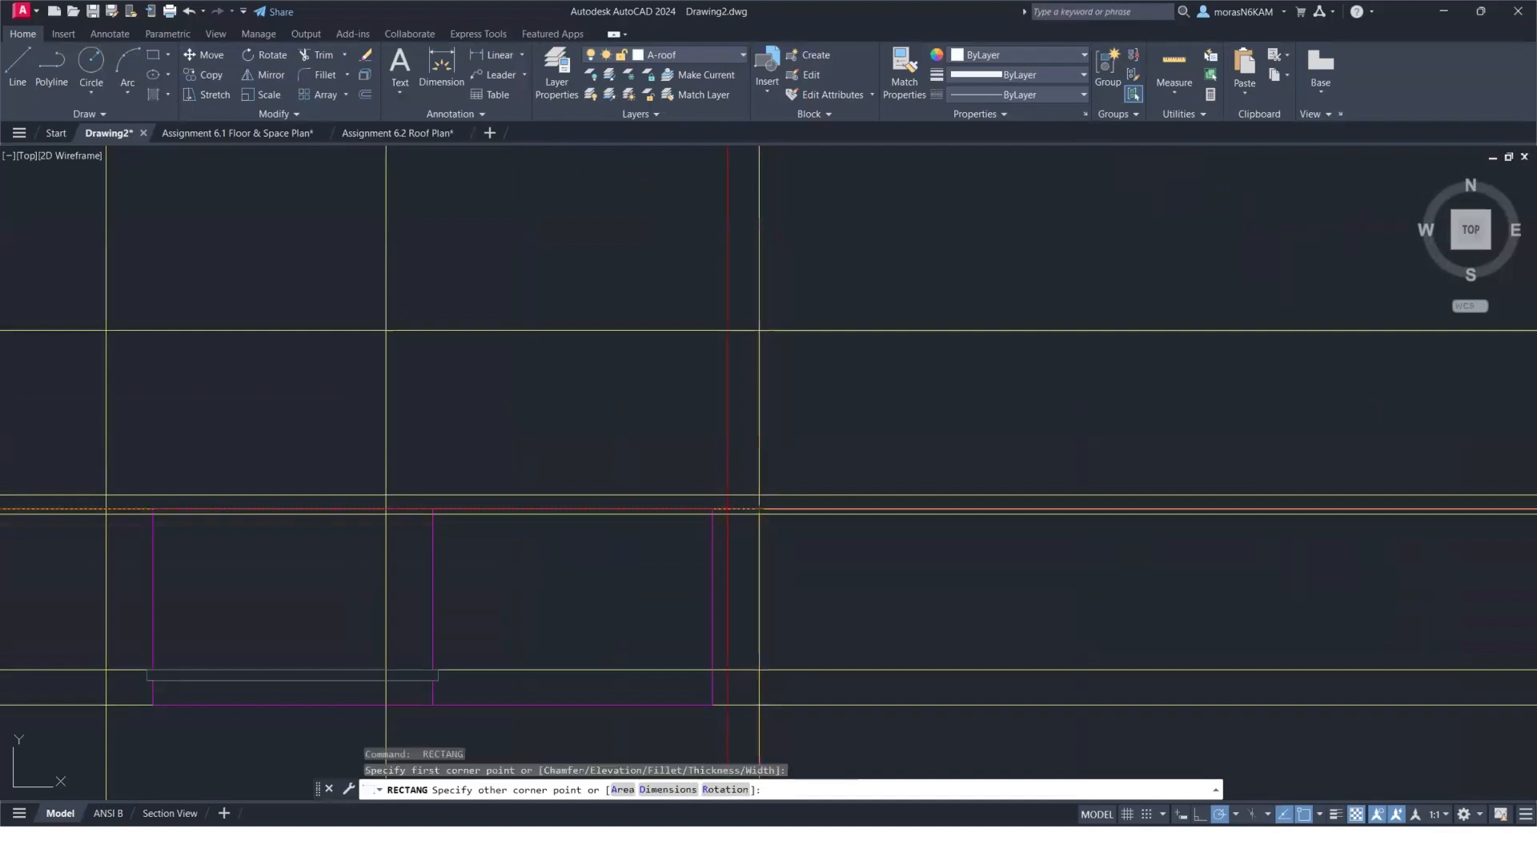
{"action": "left_click", "coordinate": [106, 495]}
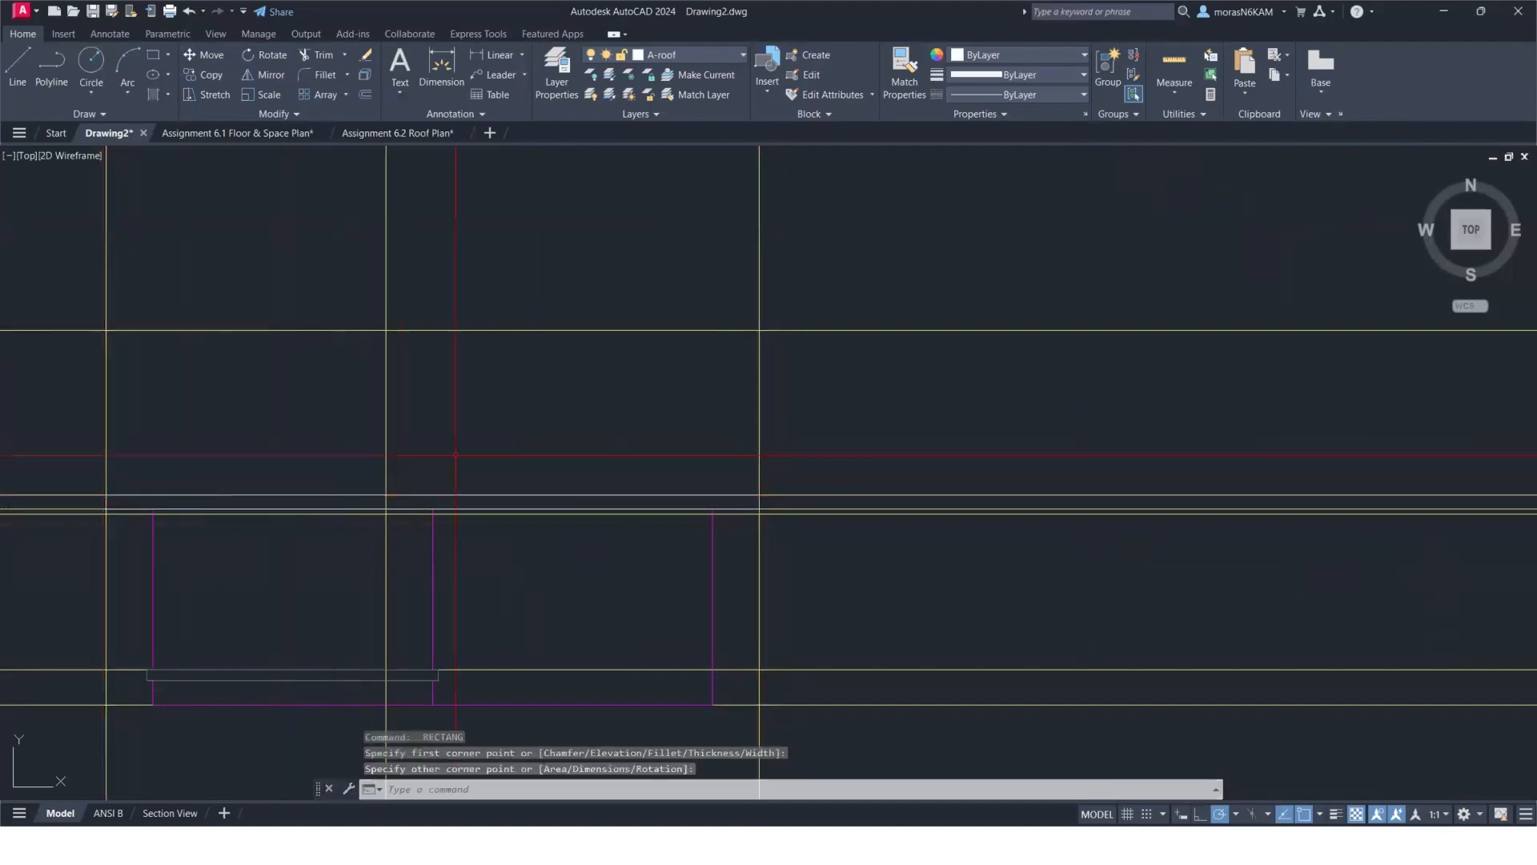
{"action": "key", "text": "Escape"}
Change the A-roof layer color to cyan.
{"action": "scroll", "coordinate": [507, 435], "scroll_direction": "down", "scroll_amount": 4}
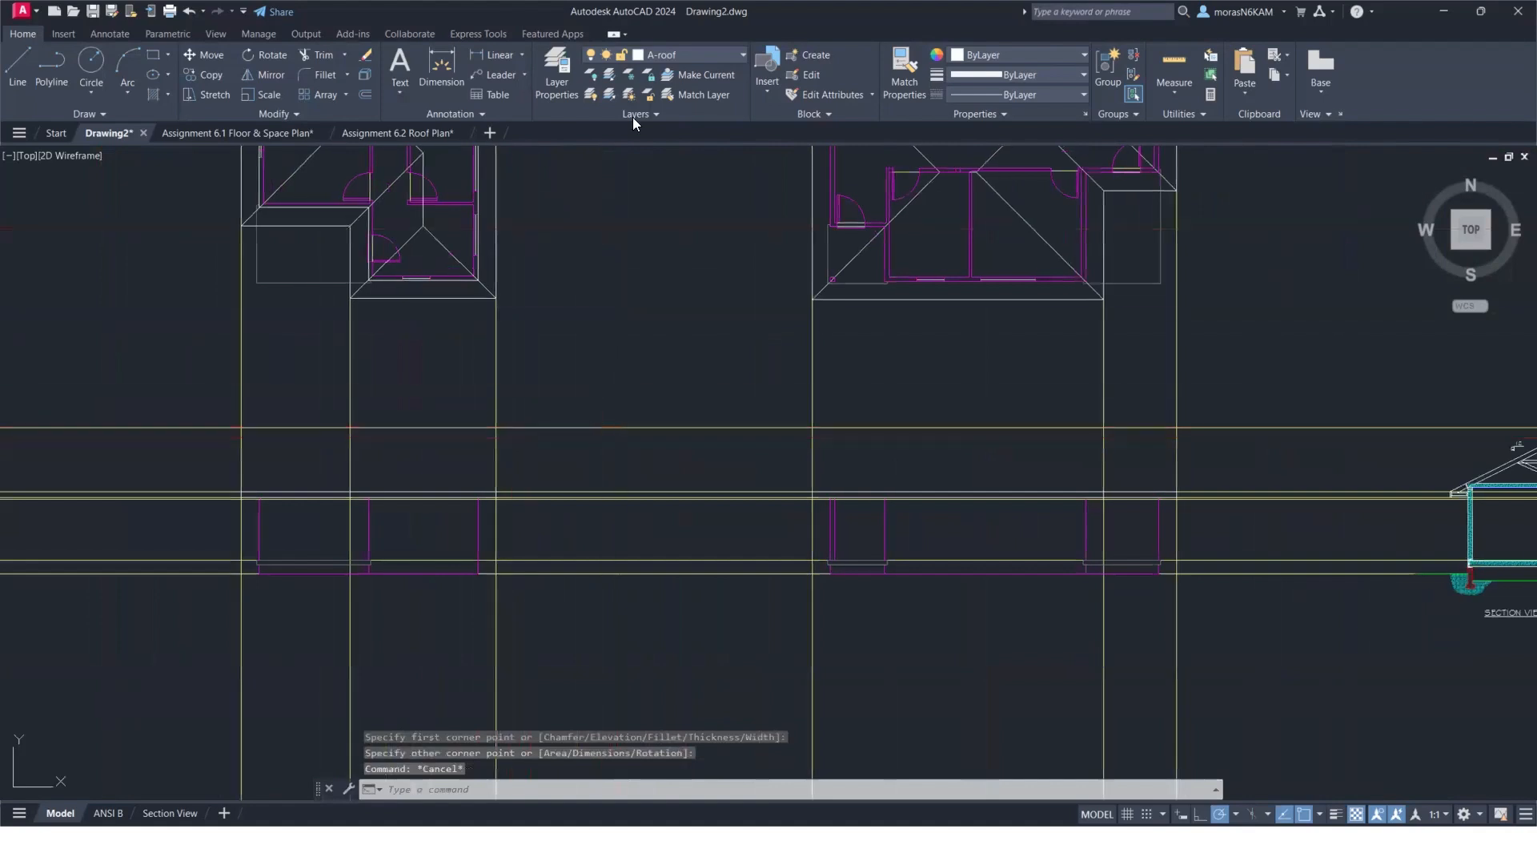
{"action": "left_click", "coordinate": [655, 58]}
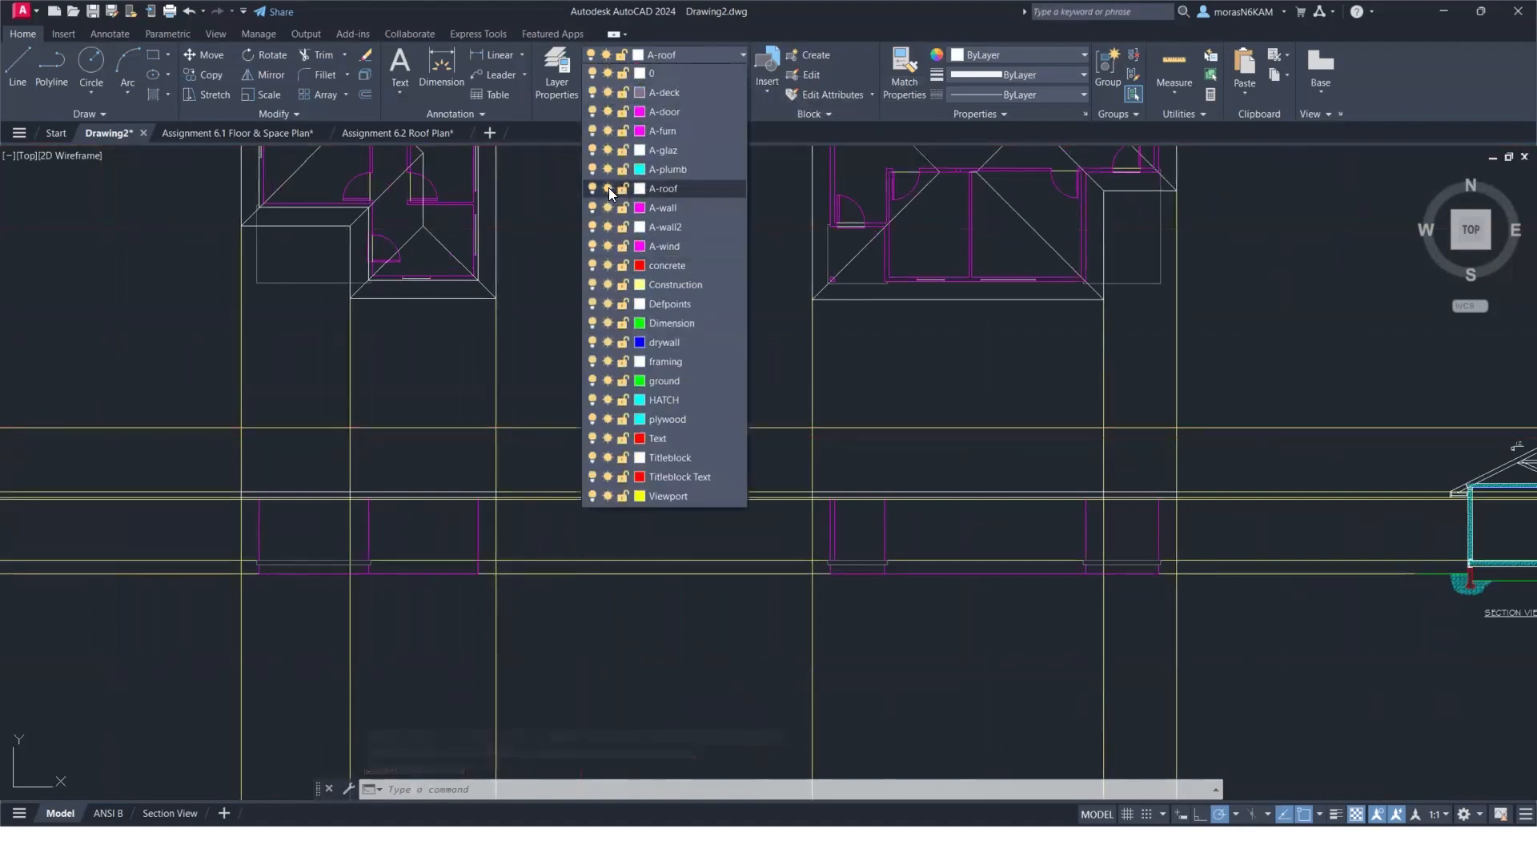
{"action": "left_click", "coordinate": [640, 188]}
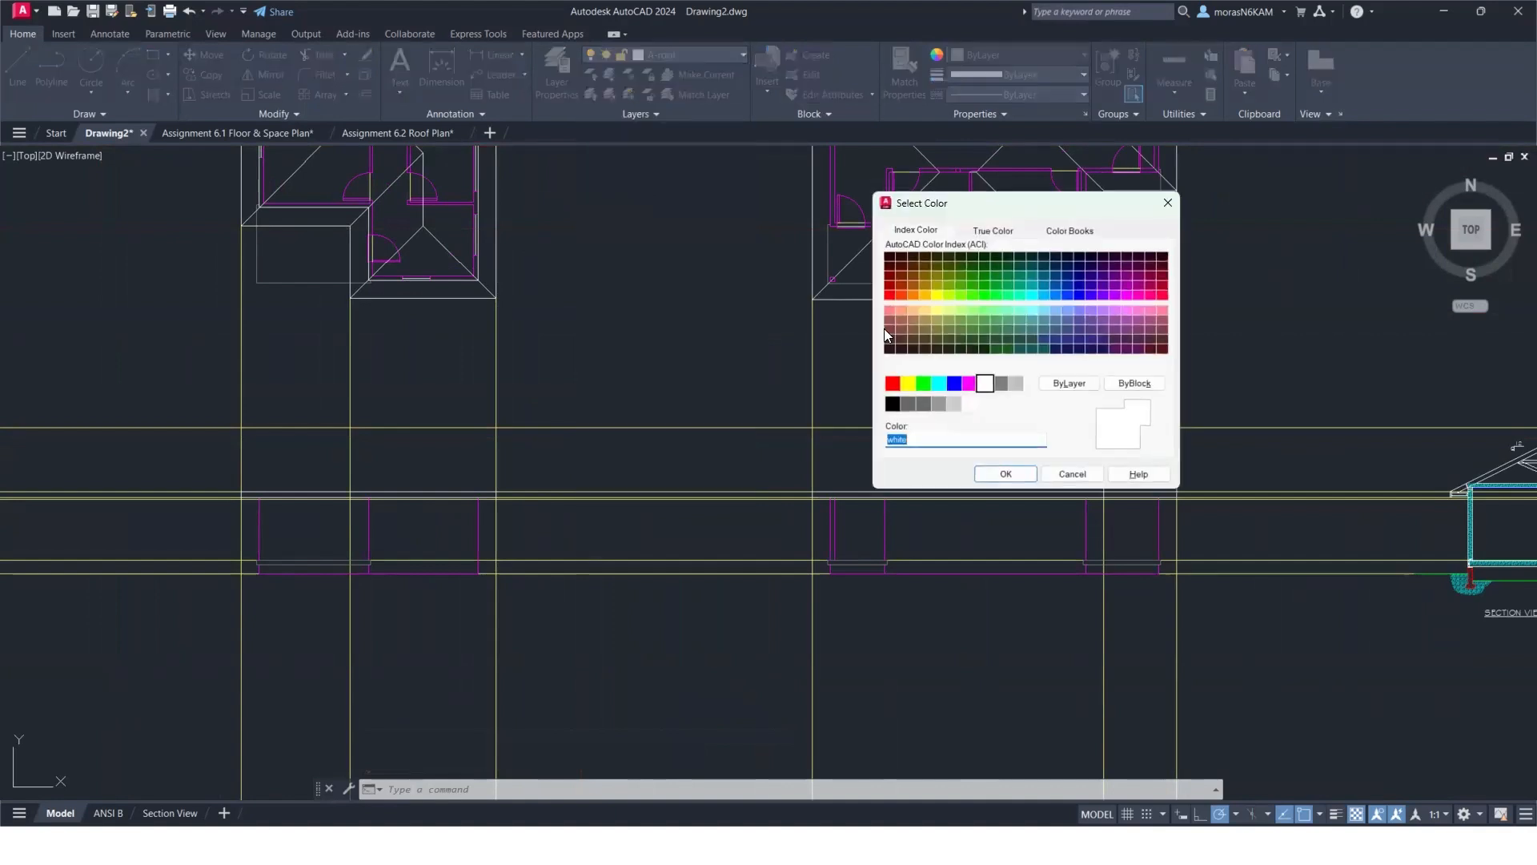
{"action": "left_click", "coordinate": [941, 385]}
{"action": "left_click", "coordinate": [1006, 474]}
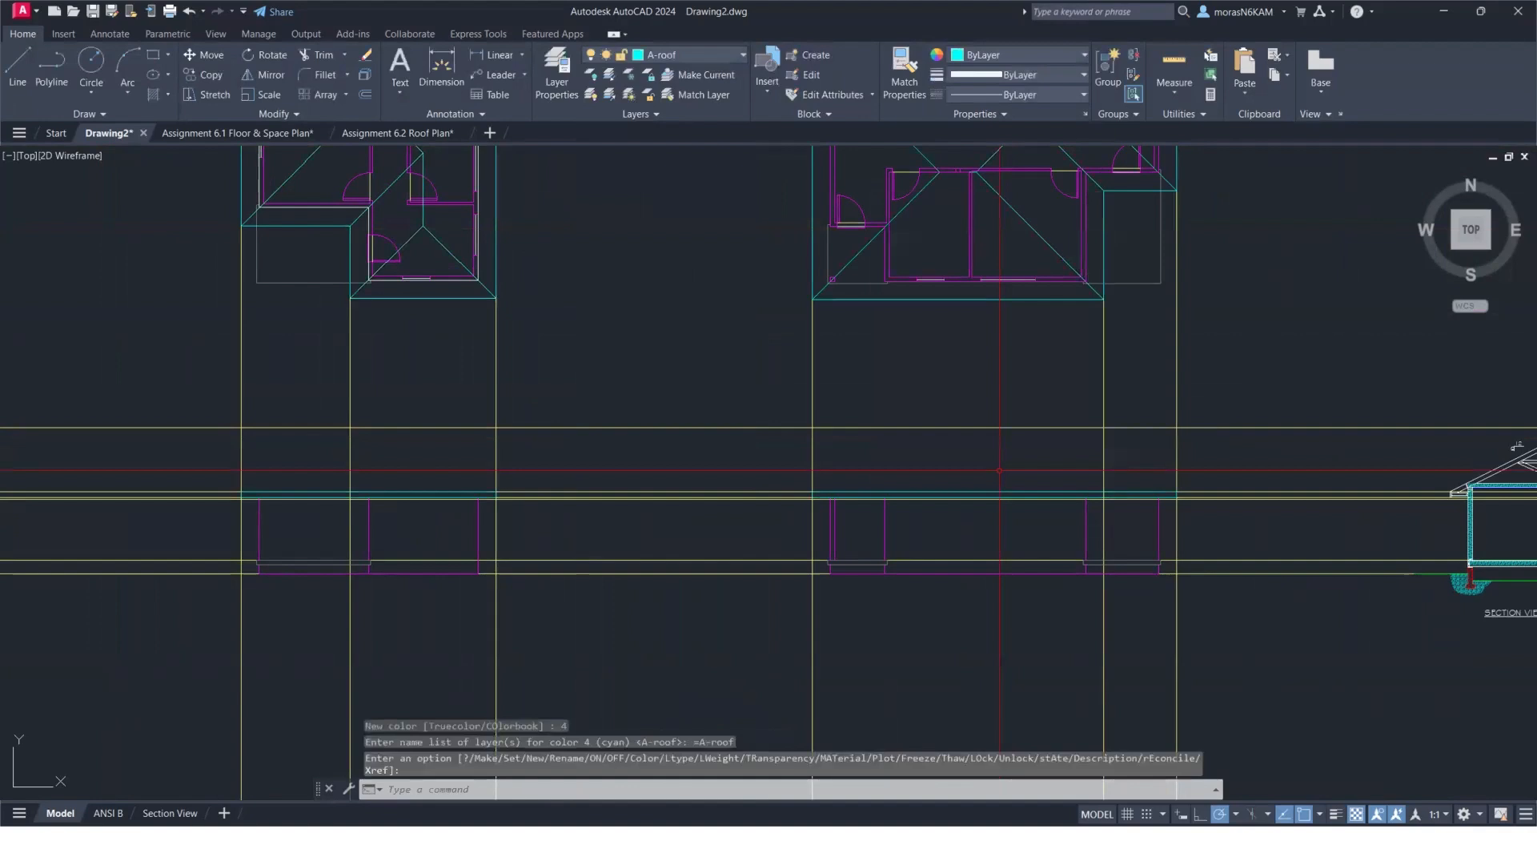
{"action": "scroll", "coordinate": [808, 365], "scroll_direction": "up", "scroll_amount": 2}
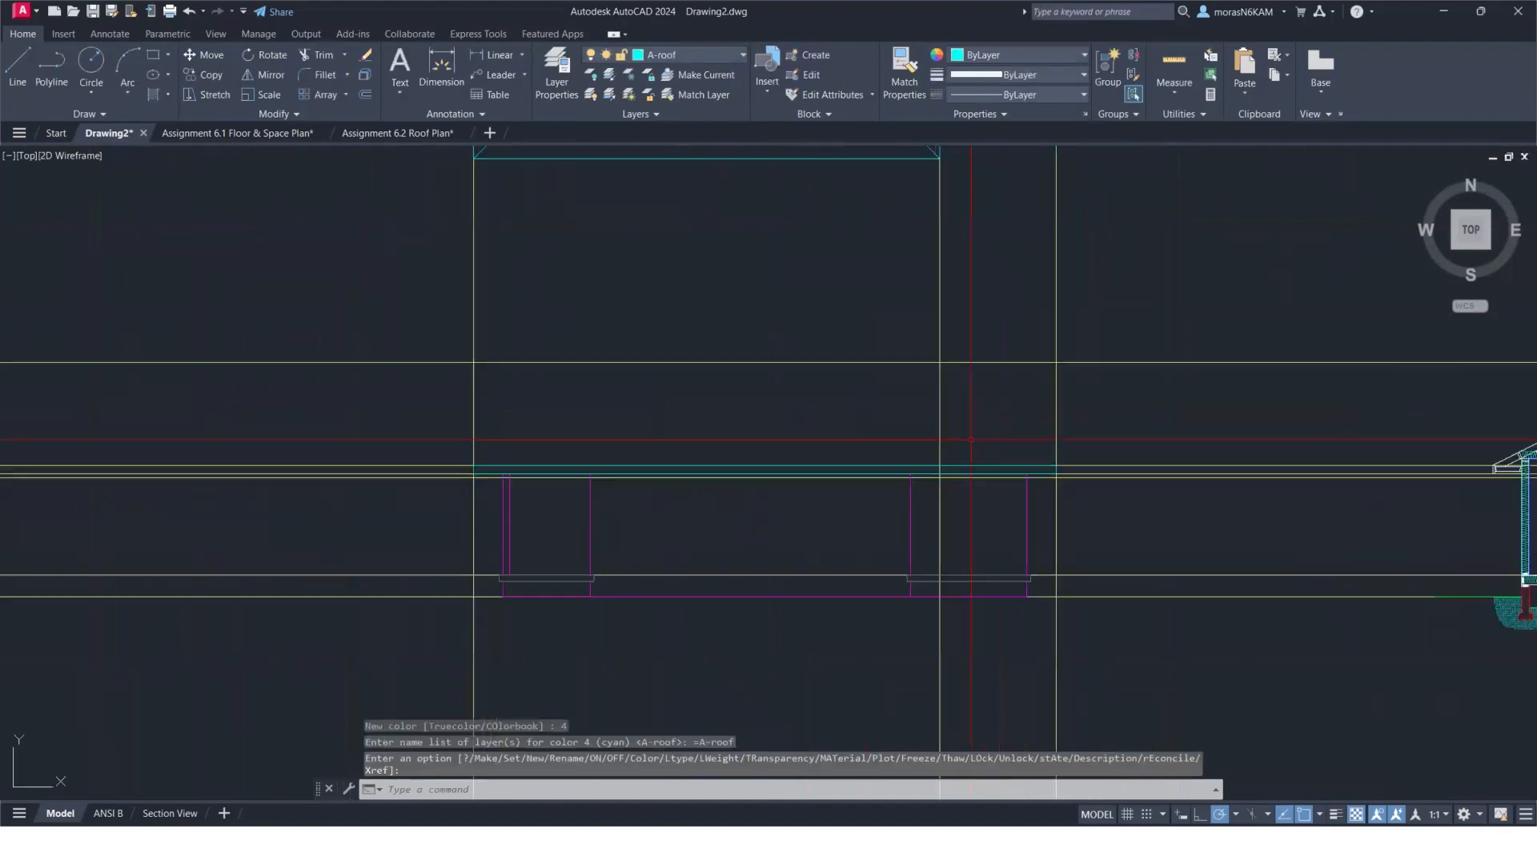
{"action": "left_click", "coordinate": [51, 70]}
{"action": "scroll", "coordinate": [770, 485], "scroll_direction": "down", "scroll_amount": 3}
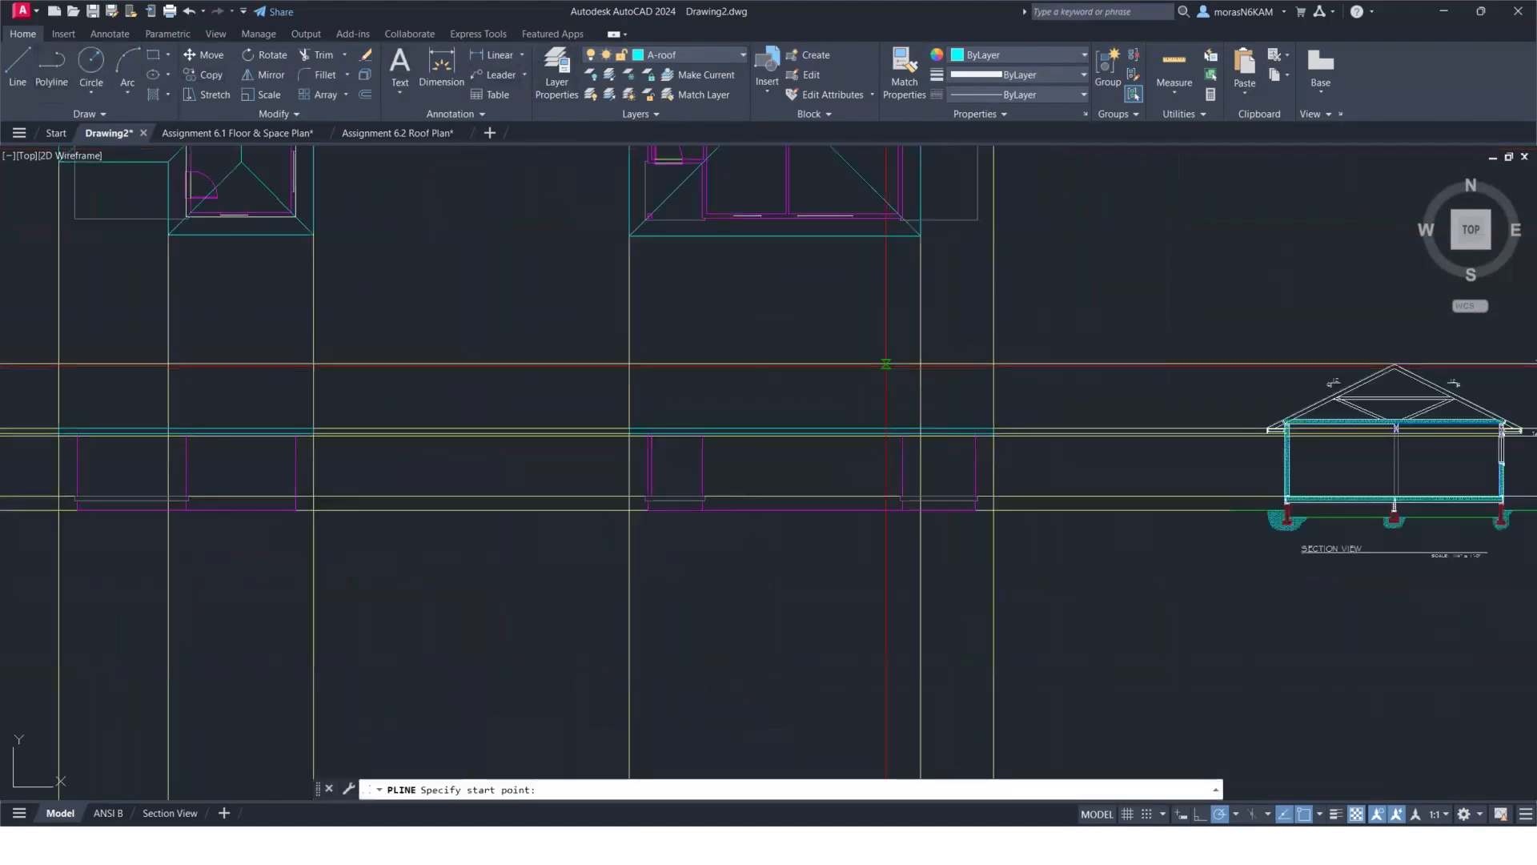
{"action": "middle_click_drag", "start_coordinate": [770, 486], "coordinate": [763, 503]}
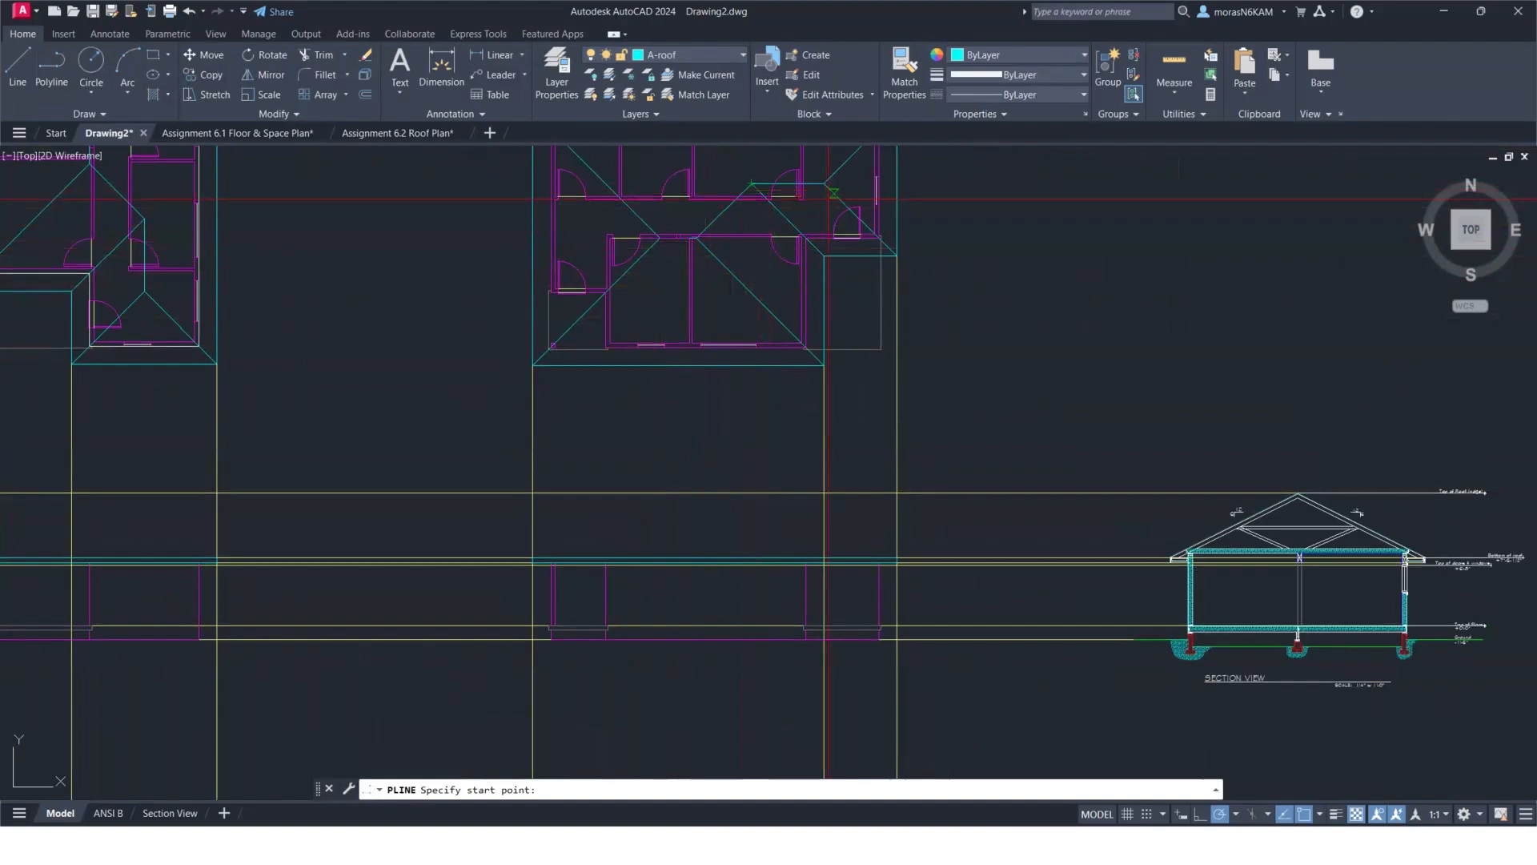
{"action": "key", "text": "Escape"}
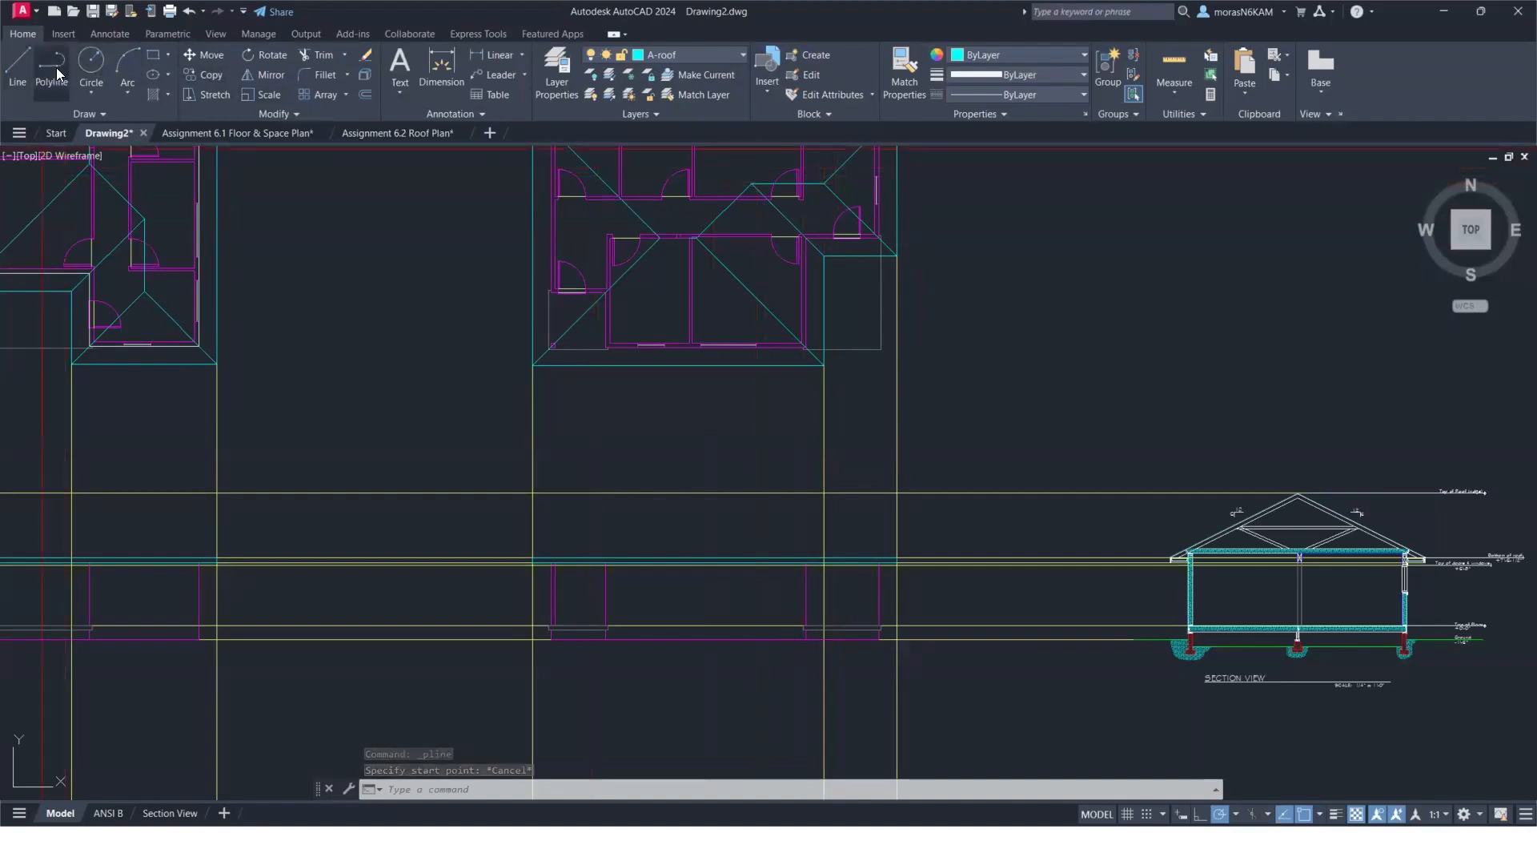
Copy the vertical projection line from the front eave corner to both ends of the front hip's short ridge on the wider roof plan.
{"action": "left_click", "coordinate": [832, 408]}
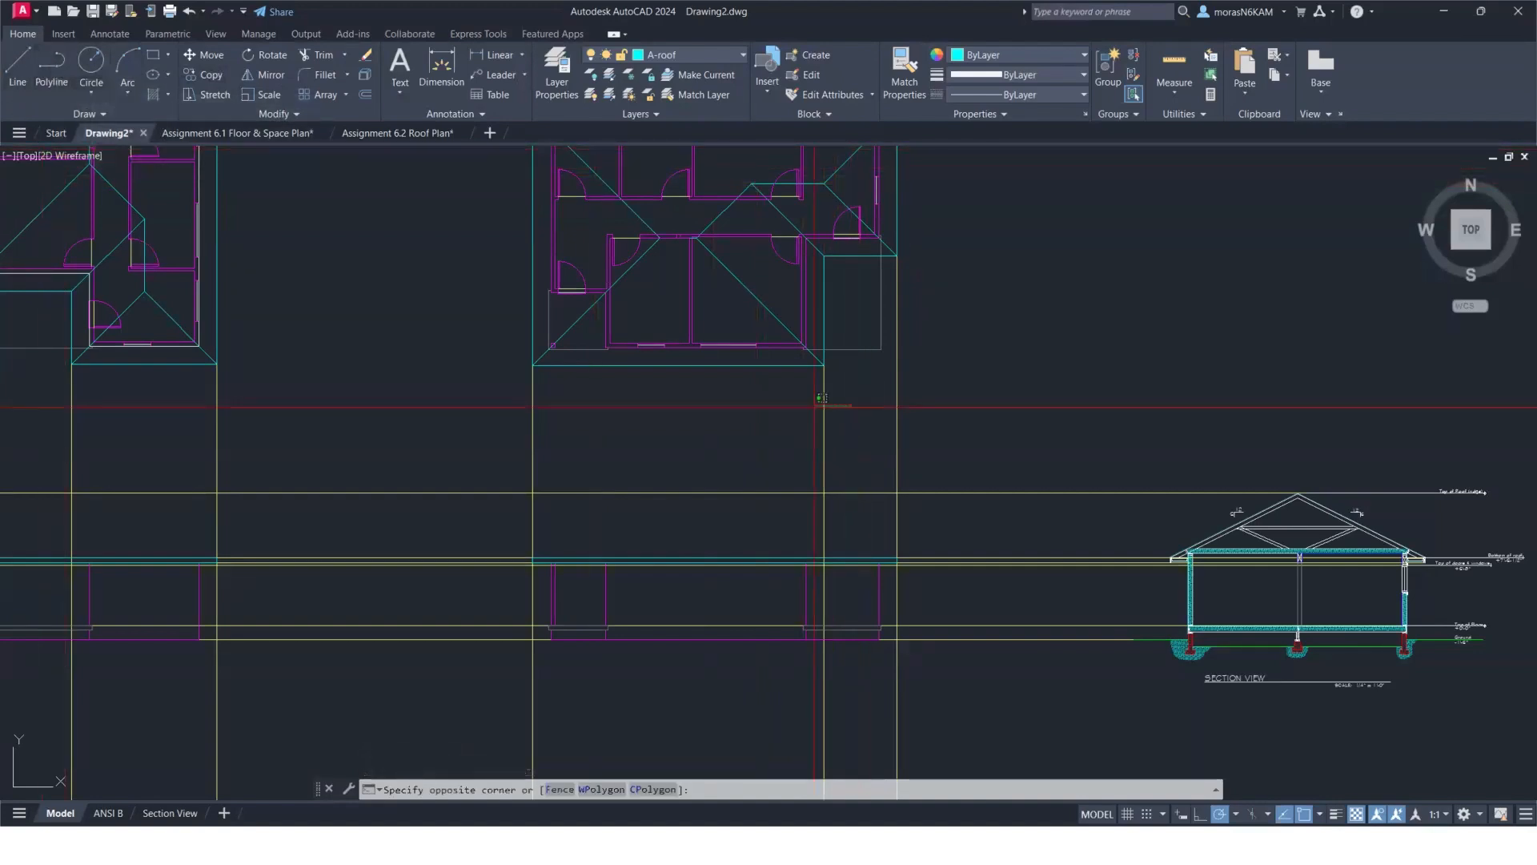
{"action": "left_click", "coordinate": [792, 418]}
{"action": "type", "text": "co"}
{"action": "key", "text": "Return"}
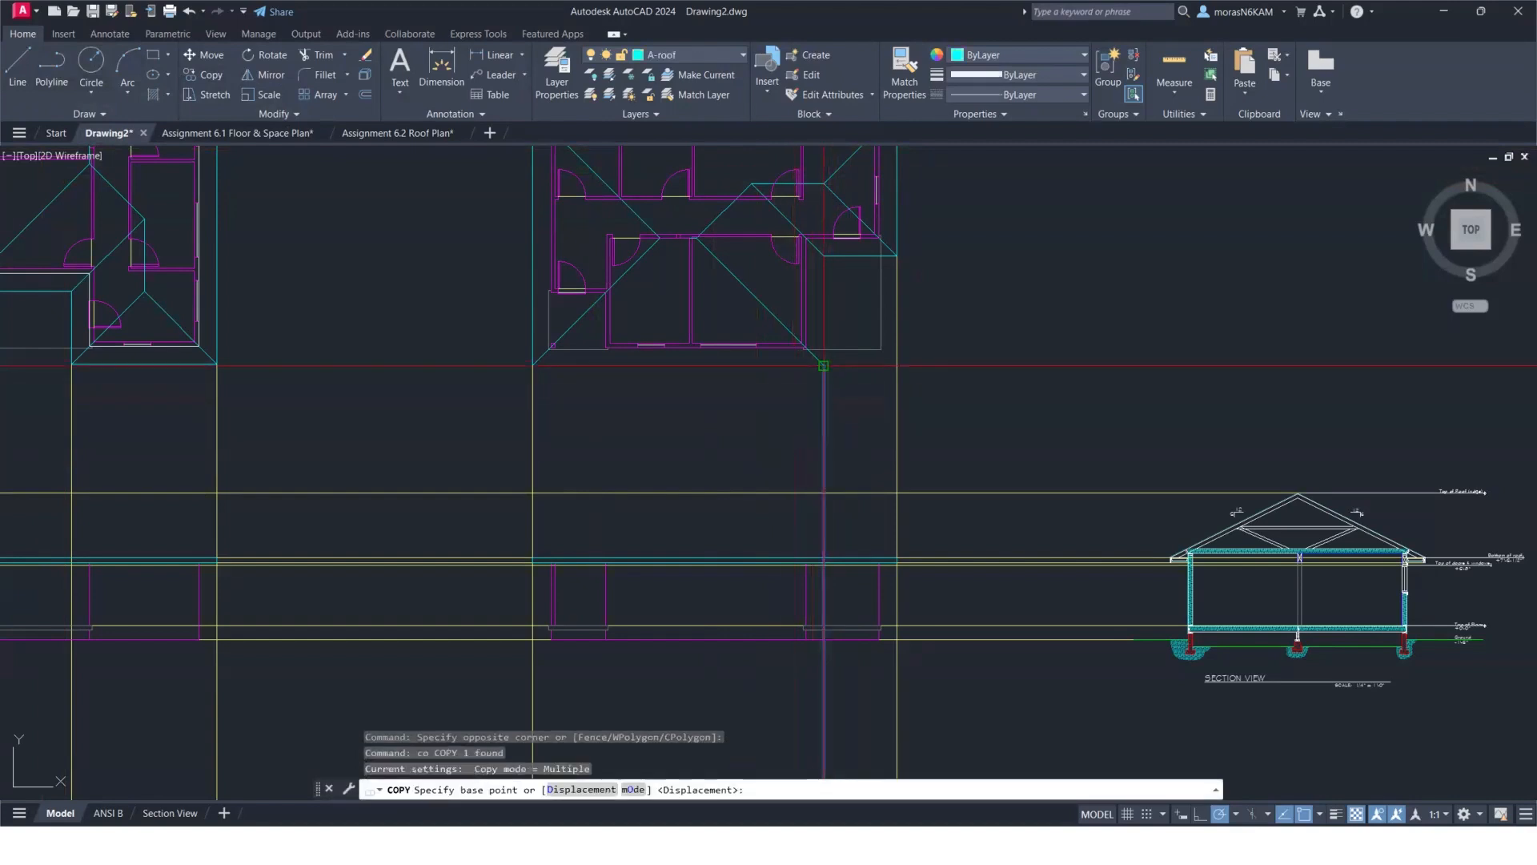
{"action": "left_click", "coordinate": [824, 366]}
{"action": "scroll", "coordinate": [704, 257], "scroll_direction": "up", "scroll_amount": 5}
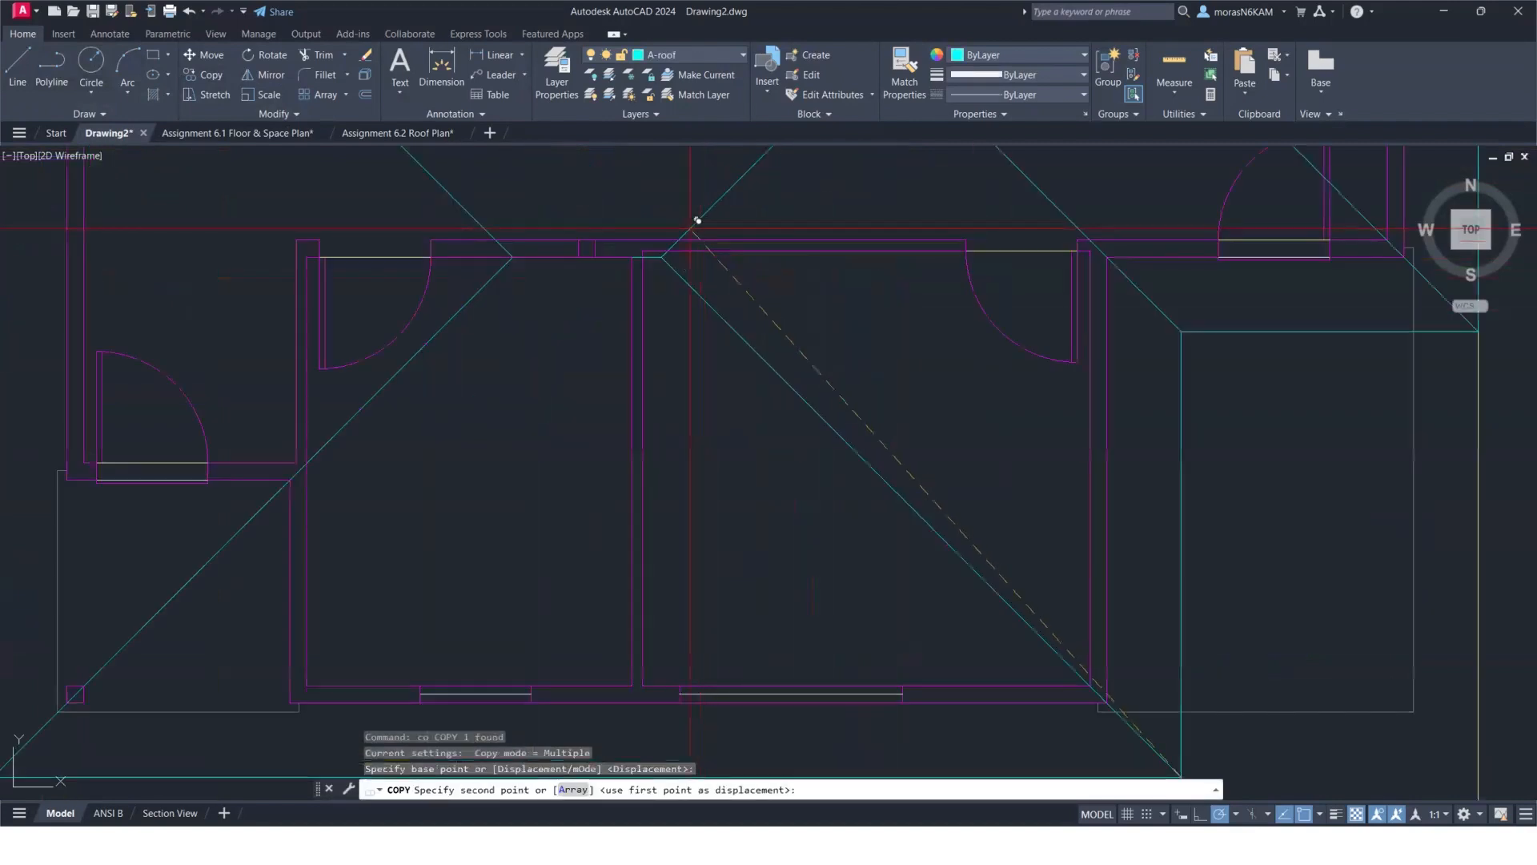
{"action": "left_click", "coordinate": [658, 280]}
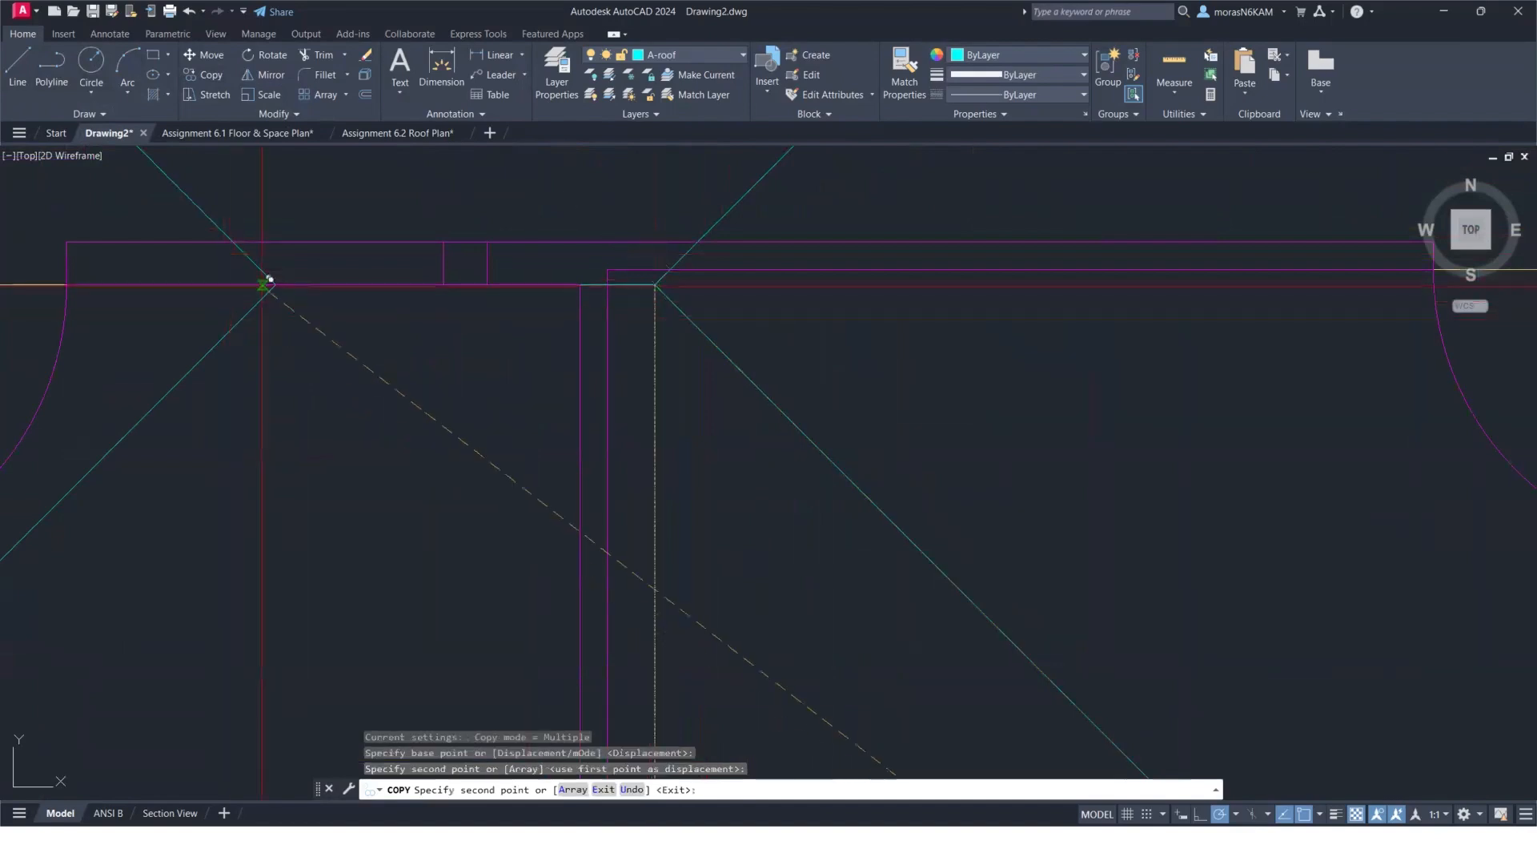
{"action": "left_click", "coordinate": [276, 281]}
Place further copies of the projection line at both ends of the rear ridge on the wider roof plan.
{"action": "scroll", "coordinate": [899, 384], "scroll_direction": "down", "scroll_amount": 4}
{"action": "scroll", "coordinate": [923, 373], "scroll_direction": "up", "scroll_amount": 2}
{"action": "scroll", "coordinate": [923, 373], "scroll_direction": "down", "scroll_amount": 3}
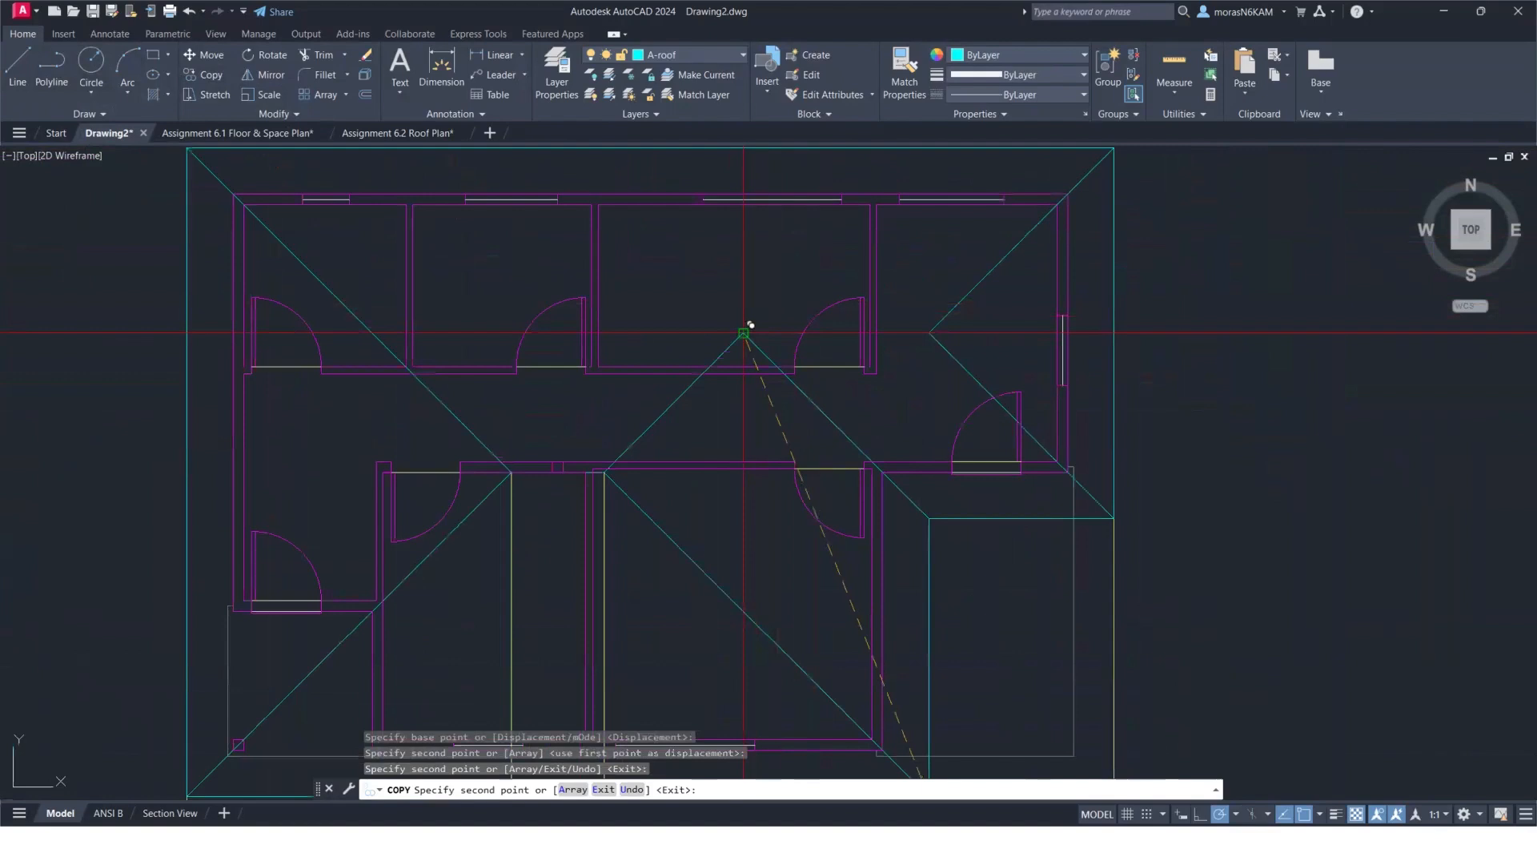
{"action": "left_click", "coordinate": [744, 333]}
{"action": "left_click", "coordinate": [929, 333]}
Copy the projection line to the ridge end of the front hip and to the main ridge end on the narrower roof plan.
{"action": "scroll", "coordinate": [320, 464], "scroll_direction": "down", "scroll_amount": 5}
{"action": "middle_click_drag", "start_coordinate": [233, 456], "coordinate": [809, 408]}
{"action": "scroll", "coordinate": [796, 395], "scroll_direction": "up", "scroll_amount": 5}
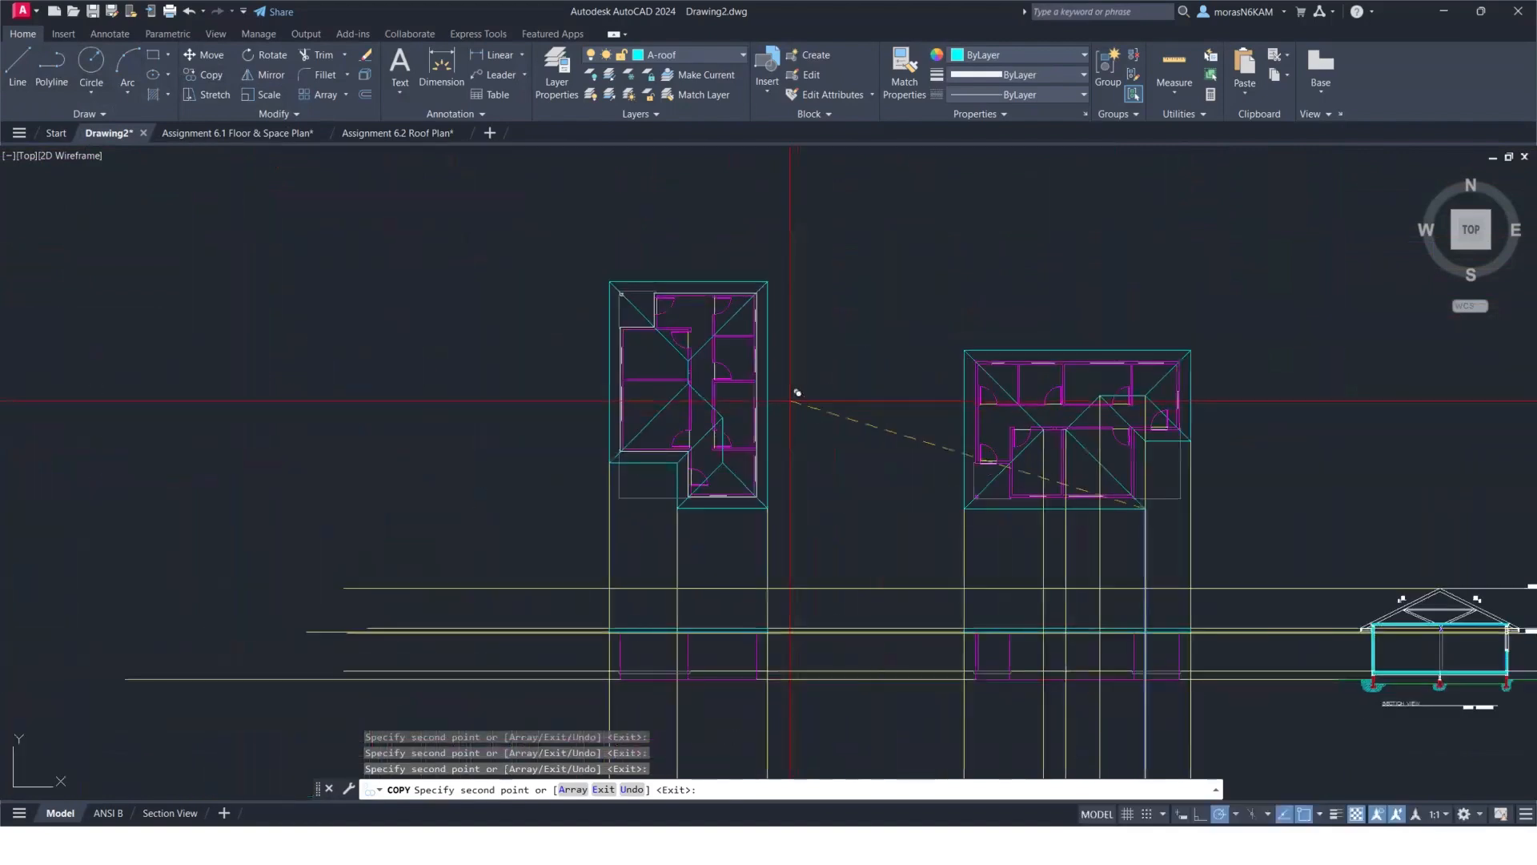
{"action": "middle_click_drag", "start_coordinate": [730, 544], "coordinate": [717, 403]}
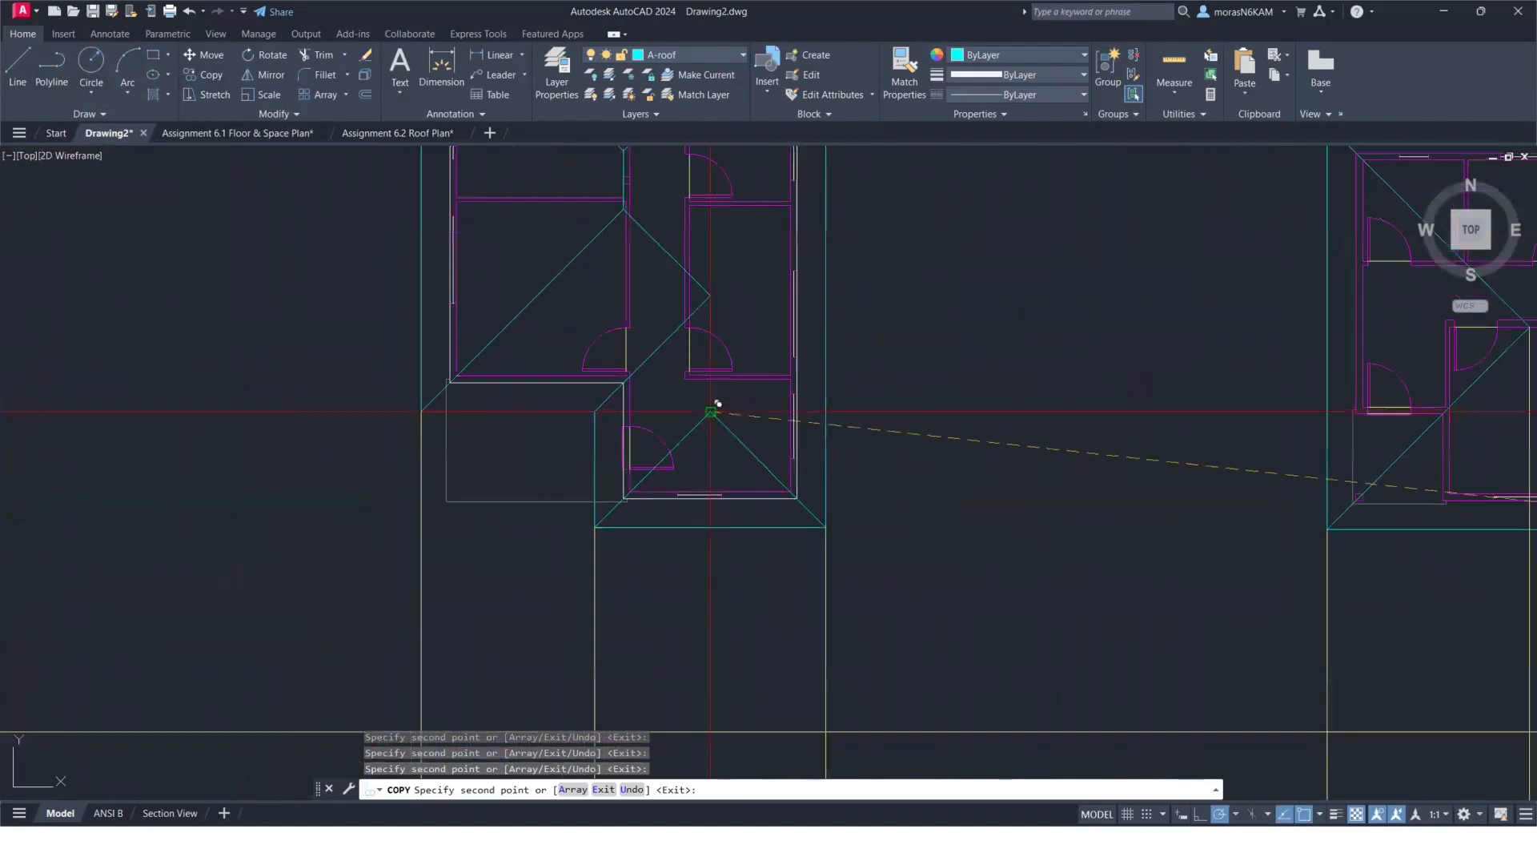
{"action": "left_click", "coordinate": [716, 404]}
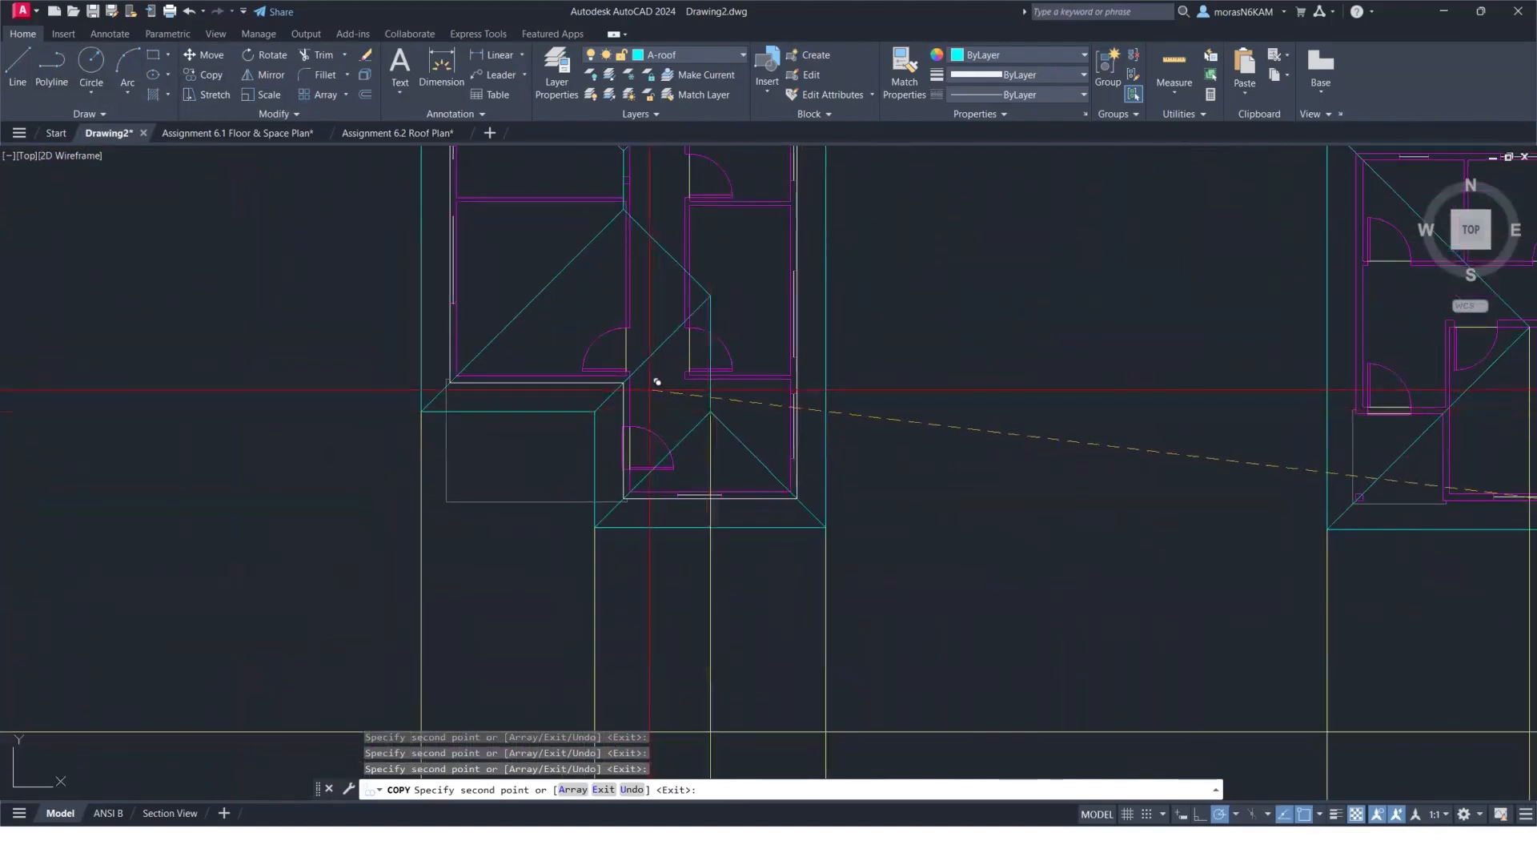
{"action": "scroll", "coordinate": [629, 200], "scroll_direction": "up", "scroll_amount": 6}
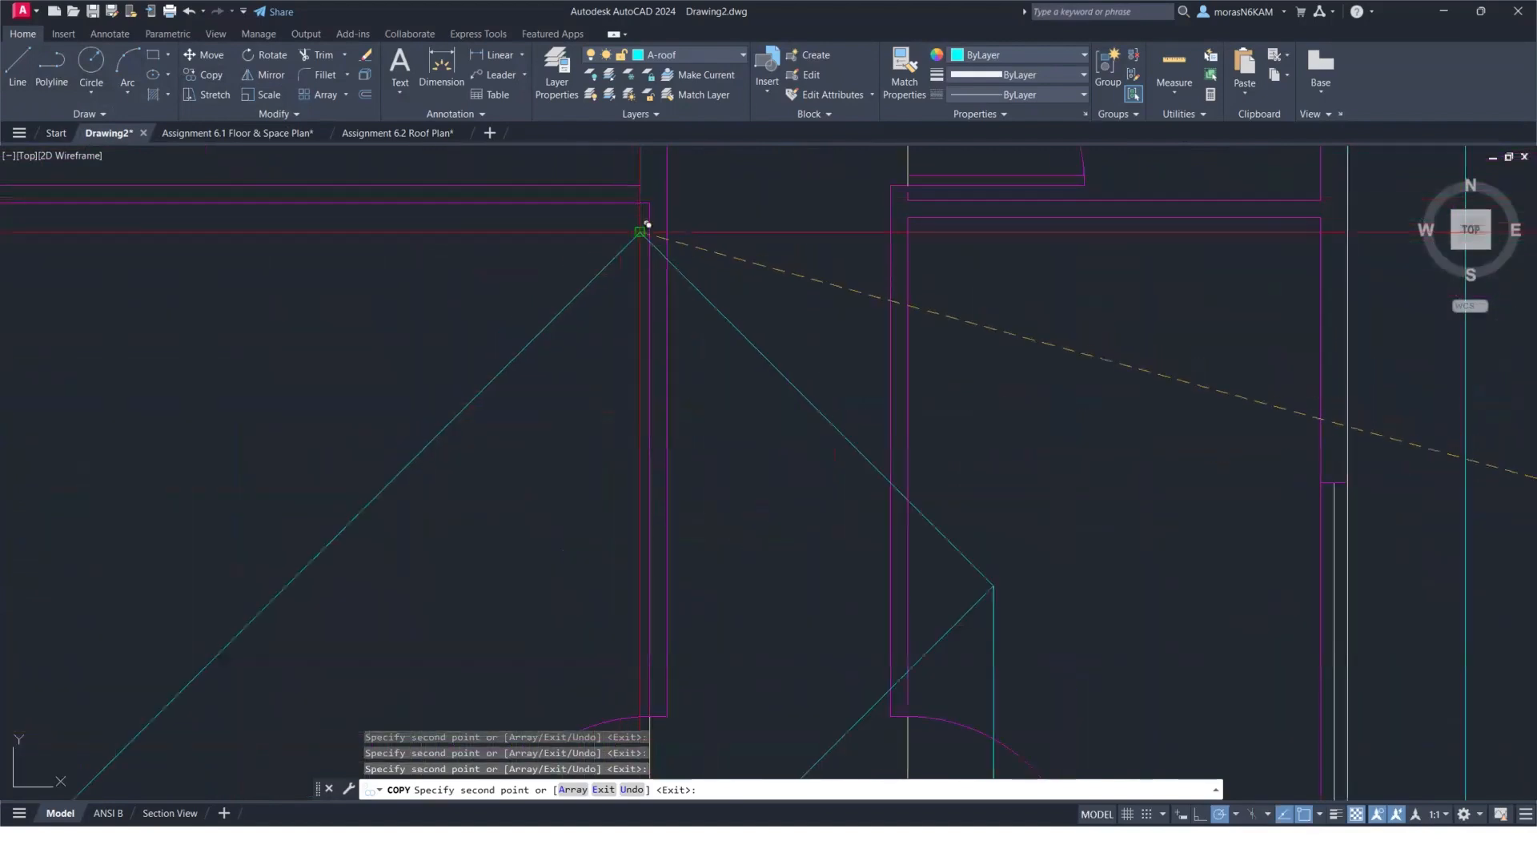
{"action": "scroll", "coordinate": [725, 480], "scroll_direction": "down", "scroll_amount": 5}
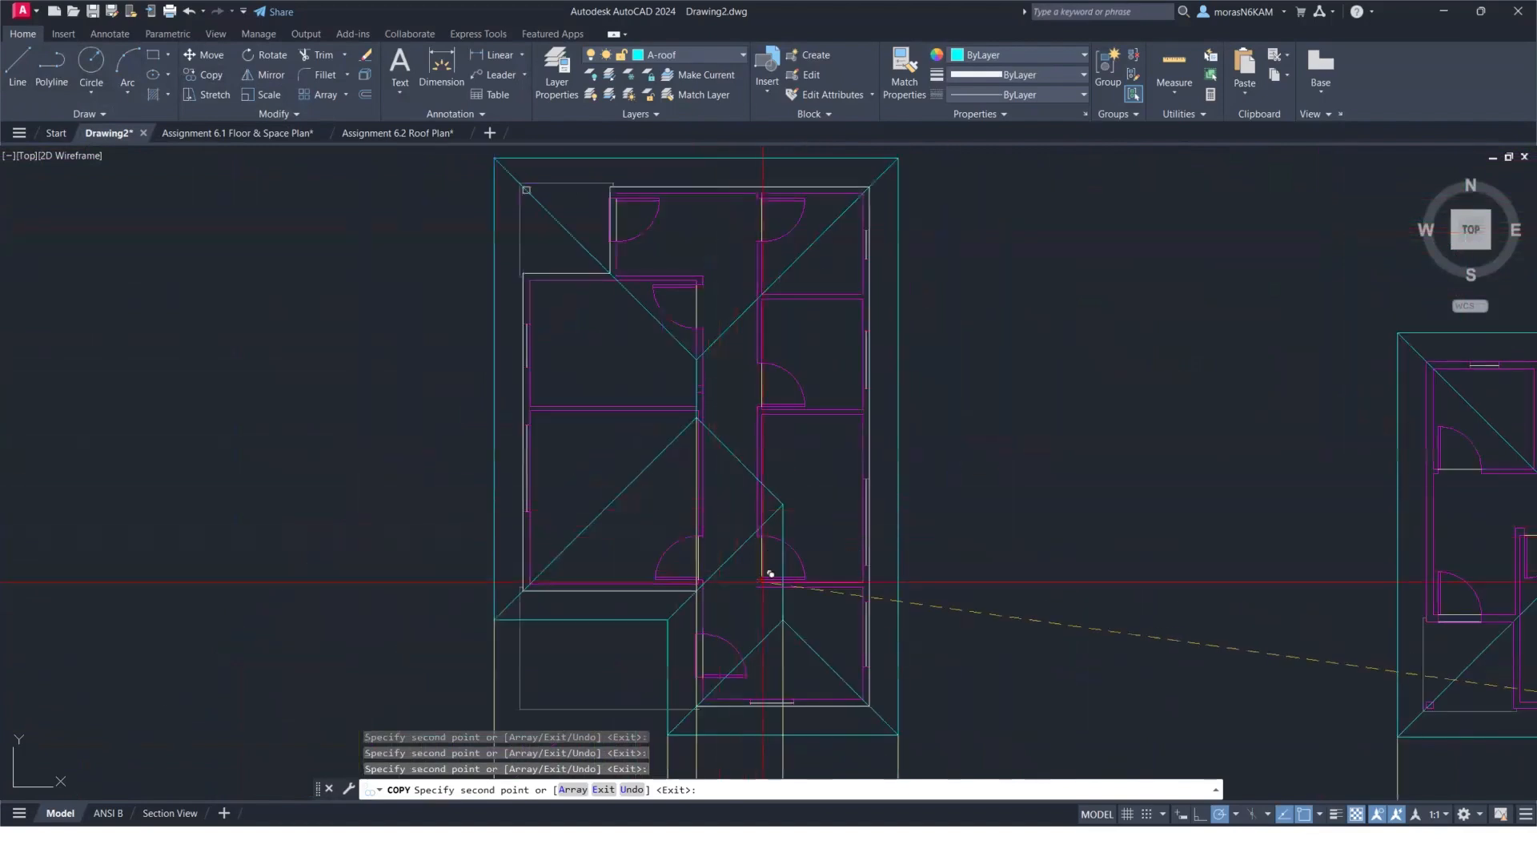
{"action": "key", "text": "Escape"}
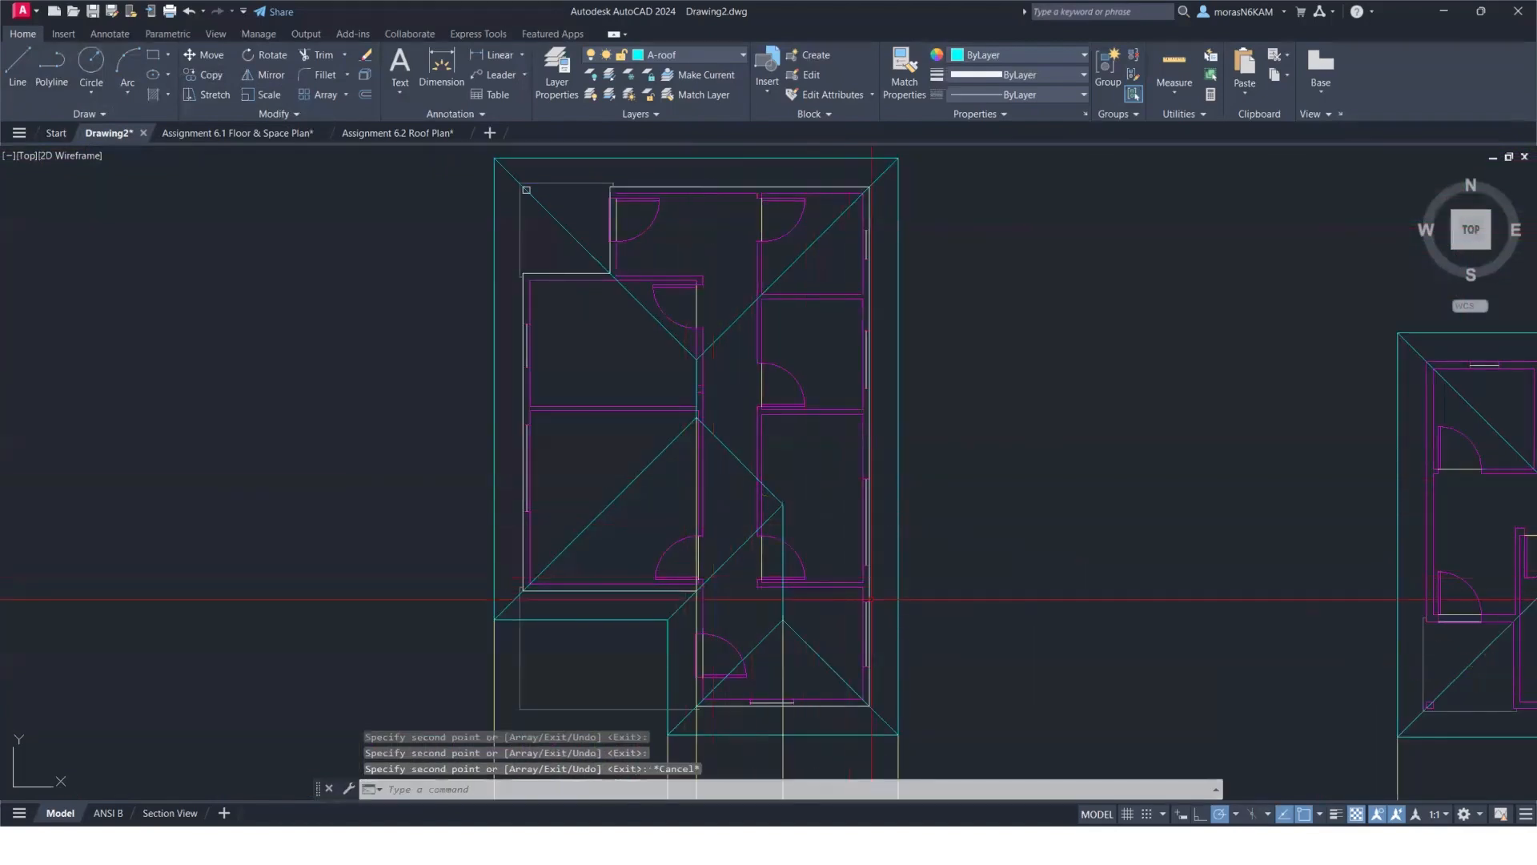
Start a roof polyline on the elevation below the wider plan, running from the left eave at the upper fascia line to the front ridge's left end.
{"action": "scroll", "coordinate": [749, 206], "scroll_direction": "down", "scroll_amount": 5}
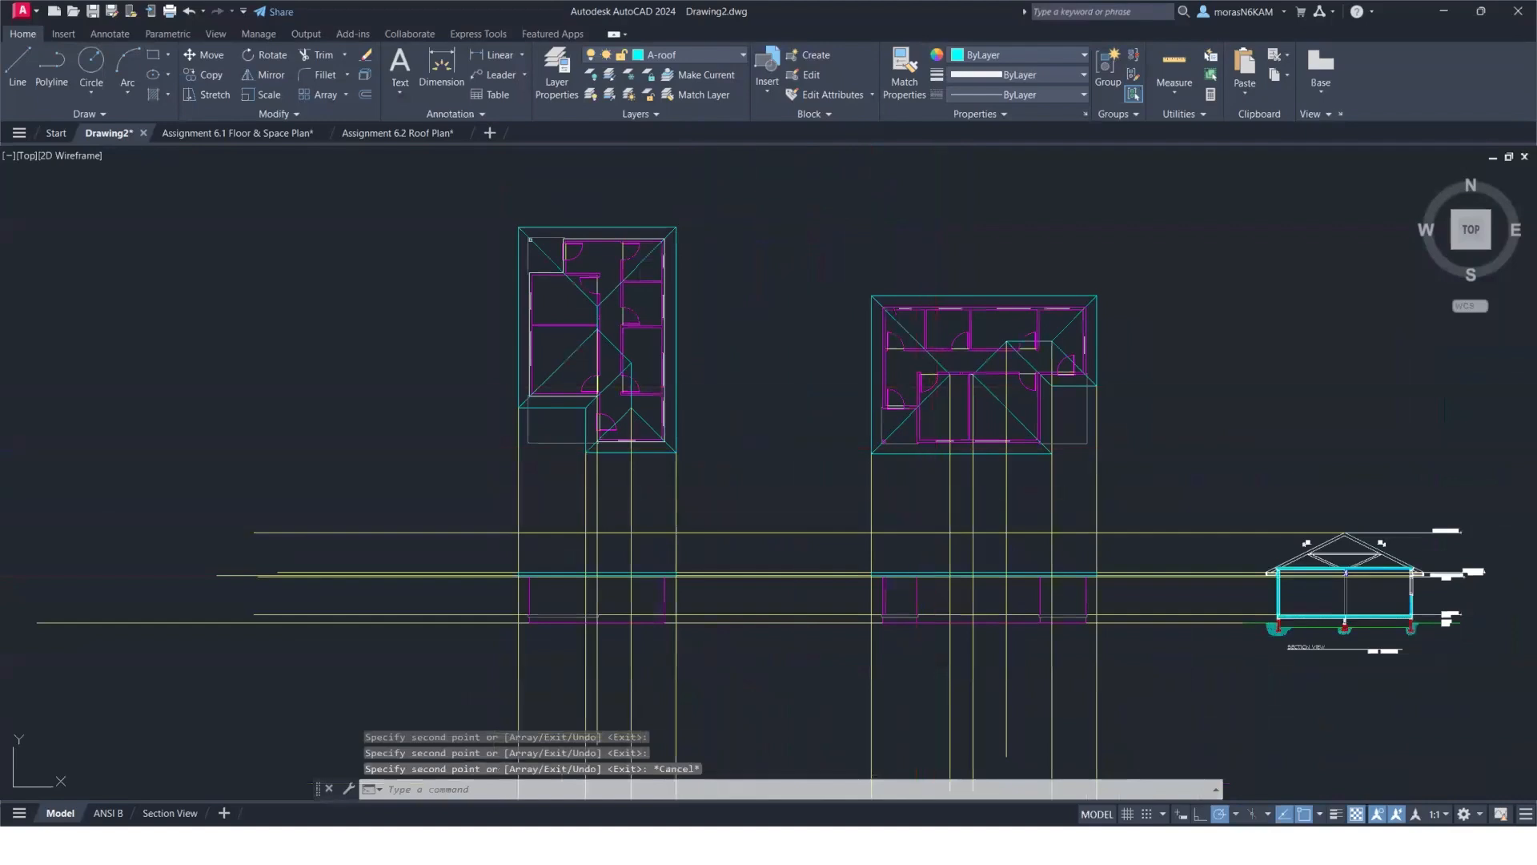
{"action": "middle_click_drag", "start_coordinate": [932, 517], "coordinate": [850, 360]}
{"action": "scroll", "coordinate": [851, 366], "scroll_direction": "up", "scroll_amount": 5}
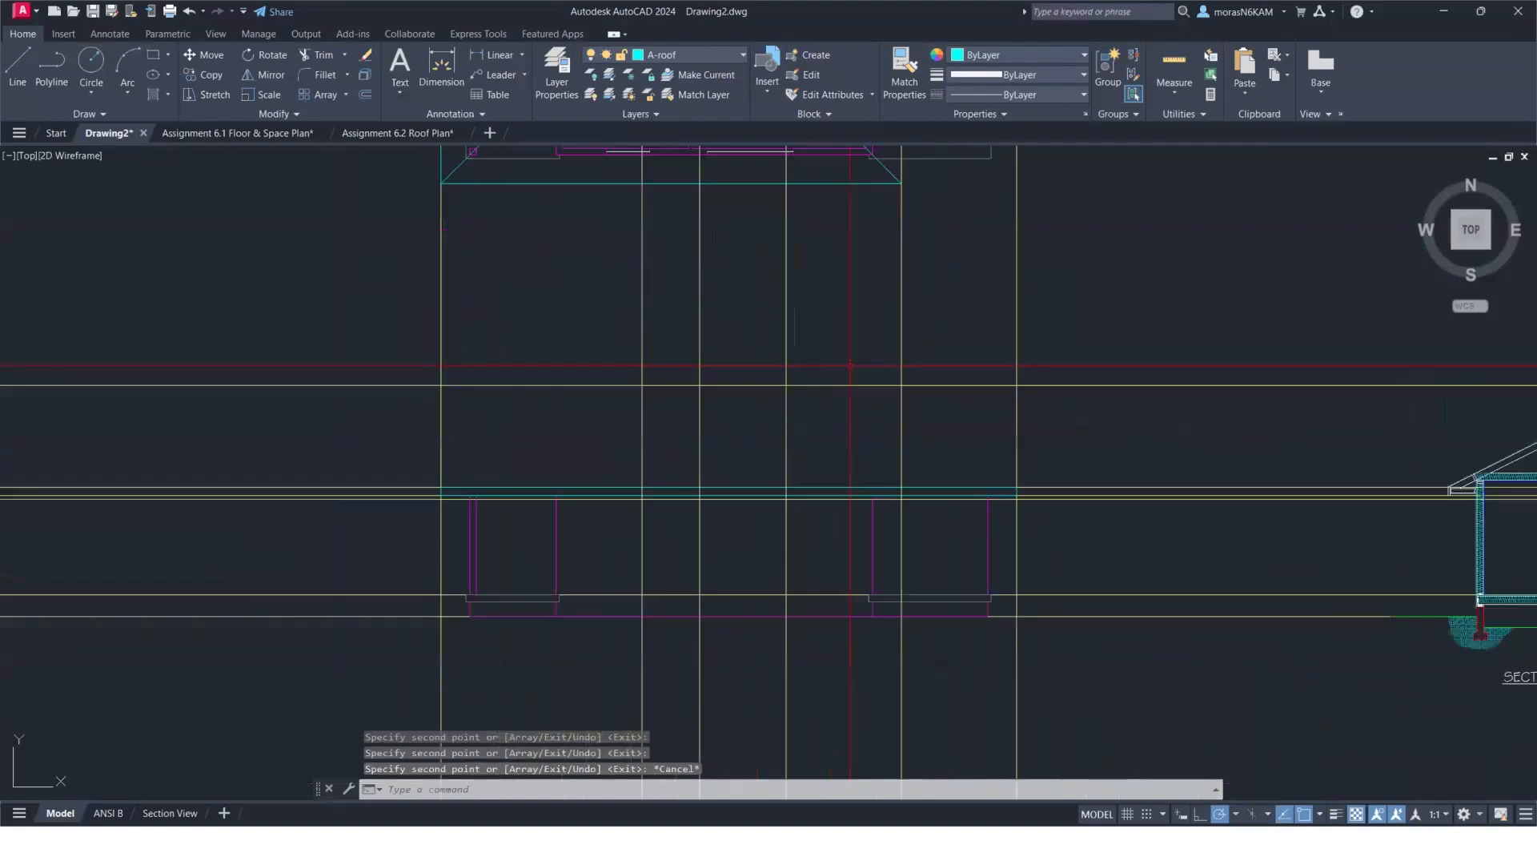
{"action": "left_click", "coordinate": [52, 64]}
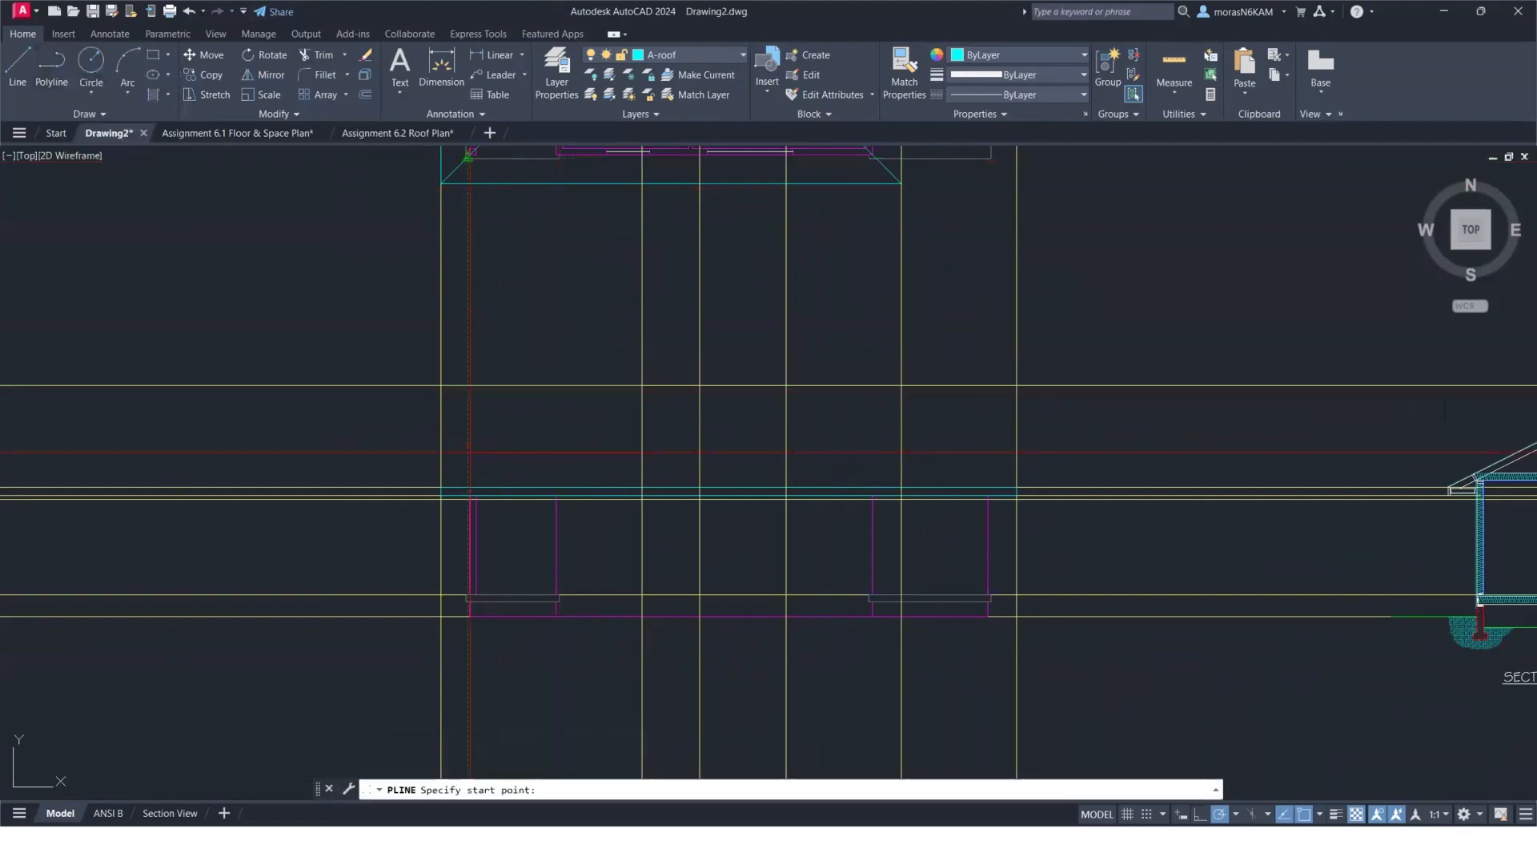
{"action": "left_click", "coordinate": [441, 487]}
{"action": "middle_click_drag", "start_coordinate": [602, 397], "coordinate": [510, 491]}
{"action": "scroll", "coordinate": [504, 289], "scroll_direction": "down", "scroll_amount": 4}
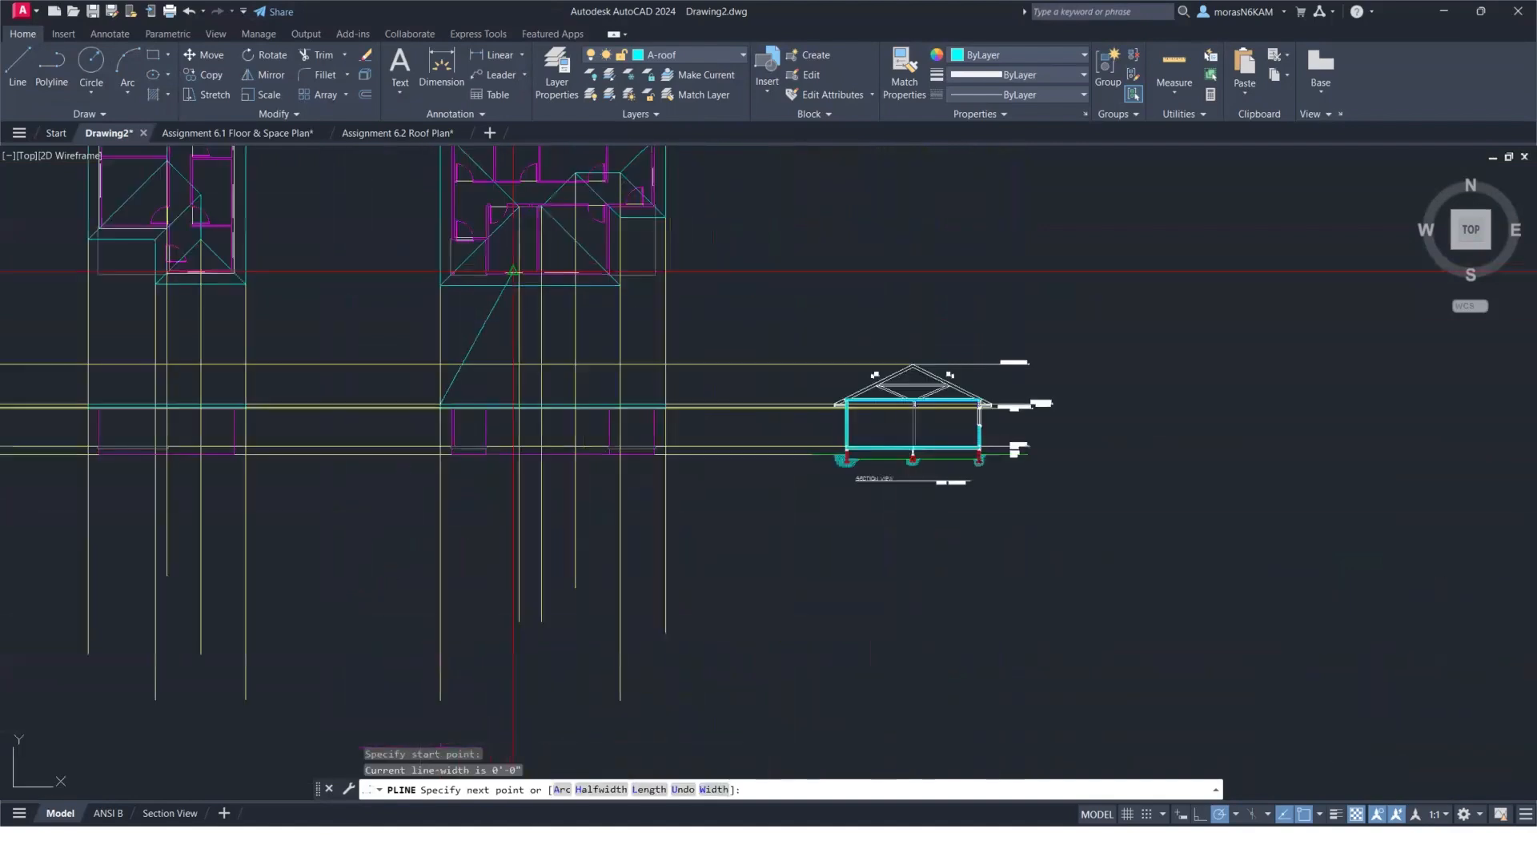
{"action": "scroll", "coordinate": [487, 361], "scroll_direction": "up", "scroll_amount": 4}
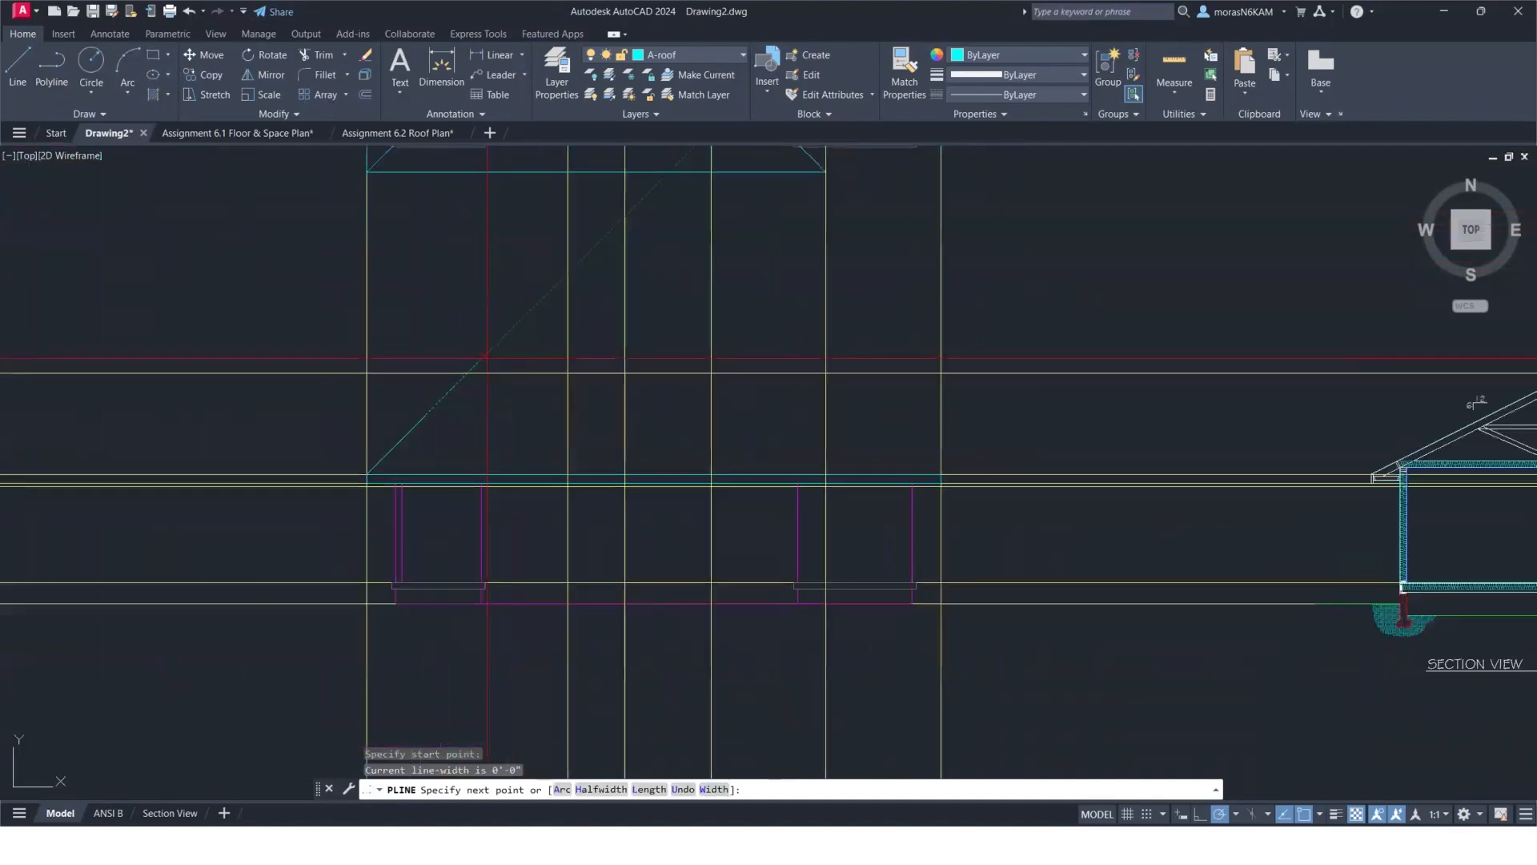
{"action": "left_click", "coordinate": [567, 373]}
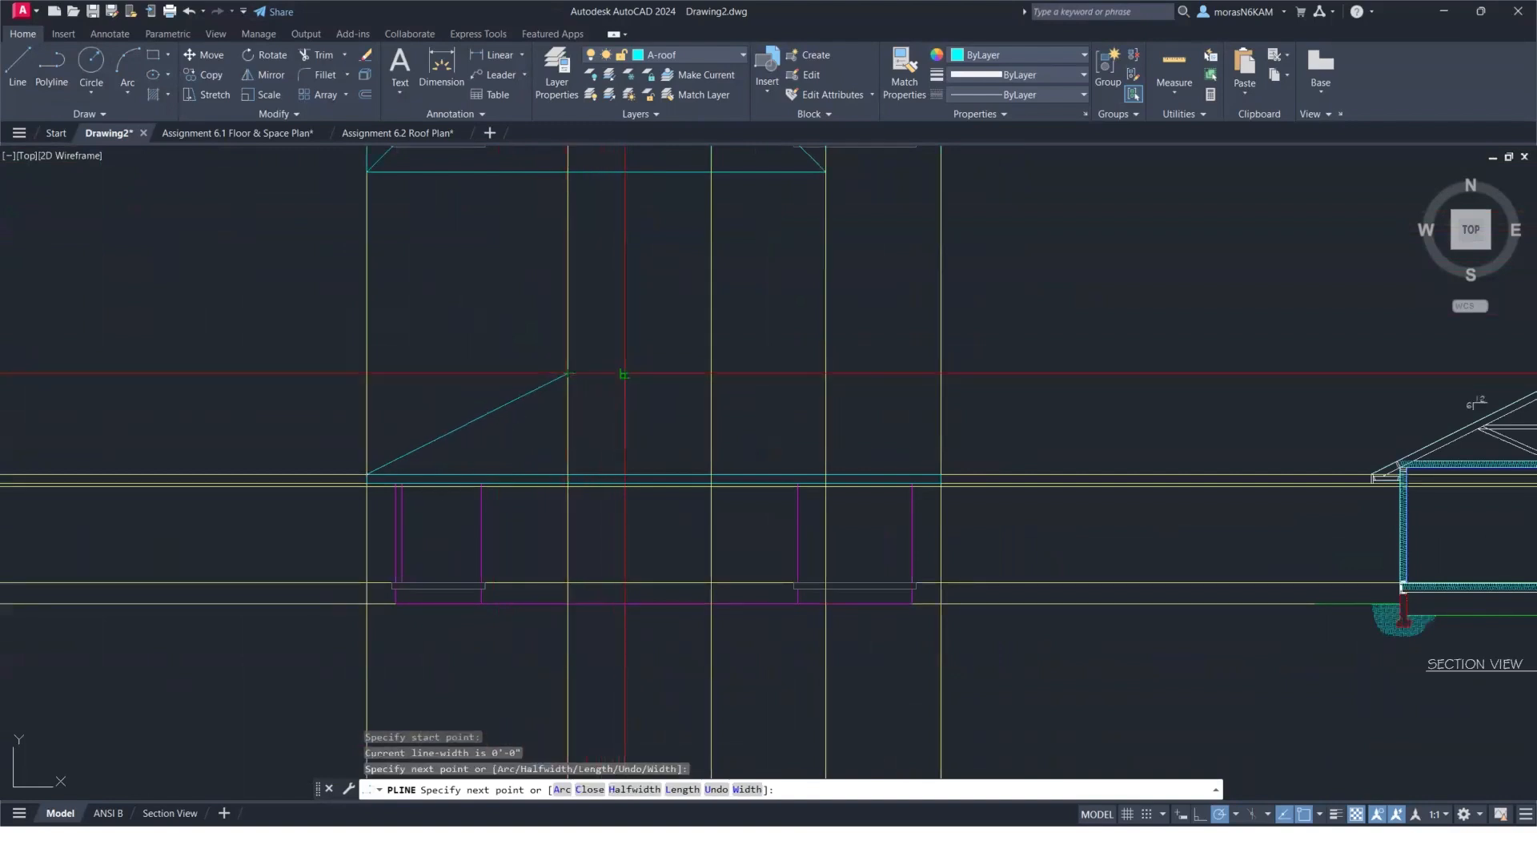
Continue the polyline along the short front ridge and down to the front hip's right eave corner on the upper fascia line.
{"action": "left_click", "coordinate": [623, 374]}
{"action": "scroll", "coordinate": [596, 560], "scroll_direction": "down", "scroll_amount": 2}
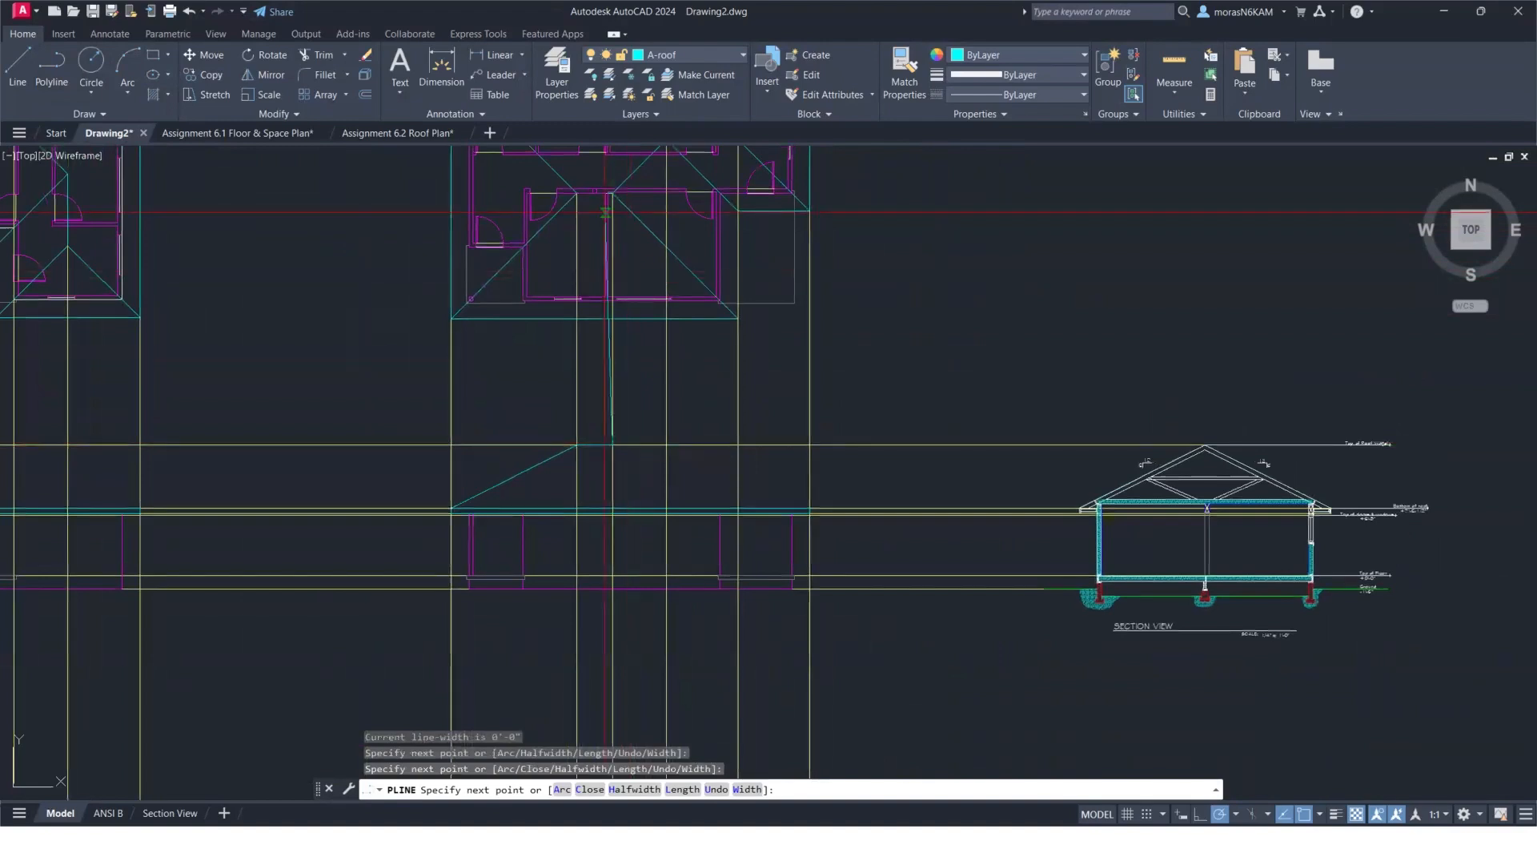
{"action": "left_click", "coordinate": [612, 444]}
{"action": "scroll", "coordinate": [738, 492], "scroll_direction": "up", "scroll_amount": 2}
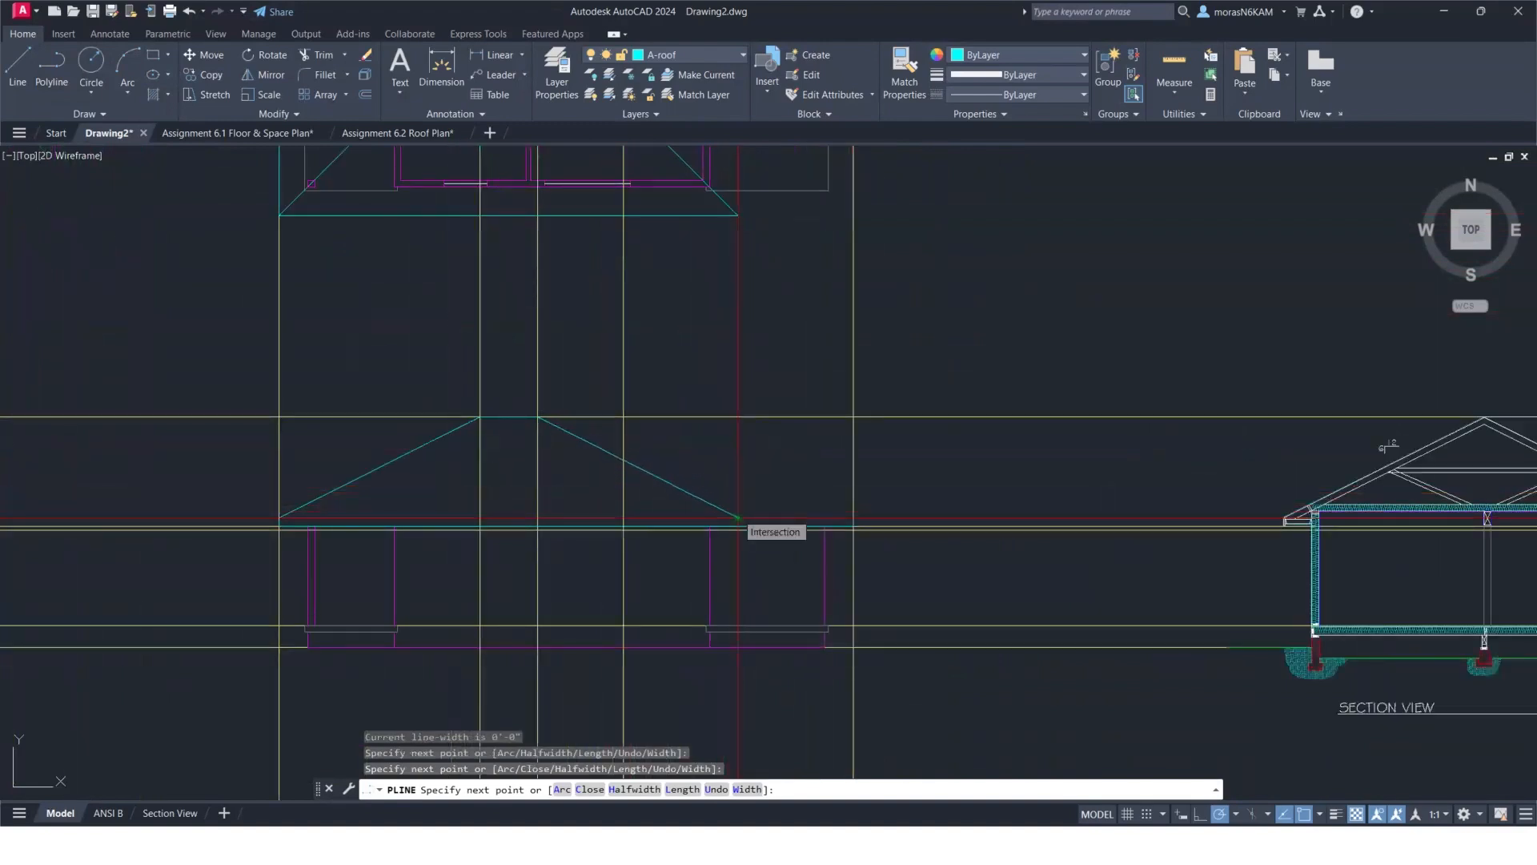
{"action": "left_click", "coordinate": [737, 518]}
{"action": "key", "text": "Escape"}
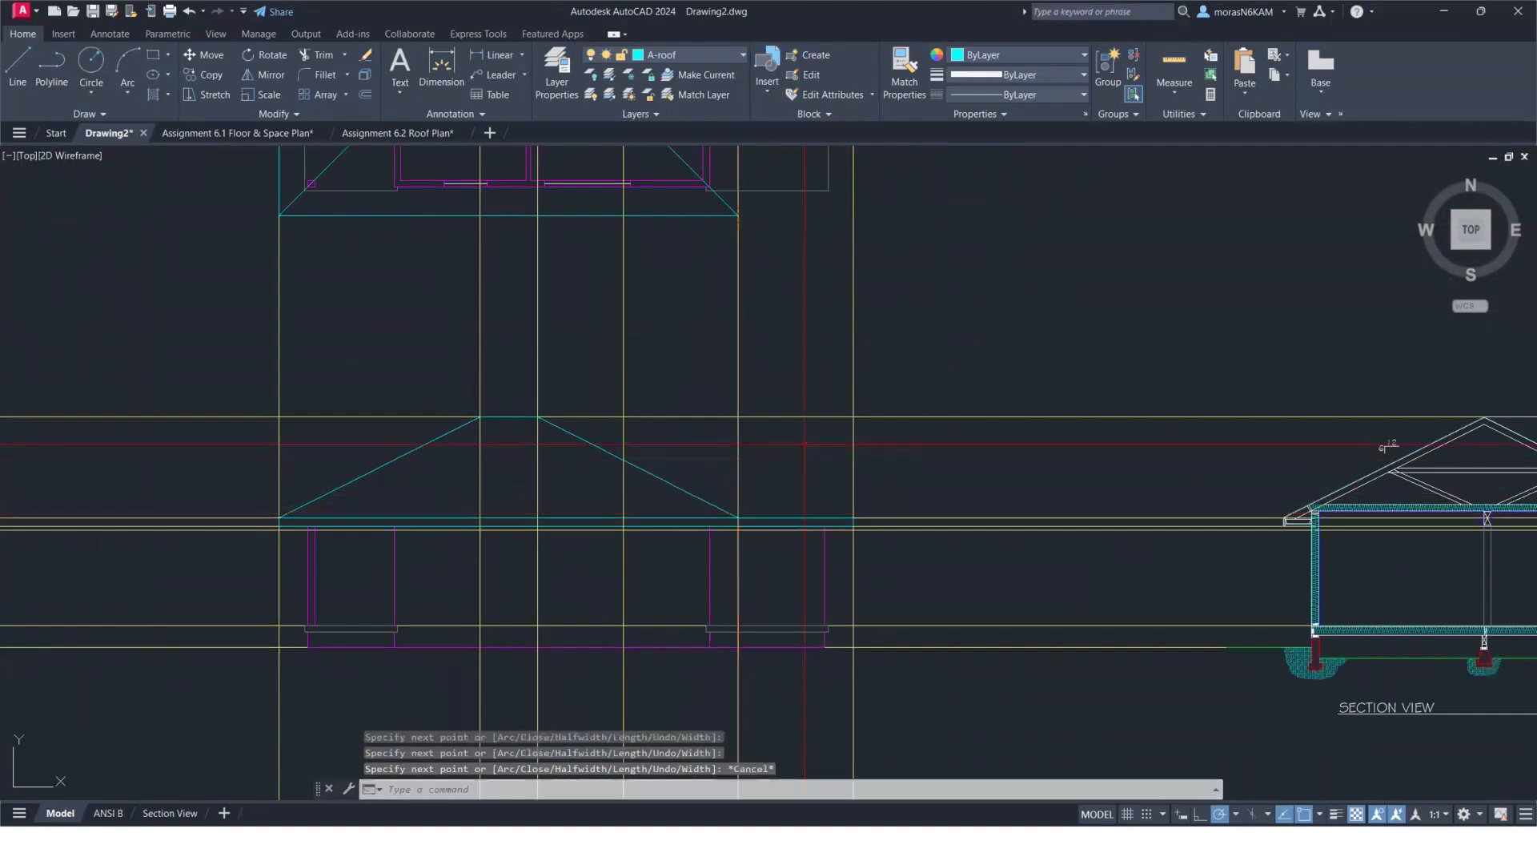
{"action": "type", "text": "pl"}
{"action": "key", "text": "Return"}
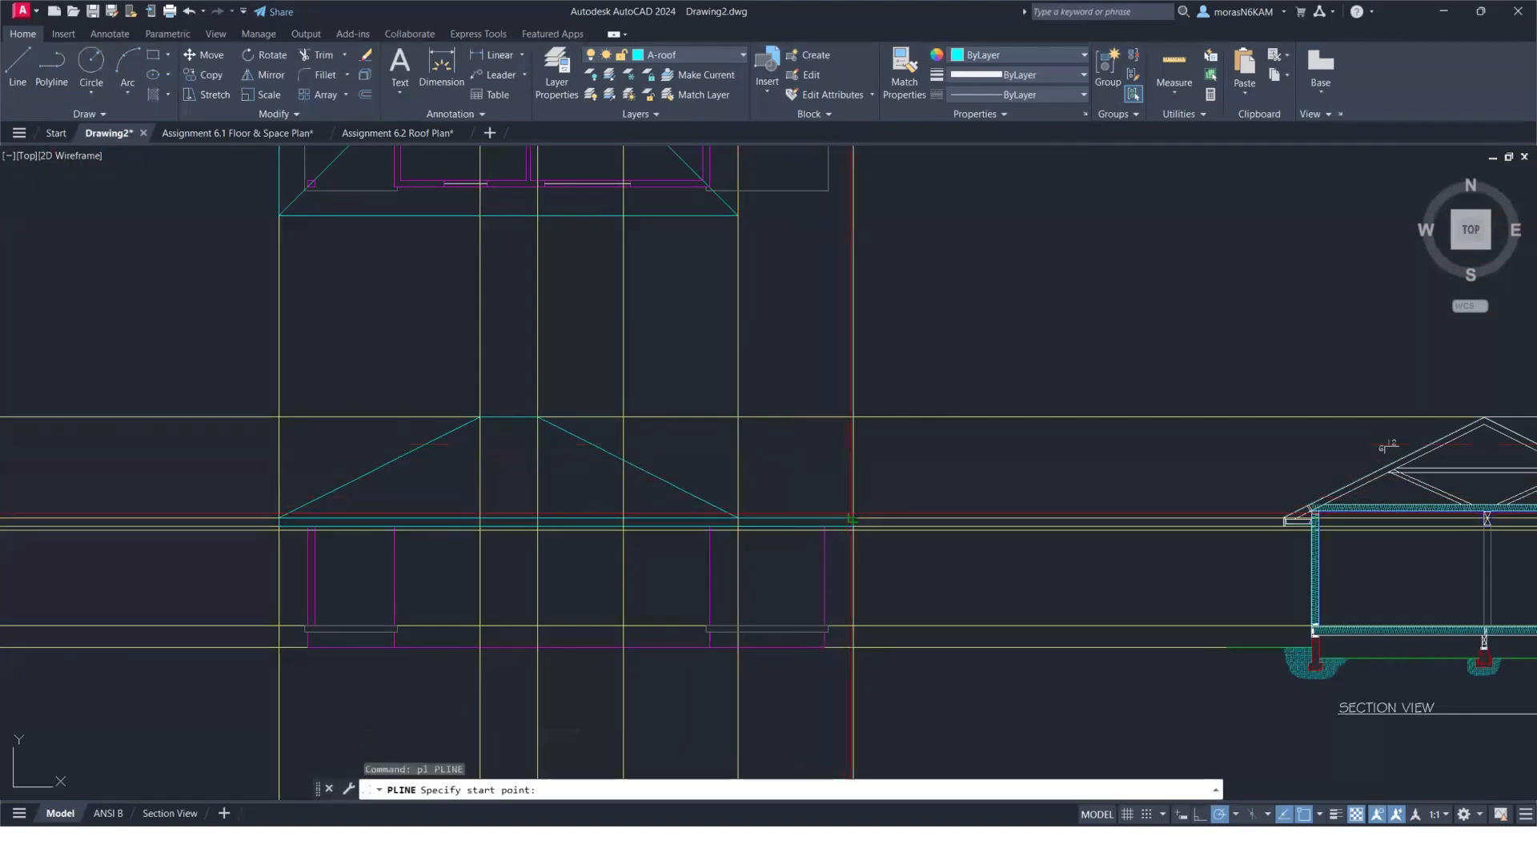
{"action": "scroll", "coordinate": [852, 518], "scroll_direction": "up", "scroll_amount": 3}
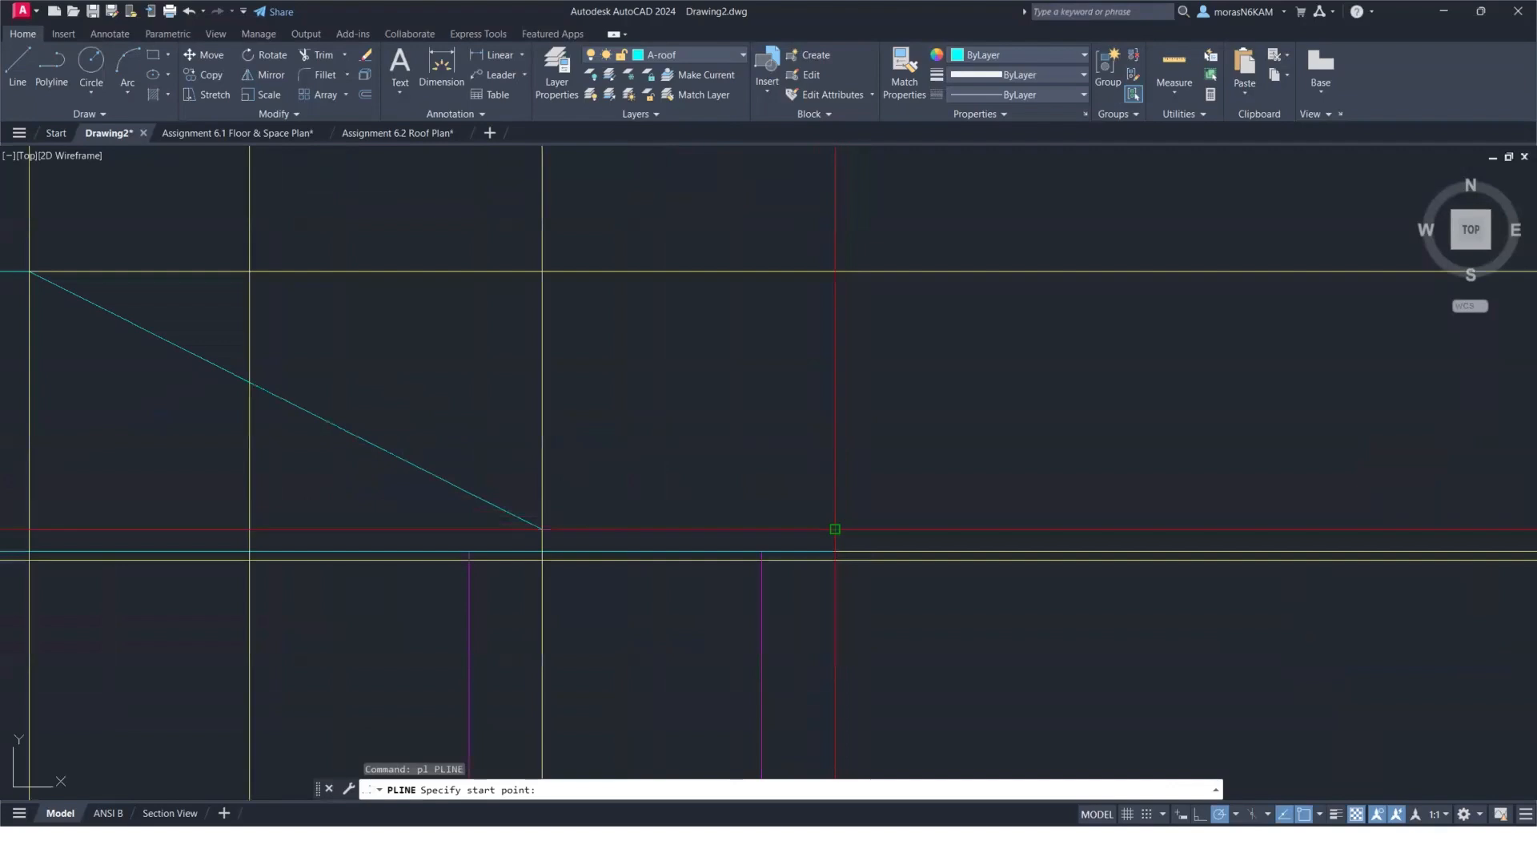
{"action": "left_click", "coordinate": [844, 529]}
{"action": "scroll", "coordinate": [780, 405], "scroll_direction": "down", "scroll_amount": 3}
{"action": "scroll", "coordinate": [719, 365], "scroll_direction": "down", "scroll_amount": 2}
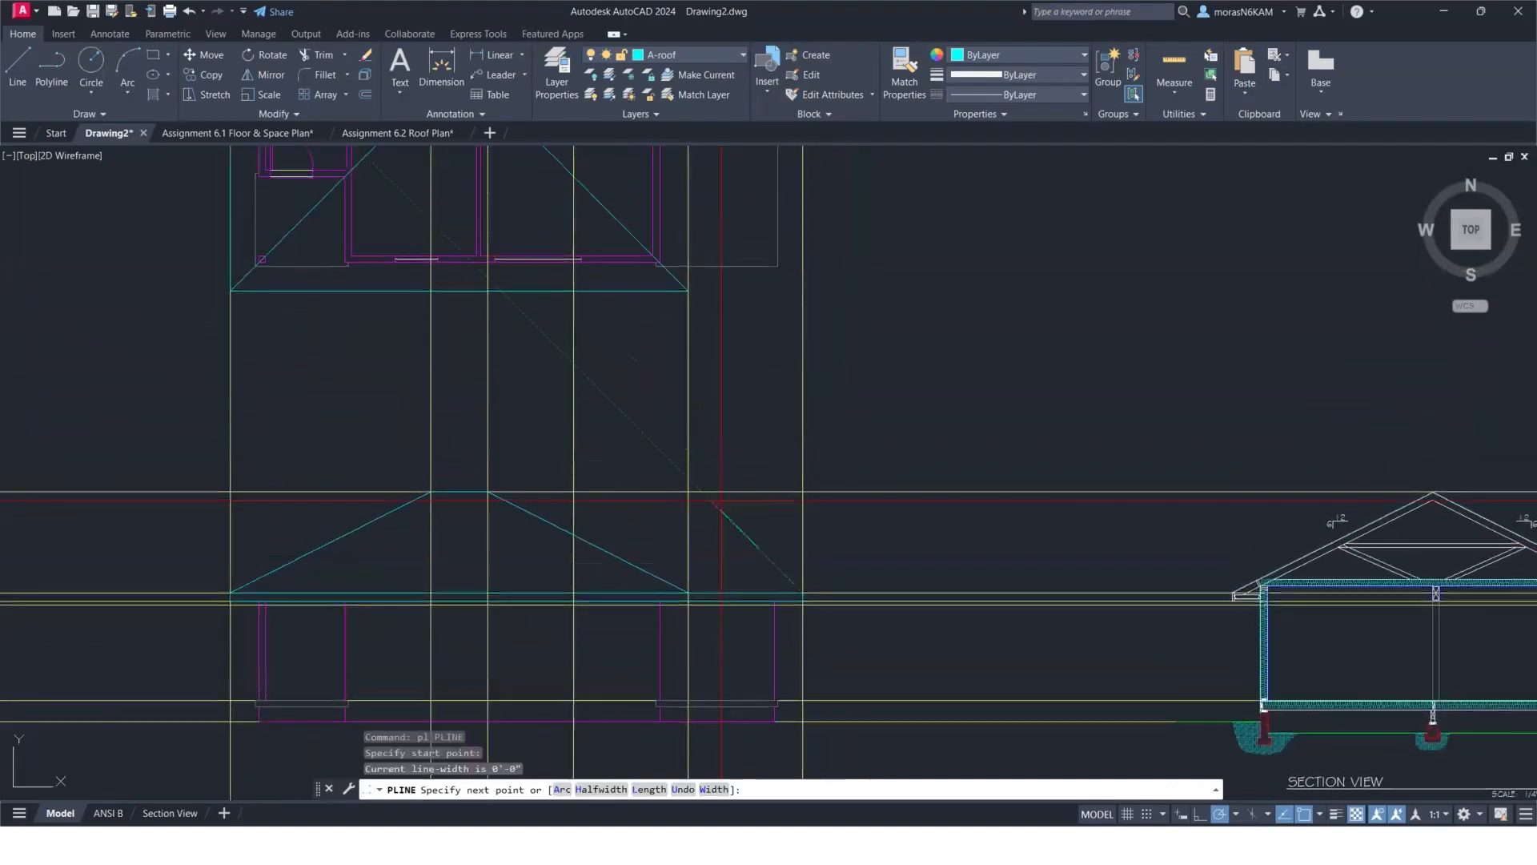
{"action": "scroll", "coordinate": [723, 494], "scroll_direction": "down", "scroll_amount": 1}
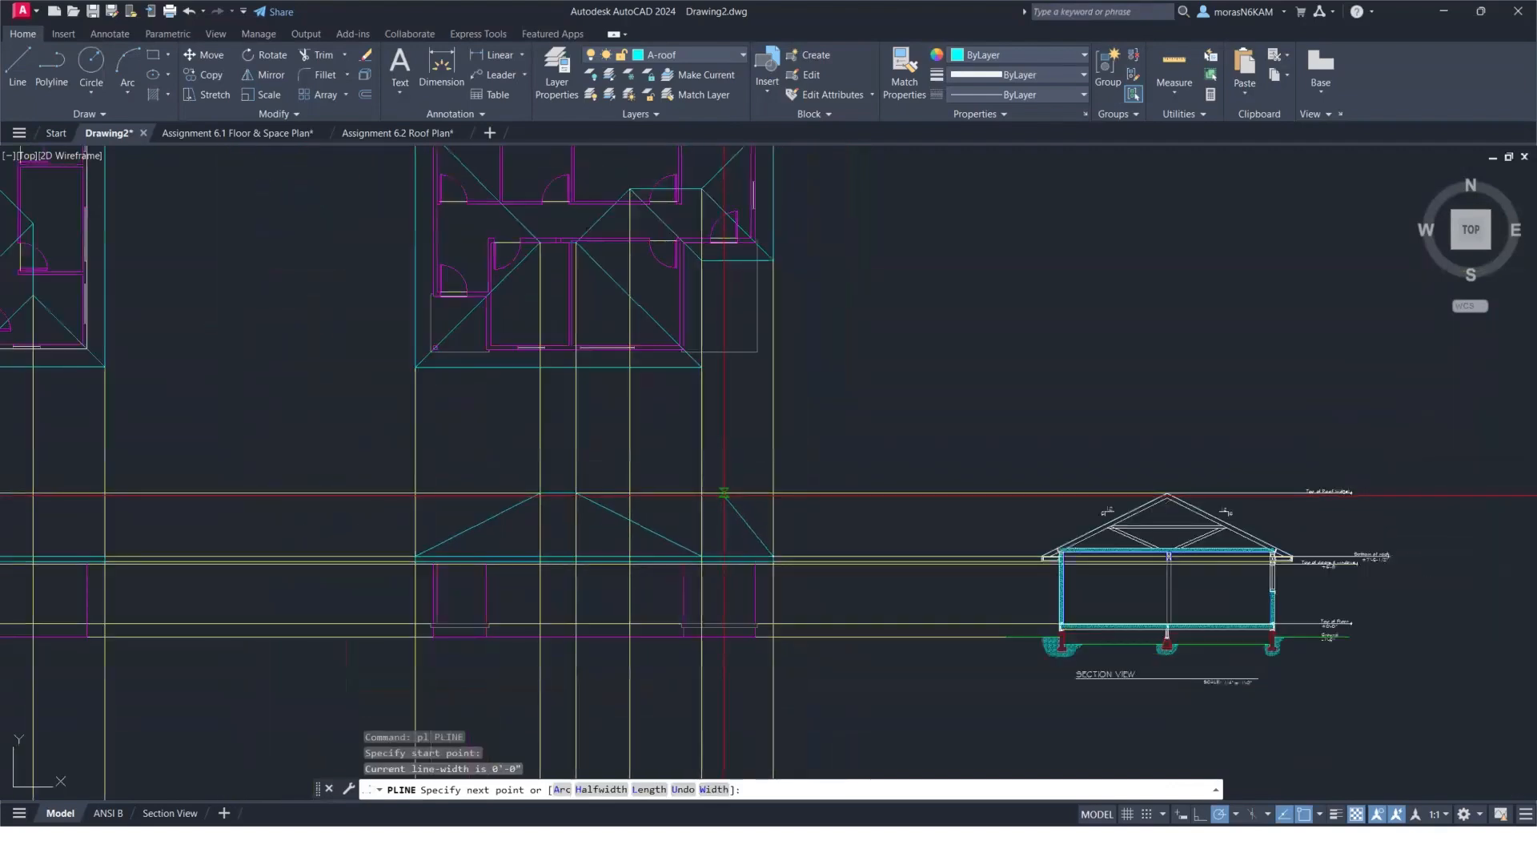
{"action": "middle_click_drag", "start_coordinate": [683, 404], "coordinate": [675, 484]}
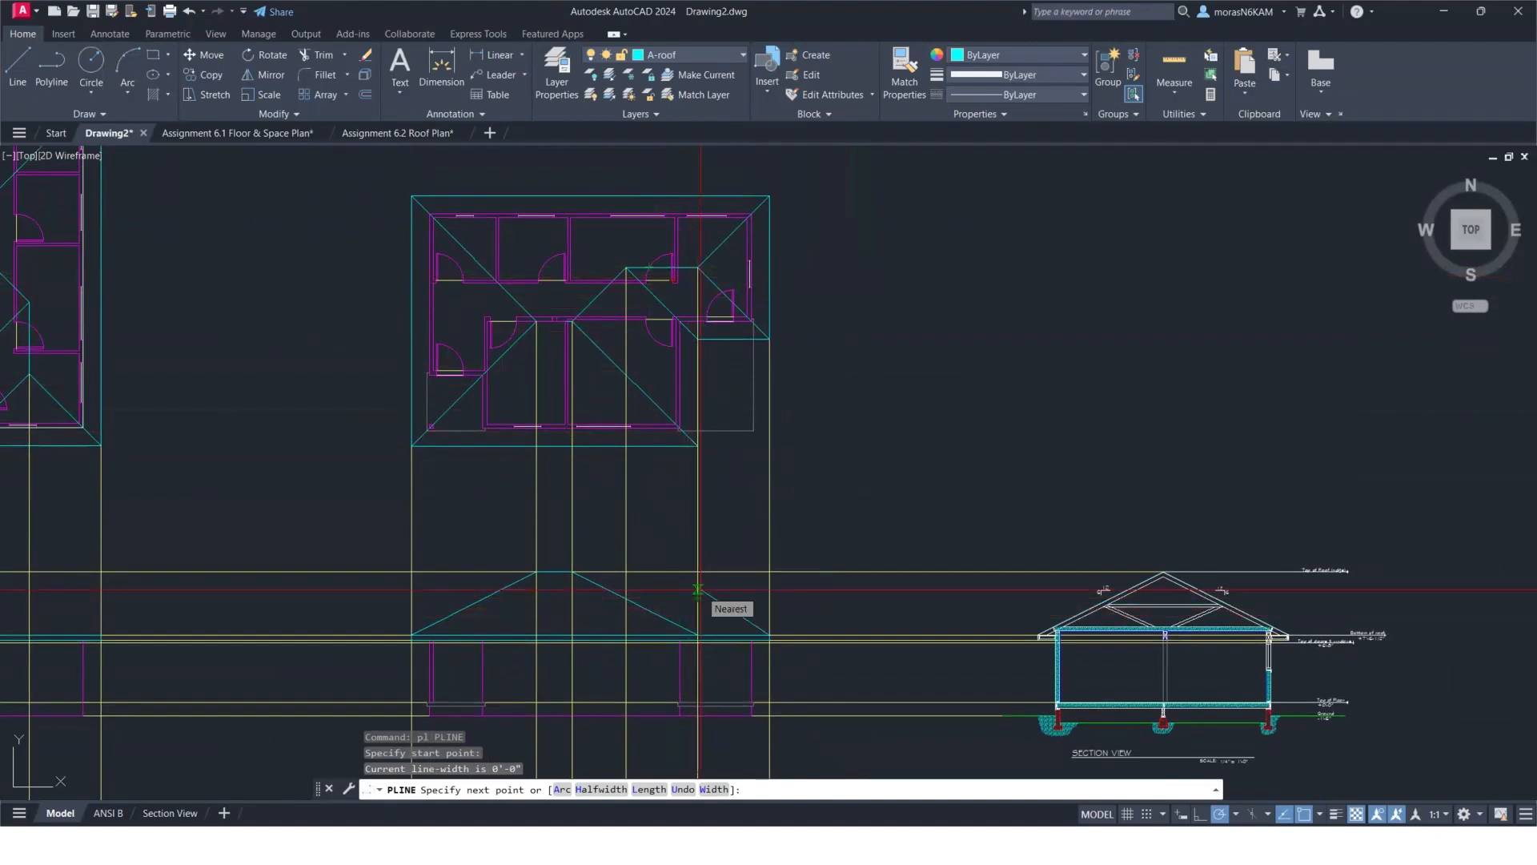
{"action": "key", "text": "Escape"}
Draw a polyline on the narrower elevation from the left eave to the ridge line above the inner eave corner, down to the fascia at the front hip's projection.
{"action": "middle_click_drag", "start_coordinate": [432, 560], "coordinate": [887, 508]}
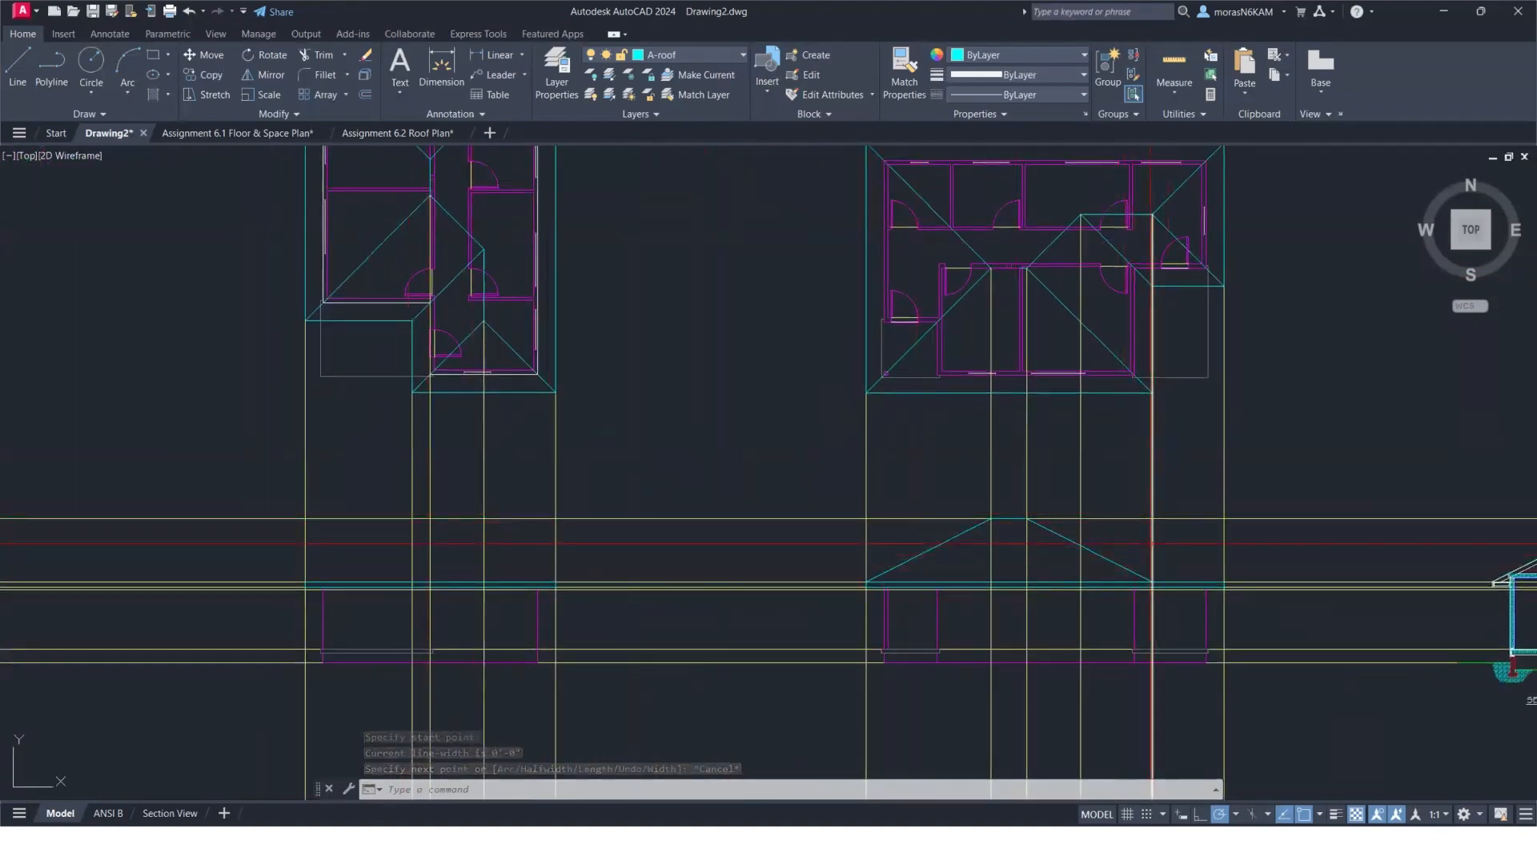
{"action": "left_click", "coordinate": [51, 65]}
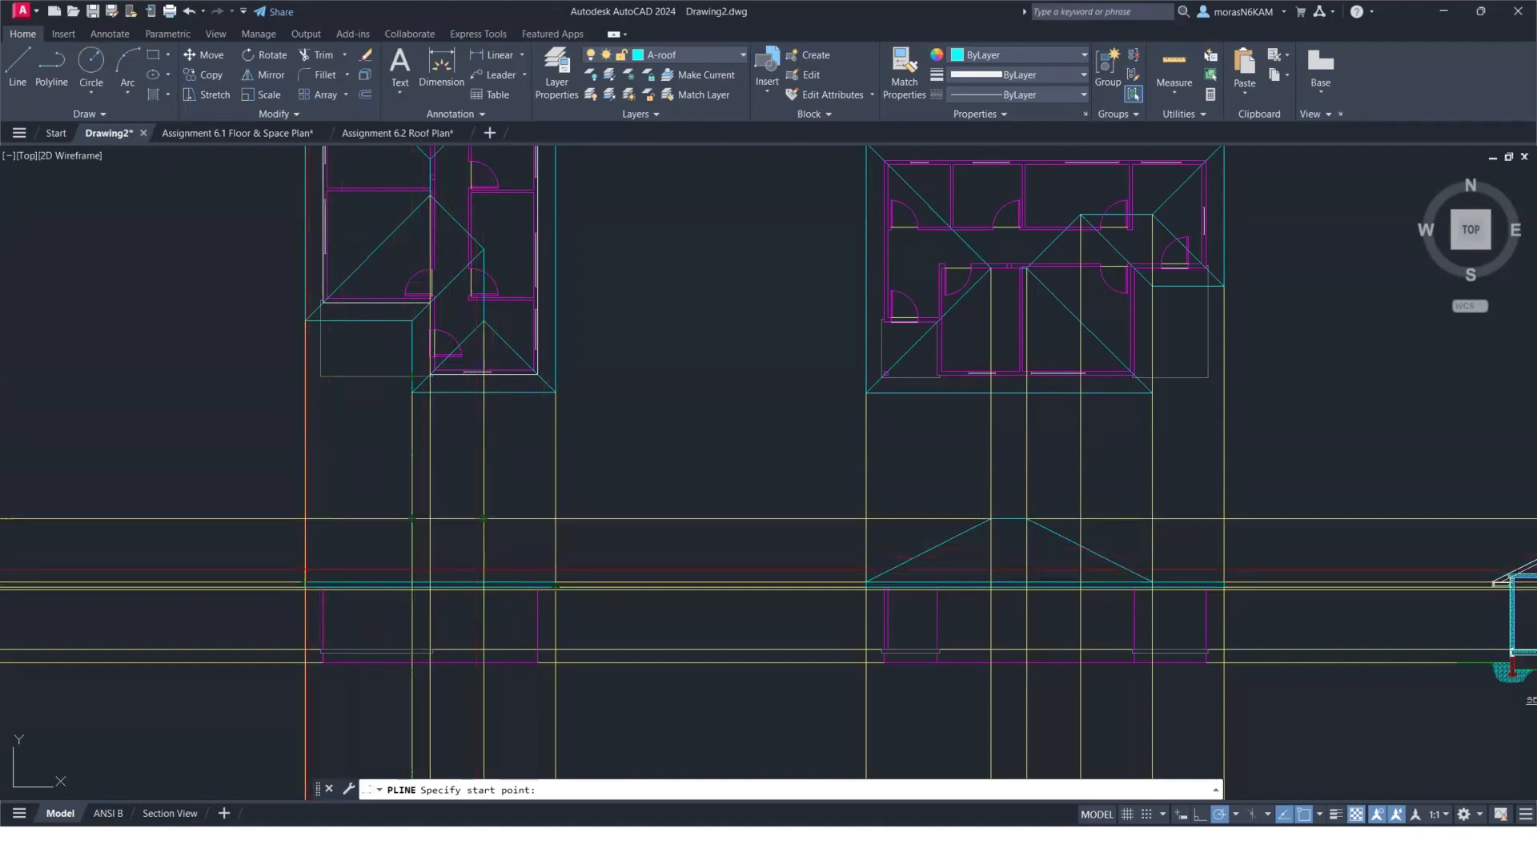
{"action": "left_click", "coordinate": [305, 583]}
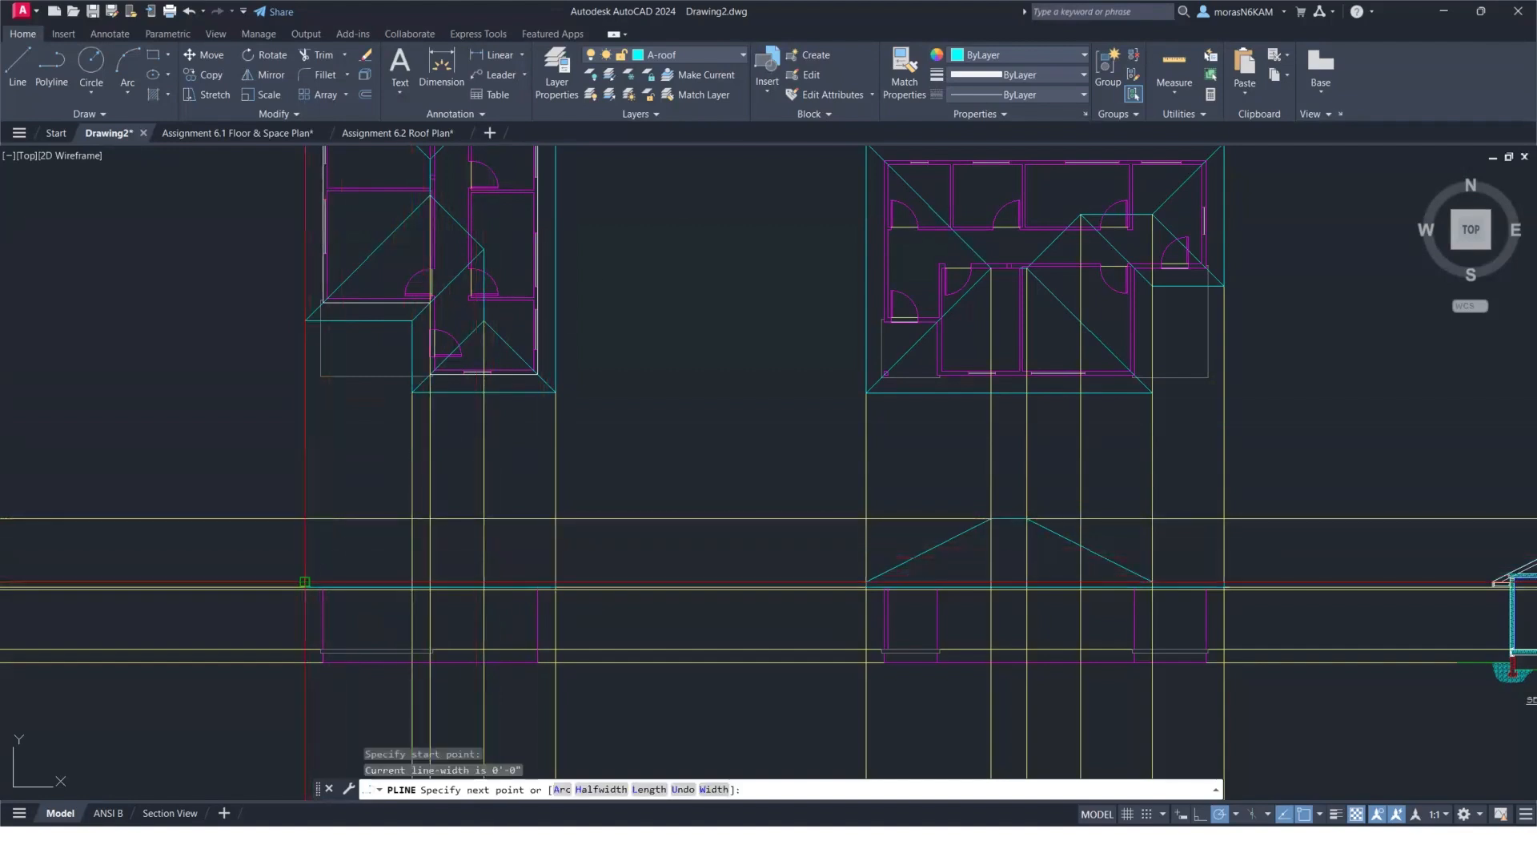
{"action": "left_click", "coordinate": [412, 519]}
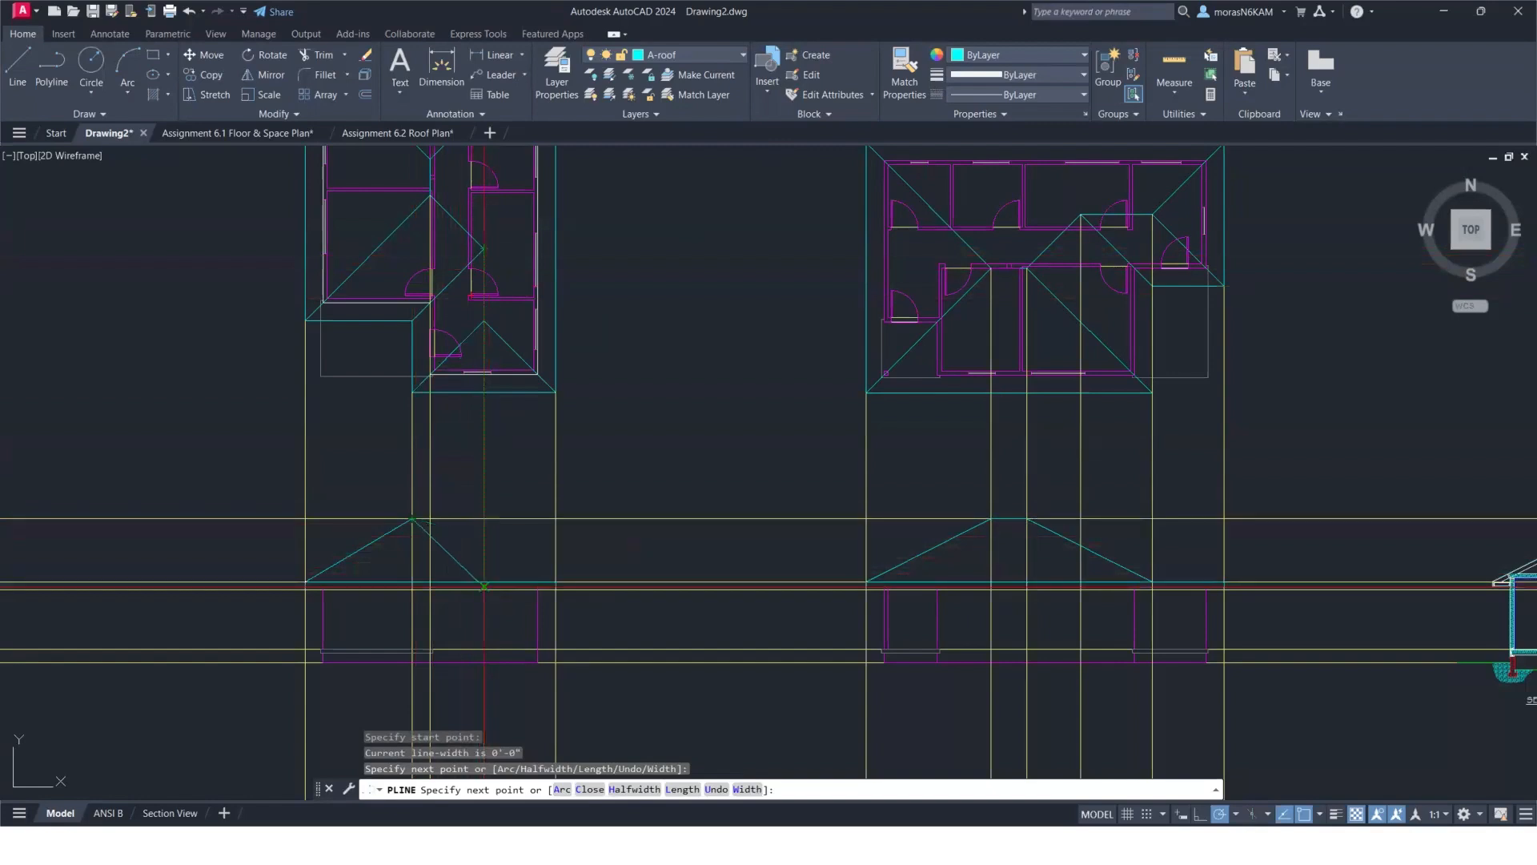
{"action": "scroll", "coordinate": [483, 581], "scroll_direction": "up", "scroll_amount": 2}
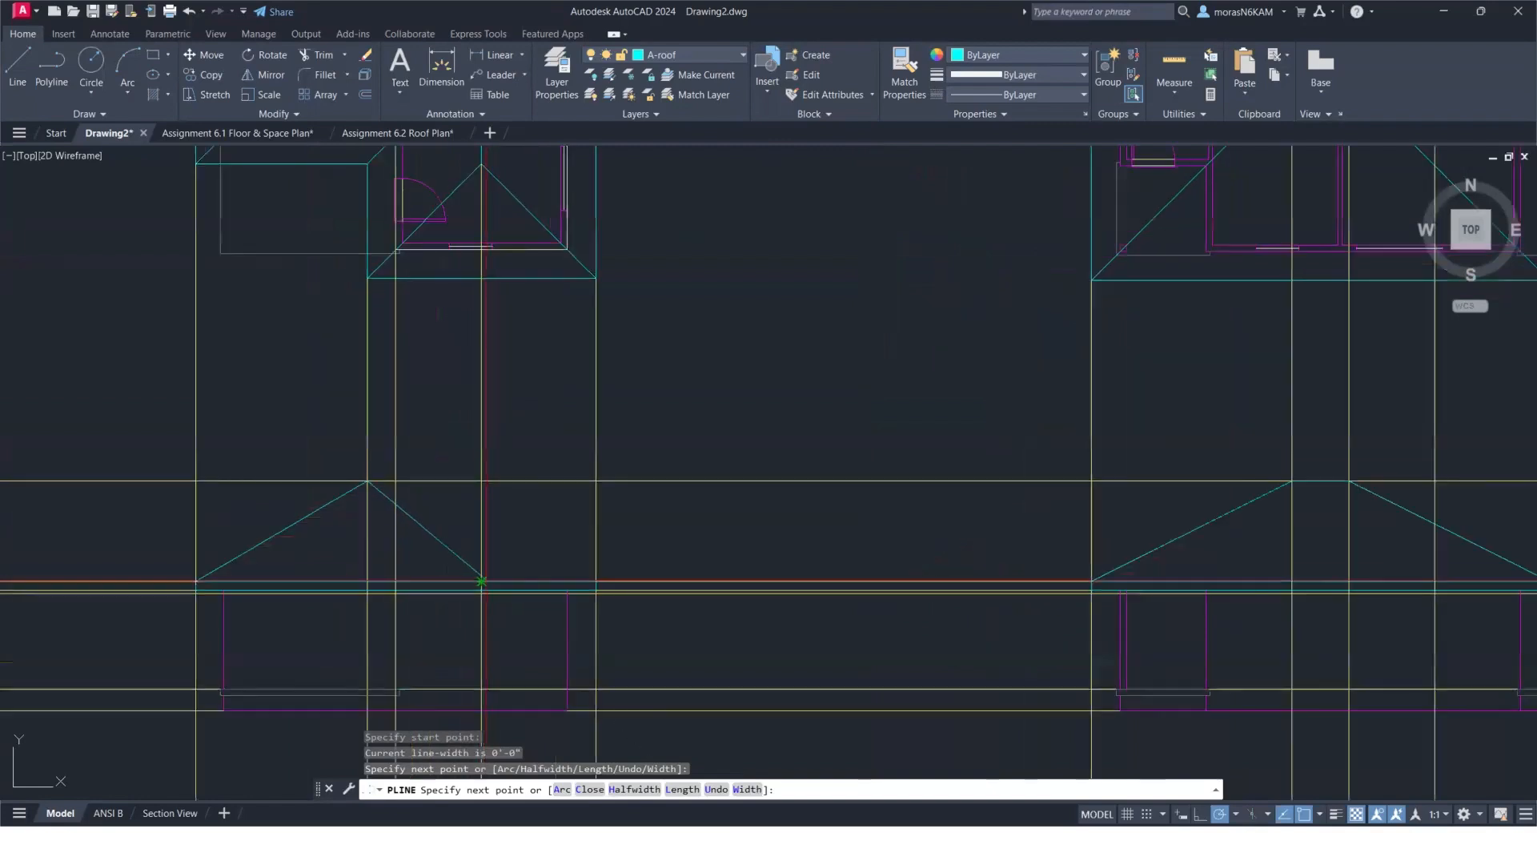
{"action": "left_click", "coordinate": [481, 581]}
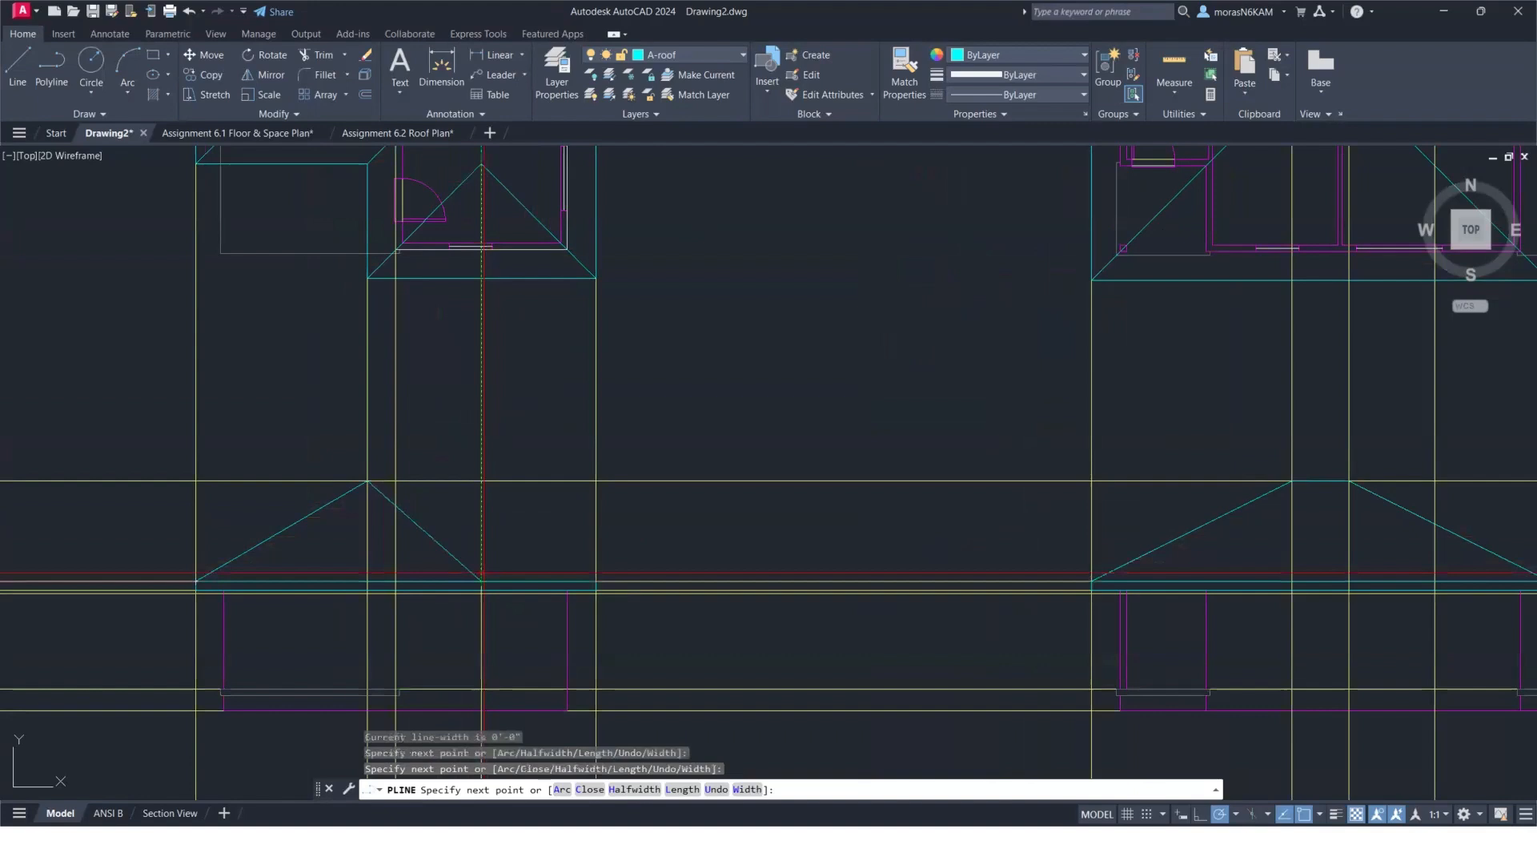
{"action": "scroll", "coordinate": [503, 480], "scroll_direction": "down", "scroll_amount": 2}
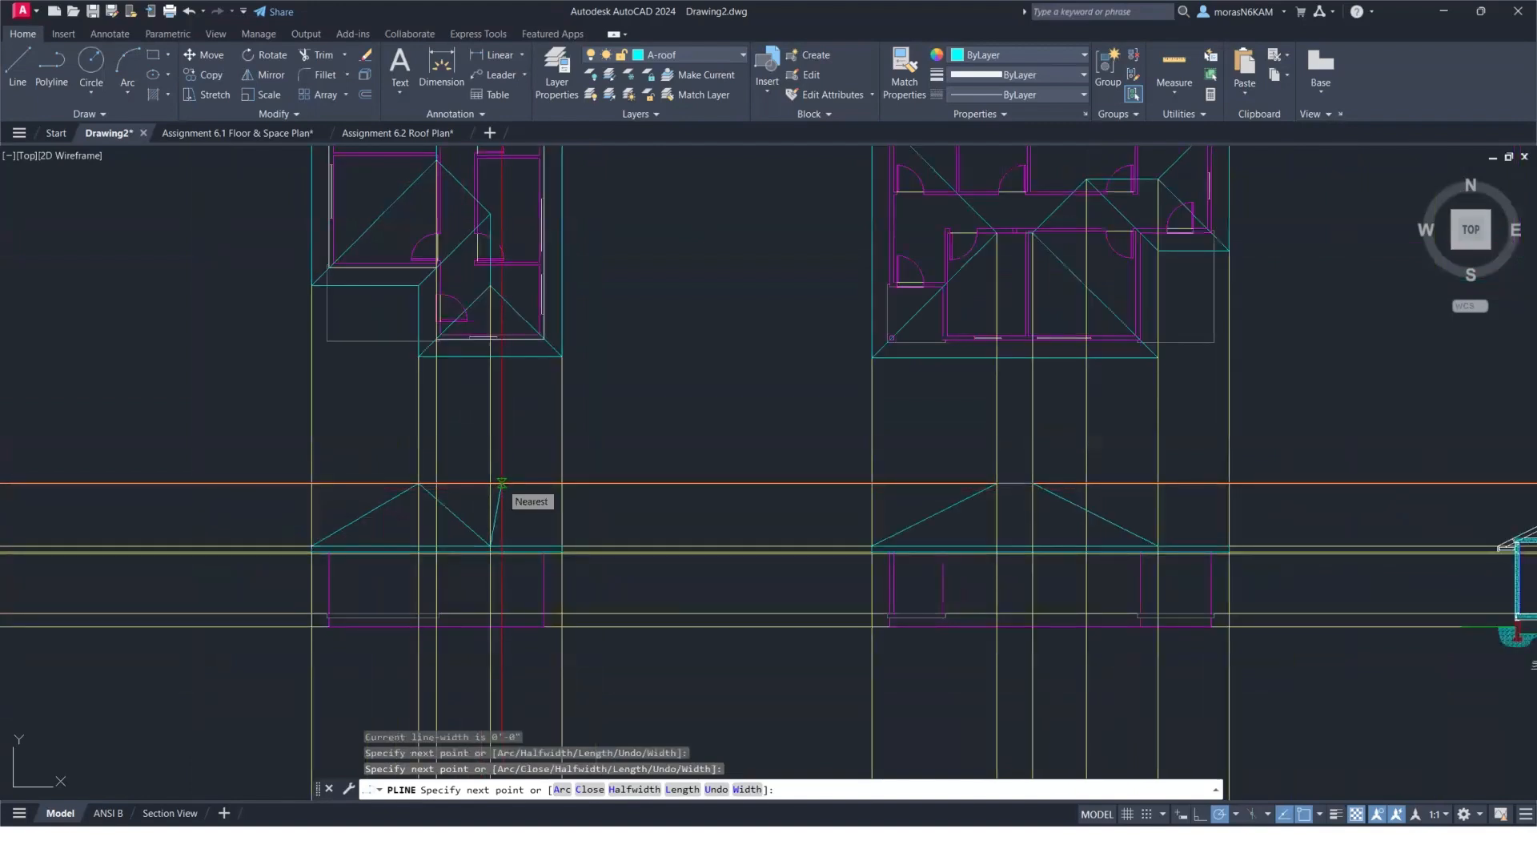
{"action": "key", "text": "Escape"}
Stretch the lower right end of the narrower elevation's roof polyline to the right eave's projection line on the upper fascia line.
{"action": "scroll", "coordinate": [441, 499], "scroll_direction": "up", "scroll_amount": 2}
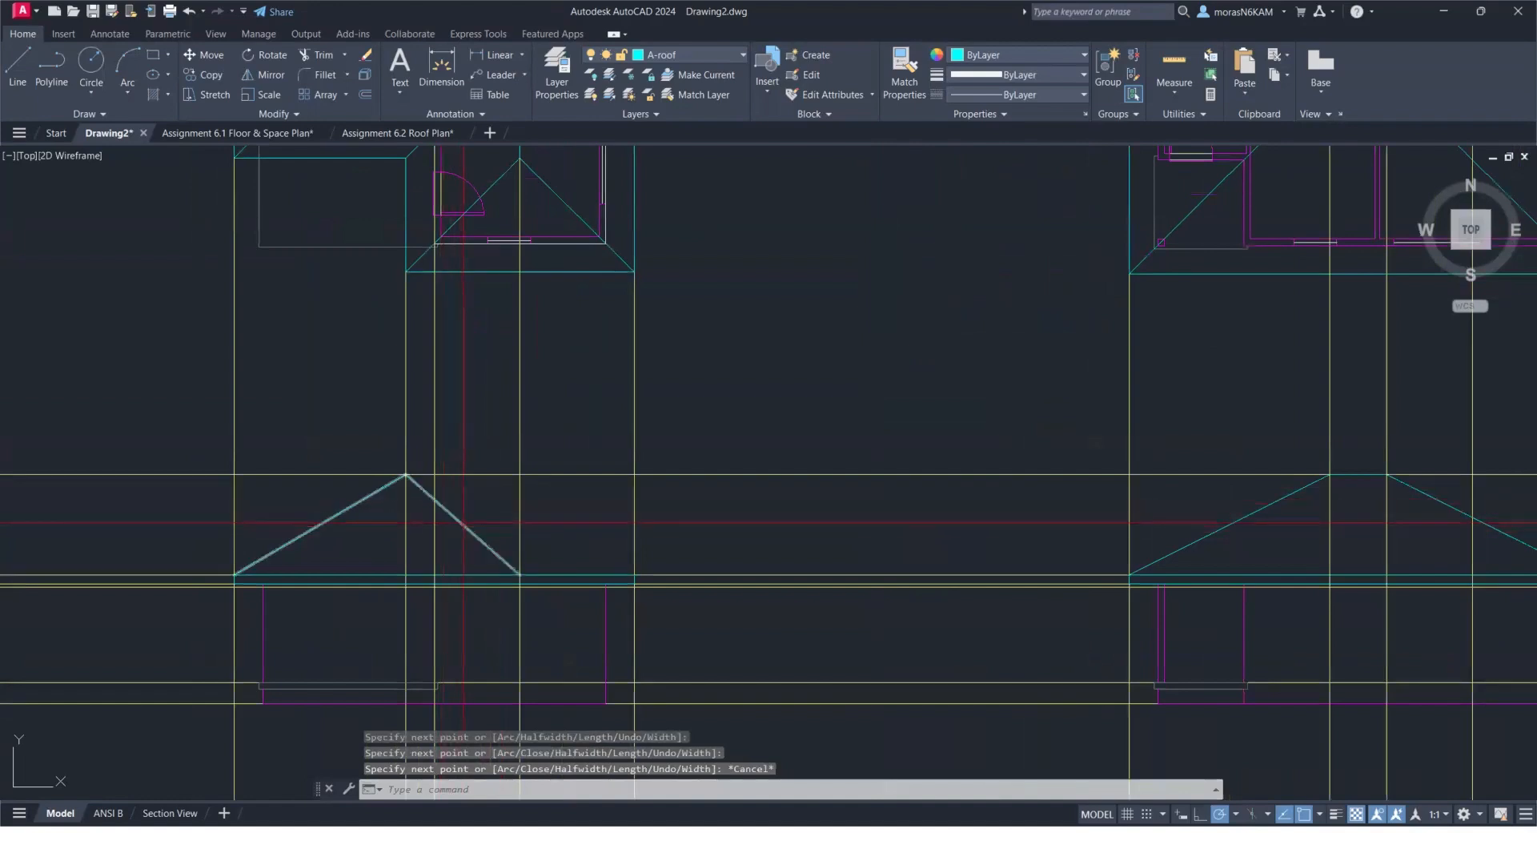
{"action": "left_click", "coordinate": [463, 524]}
{"action": "scroll", "coordinate": [498, 477], "scroll_direction": "down", "scroll_amount": 2}
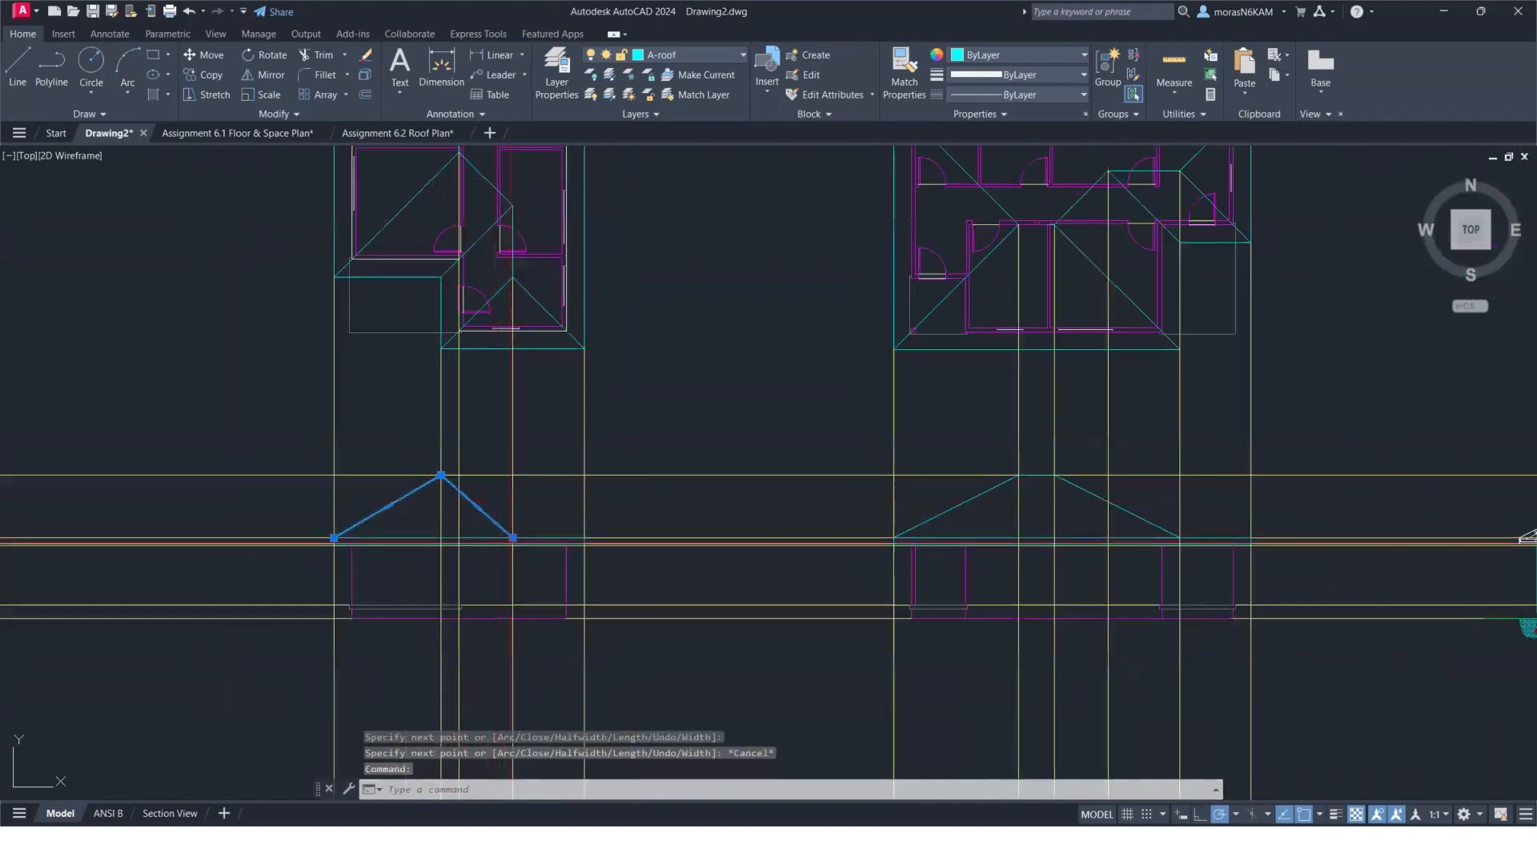
{"action": "left_click", "coordinate": [513, 537]}
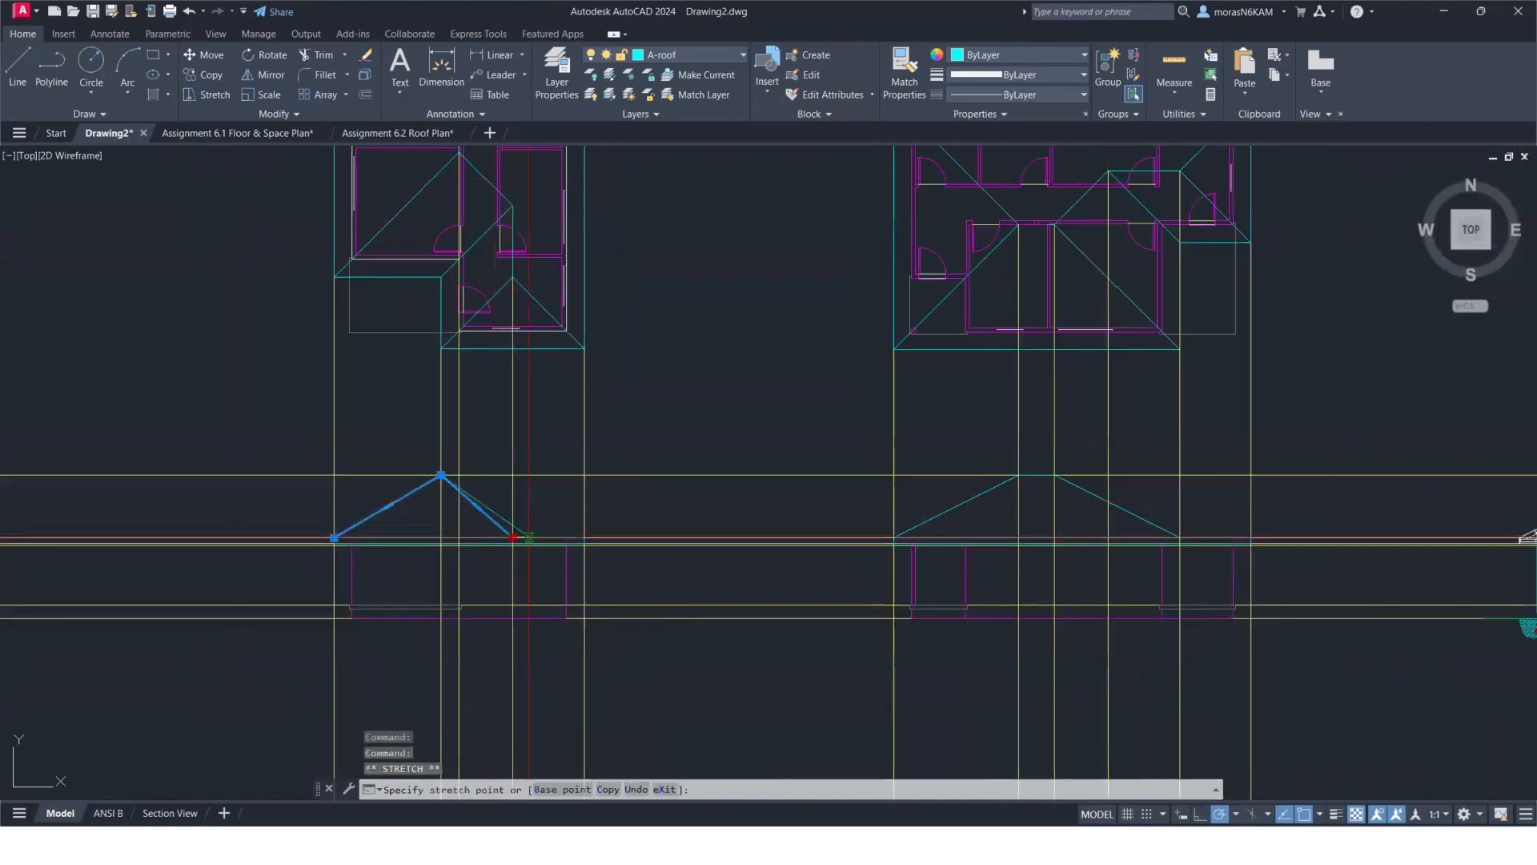
{"action": "left_click", "coordinate": [583, 538]}
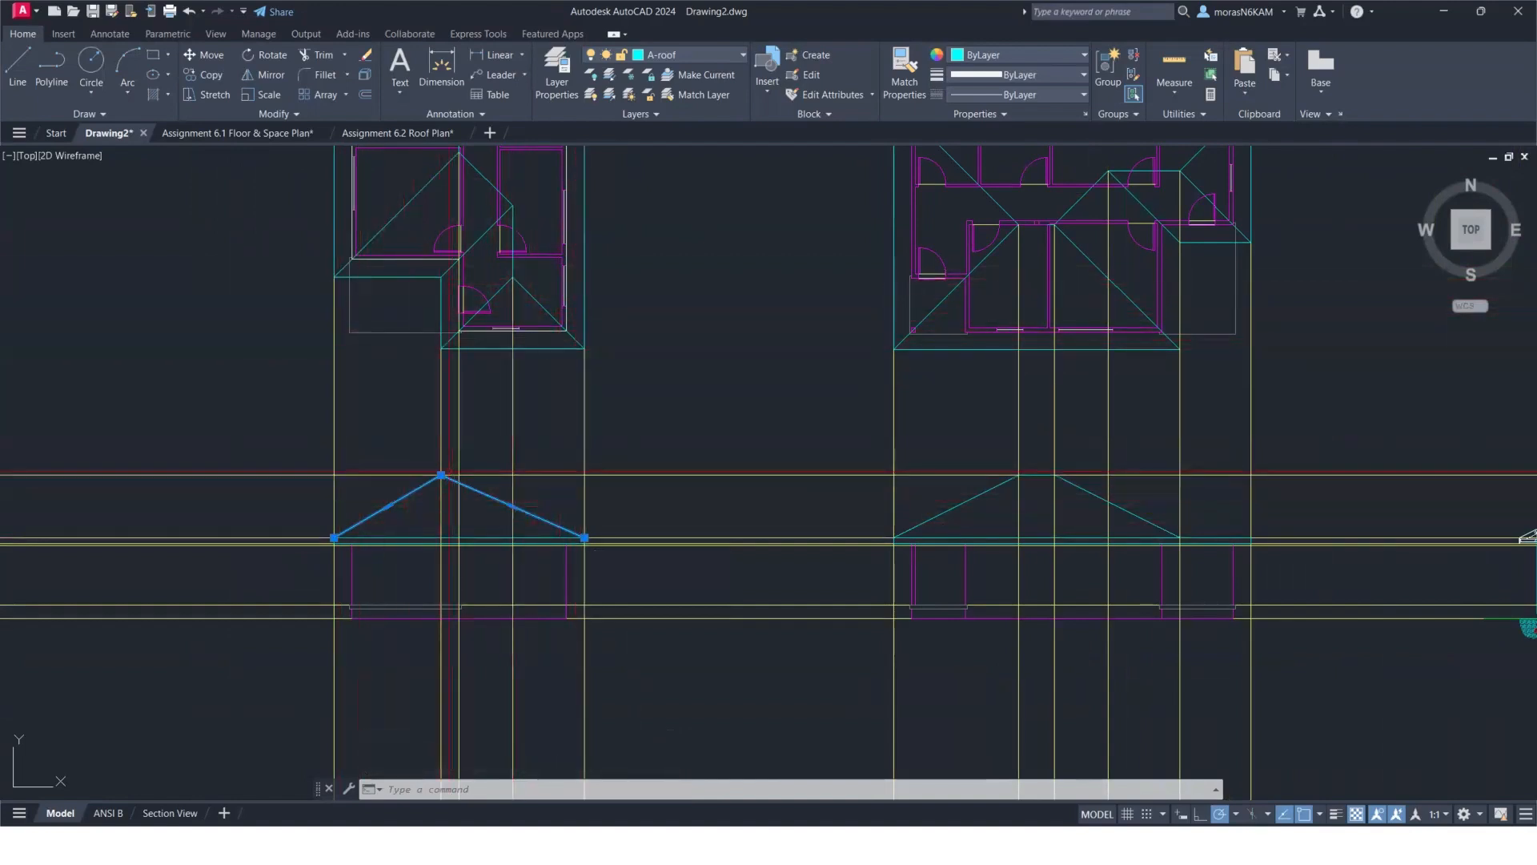
Move the peak of the narrower elevation's roof polyline along the ridge height line onto the main ridge's projection line.
{"action": "middle_click_drag", "start_coordinate": [479, 416], "coordinate": [461, 481]}
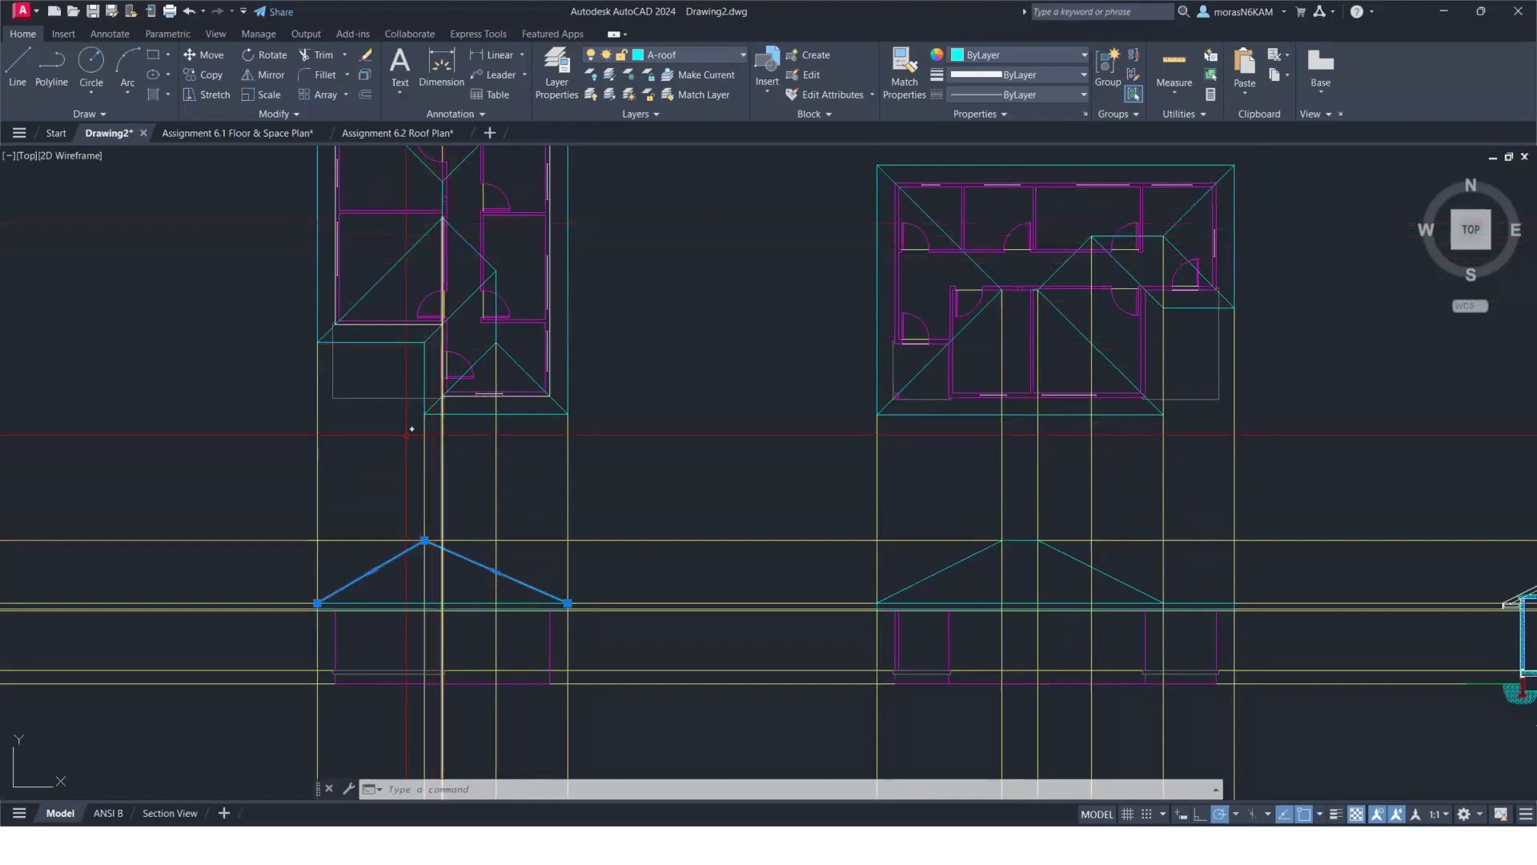
{"action": "left_click", "coordinate": [425, 540]}
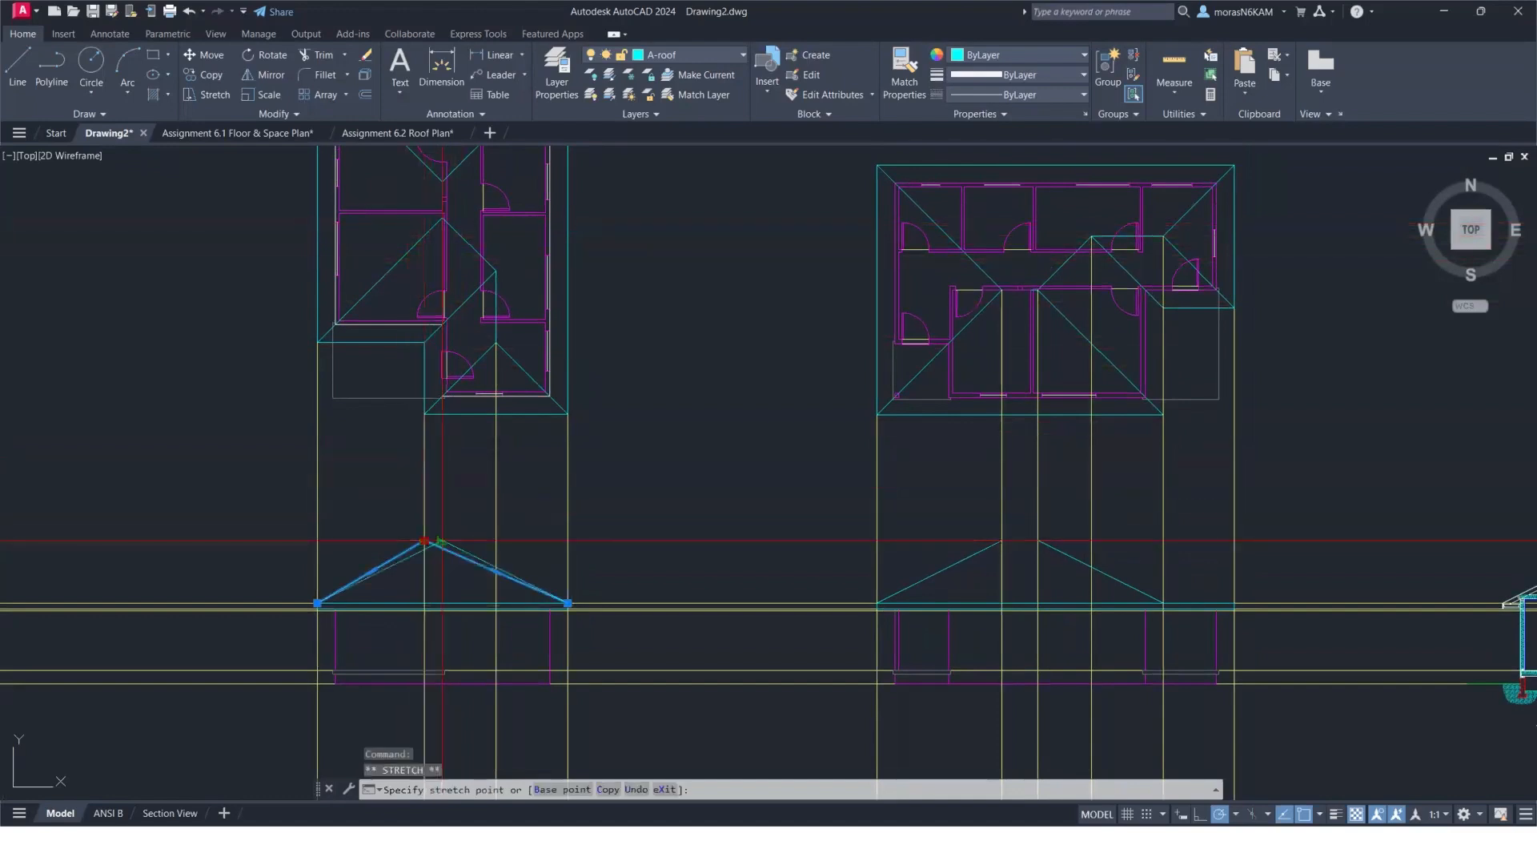
{"action": "left_click", "coordinate": [442, 540]}
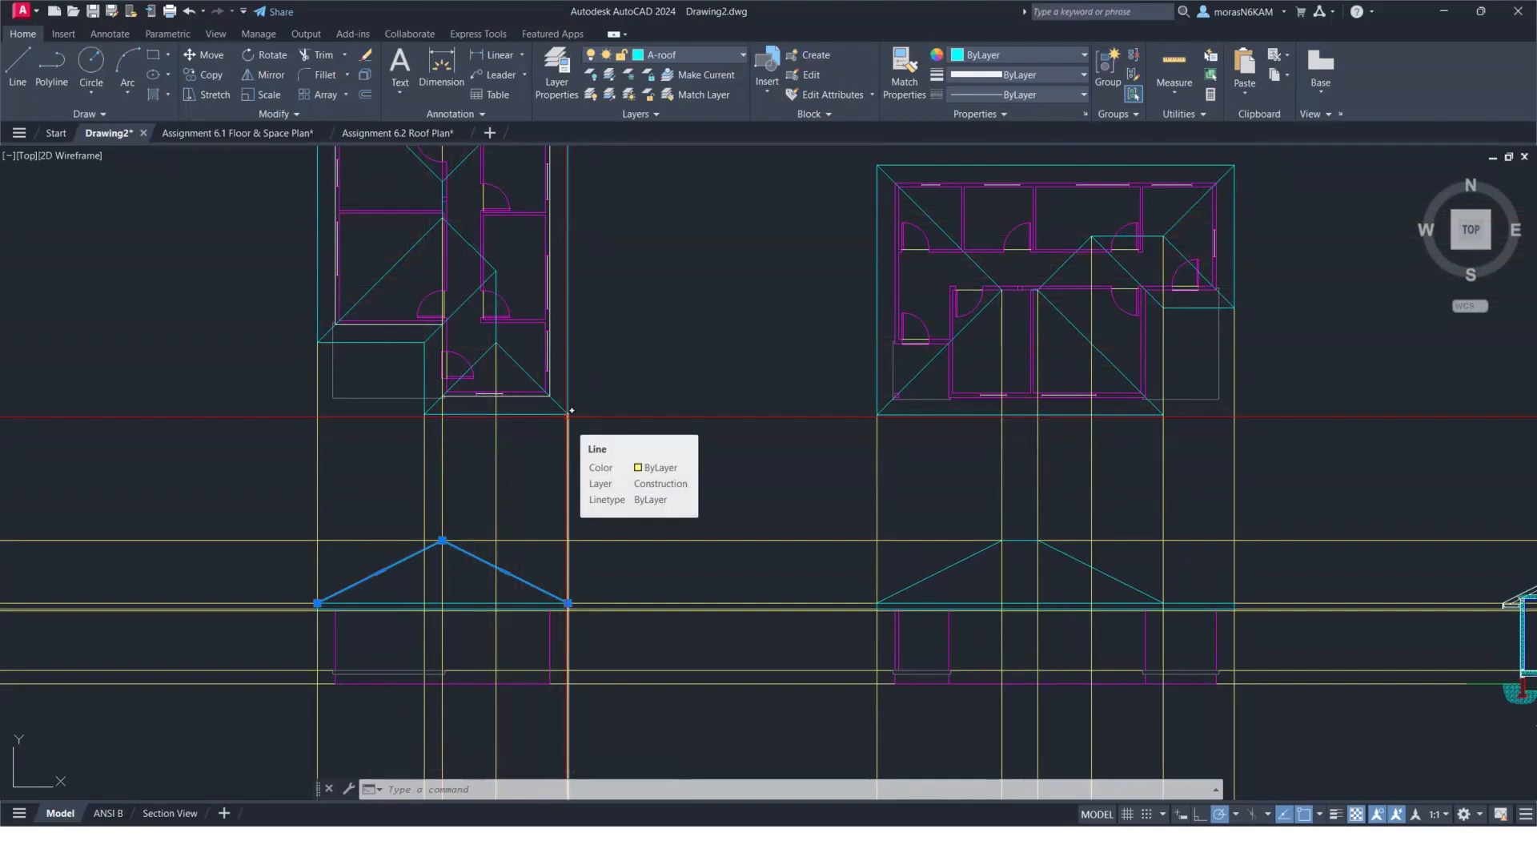
{"action": "key", "text": "Escape"}
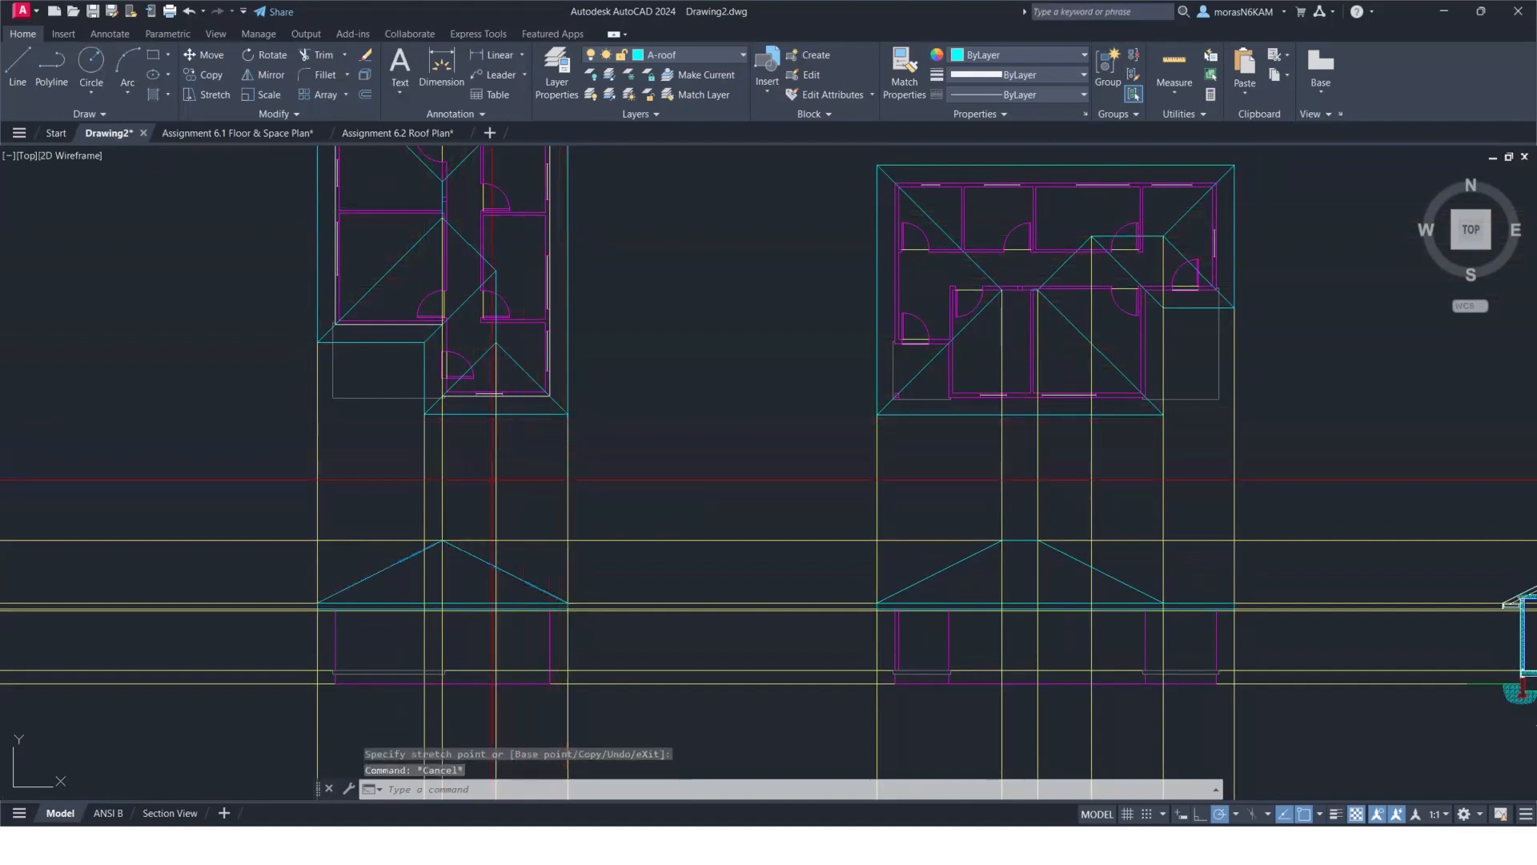
Draw the front hip polyline from where its ridge projection crosses the right roof slope down to the inner eave corner and the fascia bottom.
{"action": "middle_click_drag", "start_coordinate": [494, 485], "coordinate": [498, 416]}
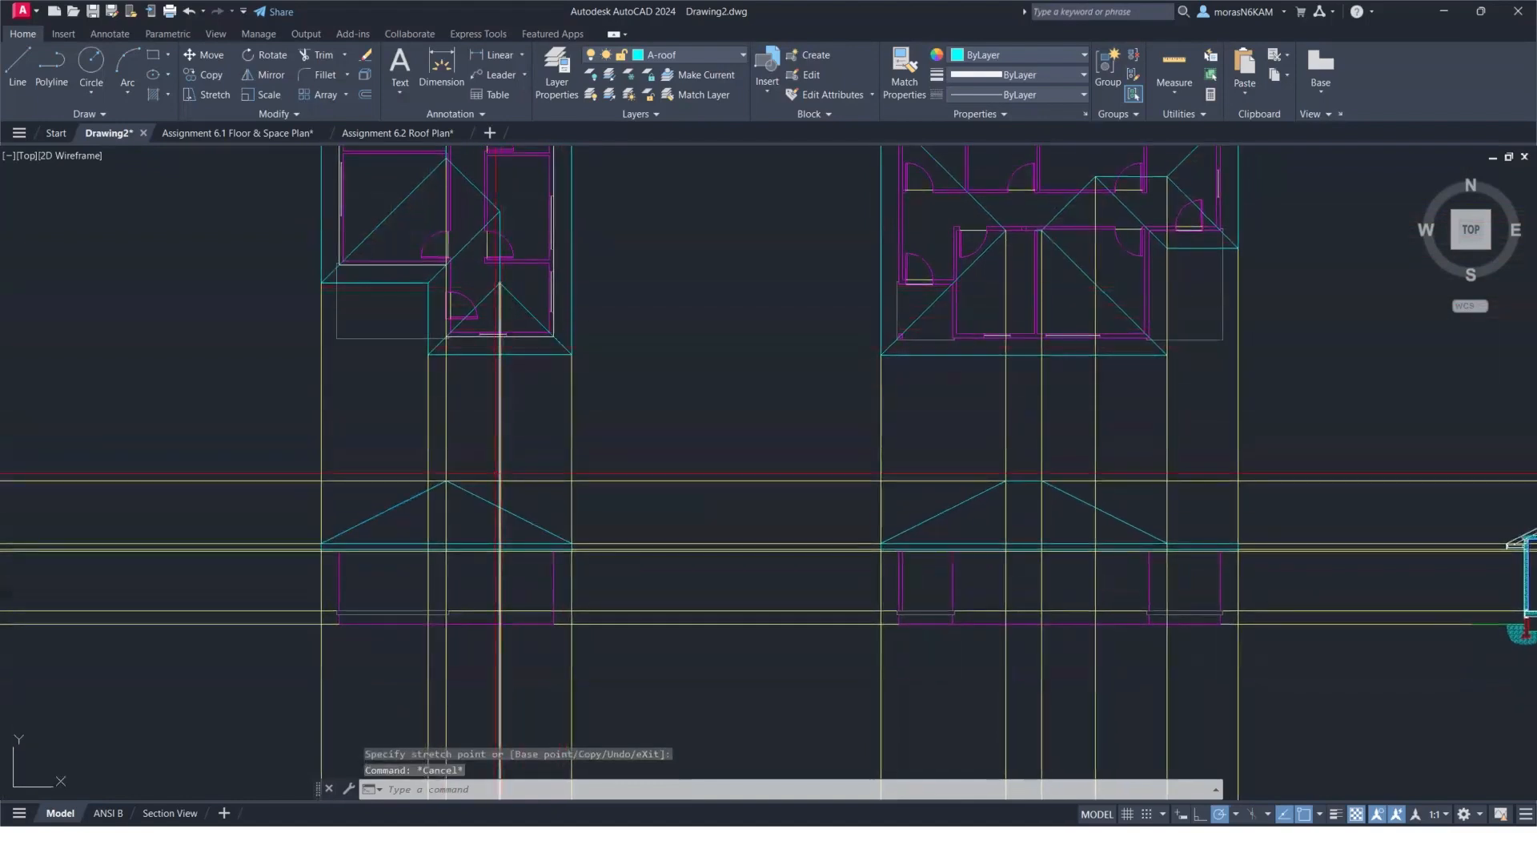
{"action": "left_click", "coordinate": [52, 62]}
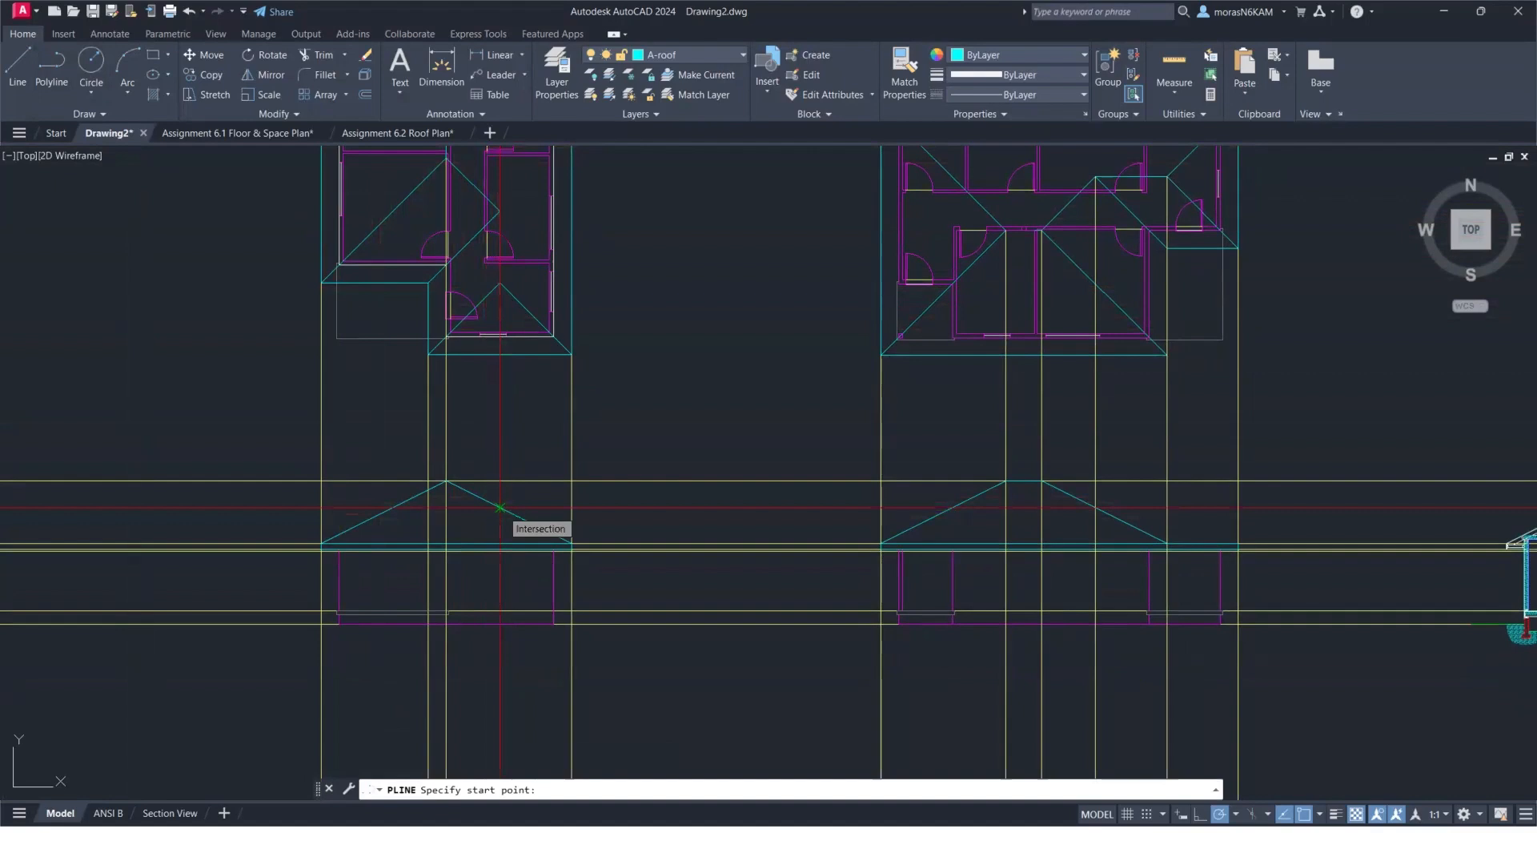
{"action": "left_click", "coordinate": [500, 508]}
{"action": "scroll", "coordinate": [436, 536], "scroll_direction": "up", "scroll_amount": 6}
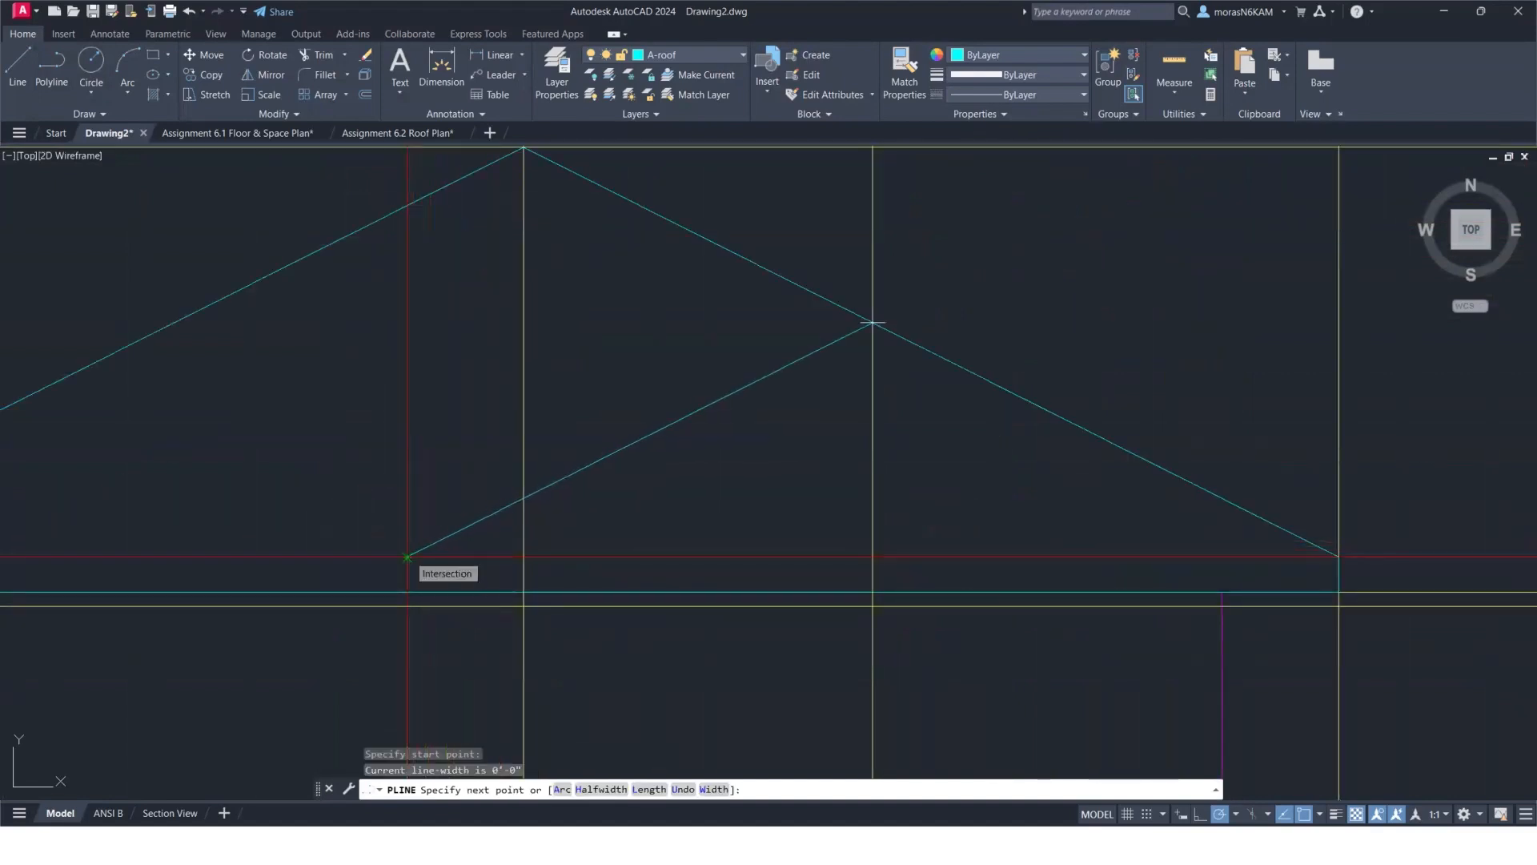
{"action": "left_click", "coordinate": [407, 556]}
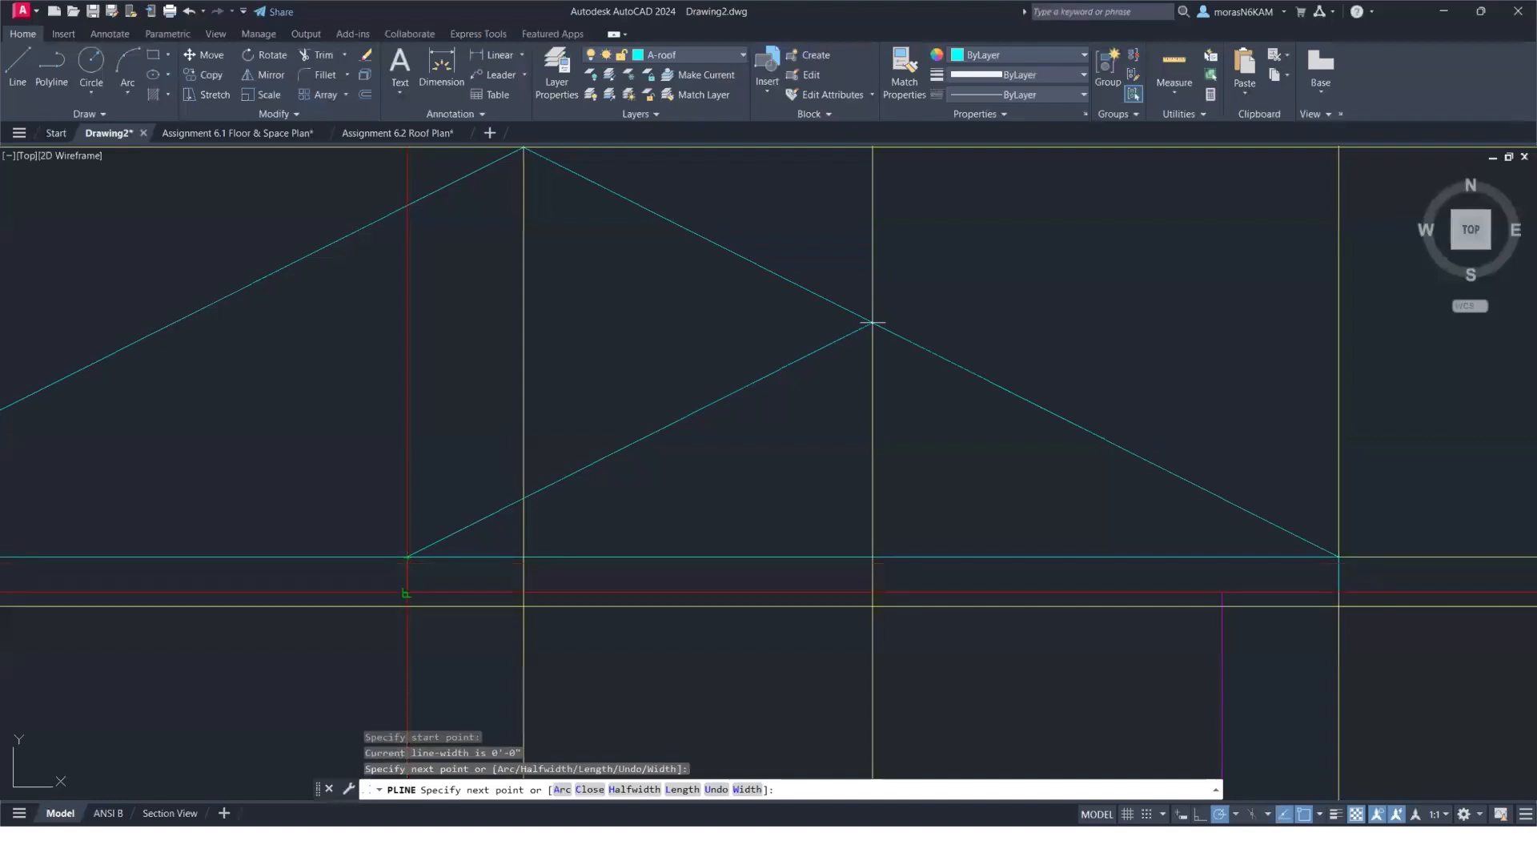
{"action": "left_click", "coordinate": [872, 322]}
{"action": "key", "text": "Escape"}
{"action": "scroll", "coordinate": [545, 484], "scroll_direction": "down", "scroll_amount": 4}
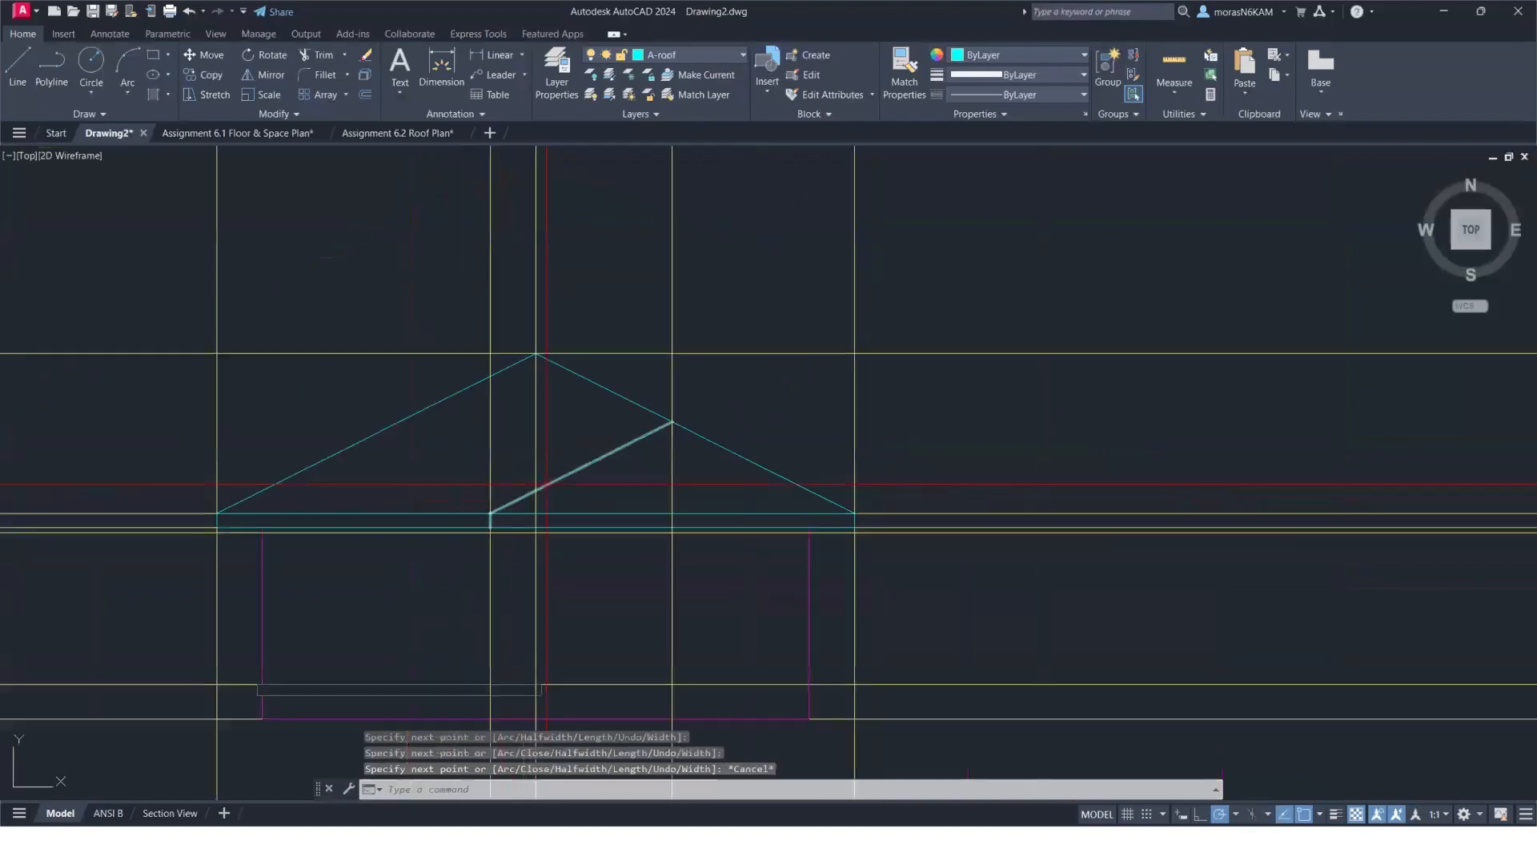
{"action": "scroll", "coordinate": [581, 450], "scroll_direction": "down", "scroll_amount": 2}
{"action": "scroll", "coordinate": [480, 552], "scroll_direction": "down", "scroll_amount": 3}
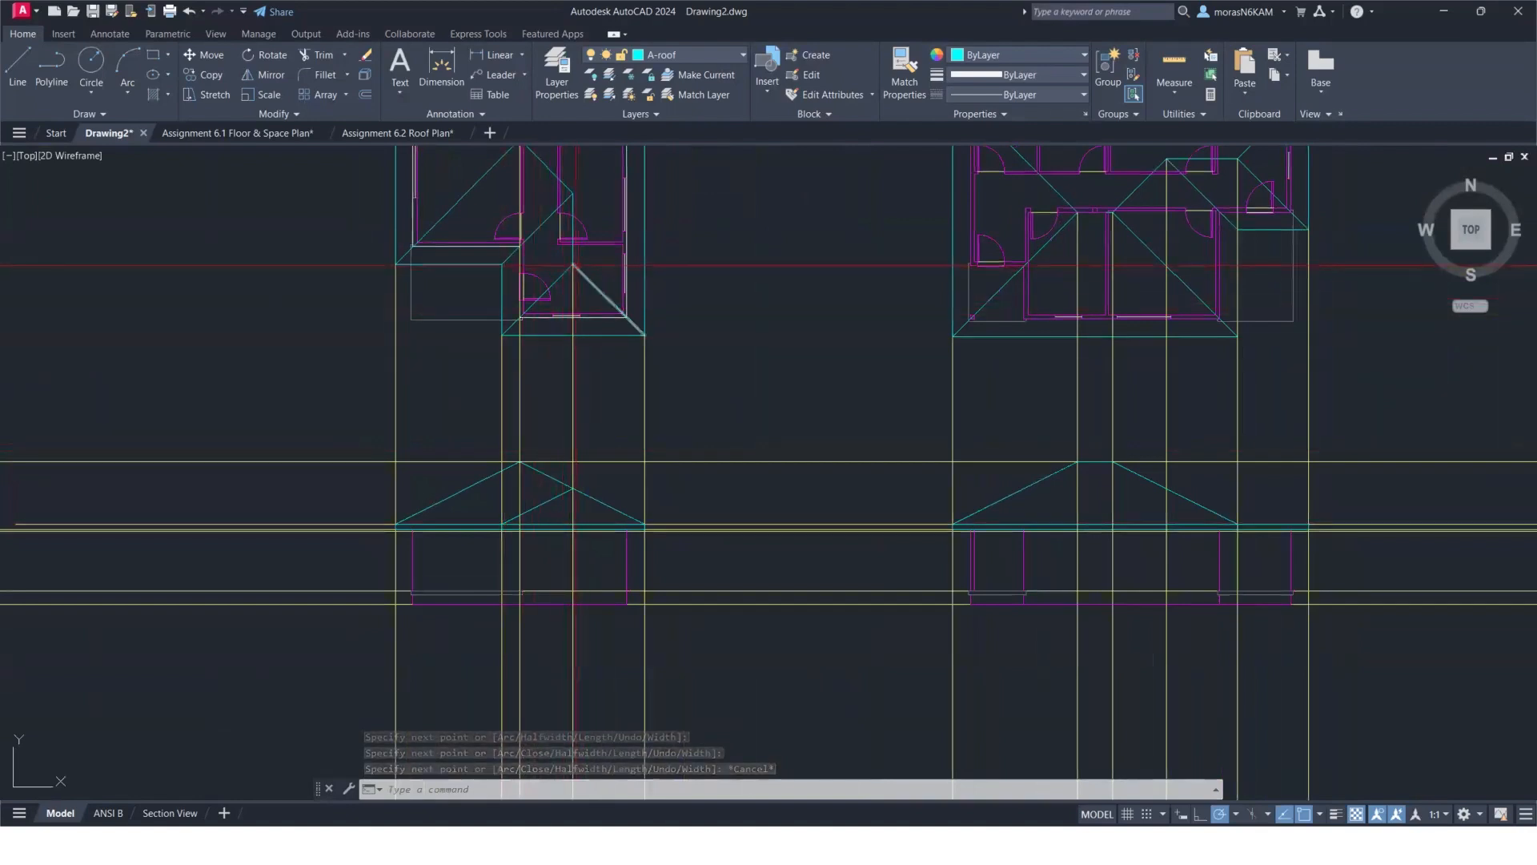
Draw the lower ridge polyline on the wider elevation from the main roof's right slope horizontally to the inner hip's projection, down to the right eave.
{"action": "left_click", "coordinate": [51, 68]}
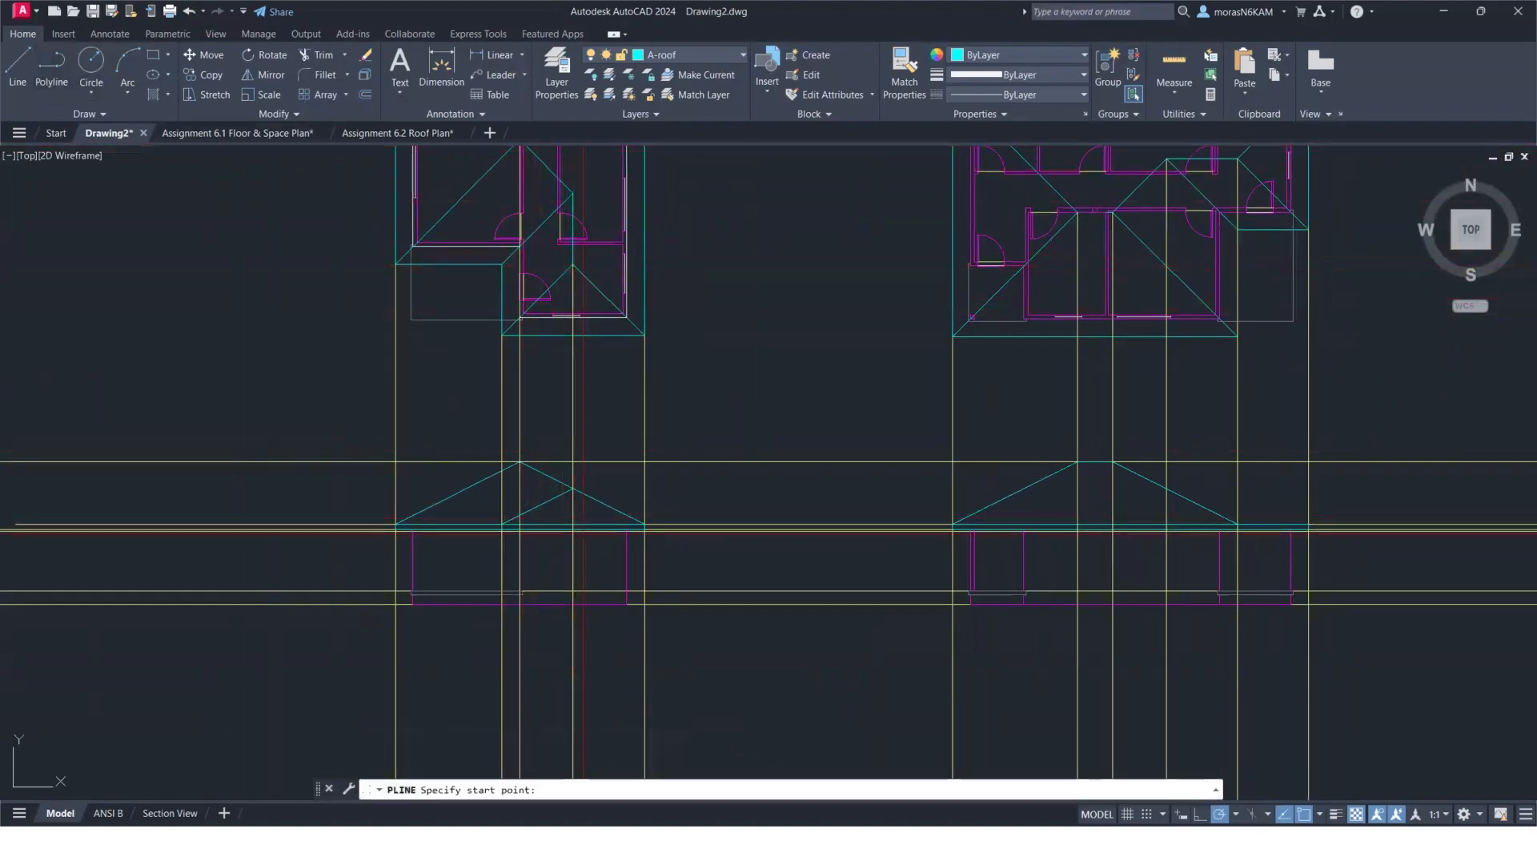
{"action": "left_click", "coordinate": [1166, 487]}
{"action": "left_click", "coordinate": [1237, 489]}
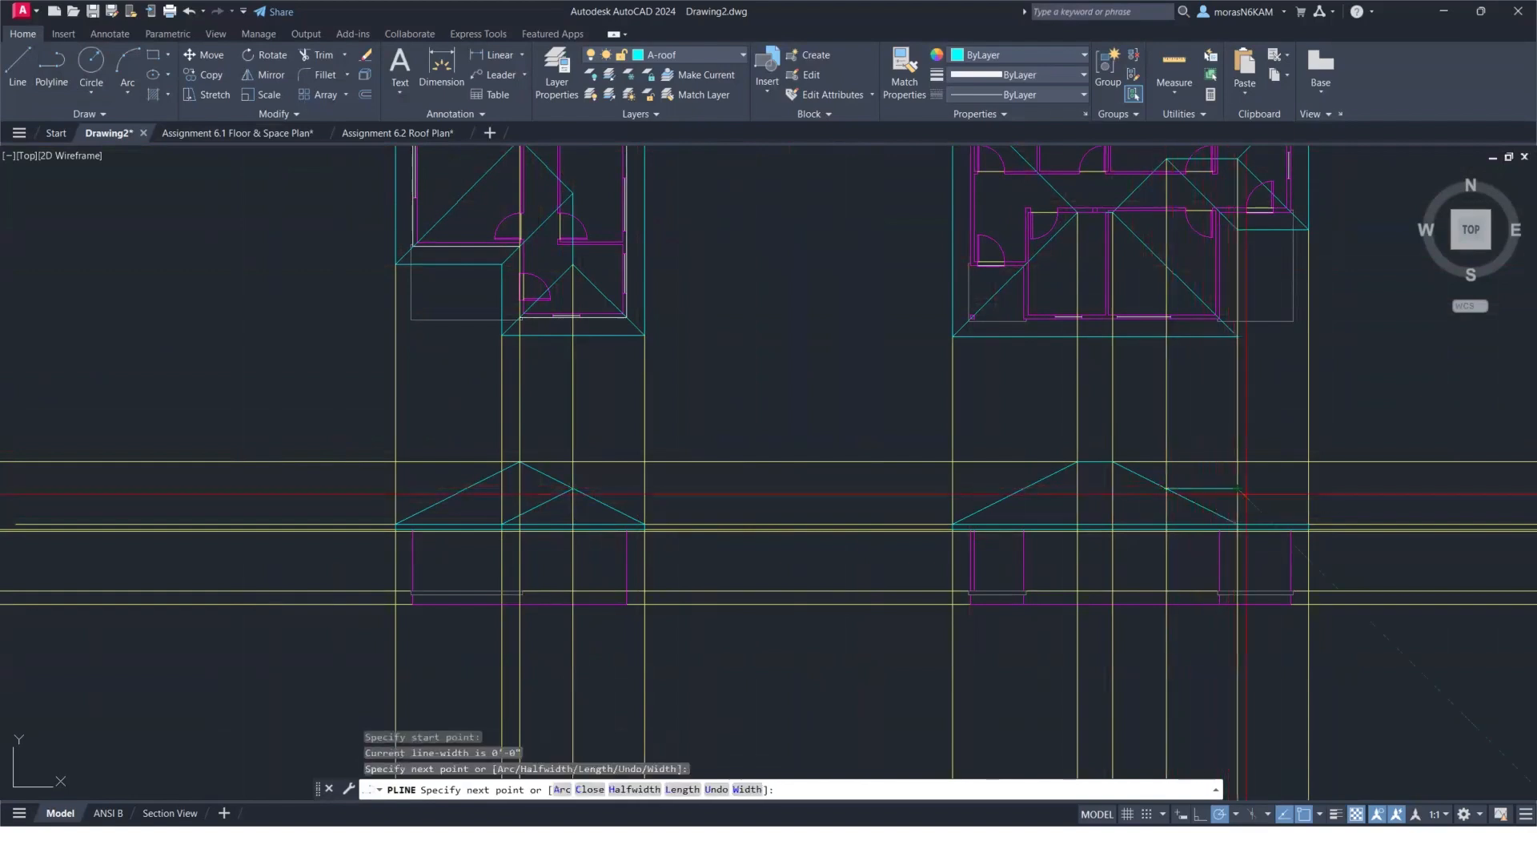
{"action": "left_click", "coordinate": [1308, 526]}
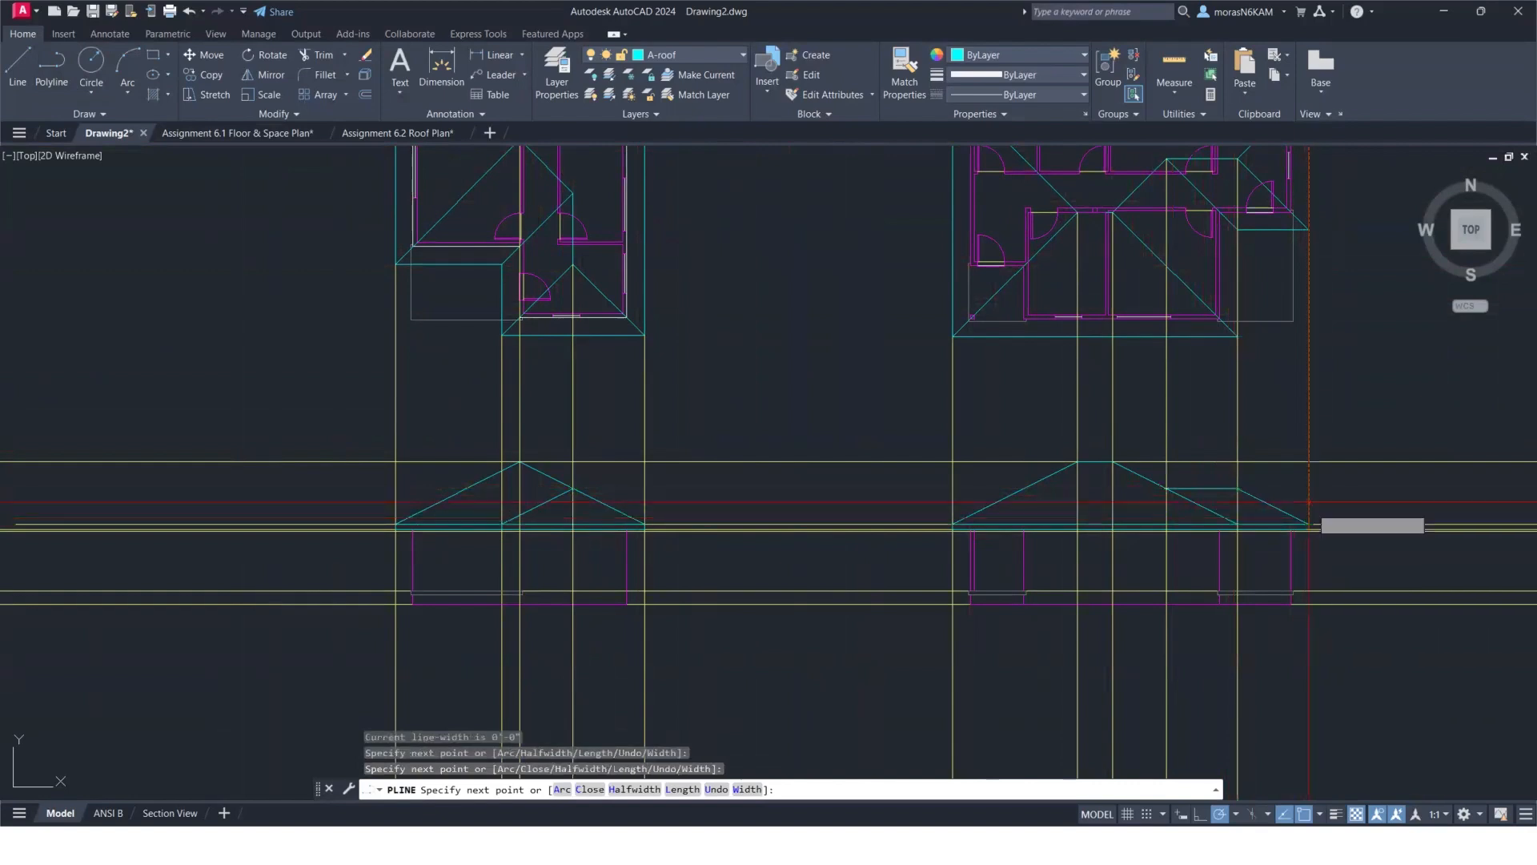
{"action": "key", "text": "Escape"}
Copy the ridge height construction line down to the front hip's peak on the narrower elevation.
{"action": "middle_click_drag", "start_coordinate": [316, 476], "coordinate": [207, 480]}
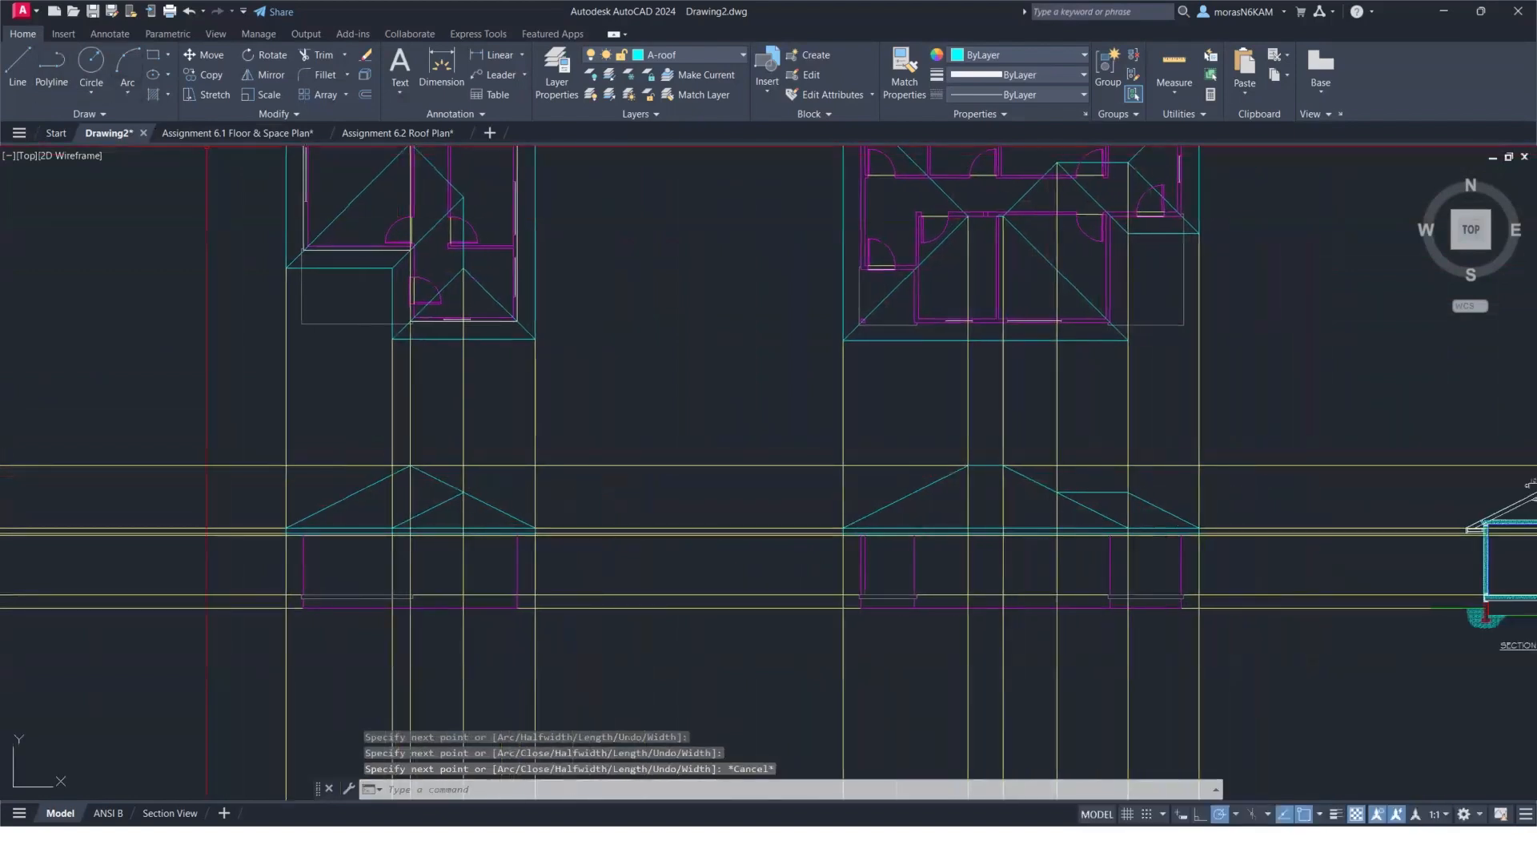
{"action": "left_click", "coordinate": [601, 465]}
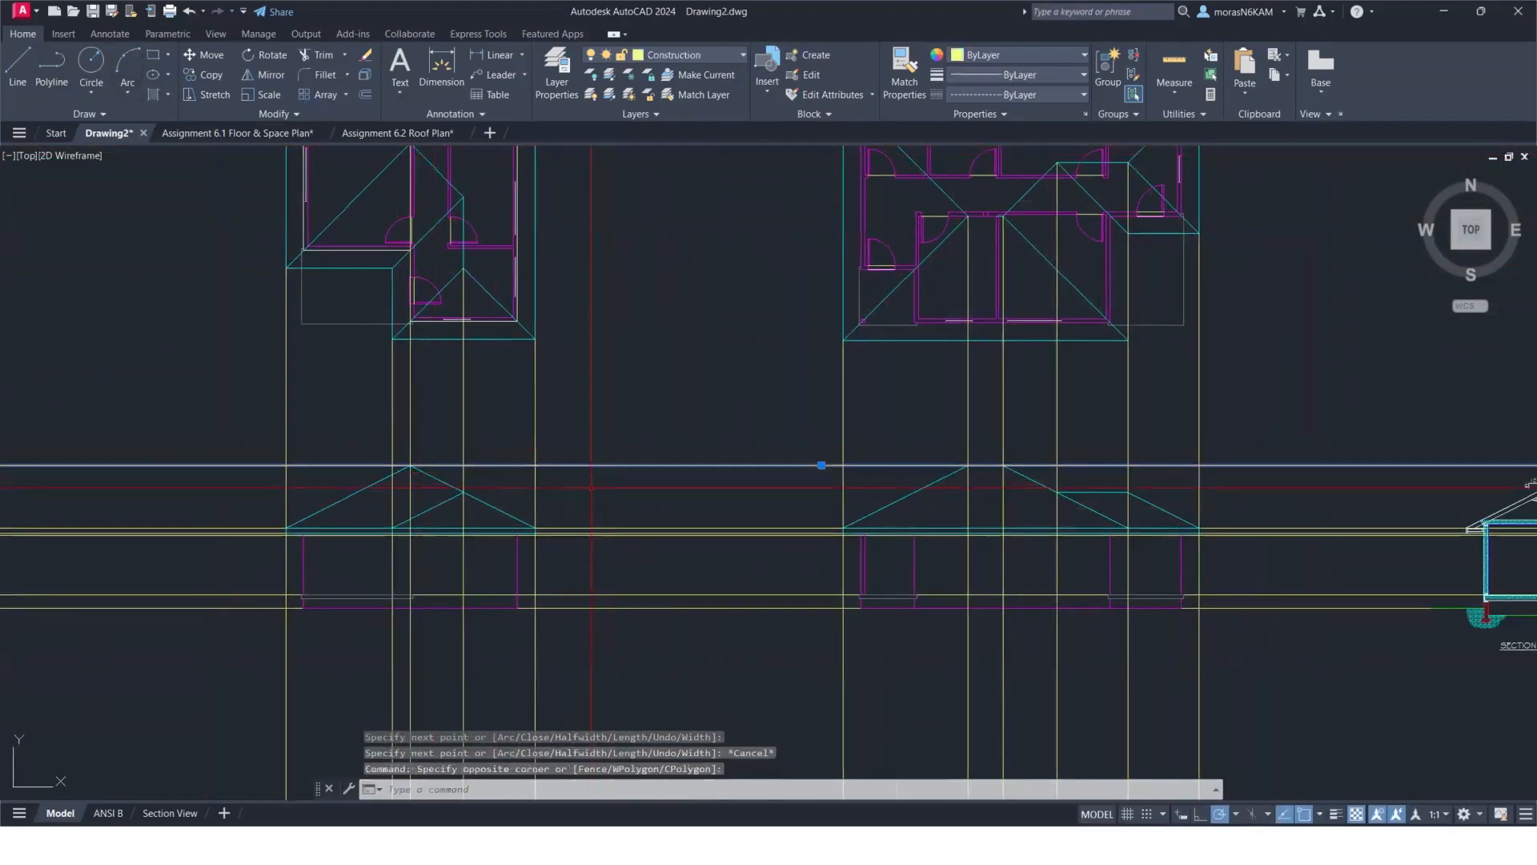
{"action": "type", "text": "co"}
{"action": "key", "text": "Return"}
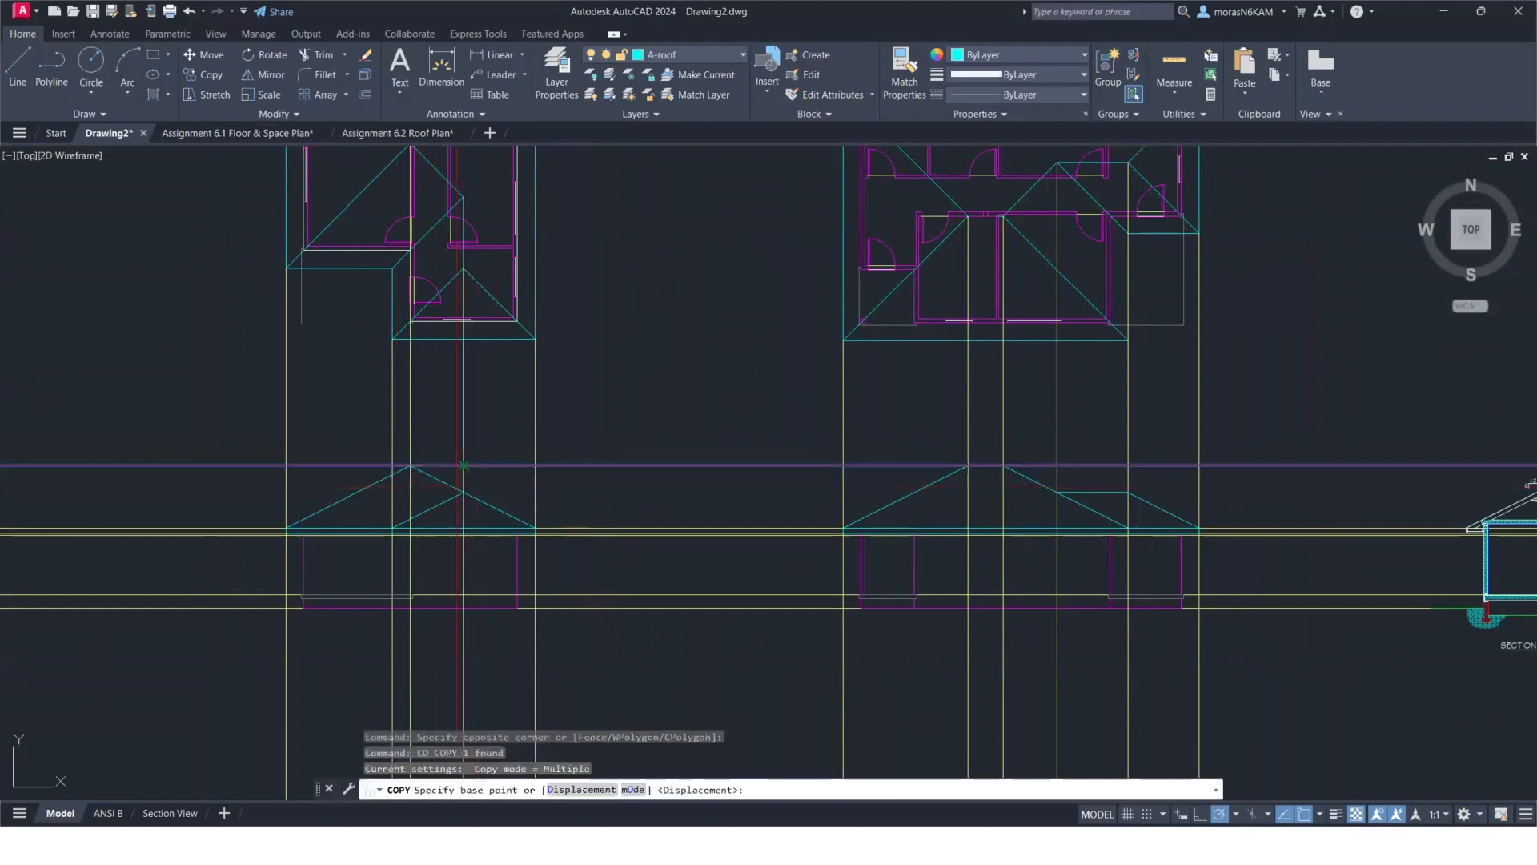
{"action": "left_click", "coordinate": [464, 471]}
{"action": "left_click", "coordinate": [463, 492]}
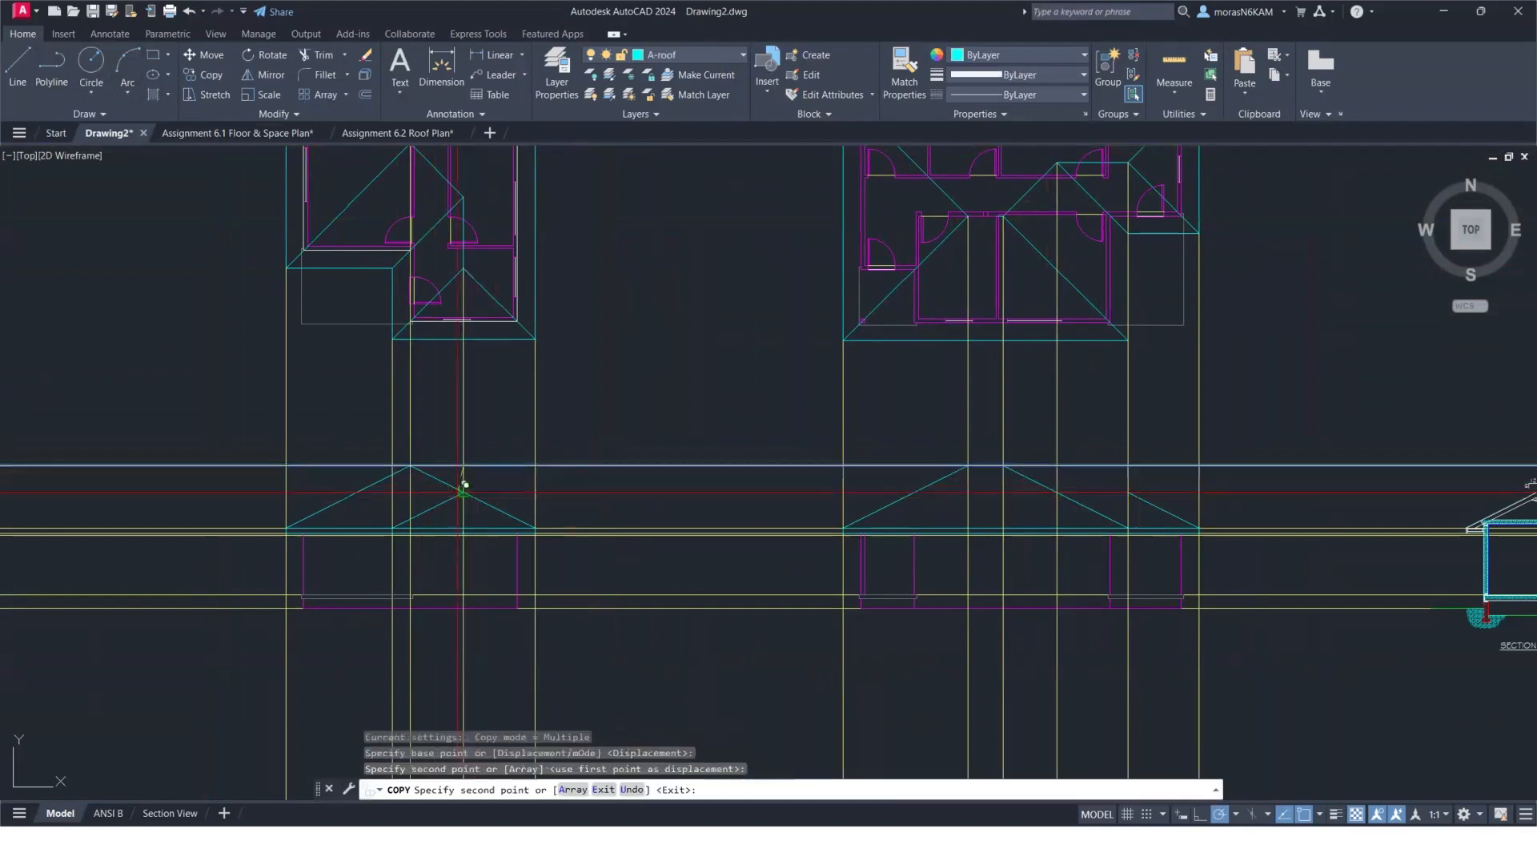
{"action": "key", "text": "Escape"}
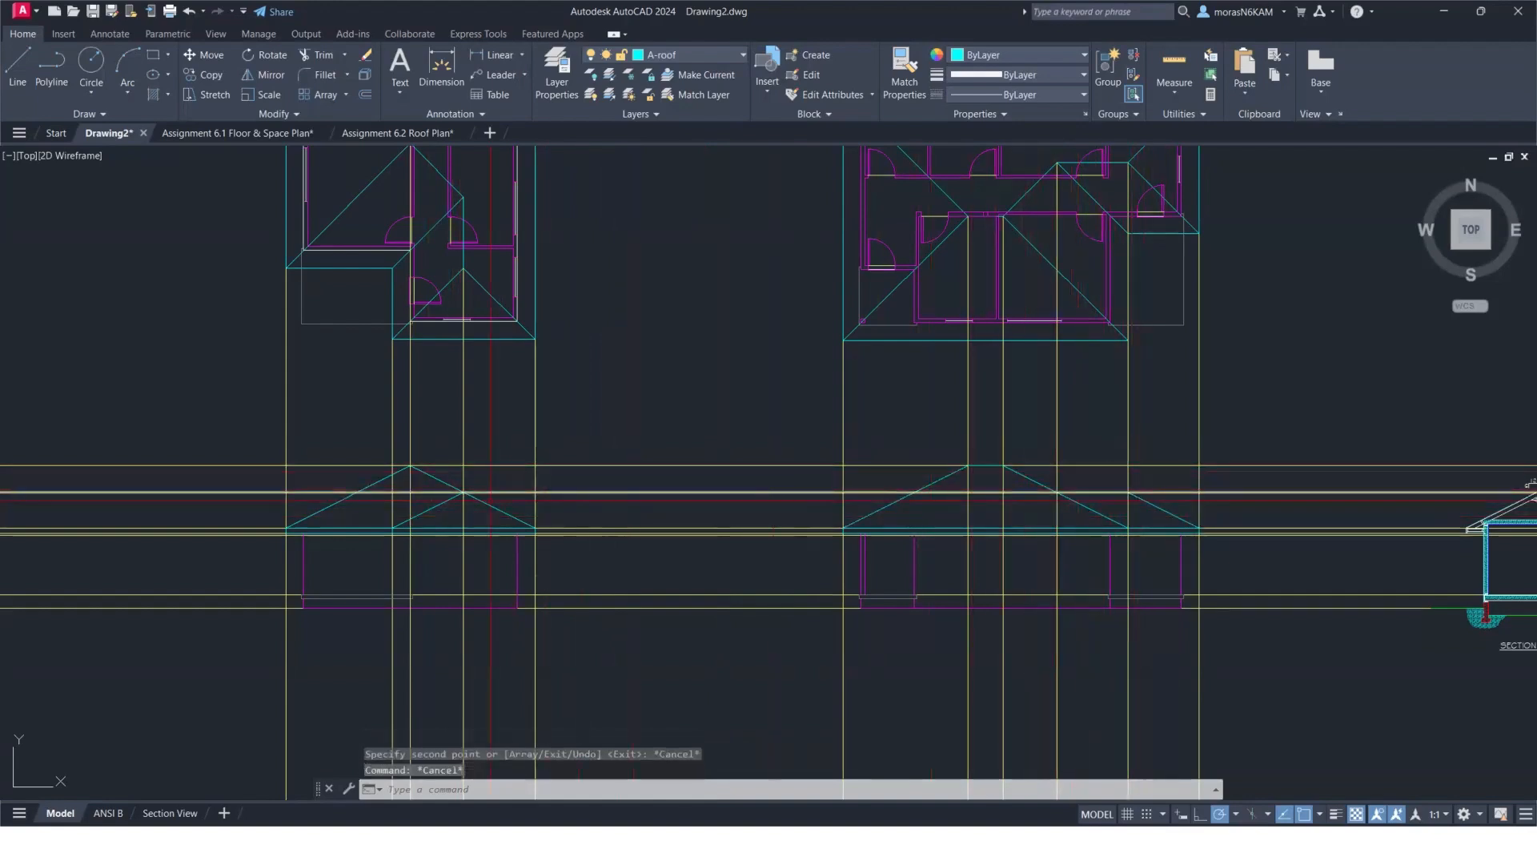
Draw a short vertical line across the wider elevation's fascia where the main roof's right slope meets it.
{"action": "scroll", "coordinate": [460, 490], "scroll_direction": "up", "scroll_amount": 2}
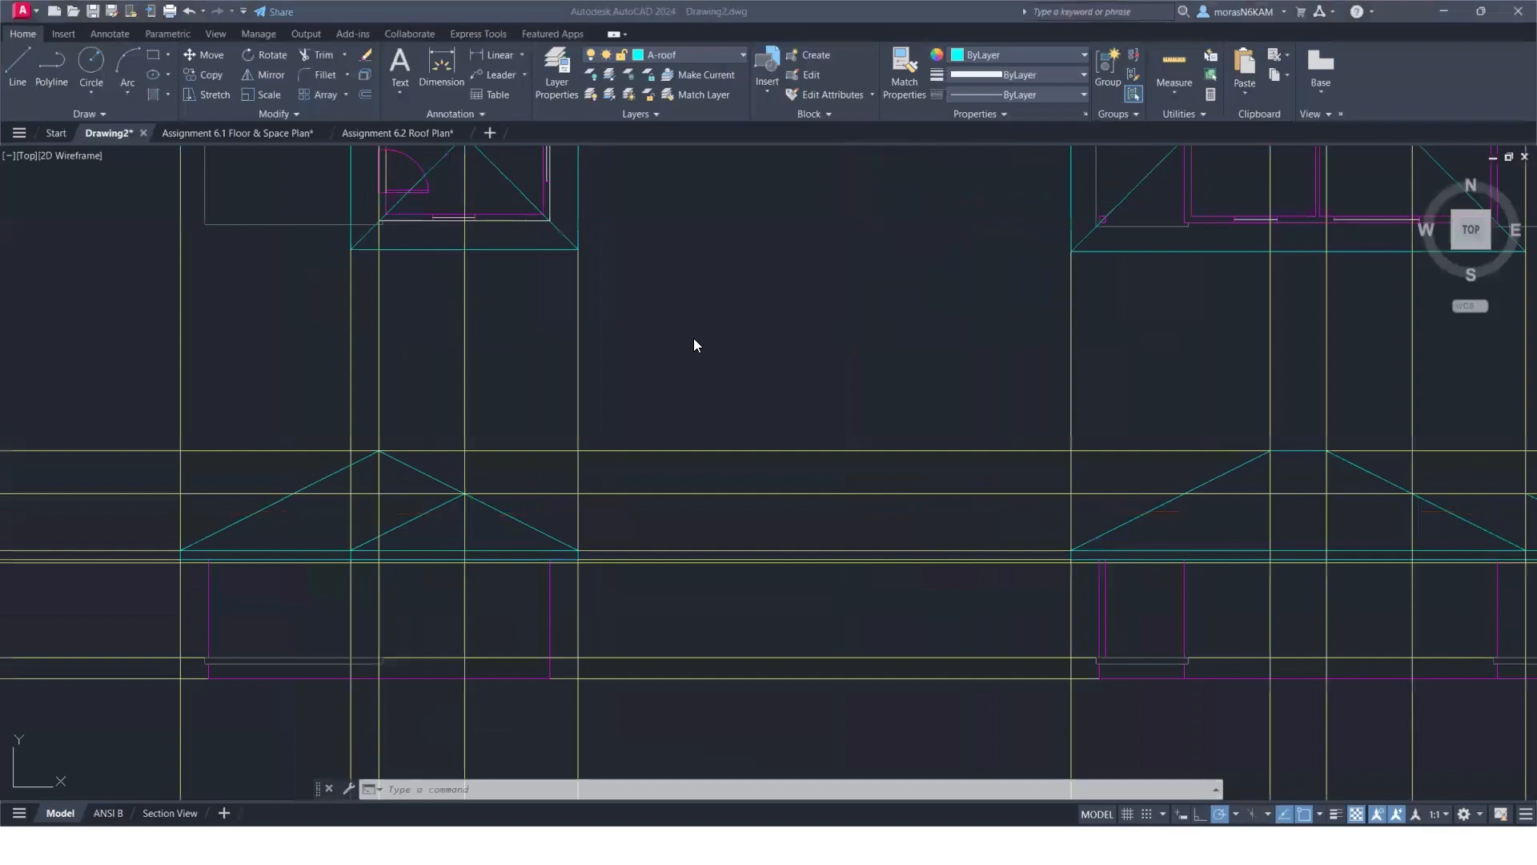
{"action": "scroll", "coordinate": [810, 289], "scroll_direction": "down", "scroll_amount": 4}
{"action": "scroll", "coordinate": [606, 398], "scroll_direction": "up", "scroll_amount": 4}
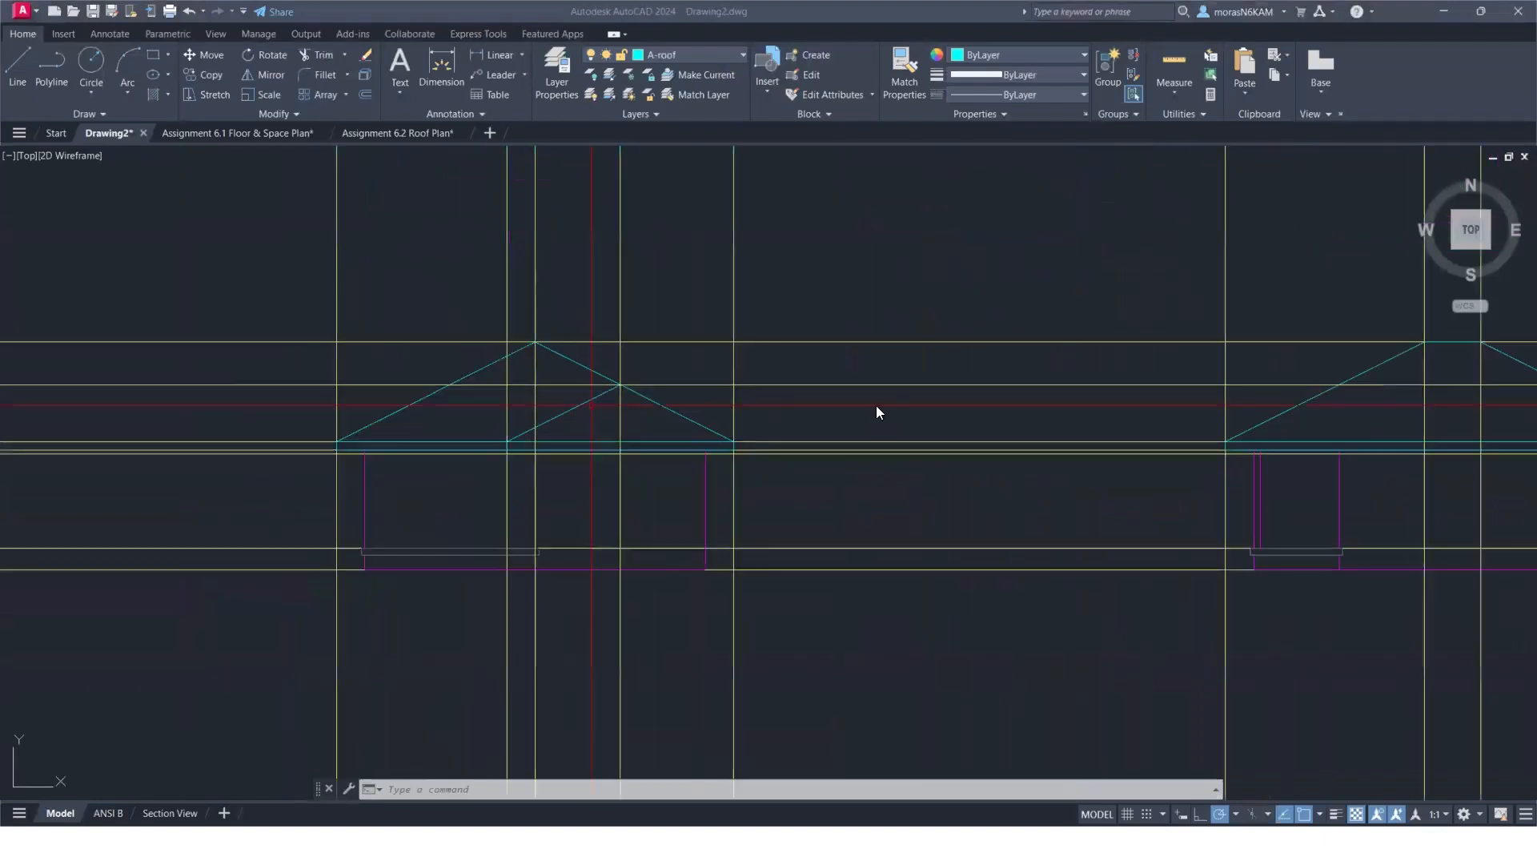
{"action": "left_click", "coordinate": [876, 405]}
{"action": "scroll", "coordinate": [920, 404], "scroll_direction": "down", "scroll_amount": 4}
{"action": "middle_click_drag", "start_coordinate": [920, 405], "coordinate": [691, 425]}
{"action": "scroll", "coordinate": [946, 422], "scroll_direction": "up", "scroll_amount": 4}
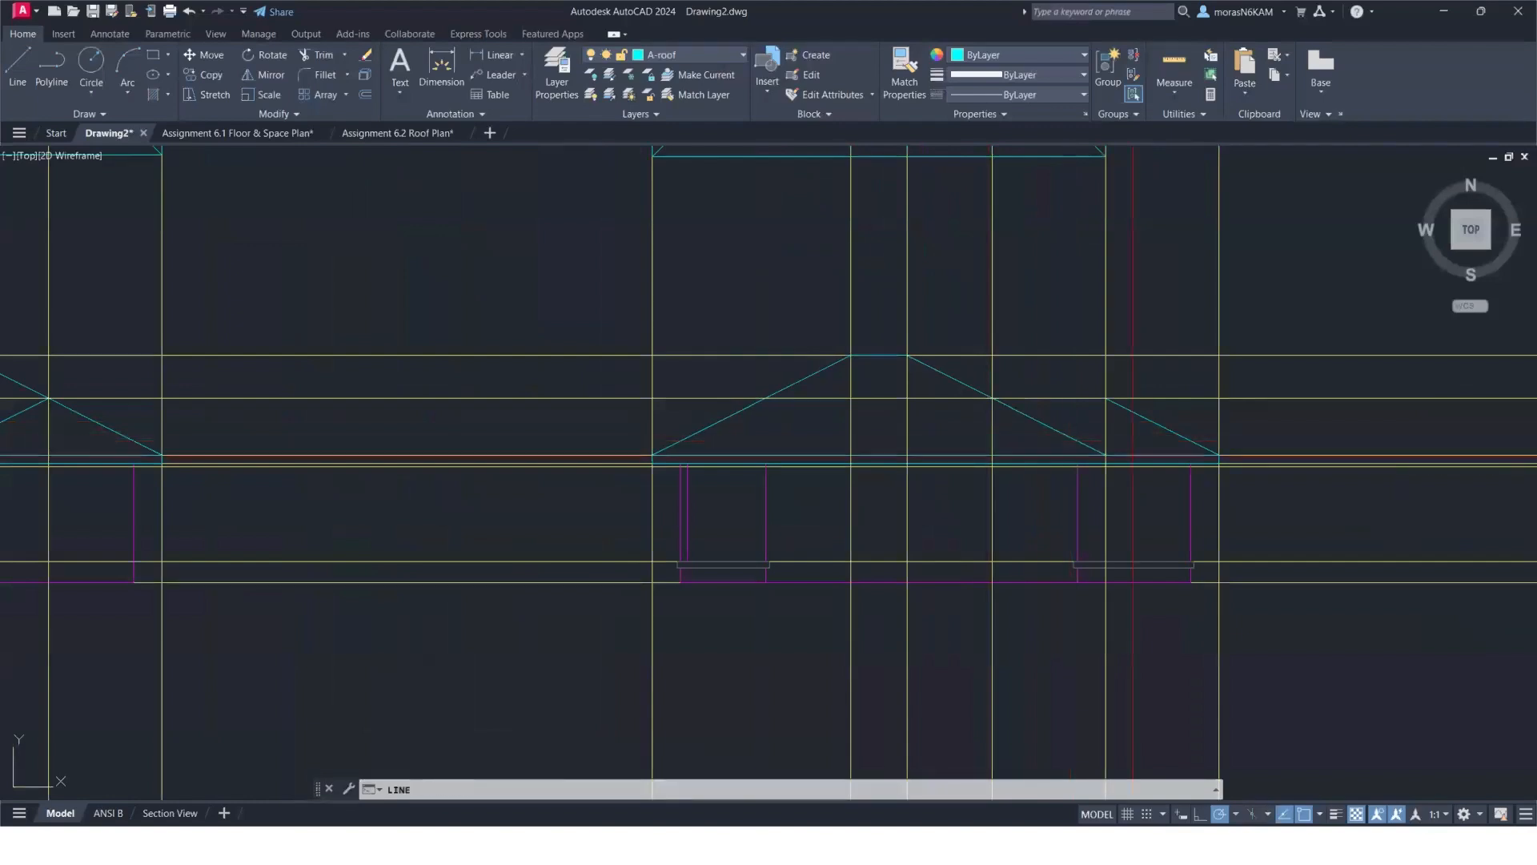
{"action": "key", "text": "Return"}
{"action": "scroll", "coordinate": [1133, 455], "scroll_direction": "up", "scroll_amount": 4}
{"action": "left_click", "coordinate": [1011, 436]}
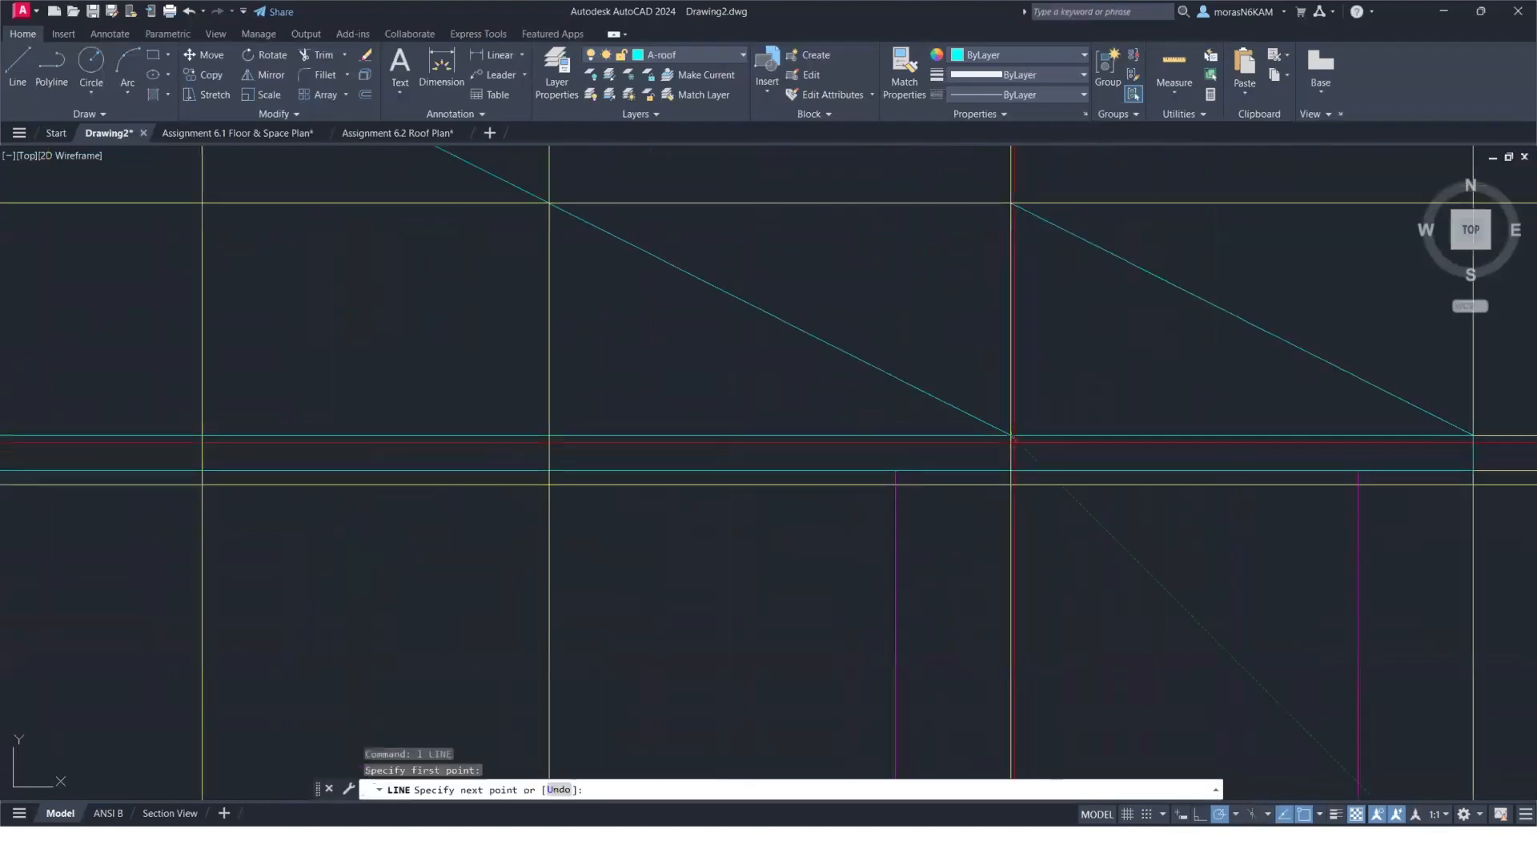
{"action": "scroll", "coordinate": [1049, 445], "scroll_direction": "down", "scroll_amount": 3}
{"action": "key", "text": "Escape"}
{"action": "scroll", "coordinate": [556, 469], "scroll_direction": "down", "scroll_amount": 5}
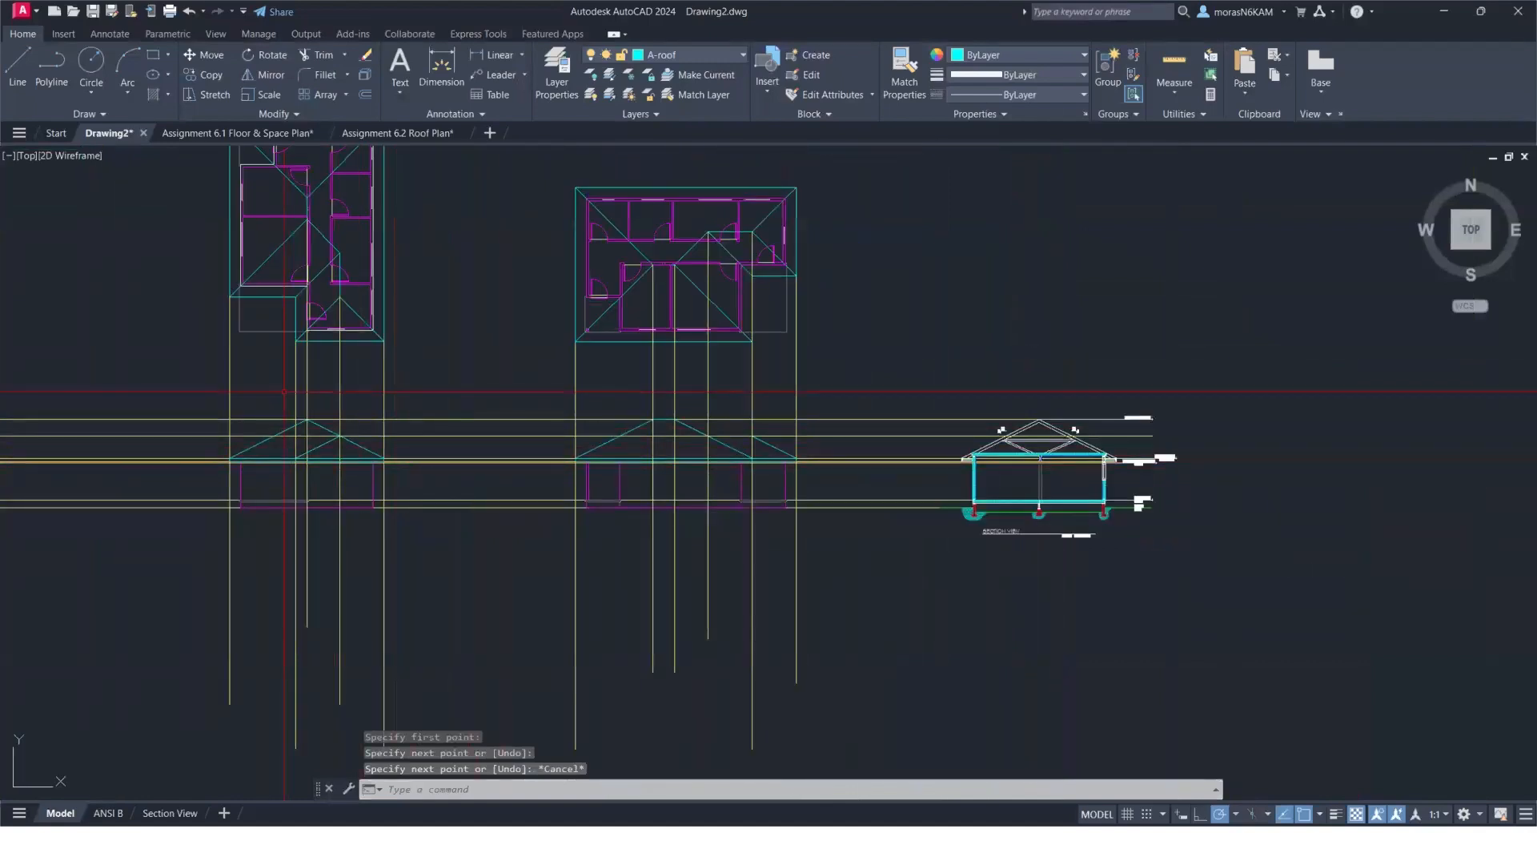
Freeze the Construction layer to review both elevations without guide lines, and thaw the layer.
{"action": "scroll", "coordinate": [249, 395], "scroll_direction": "up", "scroll_amount": 2}
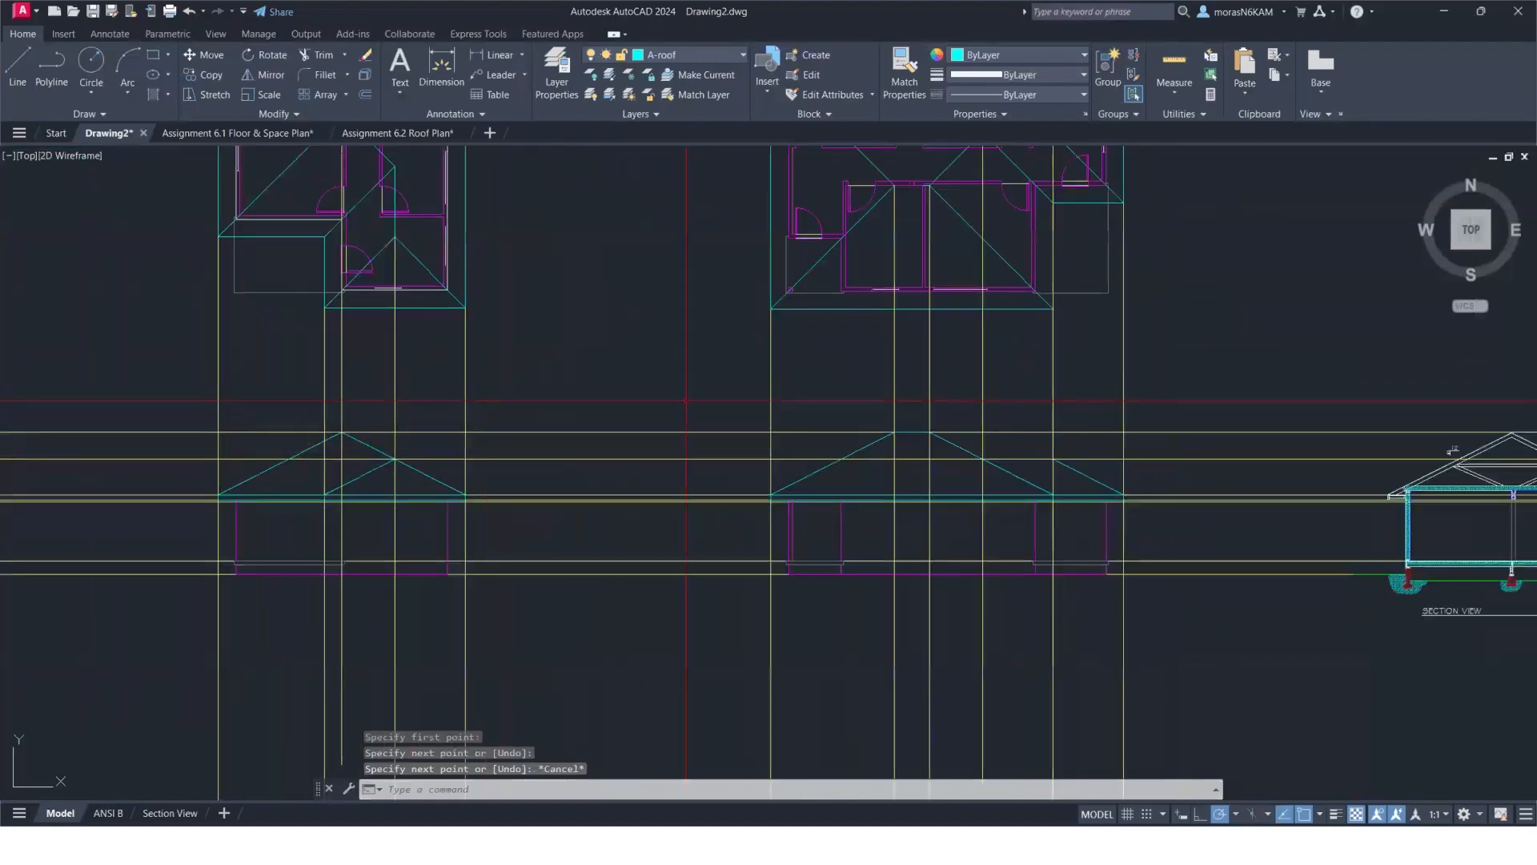
{"action": "left_click", "coordinate": [1143, 375]}
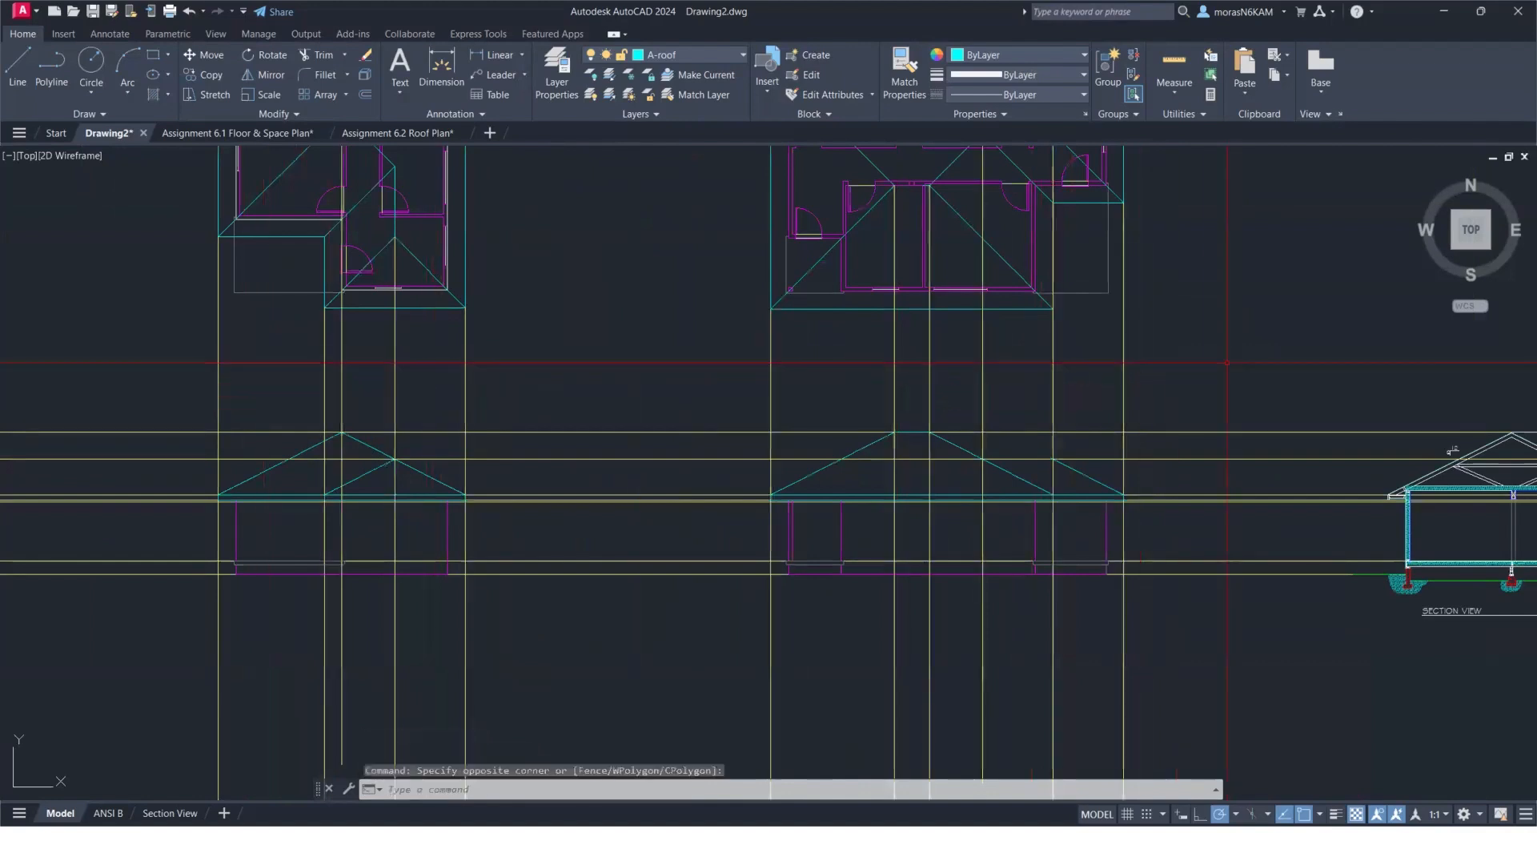
{"action": "scroll", "coordinate": [1065, 375], "scroll_direction": "down", "scroll_amount": 4}
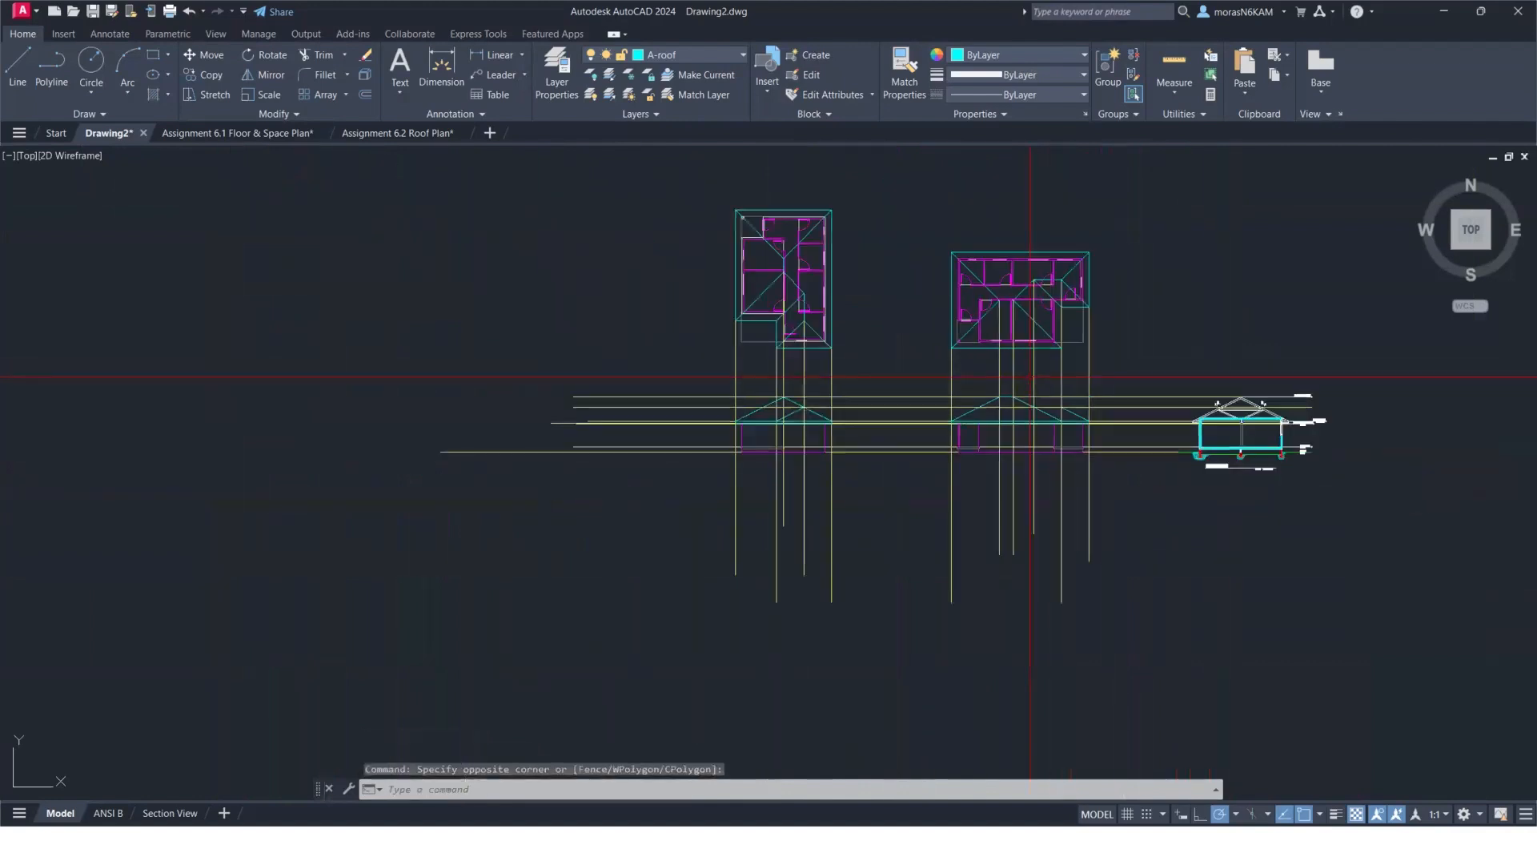
{"action": "left_click", "coordinate": [682, 55]}
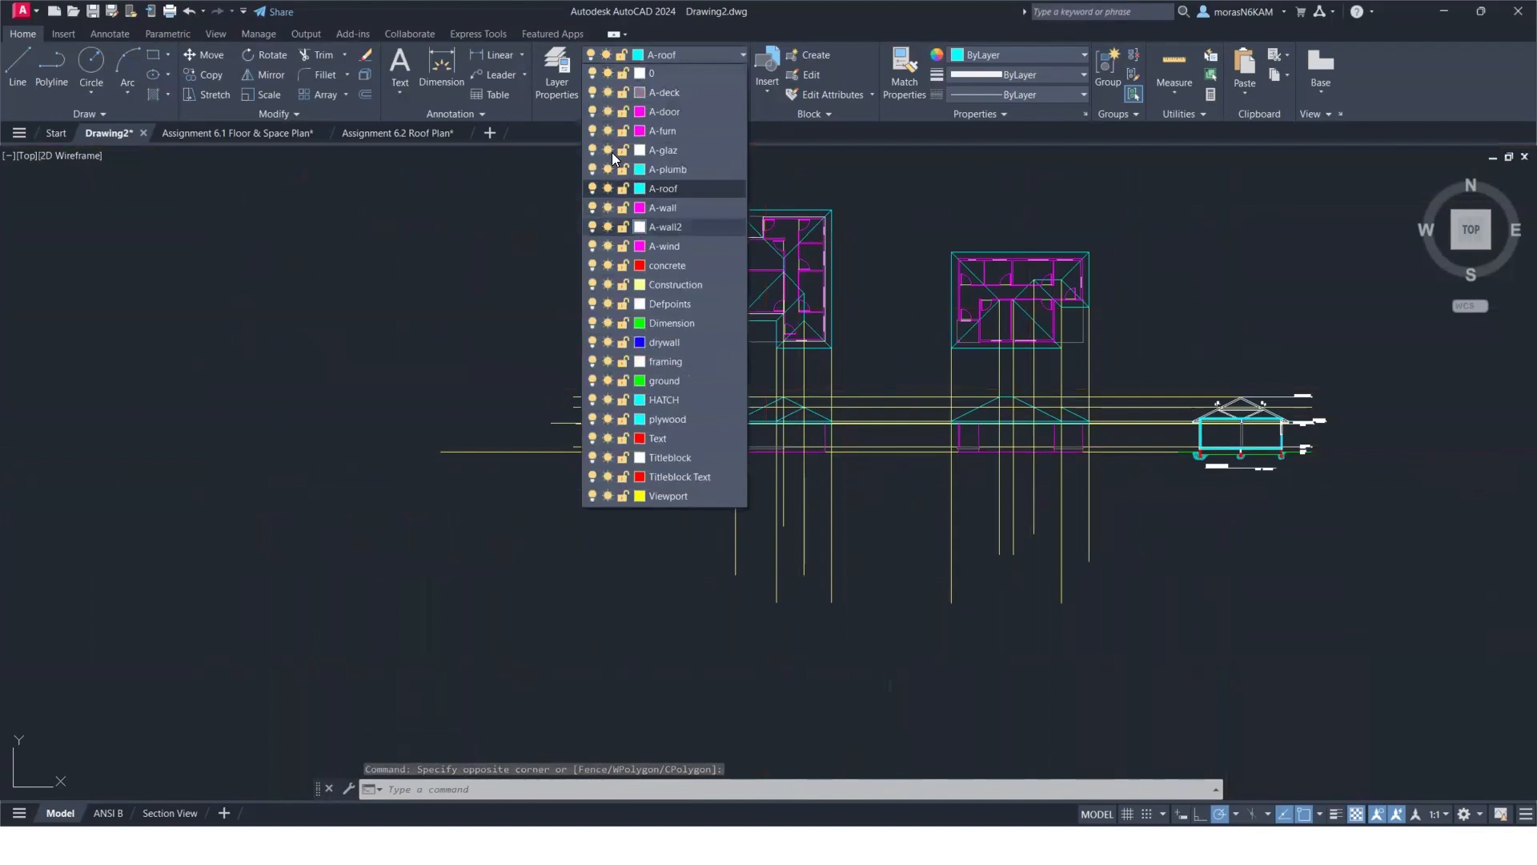
{"action": "left_click", "coordinate": [607, 284]}
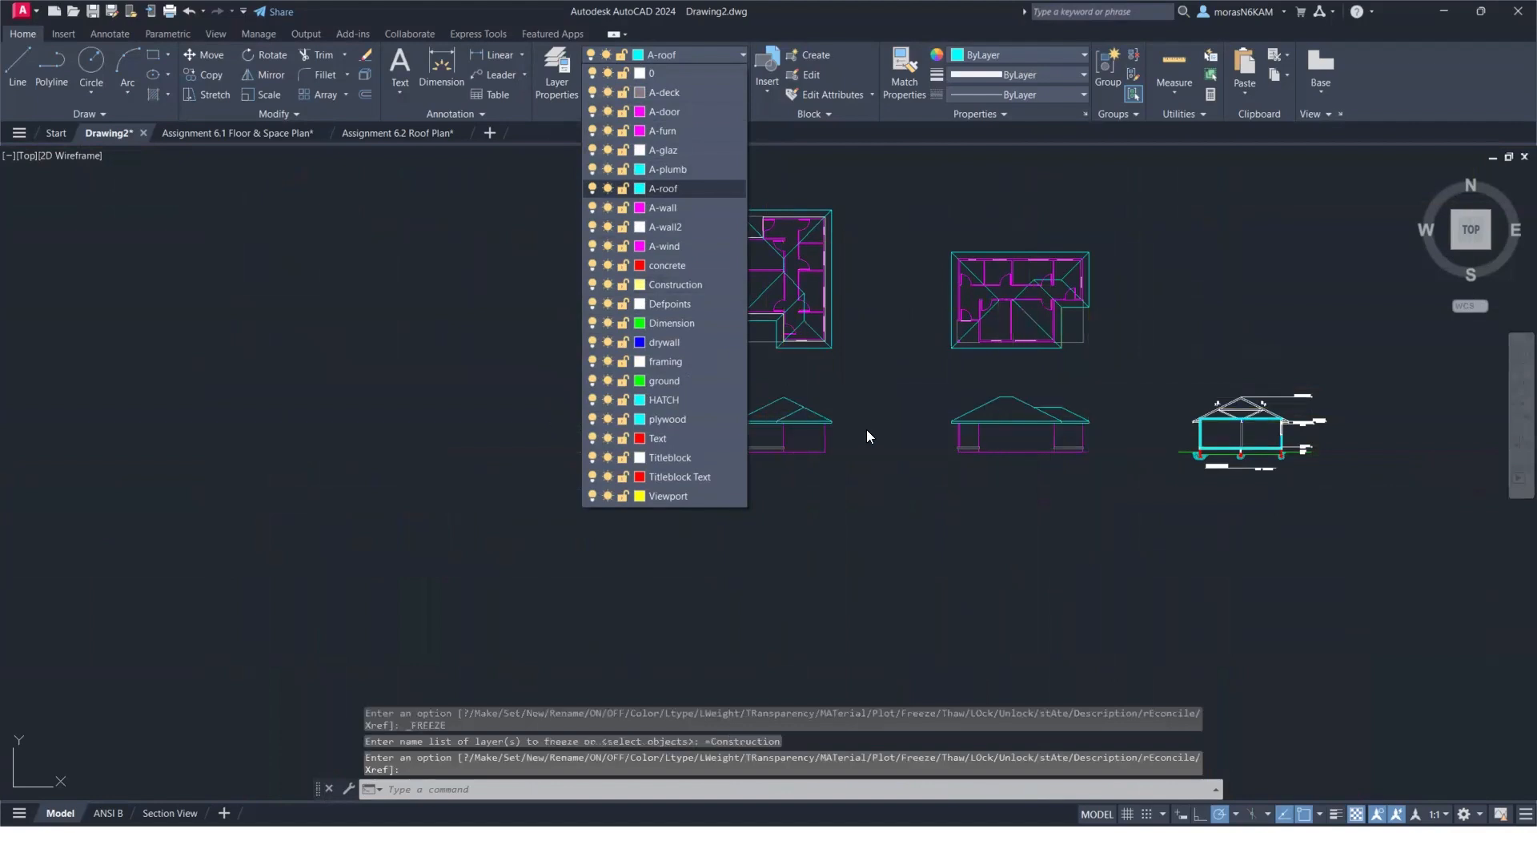
{"action": "scroll", "coordinate": [890, 440], "scroll_direction": "up", "scroll_amount": 4}
{"action": "middle_click_drag", "start_coordinate": [850, 429], "coordinate": [735, 436]}
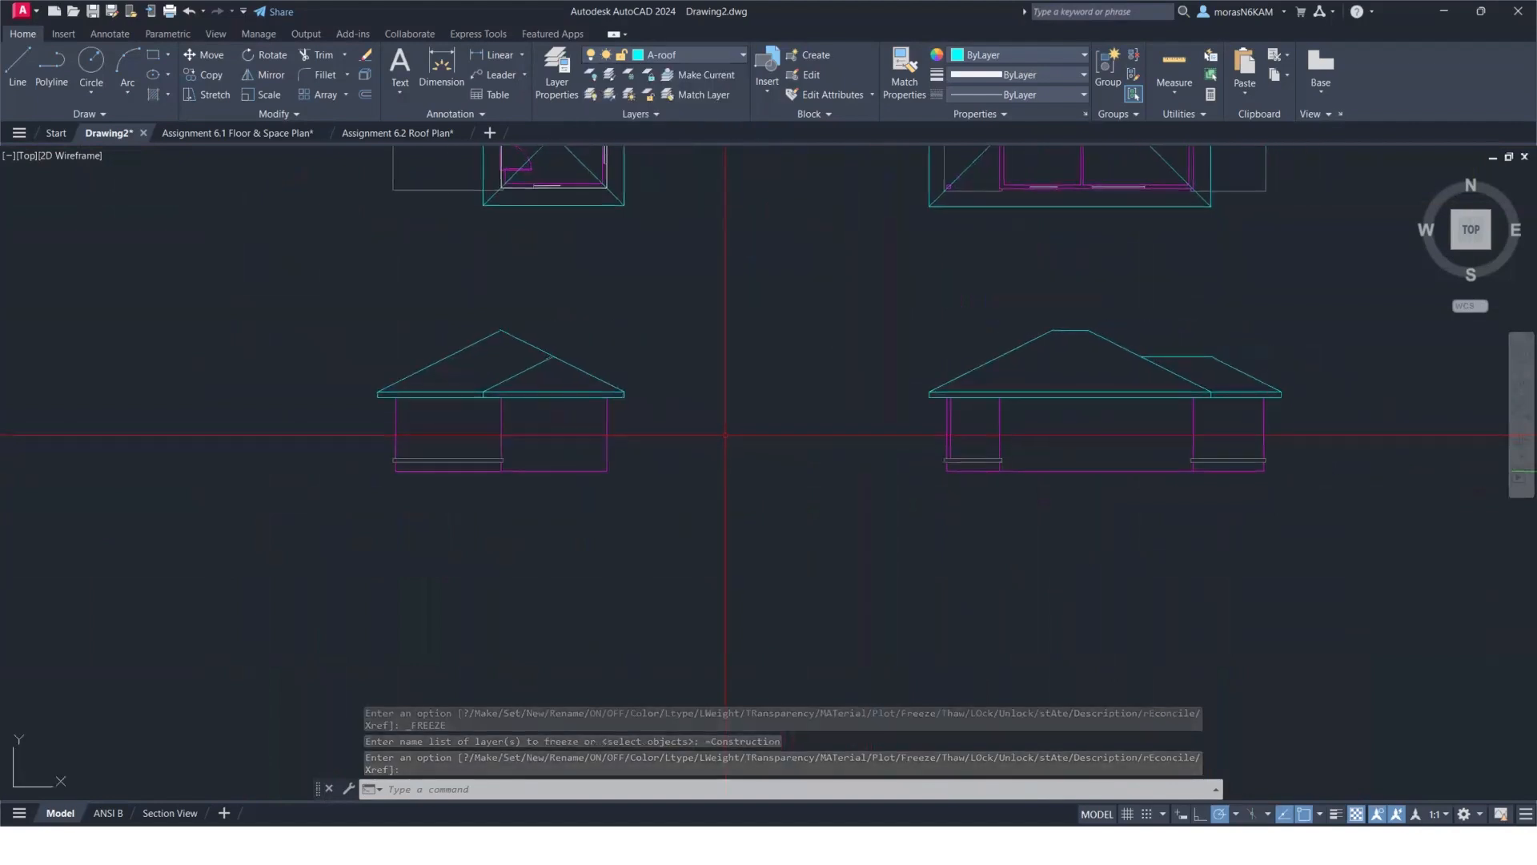
{"action": "middle_click_drag", "start_coordinate": [697, 384], "coordinate": [650, 497]}
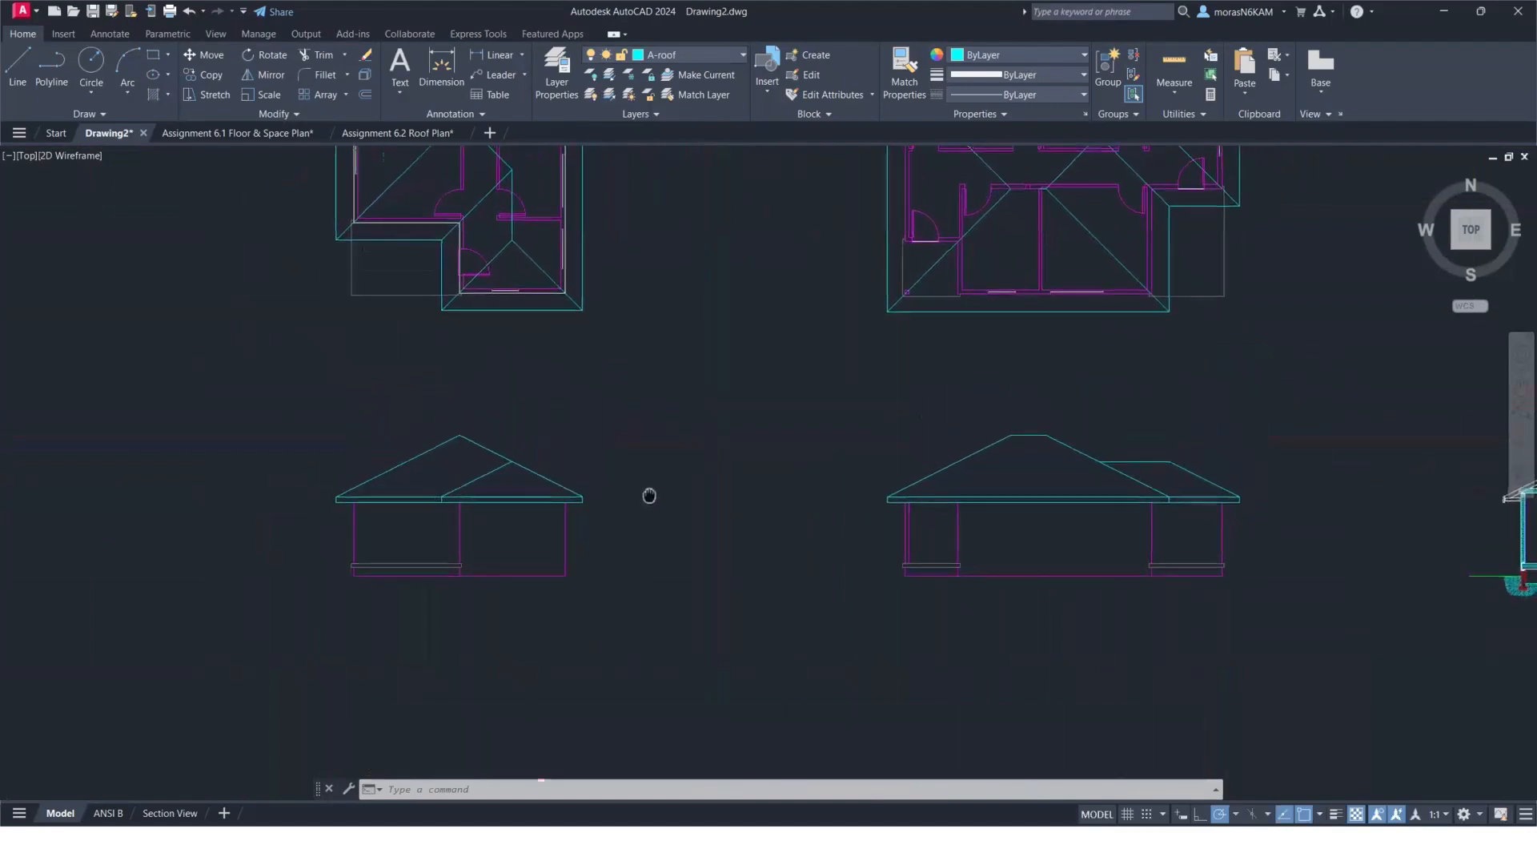
{"action": "left_click", "coordinate": [659, 64]}
{"action": "left_click", "coordinate": [607, 288]}
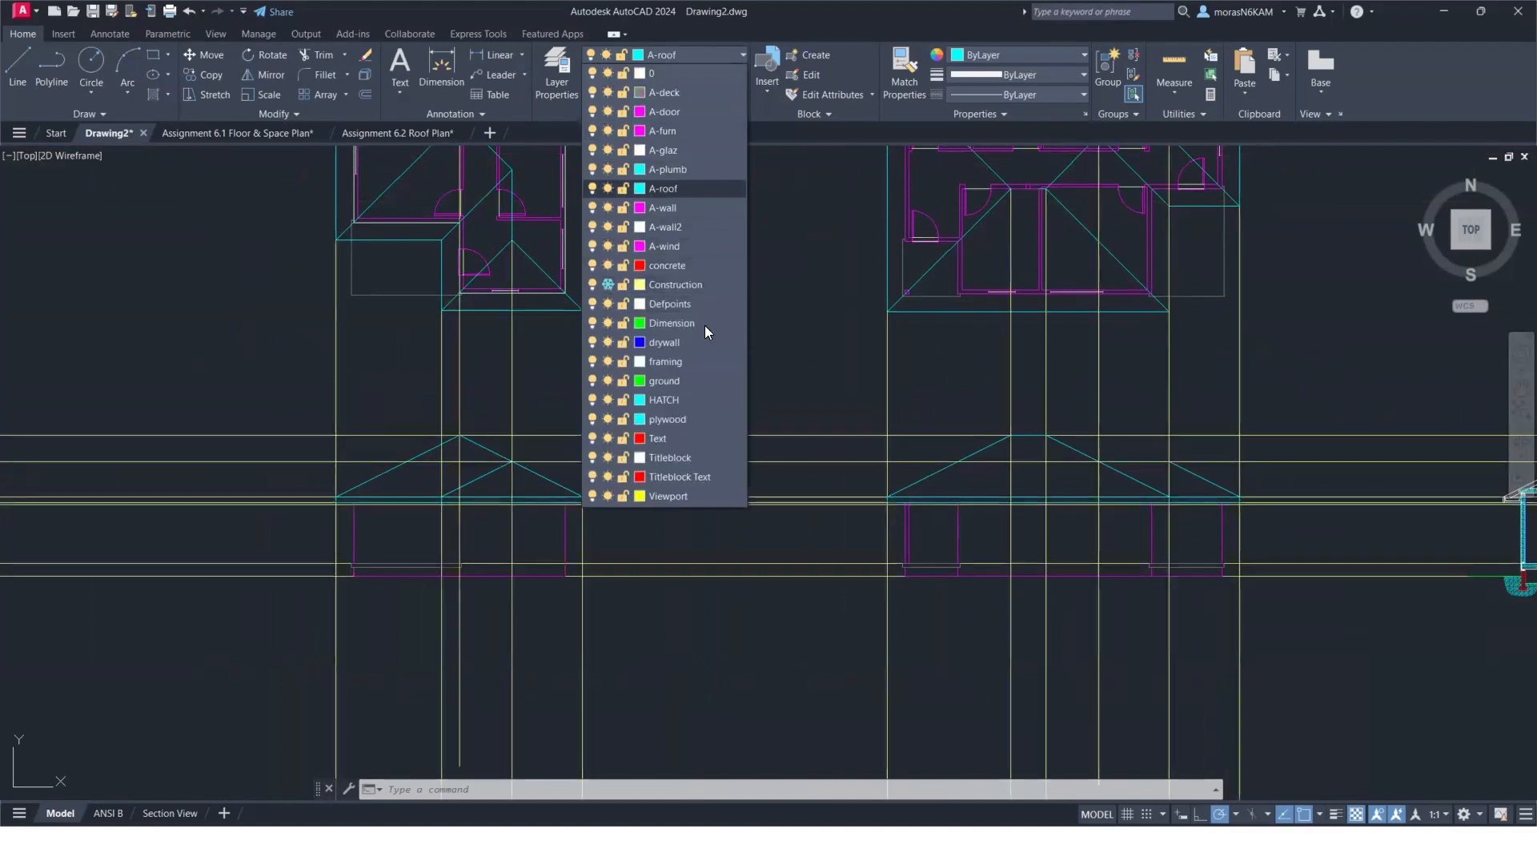
{"action": "left_click", "coordinate": [1265, 347]}
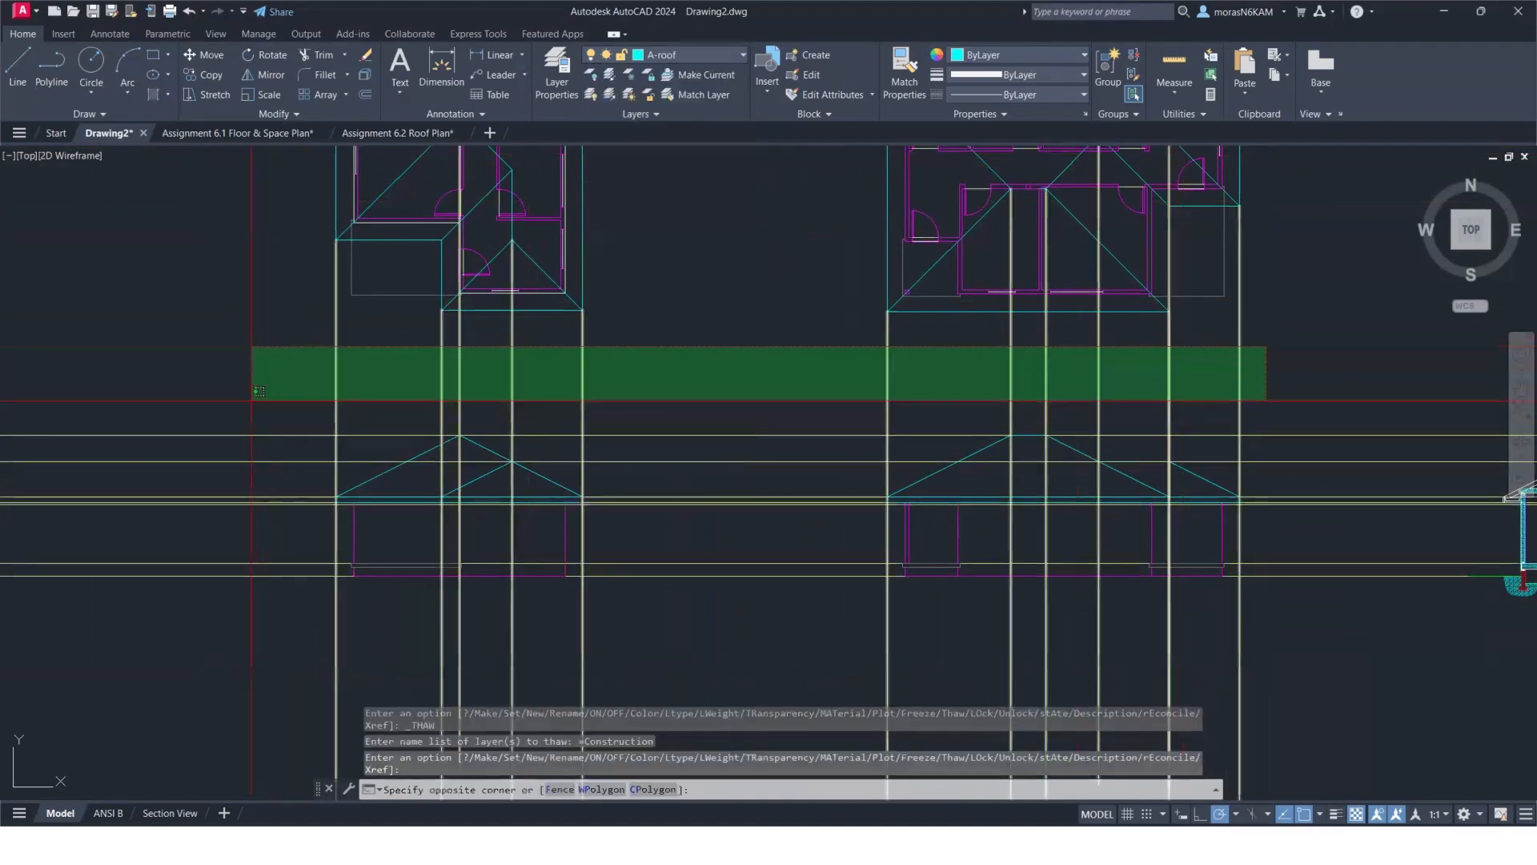
{"action": "left_click", "coordinate": [259, 391]}
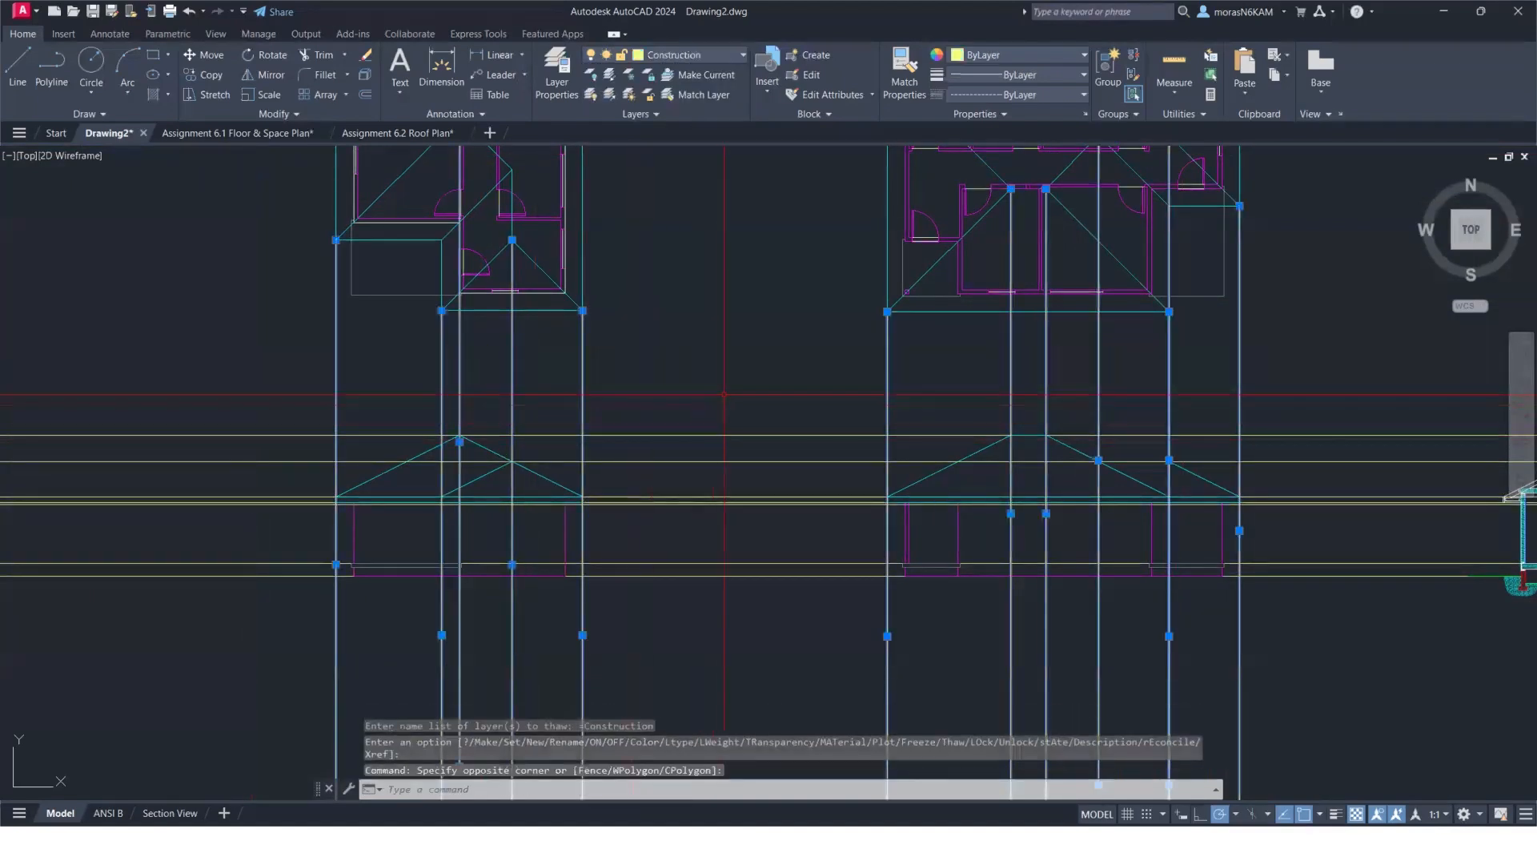
{"action": "key", "text": "Escape"}
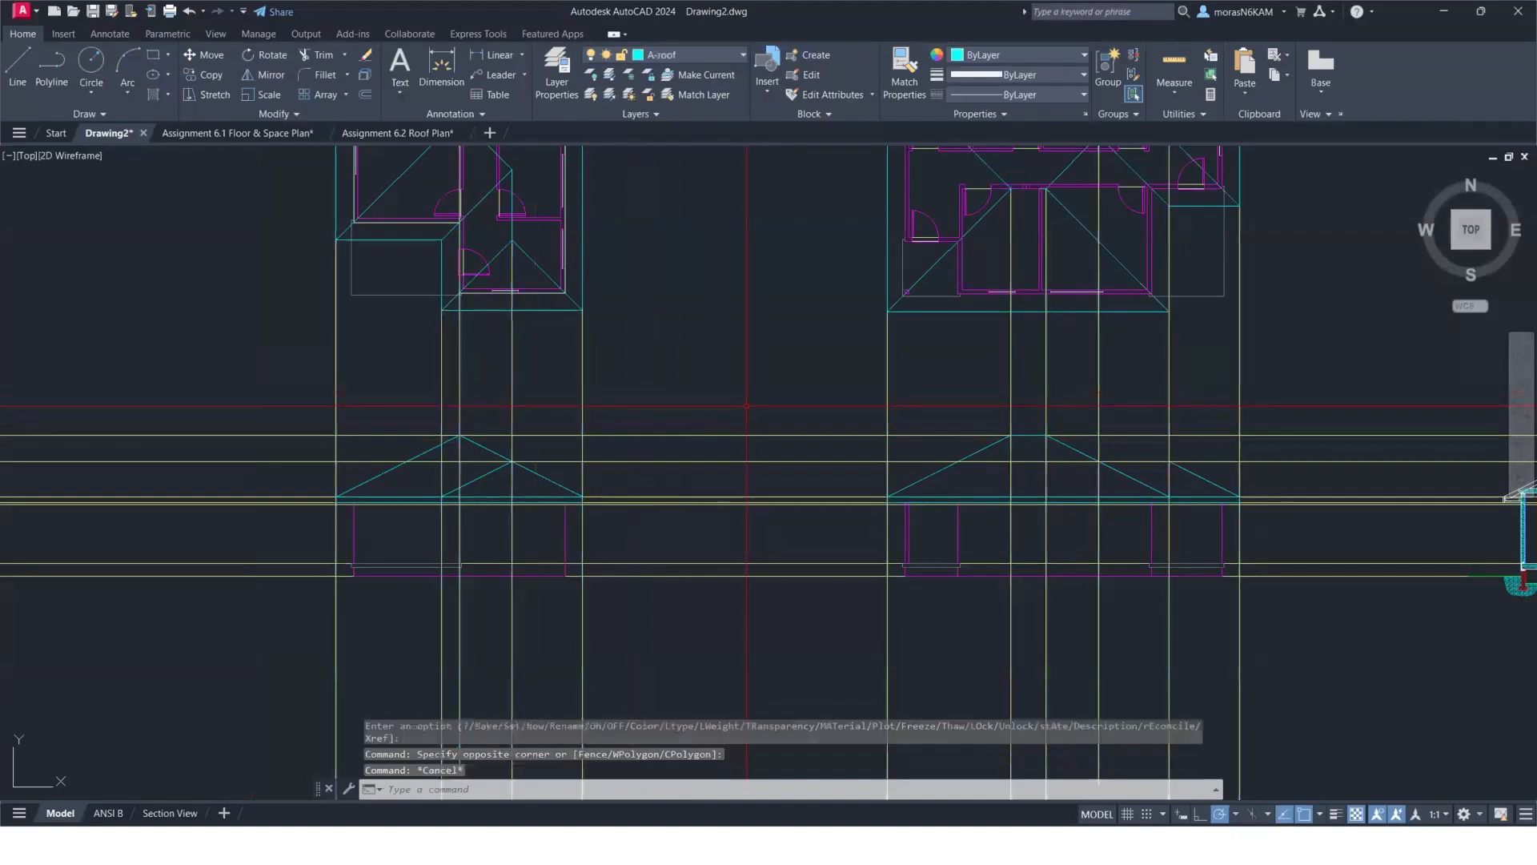
Erase all horizontal construction lines running across the two elevations.
{"action": "left_click", "coordinate": [746, 405]}
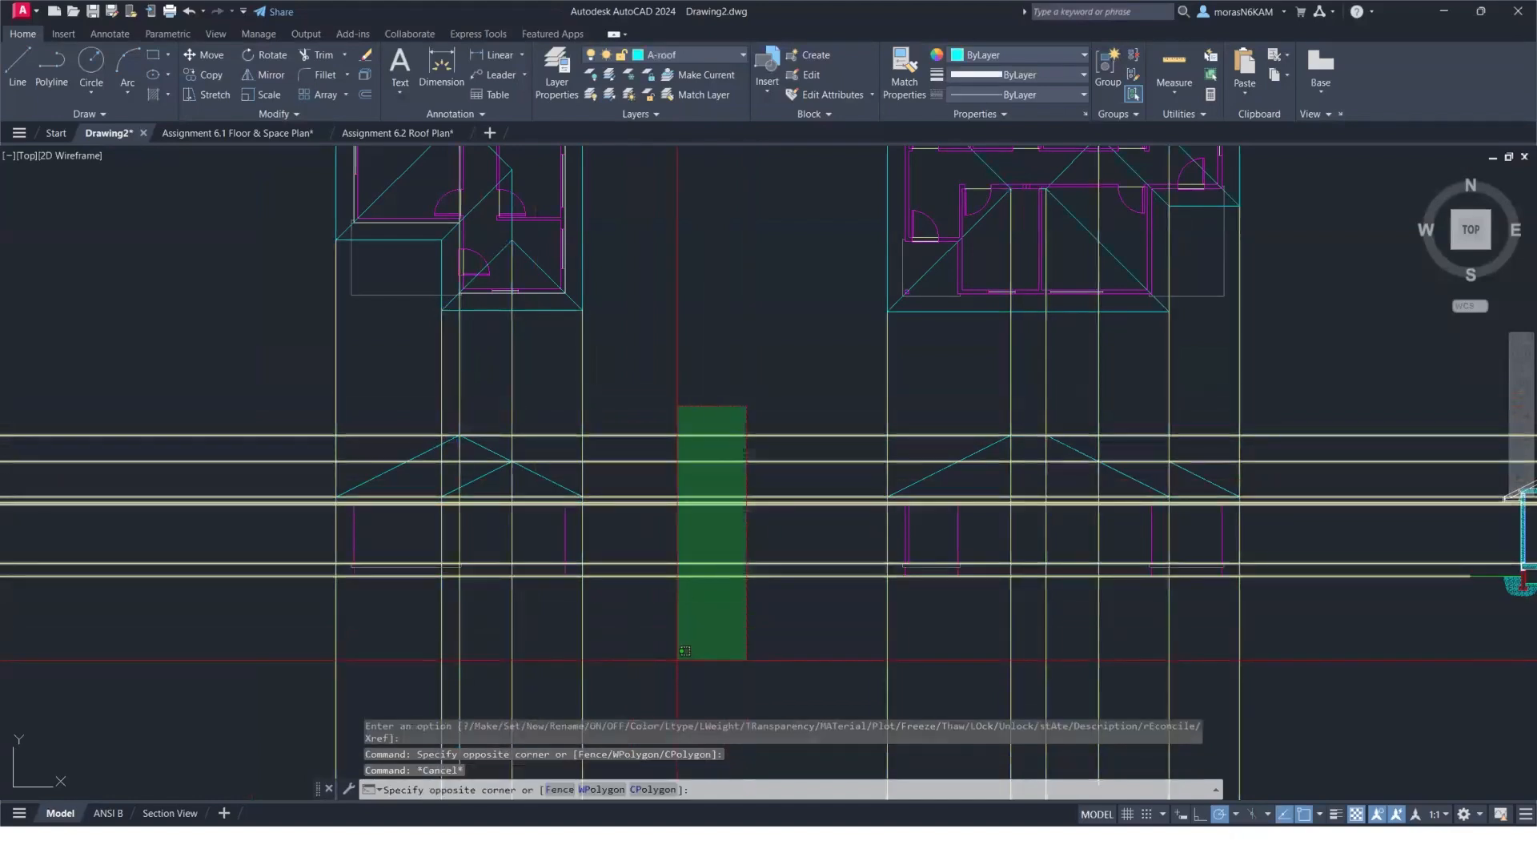
{"action": "left_click", "coordinate": [678, 660]}
{"action": "key", "text": "Delete"}
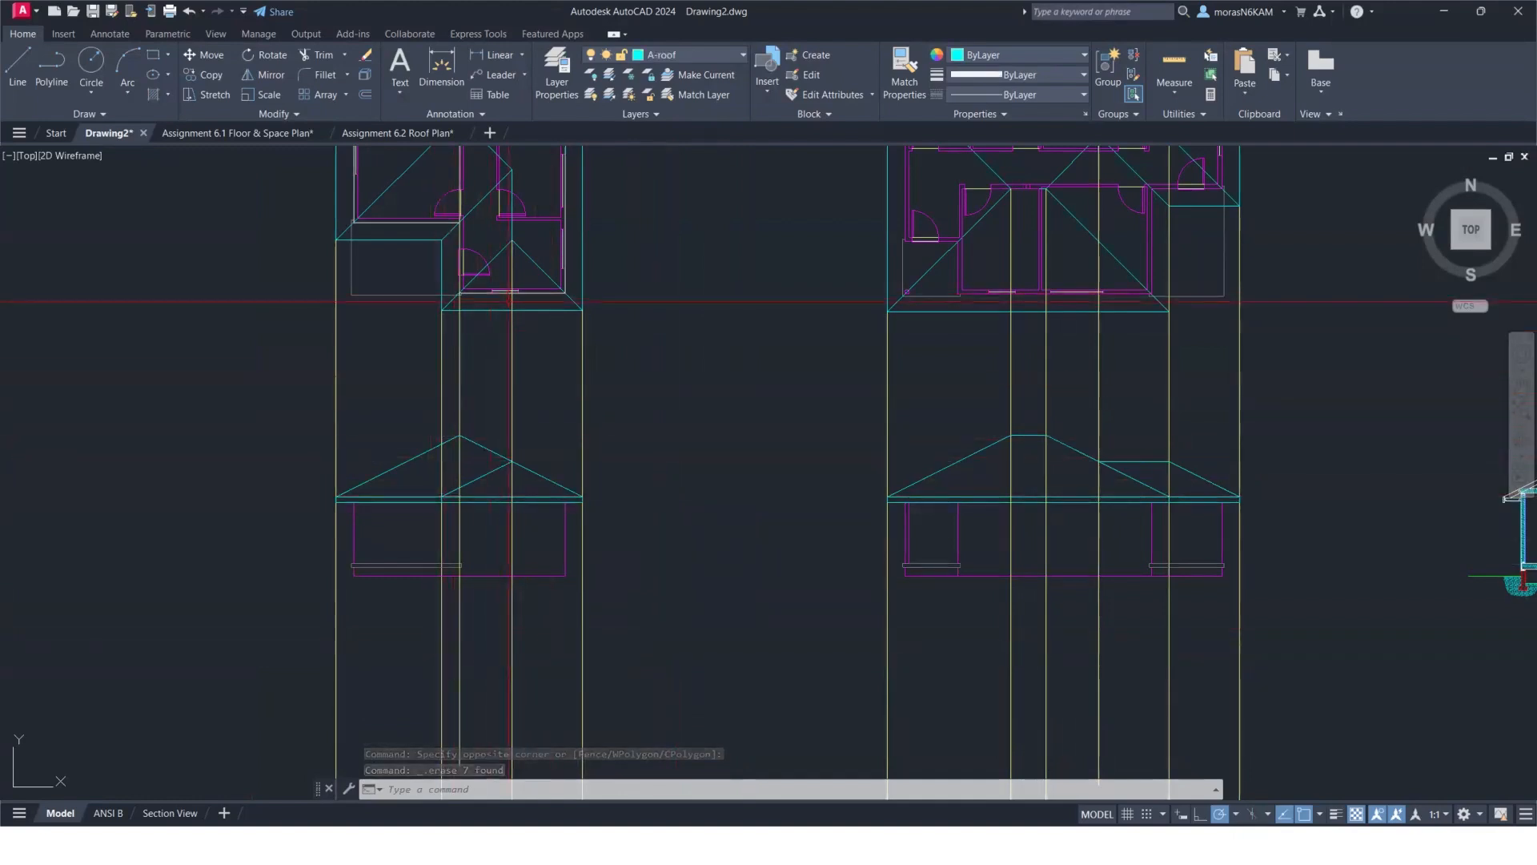
Erase the vertical construction lines at the narrower elevation's eaves, inner corner and main ridge, keeping the front hip's projection line.
{"action": "scroll", "coordinate": [510, 300], "scroll_direction": "up", "scroll_amount": 2}
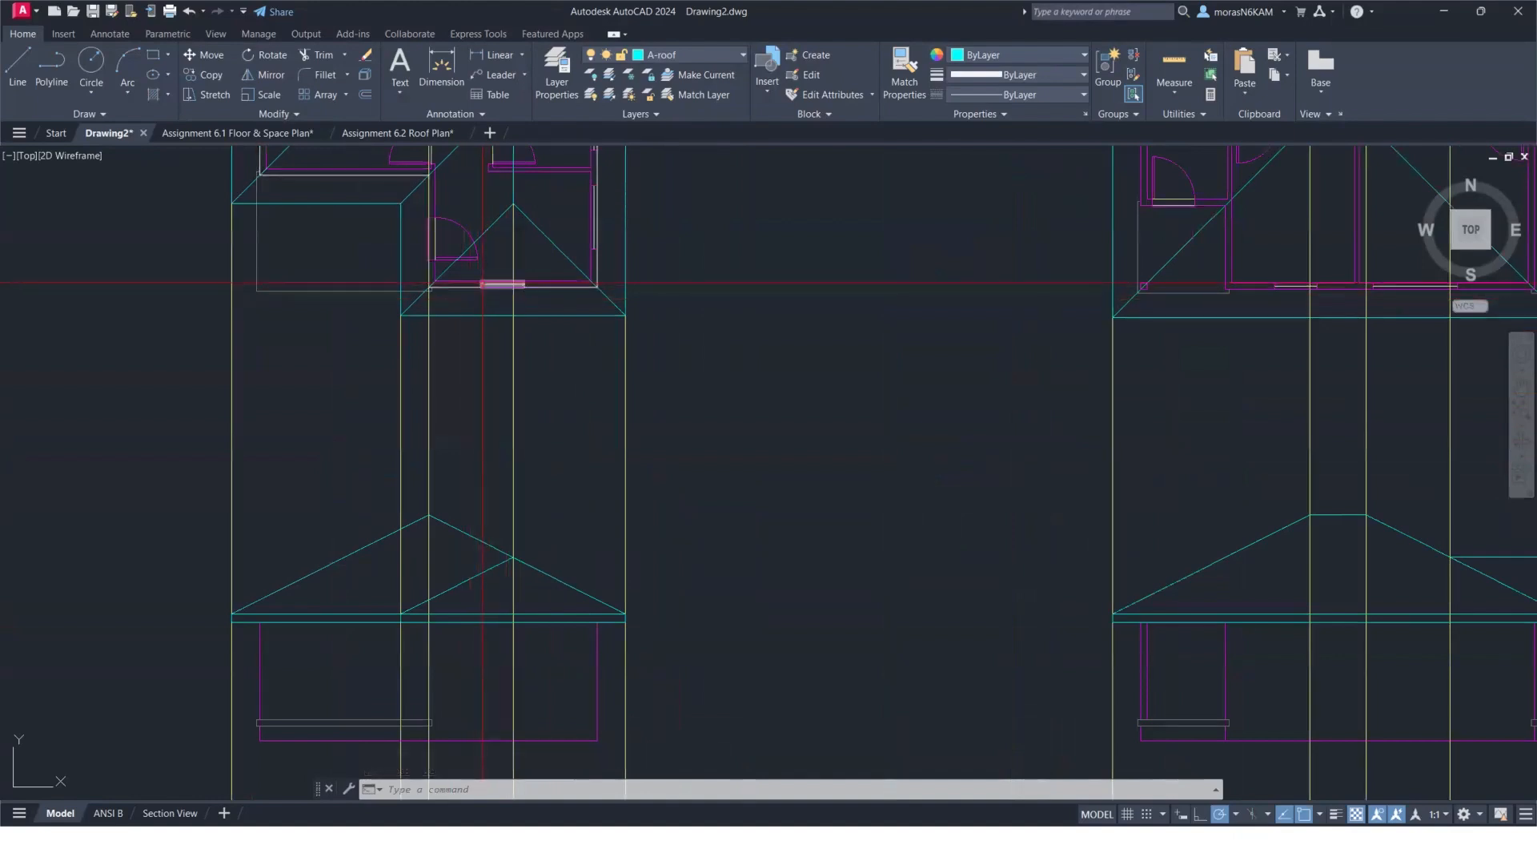
{"action": "scroll", "coordinate": [491, 236], "scroll_direction": "down", "scroll_amount": 4}
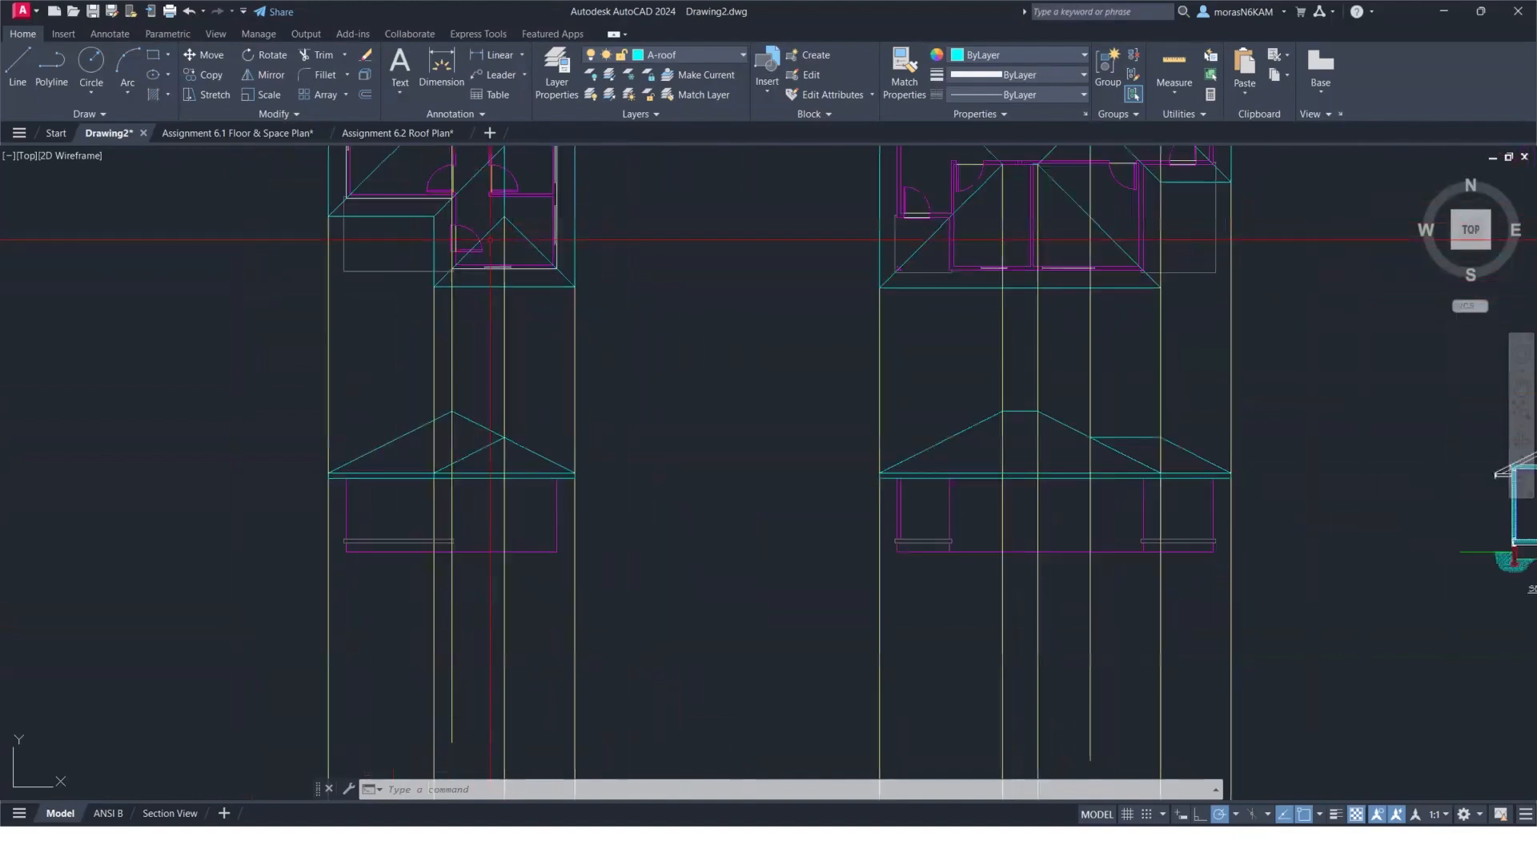
{"action": "scroll", "coordinate": [543, 353], "scroll_direction": "up", "scroll_amount": 5}
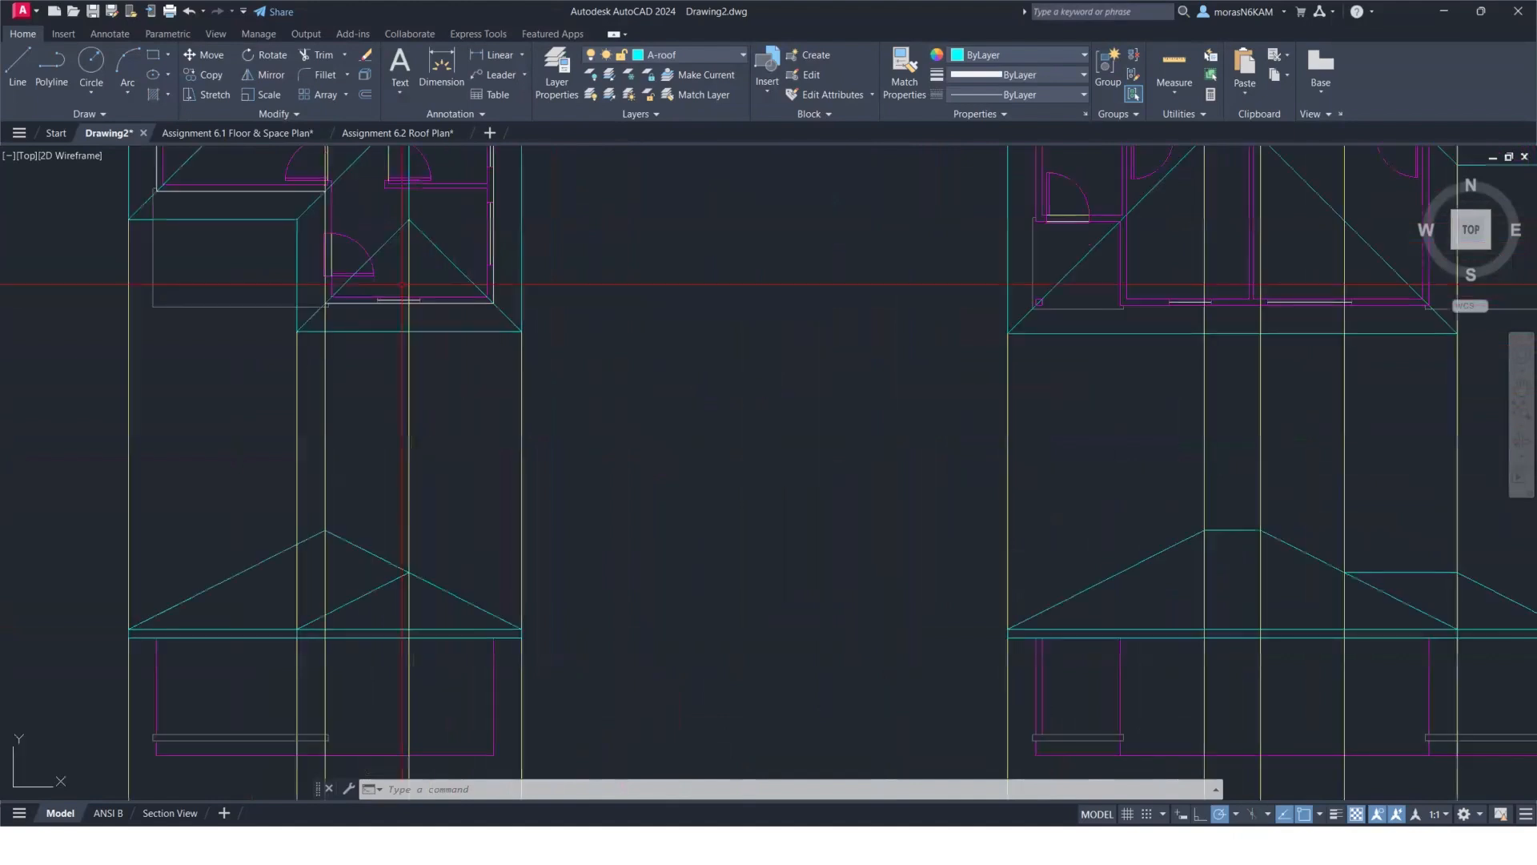
{"action": "scroll", "coordinate": [367, 401], "scroll_direction": "down", "scroll_amount": 3}
{"action": "scroll", "coordinate": [343, 412], "scroll_direction": "up", "scroll_amount": 2}
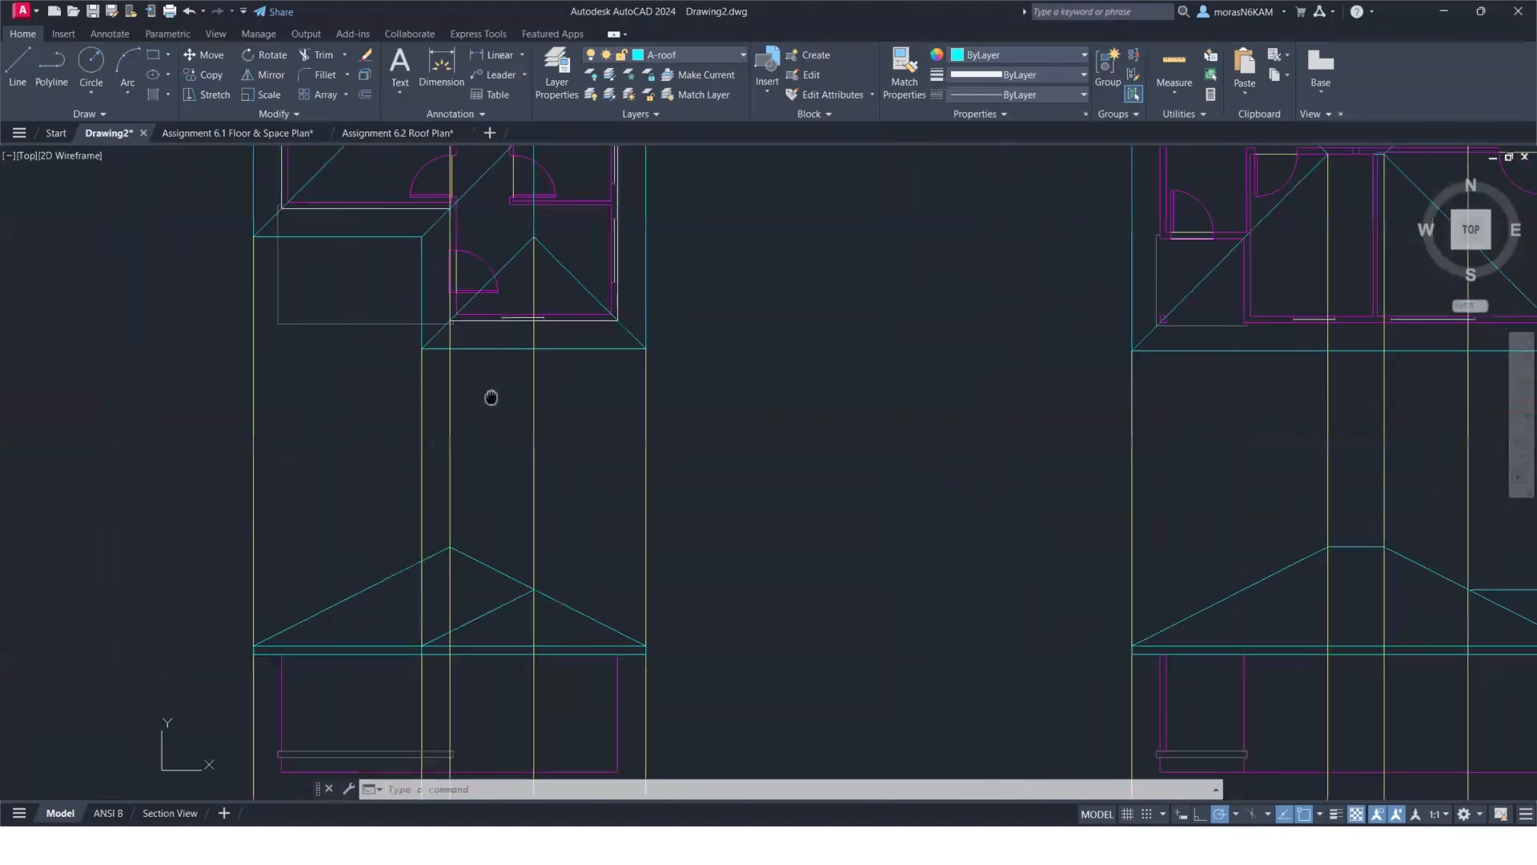
{"action": "left_click", "coordinate": [486, 393]}
{"action": "left_click", "coordinate": [208, 405]}
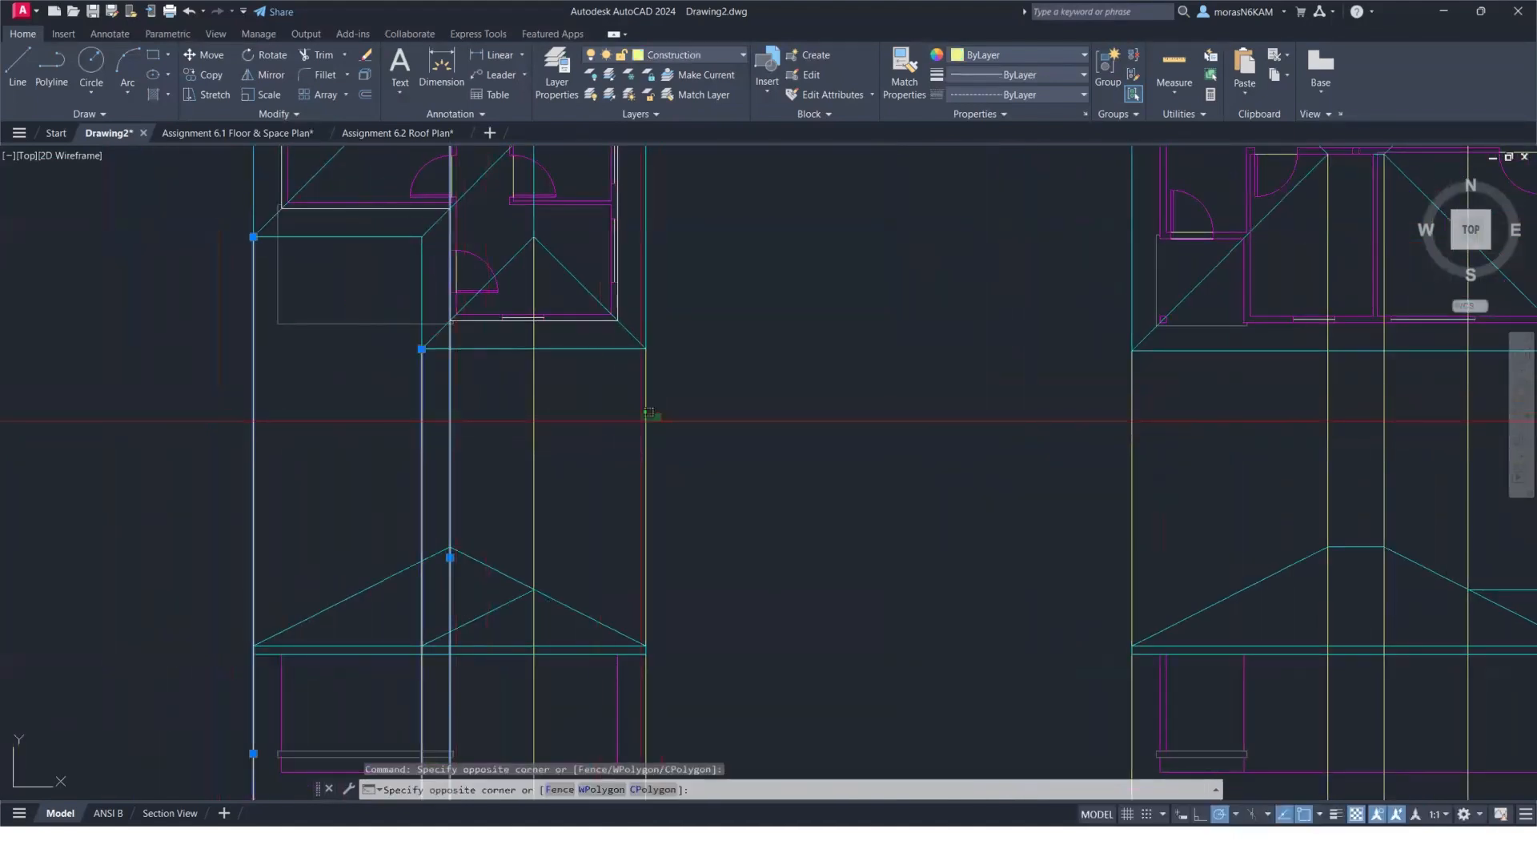
{"action": "key", "text": "Delete"}
Move the remaining vertical construction line from the front hip's peak to the left edge of the front window in the narrower plan.
{"action": "middle_click_drag", "start_coordinate": [732, 427], "coordinate": [587, 439]}
{"action": "left_click", "coordinate": [470, 402]}
{"action": "left_click", "coordinate": [266, 460]}
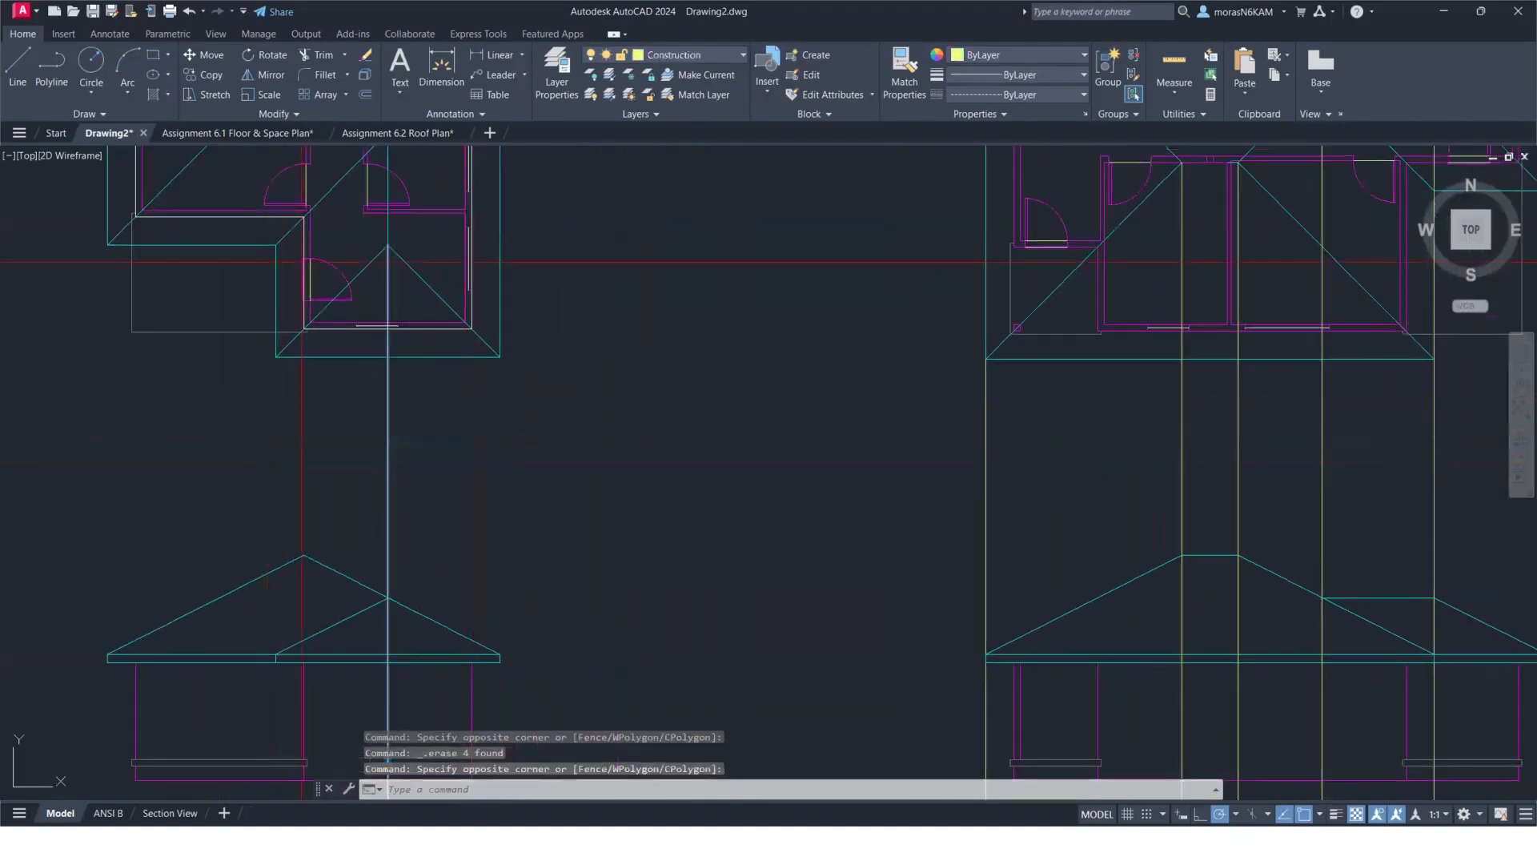
{"action": "type", "text": "m"}
{"action": "key", "text": "Return"}
{"action": "left_click", "coordinate": [388, 244]}
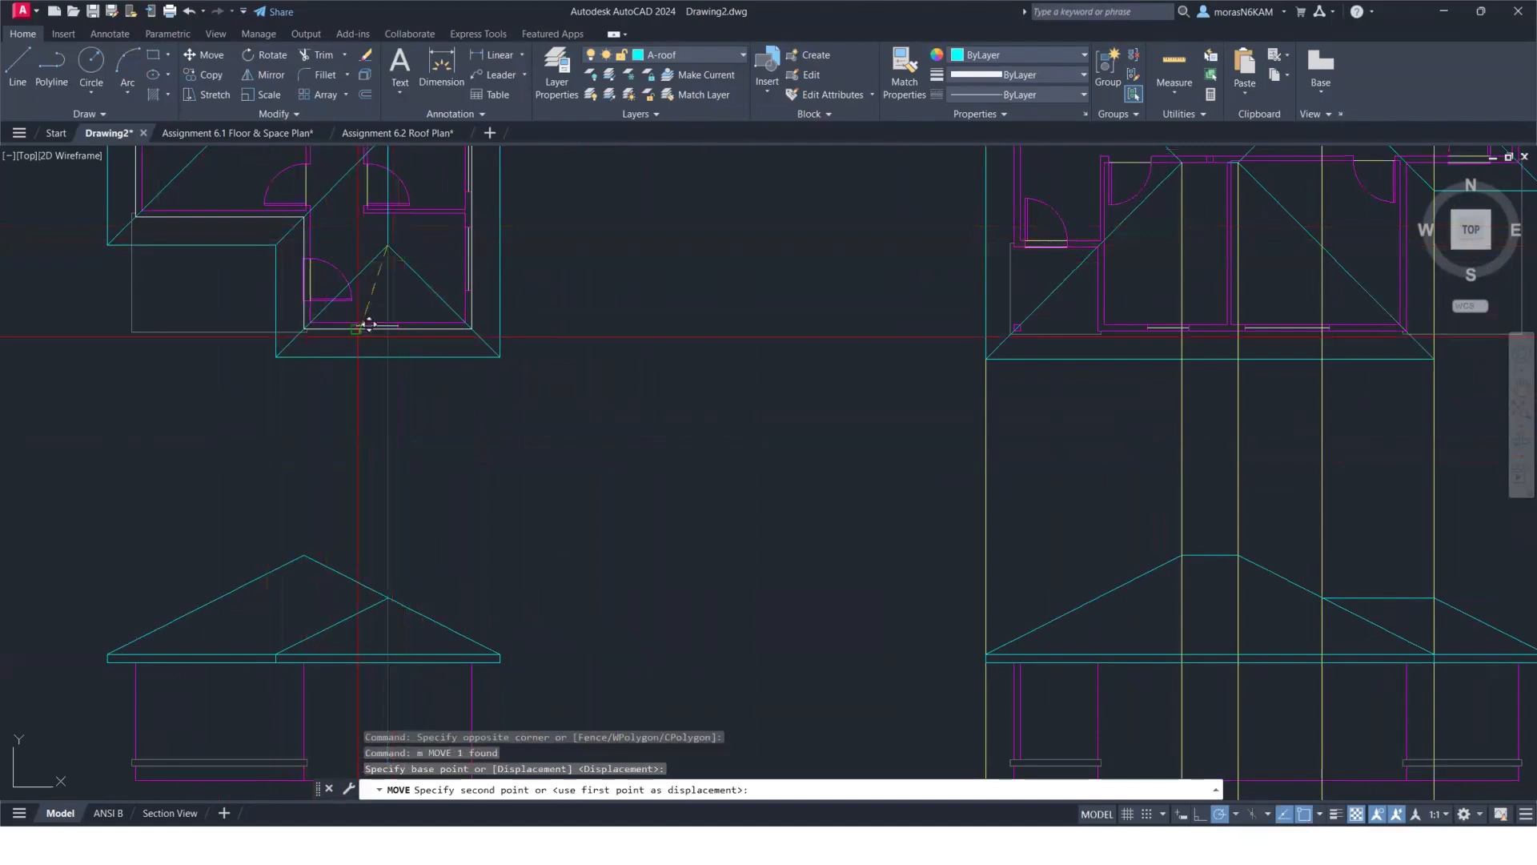
{"action": "left_click", "coordinate": [356, 333]}
{"action": "left_click", "coordinate": [362, 415]}
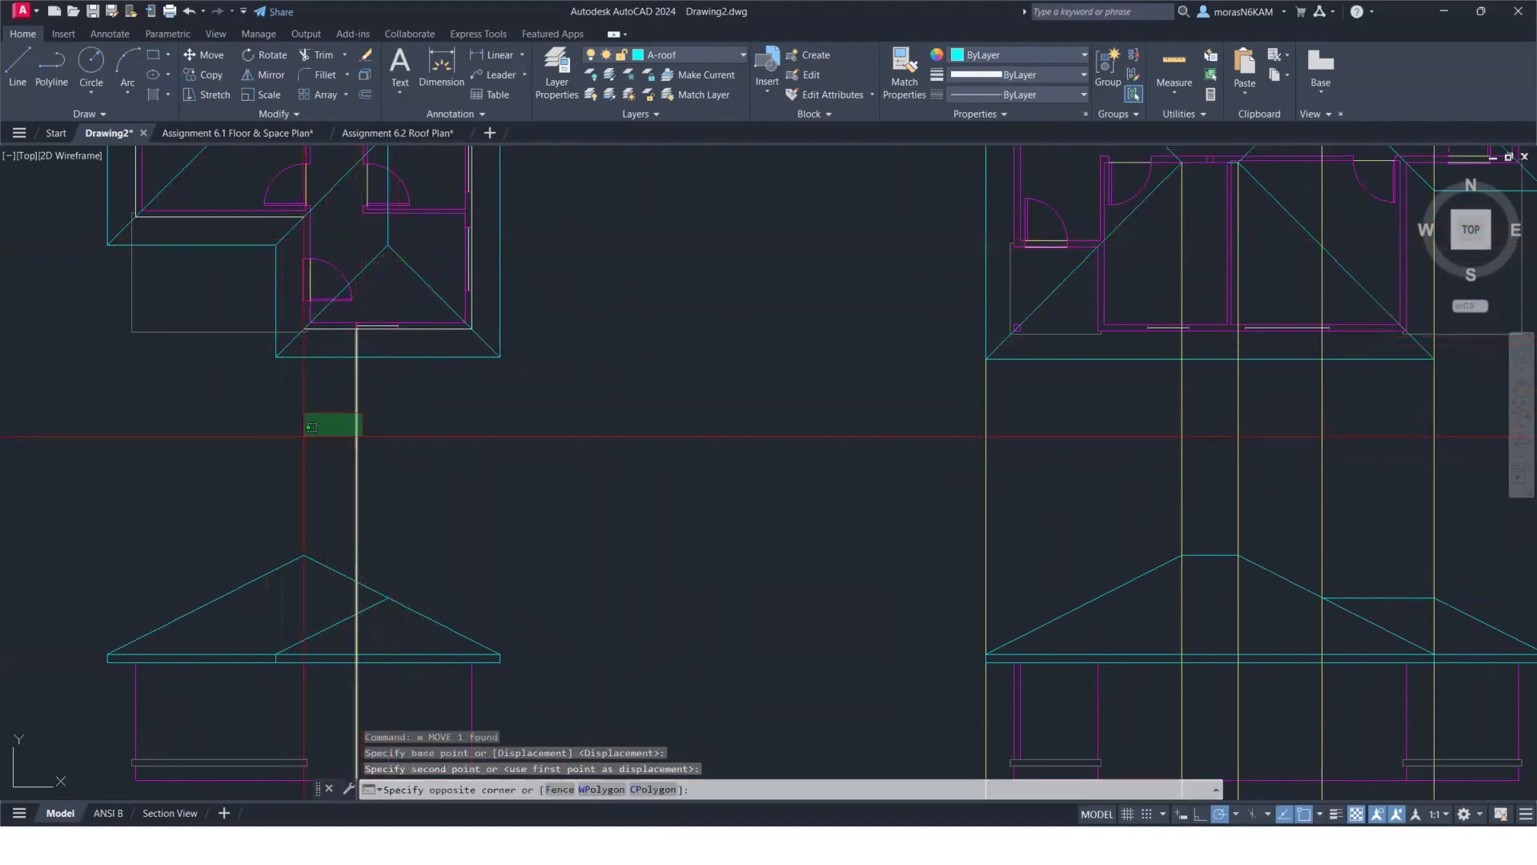
{"action": "left_click", "coordinate": [305, 435]}
{"action": "key", "text": "Escape"}
Erase all vertical construction lines between the wider roof plan and its elevation.
{"action": "middle_click_drag", "start_coordinate": [1292, 451], "coordinate": [847, 451]}
{"action": "left_click", "coordinate": [1149, 425]}
{"action": "left_click", "coordinate": [444, 453]}
{"action": "key", "text": "Delete"}
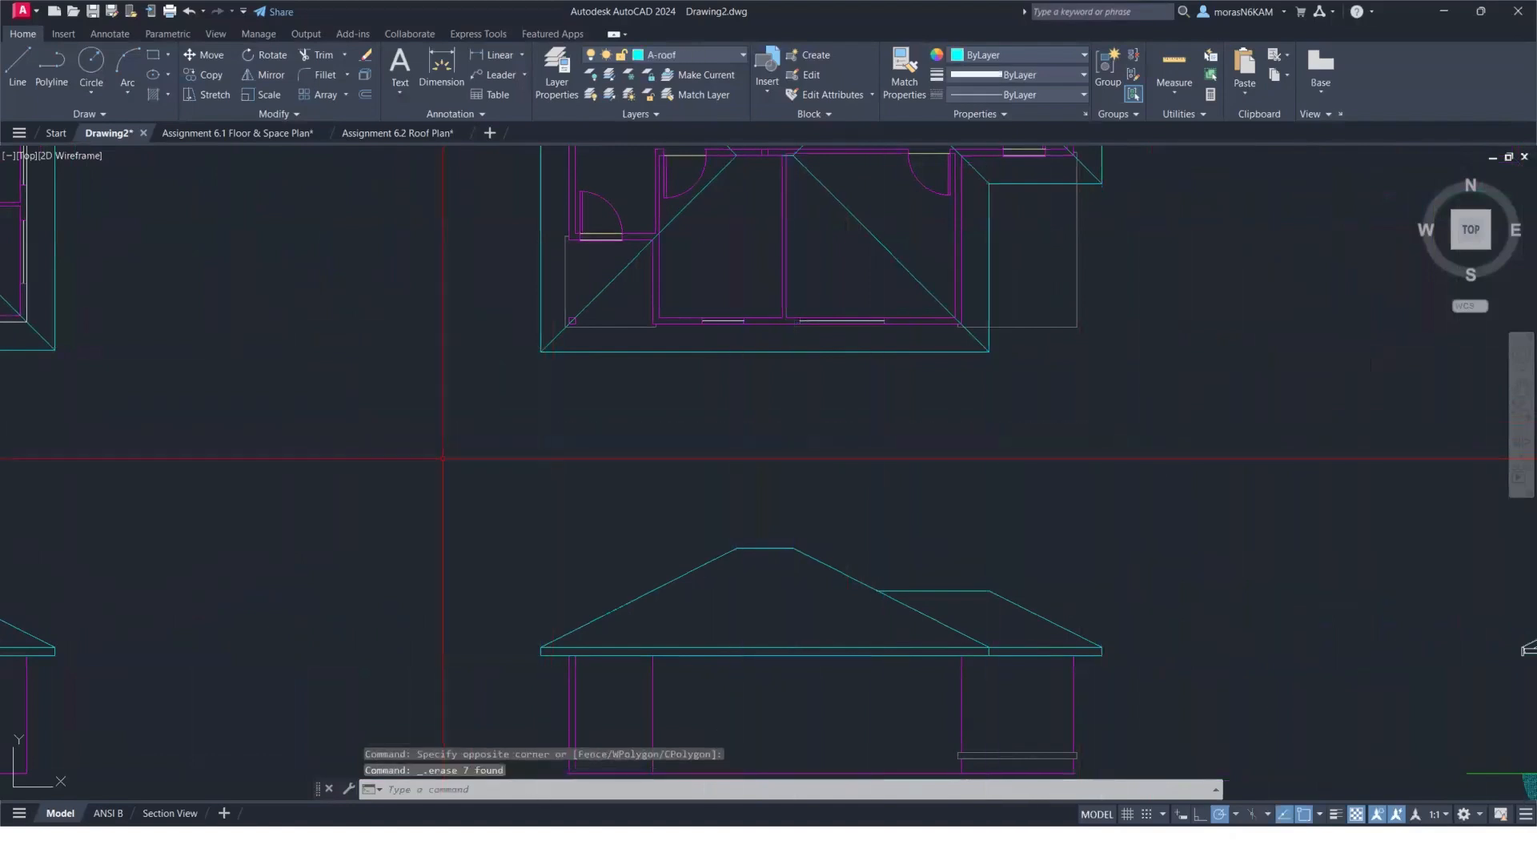
Copy the front window's left-edge construction line to the window's right edge in the narrower plan.
{"action": "middle_click_drag", "start_coordinate": [326, 443], "coordinate": [962, 439]}
{"action": "left_click", "coordinate": [628, 435]}
{"action": "left_click", "coordinate": [533, 437]}
{"action": "type", "text": "co"}
{"action": "key", "text": "Return"}
{"action": "scroll", "coordinate": [520, 286], "scroll_direction": "up", "scroll_amount": 6}
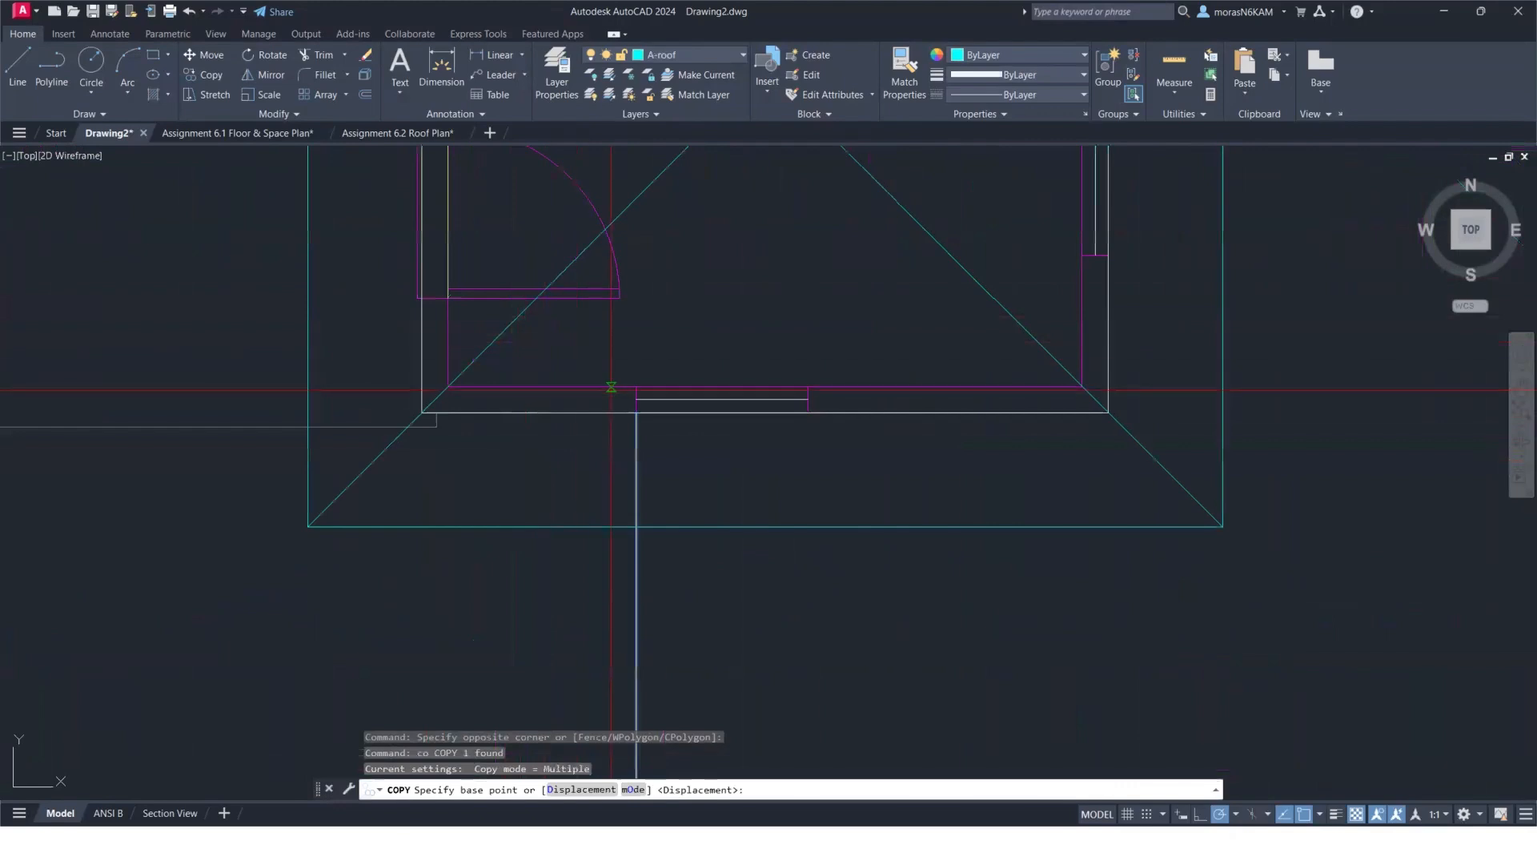
{"action": "left_click", "coordinate": [640, 399]}
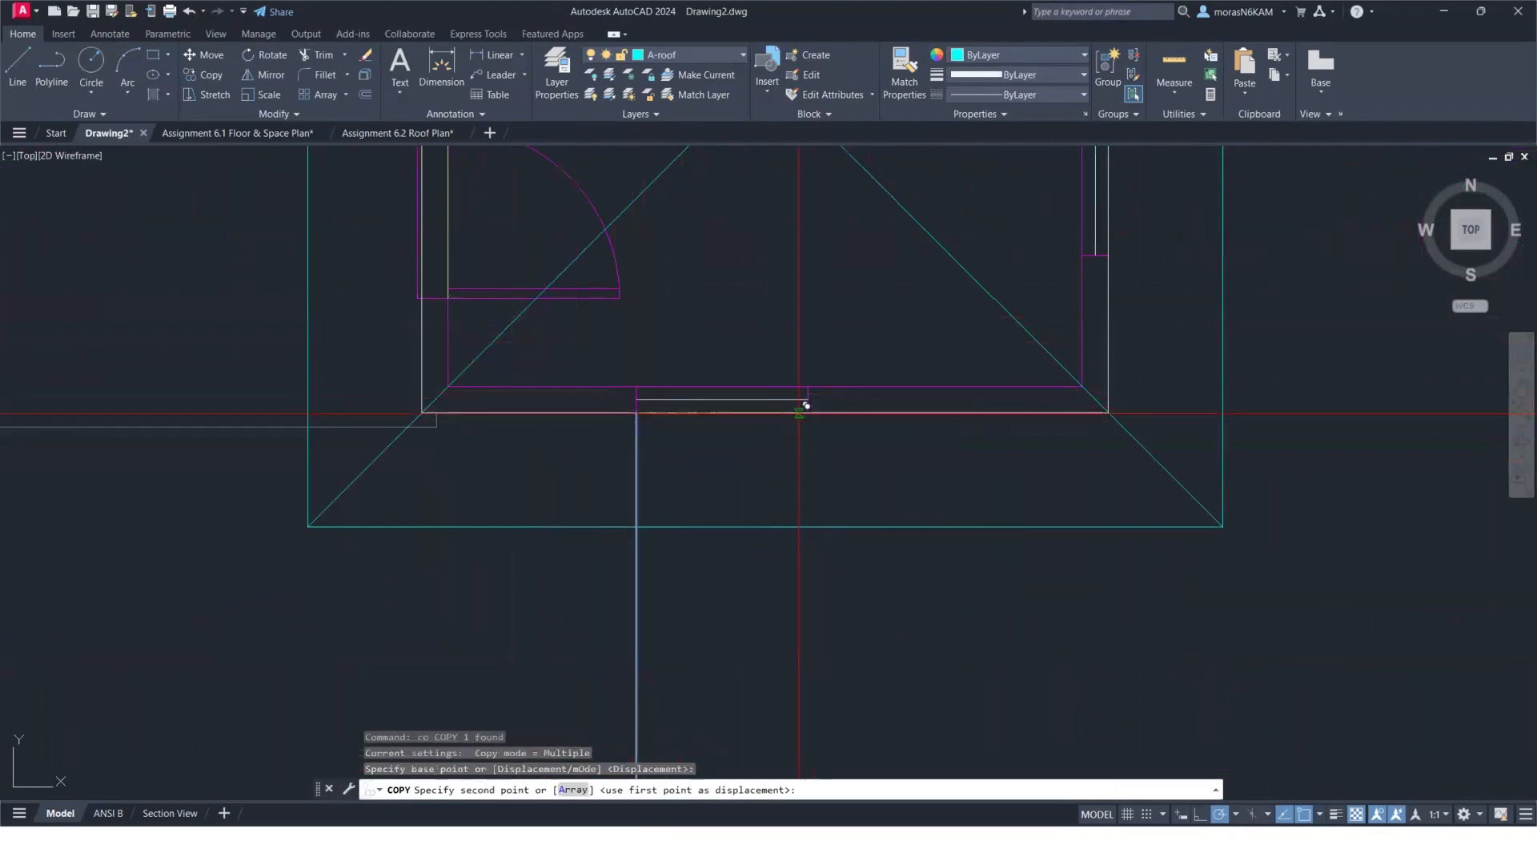
{"action": "scroll", "coordinate": [668, 276], "scroll_direction": "down", "scroll_amount": 8}
{"action": "scroll", "coordinate": [600, 240], "scroll_direction": "up", "scroll_amount": 4}
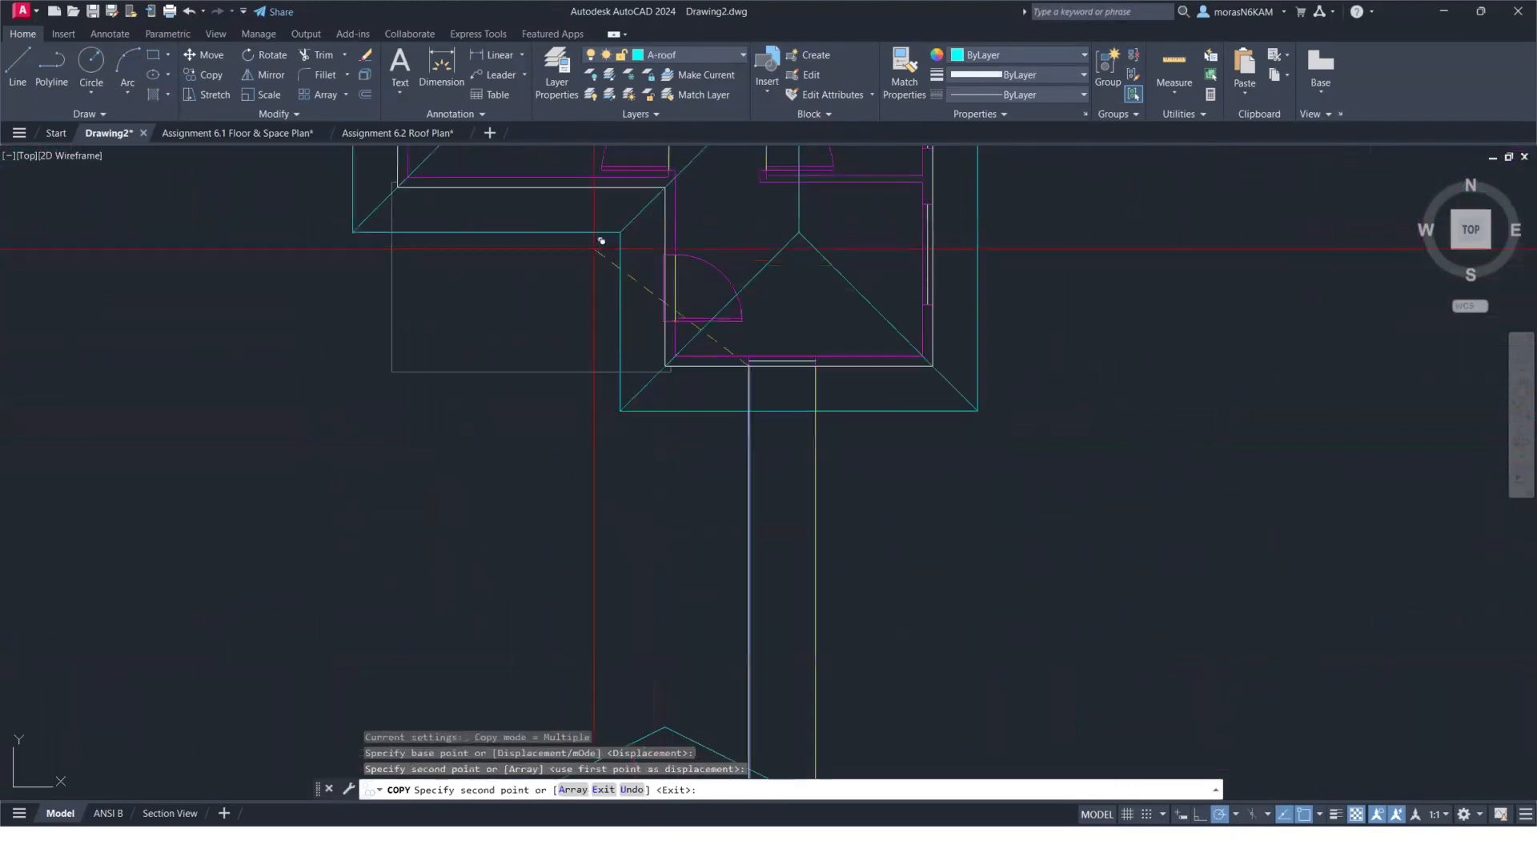
Copy the construction line to both edges of the lower-left exterior door opening in the wider plan.
{"action": "scroll", "coordinate": [893, 288], "scroll_direction": "down", "scroll_amount": 4}
{"action": "middle_click_drag", "start_coordinate": [1125, 501], "coordinate": [319, 481]}
{"action": "scroll", "coordinate": [467, 276], "scroll_direction": "up", "scroll_amount": 2}
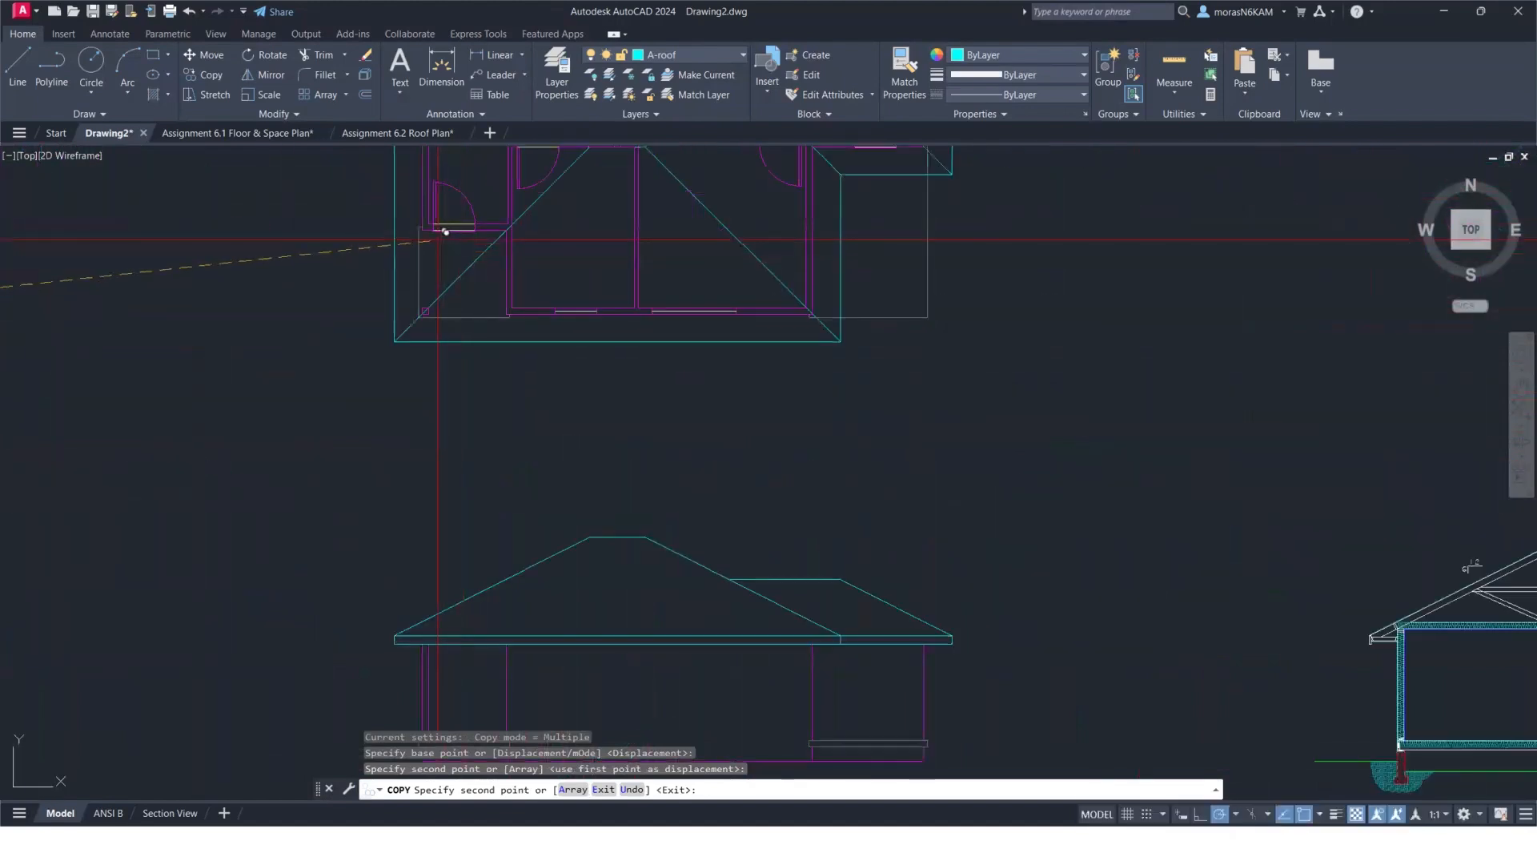
{"action": "left_click", "coordinate": [471, 224]}
{"action": "left_click", "coordinate": [478, 224]}
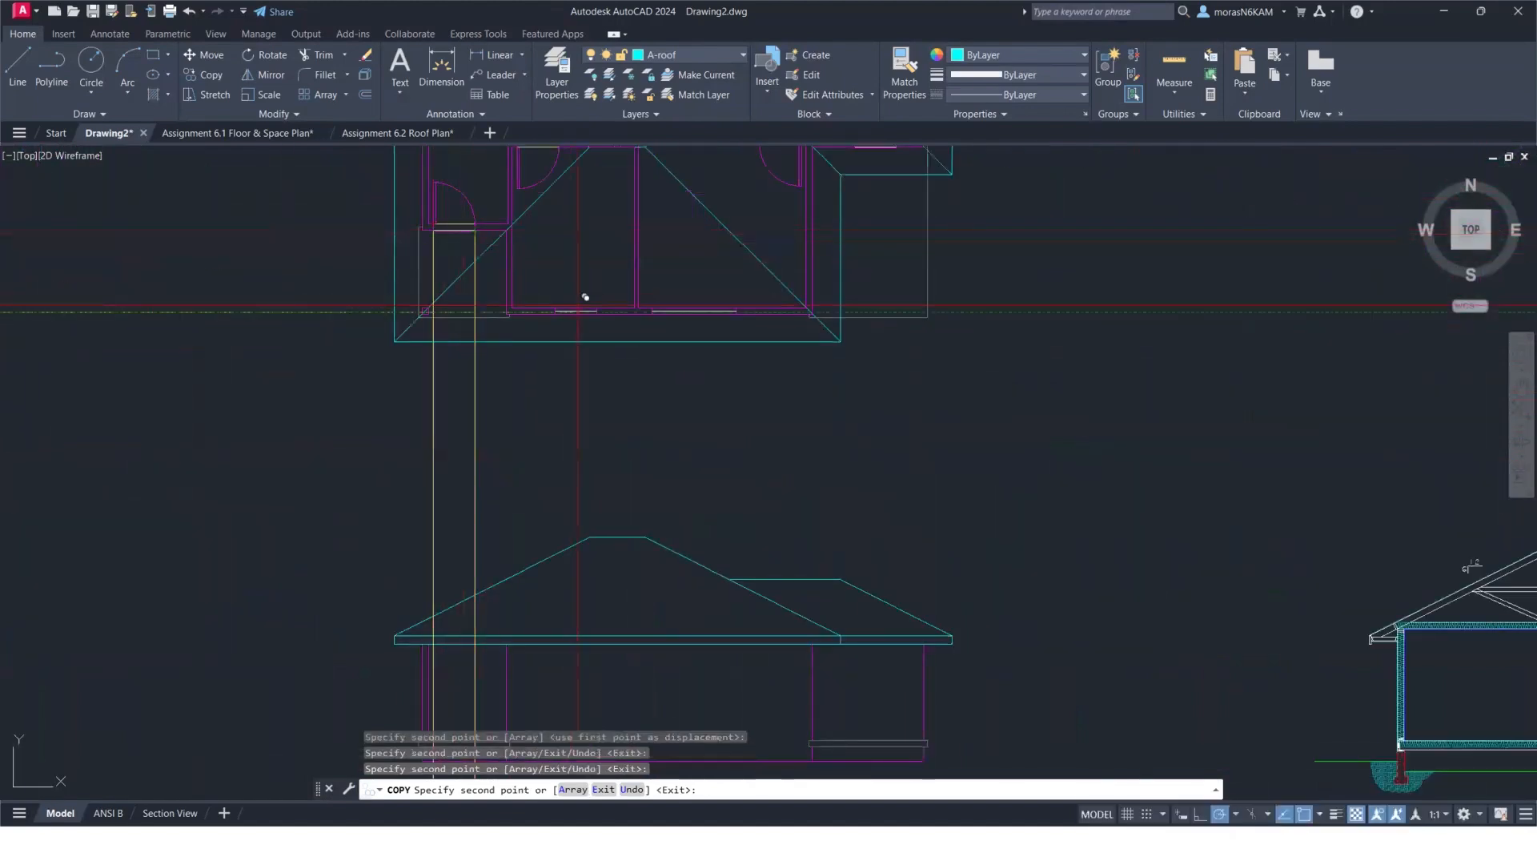
Copy the construction line to both edges of each of the two front windows in the wider plan.
{"action": "left_click", "coordinate": [562, 306]}
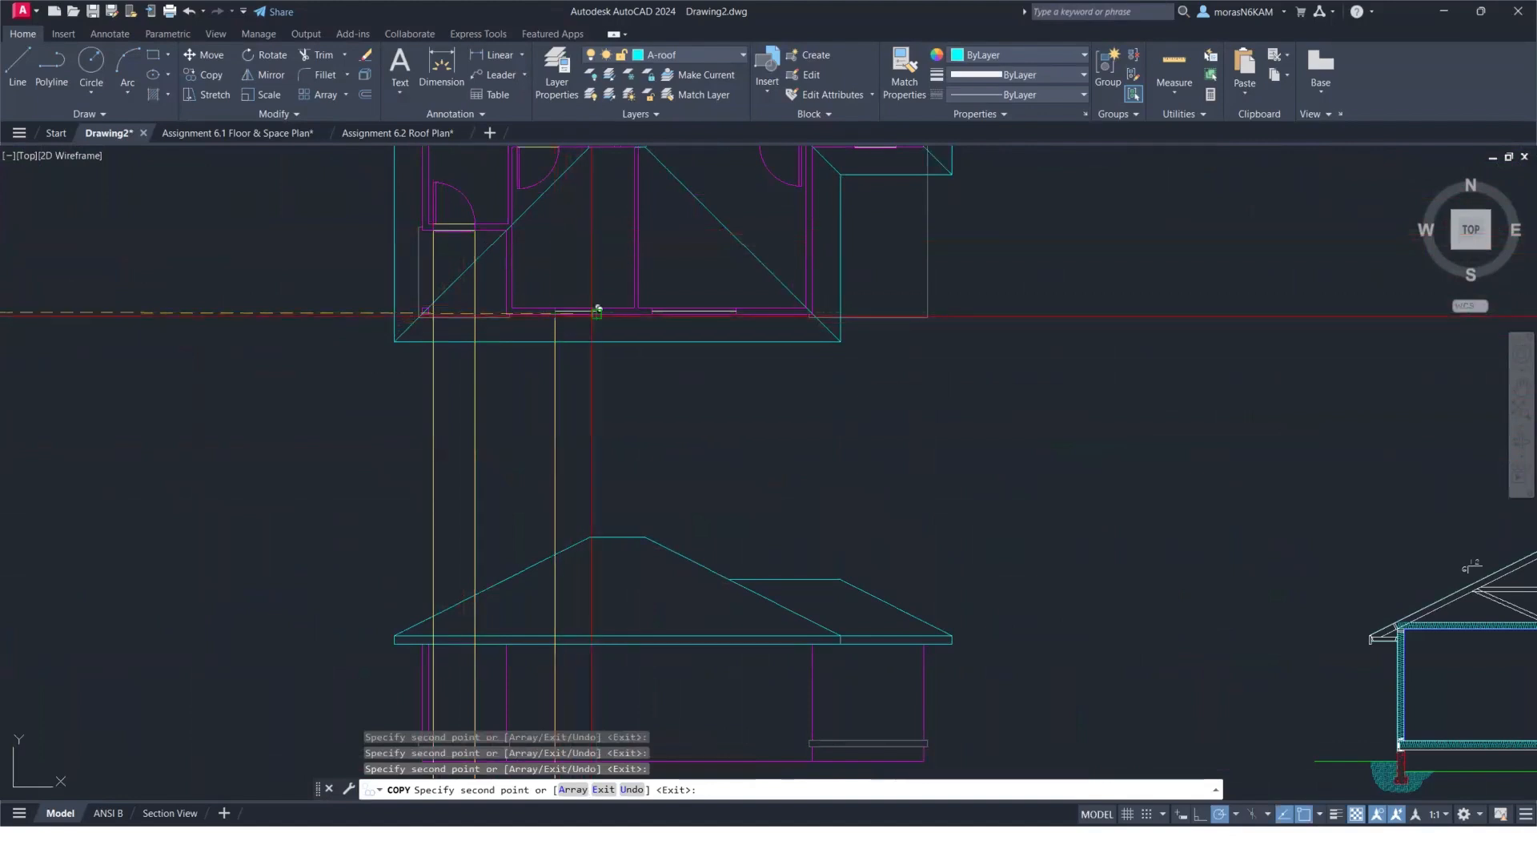
{"action": "scroll", "coordinate": [597, 308], "scroll_direction": "up", "scroll_amount": 2}
{"action": "left_click", "coordinate": [600, 309]}
{"action": "left_click", "coordinate": [685, 310]}
{"action": "left_click", "coordinate": [818, 307]}
Copy the construction line to both edges of the exterior door opening at the wider plan's right-hand porch.
{"action": "middle_click_drag", "start_coordinate": [990, 349], "coordinate": [643, 749]}
{"action": "scroll", "coordinate": [666, 486], "scroll_direction": "up", "scroll_amount": 2}
{"action": "left_click", "coordinate": [660, 424]}
{"action": "left_click", "coordinate": [762, 418]}
{"action": "scroll", "coordinate": [809, 397], "scroll_direction": "down", "scroll_amount": 8}
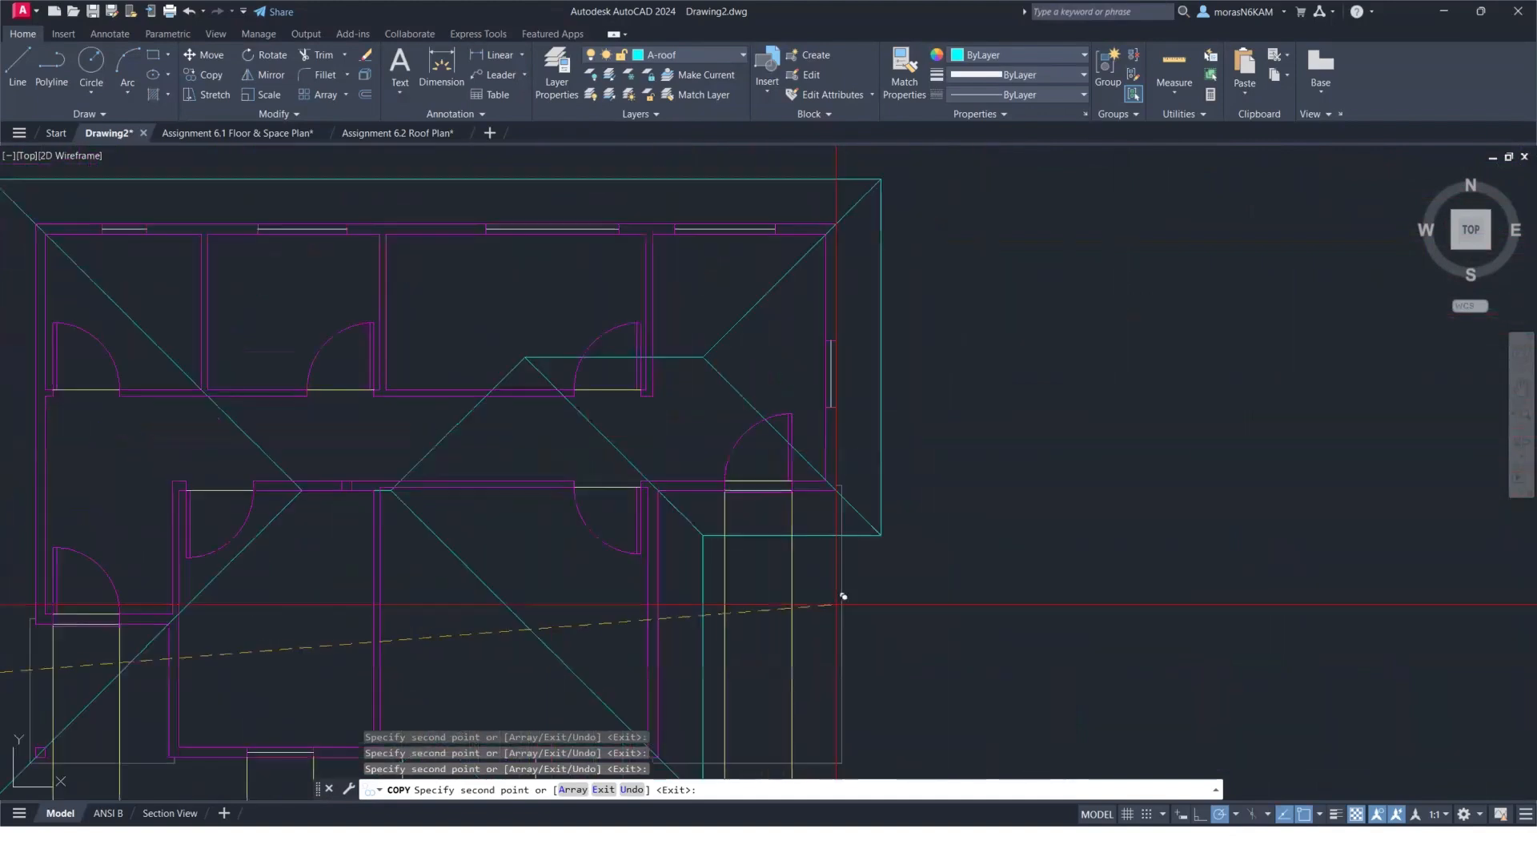
{"action": "key", "text": "Escape"}
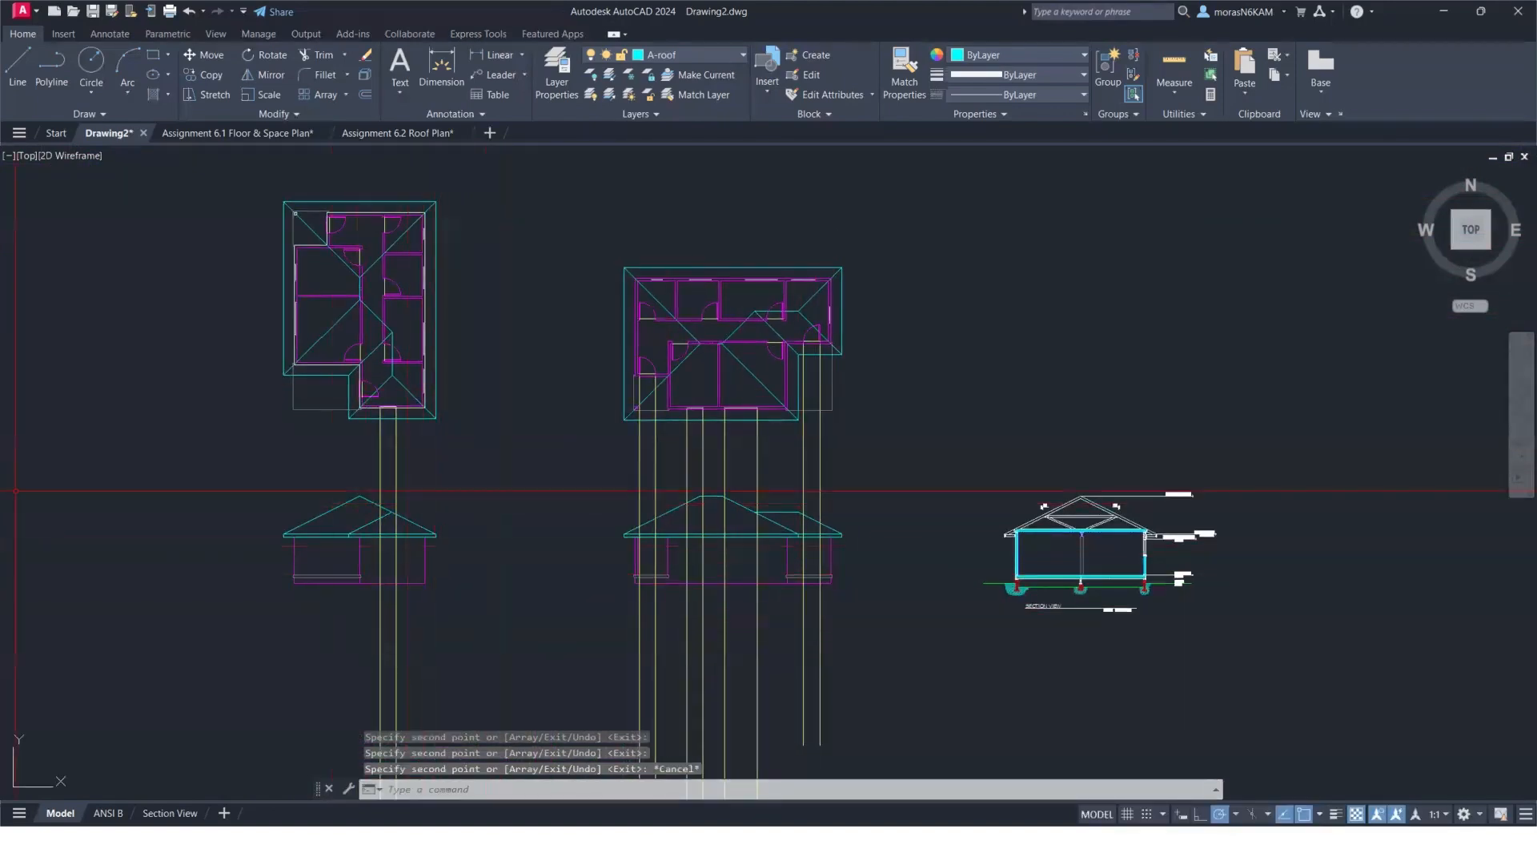
Insert the 3068 Door block in the empty space below and between the two elevations.
{"action": "middle_click_drag", "start_coordinate": [481, 566], "coordinate": [550, 455]}
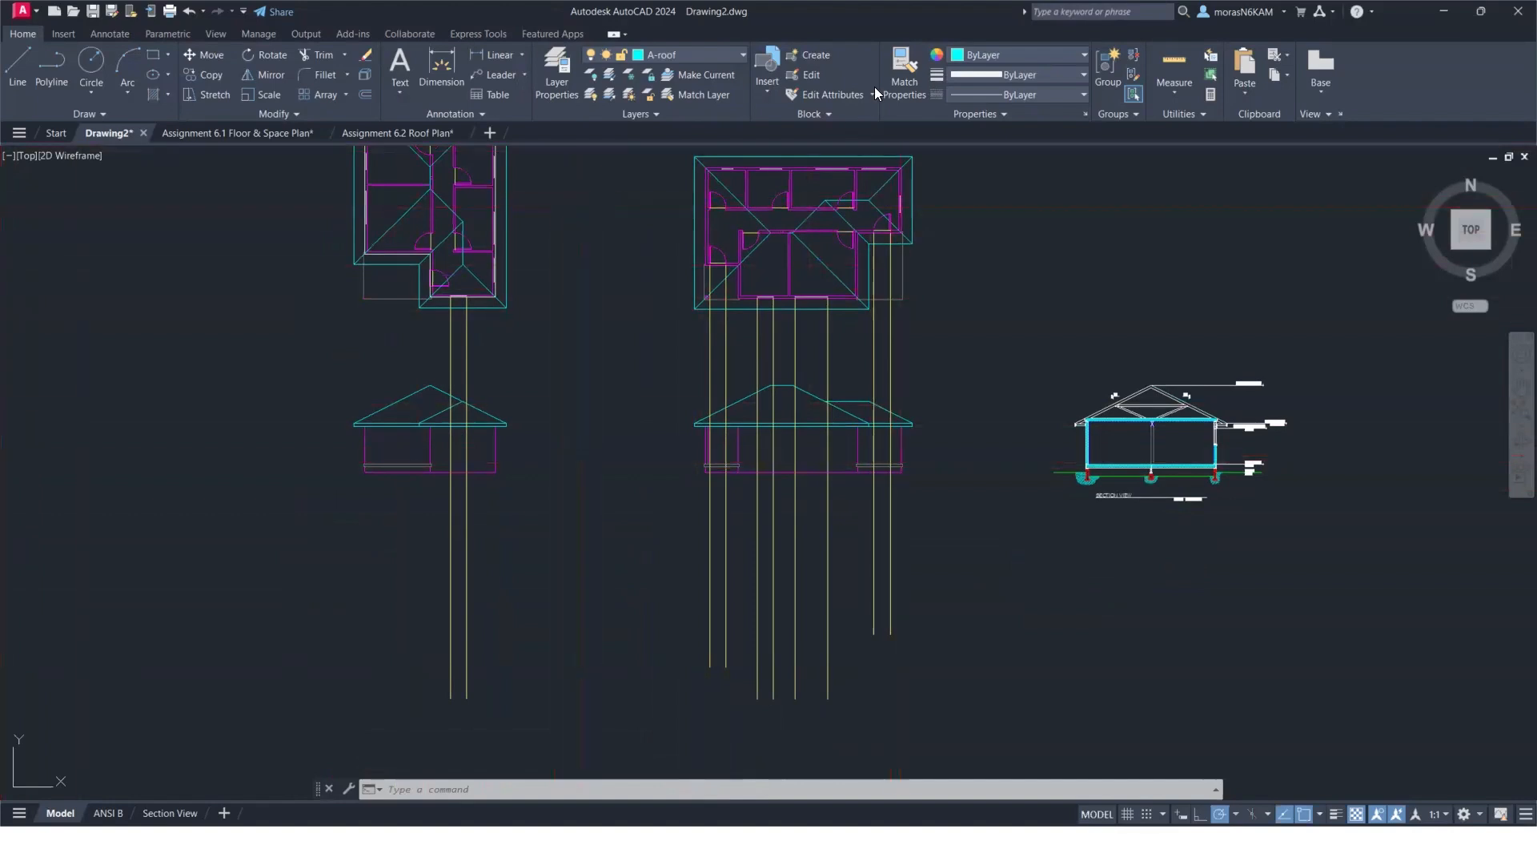
{"action": "left_click", "coordinate": [775, 96]}
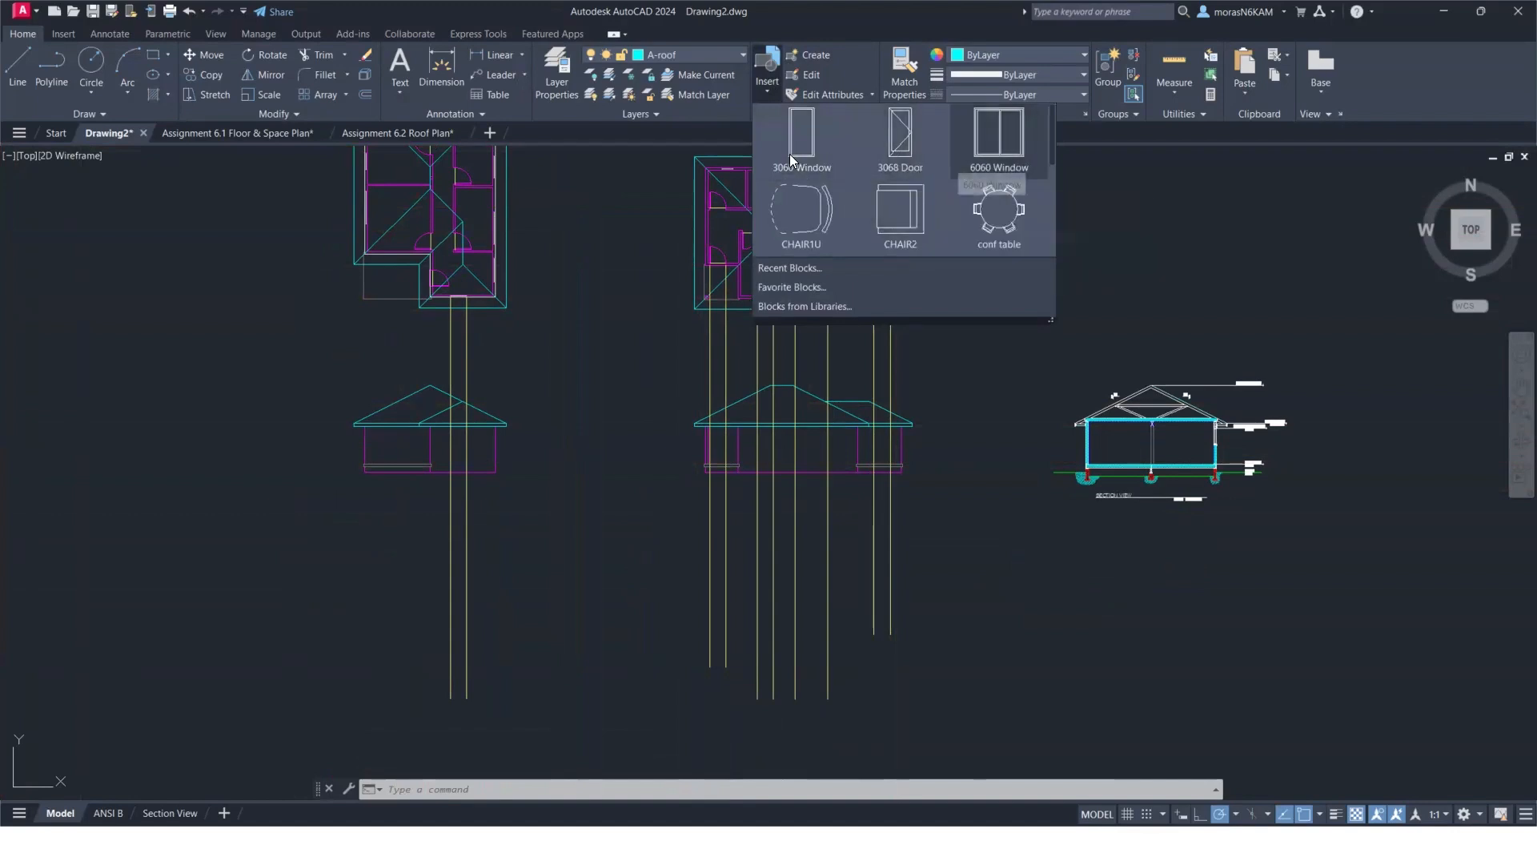
{"action": "left_click", "coordinate": [908, 145]}
{"action": "scroll", "coordinate": [484, 352], "scroll_direction": "up", "scroll_amount": 4}
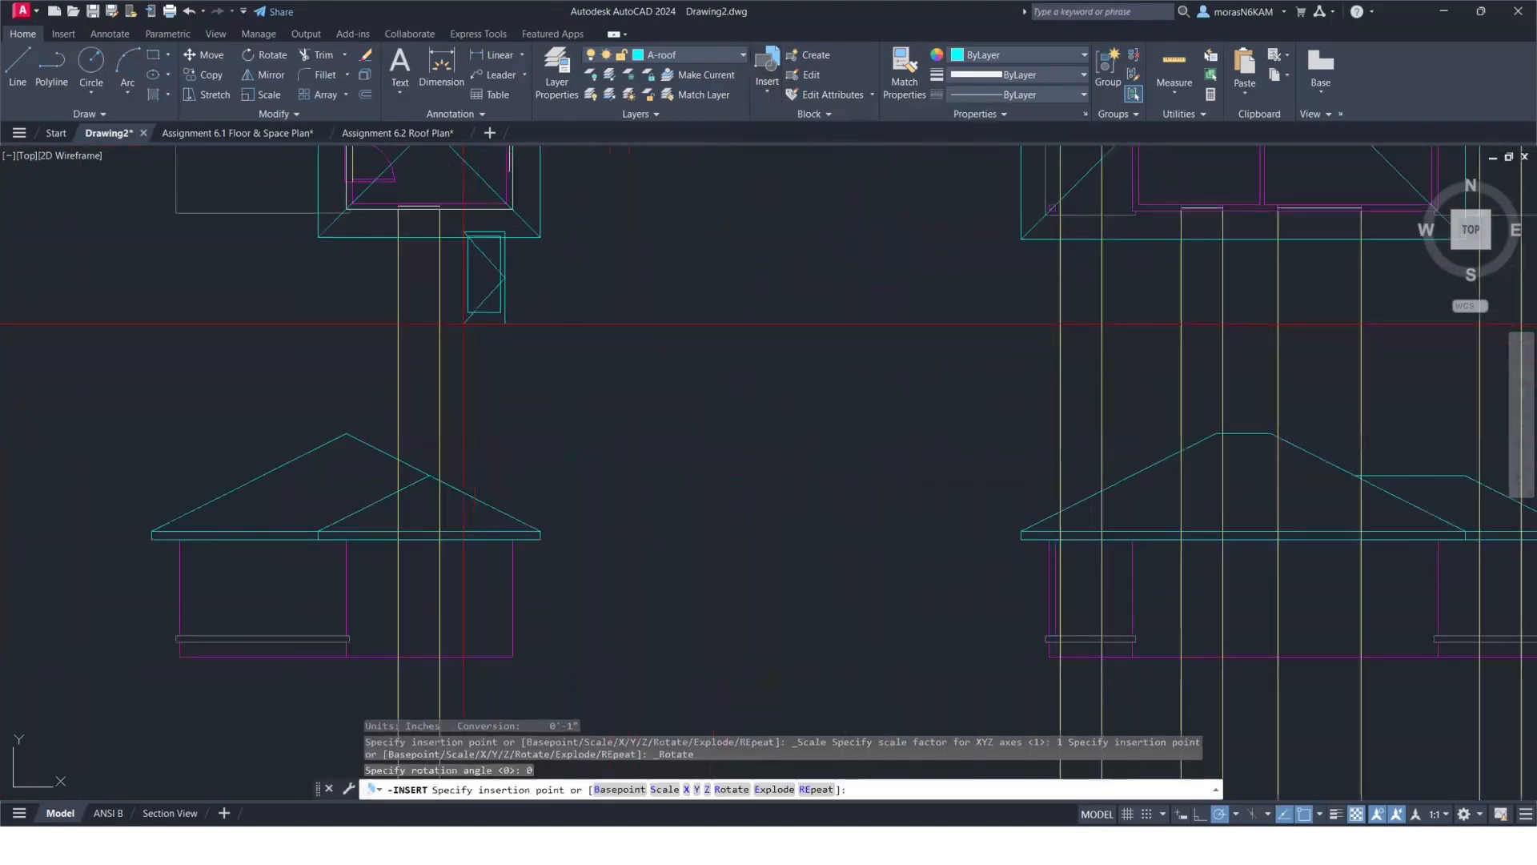
{"action": "middle_click_drag", "start_coordinate": [510, 496], "coordinate": [617, 263]}
{"action": "left_click", "coordinate": [687, 540]}
{"action": "scroll", "coordinate": [873, 328], "scroll_direction": "down", "scroll_amount": 2}
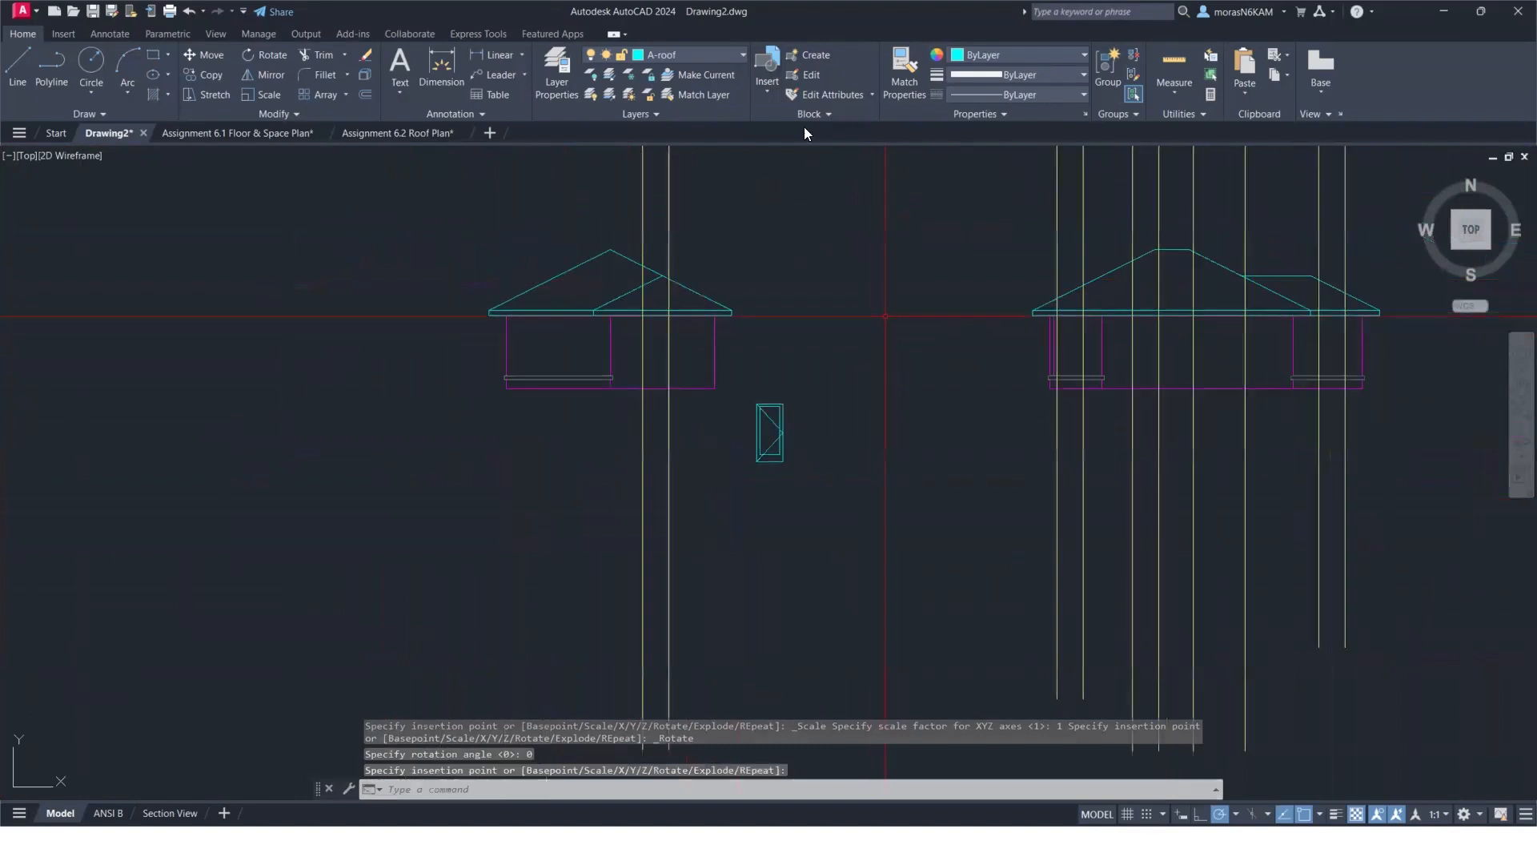
Insert the 6060 Window and 3060 Window blocks in a row beside the inserted door block.
{"action": "left_click", "coordinate": [762, 83]}
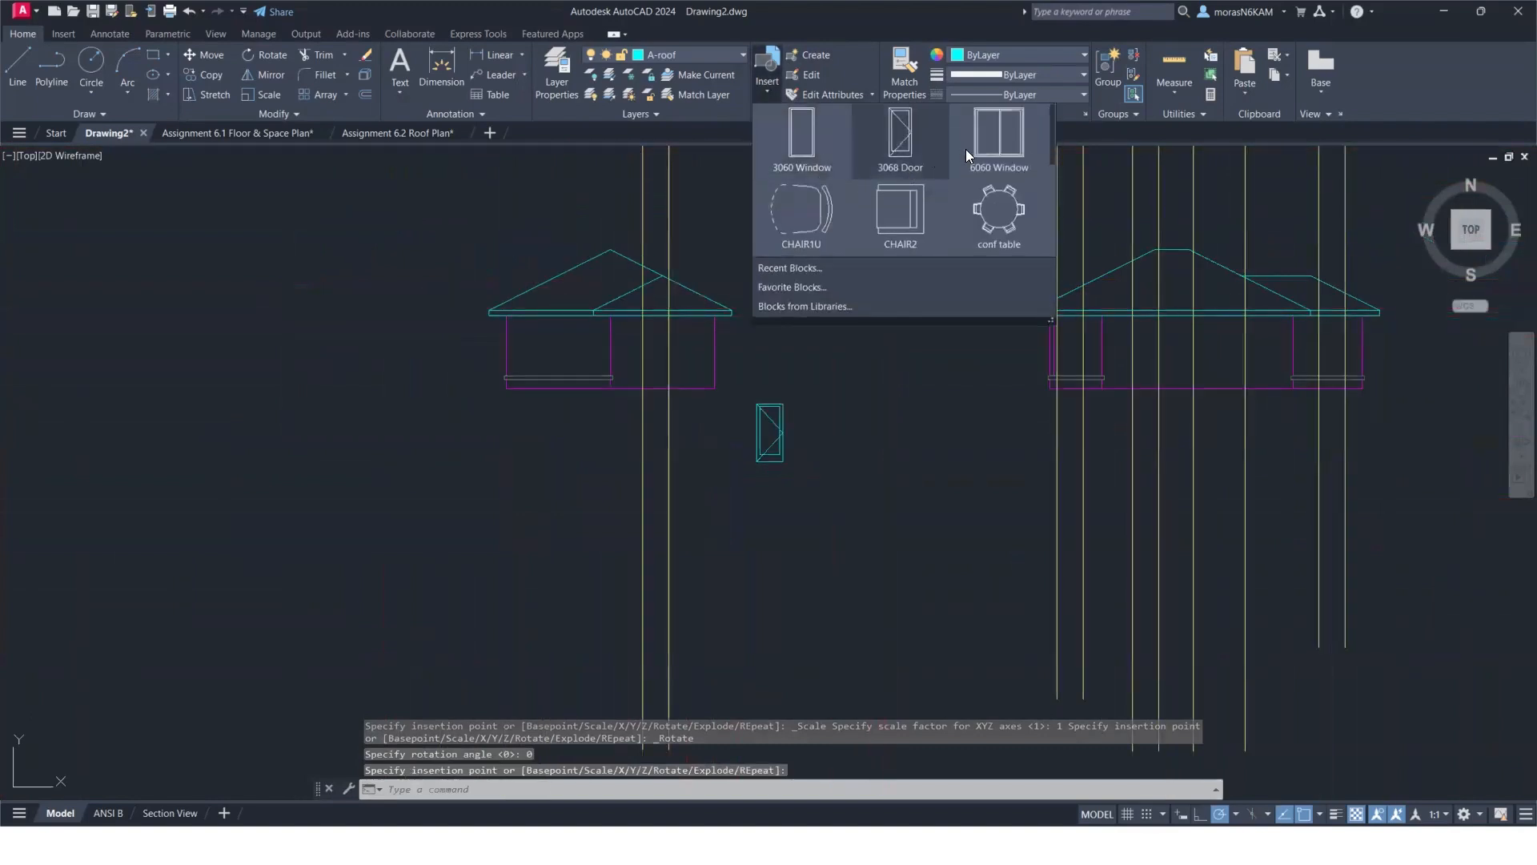
{"action": "left_click", "coordinate": [966, 148]}
{"action": "left_click", "coordinate": [833, 458]}
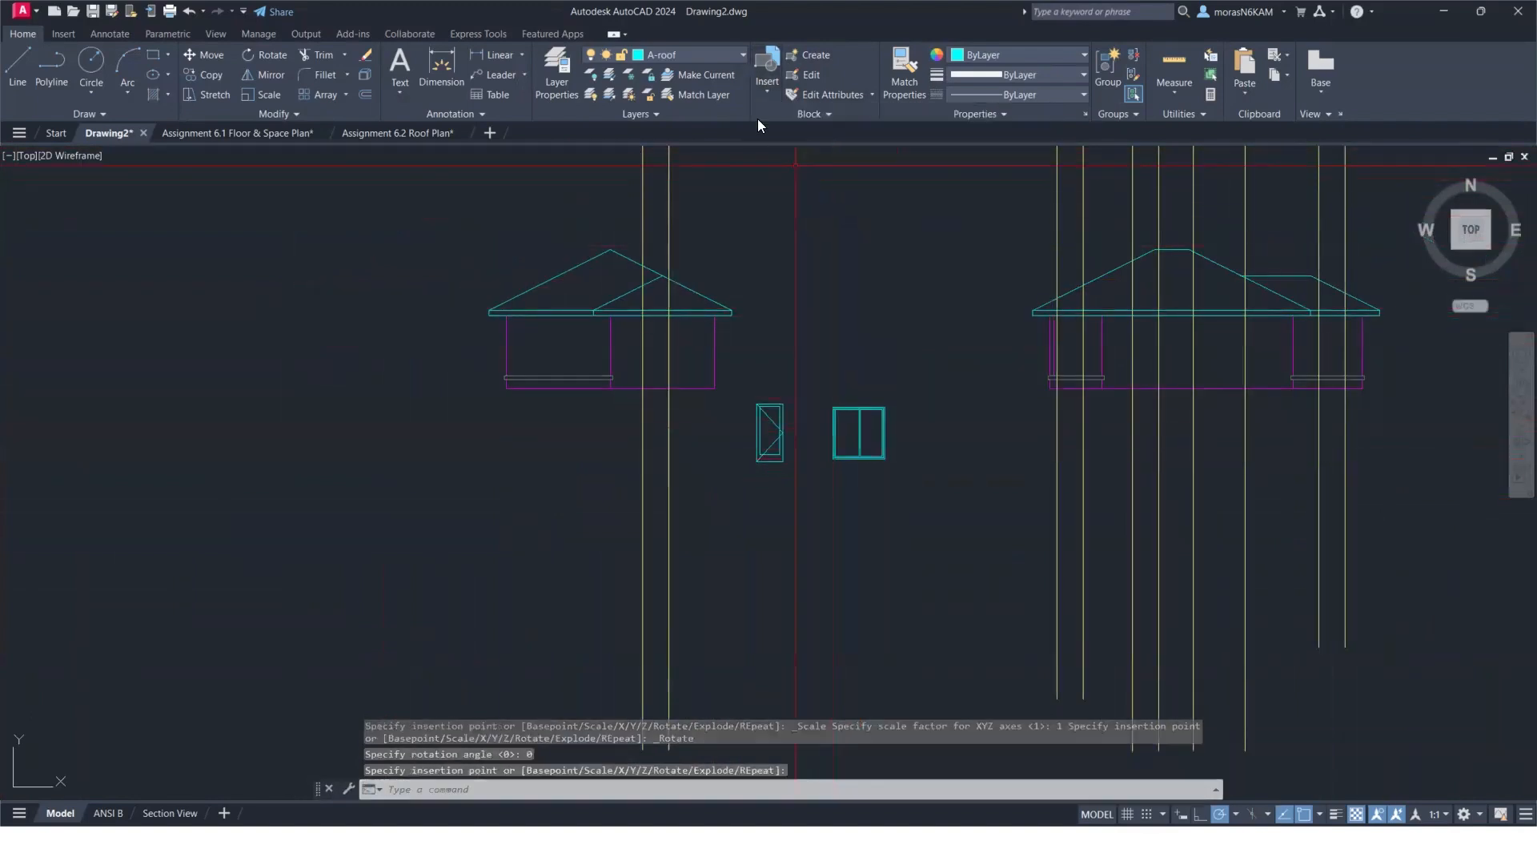
{"action": "left_click", "coordinate": [765, 80]}
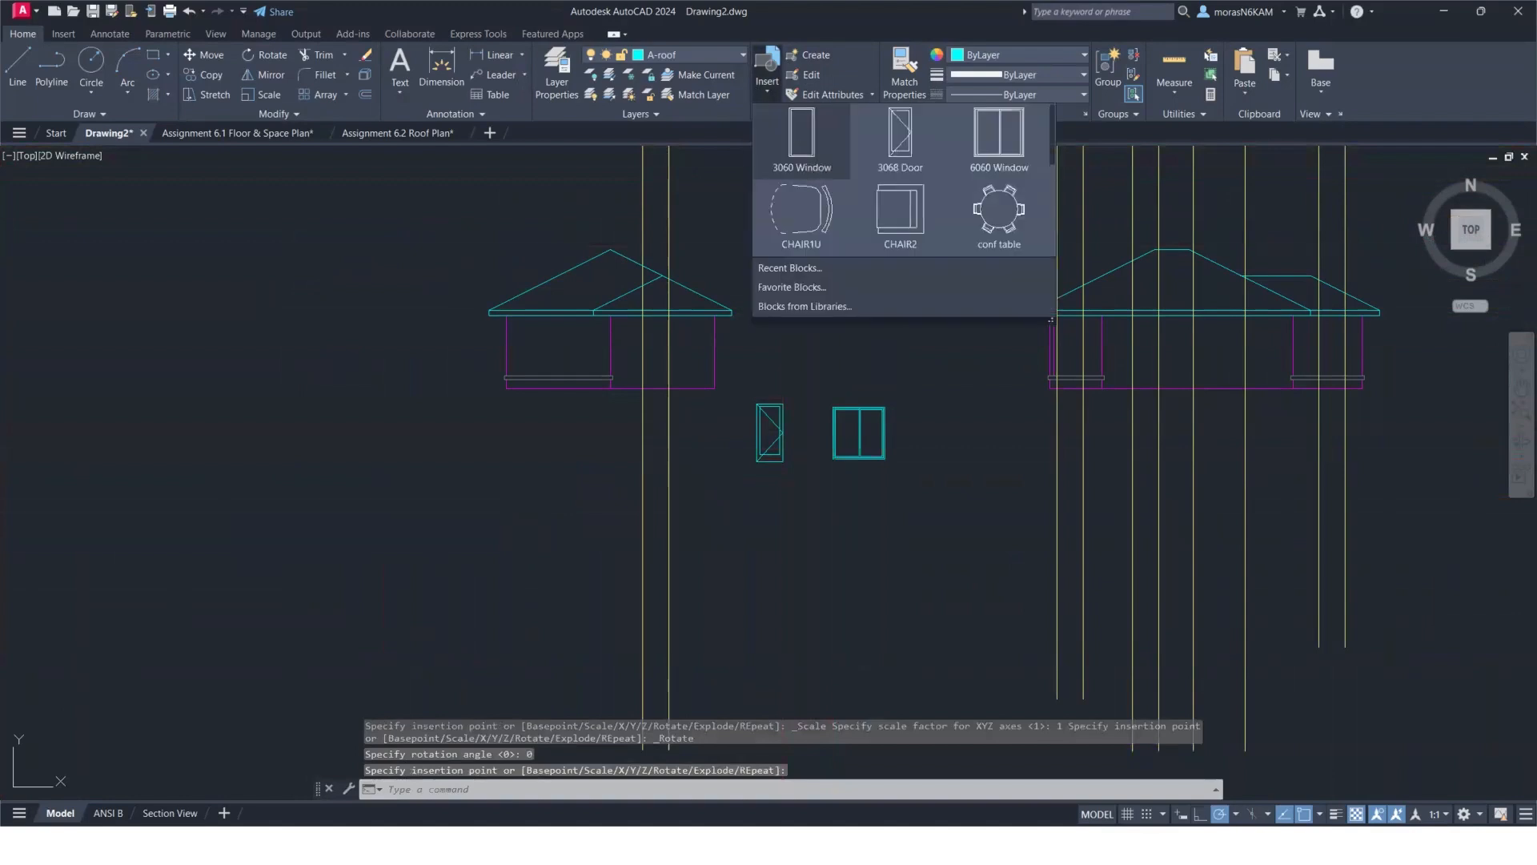
{"action": "left_click", "coordinate": [797, 142]}
{"action": "left_click", "coordinate": [922, 465]}
{"action": "key", "text": "Escape"}
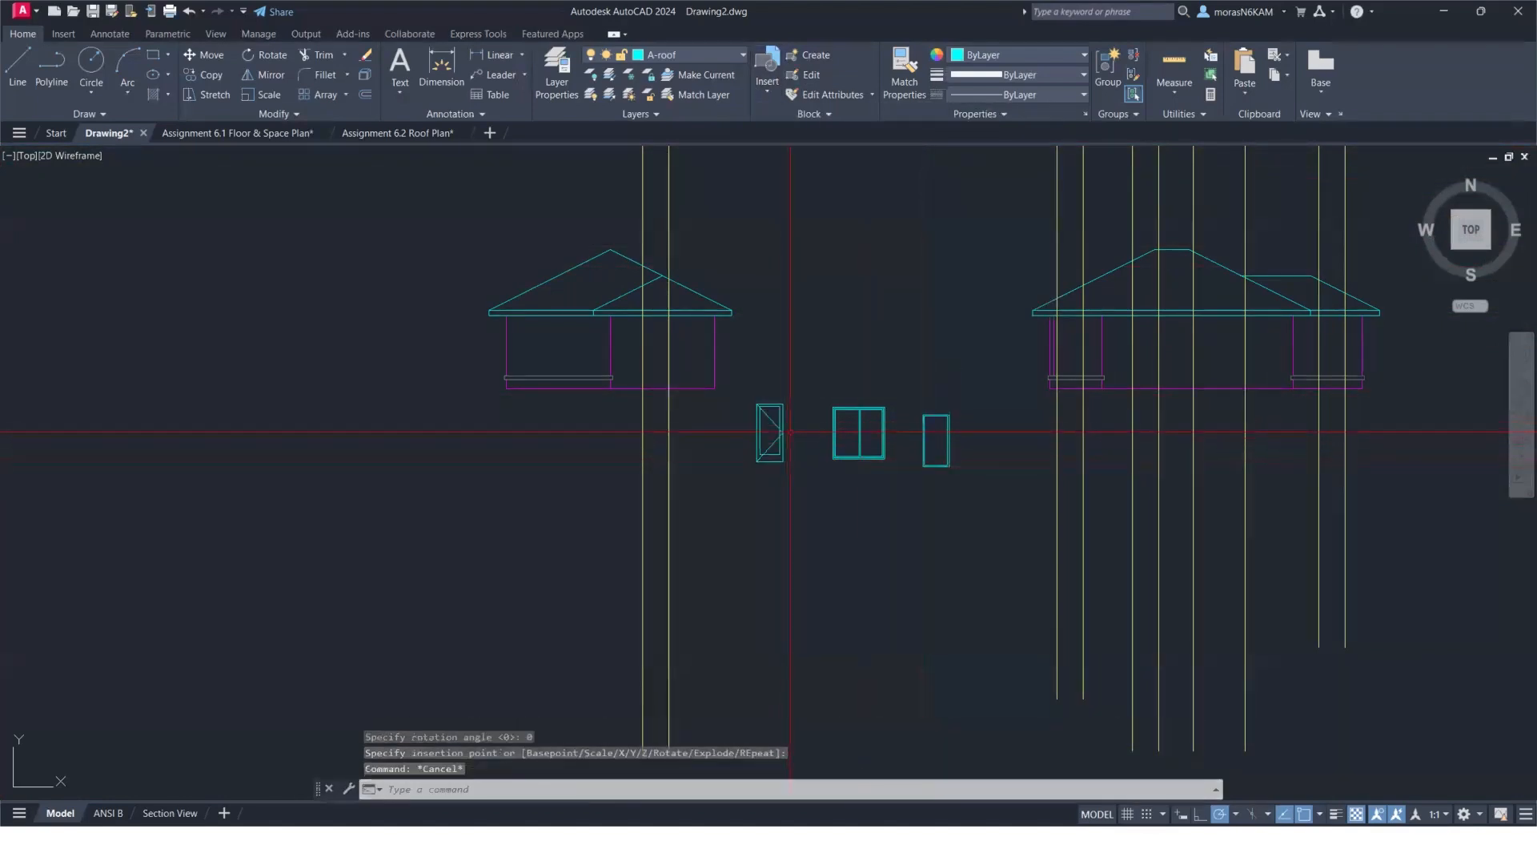
{"action": "middle_click_drag", "start_coordinate": [788, 425], "coordinate": [640, 433]}
{"action": "scroll", "coordinate": [604, 410], "scroll_direction": "up", "scroll_amount": 2}
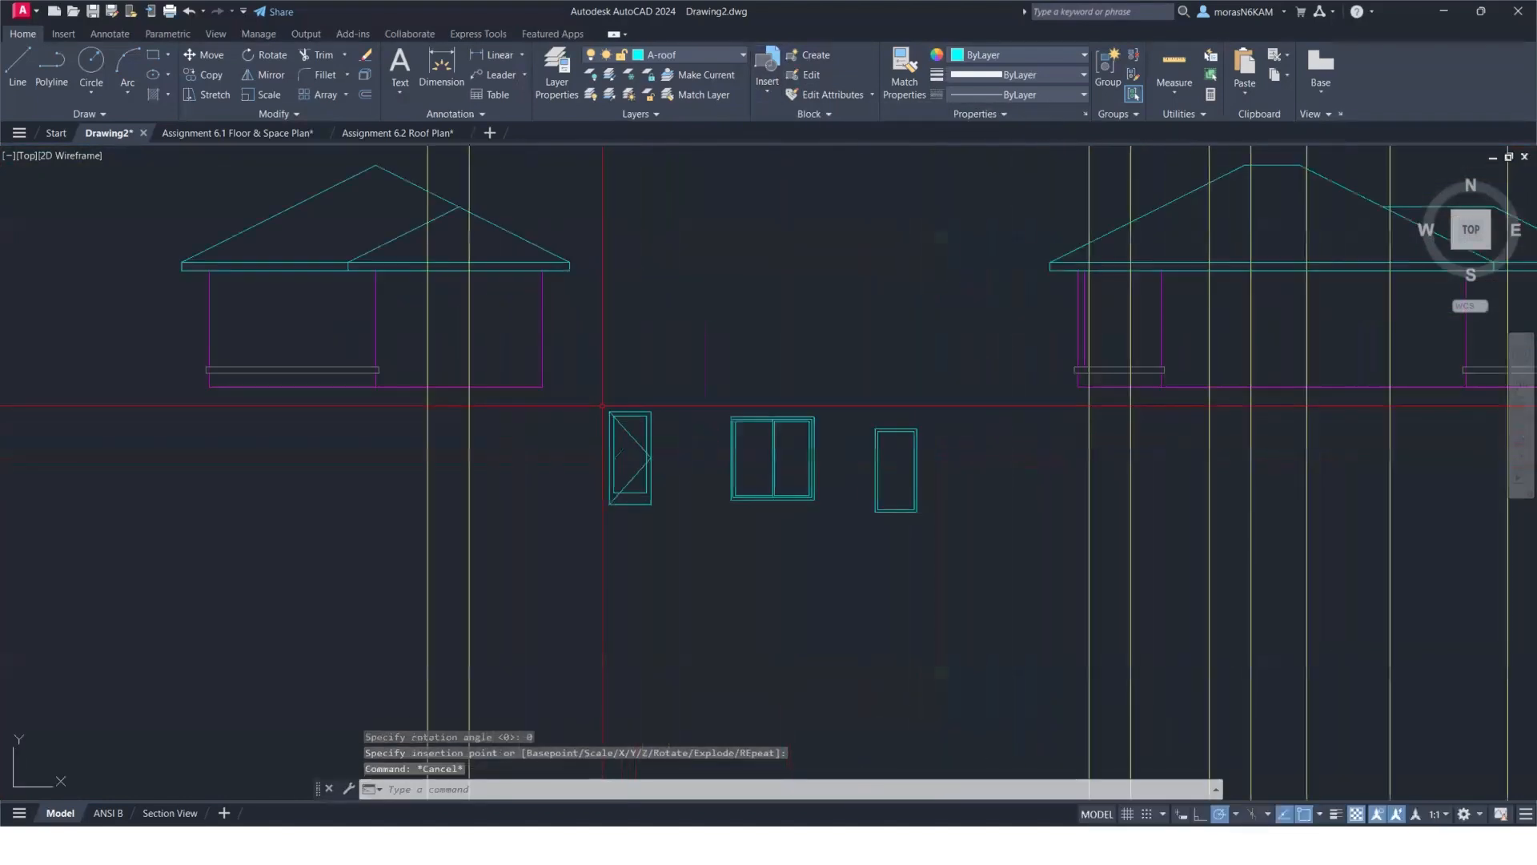
{"action": "left_click", "coordinate": [661, 403]}
{"action": "left_click", "coordinate": [562, 532]}
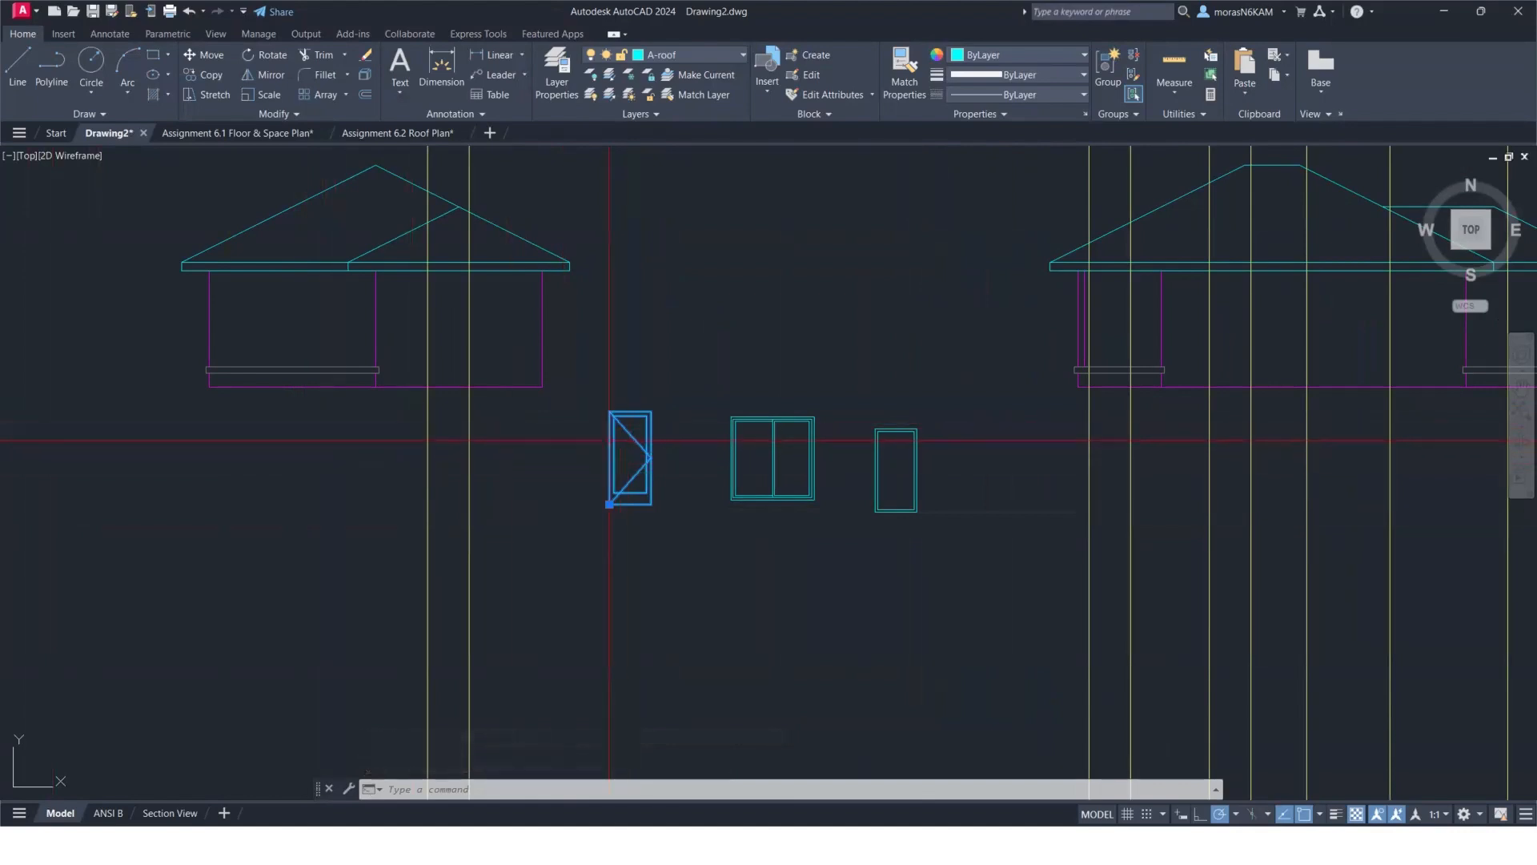
{"action": "scroll", "coordinate": [446, 398], "scroll_direction": "down", "scroll_amount": 3}
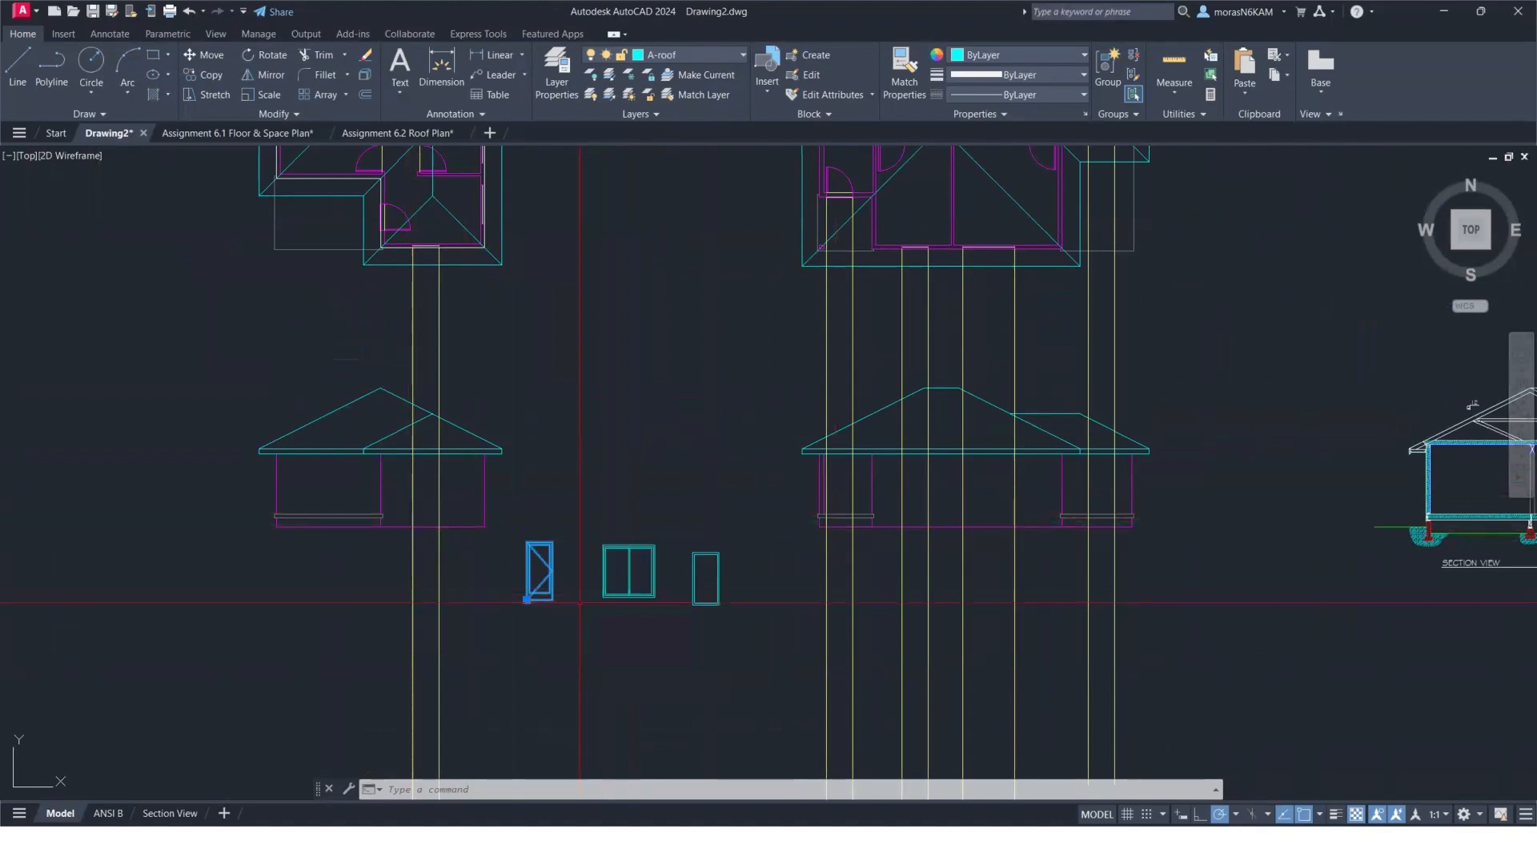
{"action": "type", "text": "m"}
{"action": "key", "text": "Return"}
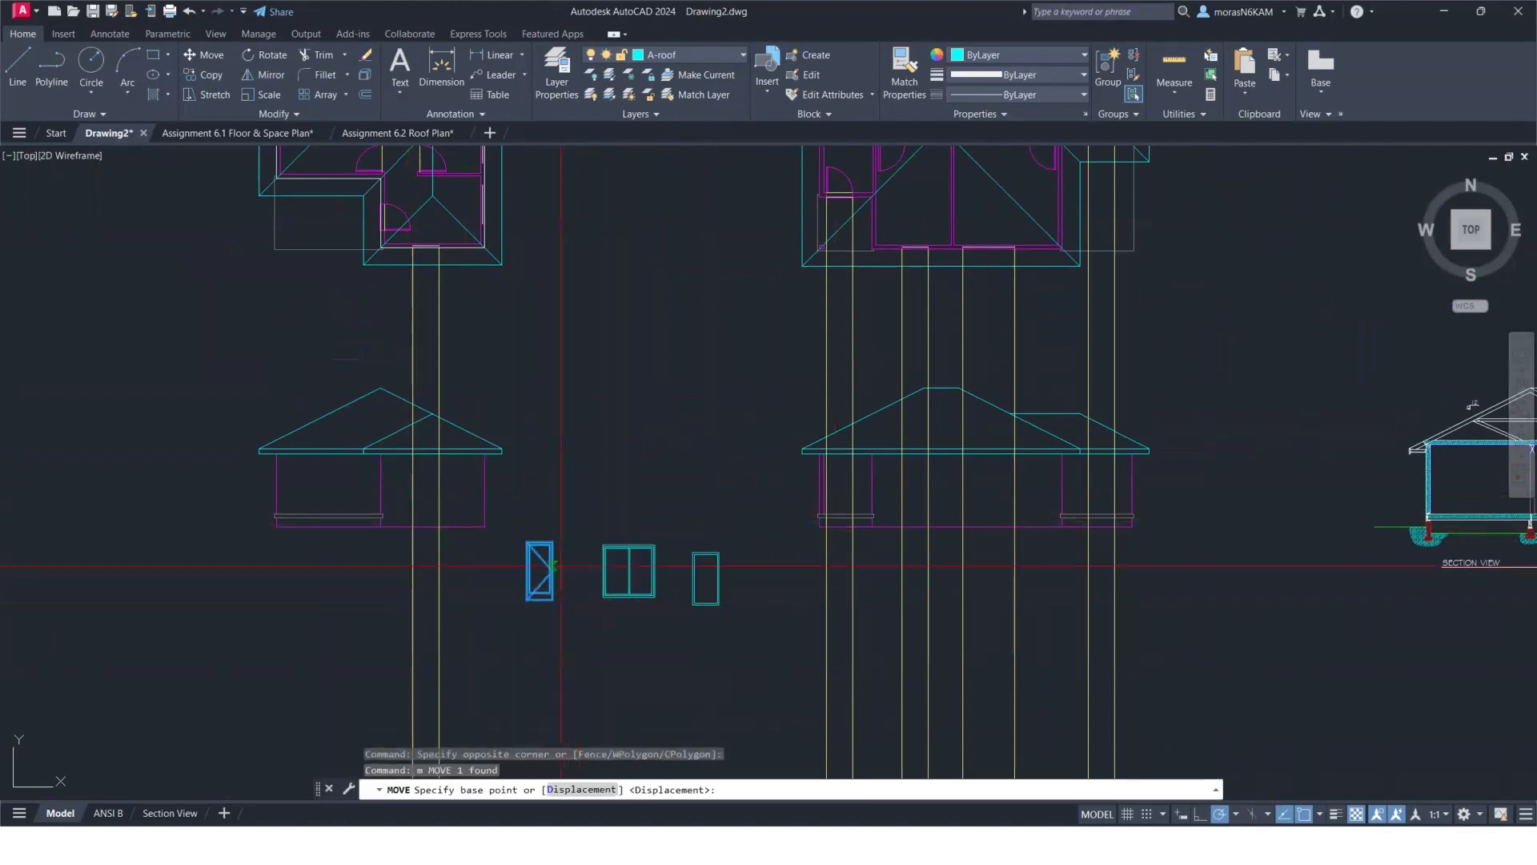
{"action": "key", "text": "Escape"}
Mirror the door block about its own vertical centerline, keeping the original.
{"action": "left_click", "coordinate": [563, 535]}
{"action": "left_click", "coordinate": [520, 621]}
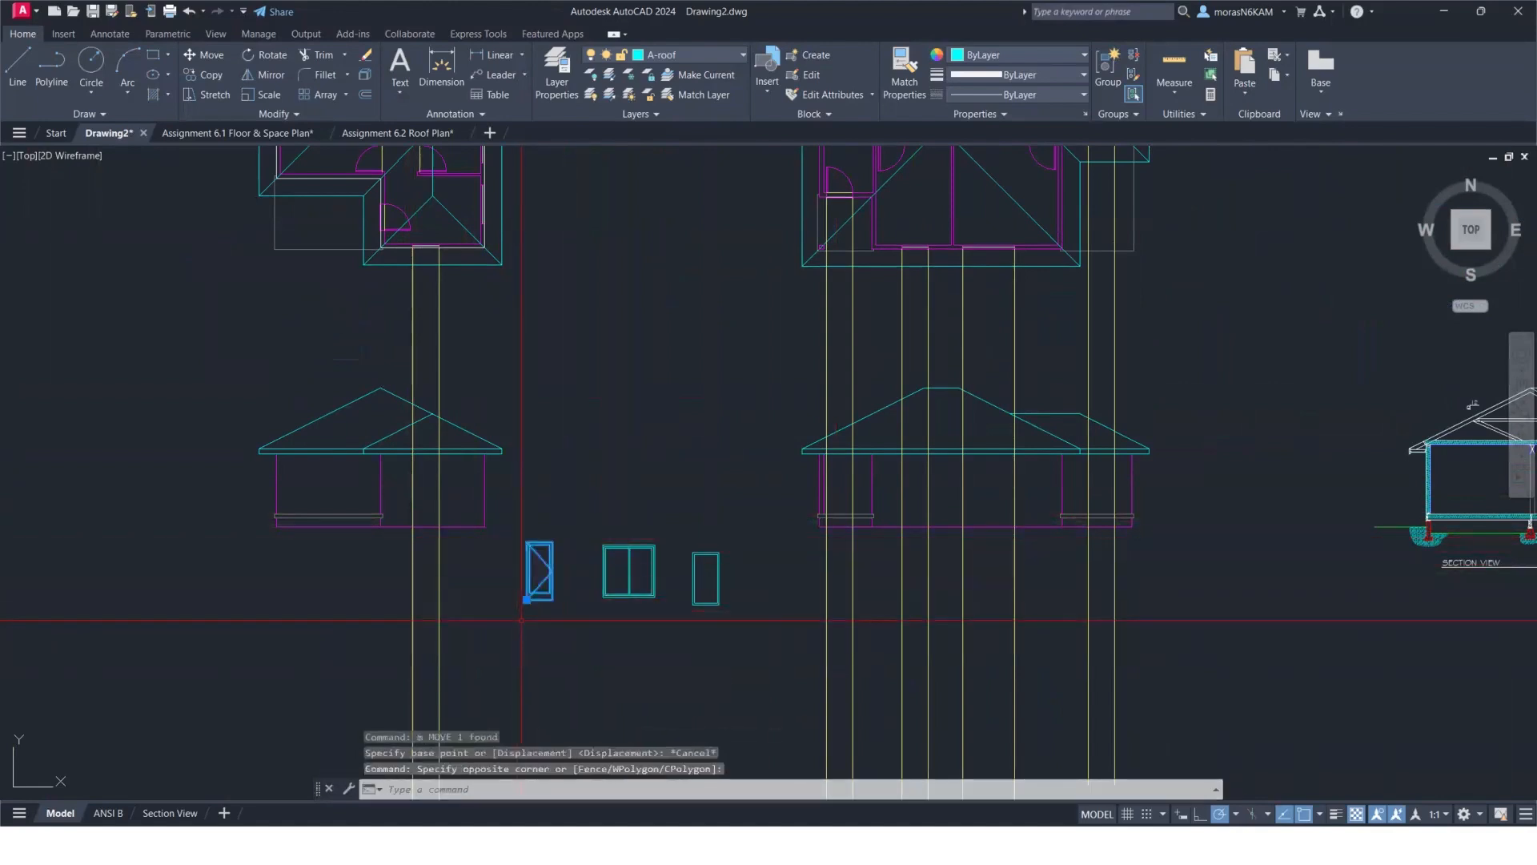
{"action": "type", "text": "mi"}
{"action": "key", "text": "Return"}
{"action": "left_click", "coordinate": [538, 598]}
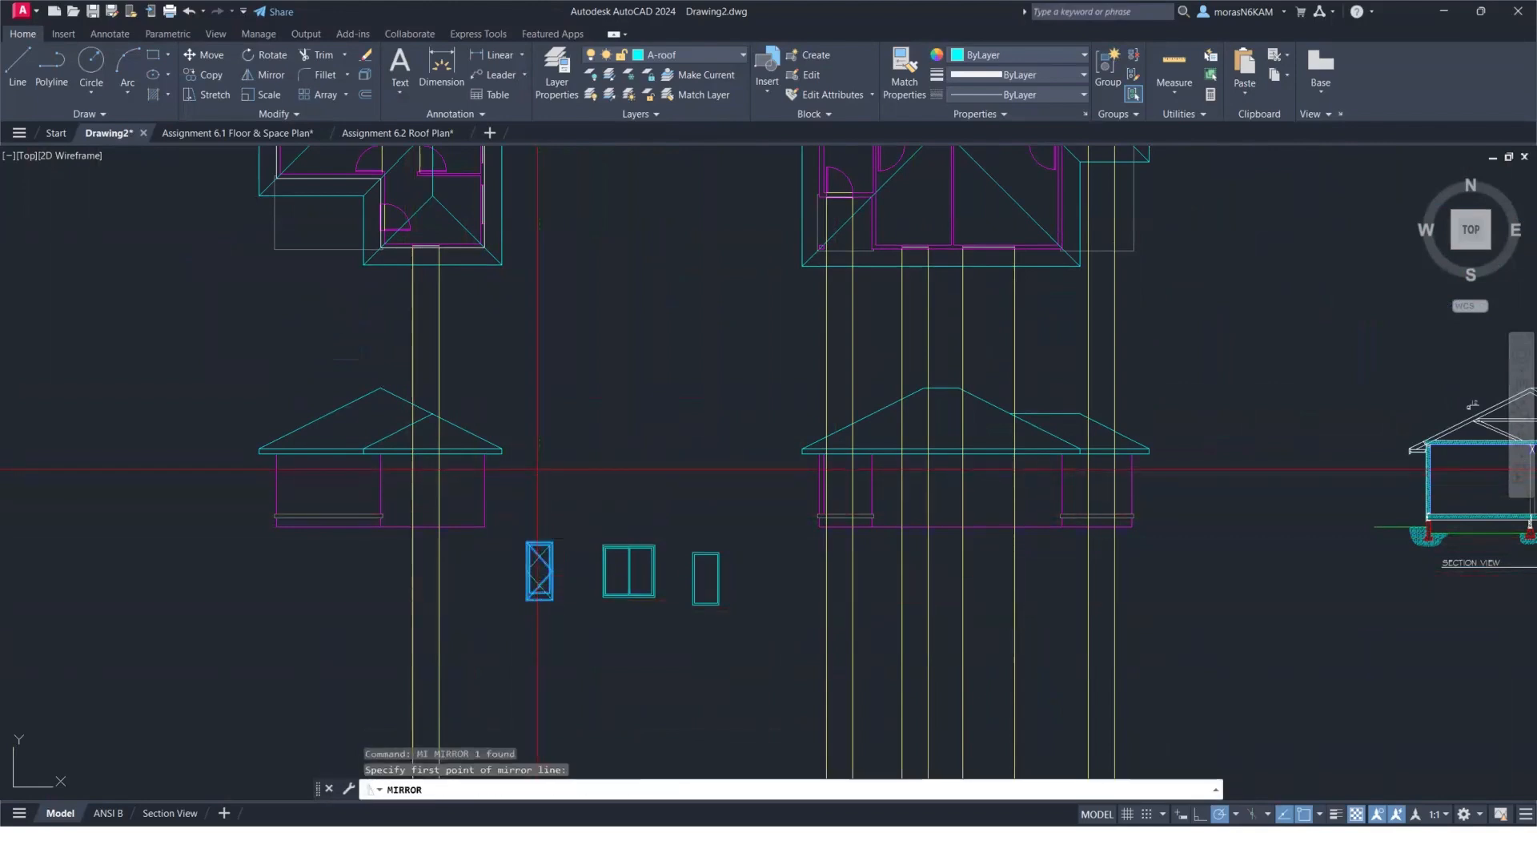
{"action": "left_click", "coordinate": [538, 474]}
{"action": "type", "text": "n"}
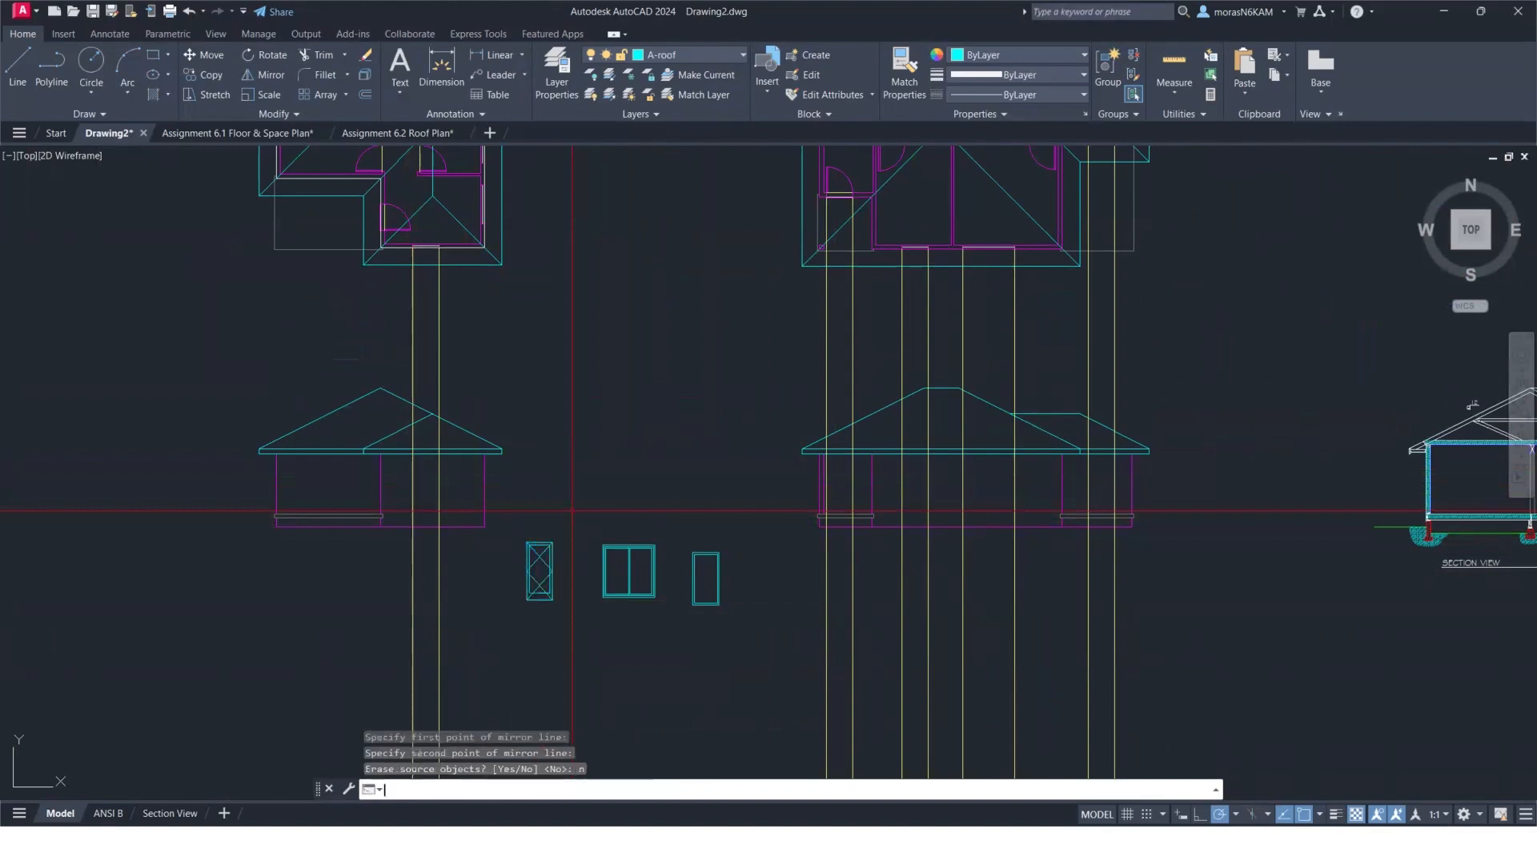
{"action": "key", "text": "Return"}
Move the mirrored door onto the right-hand porch slab of the wider elevation, aligned between the door's construction lines.
{"action": "scroll", "coordinate": [539, 593], "scroll_direction": "up", "scroll_amount": 2}
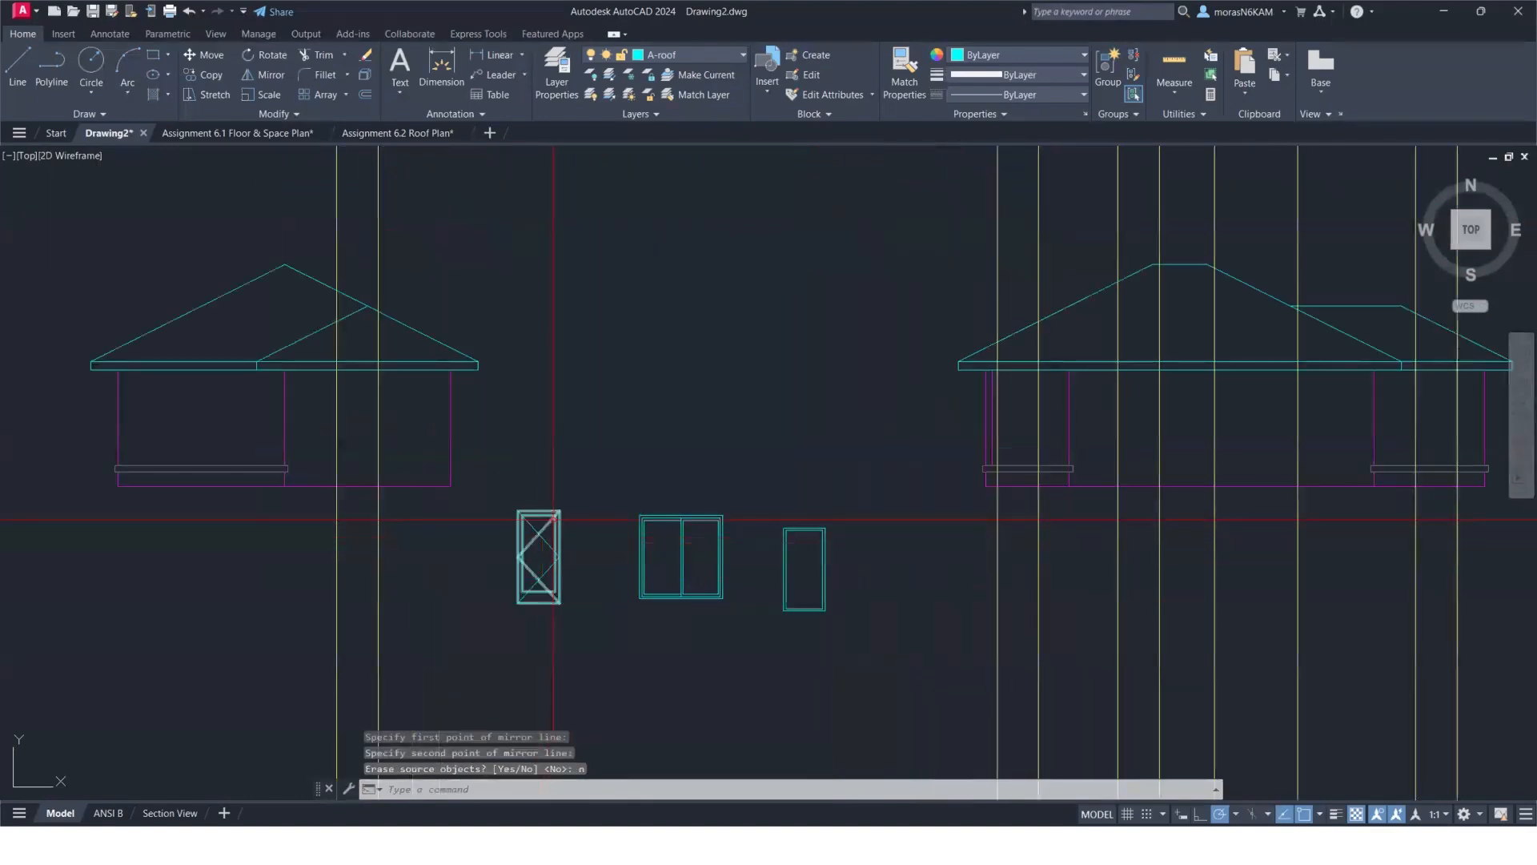
{"action": "left_click", "coordinate": [560, 602]}
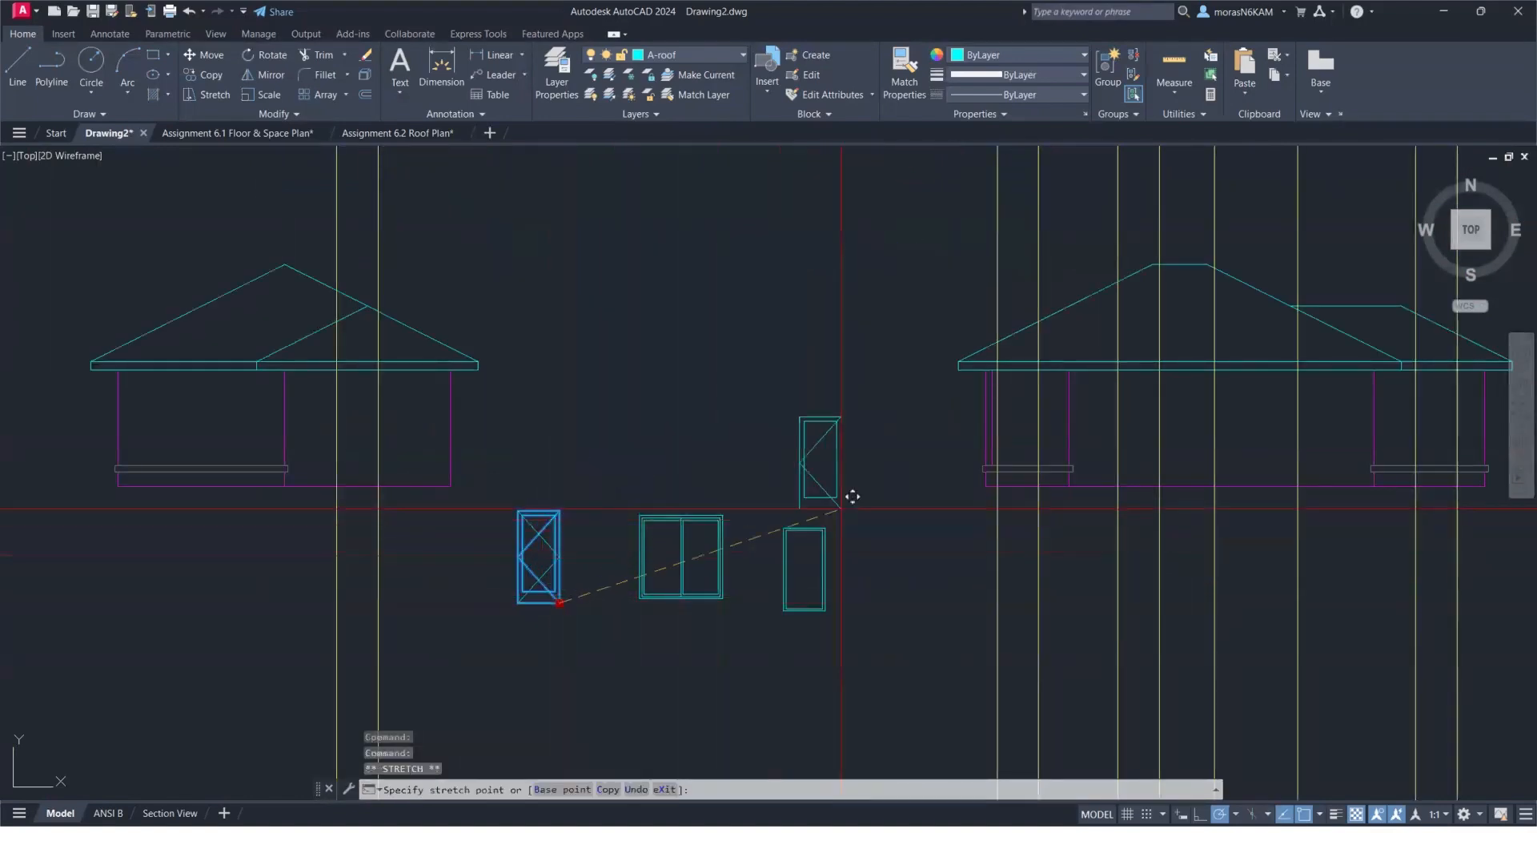
{"action": "middle_click_drag", "start_coordinate": [967, 491], "coordinate": [527, 519]}
{"action": "scroll", "coordinate": [527, 519], "scroll_direction": "up", "scroll_amount": 3}
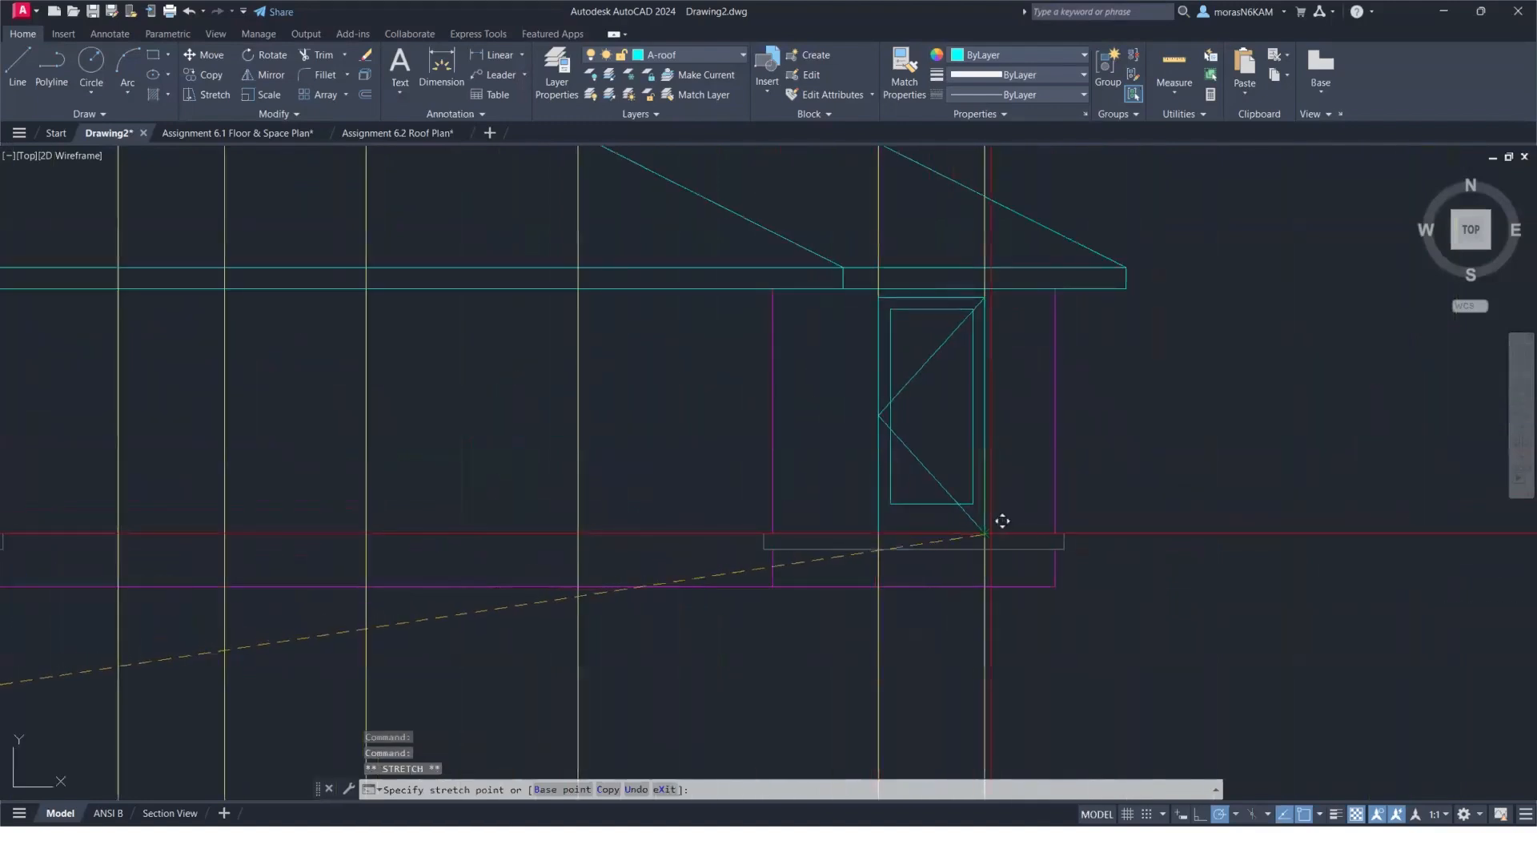
{"action": "left_click", "coordinate": [986, 532]}
{"action": "scroll", "coordinate": [950, 534], "scroll_direction": "down", "scroll_amount": 4}
{"action": "middle_click_drag", "start_coordinate": [345, 489], "coordinate": [666, 413]}
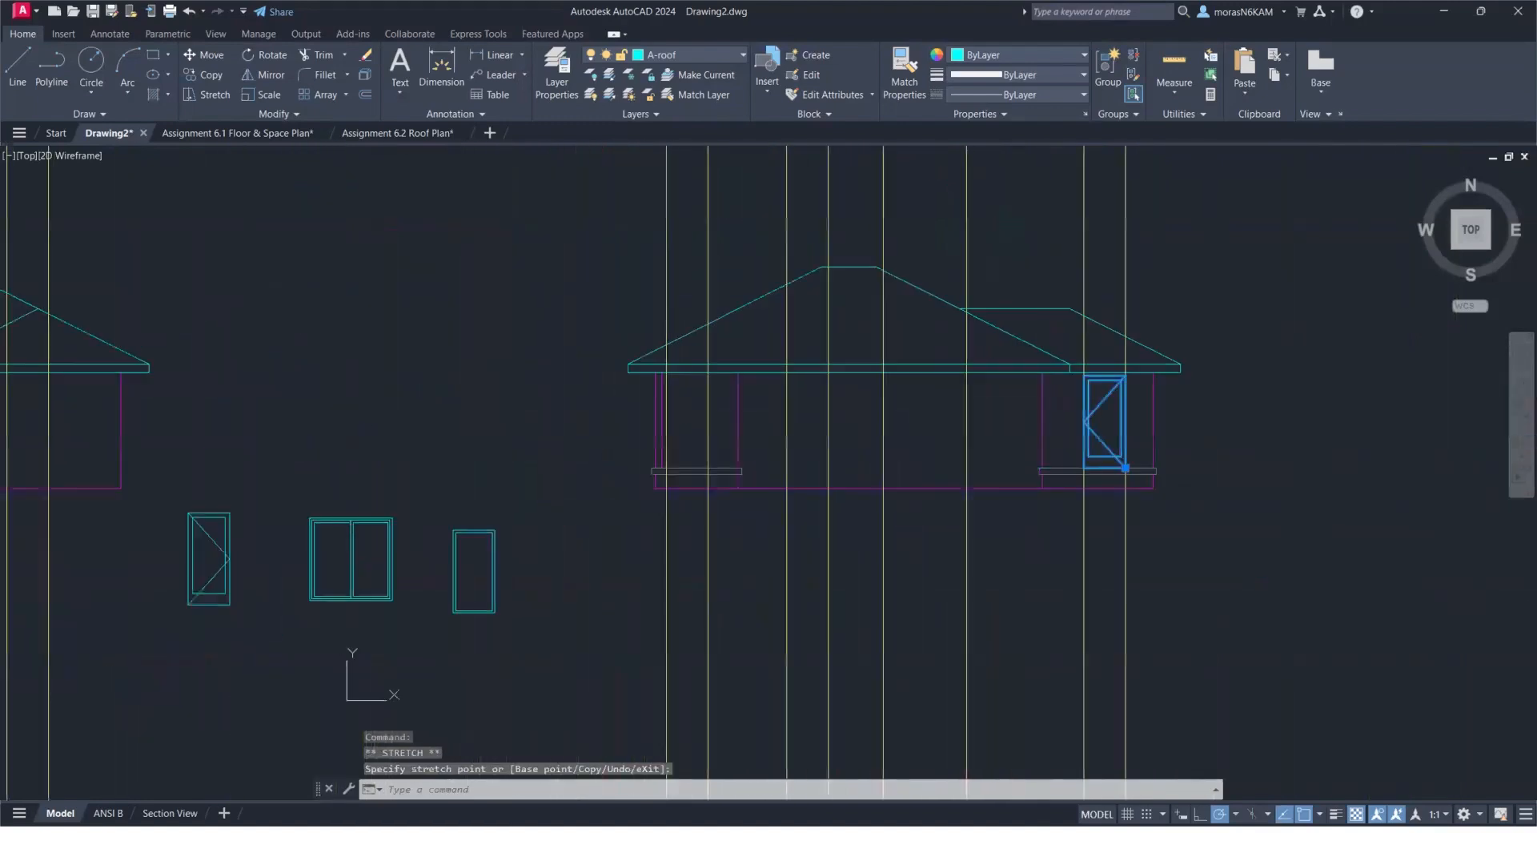
{"action": "key", "text": "Escape"}
Move the original door block onto the left-hand porch slab of the wider elevation, aligned between that door's construction lines.
{"action": "scroll", "coordinate": [638, 394], "scroll_direction": "down", "scroll_amount": 4}
{"action": "scroll", "coordinate": [518, 454], "scroll_direction": "up", "scroll_amount": 2}
{"action": "left_click", "coordinate": [473, 450]}
{"action": "left_click", "coordinate": [392, 501]}
{"action": "left_click", "coordinate": [424, 489]}
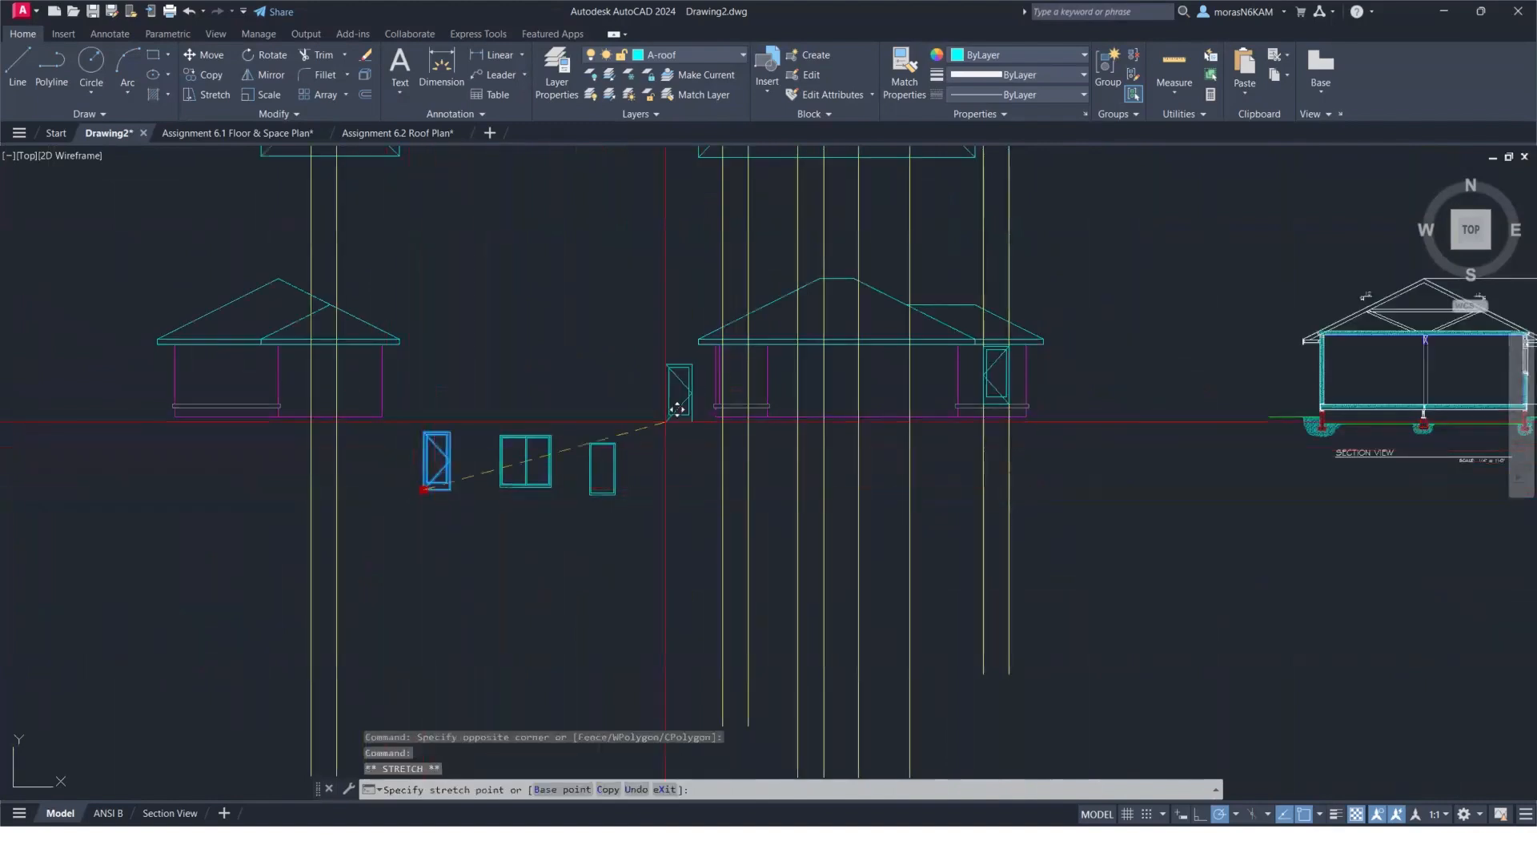
{"action": "scroll", "coordinate": [673, 415], "scroll_direction": "up", "scroll_amount": 5}
{"action": "scroll", "coordinate": [886, 353], "scroll_direction": "down", "scroll_amount": 5}
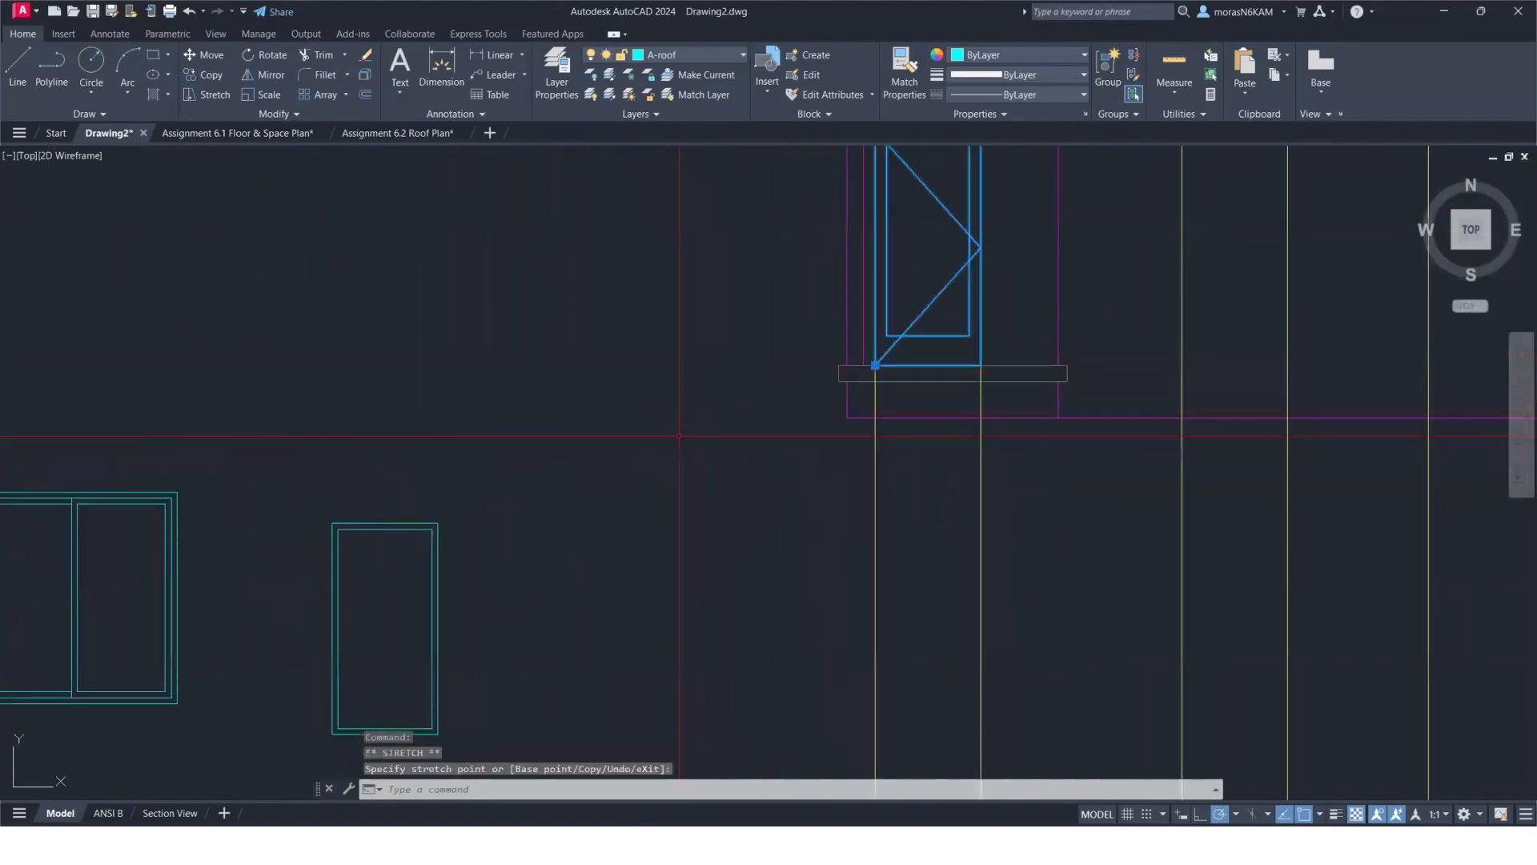
{"action": "key", "text": "Escape"}
{"action": "mouse_move", "coordinate": [604, 483]}
{"action": "middle_mouse_down"}
{"action": "mouse_move", "coordinate": [391, 572]}
{"action": "mouse_move", "coordinate": [426, 488]}
{"action": "mouse_move", "coordinate": [588, 513]}
{"action": "middle_mouse_up"}
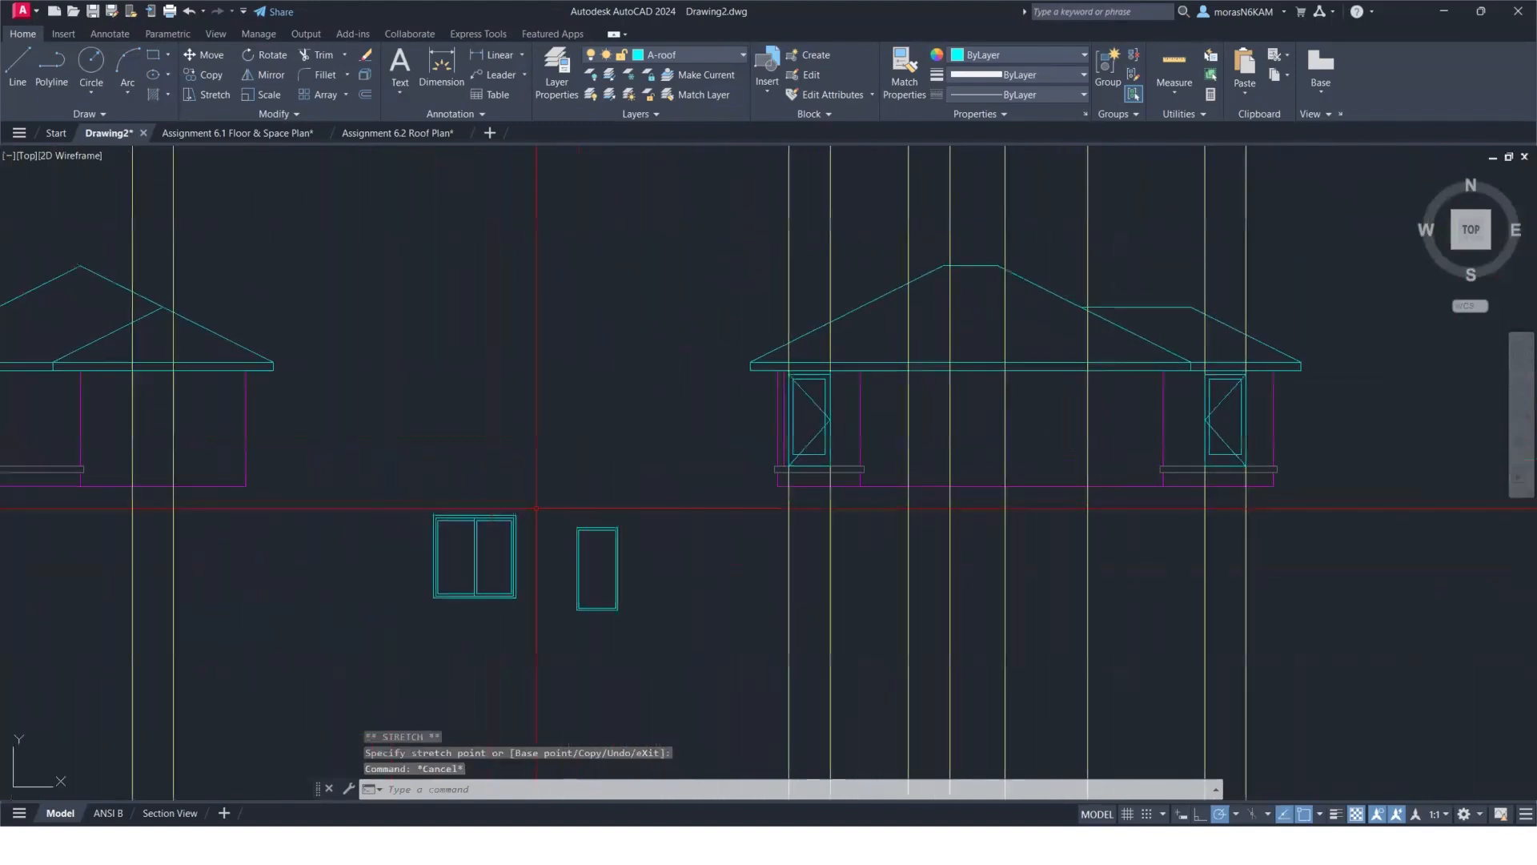
{"action": "left_click", "coordinate": [641, 516]}
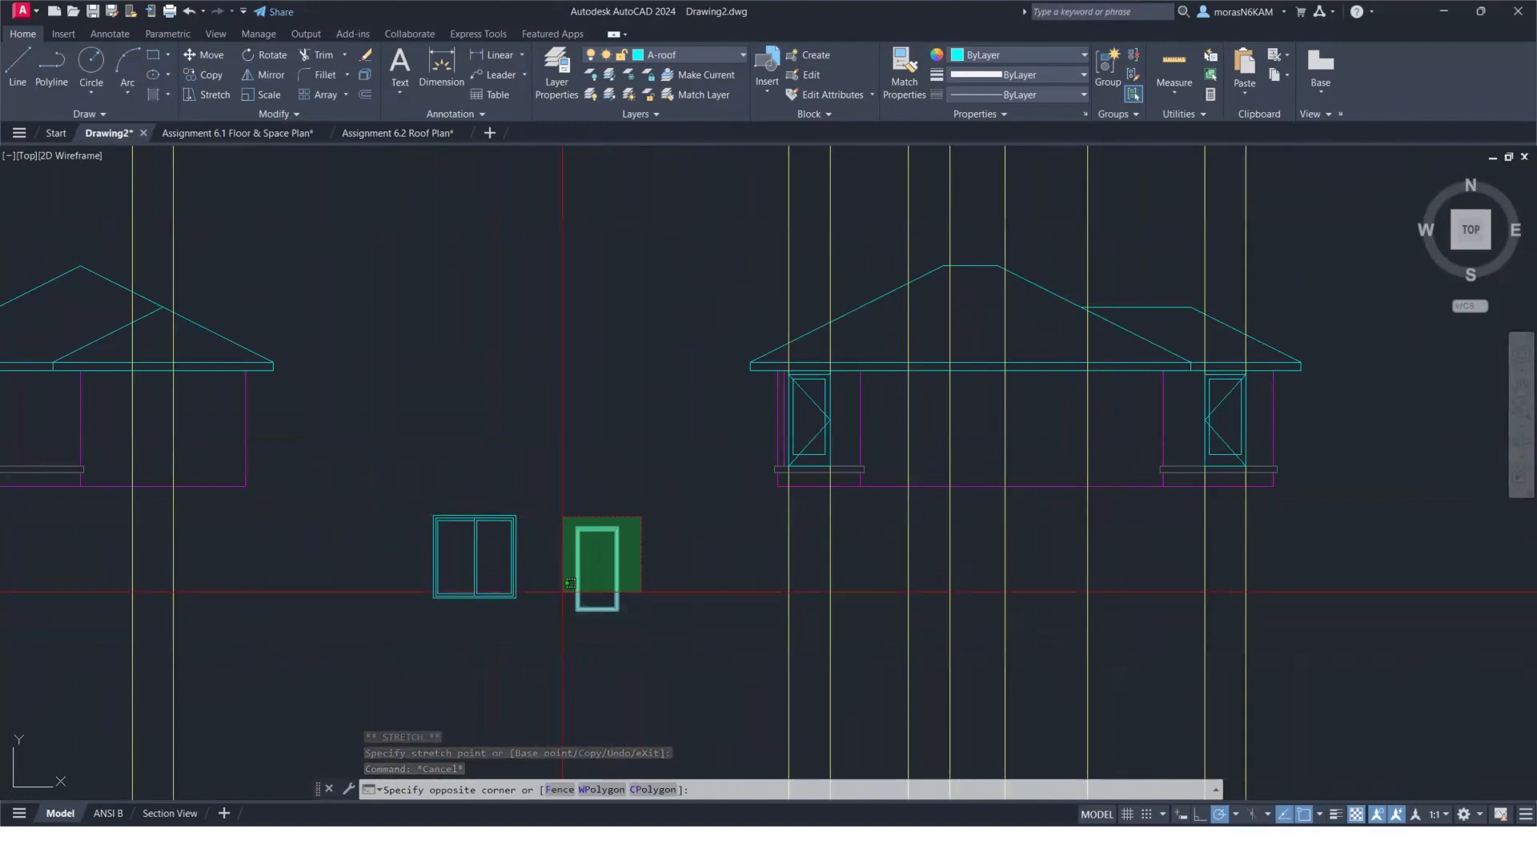
{"action": "key", "text": "Escape"}
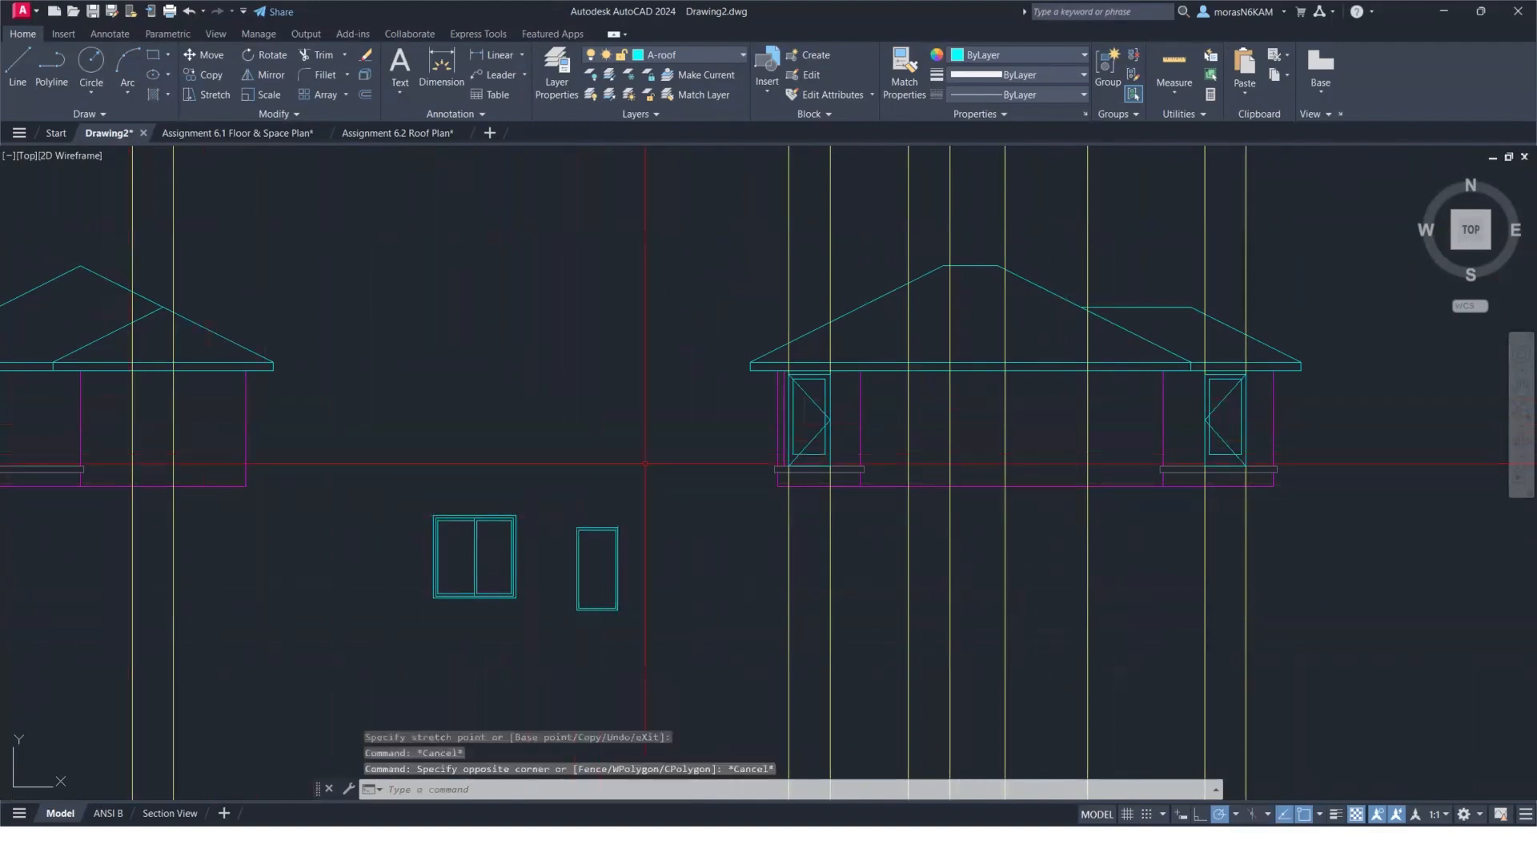
Draw a horizontal line from the section view's Top of doors & windows marker across both house elevations.
{"action": "scroll", "coordinate": [653, 466], "scroll_direction": "down", "scroll_amount": 2}
{"action": "middle_click_drag", "start_coordinate": [1427, 476], "coordinate": [989, 493]}
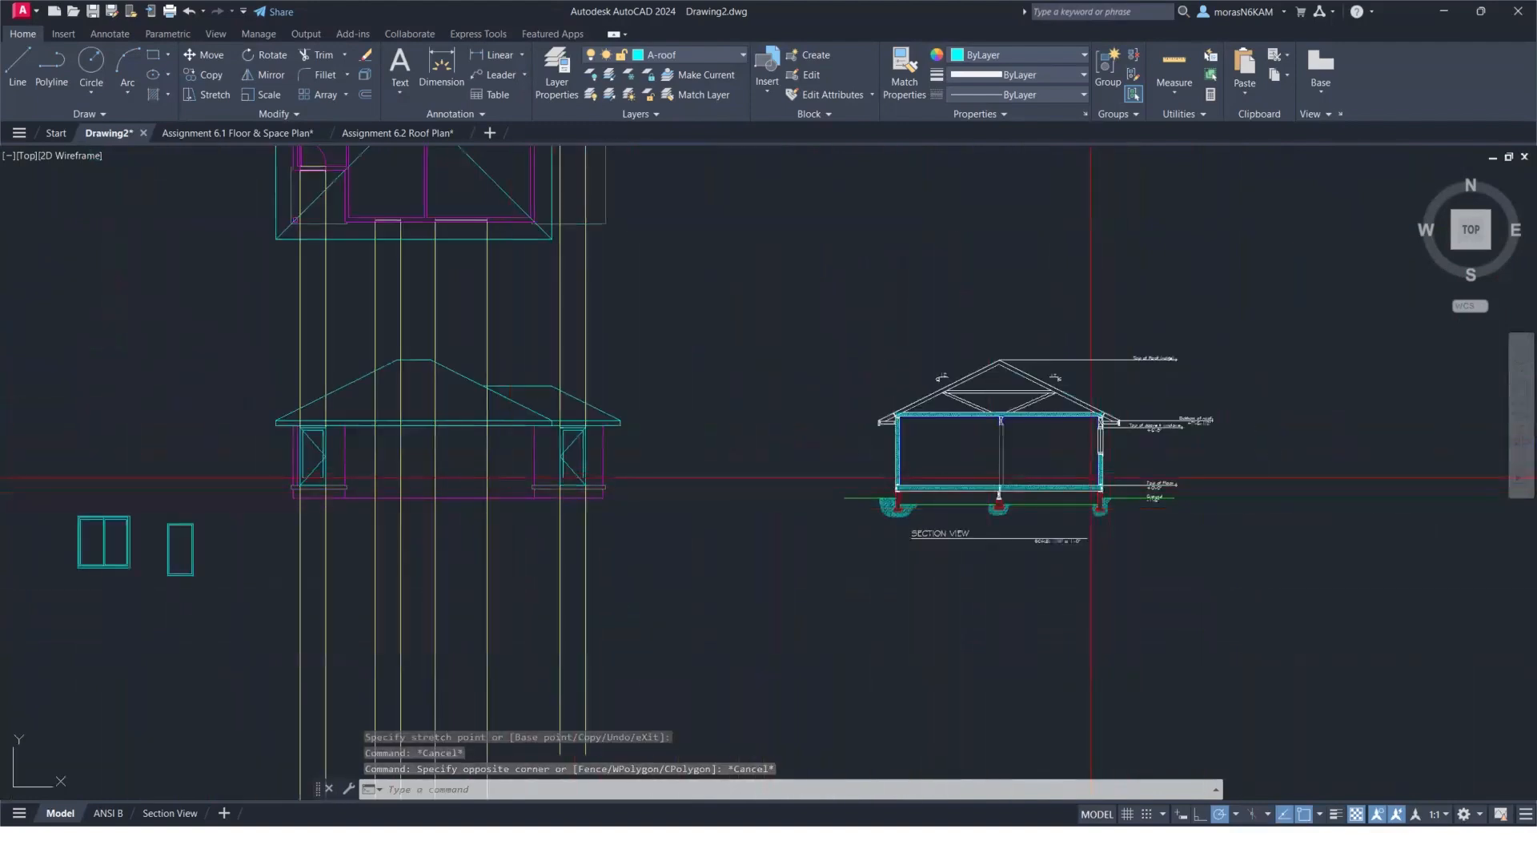
{"action": "type", "text": "l"}
{"action": "key", "text": "Return"}
{"action": "scroll", "coordinate": [1169, 456], "scroll_direction": "up", "scroll_amount": 8}
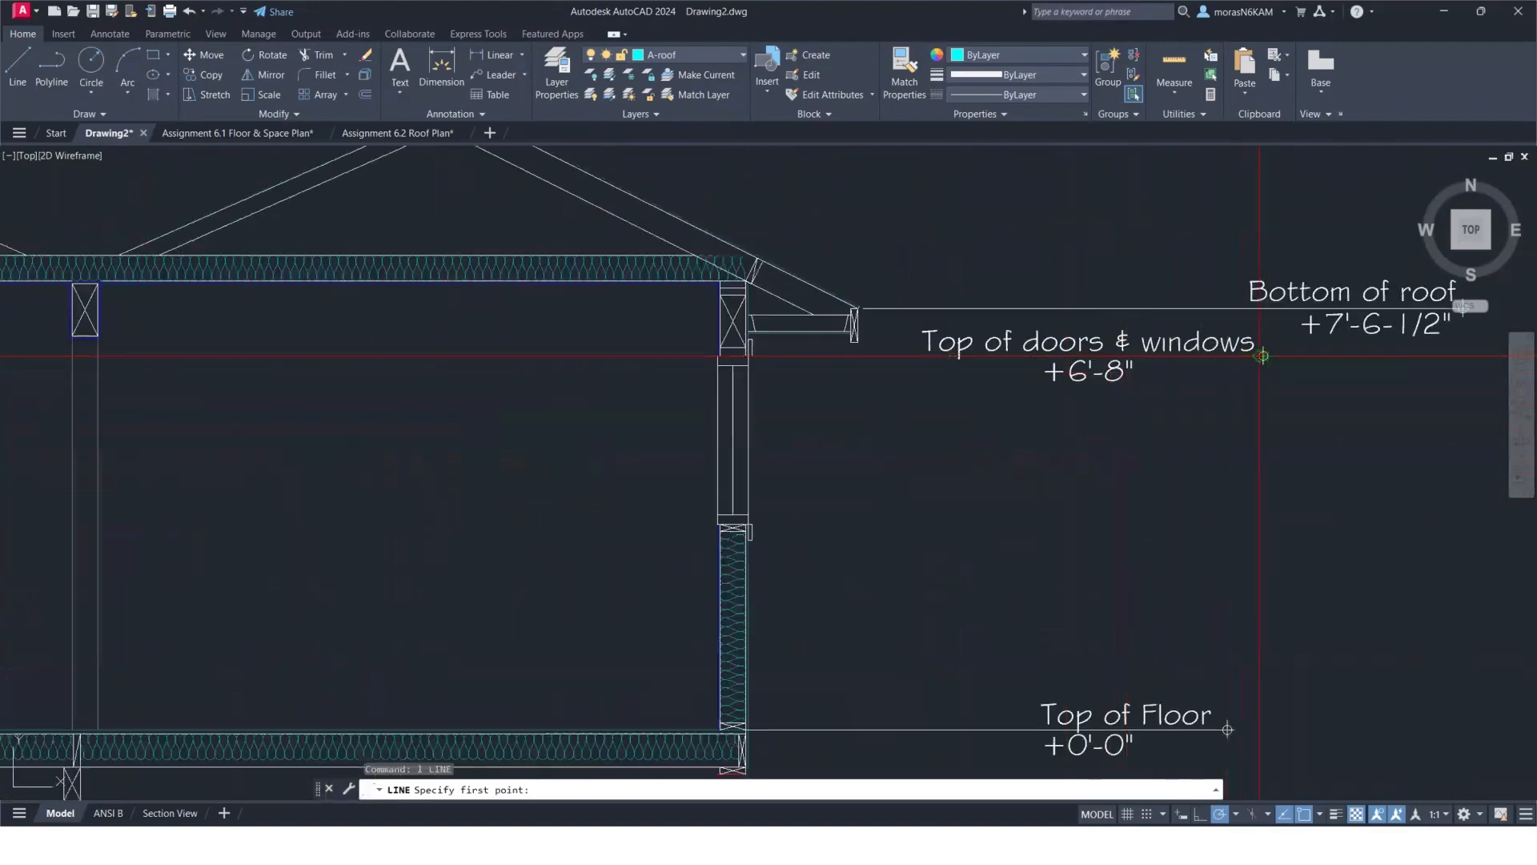
{"action": "left_click", "coordinate": [1261, 356]}
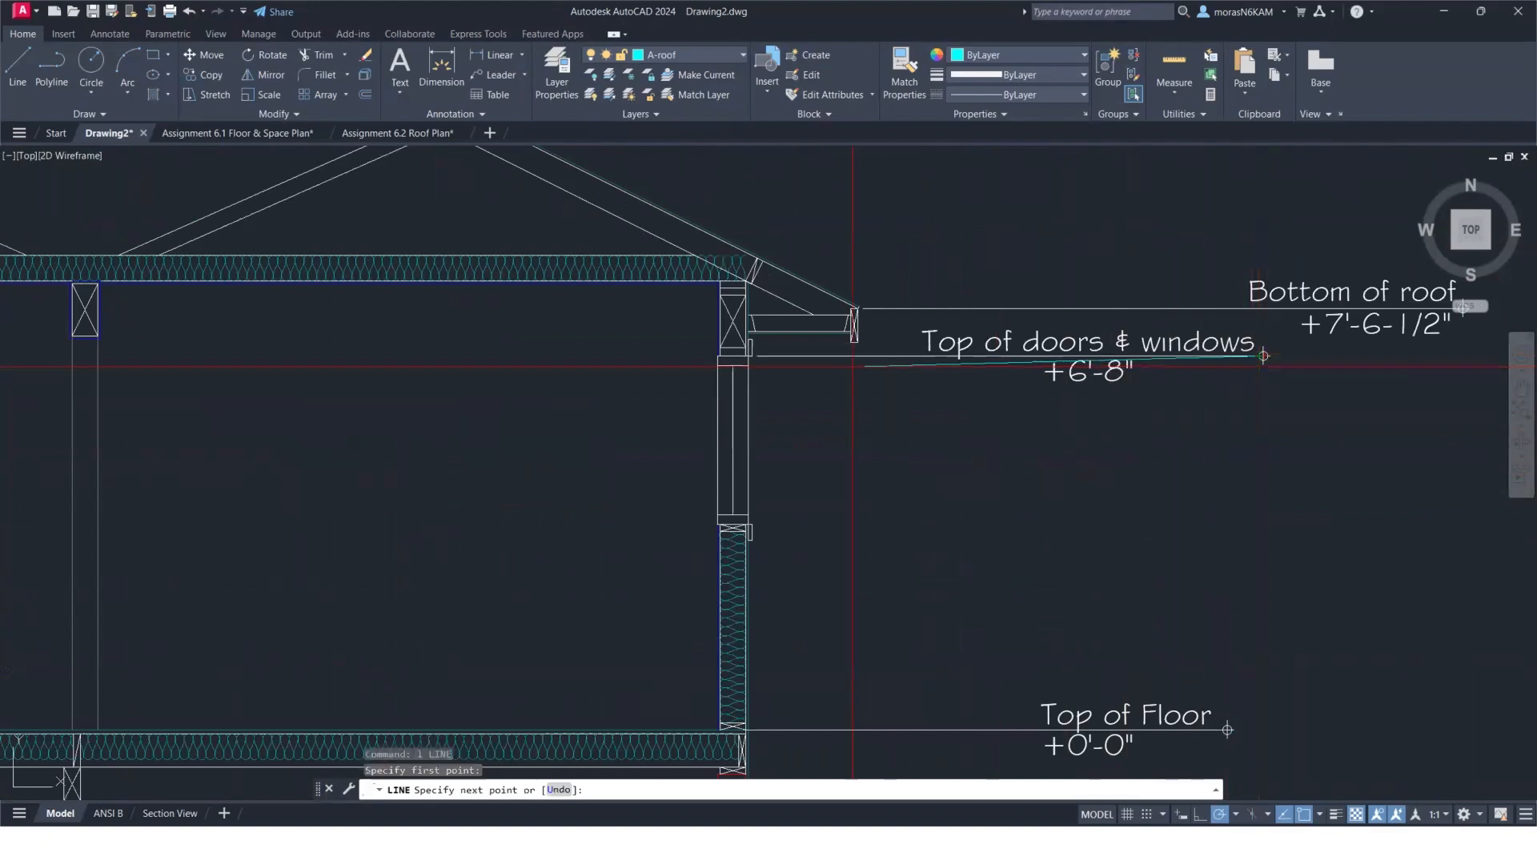
{"action": "scroll", "coordinate": [198, 402], "scroll_direction": "down", "scroll_amount": 6}
{"action": "middle_click_drag", "start_coordinate": [198, 403], "coordinate": [1453, 392]}
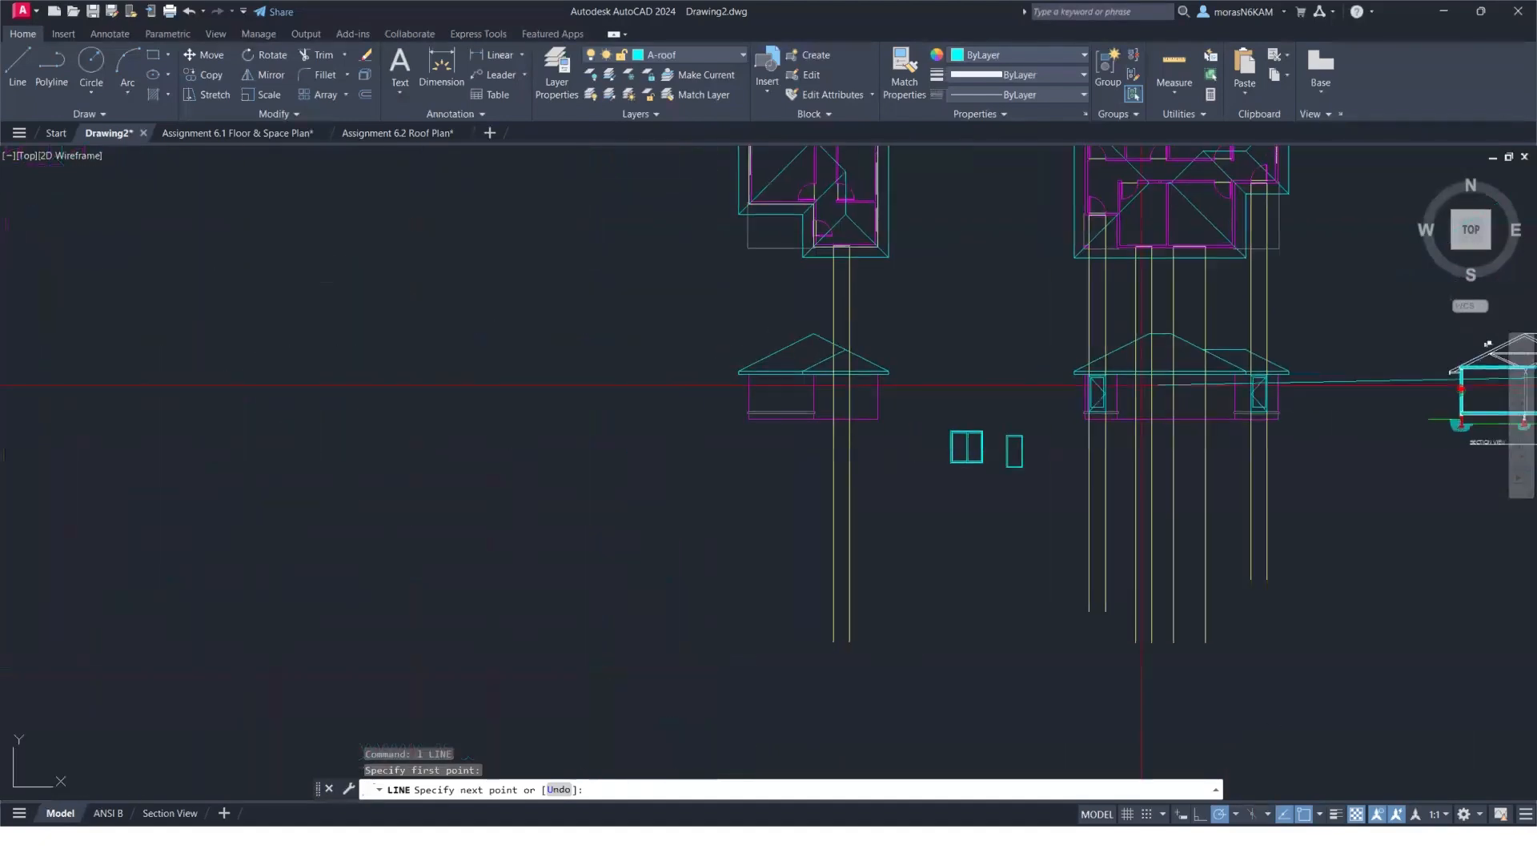
{"action": "left_click", "coordinate": [519, 375]}
{"action": "scroll", "coordinate": [1056, 364], "scroll_direction": "up", "scroll_amount": 2}
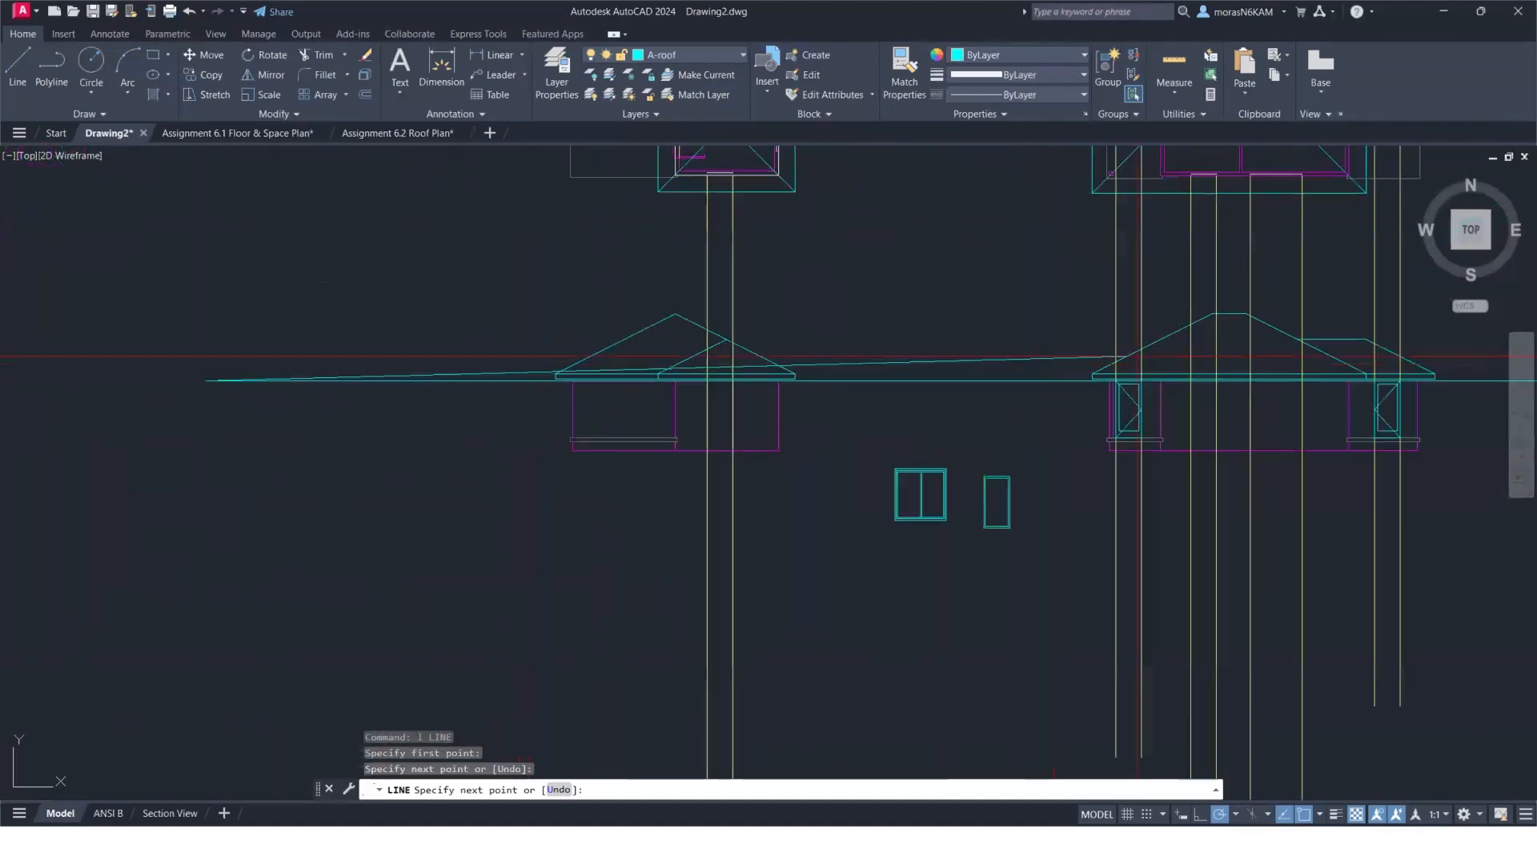
{"action": "key", "text": "Escape"}
Put the horizontal head-height line on the Construction layer.
{"action": "left_click", "coordinate": [1015, 374]}
{"action": "left_click", "coordinate": [921, 423]}
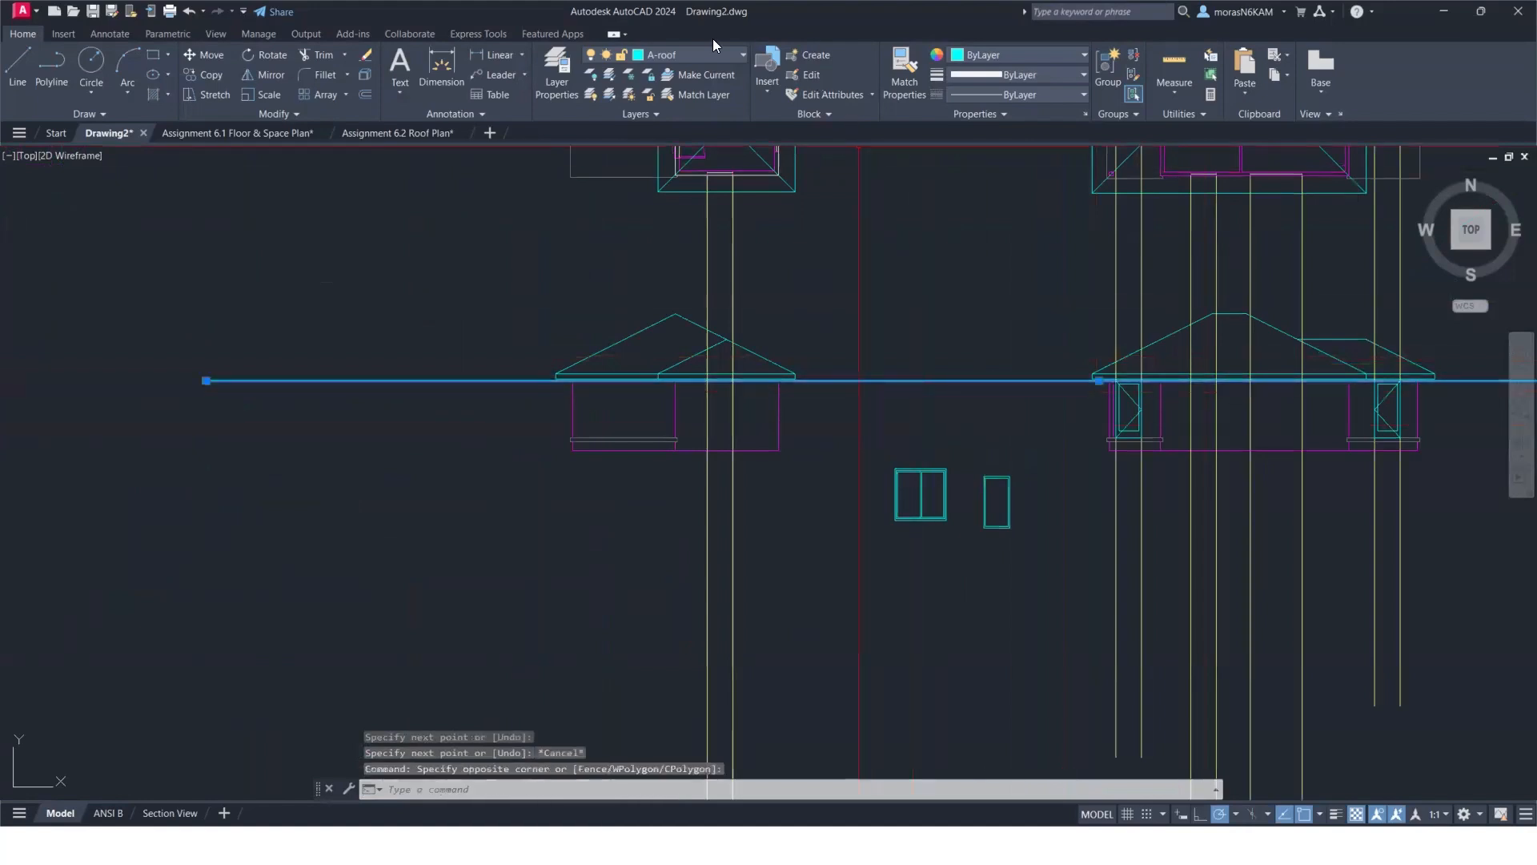
{"action": "left_click", "coordinate": [730, 58]}
{"action": "left_click", "coordinate": [675, 284]}
{"action": "key", "text": "Escape"}
{"action": "scroll", "coordinate": [1178, 385], "scroll_direction": "up", "scroll_amount": 5}
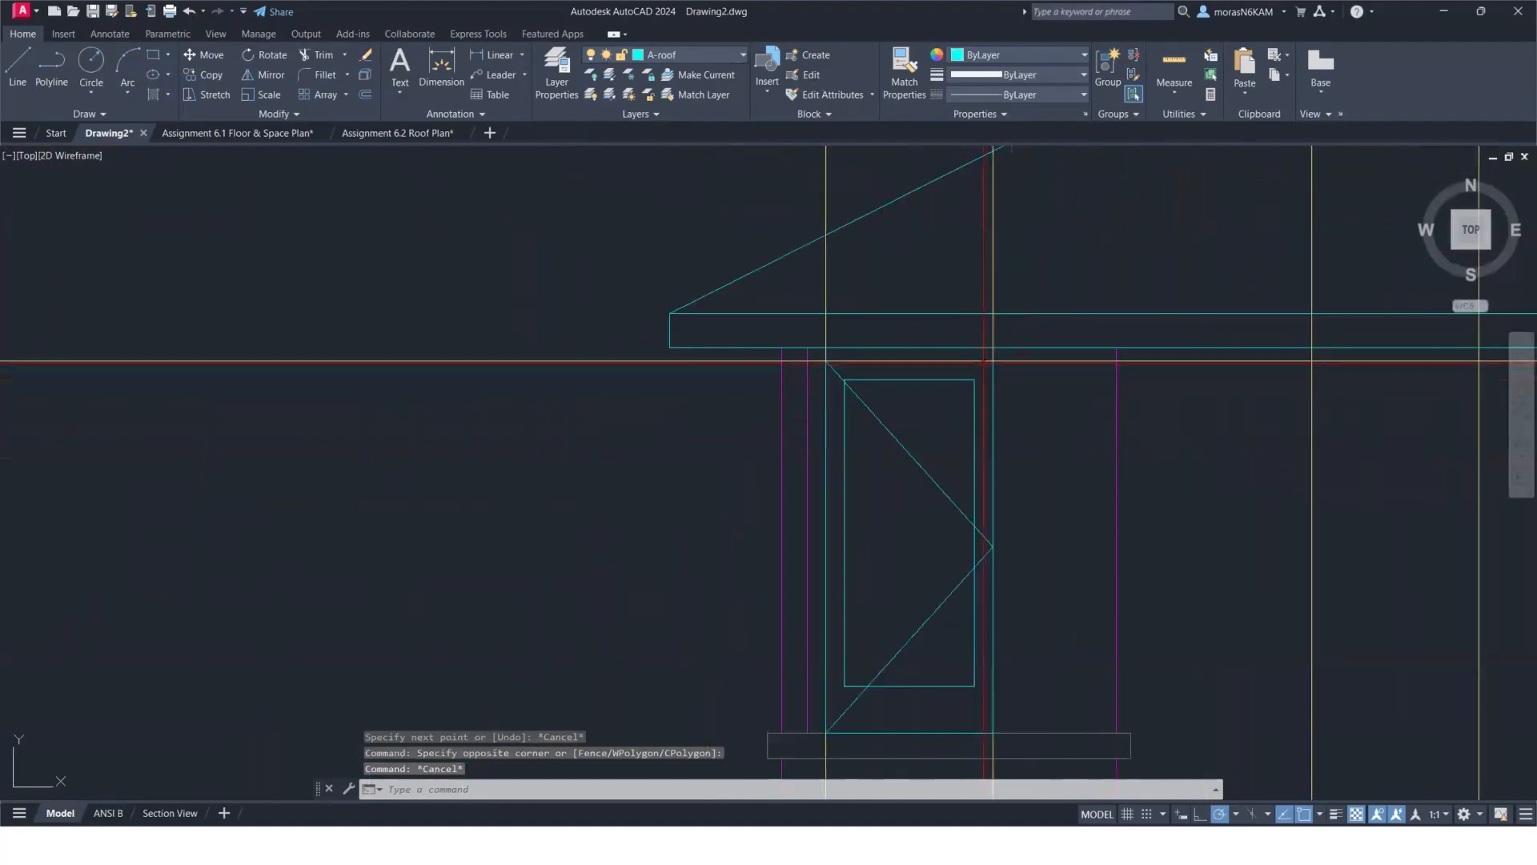
{"action": "scroll", "coordinate": [984, 362], "scroll_direction": "down", "scroll_amount": 8}
{"action": "scroll", "coordinate": [497, 562], "scroll_direction": "up", "scroll_amount": 2}
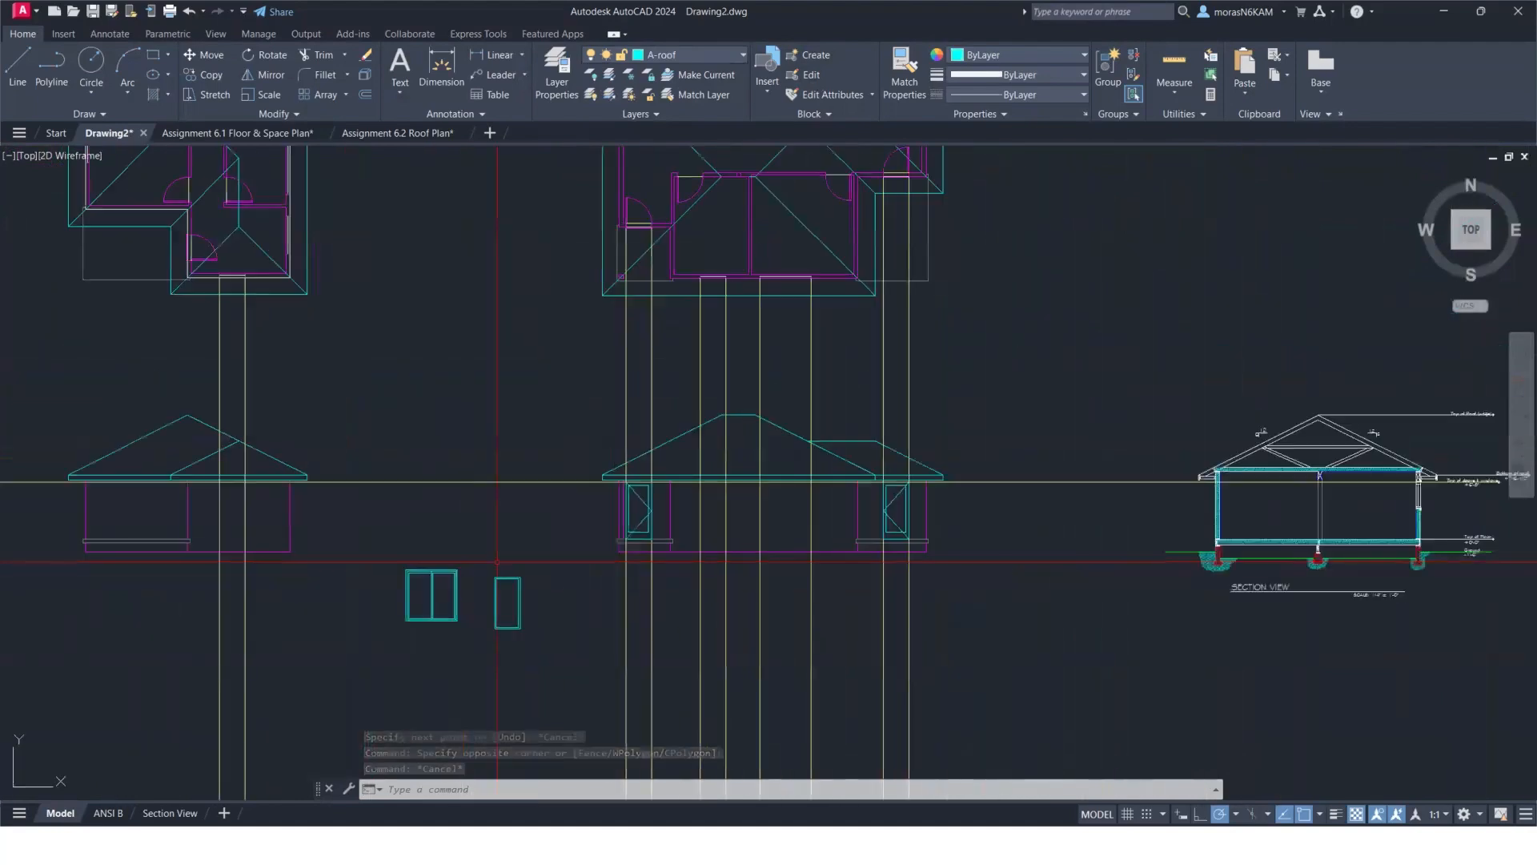
Move the 3060 Window block onto the narrower elevation, with its upper-left corner where the head-height line meets the window's left construction line.
{"action": "left_click", "coordinate": [554, 562]}
{"action": "left_click", "coordinate": [479, 643]}
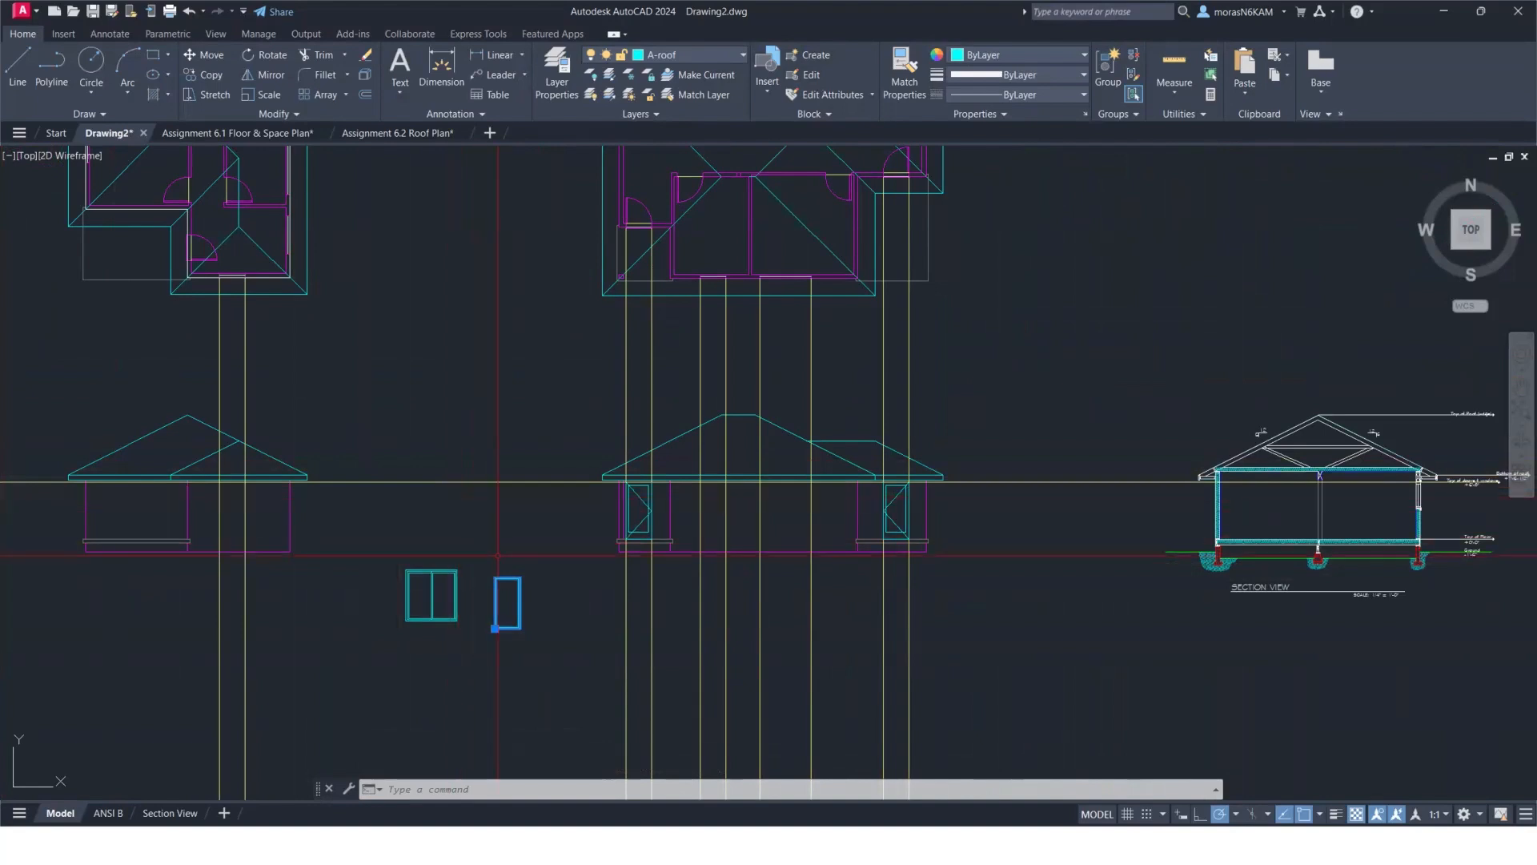
{"action": "scroll", "coordinate": [460, 565], "scroll_direction": "up", "scroll_amount": 2}
{"action": "middle_click_drag", "start_coordinate": [460, 565], "coordinate": [572, 463]}
{"action": "key", "text": "Escape"}
{"action": "left_click", "coordinate": [669, 464]}
{"action": "left_click", "coordinate": [583, 551]}
{"action": "type", "text": "m"}
{"action": "key", "text": "Return"}
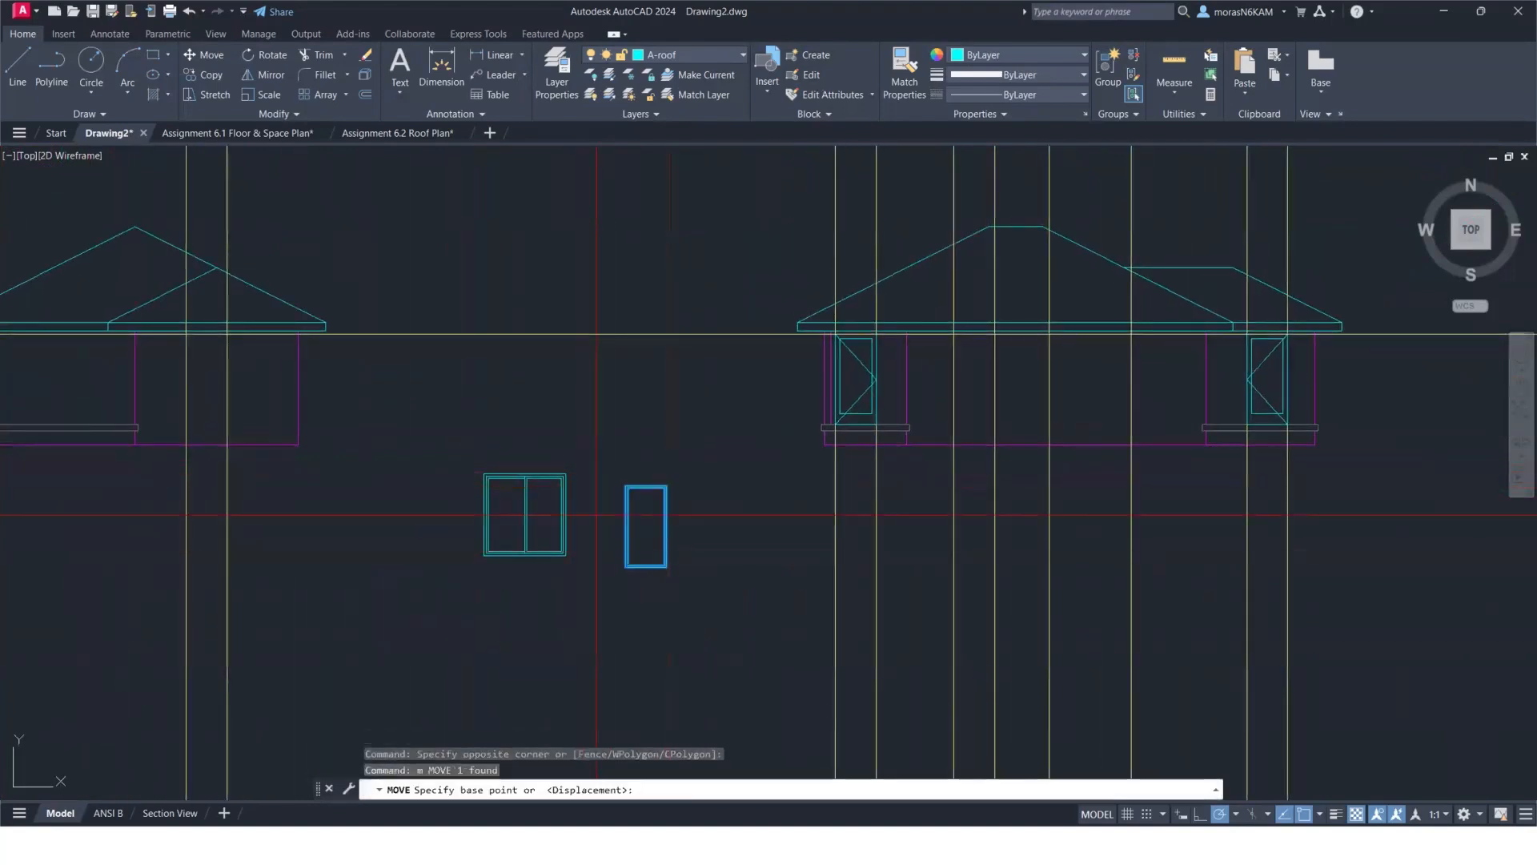
{"action": "scroll", "coordinate": [608, 483], "scroll_direction": "up", "scroll_amount": 5}
{"action": "left_click", "coordinate": [674, 492]}
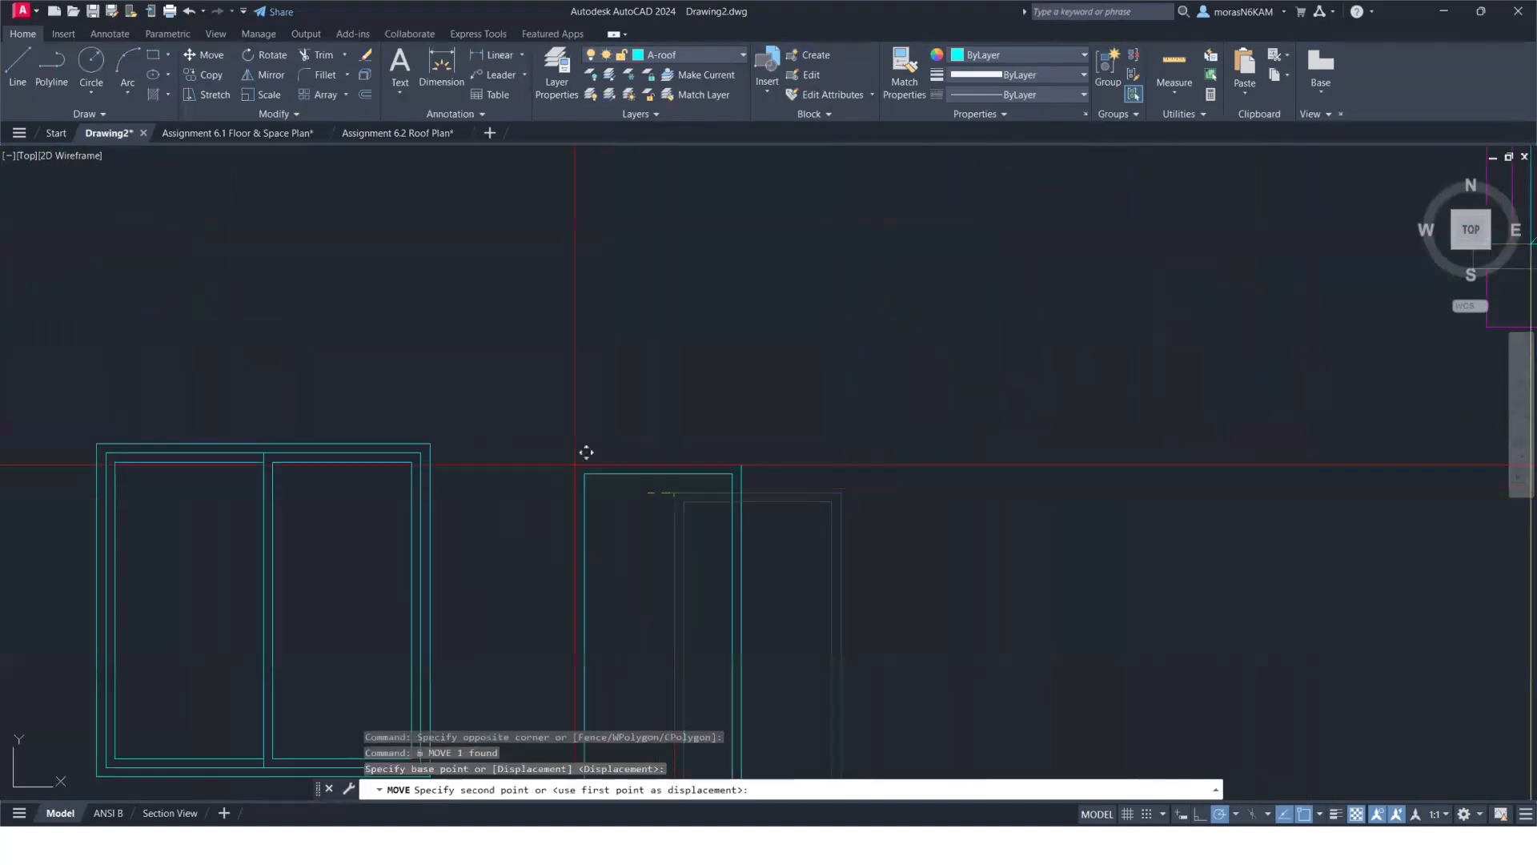
{"action": "scroll", "coordinate": [504, 440], "scroll_direction": "down", "scroll_amount": 5}
{"action": "scroll", "coordinate": [104, 305], "scroll_direction": "up", "scroll_amount": 3}
{"action": "middle_click_drag", "start_coordinate": [111, 305], "coordinate": [275, 394]}
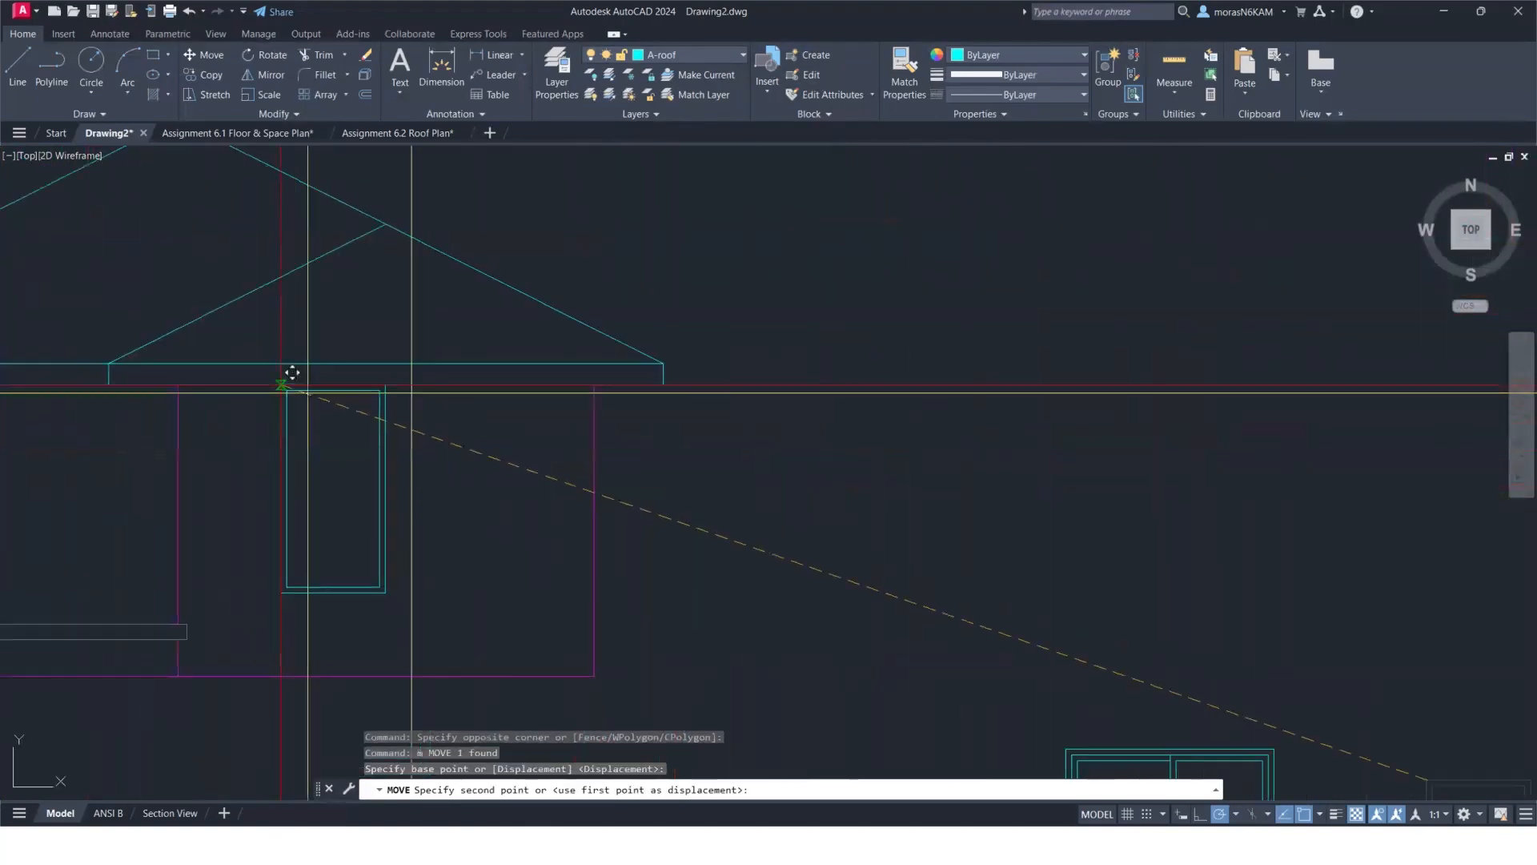
{"action": "left_click", "coordinate": [308, 393]}
{"action": "key", "text": "Escape"}
Copy the 3060 window to the wider elevation, between the narrower pair of window construction lines at head height.
{"action": "scroll", "coordinate": [418, 583], "scroll_direction": "down", "scroll_amount": 3}
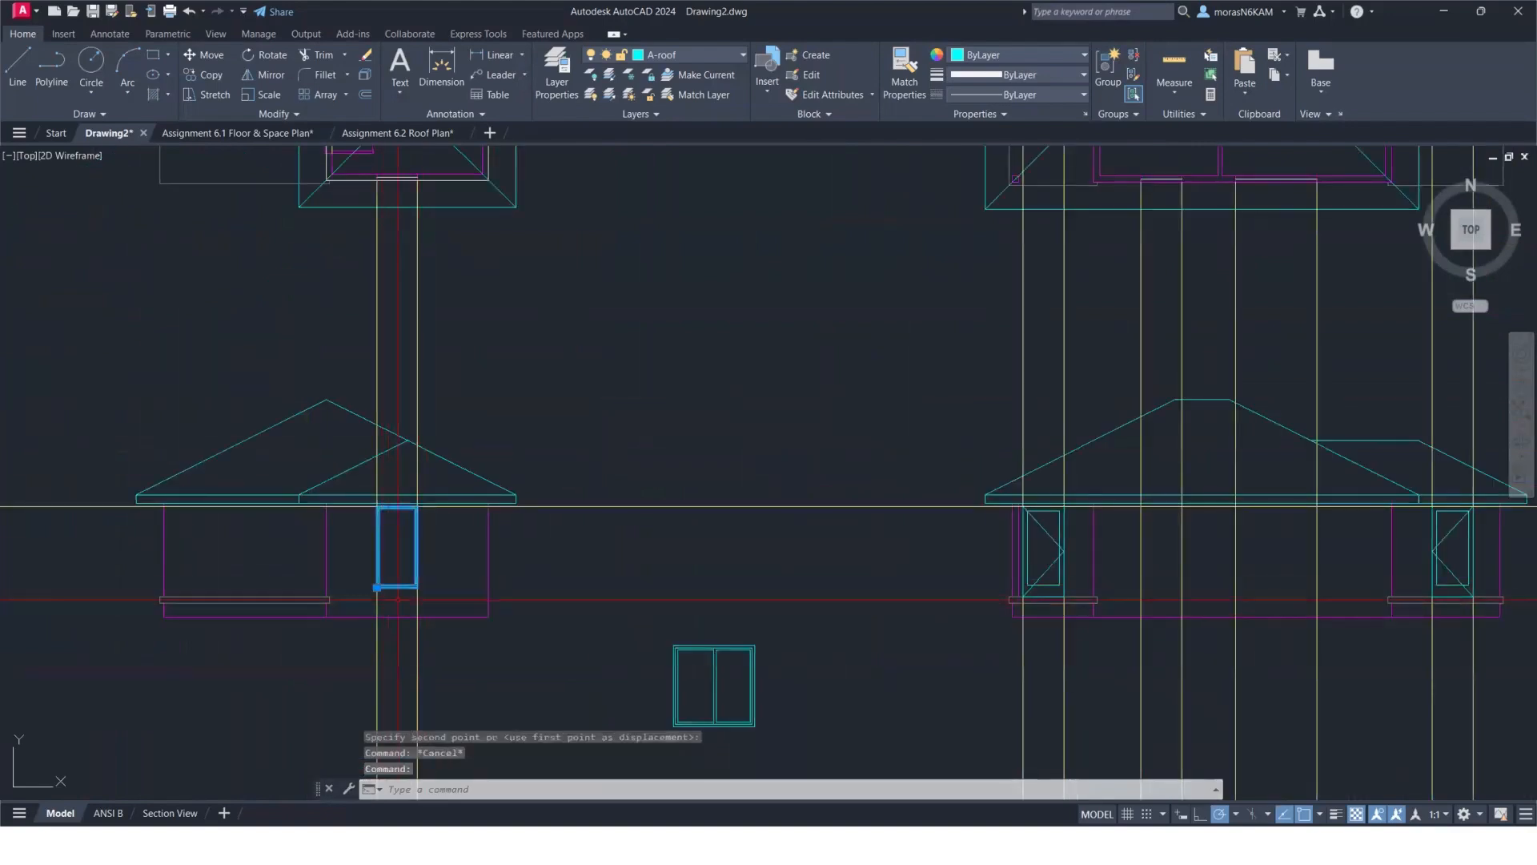
{"action": "type", "text": "co"}
{"action": "key", "text": "Return"}
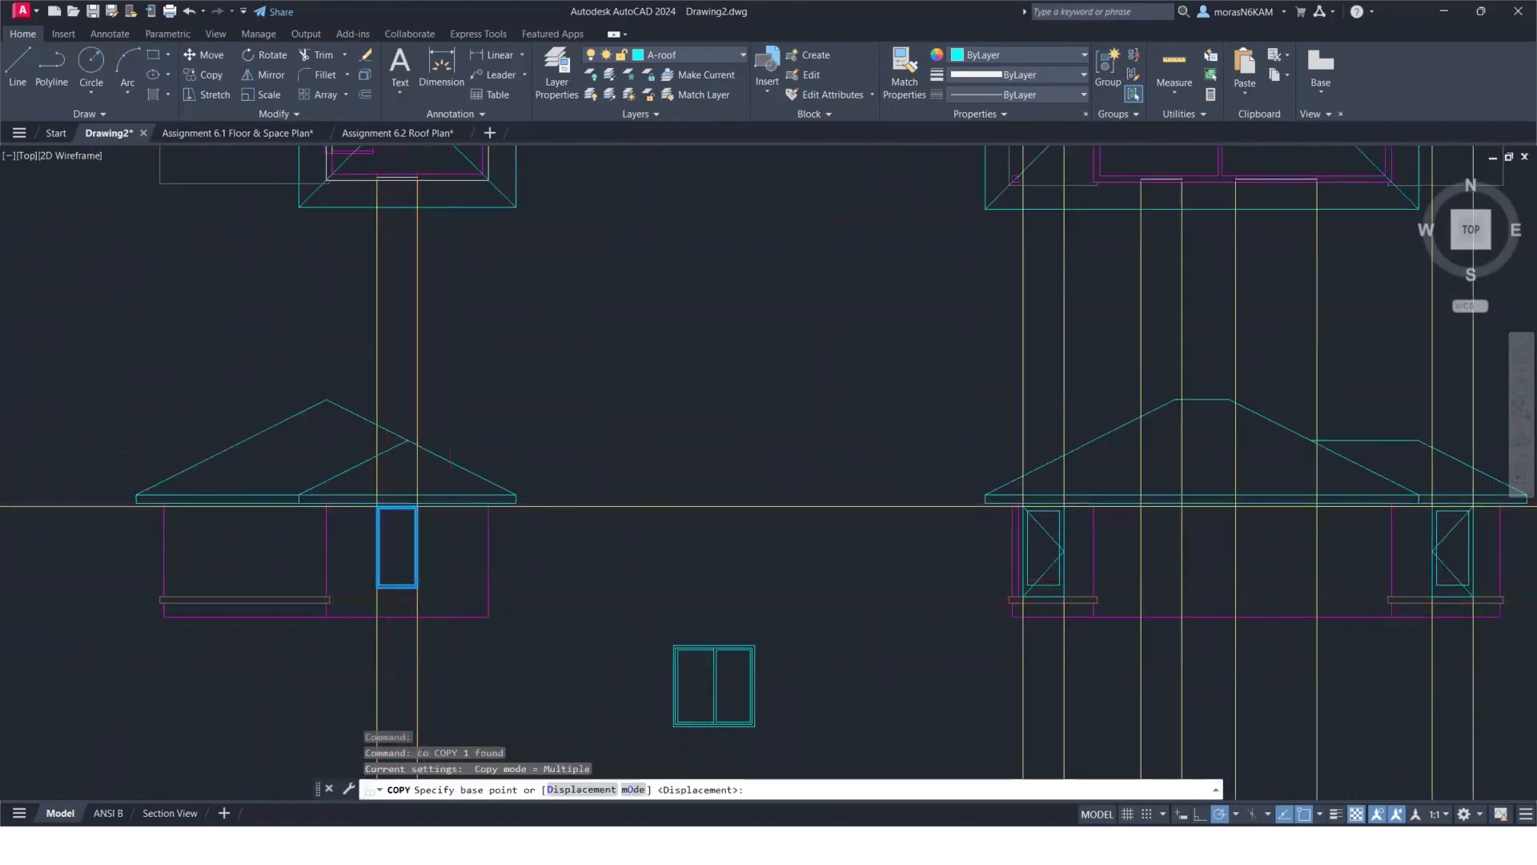
{"action": "scroll", "coordinate": [399, 501], "scroll_direction": "up", "scroll_amount": 6}
{"action": "left_click", "coordinate": [305, 519]}
{"action": "scroll", "coordinate": [737, 549], "scroll_direction": "down", "scroll_amount": 6}
{"action": "middle_click_drag", "start_coordinate": [738, 549], "coordinate": [357, 553]}
{"action": "scroll", "coordinate": [630, 550], "scroll_direction": "up", "scroll_amount": 4}
{"action": "scroll", "coordinate": [630, 549], "scroll_direction": "up", "scroll_amount": 4}
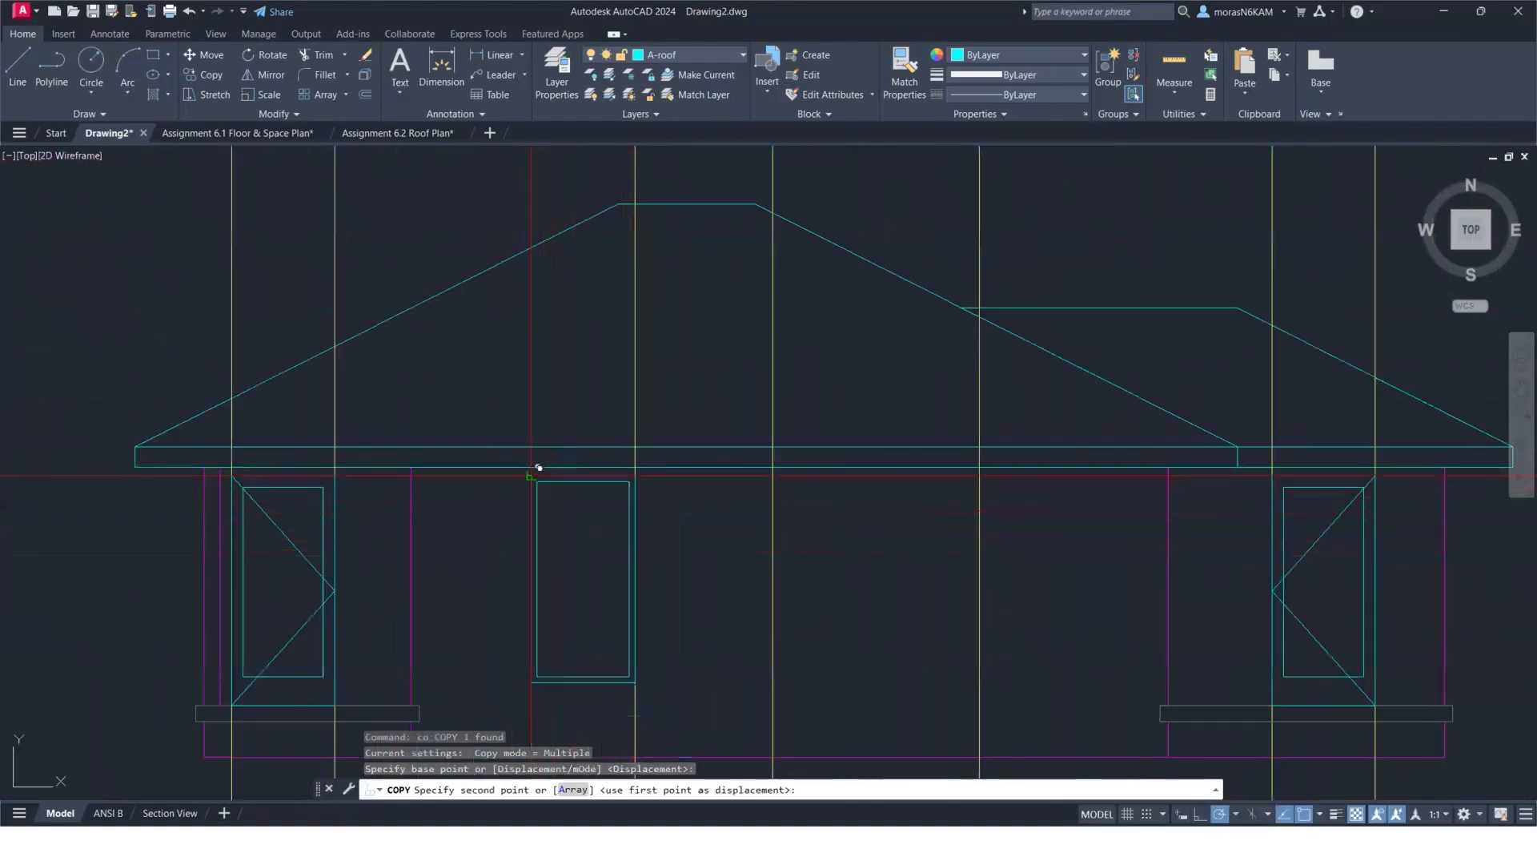
{"action": "scroll", "coordinate": [360, 522], "scroll_direction": "down", "scroll_amount": 5}
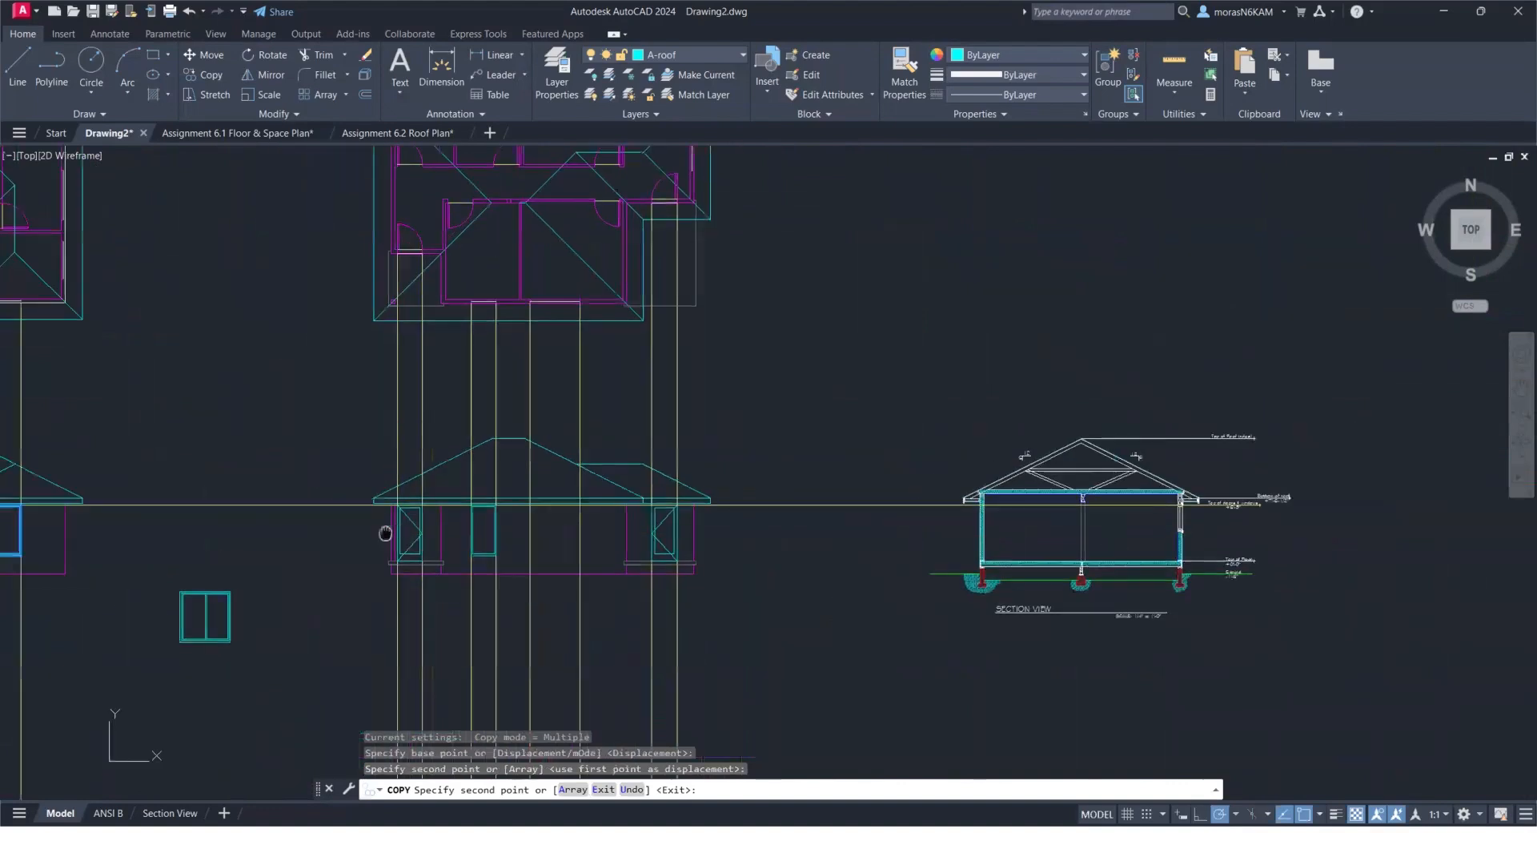
{"action": "scroll", "coordinate": [384, 532], "scroll_direction": "up", "scroll_amount": 1}
{"action": "key", "text": "Escape"}
Move the 6060 Window block onto the wider elevation, between the wider pair of window construction lines at head height.
{"action": "left_click", "coordinate": [374, 530]}
{"action": "left_click", "coordinate": [301, 629]}
{"action": "type", "text": "m"}
{"action": "key", "text": "Return"}
{"action": "scroll", "coordinate": [322, 552], "scroll_direction": "up", "scroll_amount": 2}
{"action": "scroll", "coordinate": [331, 548], "scroll_direction": "up", "scroll_amount": 7}
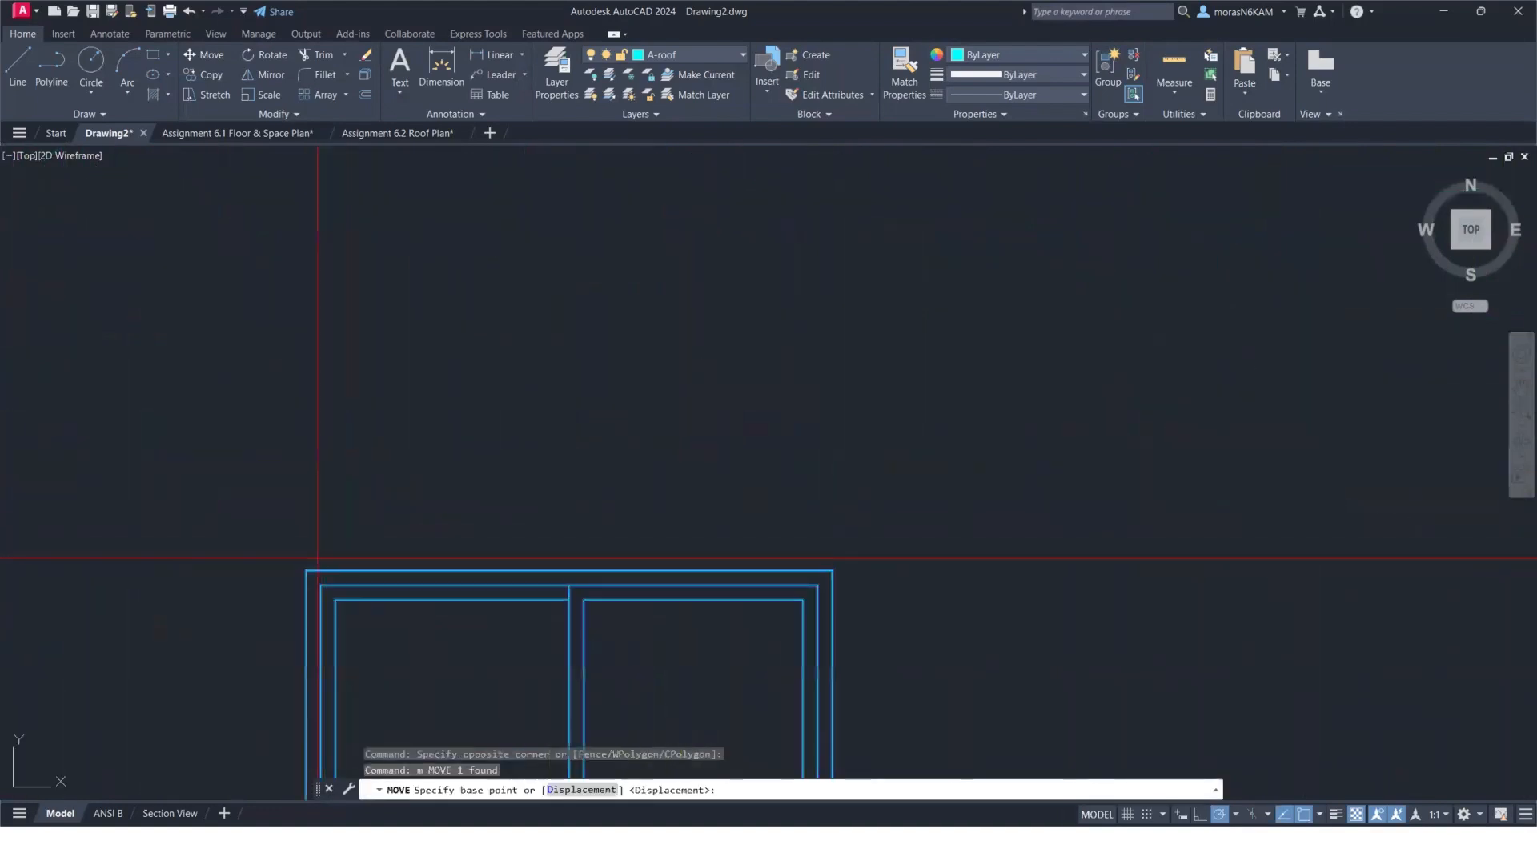
{"action": "left_click", "coordinate": [307, 570]}
{"action": "scroll", "coordinate": [676, 456], "scroll_direction": "down", "scroll_amount": 5}
{"action": "scroll", "coordinate": [707, 521], "scroll_direction": "up", "scroll_amount": 3}
{"action": "scroll", "coordinate": [700, 477], "scroll_direction": "up", "scroll_amount": 2}
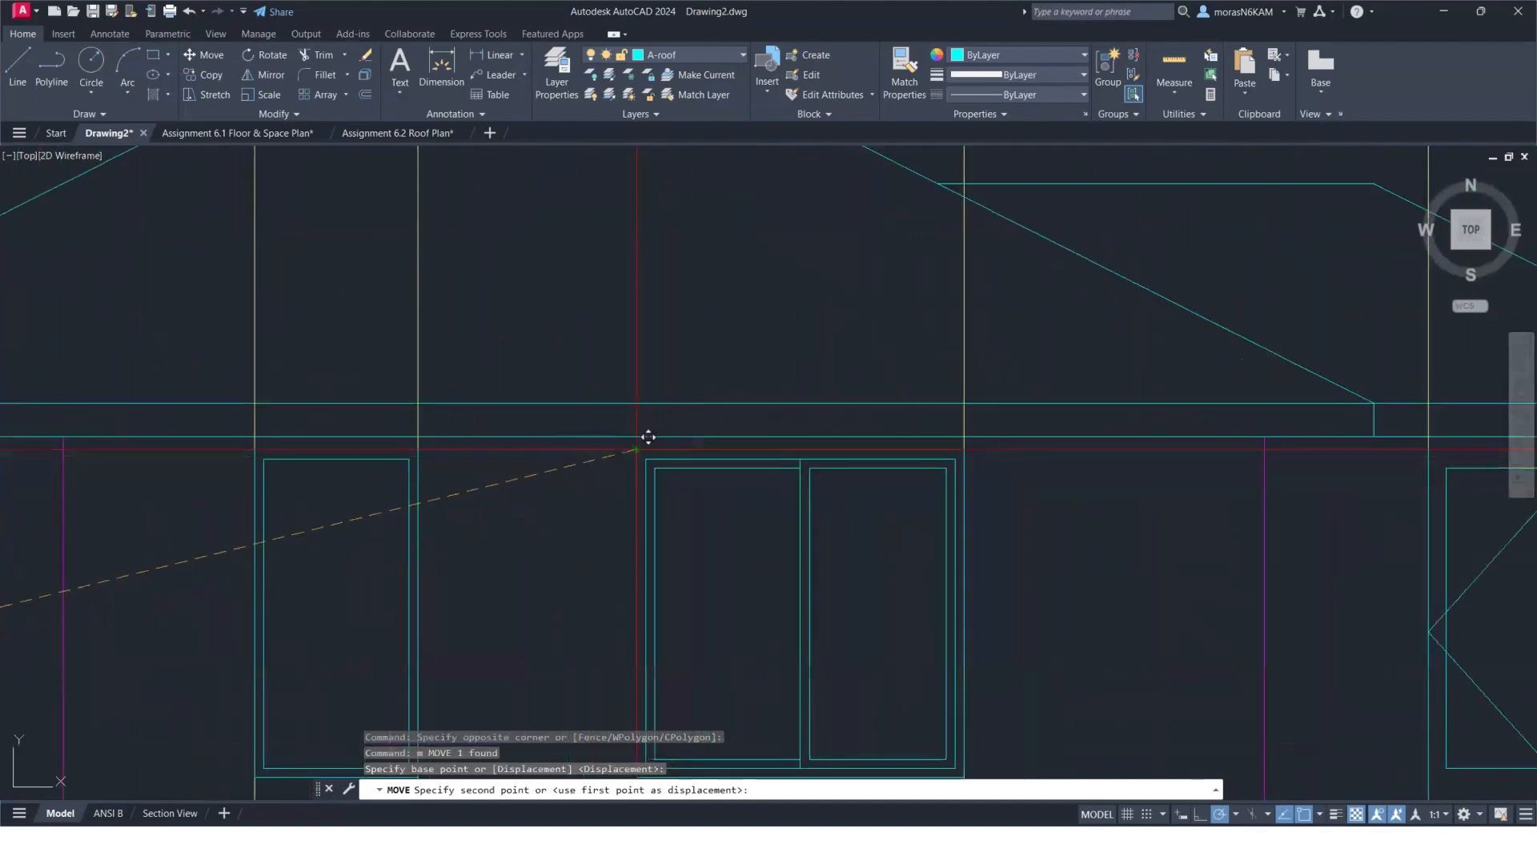
{"action": "key", "text": "Escape"}
{"action": "scroll", "coordinate": [649, 436], "scroll_direction": "down", "scroll_amount": 8}
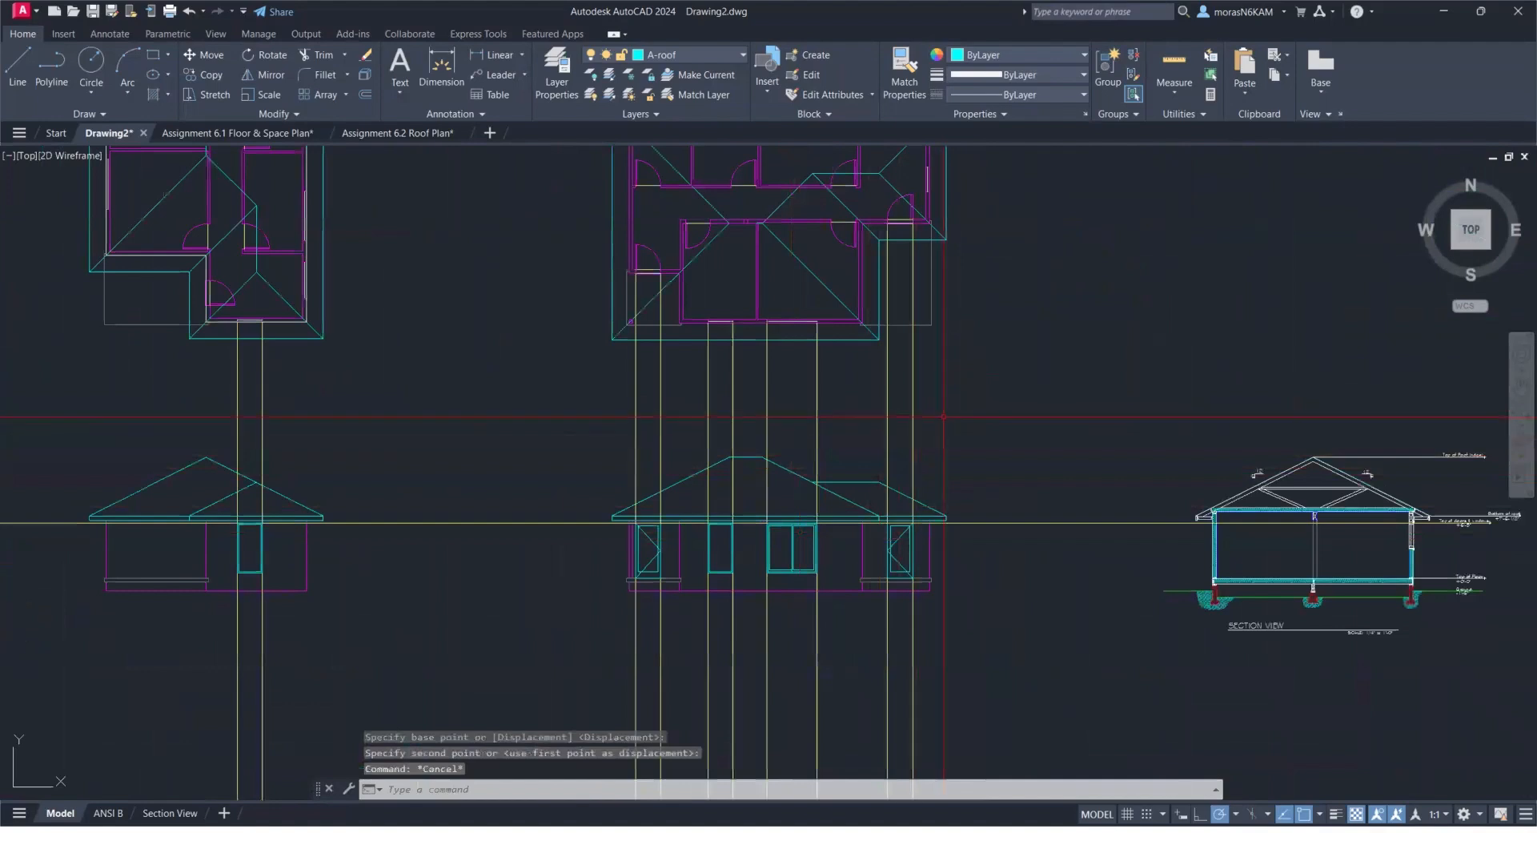
Delete all vertical projection lines and the horizontal head-height construction line.
{"action": "left_click", "coordinate": [942, 415]}
{"action": "left_click", "coordinate": [232, 435]}
{"action": "left_click", "coordinate": [1000, 465]}
{"action": "left_click", "coordinate": [991, 618]}
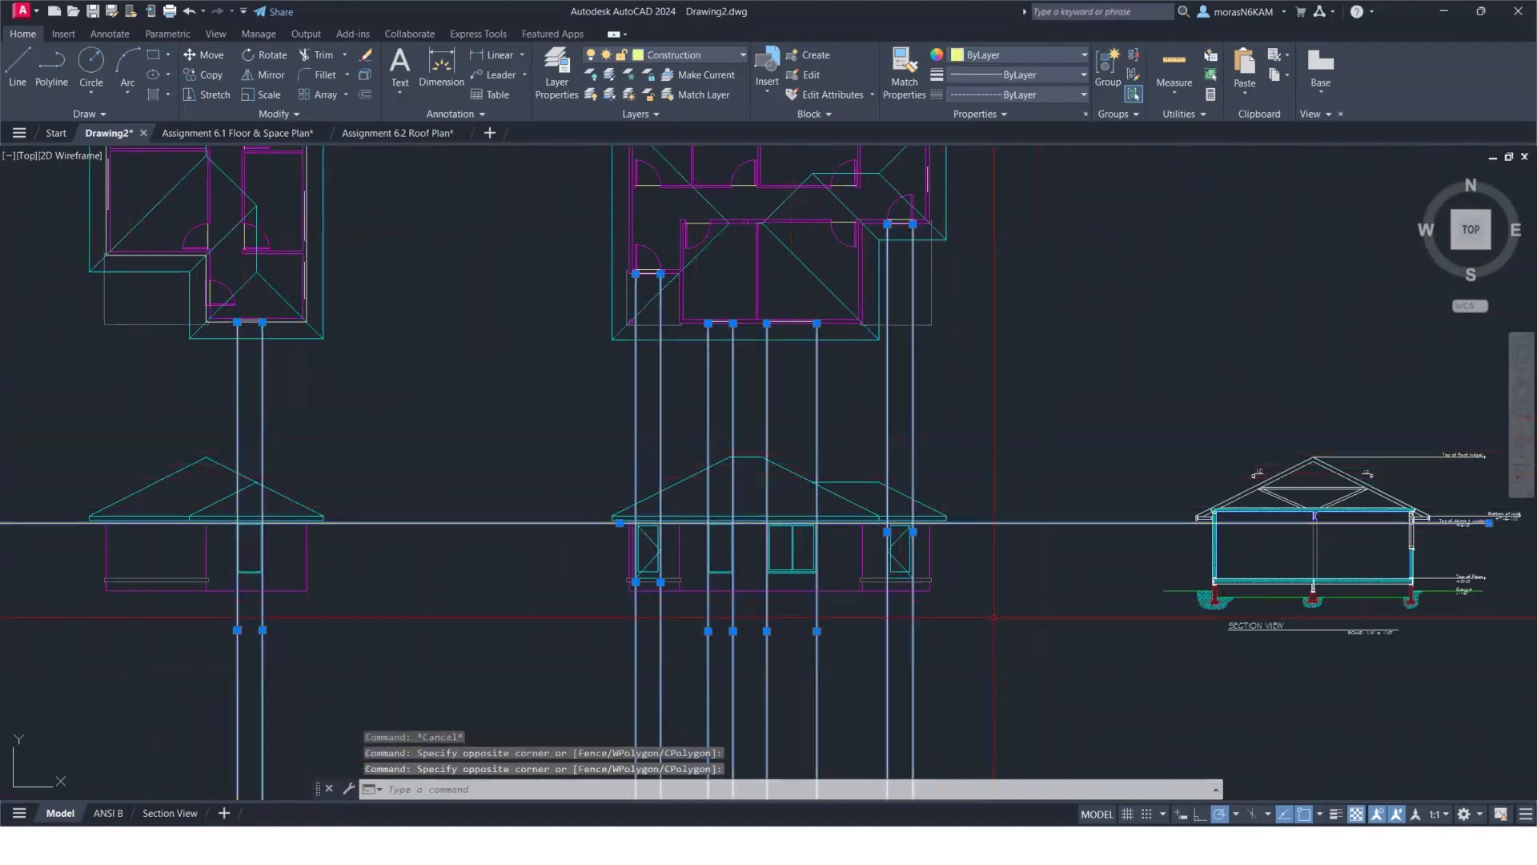
{"action": "key", "text": "Delete"}
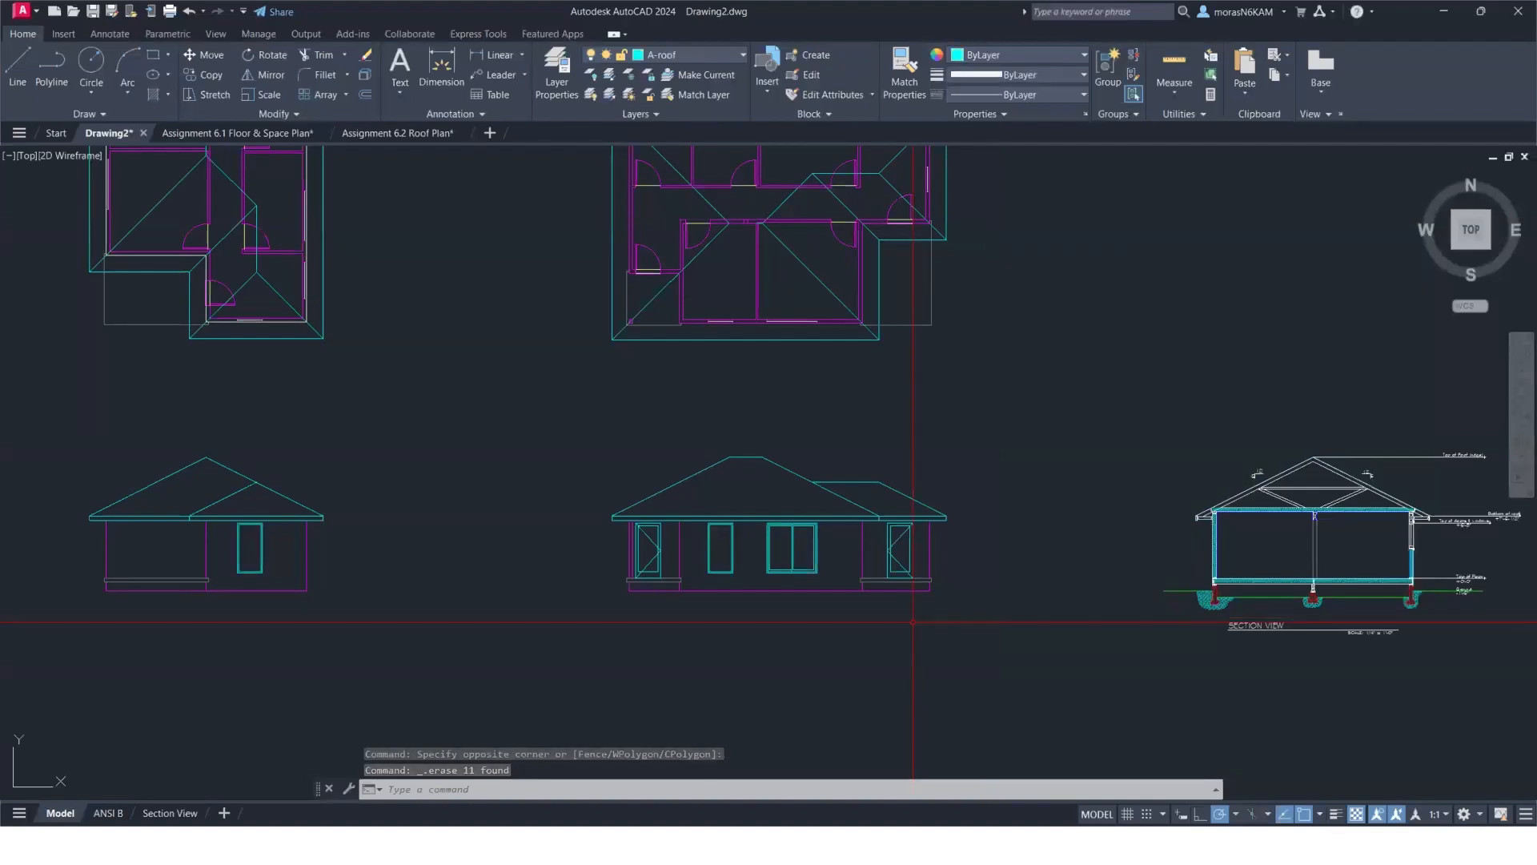
Put both windows of the wider elevation on the A-wind layer.
{"action": "scroll", "coordinate": [754, 551], "scroll_direction": "up", "scroll_amount": 4}
{"action": "left_click", "coordinate": [815, 539]}
{"action": "left_click", "coordinate": [630, 535]}
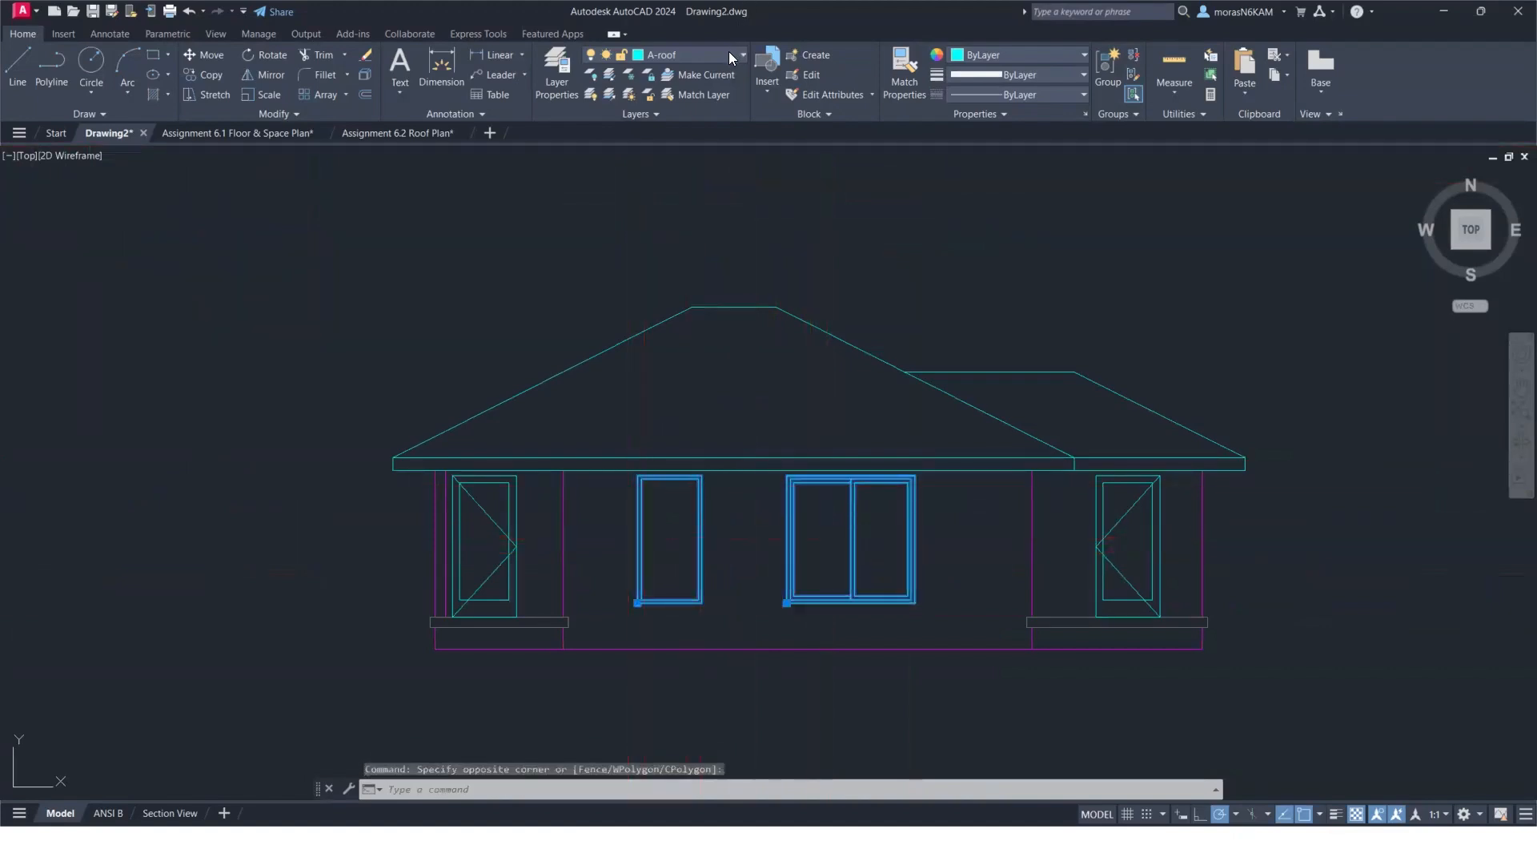
{"action": "left_click", "coordinate": [728, 52]}
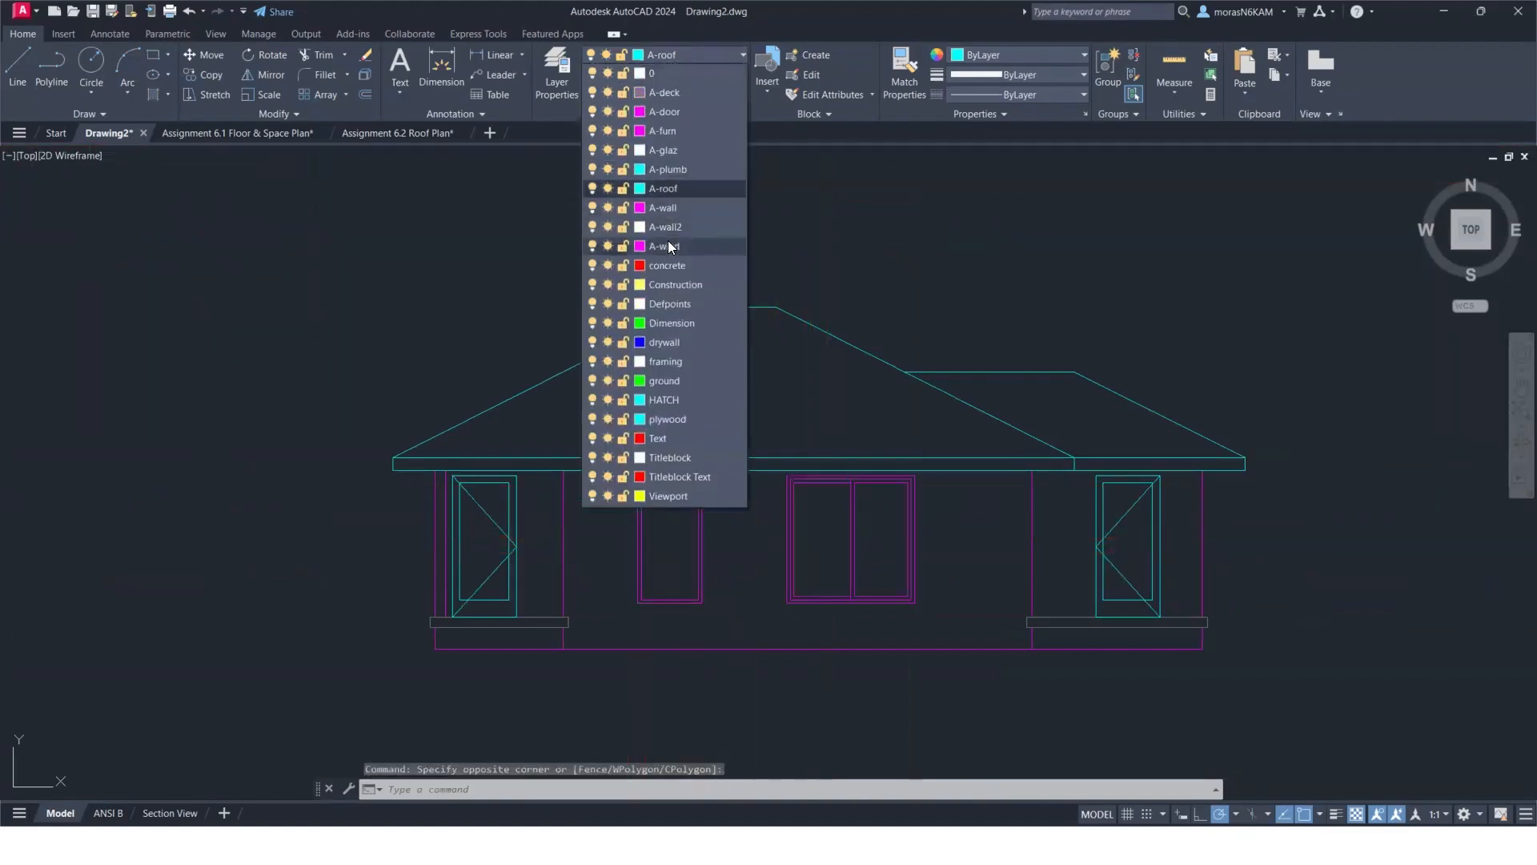
{"action": "left_click", "coordinate": [668, 245]}
{"action": "middle_click_drag", "start_coordinate": [290, 454], "coordinate": [1024, 445]}
{"action": "key", "text": "Escape"}
Put the narrower elevation's window on the A-wind layer.
{"action": "left_click", "coordinate": [288, 531]}
{"action": "left_click", "coordinate": [192, 541]}
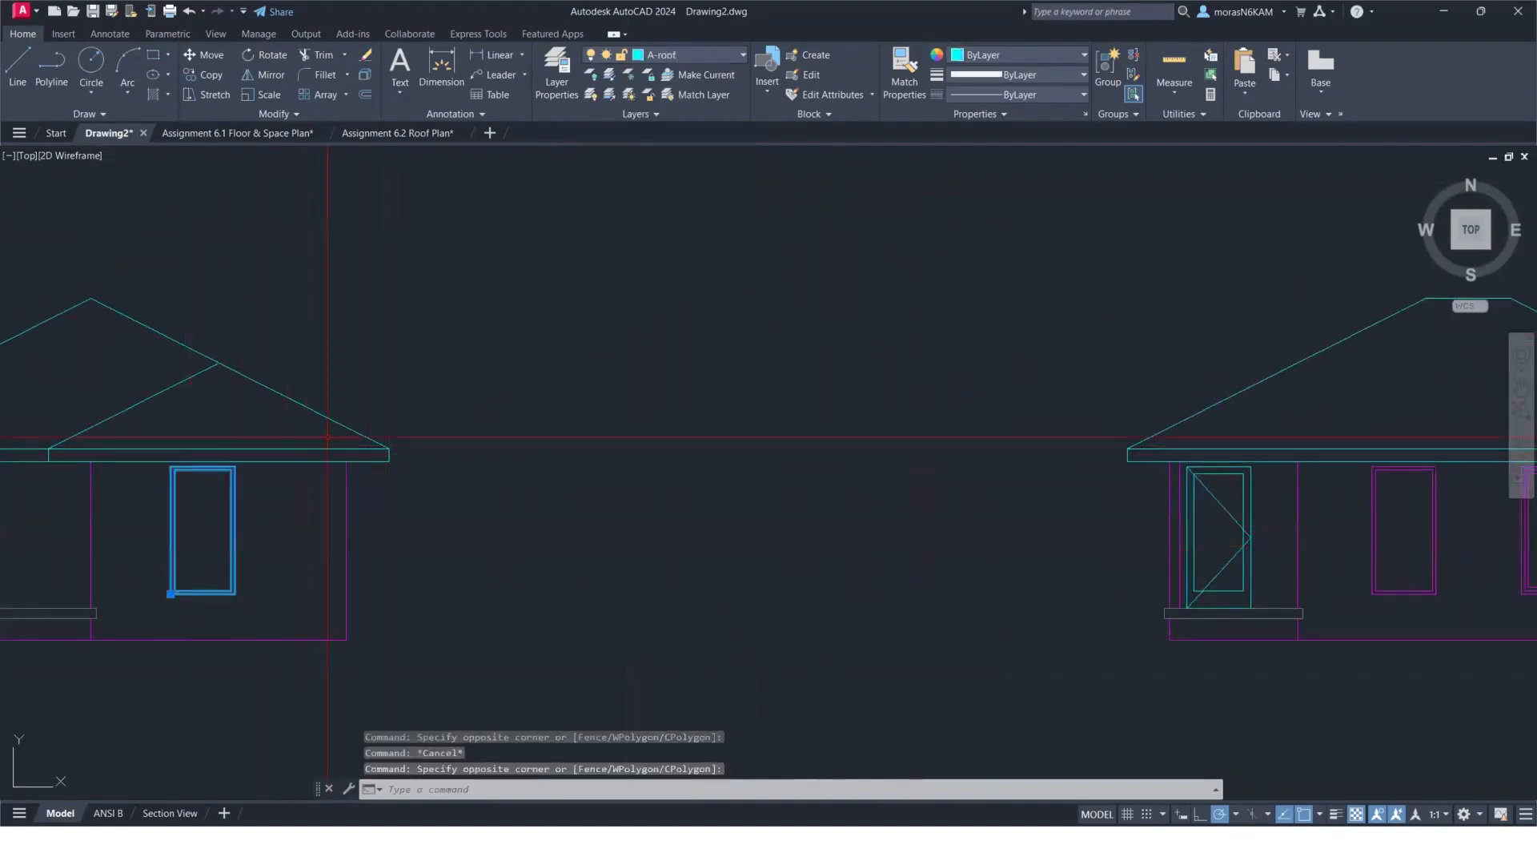
{"action": "left_click", "coordinate": [708, 51]}
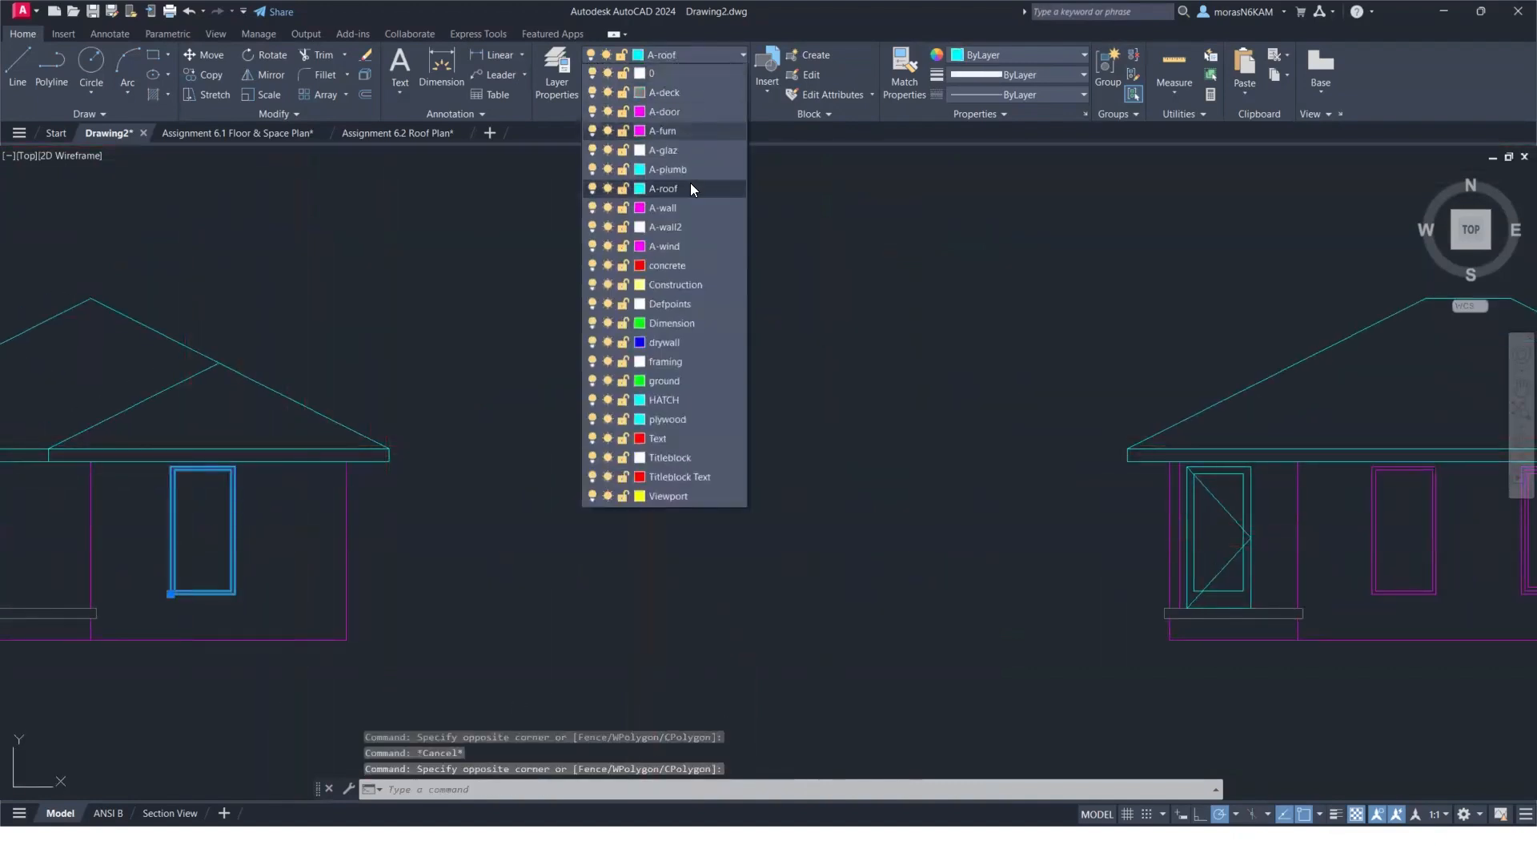
{"action": "left_click", "coordinate": [679, 247]}
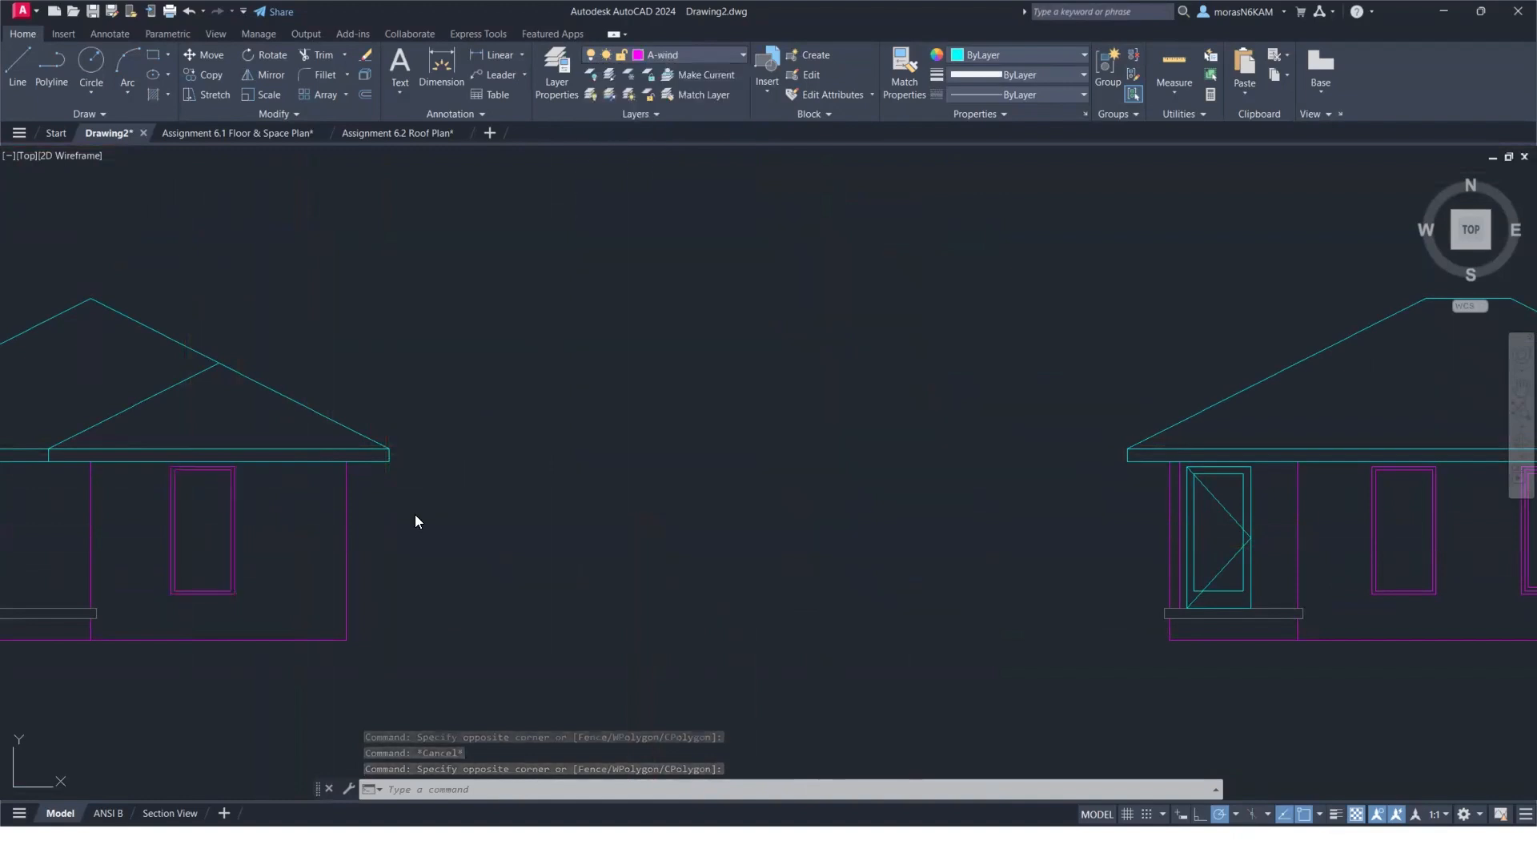
{"action": "key", "text": "Escape"}
Put both doors of the wider elevation on the A-door layer.
{"action": "middle_click_drag", "start_coordinate": [992, 515], "coordinate": [555, 476]}
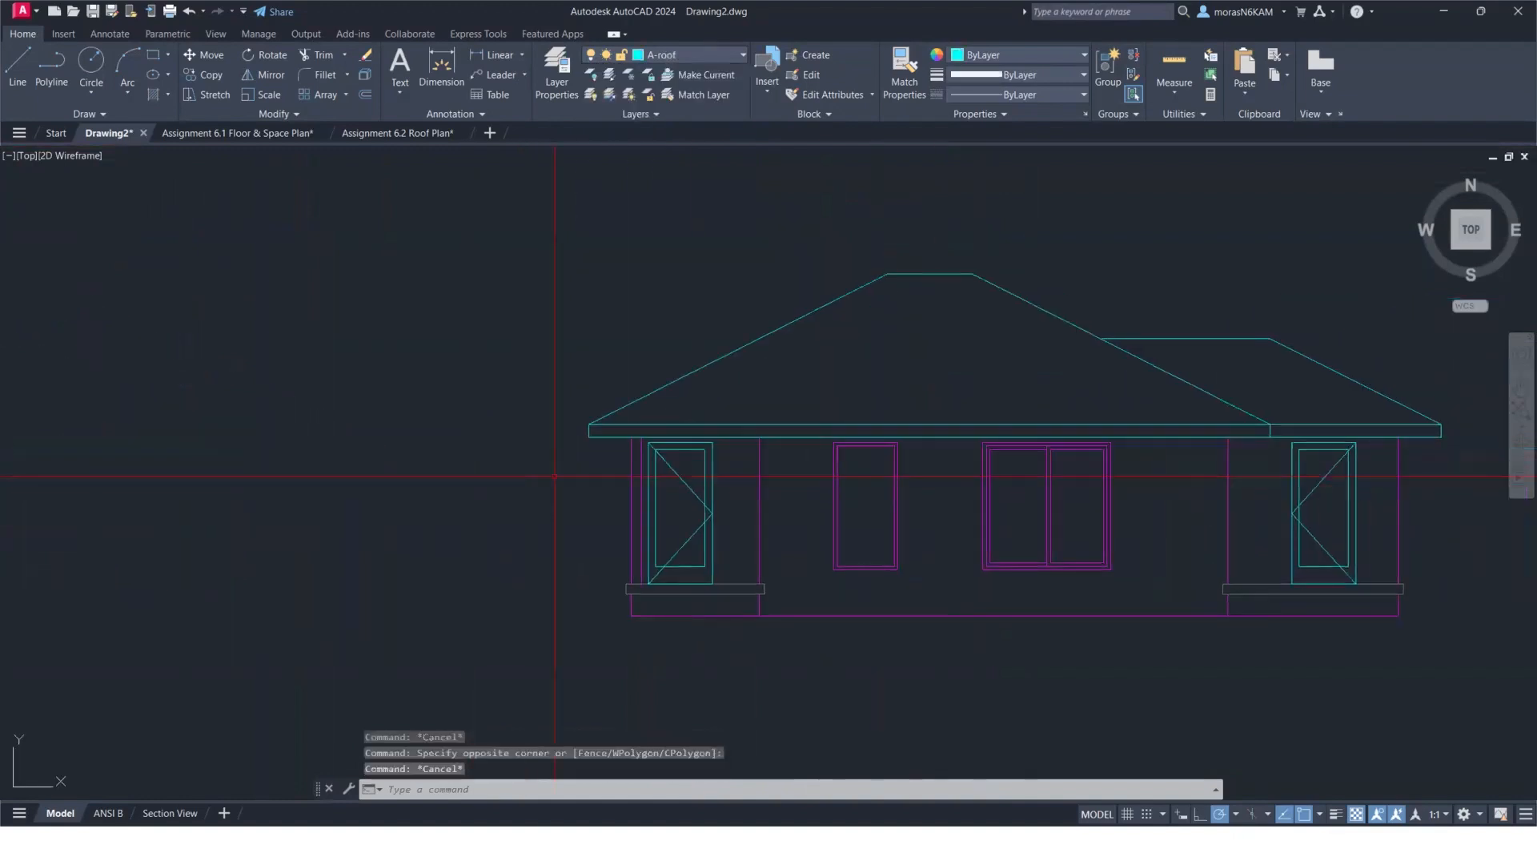
{"action": "left_click", "coordinate": [696, 474]}
{"action": "left_click", "coordinate": [672, 504]}
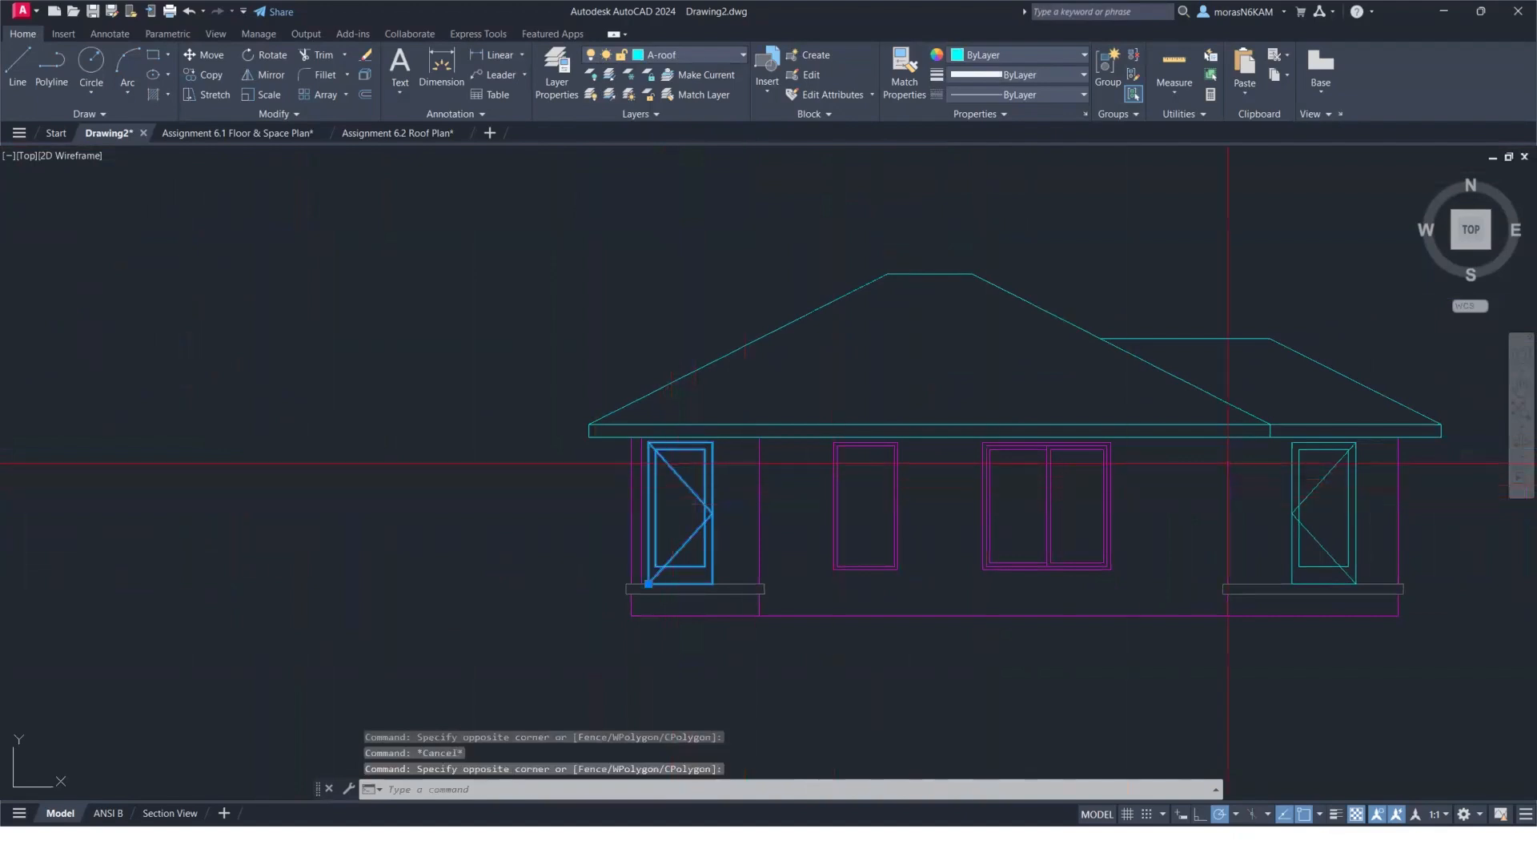
{"action": "left_click", "coordinate": [1305, 498]}
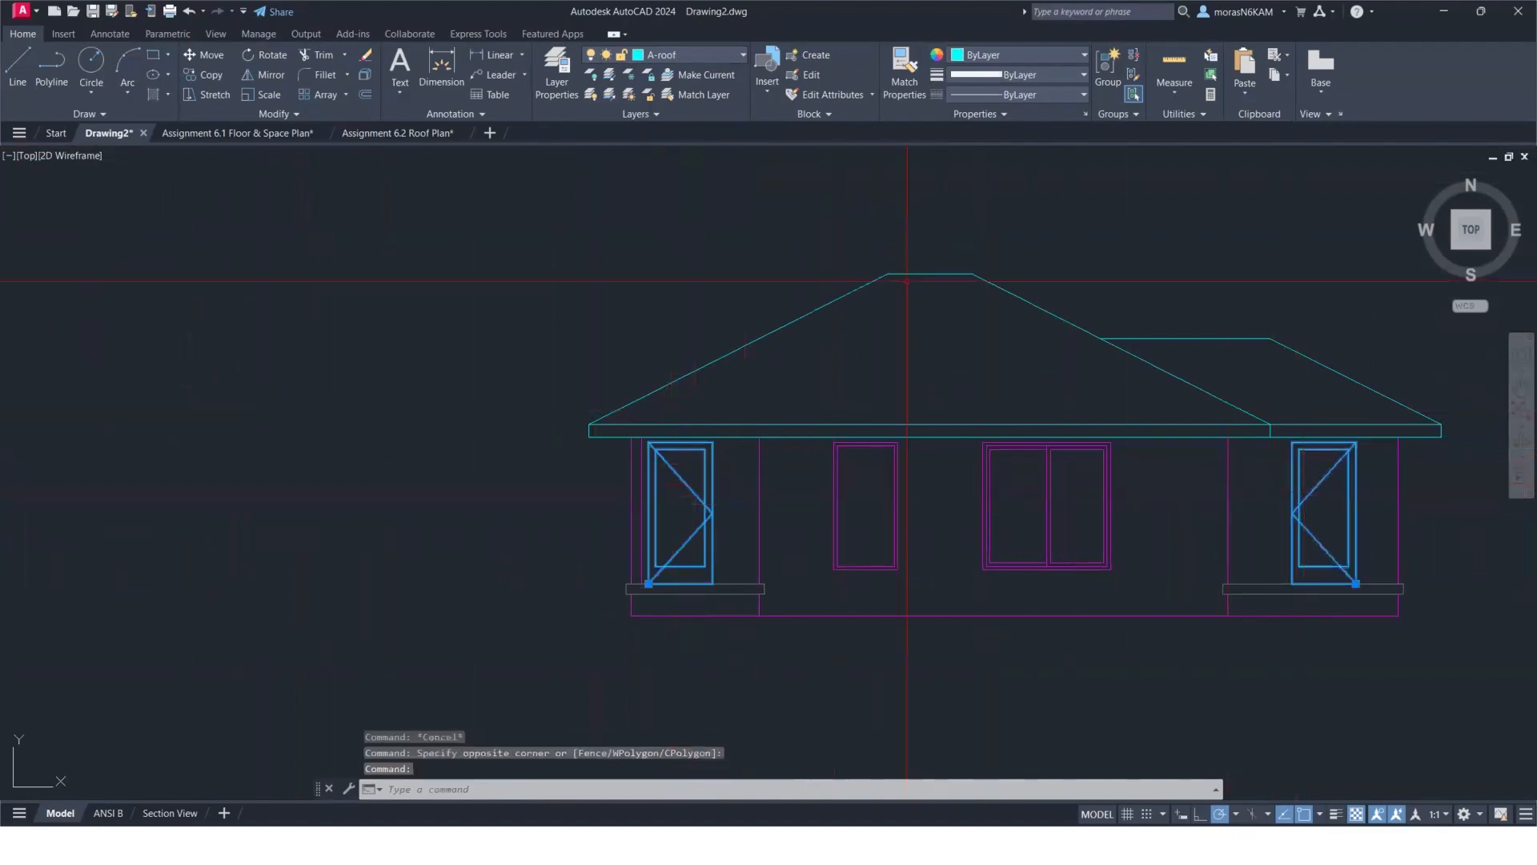
{"action": "left_click", "coordinate": [683, 55]}
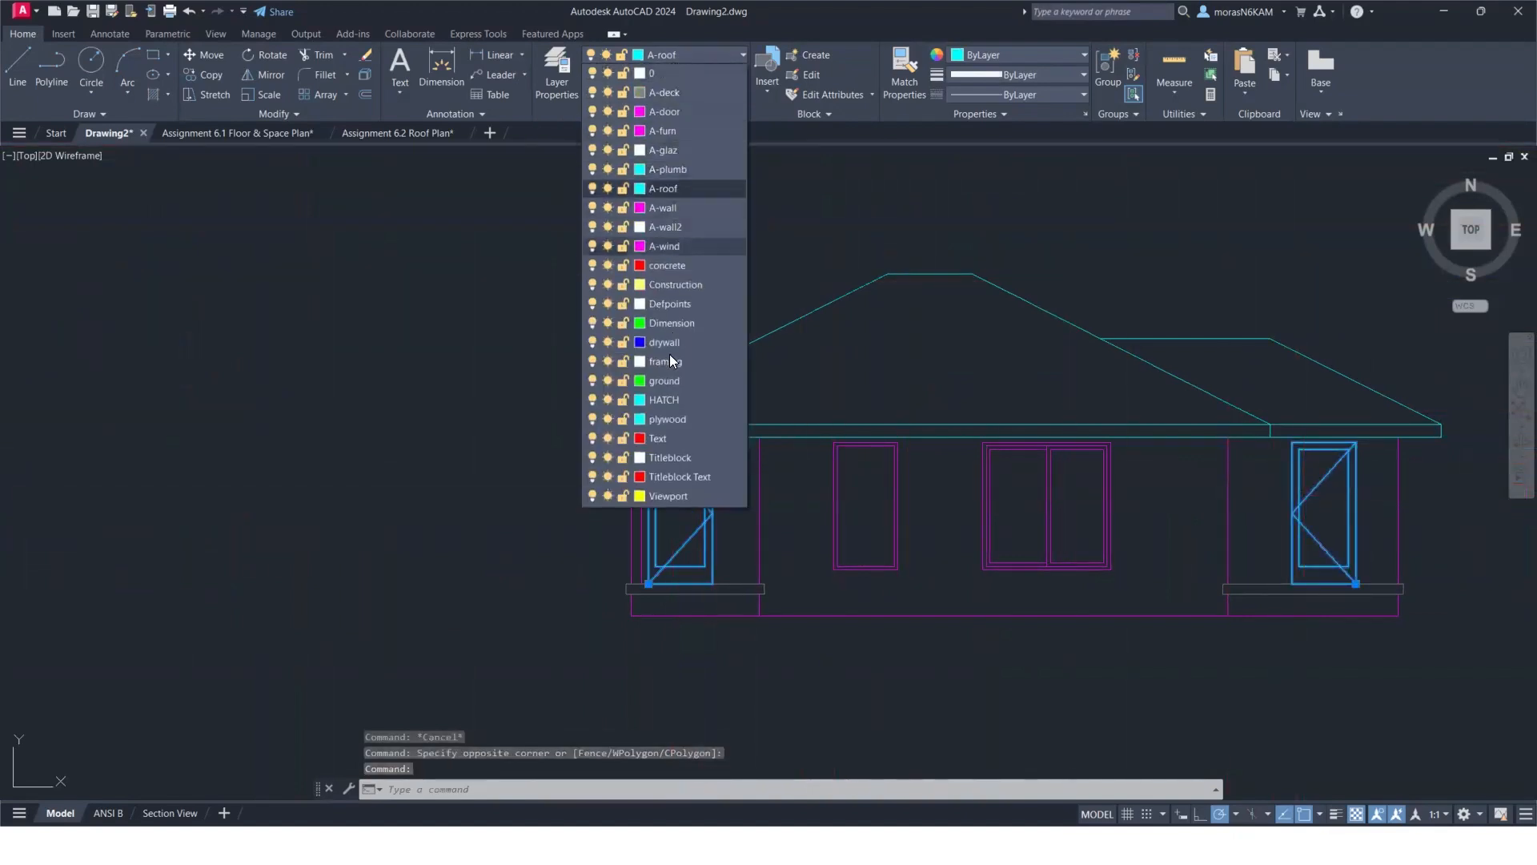
{"action": "left_click", "coordinate": [660, 114]}
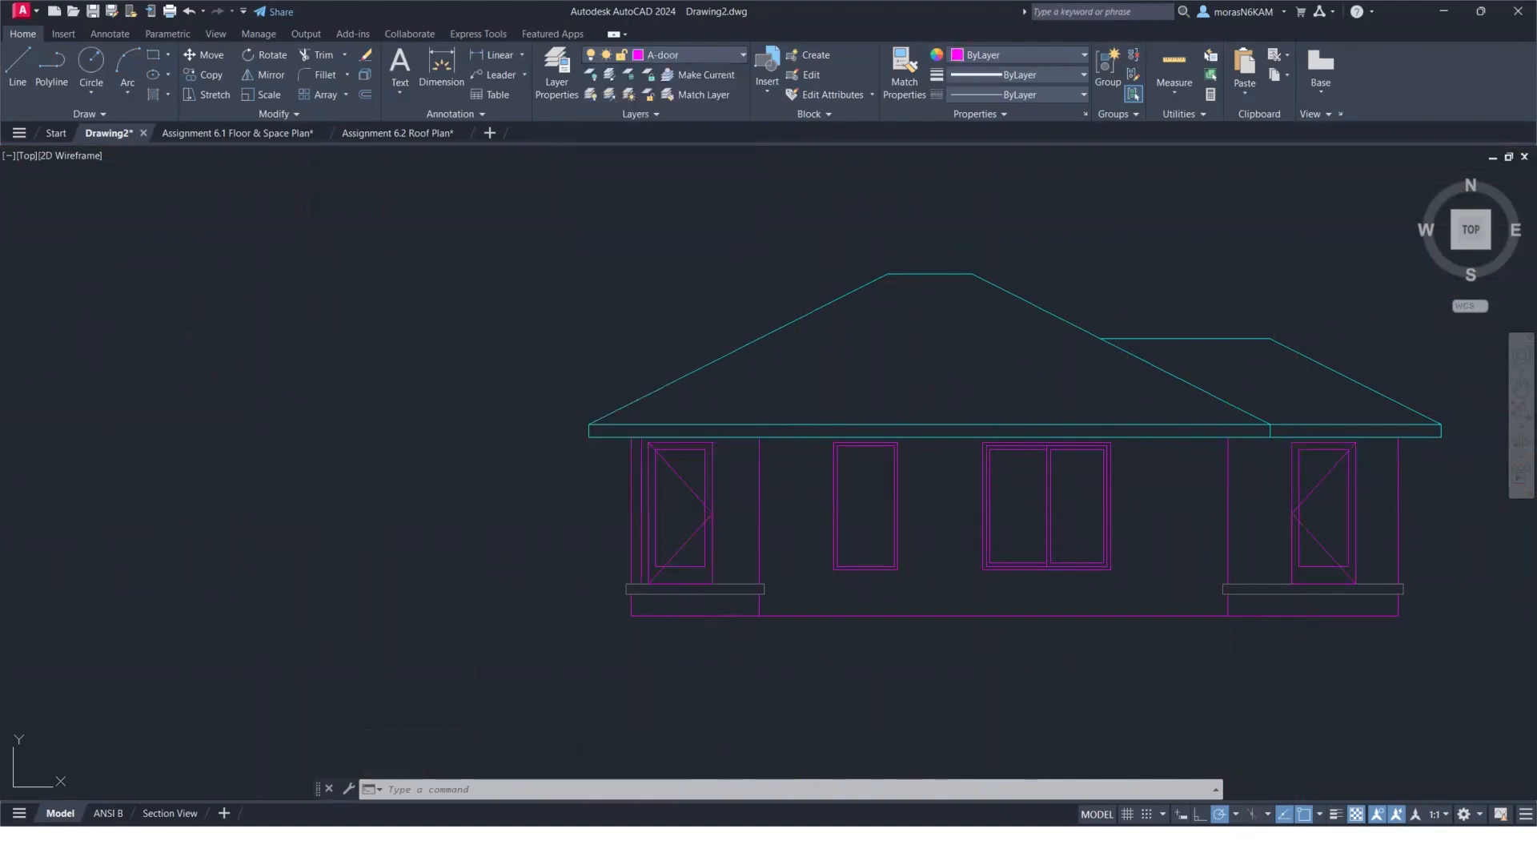
{"action": "scroll", "coordinate": [665, 448], "scroll_direction": "down", "scroll_amount": 2}
{"action": "key", "text": "Escape"}
Change the A-roof layer's color to white.
{"action": "middle_click_drag", "start_coordinate": [507, 417], "coordinate": [817, 417]}
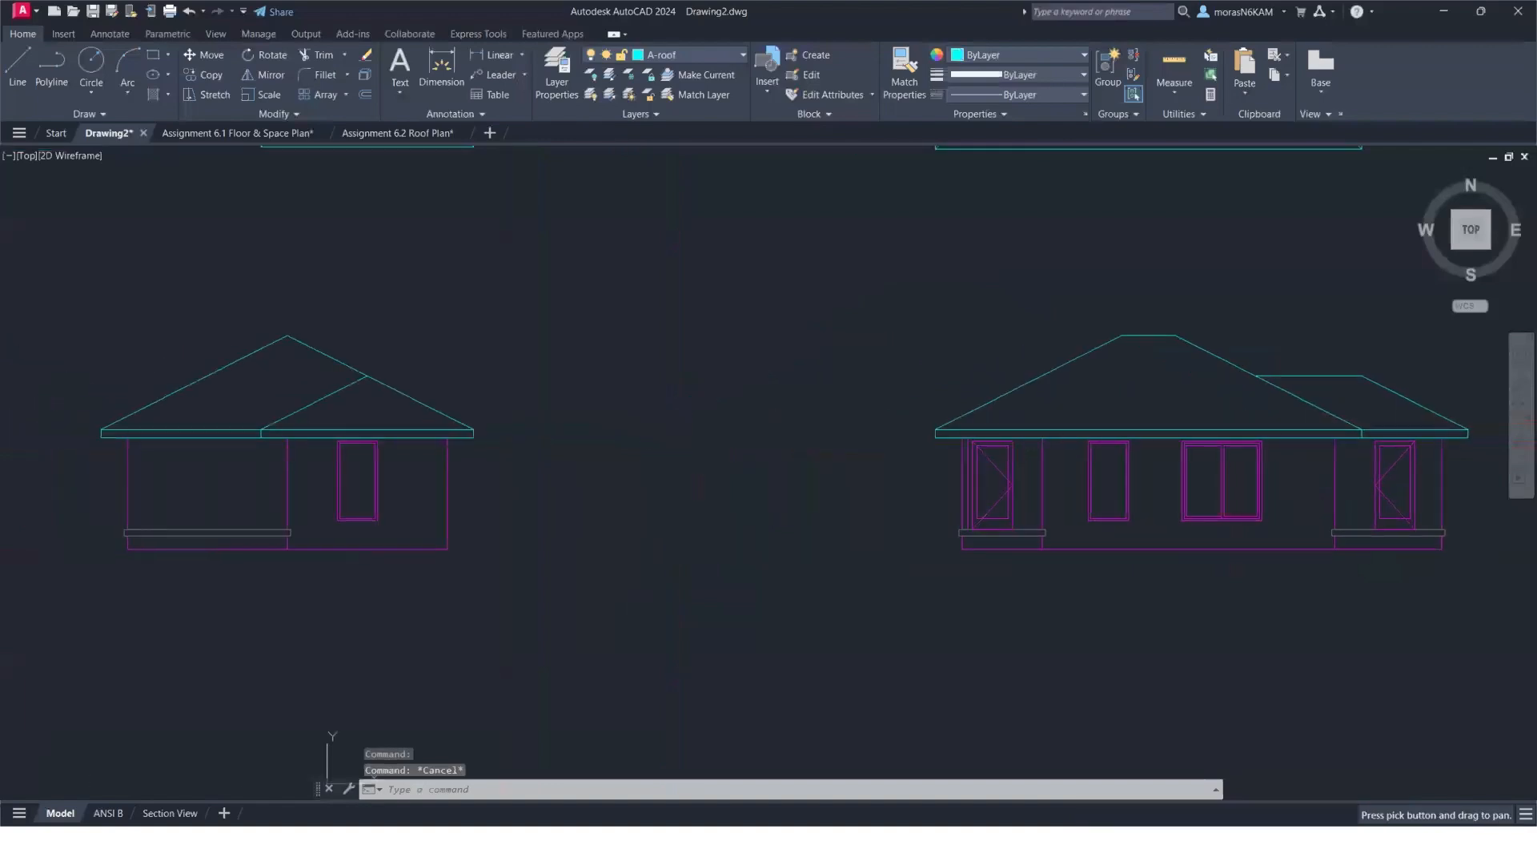
{"action": "left_click", "coordinate": [671, 56]}
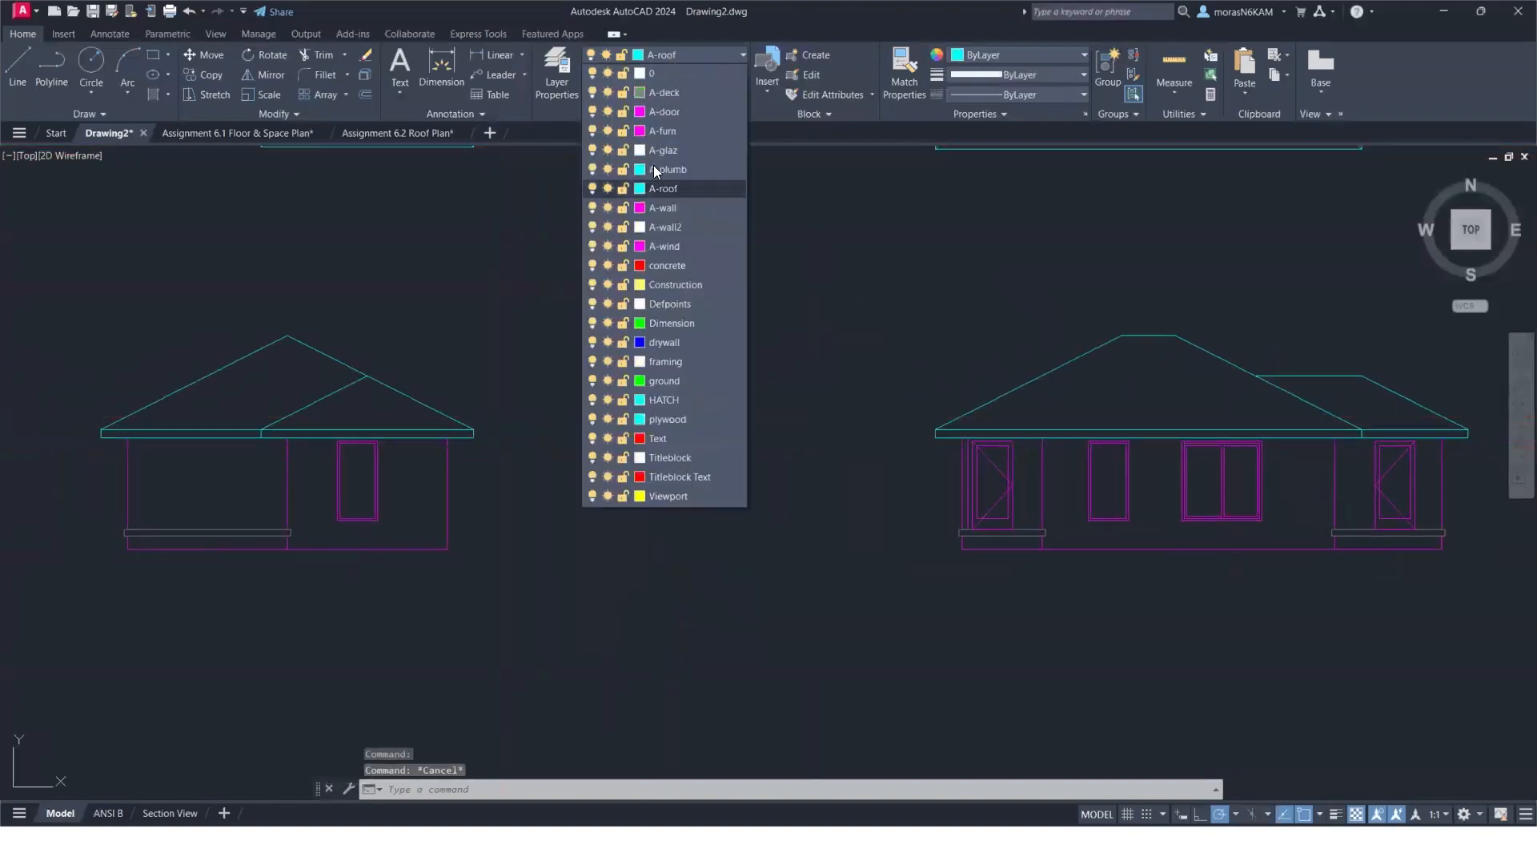
{"action": "left_click", "coordinate": [643, 184]}
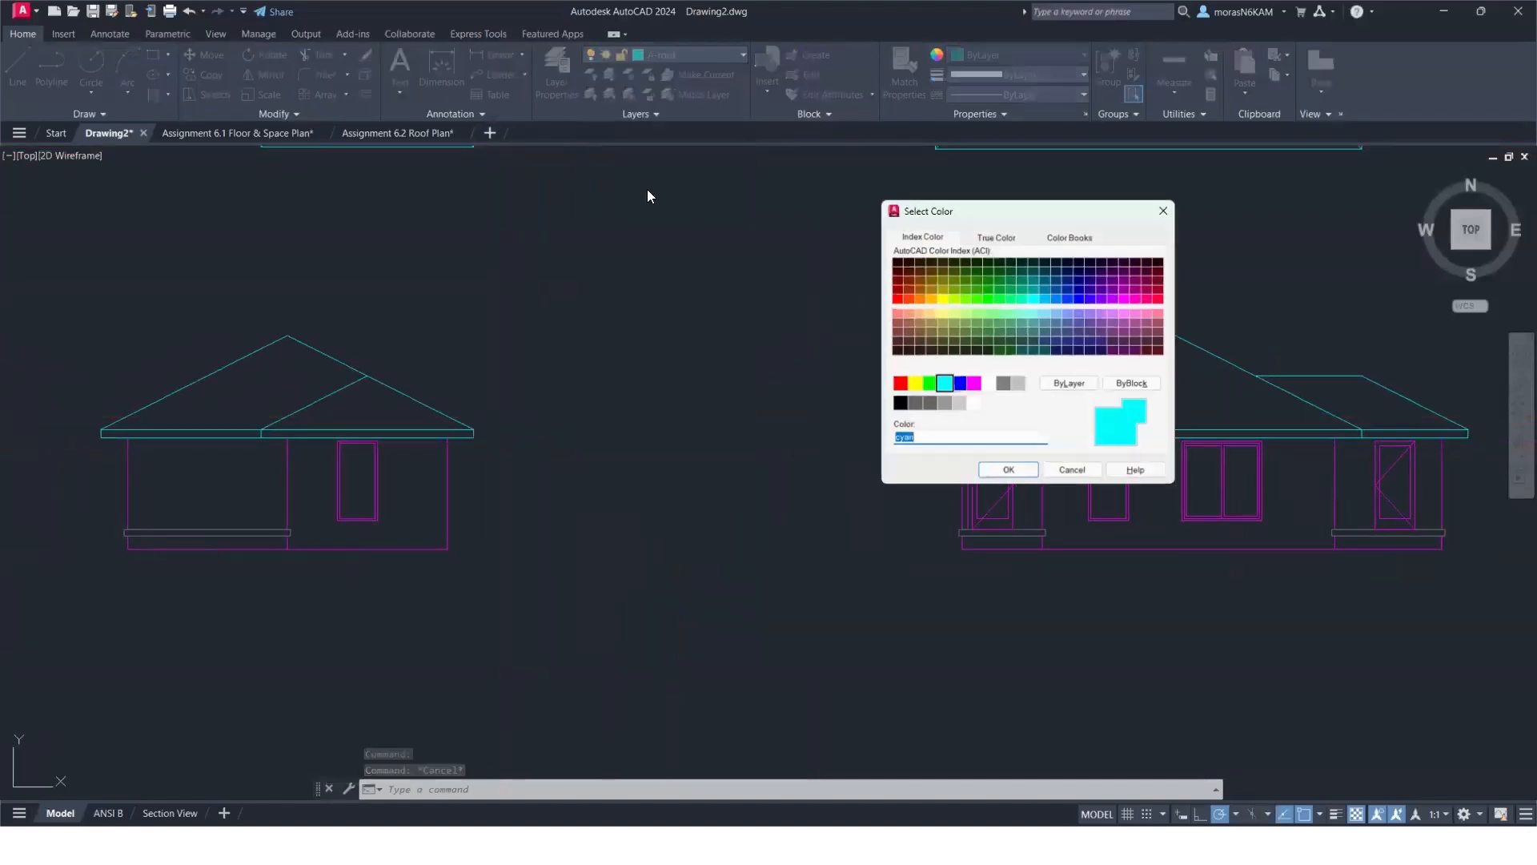
{"action": "left_click", "coordinate": [985, 383]}
{"action": "left_click", "coordinate": [1028, 475]}
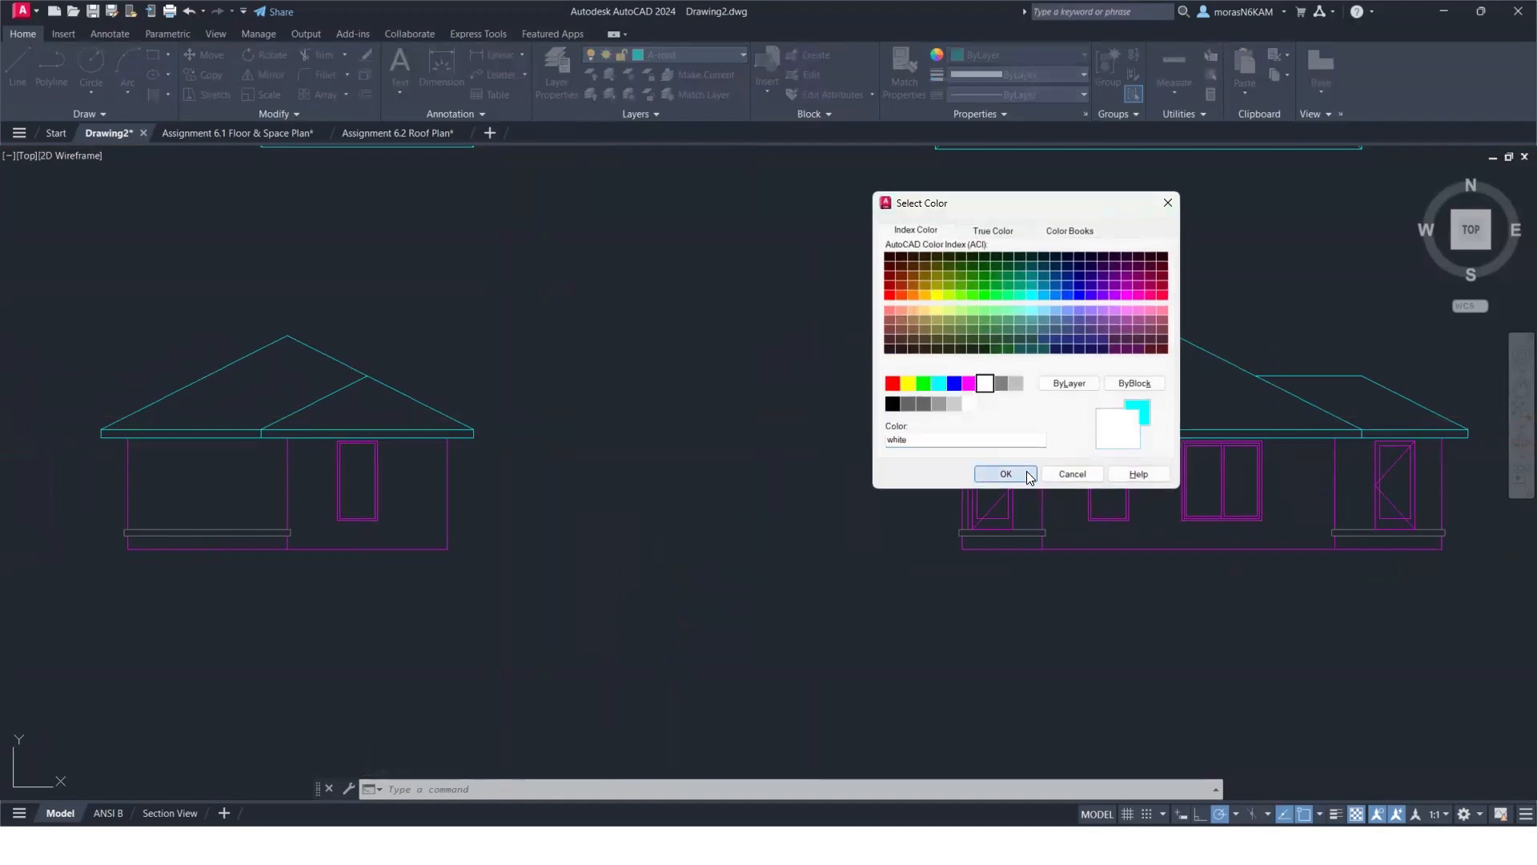
Change the A-wall layer's color to white.
{"action": "left_click", "coordinate": [703, 54]}
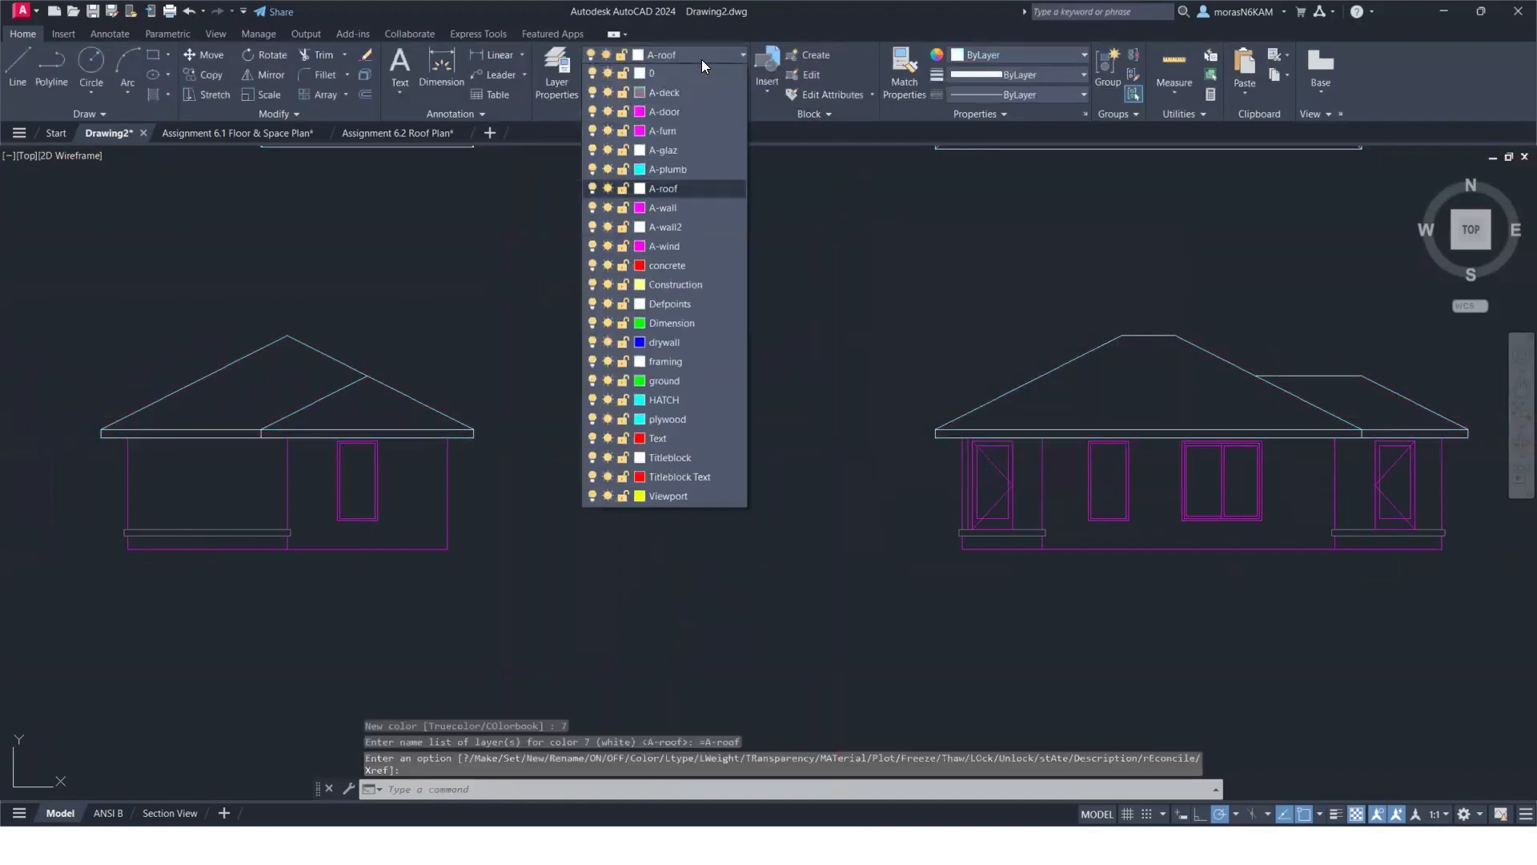
{"action": "left_click", "coordinate": [641, 212]}
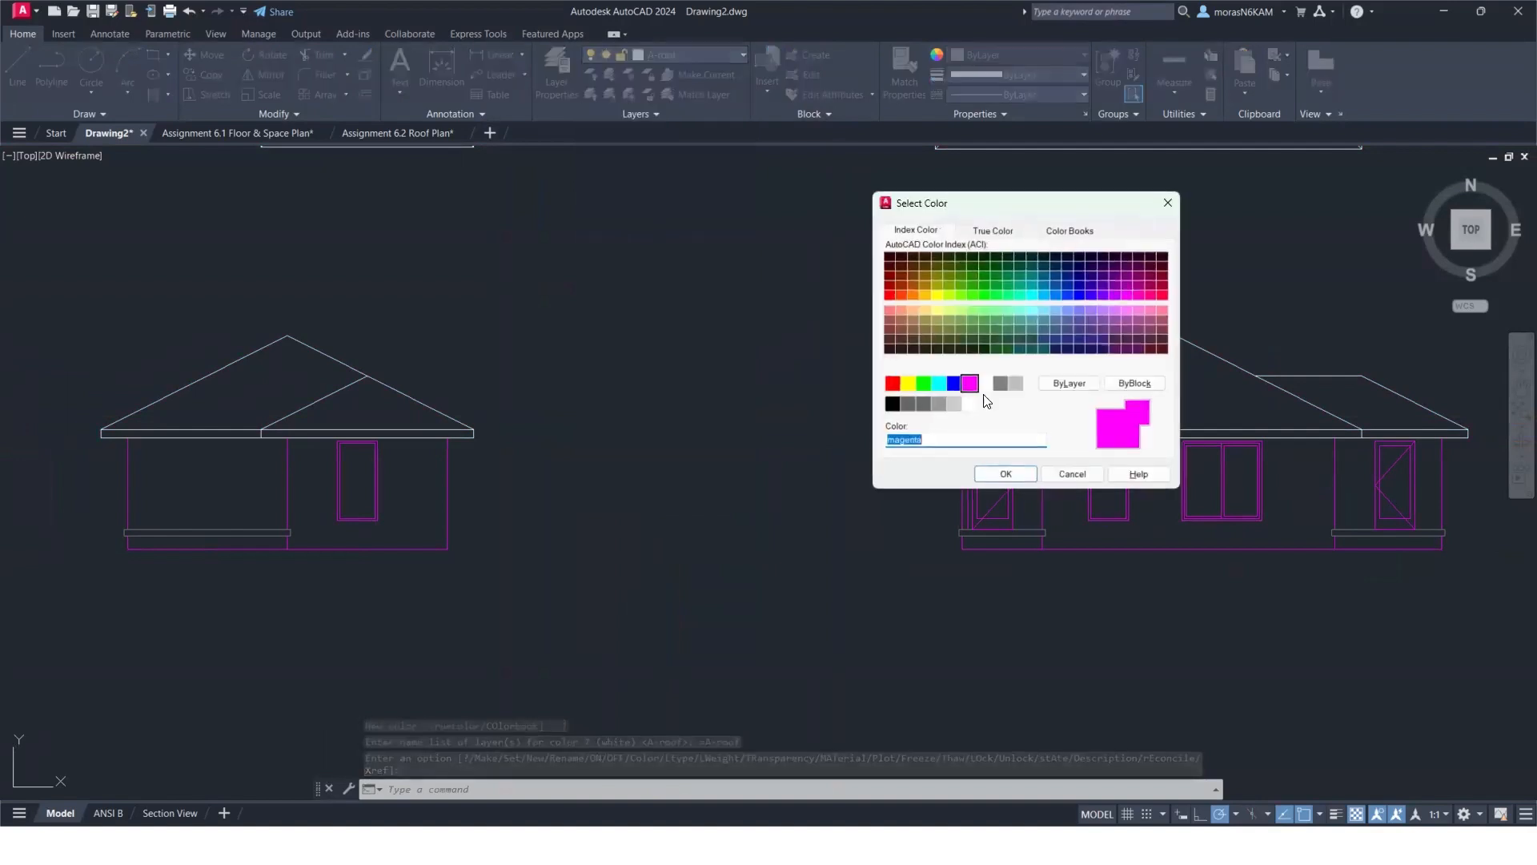
{"action": "left_click", "coordinate": [985, 383]}
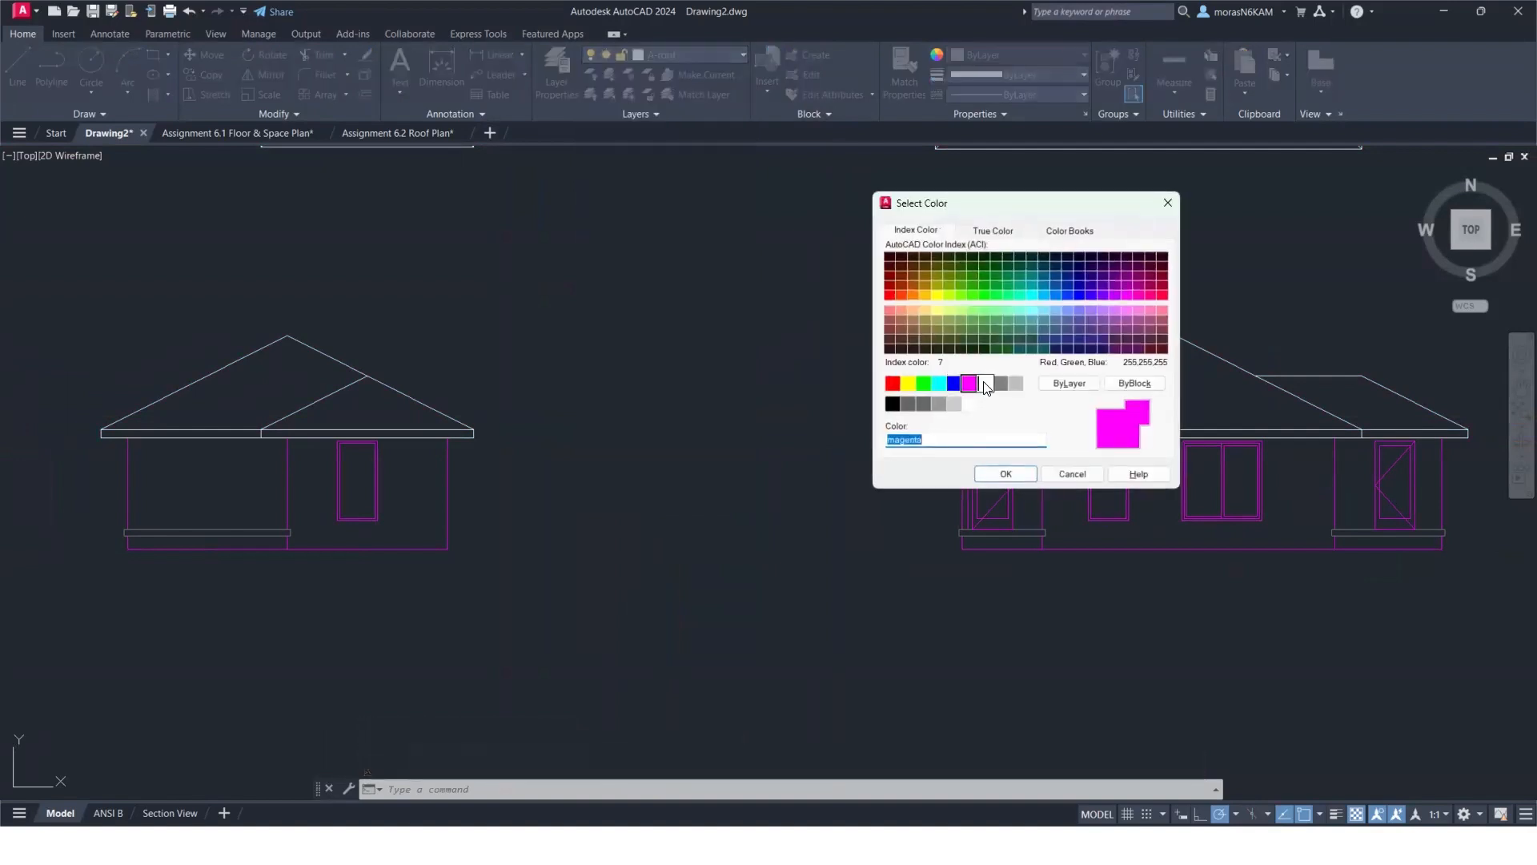
{"action": "left_click", "coordinate": [1014, 474]}
{"action": "middle_click_drag", "start_coordinate": [709, 353], "coordinate": [608, 320]}
{"action": "key", "text": "Escape"}
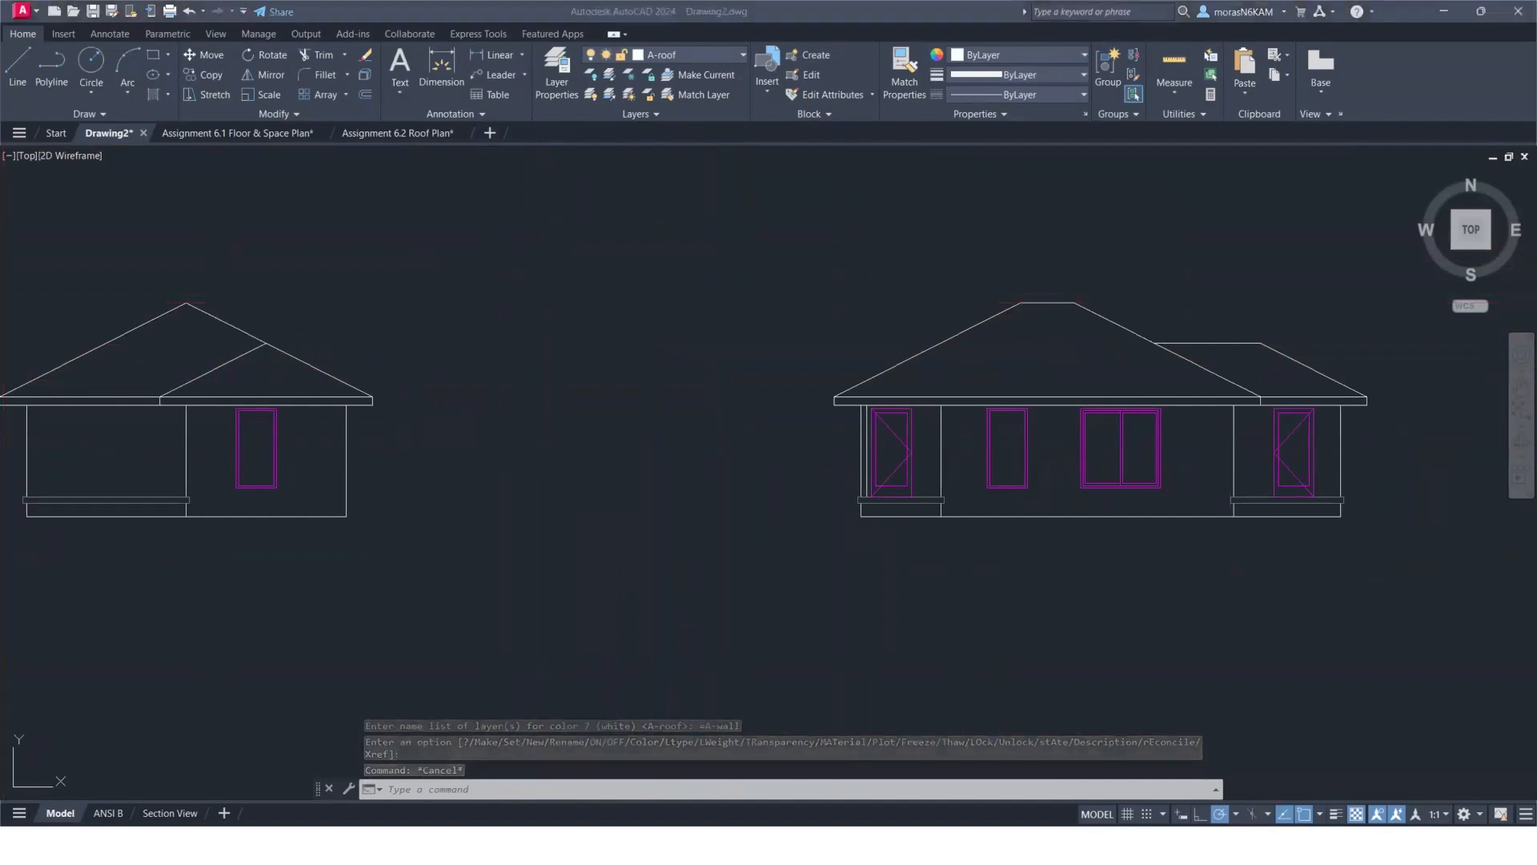
Consult the workbook's window and door trim details and trace a rectangle over the narrower elevation's window outline in the AutoCAD drawing.
{"action": "left_click_drag", "start_coordinate": [590, 7], "coordinate": [584, 3]}
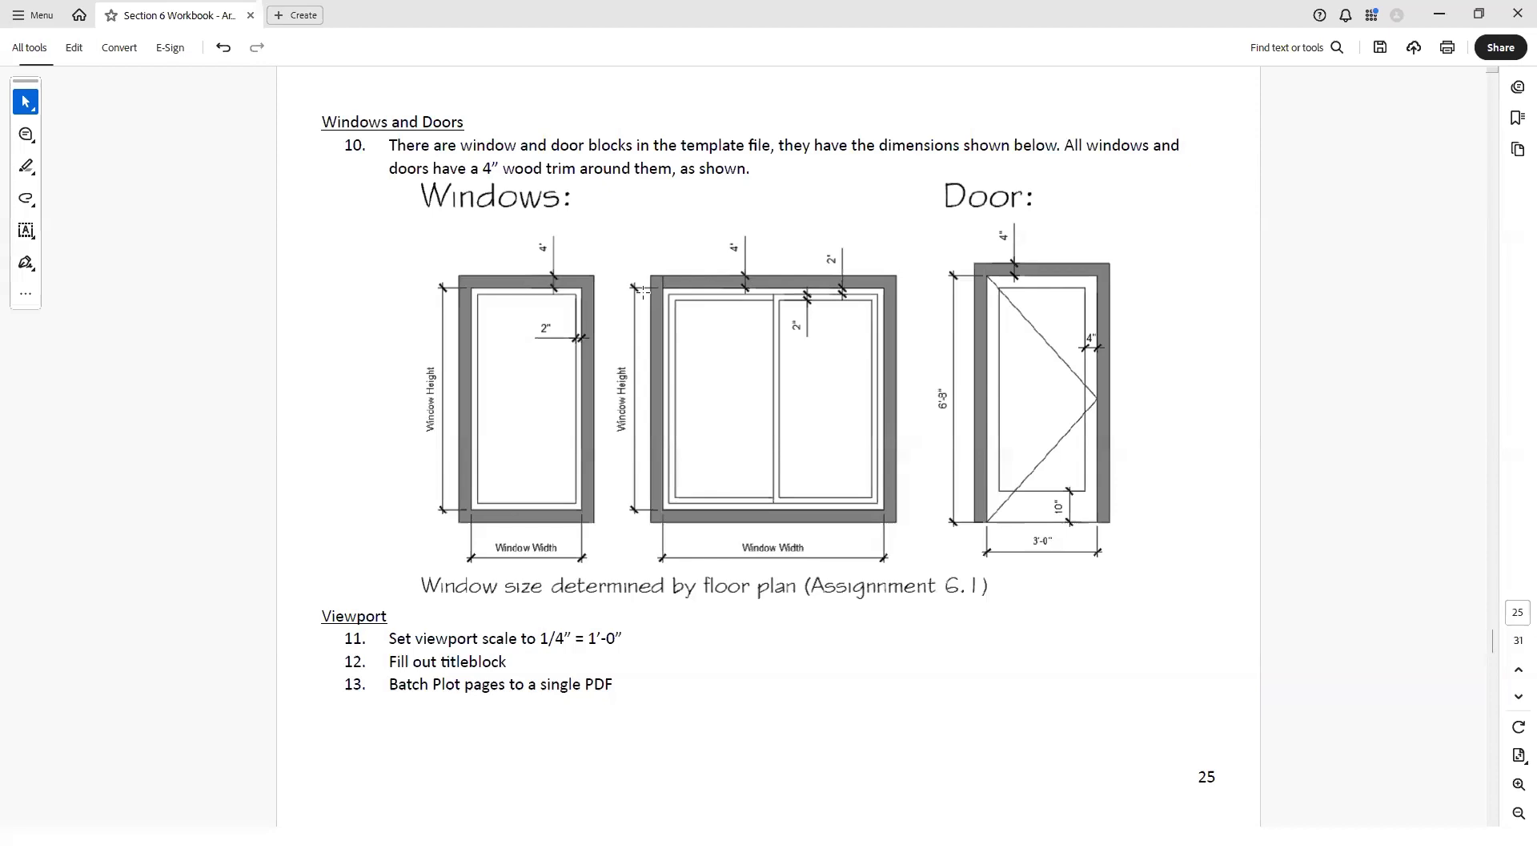
{"action": "scroll", "coordinate": [642, 289], "scroll_direction": "up", "scroll_amount": 3}
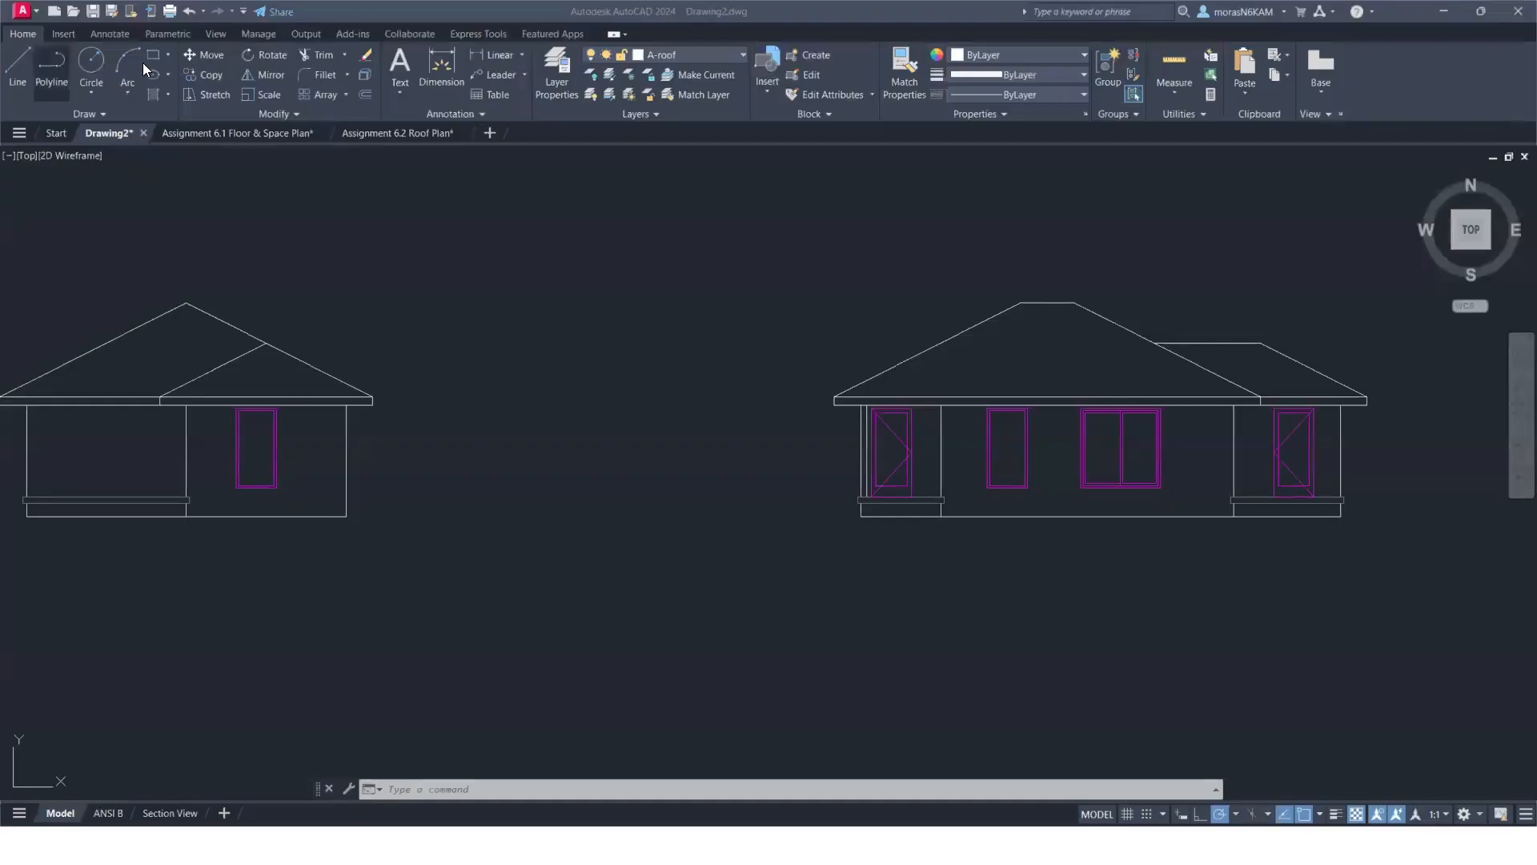
{"action": "scroll", "coordinate": [366, 449], "scroll_direction": "up", "scroll_amount": 4}
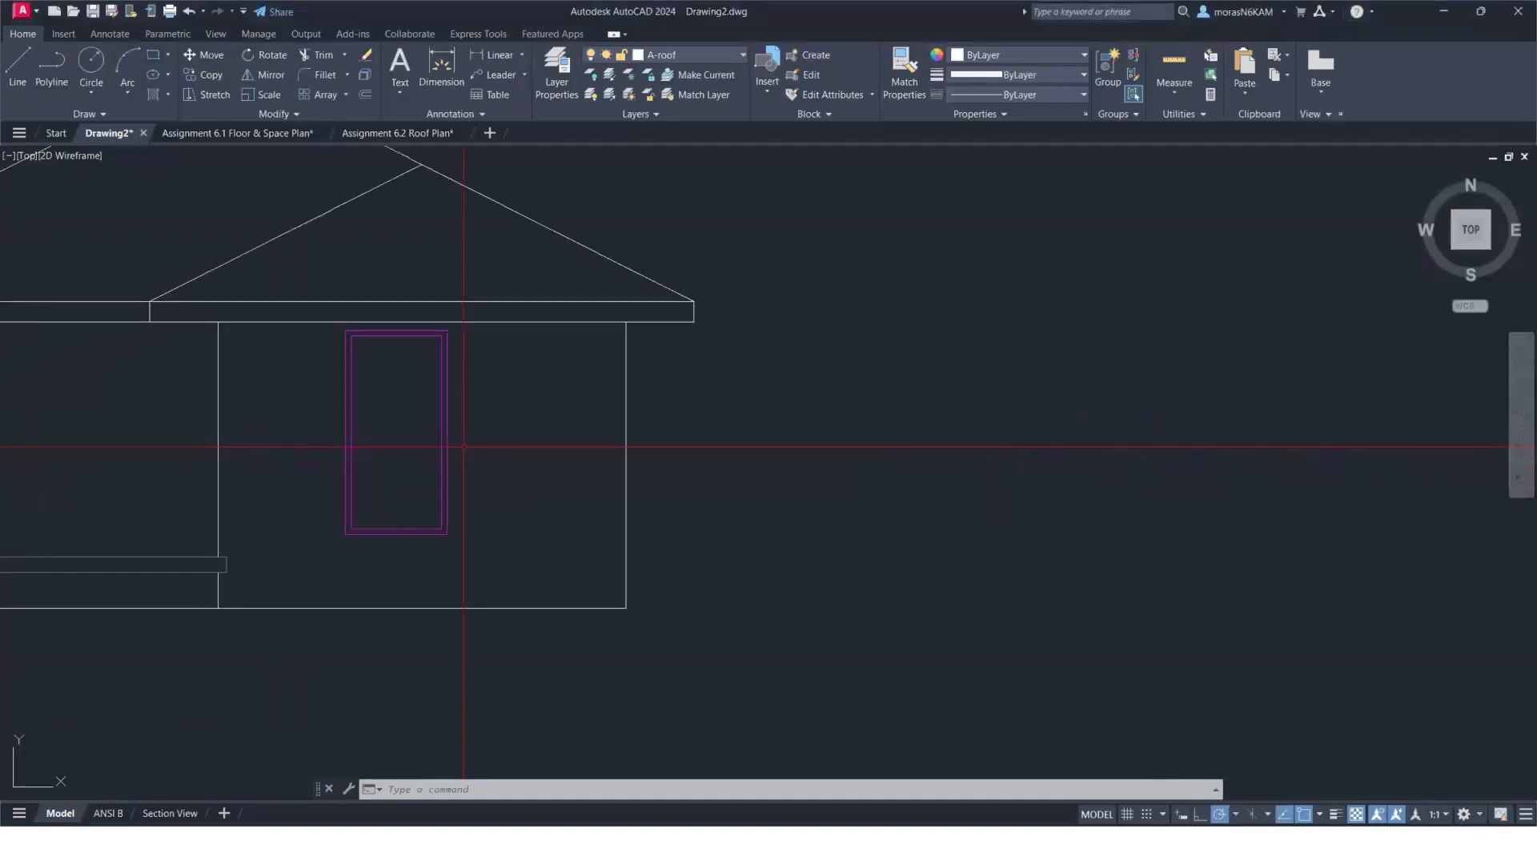
{"action": "left_click", "coordinate": [153, 55]}
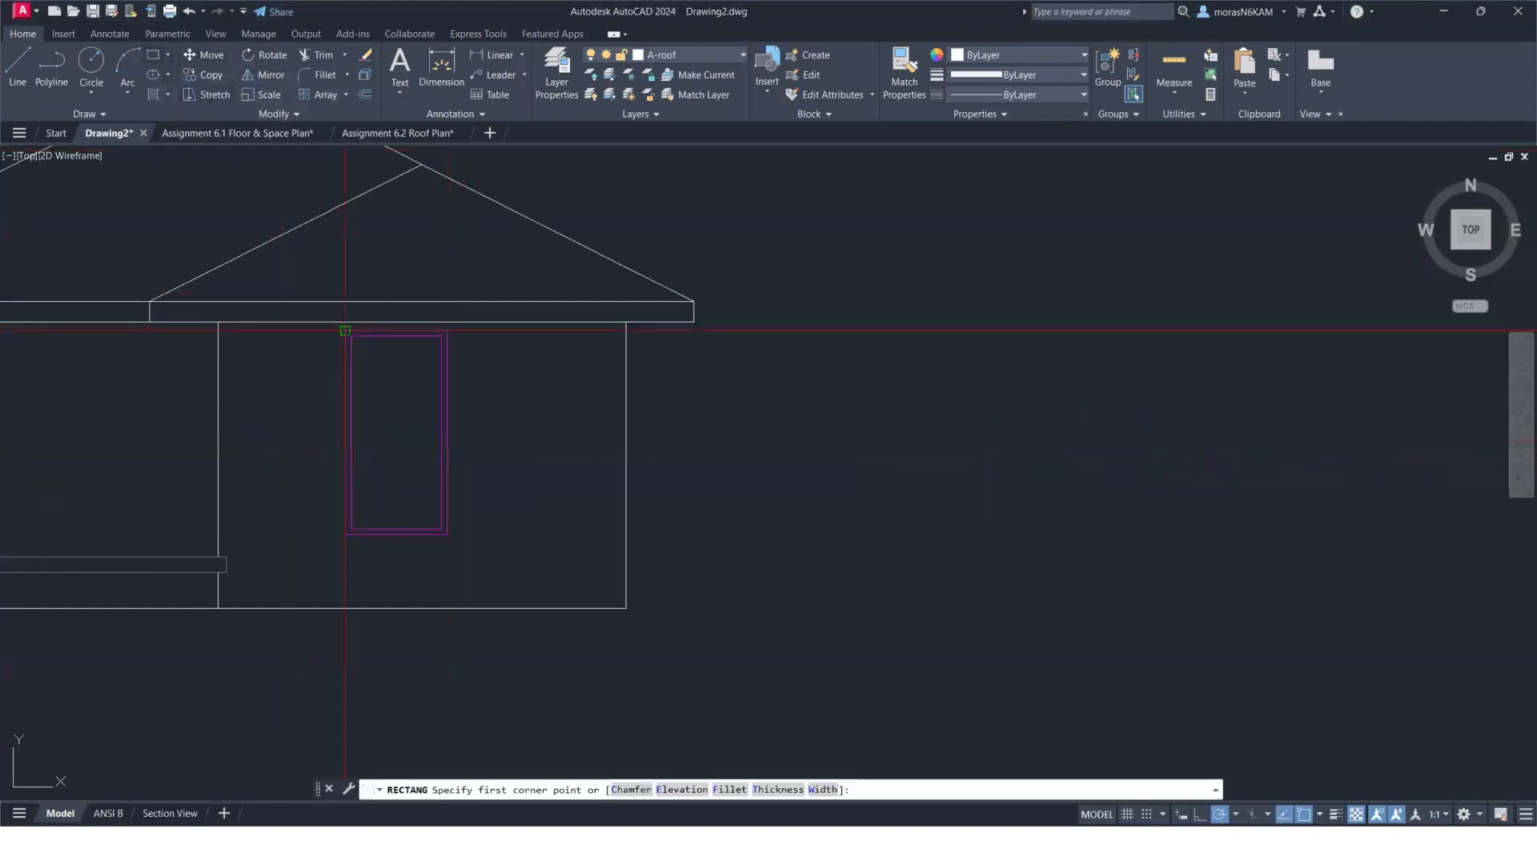
{"action": "left_click", "coordinate": [345, 330]}
{"action": "left_click", "coordinate": [447, 534]}
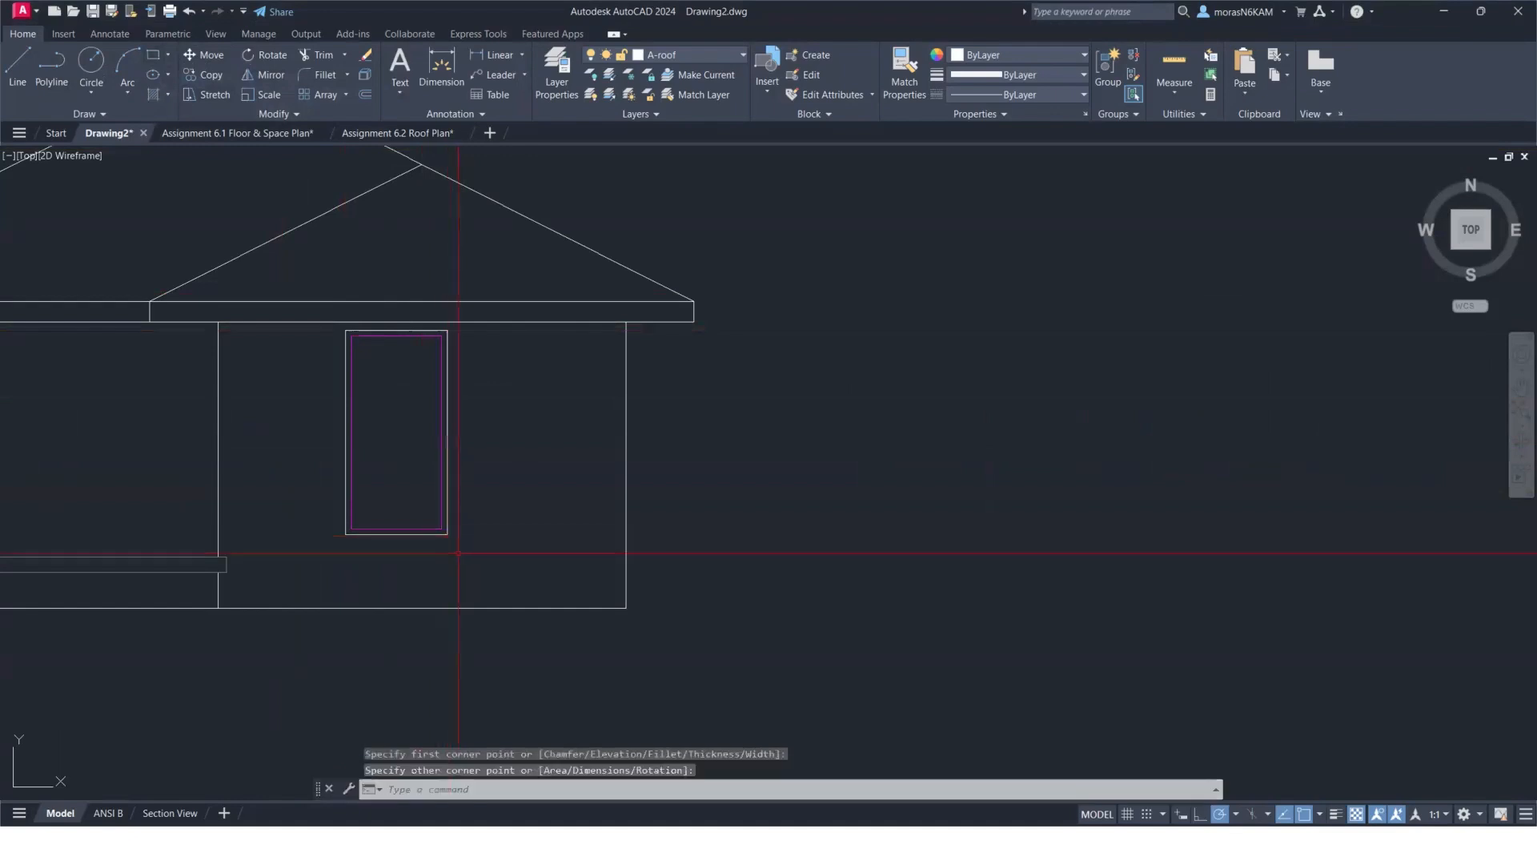
{"action": "key", "text": "Escape"}
Offset the traced window rectangle 4" outward to form the trim and delete the original rectangle.
{"action": "left_click", "coordinate": [447, 529]}
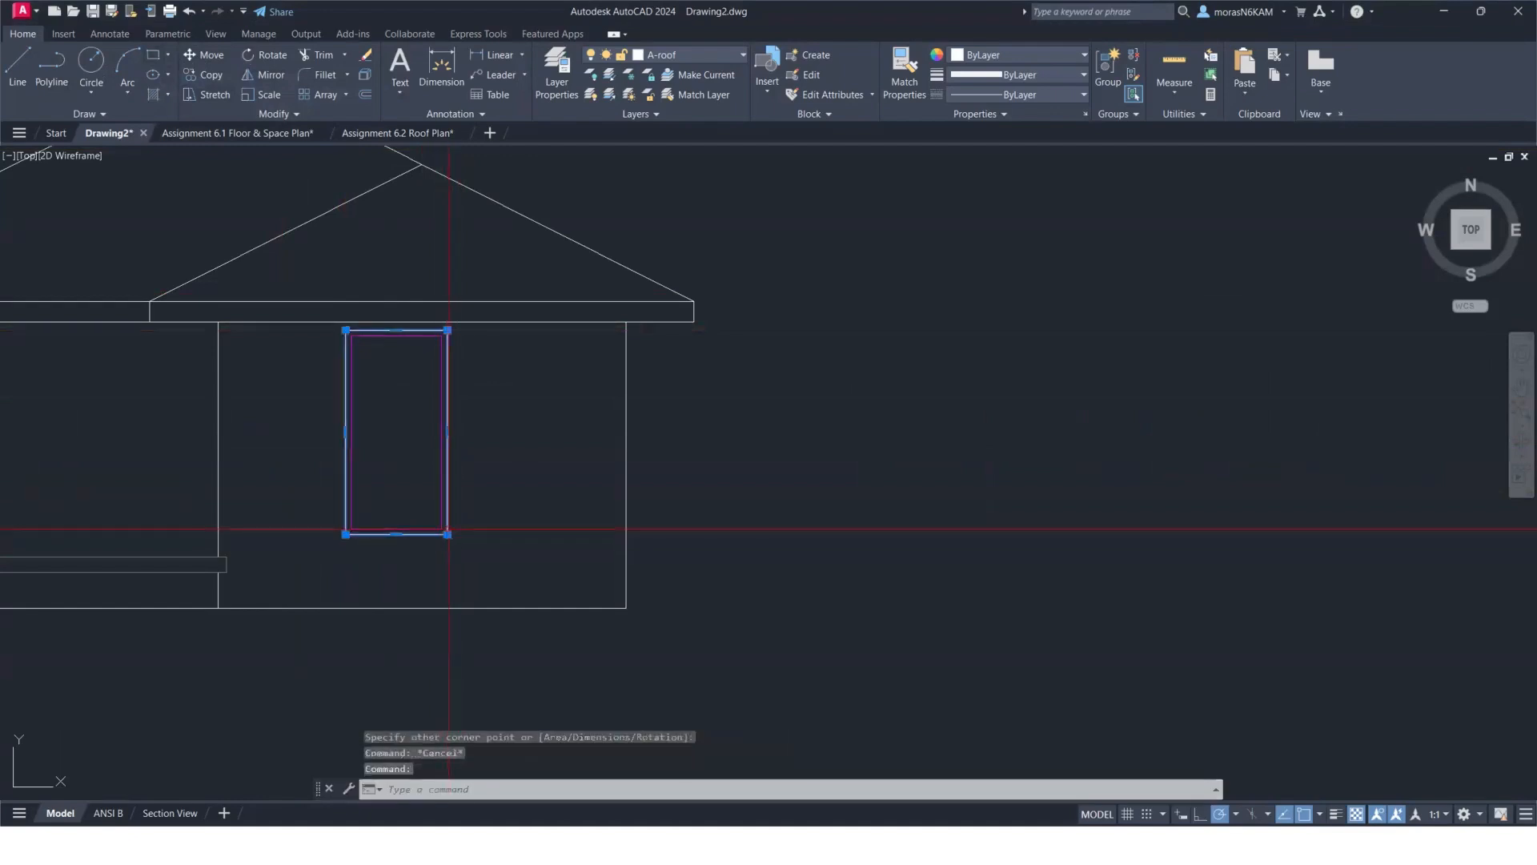
{"action": "type", "text": "offset"}
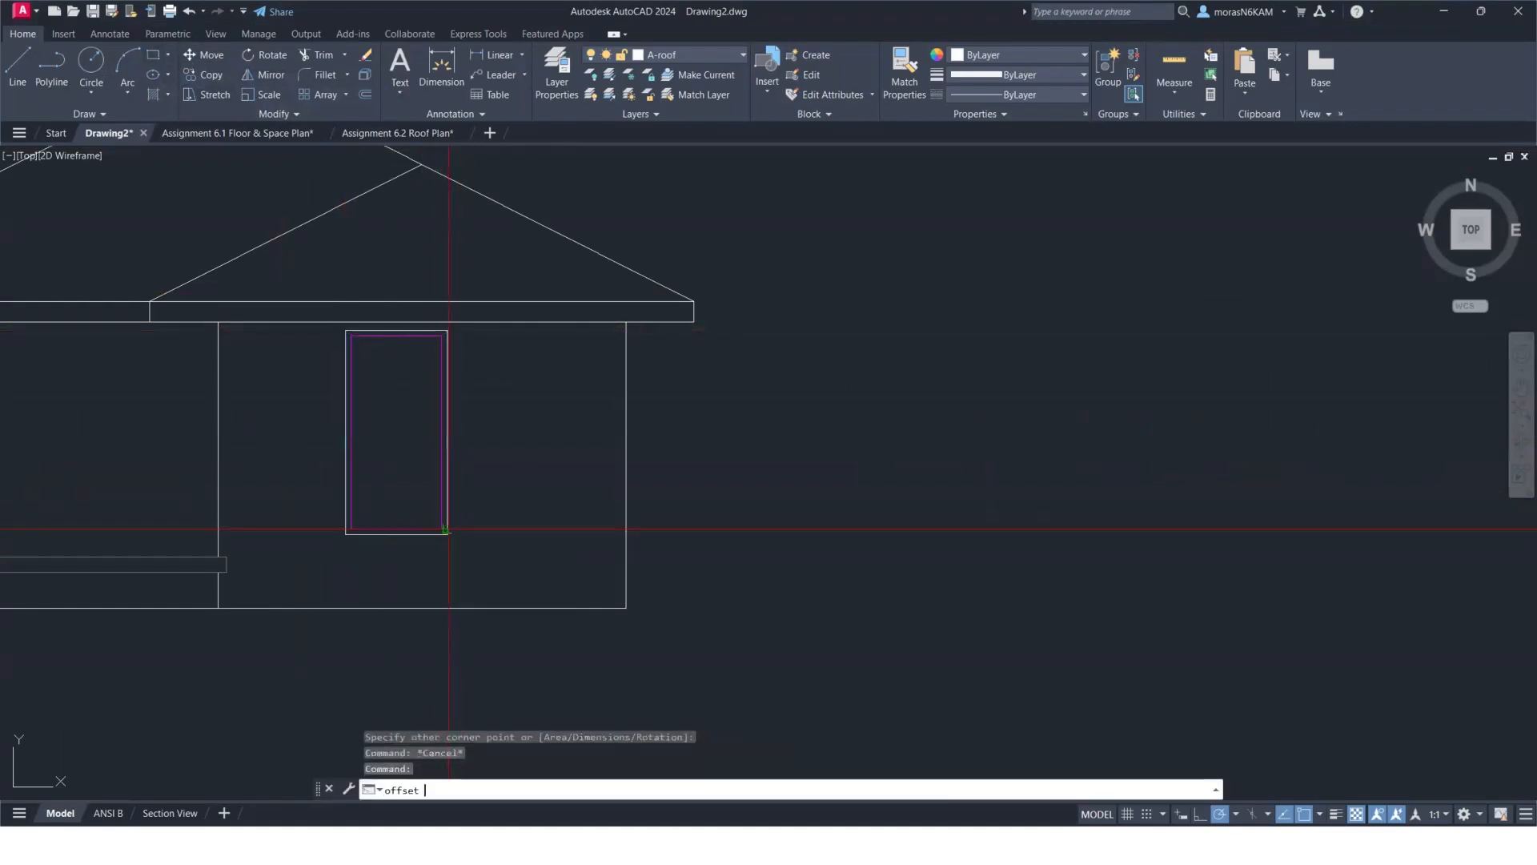
{"action": "key", "text": "Return"}
{"action": "type", "text": "4"}
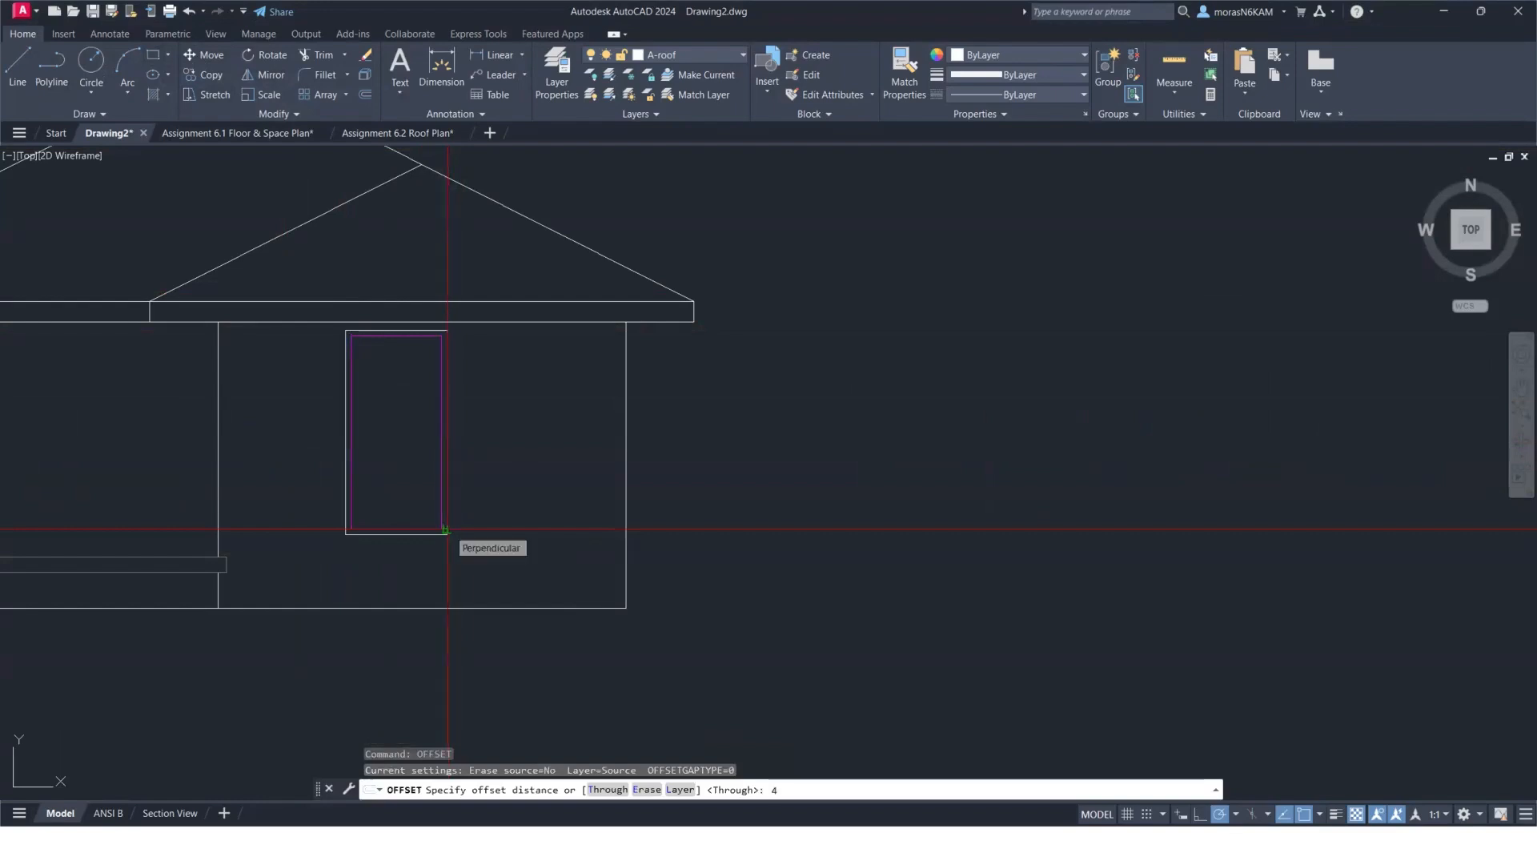
{"action": "key", "text": "Return"}
{"action": "left_click", "coordinate": [549, 523]}
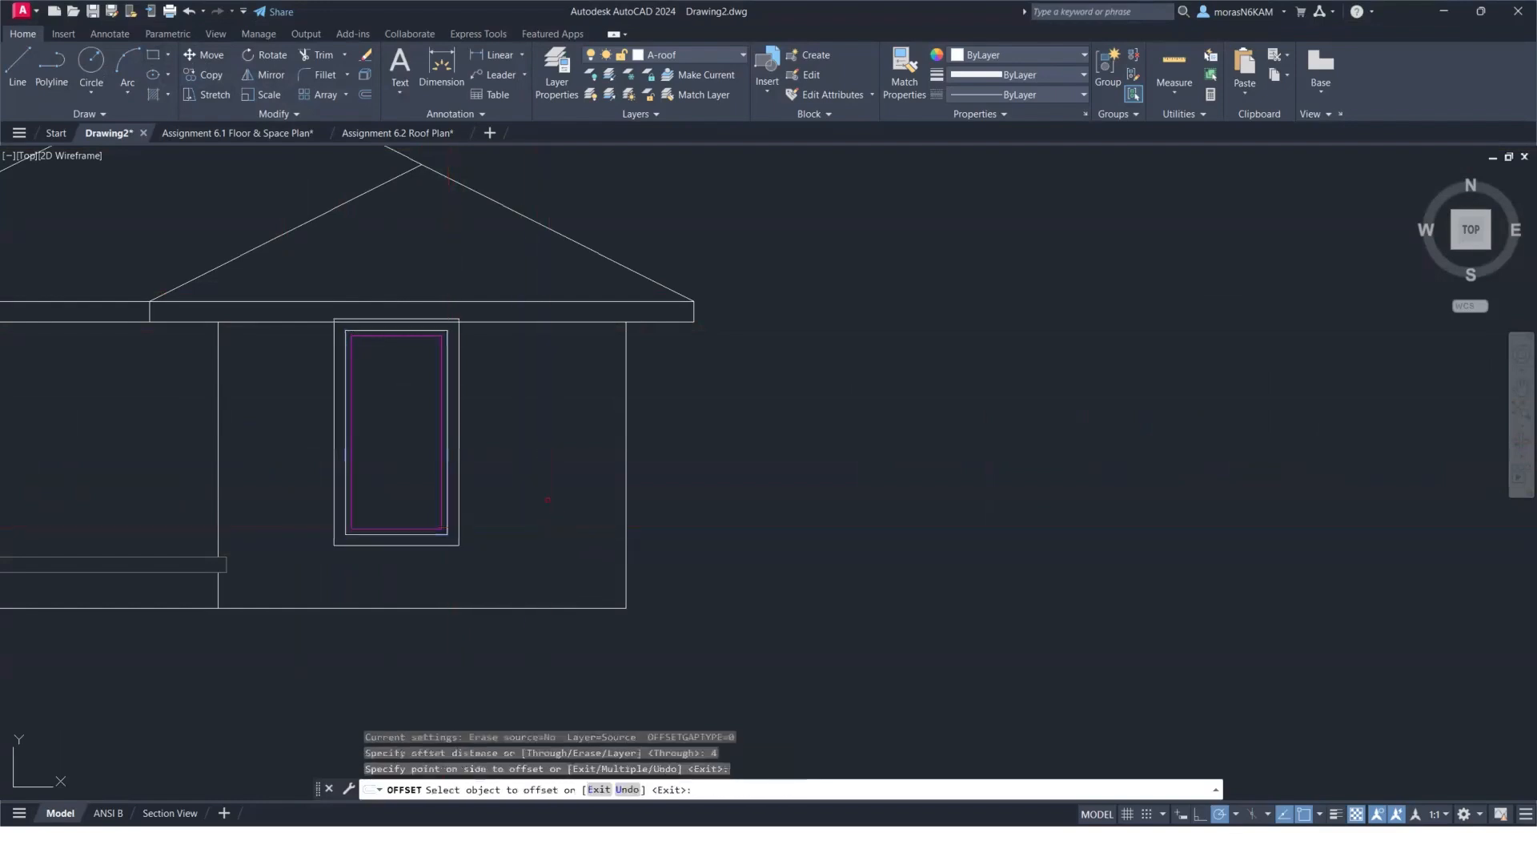
{"action": "key", "text": "Escape"}
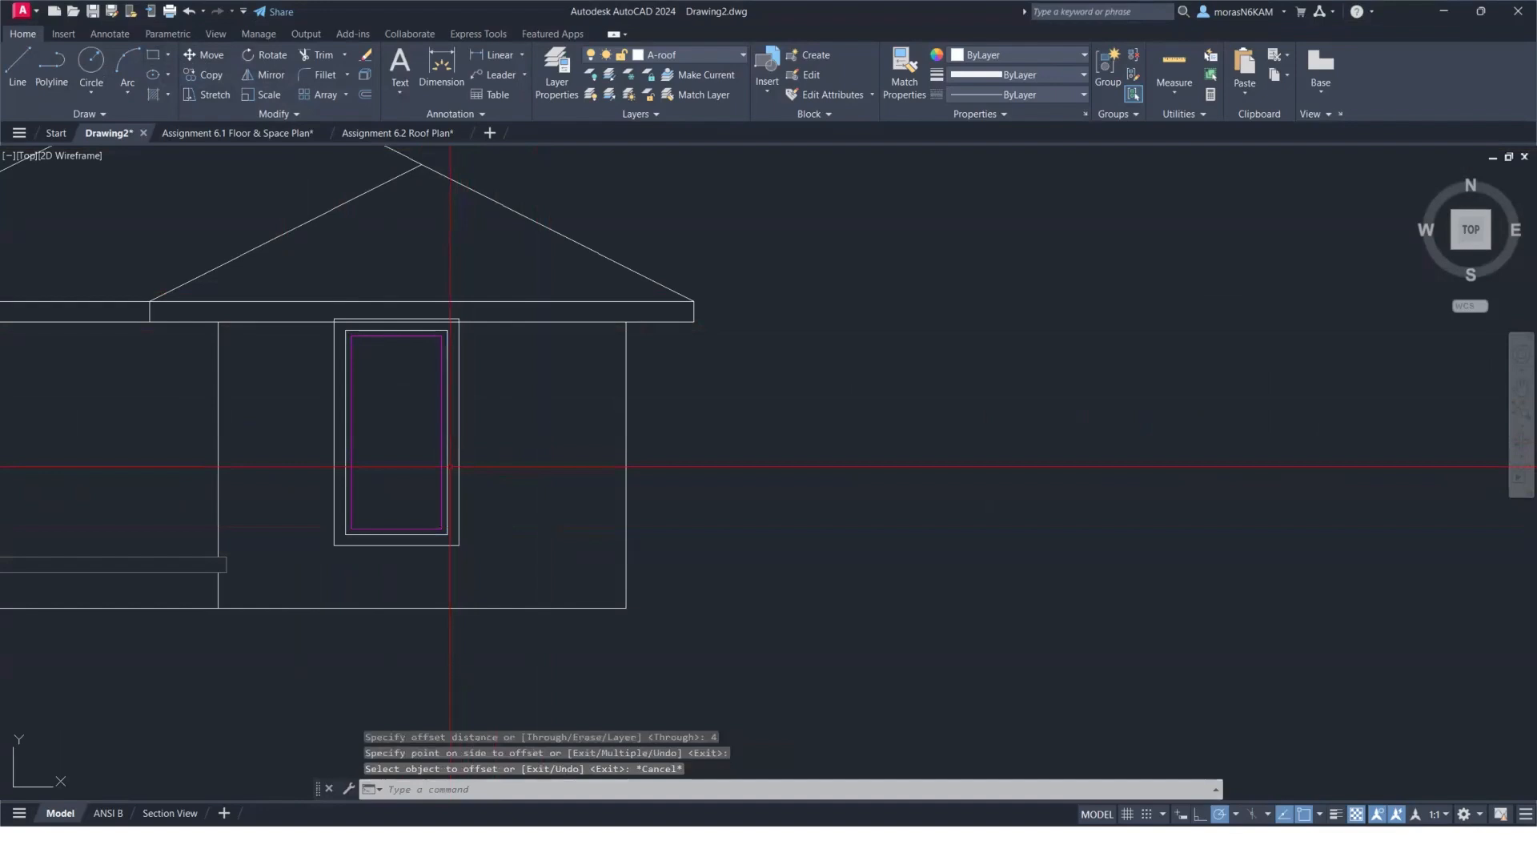
{"action": "left_click", "coordinate": [449, 467]}
{"action": "key", "text": "Delete"}
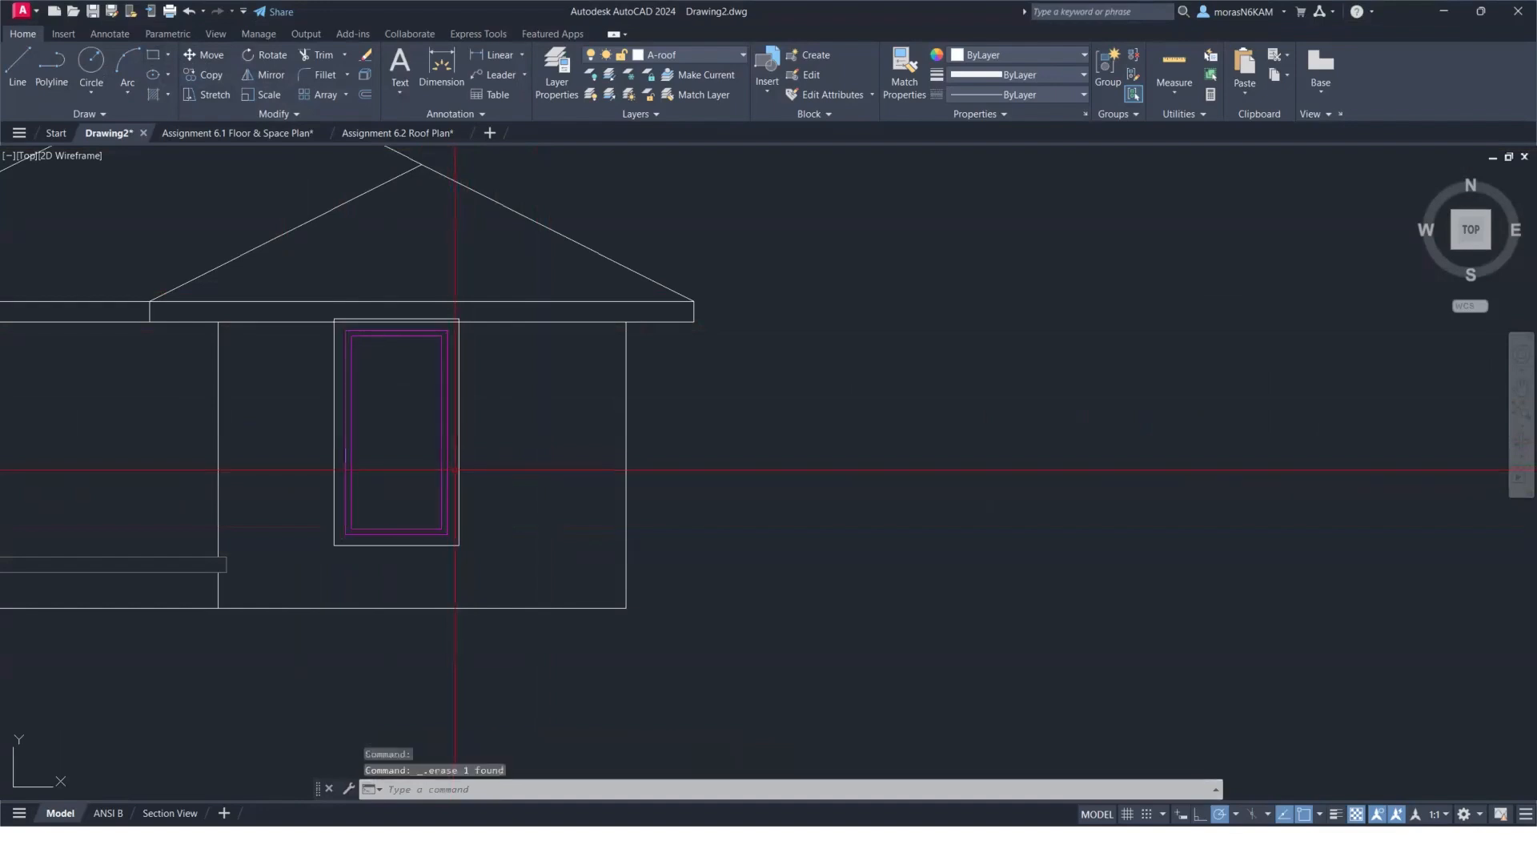
Put the narrower elevation's window trim rectangle on the A-wind layer.
{"action": "left_click", "coordinate": [458, 469]}
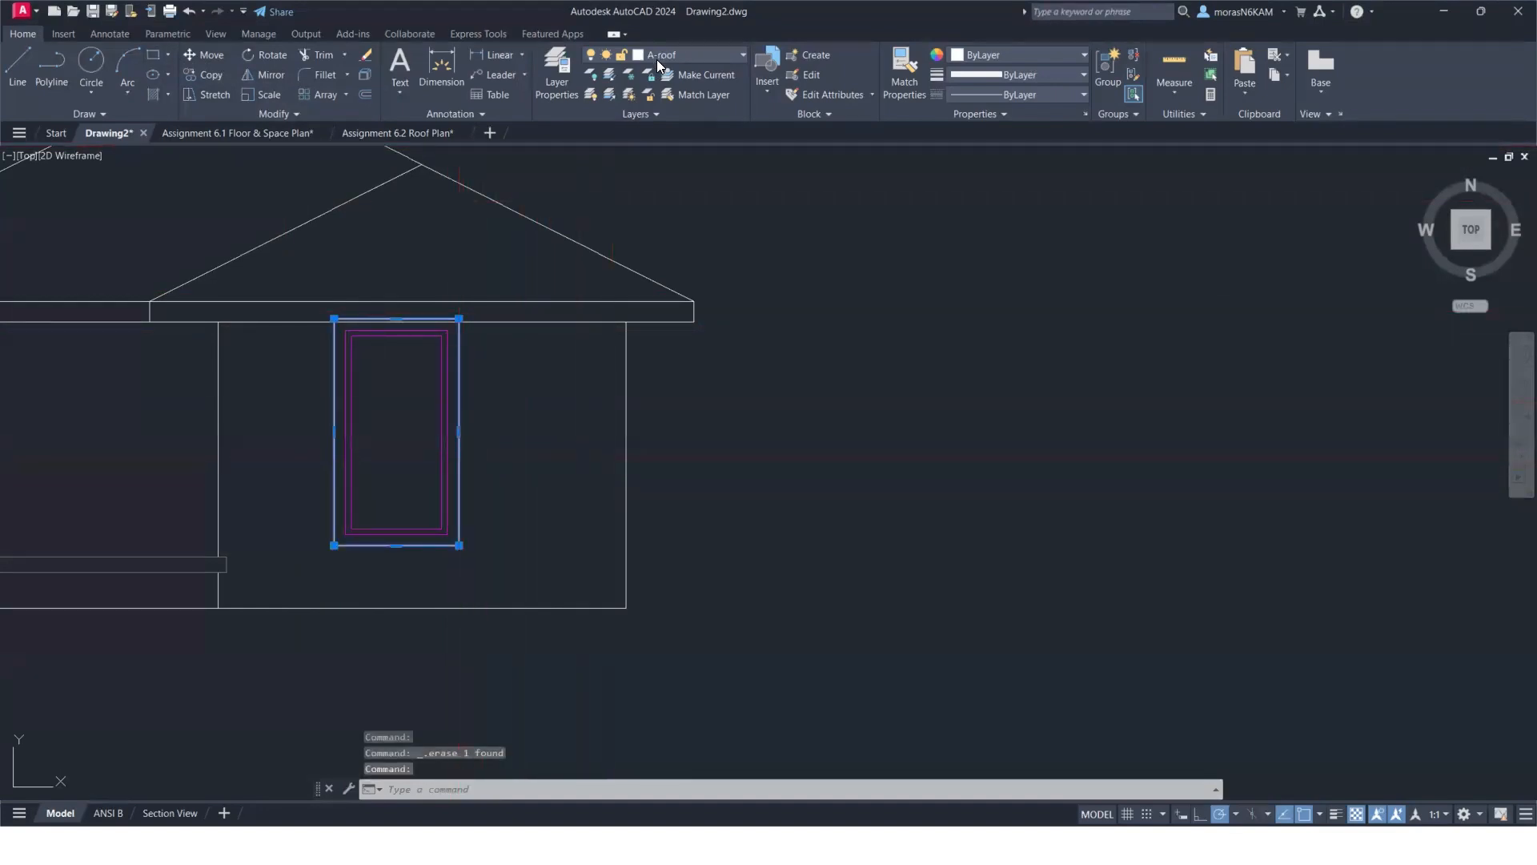
{"action": "left_click", "coordinate": [656, 58]}
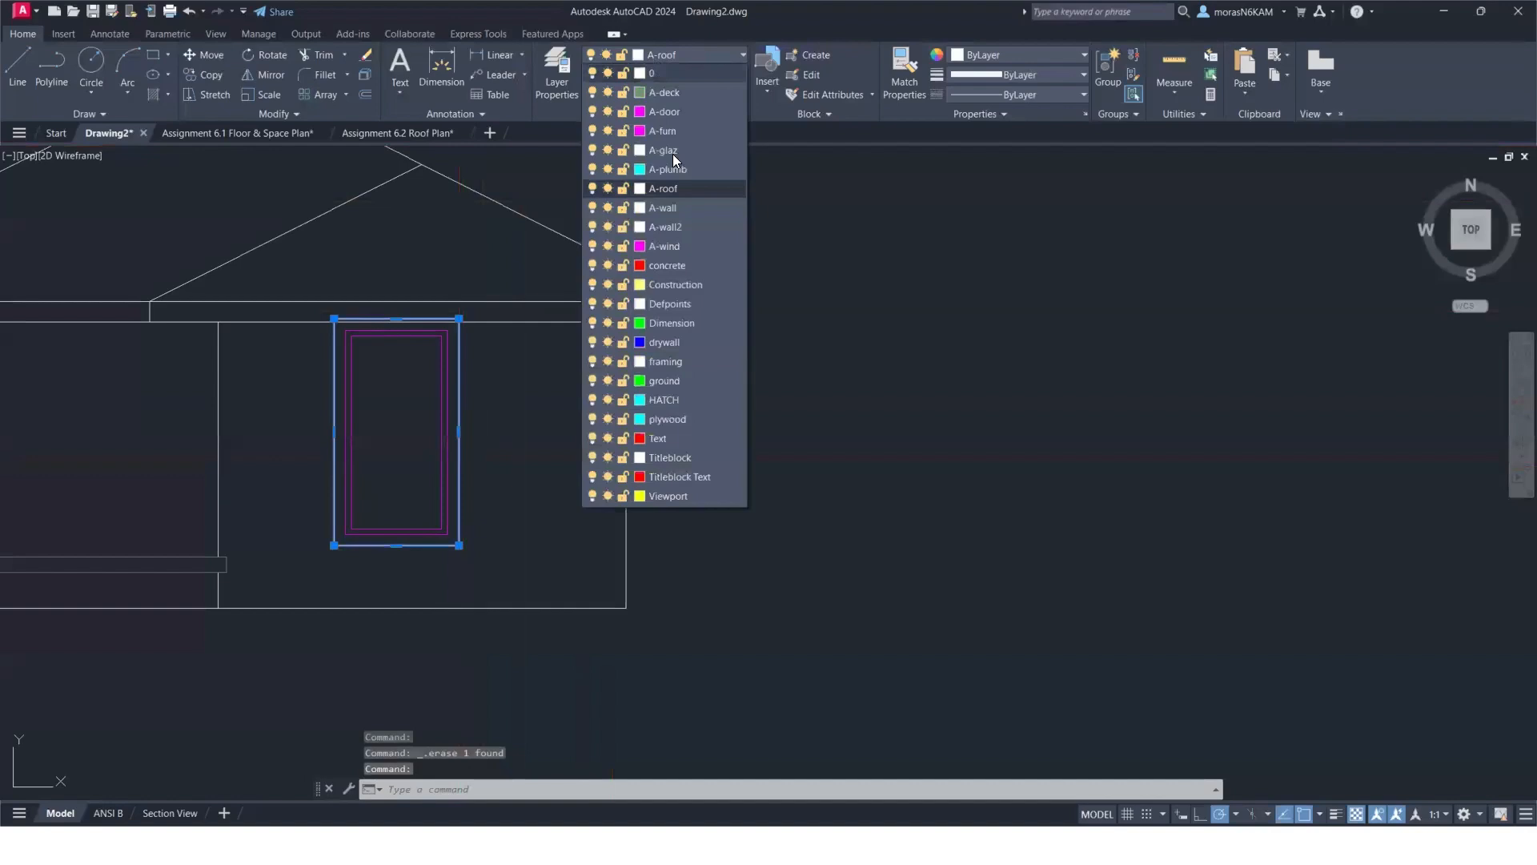
{"action": "left_click", "coordinate": [676, 243]}
Stretch the window trim's upper edge down to the fascia's lower line.
{"action": "scroll", "coordinate": [406, 305], "scroll_direction": "up", "scroll_amount": 2}
{"action": "scroll", "coordinate": [393, 296], "scroll_direction": "up", "scroll_amount": 2}
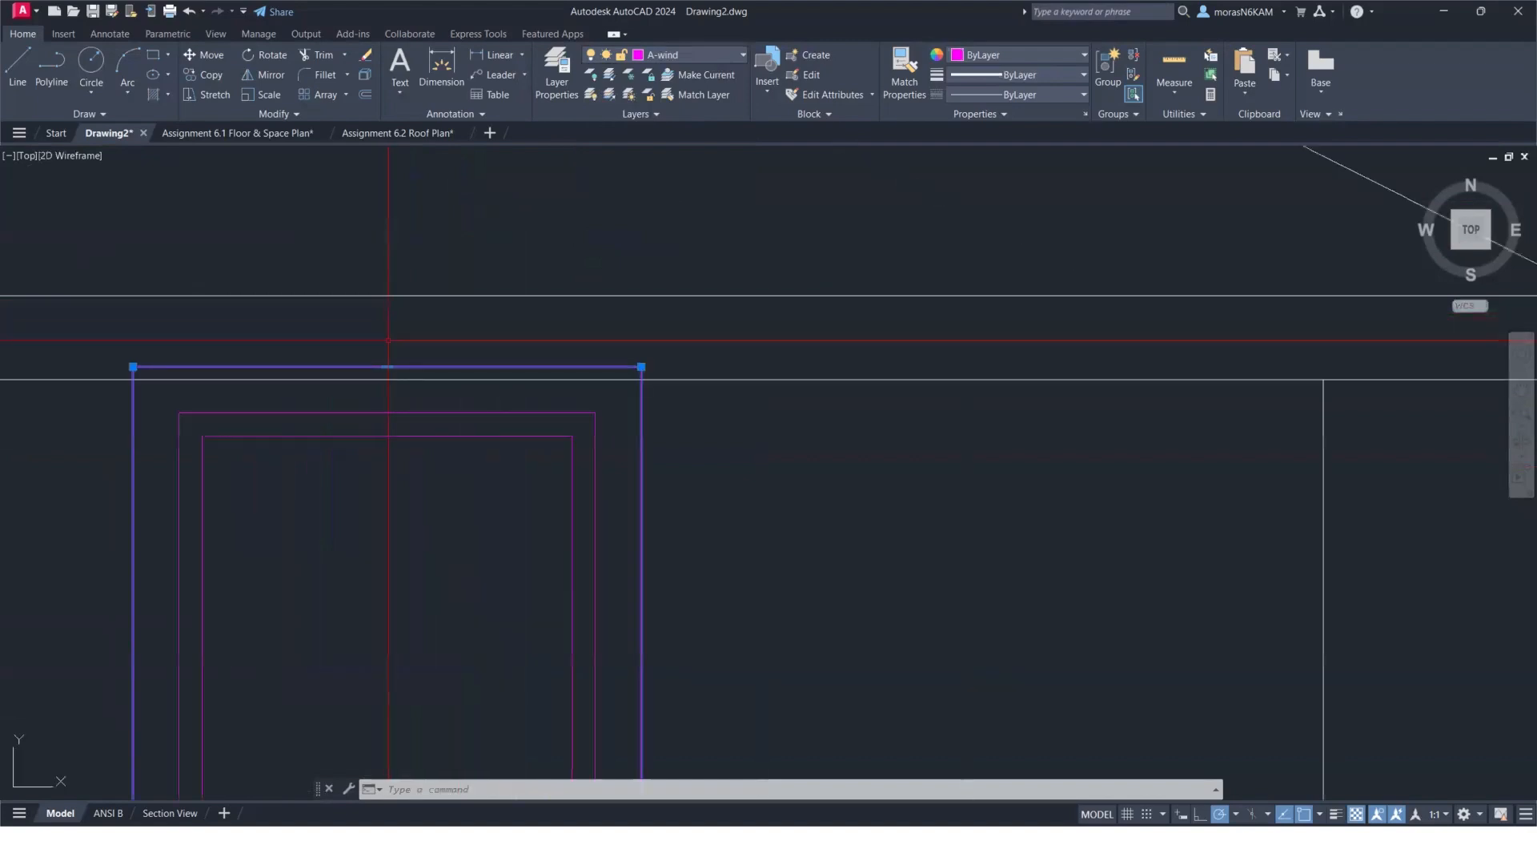
{"action": "left_click", "coordinate": [388, 380]}
{"action": "scroll", "coordinate": [388, 379], "scroll_direction": "down", "scroll_amount": 3}
{"action": "key", "text": "Escape"}
{"action": "scroll", "coordinate": [310, 423], "scroll_direction": "down", "scroll_amount": 4}
Copy the window trim from the narrower elevation onto the single window of the wider elevation, aligned by the window's lower-left corner.
{"action": "left_click", "coordinate": [309, 423]}
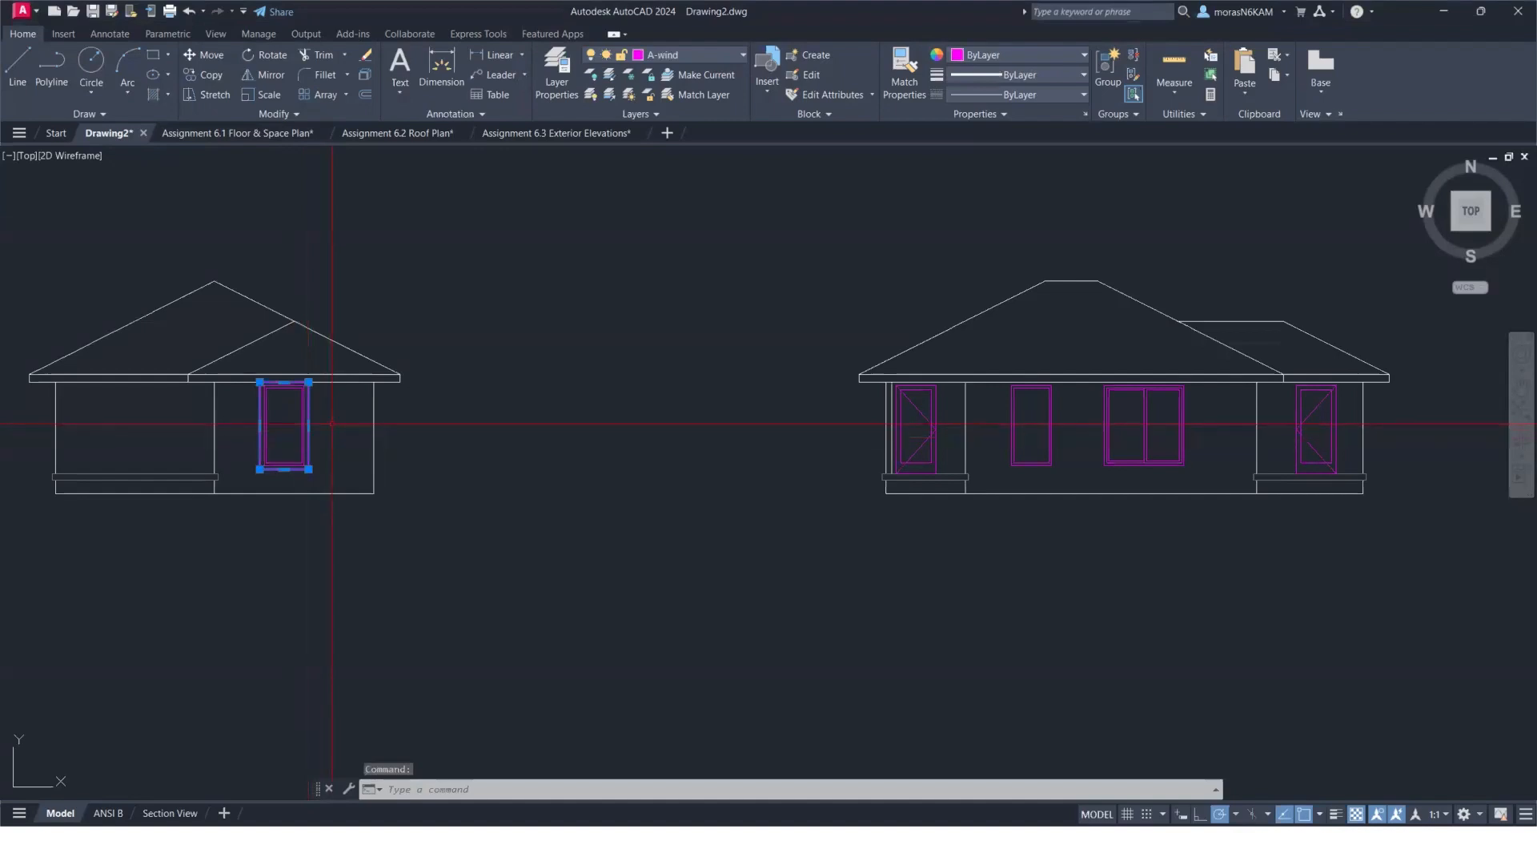
{"action": "type", "text": "co"}
{"action": "key", "text": "Return"}
{"action": "scroll", "coordinate": [276, 472], "scroll_direction": "up", "scroll_amount": 4}
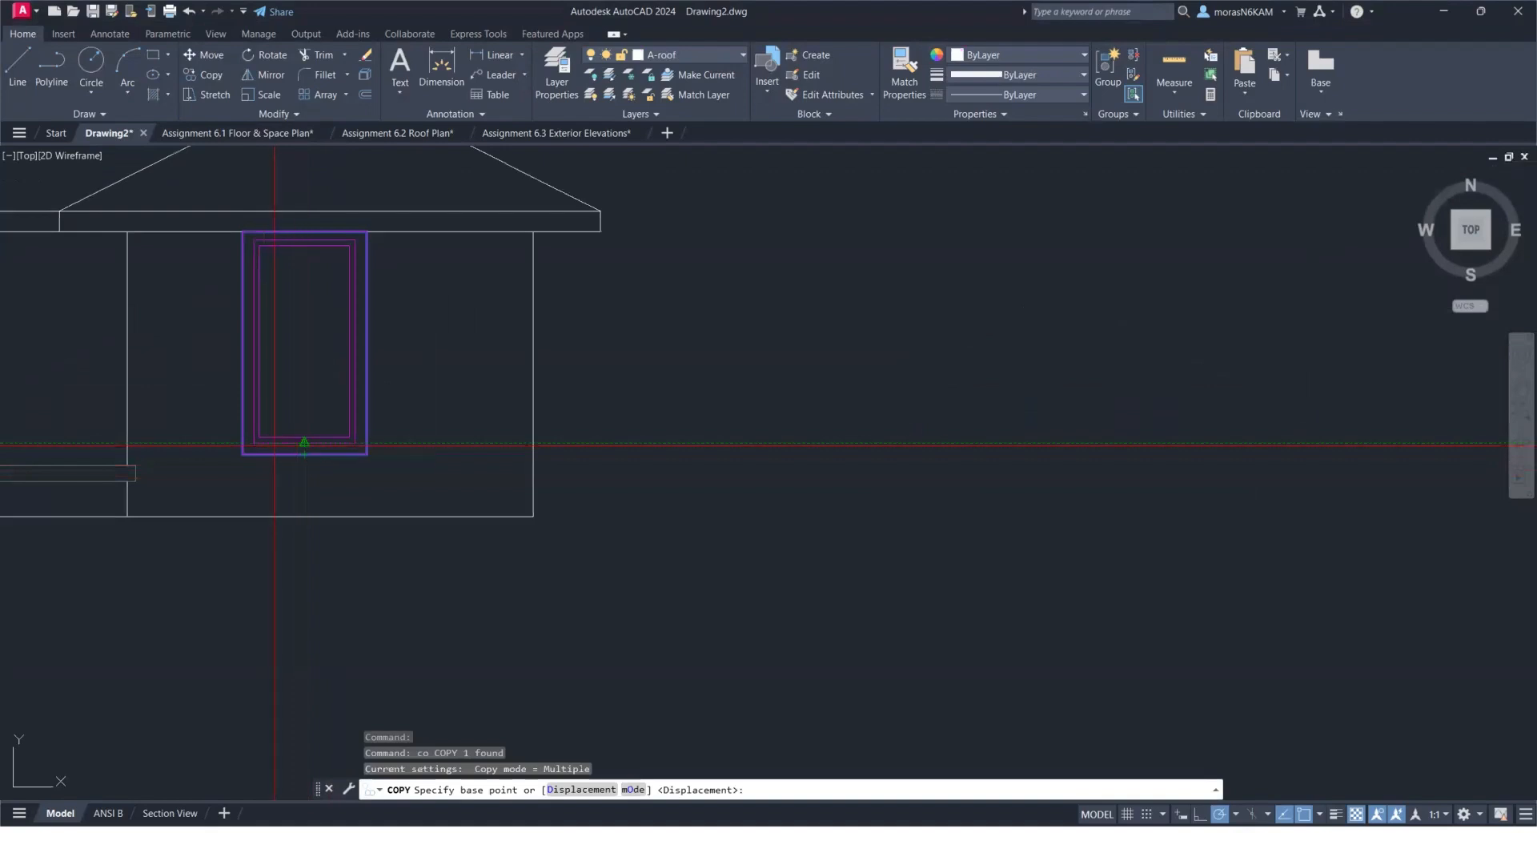
{"action": "left_click", "coordinate": [255, 442]}
{"action": "middle_click_drag", "start_coordinate": [727, 485], "coordinate": [558, 441]}
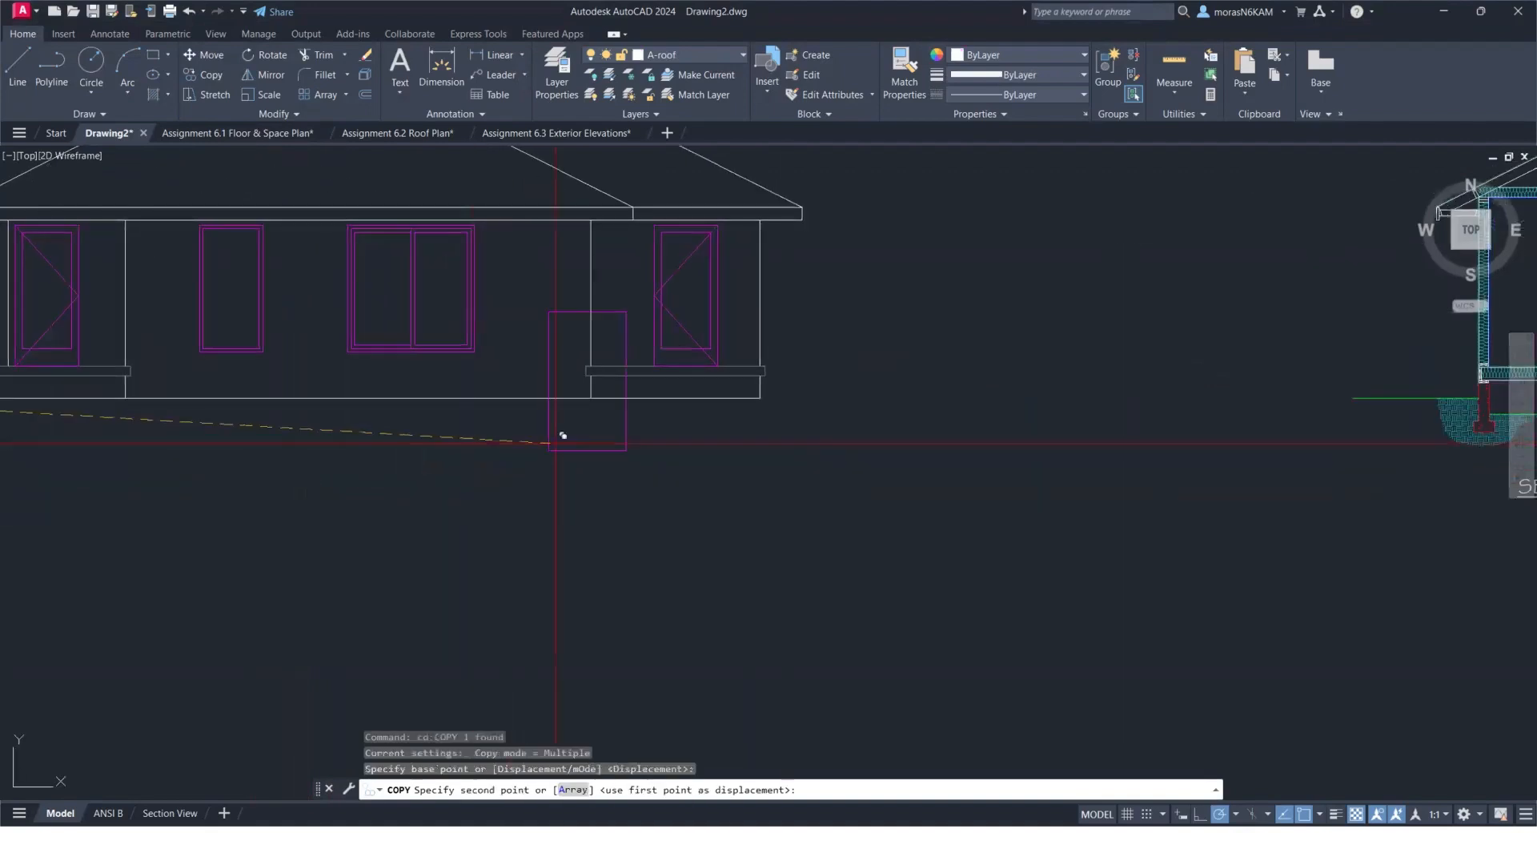
{"action": "left_click", "coordinate": [204, 344]}
{"action": "middle_click_drag", "start_coordinate": [343, 354], "coordinate": [566, 453]}
{"action": "key", "text": "Escape"}
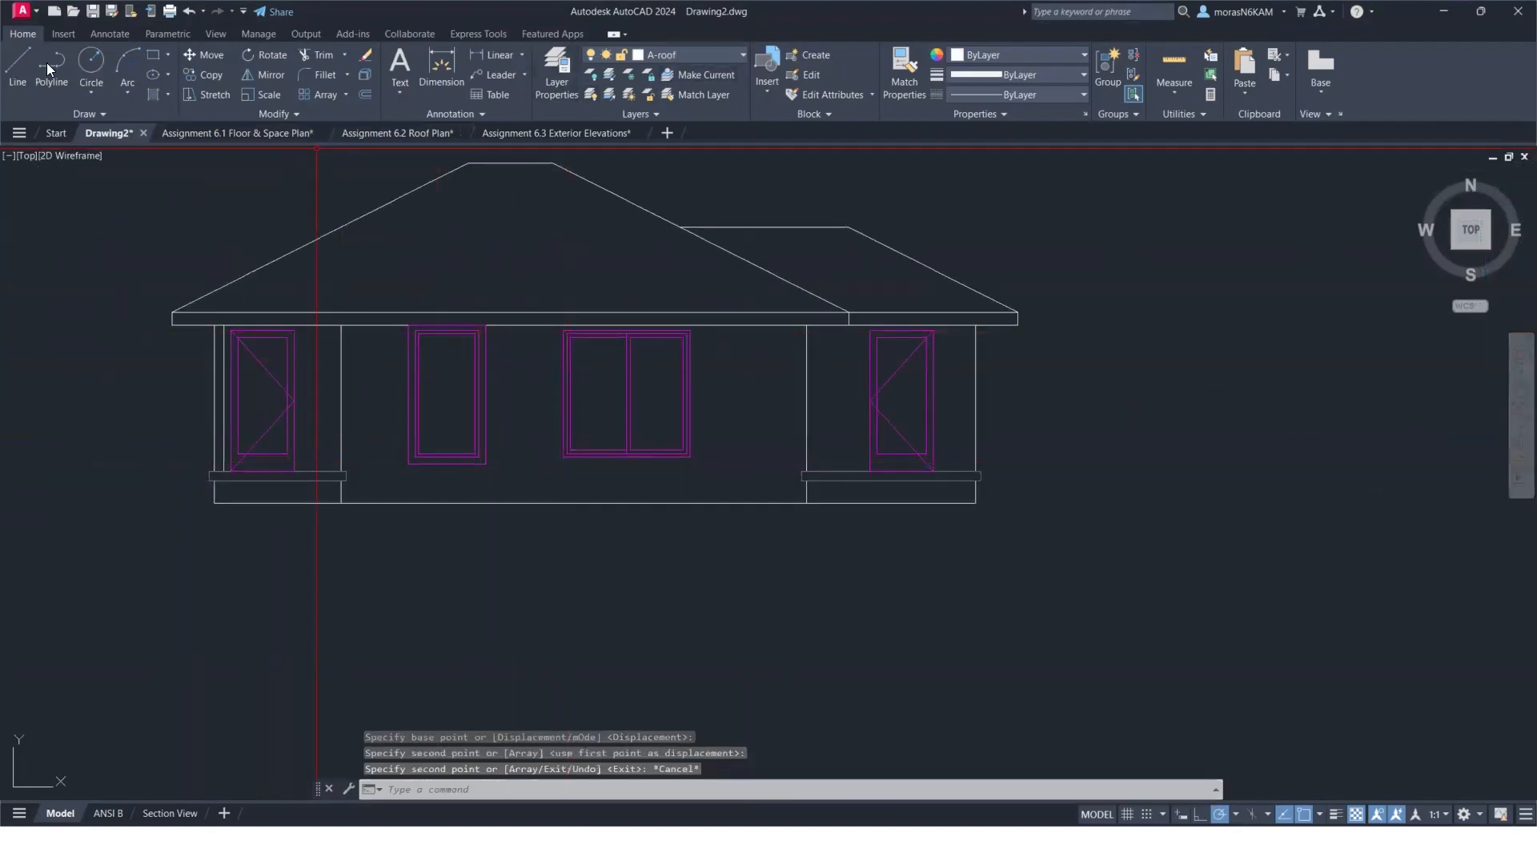
Trace a rectangle over the outline of the wider elevation's double window.
{"action": "left_click", "coordinate": [152, 54]}
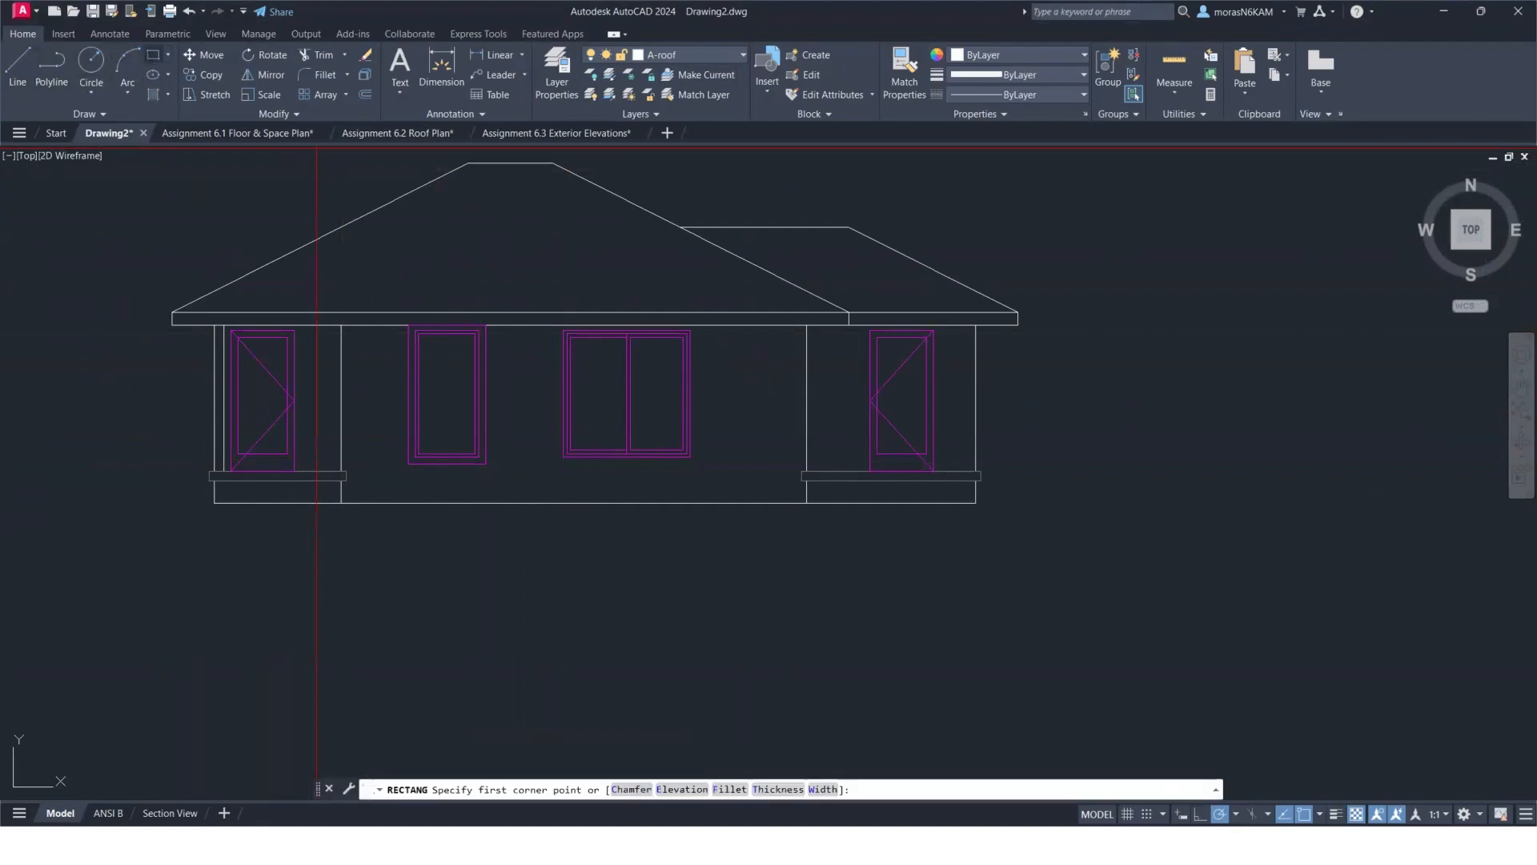
{"action": "left_click", "coordinate": [563, 457]}
{"action": "left_click", "coordinate": [691, 329]}
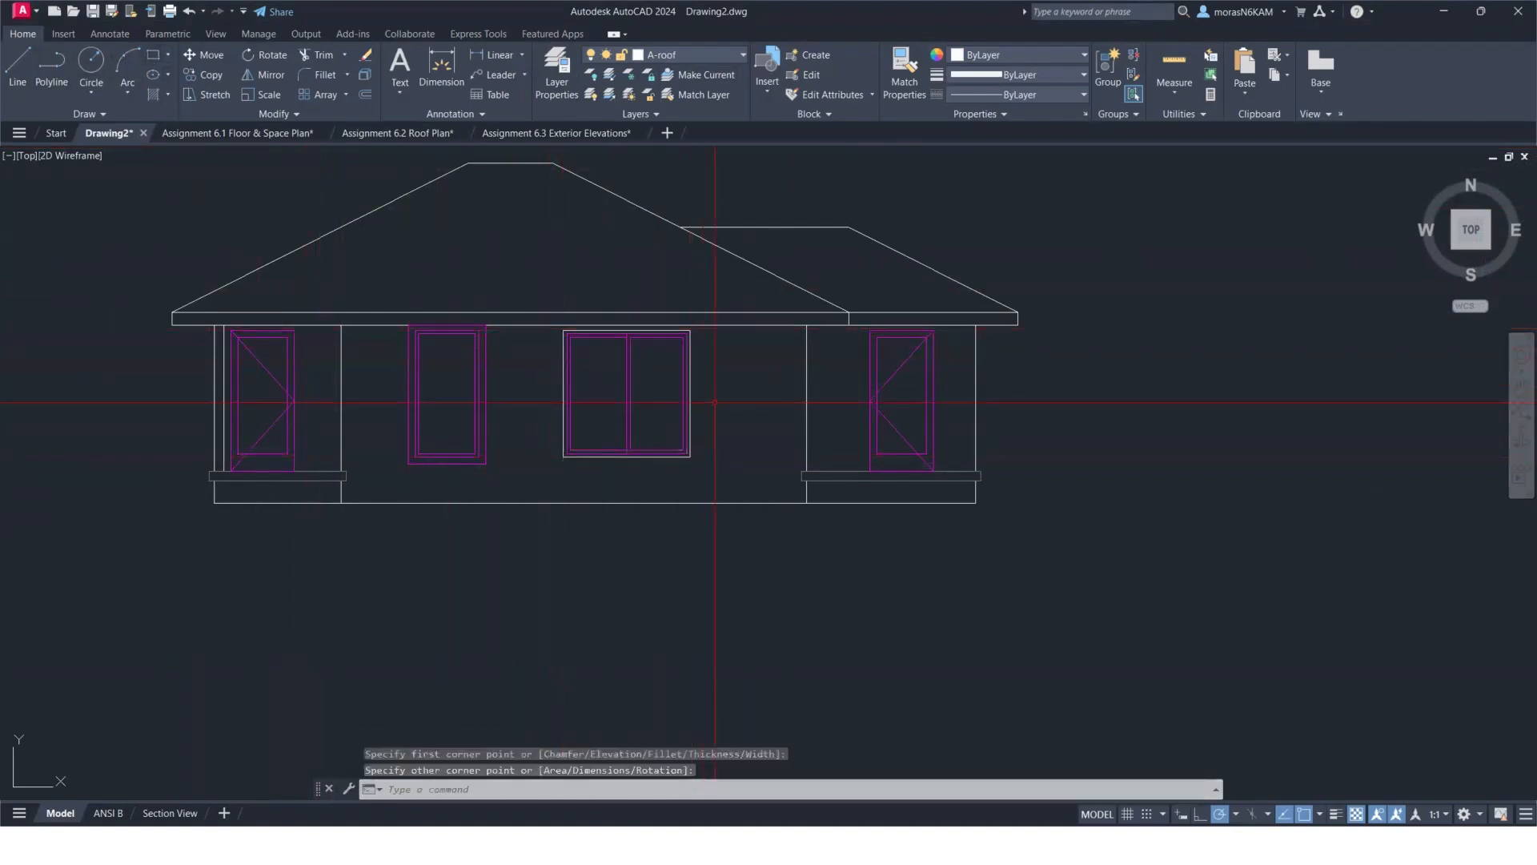
{"action": "key", "text": "Escape"}
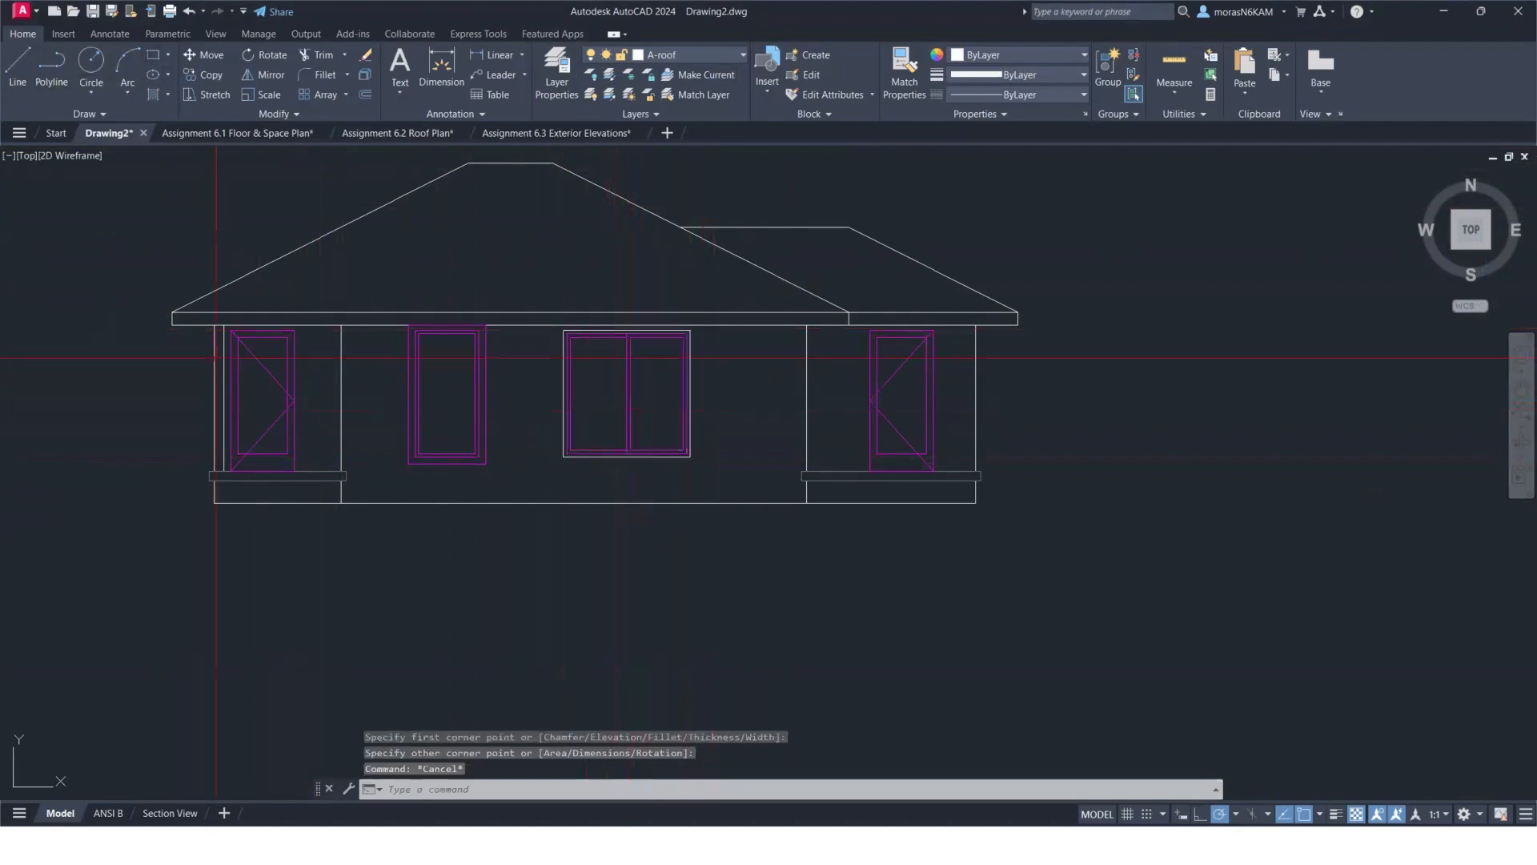
Trace a rectangle over the outline of each door in the wider elevation.
{"action": "key", "text": "Return"}
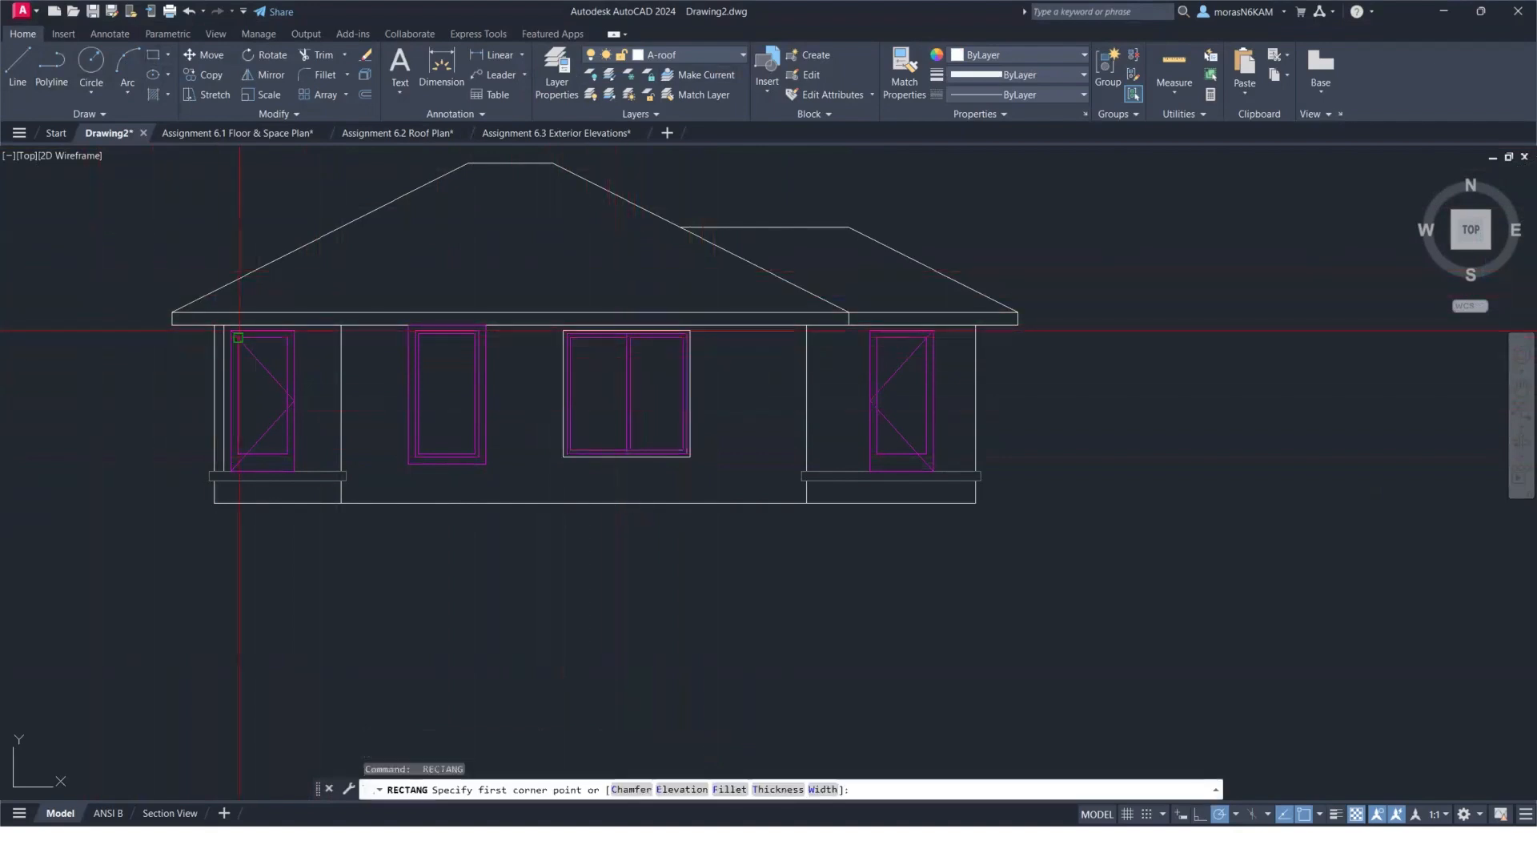
{"action": "left_click", "coordinate": [231, 331]}
{"action": "key", "text": "Escape"}
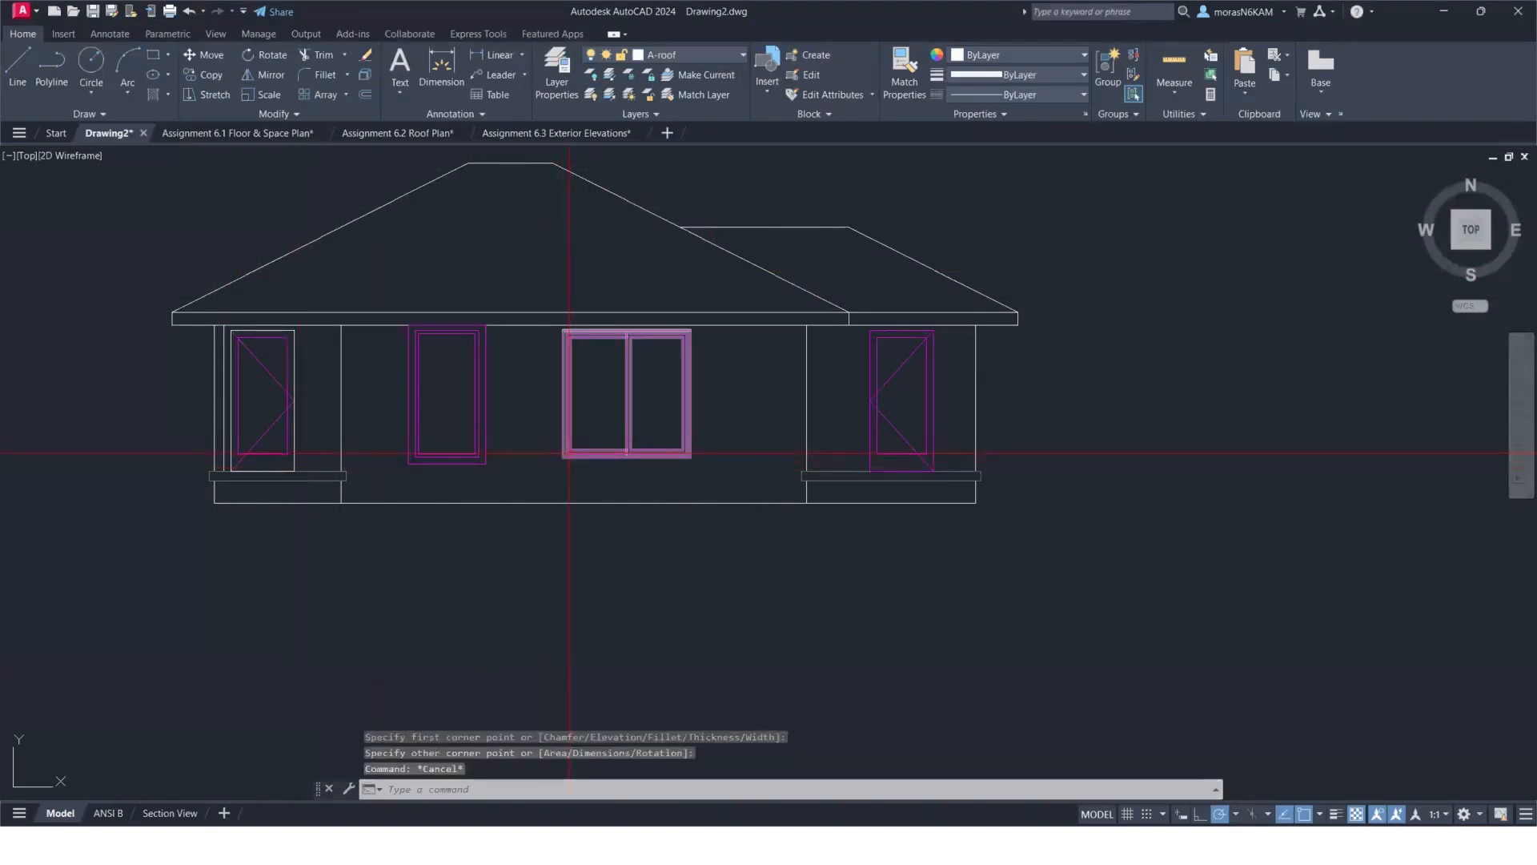
{"action": "key", "text": "Return"}
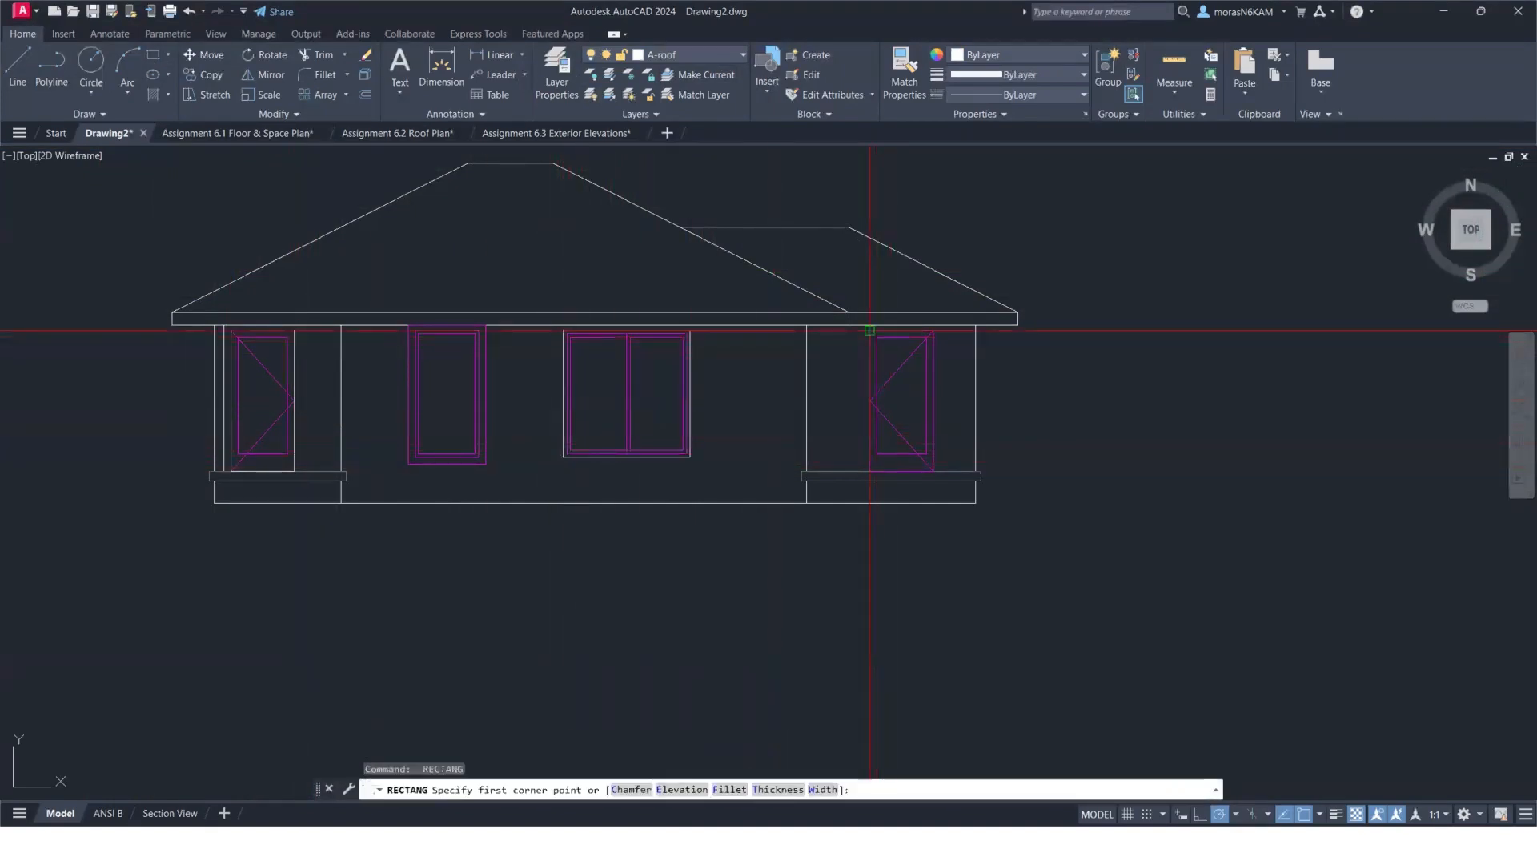
{"action": "left_click", "coordinate": [869, 330]}
{"action": "key", "text": "Escape"}
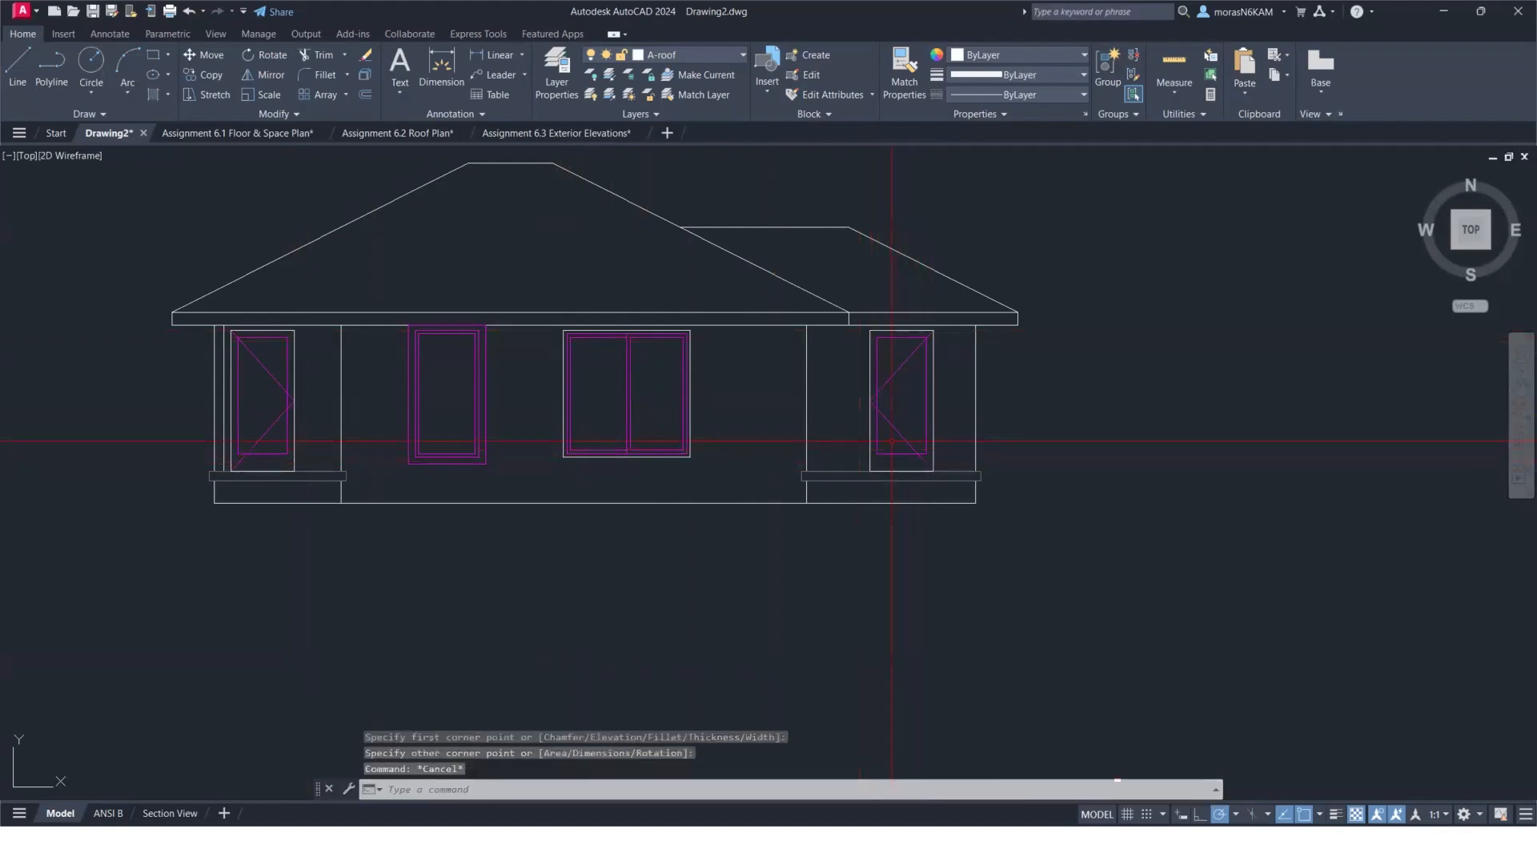
Offset the traced rectangles of both doors and the double window 4" outward to form their trim.
{"action": "type", "text": "offset"}
{"action": "key", "text": "Return"}
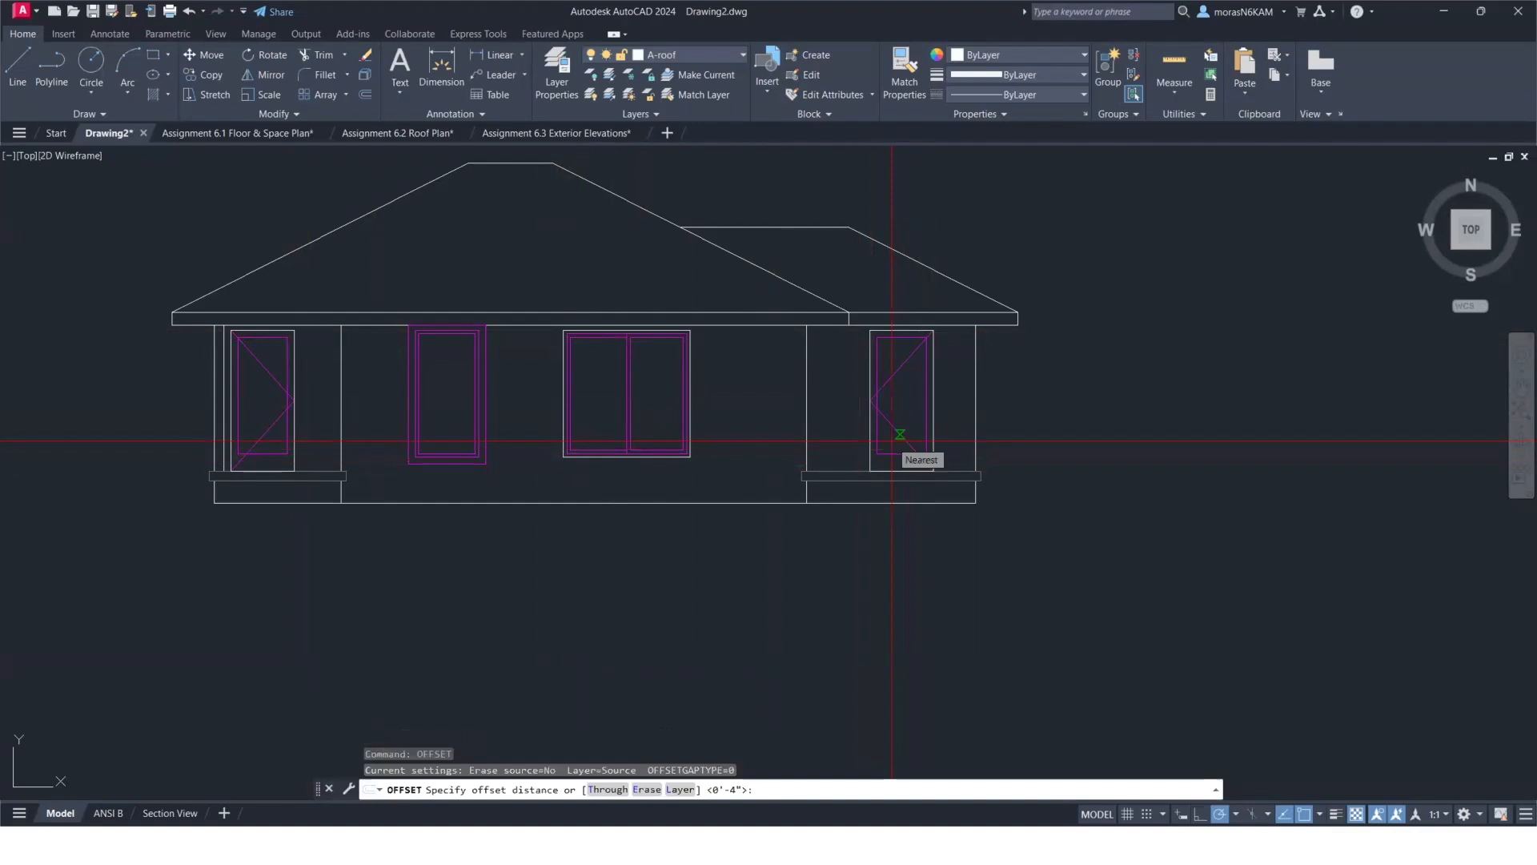
{"action": "key", "text": "Return"}
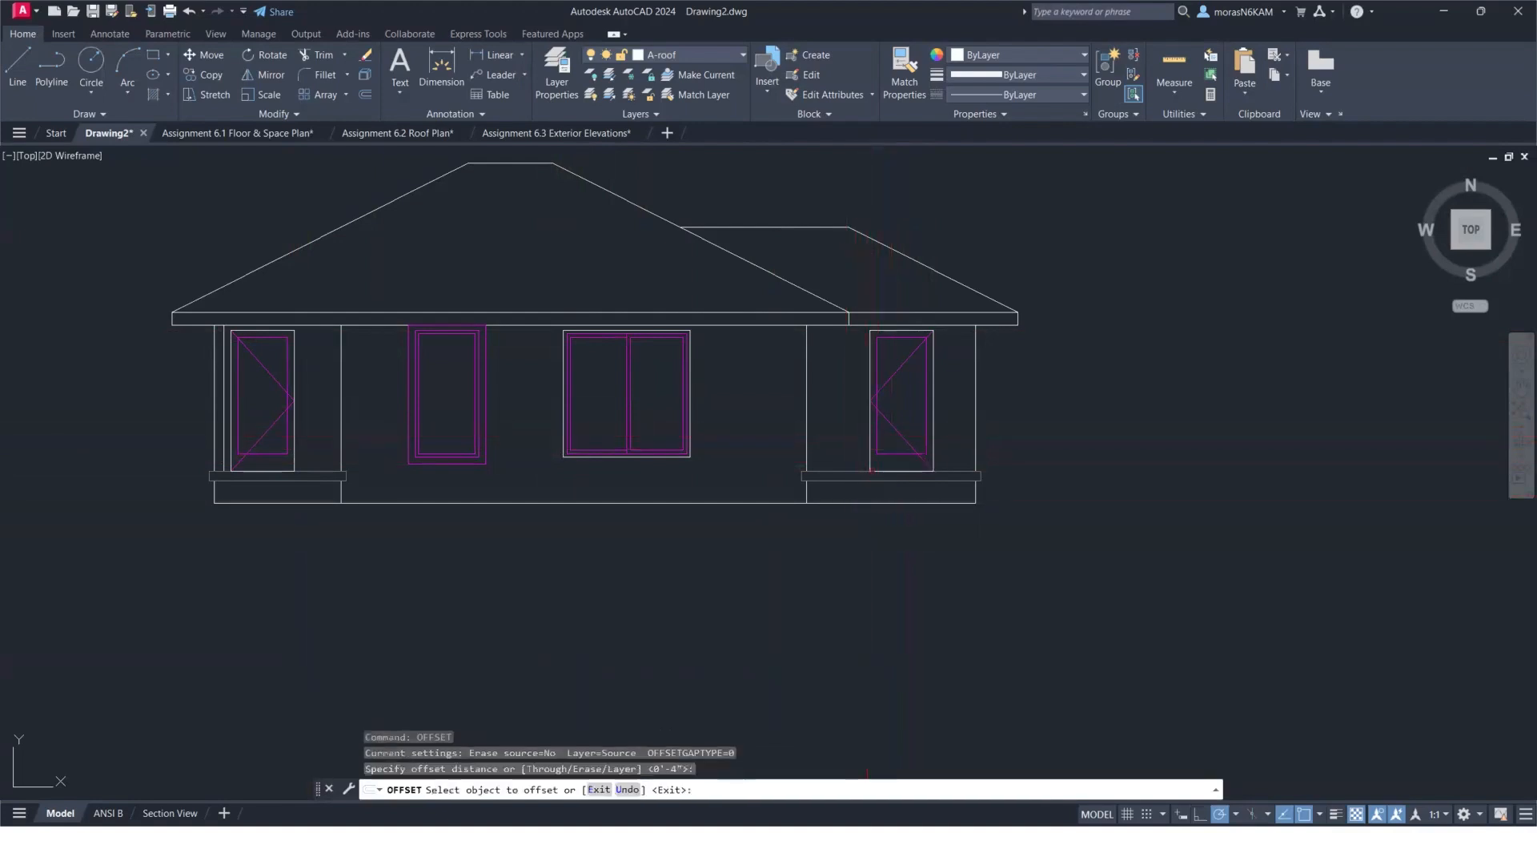
{"action": "left_click", "coordinate": [872, 453]}
{"action": "left_click", "coordinate": [867, 455]}
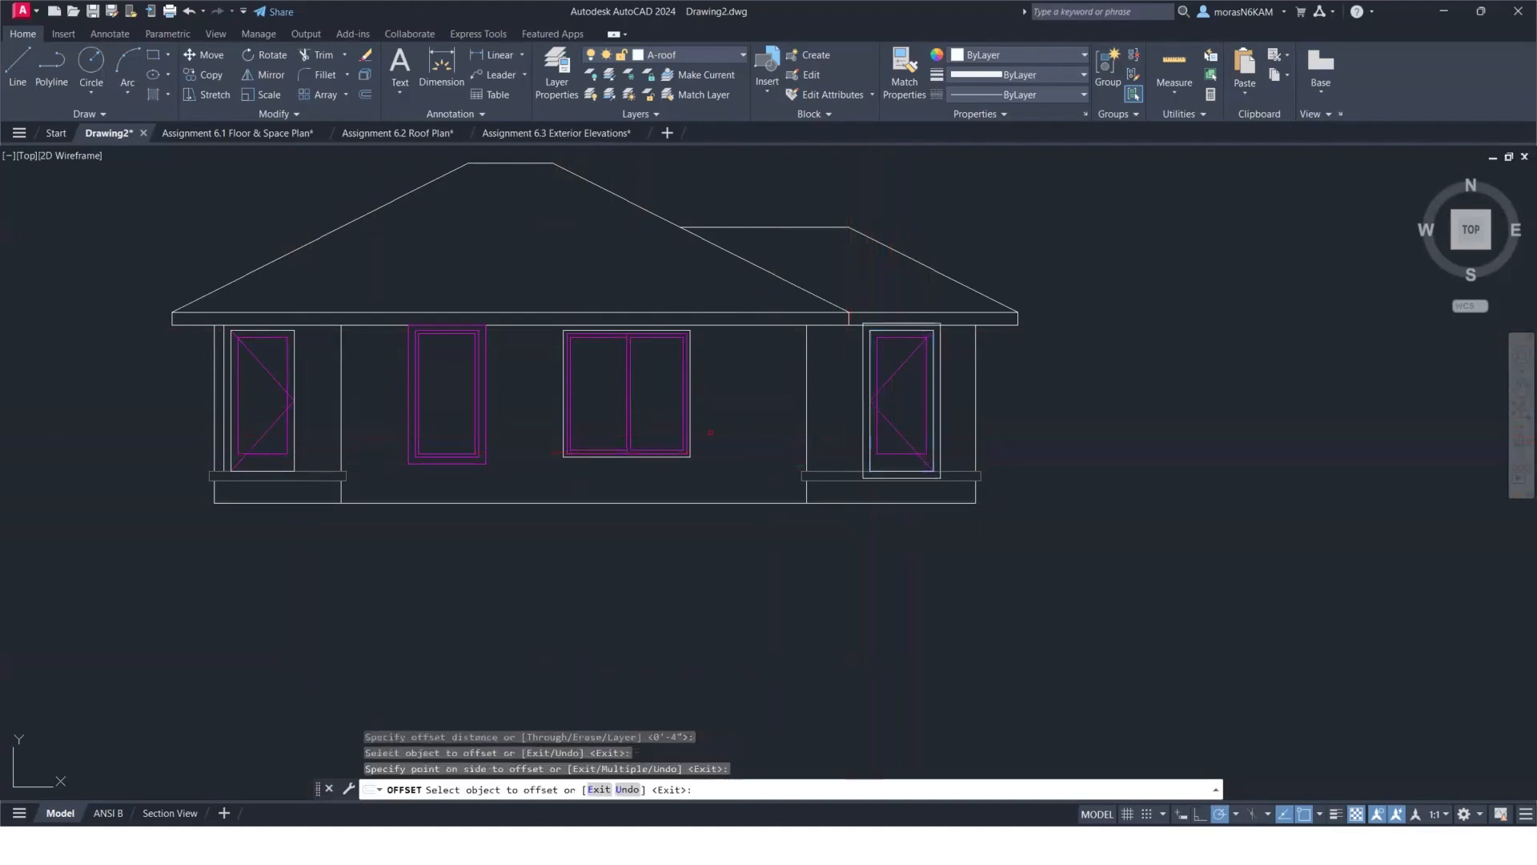
{"action": "left_click", "coordinate": [690, 428]}
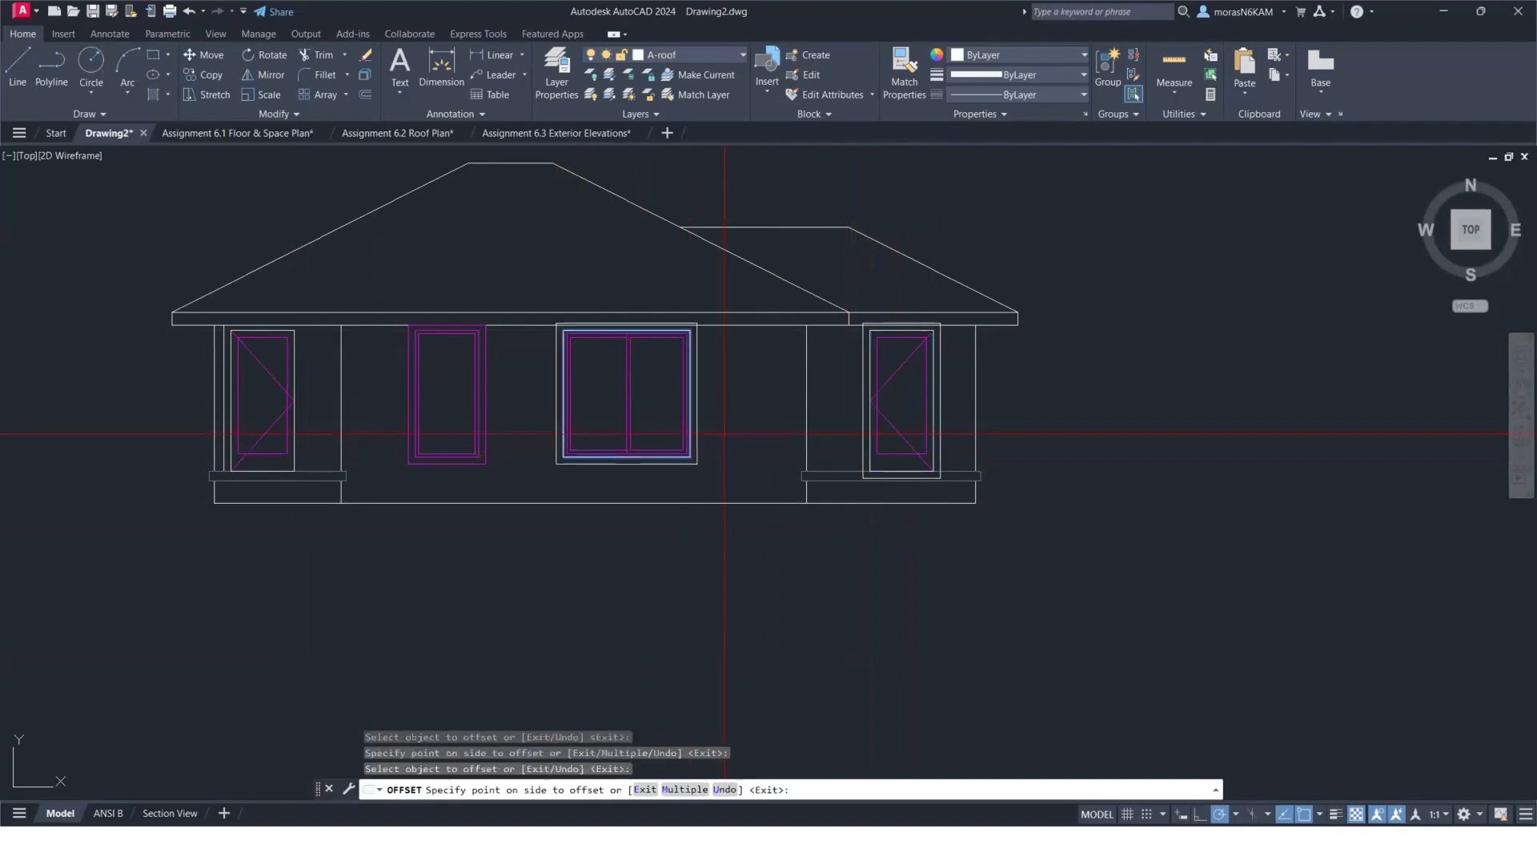
{"action": "left_click", "coordinate": [726, 434]}
{"action": "left_click", "coordinate": [299, 434]}
{"action": "left_click", "coordinate": [314, 361]}
{"action": "key", "text": "Escape"}
Erase the traced inner rectangles of both doors and the double window in the wider elevation, keeping the outer trim outlines.
{"action": "middle_click_drag", "start_coordinate": [294, 422], "coordinate": [401, 450]}
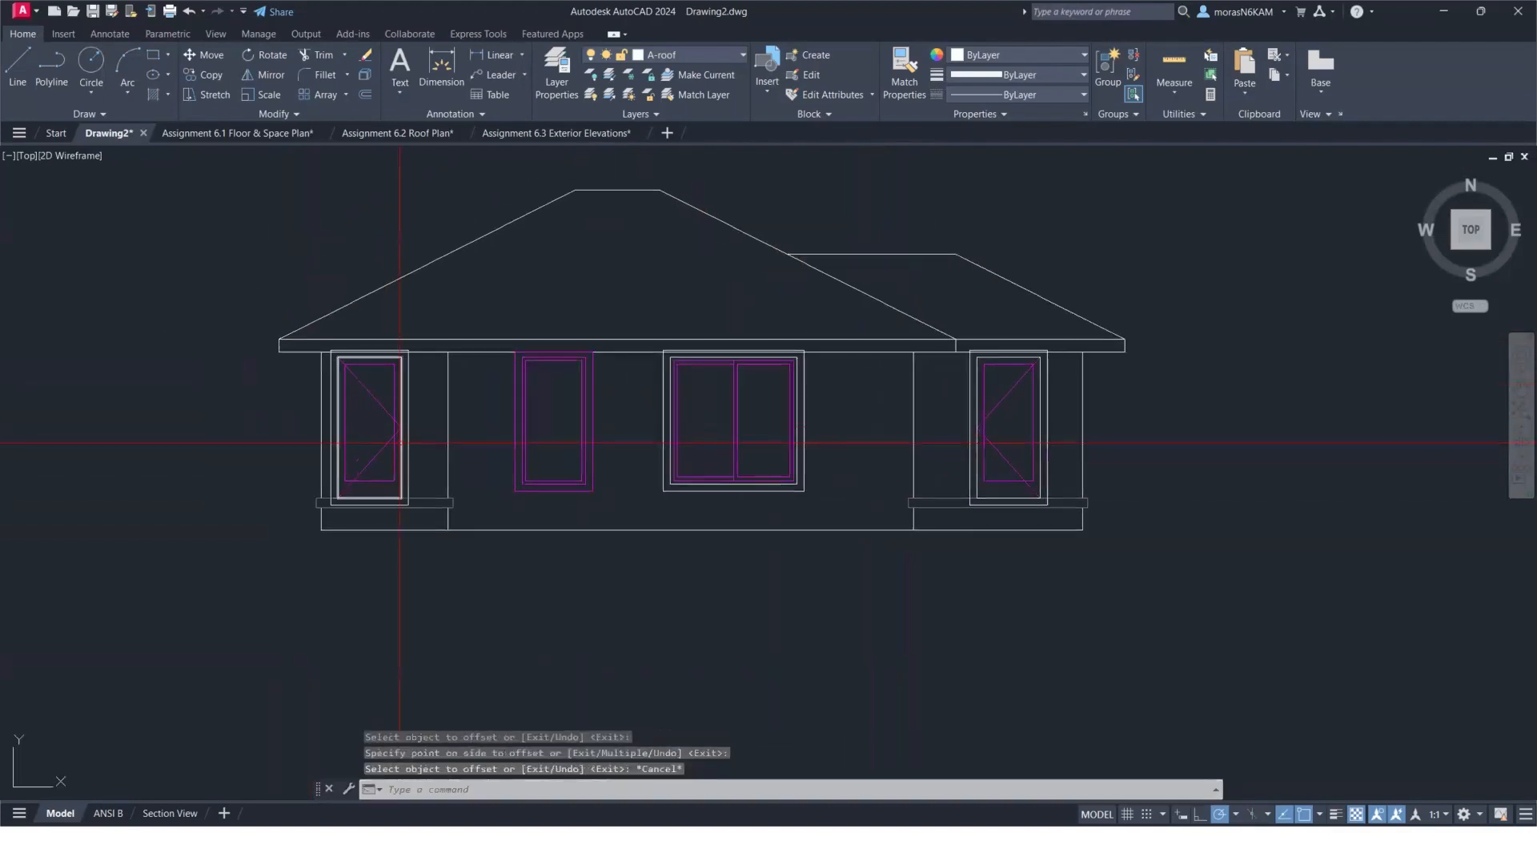
{"action": "left_click", "coordinate": [401, 449]}
{"action": "left_click", "coordinate": [674, 460]}
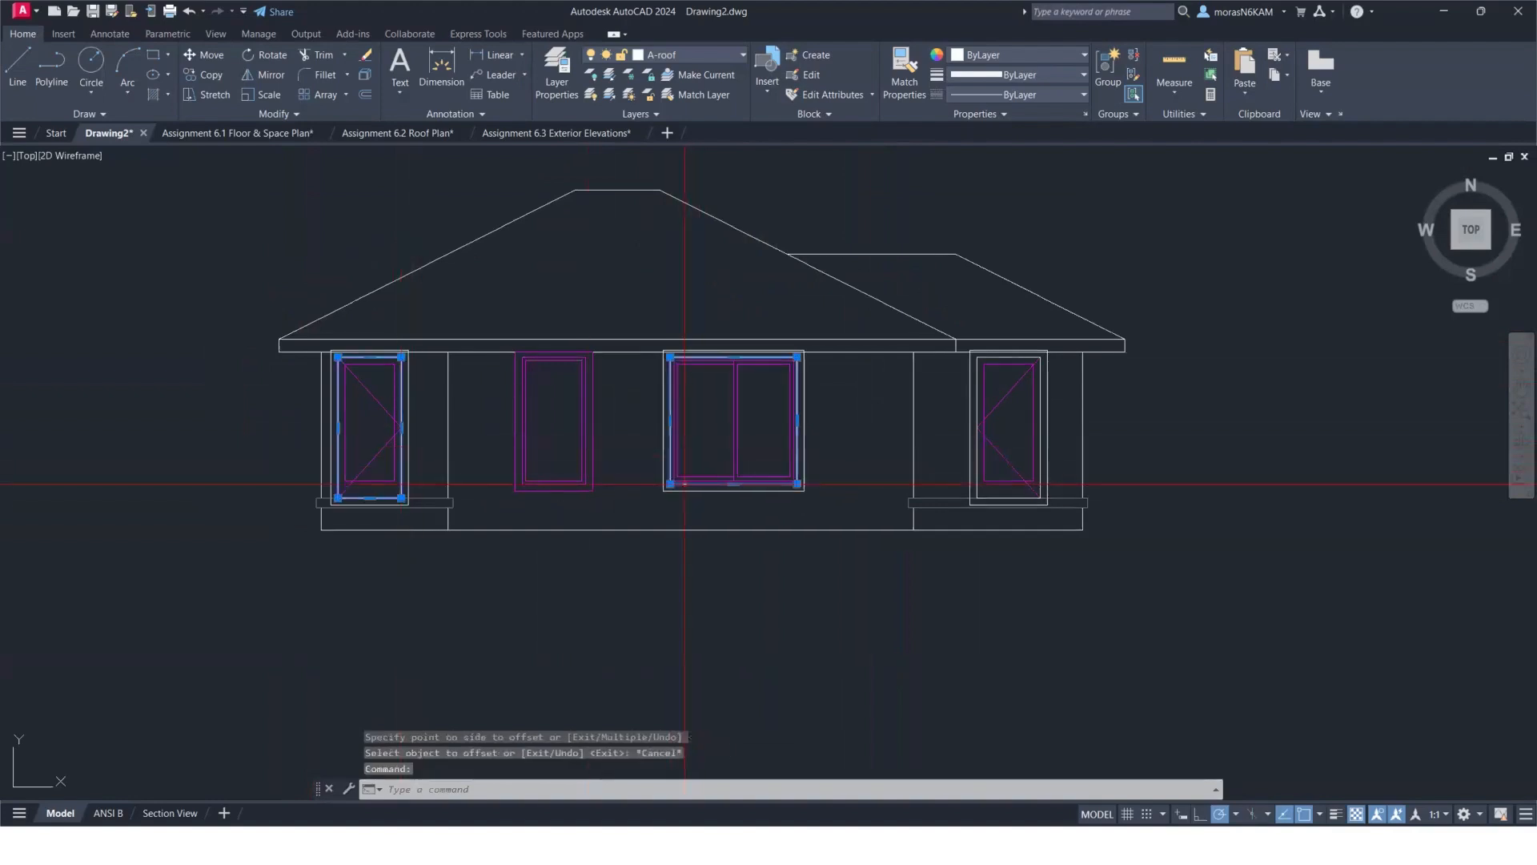
{"action": "left_click", "coordinate": [971, 484]}
{"action": "key", "text": "Delete"}
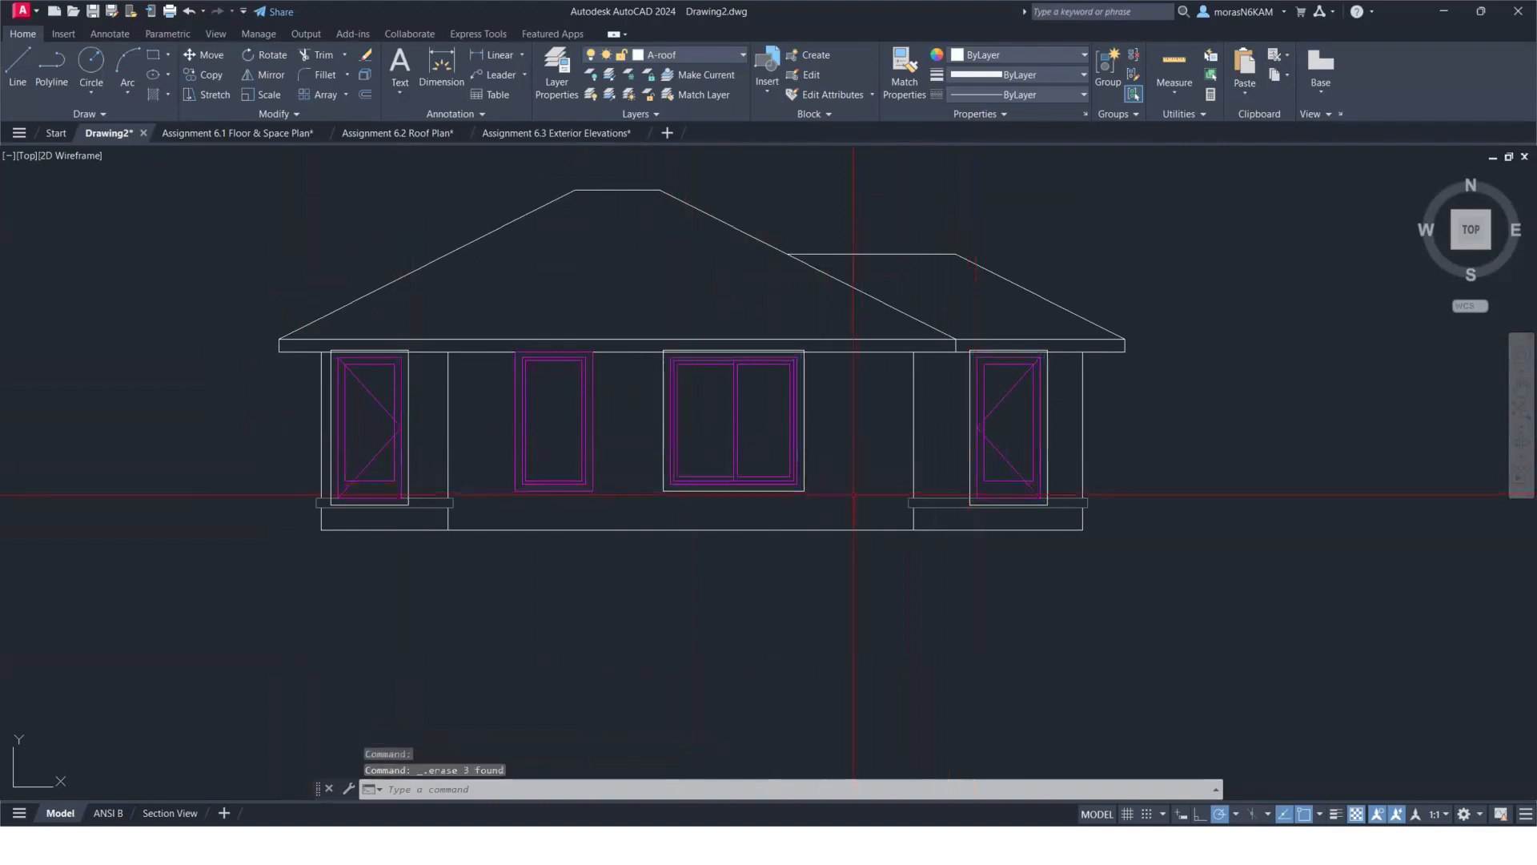
Stretch the top of the double window's trim down to the underside of the roof fascia and assign the trim to the A-wind layer.
{"action": "left_click", "coordinate": [804, 478]}
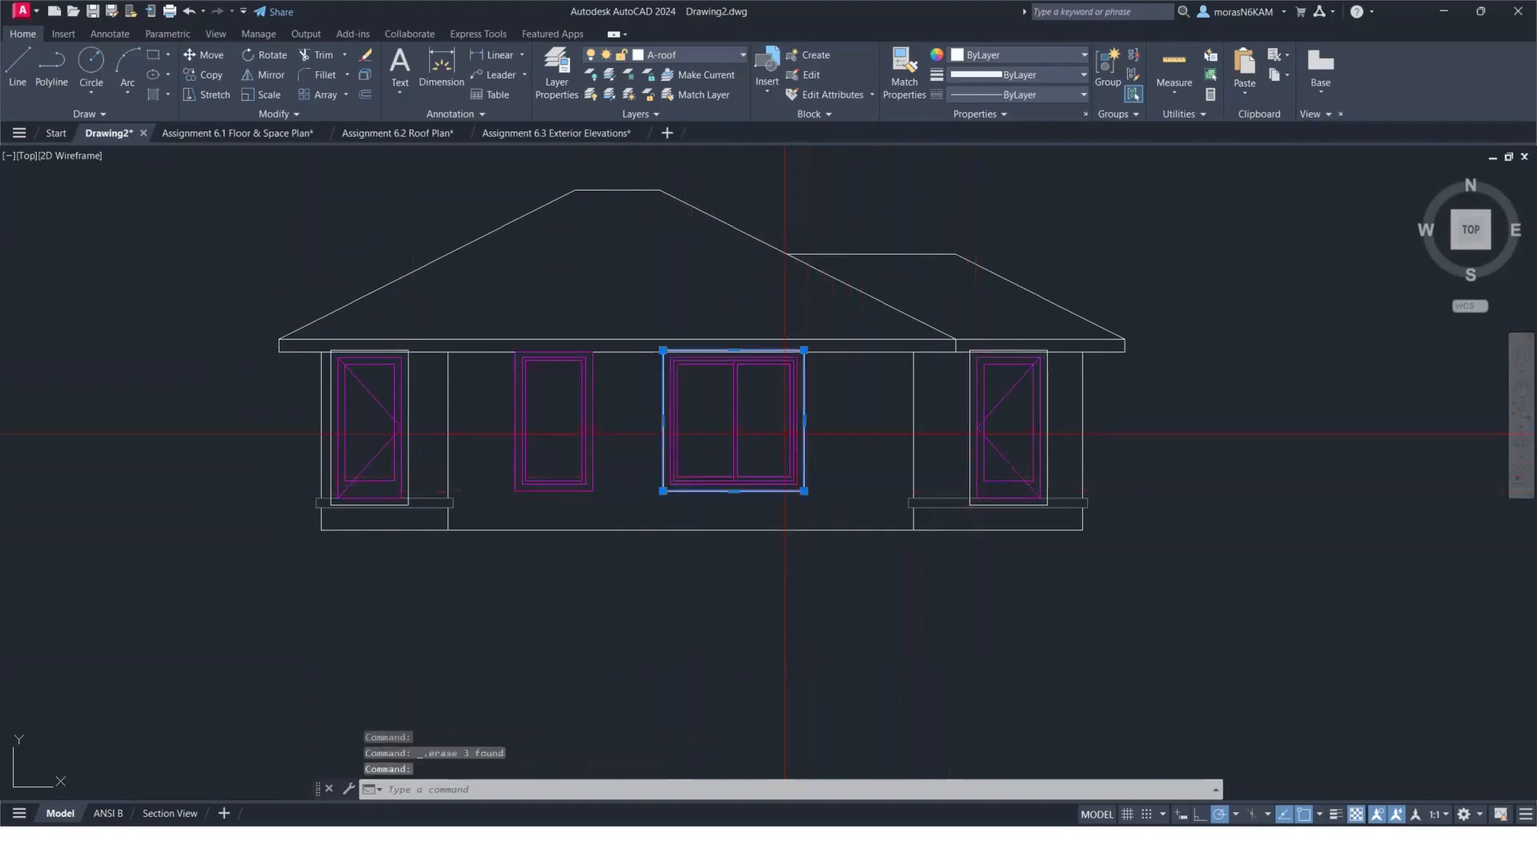
{"action": "scroll", "coordinate": [795, 414], "scroll_direction": "up", "scroll_amount": 4}
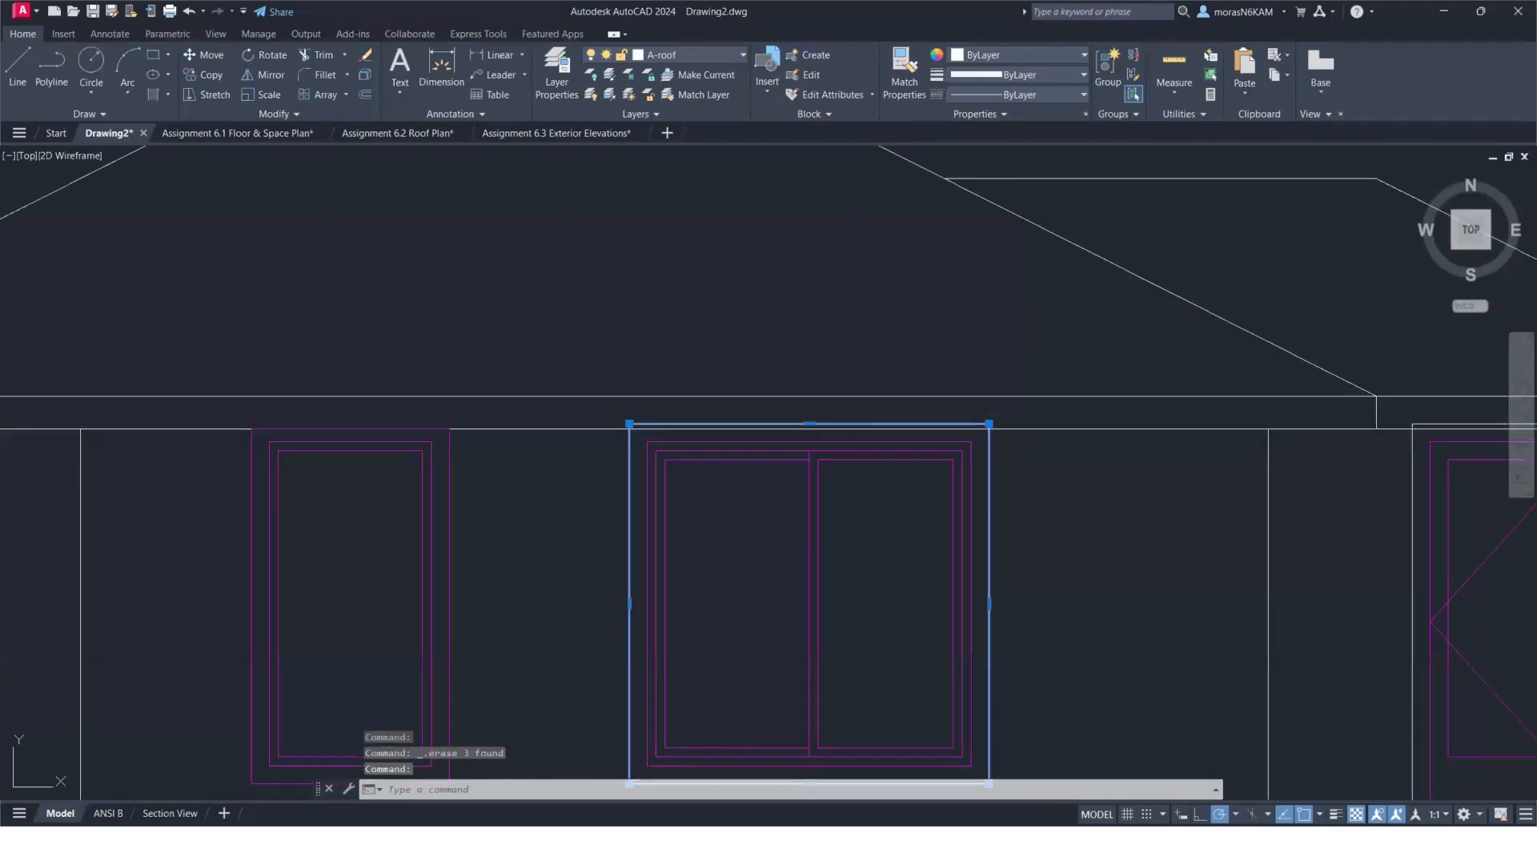
{"action": "left_click", "coordinate": [808, 423]}
{"action": "scroll", "coordinate": [874, 453], "scroll_direction": "down", "scroll_amount": 2}
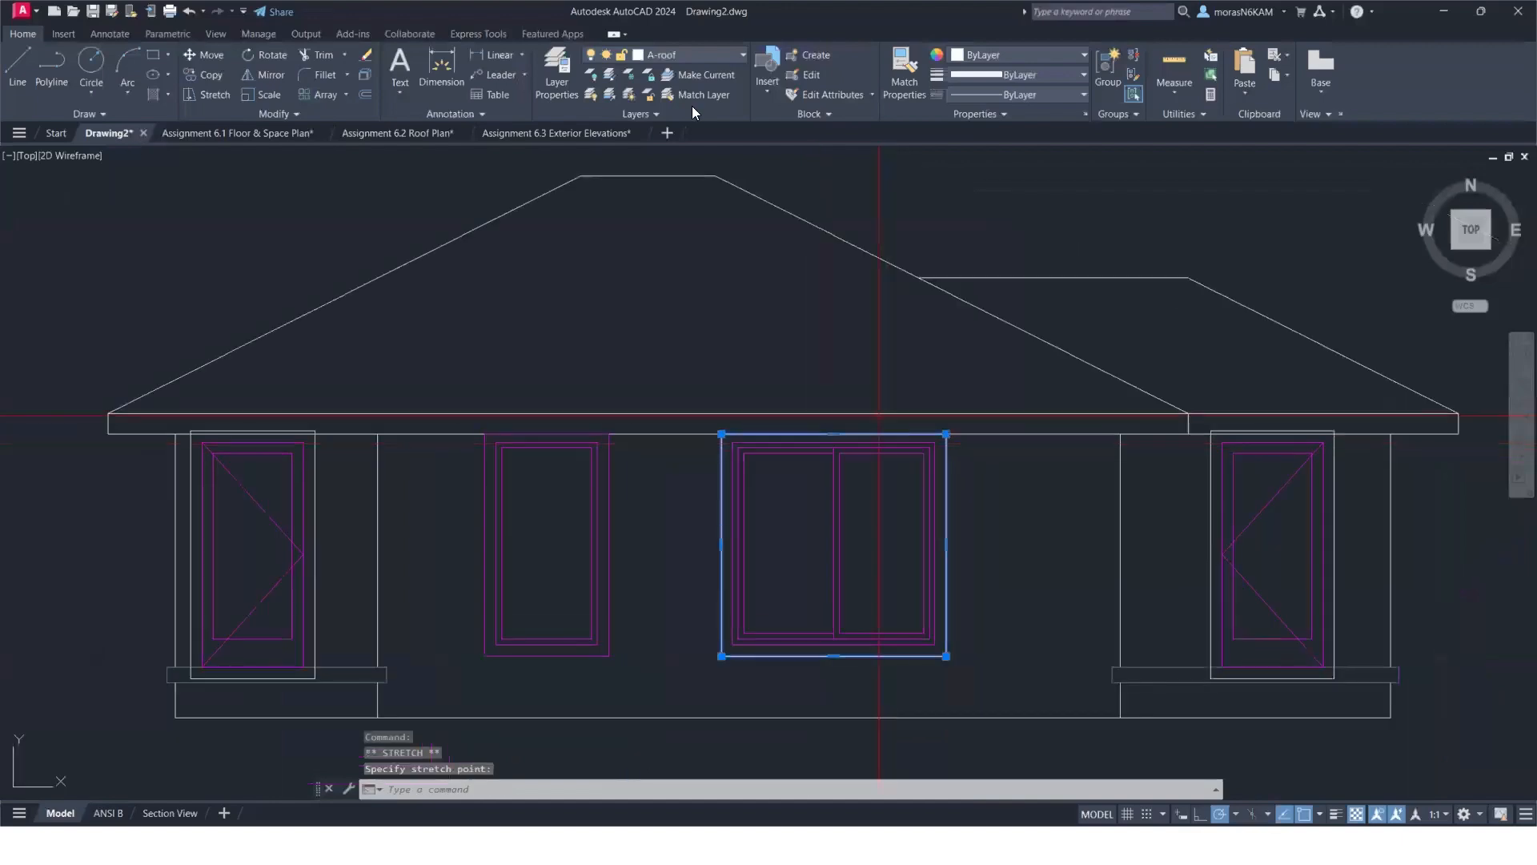
{"action": "left_click", "coordinate": [679, 56]}
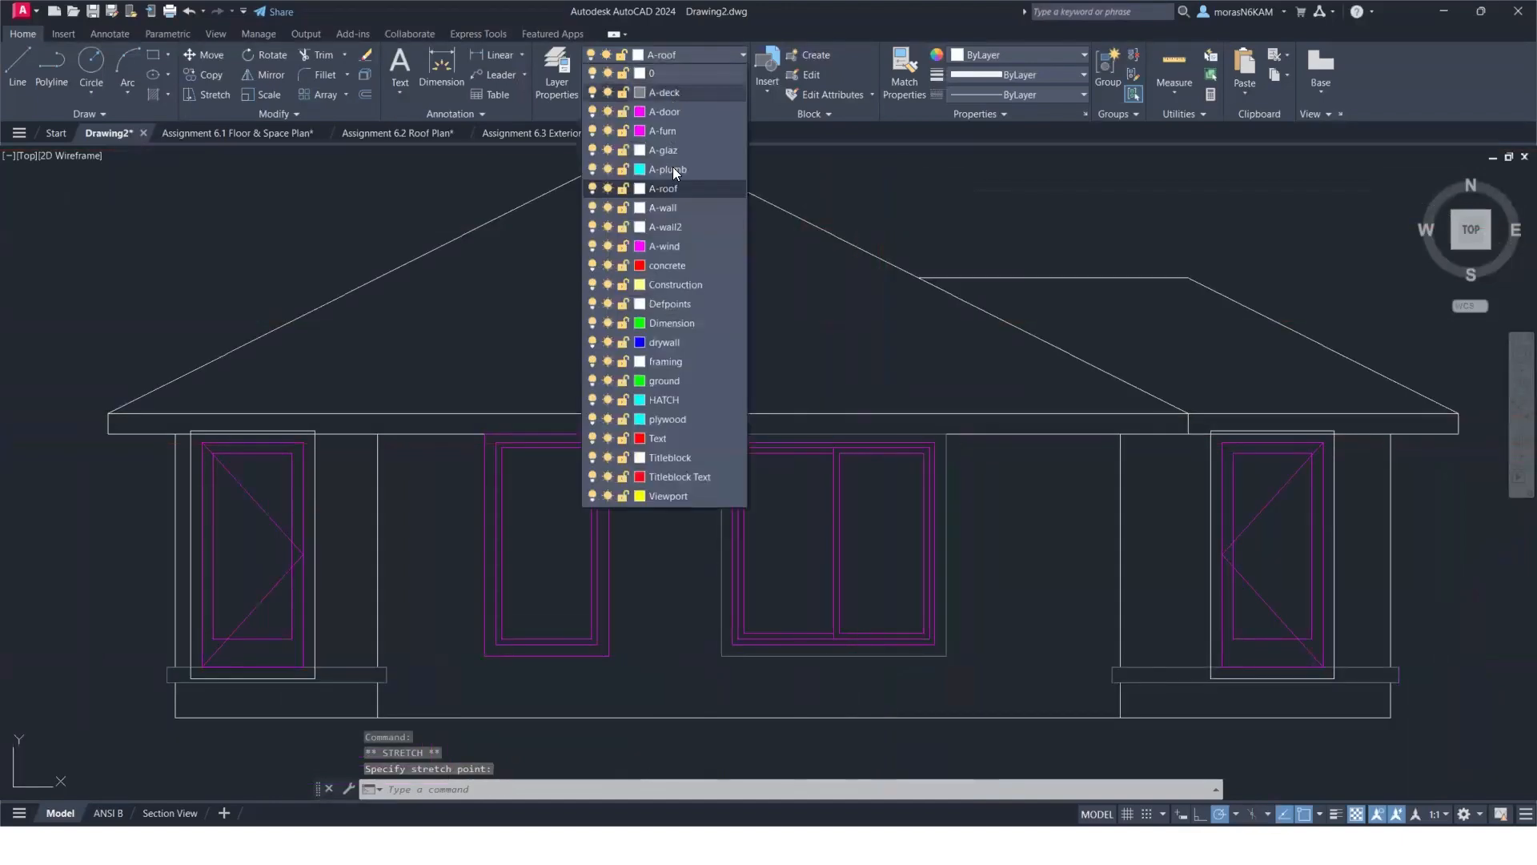
{"action": "key", "text": "Escape"}
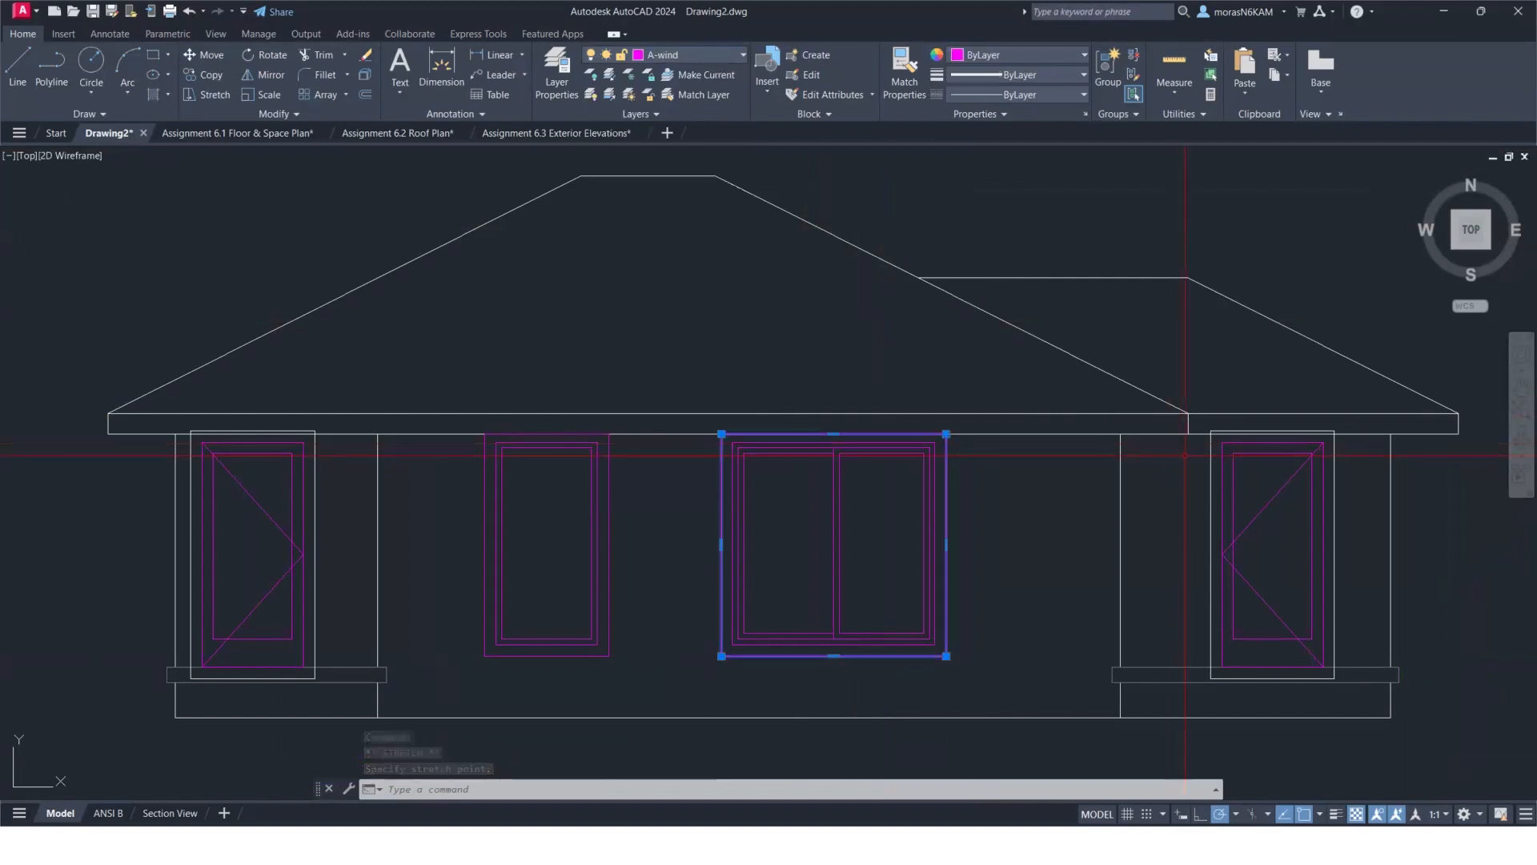
Stretch the top edge of the right door's trim down to the underside of the roof fascia.
{"action": "left_click", "coordinate": [1210, 461]}
{"action": "scroll", "coordinate": [1273, 436], "scroll_direction": "up", "scroll_amount": 2}
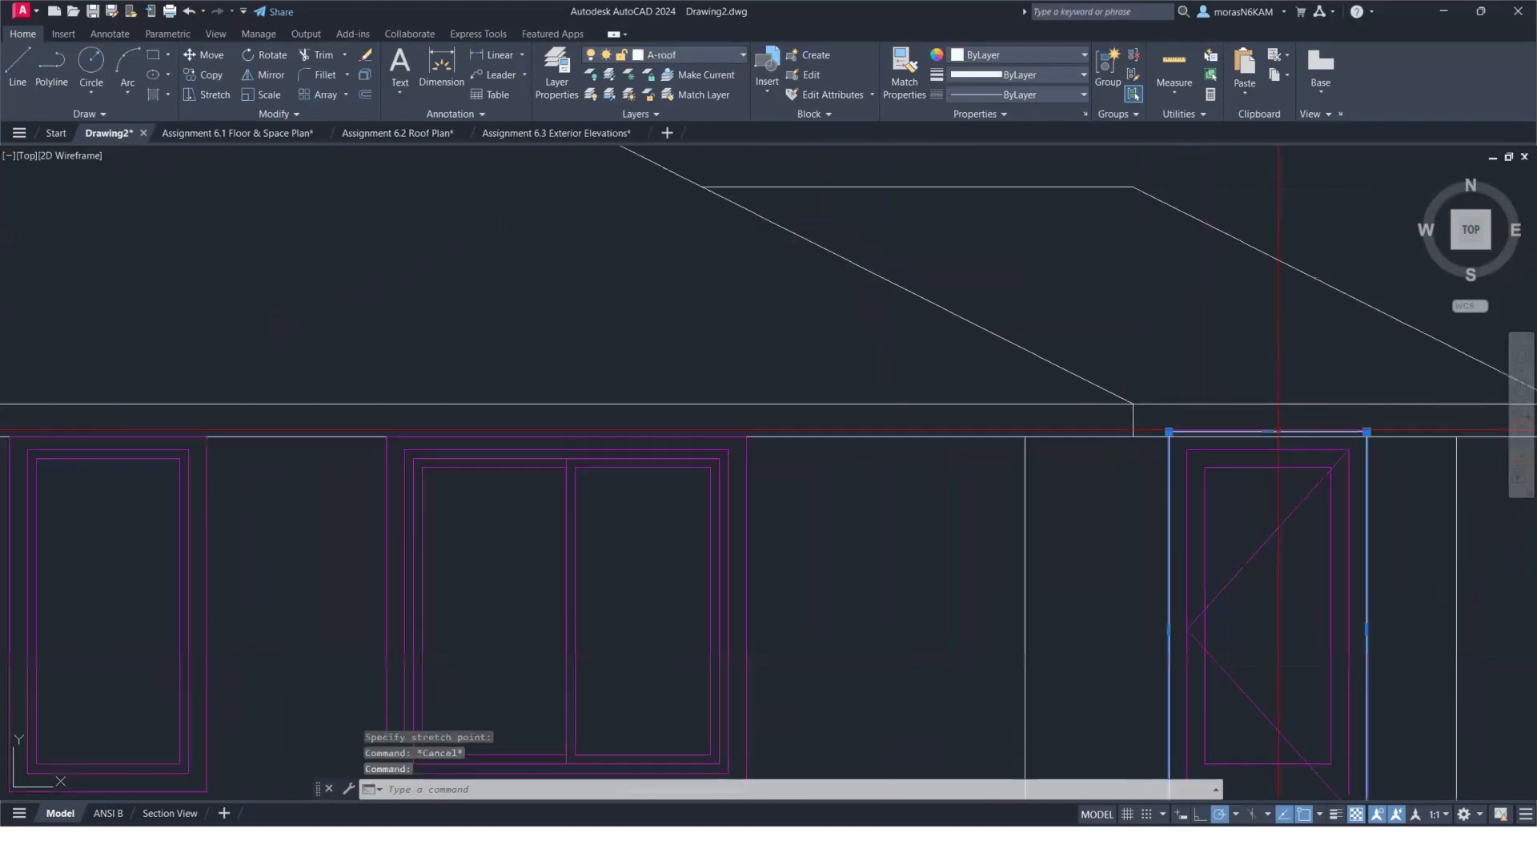
{"action": "left_click", "coordinate": [1268, 432]}
{"action": "left_click", "coordinate": [1267, 438]}
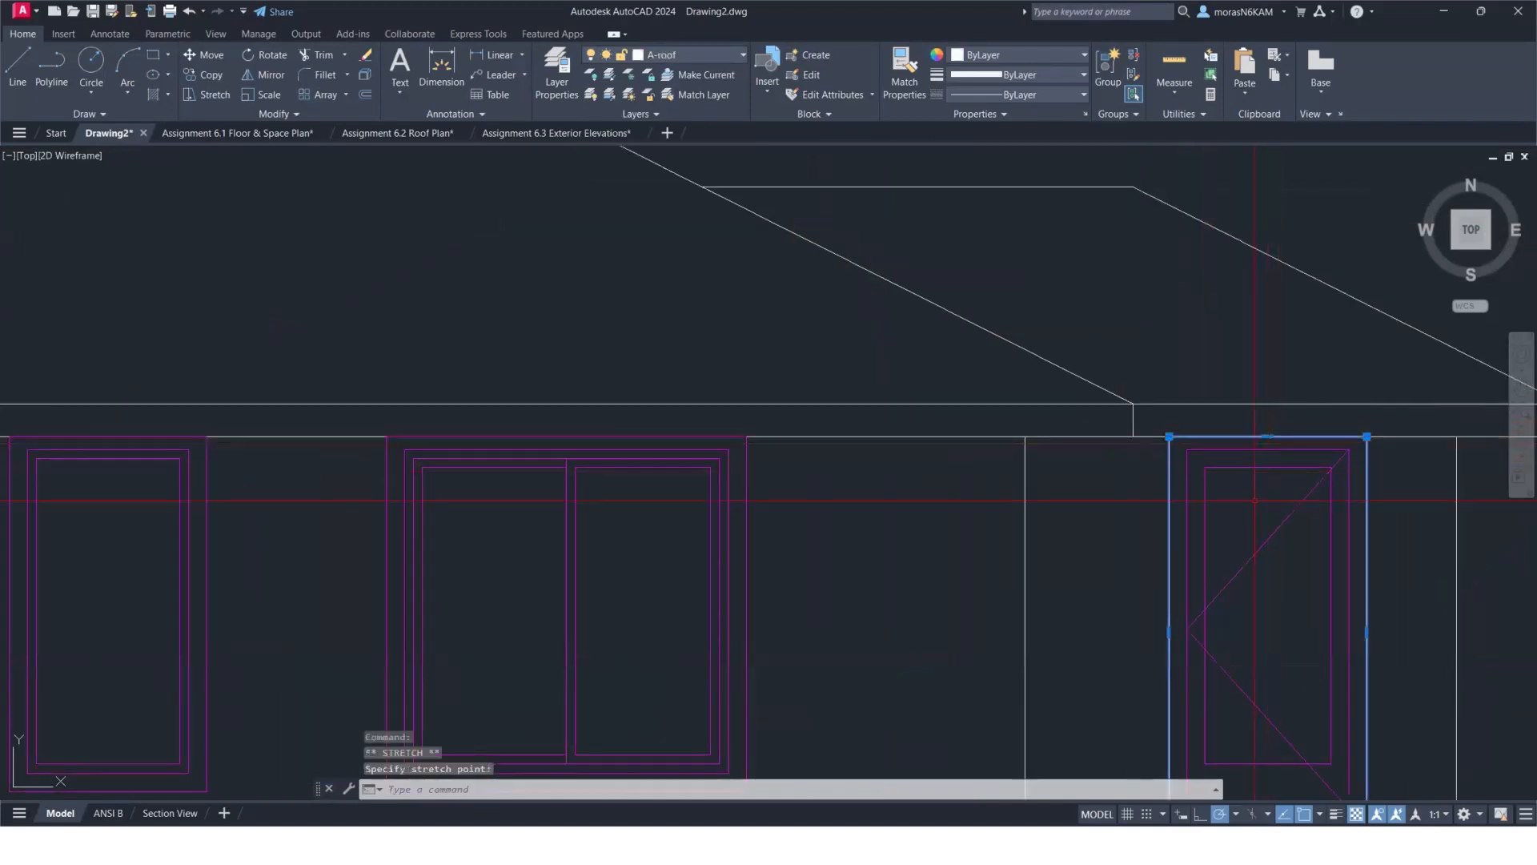
{"action": "scroll", "coordinate": [1254, 512], "scroll_direction": "down", "scroll_amount": 2}
{"action": "key", "text": "Escape"}
Trim away the part of the right door's trim that extends below the top of the deck.
{"action": "scroll", "coordinate": [1226, 704], "scroll_direction": "up", "scroll_amount": 4}
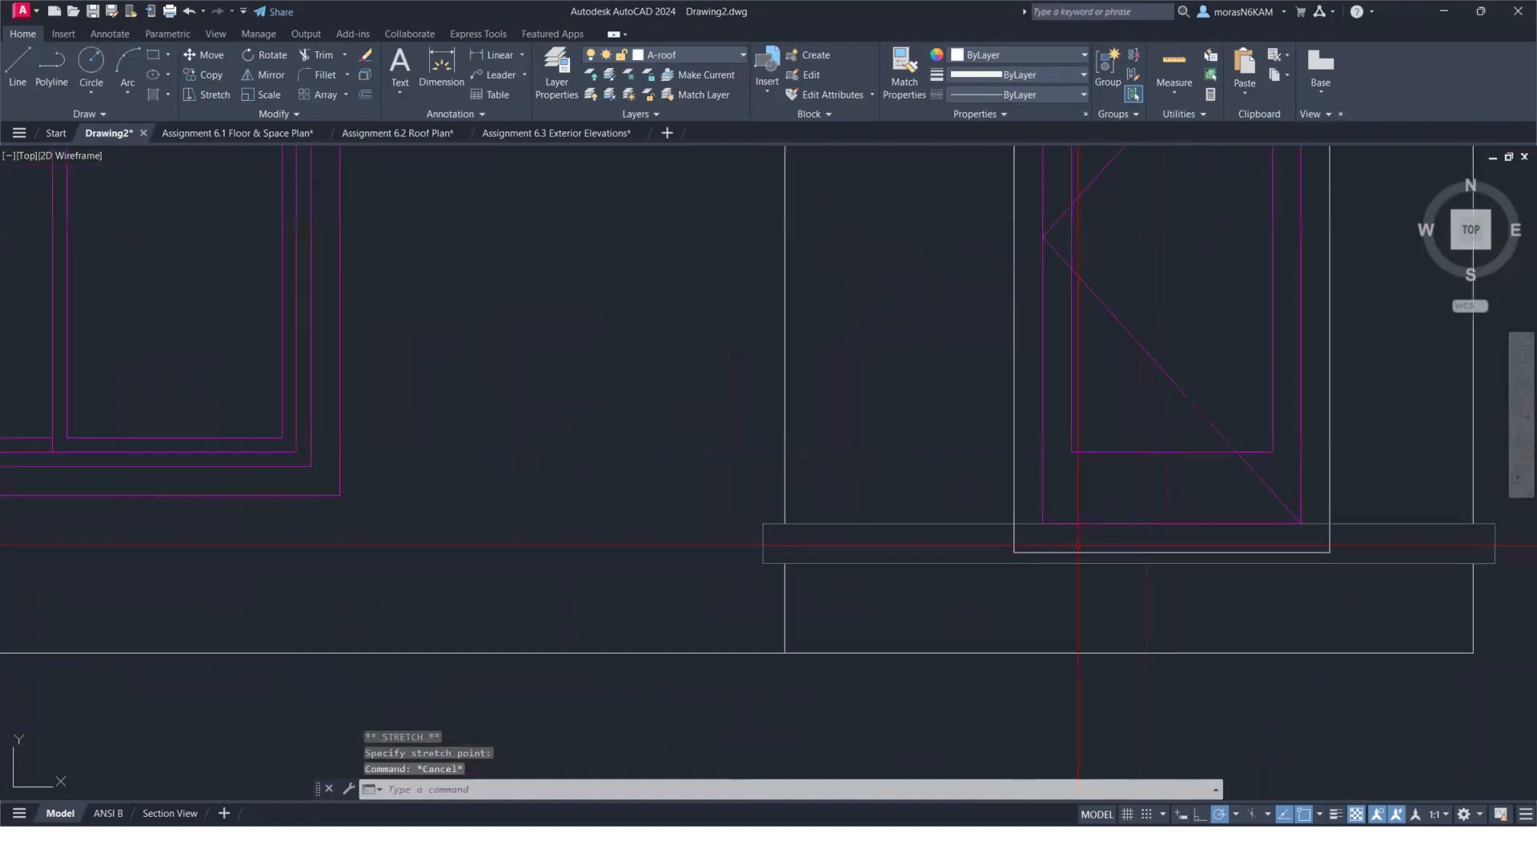
{"action": "type", "text": "tr"}
{"action": "key", "text": "Return"}
{"action": "left_click", "coordinate": [1056, 530]}
{"action": "left_click_drag", "start_coordinate": [1051, 537], "coordinate": [1057, 537]}
{"action": "left_click_drag", "start_coordinate": [1347, 531], "coordinate": [1298, 548]}
{"action": "key", "text": "Return"}
{"action": "scroll", "coordinate": [1299, 548], "scroll_direction": "down", "scroll_amount": 4}
{"action": "scroll", "coordinate": [1119, 532], "scroll_direction": "up", "scroll_amount": 4}
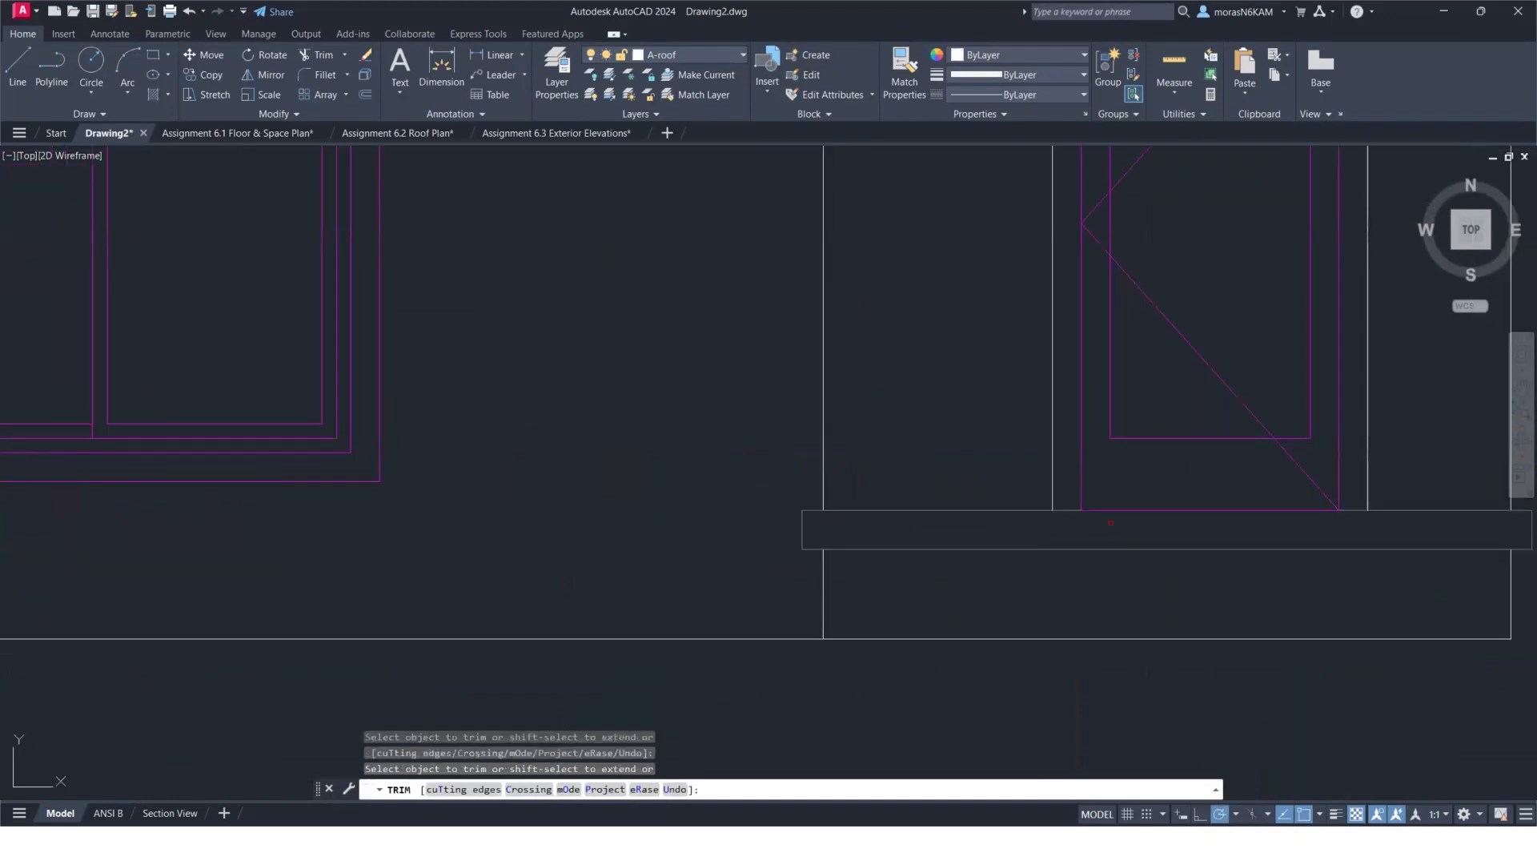
{"action": "key", "text": "Escape"}
Stretch the top edge of the left door's trim down to the underside of the roof fascia.
{"action": "scroll", "coordinate": [1051, 492], "scroll_direction": "down", "scroll_amount": 2}
{"action": "scroll", "coordinate": [948, 479], "scroll_direction": "down", "scroll_amount": 2}
{"action": "middle_click_drag", "start_coordinate": [773, 470], "coordinate": [1211, 482]}
{"action": "scroll", "coordinate": [512, 291], "scroll_direction": "up", "scroll_amount": 4}
{"action": "left_click", "coordinate": [475, 244]}
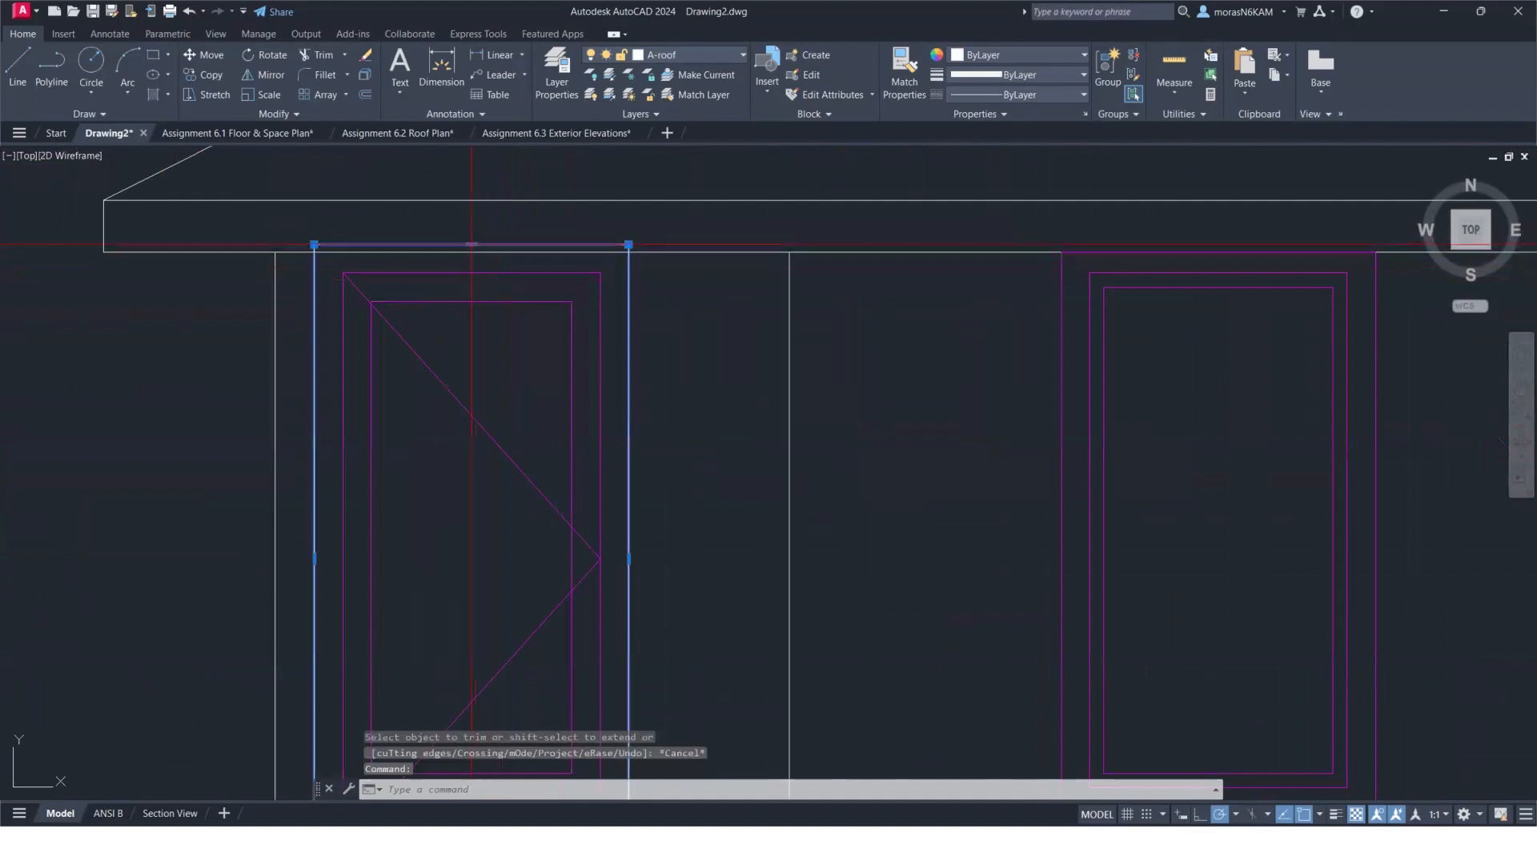
{"action": "left_click", "coordinate": [475, 244]}
{"action": "scroll", "coordinate": [516, 435], "scroll_direction": "down", "scroll_amount": 4}
{"action": "middle_click_drag", "start_coordinate": [516, 436], "coordinate": [576, 339]}
{"action": "key", "text": "Escape"}
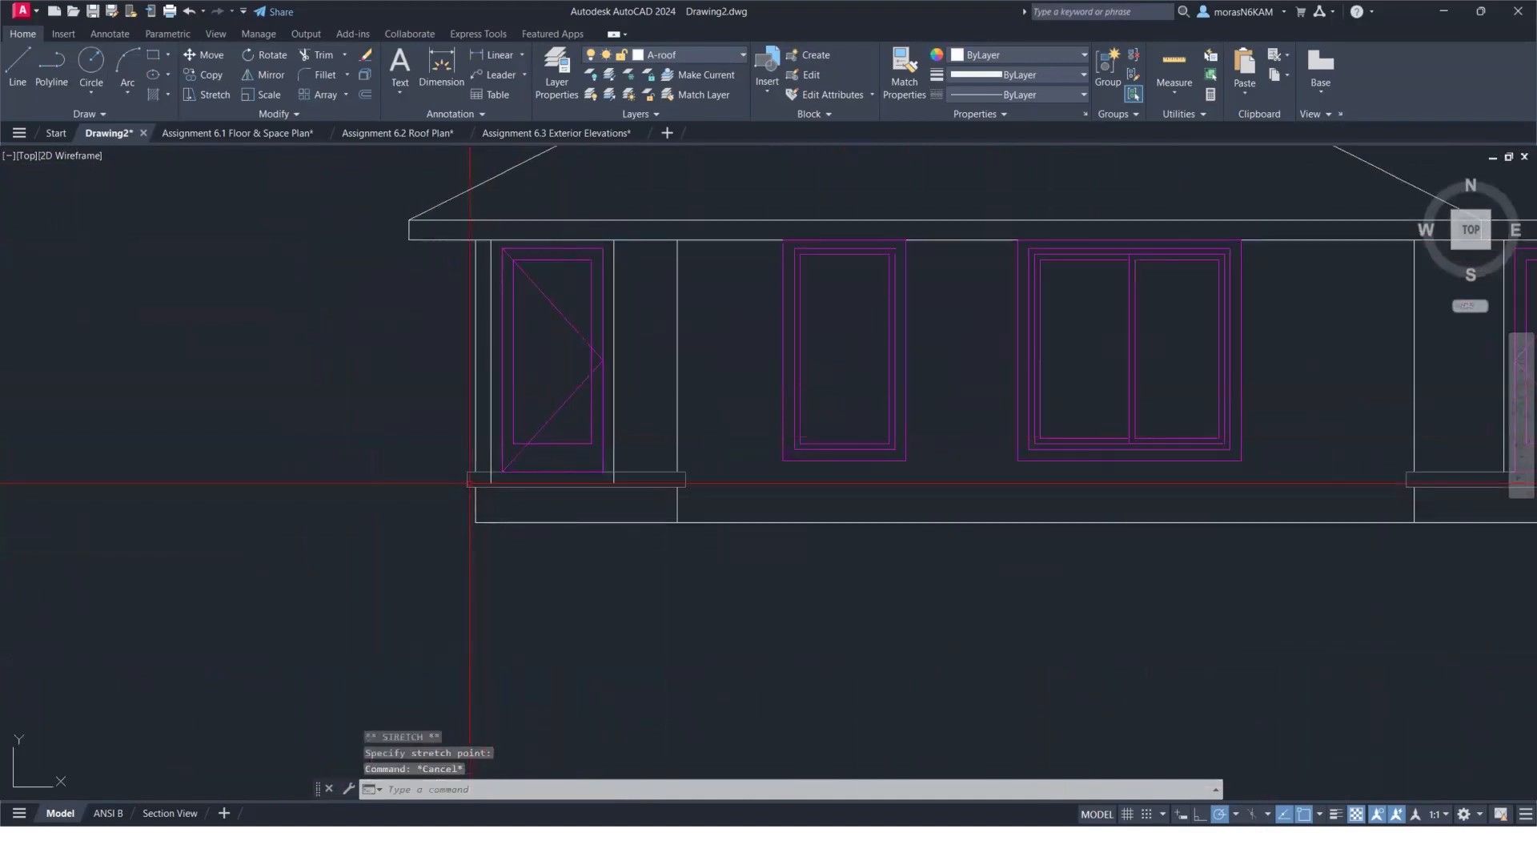
Trim away the part of the left door's trim that extends below the top of the deck.
{"action": "scroll", "coordinate": [469, 483], "scroll_direction": "up", "scroll_amount": 4}
{"action": "type", "text": "tr"}
{"action": "key", "text": "Return"}
{"action": "left_click_drag", "start_coordinate": [512, 470], "coordinate": [812, 476]}
{"action": "left_click_drag", "start_coordinate": [917, 459], "coordinate": [768, 490]}
{"action": "key", "text": "Escape"}
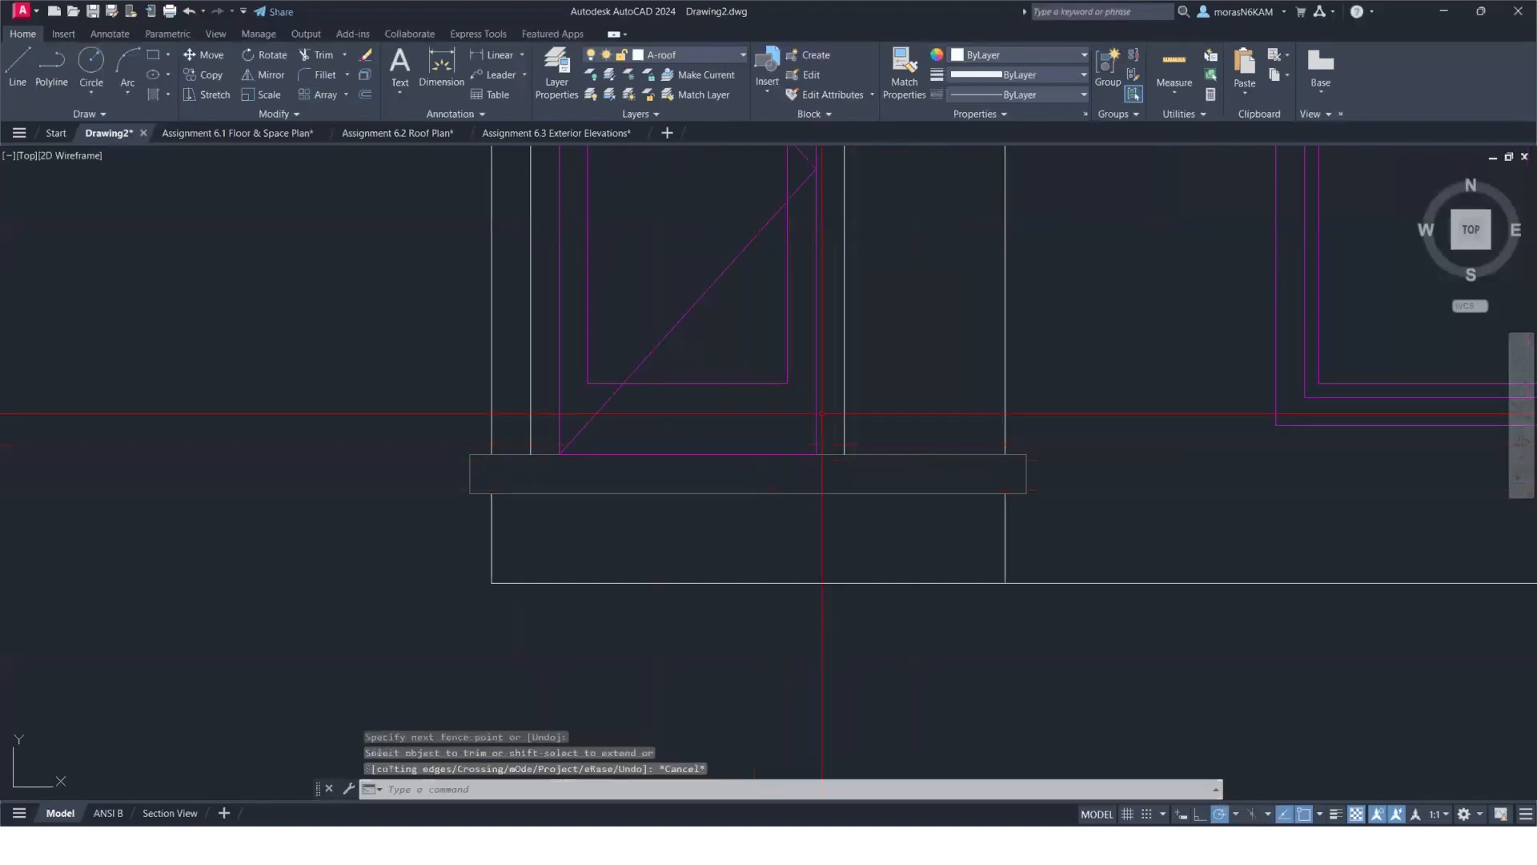
Assign the trim outlines of both doors in the wider elevation to the A-door layer.
{"action": "left_click", "coordinate": [845, 406]}
{"action": "scroll", "coordinate": [1120, 429], "scroll_direction": "down", "scroll_amount": 5}
{"action": "middle_click_drag", "start_coordinate": [1151, 457], "coordinate": [617, 550]}
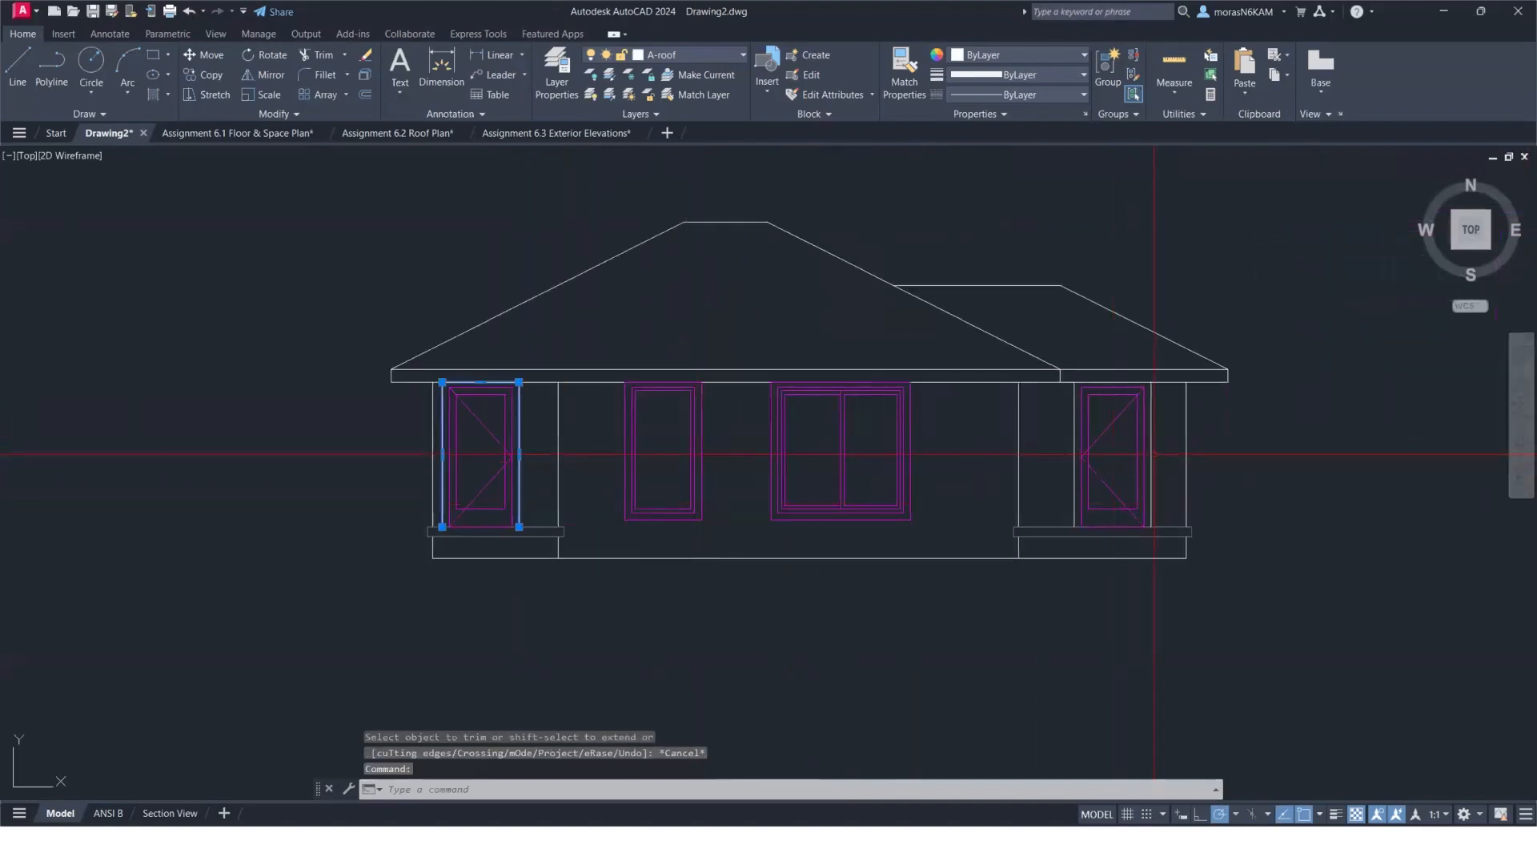
{"action": "left_click", "coordinate": [1151, 454]}
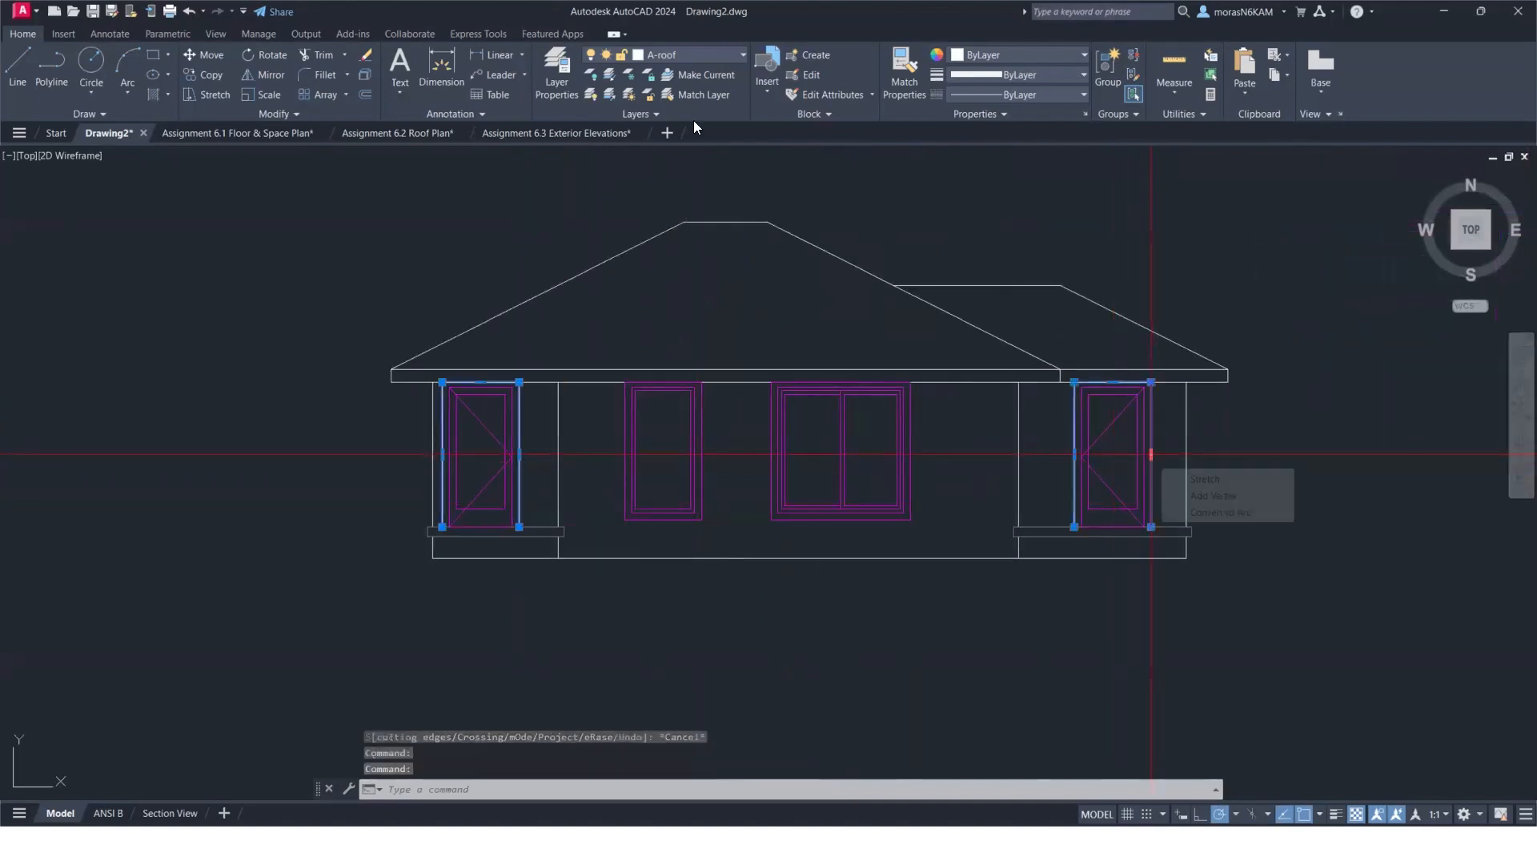
{"action": "left_click", "coordinate": [658, 55]}
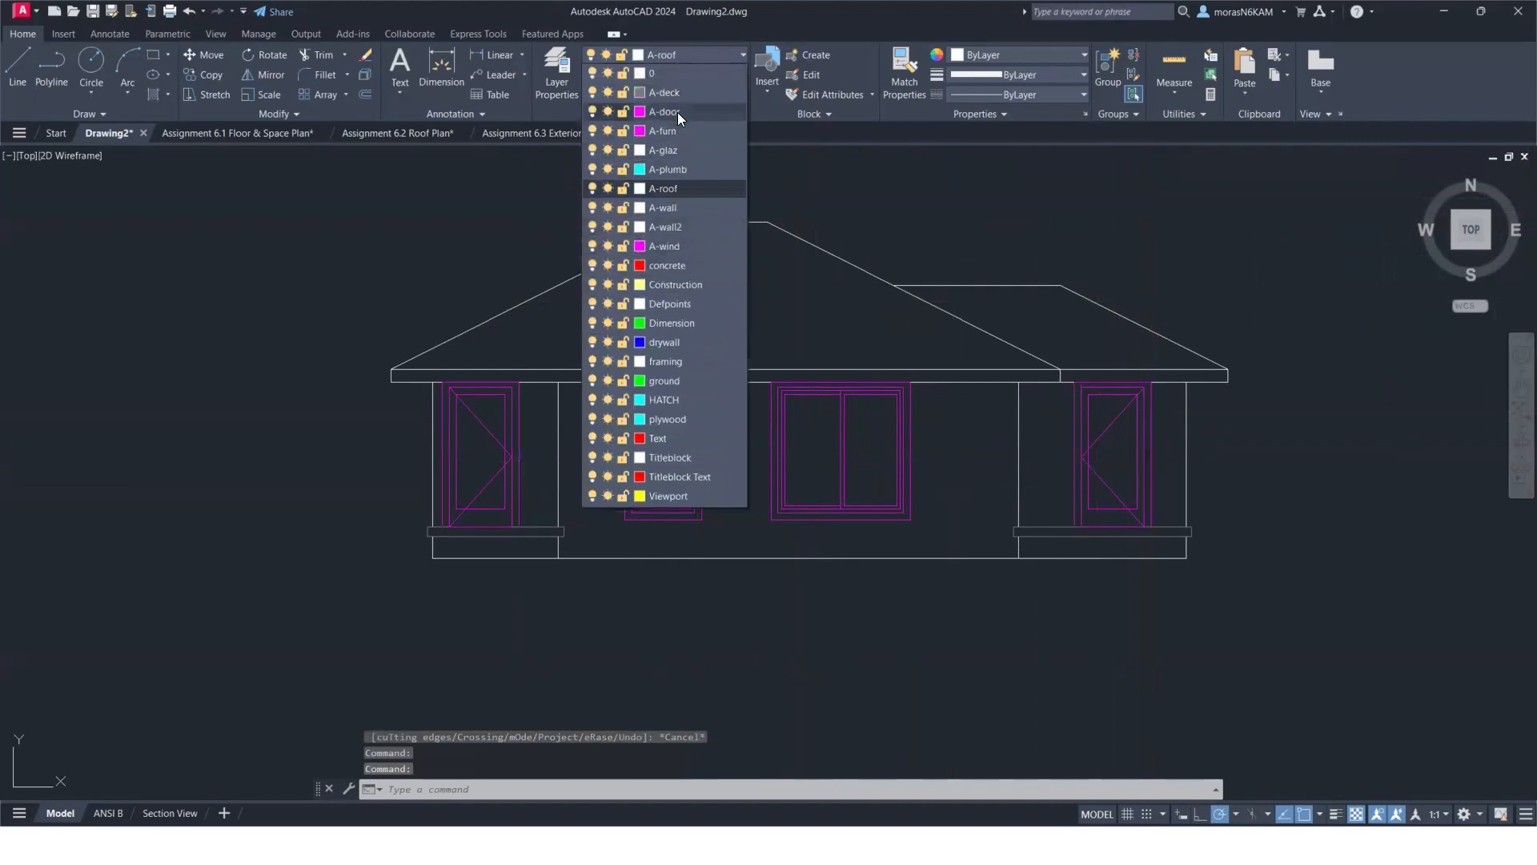
{"action": "left_click", "coordinate": [677, 112]}
{"action": "key", "text": "Escape"}
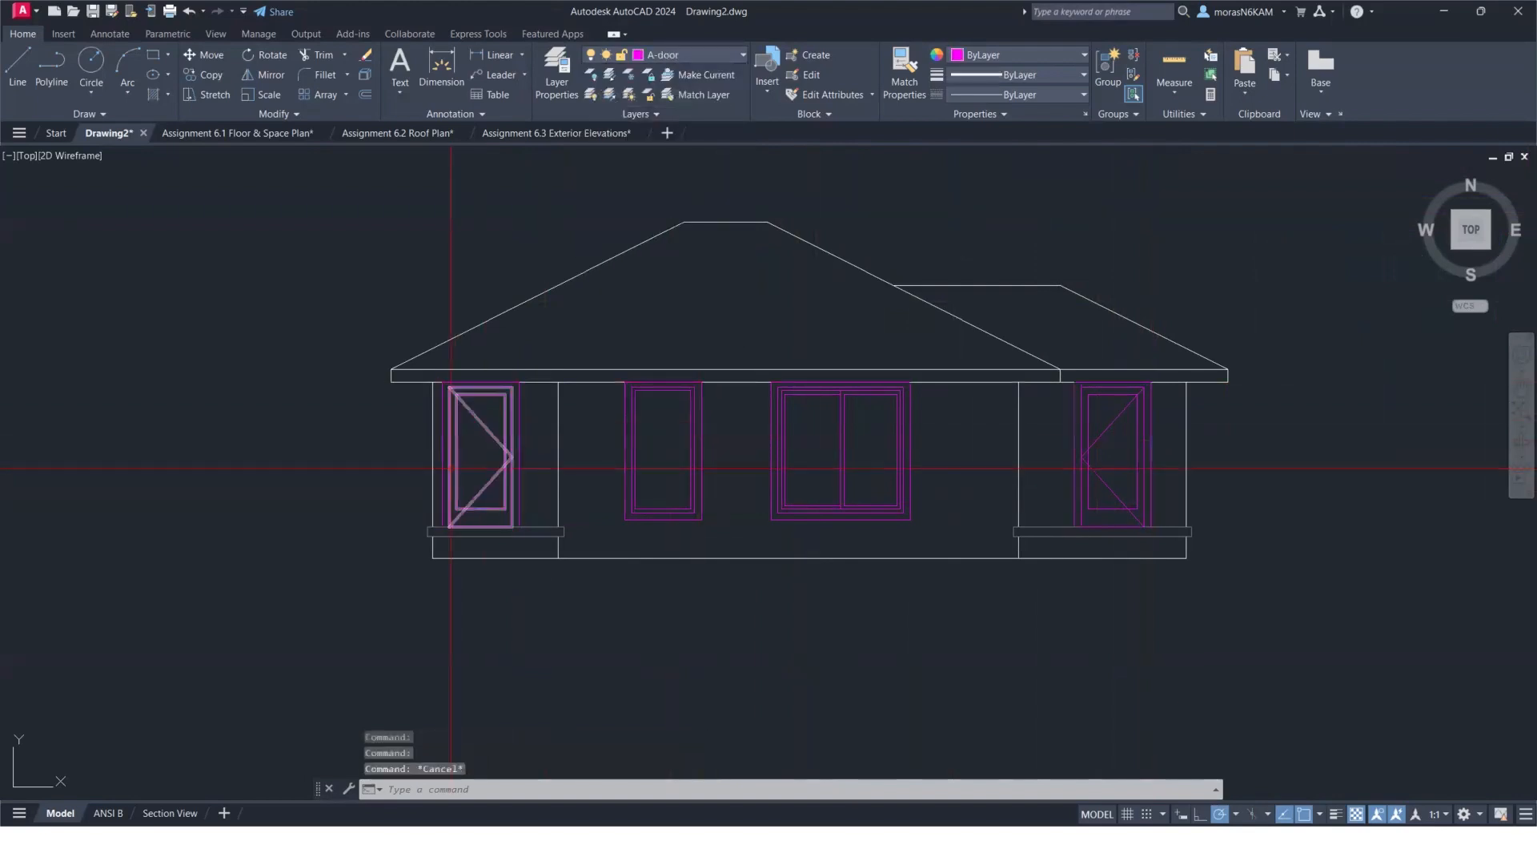
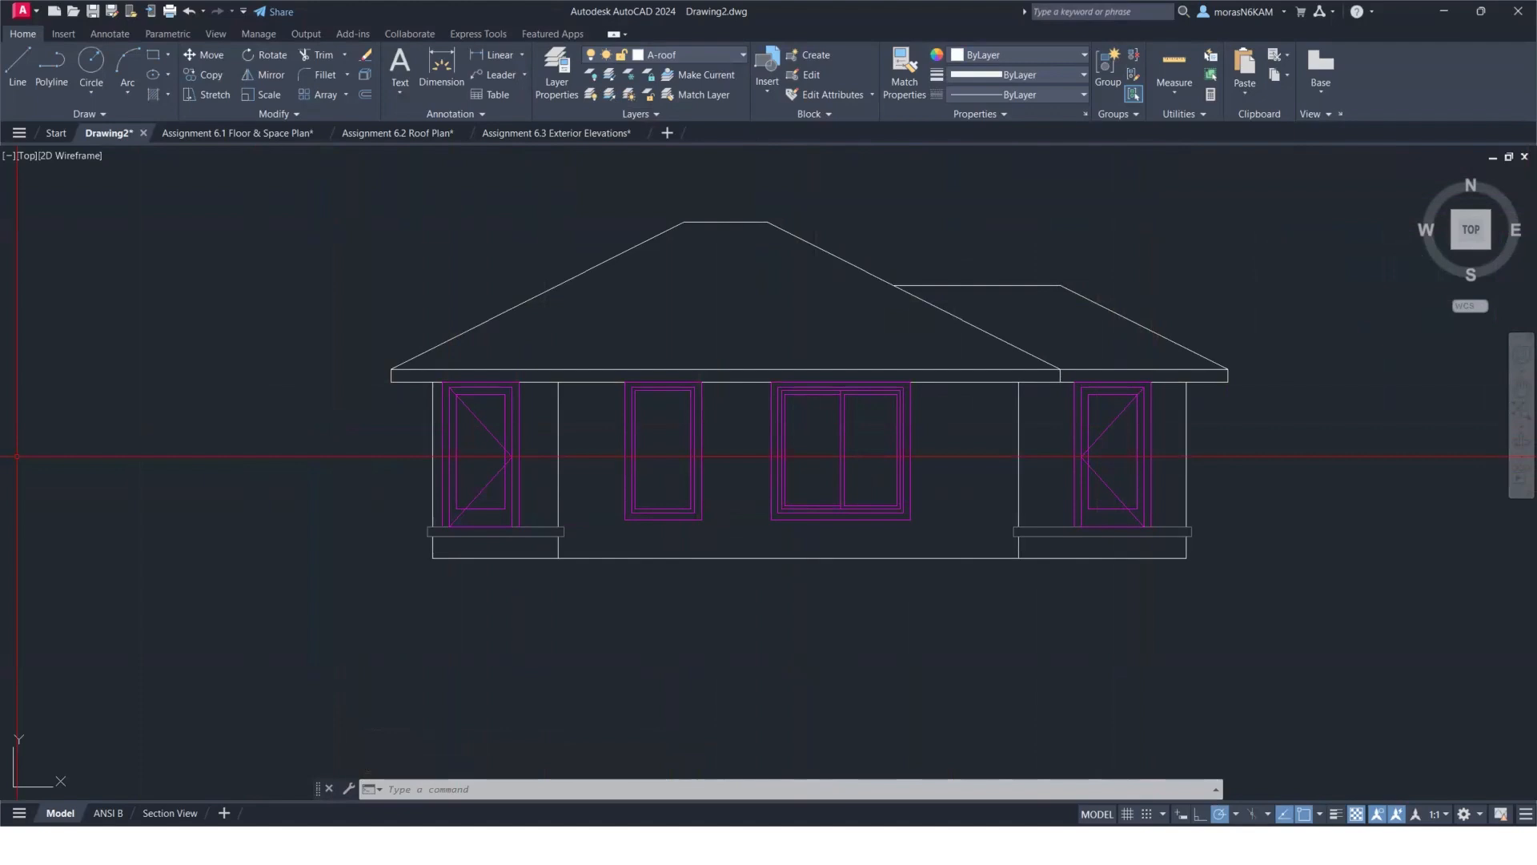
{"action": "key", "text": "Escape"}
{"action": "key", "text": "Escape"}
{"action": "left_click", "coordinate": [313, 277]}
{"action": "left_click", "coordinate": [261, 293]}
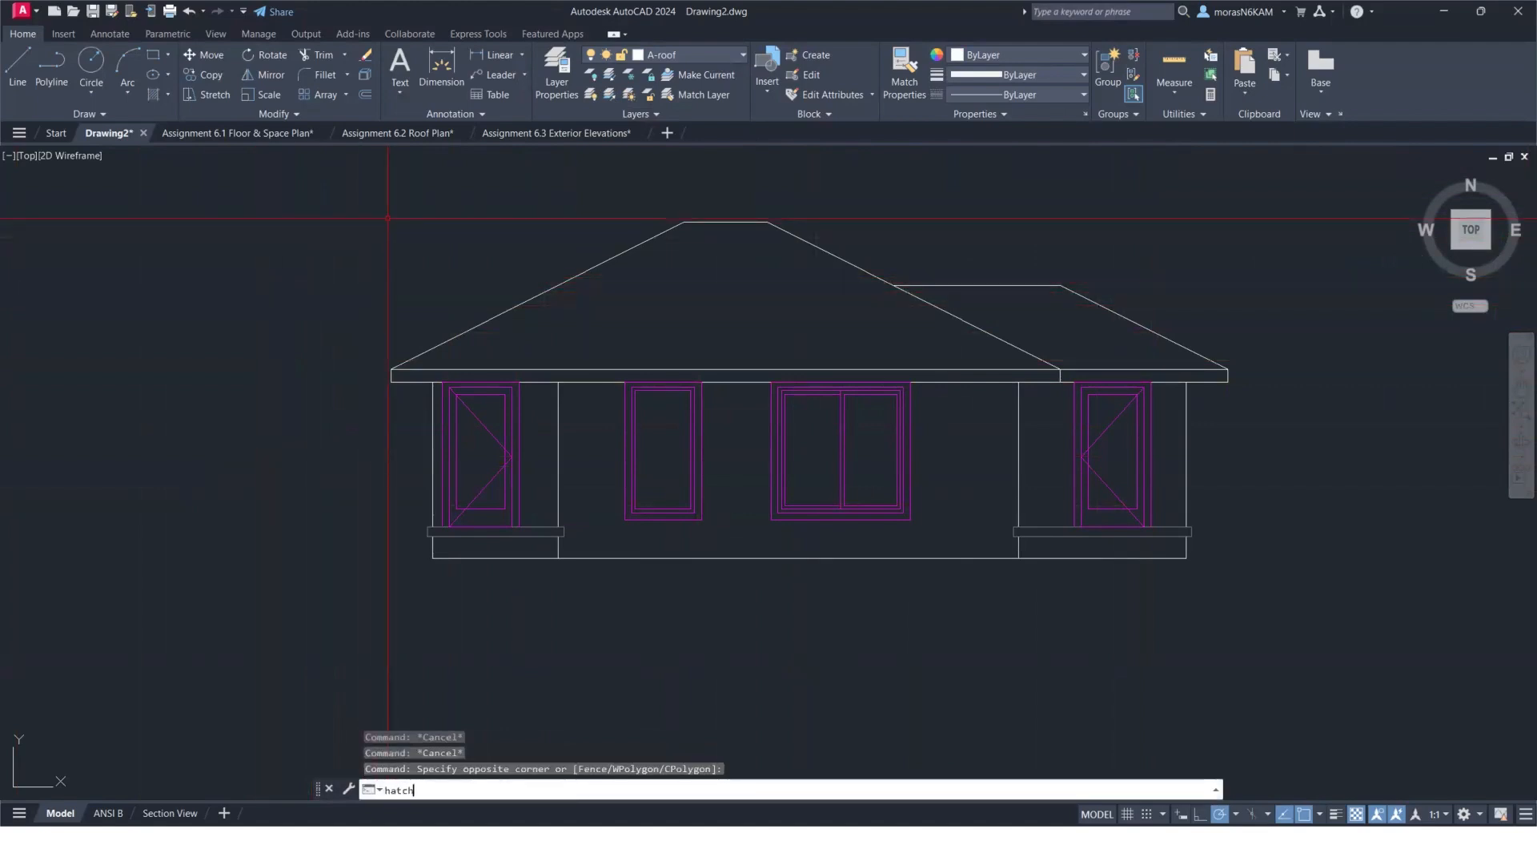
{"action": "key", "text": "Return"}
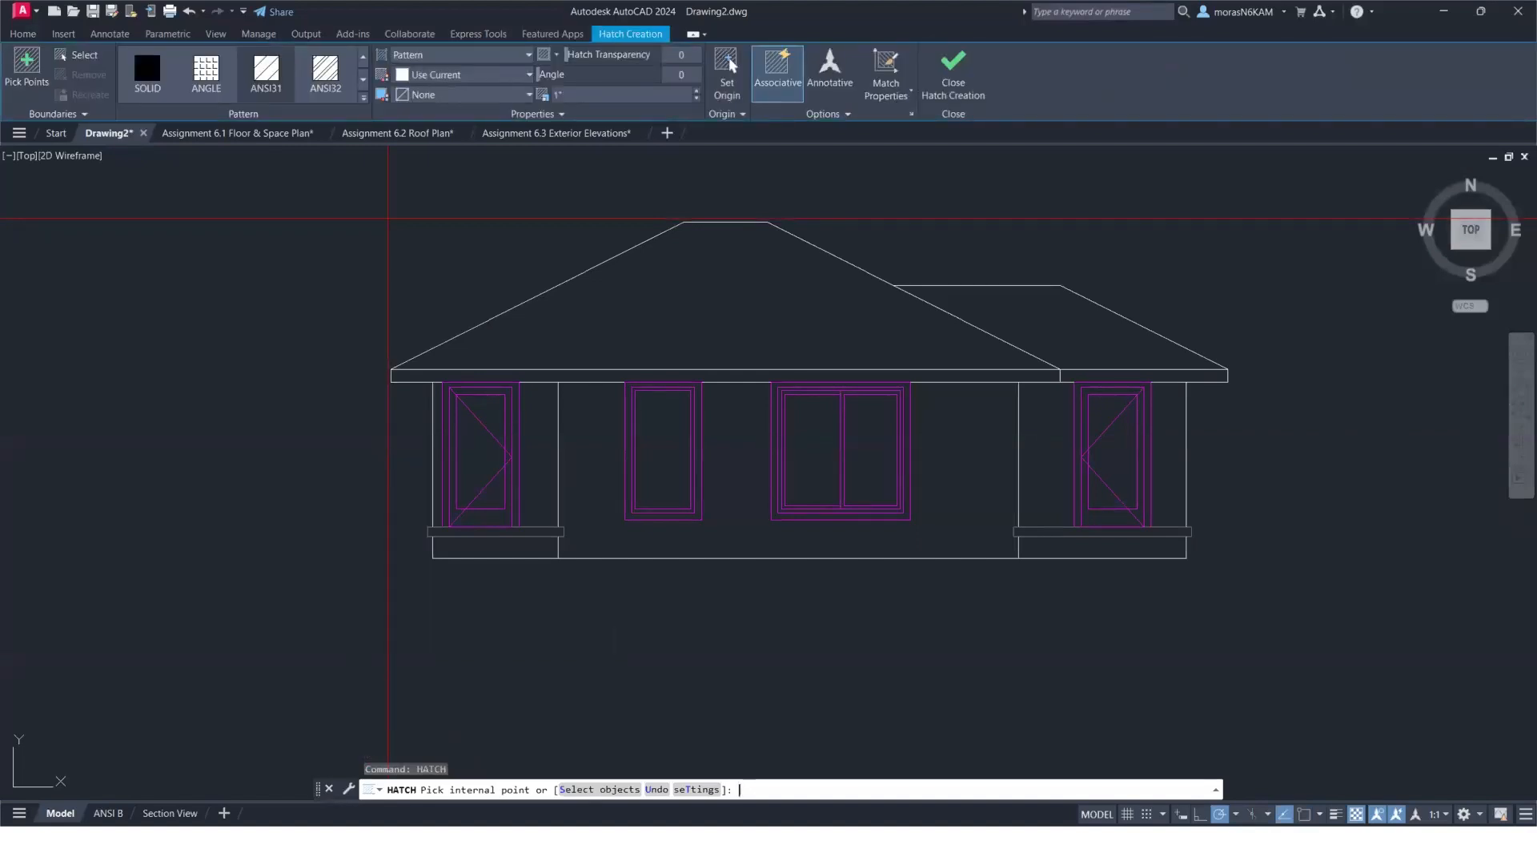
{"action": "left_click", "coordinate": [146, 74]}
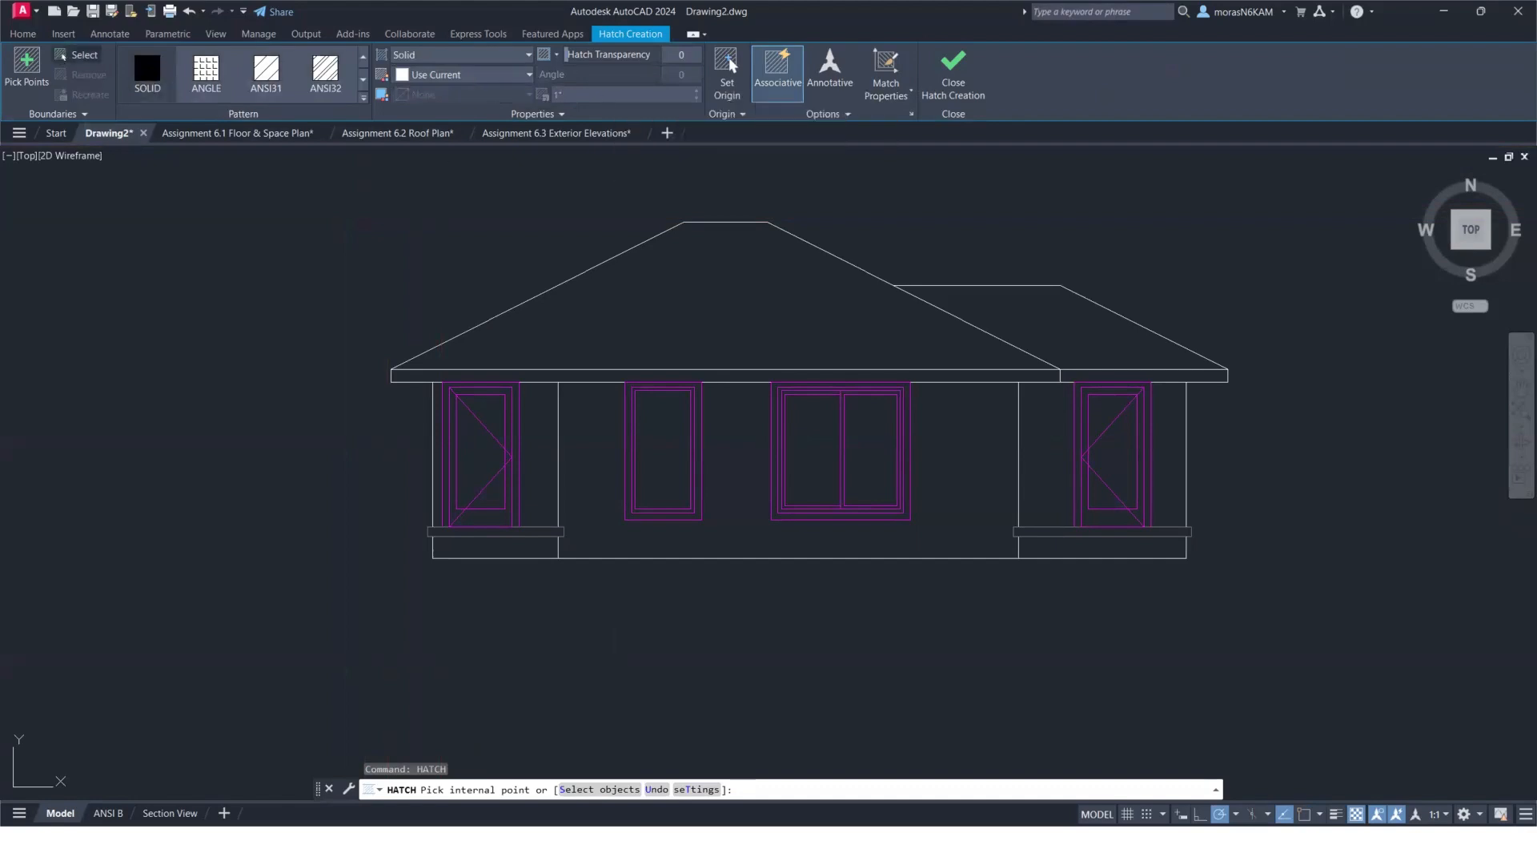
{"action": "key", "text": "Escape"}
{"action": "left_click", "coordinate": [540, 222]}
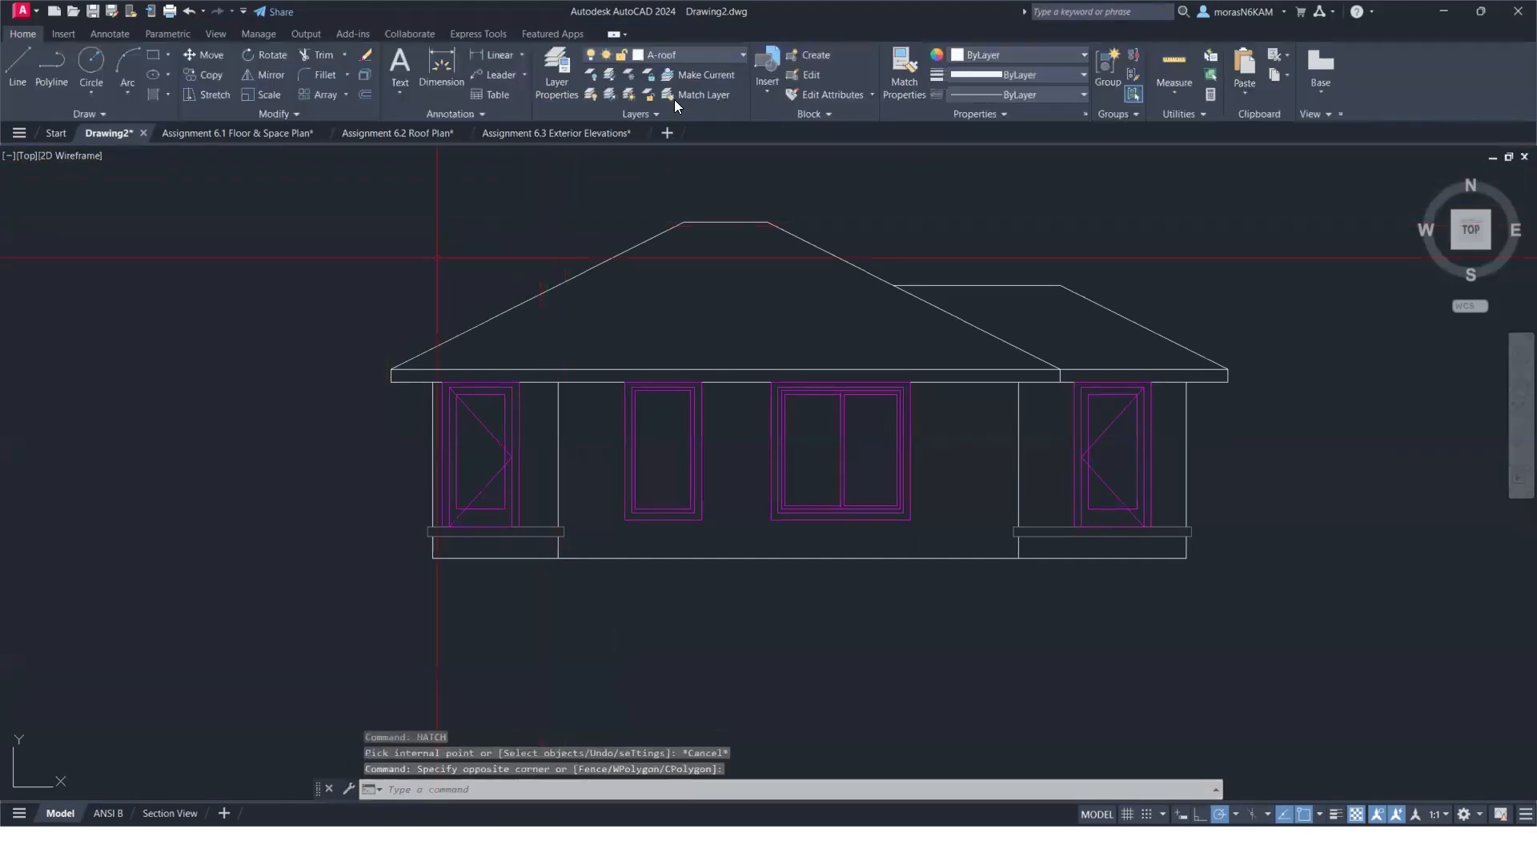
Make HATCH the current layer and hatch the left door's trim and the deck edge beneath it with Solid at 50 transparency.
{"action": "left_click", "coordinate": [686, 56]}
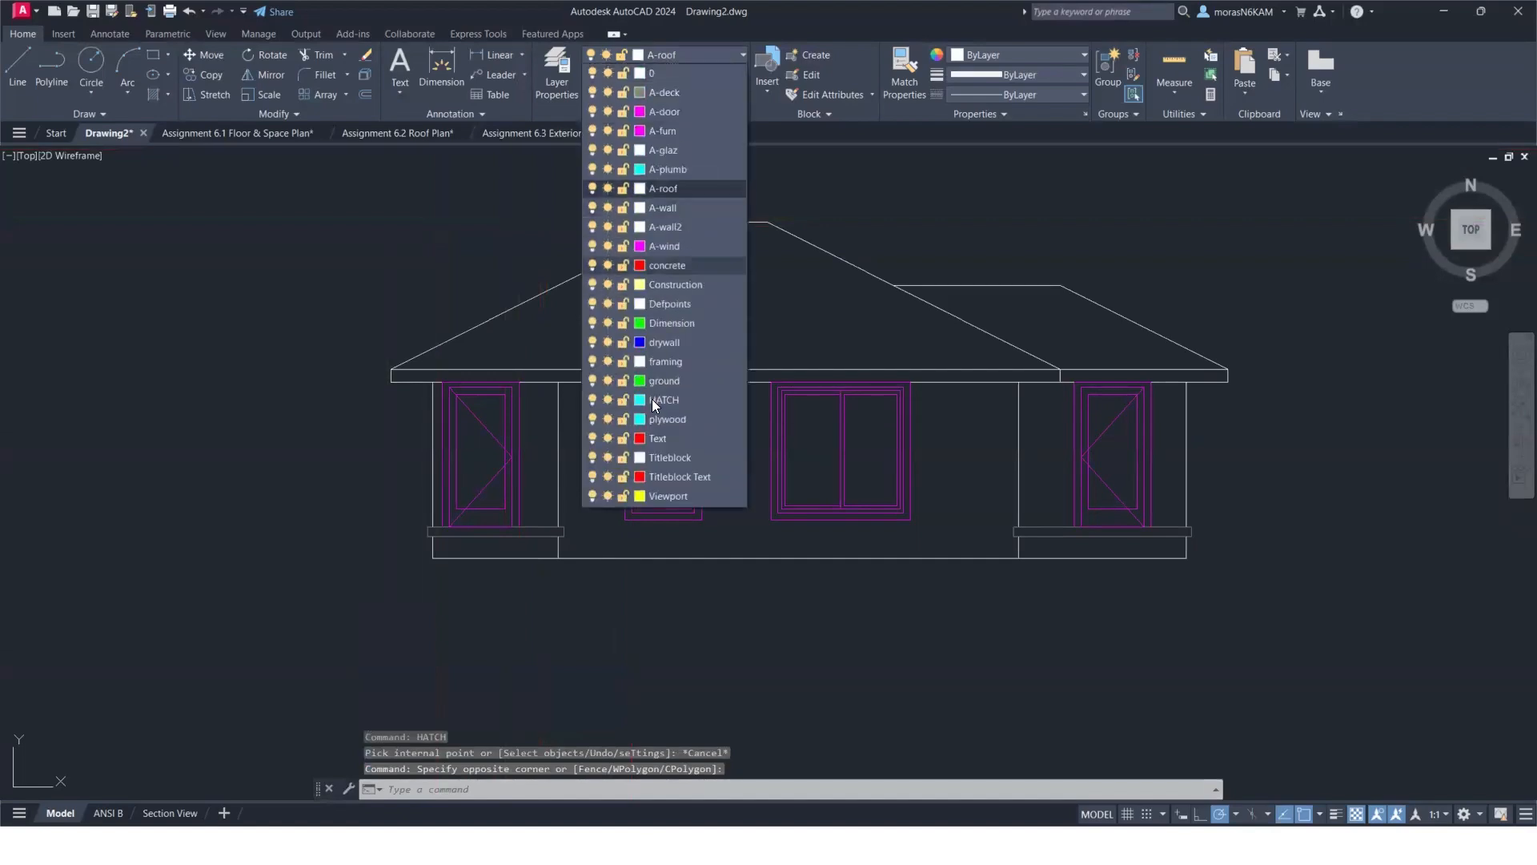
{"action": "left_click", "coordinate": [654, 398]}
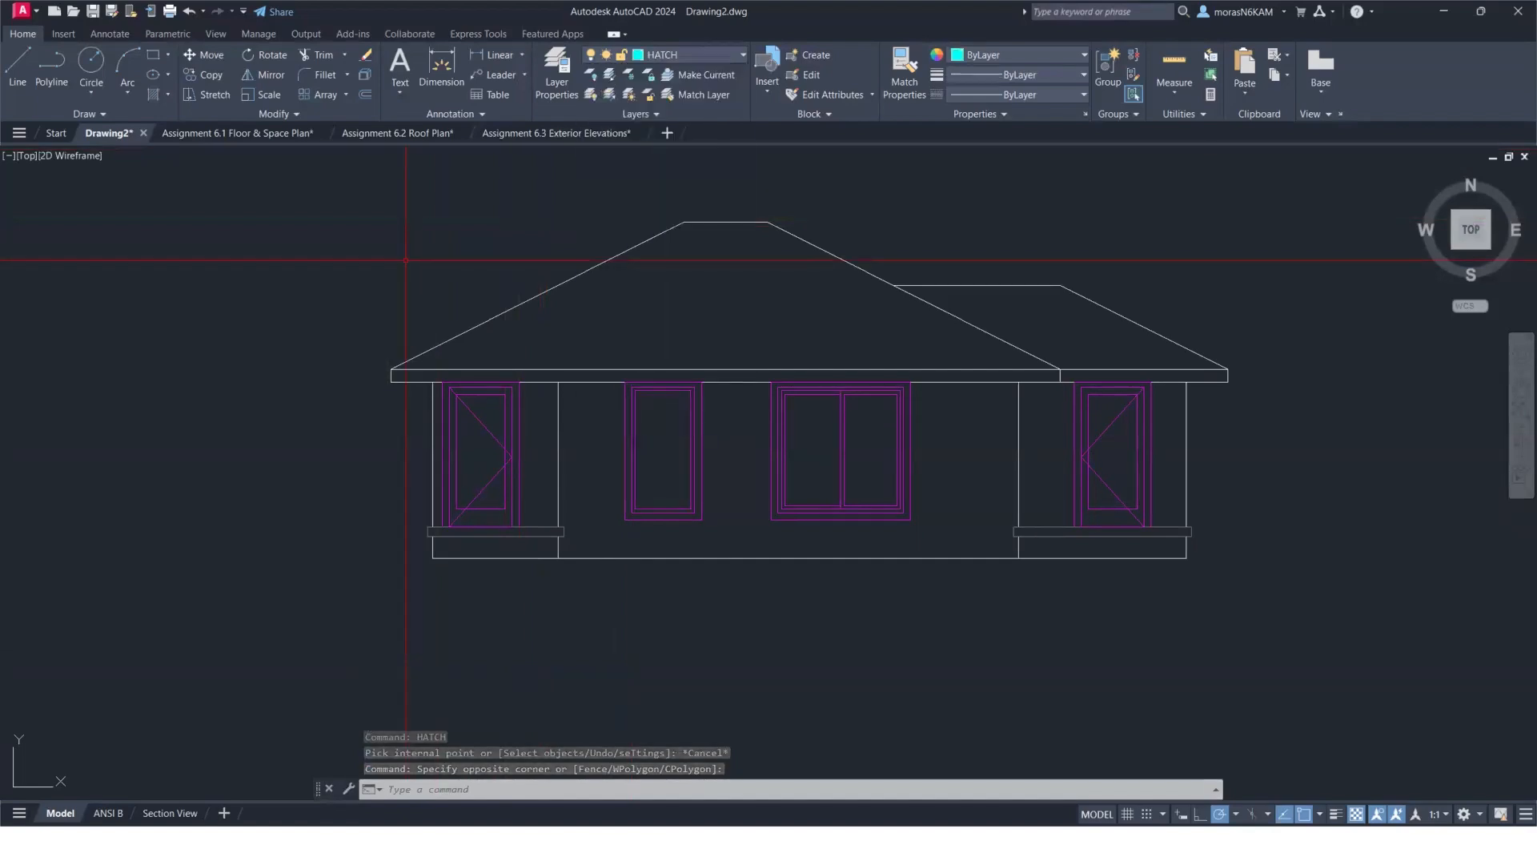
{"action": "type", "text": "hatch"}
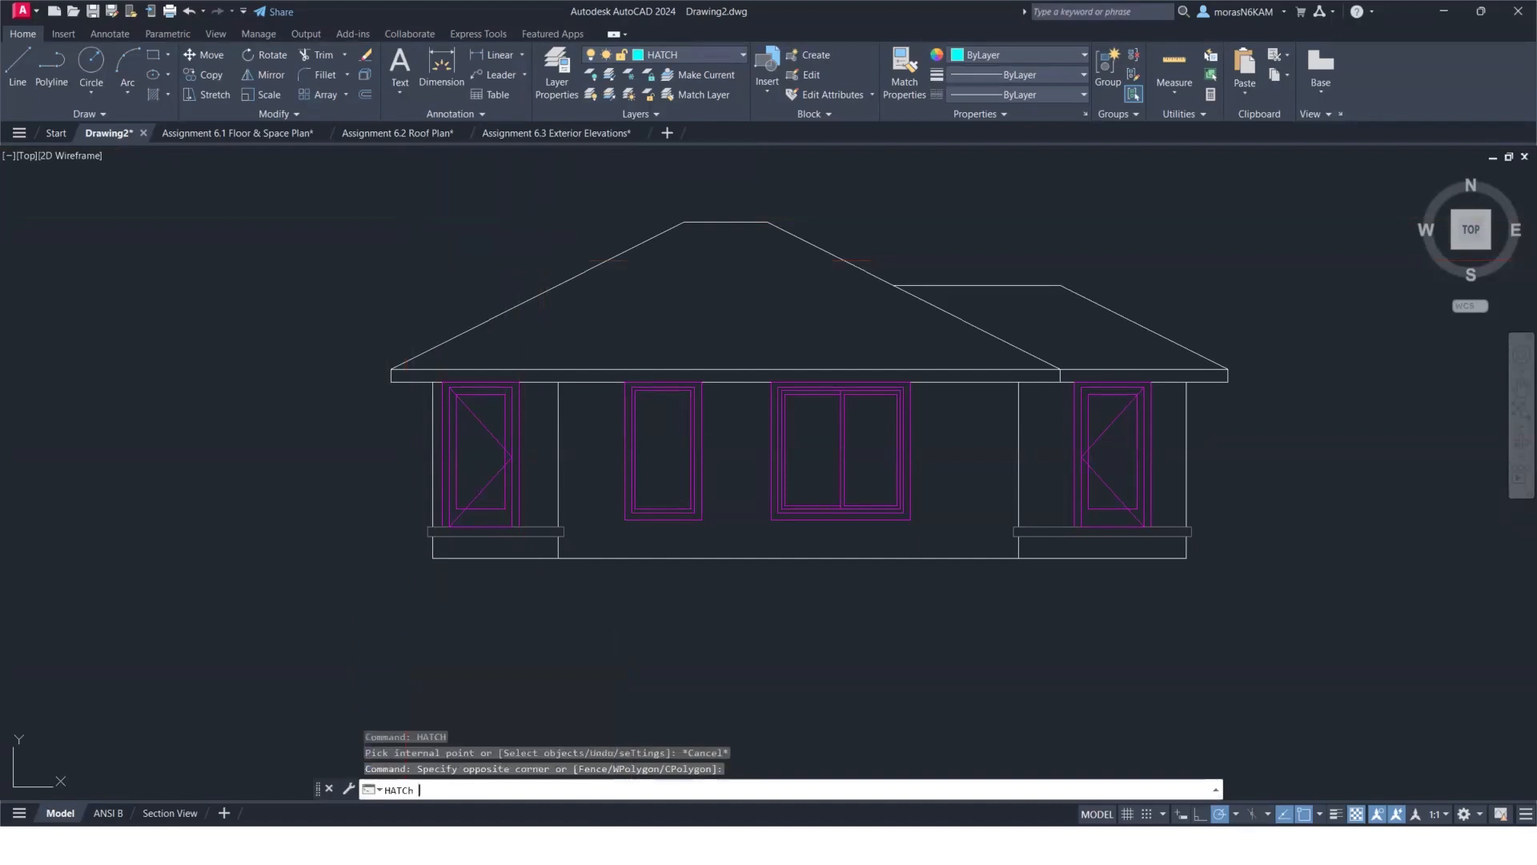
{"action": "key", "text": "Return"}
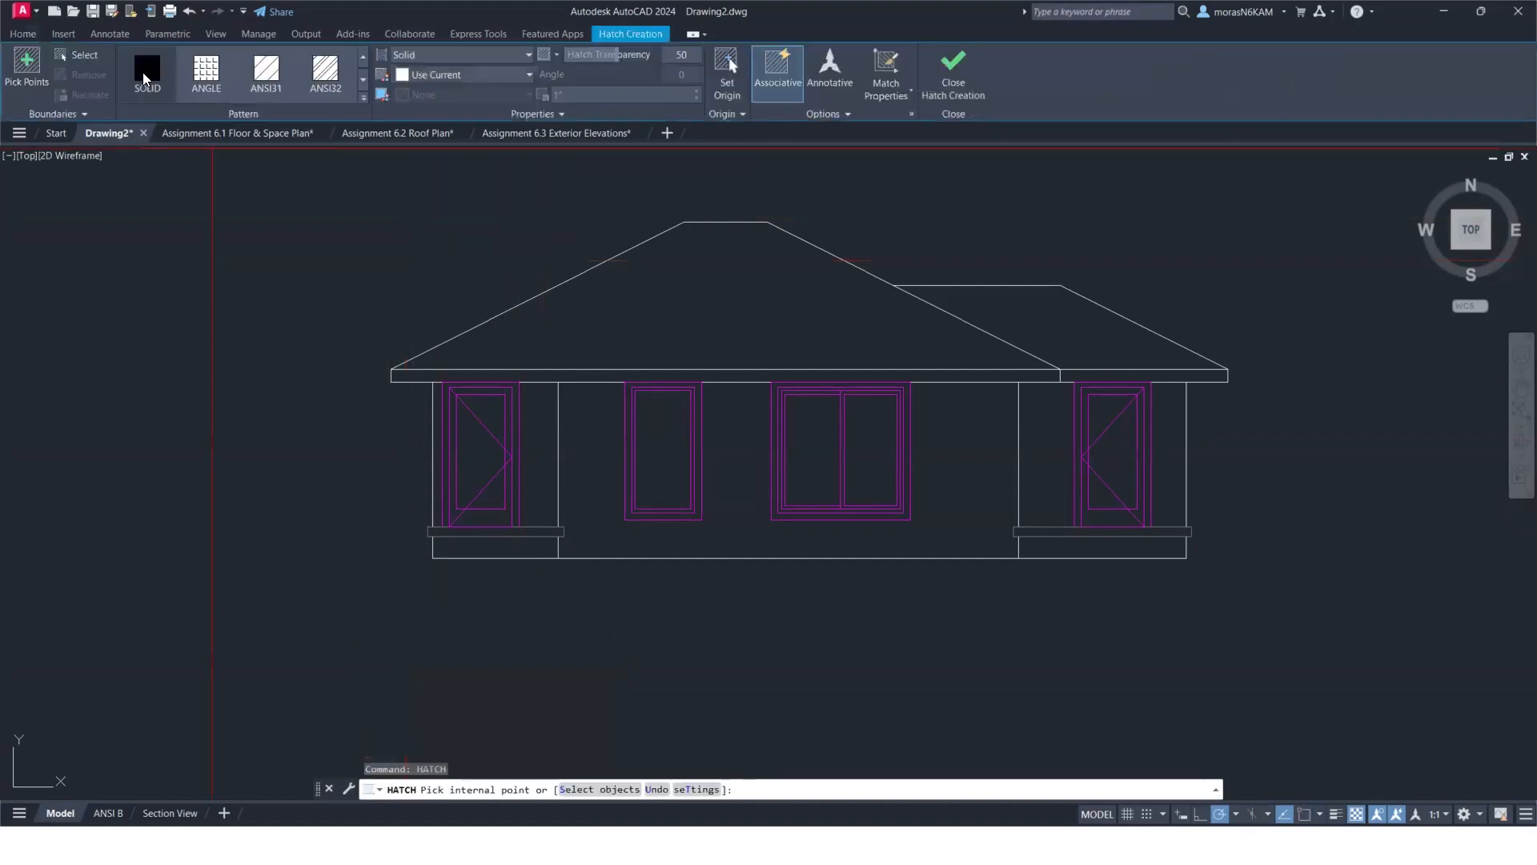
{"action": "scroll", "coordinate": [430, 439], "scroll_direction": "up", "scroll_amount": 2}
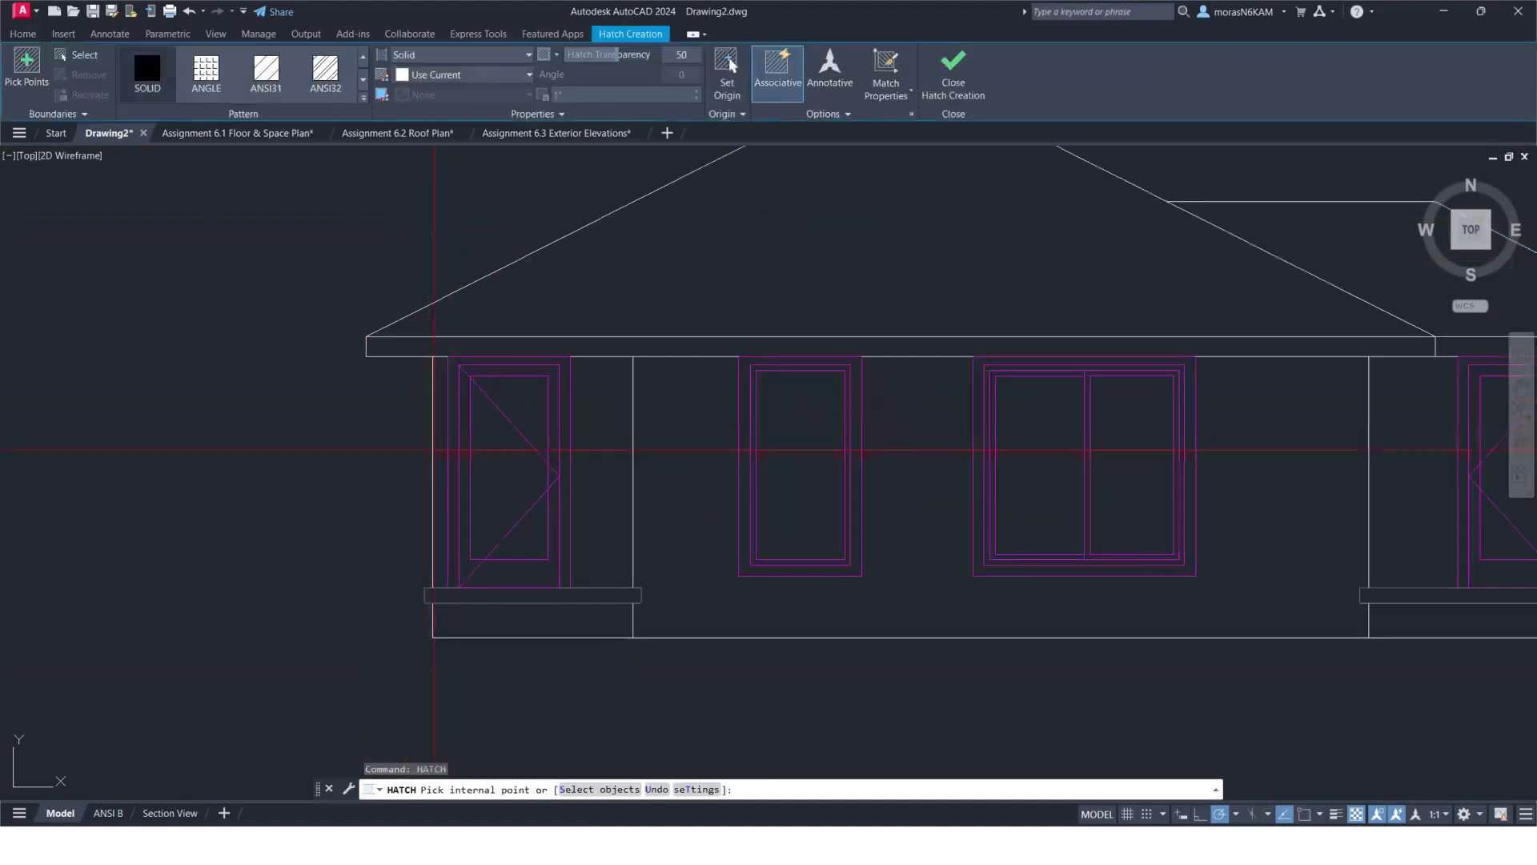
{"action": "middle_click_drag", "start_coordinate": [463, 552], "coordinate": [452, 475]}
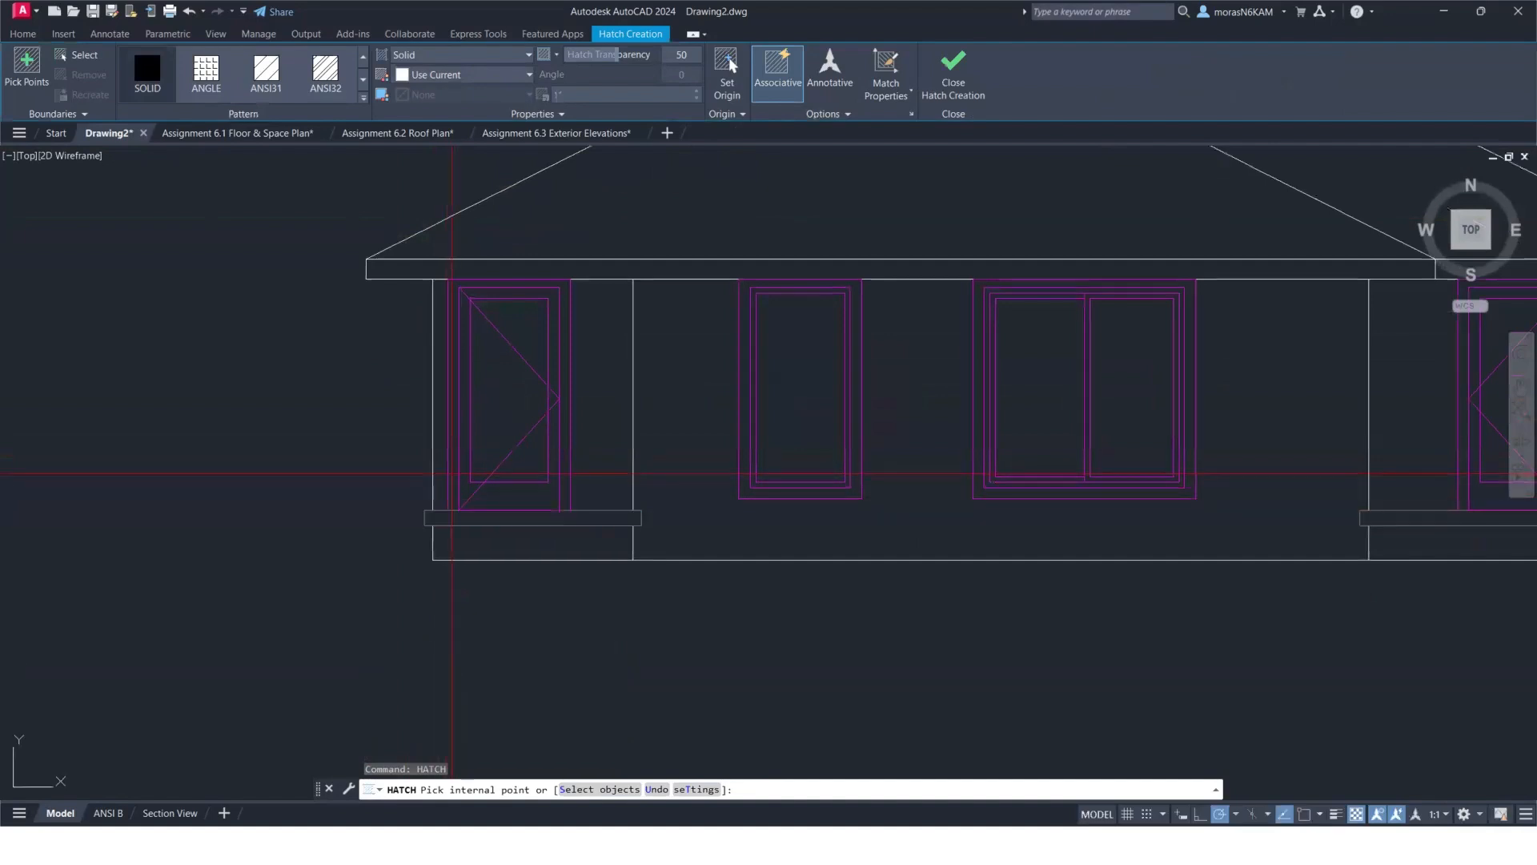
{"action": "left_click", "coordinate": [451, 474]}
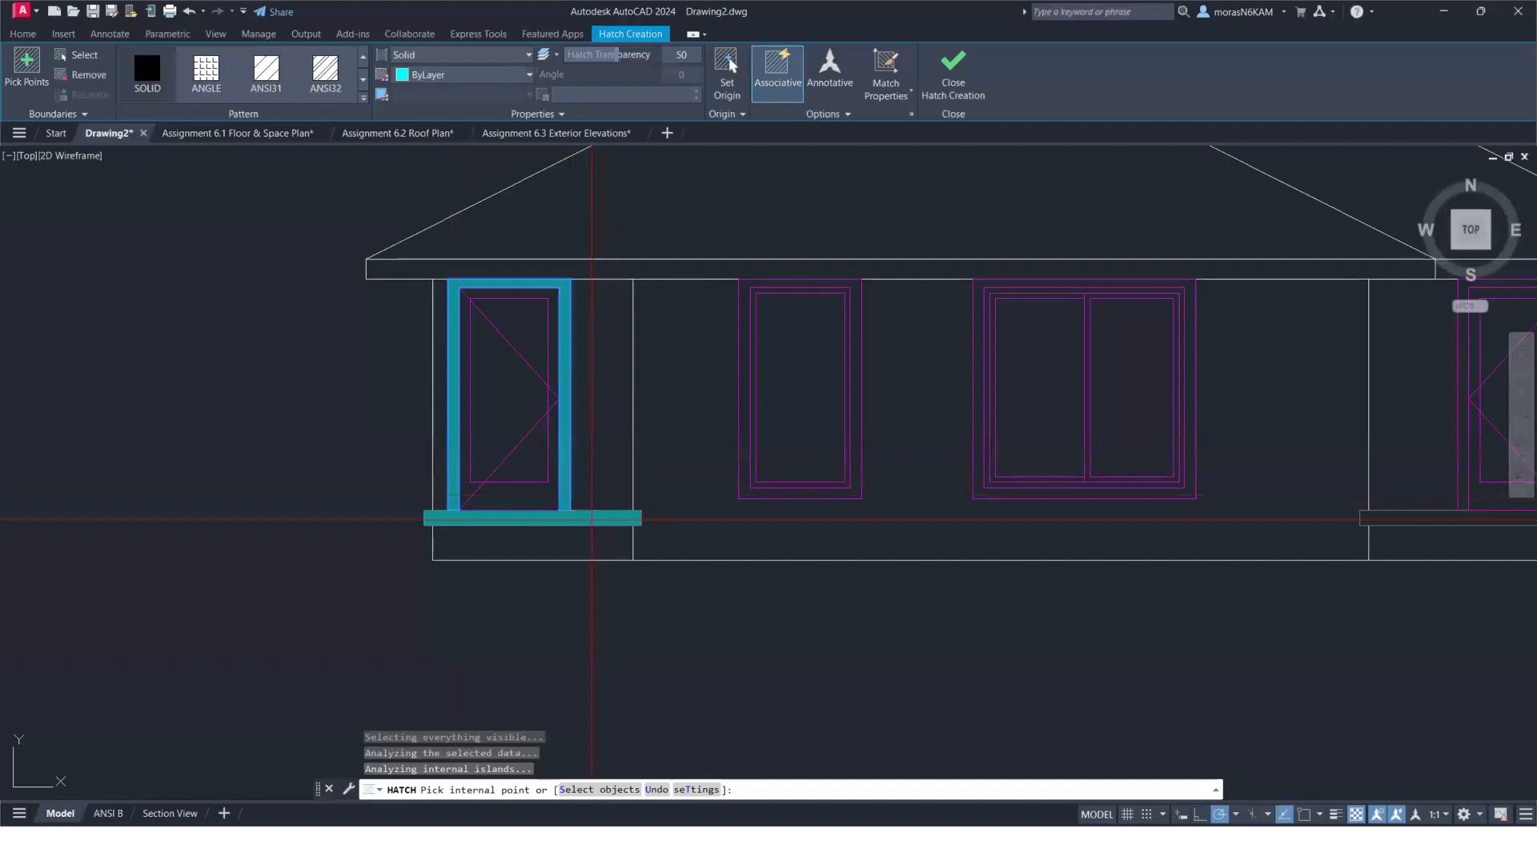
{"action": "left_click", "coordinate": [592, 519]}
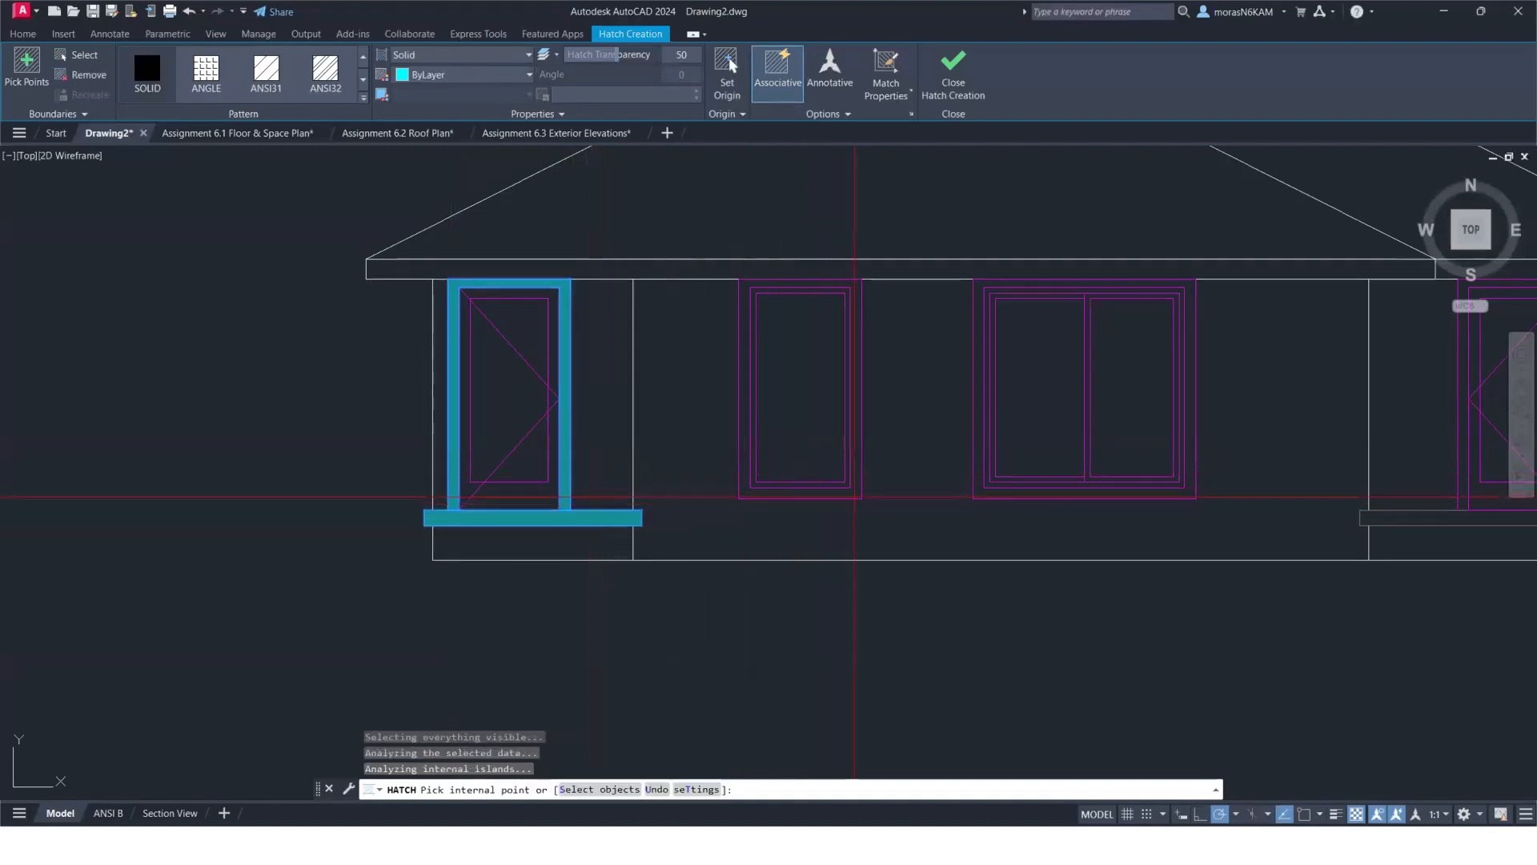
Add the trim of both windows, the right door's trim and the right deck edge in the wider elevation to the solid hatch.
{"action": "left_click", "coordinate": [855, 497]}
{"action": "middle_click_drag", "start_coordinate": [930, 496], "coordinate": [733, 499]}
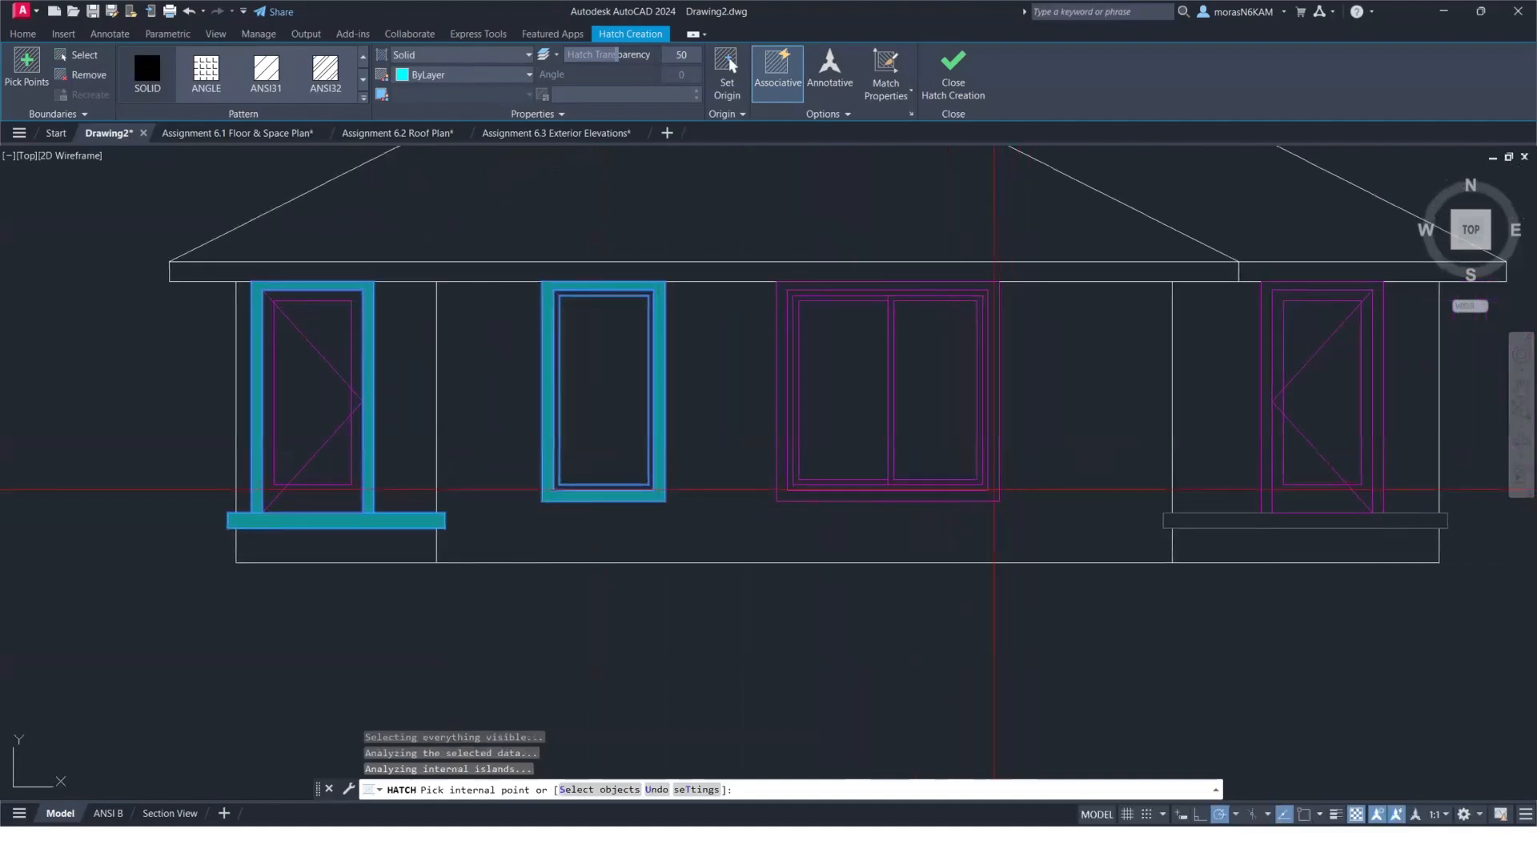
{"action": "left_click", "coordinate": [994, 489]}
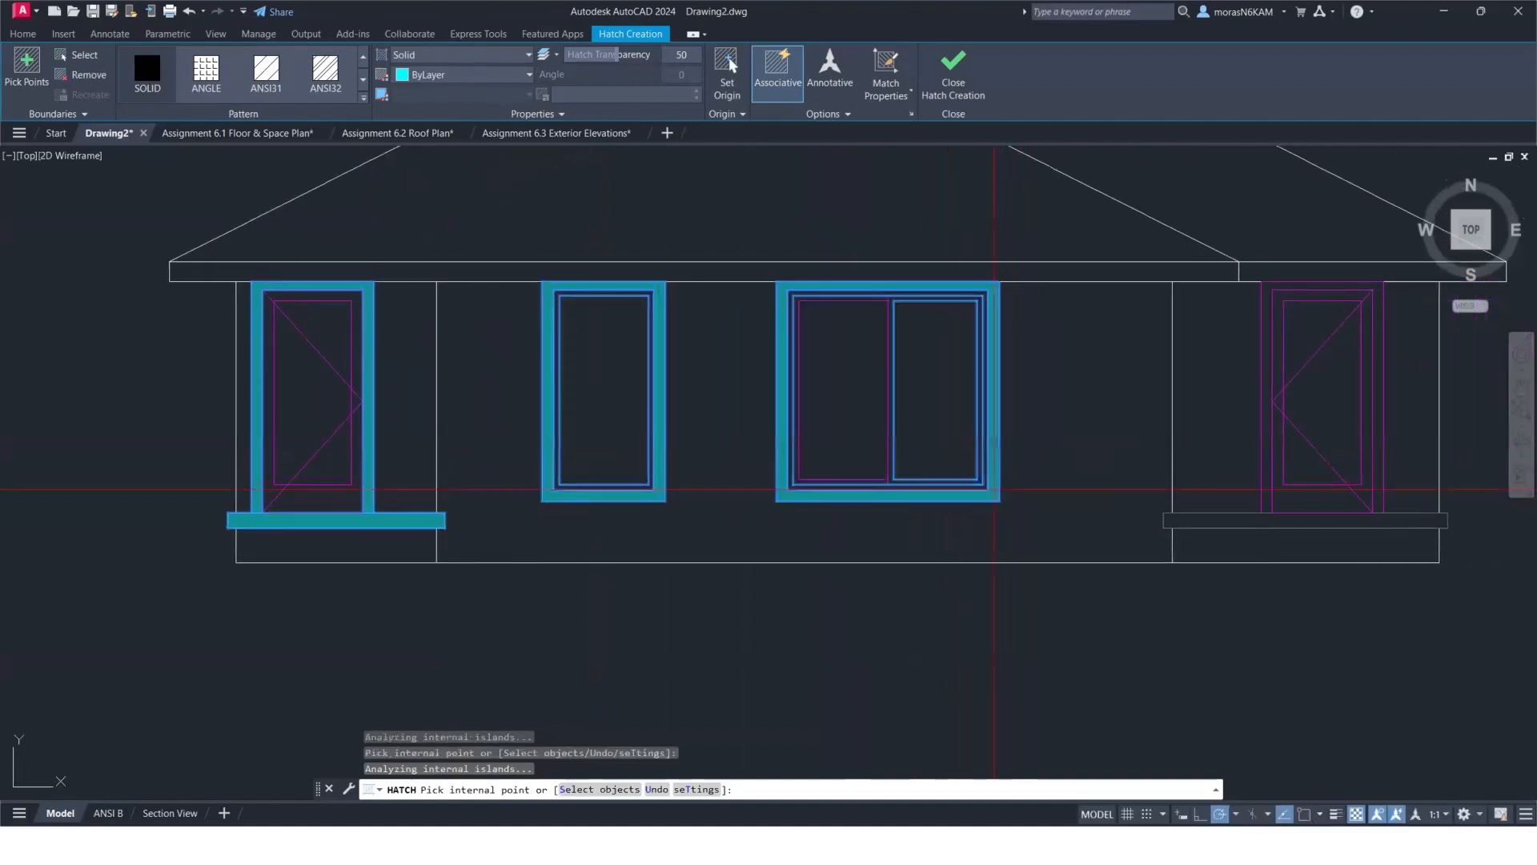
{"action": "left_click", "coordinate": [1267, 487]}
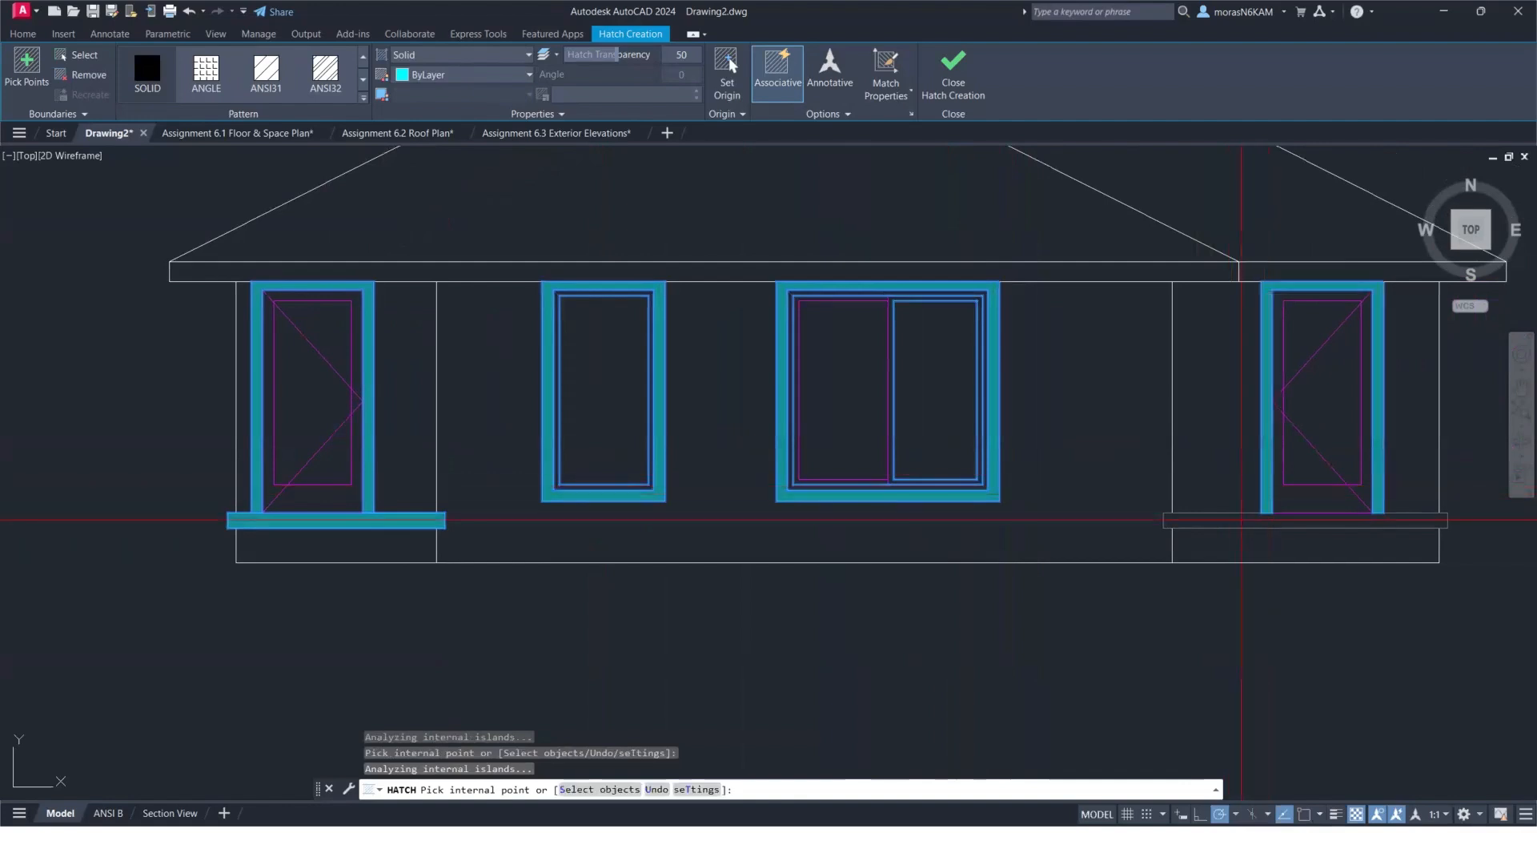
{"action": "left_click", "coordinate": [1241, 519]}
{"action": "scroll", "coordinate": [649, 405], "scroll_direction": "down", "scroll_amount": 4}
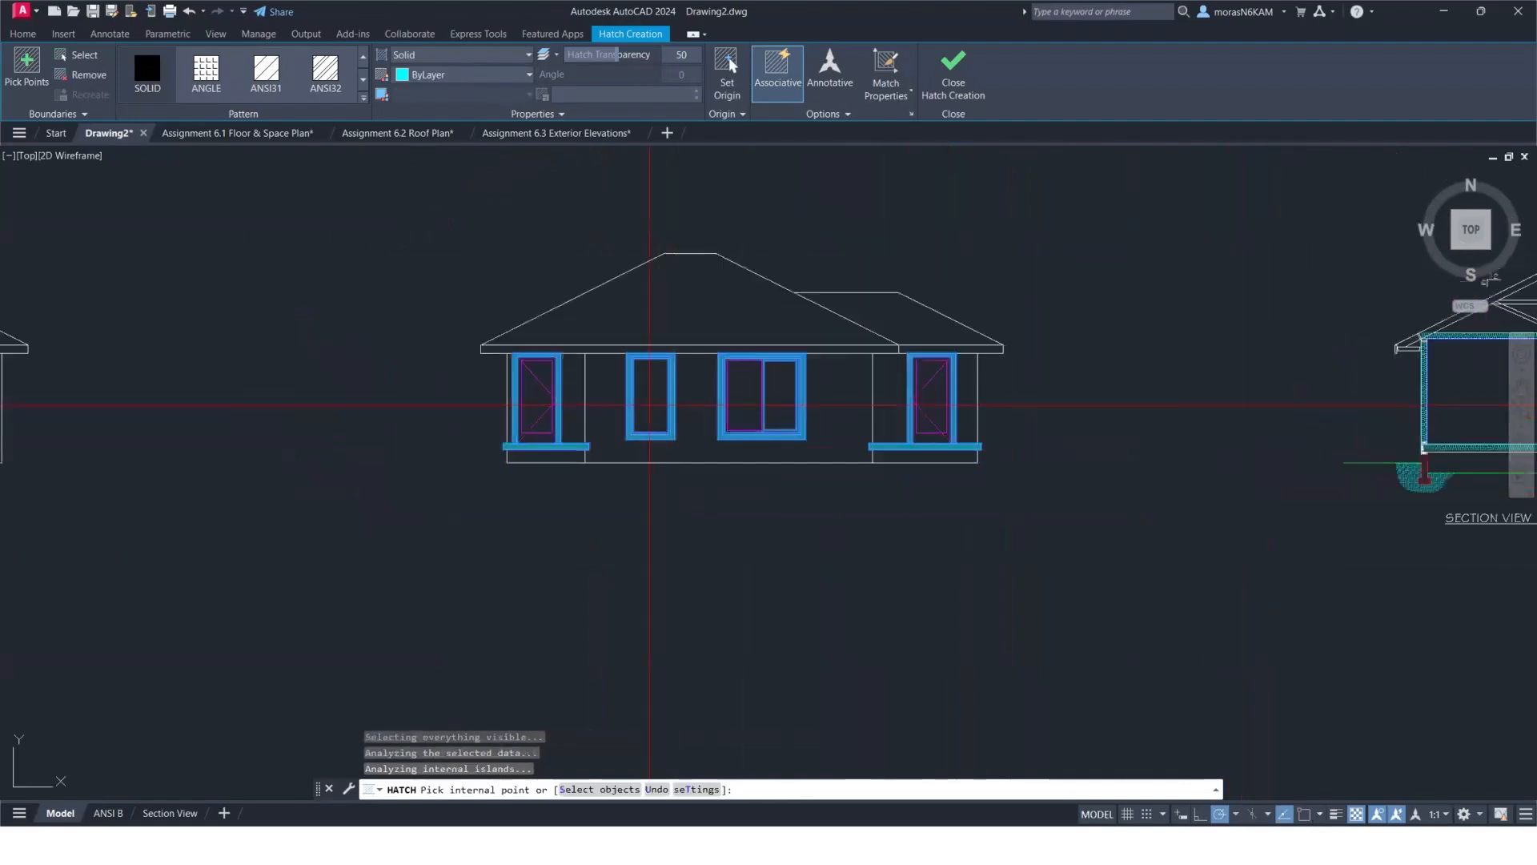
Add the window's trim and the deck edge in the narrower elevation to the same solid hatch.
{"action": "middle_click_drag", "start_coordinate": [399, 398], "coordinate": [916, 469]}
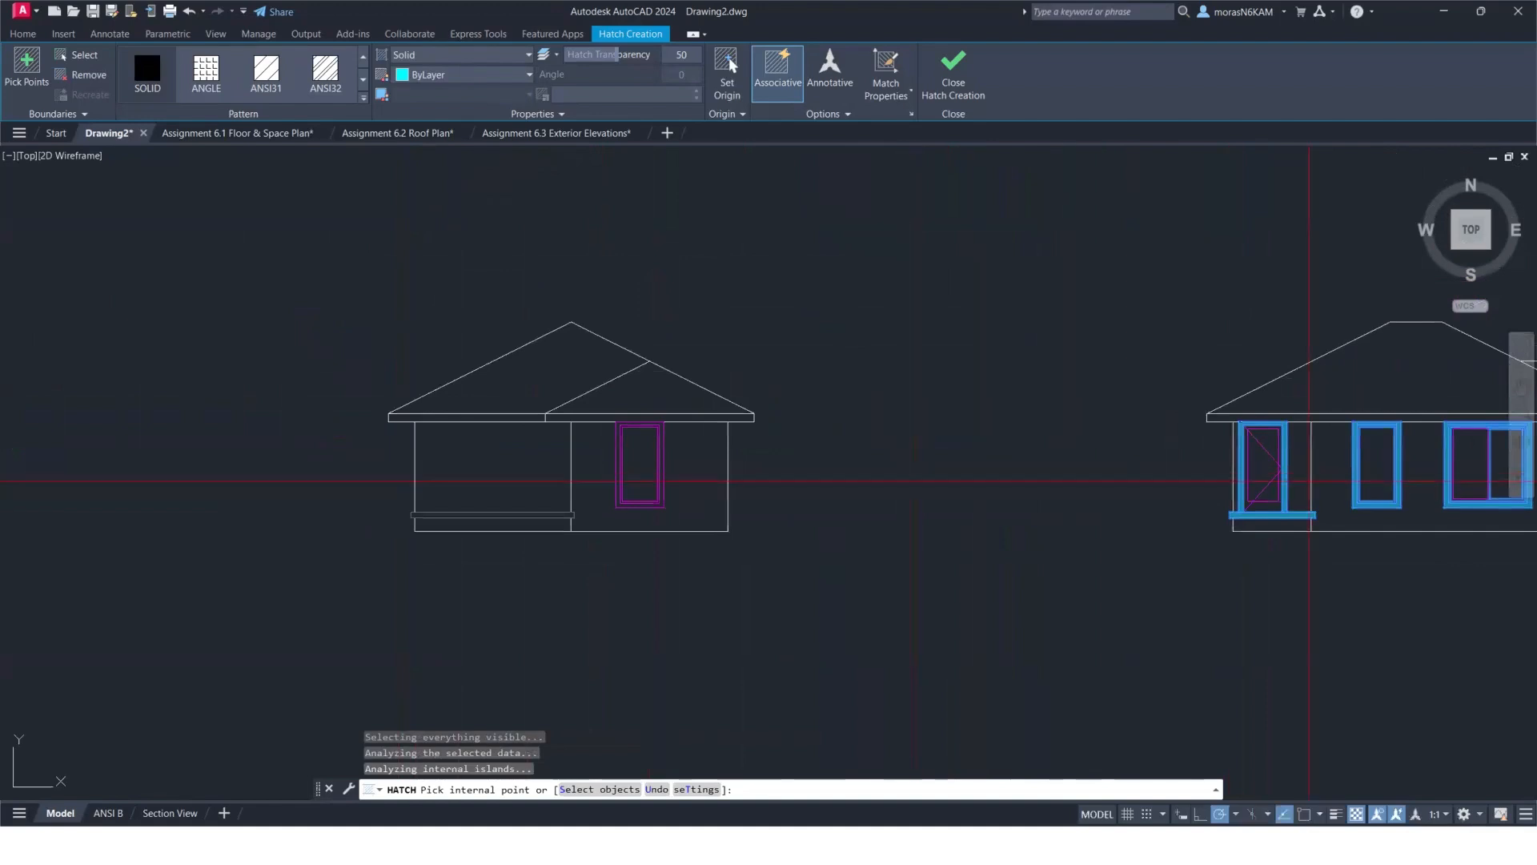
{"action": "scroll", "coordinate": [1341, 478], "scroll_direction": "up", "scroll_amount": 2}
{"action": "middle_click_drag", "start_coordinate": [1374, 463], "coordinate": [968, 387]}
{"action": "scroll", "coordinate": [969, 386], "scroll_direction": "up", "scroll_amount": 6}
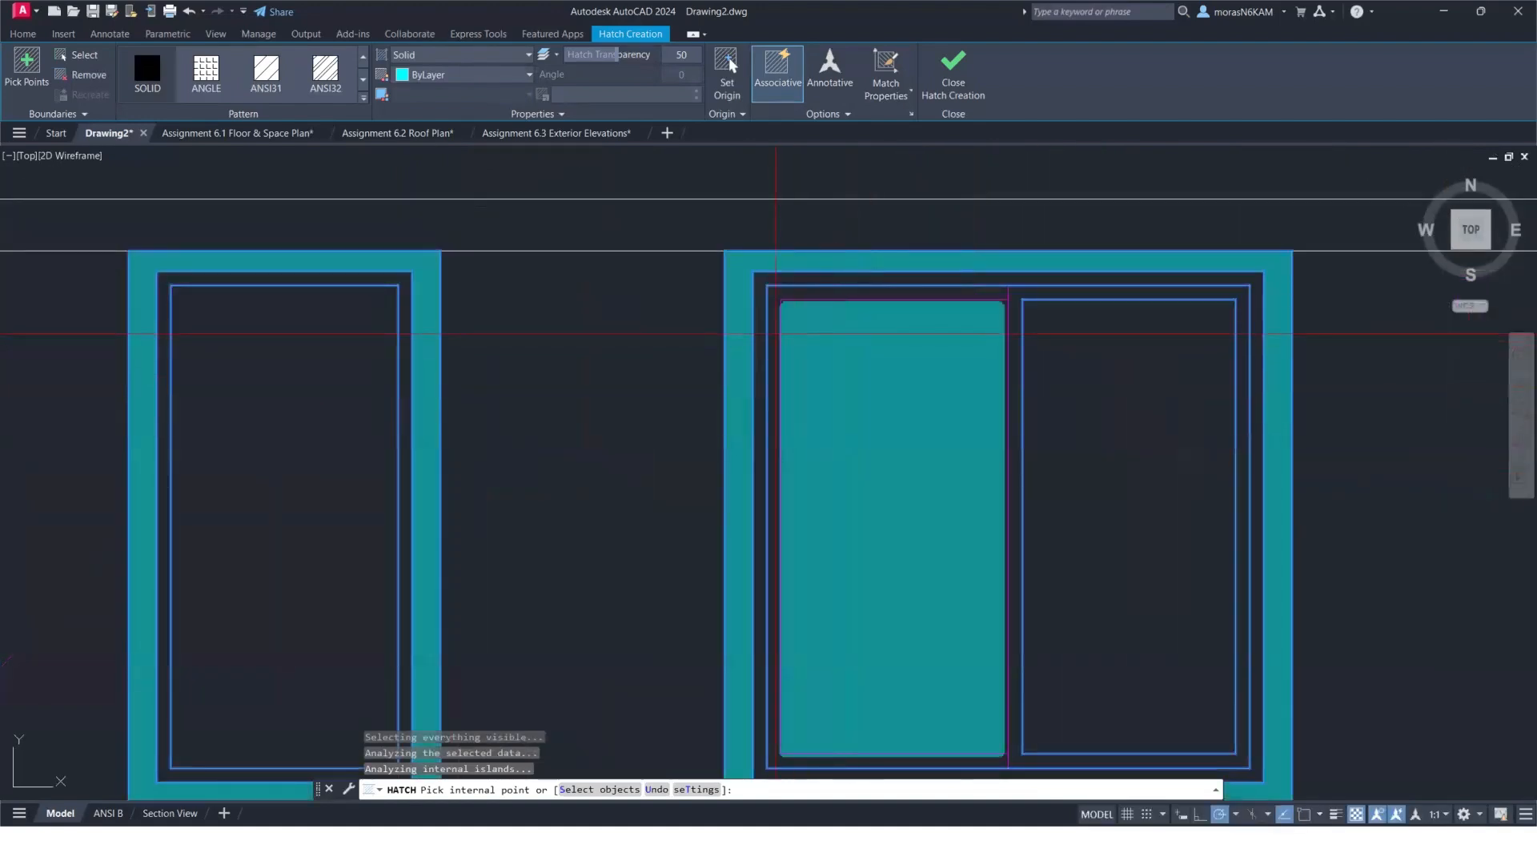
{"action": "scroll", "coordinate": [992, 445], "scroll_direction": "down", "scroll_amount": 4}
{"action": "scroll", "coordinate": [200, 422], "scroll_direction": "down", "scroll_amount": 5}
{"action": "middle_click_drag", "start_coordinate": [132, 423], "coordinate": [1175, 478]}
{"action": "scroll", "coordinate": [632, 493], "scroll_direction": "up", "scroll_amount": 6}
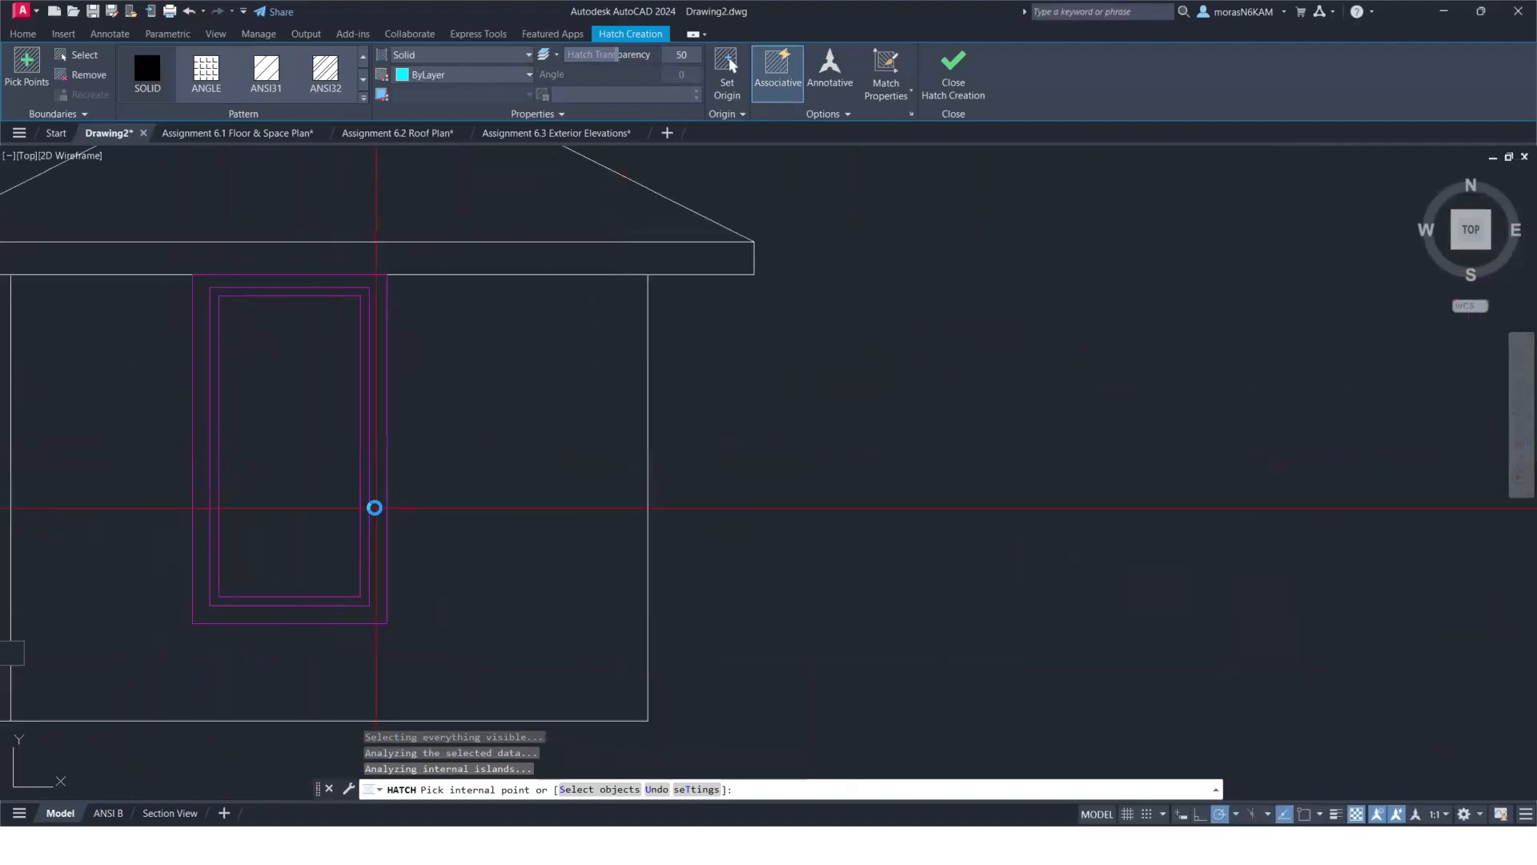
{"action": "left_click", "coordinate": [373, 507]}
{"action": "middle_click_drag", "start_coordinate": [170, 482], "coordinate": [756, 461]}
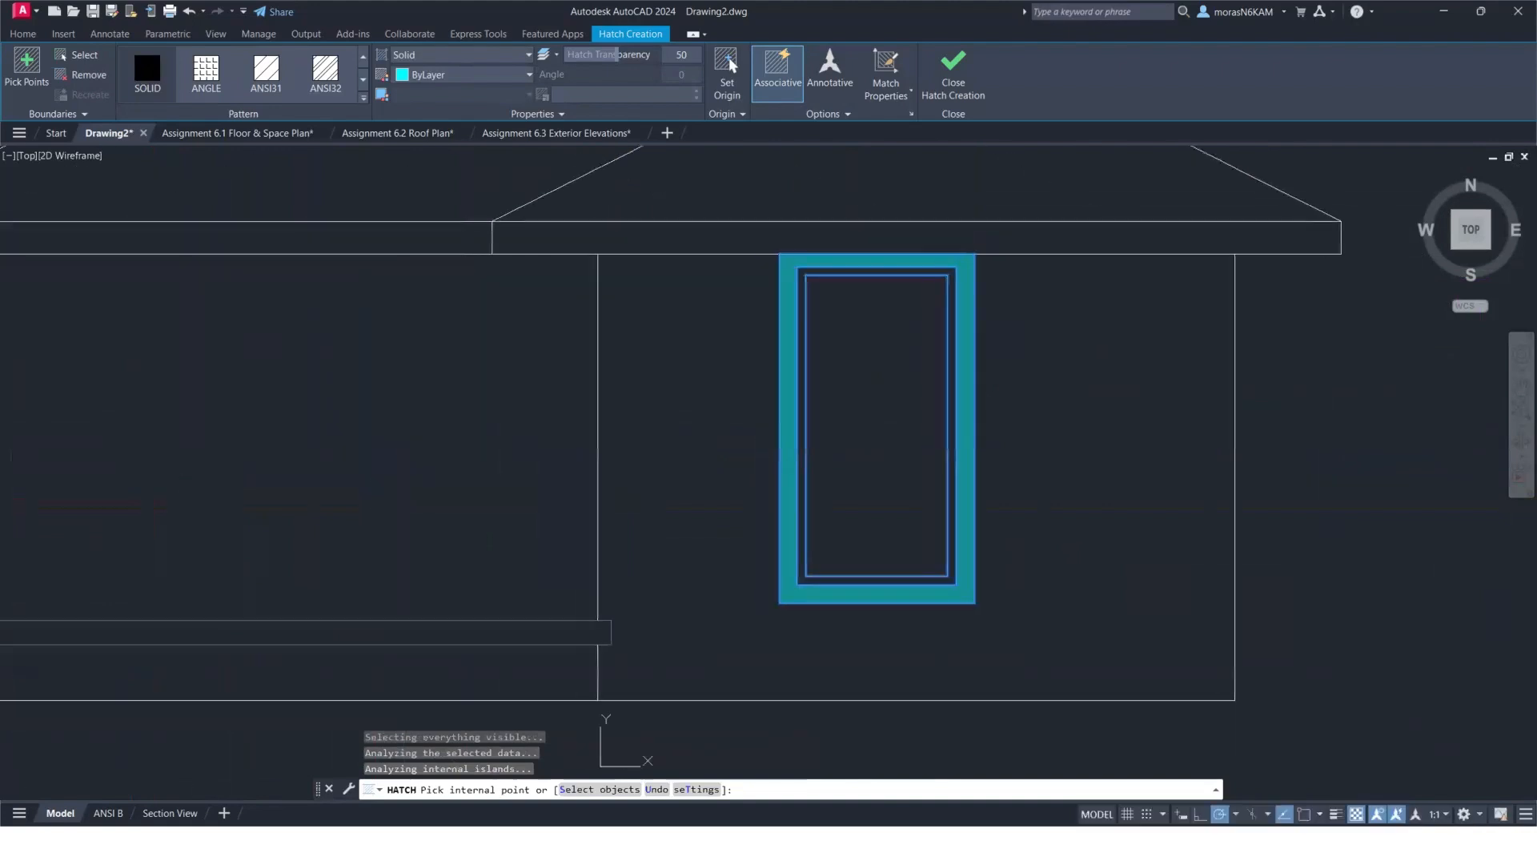
{"action": "left_click", "coordinate": [551, 629]}
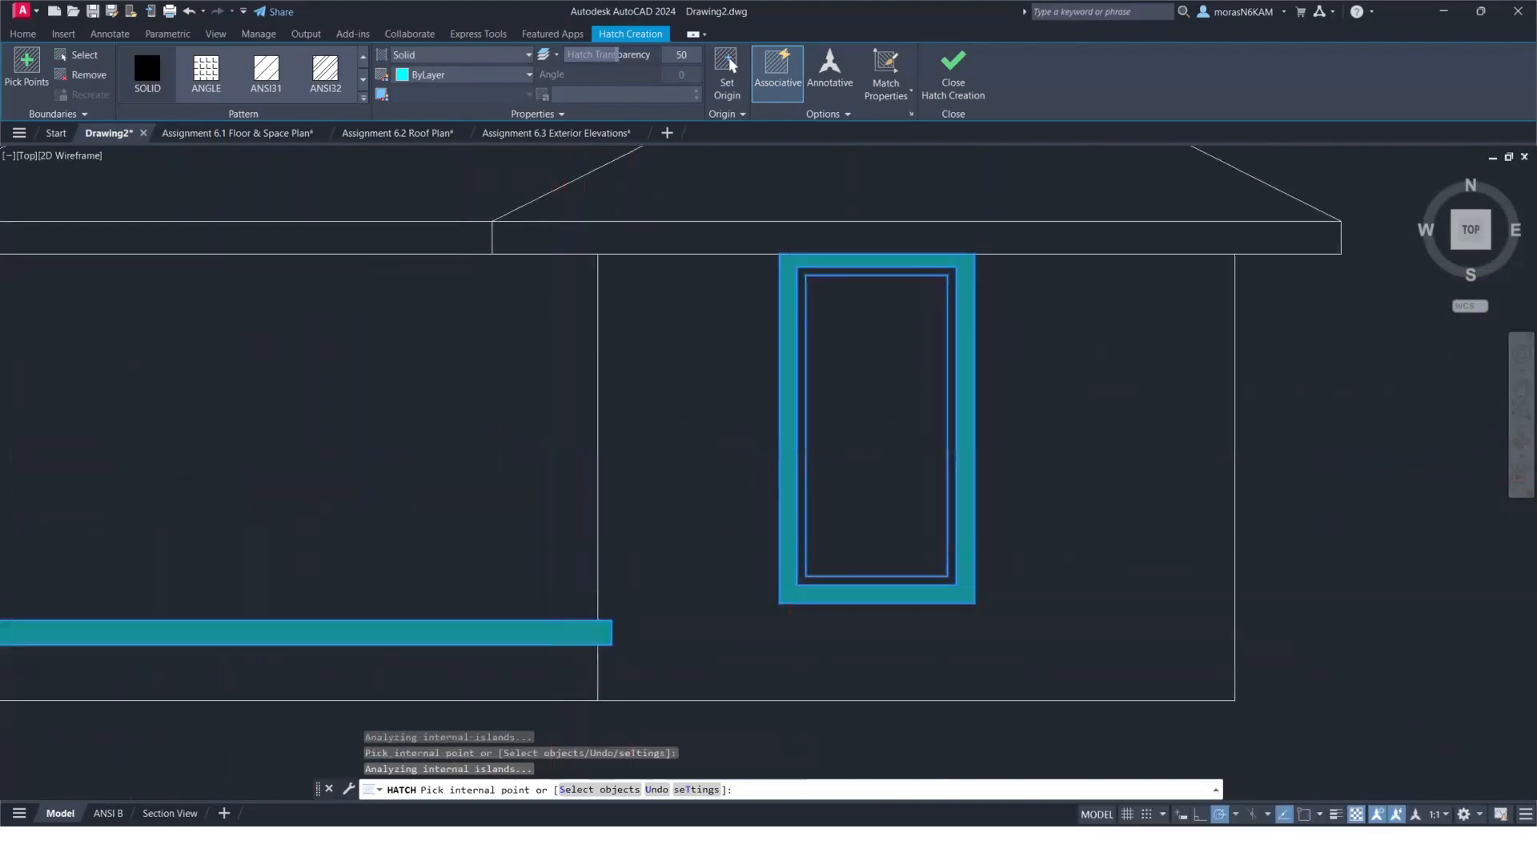
Enable Create Separate Hatches for the picked trim and deck areas, and finish the hatch.
{"action": "scroll", "coordinate": [792, 551], "scroll_direction": "down", "scroll_amount": 6}
{"action": "middle_click_drag", "start_coordinate": [1042, 523], "coordinate": [528, 516]}
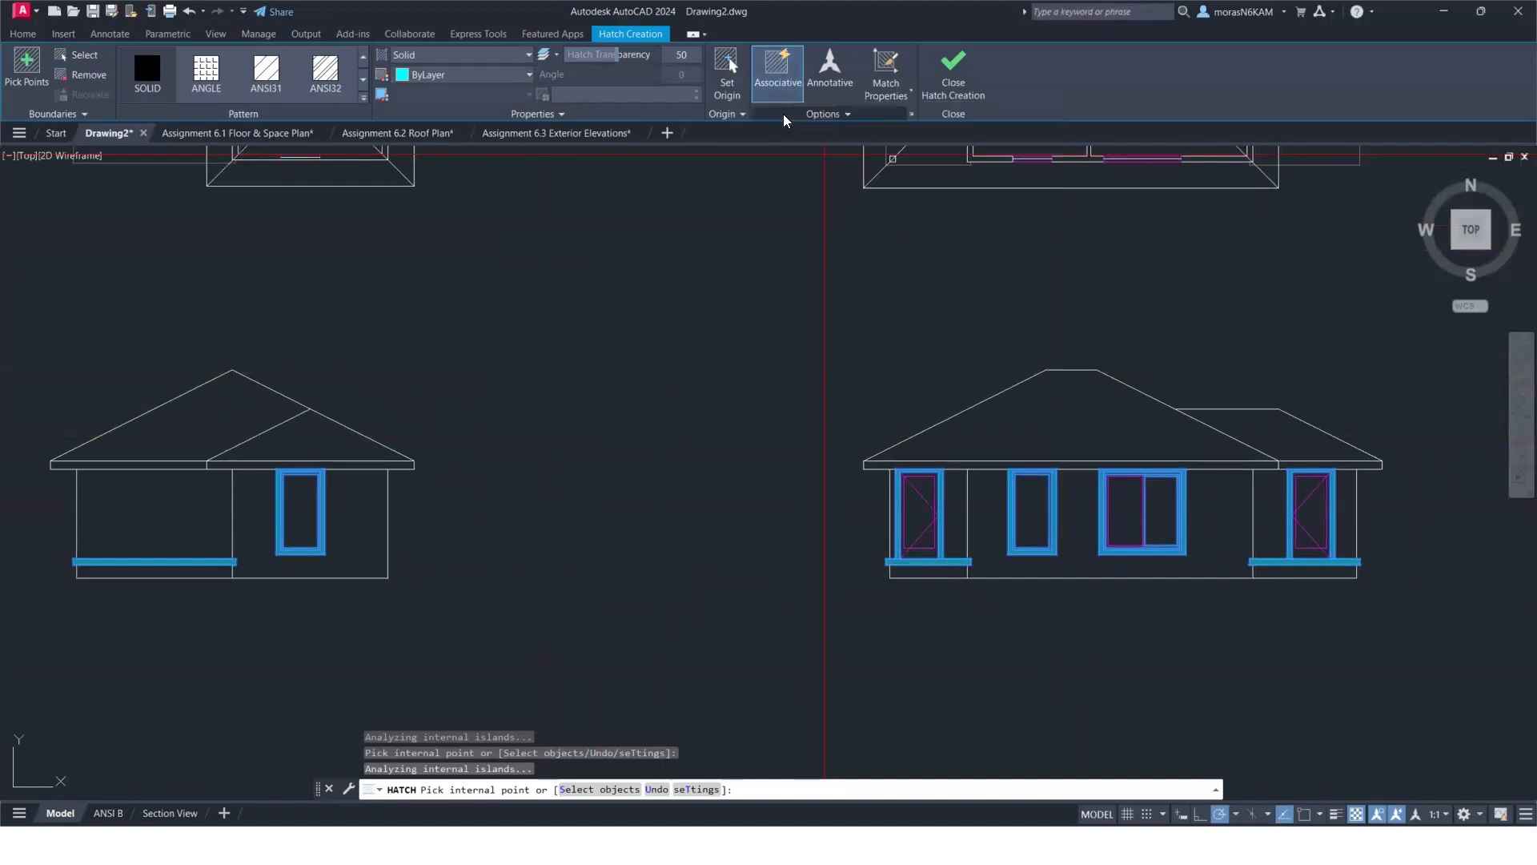
{"action": "left_click", "coordinate": [783, 114]}
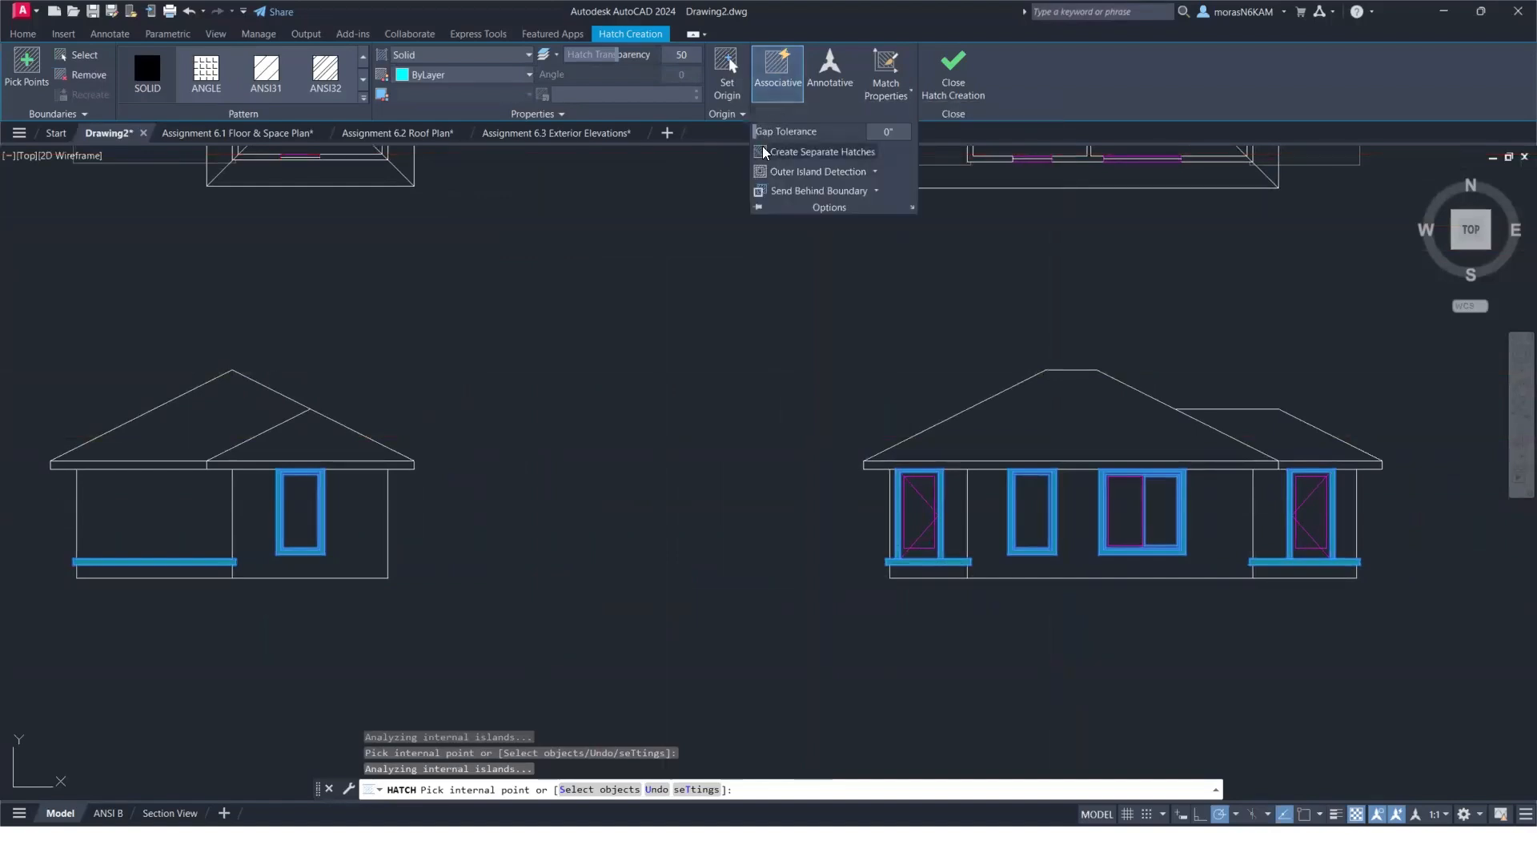
{"action": "left_click", "coordinate": [809, 152]}
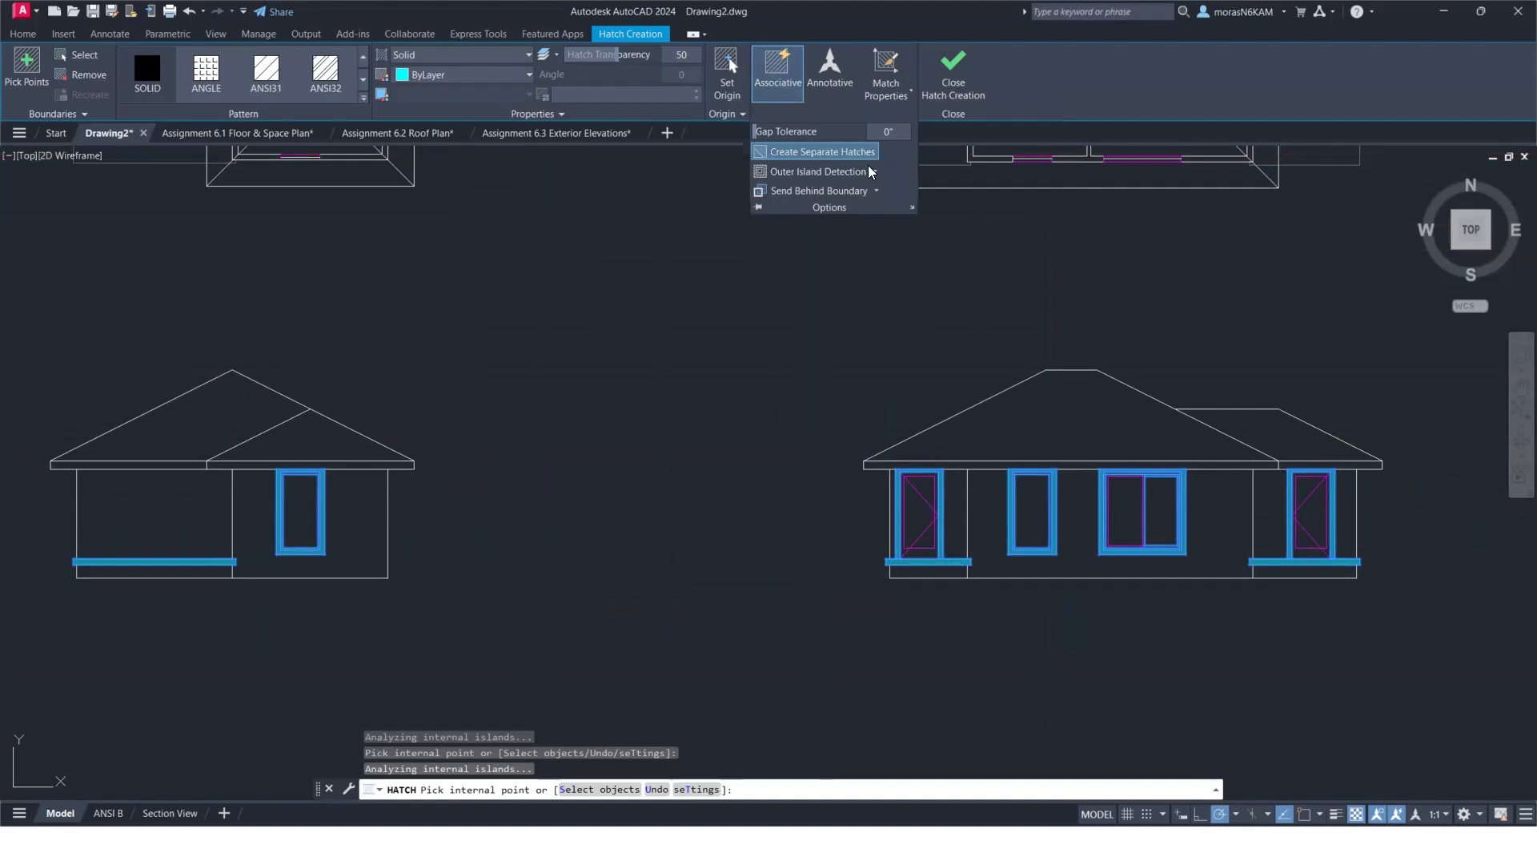
{"action": "left_click", "coordinate": [953, 83]}
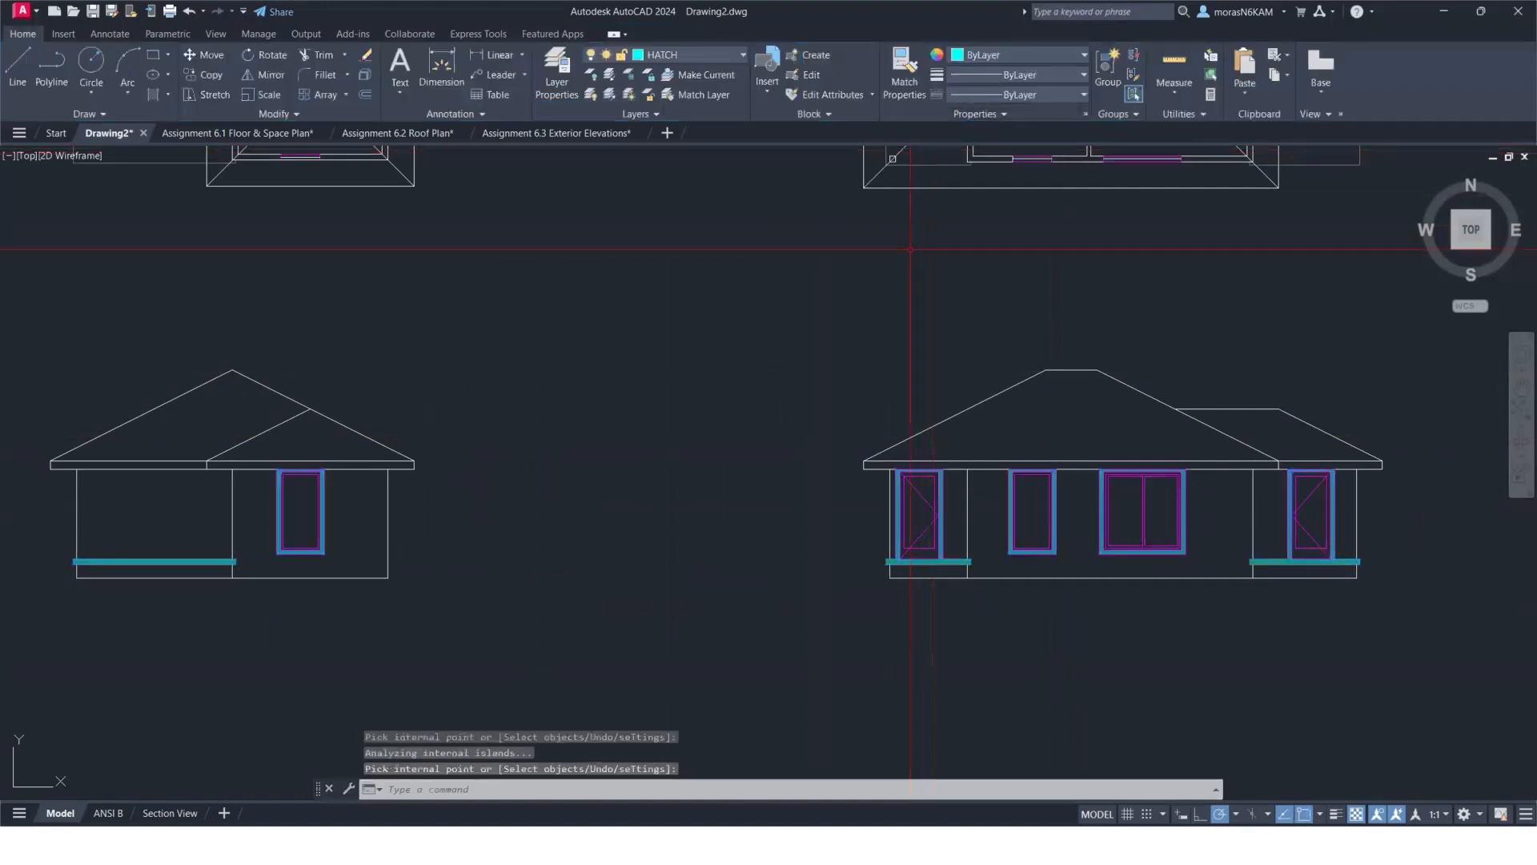
{"action": "scroll", "coordinate": [1102, 503], "scroll_direction": "up", "scroll_amount": 4}
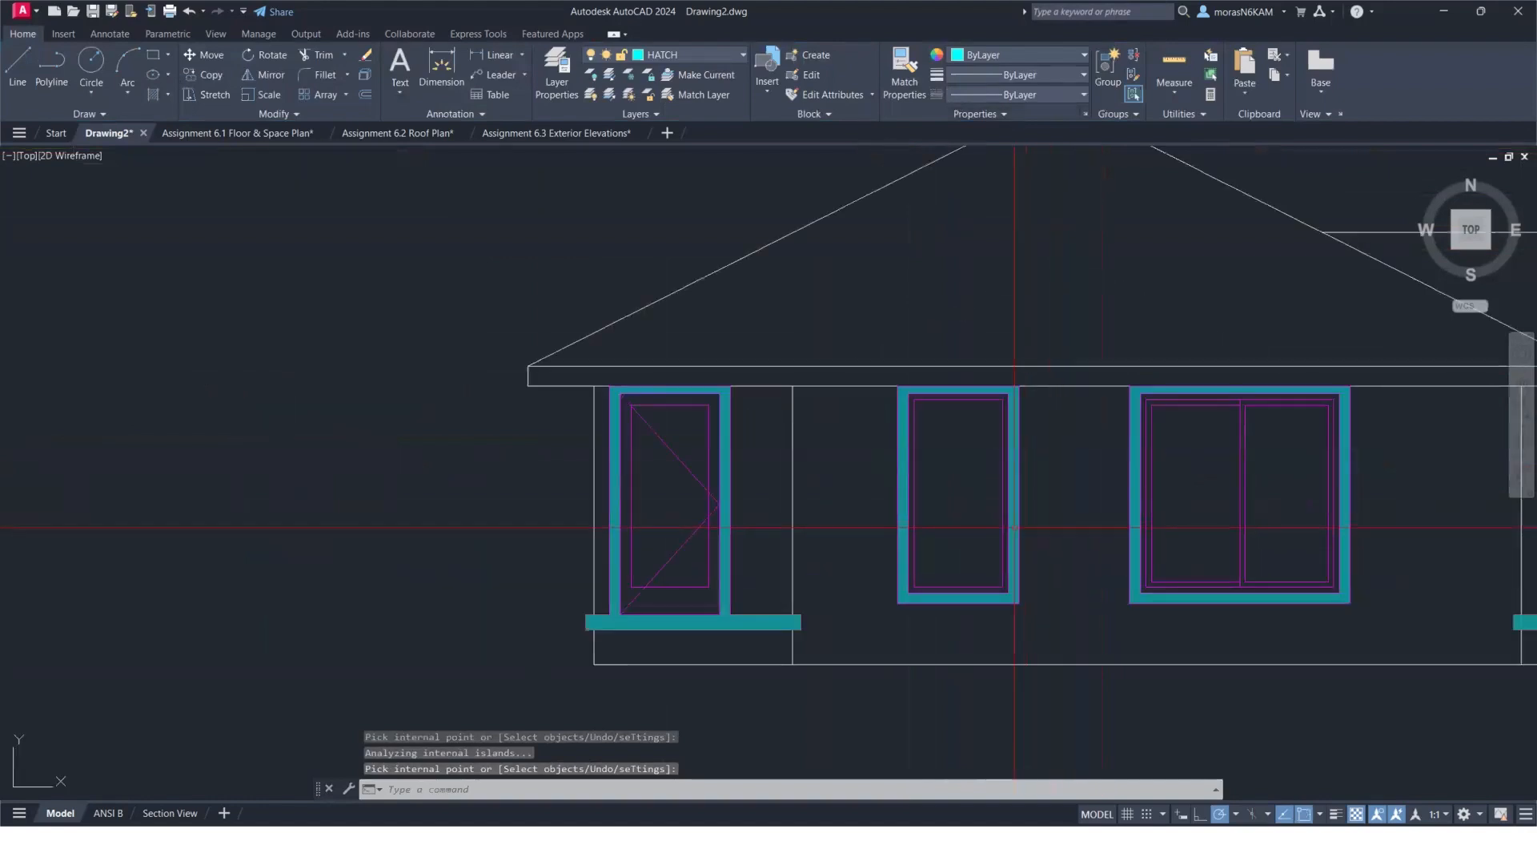
{"action": "scroll", "coordinate": [1030, 530], "scroll_direction": "down", "scroll_amount": 4}
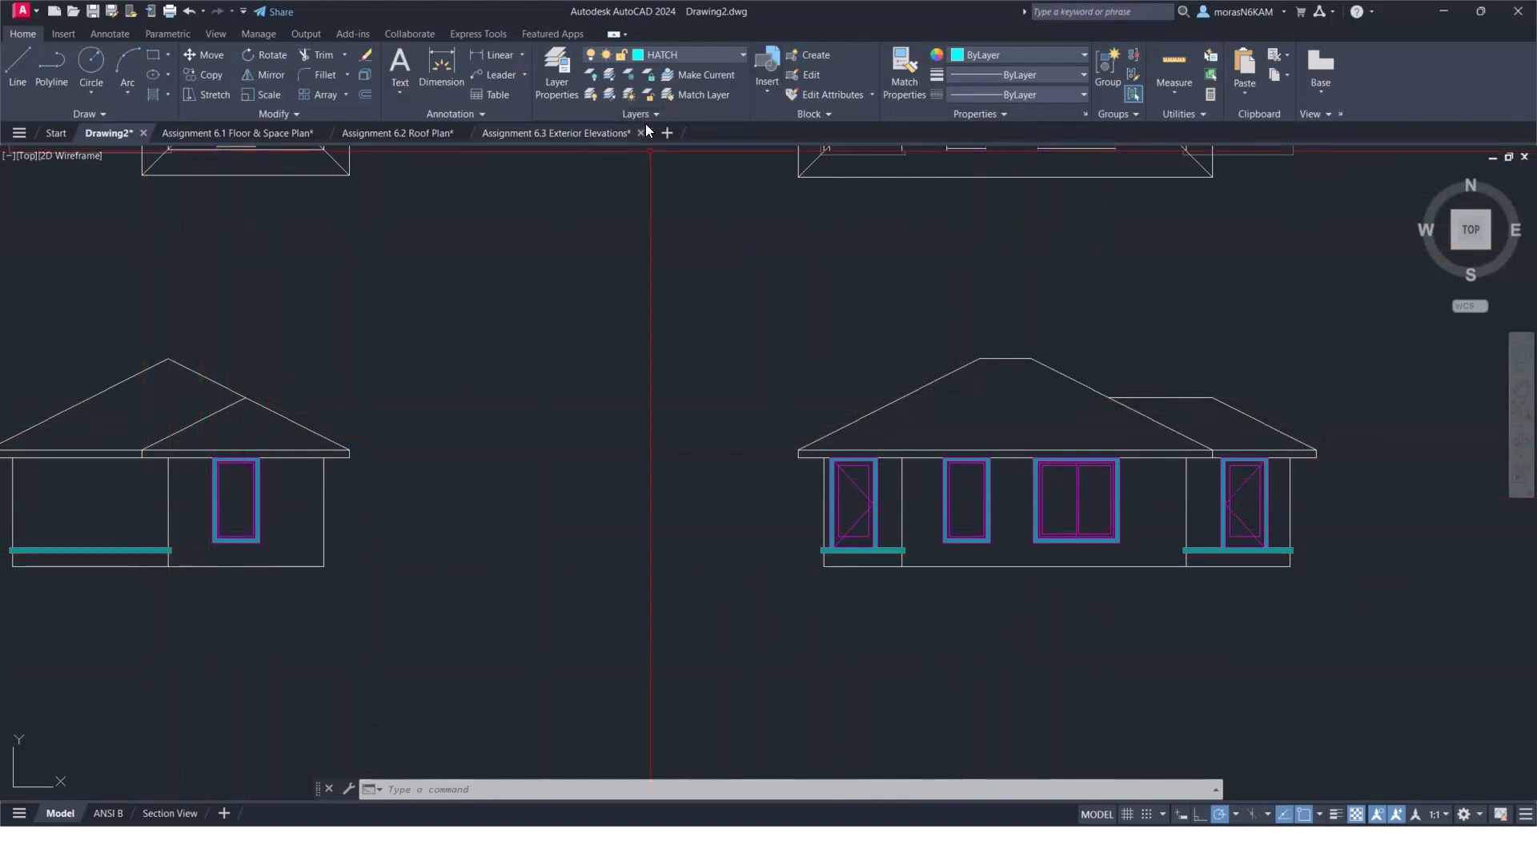
{"action": "mouse_move", "coordinate": [647, 126]}
{"action": "type", "text": "hatch"}
{"action": "key", "text": "Return"}
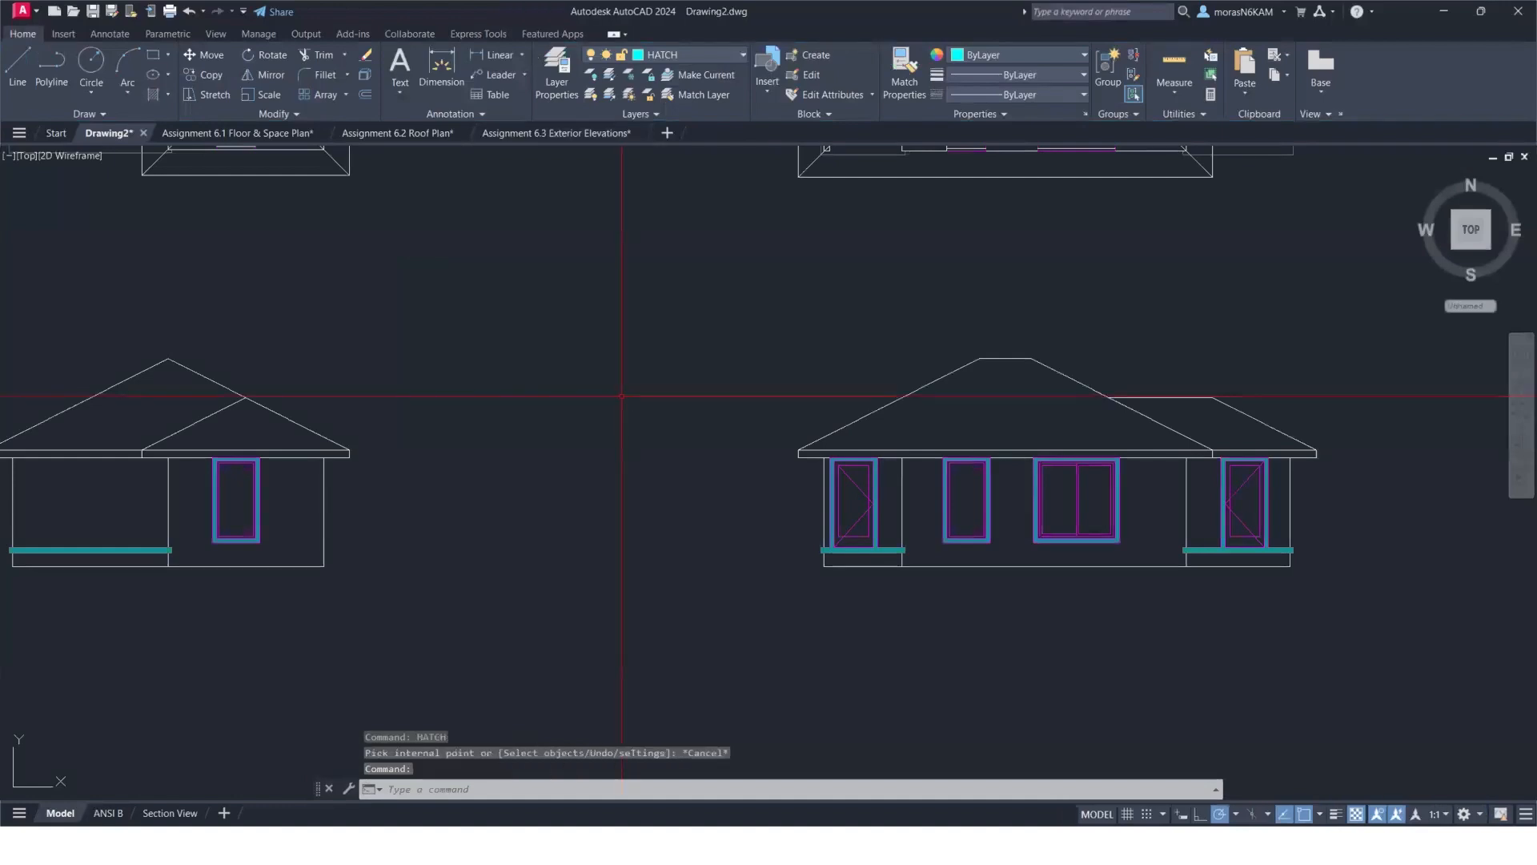
{"action": "key", "text": "Escape"}
{"action": "key", "text": "Escape"}
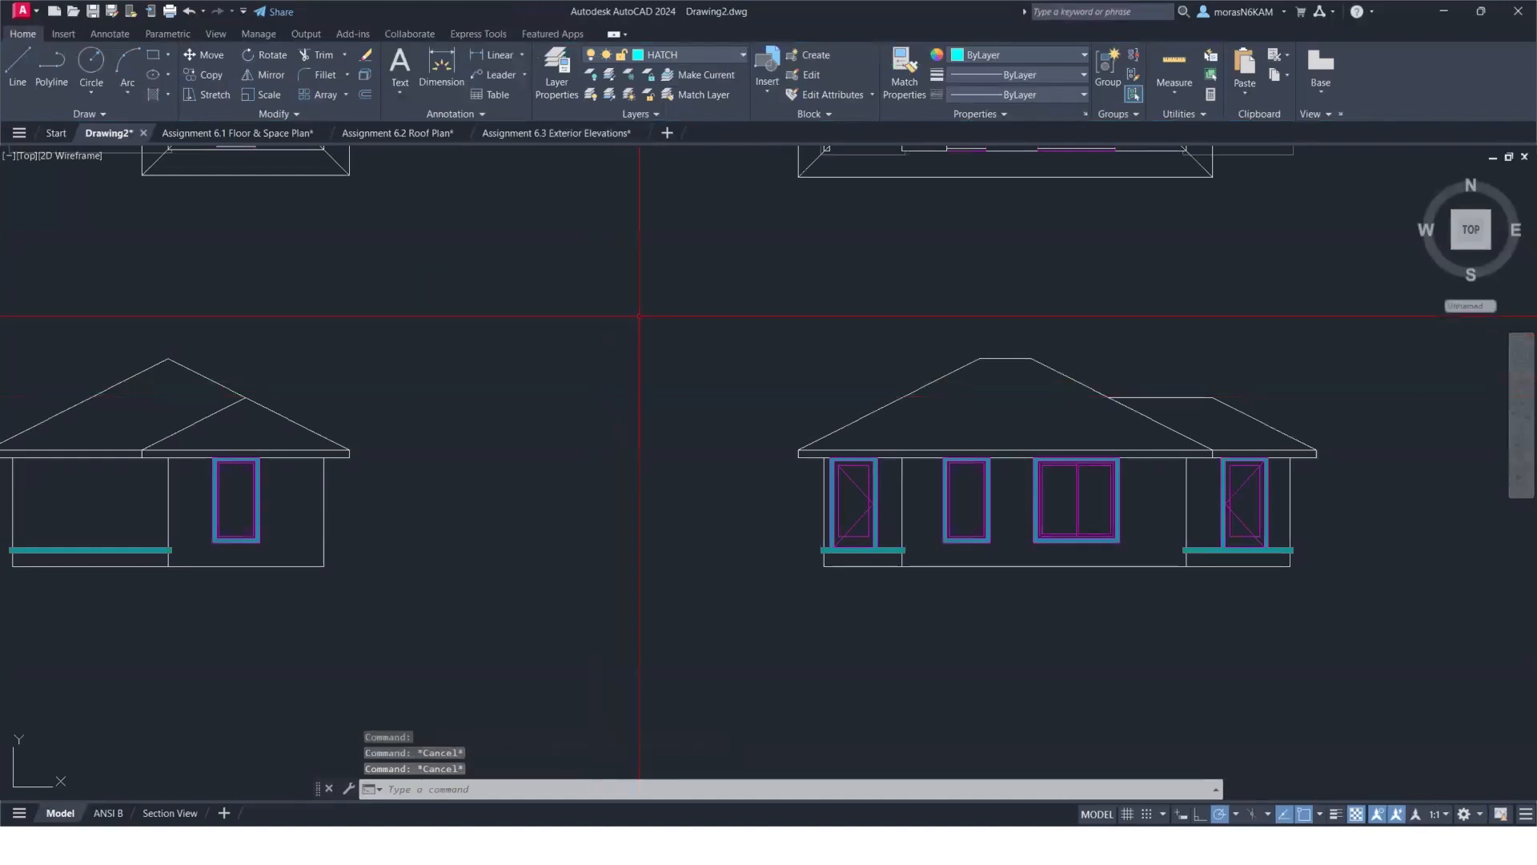
Save the drawing as 6.3 Demo in the Assignment 6.3 Exterior Elevations folder, and close the Assignment 6.3 Exterior Elevations drawing.
{"action": "scroll", "coordinate": [639, 316], "scroll_direction": "down", "scroll_amount": 4}
{"action": "middle_click_drag", "start_coordinate": [631, 405], "coordinate": [631, 448]}
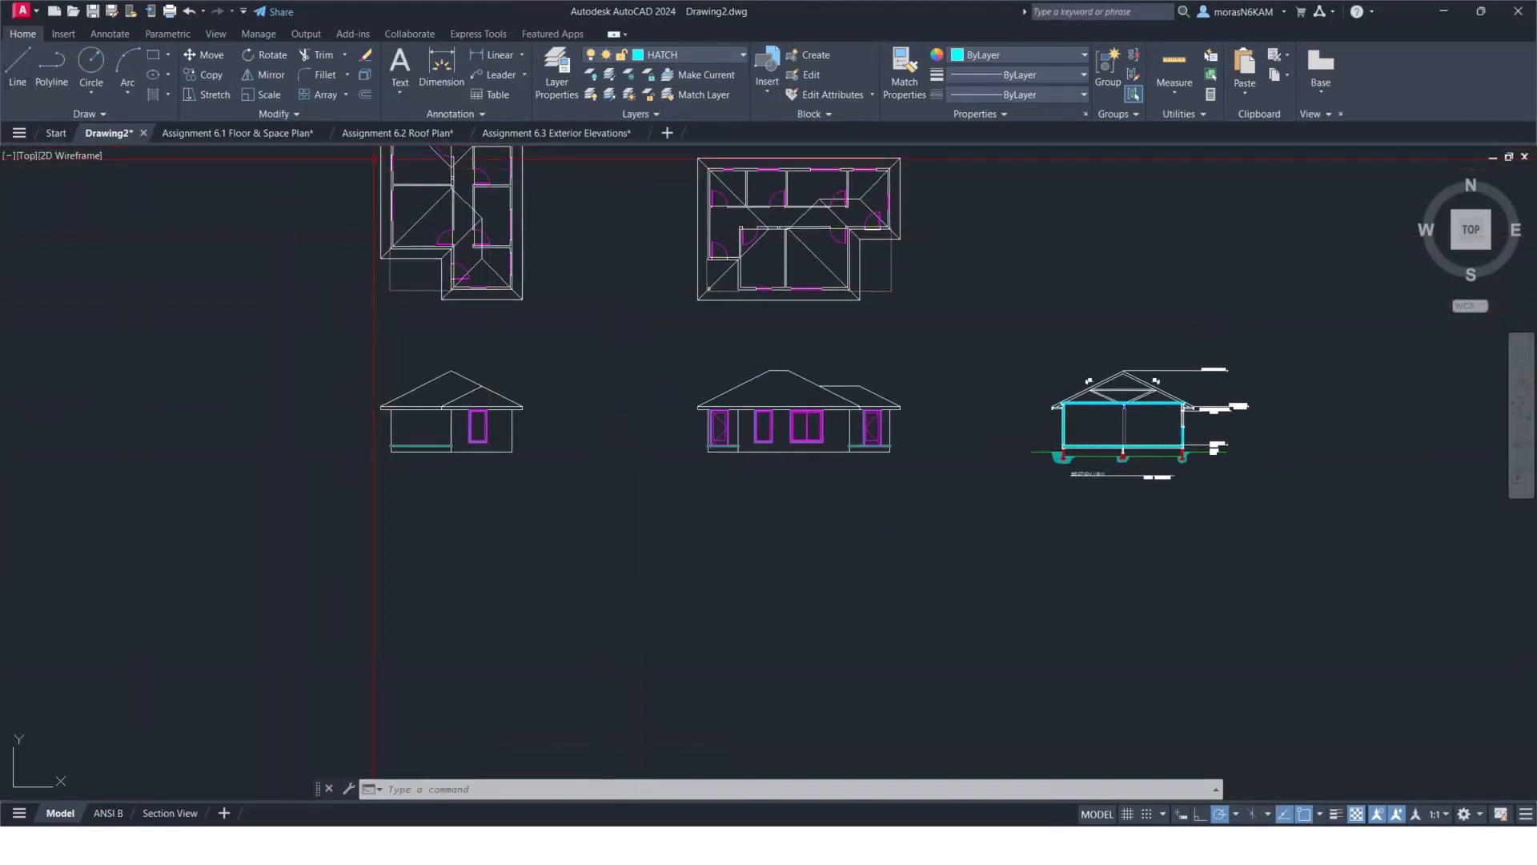
{"action": "left_click", "coordinate": [21, 11]}
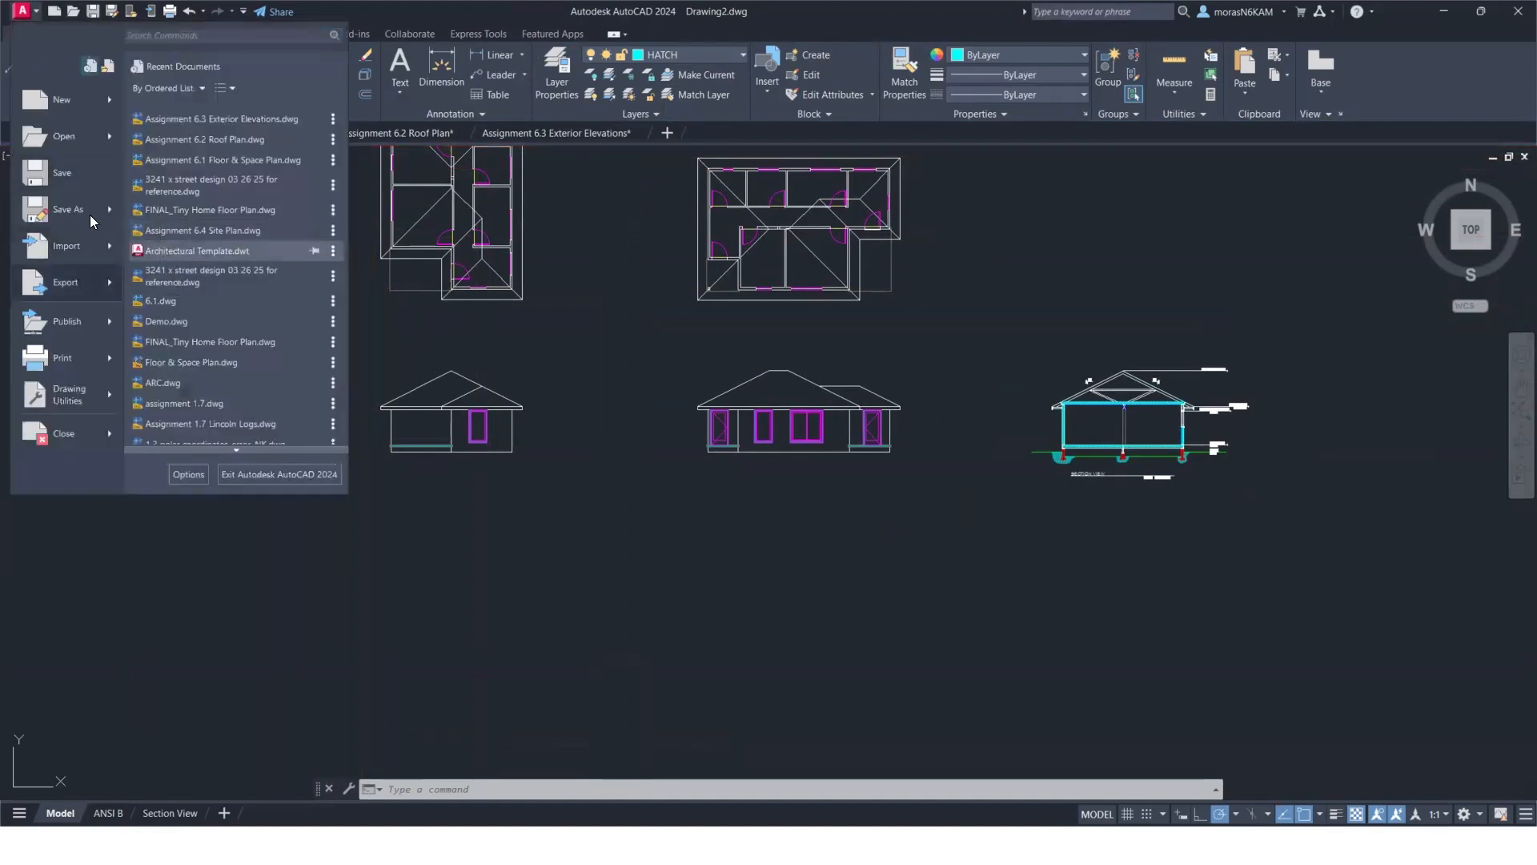
{"action": "left_click", "coordinate": [90, 214]}
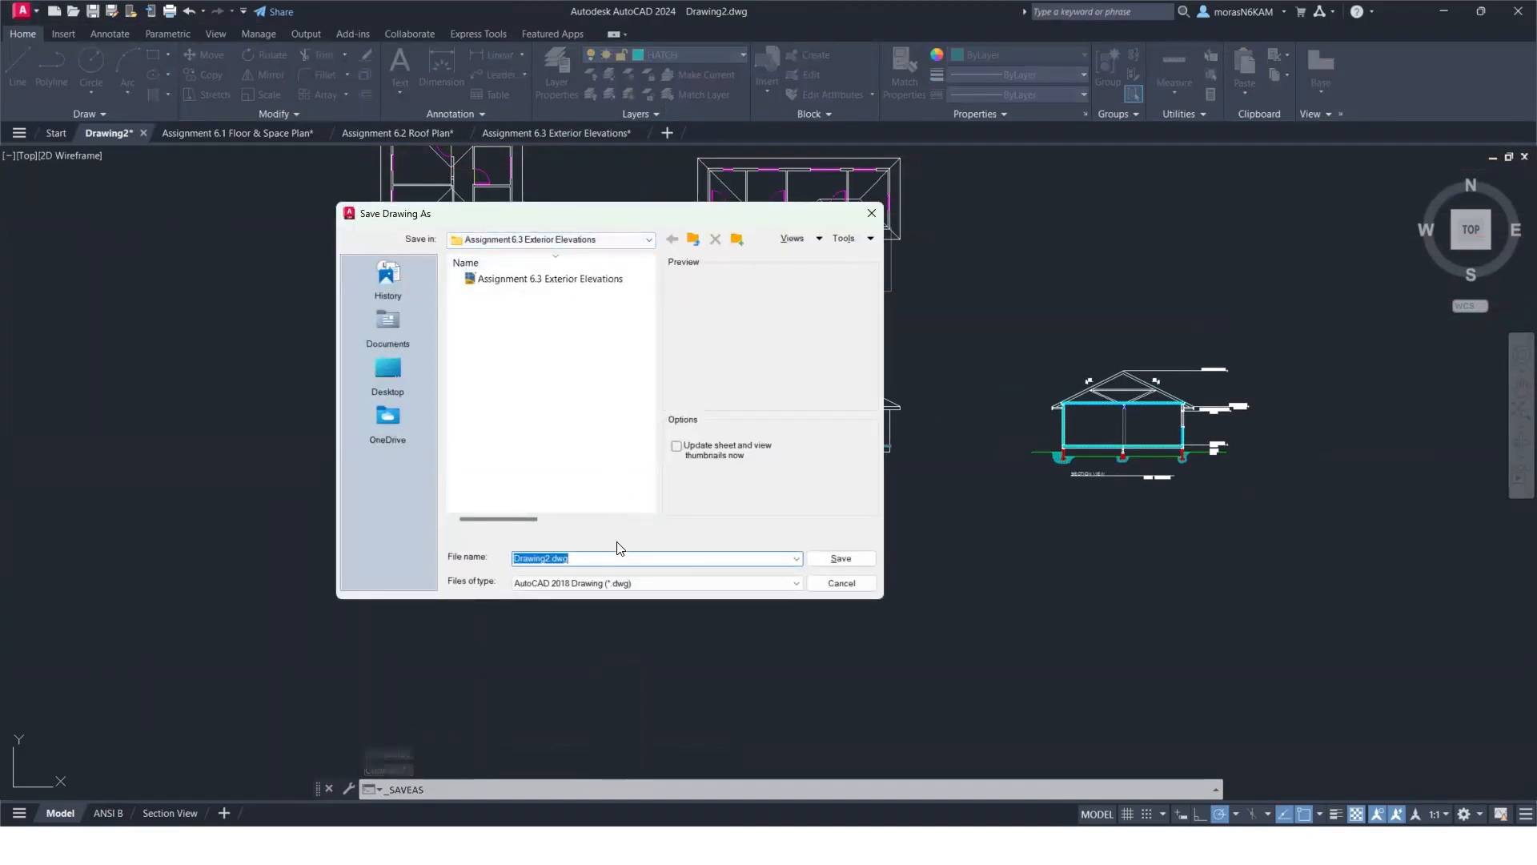
{"action": "type", "text": "6.3 Demo"}
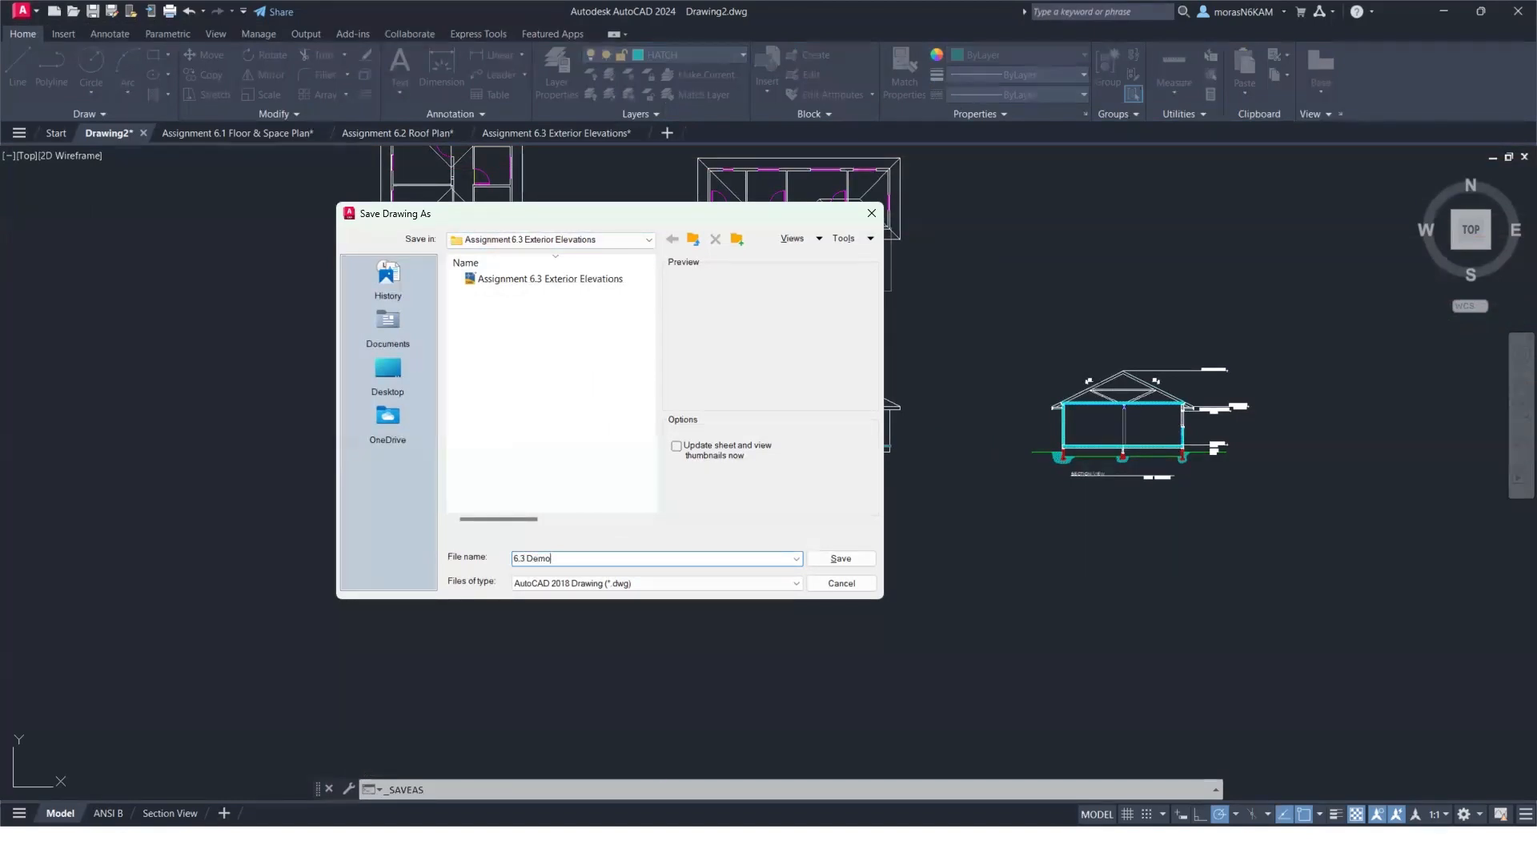
{"action": "key", "text": "ctrl+a"}
{"action": "key", "text": "Return"}
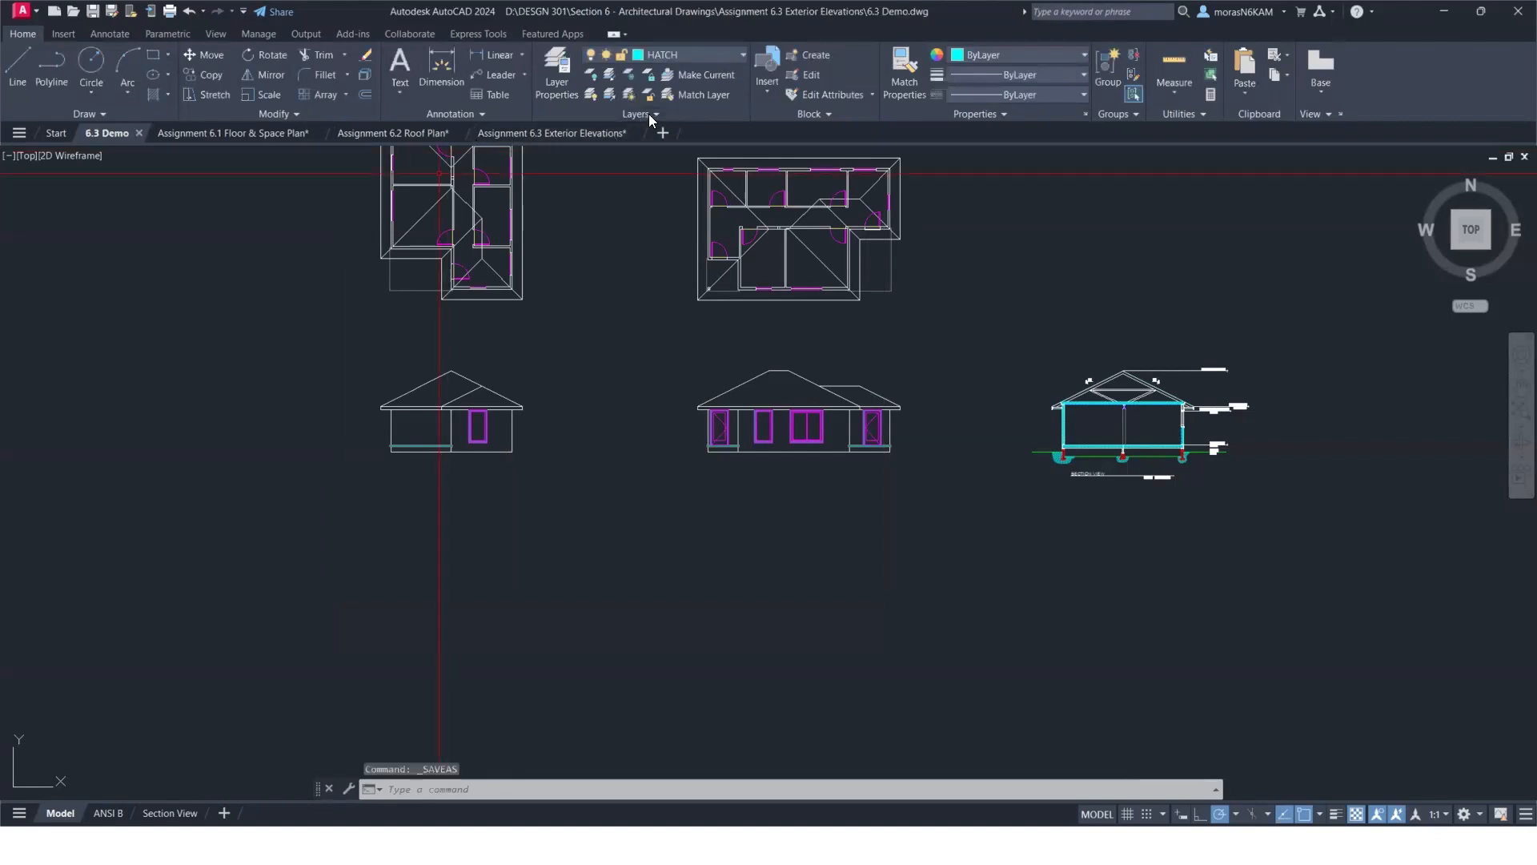
{"action": "left_click", "coordinate": [624, 132]}
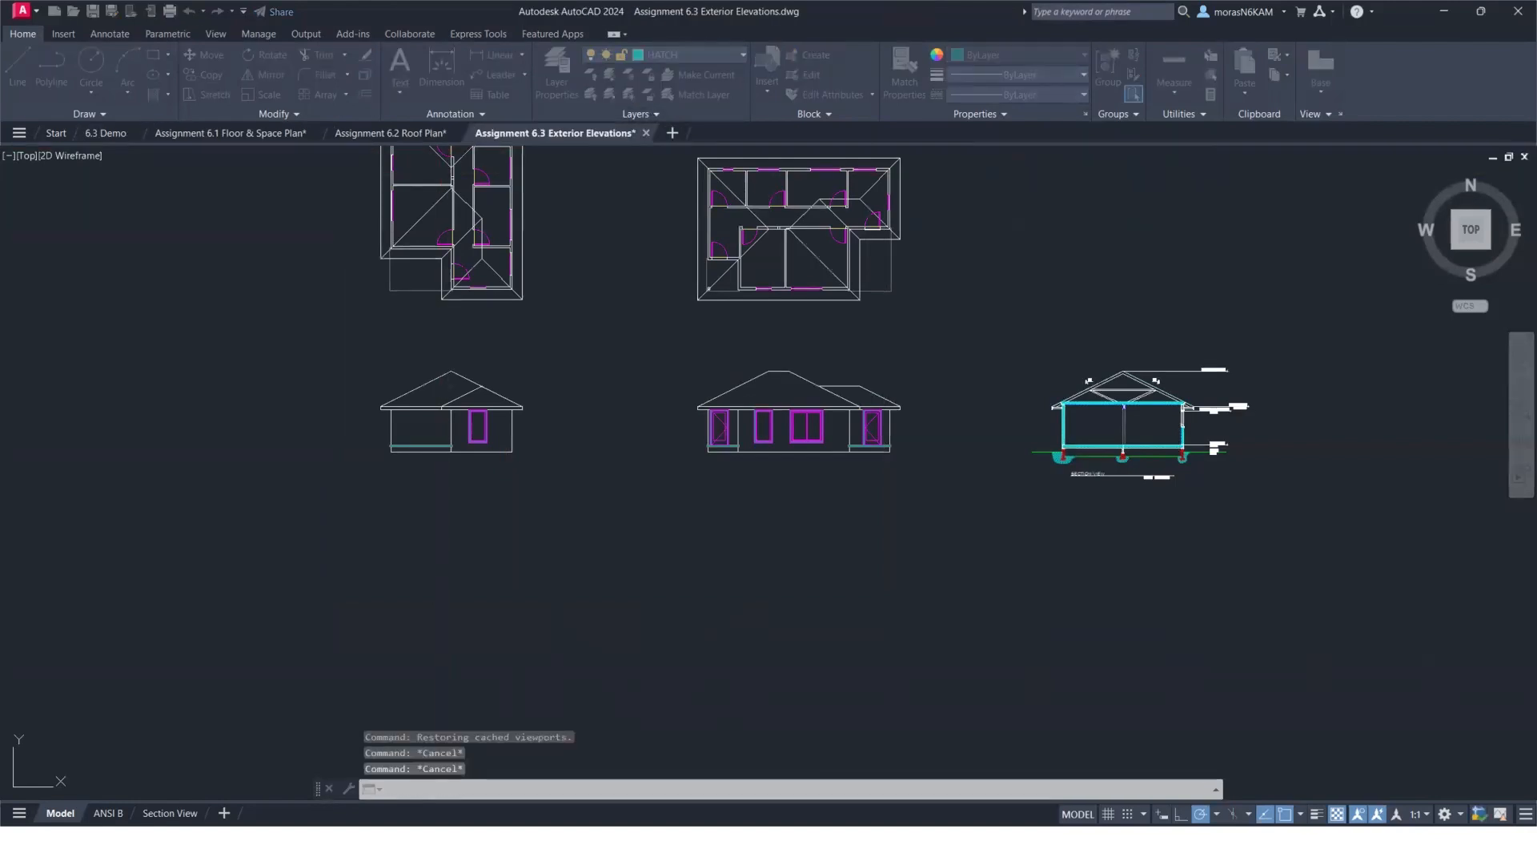
{"action": "left_click", "coordinate": [646, 133]}
Hatch the wall above the deck edge in the narrower elevation with the ANSI31 pattern at scale 48.
{"action": "scroll", "coordinate": [442, 409], "scroll_direction": "up", "scroll_amount": 5}
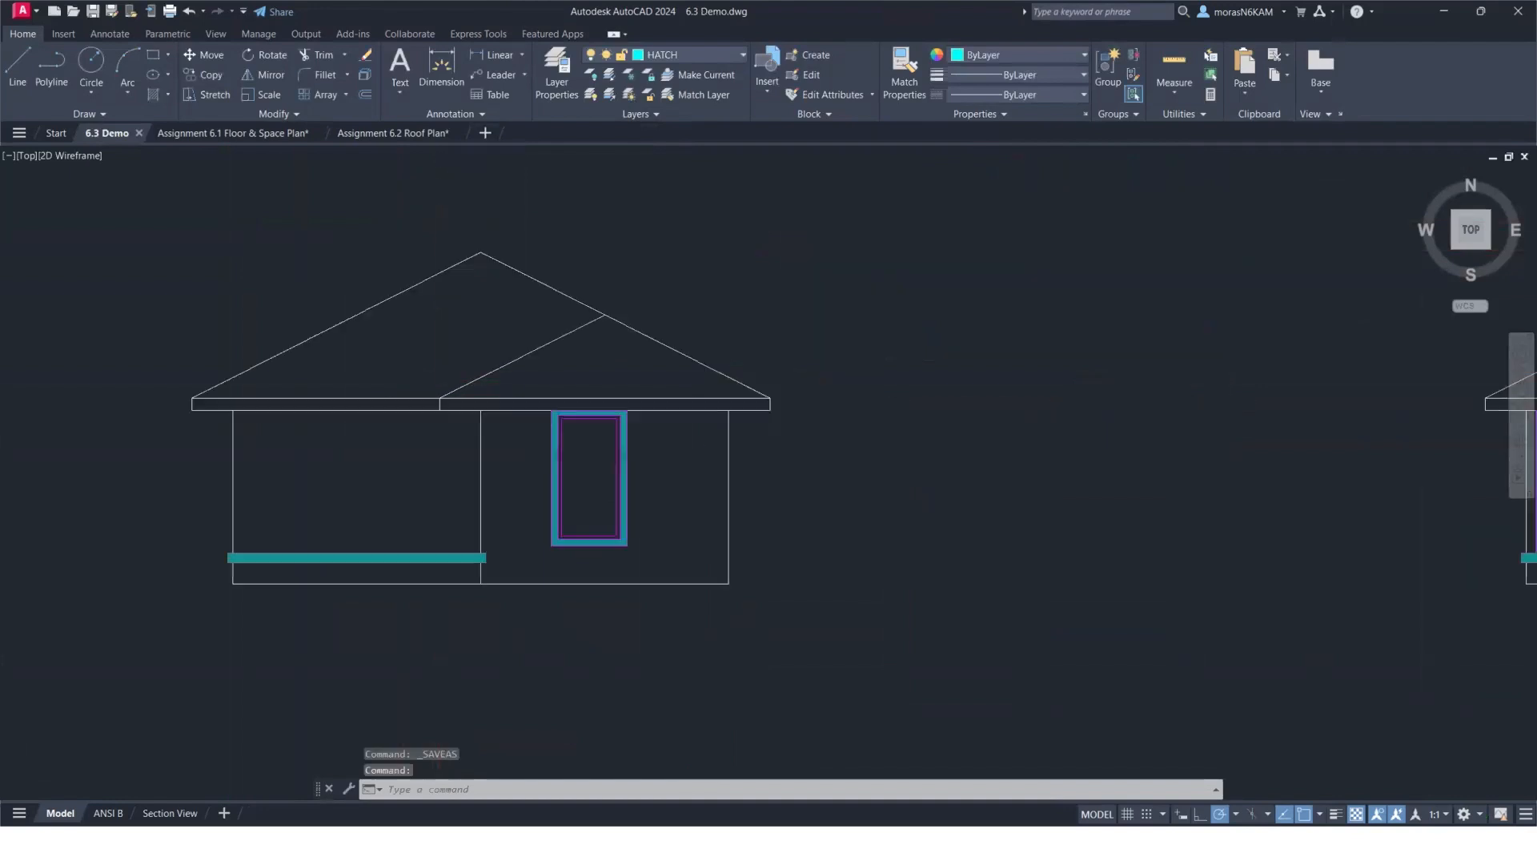
{"action": "middle_click_drag", "start_coordinate": [394, 446], "coordinate": [440, 345]}
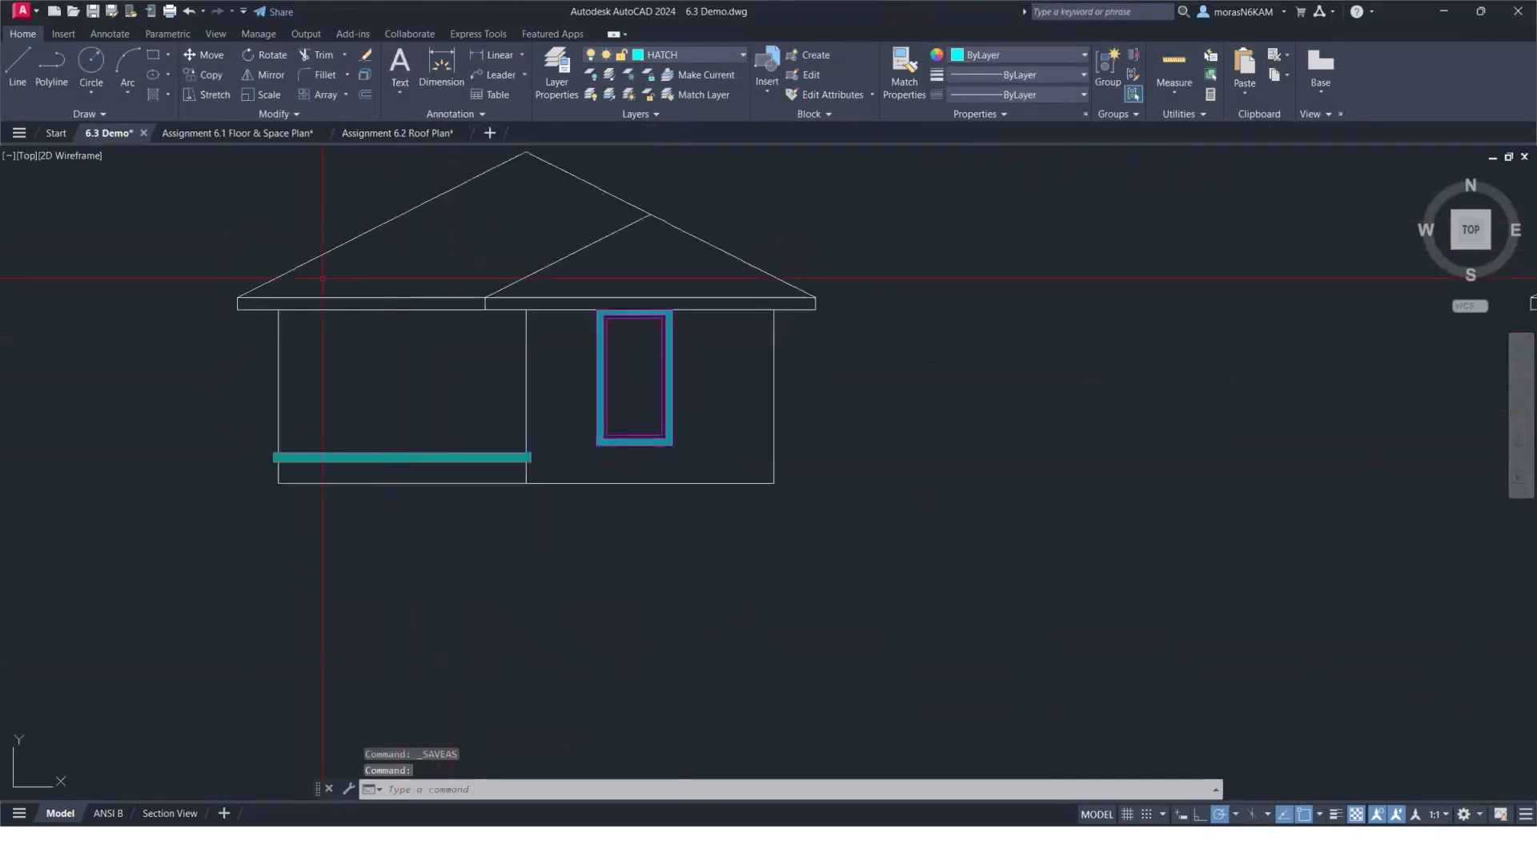
{"action": "type", "text": "hatch"}
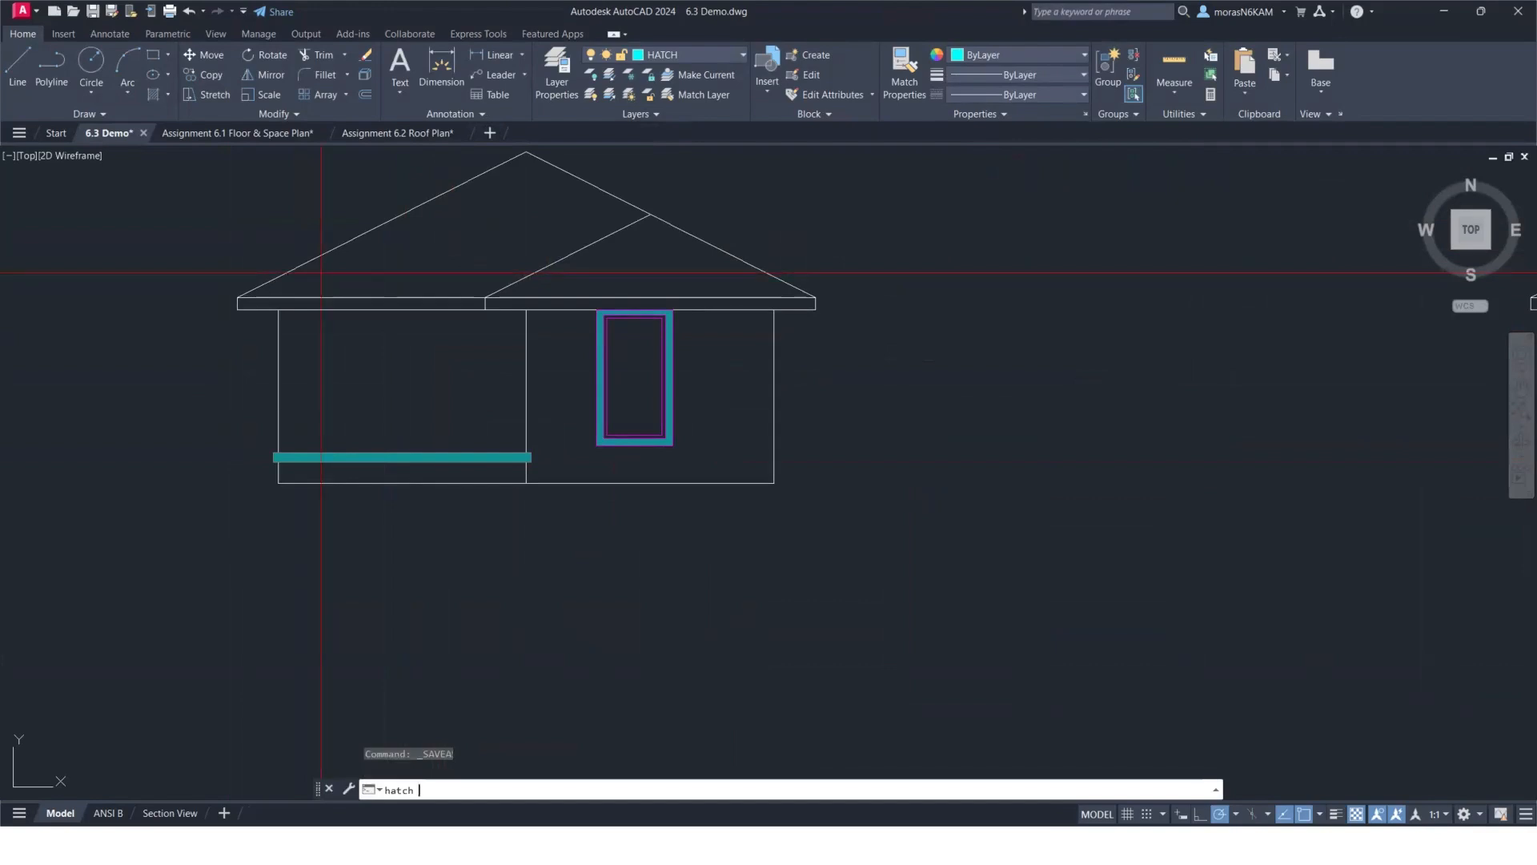
{"action": "key", "text": "Return"}
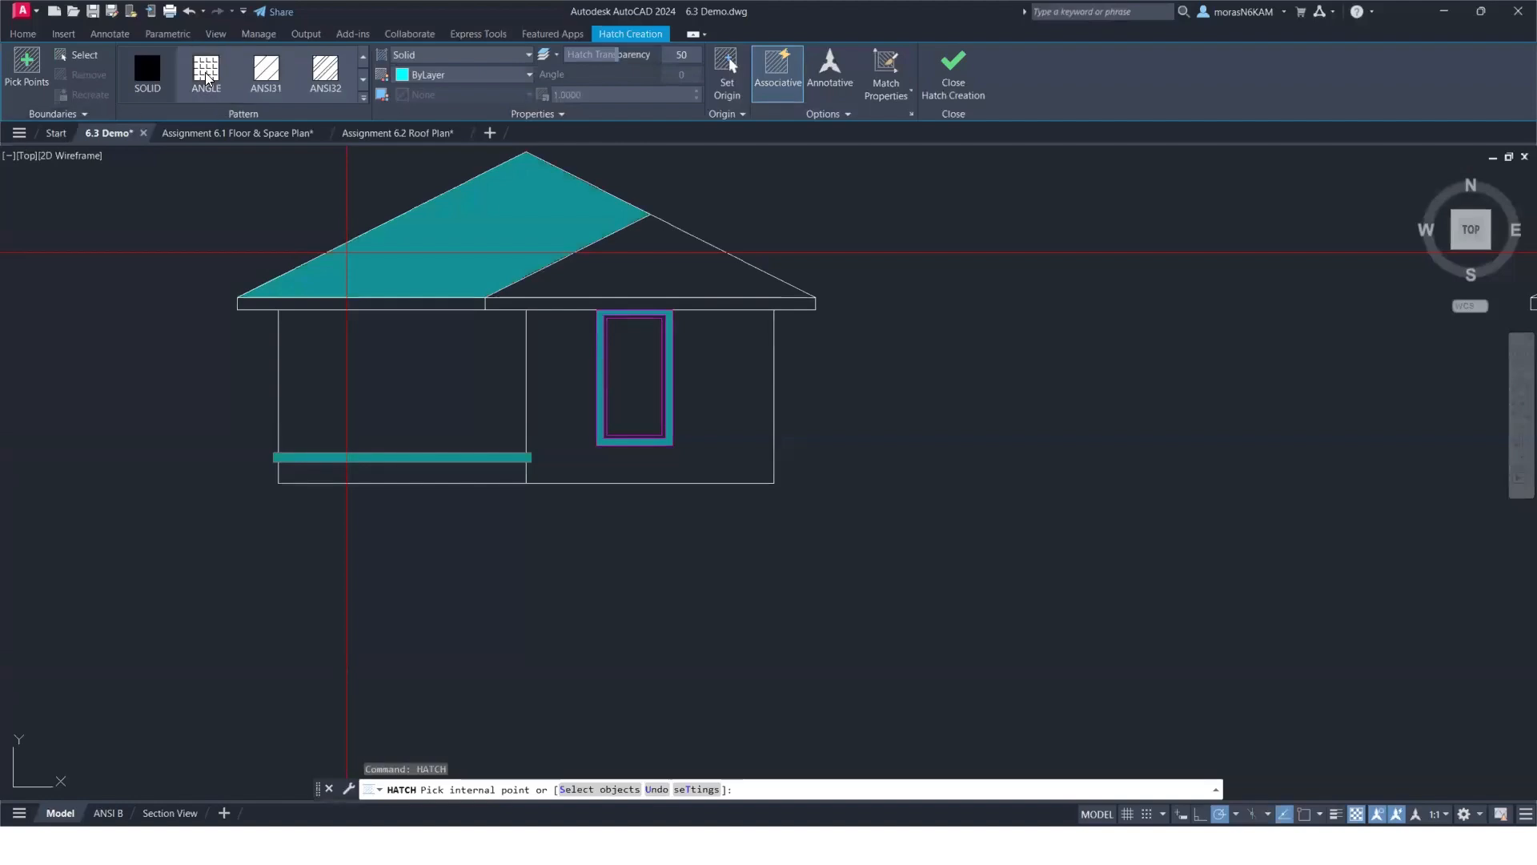
{"action": "left_click", "coordinate": [267, 83]}
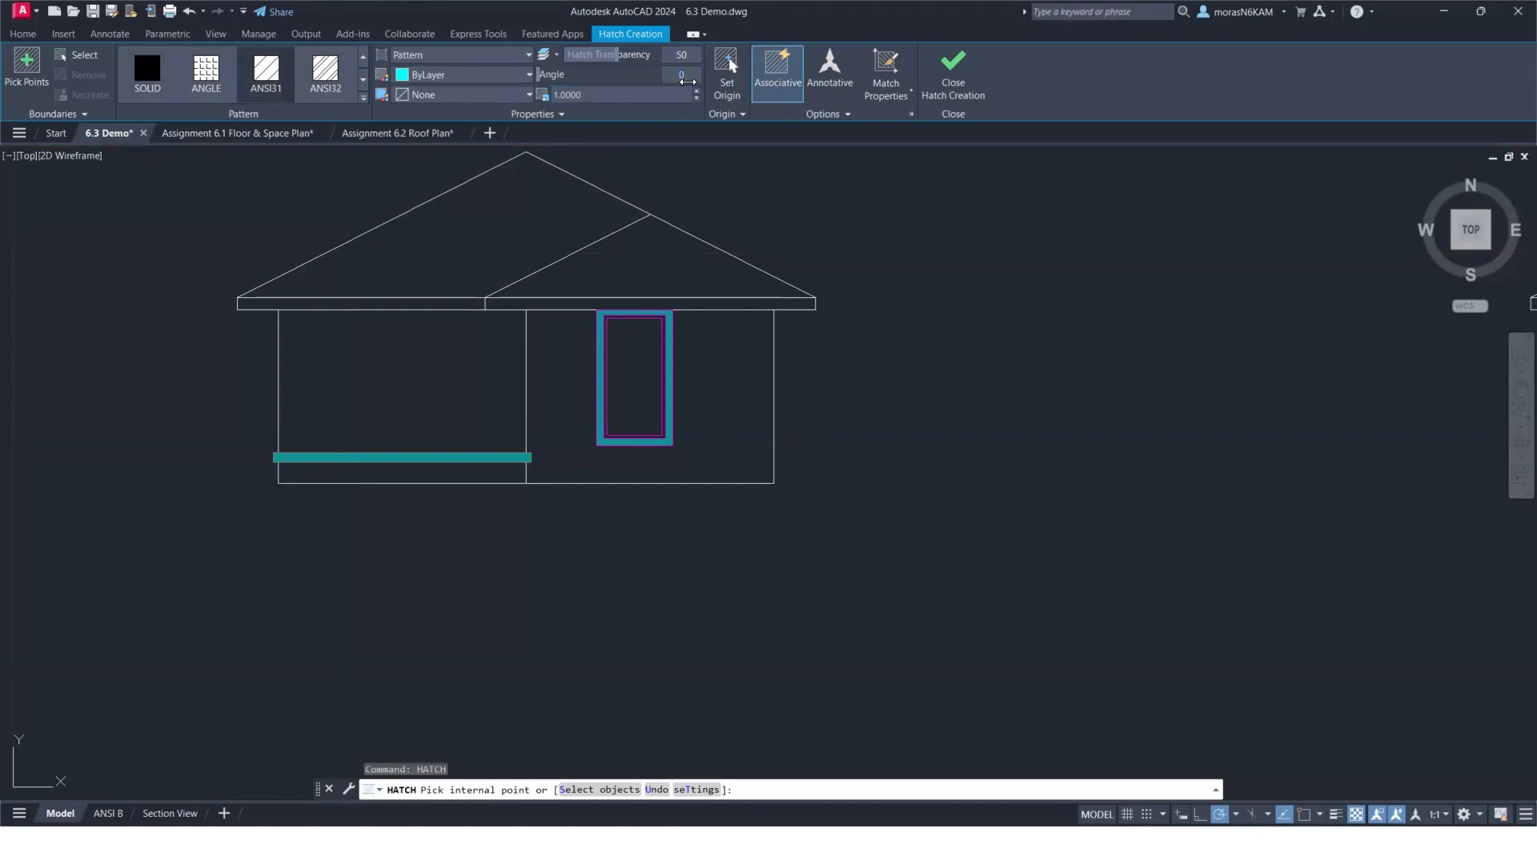
{"action": "type", "text": "135"}
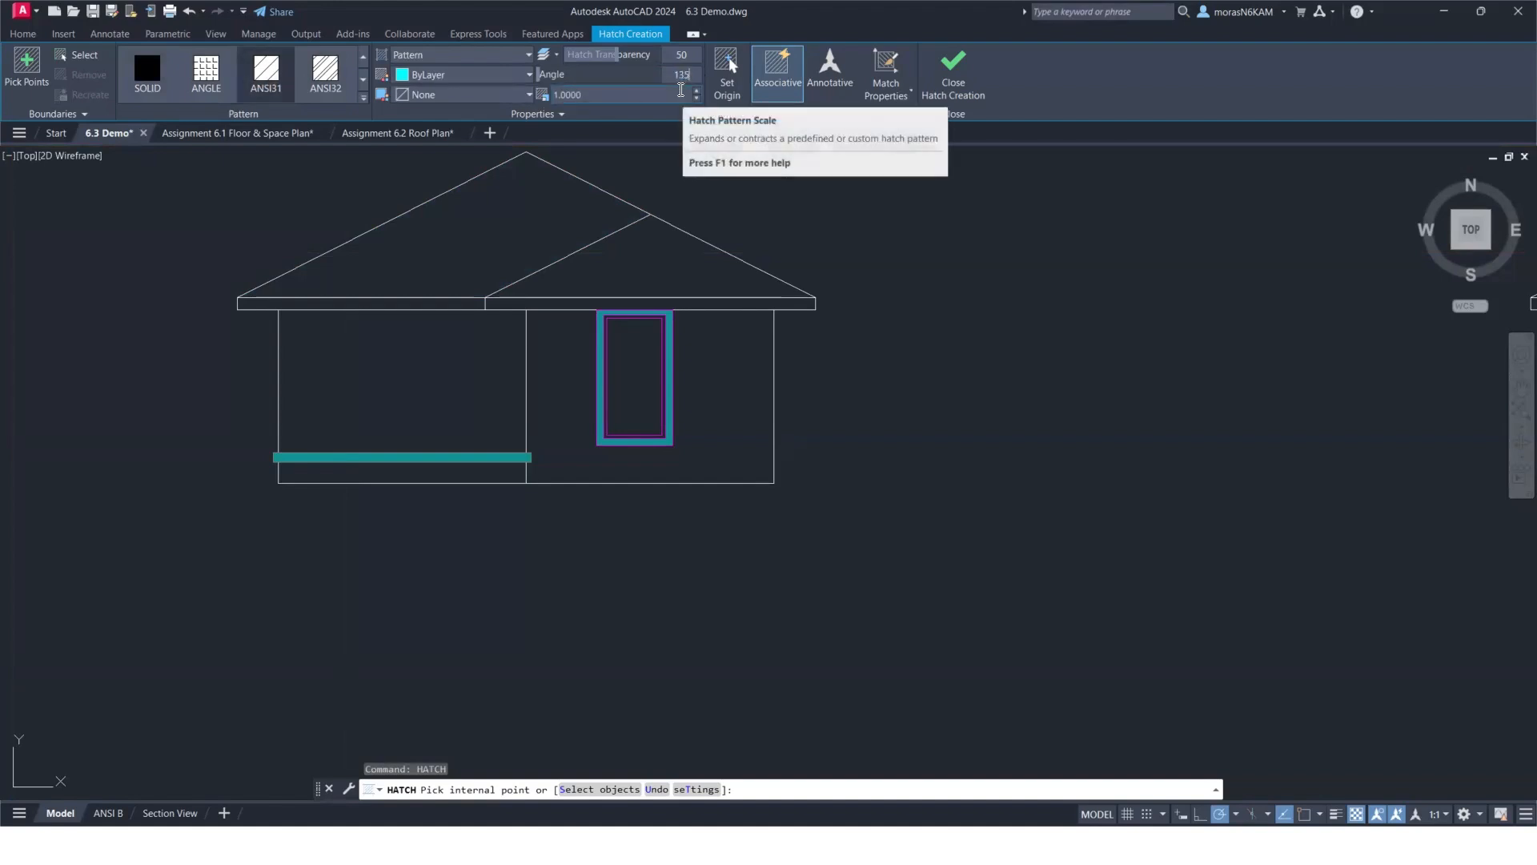
{"action": "left_click_drag", "start_coordinate": [596, 96], "coordinate": [496, 100]}
{"action": "type", "text": "48"}
{"action": "key", "text": "Return"}
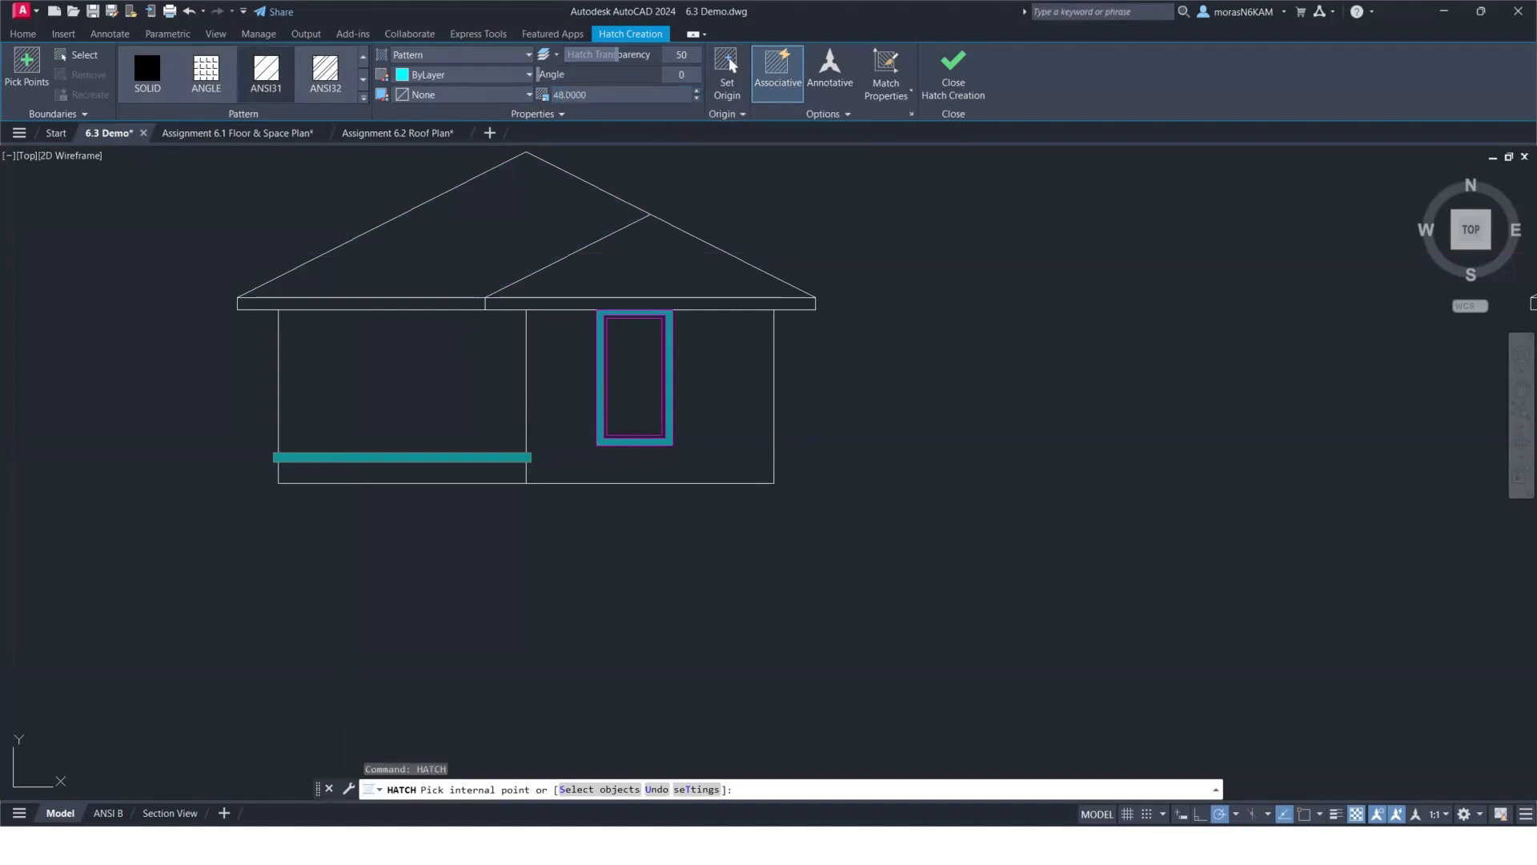
{"action": "left_click", "coordinate": [465, 339]}
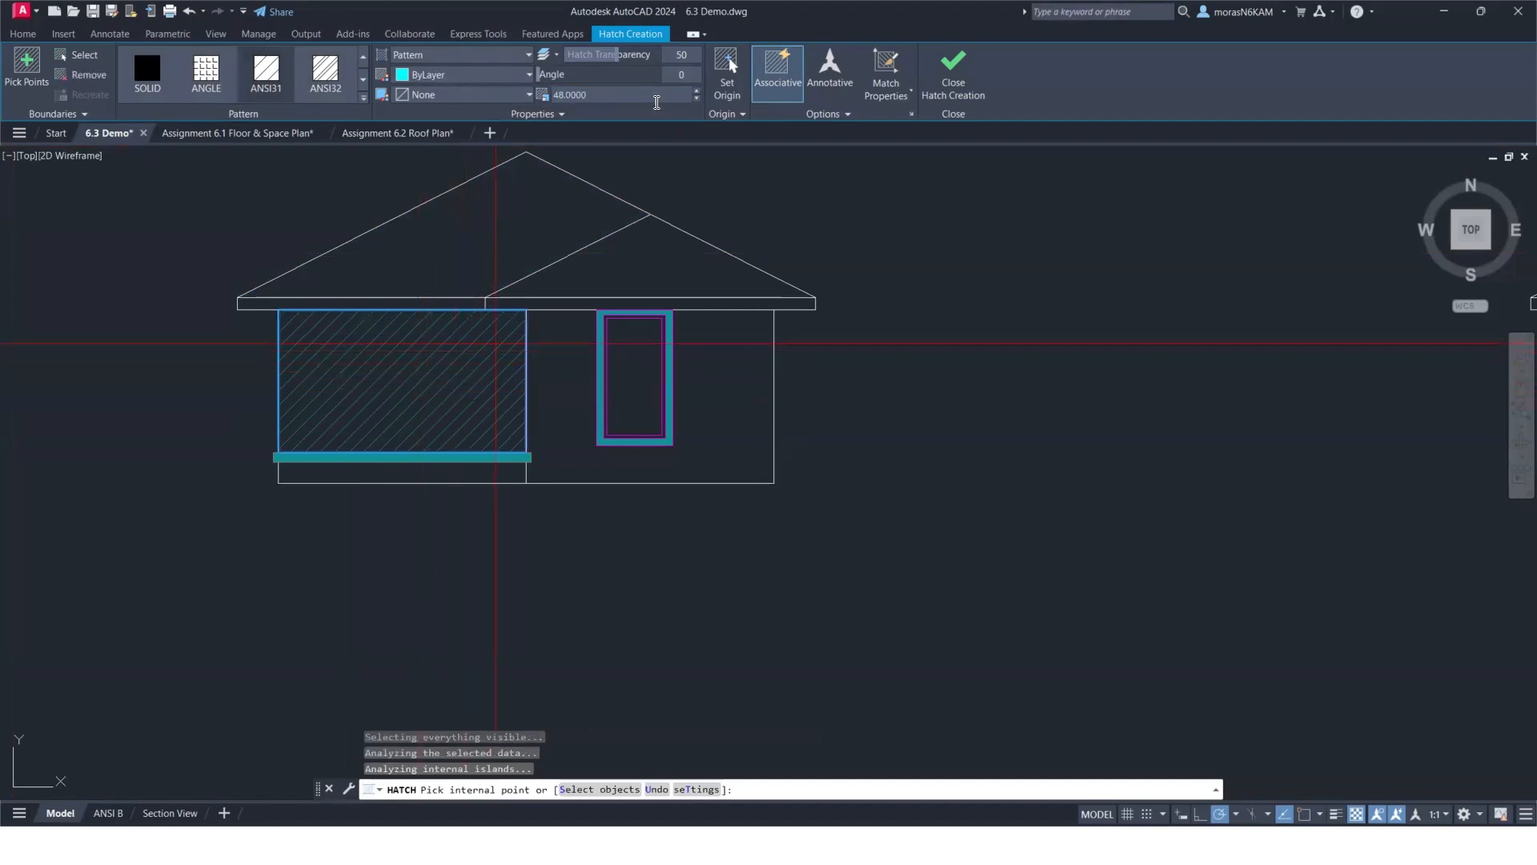
Set the angle of the wall hatch to 135 so its lines run horizontally like siding.
{"action": "left_click", "coordinate": [685, 76]}
{"action": "type", "text": "135"}
{"action": "key", "text": "Return"}
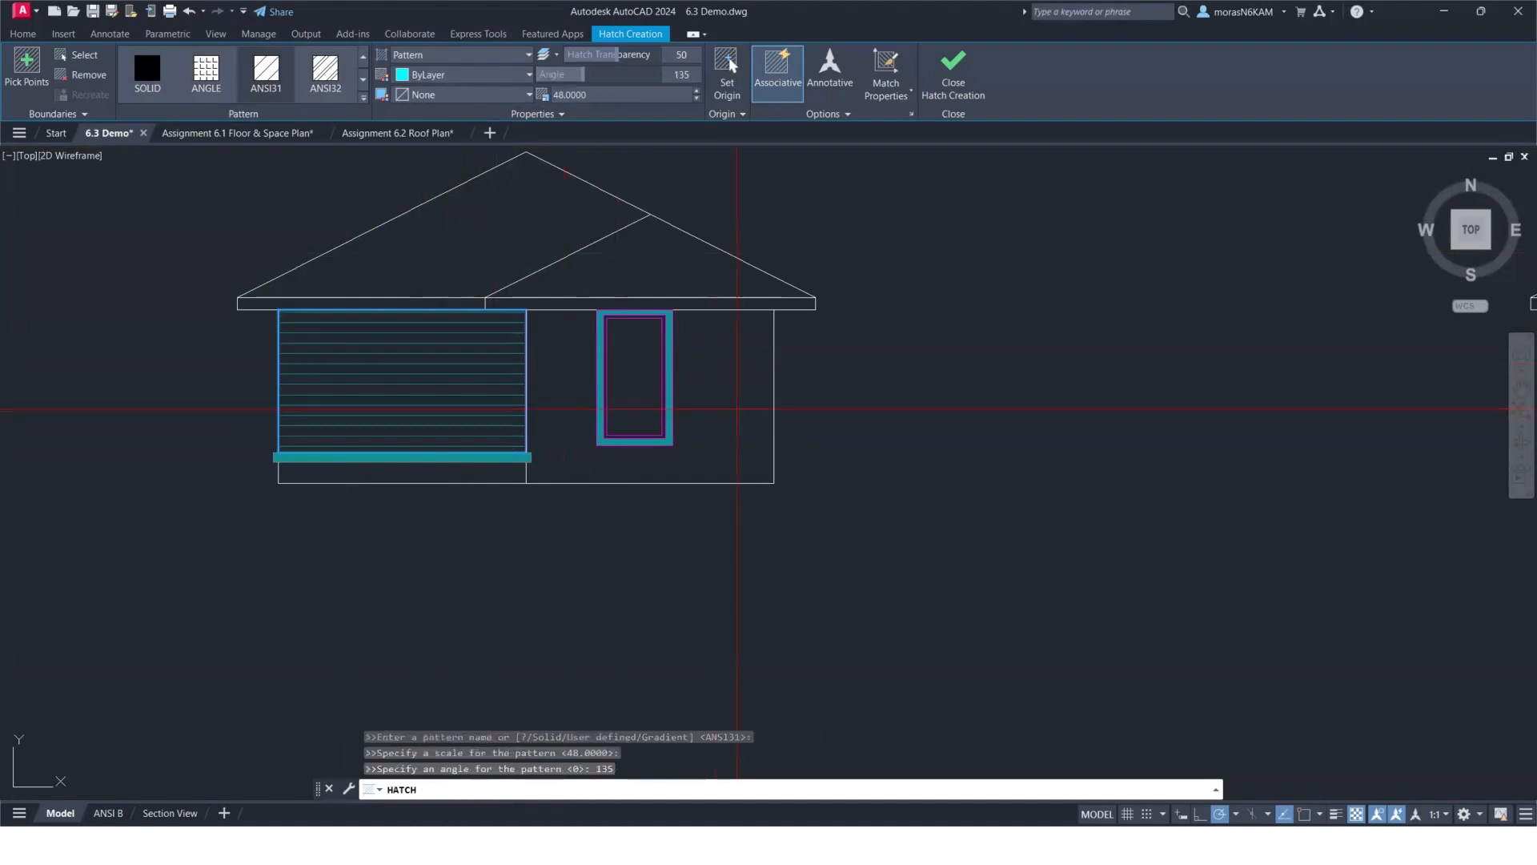
Add the central wall around the two windows of the wider elevation to the horizontal siding hatch, and finish the hatch.
{"action": "scroll", "coordinate": [744, 410], "scroll_direction": "down", "scroll_amount": 6}
{"action": "middle_click_drag", "start_coordinate": [1197, 412], "coordinate": [909, 401]}
{"action": "scroll", "coordinate": [757, 392], "scroll_direction": "up", "scroll_amount": 4}
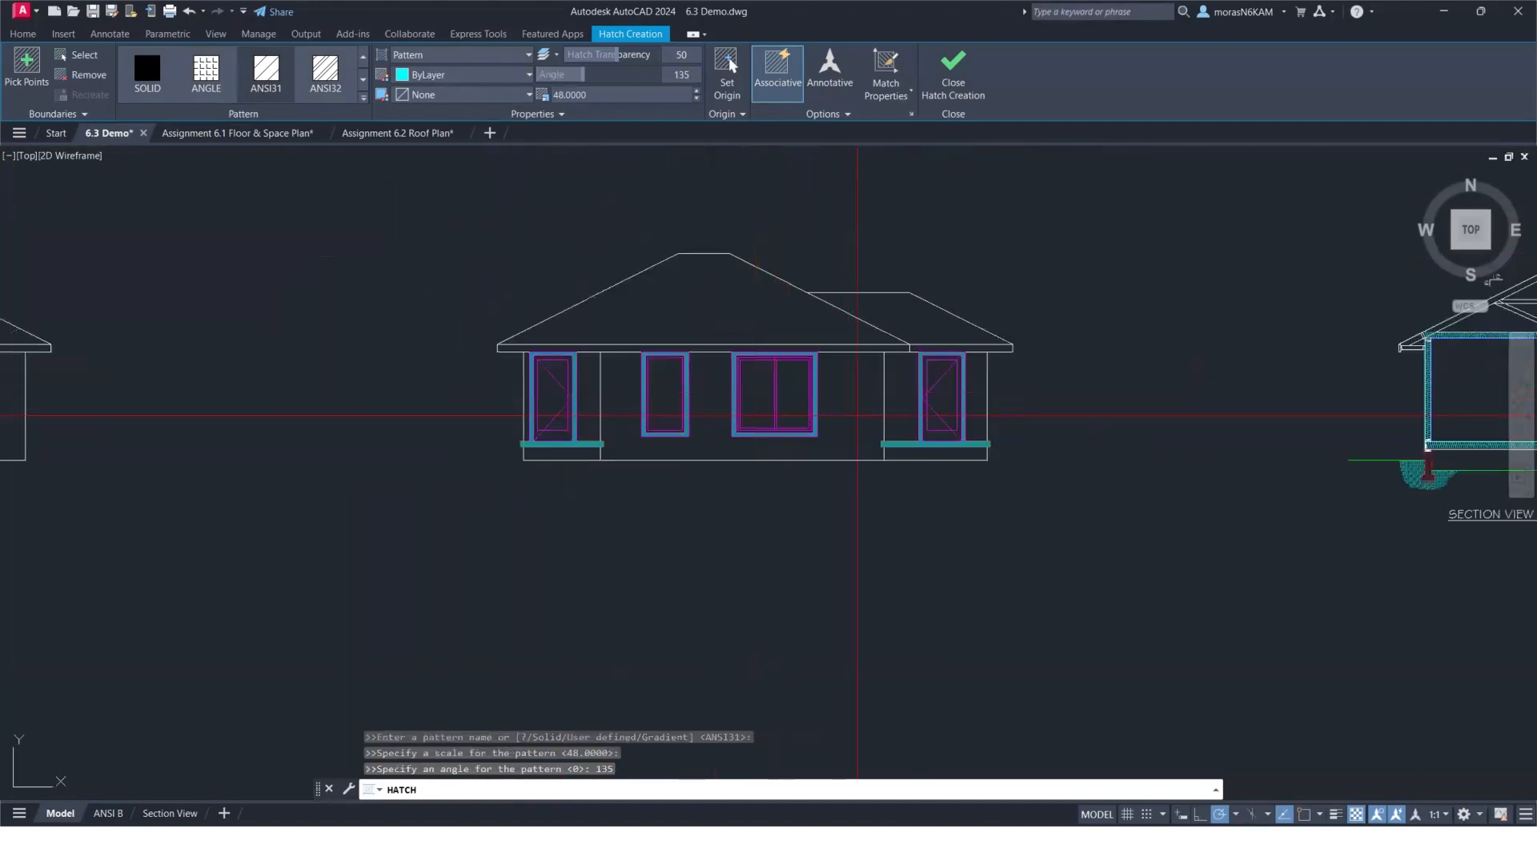
{"action": "left_click", "coordinate": [856, 414]}
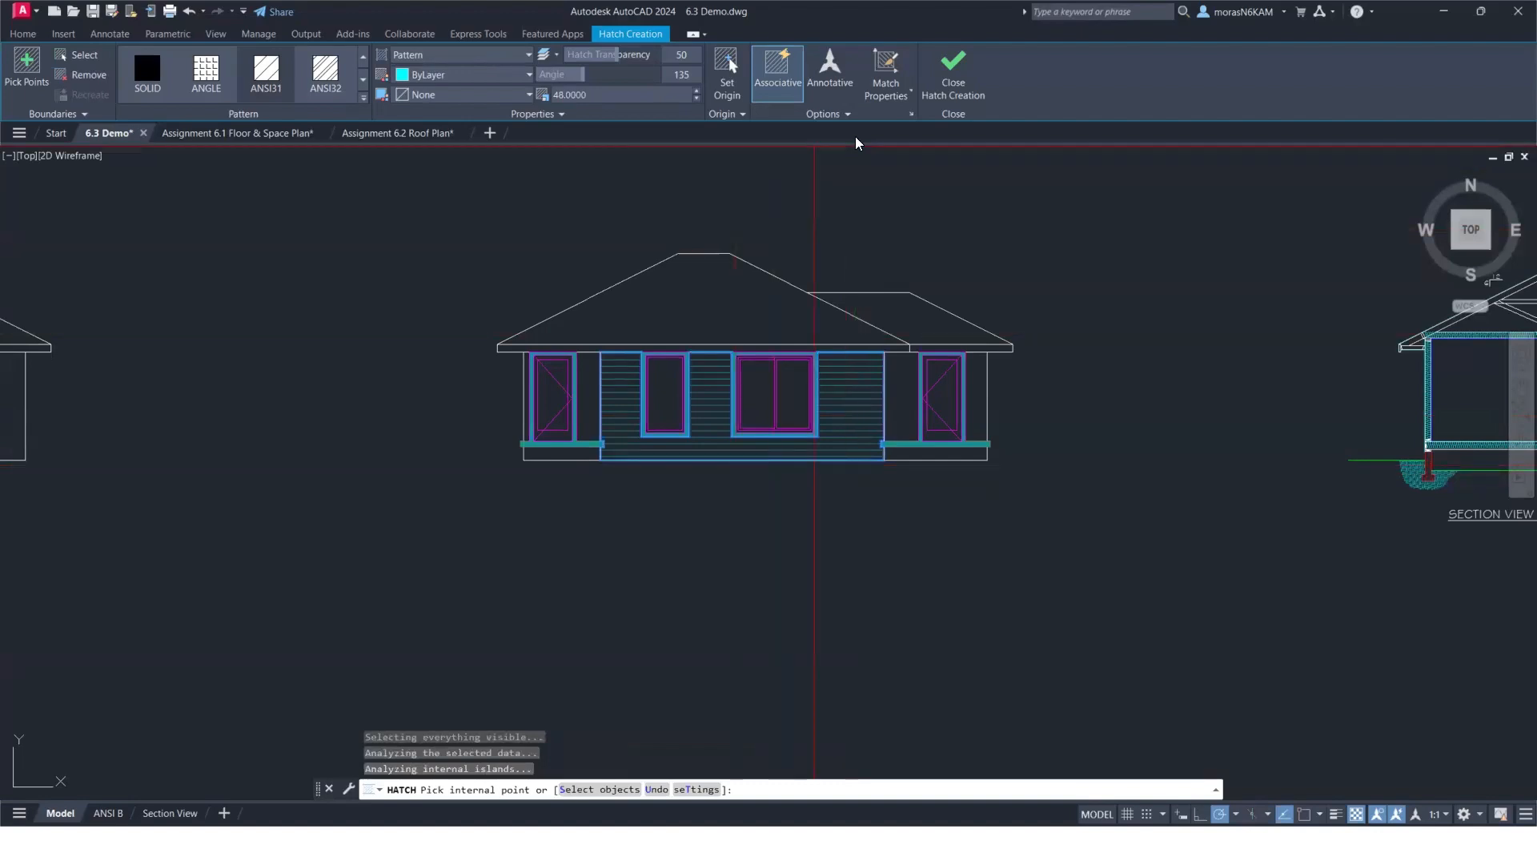
{"action": "left_click", "coordinate": [844, 116]}
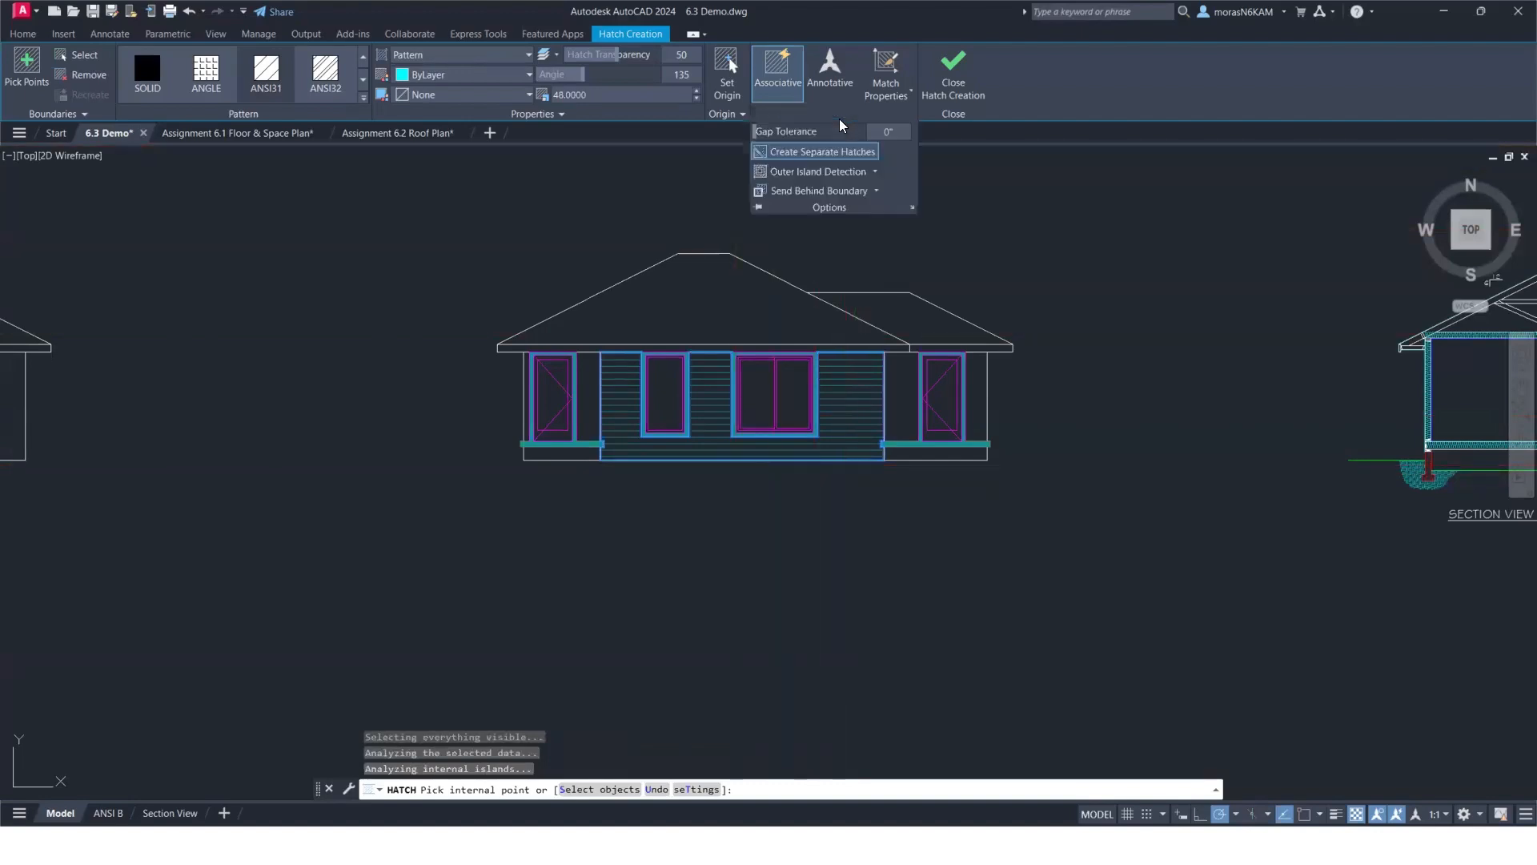
{"action": "left_click", "coordinate": [963, 85]}
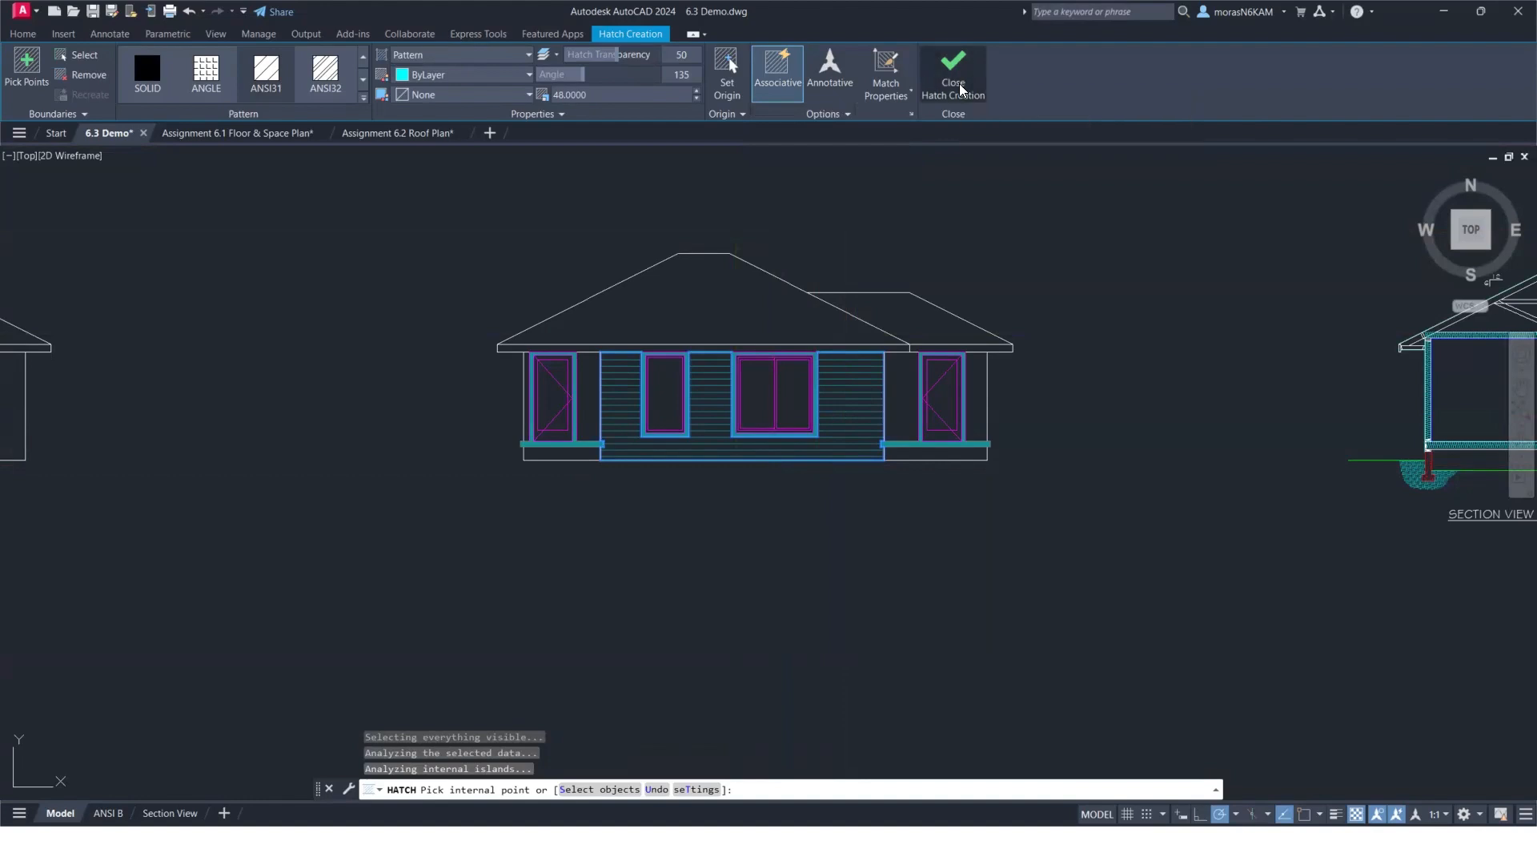
Start a new hatch for the remaining walls using the AR-SAND pattern.
{"action": "scroll", "coordinate": [351, 368], "scroll_direction": "down", "scroll_amount": 2}
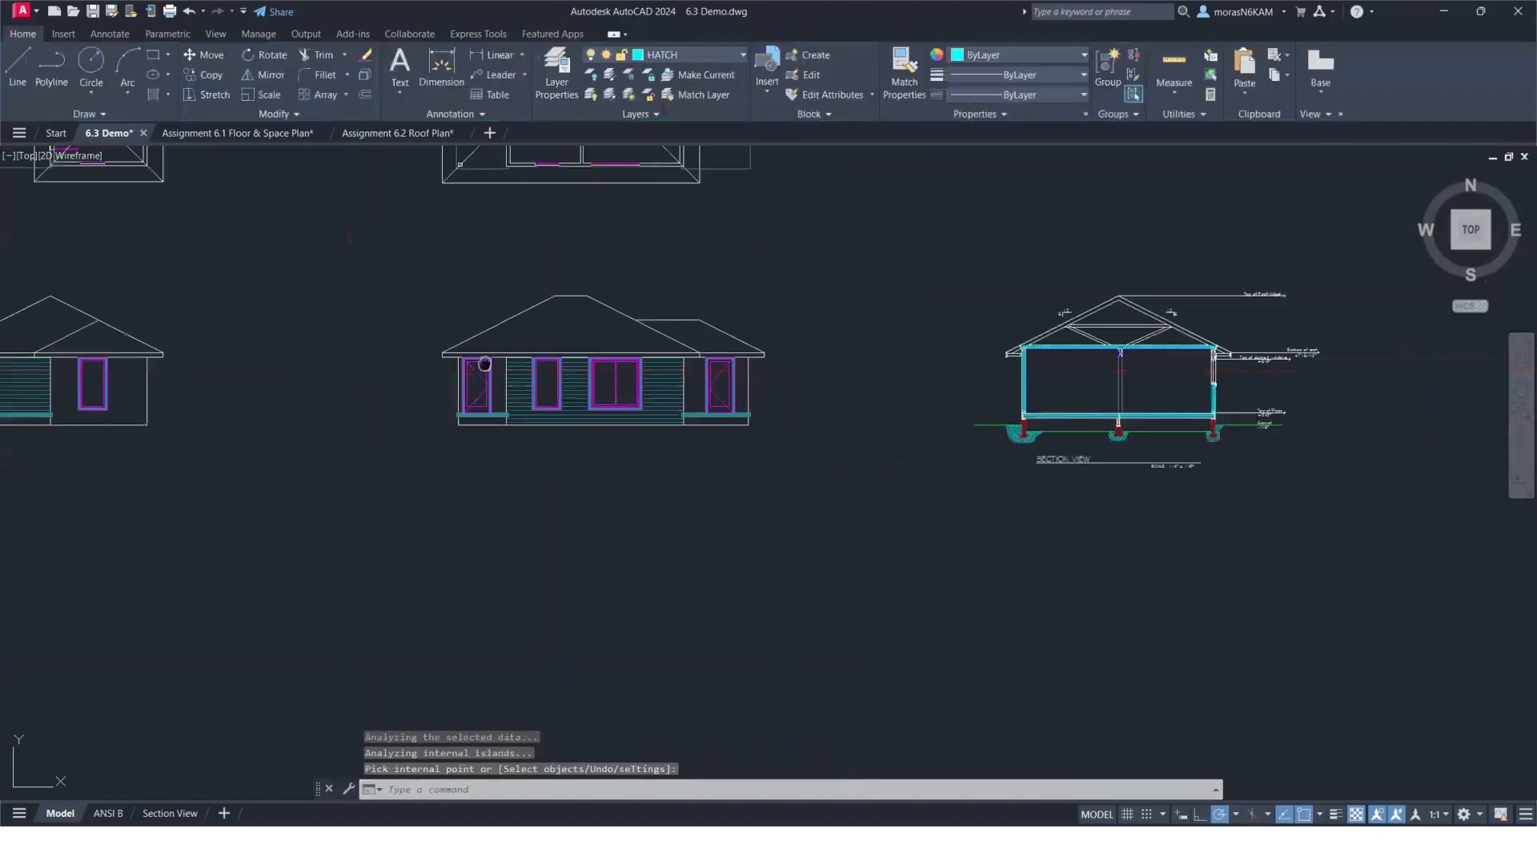
{"action": "middle_click_drag", "start_coordinate": [485, 363], "coordinate": [734, 391]}
{"action": "type", "text": "hatch"}
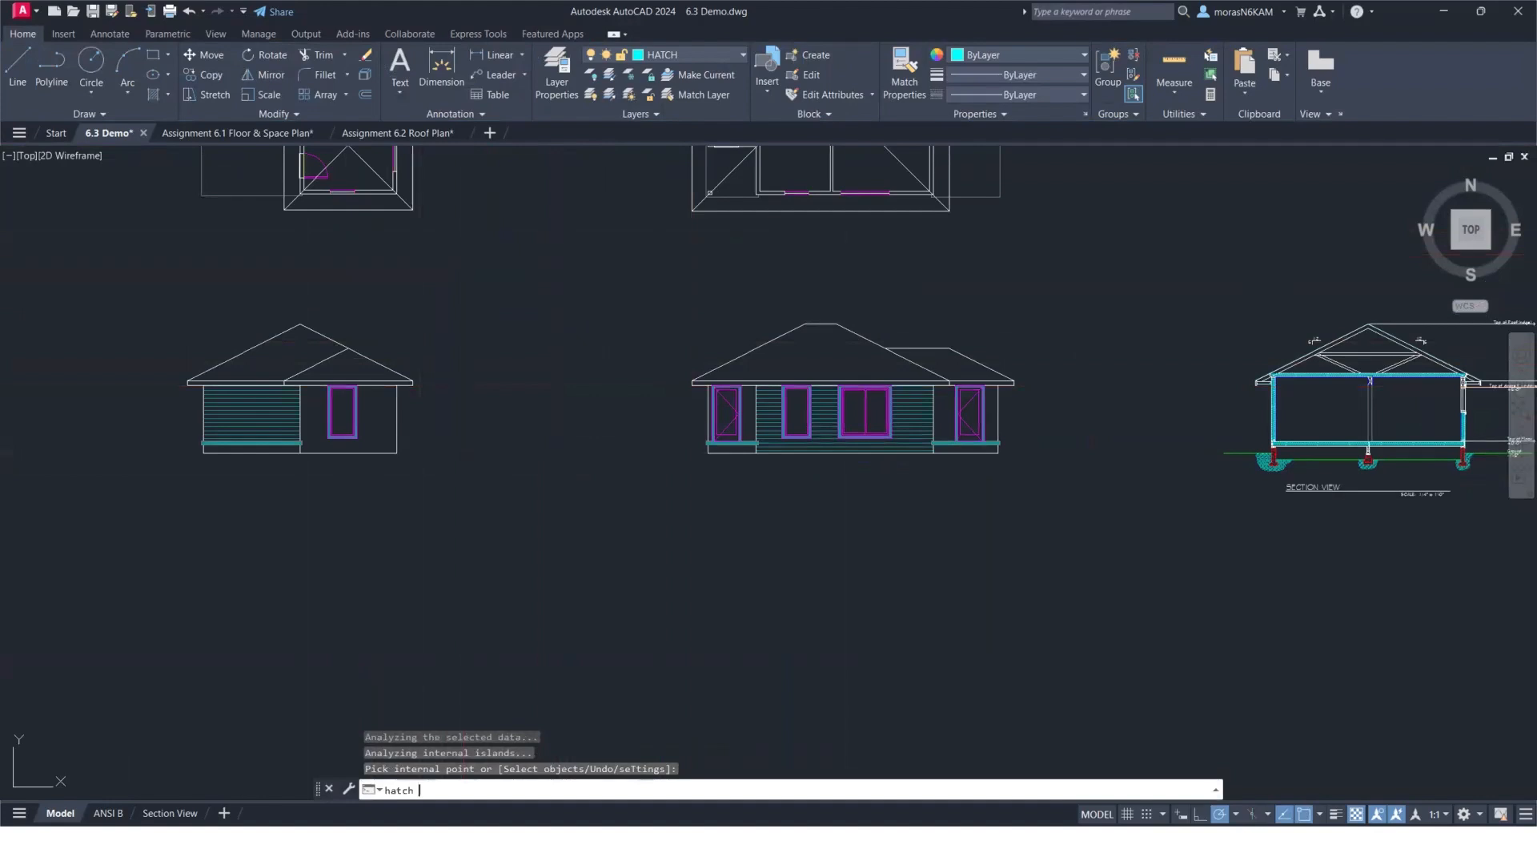
{"action": "key", "text": "Return"}
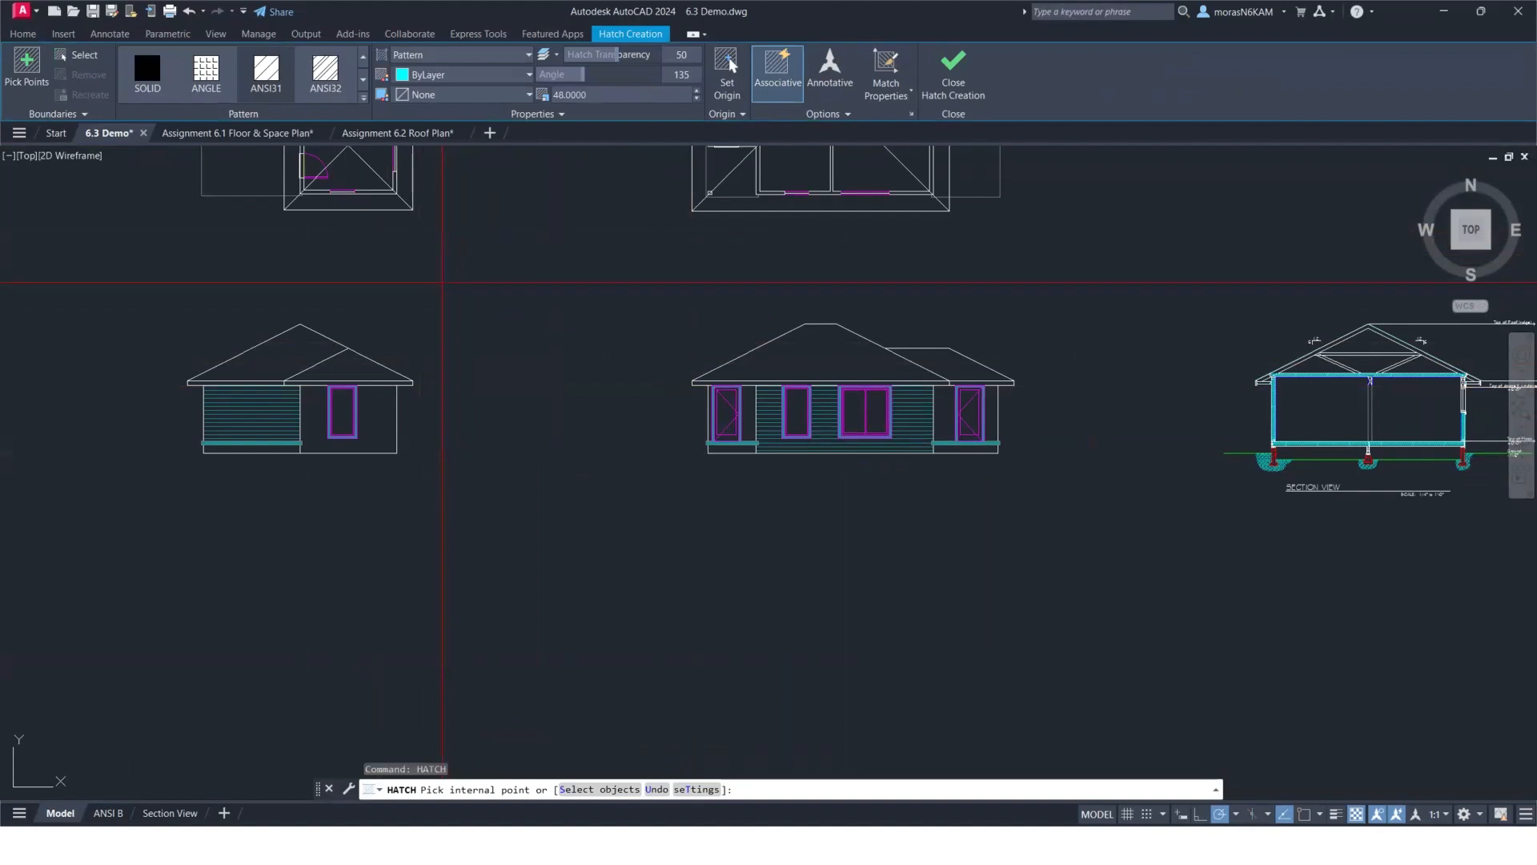
{"action": "left_click", "coordinate": [363, 98]}
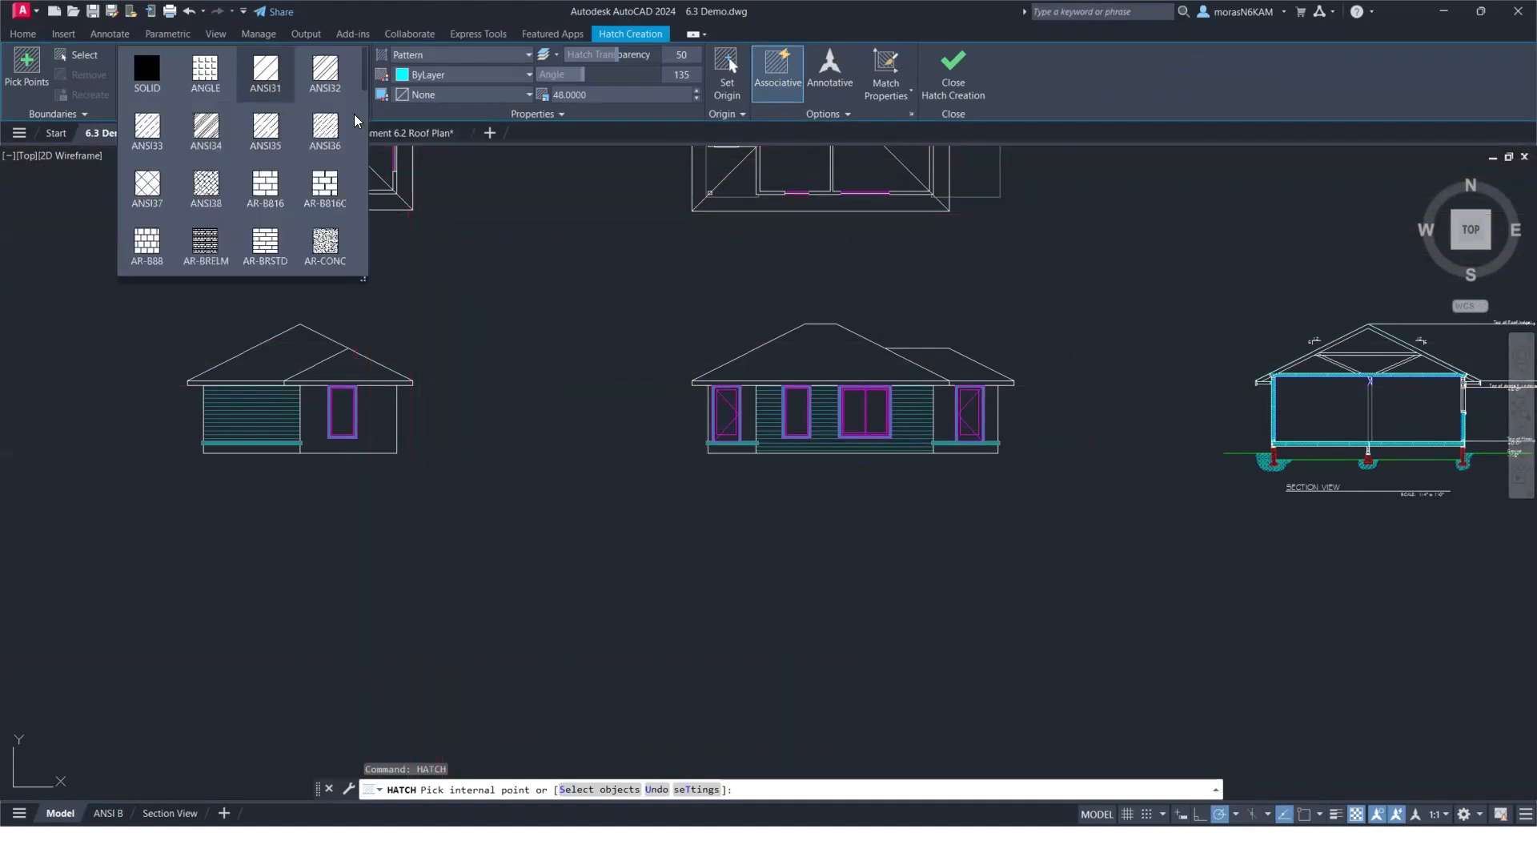
{"action": "scroll", "coordinate": [297, 236], "scroll_direction": "down", "scroll_amount": 2}
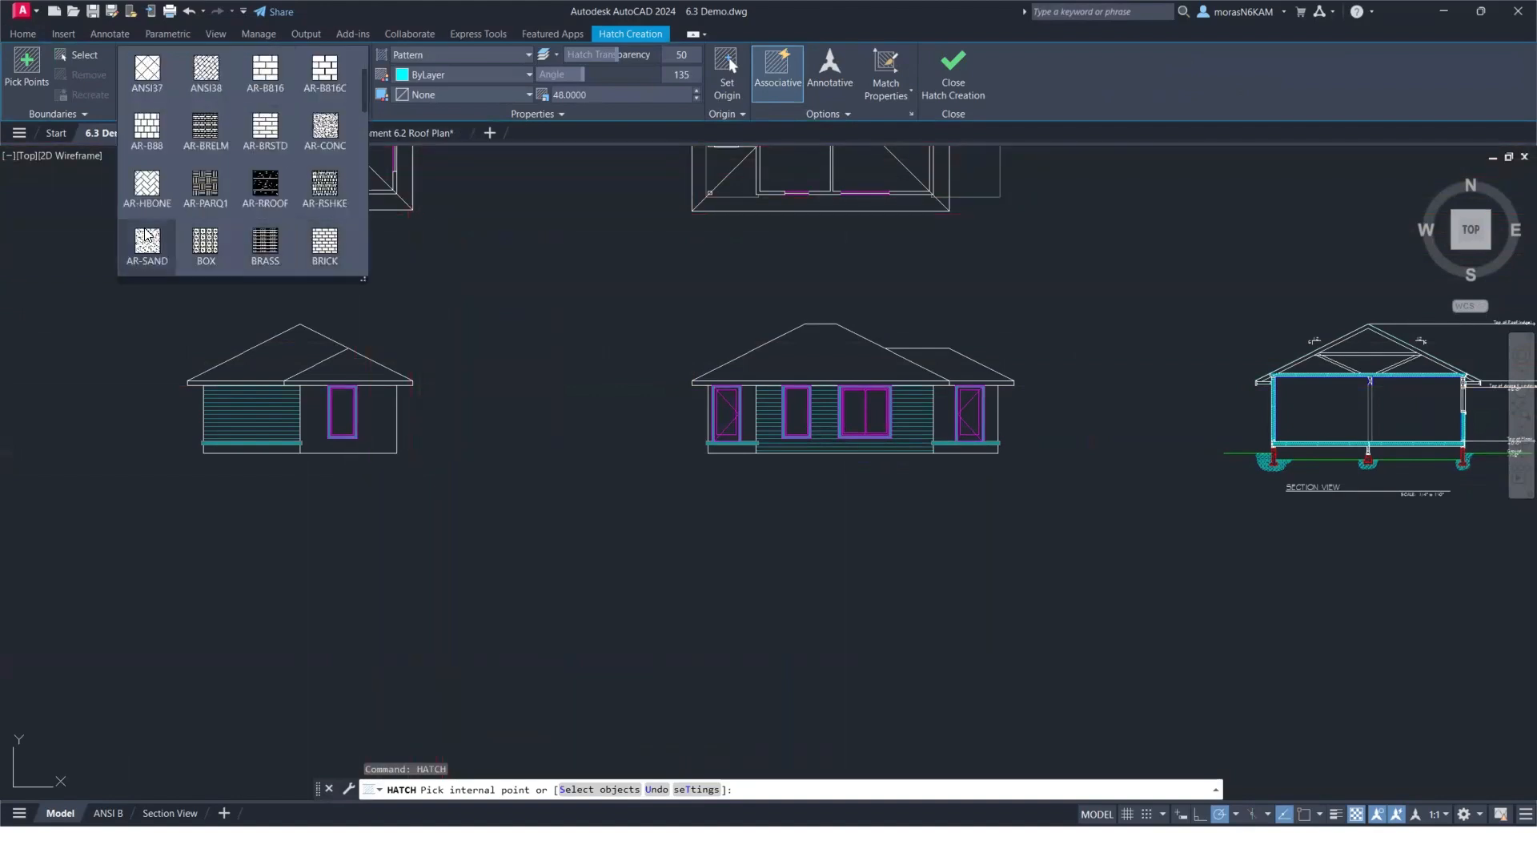
{"action": "left_click", "coordinate": [152, 243]}
Set the hatch angle to 0 and scale to 4, and apply it to the wall around the narrower elevation's window.
{"action": "left_click_drag", "start_coordinate": [653, 80], "coordinate": [644, 80]}
{"action": "left_click", "coordinate": [682, 74]}
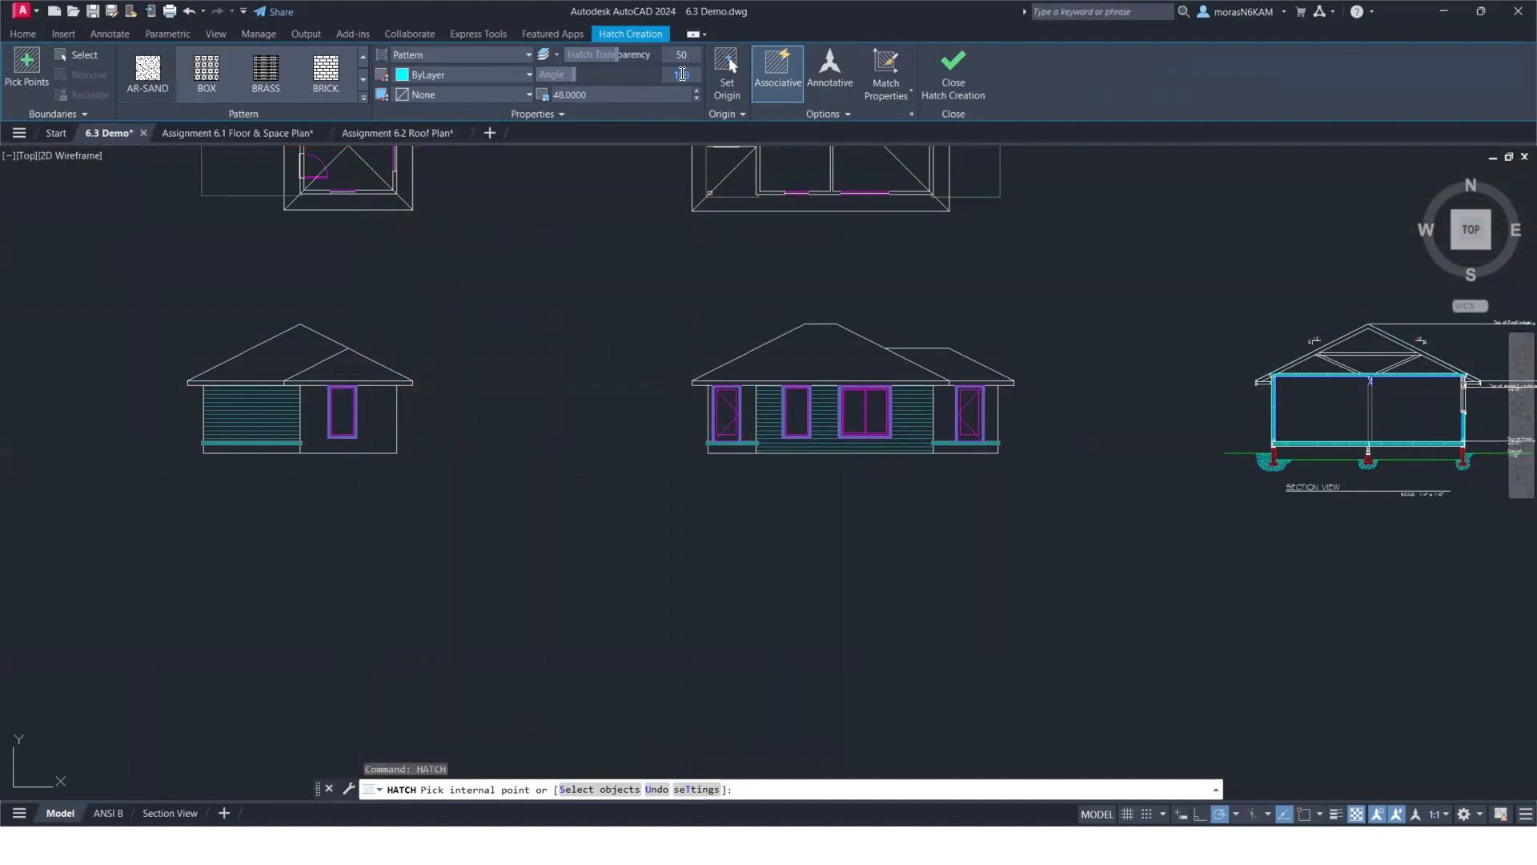
{"action": "type", "text": "0"}
{"action": "key", "text": "Tab"}
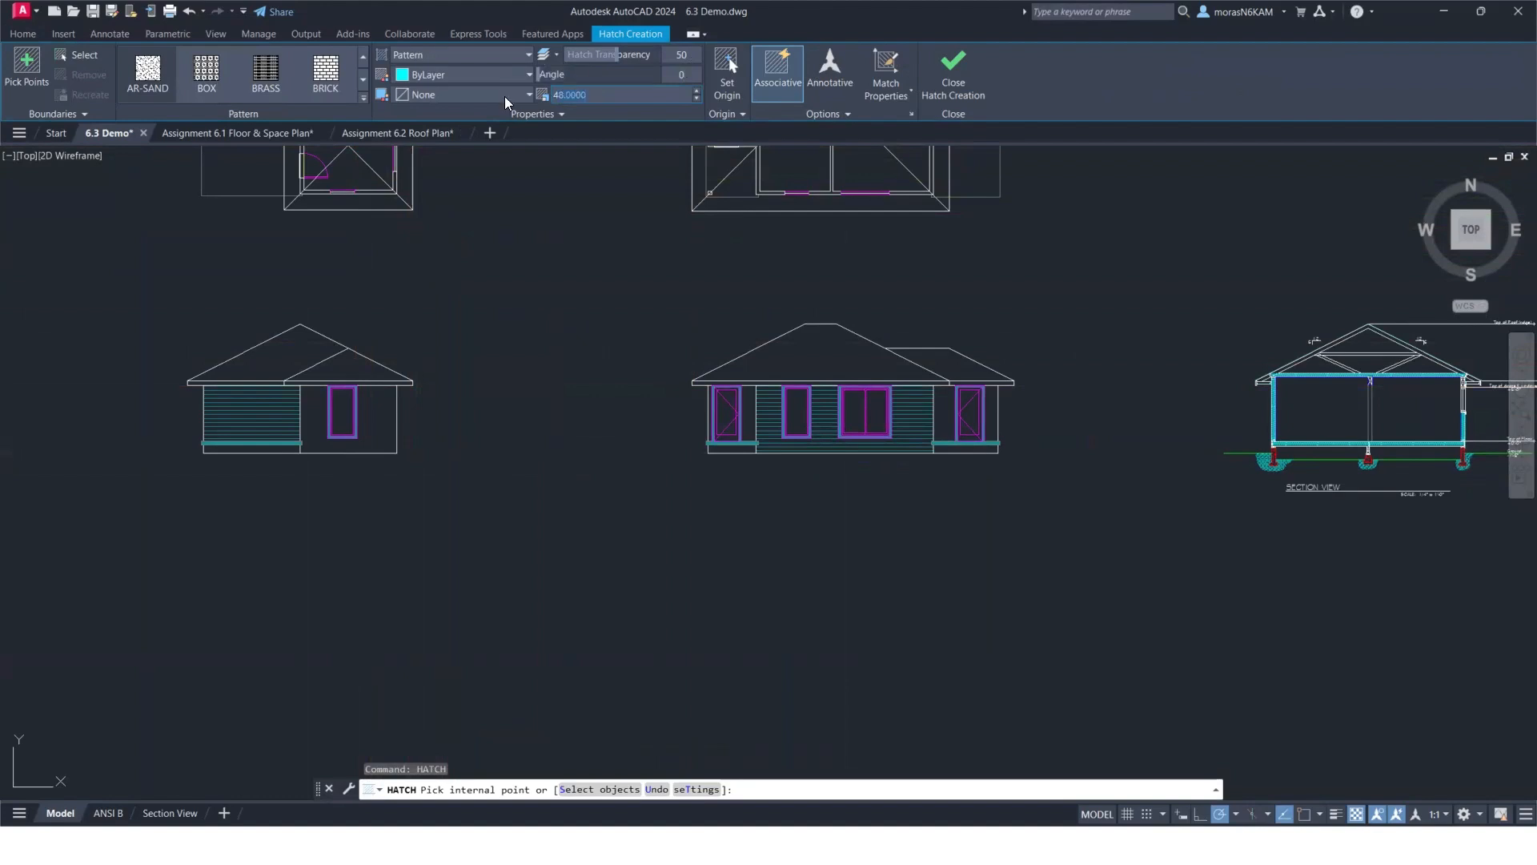
{"action": "type", "text": "4"}
{"action": "left_click", "coordinate": [378, 410]}
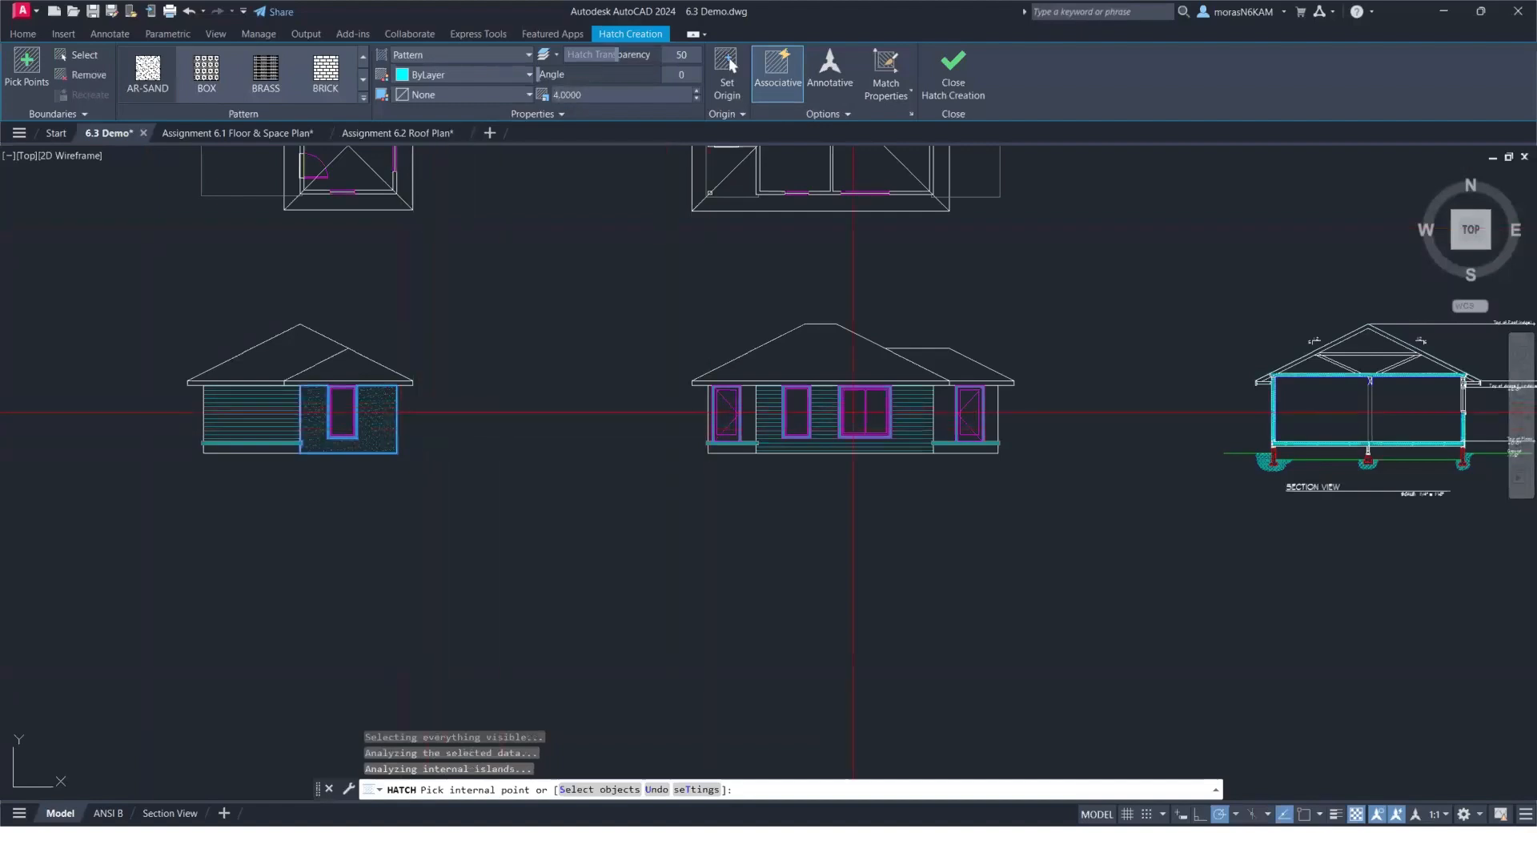
Add the AR-SAND hatch to three wall strips beside the doors in the wider elevation, above the deck edges, and finish the hatch.
{"action": "scroll", "coordinate": [755, 430], "scroll_direction": "up", "scroll_amount": 4}
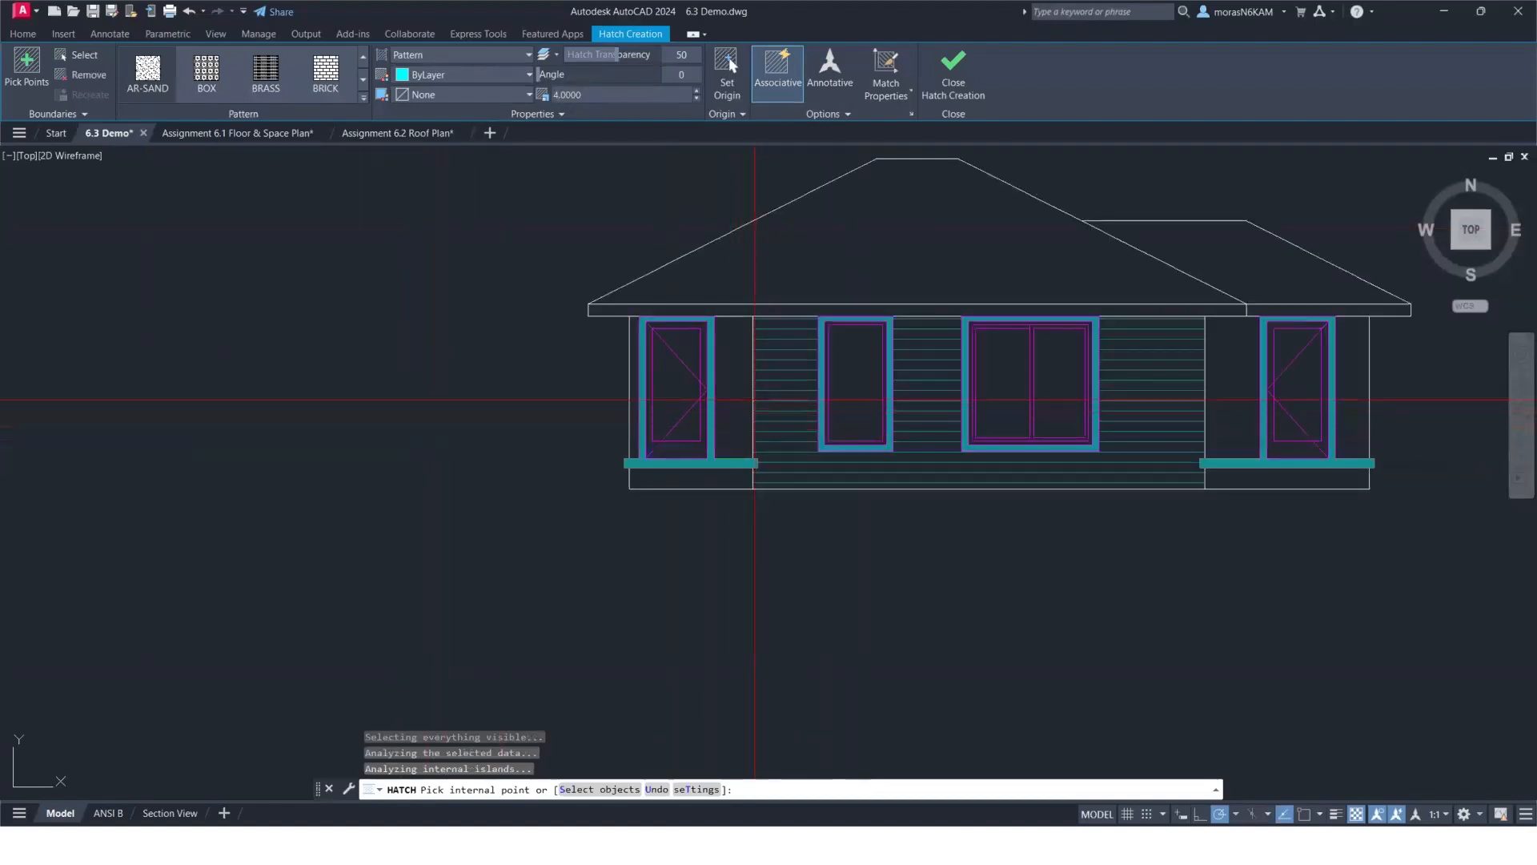
{"action": "left_click", "coordinate": [739, 396]}
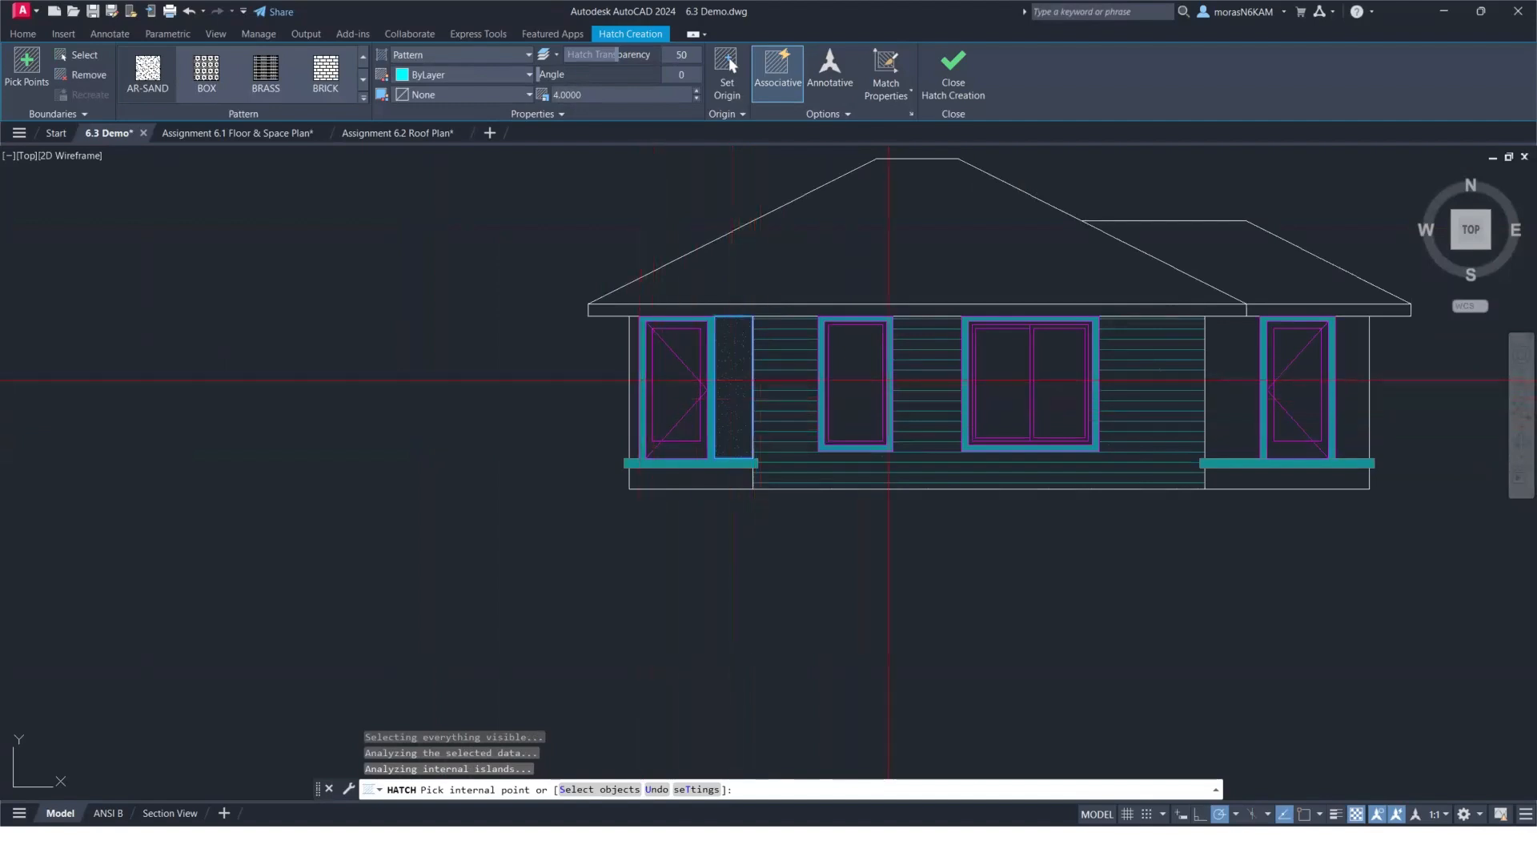
{"action": "left_click", "coordinate": [1237, 361]}
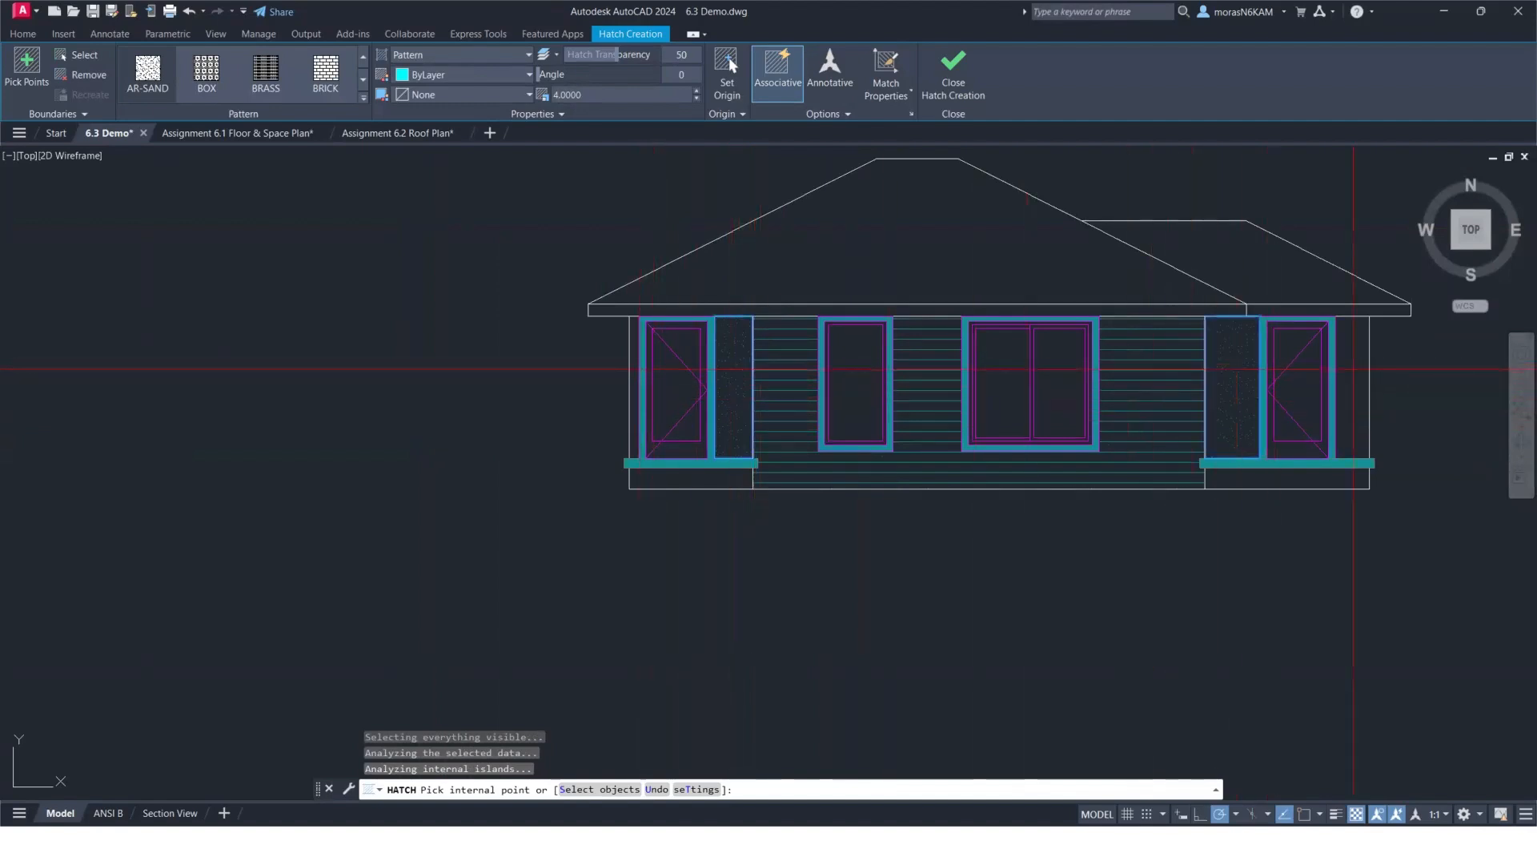
{"action": "left_click", "coordinate": [1359, 369]}
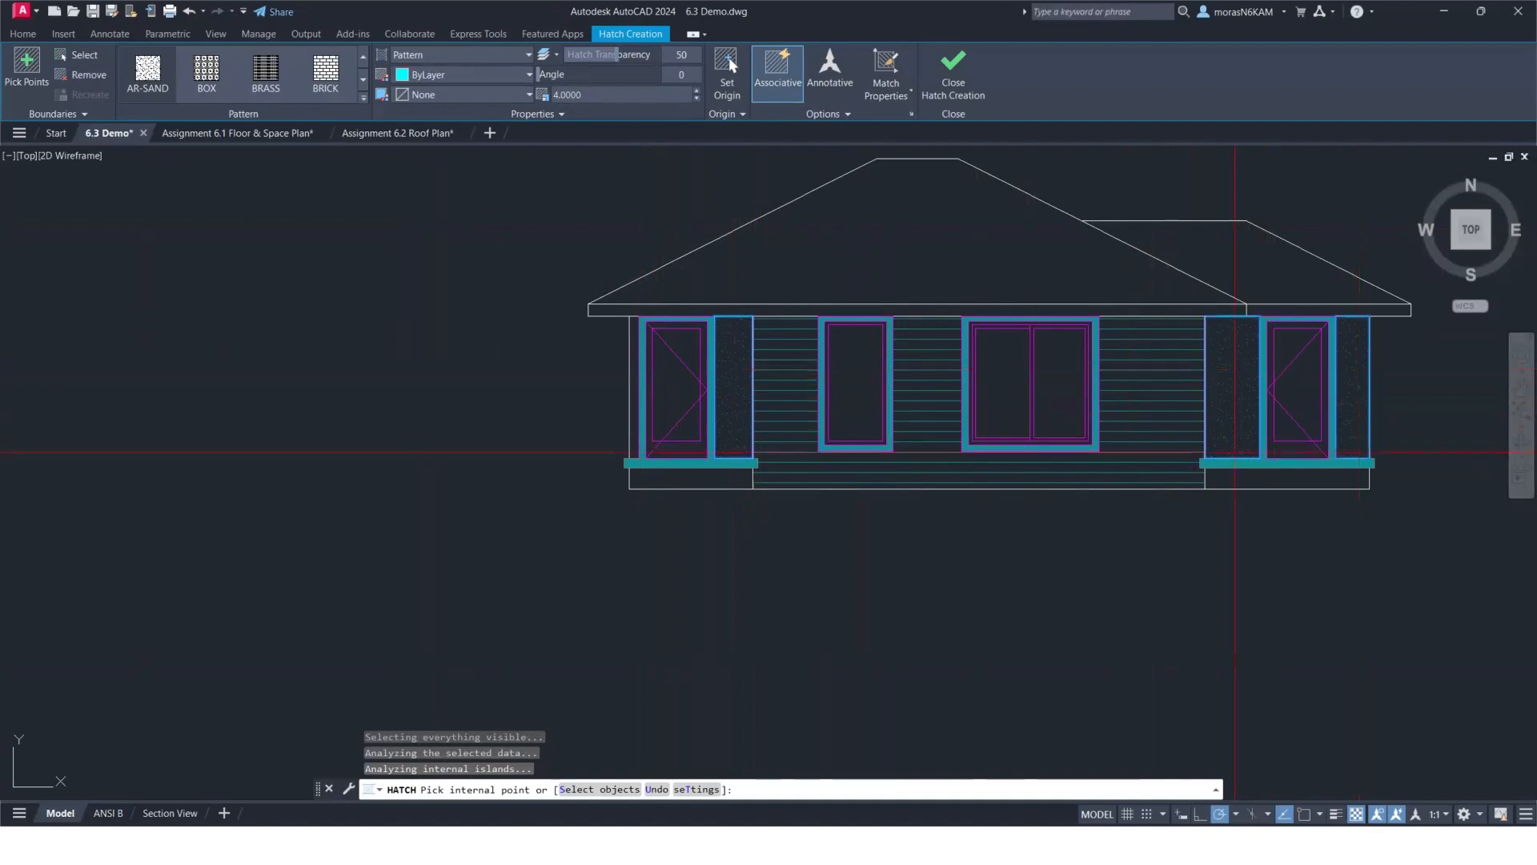
{"action": "left_click", "coordinate": [959, 94]}
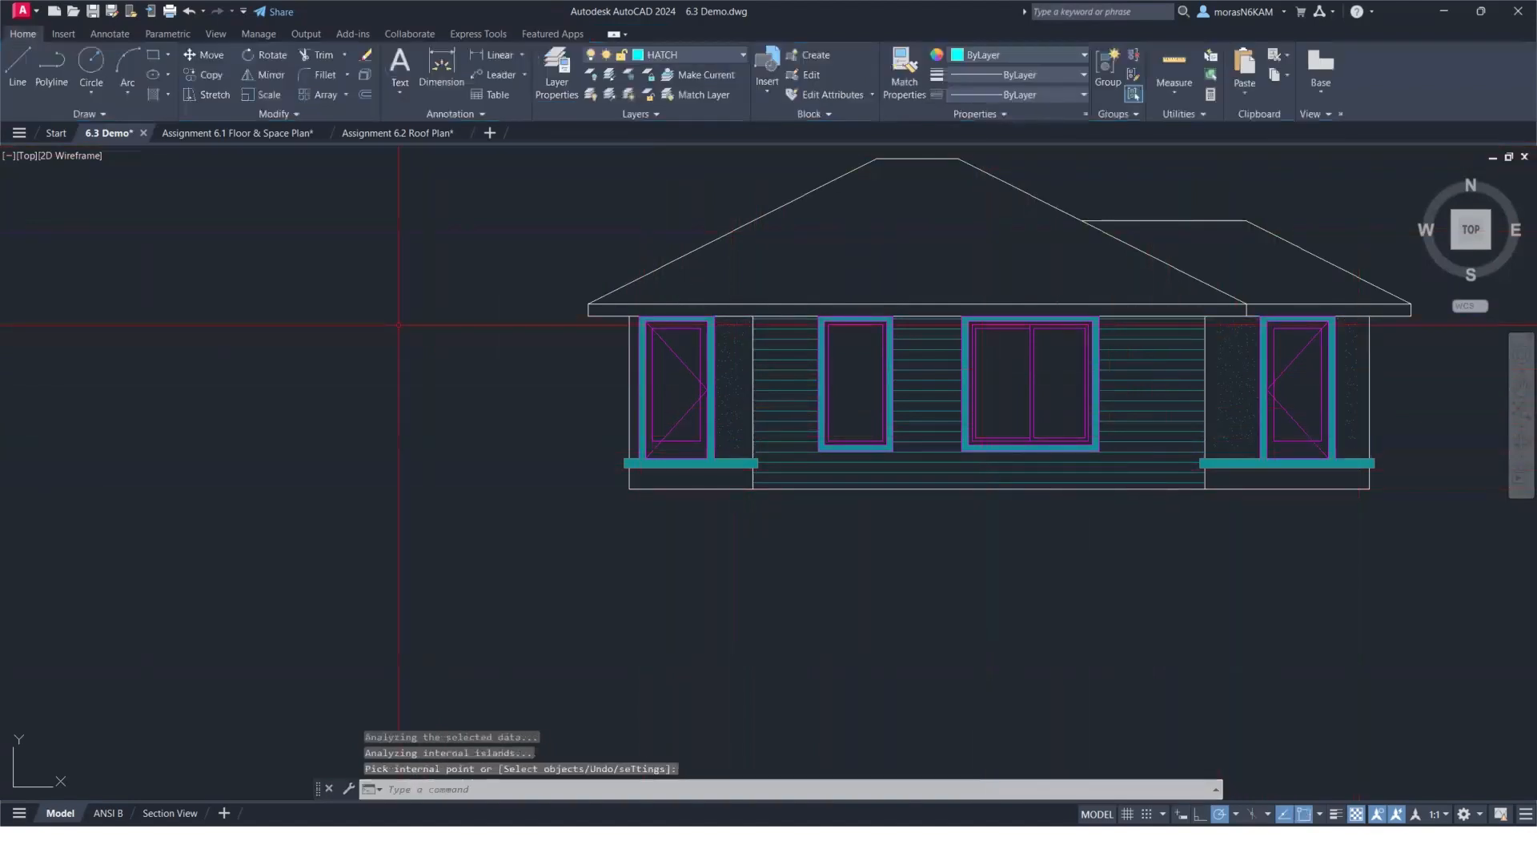
Hatch the larger roof face of the narrower elevation with the AR-RSHKE shake pattern.
{"action": "scroll", "coordinate": [293, 329], "scroll_direction": "down", "scroll_amount": 5}
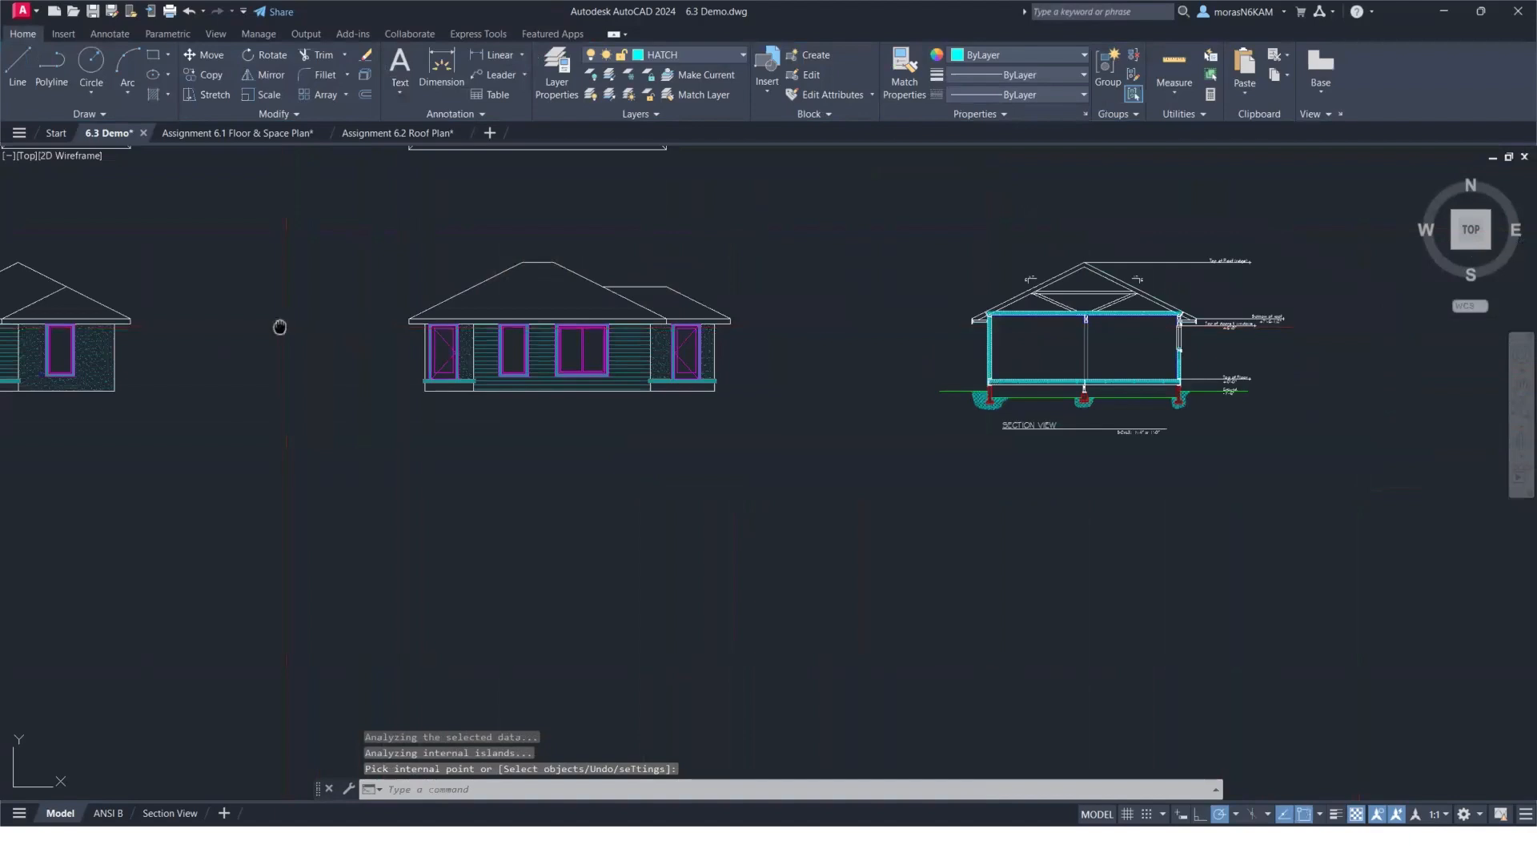
{"action": "middle_click_drag", "start_coordinate": [278, 326], "coordinate": [546, 343]}
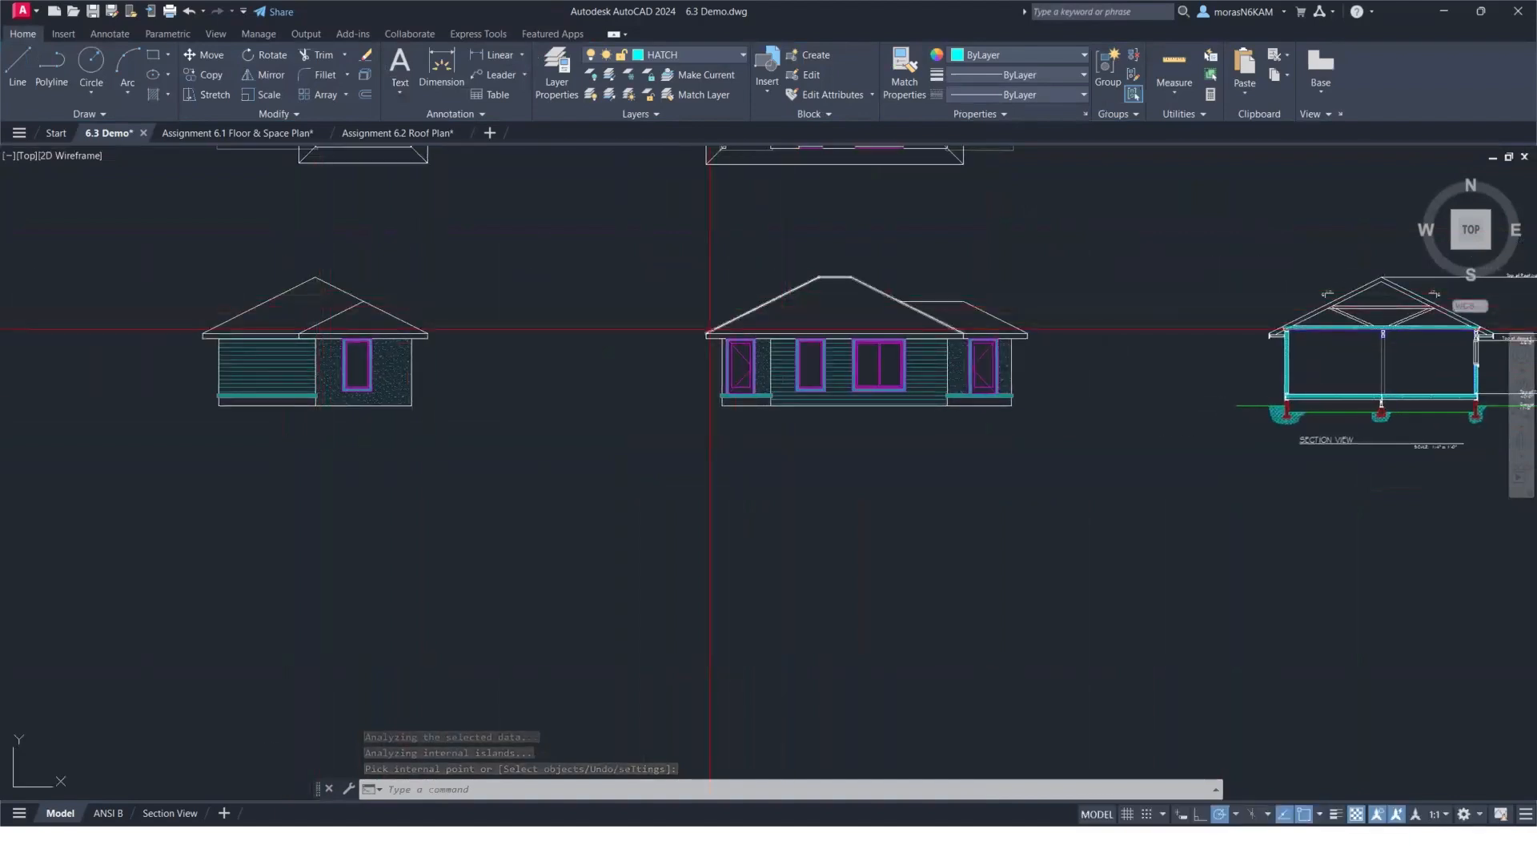
{"action": "type", "text": "hatch"}
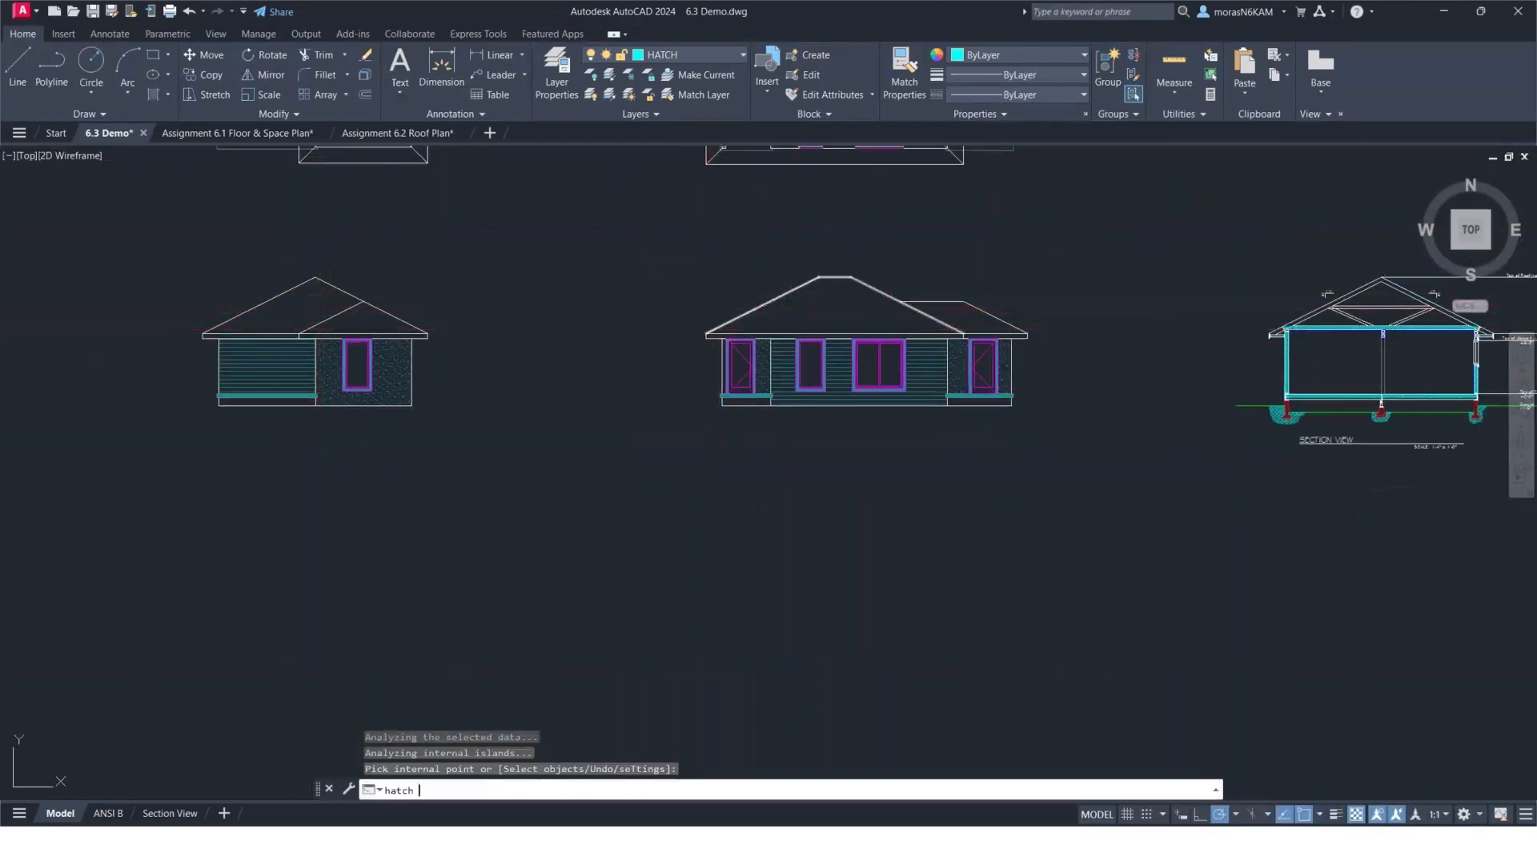
{"action": "key", "text": "Return"}
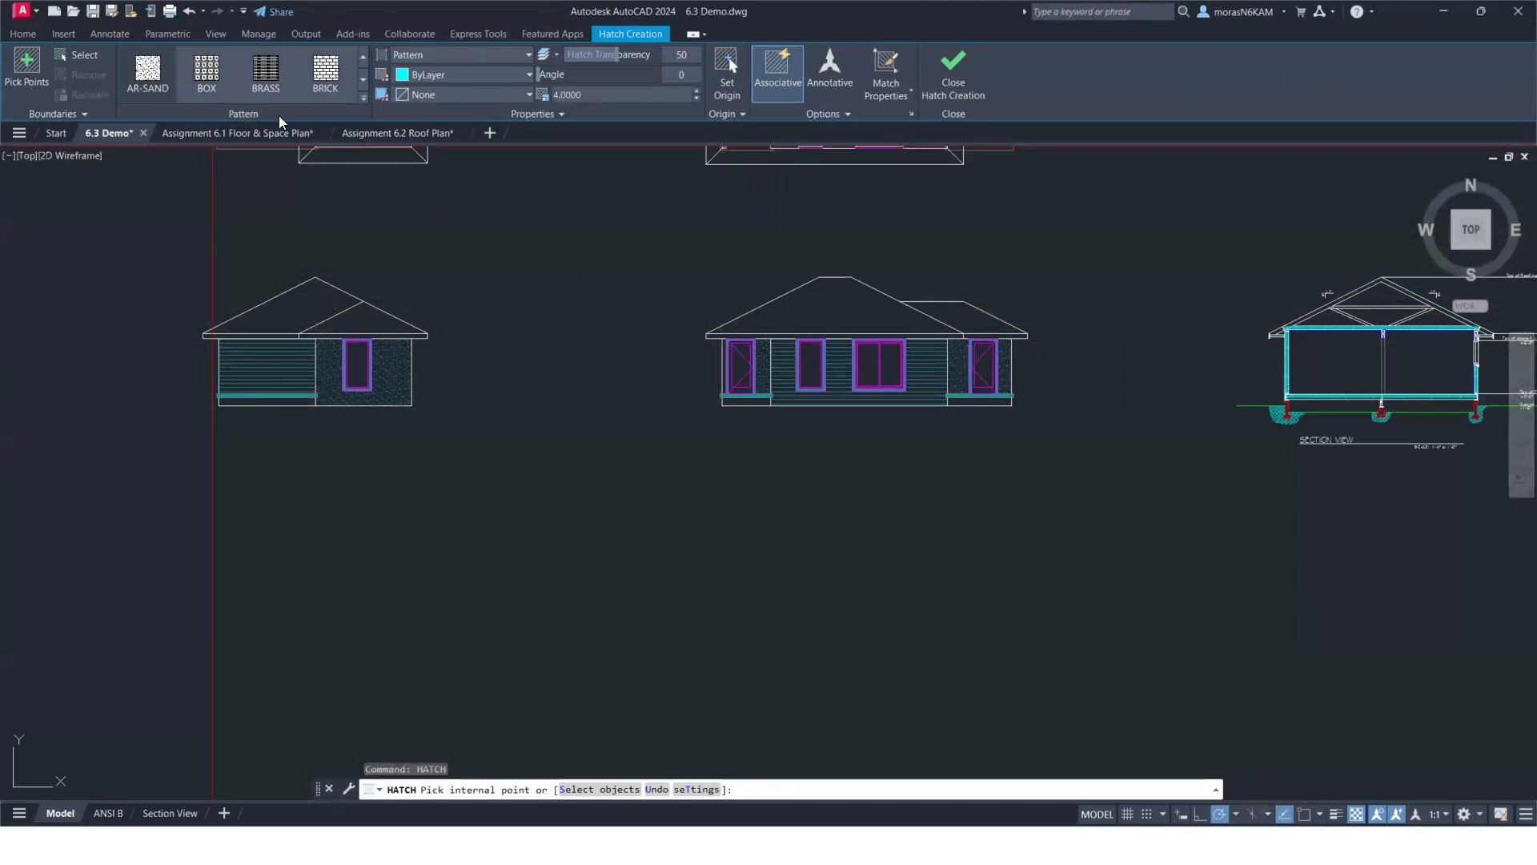
{"action": "left_click", "coordinate": [363, 96]}
{"action": "scroll", "coordinate": [293, 116], "scroll_direction": "up", "scroll_amount": 3}
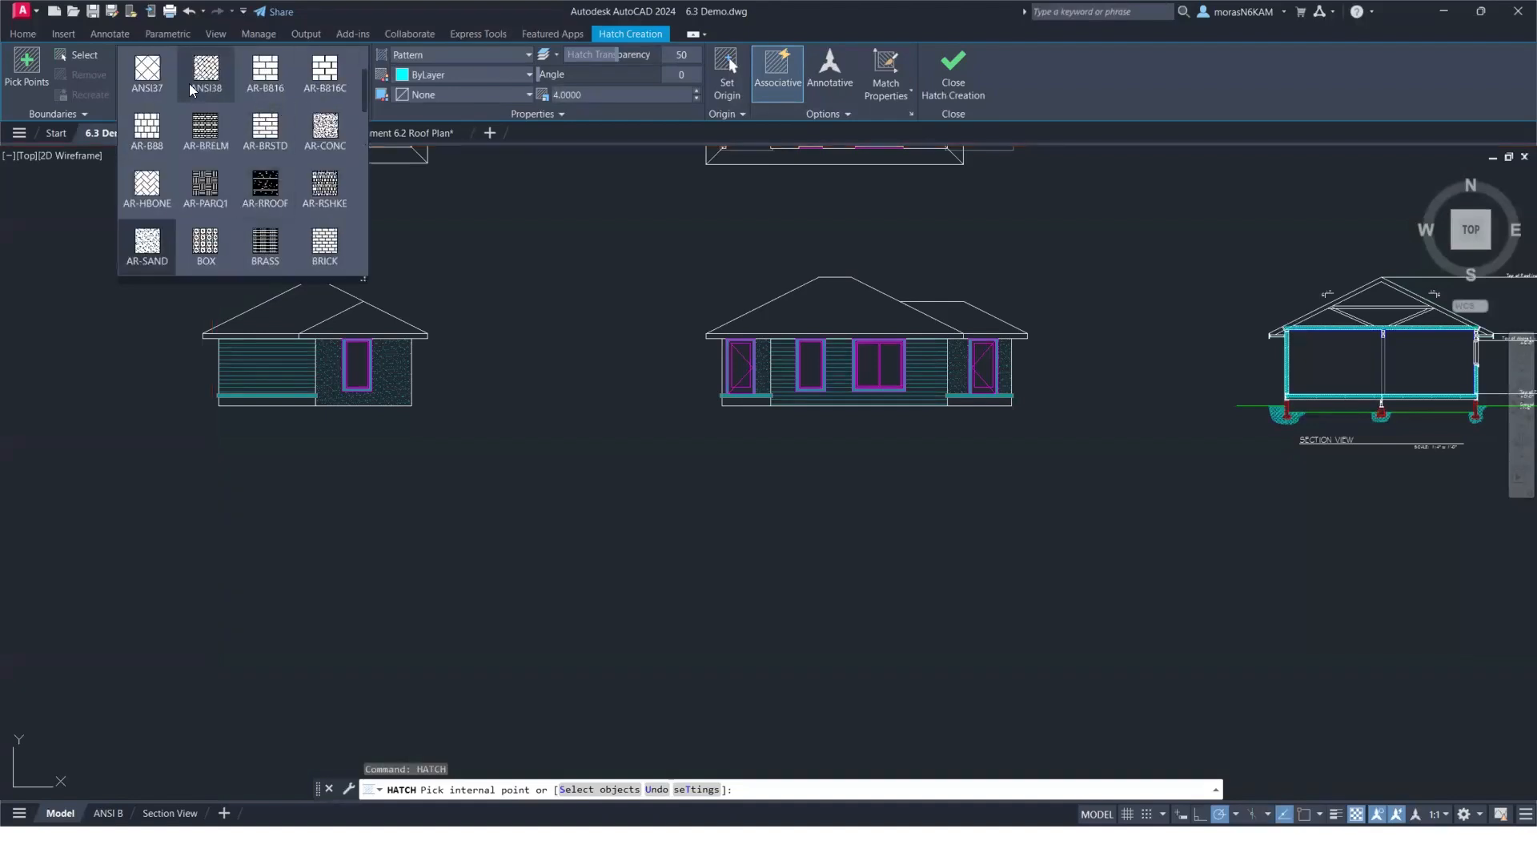
{"action": "left_click", "coordinate": [336, 190]}
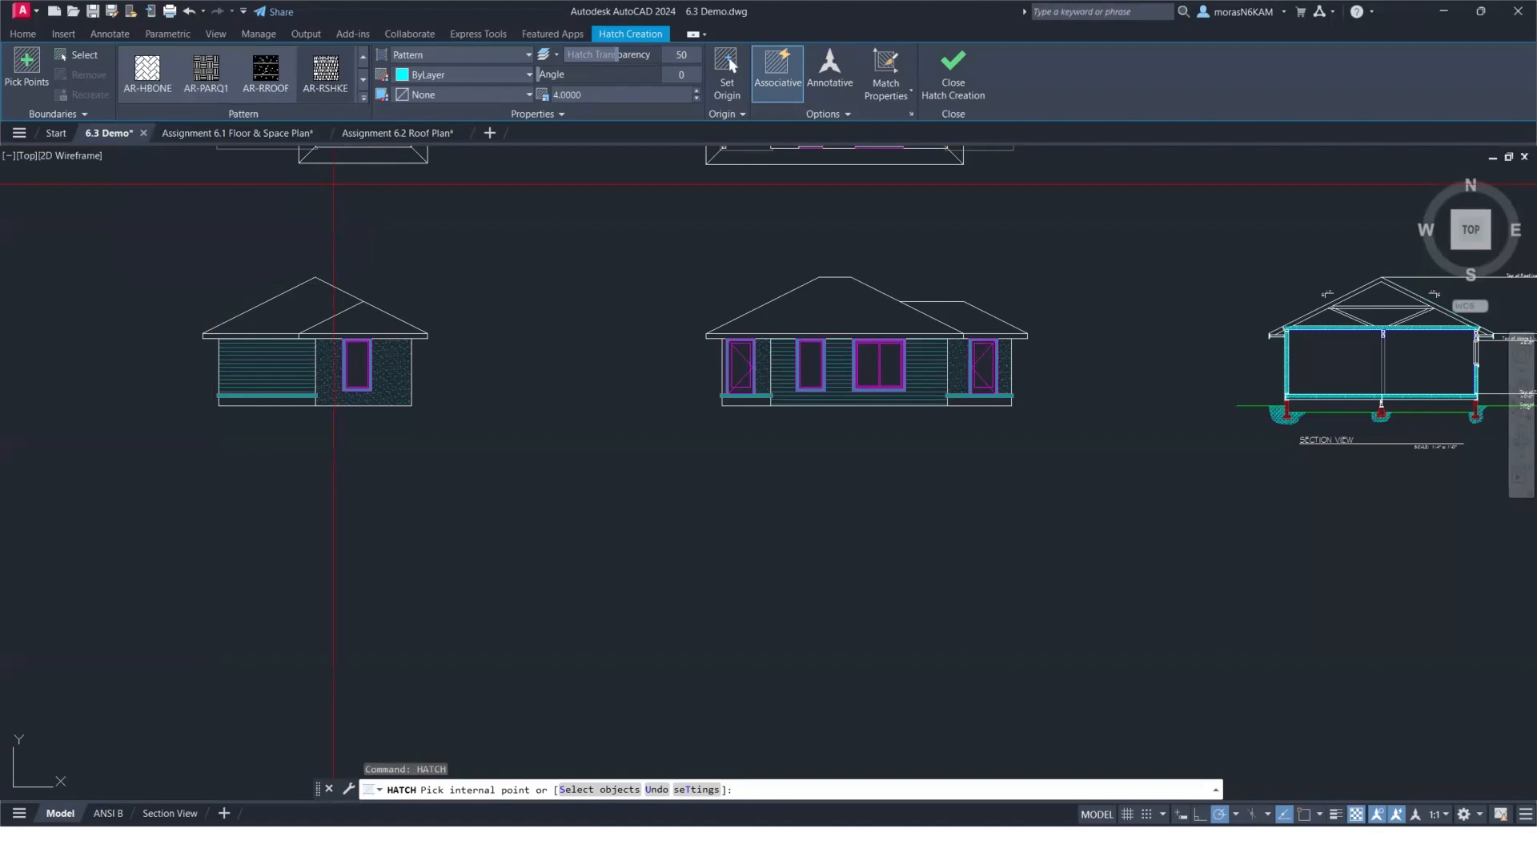
{"action": "left_click_drag", "start_coordinate": [620, 95], "coordinate": [515, 109]}
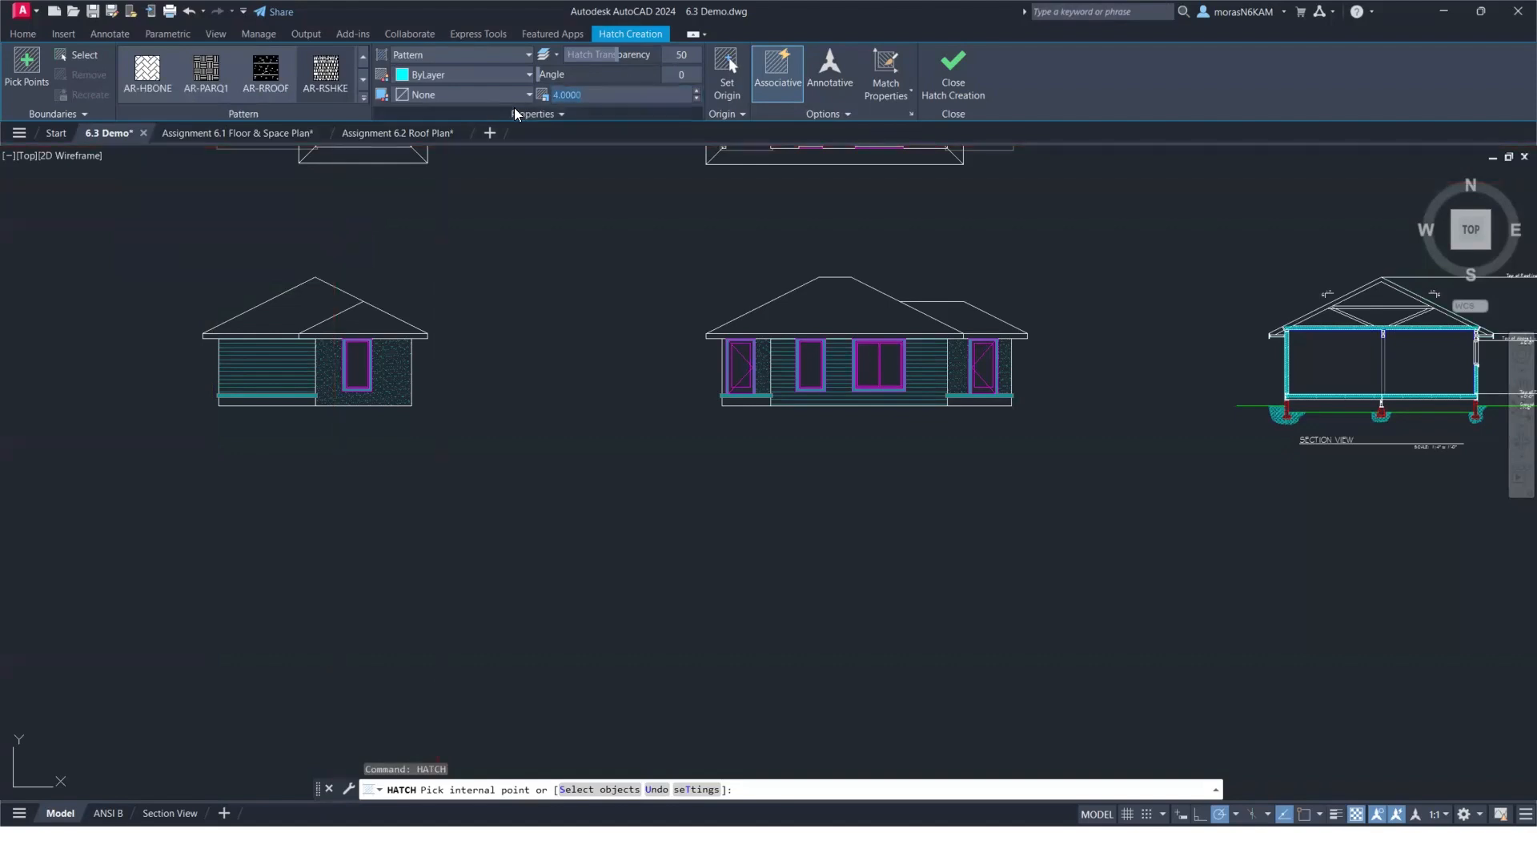
{"action": "left_click", "coordinate": [309, 304]}
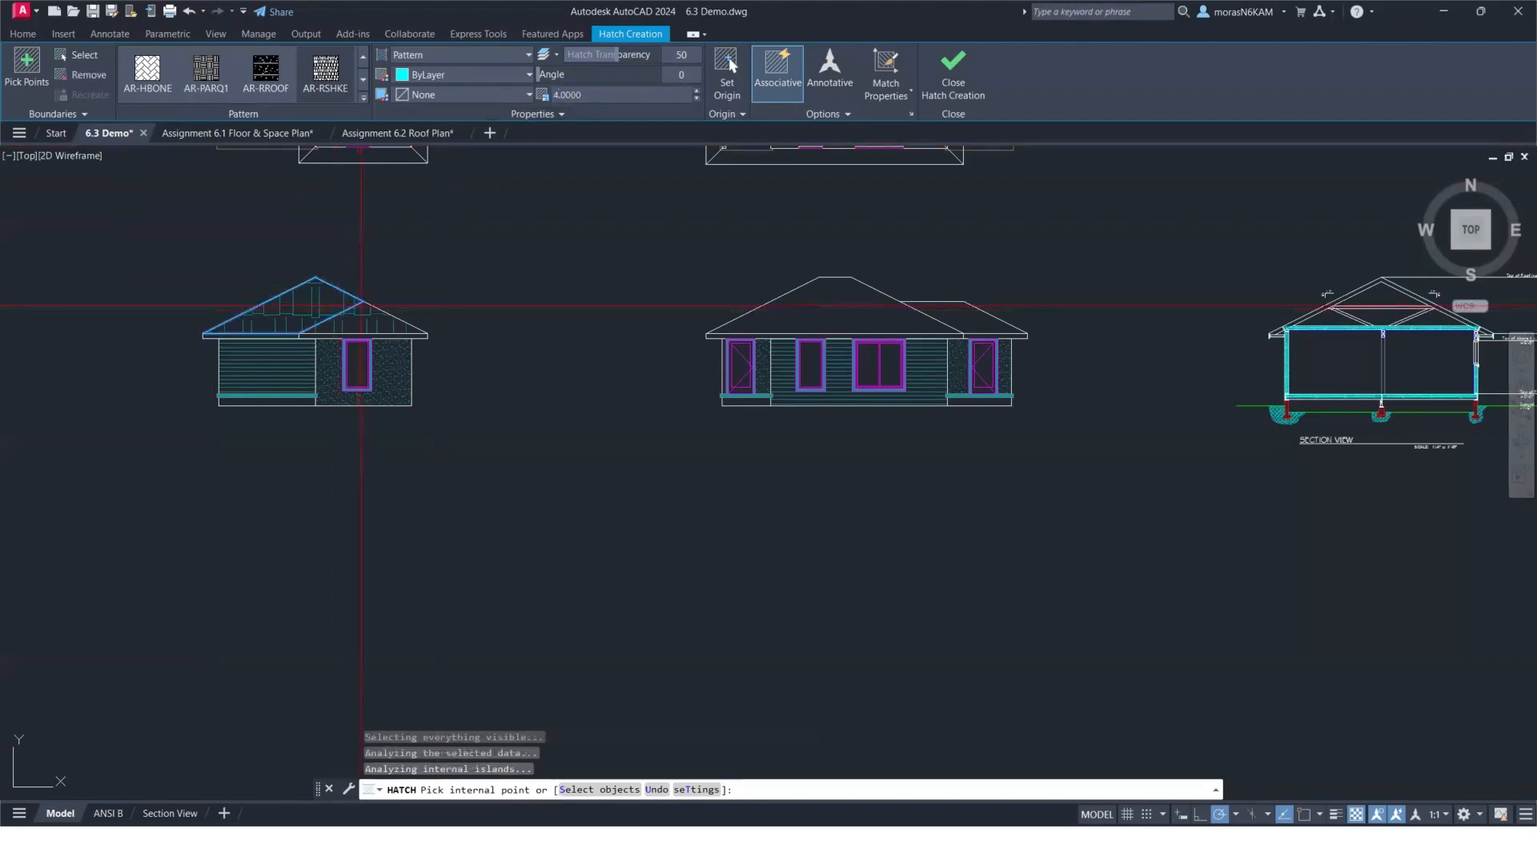
Set the scale of the roof shake hatch to 1.
{"action": "left_click", "coordinate": [591, 97]}
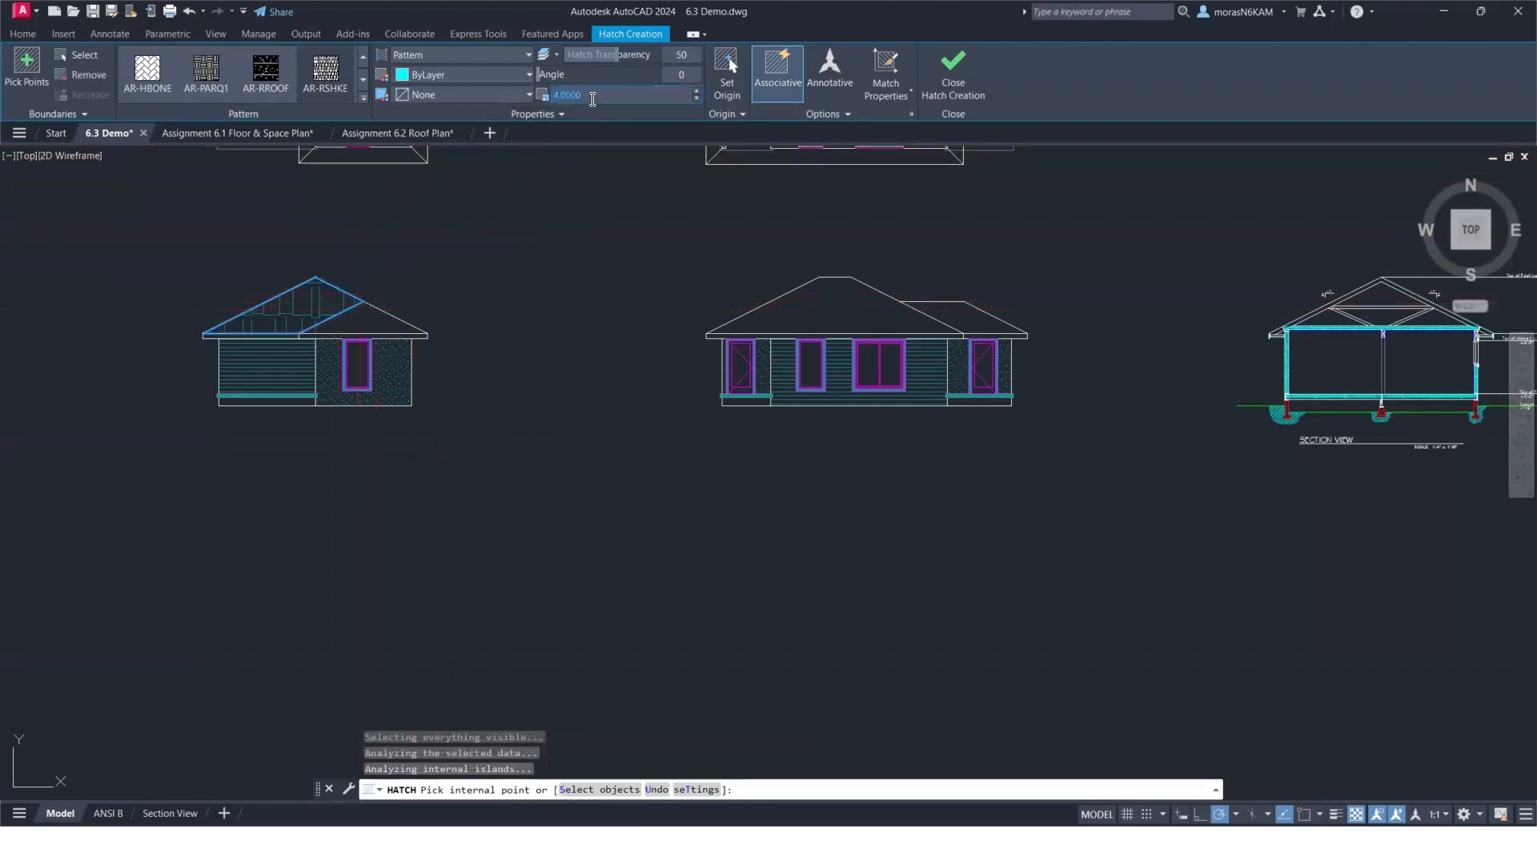
{"action": "type", "text": "1"}
{"action": "key", "text": "Return"}
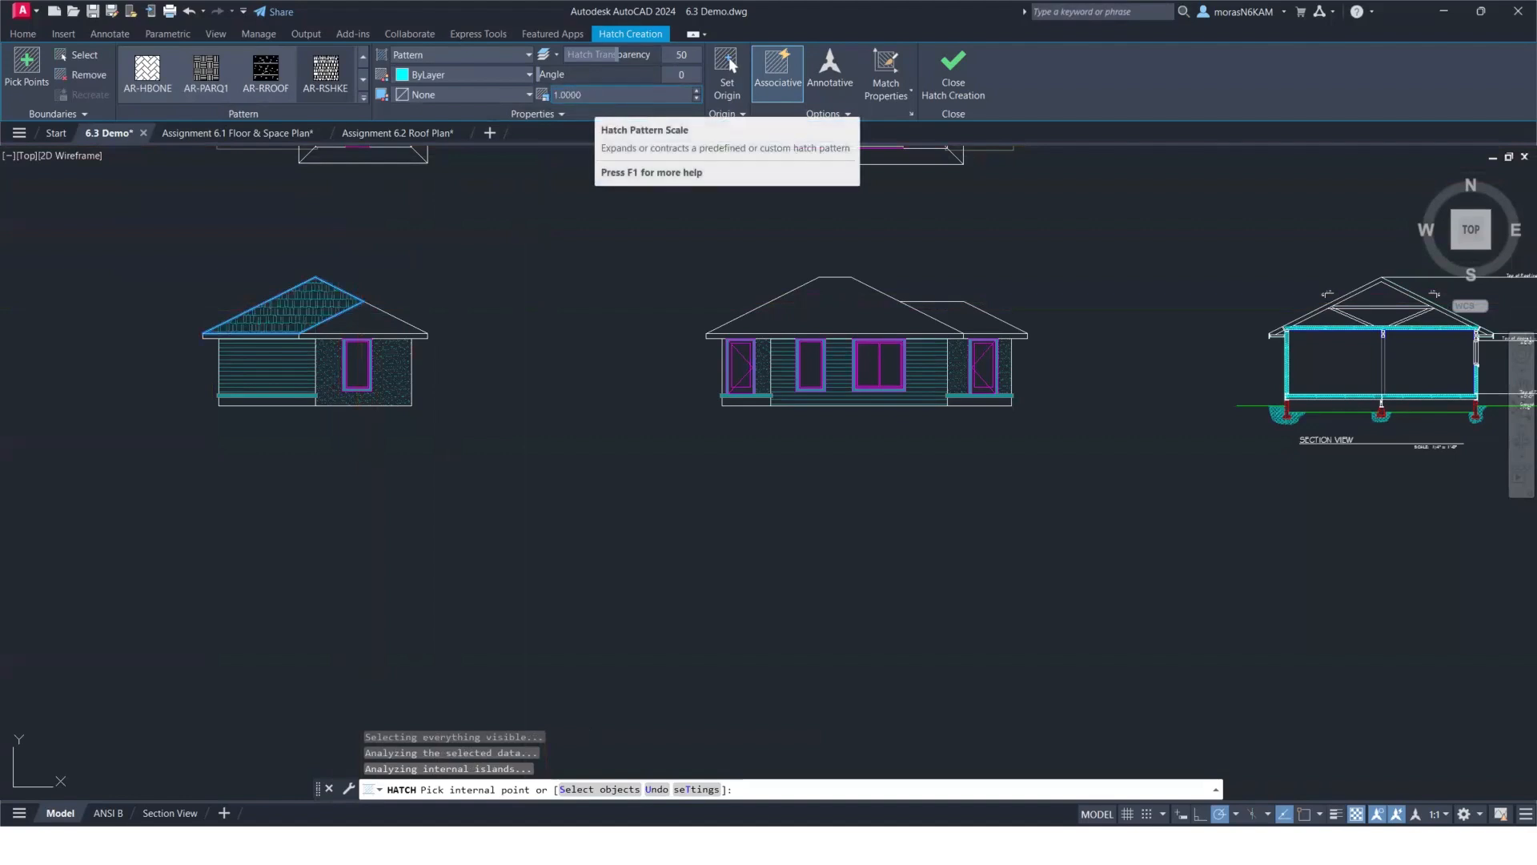
Add the narrower elevation's smaller roof face and both roof faces of the wider elevation to the shake hatch, and finish it.
{"action": "left_click", "coordinate": [392, 318]}
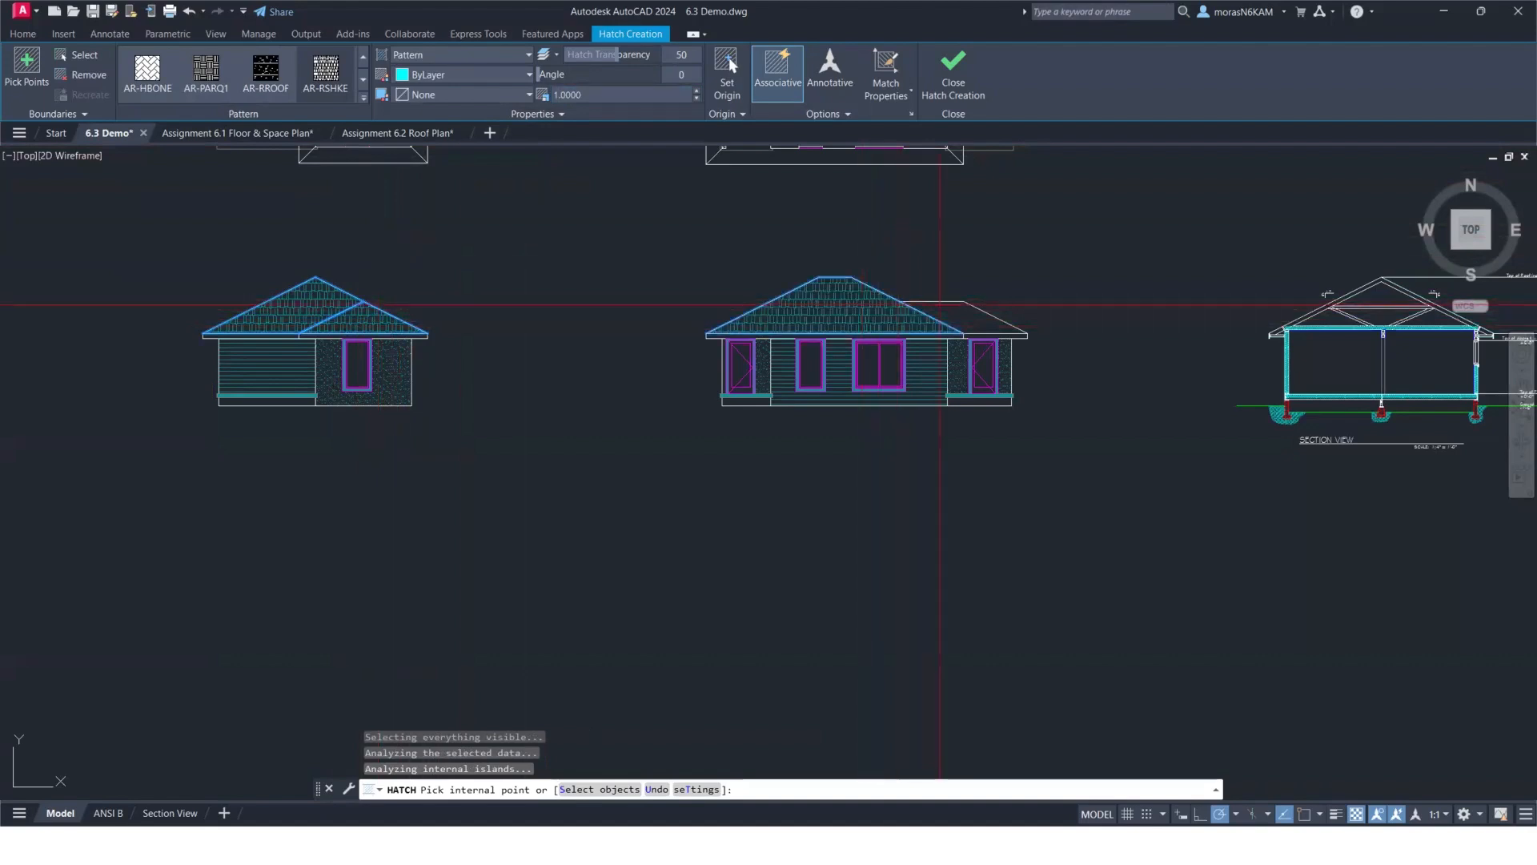
{"action": "left_click", "coordinate": [988, 306]}
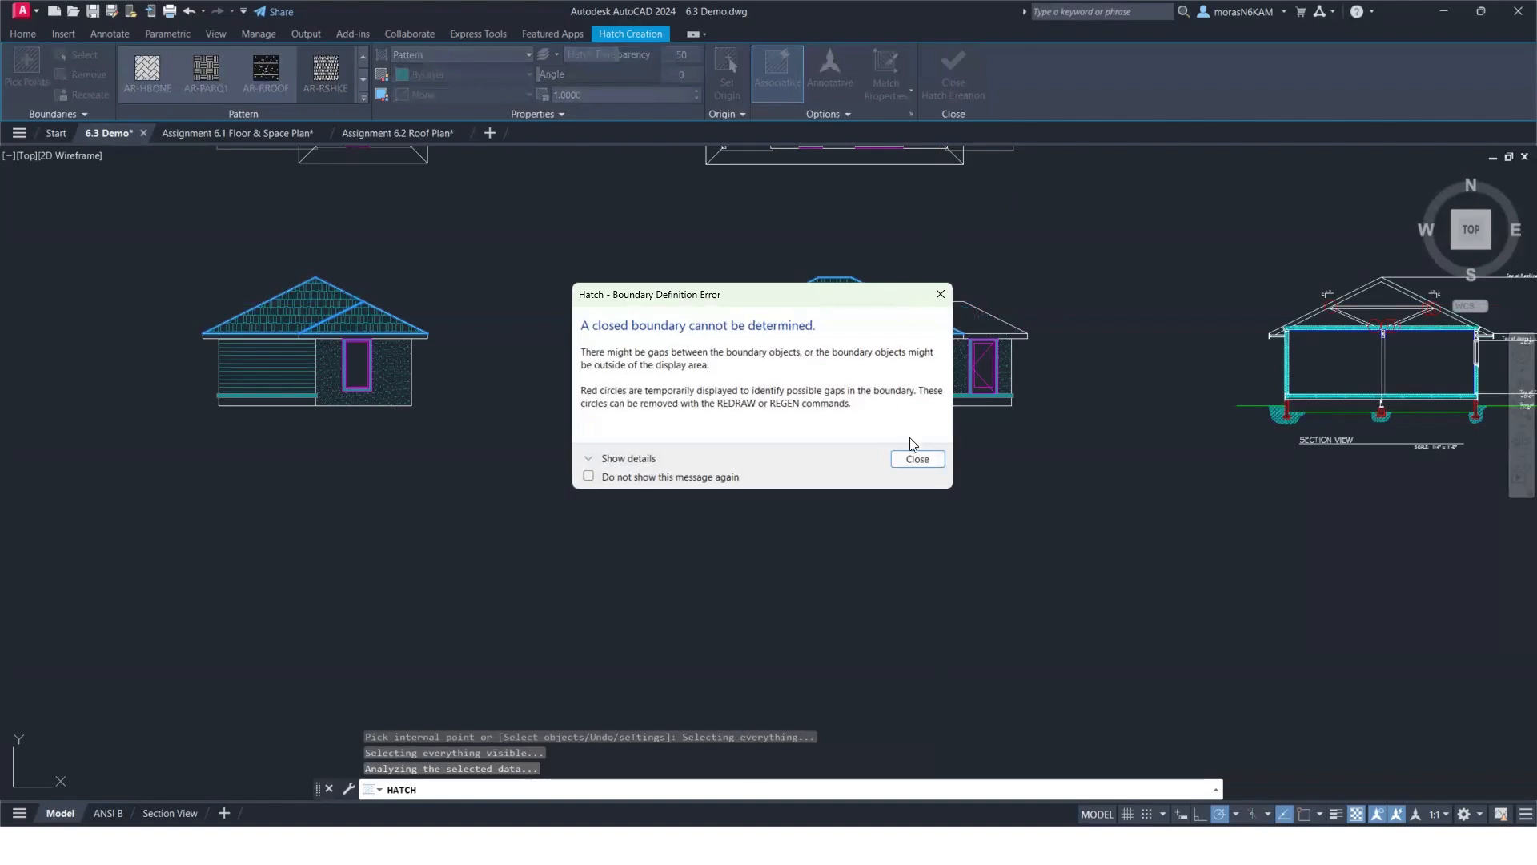
{"action": "left_click", "coordinate": [915, 458]}
{"action": "scroll", "coordinate": [972, 326], "scroll_direction": "up", "scroll_amount": 4}
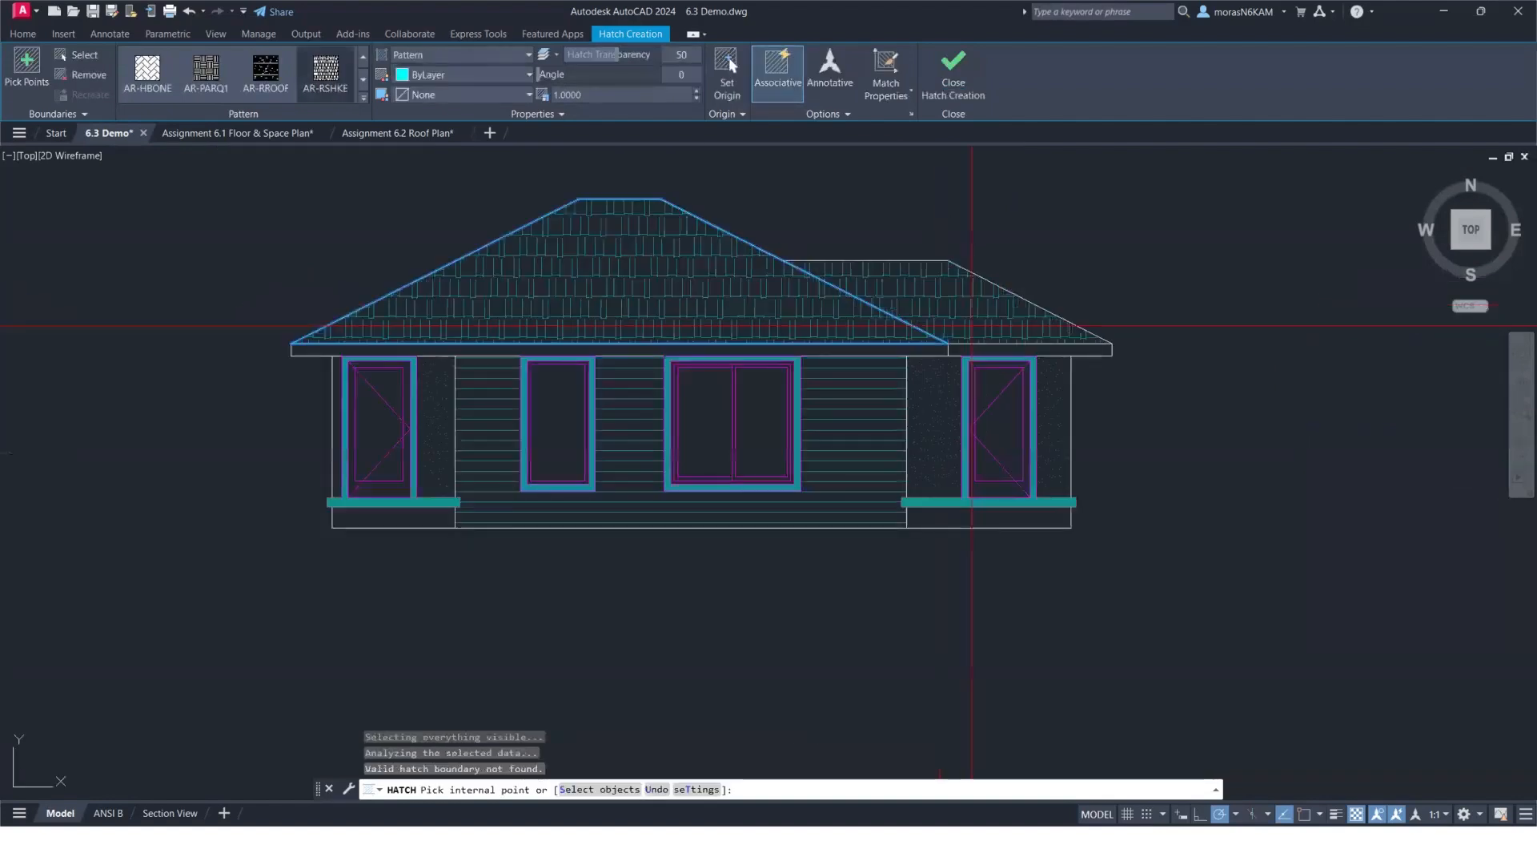
{"action": "left_click", "coordinate": [974, 322]}
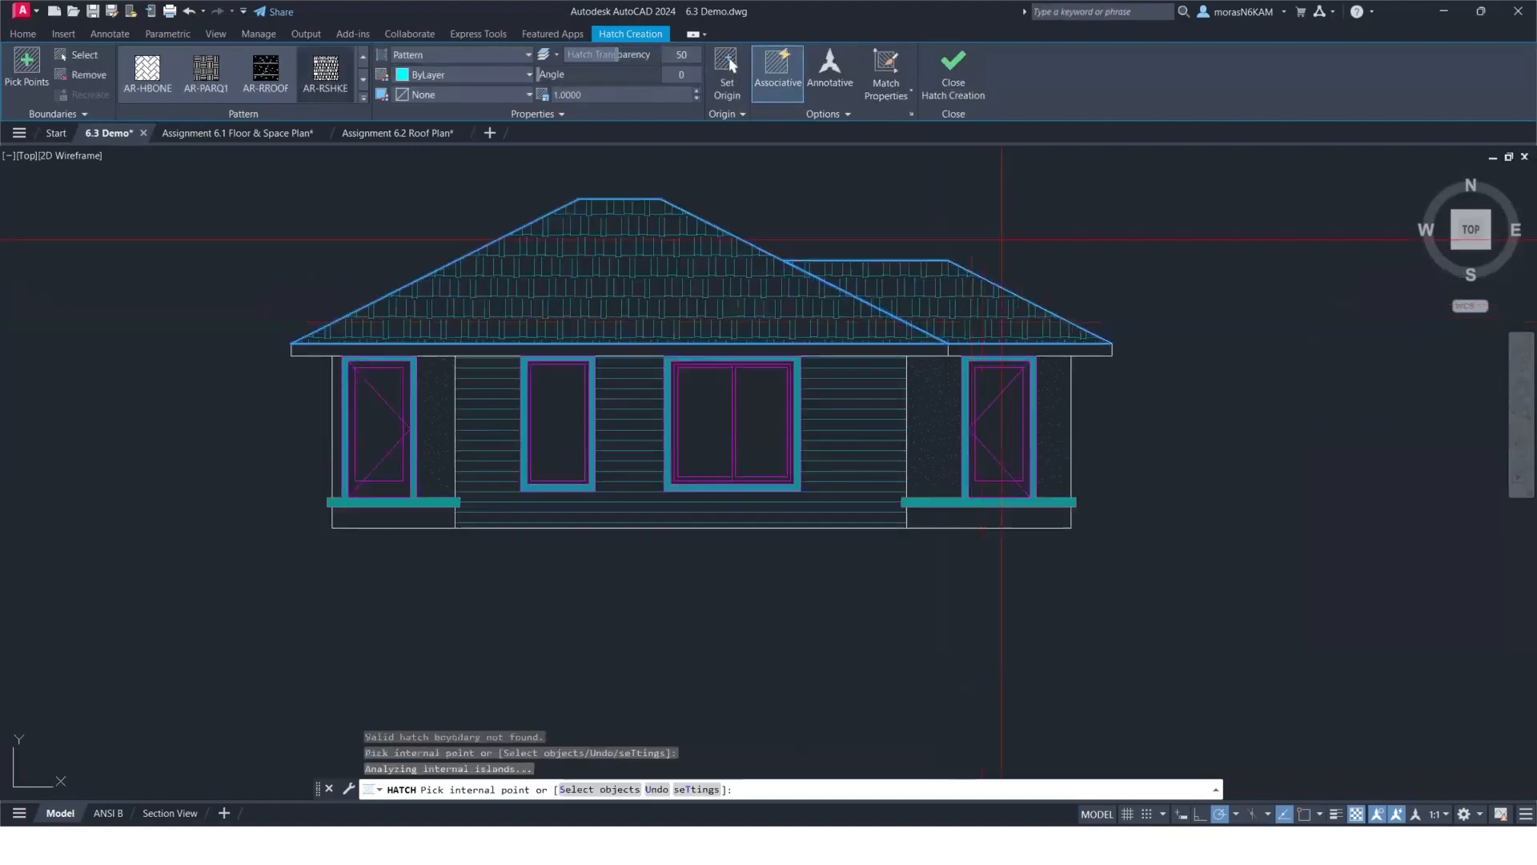
{"action": "left_click", "coordinate": [953, 72]}
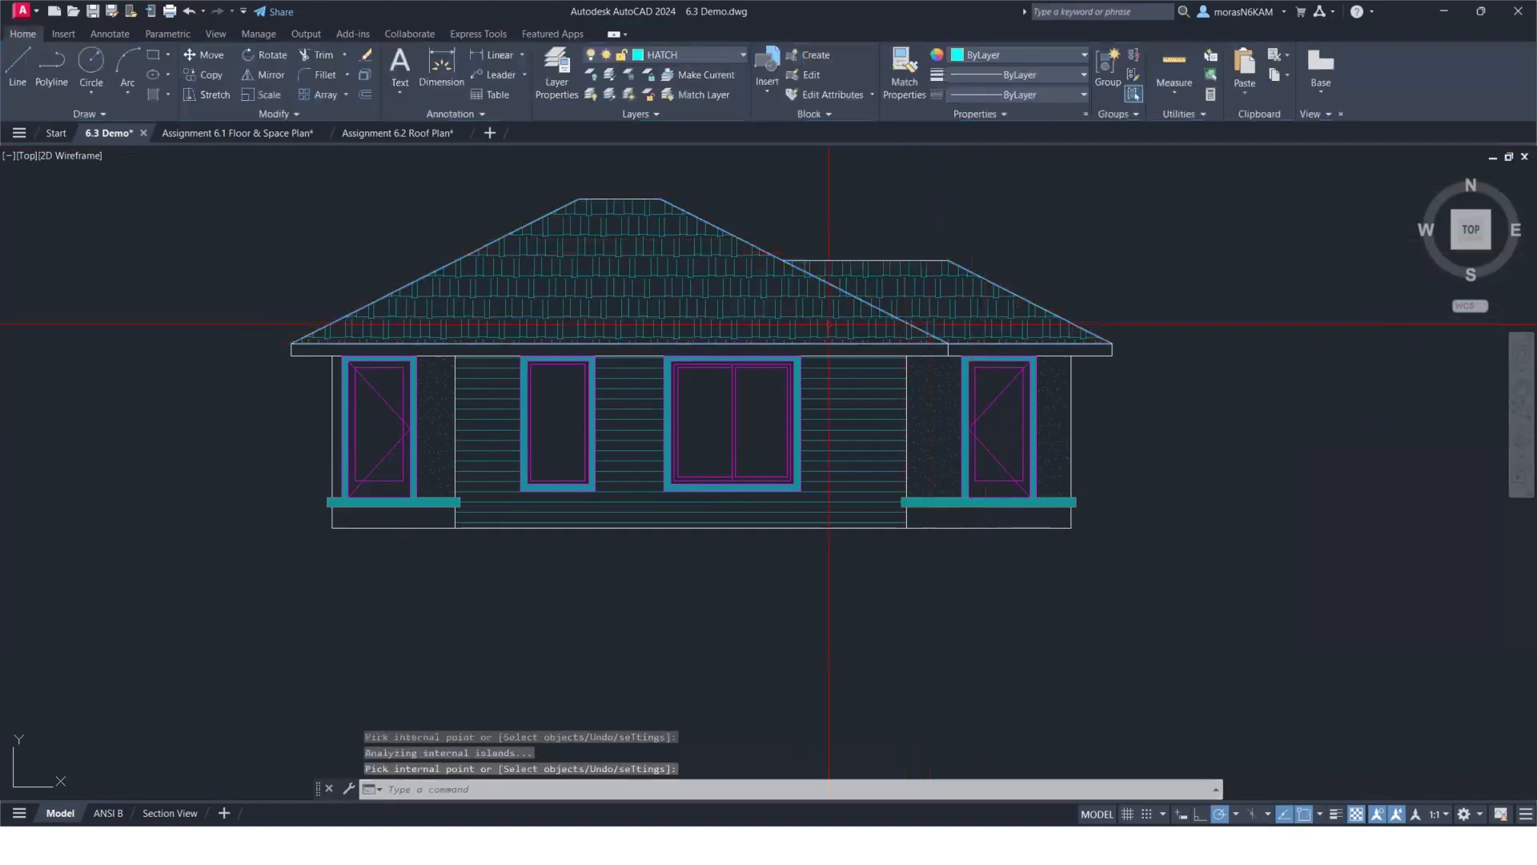
{"action": "scroll", "coordinate": [590, 340], "scroll_direction": "down", "scroll_amount": 5}
{"action": "scroll", "coordinate": [590, 340], "scroll_direction": "up", "scroll_amount": 6}
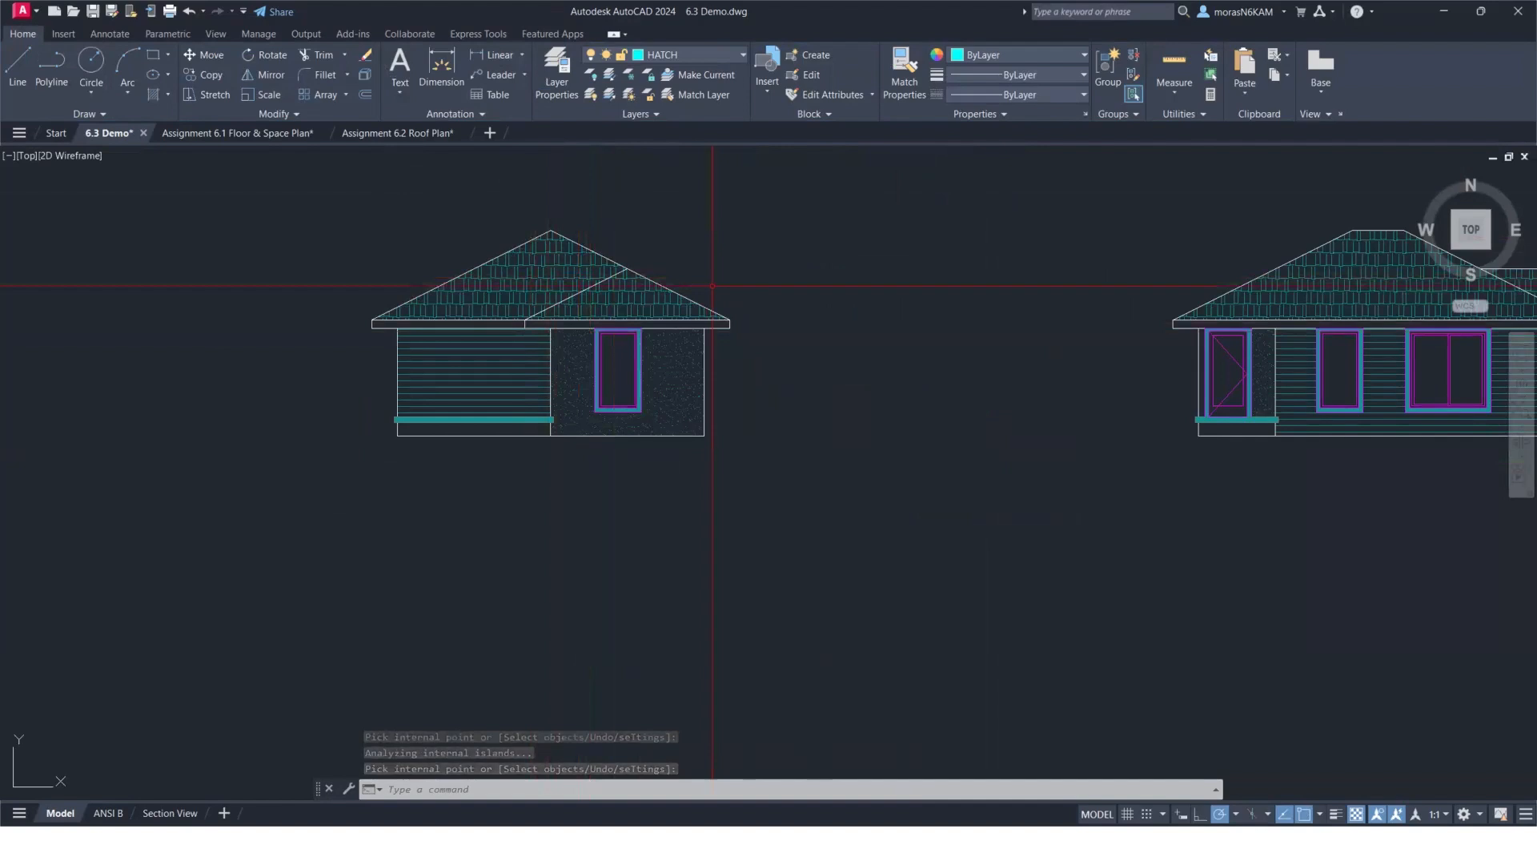
{"action": "scroll", "coordinate": [732, 320], "scroll_direction": "down", "scroll_amount": 3}
{"action": "middle_click_drag", "start_coordinate": [769, 317], "coordinate": [652, 367]}
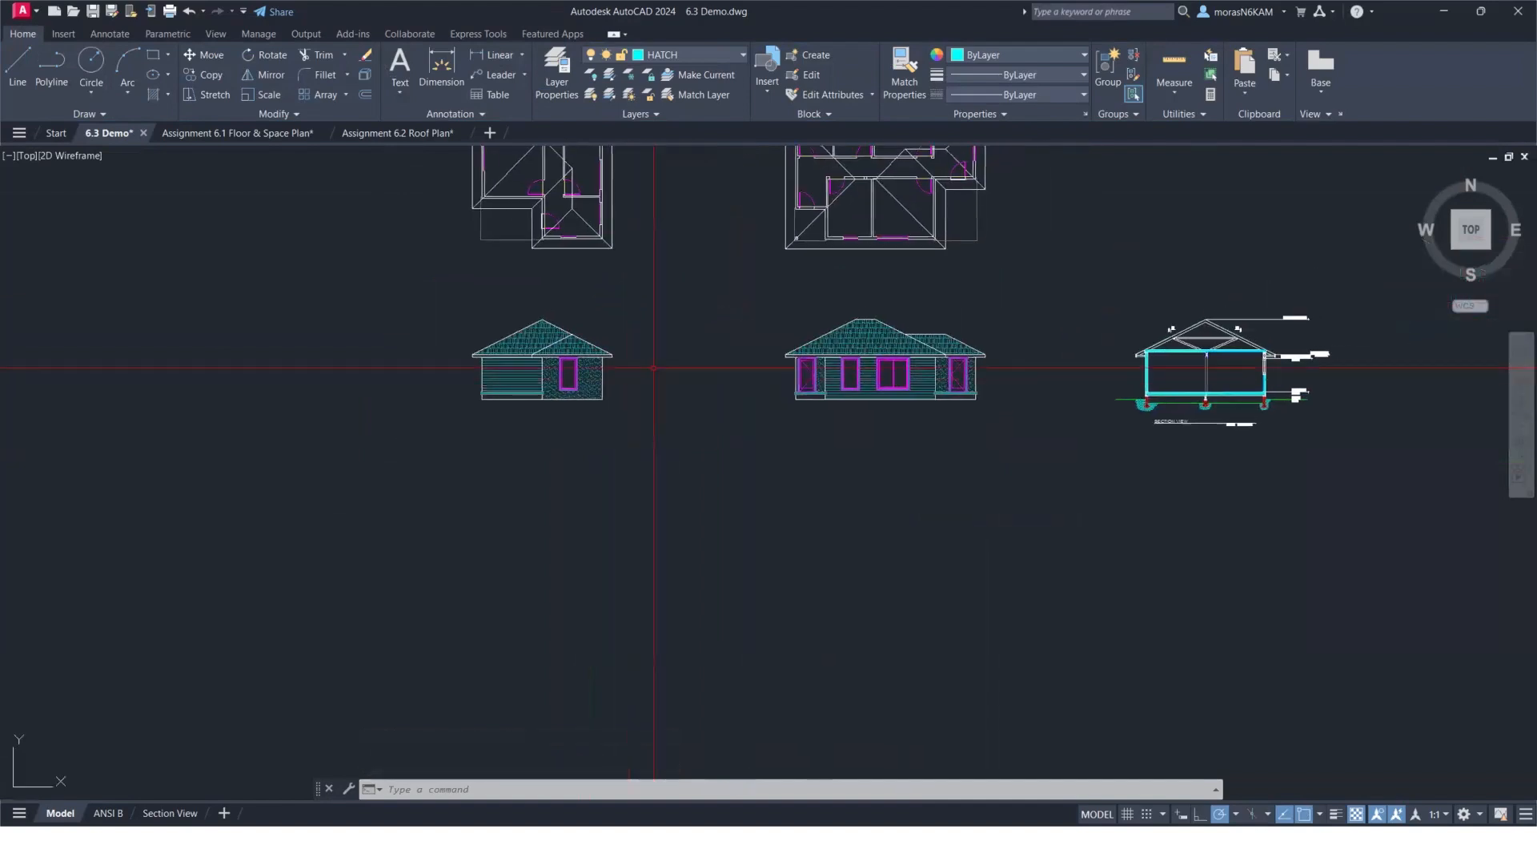
{"action": "scroll", "coordinate": [842, 377], "scroll_direction": "up", "scroll_amount": 2}
{"action": "middle_click_drag", "start_coordinate": [930, 391], "coordinate": [730, 407]}
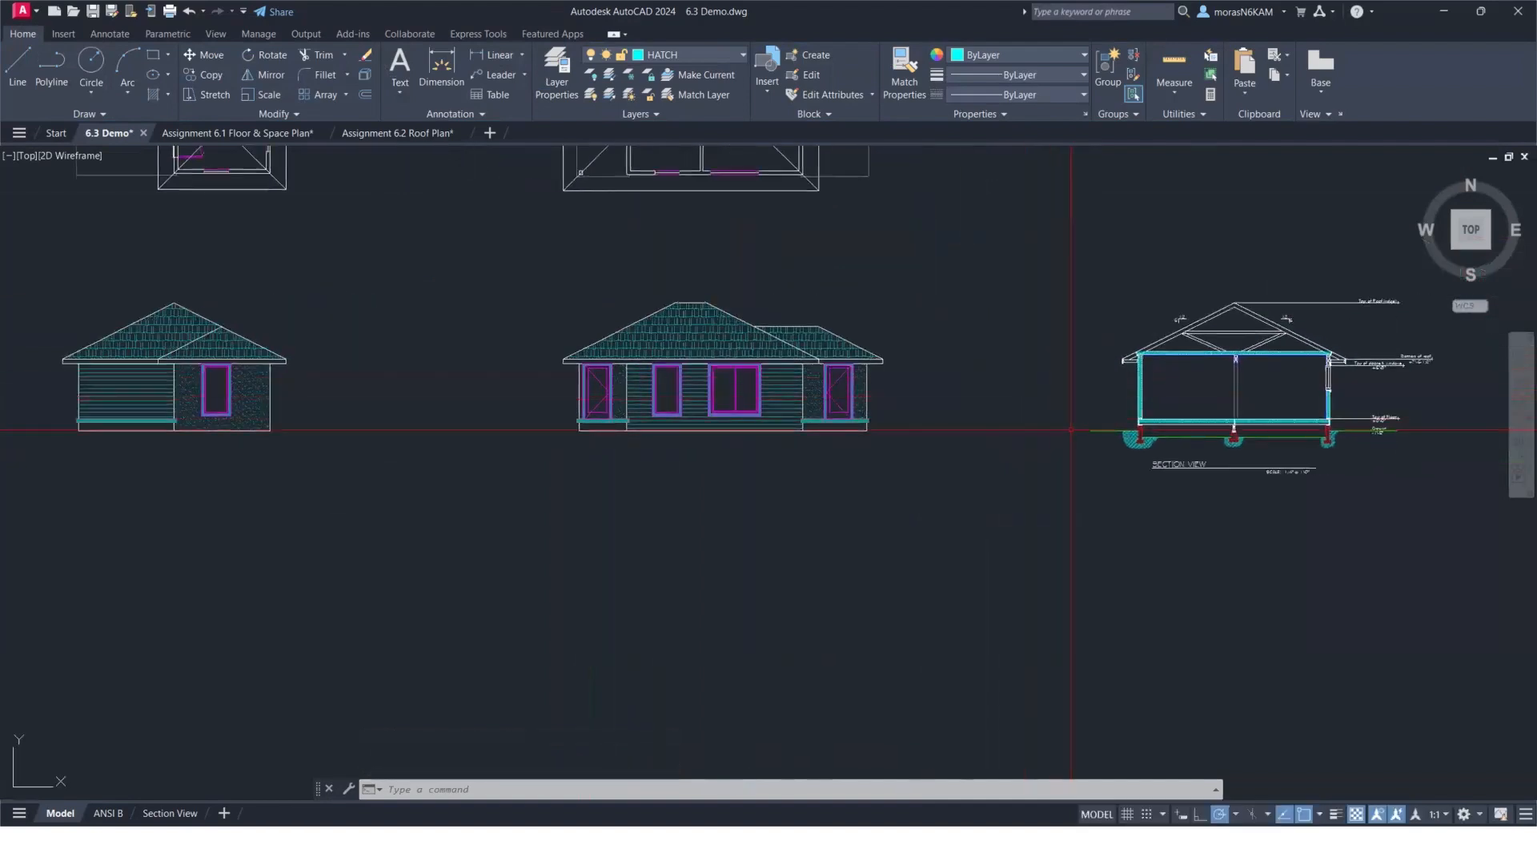
Copy the section view's left ground line by its foundation-side endpoint to the lower-left corner of the front elevation.
{"action": "scroll", "coordinate": [1108, 407], "scroll_direction": "up", "scroll_amount": 4}
{"action": "left_click", "coordinate": [1093, 429]}
{"action": "left_click", "coordinate": [994, 512]}
{"action": "type", "text": "co"}
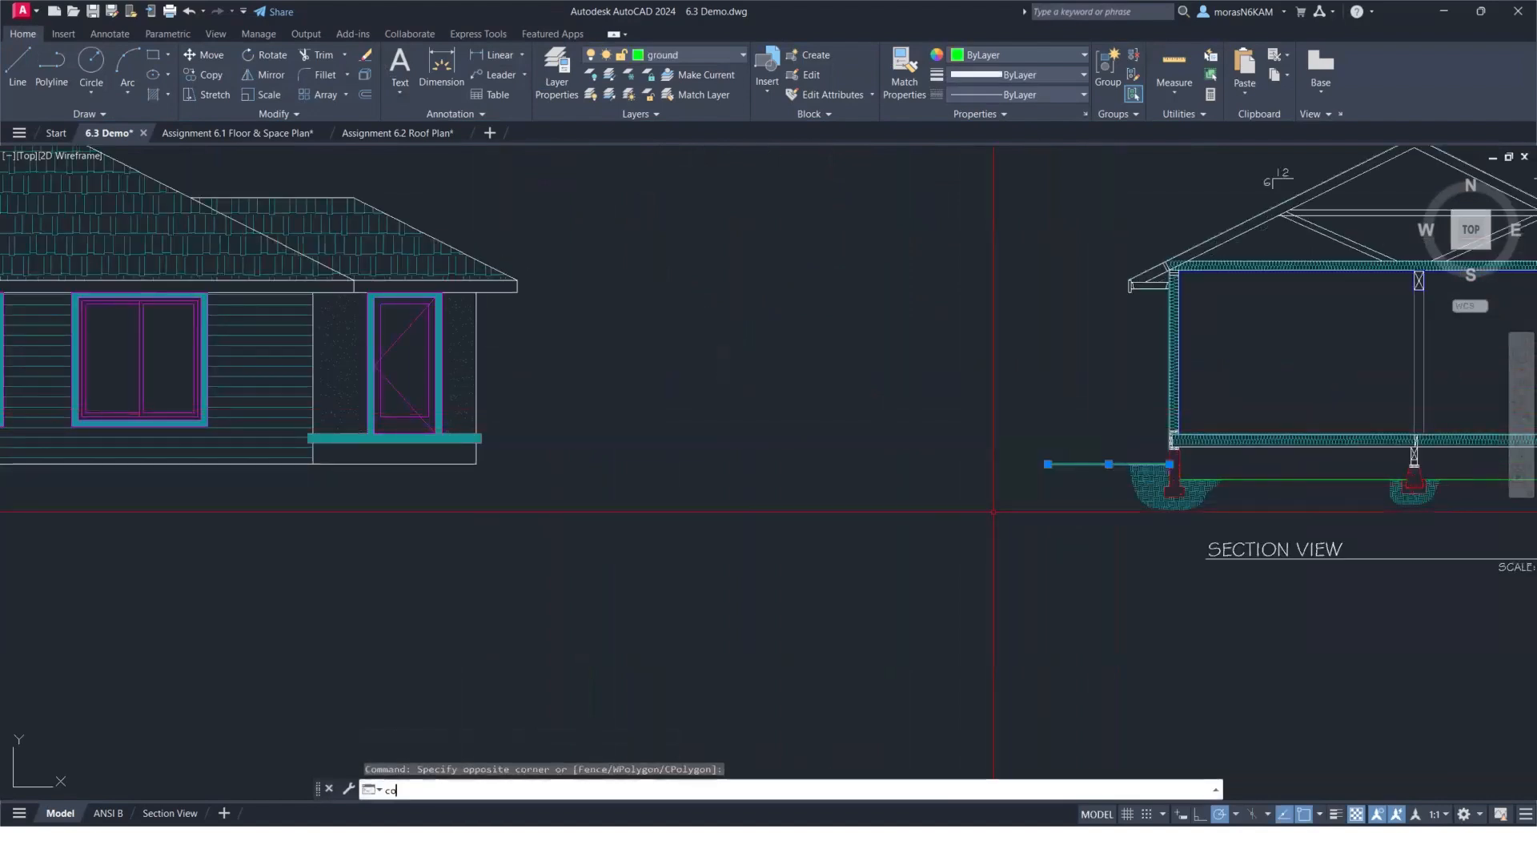
{"action": "key", "text": "Return"}
{"action": "scroll", "coordinate": [1165, 460], "scroll_direction": "up", "scroll_amount": 4}
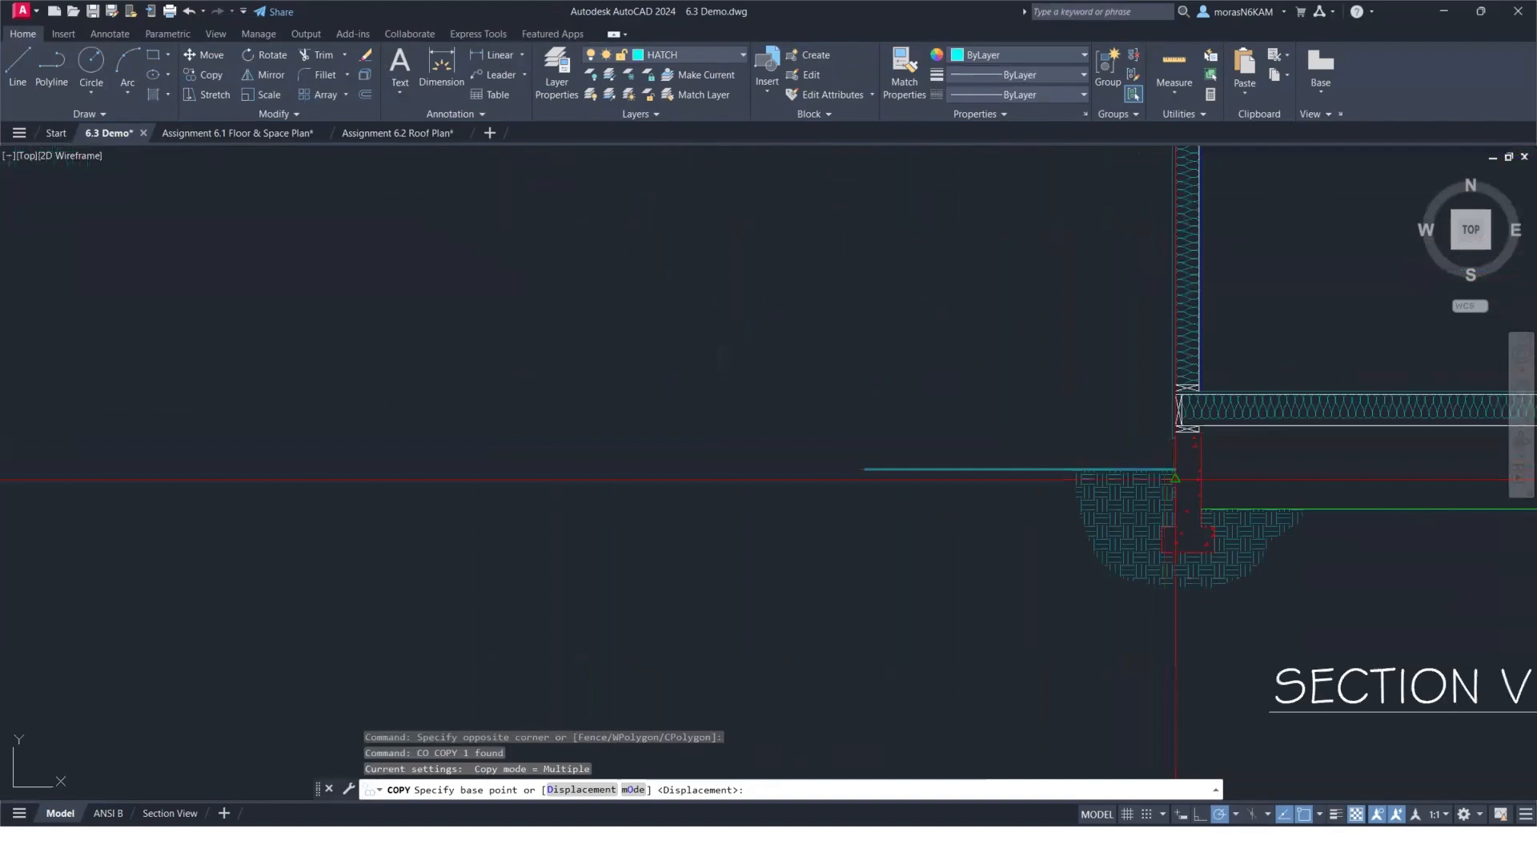
{"action": "left_click", "coordinate": [1174, 467]}
{"action": "scroll", "coordinate": [851, 473], "scroll_direction": "down", "scroll_amount": 8}
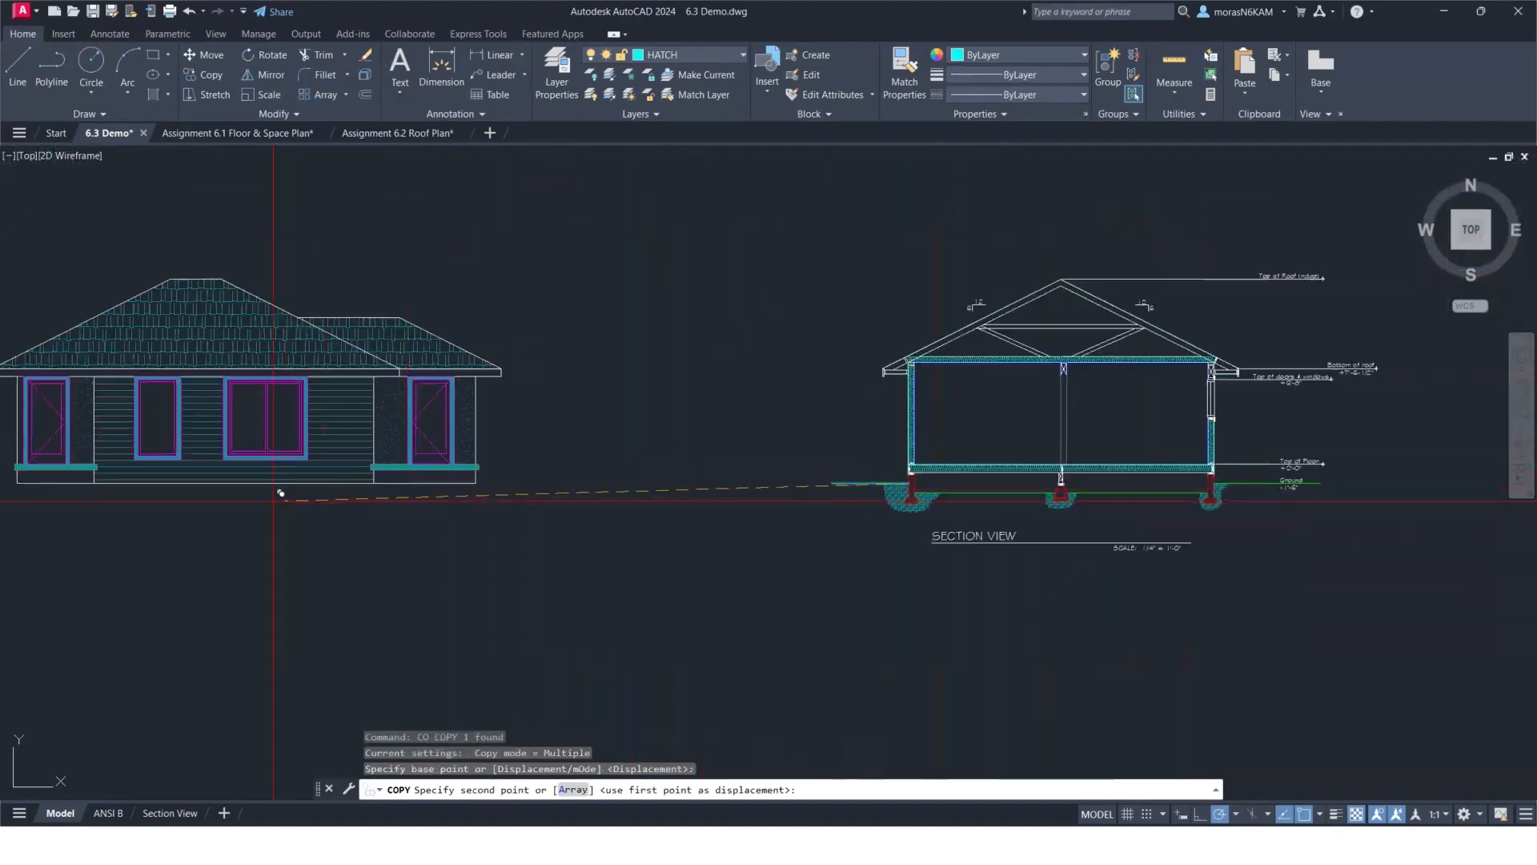
{"action": "middle_click_drag", "start_coordinate": [281, 490], "coordinate": [621, 480]}
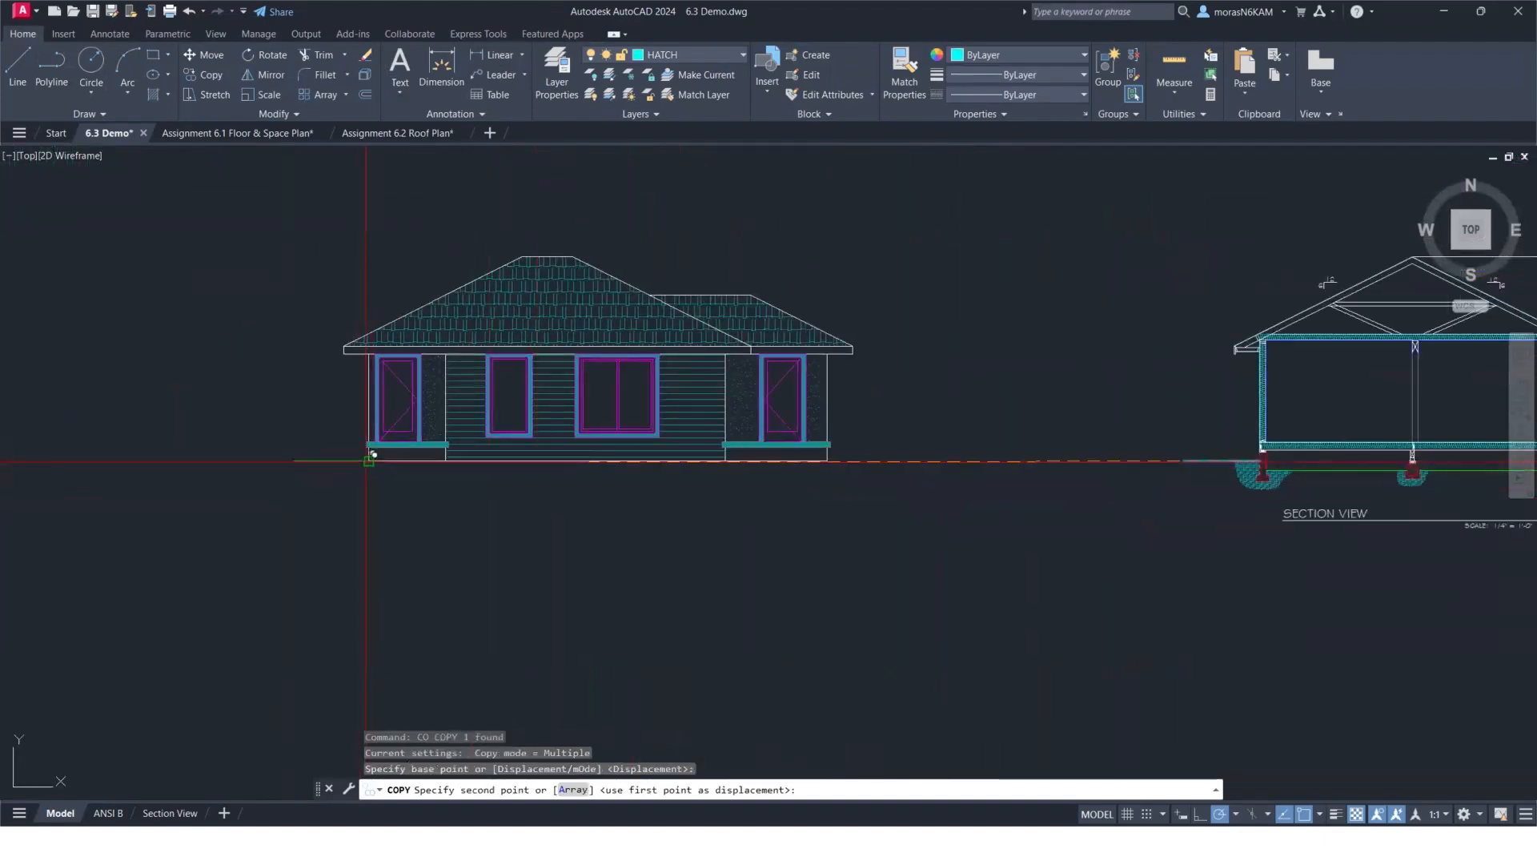
{"action": "left_click", "coordinate": [366, 454]}
{"action": "key", "text": "Escape"}
Stretch the copied ground line's right end horizontally past the right side of the front elevation.
{"action": "left_click", "coordinate": [321, 450]}
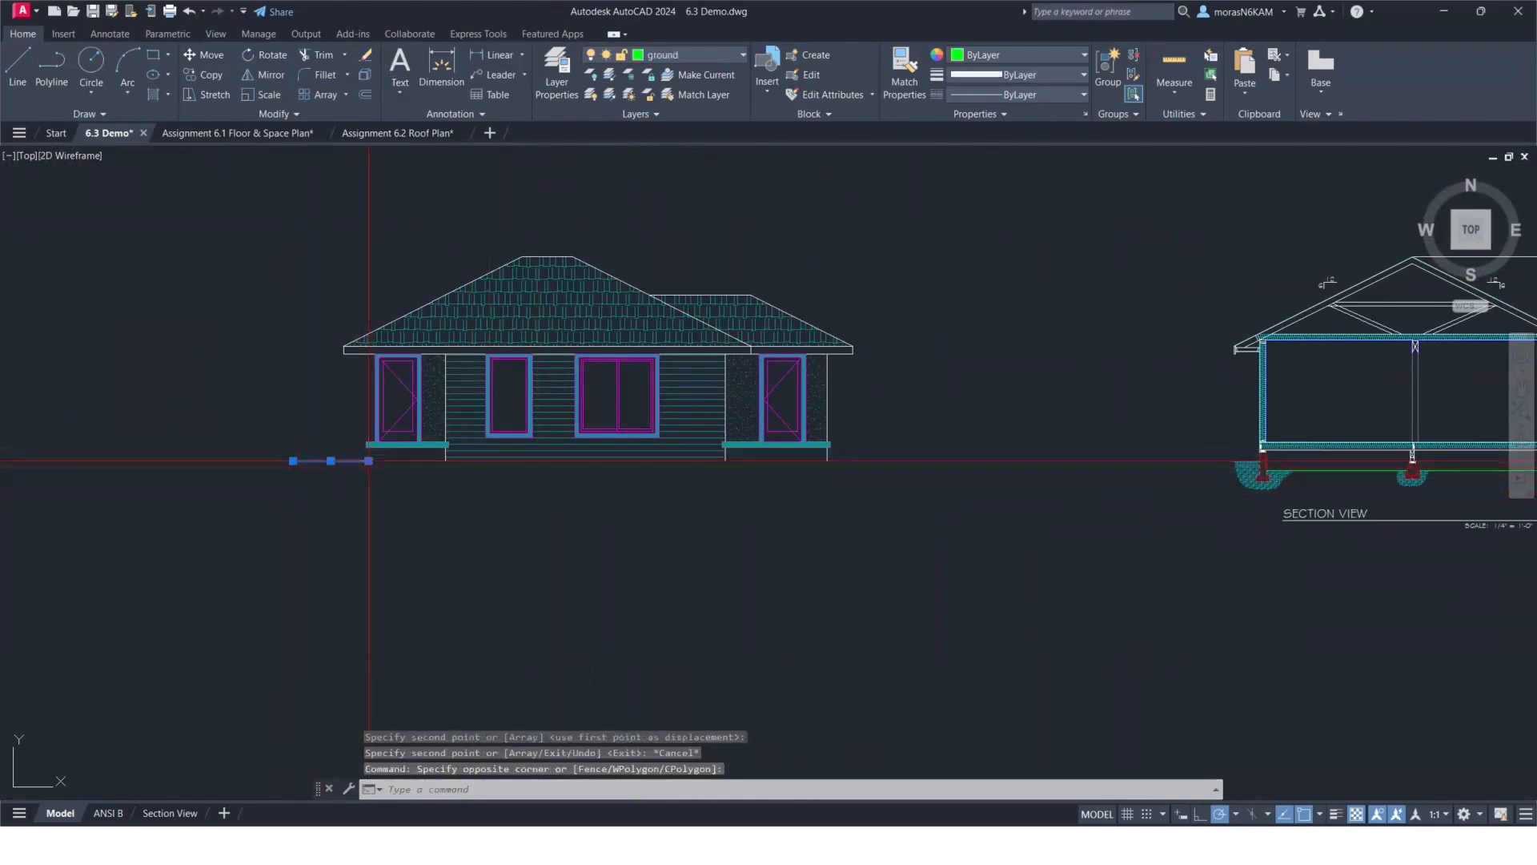
{"action": "left_click", "coordinate": [368, 460]}
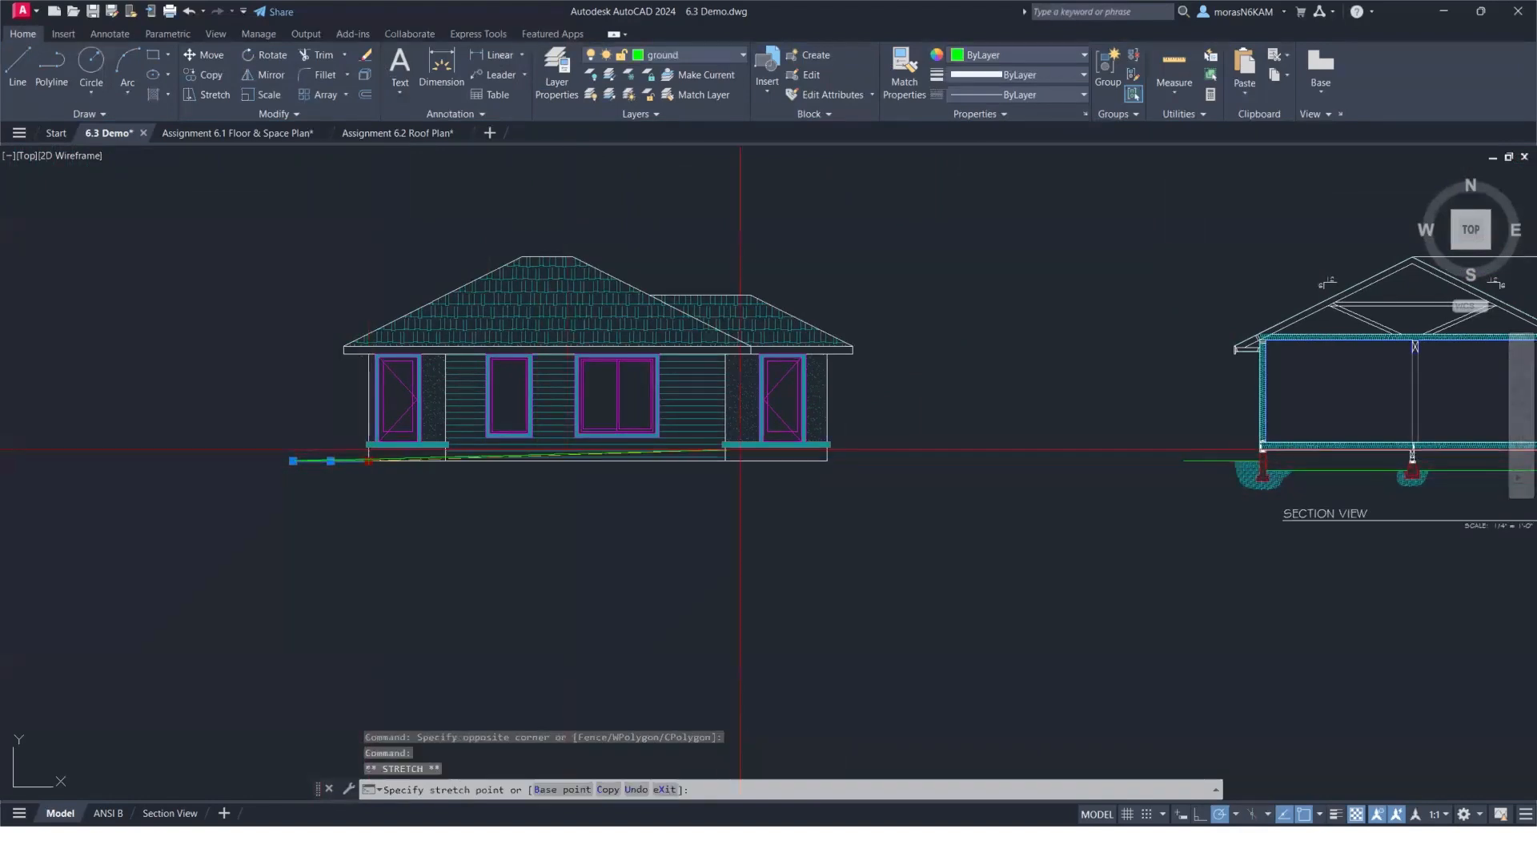
{"action": "left_click", "coordinate": [894, 461]}
Copy the front elevation's ground line from its midpoint to the base of the side elevation.
{"action": "type", "text": "co"}
{"action": "key", "text": "Return"}
{"action": "left_click", "coordinate": [594, 460]}
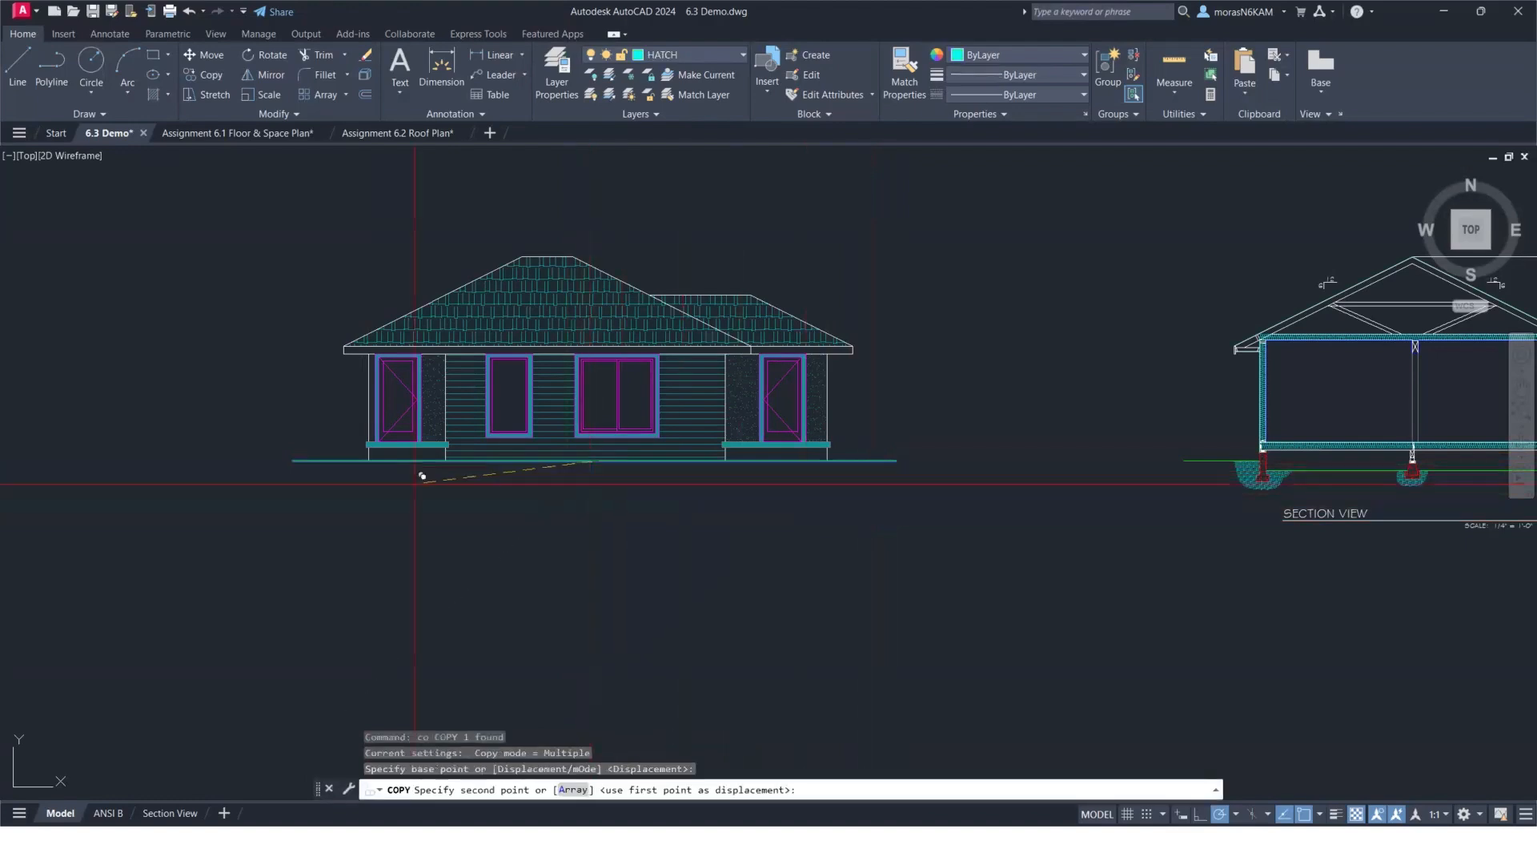
{"action": "scroll", "coordinate": [422, 476], "scroll_direction": "down", "scroll_amount": 4}
{"action": "middle_click_drag", "start_coordinate": [302, 483], "coordinate": [761, 490]}
{"action": "scroll", "coordinate": [484, 477], "scroll_direction": "up", "scroll_amount": 2}
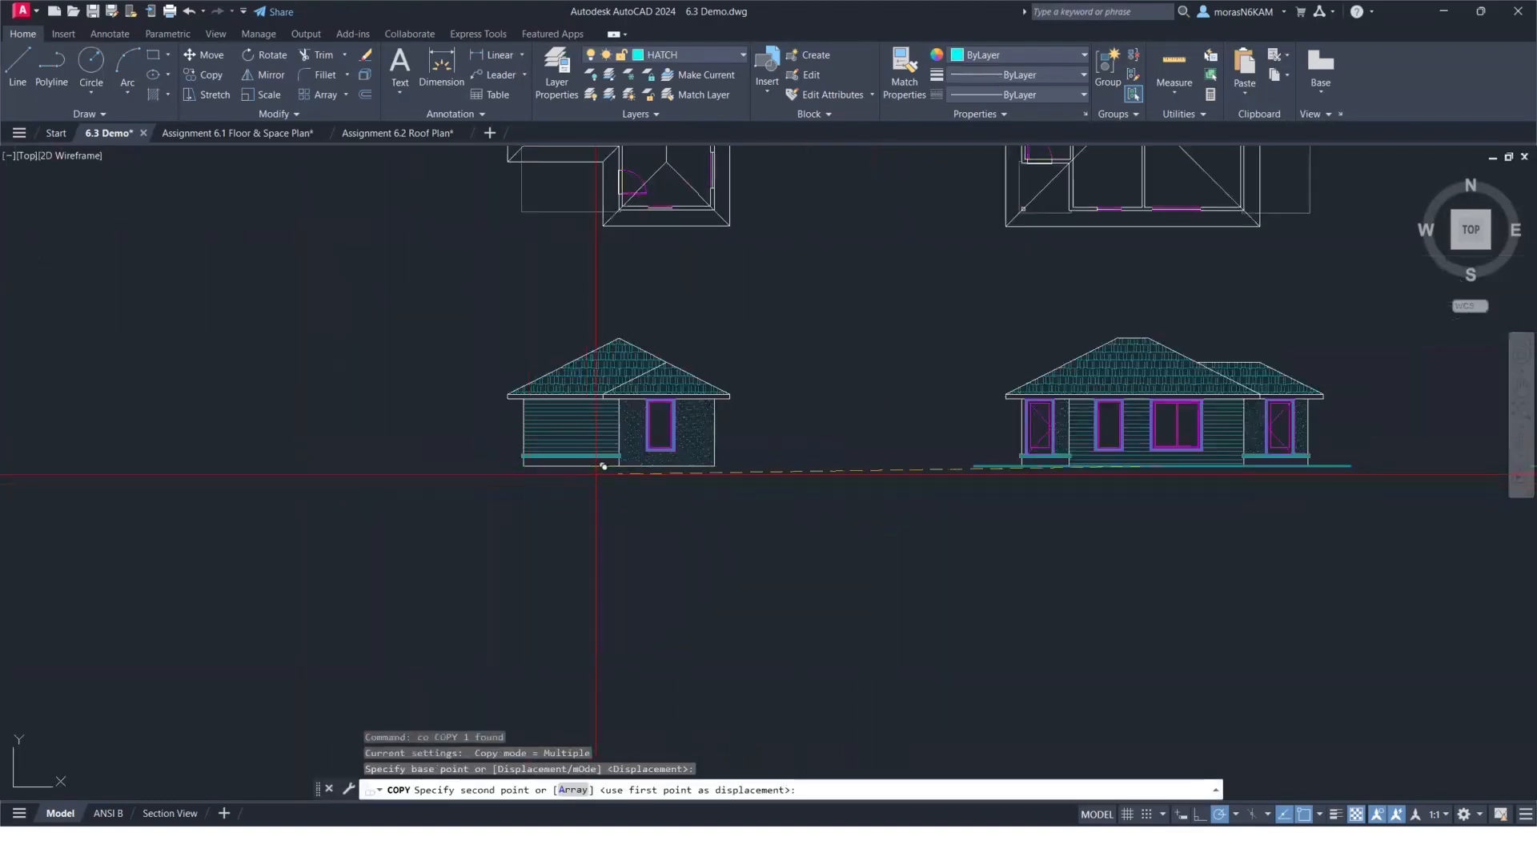
{"action": "left_click", "coordinate": [623, 462]}
{"action": "key", "text": "Escape"}
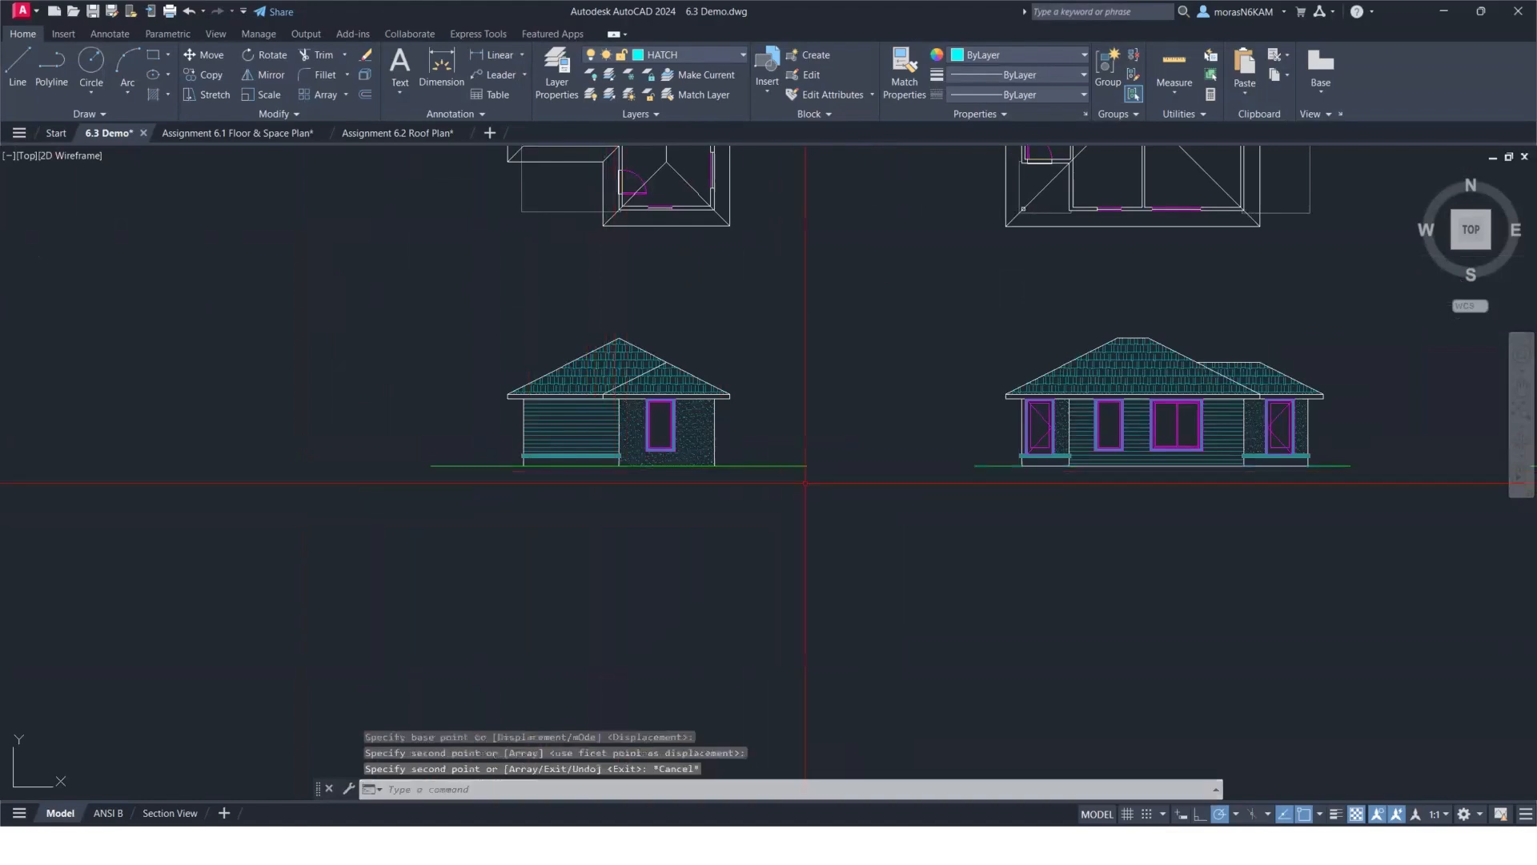
Copy the SECTION VIEW label block to just below the ground line of the front elevation.
{"action": "mouse_move", "coordinate": [831, 468]}
{"action": "middle_mouse_down"}
{"action": "mouse_move", "coordinate": [776, 515]}
{"action": "mouse_move", "coordinate": [646, 533]}
{"action": "middle_mouse_up"}
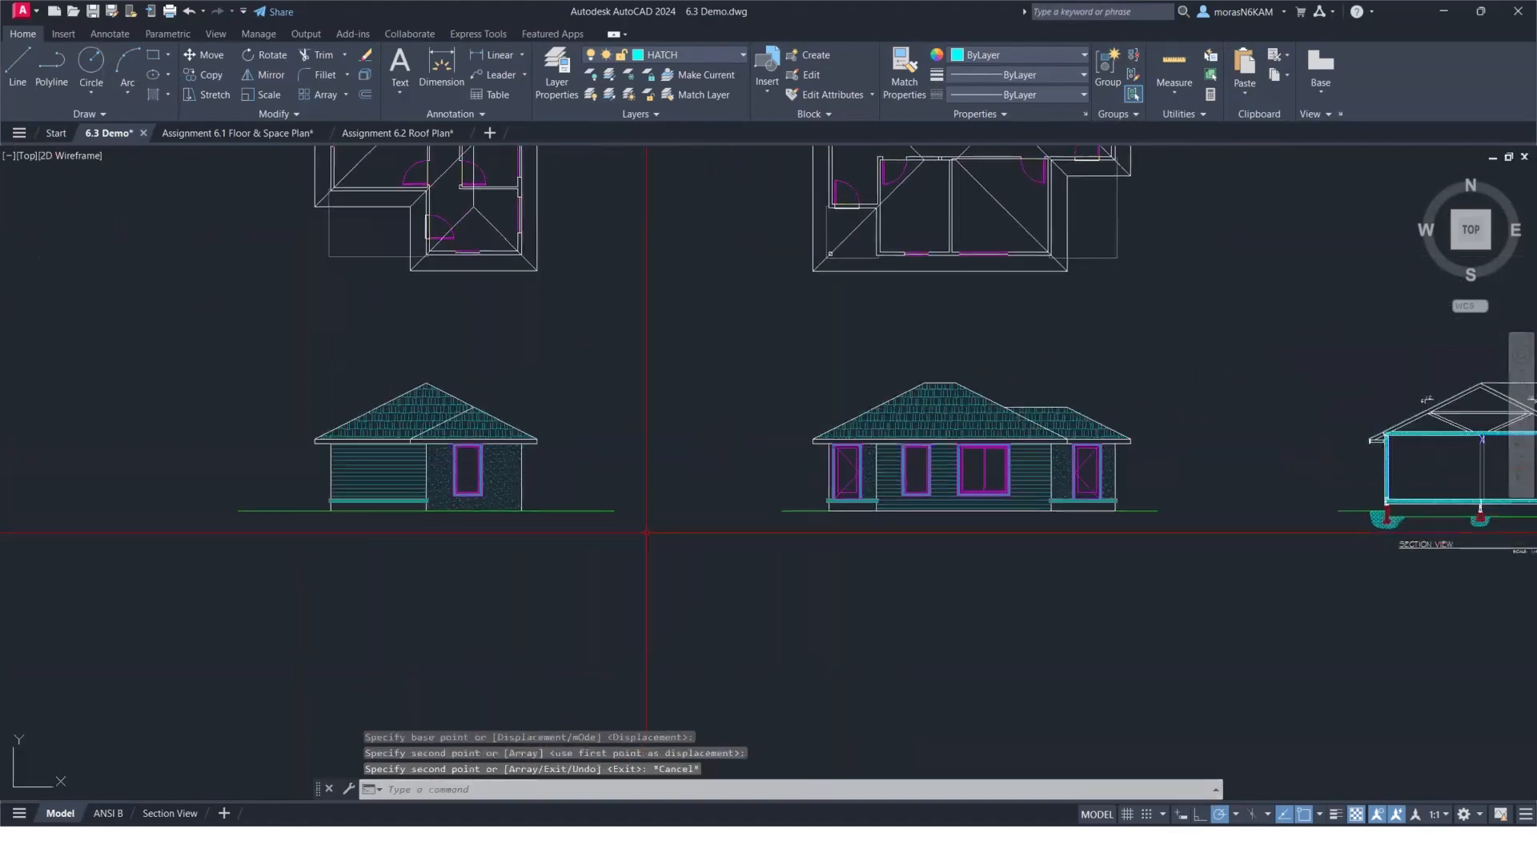
{"action": "middle_click_drag", "start_coordinate": [823, 502], "coordinate": [692, 496]}
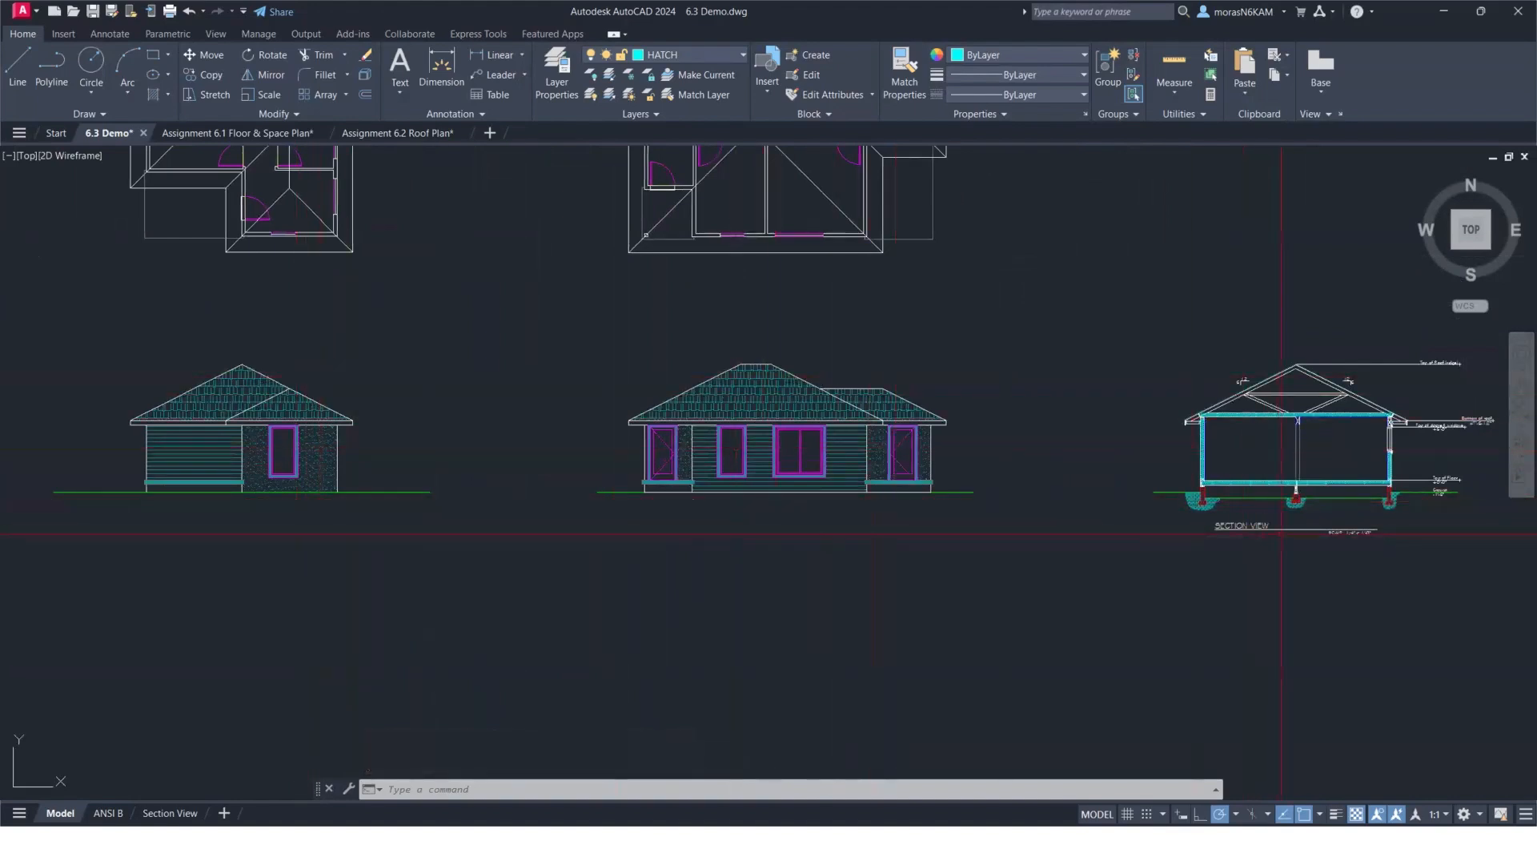
{"action": "scroll", "coordinate": [1289, 519], "scroll_direction": "up", "scroll_amount": 2}
{"action": "left_click", "coordinate": [1390, 518]}
{"action": "left_click", "coordinate": [1155, 563]}
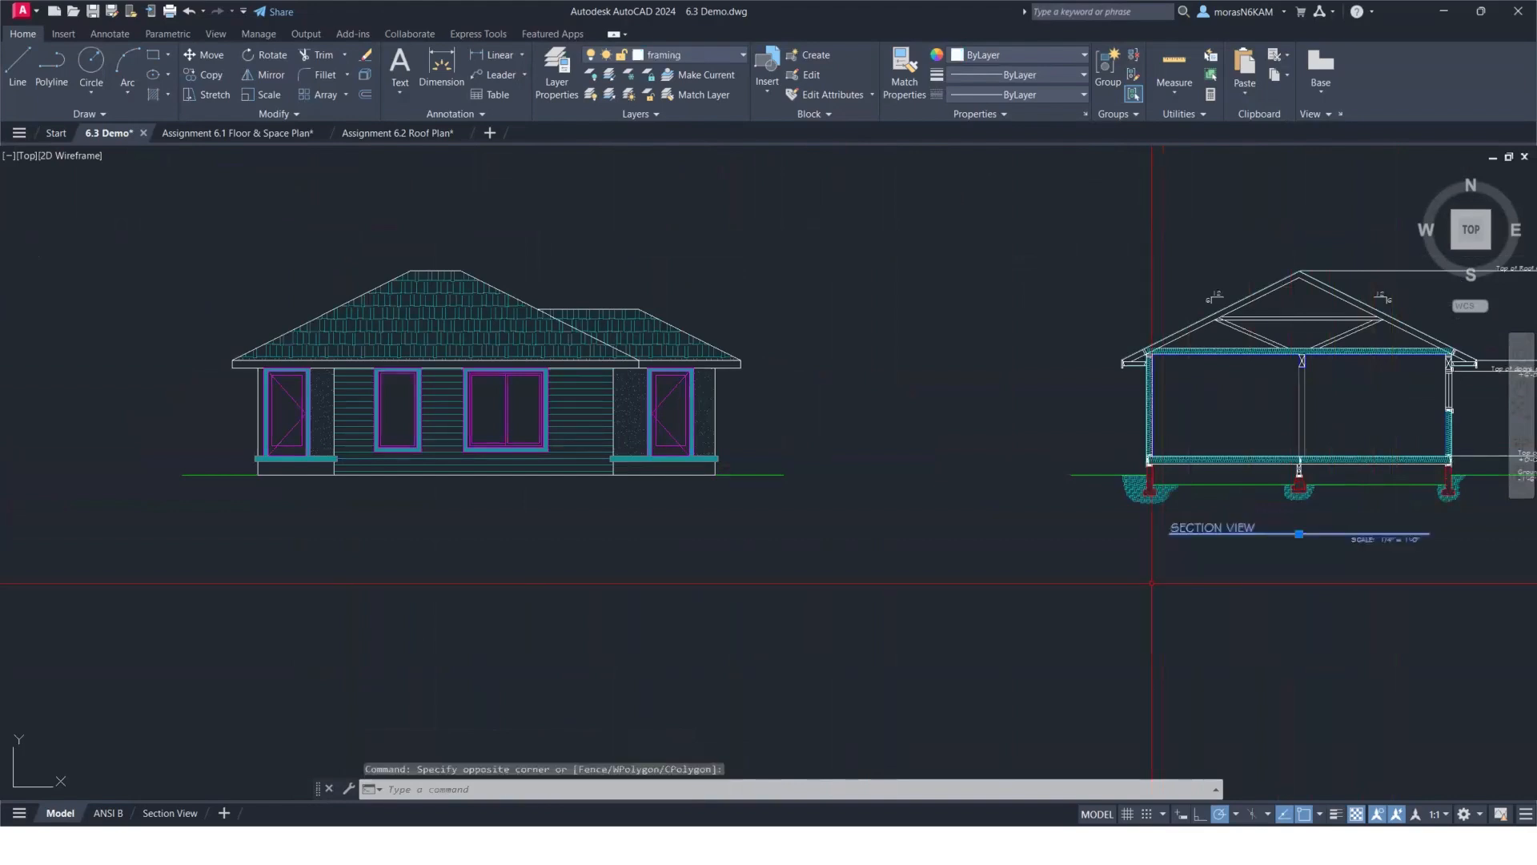
{"action": "type", "text": "co"}
{"action": "key", "text": "Return"}
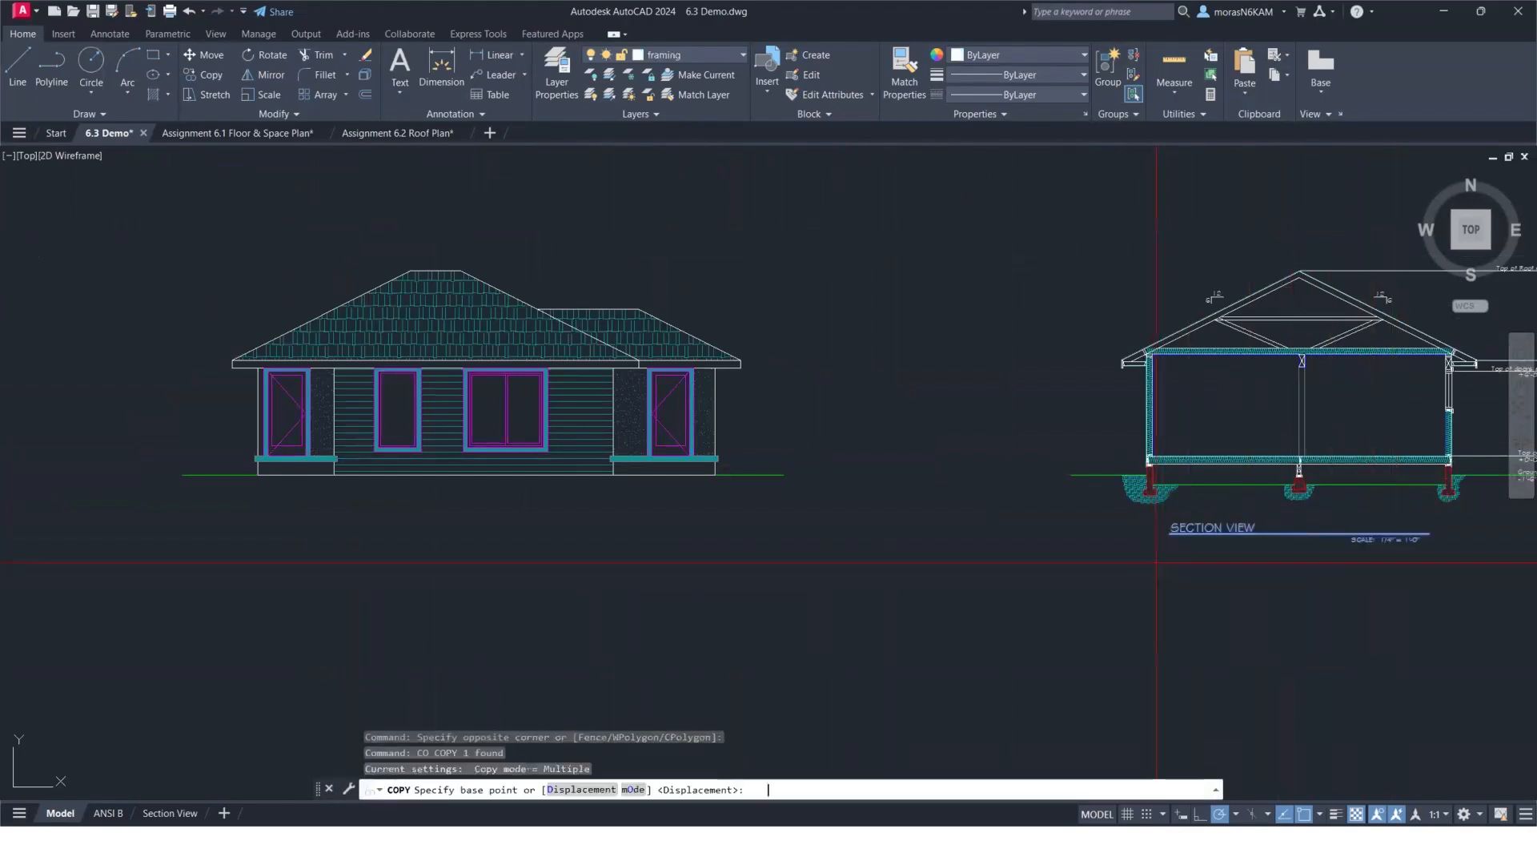
{"action": "left_click", "coordinate": [1303, 531]}
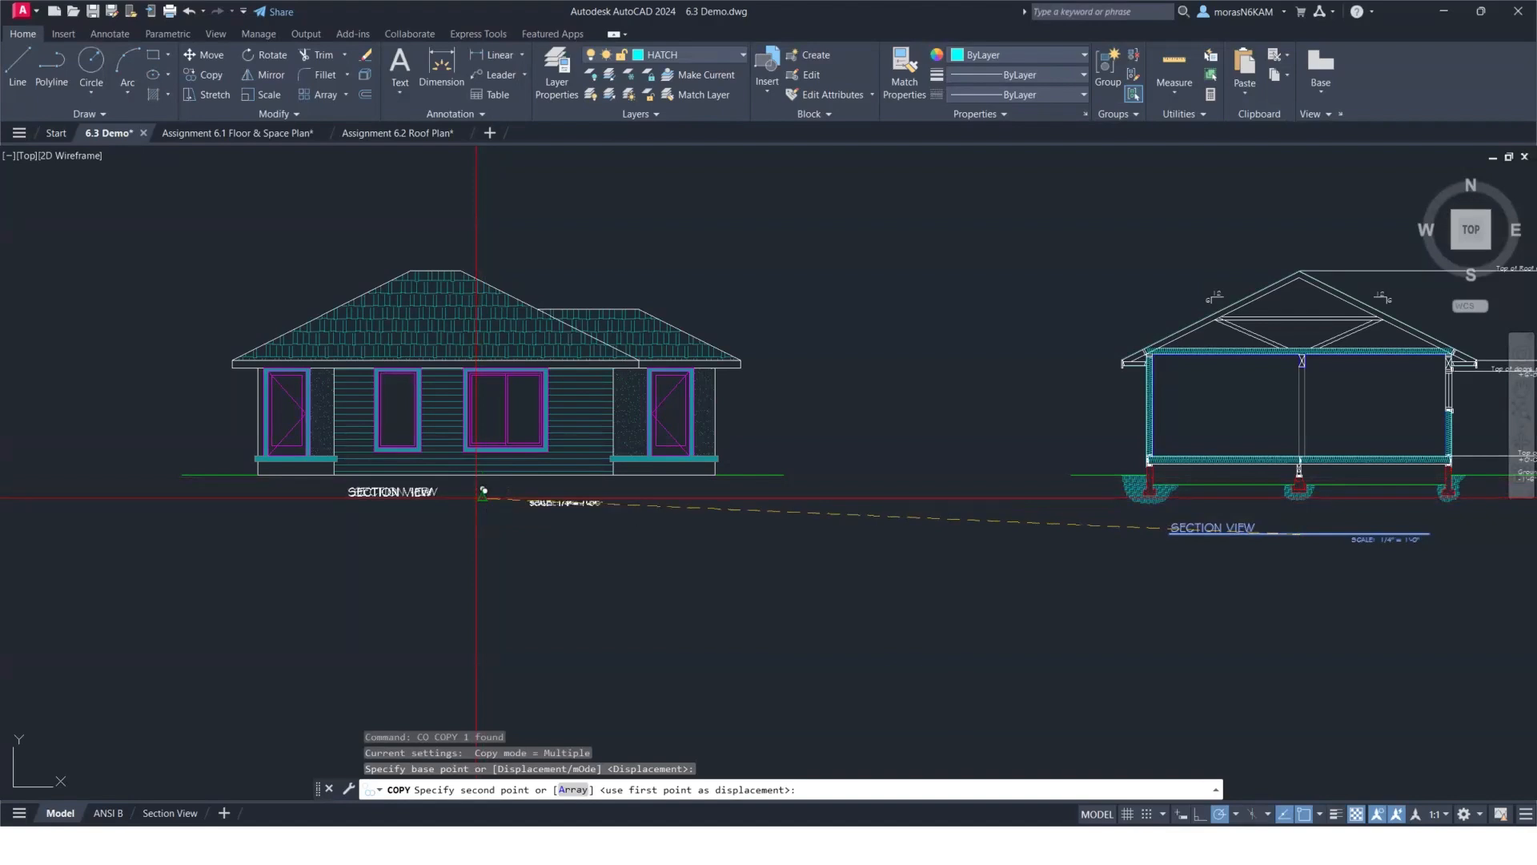
{"action": "left_click", "coordinate": [463, 537]}
{"action": "middle_click_drag", "start_coordinate": [462, 537], "coordinate": [774, 534]}
{"action": "key", "text": "Escape"}
Copy the front elevation's label block to beneath the side elevation, aligning from ground line to ground line.
{"action": "left_click", "coordinate": [800, 483]}
{"action": "left_click", "coordinate": [683, 524]}
{"action": "type", "text": "co"}
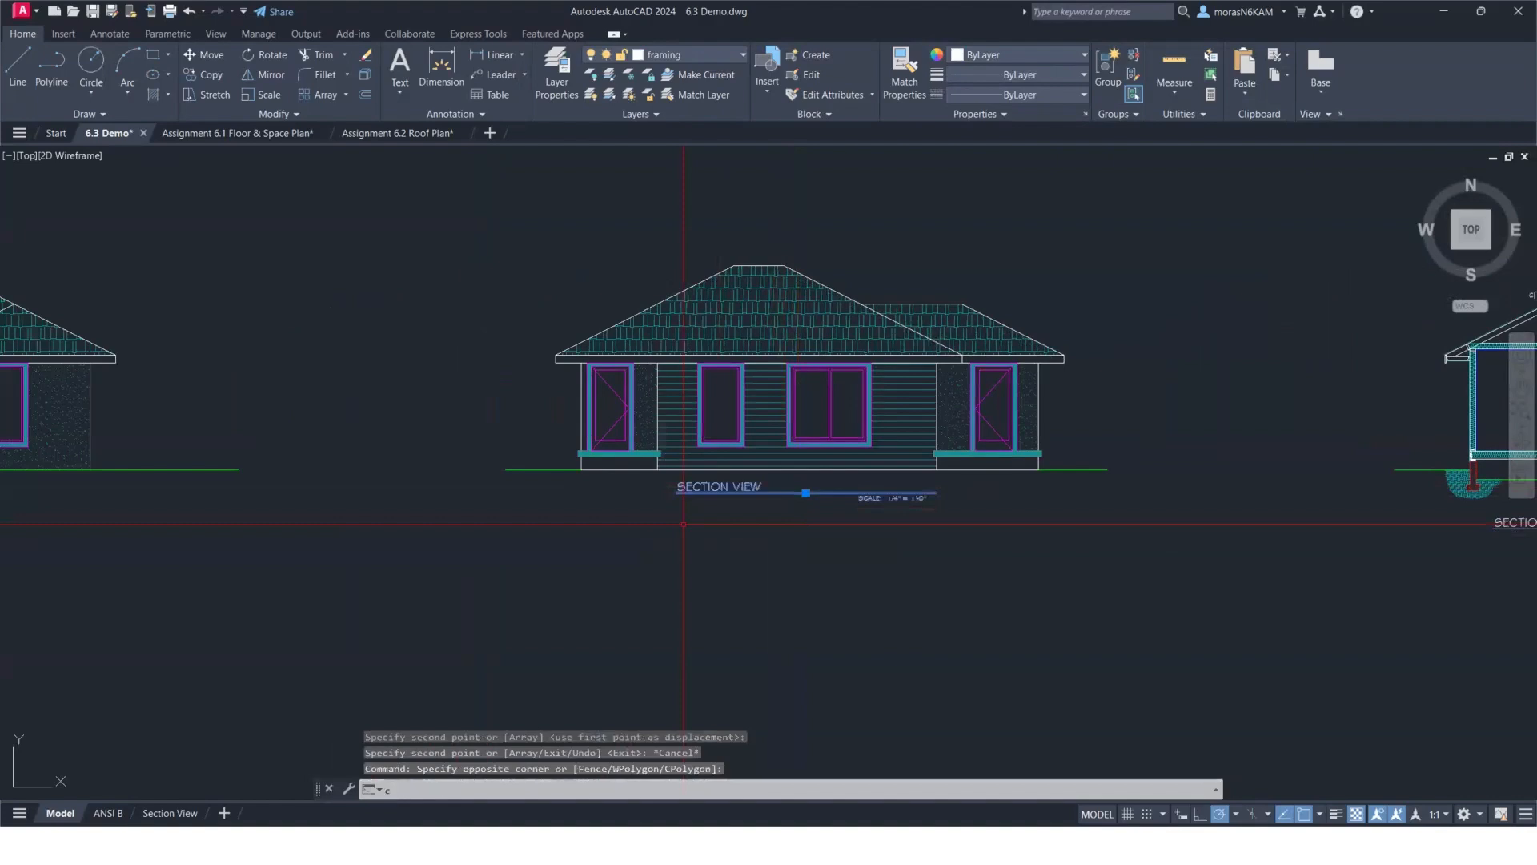
{"action": "key", "text": "Return"}
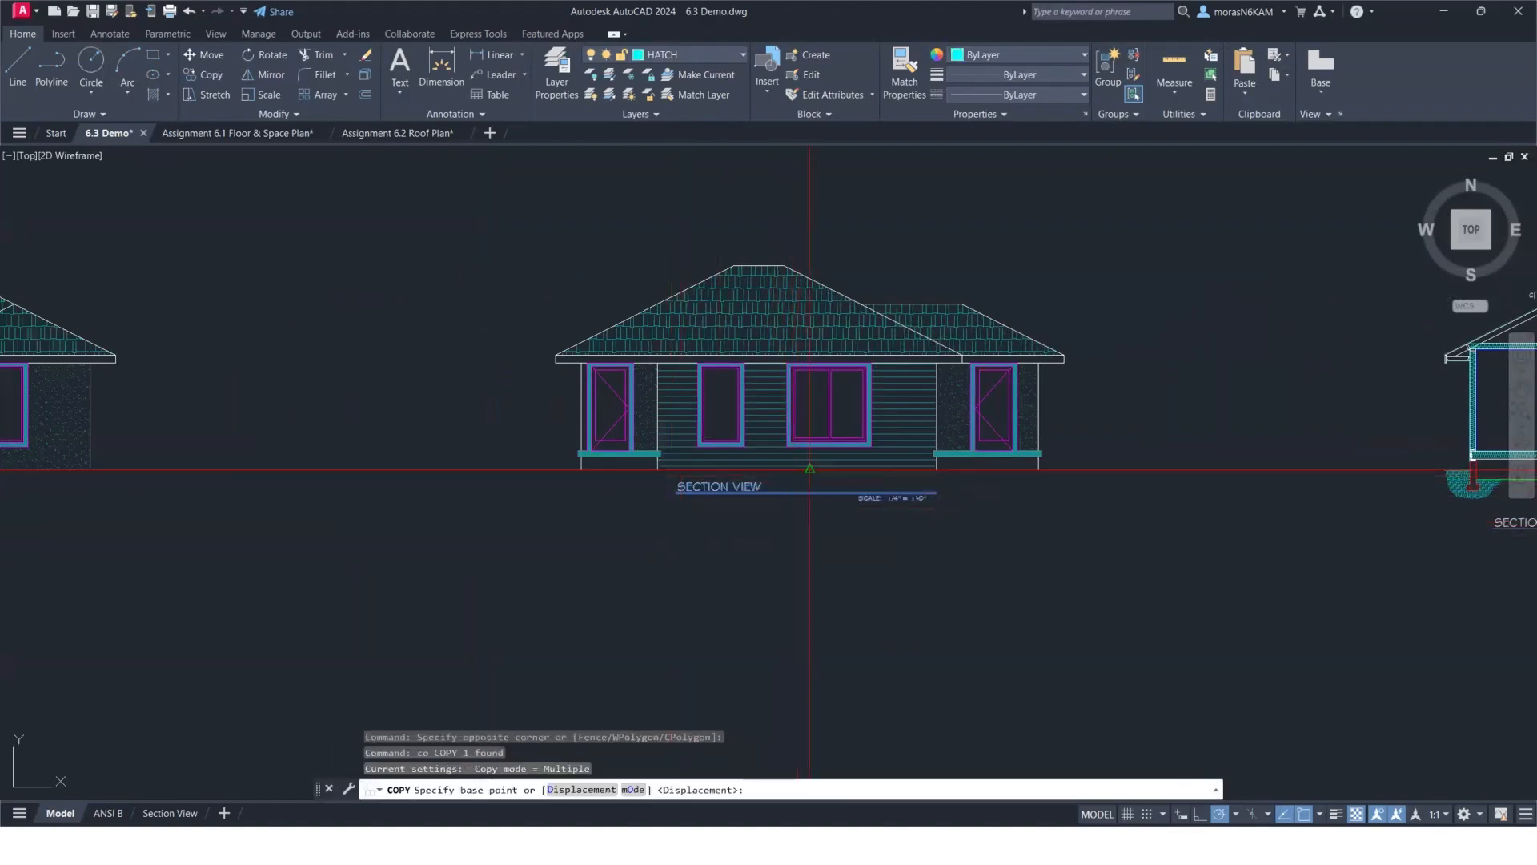
{"action": "left_click", "coordinate": [796, 470]}
{"action": "middle_click_drag", "start_coordinate": [195, 479], "coordinate": [663, 479]}
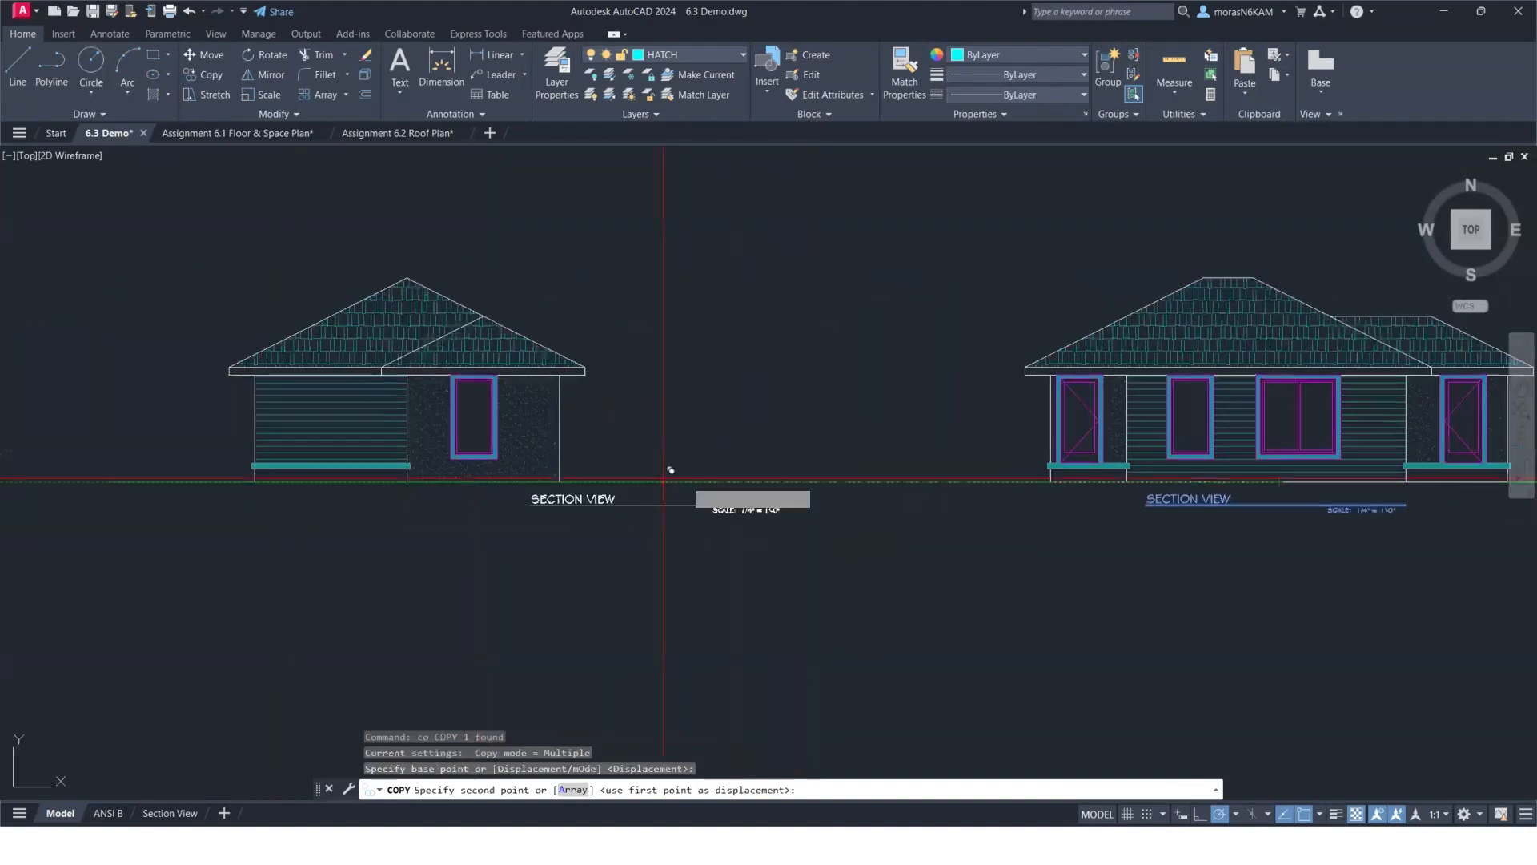
{"action": "left_click", "coordinate": [407, 480]}
{"action": "key", "text": "Escape"}
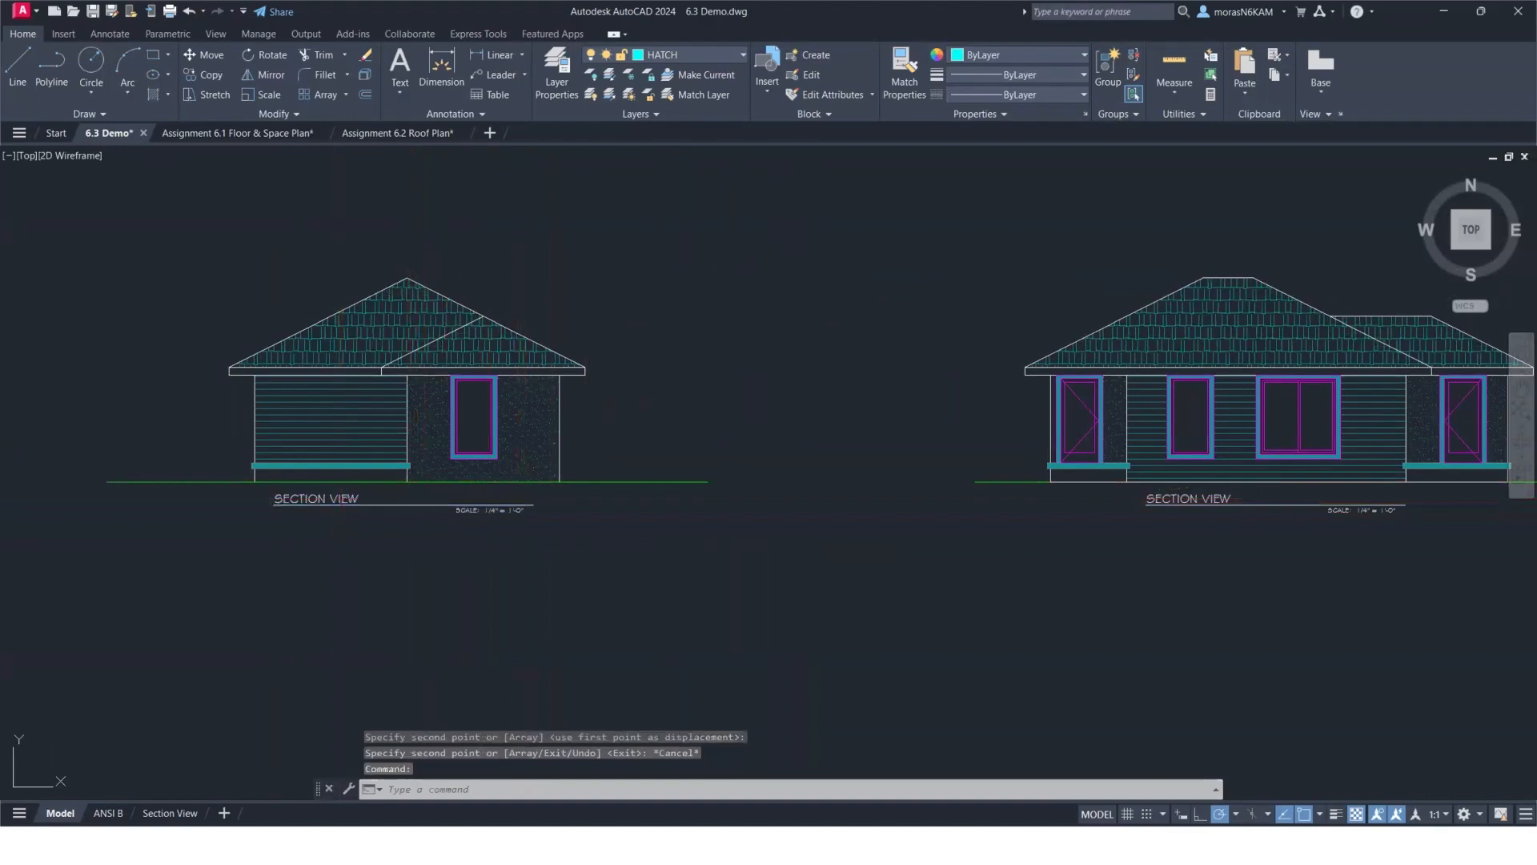
Change the VIEW attribute of the side elevation's label to RIGHT ELEVATION.
{"action": "double_click", "coordinate": [351, 500]}
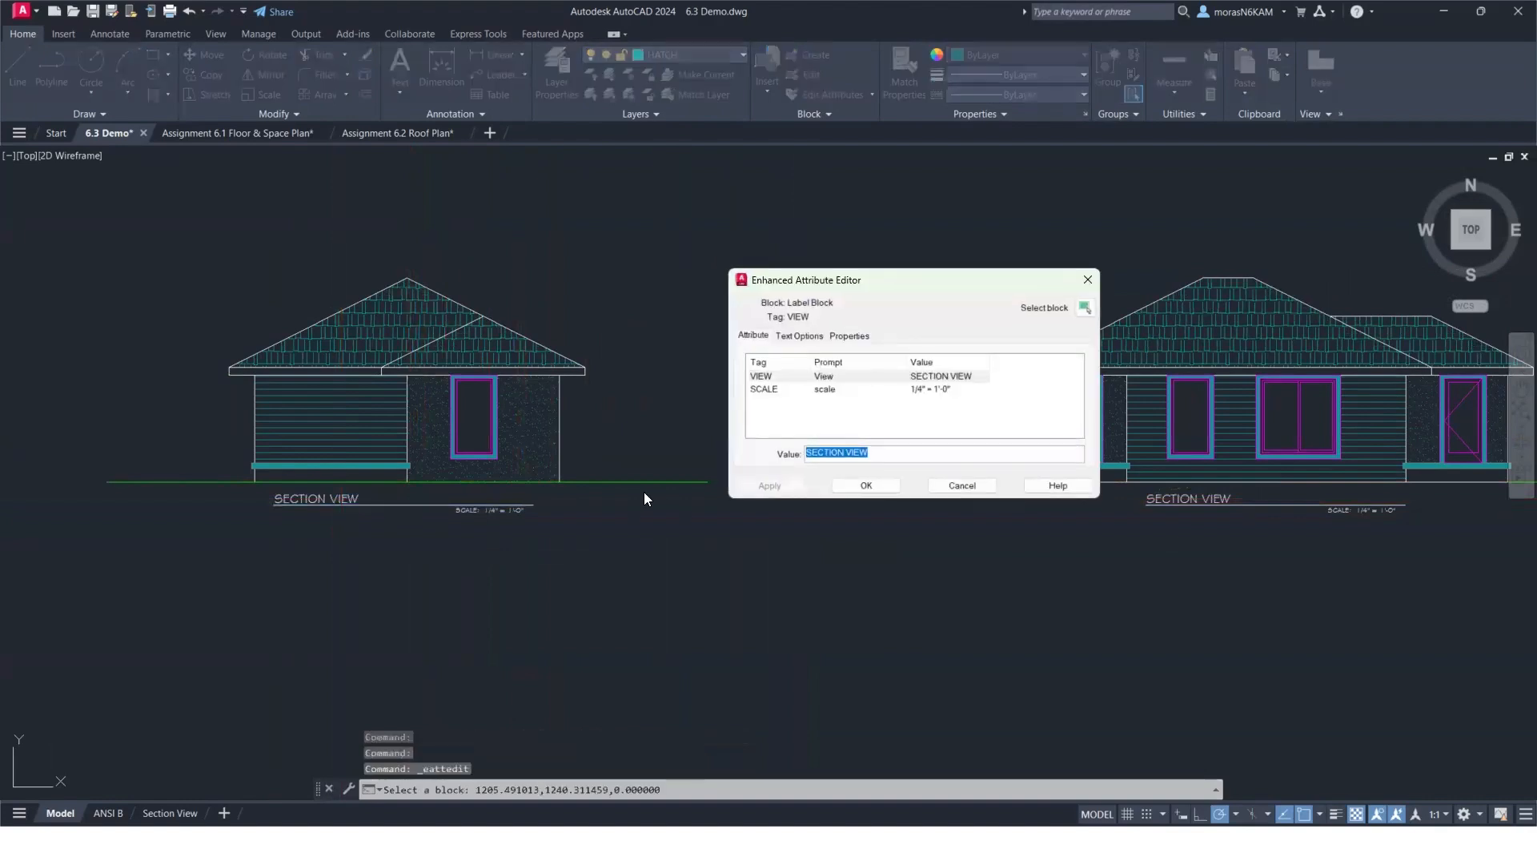
{"action": "type", "text": "Right"}
{"action": "key", "text": "BackSpace"}
{"action": "key", "text": "BackSpace"}
{"action": "key", "text": "BackSpace"}
{"action": "key", "text": "BackSpace"}
{"action": "type", "text": "IGHT ELEVATION"}
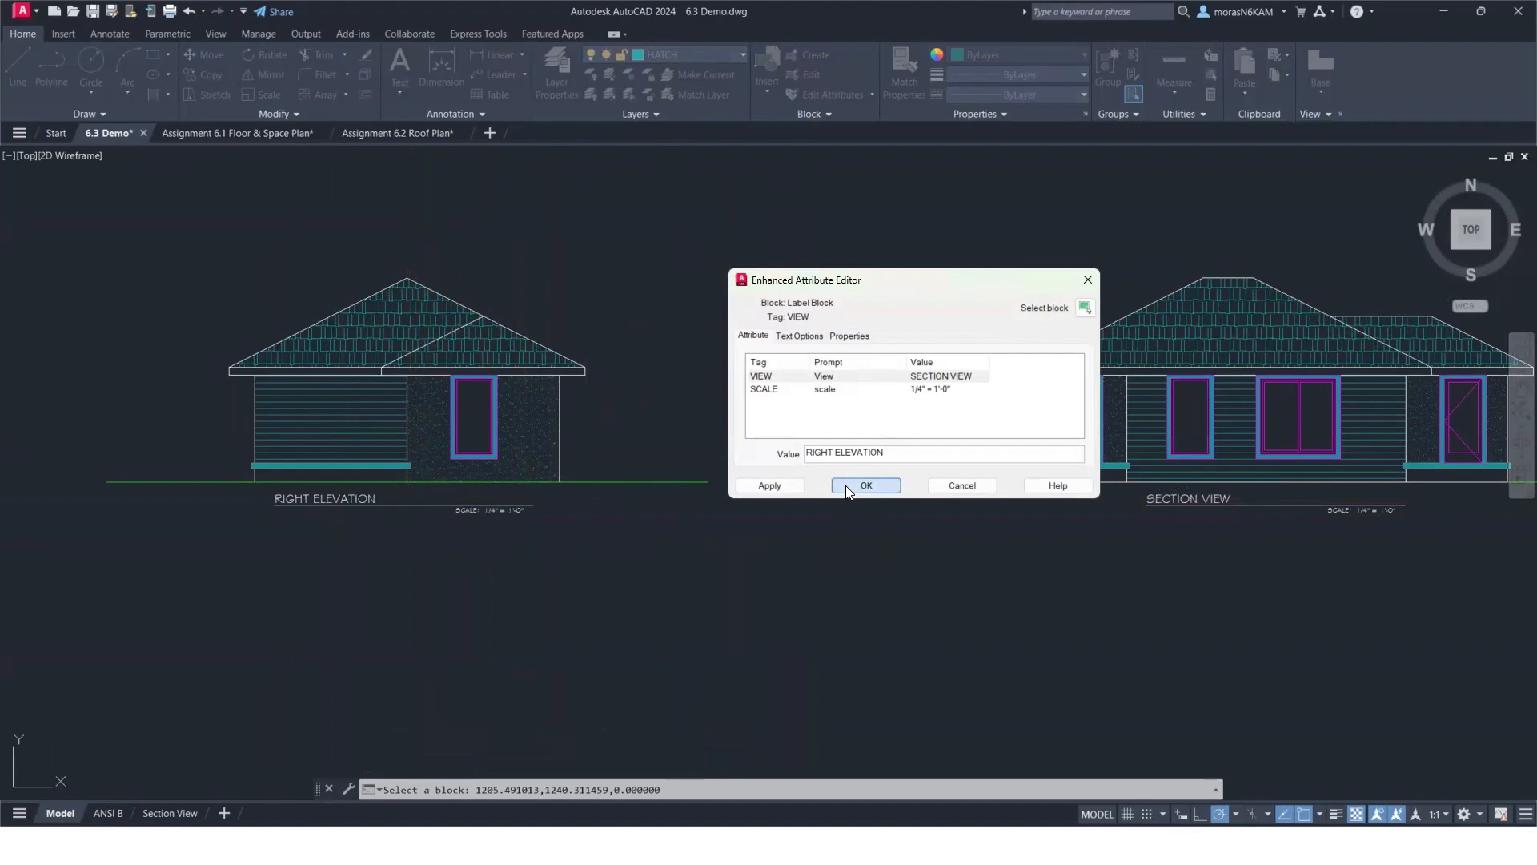
{"action": "left_click", "coordinate": [847, 486]}
Change the VIEW attribute of the label under the front elevation to FRONT ELEVATION.
{"action": "middle_click_drag", "start_coordinate": [1162, 498], "coordinate": [930, 510]}
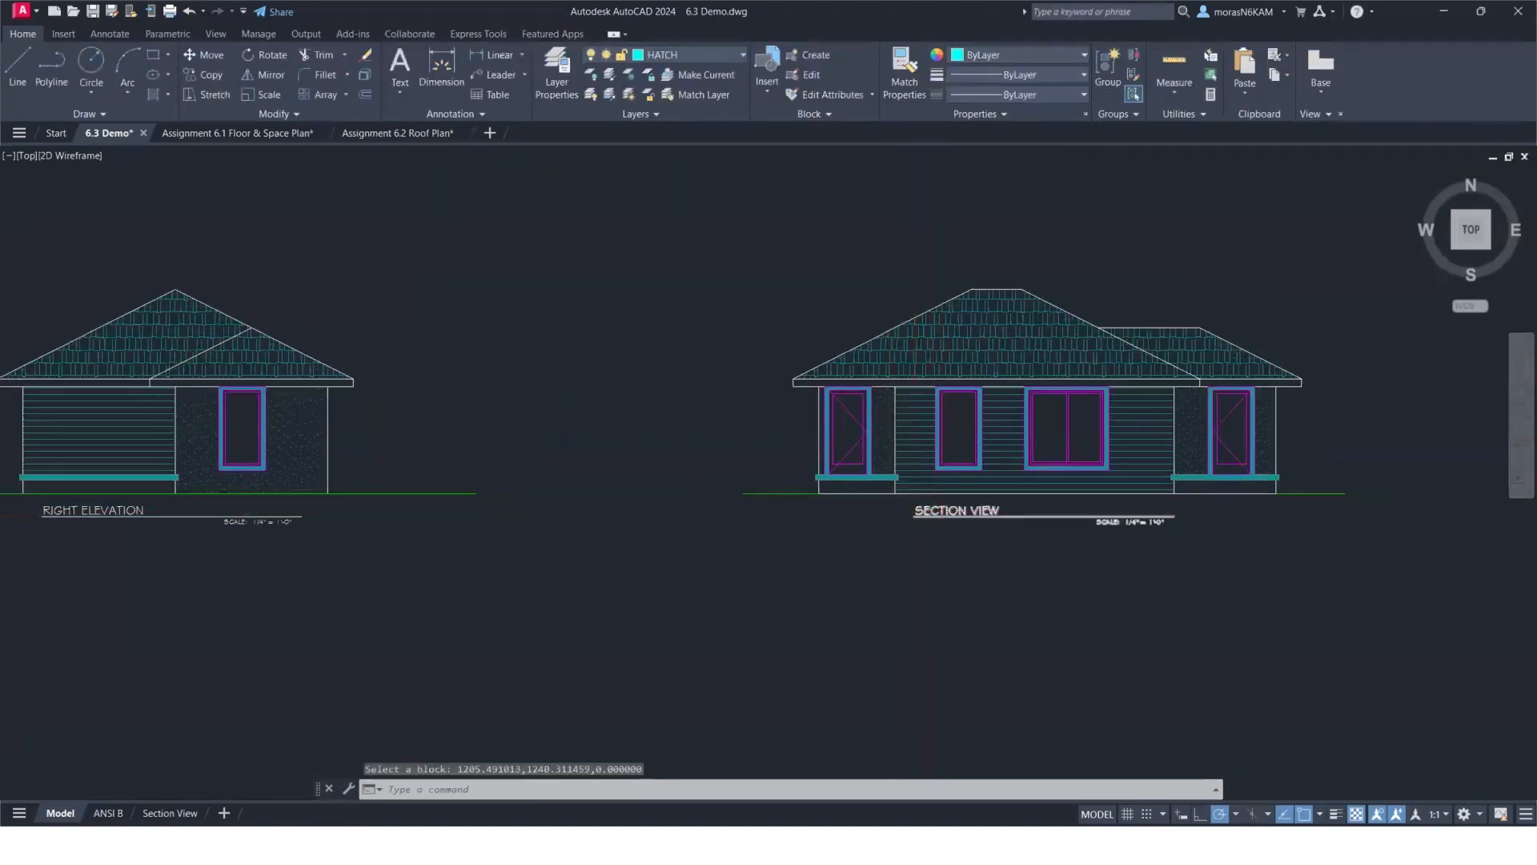
{"action": "scroll", "coordinate": [930, 510], "scroll_direction": "up", "scroll_amount": 2}
{"action": "key", "text": "Escape"}
{"action": "key", "text": "Escape"}
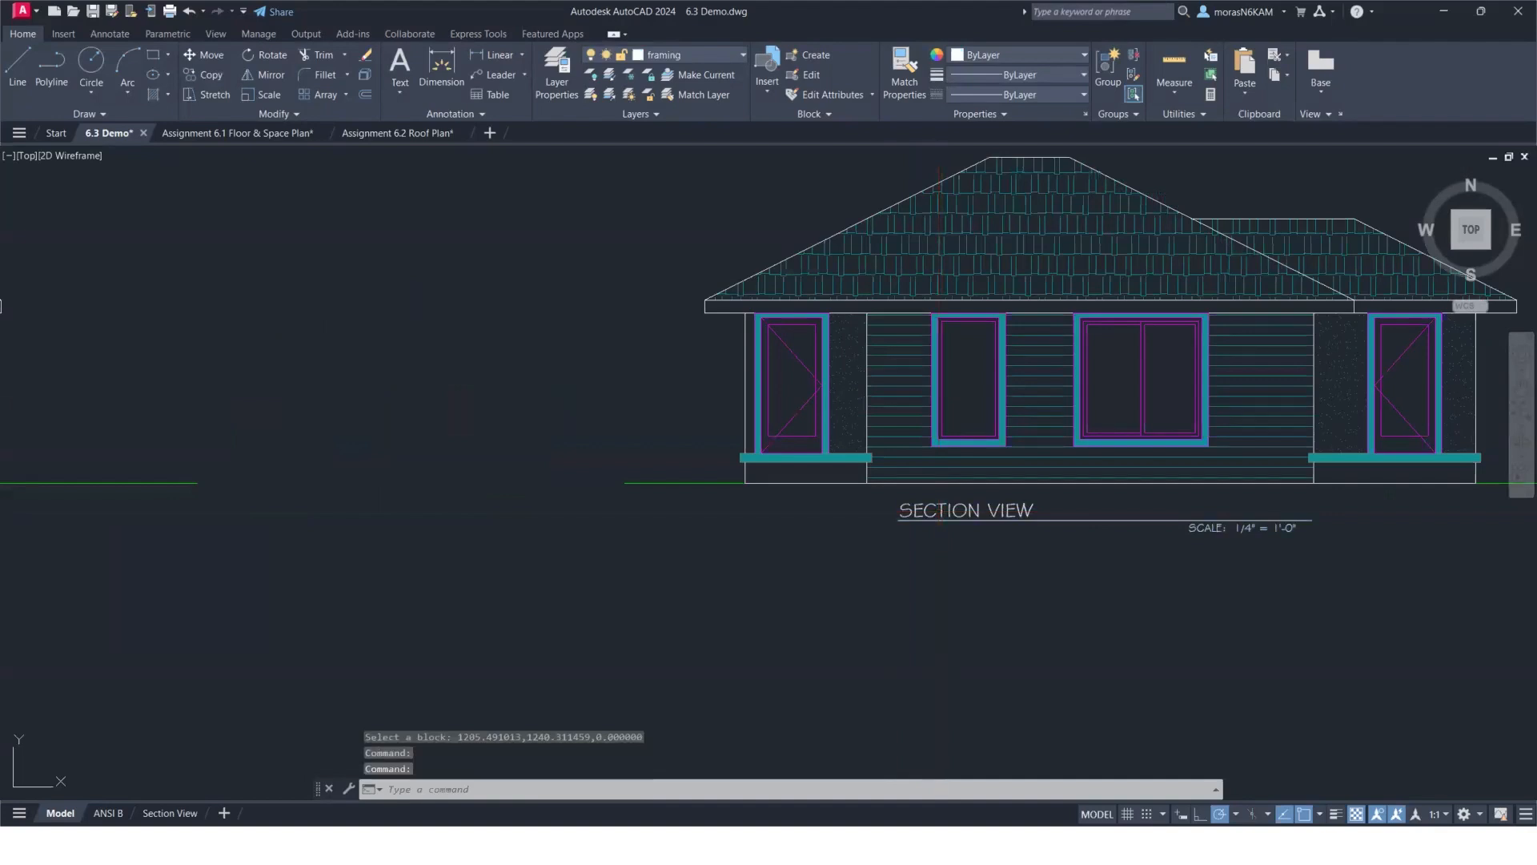
{"action": "double_click", "coordinate": [1227, 530]}
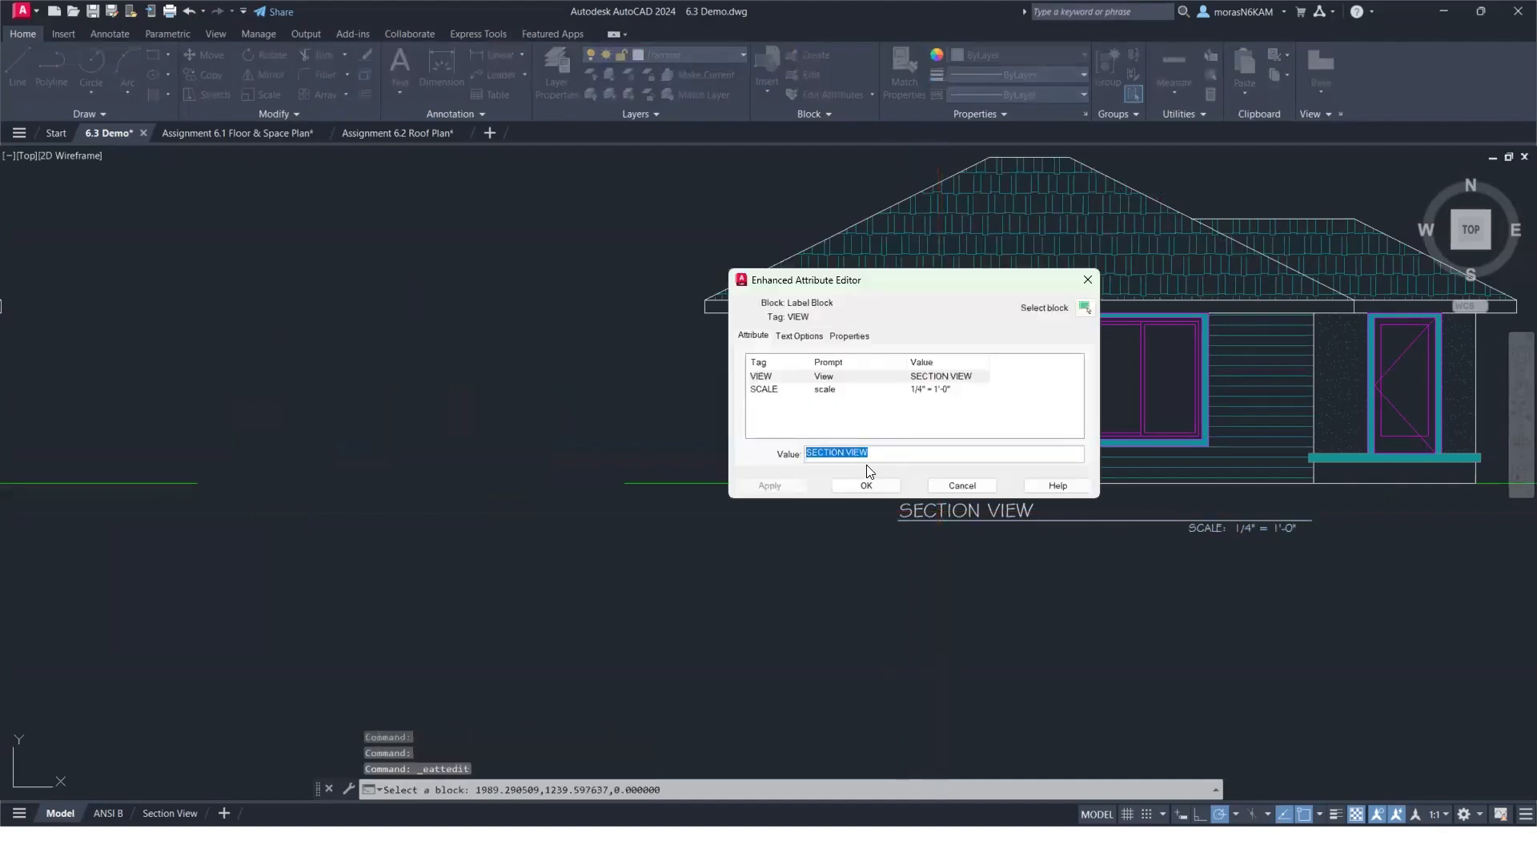
{"action": "type", "text": "F"}
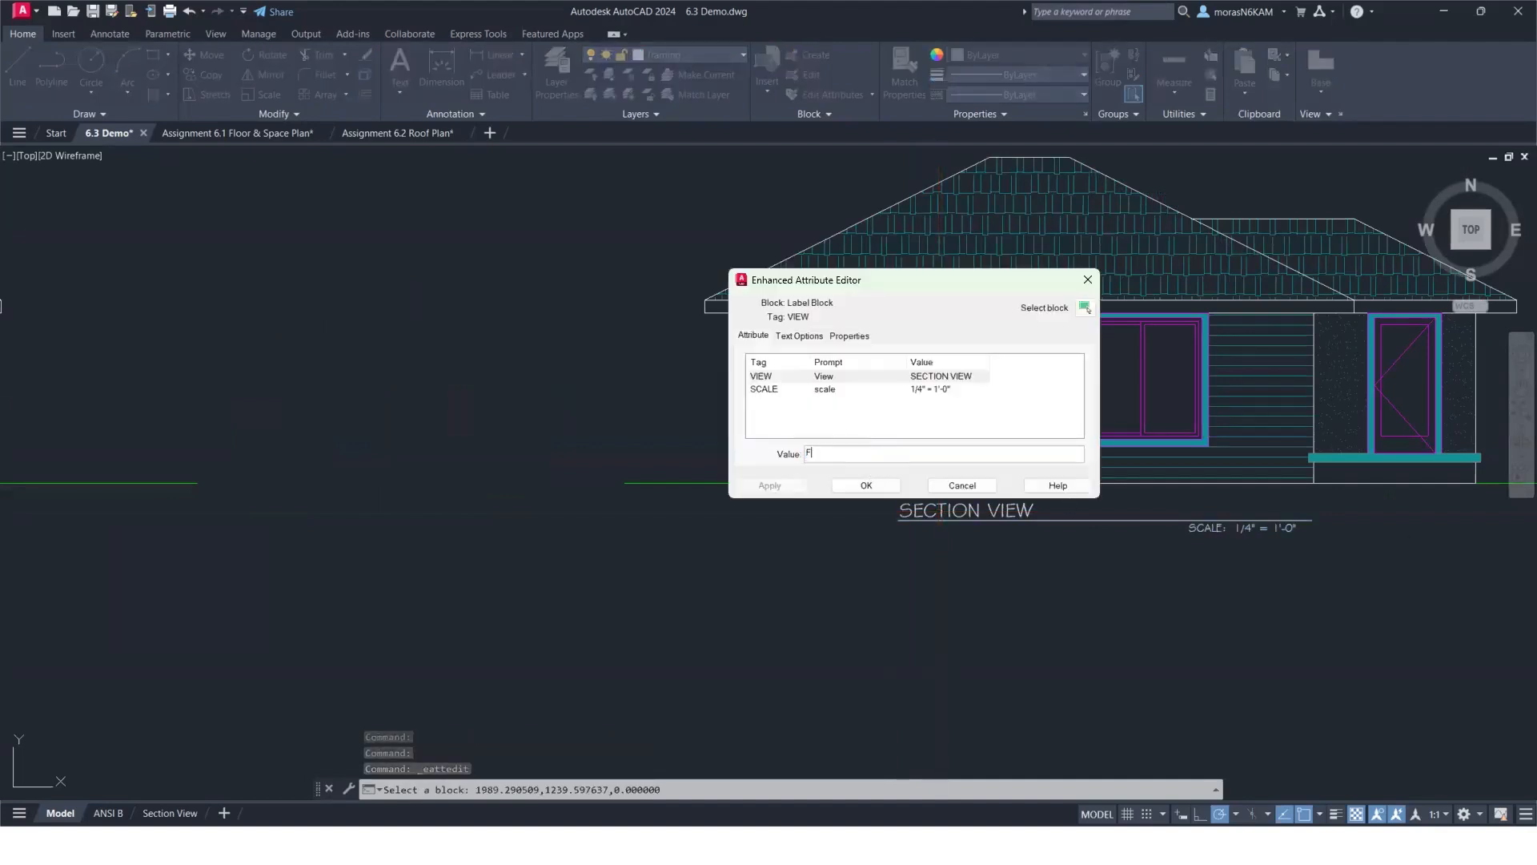
{"action": "type", "text": "RONT ELEVATION"}
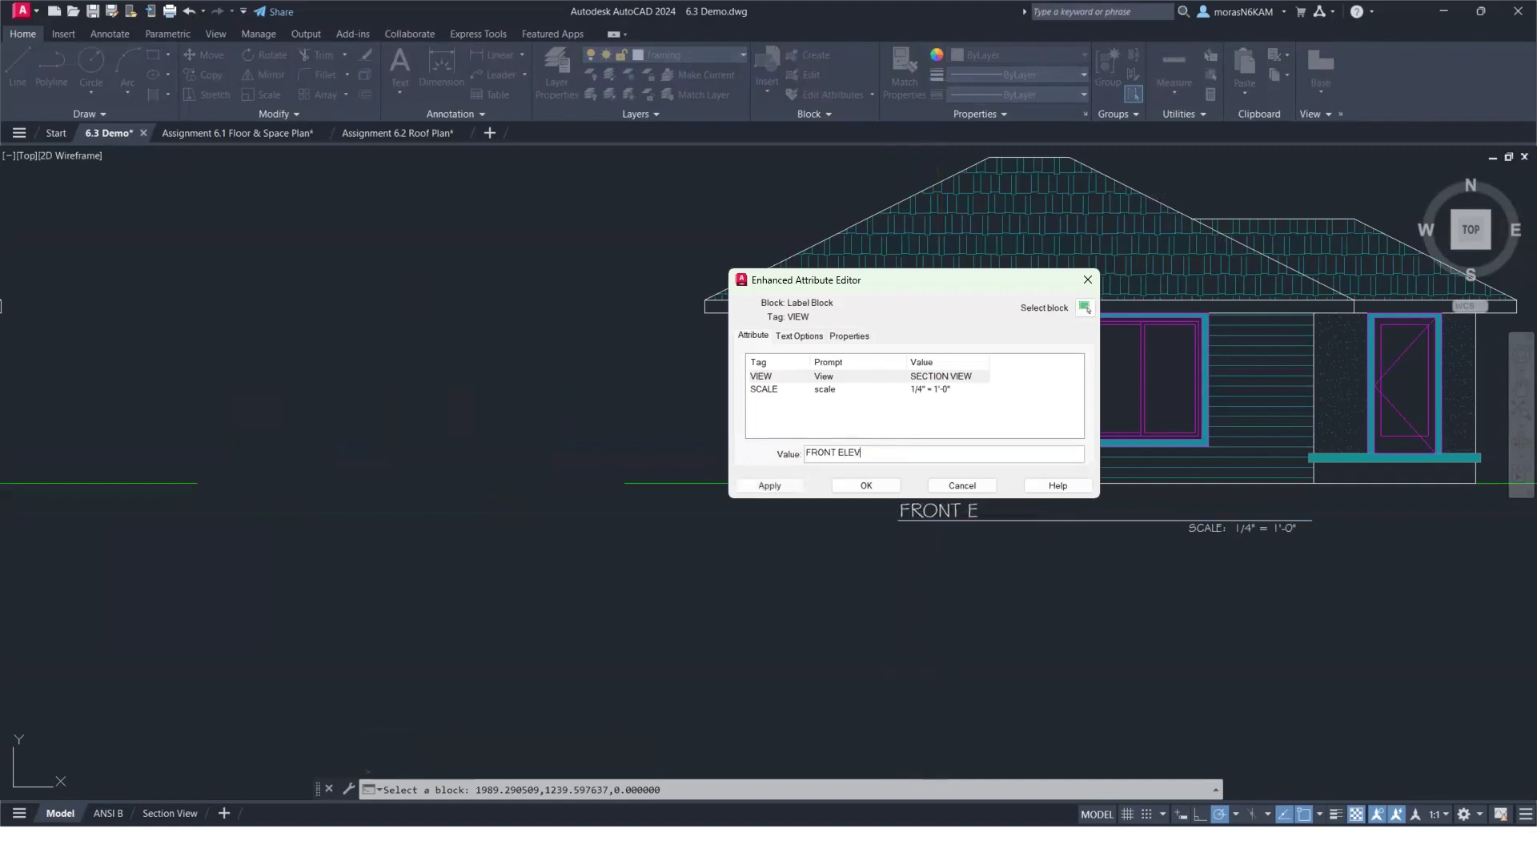
{"action": "left_click", "coordinate": [888, 488]}
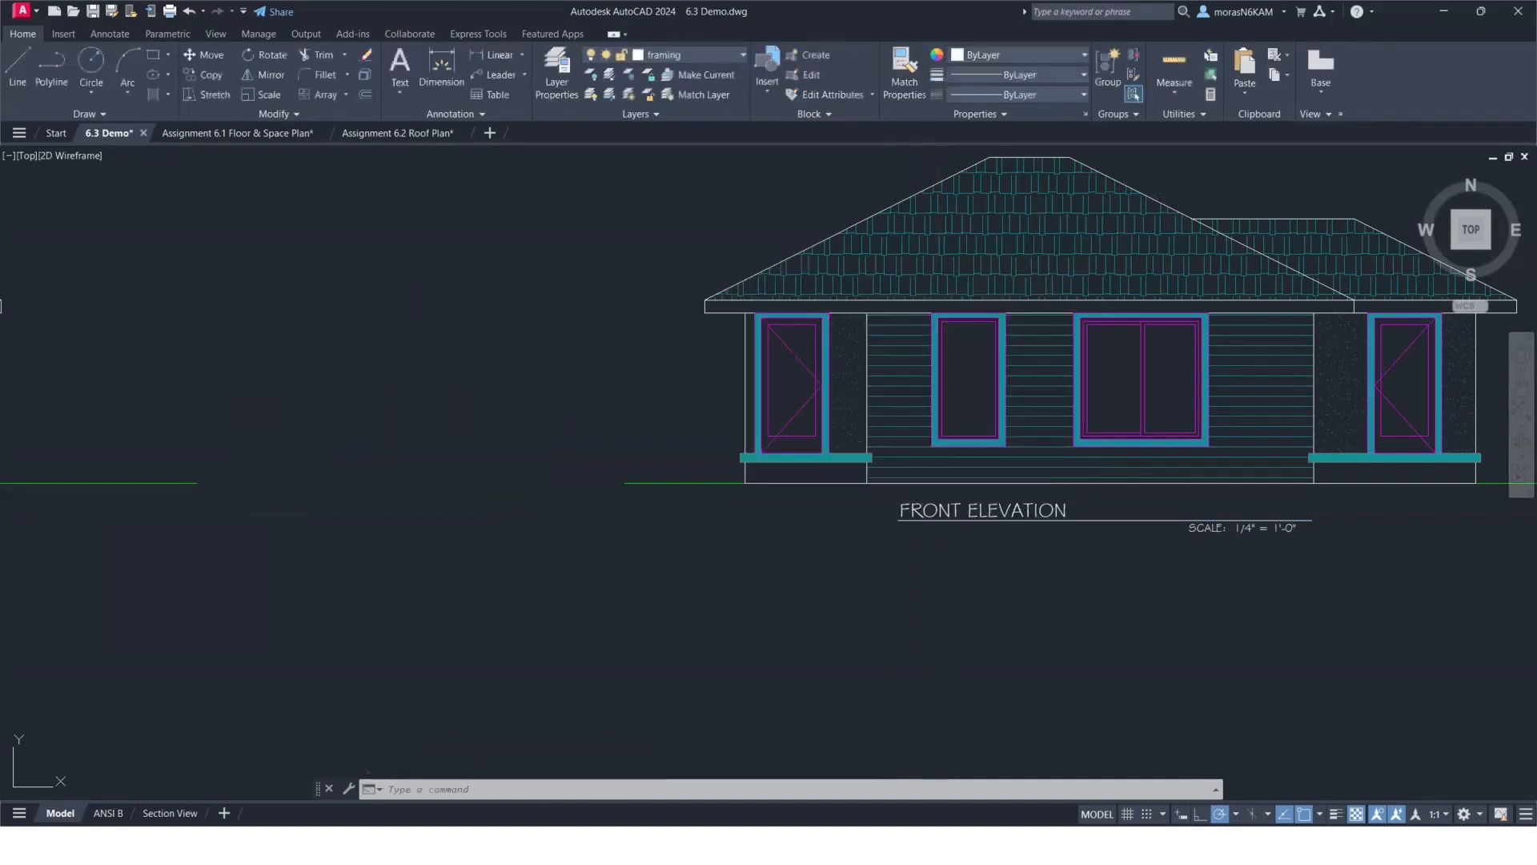
Copy the right-hand 12/6 roof pitch symbol from the section view to the front elevation, aligning the section's ridge peak with the main ridge's right end.
{"action": "scroll", "coordinate": [1076, 538], "scroll_direction": "down", "scroll_amount": 2}
{"action": "middle_click_drag", "start_coordinate": [960, 536], "coordinate": [609, 535]}
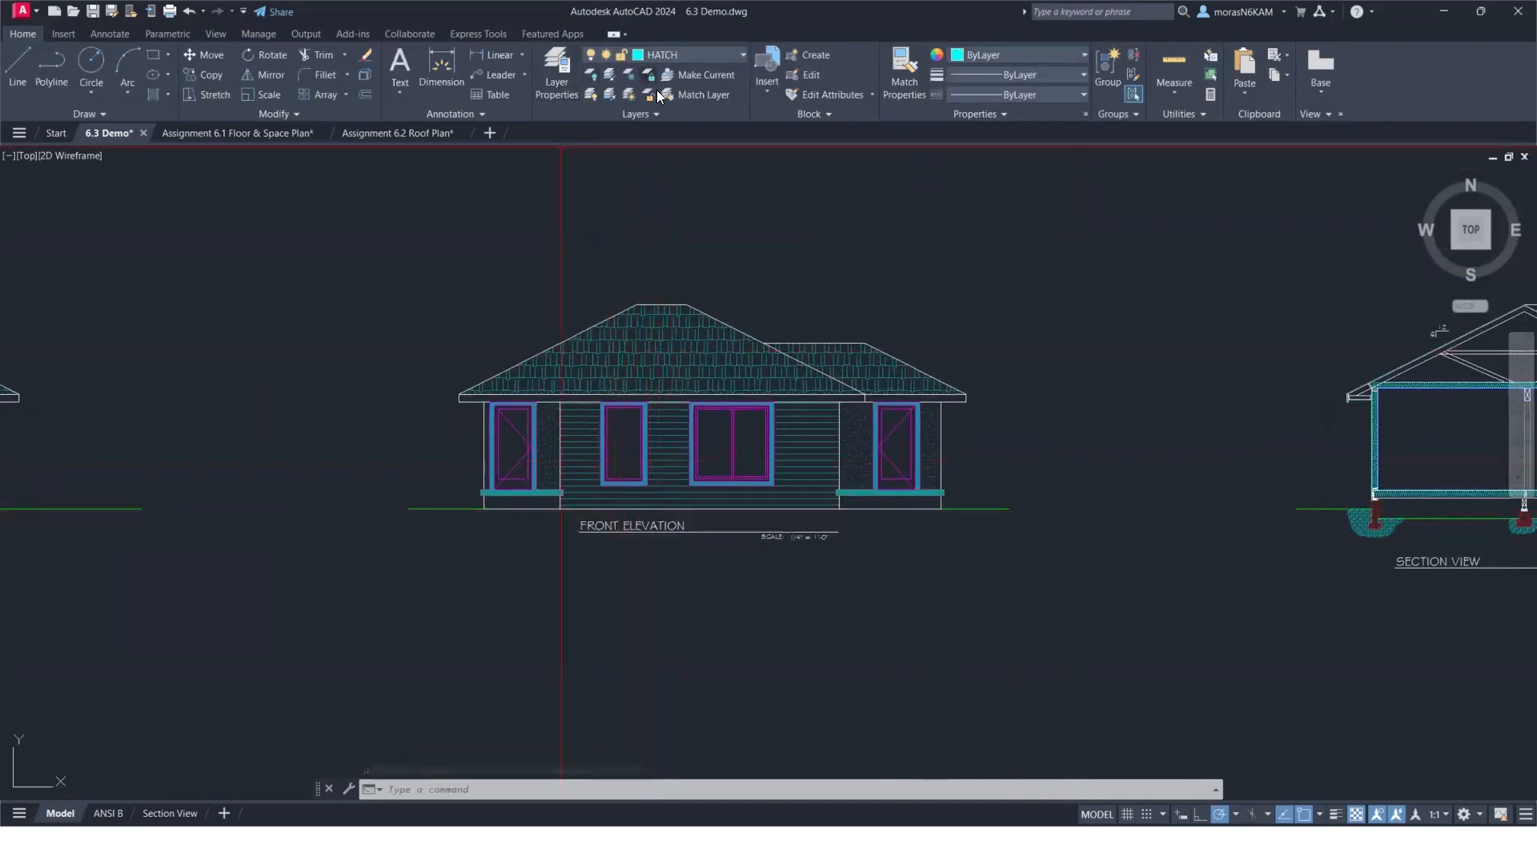
{"action": "scroll", "coordinate": [906, 247], "scroll_direction": "down", "scroll_amount": 2}
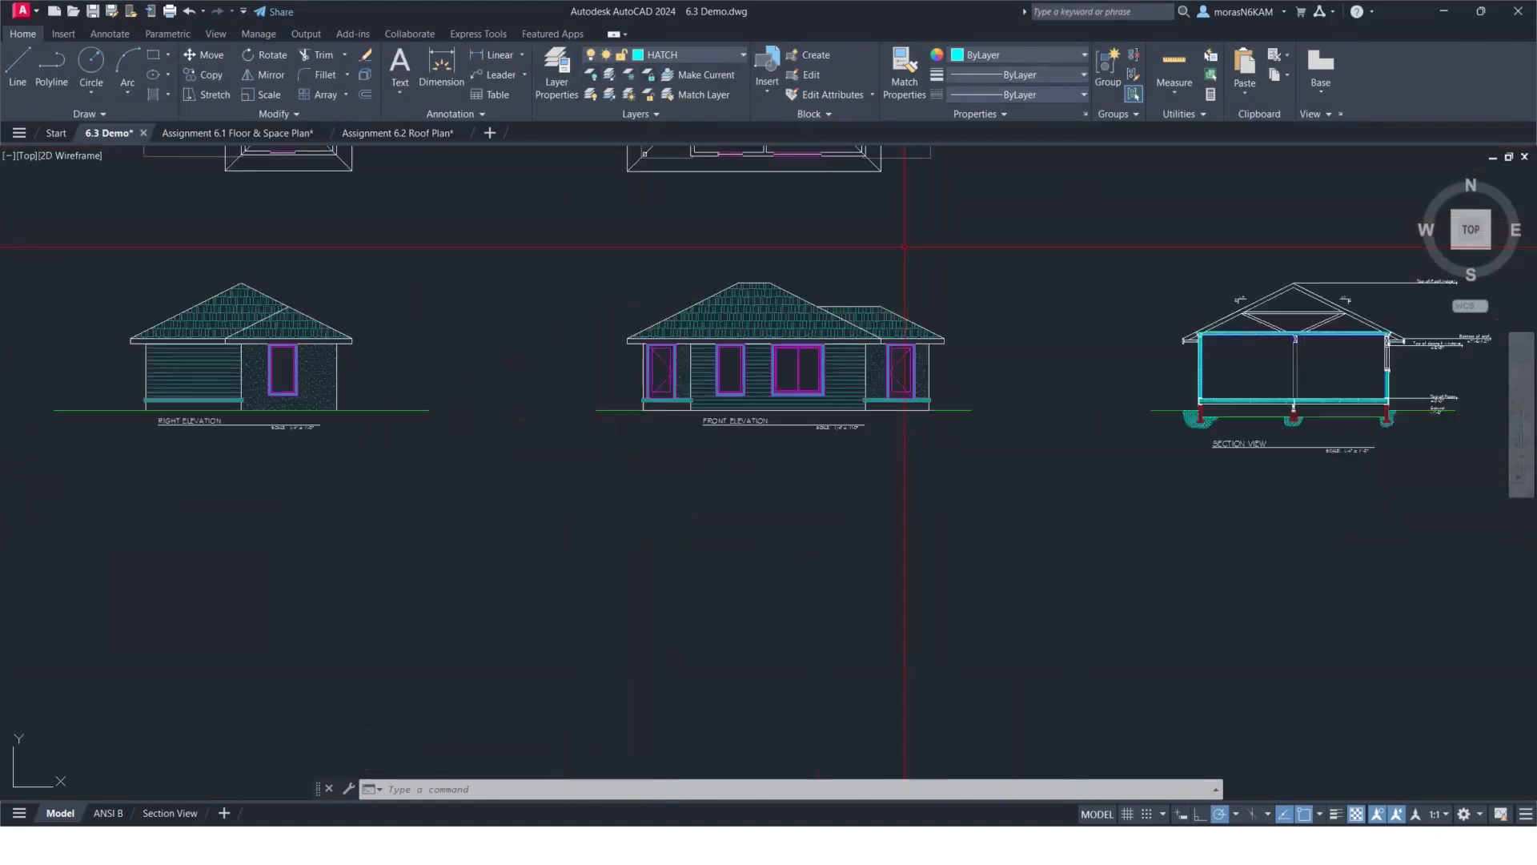
{"action": "middle_click_drag", "start_coordinate": [899, 247], "coordinate": [774, 280]}
{"action": "scroll", "coordinate": [1211, 306], "scroll_direction": "up", "scroll_amount": 2}
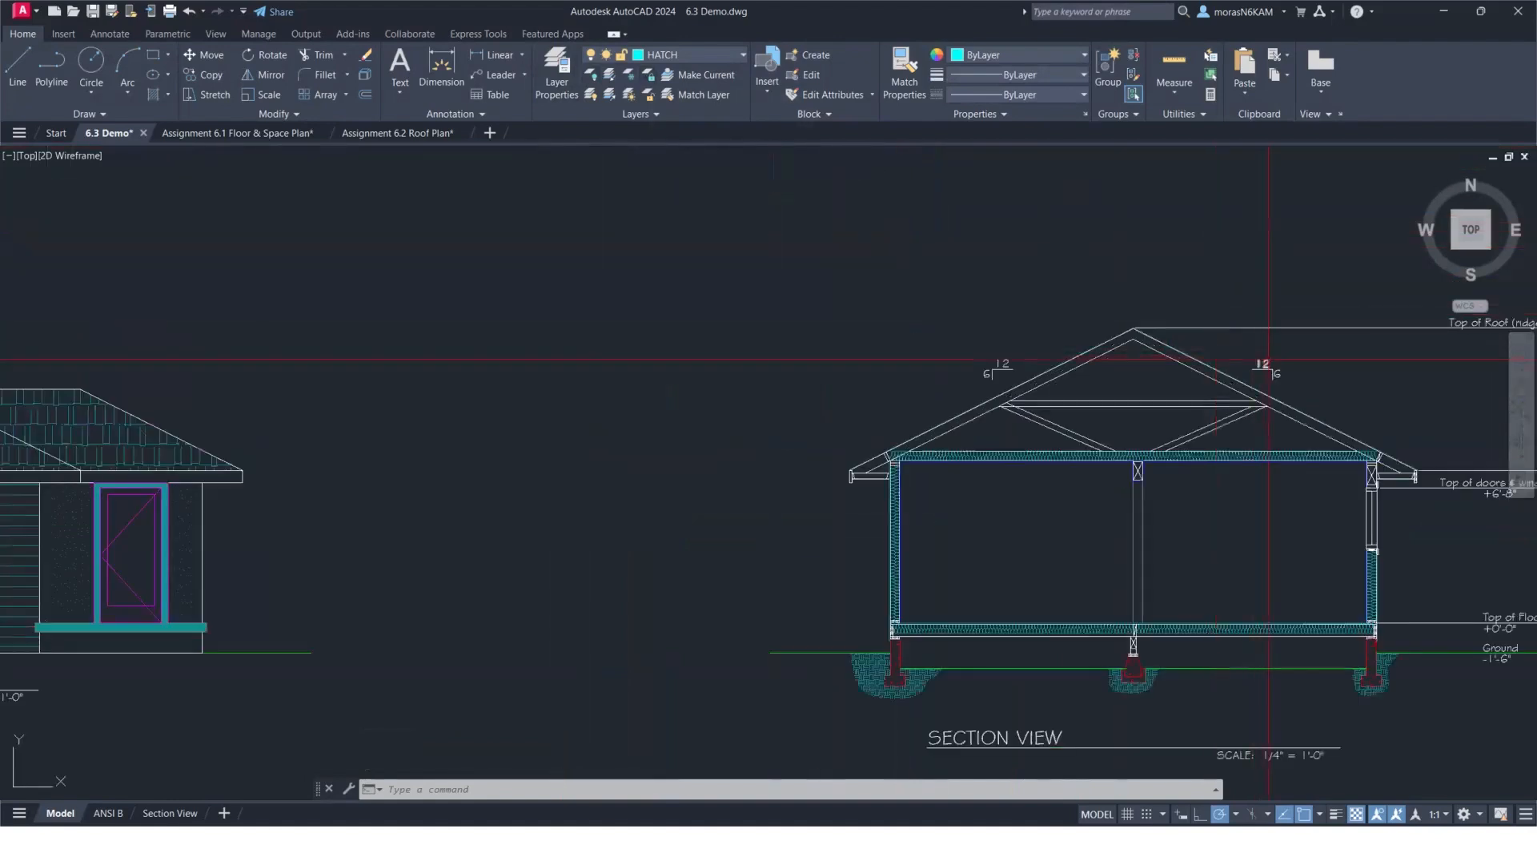
{"action": "left_click", "coordinate": [1297, 349]}
{"action": "left_click", "coordinate": [1259, 375]}
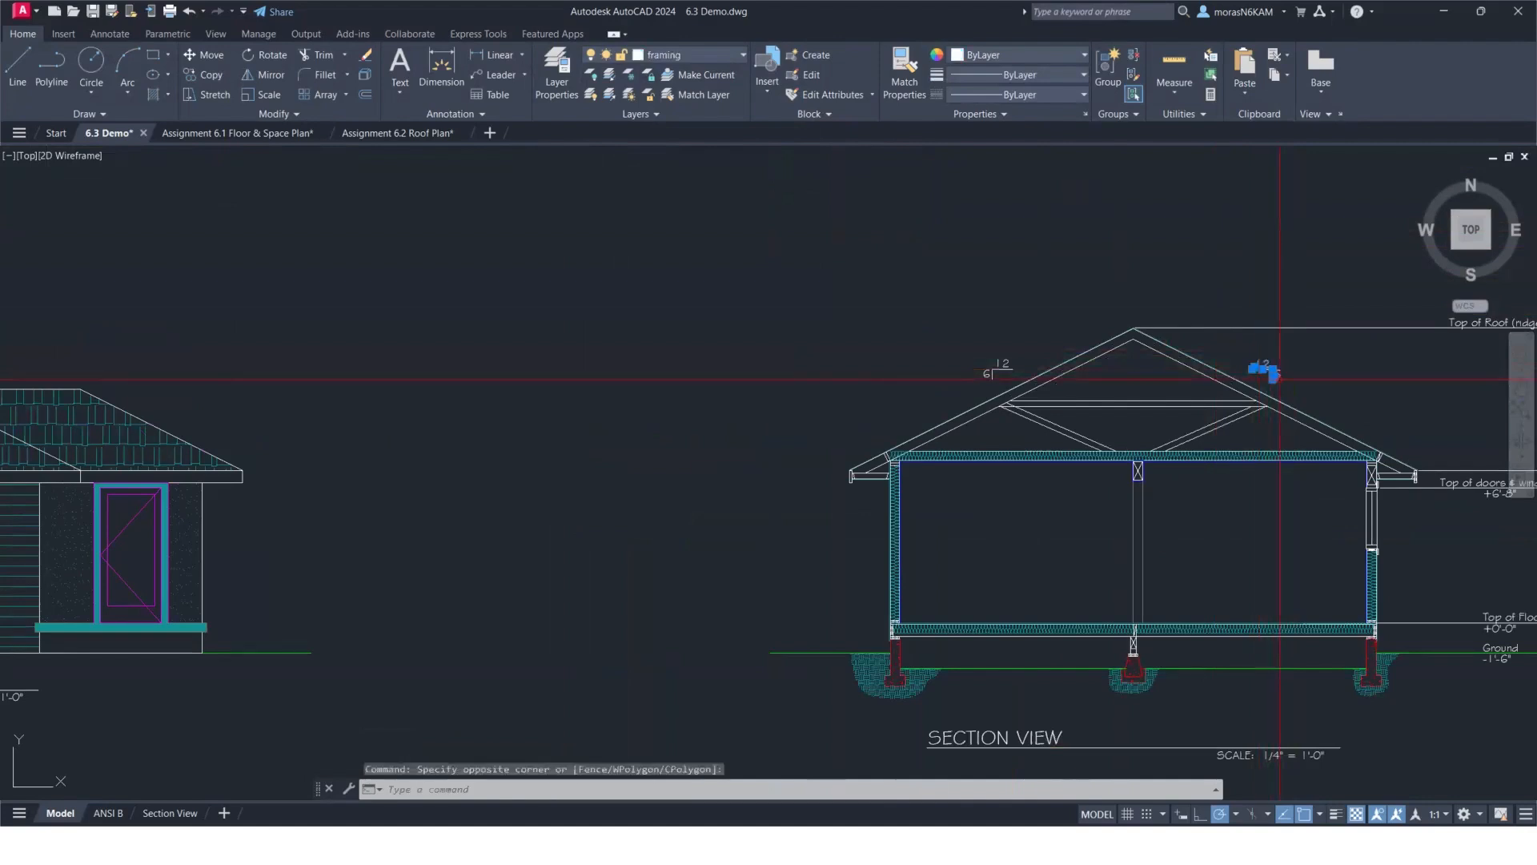
{"action": "type", "text": "co"}
{"action": "key", "text": "Return"}
{"action": "scroll", "coordinate": [1166, 330], "scroll_direction": "up", "scroll_amount": 3}
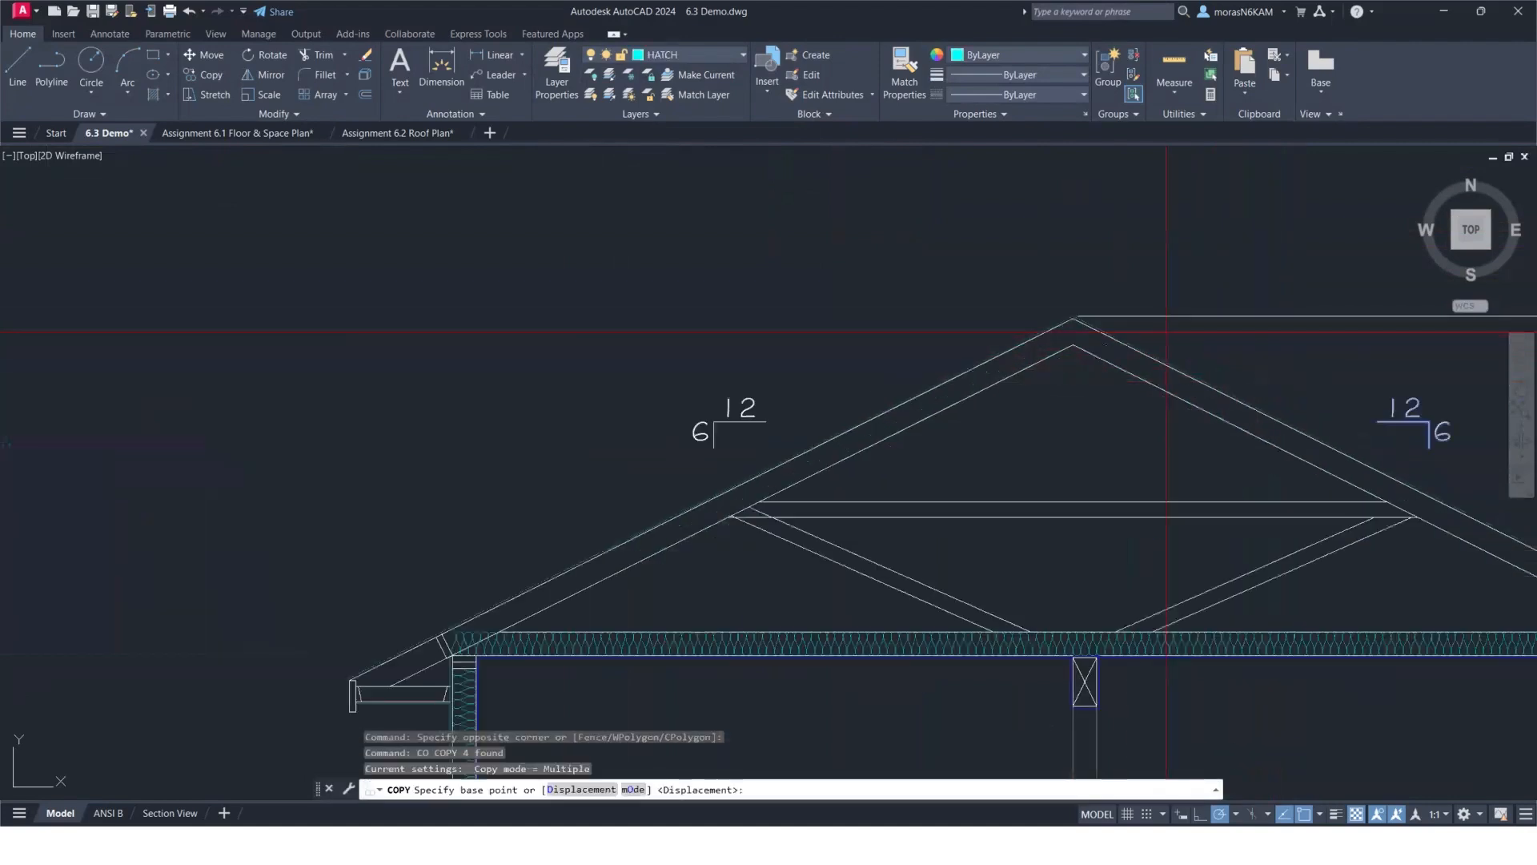
{"action": "scroll", "coordinate": [1086, 316], "scroll_direction": "up", "scroll_amount": 2}
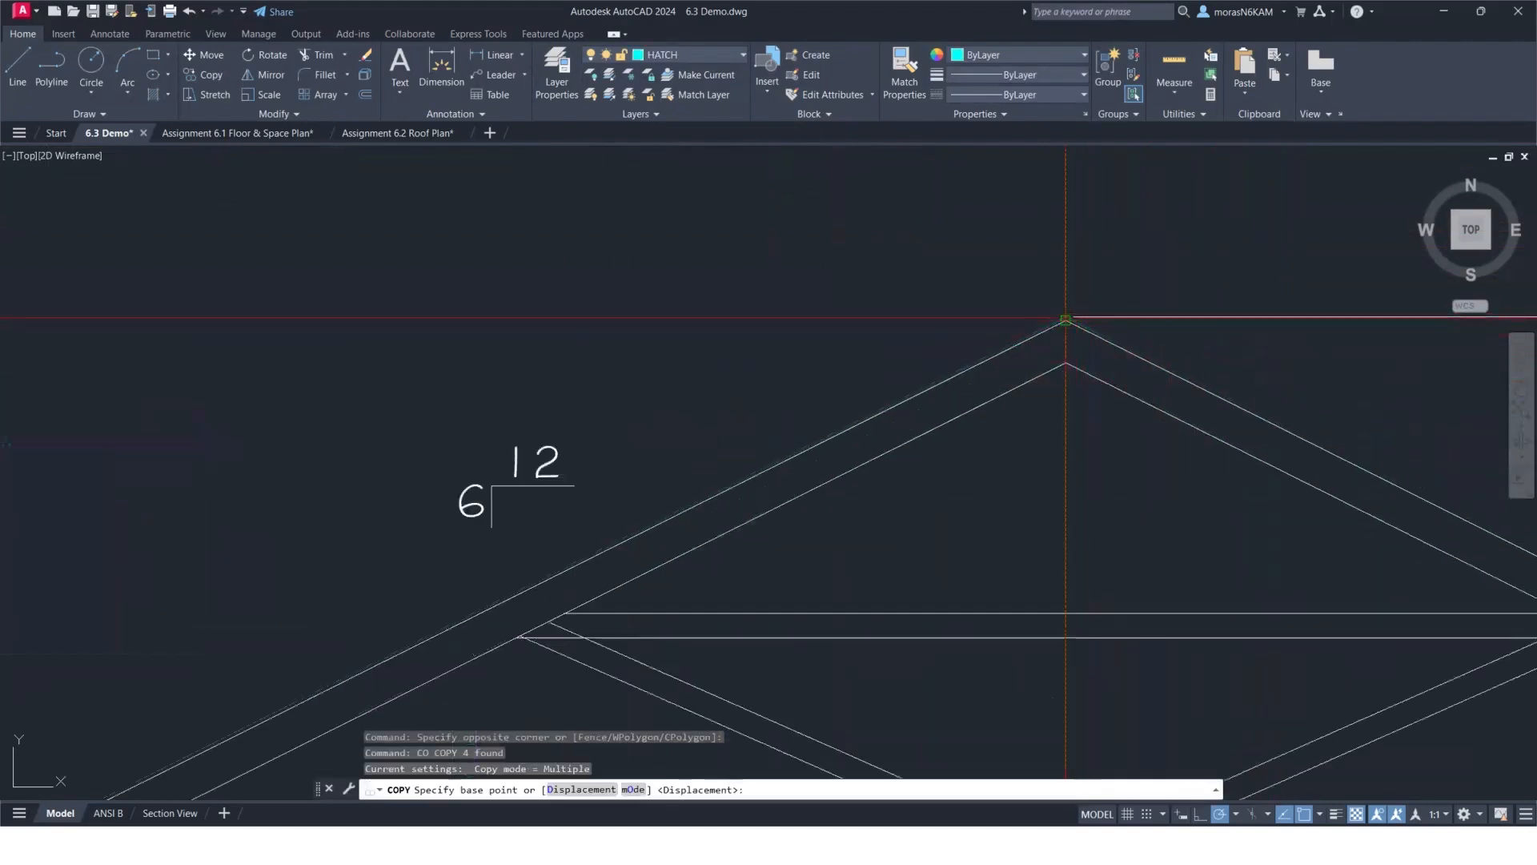
{"action": "left_click", "coordinate": [1066, 319]}
{"action": "scroll", "coordinate": [790, 304], "scroll_direction": "down", "scroll_amount": 4}
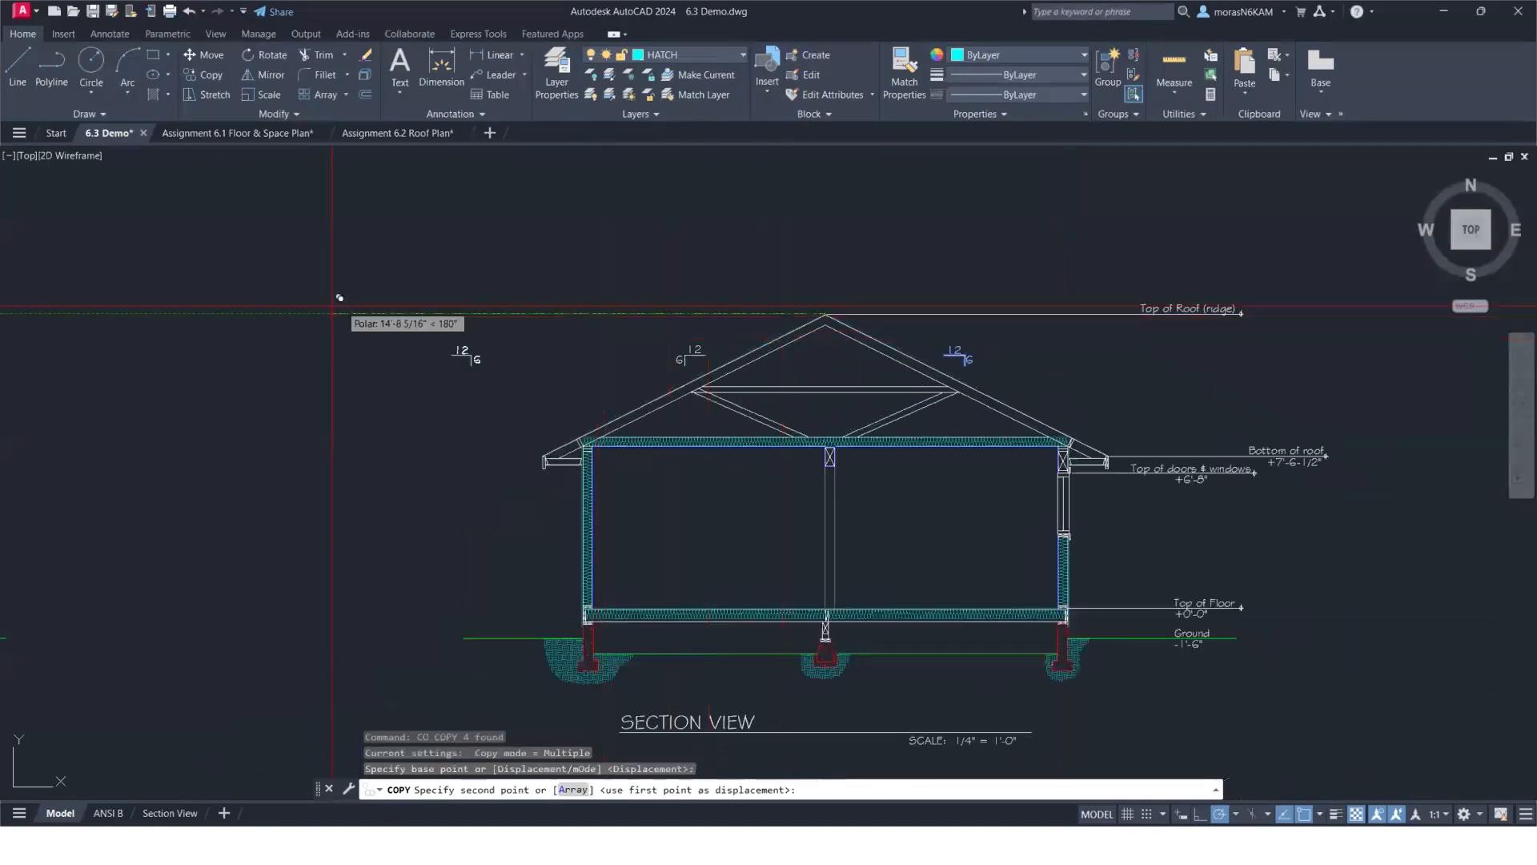
{"action": "scroll", "coordinate": [326, 306], "scroll_direction": "down", "scroll_amount": 2}
{"action": "middle_click_drag", "start_coordinate": [269, 308], "coordinate": [597, 325]}
{"action": "scroll", "coordinate": [136, 327], "scroll_direction": "up", "scroll_amount": 2}
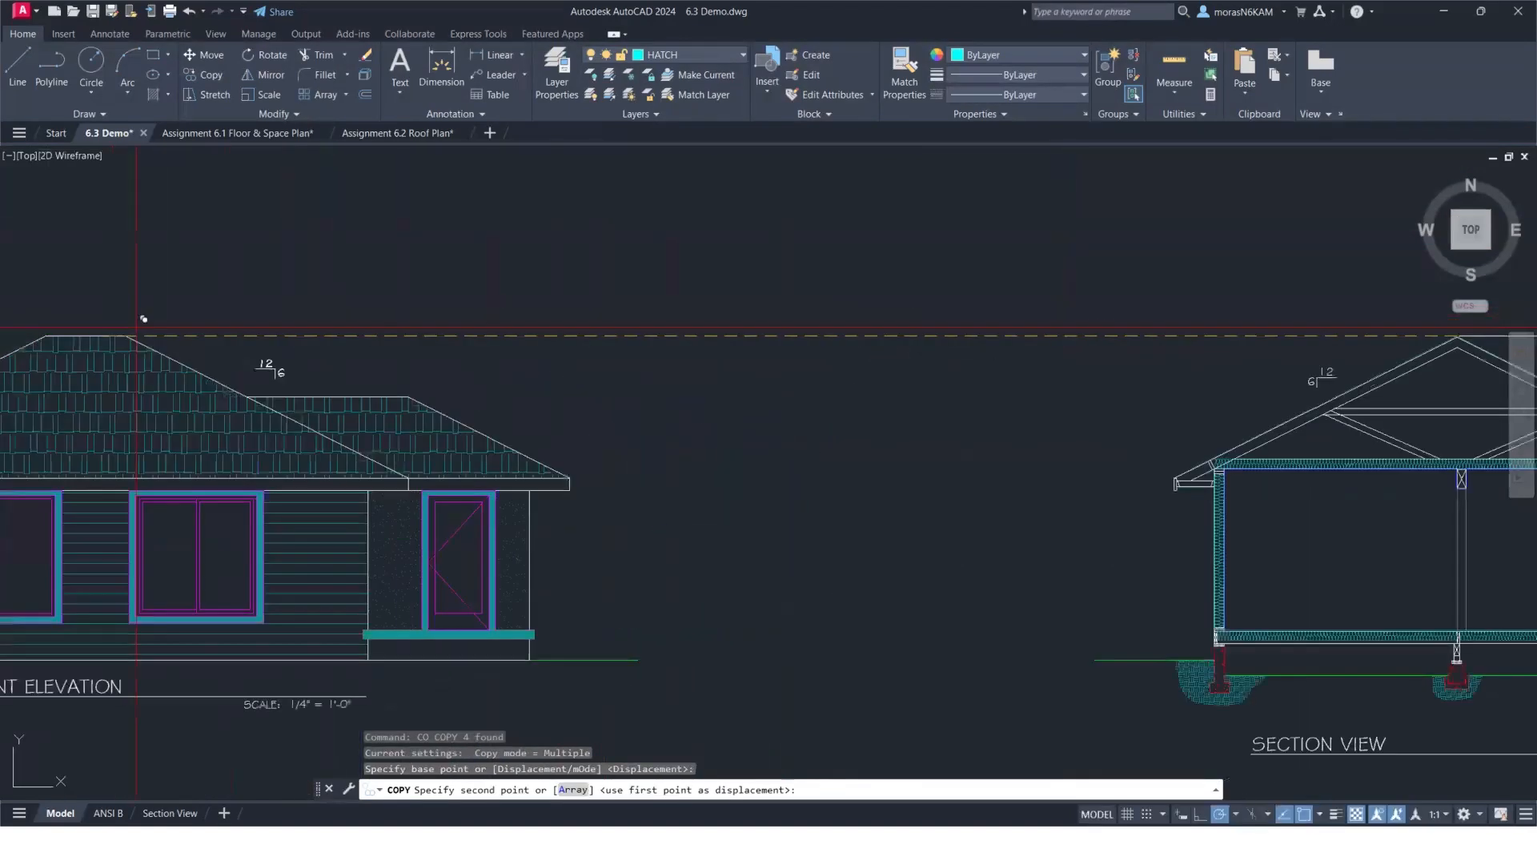
{"action": "scroll", "coordinate": [136, 326], "scroll_direction": "up", "scroll_amount": 2}
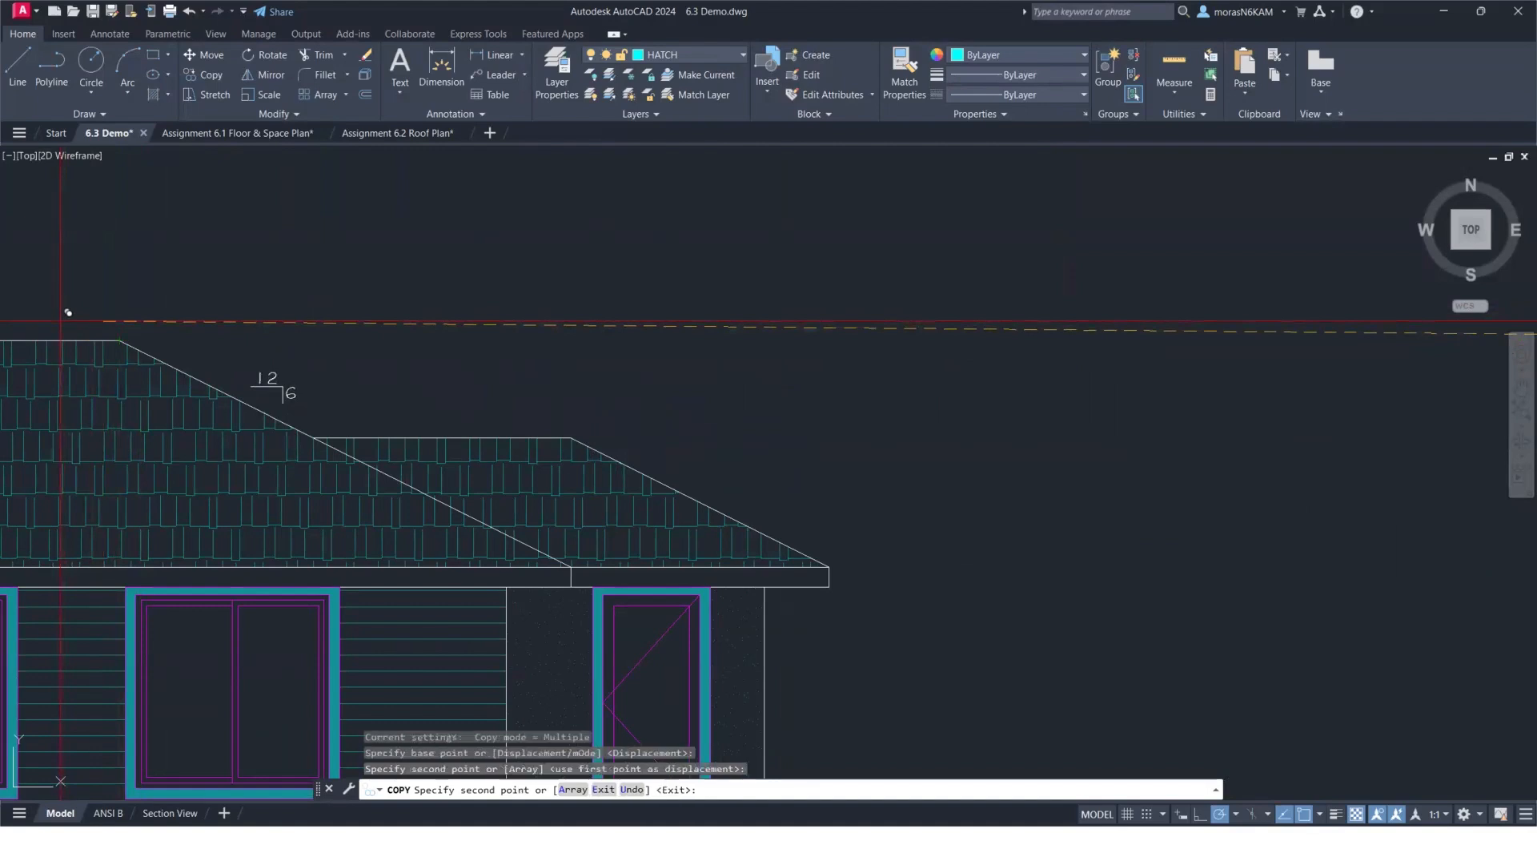
{"action": "key", "text": "Escape"}
{"action": "mouse_move", "coordinate": [308, 362]}
{"action": "middle_mouse_down"}
{"action": "mouse_move", "coordinate": [509, 328]}
{"action": "mouse_move", "coordinate": [558, 337]}
{"action": "middle_mouse_up"}
{"action": "scroll", "coordinate": [557, 336], "scroll_direction": "up", "scroll_amount": 2}
{"action": "scroll", "coordinate": [549, 329], "scroll_direction": "down", "scroll_amount": 6}
{"action": "scroll", "coordinate": [532, 357], "scroll_direction": "up", "scroll_amount": 5}
{"action": "left_click", "coordinate": [551, 344]}
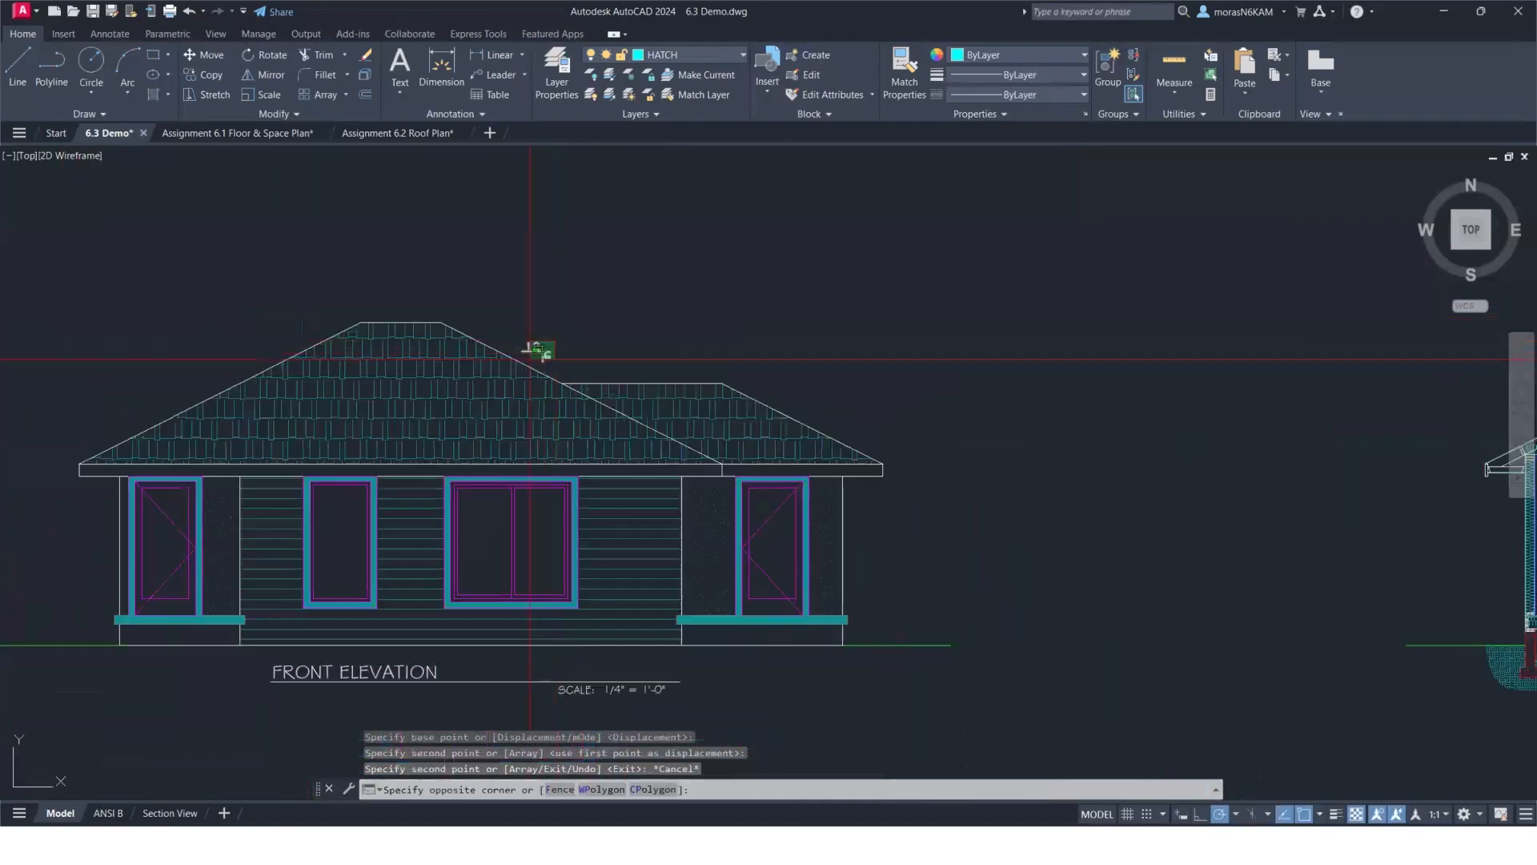
{"action": "left_click", "coordinate": [622, 344]}
Copy the left-hand 12/6 roof pitch symbol from the section view to the right elevation, aligning ridge peak to ridge peak.
{"action": "middle_click_drag", "start_coordinate": [1225, 332], "coordinate": [576, 352]}
{"action": "scroll", "coordinate": [971, 352], "scroll_direction": "up", "scroll_amount": 3}
{"action": "scroll", "coordinate": [971, 353], "scroll_direction": "up", "scroll_amount": 2}
{"action": "left_click", "coordinate": [1017, 384]}
{"action": "left_click", "coordinate": [899, 466]}
{"action": "type", "text": "co"}
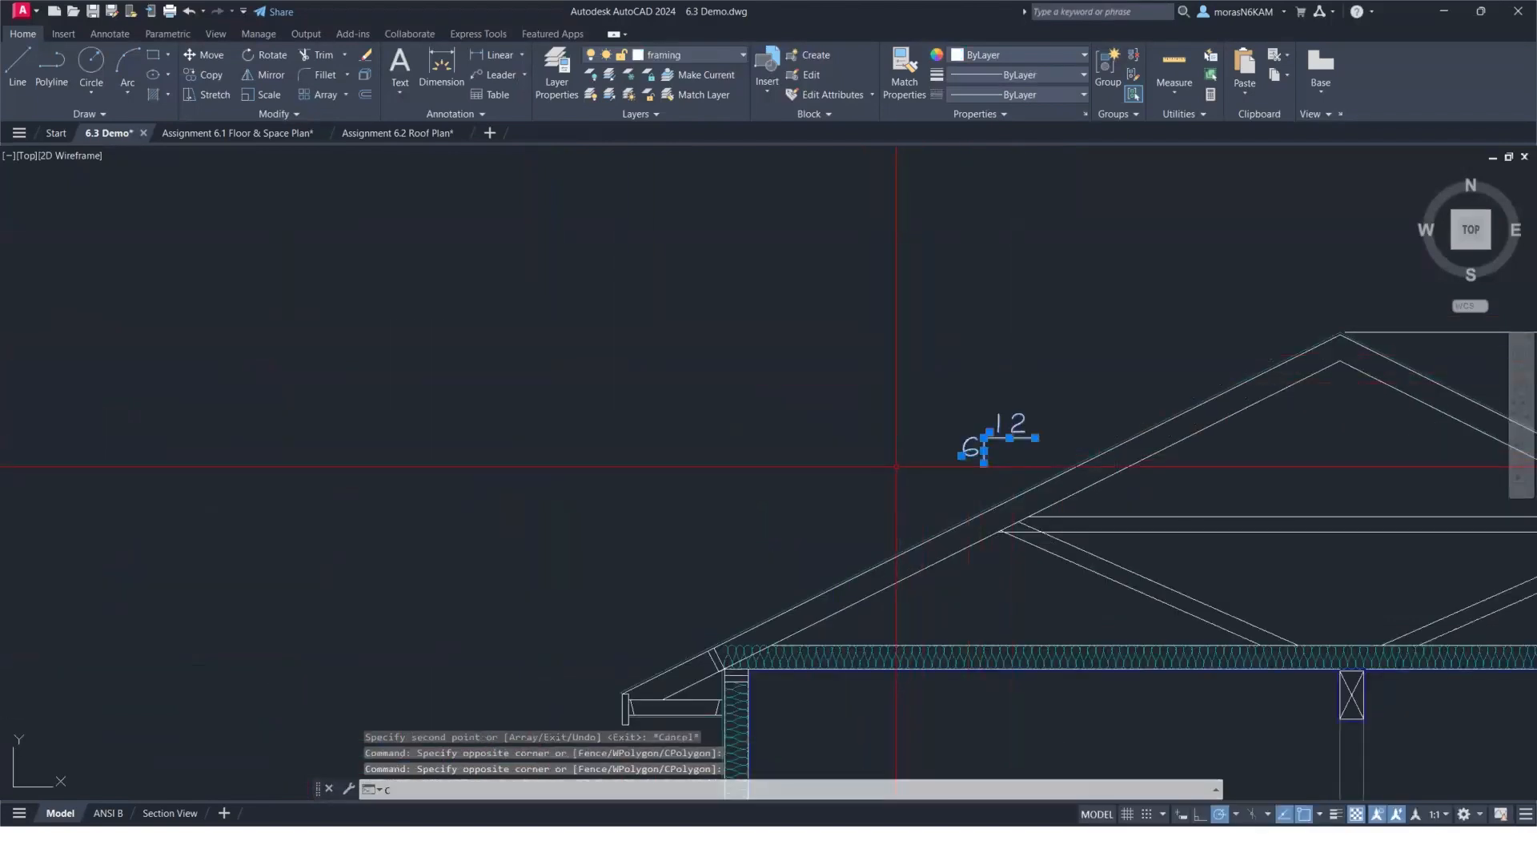
{"action": "key", "text": "Return"}
{"action": "scroll", "coordinate": [1320, 327], "scroll_direction": "up", "scroll_amount": 4}
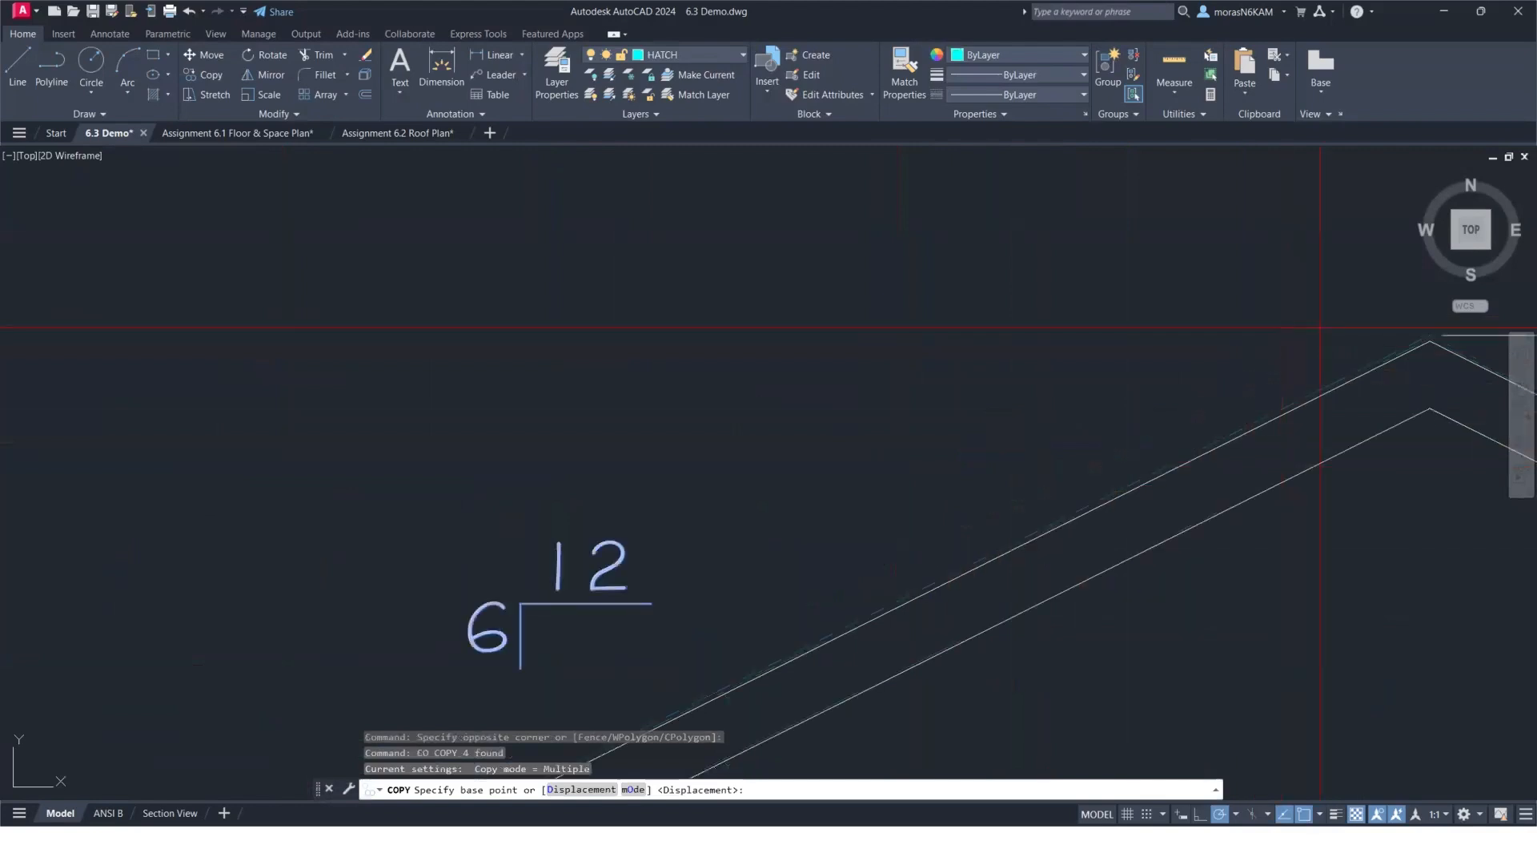
{"action": "left_click", "coordinate": [1429, 341]}
{"action": "scroll", "coordinate": [910, 316], "scroll_direction": "down", "scroll_amount": 4}
{"action": "scroll", "coordinate": [640, 350], "scroll_direction": "down", "scroll_amount": 7}
{"action": "middle_click_drag", "start_coordinate": [407, 372], "coordinate": [887, 350]}
{"action": "middle_click_drag", "start_coordinate": [250, 323], "coordinate": [521, 329]}
{"action": "scroll", "coordinate": [433, 332], "scroll_direction": "up", "scroll_amount": 2}
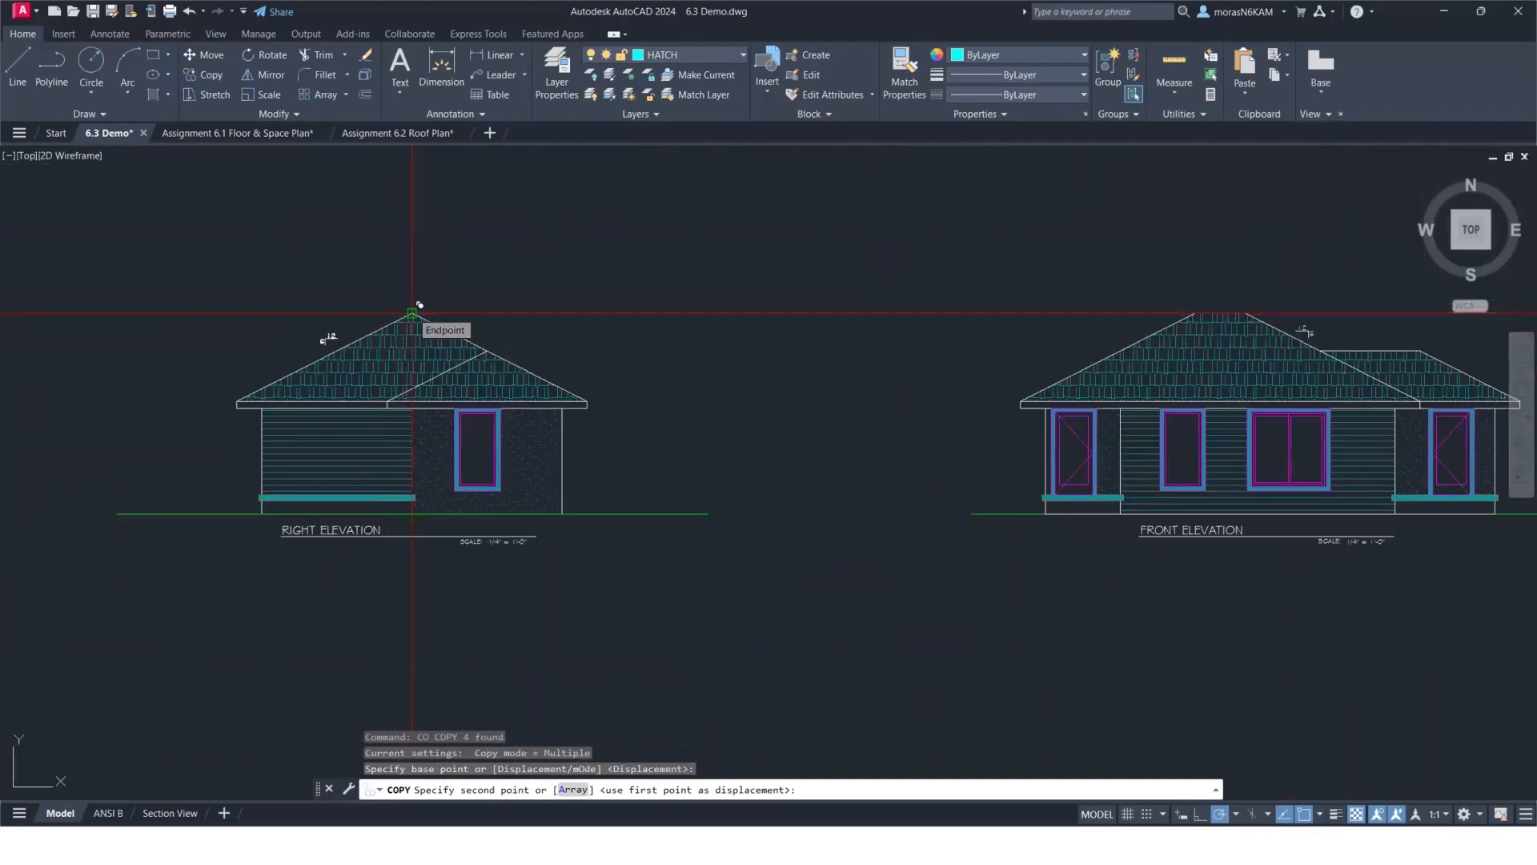
{"action": "left_click", "coordinate": [413, 313]}
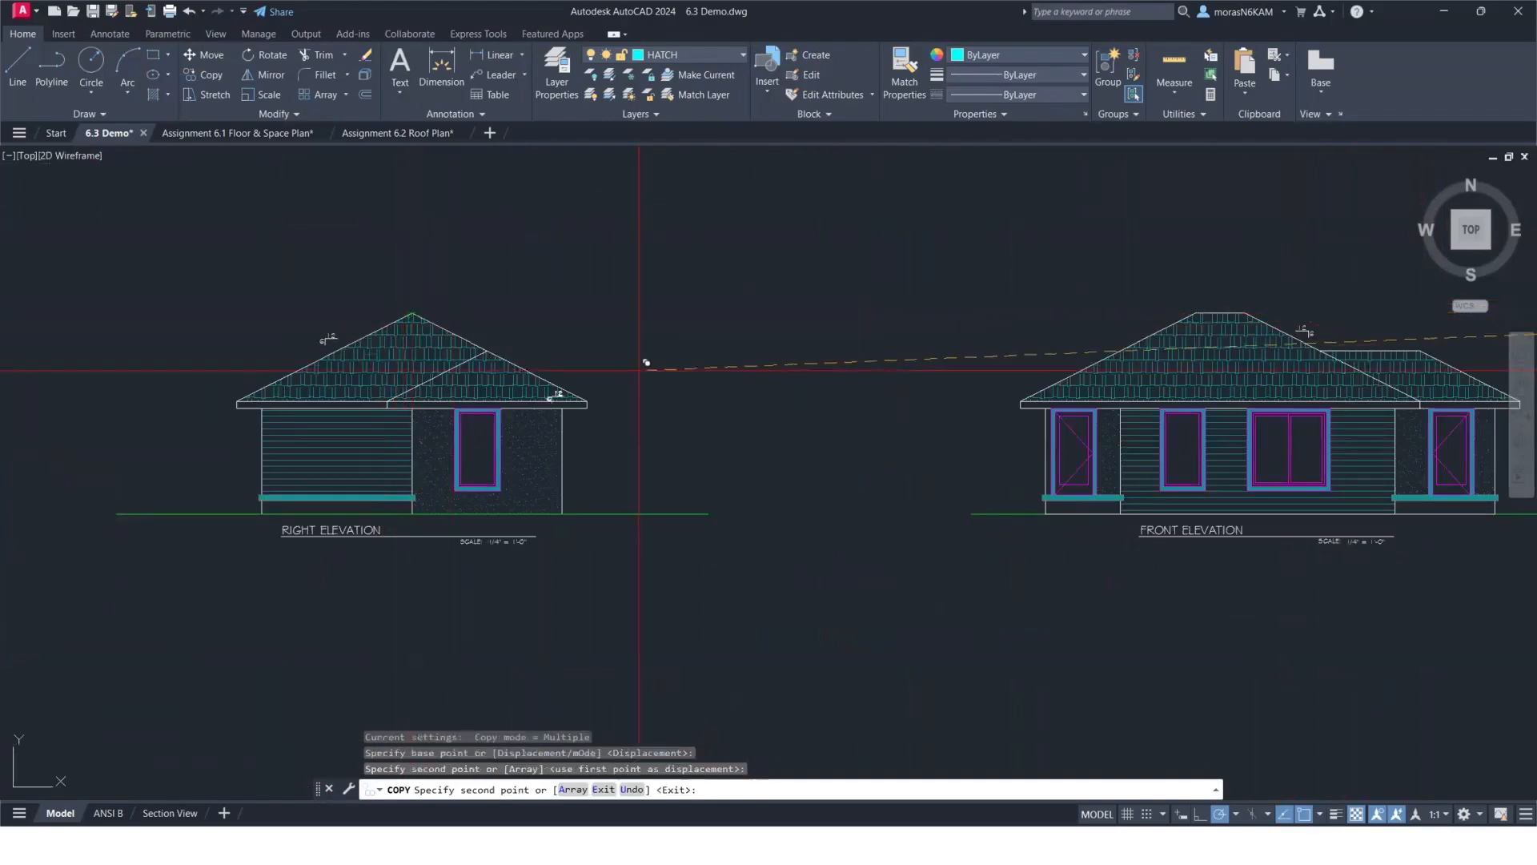
{"action": "key", "text": "Escape"}
{"action": "middle_click_drag", "start_coordinate": [781, 398], "coordinate": [417, 410]}
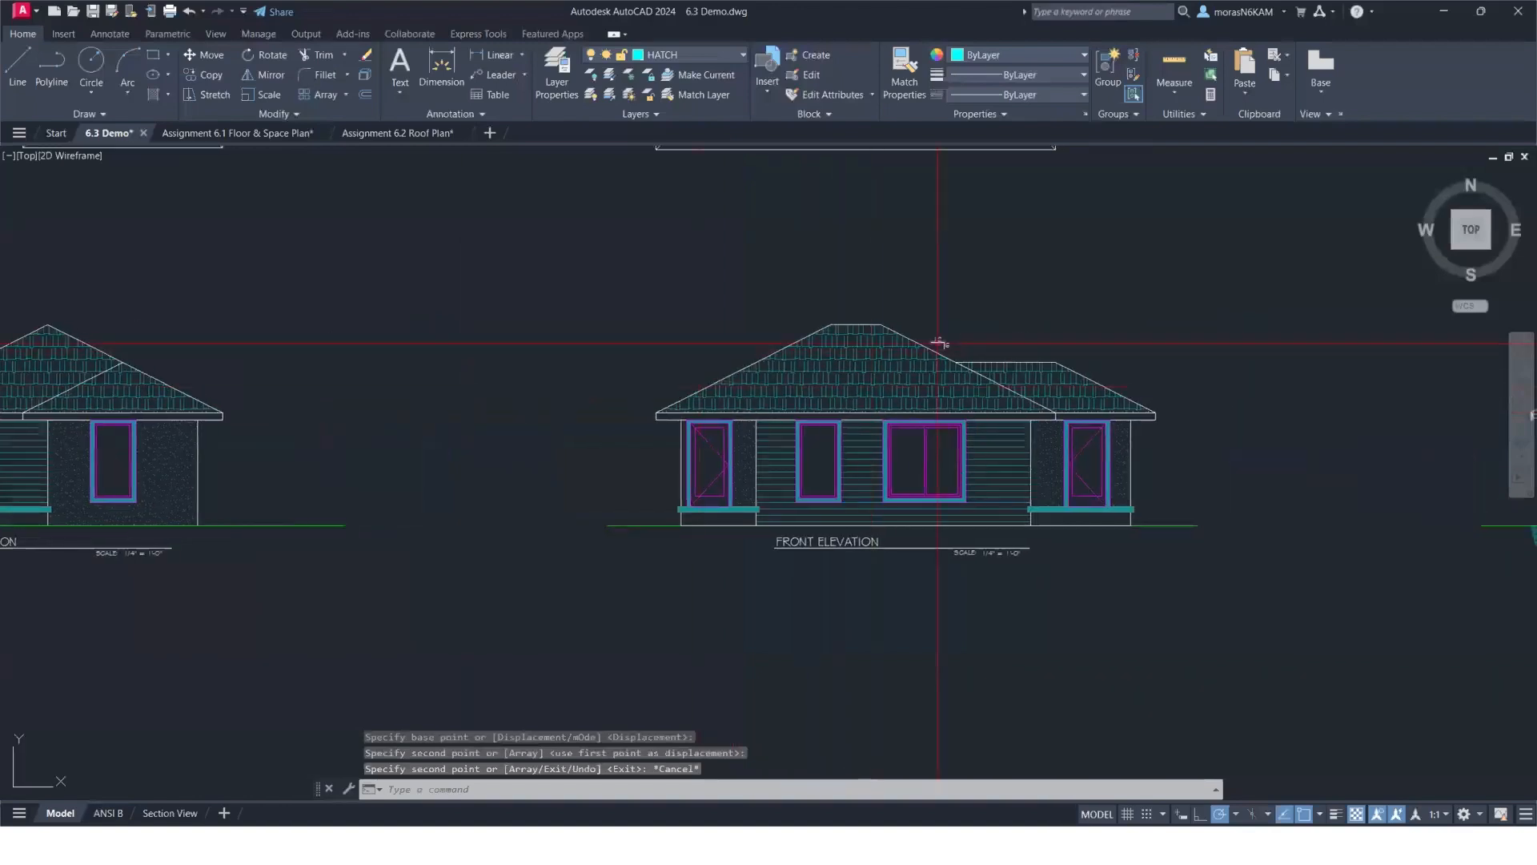
{"action": "left_click", "coordinate": [109, 31]}
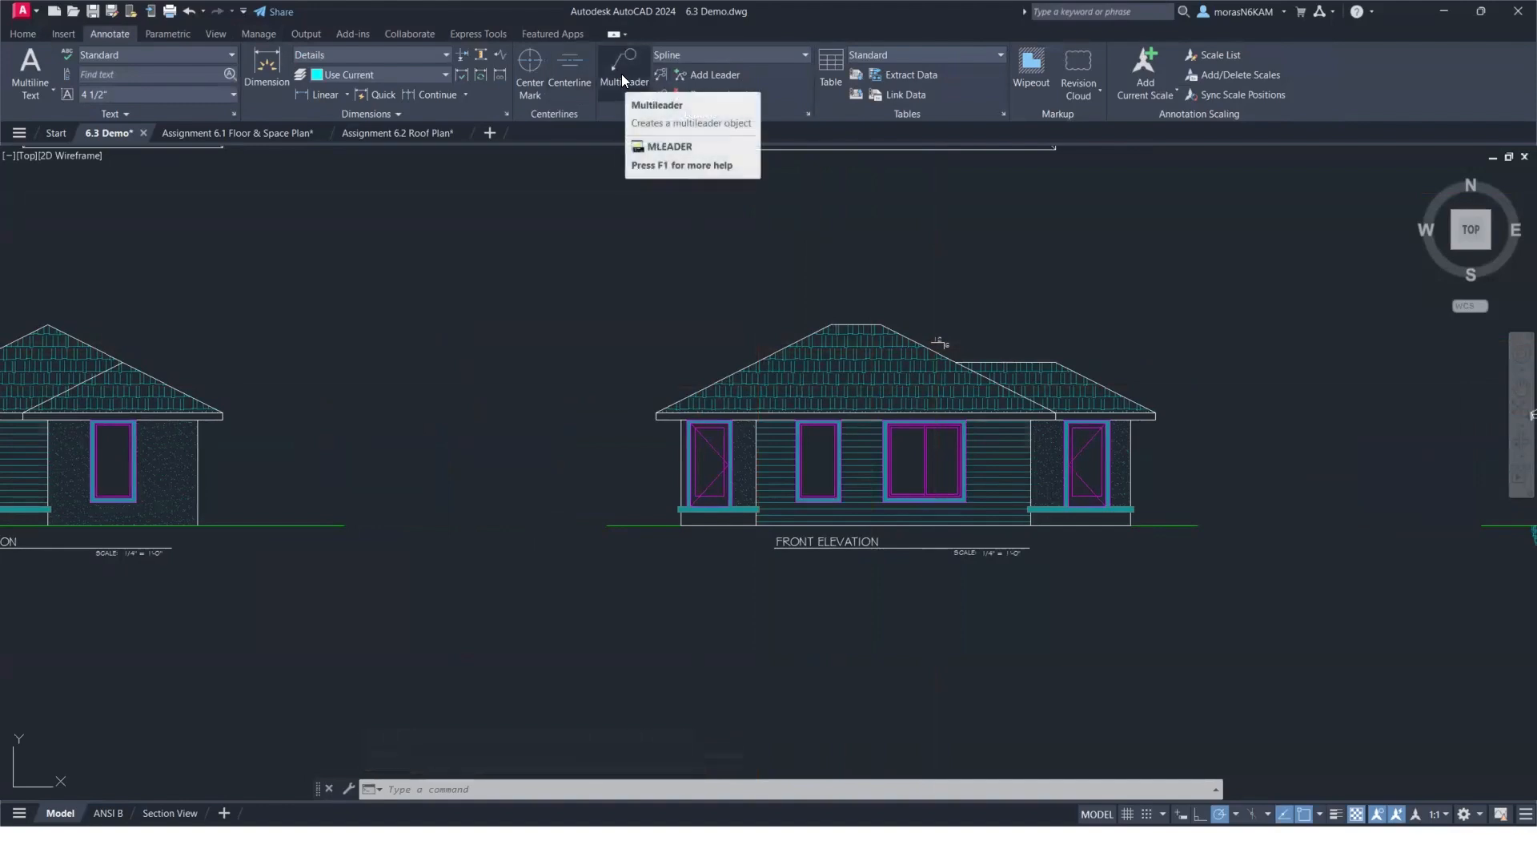
{"action": "left_click", "coordinate": [622, 74]}
{"action": "mouse_move", "coordinate": [1216, 348]}
{"action": "middle_mouse_down"}
{"action": "mouse_move", "coordinate": [833, 365]}
{"action": "mouse_move", "coordinate": [751, 409]}
{"action": "middle_mouse_up"}
{"action": "key", "text": "Escape"}
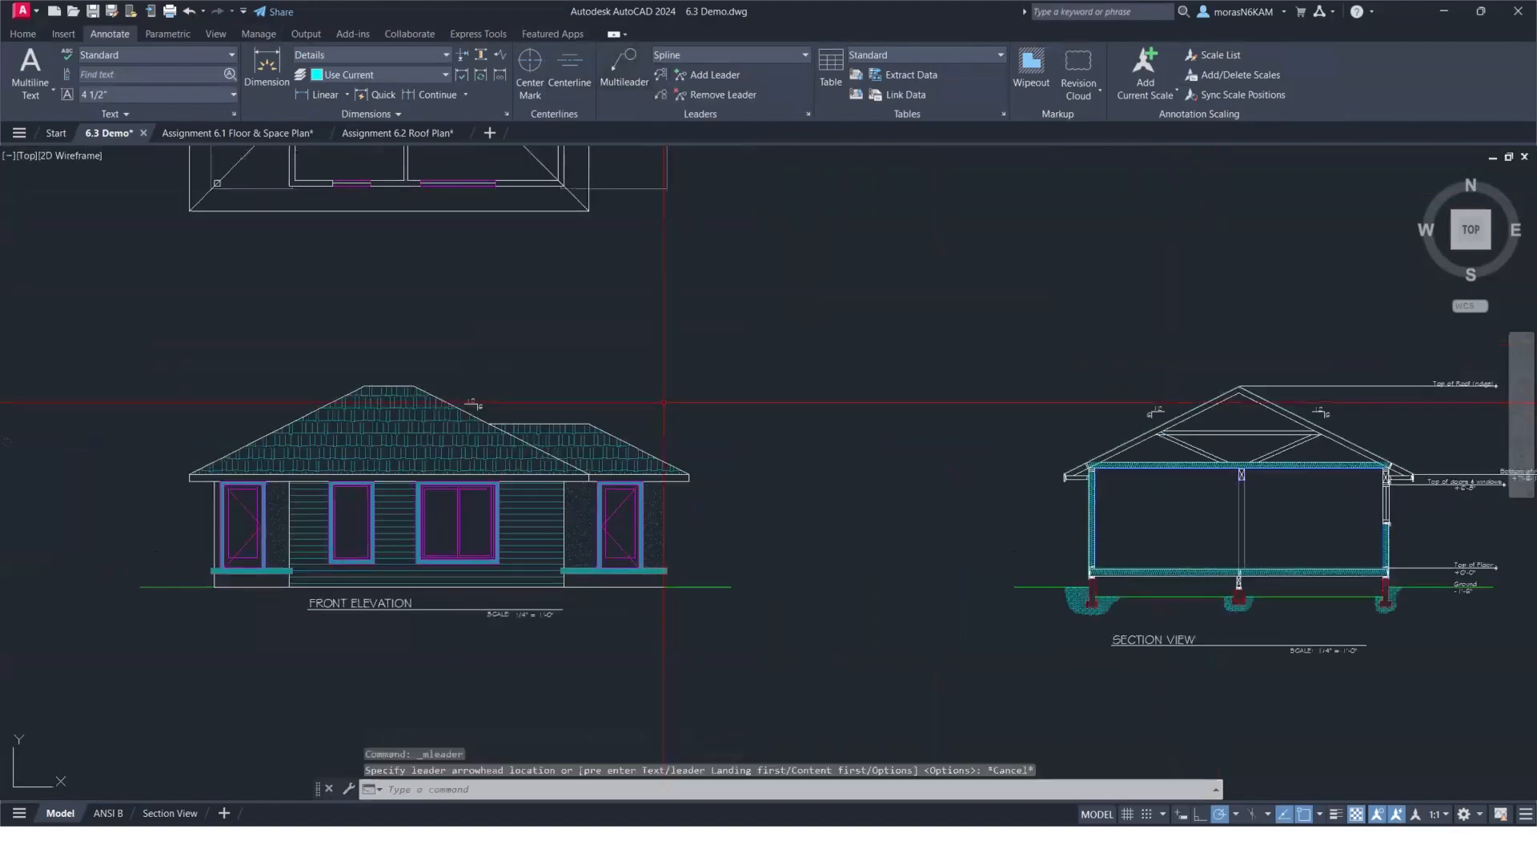
Make Text the current layer.
{"action": "left_click", "coordinate": [23, 33]}
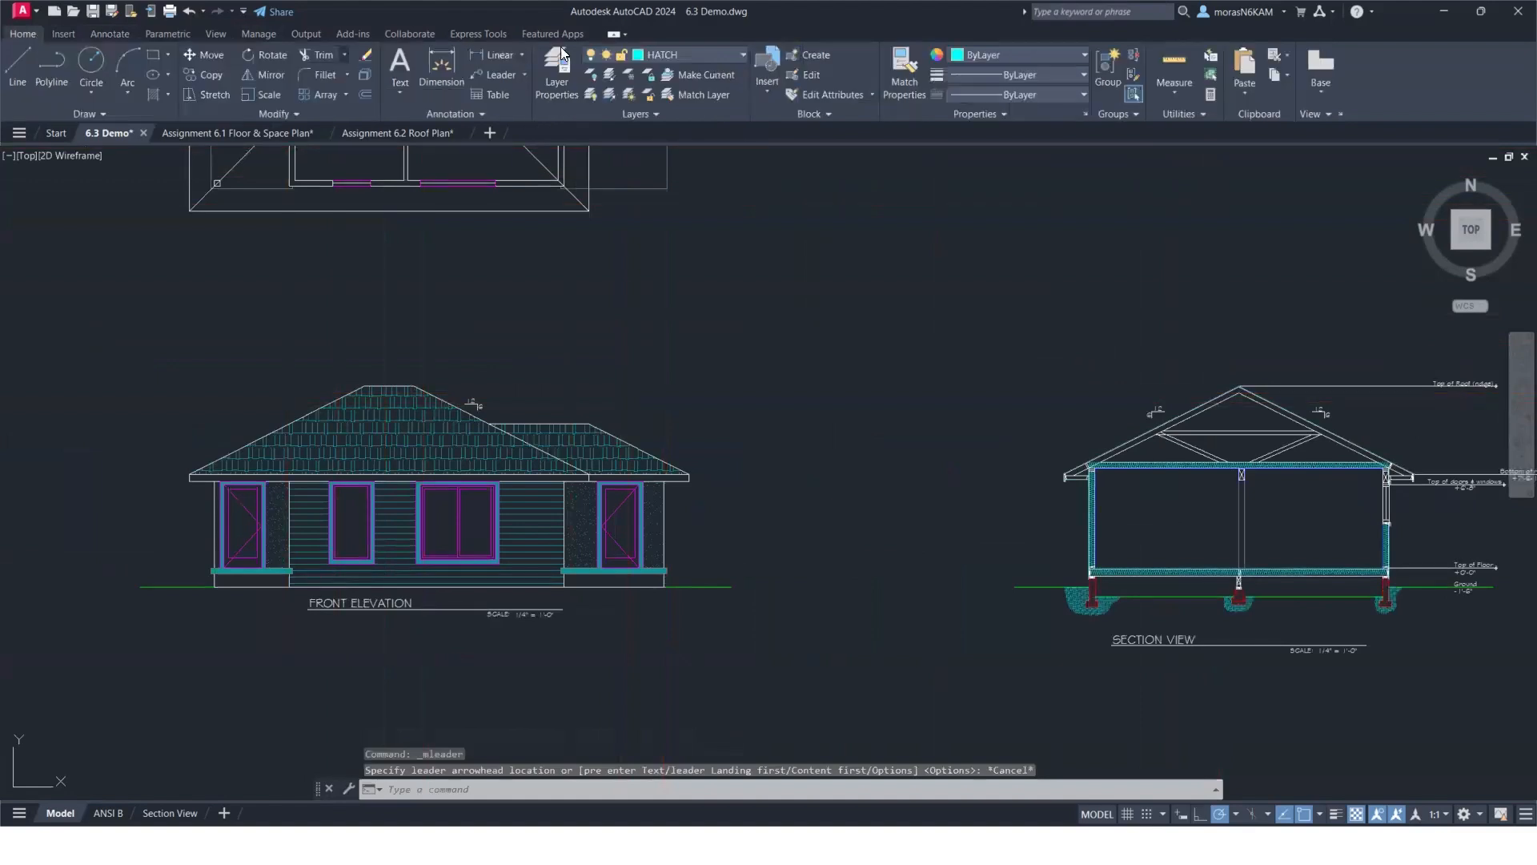
{"action": "left_click", "coordinate": [671, 58]}
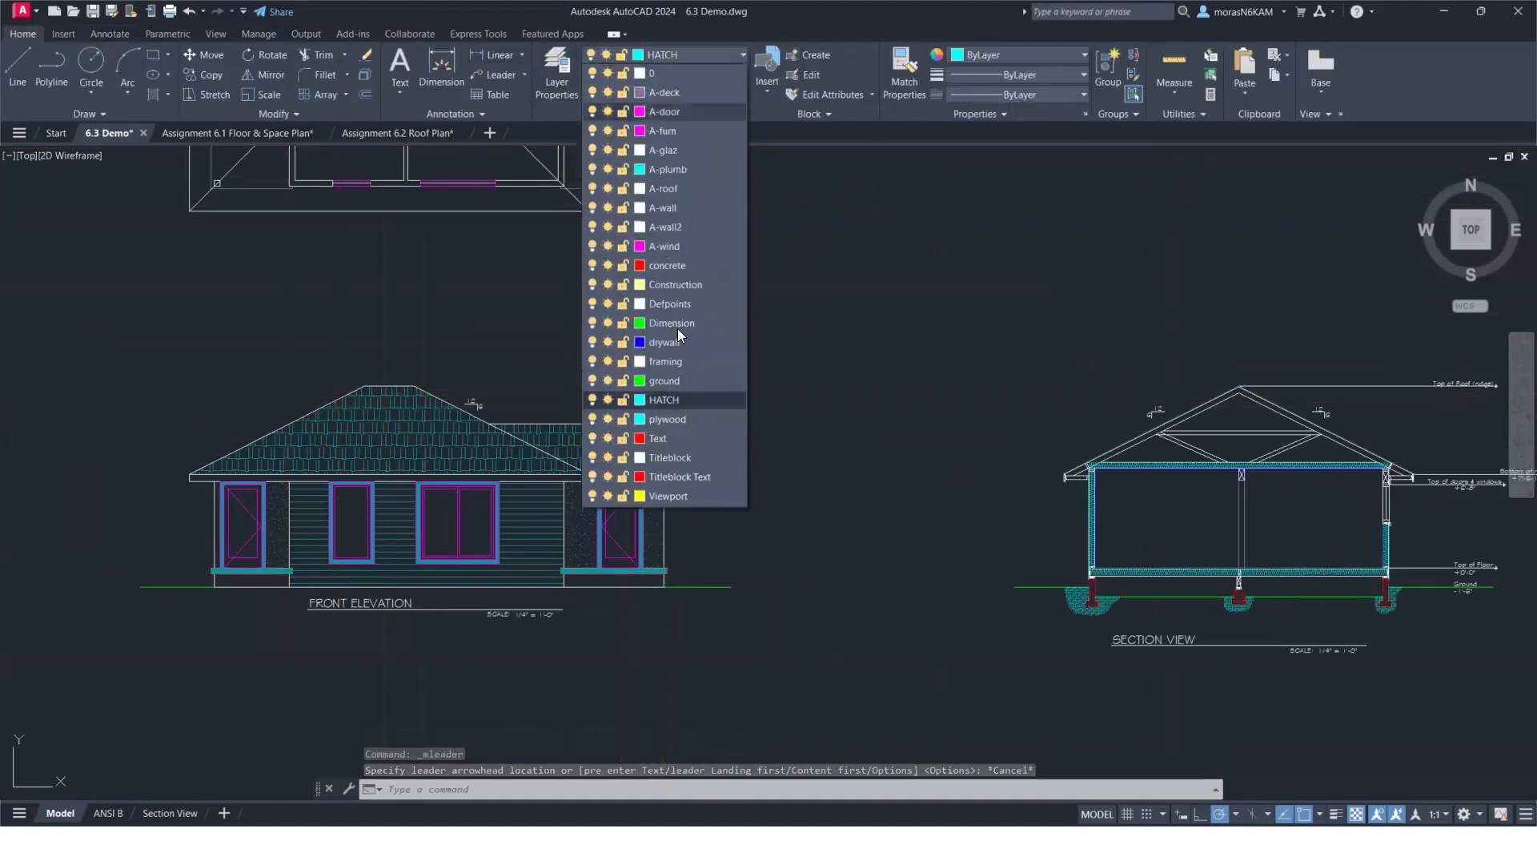
{"action": "left_click", "coordinate": [673, 438]}
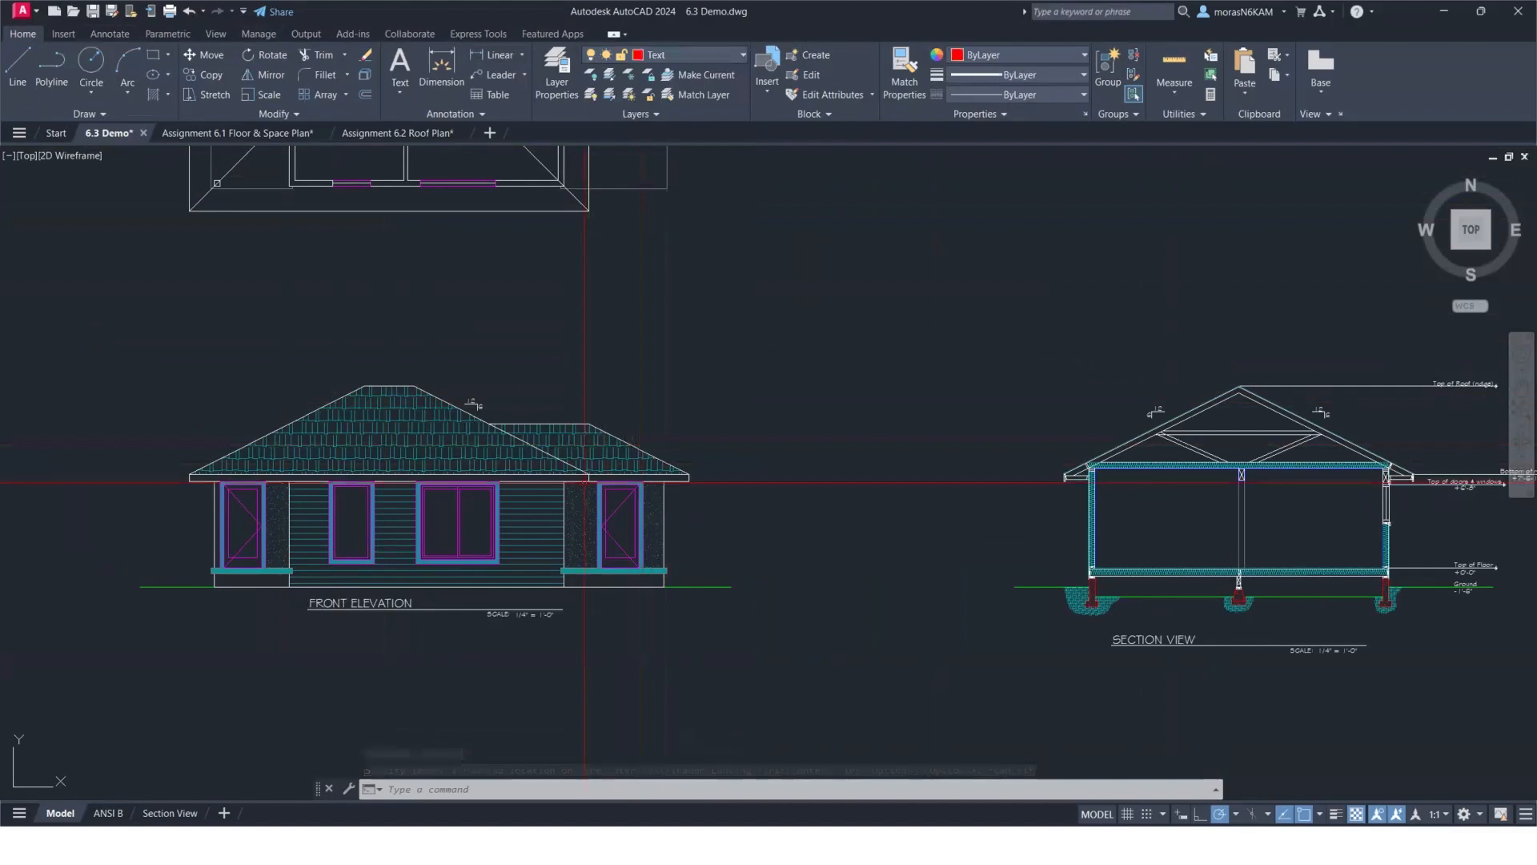
{"action": "key", "text": "Escape"}
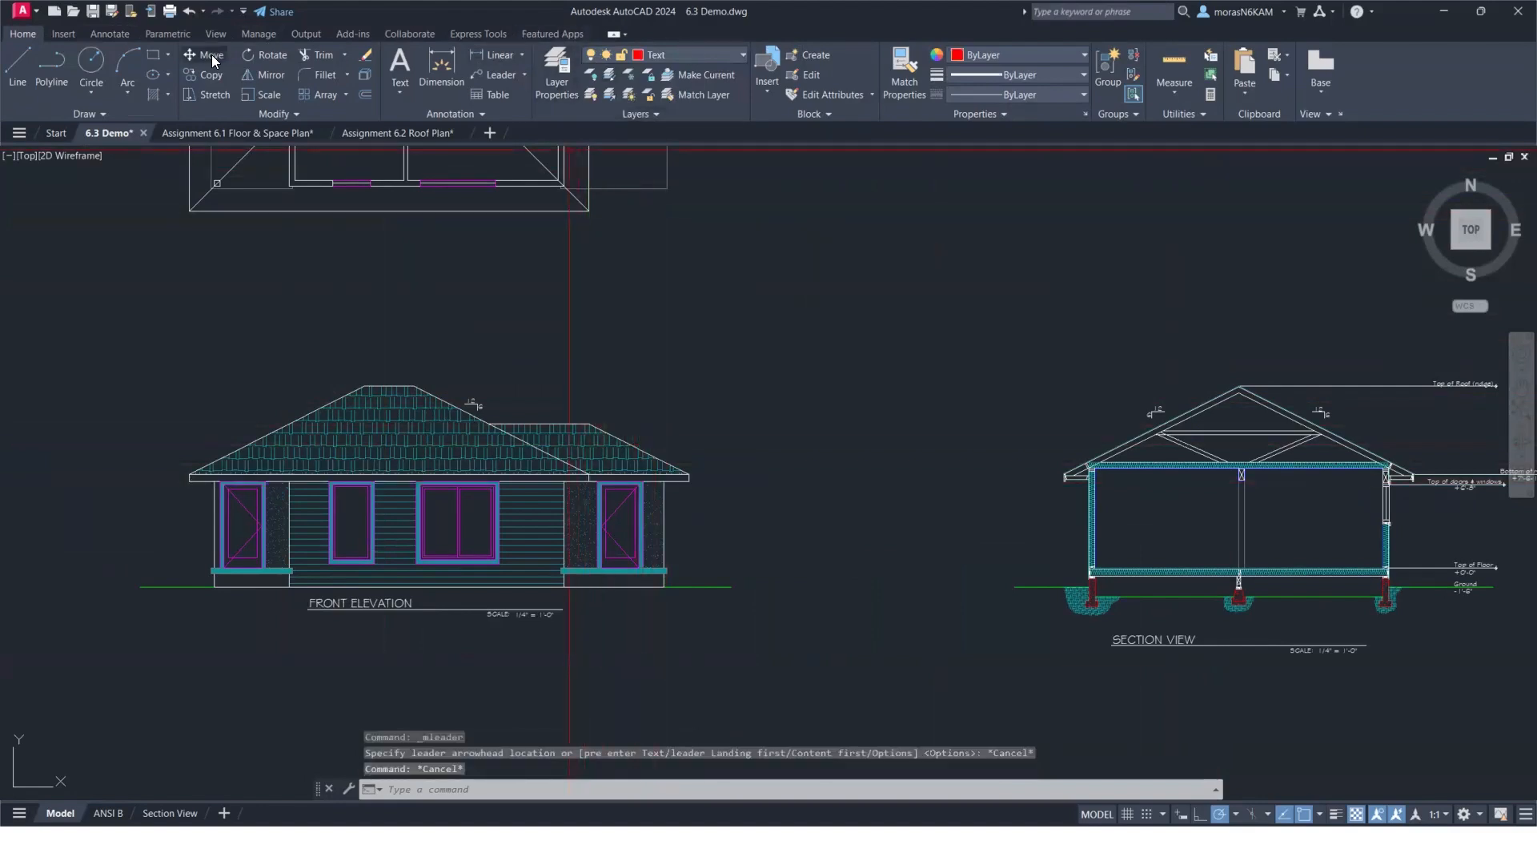
Try a multileader note reading ASPHAULT SHINGLES, pointing at the lower roof on the right of the front elevation.
{"action": "left_click", "coordinate": [490, 75]}
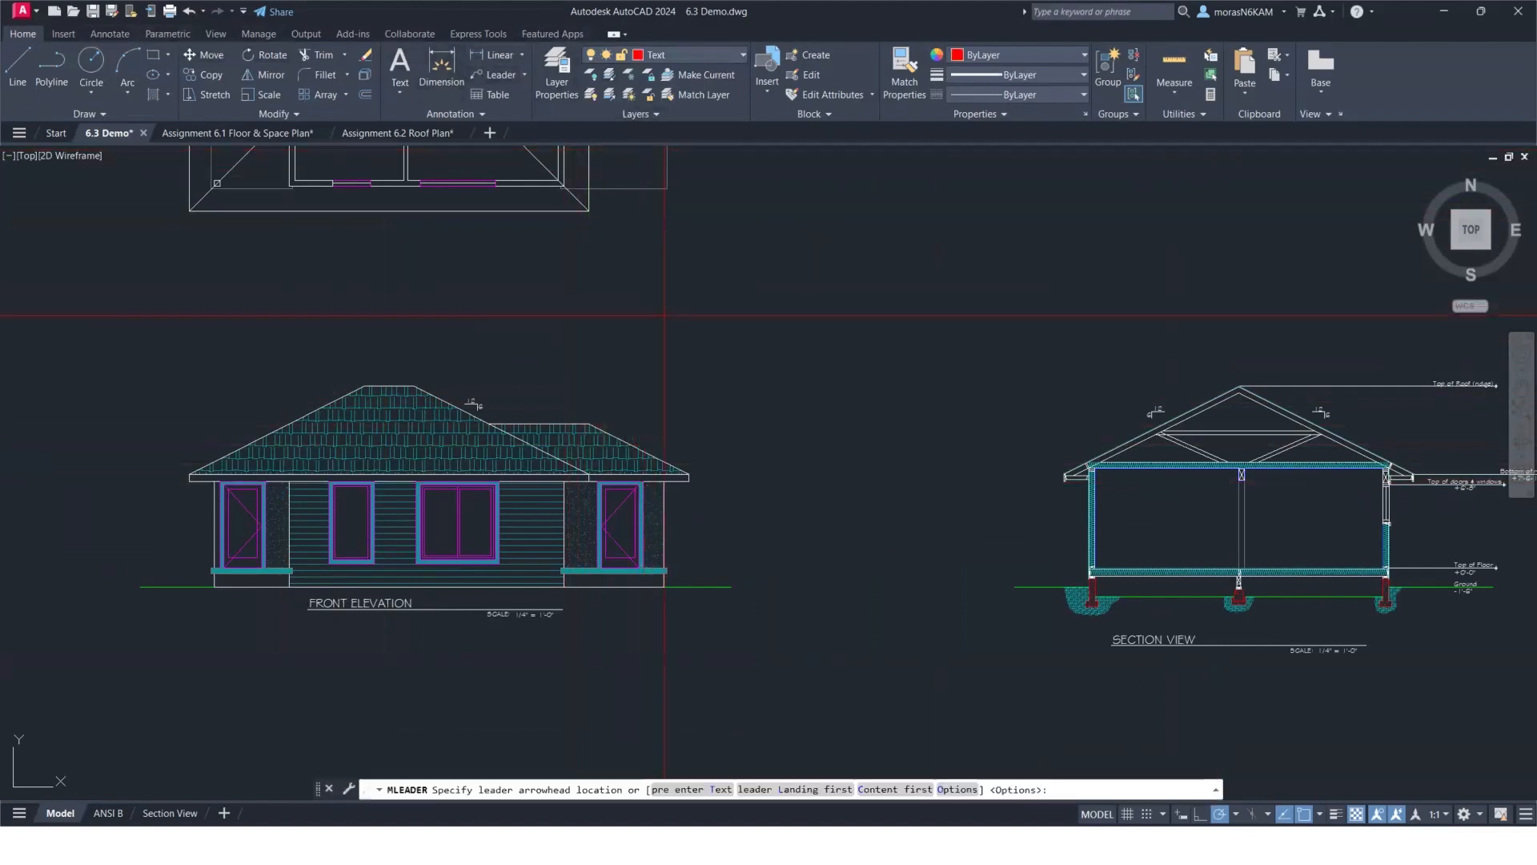
{"action": "scroll", "coordinate": [699, 363], "scroll_direction": "up", "scroll_amount": 4}
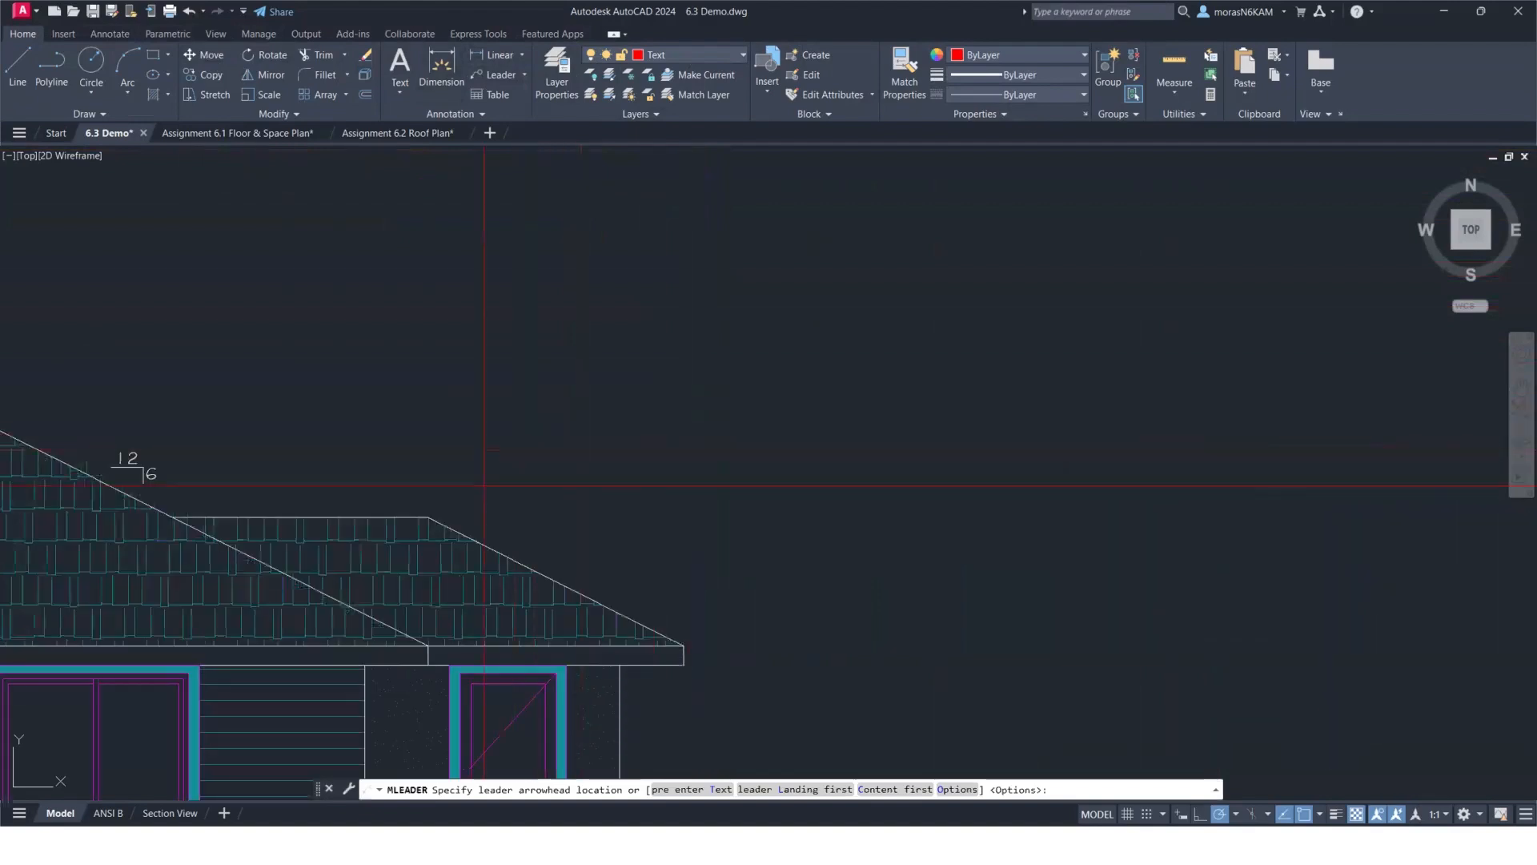
{"action": "left_click", "coordinate": [436, 548]}
{"action": "scroll", "coordinate": [532, 415], "scroll_direction": "down", "scroll_amount": 4}
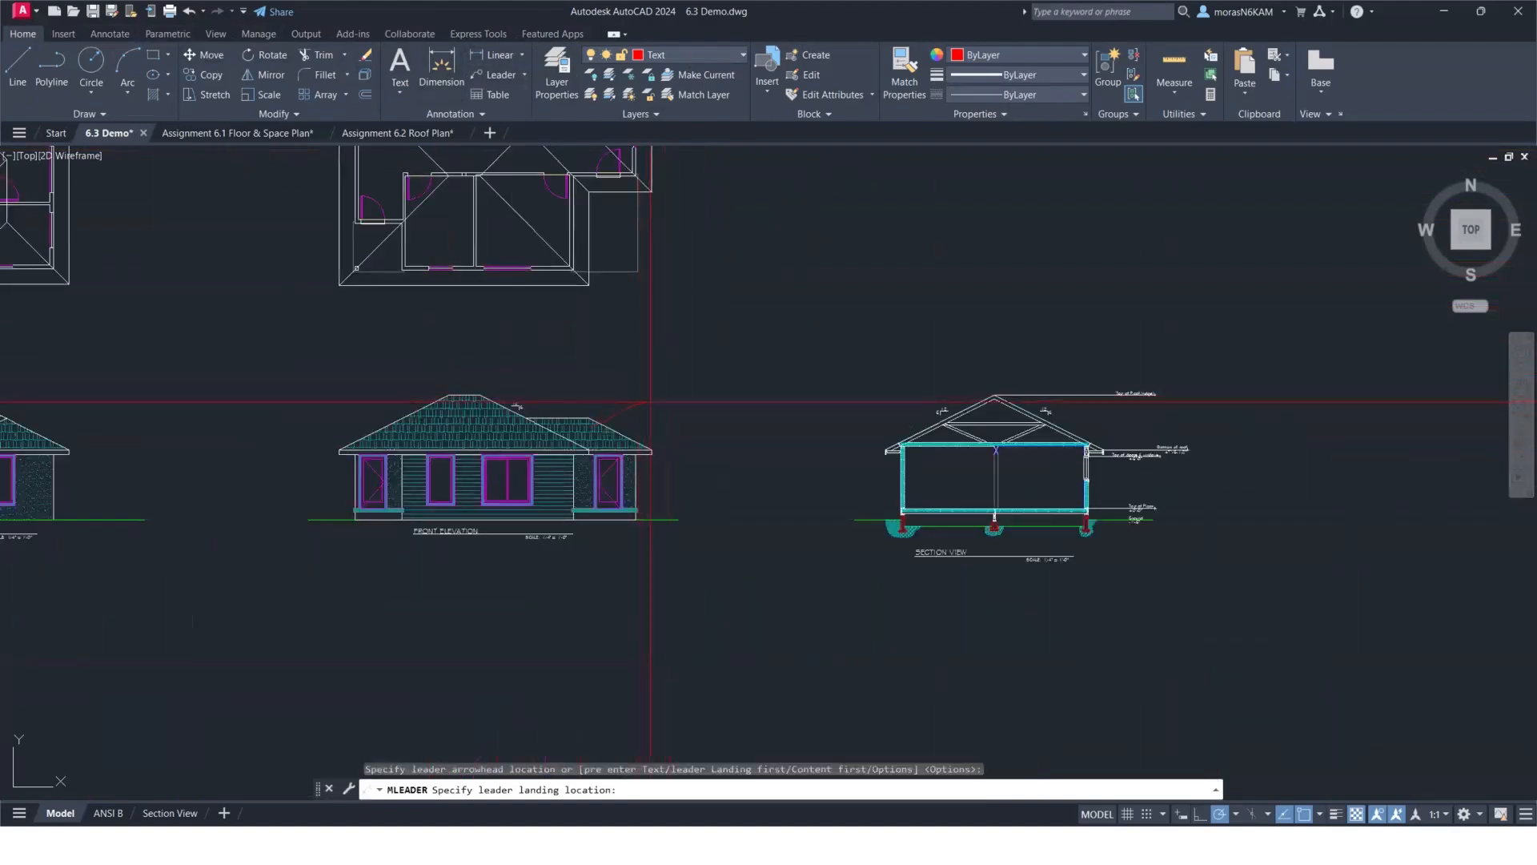
{"action": "scroll", "coordinate": [652, 403], "scroll_direction": "up", "scroll_amount": 4}
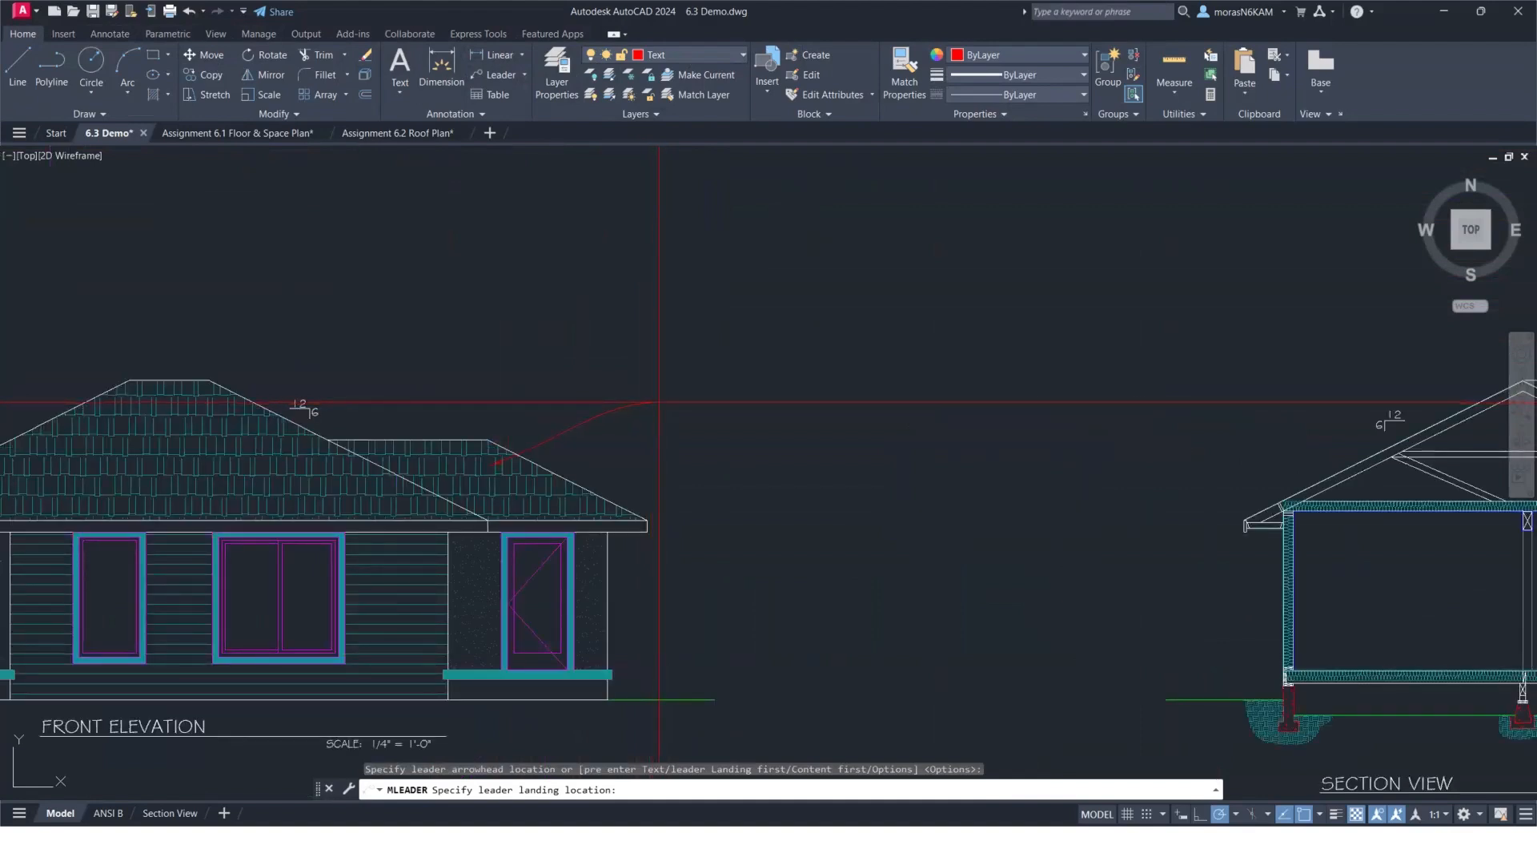
{"action": "left_click", "coordinate": [659, 403]}
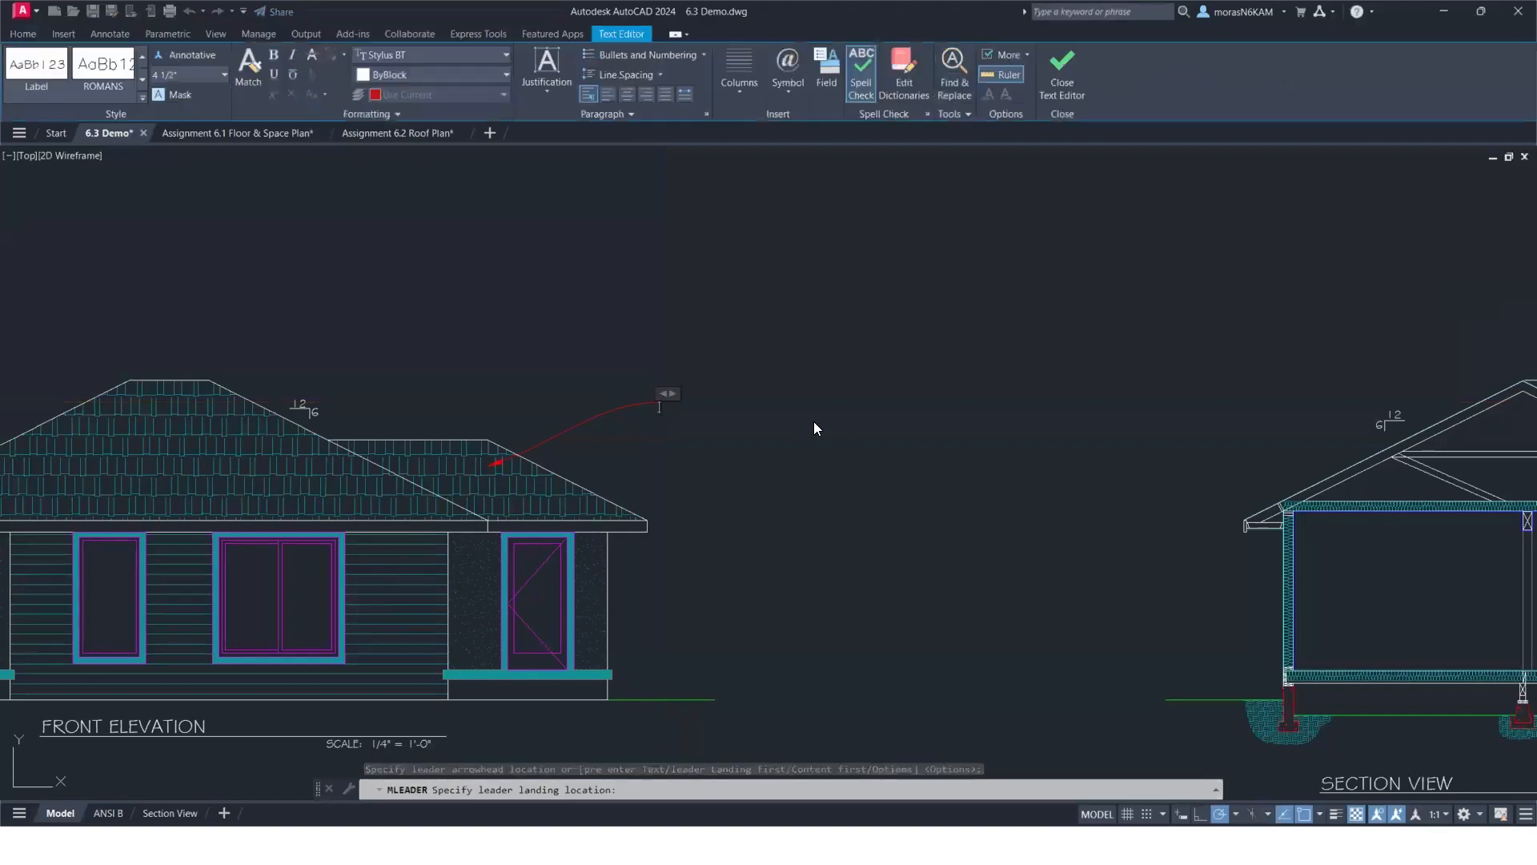
{"action": "type", "text": "ASPHAL"}
{"action": "type", "text": "LT"}
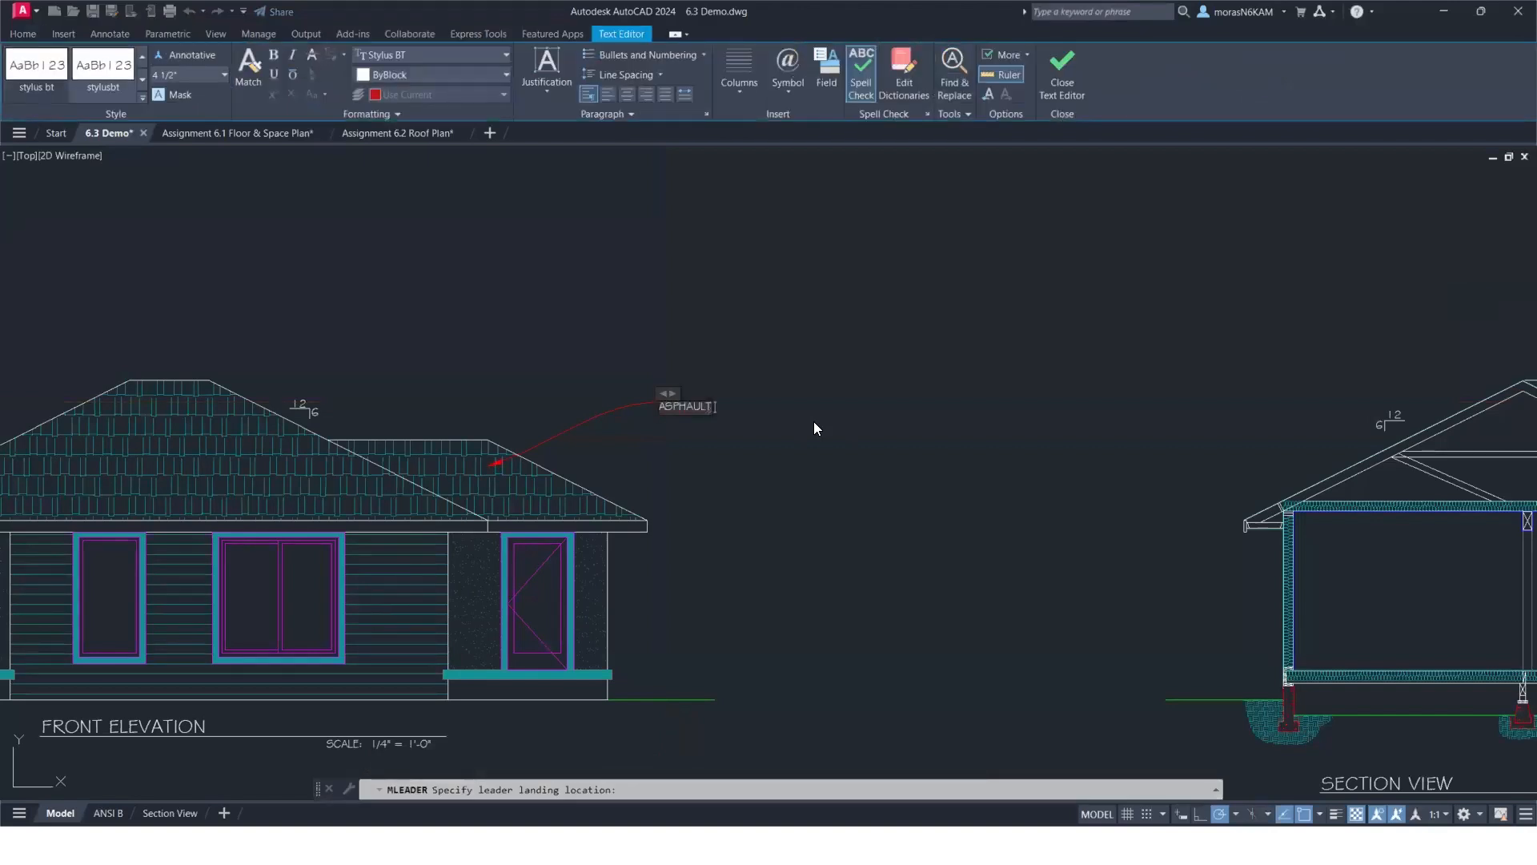
{"action": "key", "text": "BackSpace"}
{"action": "key", "text": "BackSpace"}
{"action": "key", "text": "BackSpace"}
{"action": "type", "text": "ULT SHINGLES"}
{"action": "left_click", "coordinate": [779, 449]}
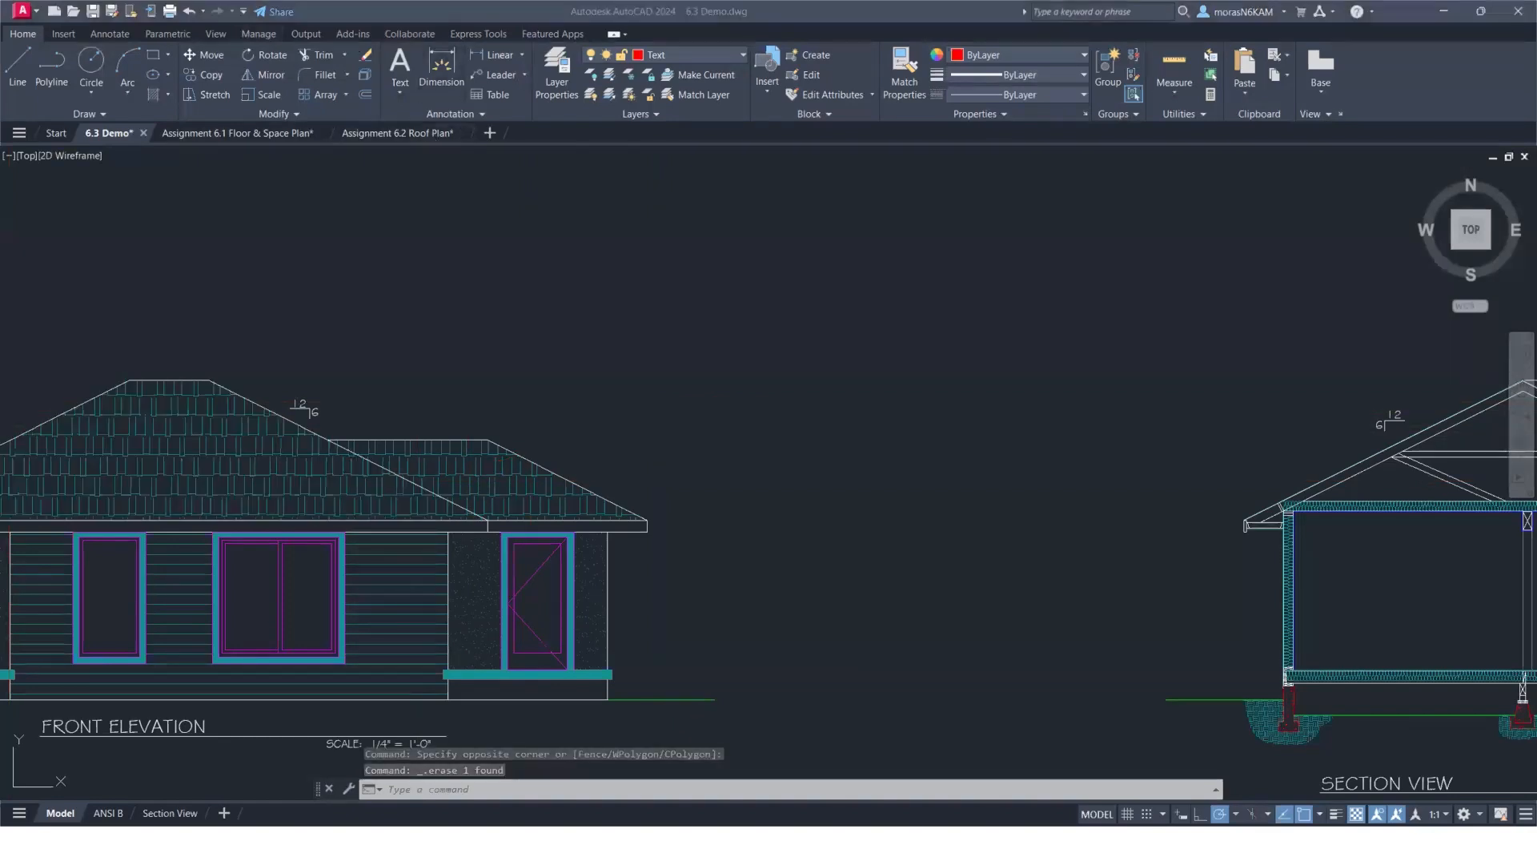
Add a multileader note reading ASPHALT SHINGLES, with its arrow on the front elevation's lower right roof and its text above the eave.
{"action": "left_click", "coordinate": [795, 192]}
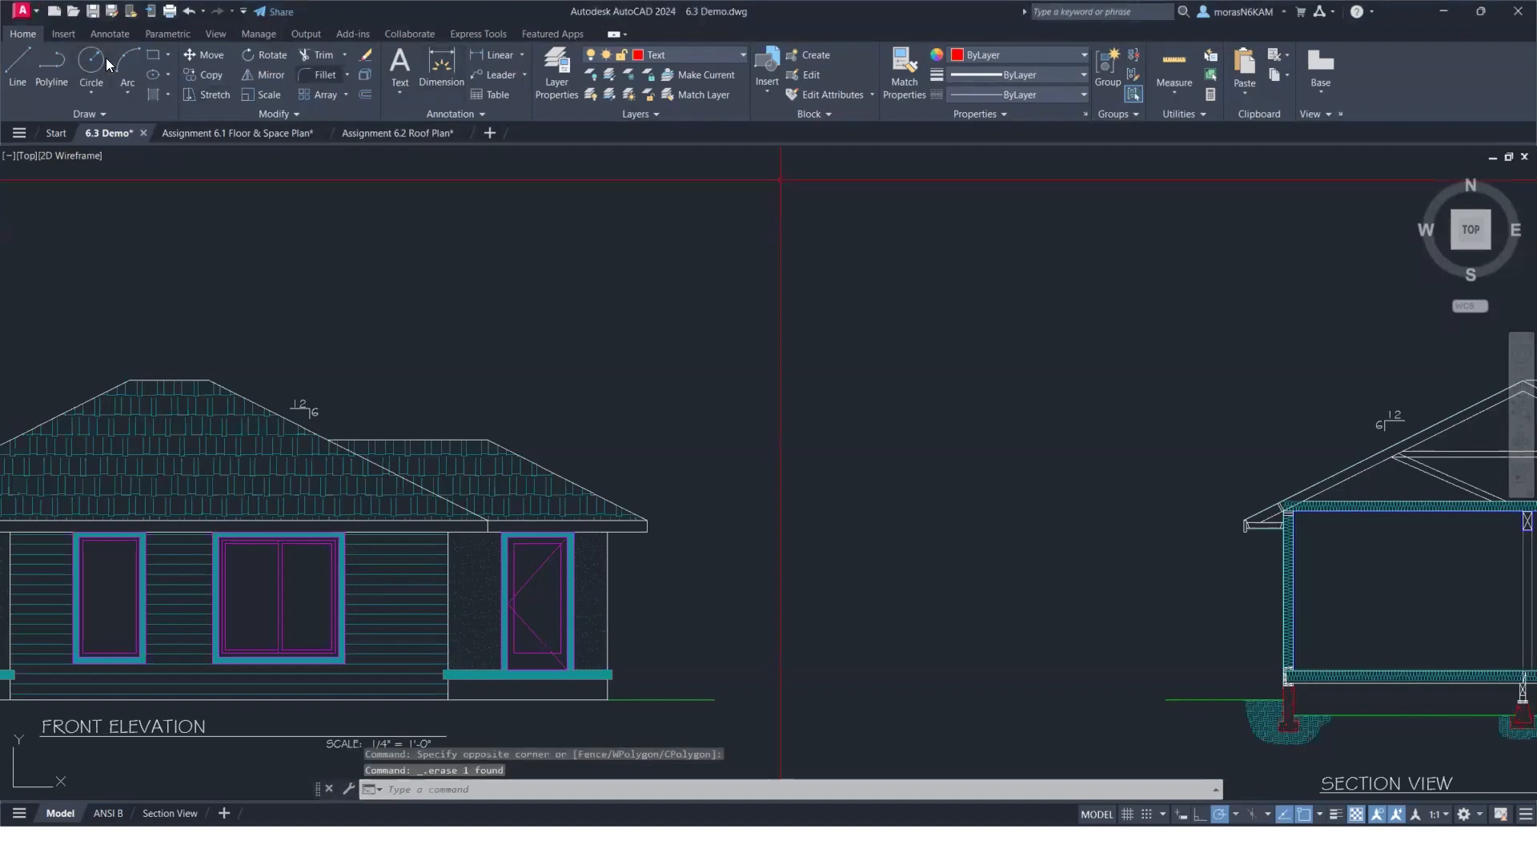
{"action": "left_click", "coordinate": [494, 75]}
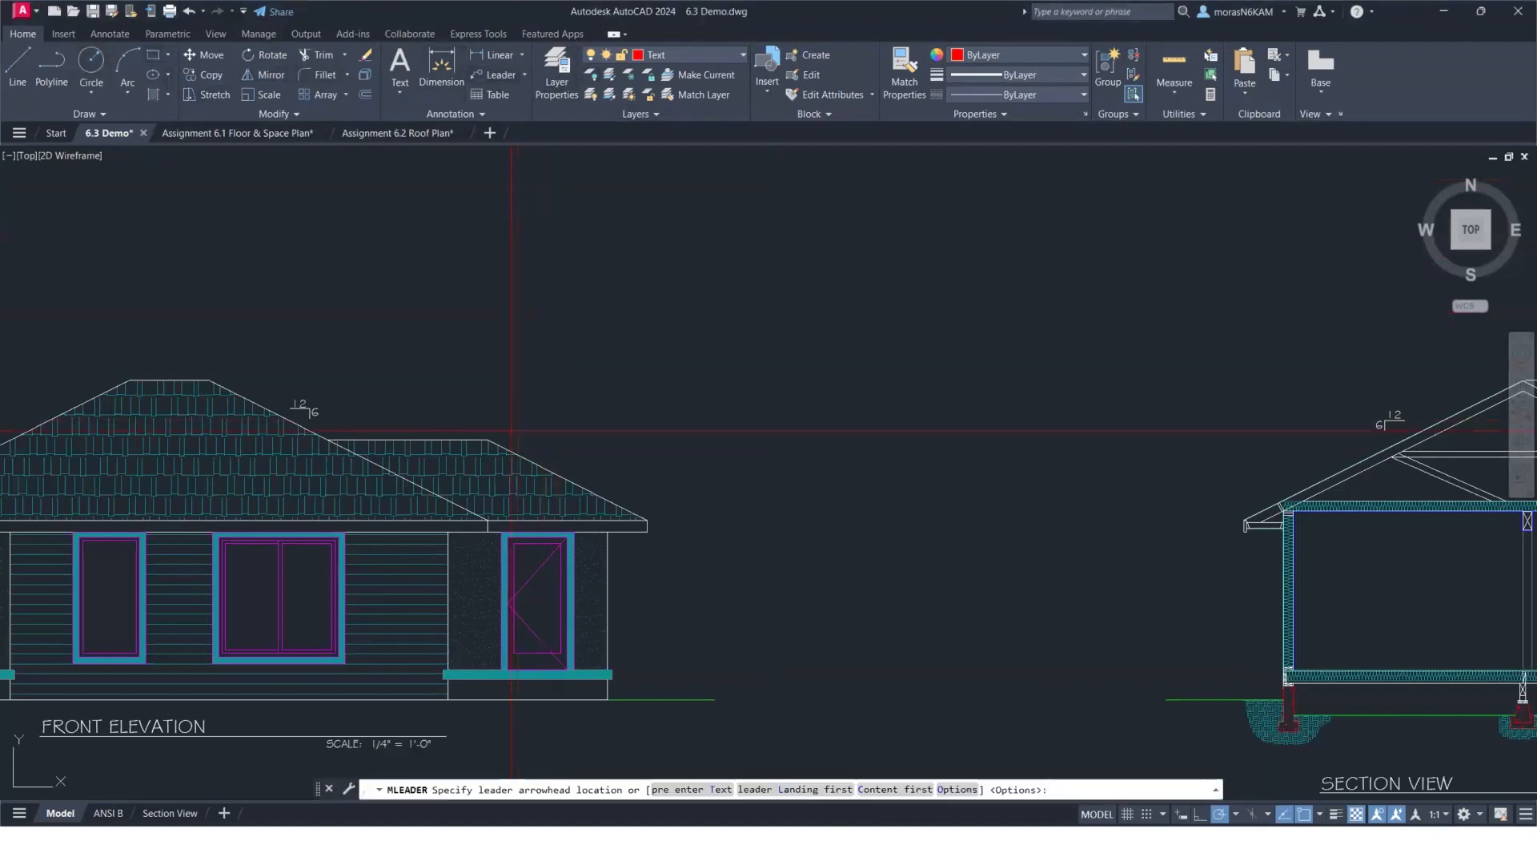
{"action": "left_click", "coordinate": [494, 466]}
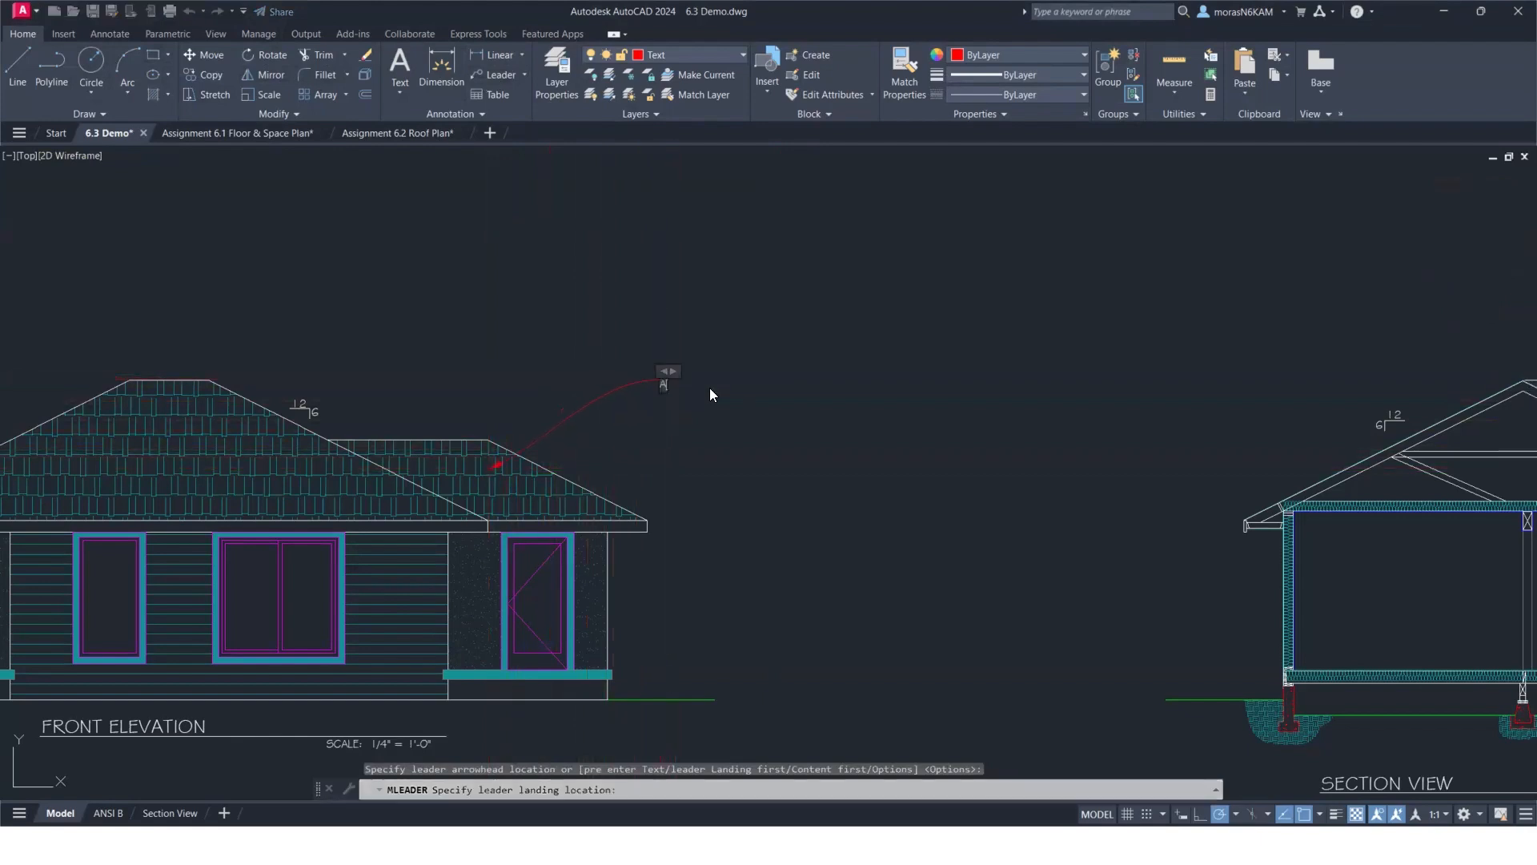
{"action": "type", "text": "T SHINGLES"}
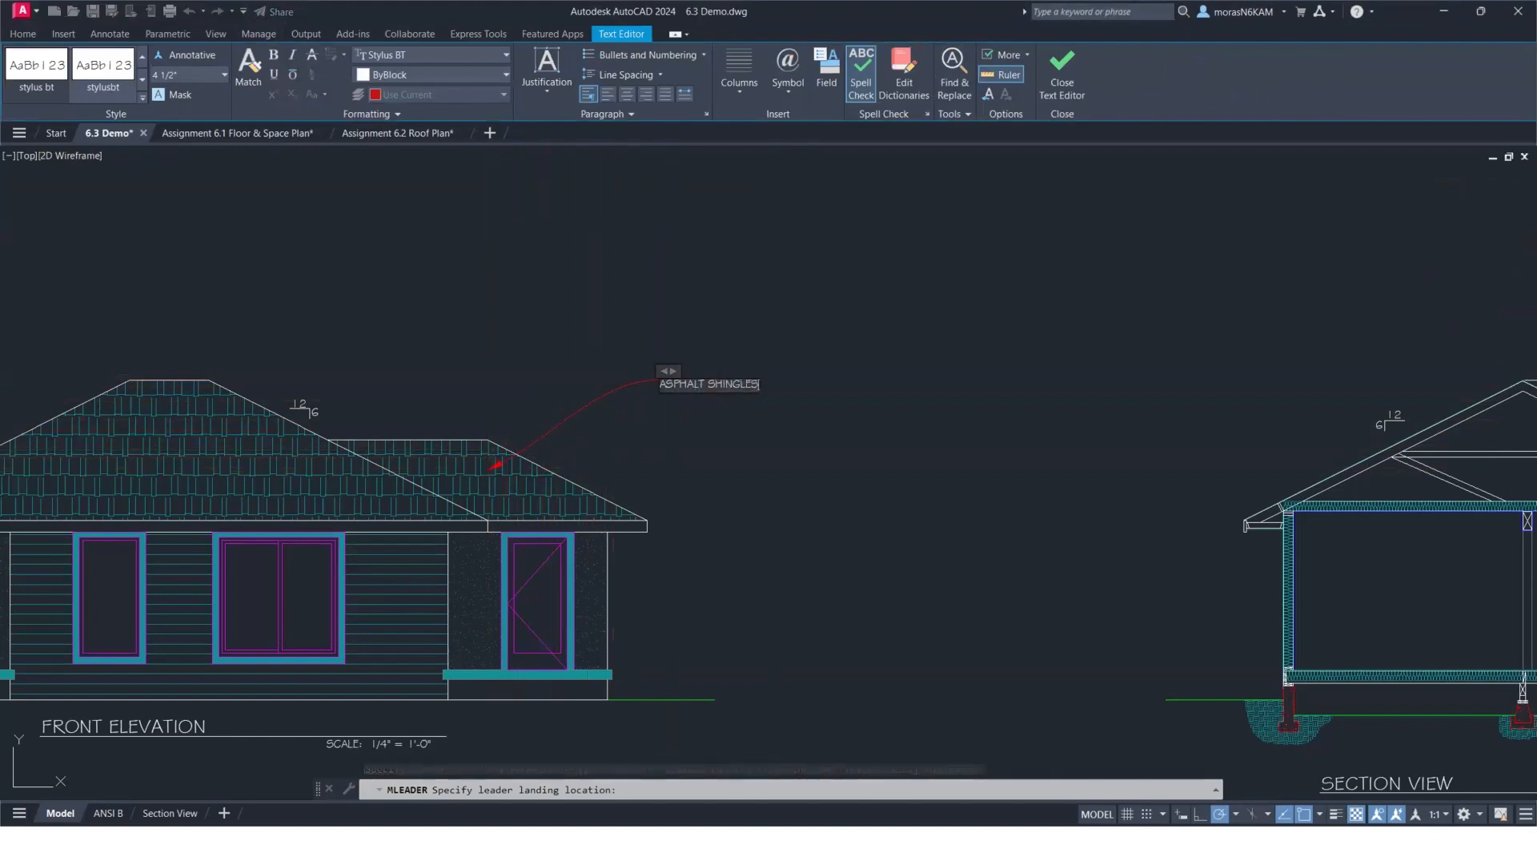
{"action": "left_click", "coordinate": [737, 418]}
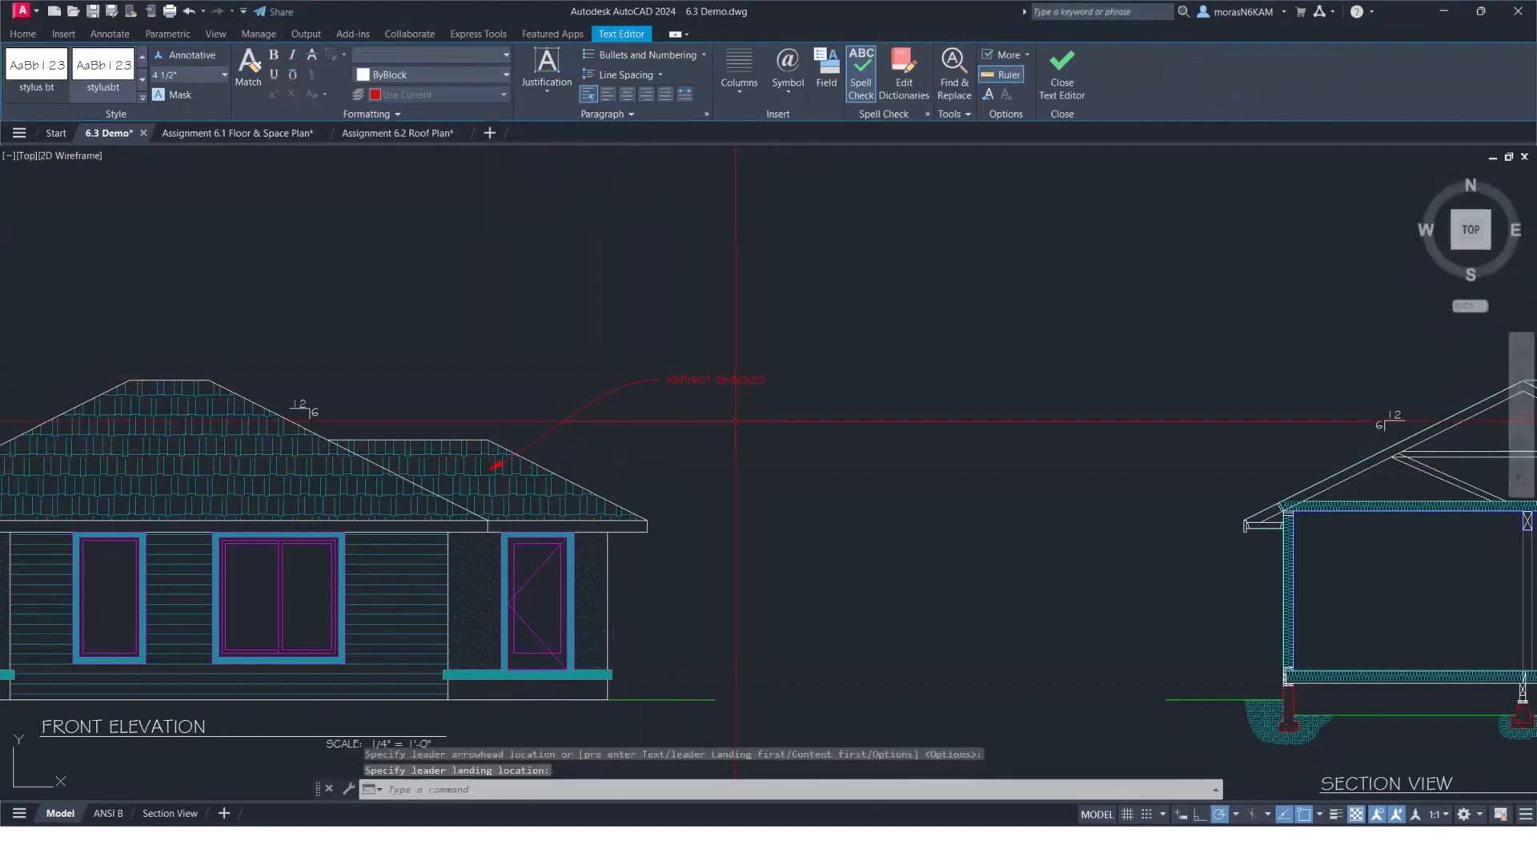
Add a multileader note reading 2X8 SAWN FASCIA, pointing at the front elevation's right-hand fascia, with its landing aligned below the ASPHALT SHINGLES note.
{"action": "middle_click_drag", "start_coordinate": [665, 437], "coordinate": [632, 364]}
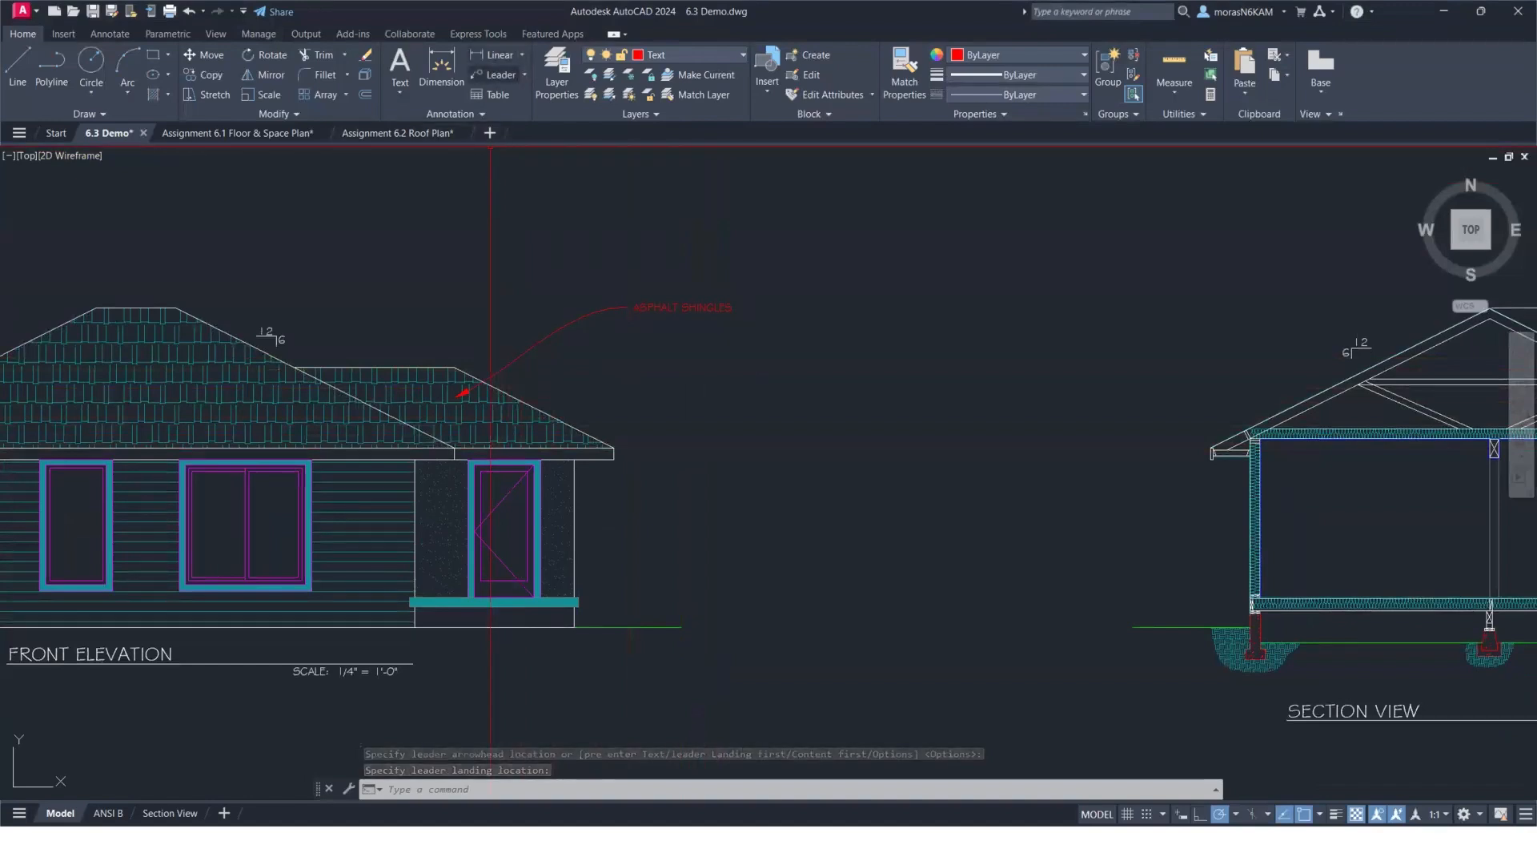
{"action": "left_click", "coordinate": [496, 75]}
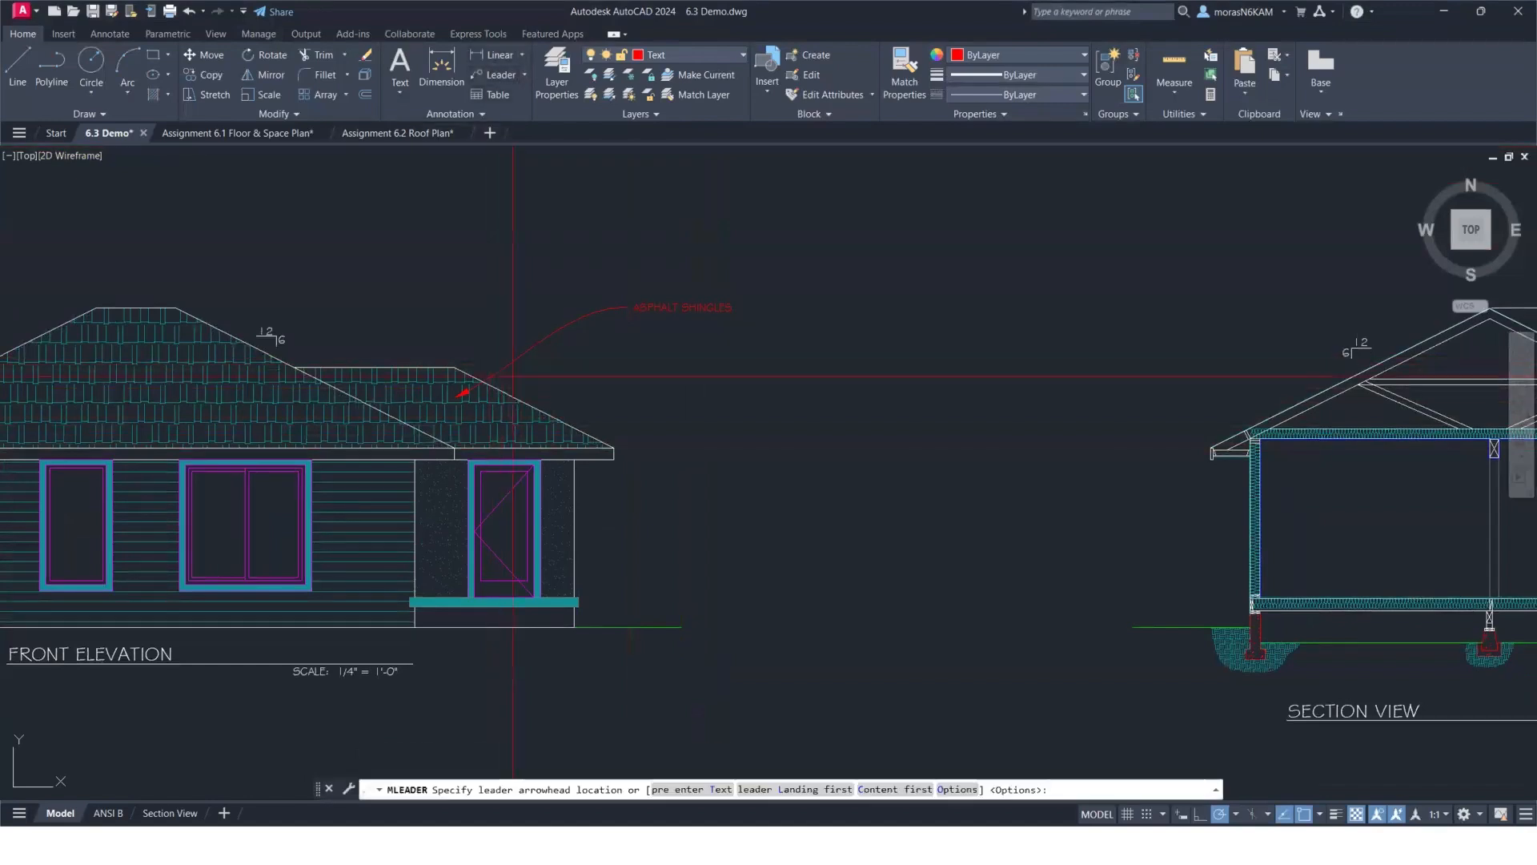
{"action": "scroll", "coordinate": [559, 450], "scroll_direction": "up", "scroll_amount": 6}
{"action": "left_click", "coordinate": [547, 437]}
{"action": "scroll", "coordinate": [640, 269], "scroll_direction": "down", "scroll_amount": 3}
{"action": "middle_click_drag", "start_coordinate": [699, 261], "coordinate": [512, 437]}
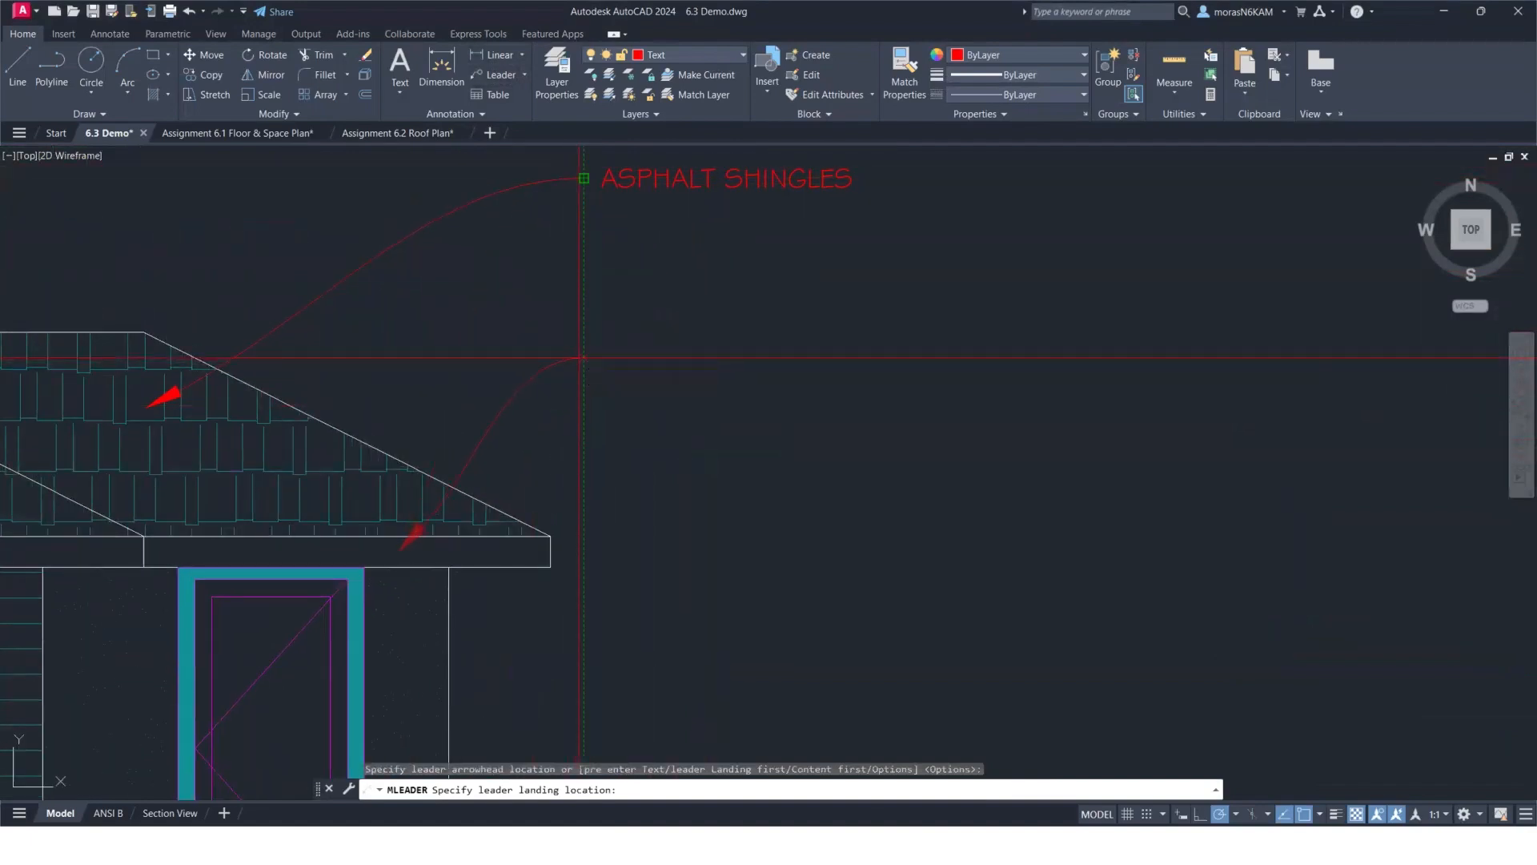
{"action": "left_click", "coordinate": [581, 357]}
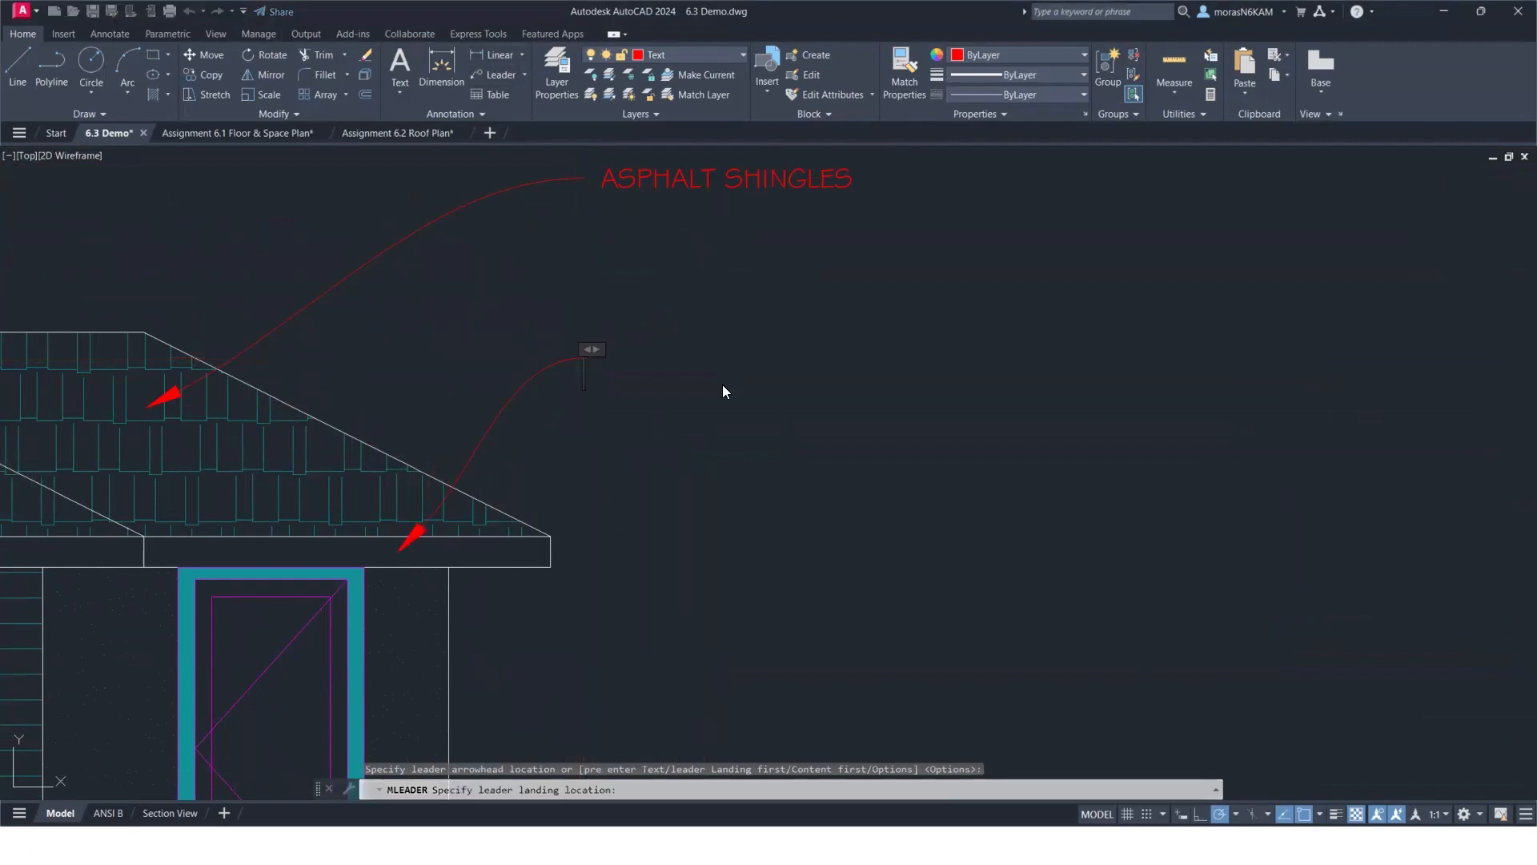
{"action": "type", "text": "2X8 S"}
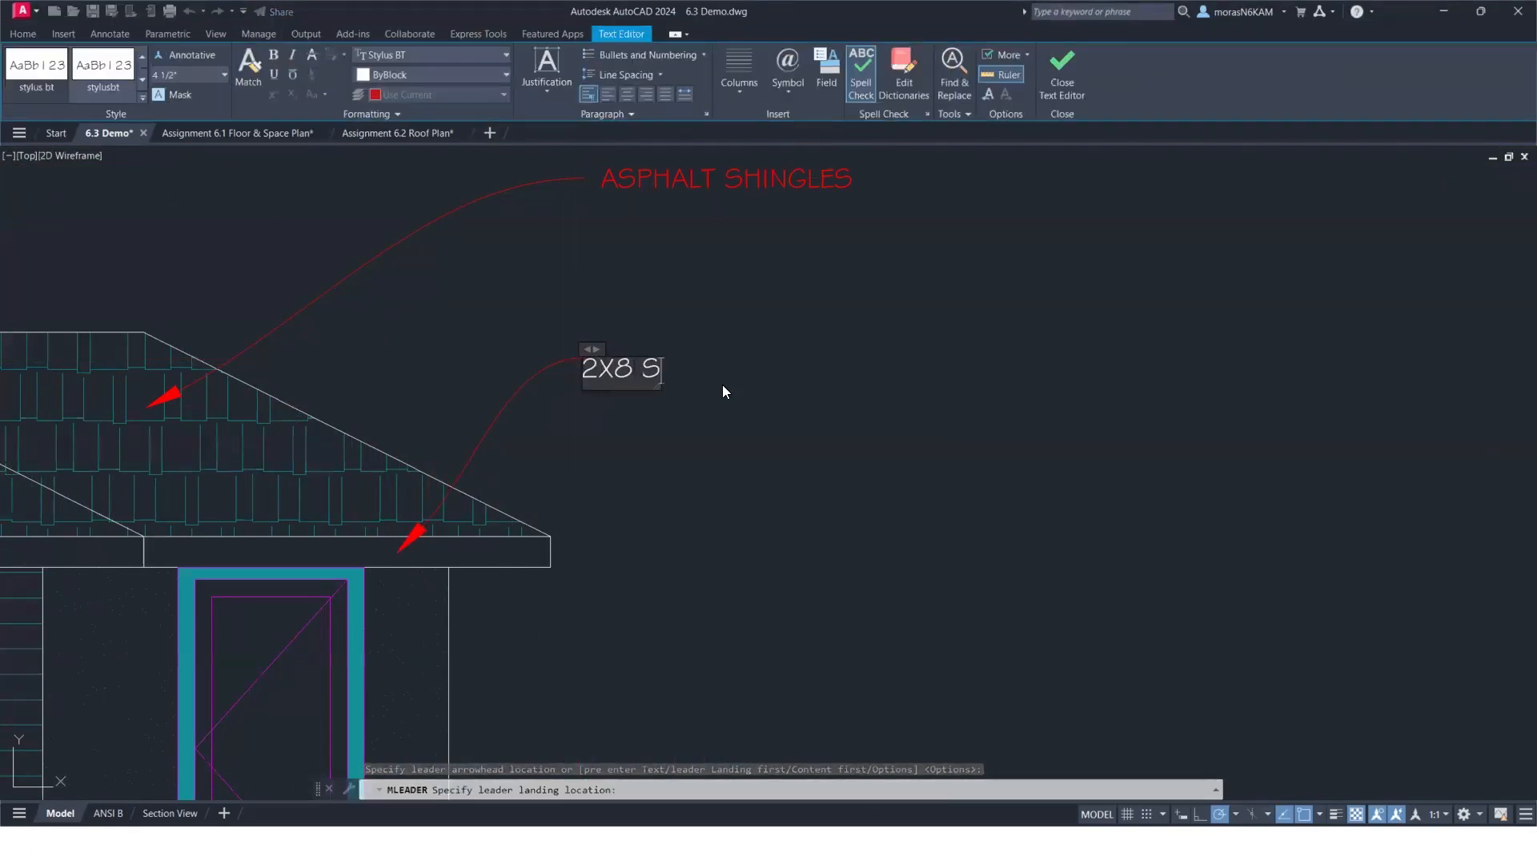
{"action": "type", "text": "AWN FASCIA"}
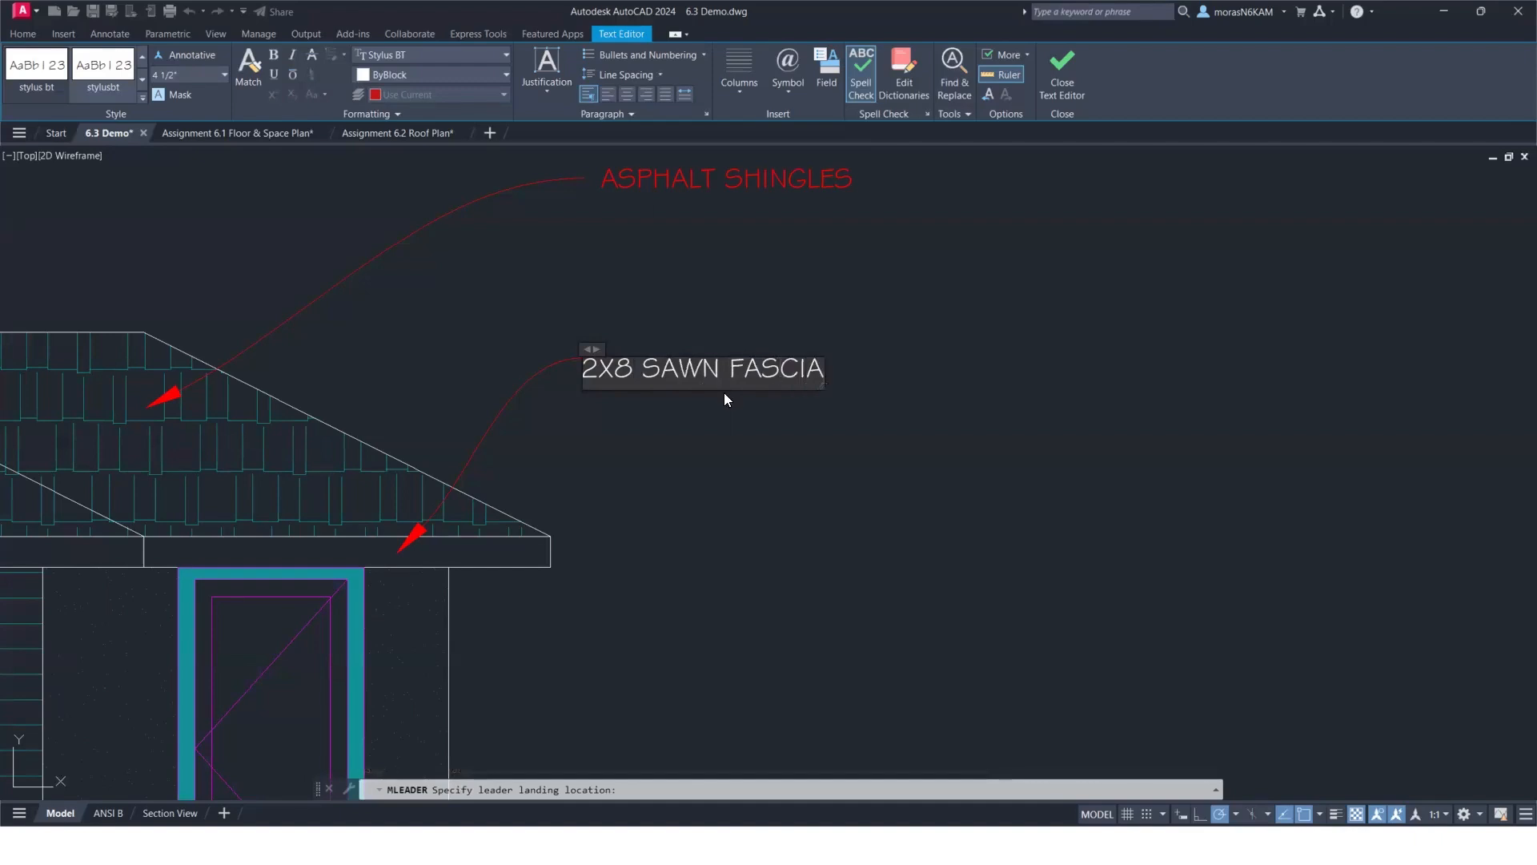
{"action": "left_click", "coordinate": [724, 393]}
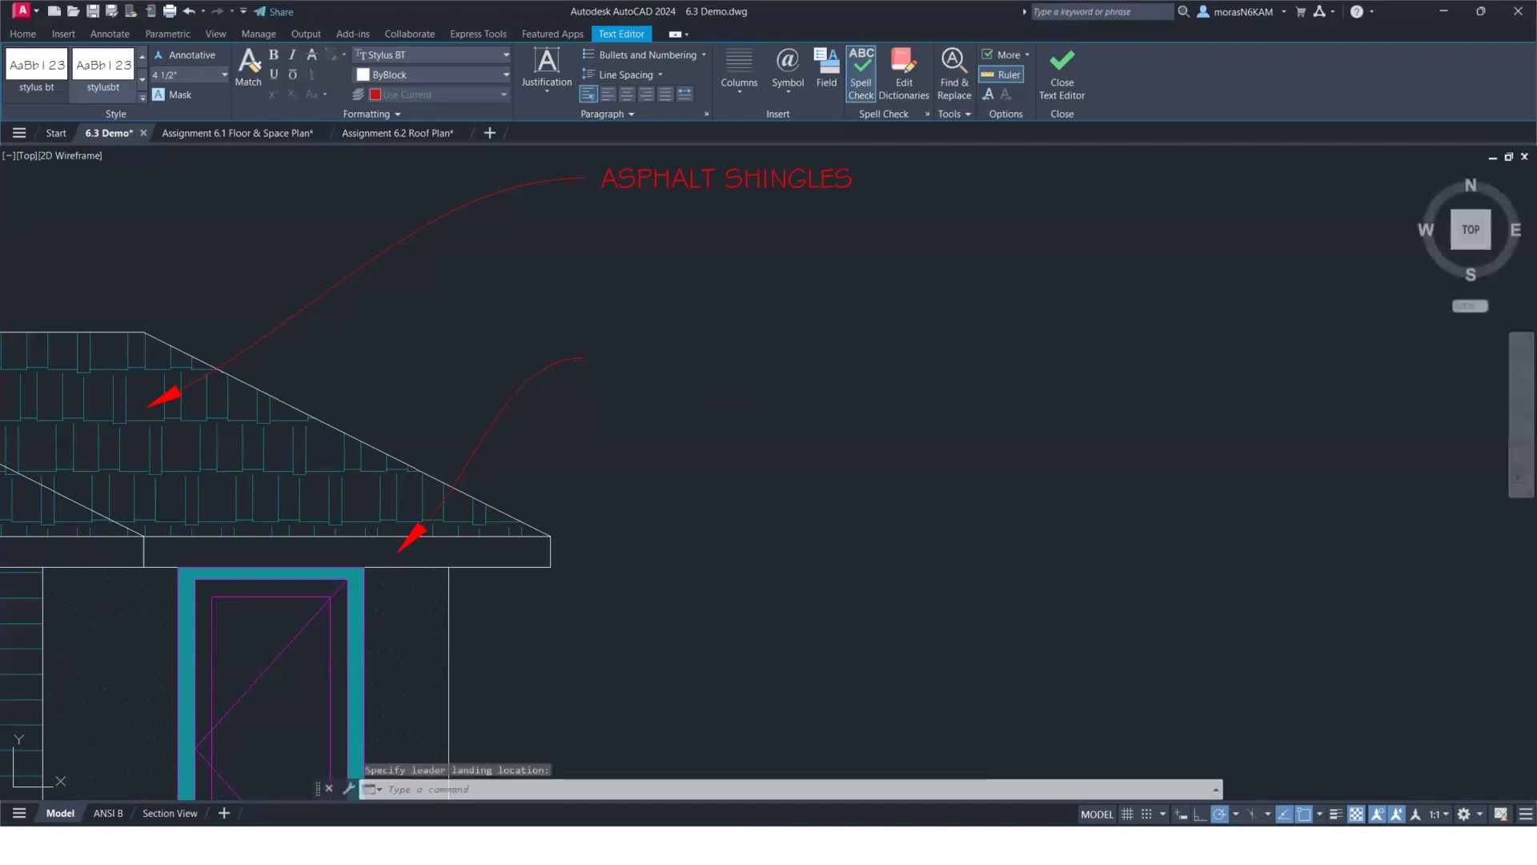
Add a multileader note reading STUCCO FINISH, pointing at the wall beside the front elevation's right-hand door, aligned below the fascia note.
{"action": "scroll", "coordinate": [786, 389], "scroll_direction": "down", "scroll_amount": 2}
{"action": "middle_click_drag", "start_coordinate": [720, 533], "coordinate": [645, 370]}
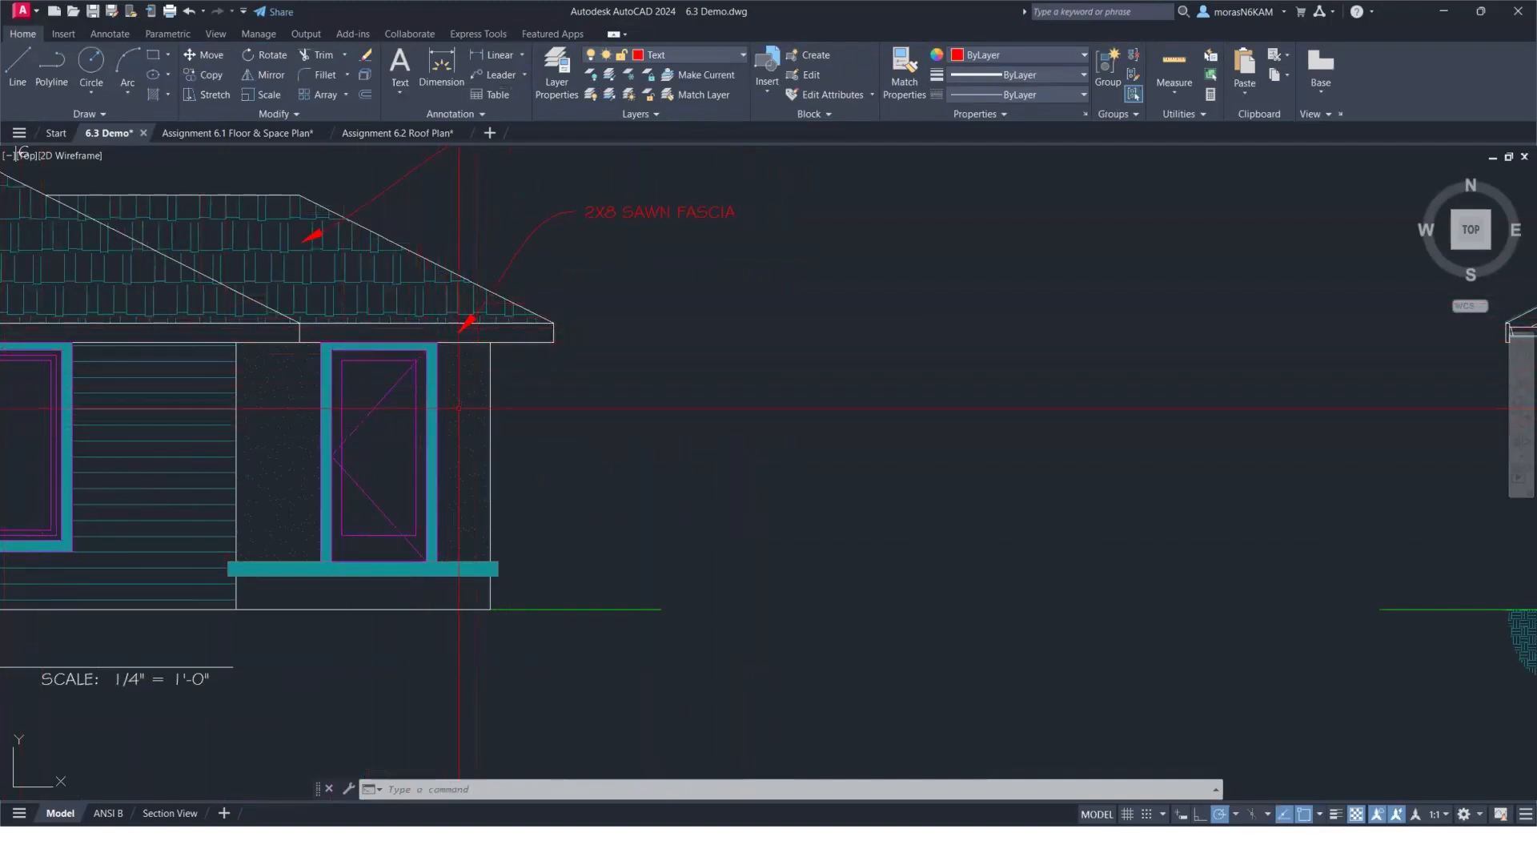
{"action": "key", "text": "space"}
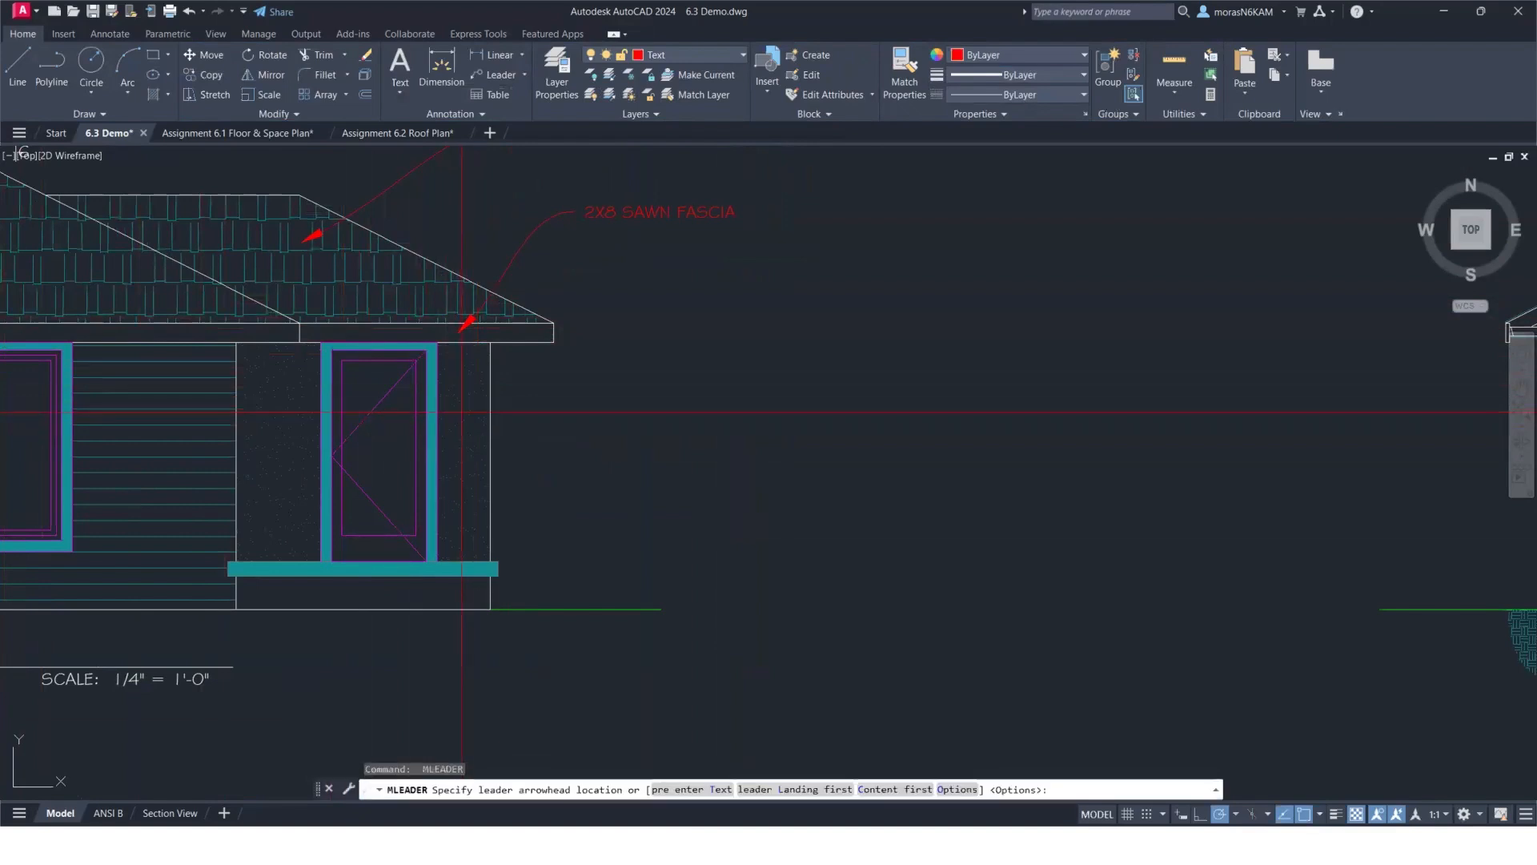
{"action": "left_click", "coordinate": [467, 417]}
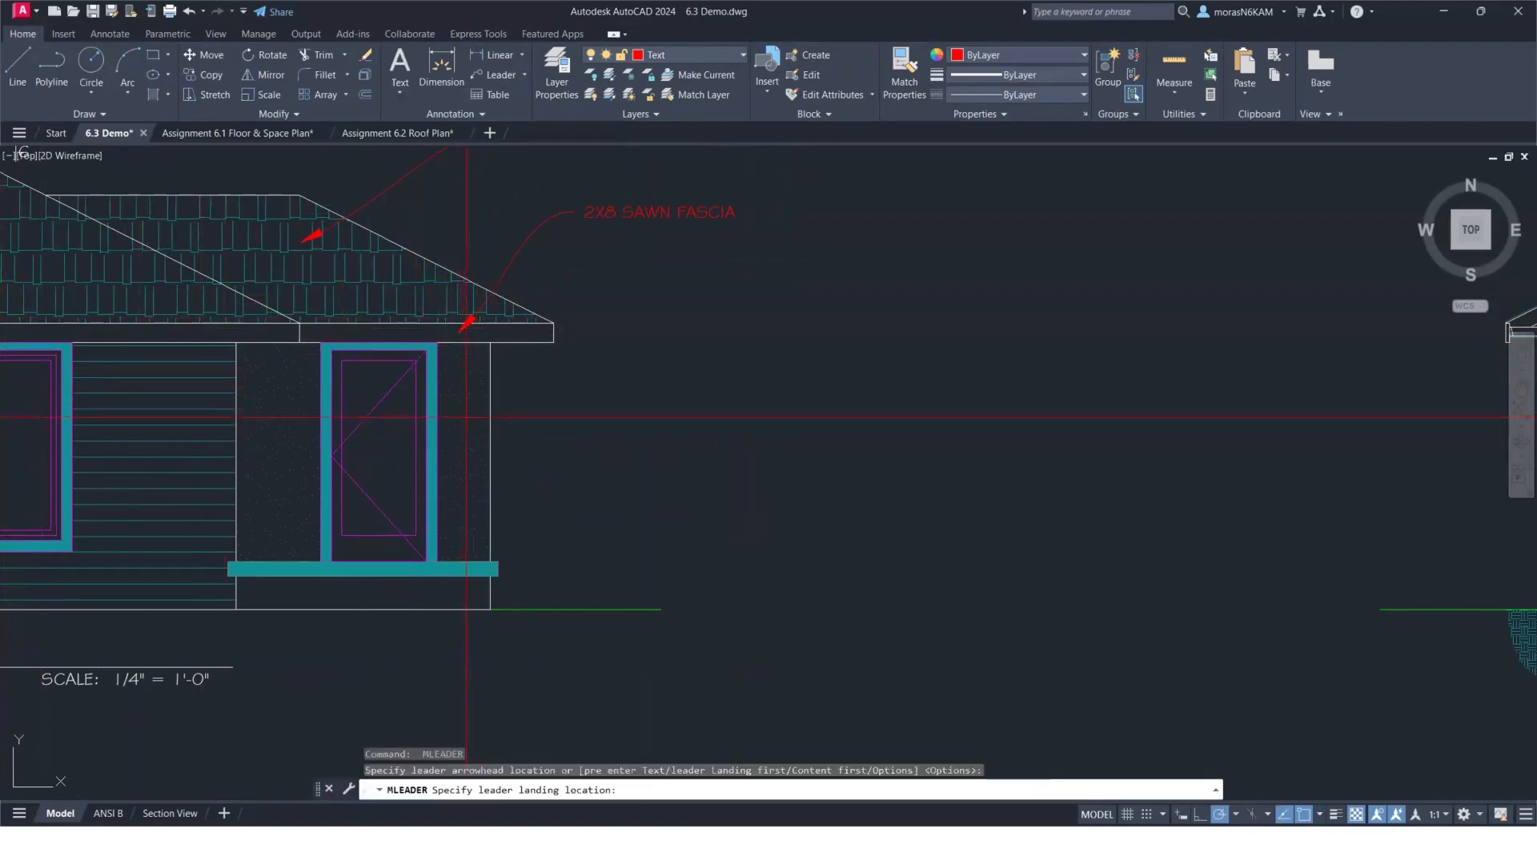
{"action": "left_click", "coordinate": [573, 372]}
{"action": "type", "text": "STUCCO"}
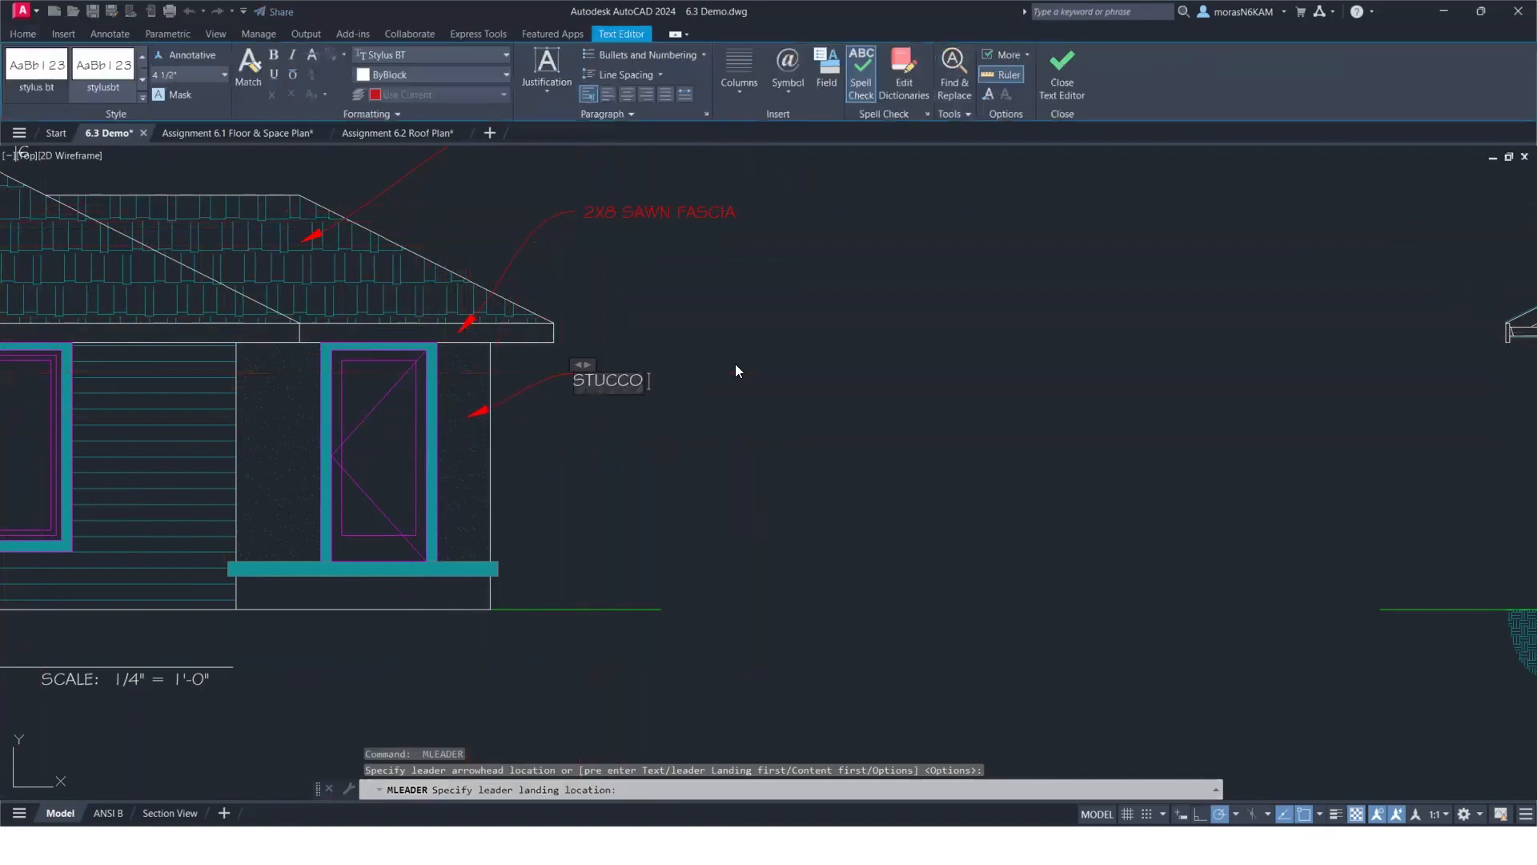
{"action": "type", "text": " FINISH"}
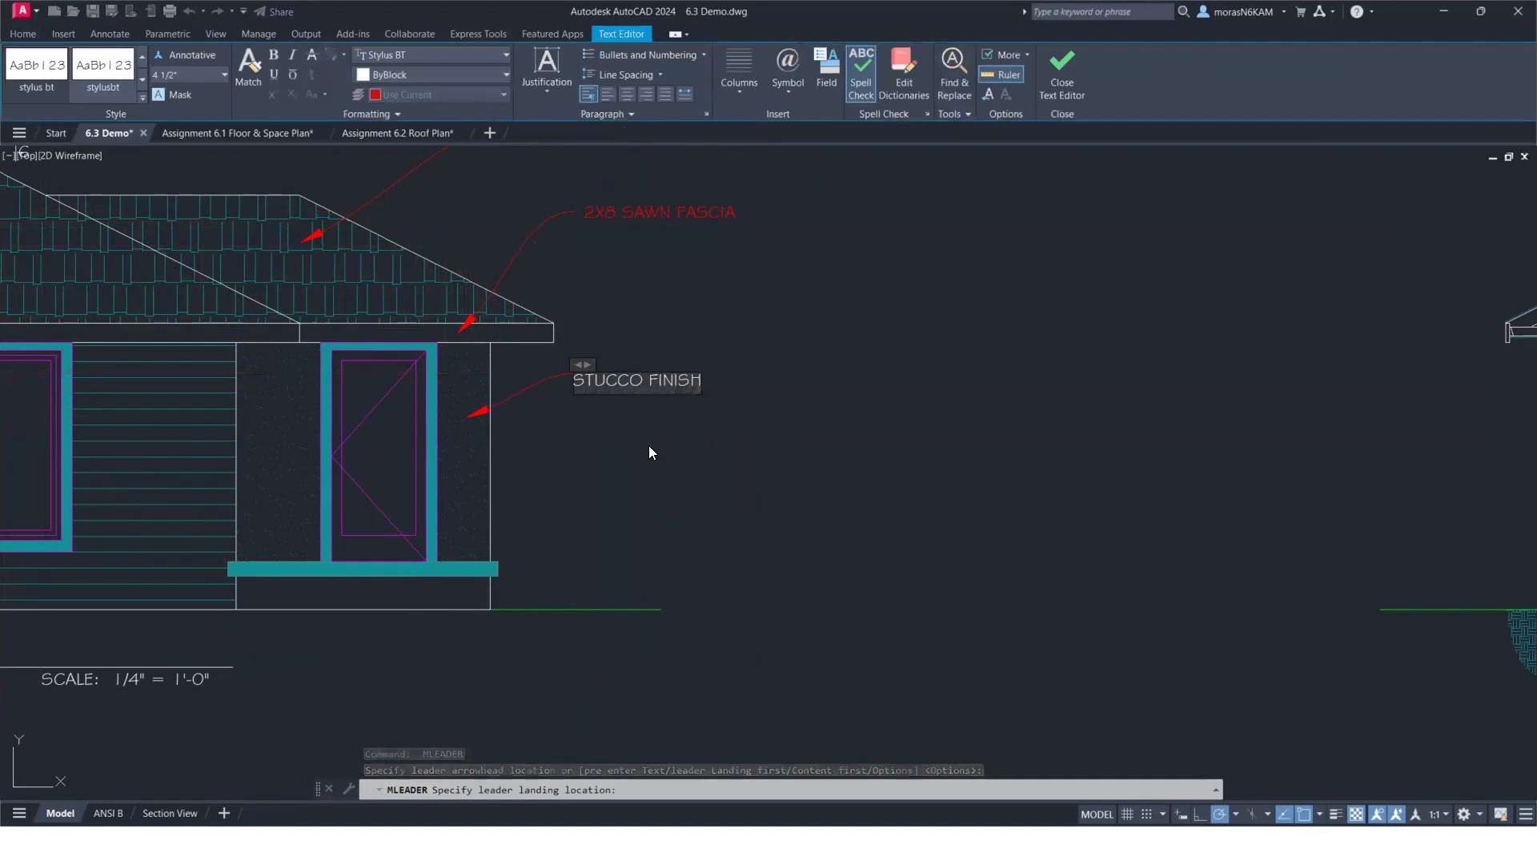
{"action": "left_click", "coordinate": [648, 445]}
Add a multileader note reading 1x4 WOOD TRIM, pointing at the right-hand door's trim on the front elevation, aligned below the stucco note.
{"action": "key", "text": "Return"}
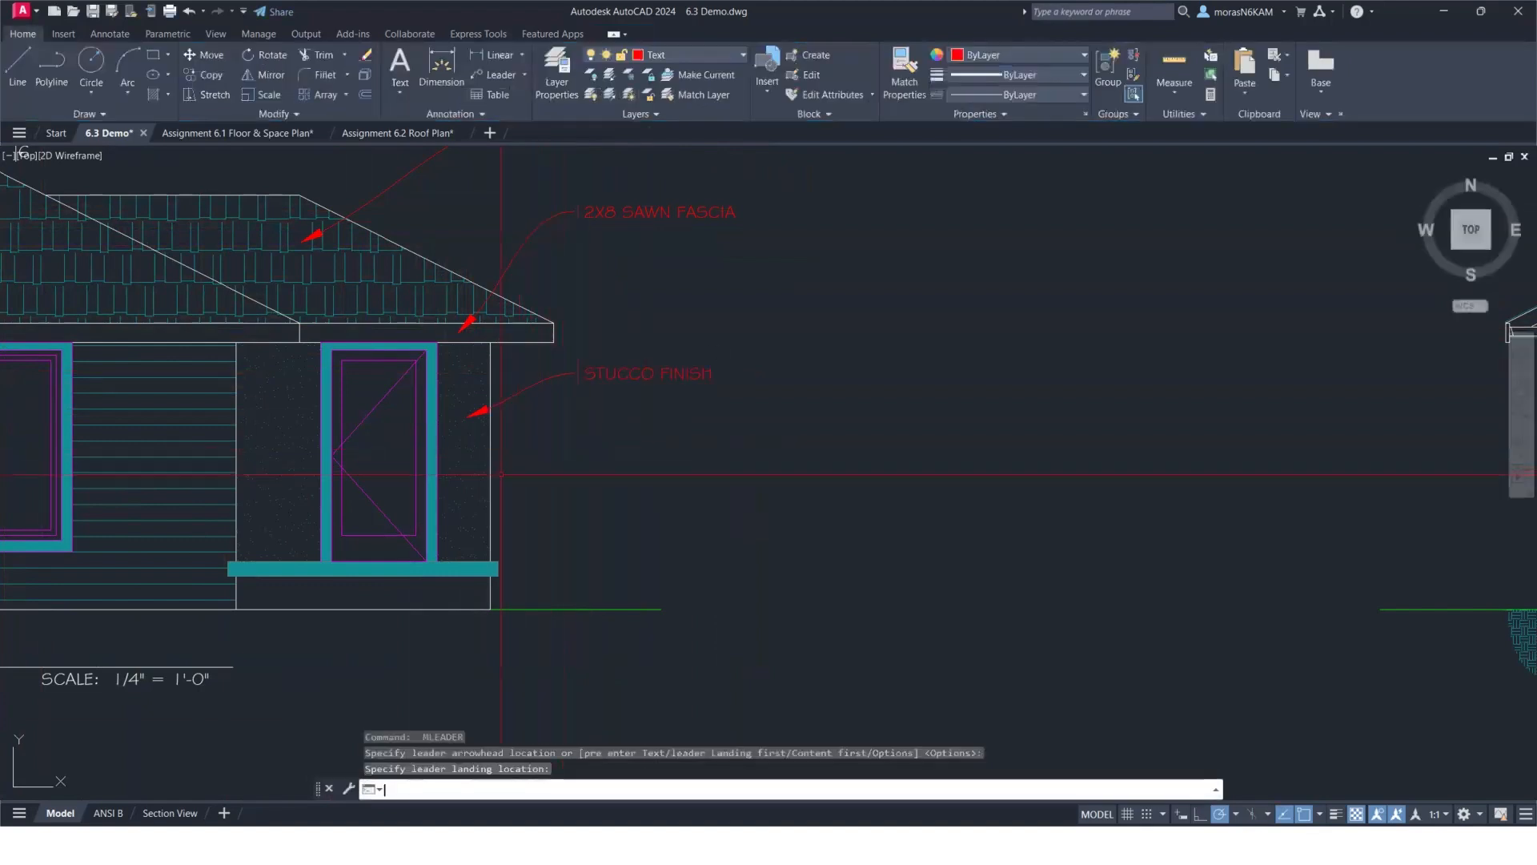
{"action": "scroll", "coordinate": [428, 507], "scroll_direction": "up", "scroll_amount": 4}
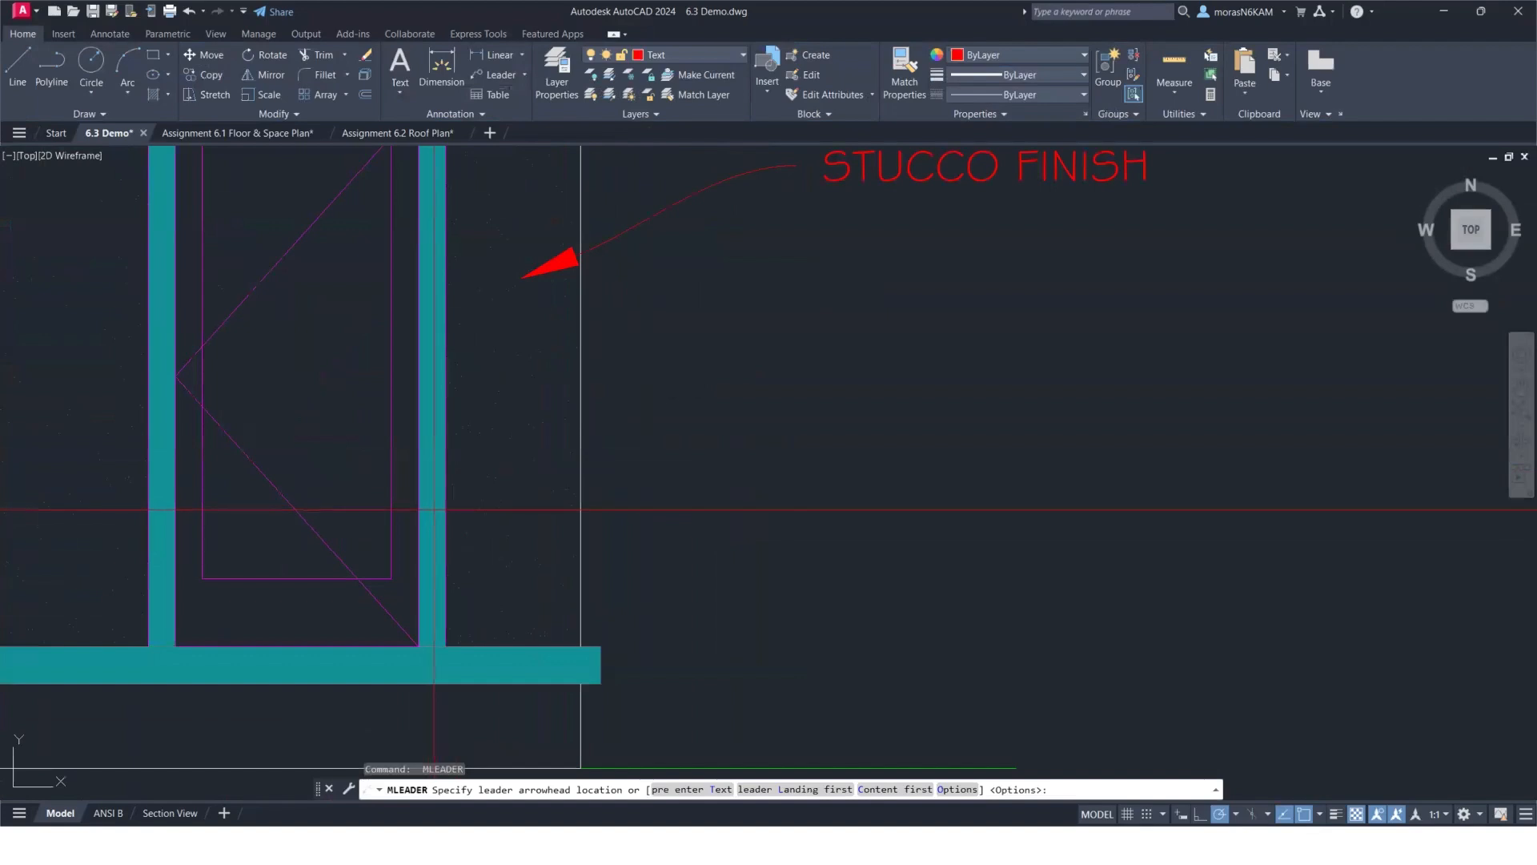
{"action": "left_click", "coordinate": [436, 505]}
{"action": "scroll", "coordinate": [769, 232], "scroll_direction": "down", "scroll_amount": 4}
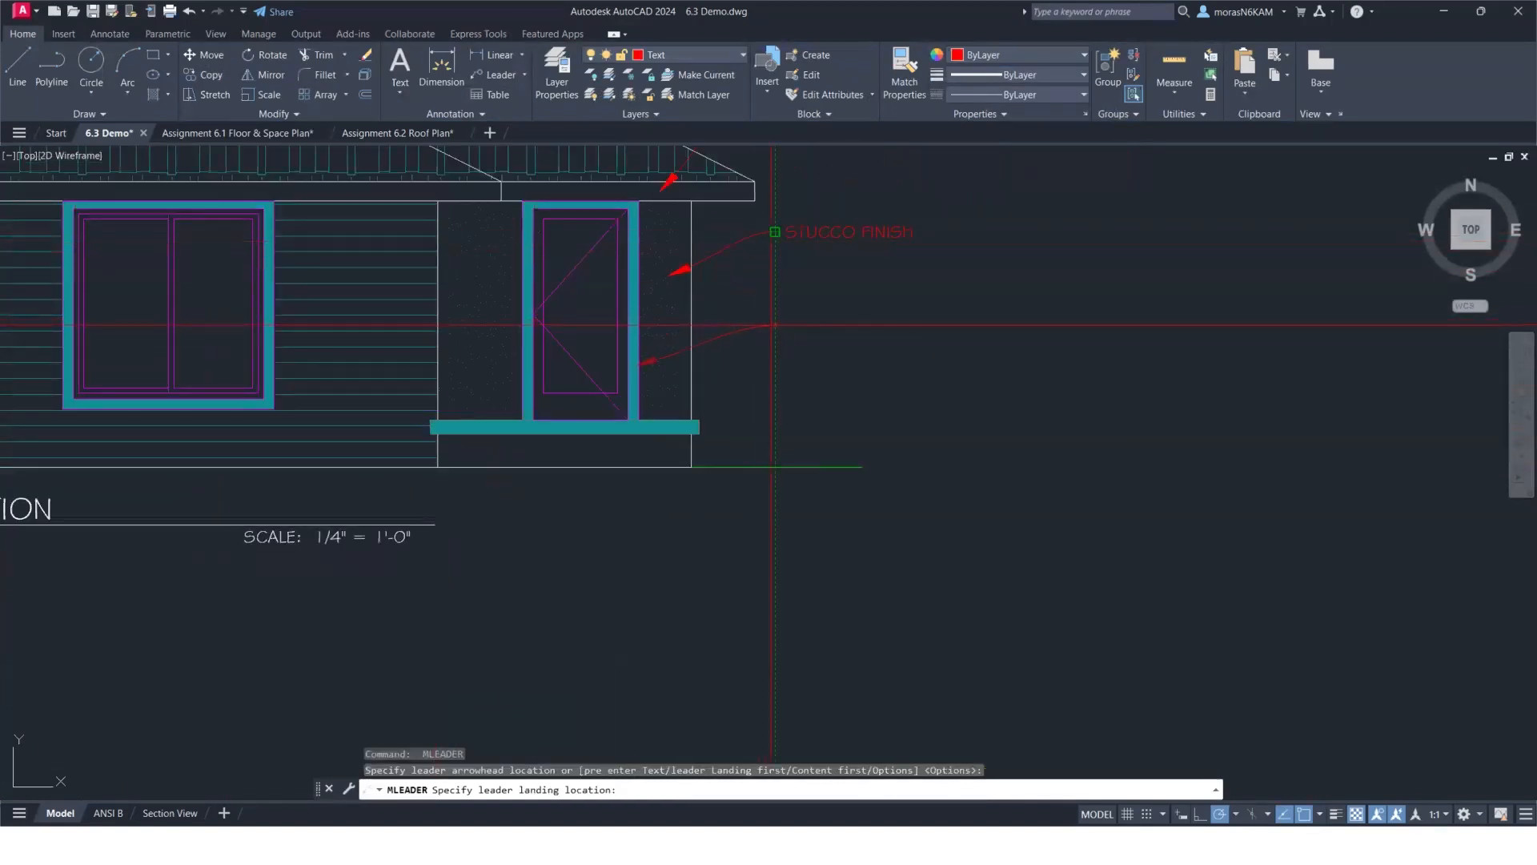
{"action": "left_click", "coordinate": [773, 325]}
{"action": "type", "text": "1X4"}
{"action": "key", "text": "BackSpace"}
{"action": "type", "text": "4"}
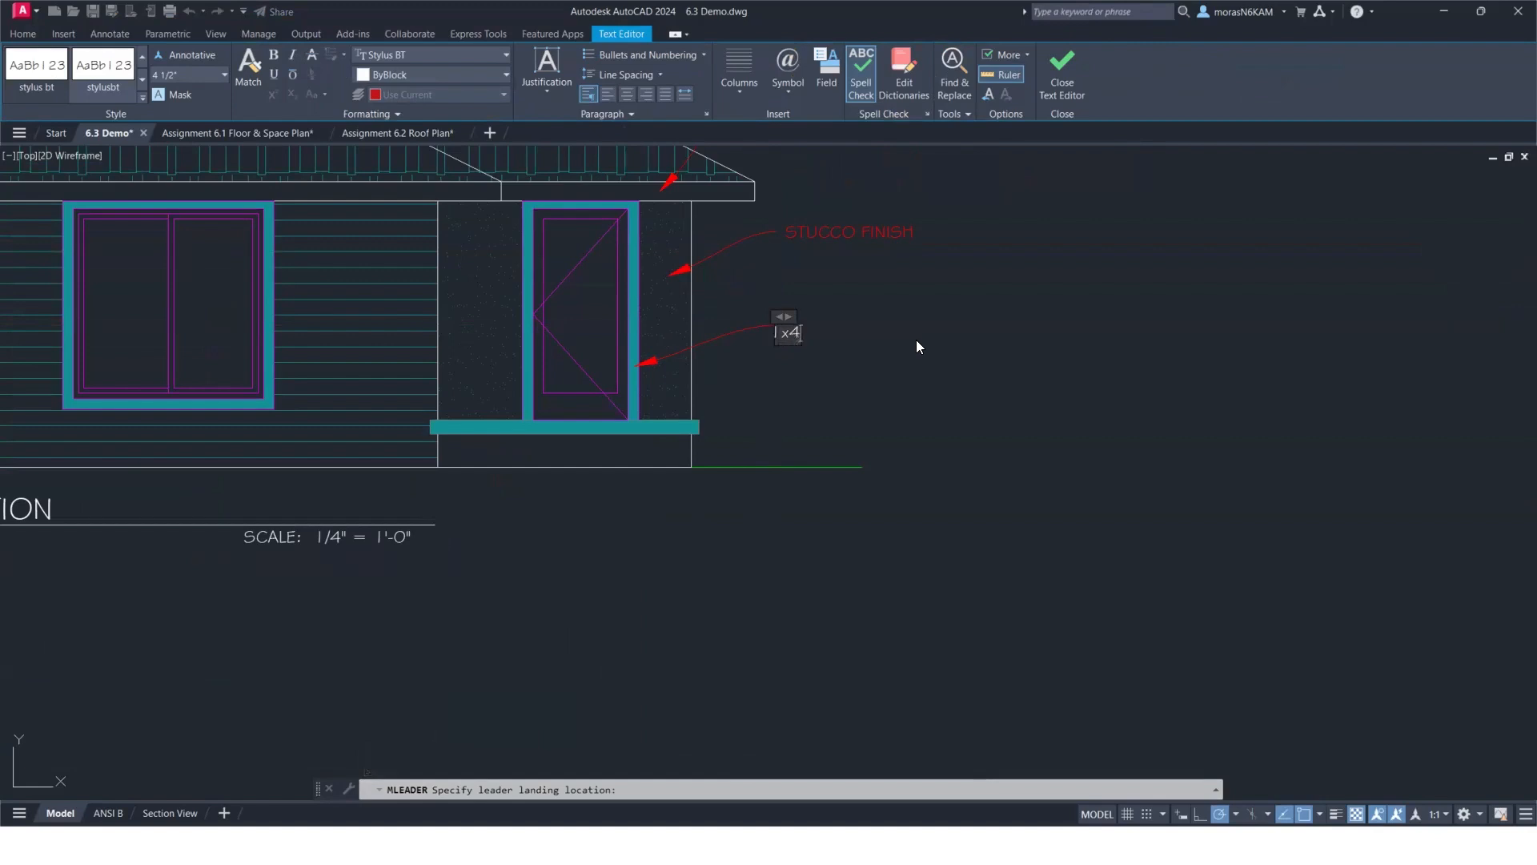
{"action": "type", "text": " WOOD TRIM"}
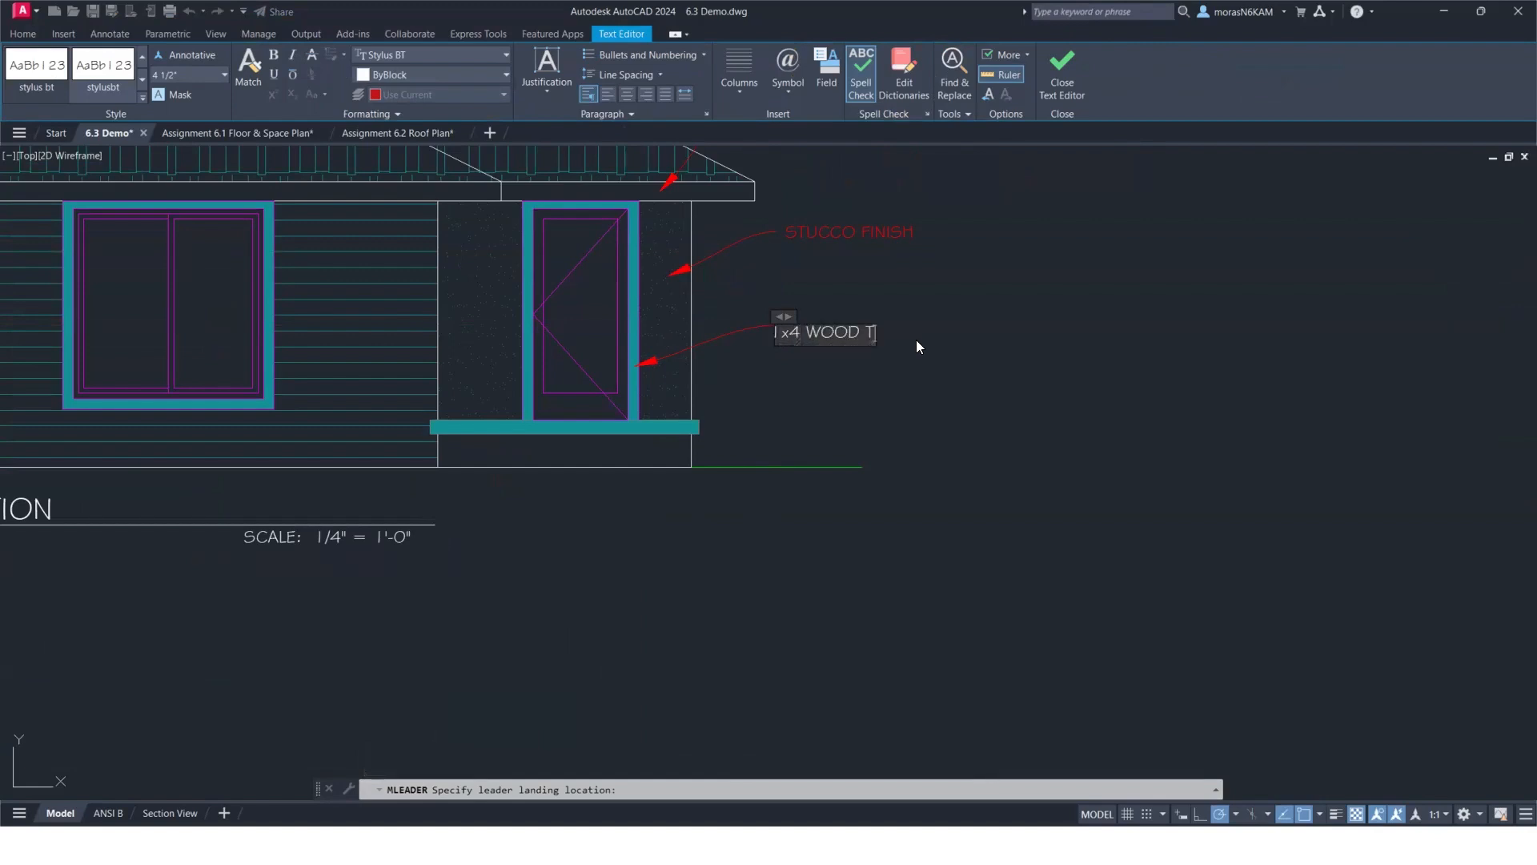
{"action": "key", "text": "ctrl+Return"}
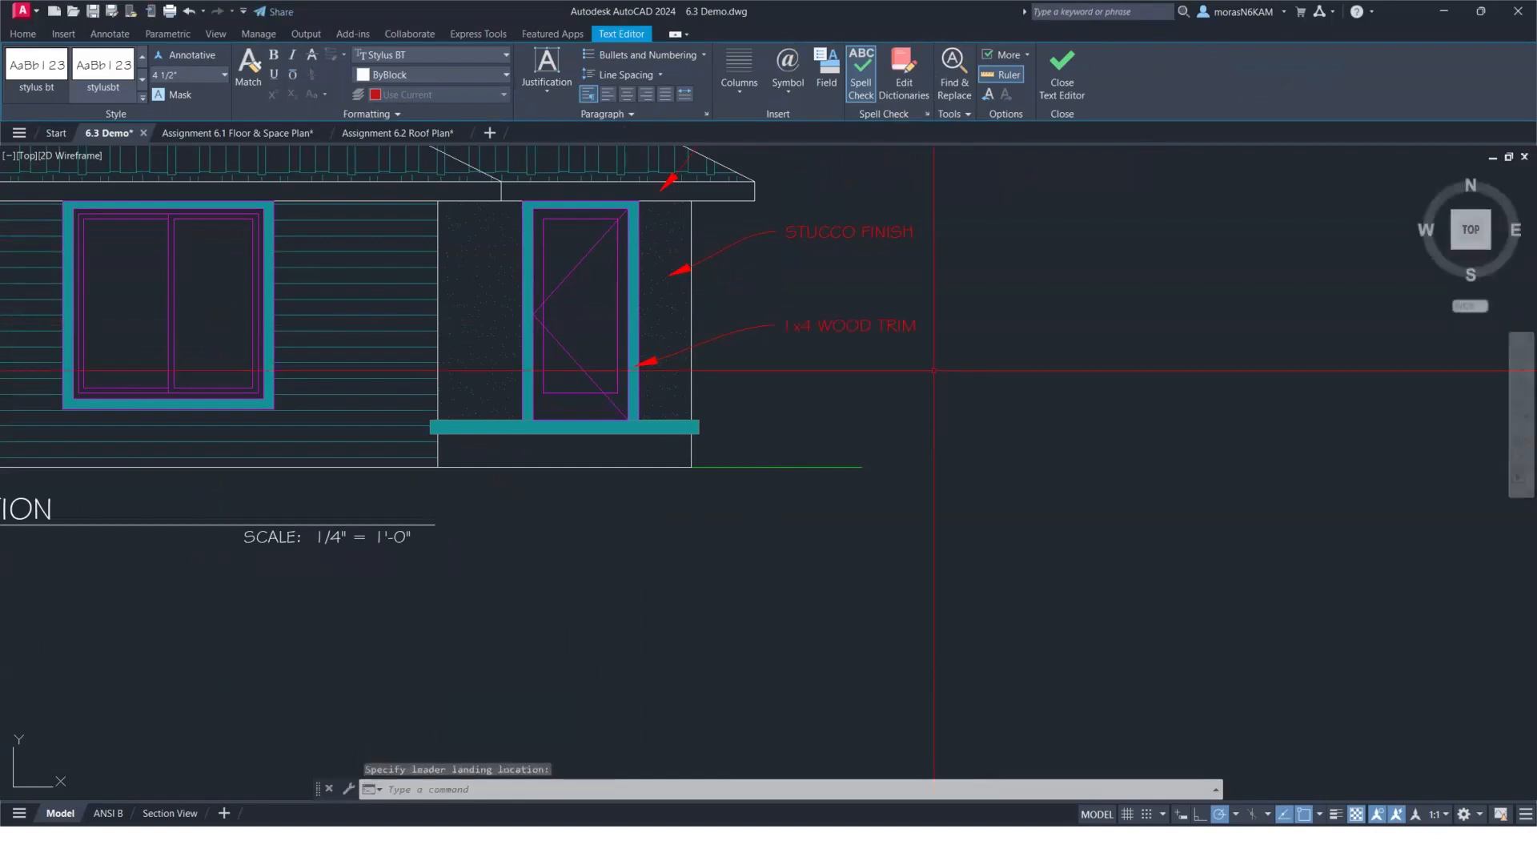
Add a multileader note reading 6x6 POST, pointing at the post at the front elevation's far left, with the text outside the building.
{"action": "scroll", "coordinate": [934, 370], "scroll_direction": "down", "scroll_amount": 4}
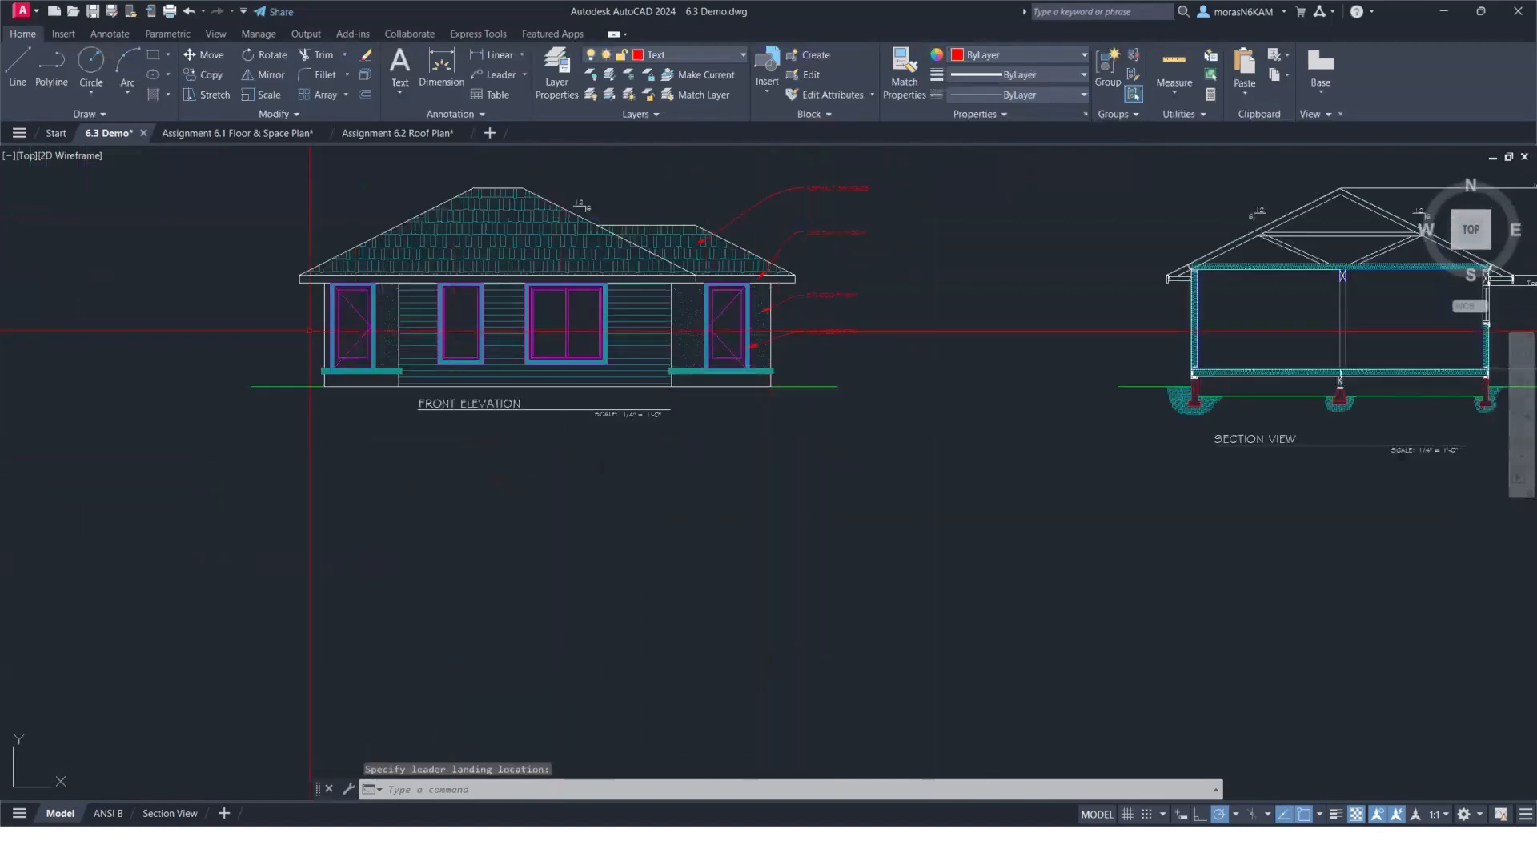
{"action": "middle_click_drag", "start_coordinate": [360, 330], "coordinate": [446, 330]}
{"action": "scroll", "coordinate": [569, 314], "scroll_direction": "up", "scroll_amount": 4}
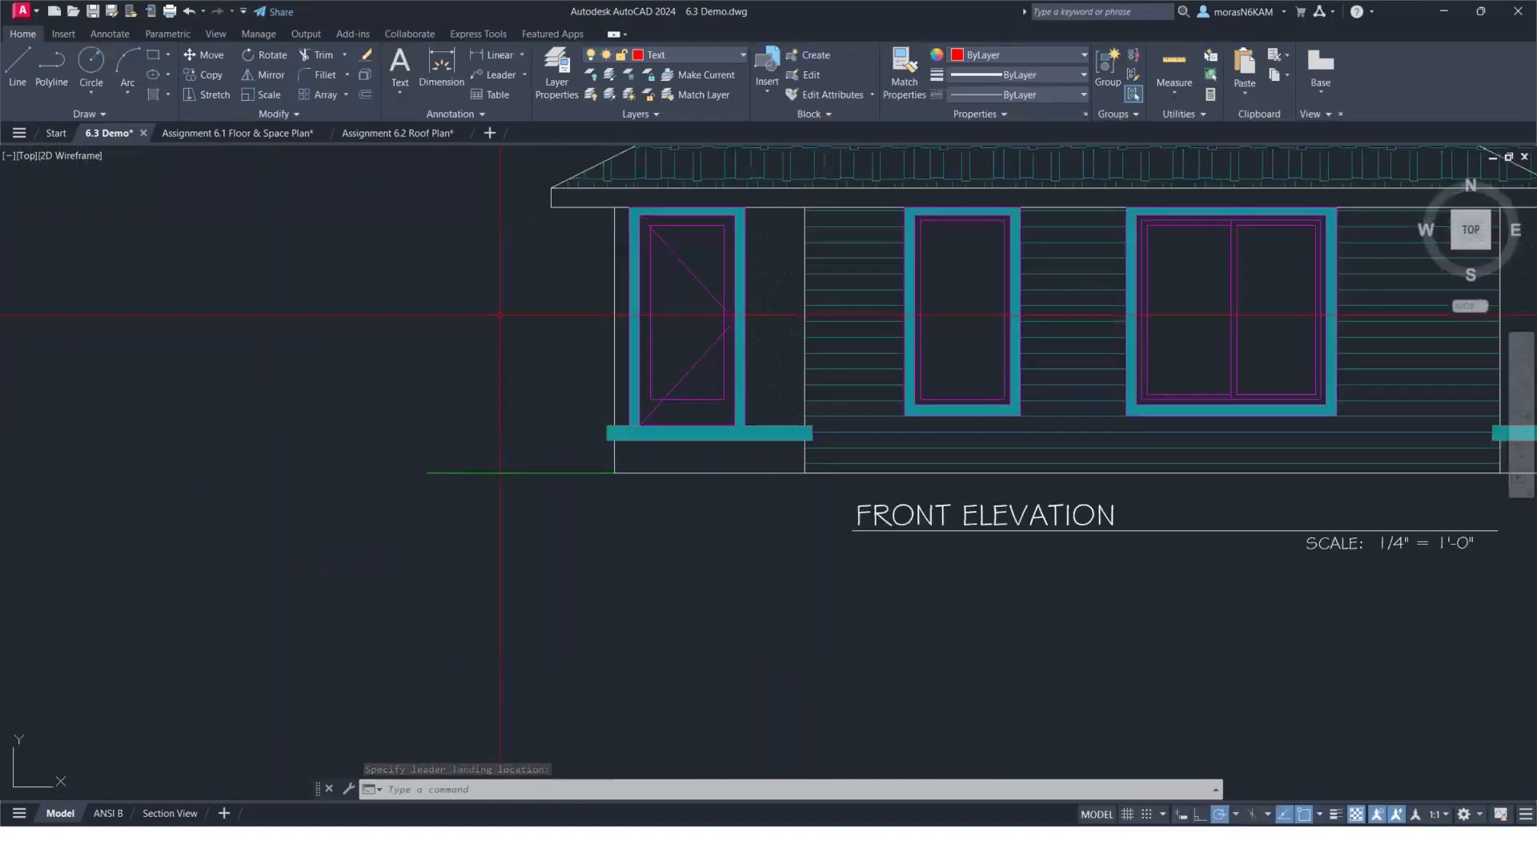
{"action": "key", "text": "Return"}
{"action": "scroll", "coordinate": [621, 316], "scroll_direction": "up", "scroll_amount": 3}
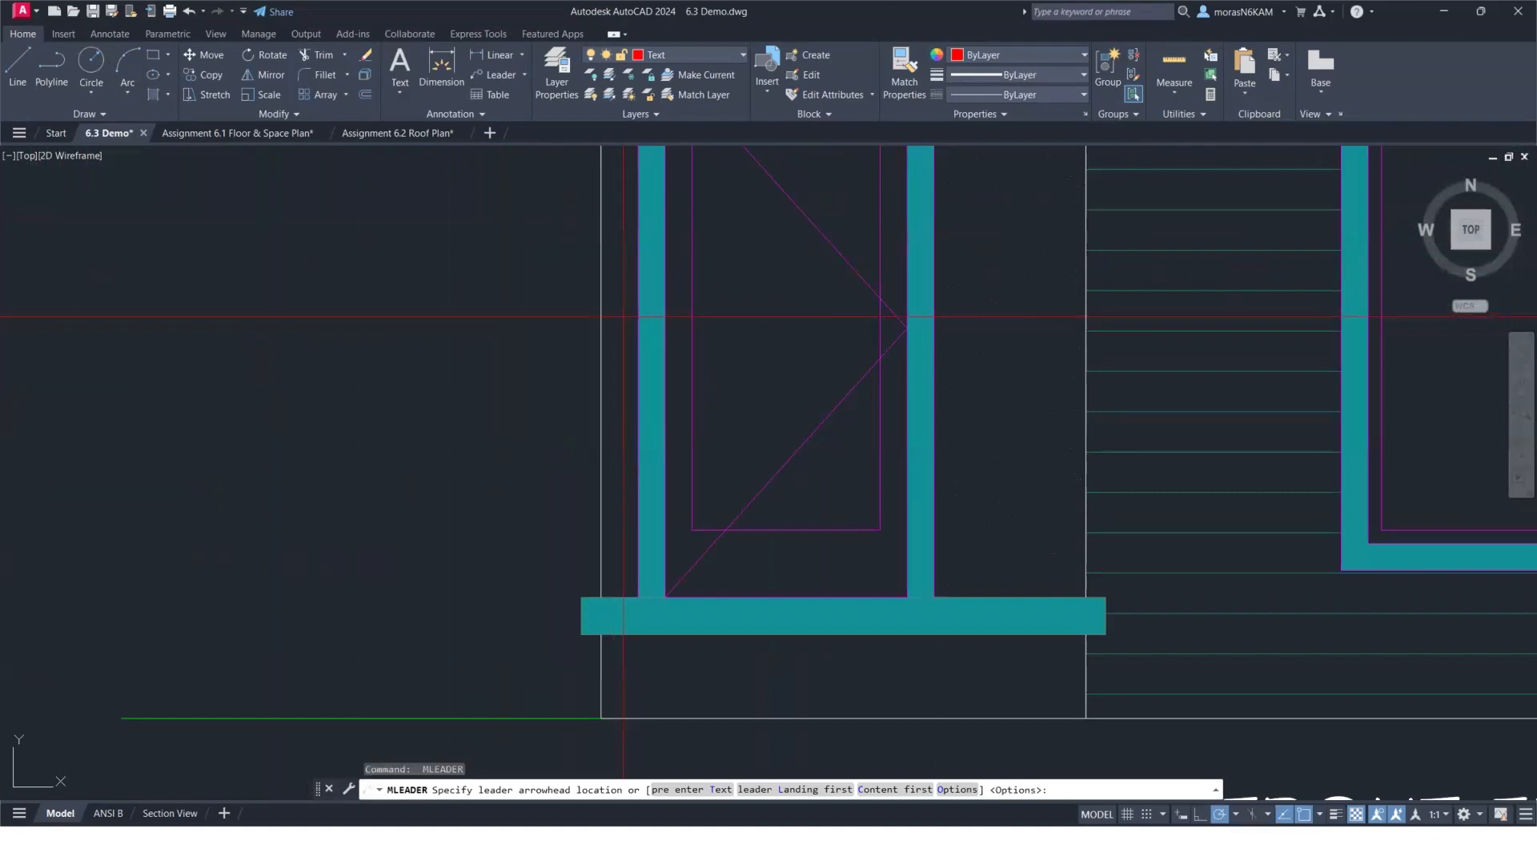
{"action": "left_click", "coordinate": [623, 322]}
{"action": "scroll", "coordinate": [473, 242], "scroll_direction": "down", "scroll_amount": 5}
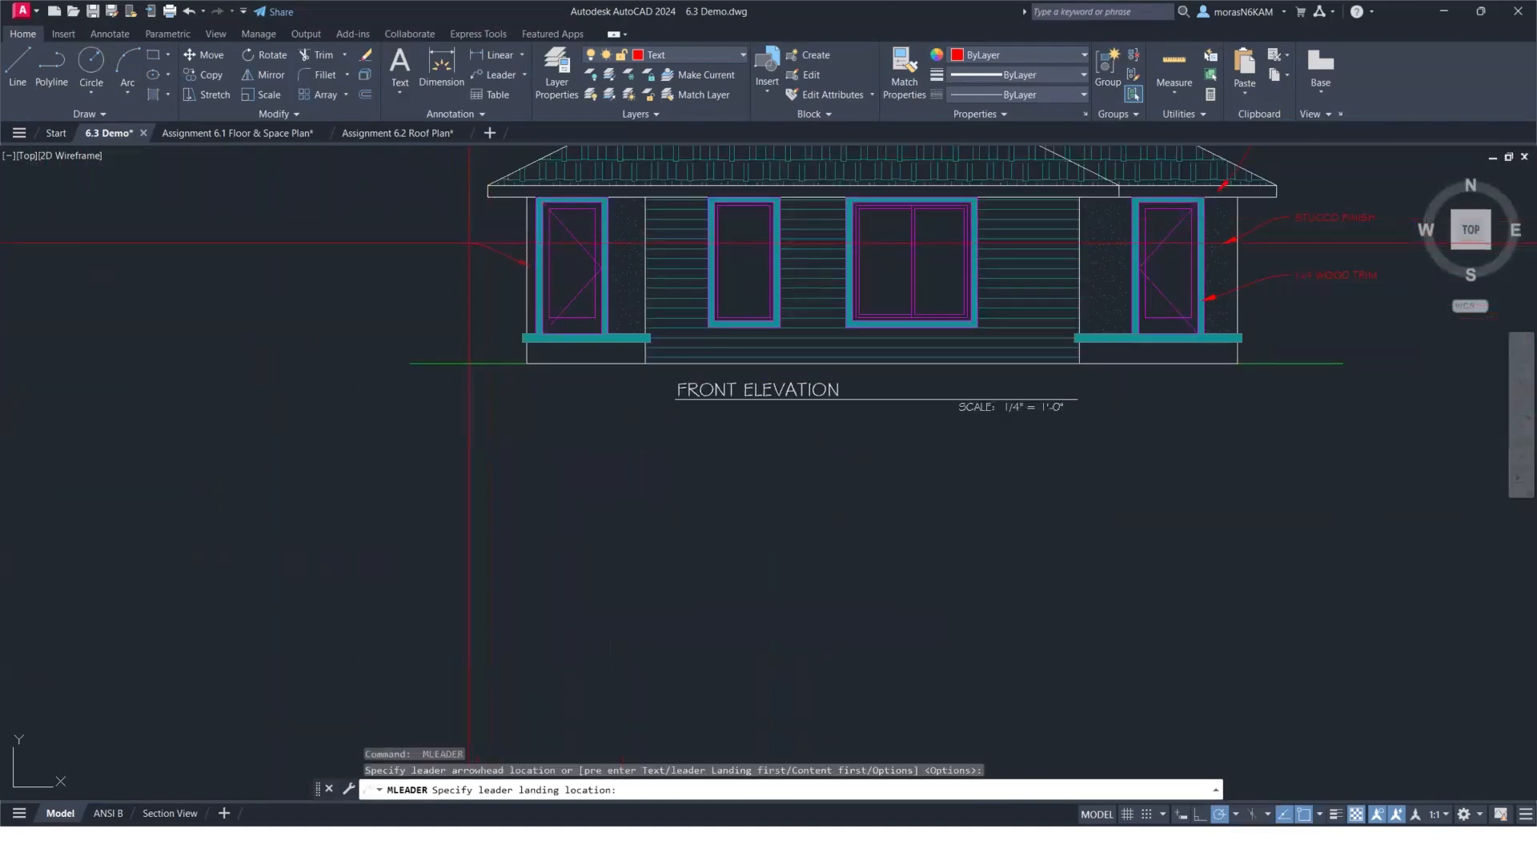
{"action": "left_click", "coordinate": [470, 243]}
{"action": "type", "text": "6x6"}
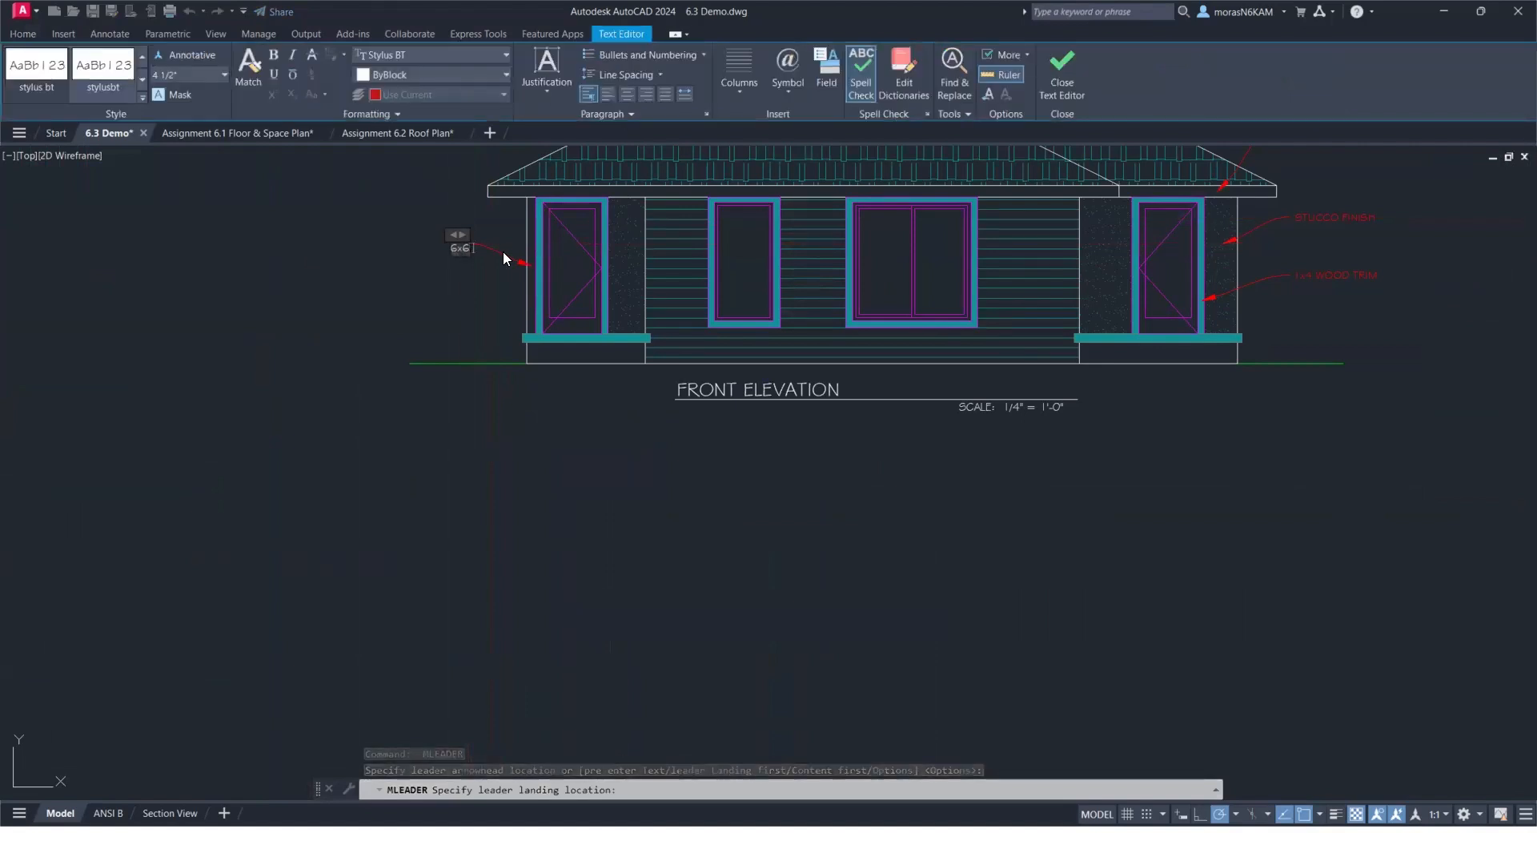
{"action": "type", "text": " POST"}
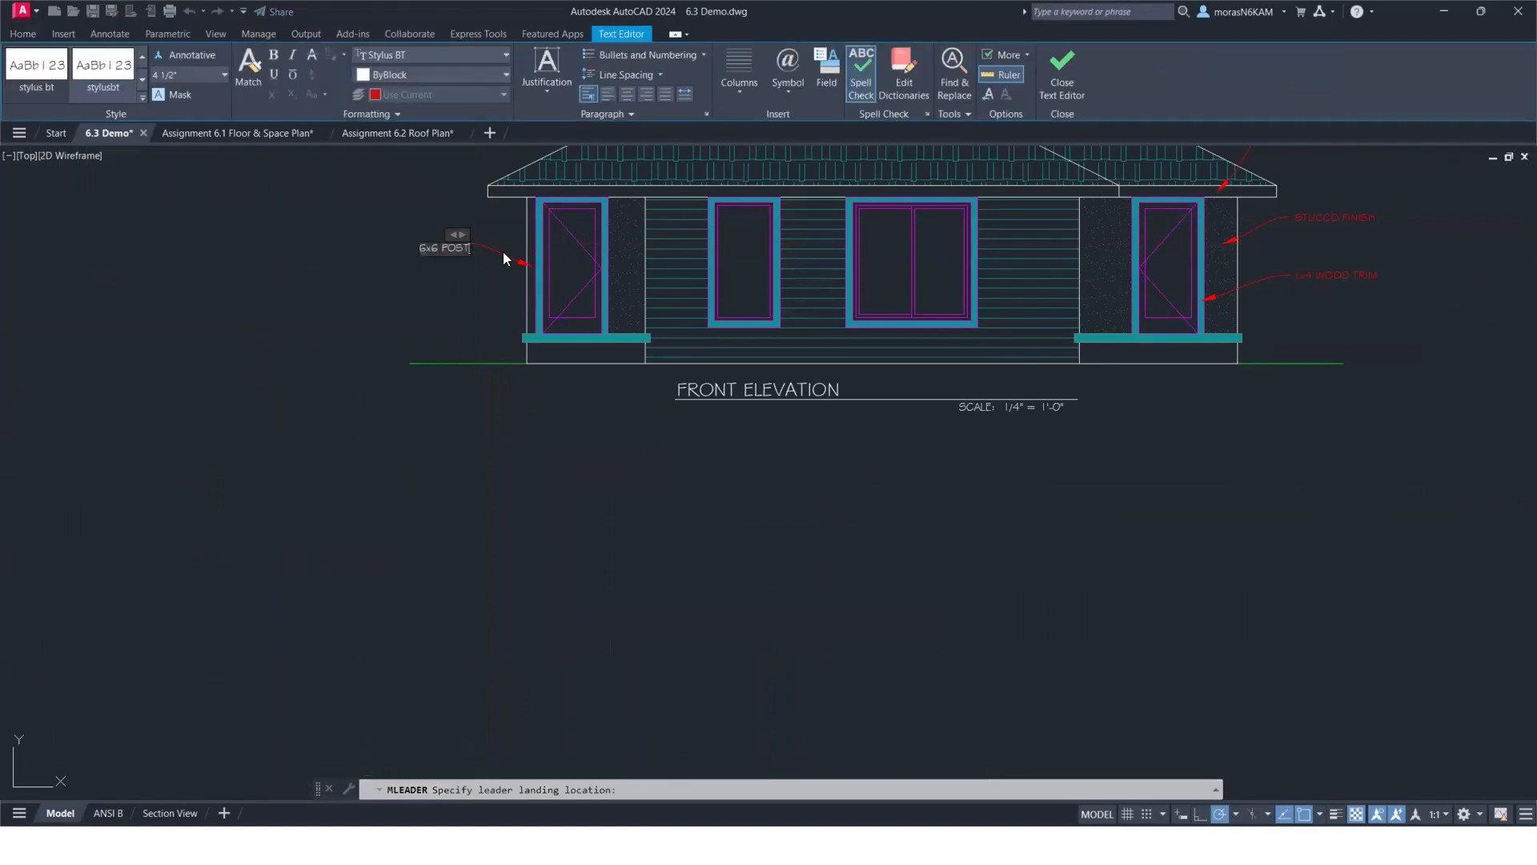
{"action": "left_click", "coordinate": [453, 285]}
Add a multileader note reading ASPHALT SHINGLES, pointing at the right elevation's lower roof, with its text above and right of the roof.
{"action": "scroll", "coordinate": [310, 264], "scroll_direction": "down", "scroll_amount": 5}
{"action": "middle_click_drag", "start_coordinate": [192, 276], "coordinate": [508, 298]}
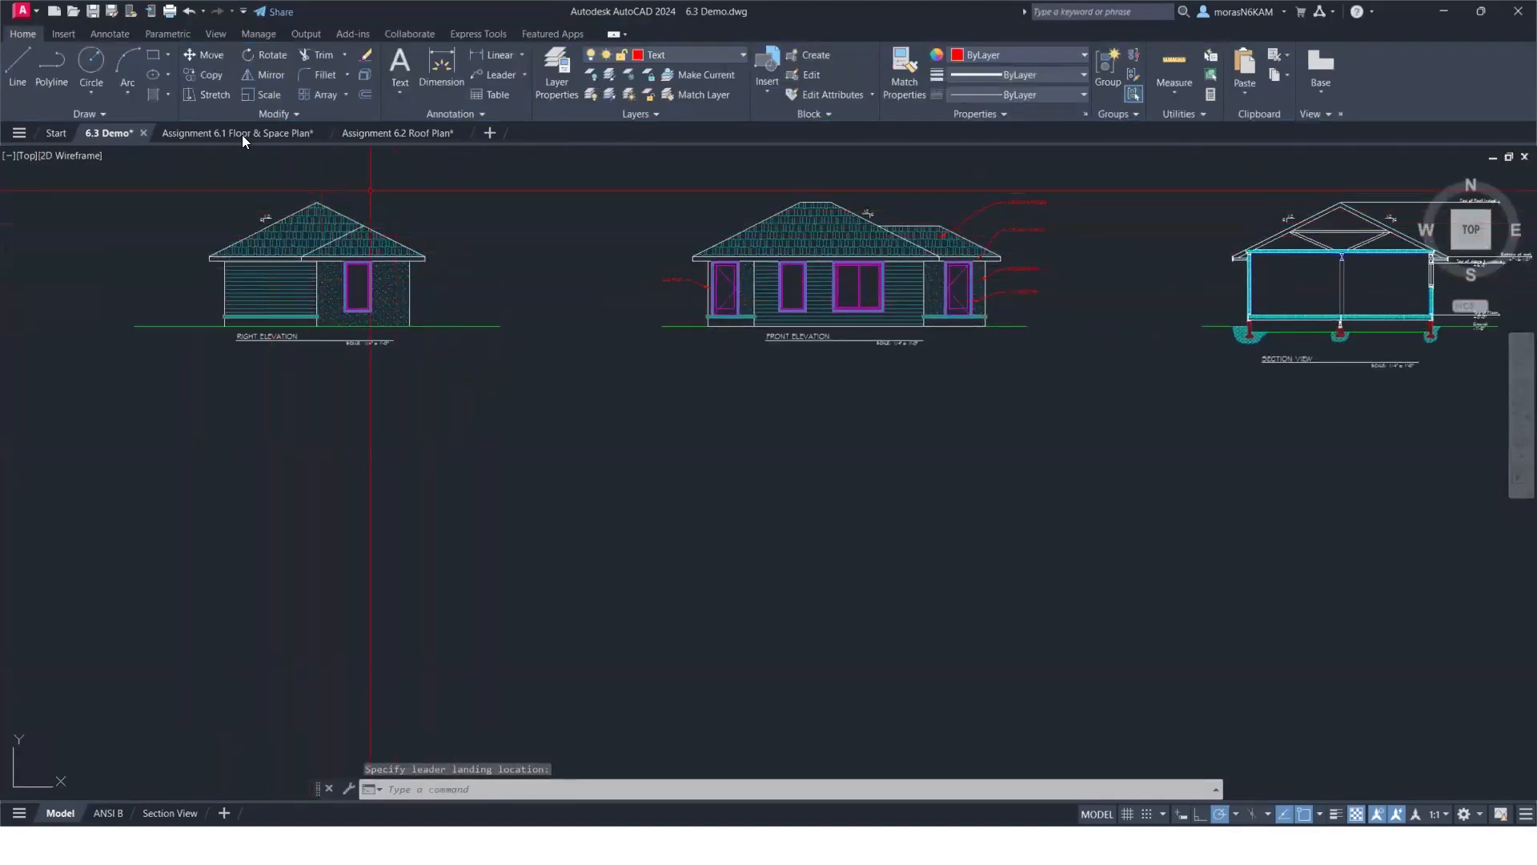
{"action": "key", "text": "Return"}
{"action": "scroll", "coordinate": [367, 228], "scroll_direction": "up", "scroll_amount": 4}
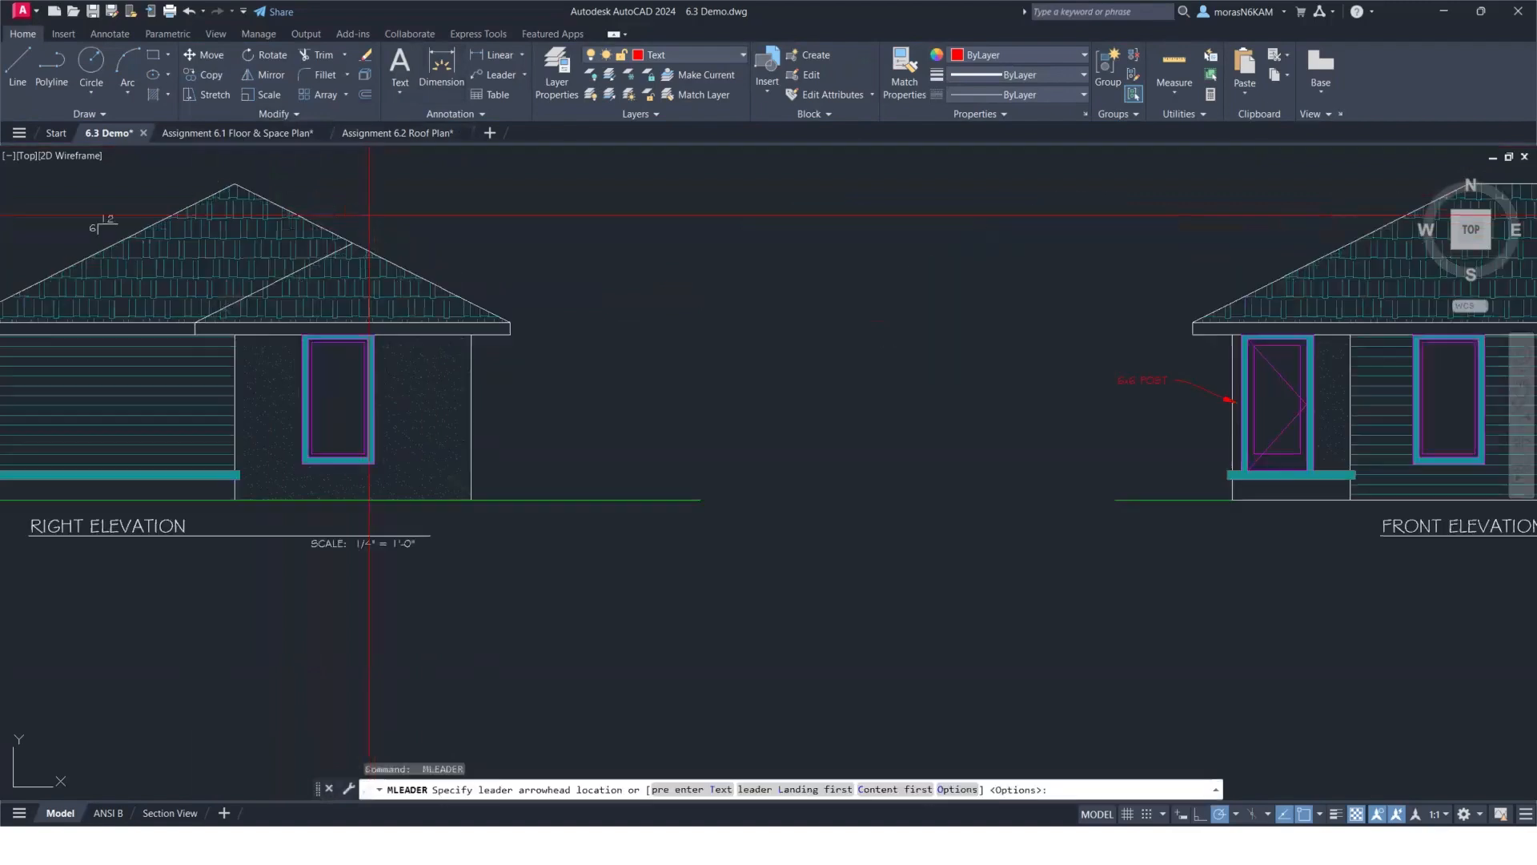
{"action": "left_click", "coordinate": [368, 283]}
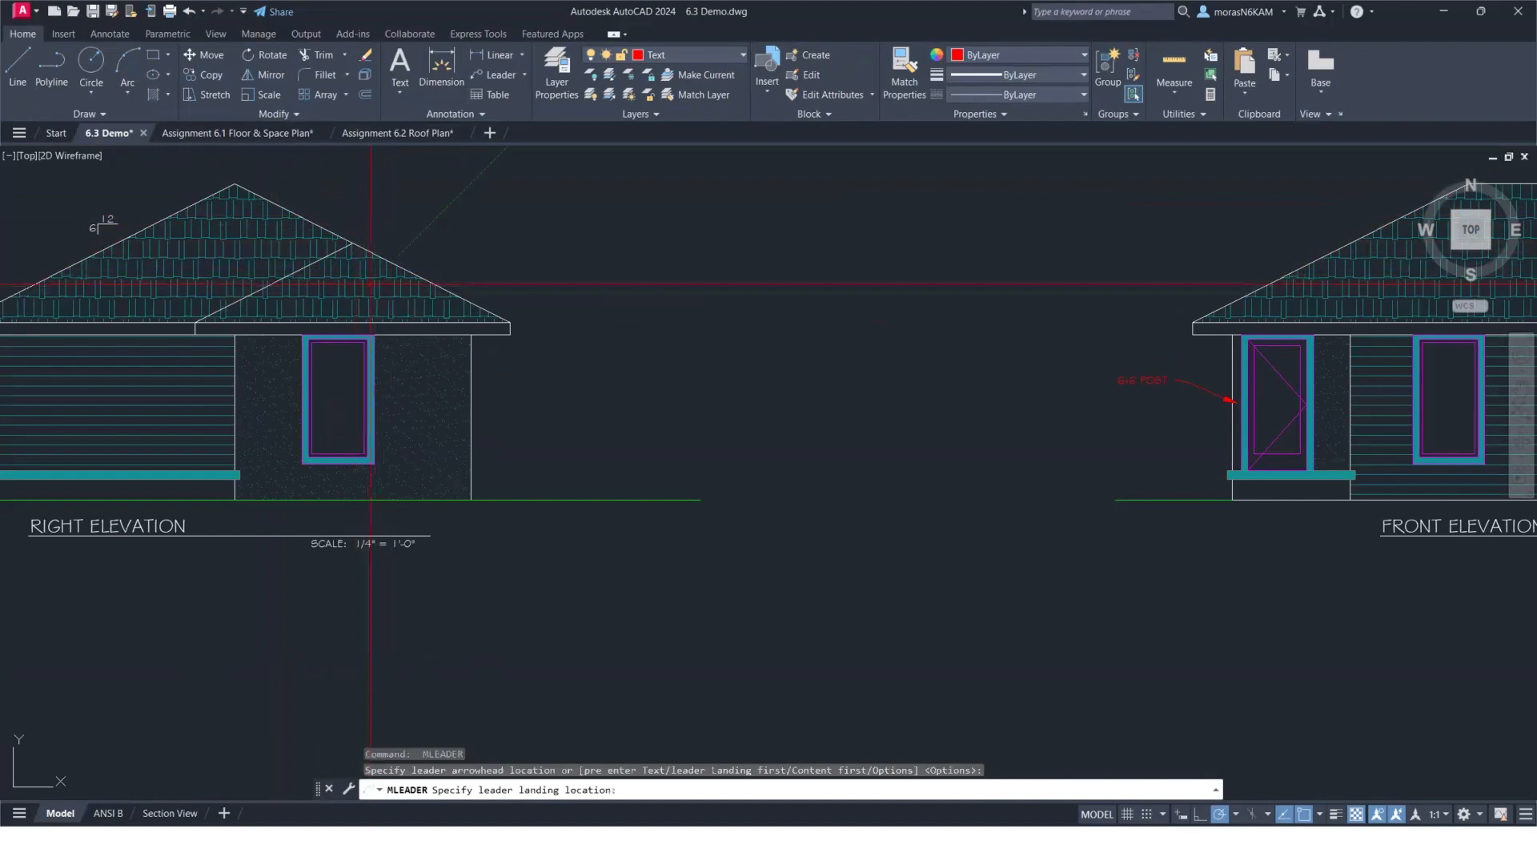
{"action": "left_click", "coordinate": [570, 185]}
{"action": "type", "text": "ASPHA"}
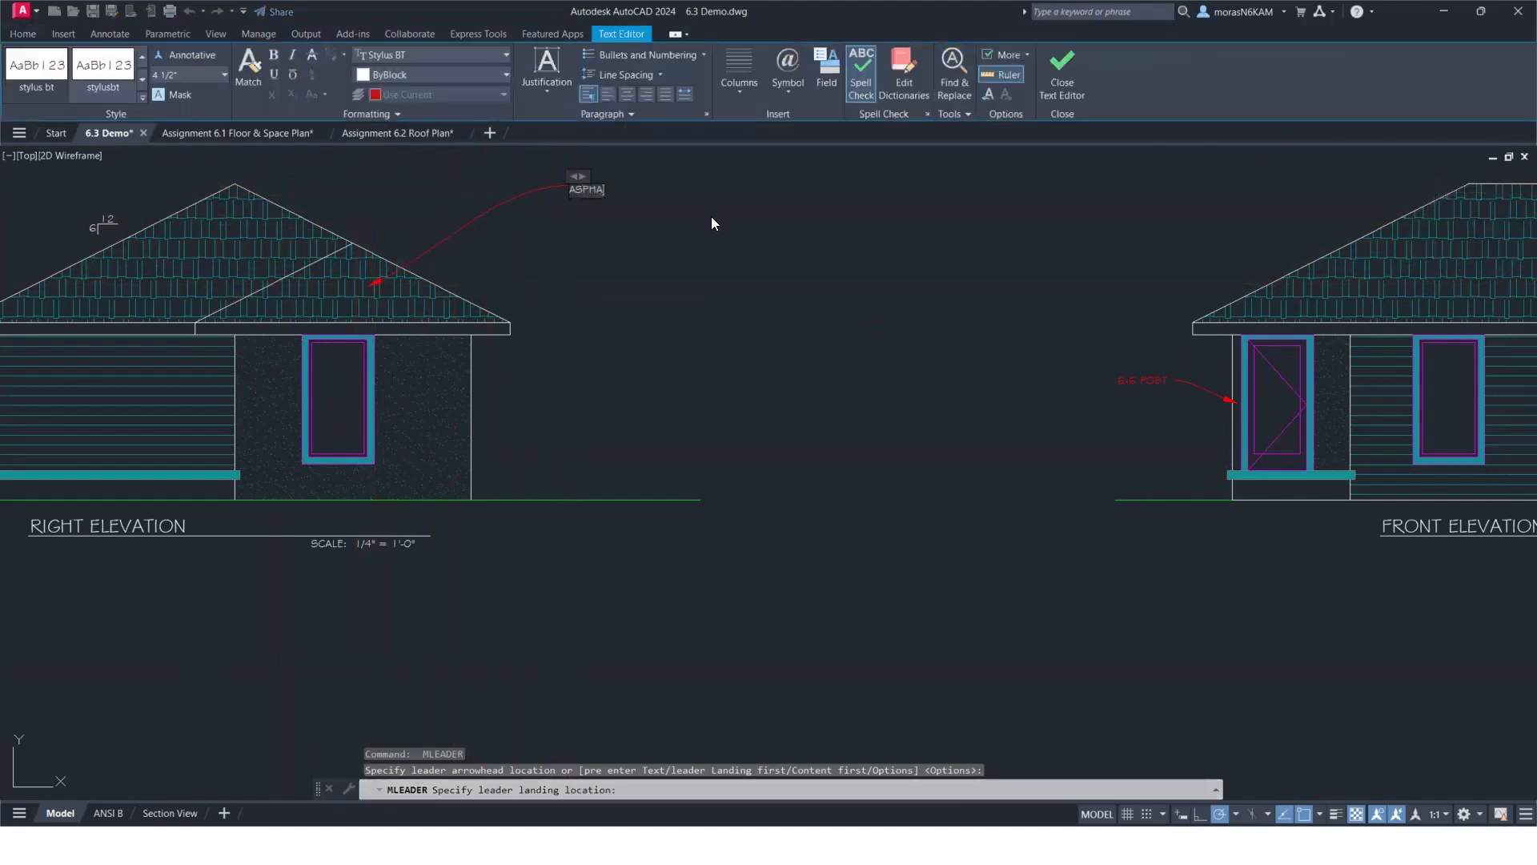
{"action": "type", "text": "LT SHINGLES"}
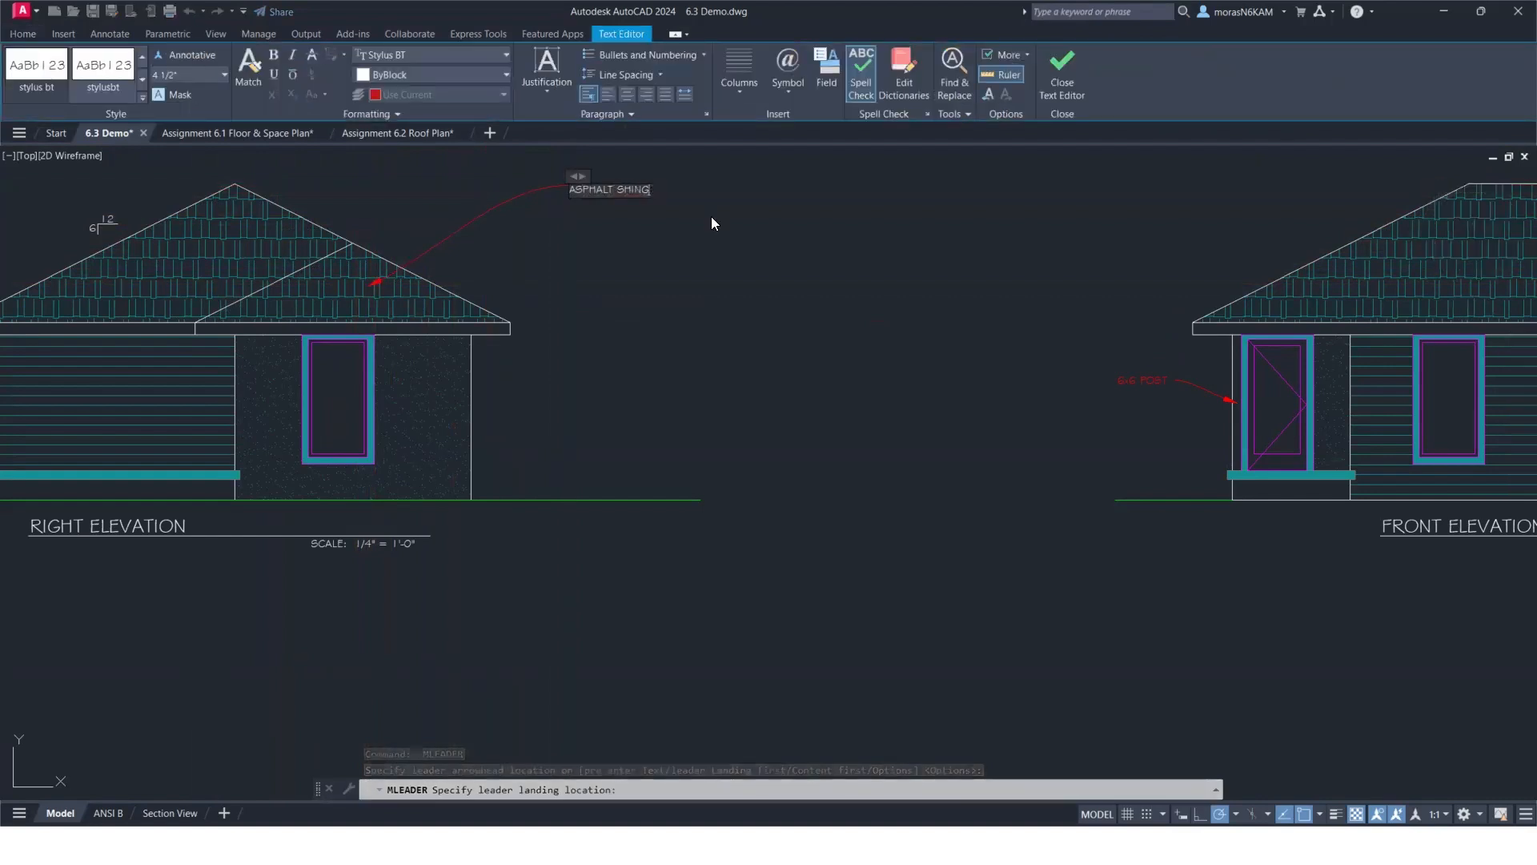
{"action": "left_click", "coordinate": [684, 237]}
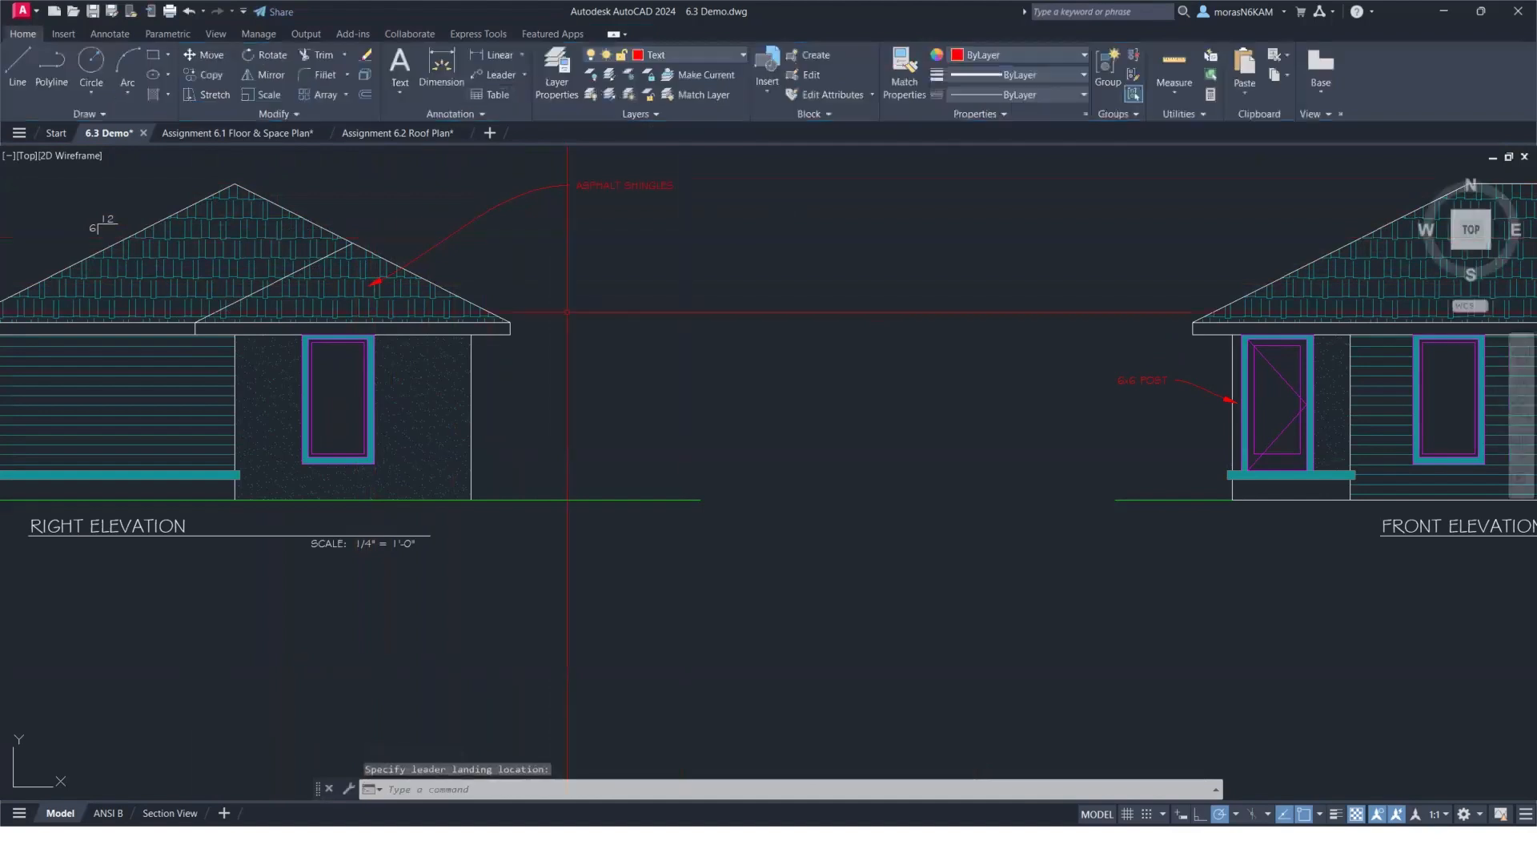
Add a multileader note reading 2X8 SAWN FACIA, pointing at the right elevation's fascia, with its landing aligned below the shingles note.
{"action": "key", "text": "Return"}
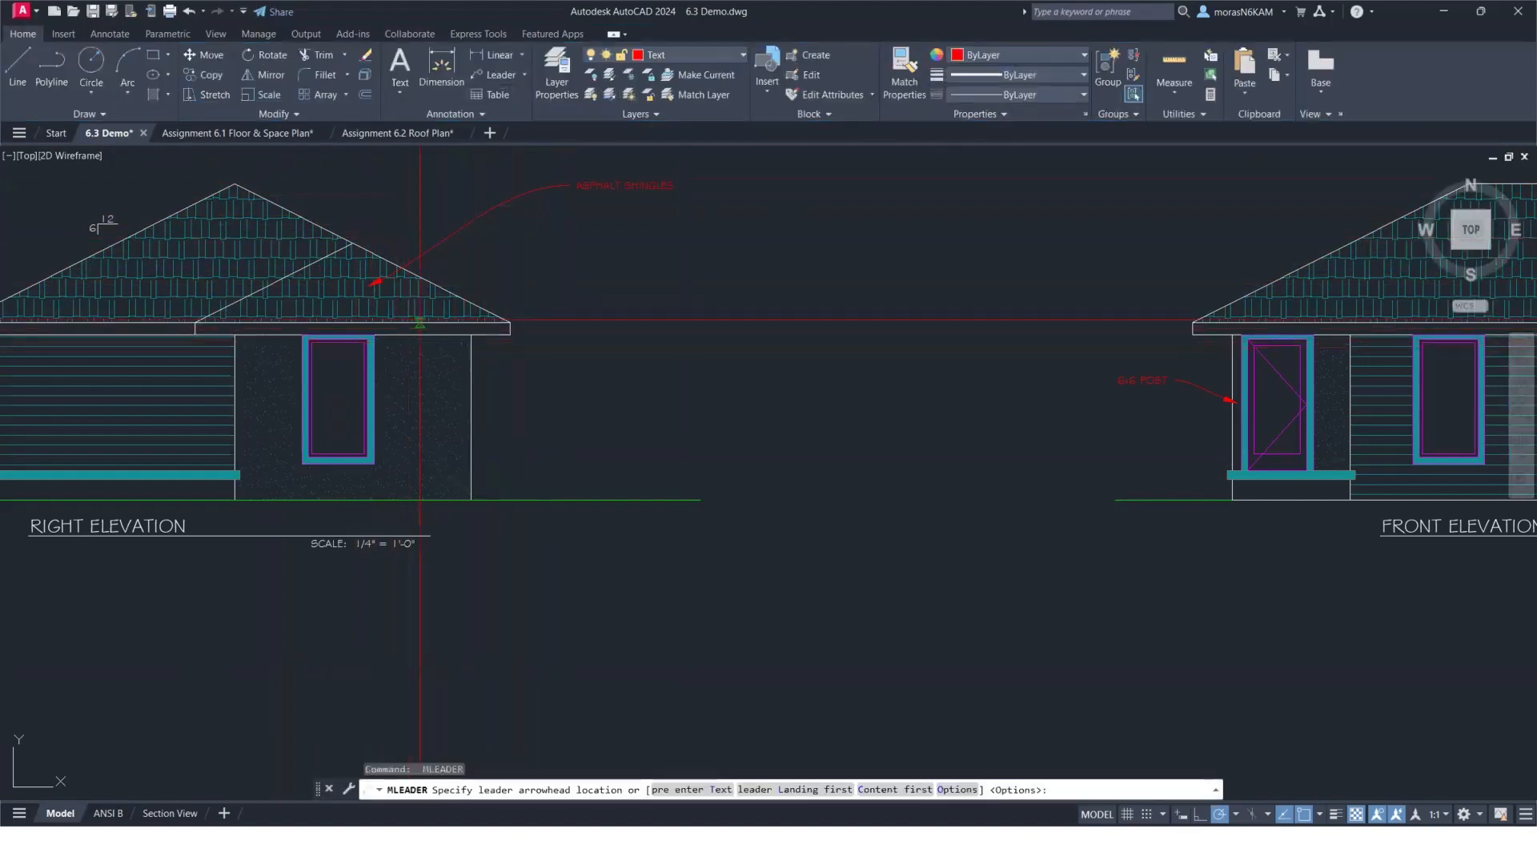
{"action": "scroll", "coordinate": [425, 323], "scroll_direction": "up", "scroll_amount": 4}
{"action": "left_click", "coordinate": [425, 323]}
{"action": "scroll", "coordinate": [633, 241], "scroll_direction": "down", "scroll_amount": 6}
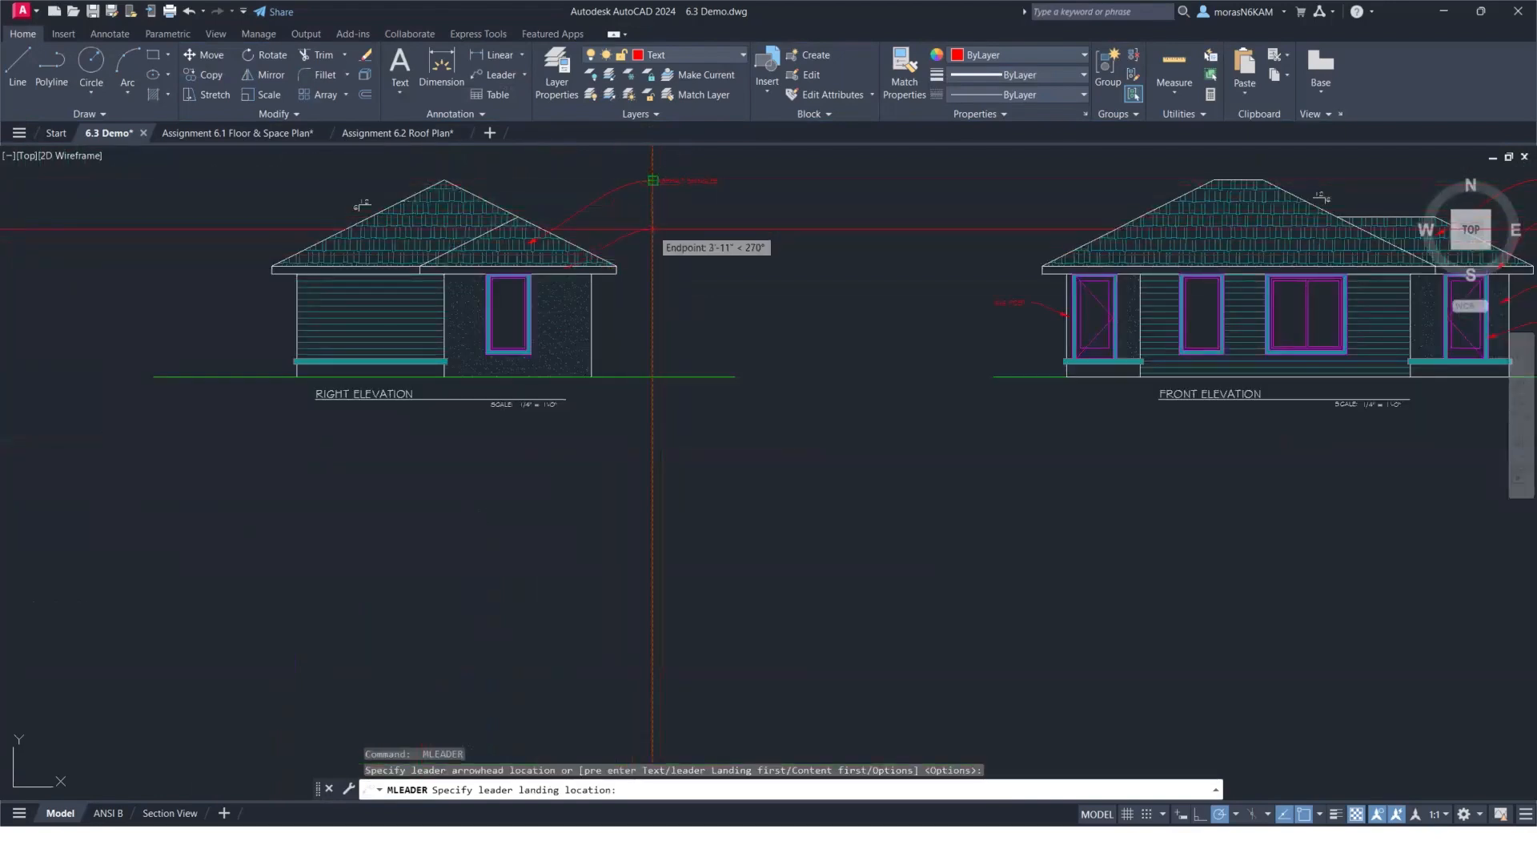
{"action": "left_click", "coordinate": [652, 229]}
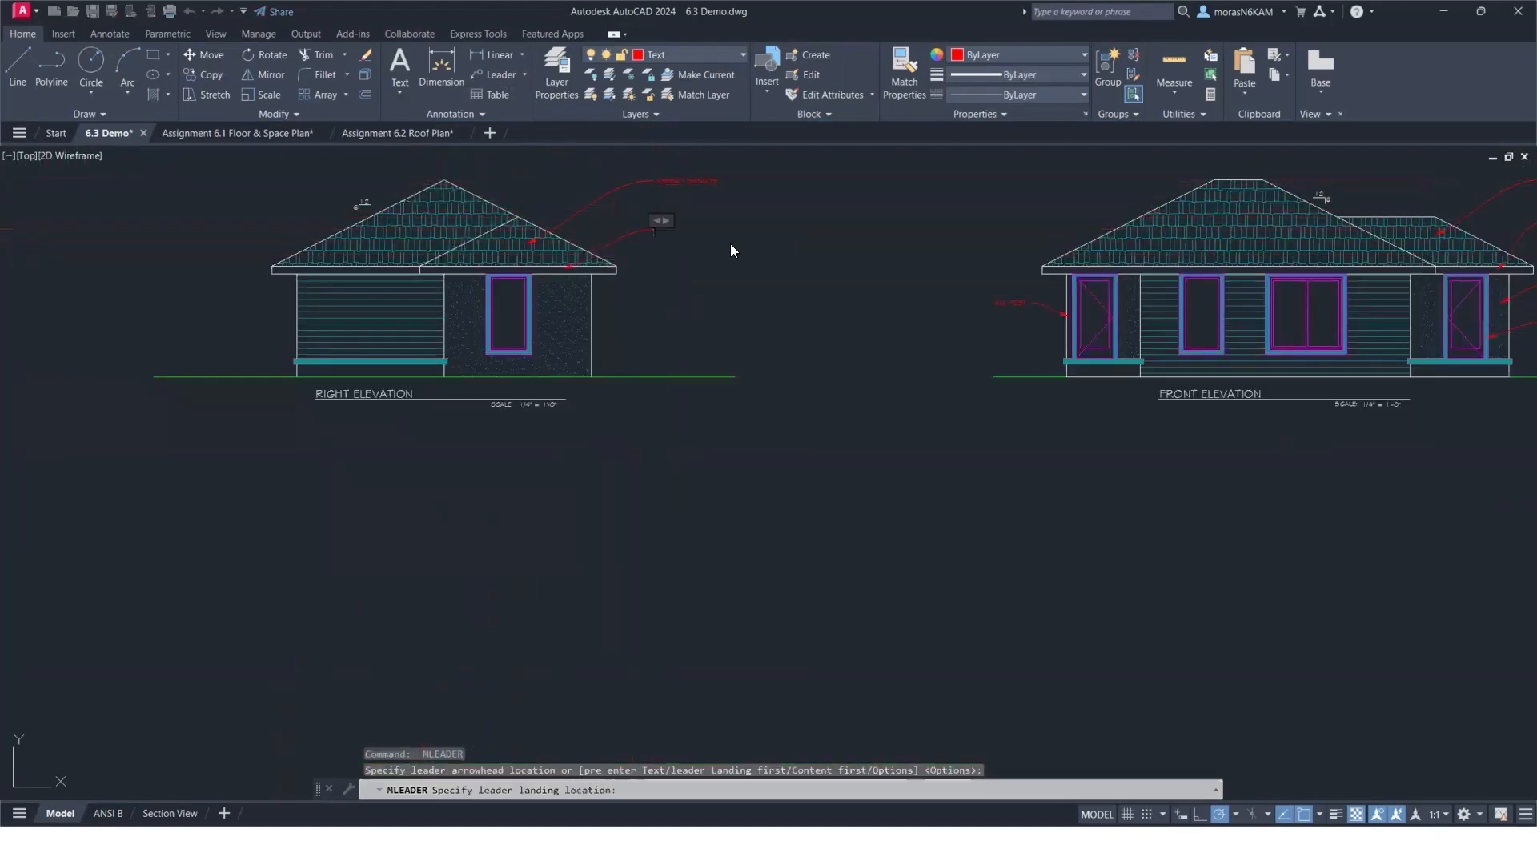
{"action": "type", "text": "2X"}
{"action": "type", "text": "8 FA"}
{"action": "type", "text": "WN FACIA"}
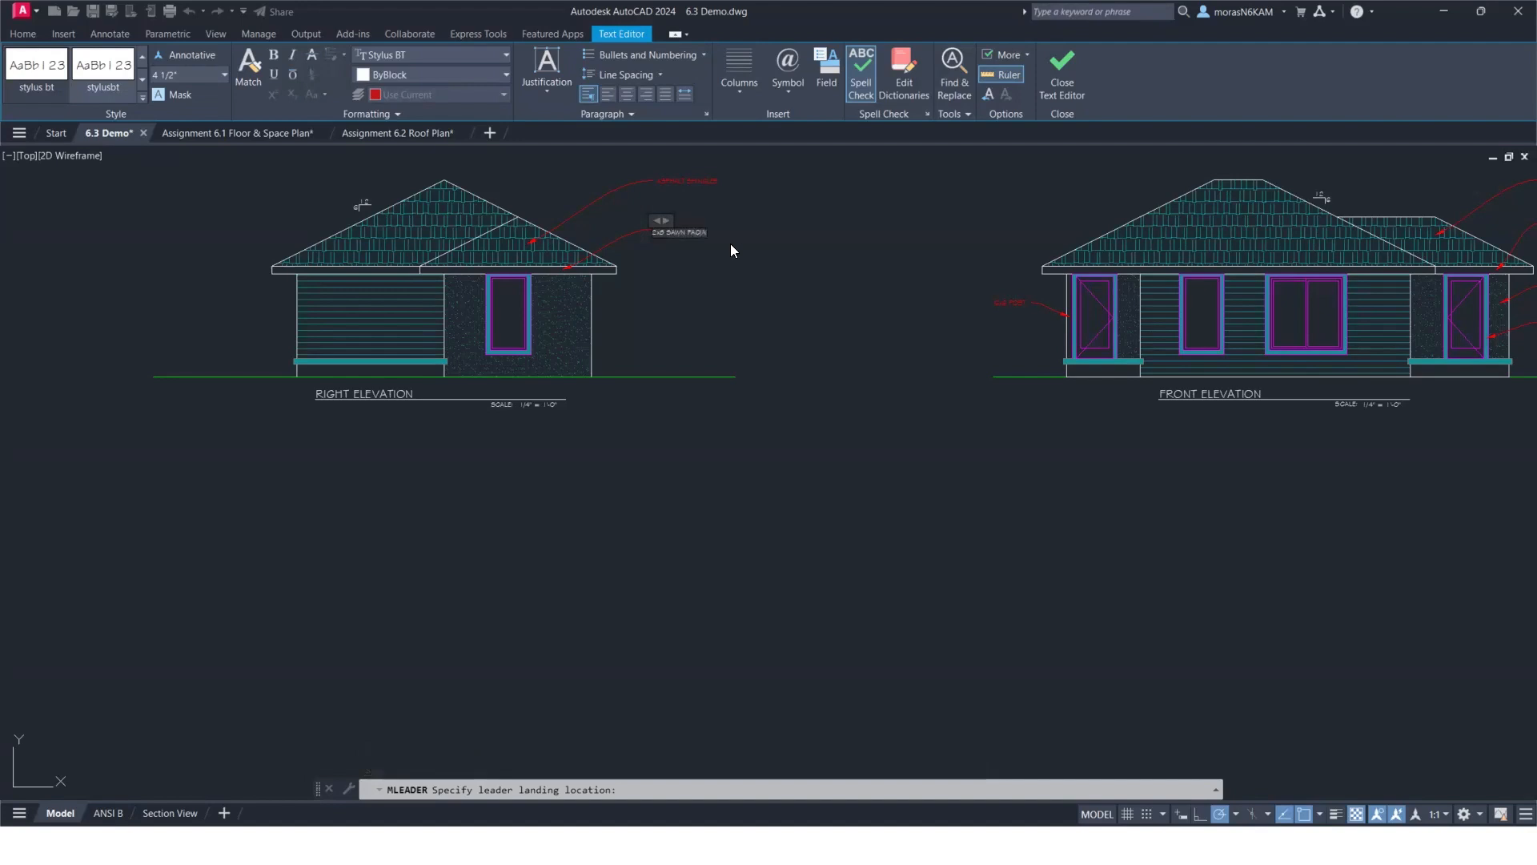
{"action": "left_click", "coordinate": [652, 292]}
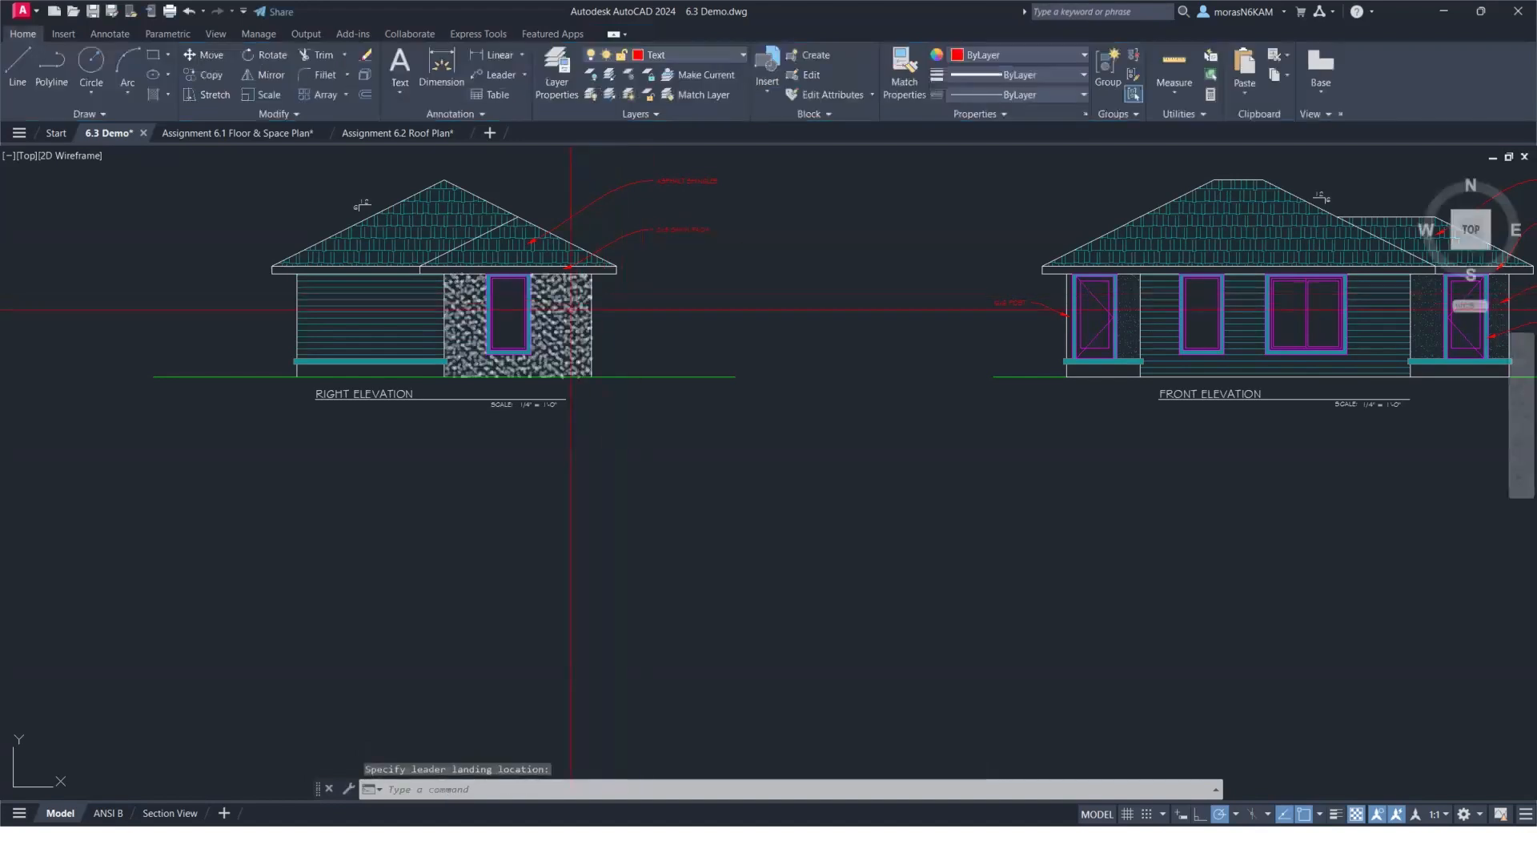
Add a multileader note reading STUCCO FINISH, pointing at the right elevation's stucco wall, with its landing aligned below the fascia note.
{"action": "key", "text": "space"}
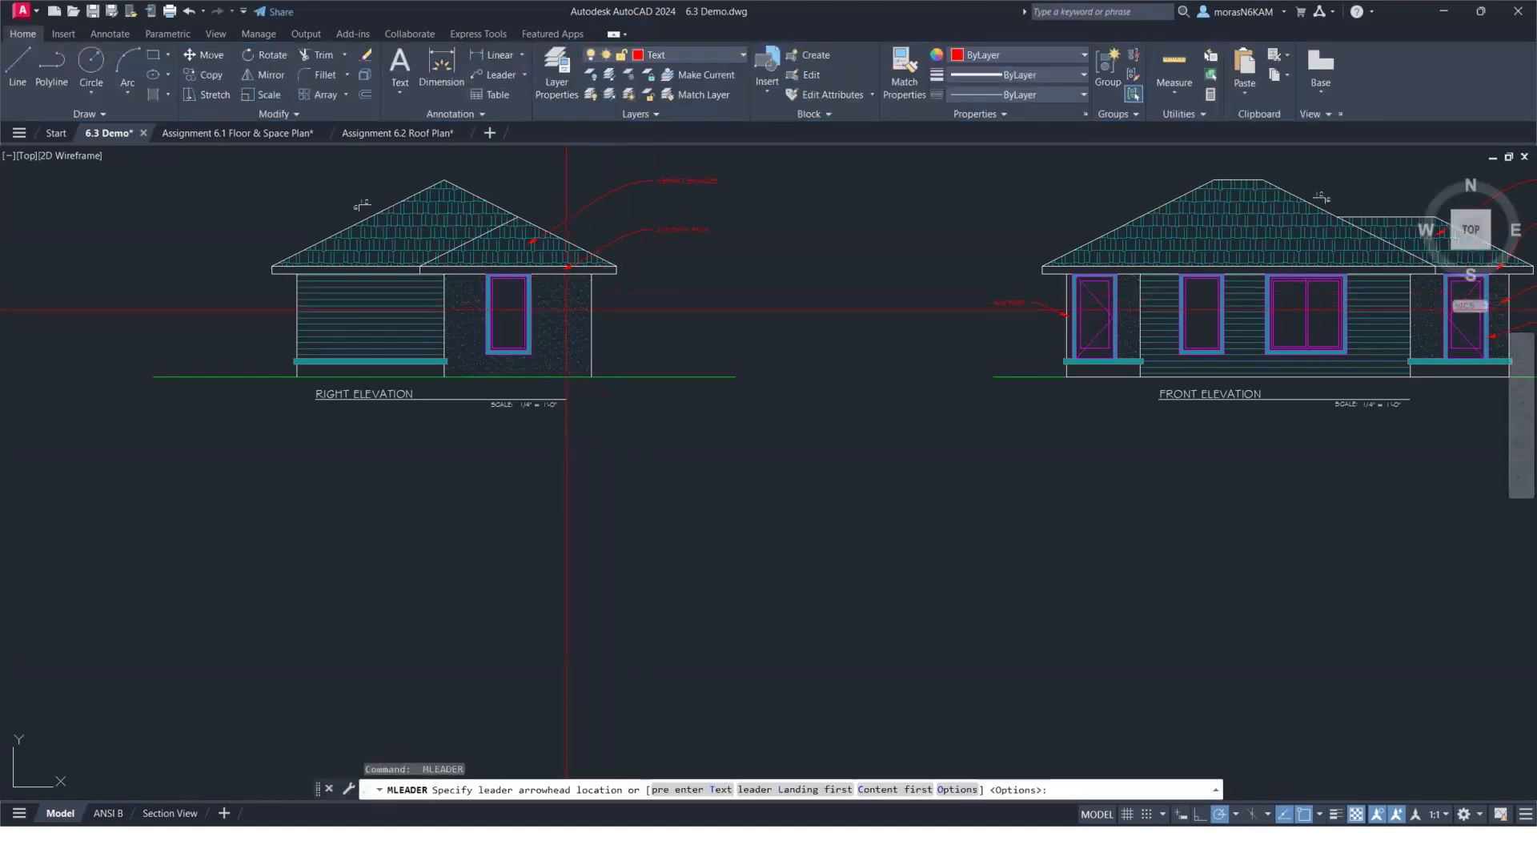
{"action": "left_click", "coordinate": [571, 309]}
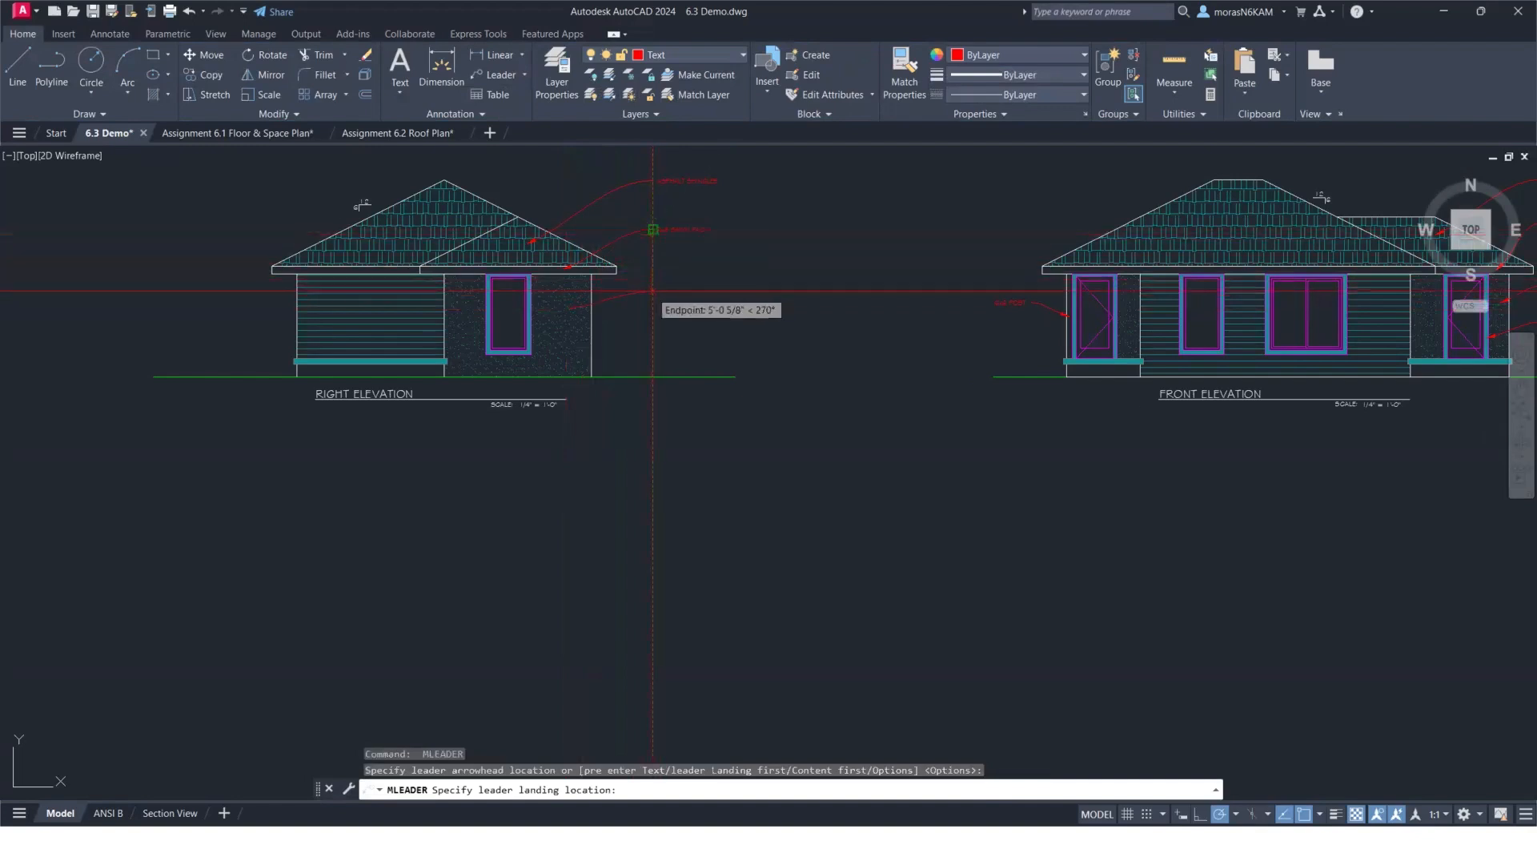
{"action": "left_click", "coordinate": [652, 290]}
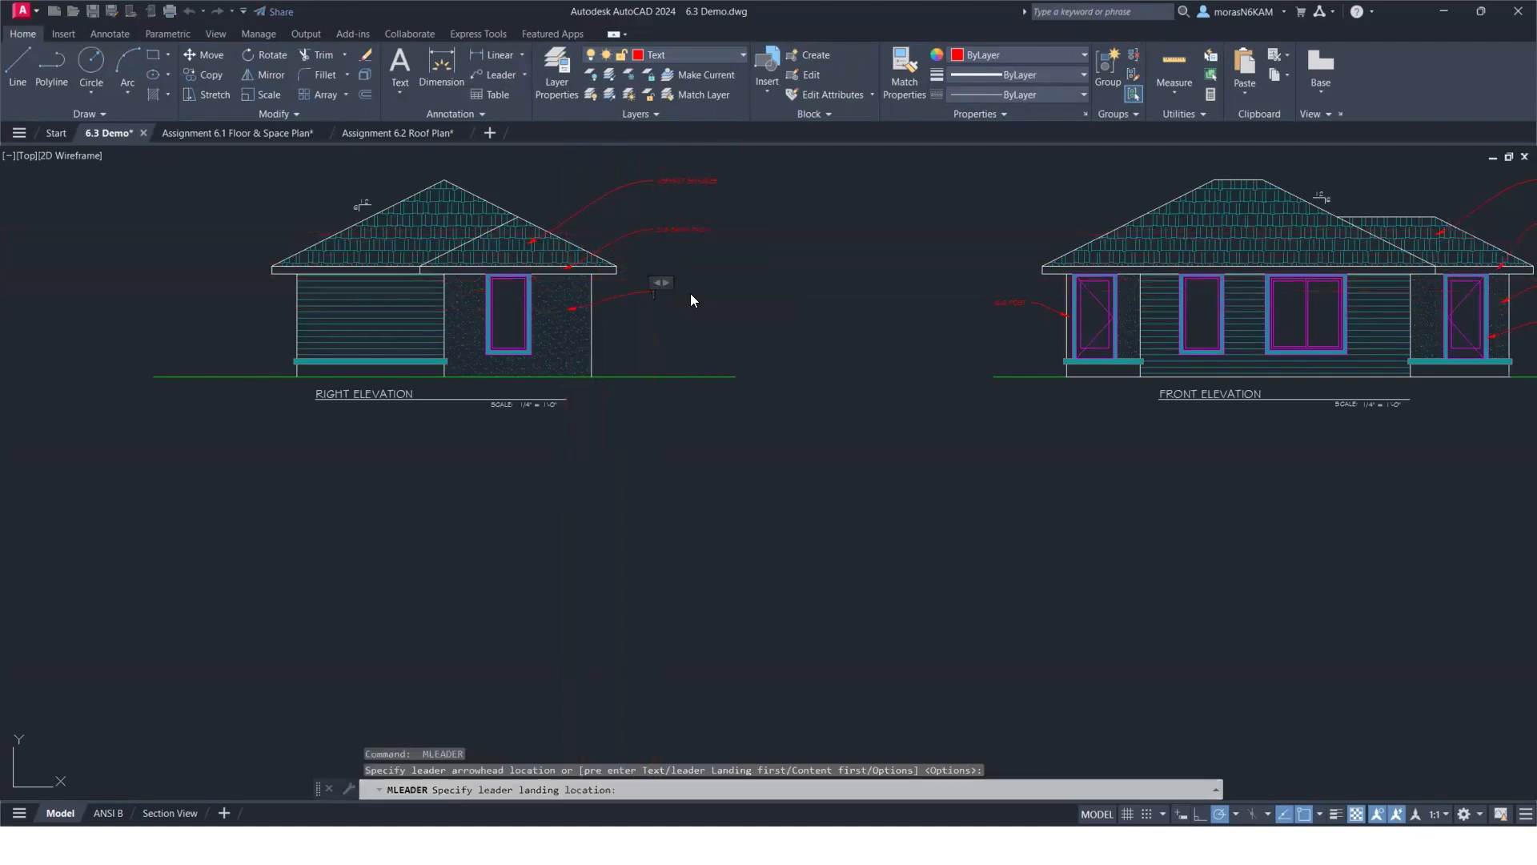
{"action": "type", "text": "STUCCO FINISH"}
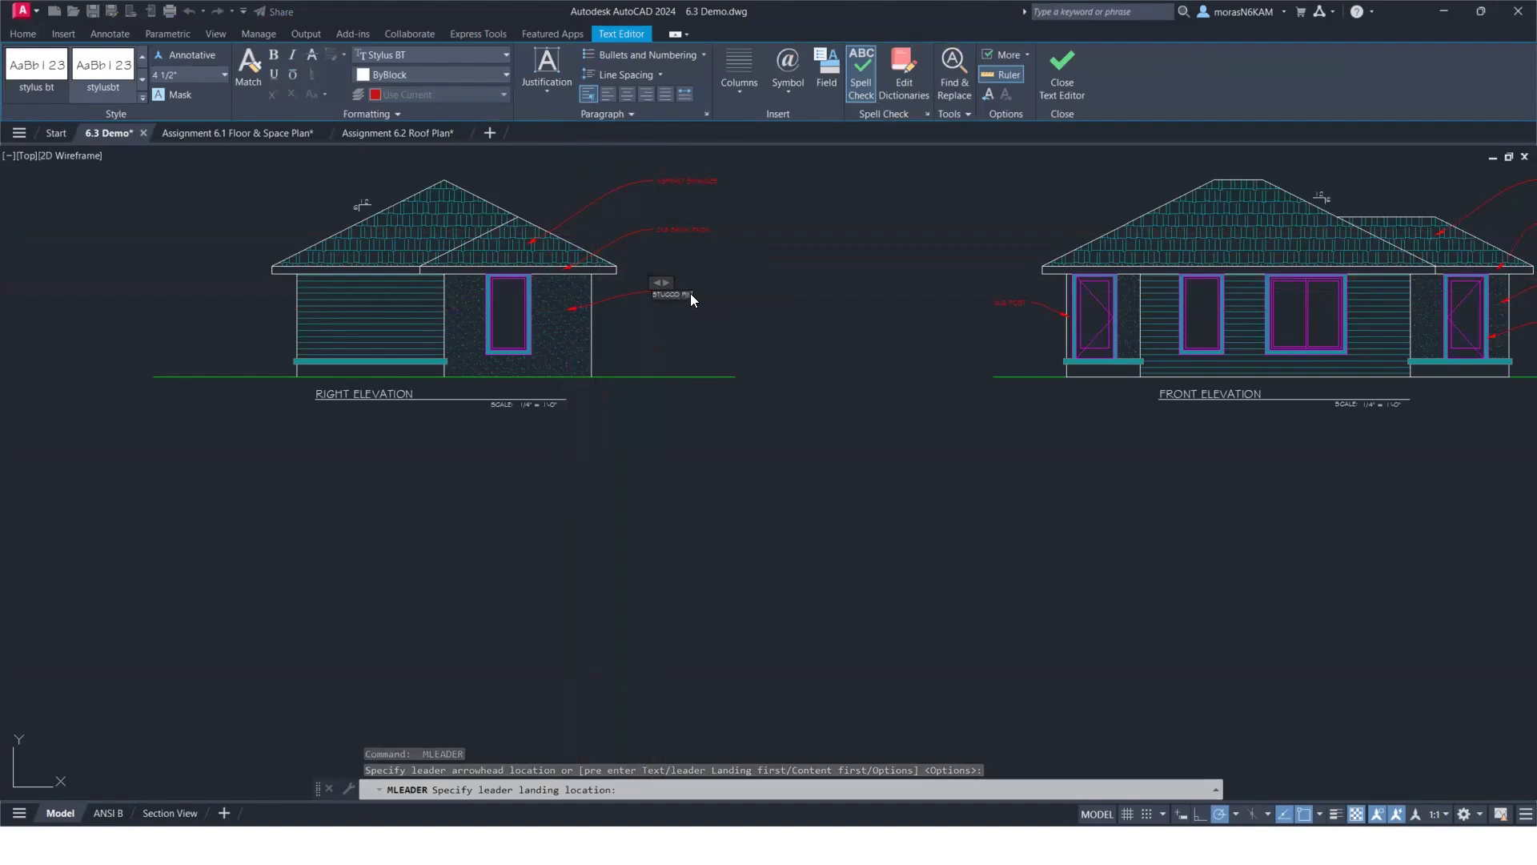
{"action": "scroll", "coordinate": [678, 303], "scroll_direction": "up", "scroll_amount": 5}
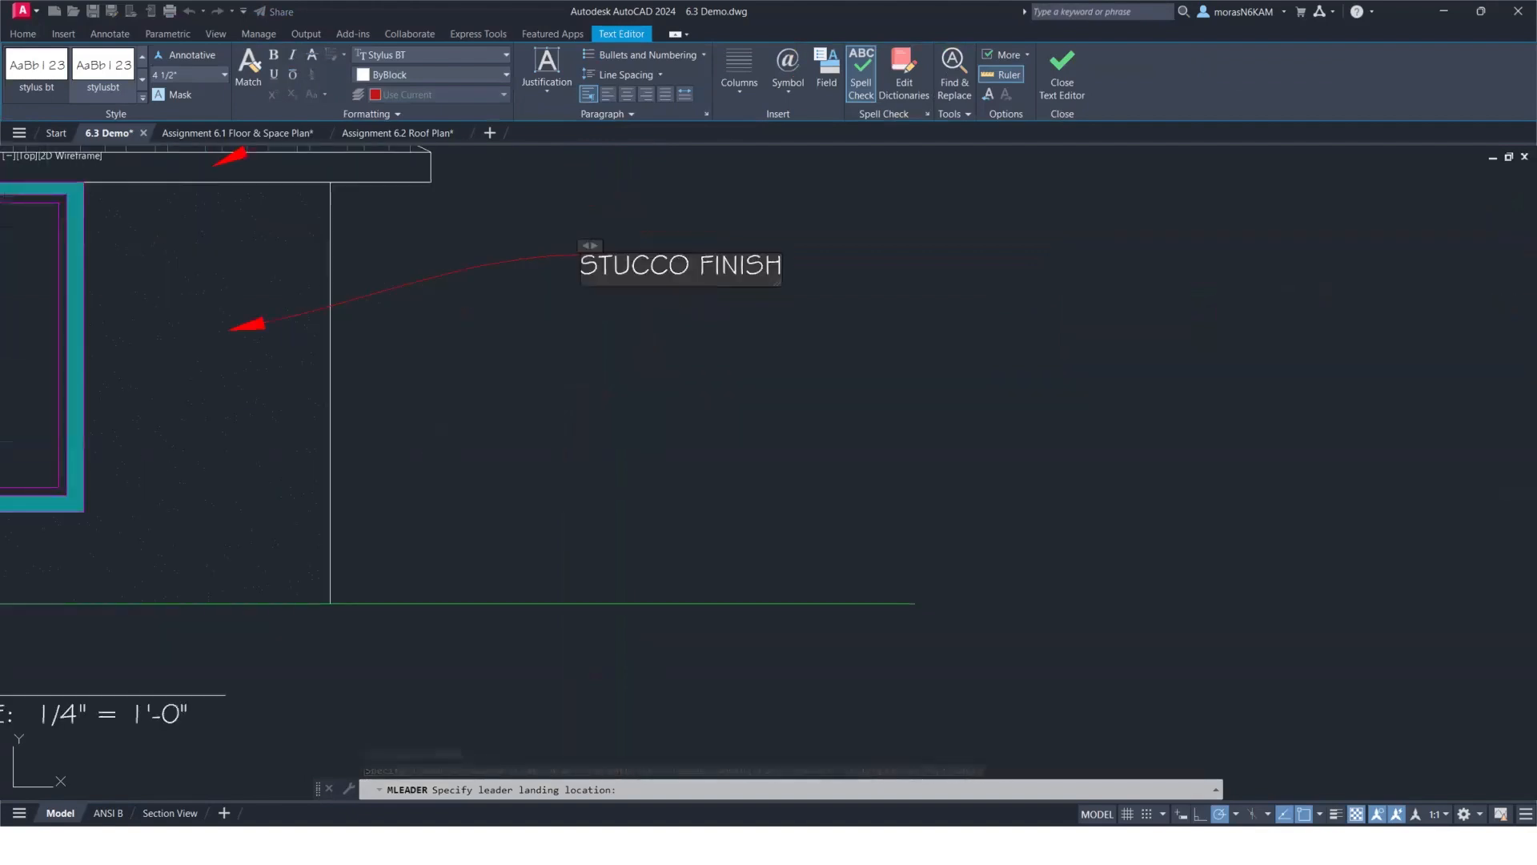
{"action": "left_click", "coordinate": [438, 343]}
Add a multileader note reading 1x4 WOOD TRIM, pointing at the lower right corner of the right elevation's window trim, aligned below the stucco note.
{"action": "key", "text": "space"}
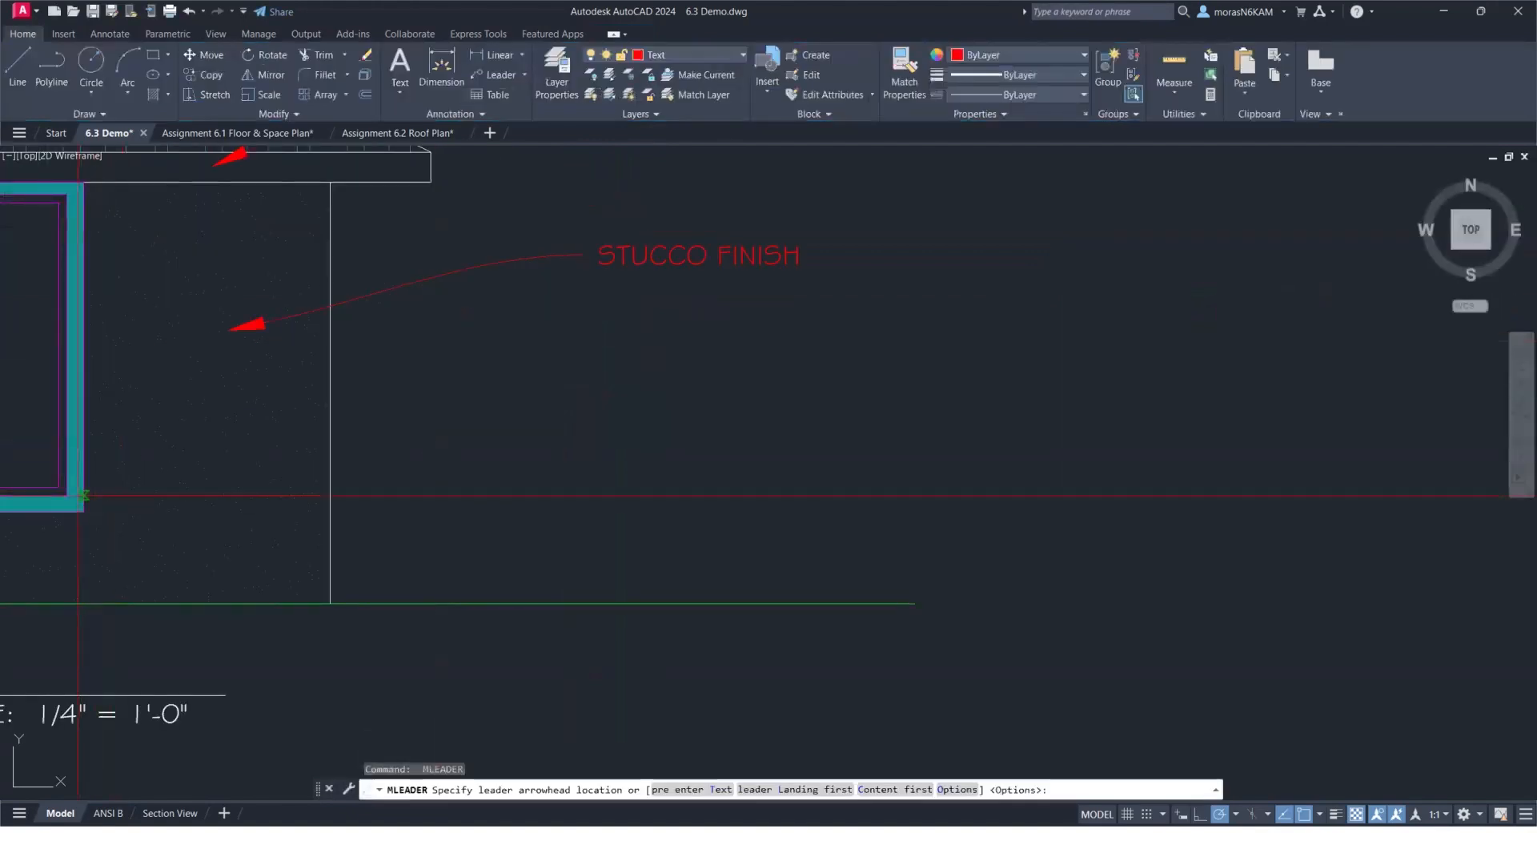
{"action": "scroll", "coordinate": [81, 503], "scroll_direction": "up", "scroll_amount": 2}
{"action": "left_click", "coordinate": [76, 503]}
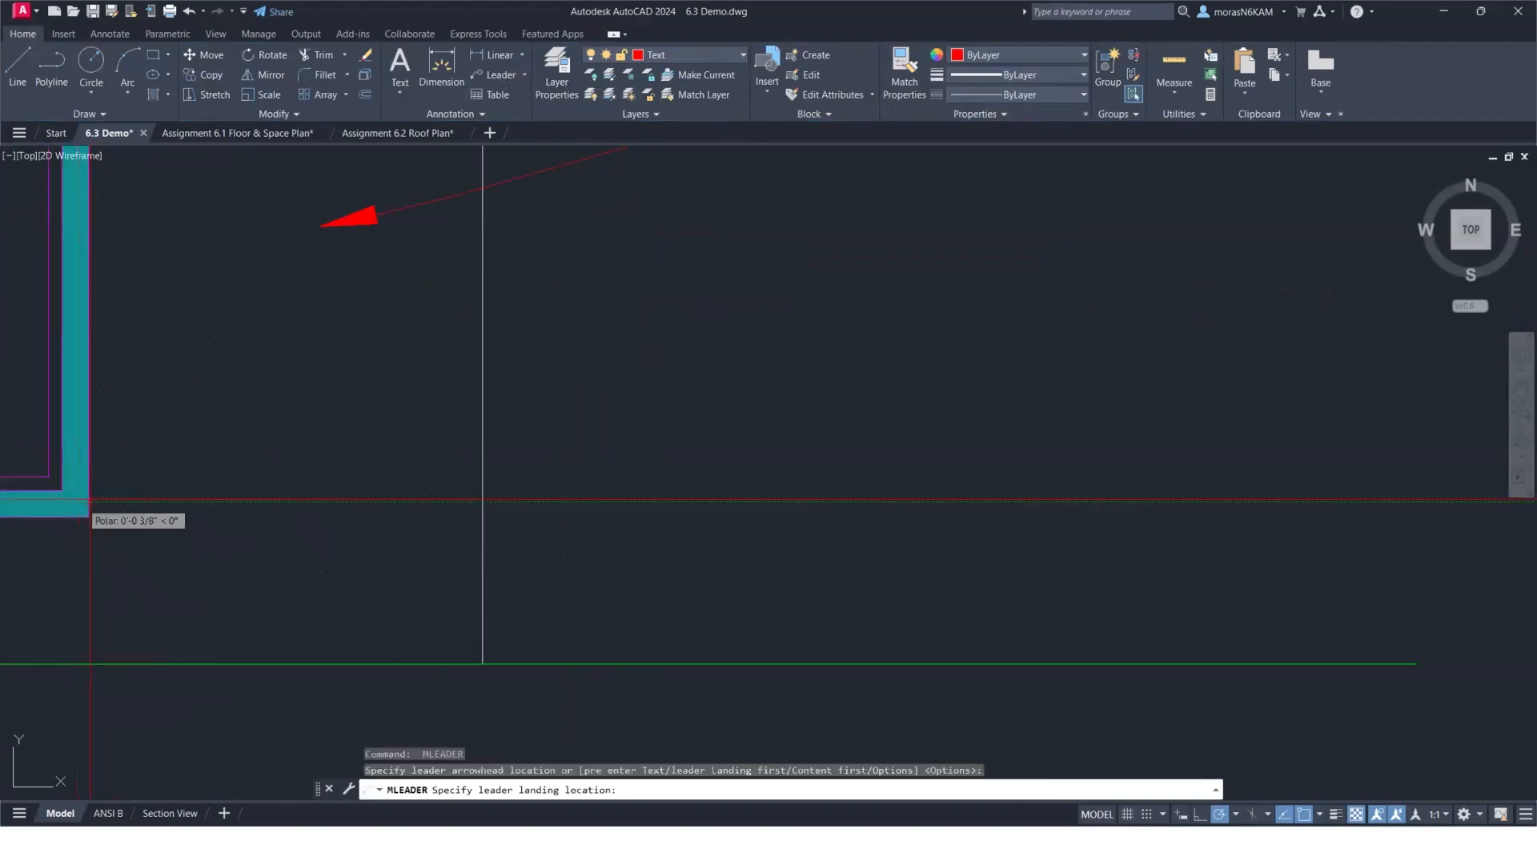
{"action": "scroll", "coordinate": [288, 419], "scroll_direction": "down", "scroll_amount": 4}
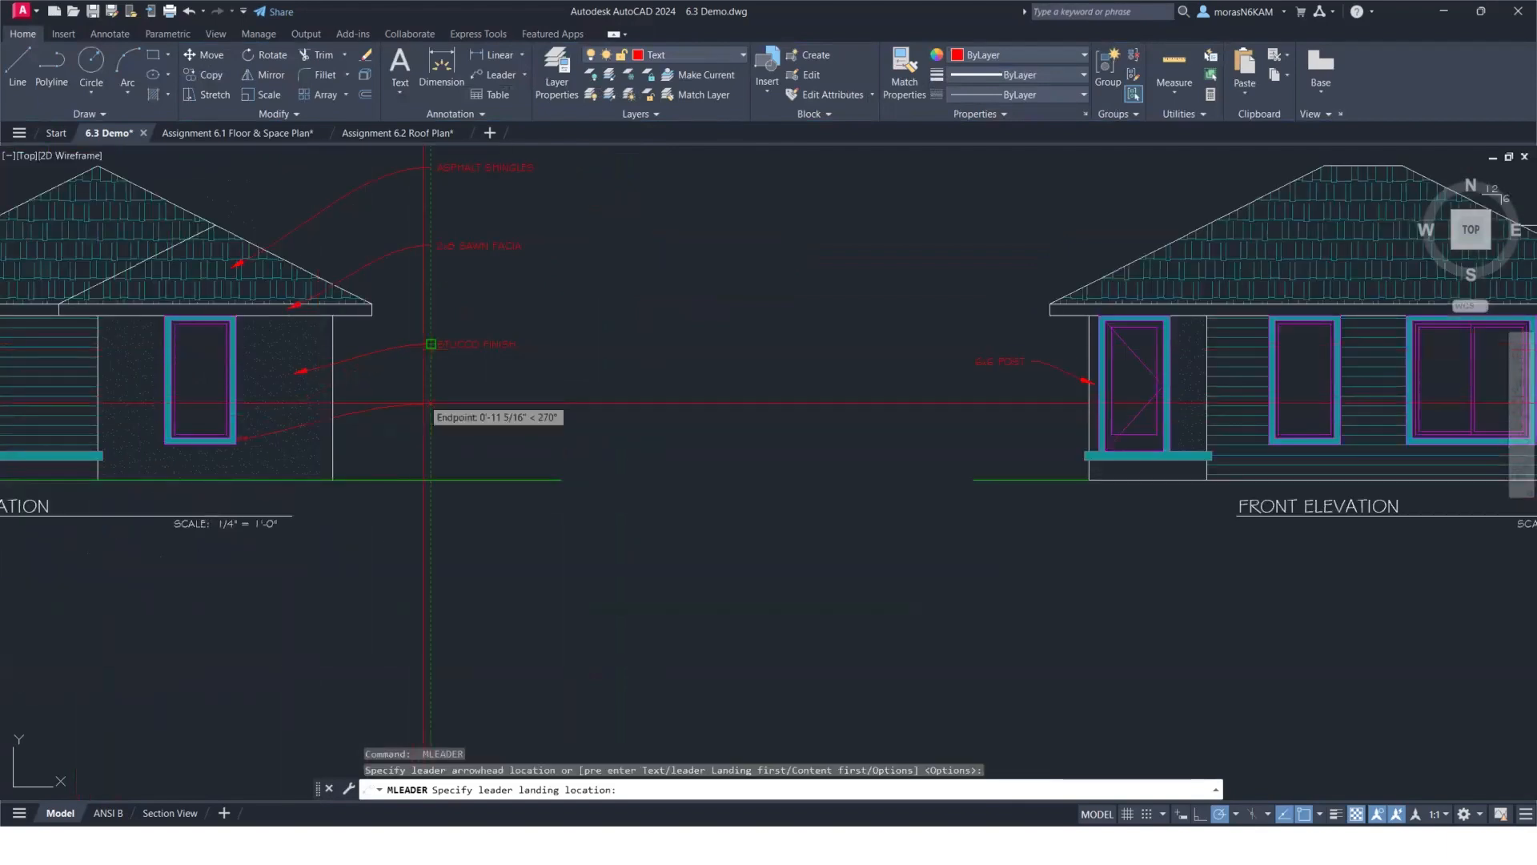
{"action": "left_click", "coordinate": [432, 414]}
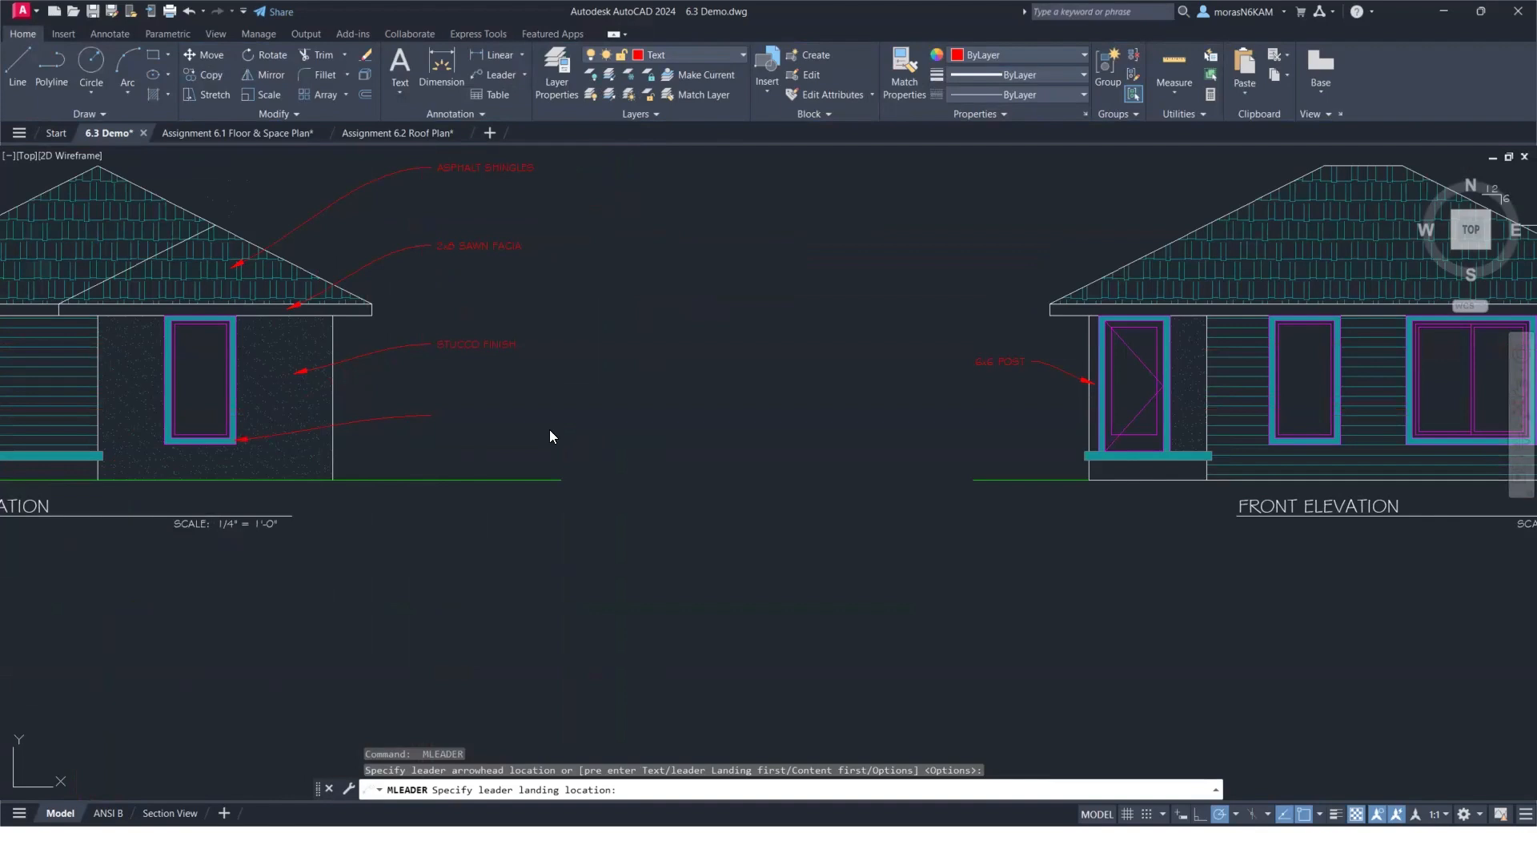
{"action": "type", "text": "1x4"}
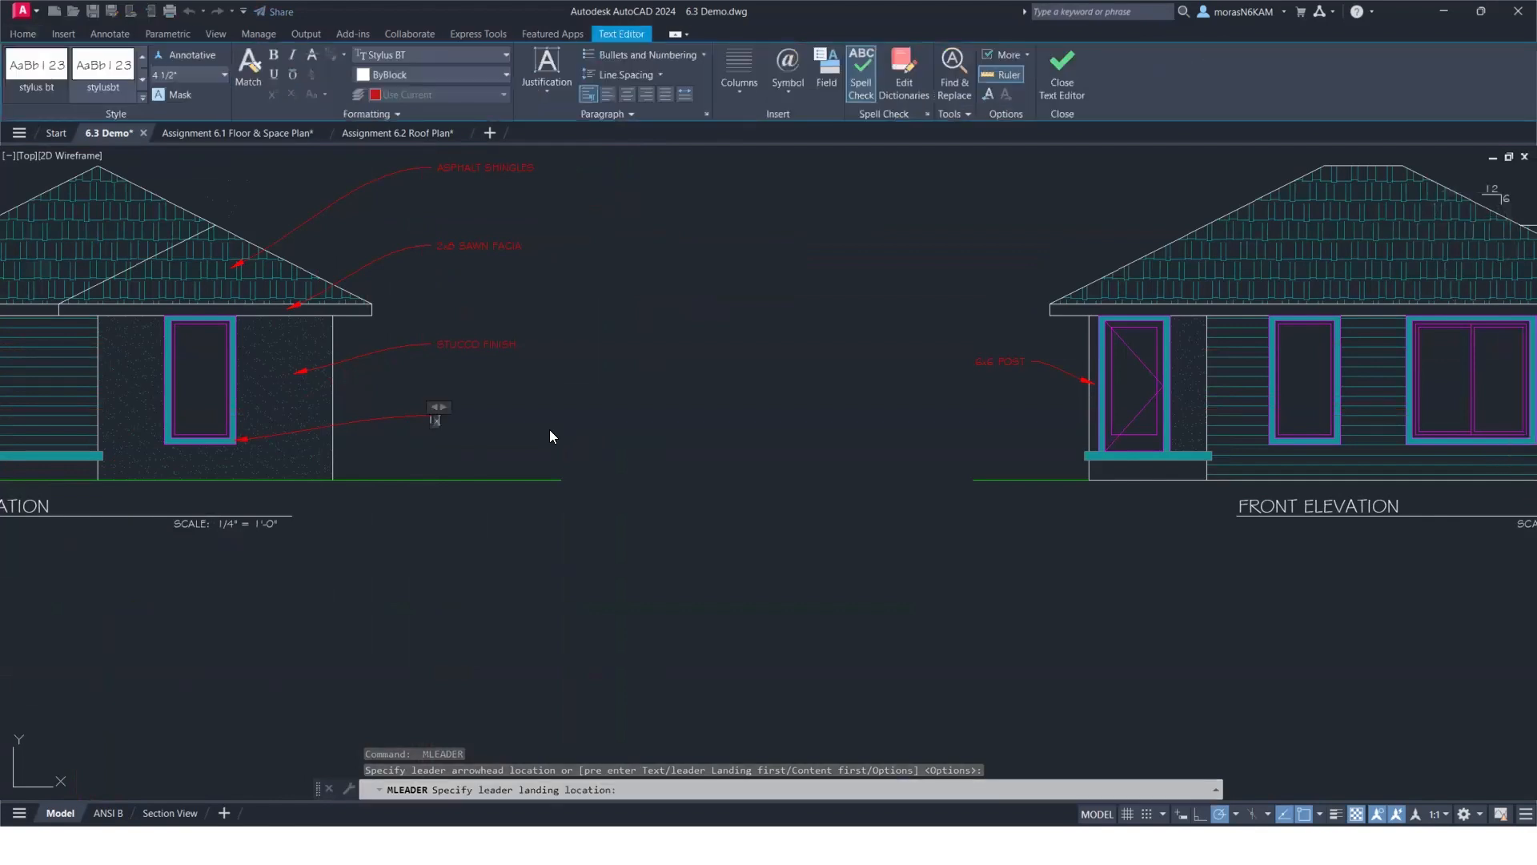
{"action": "type", "text": " WOOD TRIM"}
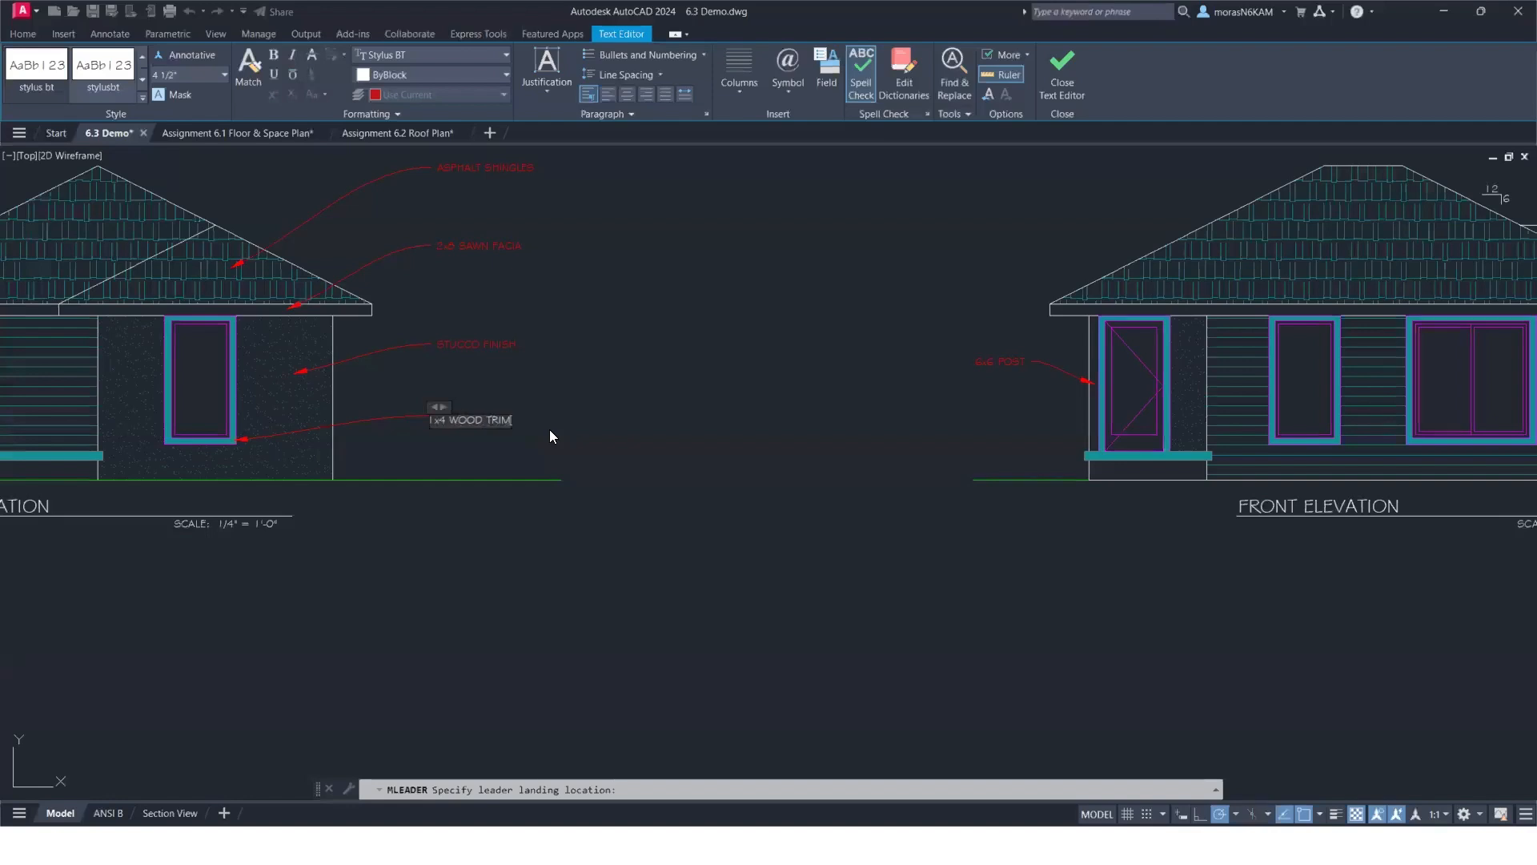
{"action": "left_click", "coordinate": [549, 429]}
Add a multileader note reading 1x6 LAP SIDING, pointing at the right elevation's lower siding, with the text outside the building's left side.
{"action": "middle_click_drag", "start_coordinate": [364, 426], "coordinate": [823, 356]}
{"action": "key", "text": "Return"}
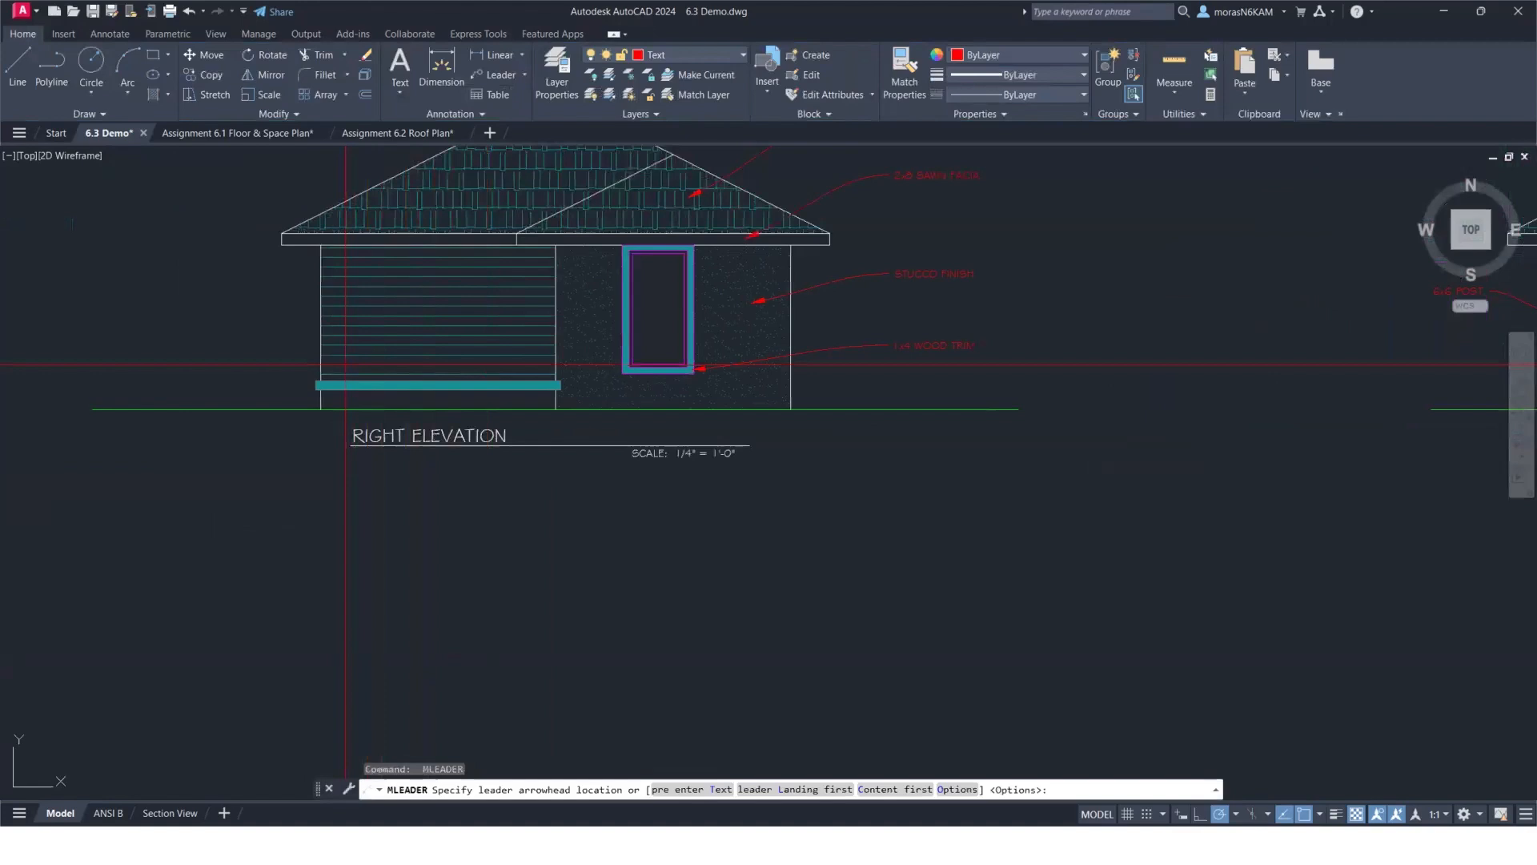
{"action": "scroll", "coordinate": [346, 363], "scroll_direction": "up", "scroll_amount": 4}
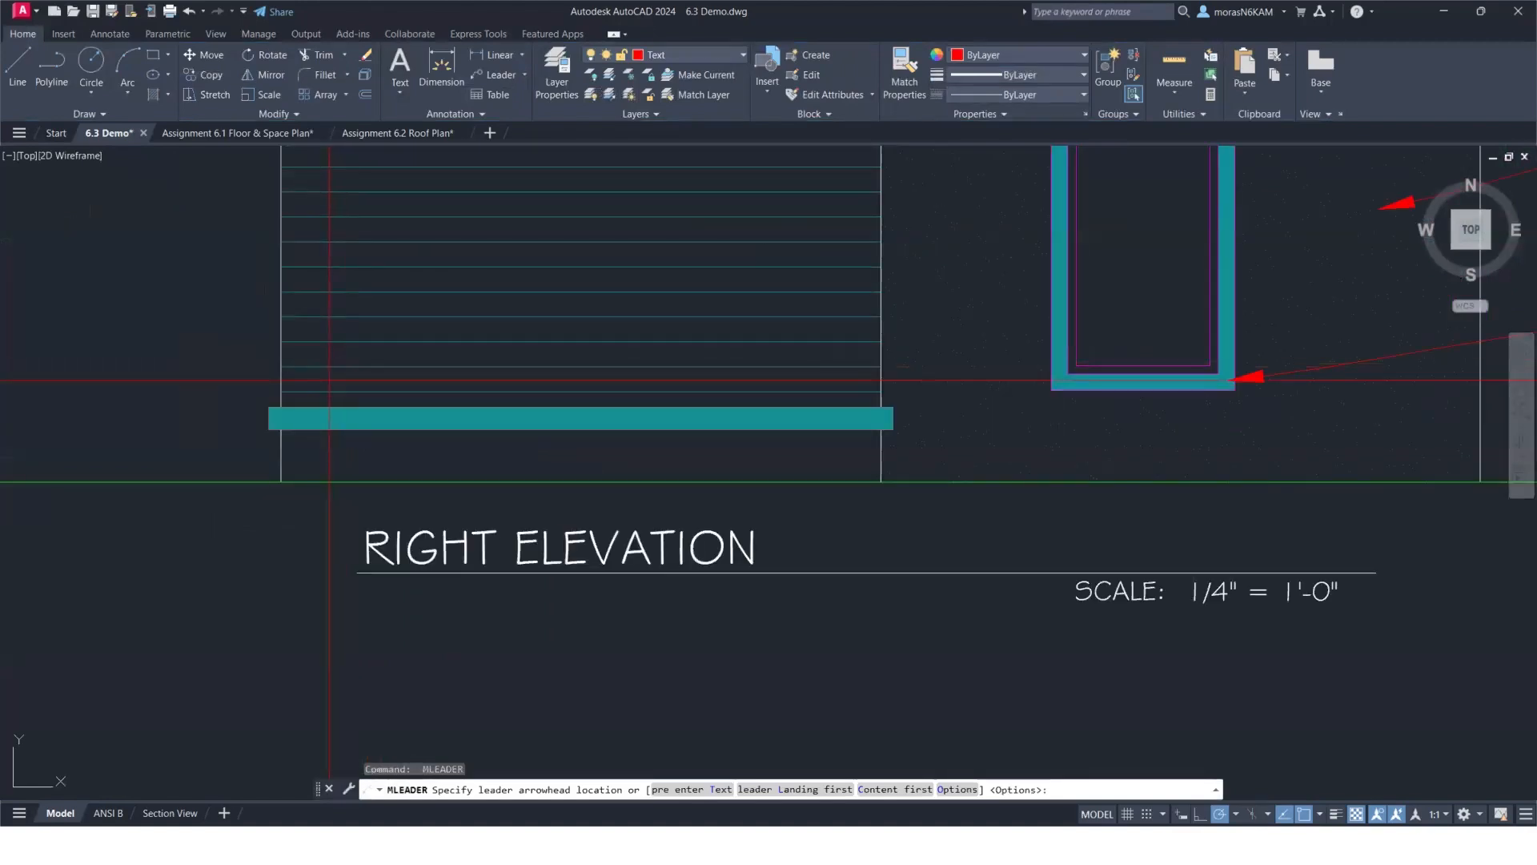
{"action": "left_click", "coordinate": [306, 382]}
{"action": "scroll", "coordinate": [101, 410], "scroll_direction": "down", "scroll_amount": 5}
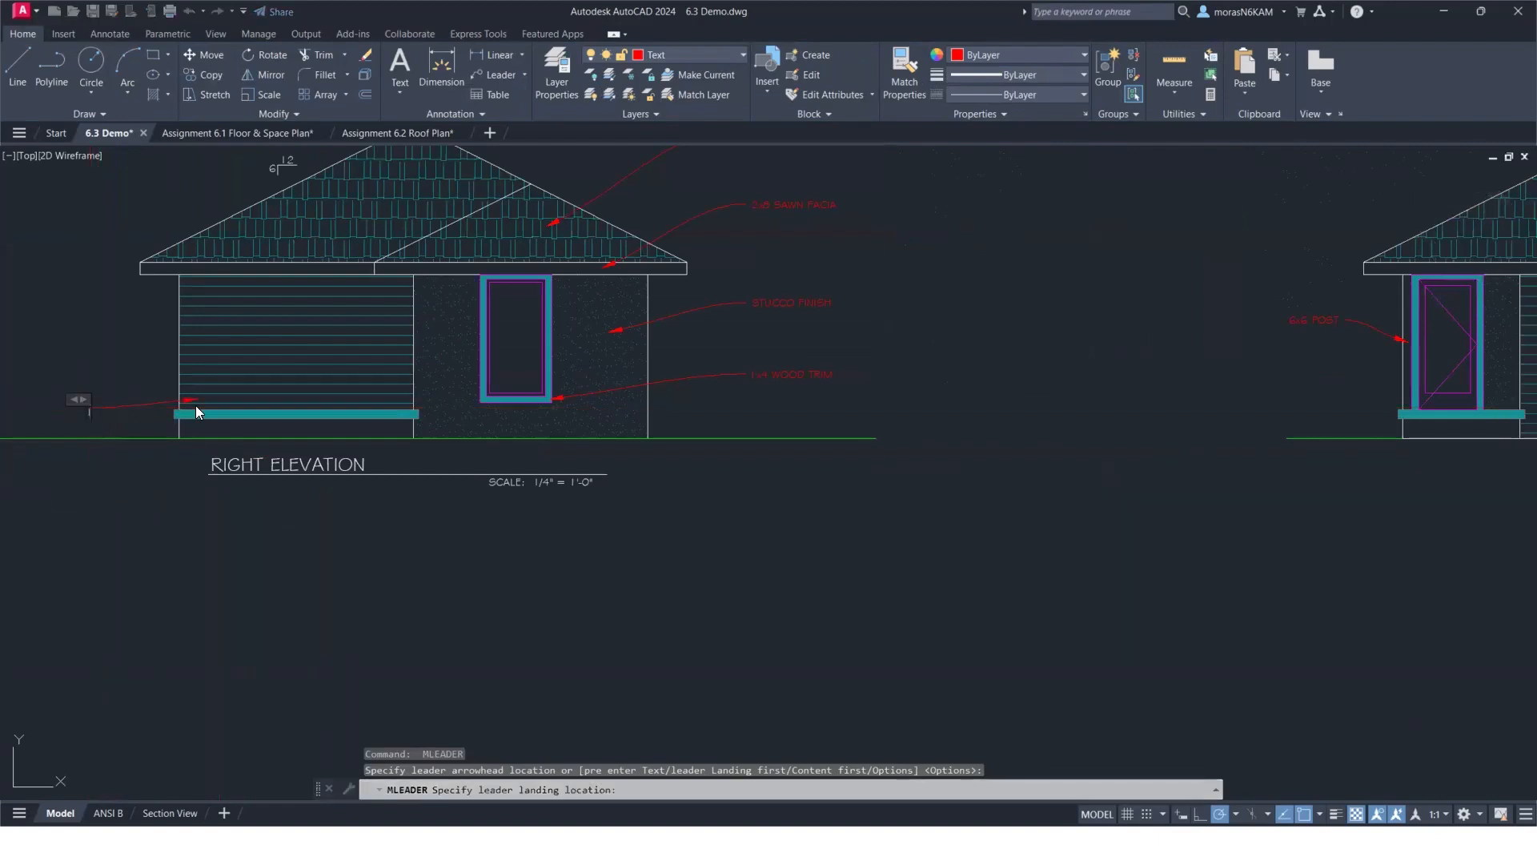
{"action": "left_click", "coordinate": [90, 407]}
{"action": "type", "text": "1x6 LAP SIDING"}
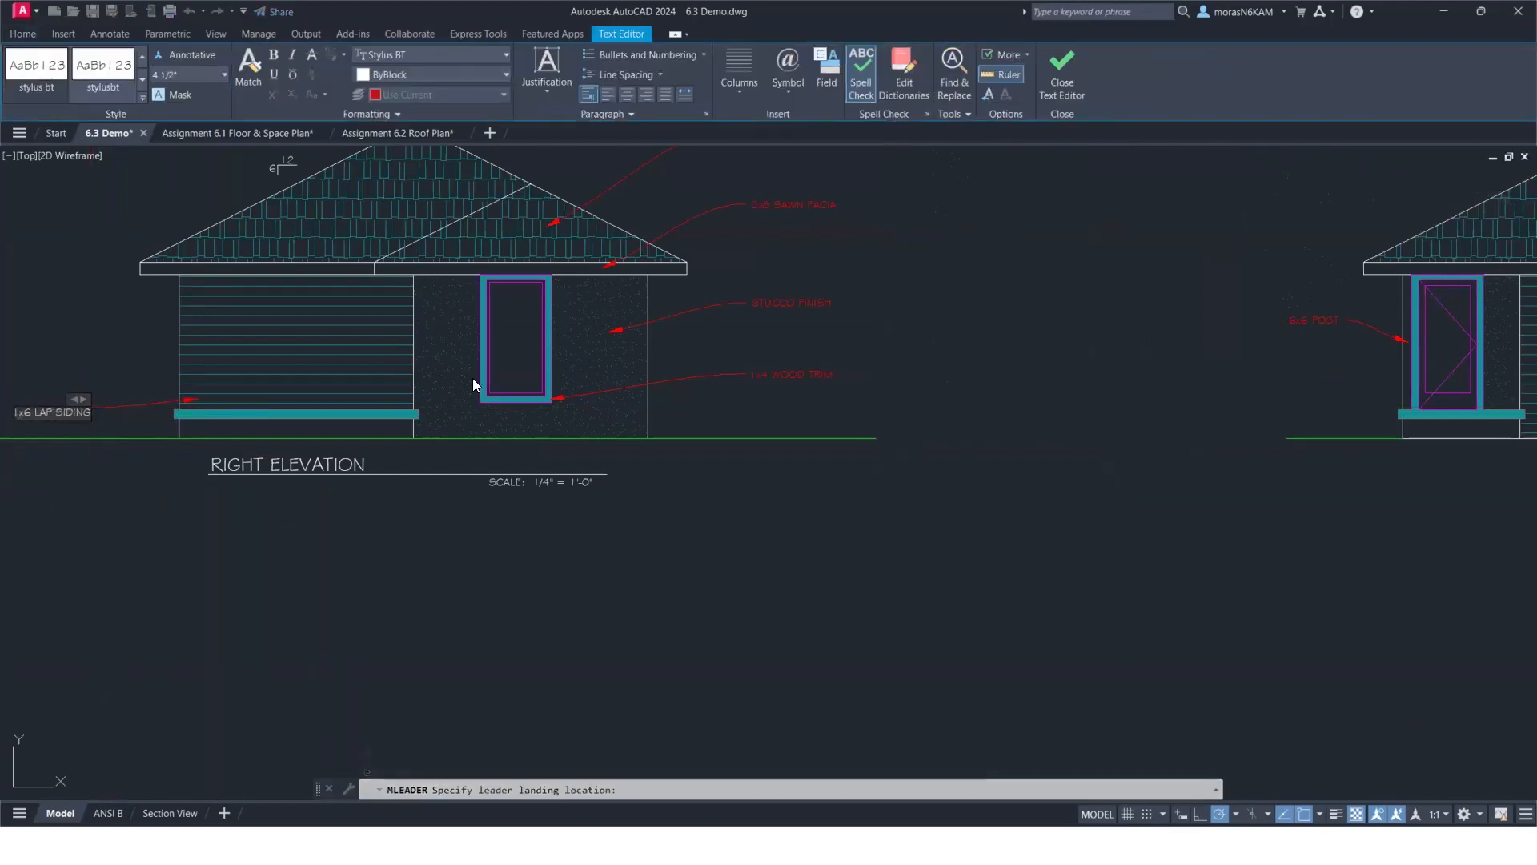
{"action": "left_click", "coordinate": [540, 400]}
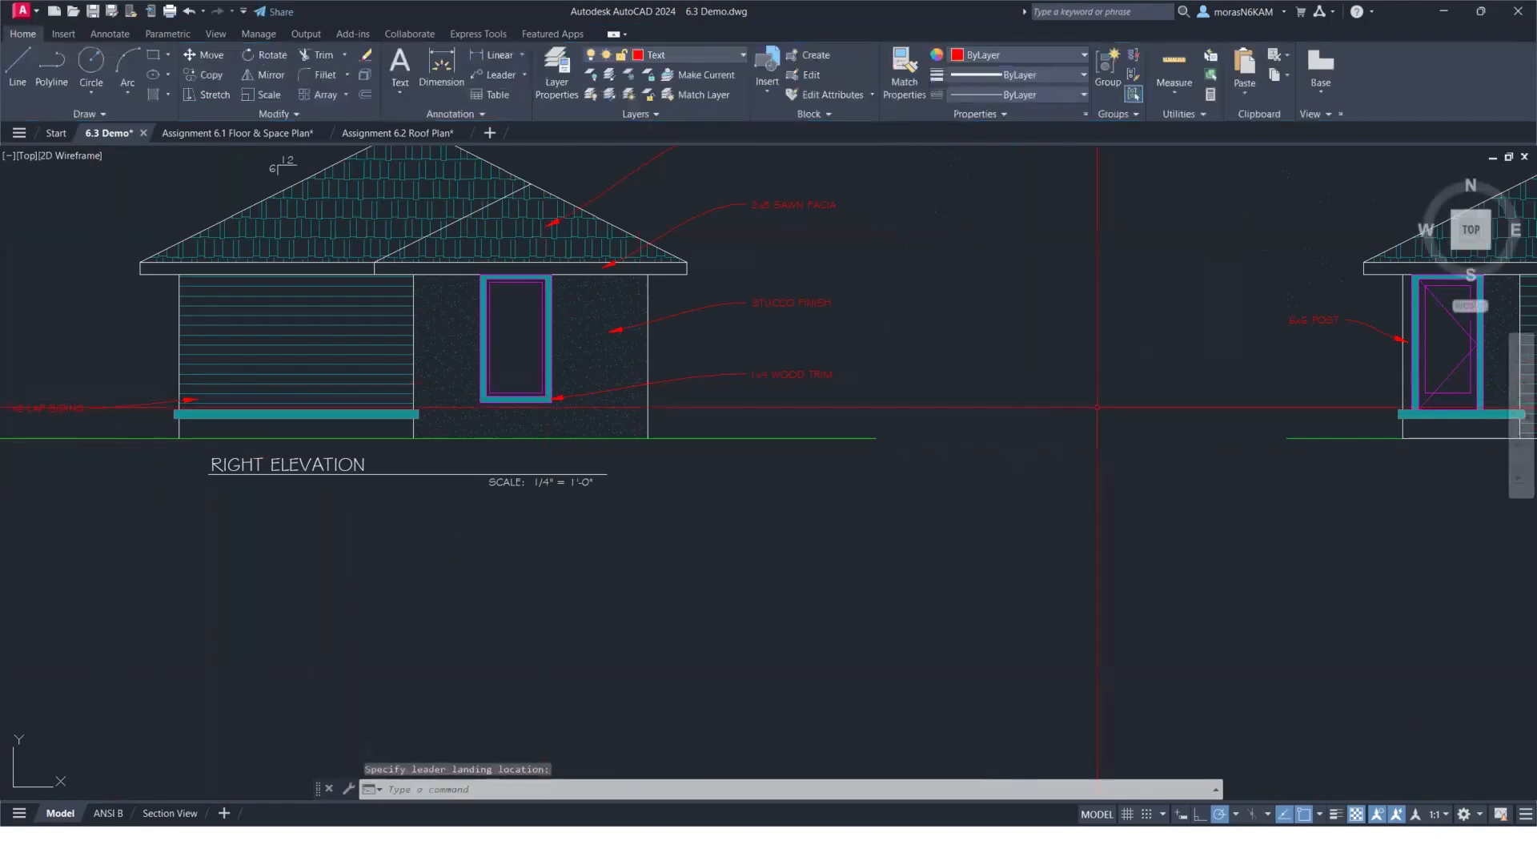
Add a multileader note reading 1x6 LAP SIDING, pointing at the front elevation's lower siding, with its landing aligned below the post note.
{"action": "middle_click_drag", "start_coordinate": [1224, 405], "coordinate": [453, 433]}
{"action": "key", "text": "space"}
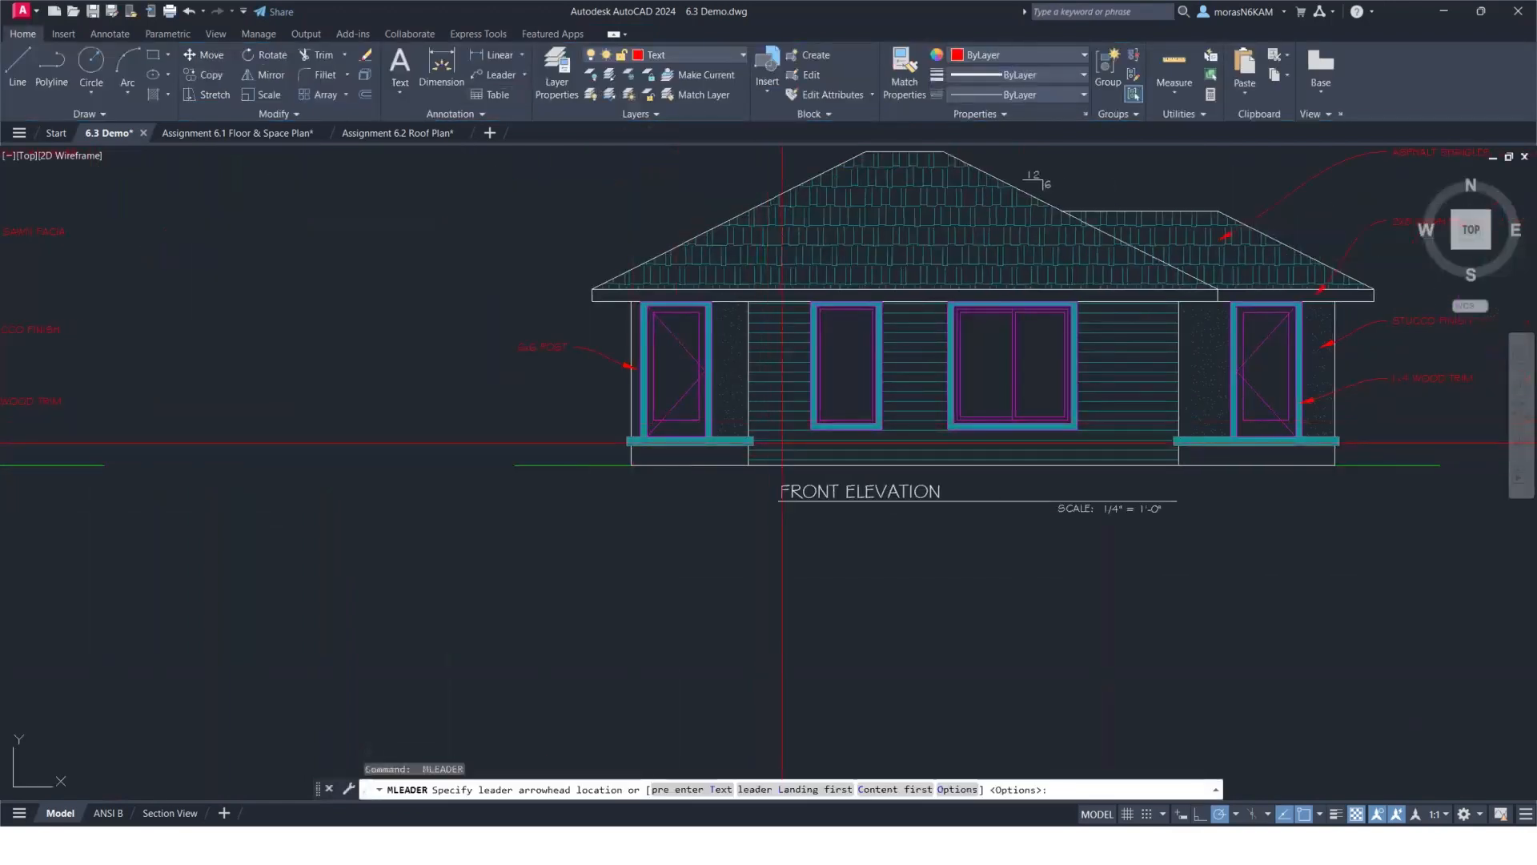
{"action": "left_click", "coordinate": [771, 453]}
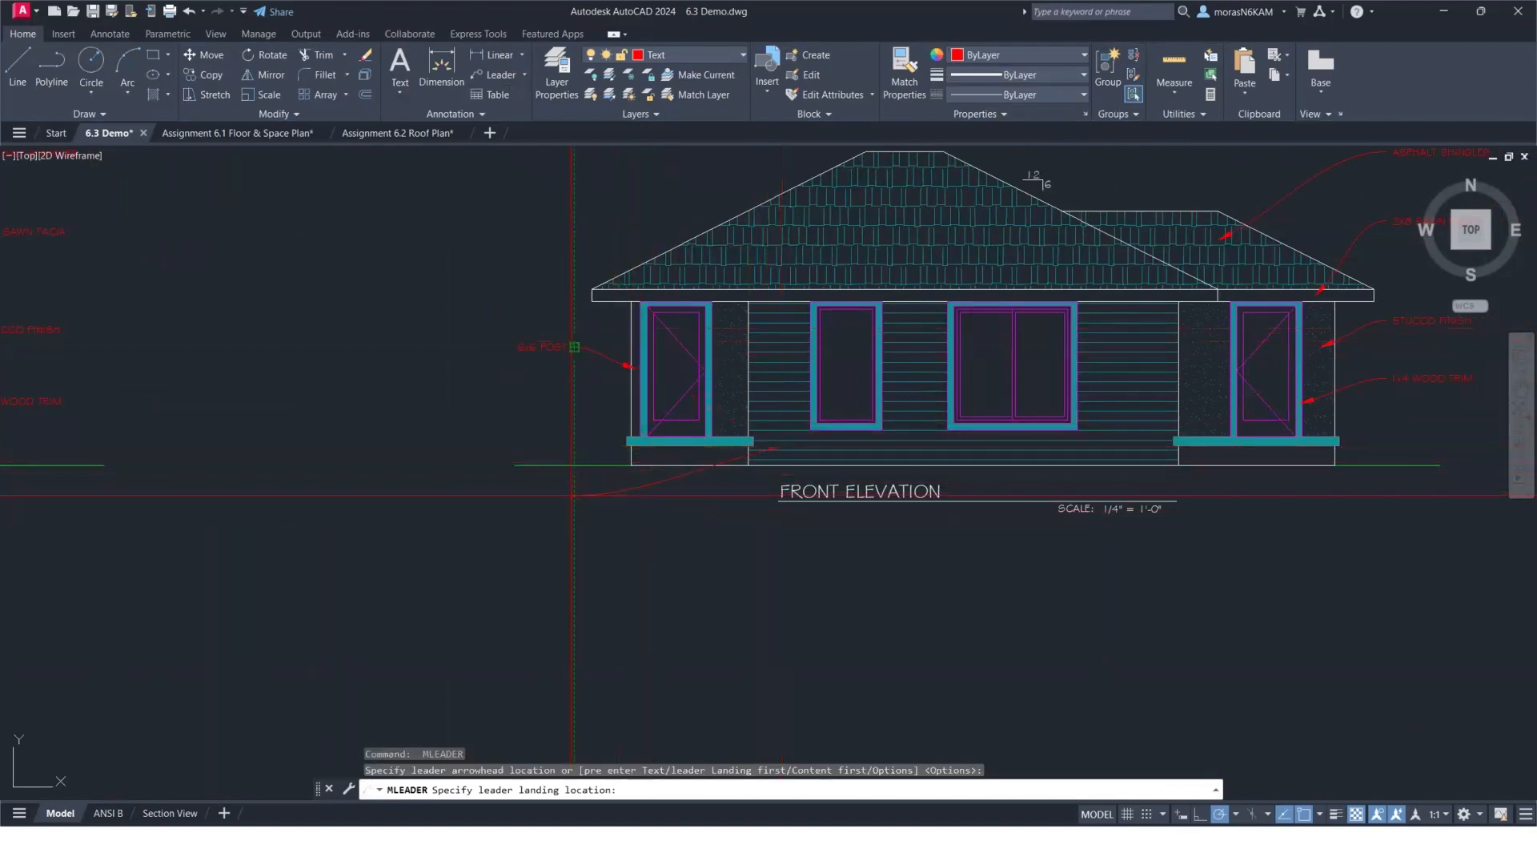
{"action": "left_click", "coordinate": [573, 496]}
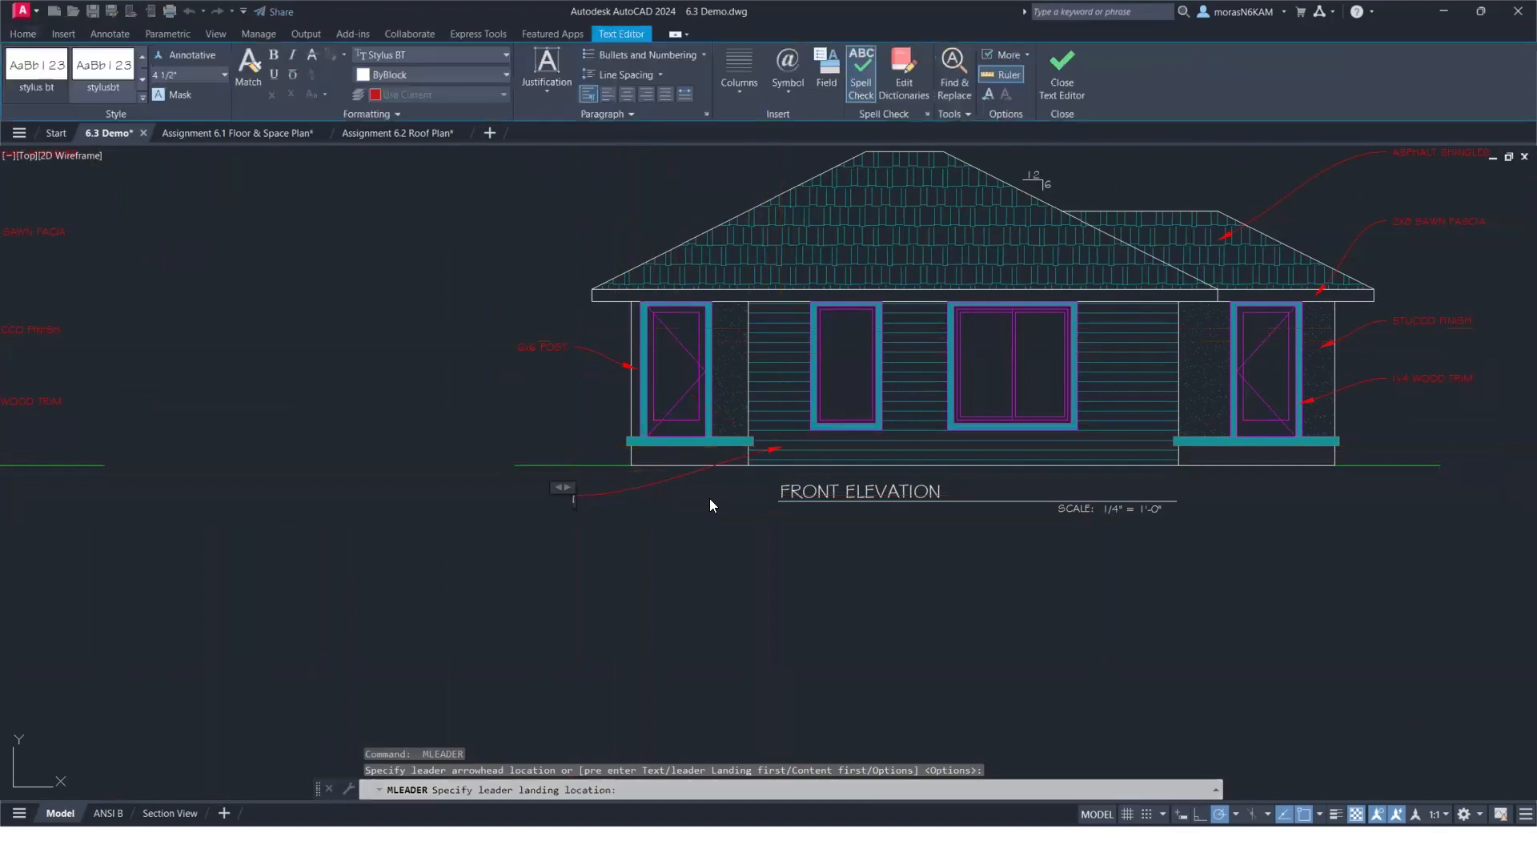
{"action": "type", "text": "1x6 LAP SIDING"}
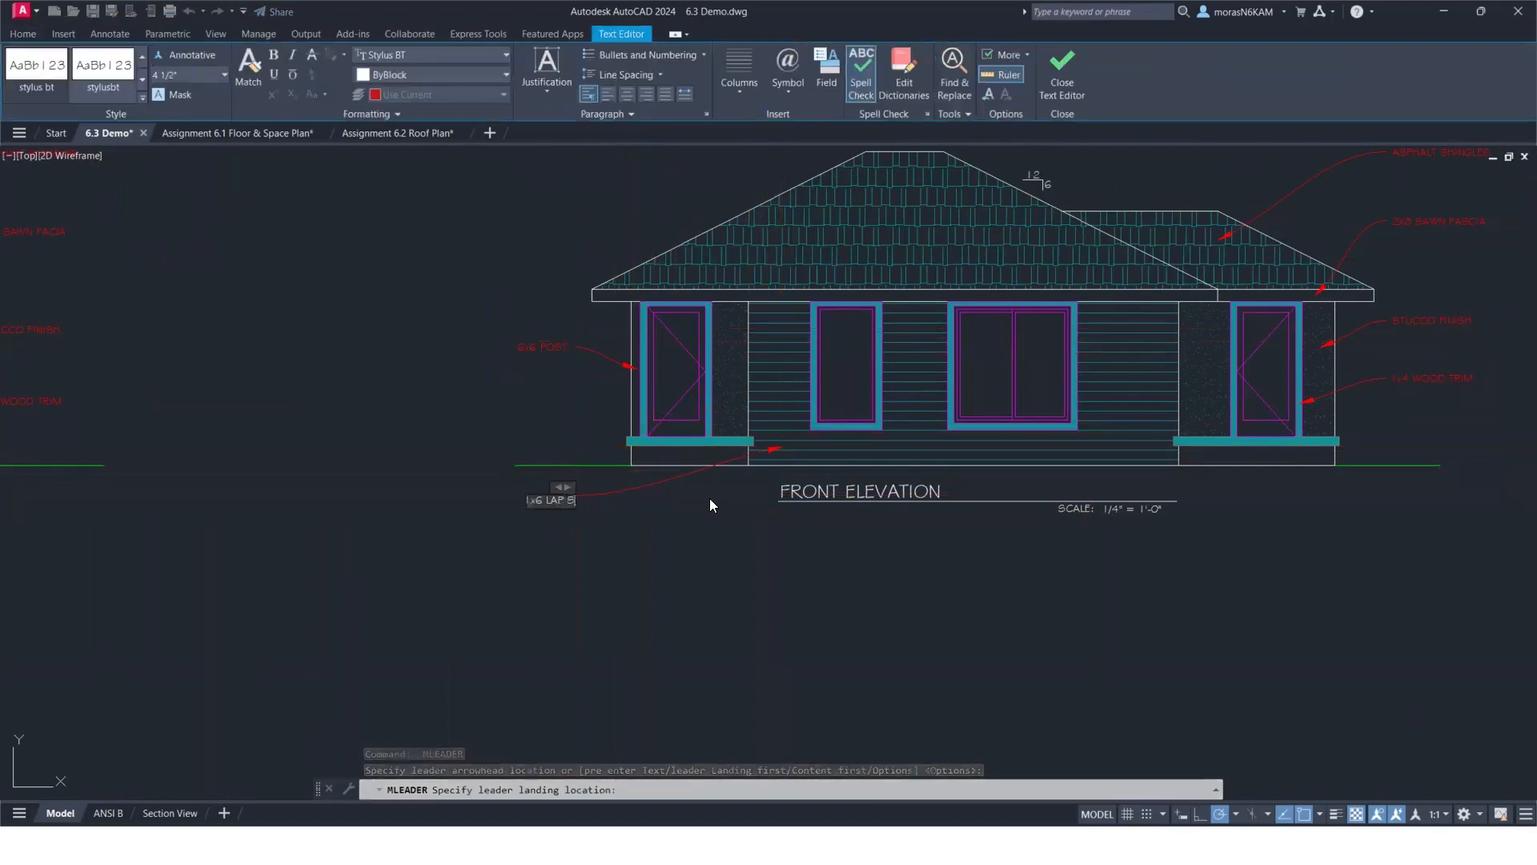
{"action": "left_click", "coordinate": [704, 499]}
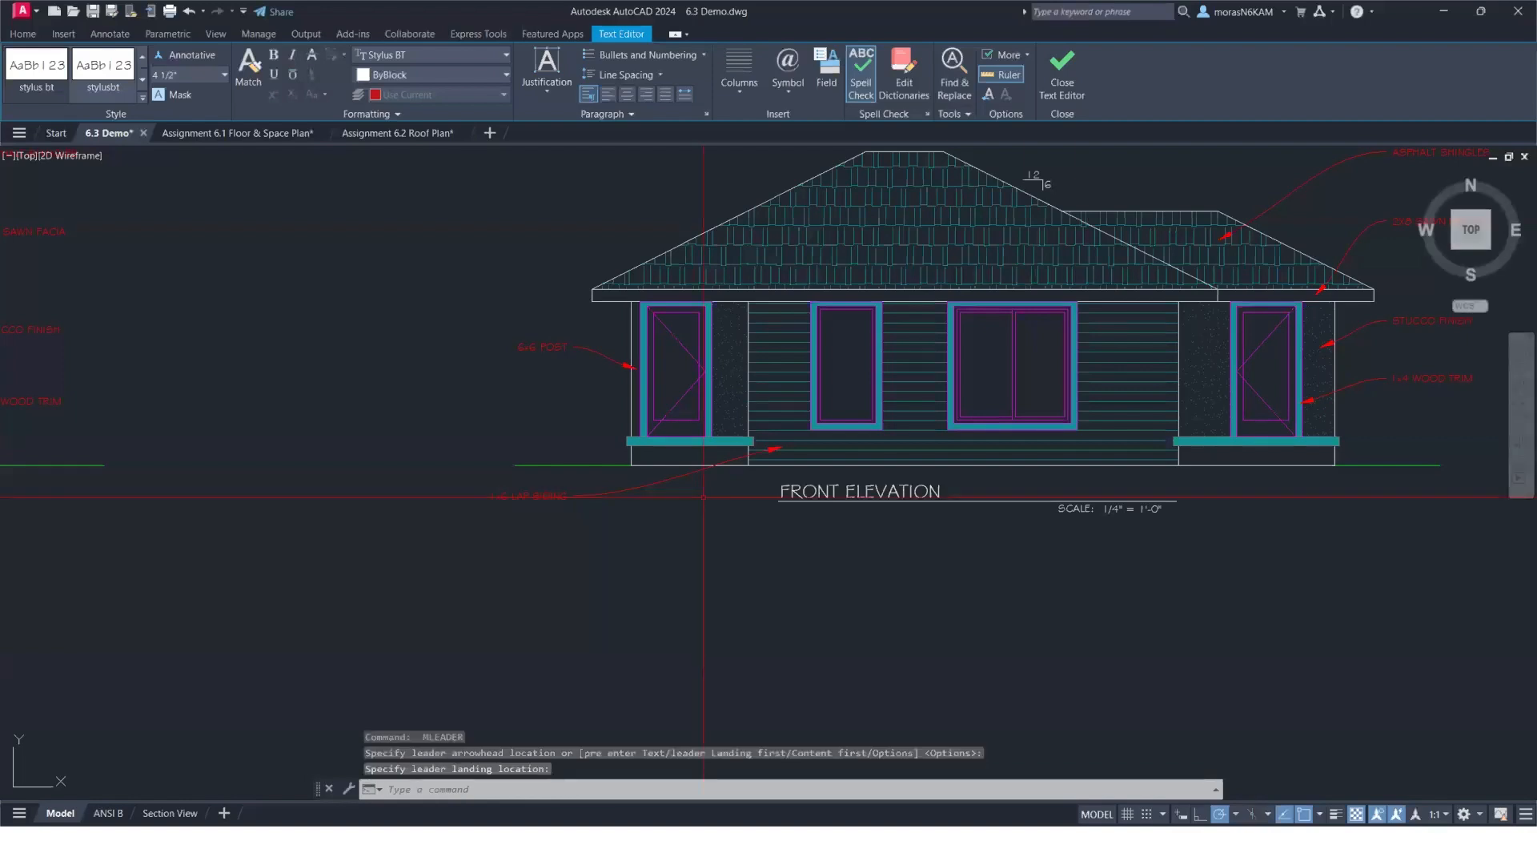
Review the notes on the right and front elevations and save the drawing.
{"action": "scroll", "coordinate": [704, 496], "scroll_direction": "down", "scroll_amount": 4}
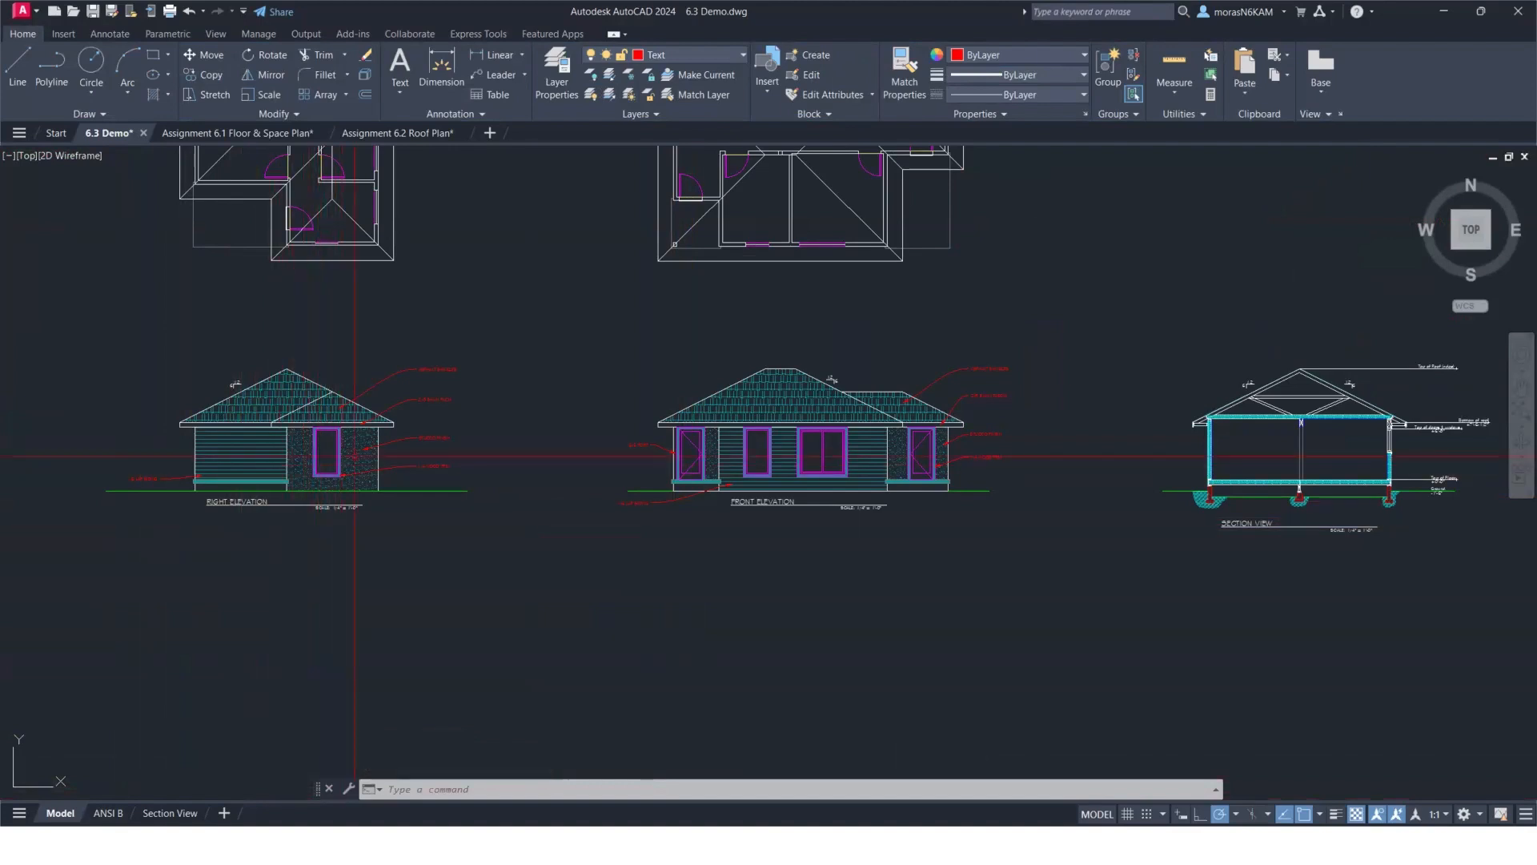
{"action": "scroll", "coordinate": [520, 361], "scroll_direction": "up", "scroll_amount": 4}
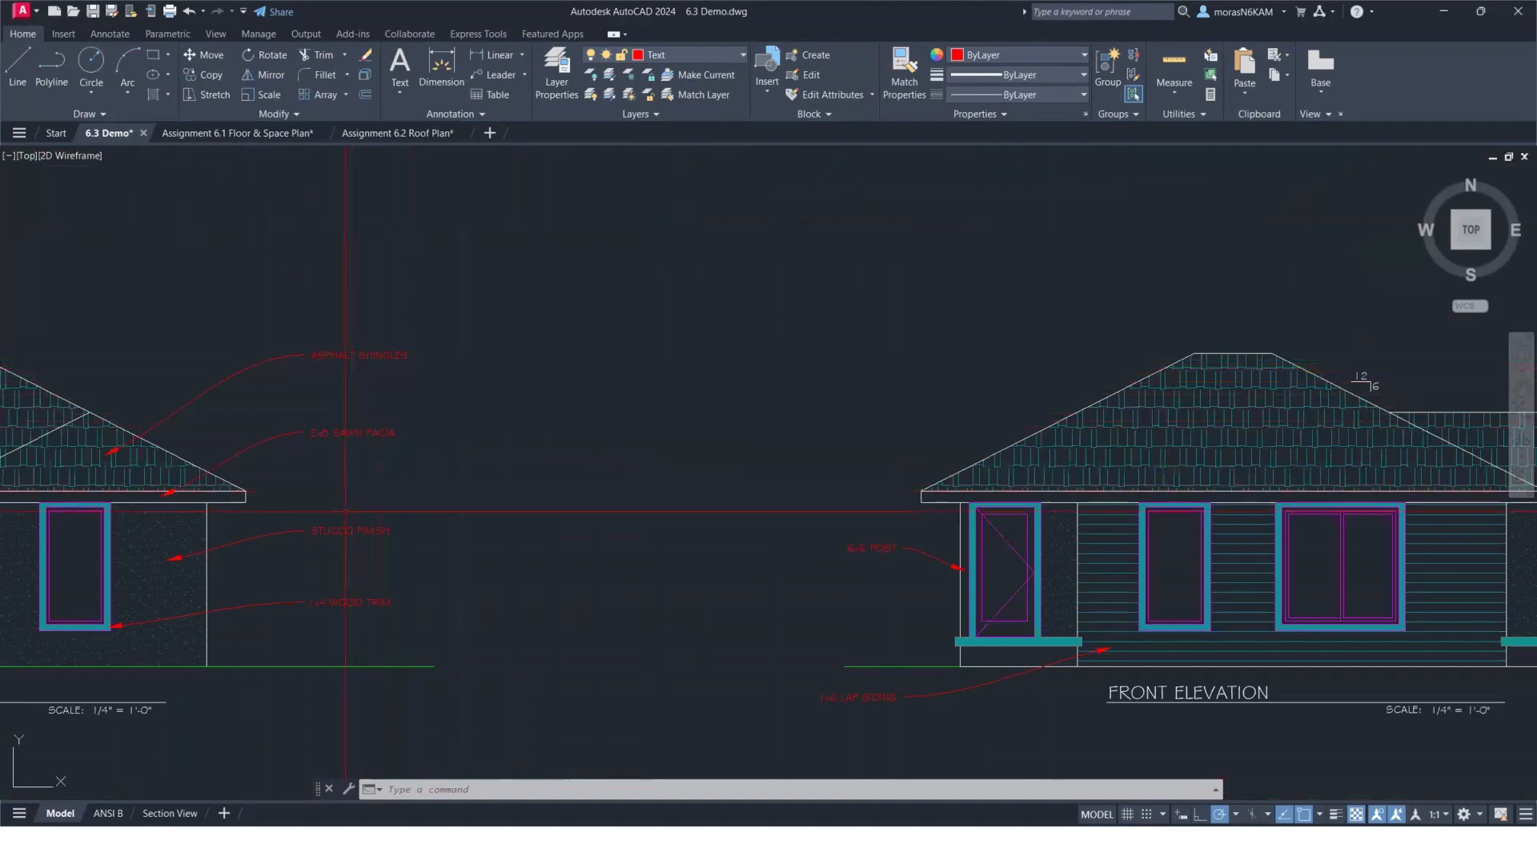
{"action": "middle_click_drag", "start_coordinate": [303, 446], "coordinate": [789, 317]}
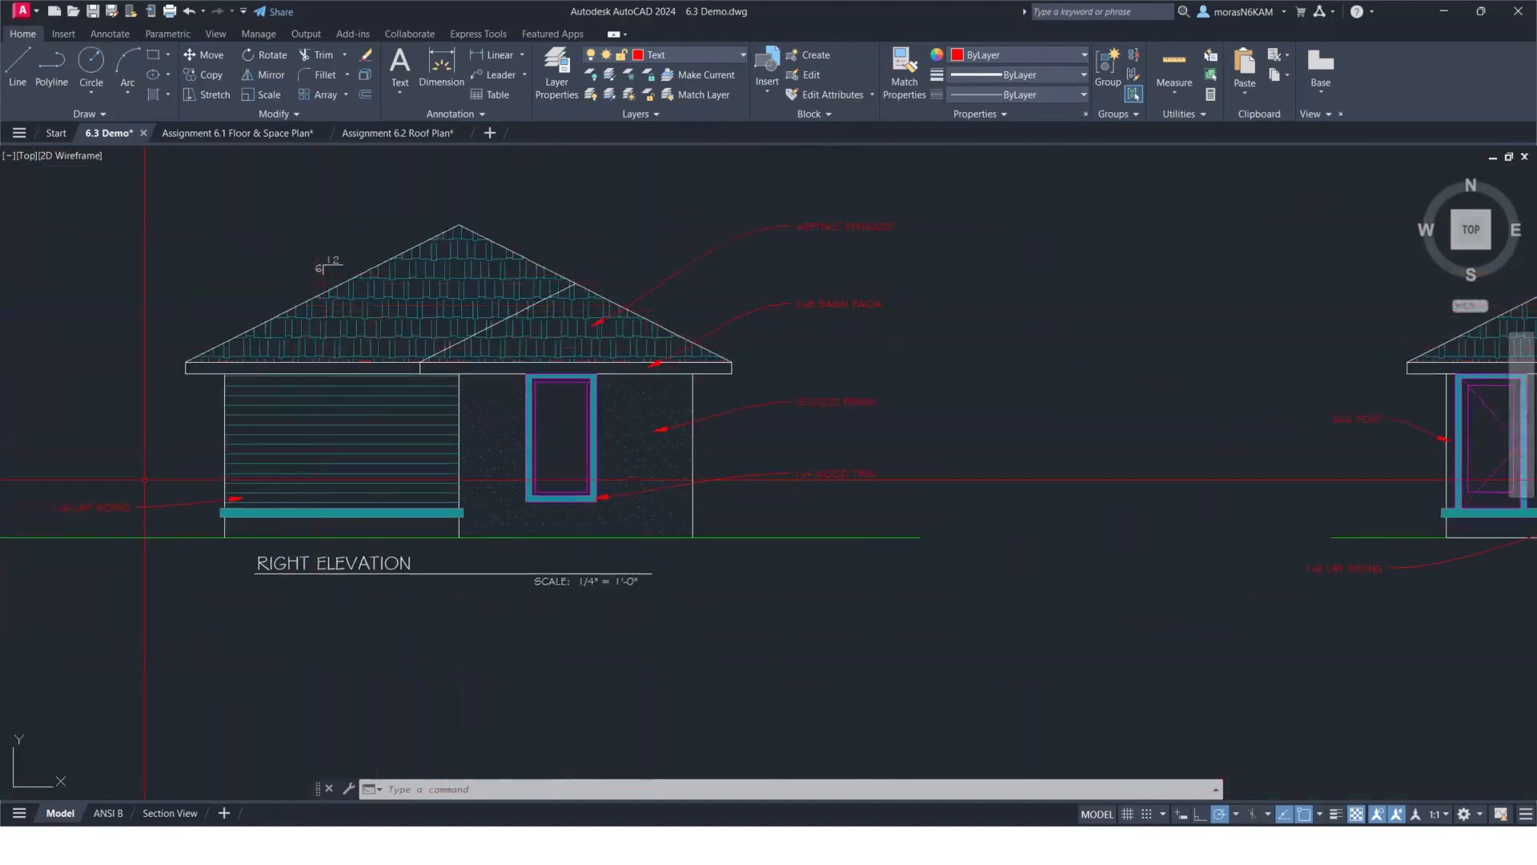
{"action": "scroll", "coordinate": [298, 502], "scroll_direction": "down", "scroll_amount": 2}
{"action": "middle_click_drag", "start_coordinate": [610, 500], "coordinate": [269, 498]}
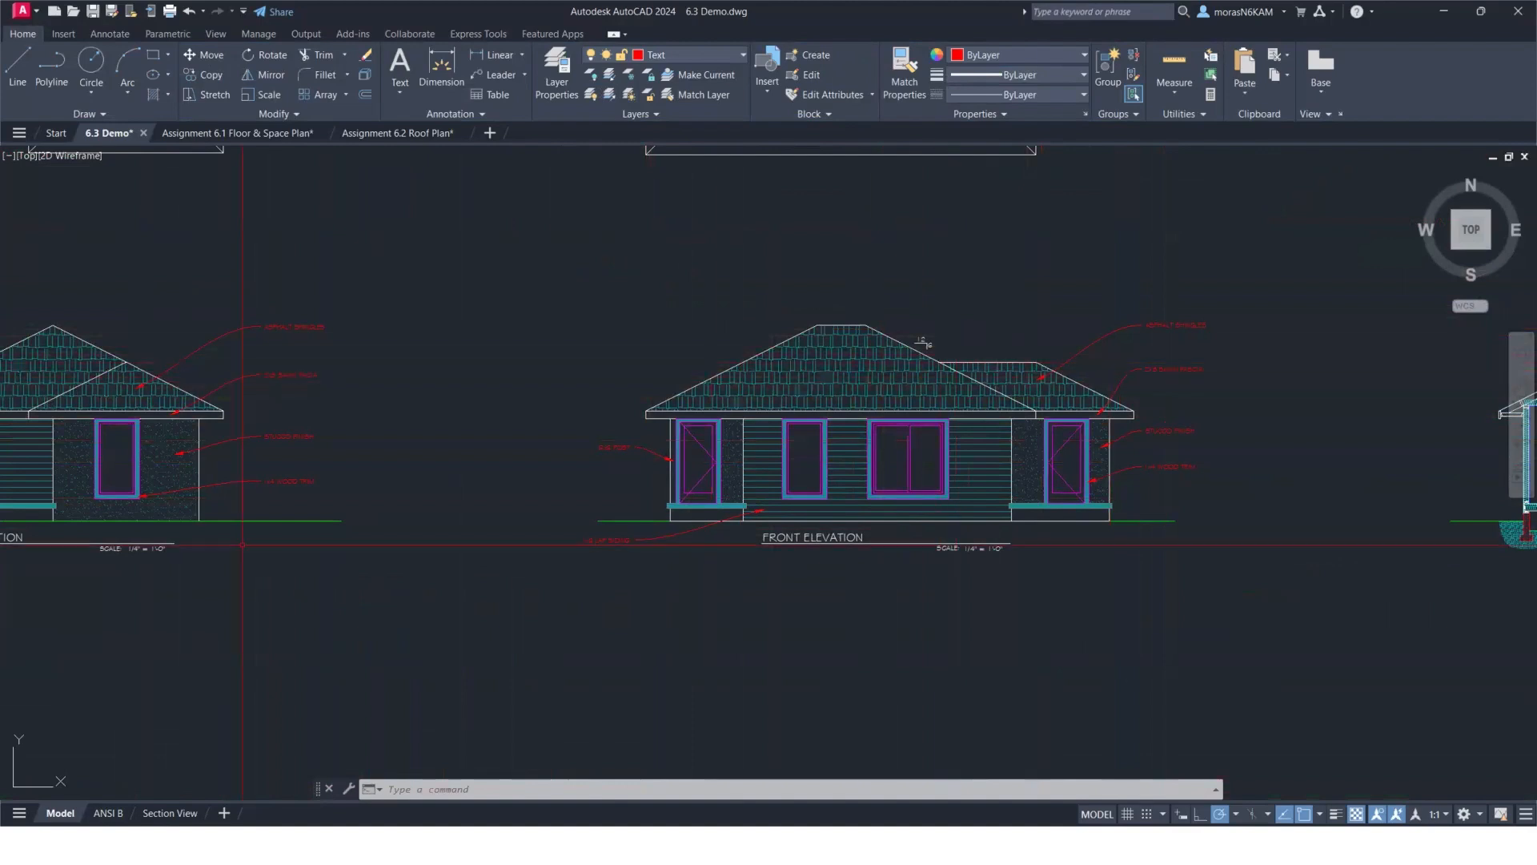
{"action": "mouse_move", "coordinate": [105, 825]}
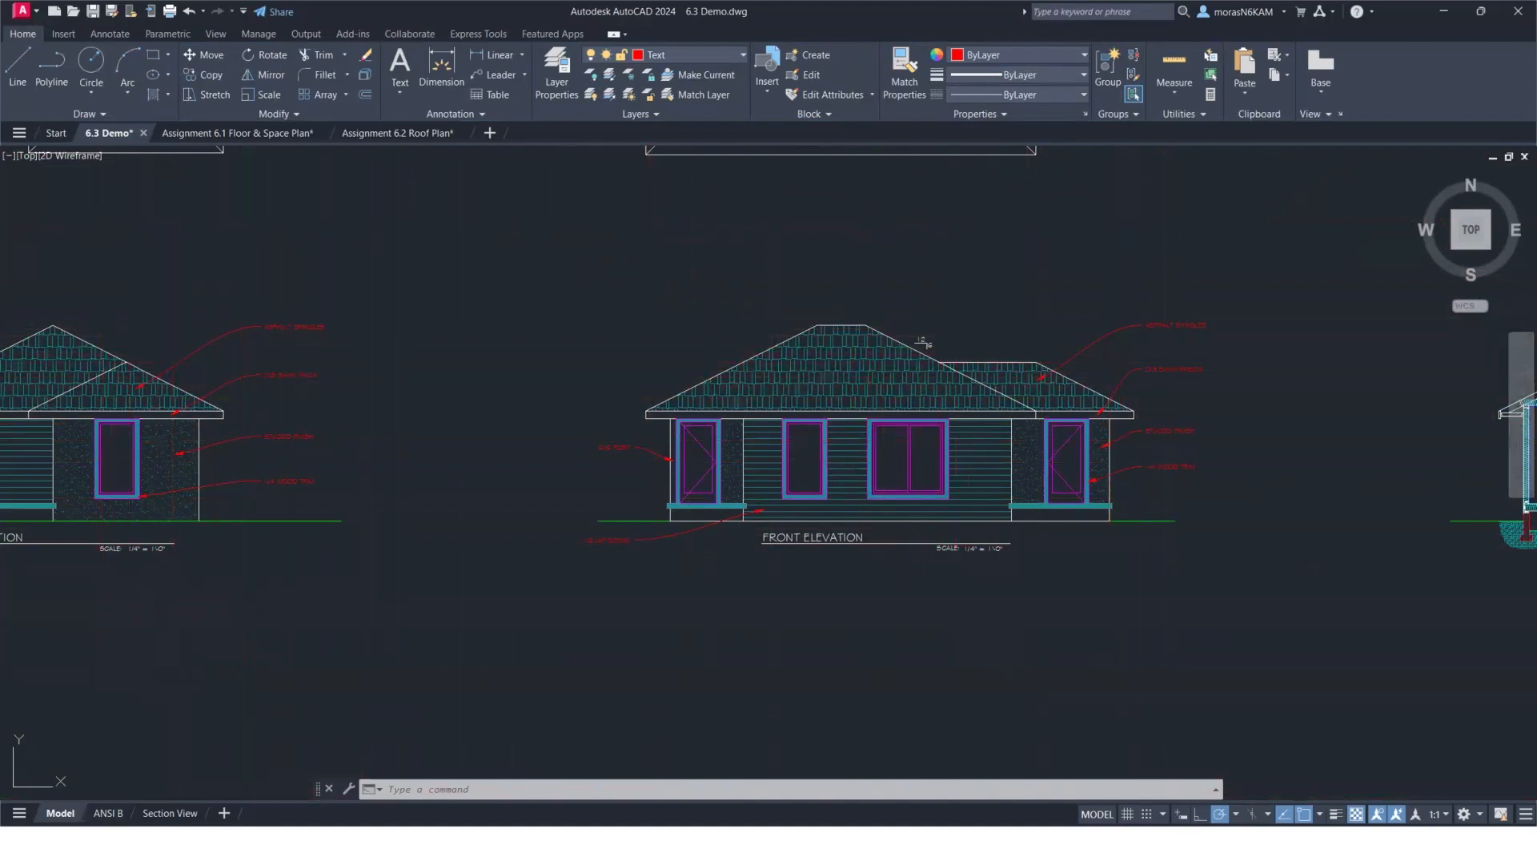
{"action": "key", "text": "ctrl+s"}
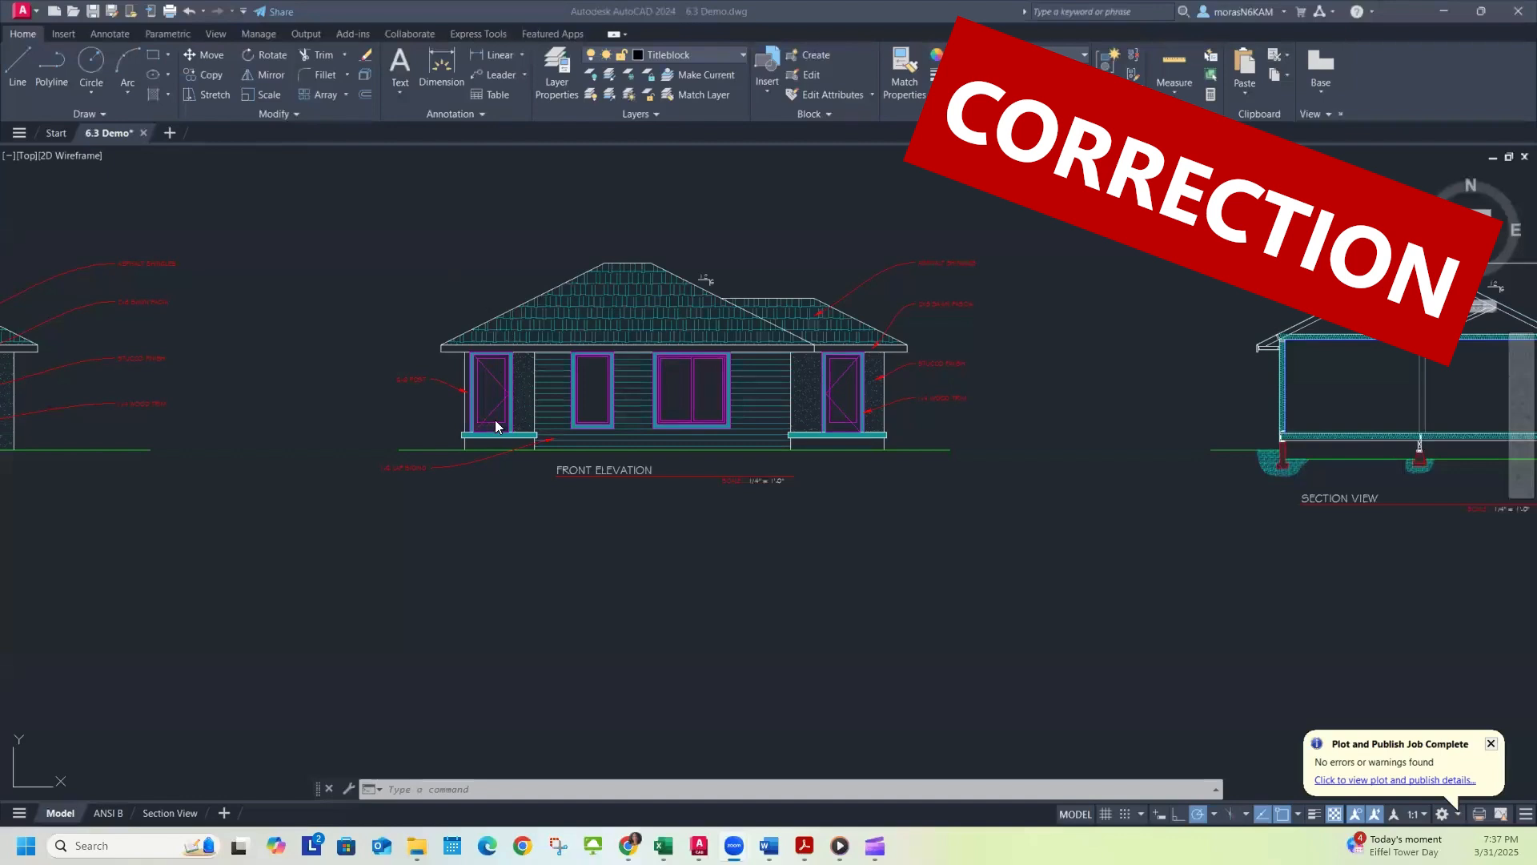
Mirror the front elevation's right-hand door about its vertical centerline, erasing the source, to reverse its swing symbol.
{"action": "left_click", "coordinate": [814, 482]}
{"action": "scroll", "coordinate": [375, 462], "scroll_direction": "down", "scroll_amount": 2}
{"action": "mouse_move", "coordinate": [375, 462]}
{"action": "middle_mouse_down"}
{"action": "mouse_move", "coordinate": [459, 416]}
{"action": "mouse_move", "coordinate": [384, 413]}
{"action": "middle_mouse_up"}
{"action": "scroll", "coordinate": [650, 382], "scroll_direction": "up", "scroll_amount": 2}
{"action": "scroll", "coordinate": [650, 382], "scroll_direction": "up", "scroll_amount": 4}
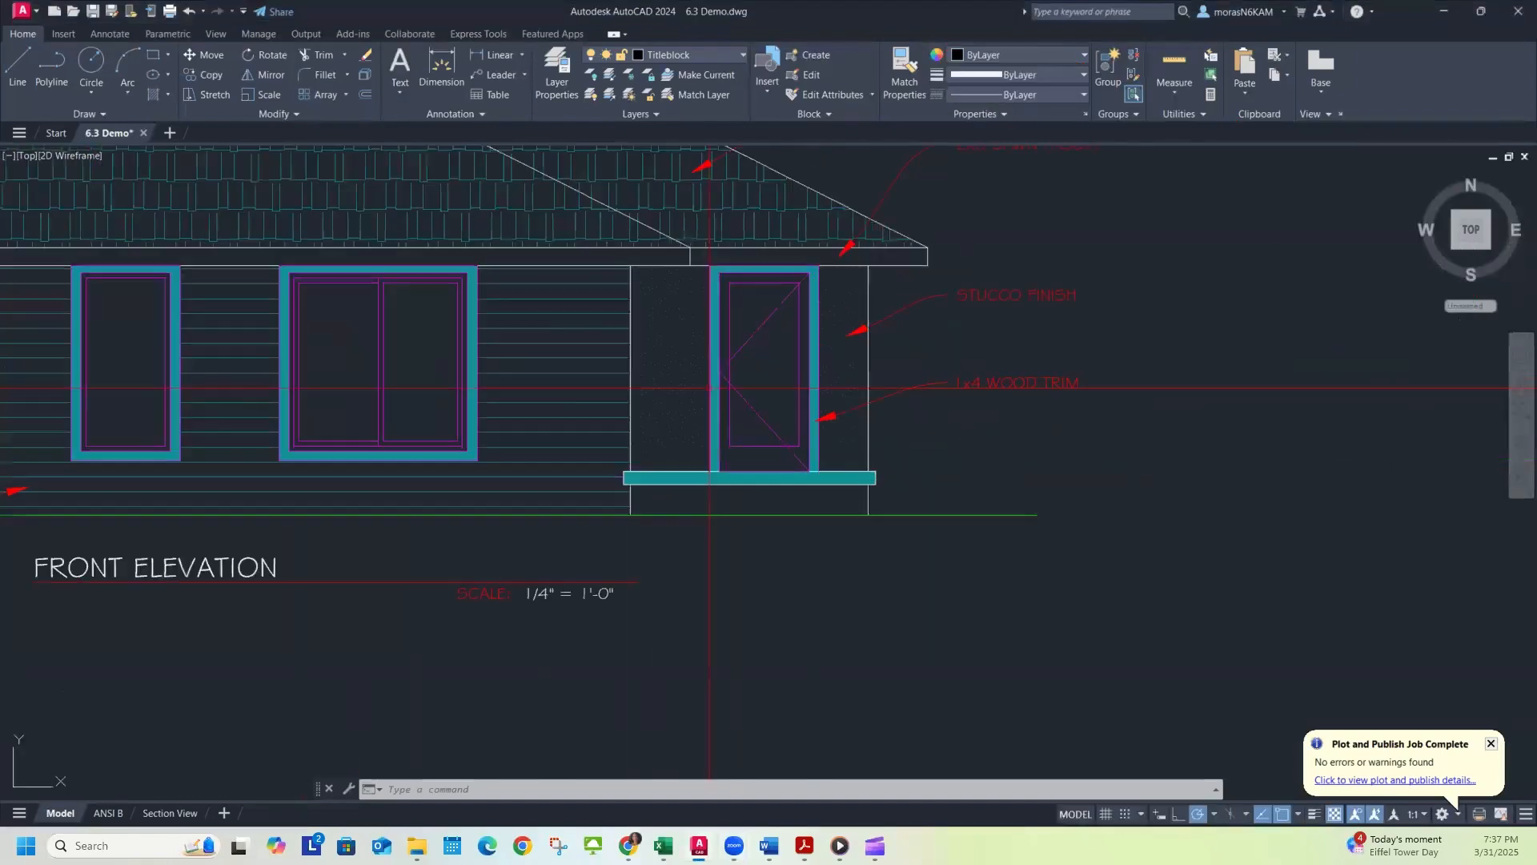
{"action": "left_click", "coordinate": [747, 325]}
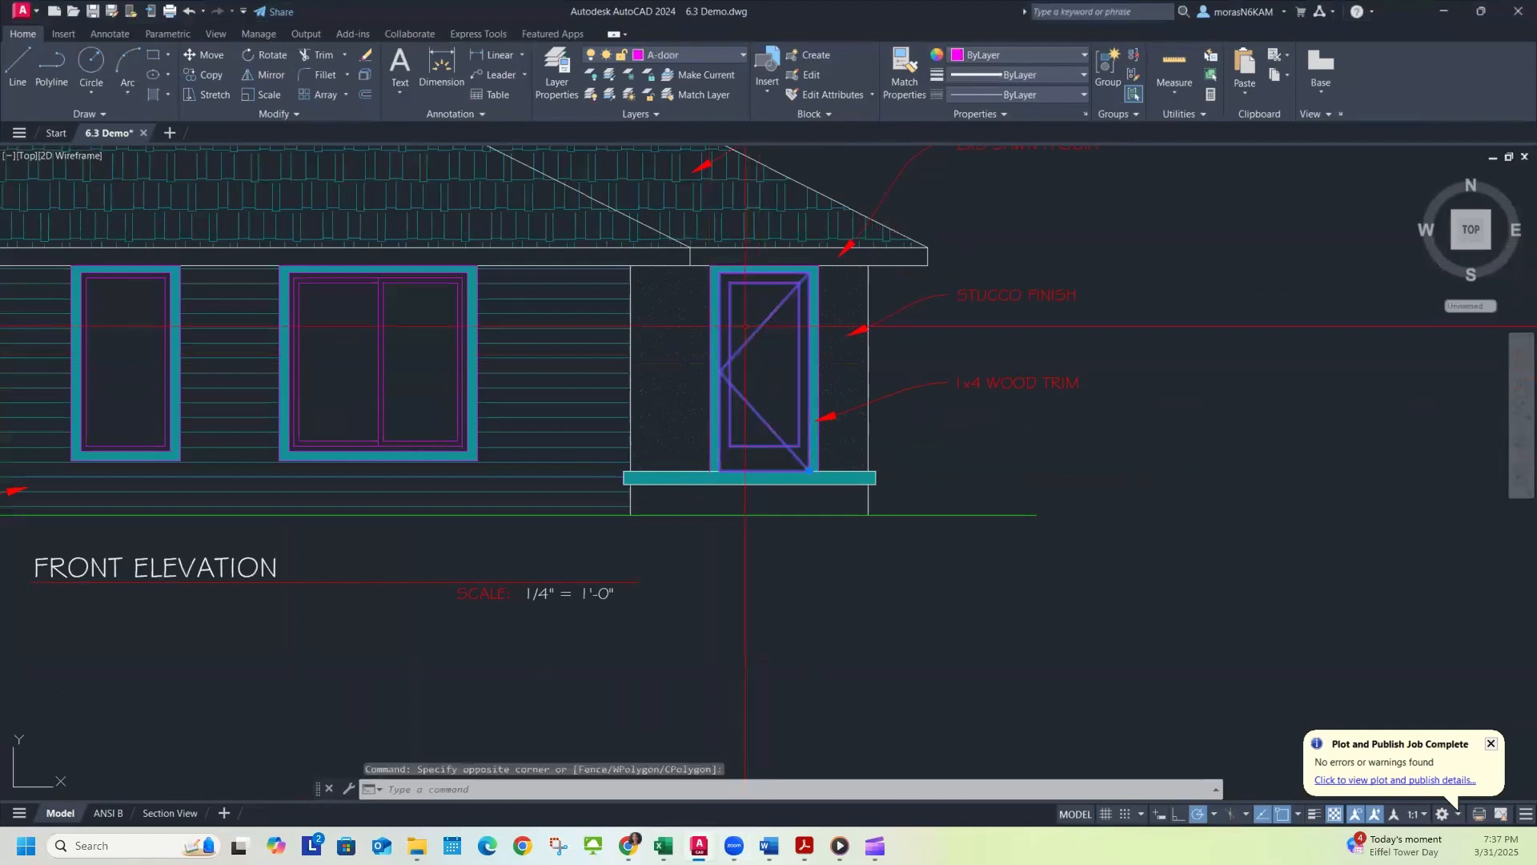
{"action": "type", "text": "mi"}
{"action": "key", "text": "Return"}
{"action": "left_click", "coordinate": [766, 474]}
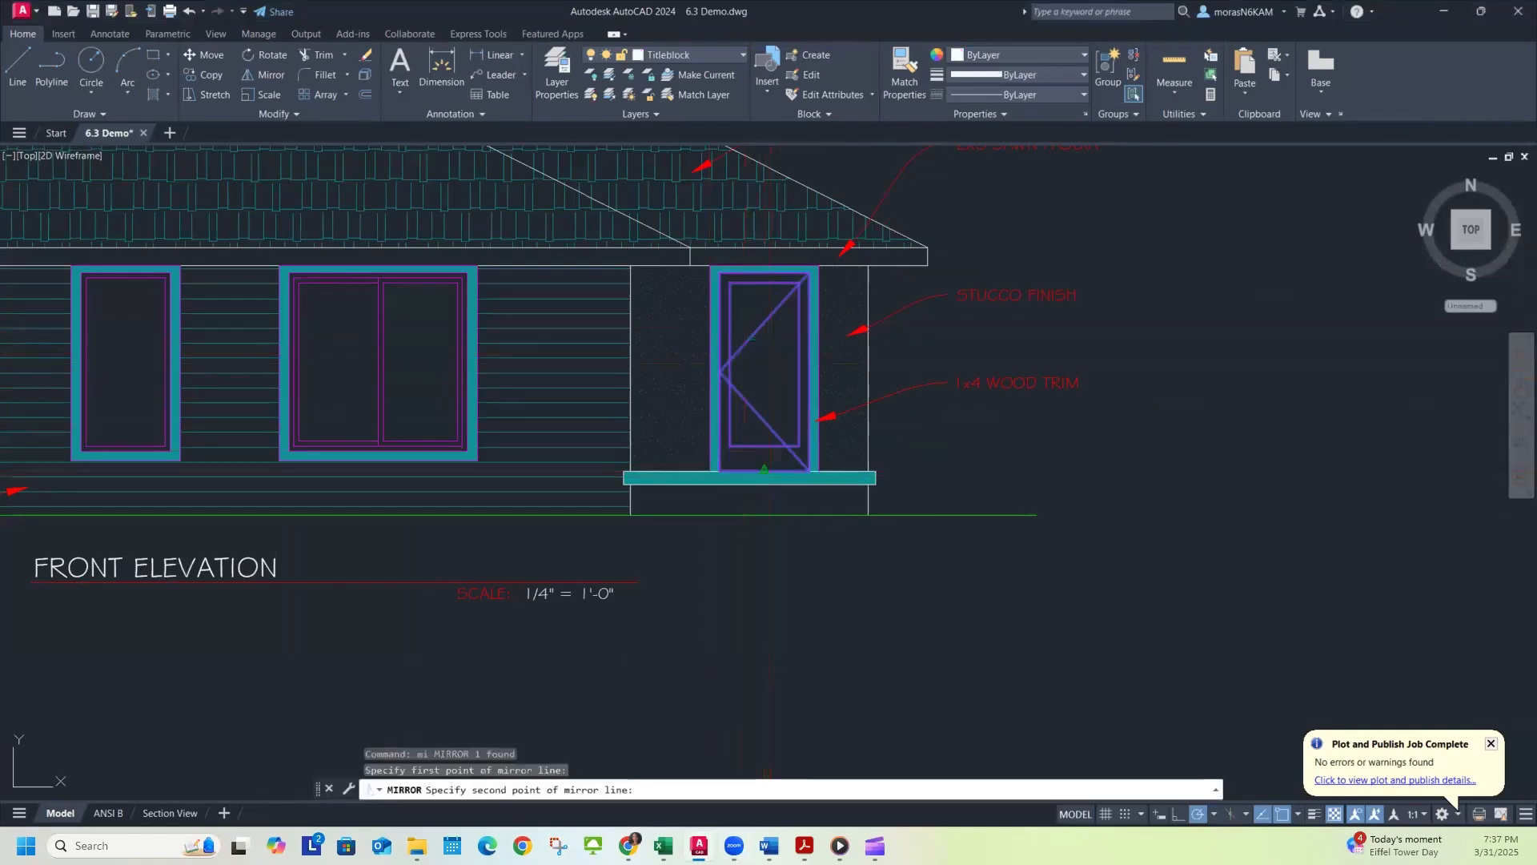
{"action": "scroll", "coordinate": [738, 248], "scroll_direction": "down", "scroll_amount": 5}
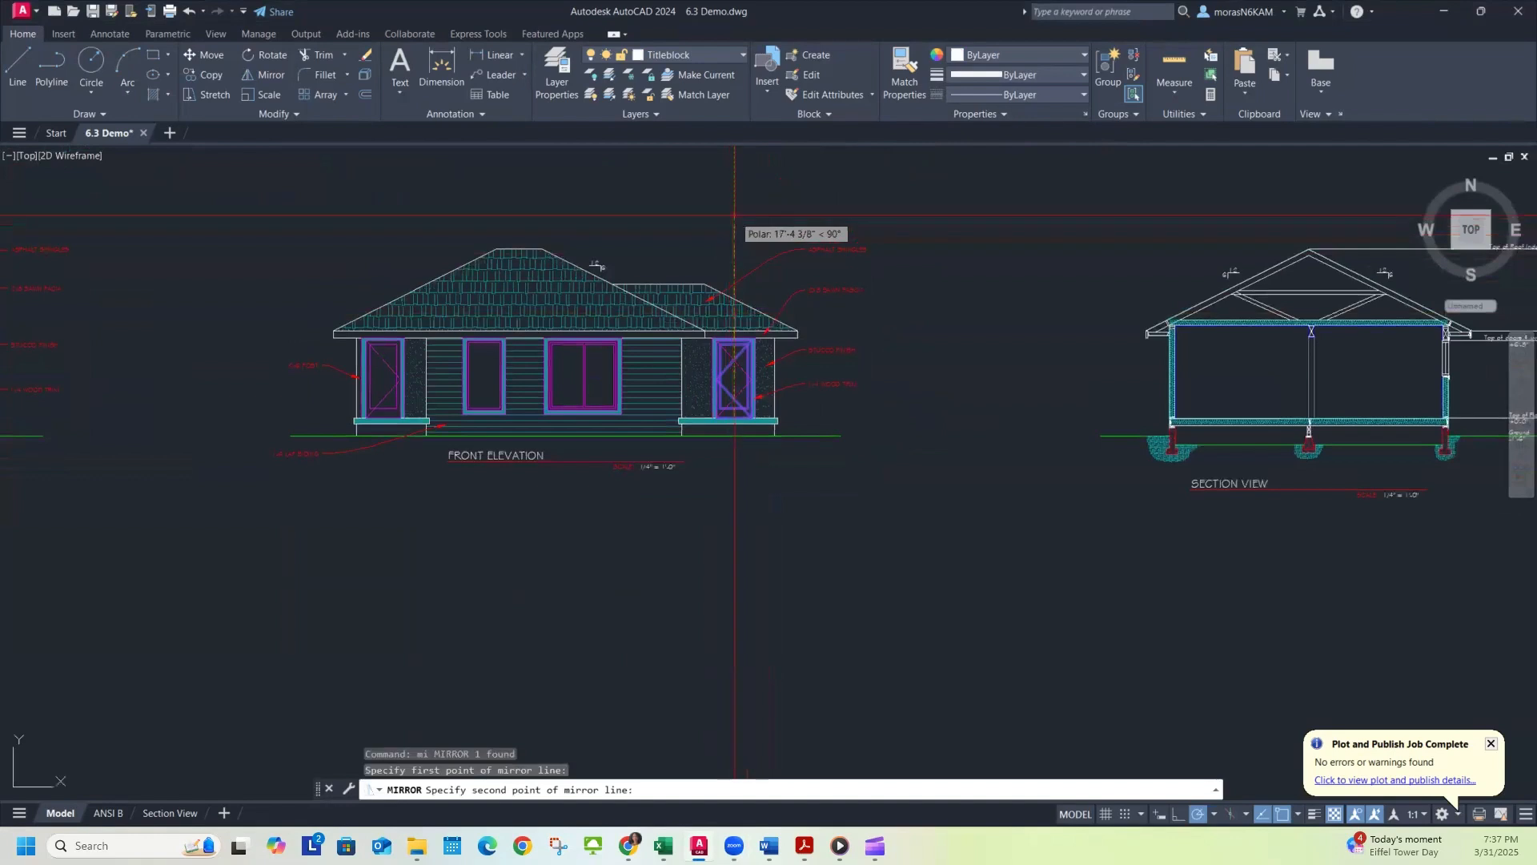
{"action": "left_click", "coordinate": [735, 189]}
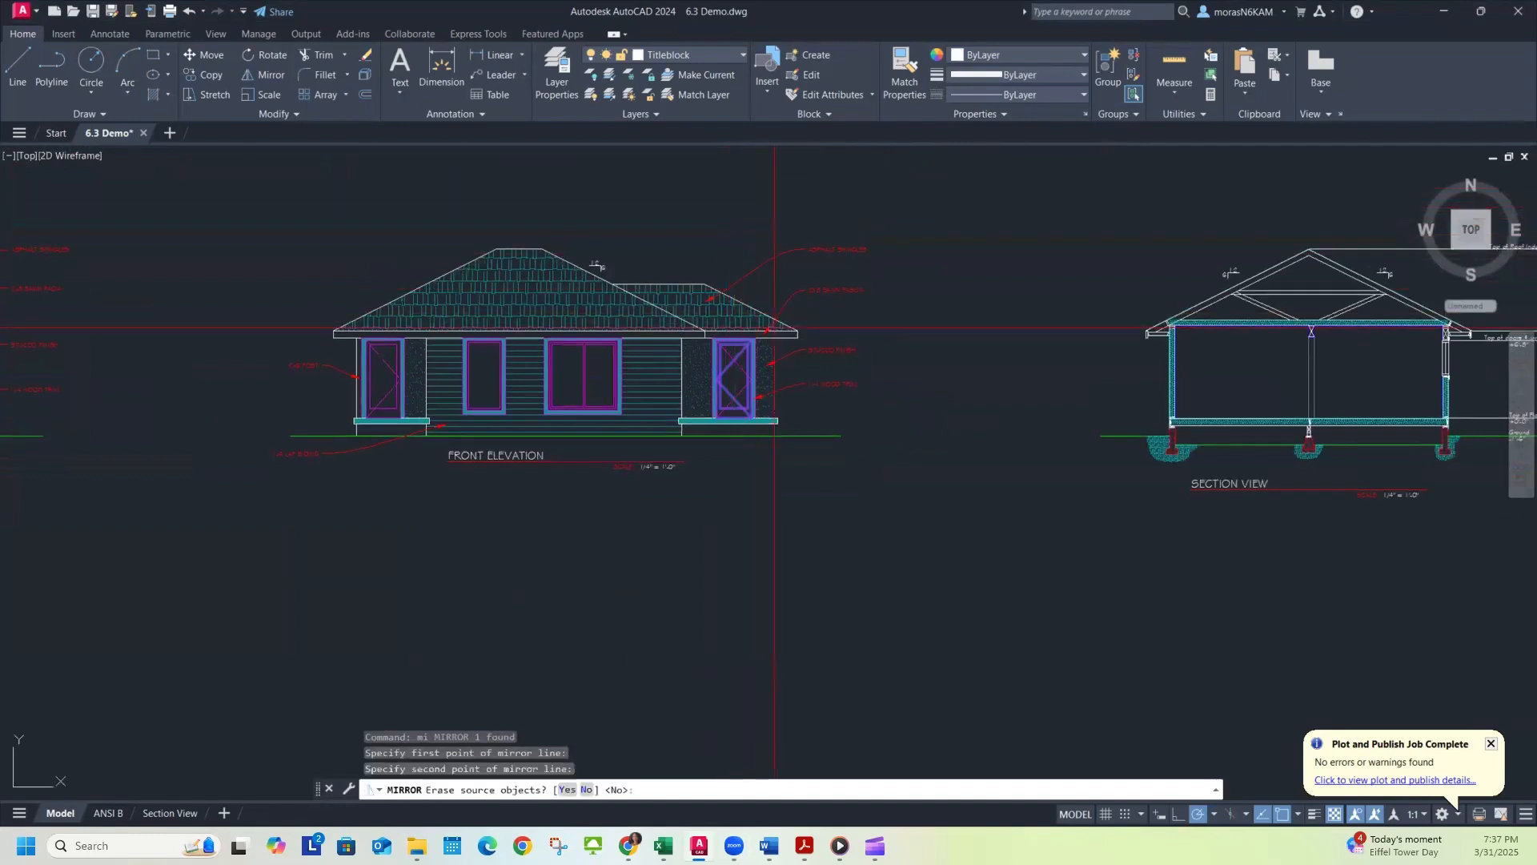
{"action": "type", "text": "y"}
{"action": "key", "text": "Return"}
Mirror the front elevation's left-hand door about its vertical centerline, erasing the source, to reverse its swing symbol.
{"action": "scroll", "coordinate": [425, 385], "scroll_direction": "up", "scroll_amount": 5}
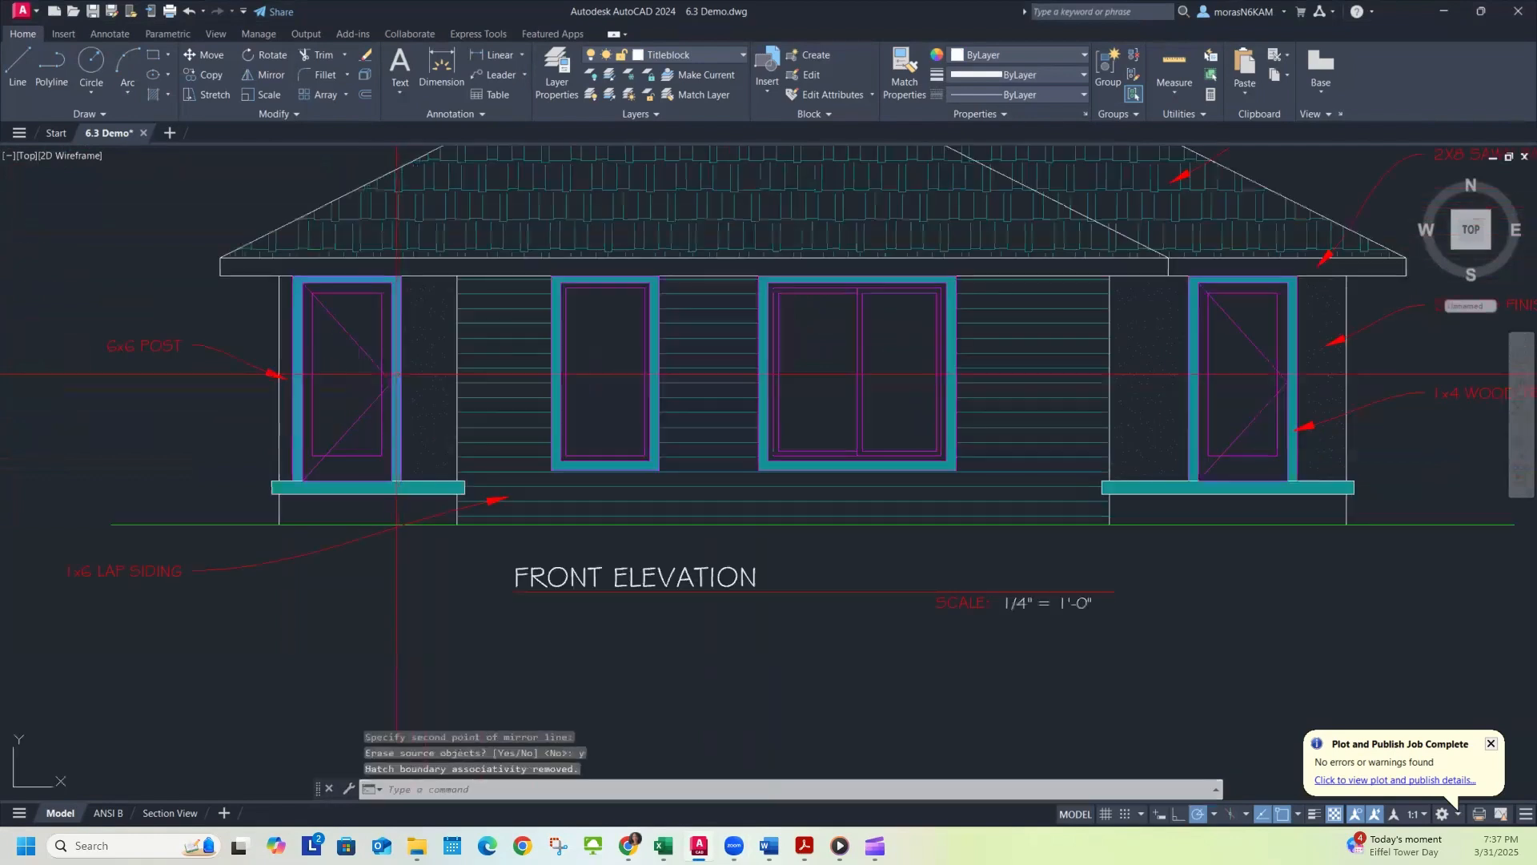
{"action": "left_click", "coordinate": [345, 384]}
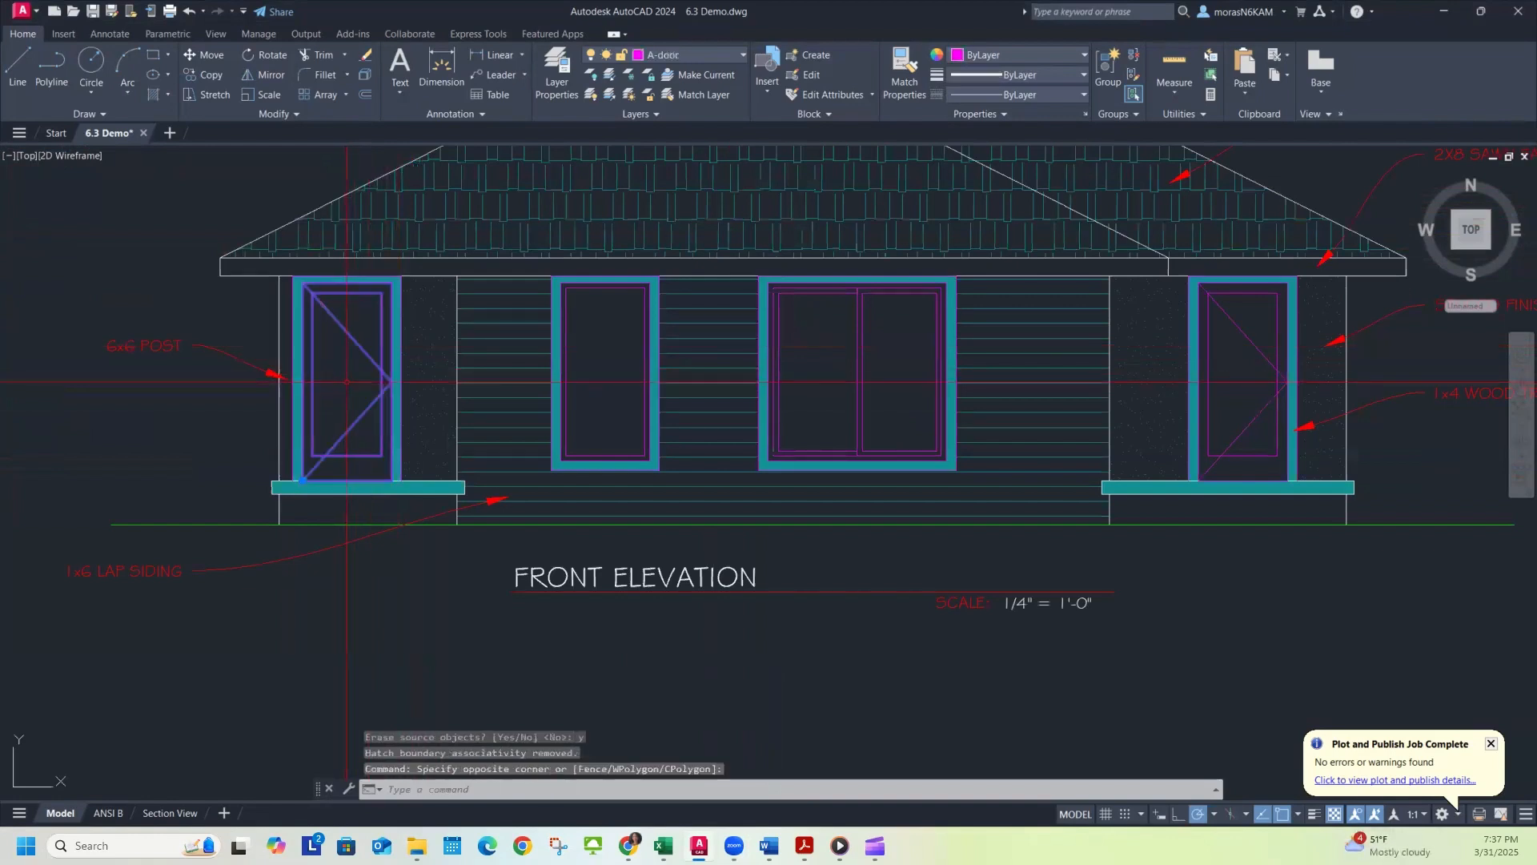
{"action": "type", "text": "mi"}
{"action": "key", "text": "Return"}
{"action": "left_click", "coordinate": [347, 480]}
{"action": "type", "text": "y"}
{"action": "key", "text": "Return"}
{"action": "scroll", "coordinate": [372, 429], "scroll_direction": "down", "scroll_amount": 2}
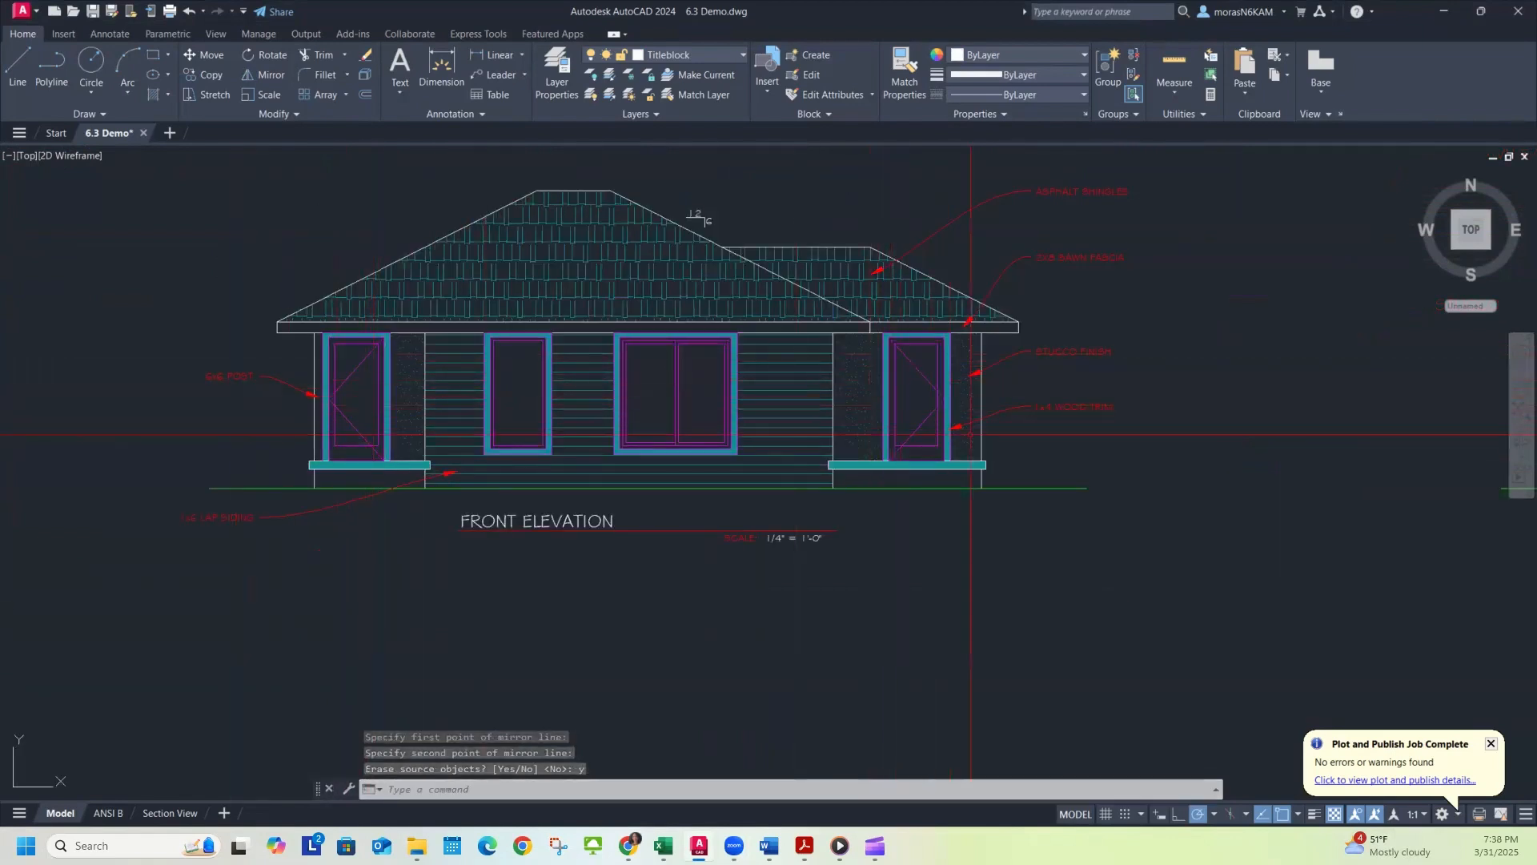
Bring the plans, elevations and section into view inside the ANSI B layout's viewport, returning to paper space.
{"action": "key", "text": "Escape"}
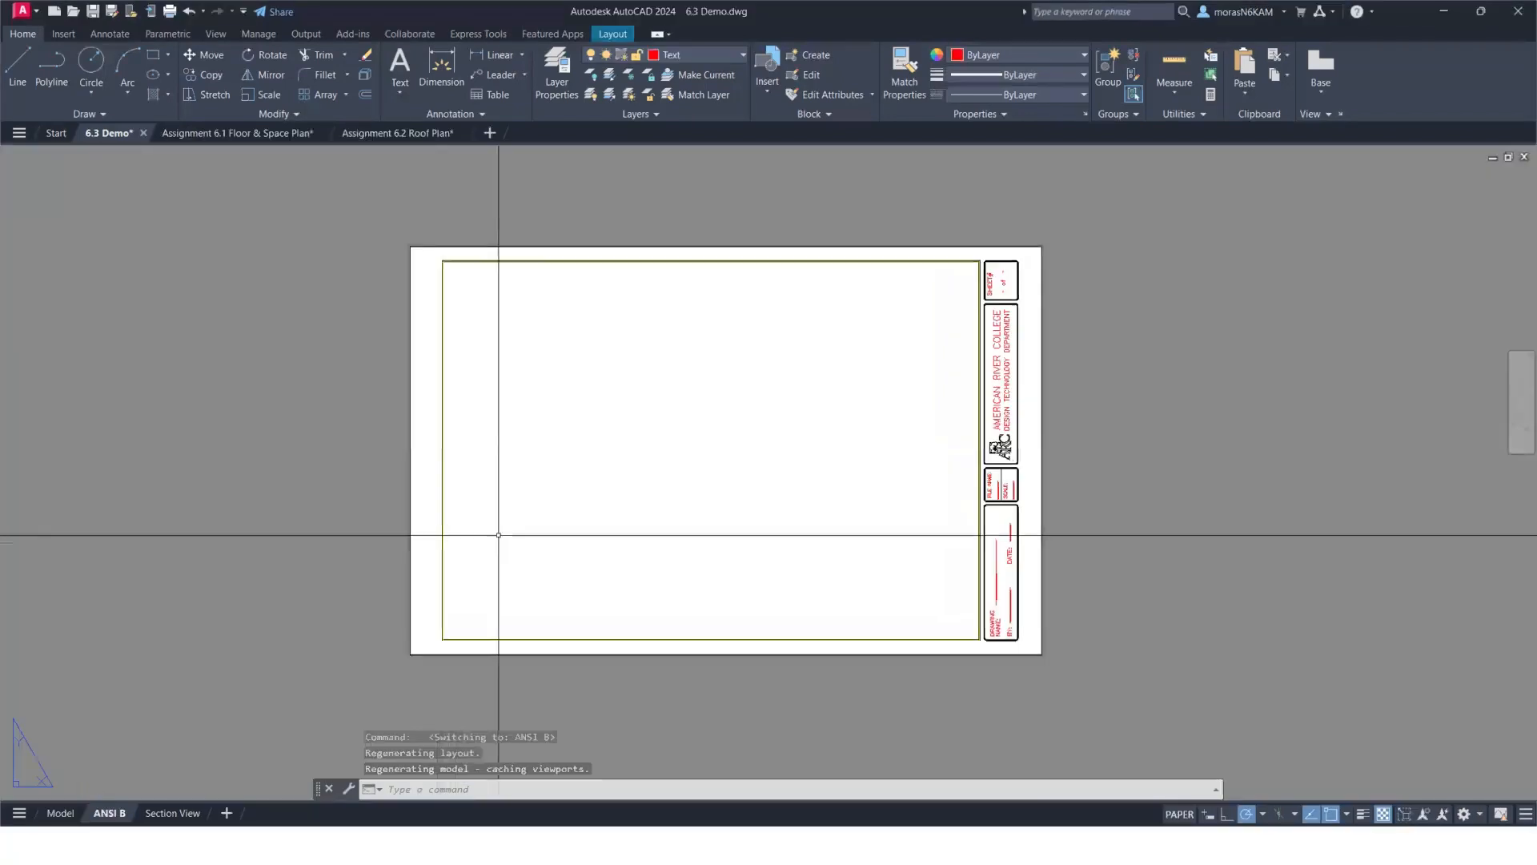
{"action": "double_click", "coordinate": [509, 483]}
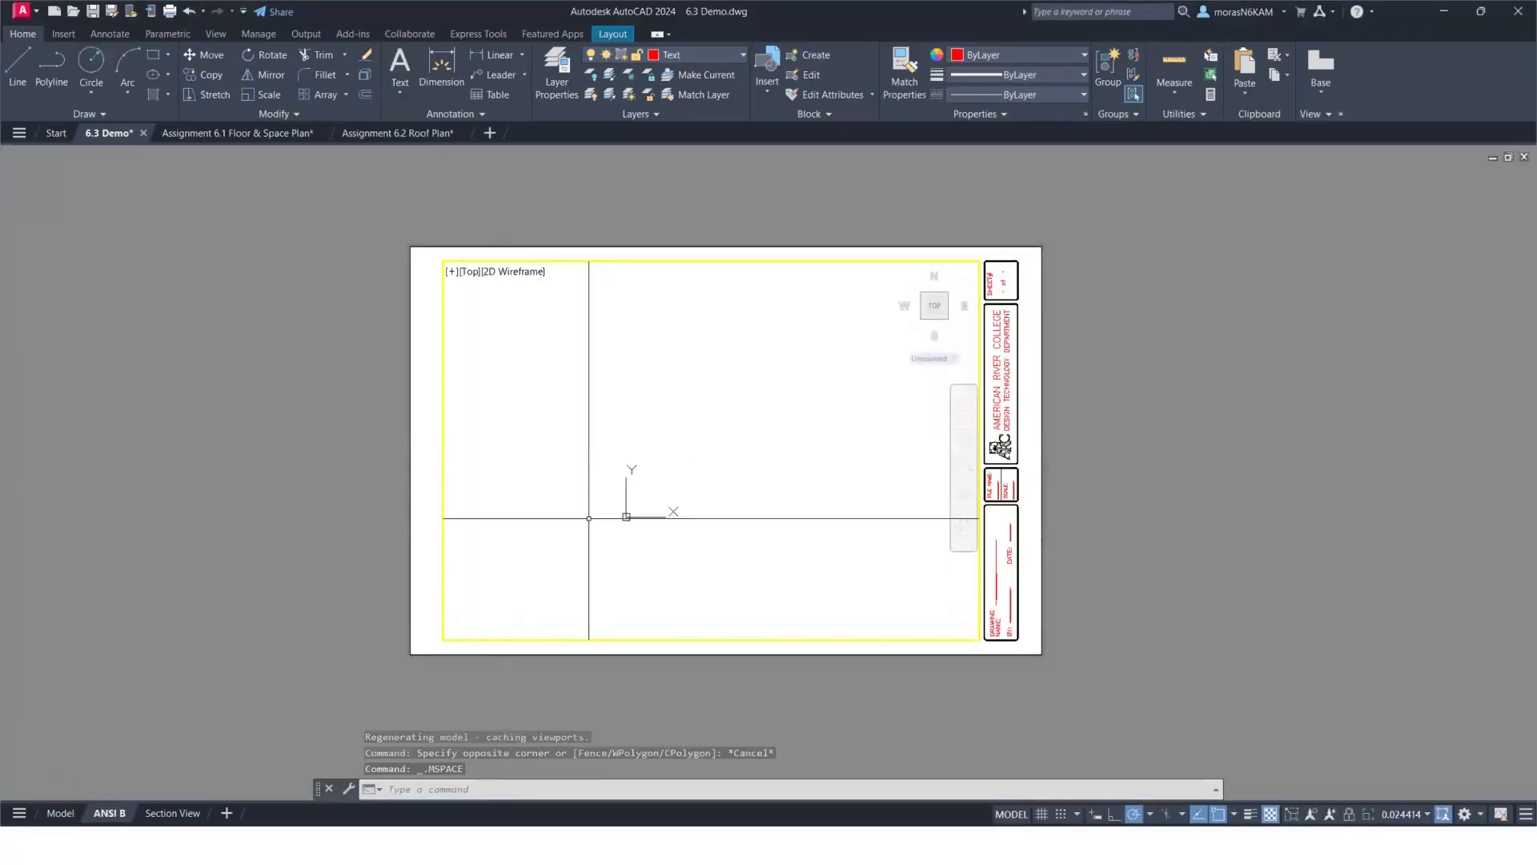
{"action": "scroll", "coordinate": [589, 514], "scroll_direction": "down", "scroll_amount": 8}
{"action": "scroll", "coordinate": [473, 574], "scroll_direction": "up", "scroll_amount": 8}
{"action": "middle_click_drag", "start_coordinate": [520, 554], "coordinate": [654, 543]}
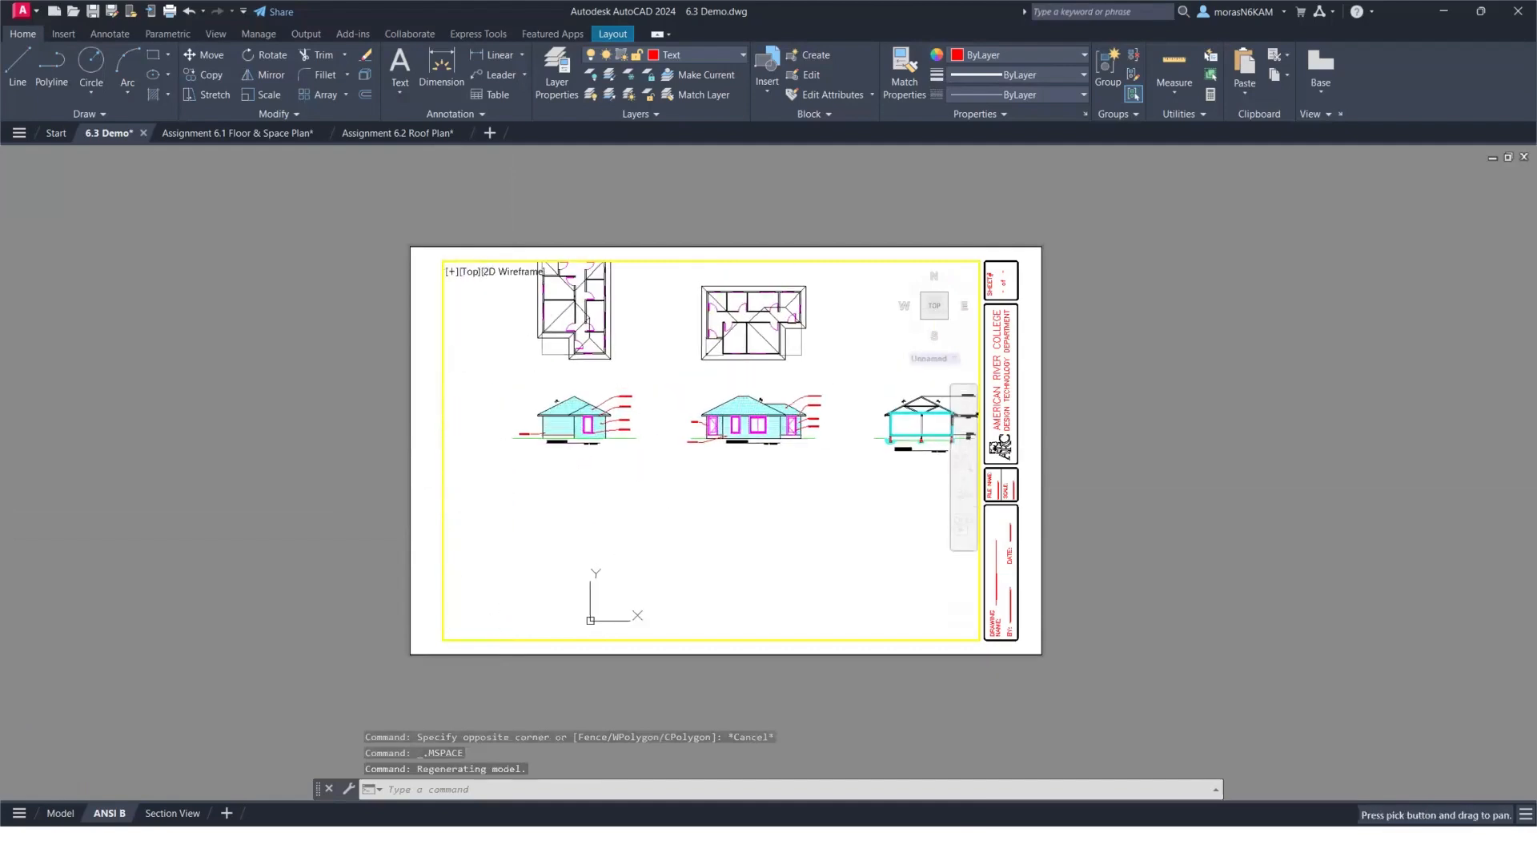
{"action": "double_click", "coordinate": [1092, 520]}
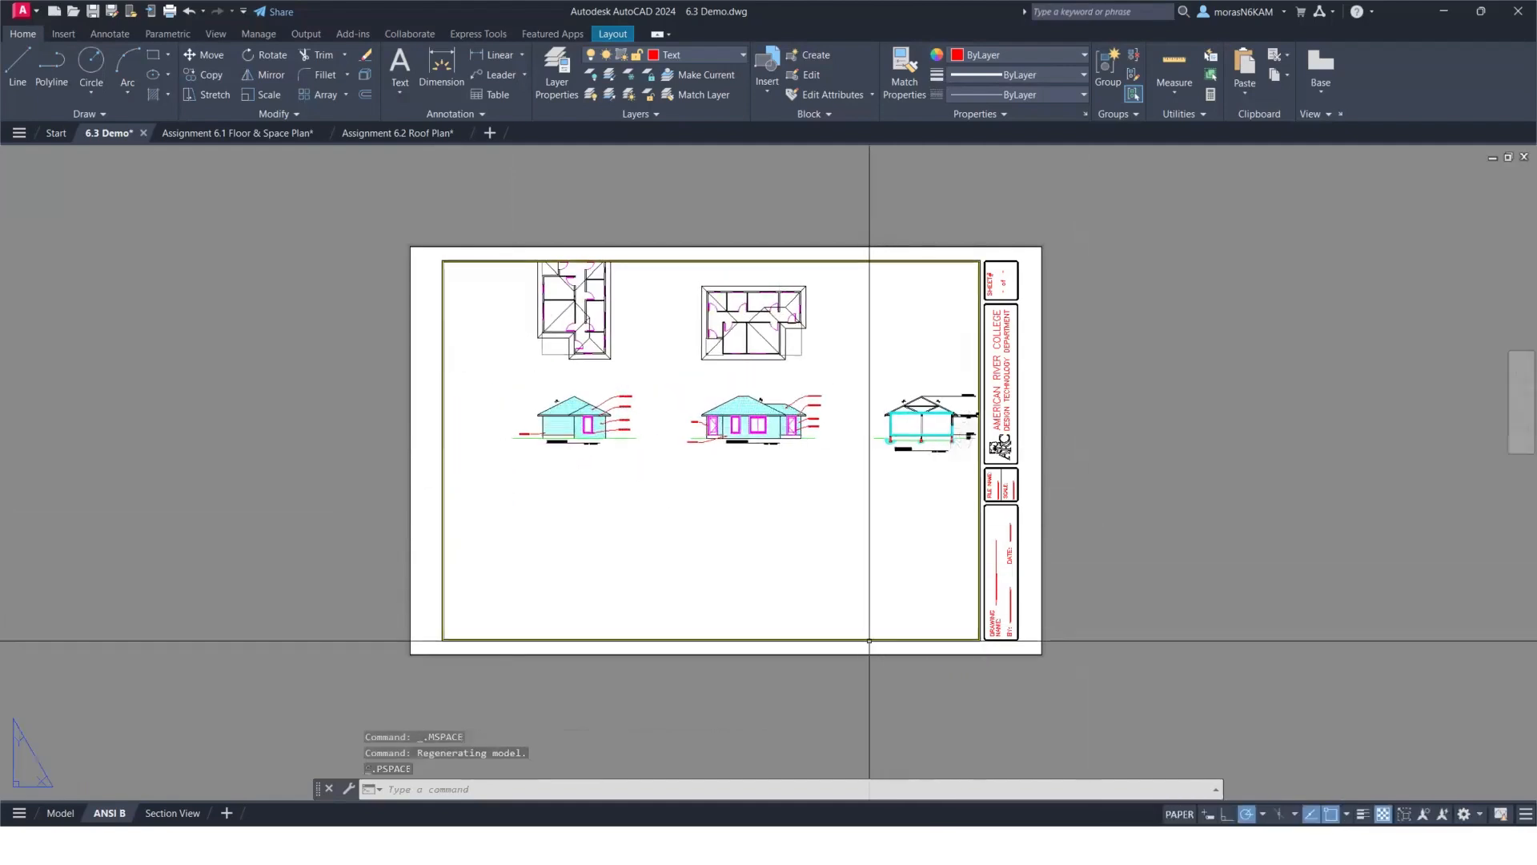
Shrink the viewport to the sheet's upper half by stretching its lower-left corner to the midpoint of the frame's left side.
{"action": "left_click", "coordinate": [758, 643]}
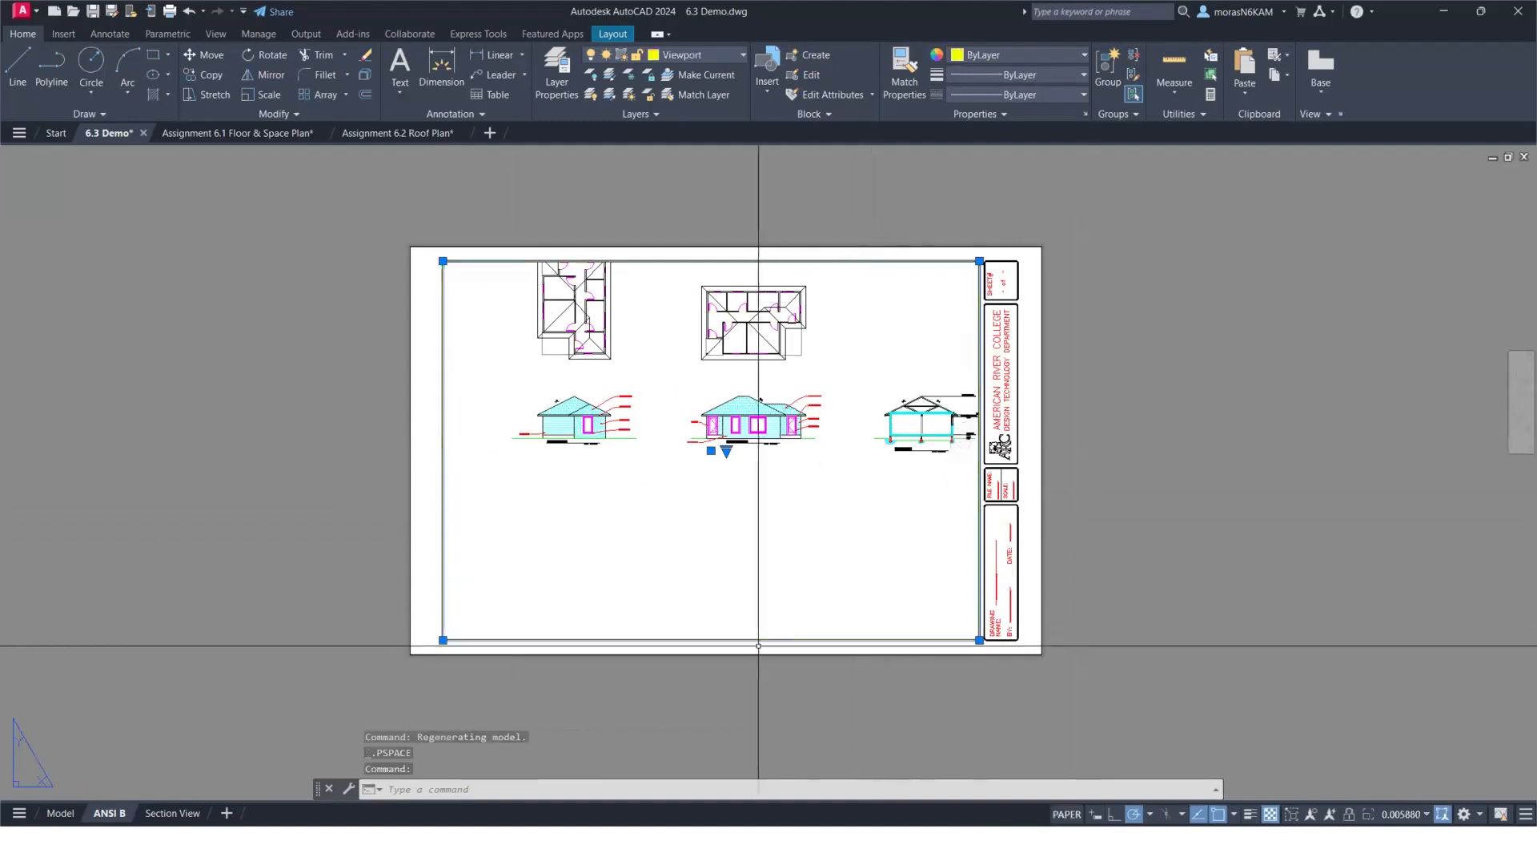
{"action": "left_click", "coordinate": [443, 640]}
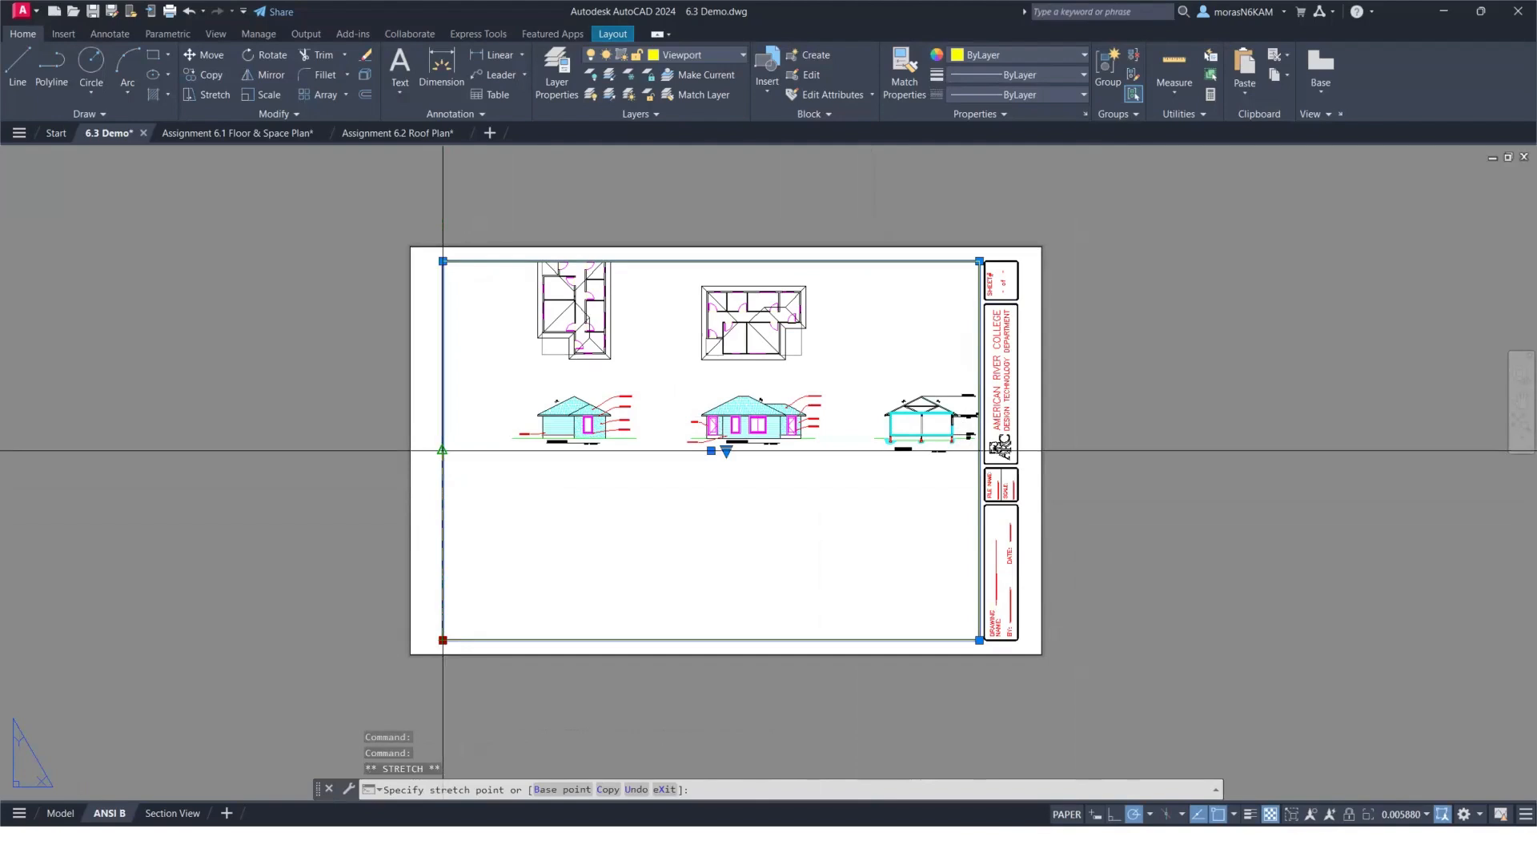
{"action": "left_click", "coordinate": [443, 450]}
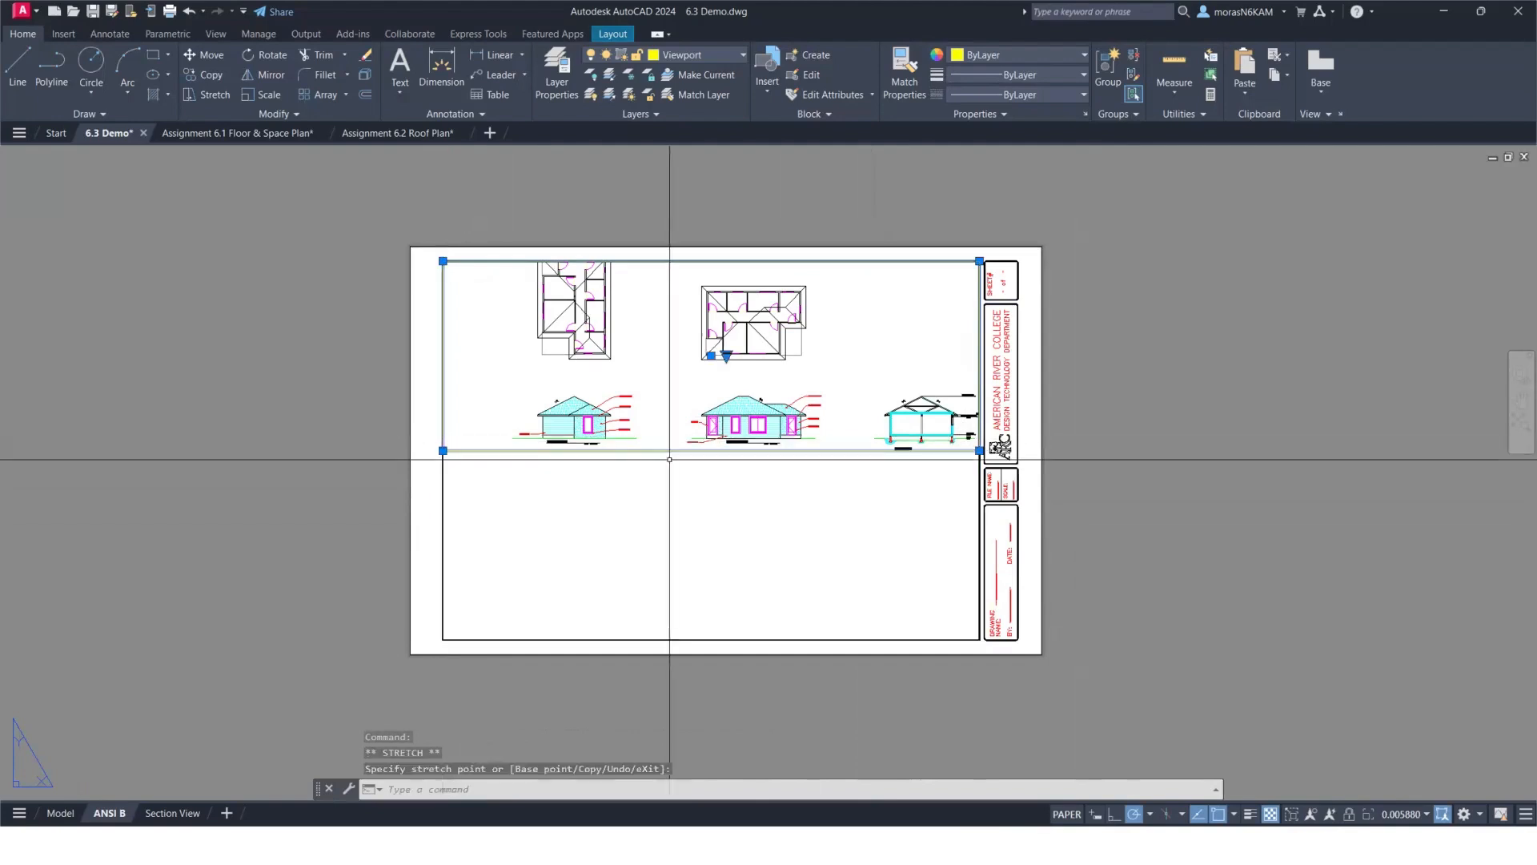
{"action": "key", "text": "Escape"}
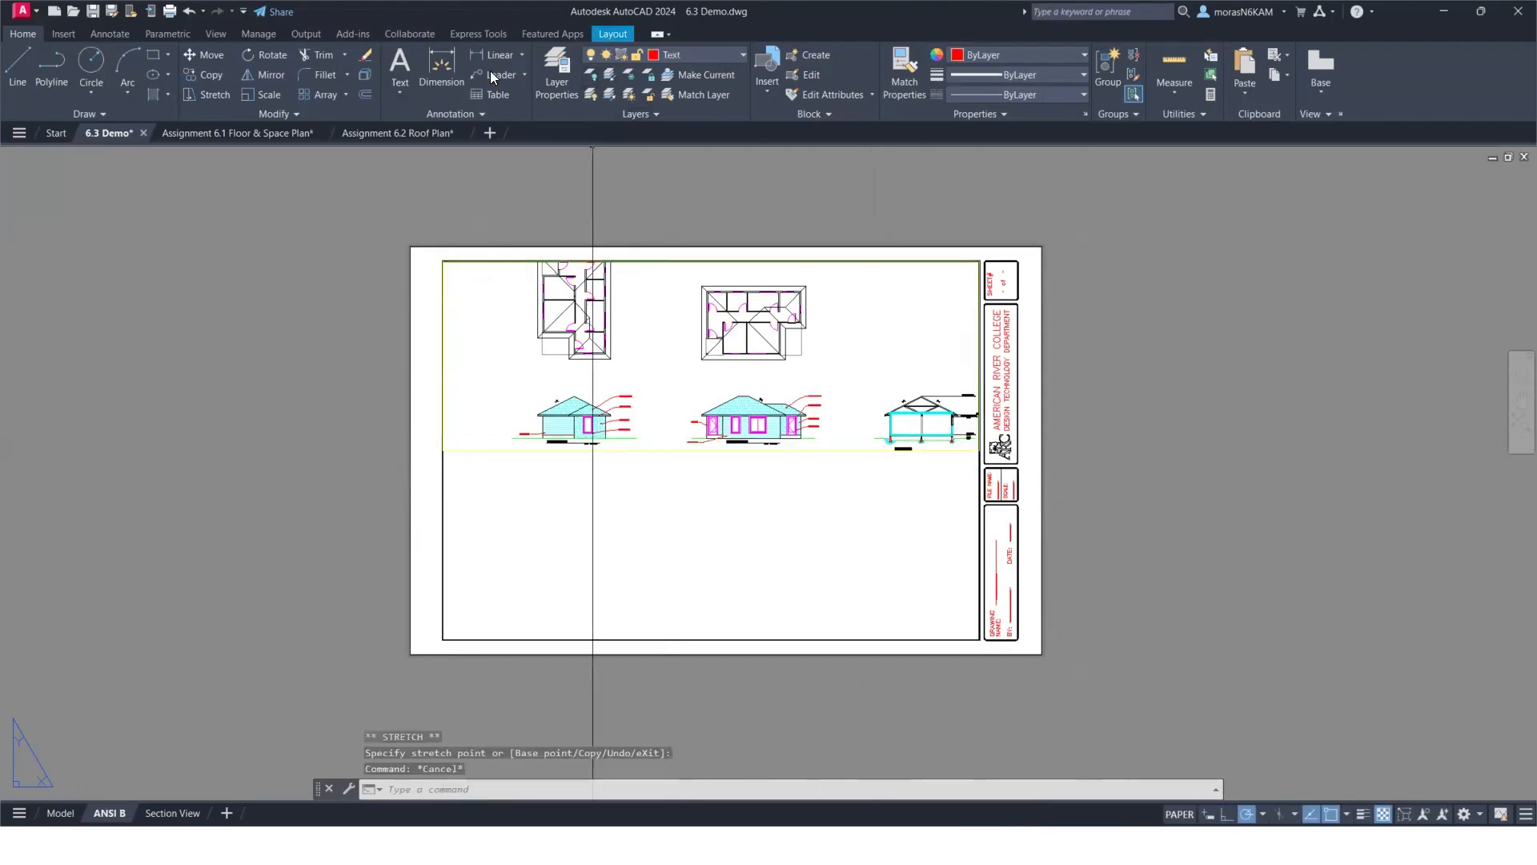
Create a rectangular viewport filling the sheet's lower half, from the upper viewport's lower-left corner to the frame's lower-right corner.
{"action": "left_click", "coordinate": [610, 35]}
{"action": "left_click", "coordinate": [163, 54]}
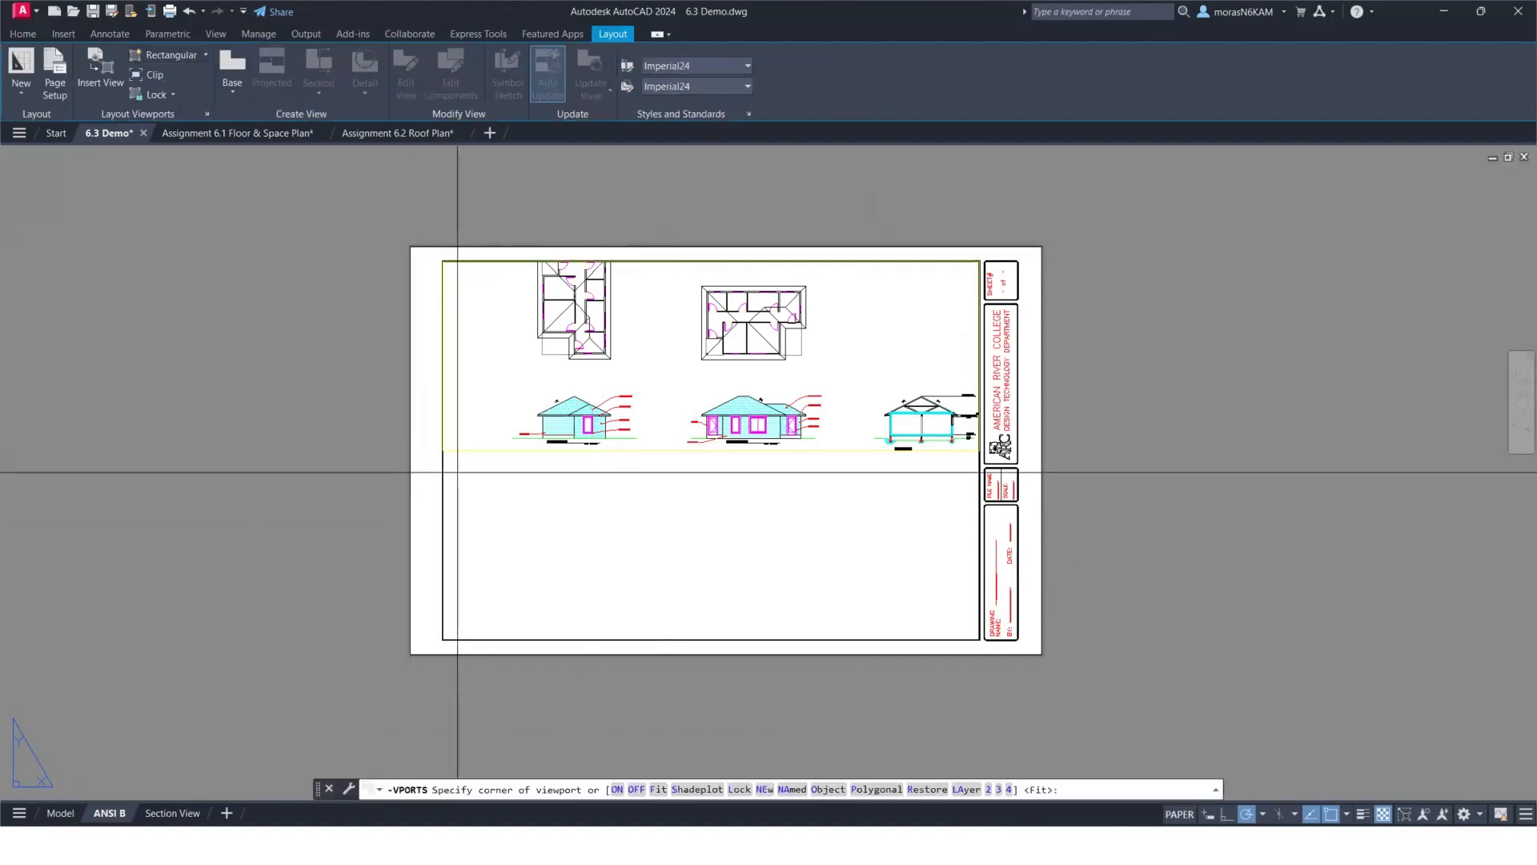
{"action": "left_click", "coordinate": [442, 450]}
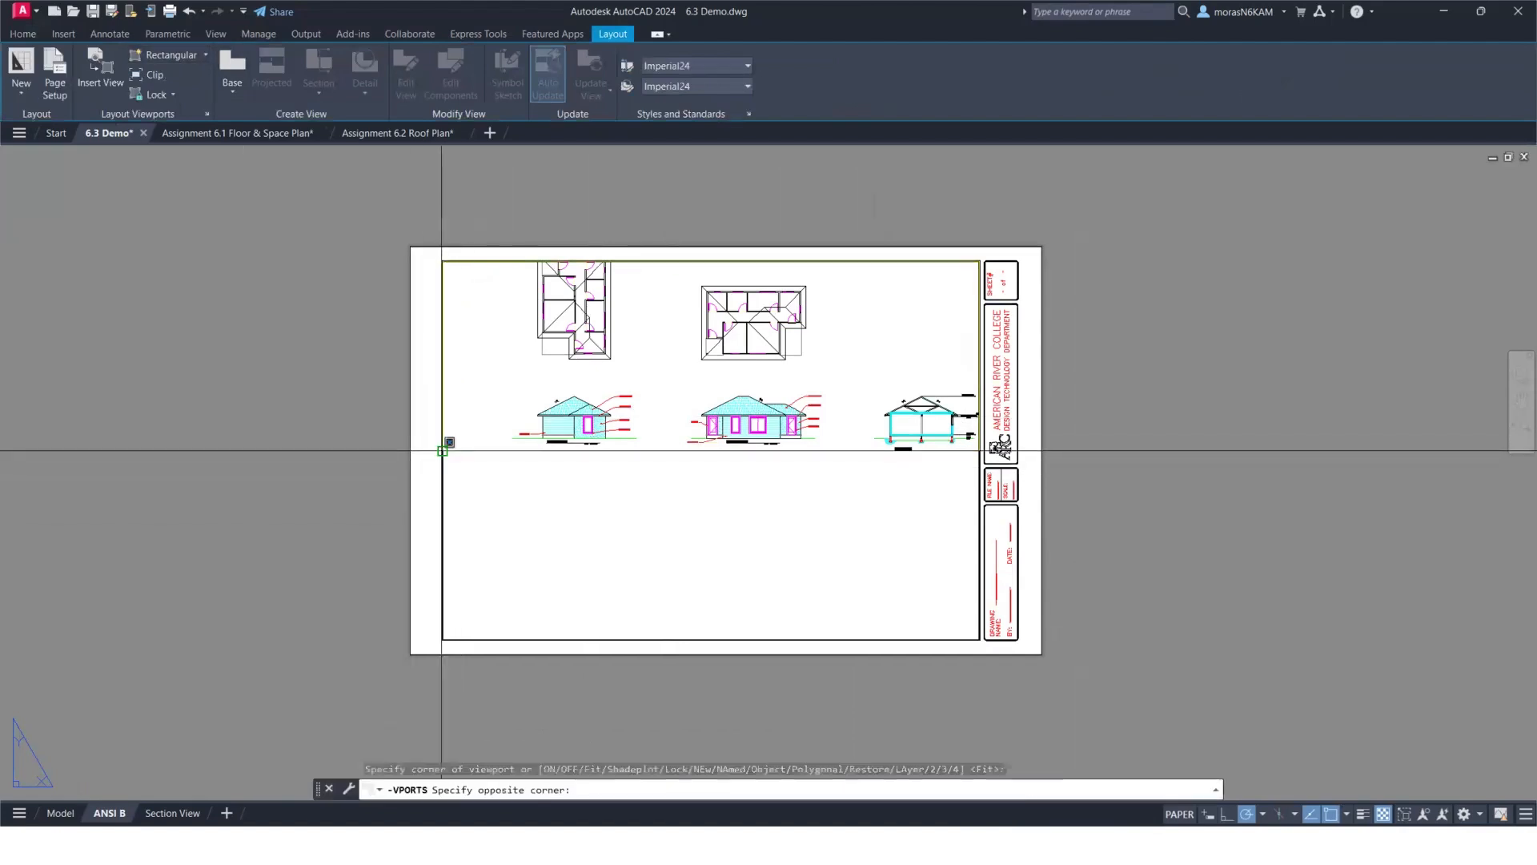
{"action": "left_click", "coordinate": [980, 639]}
{"action": "key", "text": "Escape"}
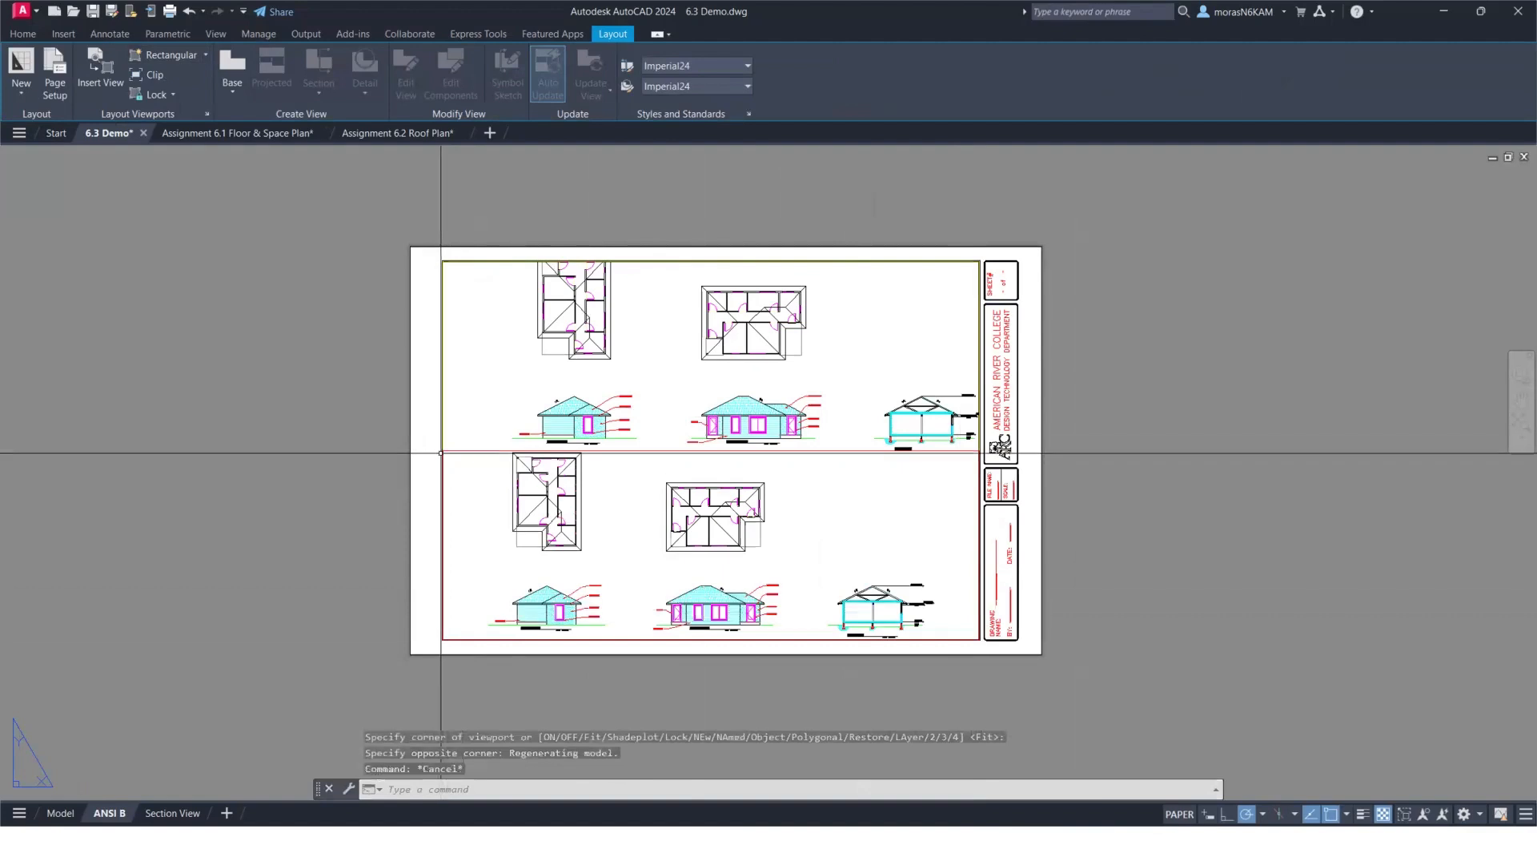
Assign the new lower viewport to the Viewport layer and deselect it.
{"action": "left_click", "coordinate": [443, 450]}
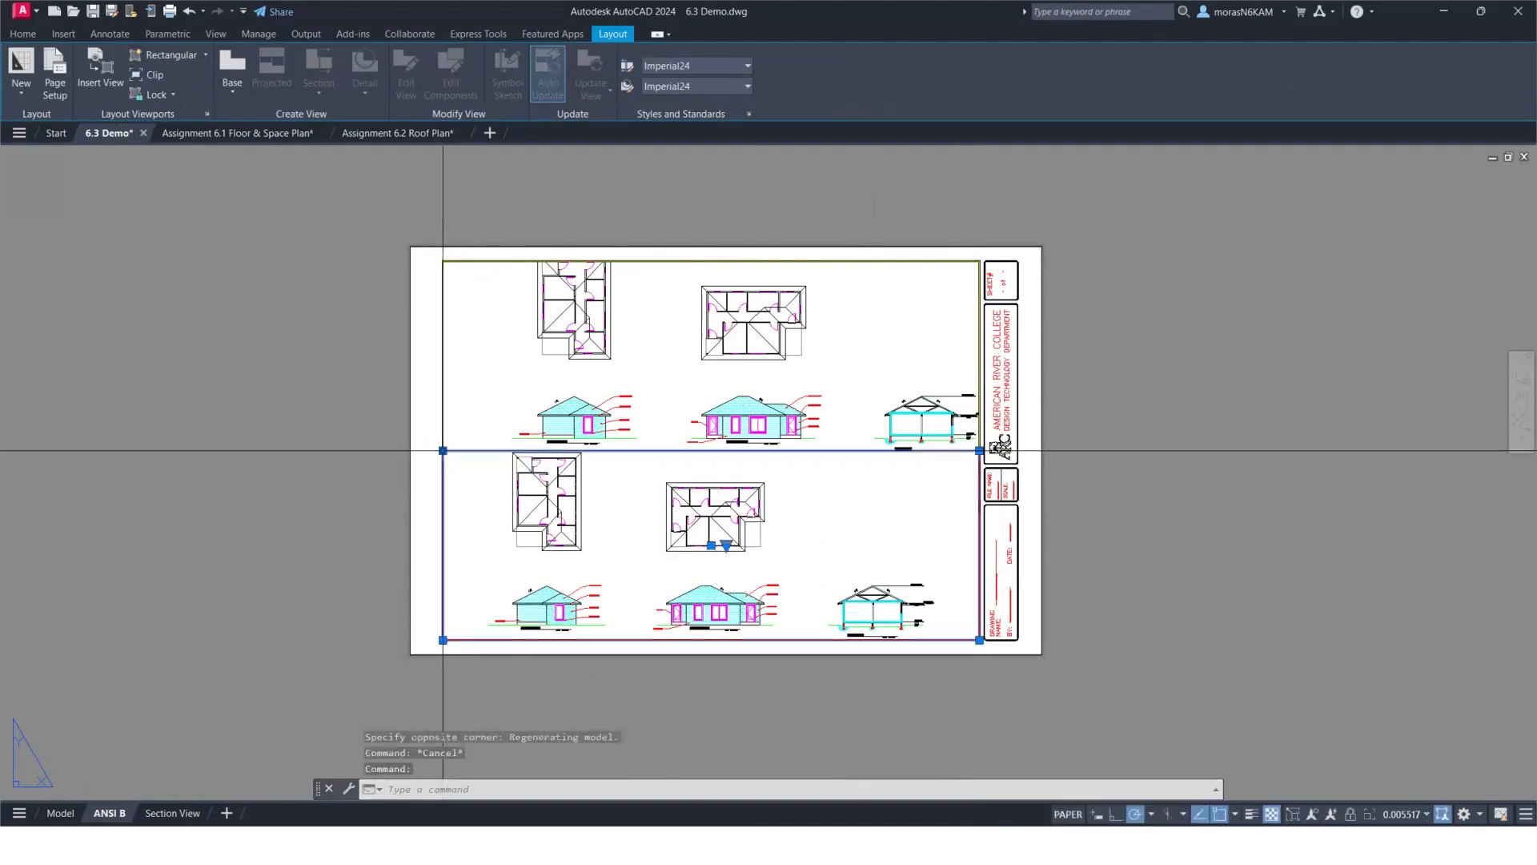
{"action": "left_click", "coordinate": [26, 35]}
{"action": "left_click", "coordinate": [687, 56]}
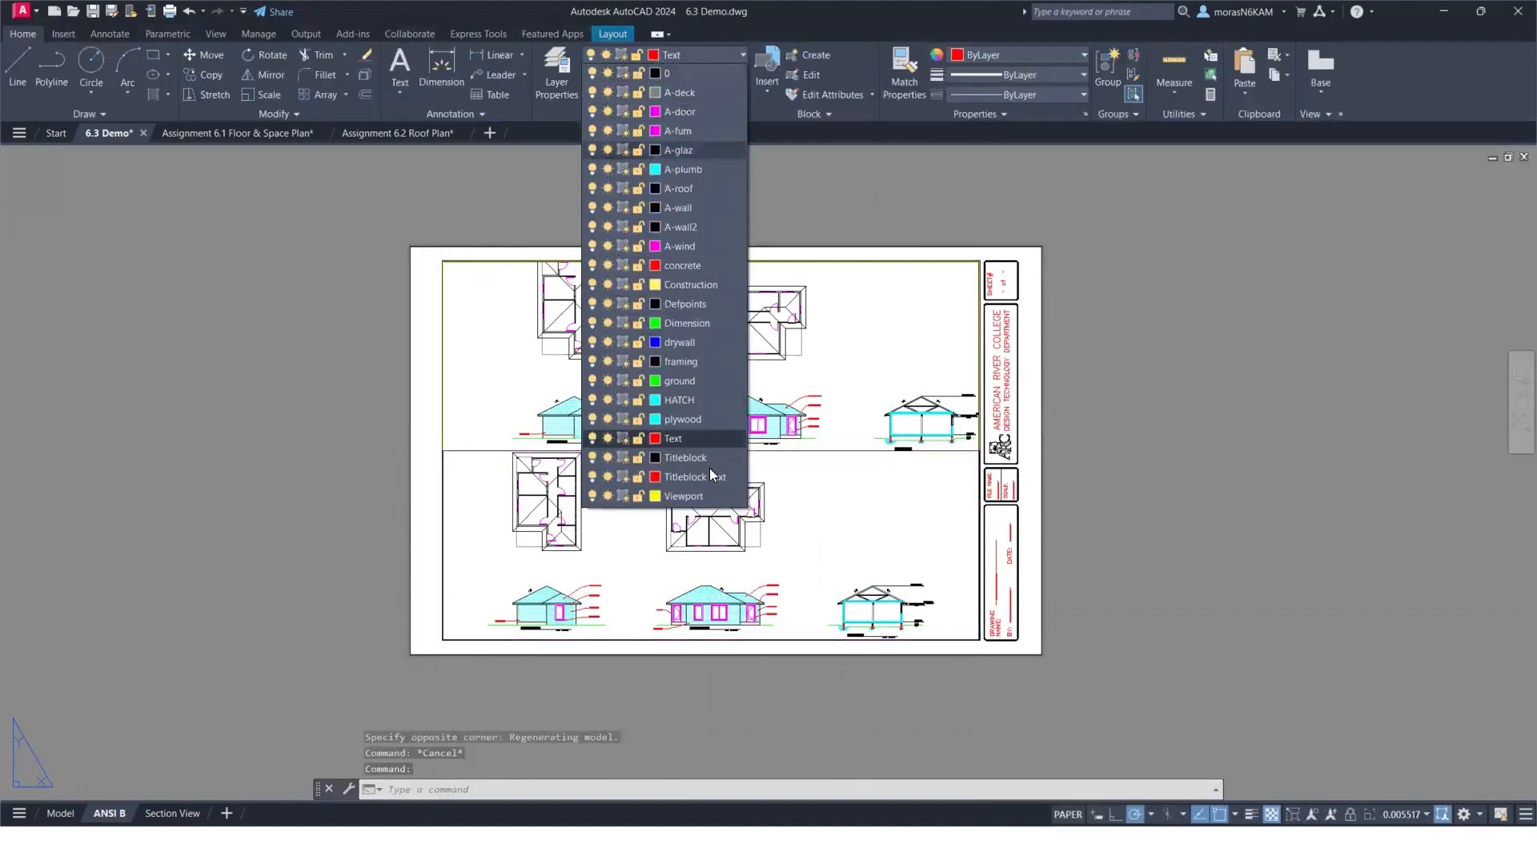
{"action": "left_click", "coordinate": [697, 496]}
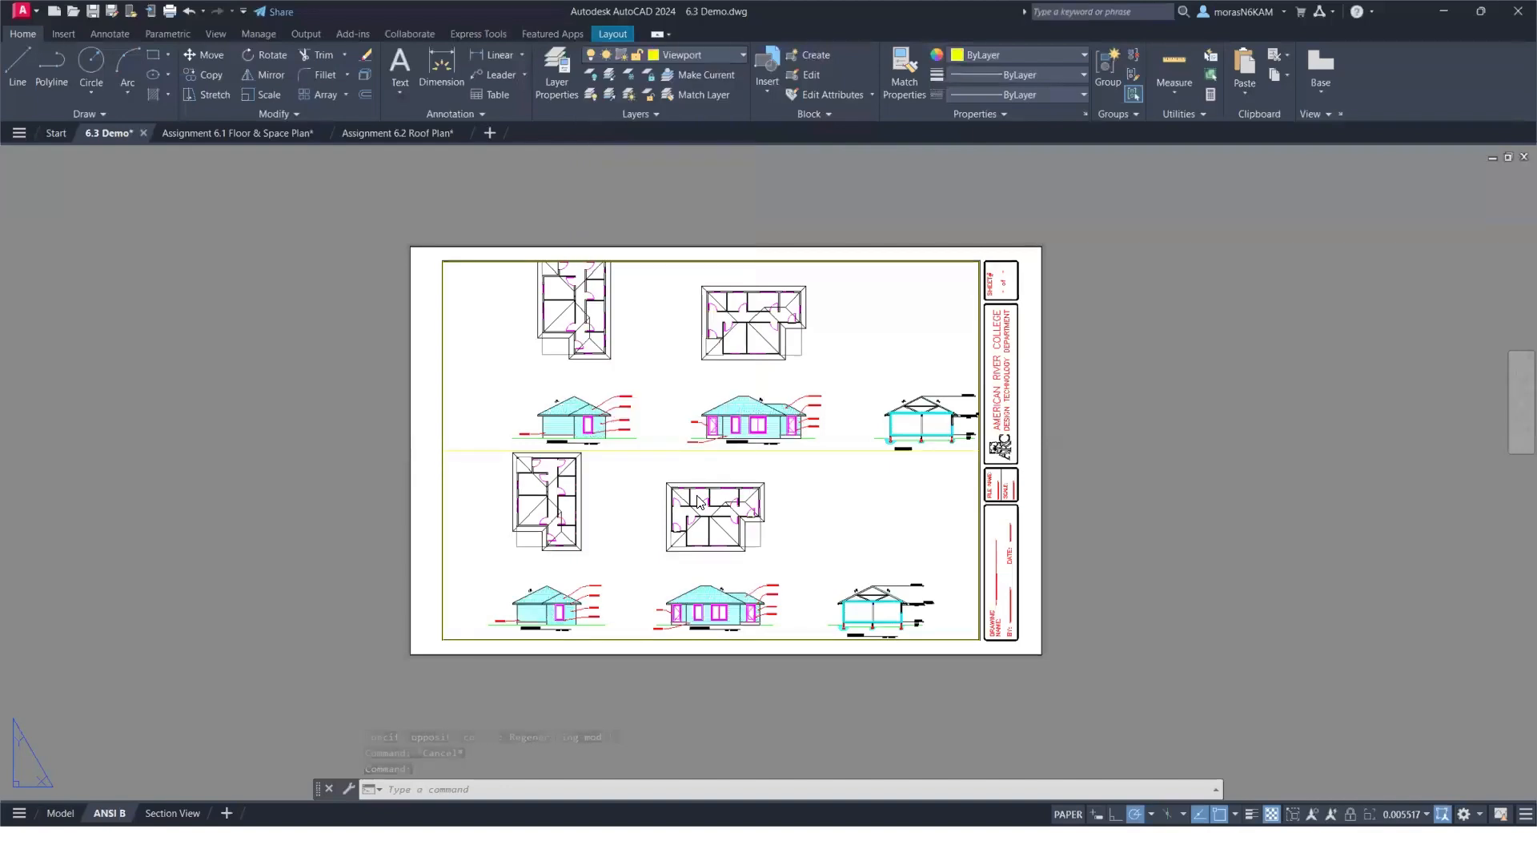
{"action": "key", "text": "Escape"}
Show the front elevation with all its notes in the upper viewport at 1/4" = 1'-0" and lock the viewport.
{"action": "middle_click_drag", "start_coordinate": [800, 454], "coordinate": [736, 450]}
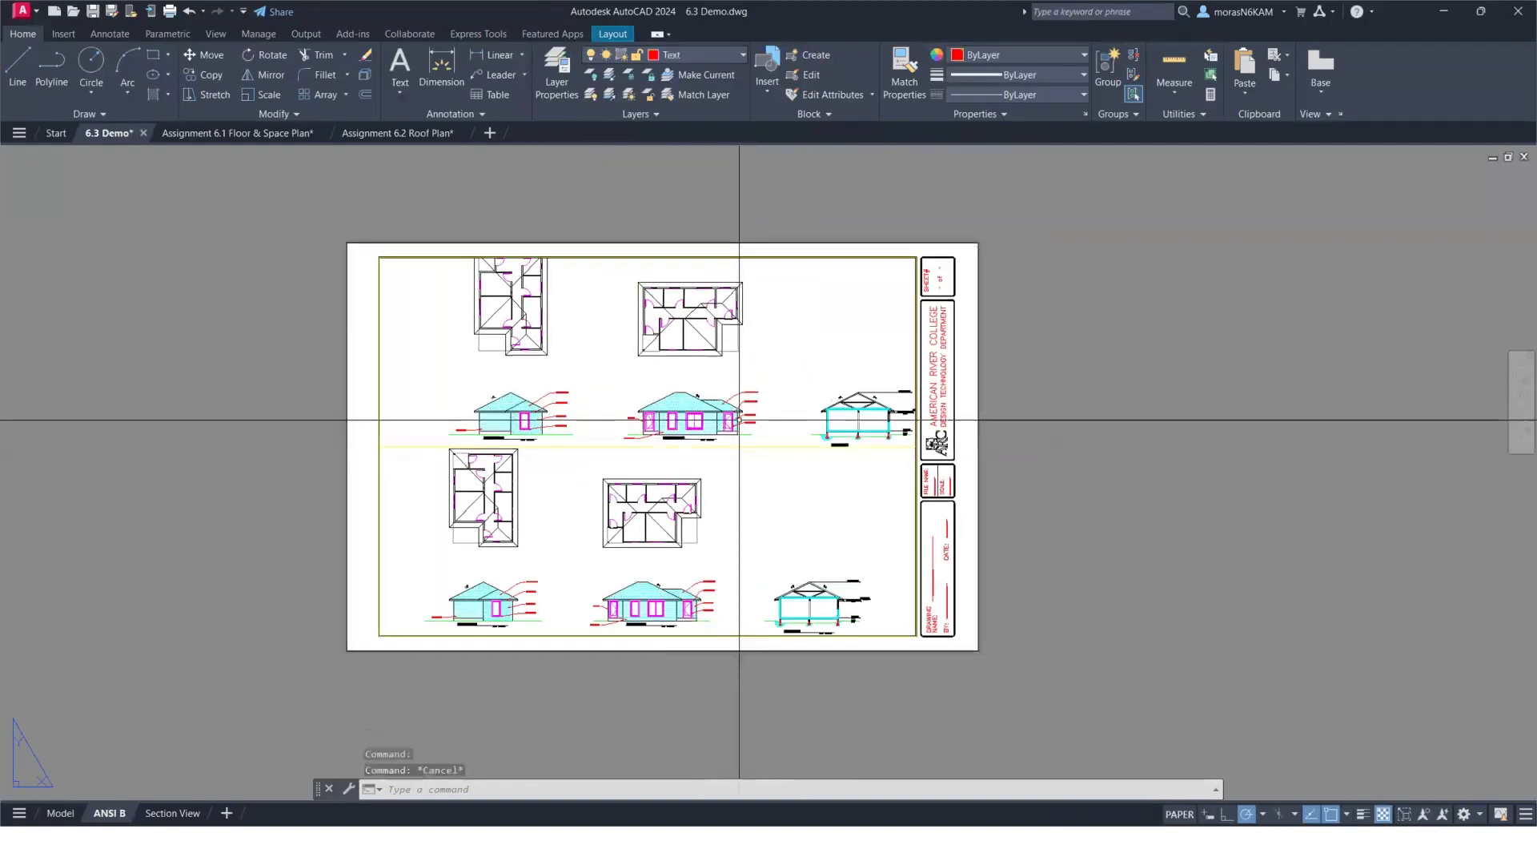
{"action": "double_click", "coordinate": [738, 420]}
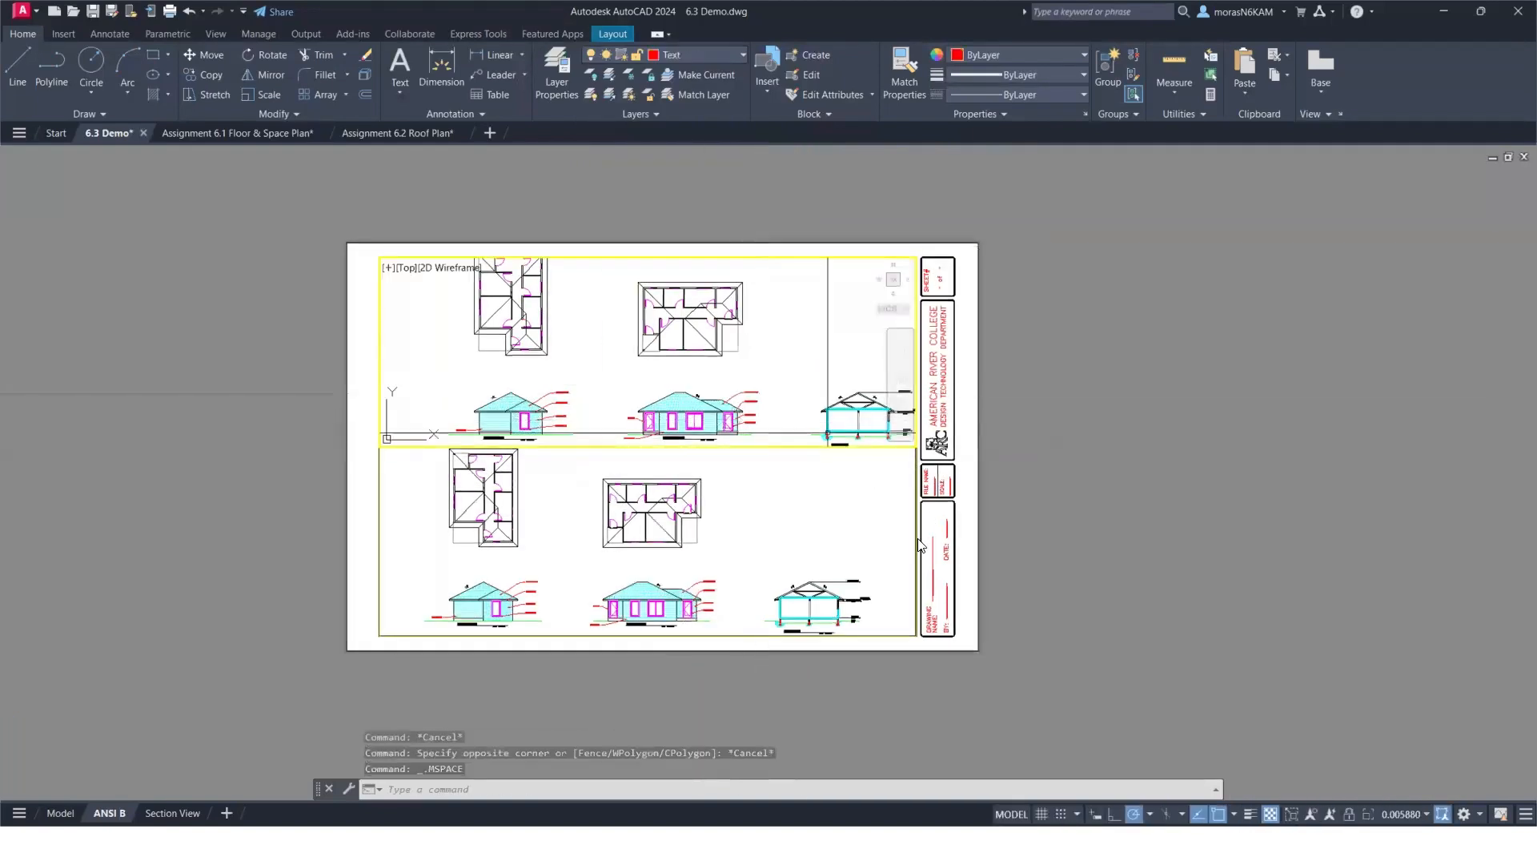
{"action": "left_click", "coordinate": [1400, 815]}
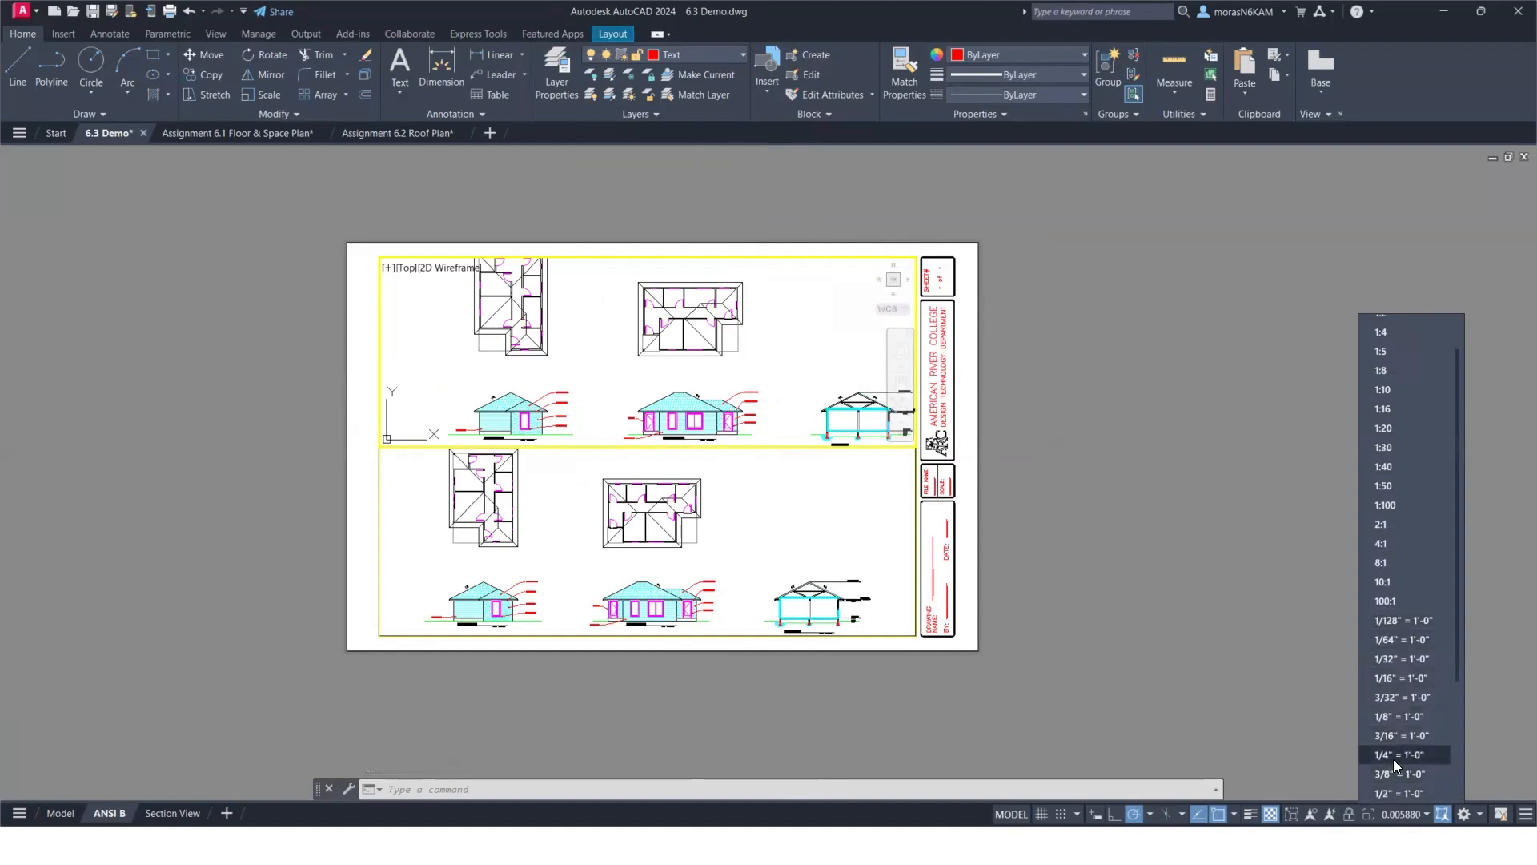
{"action": "left_click", "coordinate": [1393, 755]}
{"action": "middle_click_drag", "start_coordinate": [799, 406], "coordinate": [686, 249]}
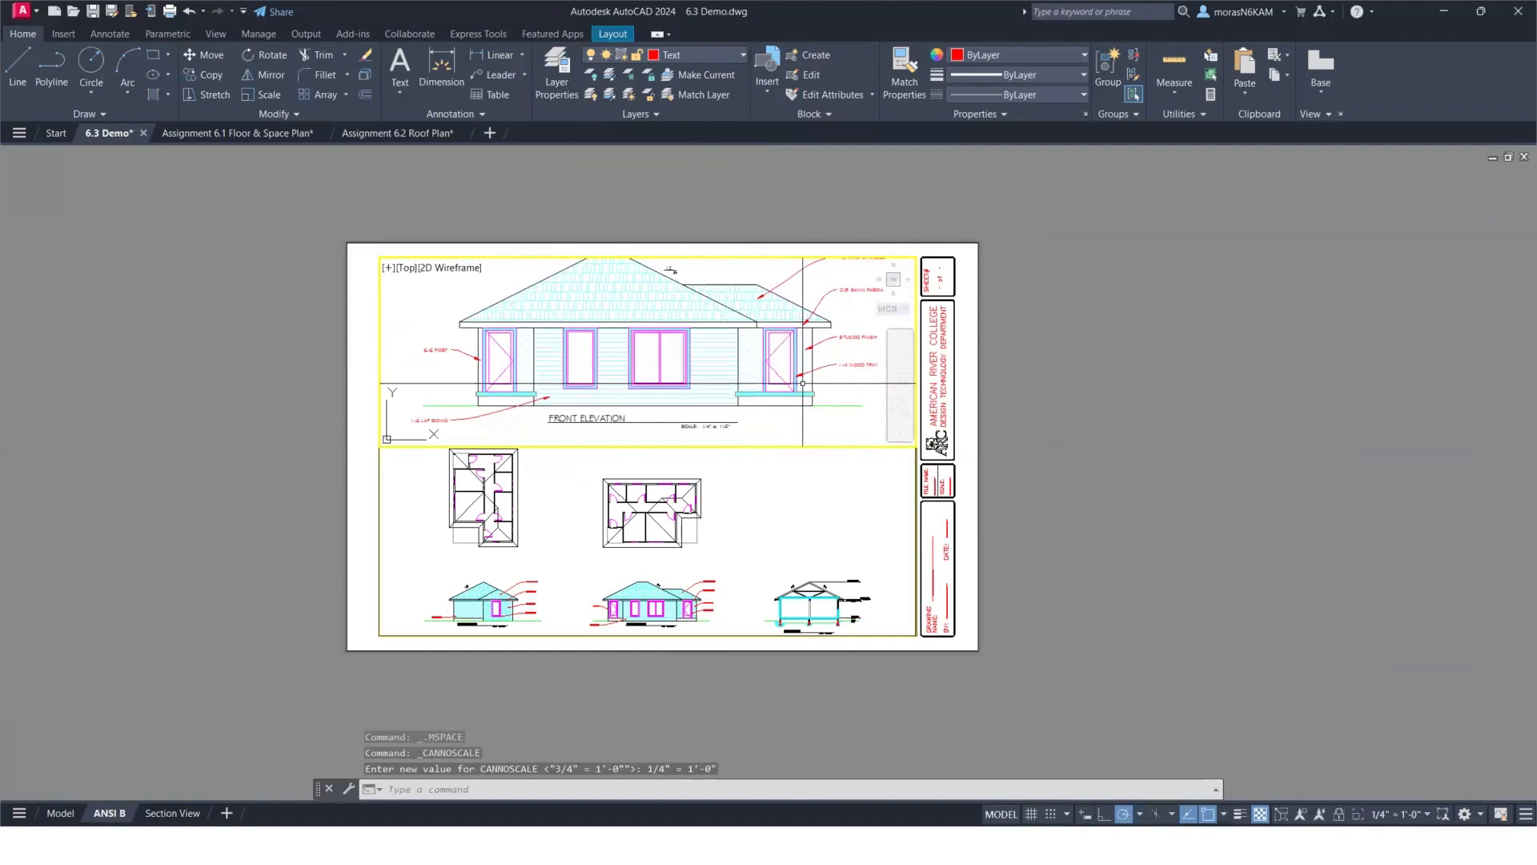
{"action": "middle_click_drag", "start_coordinate": [816, 420], "coordinate": [814, 433]}
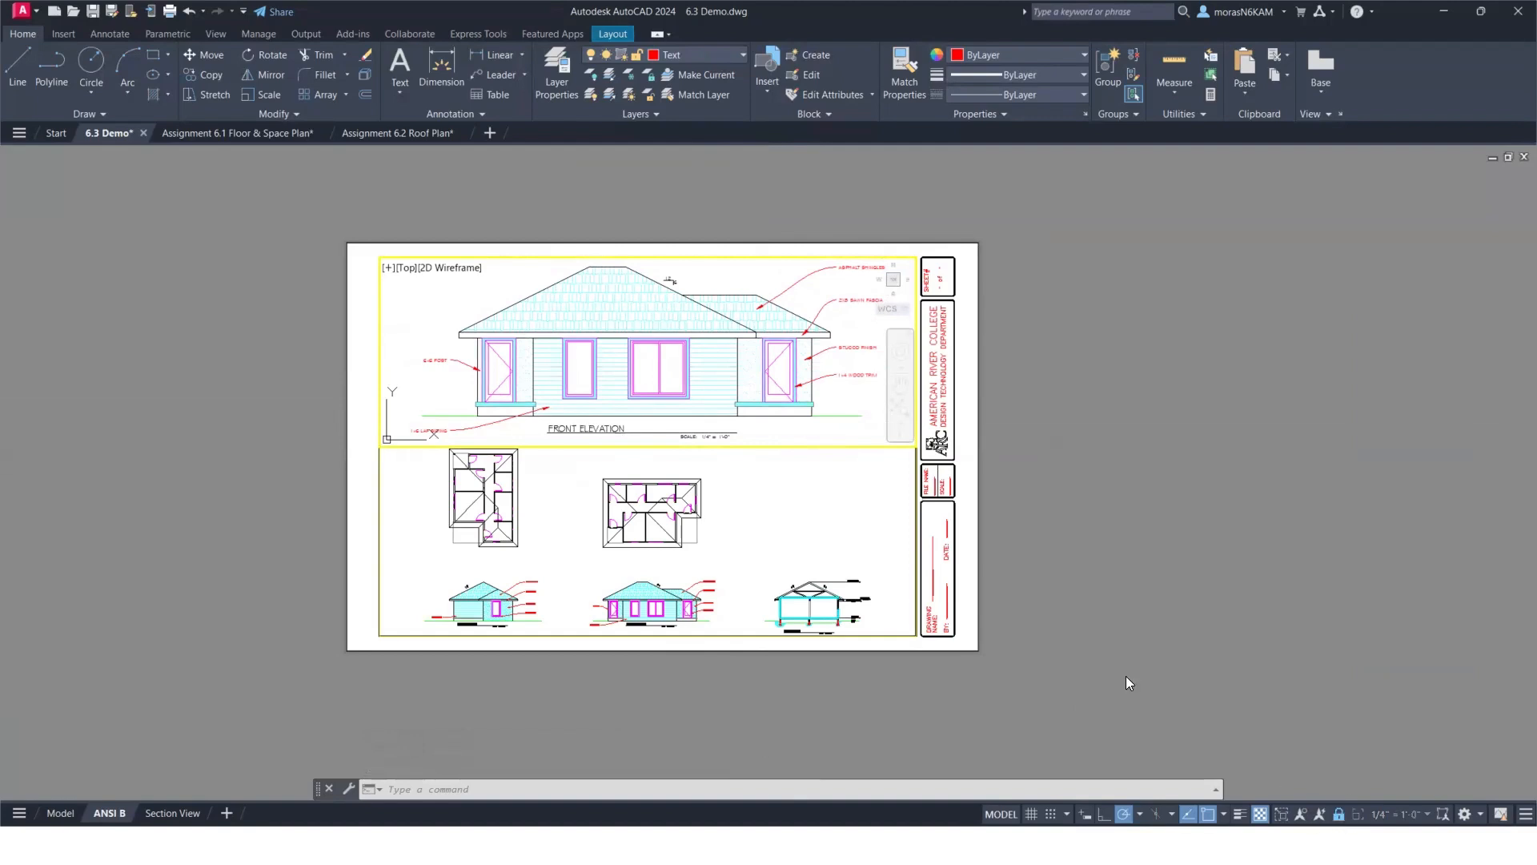
Show the right elevation with all its notes in the lower viewport at 1/4" = 1'-0", lock it, and return to paper space.
{"action": "left_click", "coordinate": [878, 546]}
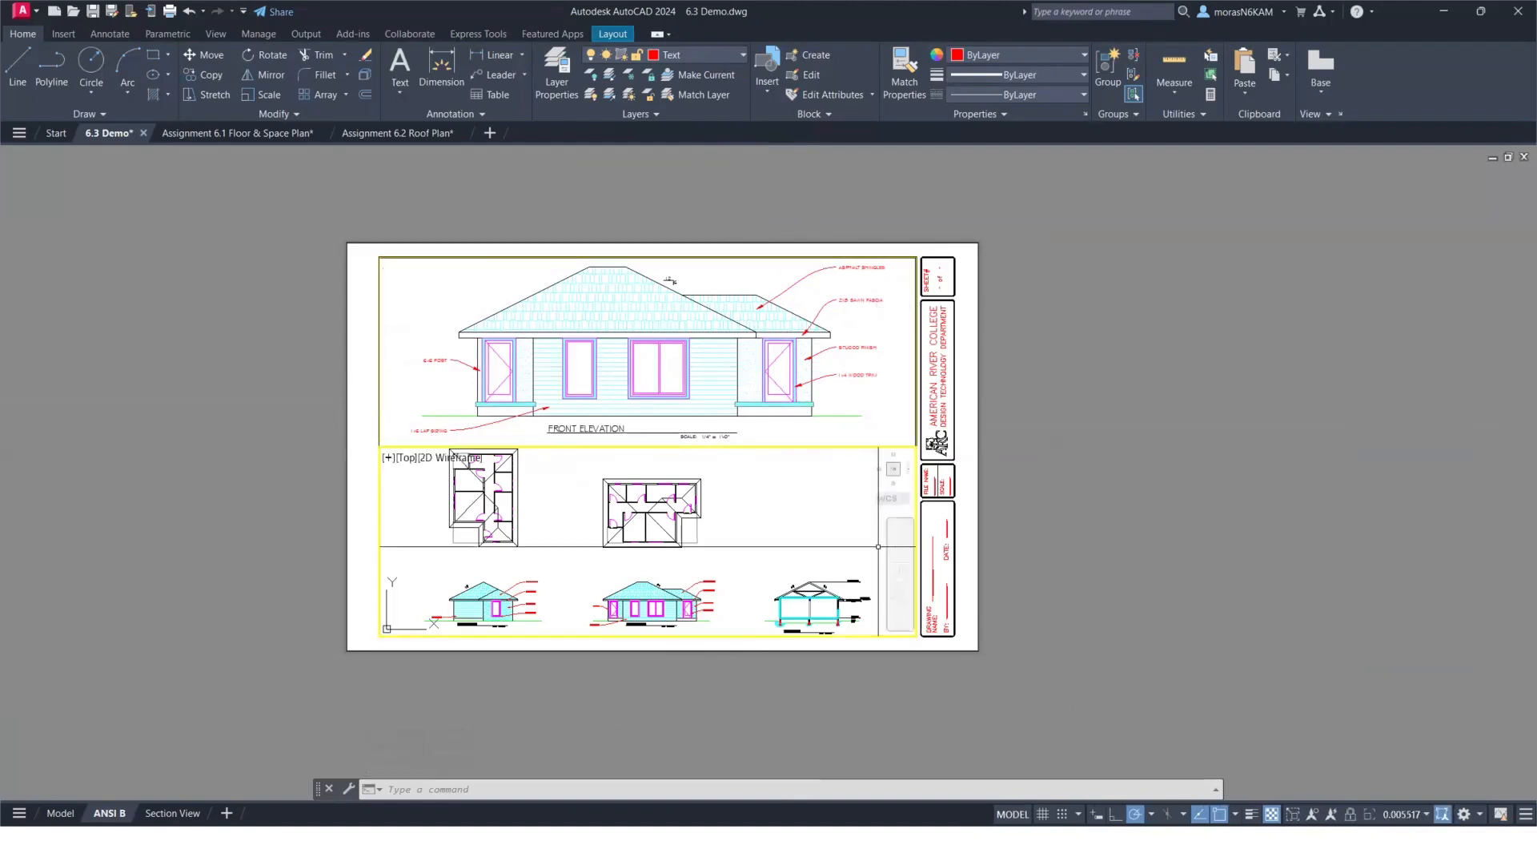
{"action": "left_click", "coordinate": [1402, 815]}
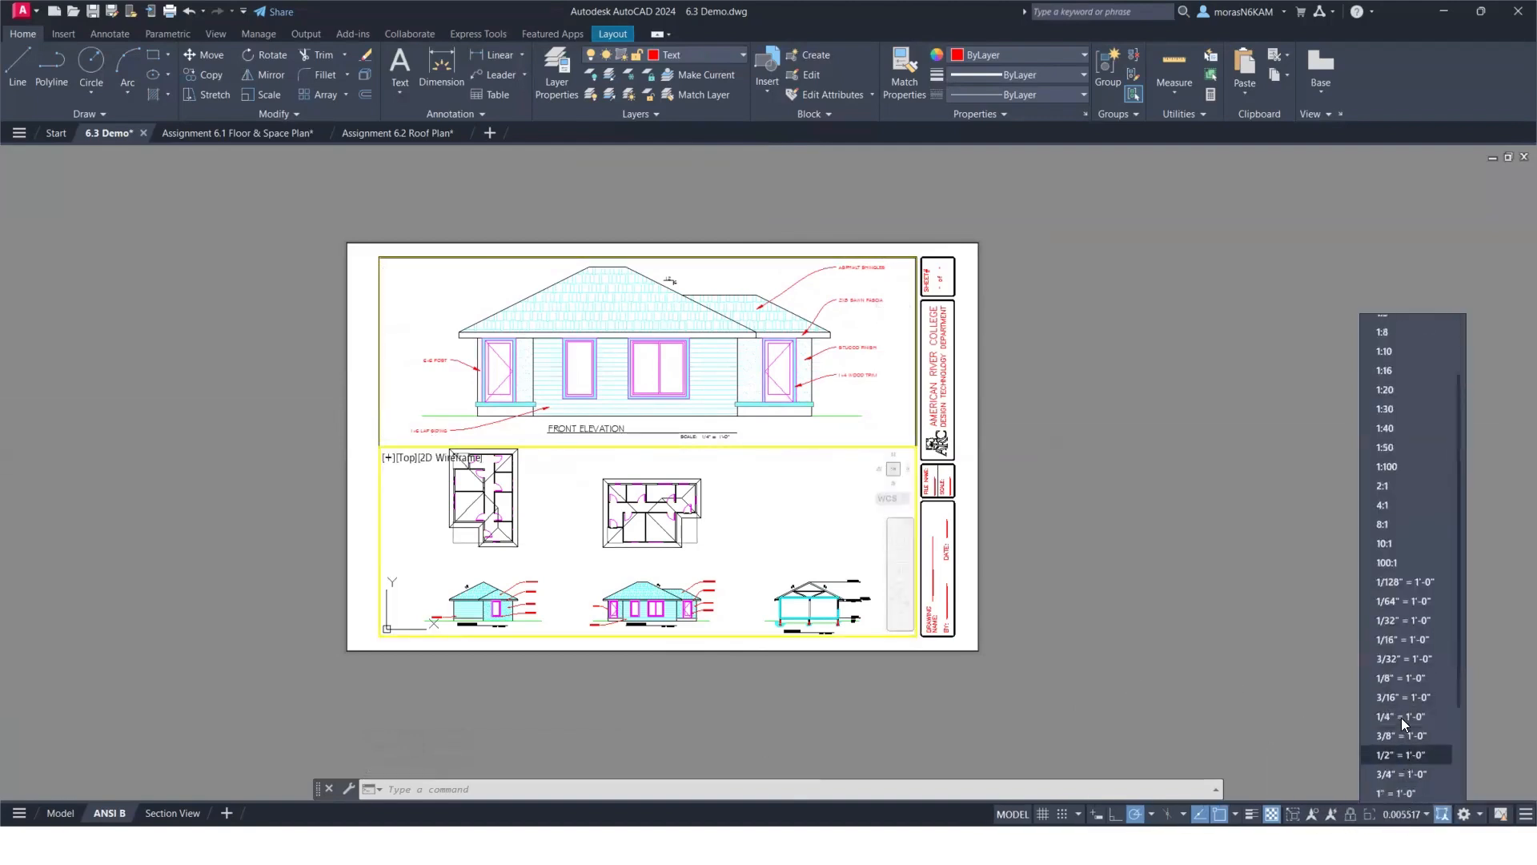
{"action": "left_click", "coordinate": [1402, 717]}
{"action": "middle_click_drag", "start_coordinate": [609, 571], "coordinate": [788, 436]}
{"action": "middle_click_drag", "start_coordinate": [526, 604], "coordinate": [800, 486]}
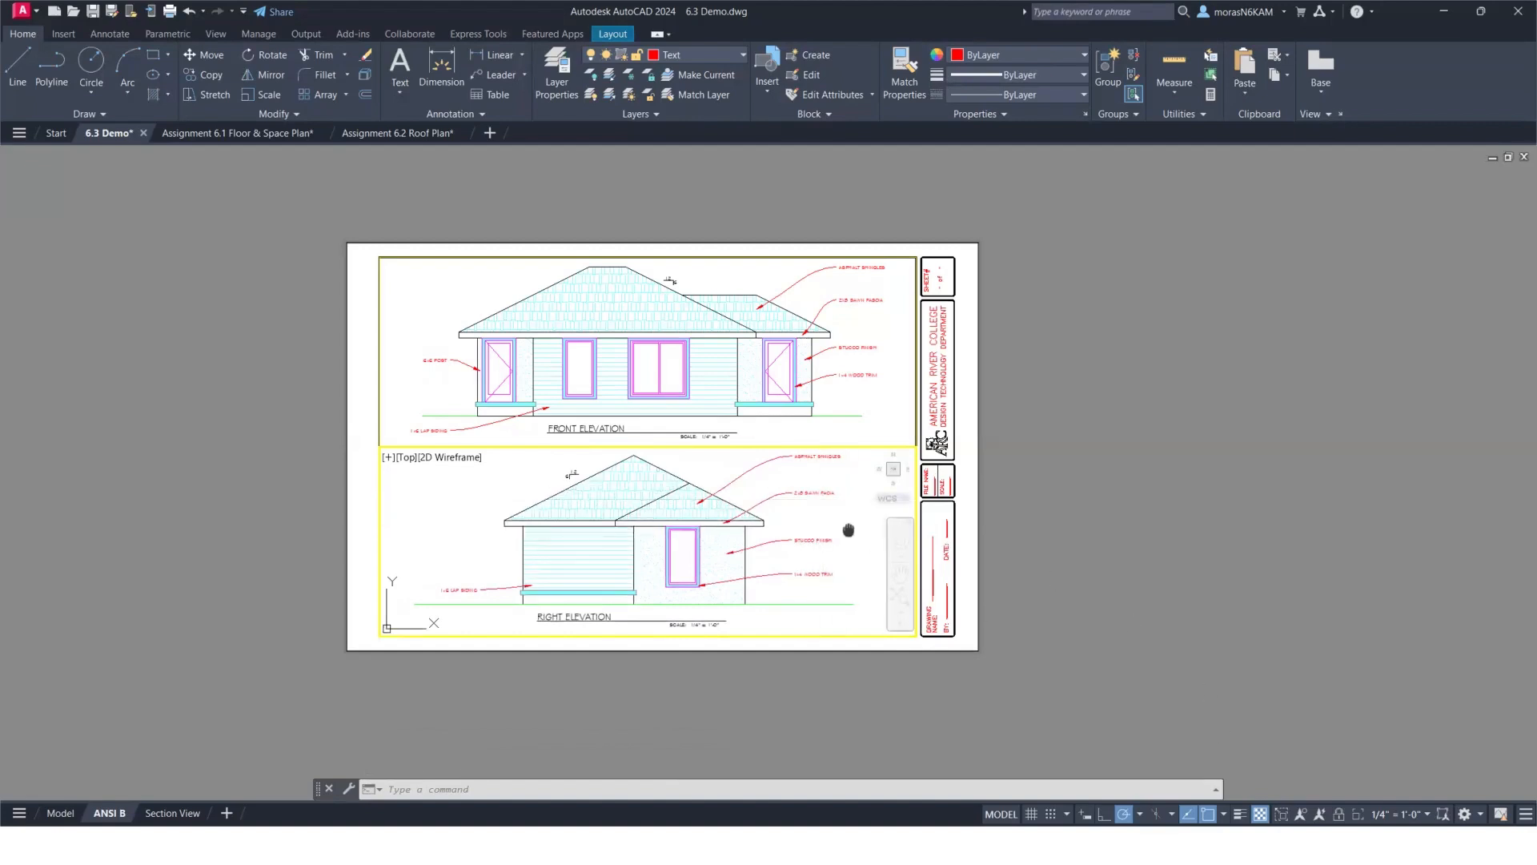
{"action": "middle_click_drag", "start_coordinate": [849, 529], "coordinate": [848, 531]}
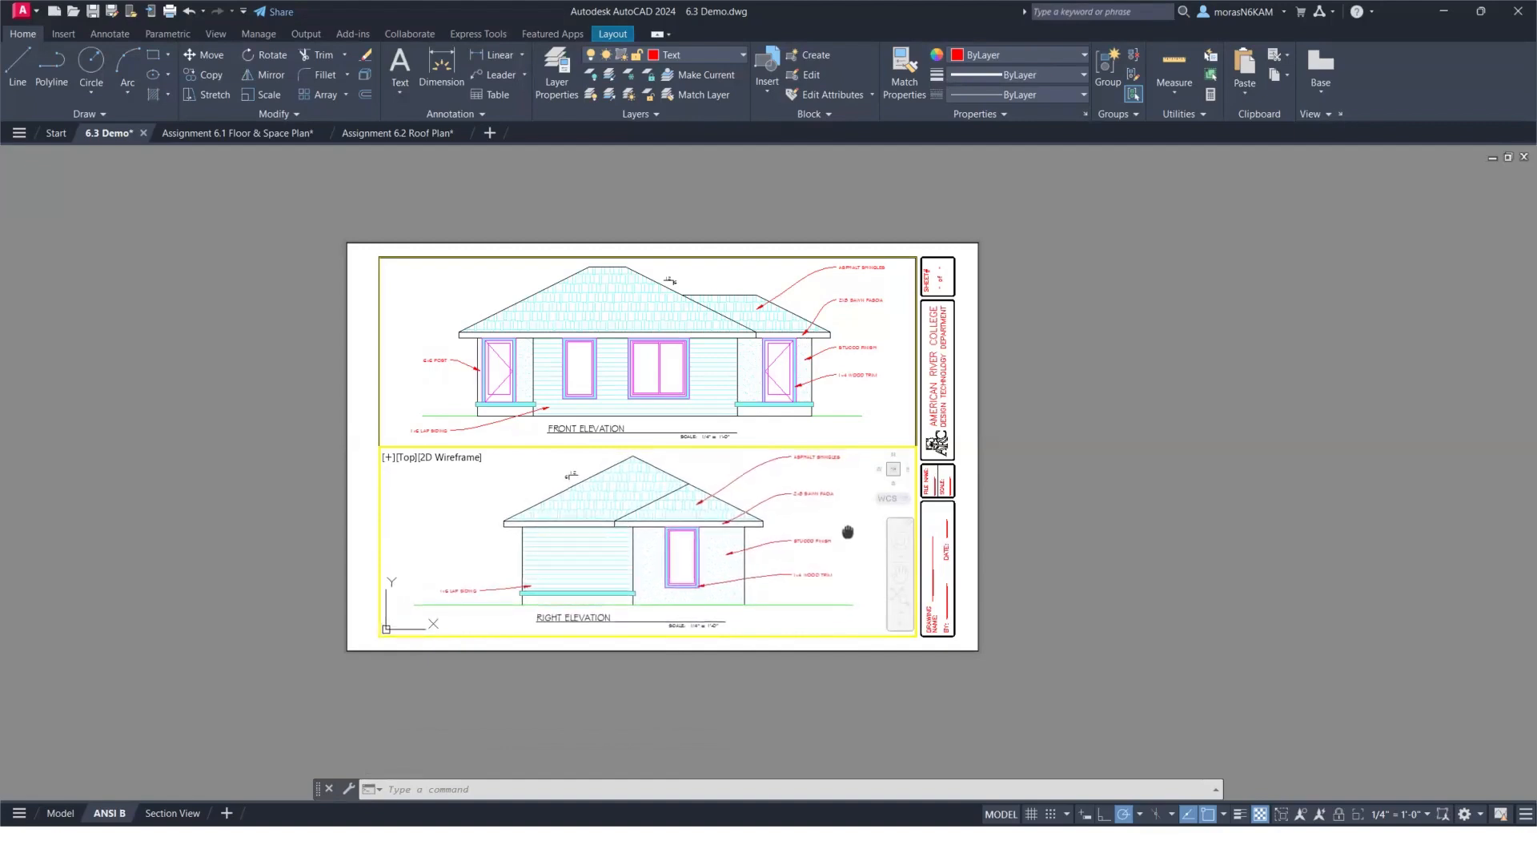
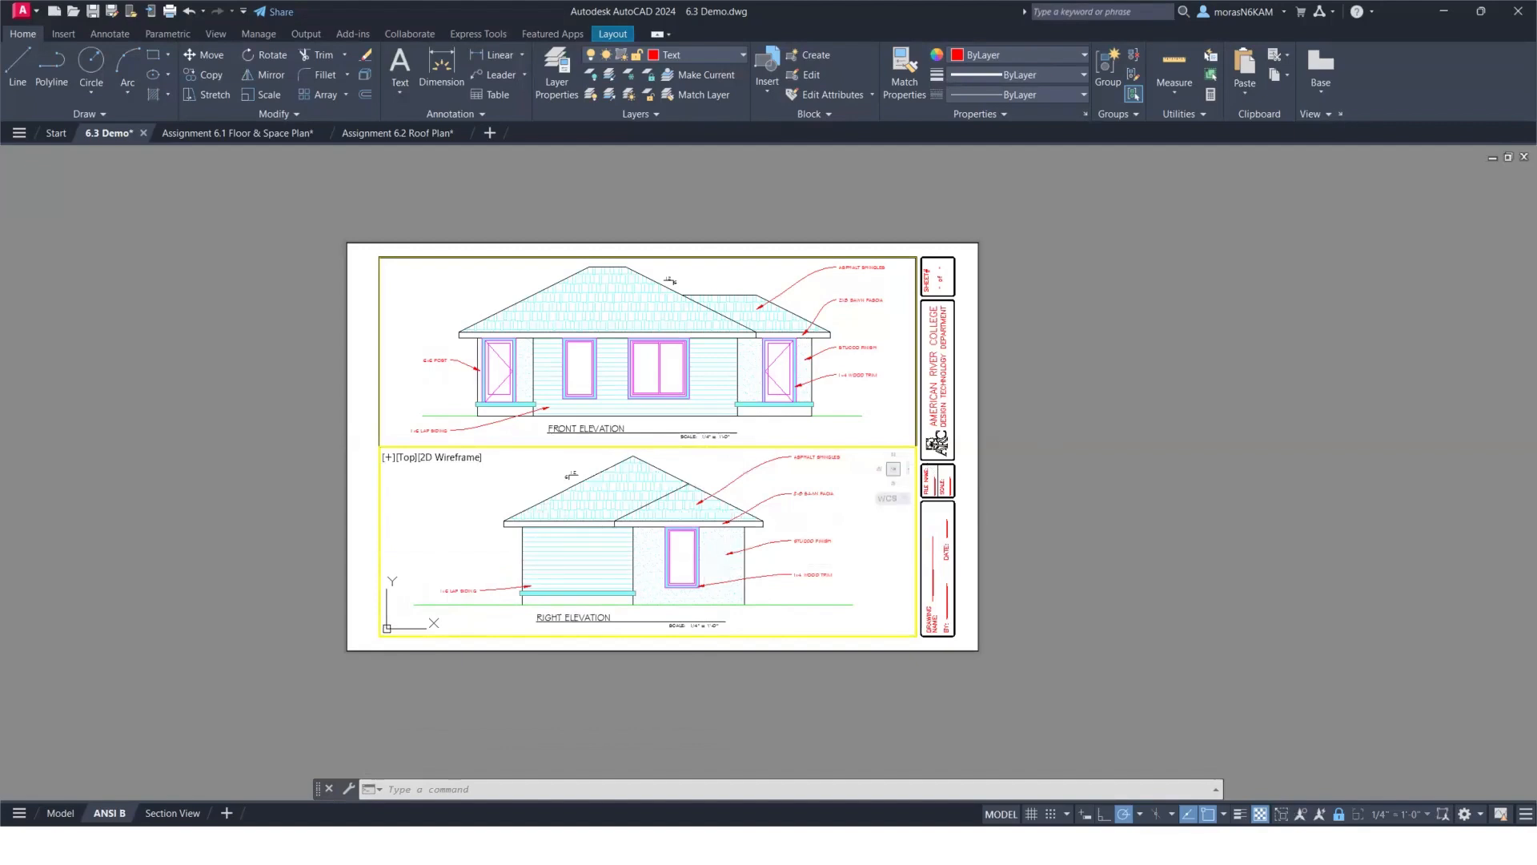
{"action": "double_click", "coordinate": [1039, 434]}
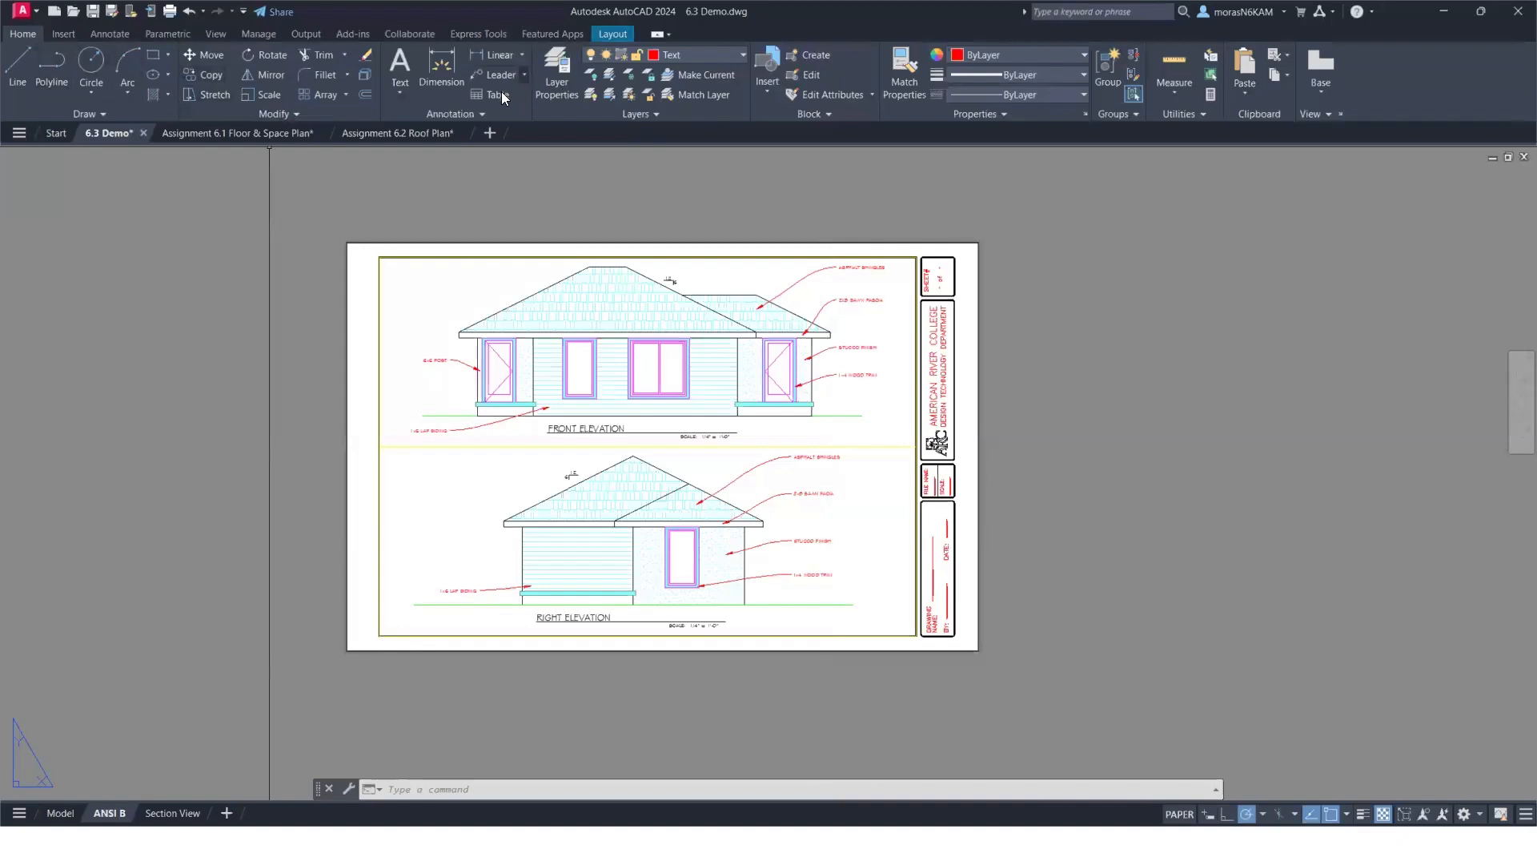
Draw a vertical polyline on the Construction layer across both viewports at the front elevation's right-hand notes as an alignment guide.
{"action": "left_click", "coordinate": [709, 54]}
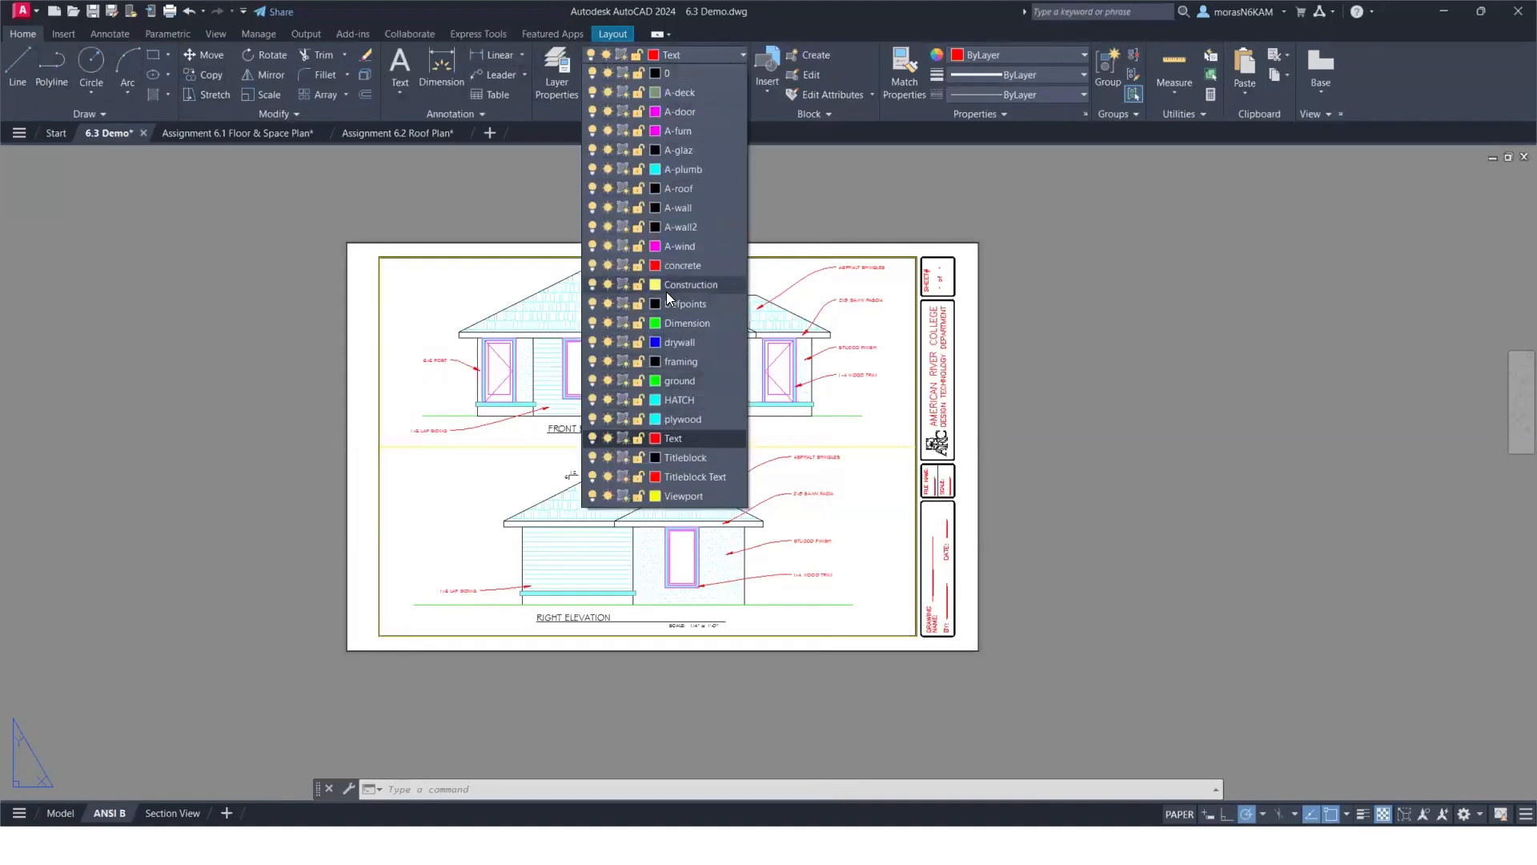
{"action": "left_click", "coordinate": [669, 284]}
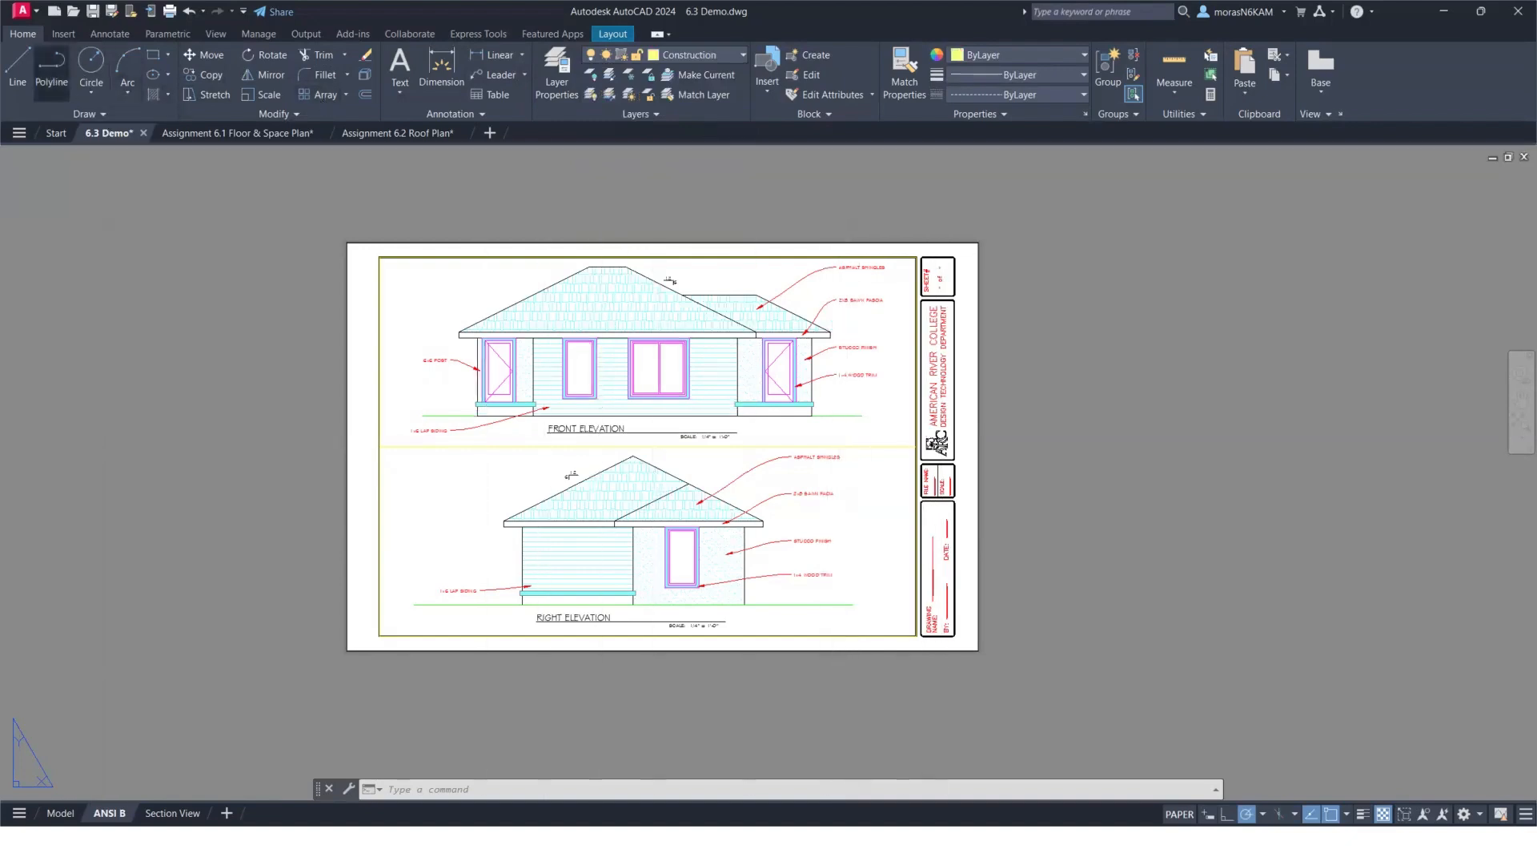
{"action": "left_click", "coordinate": [52, 66]}
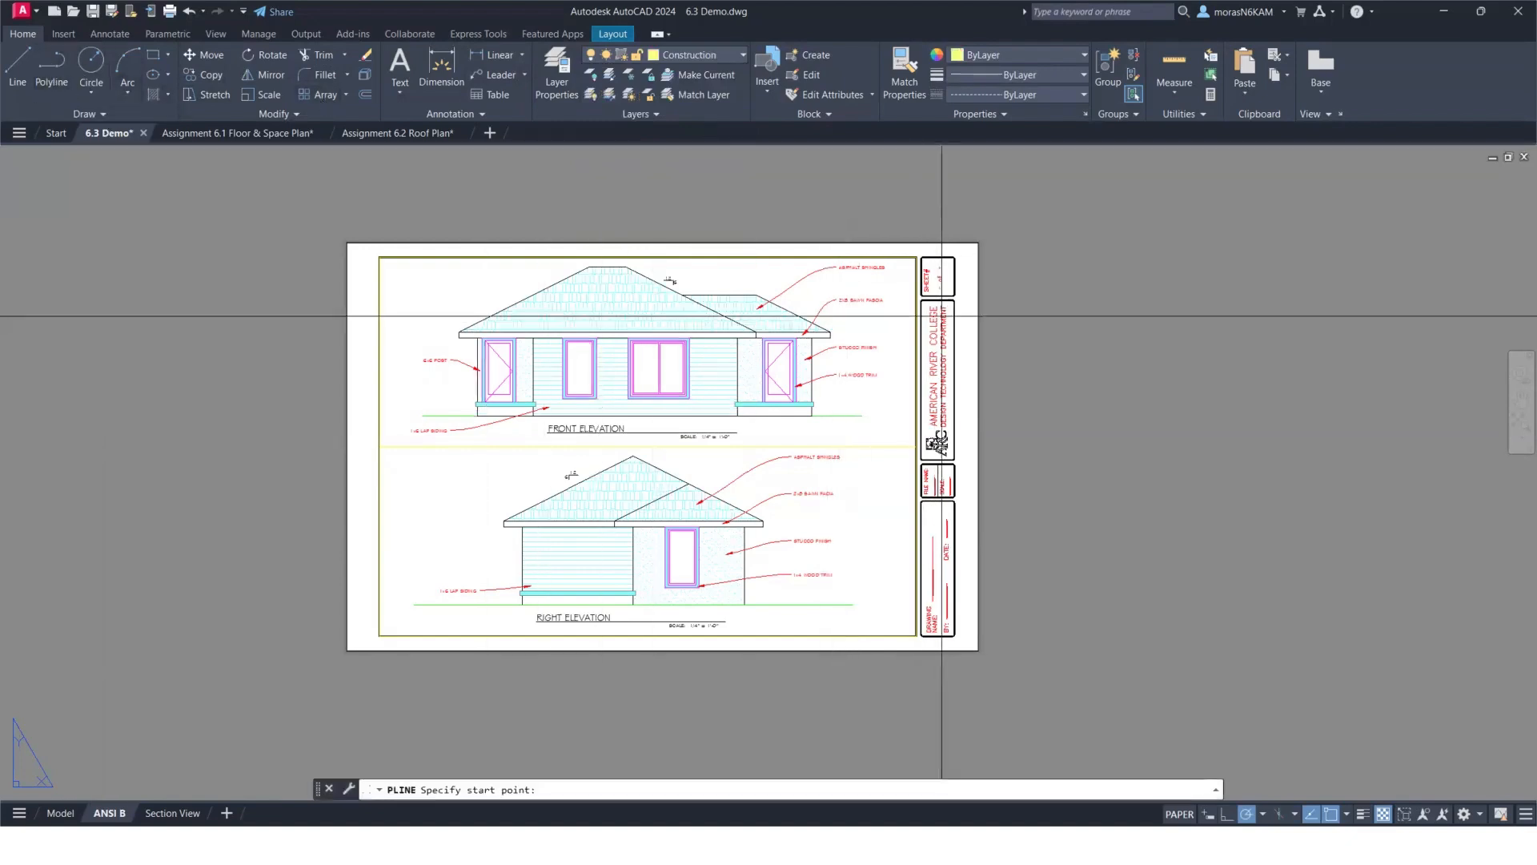
{"action": "left_click", "coordinate": [835, 195]}
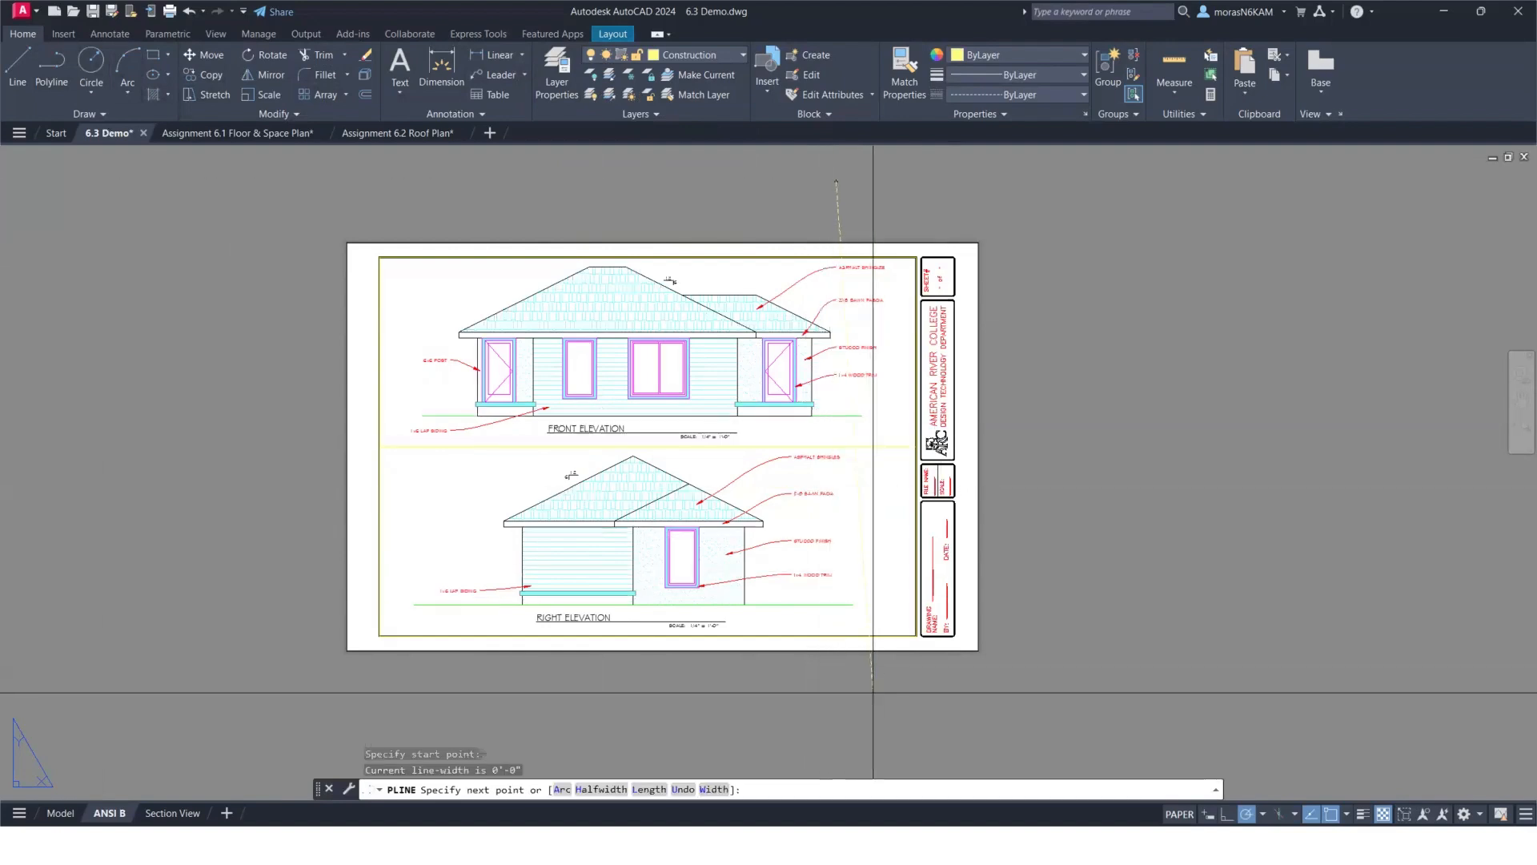
{"action": "left_click", "coordinate": [837, 698]}
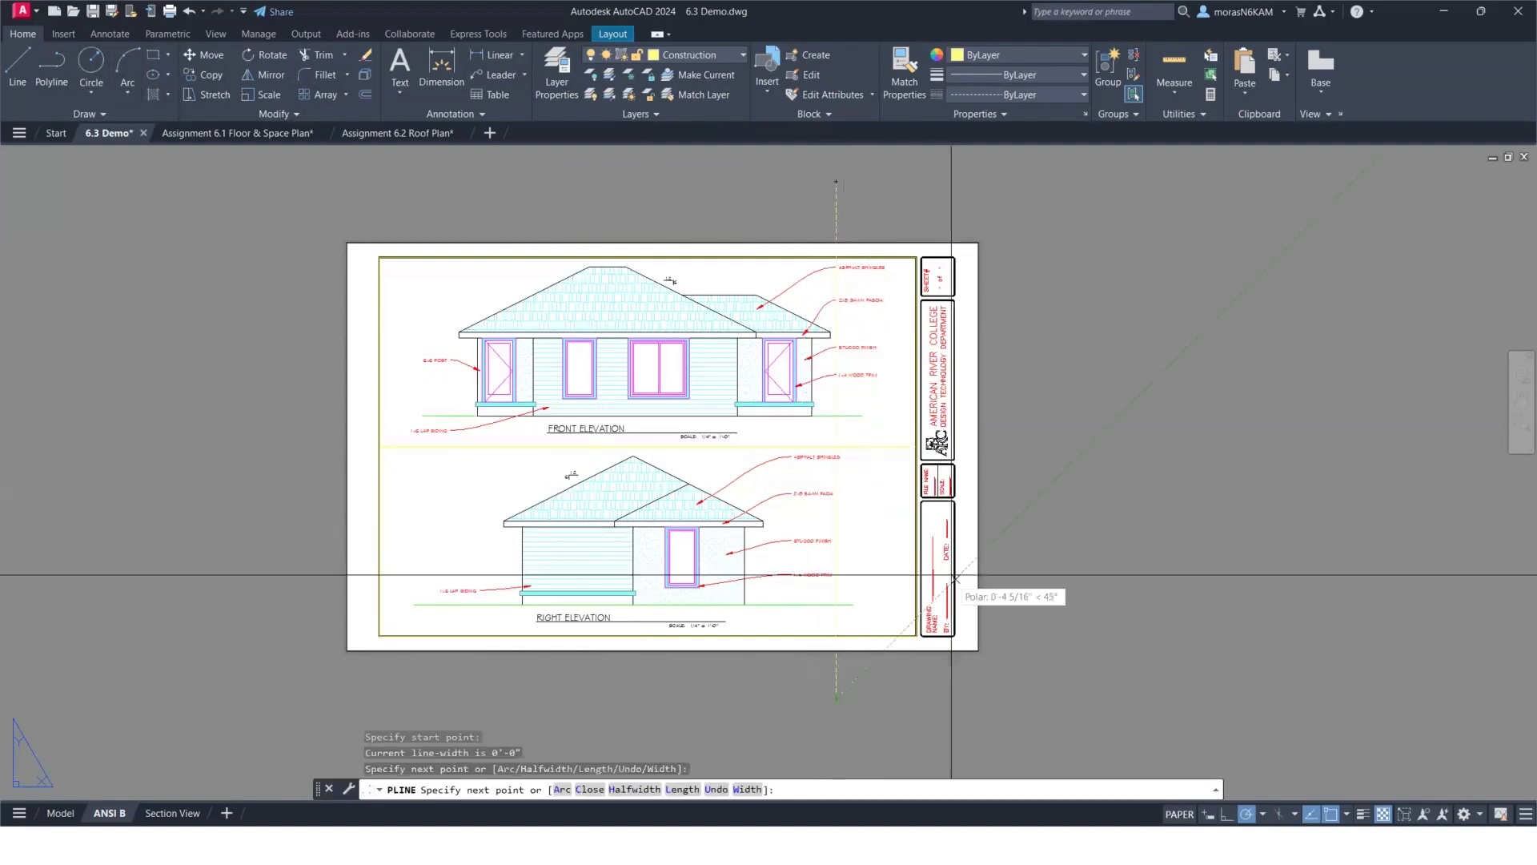
{"action": "key", "text": "Escape"}
{"action": "left_click", "coordinate": [889, 687]}
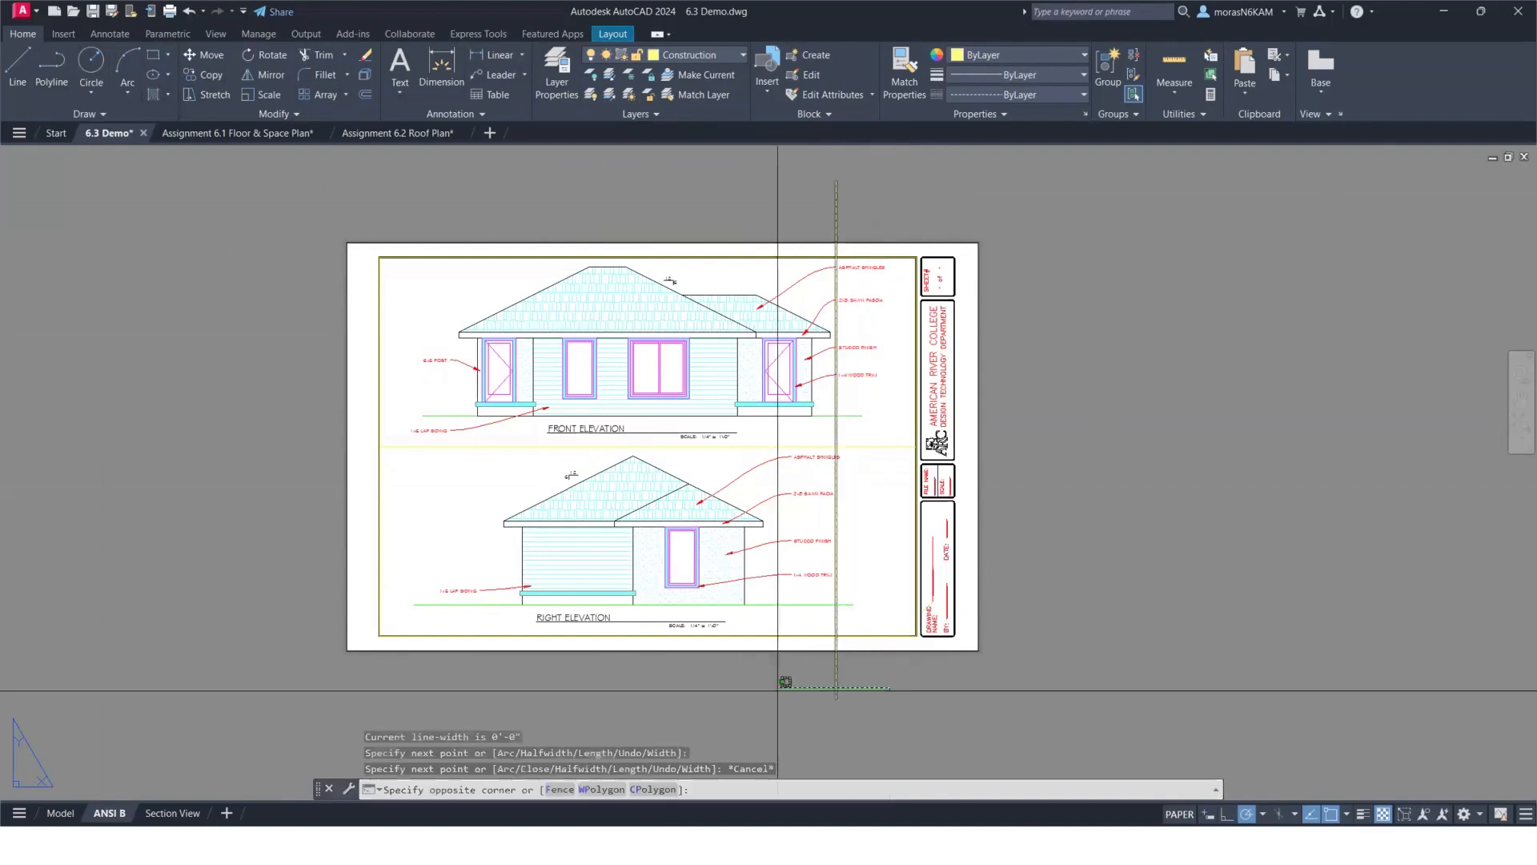
{"action": "left_click", "coordinate": [862, 689]}
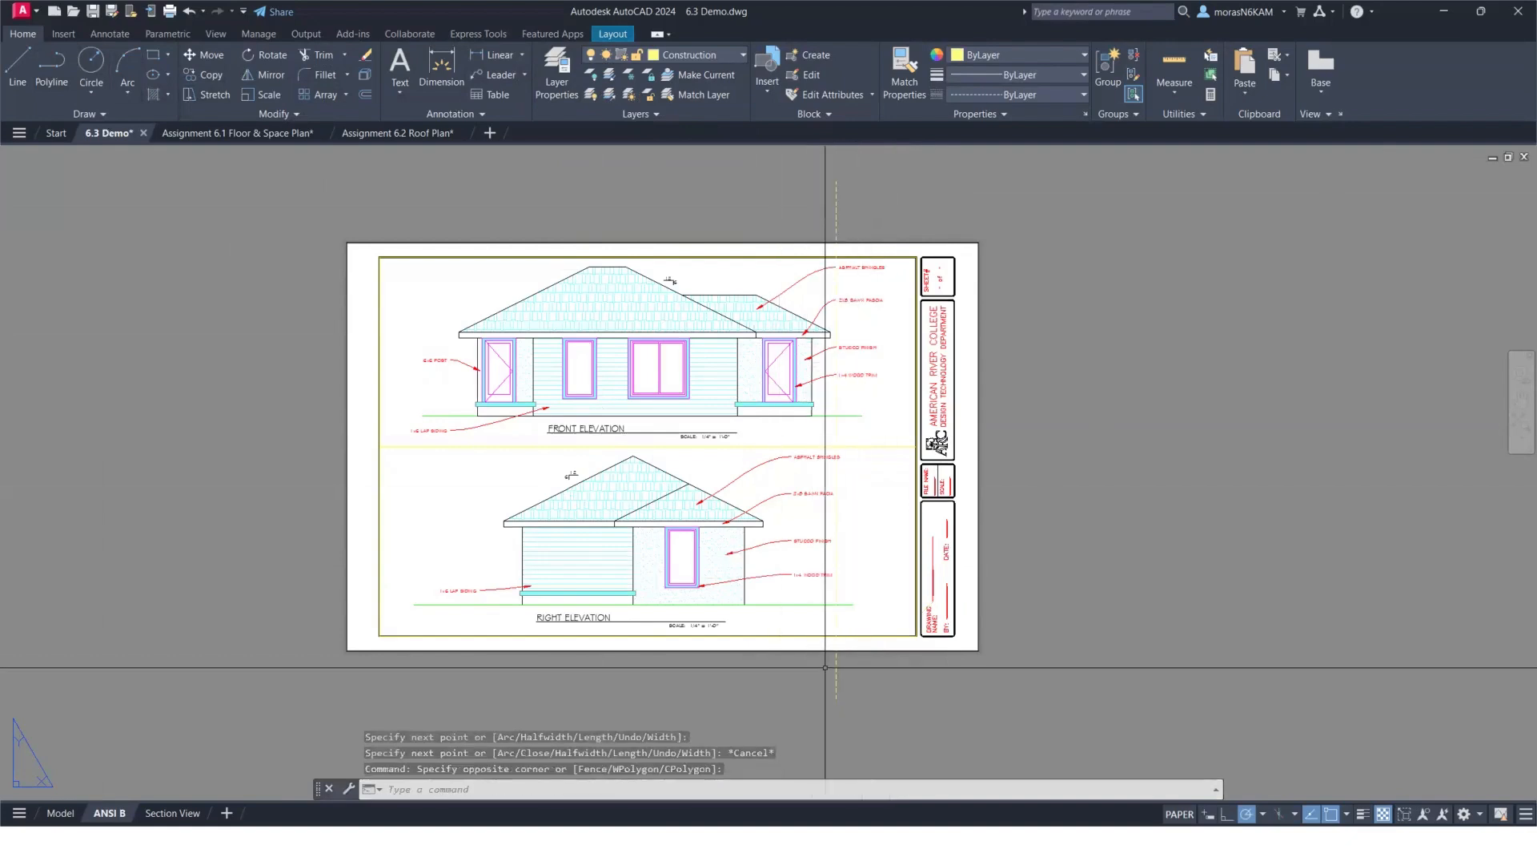
Move the landing of the right elevation's ASPHALT SHINGLES leader over to the vertical construction guide.
{"action": "scroll", "coordinate": [815, 523], "scroll_direction": "up", "scroll_amount": 2}
{"action": "left_click", "coordinate": [801, 418]}
{"action": "double_click", "coordinate": [796, 417]}
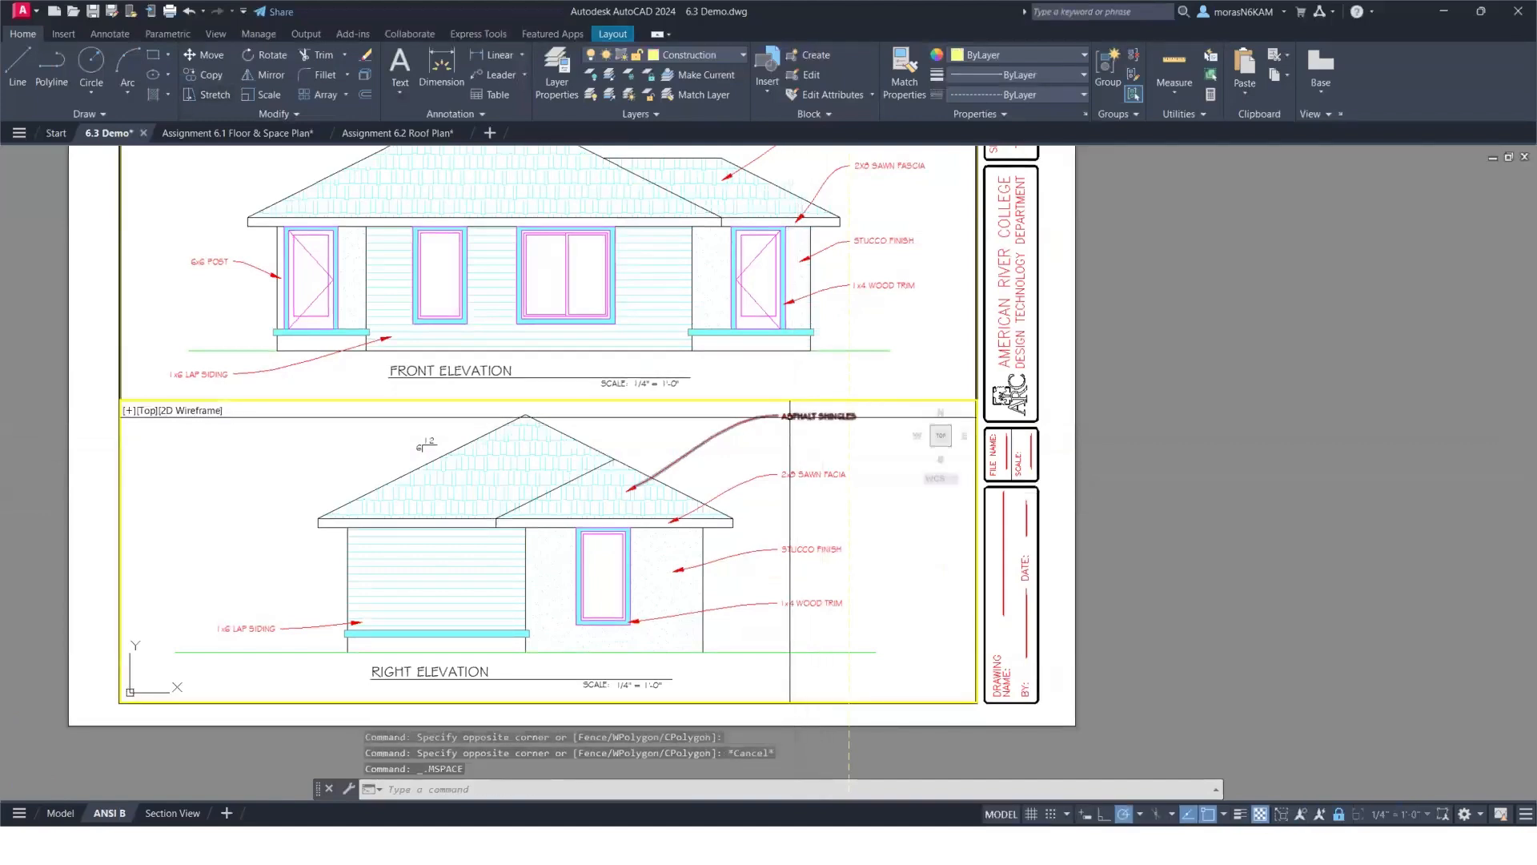
{"action": "left_click", "coordinate": [777, 414]}
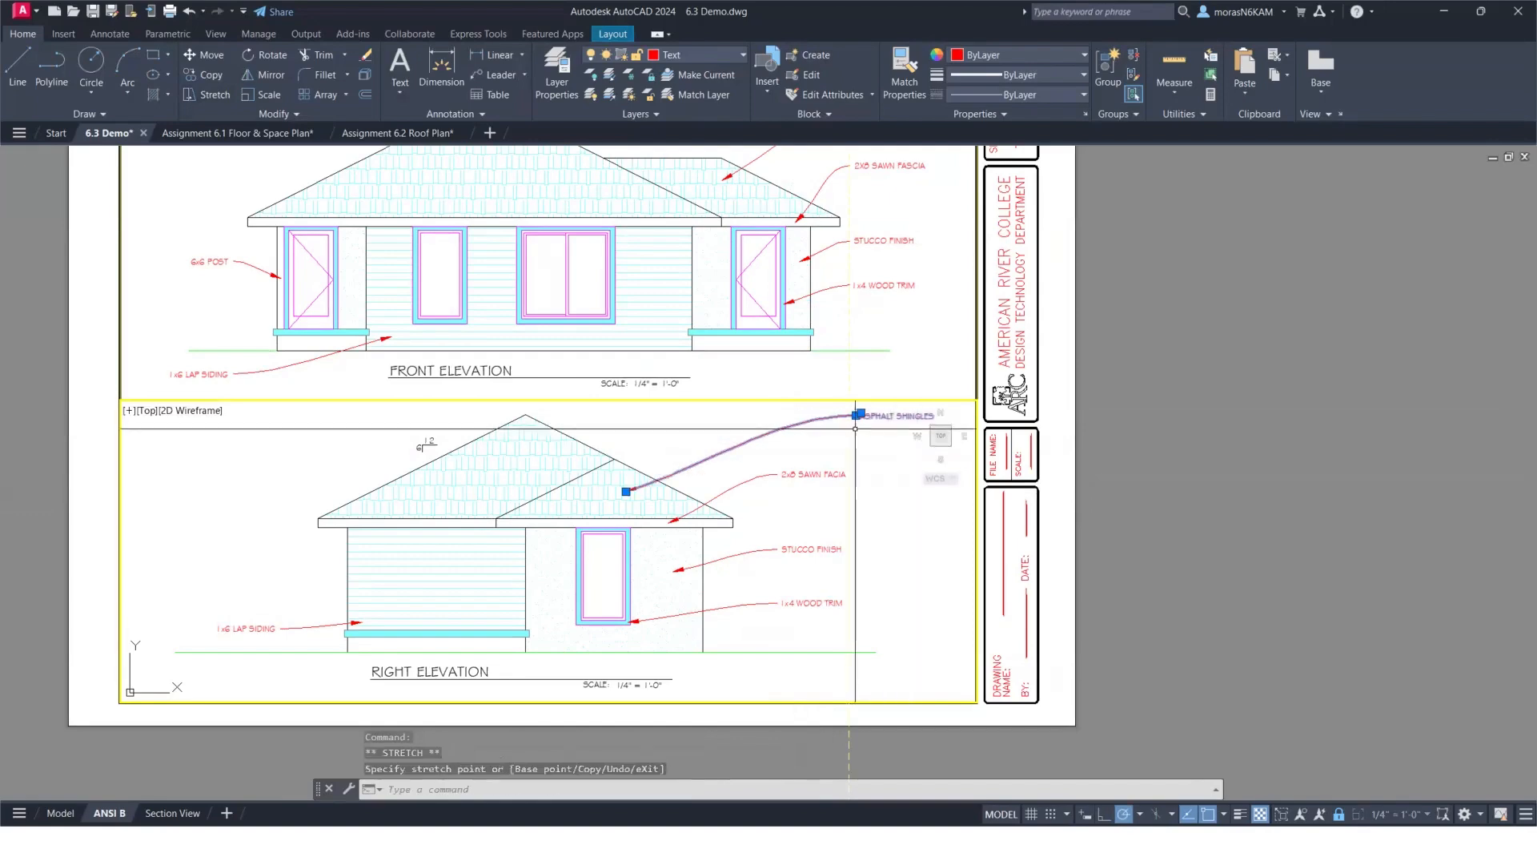
{"action": "scroll", "coordinate": [856, 415], "scroll_direction": "up", "scroll_amount": 4}
{"action": "left_click", "coordinate": [845, 402]}
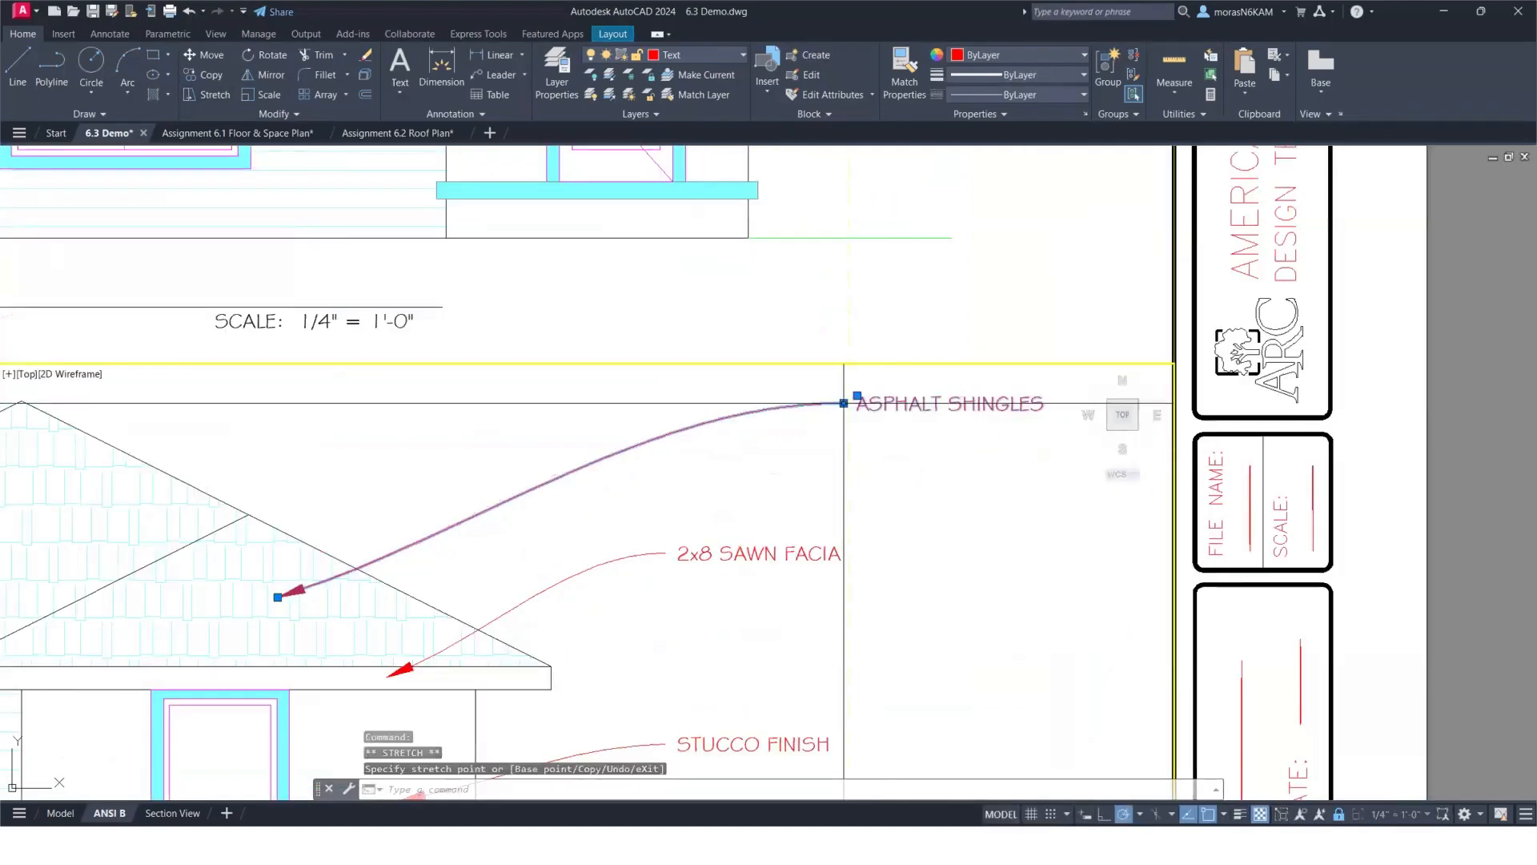
Adjust the landing of the right elevation's ASPHALT SHINGLES leader so it sits exactly on the vertical construction guide.
{"action": "scroll", "coordinate": [841, 401], "scroll_direction": "up", "scroll_amount": 2}
{"action": "left_click", "coordinate": [831, 402]}
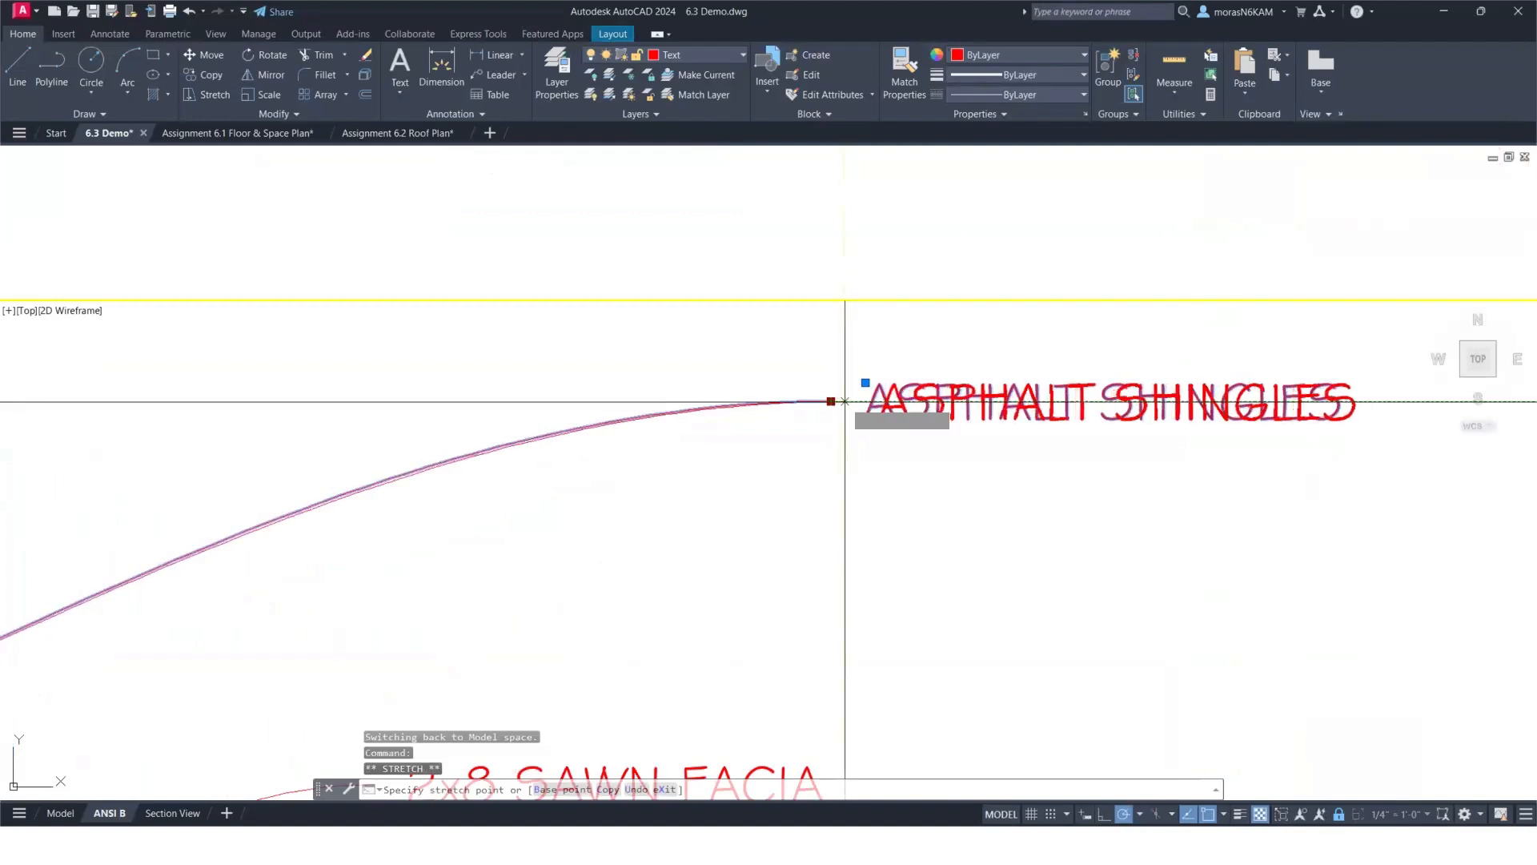
{"action": "left_click", "coordinate": [857, 410]}
{"action": "scroll", "coordinate": [857, 410], "scroll_direction": "down", "scroll_amount": 3}
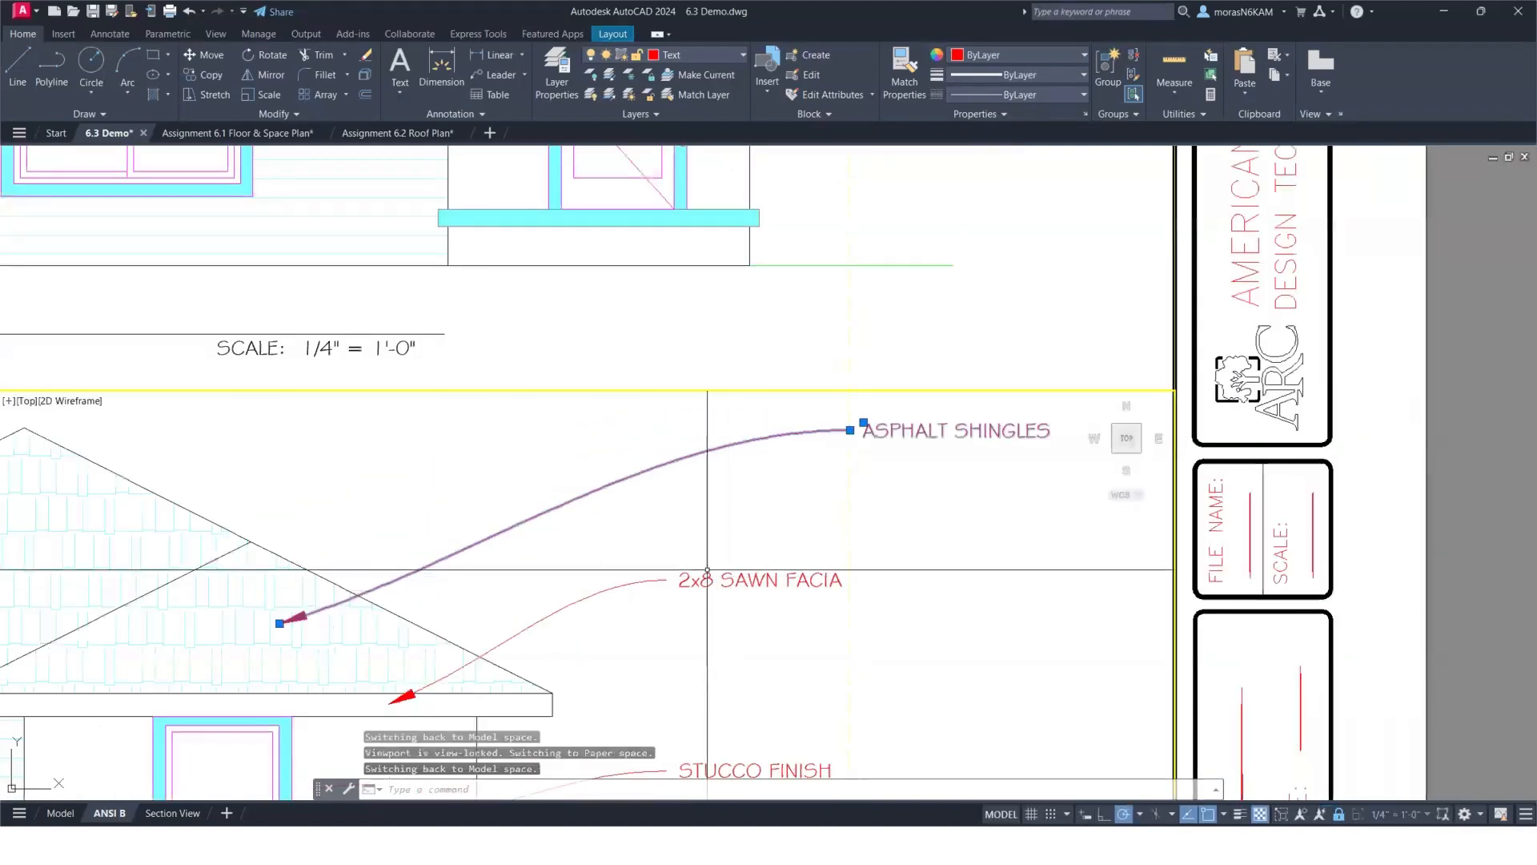
Move the landings of the right elevation's 2x8 SAWN FACIA and STUCCO FINISH leaders onto the vertical construction guide.
{"action": "left_click", "coordinate": [655, 590]}
{"action": "left_click", "coordinate": [667, 578]}
{"action": "left_click", "coordinate": [666, 580]}
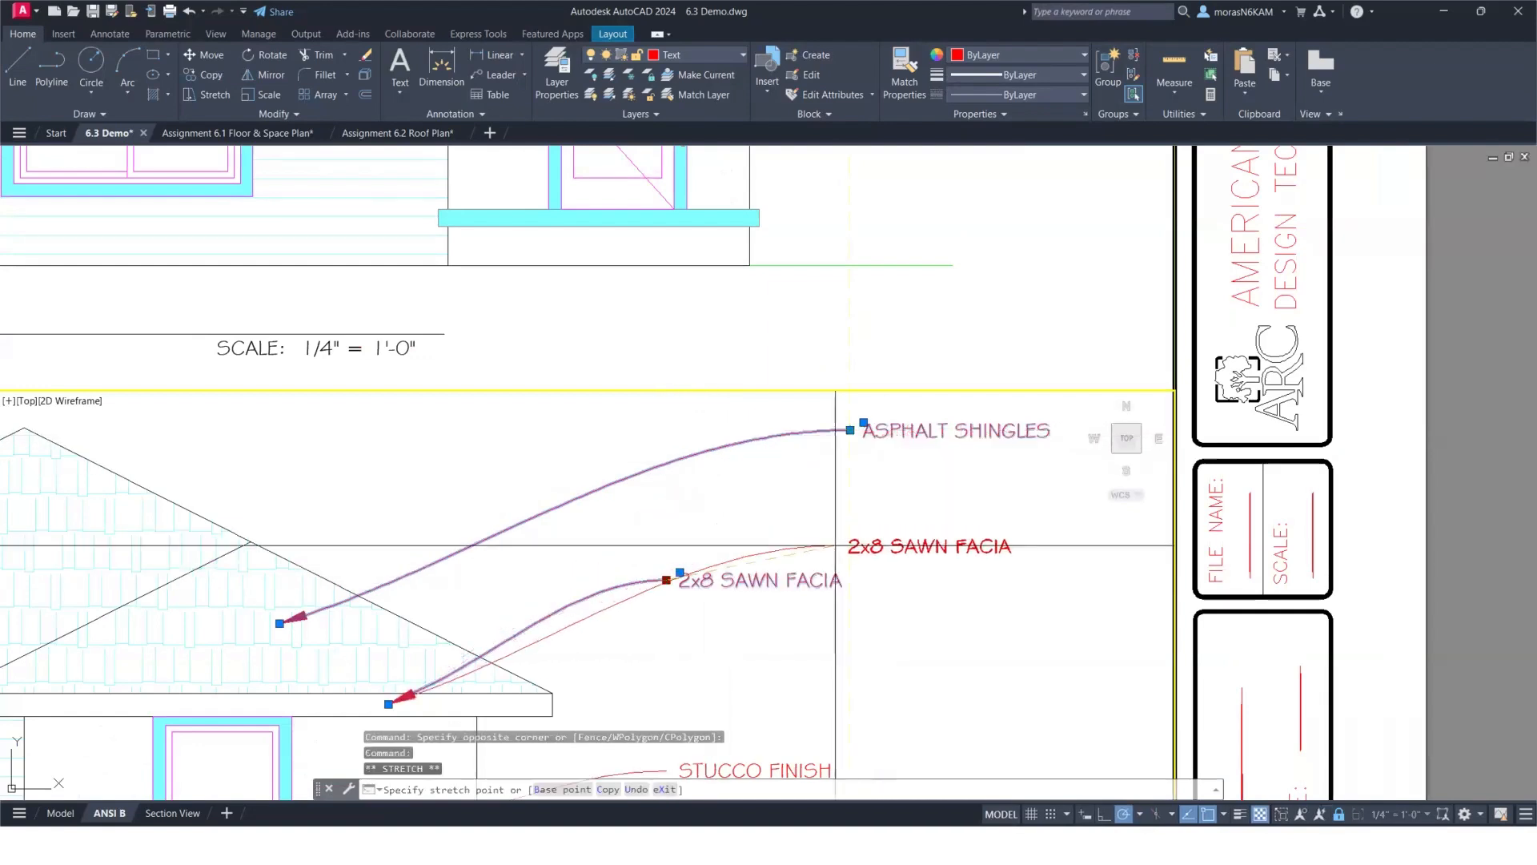
{"action": "left_click", "coordinate": [850, 552]}
{"action": "middle_click_drag", "start_coordinate": [850, 552], "coordinate": [748, 394]}
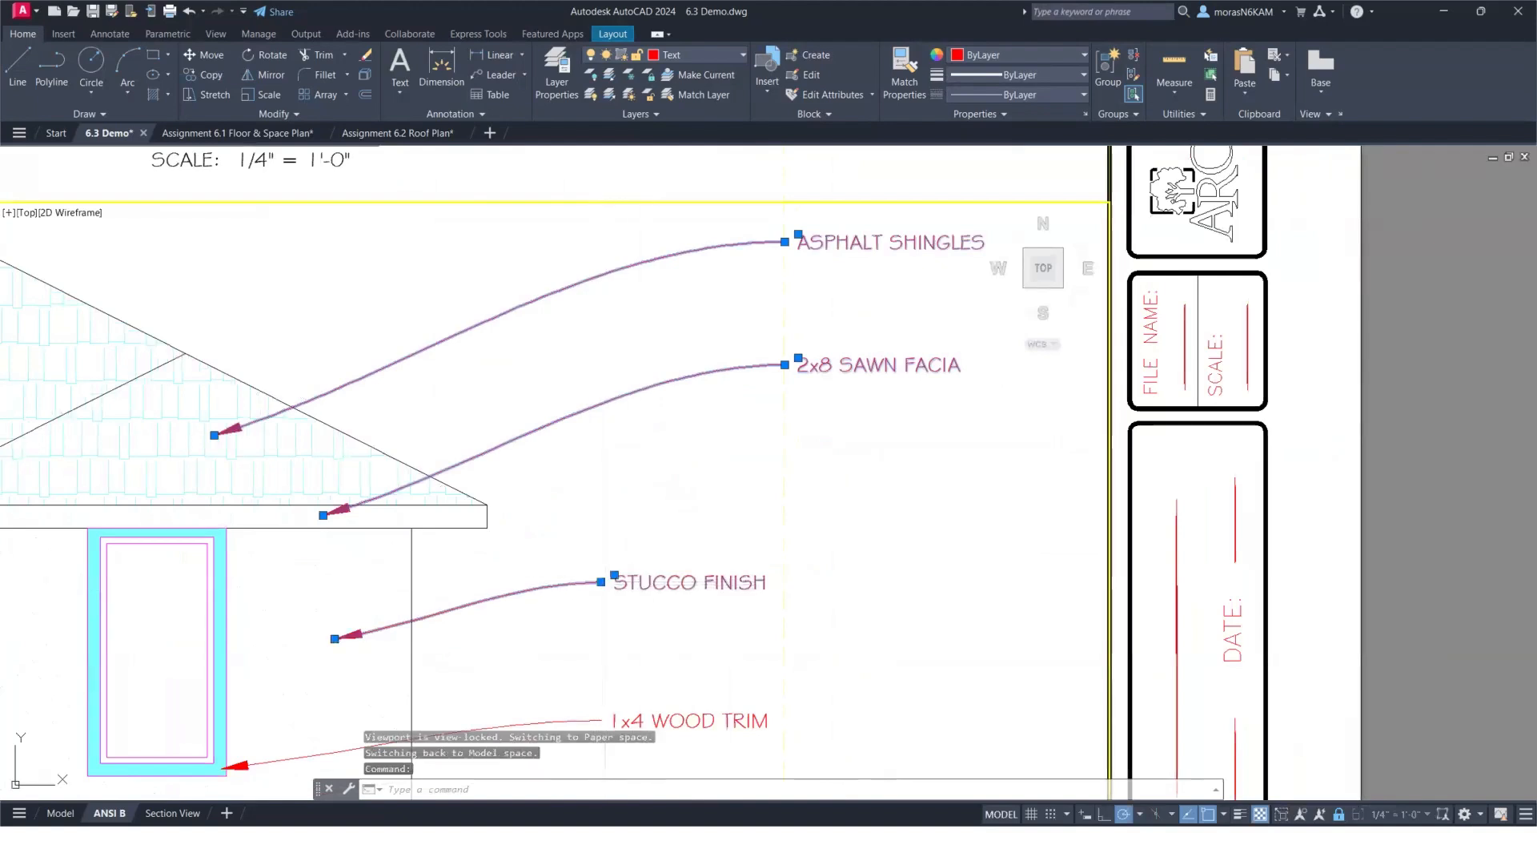
{"action": "left_click", "coordinate": [601, 582]}
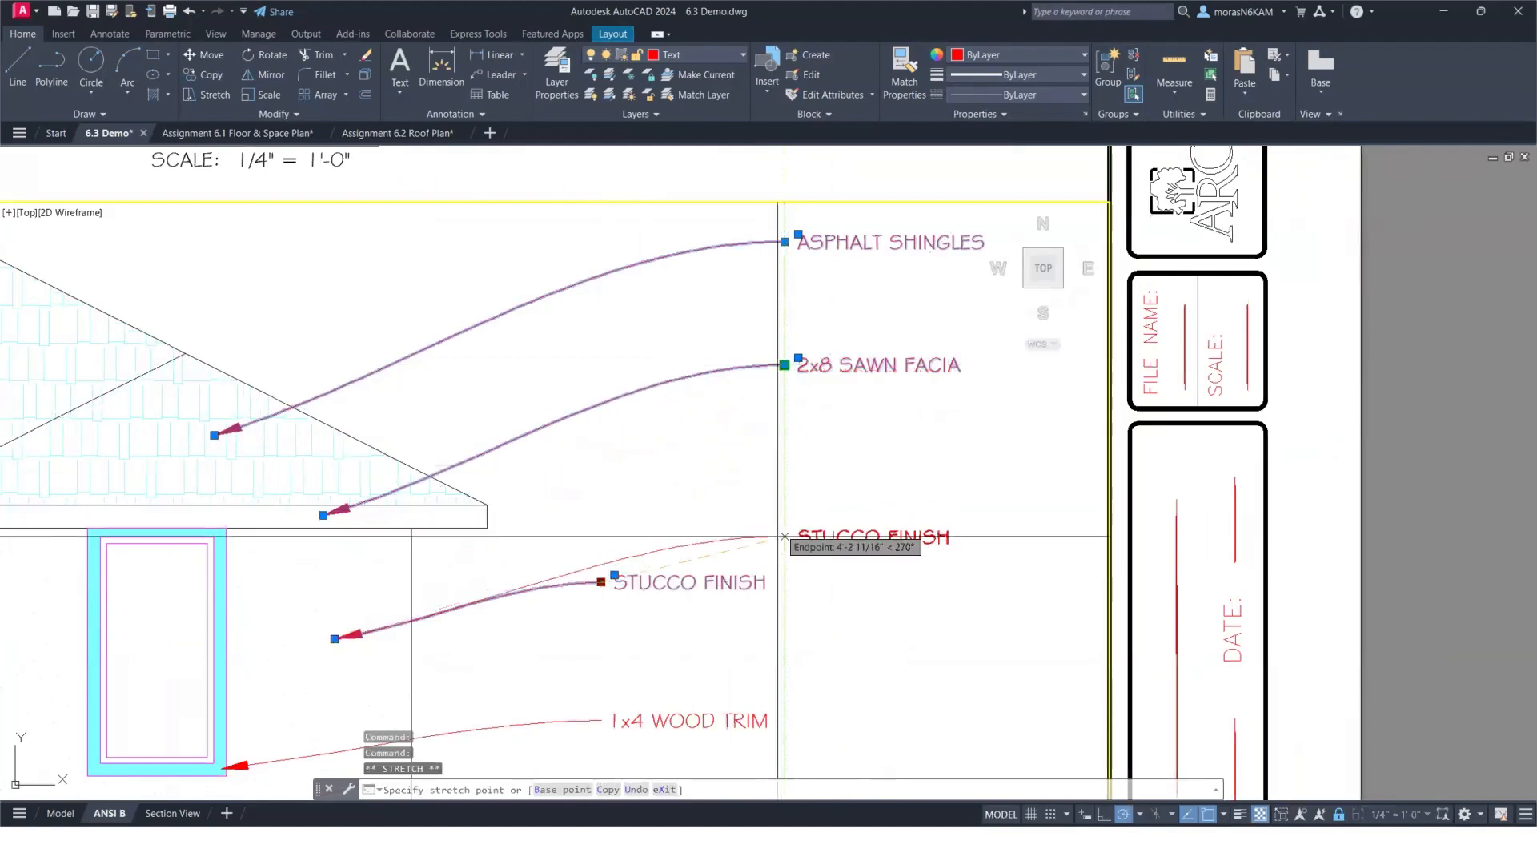
{"action": "left_click", "coordinate": [784, 548]}
Move the landing of the right elevation's 1x4 WOOD TRIM leader onto the vertical guide and clear the selection.
{"action": "middle_click_drag", "start_coordinate": [686, 652], "coordinate": [697, 500]}
{"action": "left_click", "coordinate": [640, 568]}
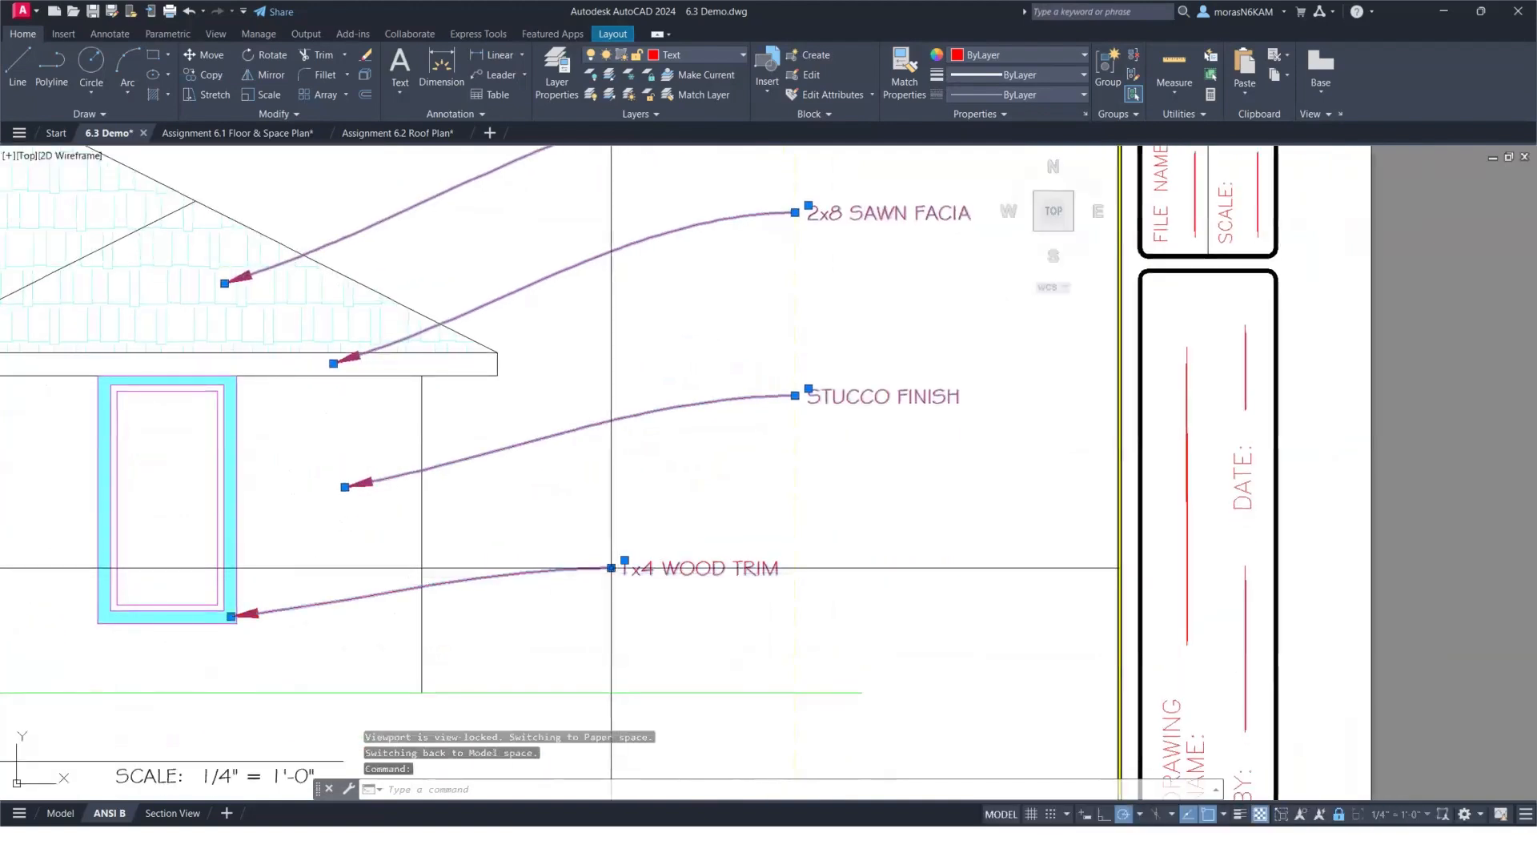
{"action": "left_click", "coordinate": [611, 567]}
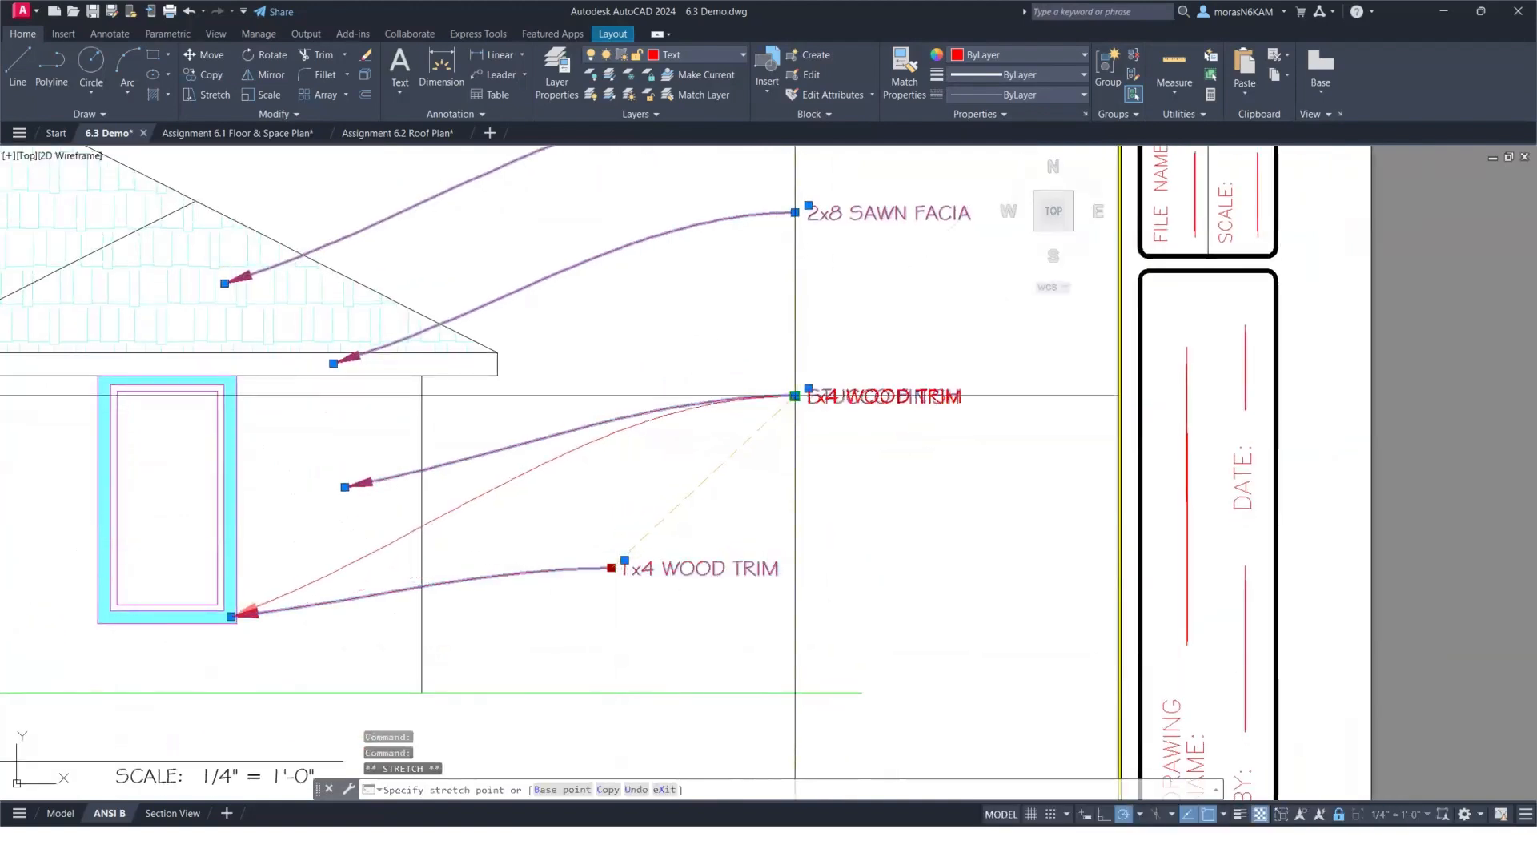
{"action": "left_click", "coordinate": [795, 558]}
{"action": "scroll", "coordinate": [838, 626], "scroll_direction": "down", "scroll_amount": 8}
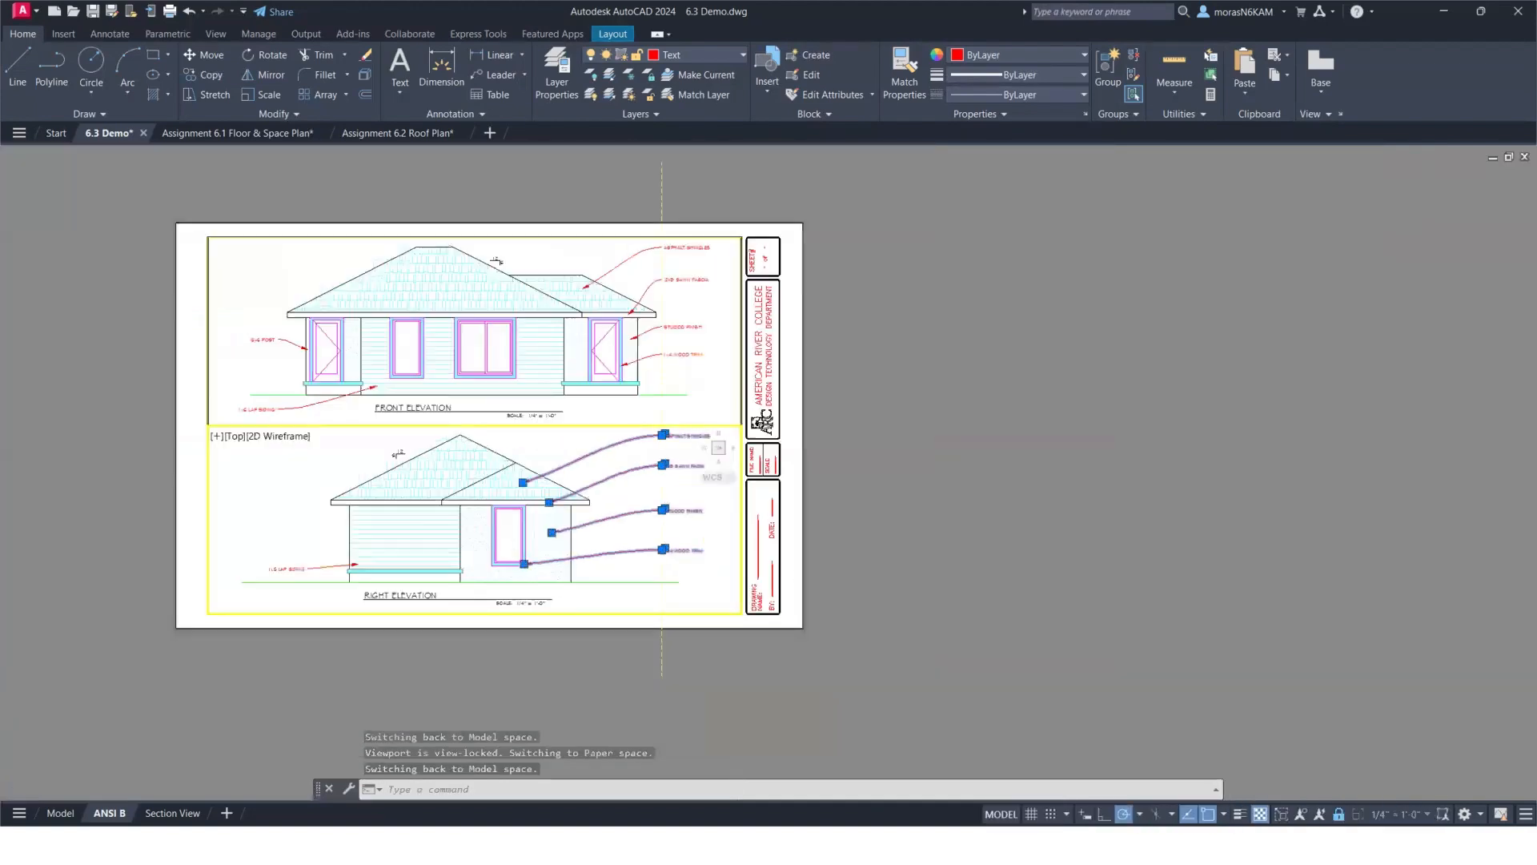
{"action": "key", "text": "Escape"}
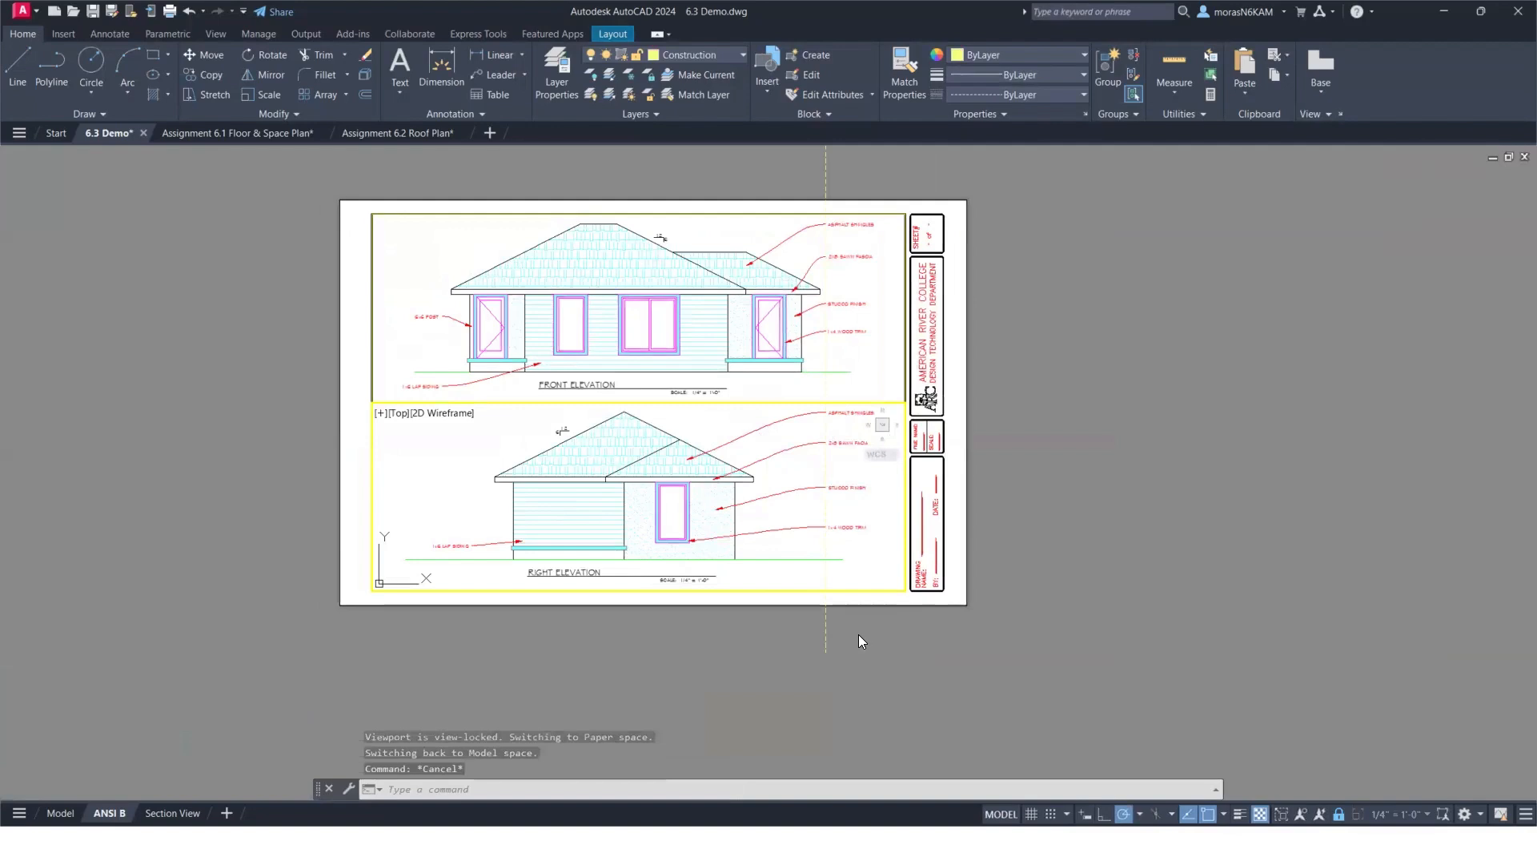
Return to paper space and move the vertical construction guide to the landing of the front elevation's 6x6 POST leader.
{"action": "double_click", "coordinate": [858, 634]}
{"action": "left_click", "coordinate": [840, 626]}
{"action": "left_click", "coordinate": [796, 634]}
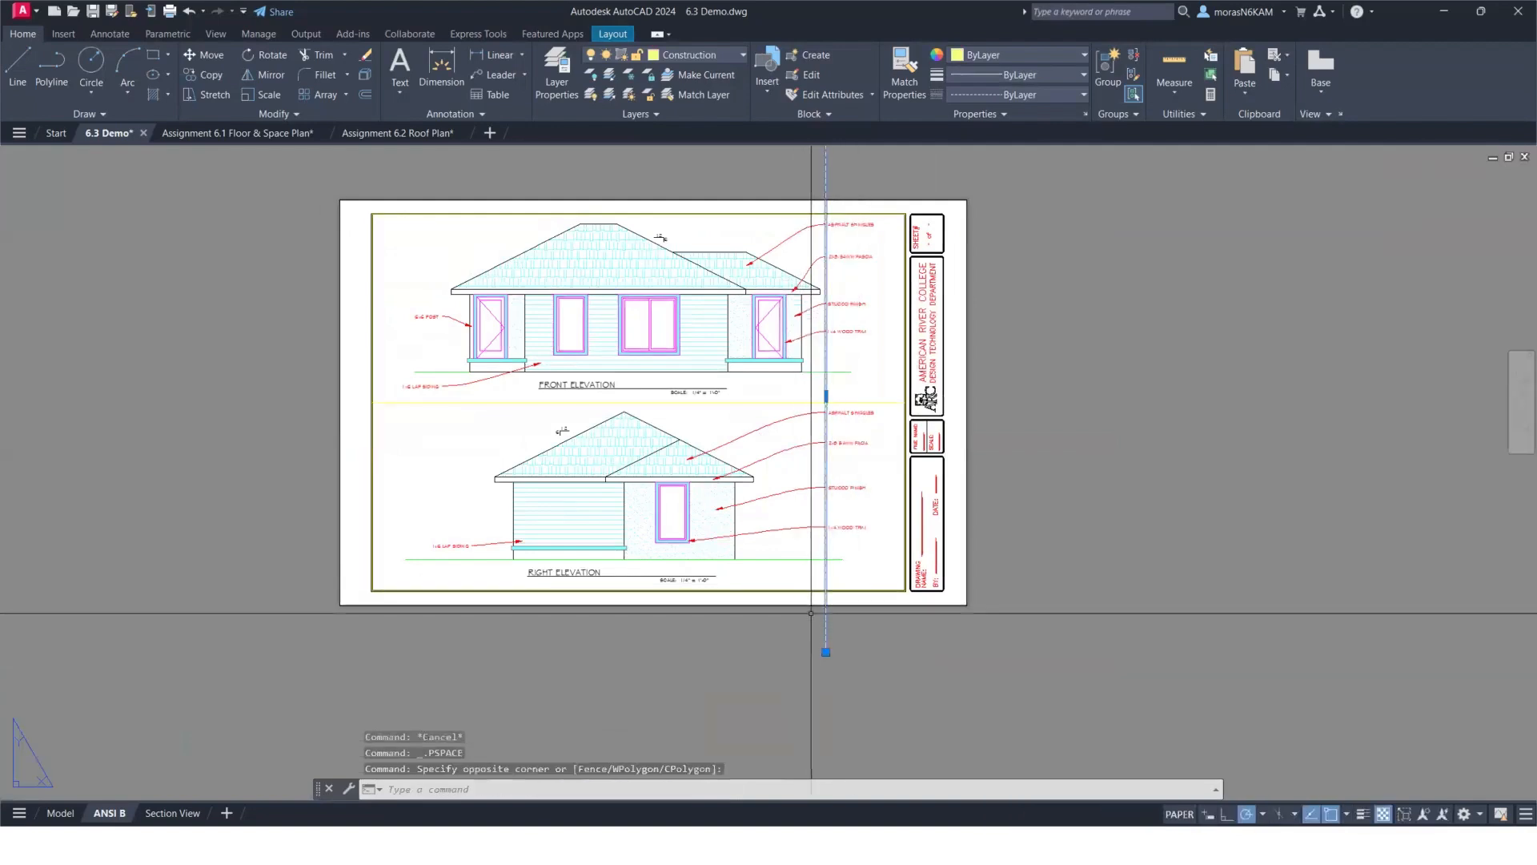
{"action": "type", "text": "M"}
{"action": "key", "text": "Return"}
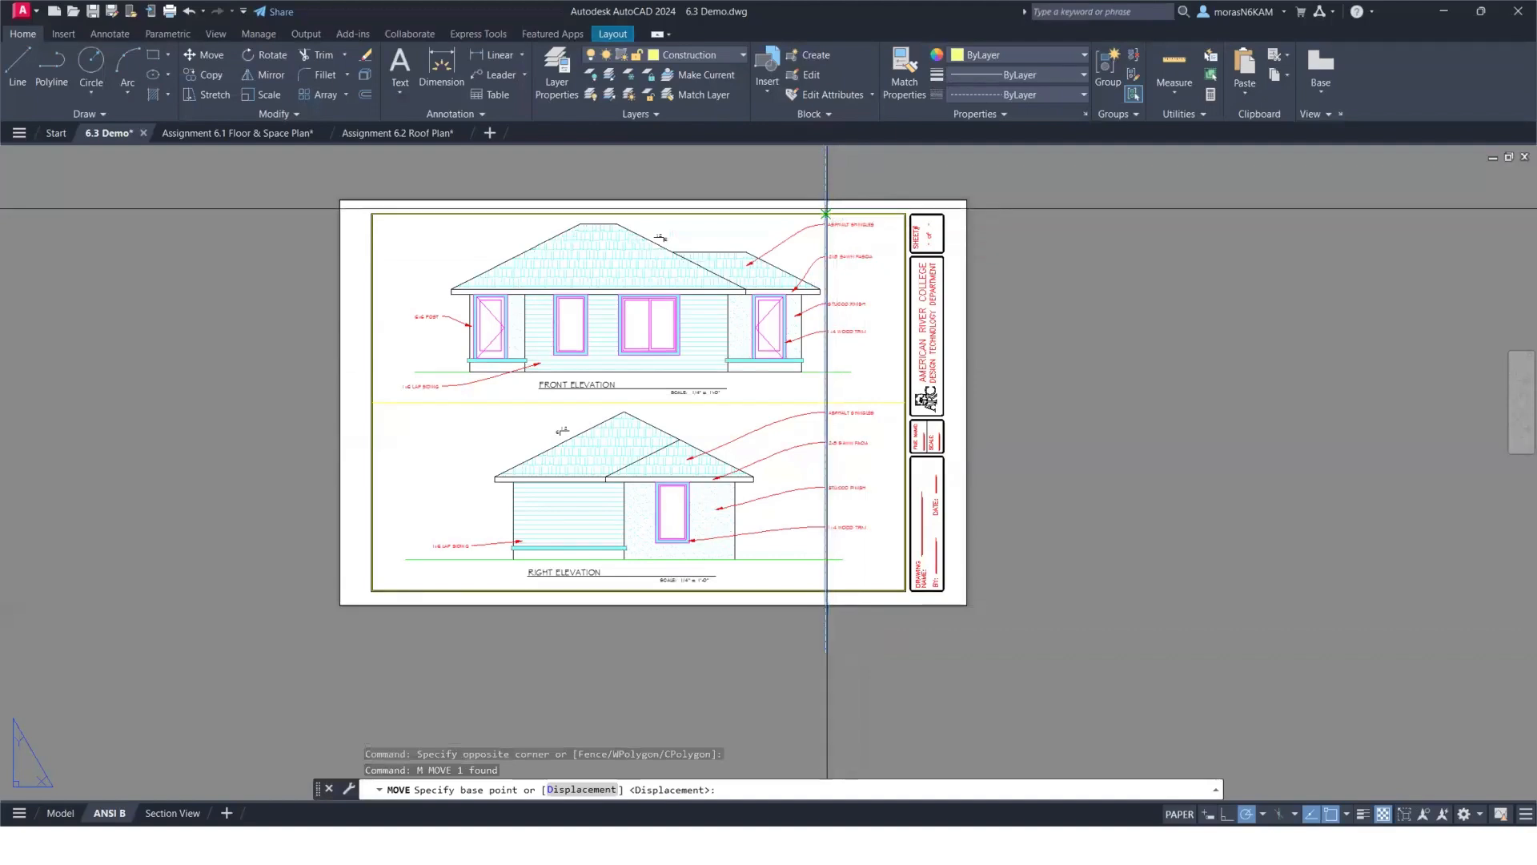
{"action": "left_click", "coordinate": [826, 214]}
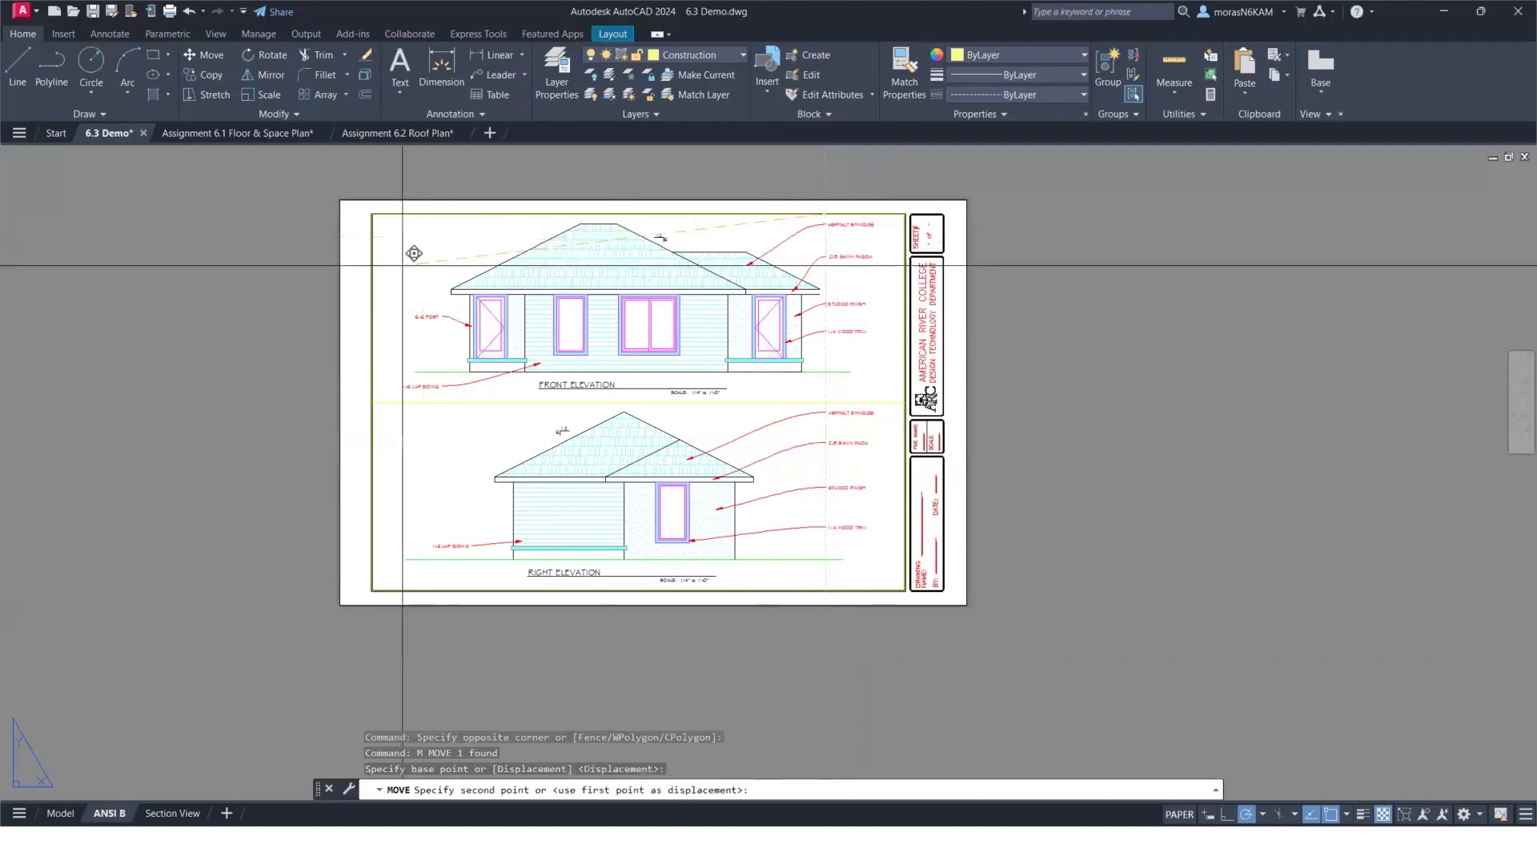
{"action": "left_click", "coordinate": [443, 315]}
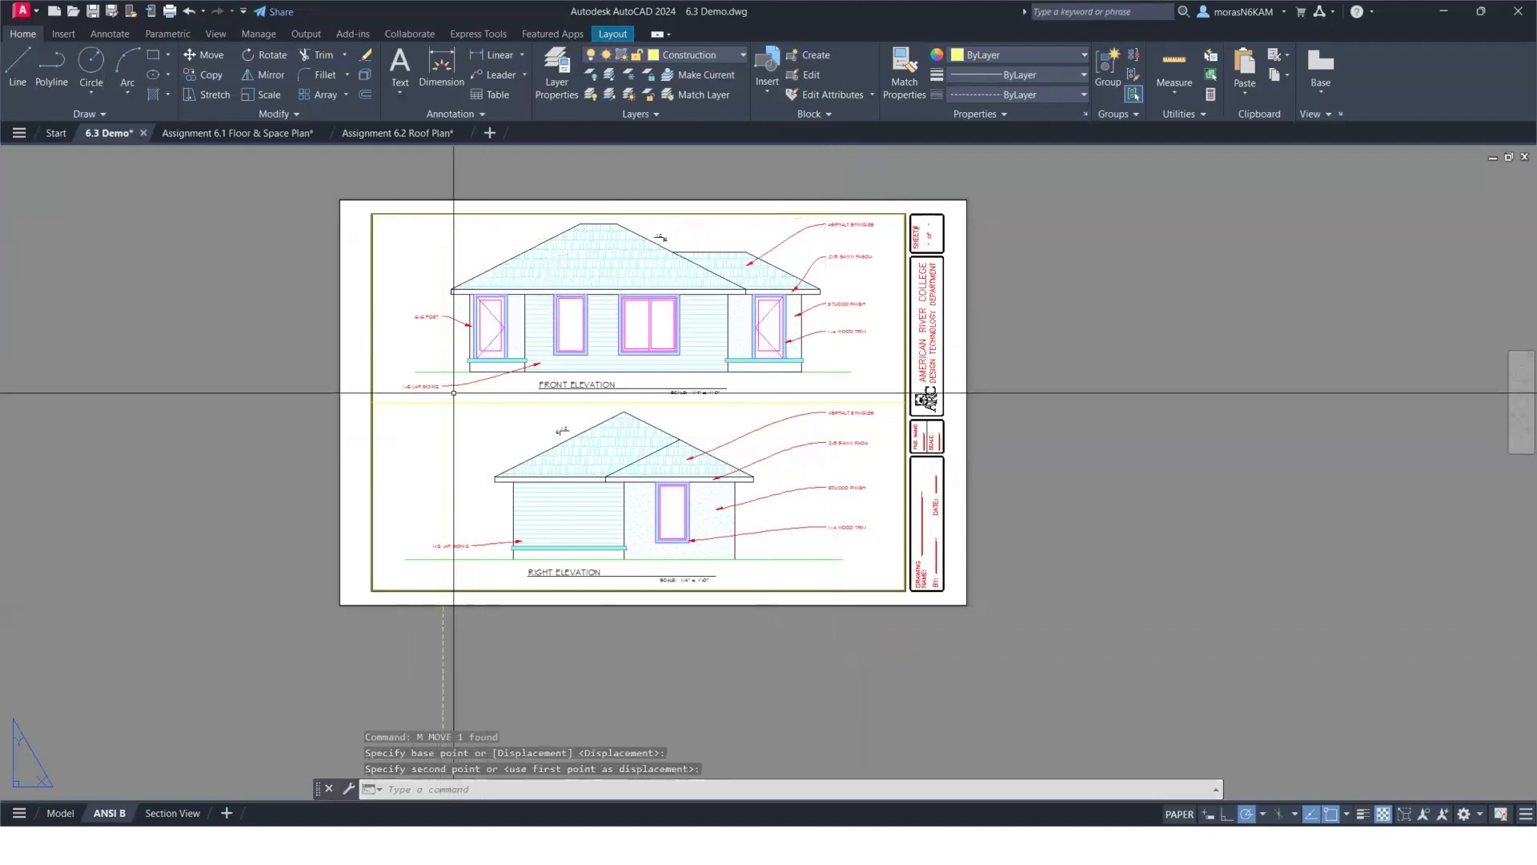
Activate the lower viewport and move the landing of the right elevation's 1x6 LAP SIDING leader onto the relocated guide.
{"action": "middle_click_drag", "start_coordinate": [453, 395], "coordinate": [527, 356]}
{"action": "scroll", "coordinate": [527, 356], "scroll_direction": "up", "scroll_amount": 3}
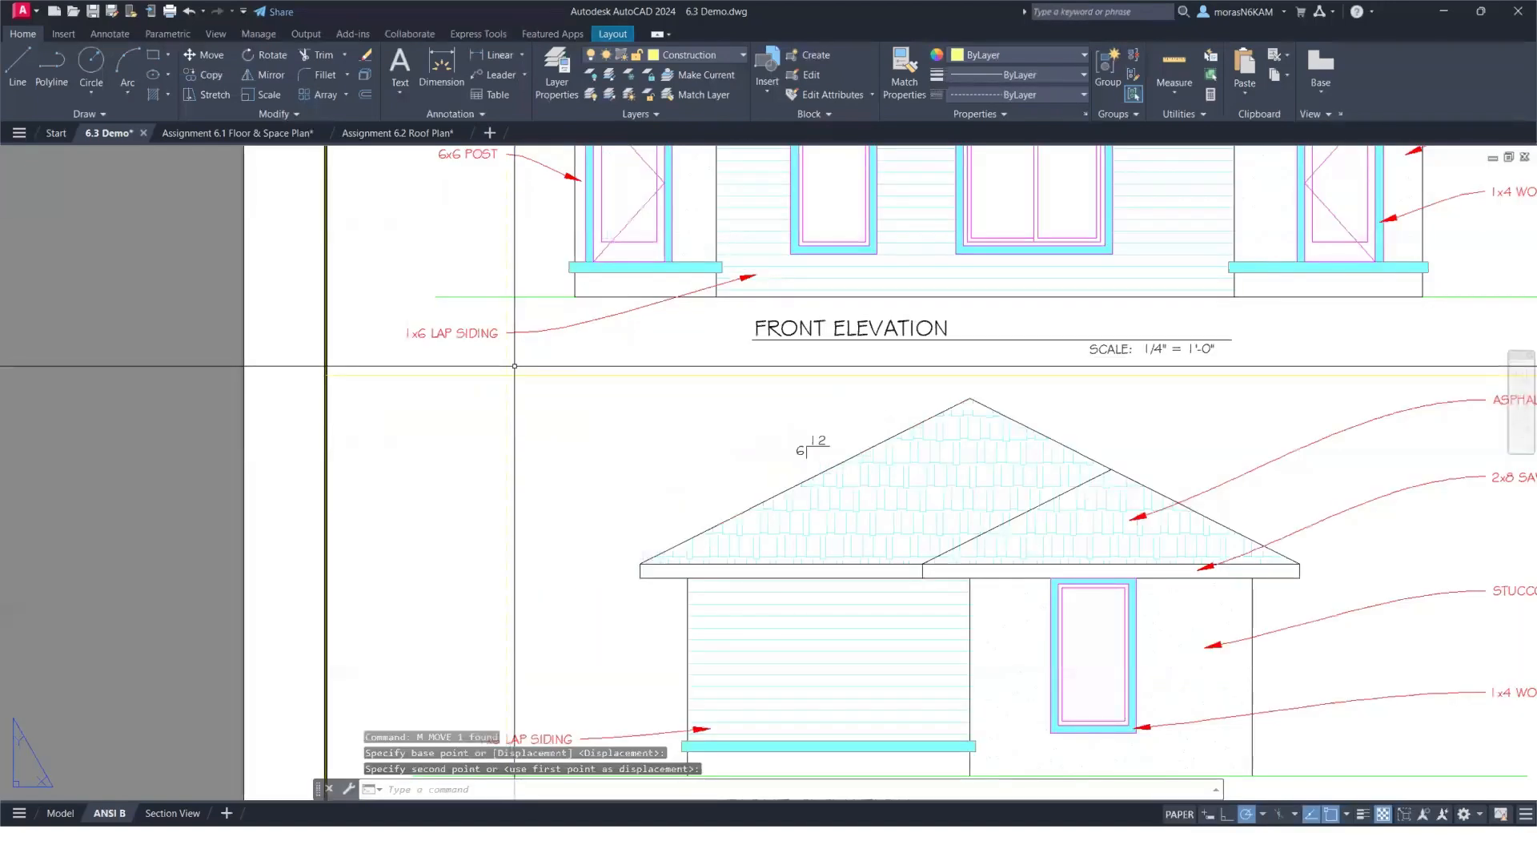
{"action": "scroll", "coordinate": [530, 425], "scroll_direction": "down", "scroll_amount": 3}
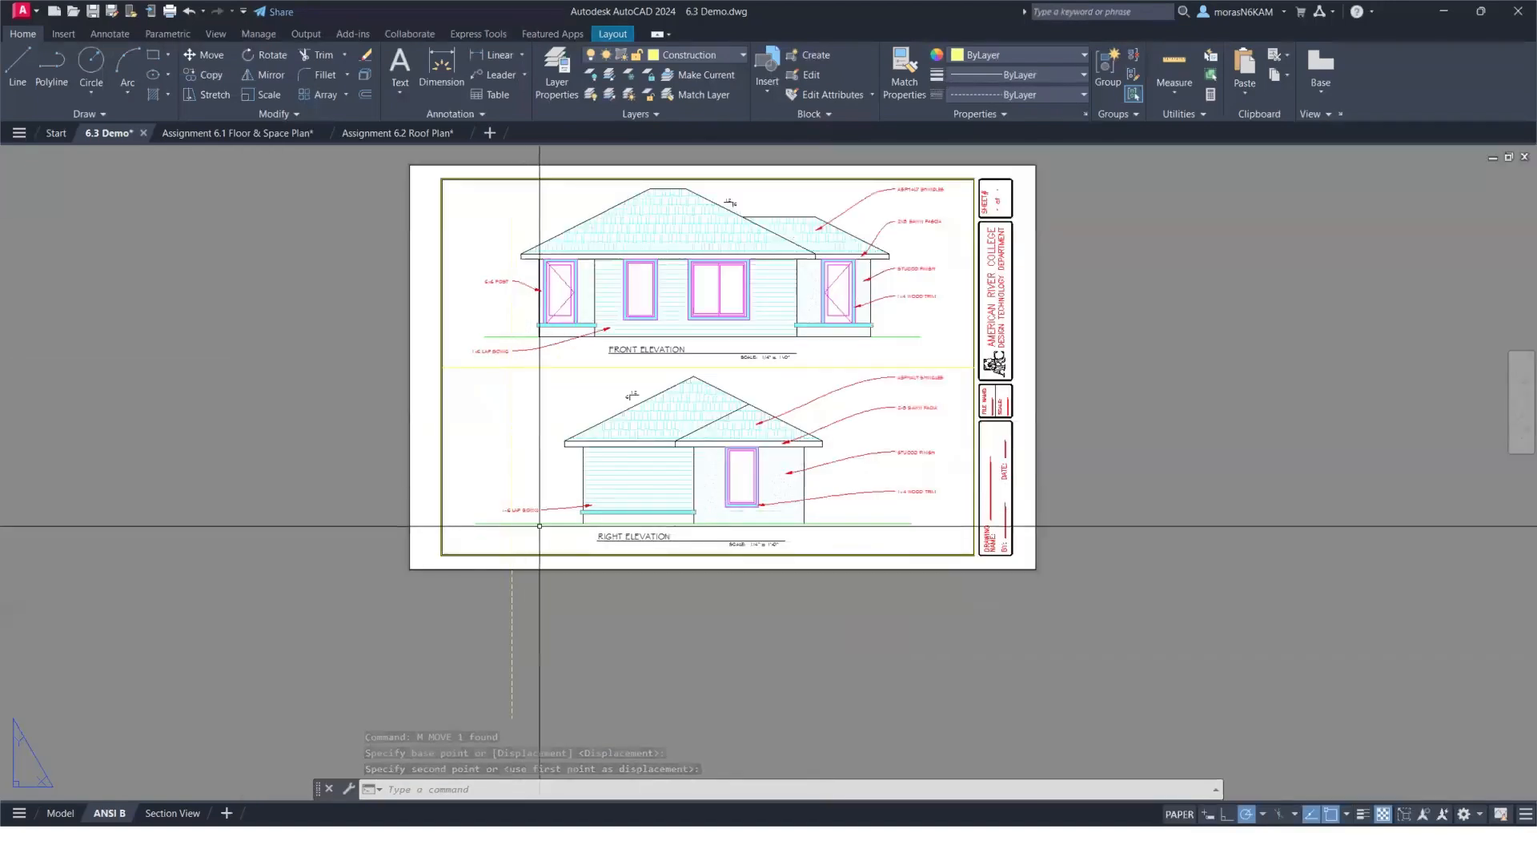
{"action": "scroll", "coordinate": [530, 510], "scroll_direction": "up", "scroll_amount": 4}
{"action": "double_click", "coordinate": [517, 497]}
{"action": "left_click", "coordinate": [512, 489]}
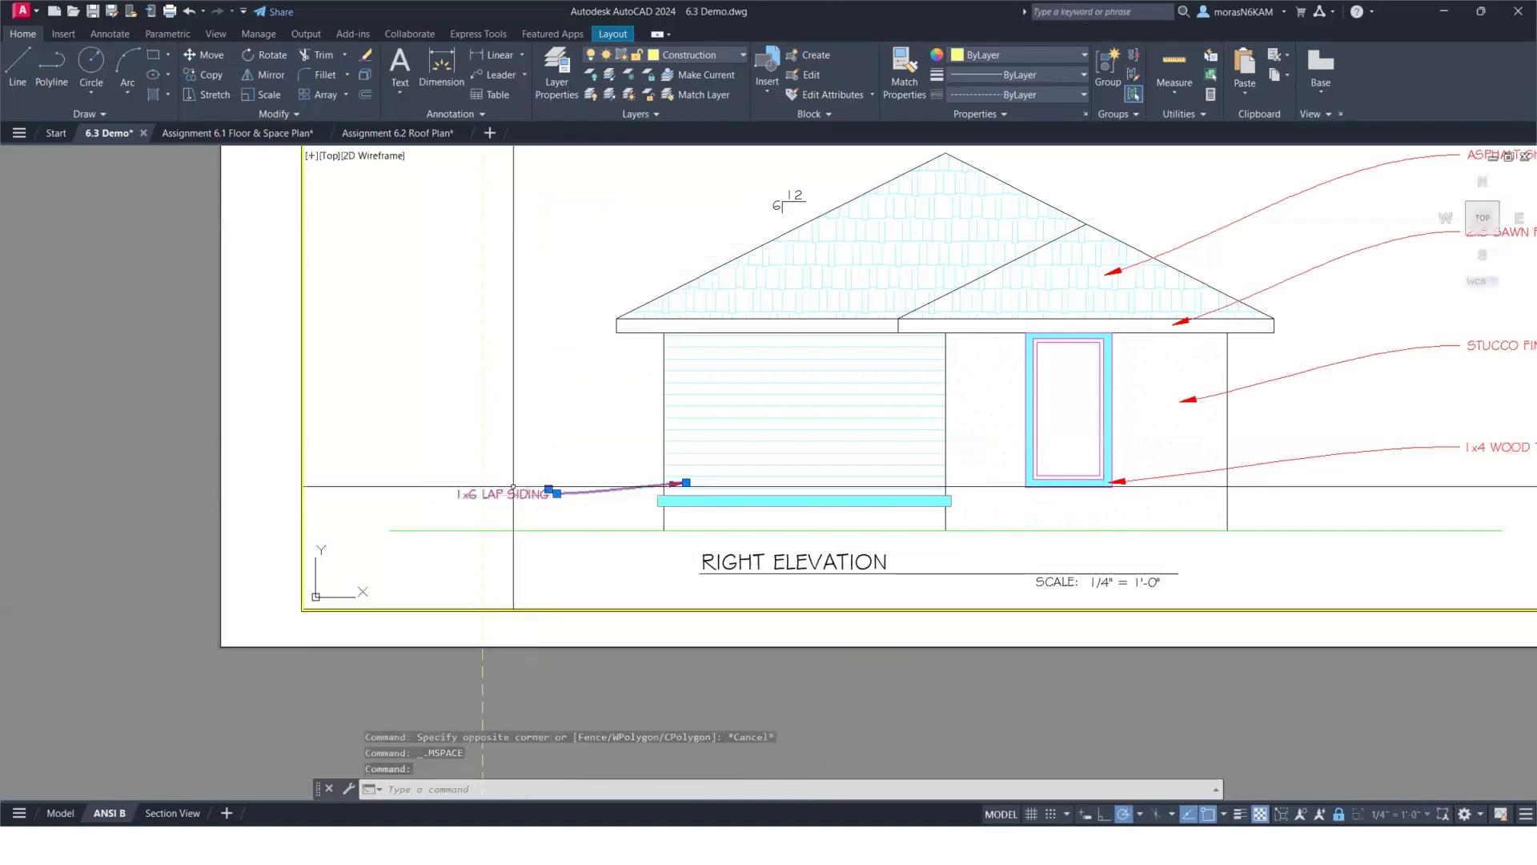
{"action": "left_click", "coordinate": [557, 493]}
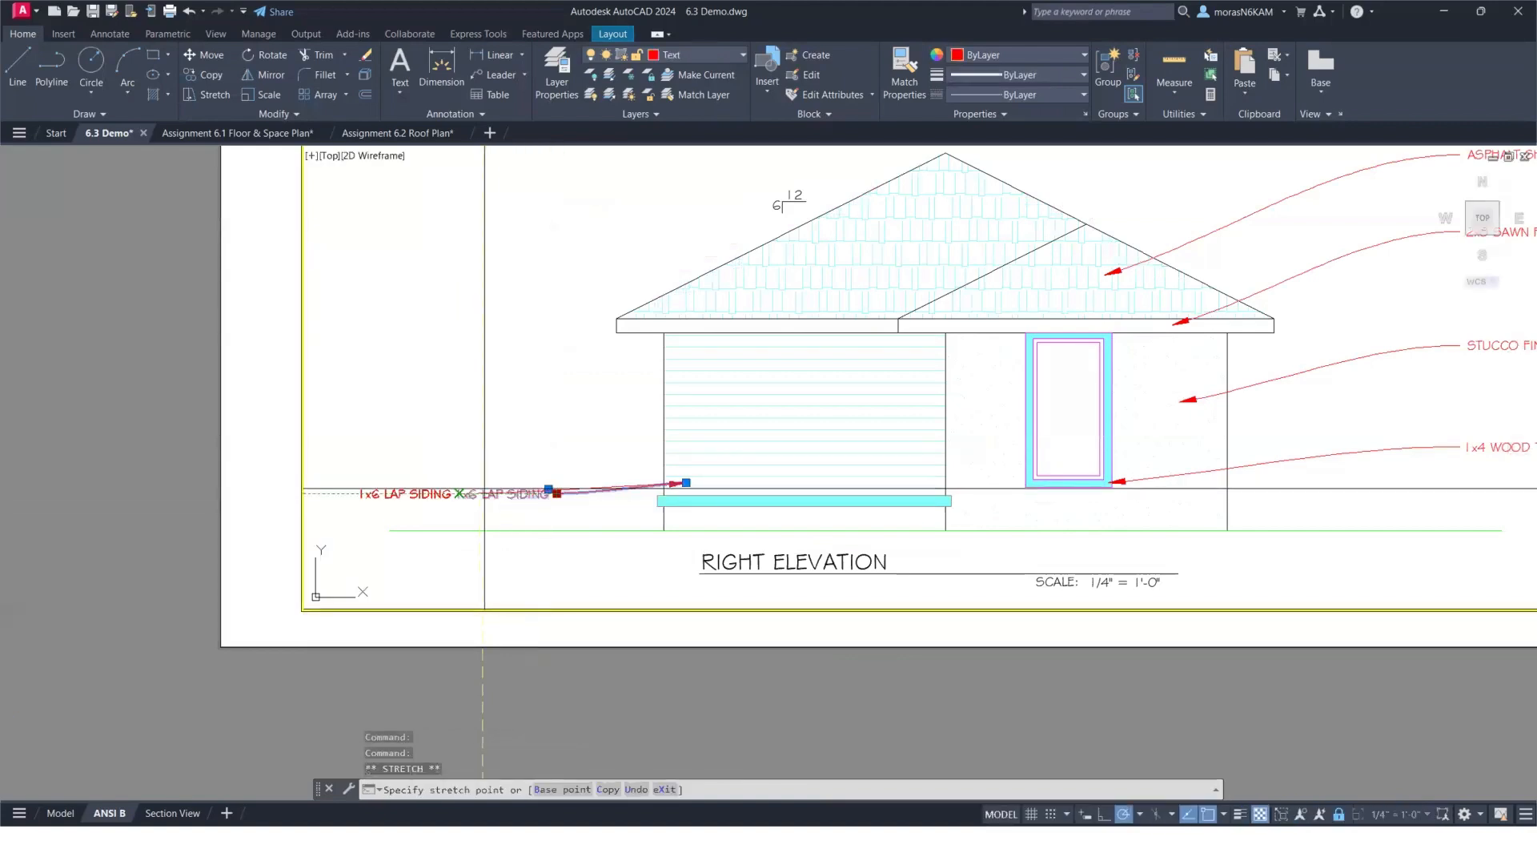
{"action": "scroll", "coordinate": [483, 493], "scroll_direction": "up", "scroll_amount": 3}
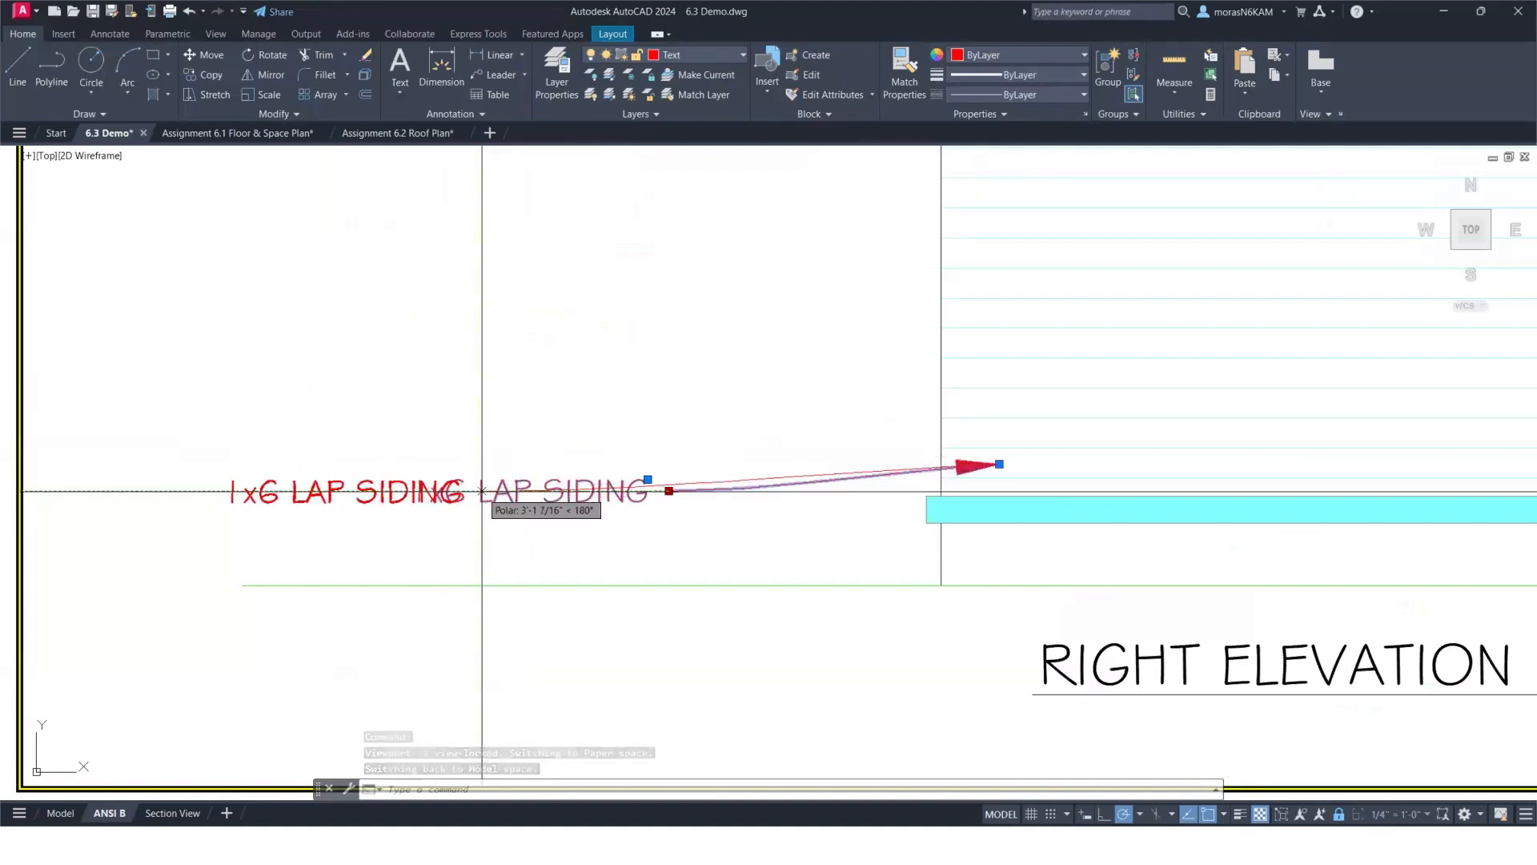
{"action": "key", "text": "Escape"}
{"action": "scroll", "coordinate": [568, 433], "scroll_direction": "down", "scroll_amount": 8}
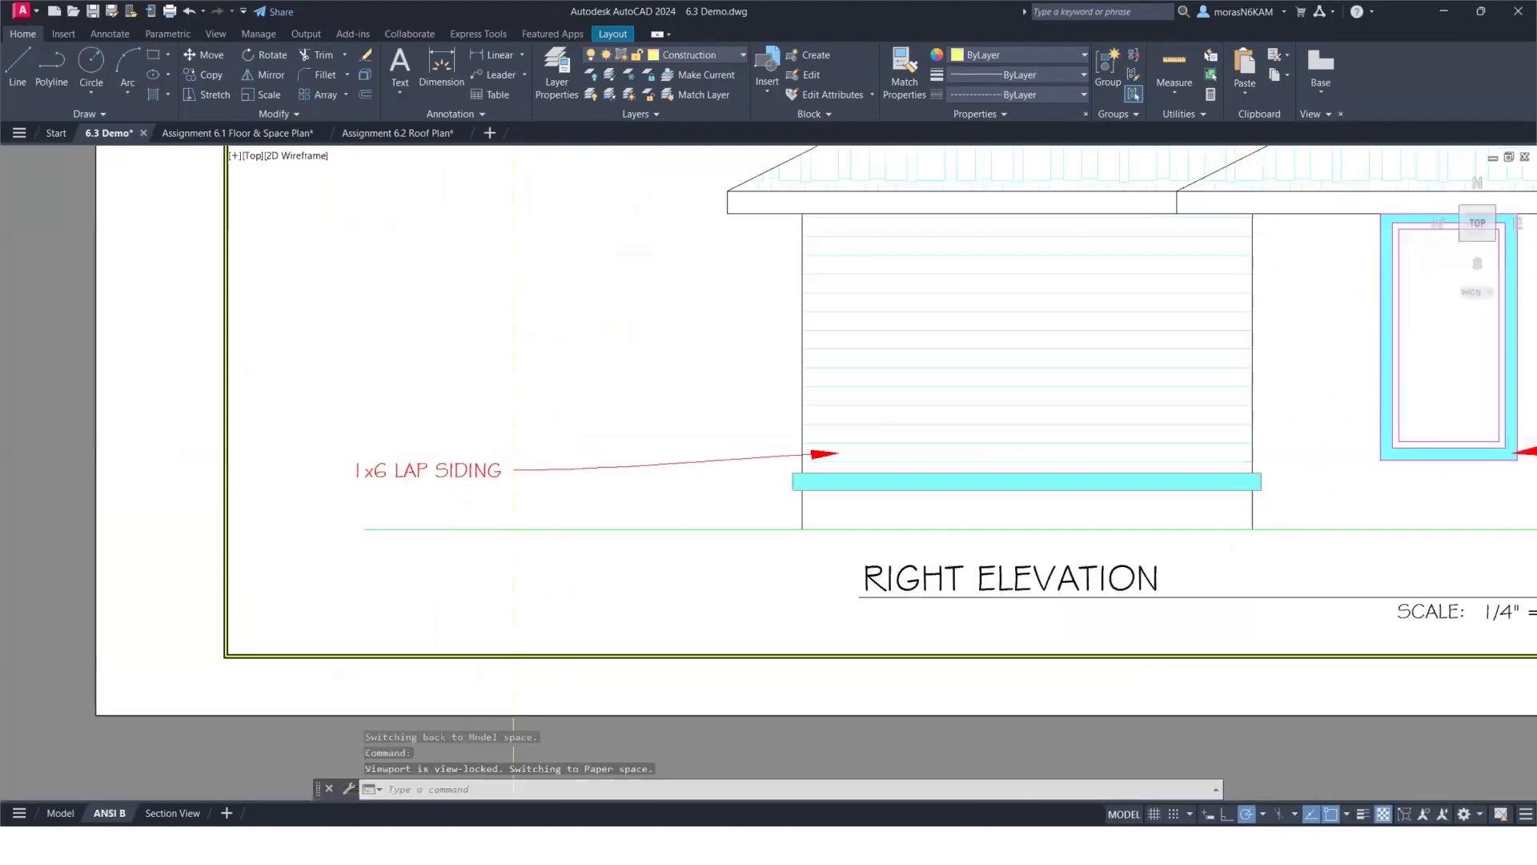
{"action": "middle_click_drag", "start_coordinate": [613, 494], "coordinate": [545, 588]}
Return to paper space and erase the vertical construction guide.
{"action": "double_click", "coordinate": [607, 645]}
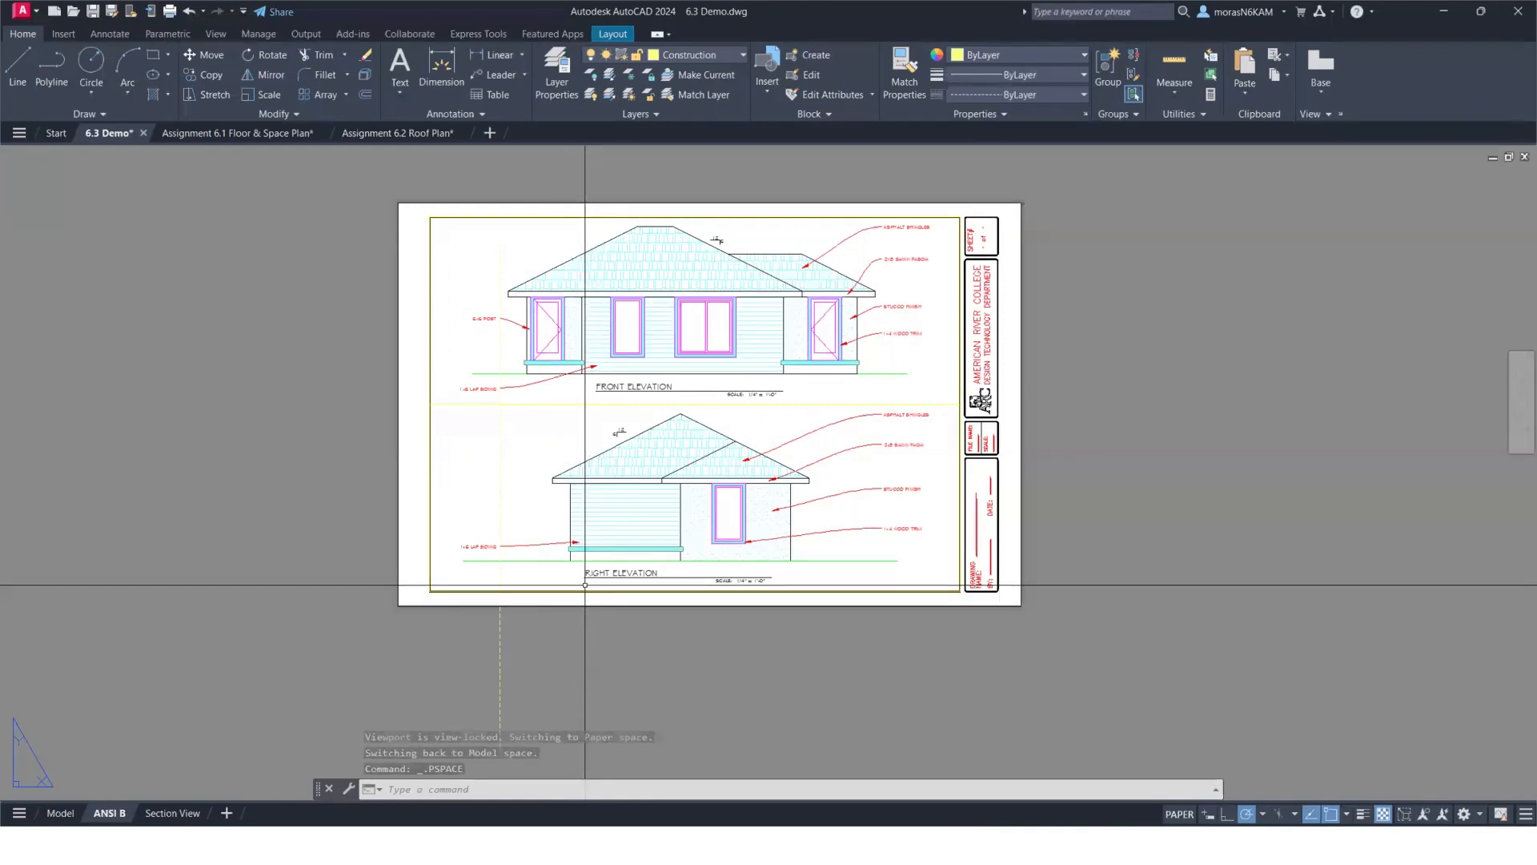
{"action": "left_click", "coordinate": [535, 650]}
{"action": "left_click", "coordinate": [451, 650]}
{"action": "key", "text": "Delete"}
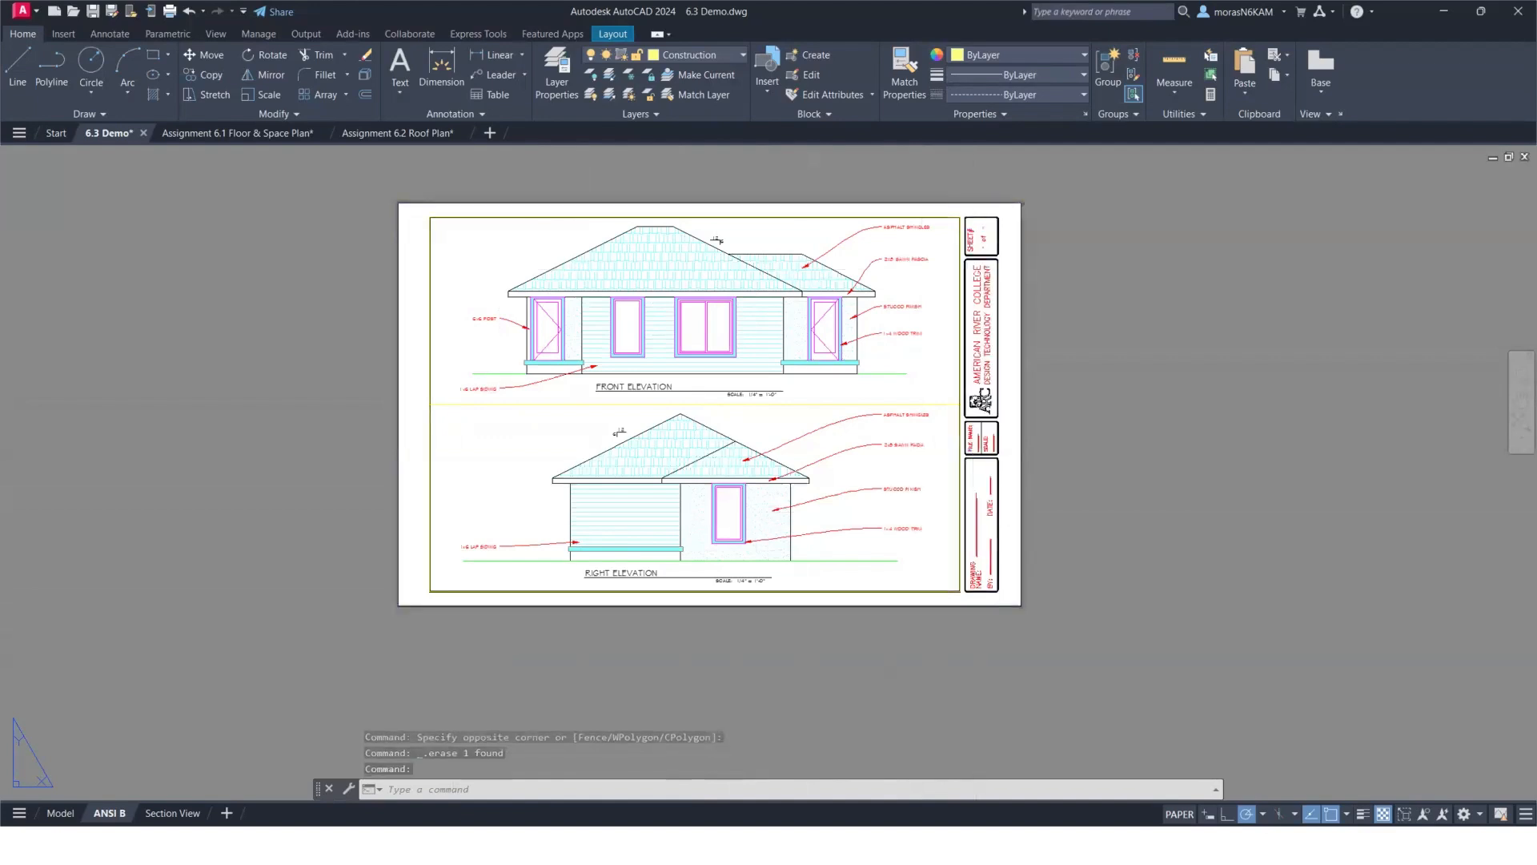
Open the ANSI B sheet's title block attributes and set the drawing title to Exterior Elevations.
{"action": "double_click", "coordinate": [977, 521]}
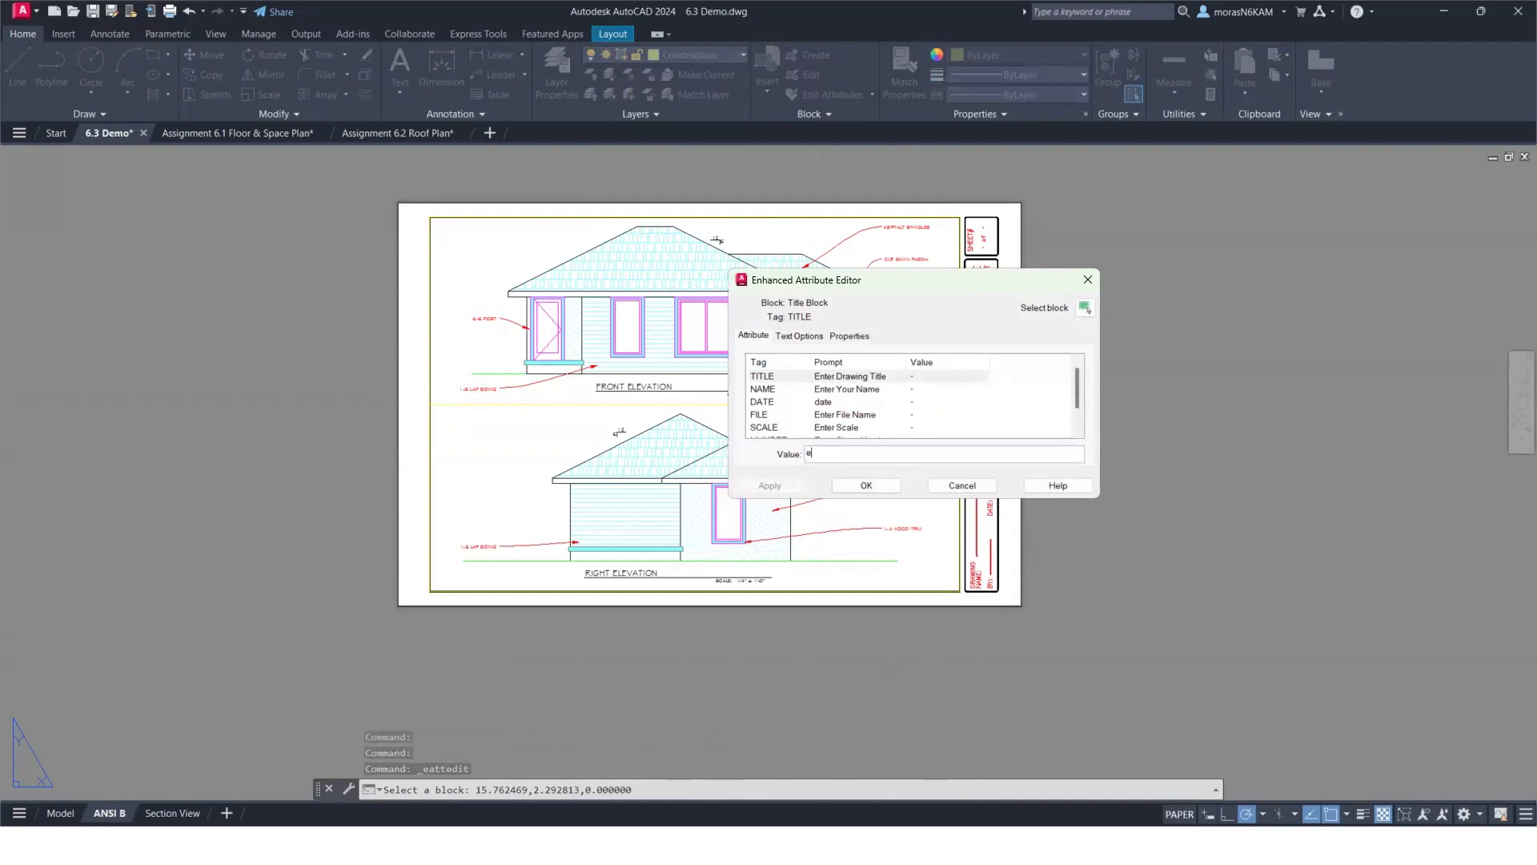
{"action": "type", "text": "E"}
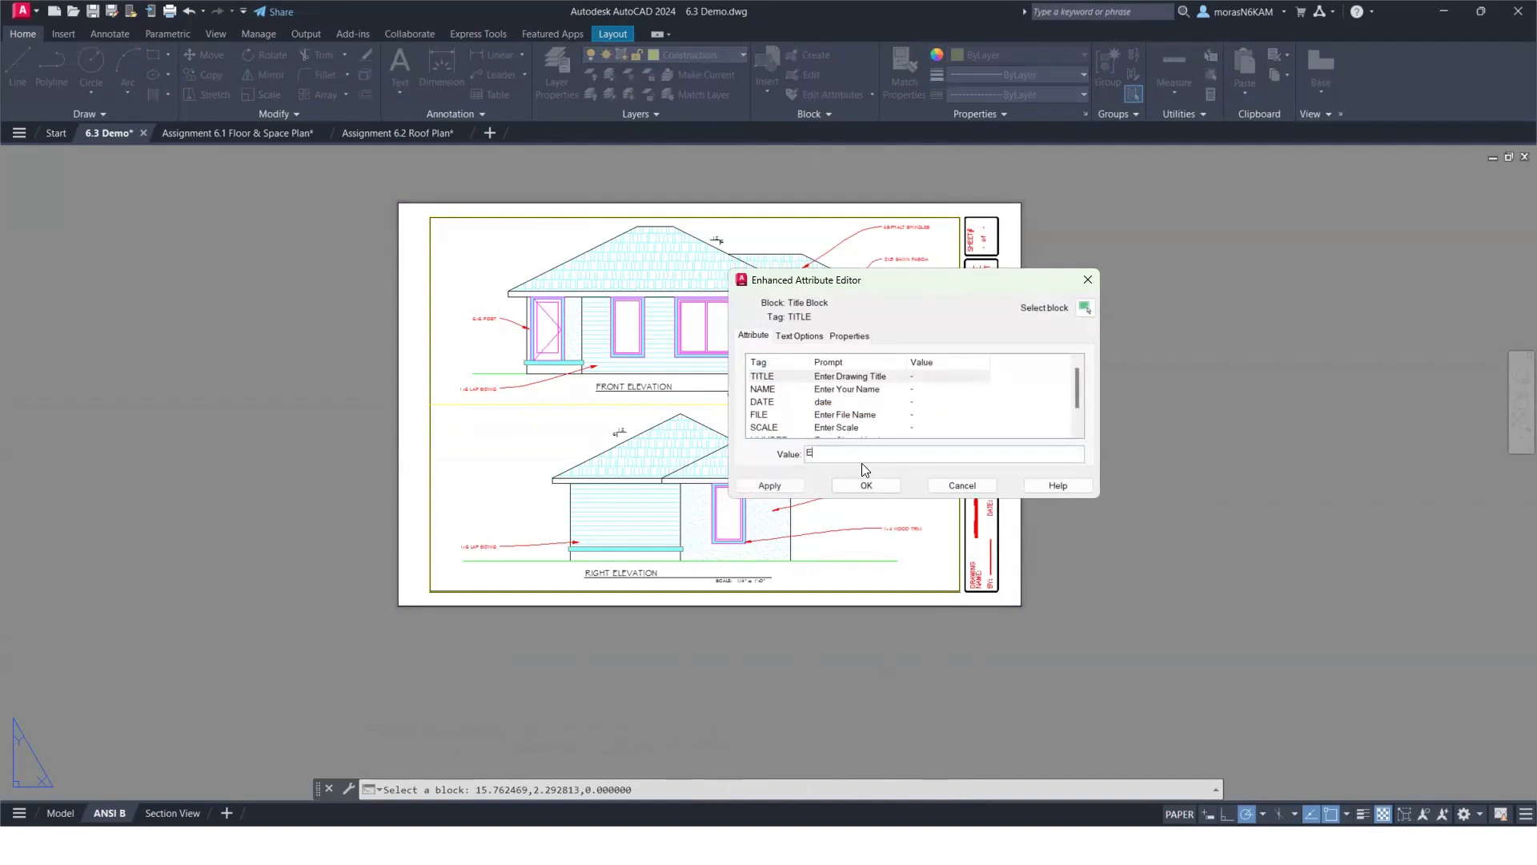
{"action": "type", "text": "levations"}
{"action": "left_click_drag", "start_coordinate": [850, 455], "coordinate": [740, 457]}
{"action": "key", "text": "Home"}
{"action": "type", "text": "Exterior"}
{"action": "key", "text": "Return"}
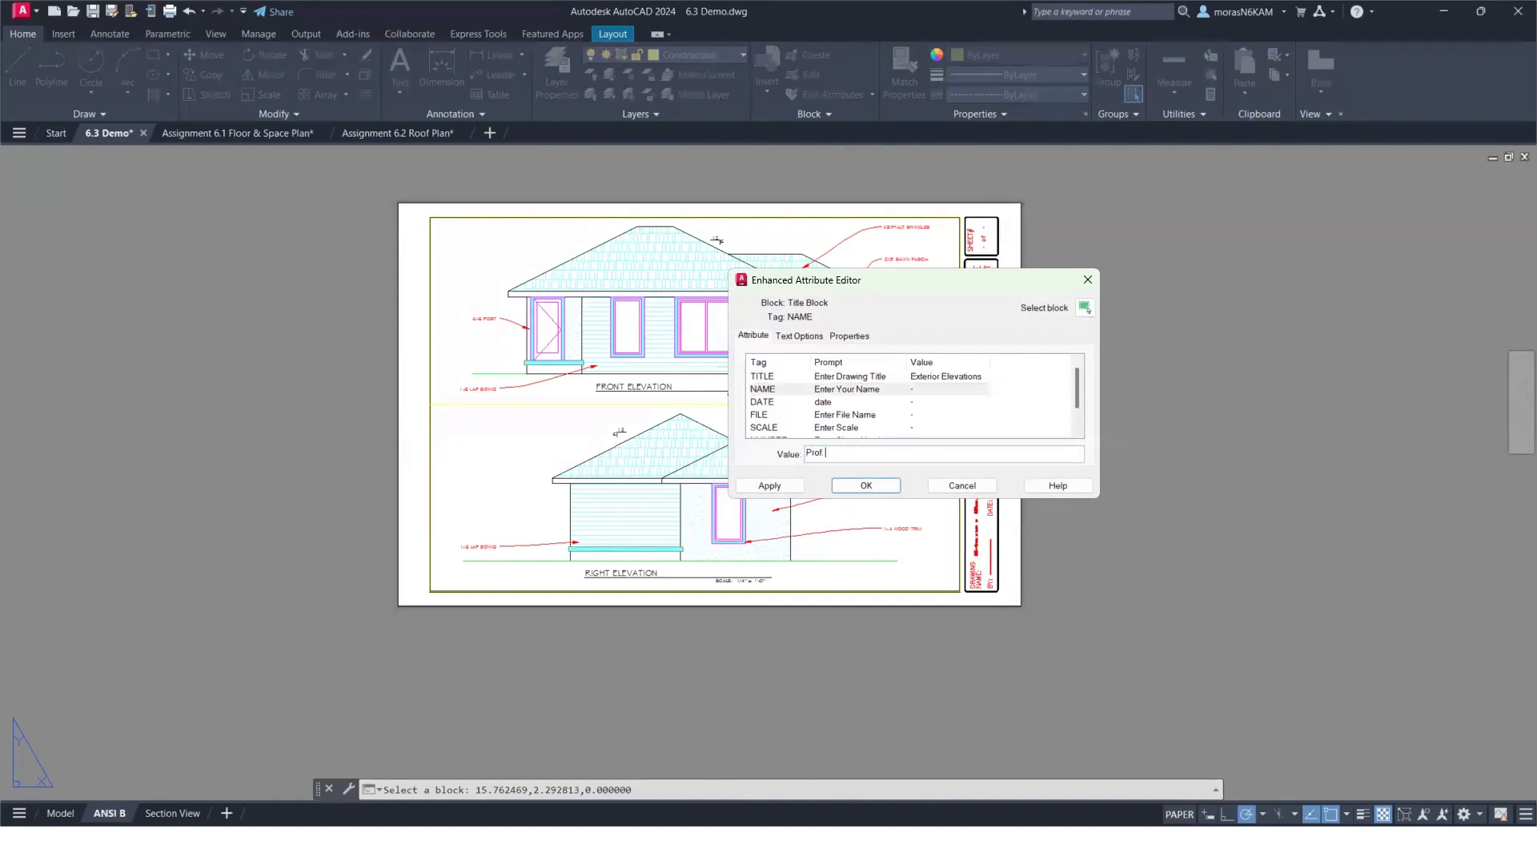
Enter the drafter's name and the date 03/31/25 in the title block attributes.
{"action": "type", "text": "Prof. Mora"}
{"action": "left_click", "coordinate": [917, 403]}
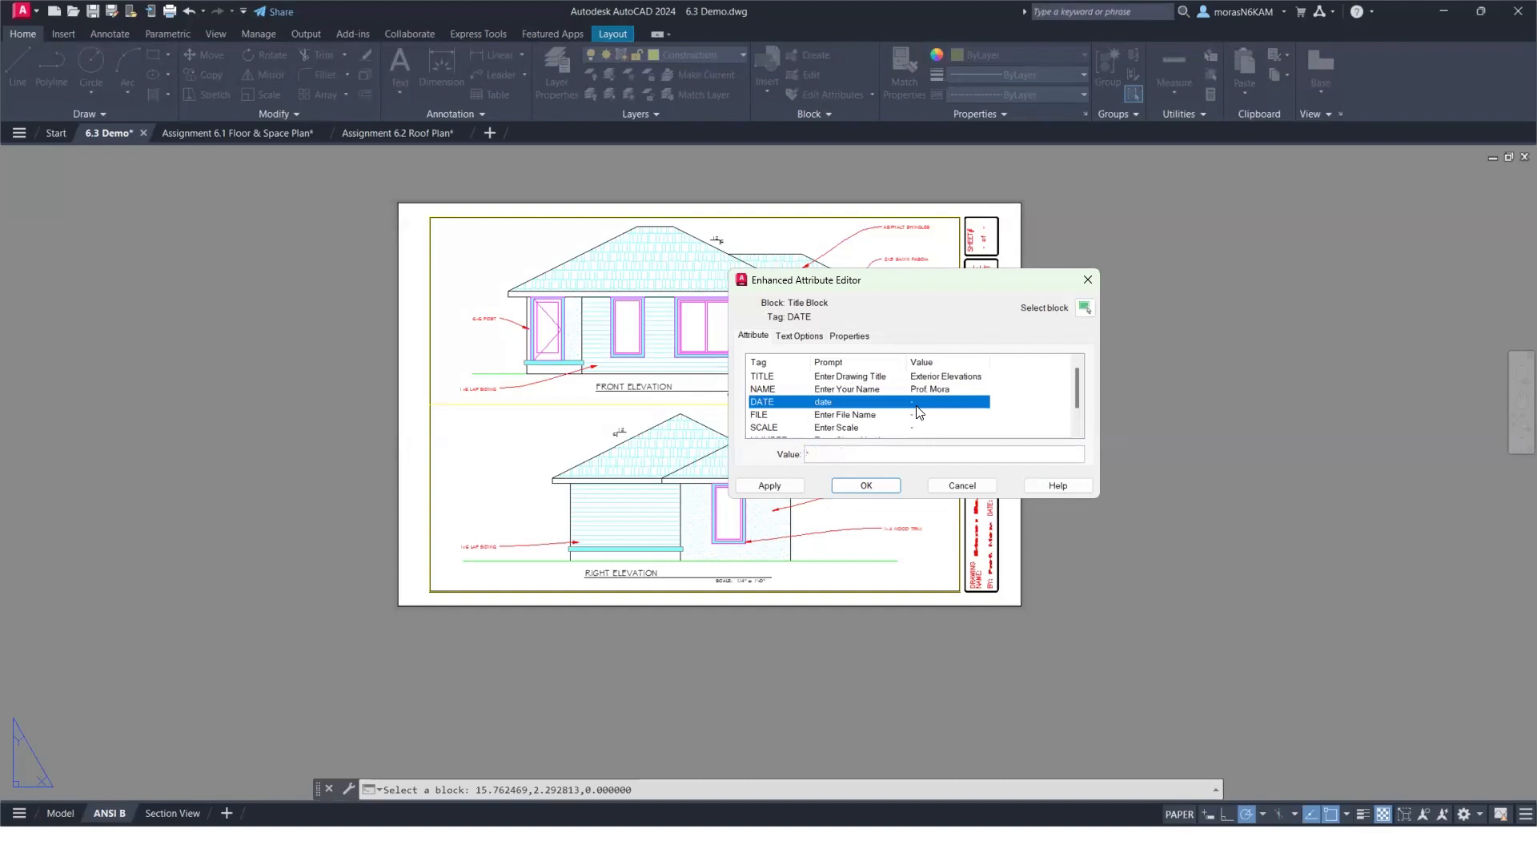
{"action": "left_click", "coordinate": [847, 454]}
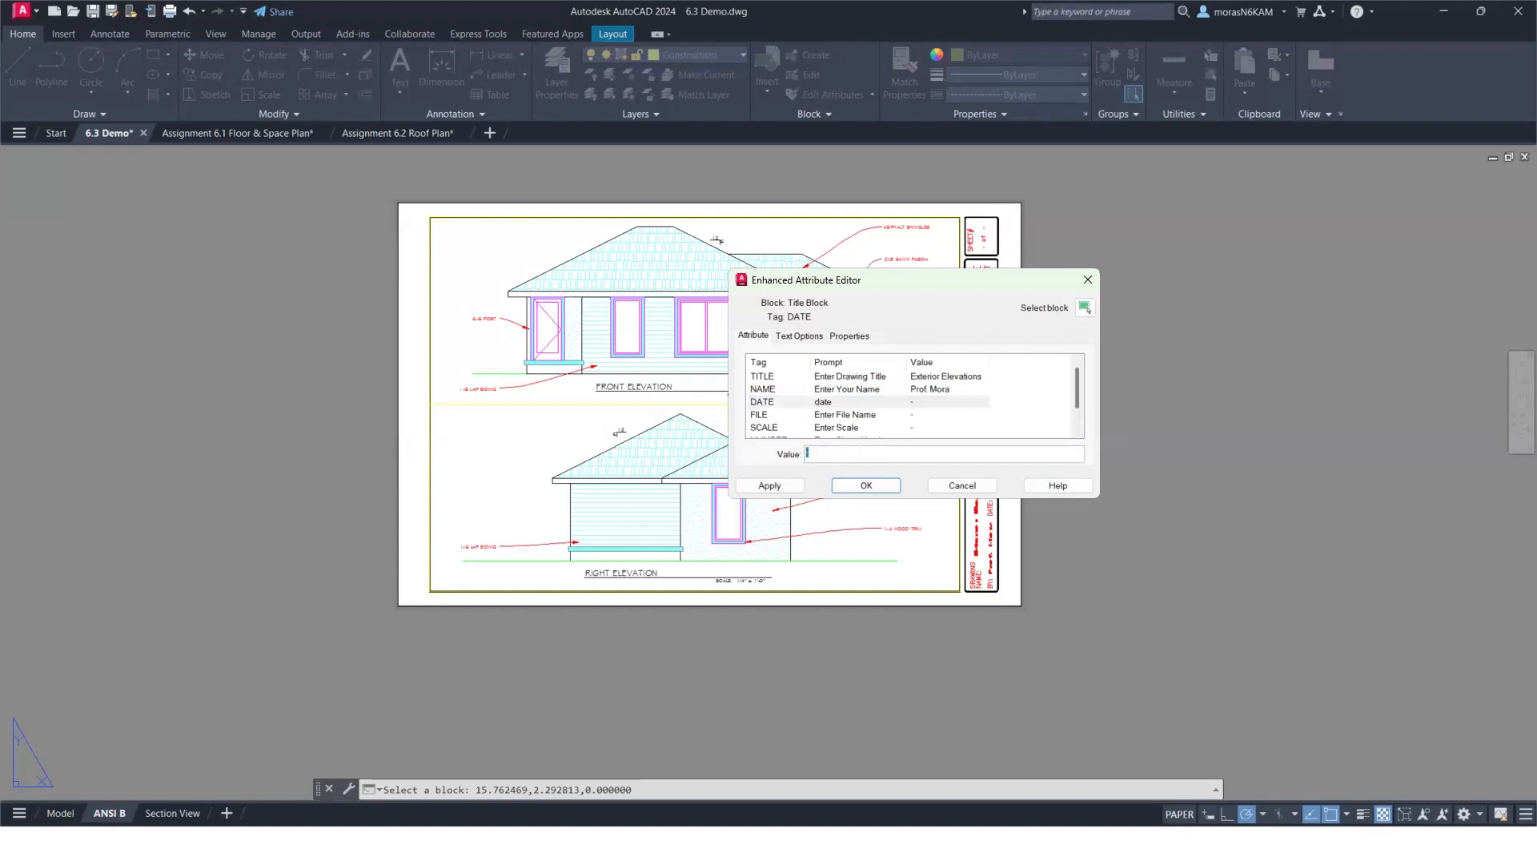
{"action": "type", "text": "03/311"}
{"action": "key", "text": "BackSpace"}
{"action": "key", "text": "Return"}
Set the title block's file name to 6.3 and its scale to 1/4" = 1'-0".
{"action": "left_click", "coordinate": [814, 456]}
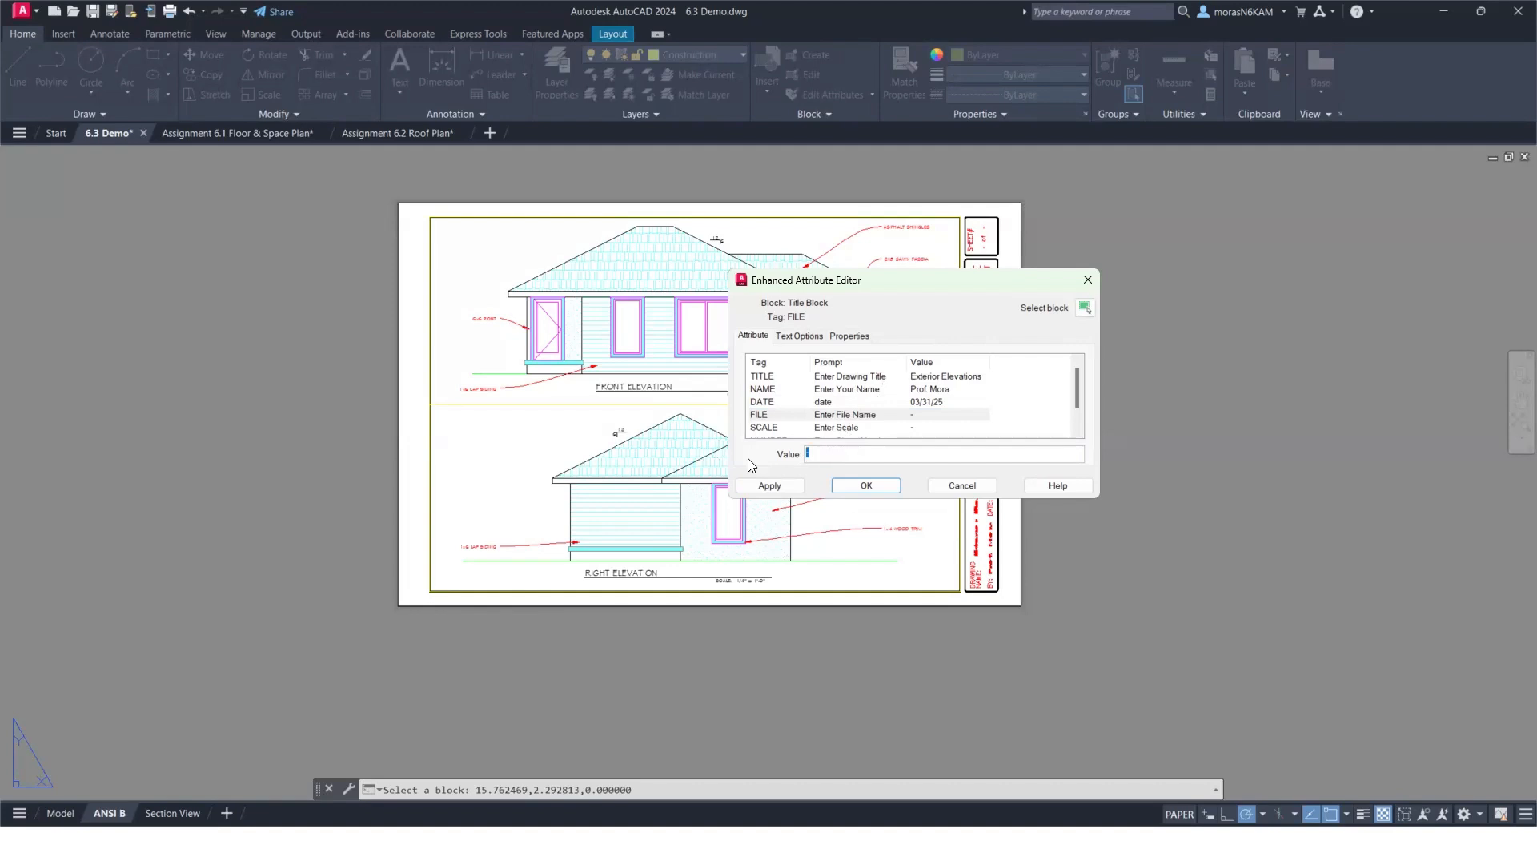
{"action": "type", "text": "6.3"}
{"action": "key", "text": "Return"}
{"action": "left_click", "coordinate": [839, 460]}
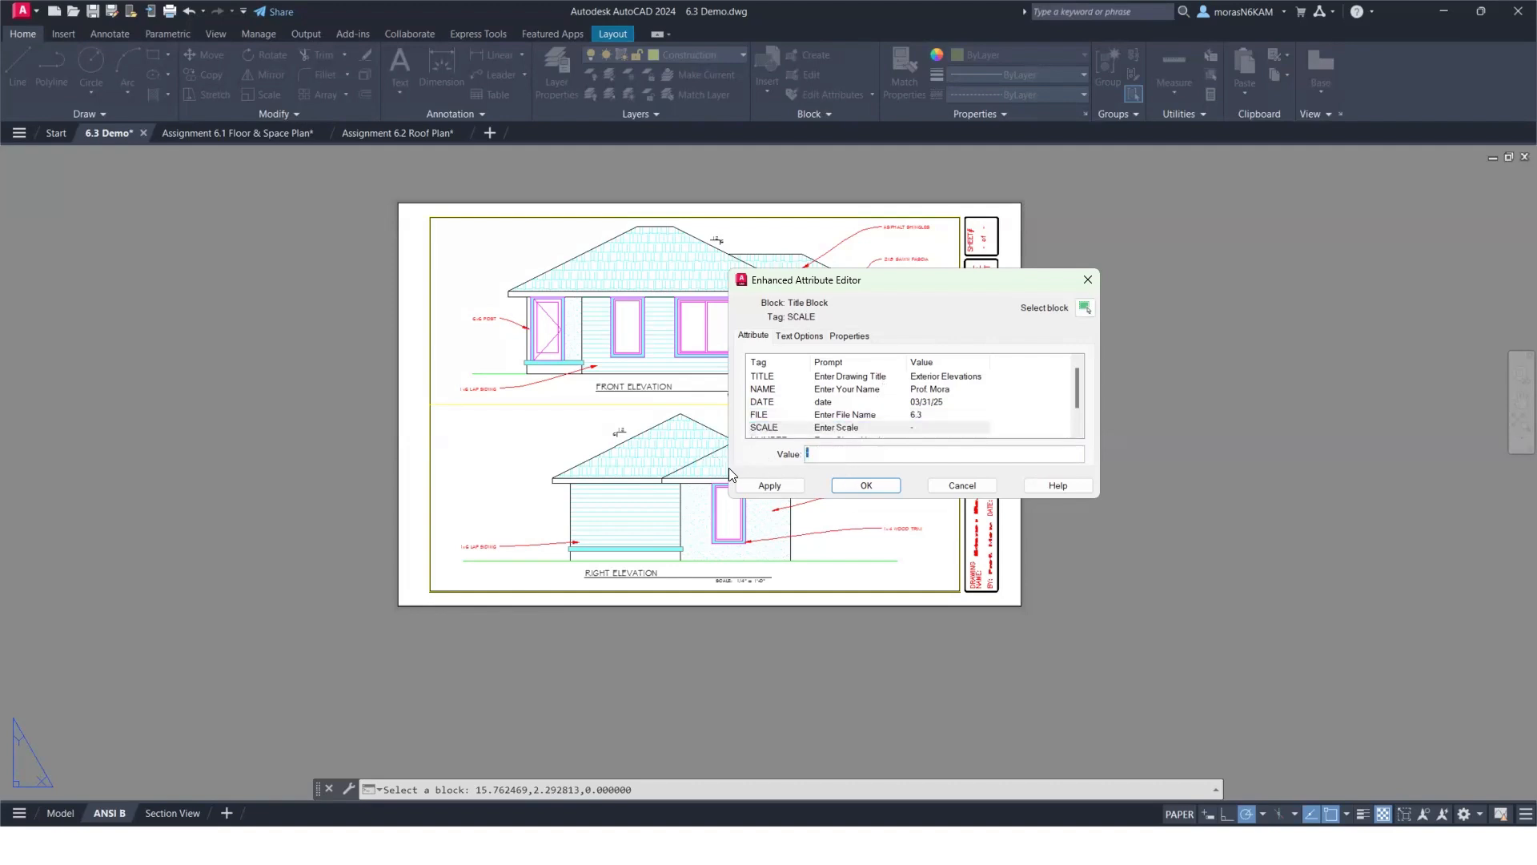
{"action": "type", "text": "1/4\" = 1'-0\""}
{"action": "key", "text": "Return"}
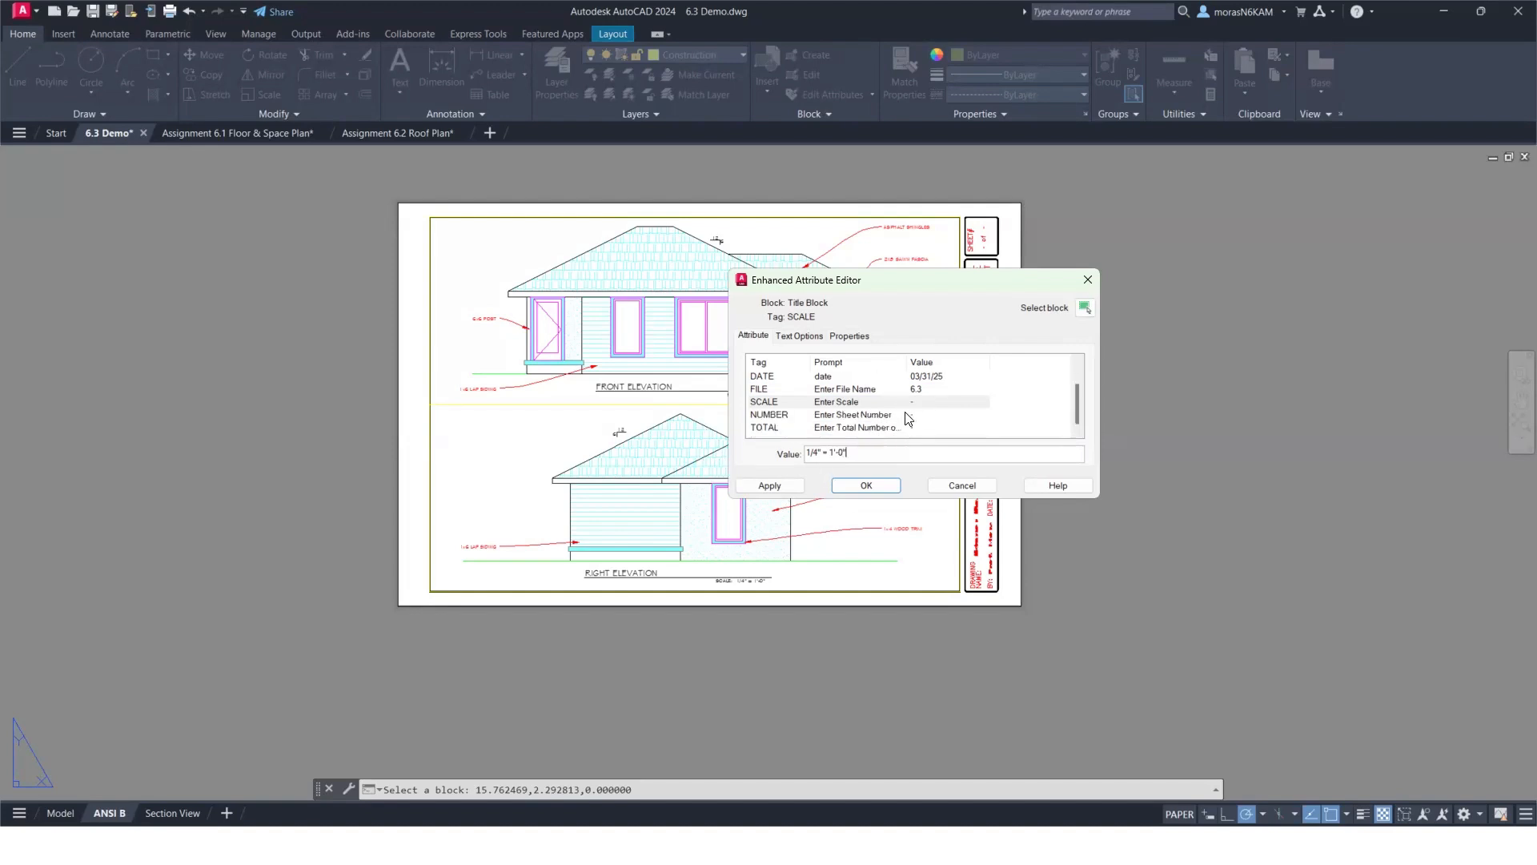
Set the sheet number to 1 and the total number of sheets to 2, and accept the title block attributes.
{"action": "left_click_drag", "start_coordinate": [818, 454], "coordinate": [749, 456]}
{"action": "type", "text": "1"}
{"action": "key", "text": "Return"}
{"action": "type", "text": "2"}
{"action": "left_click", "coordinate": [867, 486]}
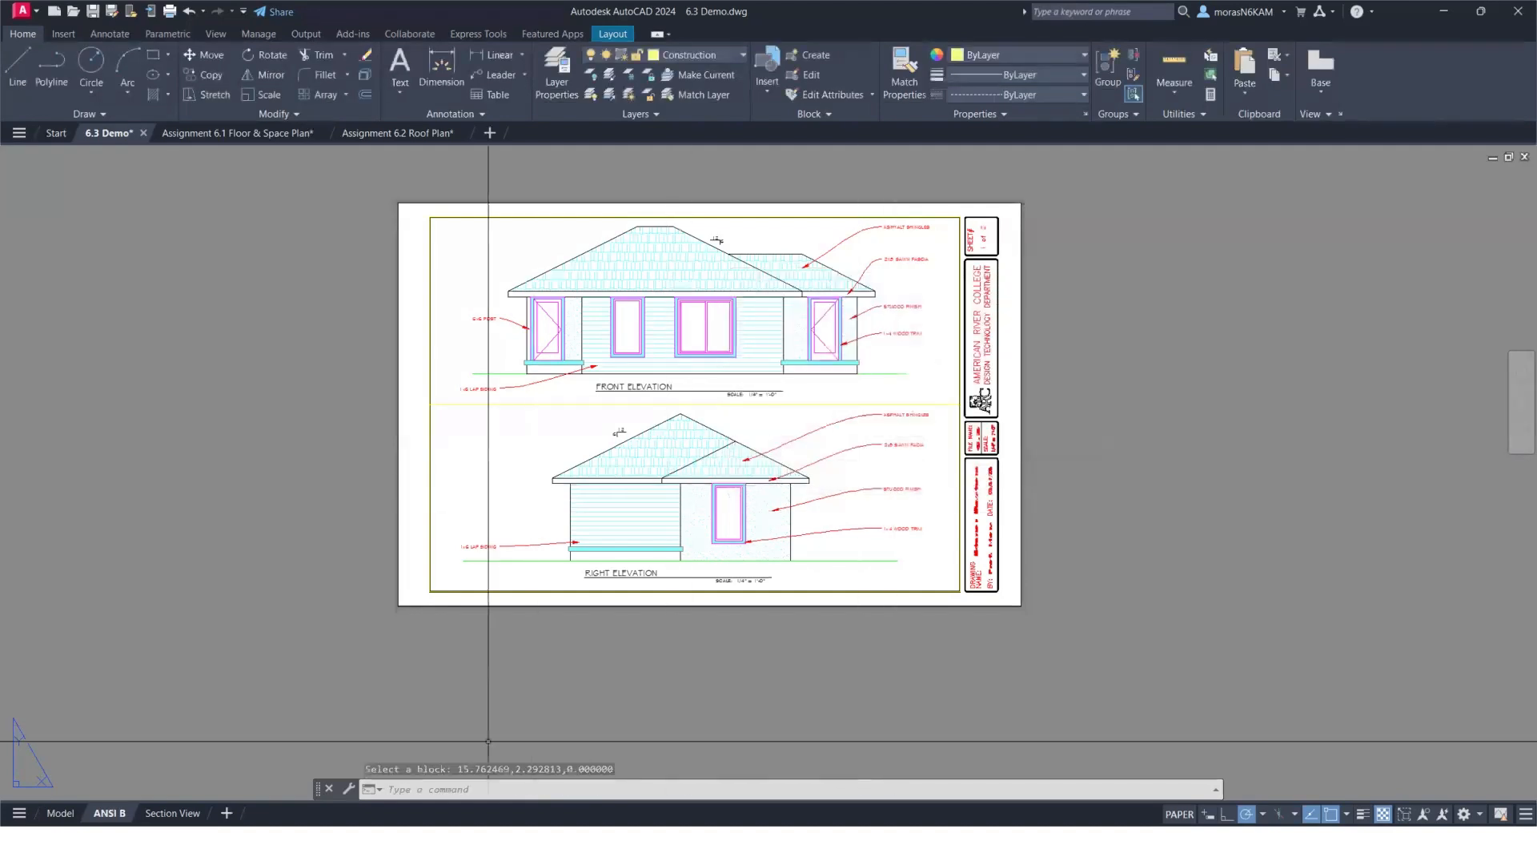
Switch to the Section View layout and open its title block attributes for editing from paper space.
{"action": "left_click", "coordinate": [172, 813]}
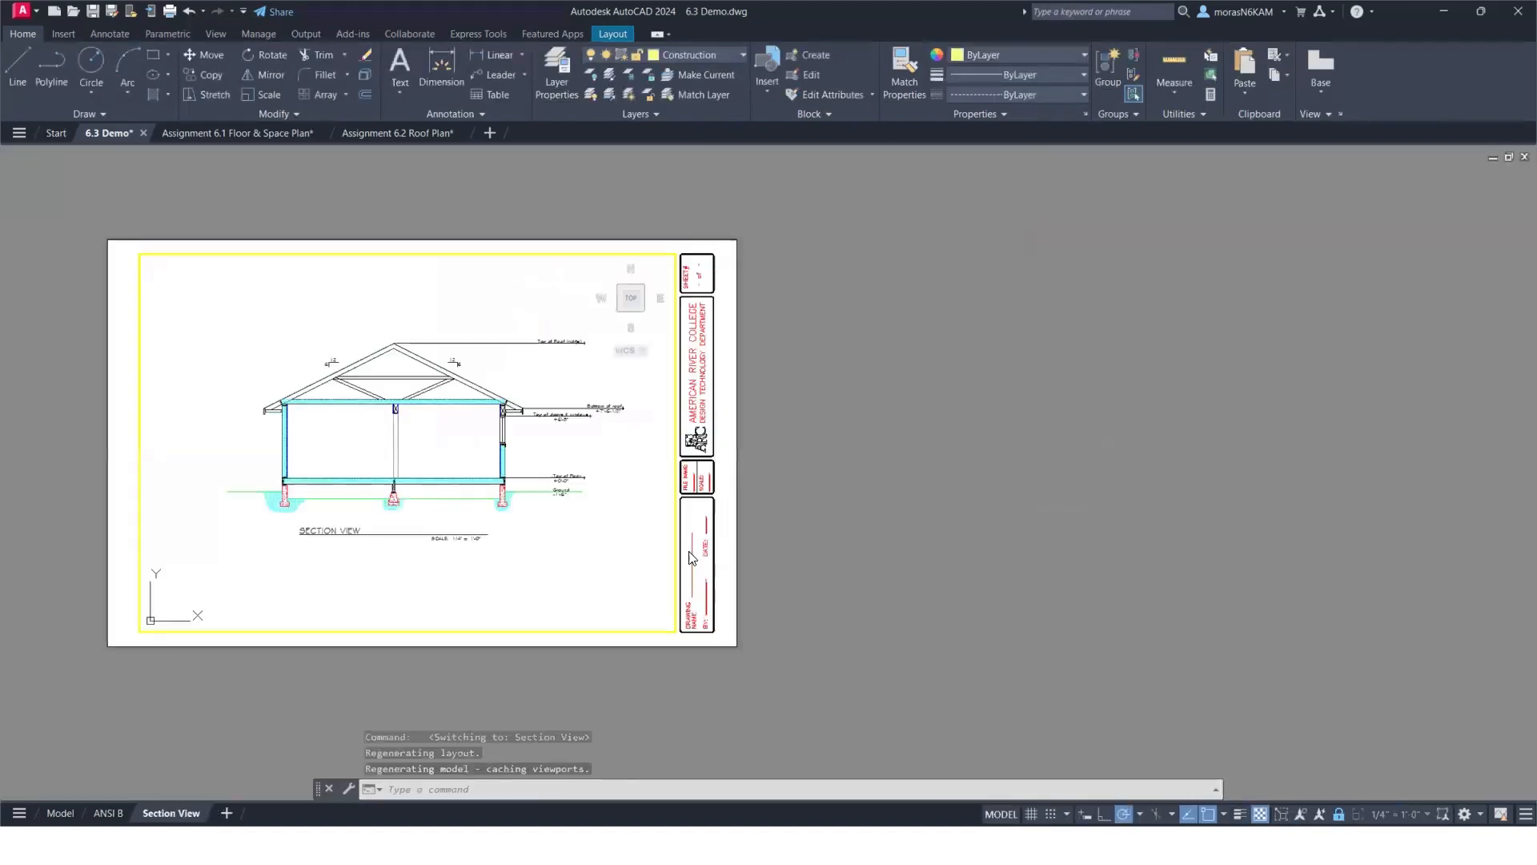
{"action": "double_click", "coordinate": [709, 486]}
{"action": "left_click", "coordinate": [709, 485]}
{"action": "key", "text": "Escape"}
{"action": "double_click", "coordinate": [709, 485]}
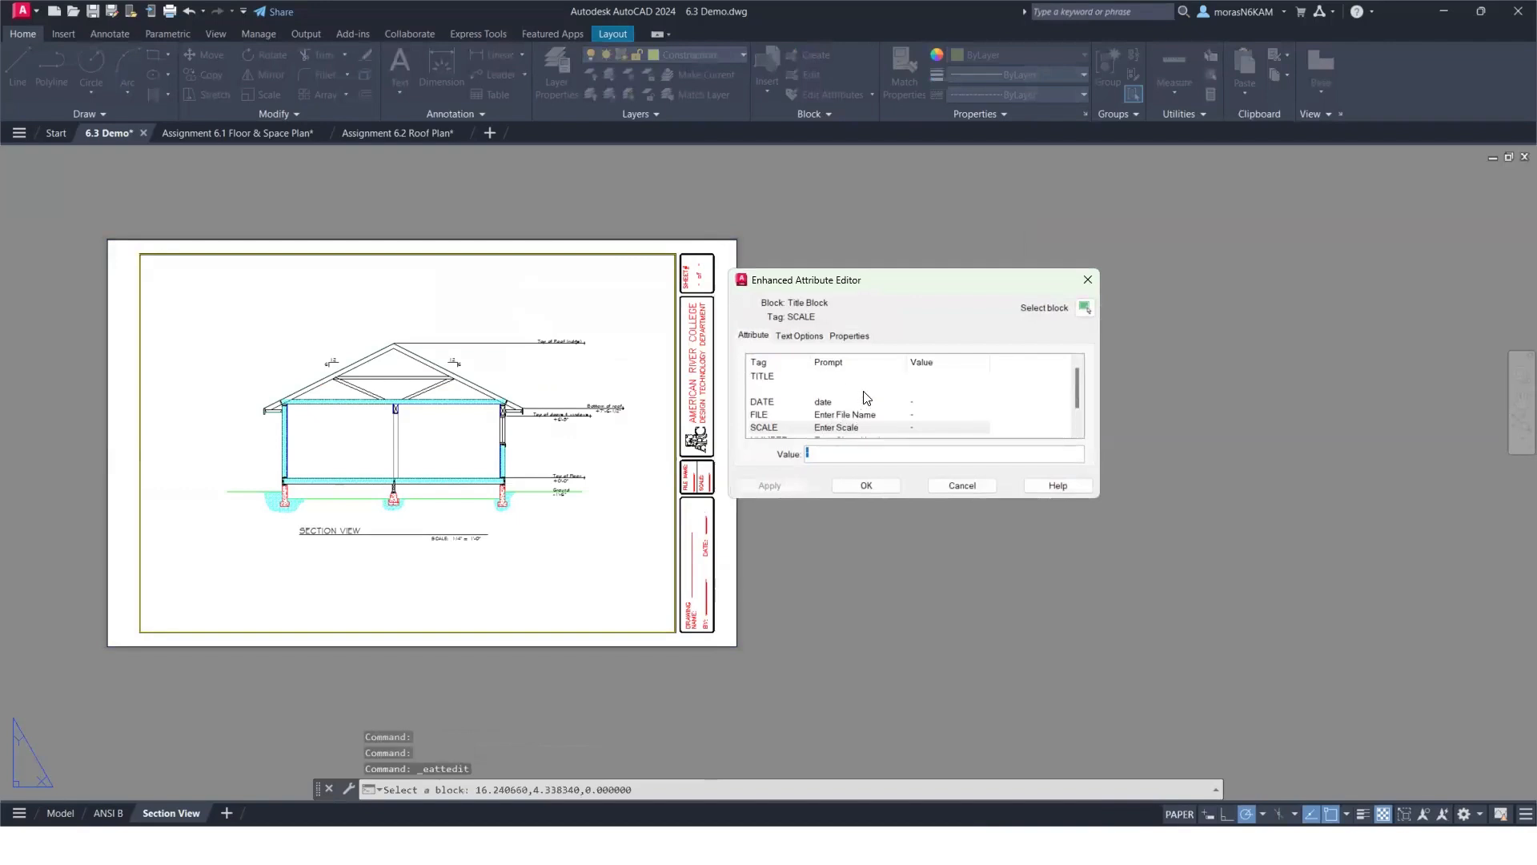
Set the section sheet's drawing title attribute to Section View.
{"action": "left_click", "coordinate": [909, 377]}
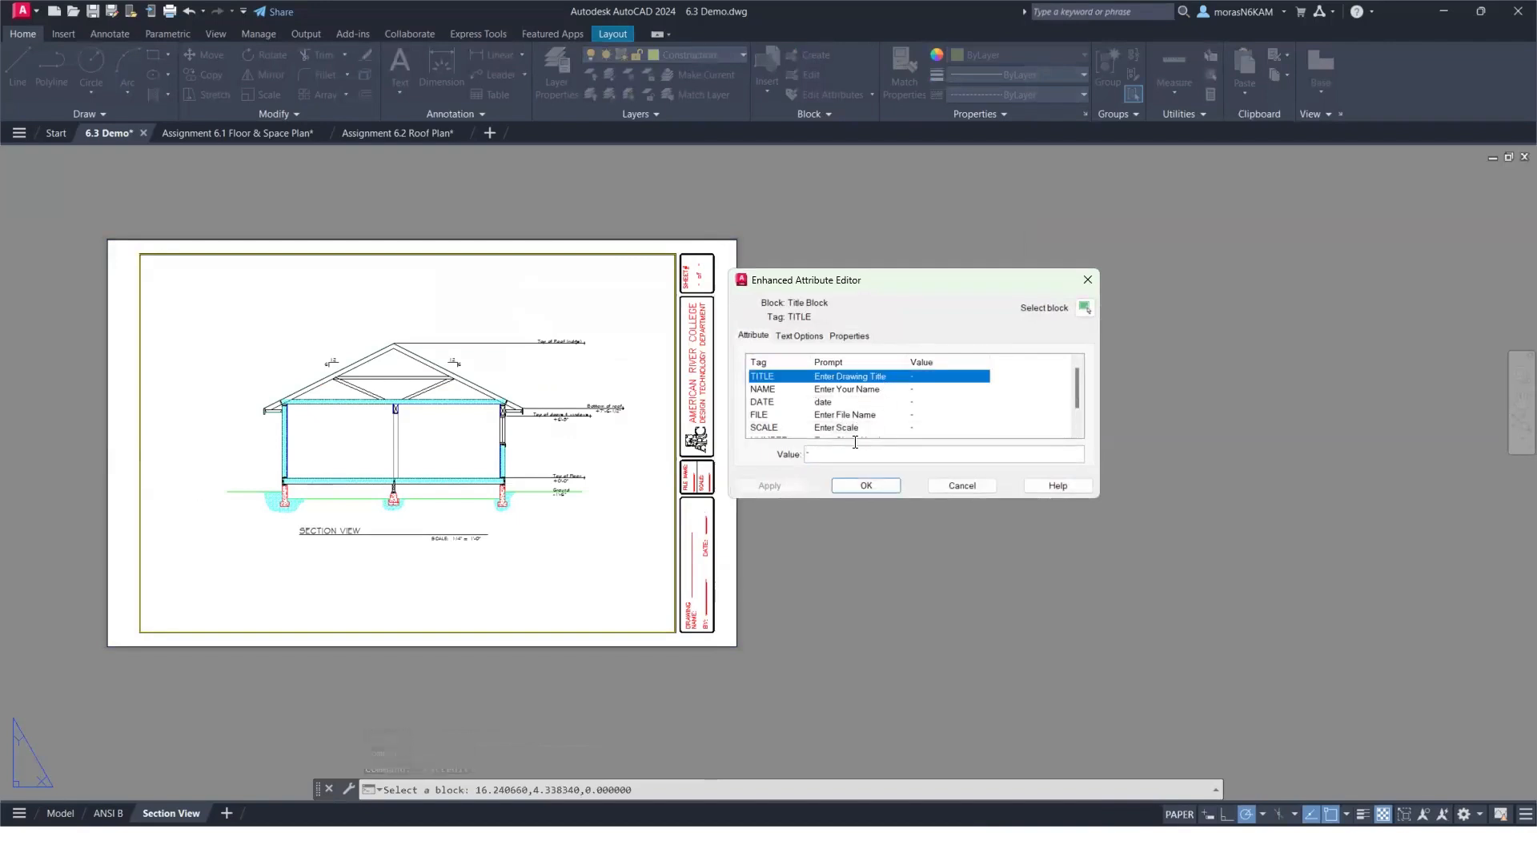
{"action": "key", "text": "Tab"}
{"action": "type", "text": "Ex"}
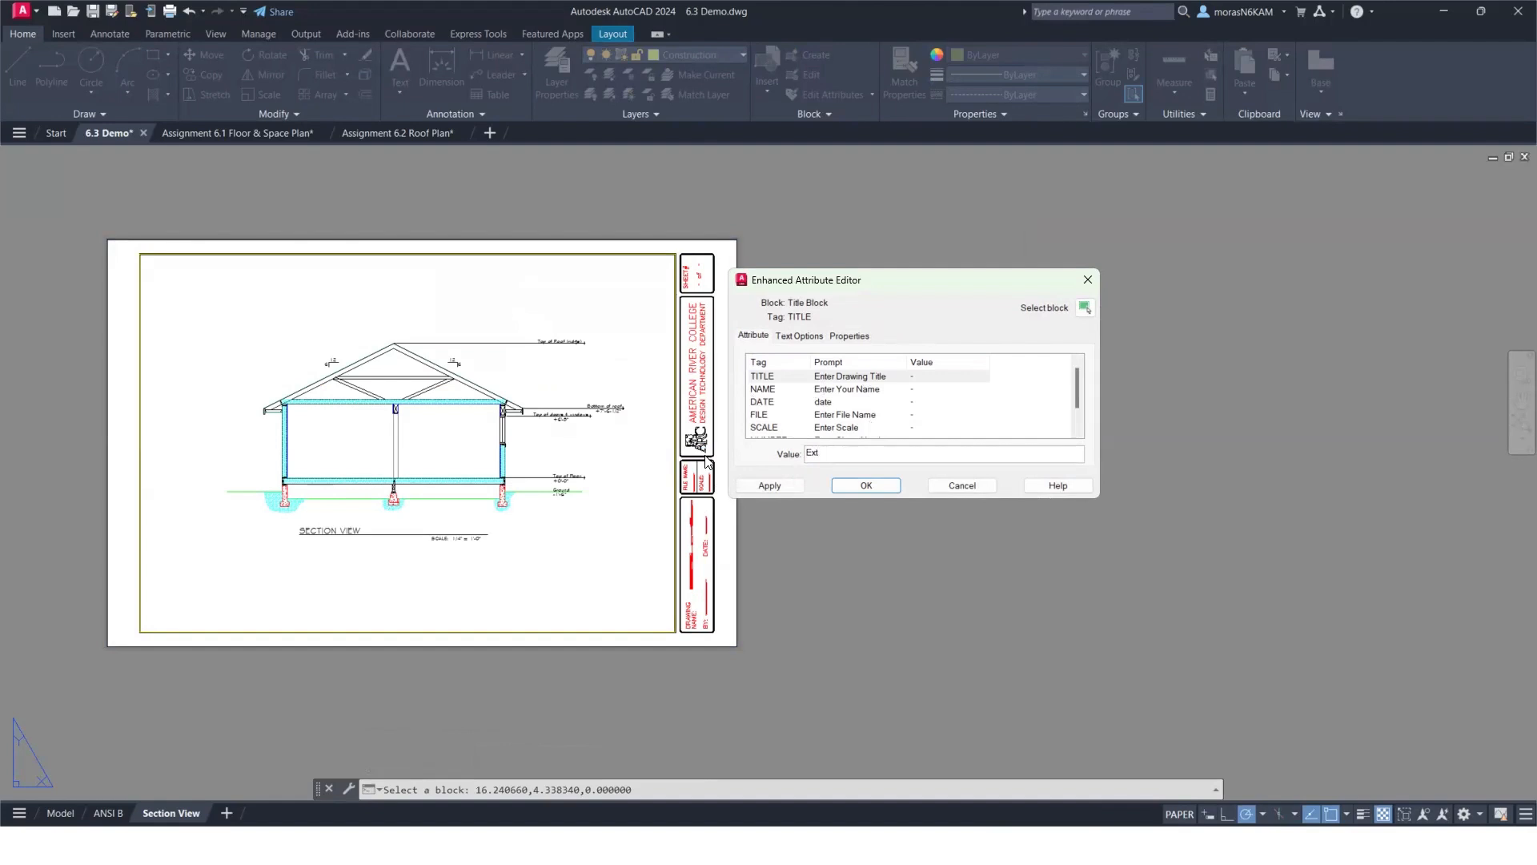
{"action": "key", "text": "BackSpace"}
{"action": "type", "text": "Sectopm"}
{"action": "key", "text": "BackSpace"}
{"action": "key", "text": "BackSpace"}
{"action": "key", "text": "BackSpace"}
{"action": "type", "text": "ion View"}
Enter the drafter's name and set the date to 03/31/25 in the section sheet's title block attributes.
{"action": "left_click", "coordinate": [868, 389]}
{"action": "left_click_drag", "start_coordinate": [818, 455], "coordinate": [773, 461]}
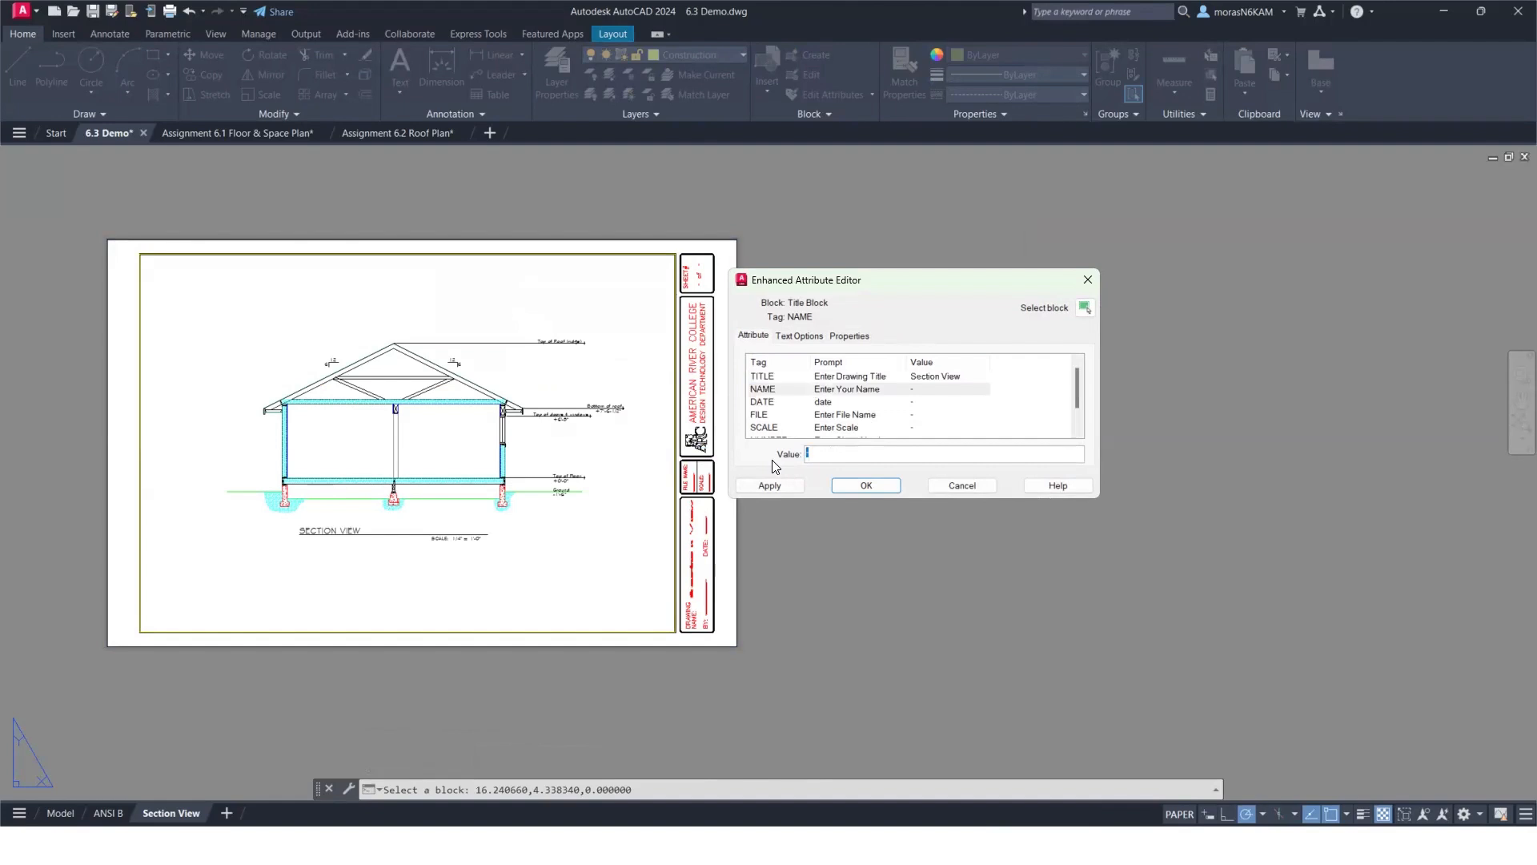
{"action": "type", "text": "Prof. Mora"}
{"action": "left_click", "coordinate": [919, 405]}
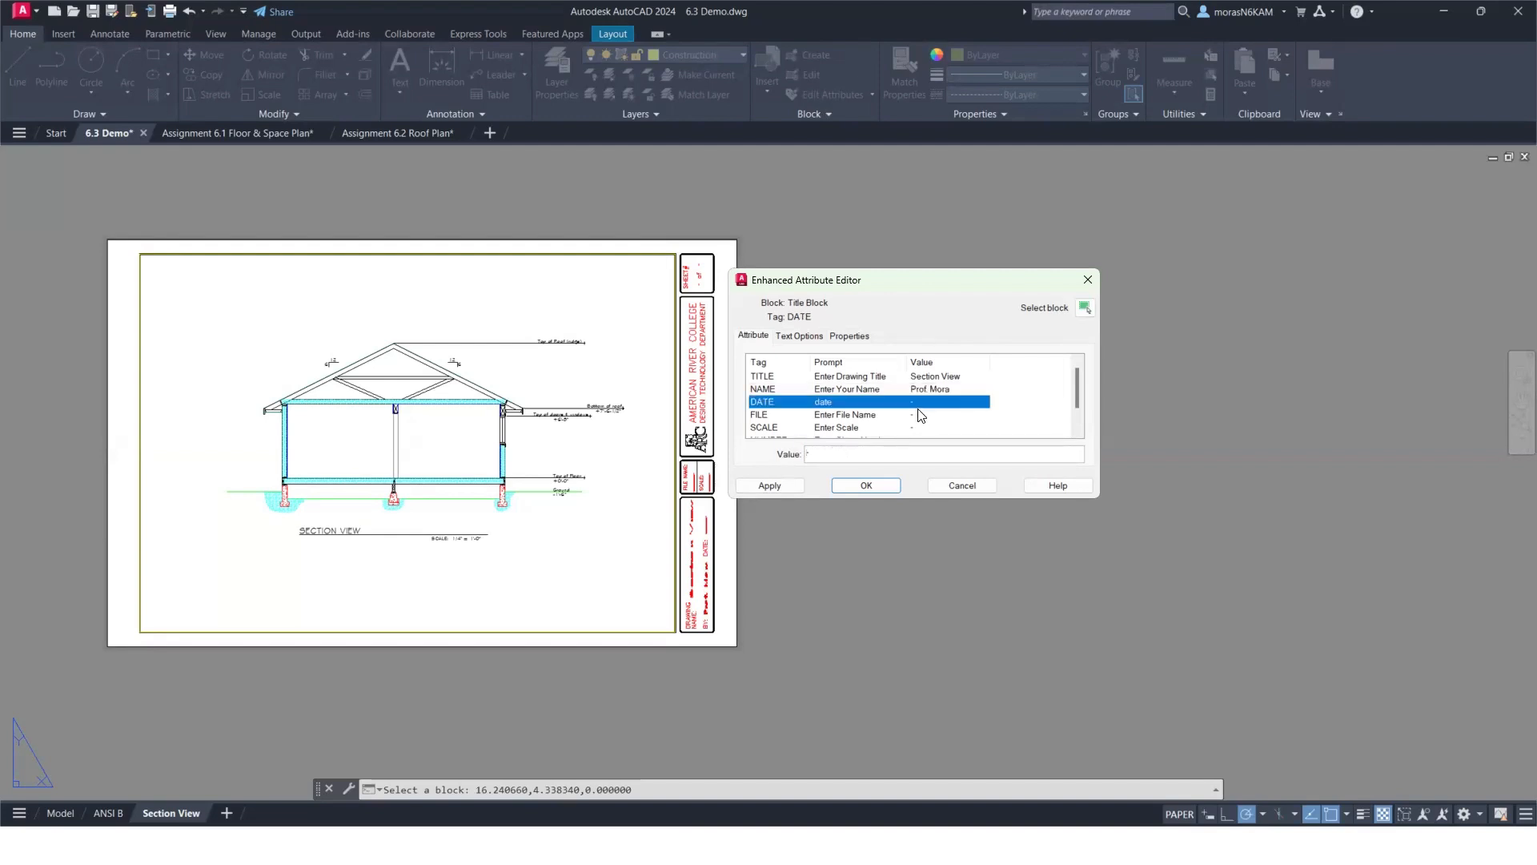
{"action": "left_click", "coordinate": [829, 455]}
{"action": "type", "text": "03"}
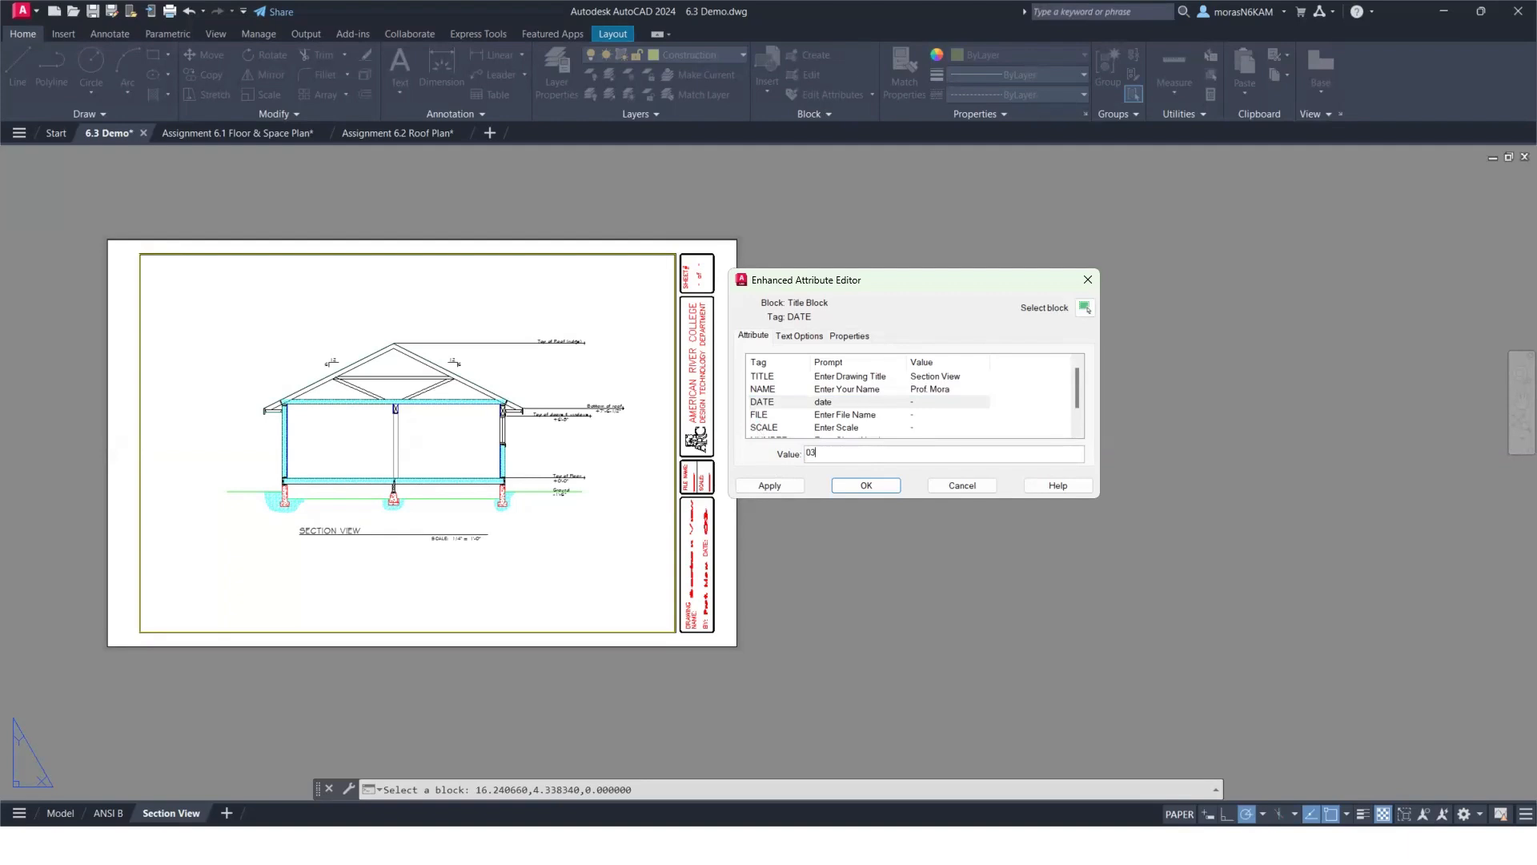
{"action": "type", "text": "/231/25"}
{"action": "key", "text": "Return"}
Set the section sheet's file name attribute to 6.3 and its scale to 1/4" = 1'-0".
{"action": "left_click_drag", "start_coordinate": [830, 454], "coordinate": [787, 459]}
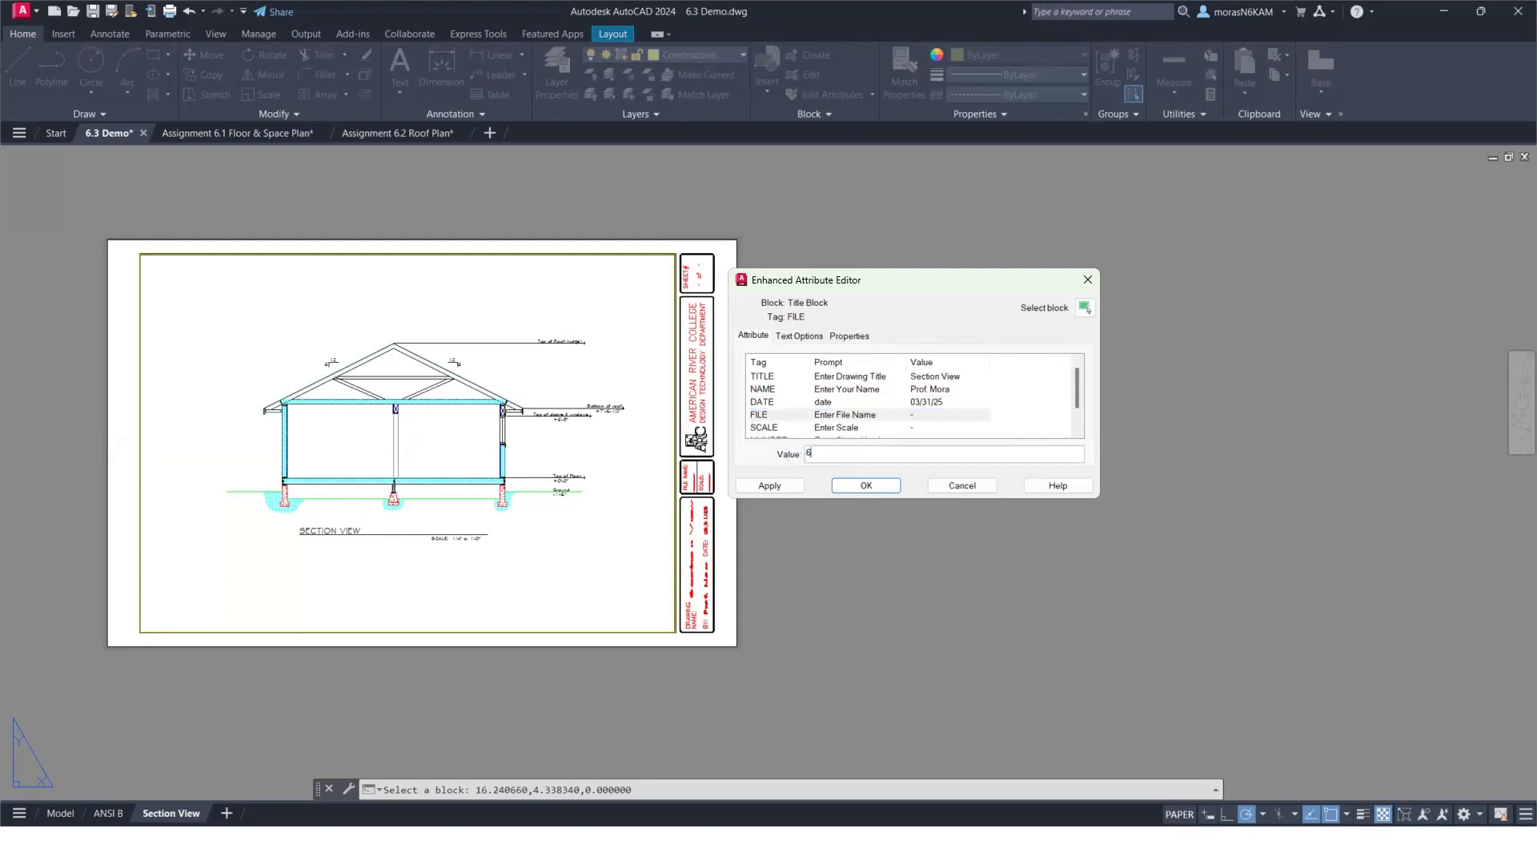
{"action": "type", "text": "6.3"}
{"action": "key", "text": "Return"}
{"action": "left_click_drag", "start_coordinate": [815, 455], "coordinate": [767, 467]}
{"action": "type", "text": "1/4\""}
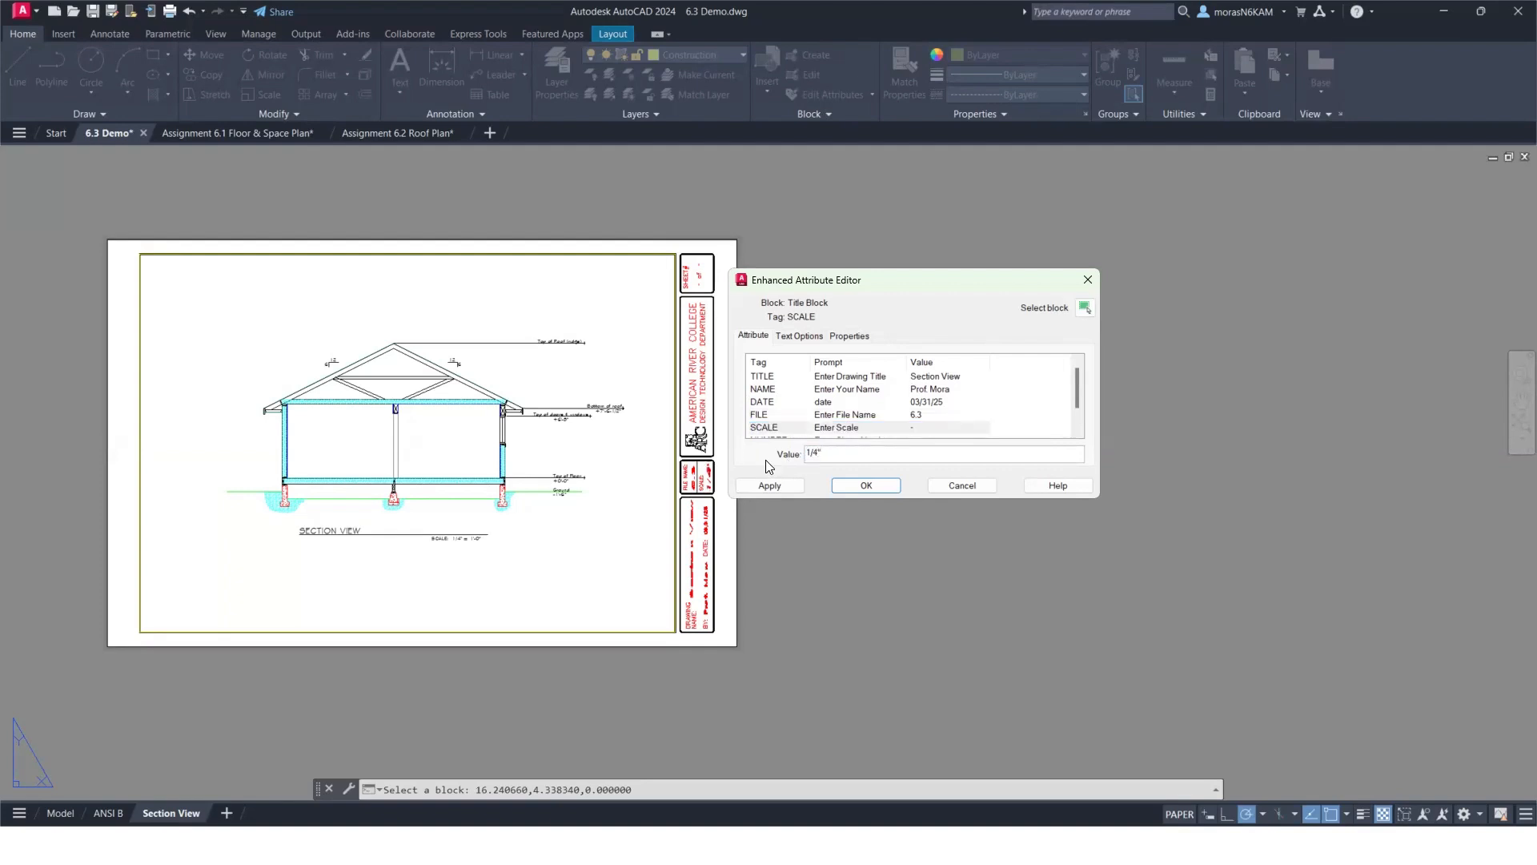
{"action": "type", "text": " = 1'-0"}
Set the section sheet's number to 2 and the total number of sheets to 2, and accept the attributes.
{"action": "scroll", "coordinate": [888, 410], "scroll_direction": "down", "scroll_amount": 1}
{"action": "left_click", "coordinate": [919, 415]}
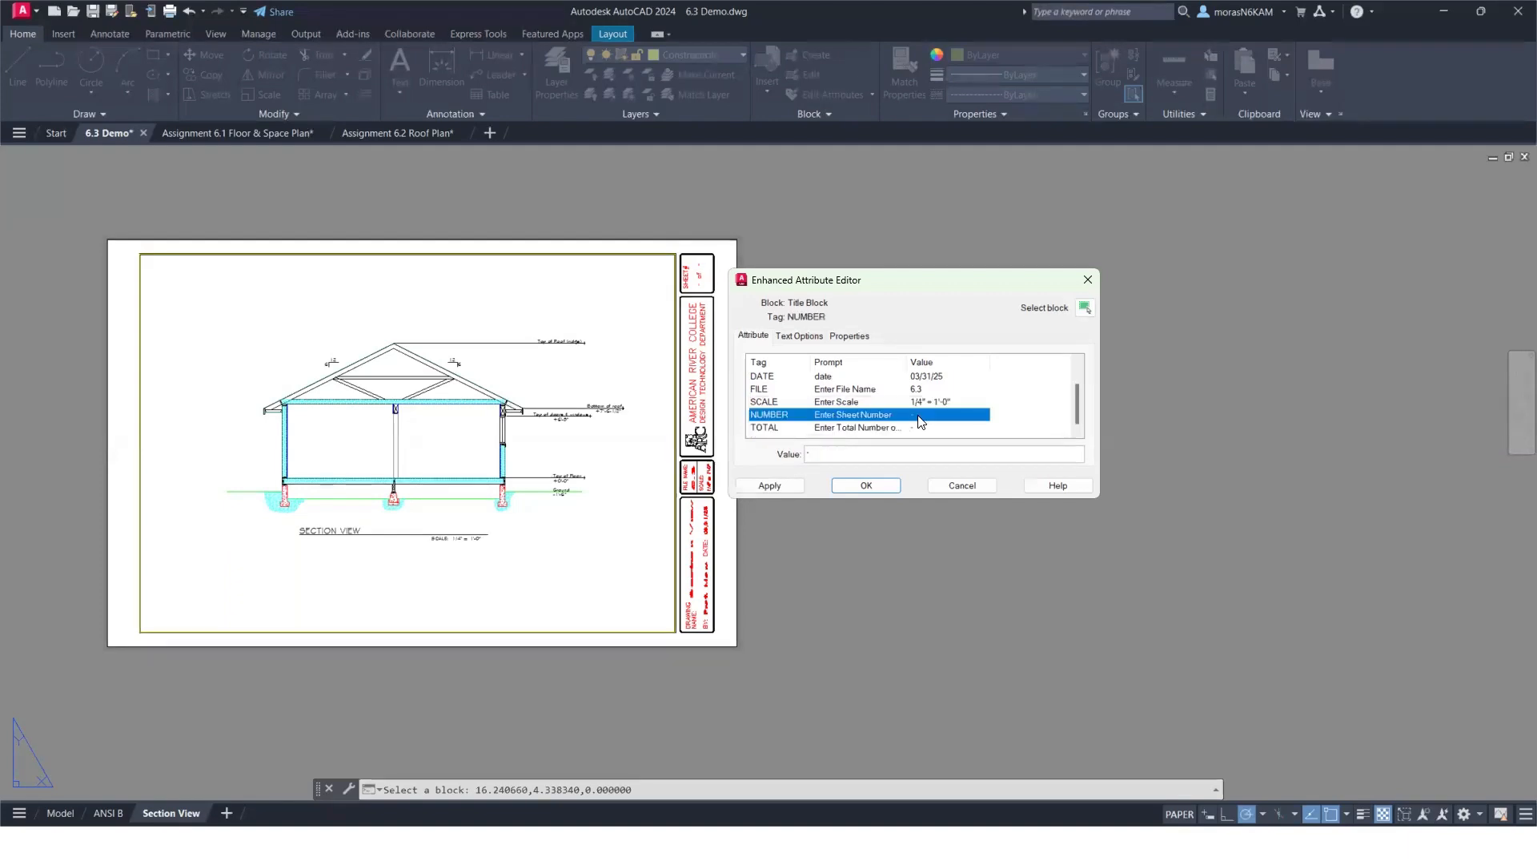
{"action": "key", "text": "Tab"}
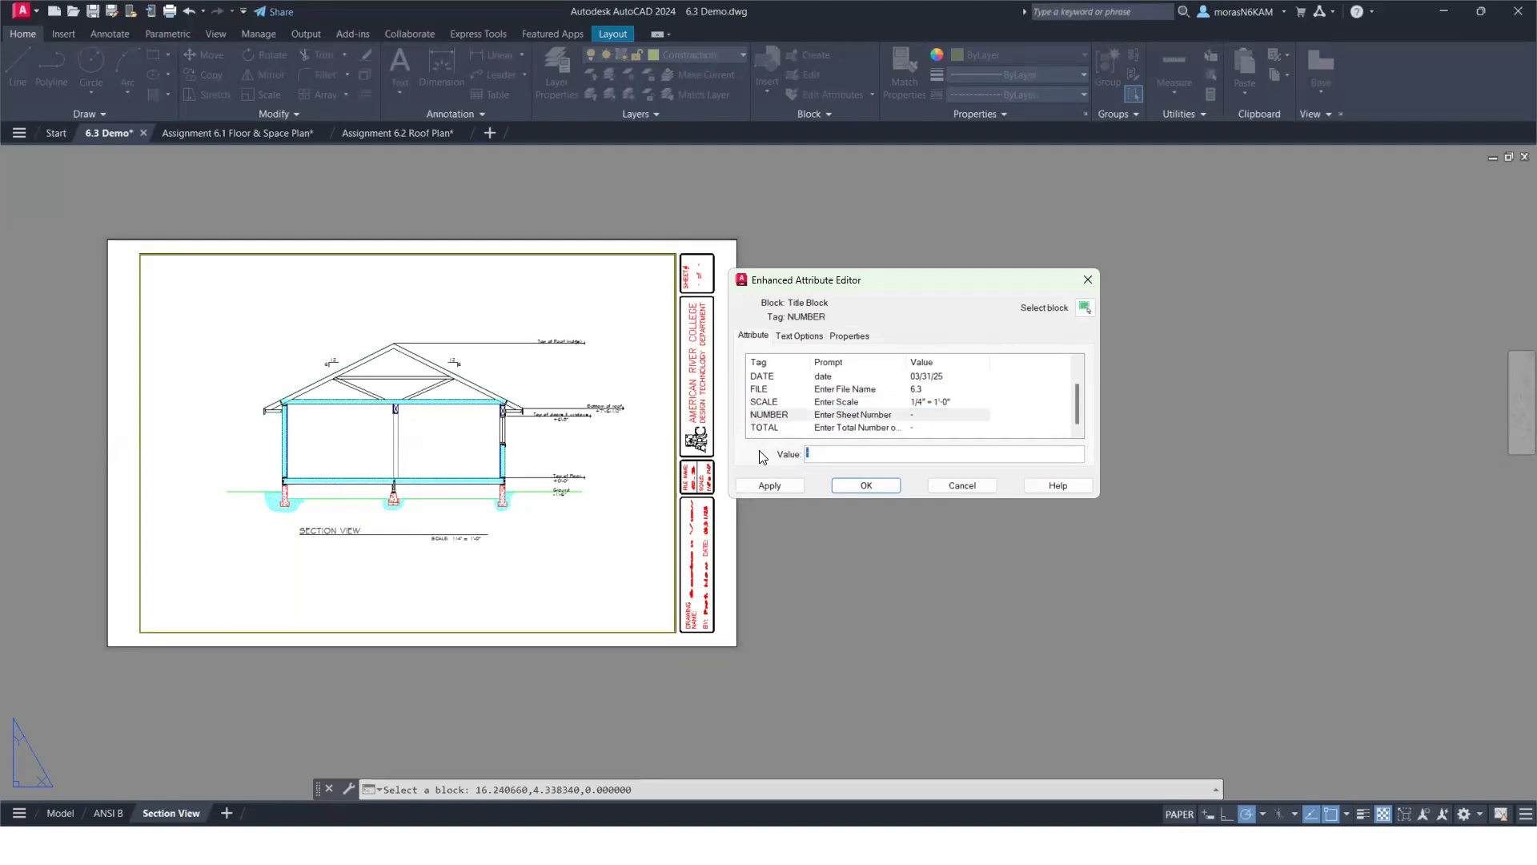
{"action": "type", "text": "2"}
{"action": "key", "text": "Return"}
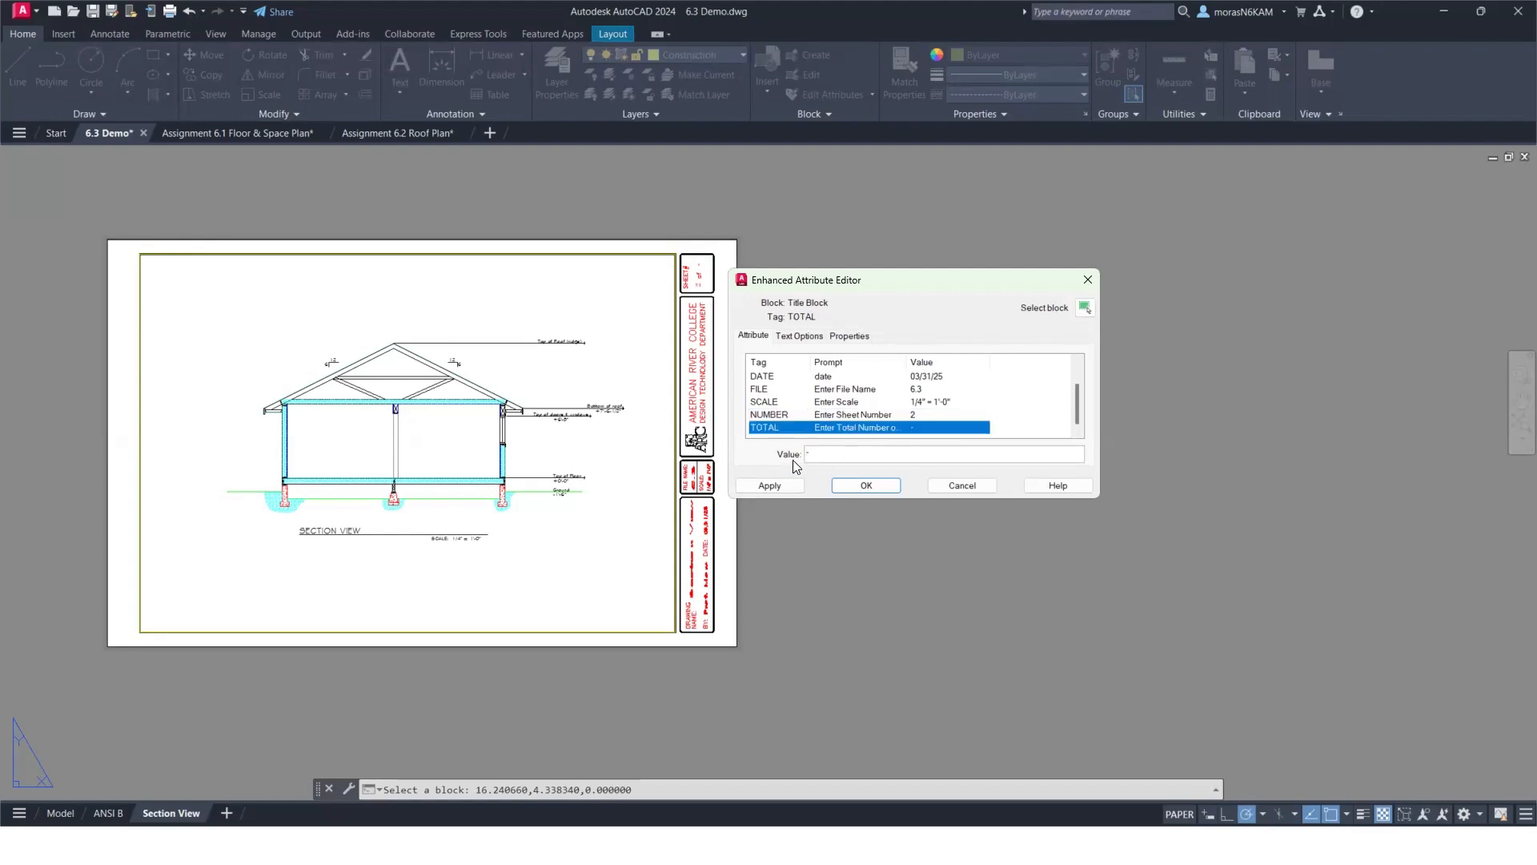
{"action": "key", "text": "Tab"}
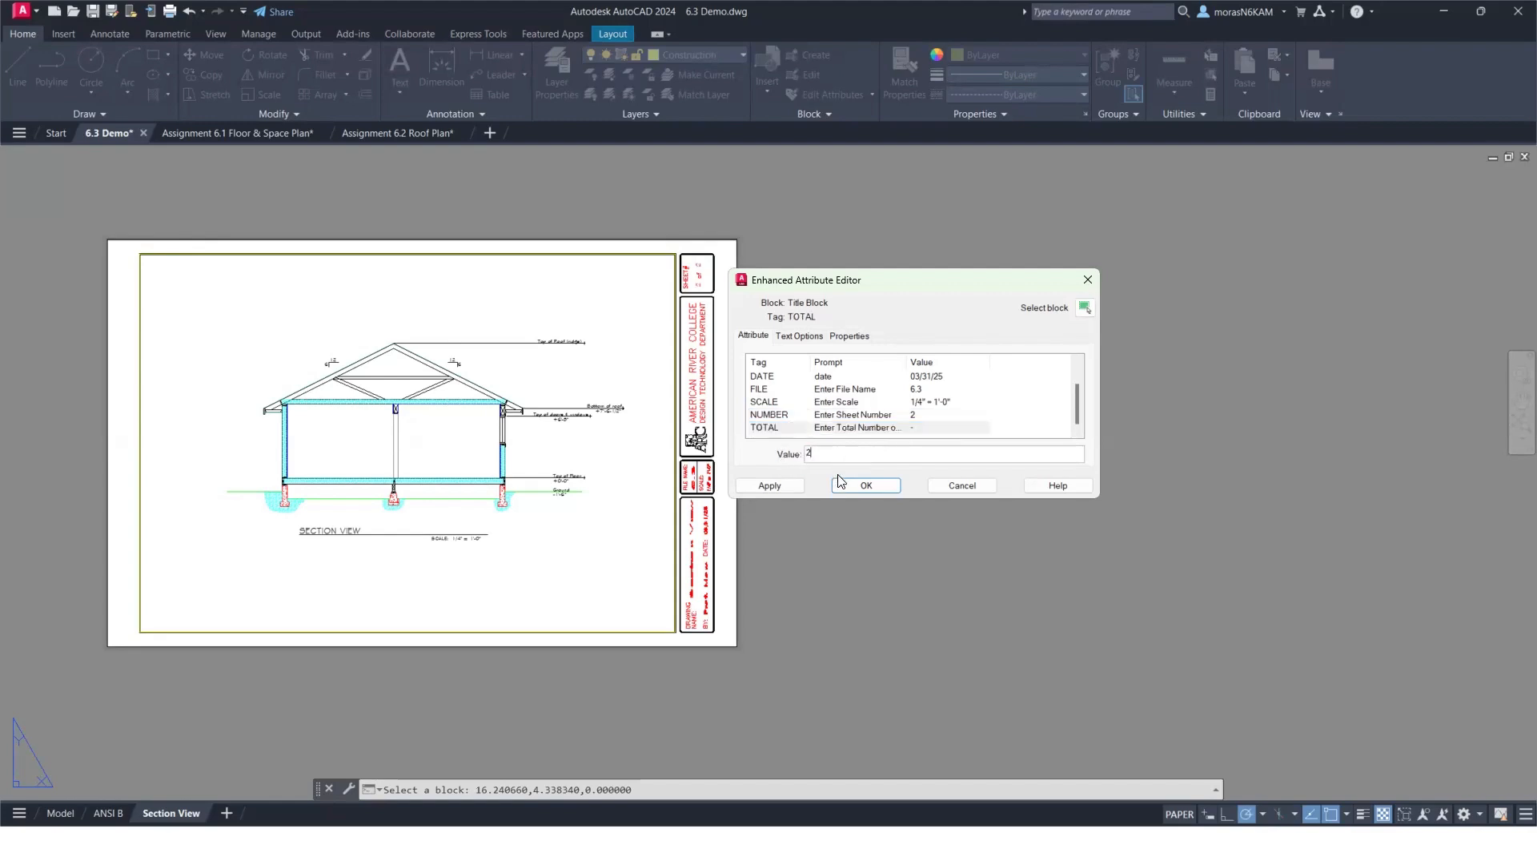
{"action": "left_click", "coordinate": [844, 488]}
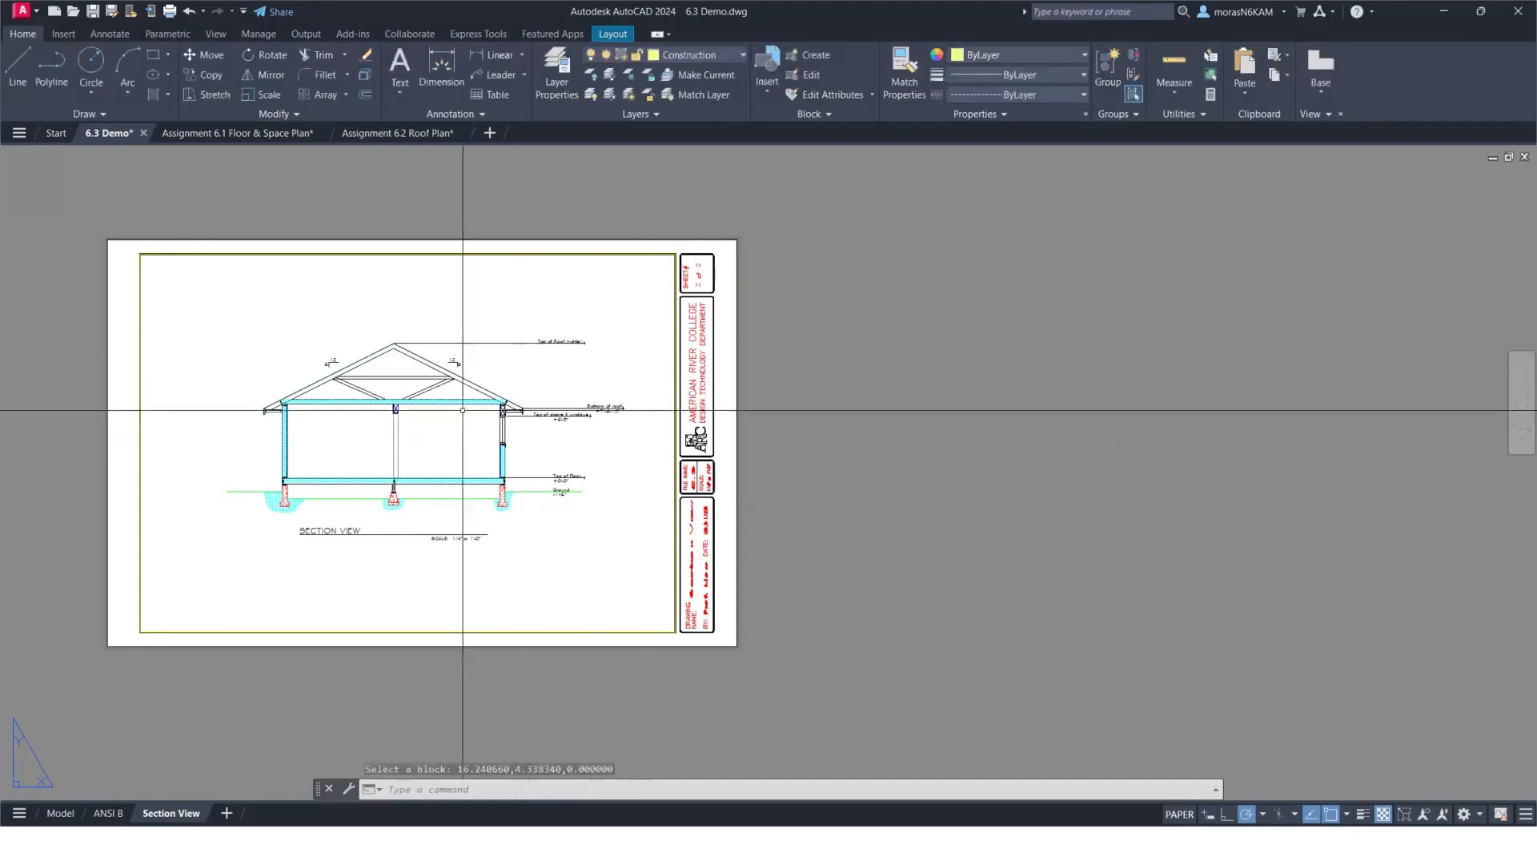
Switch to the ANSI B layout and save the drawing.
{"action": "left_click", "coordinate": [107, 813]}
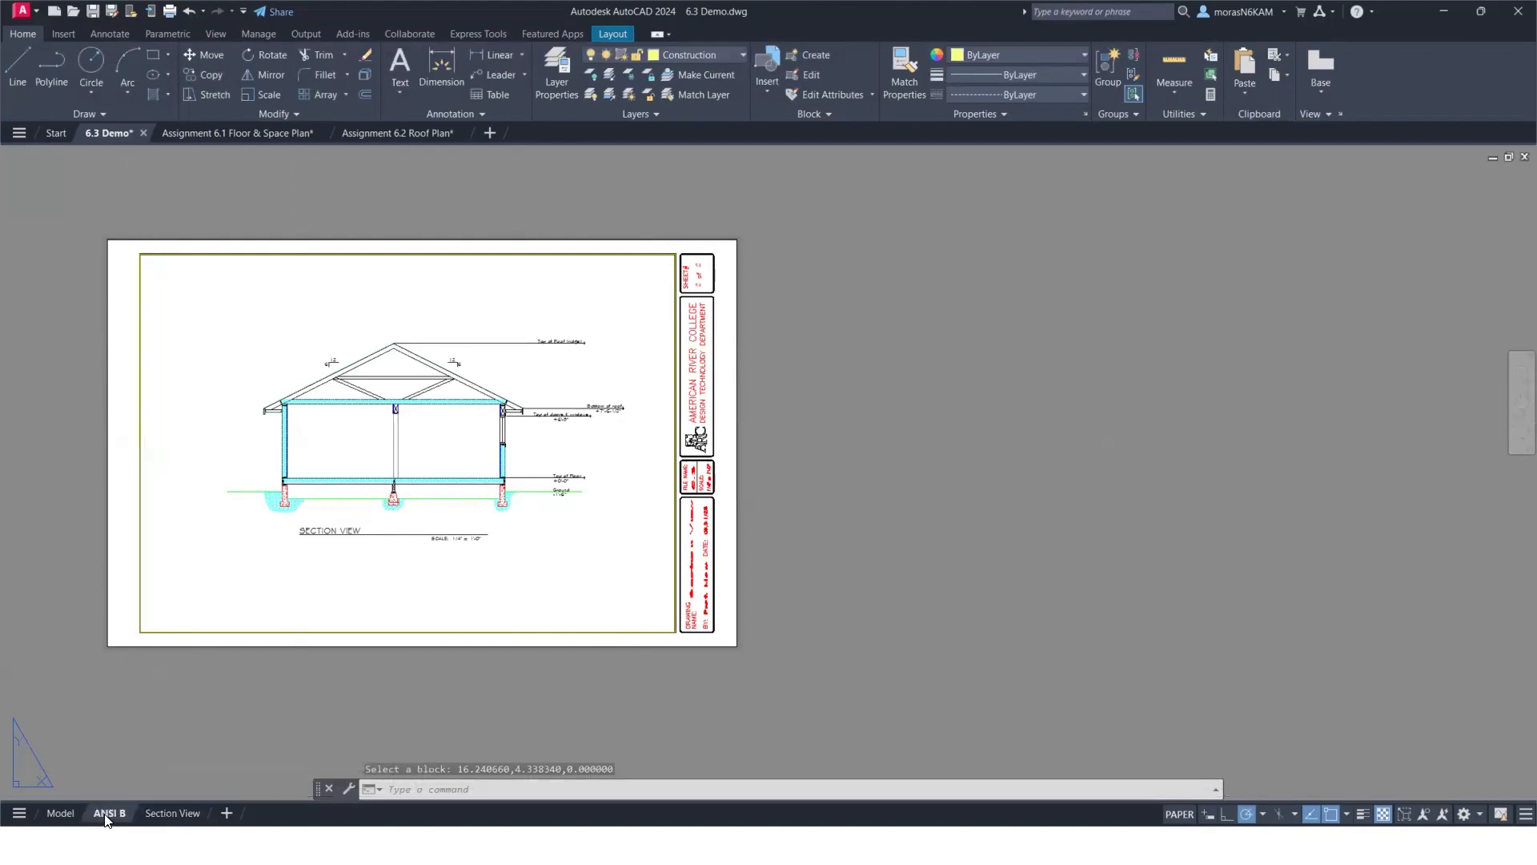
{"action": "scroll", "coordinate": [646, 512], "scroll_direction": "up", "scroll_amount": 2}
{"action": "middle_click_drag", "start_coordinate": [645, 511], "coordinate": [545, 609]}
{"action": "scroll", "coordinate": [545, 609], "scroll_direction": "down", "scroll_amount": 2}
{"action": "key", "text": "ctrl+s"}
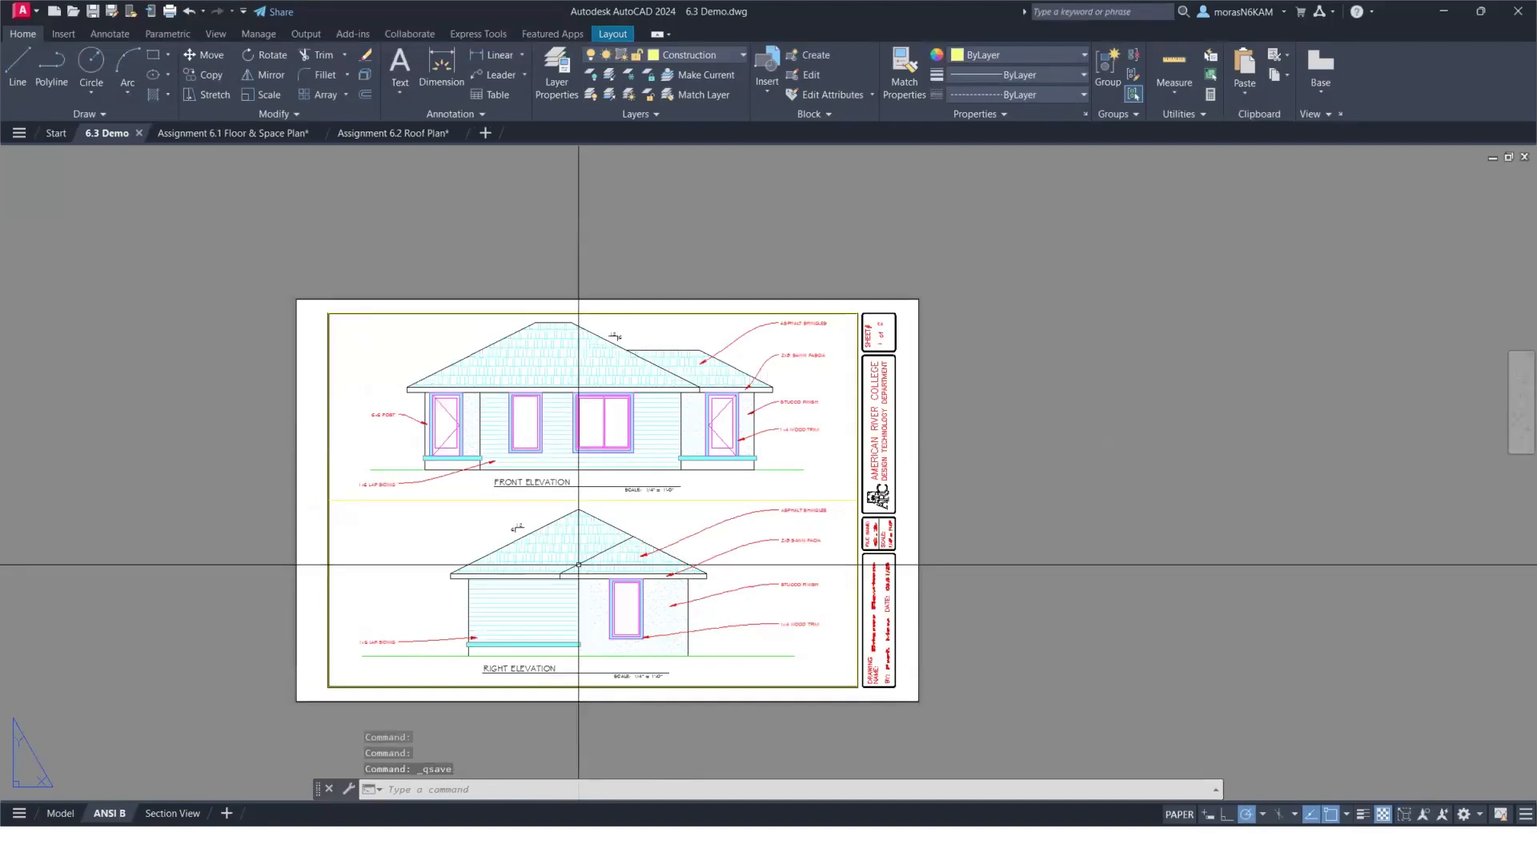
Preview the ANSI B sheet's plot, examine the lineweights and notes of both elevations, and close the preview.
{"action": "type", "text": "preview"}
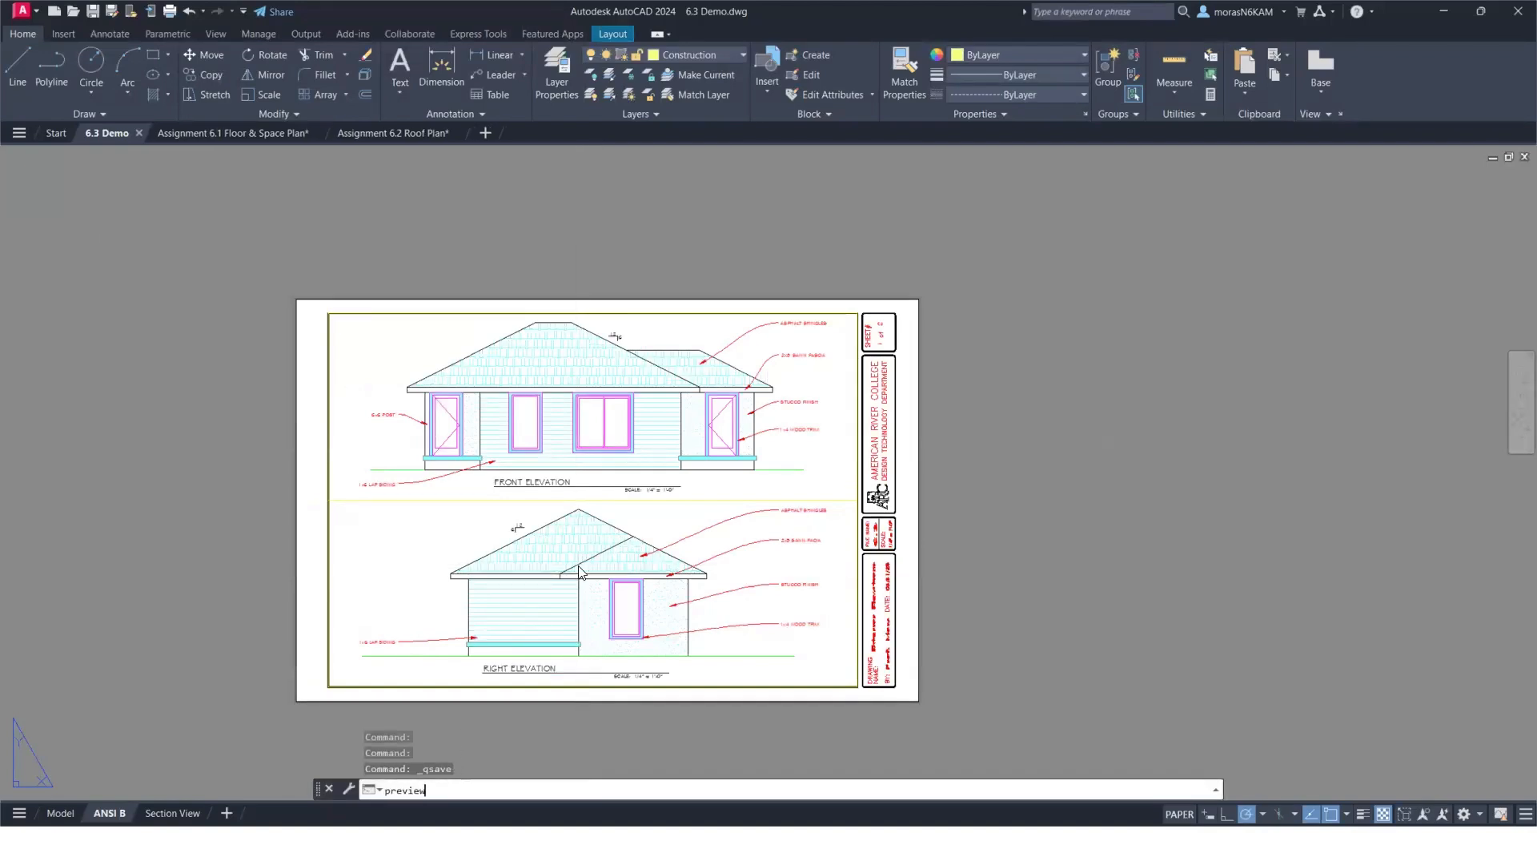
{"action": "key", "text": "Return"}
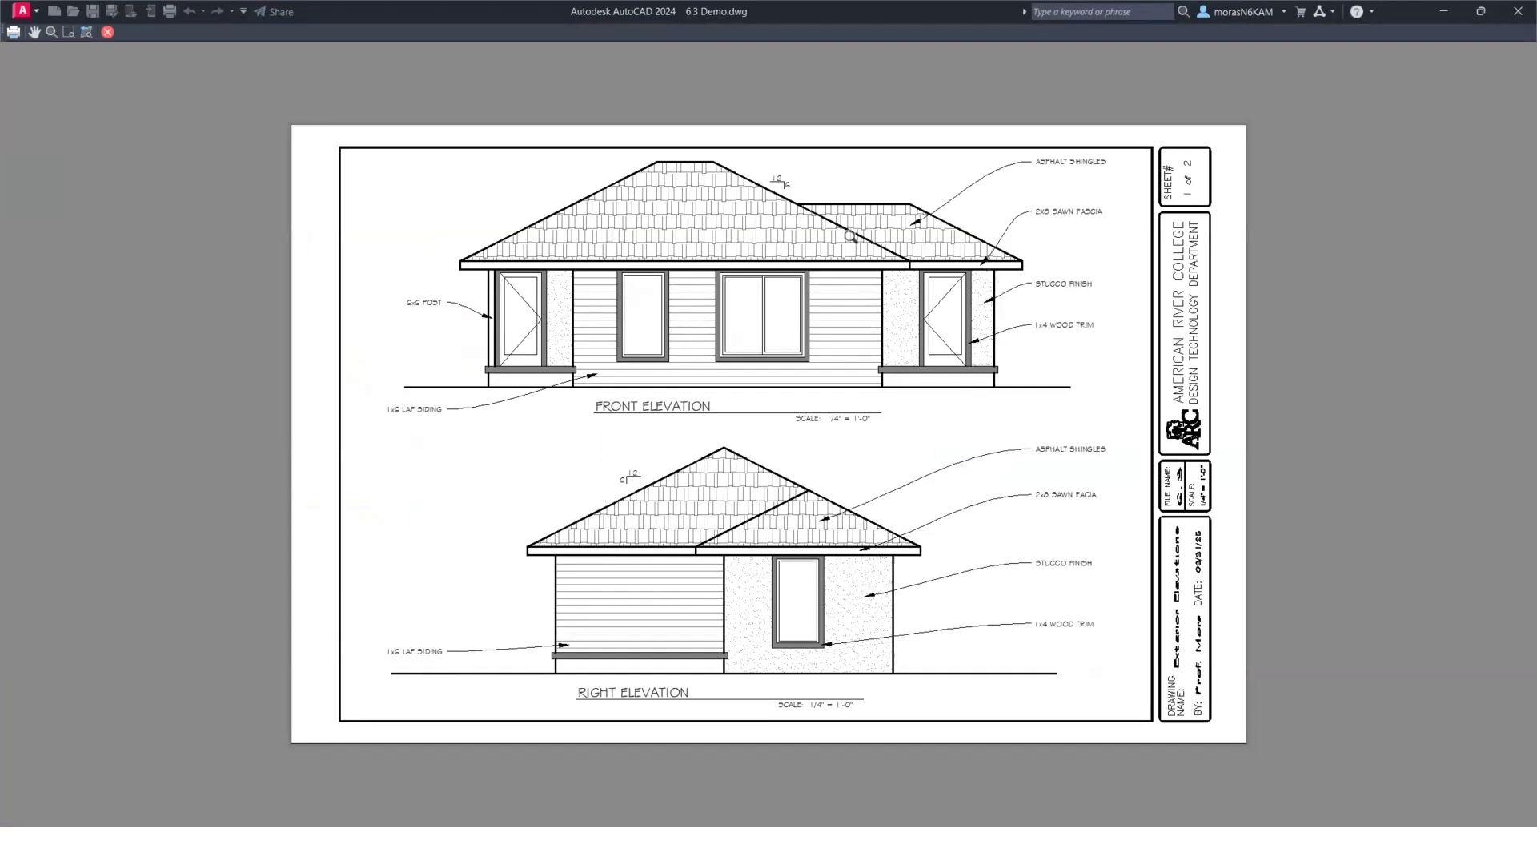
{"action": "scroll", "coordinate": [433, 337], "scroll_direction": "up", "scroll_amount": 2}
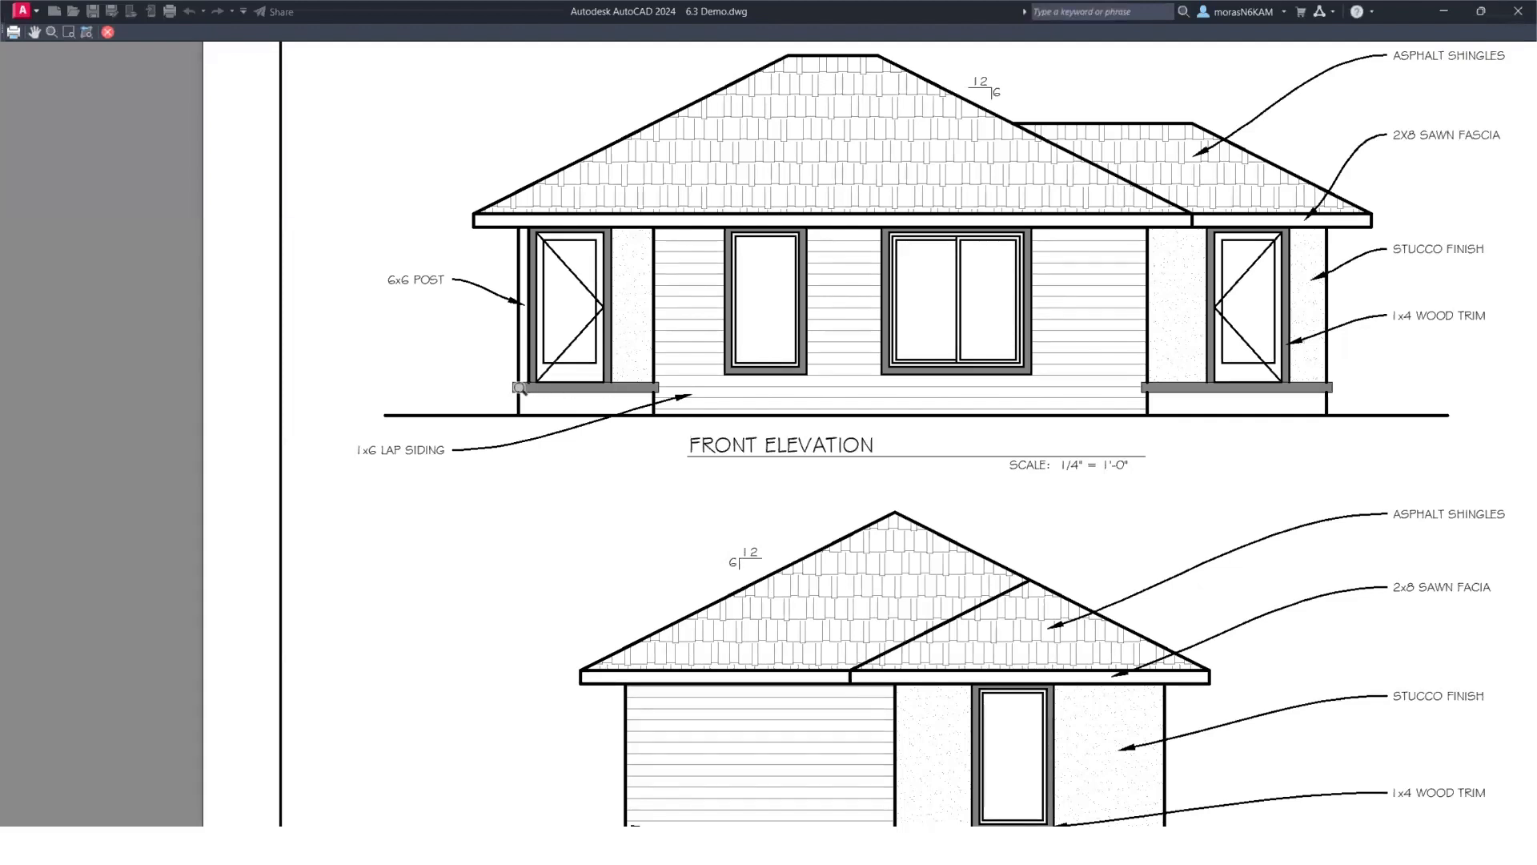
{"action": "scroll", "coordinate": [1340, 404], "scroll_direction": "down", "scroll_amount": 5}
{"action": "scroll", "coordinate": [1105, 531], "scroll_direction": "up", "scroll_amount": 5}
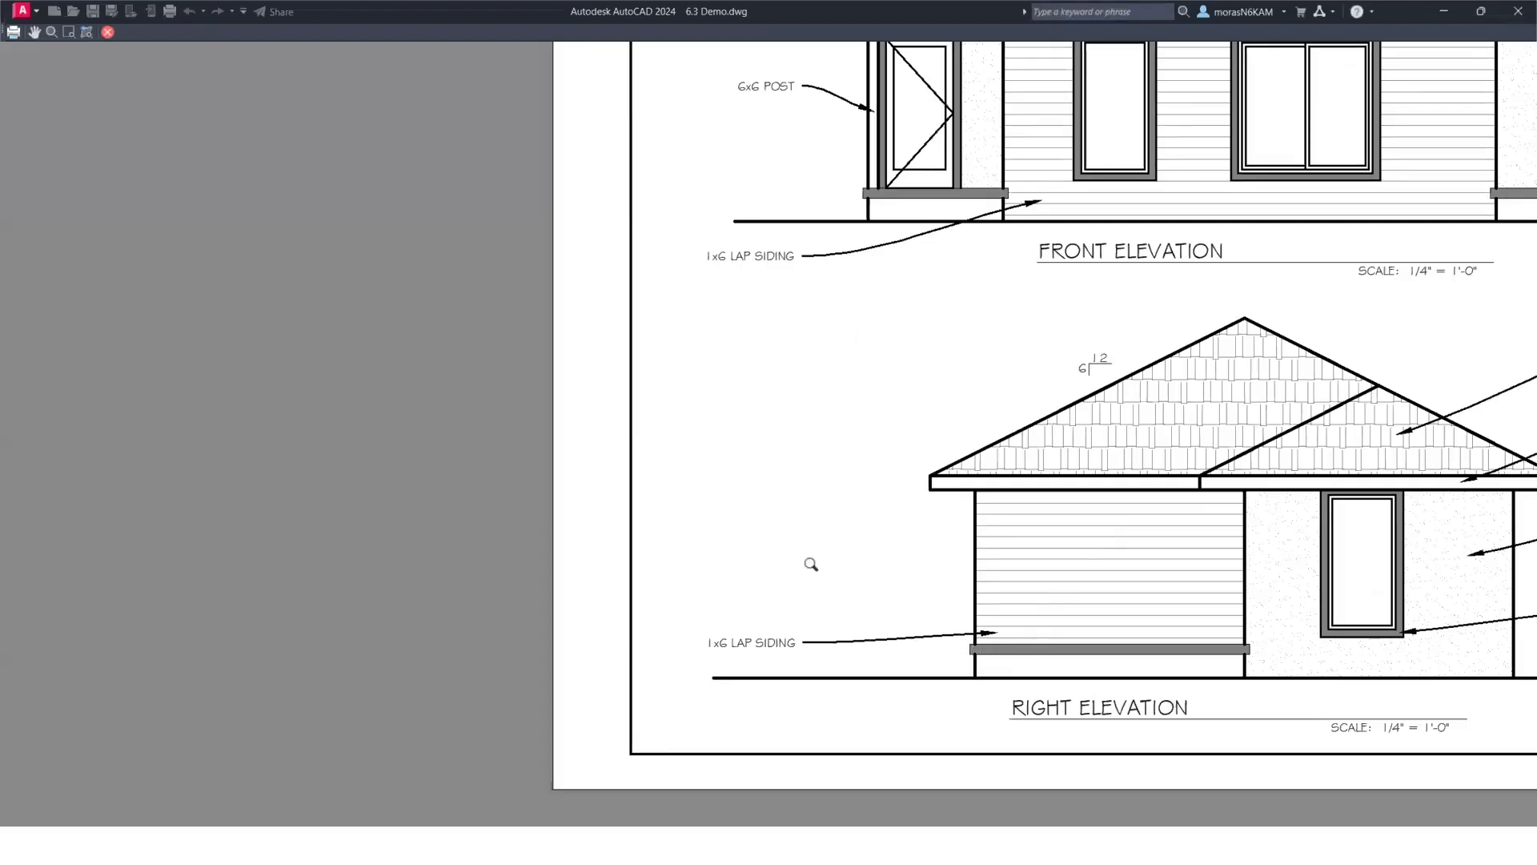
{"action": "scroll", "coordinate": [895, 397], "scroll_direction": "down", "scroll_amount": 3}
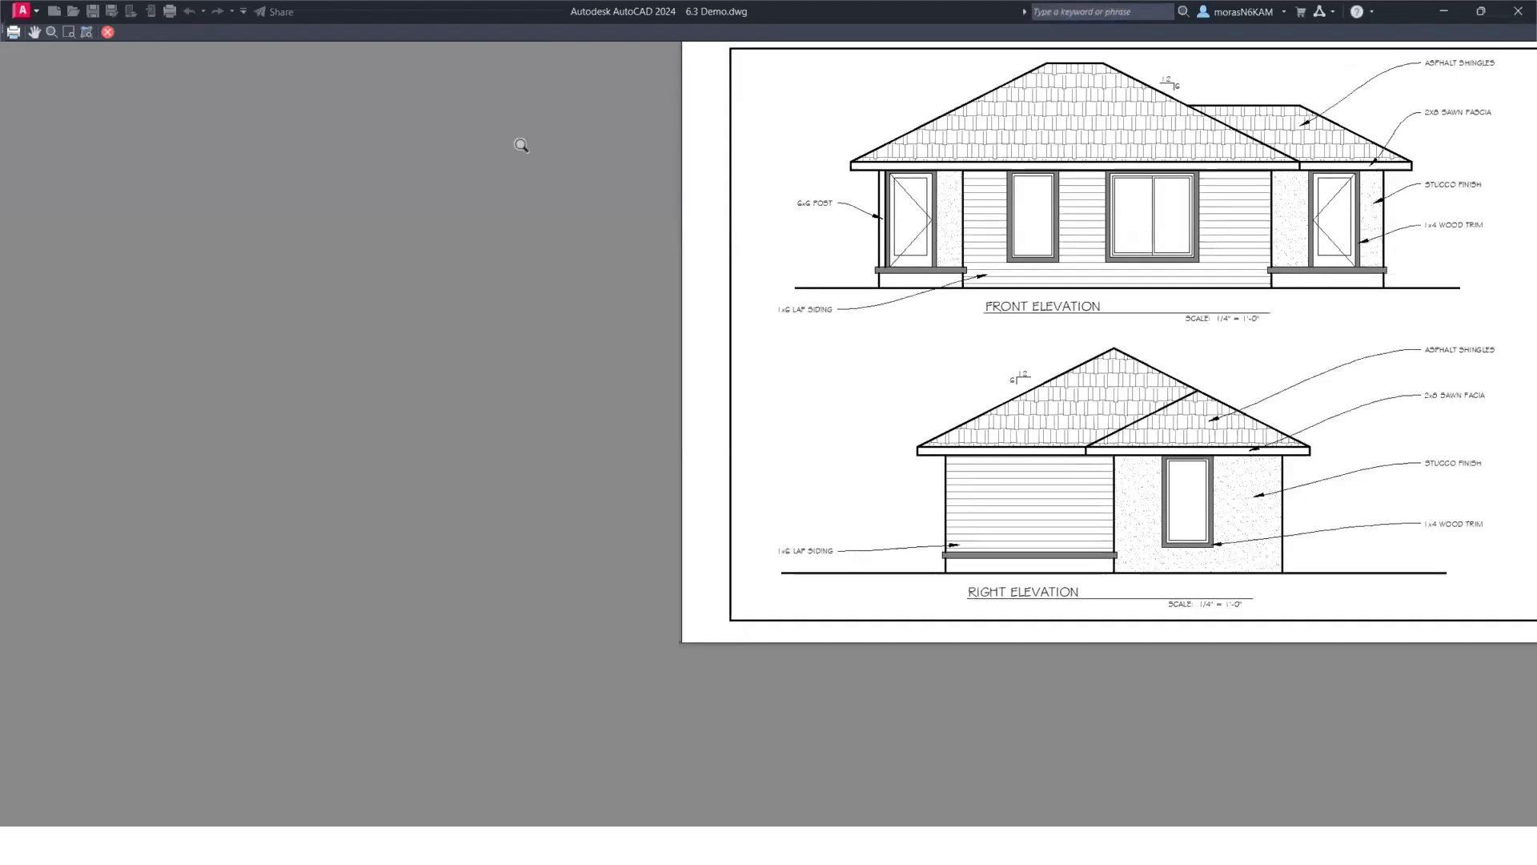
{"action": "left_click", "coordinate": [107, 32]}
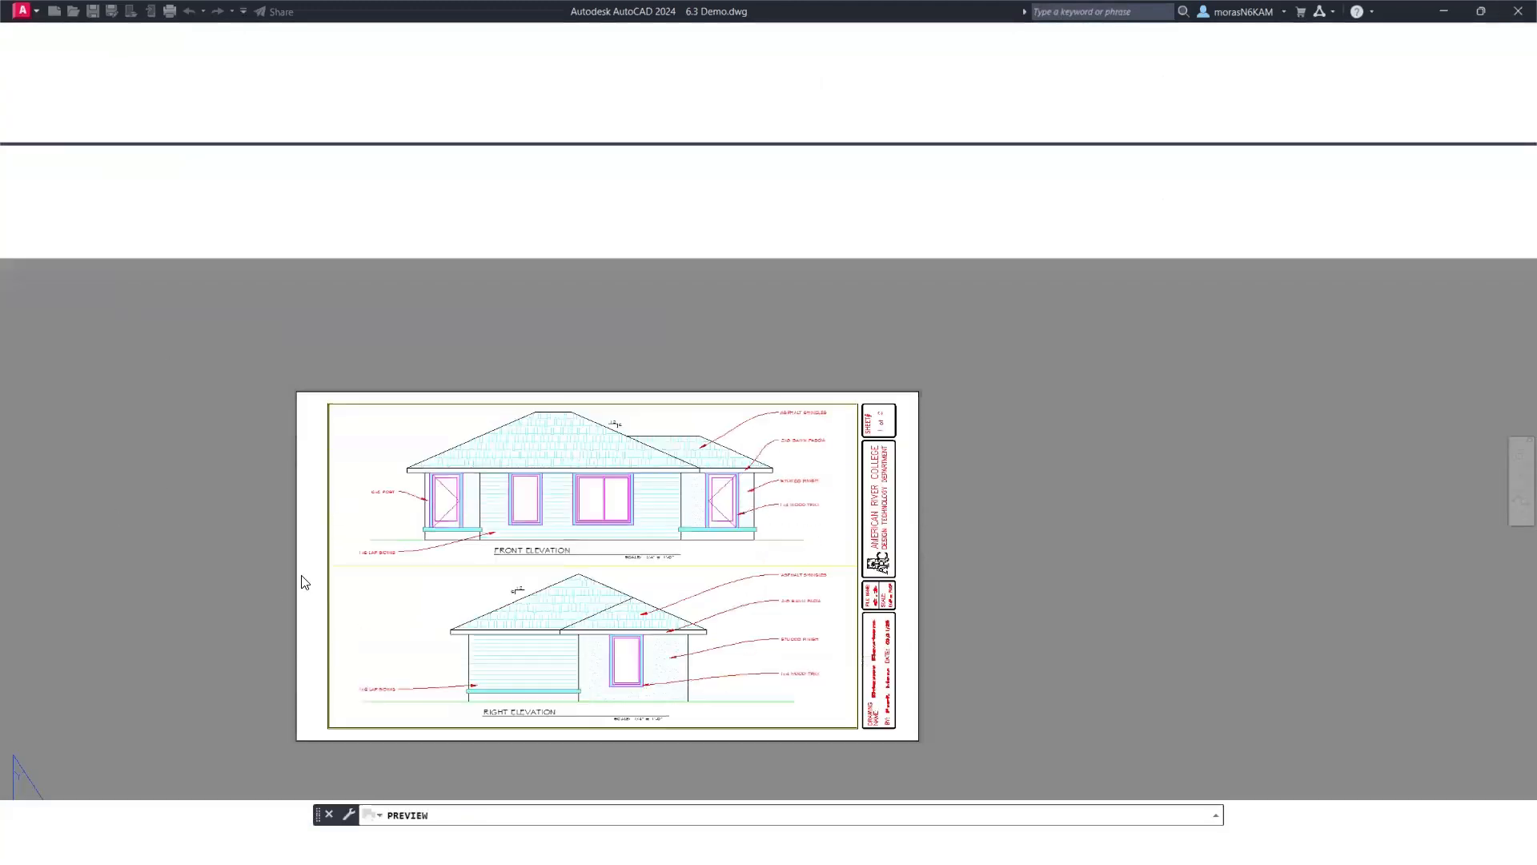
In model space, move both deck outlines of the front elevation and the one of the right elevation to the A-wall layer.
{"action": "left_click", "coordinate": [60, 812]}
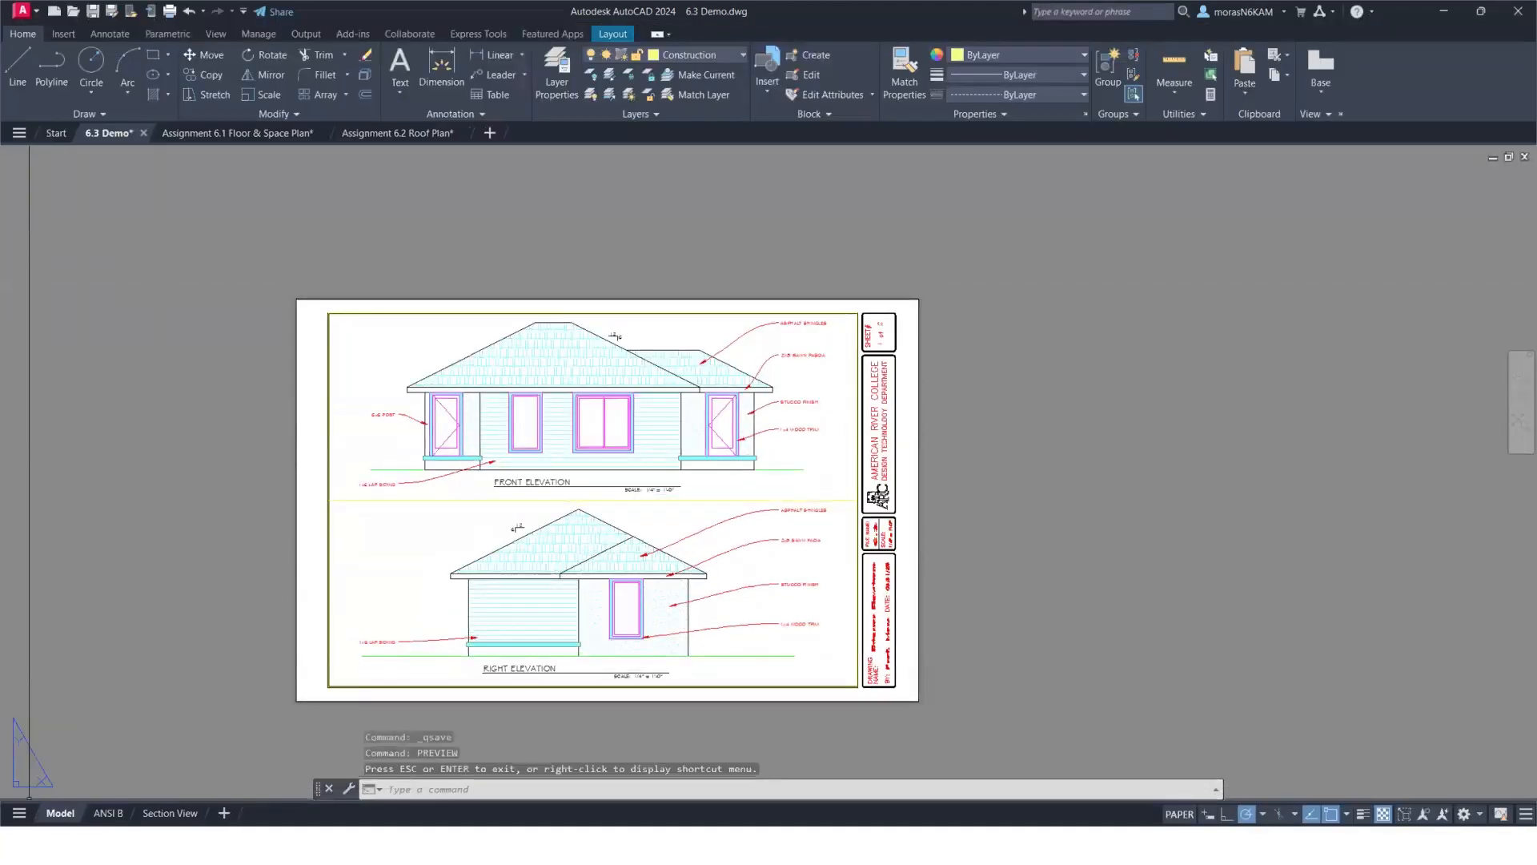
{"action": "scroll", "coordinate": [635, 498], "scroll_direction": "up", "scroll_amount": 5}
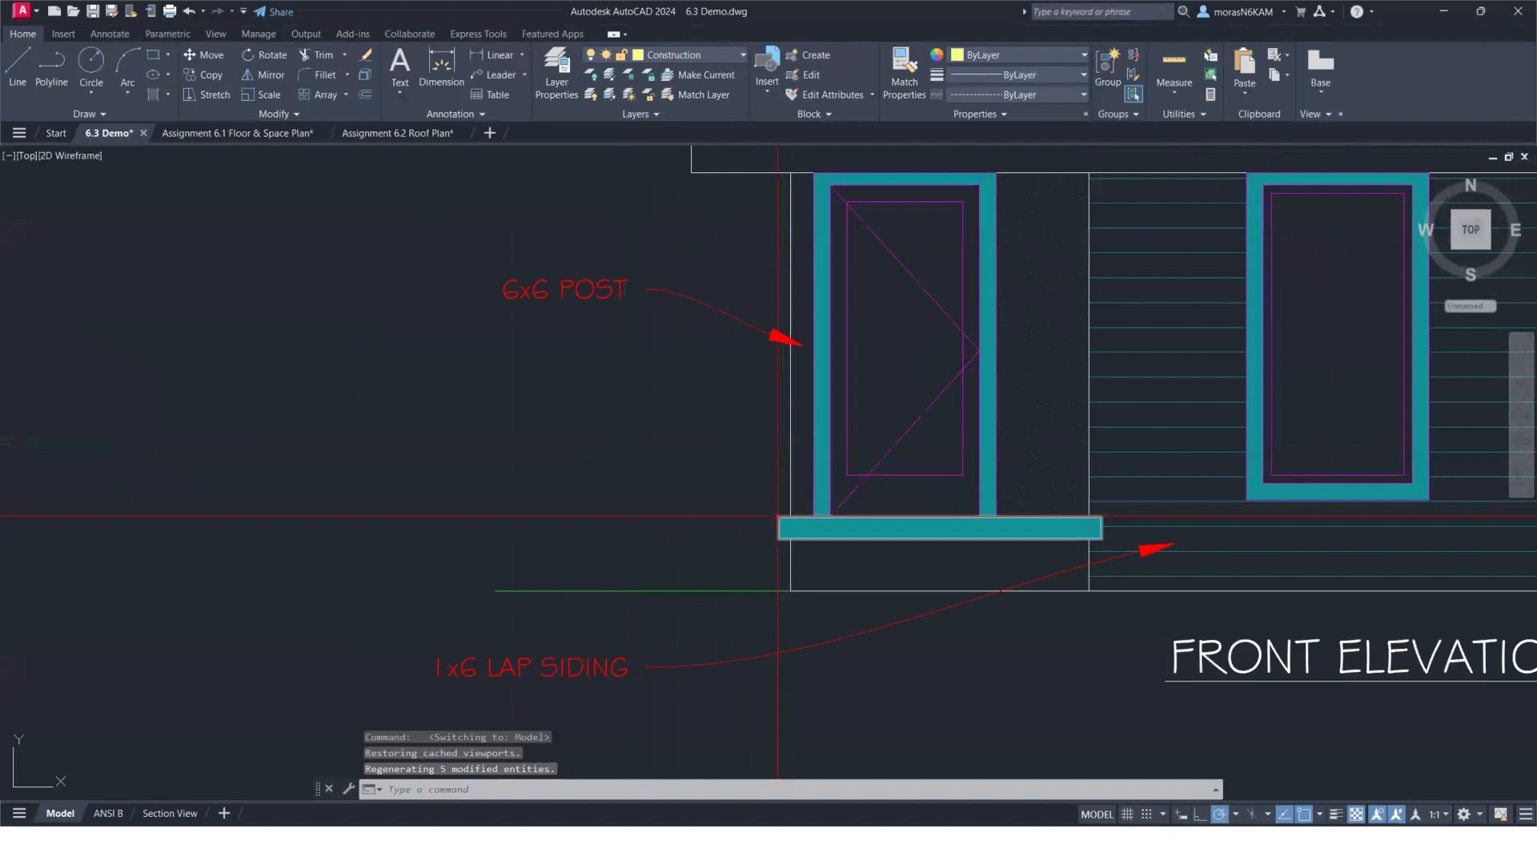
{"action": "left_click", "coordinate": [715, 502]}
{"action": "scroll", "coordinate": [989, 528], "scroll_direction": "up", "scroll_amount": 4}
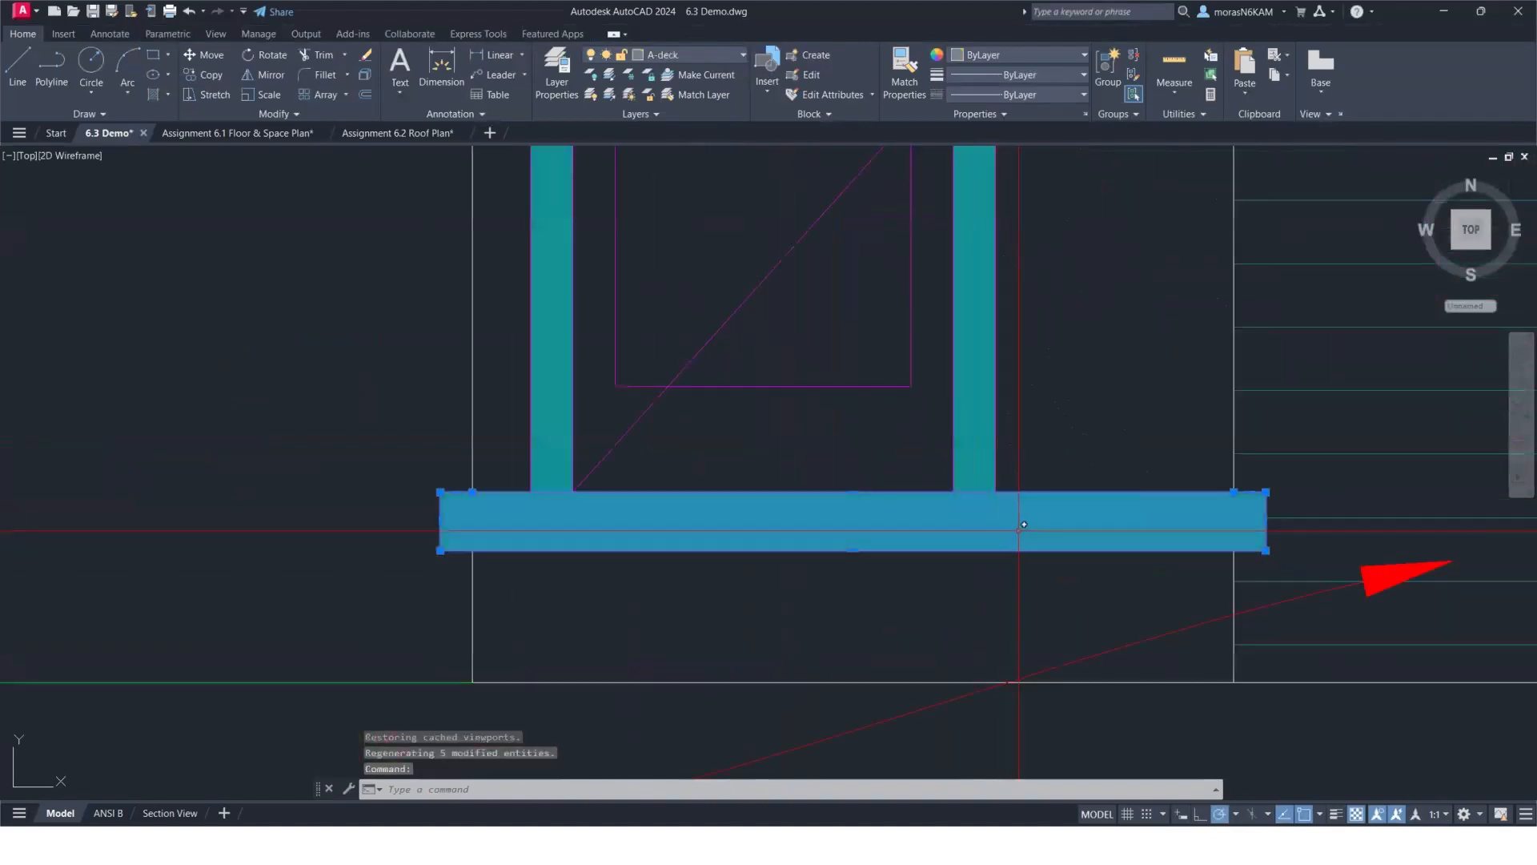
{"action": "scroll", "coordinate": [517, 560], "scroll_direction": "down", "scroll_amount": 6}
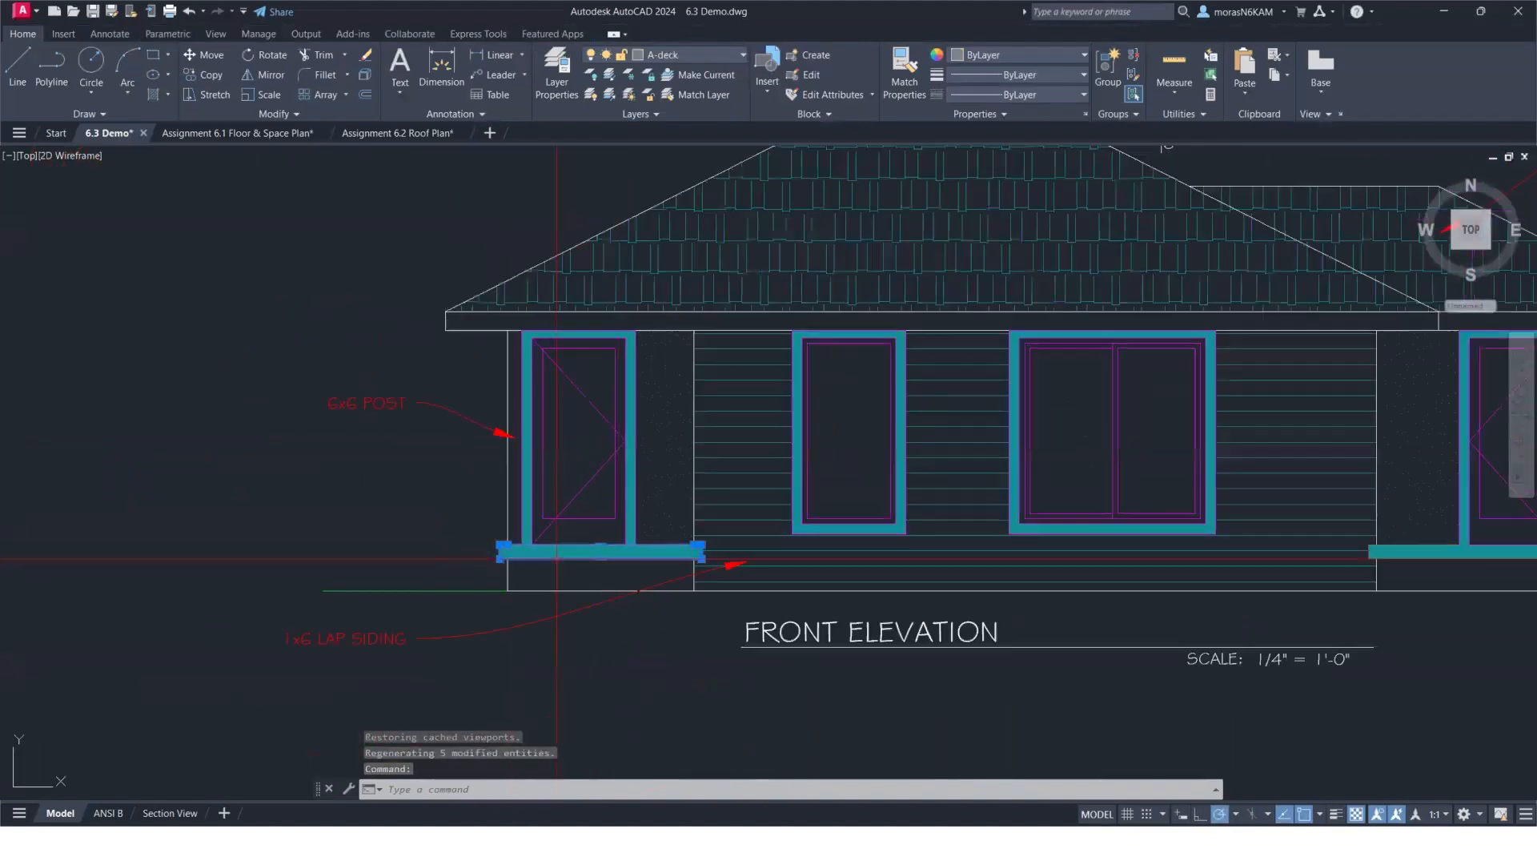
{"action": "scroll", "coordinate": [985, 543], "scroll_direction": "down", "scroll_amount": 2}
{"action": "middle_click_drag", "start_coordinate": [1055, 562], "coordinate": [640, 562]}
{"action": "scroll", "coordinate": [969, 520], "scroll_direction": "up", "scroll_amount": 4}
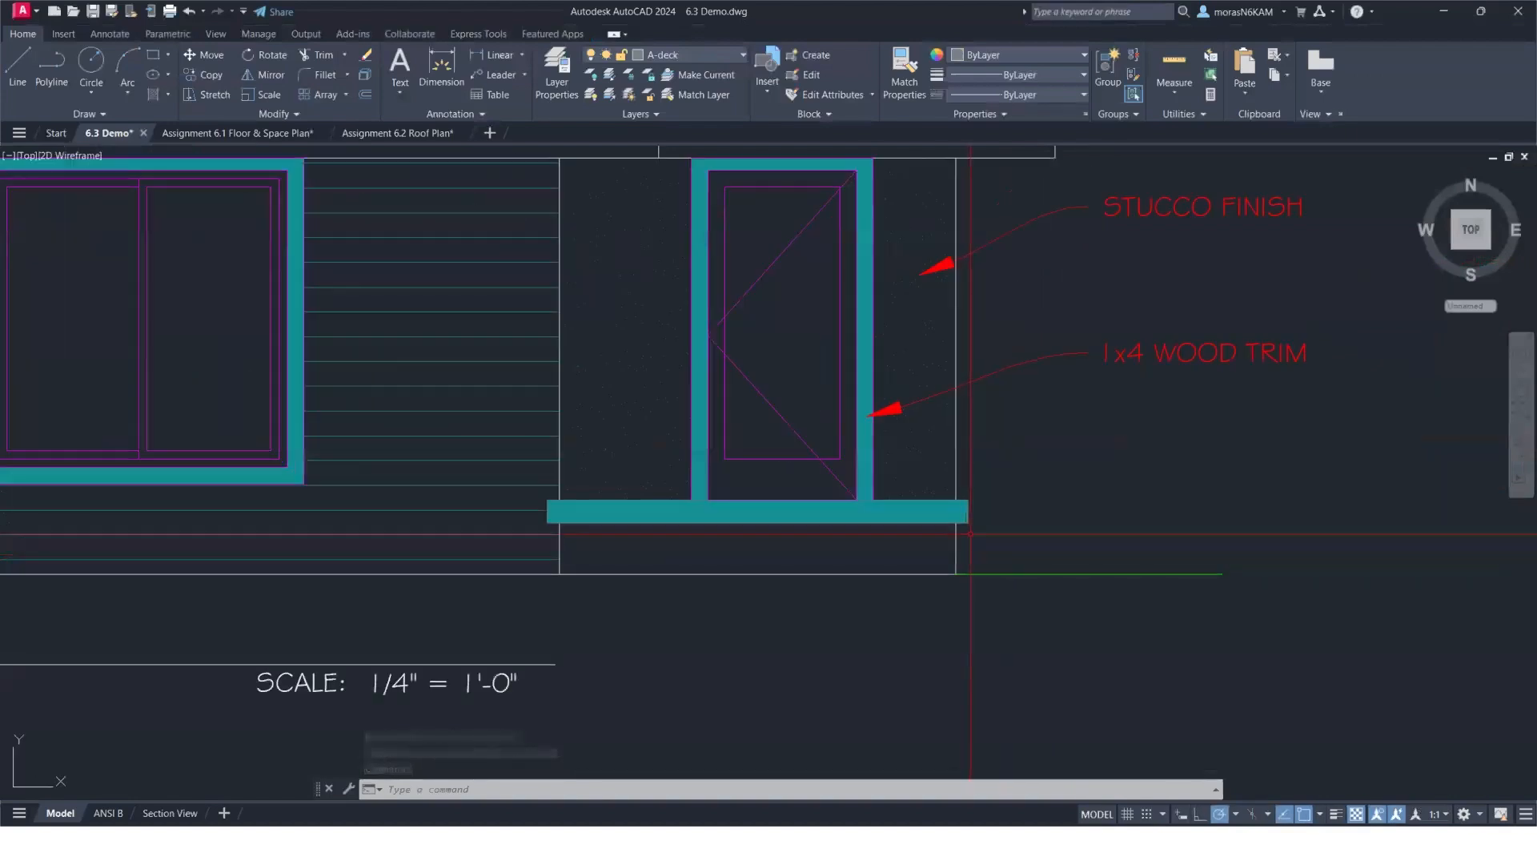
{"action": "left_click", "coordinate": [971, 516]}
{"action": "scroll", "coordinate": [969, 518], "scroll_direction": "down", "scroll_amount": 8}
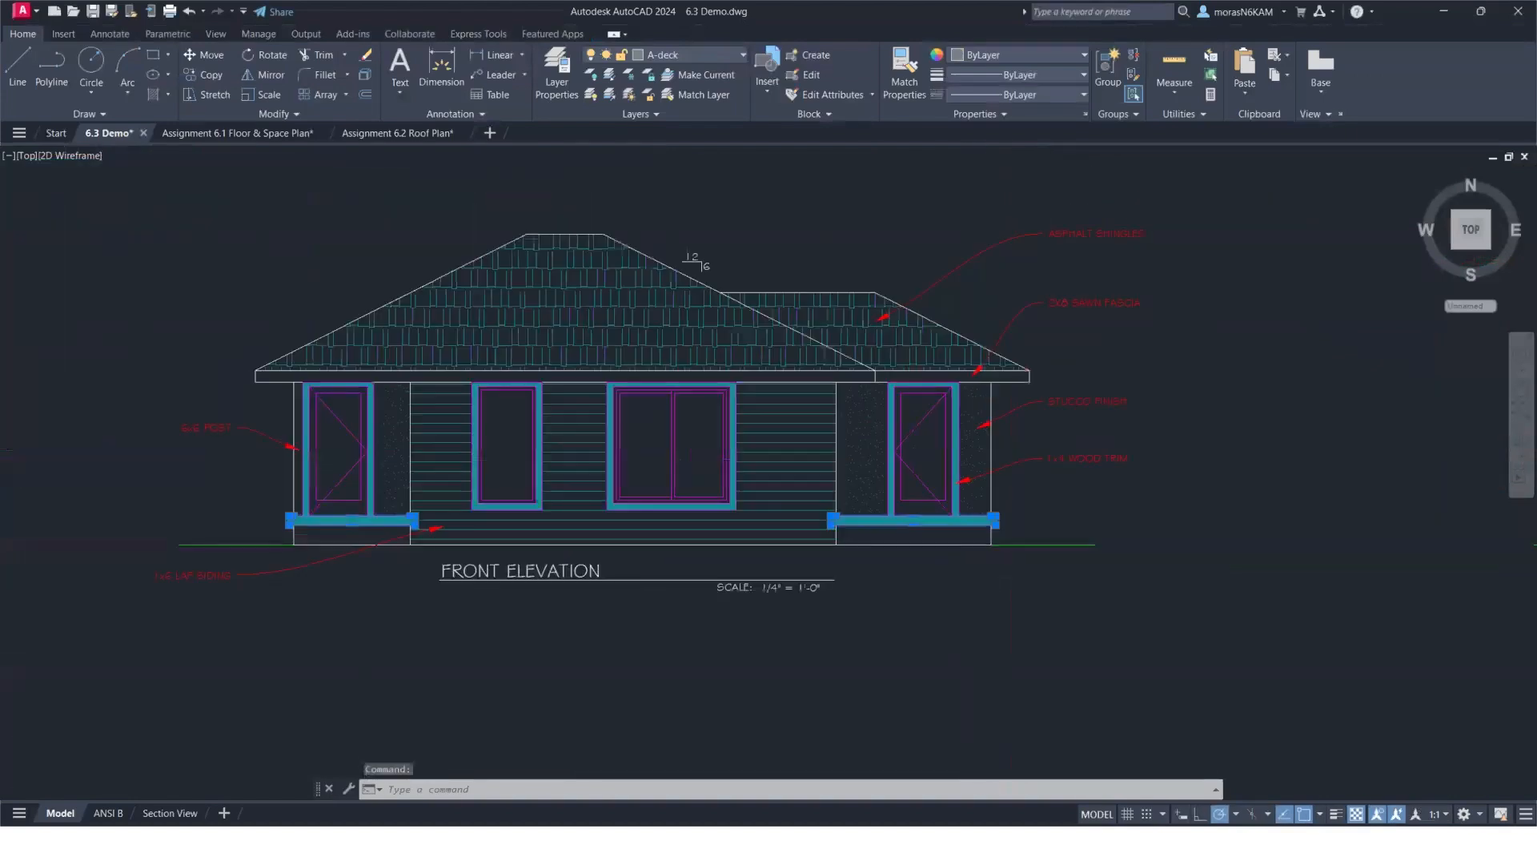
{"action": "scroll", "coordinate": [297, 522], "scroll_direction": "up", "scroll_amount": 6}
{"action": "middle_click_drag", "start_coordinate": [54, 552], "coordinate": [257, 531]}
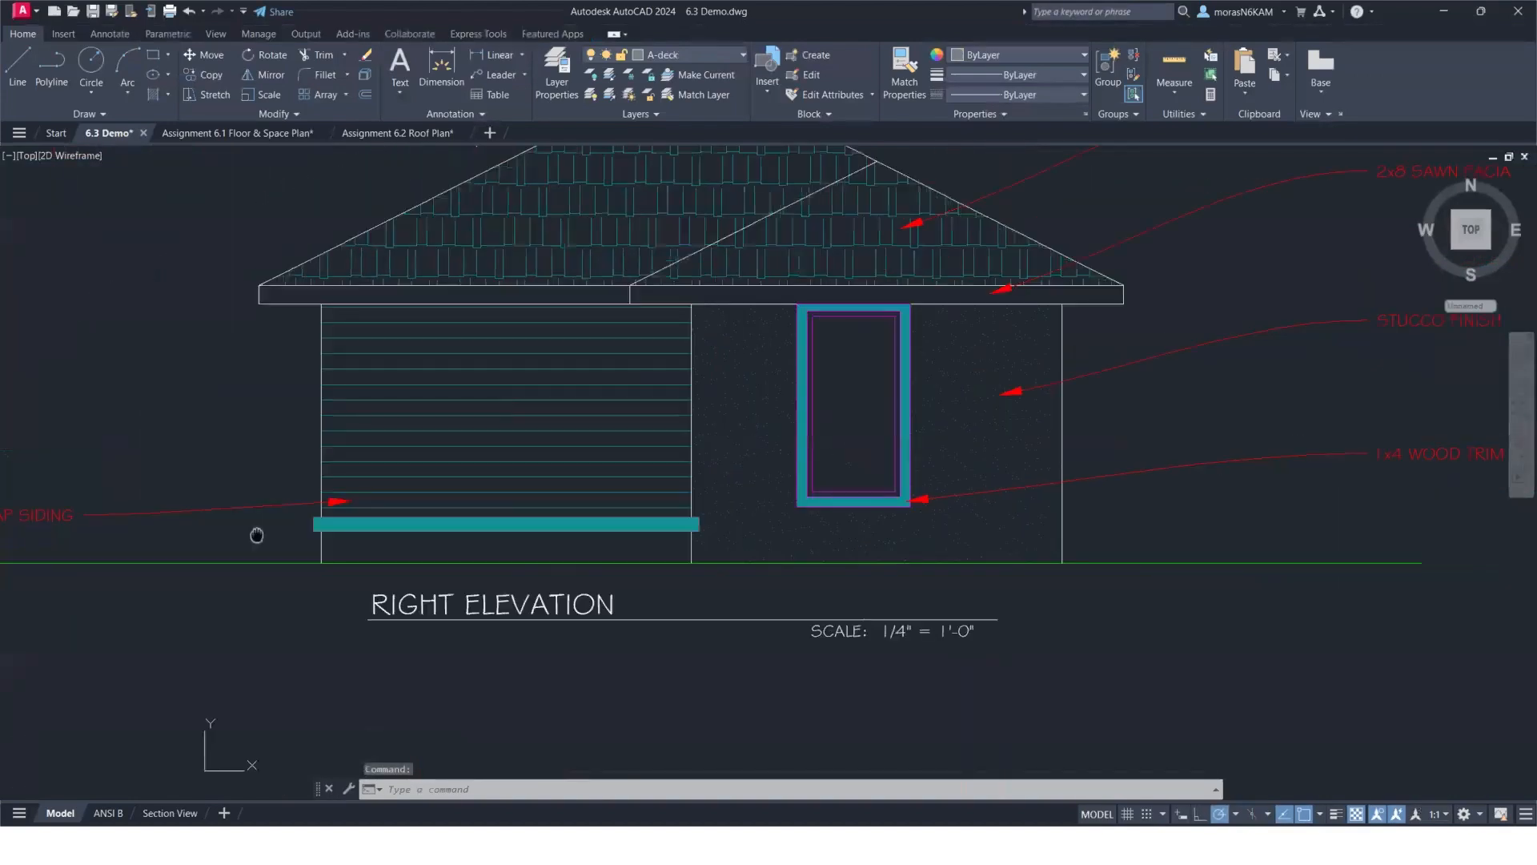
{"action": "scroll", "coordinate": [316, 520], "scroll_direction": "up", "scroll_amount": 4}
{"action": "left_click", "coordinate": [312, 531]}
{"action": "scroll", "coordinate": [313, 531], "scroll_direction": "down", "scroll_amount": 6}
{"action": "scroll", "coordinate": [312, 531], "scroll_direction": "down", "scroll_amount": 4}
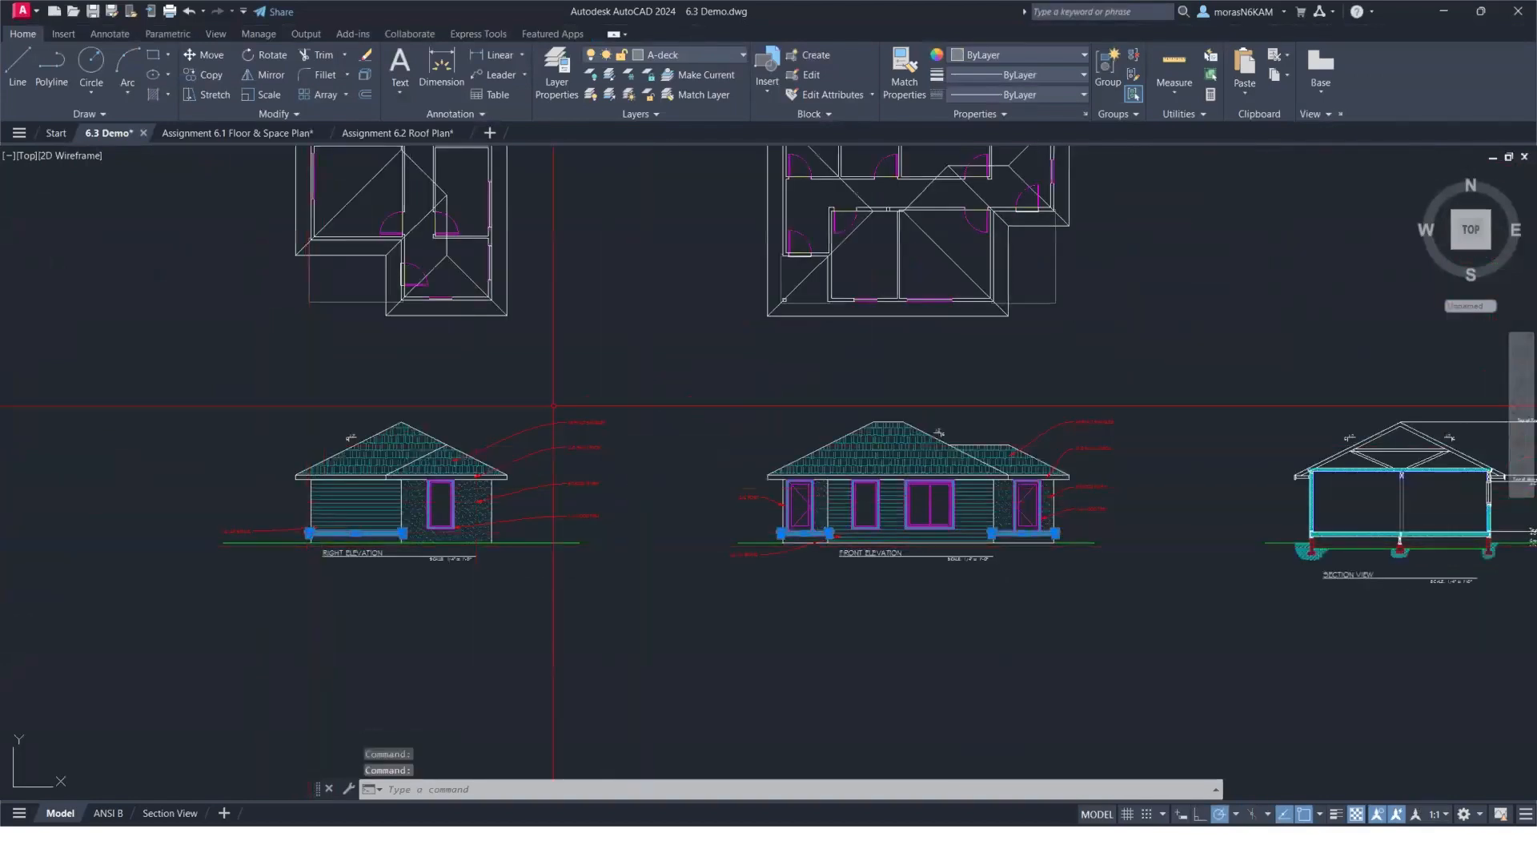
{"action": "left_click", "coordinate": [703, 56]}
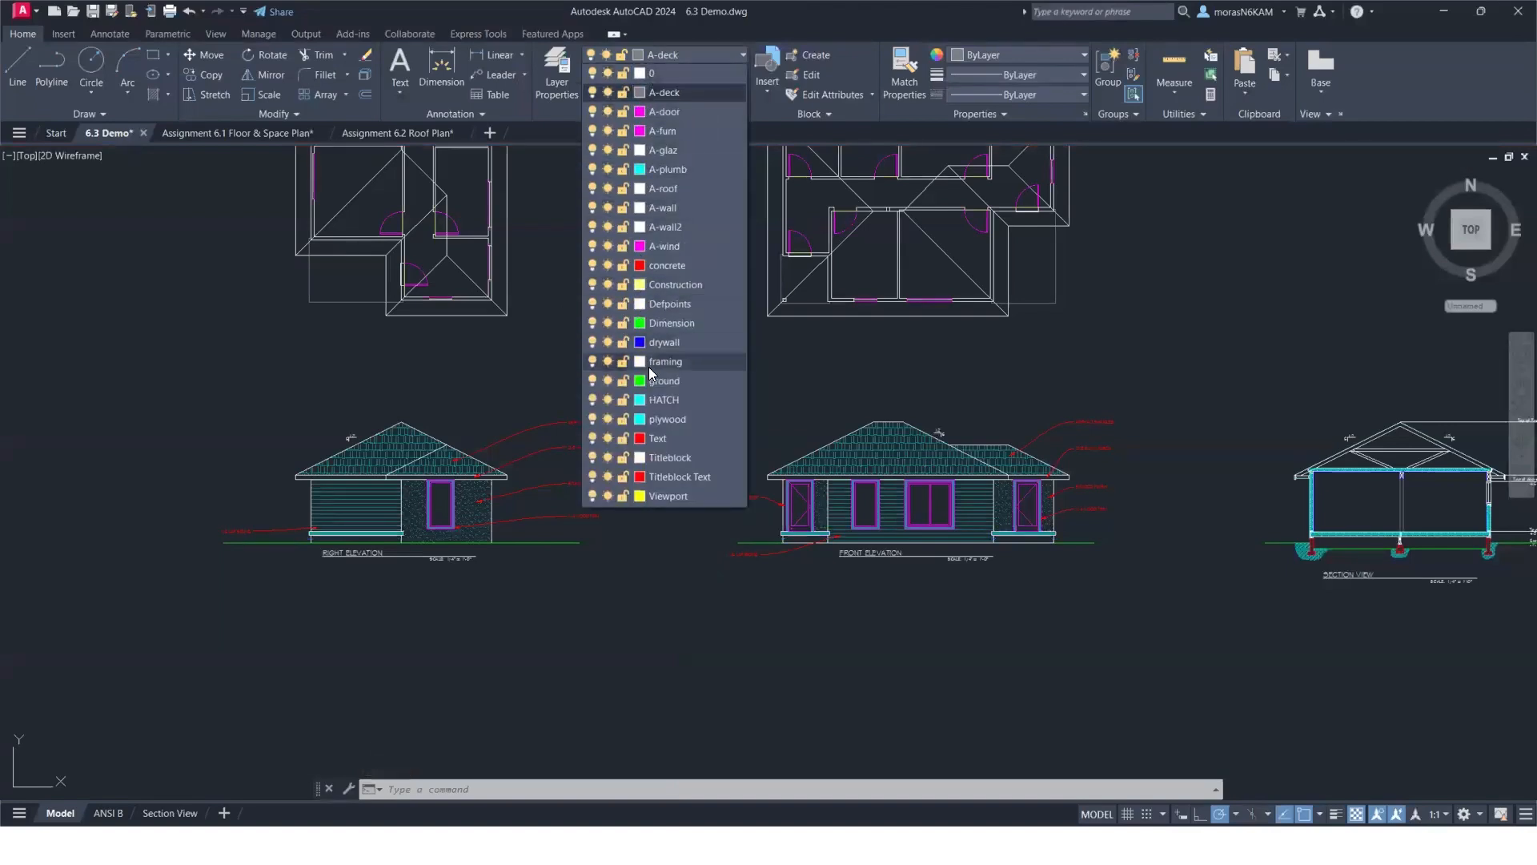
{"action": "left_click", "coordinate": [698, 209]}
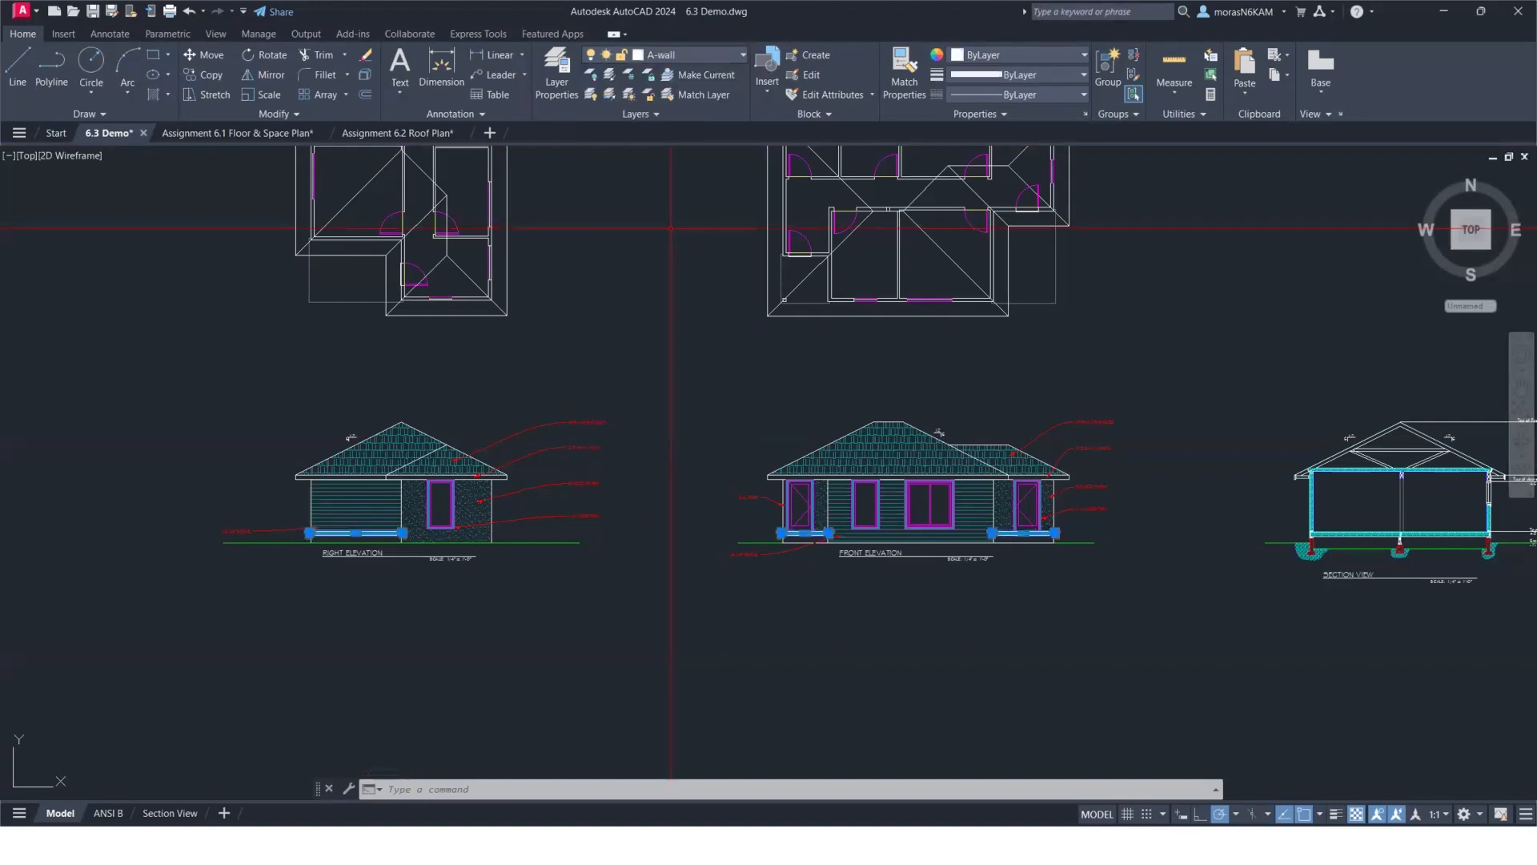
{"action": "key", "text": "Escape"}
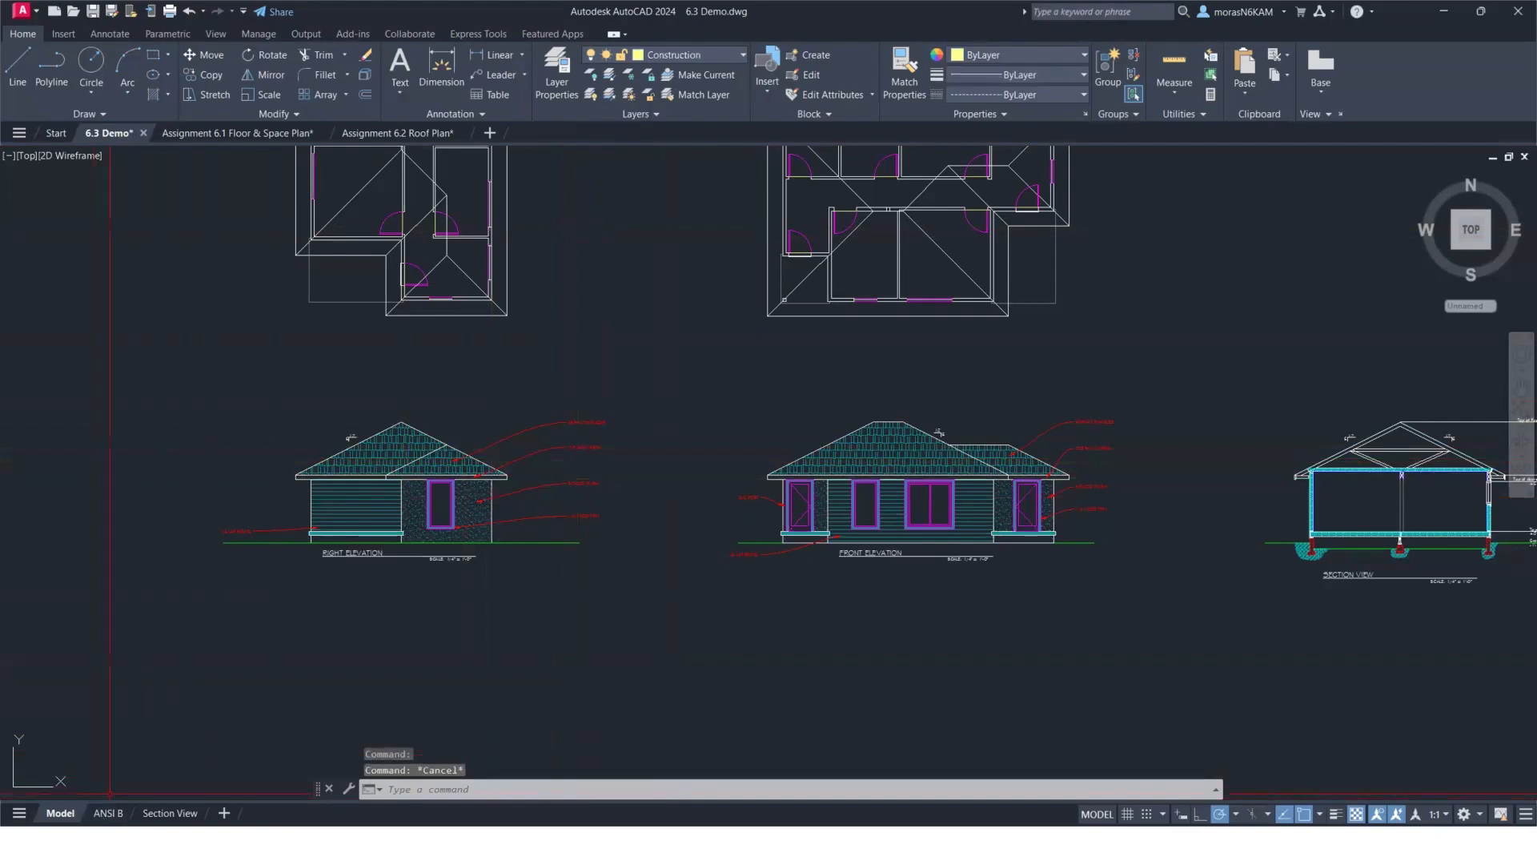
Start a batch publish to PDF and remove all Assignment 6.1 and 6.2 sheets and the 6.3 Demo-Model sheet from the list.
{"action": "left_click", "coordinate": [34, 14]}
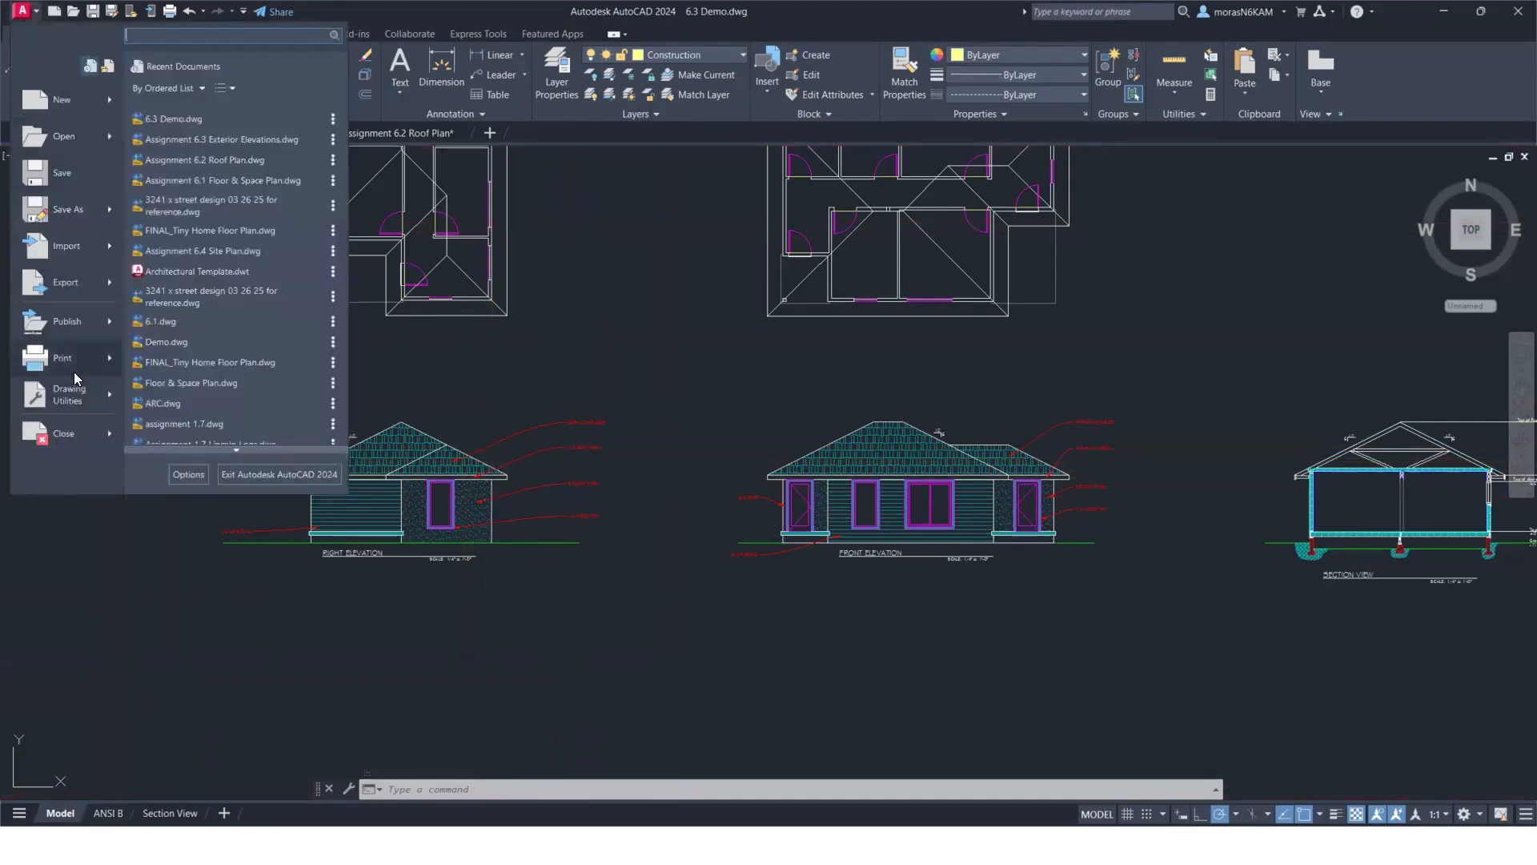
{"action": "mouse_move", "coordinate": [73, 372]}
{"action": "left_click", "coordinate": [228, 186]}
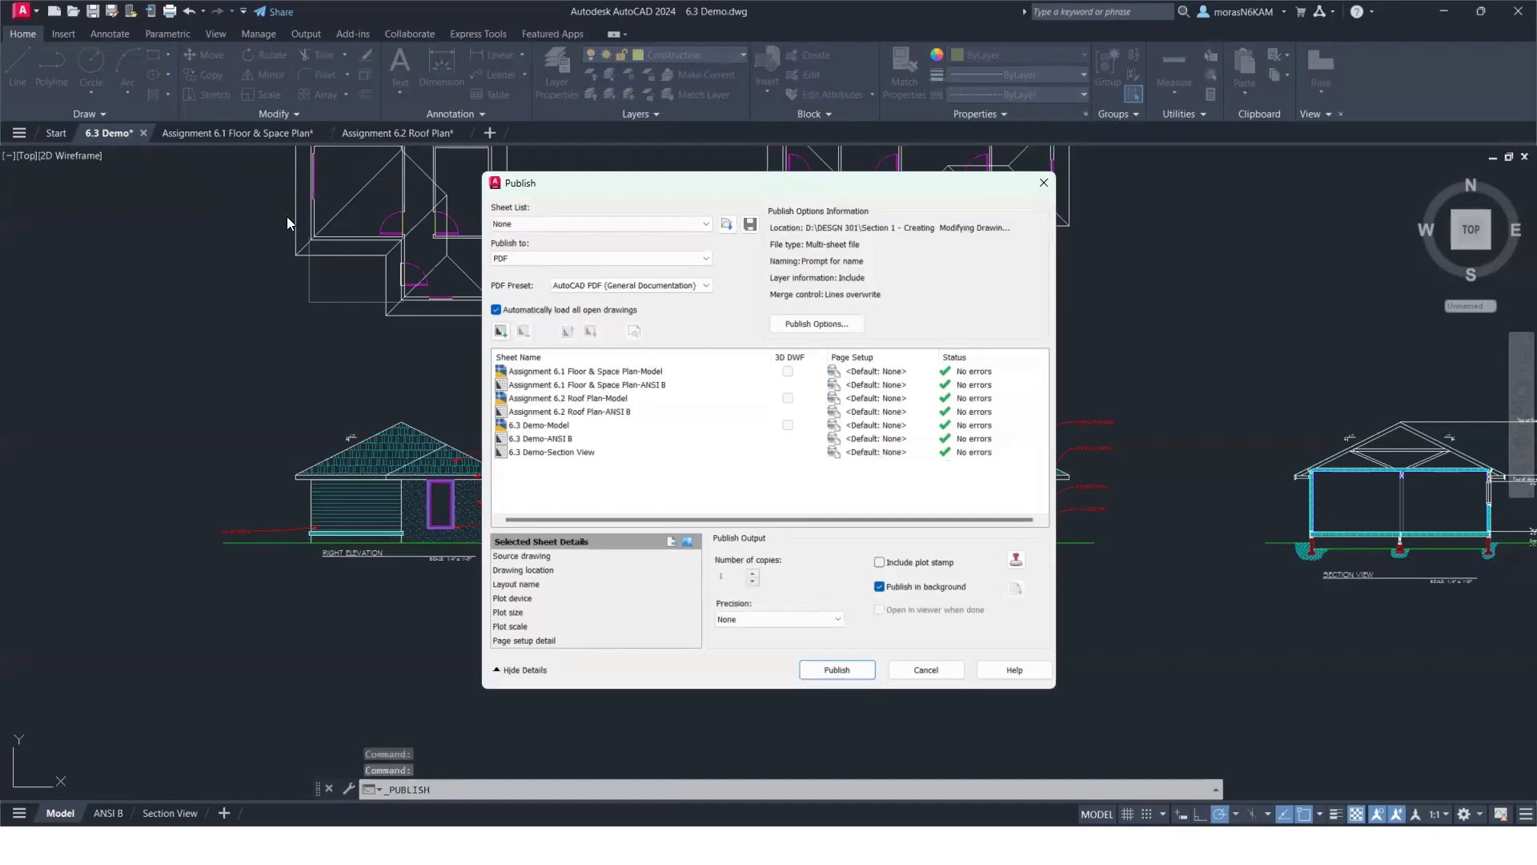
{"action": "left_click", "coordinate": [549, 371]}
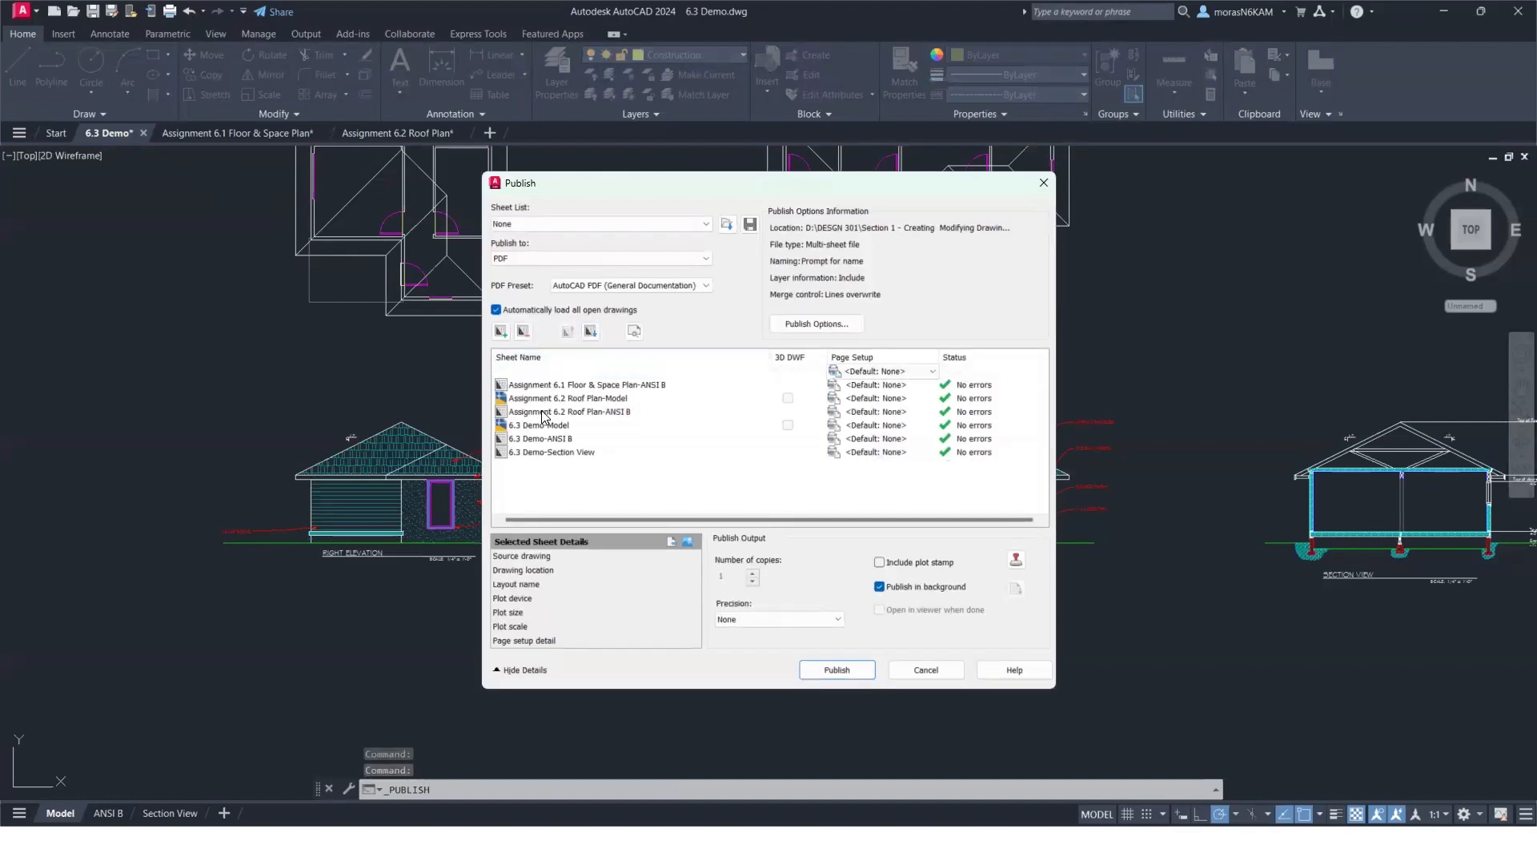
{"action": "left_click", "coordinate": [543, 428], "text": "shift"}
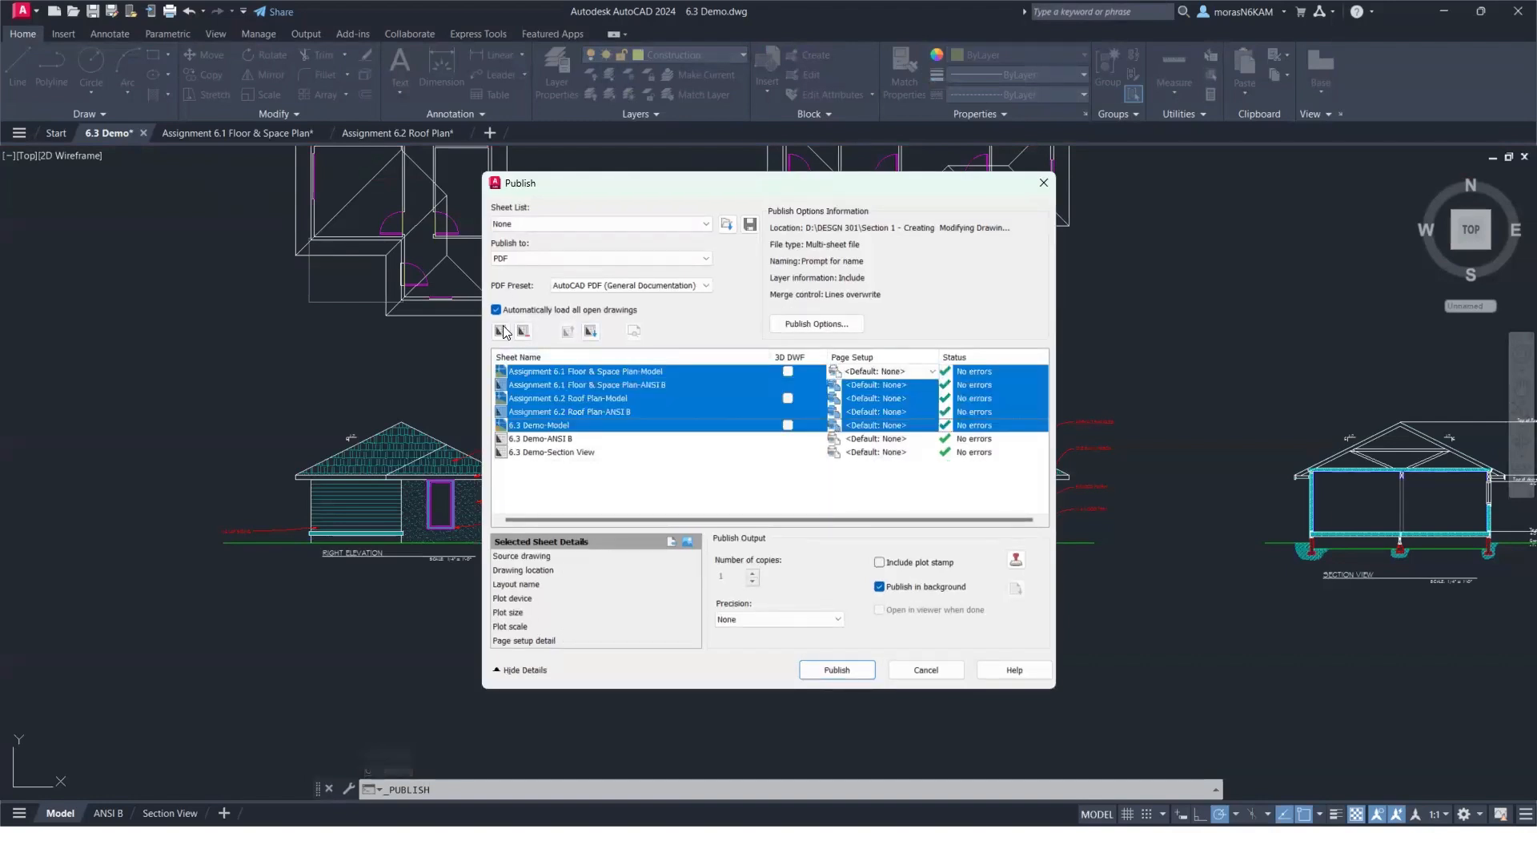
{"action": "left_click", "coordinate": [524, 332]}
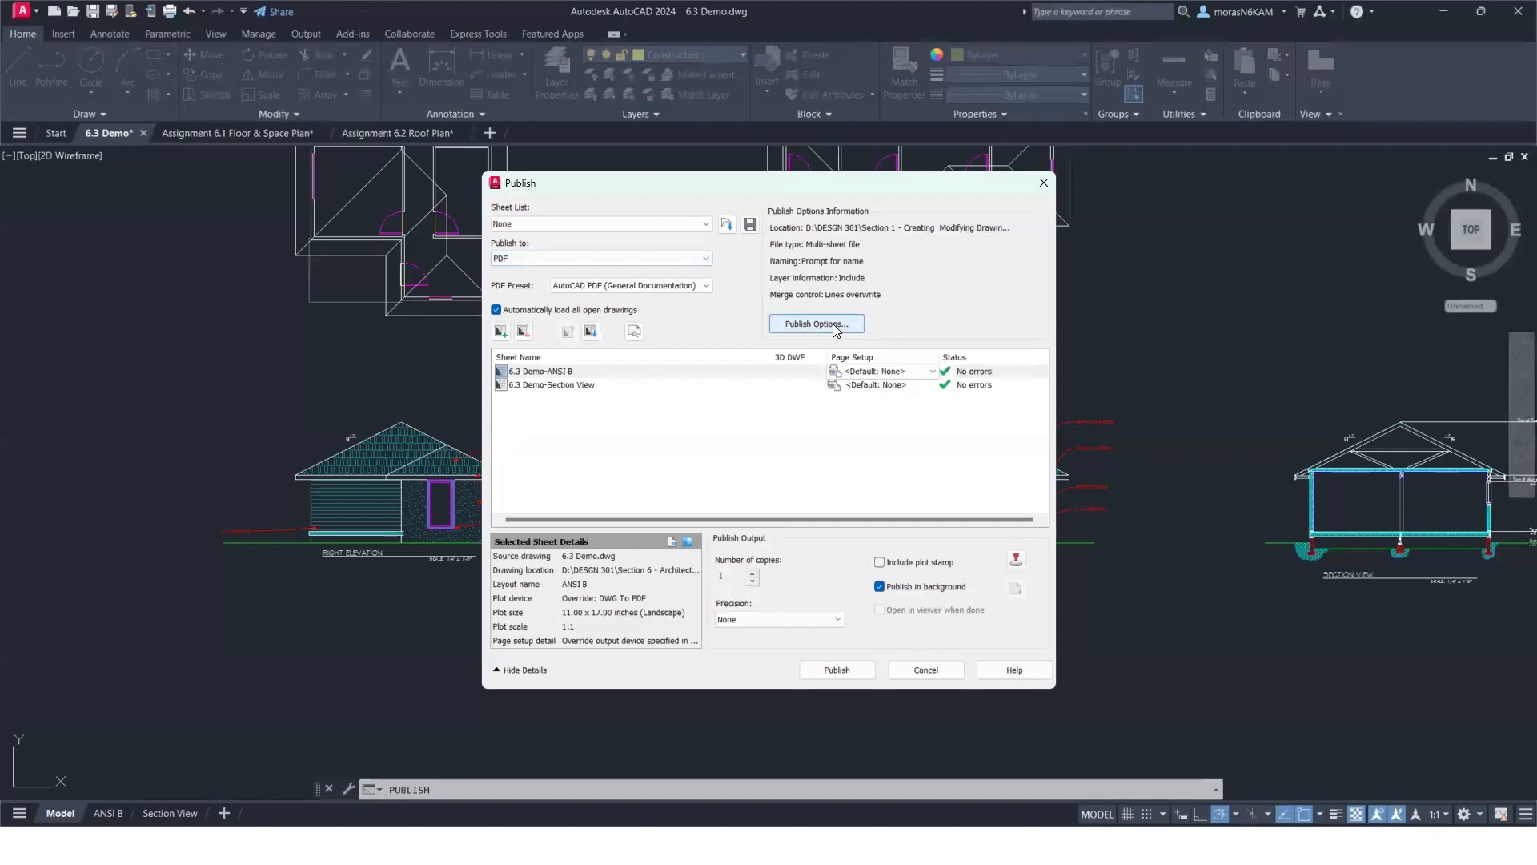
In the PDF publish options, set the output location to the Assignment 6.3 Exterior Elevations folder under DESGN 301, Section 6 - Architectural Drawings.
{"action": "left_click", "coordinate": [829, 328]}
{"action": "left_click", "coordinate": [851, 310]}
{"action": "left_click", "coordinate": [886, 305]}
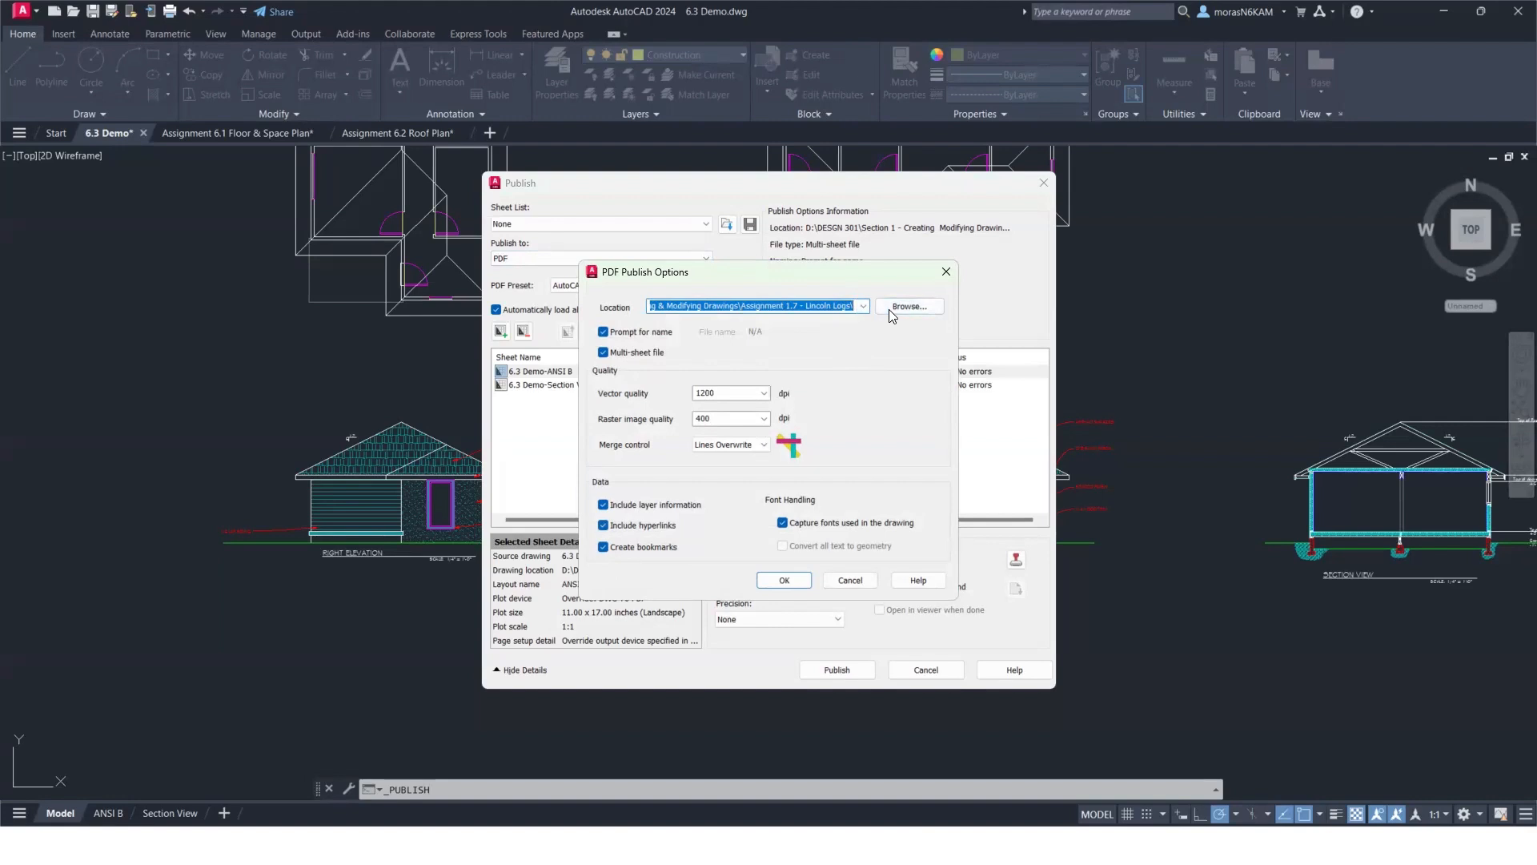
{"action": "left_click", "coordinate": [890, 308]}
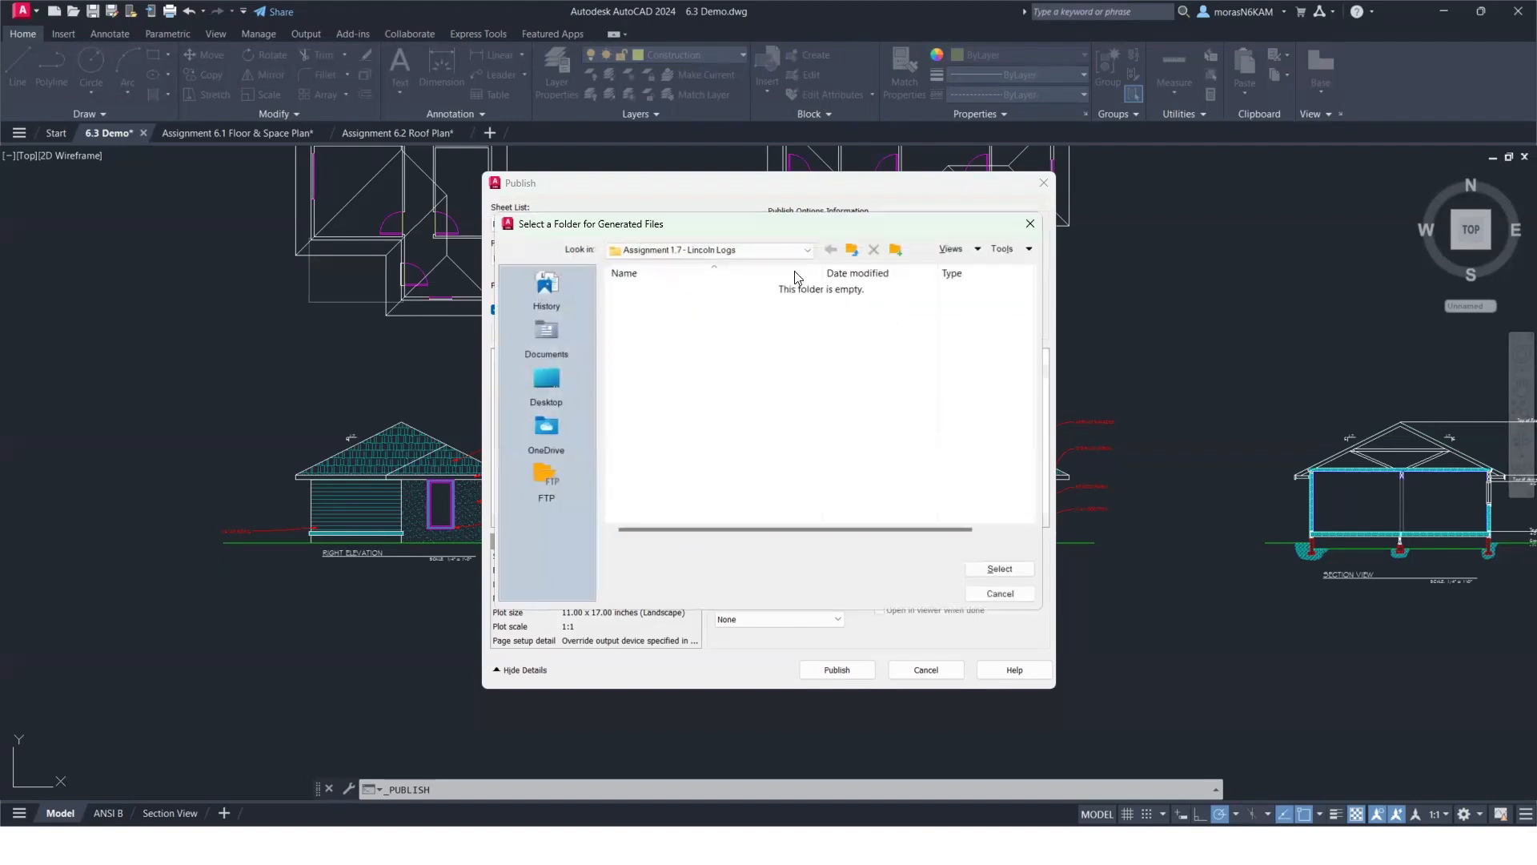
{"action": "left_click", "coordinate": [781, 252]}
{"action": "left_click", "coordinate": [688, 458]}
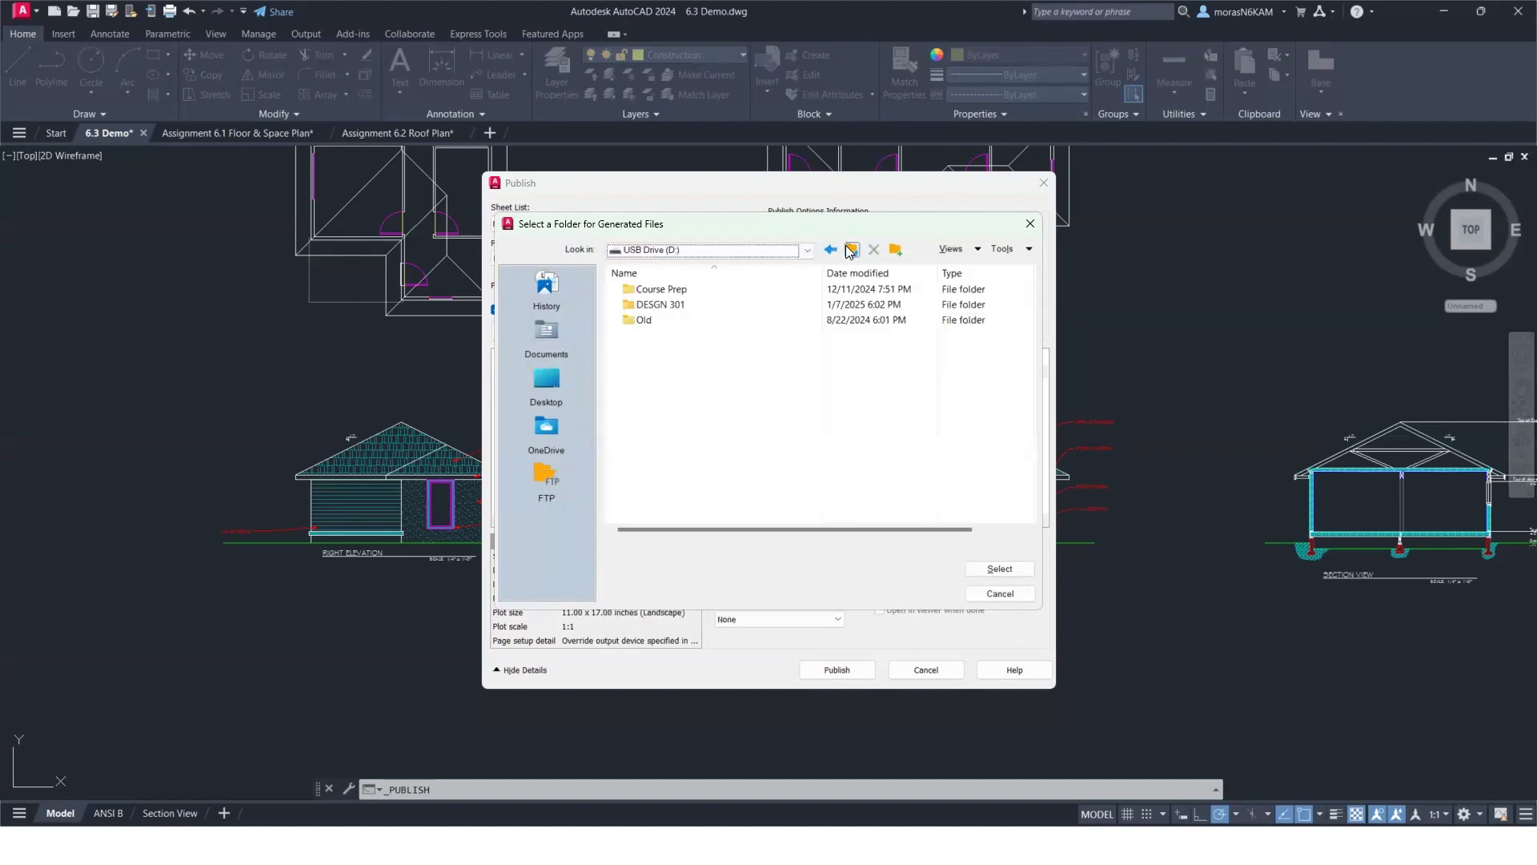
{"action": "left_click", "coordinate": [703, 305]}
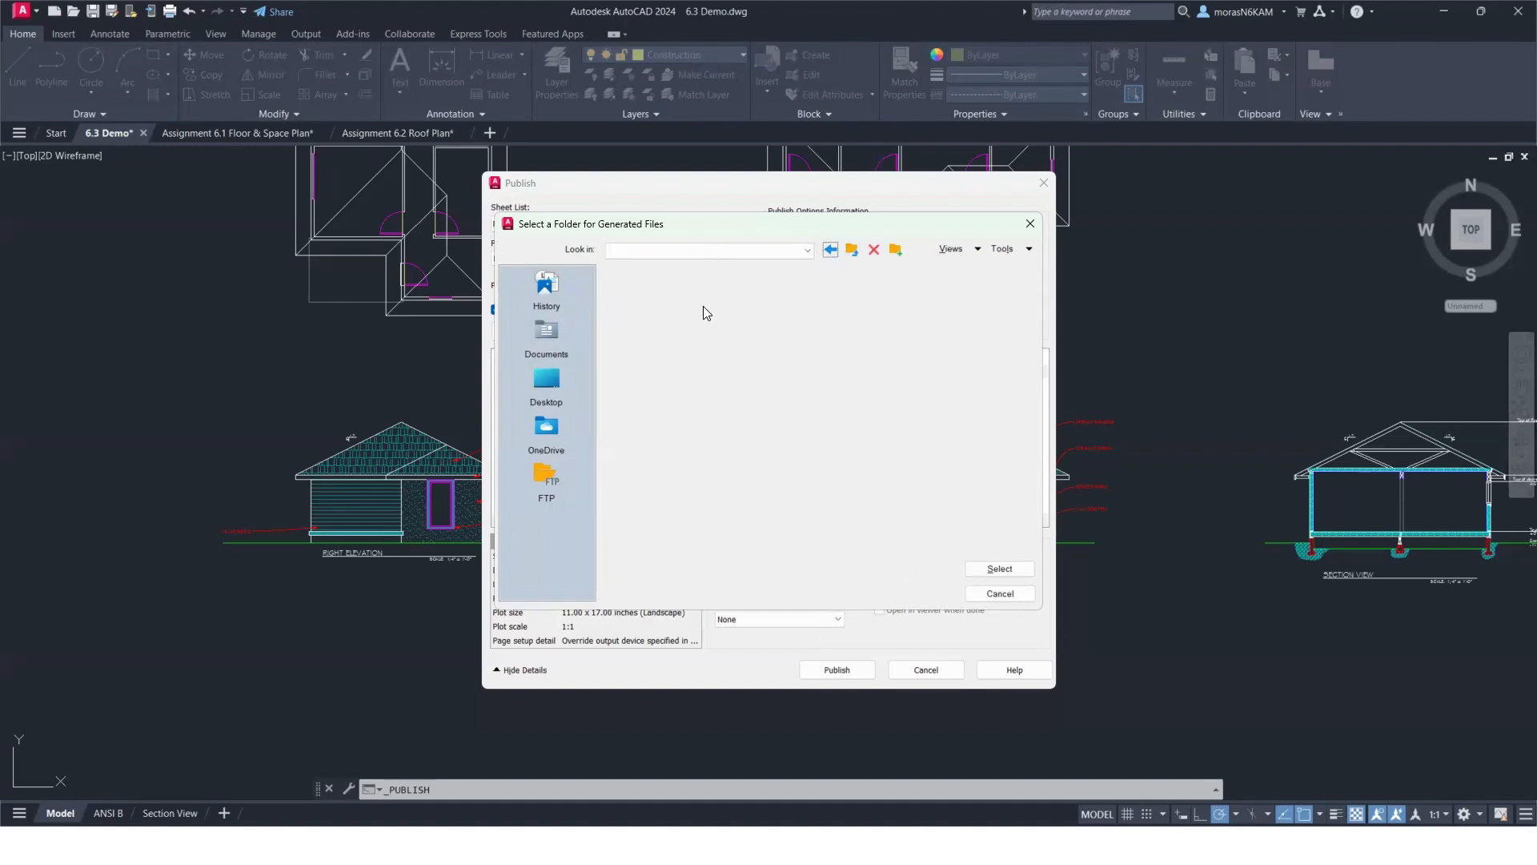
{"action": "double_click", "coordinate": [711, 382]}
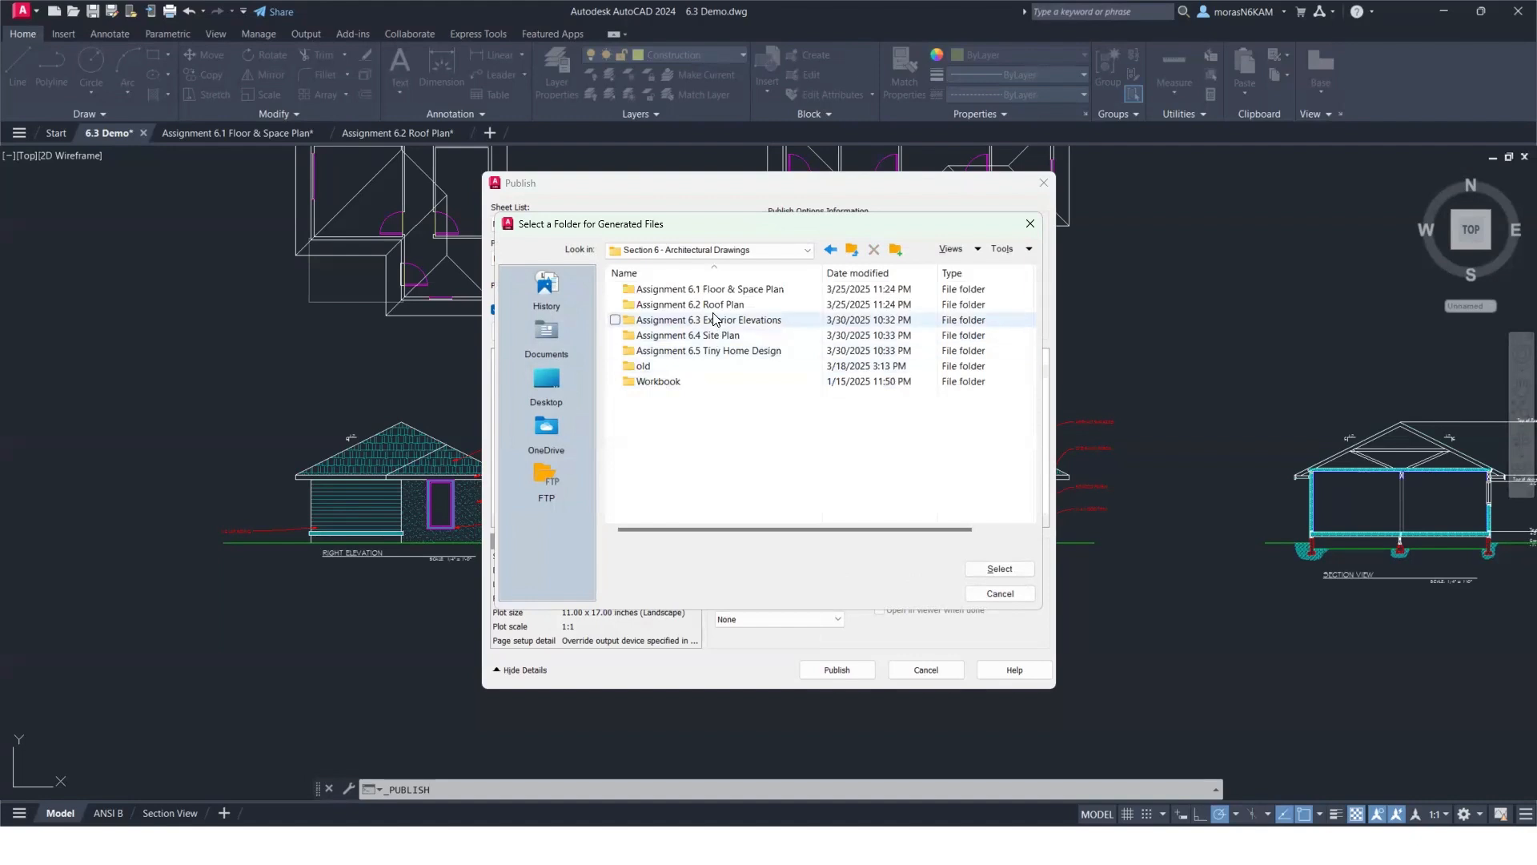
{"action": "double_click", "coordinate": [714, 321]}
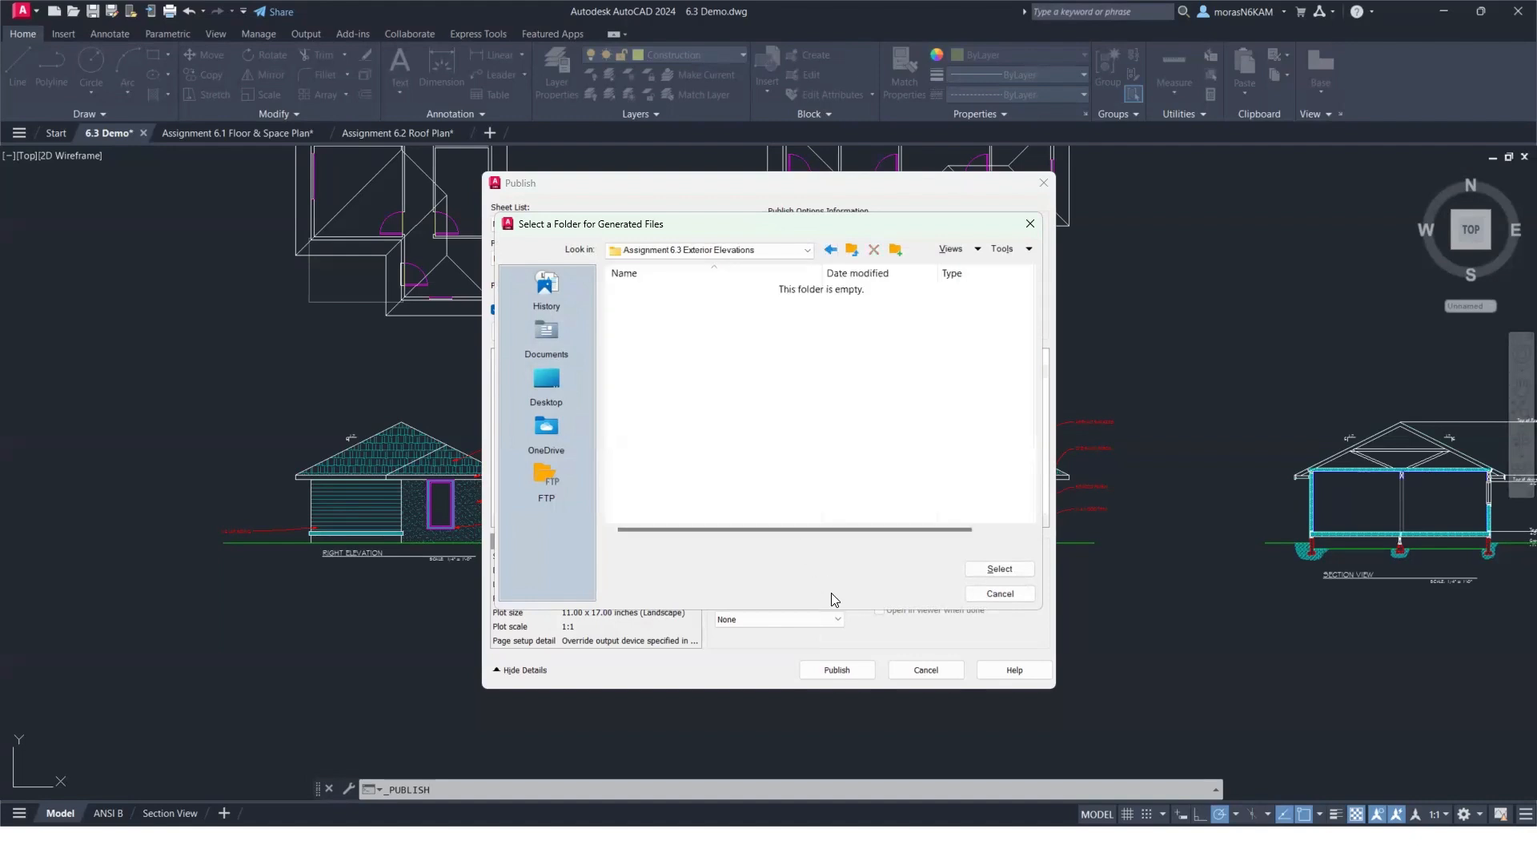
{"action": "left_click", "coordinate": [1010, 573]}
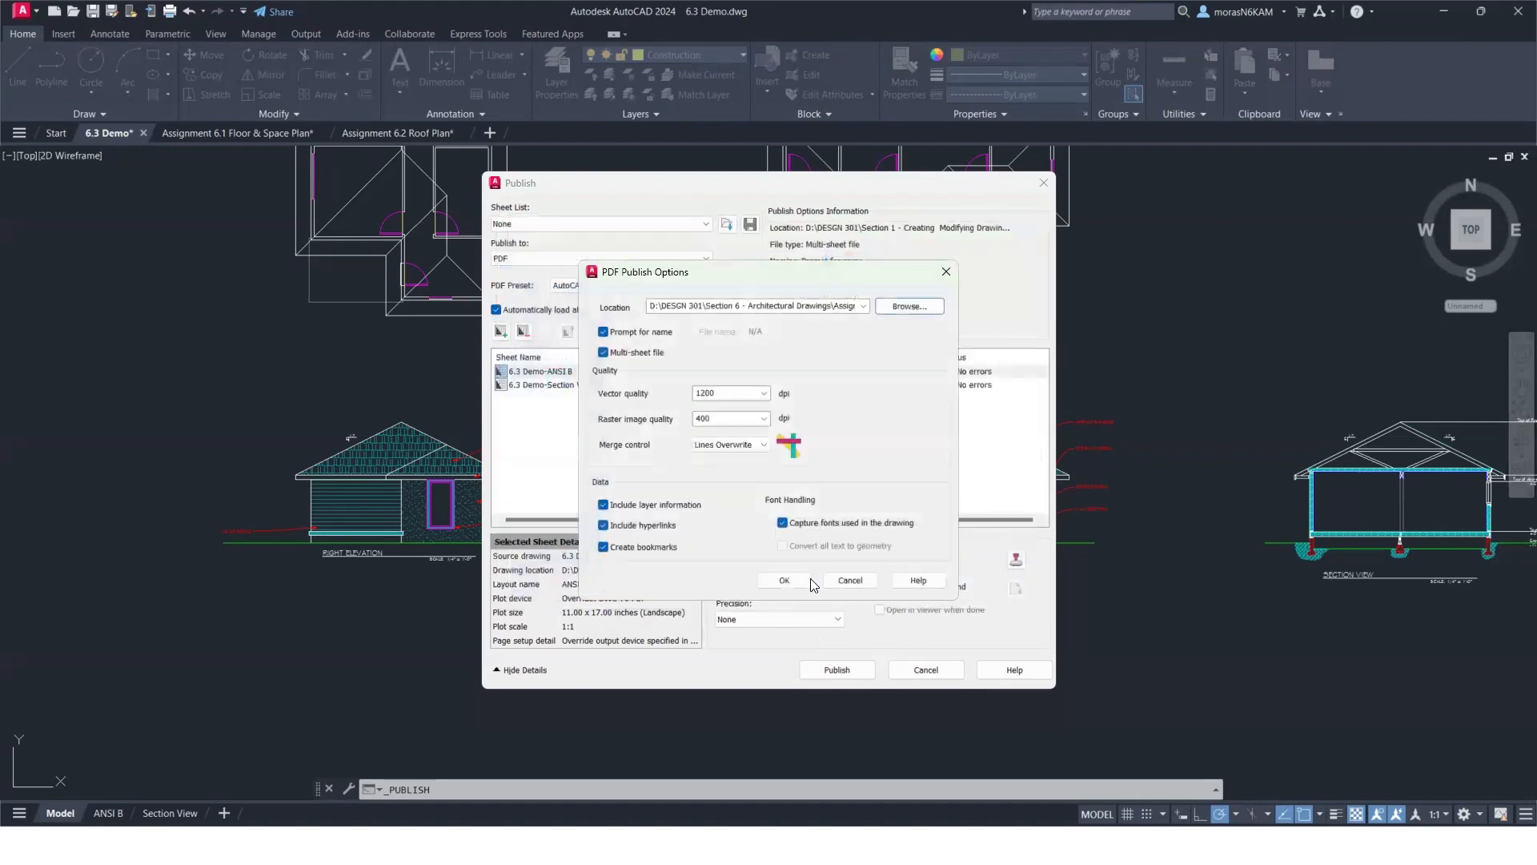
{"action": "left_click", "coordinate": [790, 576]}
Publish the ANSI B and Section View sheets as a multi-sheet PDF named 6.3 Demo.
{"action": "left_click", "coordinate": [833, 668]}
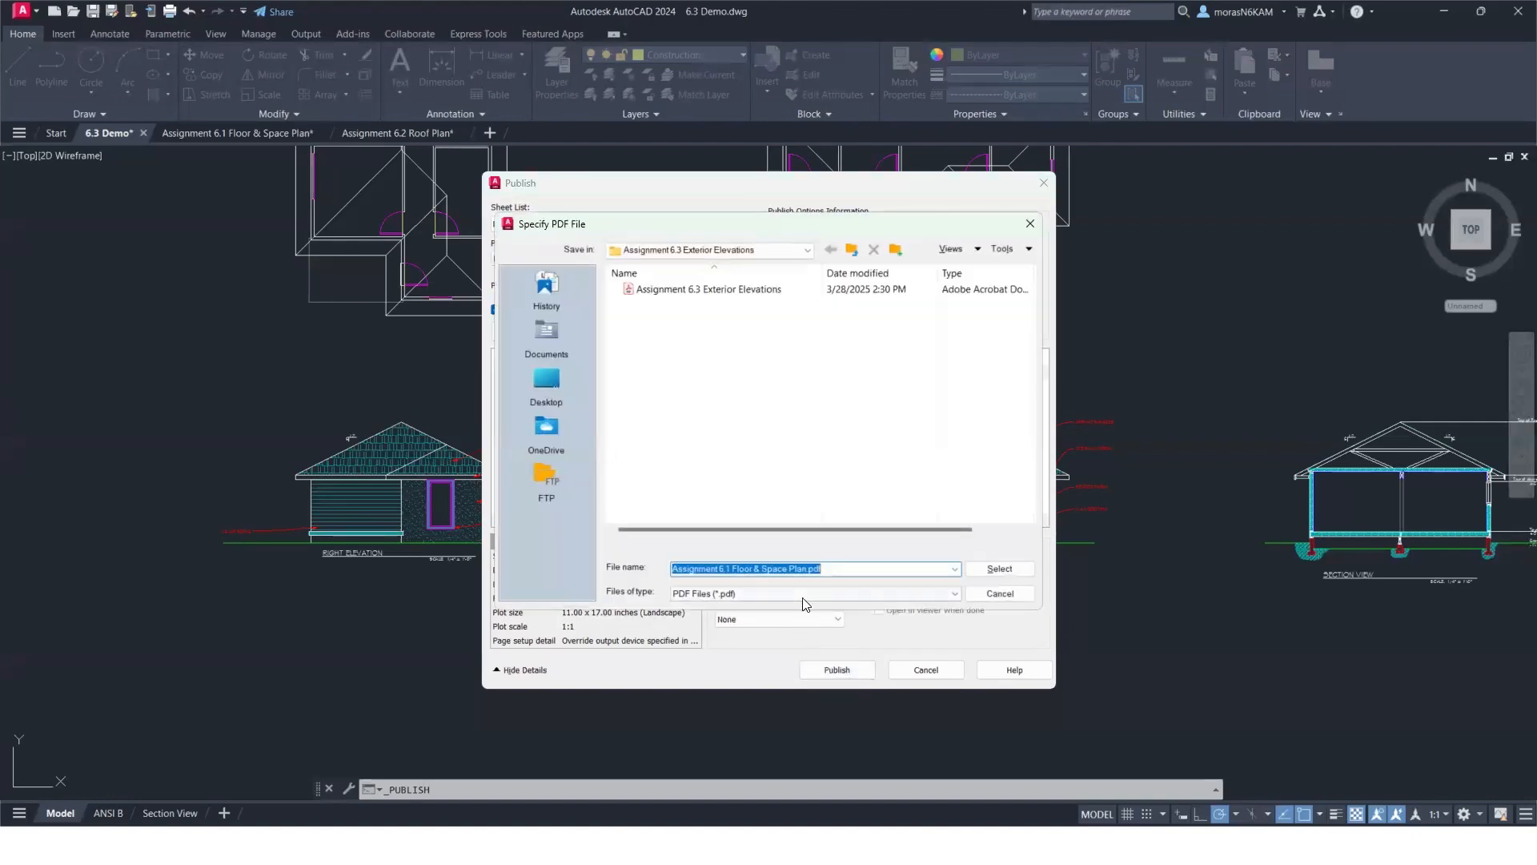
{"action": "type", "text": "6.3 Demo"}
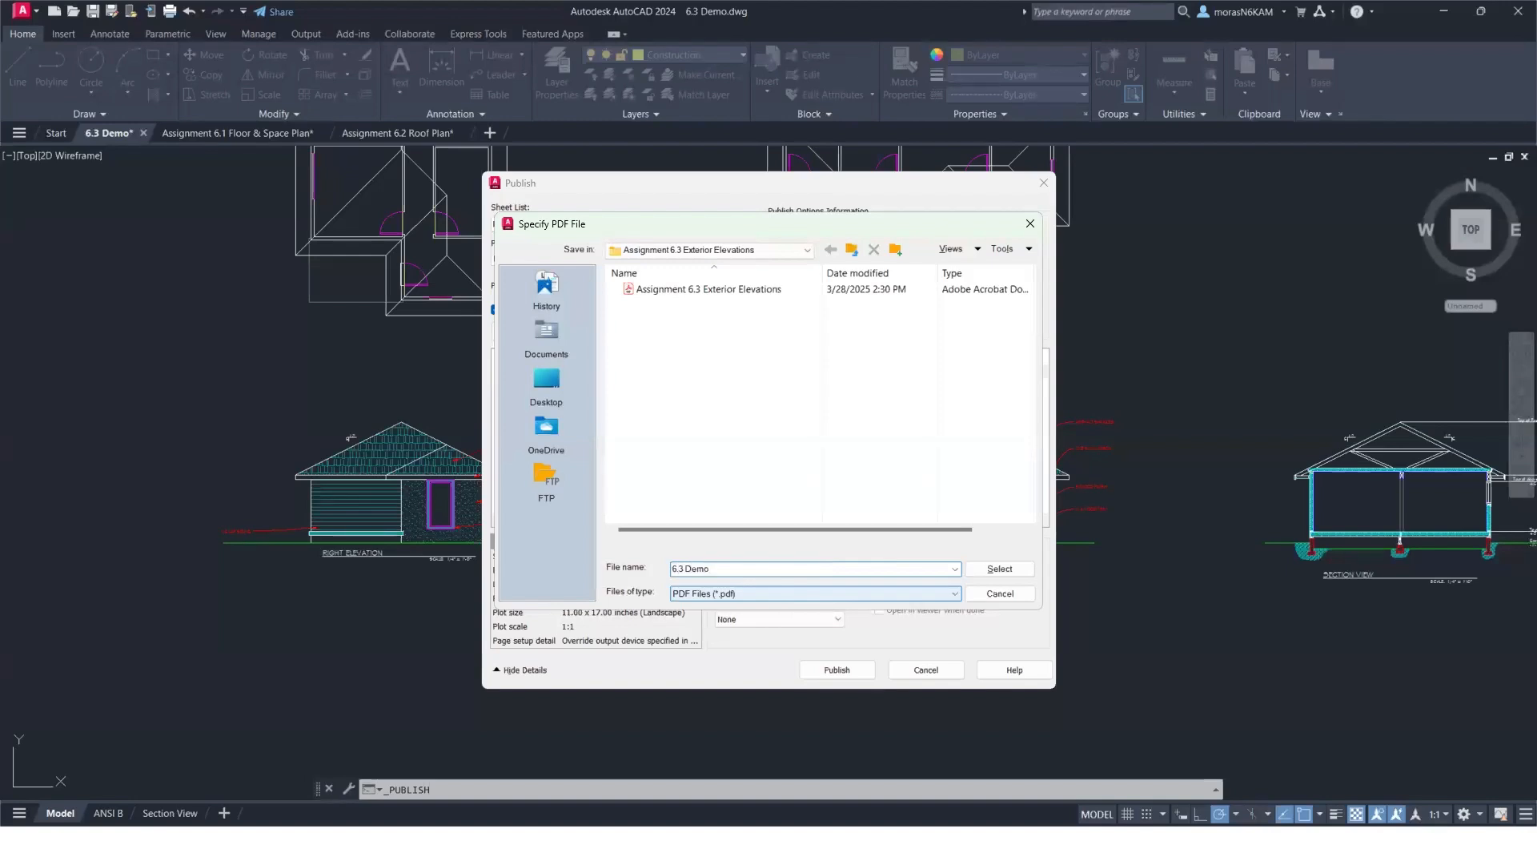
{"action": "key", "text": "Return"}
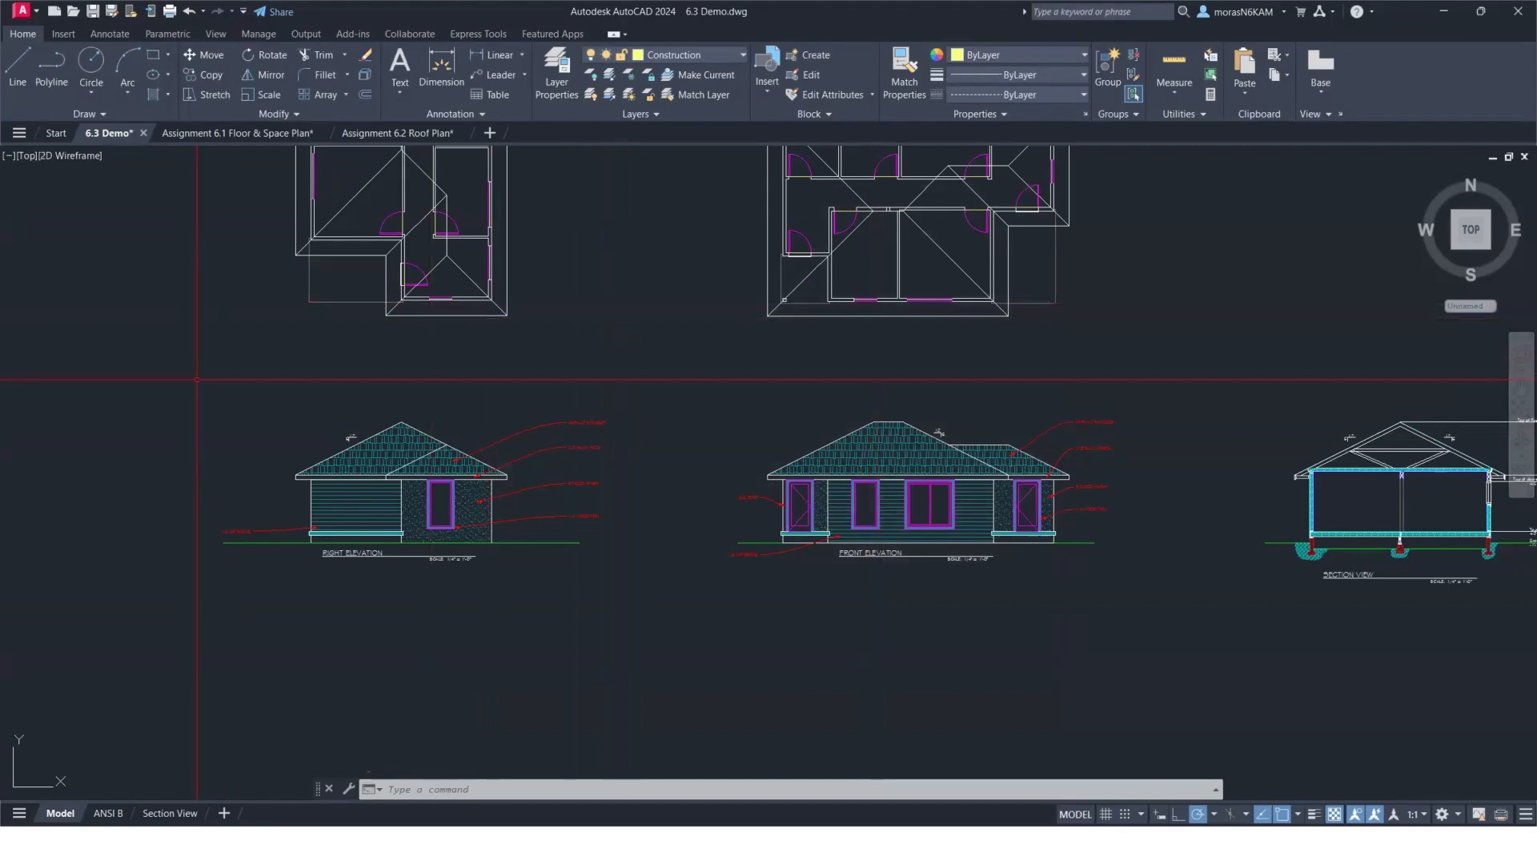
{"action": "scroll", "coordinate": [988, 458], "scroll_direction": "down", "scroll_amount": 4}
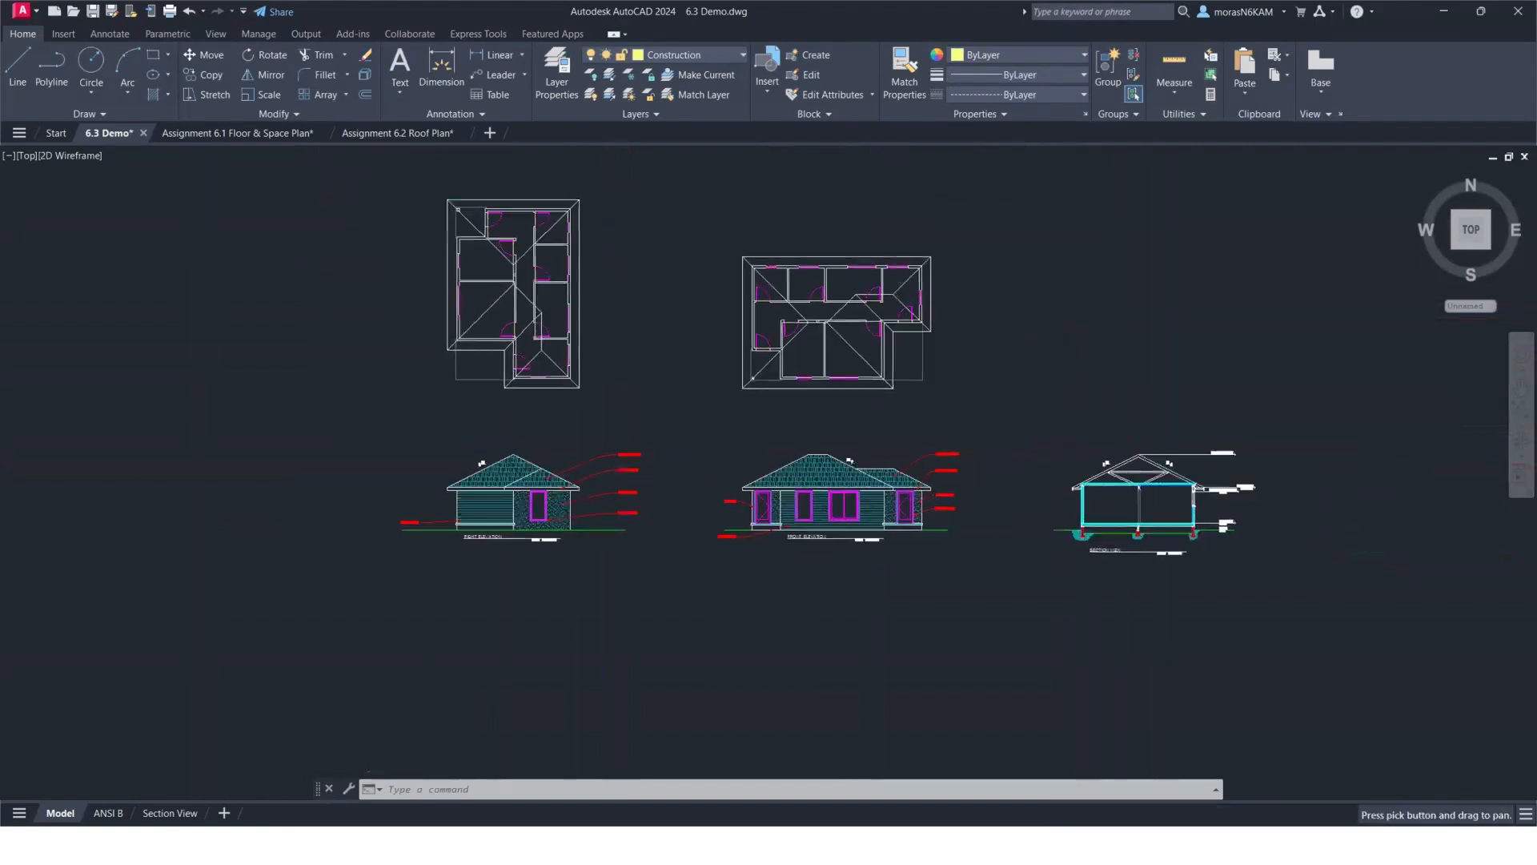
{"action": "scroll", "coordinate": [988, 458], "scroll_direction": "up", "scroll_amount": 2}
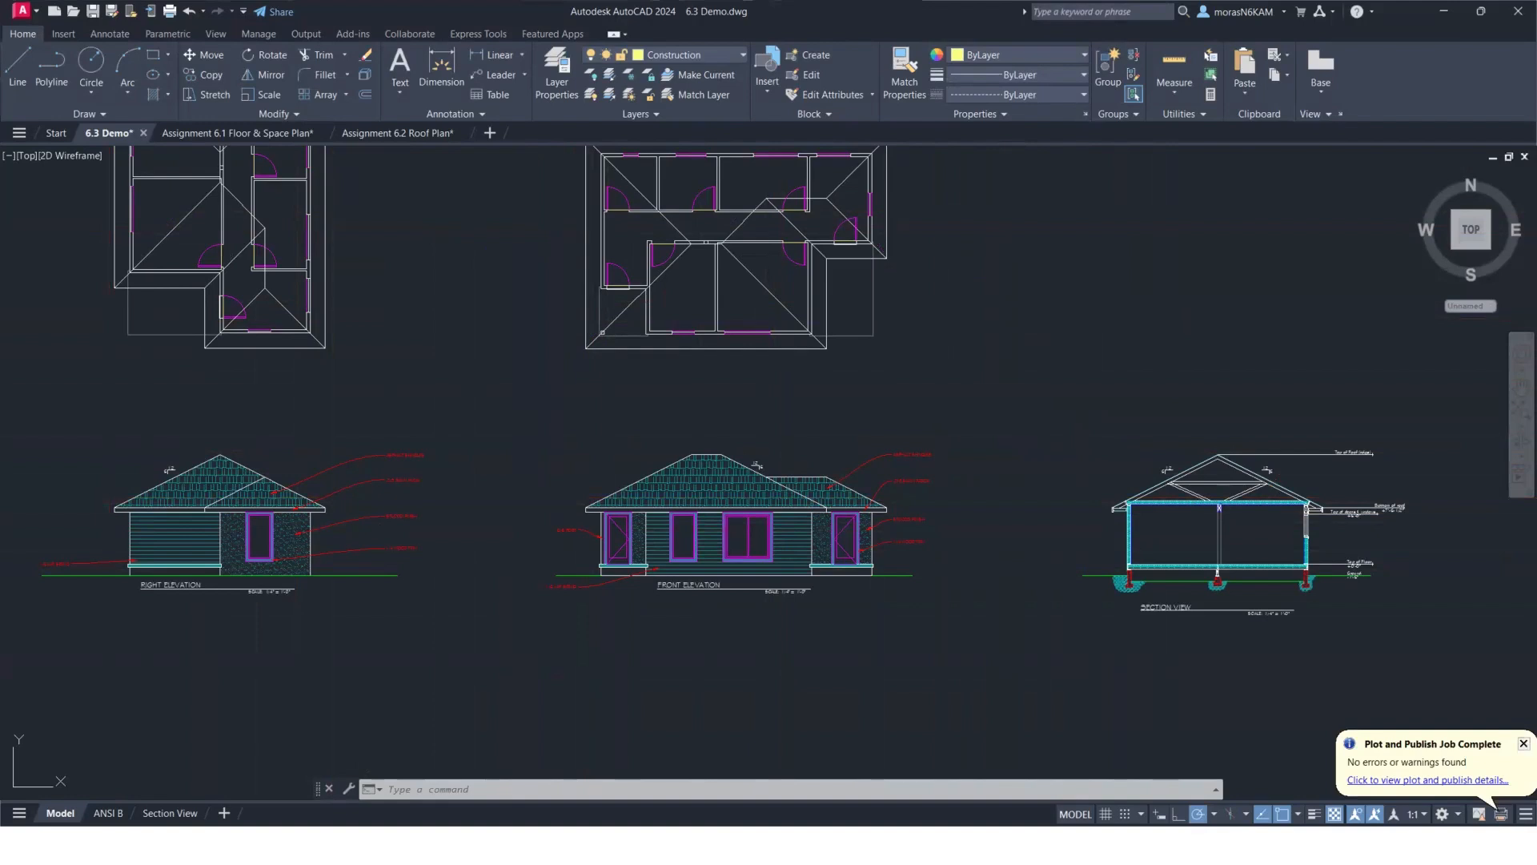
Open the published 6.3 Demo PDF from the assignment folder, examine its elevations sheet, and move the viewer window out of the way.
{"action": "key", "text": "alt+Tab"}
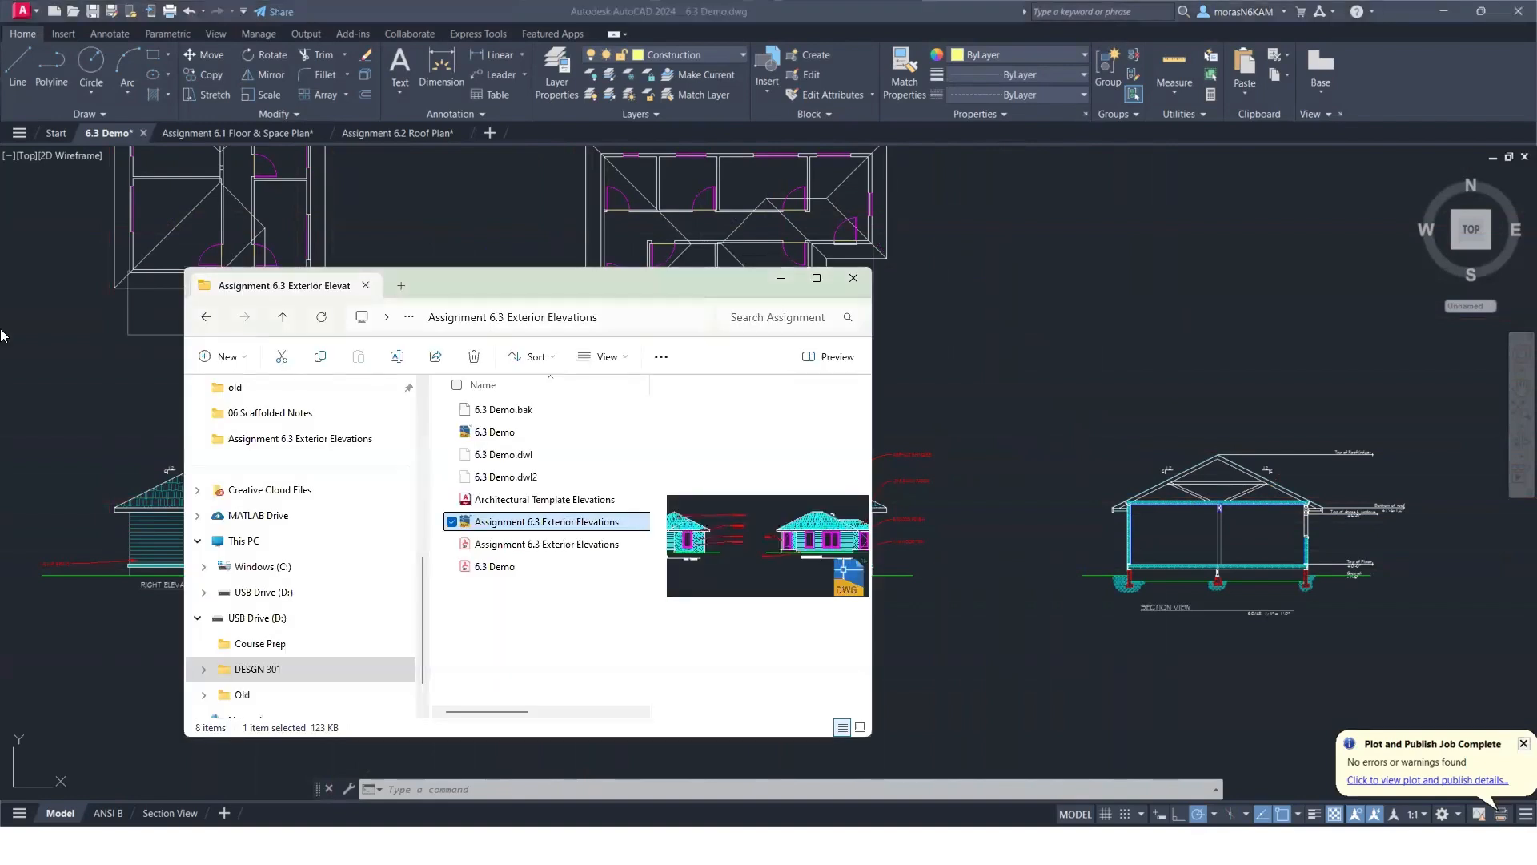
{"action": "left_click", "coordinate": [517, 574]}
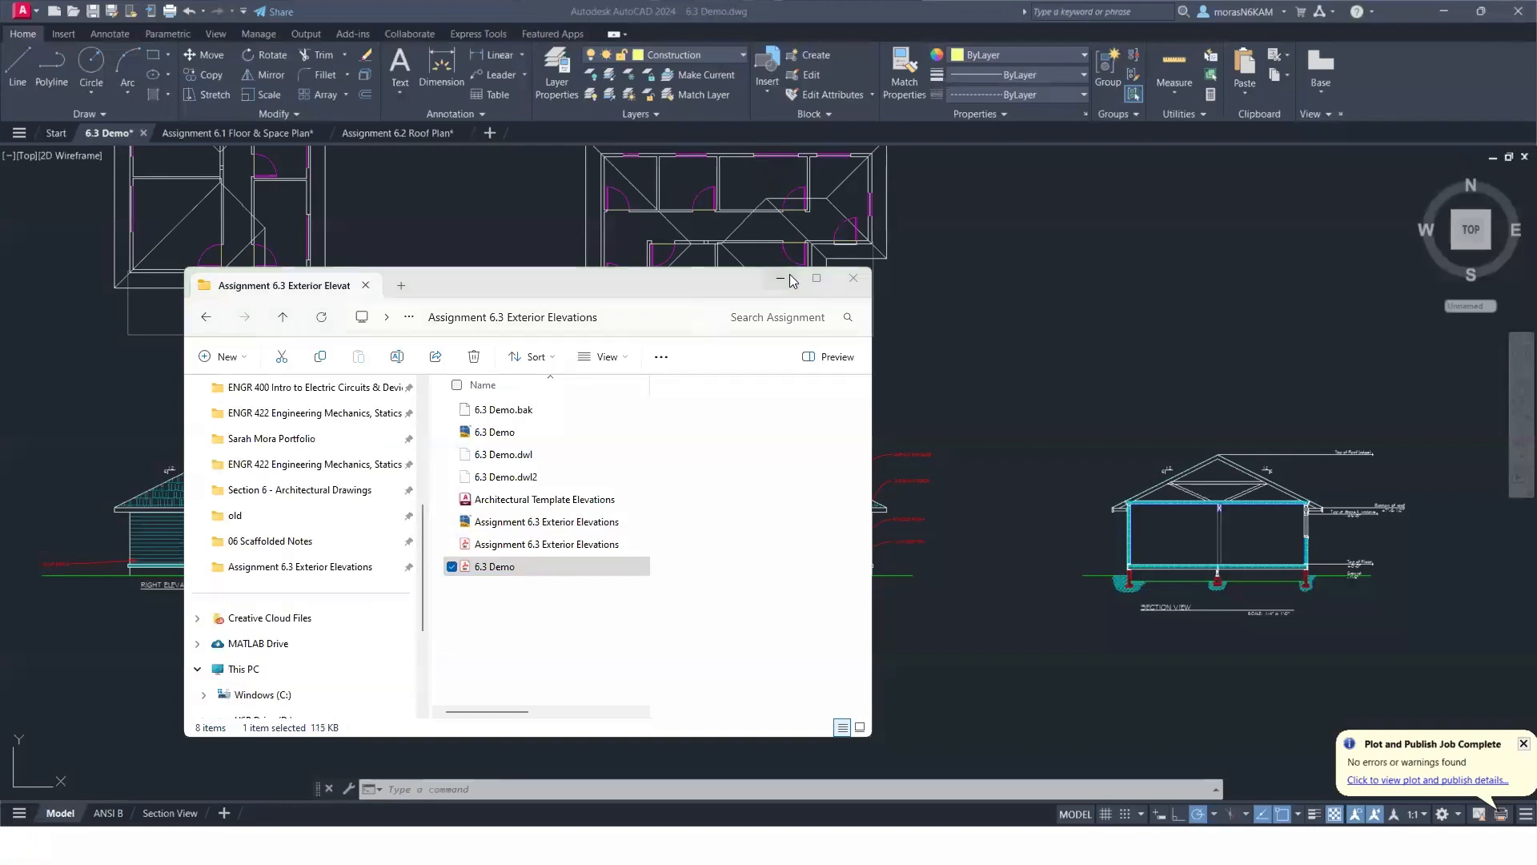
{"action": "left_click", "coordinate": [787, 275]}
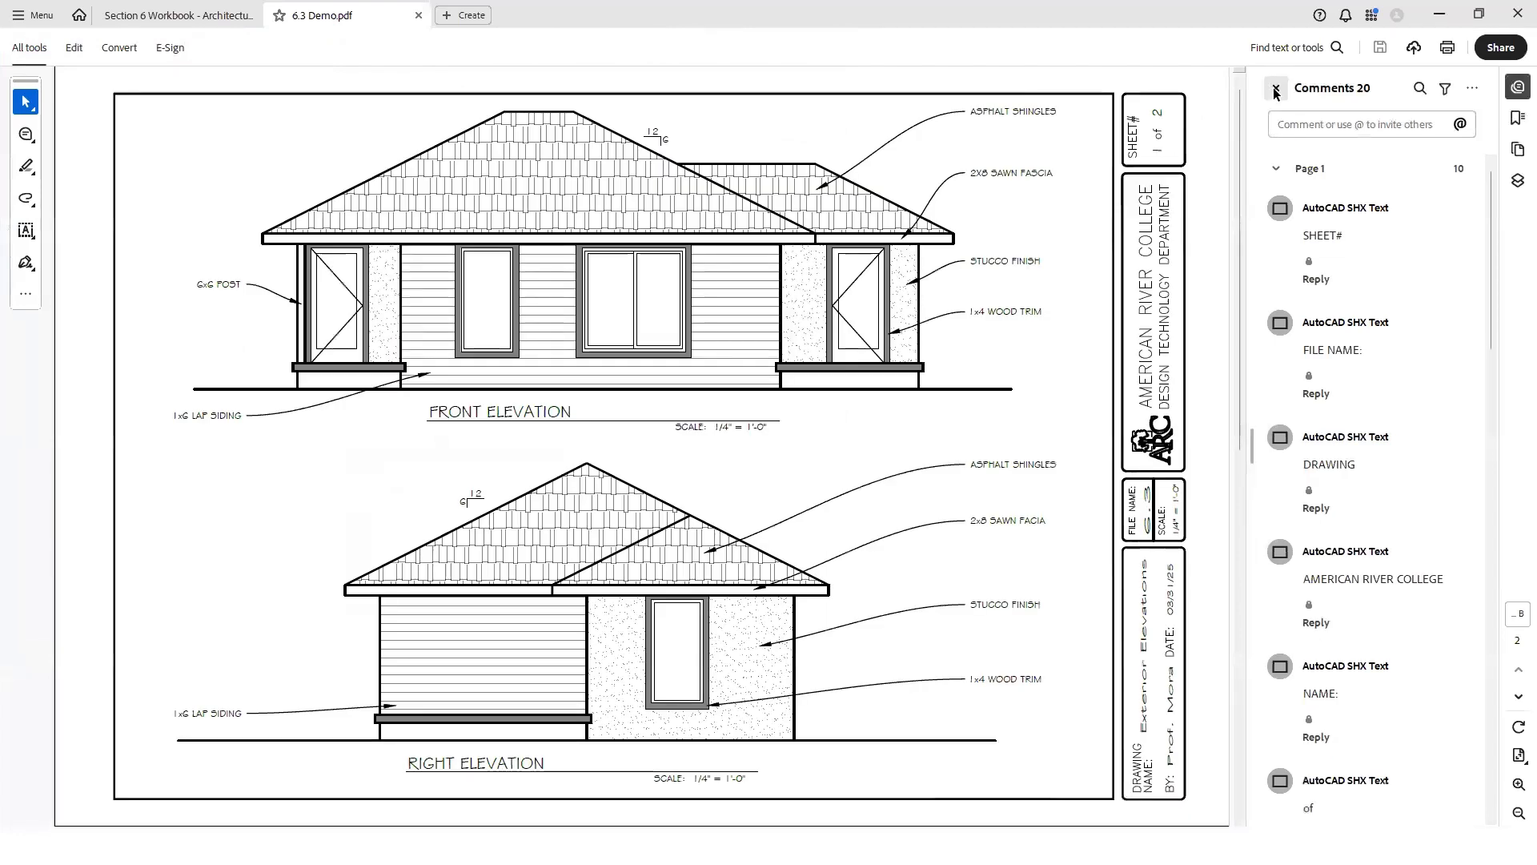
{"action": "left_click", "coordinate": [1276, 90]}
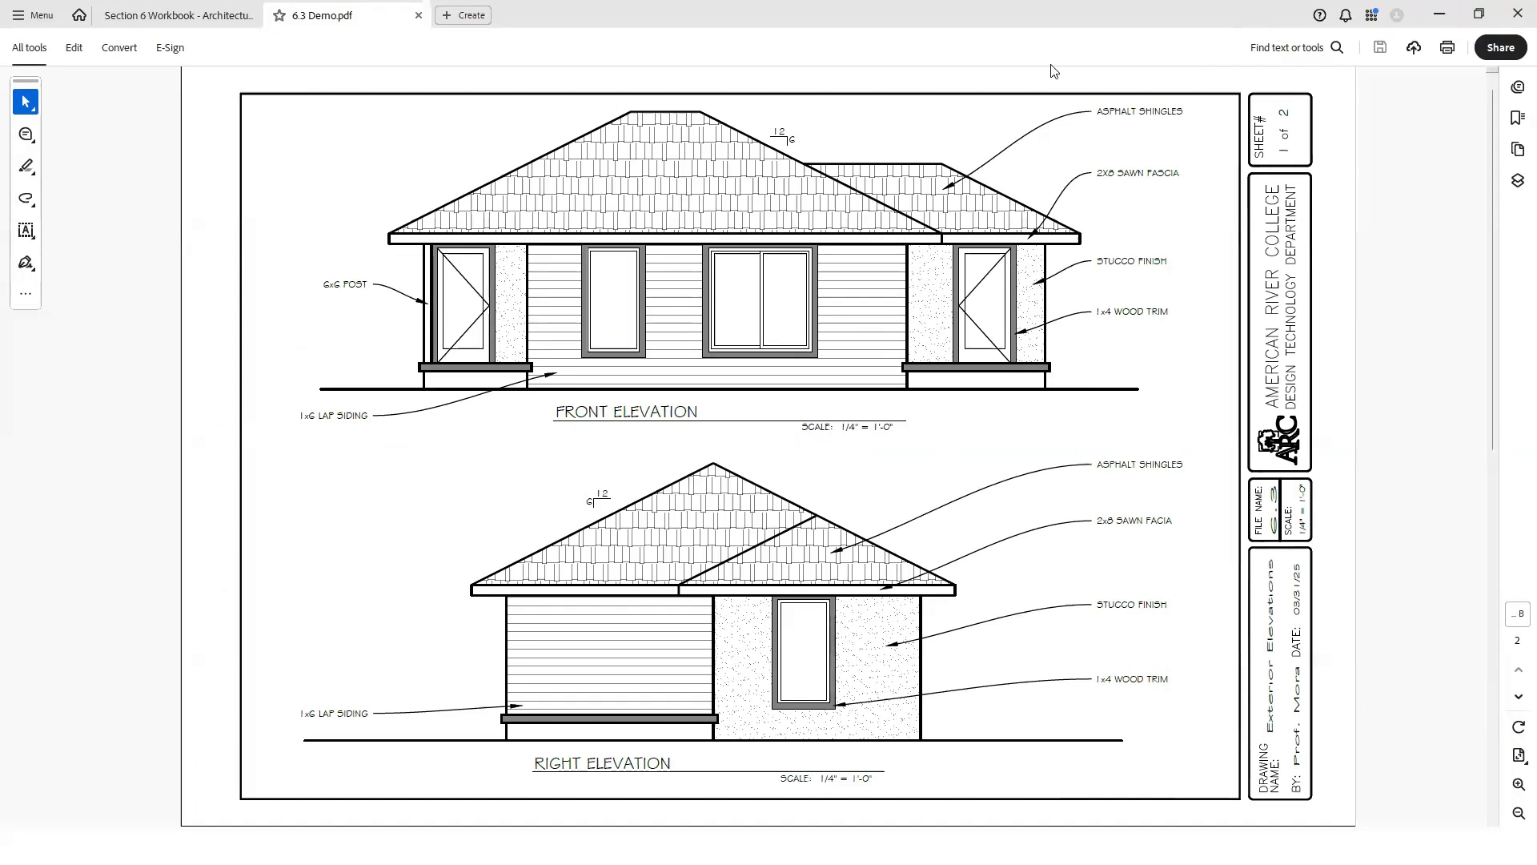
{"action": "left_click_drag", "start_coordinate": [1259, 21], "coordinate": [1050, 65]}
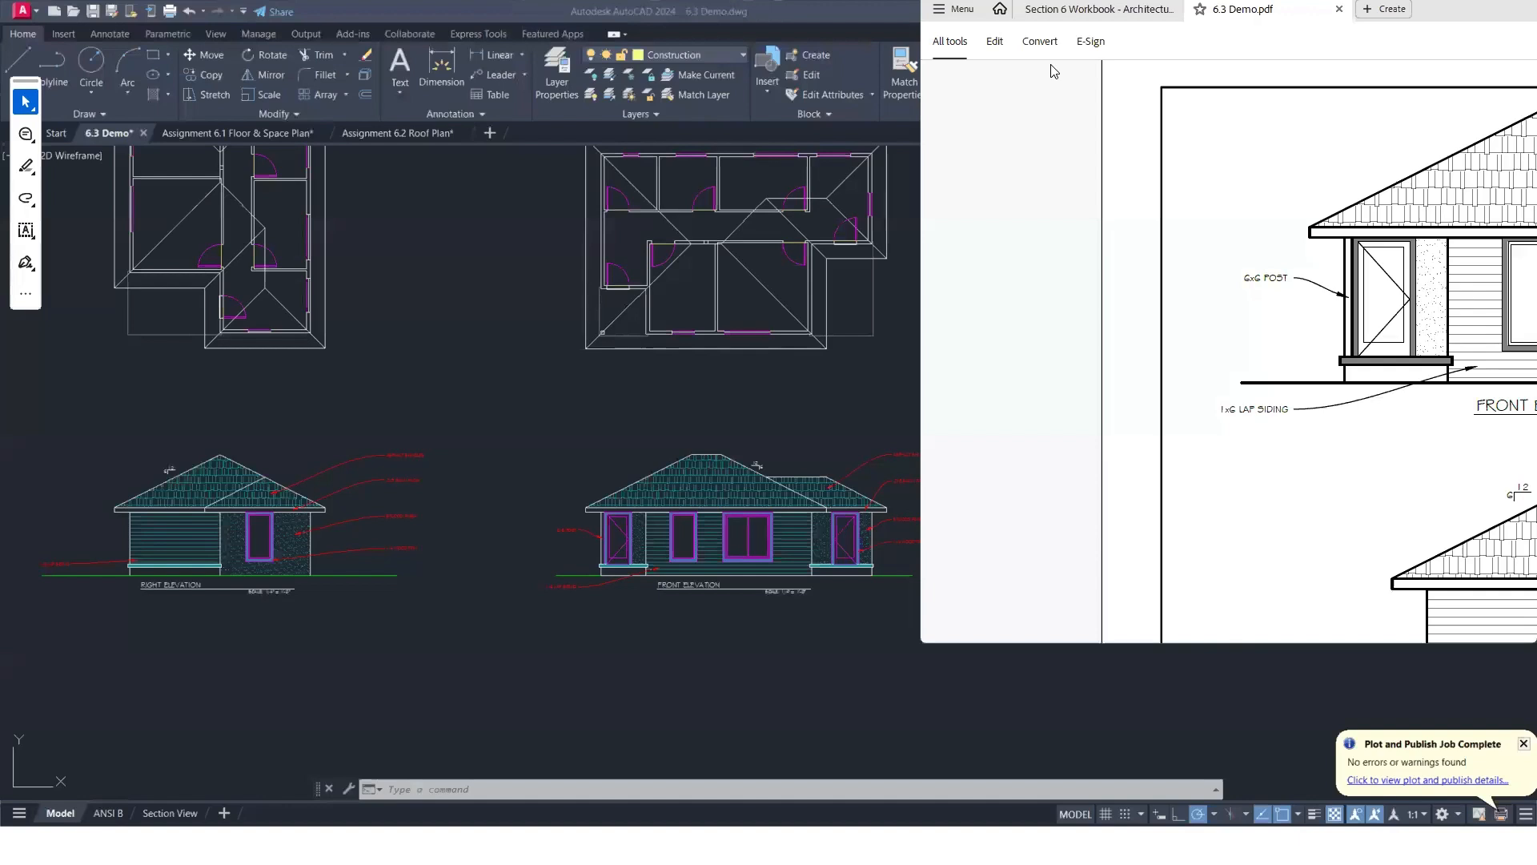
{"action": "left_click_drag", "start_coordinate": [1481, 7], "coordinate": [1536, 7]}
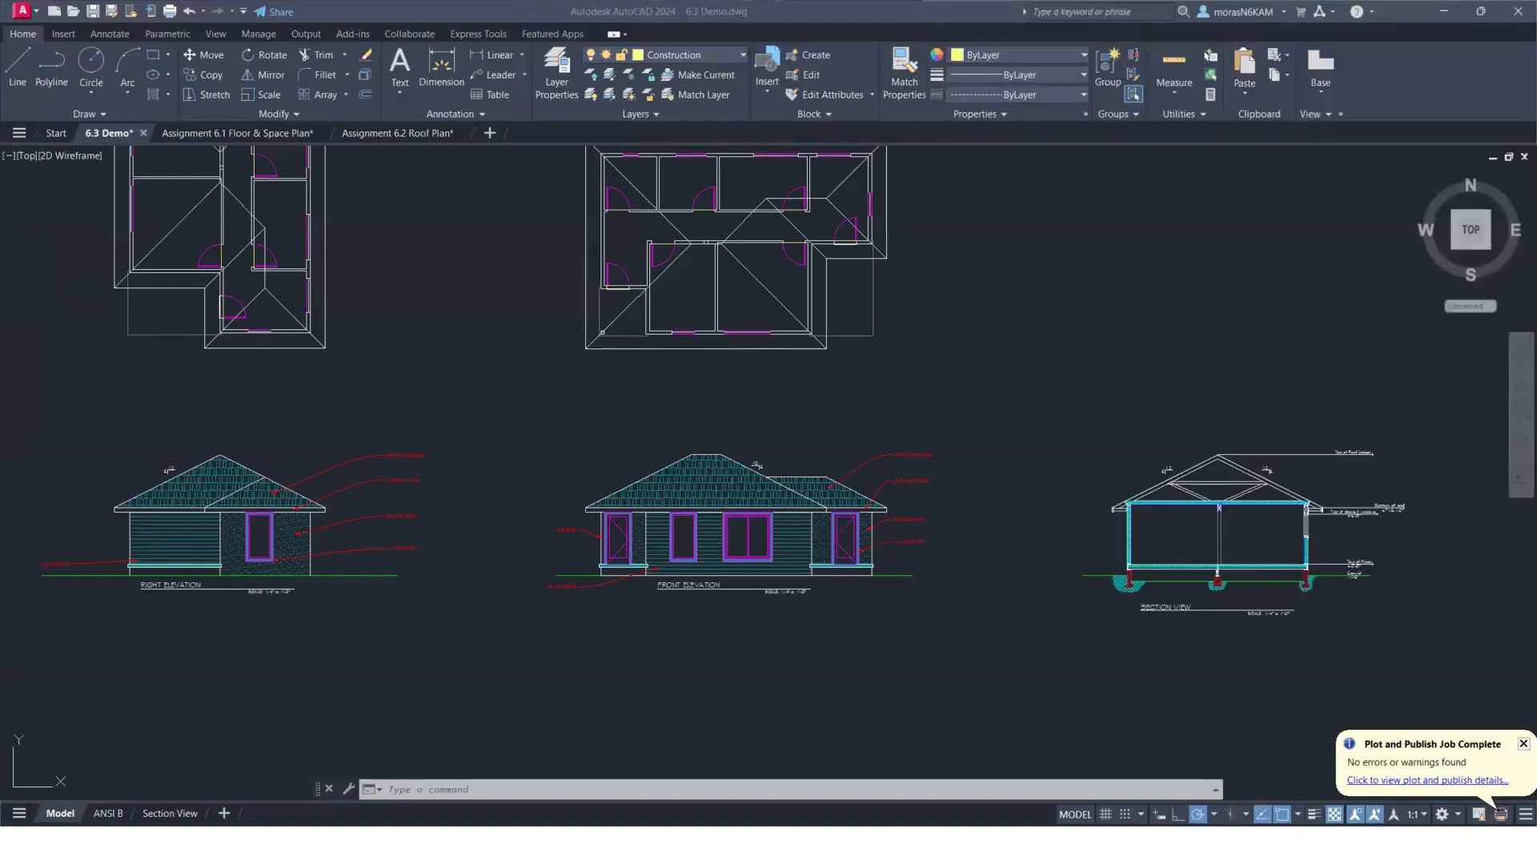
On the ANSI B layout, draw a horizontal line on the Titleblock layer across the border between the front and right elevations.
{"action": "left_click", "coordinate": [110, 813]}
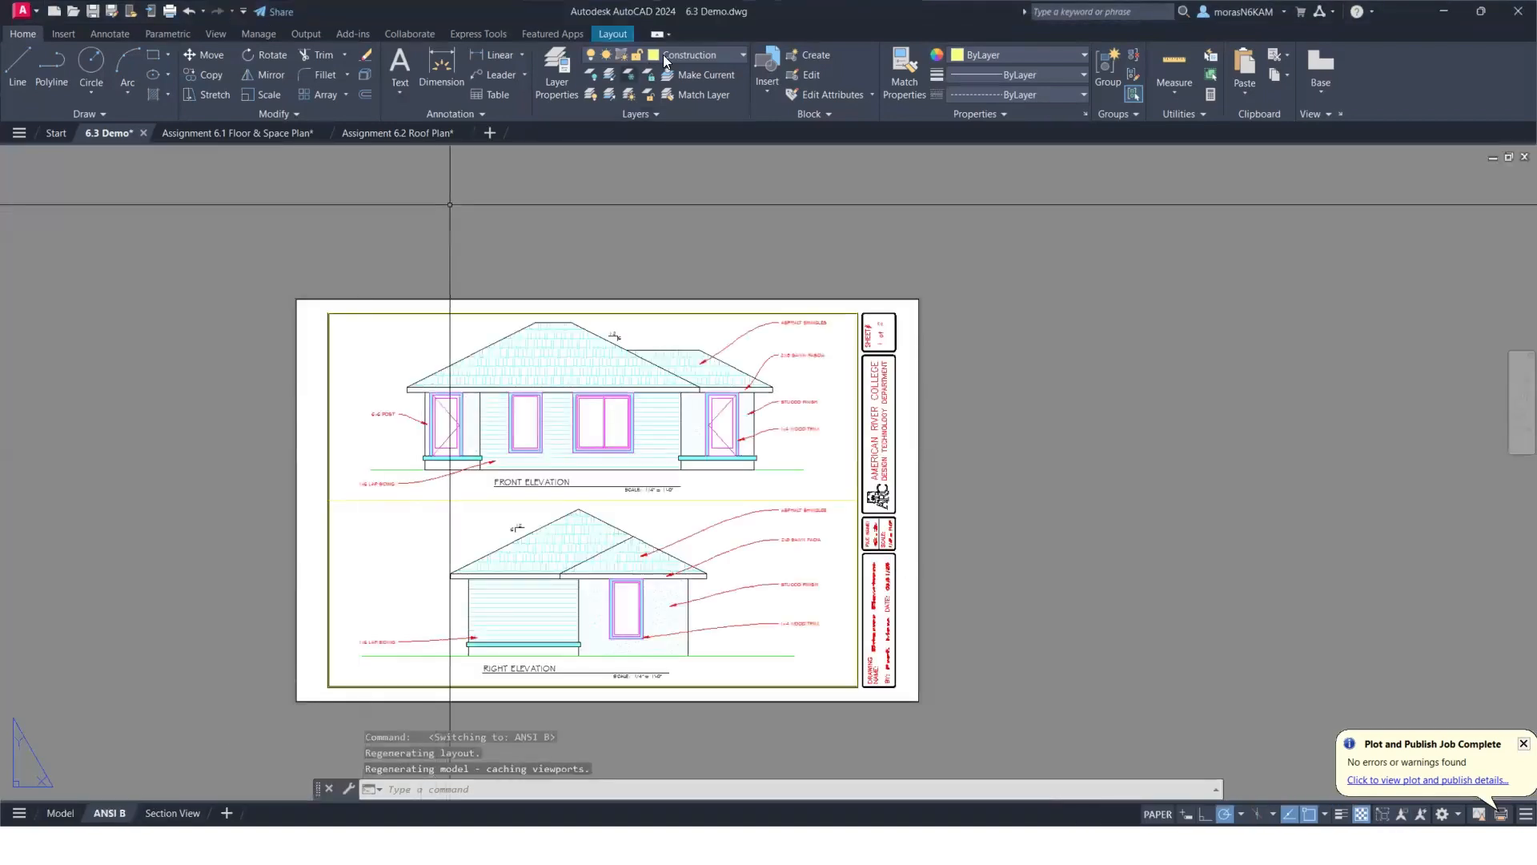
{"action": "left_click", "coordinate": [668, 58]}
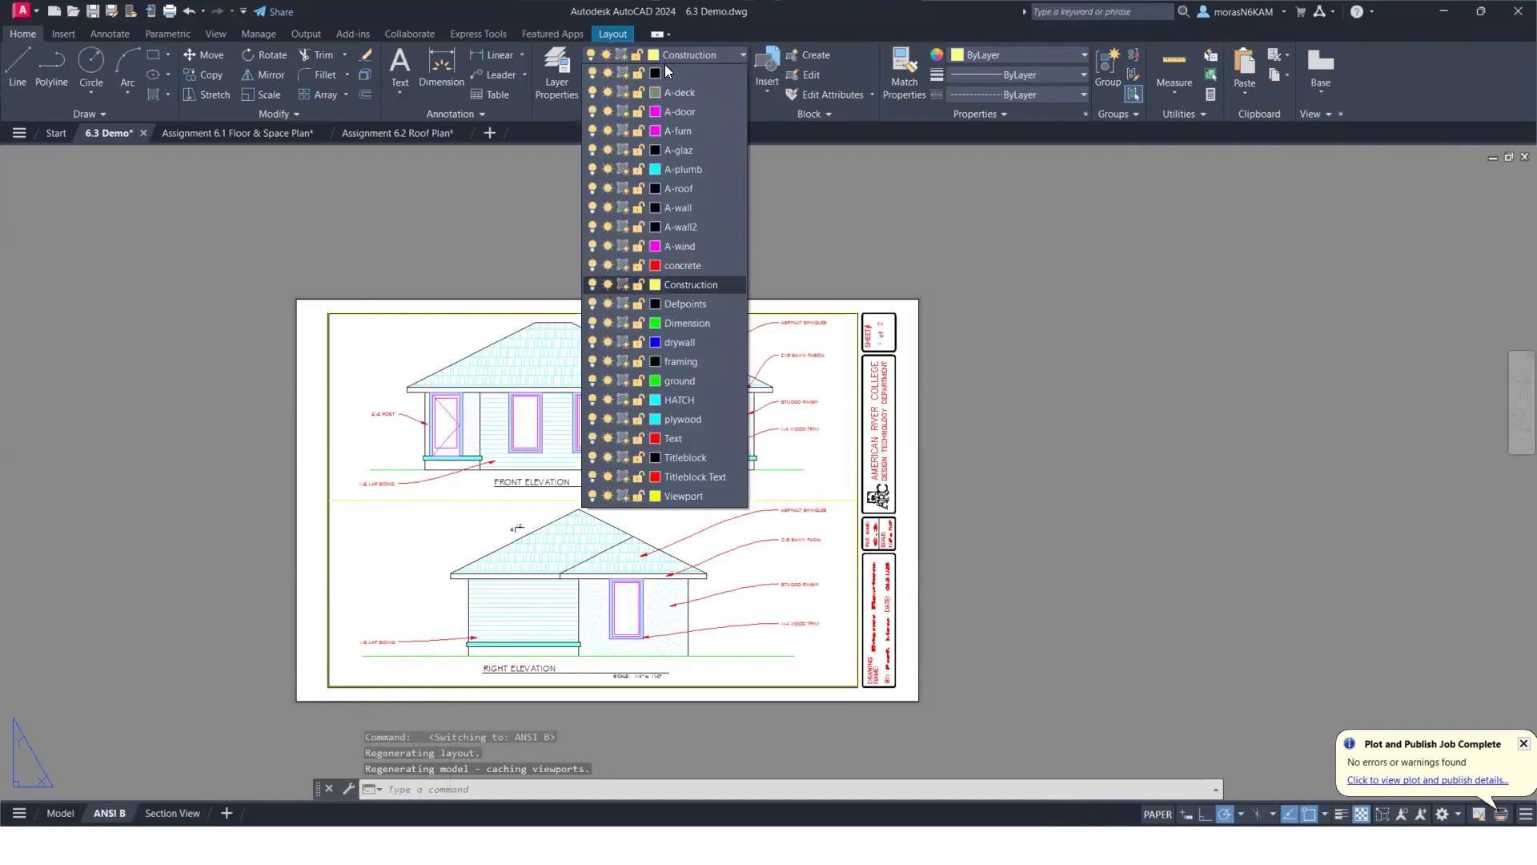
{"action": "left_click", "coordinate": [701, 458]}
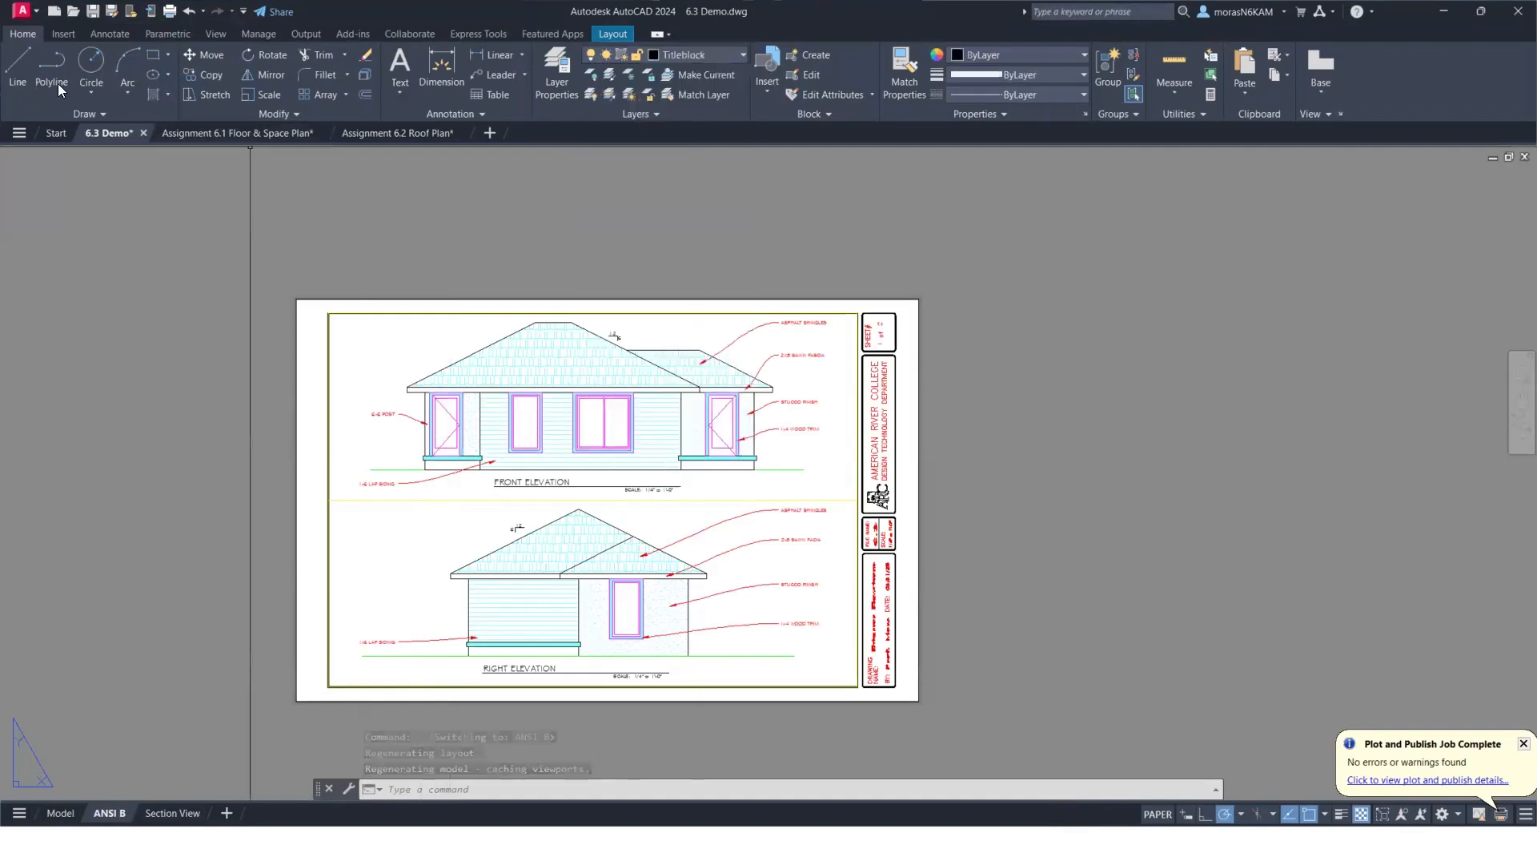
{"action": "left_click", "coordinate": [17, 64]}
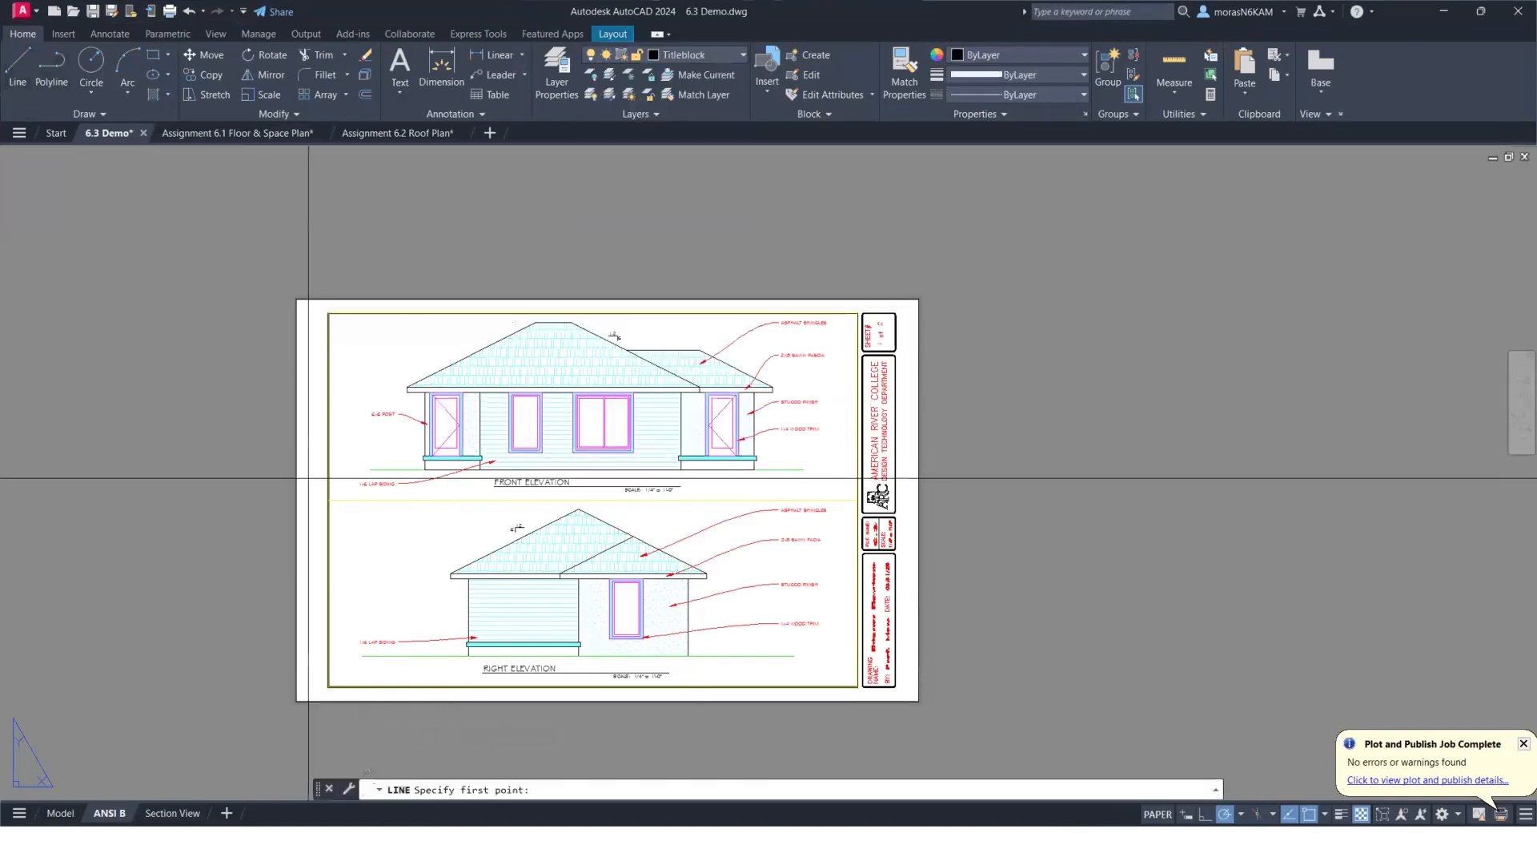
{"action": "left_click", "coordinate": [328, 500]}
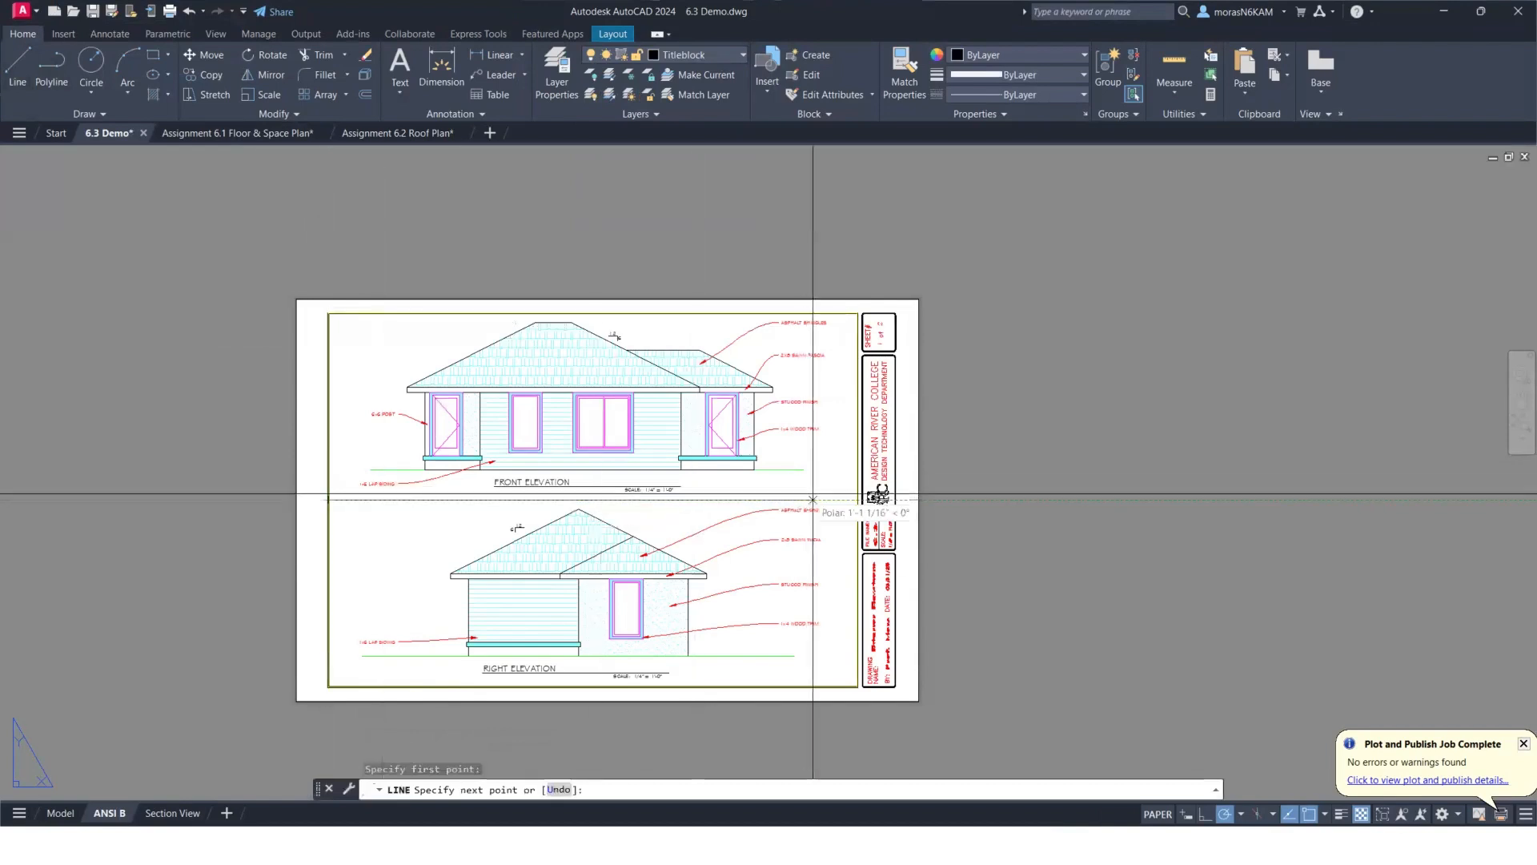
{"action": "left_click", "coordinate": [857, 500]}
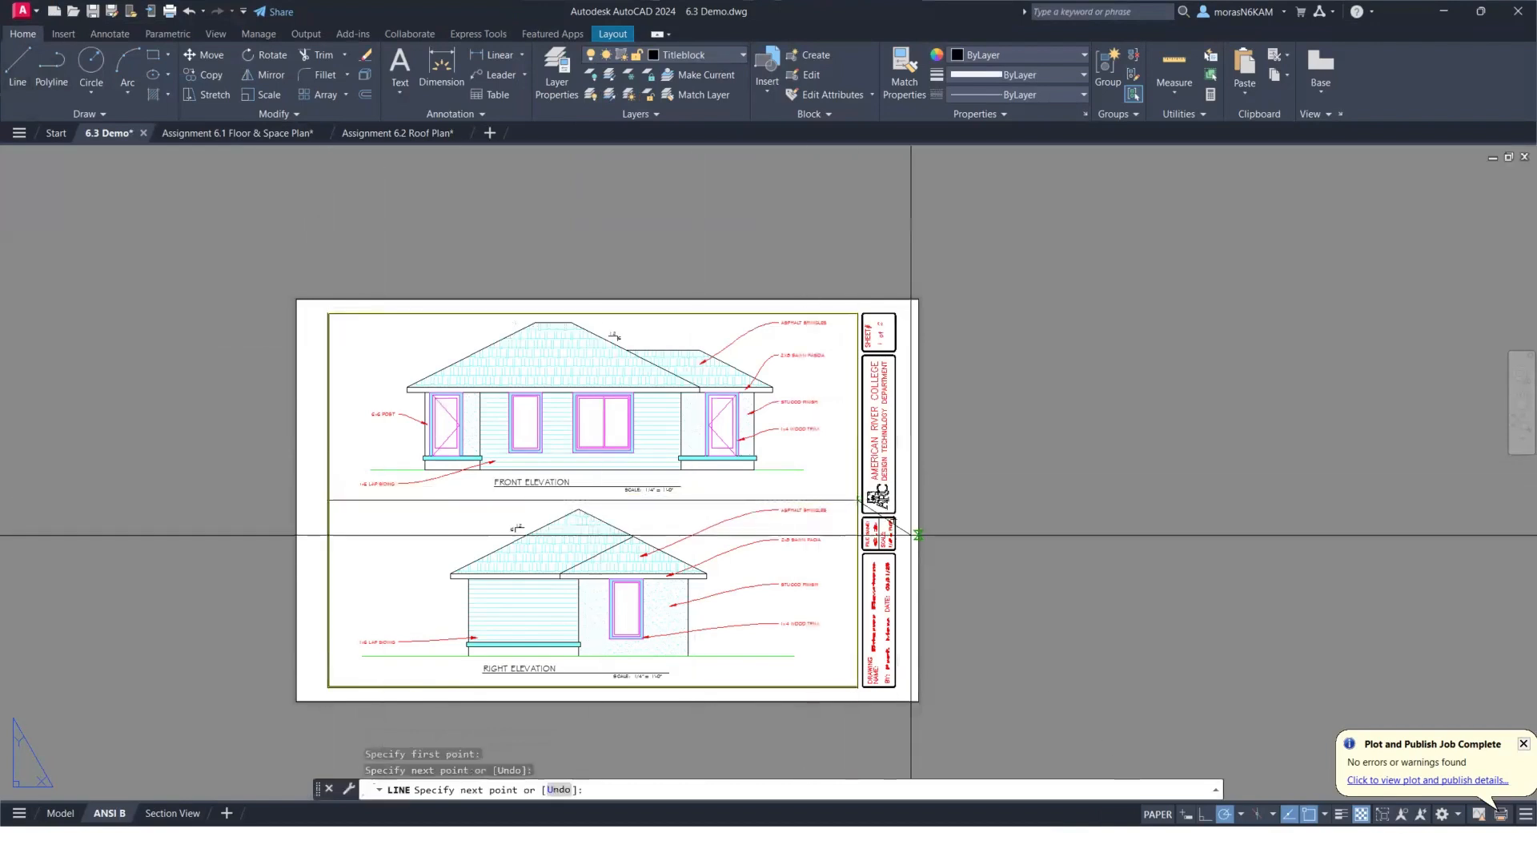
{"action": "key", "text": "Escape"}
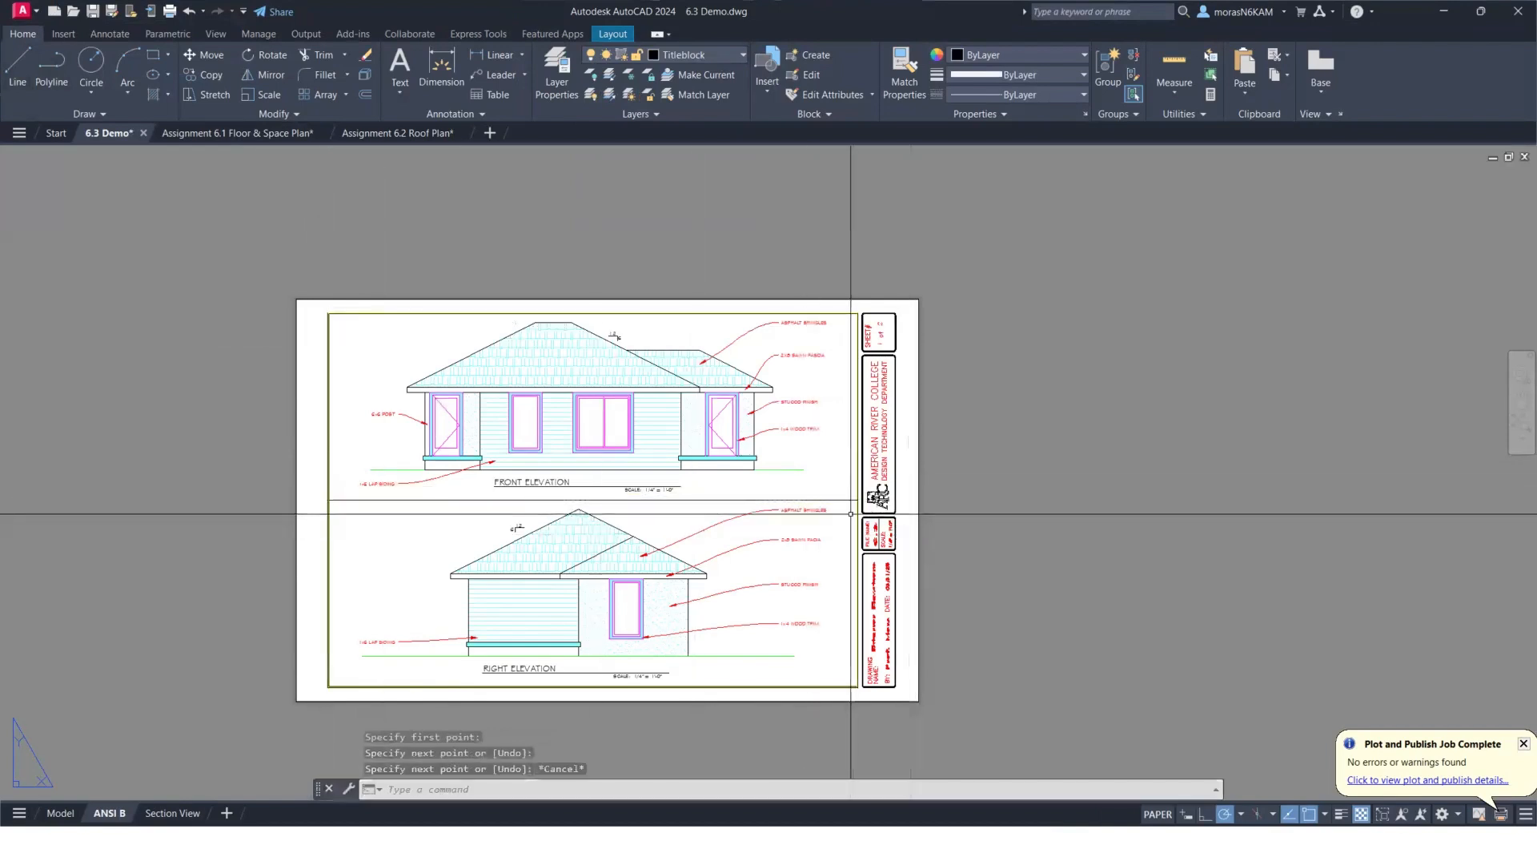
Start another batch plot and remove the Assignment 6.1, Assignment 6.2 and 6.3 Demo-Model sheets, keeping the two 6.3 Demo layouts.
{"action": "left_click", "coordinate": [20, 10]}
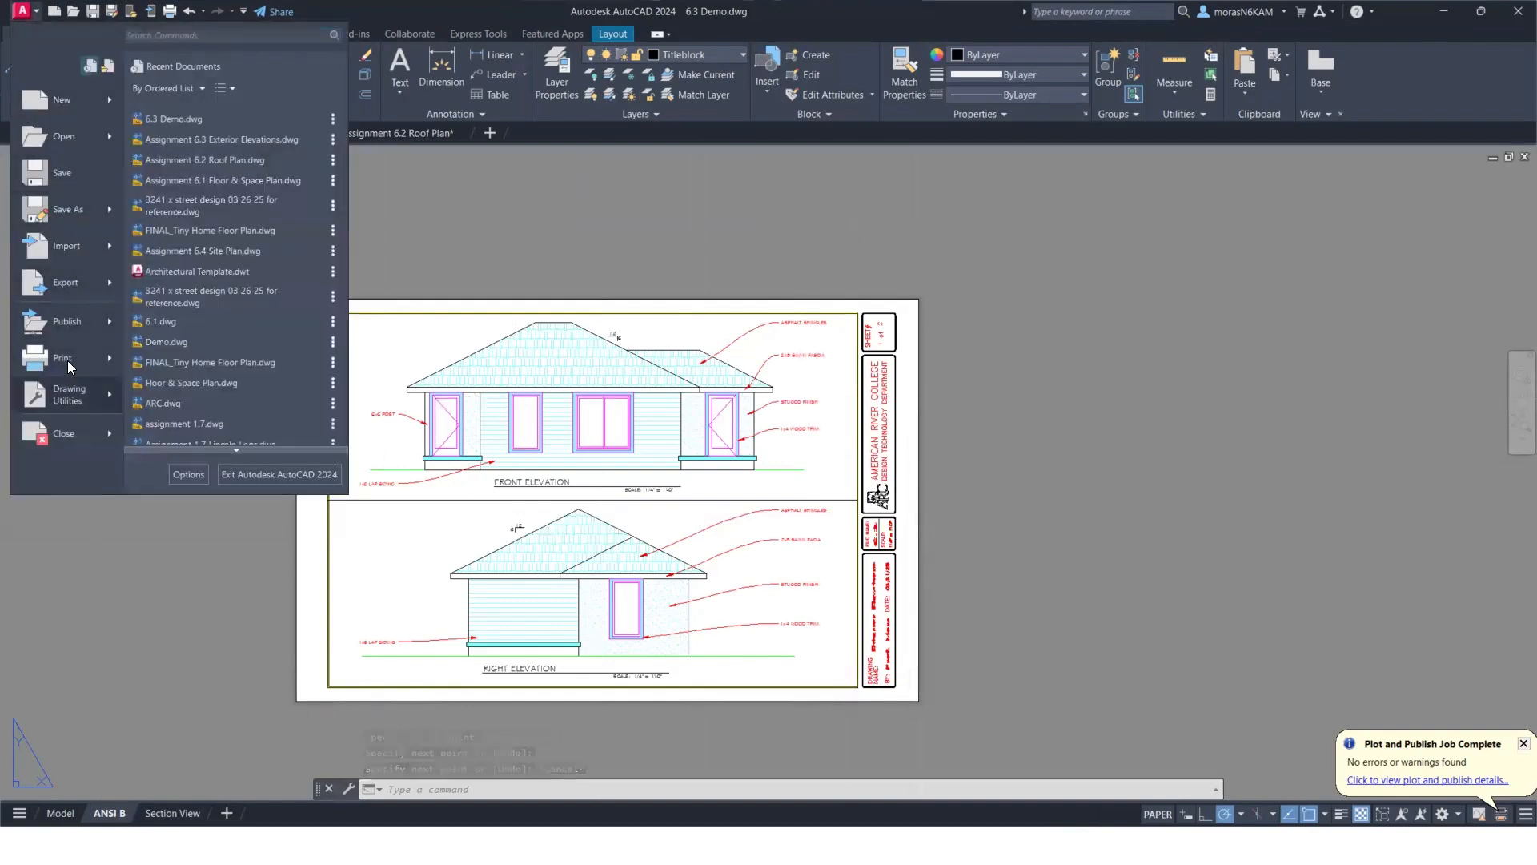
{"action": "mouse_move", "coordinate": [67, 377]}
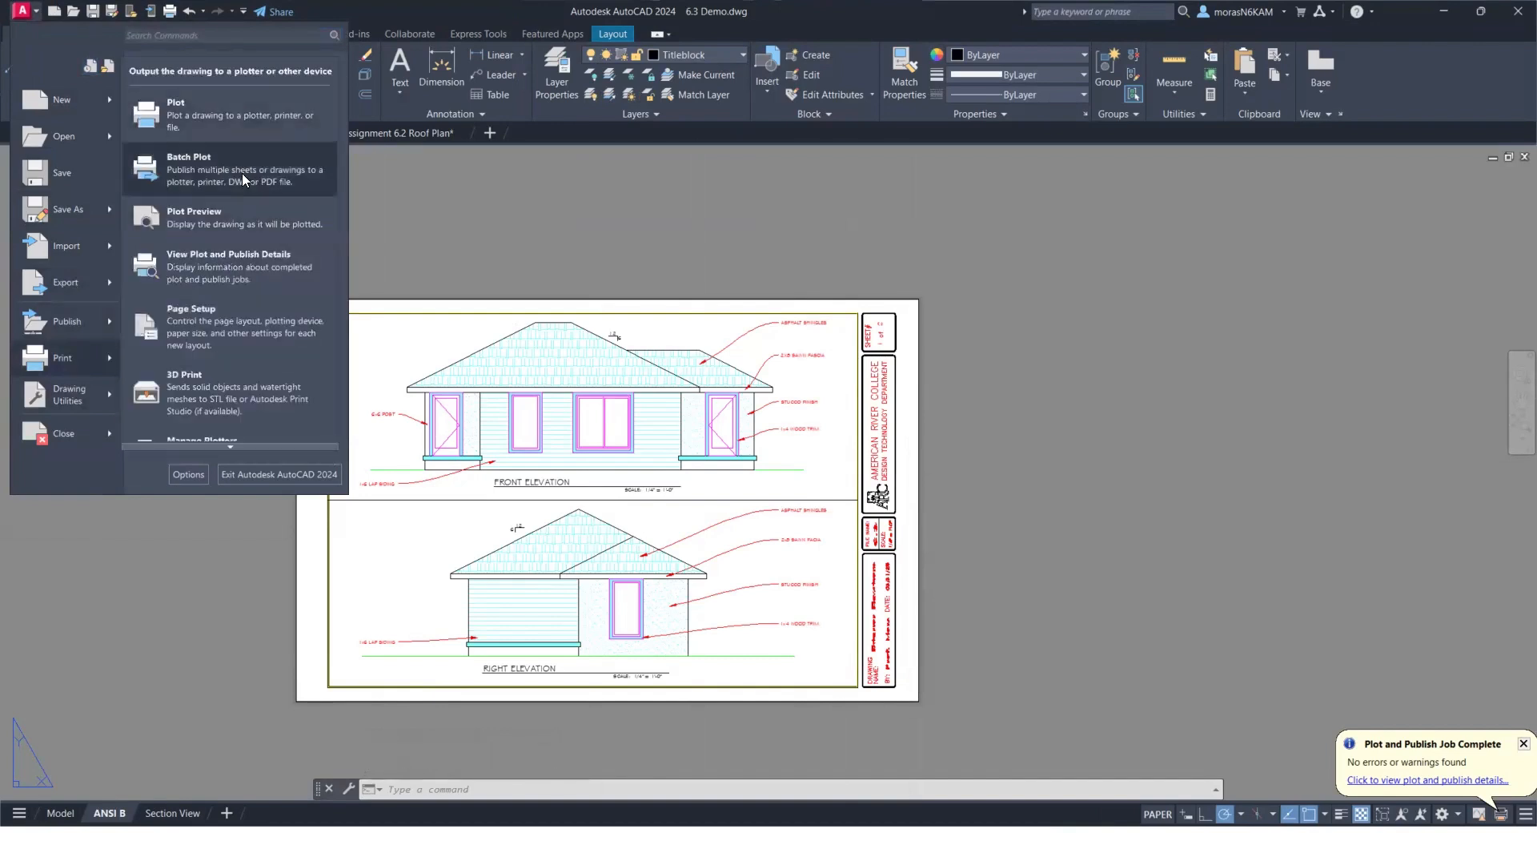
{"action": "left_click", "coordinate": [241, 169]}
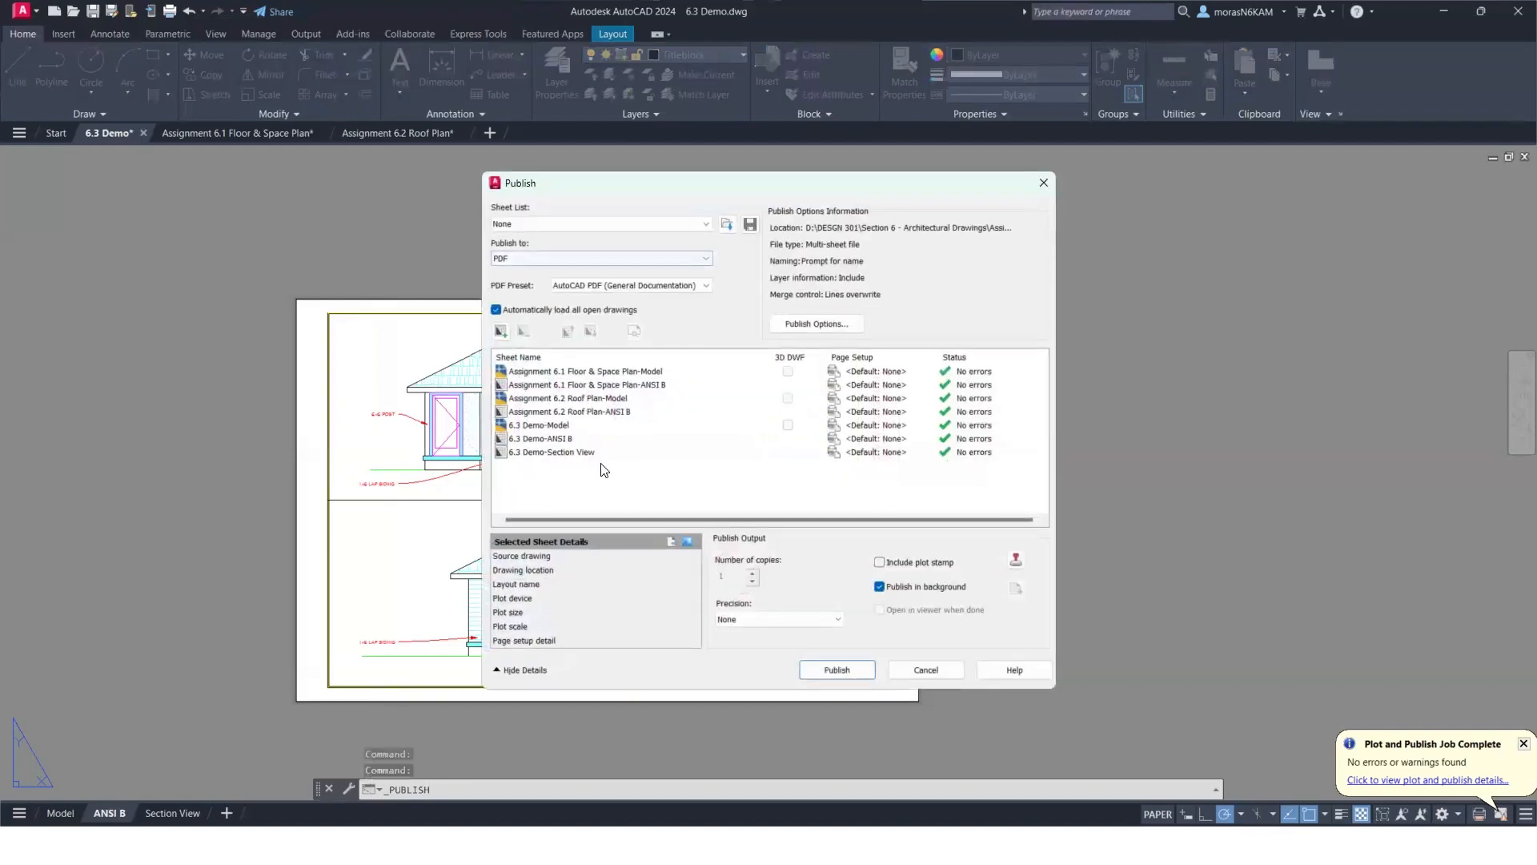
{"action": "left_click", "coordinate": [521, 372]}
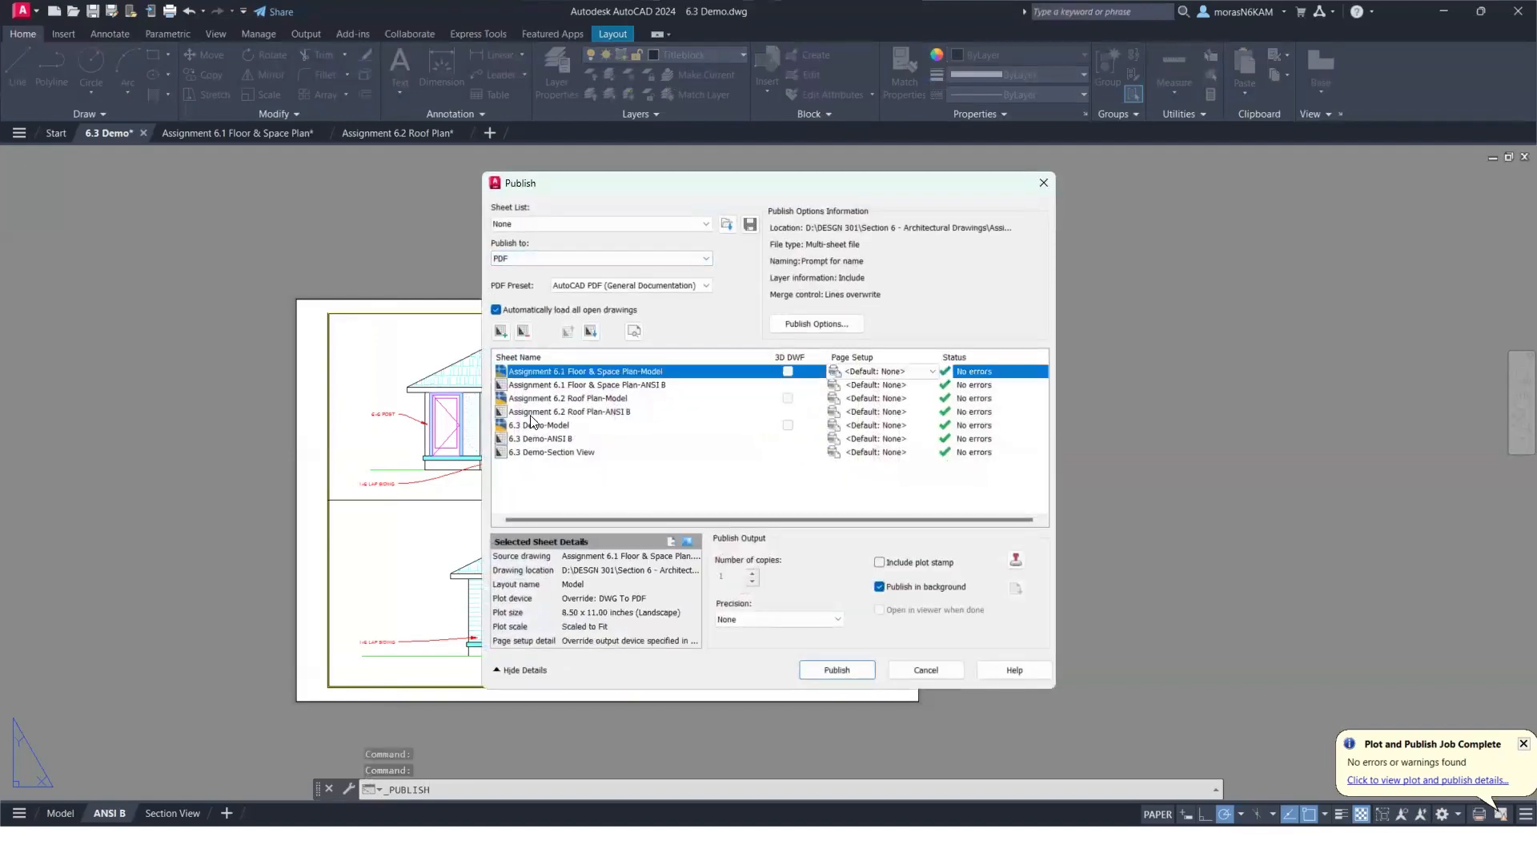
{"action": "left_click", "coordinate": [532, 425], "text": "shift"}
{"action": "left_click", "coordinate": [524, 331]}
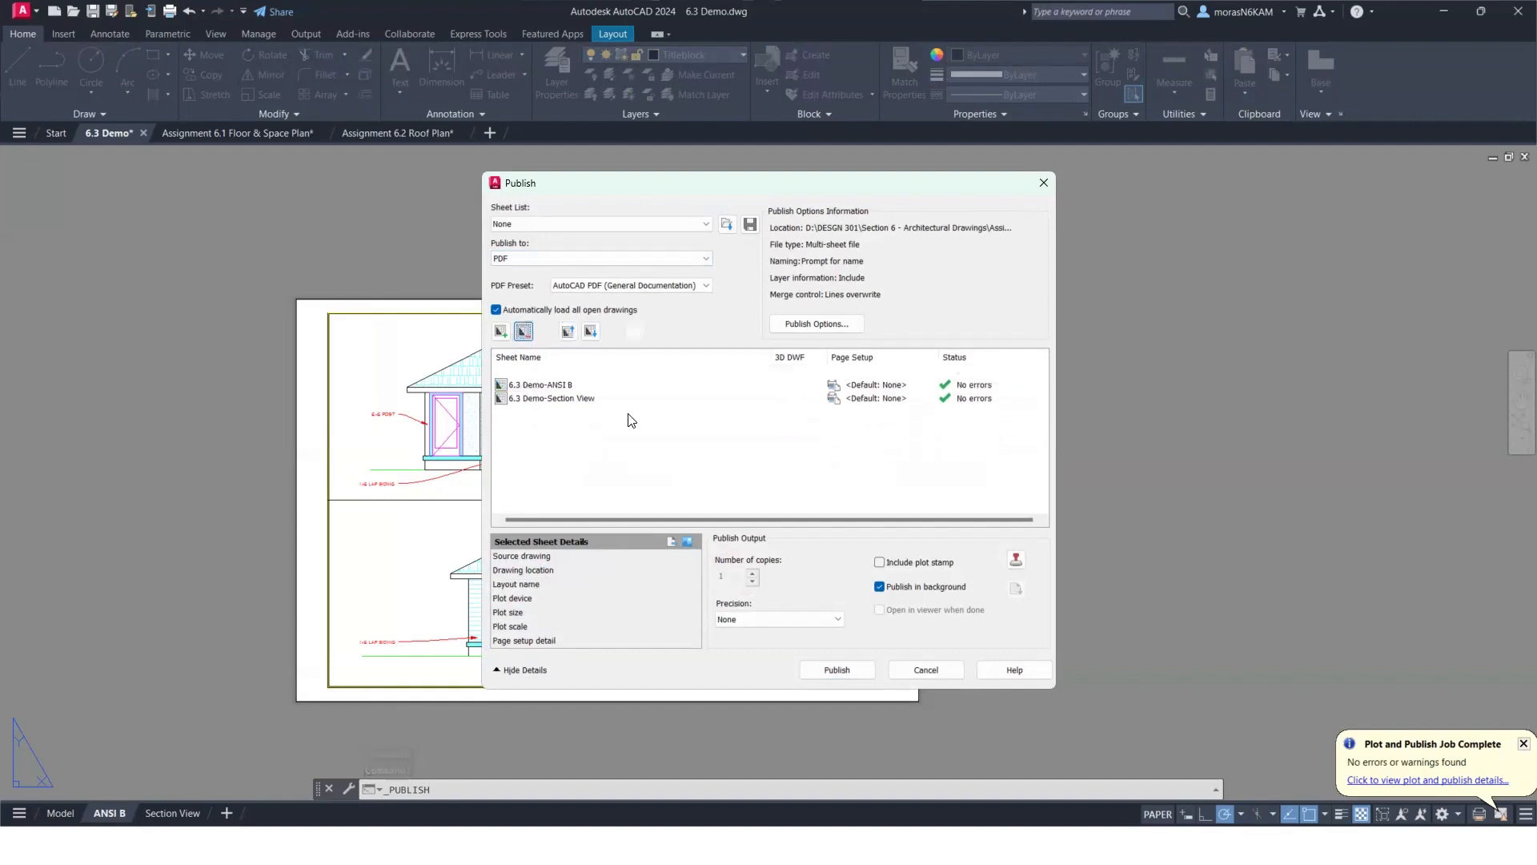
Publish both layouts over the existing 6.3 Demo PDF, check the file's preview in the assignment folder, and return to the drawing.
{"action": "left_click", "coordinate": [850, 672]}
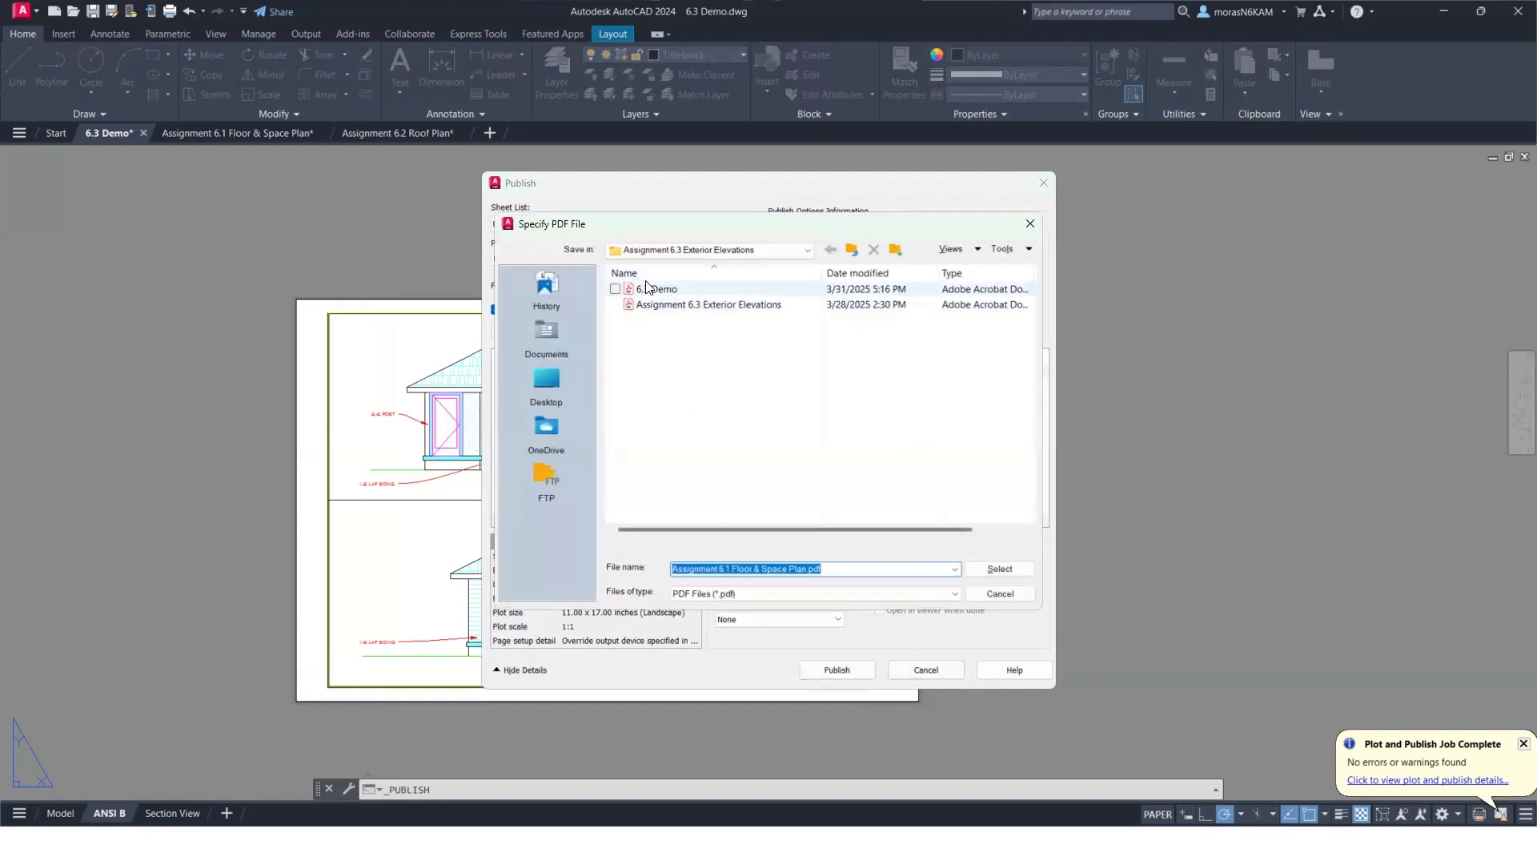
{"action": "left_click", "coordinate": [652, 289]}
{"action": "left_click", "coordinate": [993, 569]}
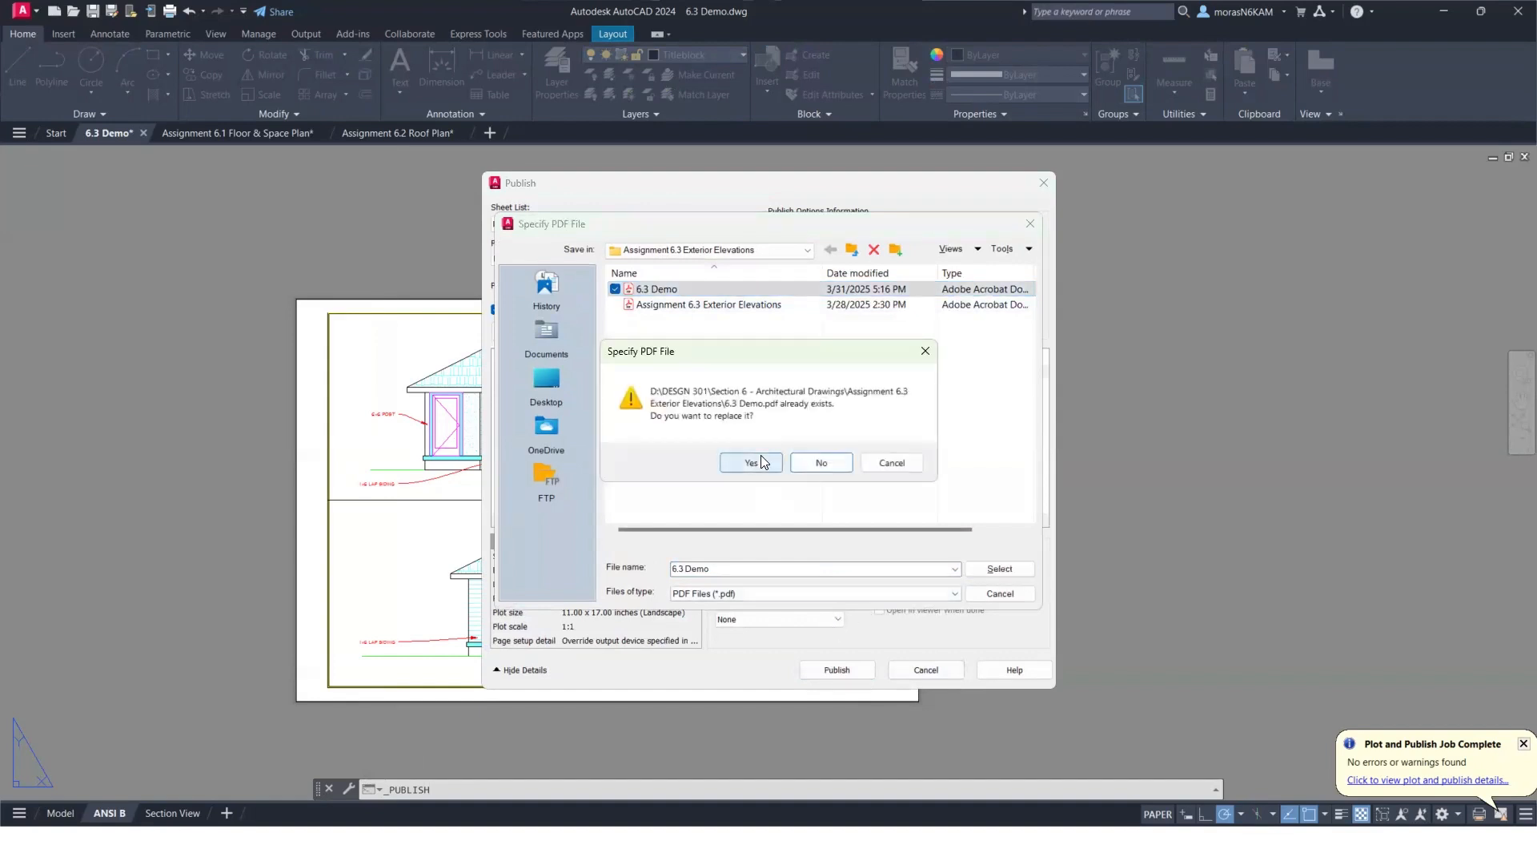
{"action": "left_click", "coordinate": [761, 462]}
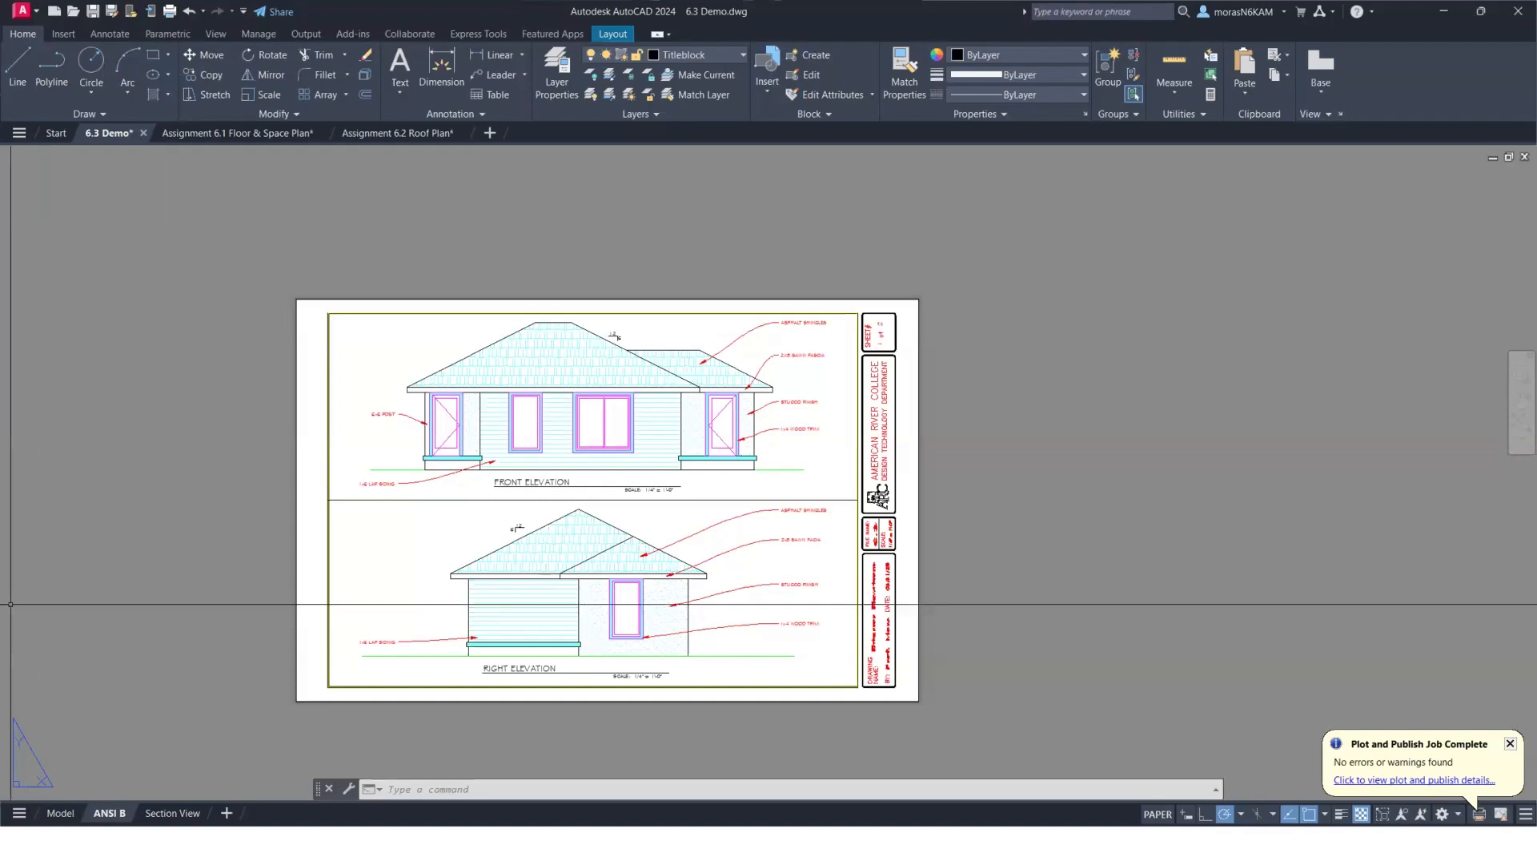
{"action": "key", "text": "alt+Tab"}
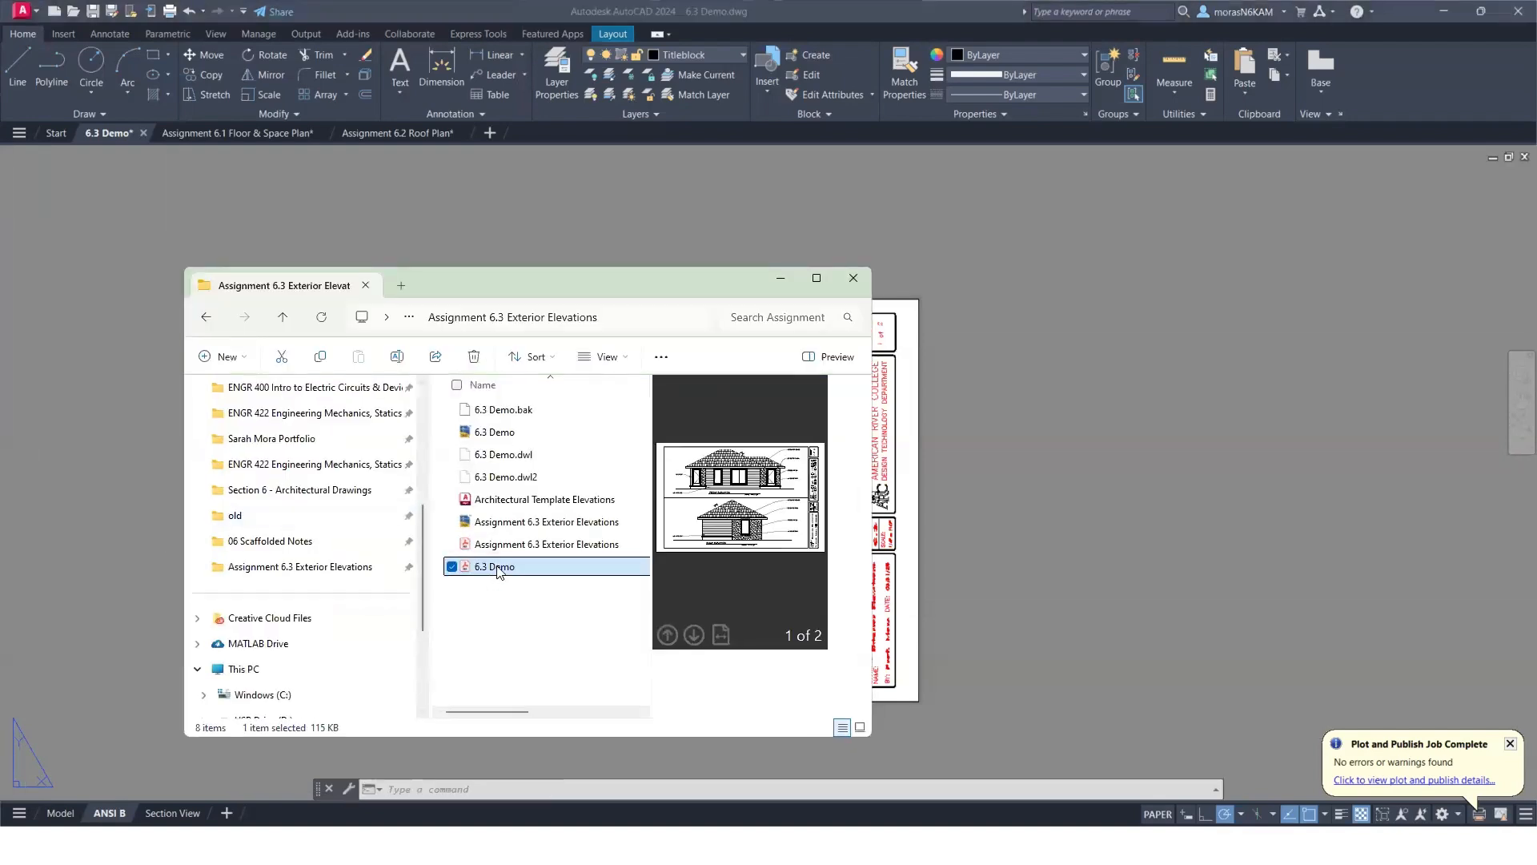
{"action": "left_click", "coordinate": [56, 813]}
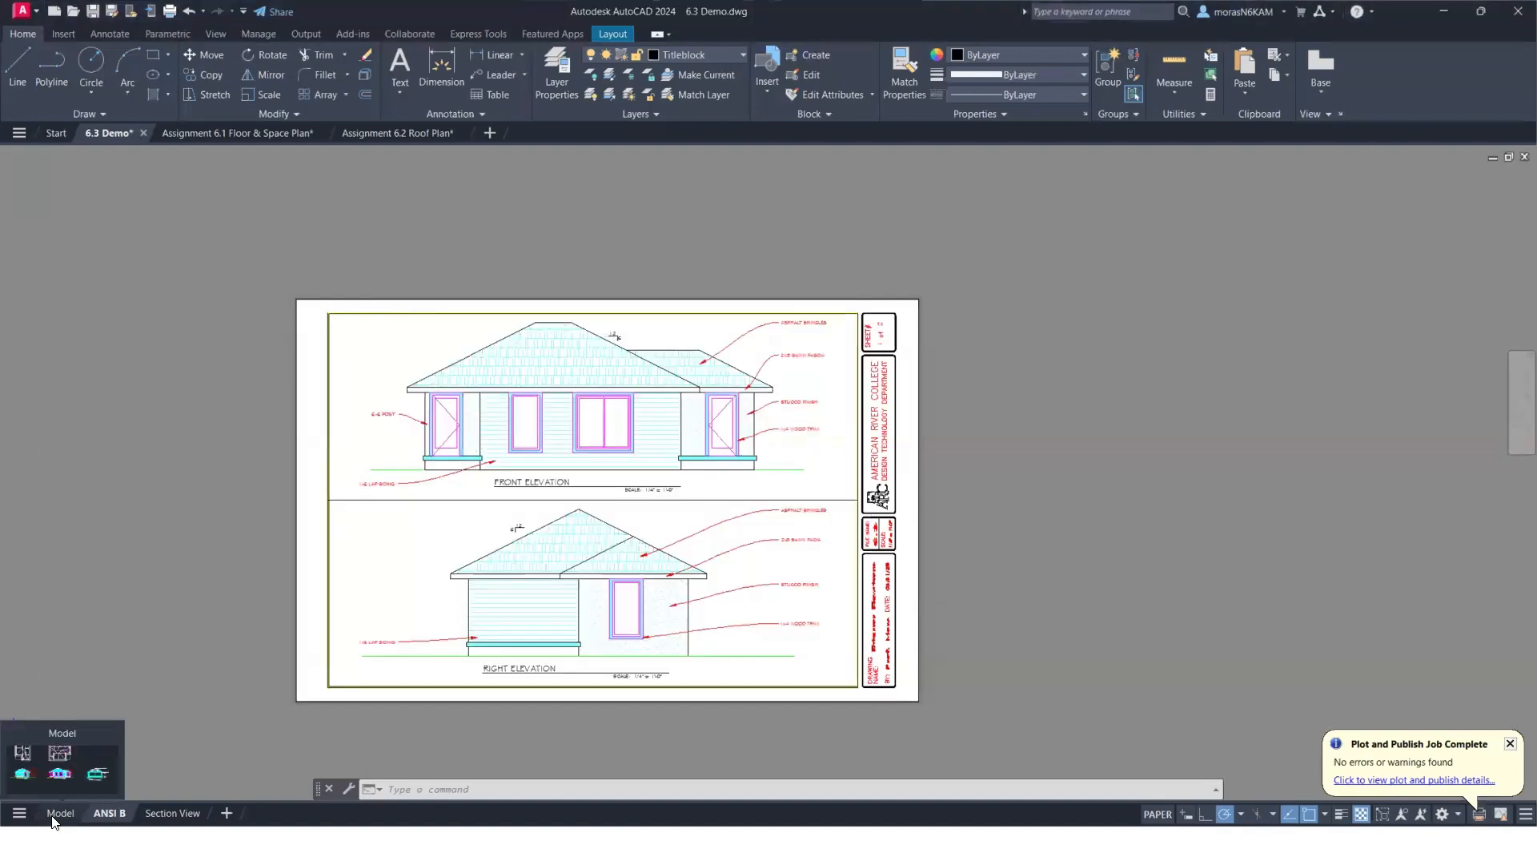
Go to model space and check which layers the right elevation's ground line and title block are on.
{"action": "left_click", "coordinate": [55, 813]}
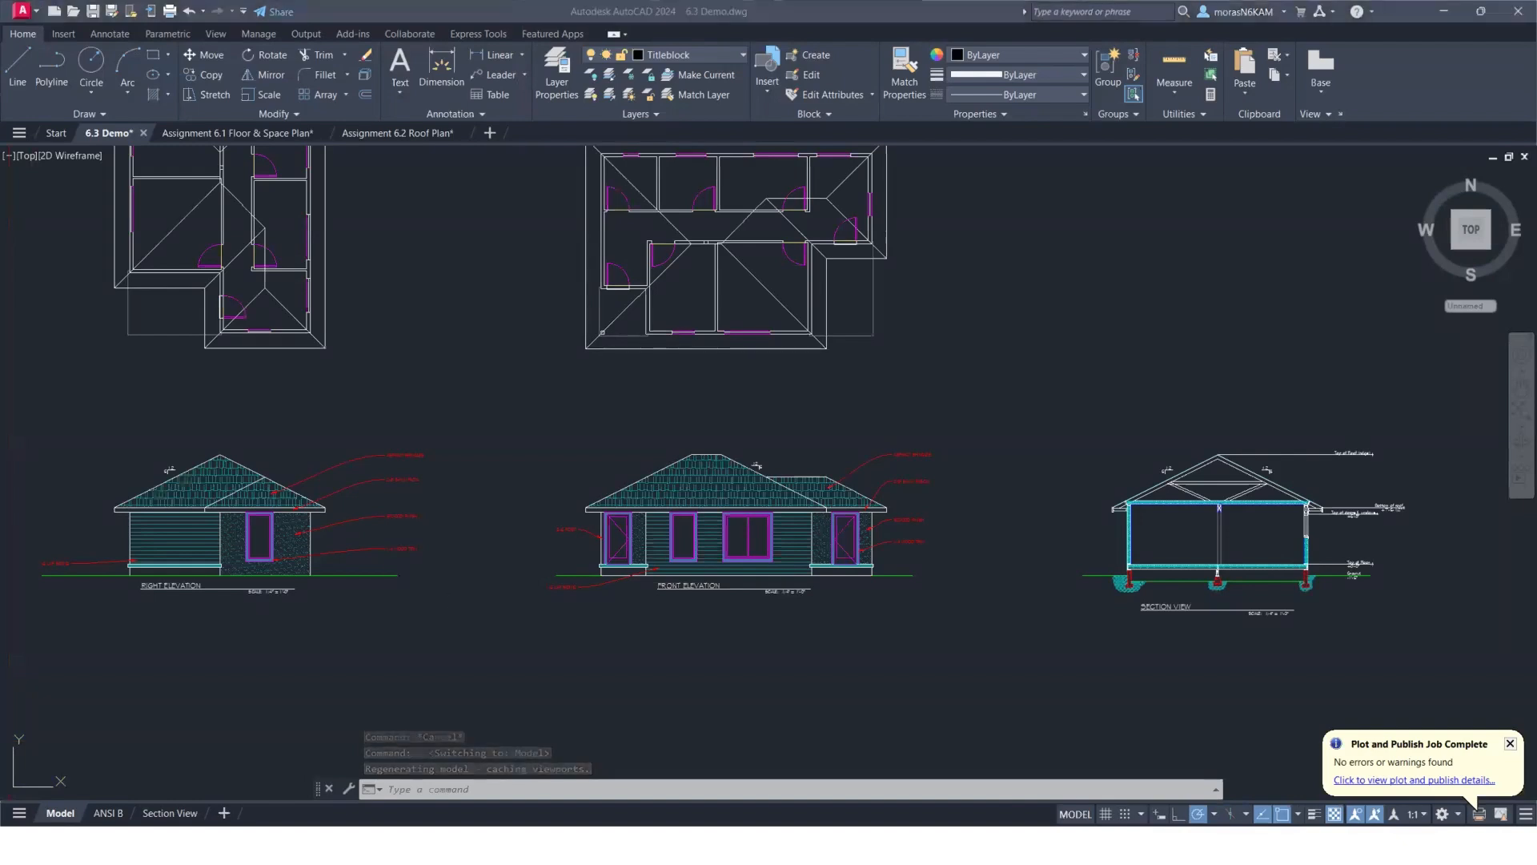
{"action": "left_click", "coordinate": [217, 574]}
{"action": "scroll", "coordinate": [199, 579], "scroll_direction": "up", "scroll_amount": 2}
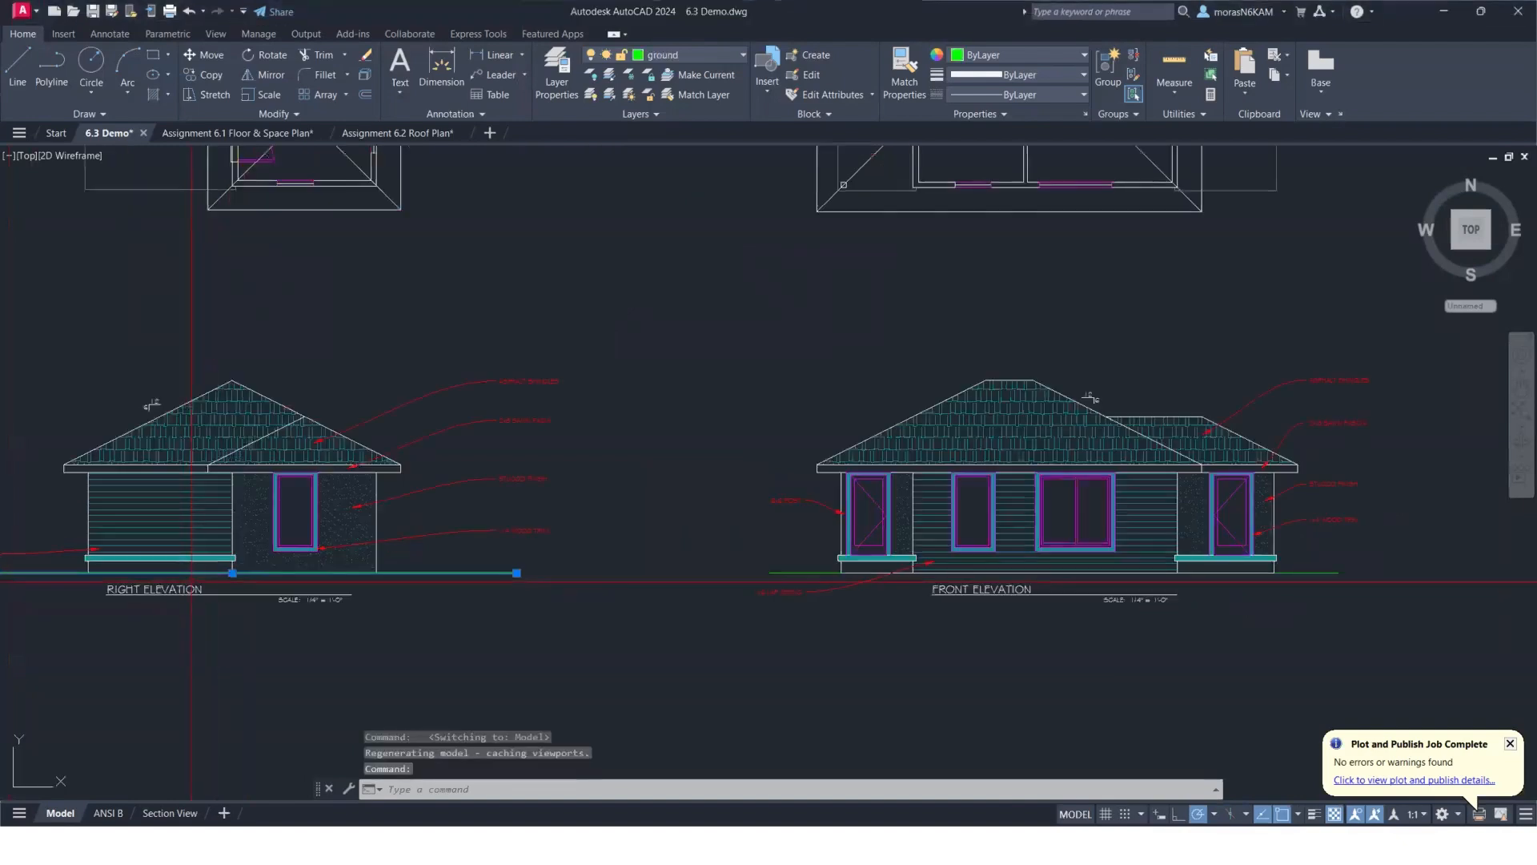
{"action": "key", "text": "Escape"}
{"action": "left_click", "coordinate": [194, 590]}
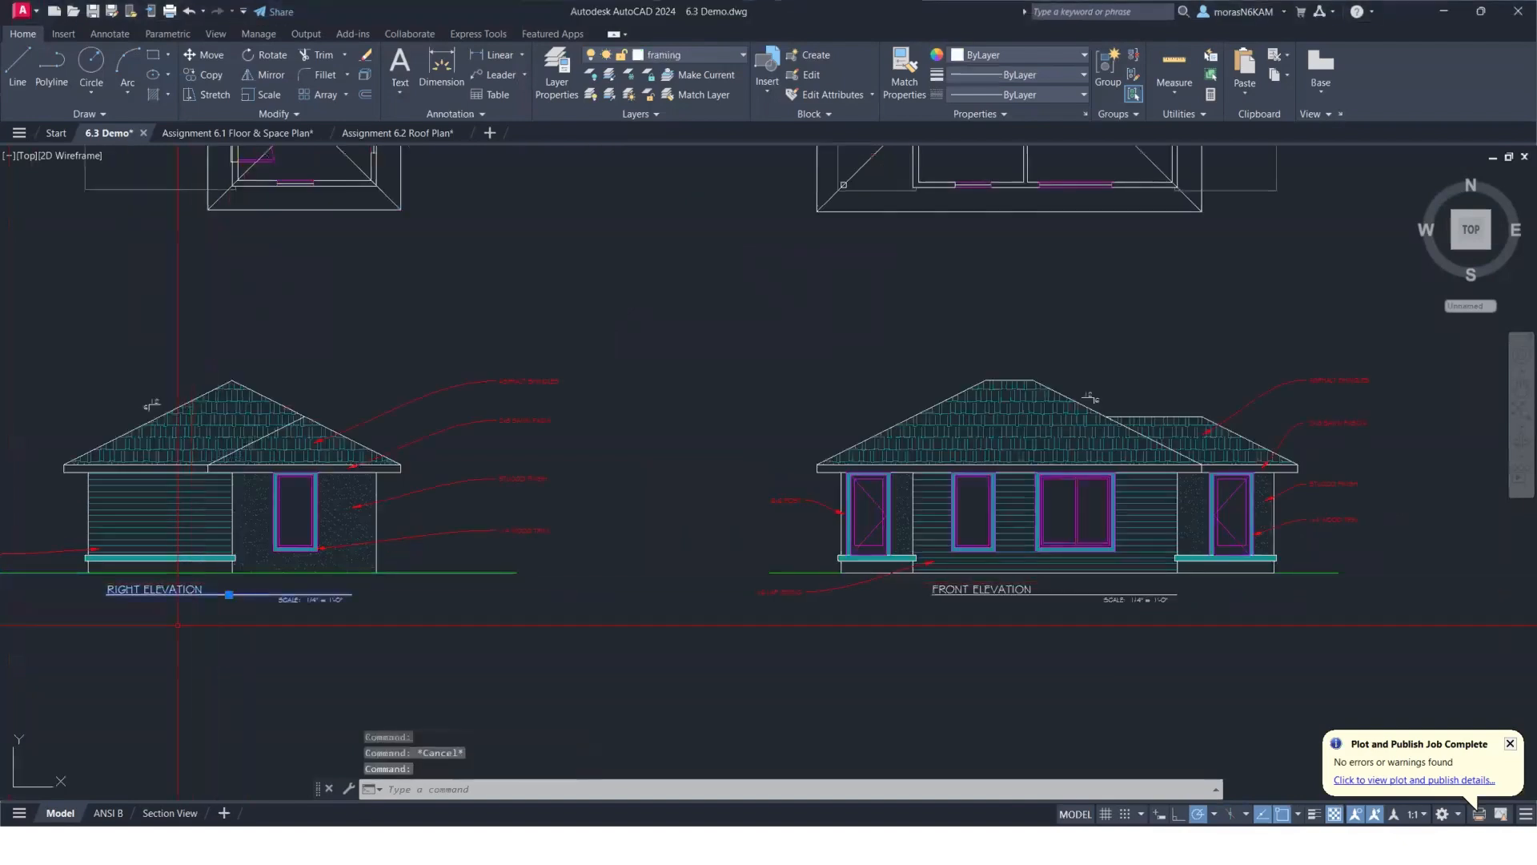
{"action": "left_click", "coordinate": [147, 598]}
{"action": "key", "text": "Escape"}
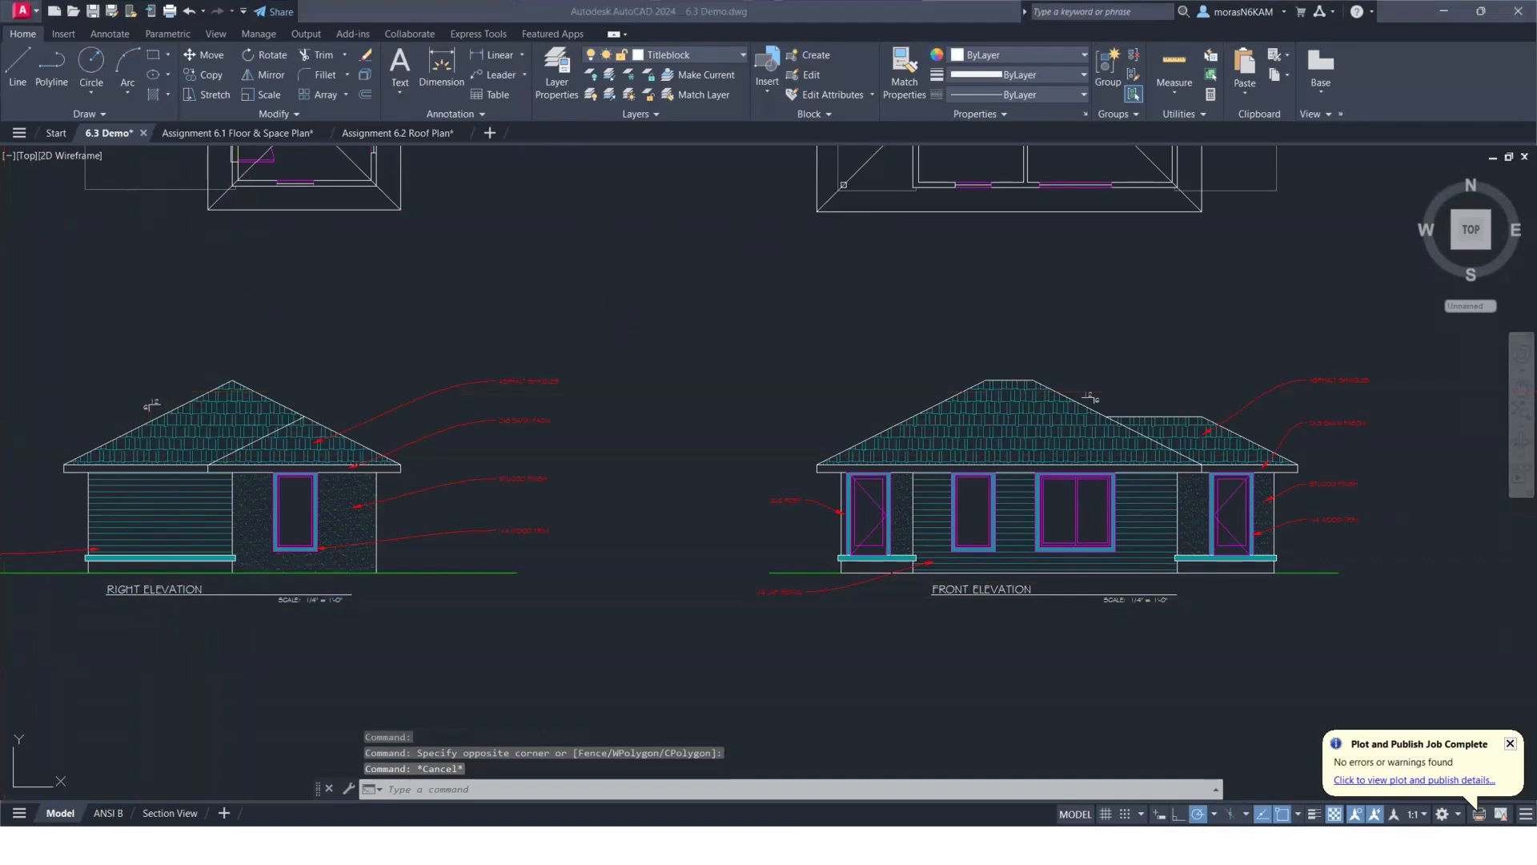
Review the elevations sheet in the 6.3 Demo PDF with its comments hidden, and return to the drawing.
{"action": "left_click_drag", "start_coordinate": [615, 30], "coordinate": [613, 2]}
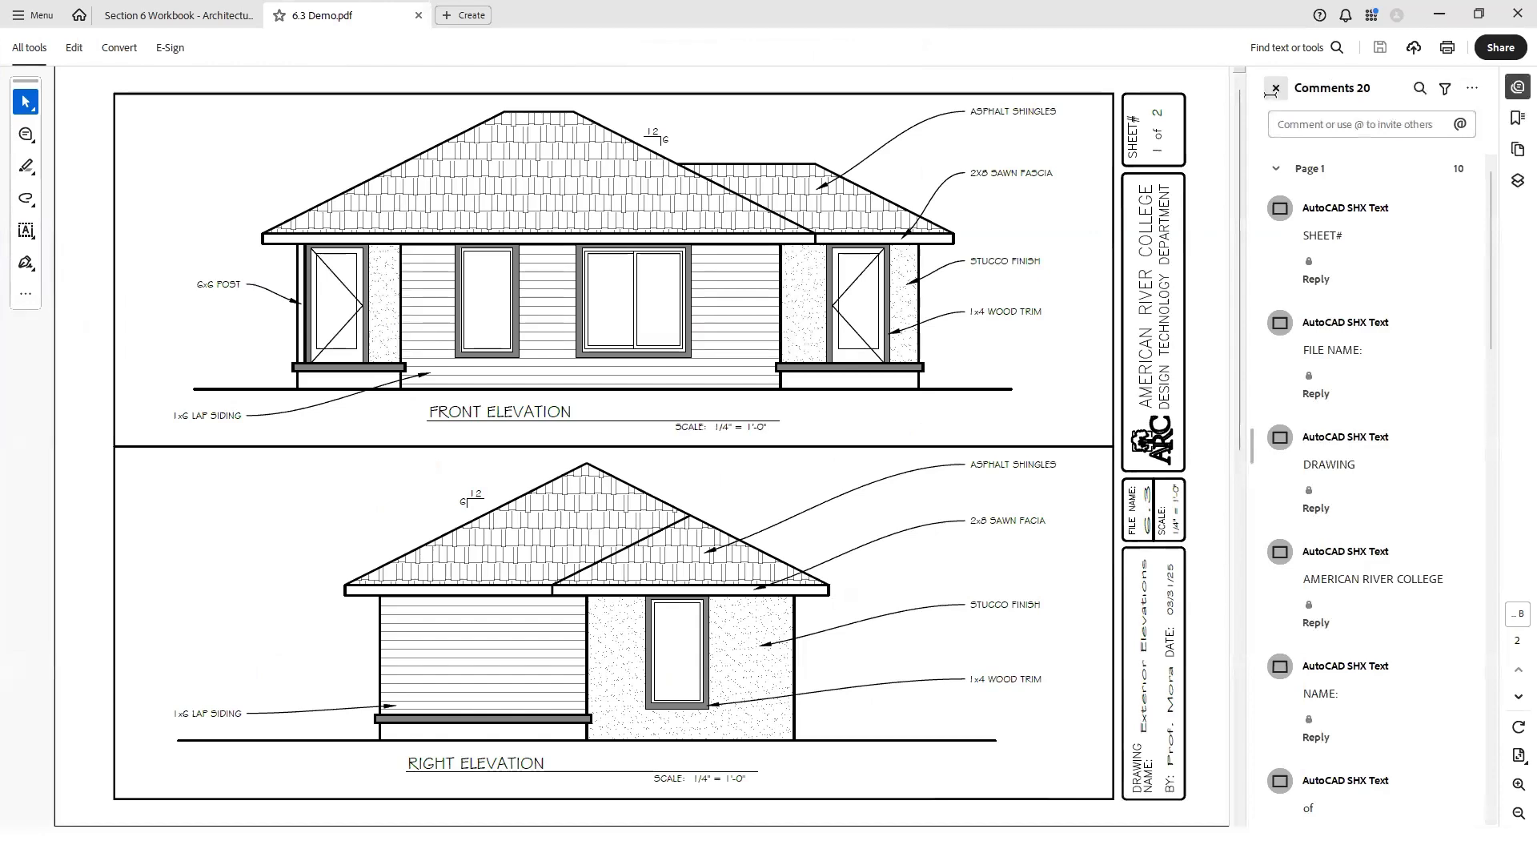
{"action": "left_click", "coordinate": [1275, 89]}
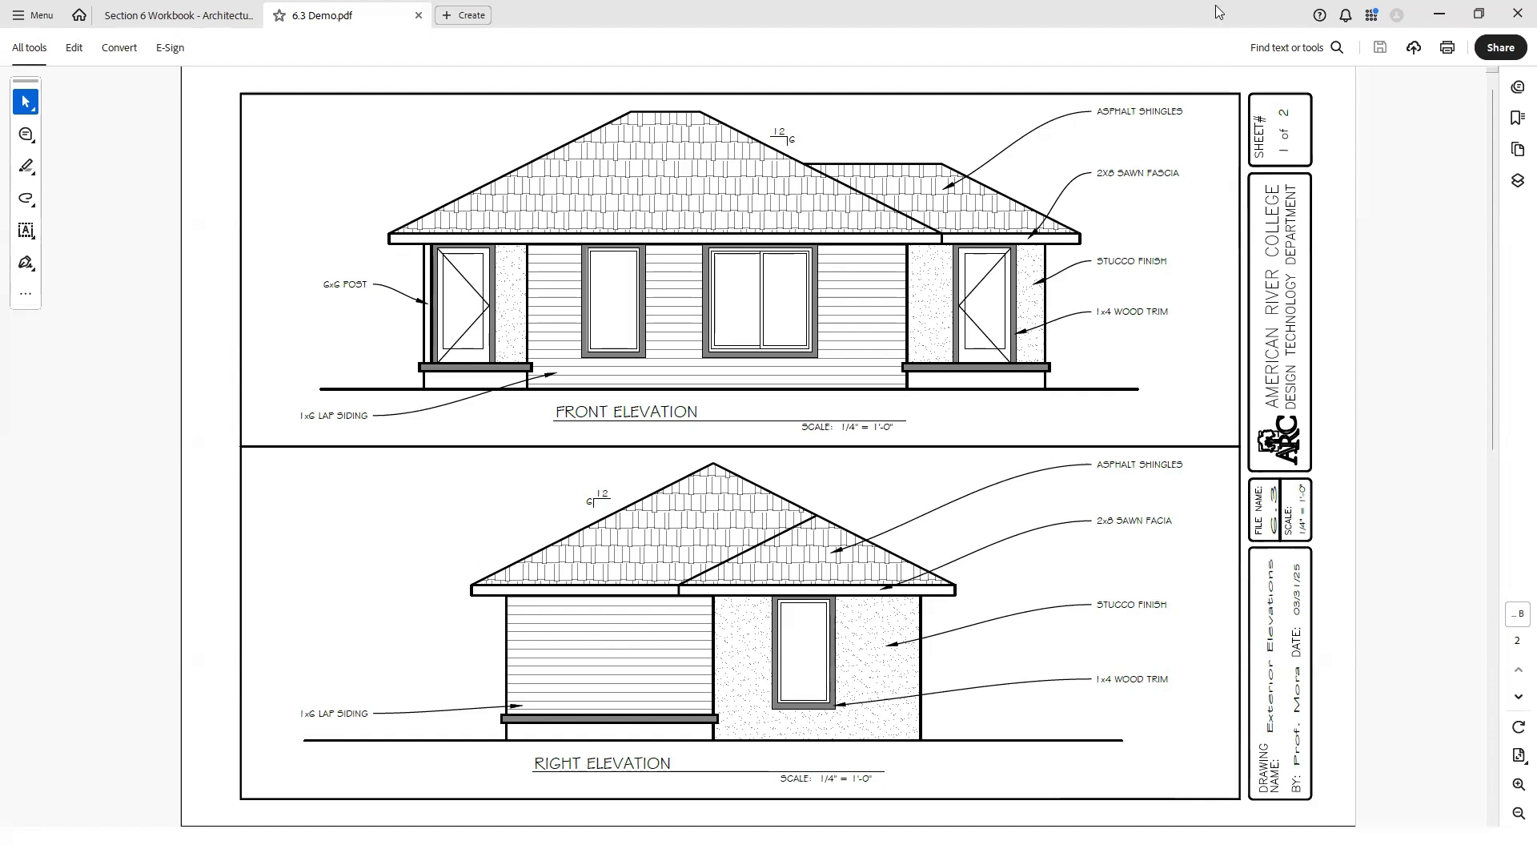
{"action": "left_click", "coordinate": [1440, 16]}
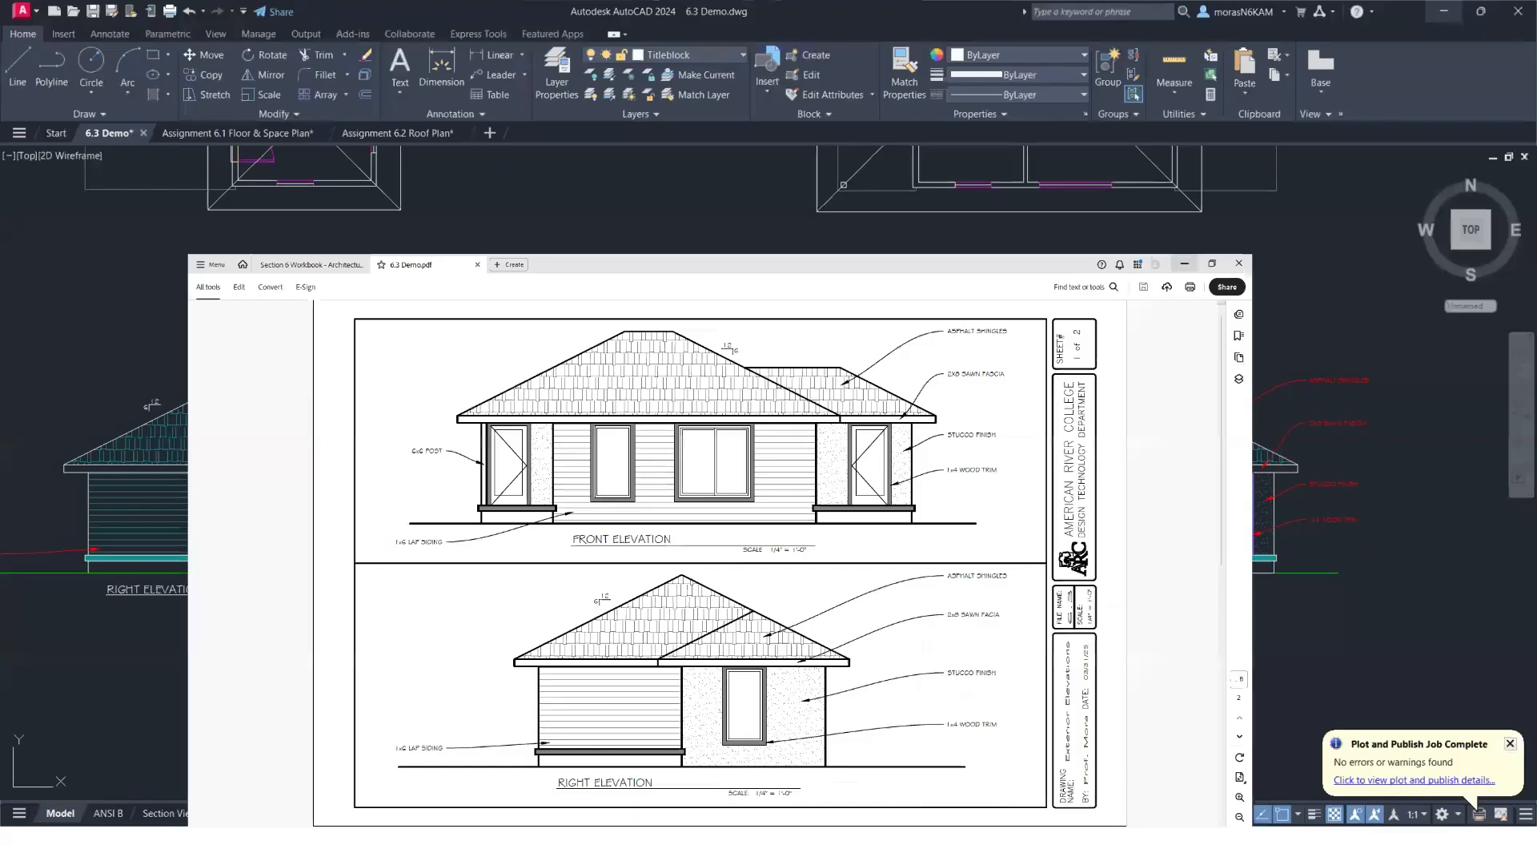
Move the Right Elevation, Front Elevation and Section View title blocks to the Text layer.
{"action": "scroll", "coordinate": [323, 582], "scroll_direction": "up", "scroll_amount": 2}
{"action": "left_click", "coordinate": [323, 582]}
{"action": "left_click", "coordinate": [54, 659]}
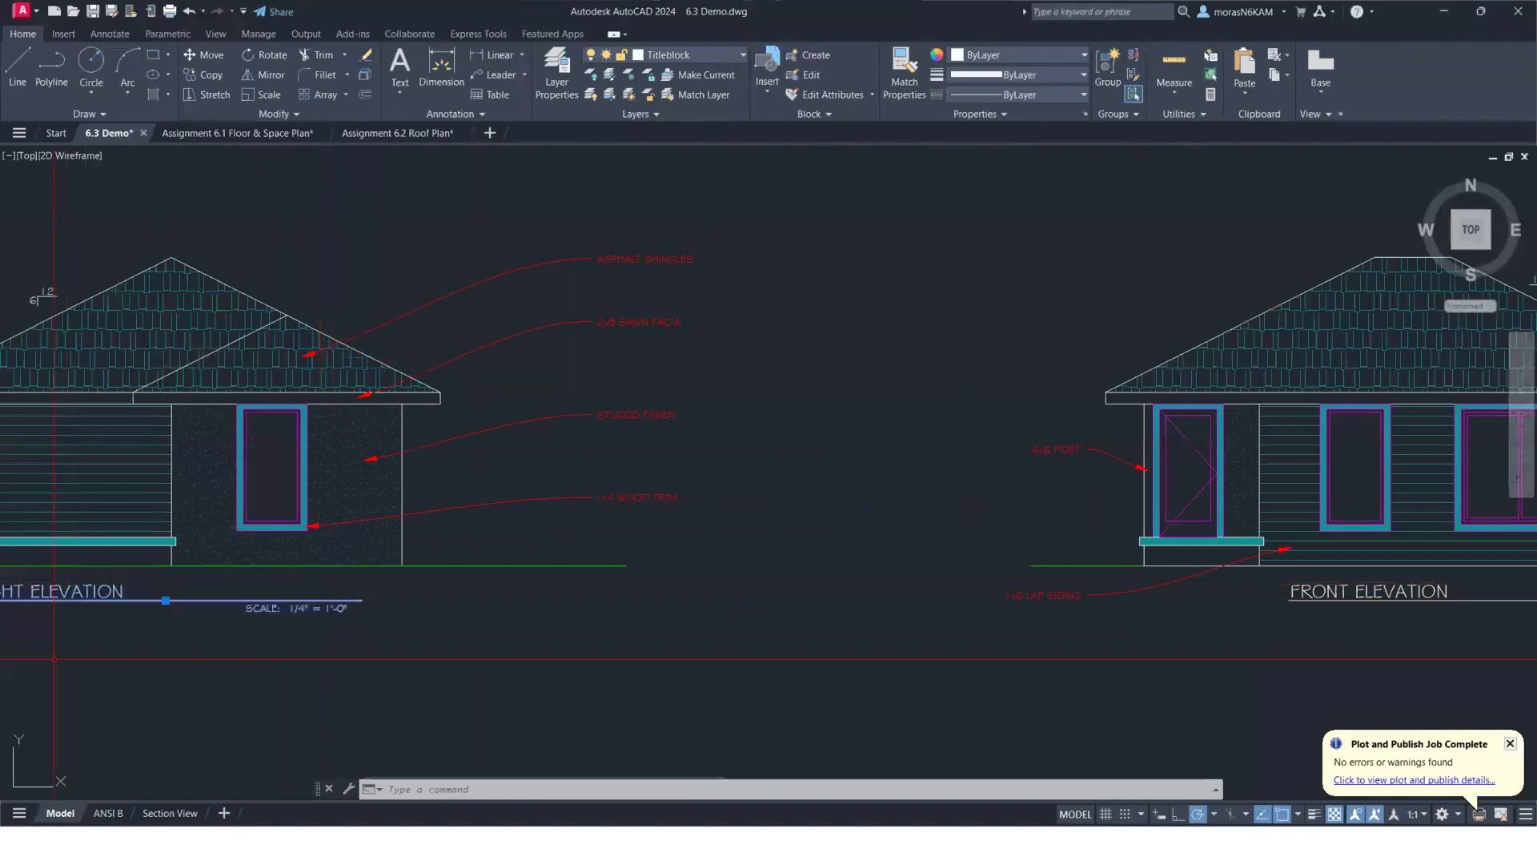
{"action": "scroll", "coordinate": [1305, 589], "scroll_direction": "down", "scroll_amount": 4}
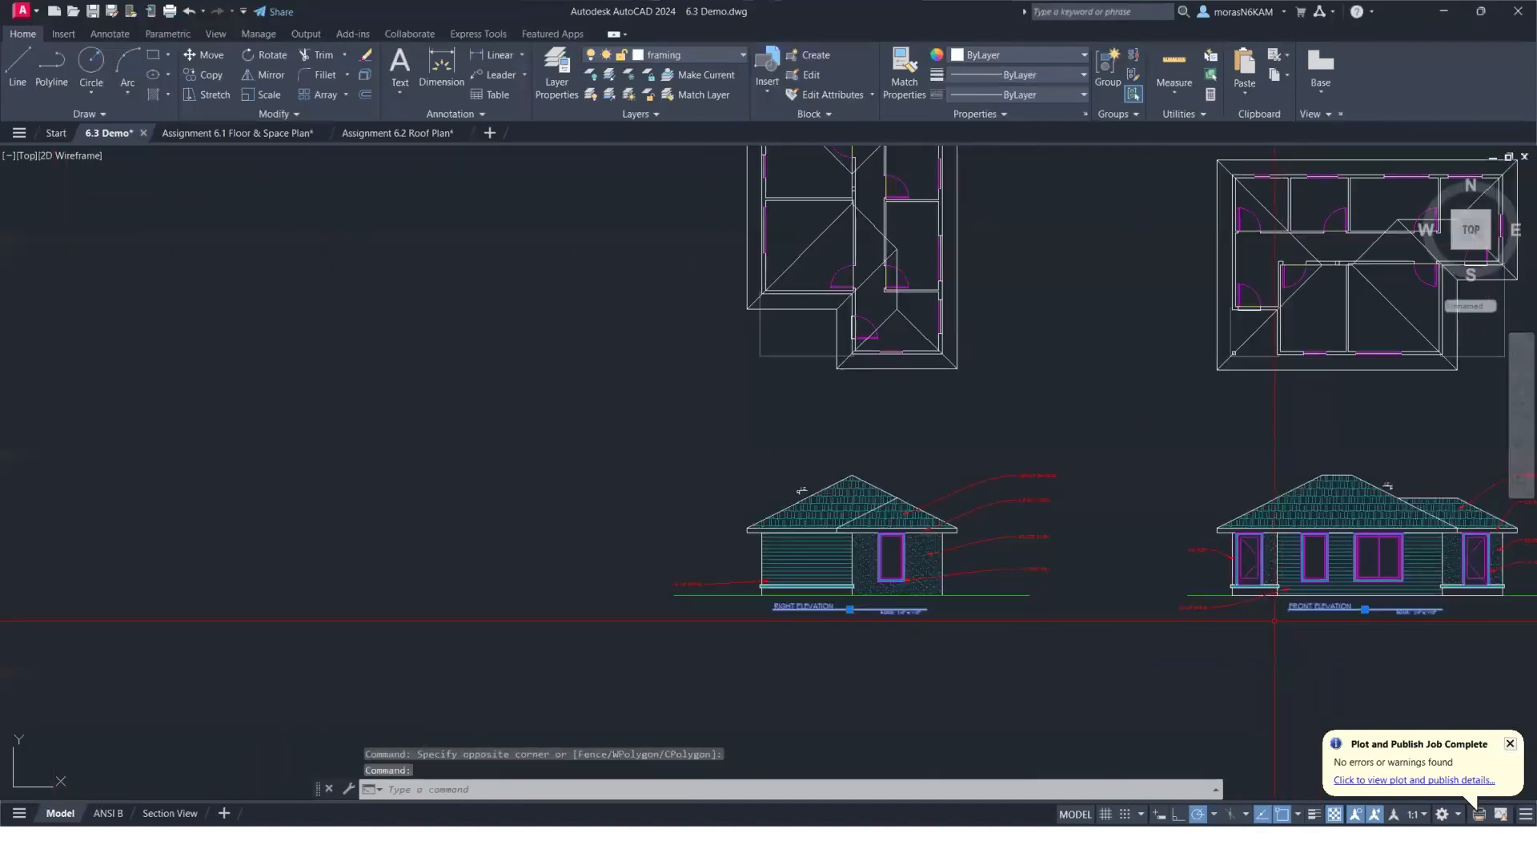
{"action": "left_click", "coordinate": [1285, 524]}
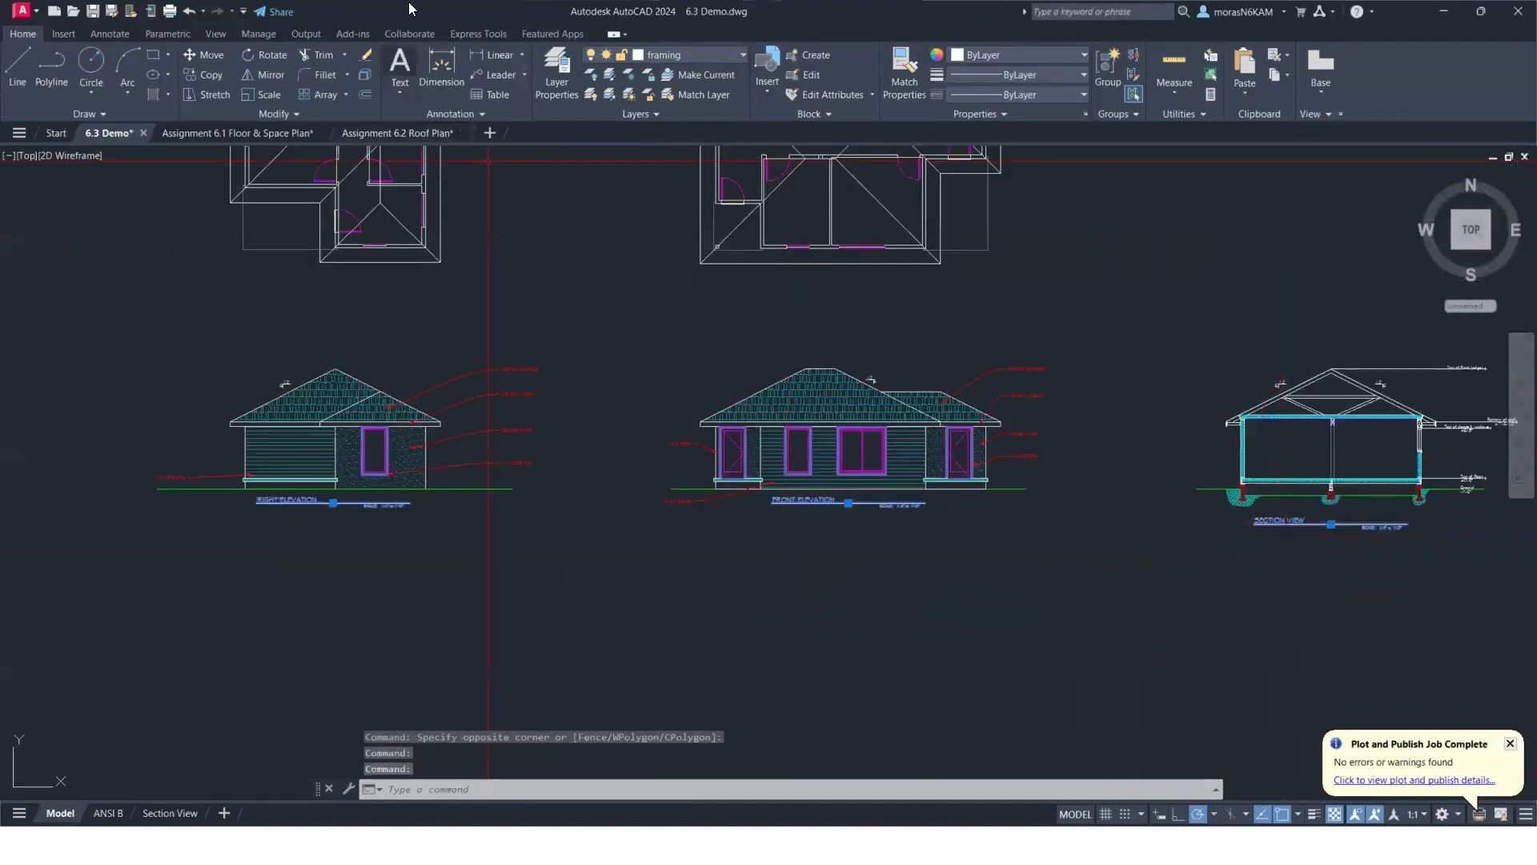
{"action": "left_click", "coordinate": [662, 56]}
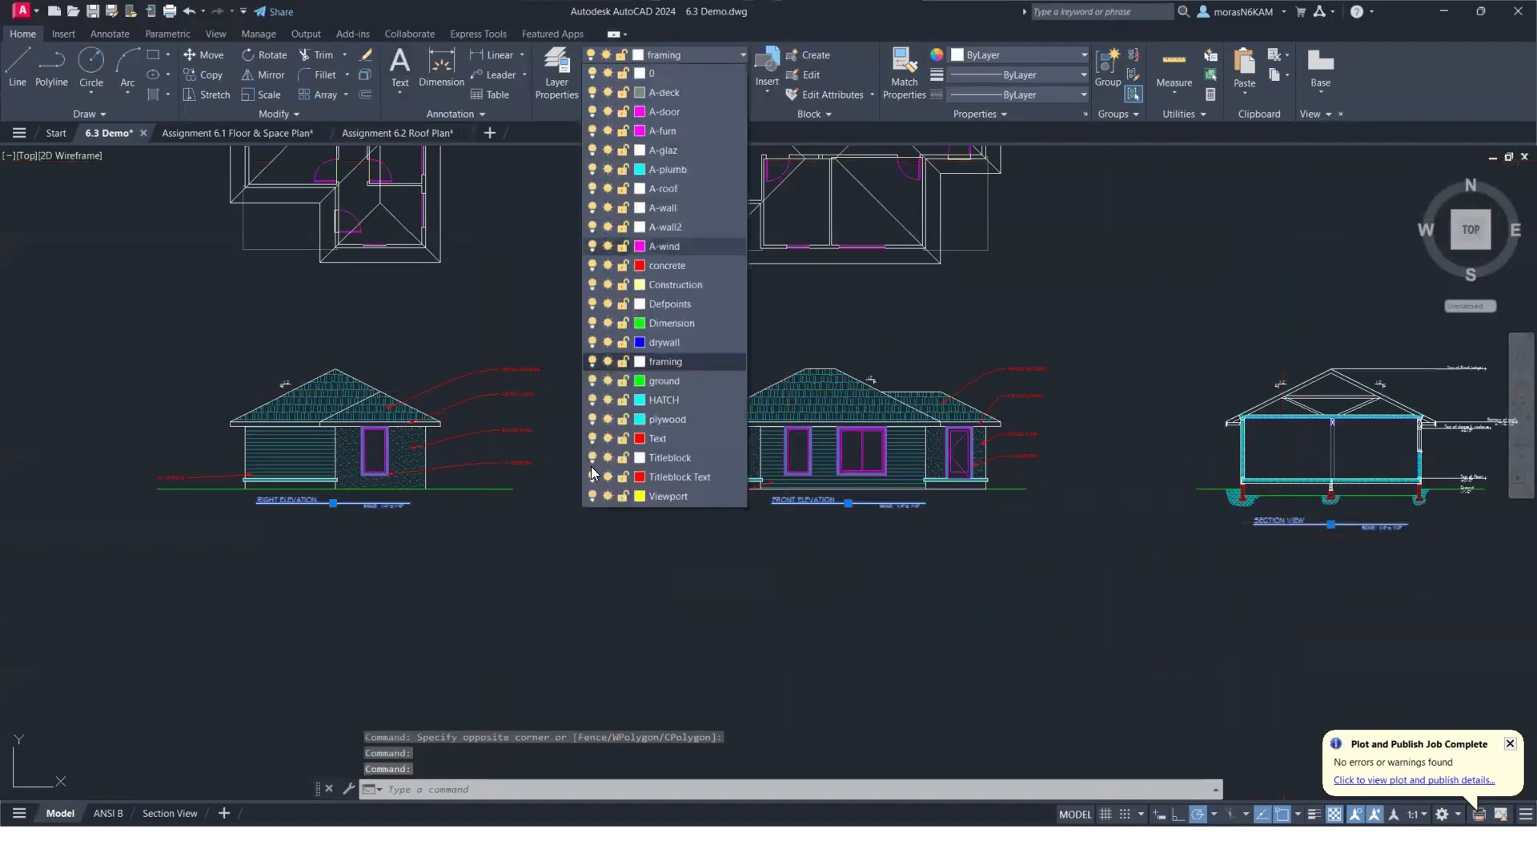
{"action": "left_click", "coordinate": [666, 437]}
{"action": "scroll", "coordinate": [829, 513], "scroll_direction": "up", "scroll_amount": 4}
{"action": "key", "text": "Escape"}
{"action": "scroll", "coordinate": [801, 473], "scroll_direction": "down", "scroll_amount": 4}
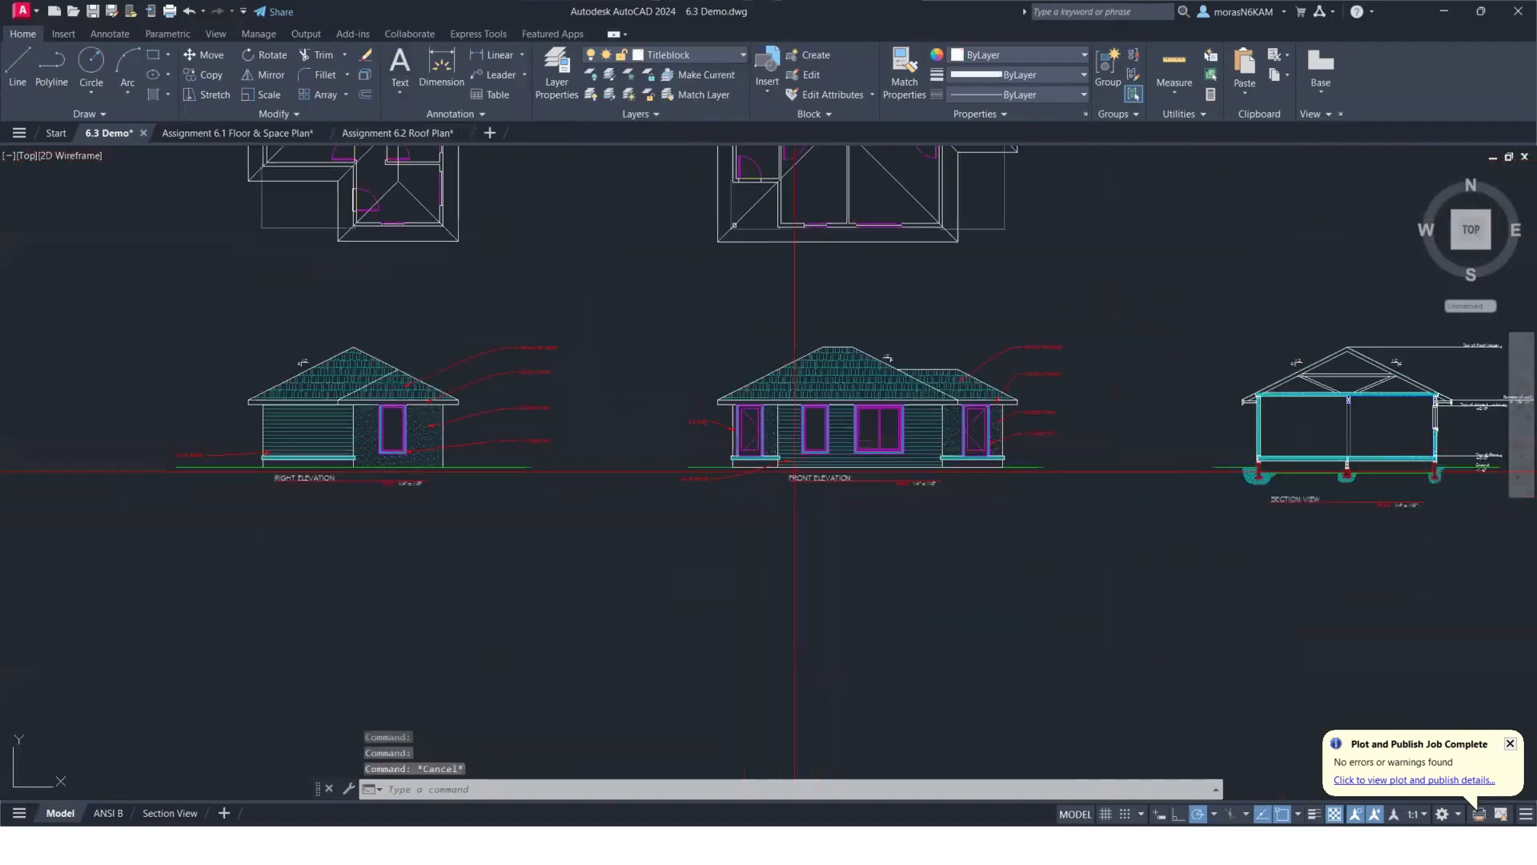
Review the layer lineweights, including the lineweight choices for the framing layer, without changing any setting.
{"action": "left_click", "coordinate": [545, 73]}
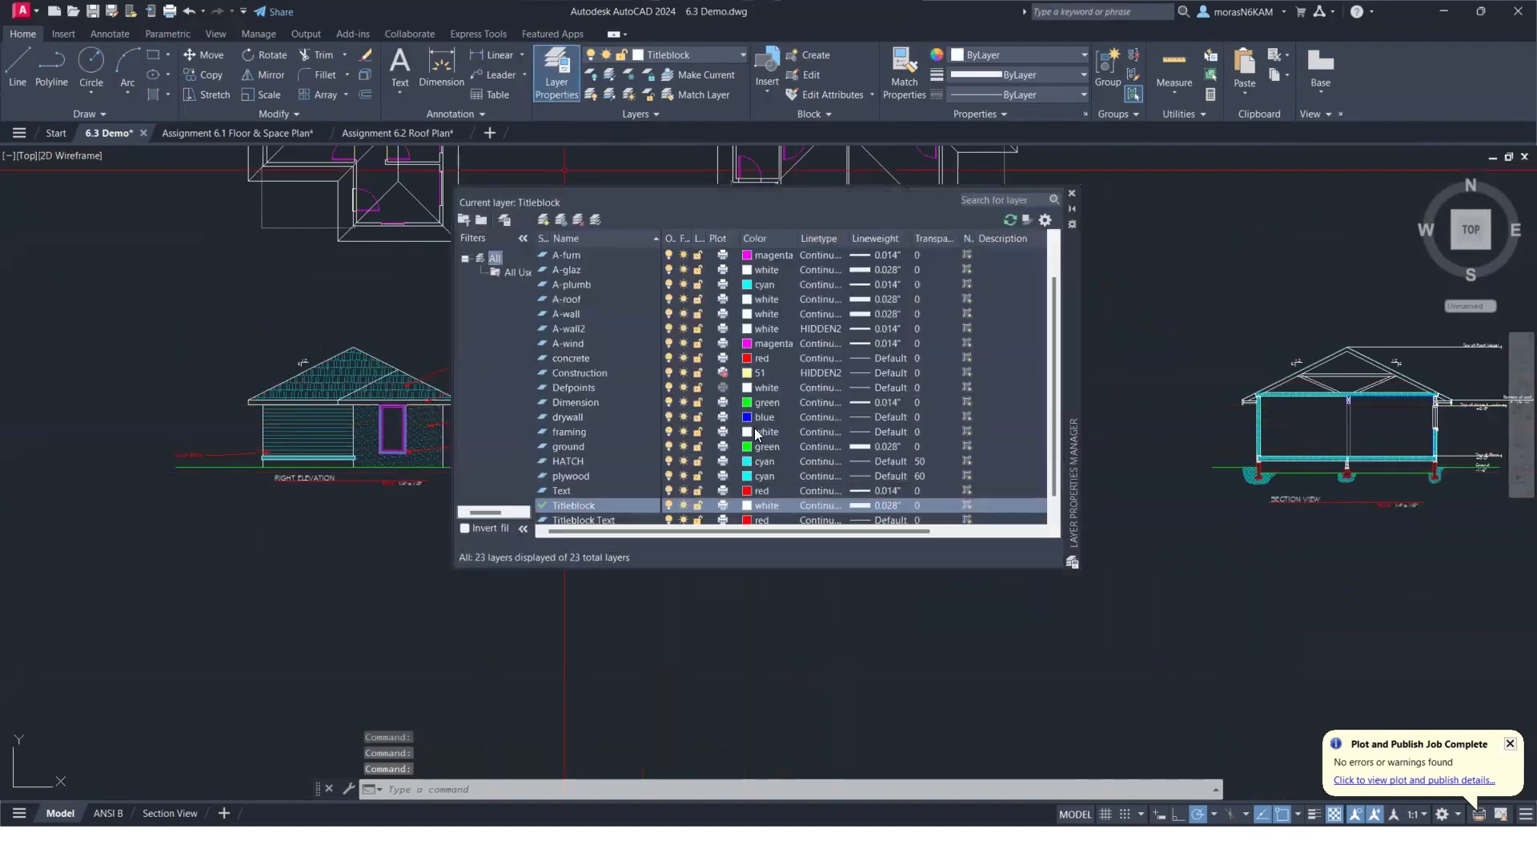
{"action": "scroll", "coordinate": [757, 435], "scroll_direction": "down", "scroll_amount": 1}
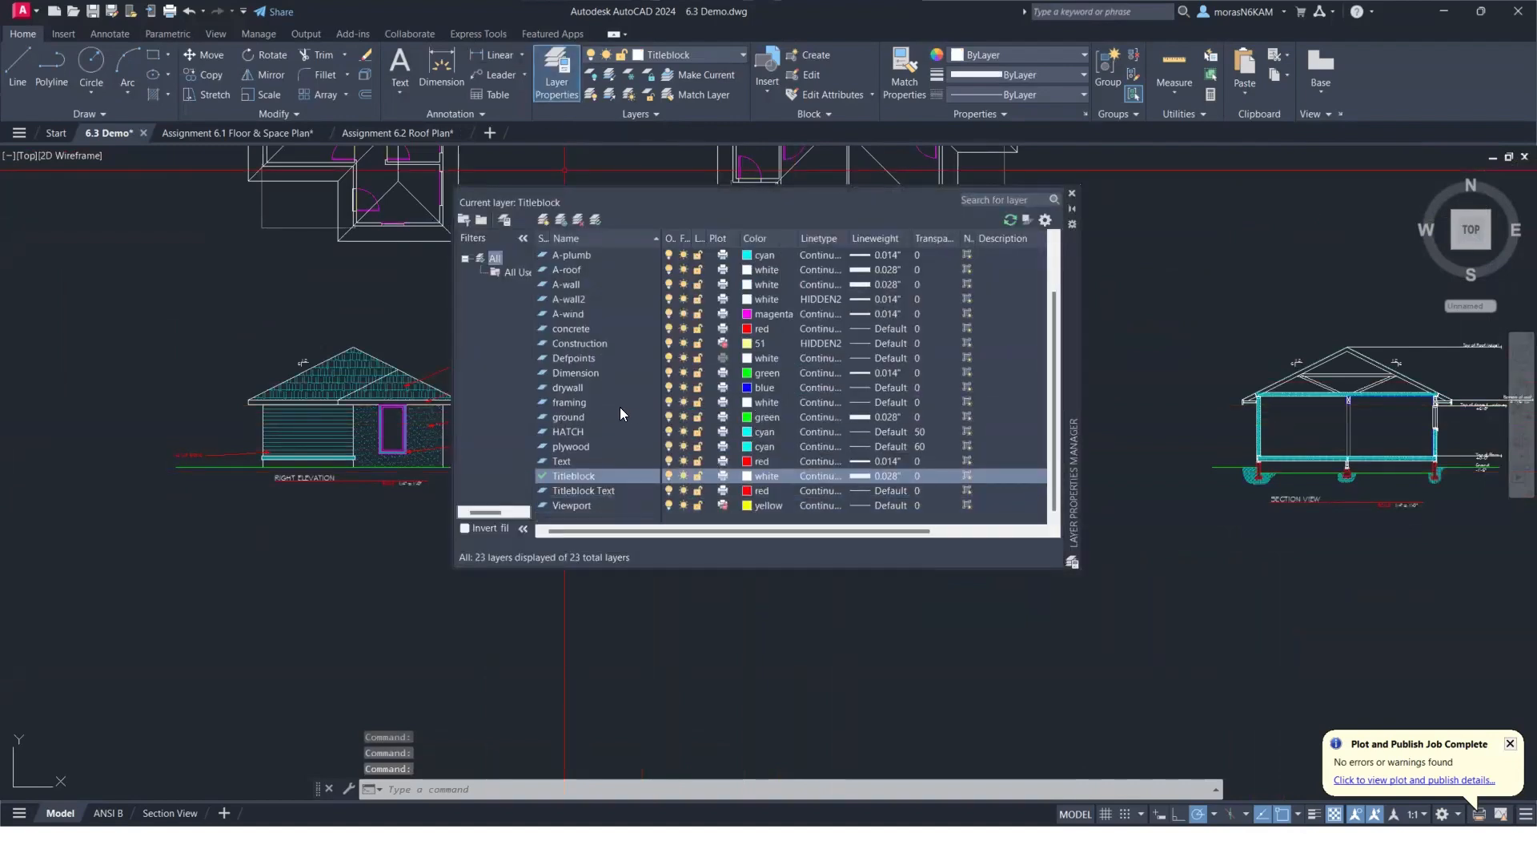
{"action": "left_click", "coordinate": [872, 402]}
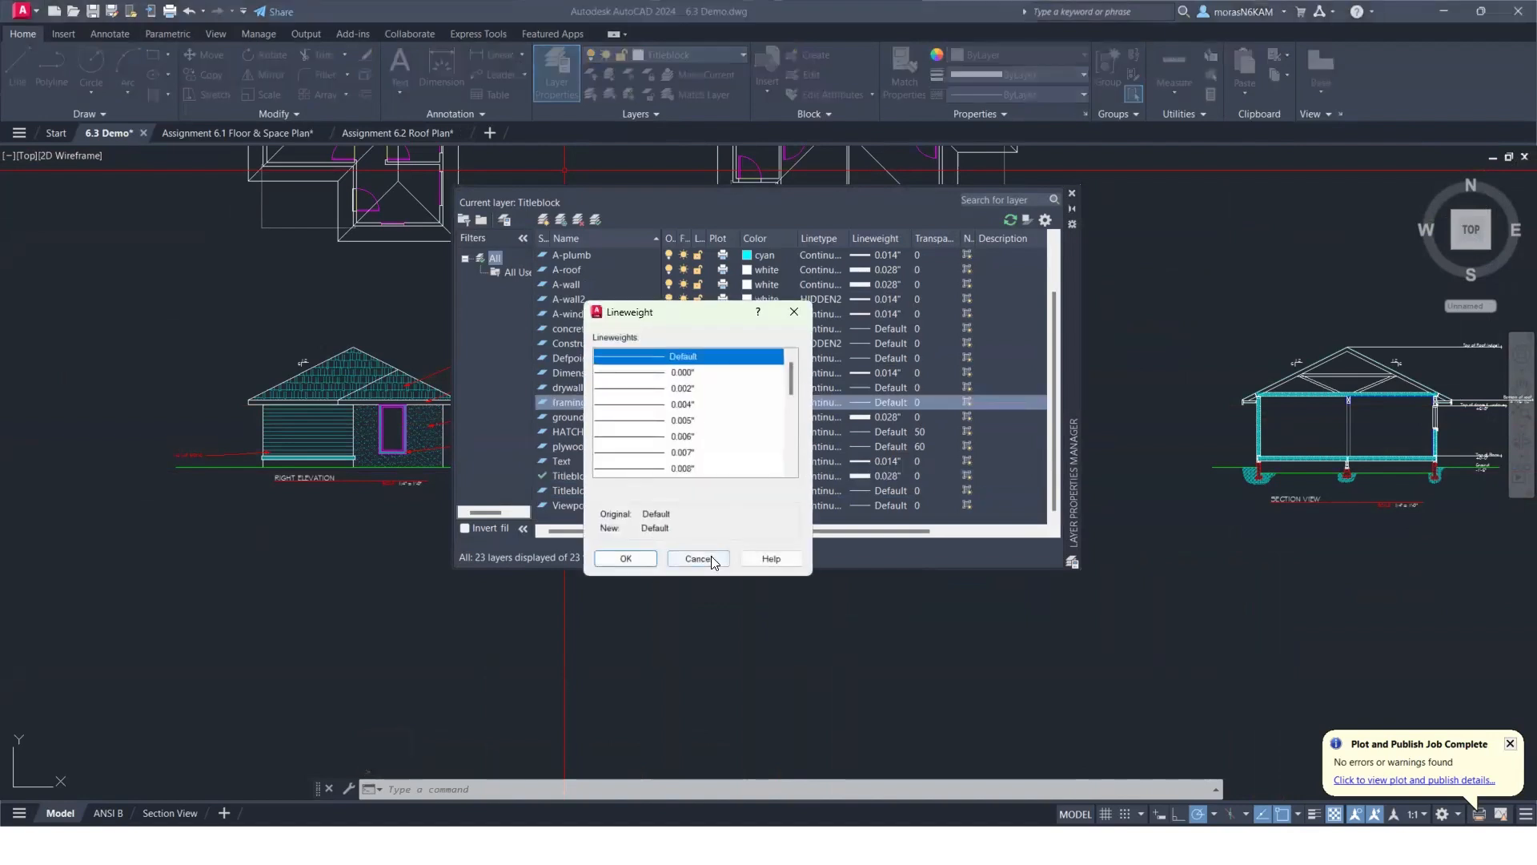
{"action": "left_click", "coordinate": [711, 559]}
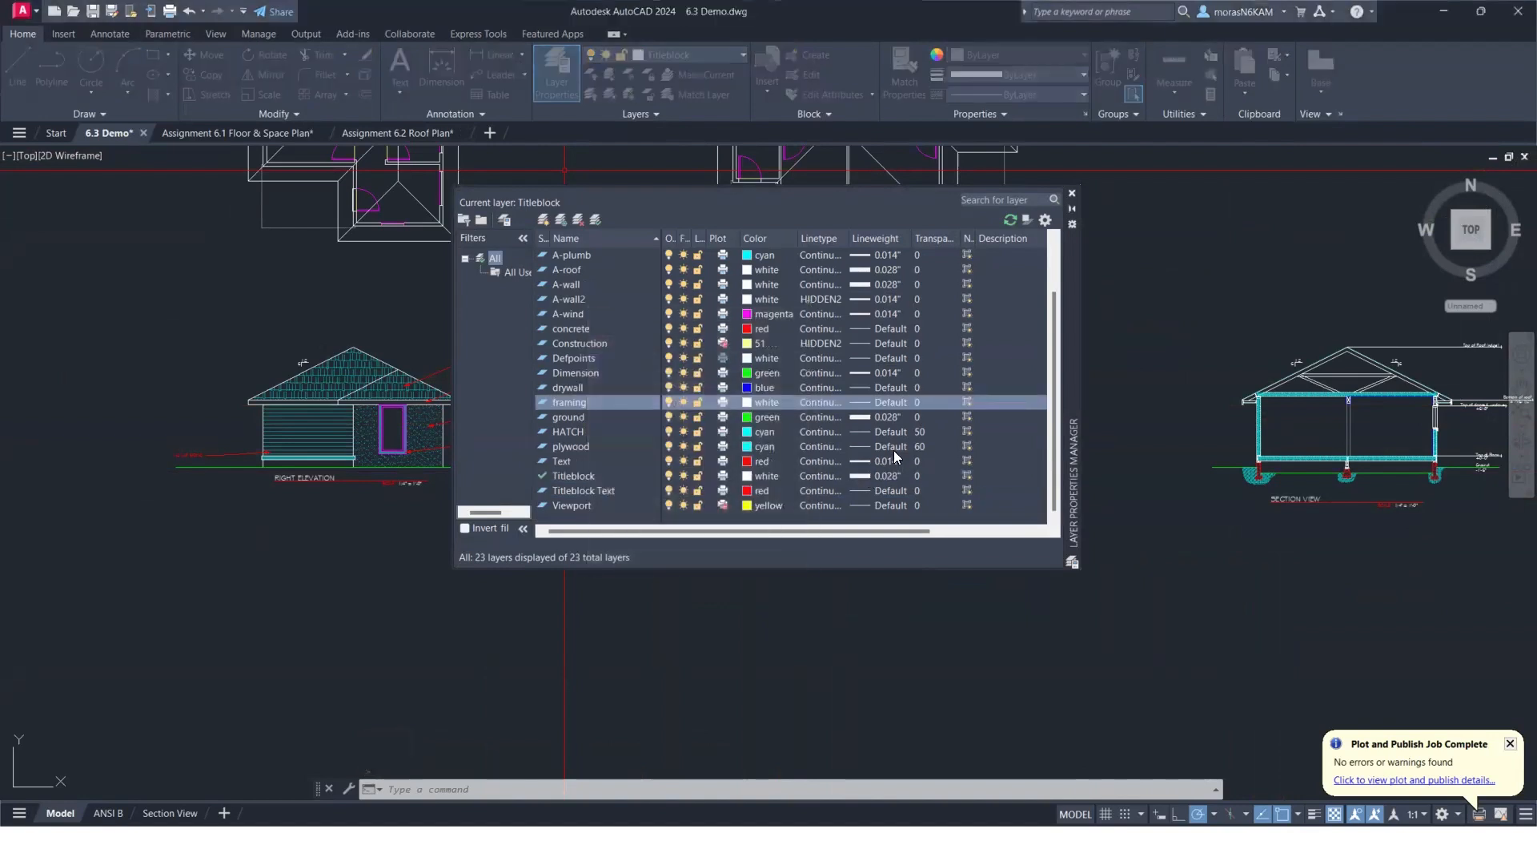
{"action": "left_click", "coordinate": [1070, 195]}
Check the drawing titles in model space, close the outdated 6.3 Demo PDF in the viewer, and return to the drawing.
{"action": "scroll", "coordinate": [392, 476], "scroll_direction": "up", "scroll_amount": 4}
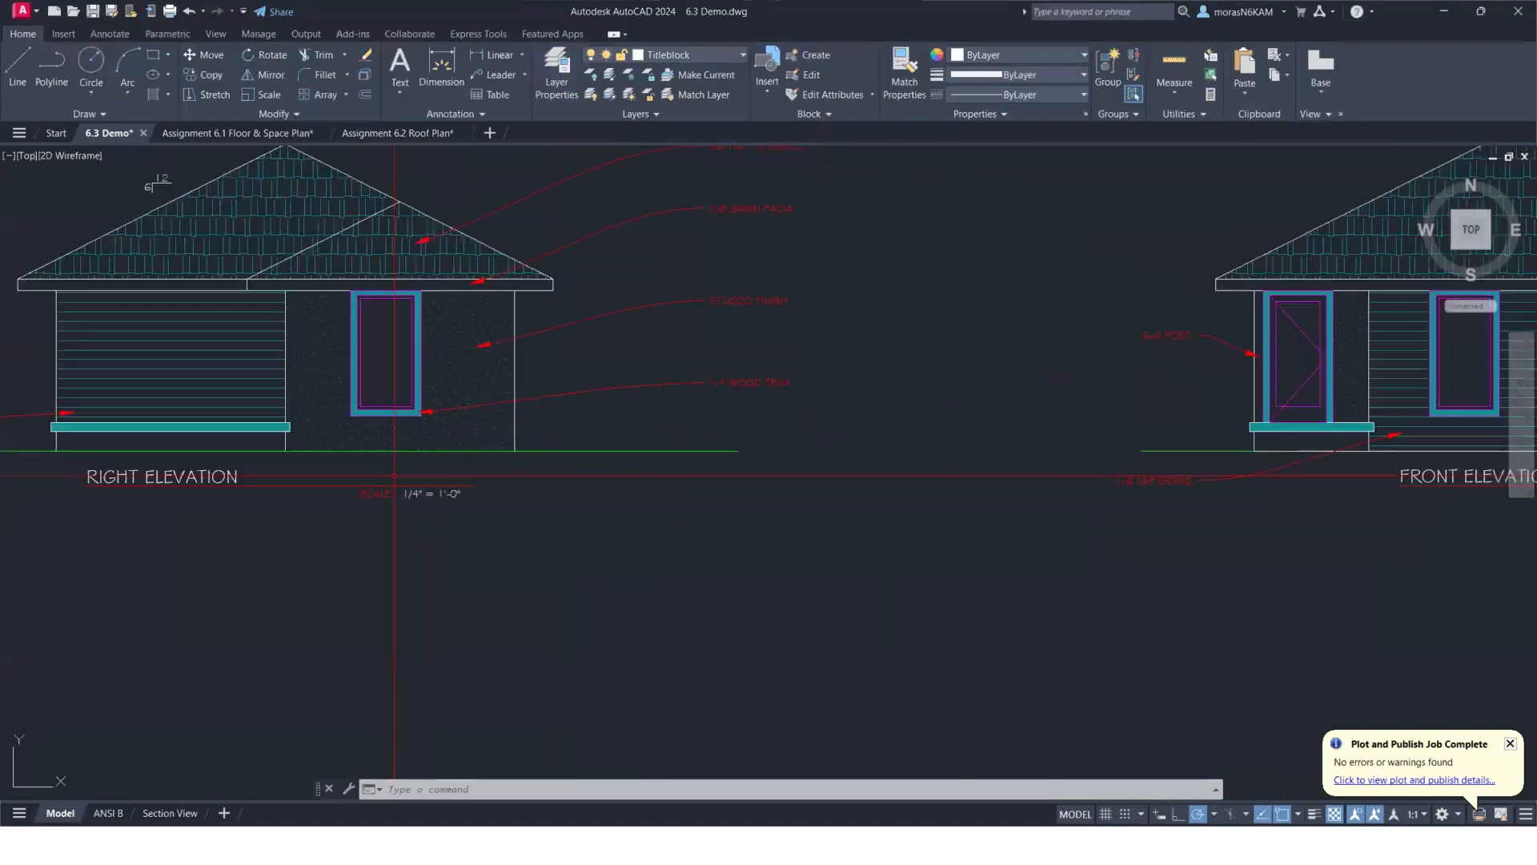
{"action": "scroll", "coordinate": [394, 476], "scroll_direction": "down", "scroll_amount": 6}
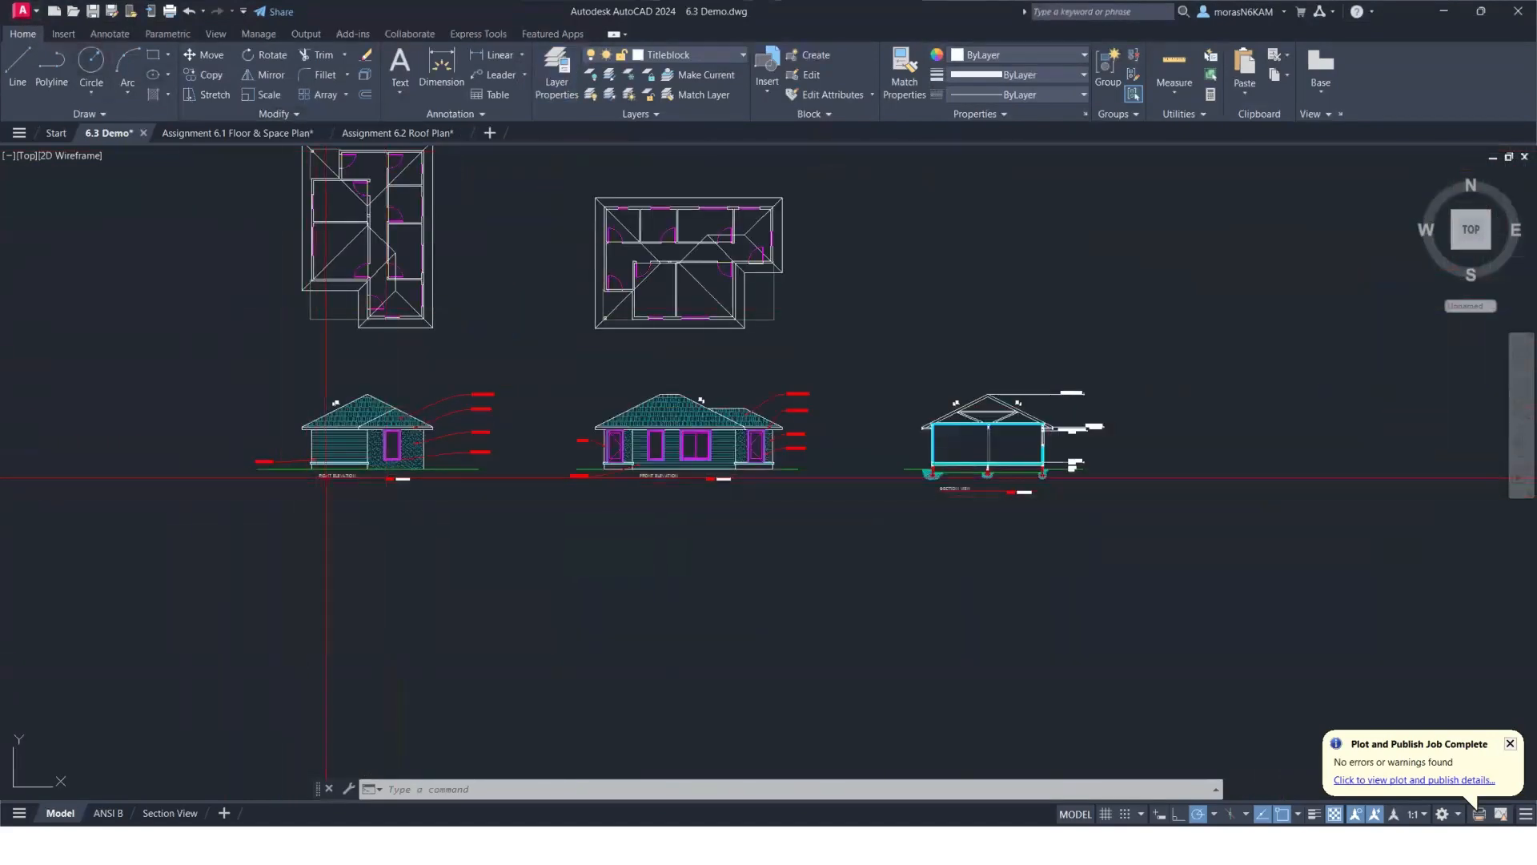
{"action": "scroll", "coordinate": [324, 481], "scroll_direction": "up", "scroll_amount": 5}
{"action": "scroll", "coordinate": [227, 385], "scroll_direction": "down", "scroll_amount": 4}
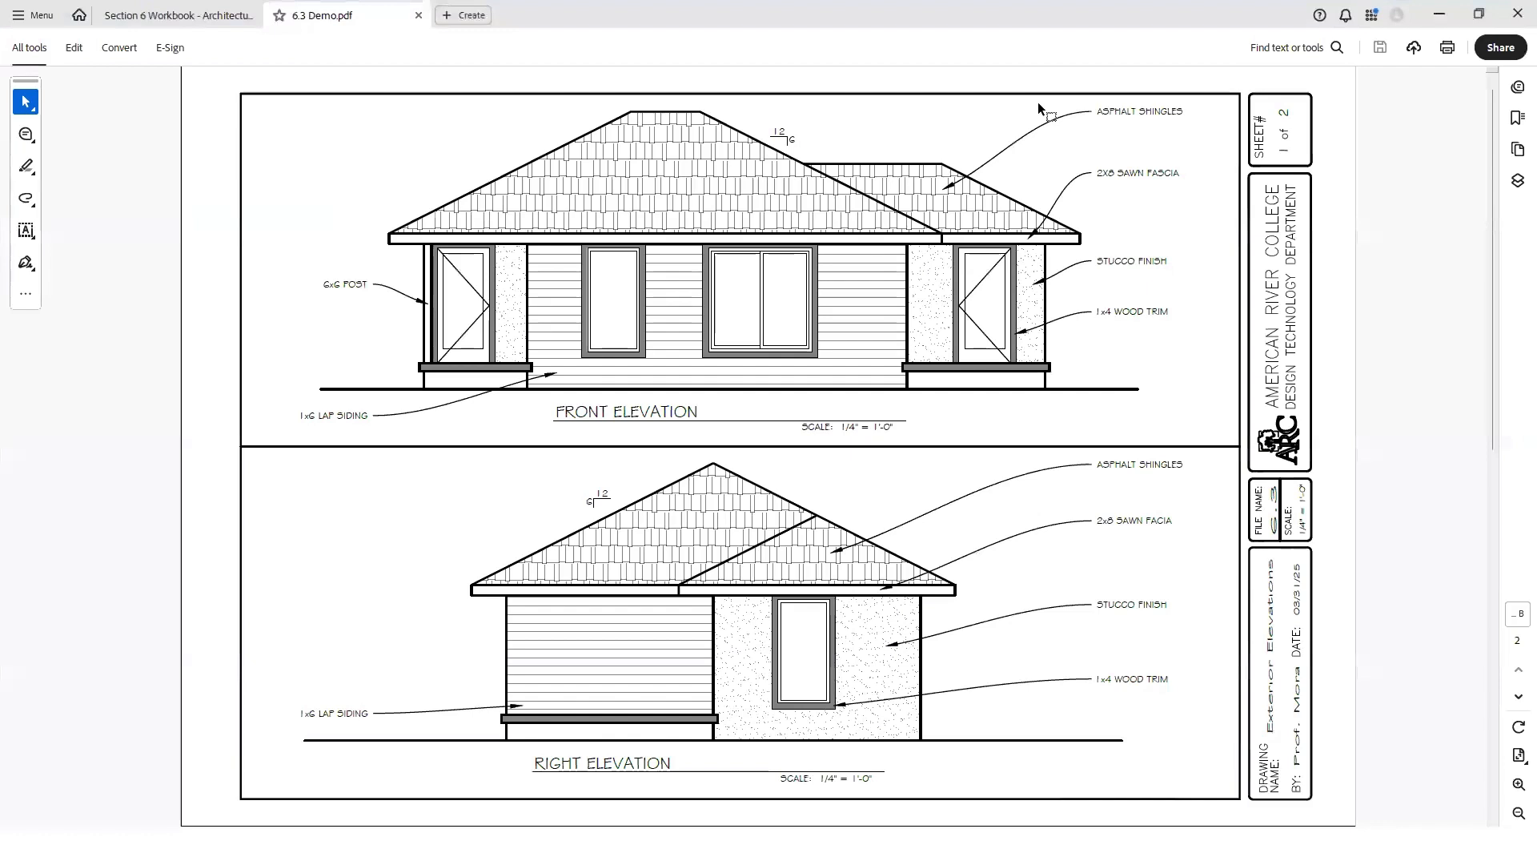
{"action": "left_click", "coordinate": [419, 16]}
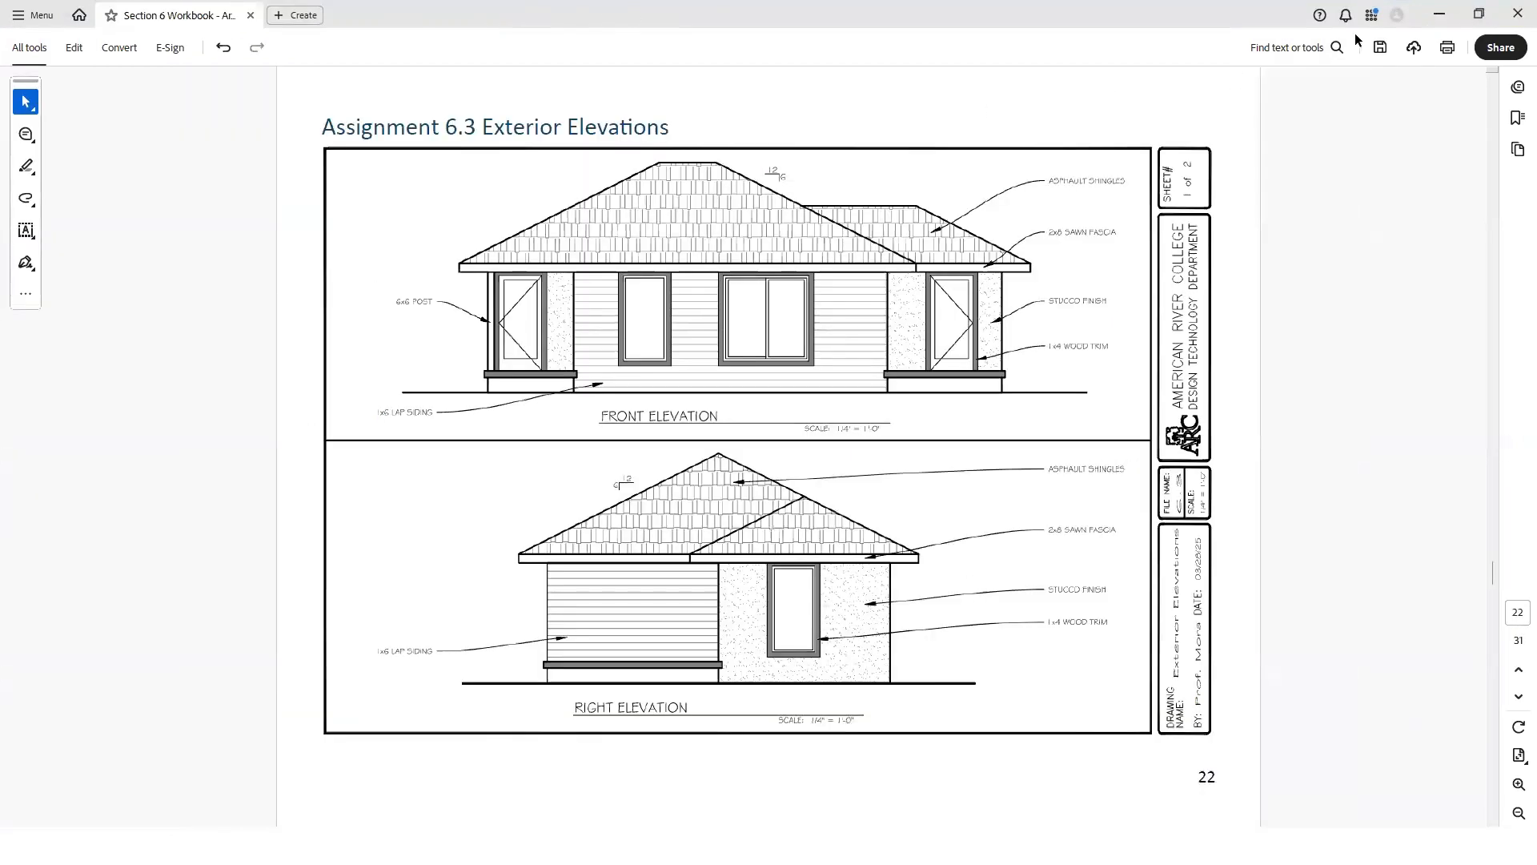
{"action": "left_click", "coordinate": [1439, 15]}
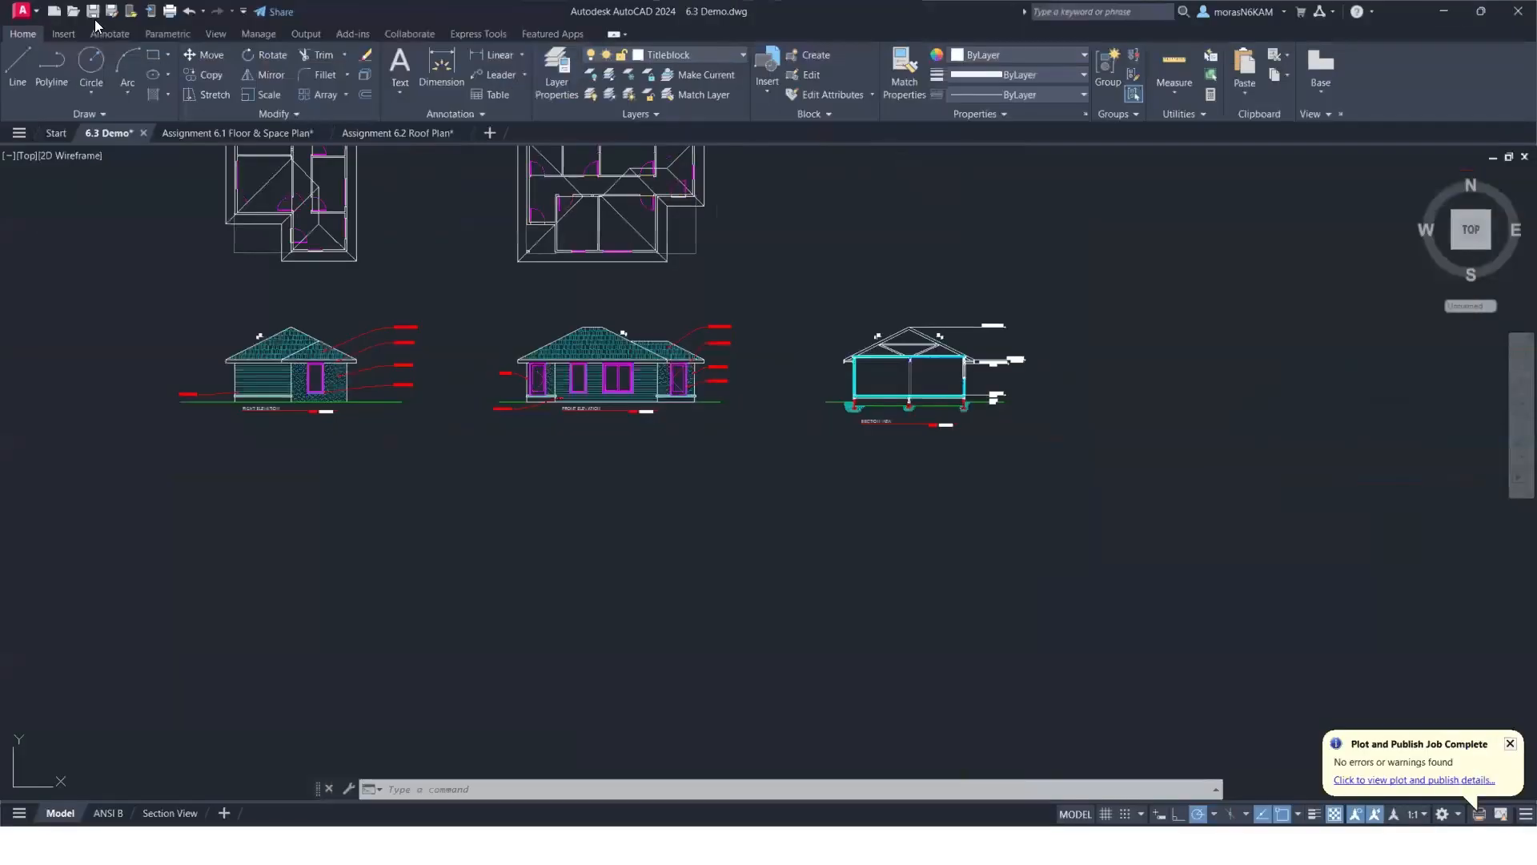
Start a batch plot and remove the Assignment 6.1, Assignment 6.2 and 6.3 Demo-Model sheets from the list.
{"action": "left_click", "coordinate": [24, 12]}
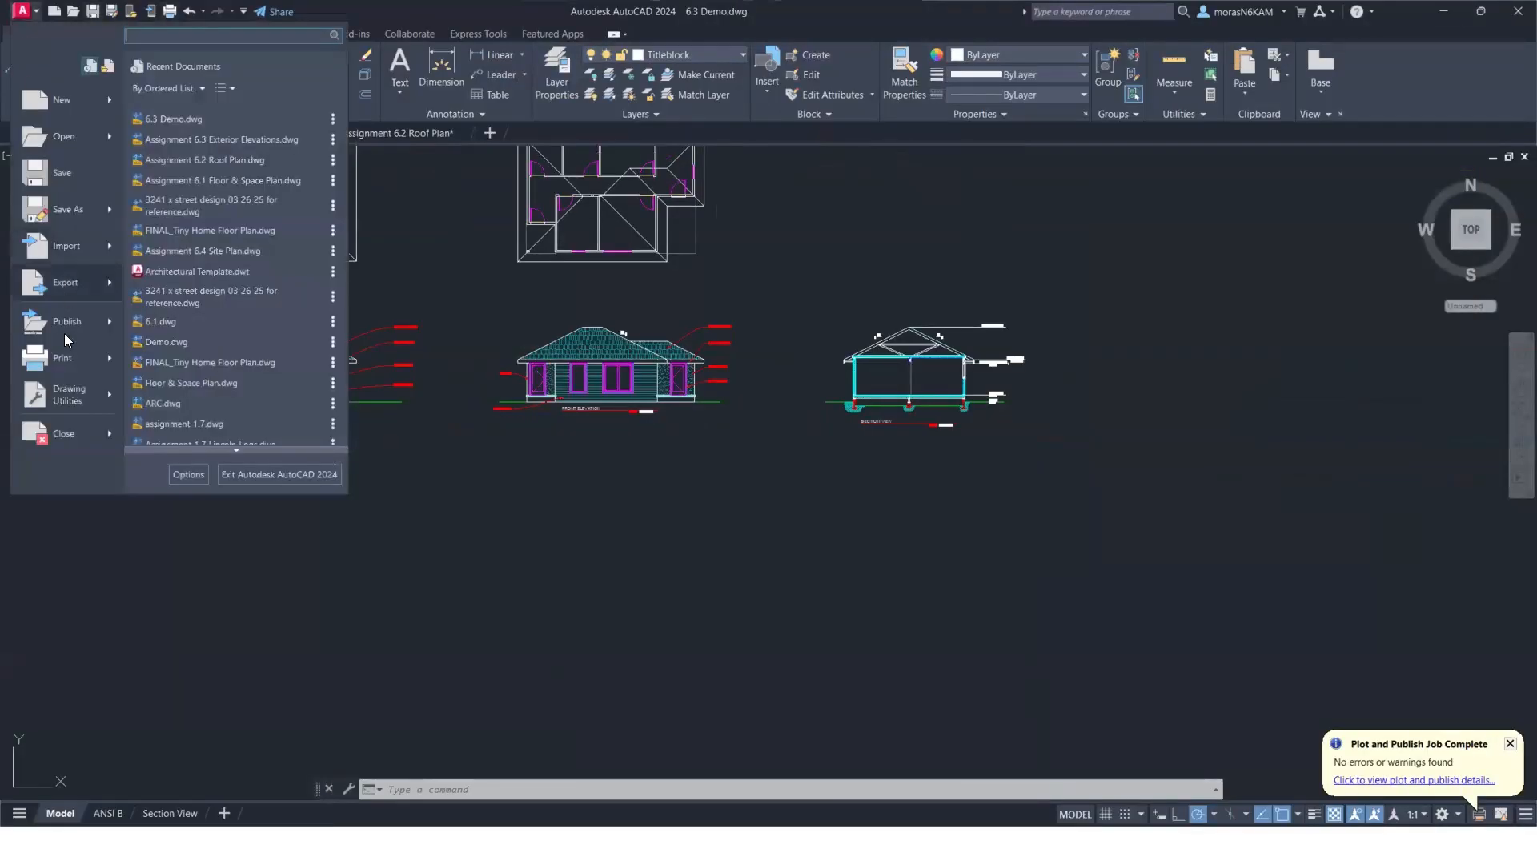
{"action": "mouse_move", "coordinate": [76, 358]}
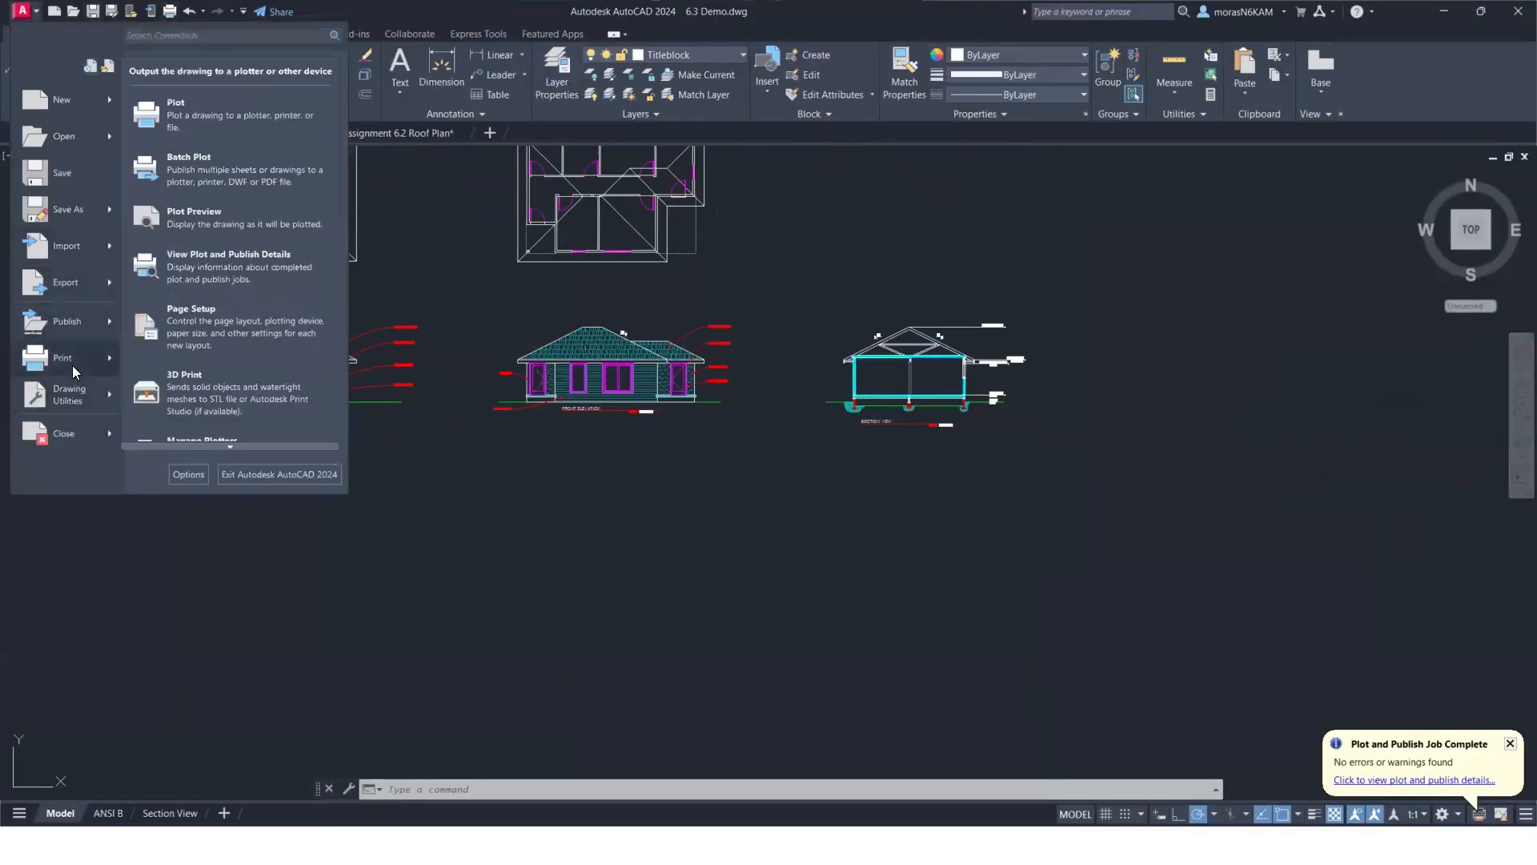
{"action": "left_click", "coordinate": [220, 185]}
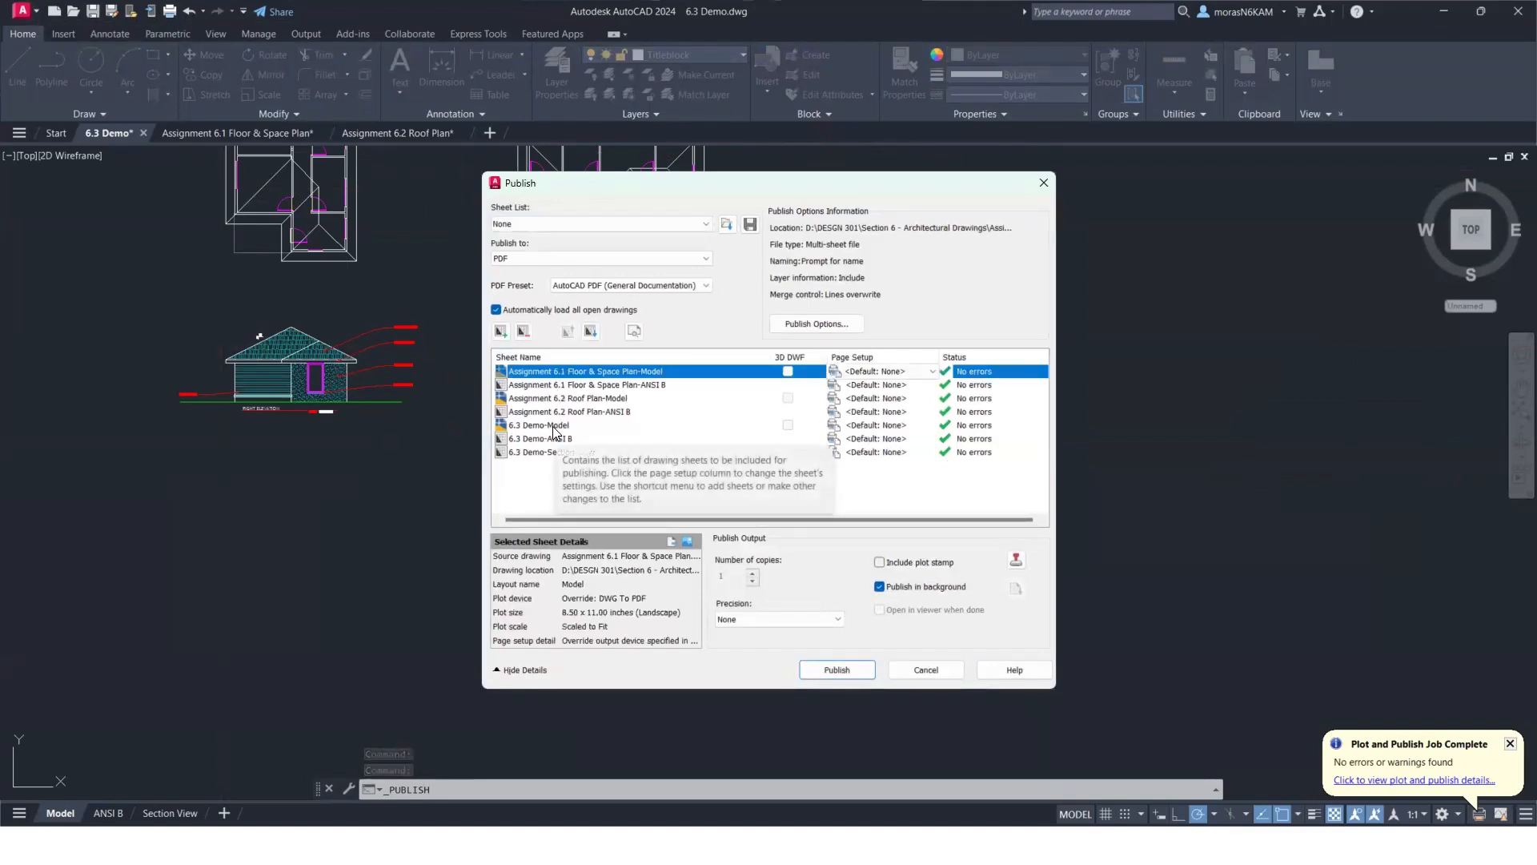
{"action": "left_click", "coordinate": [554, 427], "text": "shift"}
{"action": "left_click", "coordinate": [523, 331]}
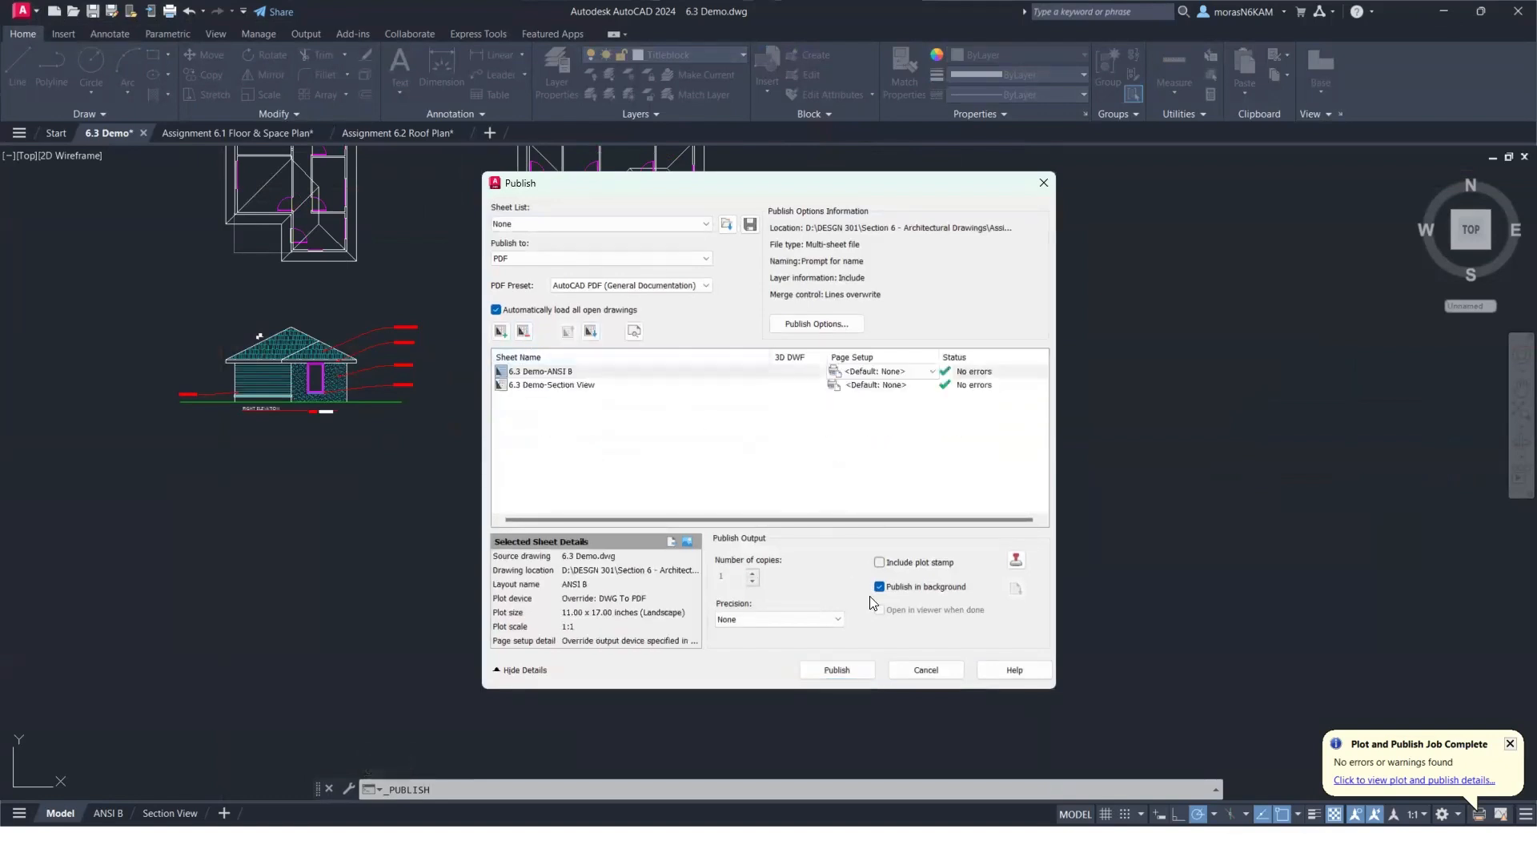
Publish the ANSI B and Section View layouts to PDF, replacing the existing 6.3 Demo file in the Assignment 6.3 Exterior Elevations folder.
{"action": "left_click", "coordinate": [857, 668]}
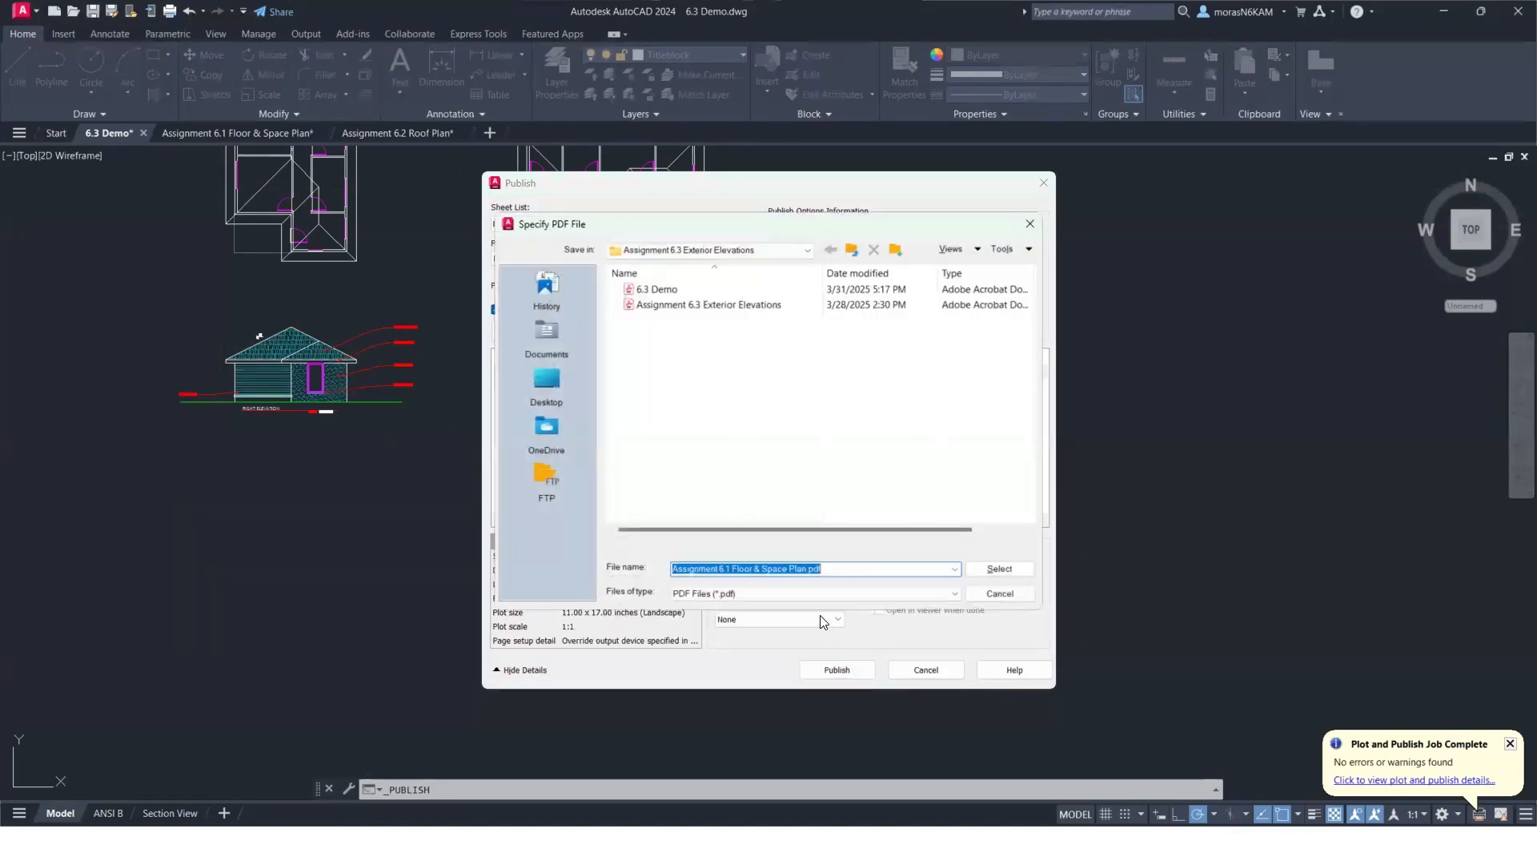
{"action": "left_click", "coordinate": [881, 289]}
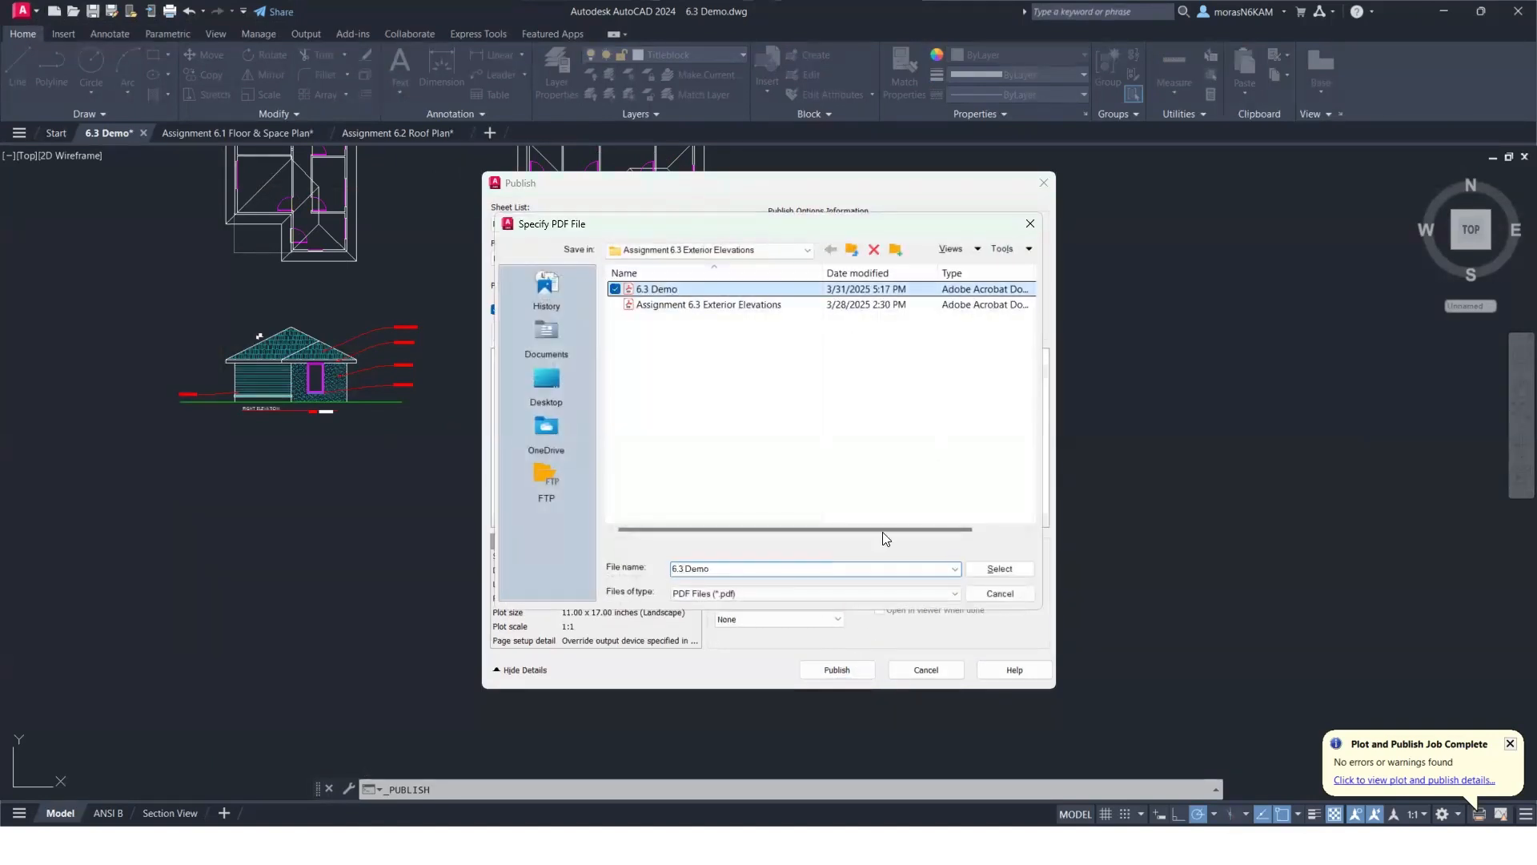
{"action": "left_click", "coordinate": [1003, 569]}
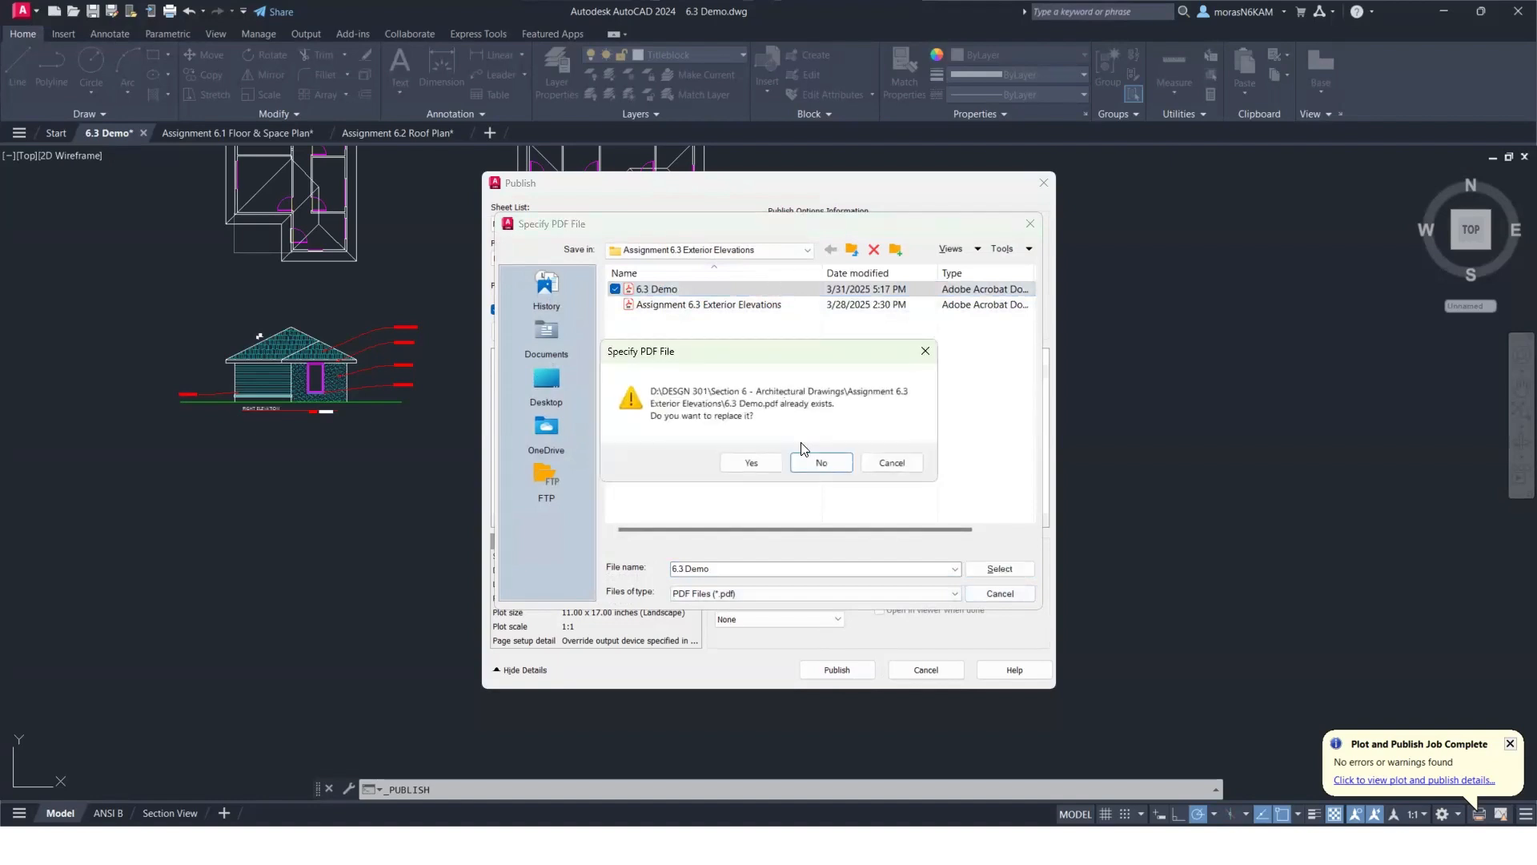
{"action": "left_click", "coordinate": [753, 464]}
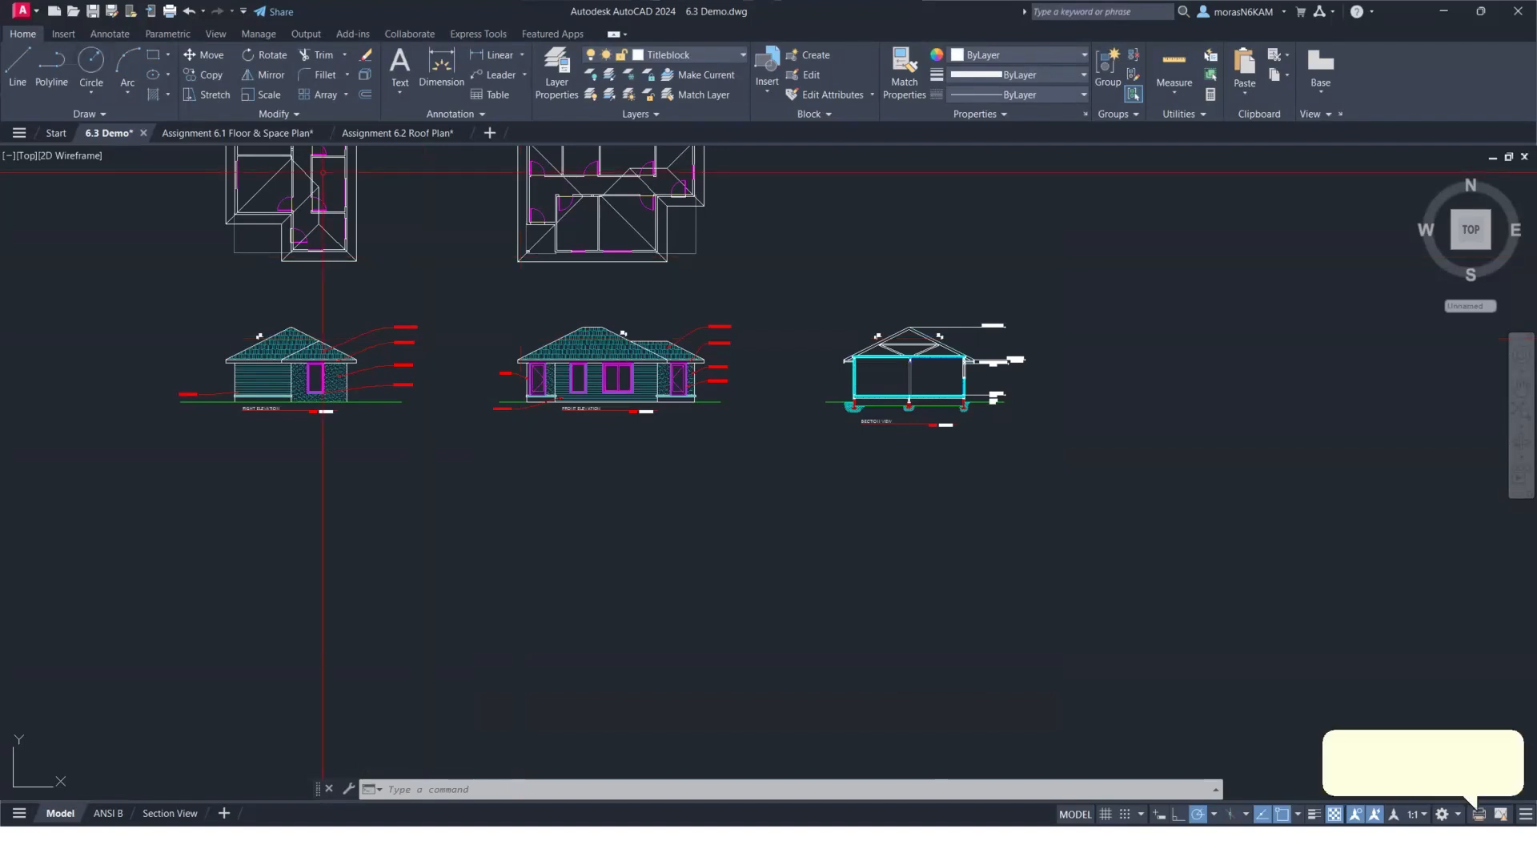
Open the republished 6.3 Demo PDF from the assignment folder, examine both sheets, and hide the comments.
{"action": "key", "text": "alt+Tab"}
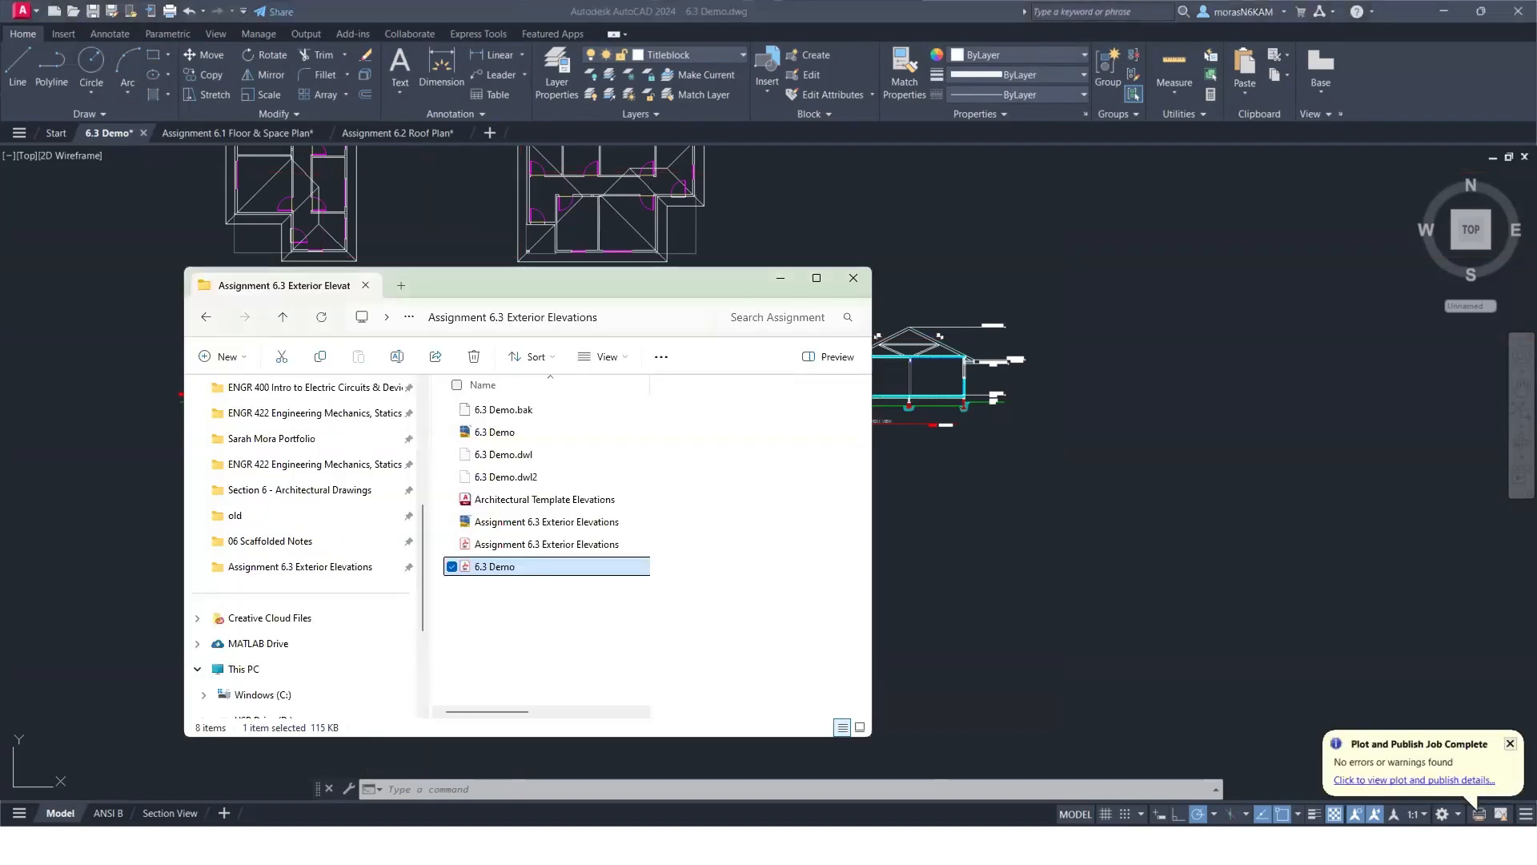
{"action": "double_click", "coordinate": [518, 568]}
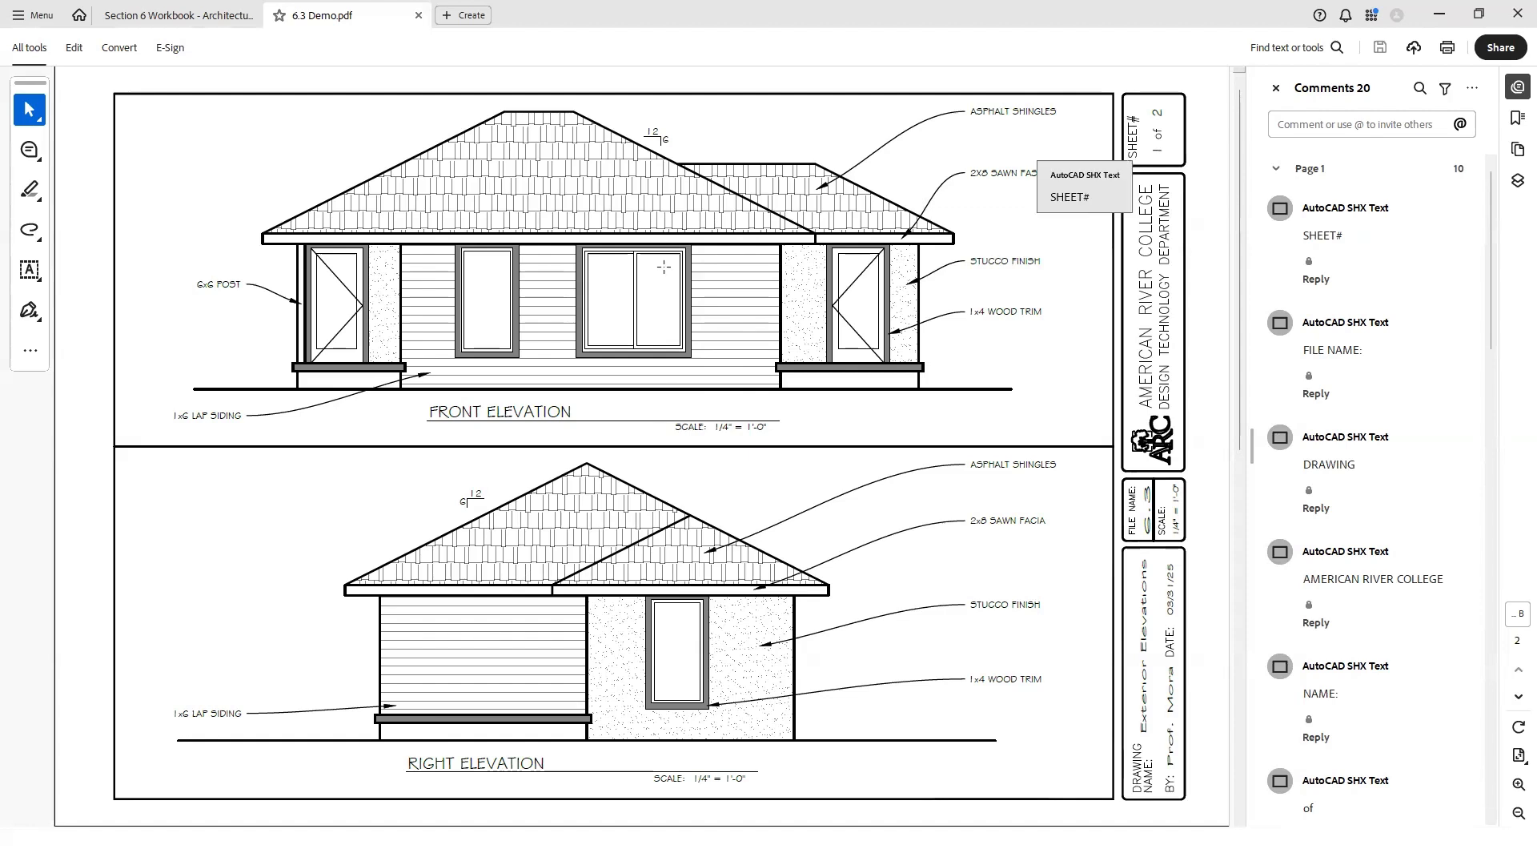
{"action": "scroll", "coordinate": [618, 272], "scroll_direction": "down", "scroll_amount": 3}
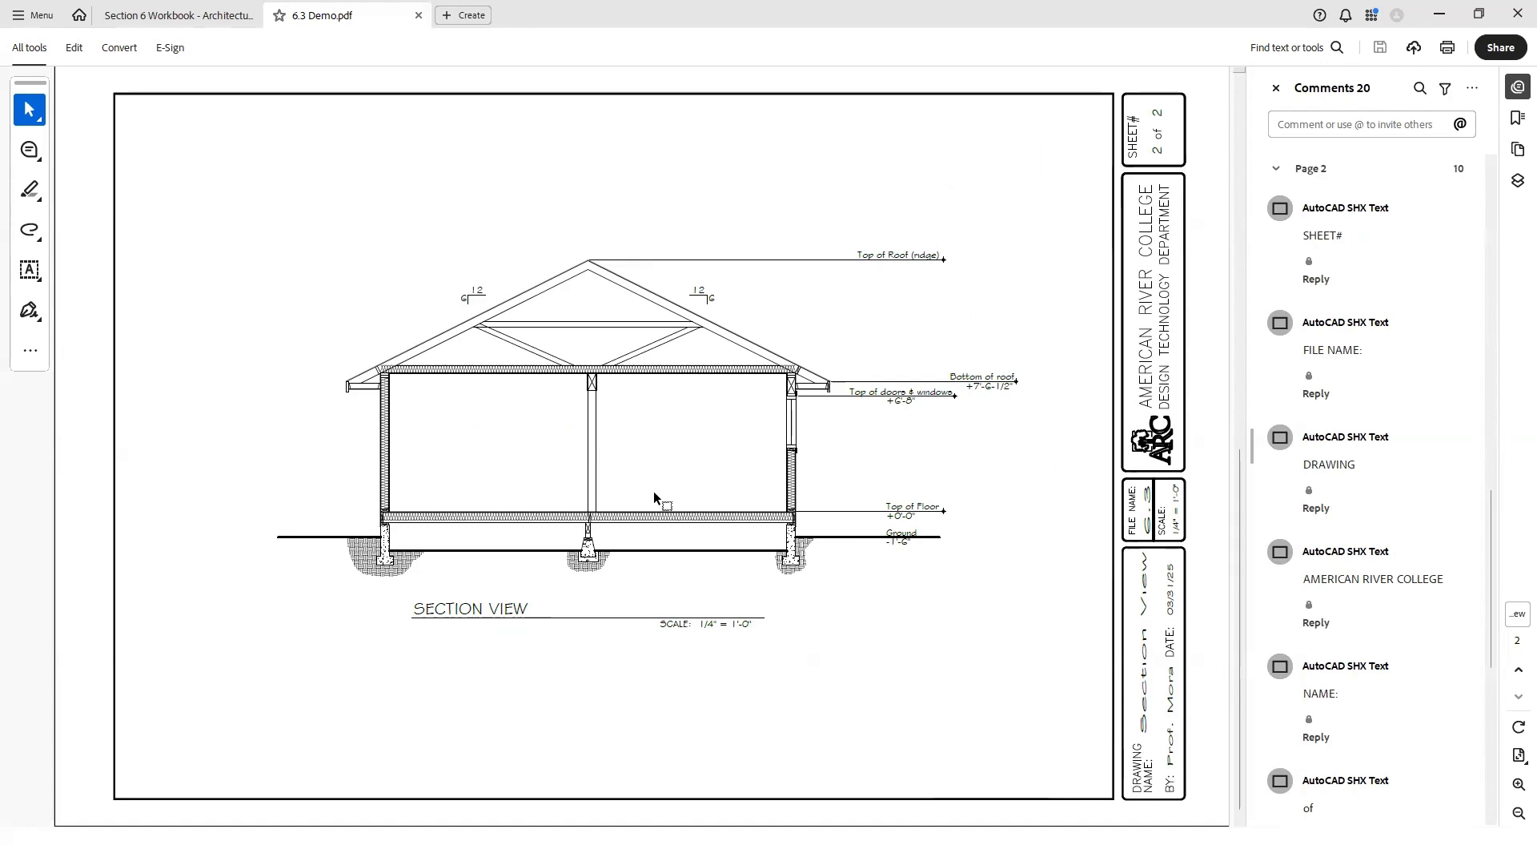
{"action": "scroll", "coordinate": [654, 497], "scroll_direction": "up", "scroll_amount": 3}
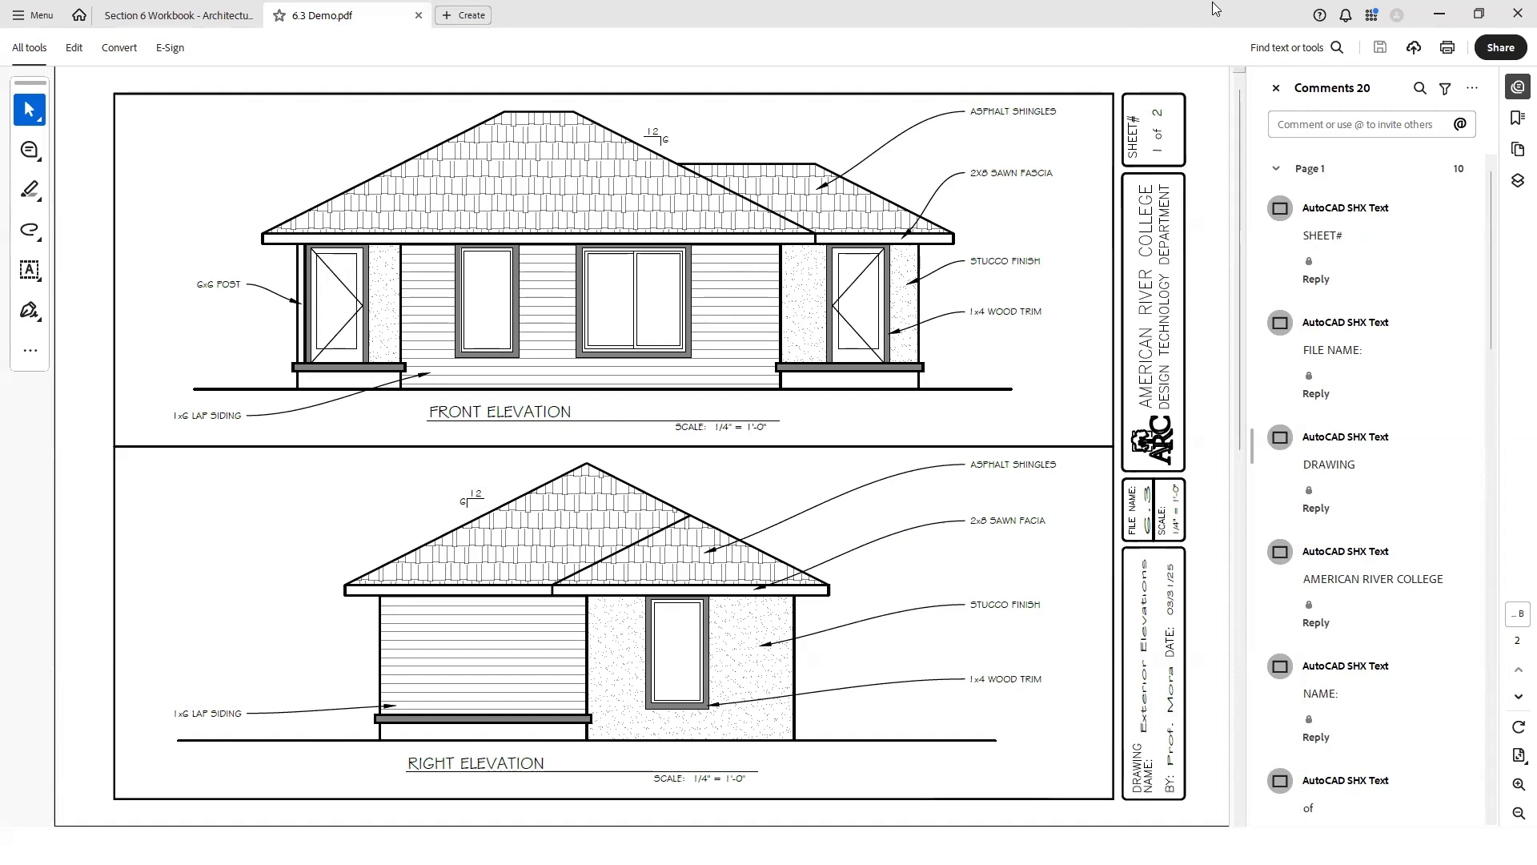
{"action": "left_click", "coordinate": [1276, 88]}
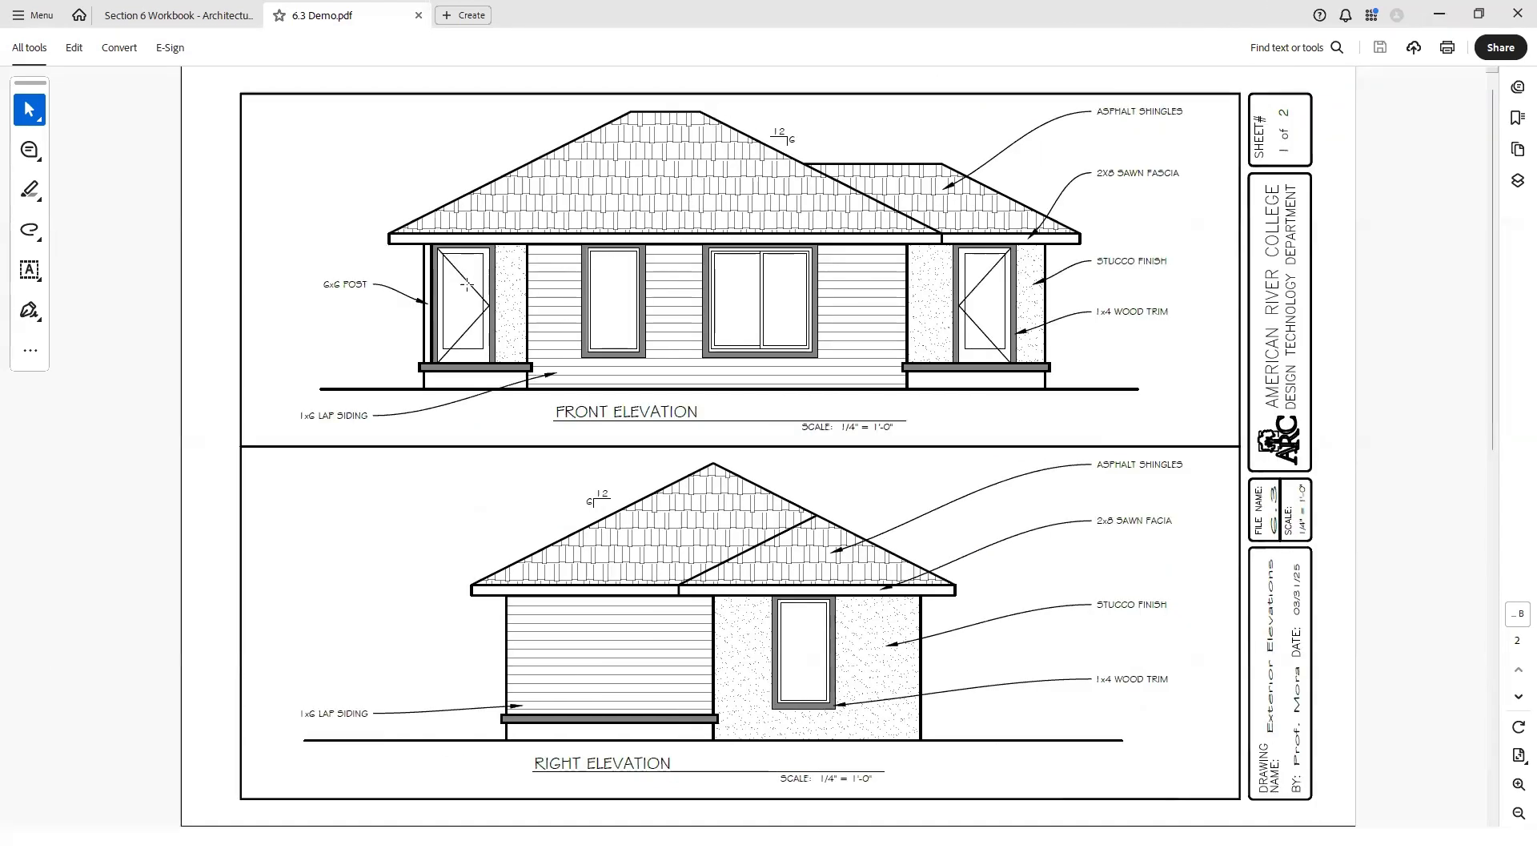